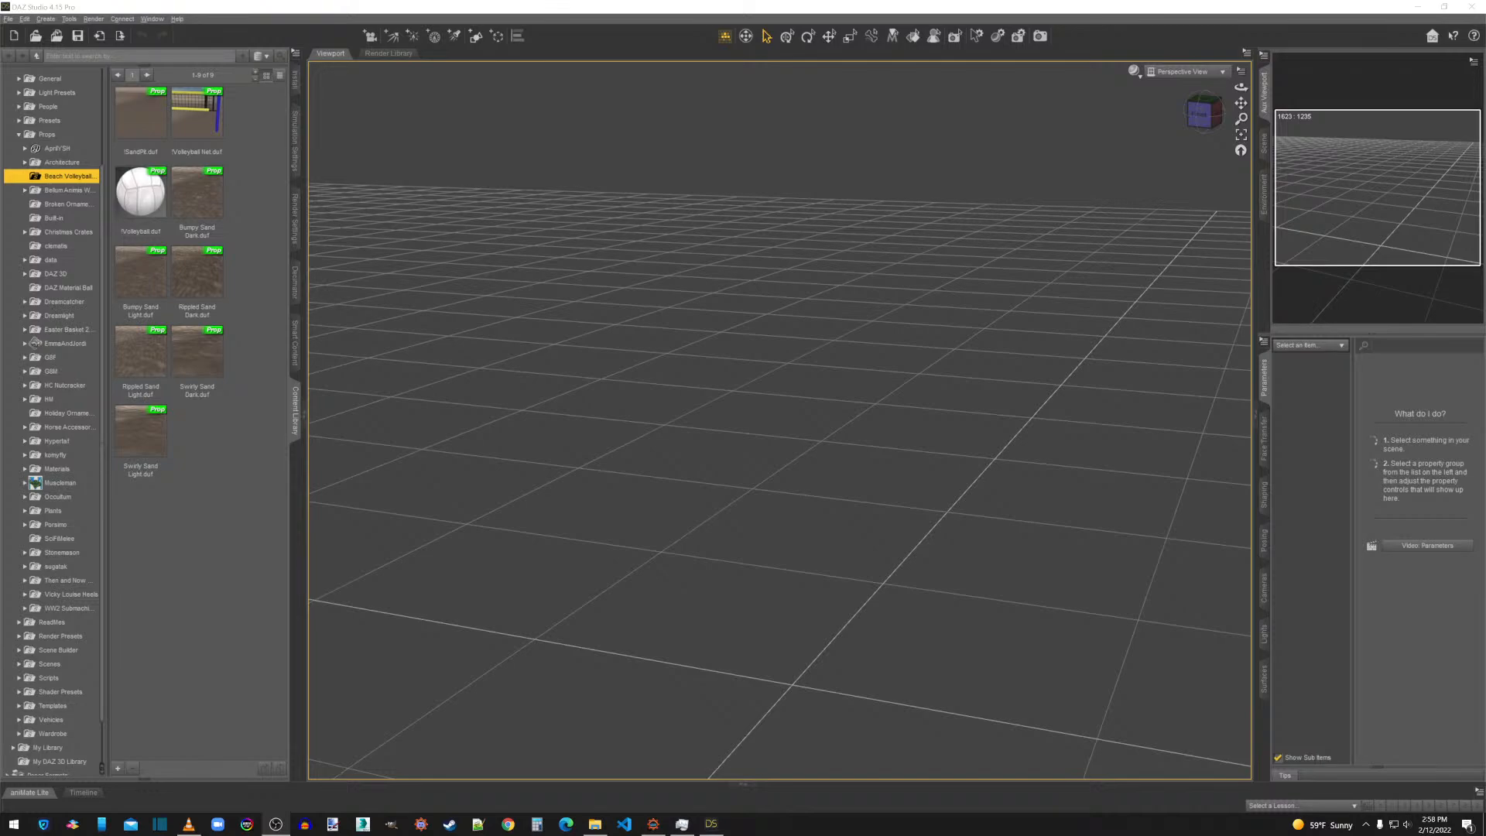
In OBS, switch to the CK Stream scene and set Display Capture 2 to Display 1: 1920x1080 @ 3840,121.
{"action": "left_click", "coordinate": [511, 577]}
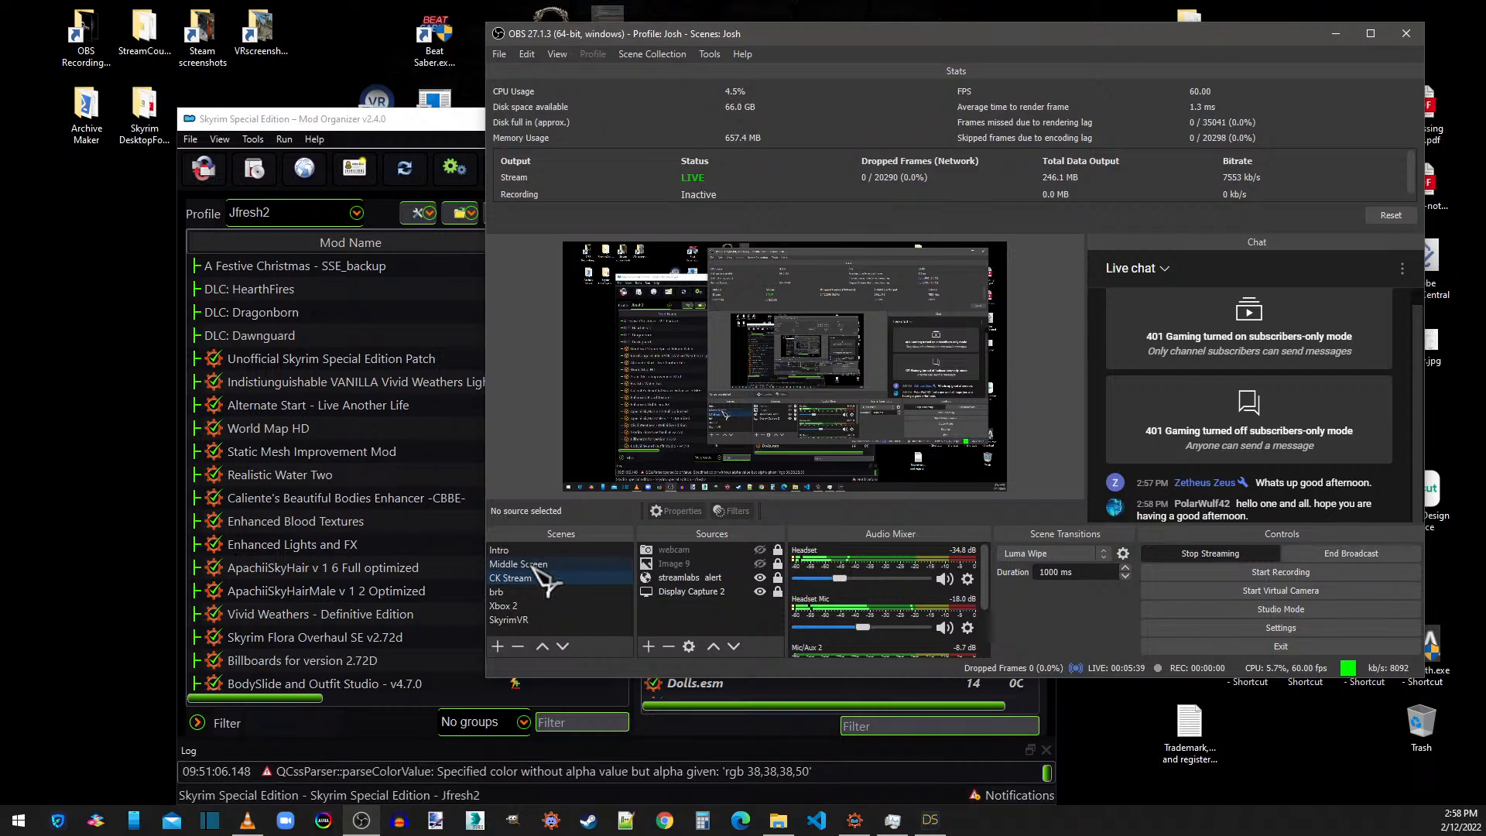
{"action": "right_click", "coordinate": [530, 580]}
{"action": "left_click", "coordinate": [516, 581]}
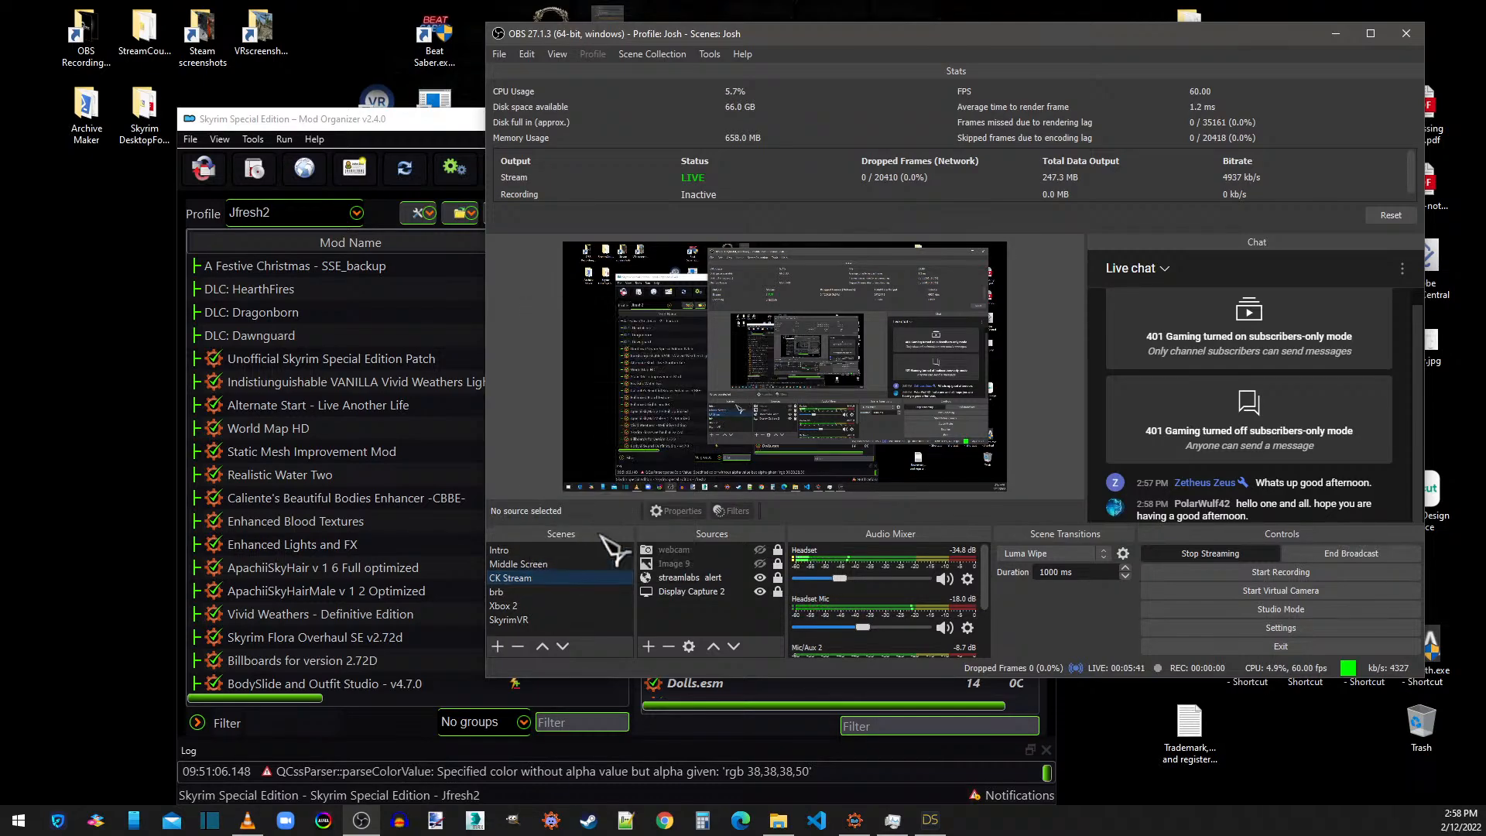
{"action": "left_click", "coordinate": [689, 592]}
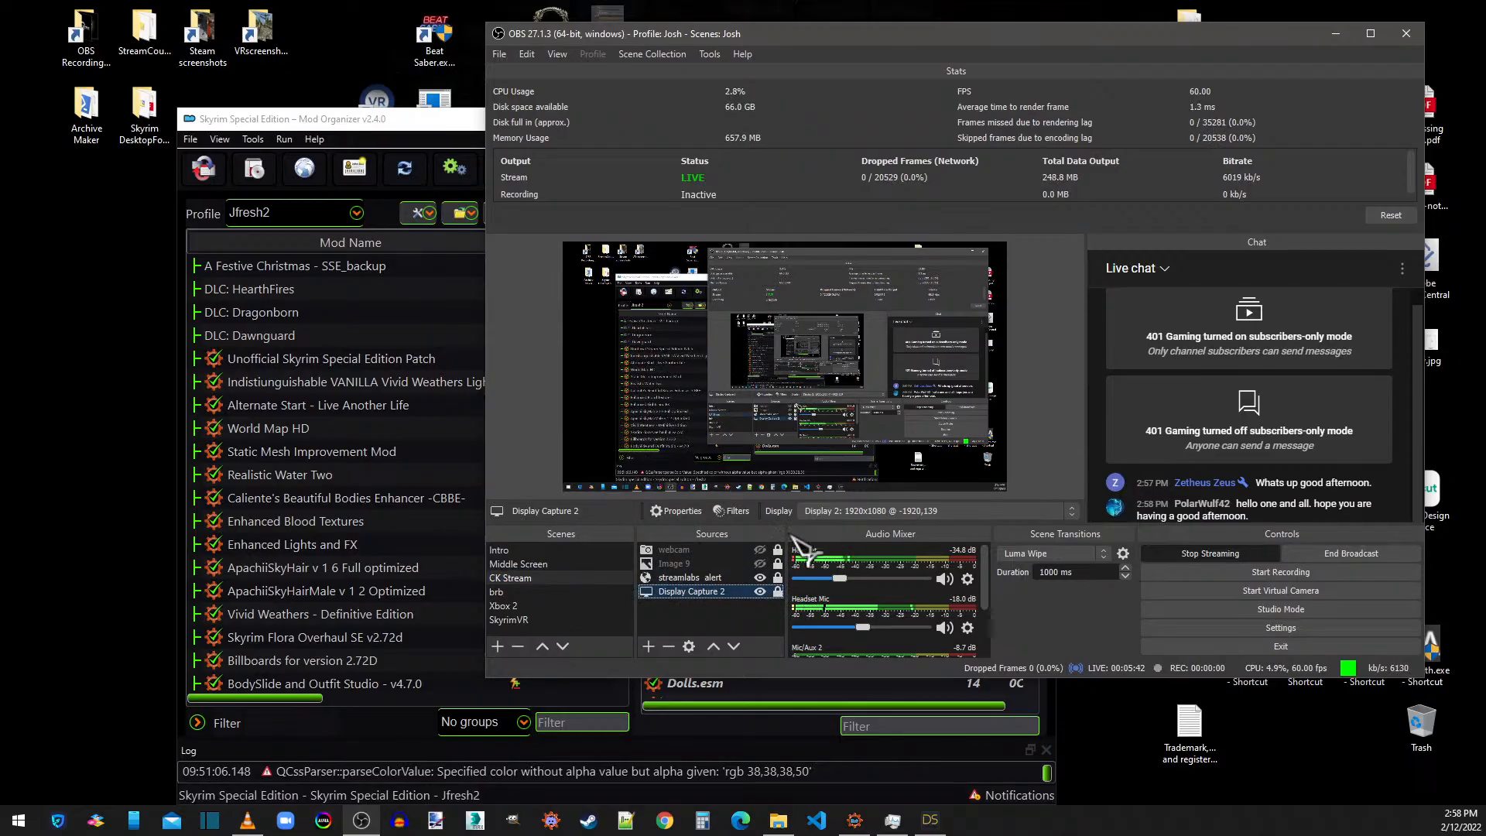
{"action": "left_click", "coordinate": [859, 512]}
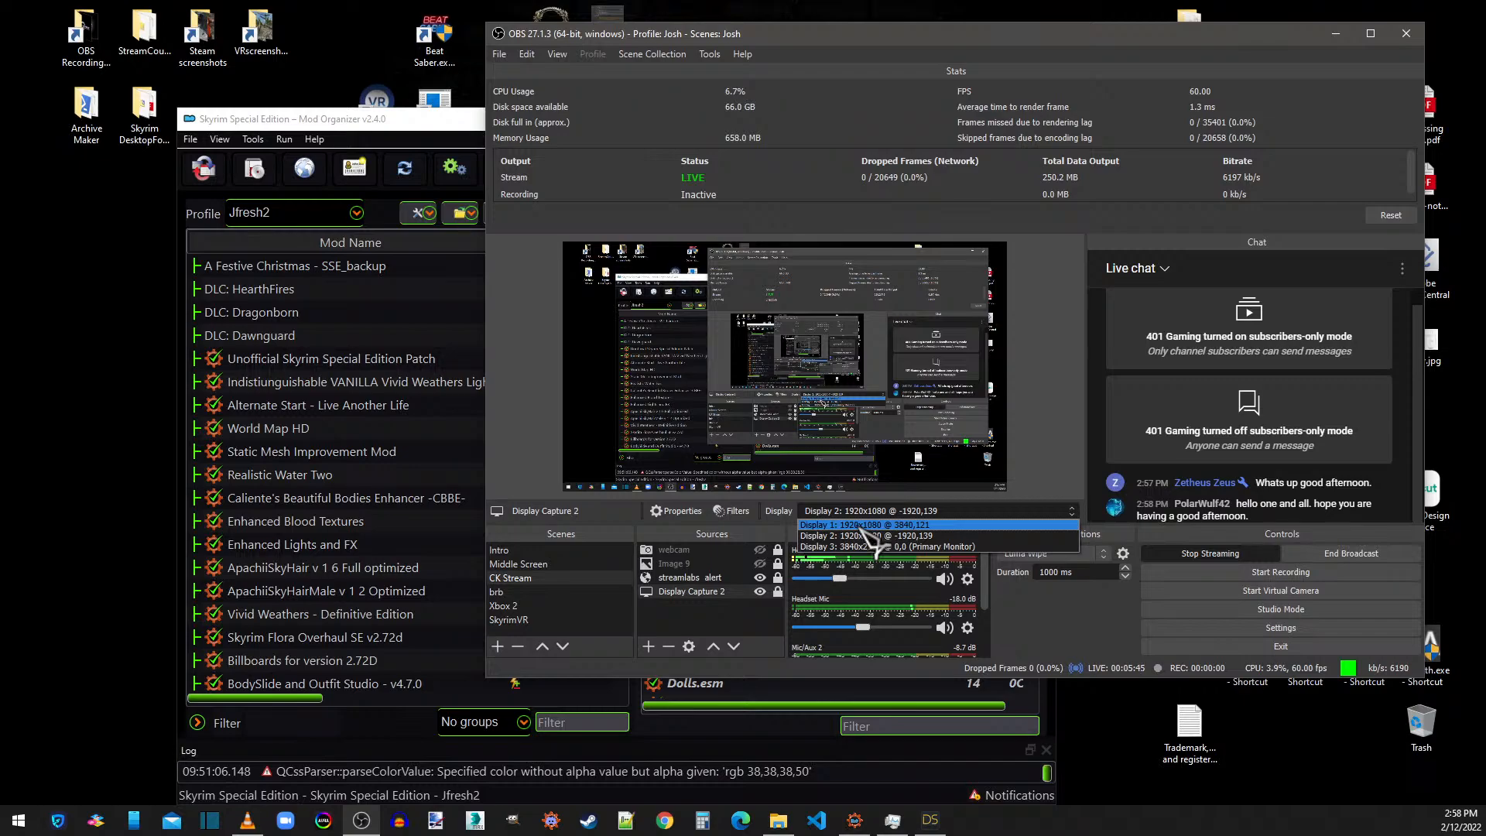
{"action": "left_click", "coordinate": [859, 525]}
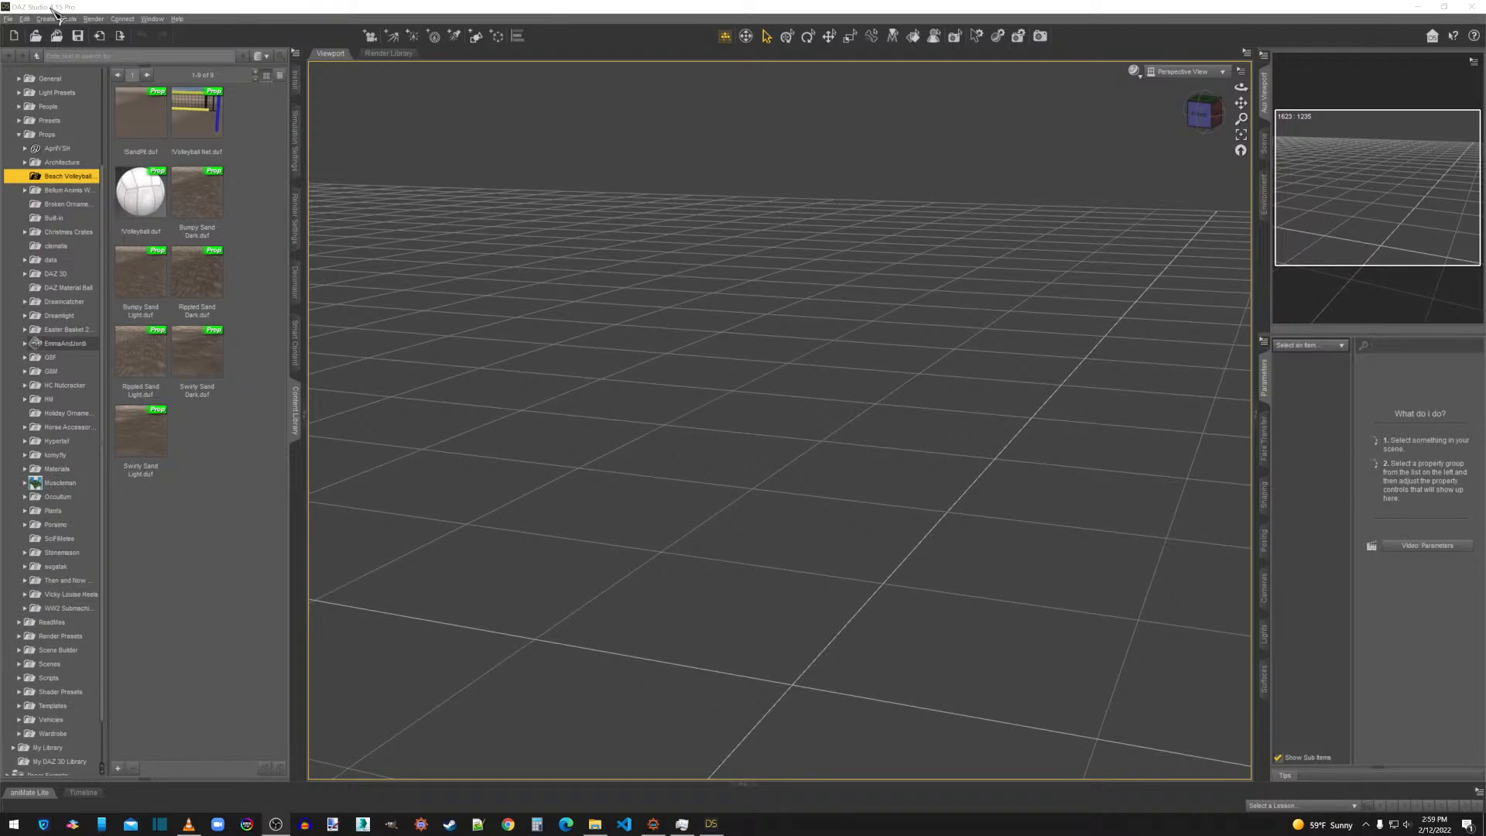
In DAZ Studio, collapse the Props folder, expand People, and search the content library for thanos.
{"action": "left_click", "coordinate": [19, 135]}
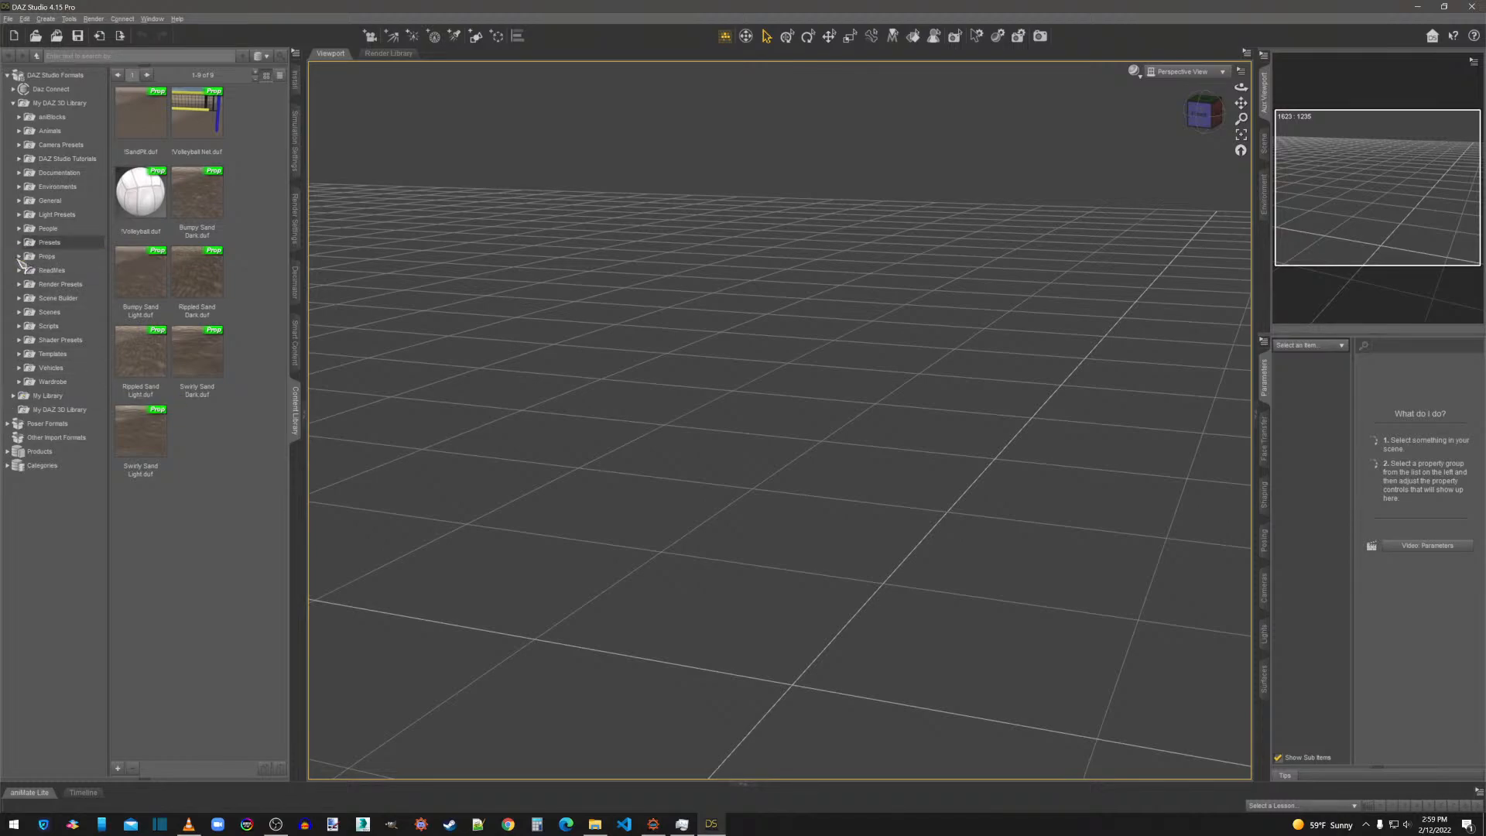
{"action": "left_click", "coordinate": [19, 229]}
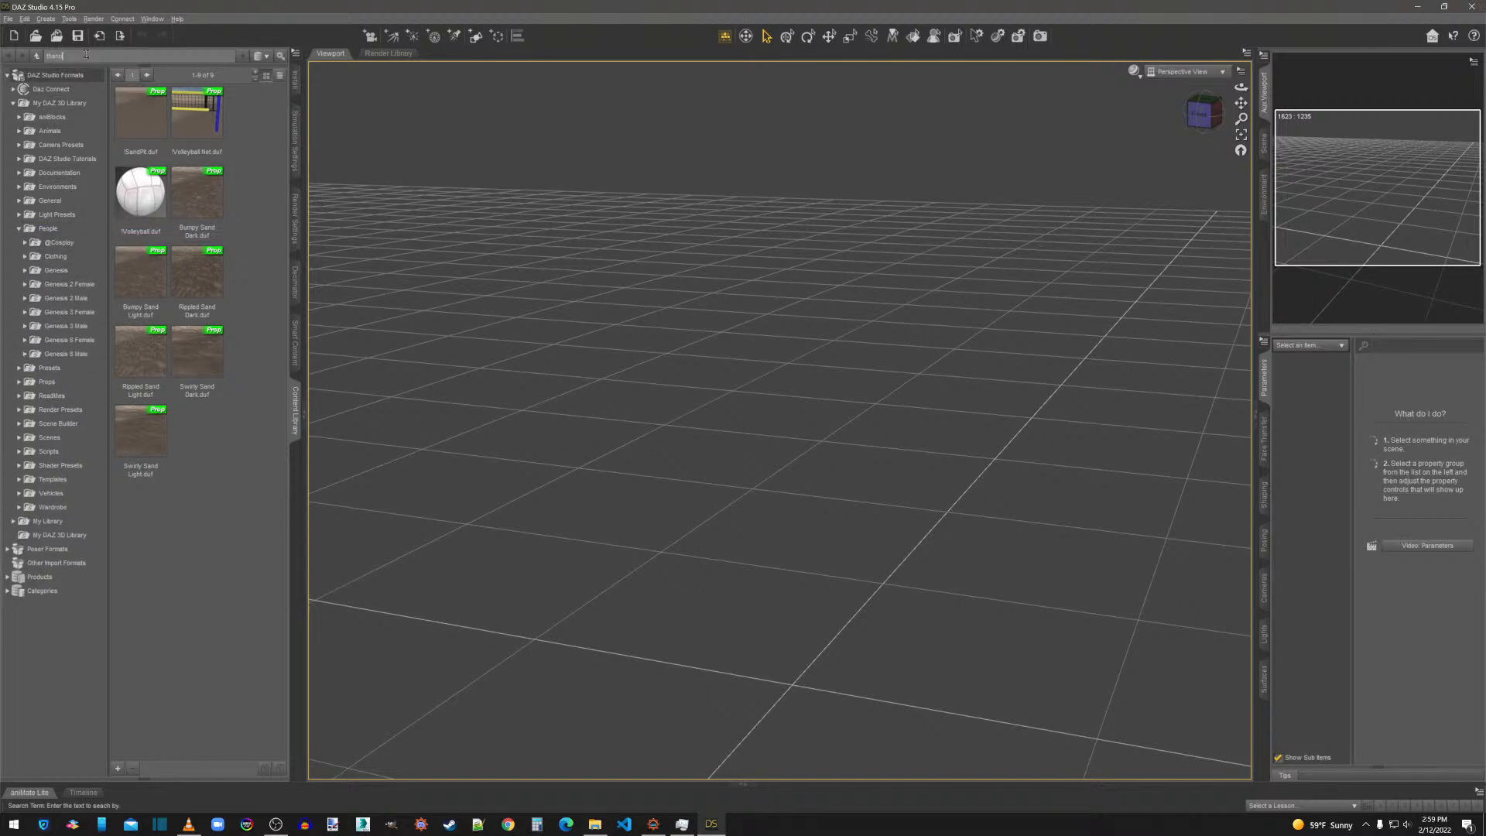
{"action": "key", "text": "Return"}
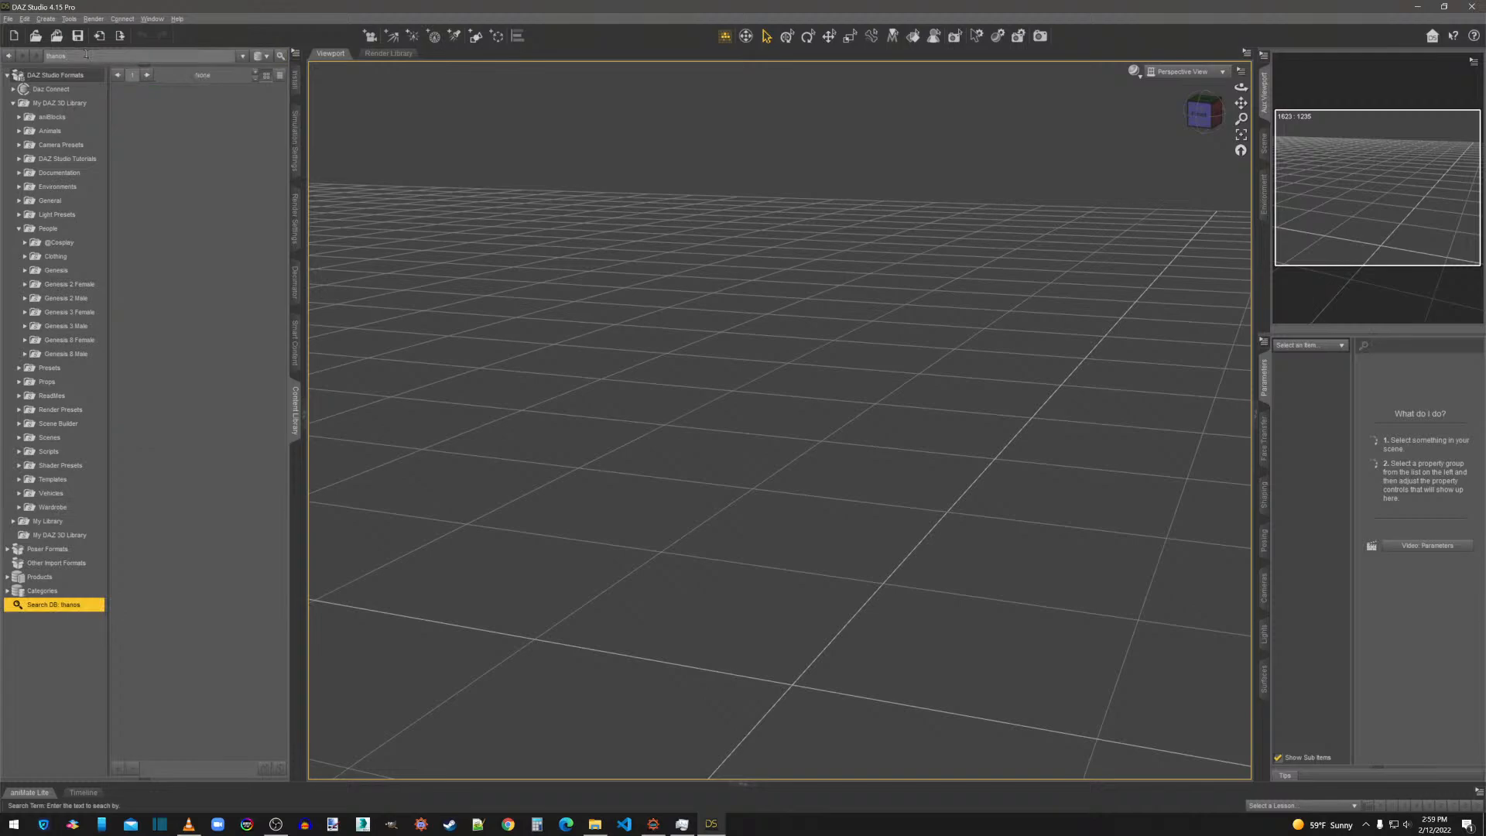
{"action": "right_click", "coordinate": [68, 607]}
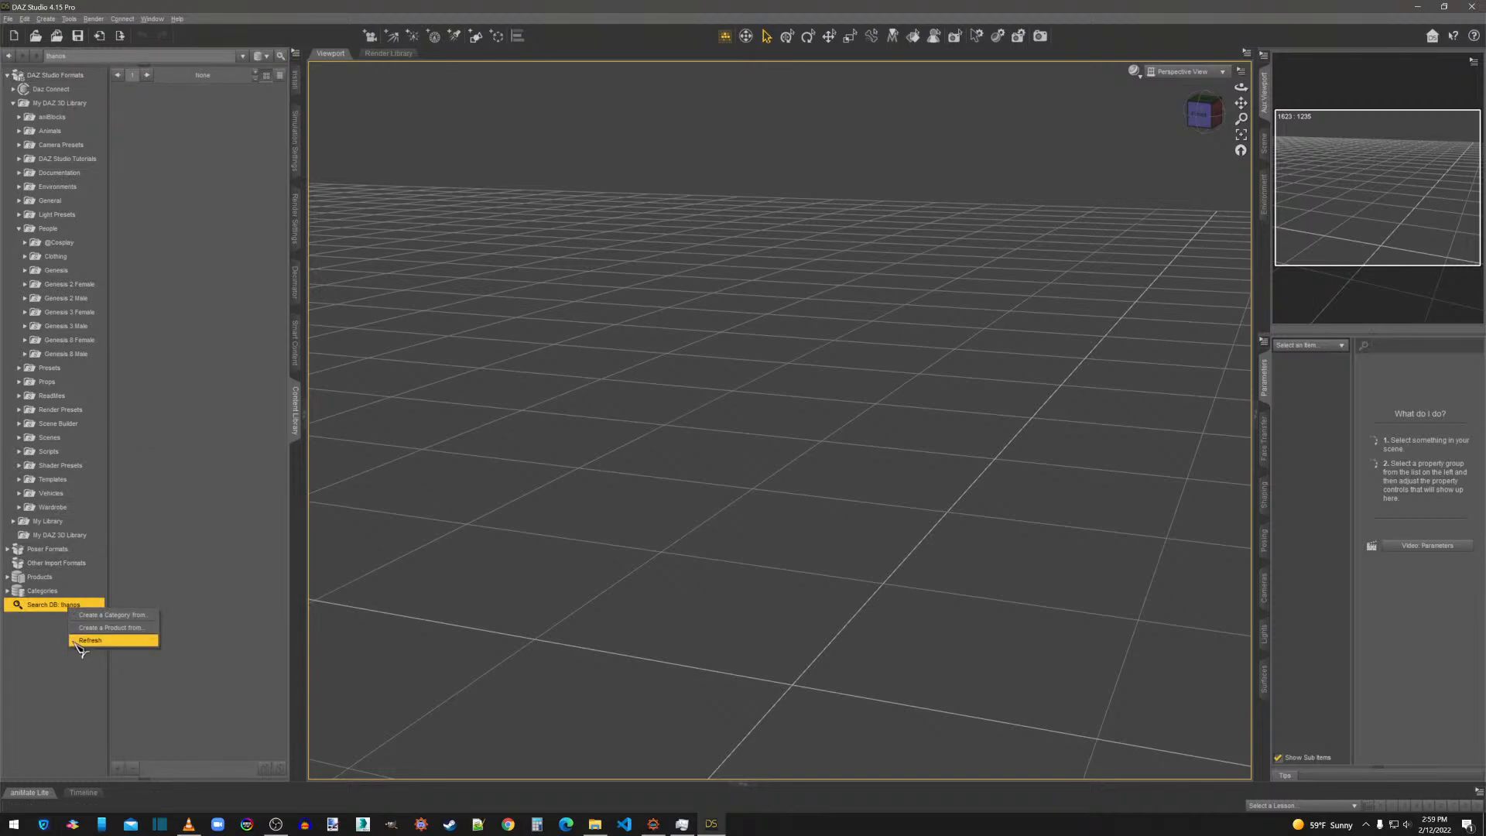
{"action": "left_click", "coordinate": [40, 642]}
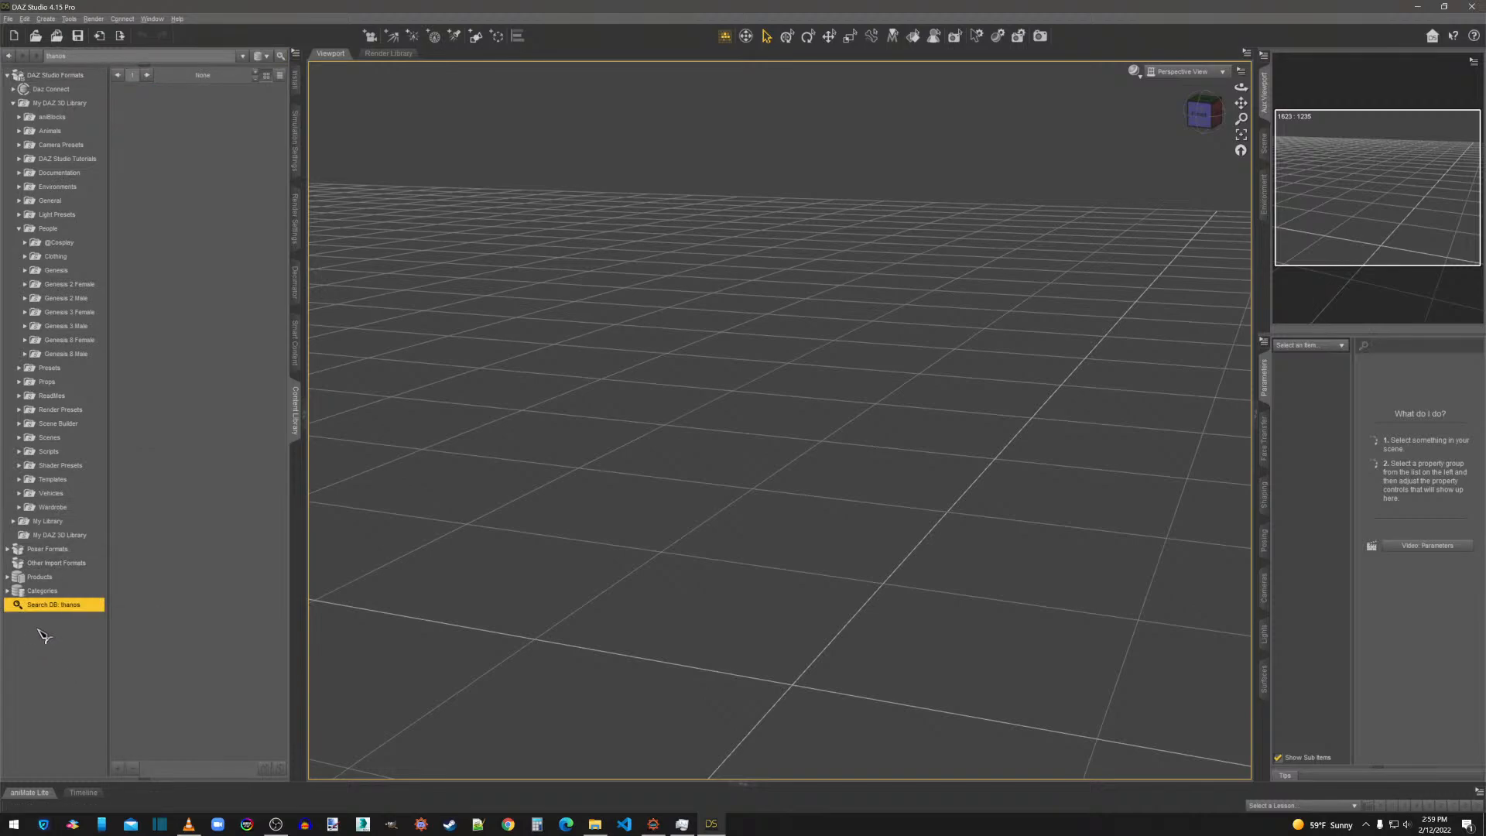
{"action": "left_click", "coordinate": [26, 299]}
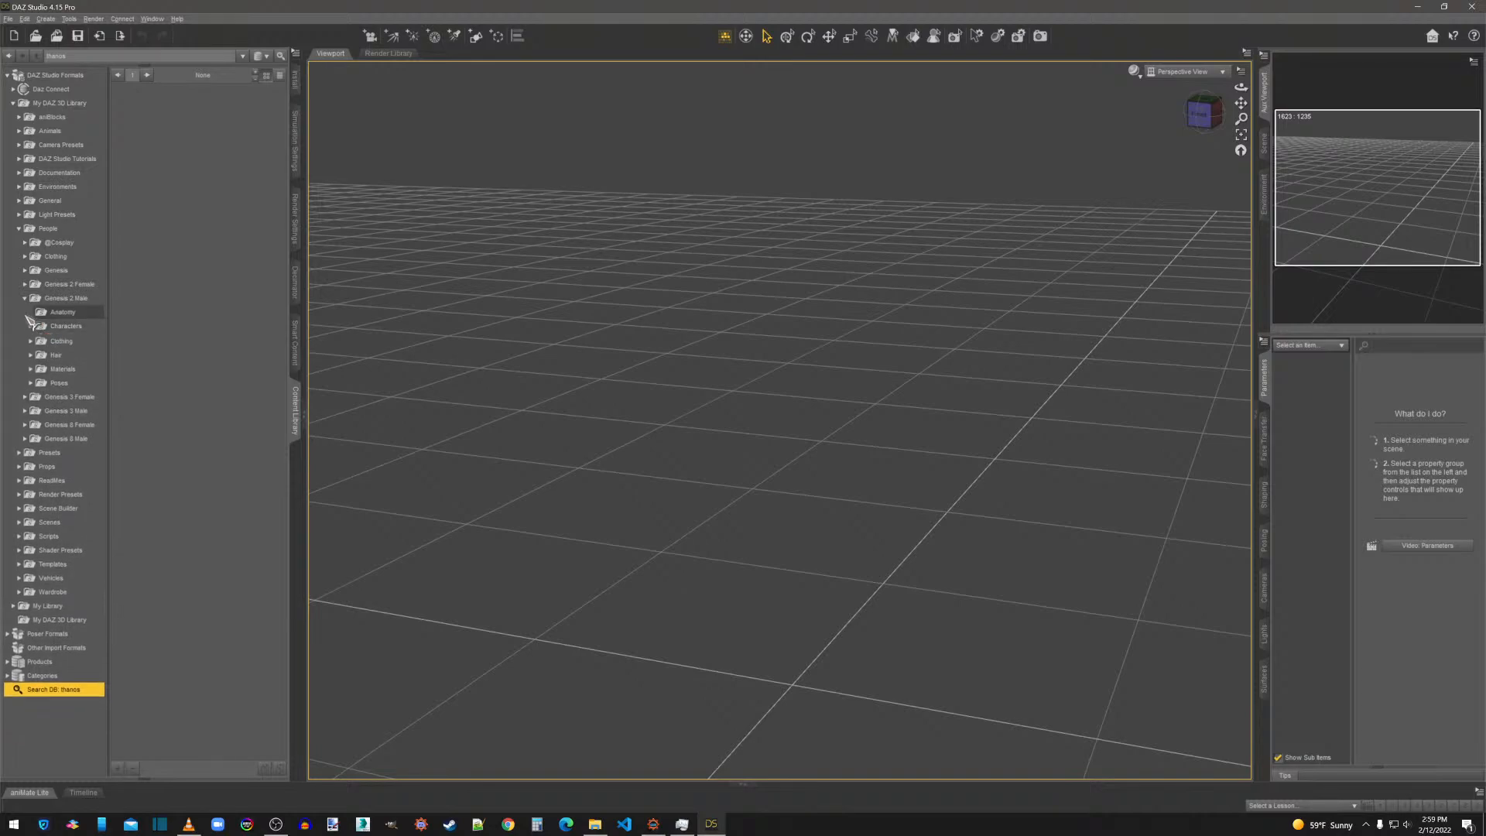
{"action": "left_click", "coordinate": [24, 242]}
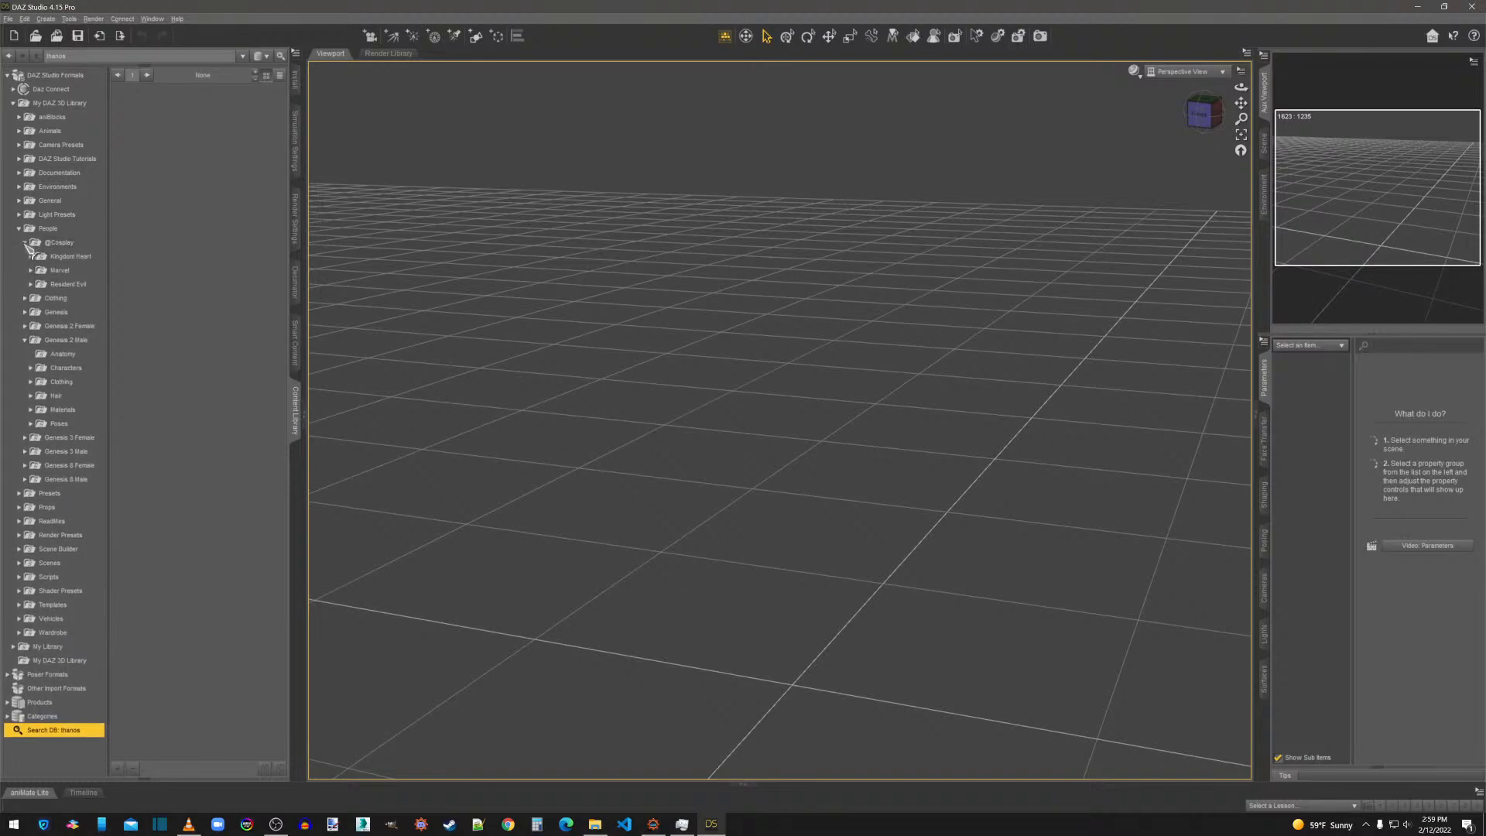
{"action": "left_click", "coordinate": [31, 271]}
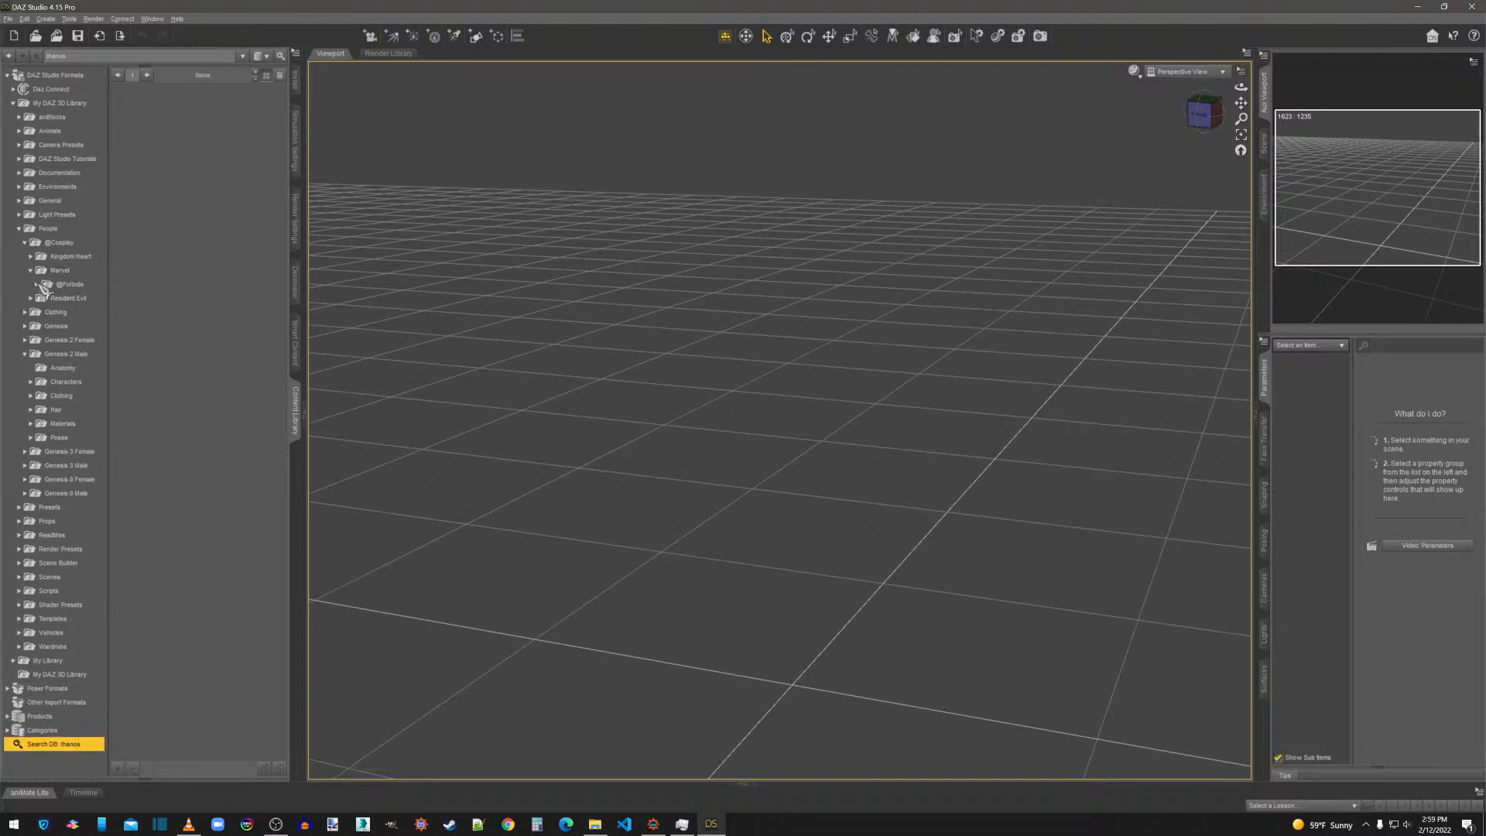
{"action": "left_click", "coordinate": [36, 284]}
{"action": "left_click", "coordinate": [43, 298]}
{"action": "left_click", "coordinate": [76, 312]}
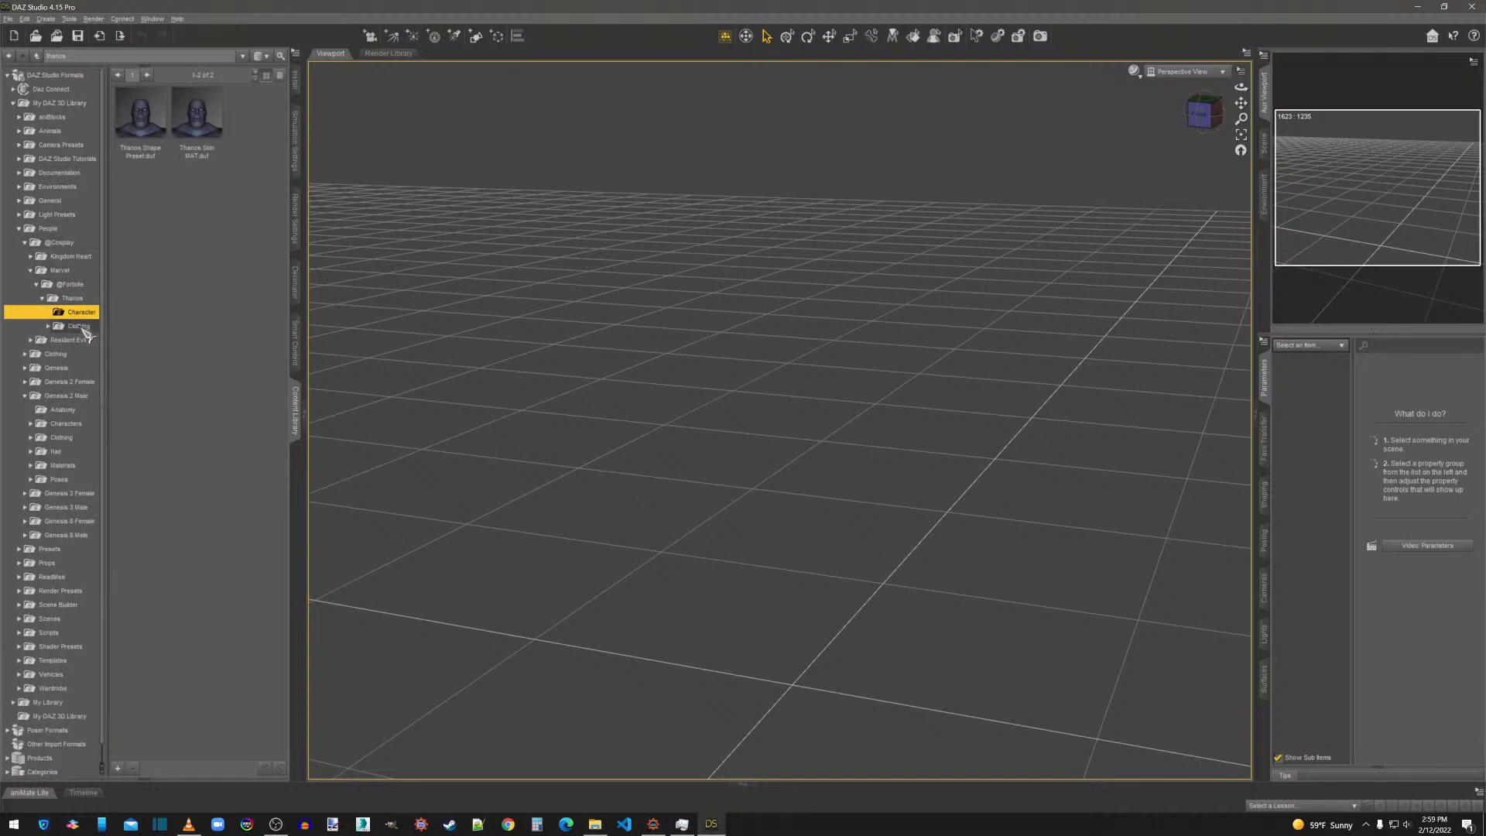
{"action": "left_click", "coordinate": [84, 328]}
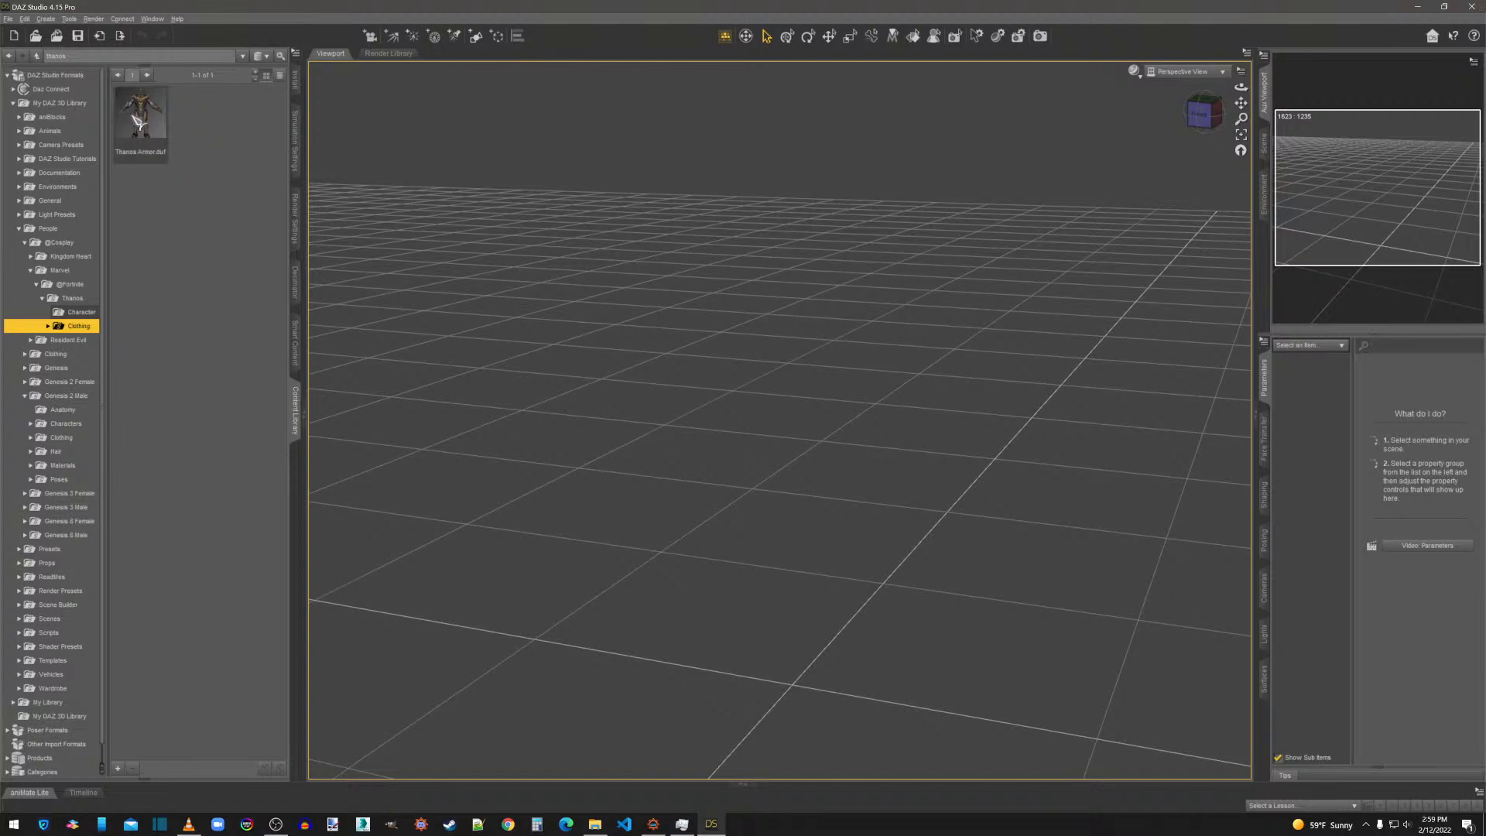
Try loading the complete Thanos Armor into the empty scene, view it from the front, and clear the scene again.
{"action": "left_click_drag", "start_coordinate": [151, 116], "coordinate": [718, 338]}
{"action": "left_click_drag", "start_coordinate": [811, 473], "coordinate": [815, 472]}
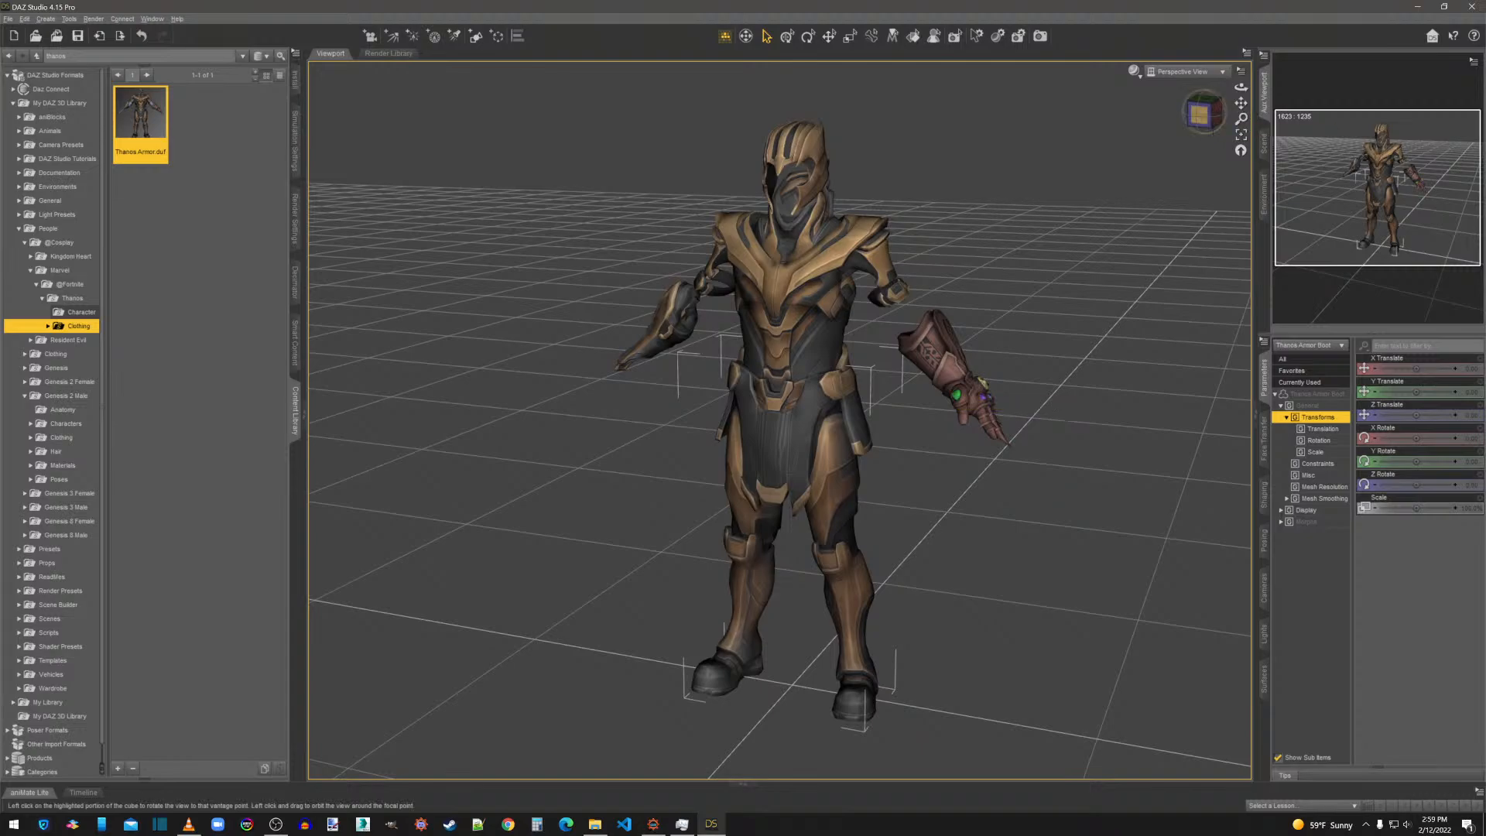
{"action": "left_click_drag", "start_coordinate": [1196, 105], "coordinate": [1136, 172]}
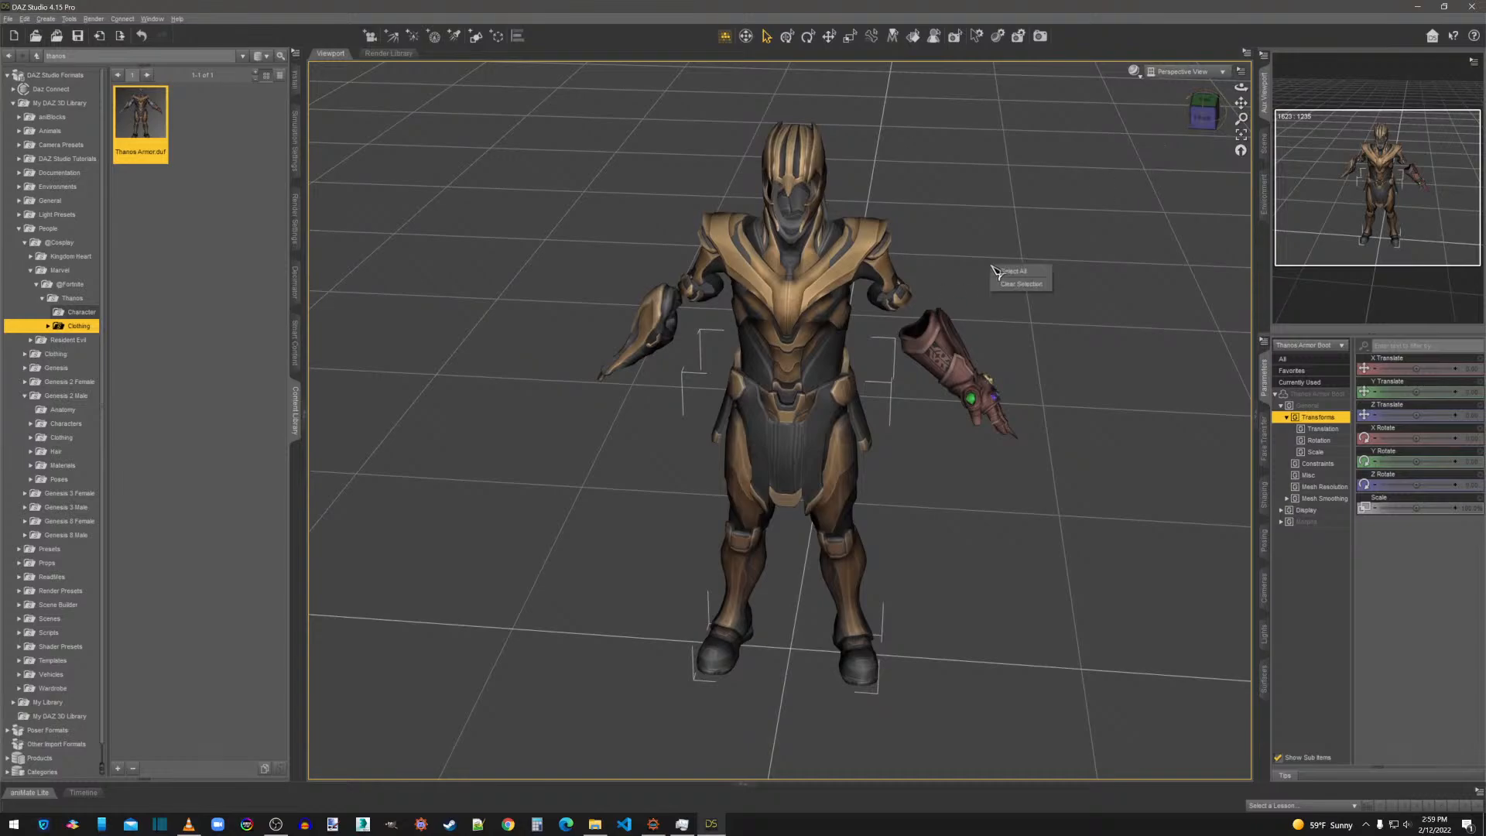
{"action": "key", "text": "ctrl+a"}
{"action": "key", "text": "Delete"}
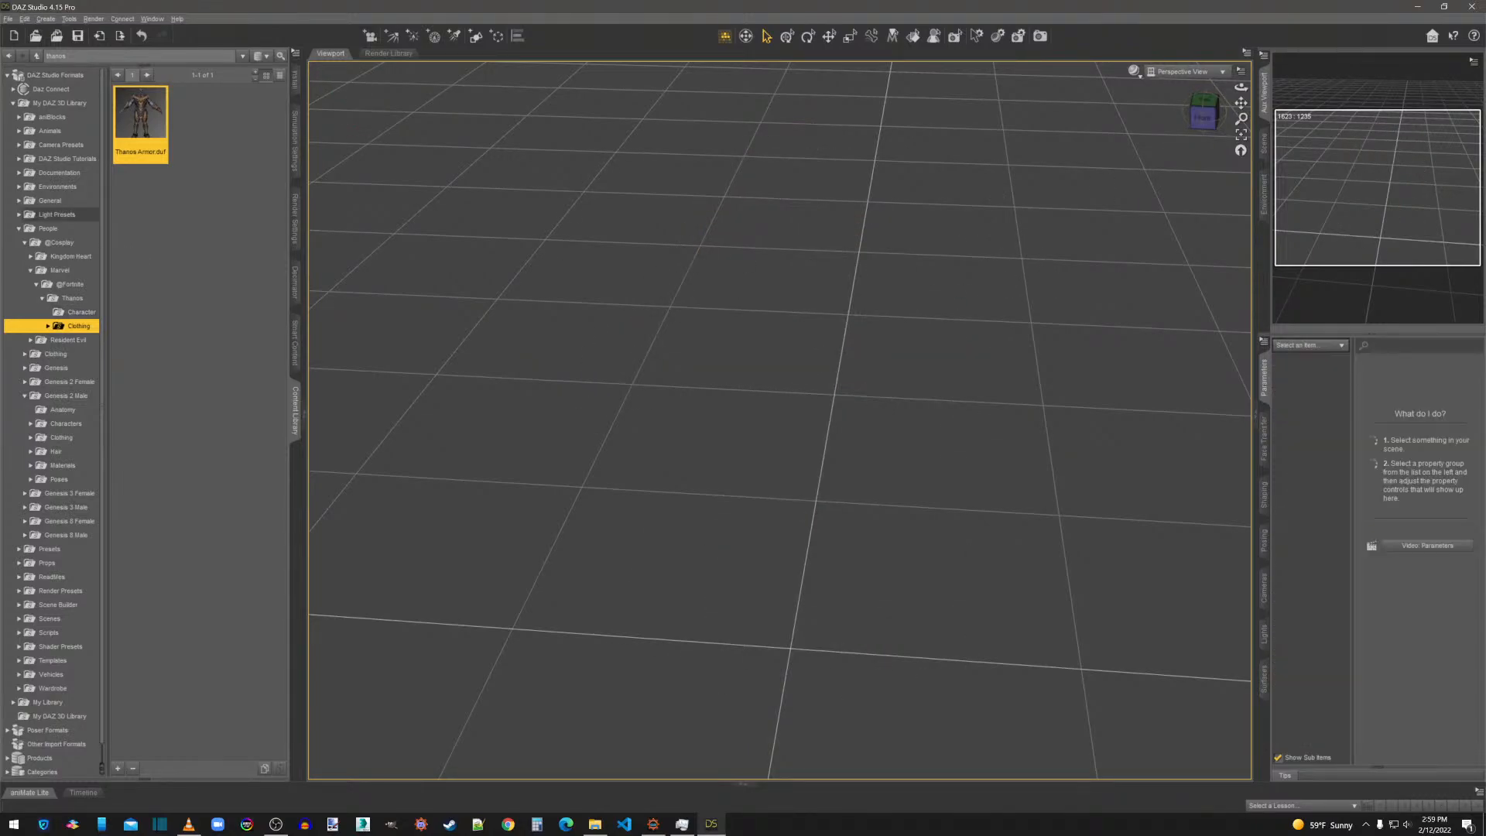
Load the SMMB_Shape.duf scene from the Scenes folder of My Library.
{"action": "scroll", "coordinate": [75, 437], "scroll_direction": "down", "scroll_amount": 1}
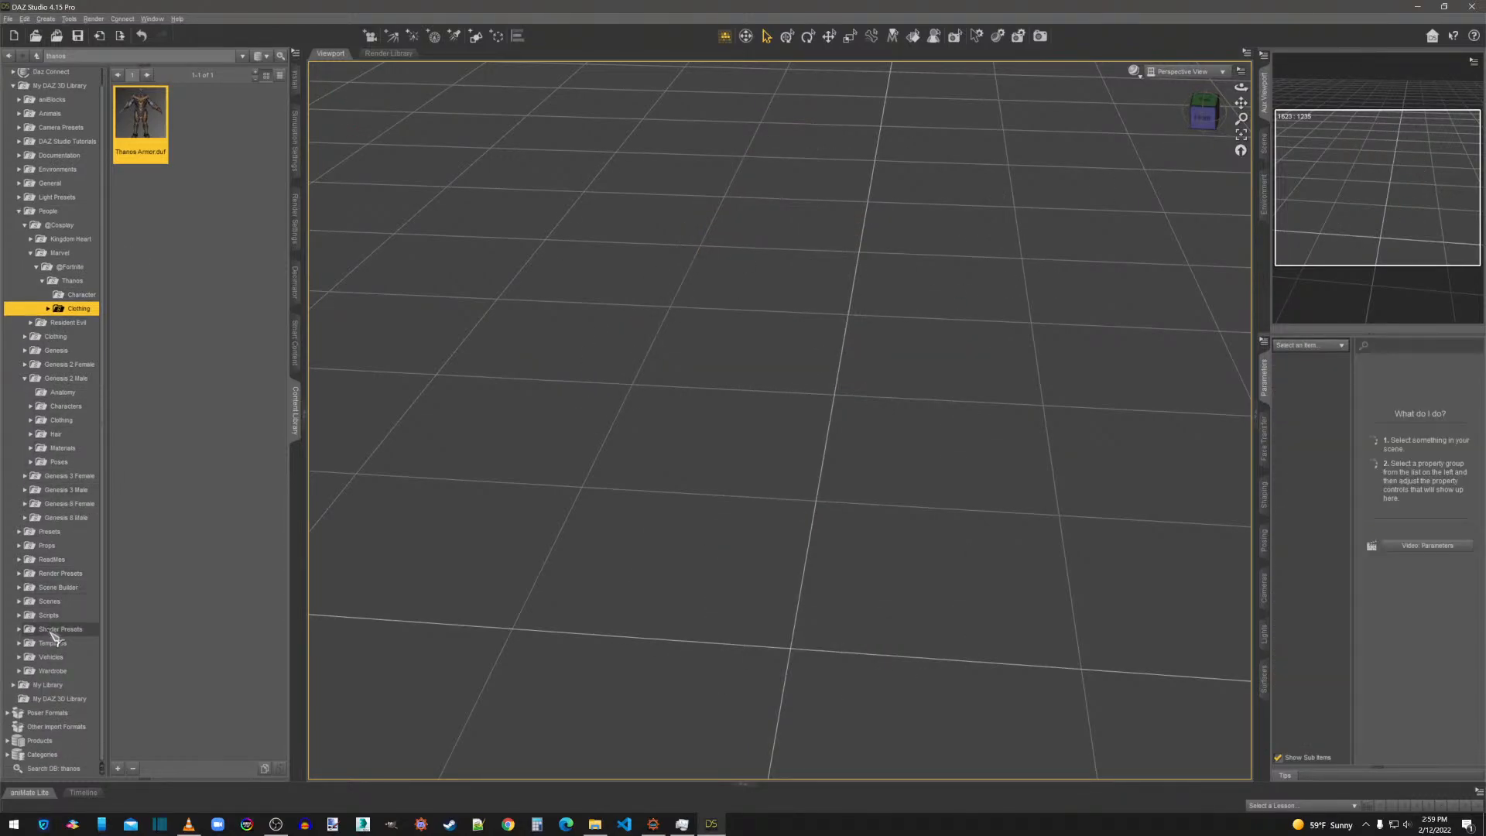
{"action": "double_click", "coordinate": [36, 686]}
{"action": "left_click", "coordinate": [49, 713]}
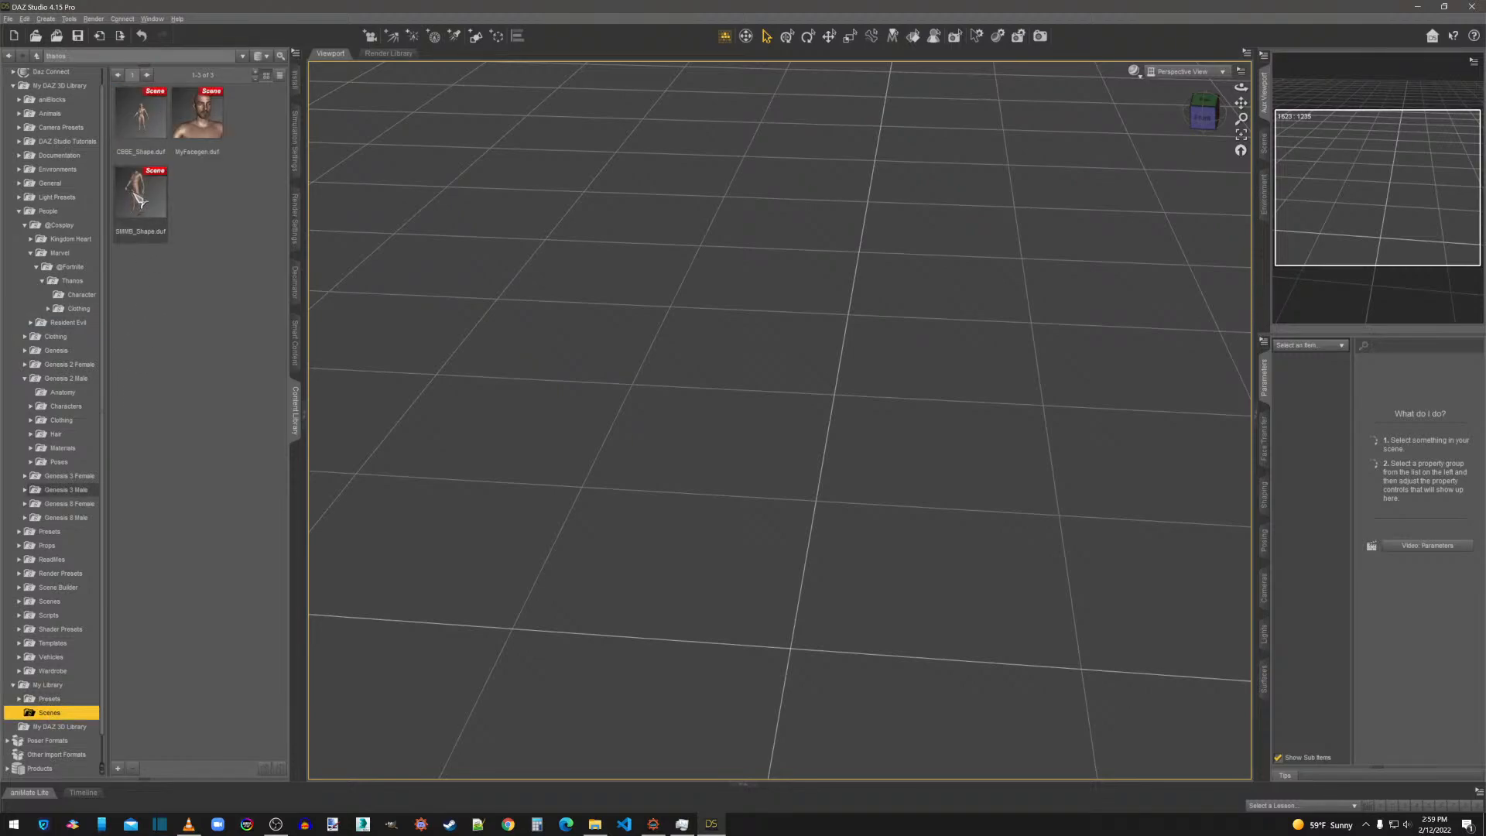
{"action": "double_click", "coordinate": [140, 200]}
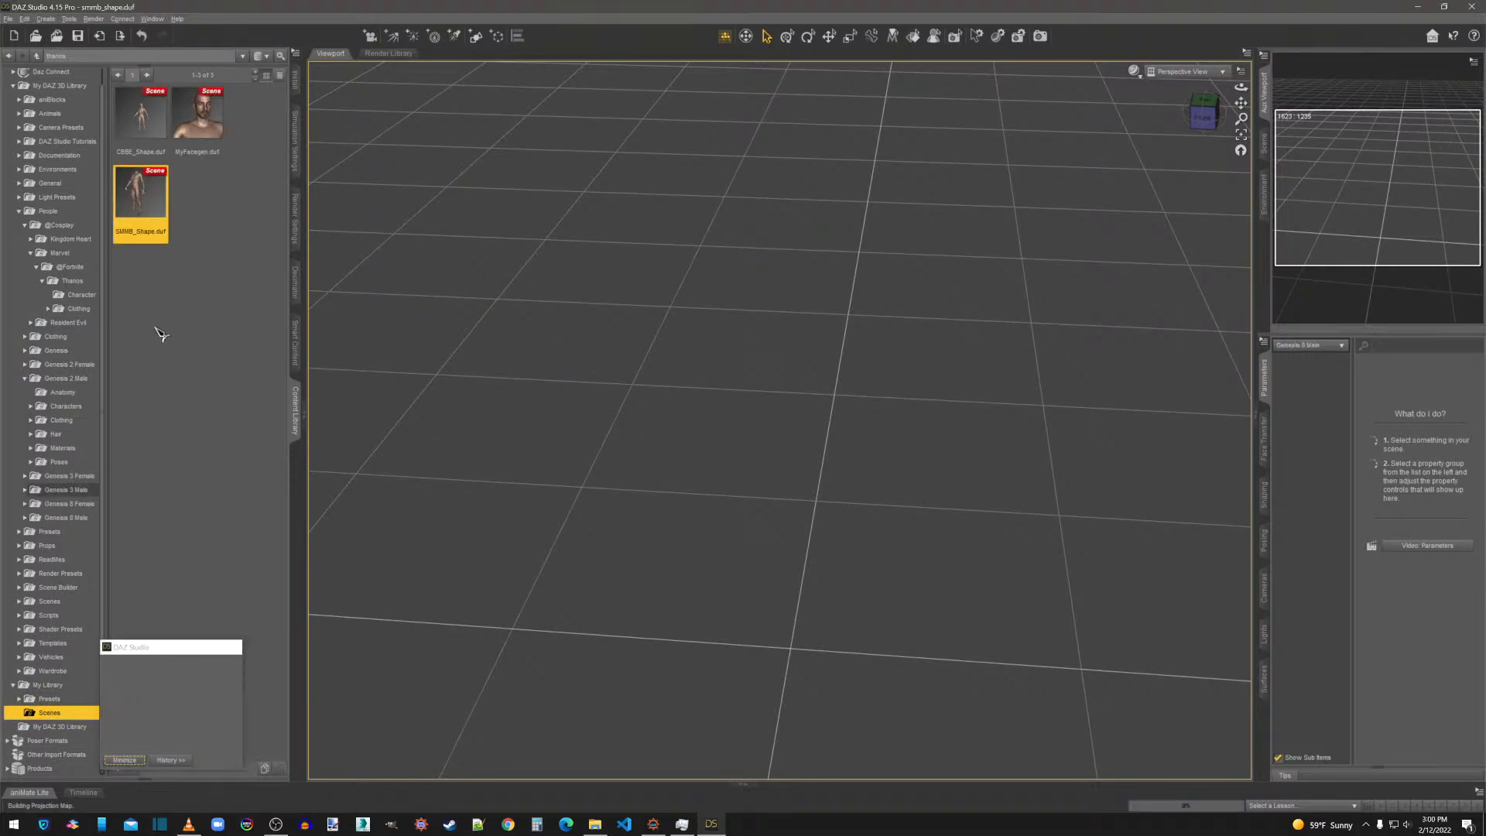
Select the whole Genesis male figure and open the Thanos Armor subfolder inside the Thanos Clothing folder.
{"action": "left_click", "coordinate": [87, 296]}
{"action": "left_click", "coordinate": [79, 308]}
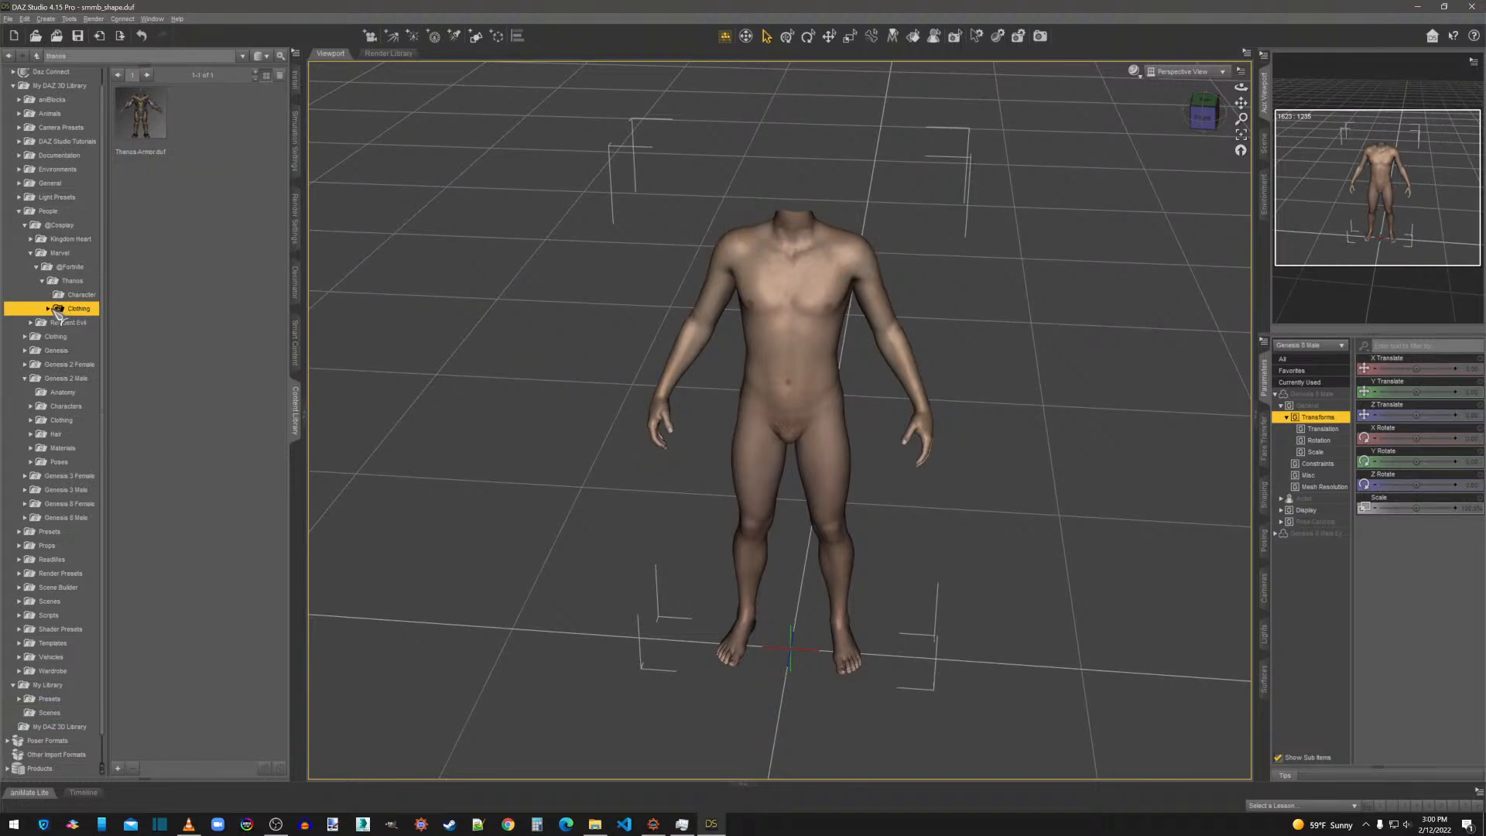
{"action": "left_click", "coordinate": [48, 308]}
{"action": "left_click", "coordinate": [1088, 255]}
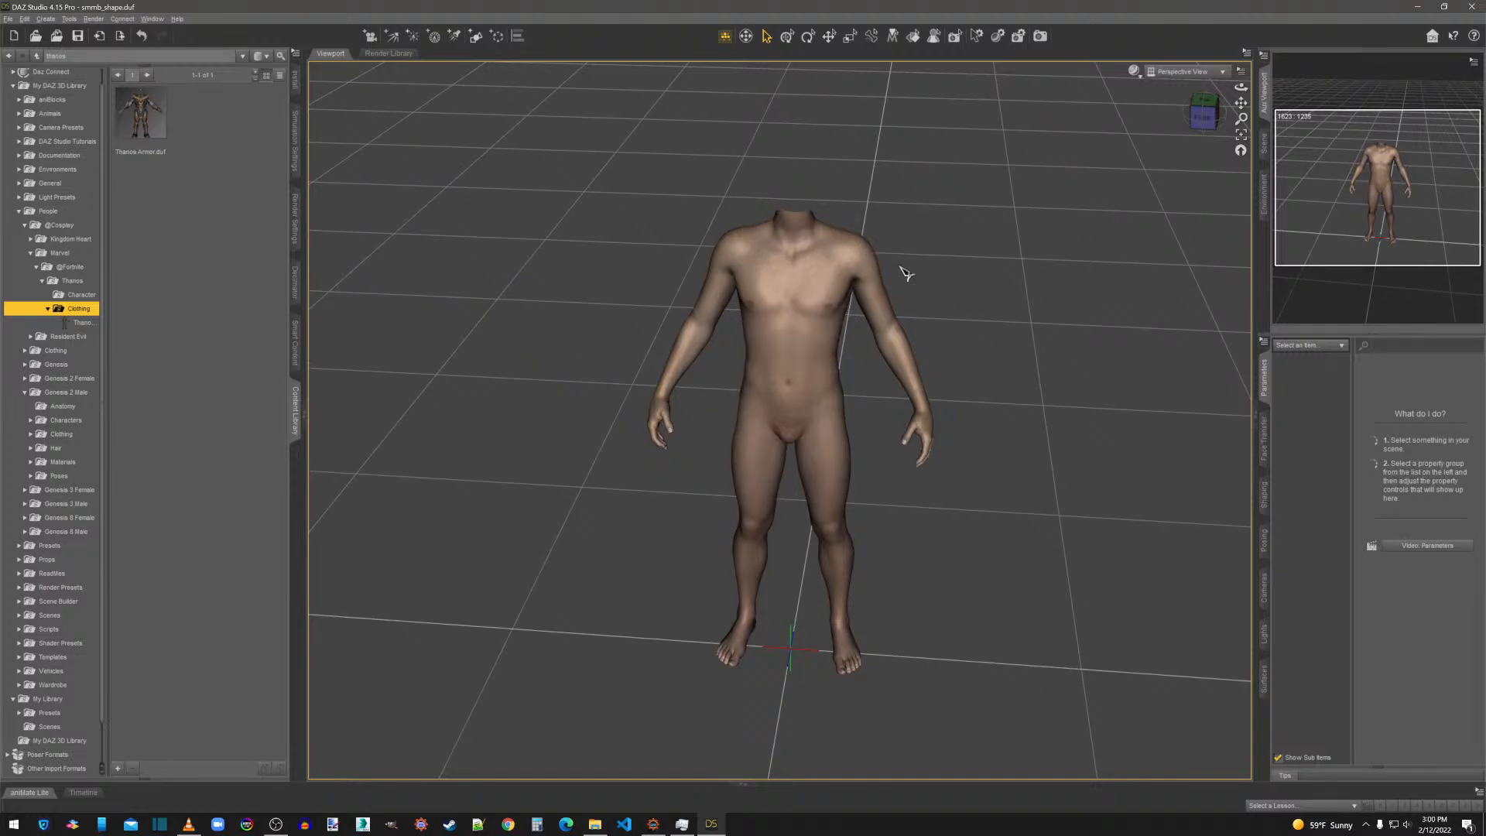
{"action": "right_click", "coordinate": [788, 288]}
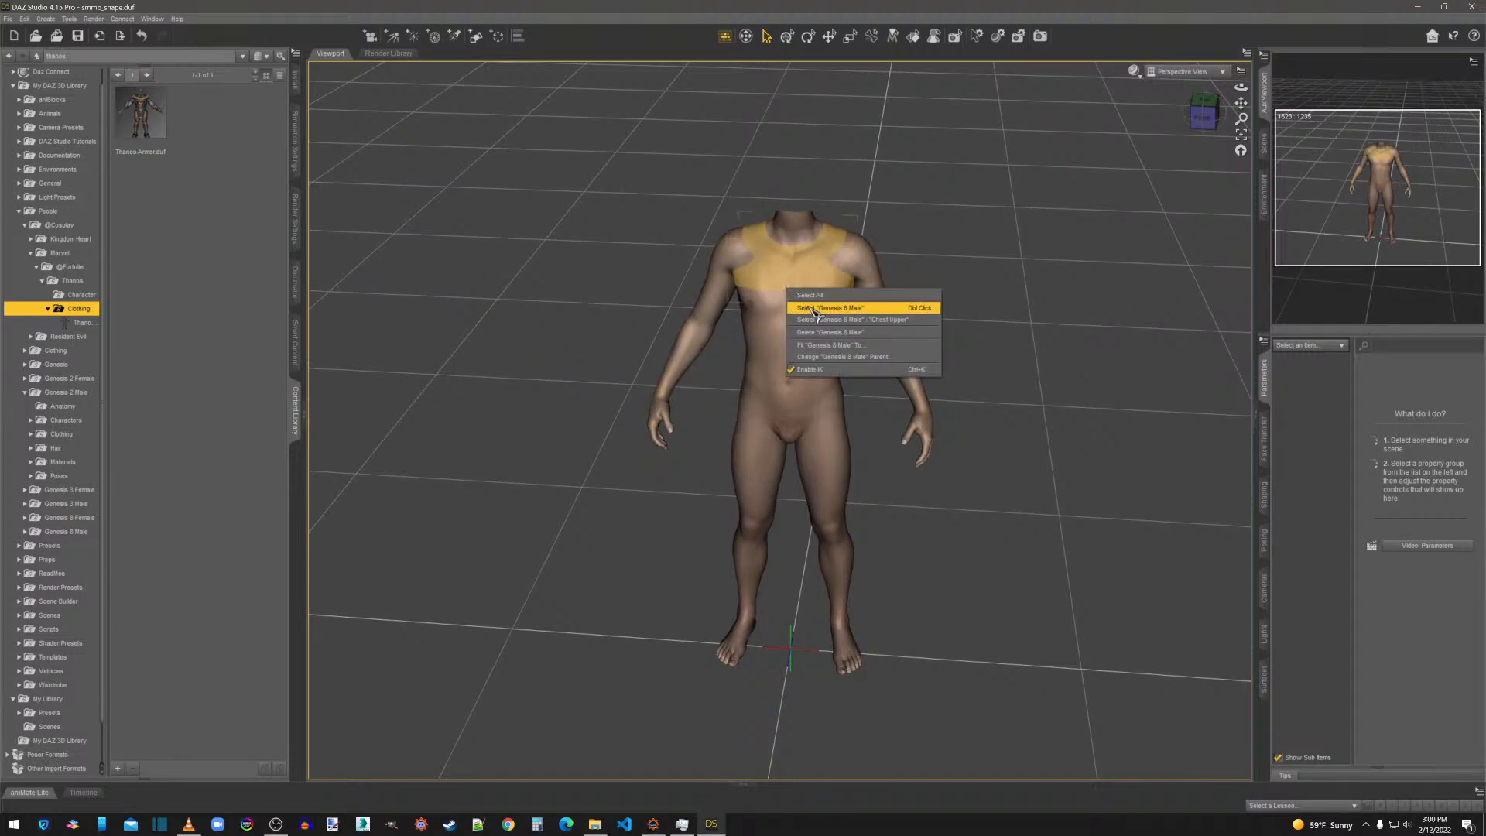
{"action": "left_click", "coordinate": [859, 309]}
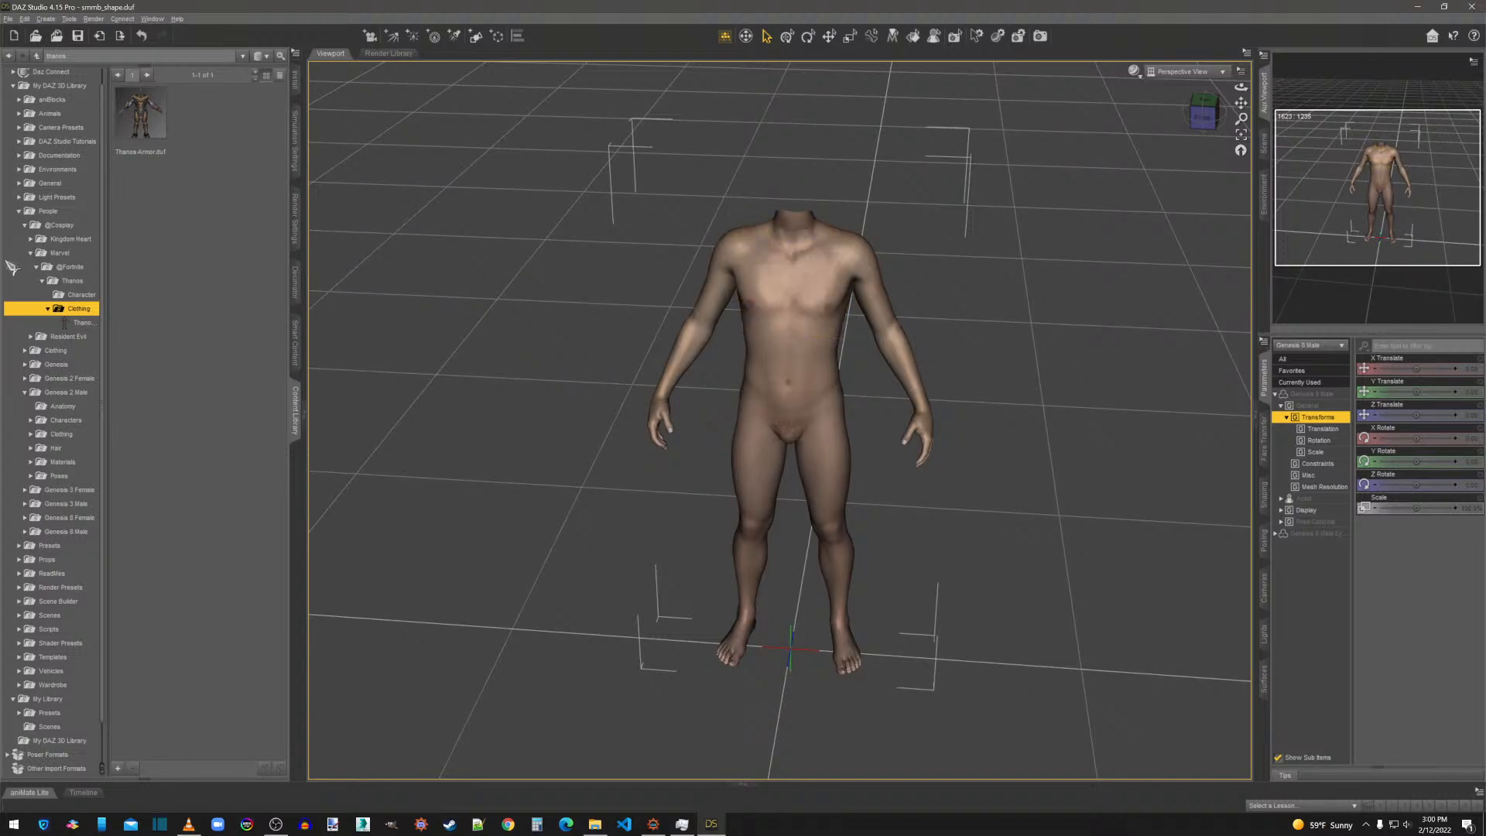
{"action": "left_click", "coordinate": [80, 323]}
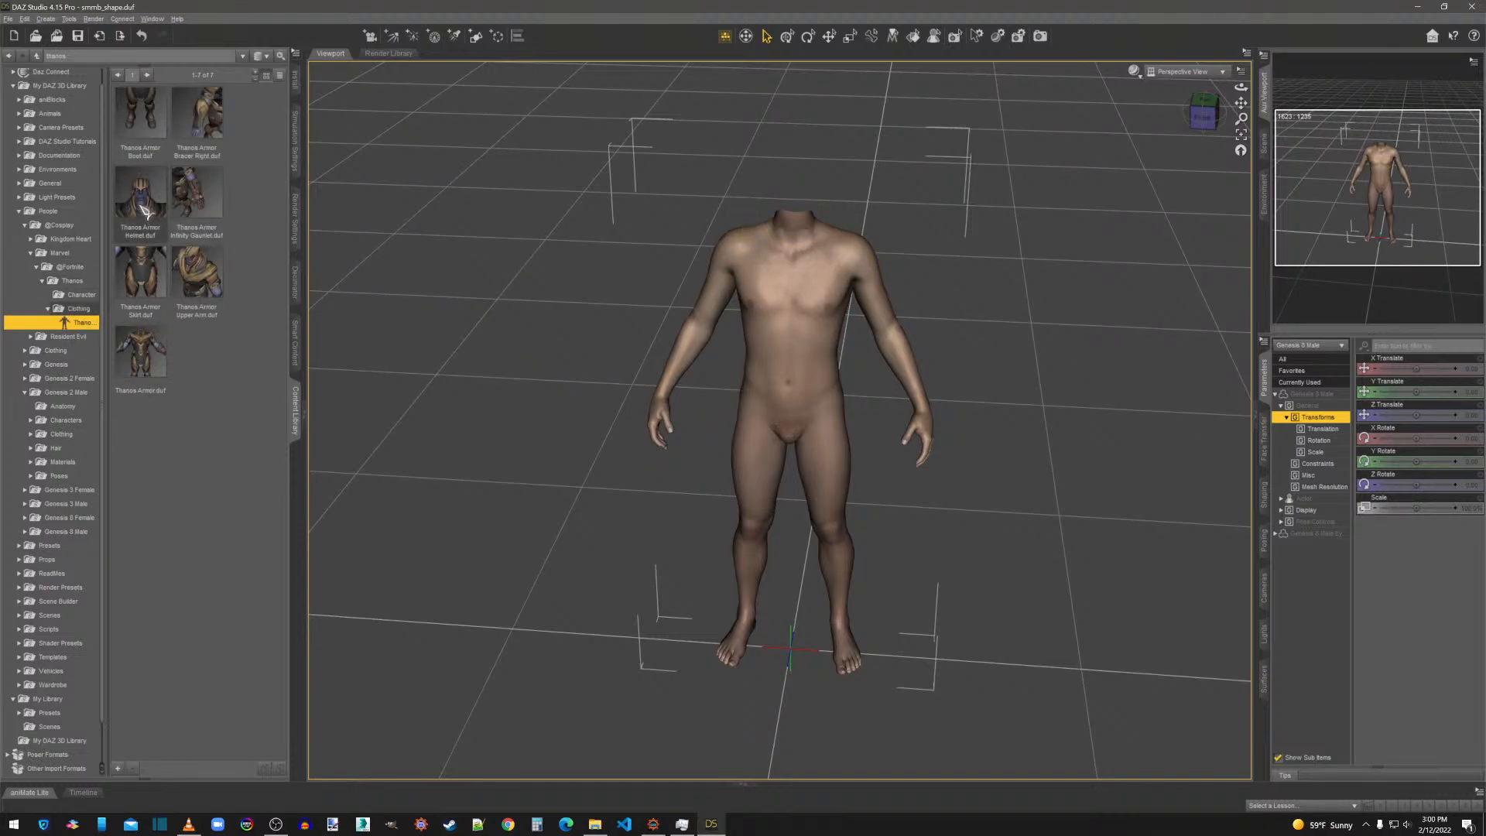
Fit the Thanos Armor suit, Skirt, Upper Arm, Helmet and Infinity Gauntlet pieces to the selected male body.
{"action": "left_click_drag", "start_coordinate": [143, 354], "coordinate": [793, 307]}
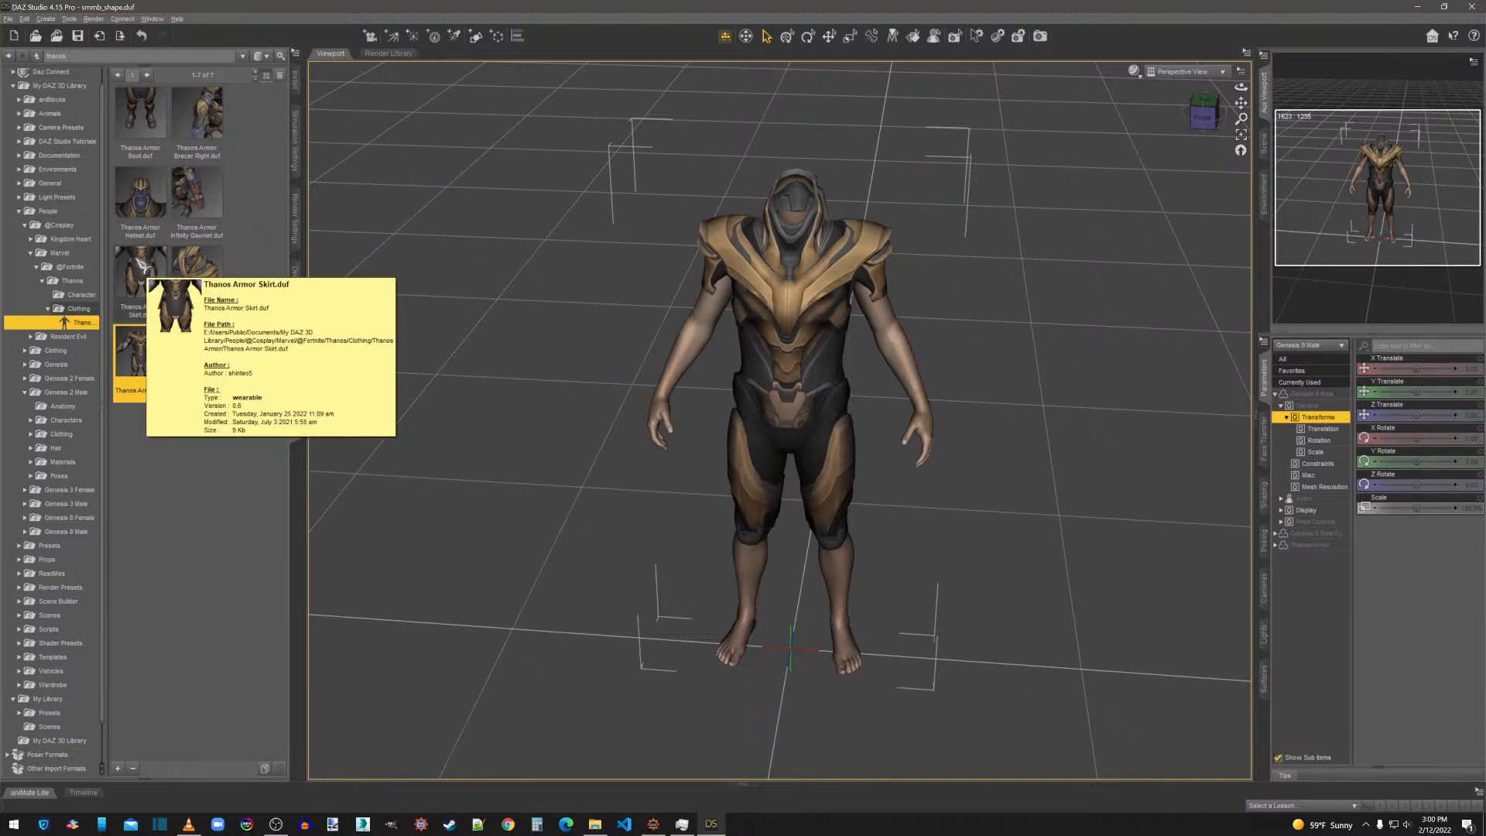
{"action": "double_click", "coordinate": [142, 267]}
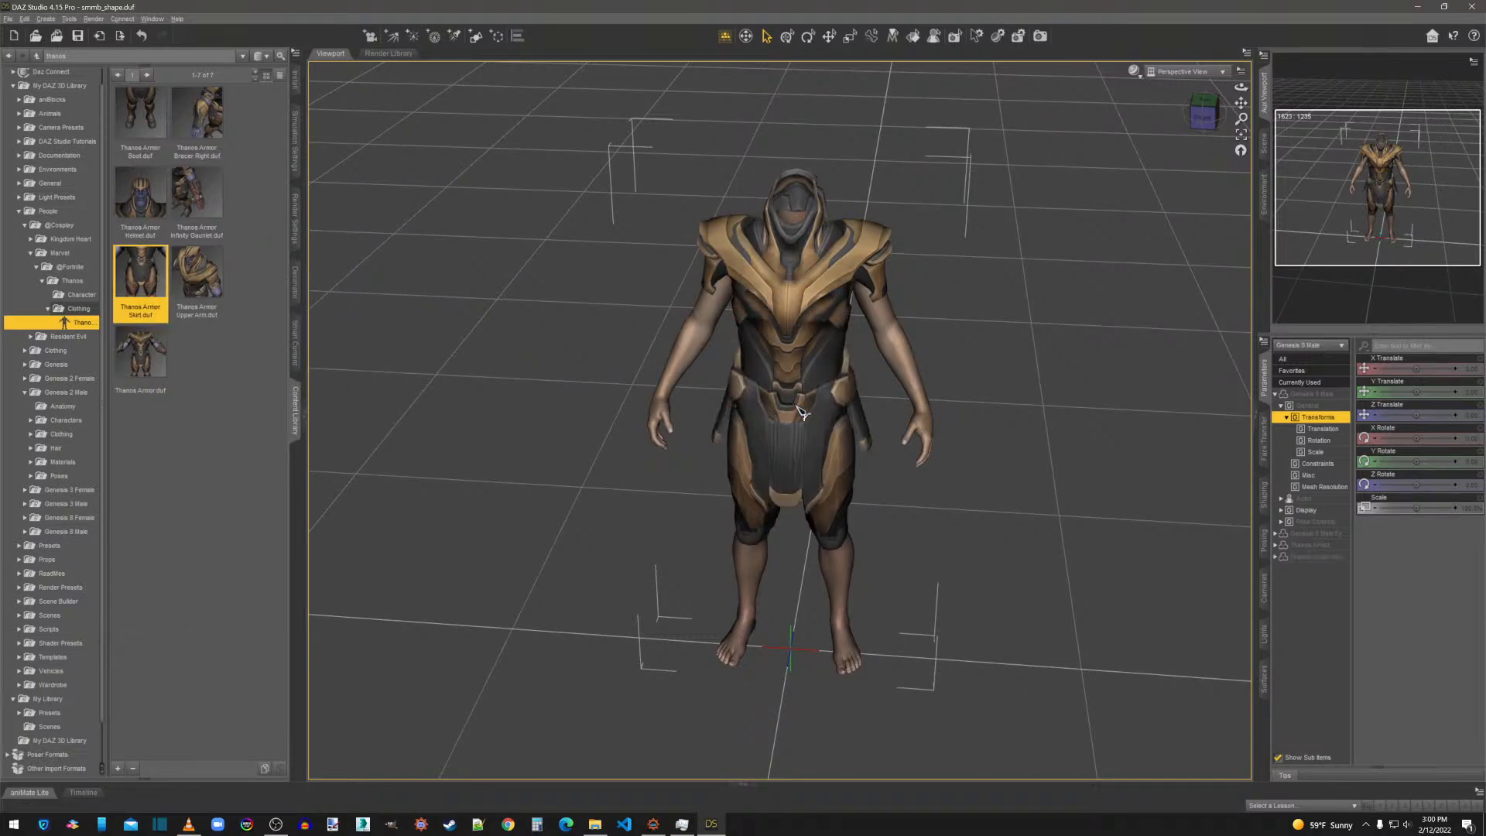
{"action": "double_click", "coordinate": [197, 271]}
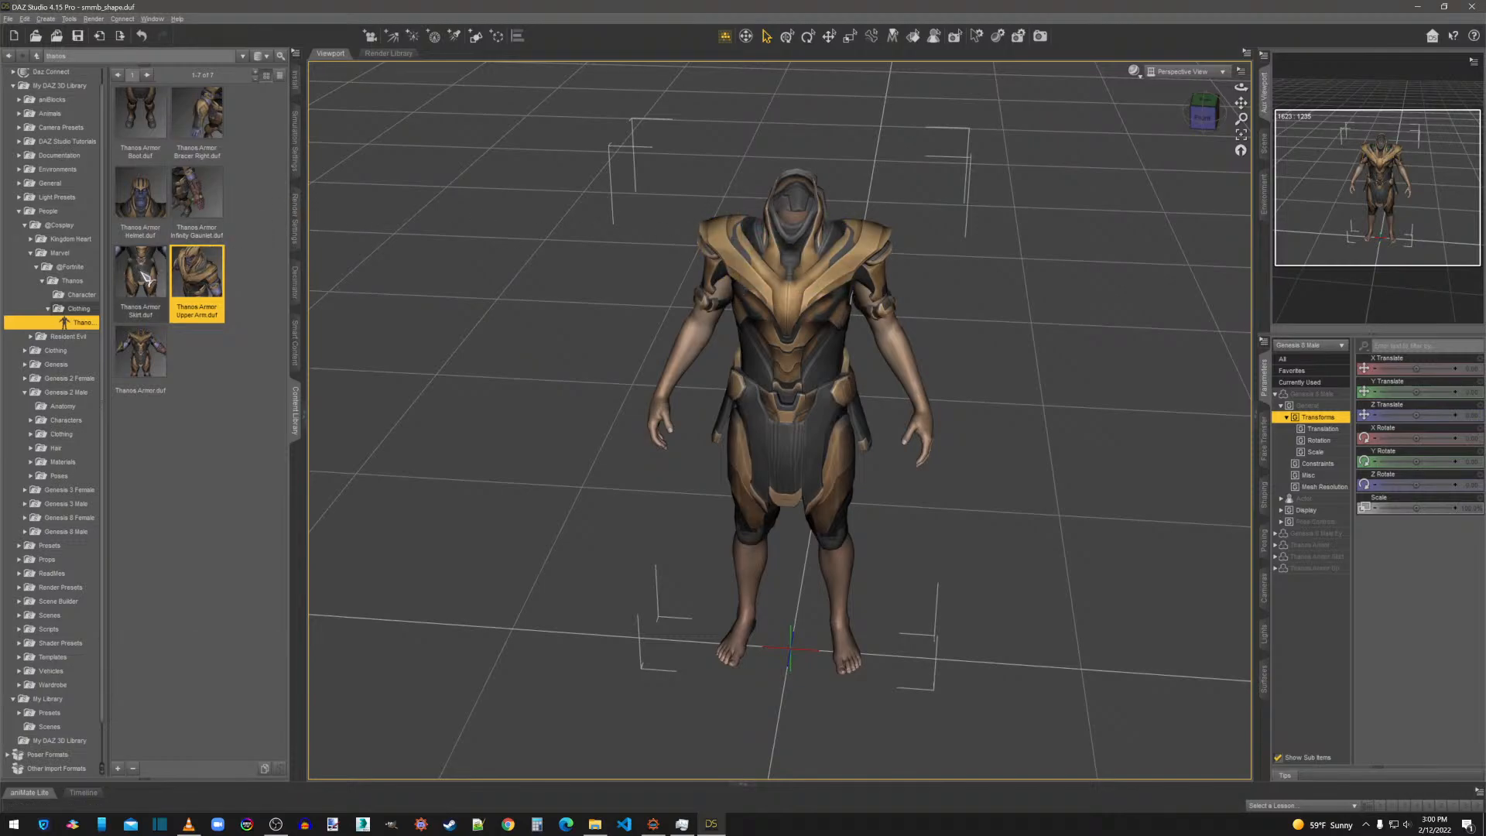
{"action": "double_click", "coordinate": [144, 203]}
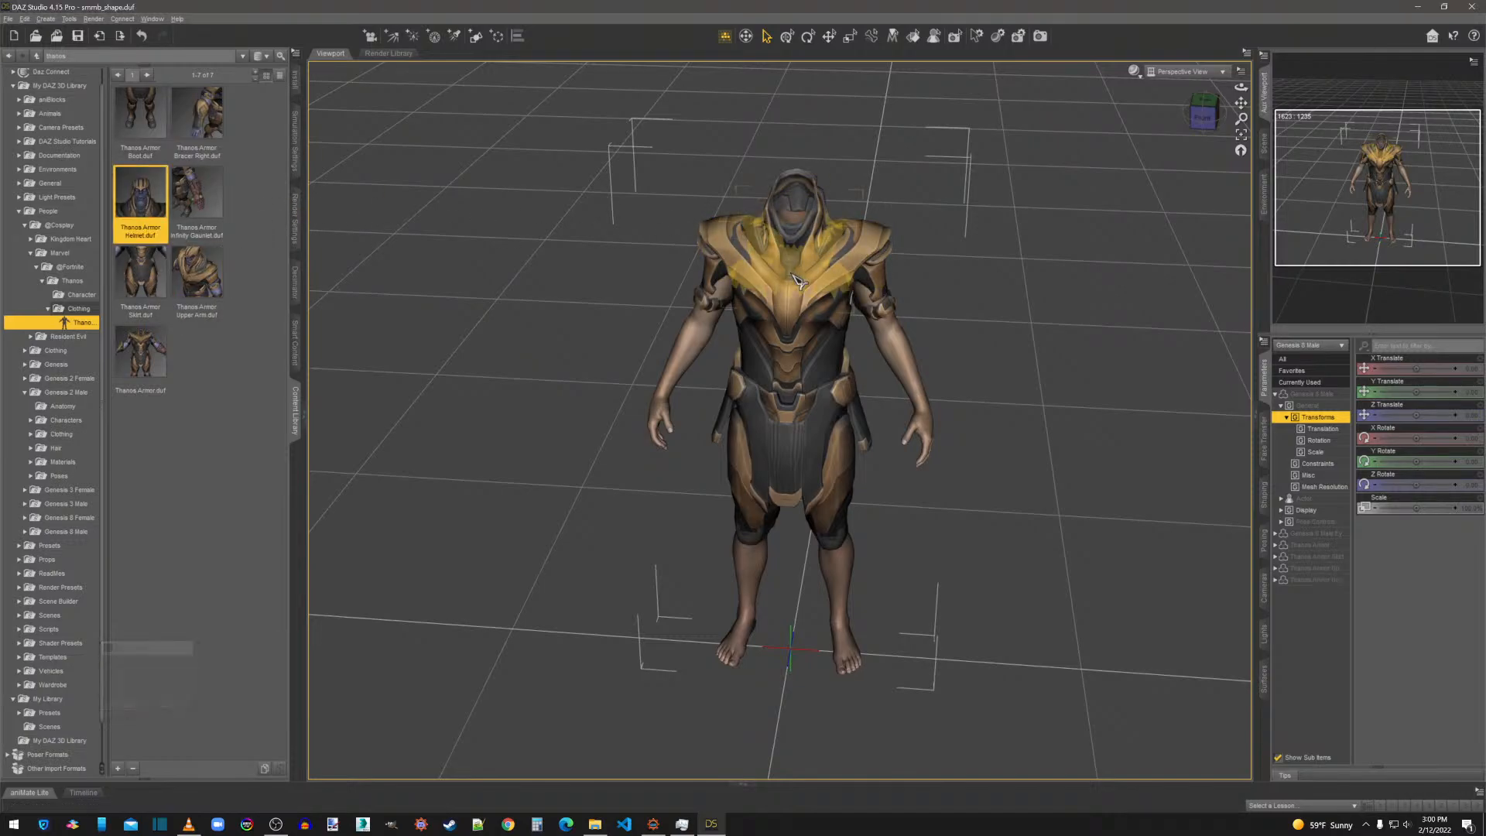
{"action": "double_click", "coordinate": [197, 194]}
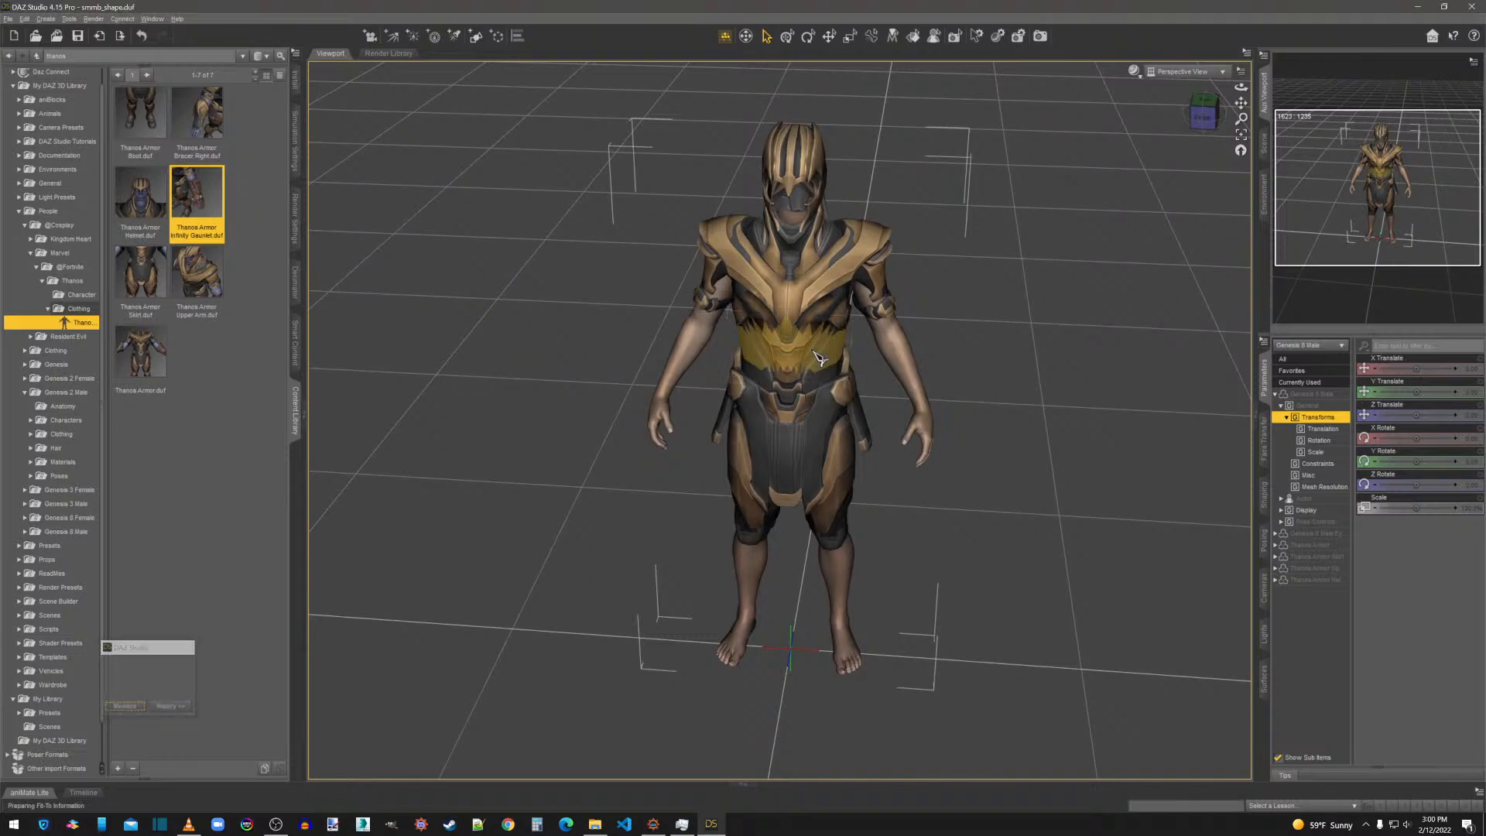
Add the Thanos Armor Boot and Bracer Right pieces to the figure and view the dressed body from the front.
{"action": "left_click_drag", "start_coordinate": [140, 116], "coordinate": [745, 575]}
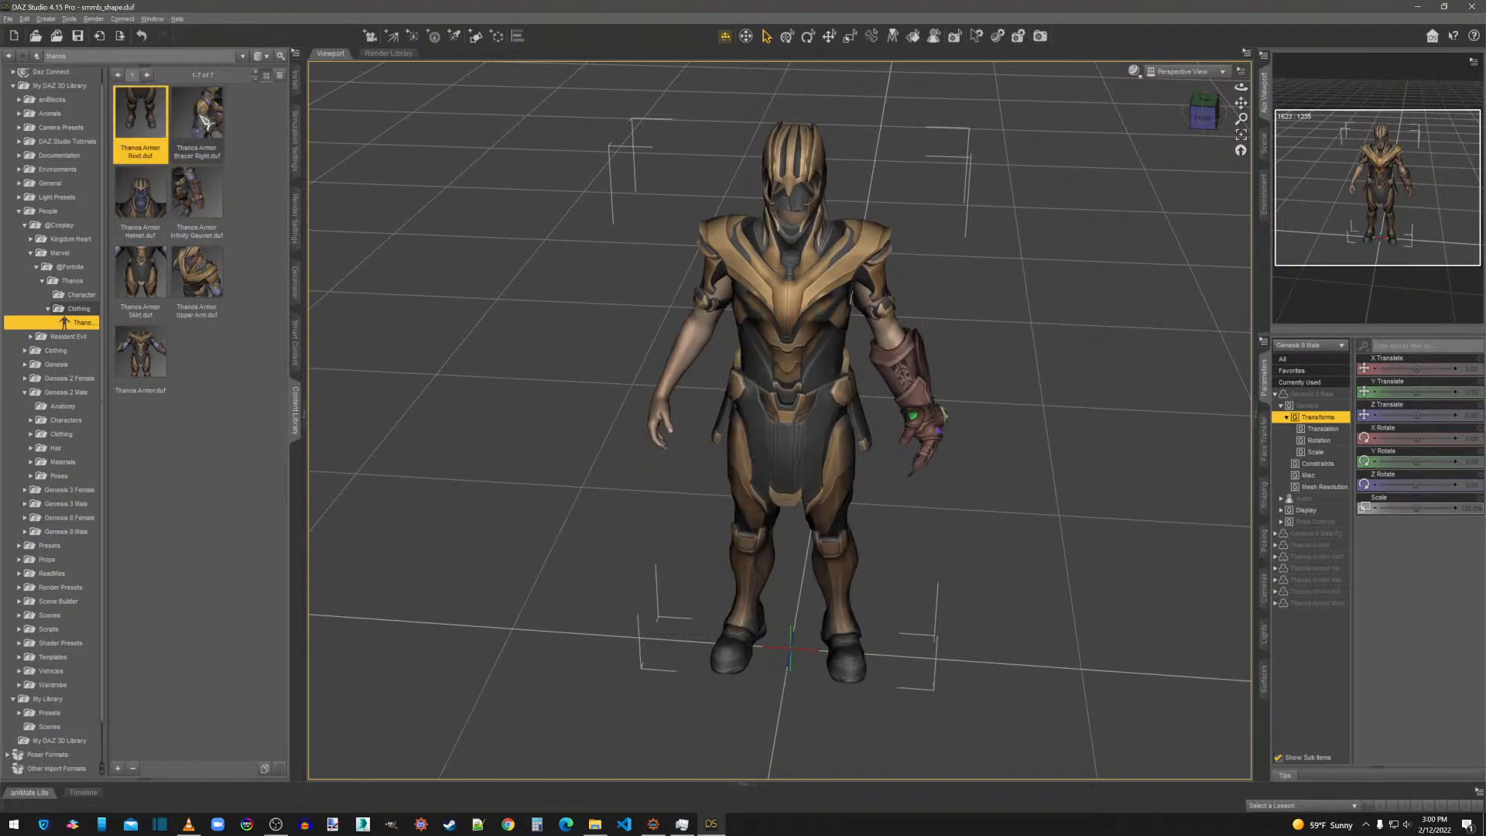
{"action": "left_click_drag", "start_coordinate": [196, 116], "coordinate": [765, 292]}
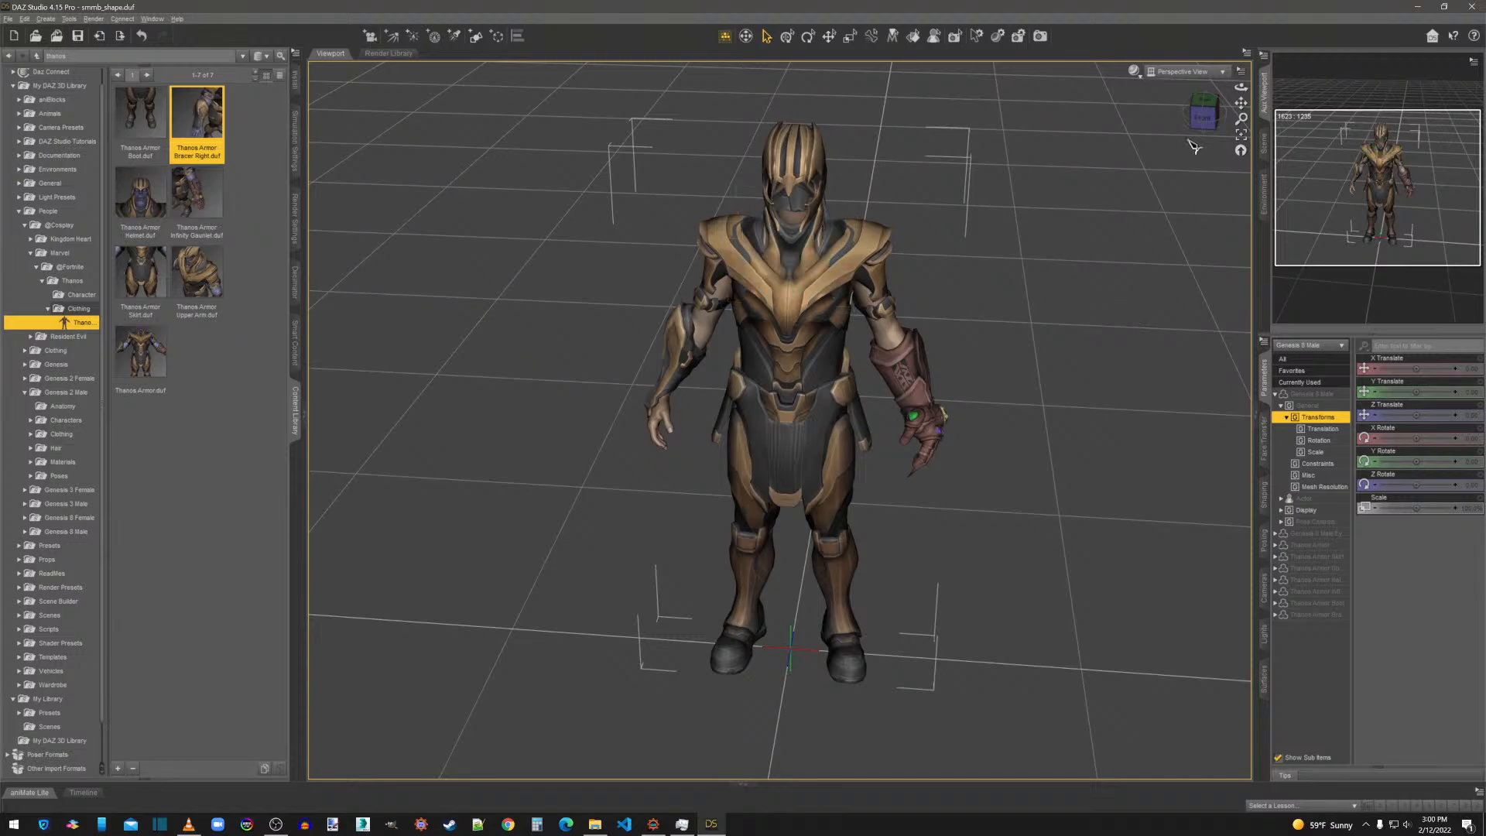
{"action": "left_click_drag", "start_coordinate": [1203, 118], "coordinate": [1200, 156]}
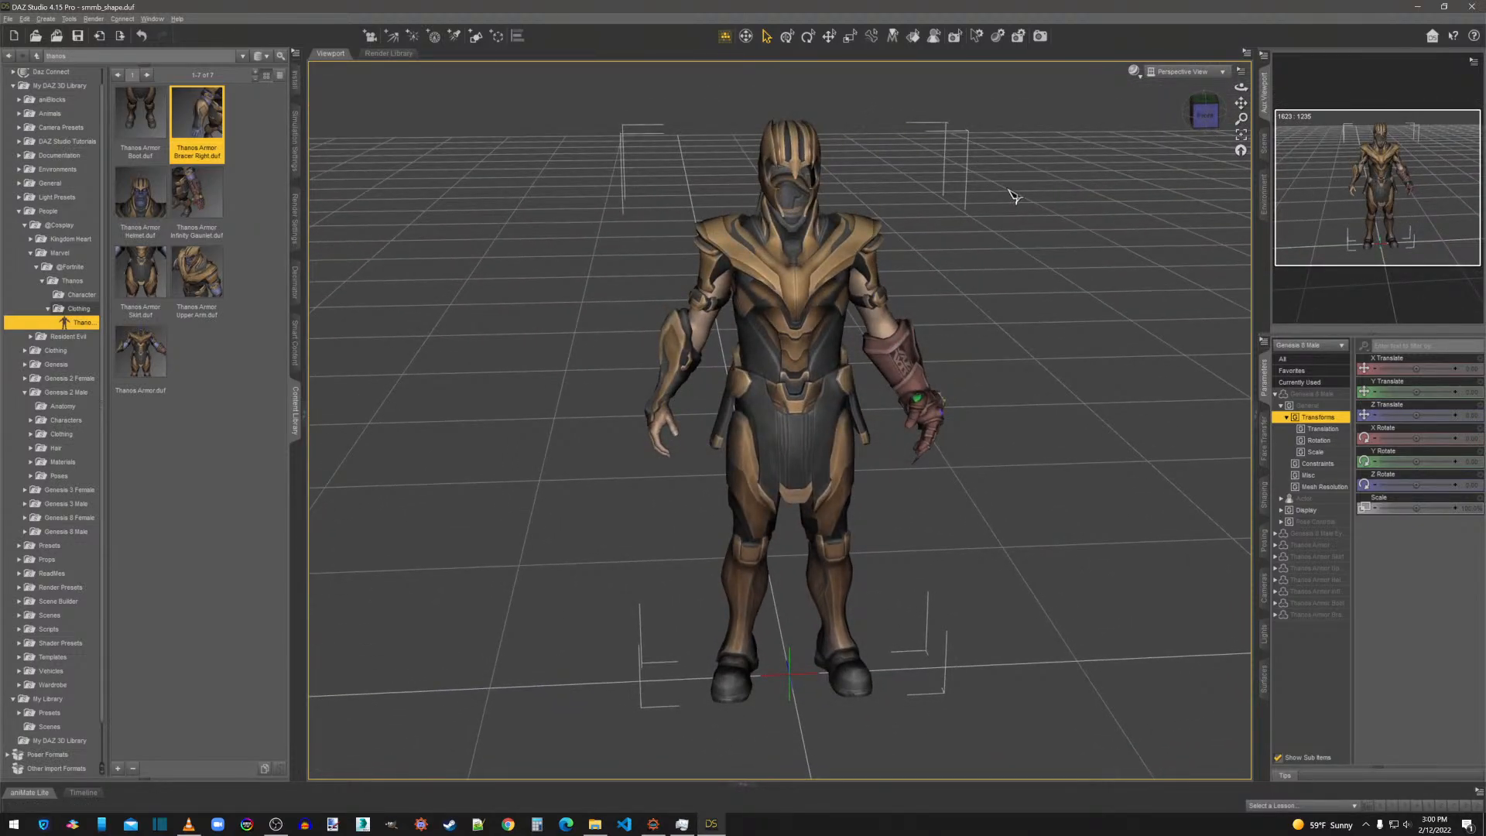
{"action": "scroll", "coordinate": [998, 464], "scroll_direction": "down", "scroll_amount": 3}
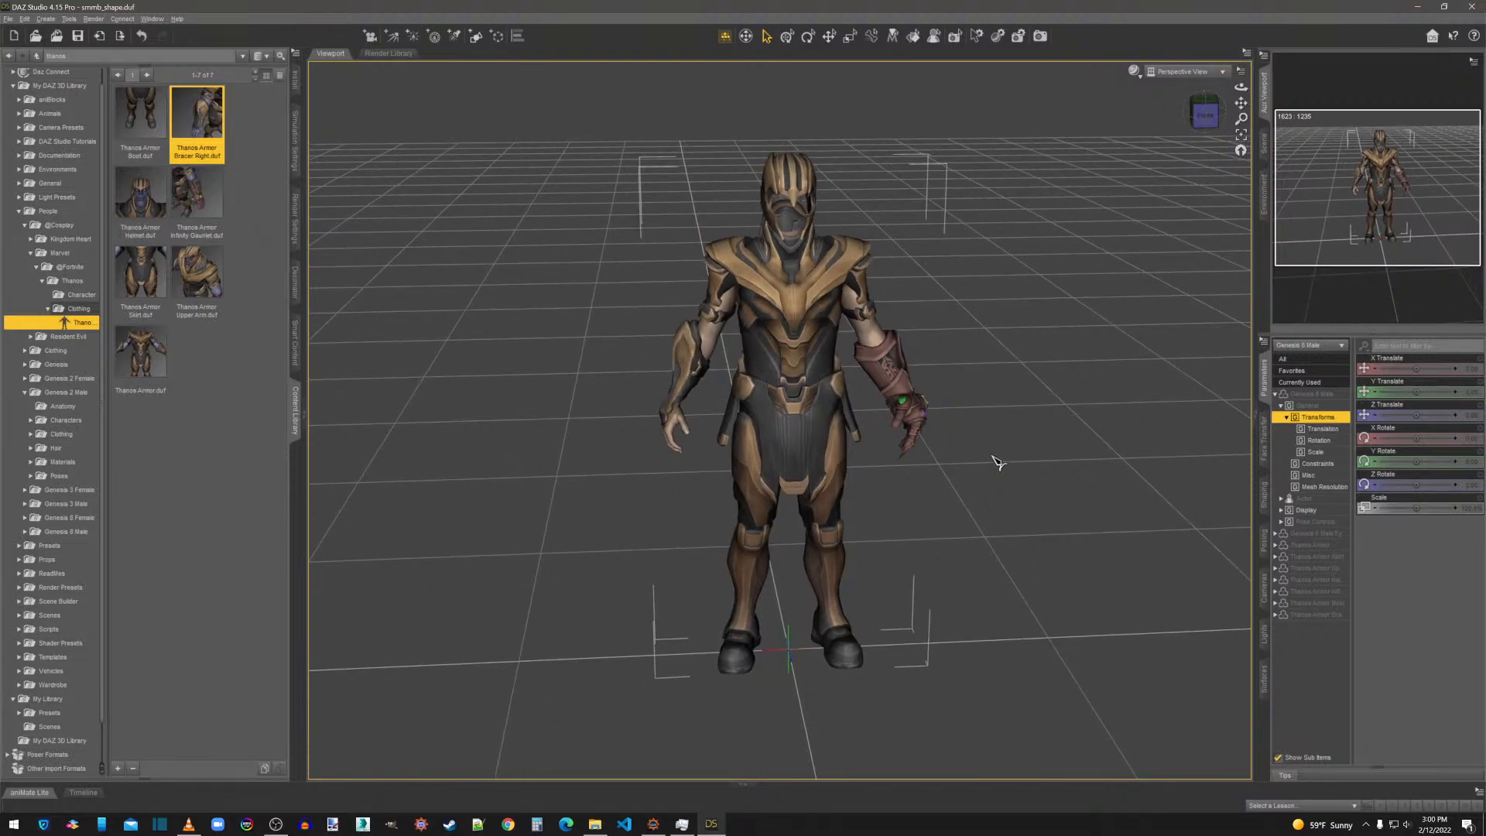
Select the Thanos Armor Helmet, create a texture atlas for its geometry, and auto-arrange it at a 2048 by 2048 preview size.
{"action": "left_click", "coordinate": [992, 306]}
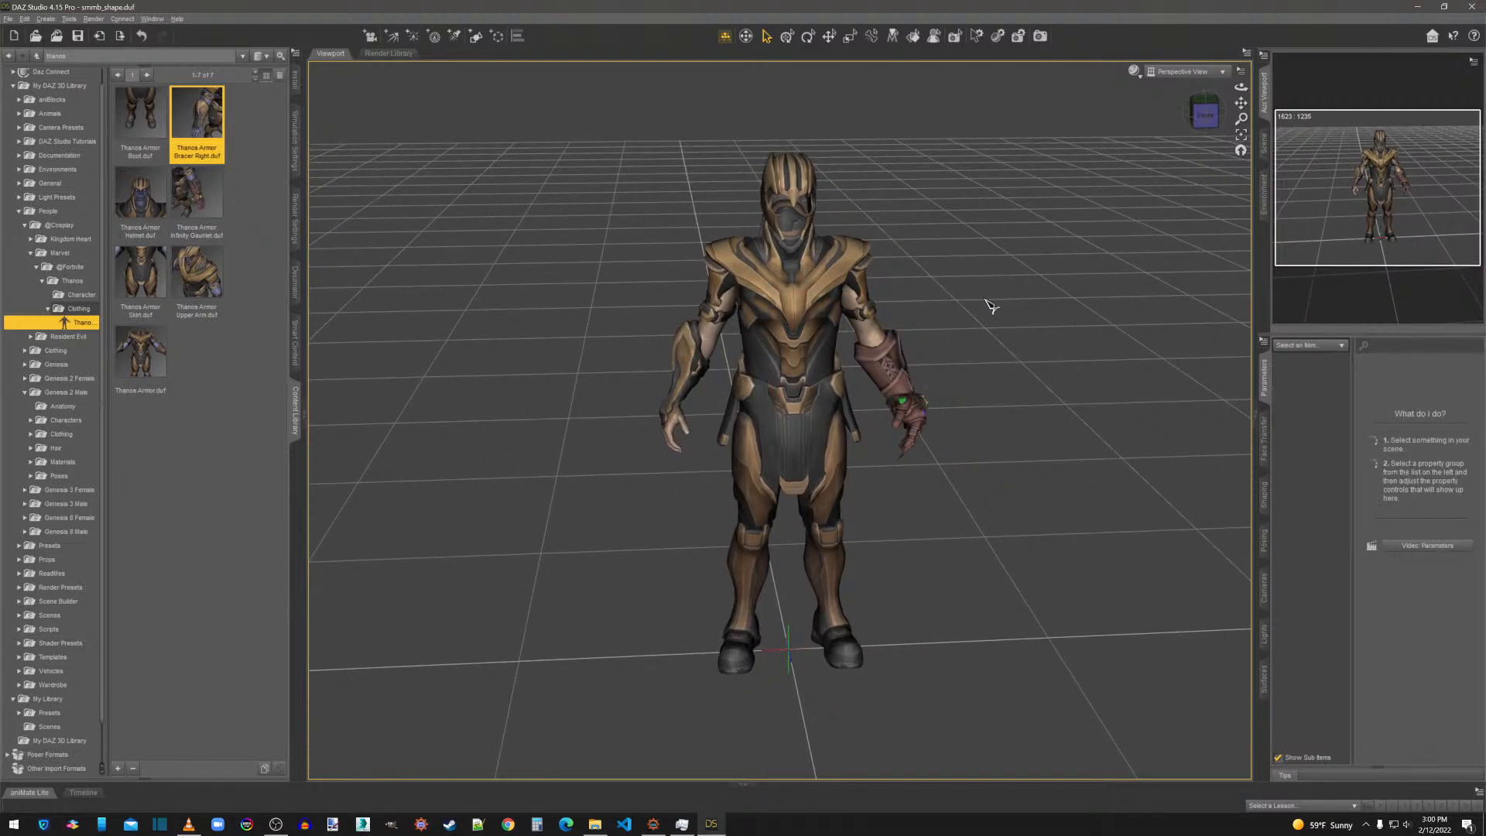
{"action": "right_click", "coordinate": [800, 186]}
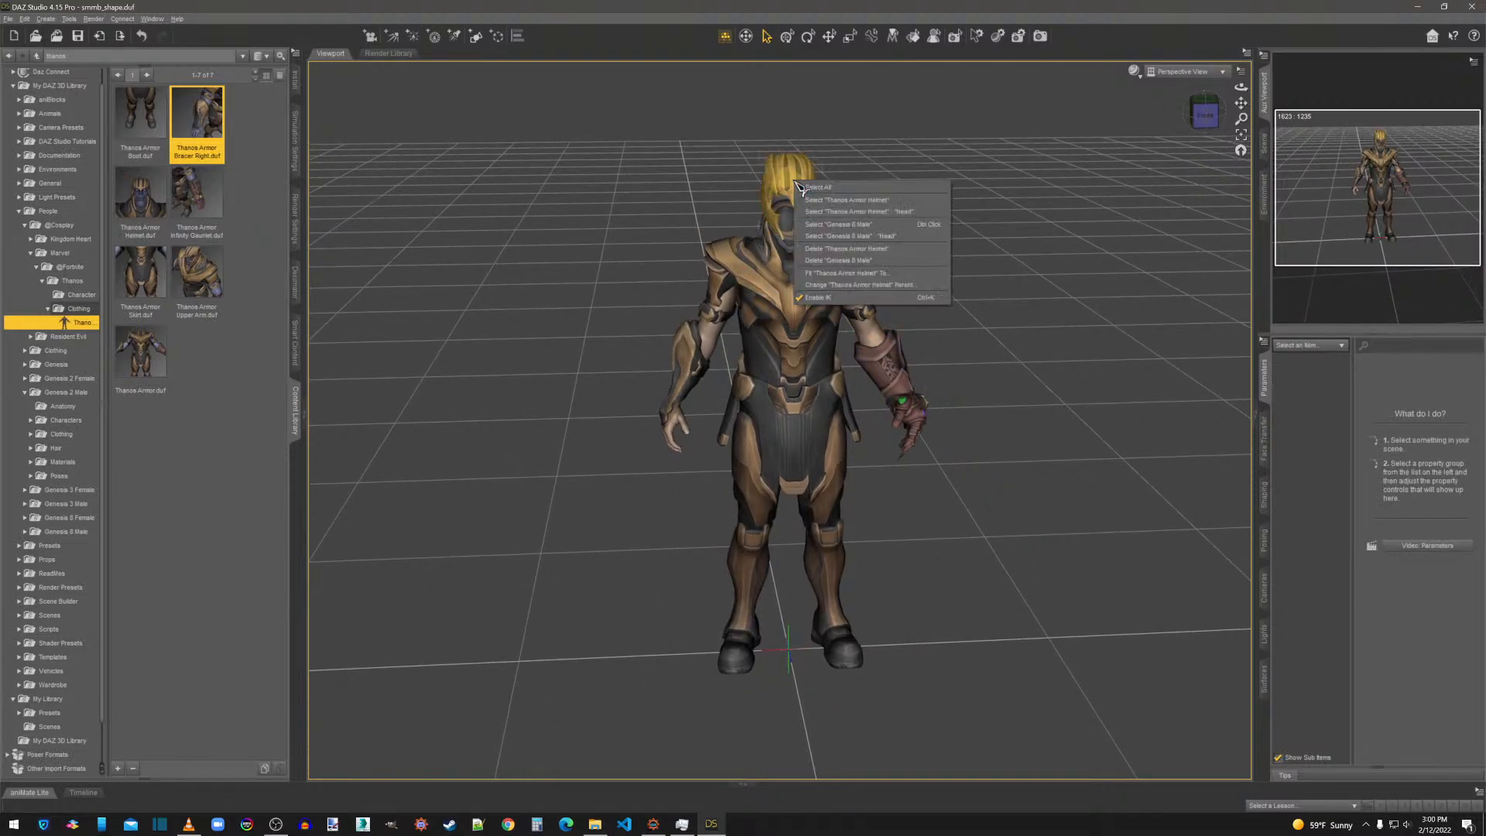
{"action": "left_click", "coordinate": [882, 203]}
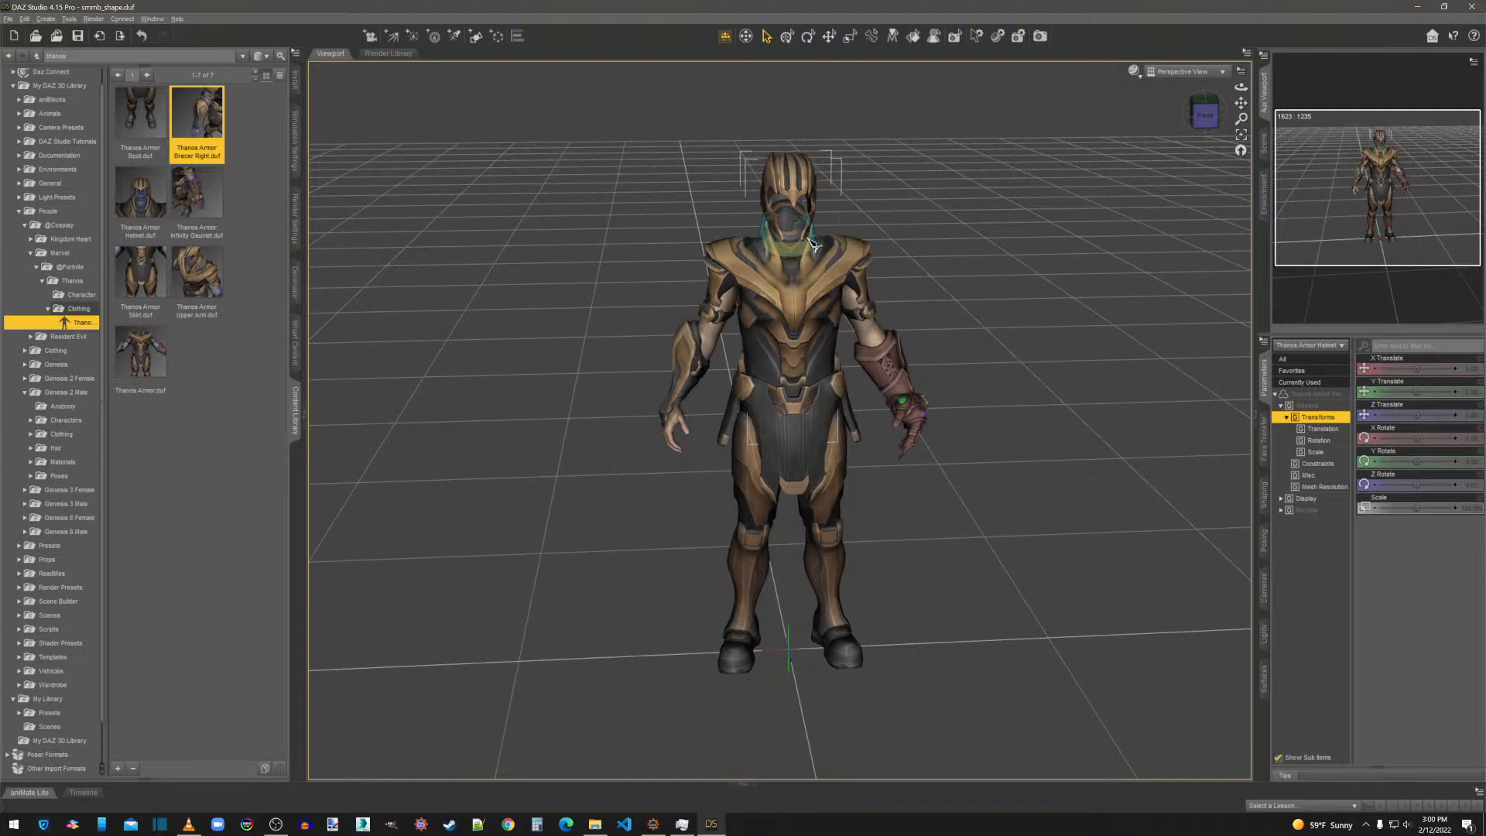
{"action": "left_click", "coordinate": [26, 18]}
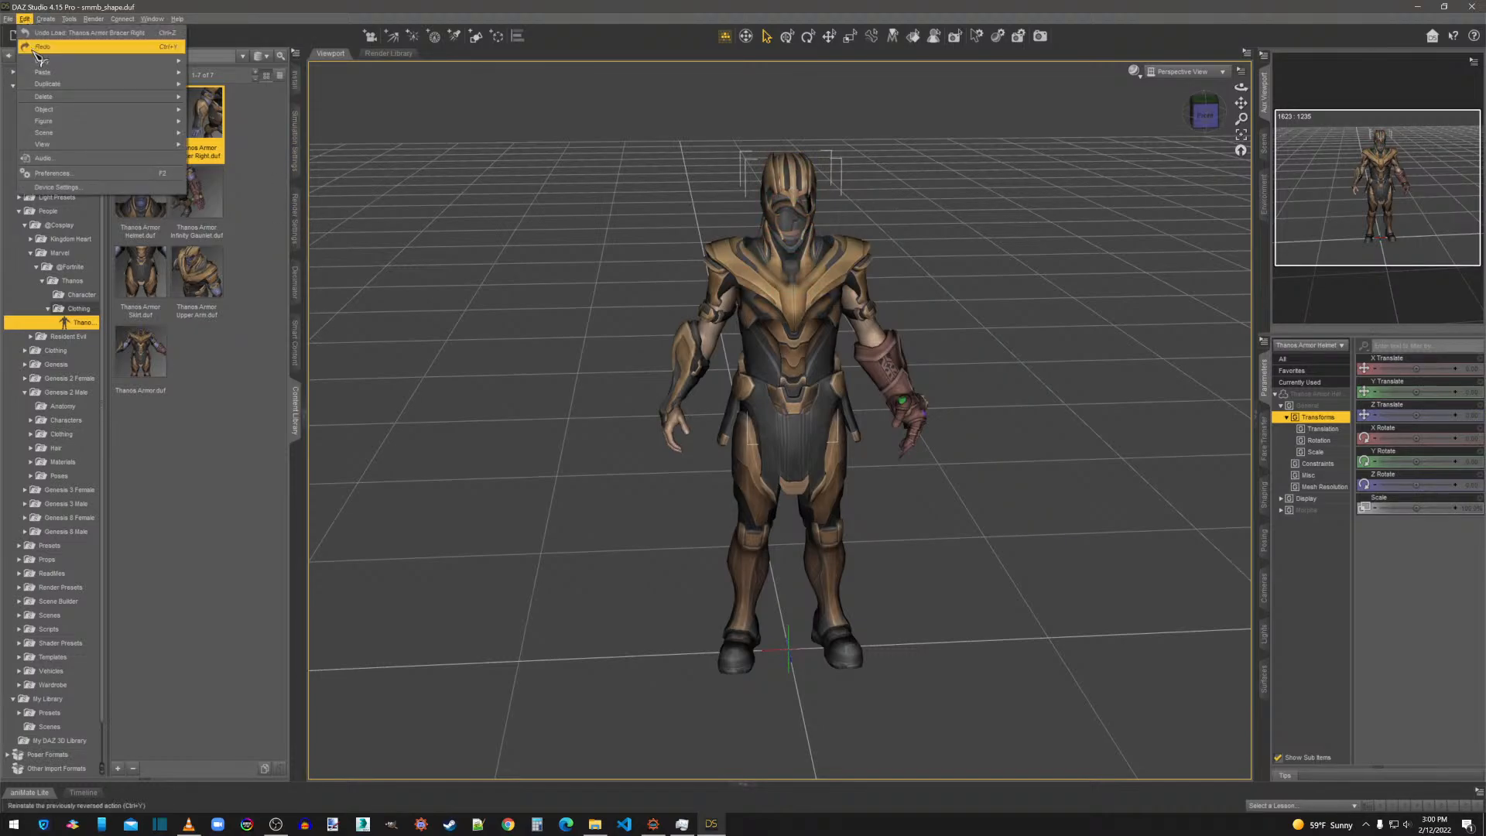
{"action": "mouse_move", "coordinate": [47, 111]}
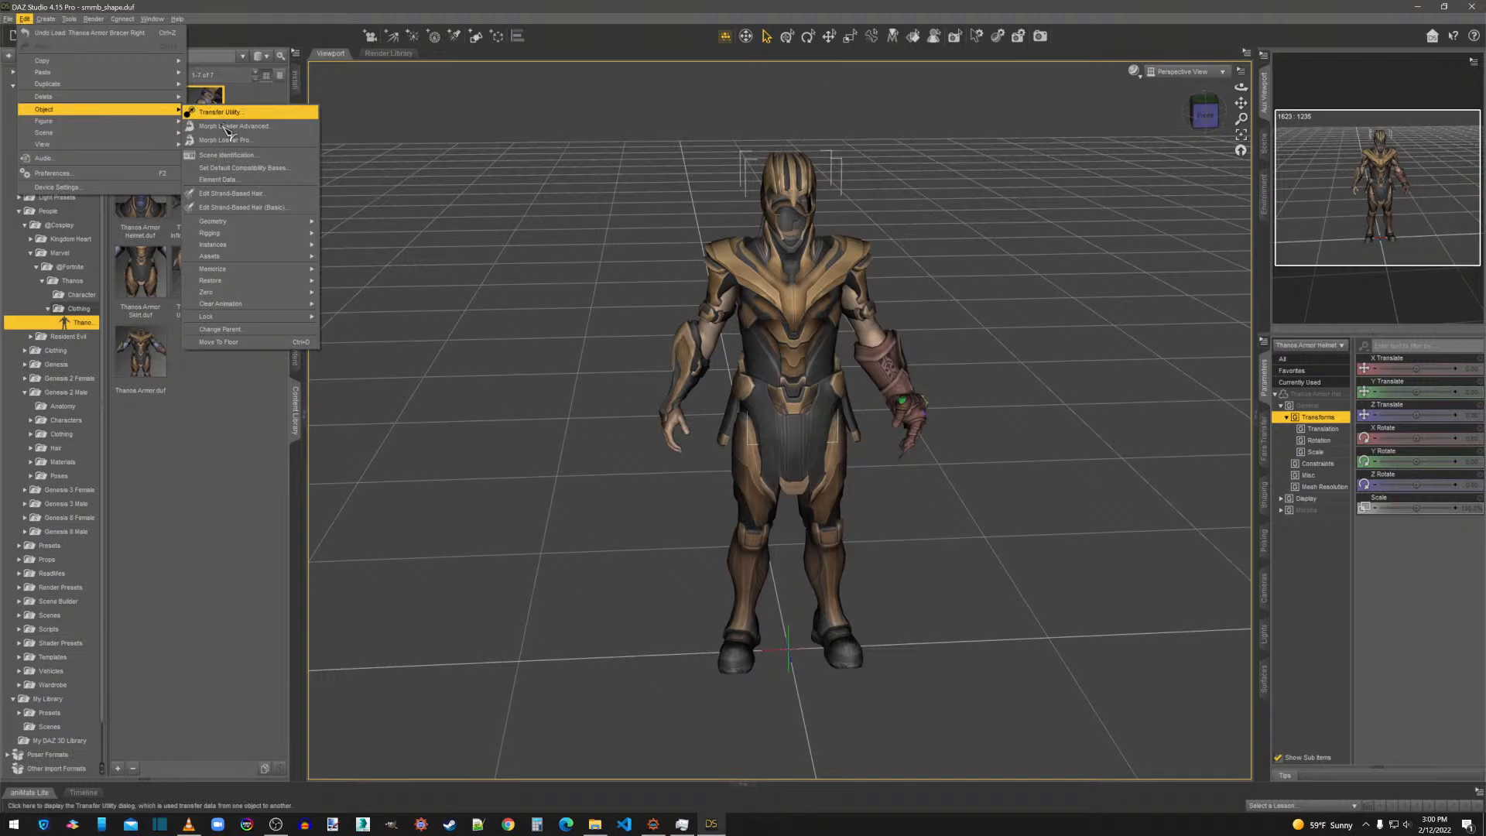
{"action": "mouse_move", "coordinate": [227, 225]}
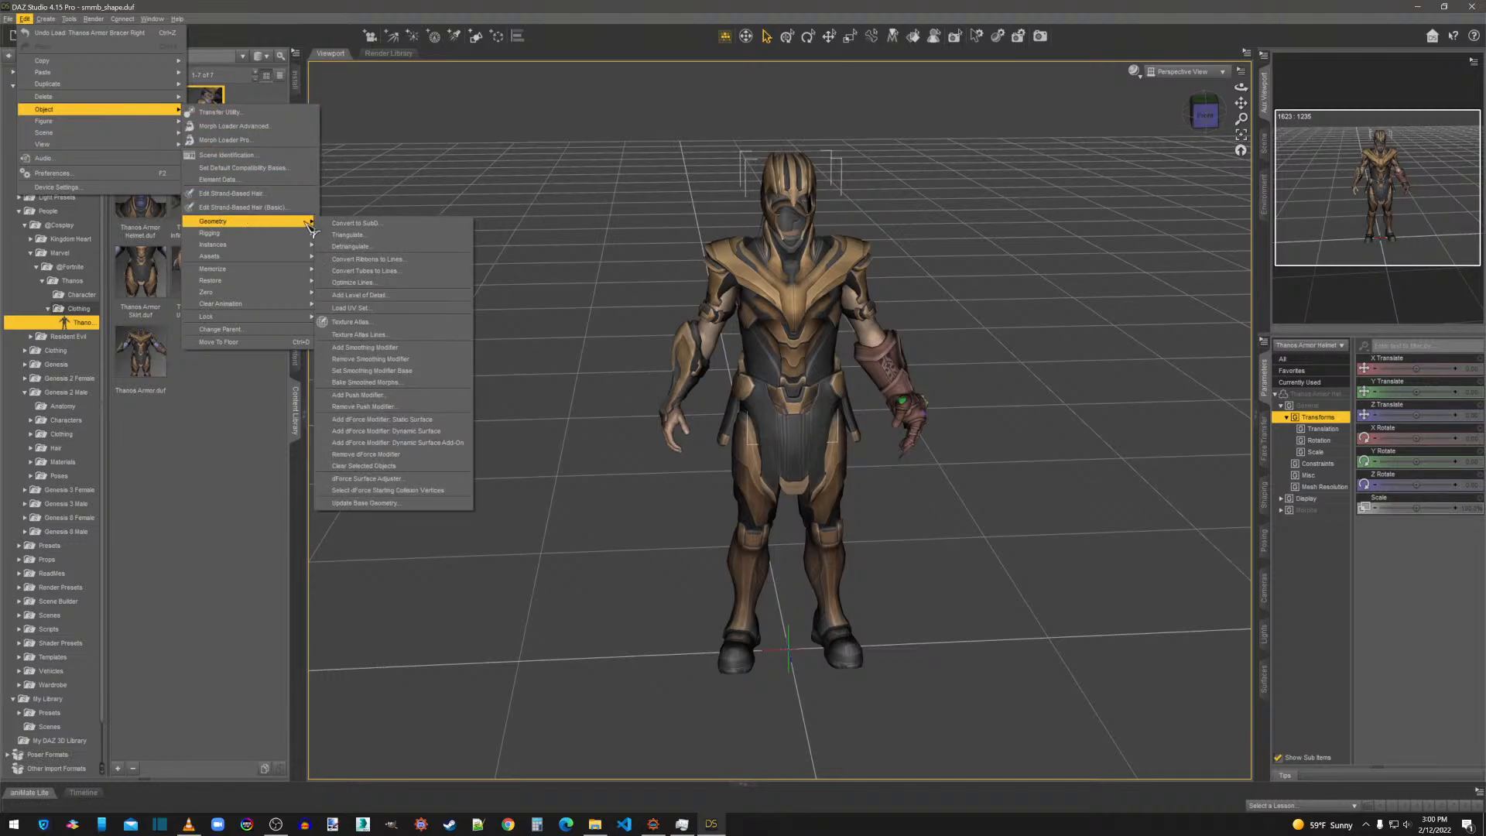
{"action": "left_click", "coordinate": [364, 322]}
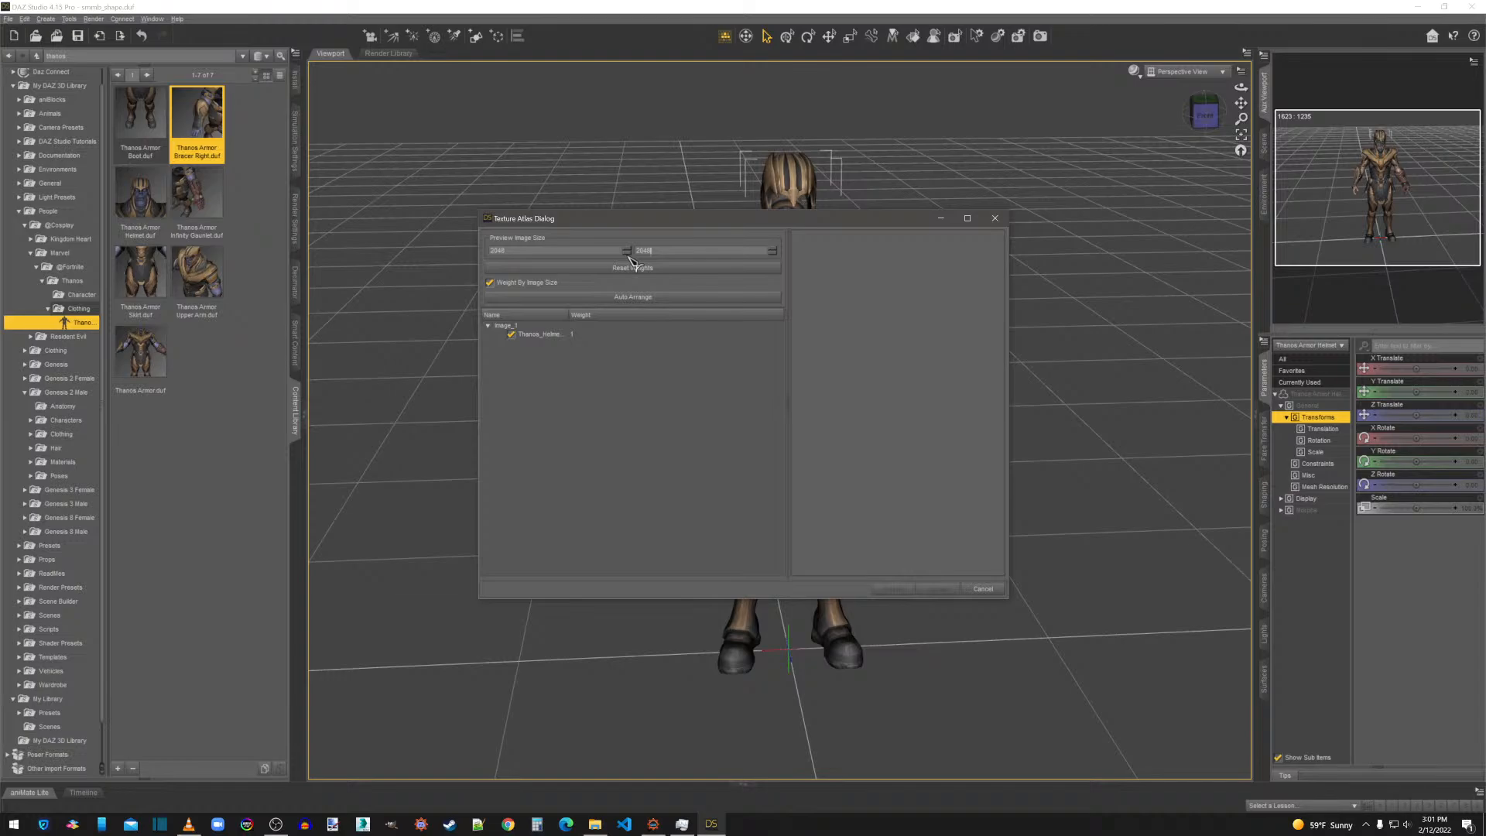
{"action": "left_click", "coordinate": [621, 300]}
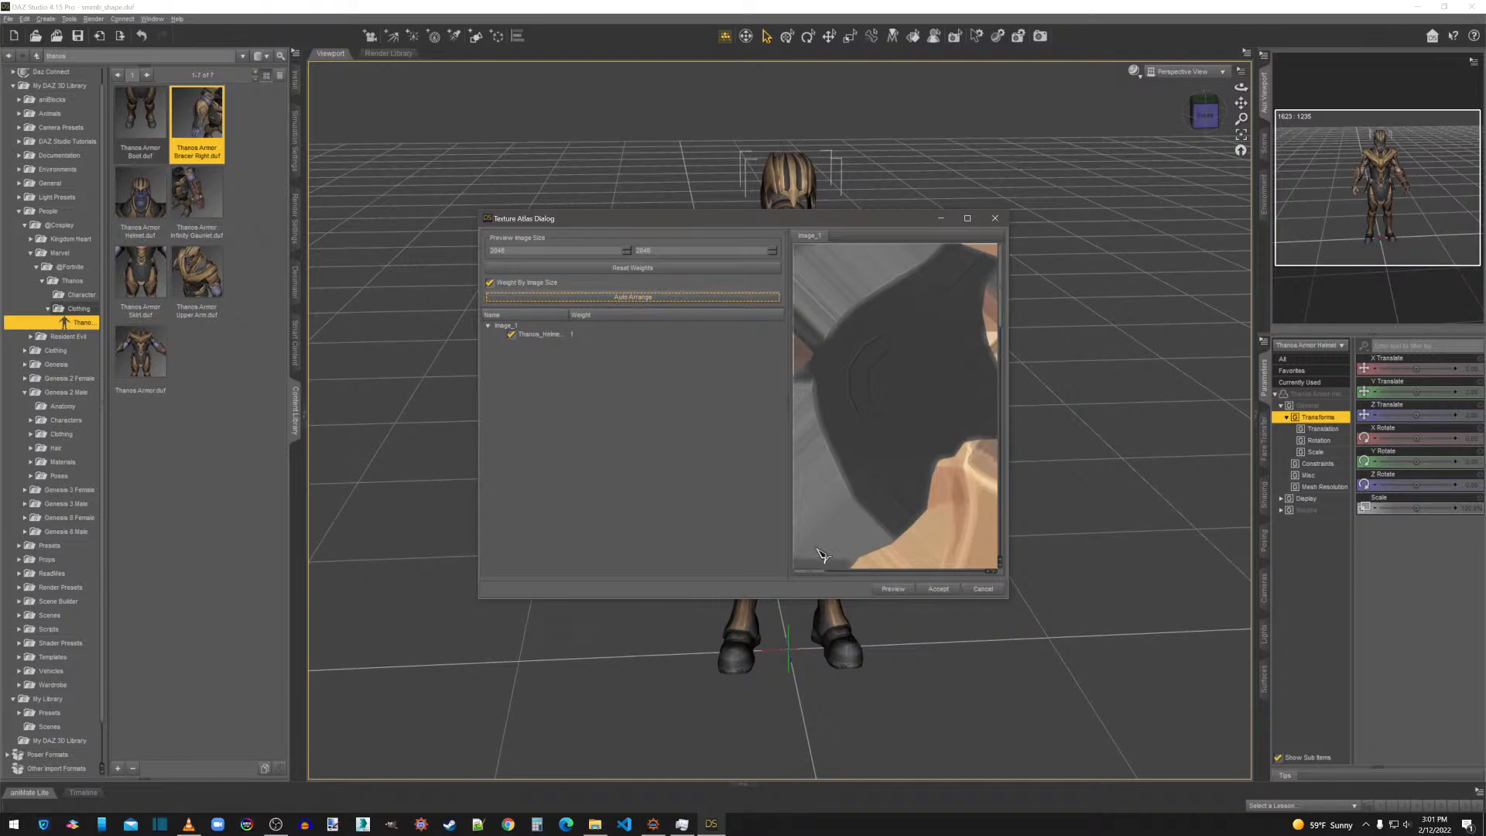
Look over the arranged helmet texture, then accept the atlas layout and name the UV set helm.
{"action": "left_click_drag", "start_coordinate": [814, 577], "coordinate": [933, 577]}
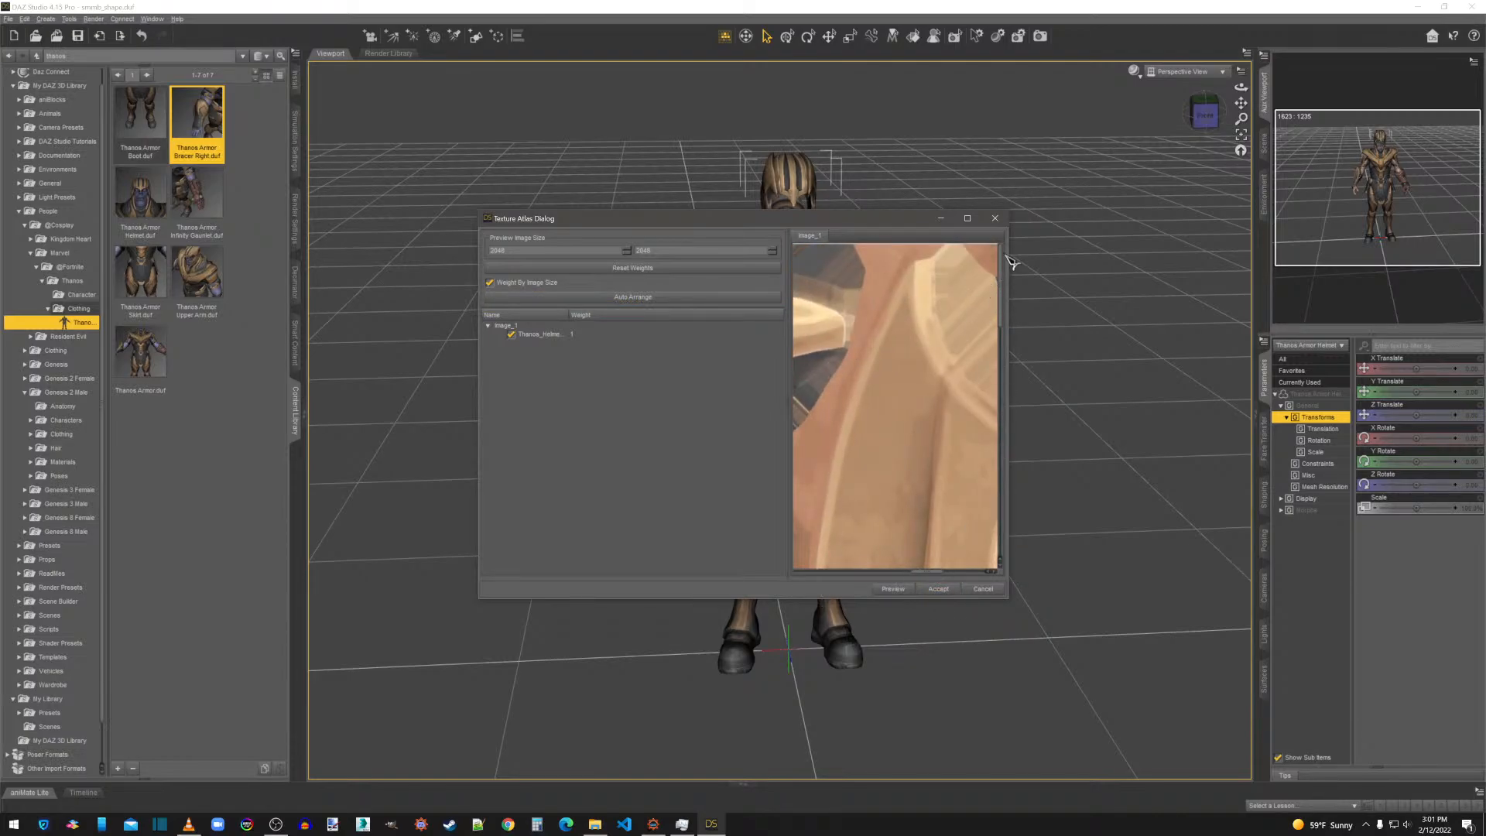
{"action": "left_click_drag", "start_coordinate": [1001, 258], "coordinate": [1004, 434]}
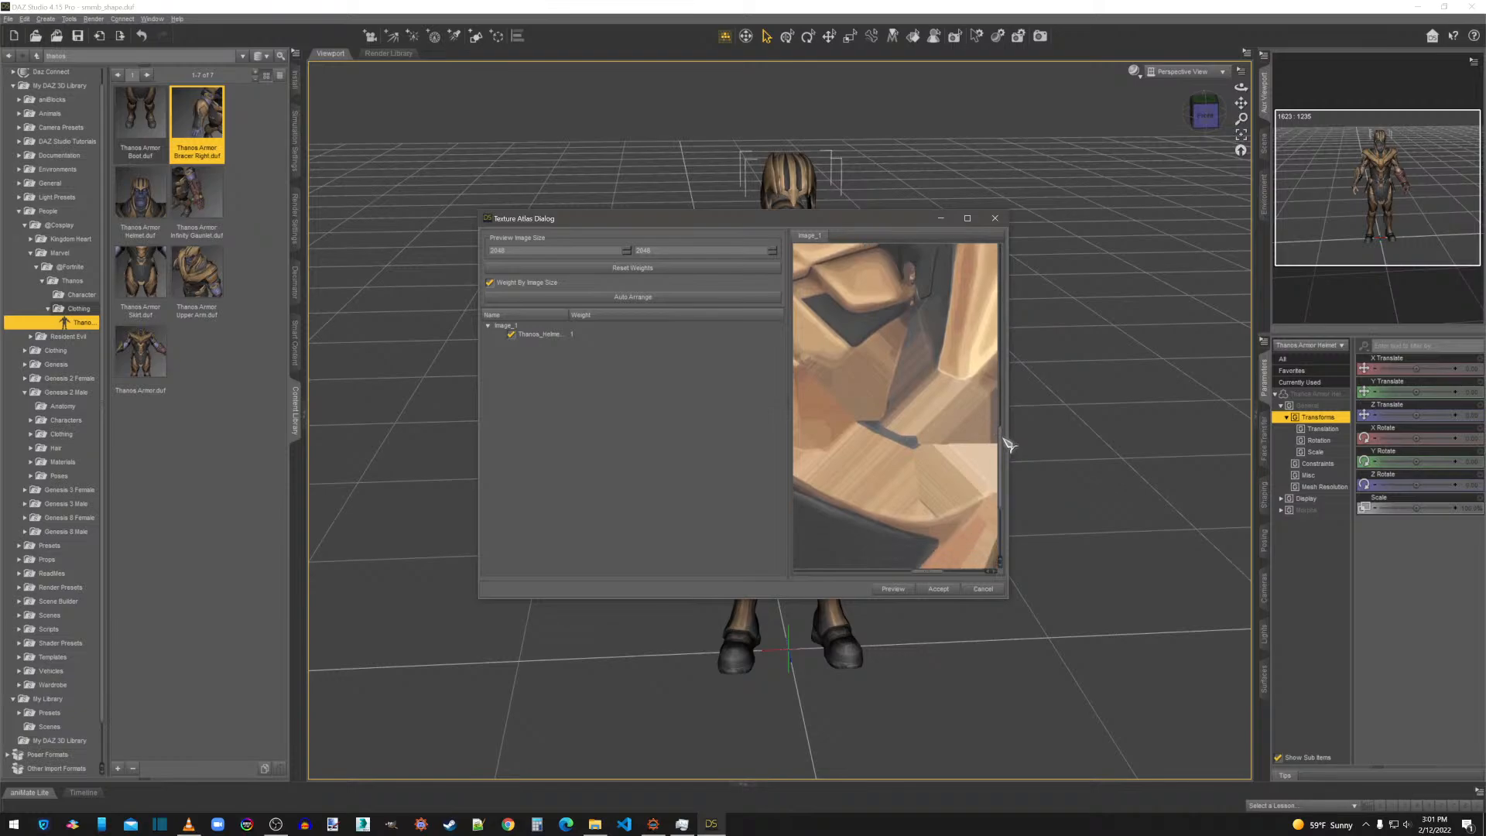
{"action": "left_click", "coordinate": [918, 568]}
{"action": "left_click_drag", "start_coordinate": [921, 572], "coordinate": [797, 570]}
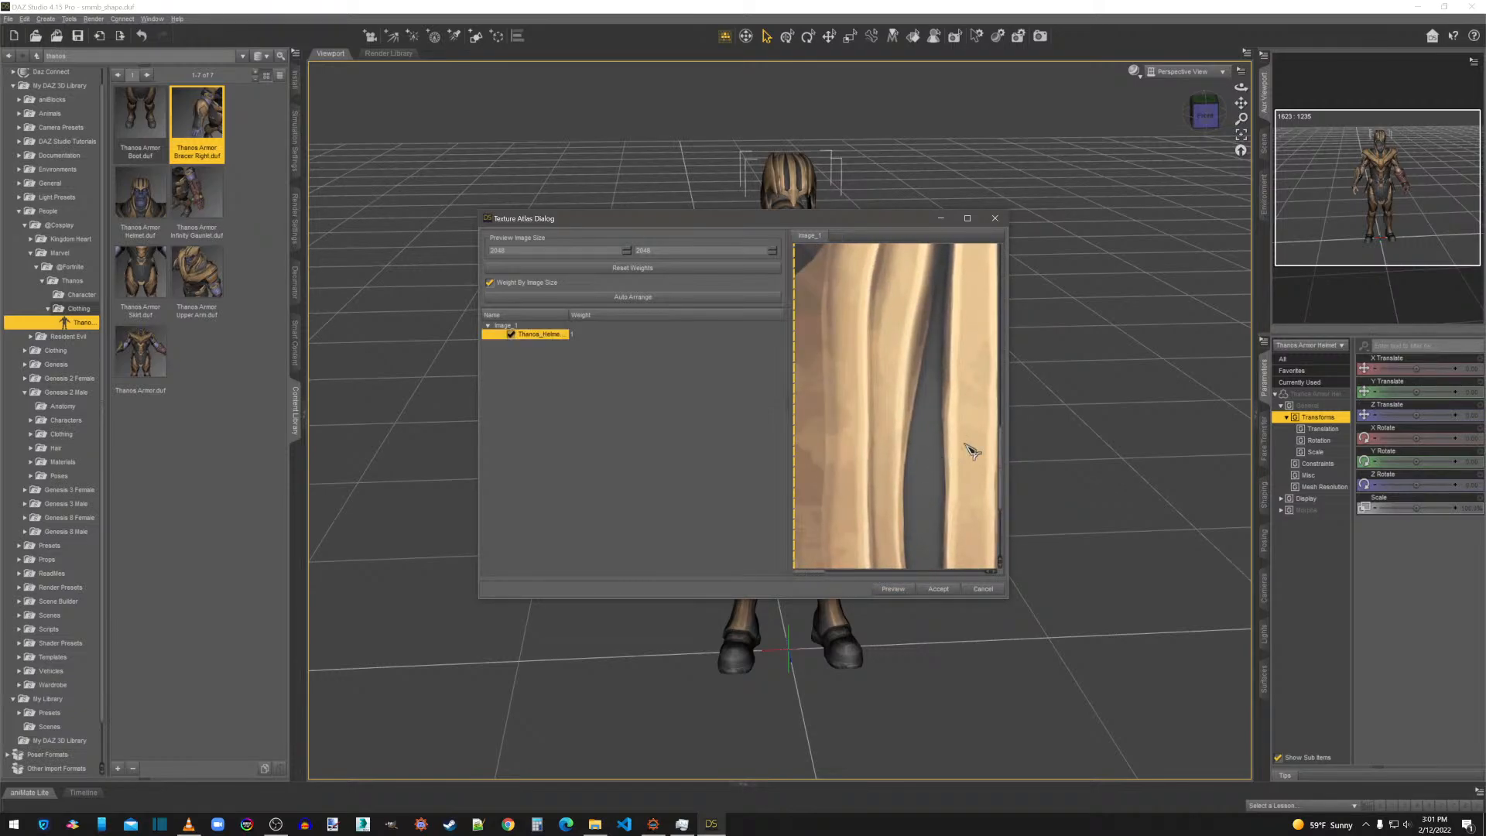
{"action": "left_click_drag", "start_coordinate": [1003, 450], "coordinate": [1003, 488]}
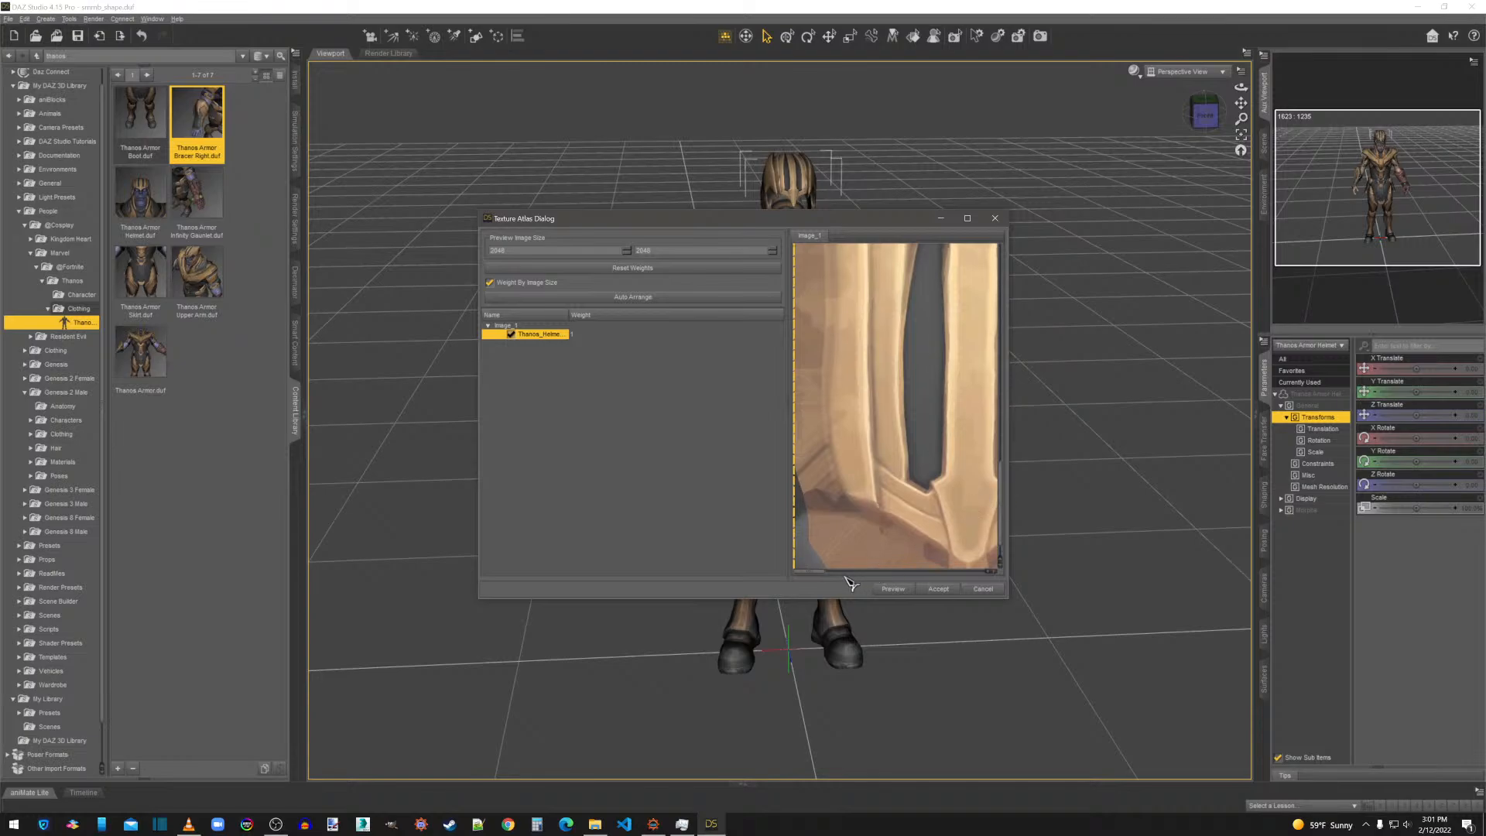
{"action": "left_click_drag", "start_coordinate": [837, 579], "coordinate": [981, 539]}
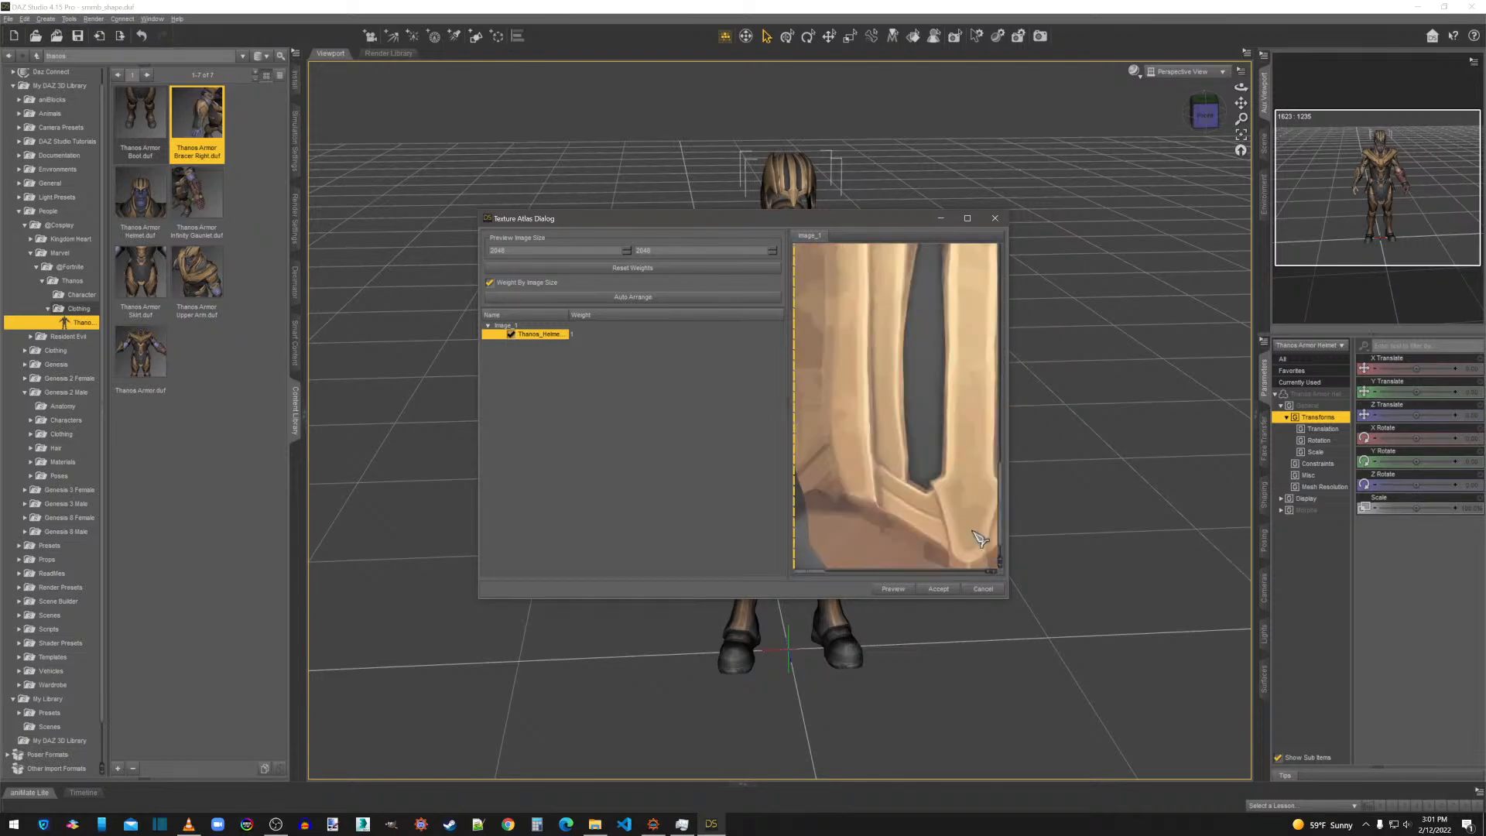
{"action": "left_click", "coordinate": [939, 589]}
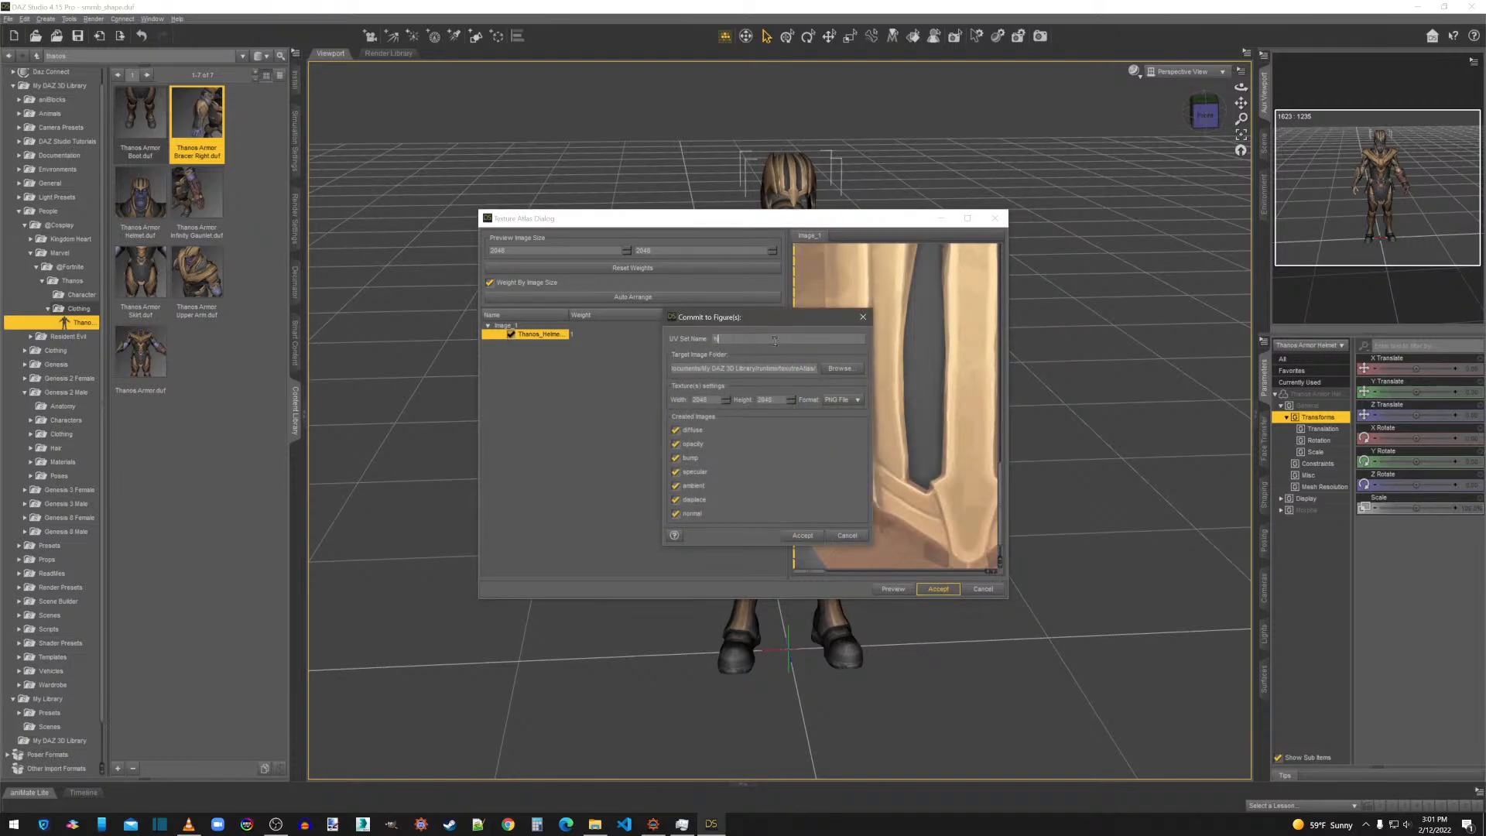
Set the atlas target image folder to the Thanos folder inside overwrite, Textures, [JF].
{"action": "left_click", "coordinate": [844, 368]}
{"action": "left_click", "coordinate": [712, 435]}
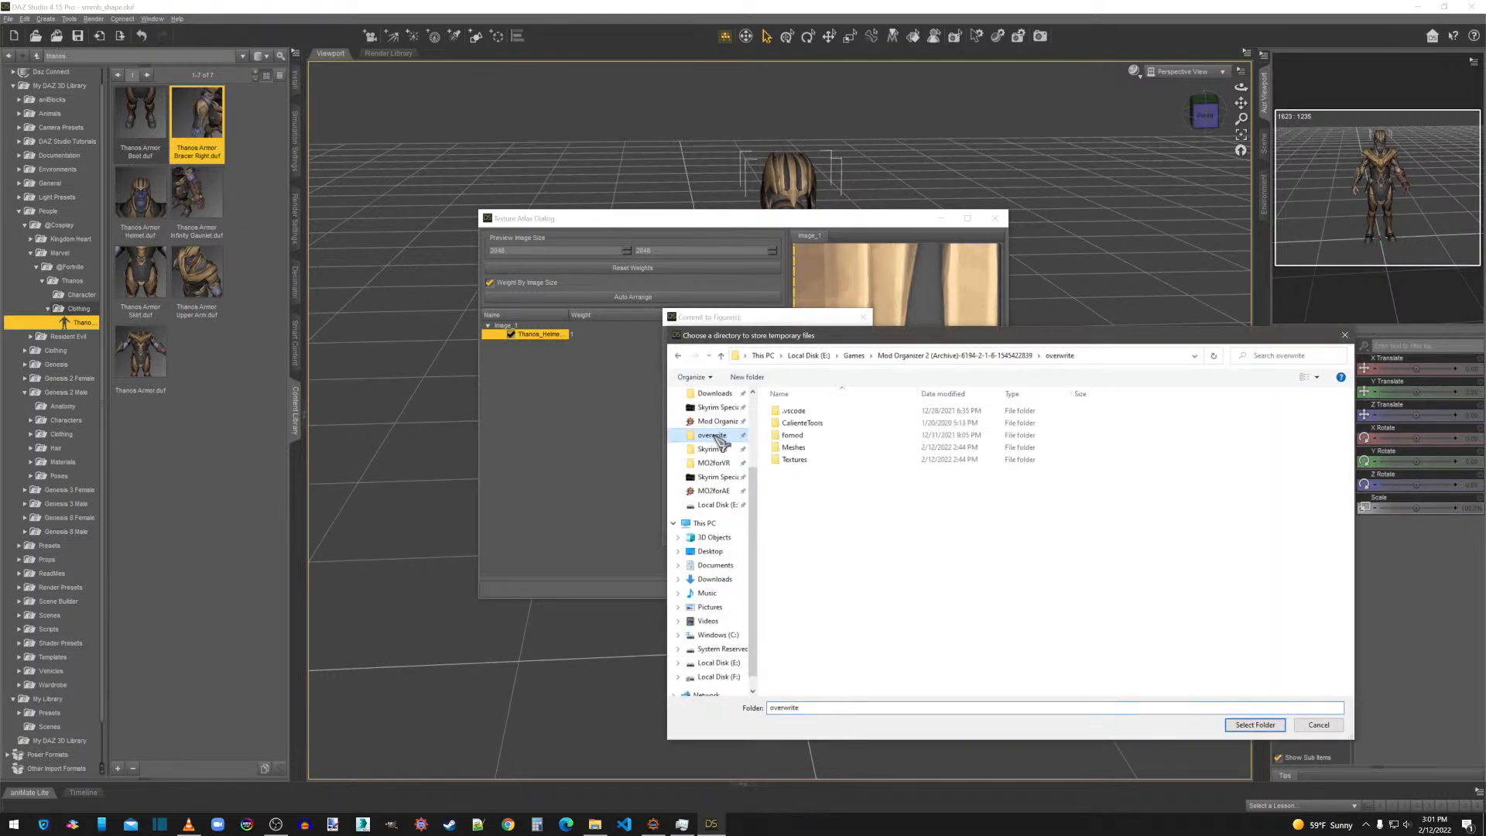
{"action": "double_click", "coordinate": [795, 459]}
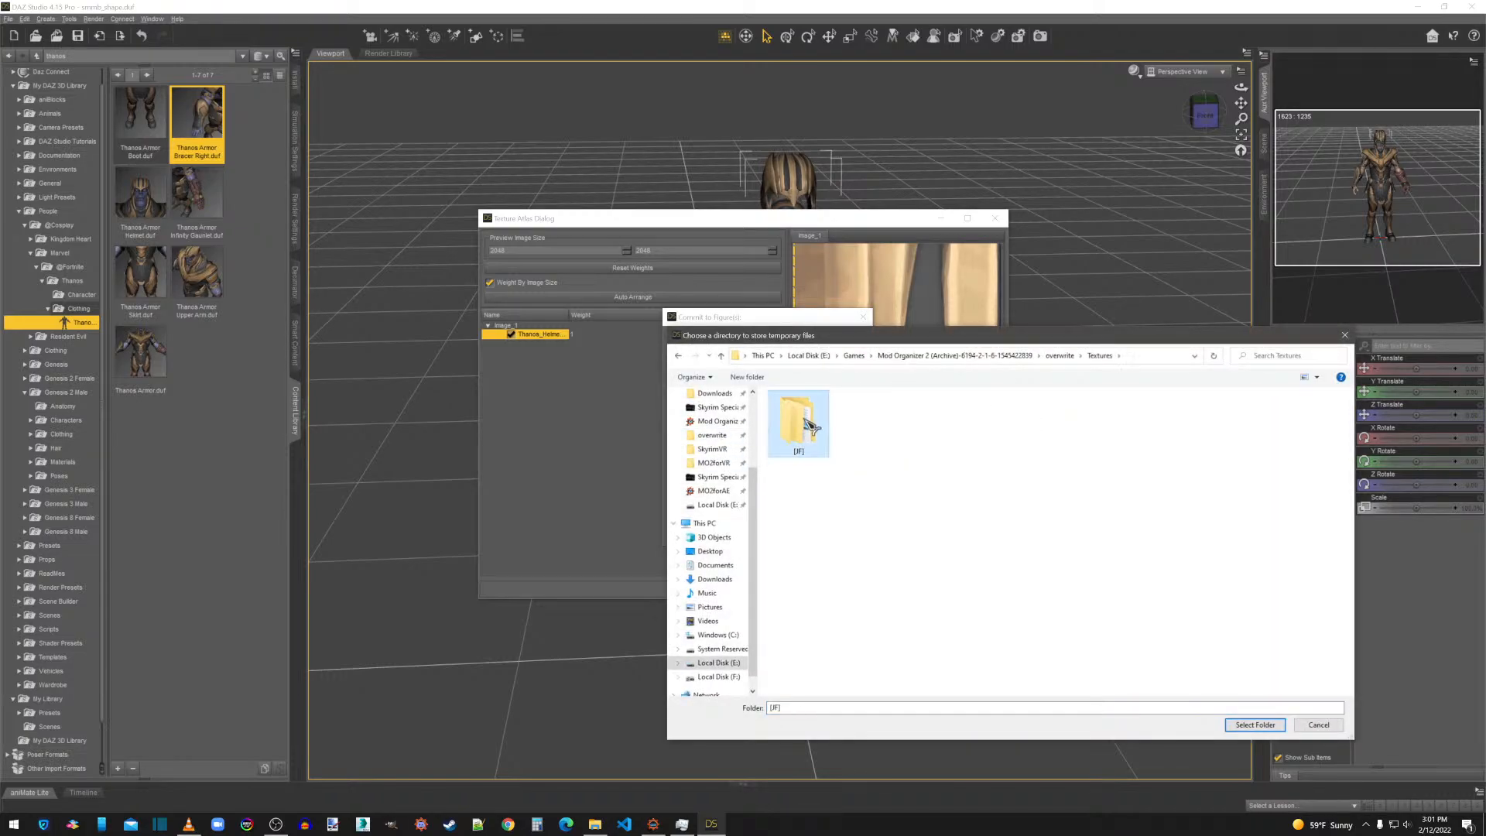
{"action": "double_click", "coordinate": [801, 430]}
{"action": "double_click", "coordinate": [802, 413]}
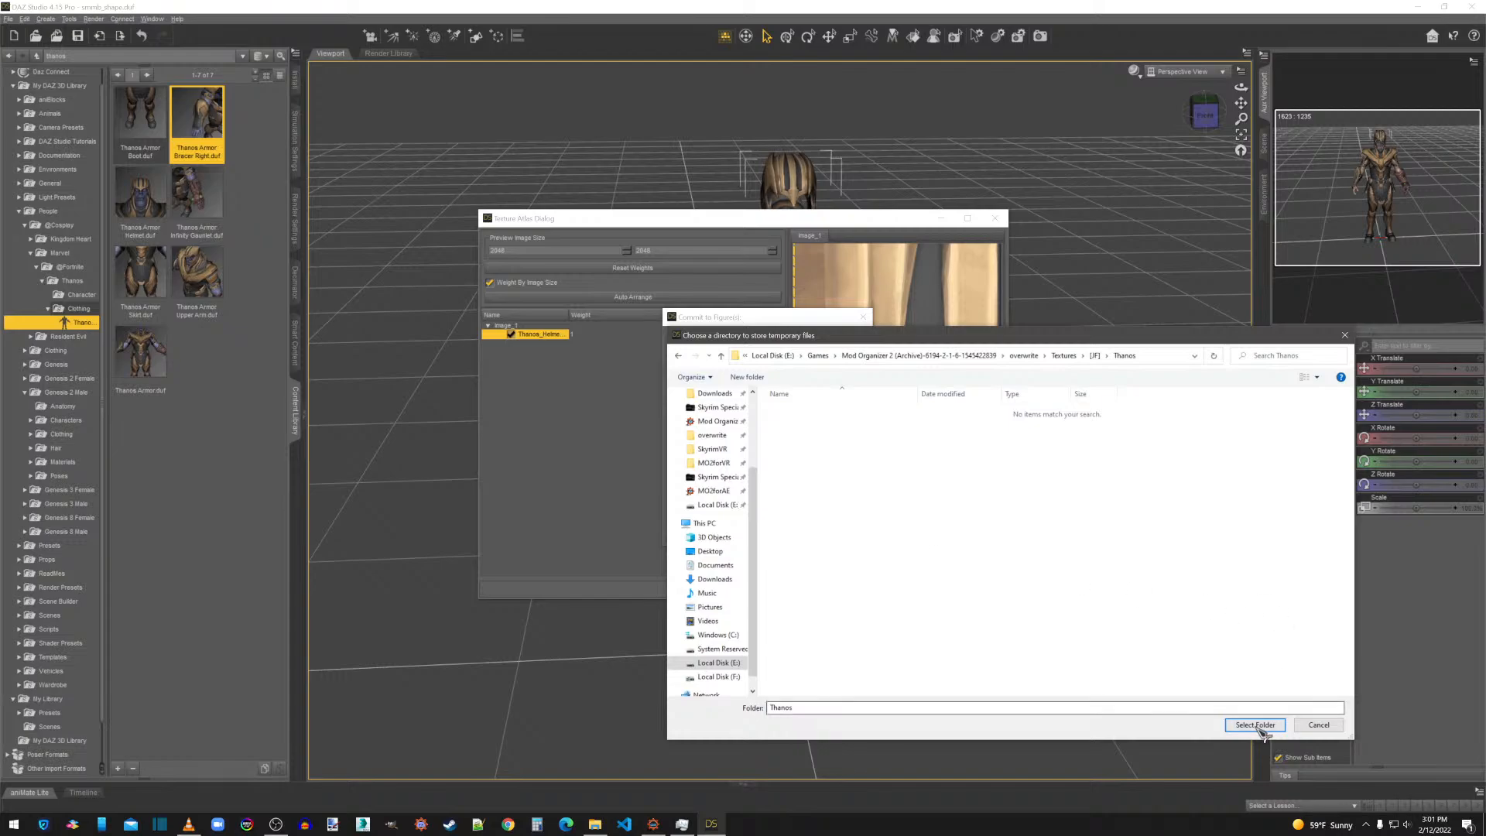
{"action": "left_click", "coordinate": [1256, 725]}
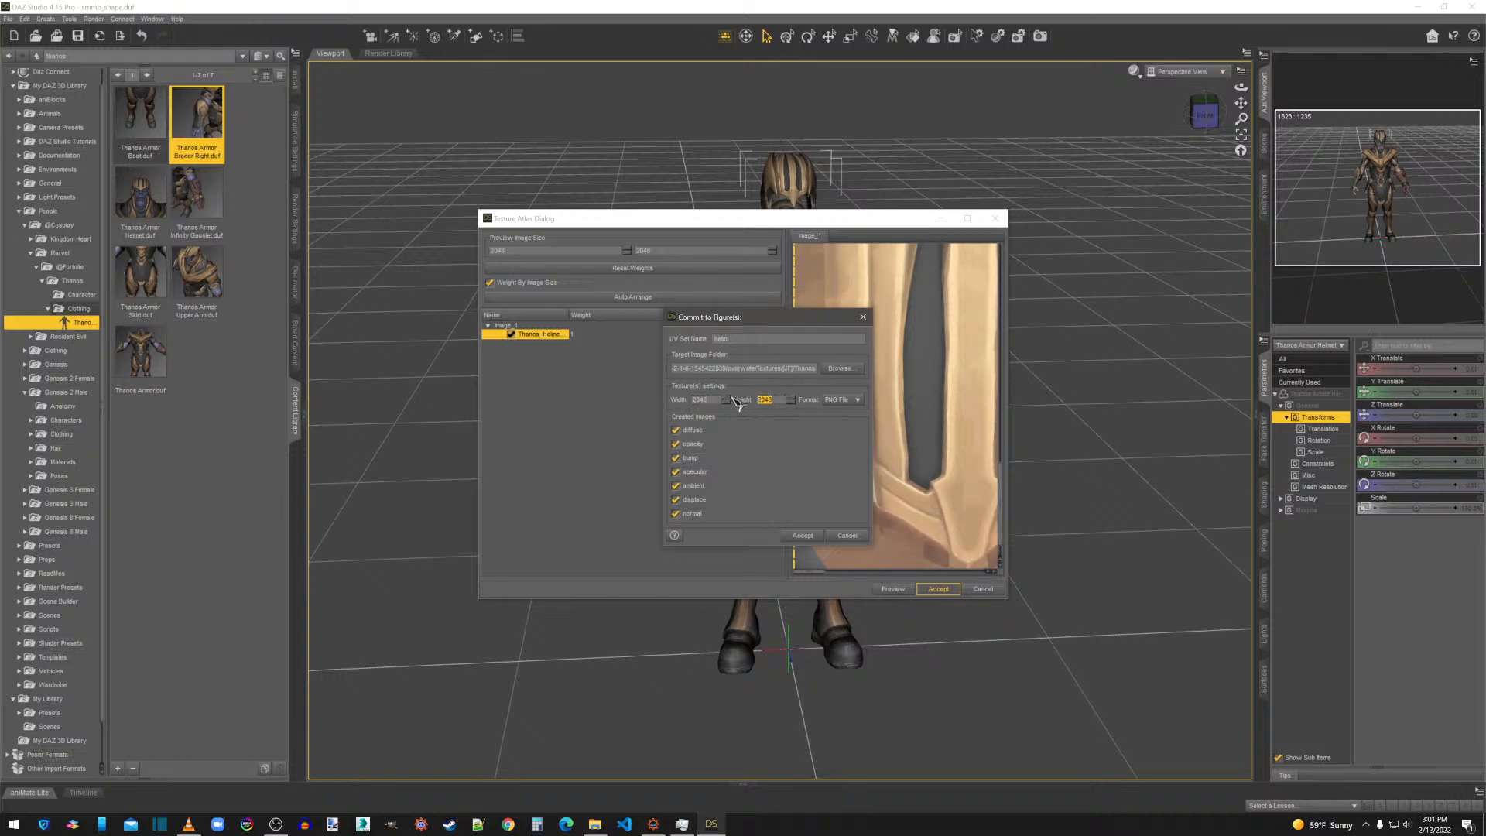
Commit the atlas to the helmet with 2048 by 2048 textures in PNG File format.
{"action": "left_click", "coordinate": [850, 401]}
{"action": "left_click", "coordinate": [857, 402]}
{"action": "left_click", "coordinate": [806, 536]}
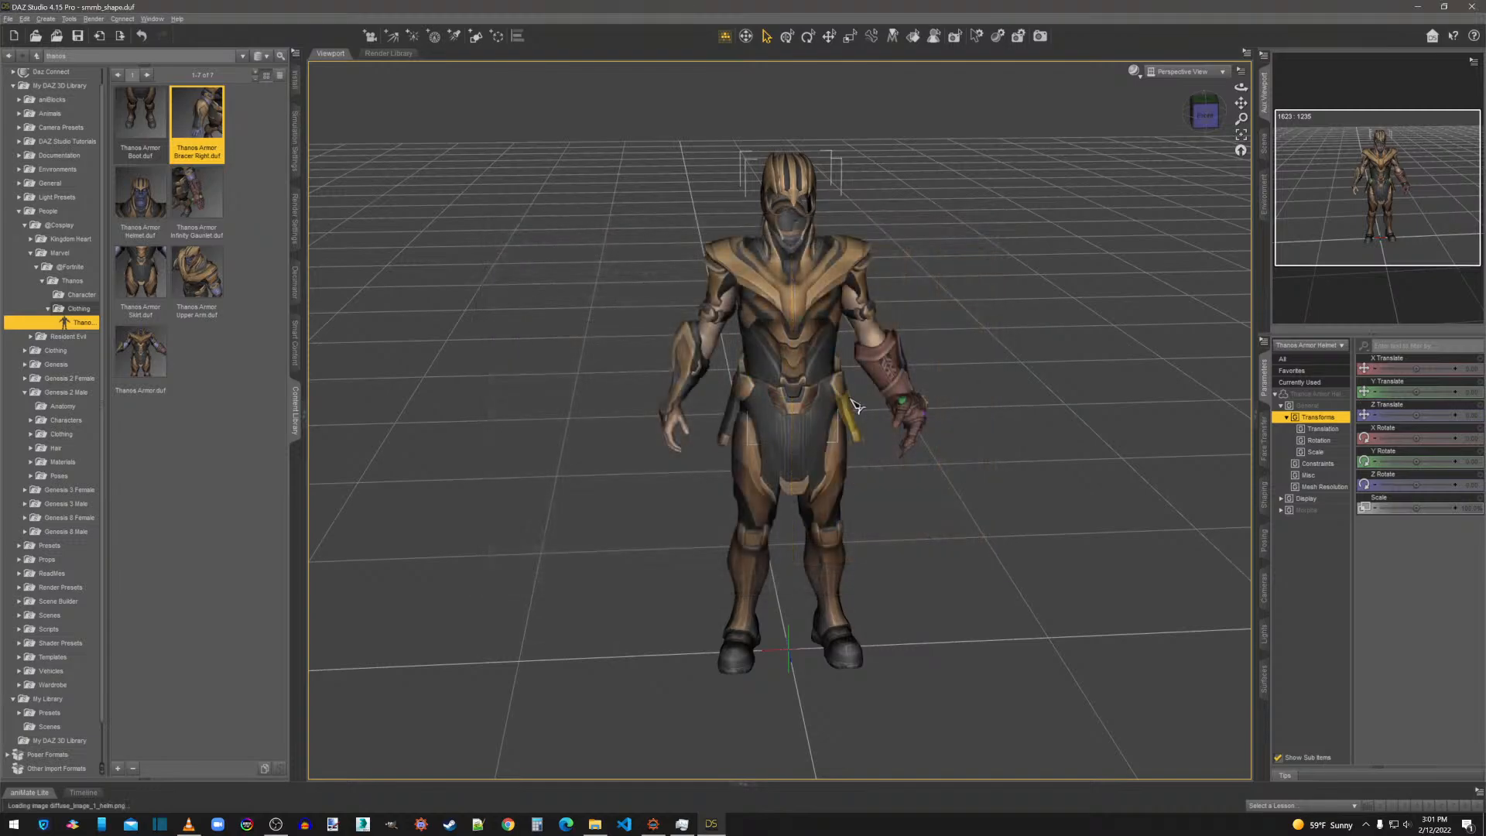
Switch to File Explorer and check the helmet's diffuse and normal images in the Thanos folder under overwrite, Textures, [JF].
{"action": "left_click", "coordinate": [595, 823]}
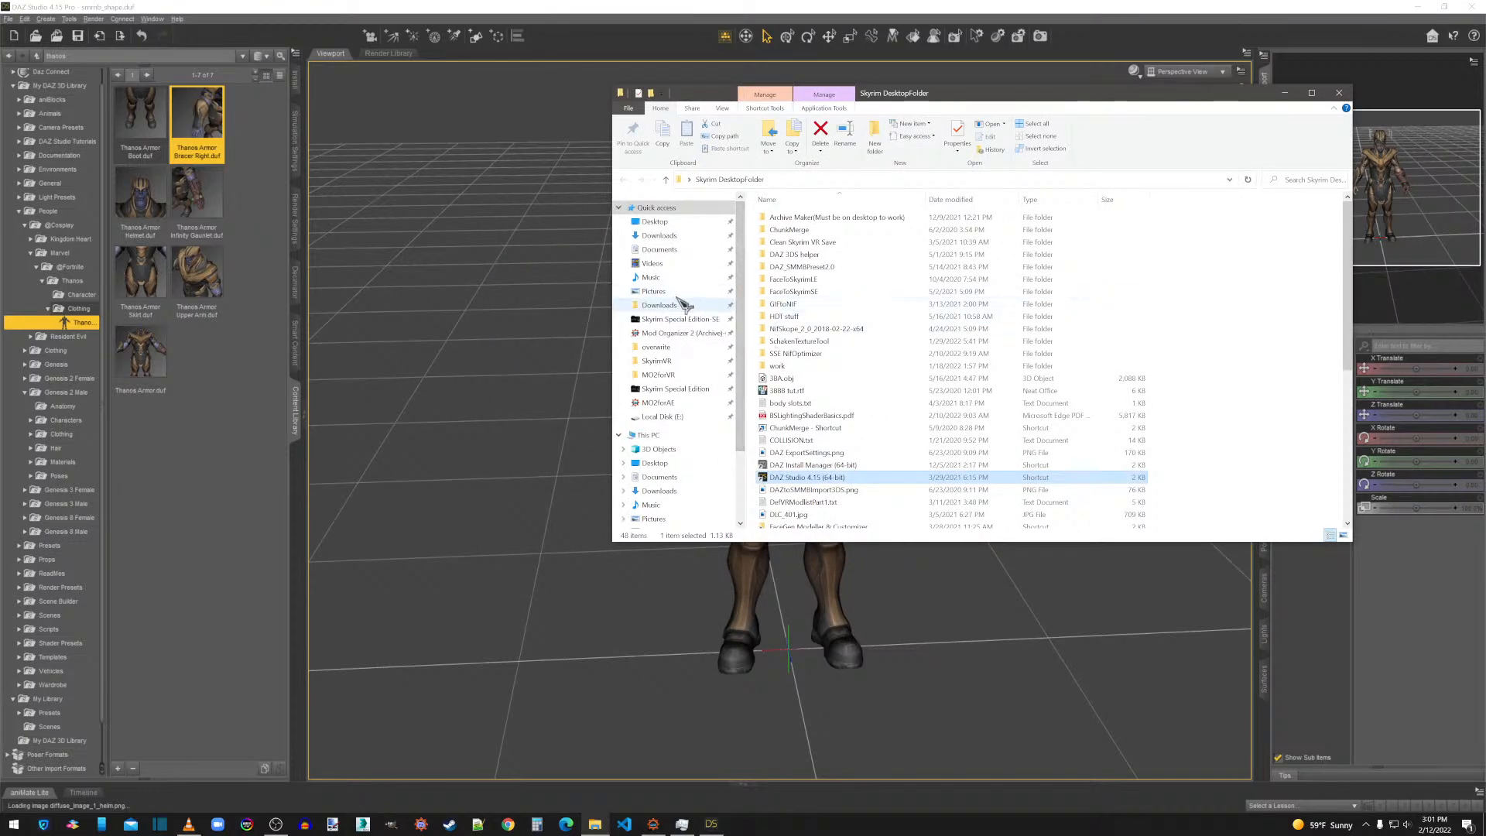
{"action": "left_click", "coordinate": [658, 347]}
{"action": "left_click", "coordinate": [793, 269]}
{"action": "double_click", "coordinate": [794, 269]}
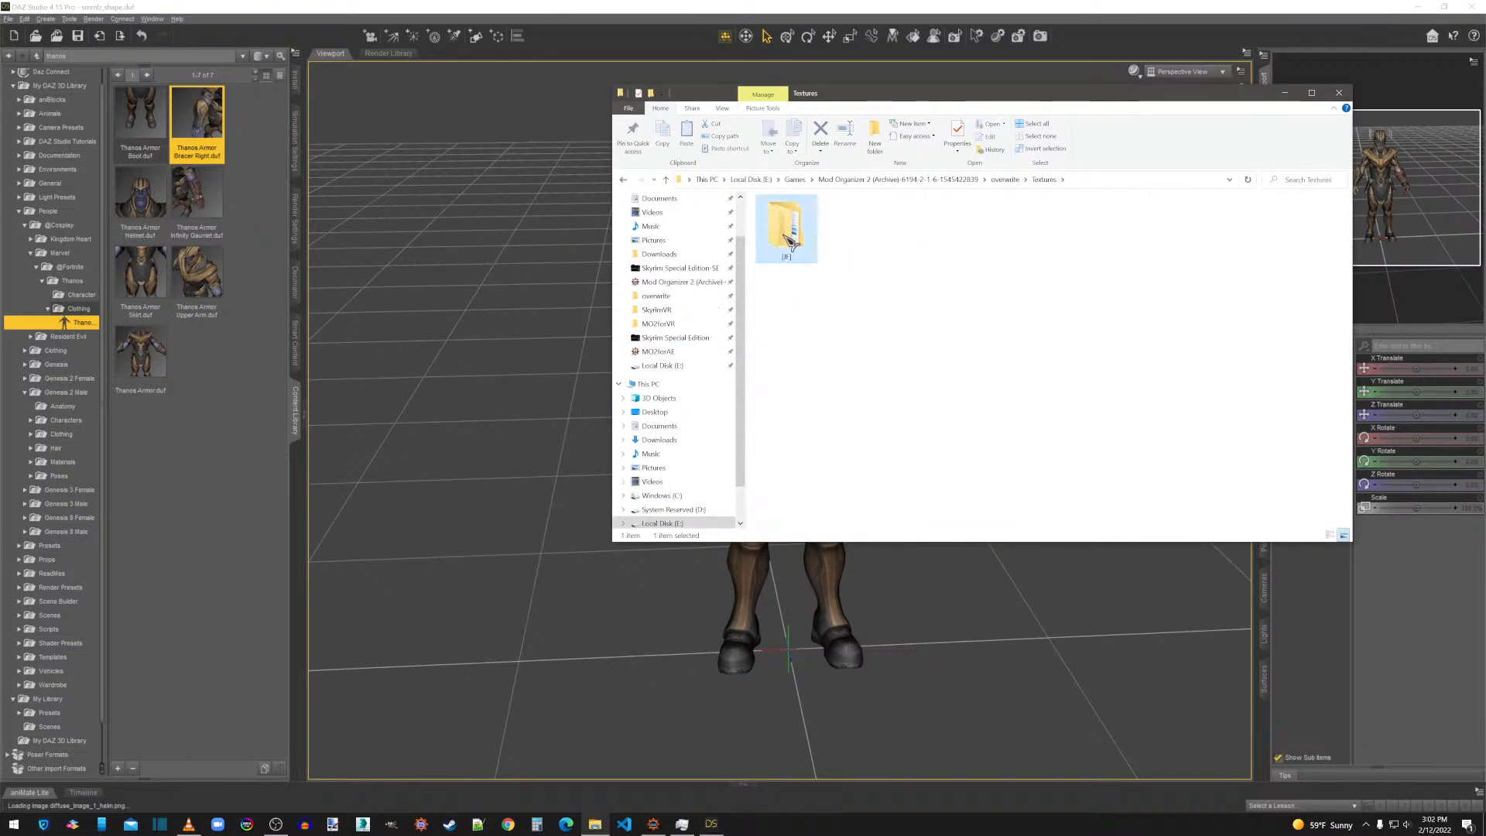
{"action": "double_click", "coordinate": [782, 220]}
{"action": "double_click", "coordinate": [786, 221]}
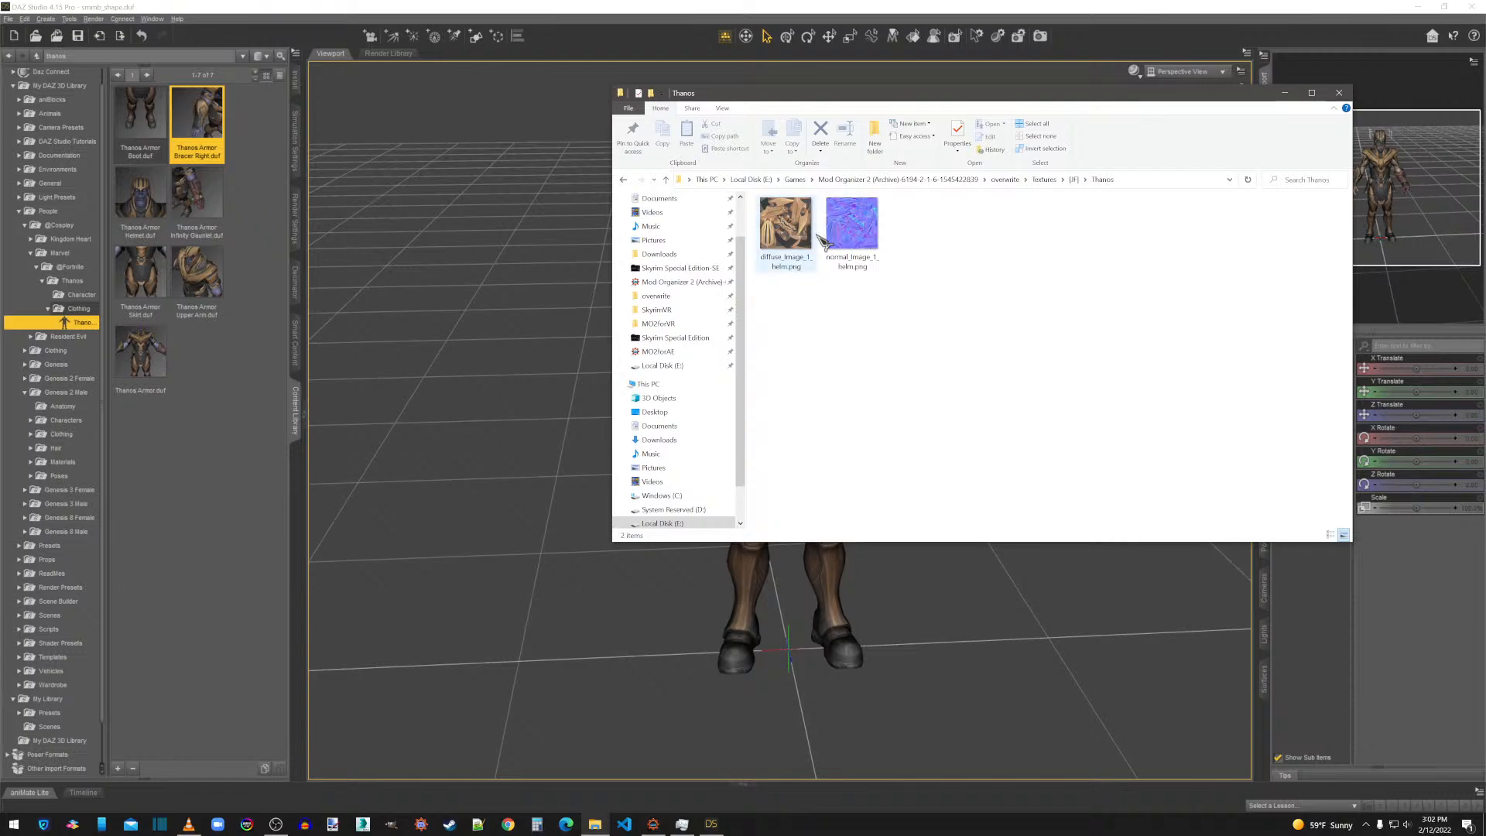
{"action": "left_click", "coordinate": [784, 226]}
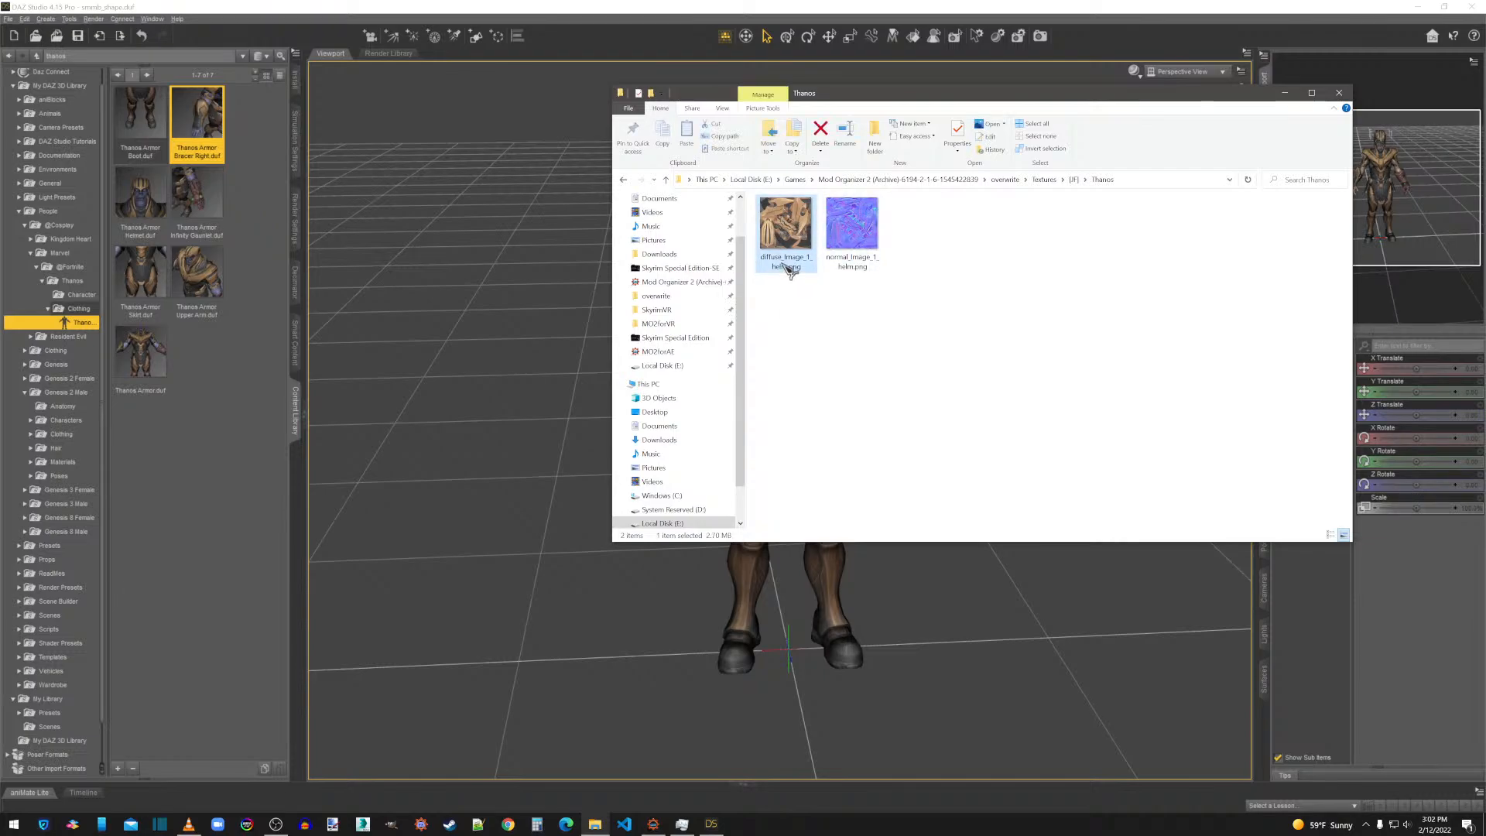
{"action": "left_click", "coordinate": [834, 247]}
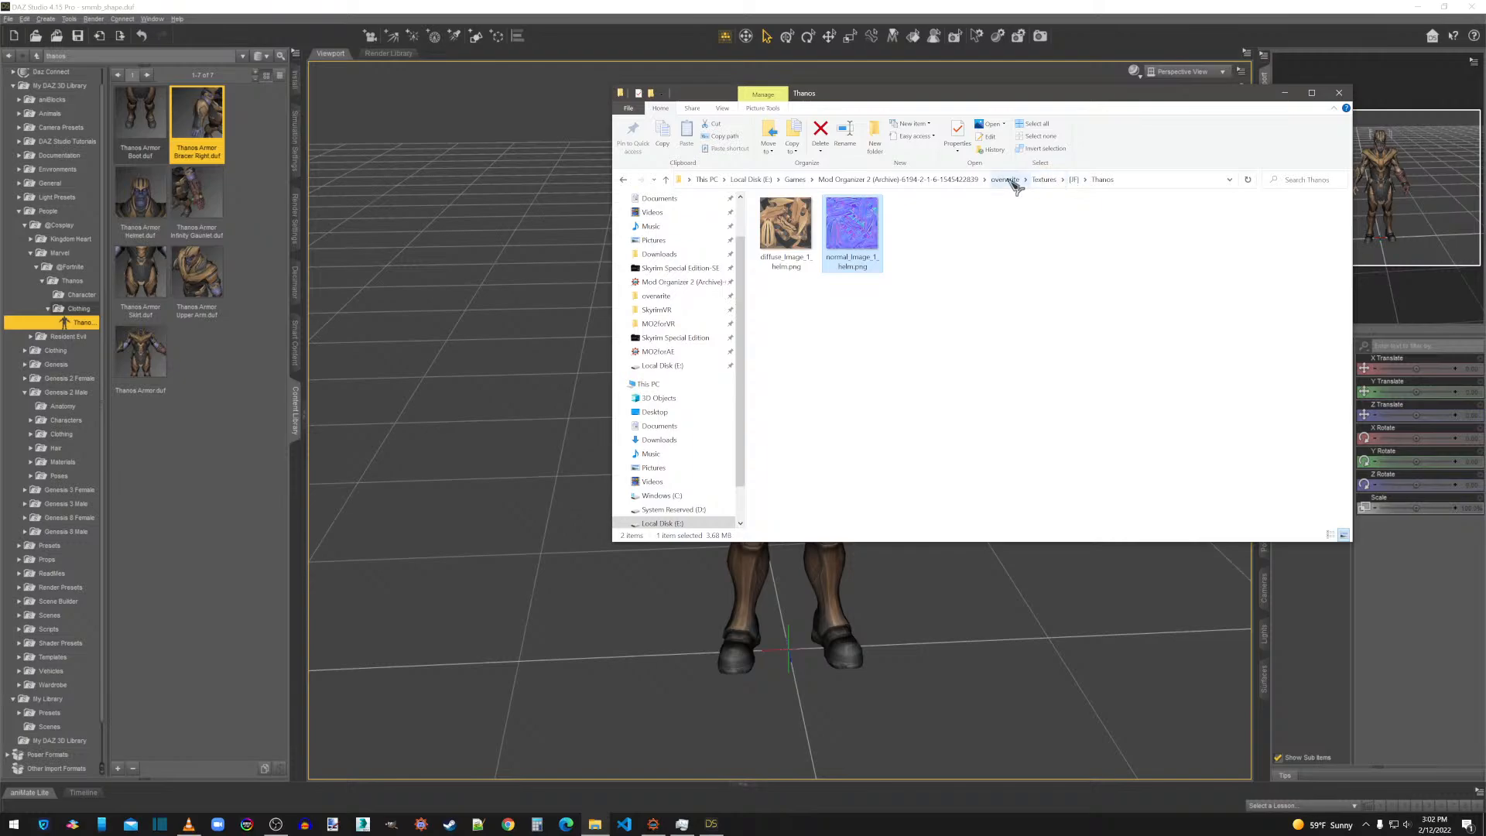
{"action": "left_click", "coordinate": [1005, 179]}
{"action": "left_click", "coordinate": [1340, 94]}
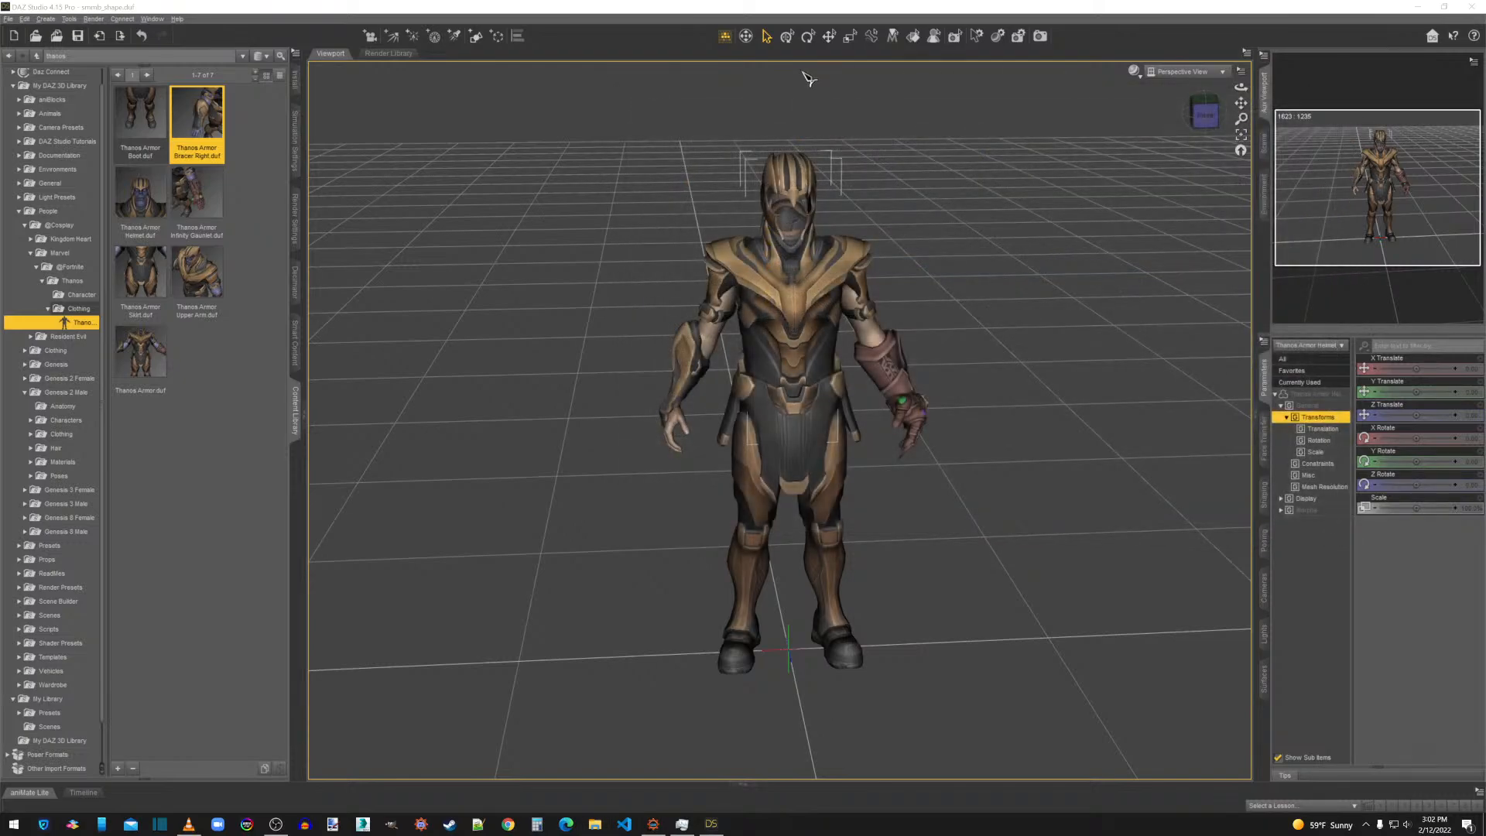
Select the Thanos Armor Helmet and start exporting it as a Wavefront Object named helm.obj.
{"action": "right_click", "coordinate": [783, 190]}
{"action": "left_click", "coordinate": [810, 207]}
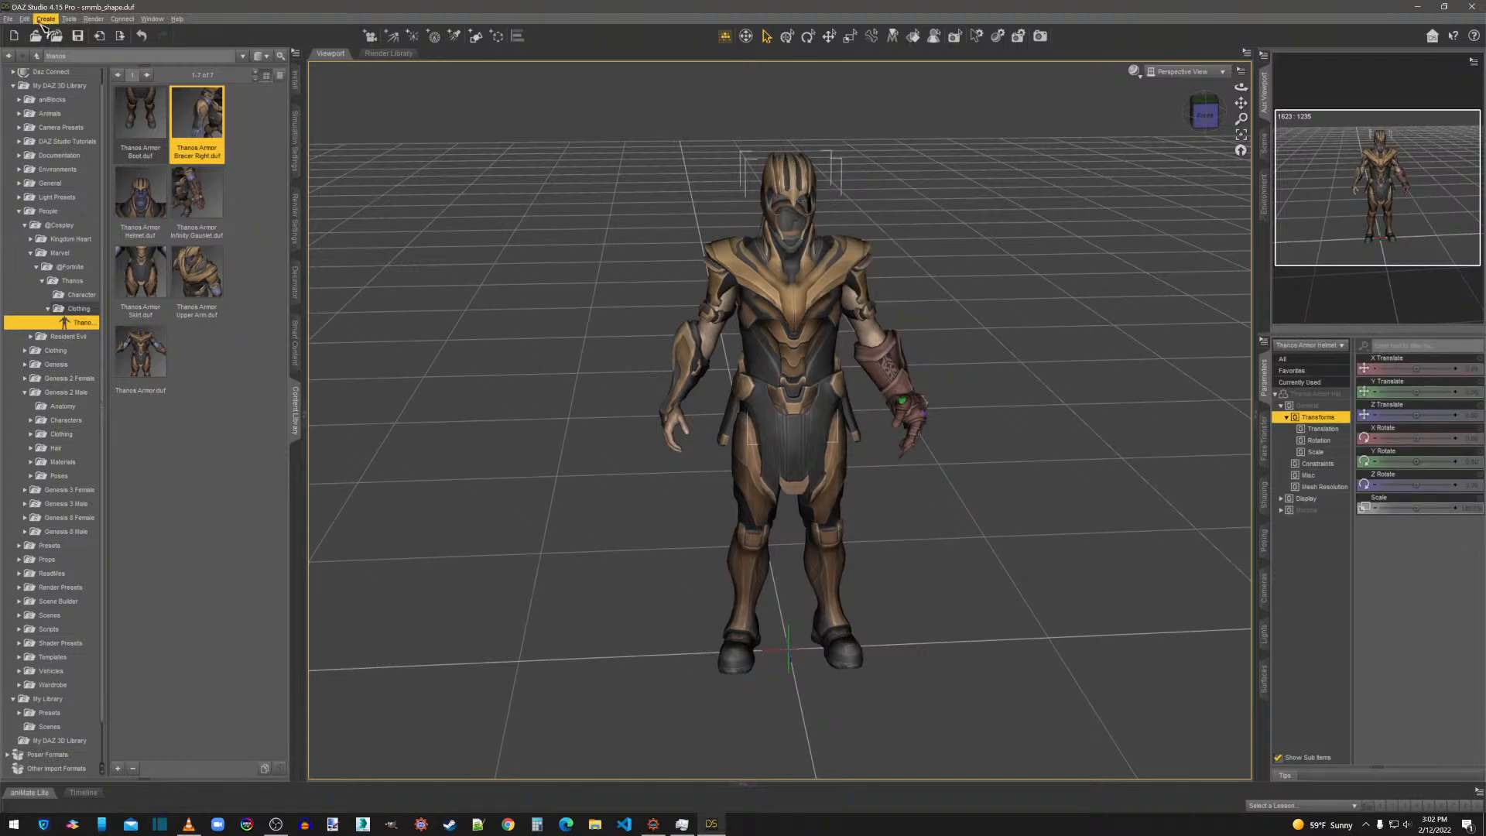
{"action": "left_click", "coordinate": [9, 19]}
{"action": "left_click", "coordinate": [35, 158]}
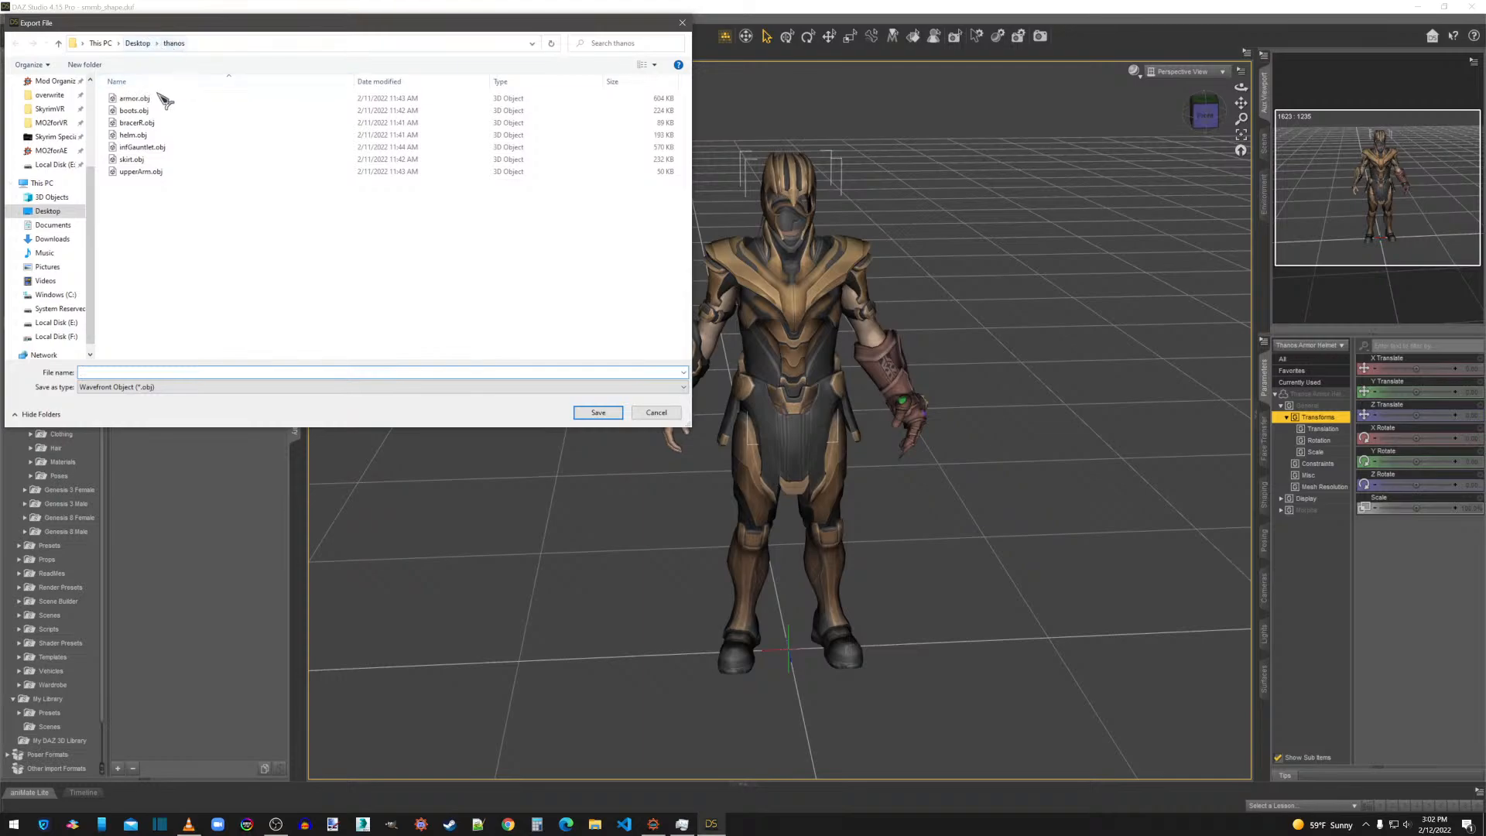
{"action": "left_click", "coordinate": [136, 135]}
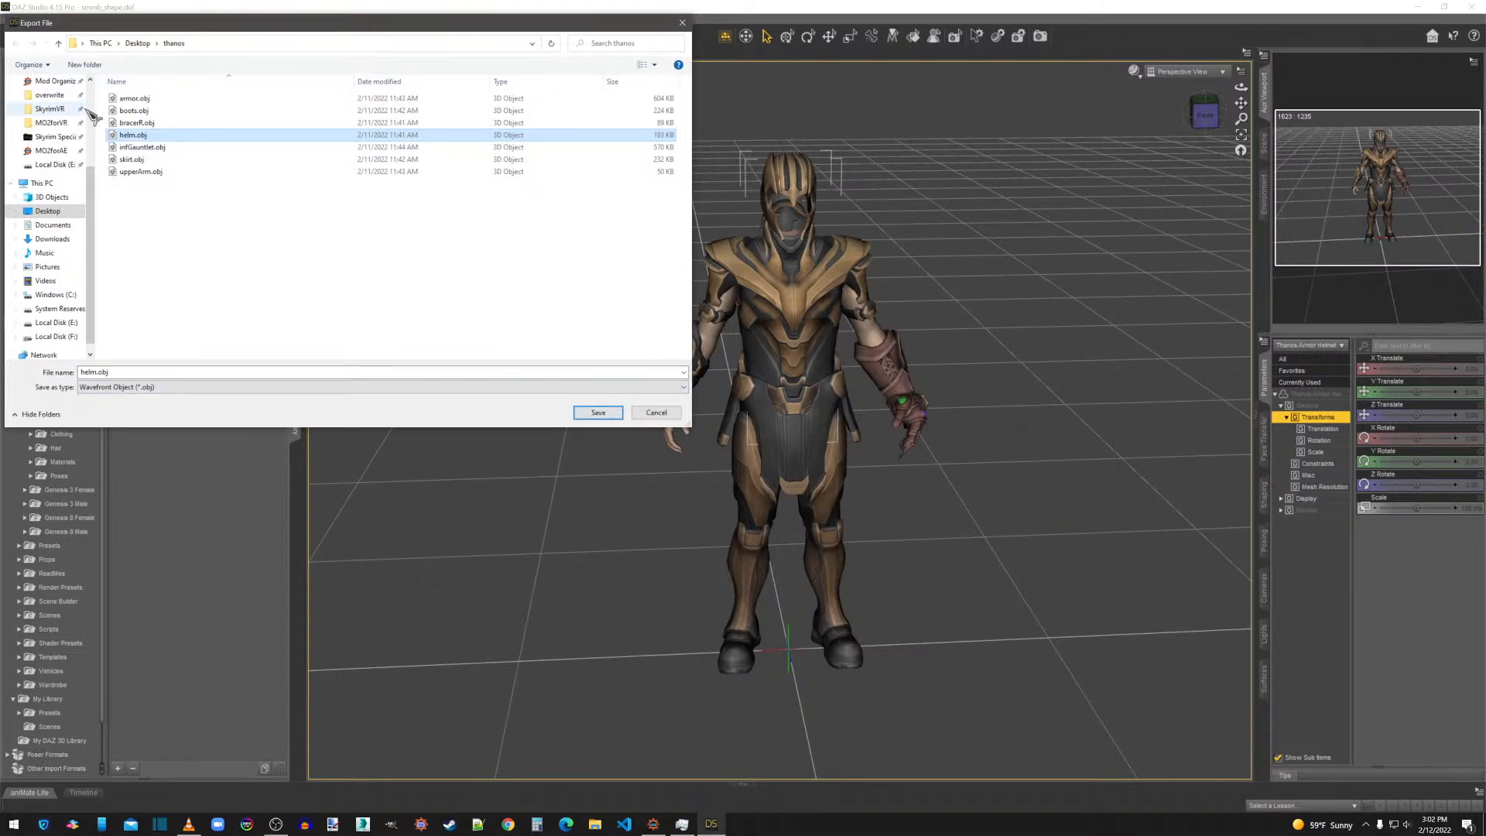
Save helm.obj in the Thanos folder under overwrite, Meshes, [JF], using the Custom preset with Selected Roots as the exported objects.
{"action": "left_click", "coordinate": [49, 94]}
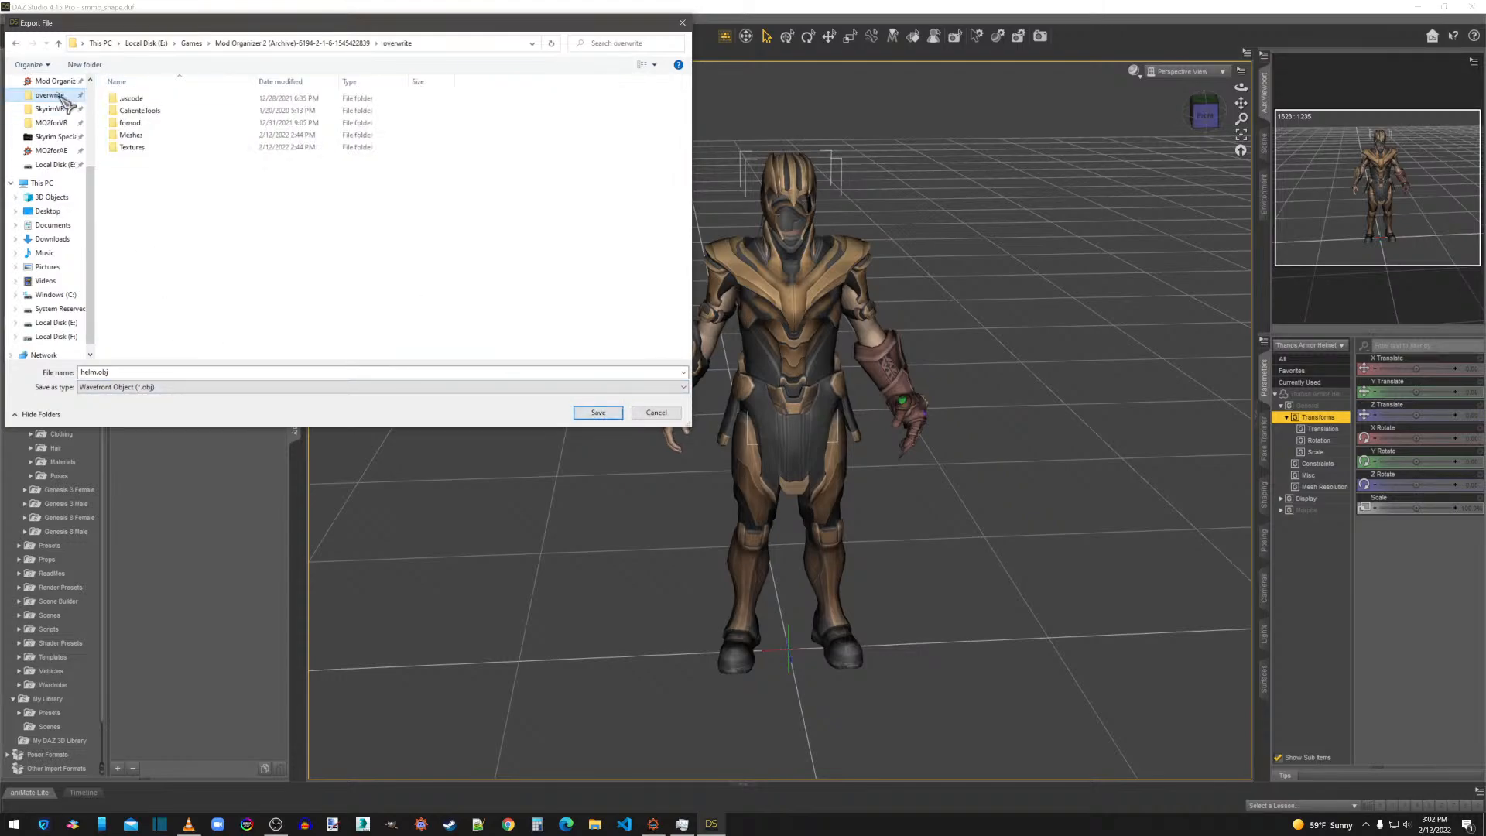
{"action": "double_click", "coordinate": [141, 134]}
{"action": "double_click", "coordinate": [137, 100]}
{"action": "double_click", "coordinate": [136, 99]}
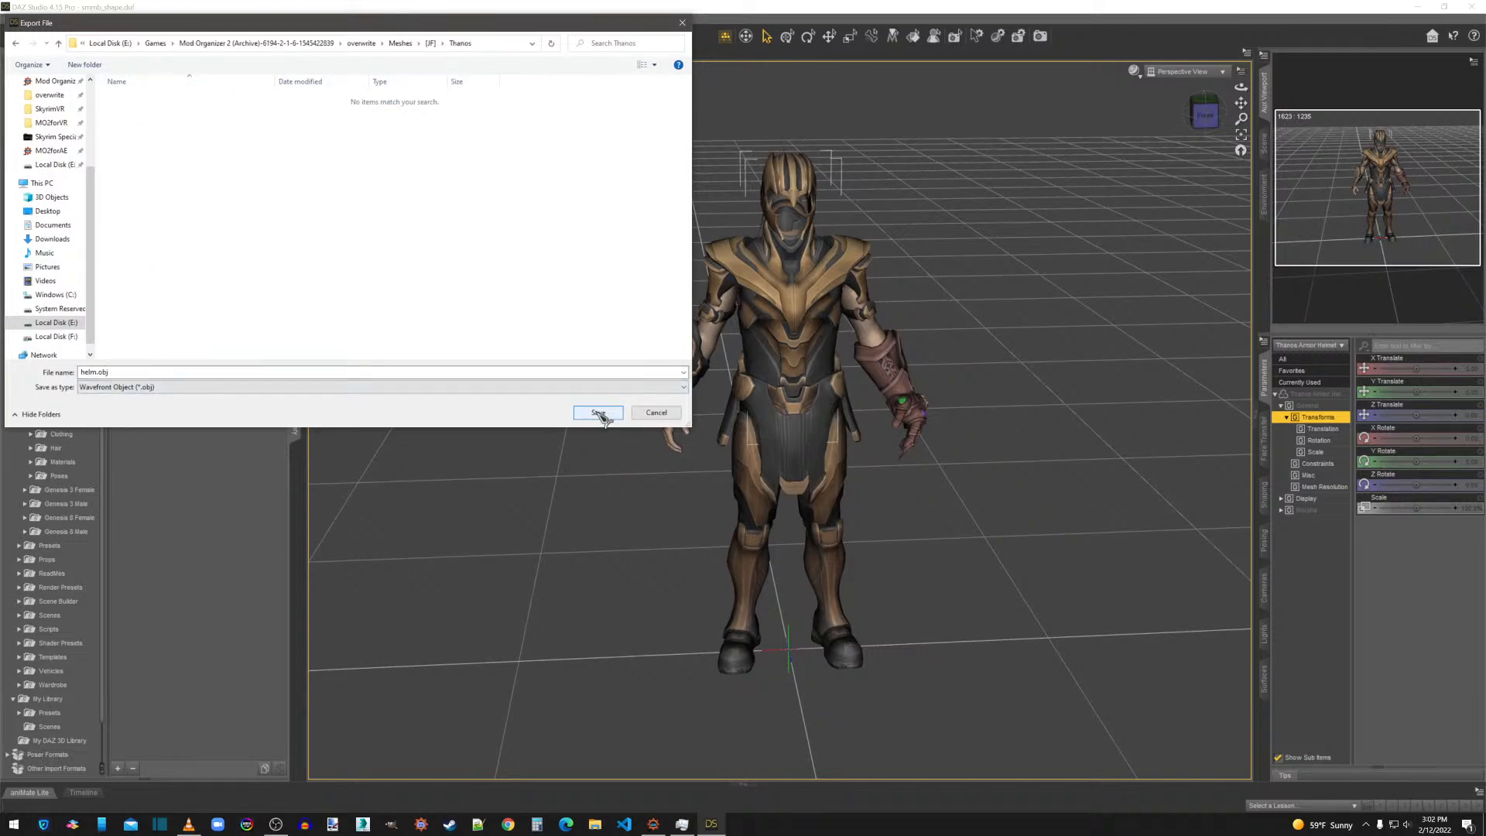
{"action": "double_click", "coordinate": [110, 372]}
{"action": "left_click", "coordinate": [599, 412]}
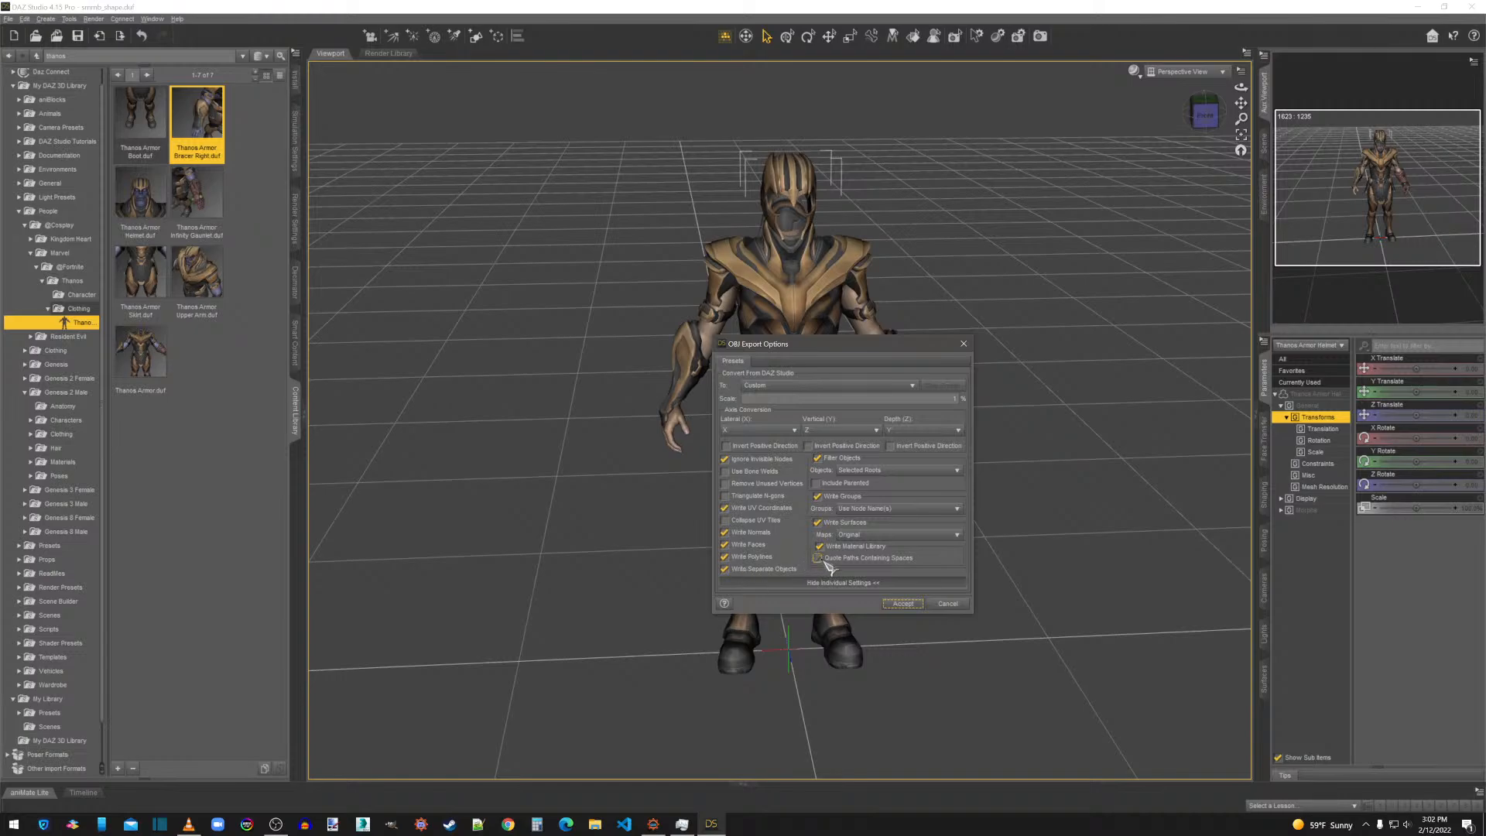
{"action": "left_click", "coordinate": [904, 604]}
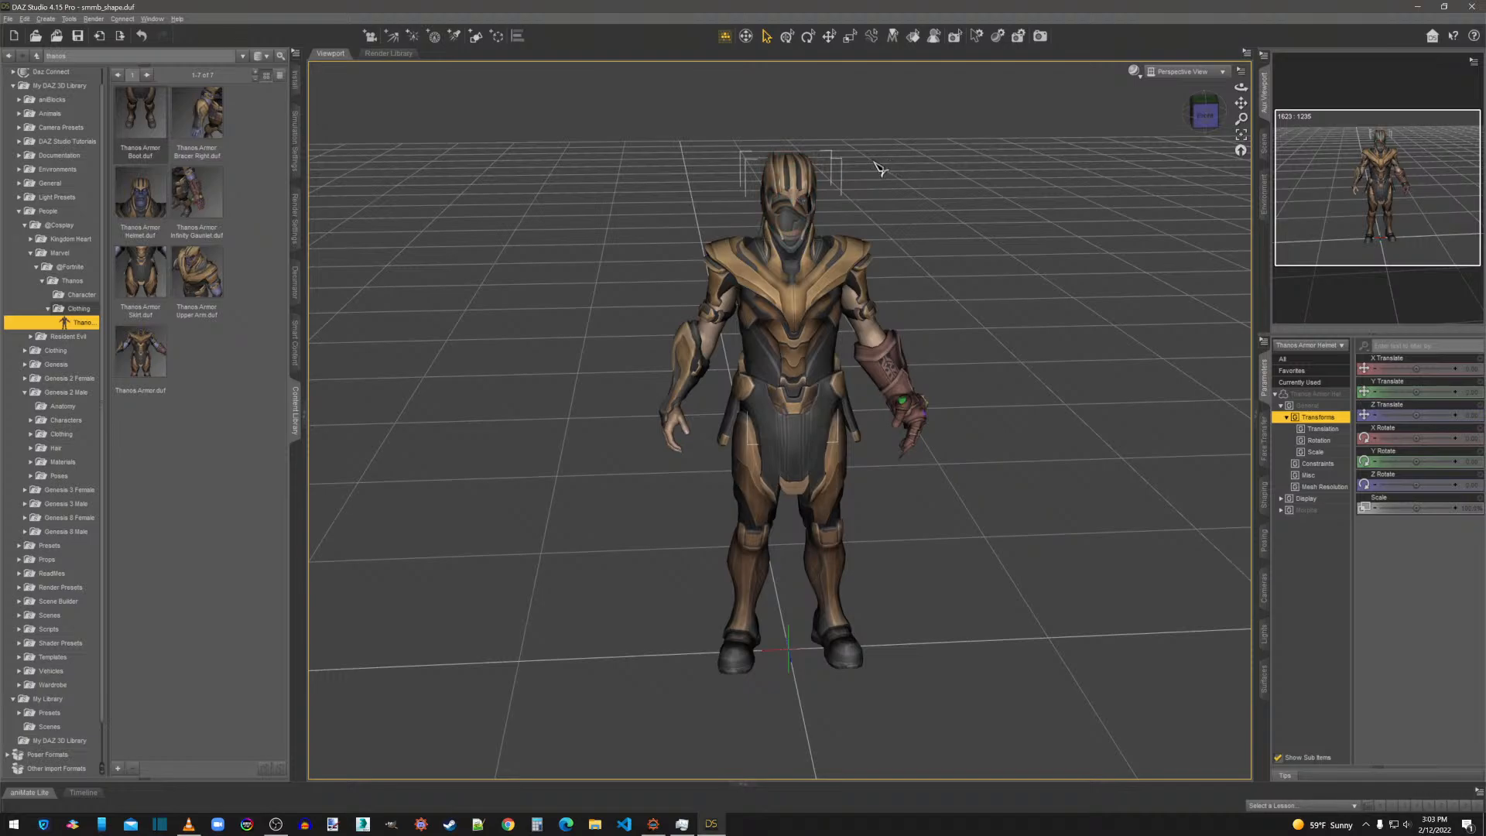
Delete the exported helmet from the dressed figure.
{"action": "left_click", "coordinate": [845, 173]}
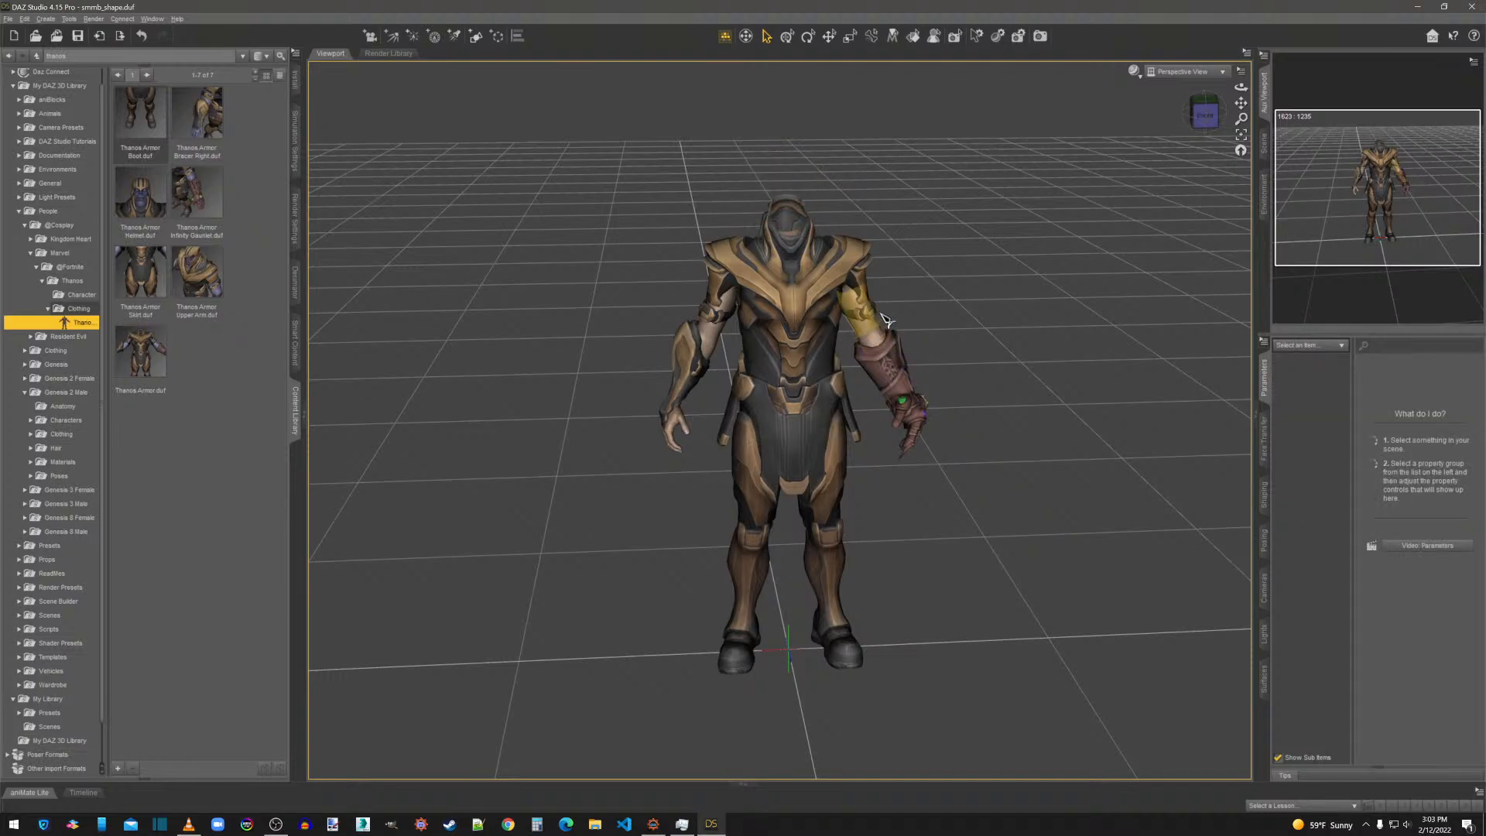
Select the Thanos Armor Infinity Gauntlet and accept an auto-arranged texture atlas for it with a 2048 by 2048 preview image size.
{"action": "right_click", "coordinate": [885, 367]}
{"action": "left_click", "coordinate": [920, 386]}
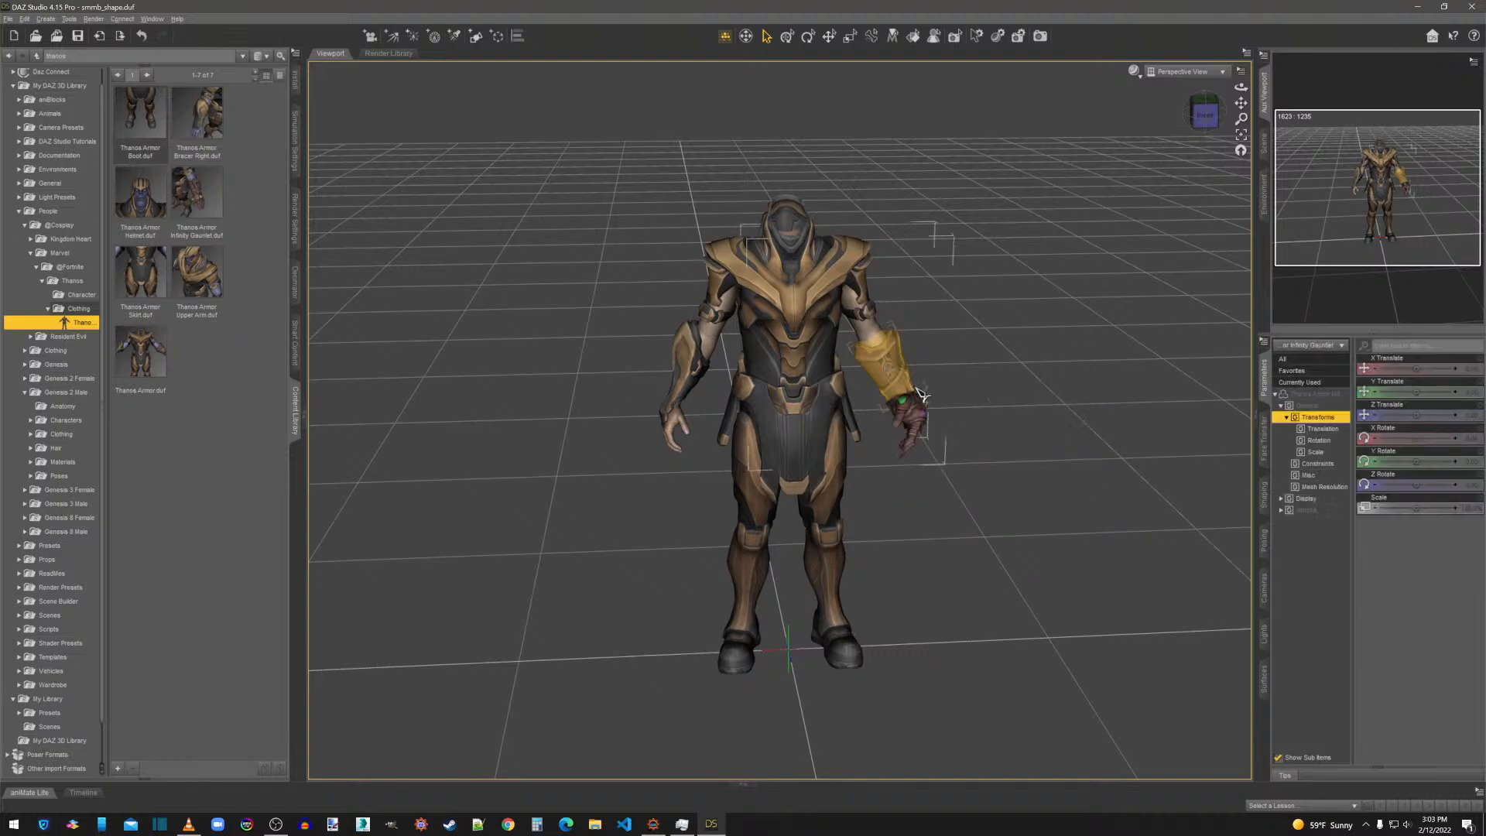
{"action": "left_click", "coordinate": [31, 21]}
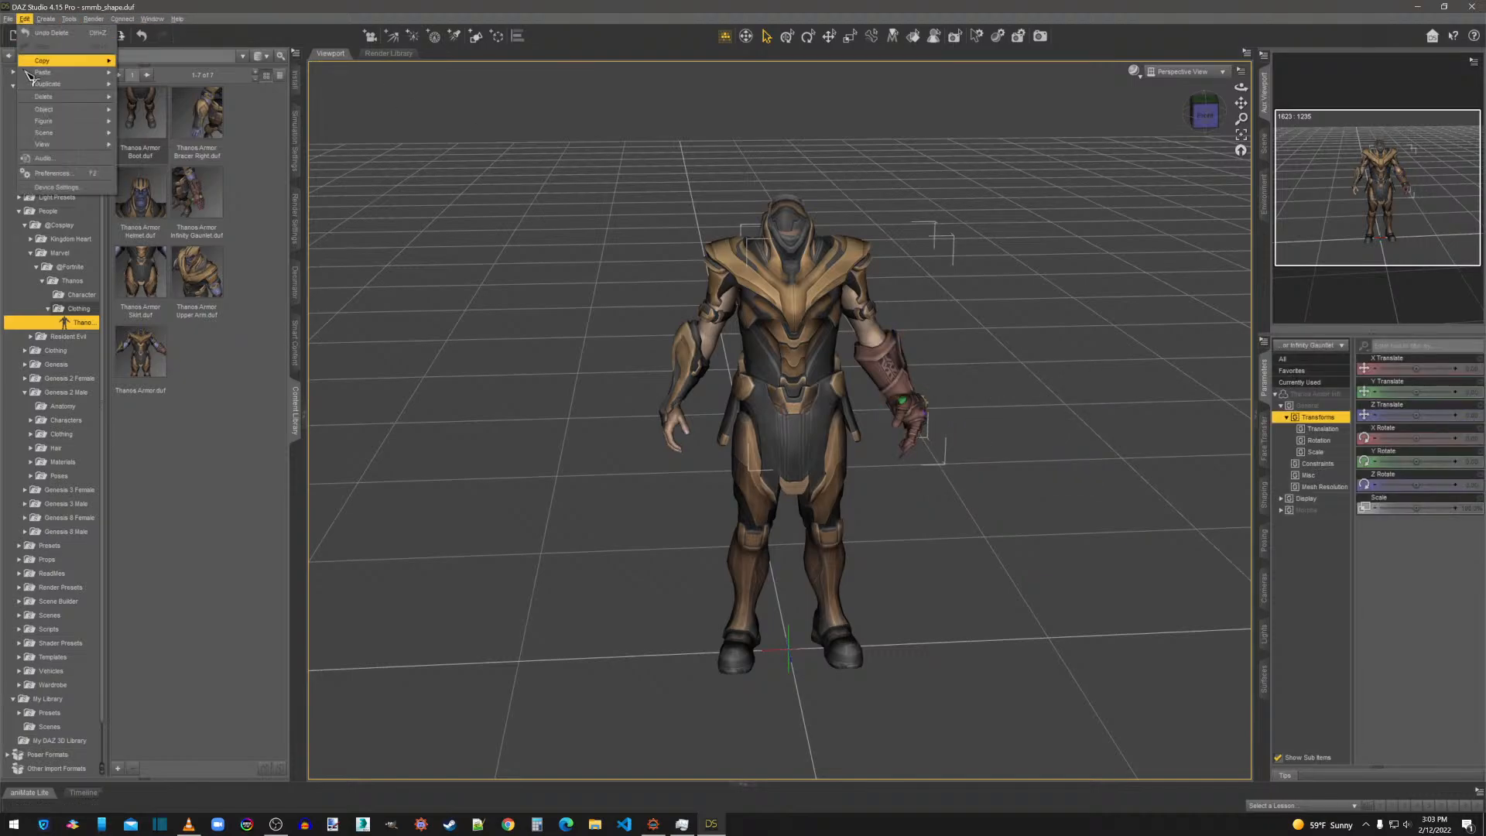
{"action": "mouse_move", "coordinate": [62, 109]}
{"action": "mouse_move", "coordinate": [188, 222]}
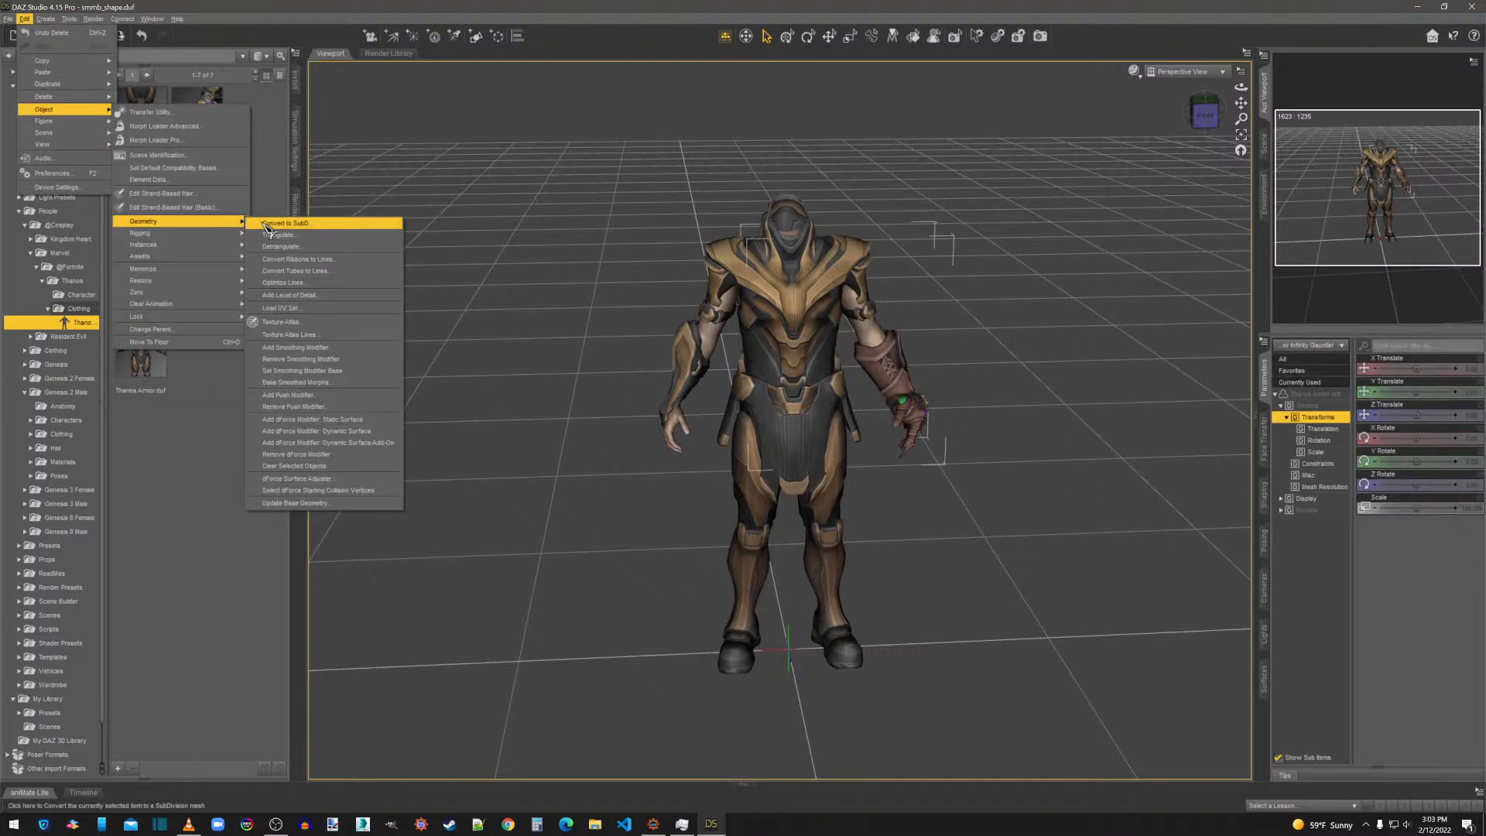
{"action": "left_click", "coordinate": [283, 322]}
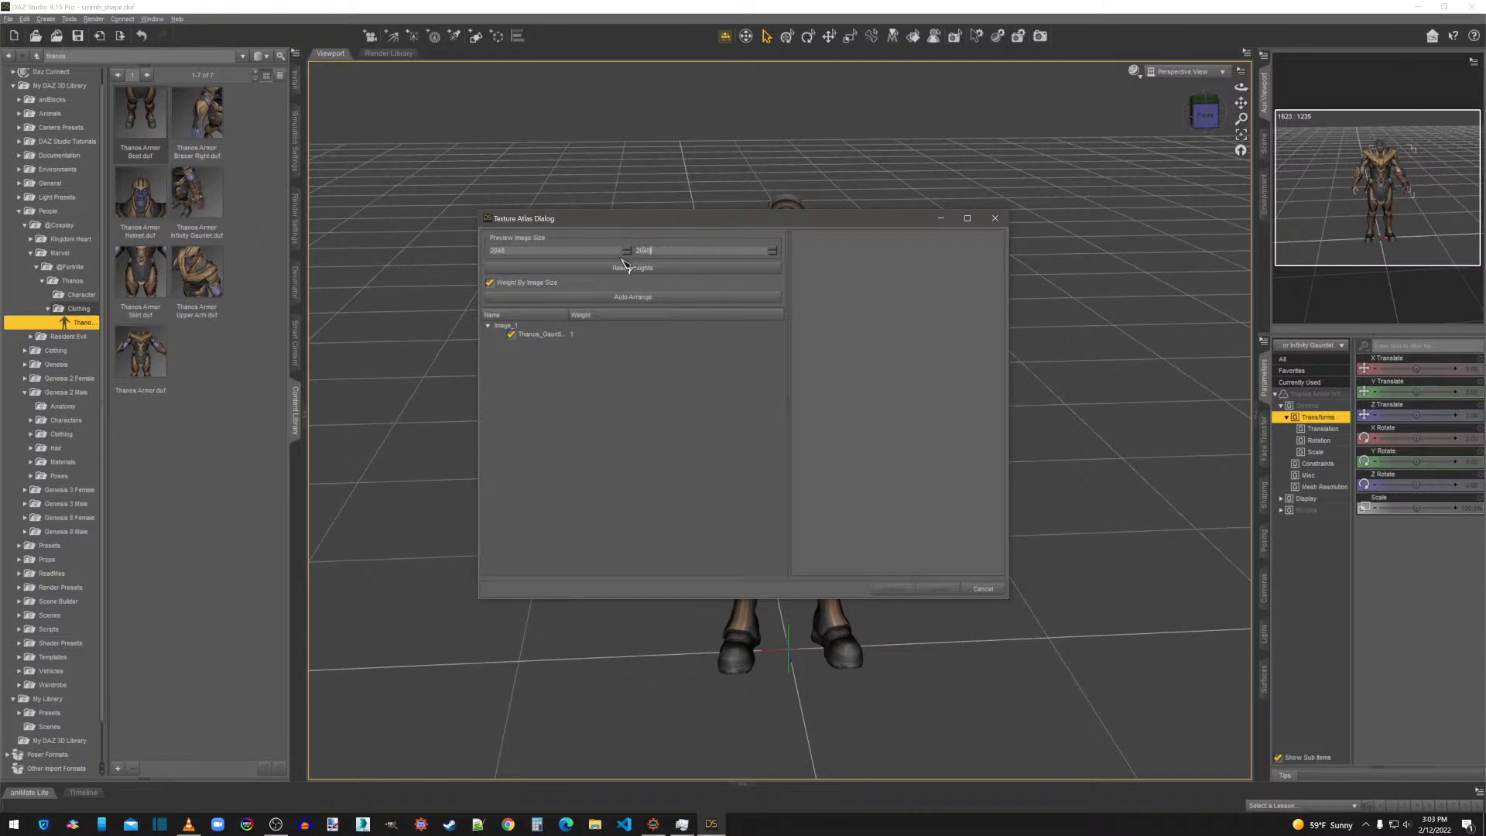
{"action": "left_click", "coordinate": [634, 301]}
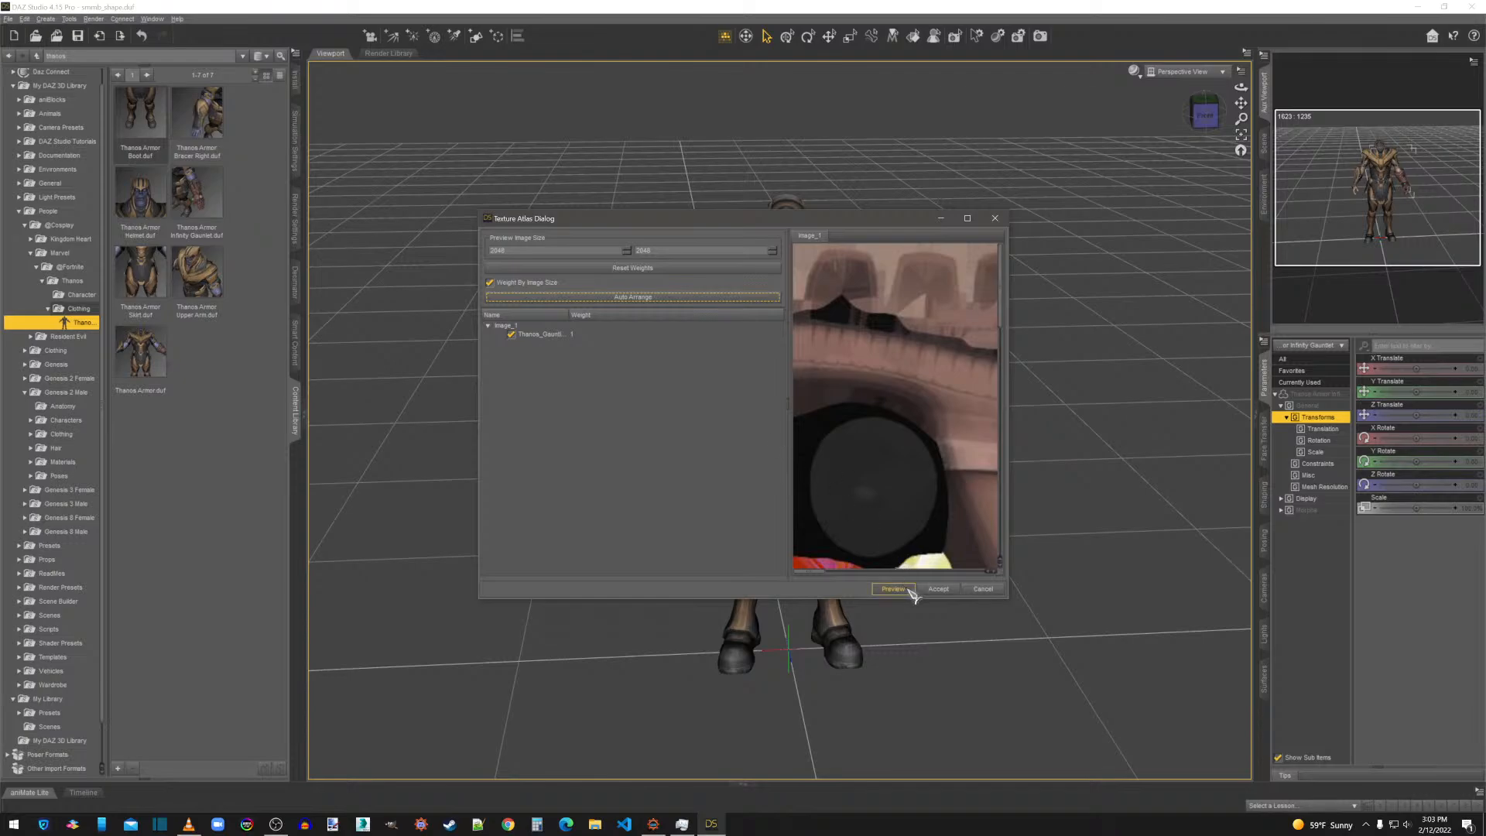
{"action": "left_click", "coordinate": [938, 589]}
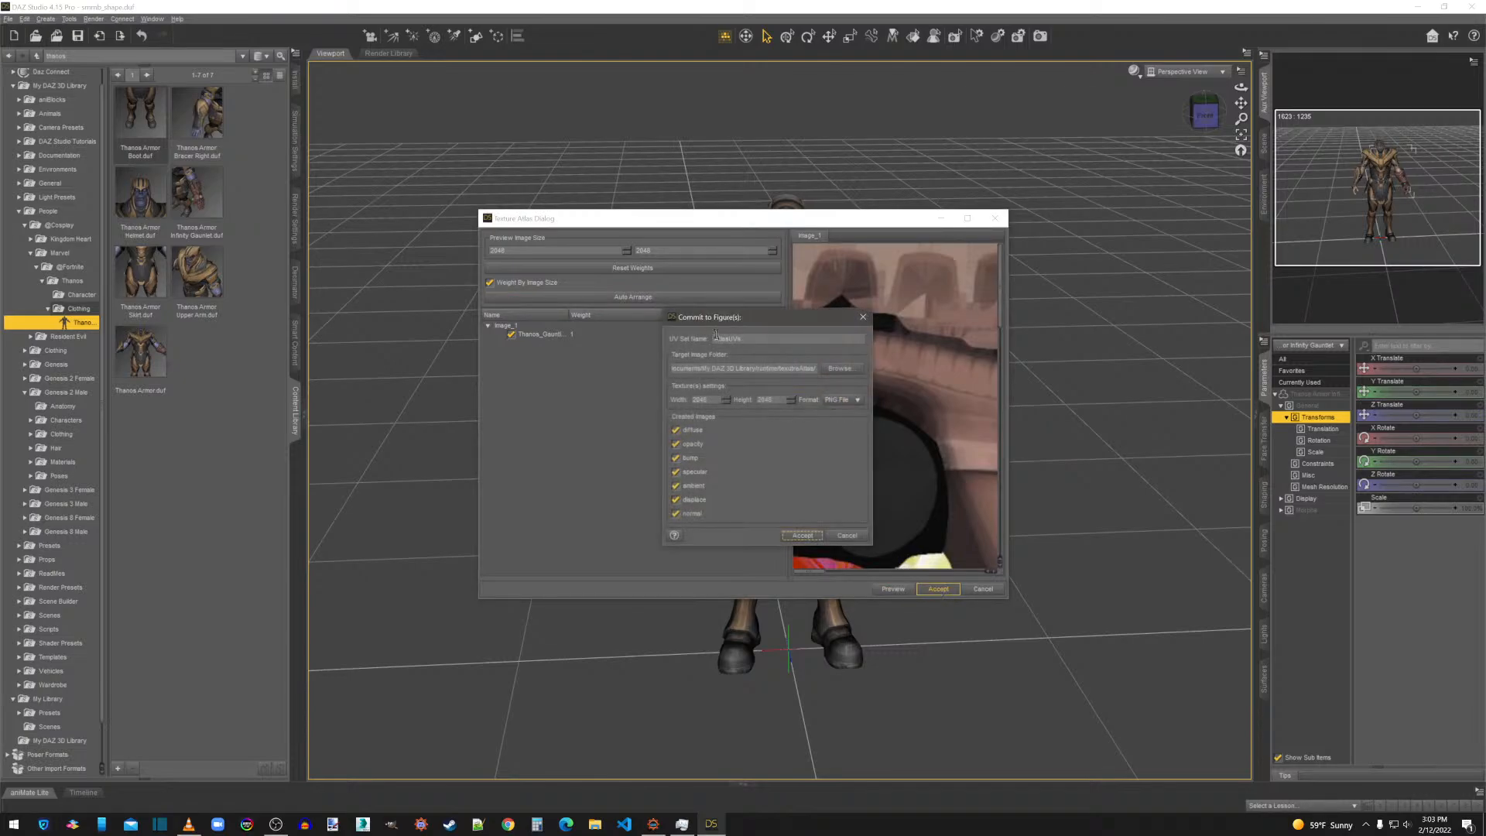
Commit the gauntlet atlas as UV set gaunt, saving its PNG images to the Thanos folder under overwrite, Textures, [JF].
{"action": "left_click_drag", "start_coordinate": [756, 341], "coordinate": [688, 346]}
{"action": "left_click", "coordinate": [840, 368]}
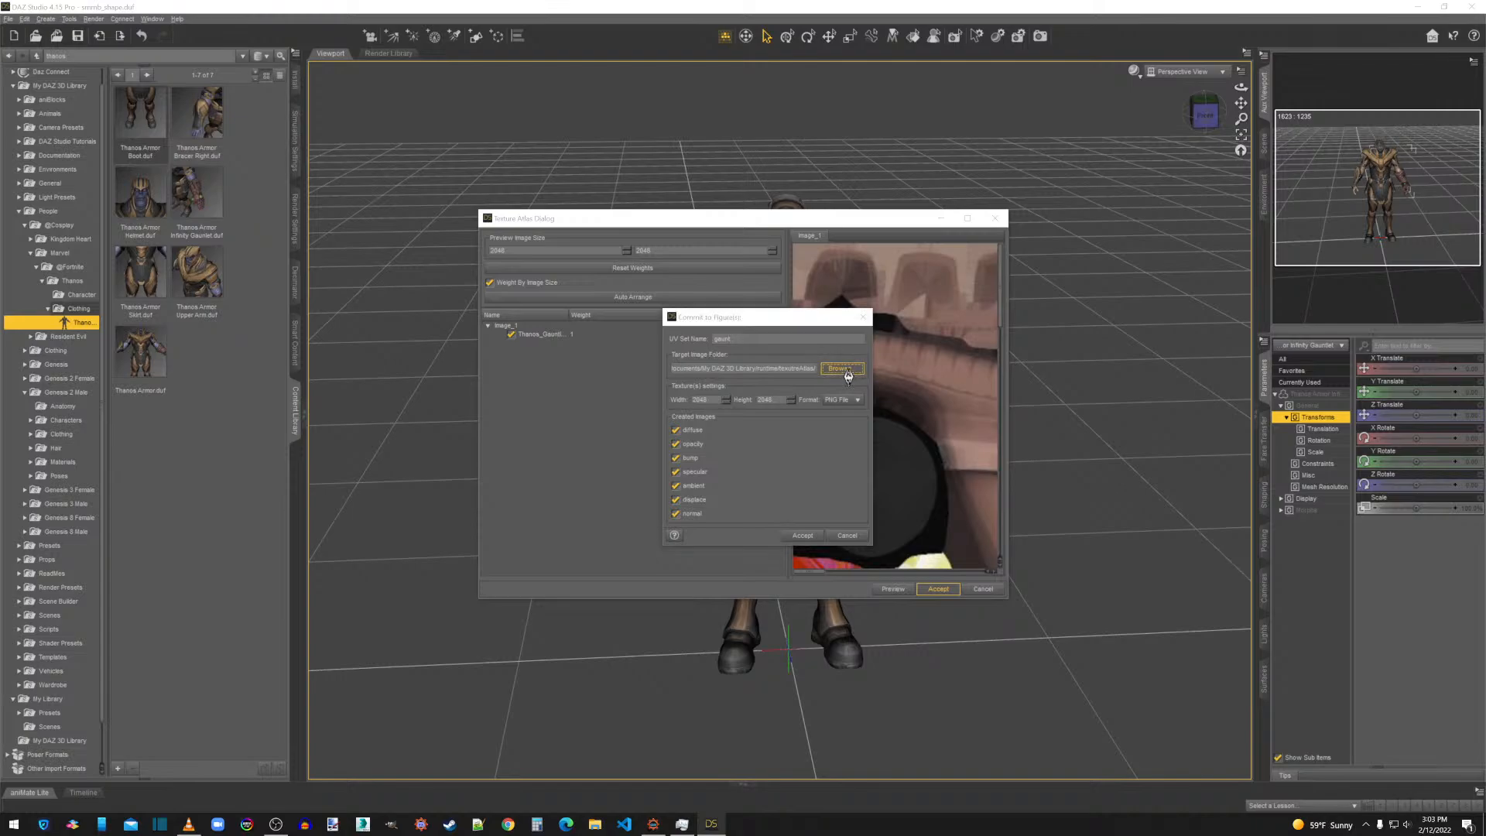
{"action": "left_click", "coordinate": [712, 436]}
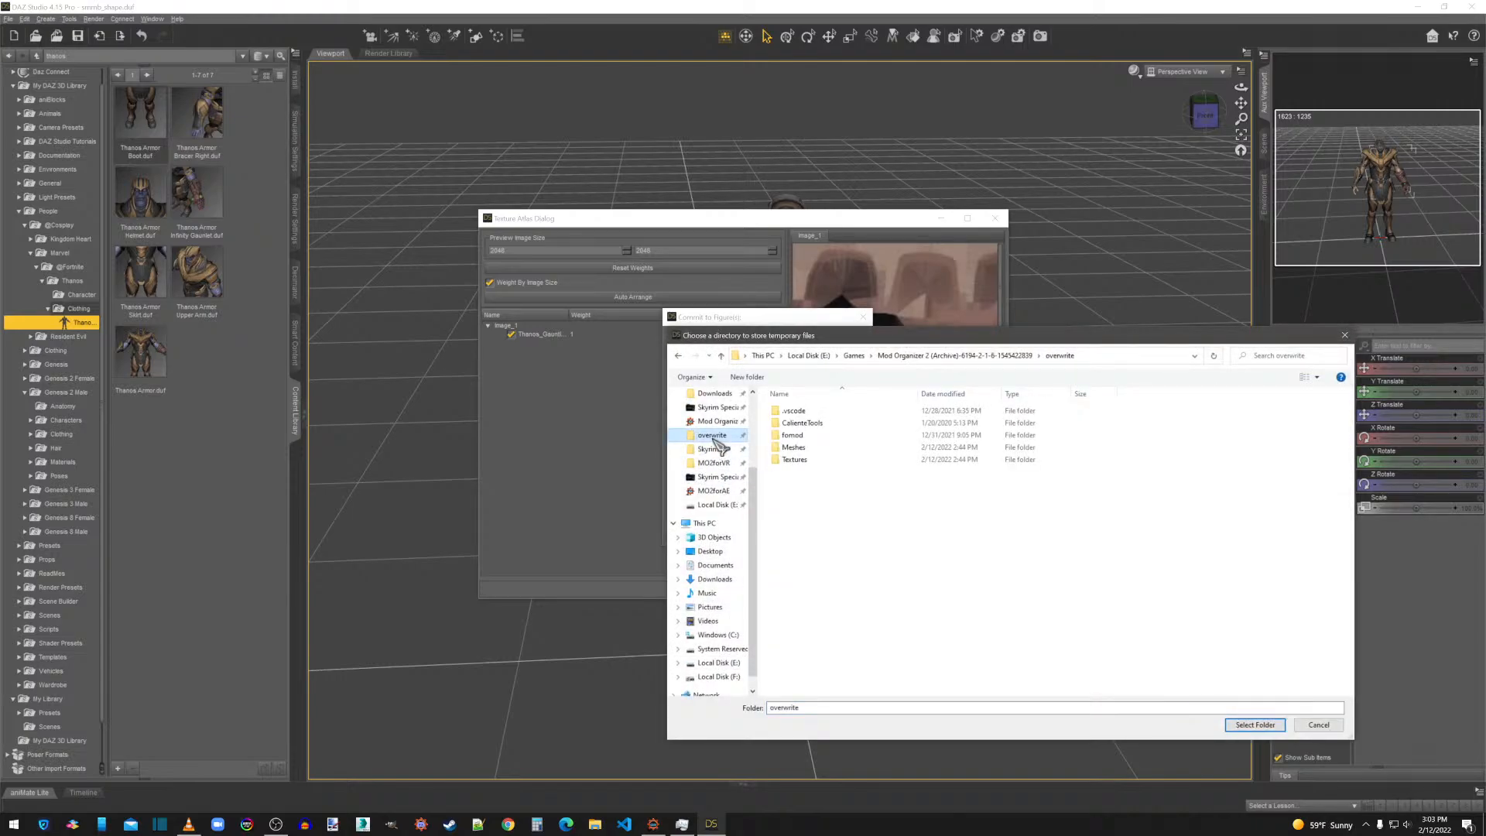
{"action": "double_click", "coordinate": [795, 460]}
{"action": "double_click", "coordinate": [806, 428]}
{"action": "double_click", "coordinate": [802, 410]}
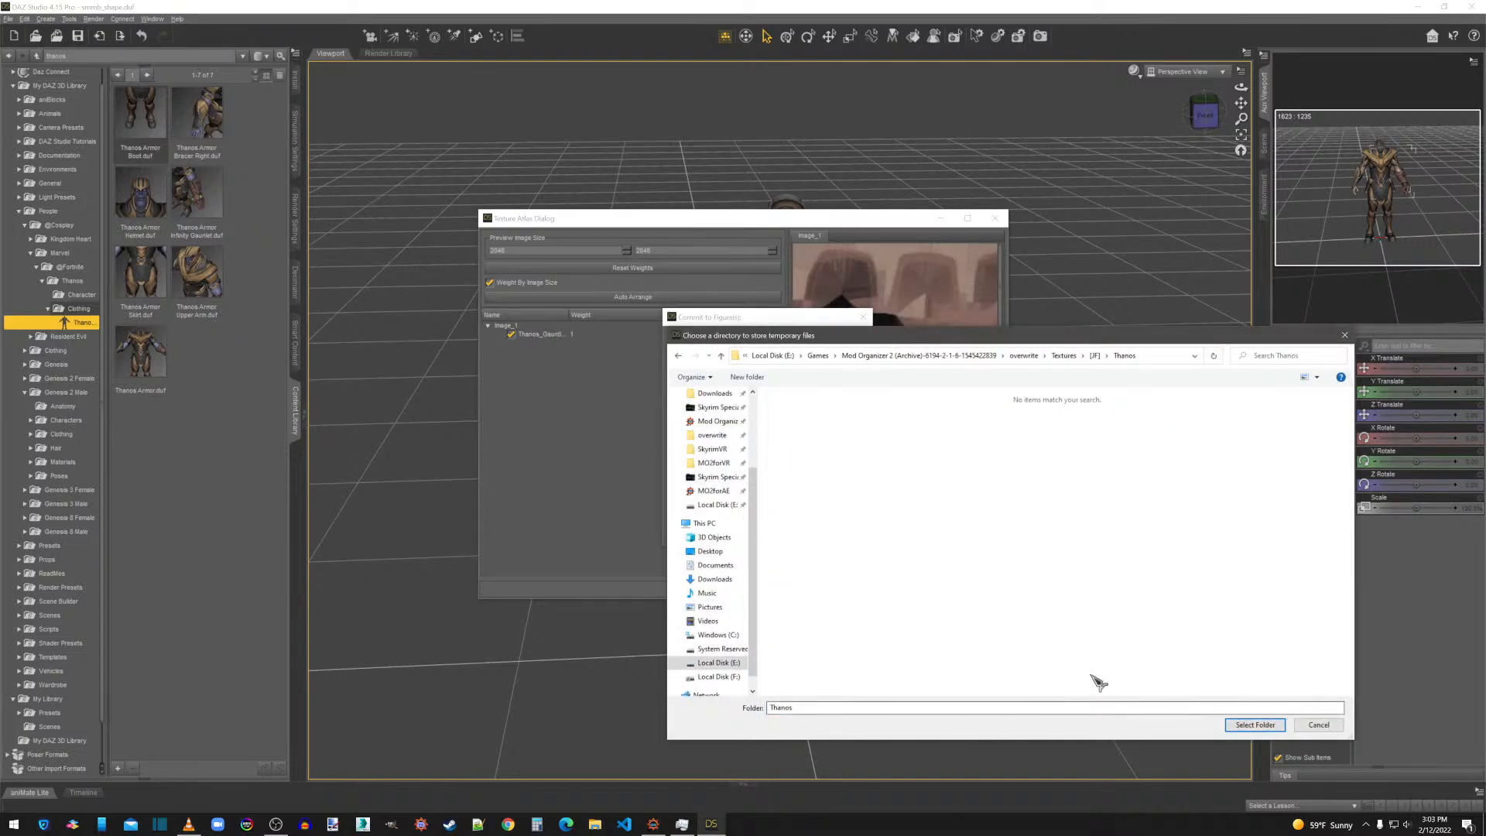
{"action": "left_click", "coordinate": [1252, 725]}
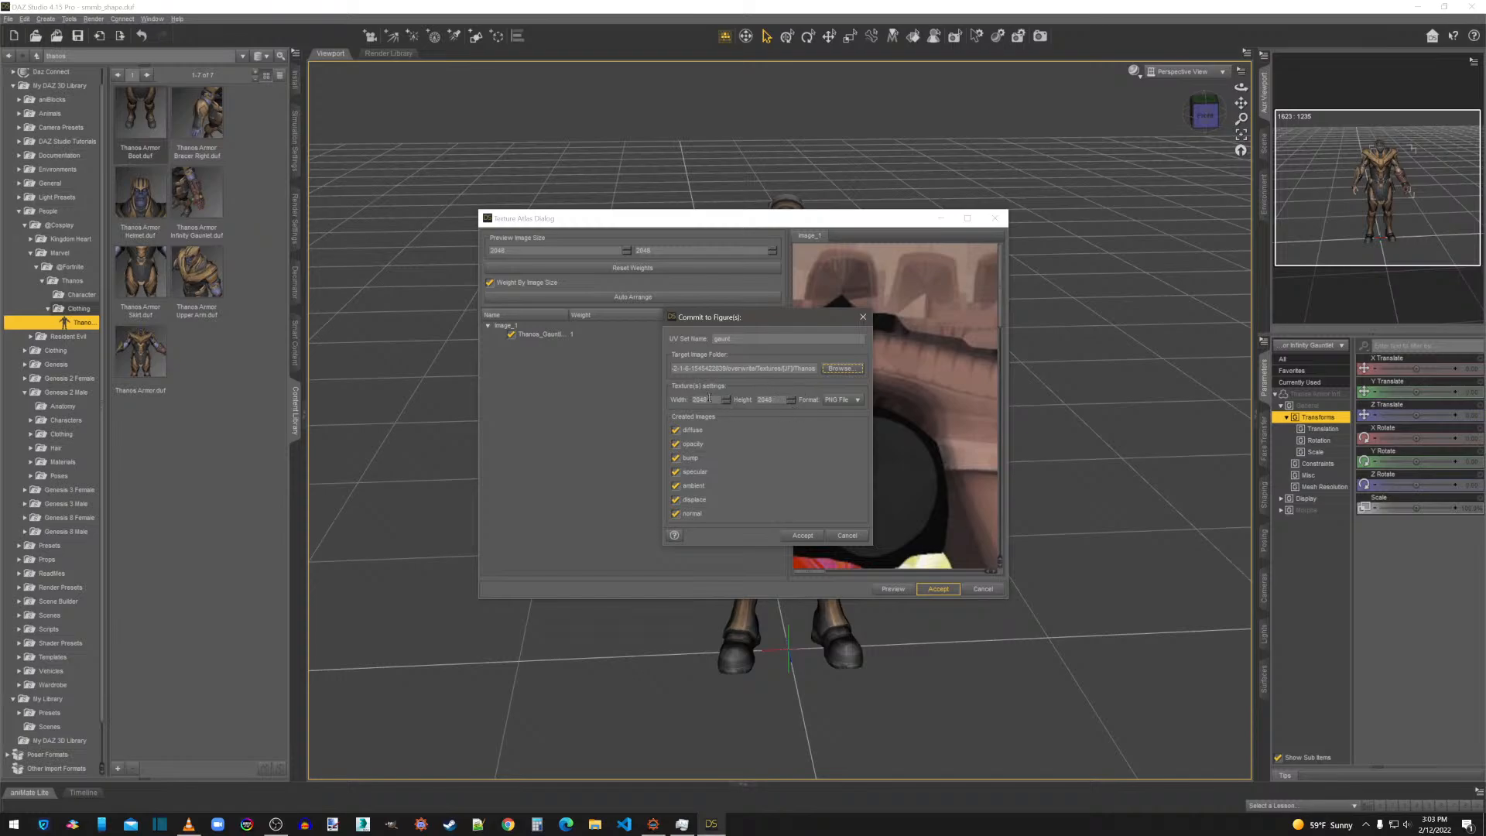
{"action": "left_click", "coordinate": [810, 535]}
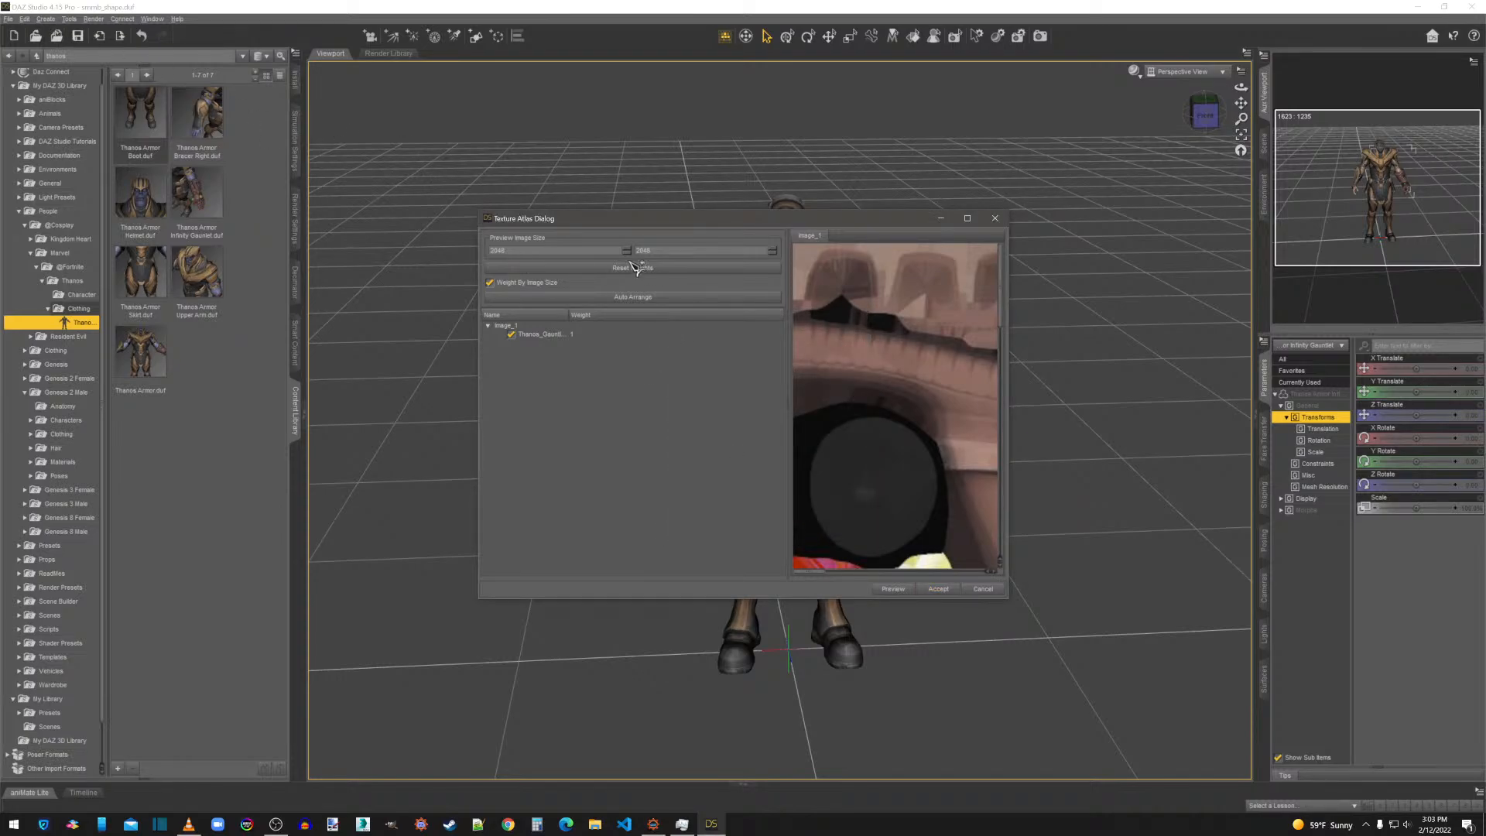
Export the gauntlet as Wavefront Object gaunt.obj in the Thanos mesh folder, using the Custom preset with Selected Roots as the objects.
{"action": "left_click", "coordinate": [9, 18]}
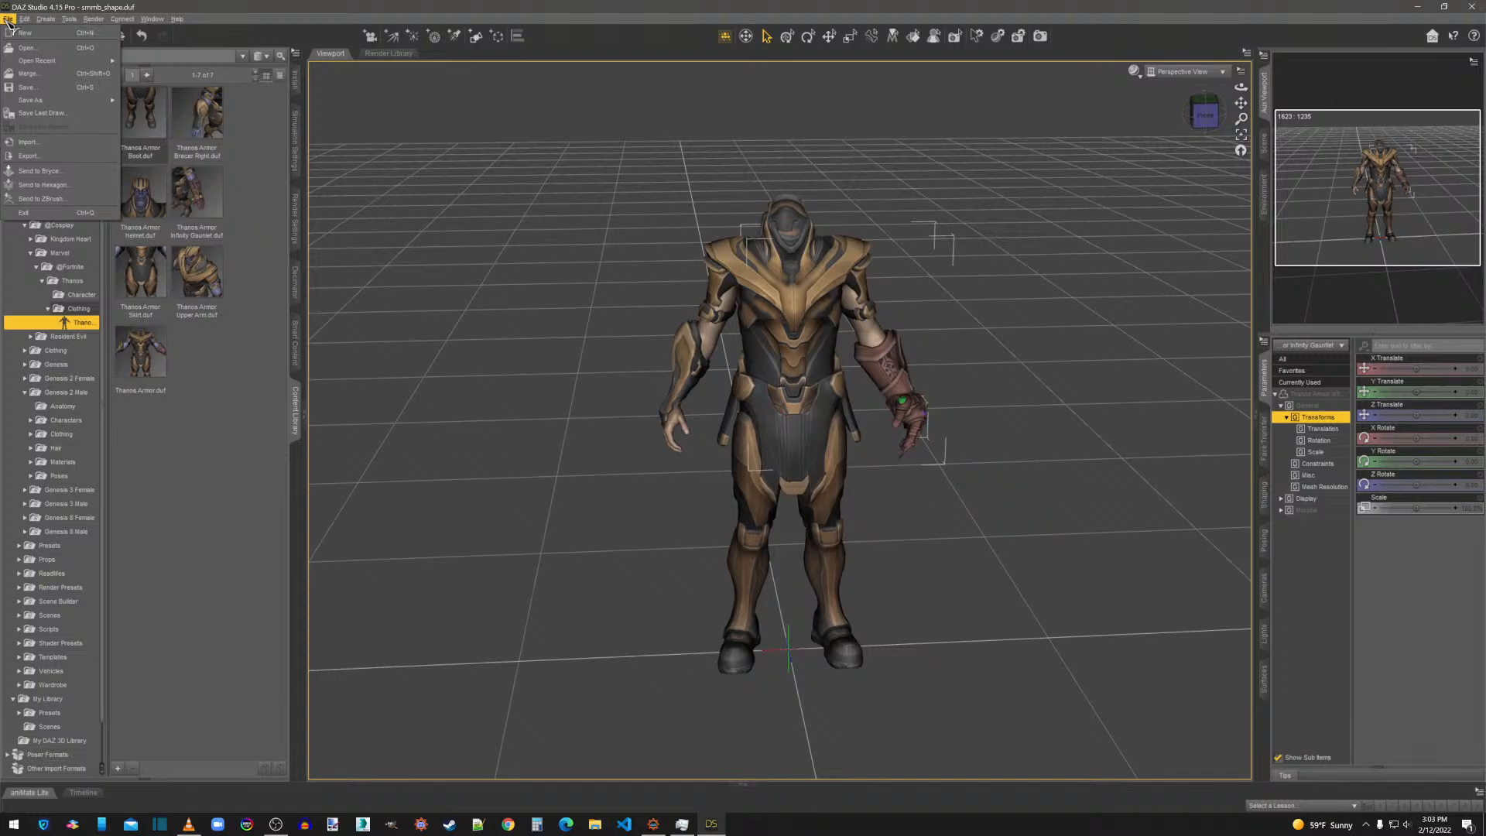
{"action": "left_click", "coordinate": [57, 158]}
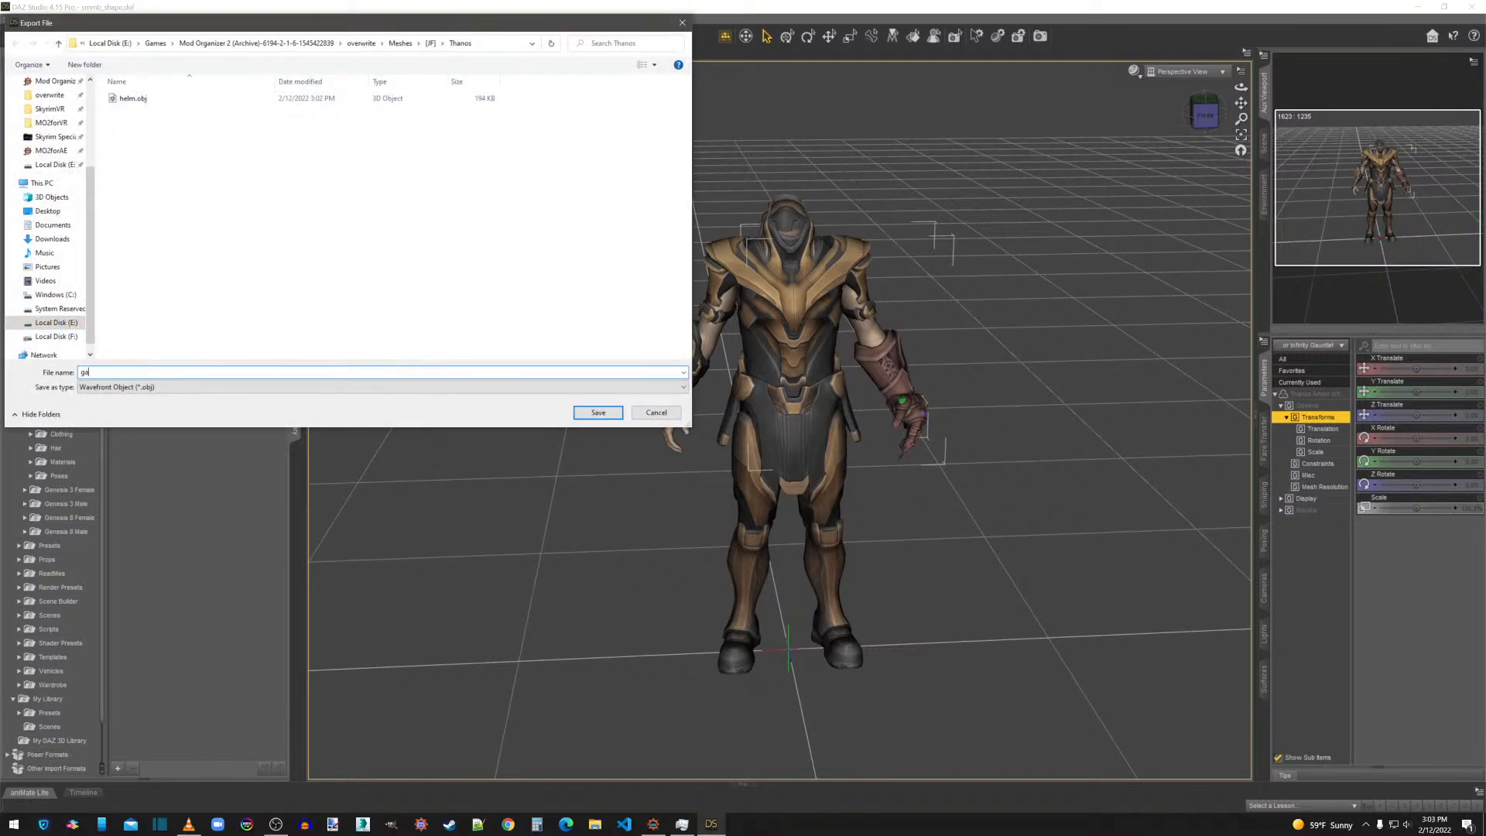
{"action": "left_click", "coordinate": [599, 412]}
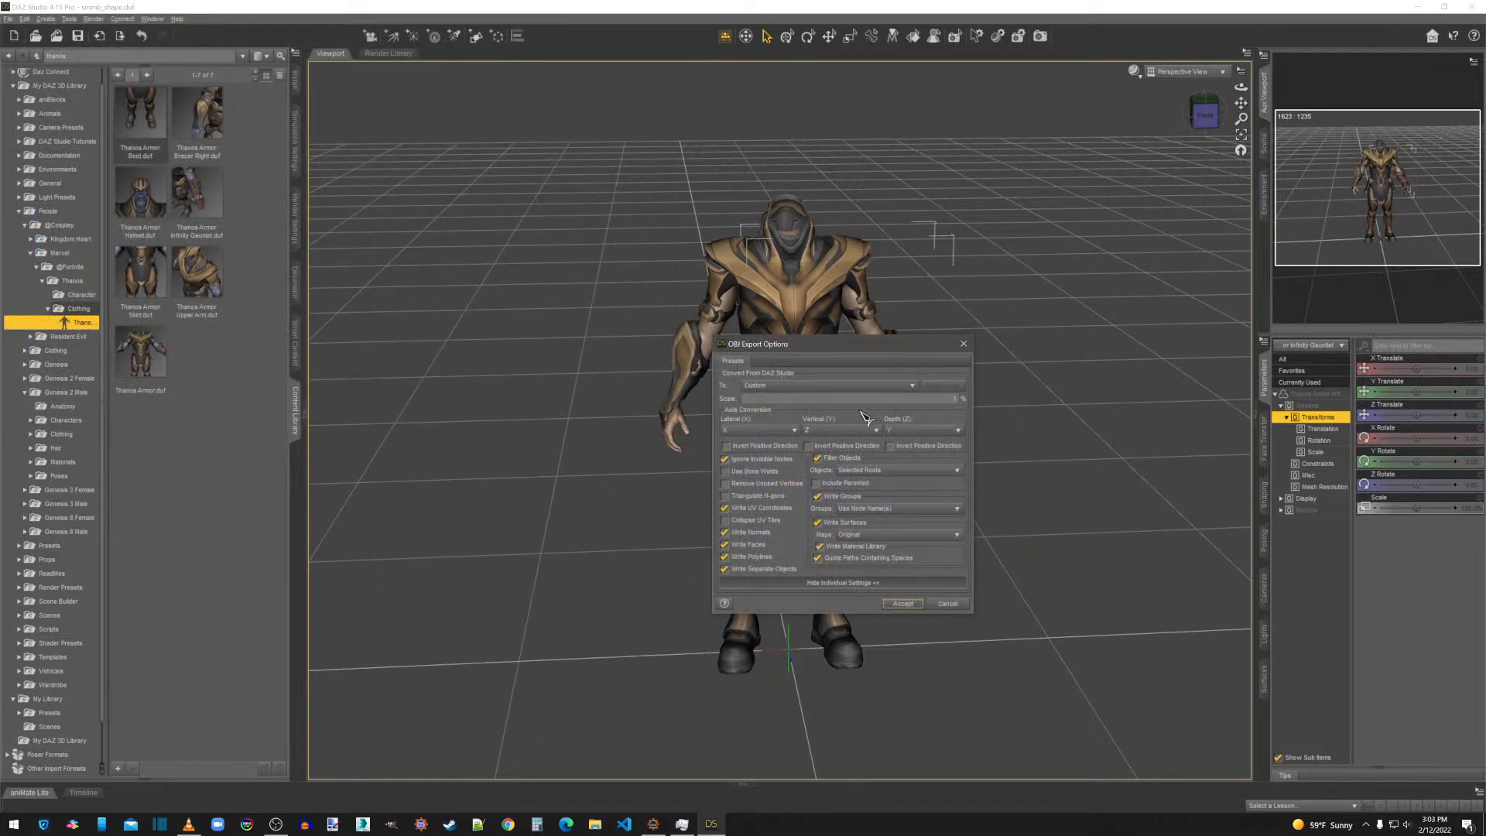
{"action": "left_click", "coordinate": [903, 603]}
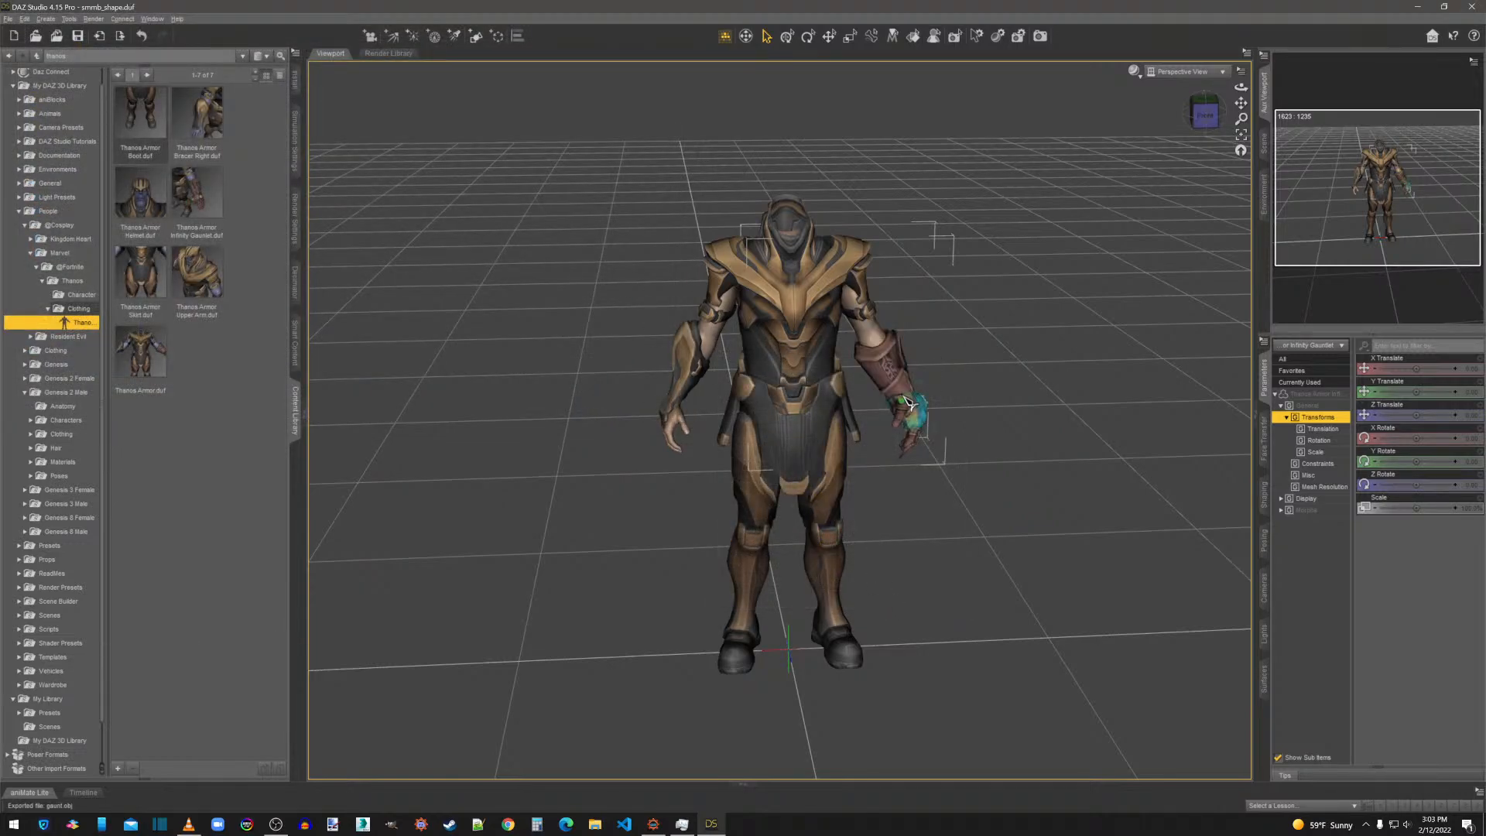
Delete the Infinity Gauntlet, the main body armor and the upper arm pieces from the figure.
{"action": "key", "text": "Delete"}
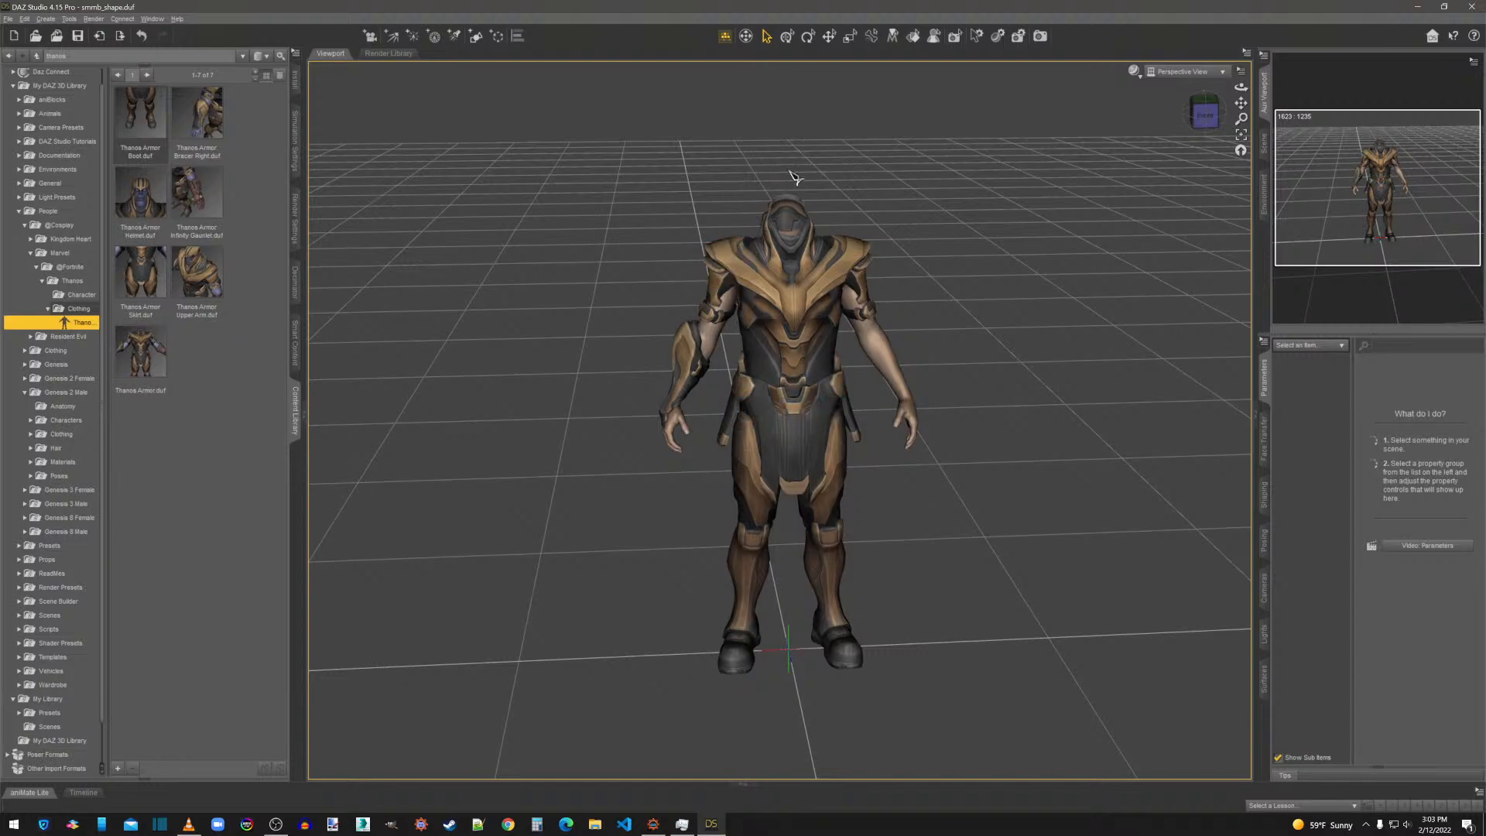
{"action": "right_click", "coordinate": [813, 313]}
{"action": "left_click", "coordinate": [852, 338]}
{"action": "key", "text": "Delete"}
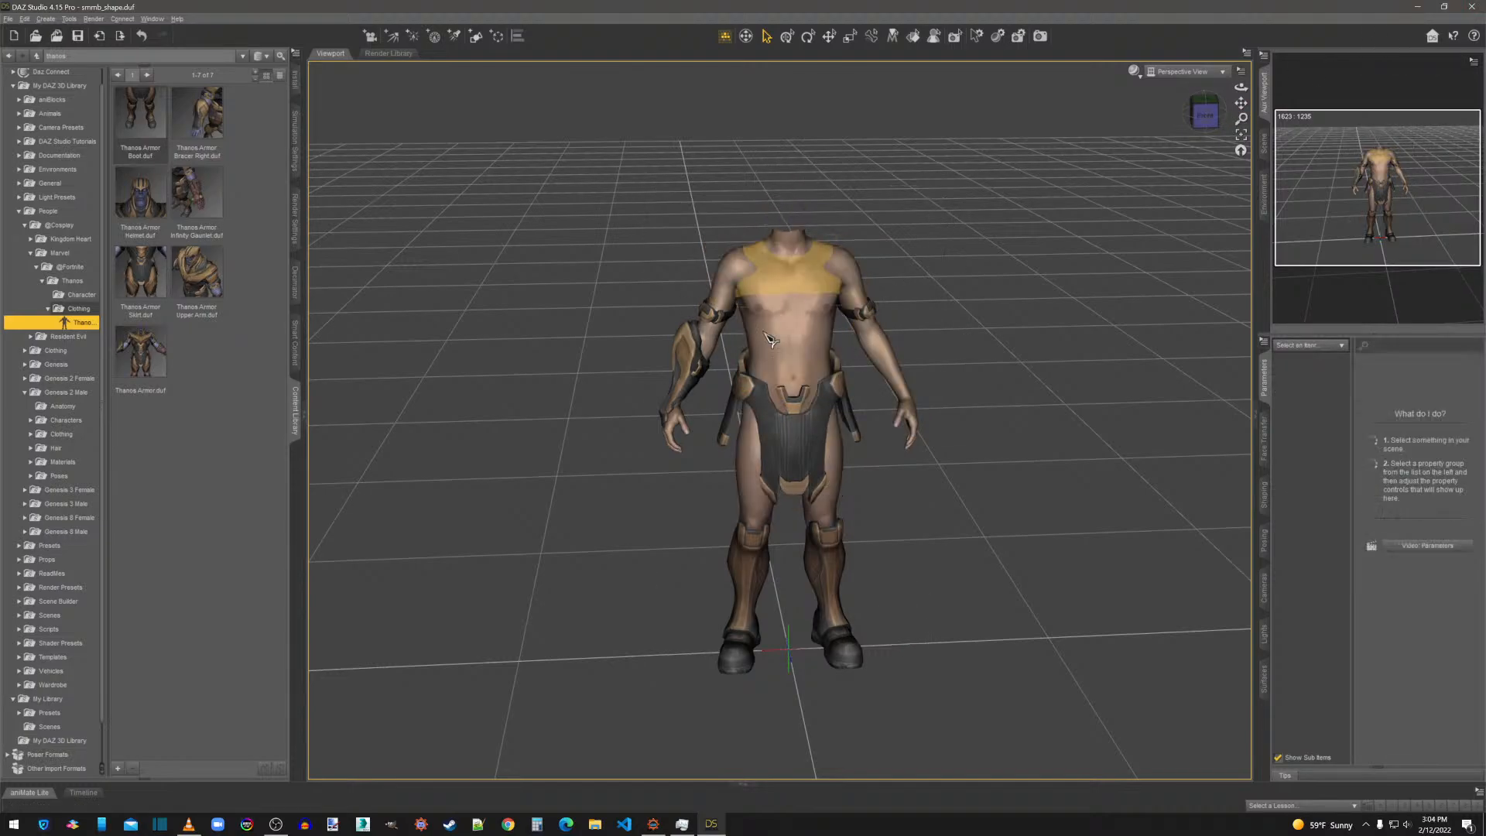
{"action": "right_click", "coordinate": [683, 323]}
{"action": "left_click", "coordinate": [741, 348]}
{"action": "key", "text": "Delete"}
Delete the right bracer, the skirt and the boots so that only the bare figure is left.
{"action": "right_click", "coordinate": [701, 362]}
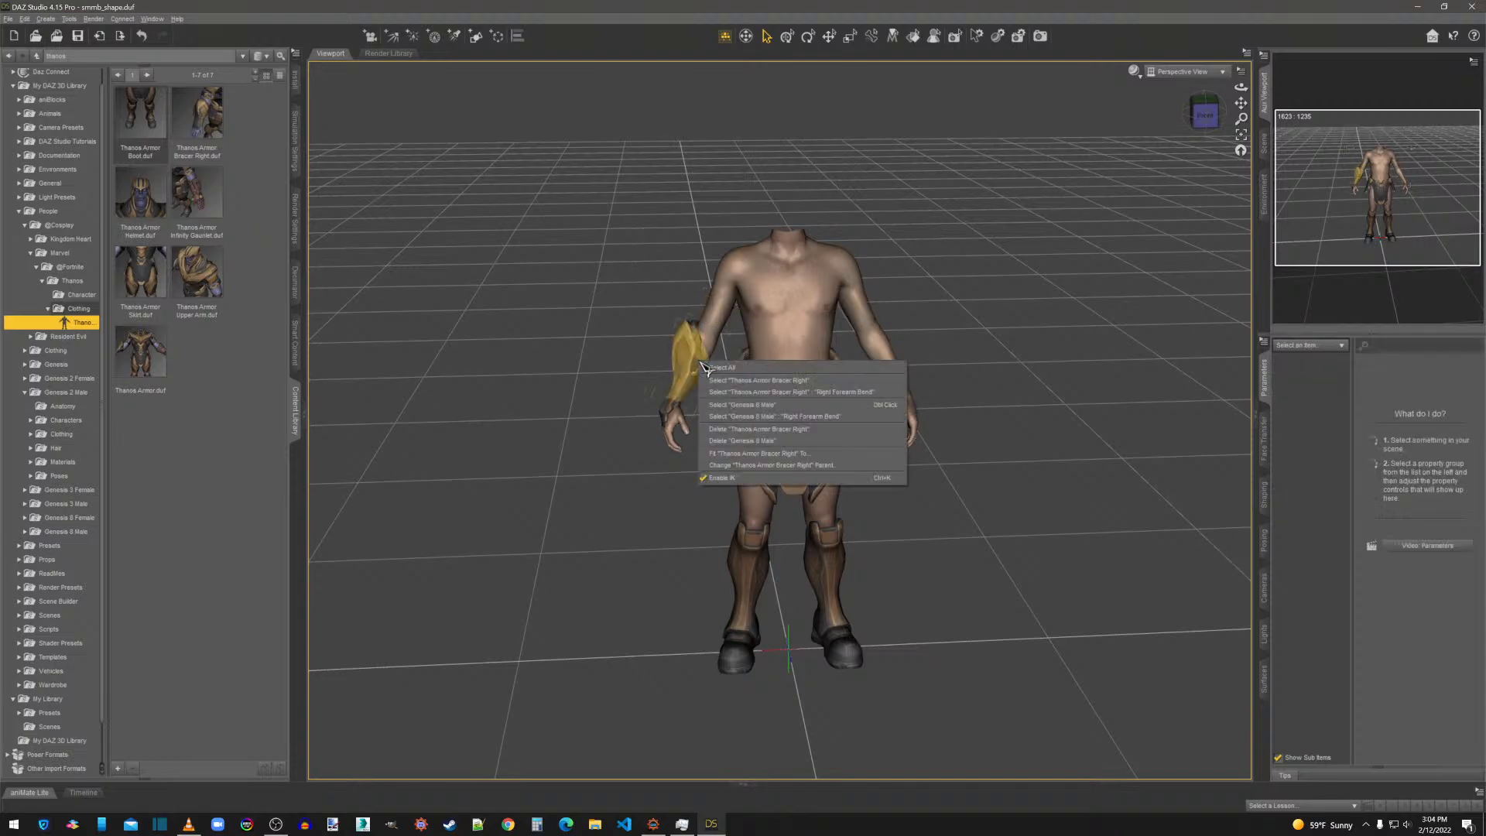
{"action": "left_click", "coordinate": [717, 381]}
{"action": "key", "text": "Delete"}
{"action": "right_click", "coordinate": [786, 427]}
{"action": "left_click", "coordinate": [813, 450]}
{"action": "key", "text": "Delete"}
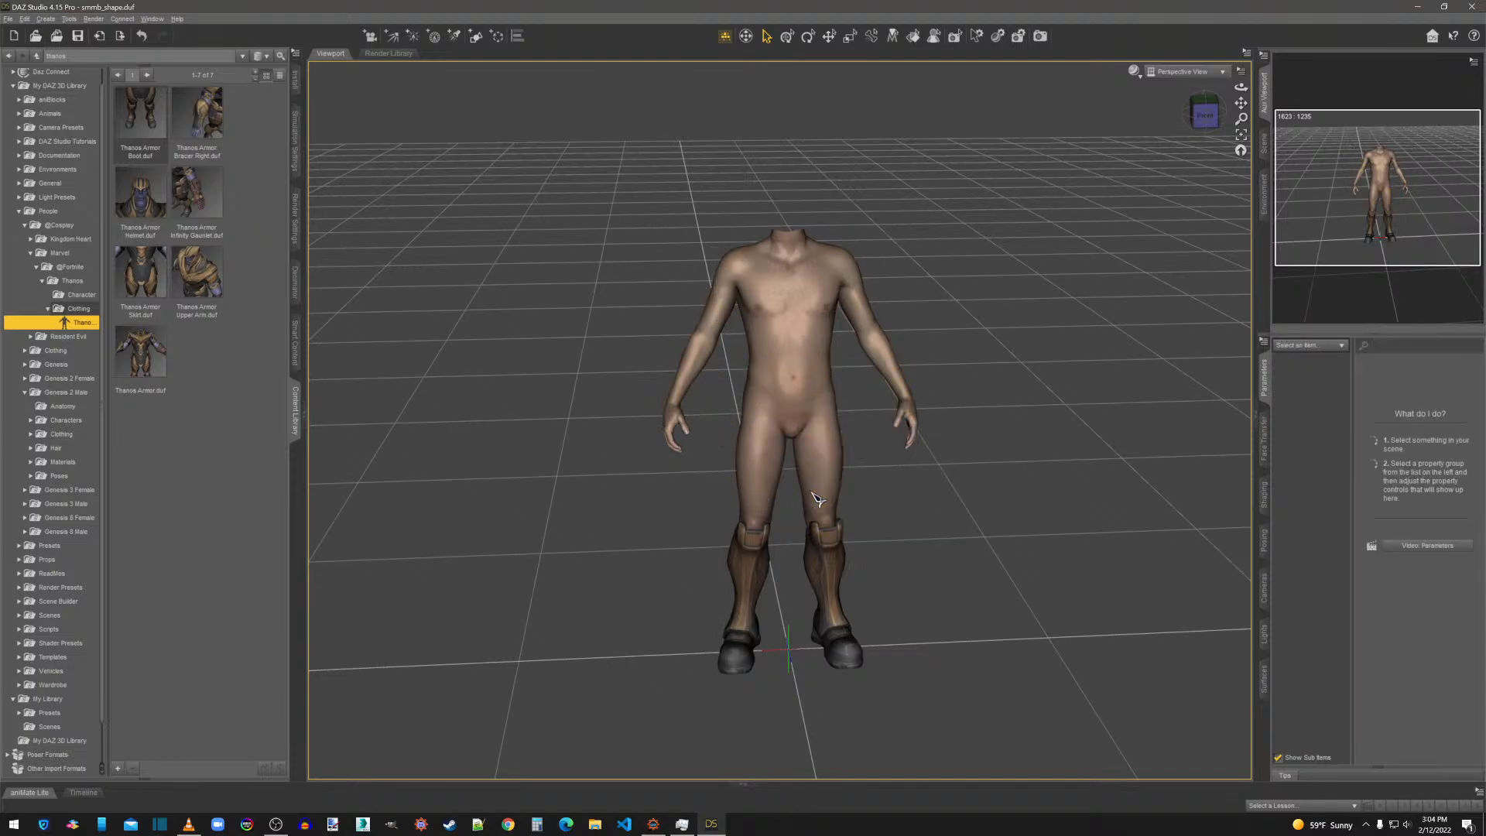
{"action": "right_click", "coordinate": [831, 542]}
{"action": "left_click", "coordinate": [845, 555]}
{"action": "key", "text": "Delete"}
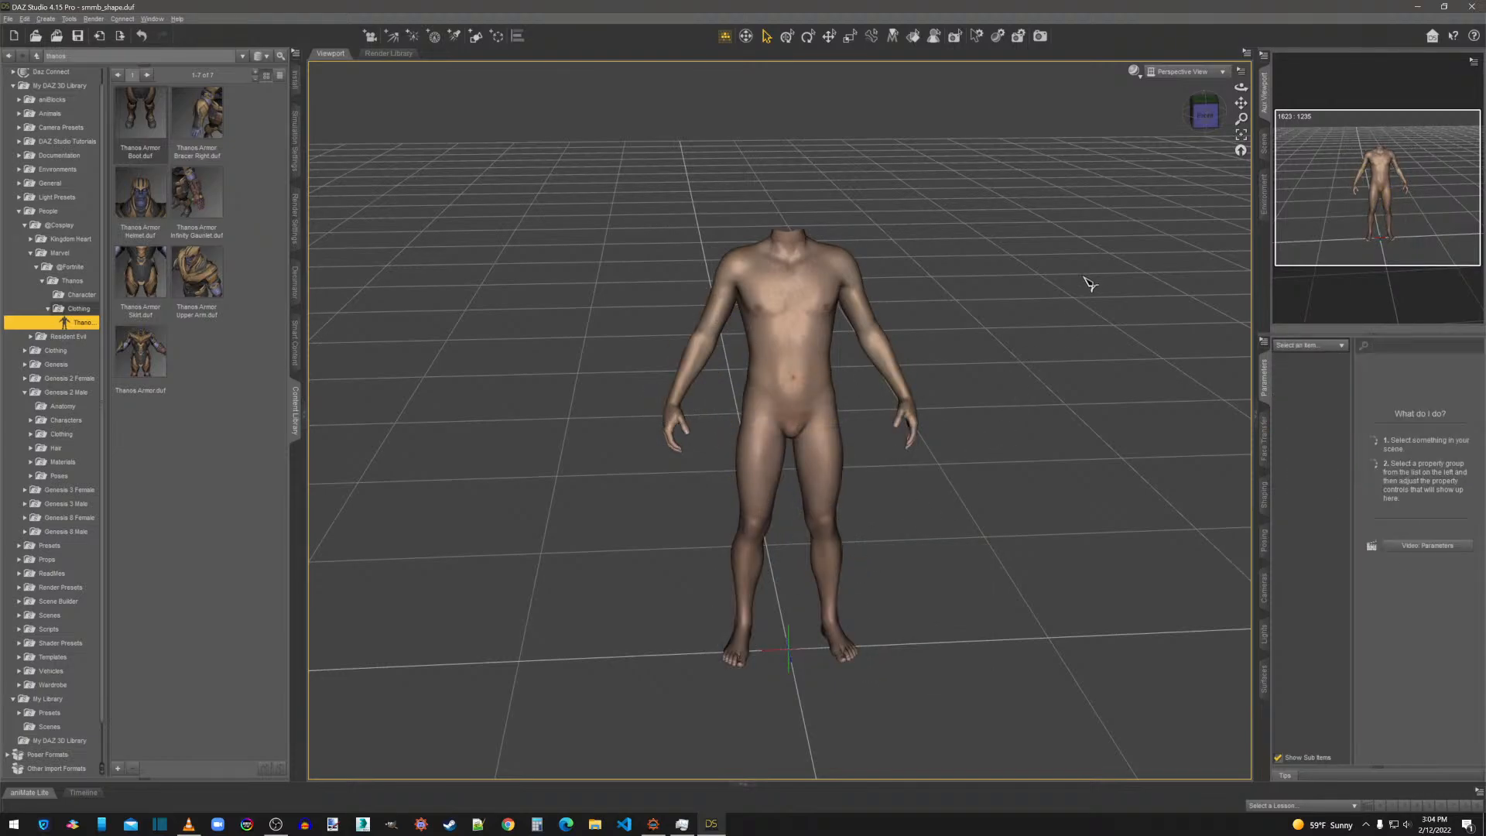
Find the Jack Sparrow character in the library's Kingdom Heart pirate folder and apply it to the bare male figure.
{"action": "left_click", "coordinate": [1195, 116]}
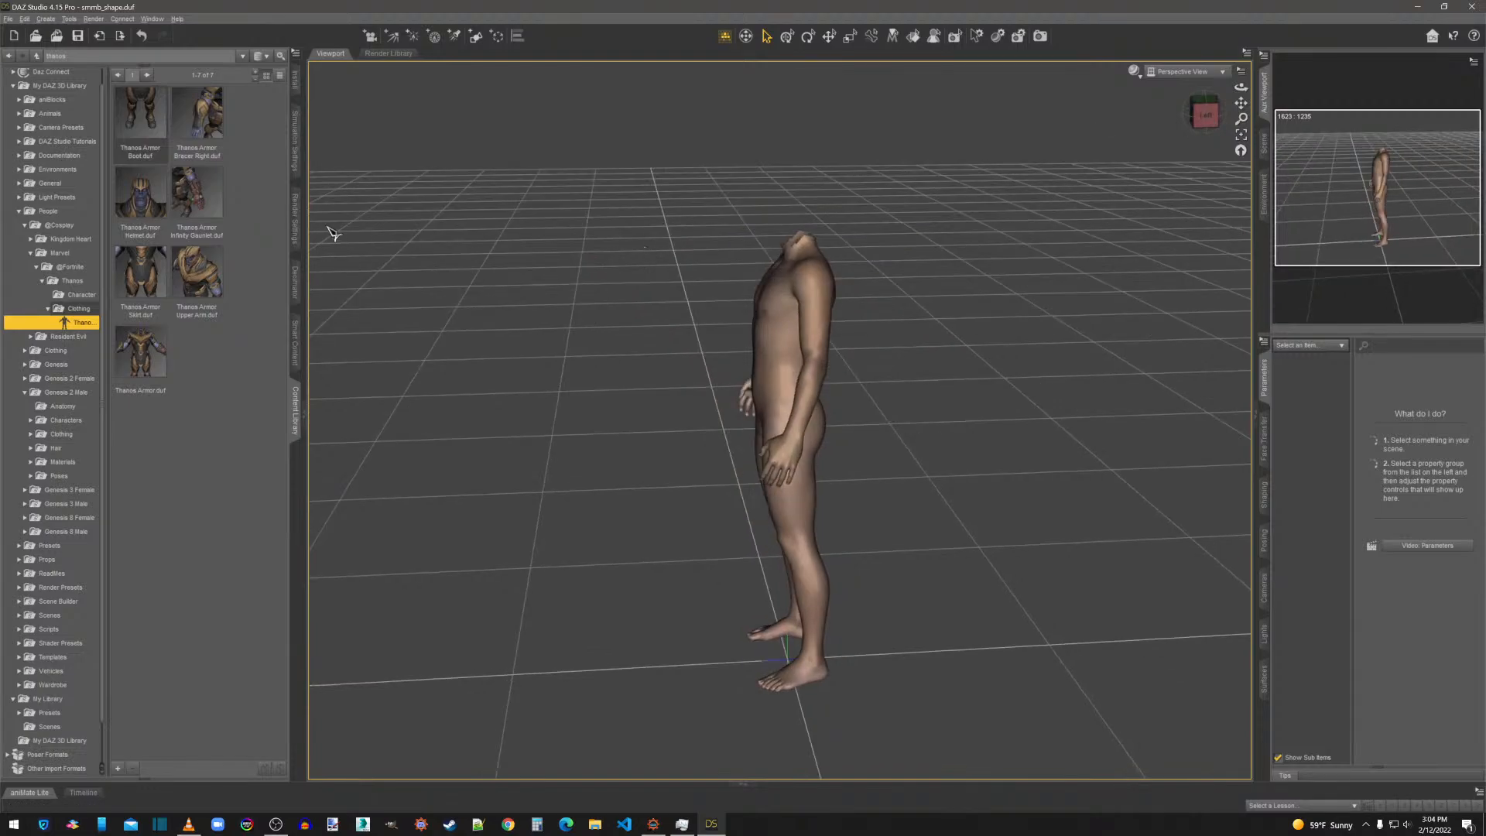
{"action": "left_click", "coordinate": [31, 254]}
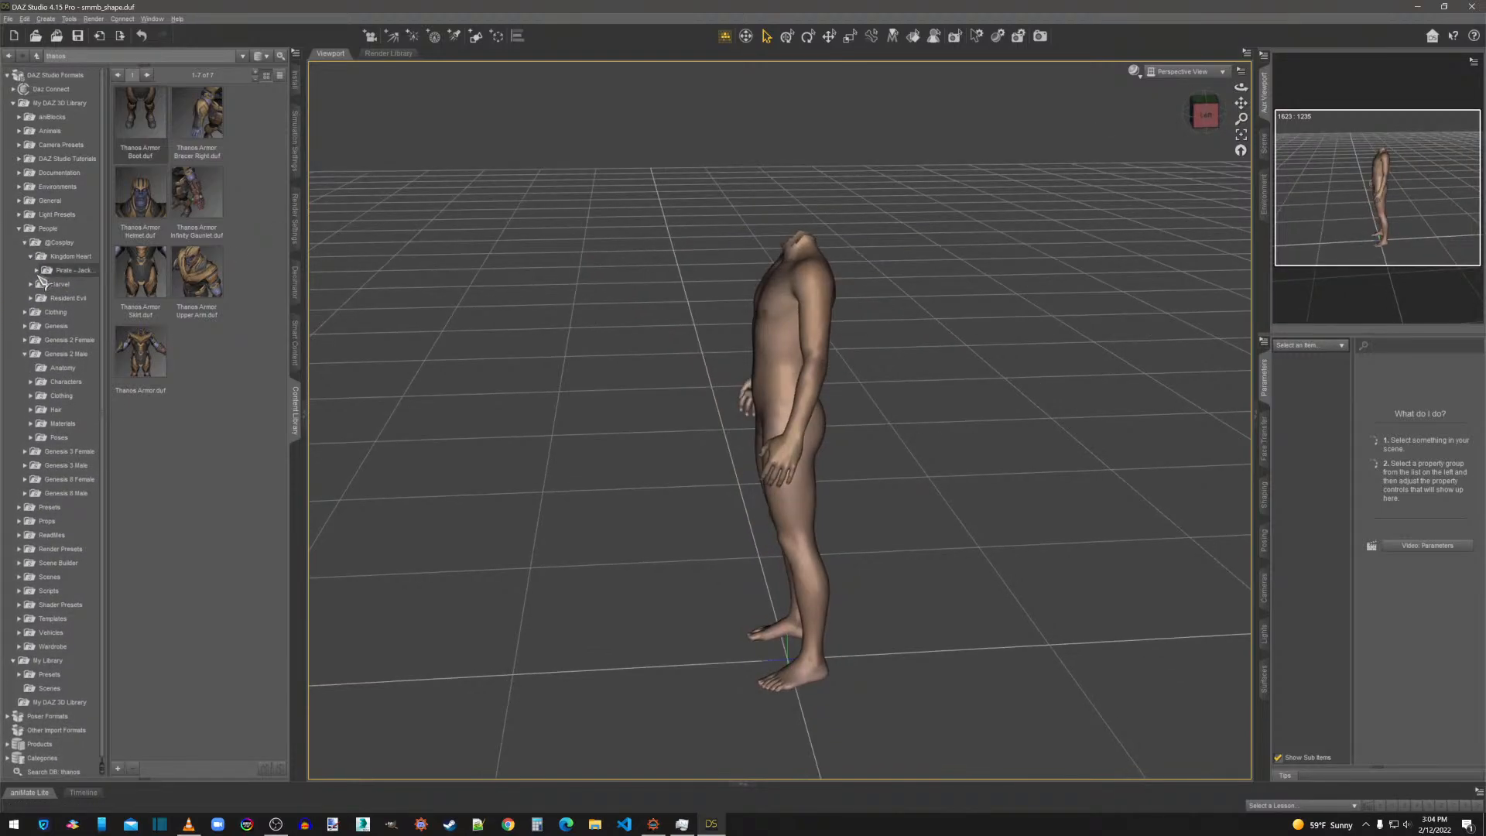
{"action": "left_click", "coordinate": [31, 257]}
{"action": "left_click", "coordinate": [42, 284]}
{"action": "left_click", "coordinate": [78, 298]}
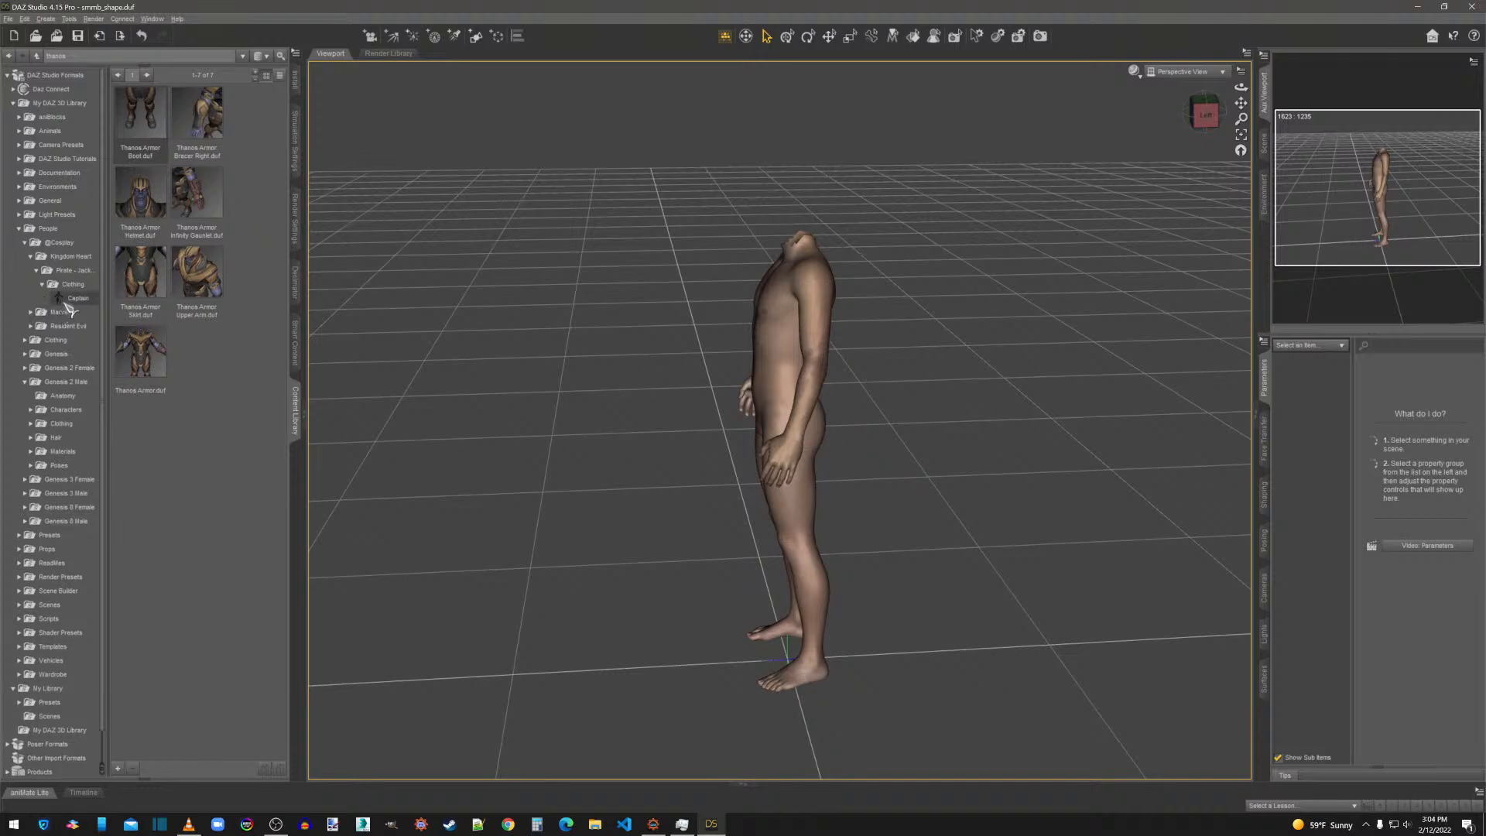
{"action": "right_click", "coordinate": [798, 355]}
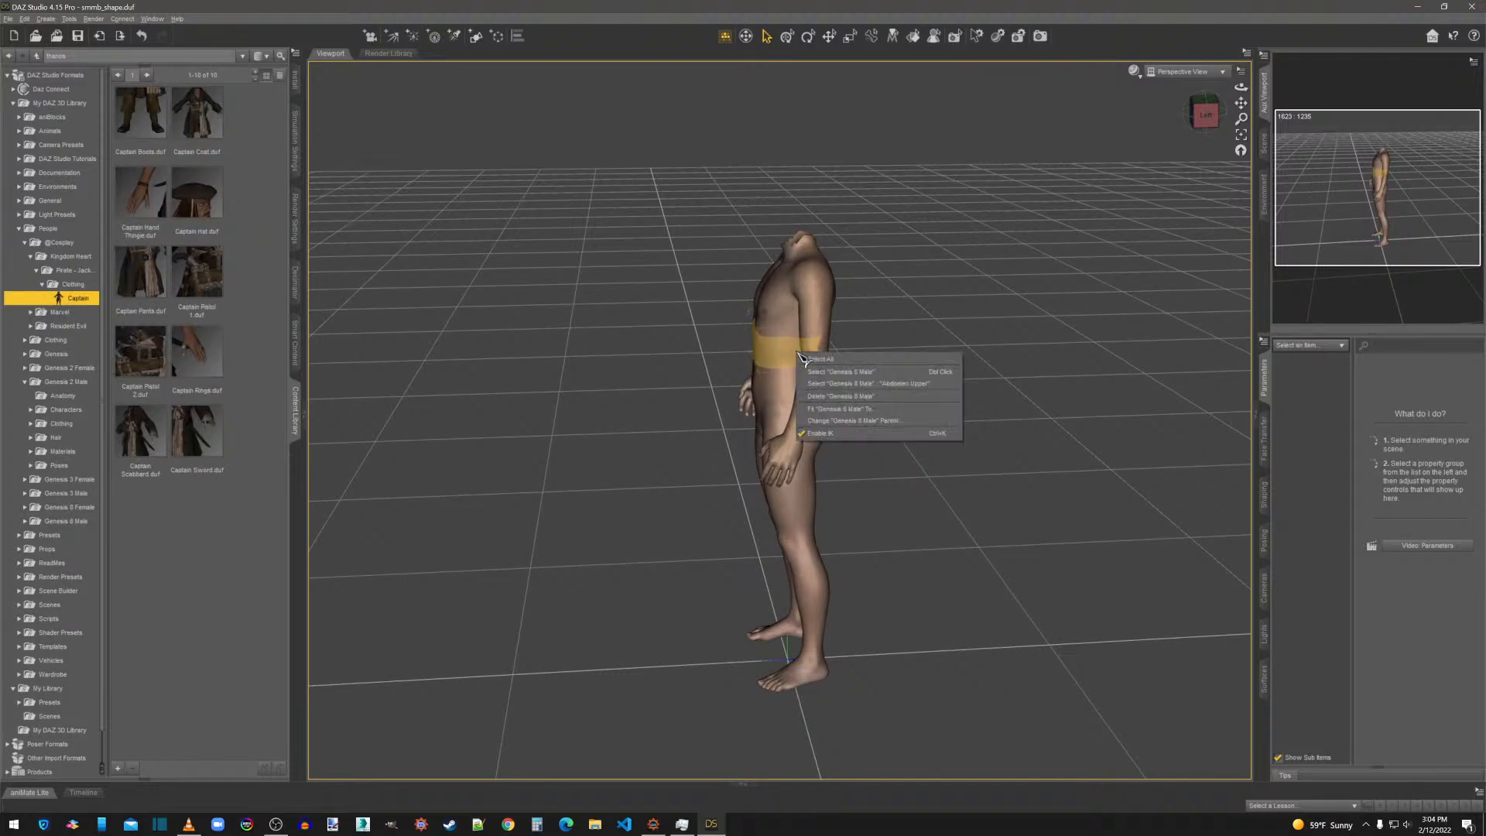
{"action": "left_click", "coordinate": [805, 369]}
{"action": "left_click", "coordinate": [74, 271]}
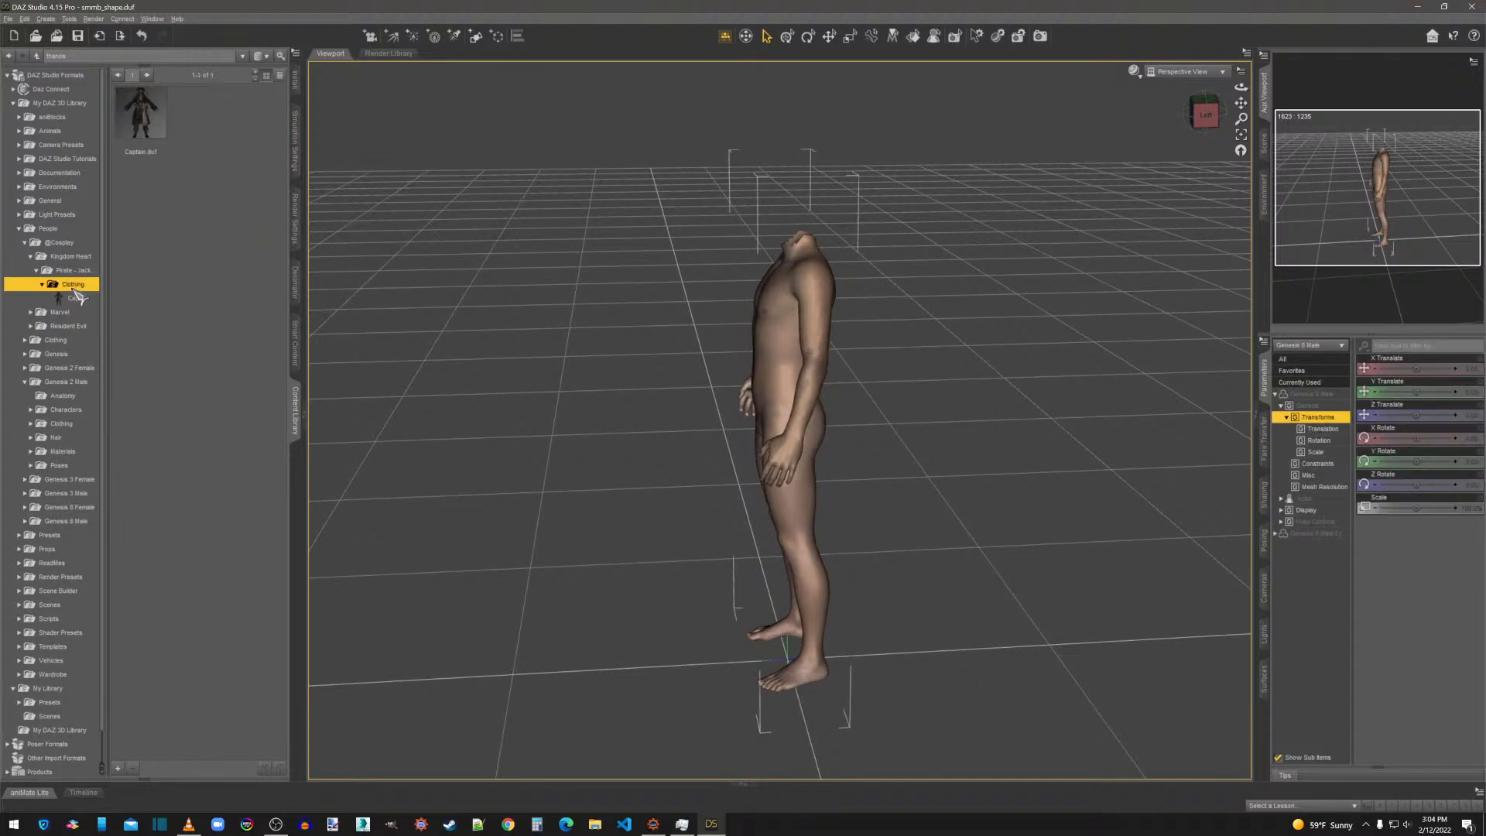
{"action": "left_click_drag", "start_coordinate": [143, 116], "coordinate": [805, 379]}
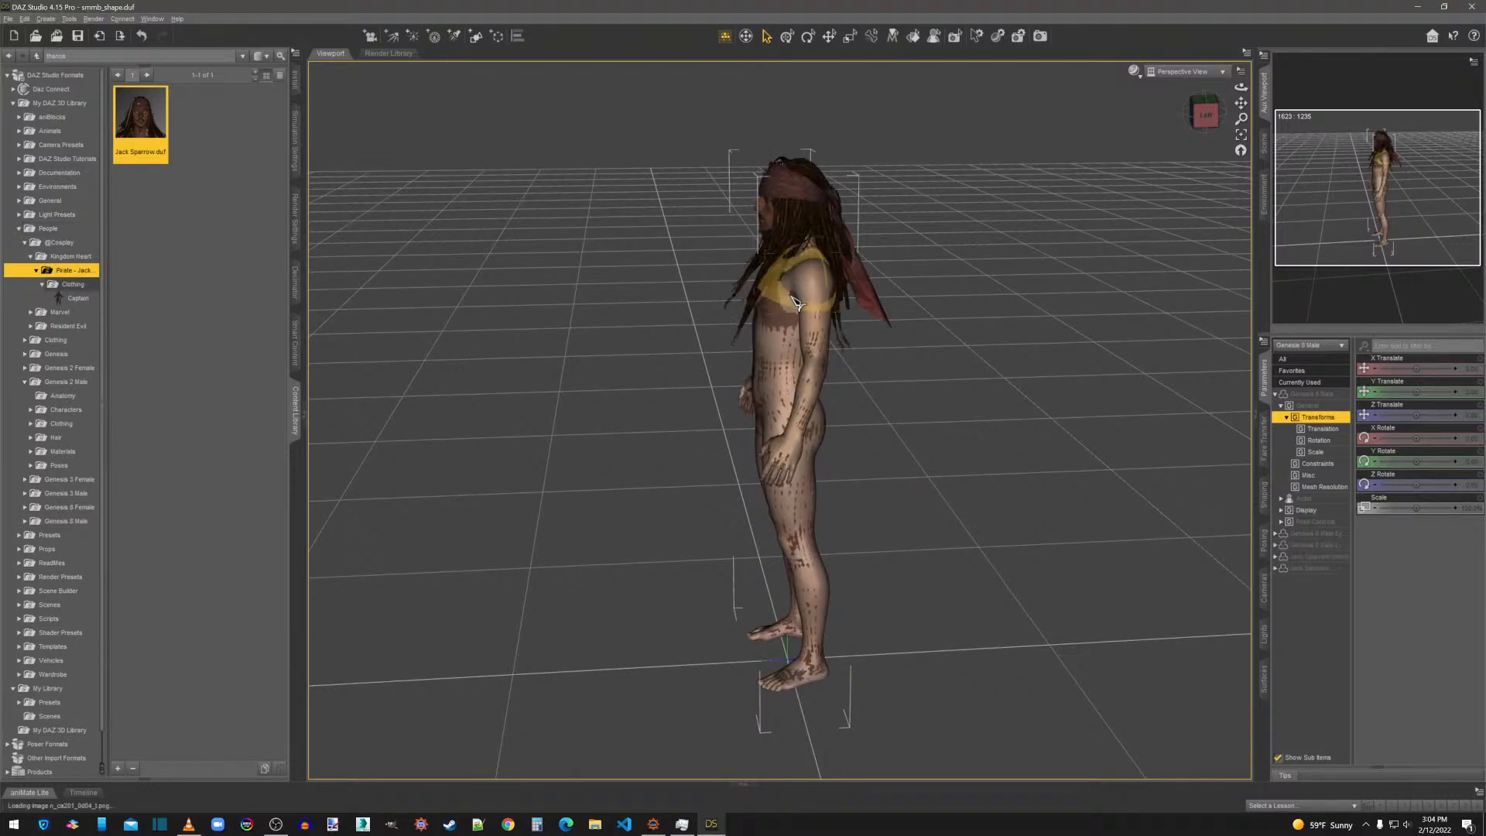
Dress the Jack Sparrow figure in the complete Captain outfit from its Clothing folder and inspect it from the front and at an angle.
{"action": "left_click", "coordinate": [1194, 116]}
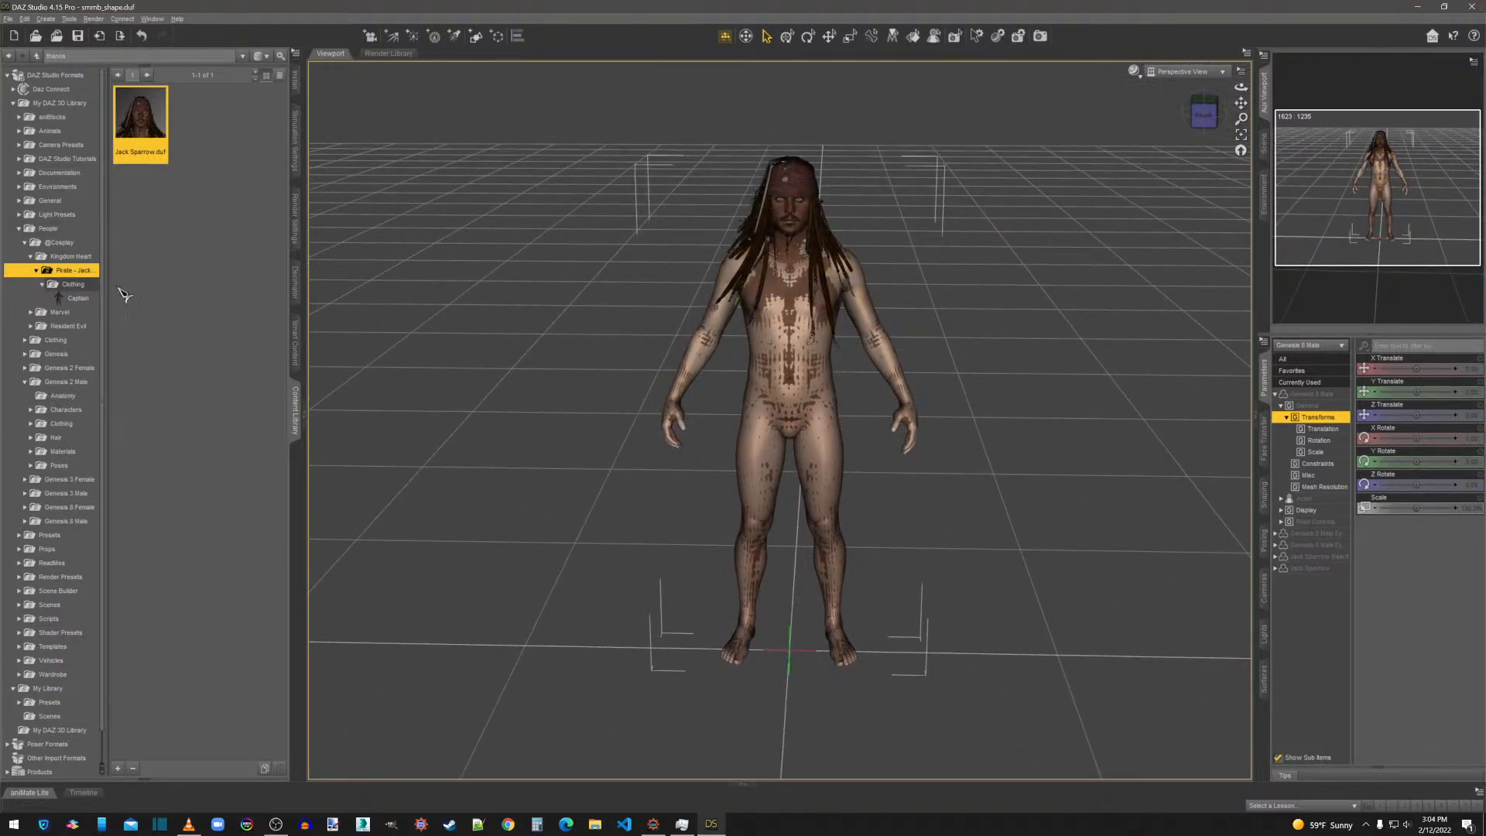
{"action": "left_click", "coordinate": [78, 298]}
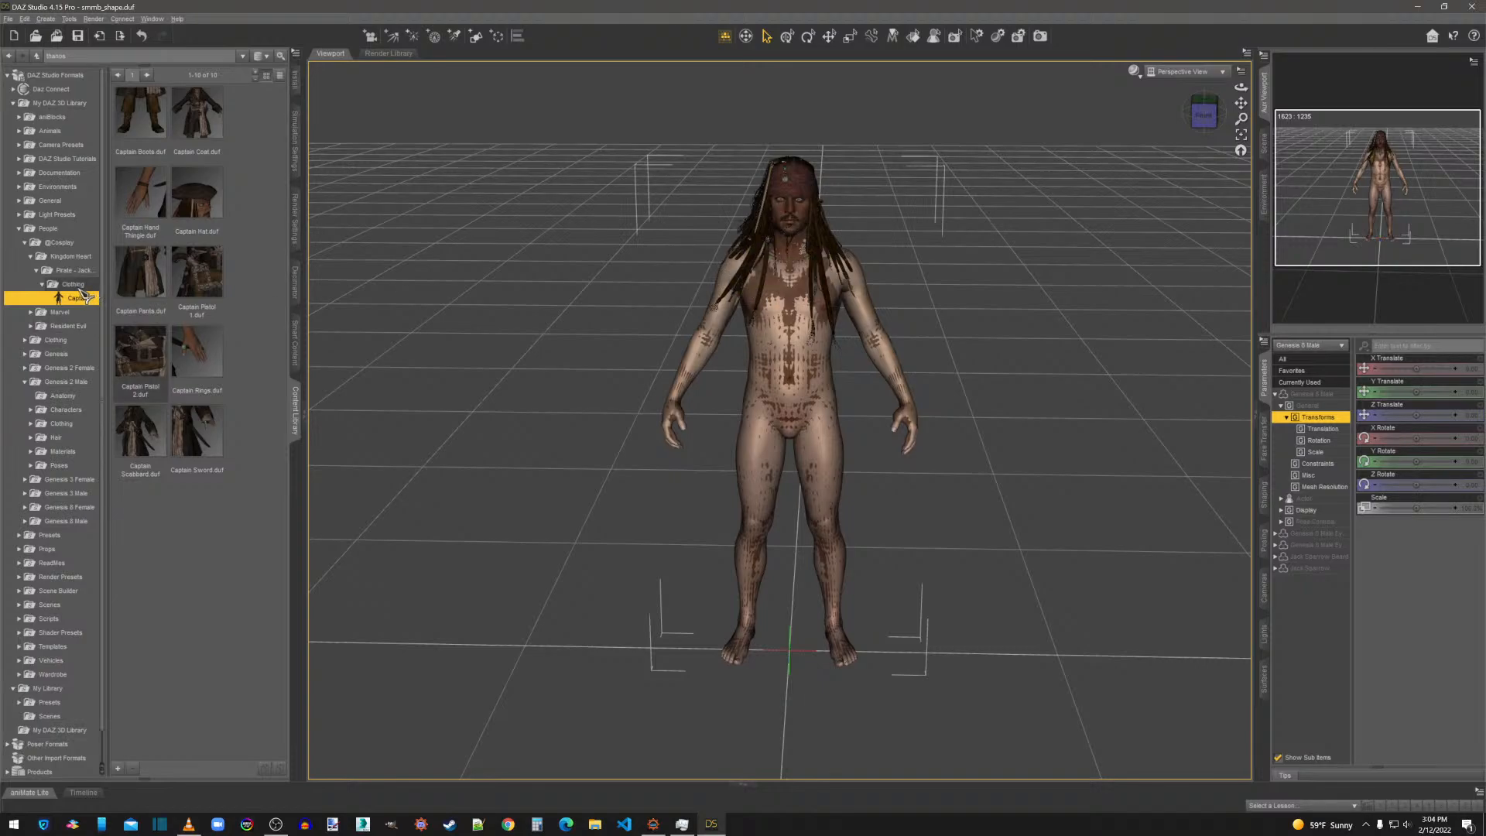
{"action": "left_click", "coordinate": [79, 288]}
{"action": "double_click", "coordinate": [140, 113]}
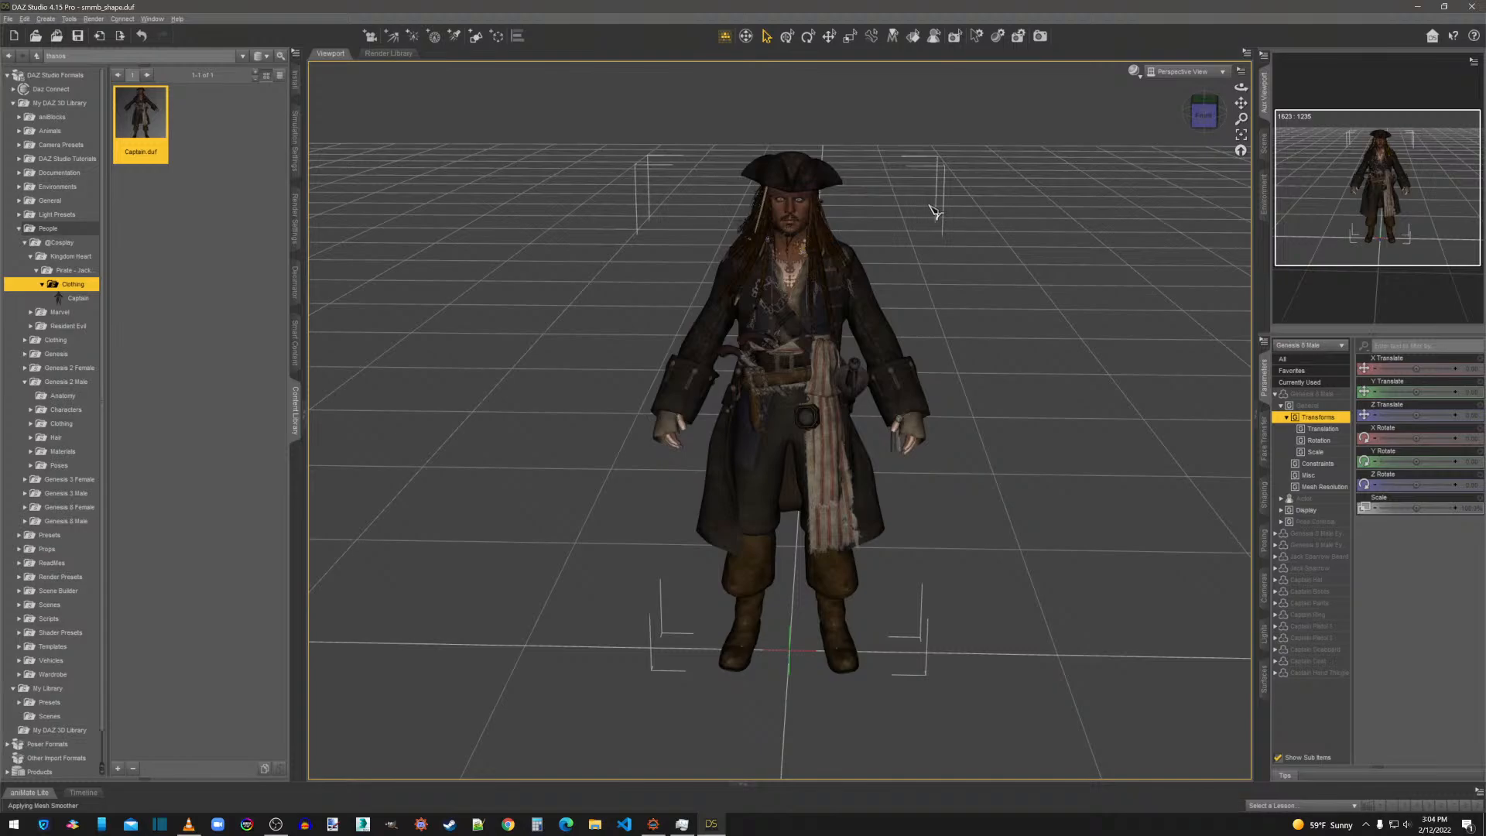
{"action": "left_click", "coordinate": [1214, 113]}
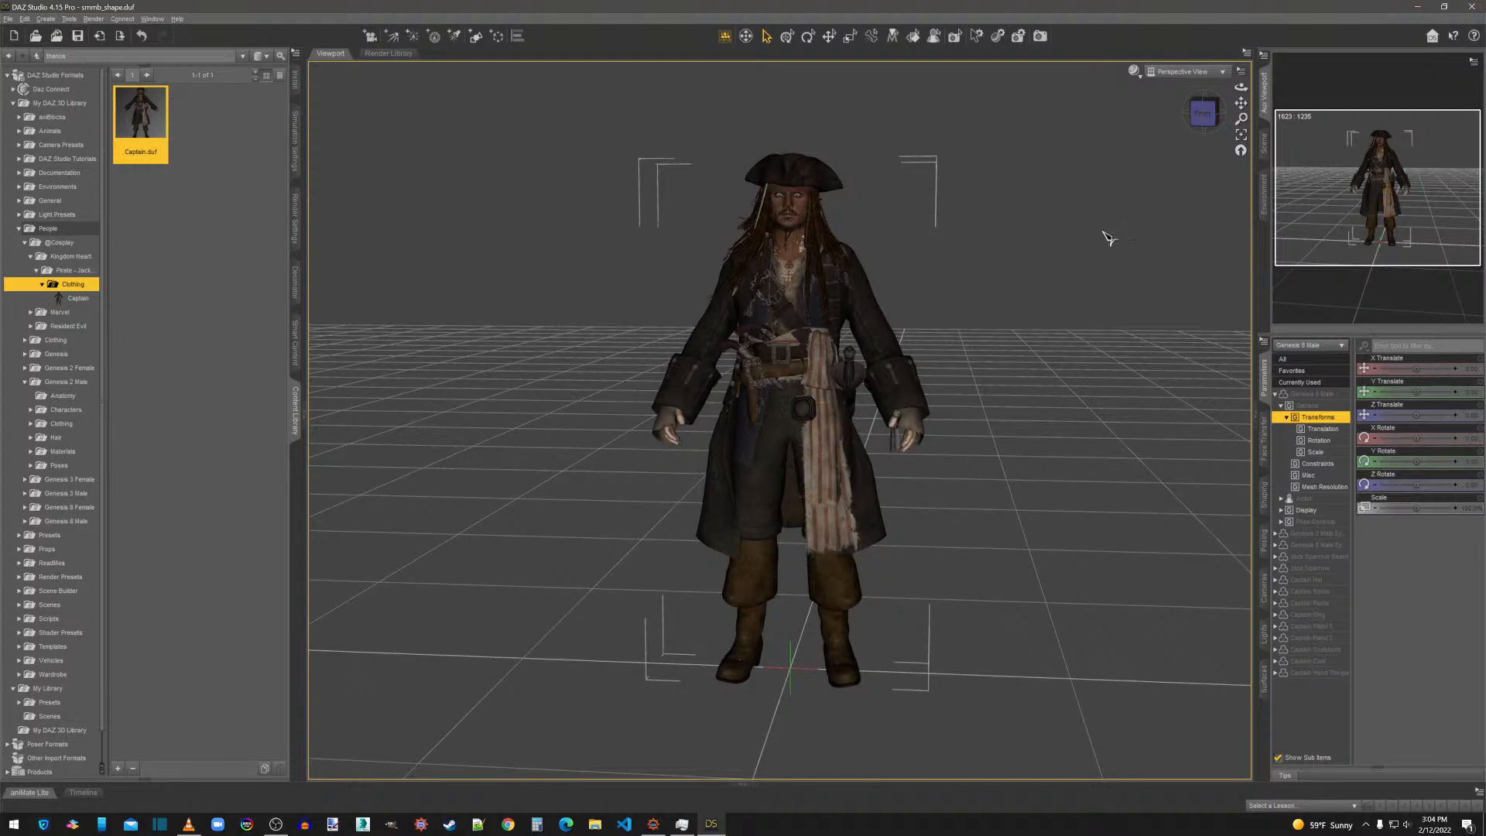
{"action": "left_click", "coordinate": [1215, 114]}
{"action": "left_click_drag", "start_coordinate": [1212, 114], "coordinate": [1081, 143]}
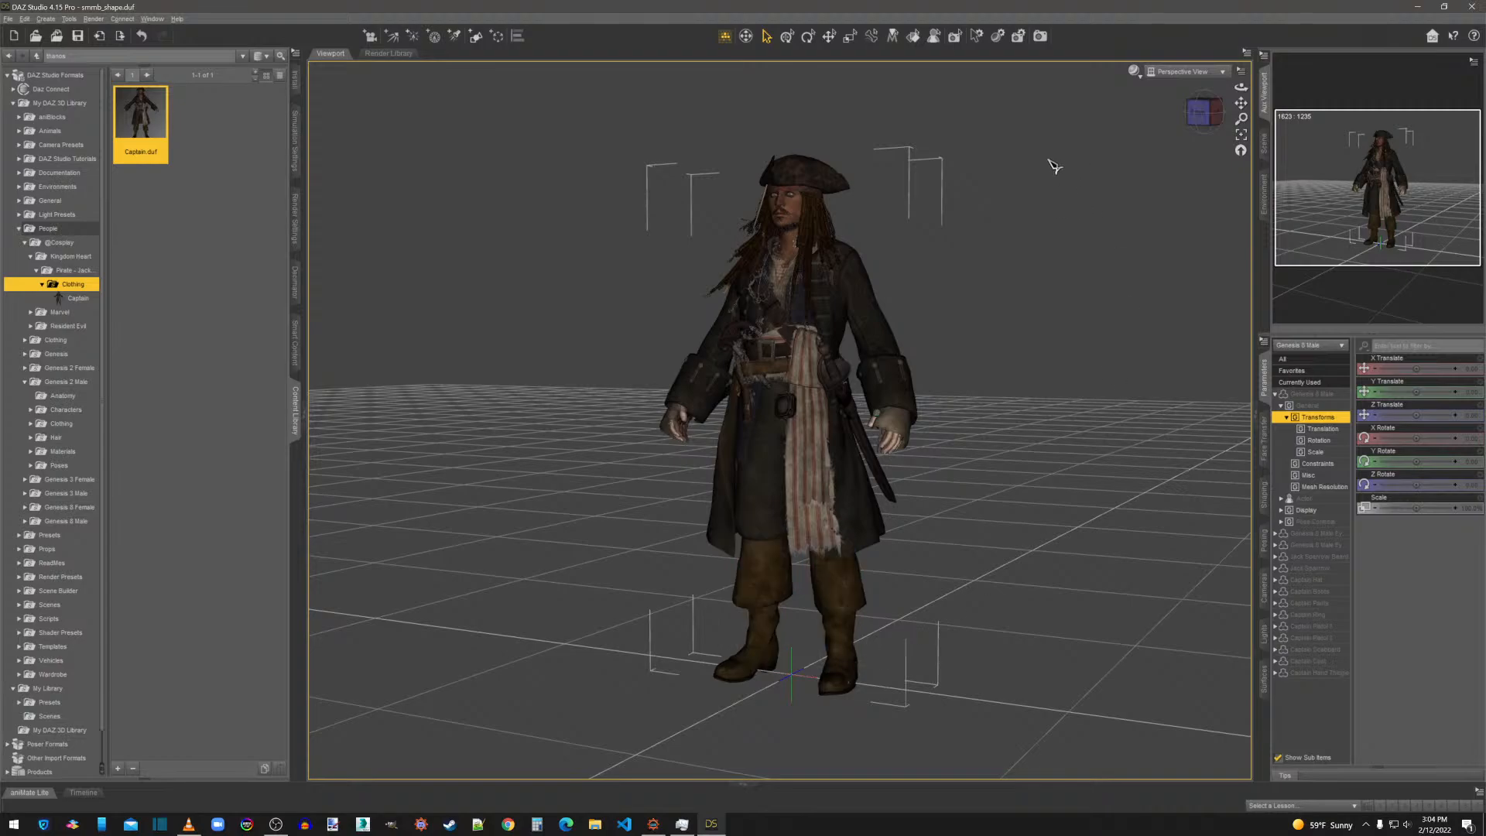
Close DAZ Studio without saving the scene, open the desktop's thanos folder in File Explorer and sort its files by type.
{"action": "left_click", "coordinate": [1472, 7]}
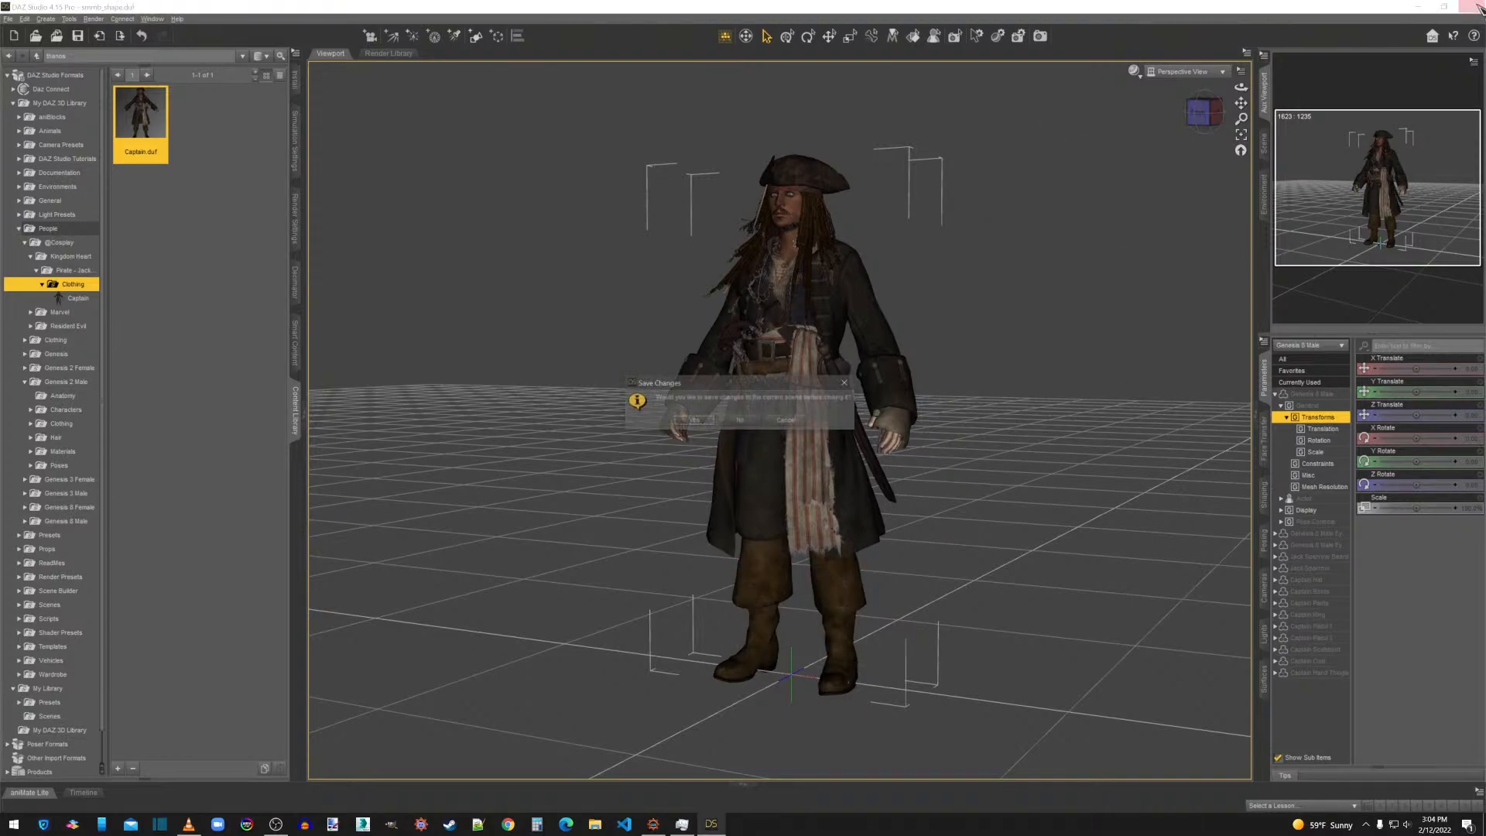
{"action": "left_click", "coordinate": [742, 420]}
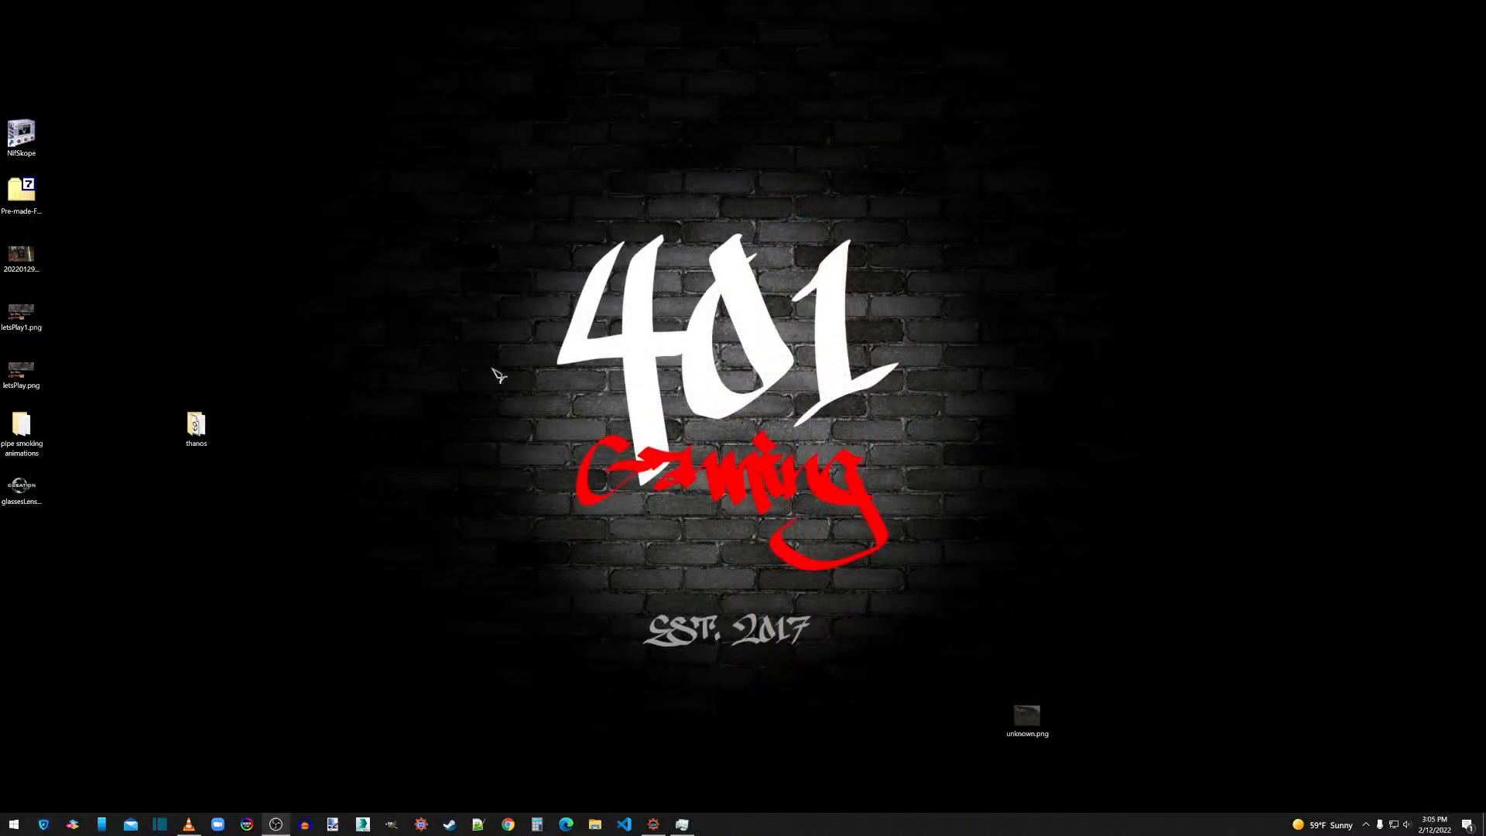
{"action": "double_click", "coordinate": [205, 425]}
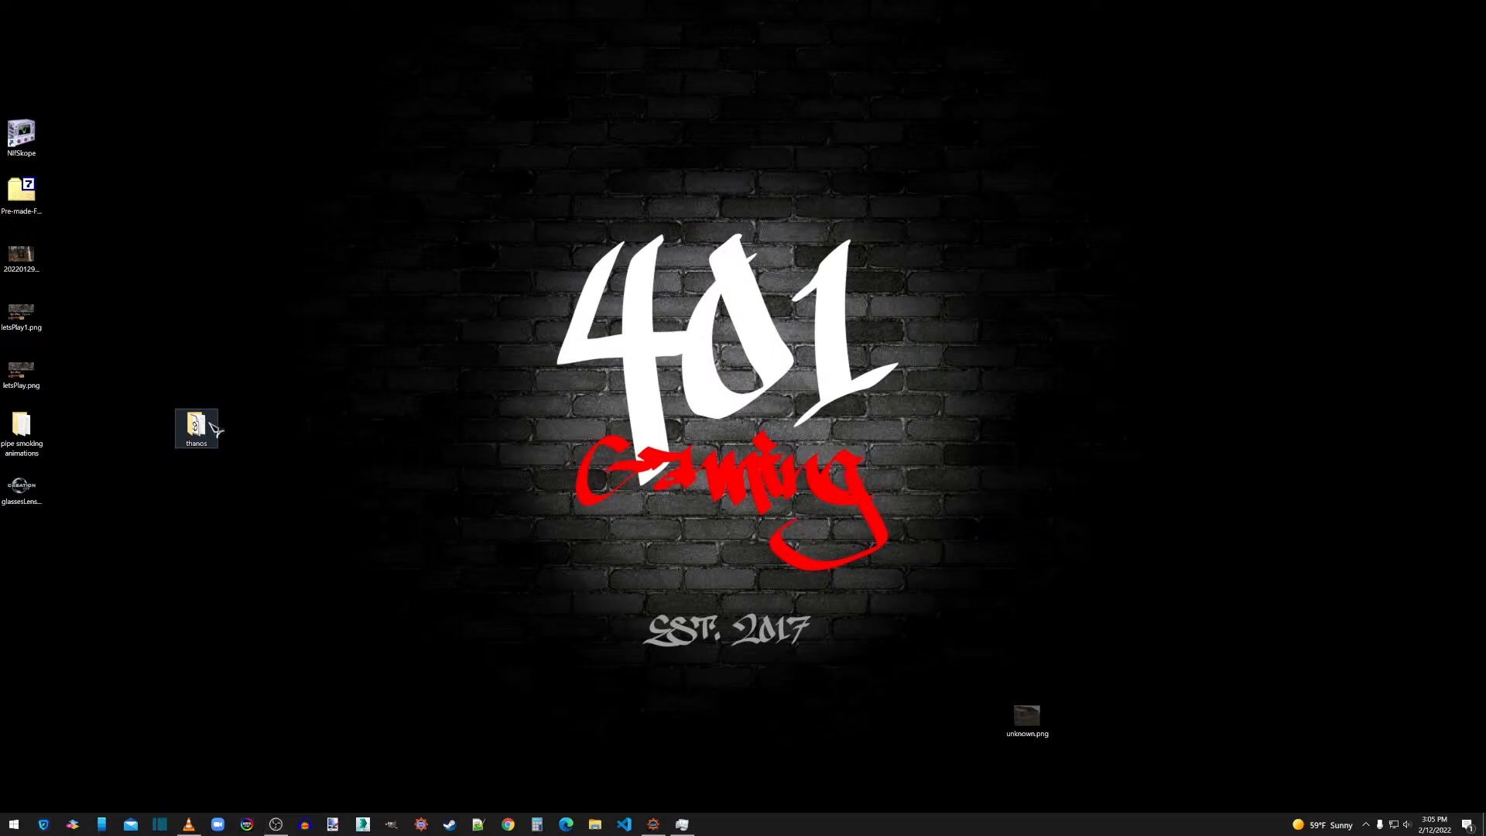
{"action": "left_click", "coordinate": [1056, 200]}
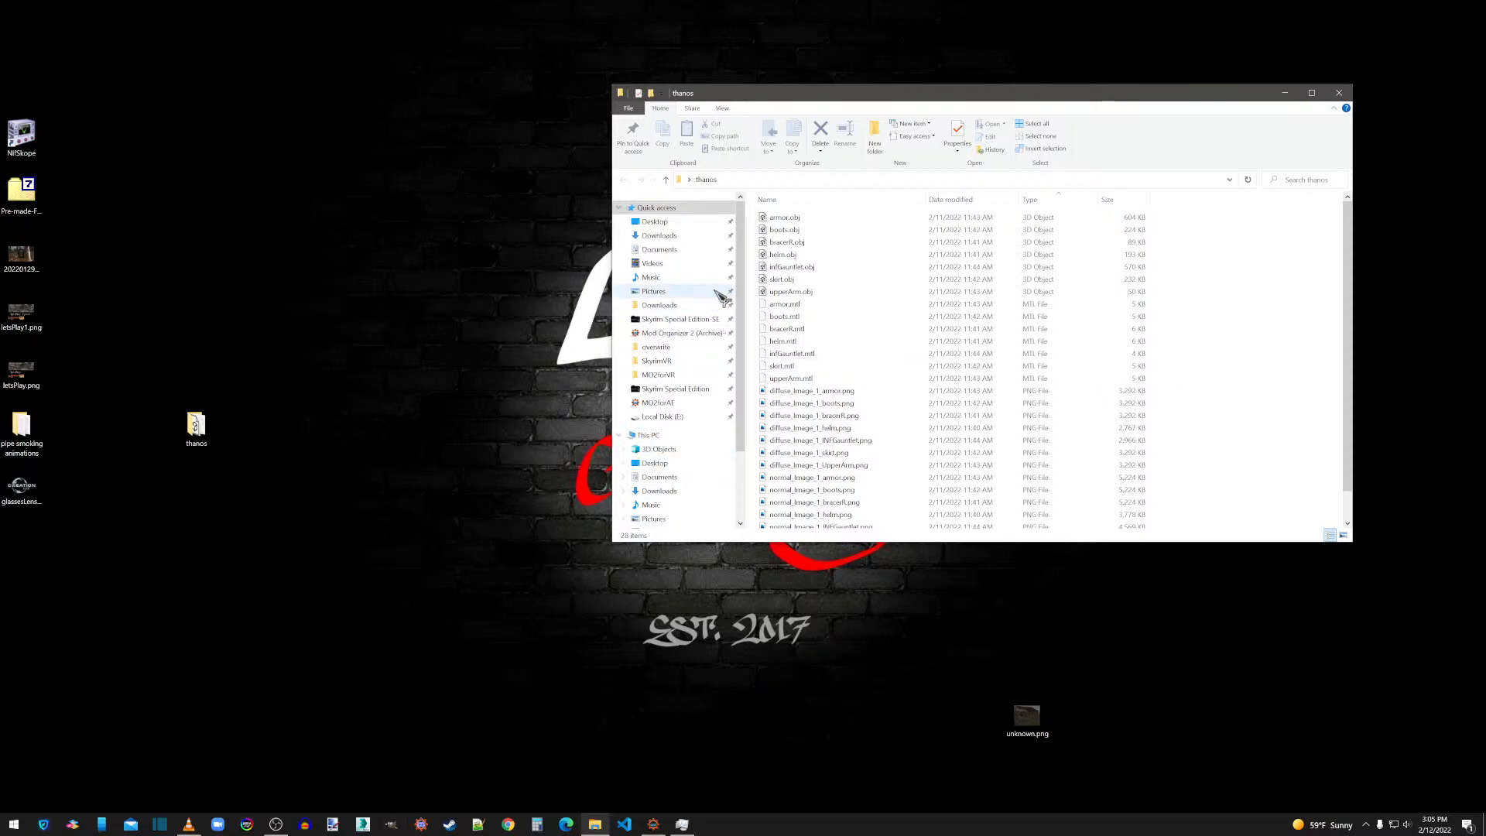
Delete all files in the Thanos folder under Meshes in Mod Organizer's overwrite folder.
{"action": "left_click", "coordinate": [662, 349]}
{"action": "double_click", "coordinate": [797, 254]}
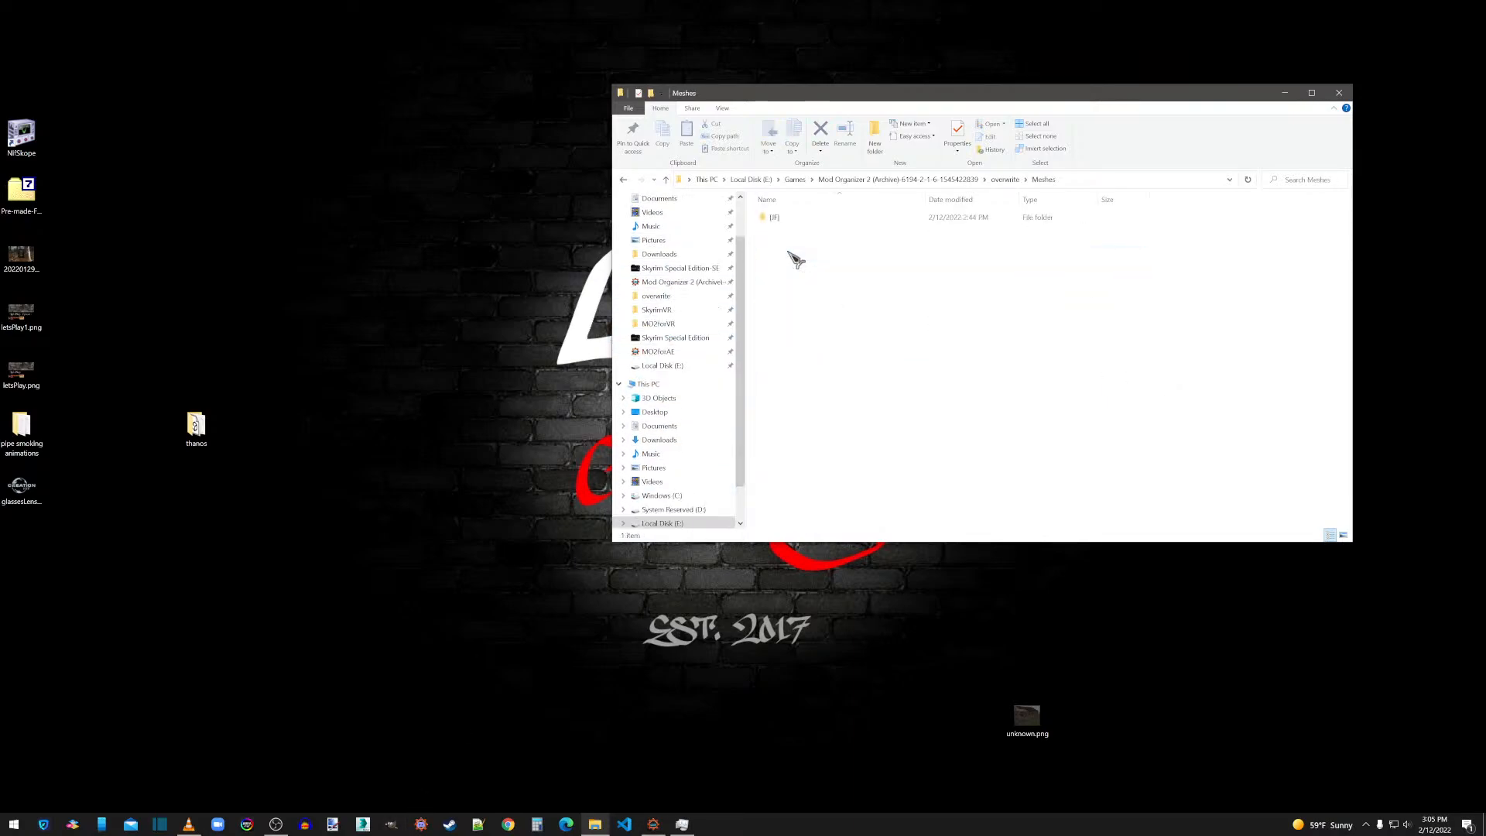
{"action": "double_click", "coordinate": [775, 217]}
{"action": "double_click", "coordinate": [778, 217]}
{"action": "left_click_drag", "start_coordinate": [787, 296], "coordinate": [787, 209]}
{"action": "key", "text": "Delete"}
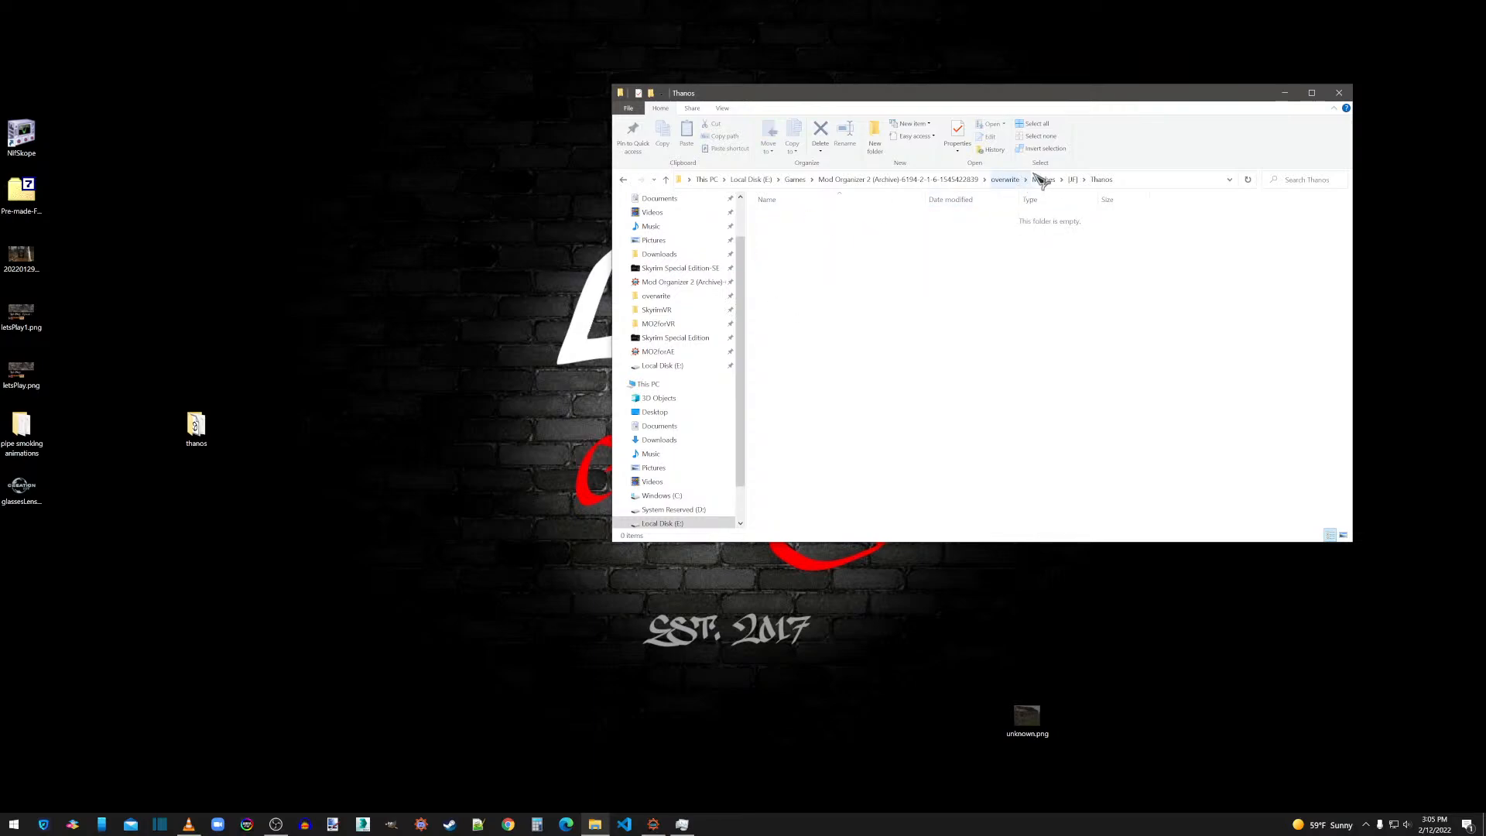
Delete all files in the Thanos folder under Textures in overwrite and return to the overwrite folder.
{"action": "left_click", "coordinate": [1005, 180]}
{"action": "double_click", "coordinate": [793, 269]}
{"action": "double_click", "coordinate": [786, 229]}
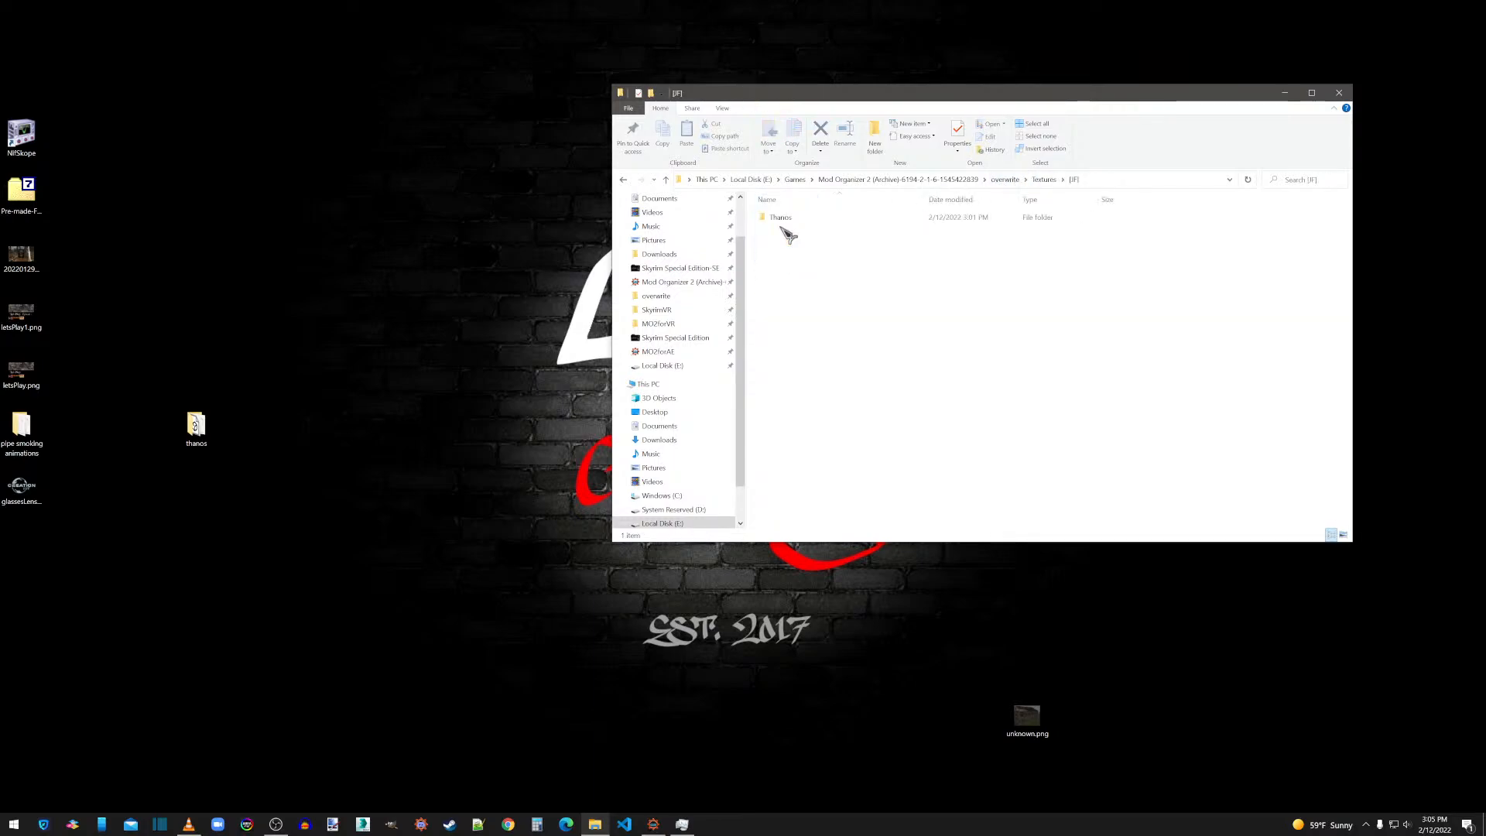
{"action": "double_click", "coordinate": [783, 218]}
{"action": "left_click_drag", "start_coordinate": [789, 303], "coordinate": [991, 200]}
{"action": "key", "text": "Delete"}
{"action": "left_click", "coordinate": [1010, 180]}
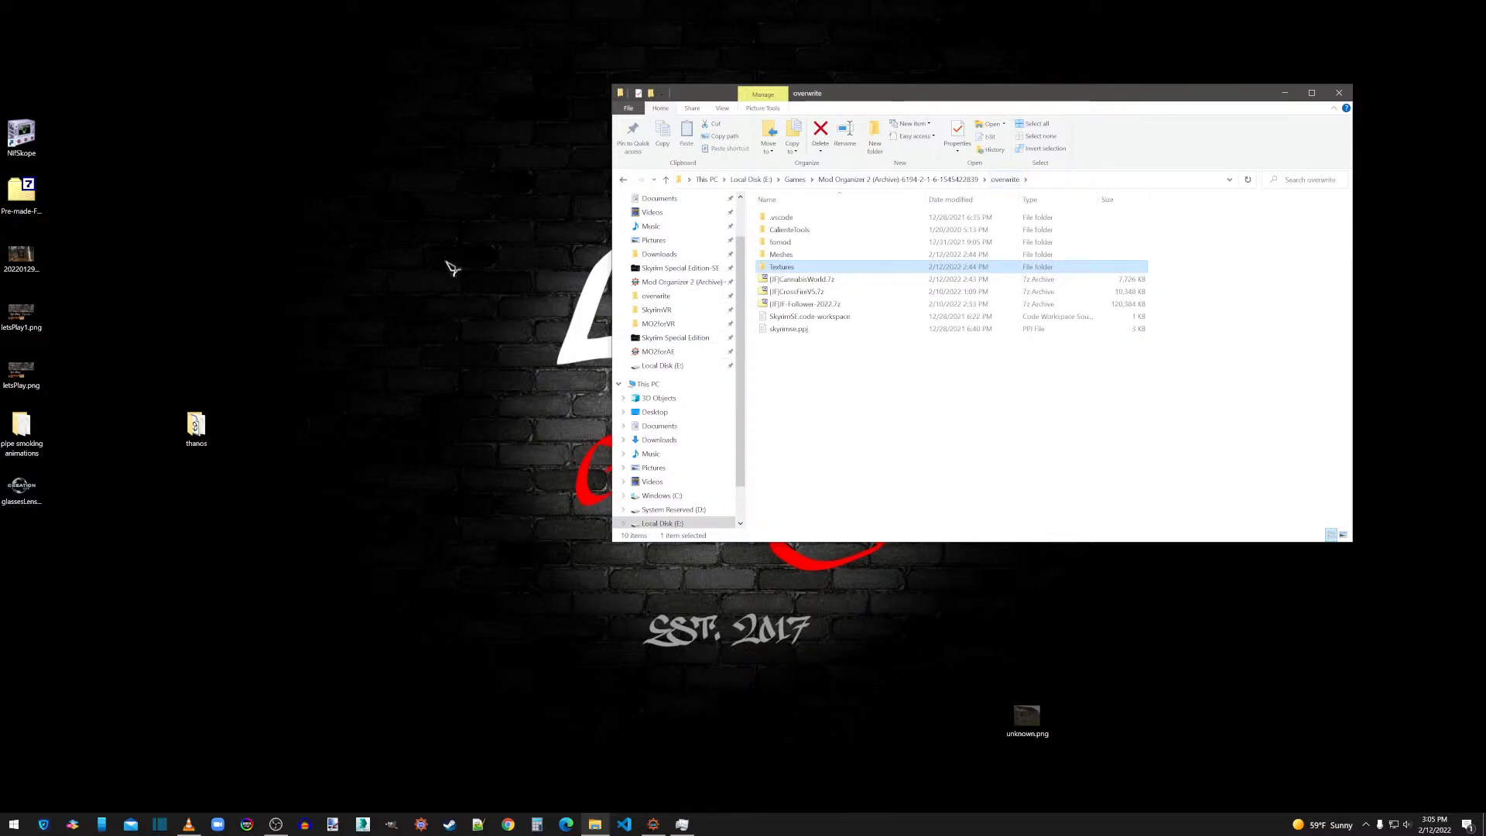
Move all OBJ and MTL files from the desktop's thanos folder into the Thanos folder under overwrite's Meshes.
{"action": "double_click", "coordinate": [196, 428]}
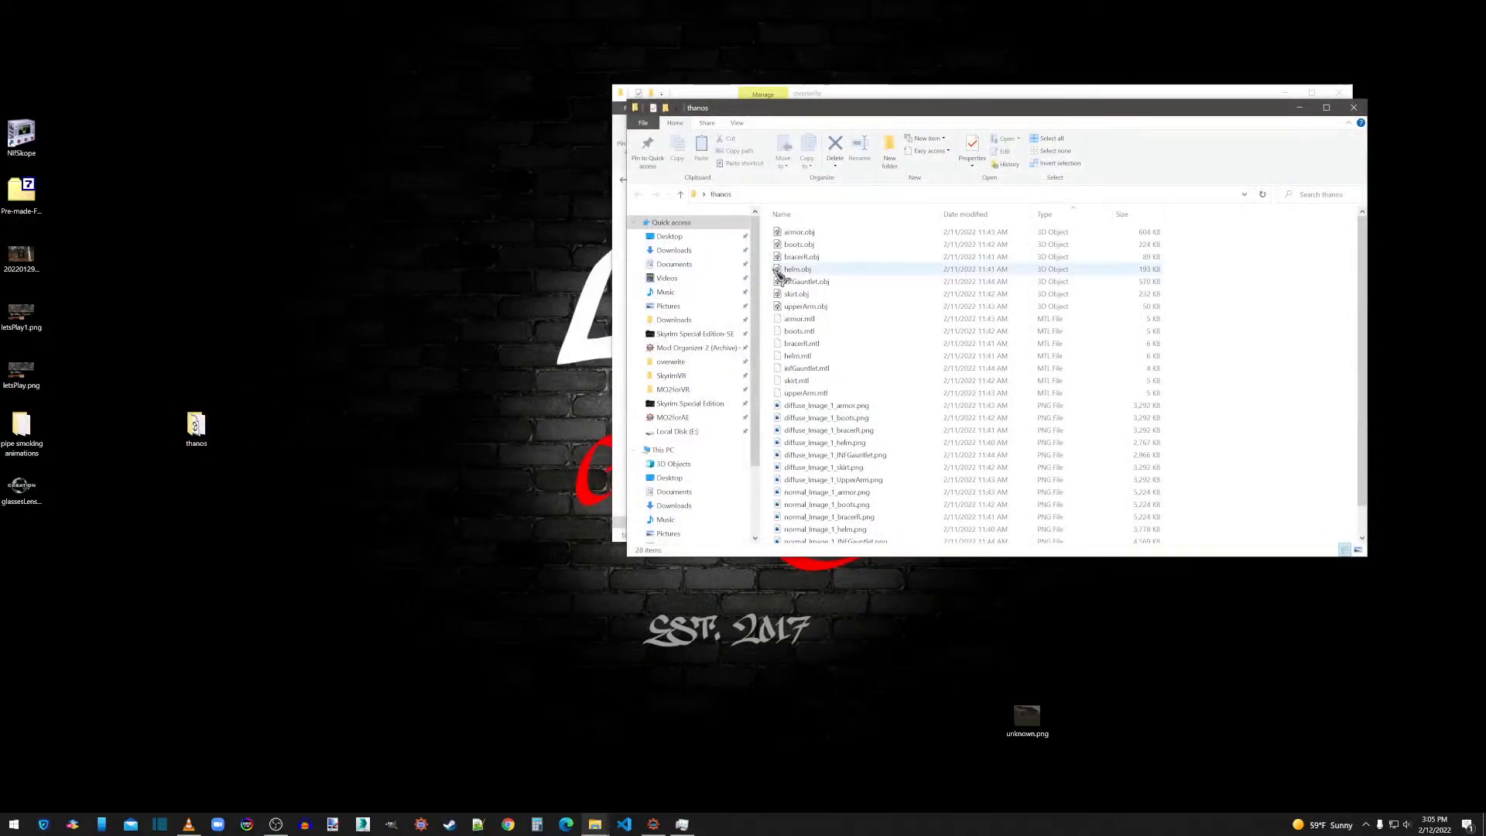
{"action": "left_click_drag", "start_coordinate": [1190, 238], "coordinate": [823, 380]}
{"action": "right_click", "coordinate": [818, 374]}
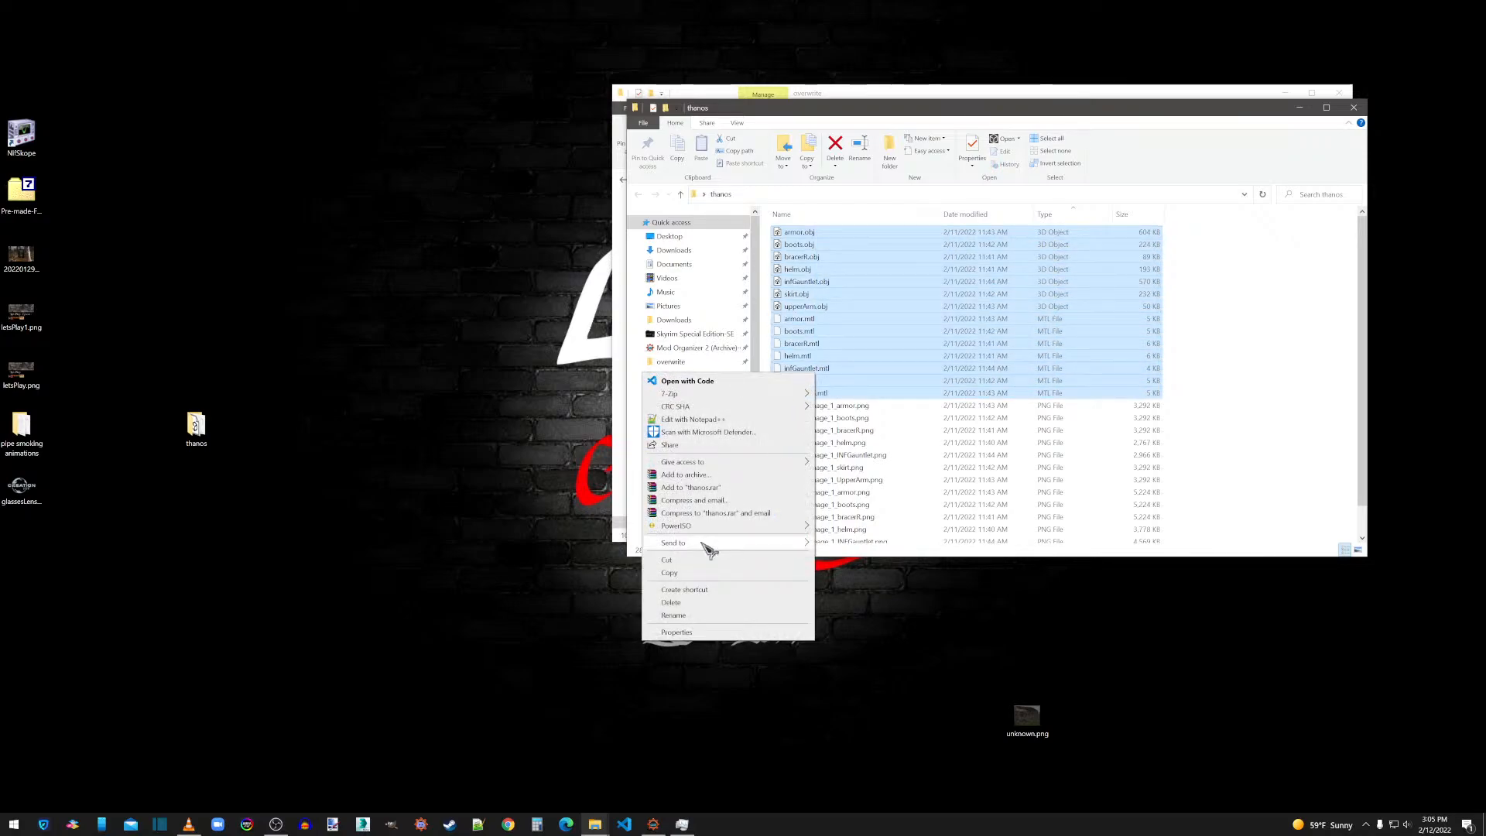
{"action": "left_click", "coordinate": [681, 563]}
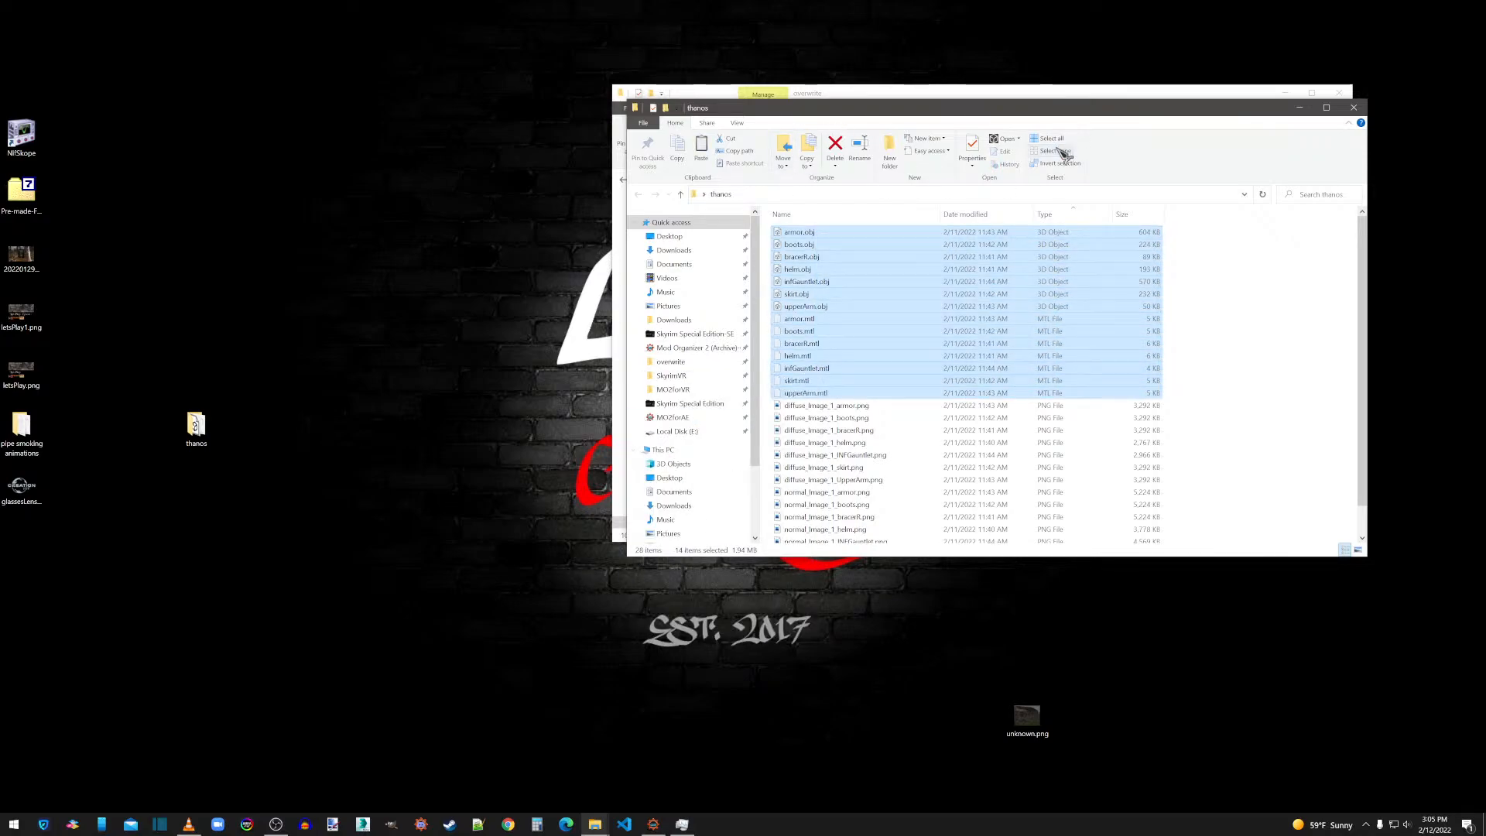
{"action": "left_click", "coordinate": [933, 97]}
{"action": "double_click", "coordinate": [797, 255]}
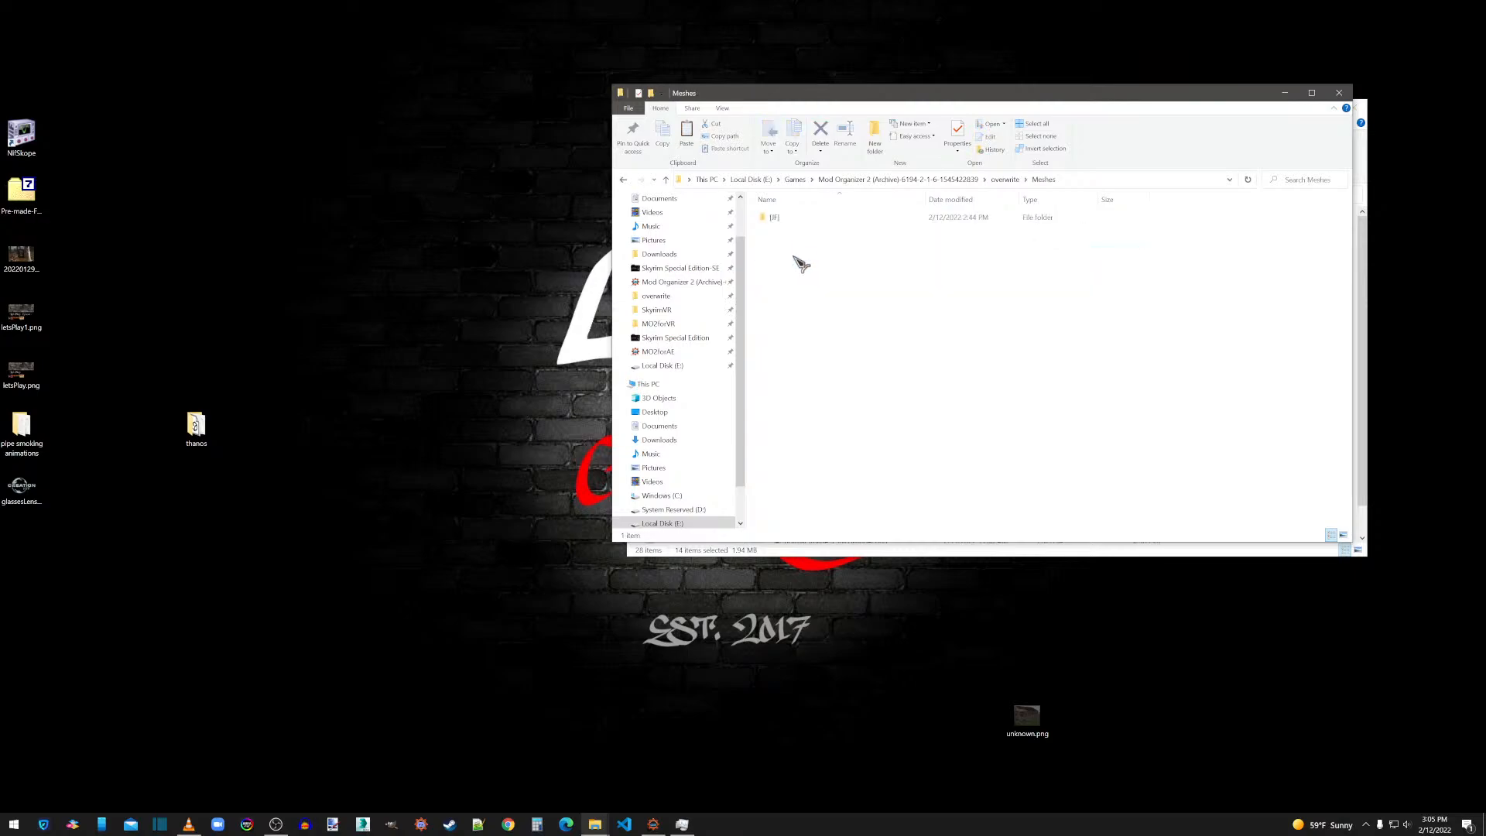
{"action": "double_click", "coordinate": [787, 220]}
{"action": "double_click", "coordinate": [784, 218]}
{"action": "right_click", "coordinate": [797, 266]}
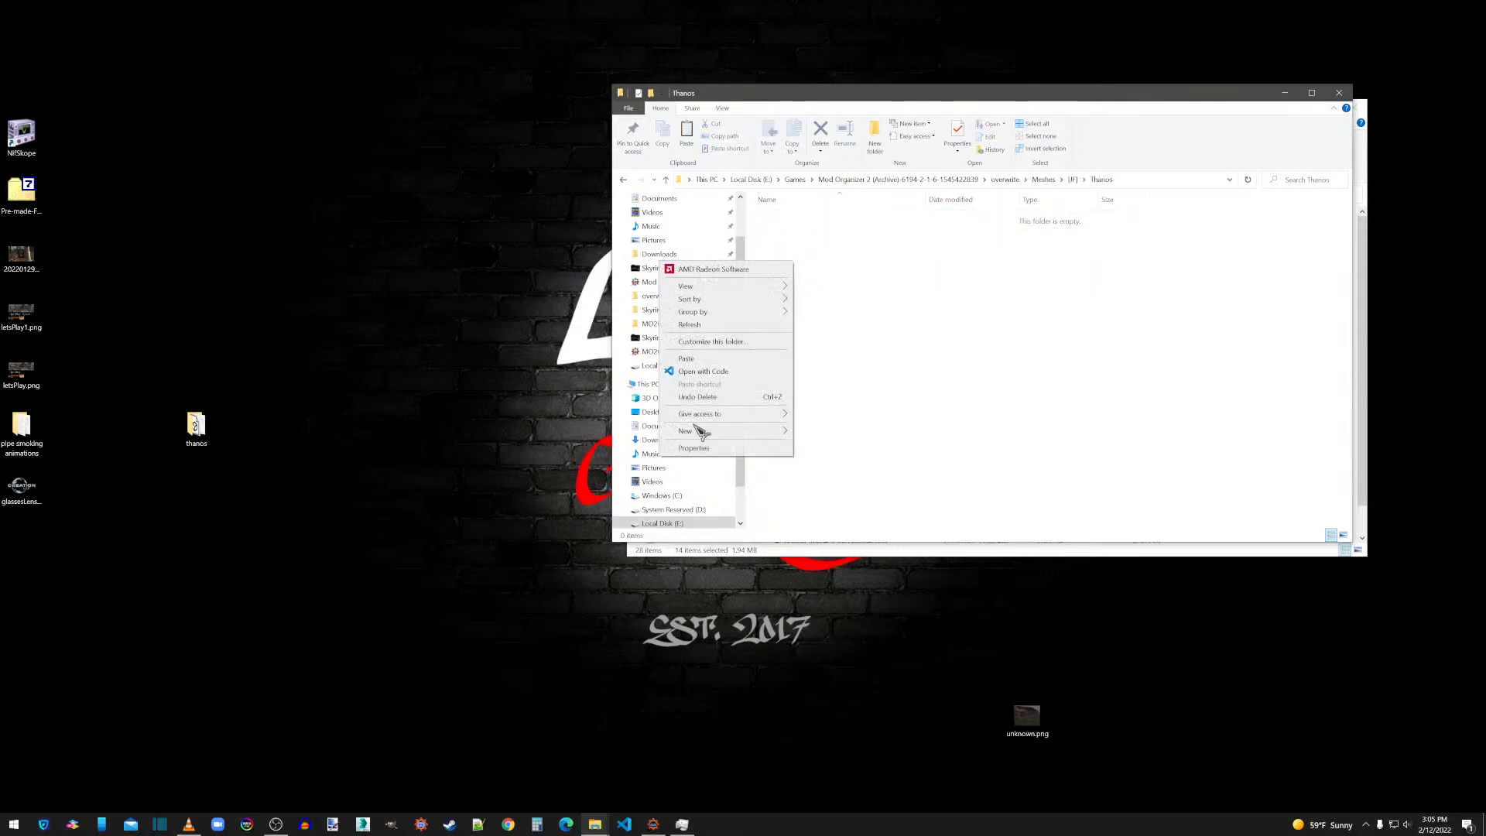
{"action": "left_click", "coordinate": [700, 364]}
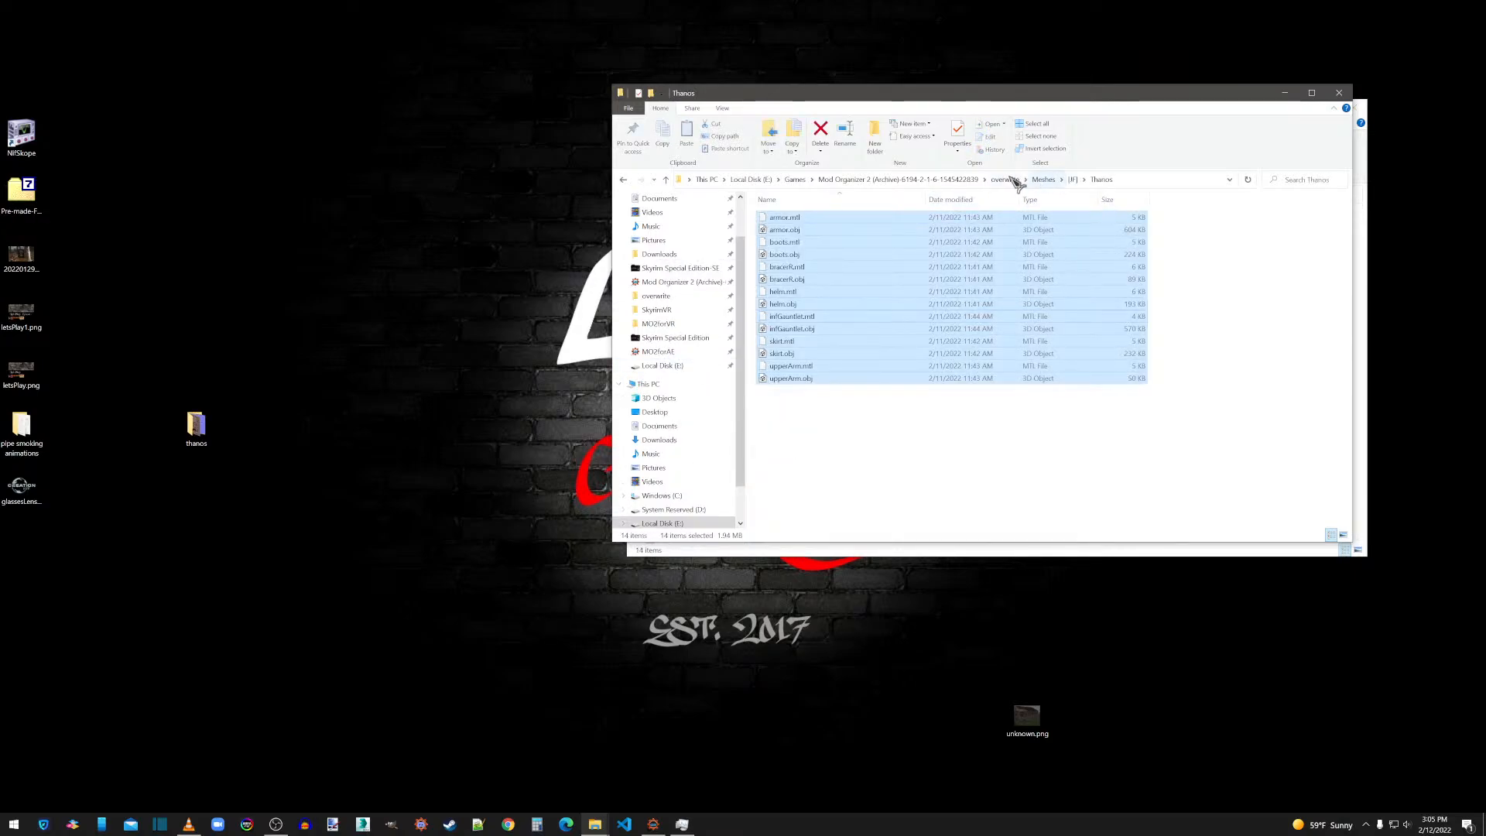
Open the Thanos folder under overwrite's Textures and move its window aside so the desktop's thanos folder stays reachable.
{"action": "left_click", "coordinate": [1005, 178]}
{"action": "double_click", "coordinate": [783, 267]}
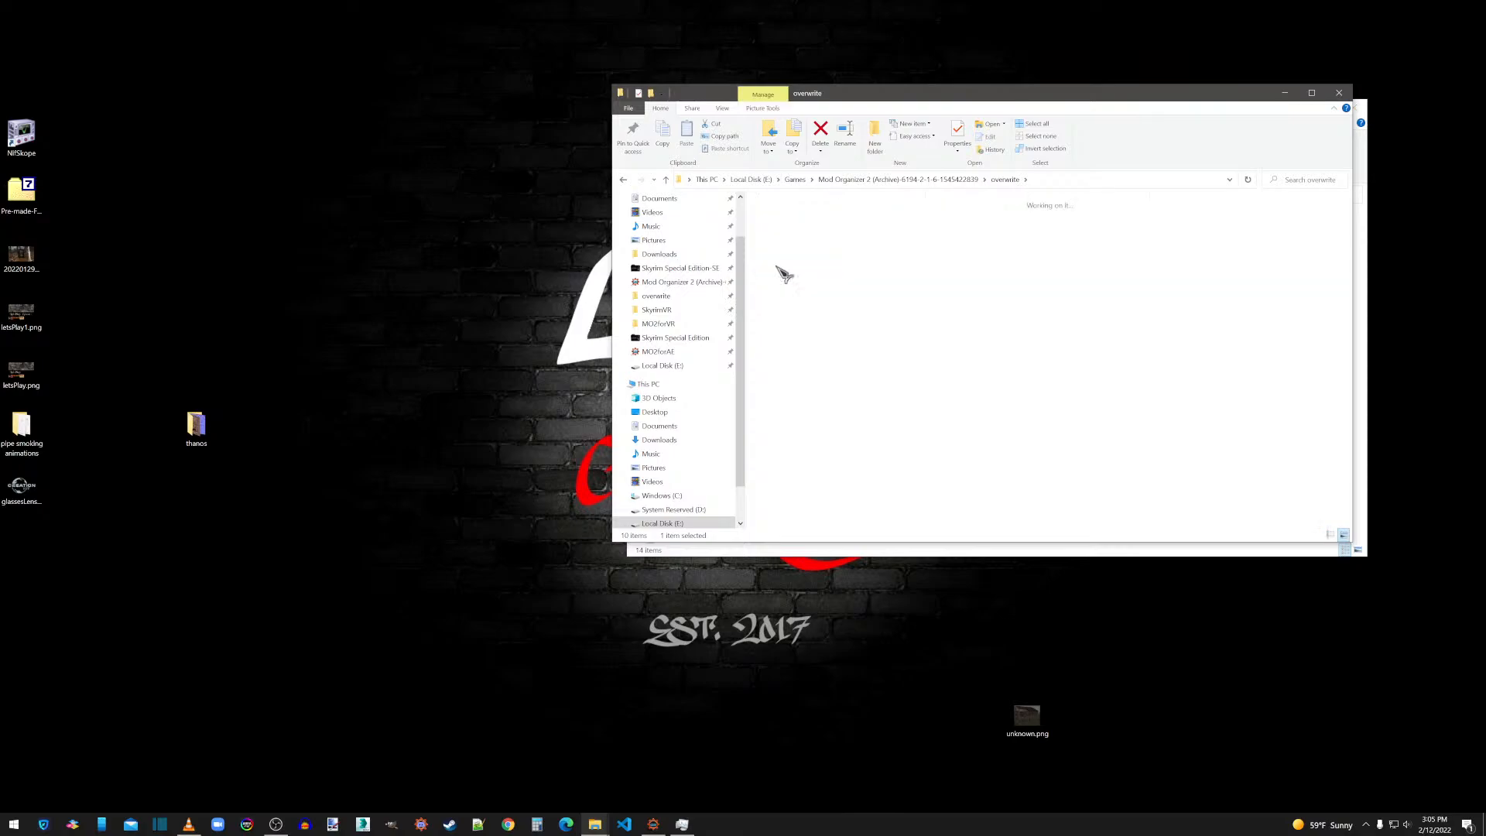
{"action": "double_click", "coordinate": [783, 221]}
{"action": "double_click", "coordinate": [798, 227]}
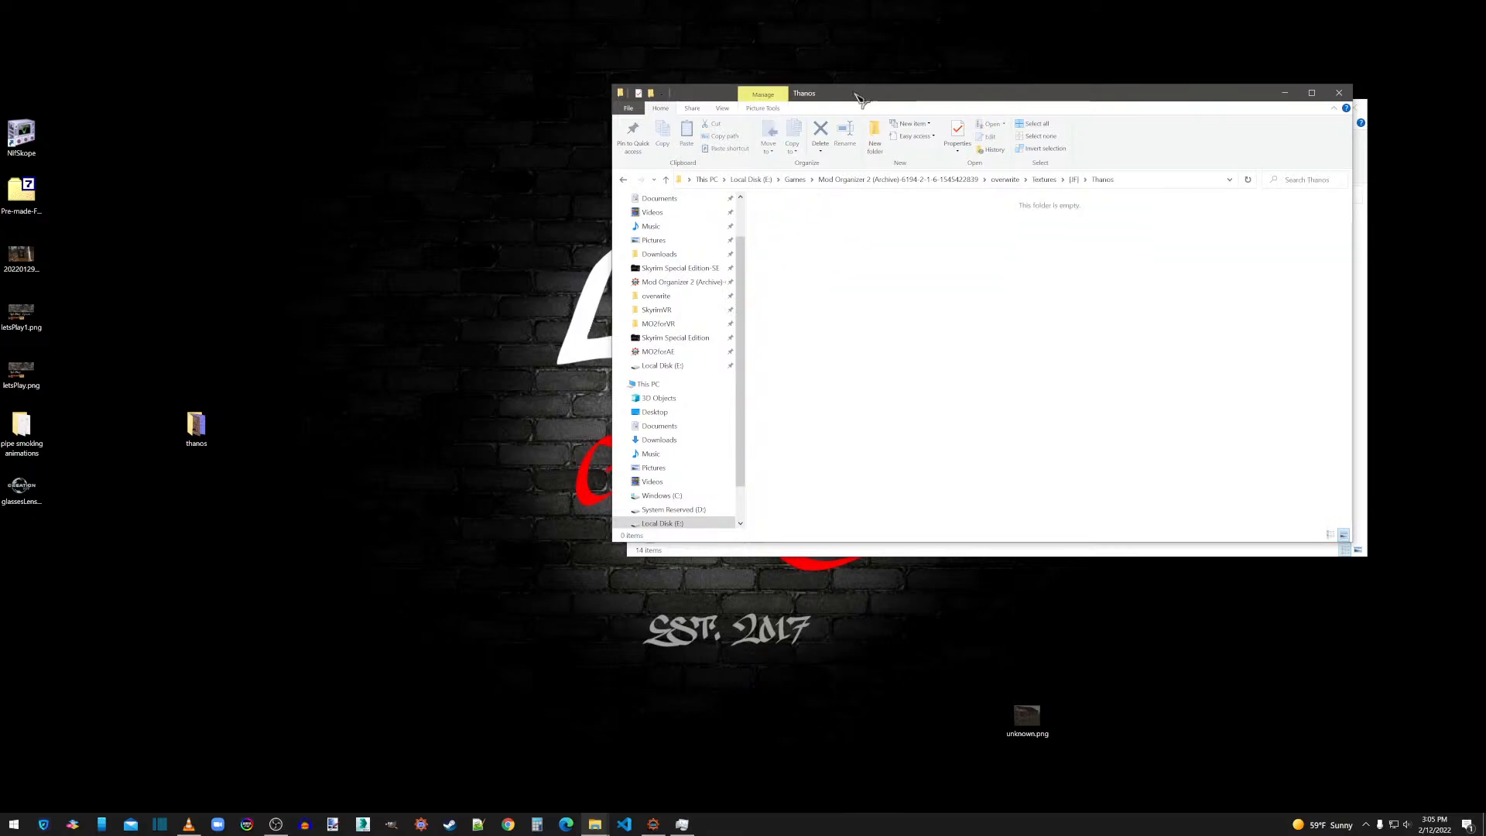
{"action": "left_click_drag", "start_coordinate": [857, 93], "coordinate": [673, 238]}
Delete all the normal_Image_1 PNG files from the desktop's thanos folder.
{"action": "left_click", "coordinate": [862, 142]}
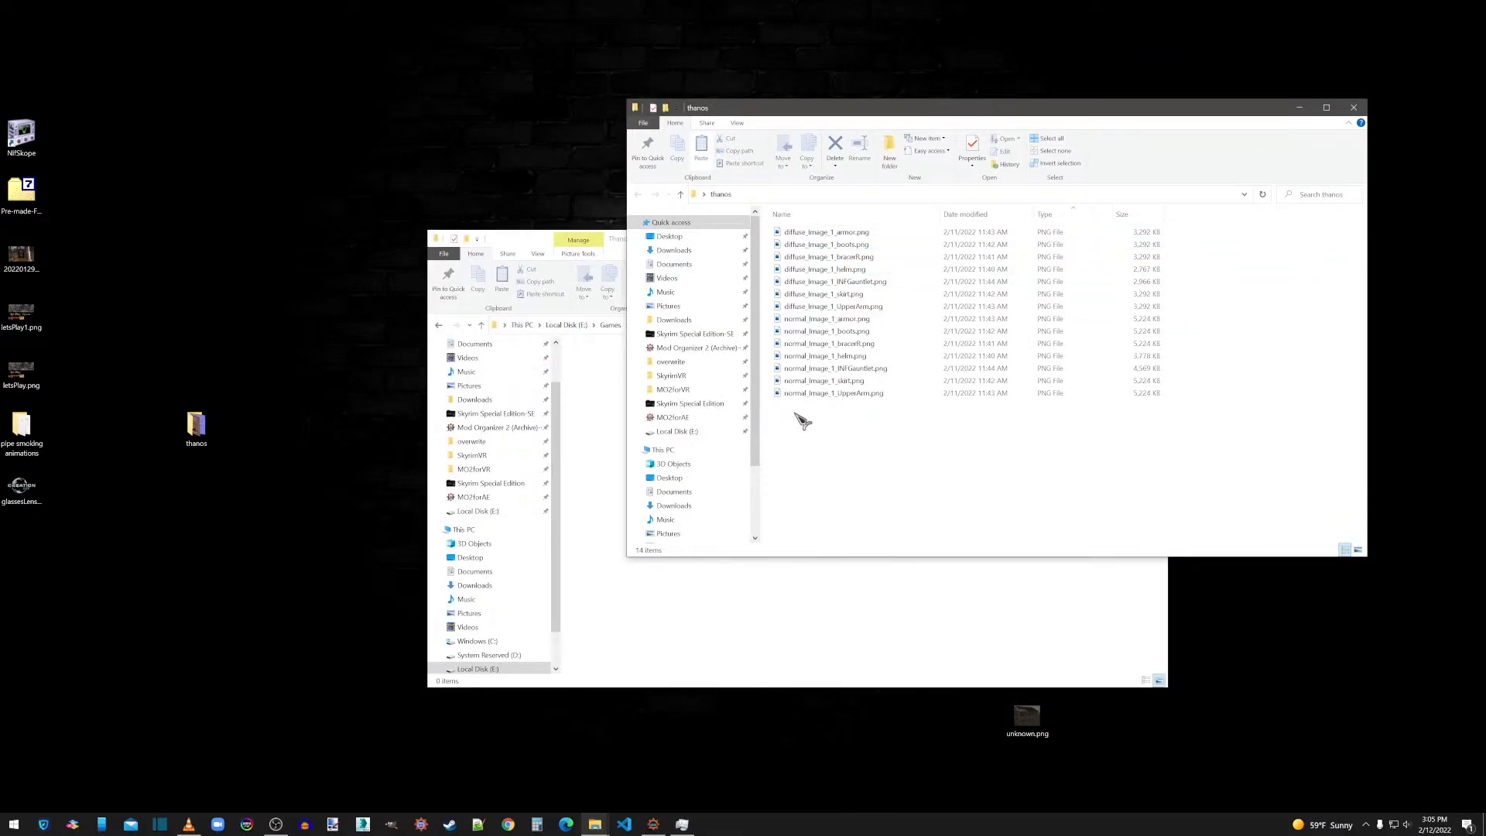
{"action": "left_click_drag", "start_coordinate": [797, 413], "coordinate": [801, 325]}
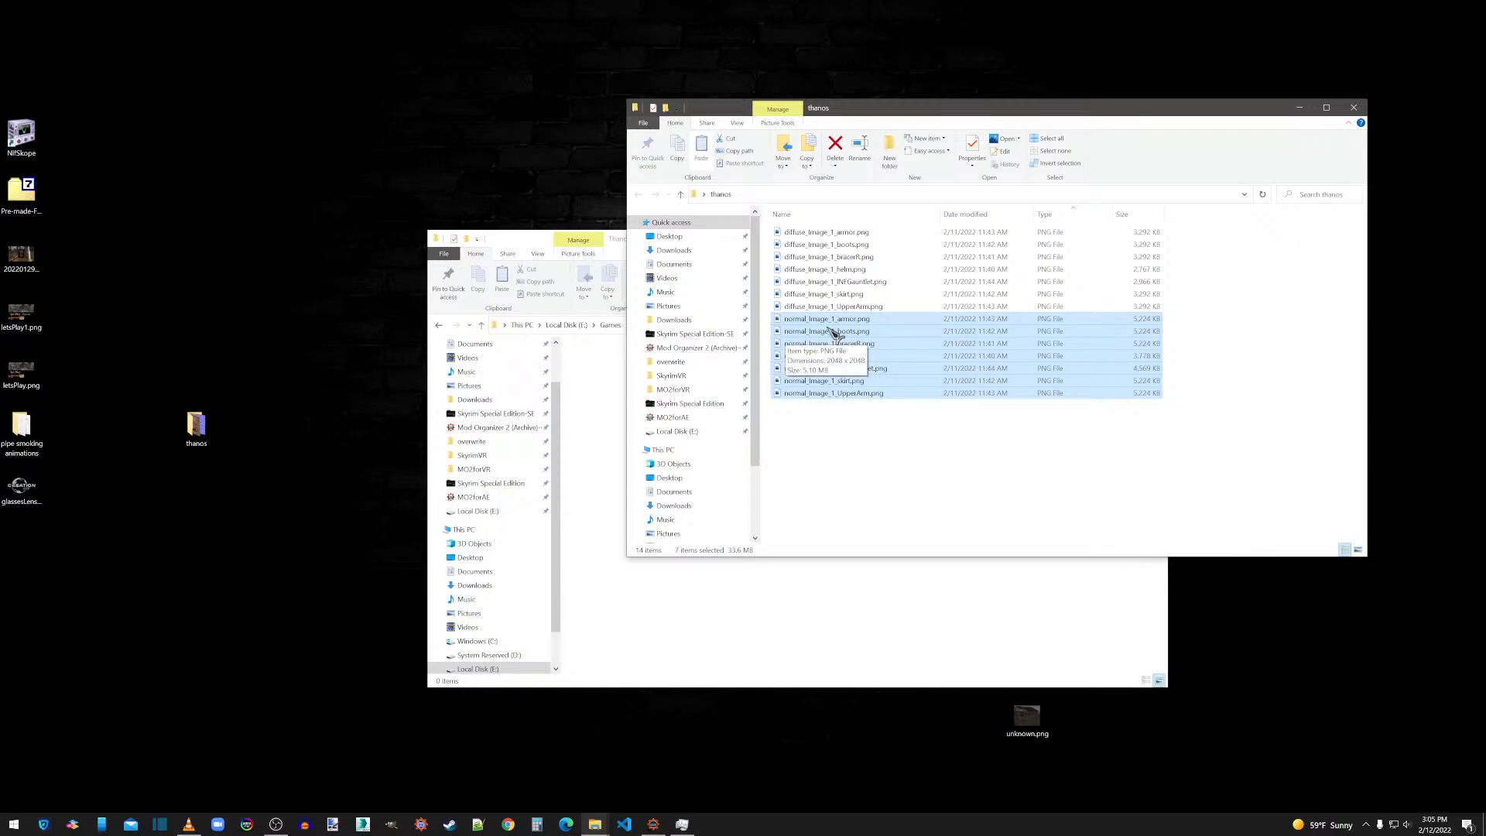
{"action": "key", "text": "Delete"}
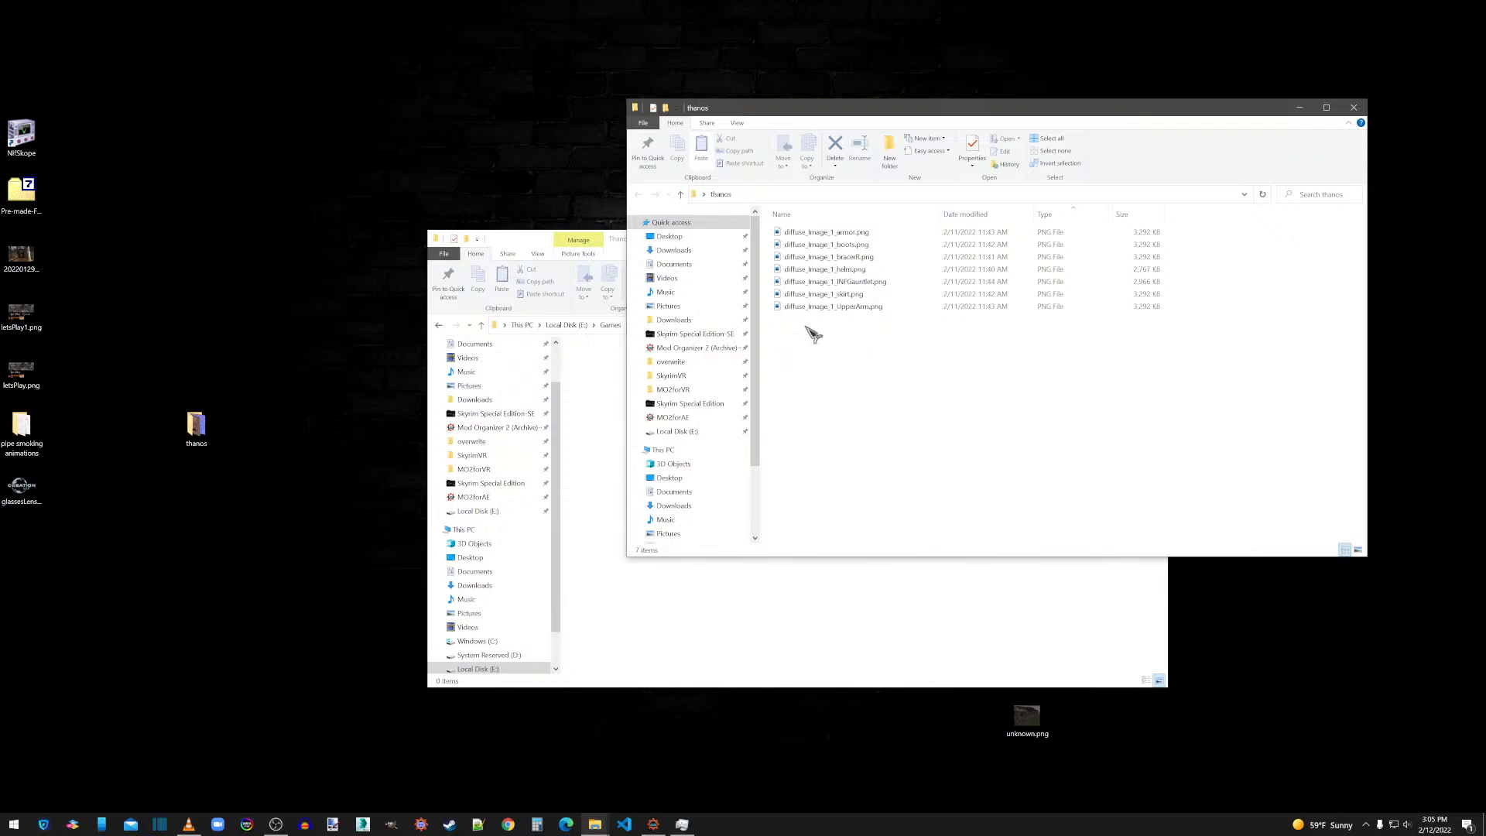
Rename the upper arm's diffuse texture in the desktop's thanos folder as UpperArm.png.
{"action": "left_click_drag", "start_coordinate": [806, 326], "coordinate": [812, 238]}
{"action": "left_click", "coordinate": [823, 330]}
{"action": "left_click", "coordinate": [822, 309]}
{"action": "right_click", "coordinate": [822, 308]}
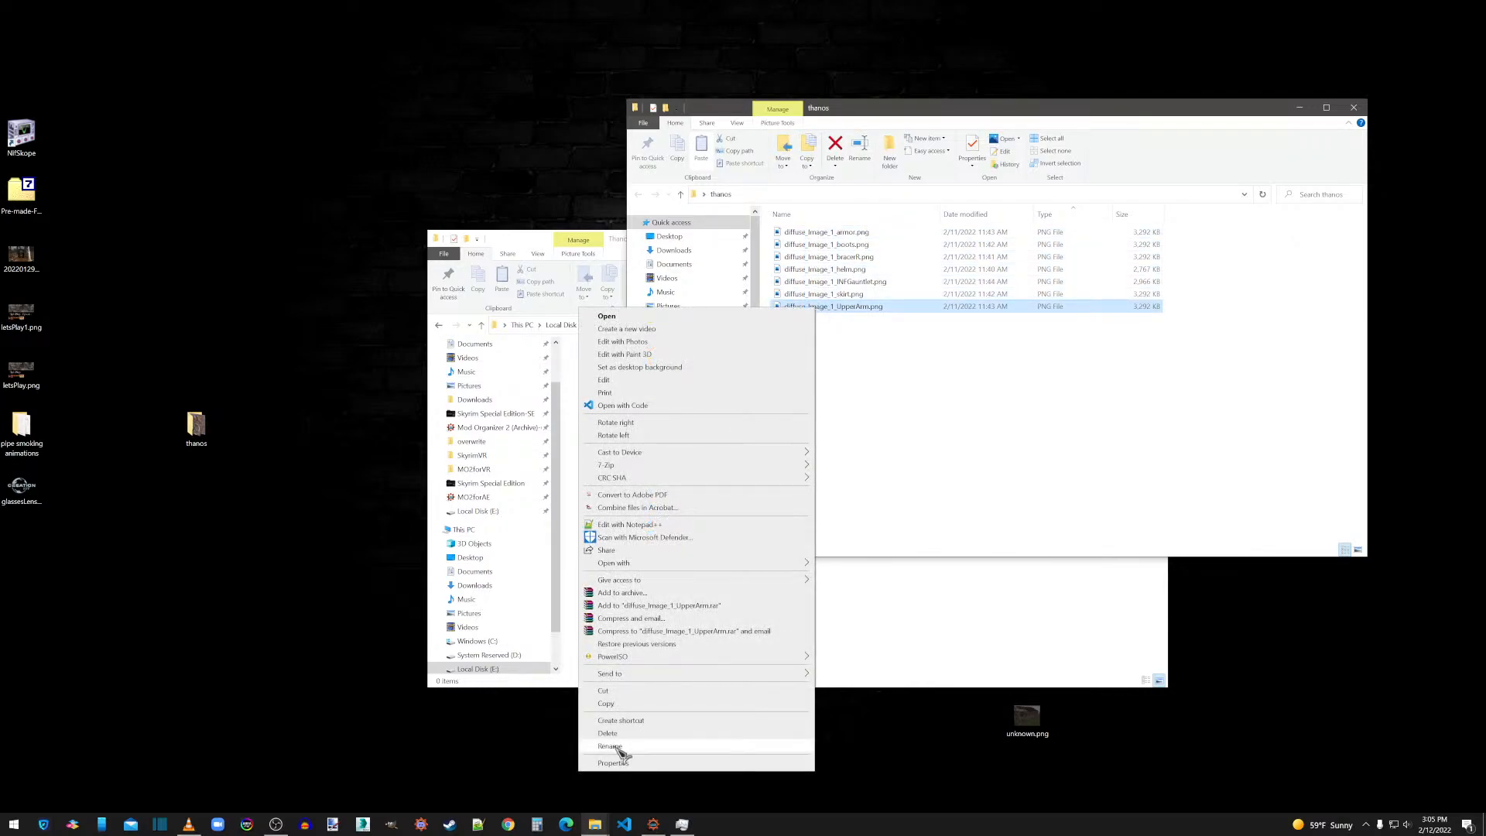
{"action": "left_click", "coordinate": [620, 748]}
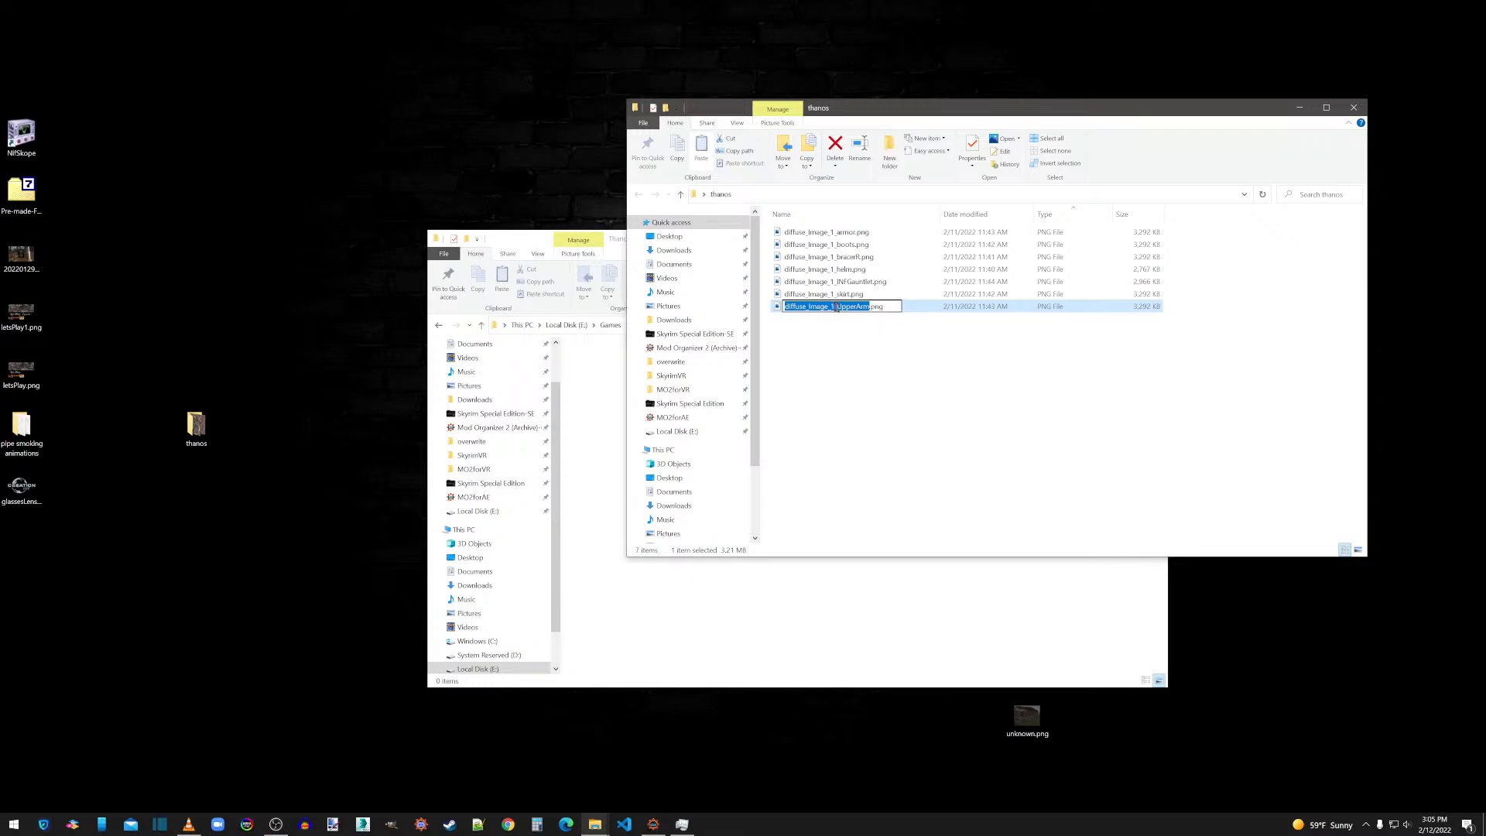
{"action": "left_click", "coordinate": [837, 307]}
{"action": "key", "text": "shift+Home"}
{"action": "key", "text": "BackSpace"}
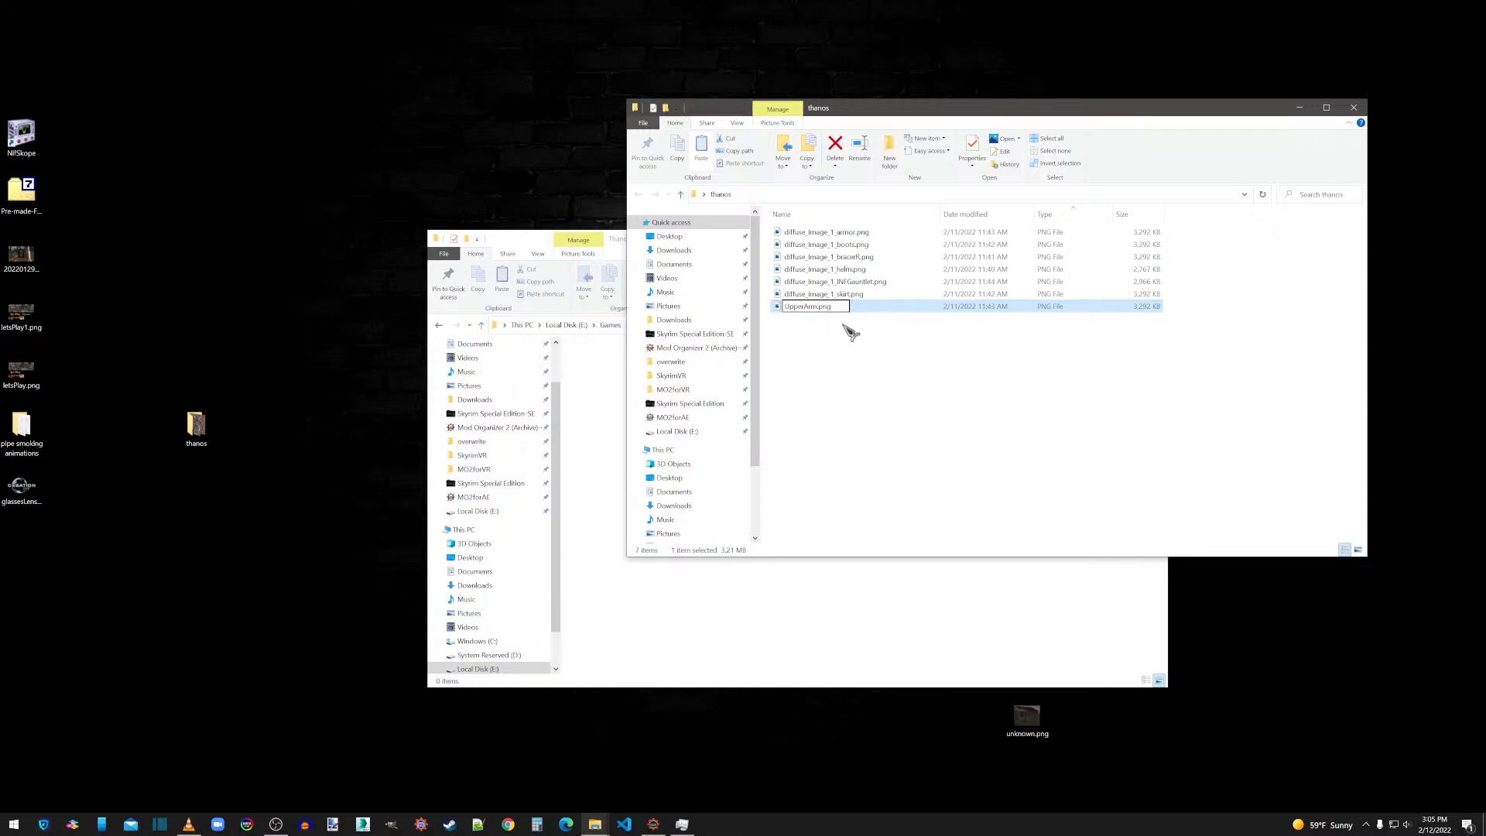
Strip the diffuse_Image_1_ prefix from the skirt texture's file name, leaving skirt.png.
{"action": "right_click", "coordinate": [825, 294]}
{"action": "left_click", "coordinate": [660, 728]}
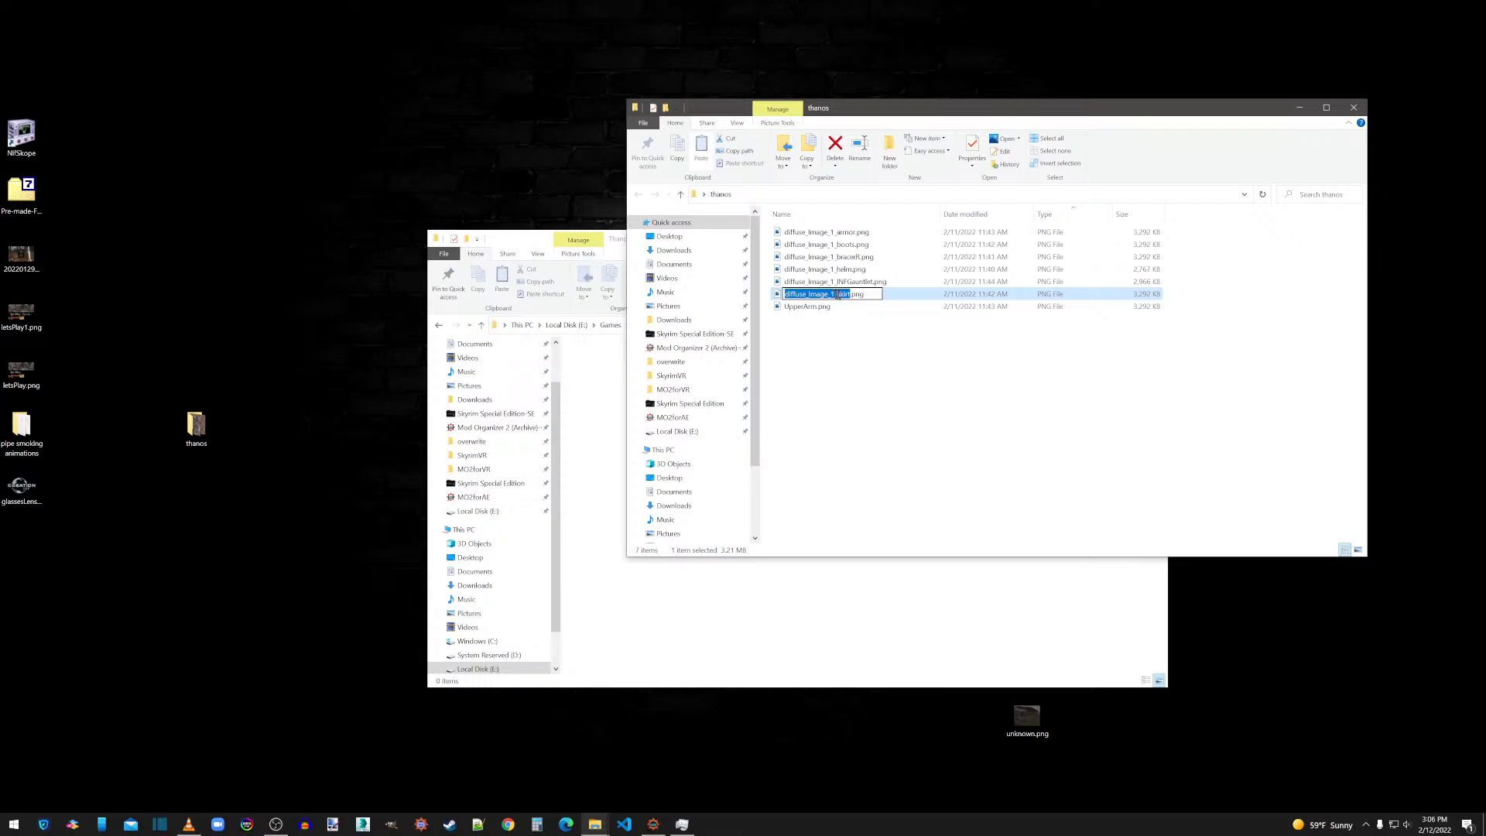
{"action": "left_click", "coordinate": [838, 294]}
{"action": "key", "text": "shift+Home"}
{"action": "key", "text": "BackSpace"}
Rename the gauntlet's diffuse texture as INFGauntlet.png by removing the diffuse_Image_1_ prefix.
{"action": "left_click", "coordinate": [815, 283]}
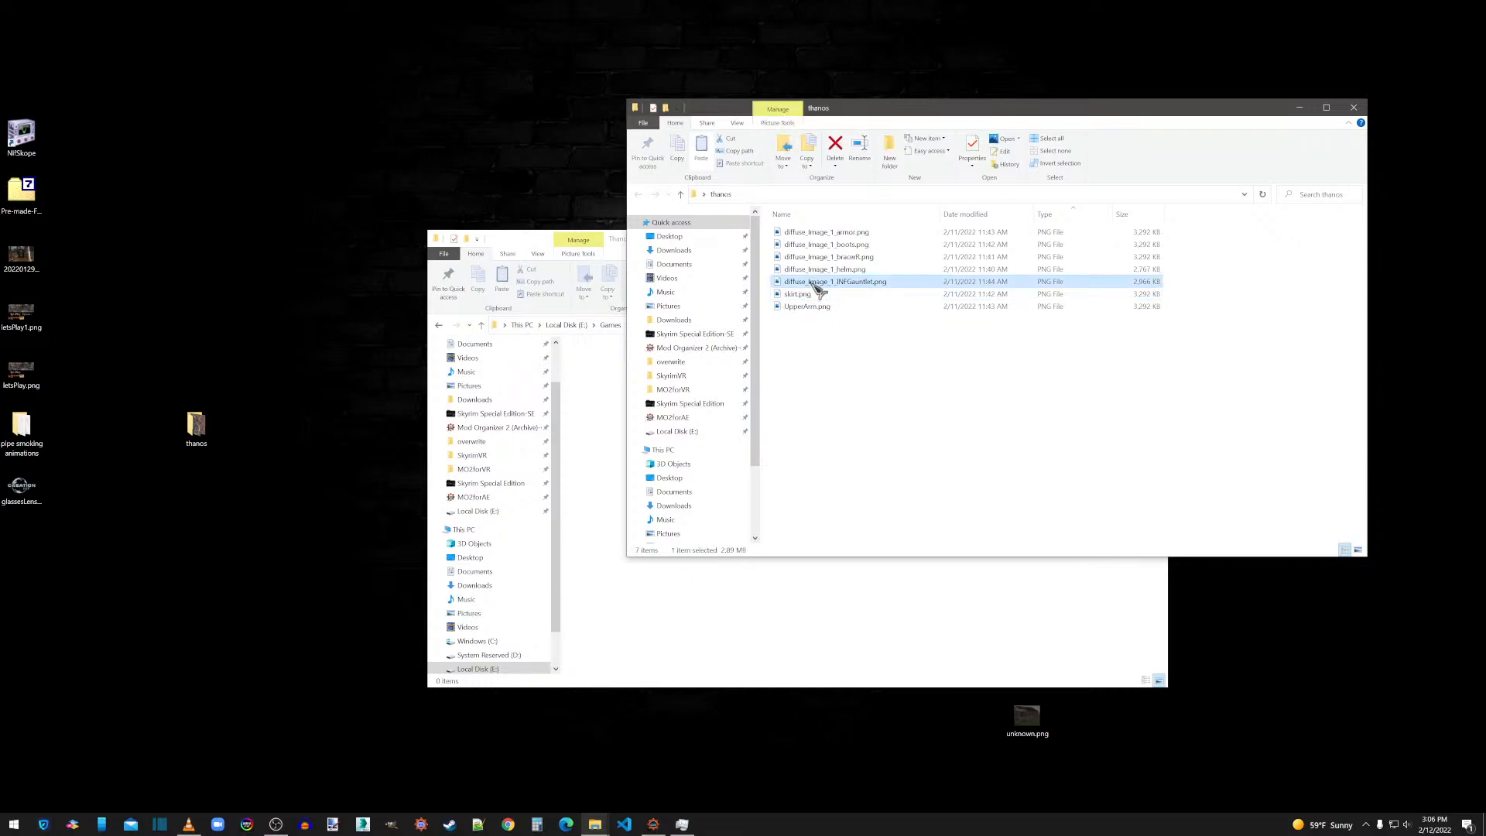
{"action": "right_click", "coordinate": [817, 285]}
{"action": "left_click", "coordinate": [643, 724]}
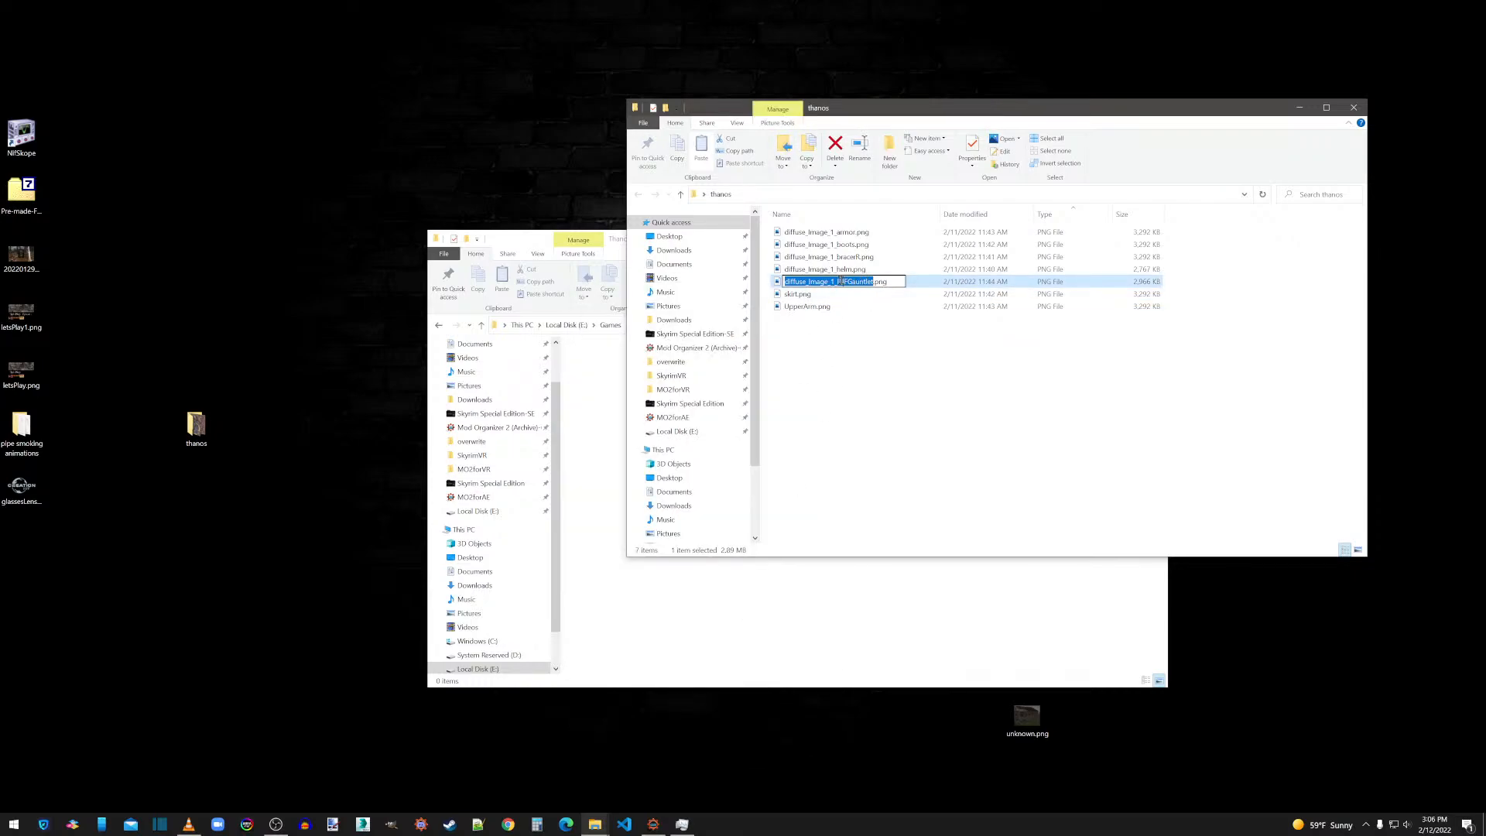
{"action": "left_click", "coordinate": [839, 282]}
{"action": "key", "text": "shift+Home"}
{"action": "key", "text": "BackSpace"}
{"action": "left_click", "coordinate": [846, 364]}
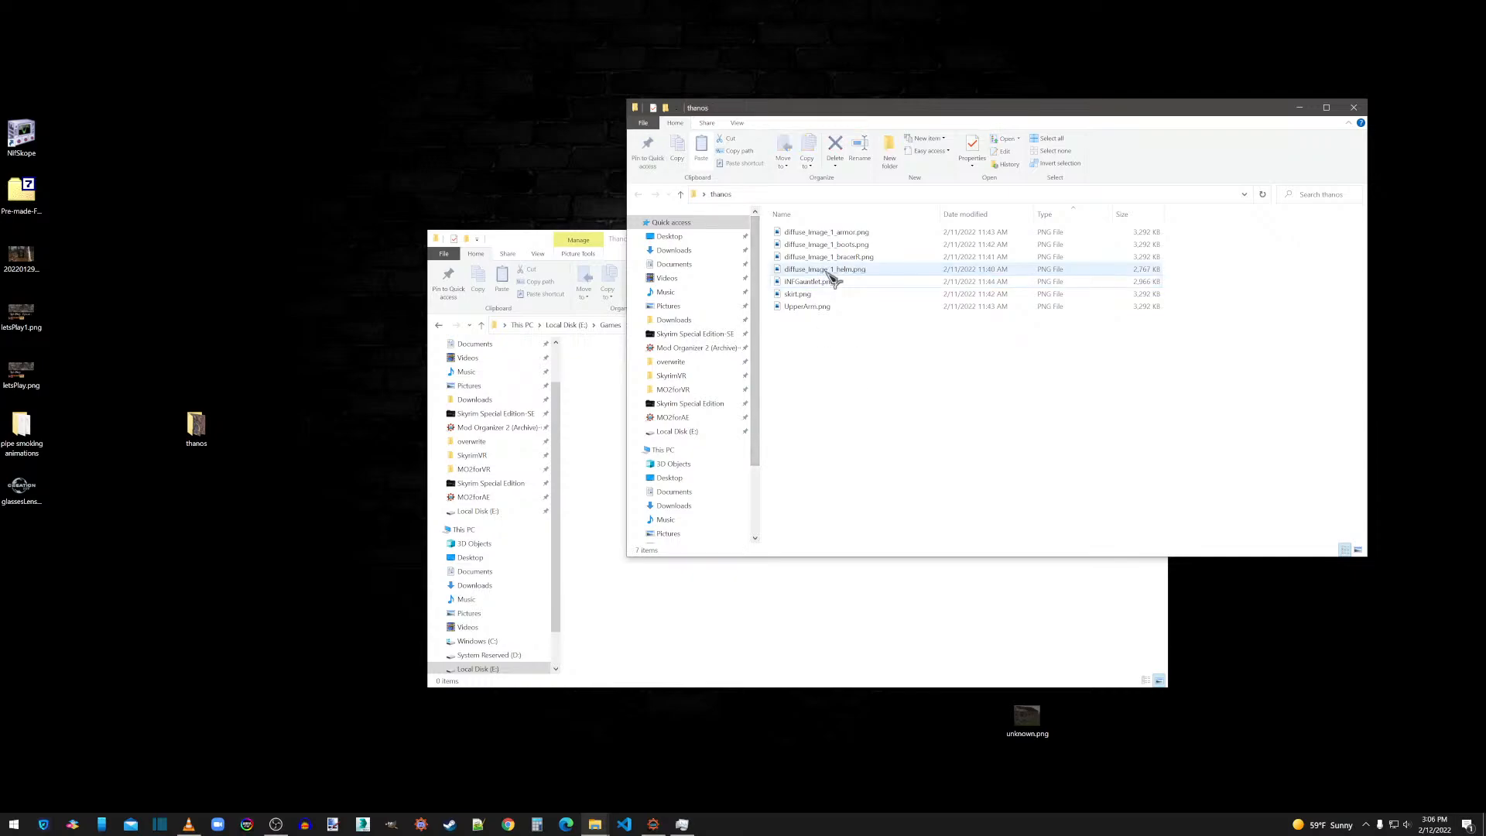
Rename the helmet's diffuse texture as helm.png.
{"action": "right_click", "coordinate": [830, 271]}
{"action": "left_click", "coordinate": [657, 710]}
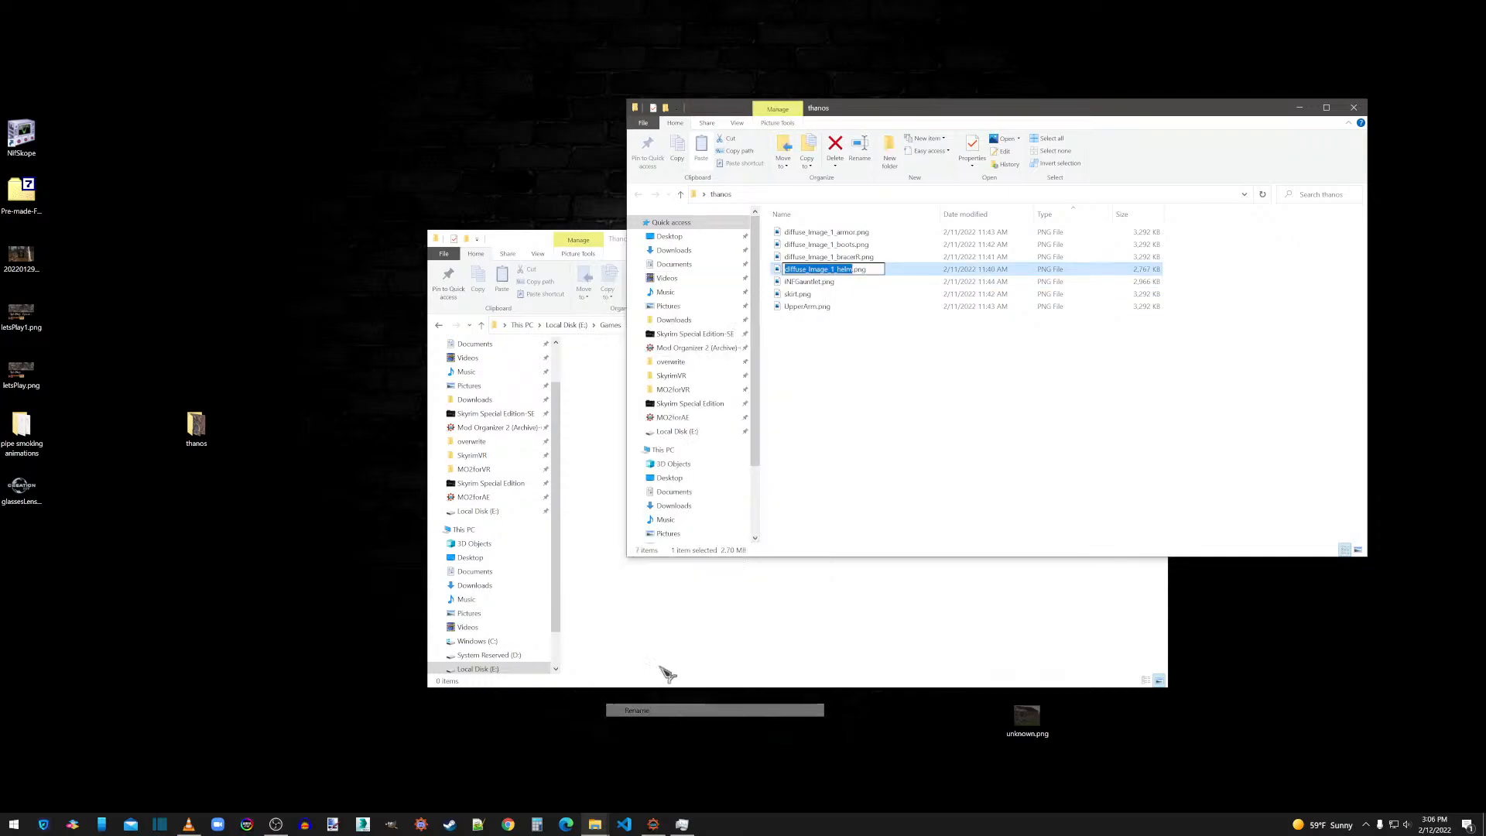
{"action": "left_click_drag", "start_coordinate": [836, 270], "coordinate": [774, 270]}
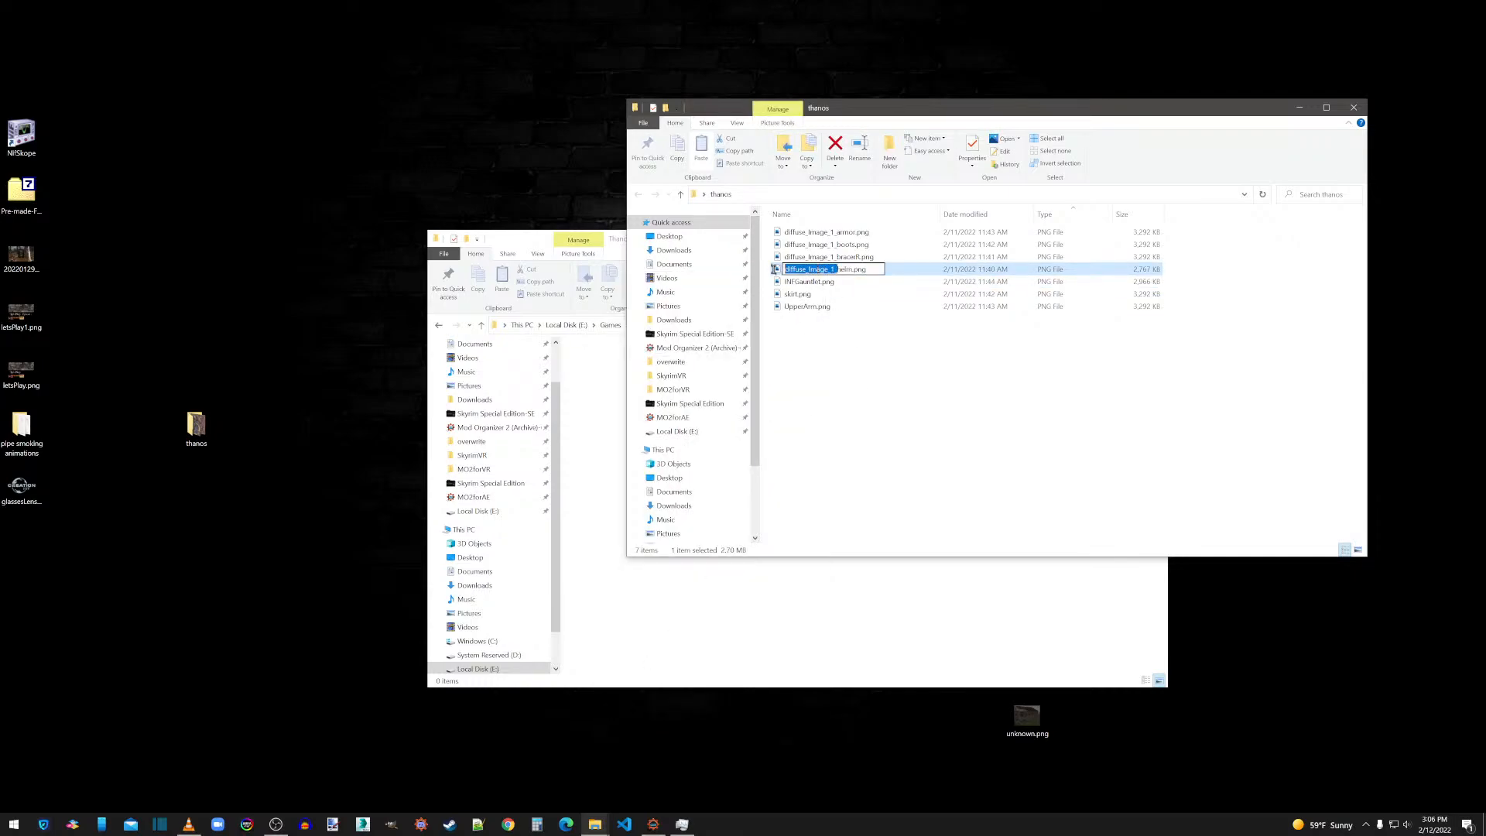
{"action": "key", "text": "BackSpace"}
{"action": "left_click", "coordinate": [847, 329]}
Rename the bracer's diffuse texture as bracerR.png, without the diffuse_Image_1_ prefix.
{"action": "left_click", "coordinate": [824, 262]}
{"action": "right_click", "coordinate": [827, 264]}
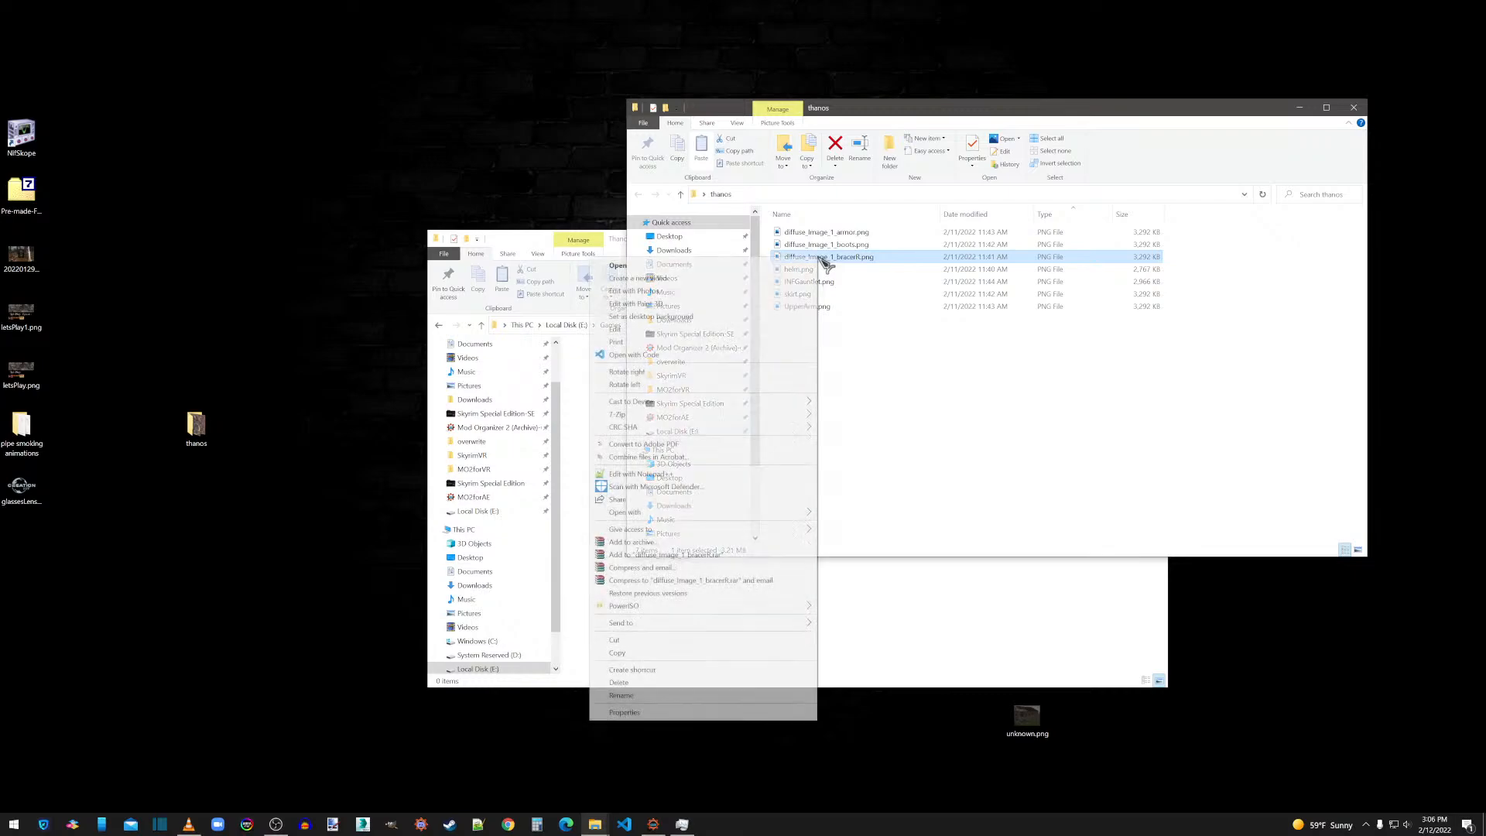
{"action": "left_click", "coordinate": [650, 695]}
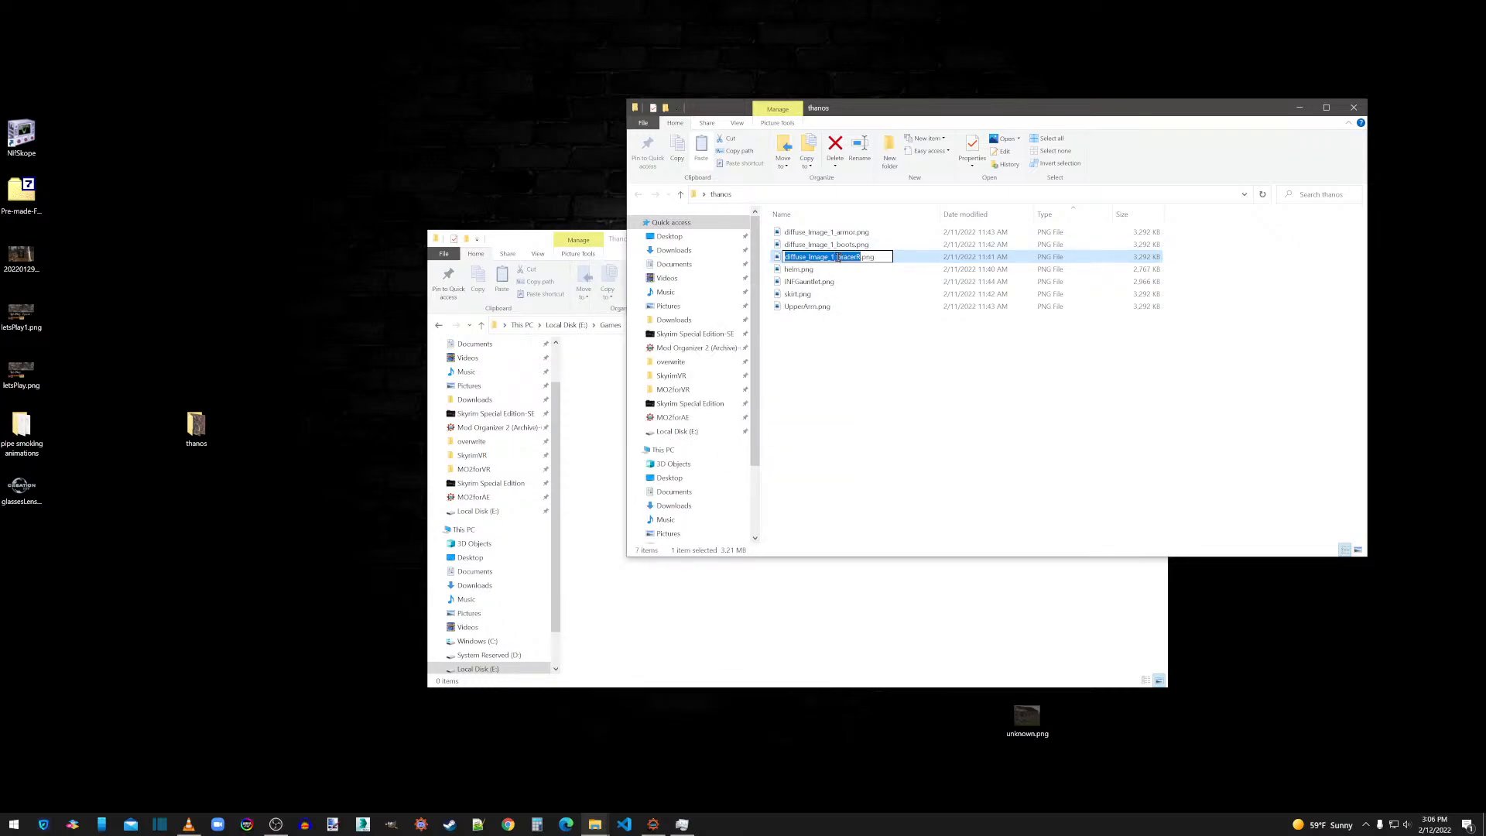
{"action": "left_click_drag", "start_coordinate": [838, 258], "coordinate": [785, 258]}
{"action": "key", "text": "BackSpace"}
Remove the diffuse_Image_1_ prefix from the boots texture so the file is named boots.png.
{"action": "left_click", "coordinate": [813, 244]}
{"action": "right_click", "coordinate": [813, 244]}
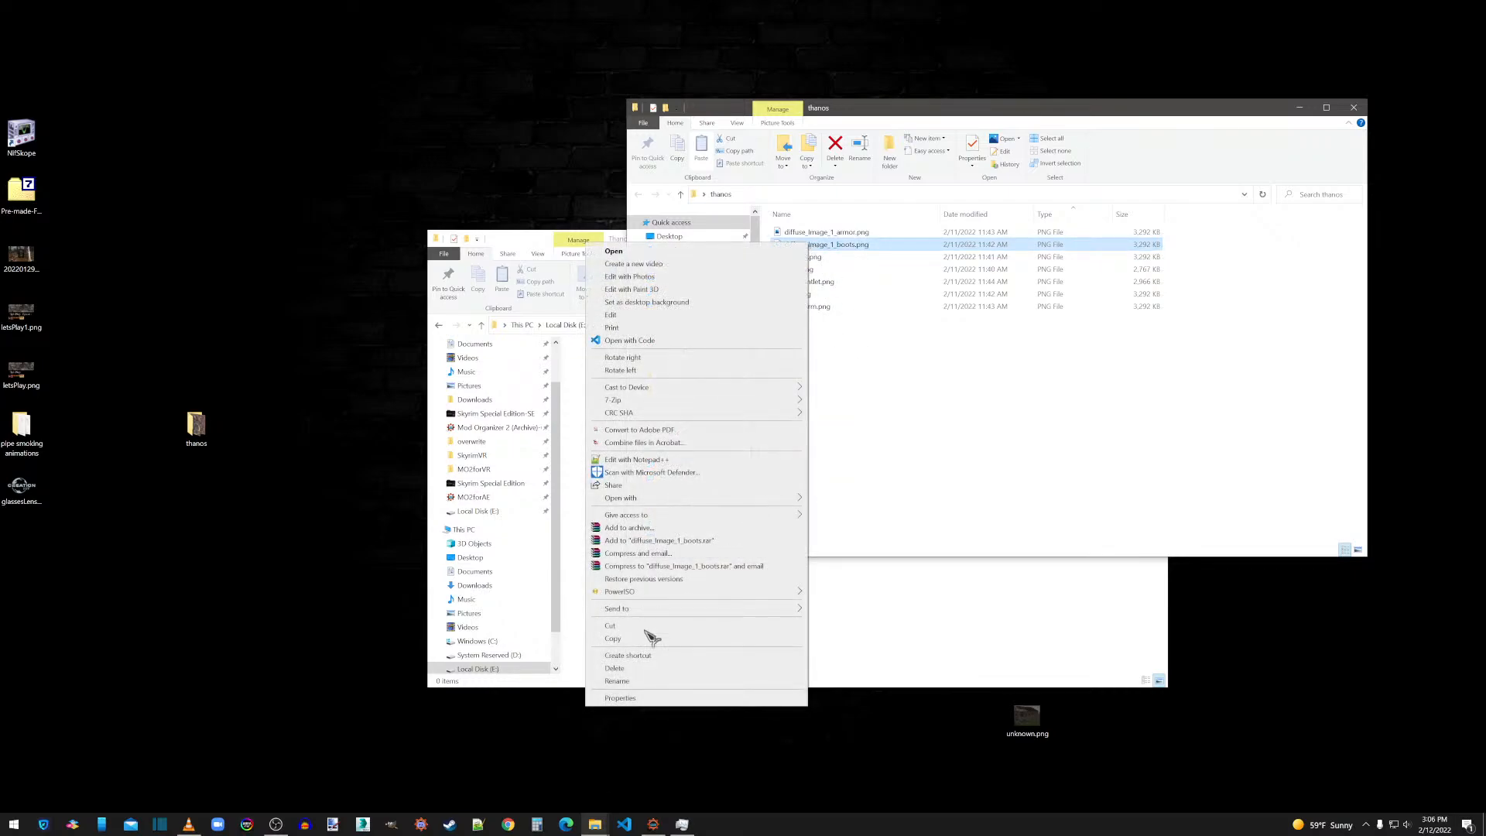
{"action": "left_click", "coordinate": [617, 681]}
{"action": "left_click_drag", "start_coordinate": [837, 245], "coordinate": [779, 244]}
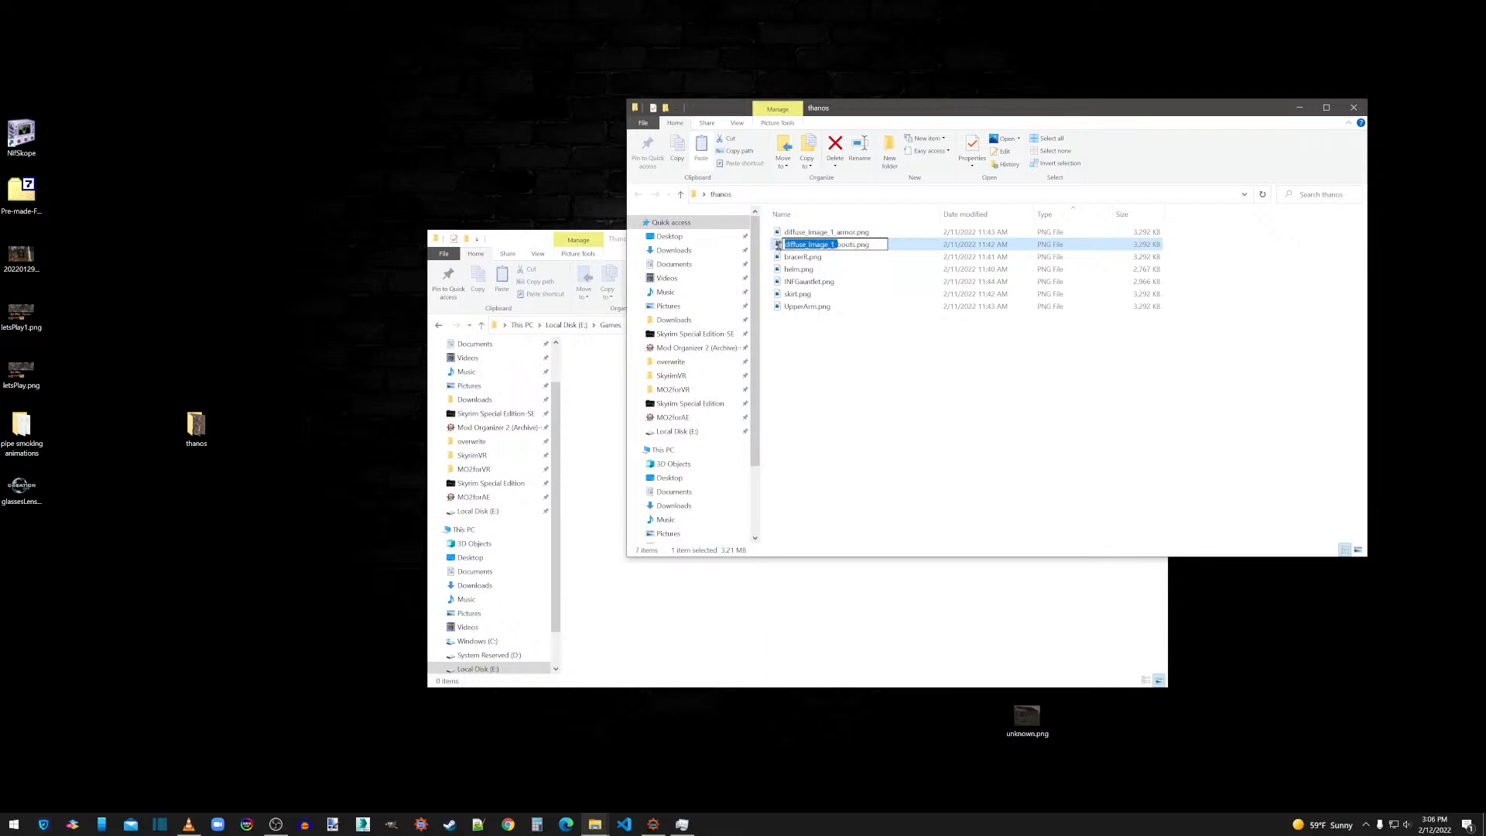
{"action": "key", "text": "BackSpace"}
Rename the armor's diffuse texture as armor.png.
{"action": "left_click", "coordinate": [806, 232]}
{"action": "right_click", "coordinate": [806, 232]}
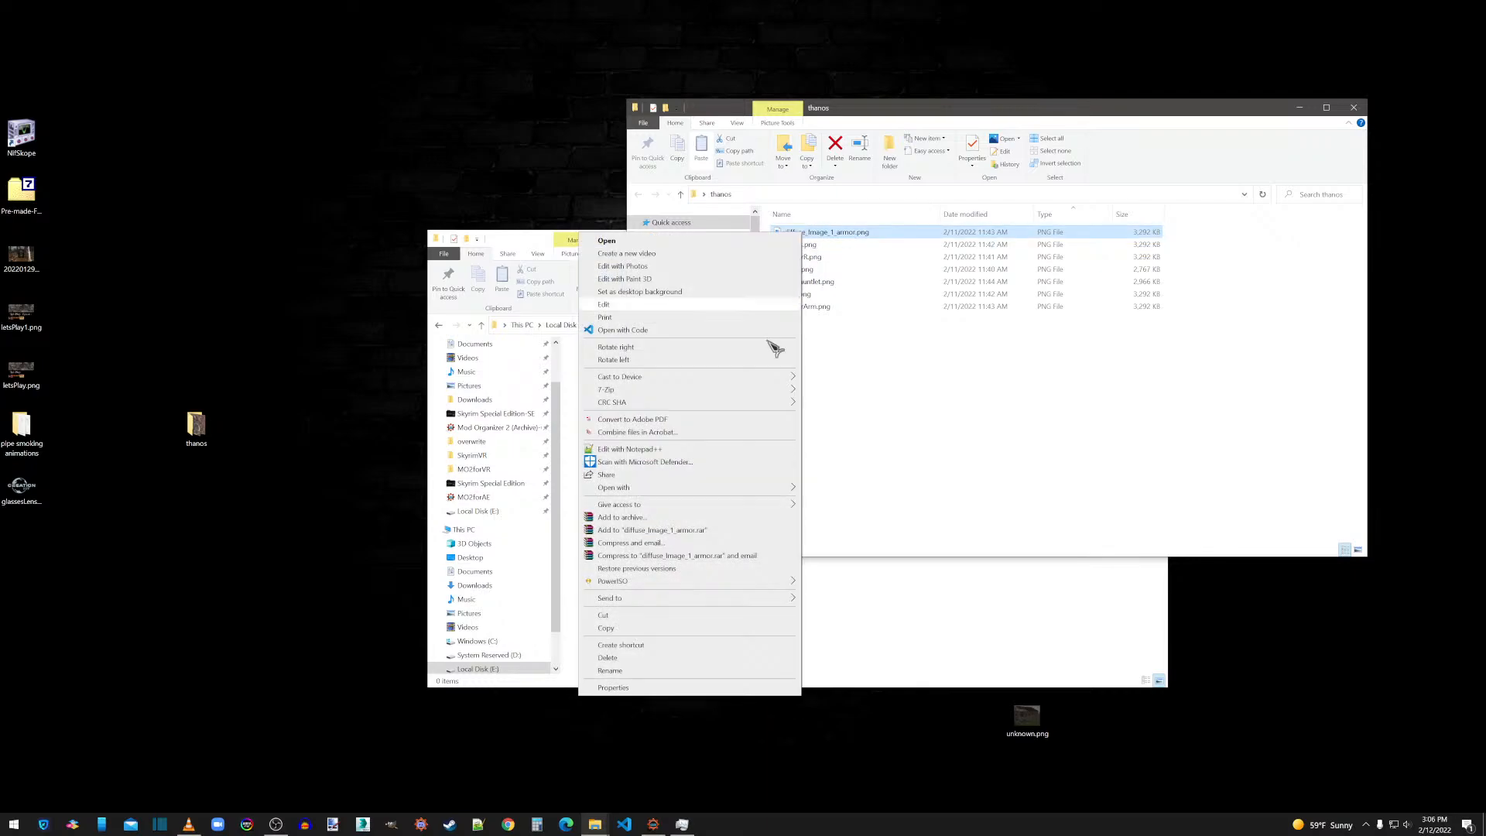
{"action": "left_click", "coordinate": [627, 672]}
{"action": "left_click", "coordinate": [837, 232]}
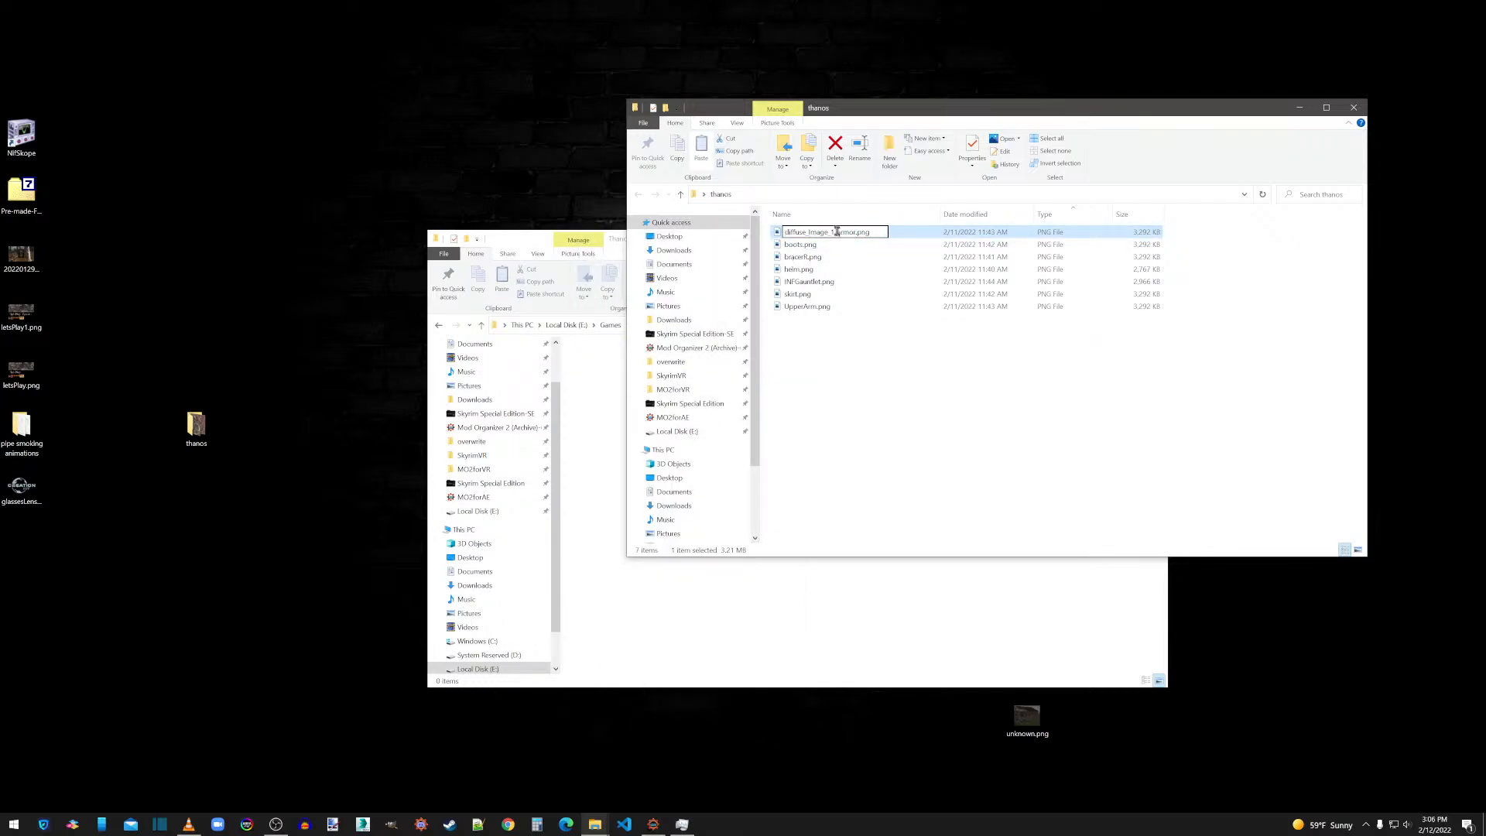
{"action": "left_click_drag", "start_coordinate": [837, 233], "coordinate": [779, 237]}
{"action": "key", "text": "BackSpace"}
{"action": "left_click", "coordinate": [895, 456]}
Move all the renamed PNG textures from the desktop's thanos folder into the Thanos folder under overwrite's Textures.
{"action": "left_click_drag", "start_coordinate": [795, 351], "coordinate": [791, 237]}
{"action": "right_click", "coordinate": [791, 237]}
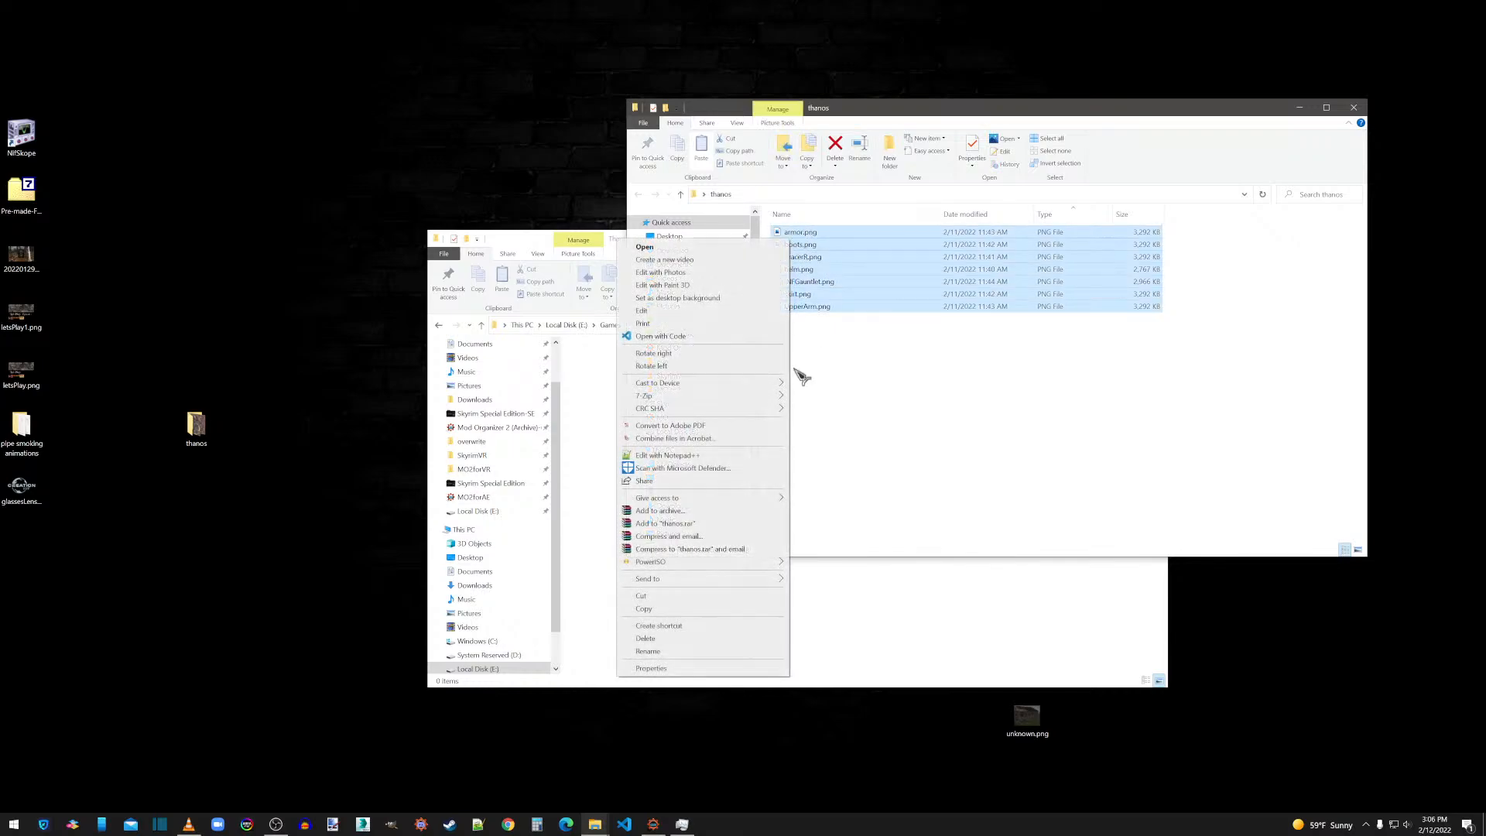
{"action": "left_click", "coordinate": [652, 598]}
{"action": "left_click", "coordinate": [616, 481]}
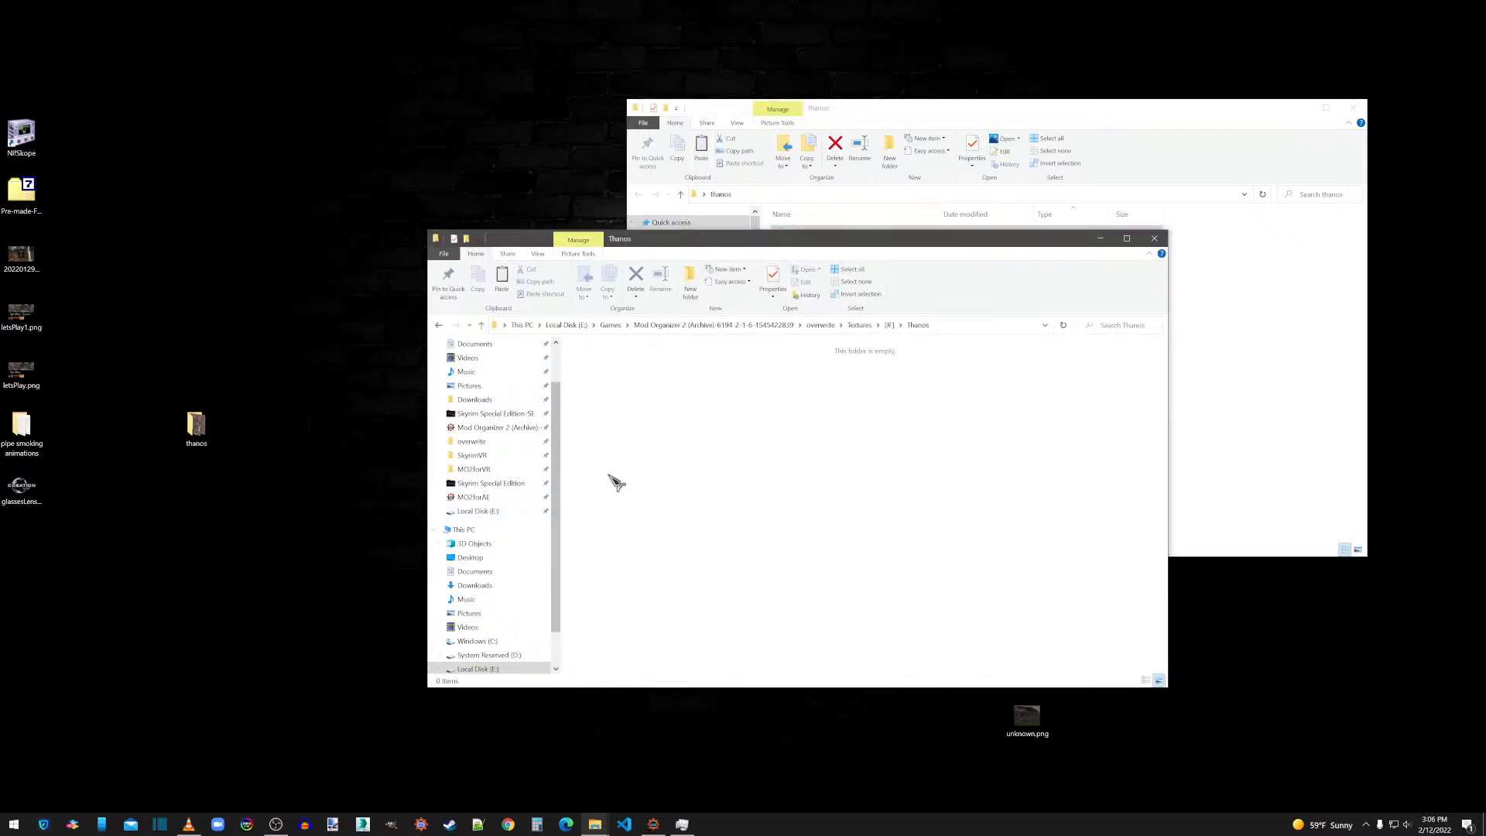
{"action": "right_click", "coordinate": [685, 387]}
{"action": "left_click", "coordinate": [606, 484]}
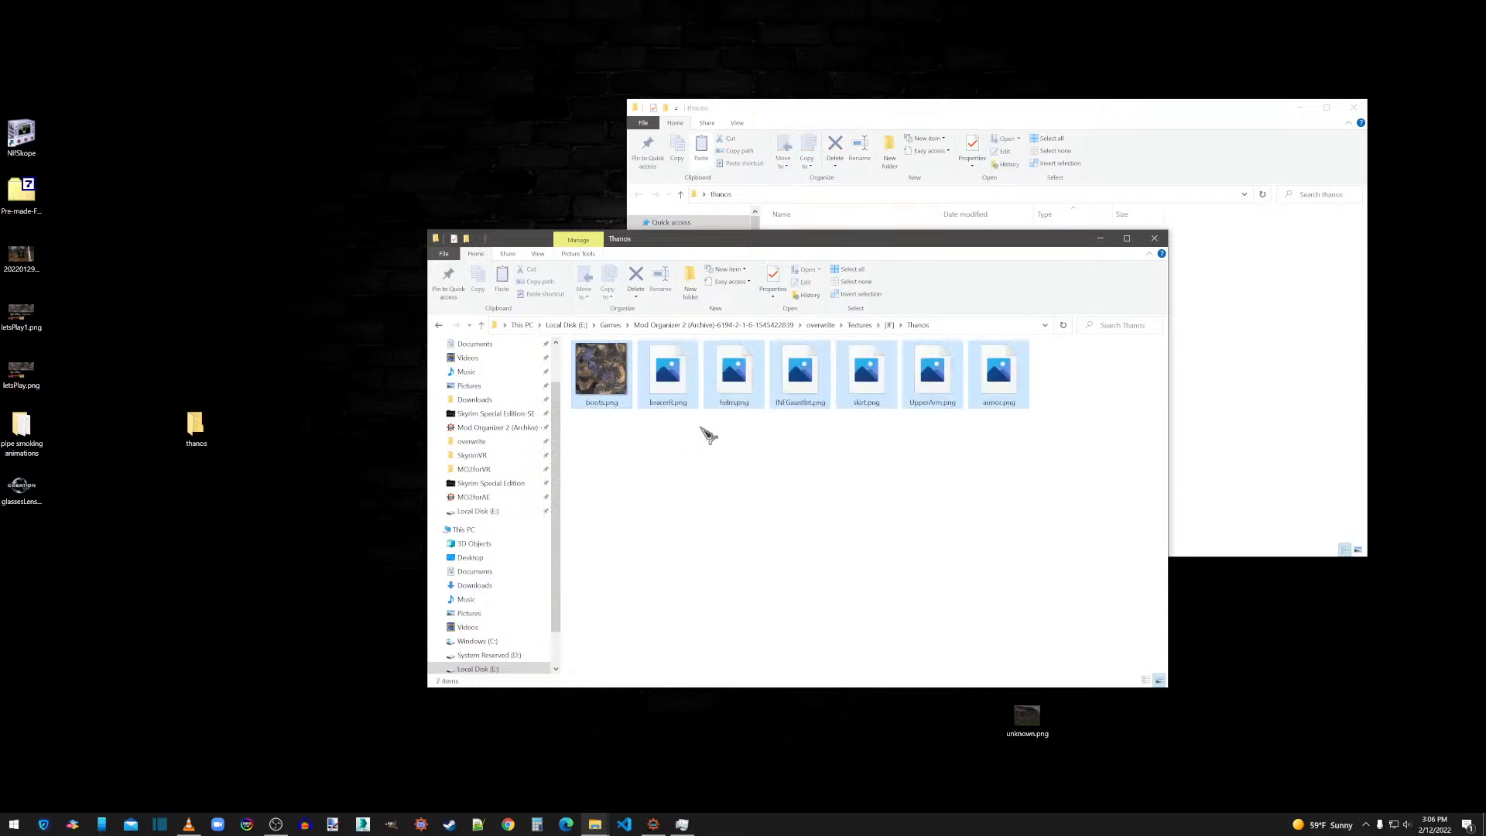
{"action": "left_click", "coordinate": [701, 428]}
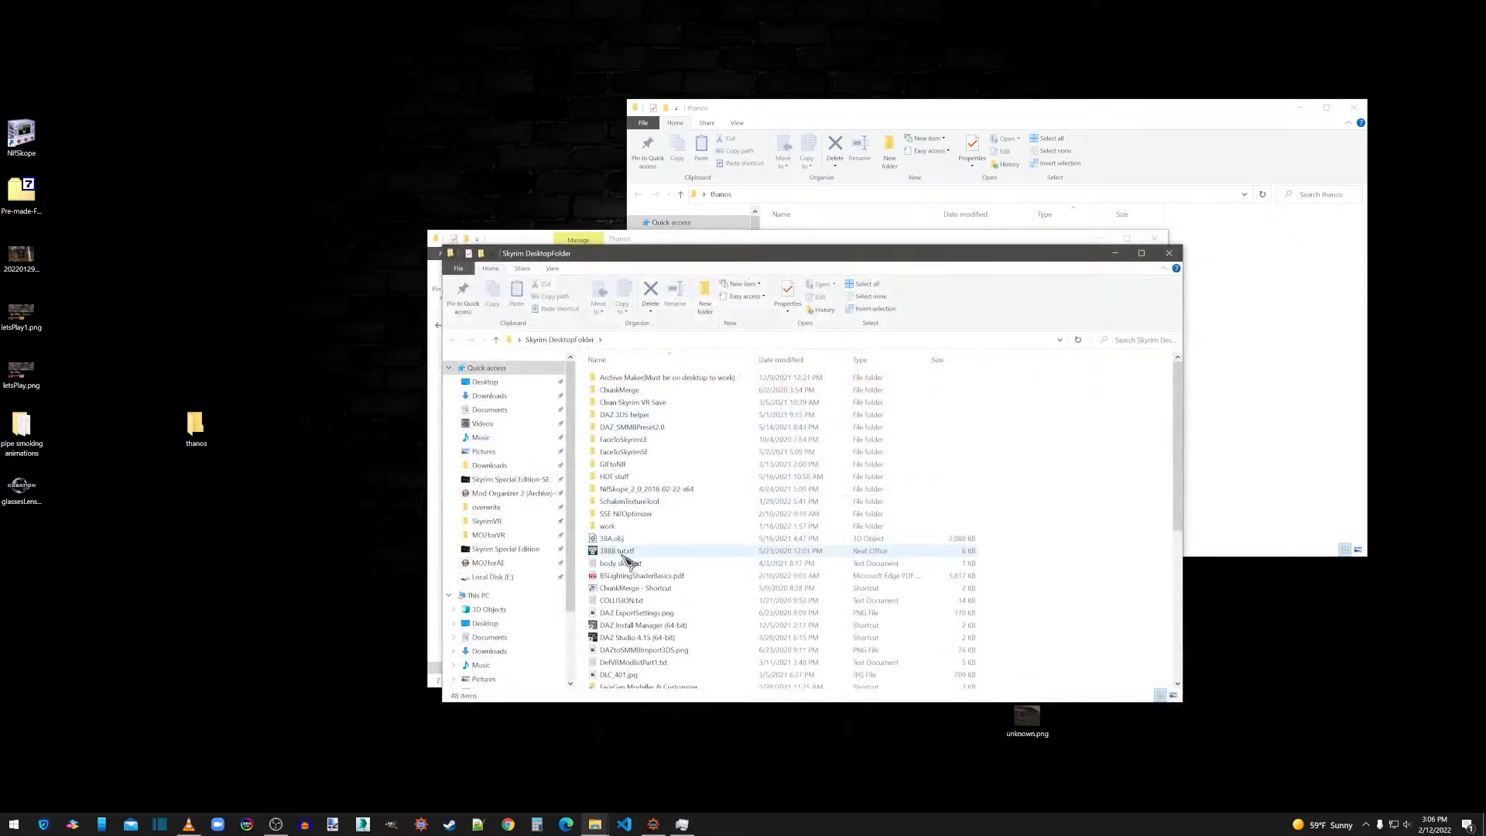
Look at the contents of the SchakenTextureTool folder and close its window.
{"action": "double_click", "coordinate": [631, 503]}
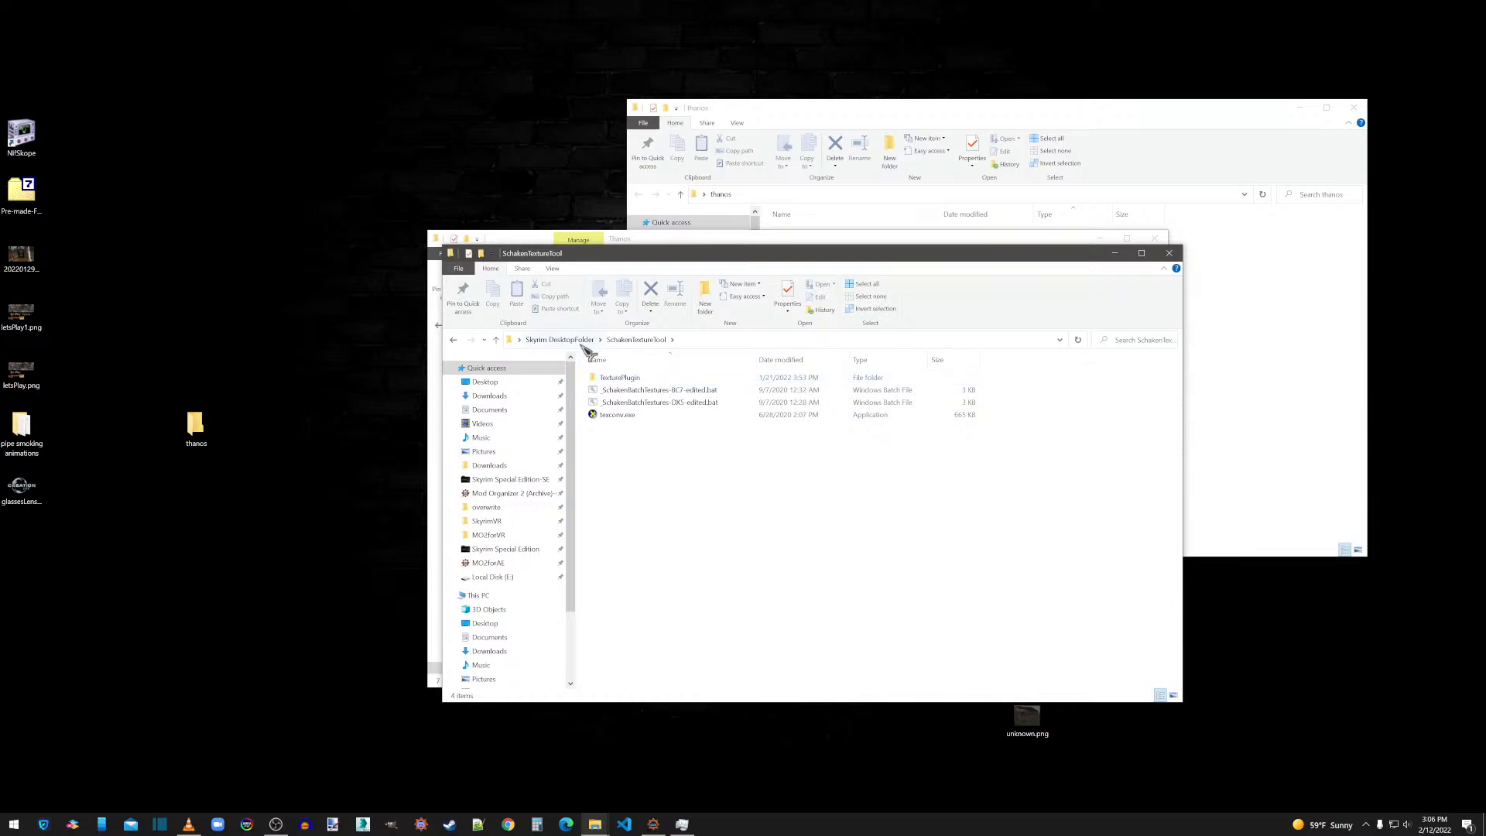
{"action": "left_click", "coordinate": [1169, 253]}
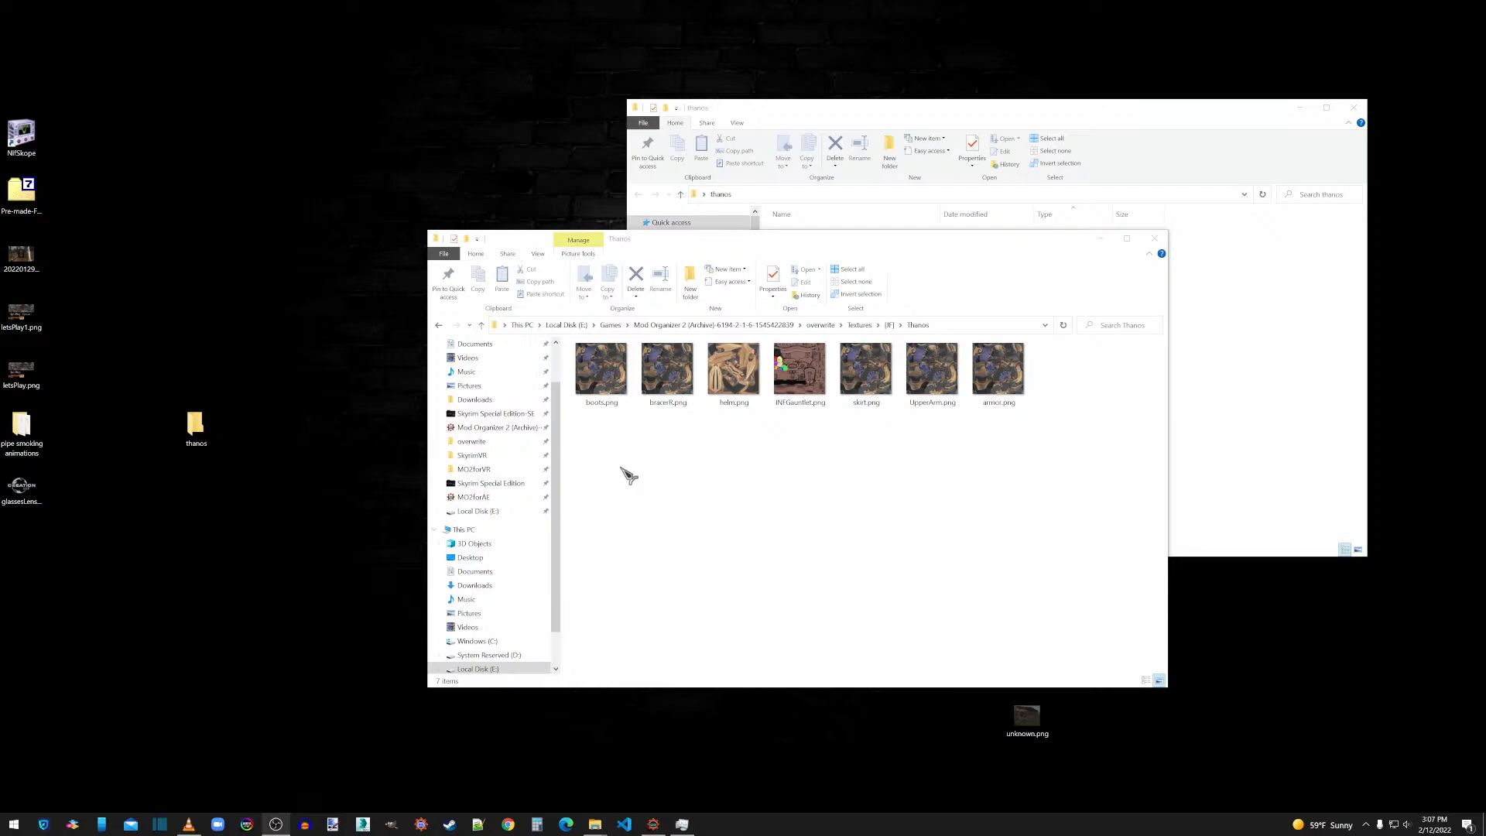
Open the boots.png texture in GIMP and check its pixel dimensions in Scale Image, cancelling without scaling.
{"action": "left_click", "coordinate": [606, 370]}
{"action": "right_click", "coordinate": [605, 370]}
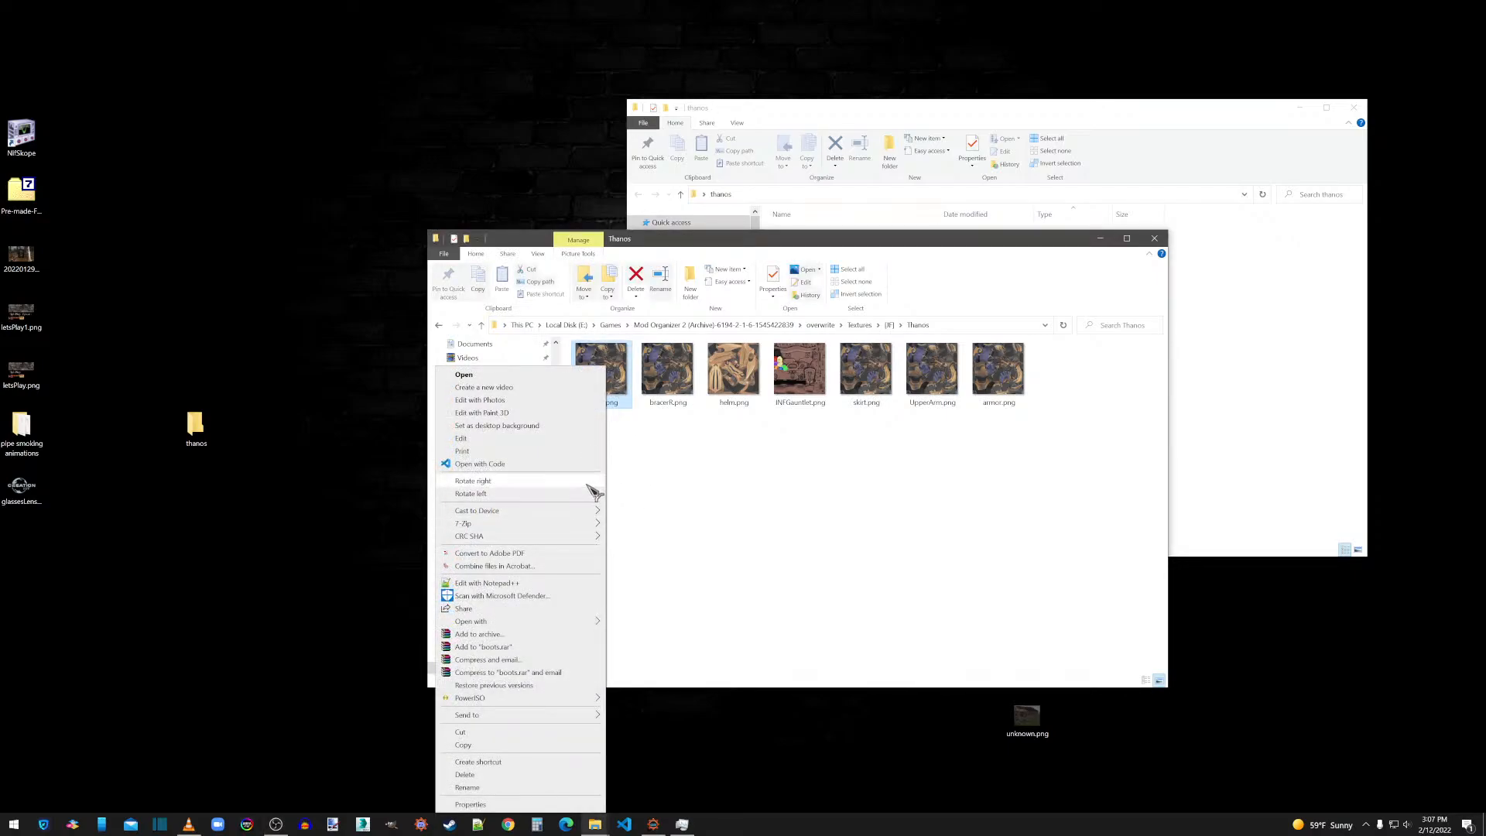
{"action": "left_click", "coordinate": [631, 623]}
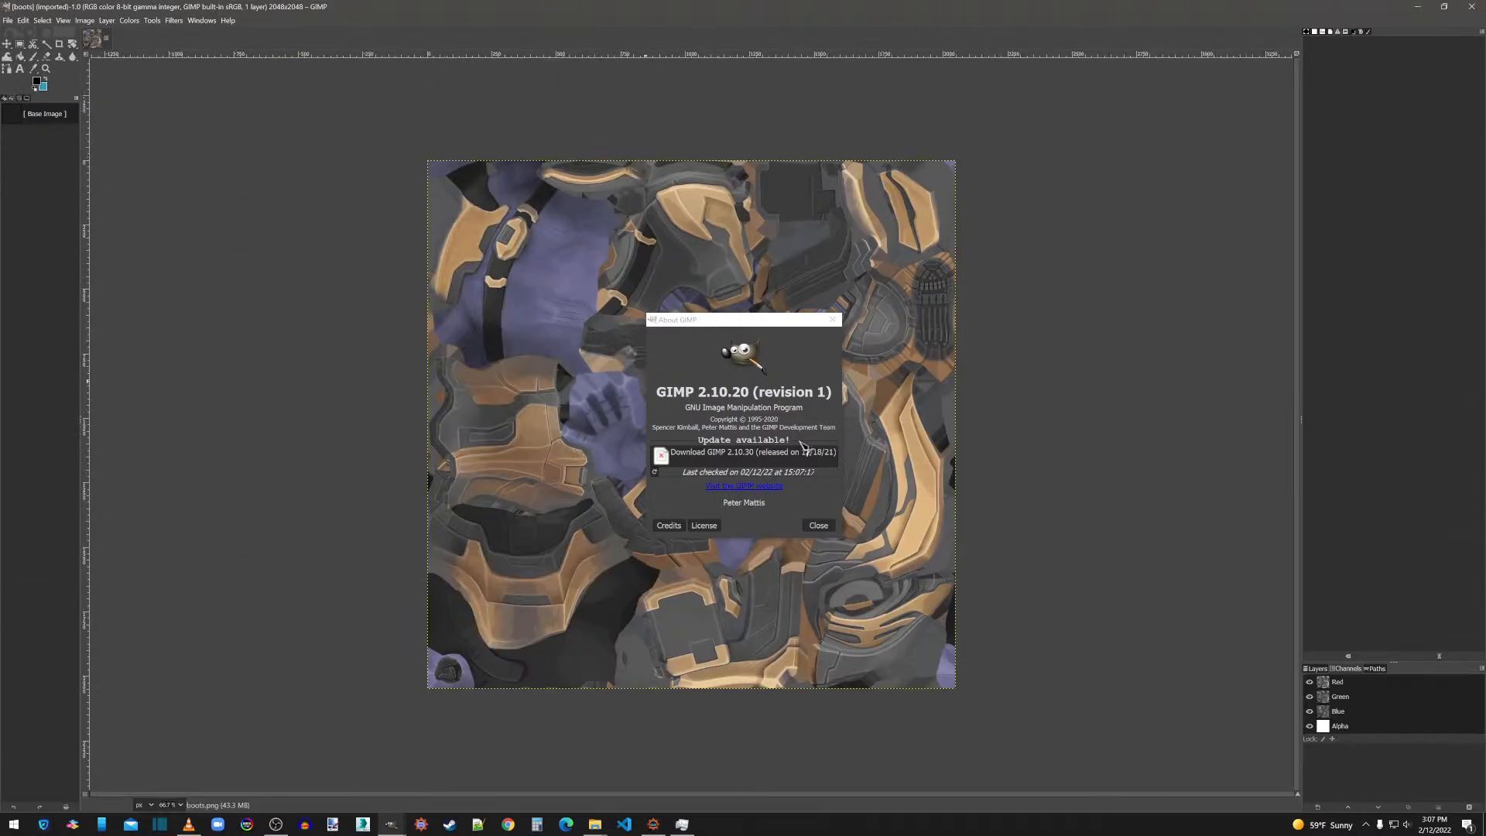
{"action": "left_click", "coordinate": [819, 526]}
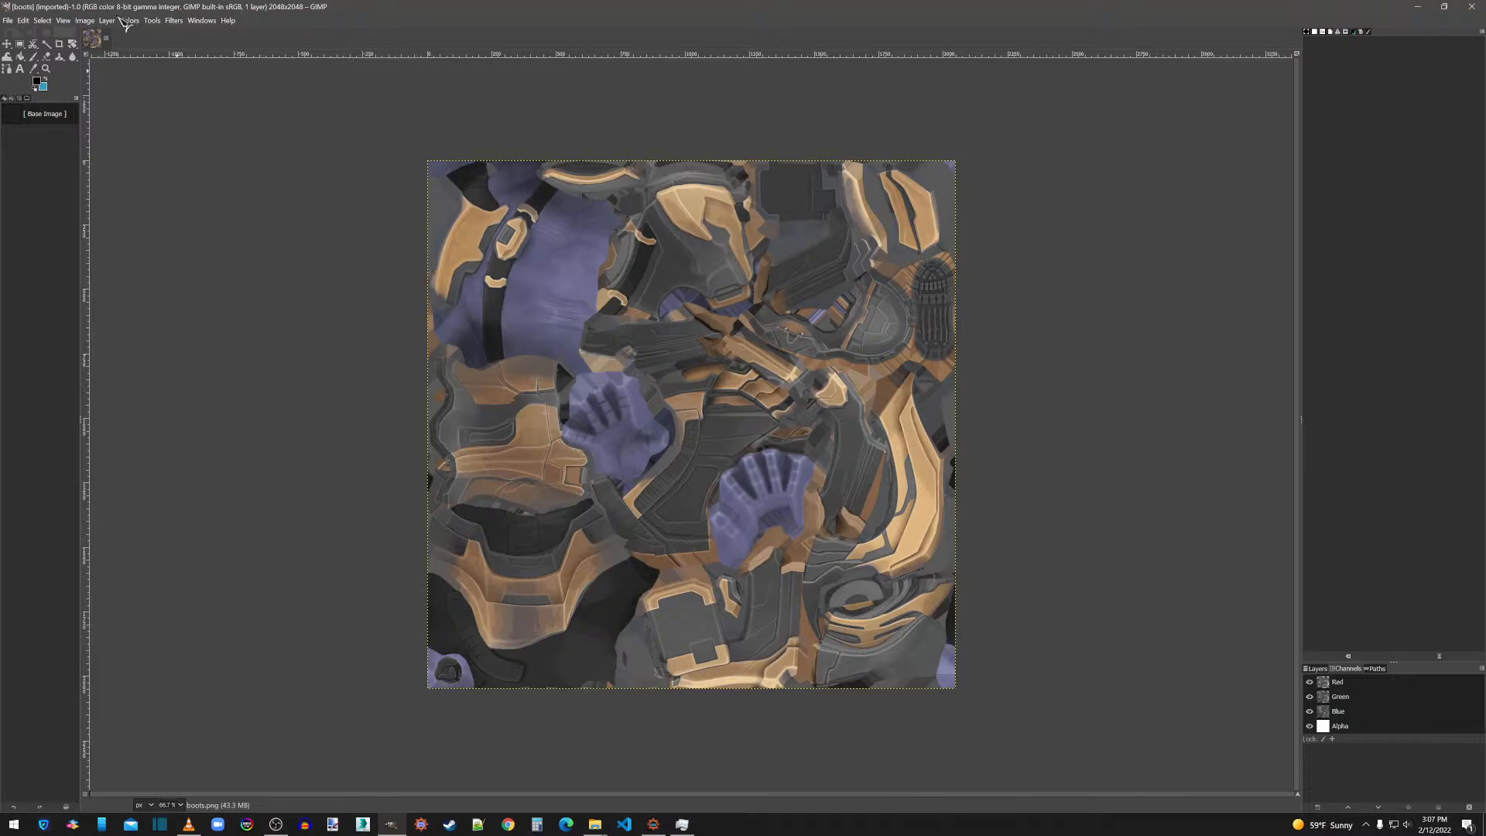
{"action": "left_click", "coordinate": [85, 20]}
{"action": "left_click", "coordinate": [103, 161]}
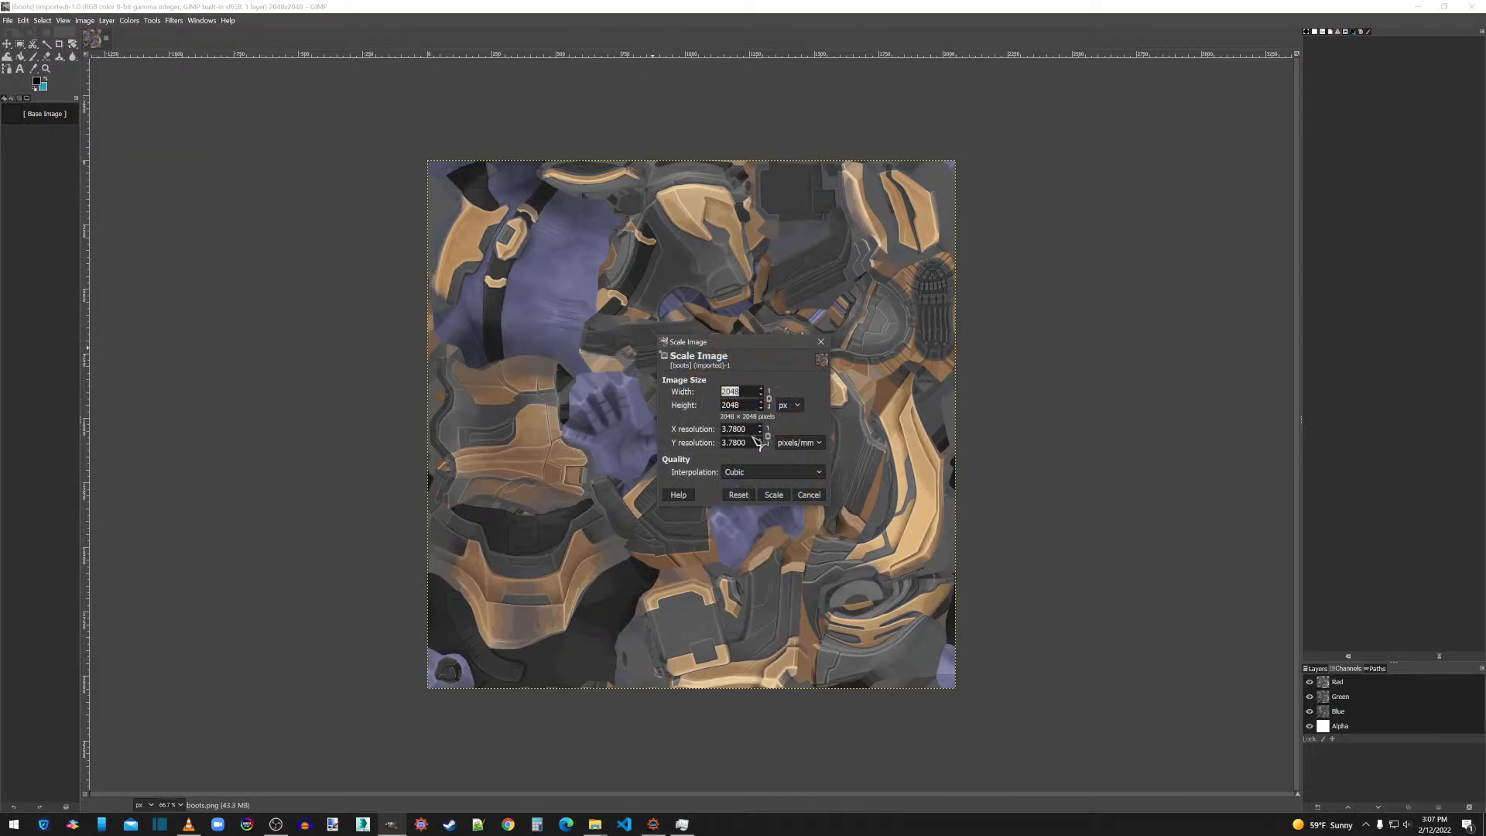
{"action": "left_click", "coordinate": [809, 494]}
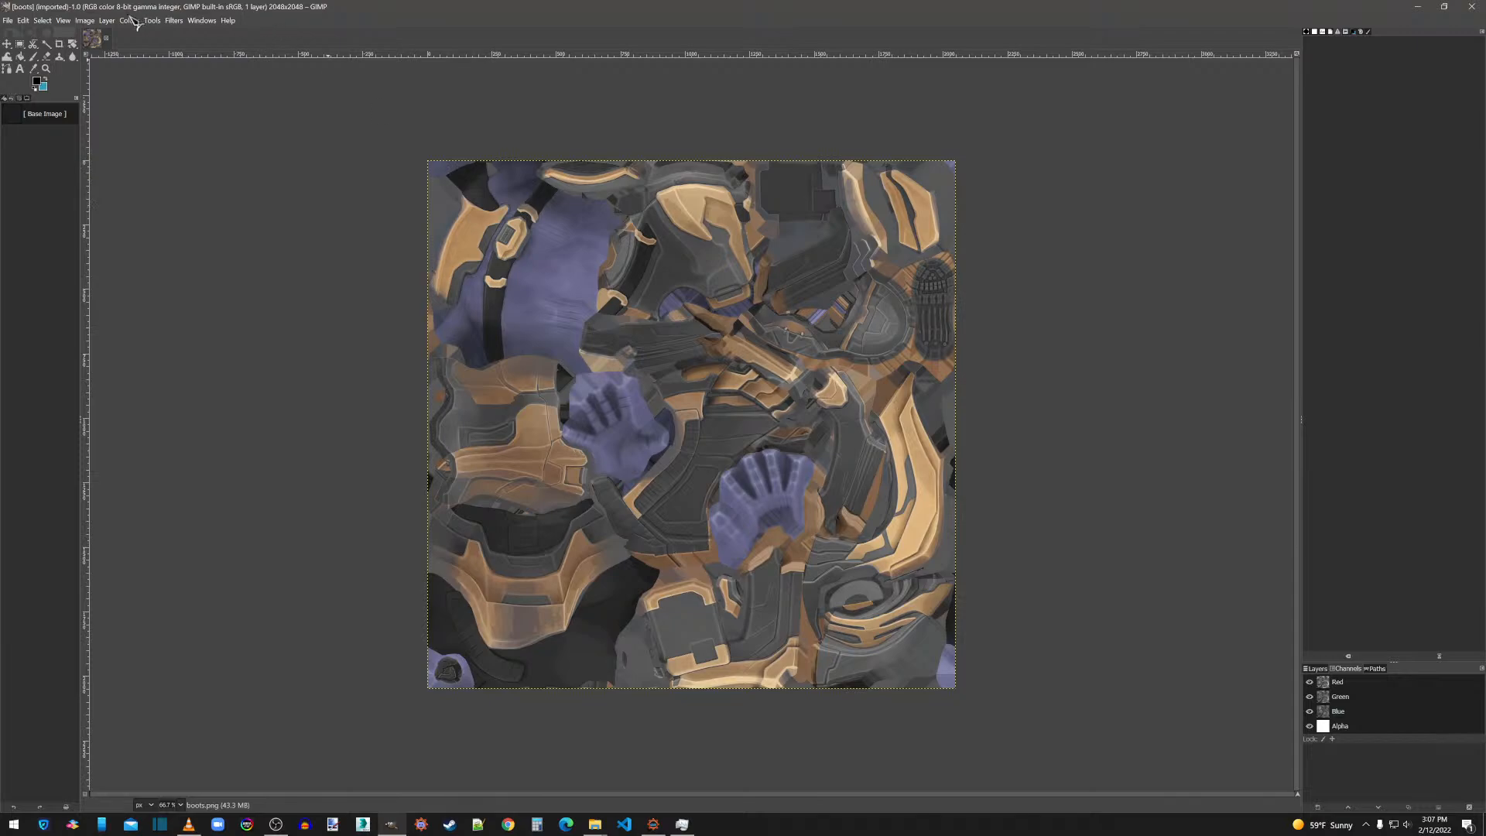
{"action": "left_click", "coordinate": [175, 21]}
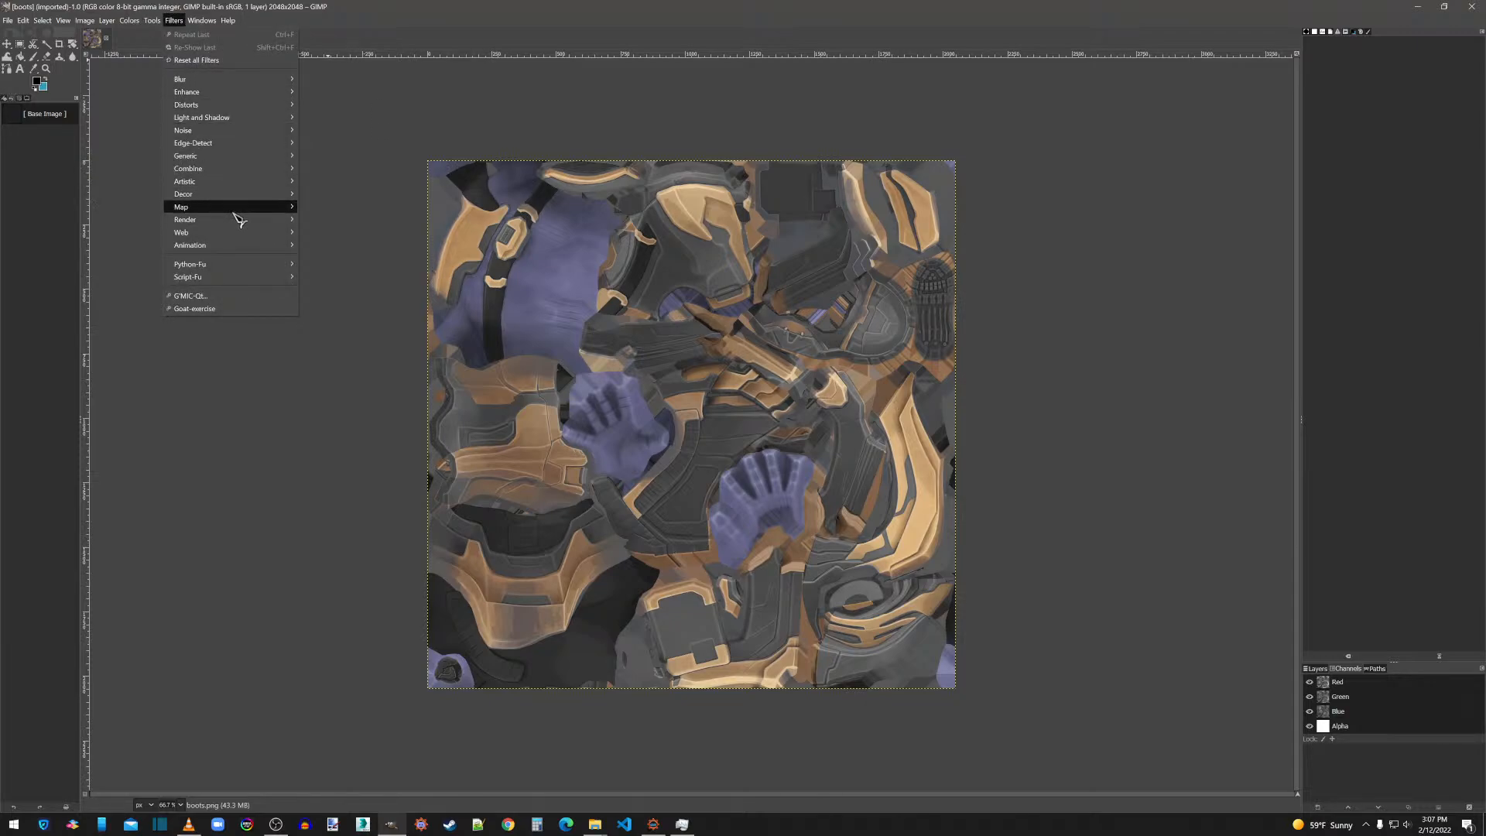
{"action": "mouse_move", "coordinate": [251, 210]}
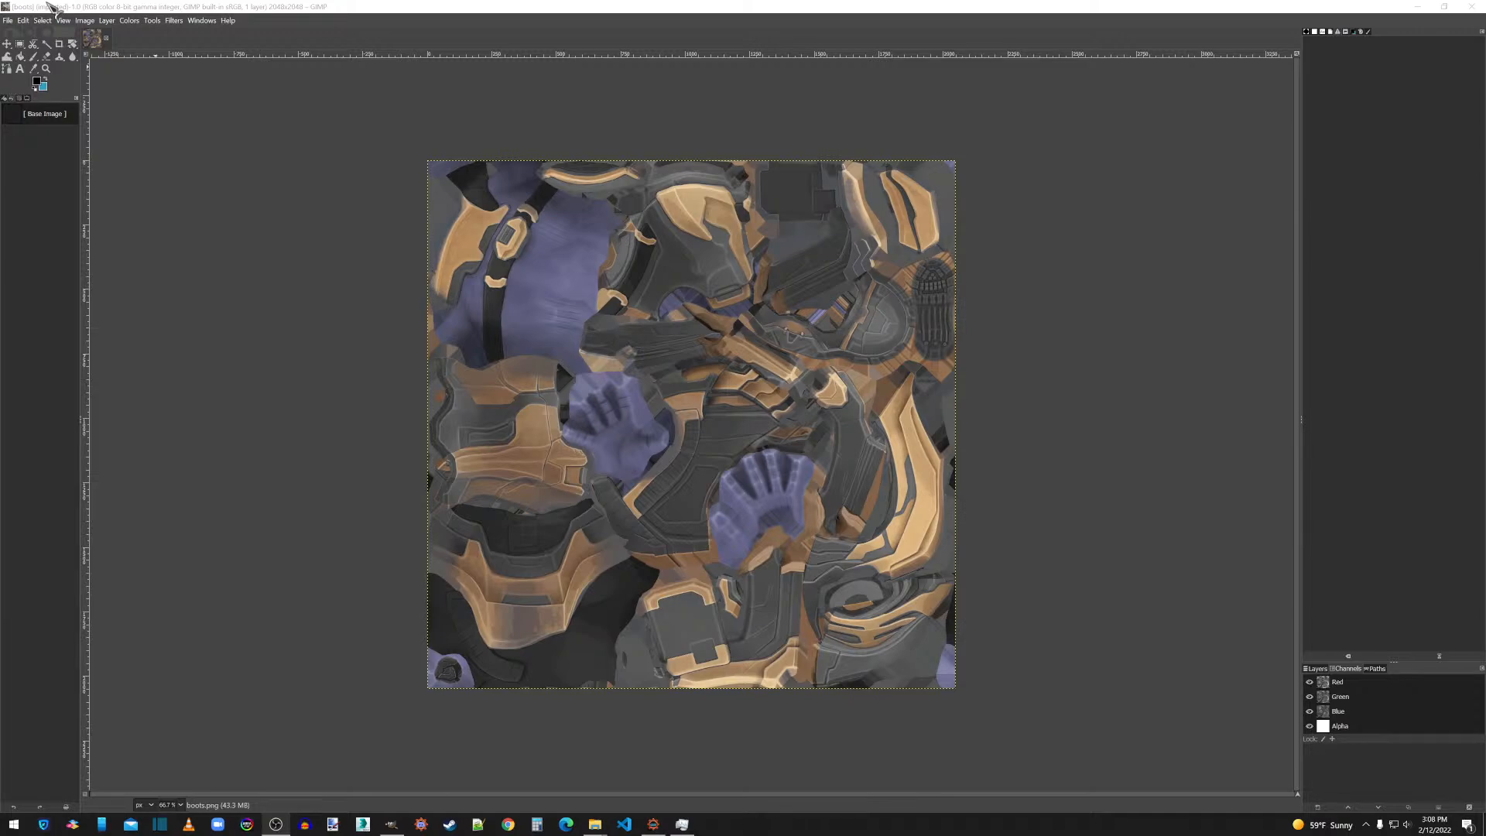
{"action": "left_click", "coordinate": [174, 21]}
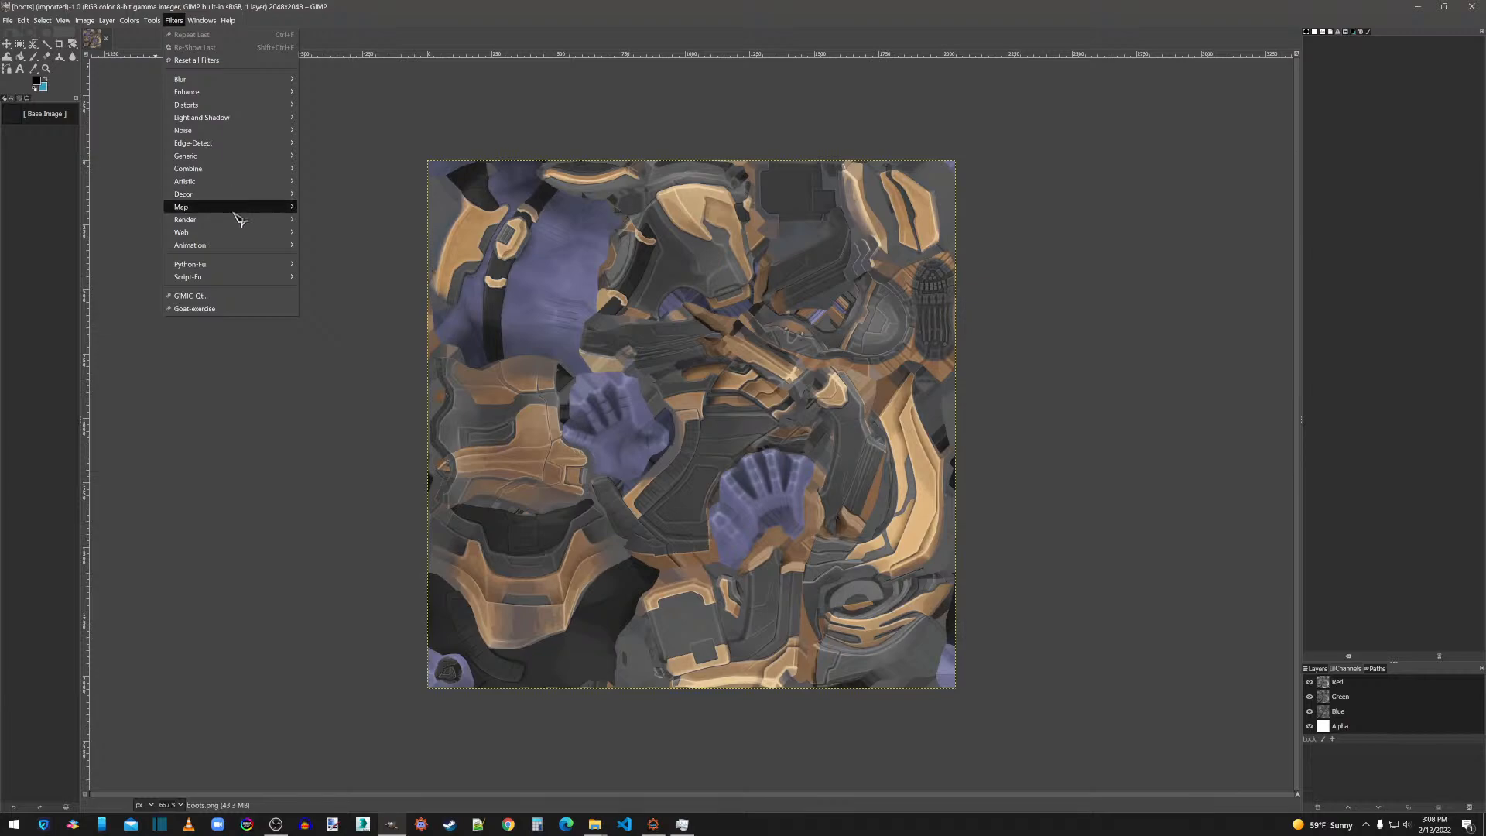
{"action": "mouse_move", "coordinate": [240, 209]}
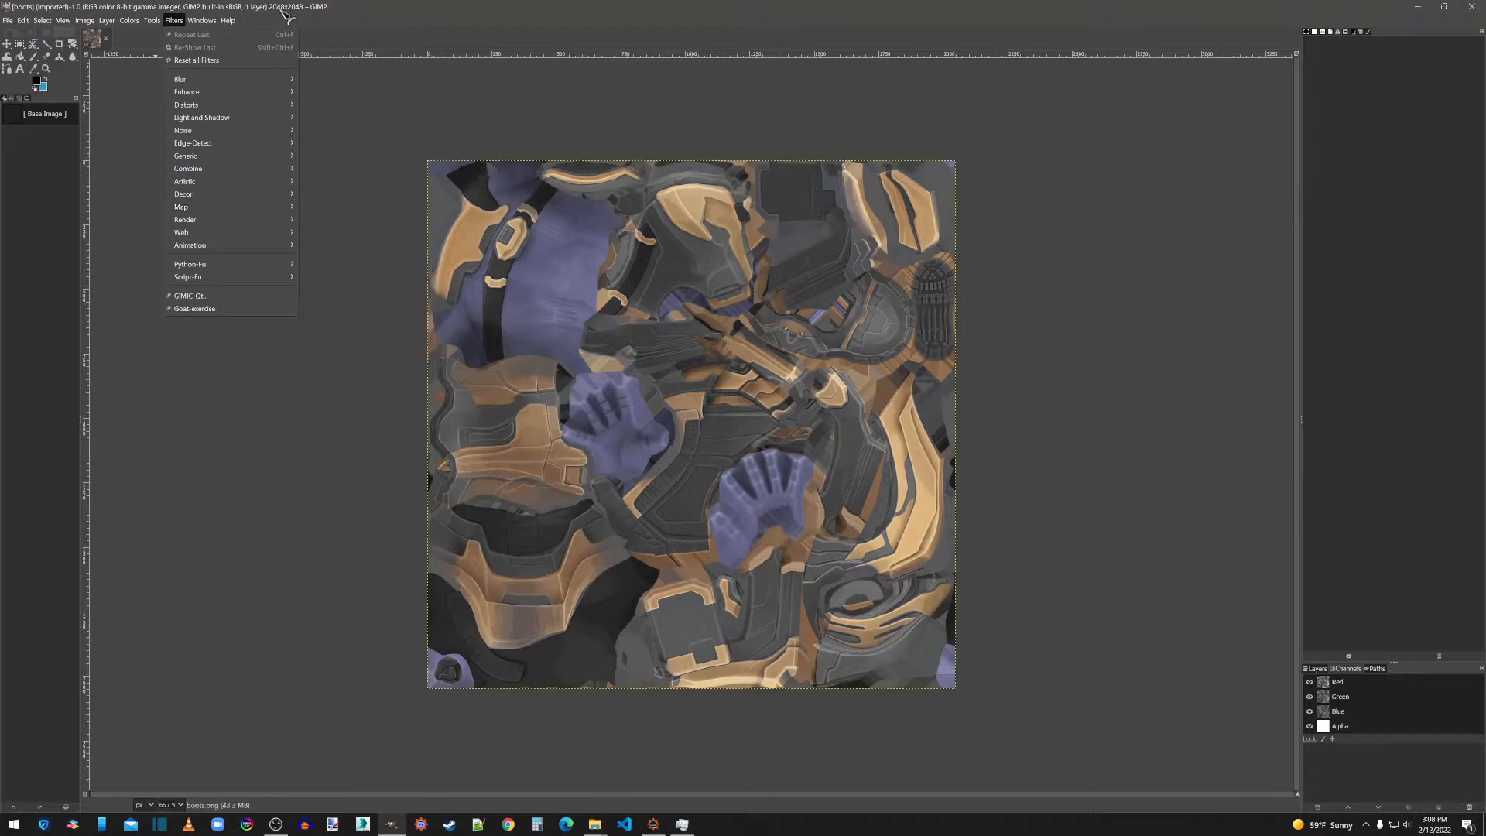
{"action": "left_click", "coordinate": [1473, 11]}
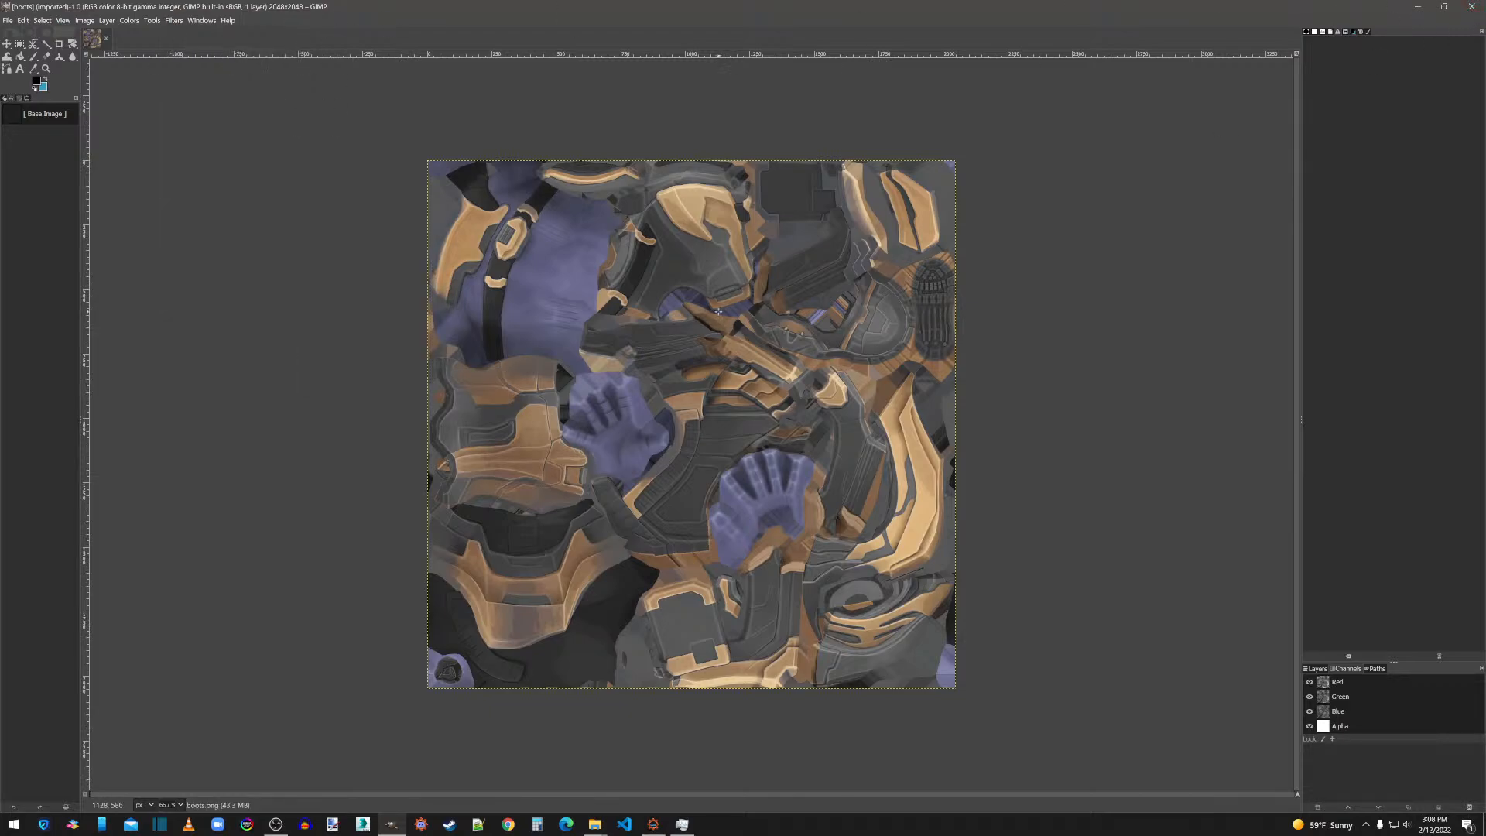
{"action": "left_click", "coordinate": [1472, 9]}
Open boots.png in GIMP and run the SchakenMods Skyrim Texture Maker map filter on it.
{"action": "right_click", "coordinate": [584, 378]}
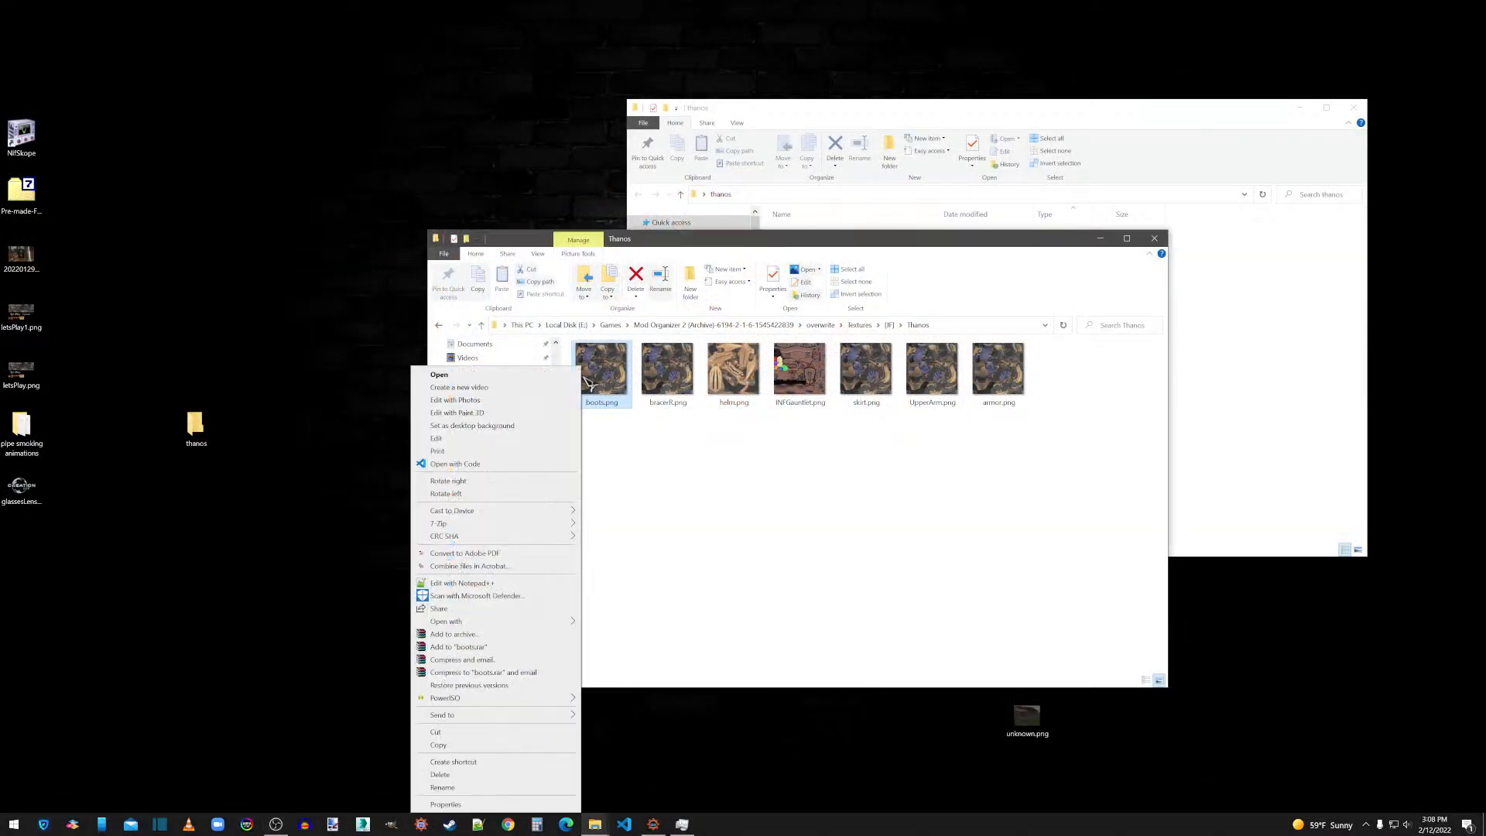
{"action": "mouse_move", "coordinate": [514, 625]}
{"action": "left_click", "coordinate": [601, 622]}
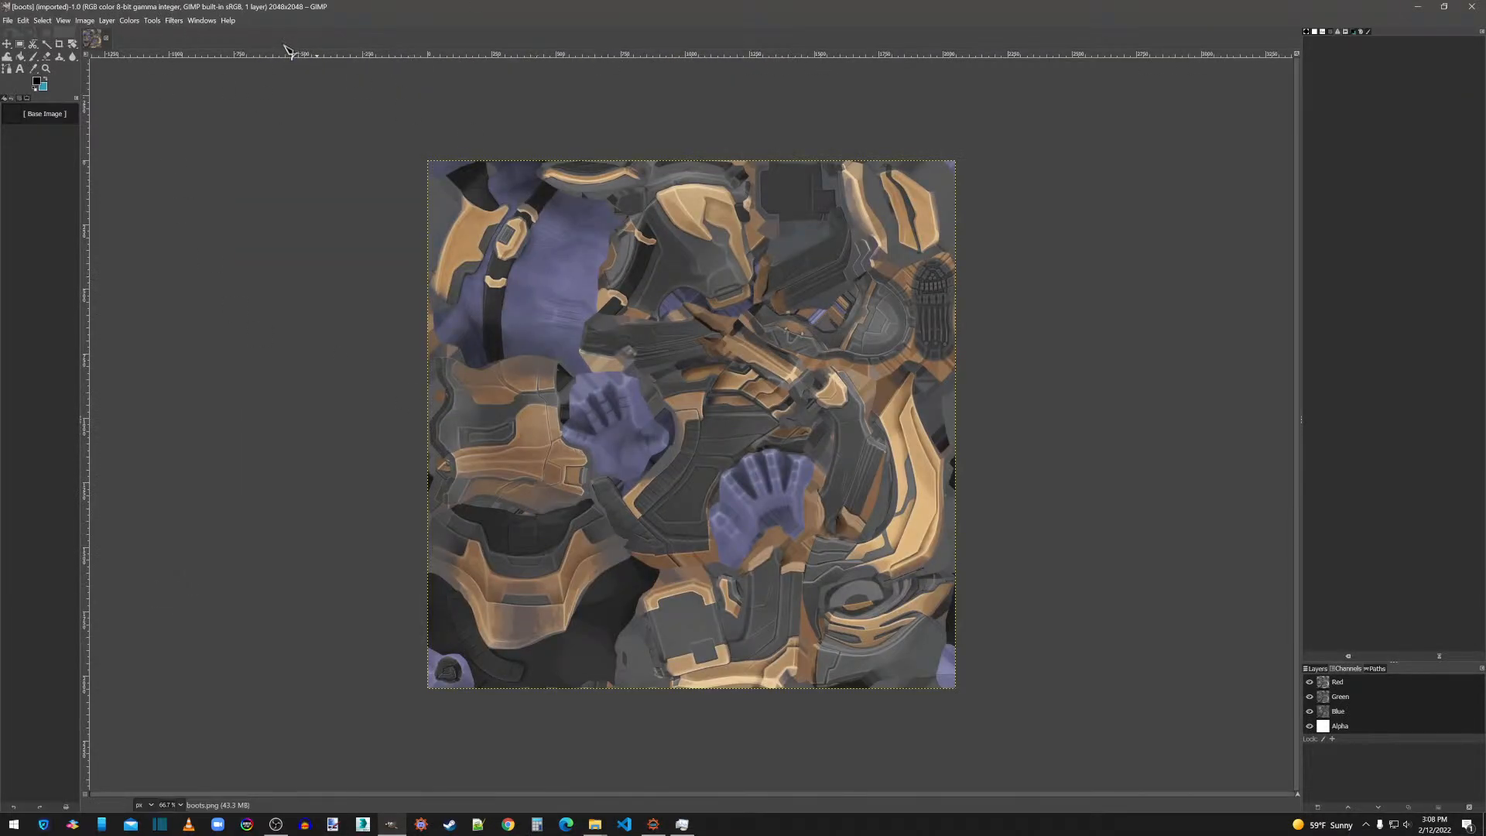
{"action": "left_click", "coordinate": [183, 21]}
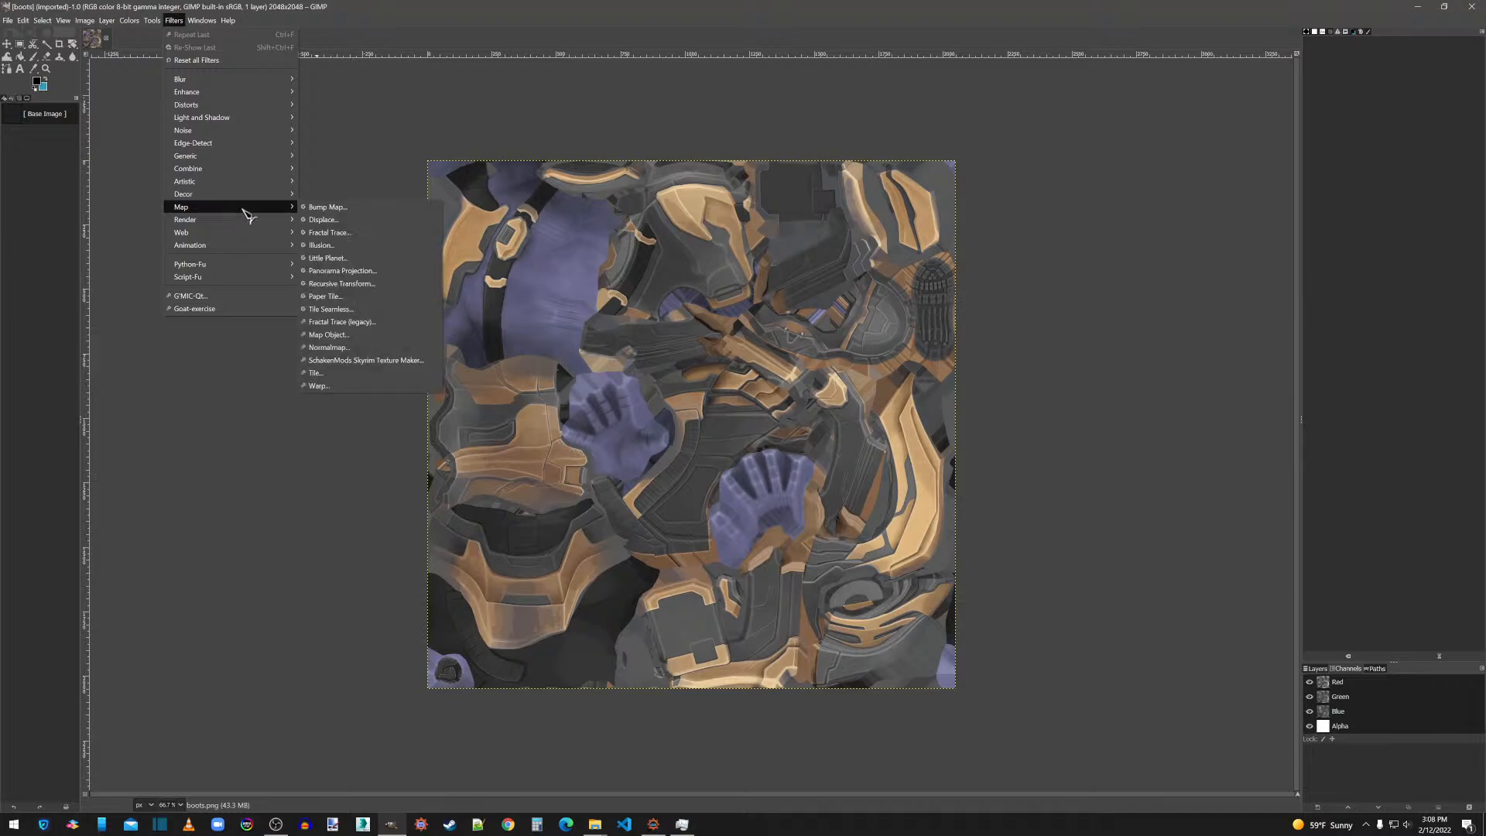
{"action": "left_click", "coordinate": [332, 360]}
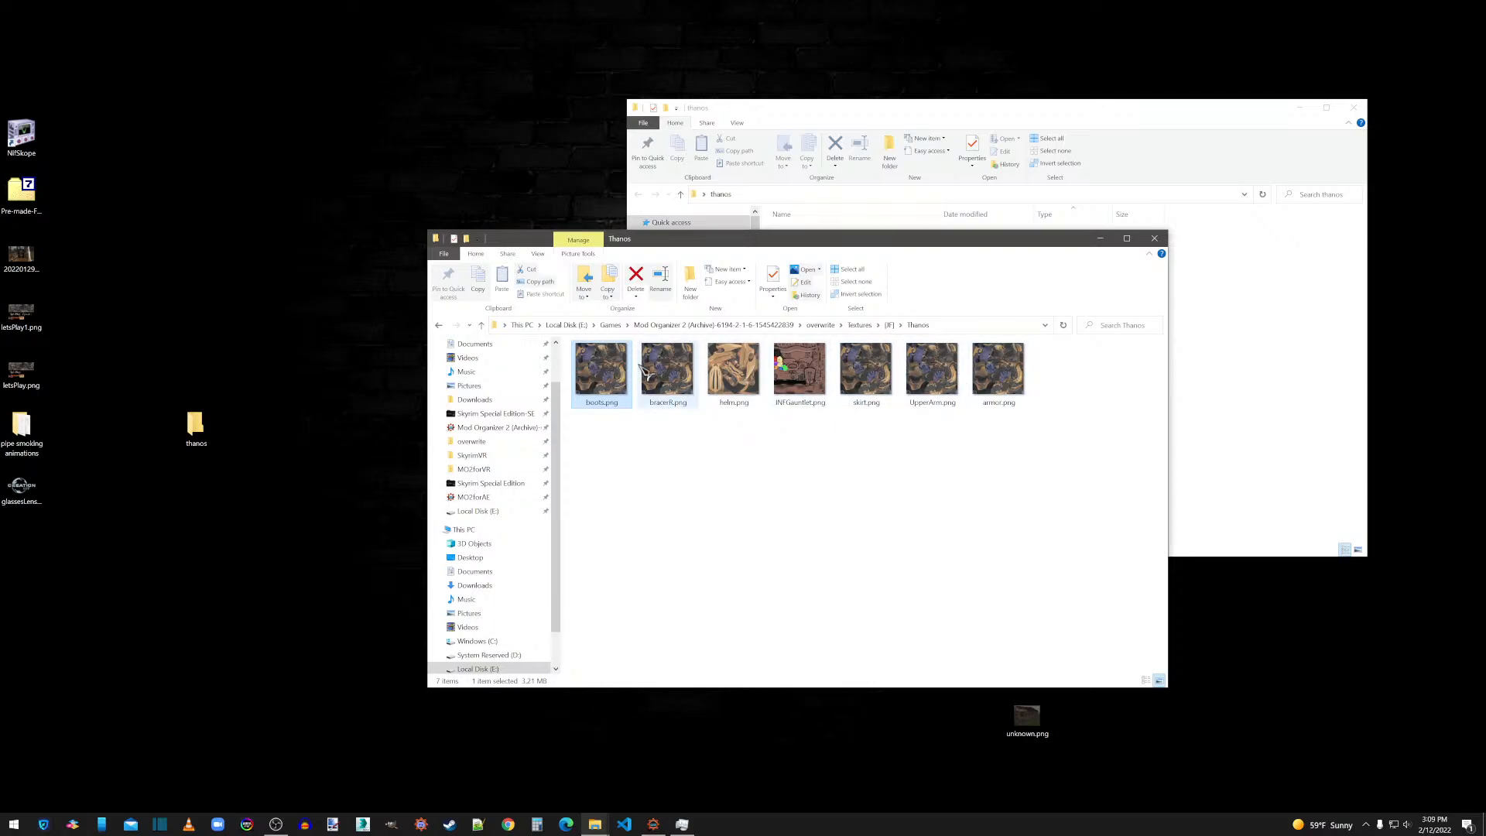
Delete the duplicate textures bracerR.png, armor.png, skirt.png and UpperArm.png from the Thanos textures folder.
{"action": "left_click", "coordinate": [678, 369]}
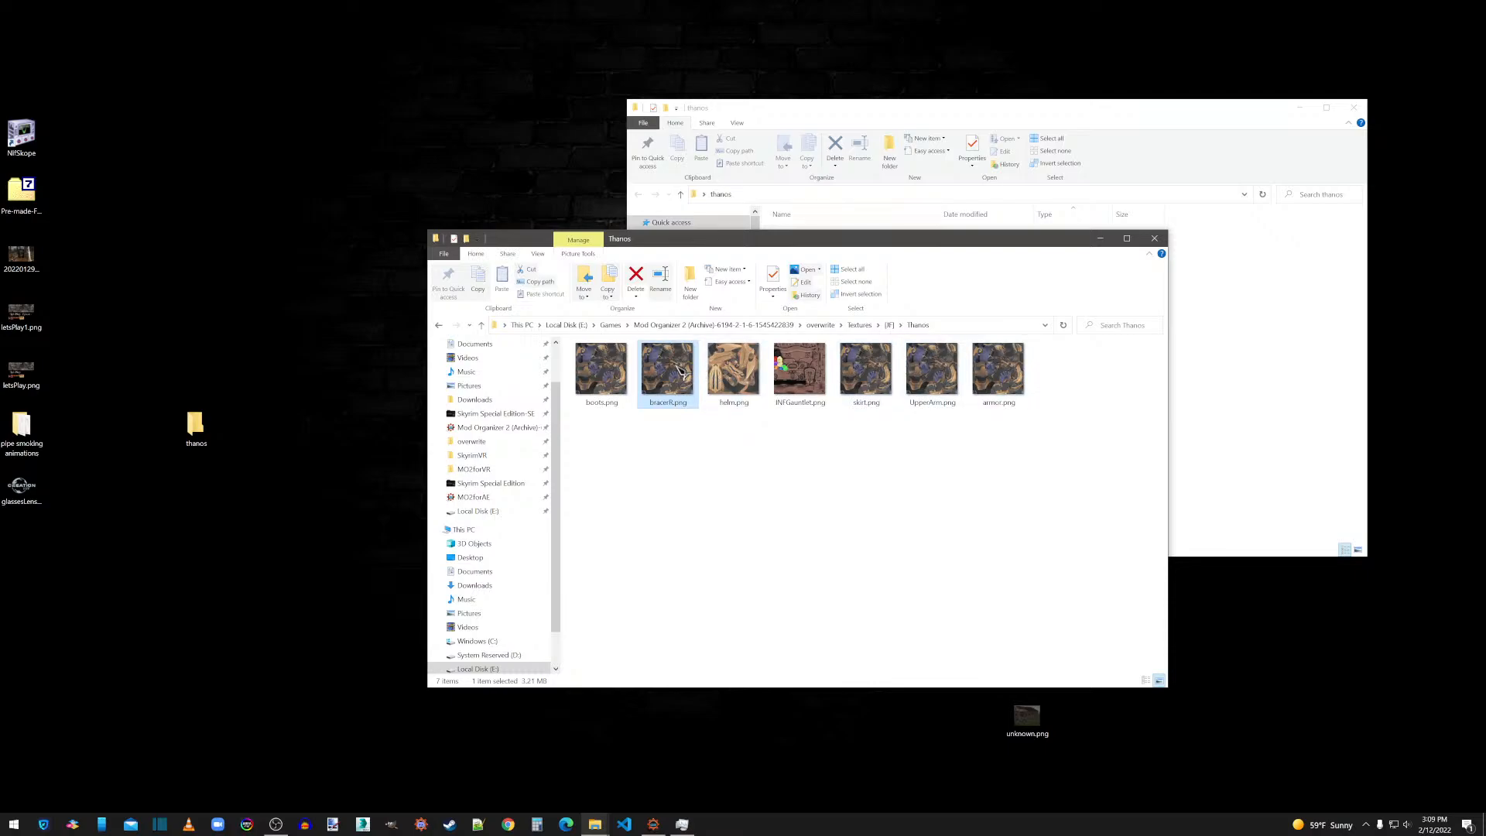
{"action": "key", "text": "Delete"}
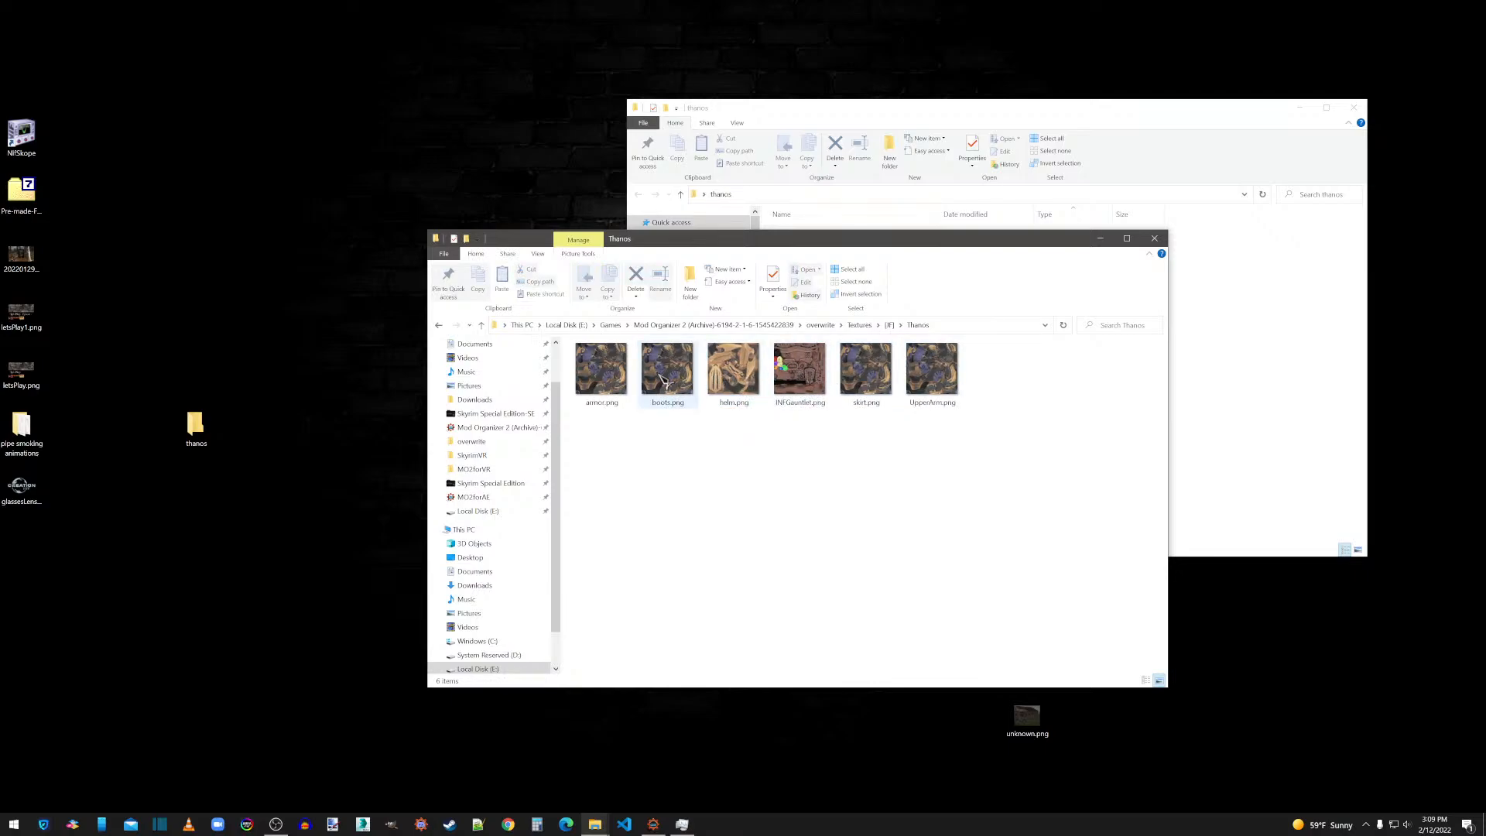
{"action": "left_click", "coordinate": [612, 375]}
{"action": "key", "text": "Delete"}
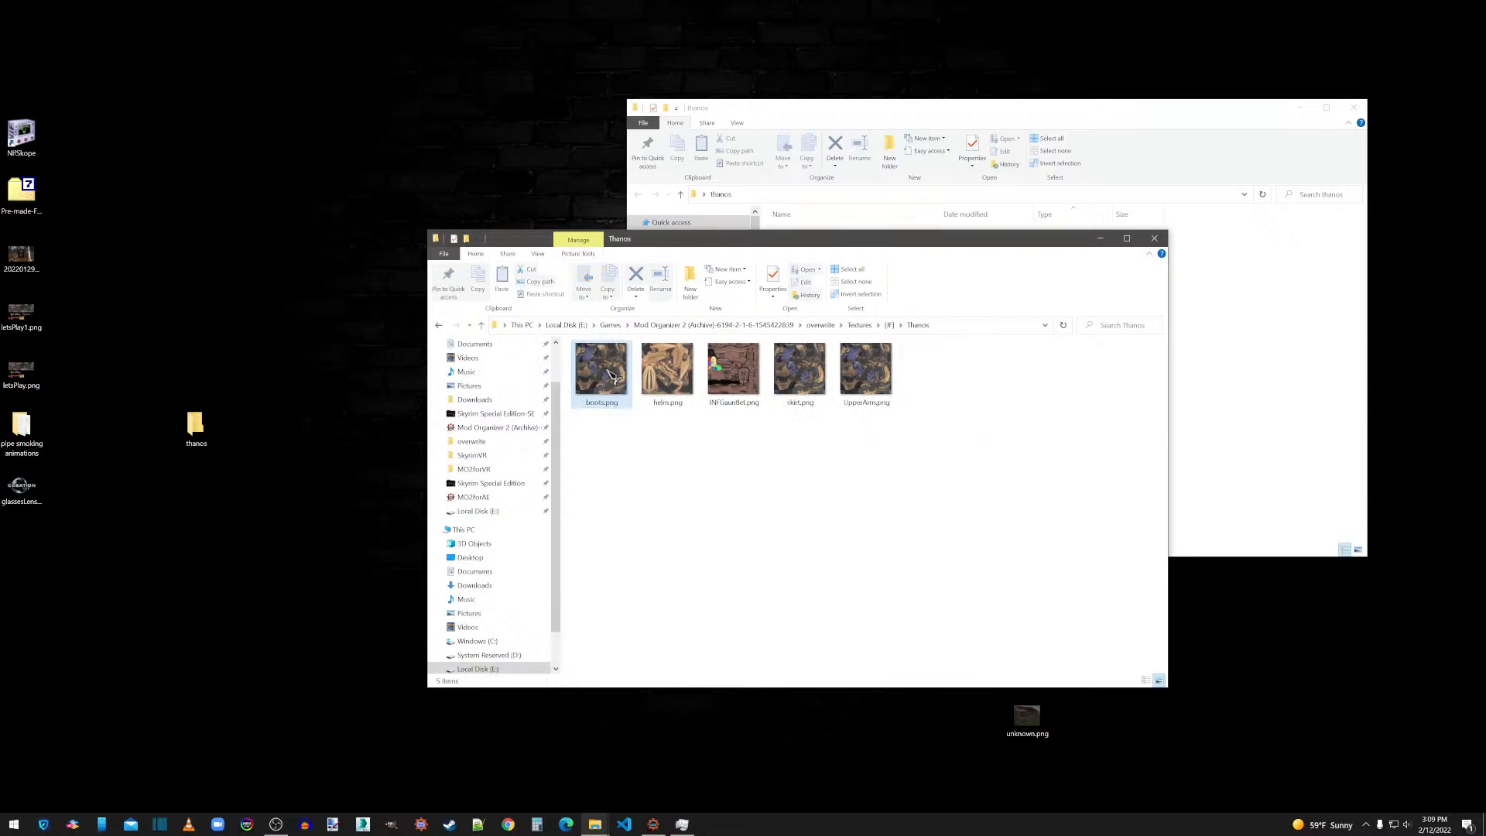
{"action": "left_click", "coordinate": [813, 380]}
{"action": "key", "text": "Delete"}
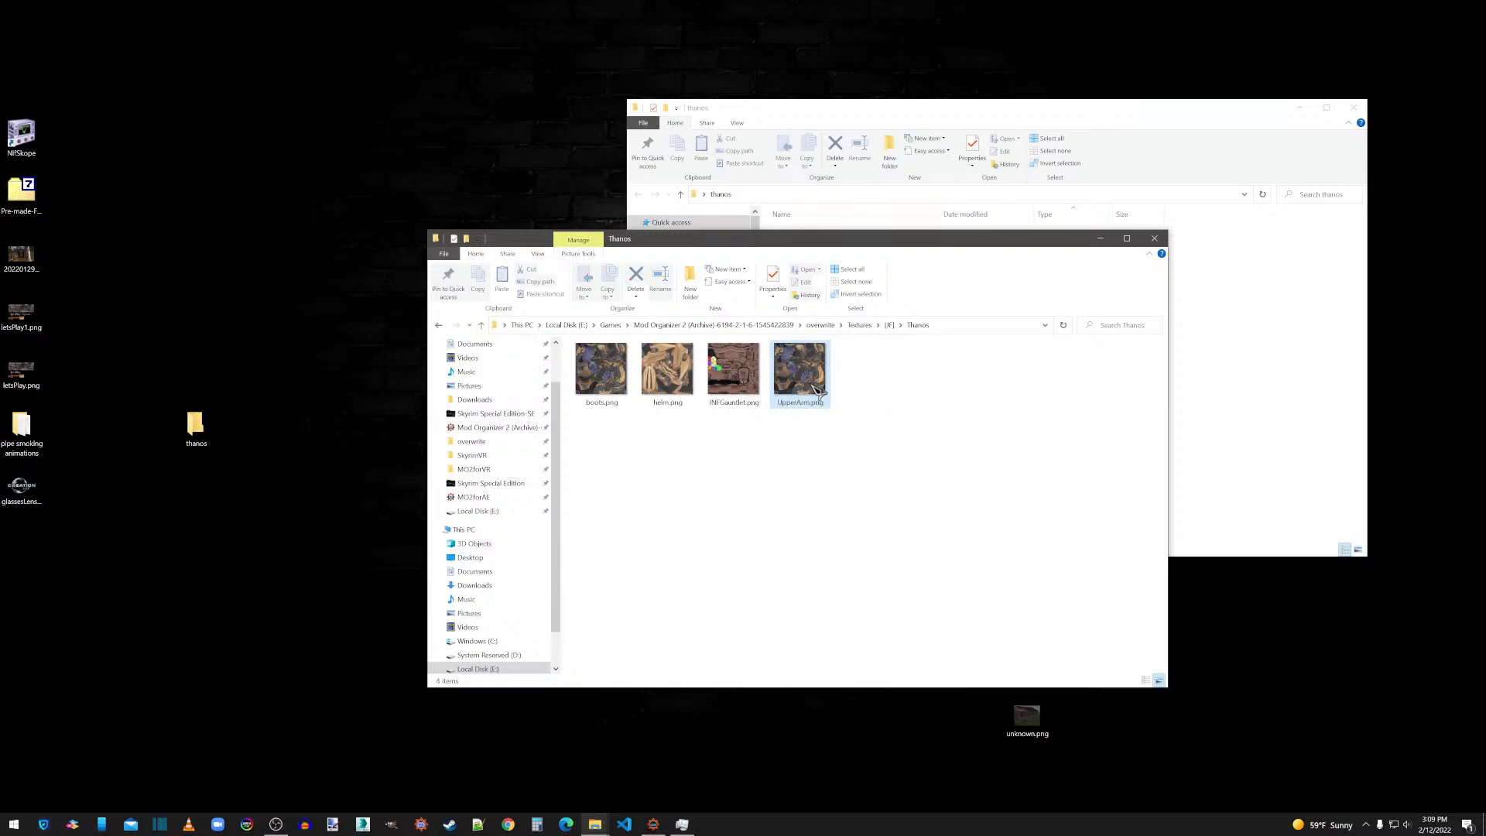
{"action": "left_click", "coordinate": [815, 387]}
{"action": "key", "text": "Delete"}
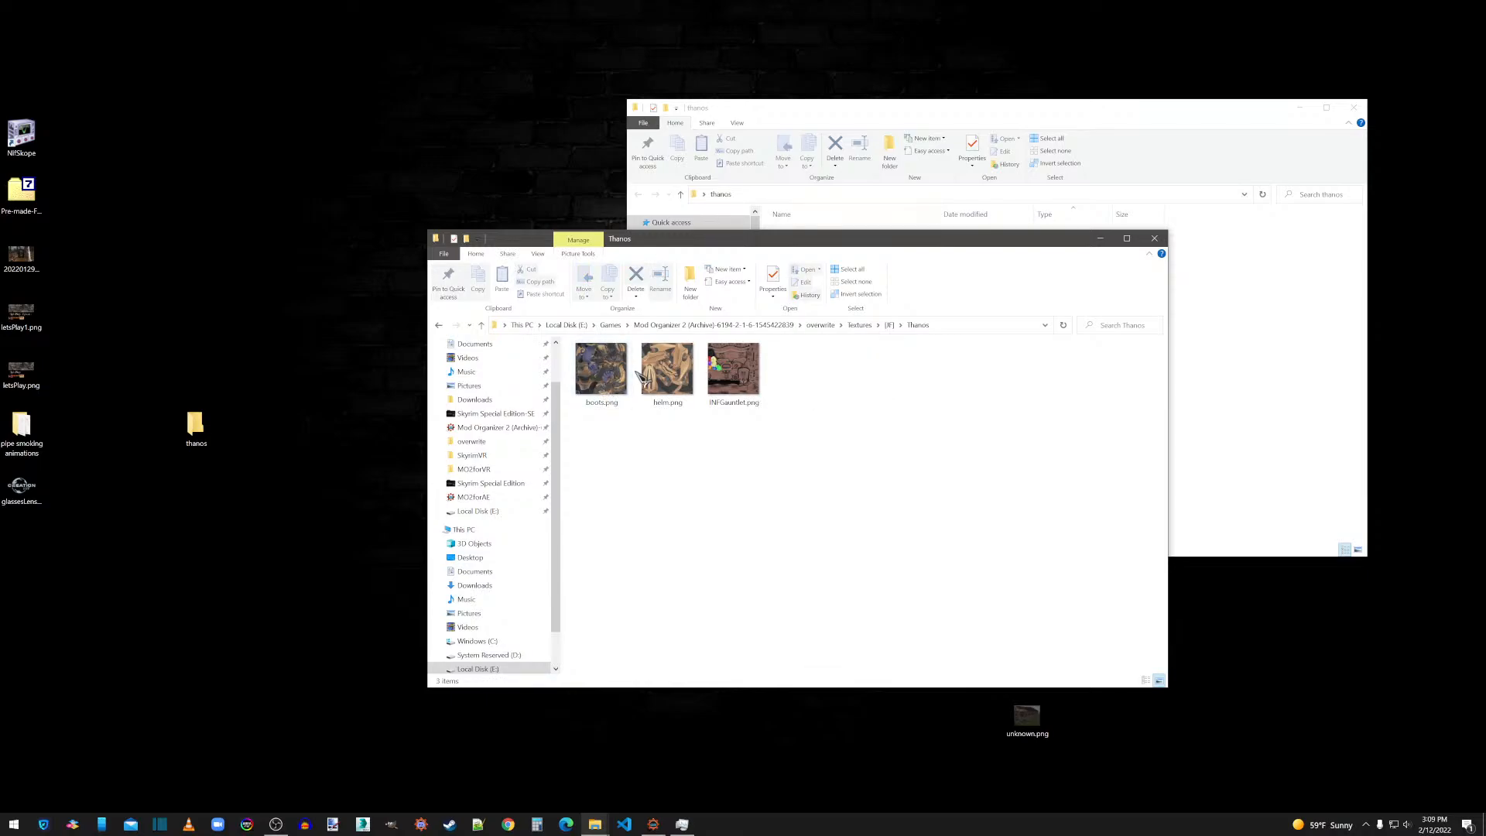
Move the generated _d.dds, _n.dds and _s.dds files from the root of drive C into the Thanos textures folder, granting administrator permission.
{"action": "right_click", "coordinate": [490, 641]}
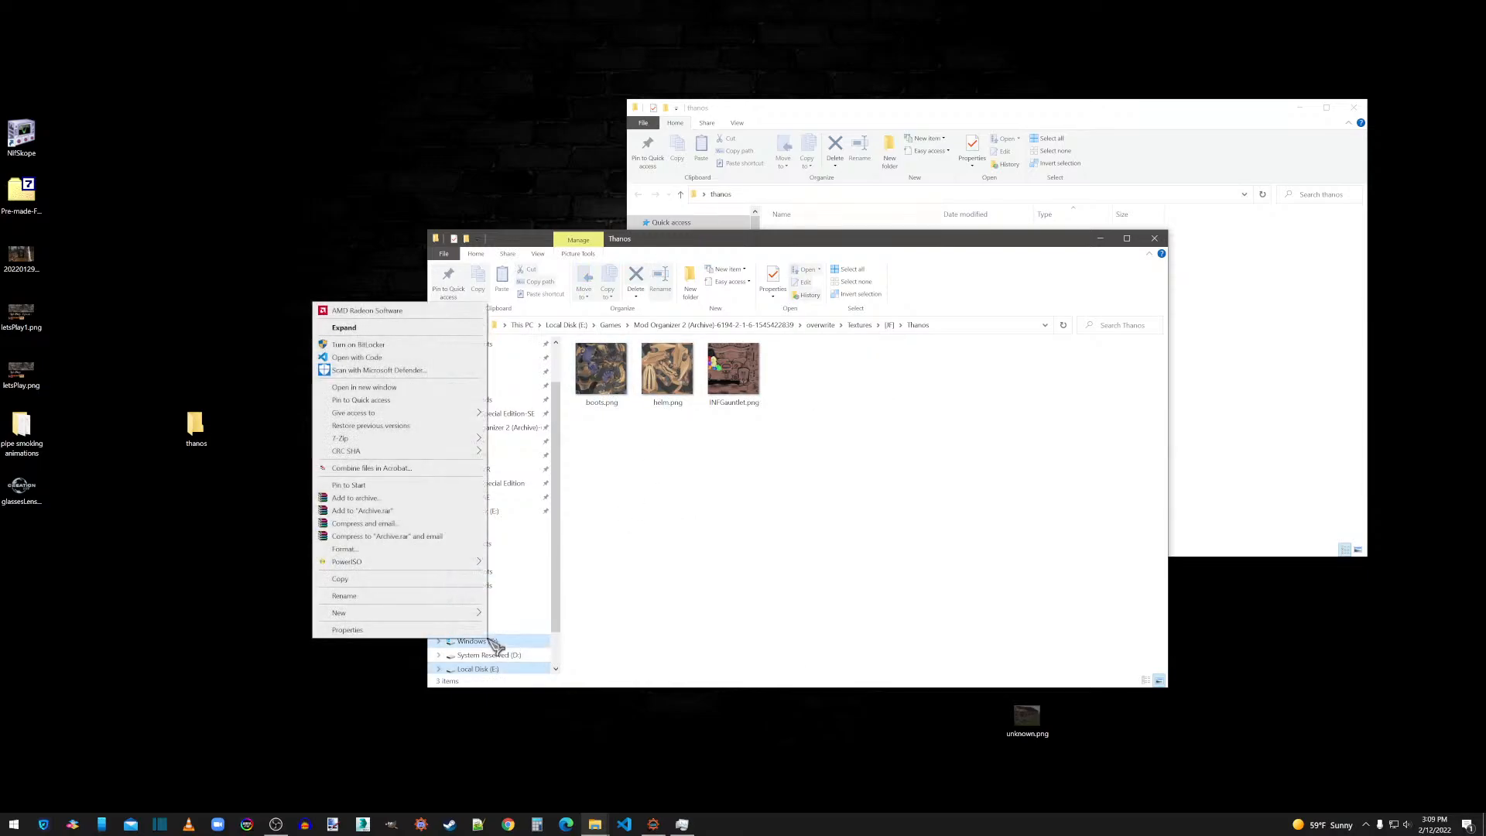
{"action": "left_click", "coordinate": [374, 389]}
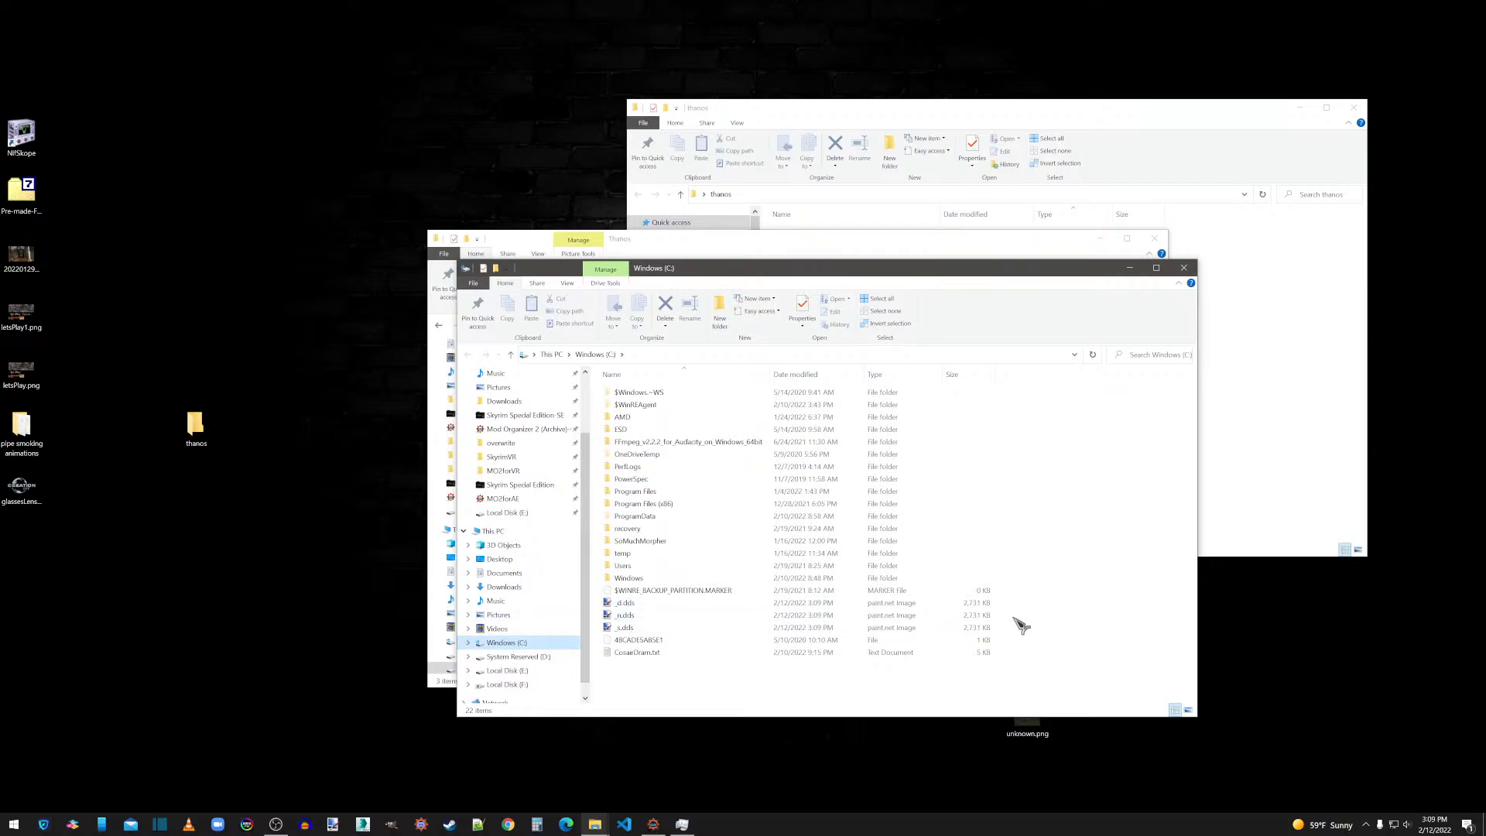
{"action": "left_click_drag", "start_coordinate": [975, 602], "coordinate": [952, 628]}
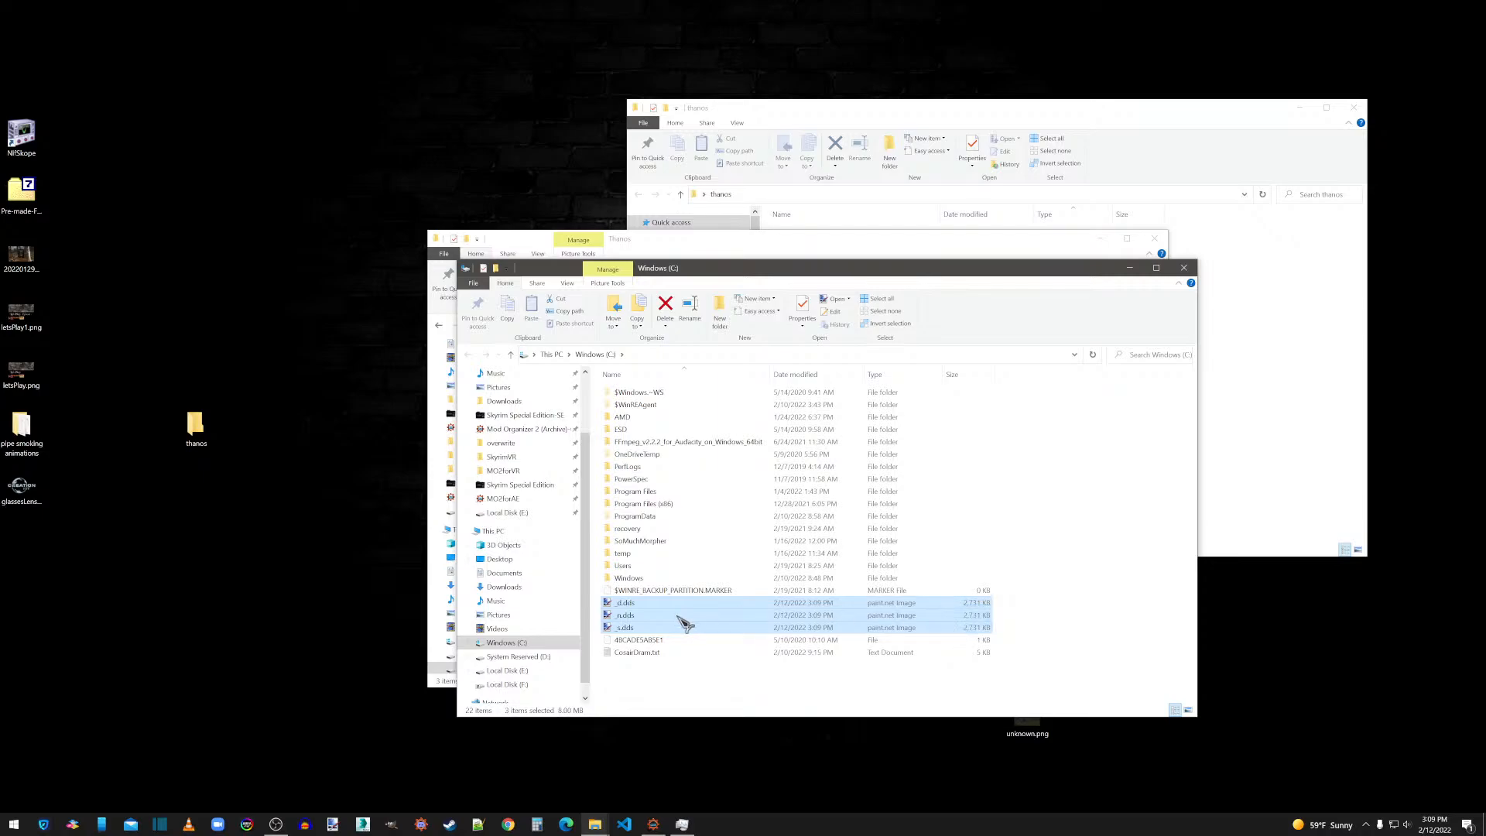
{"action": "right_click", "coordinate": [627, 610]}
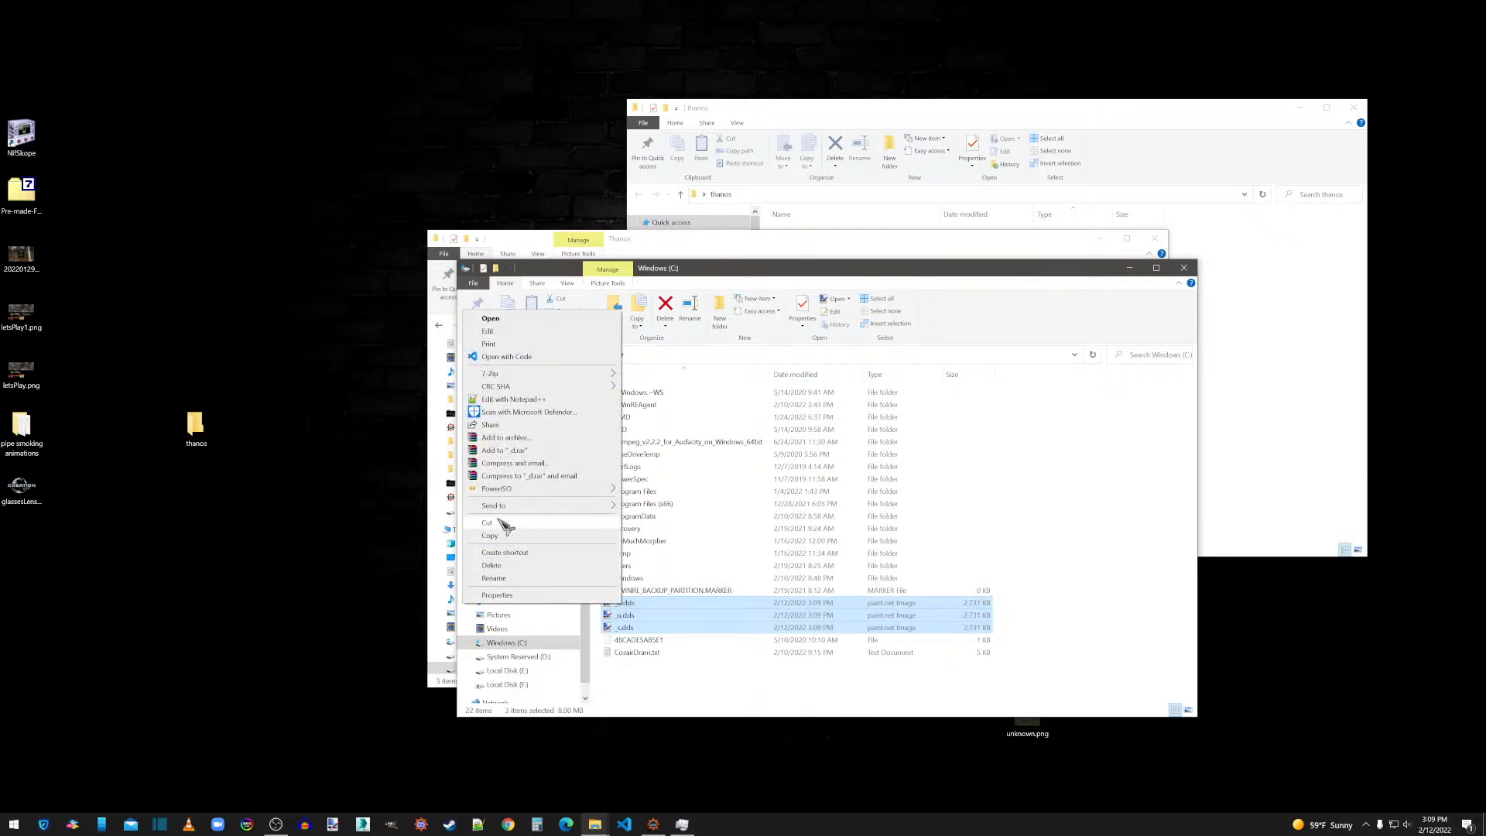
{"action": "left_click", "coordinate": [500, 523]}
{"action": "left_click", "coordinate": [1186, 268]}
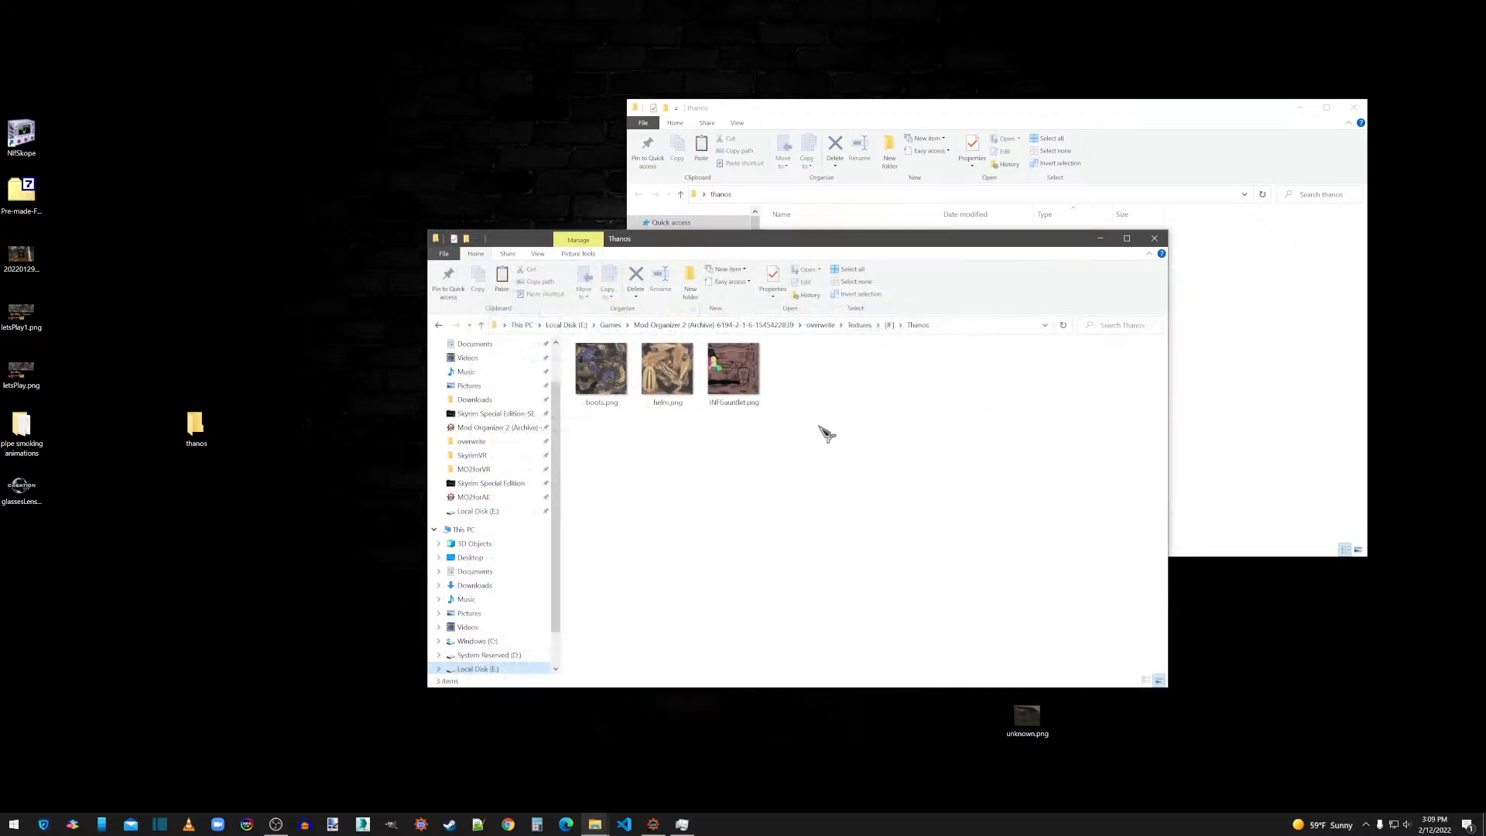
{"action": "right_click", "coordinate": [720, 465]}
{"action": "left_click", "coordinate": [625, 565]}
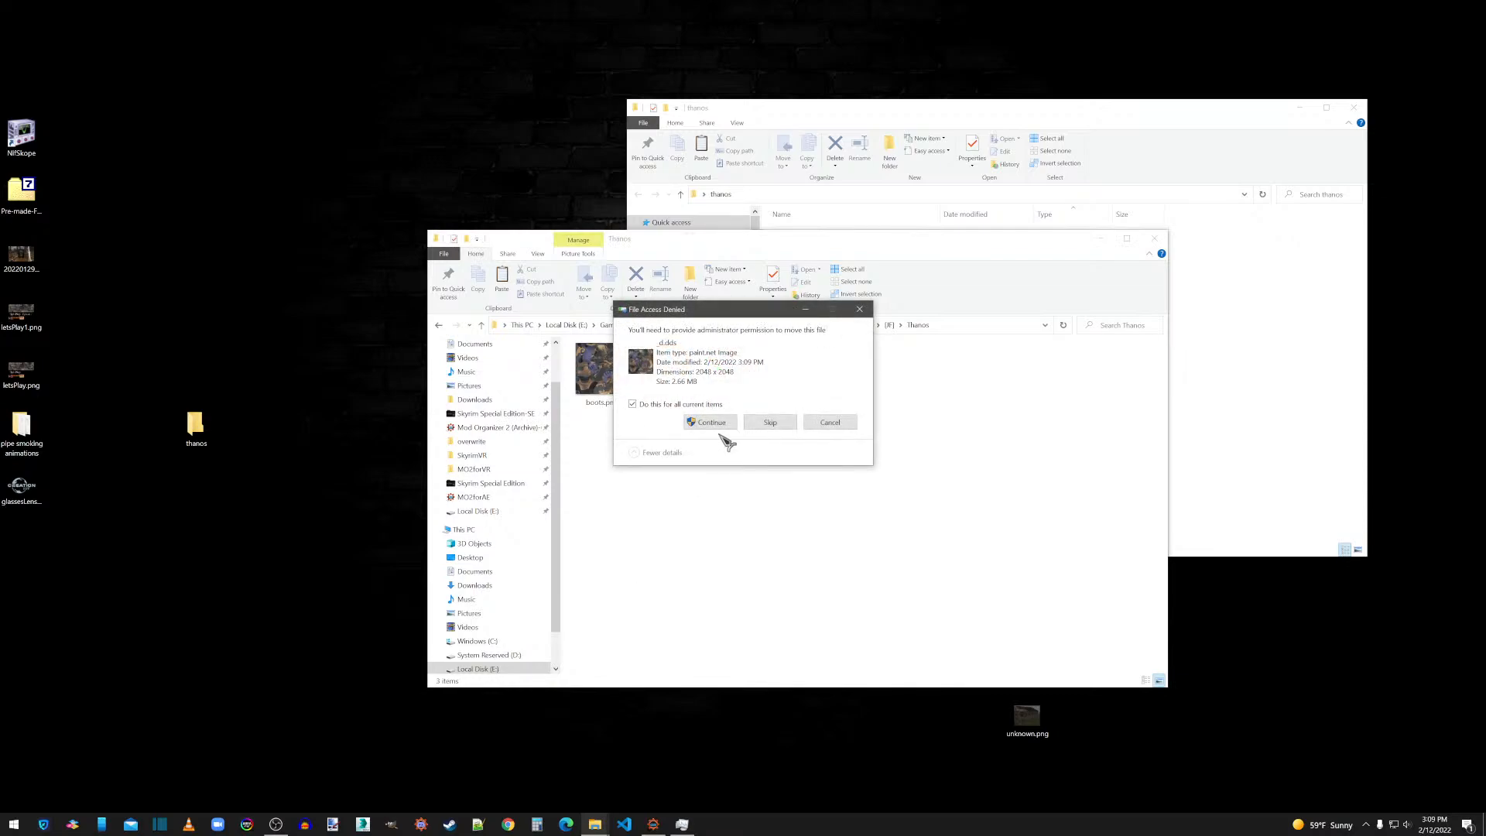
{"action": "left_click", "coordinate": [724, 429]}
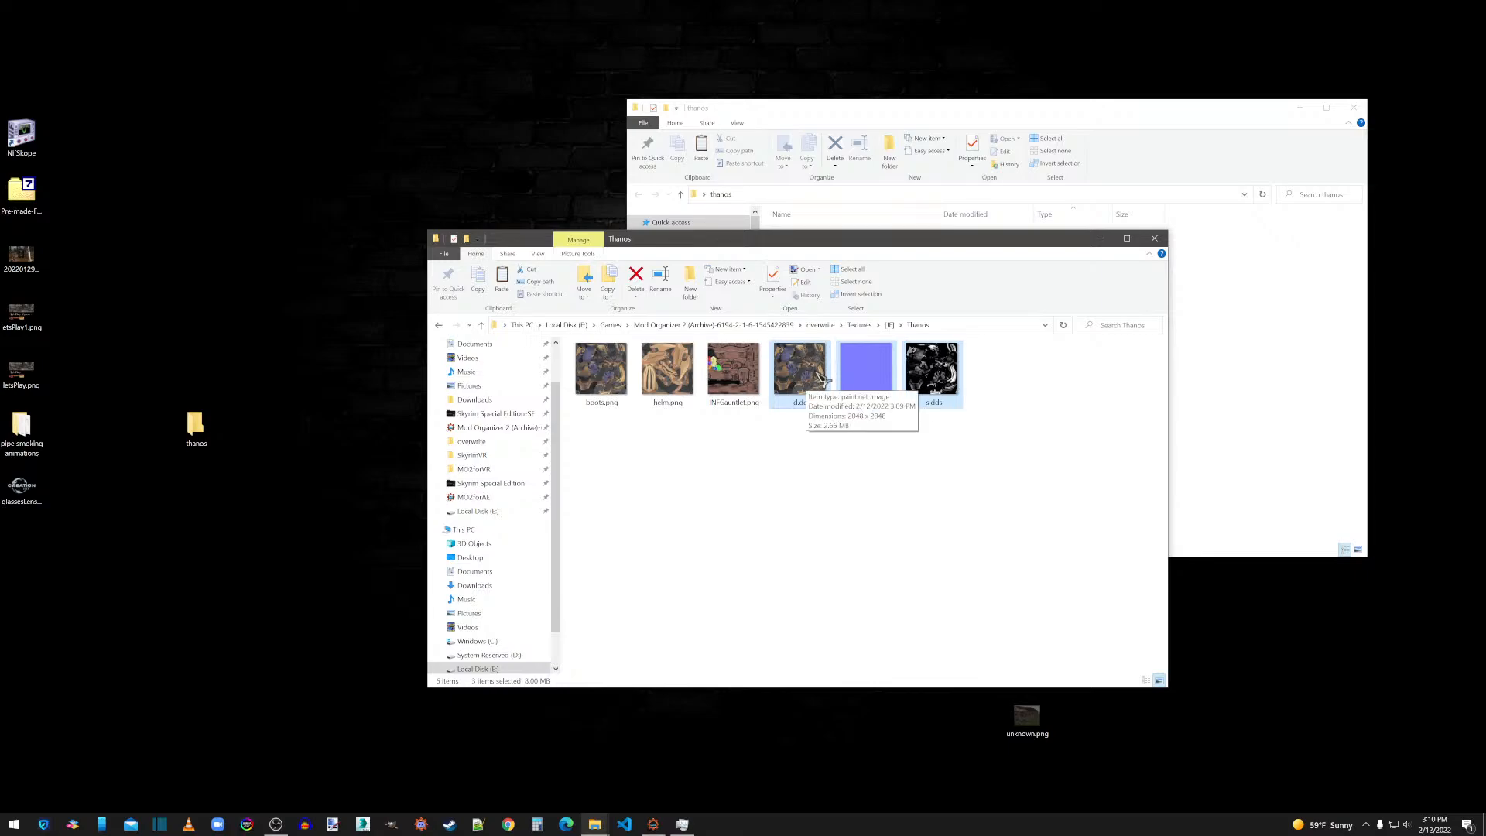
{"action": "left_click", "coordinate": [844, 532]}
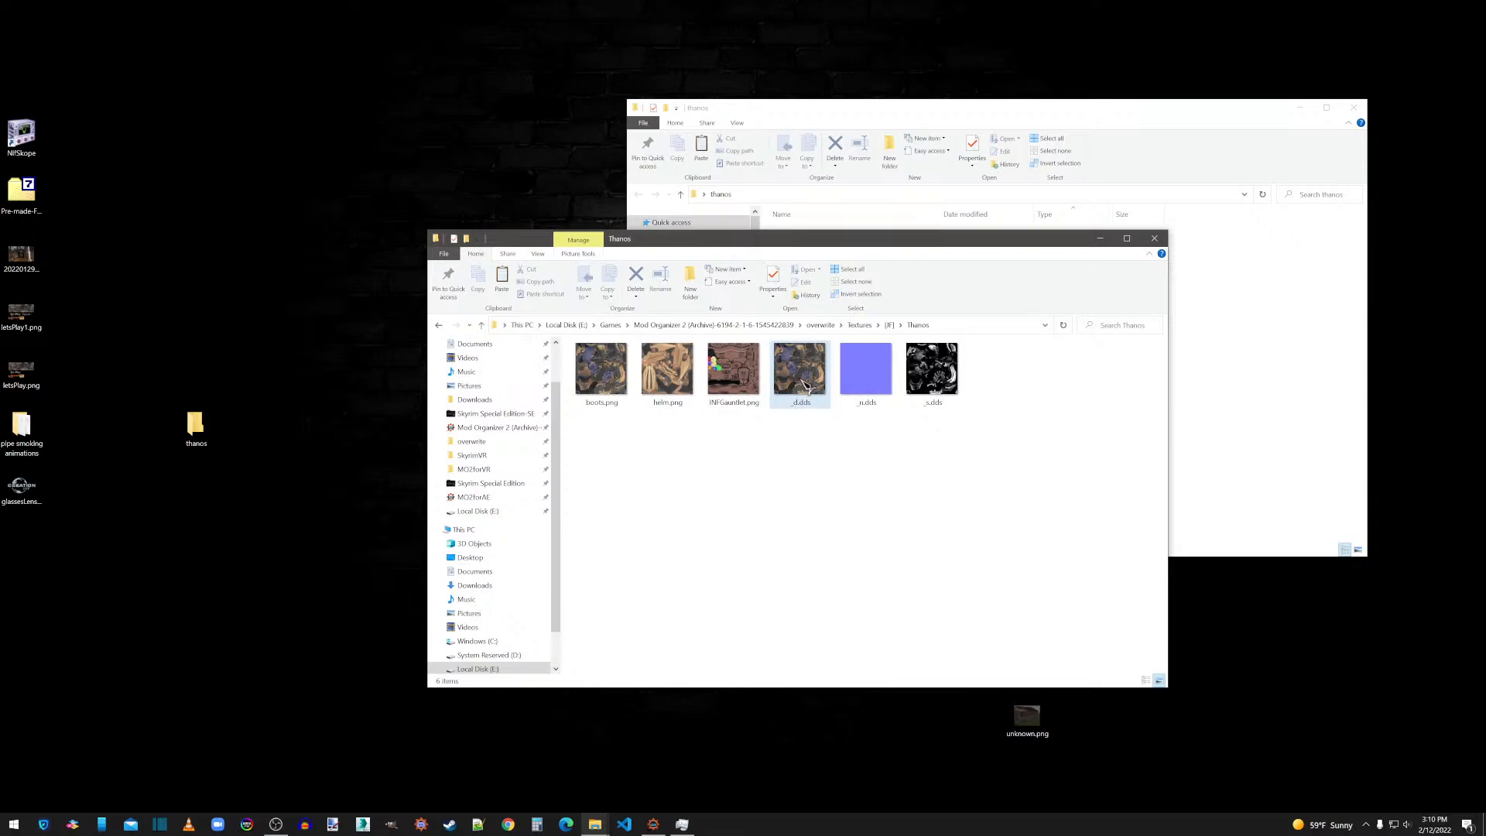
Copy the base name of boots.png and delete that PNG file from the Thanos textures folder.
{"action": "mouse_move", "coordinate": [805, 388]}
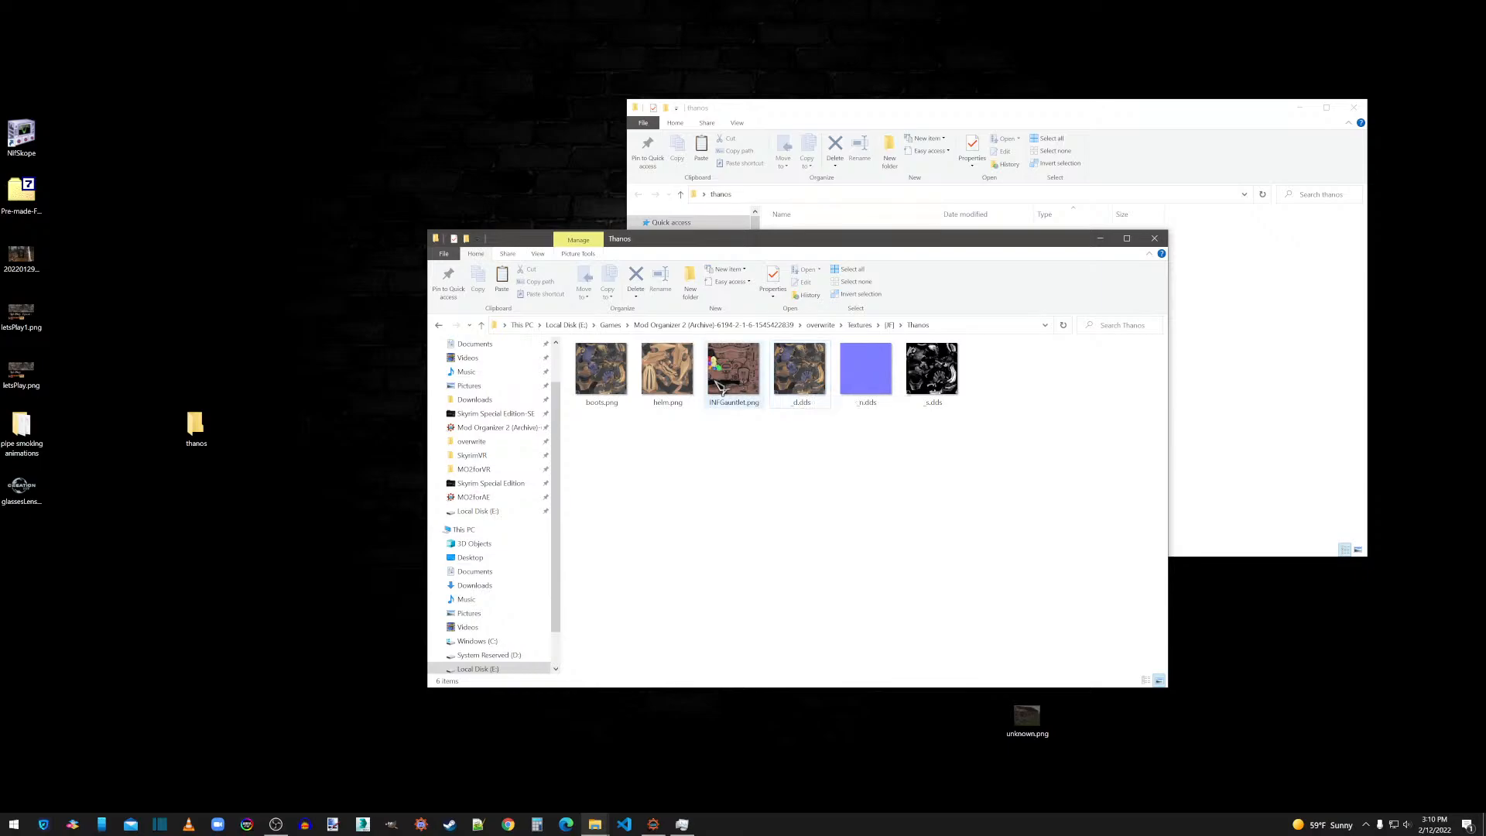
{"action": "mouse_move", "coordinate": [681, 370]}
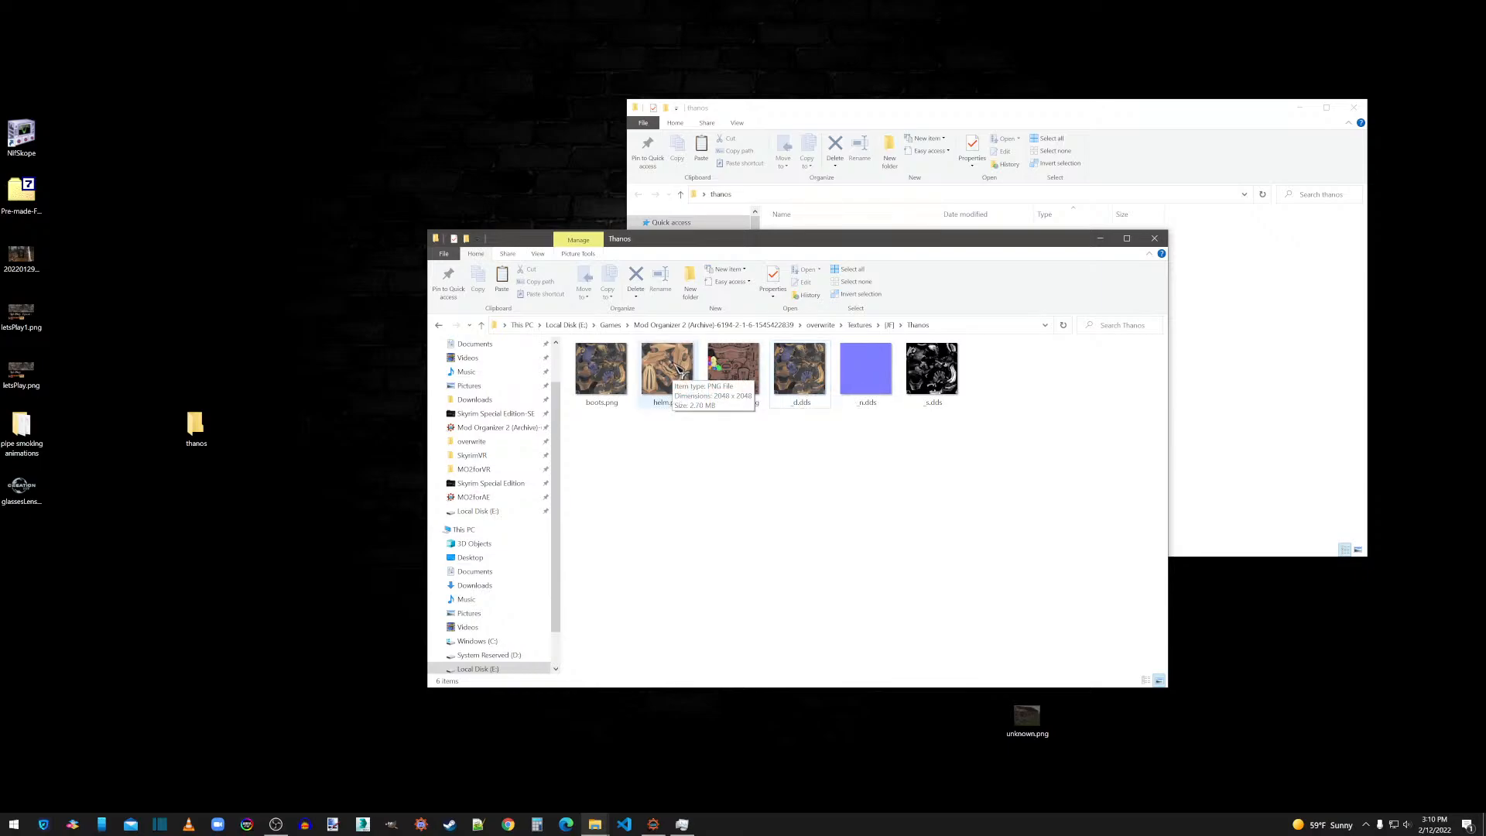
{"action": "right_click", "coordinate": [595, 371]}
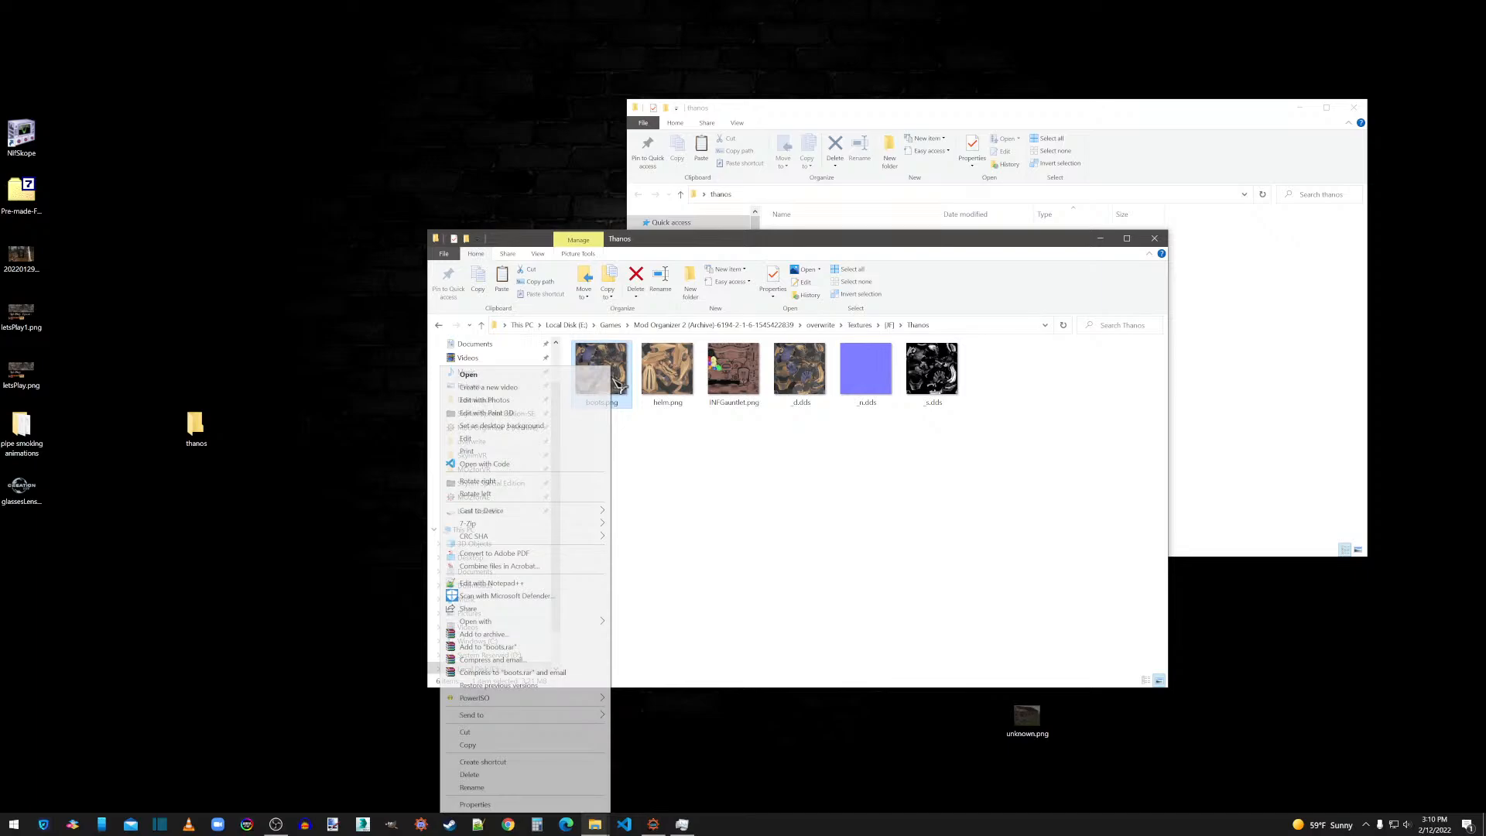
{"action": "left_click", "coordinate": [488, 788]}
{"action": "key", "text": "ctrl+c"}
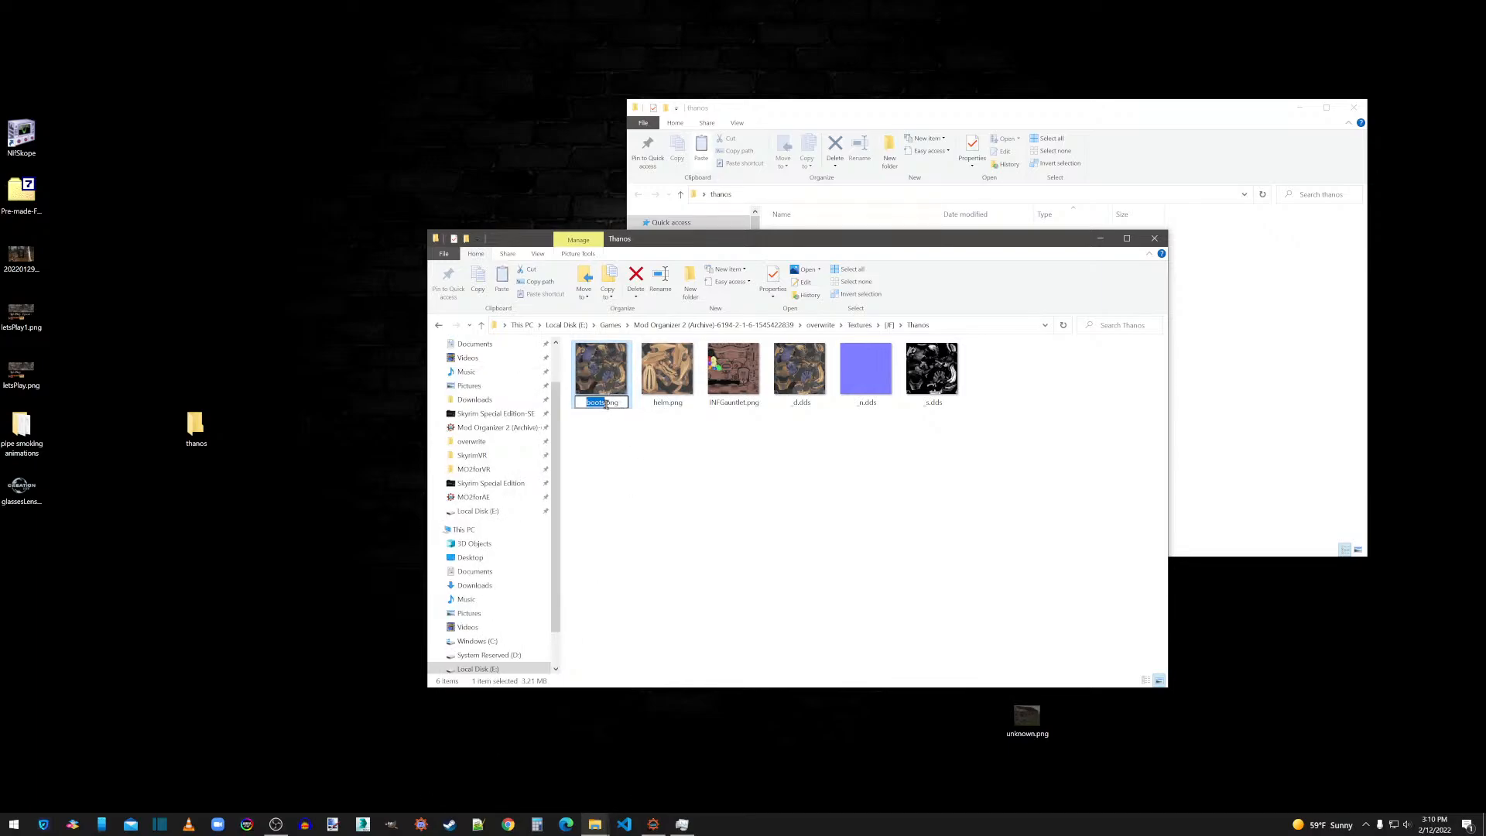
{"action": "left_click", "coordinate": [625, 472]}
{"action": "left_click", "coordinate": [594, 383]}
{"action": "key", "text": "Delete"}
Rename the _d.dds diffuse texture as boots.dds with the copied base name.
{"action": "right_click", "coordinate": [583, 380]}
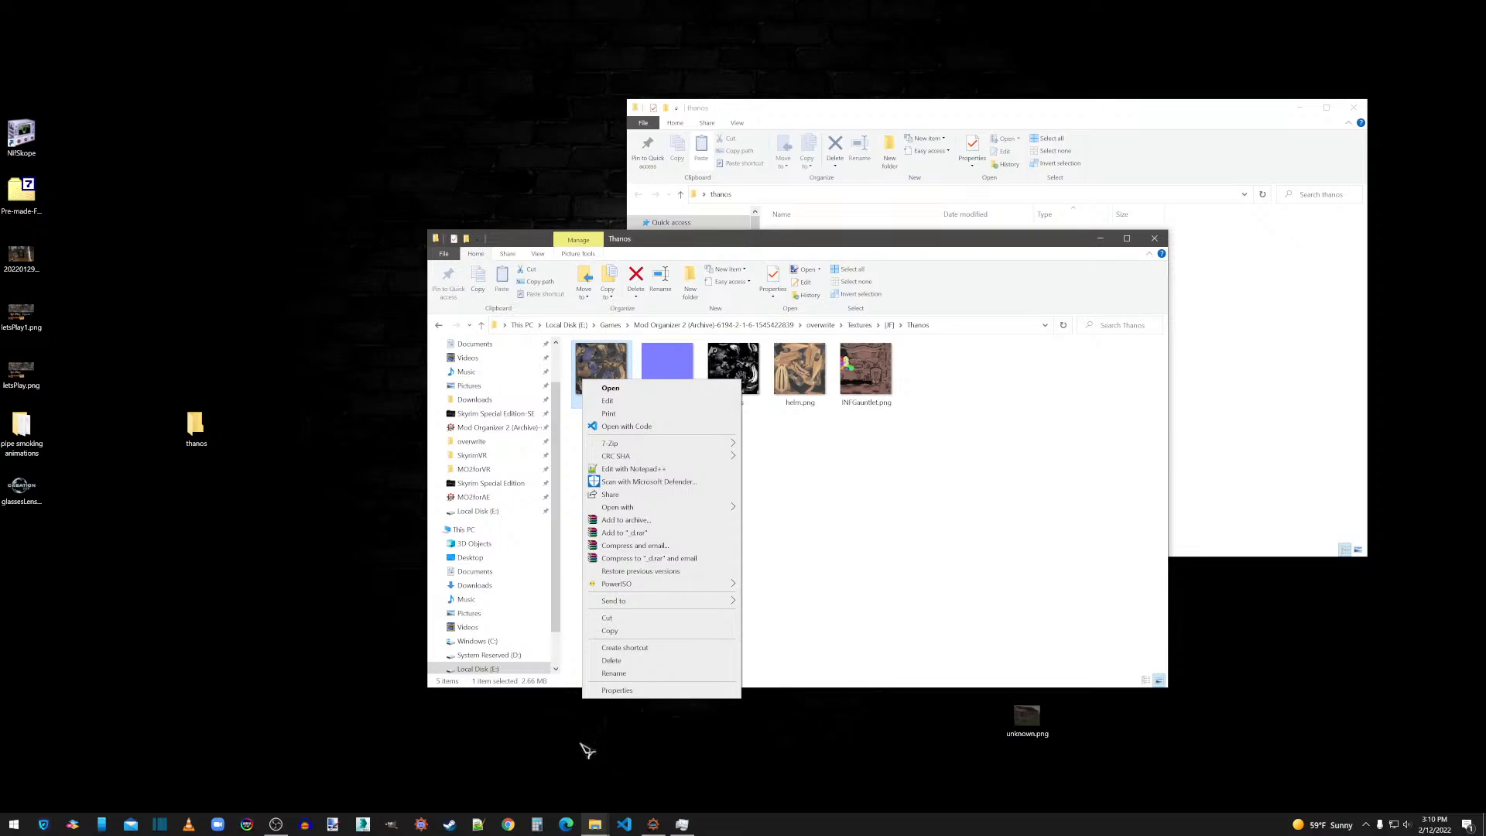
{"action": "left_click", "coordinate": [614, 674]}
{"action": "key", "text": "ctrl+v"}
{"action": "left_click", "coordinate": [617, 472]}
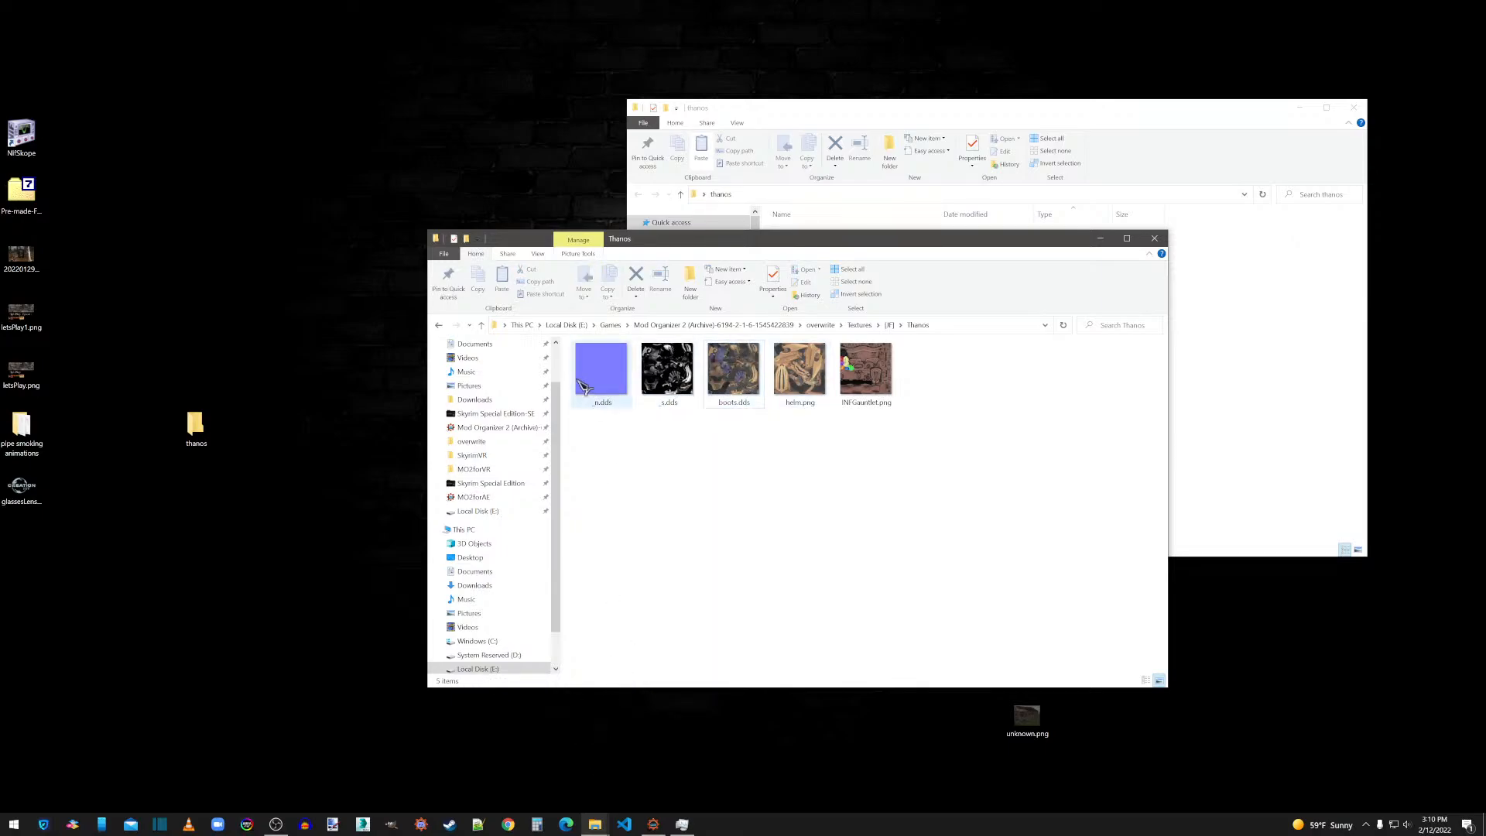
Rename the _n.dds normal map as boots_n.dds and the _s.dds specular map as boots_s.dds using the copied base name.
{"action": "right_click", "coordinate": [596, 345]}
{"action": "left_click", "coordinate": [493, 671]}
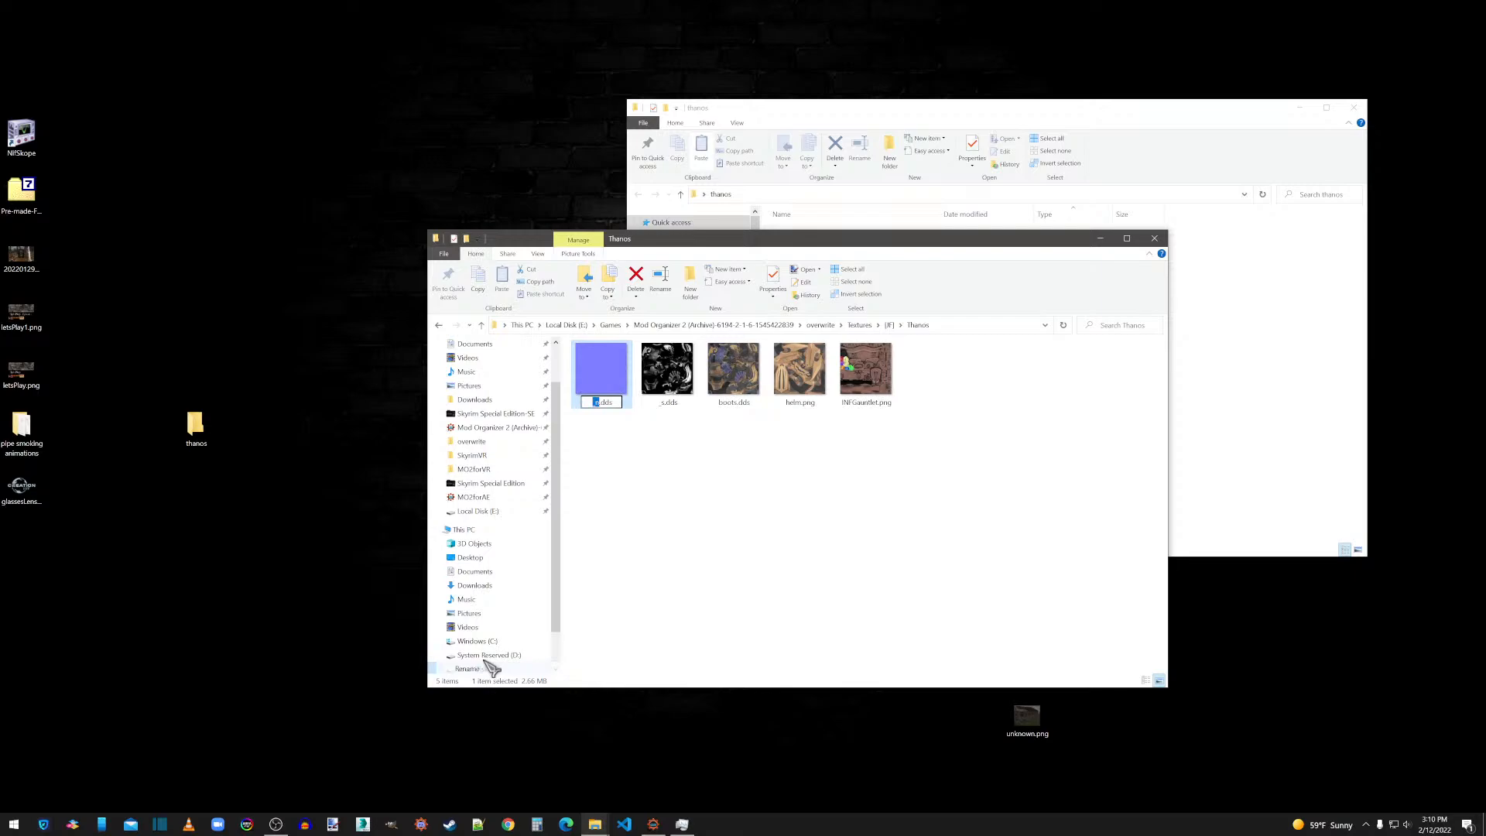
{"action": "key", "text": "ctrl+v"}
{"action": "left_click", "coordinate": [625, 449]}
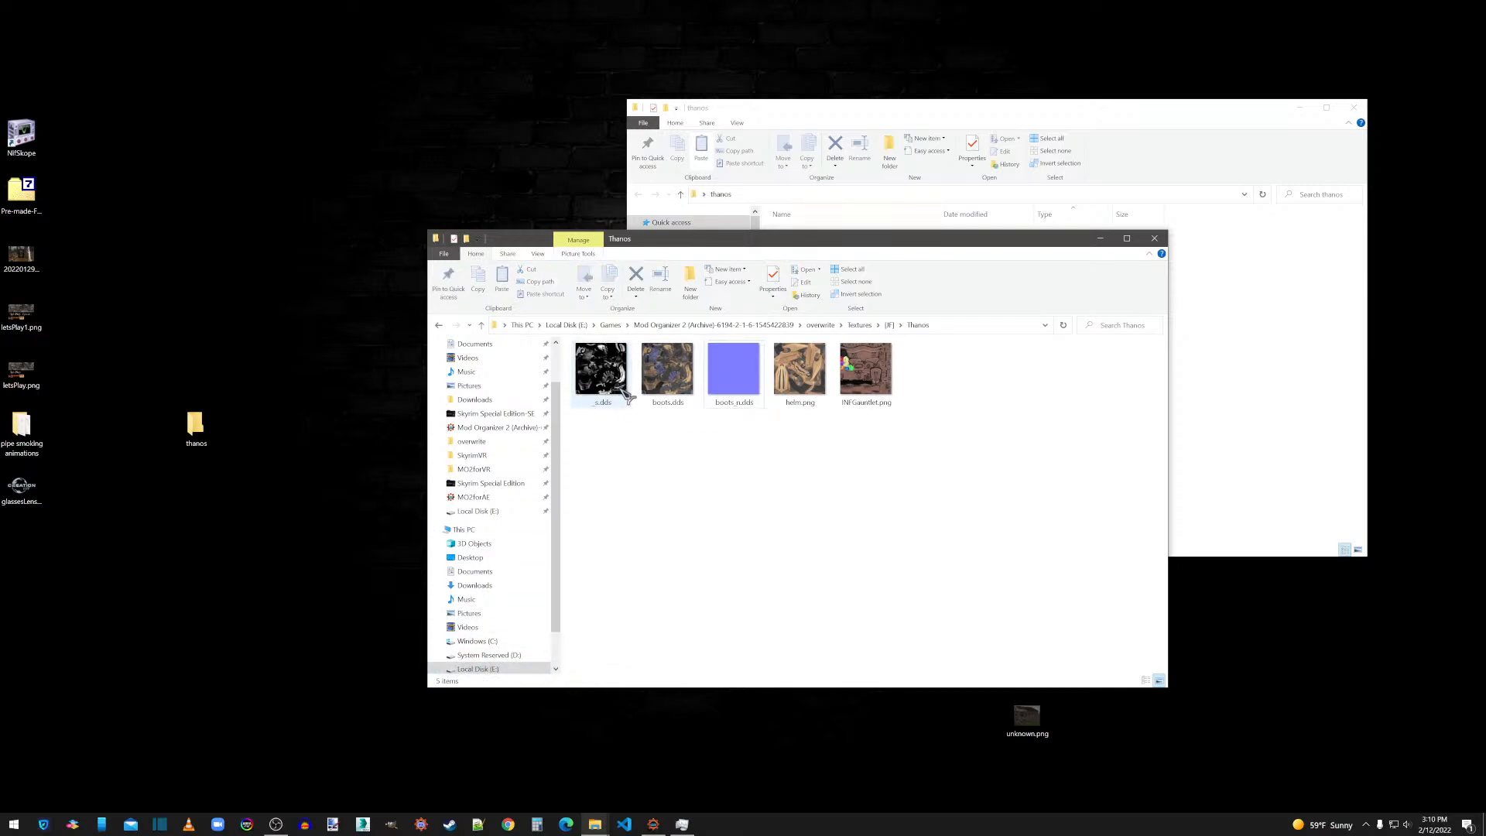
{"action": "right_click", "coordinate": [614, 380]}
{"action": "left_click", "coordinate": [499, 676]}
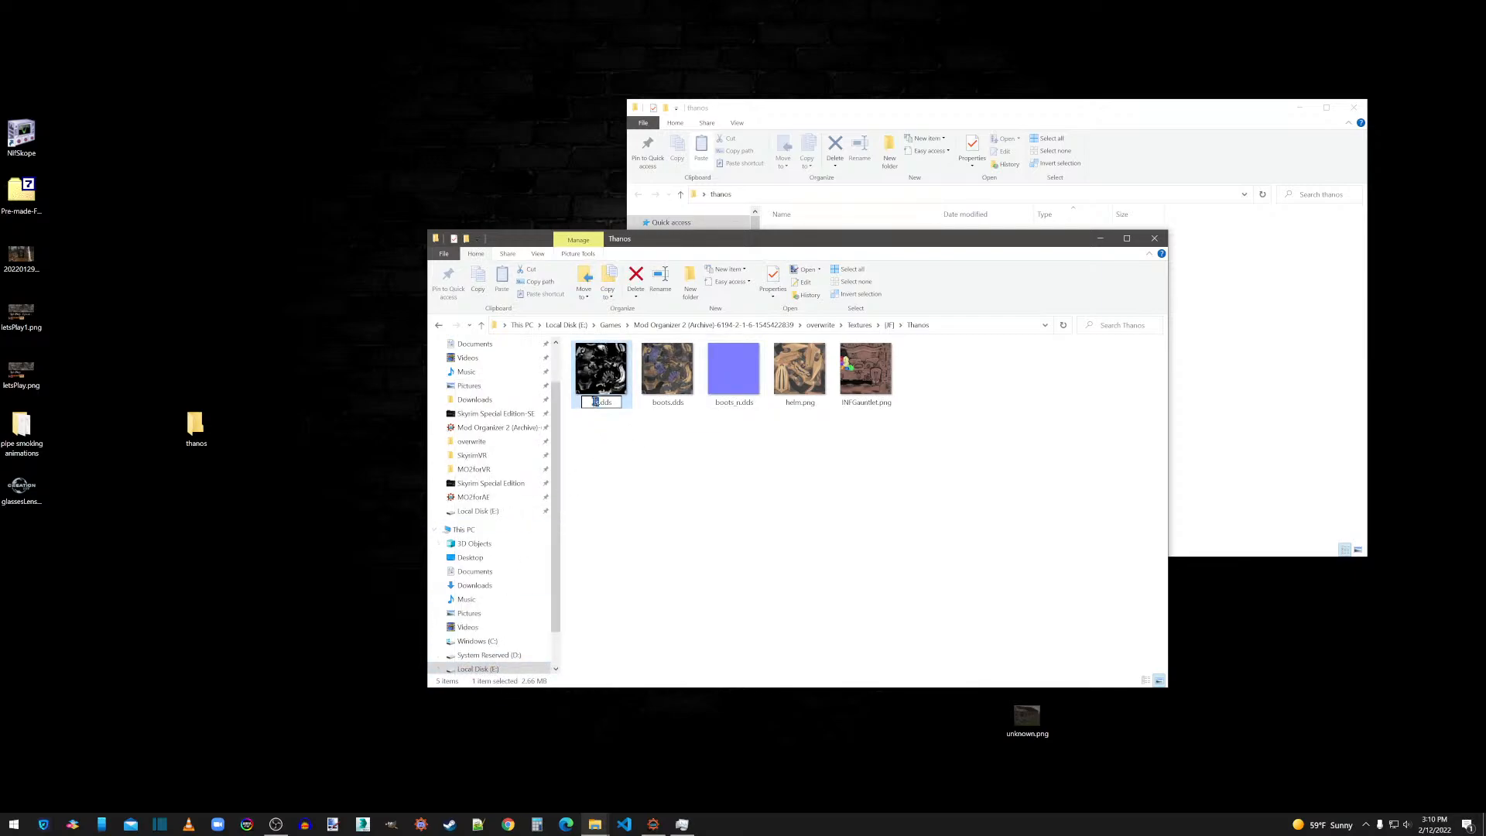
{"action": "key", "text": "ctrl+v"}
{"action": "left_click", "coordinate": [614, 430]}
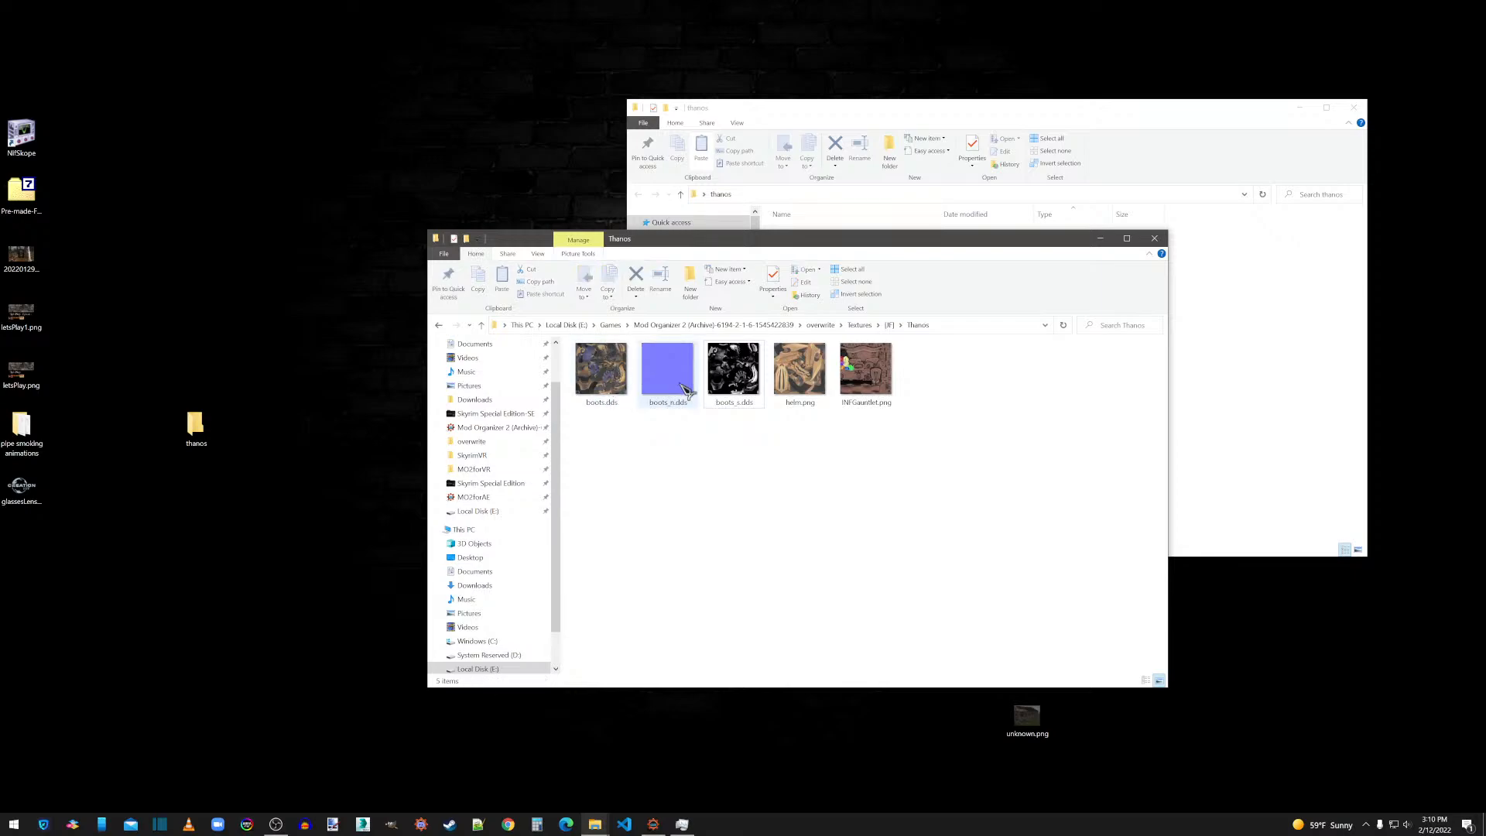
{"action": "left_click", "coordinate": [722, 396]}
{"action": "right_click", "coordinate": [800, 367]}
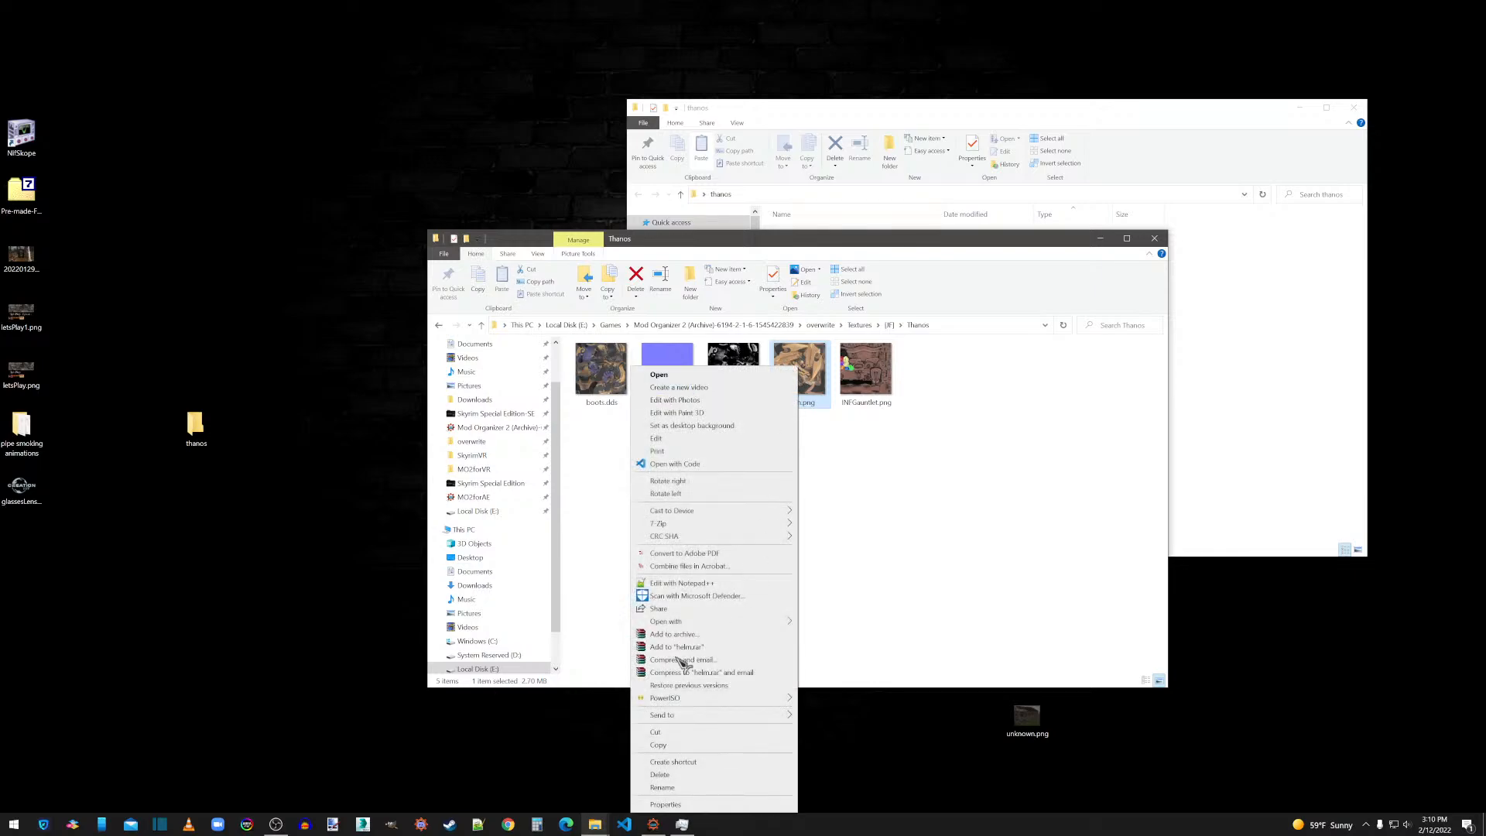
{"action": "mouse_move", "coordinate": [730, 622]}
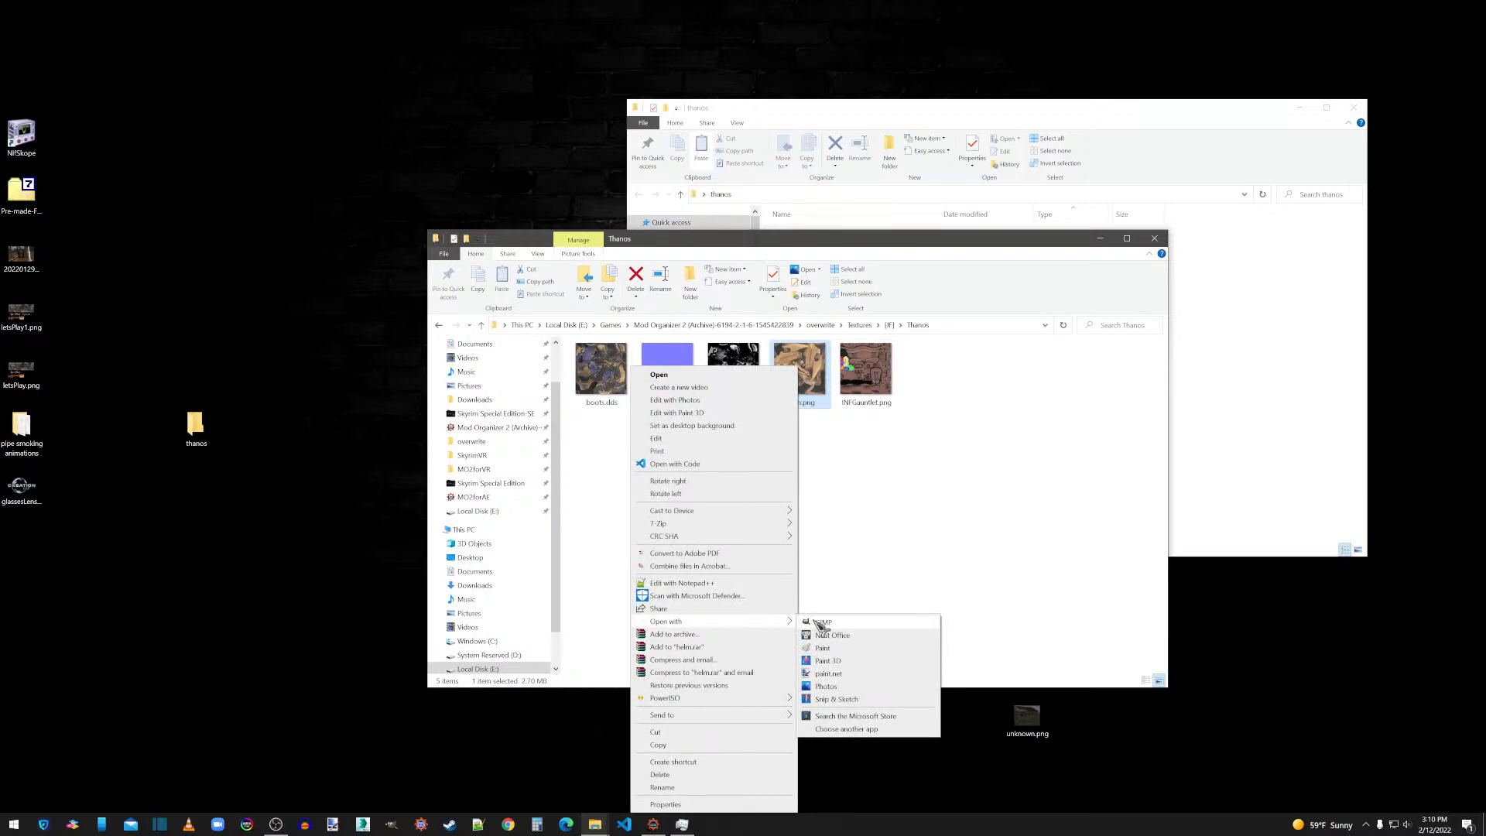
{"action": "left_click", "coordinate": [842, 527]}
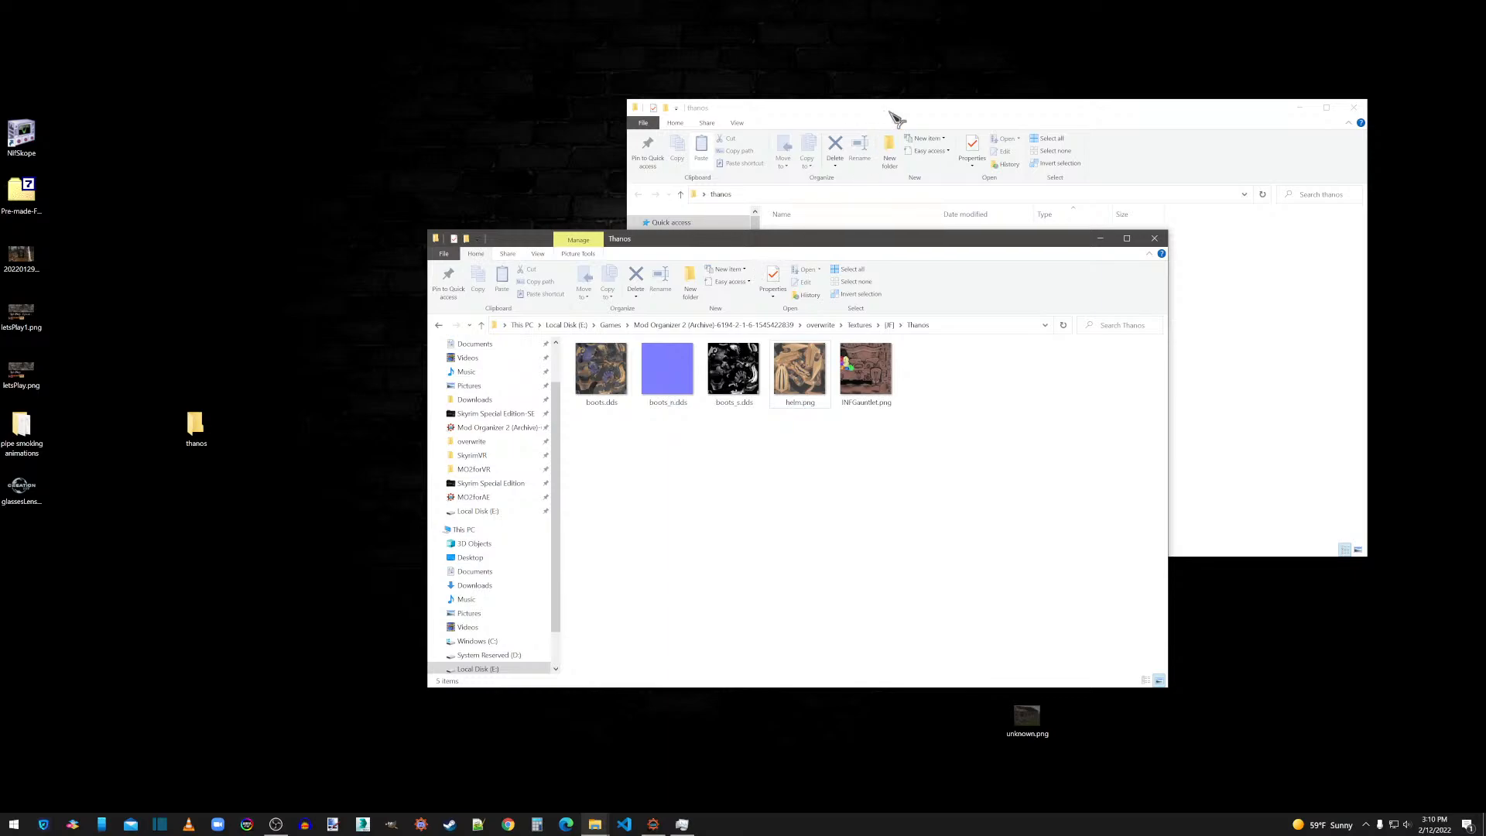
Close the empty thanos folder window and delete the thanos folder from the desktop.
{"action": "left_click", "coordinate": [800, 136]}
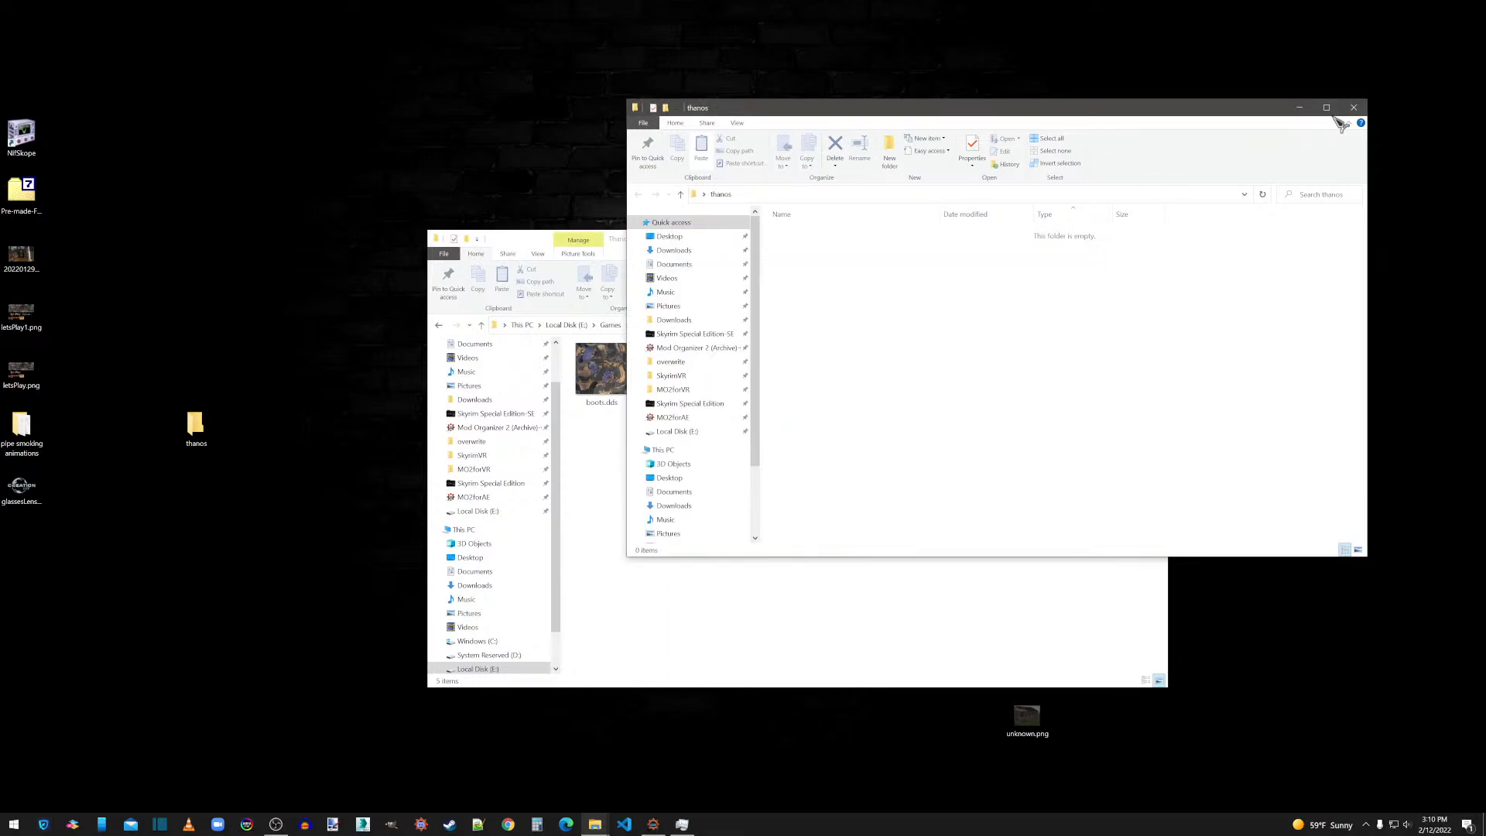
{"action": "left_click", "coordinate": [1353, 108]}
{"action": "left_click", "coordinate": [204, 435]}
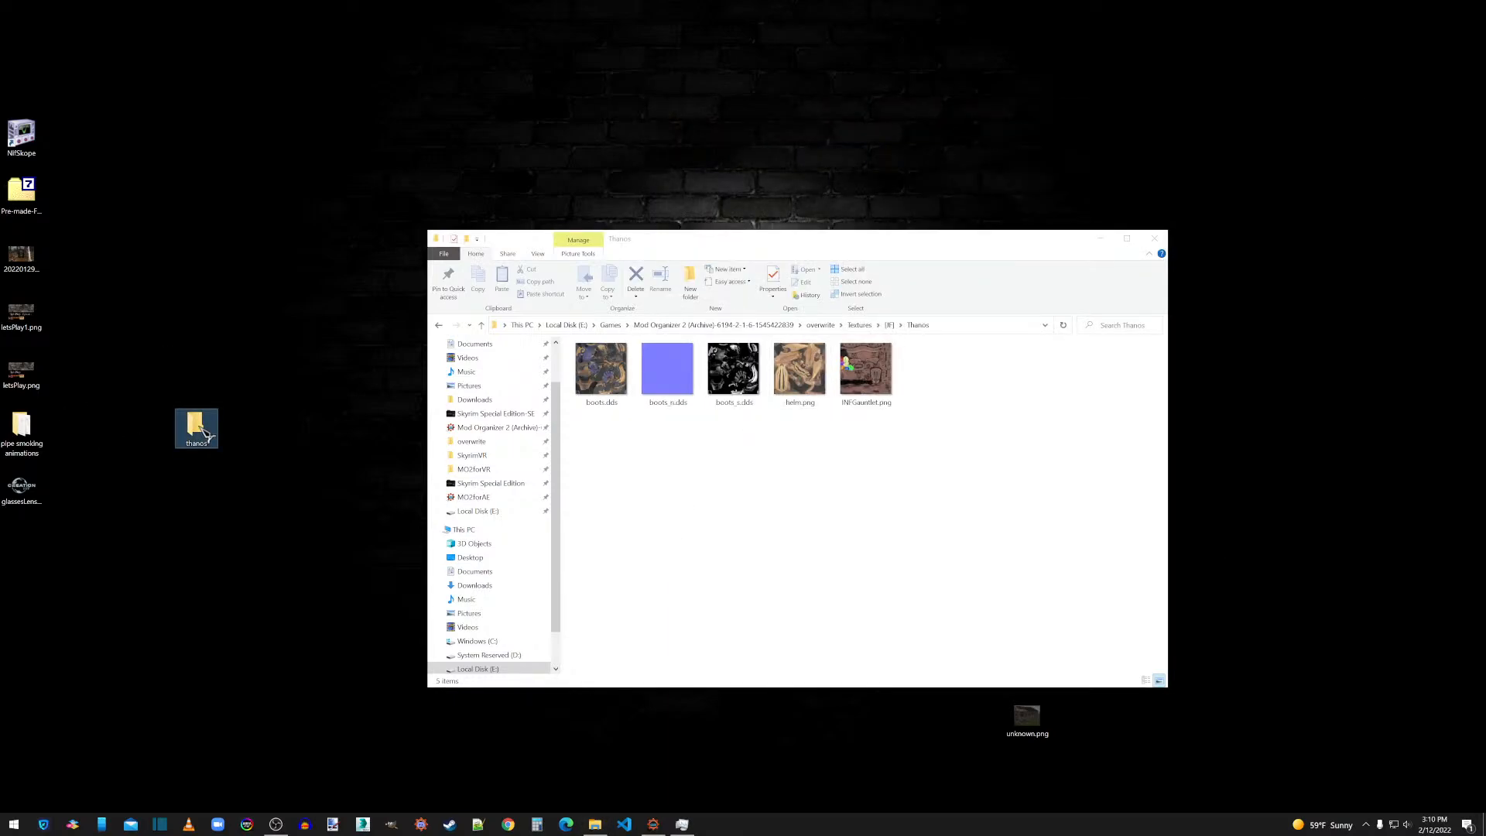
{"action": "key", "text": "Delete"}
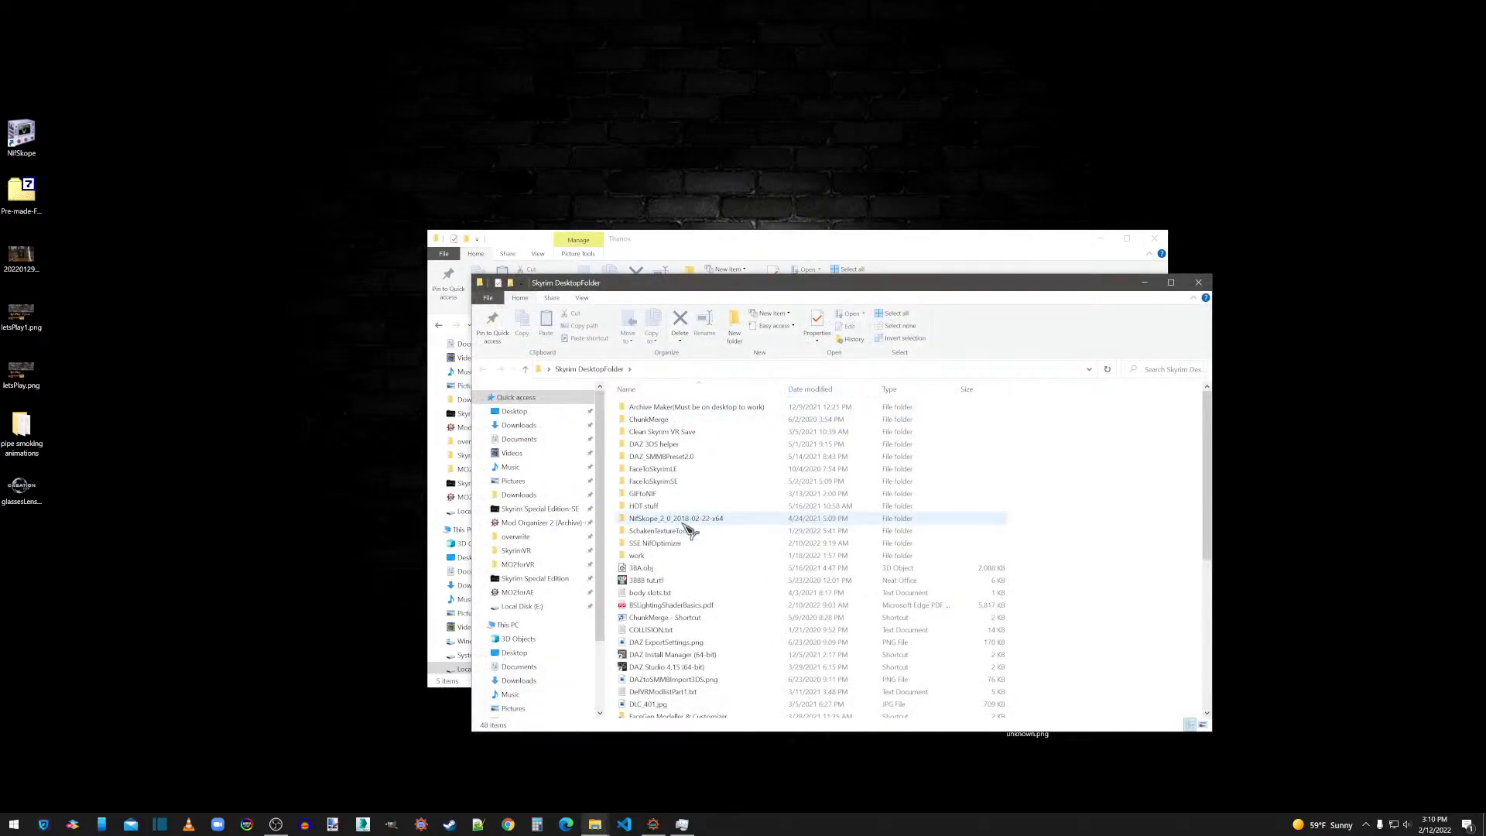
Open the SchakenTextureTool folder, look into its TexturePlugin subfolder, and arrange its window beside the Thanos textures folder.
{"action": "double_click", "coordinate": [680, 531]}
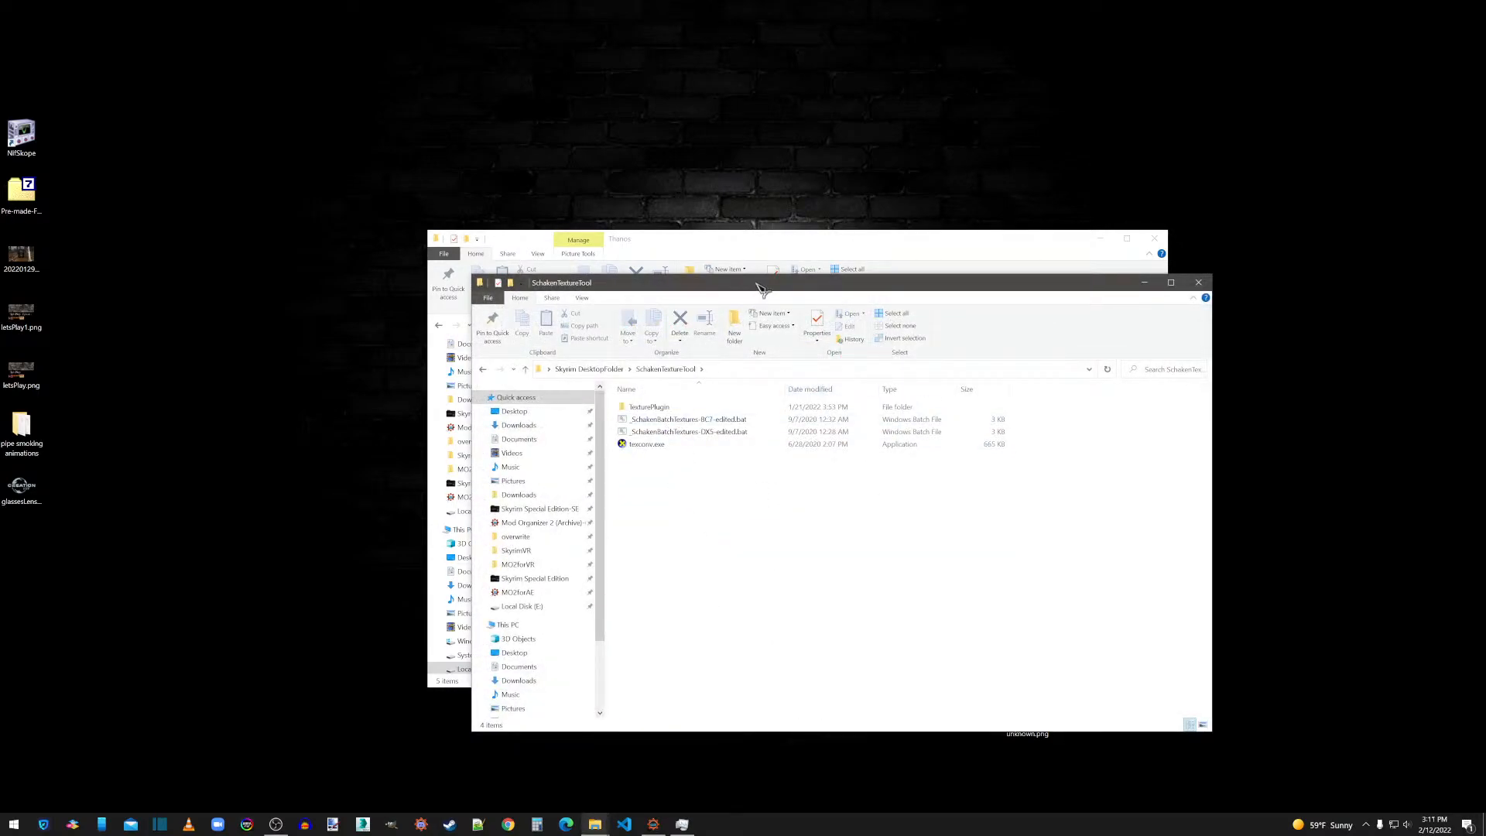
{"action": "left_click_drag", "start_coordinate": [756, 283], "coordinate": [936, 92]}
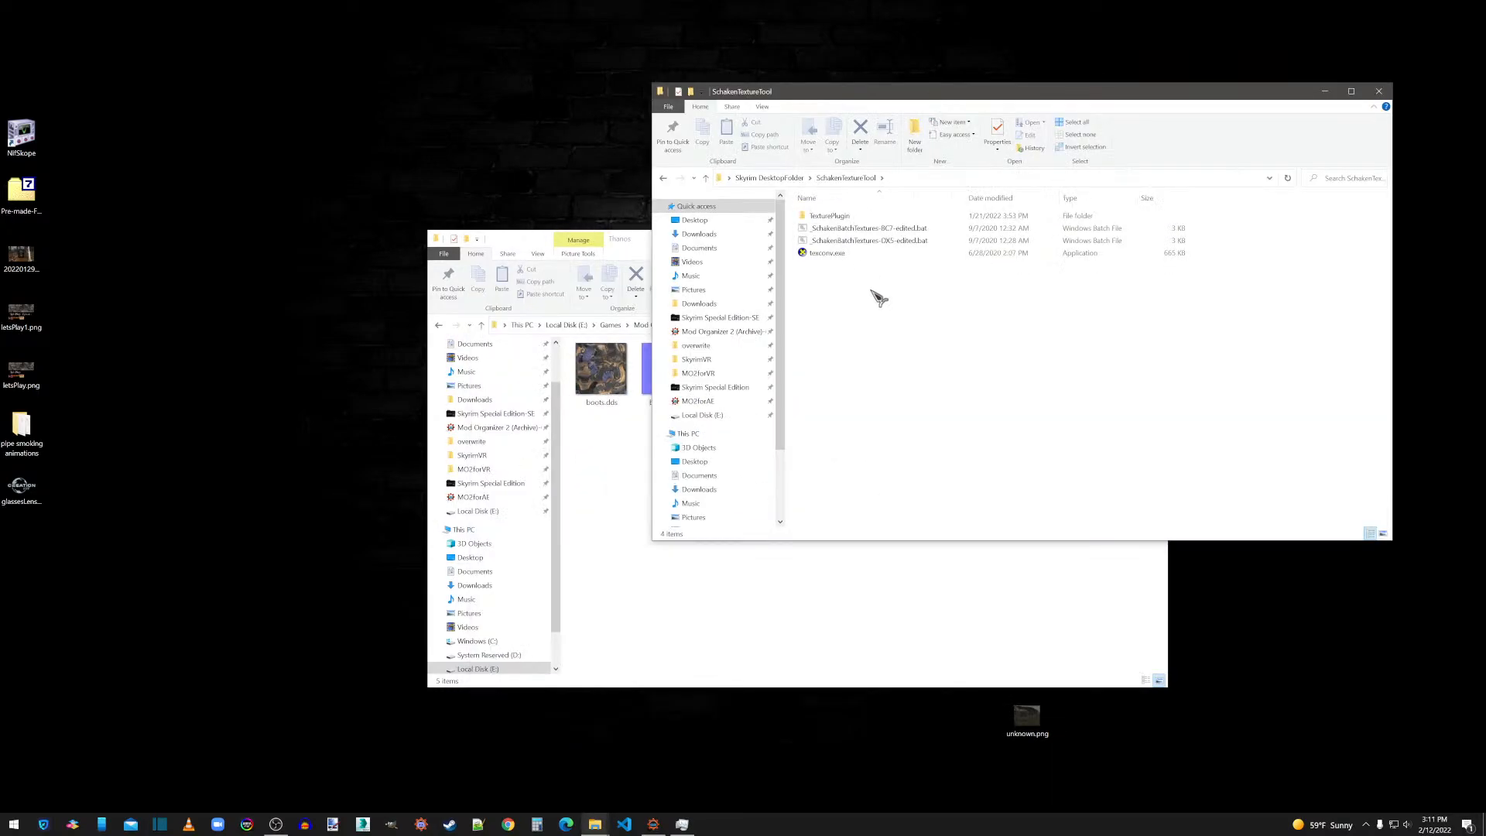
{"action": "double_click", "coordinate": [840, 218]}
{"action": "left_click", "coordinate": [864, 178]}
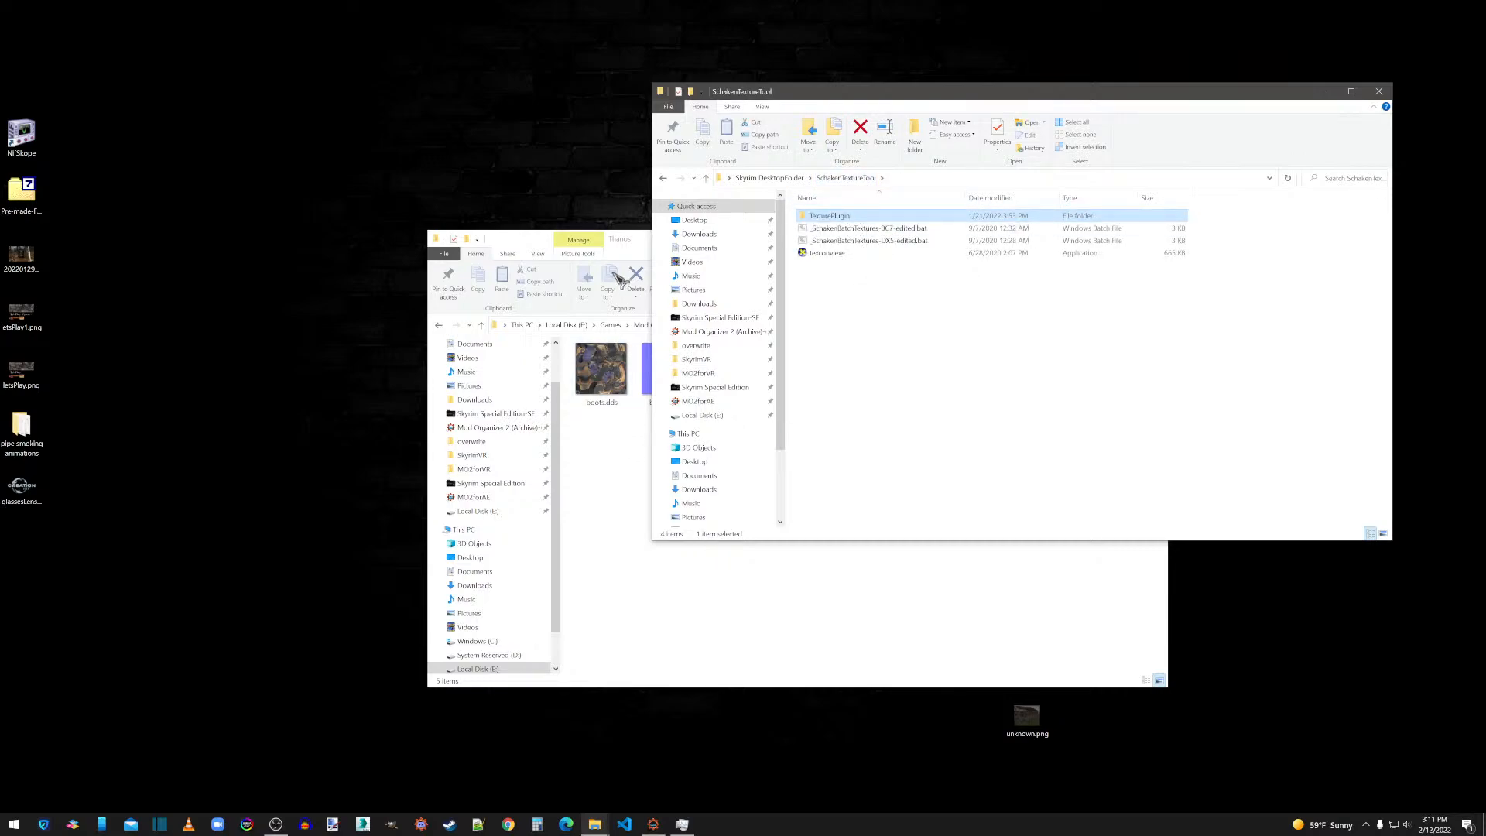
{"action": "left_click_drag", "start_coordinate": [619, 242], "coordinate": [271, 153]}
{"action": "left_click", "coordinate": [889, 102]}
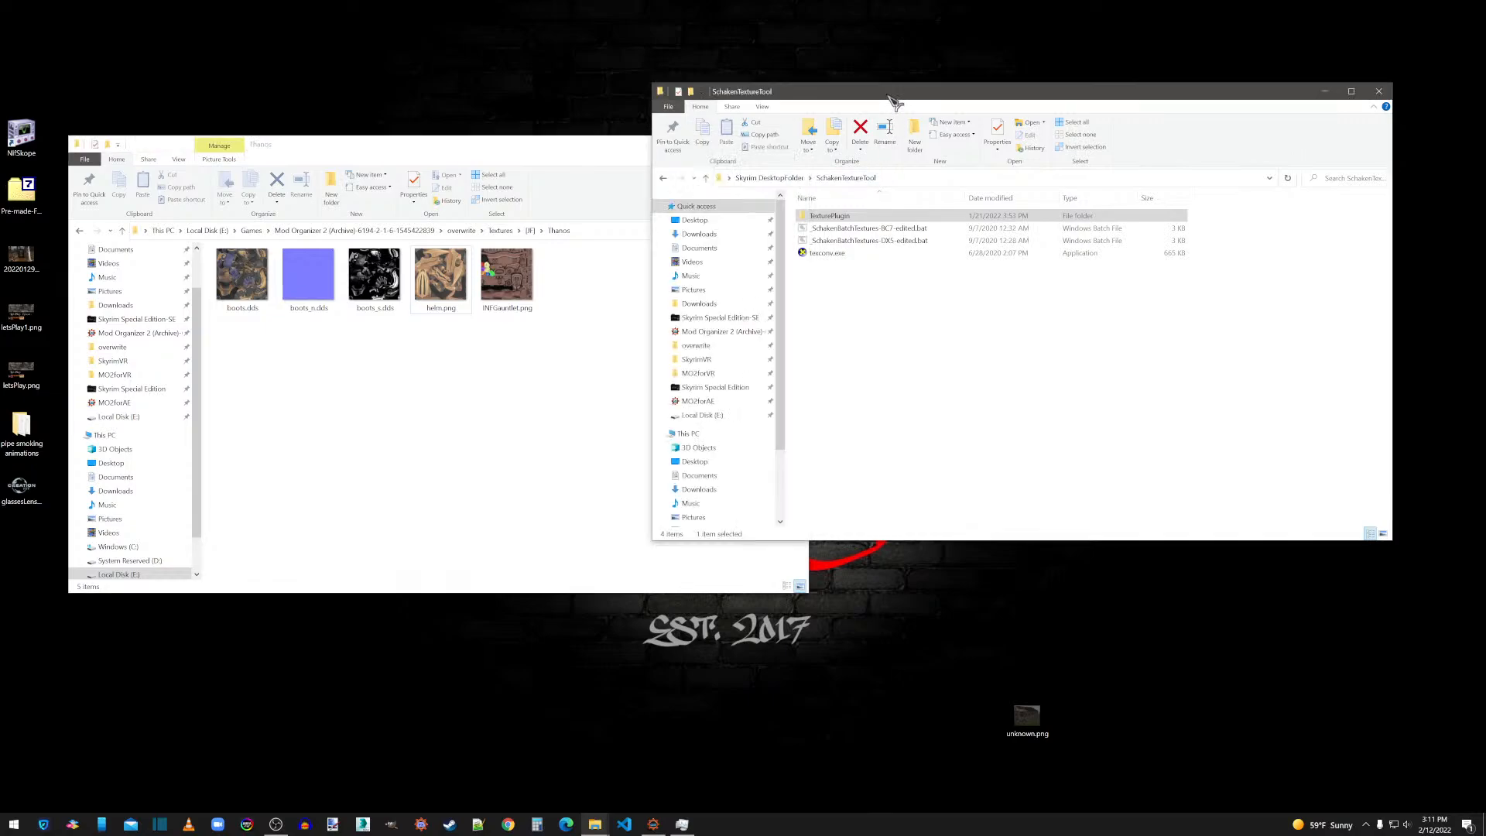
Run the SchakenBatchTextures DX5 batch file on helm.png to convert the Thanos folder's textures, and close the console when processing ends.
{"action": "left_click_drag", "start_coordinate": [434, 276], "coordinate": [929, 244]}
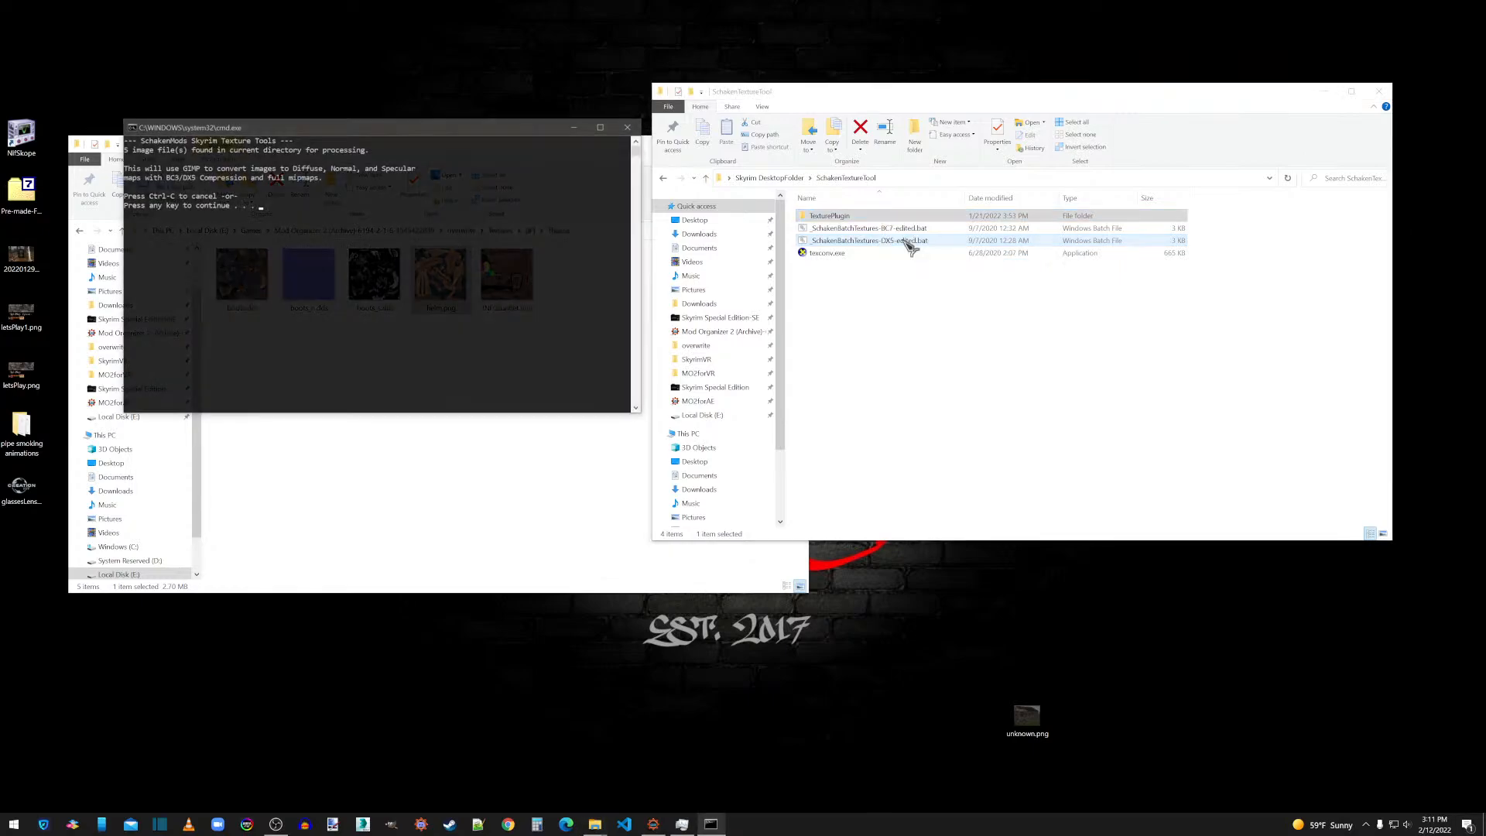
{"action": "key", "text": "Return"}
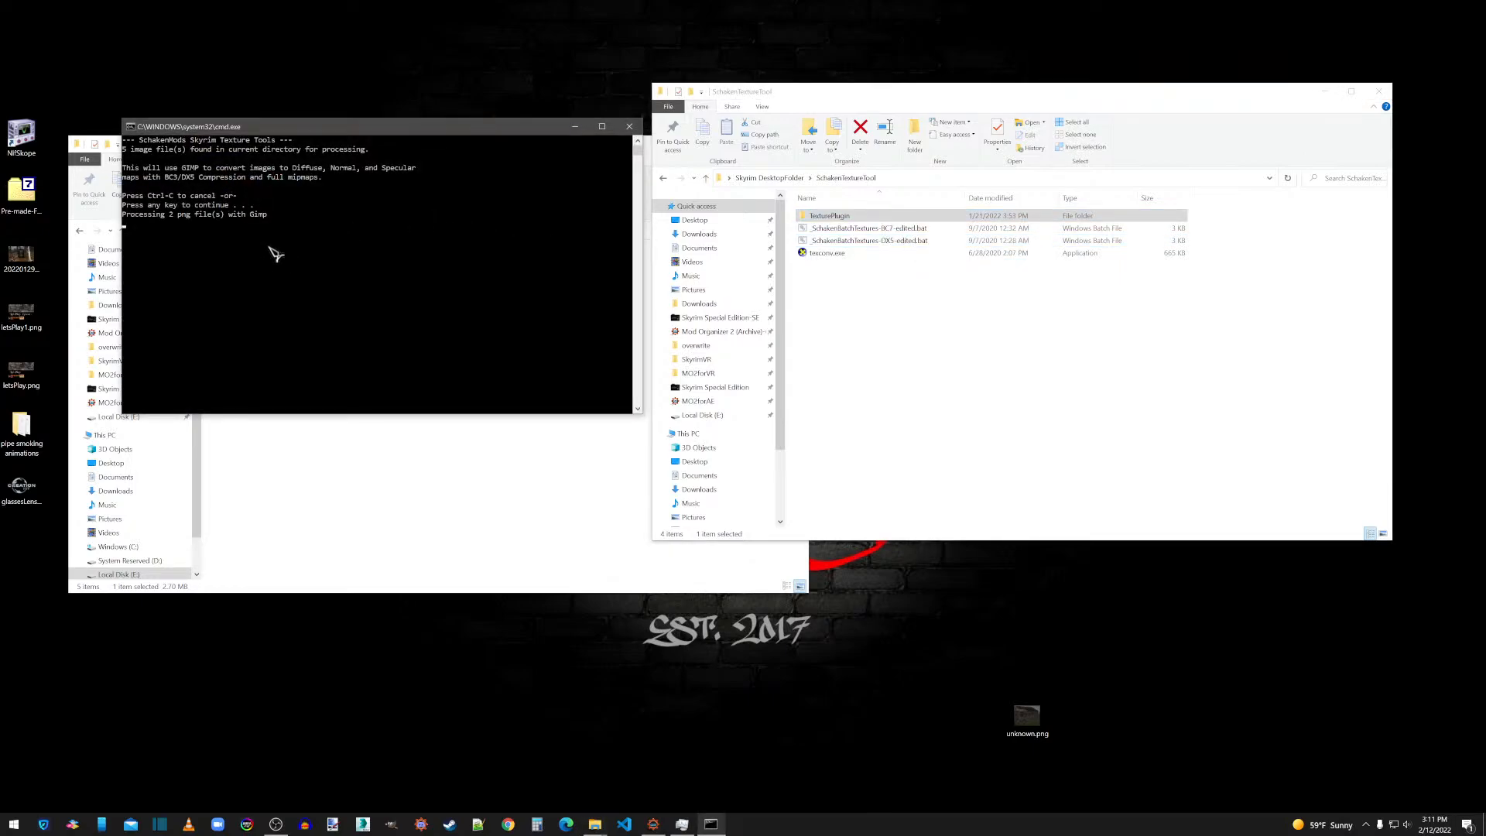
{"action": "left_click", "coordinate": [445, 530]}
{"action": "left_click_drag", "start_coordinate": [480, 149], "coordinate": [1039, 342]}
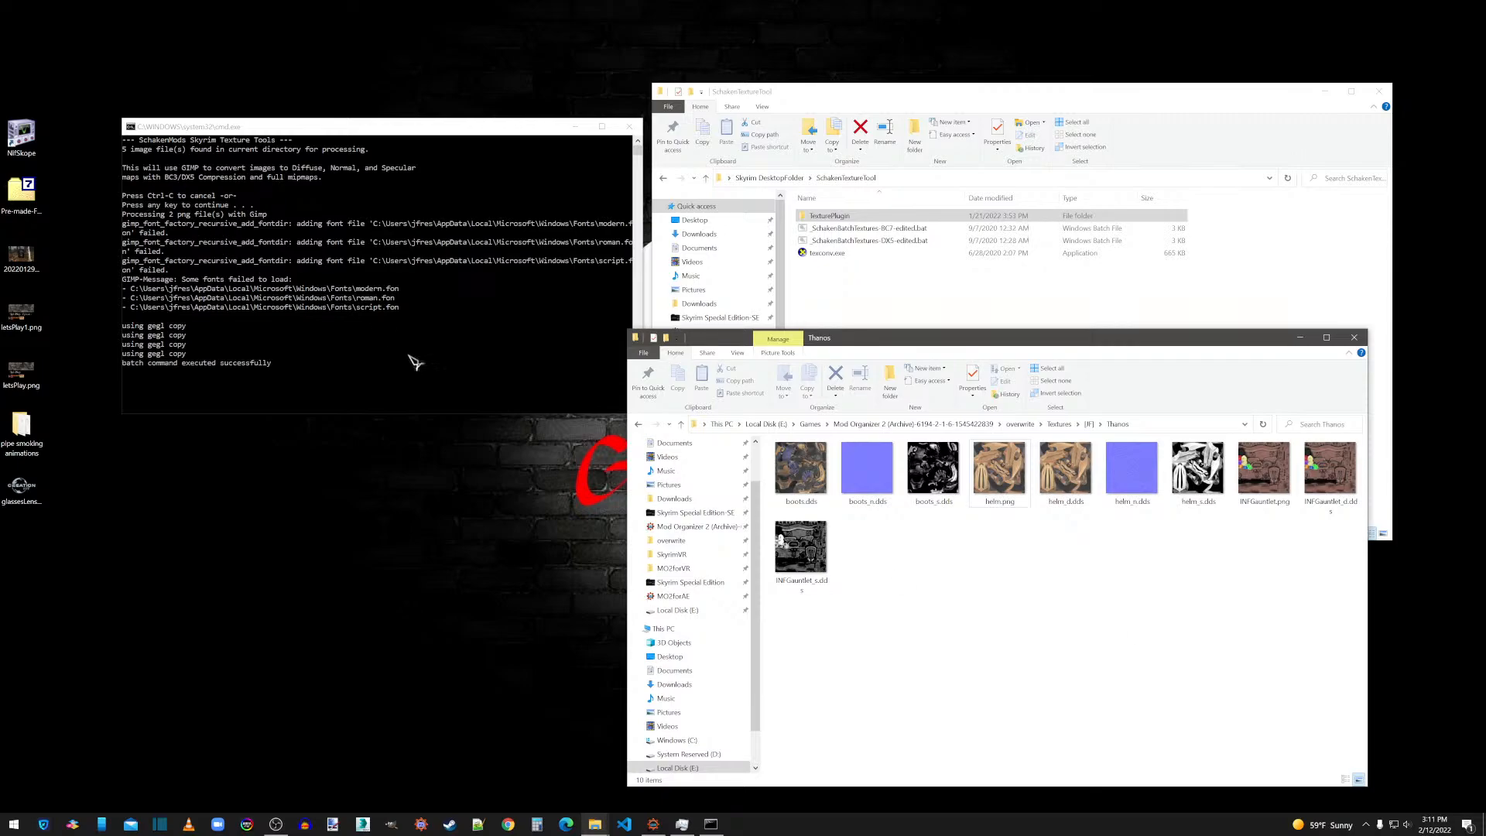
{"action": "left_click", "coordinate": [365, 130]}
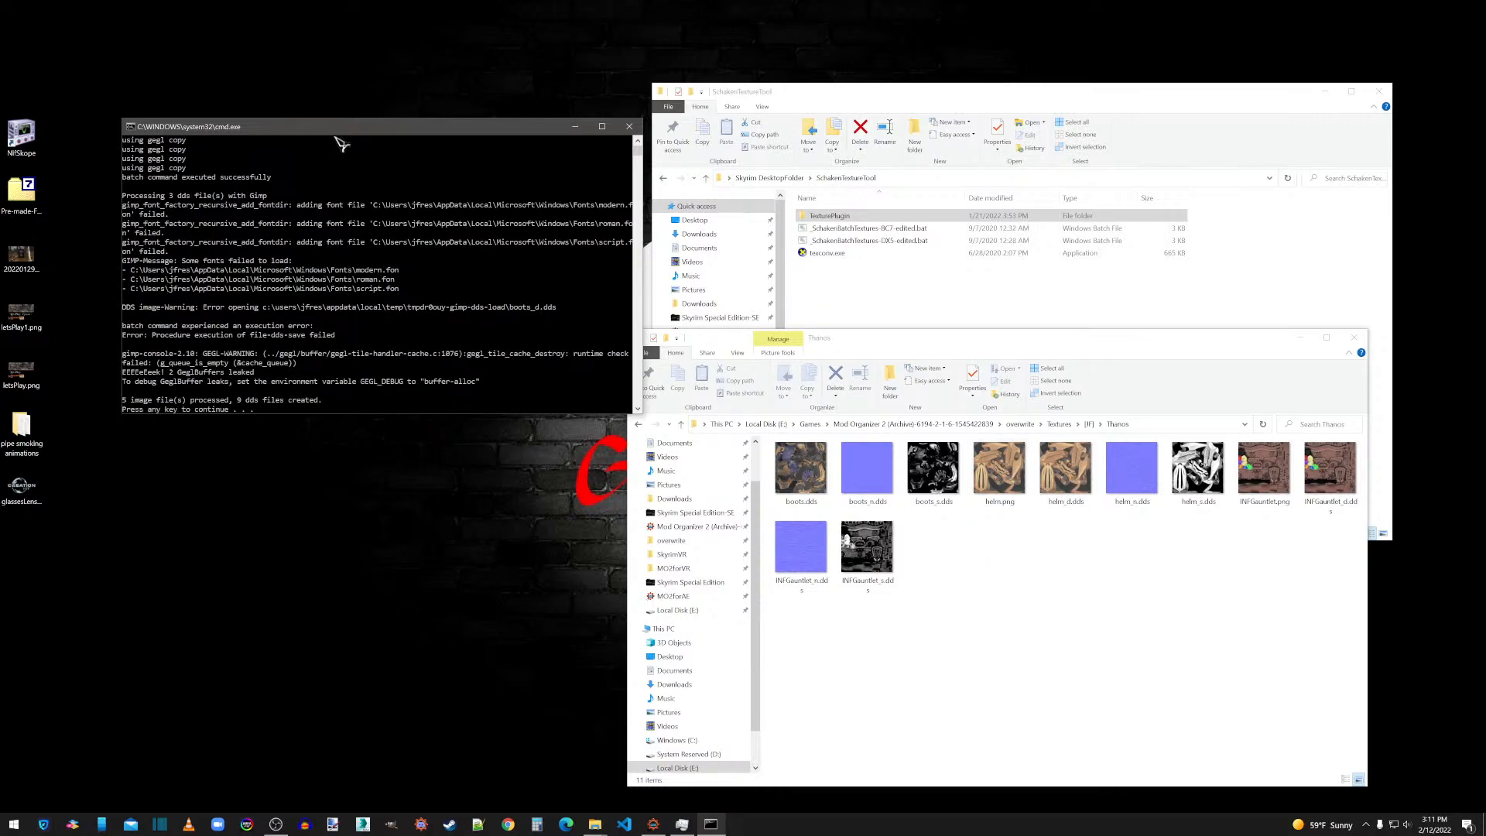
{"action": "key", "text": "Return"}
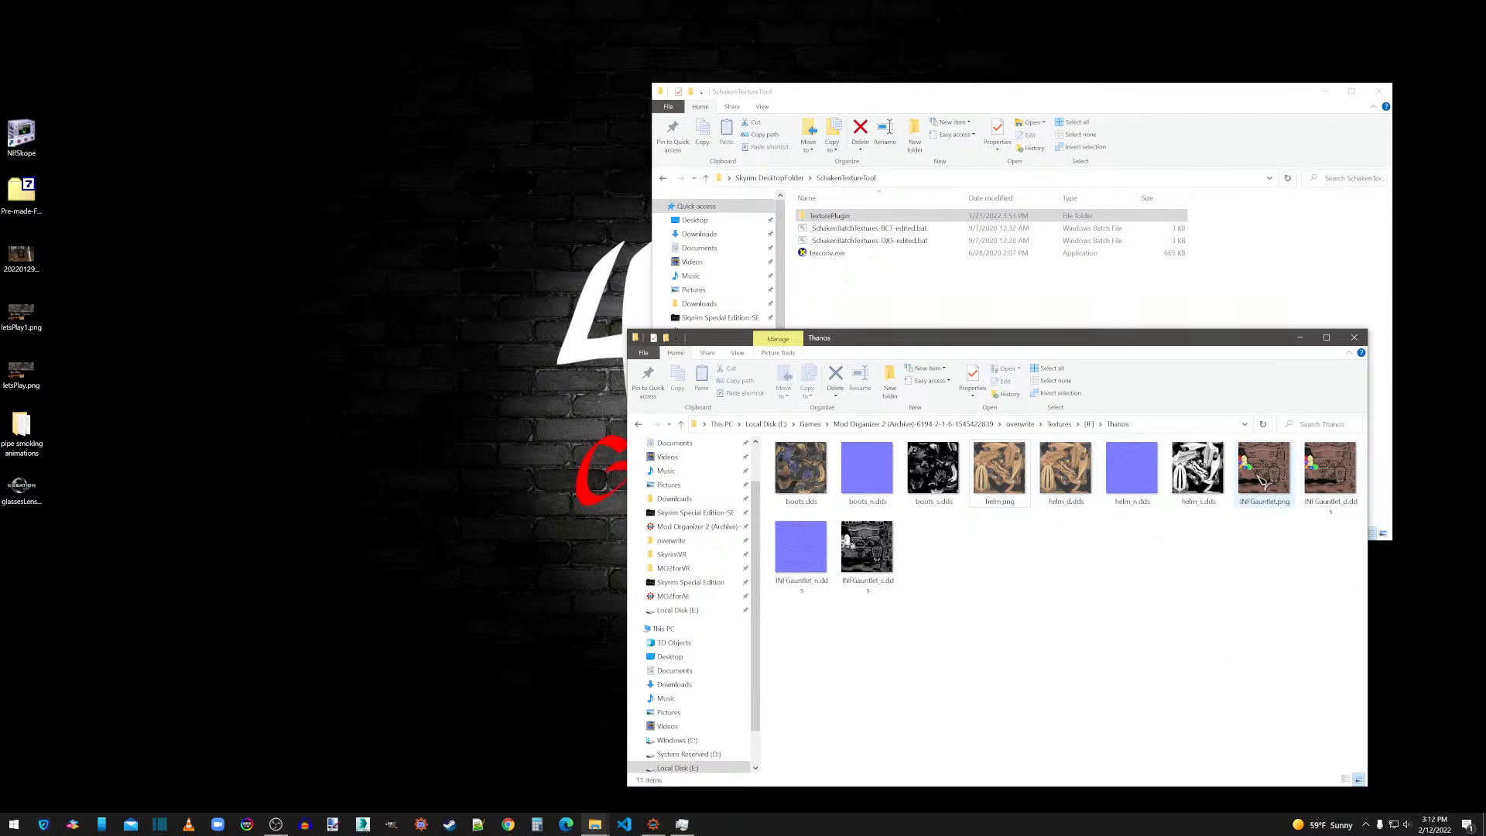
Delete helm.png and INFGauntlet.png from the Thanos textures folder.
{"action": "left_click", "coordinate": [1000, 472]}
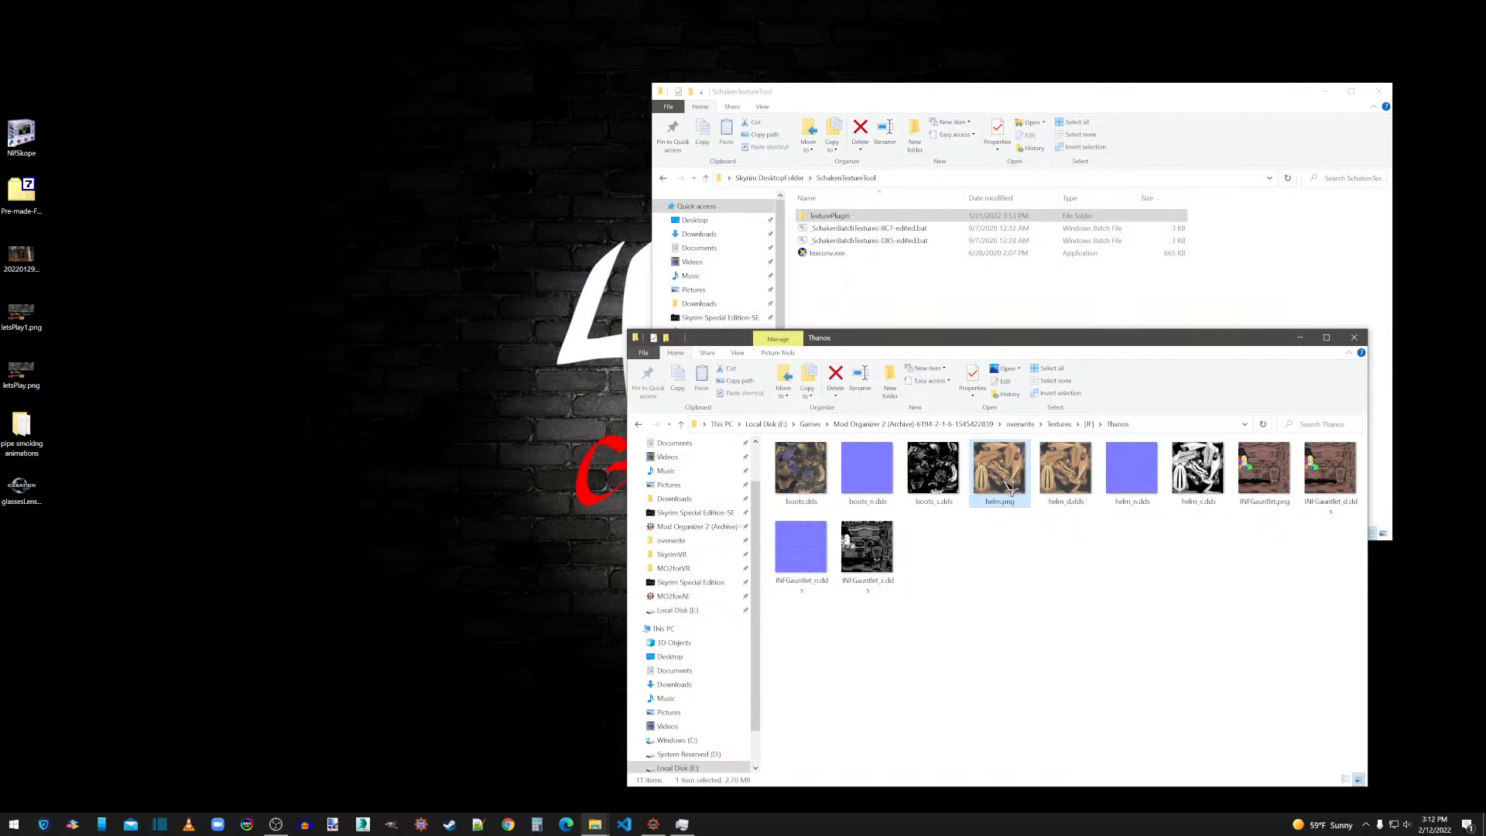
{"action": "key", "text": "Delete"}
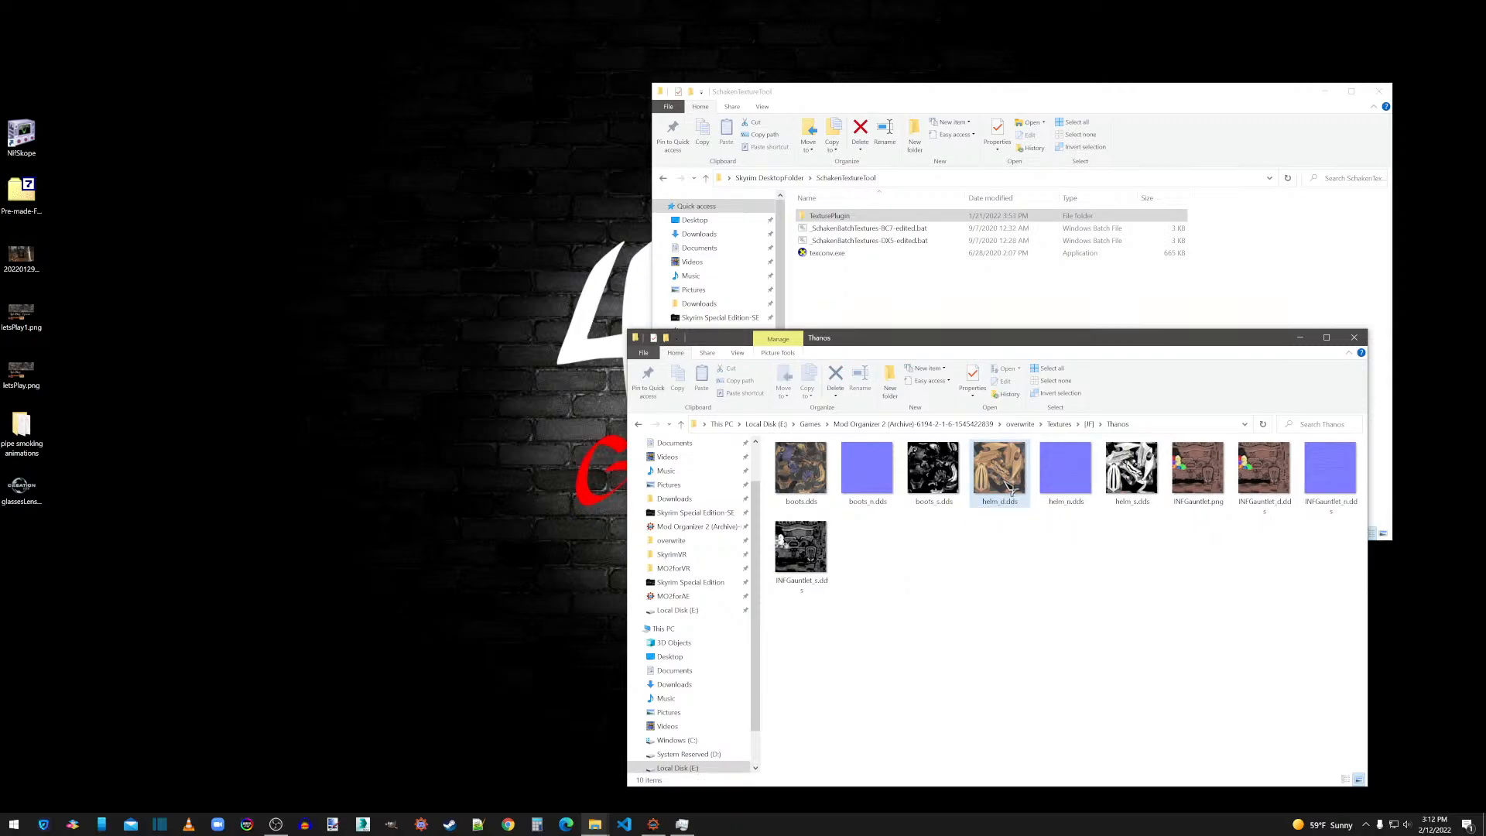
{"action": "left_click", "coordinate": [1199, 474]}
{"action": "key", "text": "Delete"}
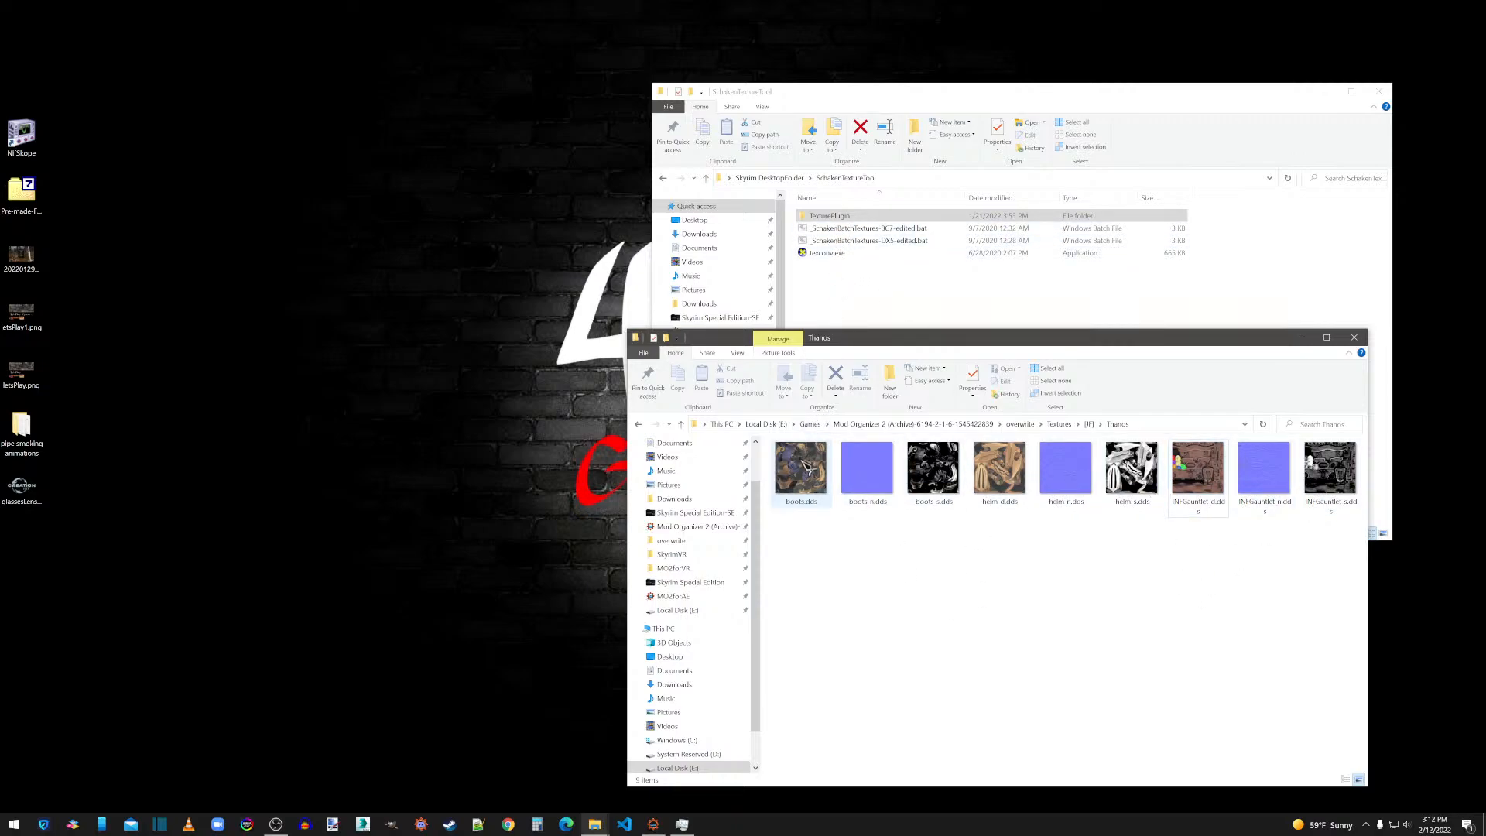
Run the SchakenBatchTextures BC7 batch file on boots.dds to compress the Thanos folder's DDS textures to BC7, and close the console.
{"action": "left_click_drag", "start_coordinate": [810, 461], "coordinate": [840, 230]}
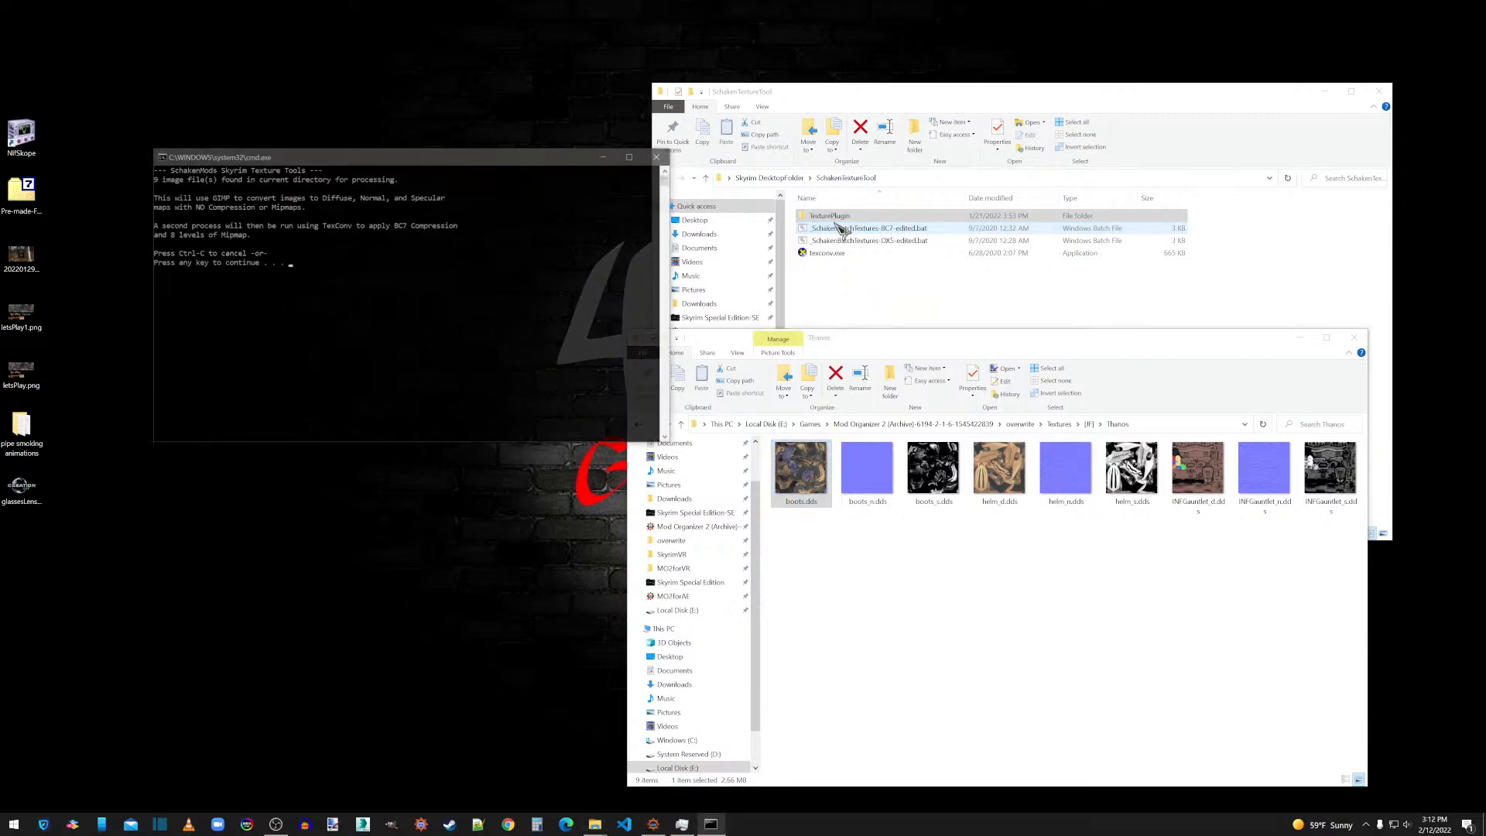
{"action": "key", "text": "Return"}
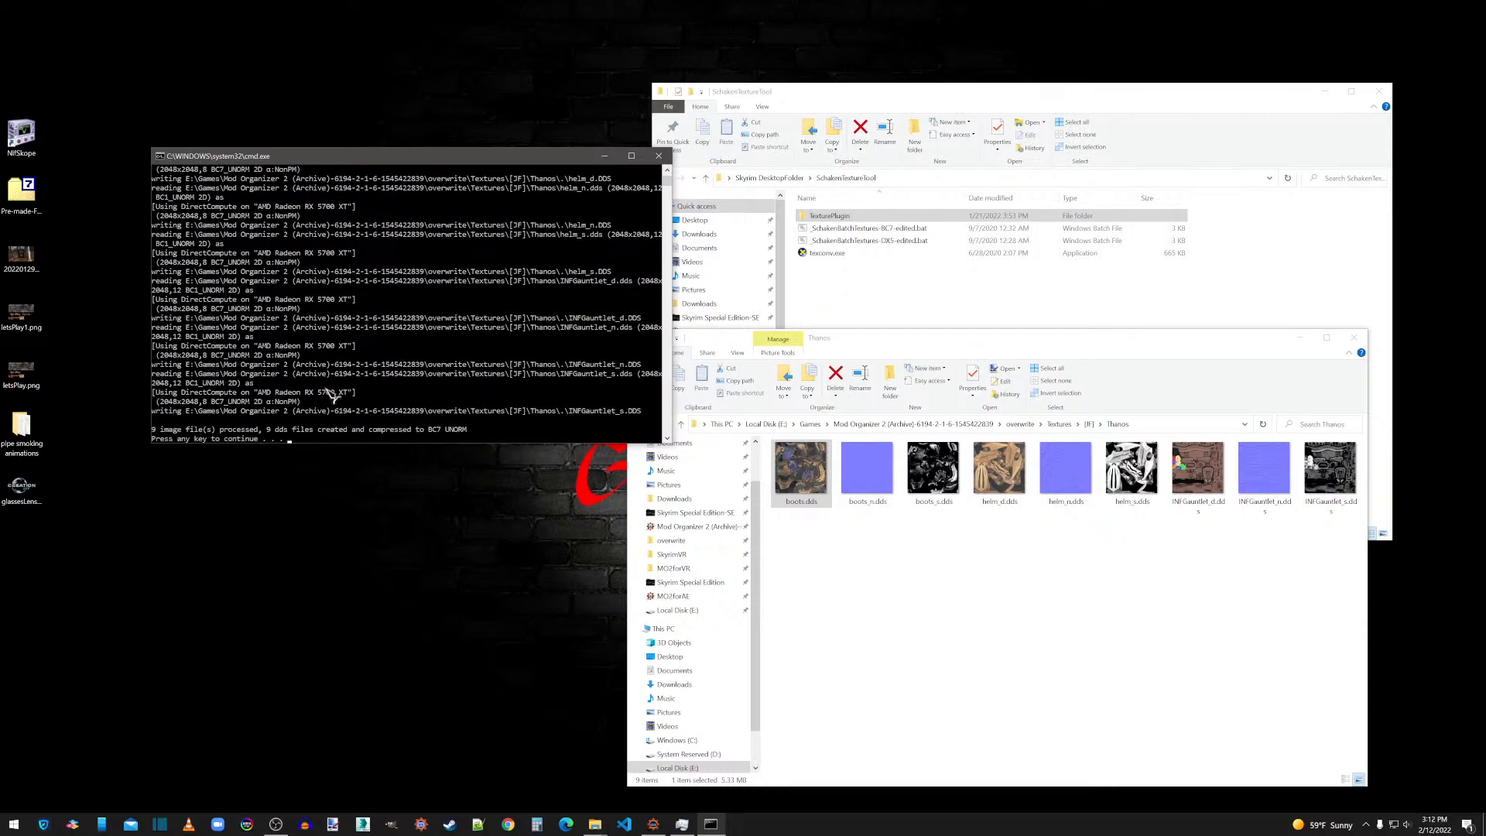
{"action": "key", "text": "Return"}
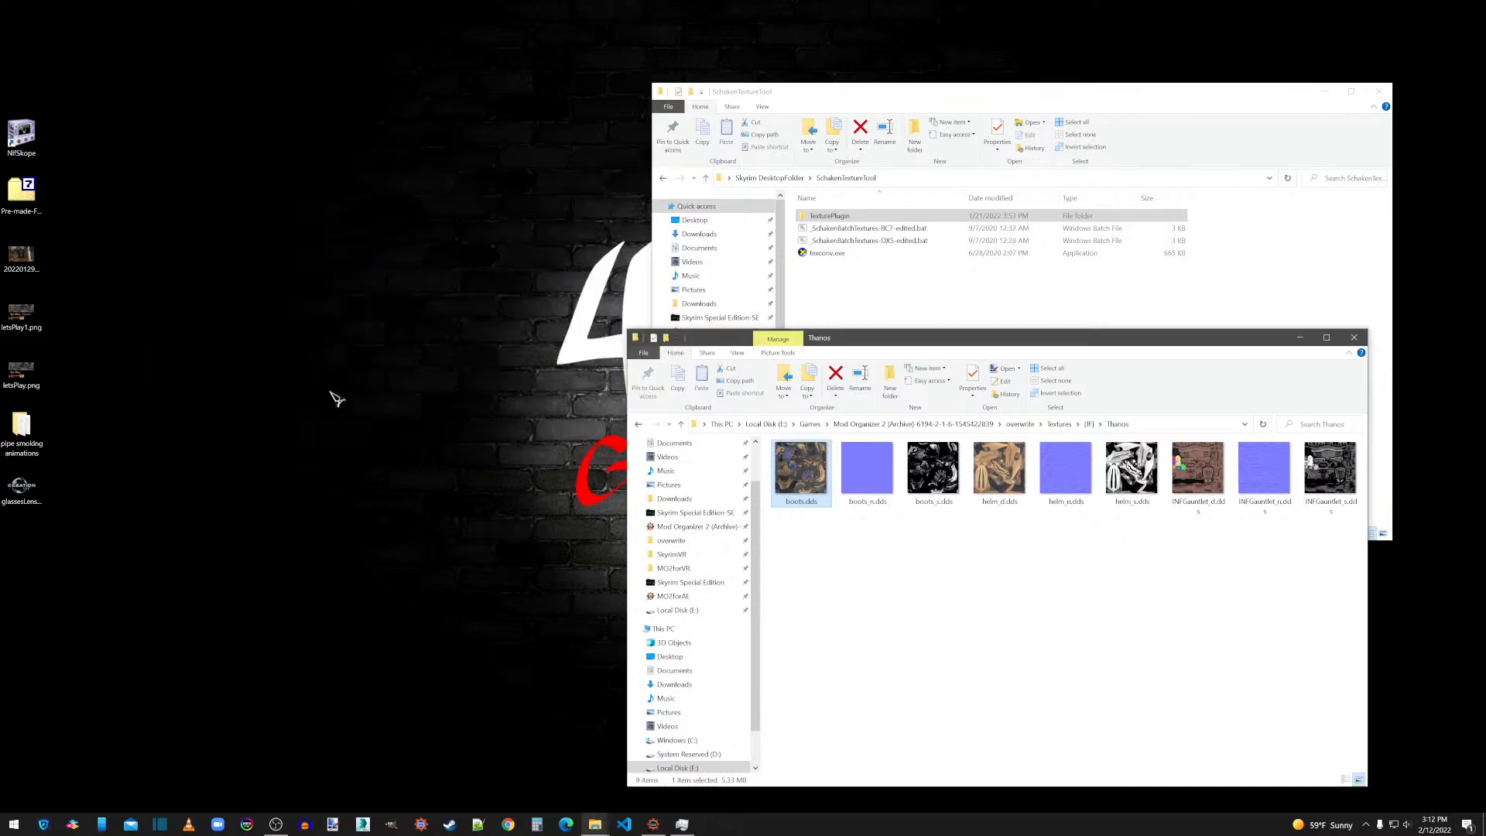
{"action": "left_click", "coordinate": [1039, 624]}
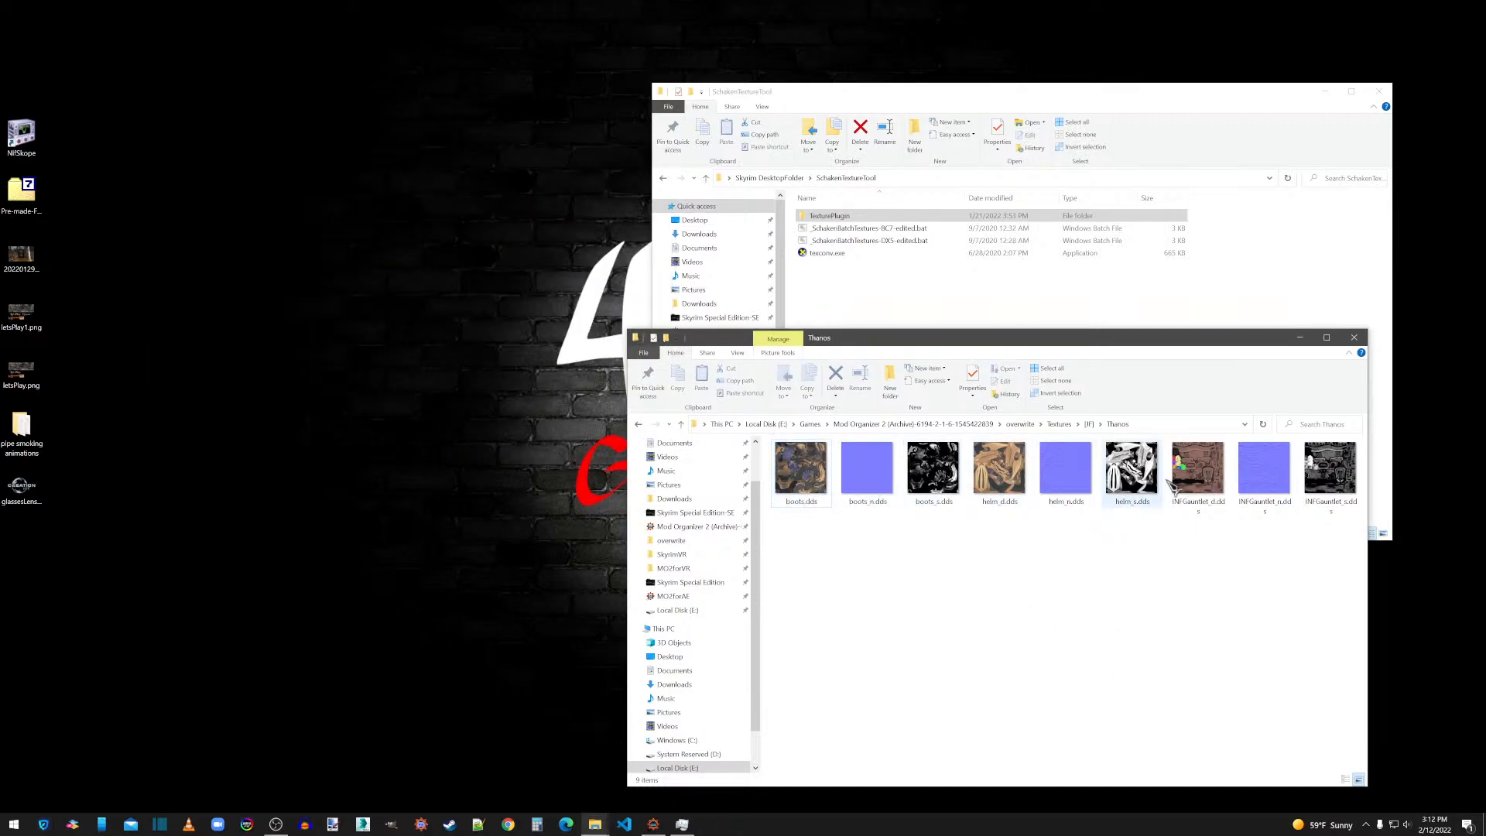
Close the SchakenTextureTool and Thanos folder windows and launch 3ds Max.
{"action": "left_click_drag", "start_coordinate": [1196, 344], "coordinate": [718, 75]}
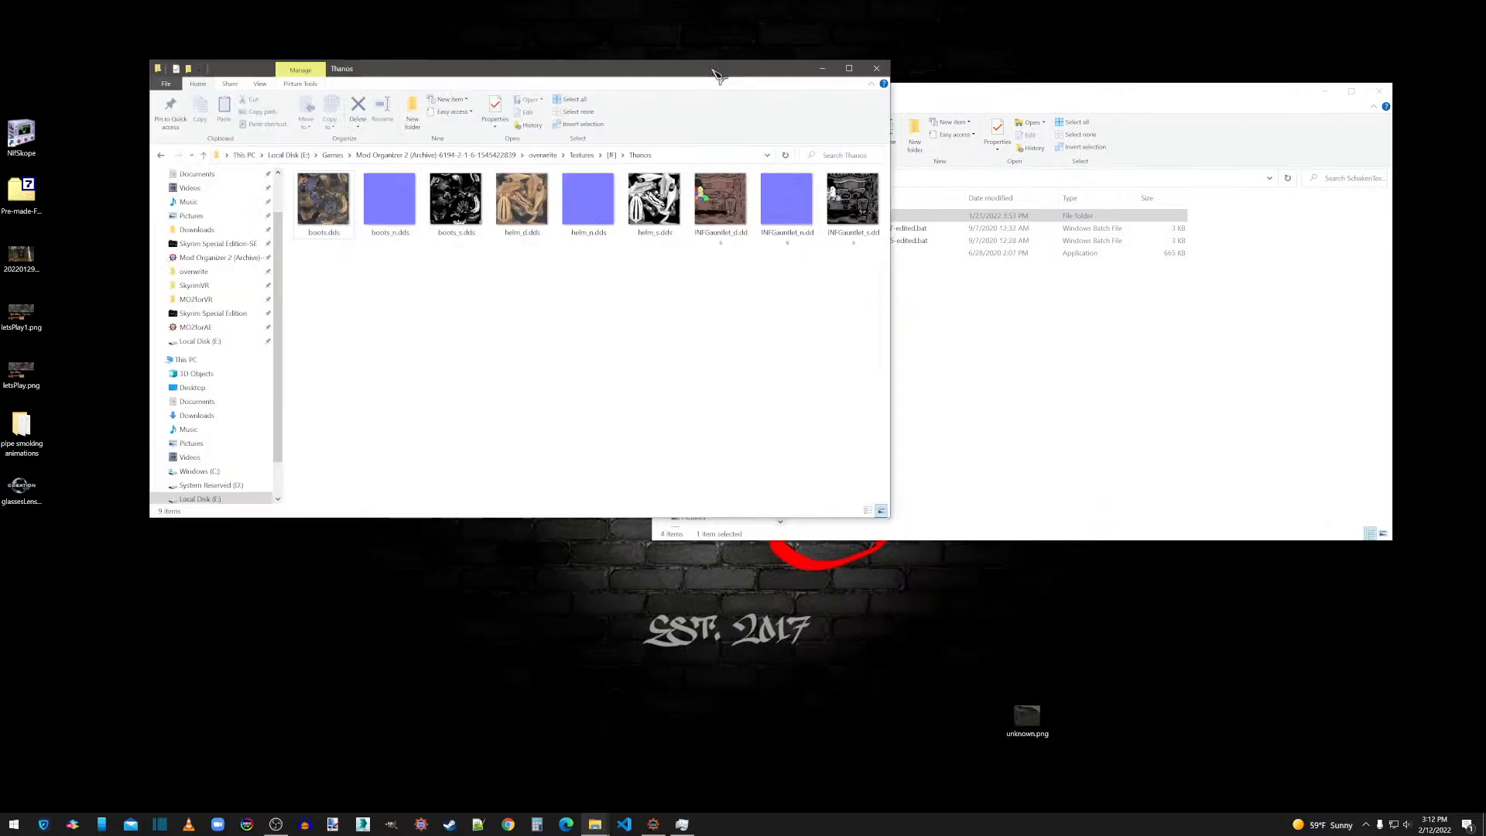
{"action": "left_click", "coordinate": [1379, 91]}
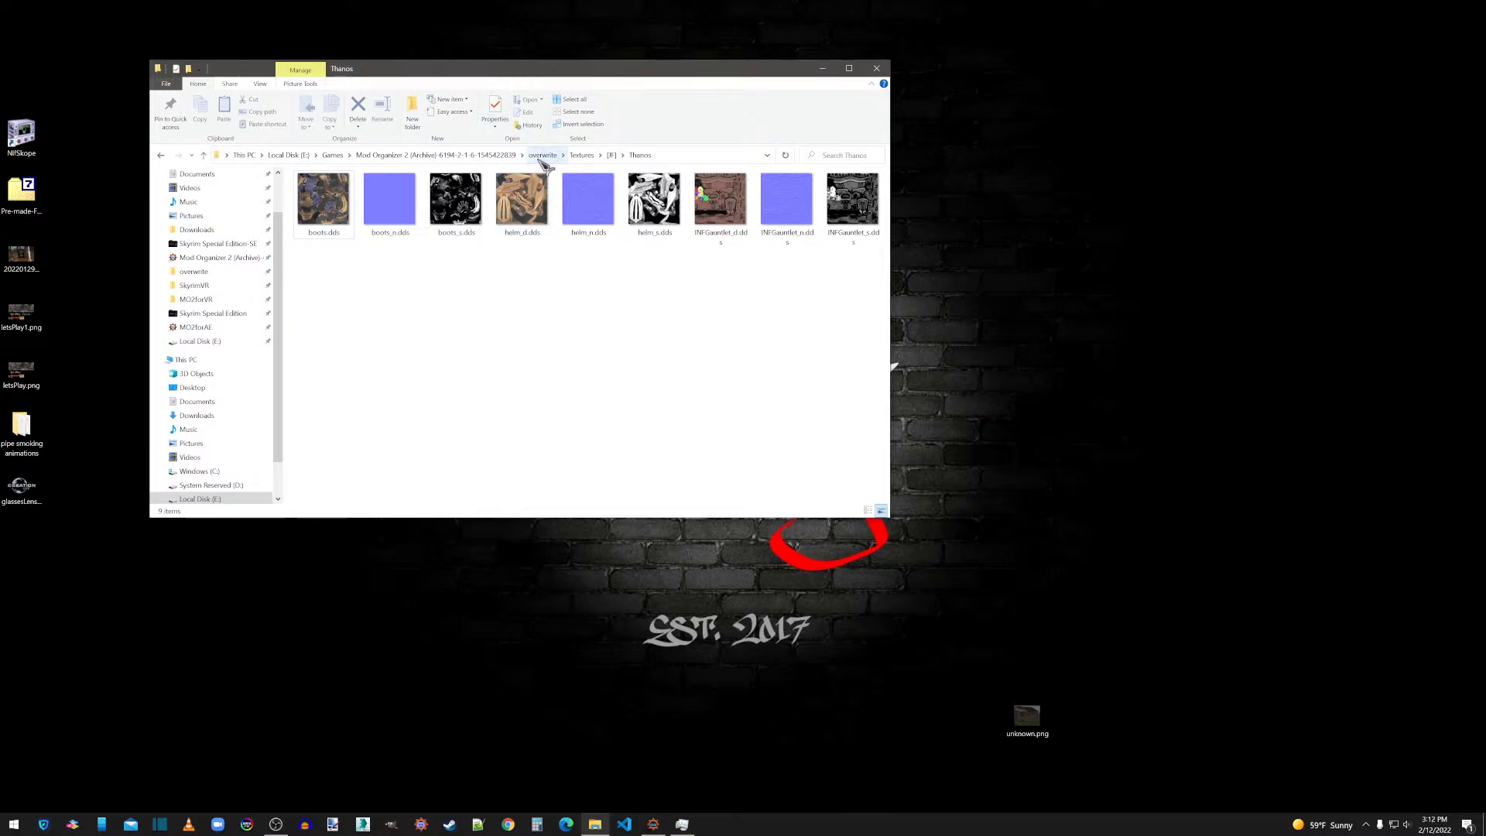
{"action": "left_click", "coordinate": [877, 68]}
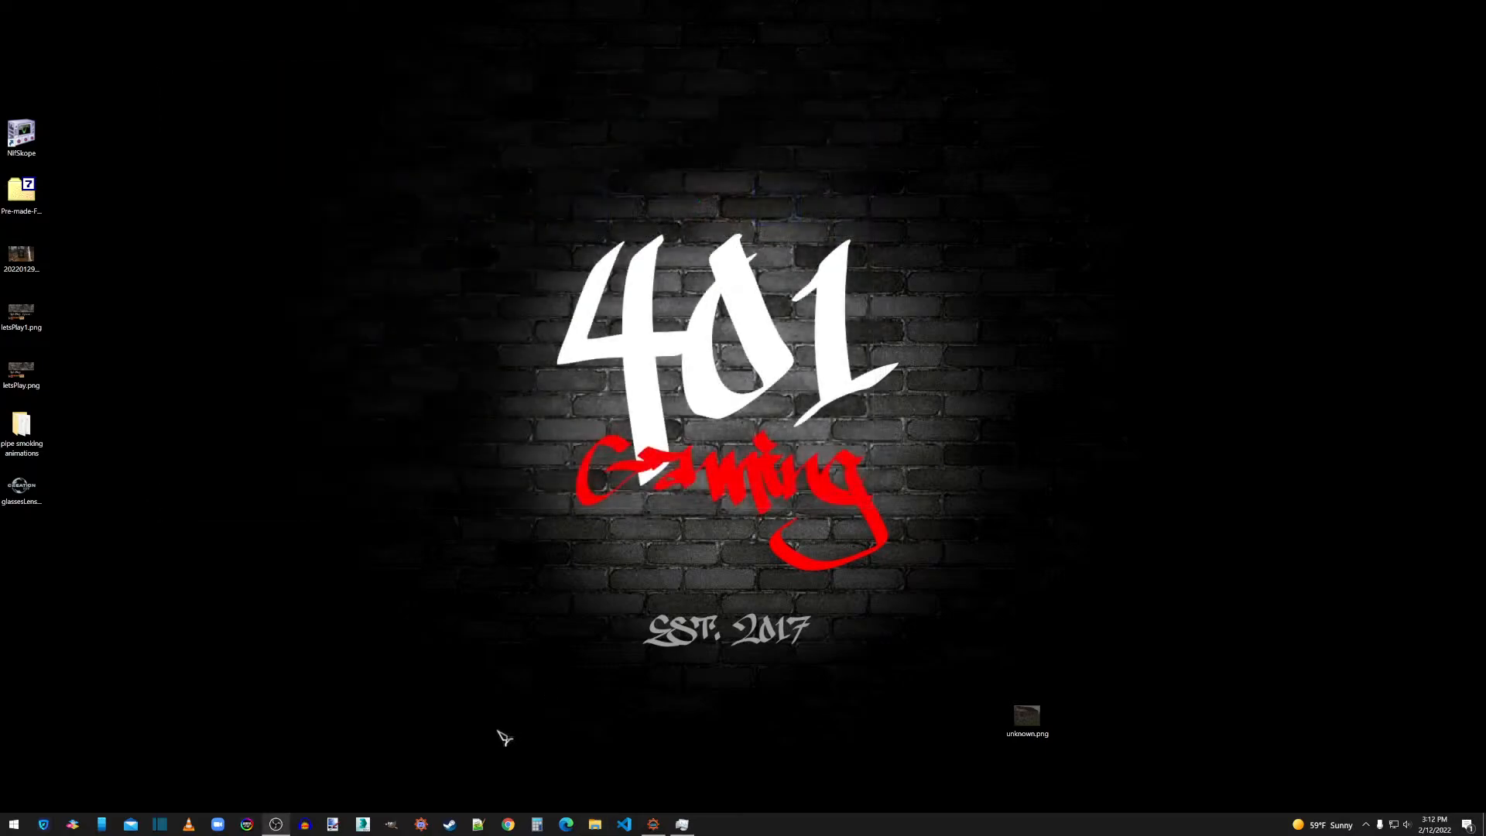
{"action": "left_click", "coordinate": [373, 827]}
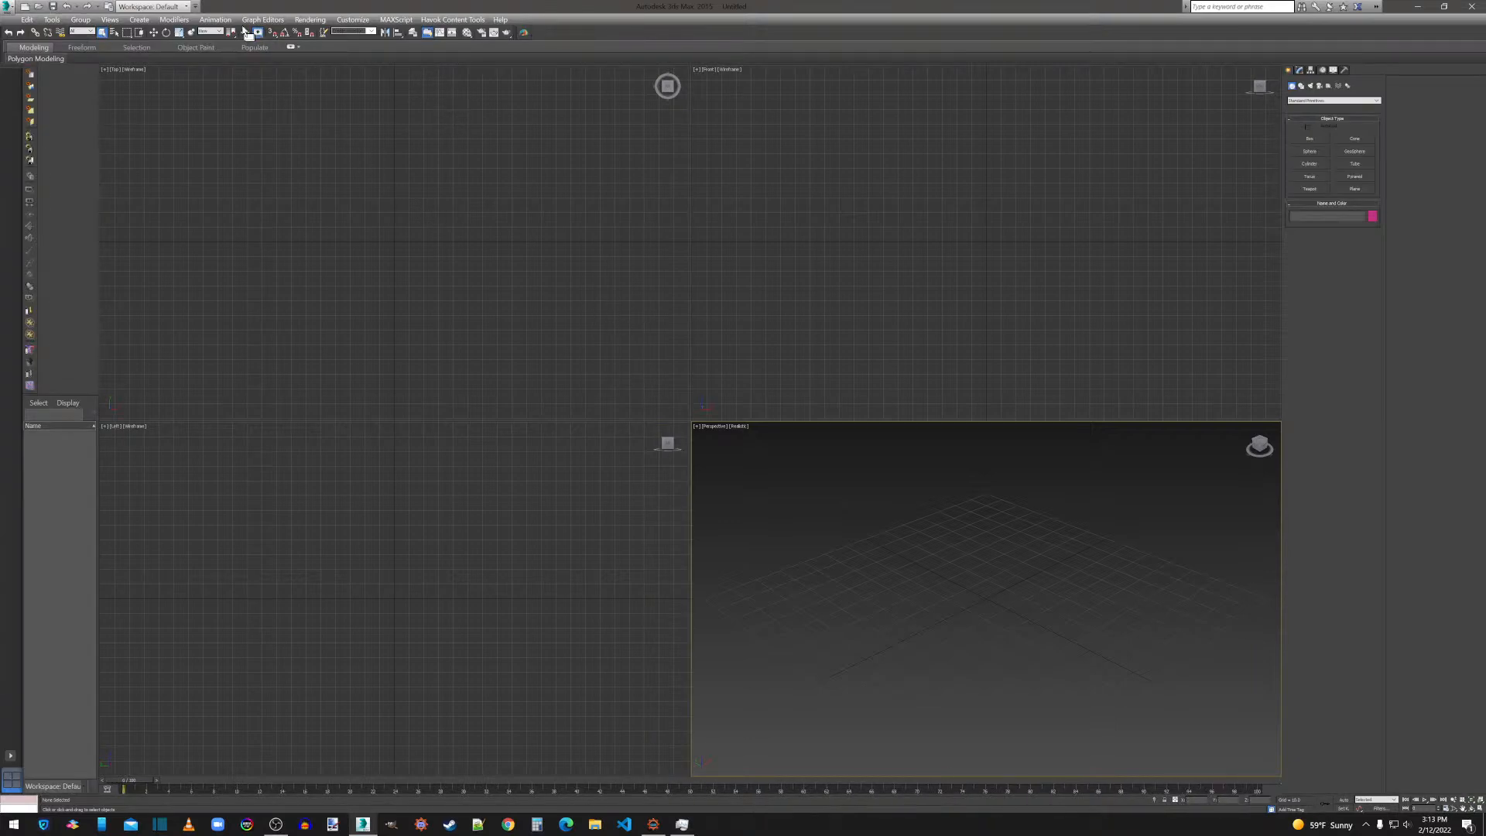
{"action": "left_click", "coordinate": [529, 36]}
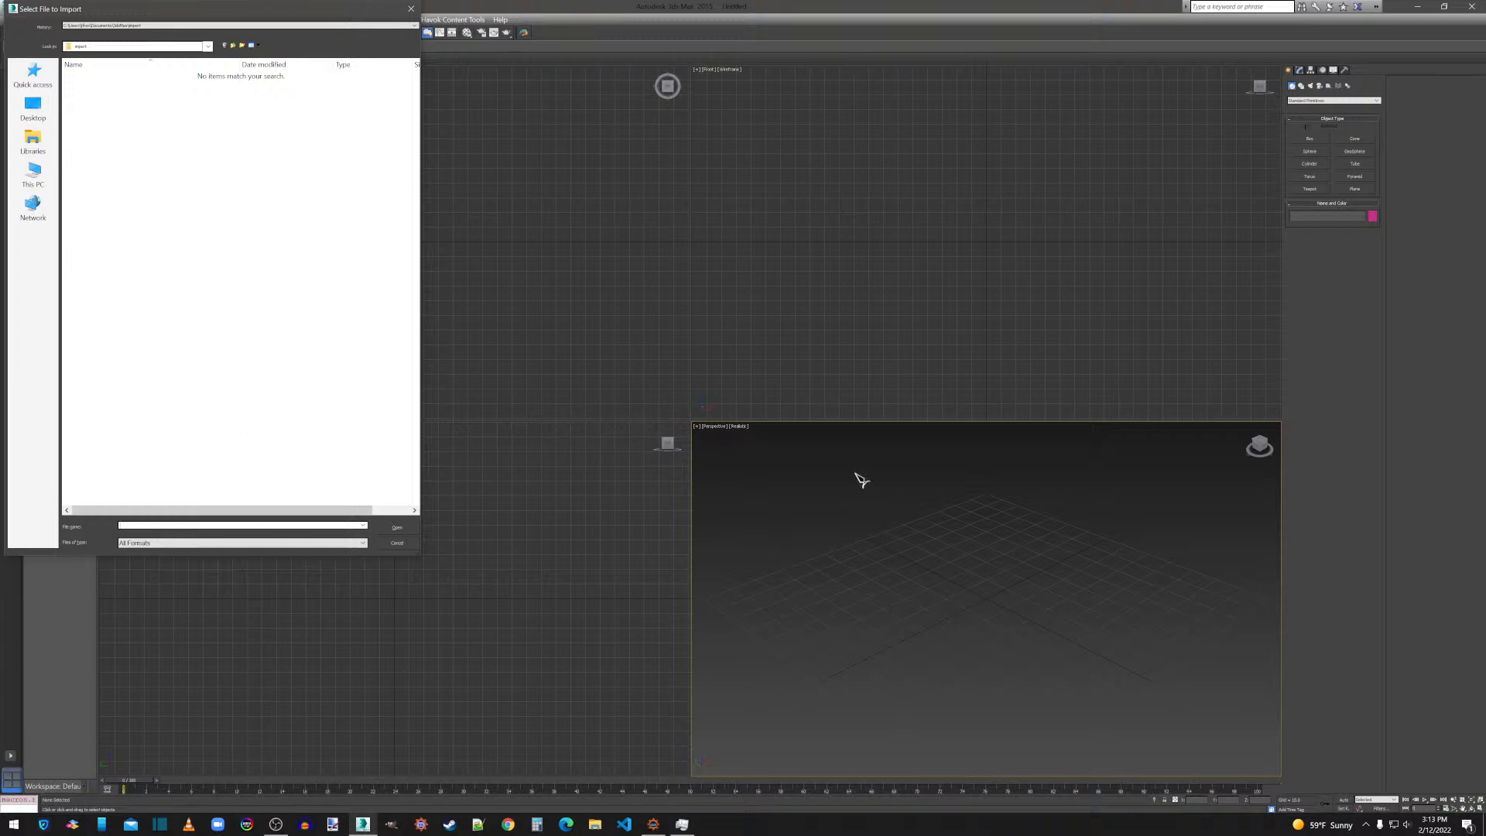
{"action": "left_click", "coordinate": [411, 8]}
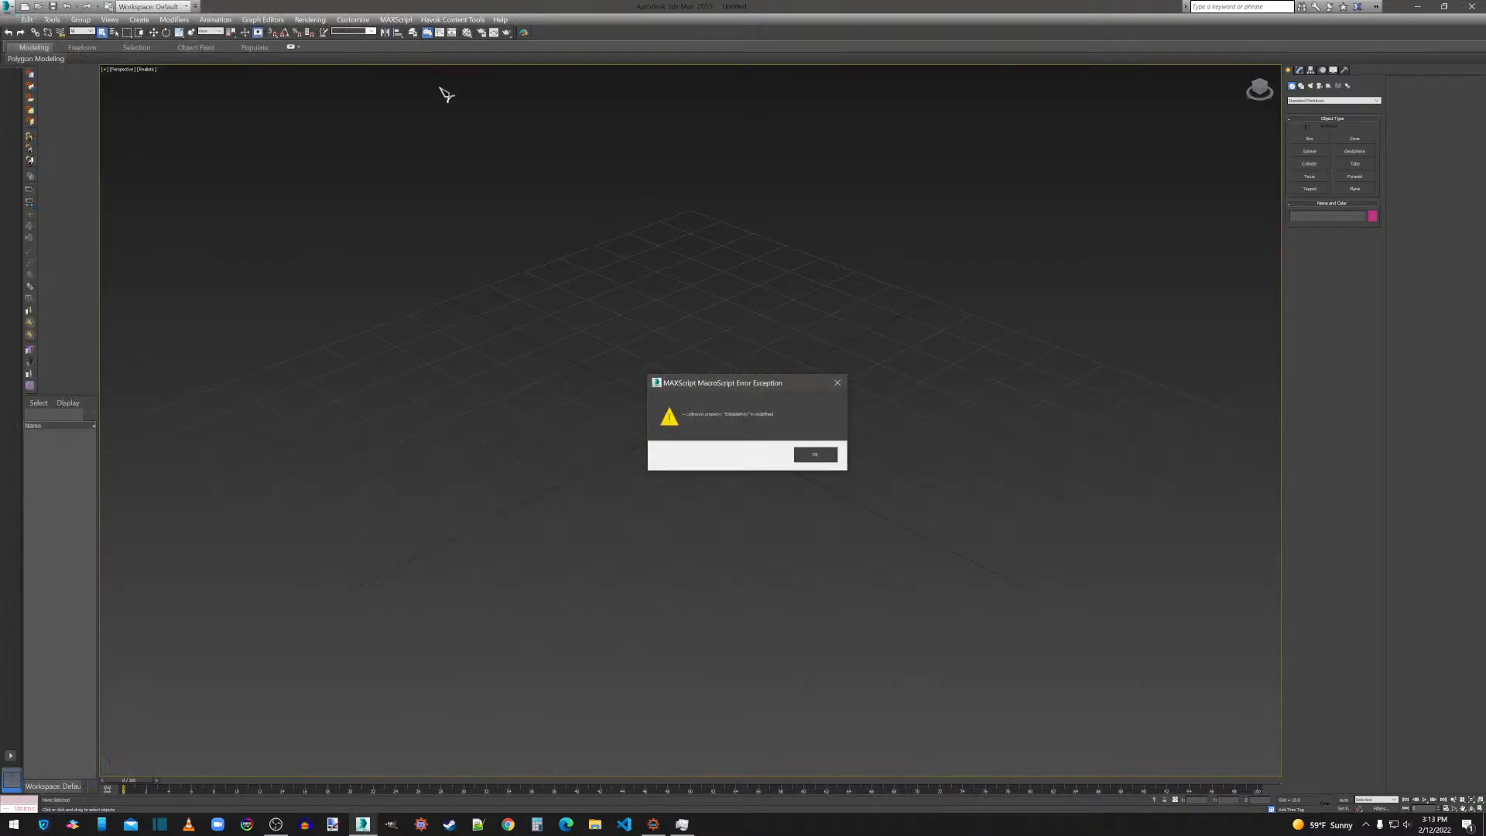
{"action": "left_click", "coordinate": [807, 455]}
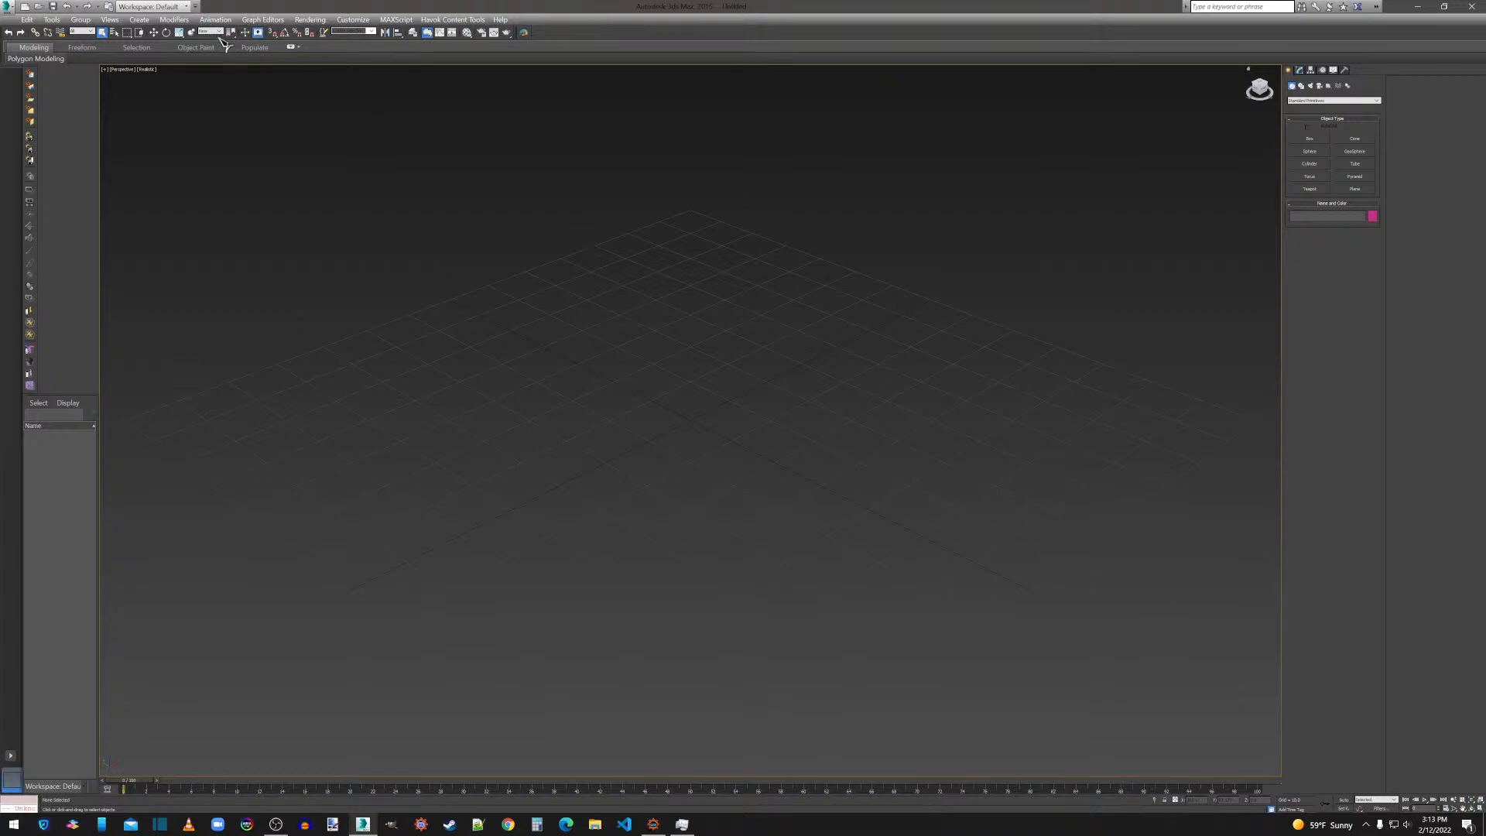
Import armor.obj from the Thanos mesh folder as a single mesh, using the OBJ import options already set.
{"action": "left_click", "coordinate": [12, 7]}
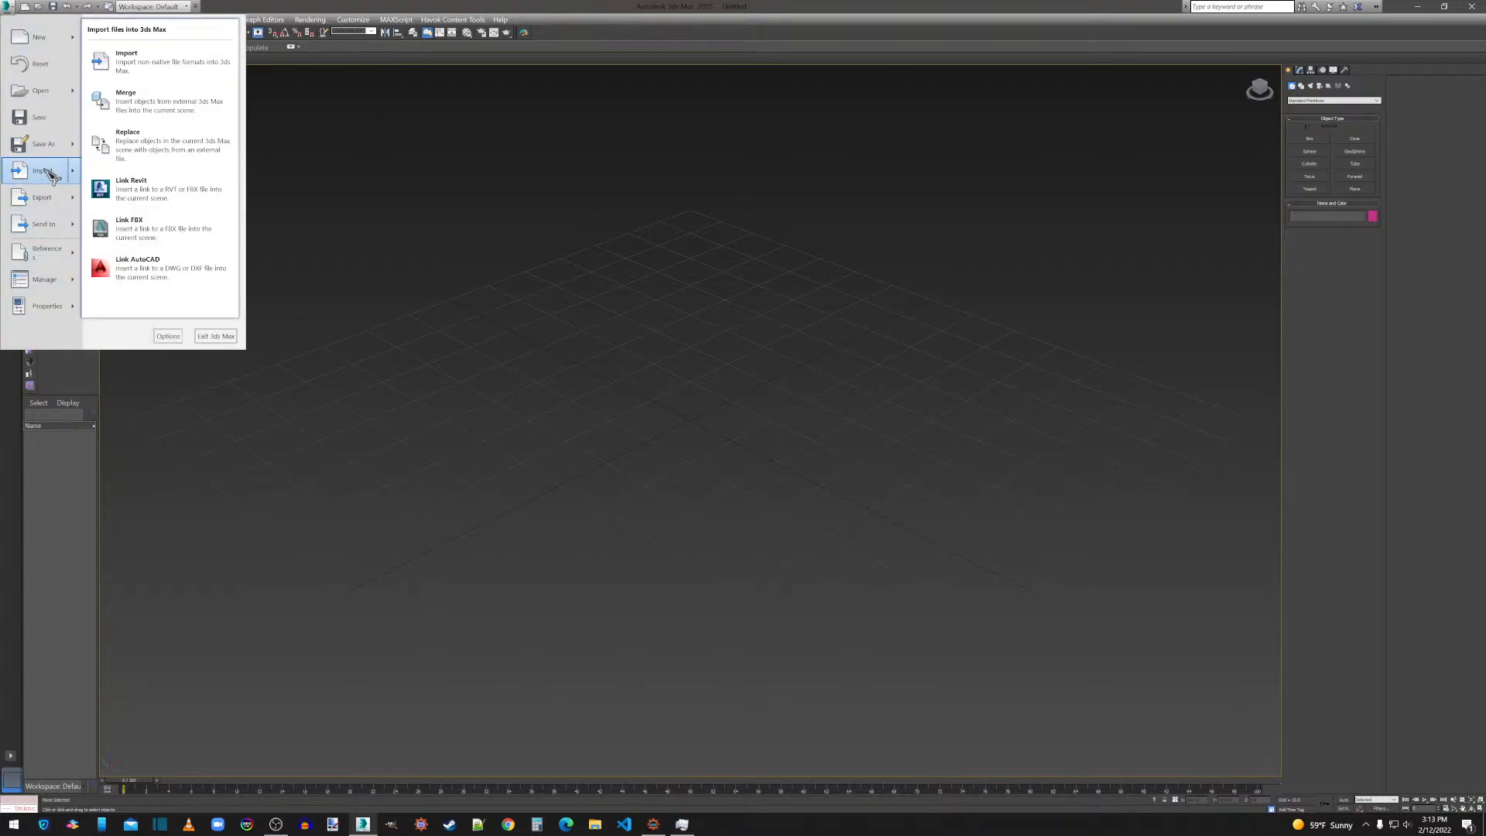
{"action": "left_click", "coordinate": [53, 175]}
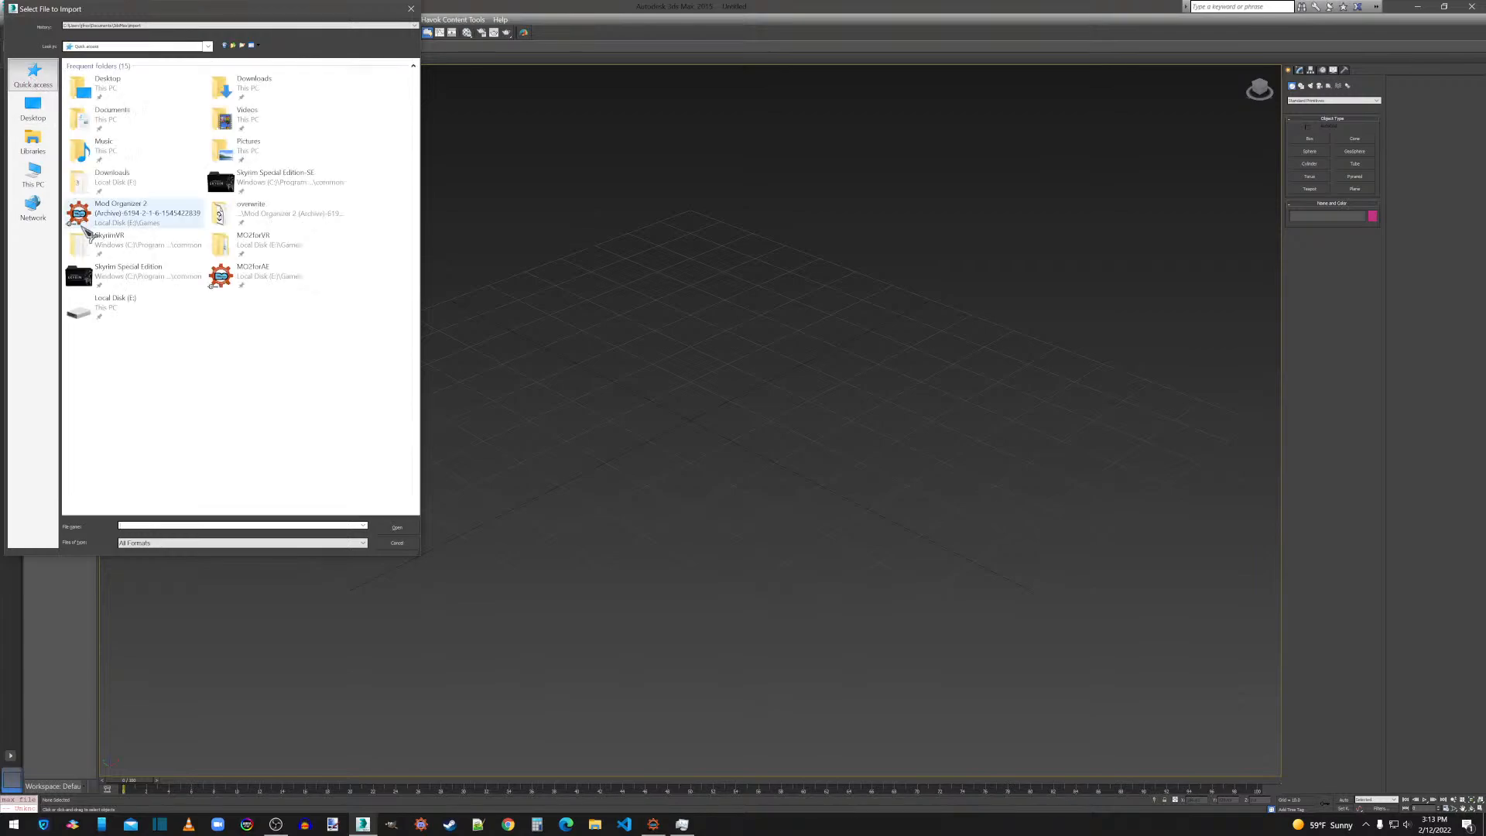
{"action": "double_click", "coordinate": [255, 209]}
{"action": "double_click", "coordinate": [99, 105]}
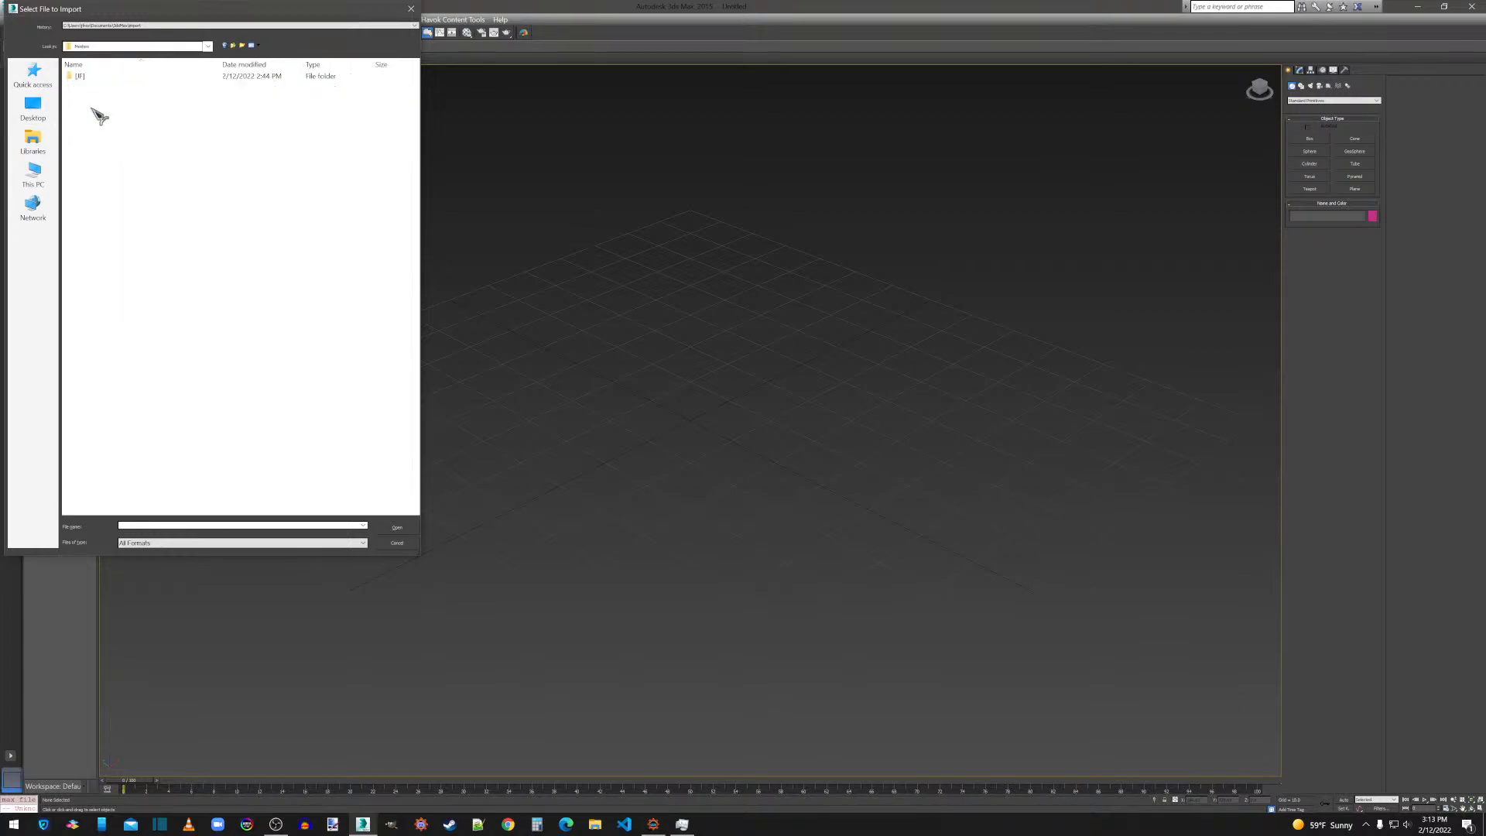
{"action": "double_click", "coordinate": [93, 77]}
{"action": "double_click", "coordinate": [93, 76]}
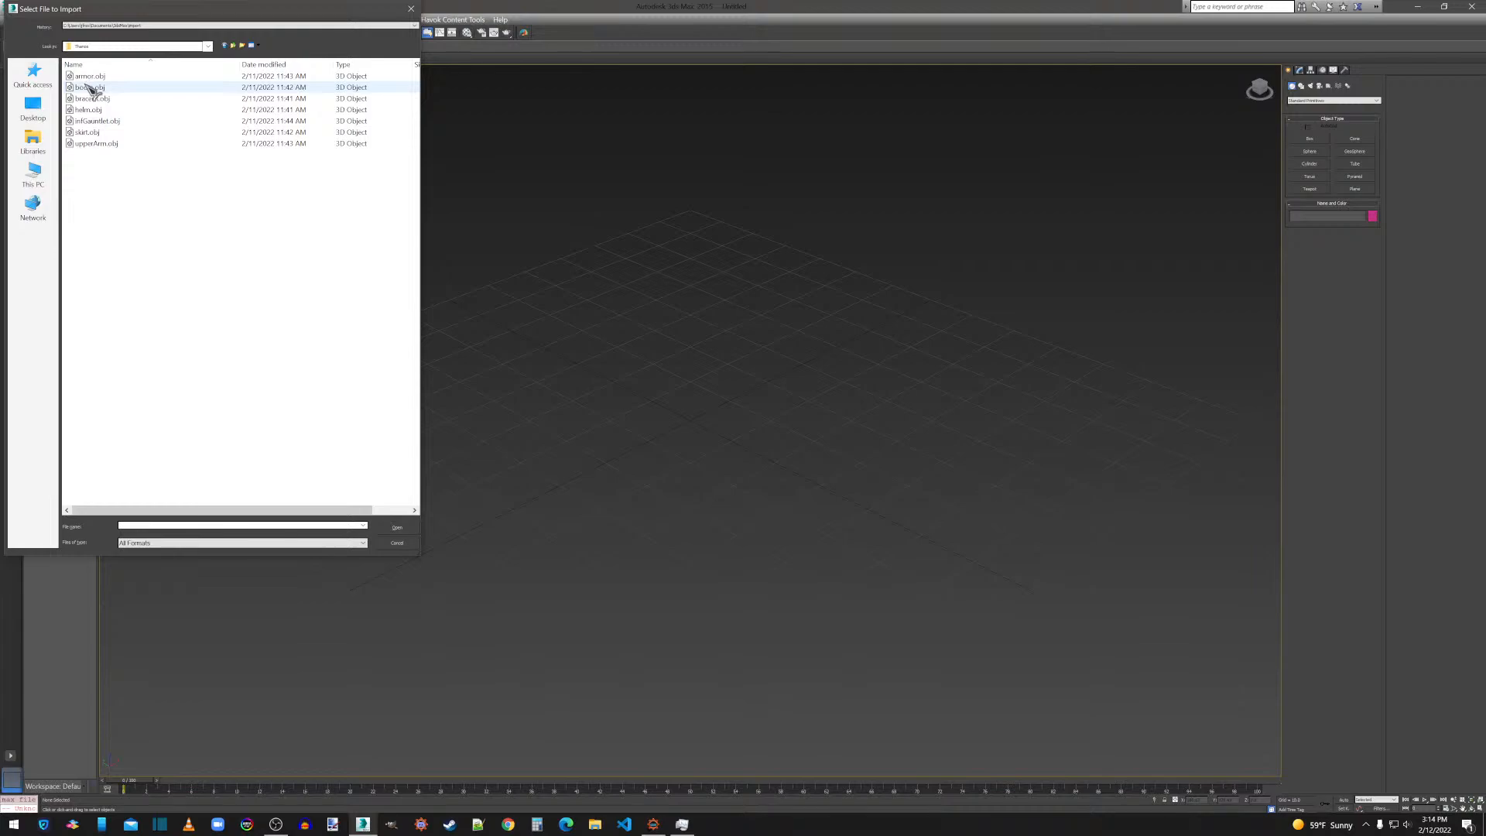
{"action": "double_click", "coordinate": [91, 77]}
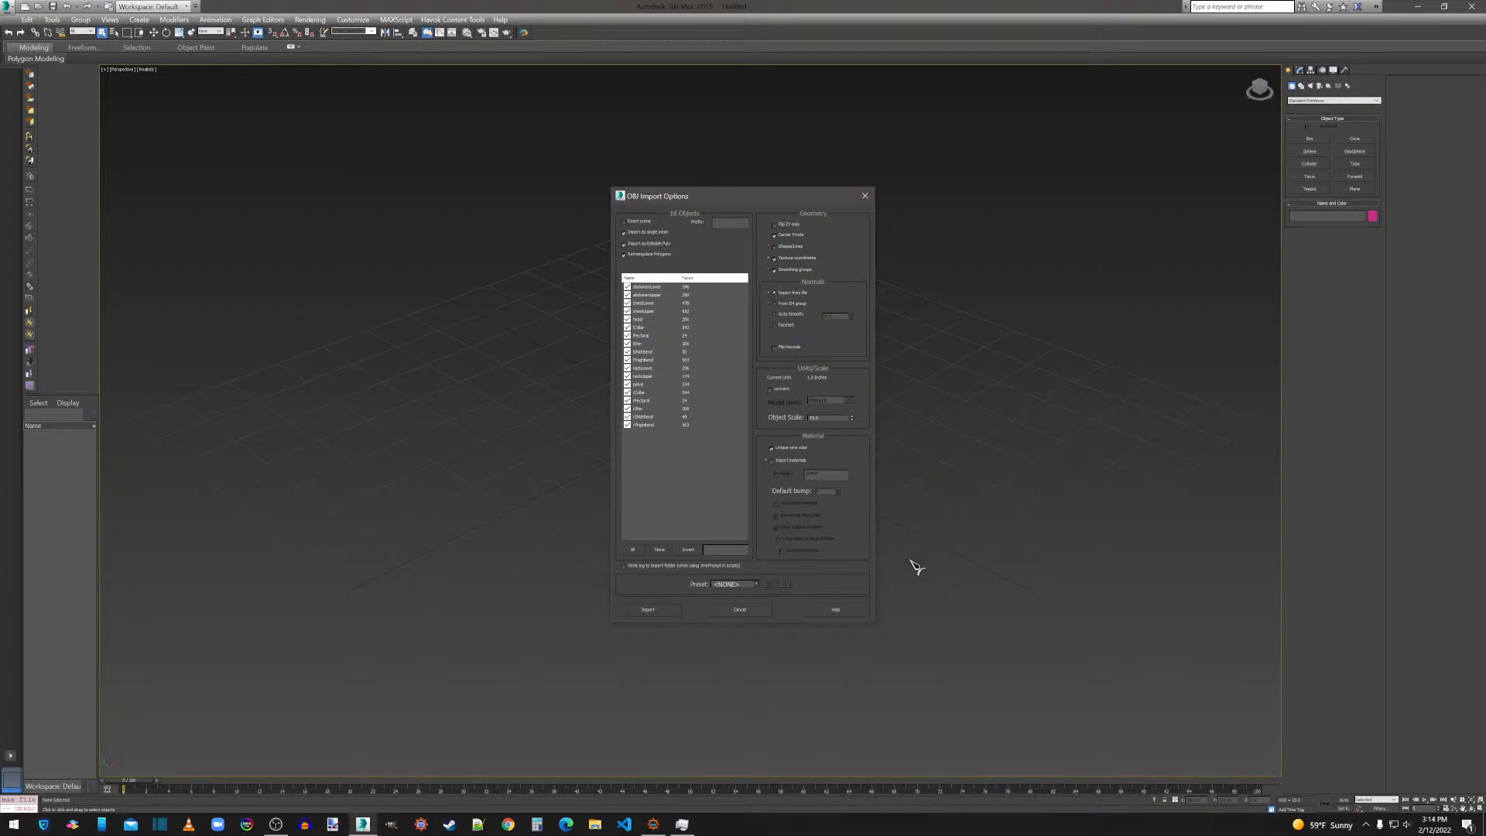
{"action": "left_click", "coordinate": [648, 609]}
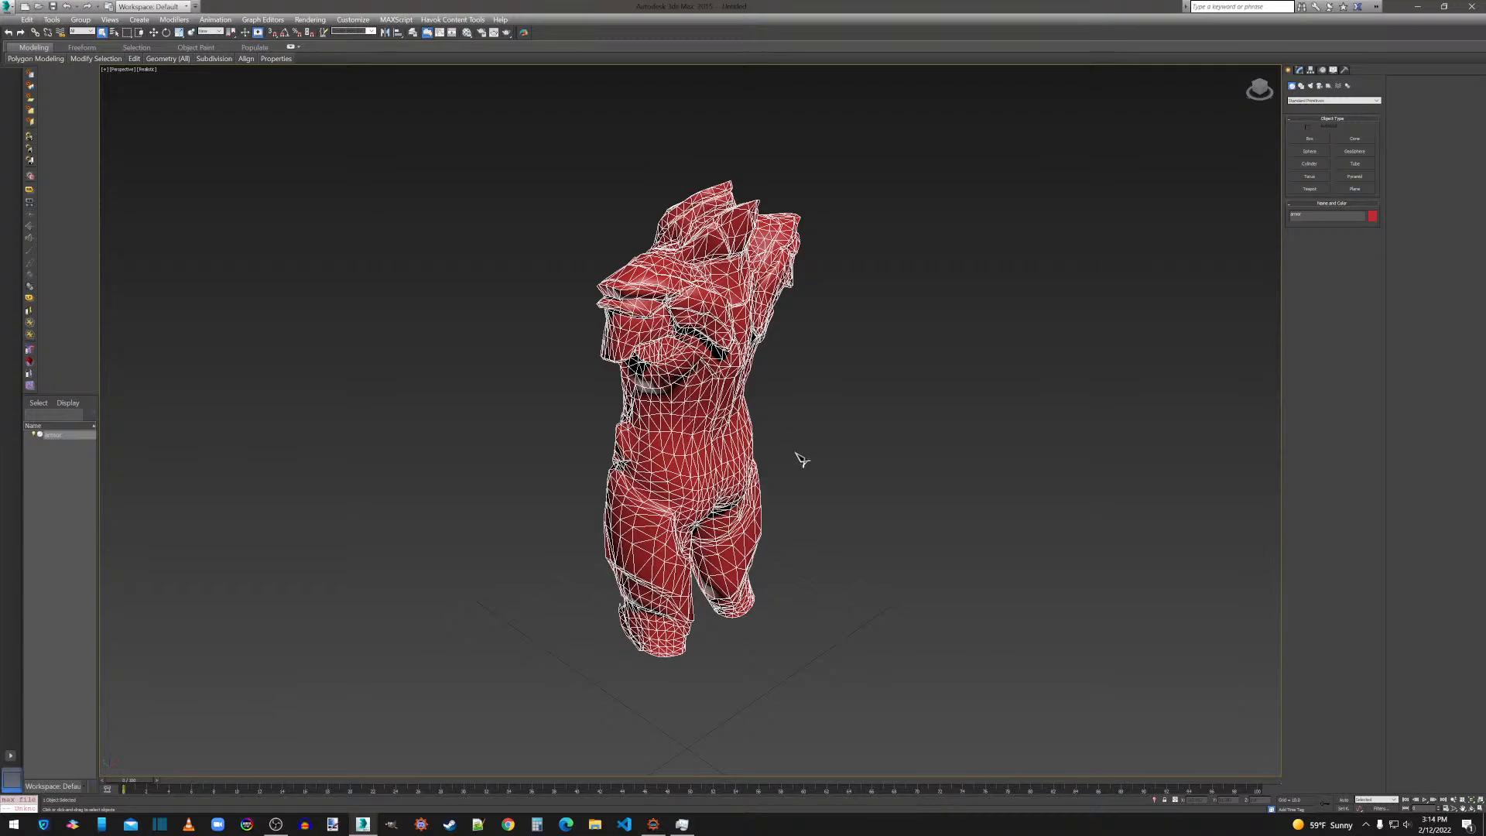
Flip the normals of all polygons on the imported armor mesh, and clear the polygon selection.
{"action": "middle_click_drag", "start_coordinate": [796, 455], "coordinate": [886, 449], "text": "alt"}
{"action": "left_click", "coordinate": [903, 390]}
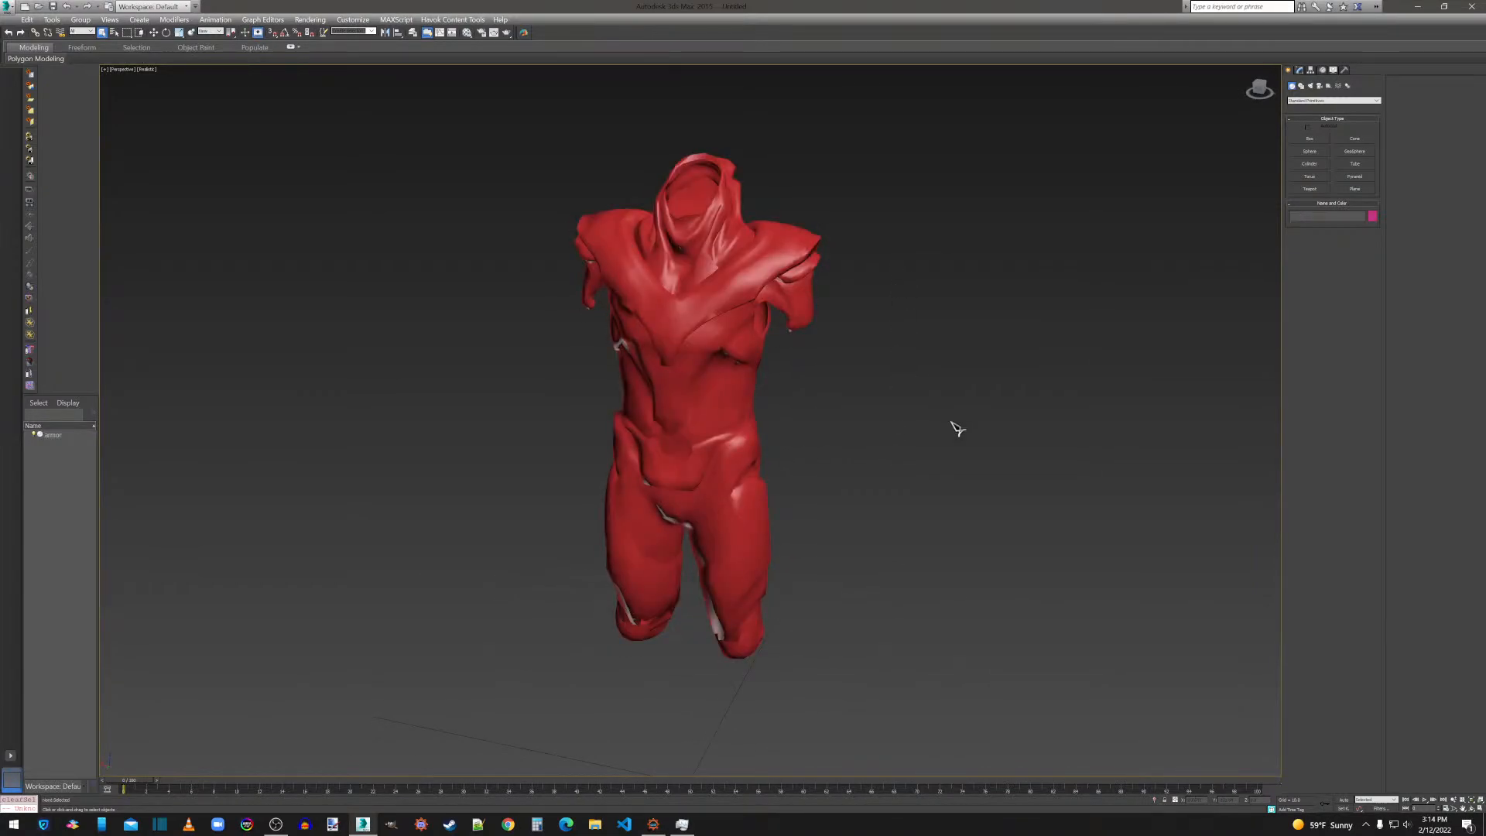
{"action": "middle_click_drag", "start_coordinate": [929, 378], "coordinate": [880, 370], "text": "alt"}
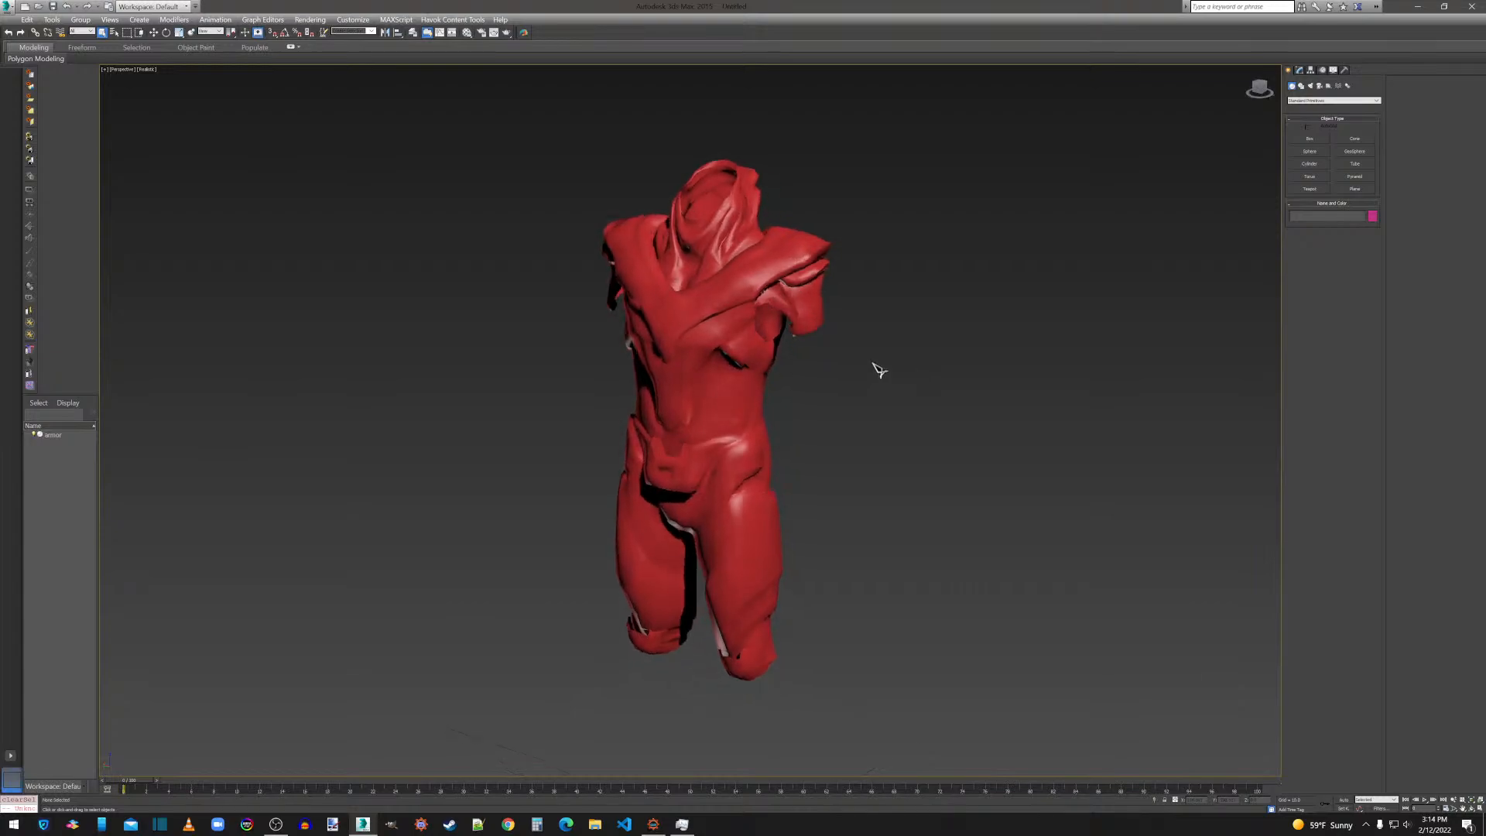
{"action": "left_click", "coordinate": [741, 373]}
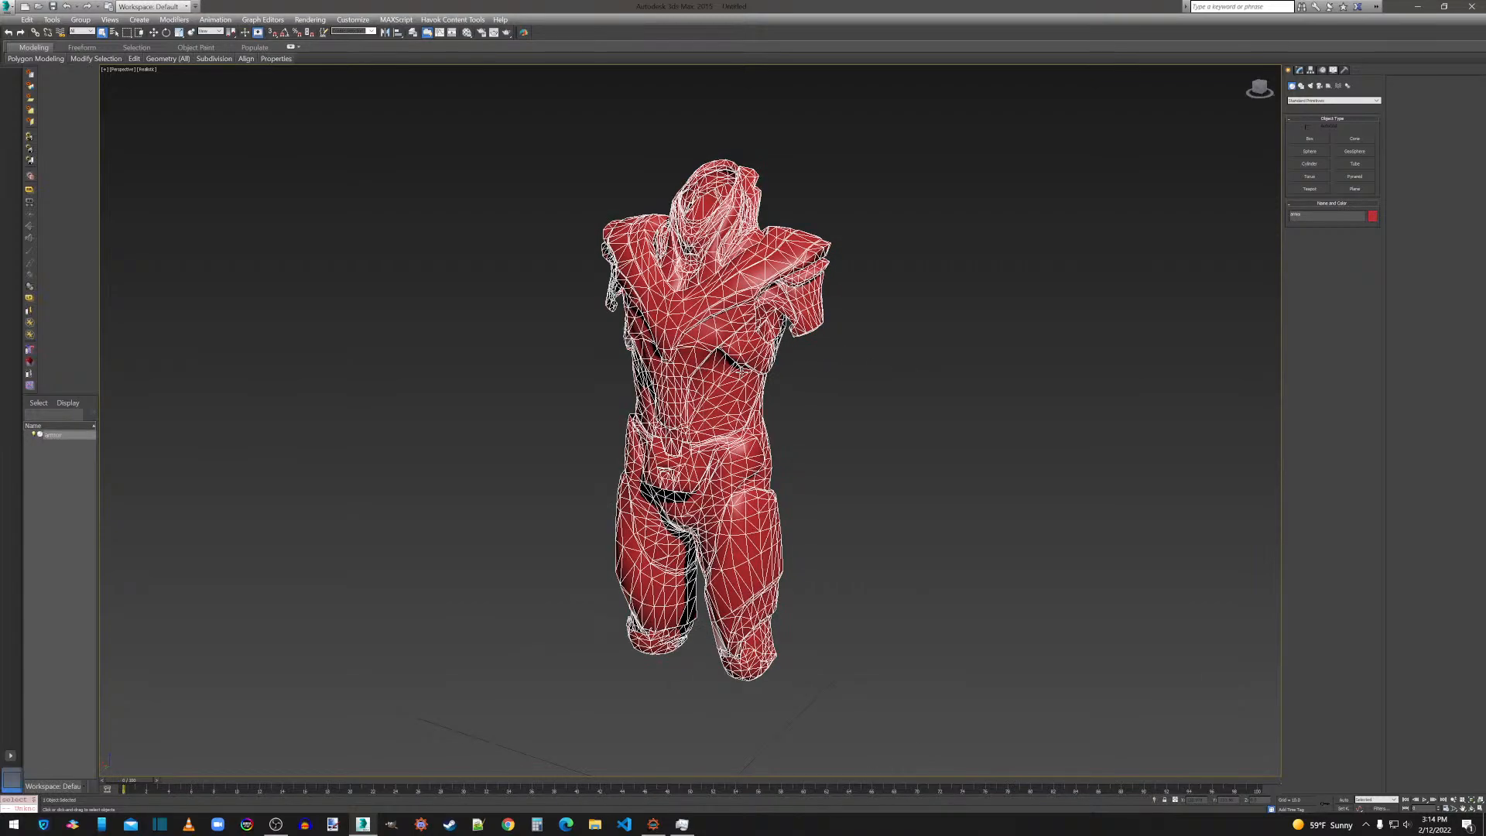
{"action": "left_click", "coordinate": [1304, 70]}
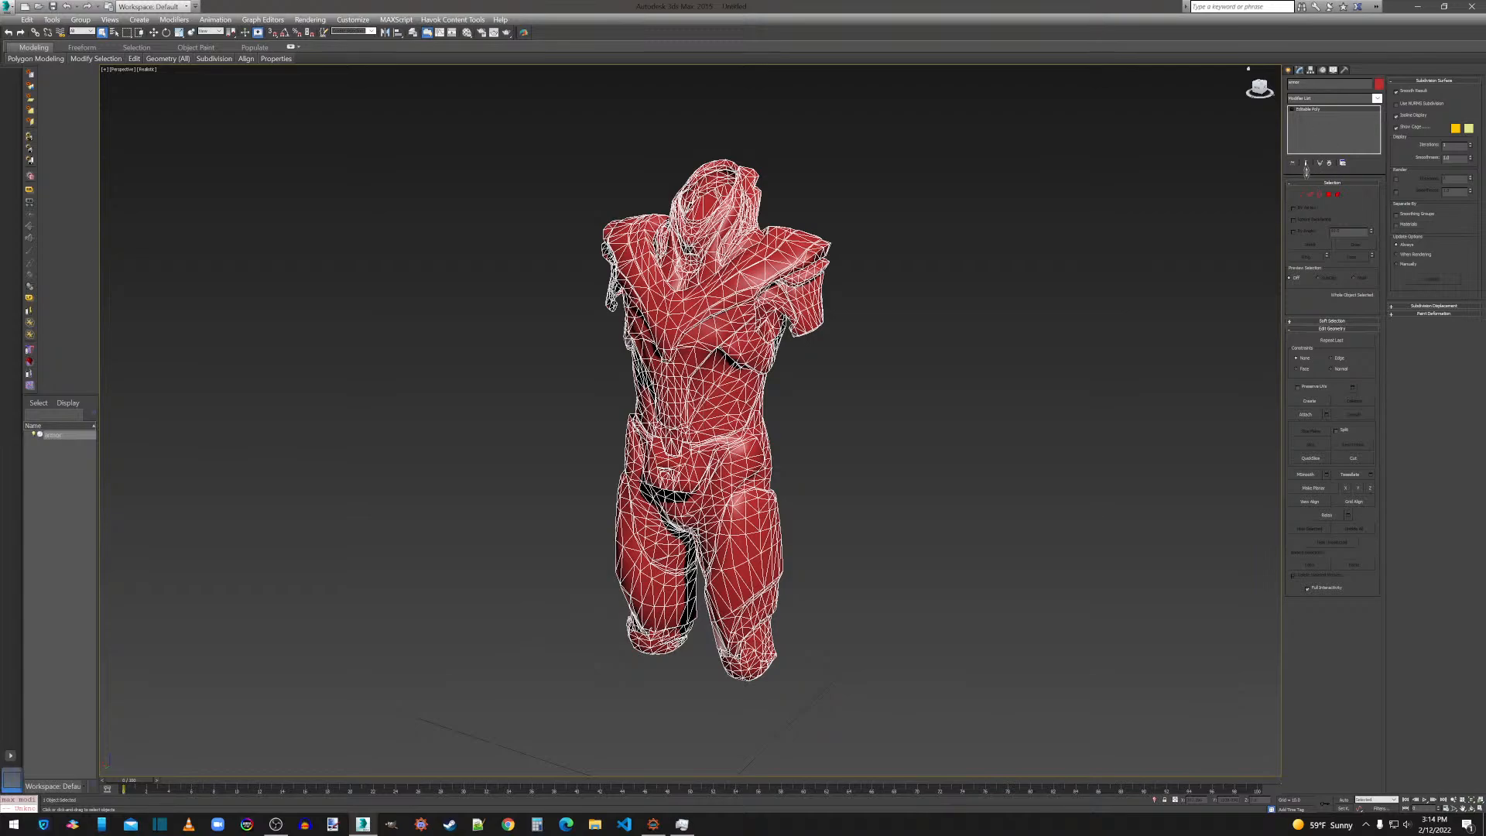
{"action": "left_click", "coordinate": [1329, 194]}
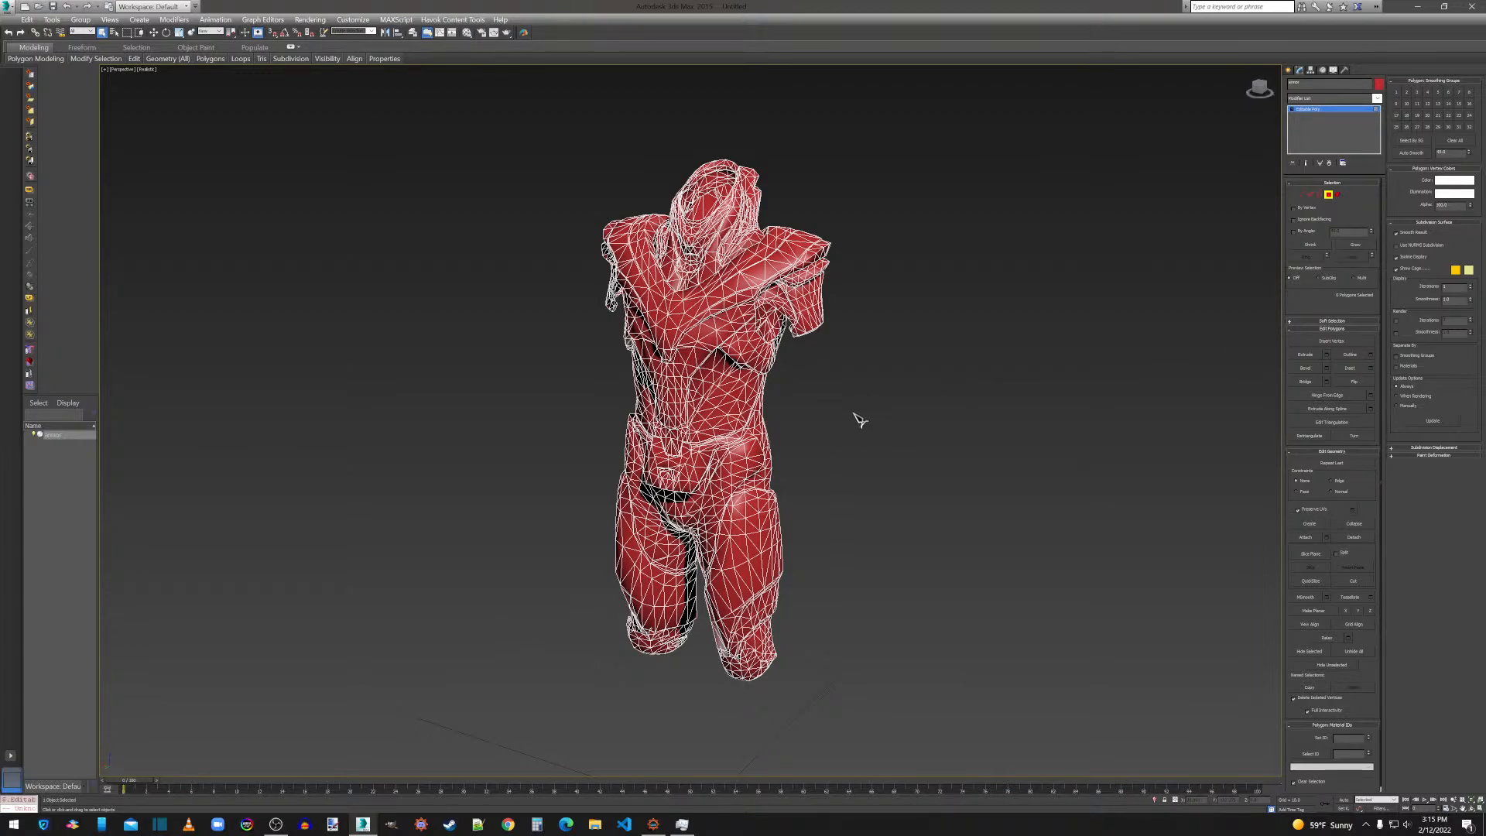
{"action": "key", "text": "ctrl+a"}
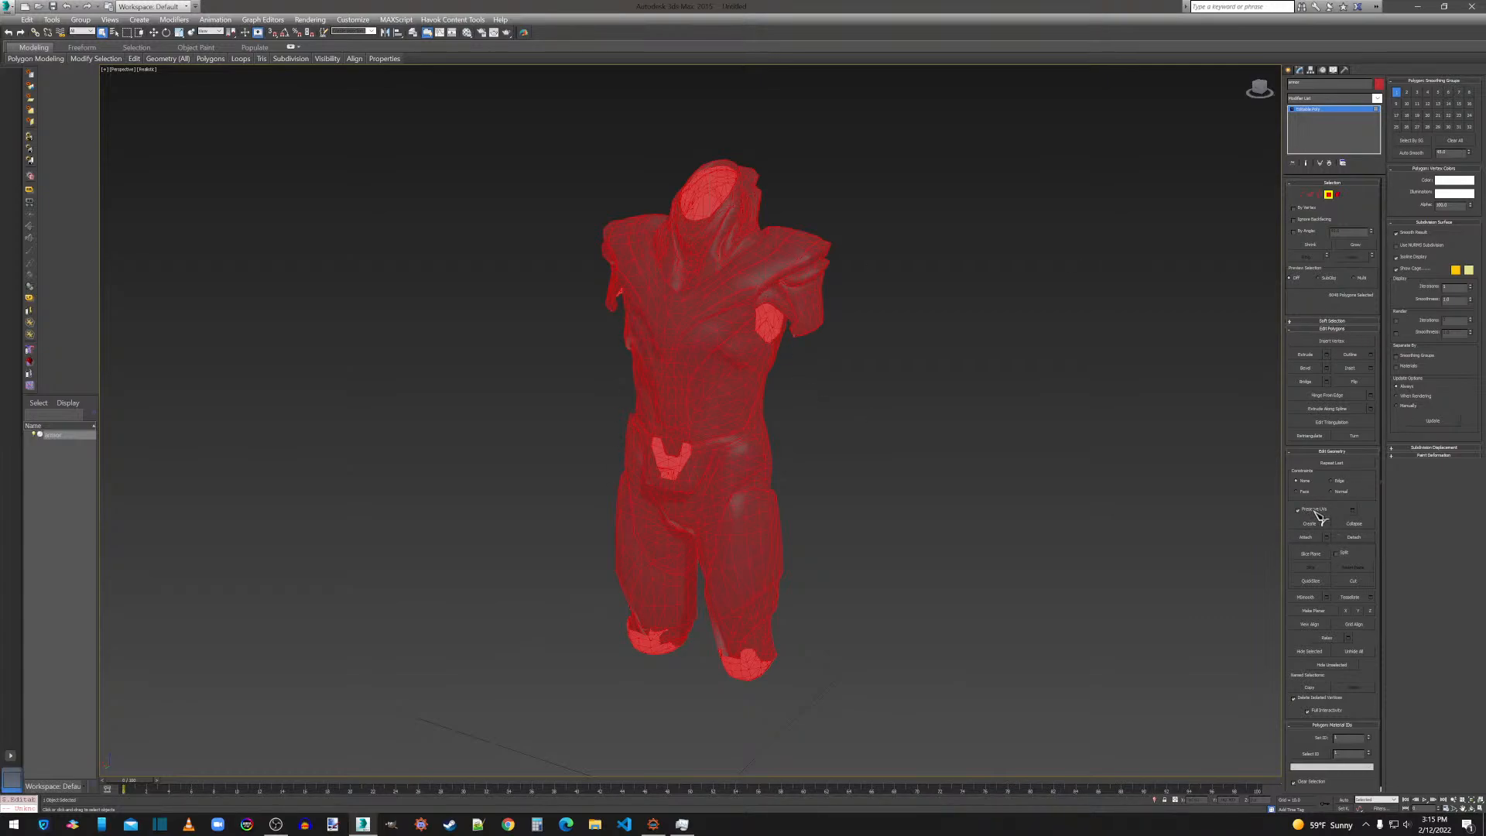
{"action": "left_click", "coordinate": [1357, 383]}
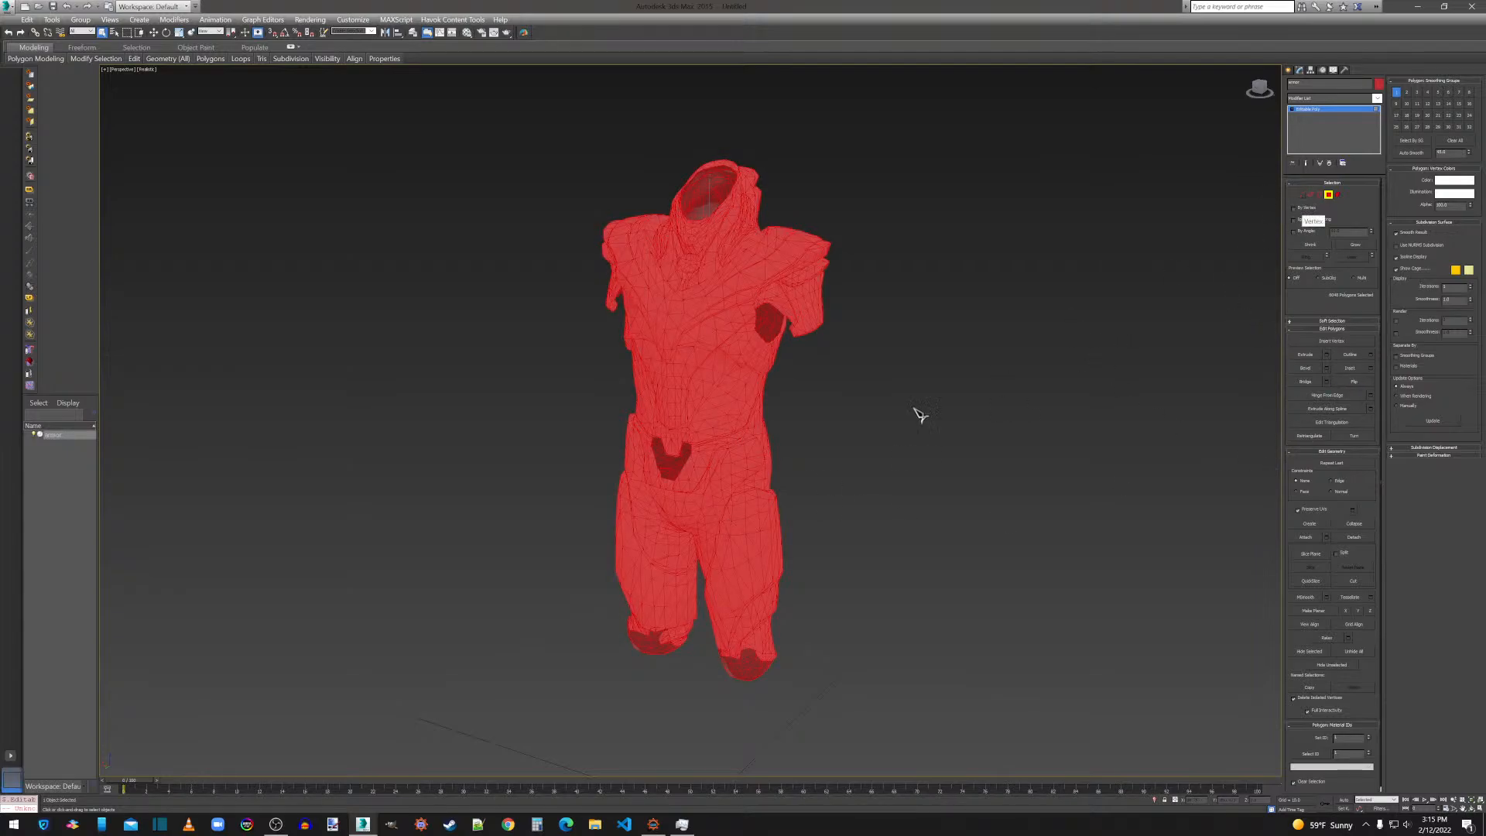
{"action": "left_click", "coordinate": [890, 426]}
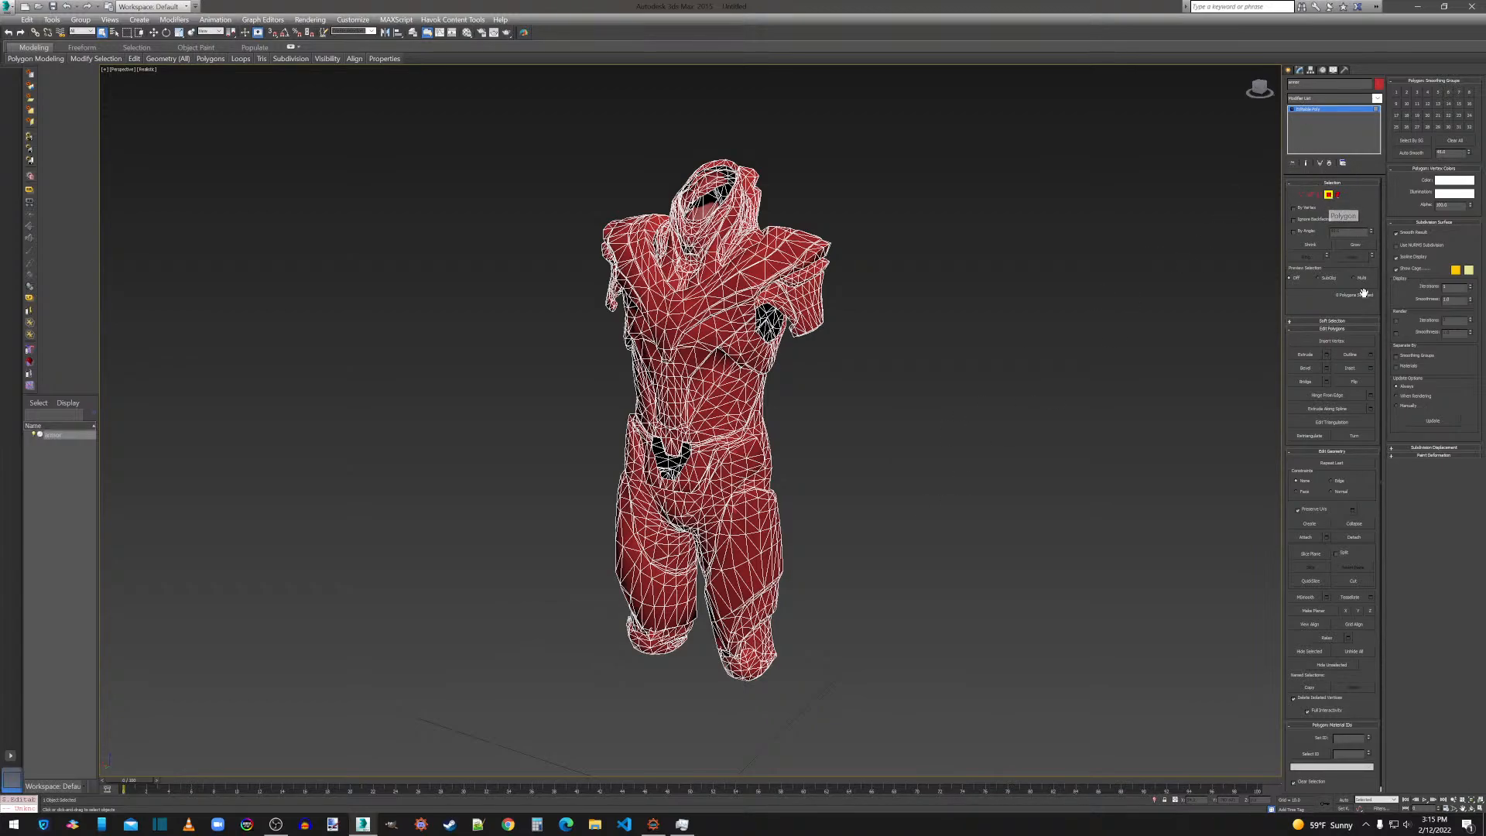
Apply one MeshSmooth pass to all polygons of the armor mesh and check the denser geometry.
{"action": "key", "text": "ctrl+a"}
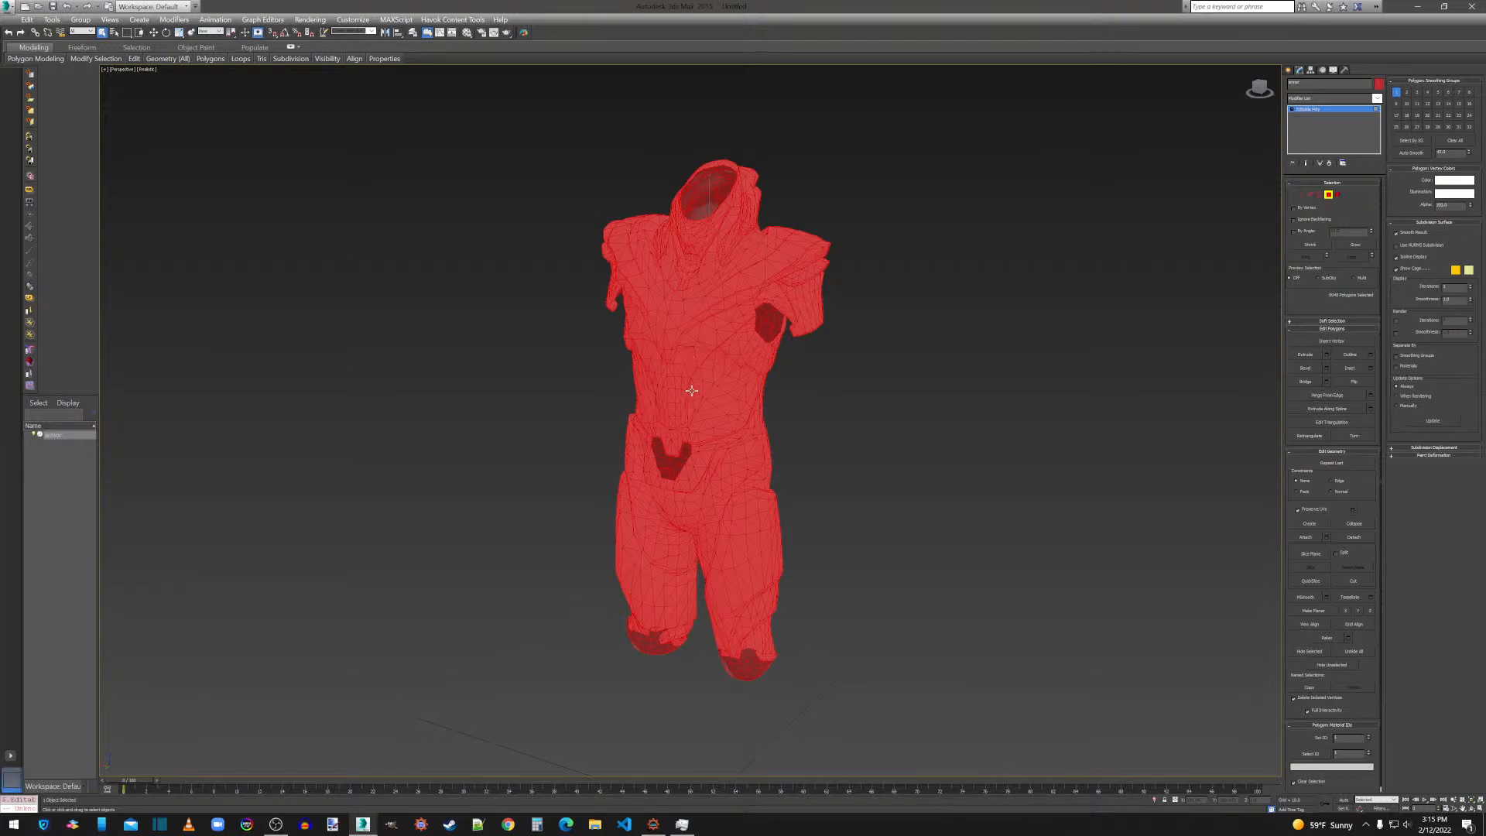
{"action": "scroll", "coordinate": [691, 391], "scroll_direction": "up", "scroll_amount": 5}
{"action": "scroll", "coordinate": [691, 391], "scroll_direction": "down", "scroll_amount": 5}
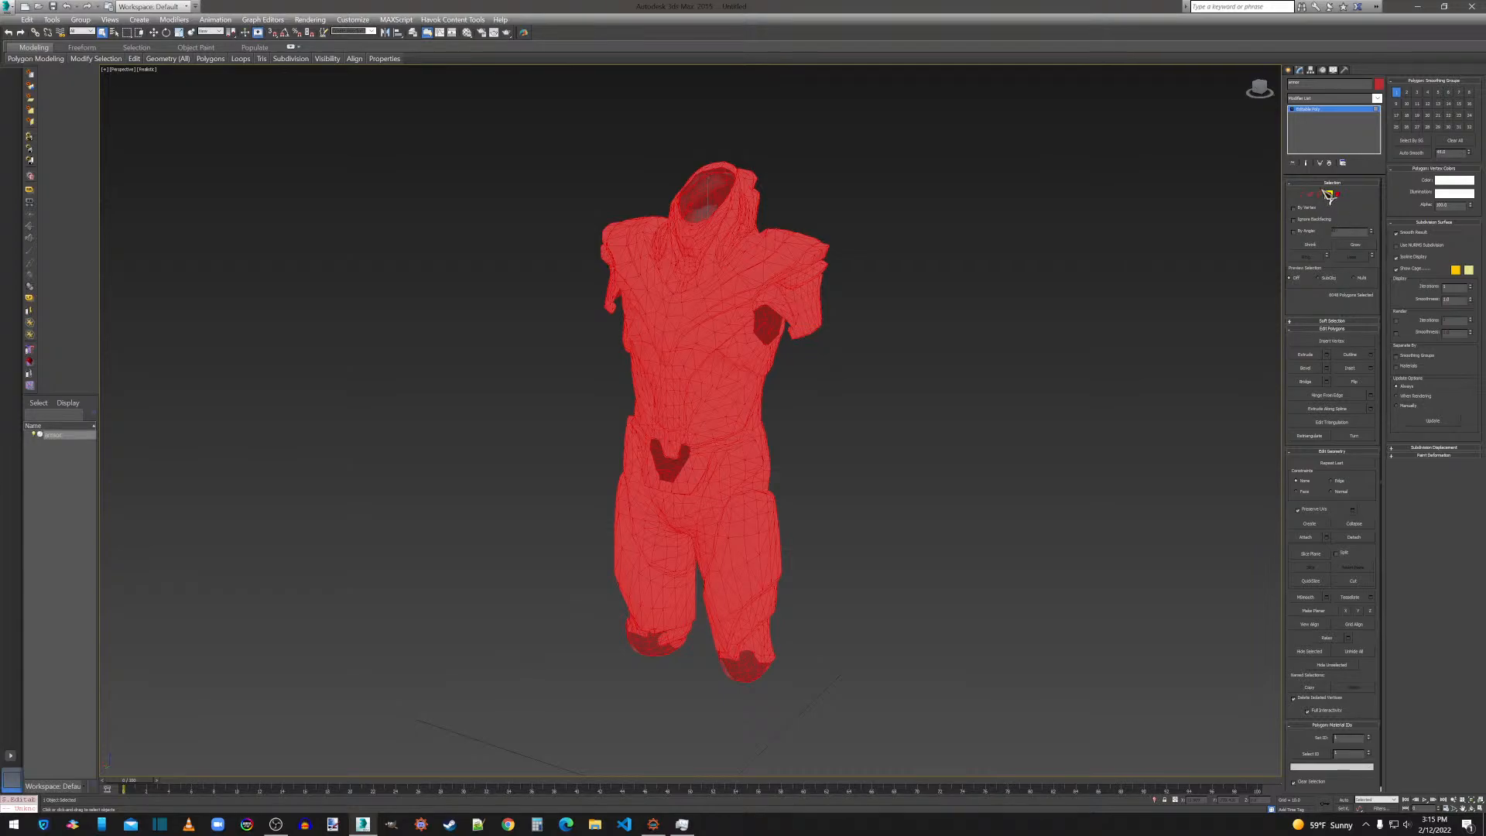
{"action": "left_click", "coordinate": [1315, 100]}
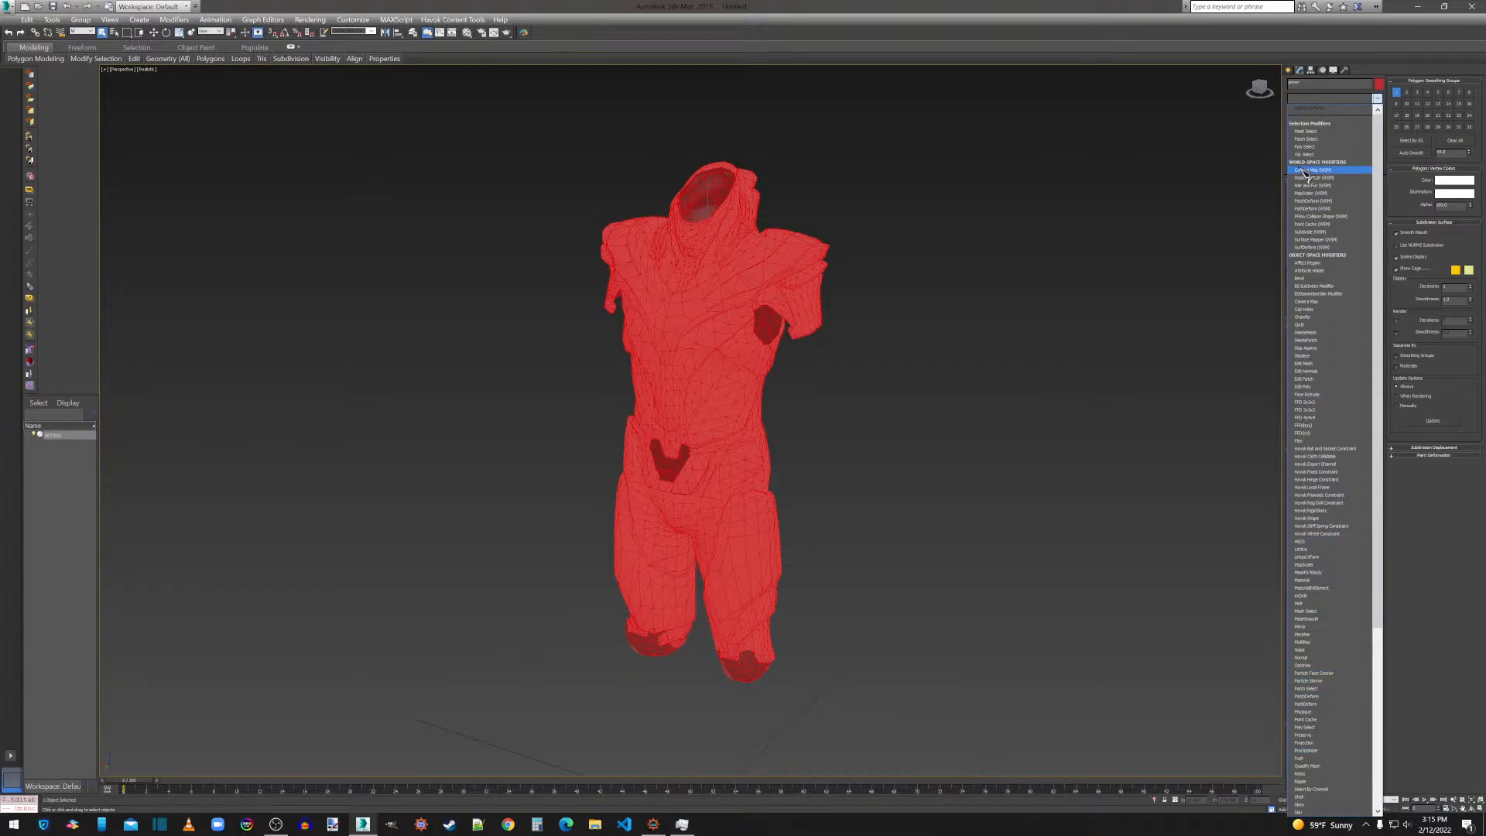
{"action": "left_click", "coordinate": [1311, 103]}
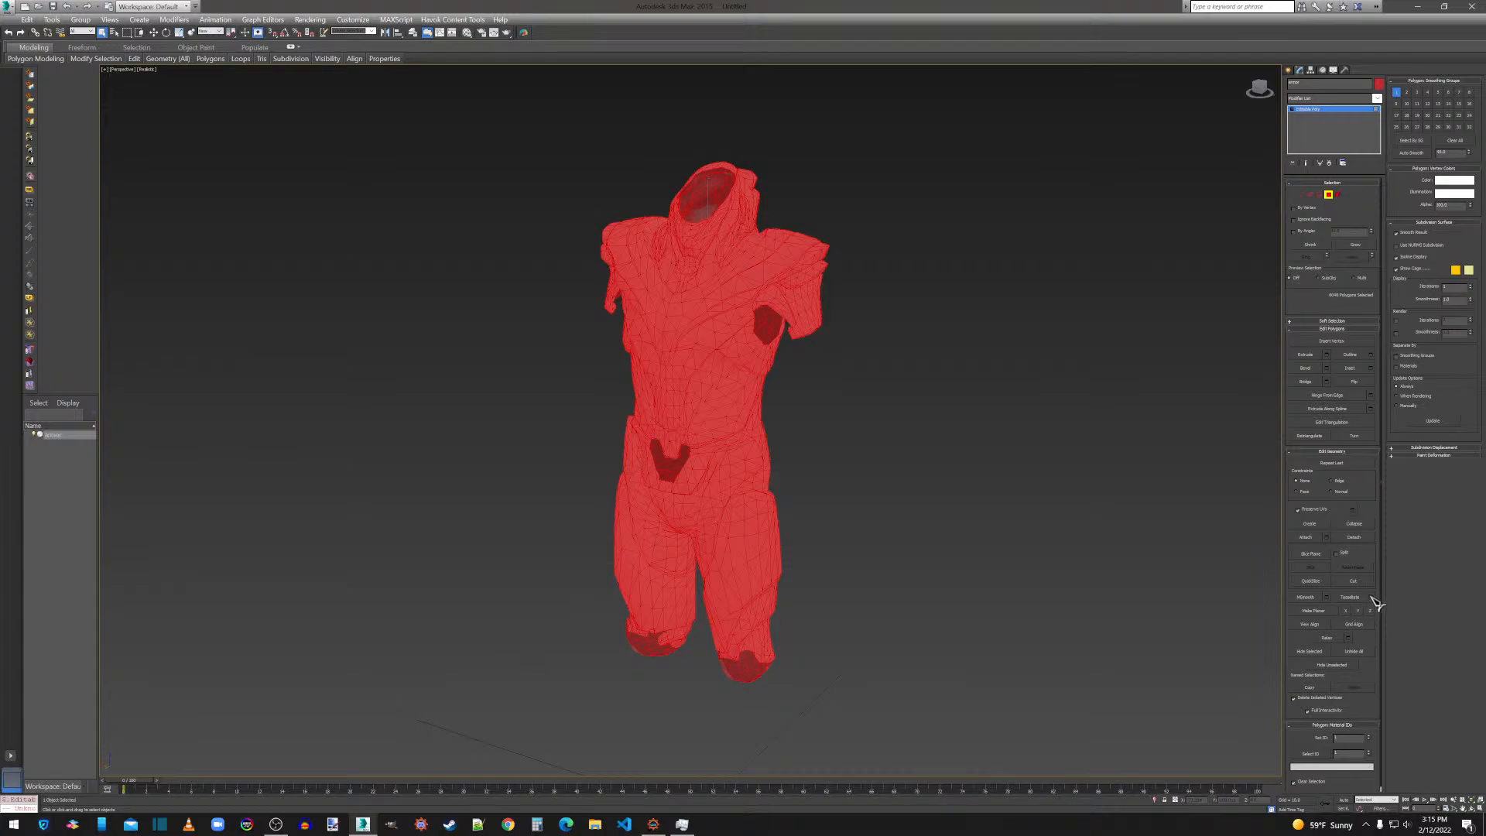
{"action": "left_click", "coordinate": [1328, 598]}
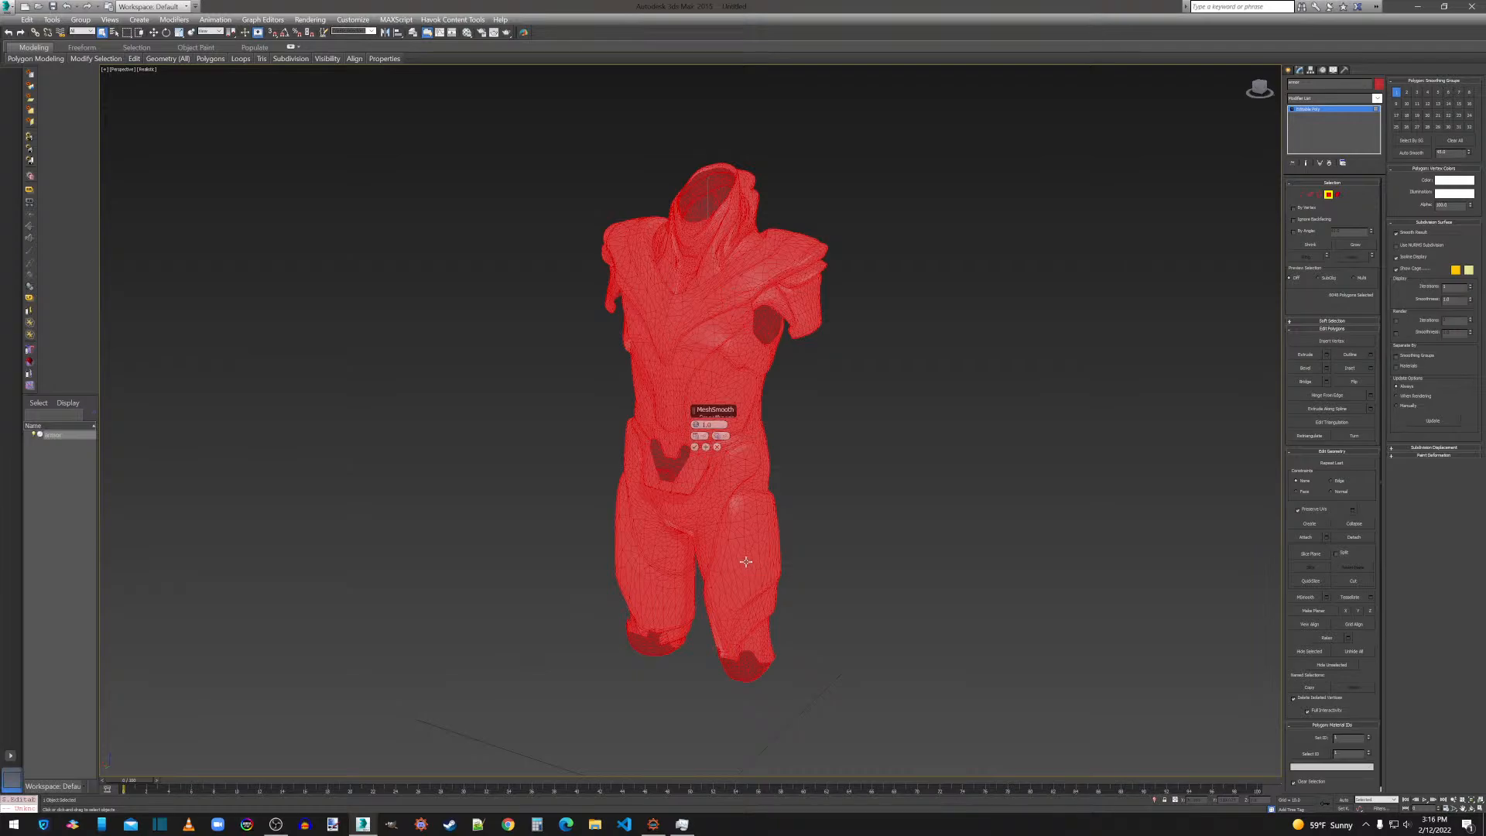
{"action": "left_click", "coordinate": [696, 448]}
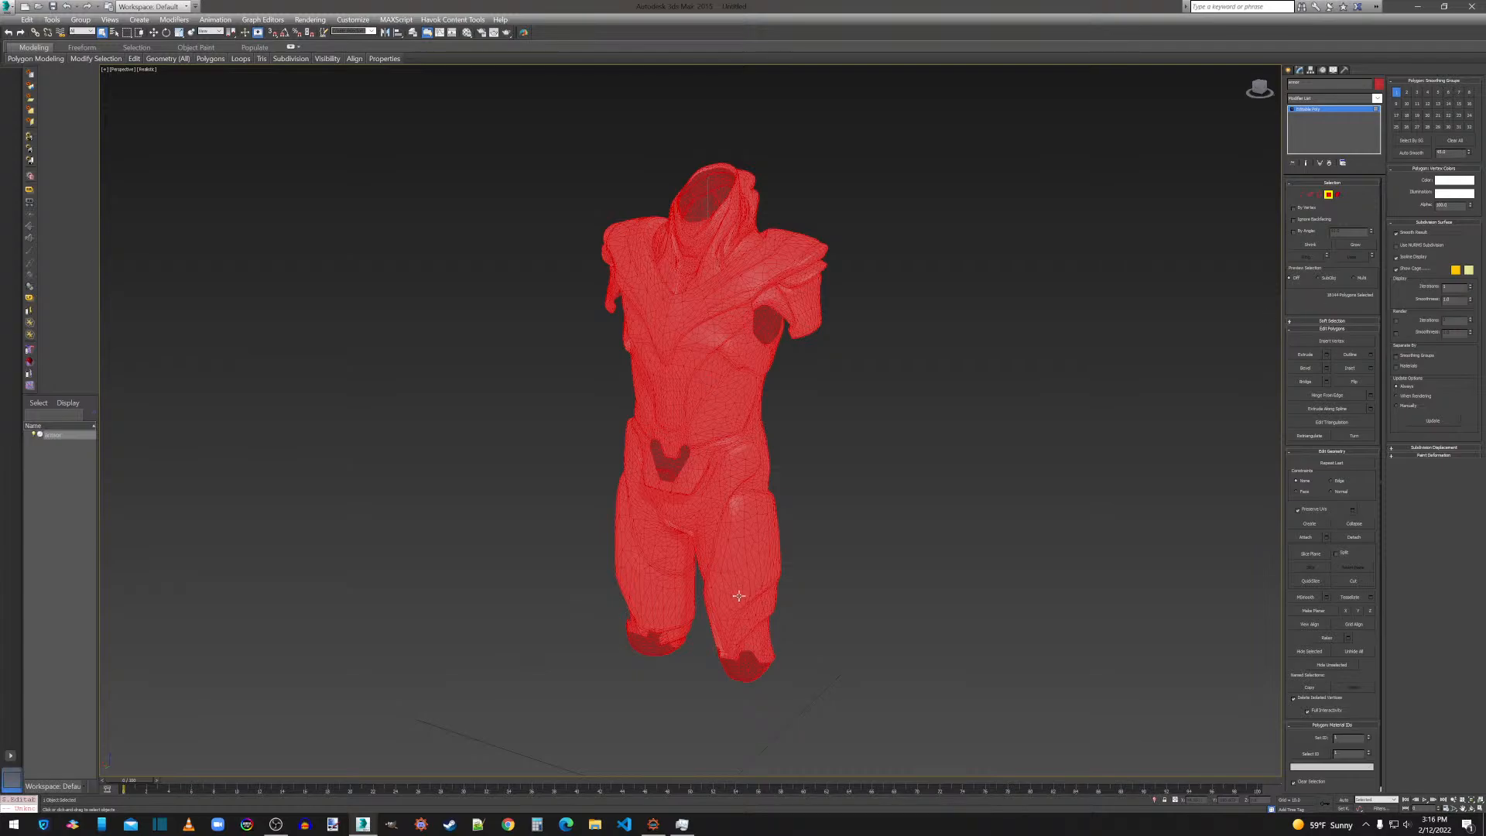
{"action": "scroll", "coordinate": [740, 597], "scroll_direction": "up", "scroll_amount": 8}
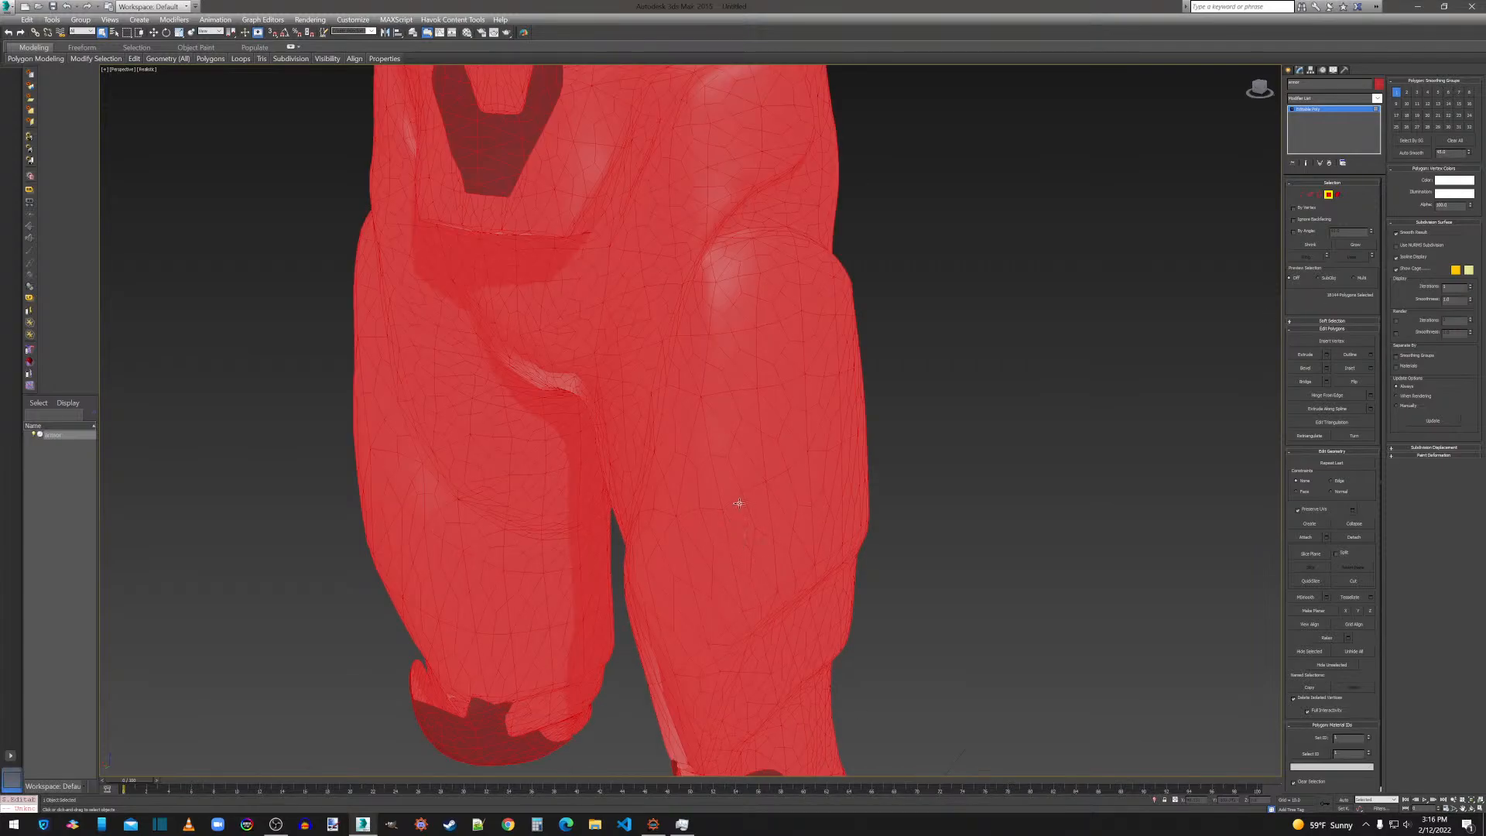
{"action": "scroll", "coordinate": [749, 532], "scroll_direction": "down", "scroll_amount": 8}
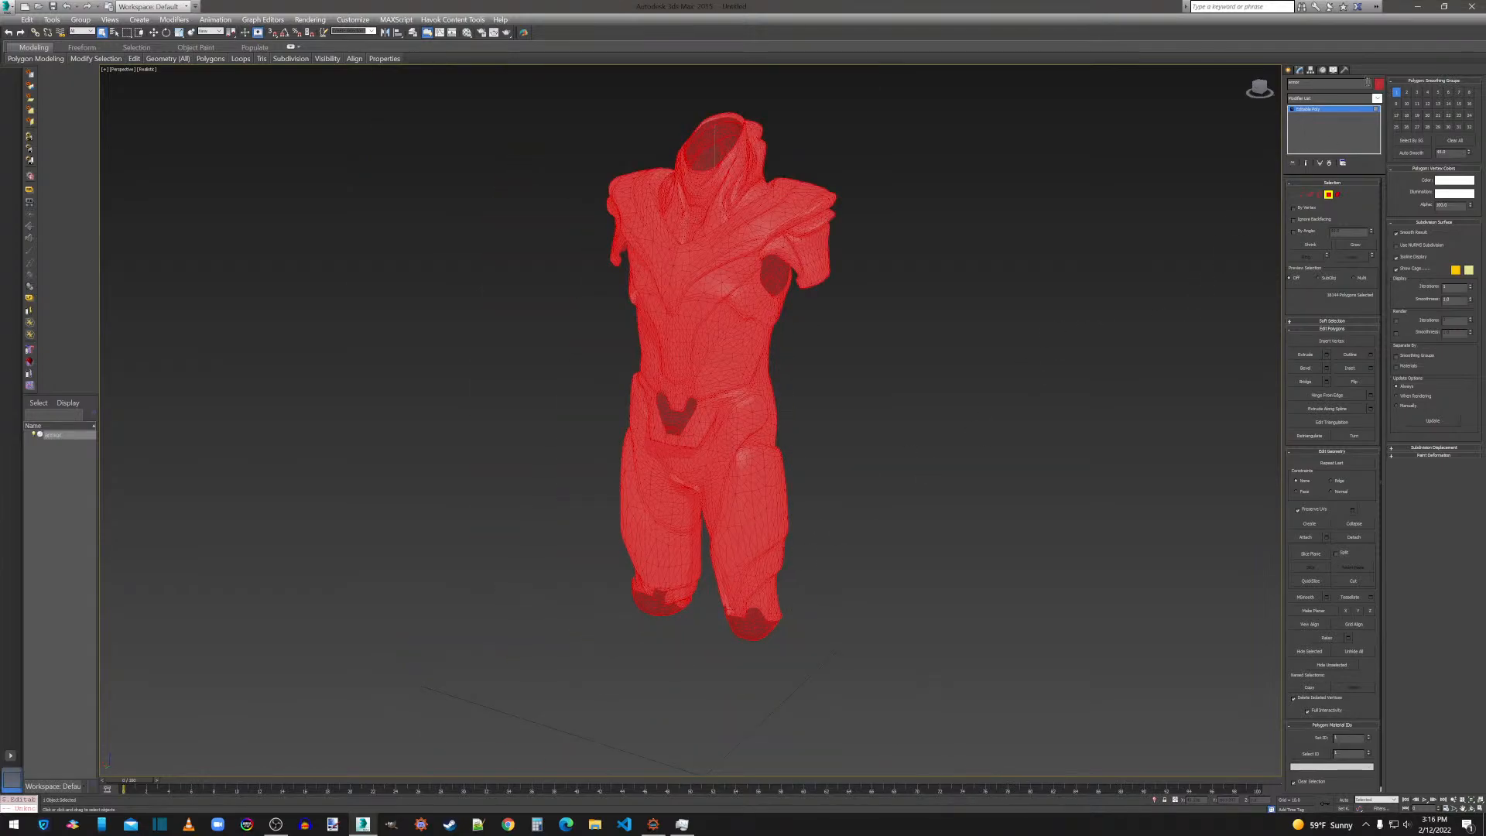
Add a ProOptimizer modifier on top of the armor's Editable Poly and show its settings.
{"action": "left_click", "coordinate": [1324, 99]}
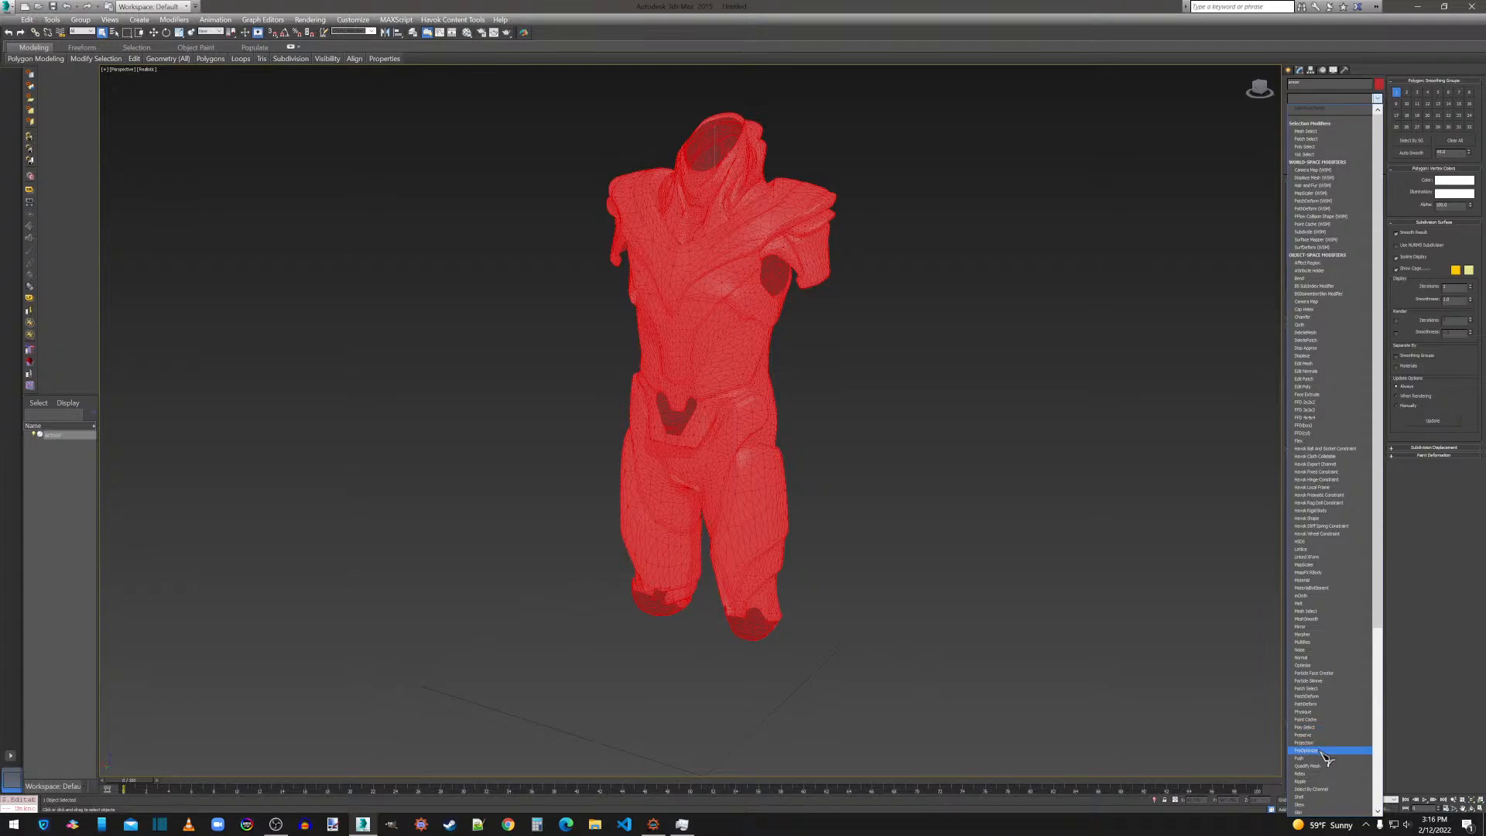
{"action": "left_click", "coordinate": [1325, 750]}
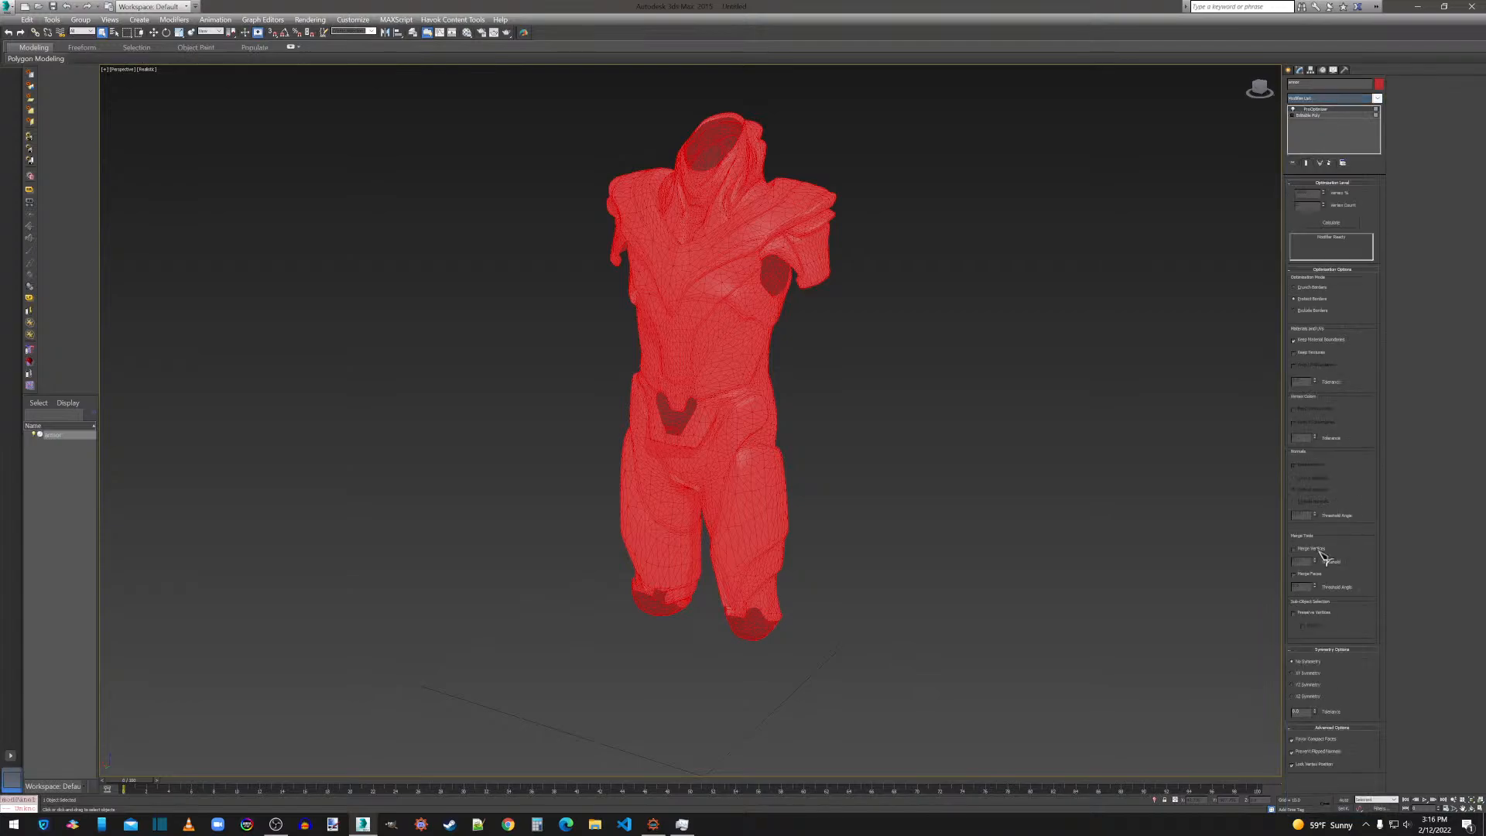
{"action": "left_click", "coordinate": [1314, 115]}
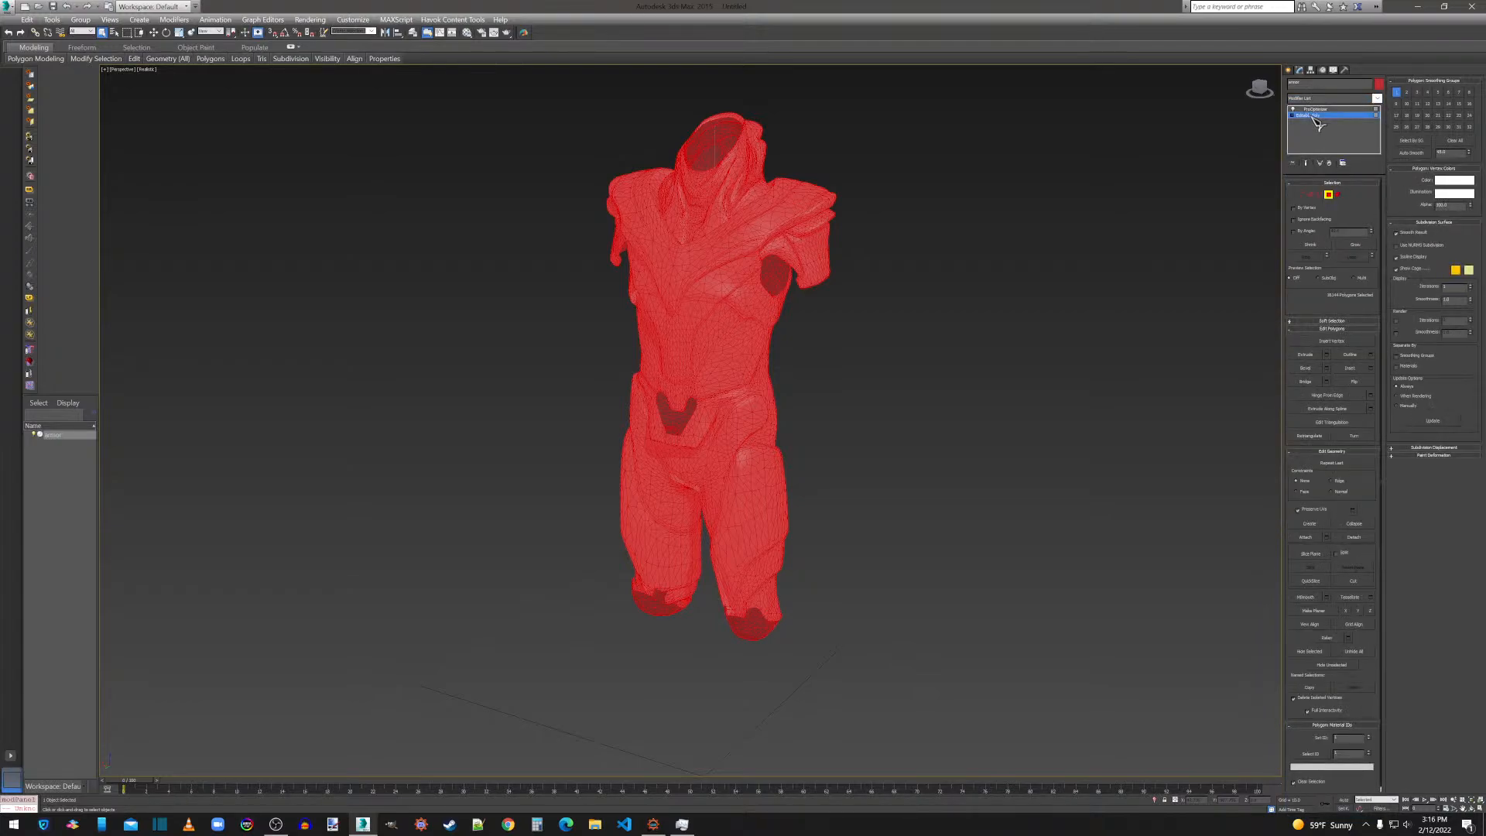
{"action": "left_click", "coordinate": [1316, 109]}
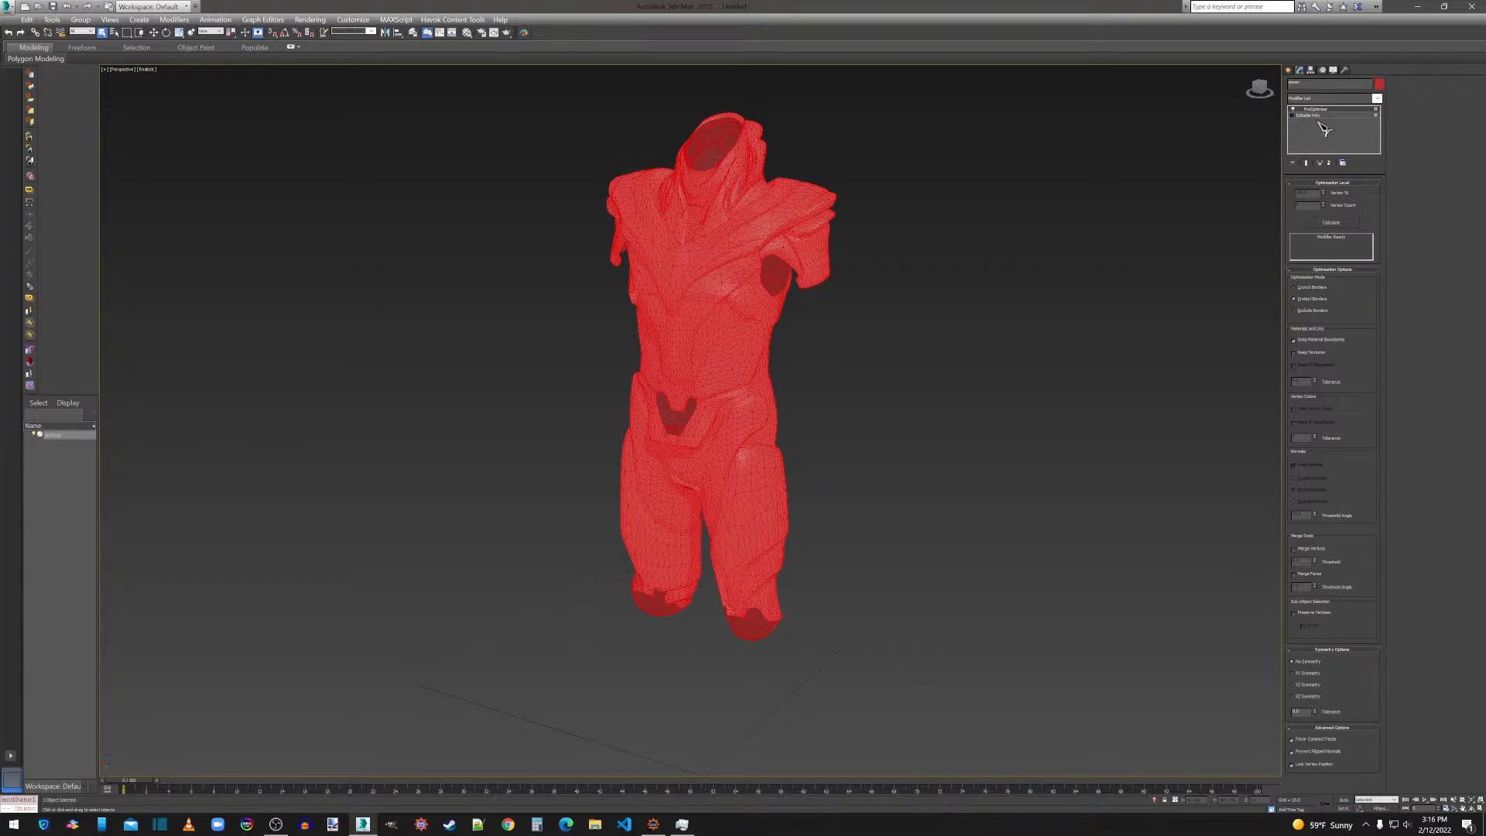
{"action": "left_click", "coordinate": [1314, 115]}
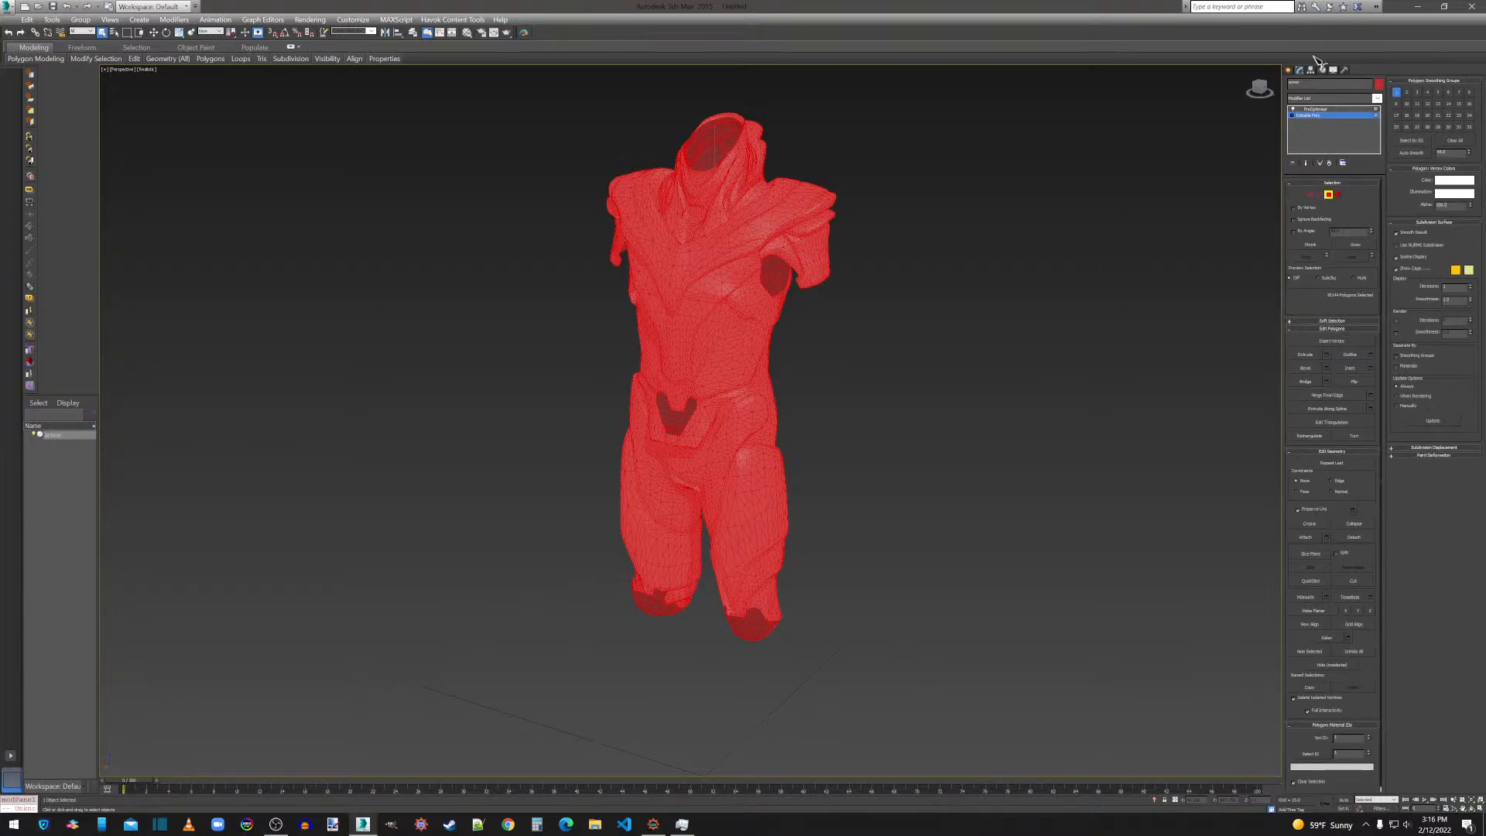
{"action": "left_click", "coordinate": [1328, 109]}
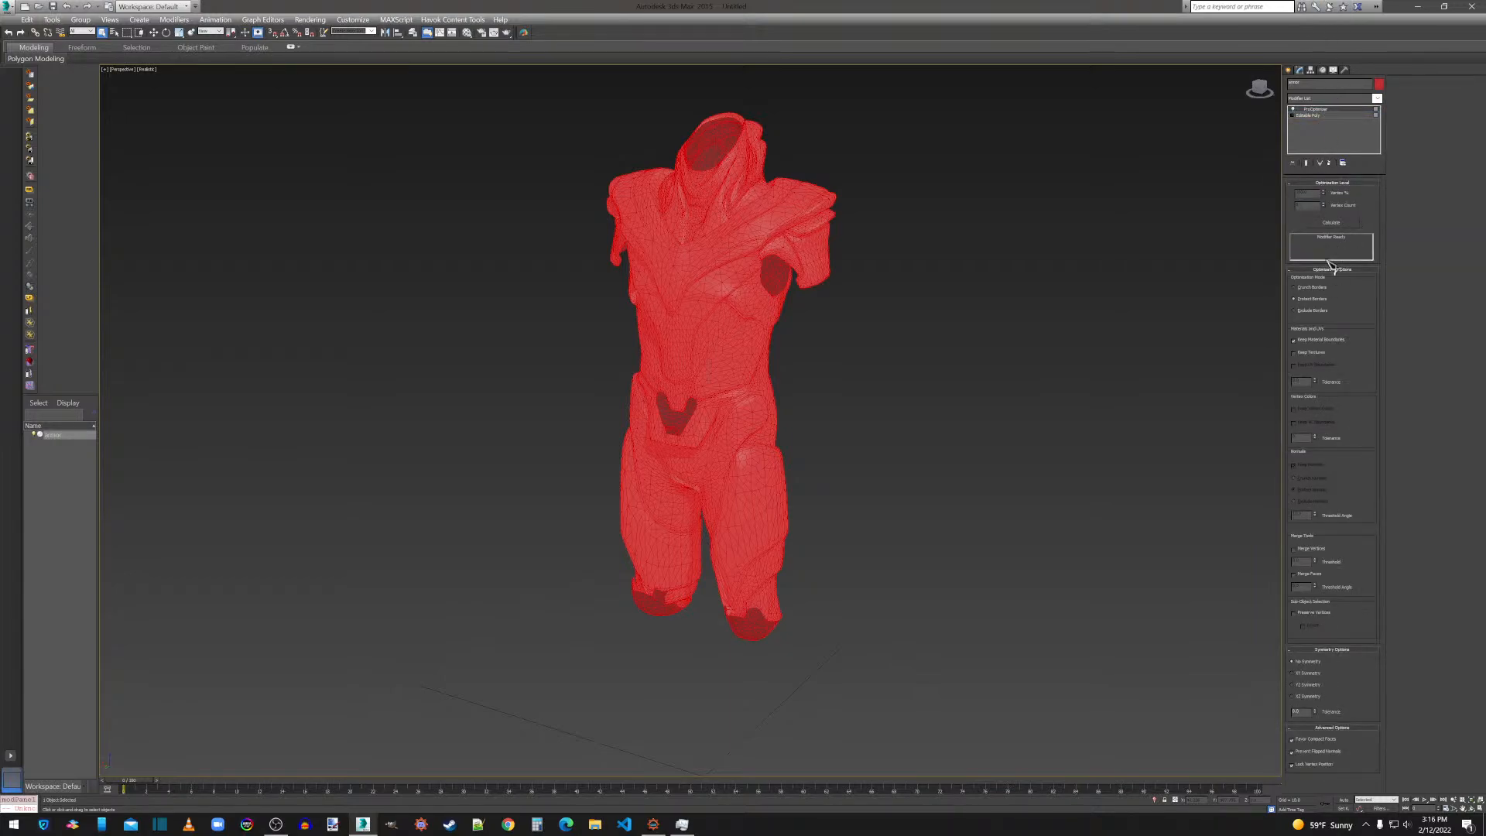
Enable Keep Textures in the armor's ProOptimizer, calculate the optimization, and inspect the resulting mesh.
{"action": "left_click", "coordinate": [1308, 355]}
{"action": "left_click", "coordinate": [1331, 223]}
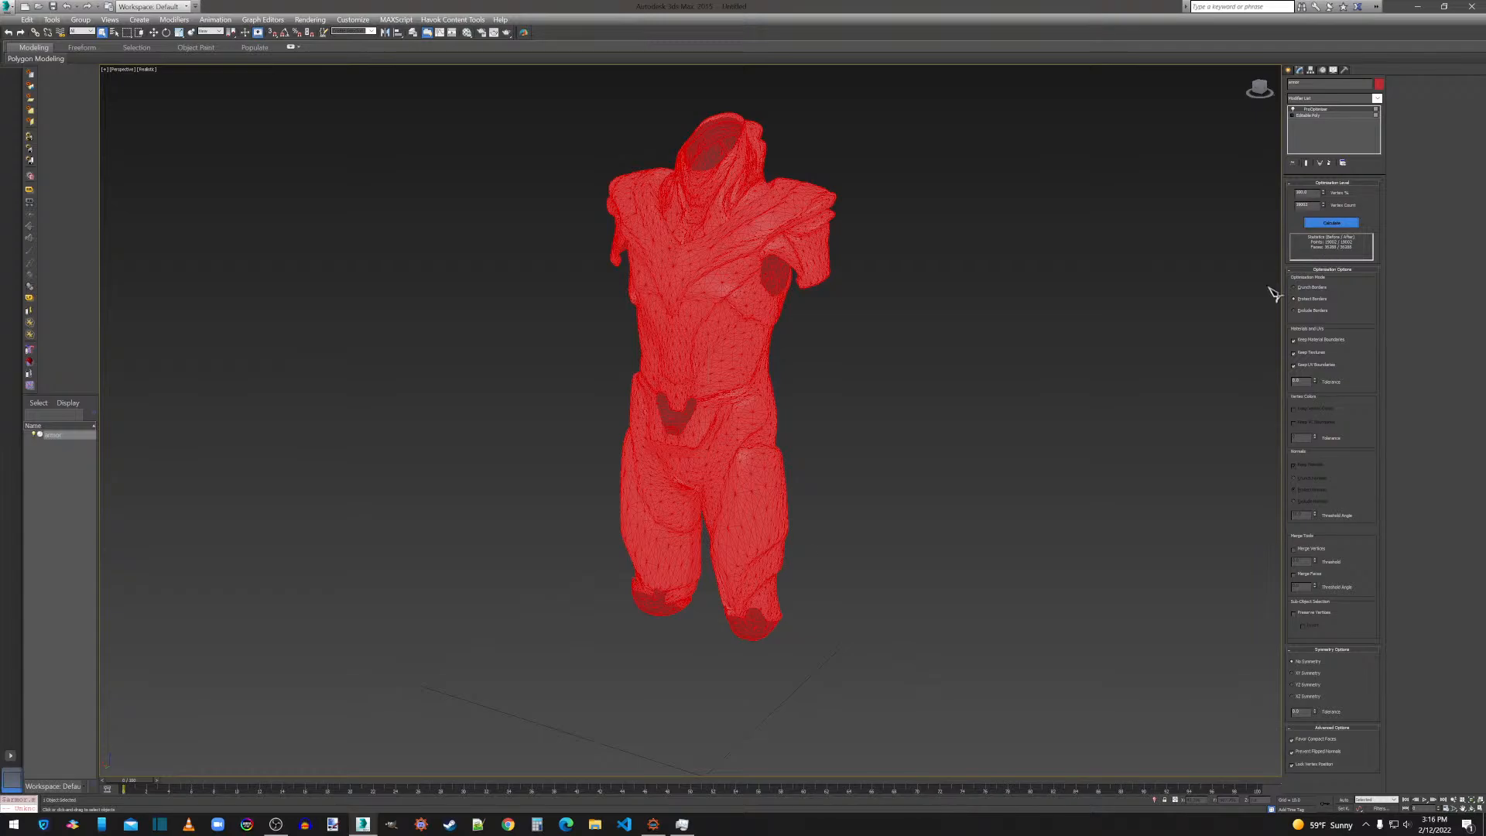
{"action": "scroll", "coordinate": [765, 569], "scroll_direction": "up", "scroll_amount": 5}
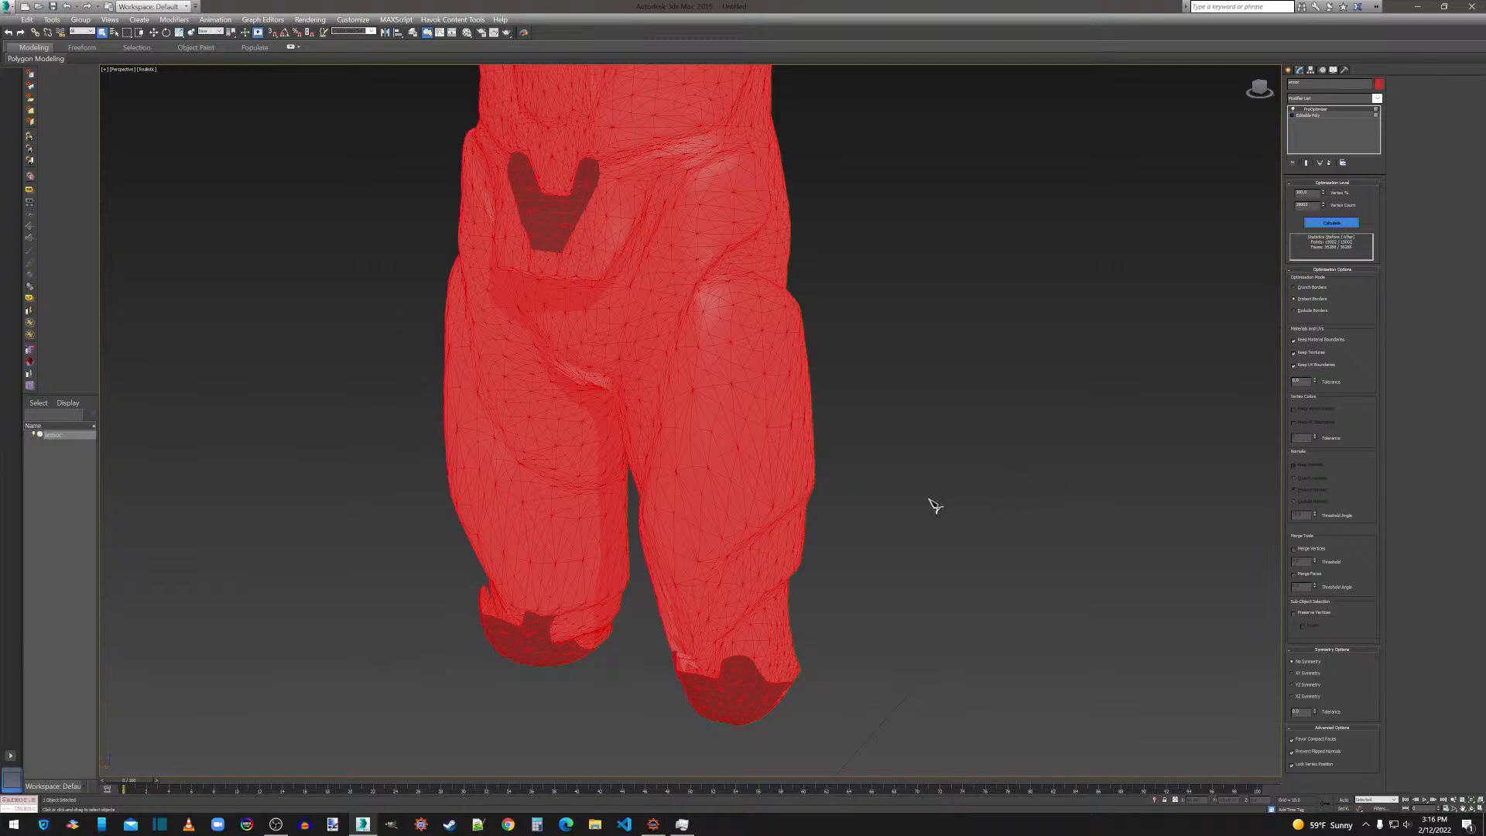
{"action": "scroll", "coordinate": [929, 504], "scroll_direction": "down", "scroll_amount": 6}
{"action": "scroll", "coordinate": [922, 455], "scroll_direction": "up", "scroll_amount": 8}
{"action": "scroll", "coordinate": [911, 461], "scroll_direction": "down", "scroll_amount": 6}
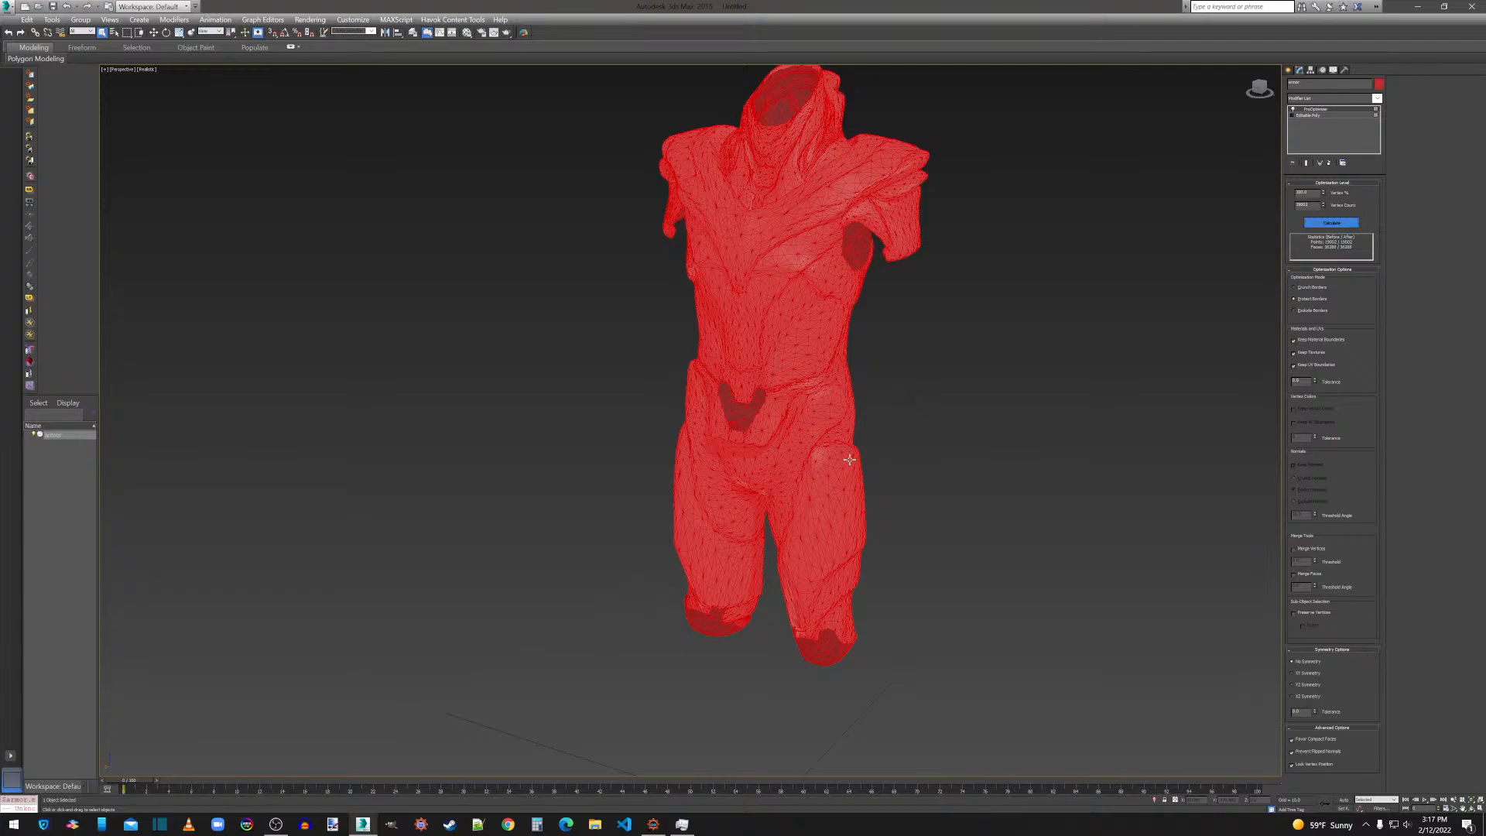
Try a lower vertex percentage in the armor's ProOptimizer and restore the full vertex count.
{"action": "scroll", "coordinate": [839, 480], "scroll_direction": "up", "scroll_amount": 2}
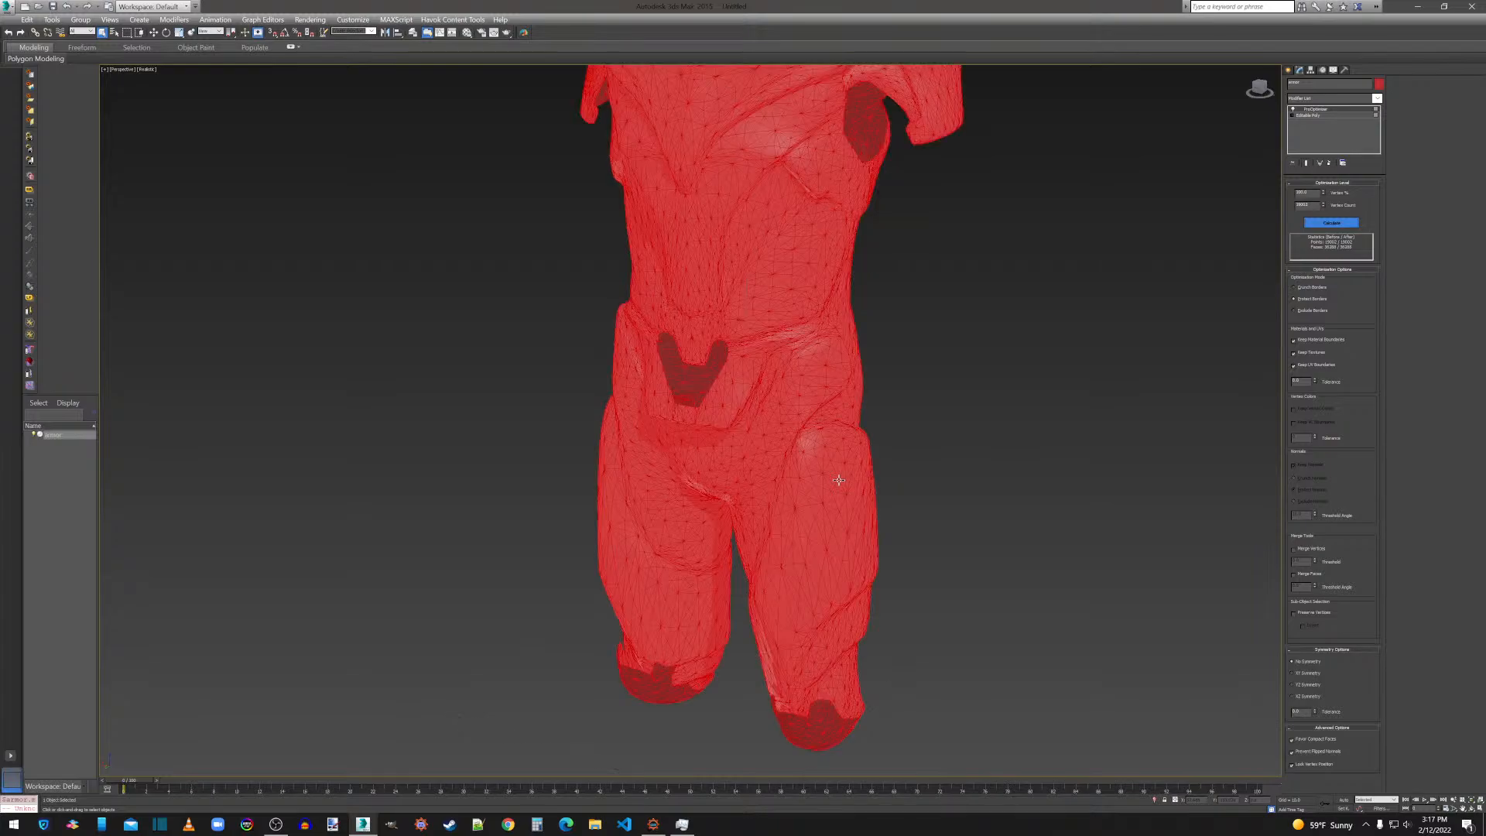
{"action": "scroll", "coordinate": [839, 480], "scroll_direction": "up", "scroll_amount": 2}
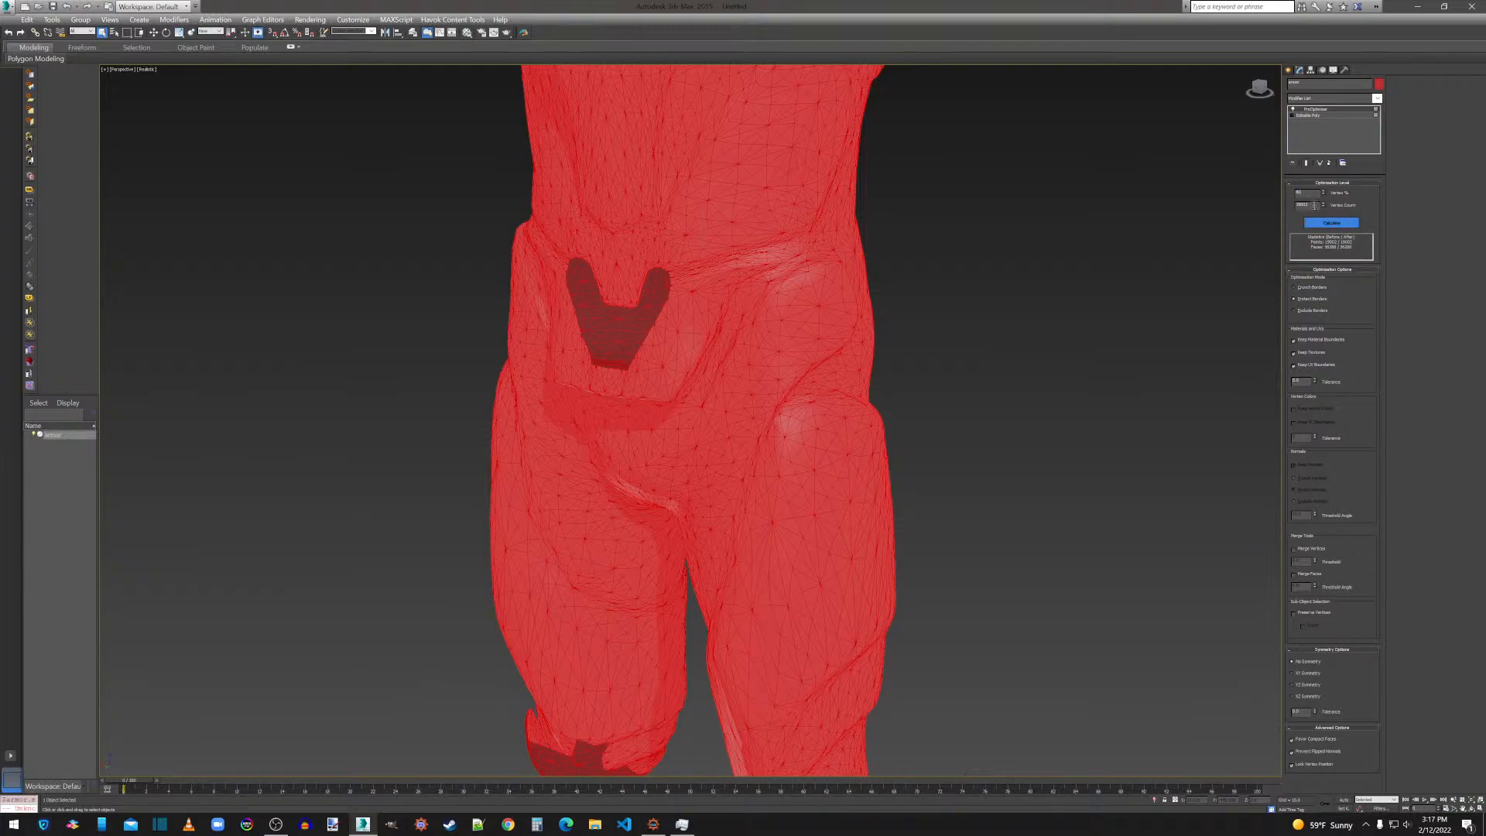
{"action": "key", "text": "Tab"}
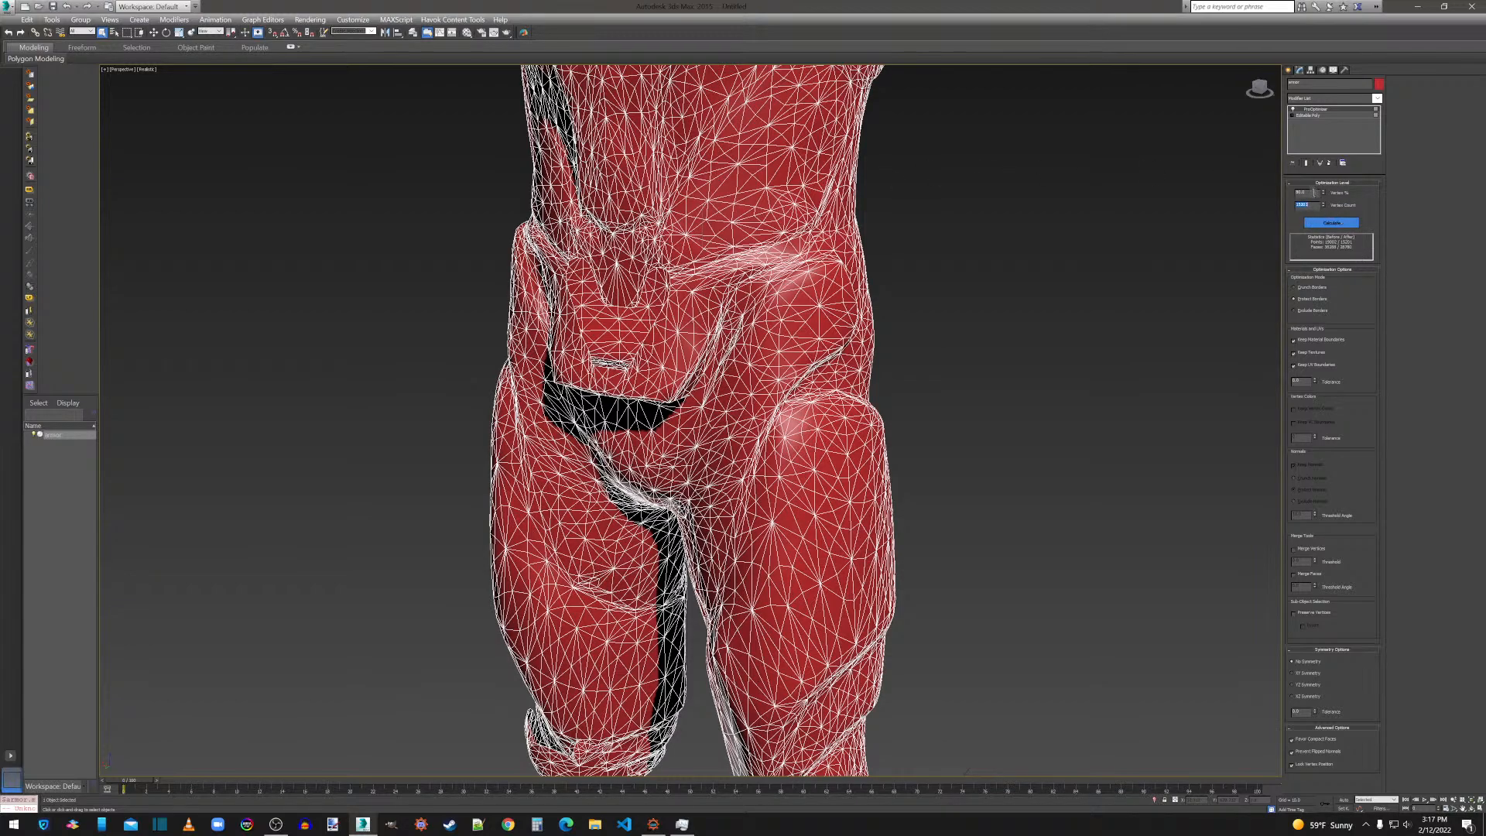
{"action": "key", "text": "shift+Tab"}
{"action": "left_click", "coordinate": [1311, 206]}
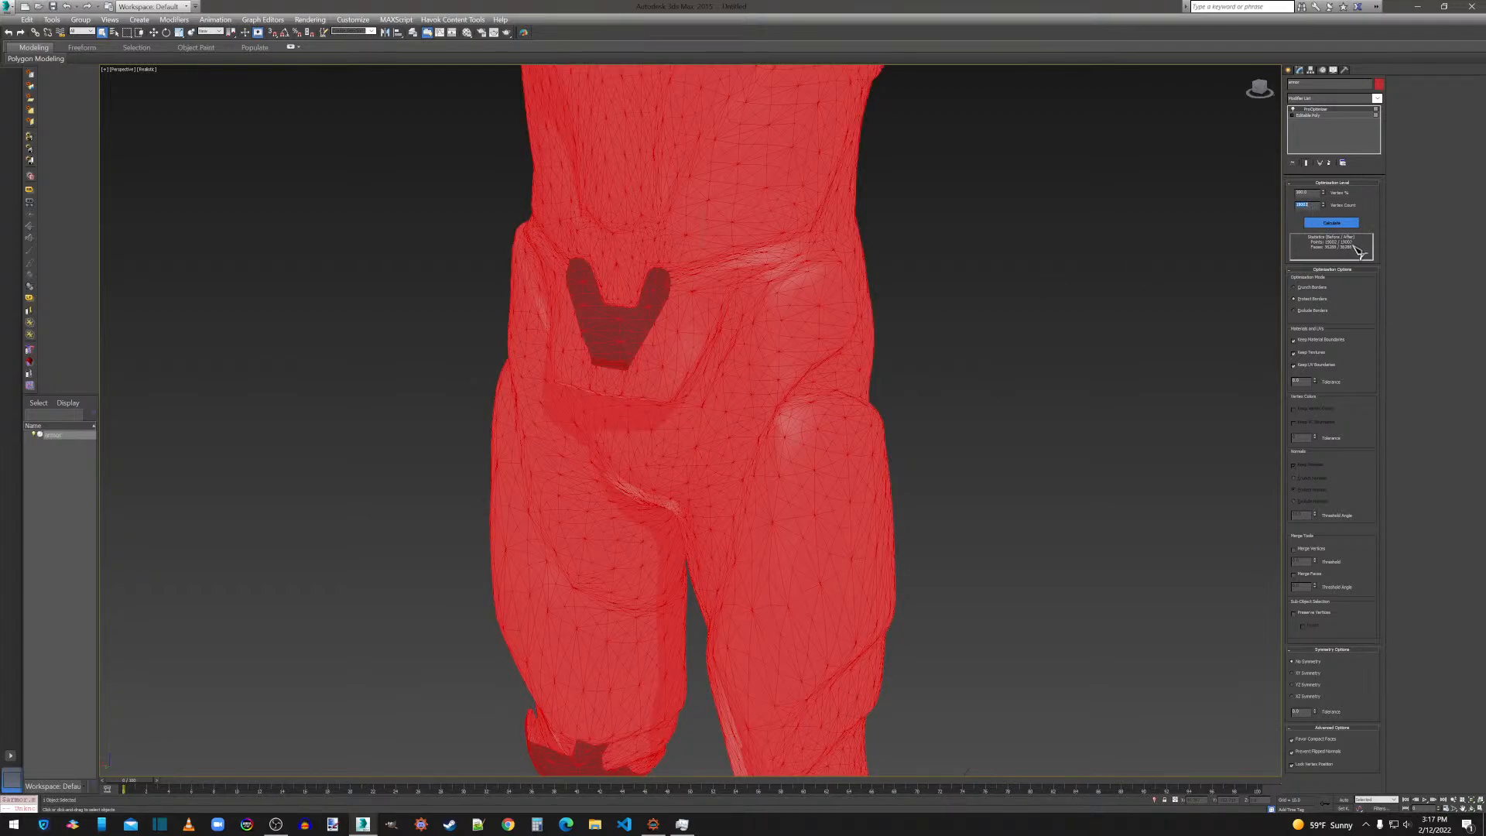
Convert the optimized armor to an Editable Poly and enable Preserve UVs.
{"action": "right_click", "coordinate": [761, 393]}
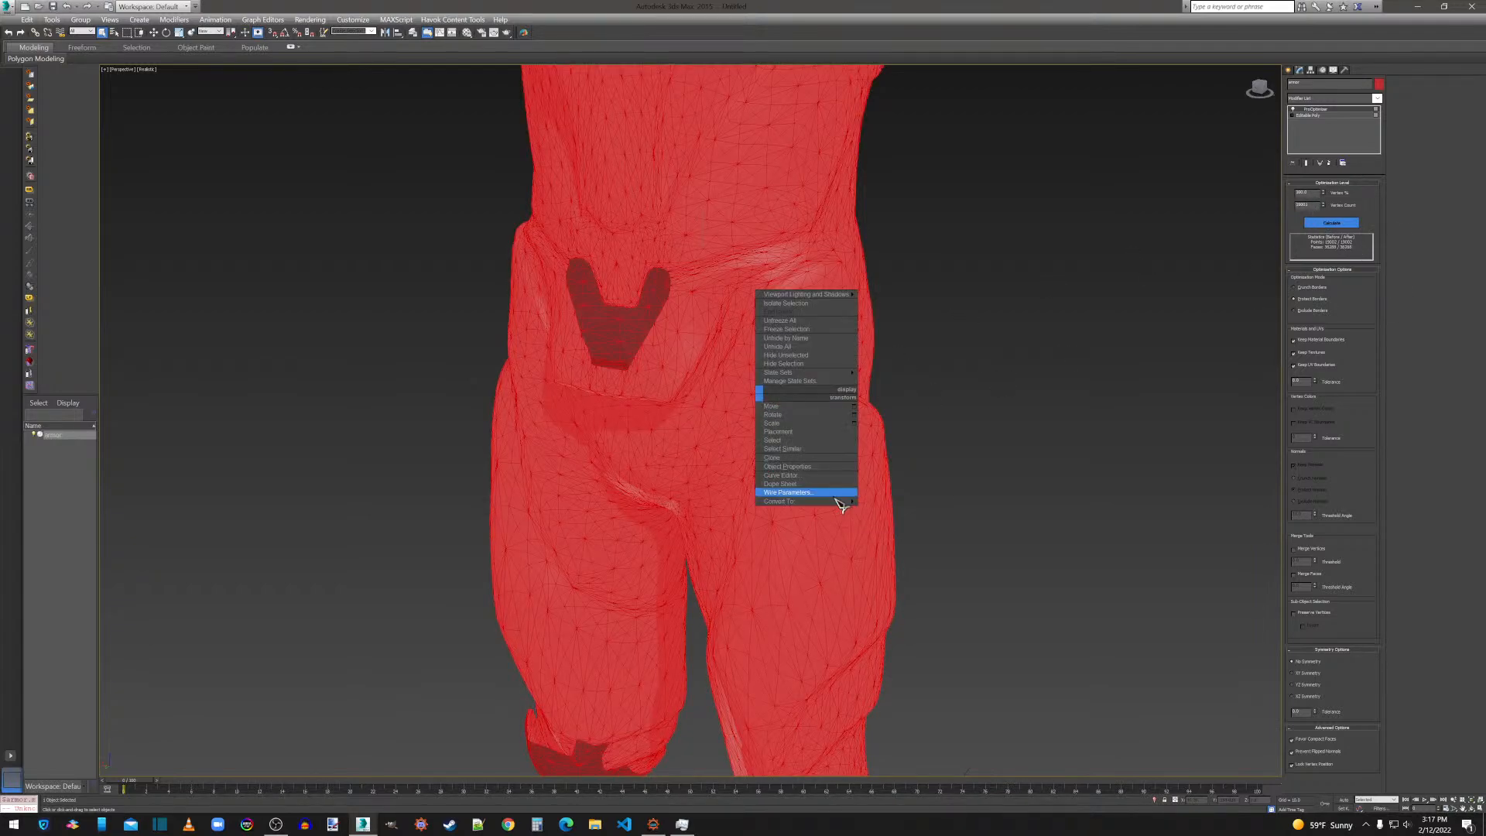
{"action": "mouse_move", "coordinate": [844, 507]}
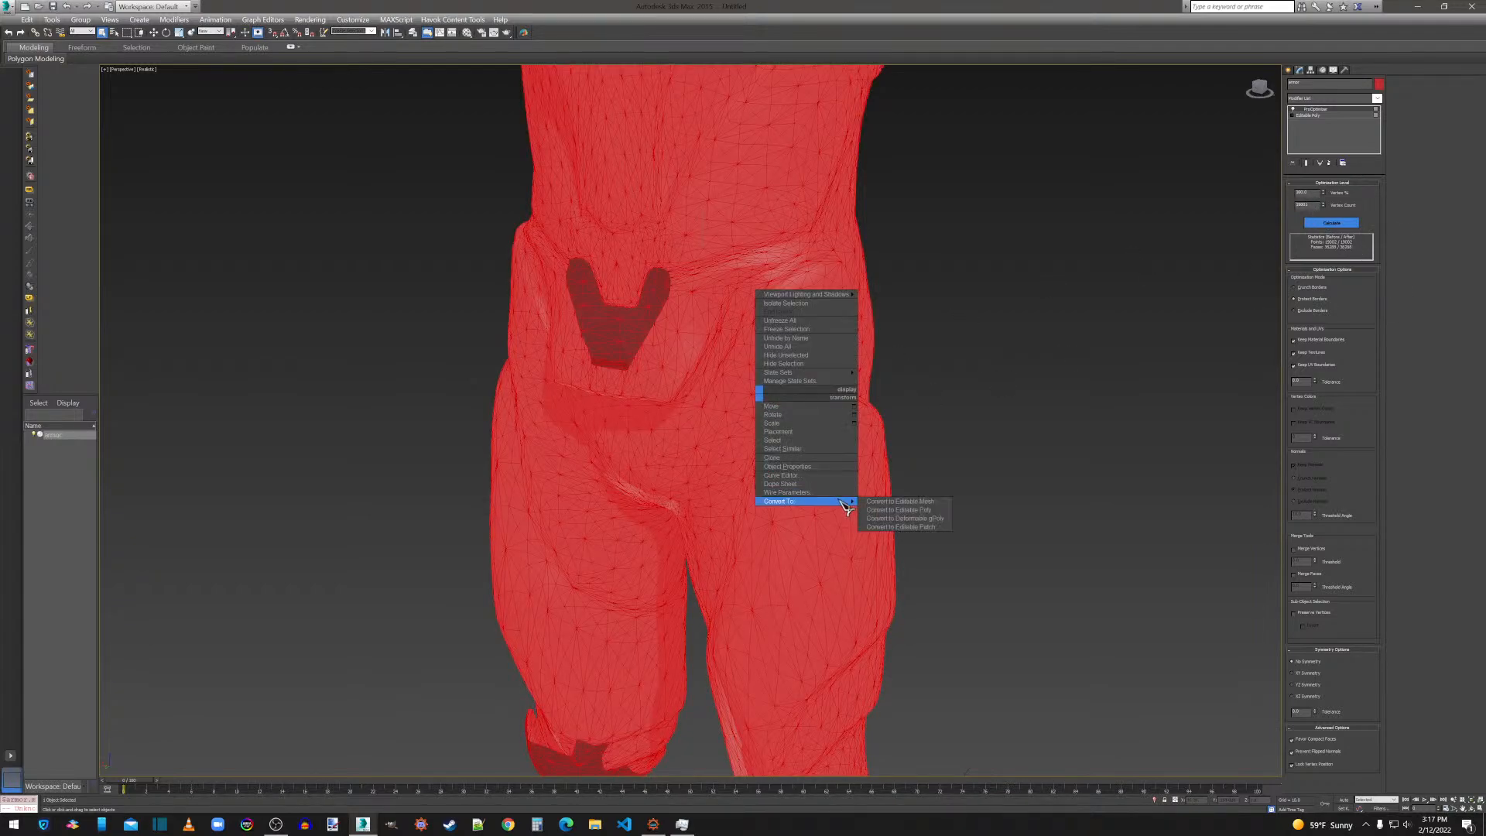
{"action": "left_click", "coordinate": [881, 511]}
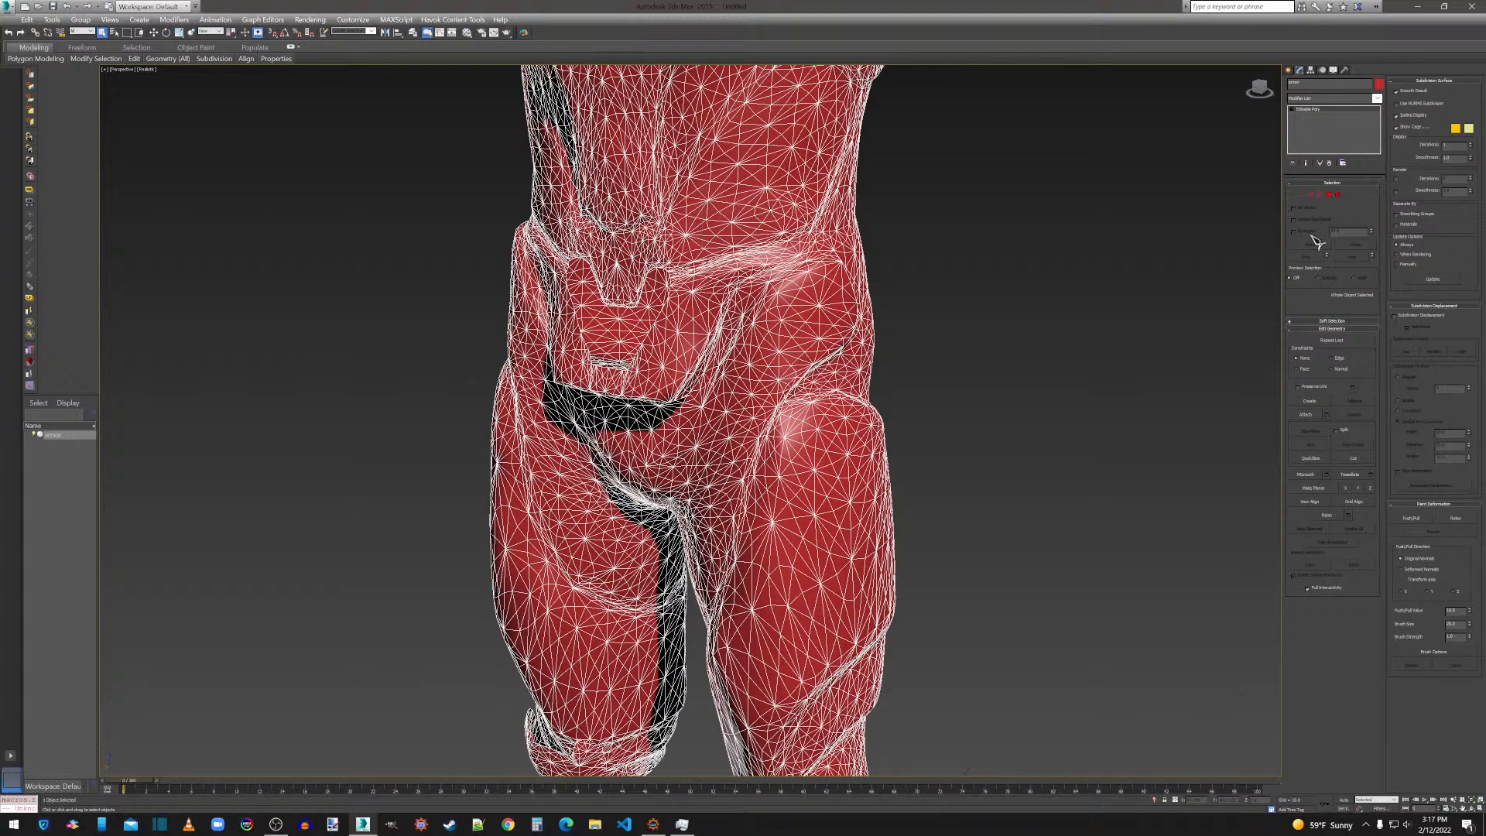
{"action": "left_click", "coordinate": [1311, 388]}
Weld all vertices of the armor mesh with a 0.01 threshold and leave vertex editing.
{"action": "left_click", "coordinate": [1303, 196]}
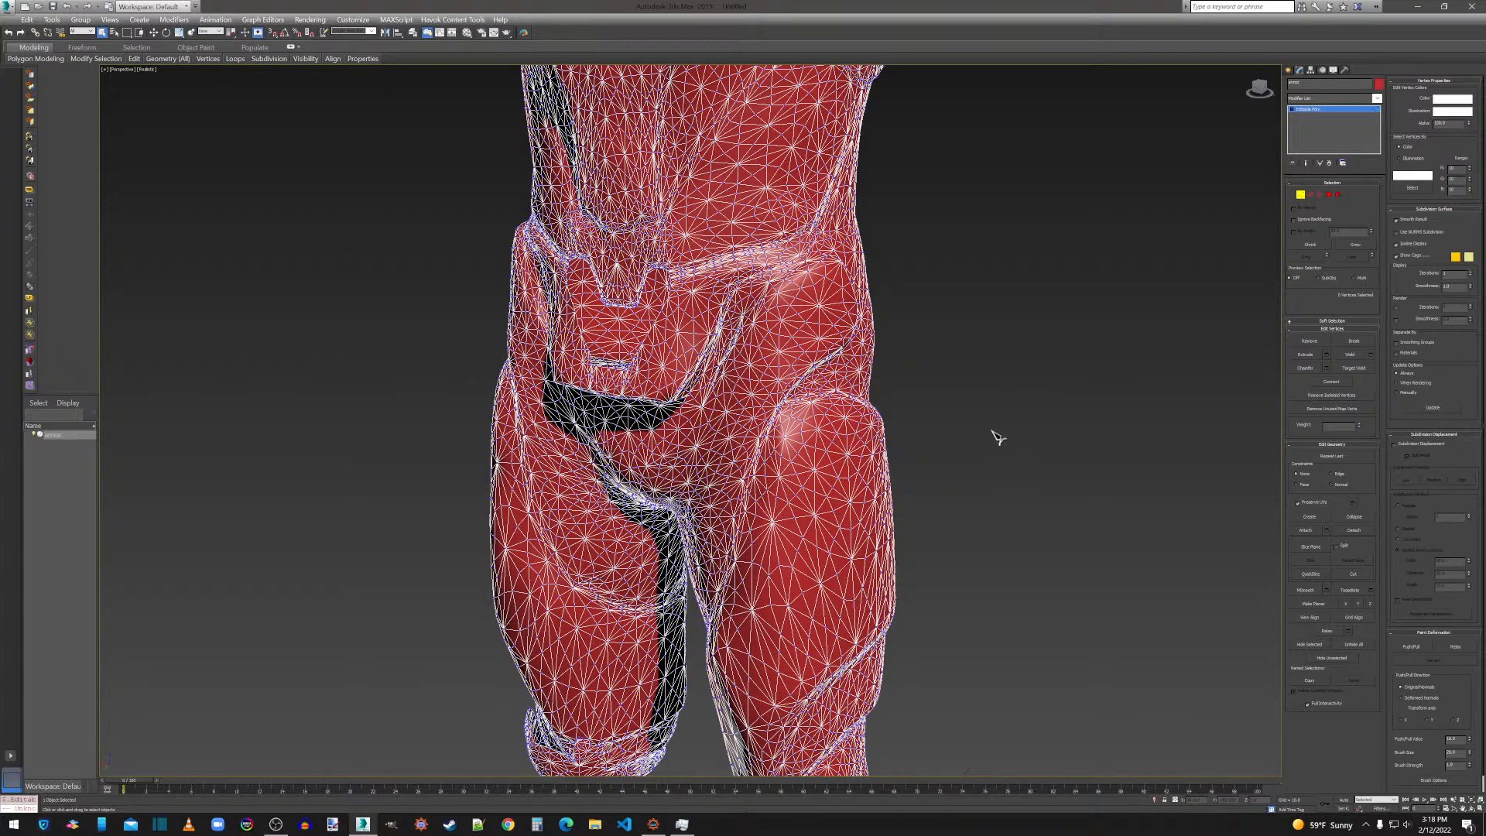
{"action": "key", "text": "ctrl+a"}
{"action": "left_click", "coordinate": [1373, 357]}
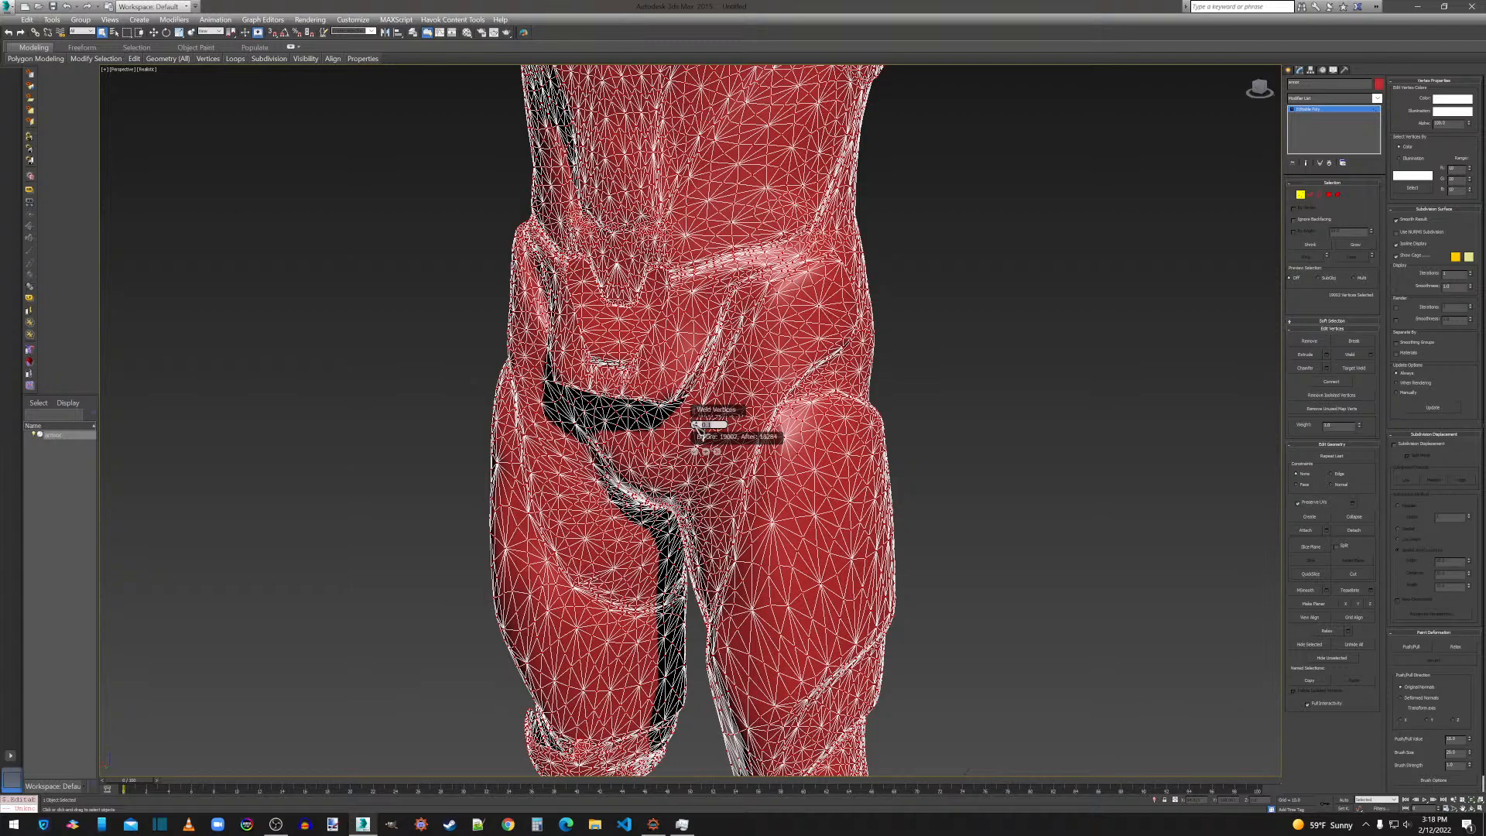
{"action": "type", "text": ".01"}
{"action": "key", "text": "Return"}
{"action": "type", "text": "0.01"}
{"action": "key", "text": "Return"}
{"action": "left_click", "coordinate": [703, 454]}
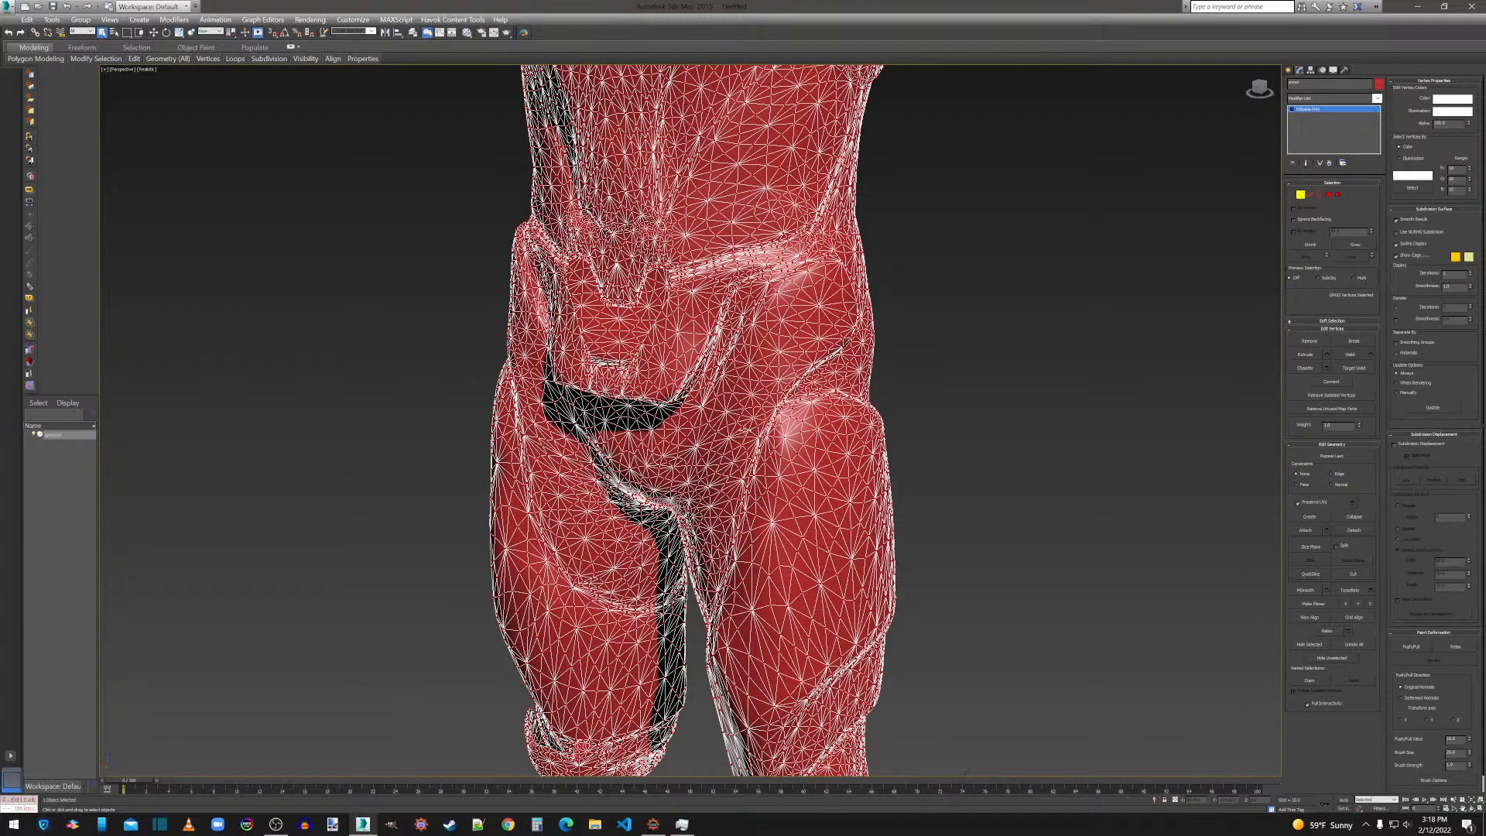
{"action": "left_click", "coordinate": [1290, 71]}
{"action": "scroll", "coordinate": [960, 354], "scroll_direction": "down", "scroll_amount": 5}
{"action": "scroll", "coordinate": [933, 384], "scroll_direction": "up", "scroll_amount": 5}
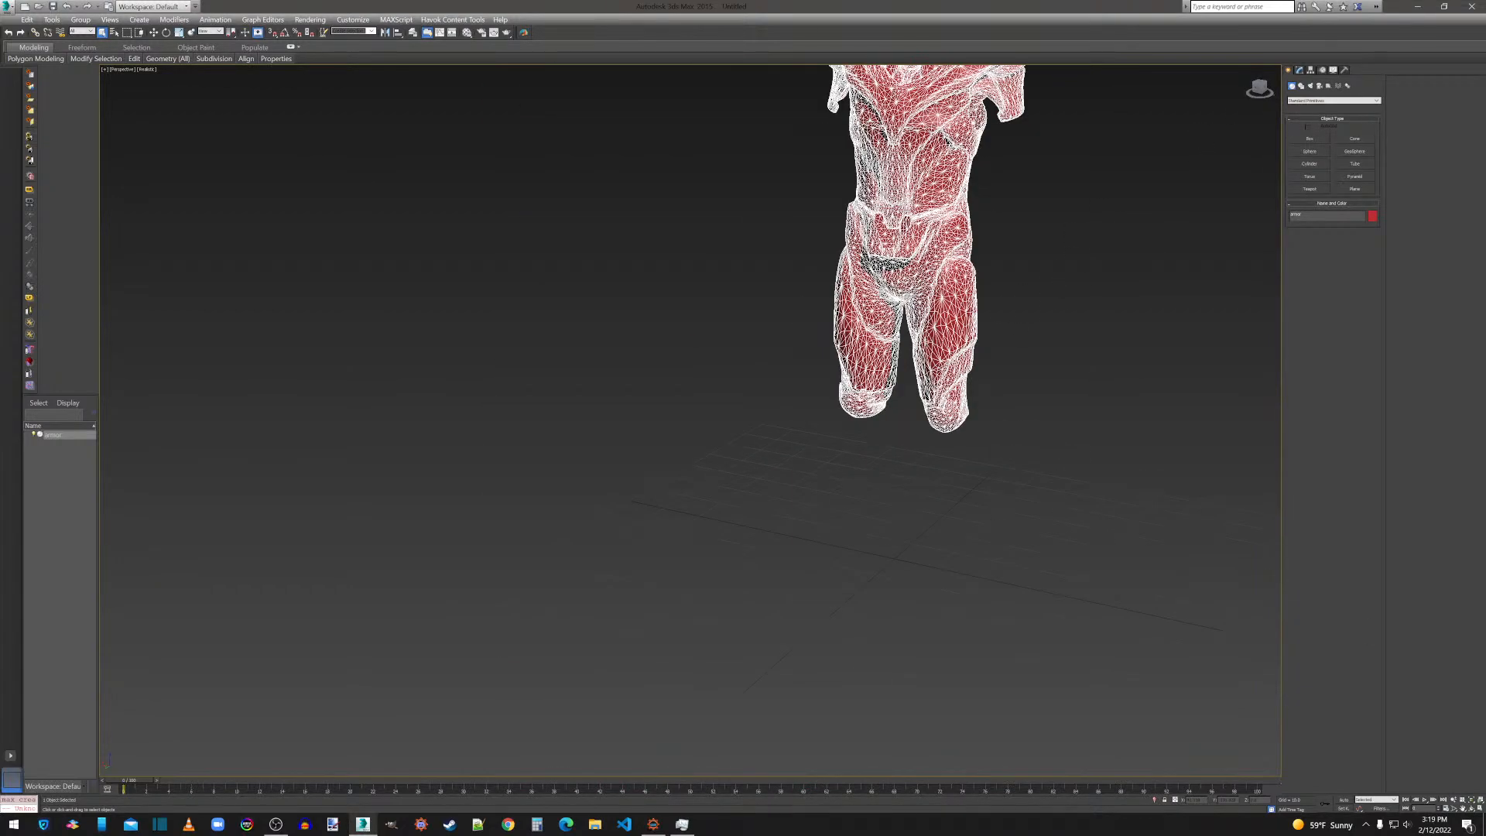
{"action": "left_click", "coordinate": [9, 7]}
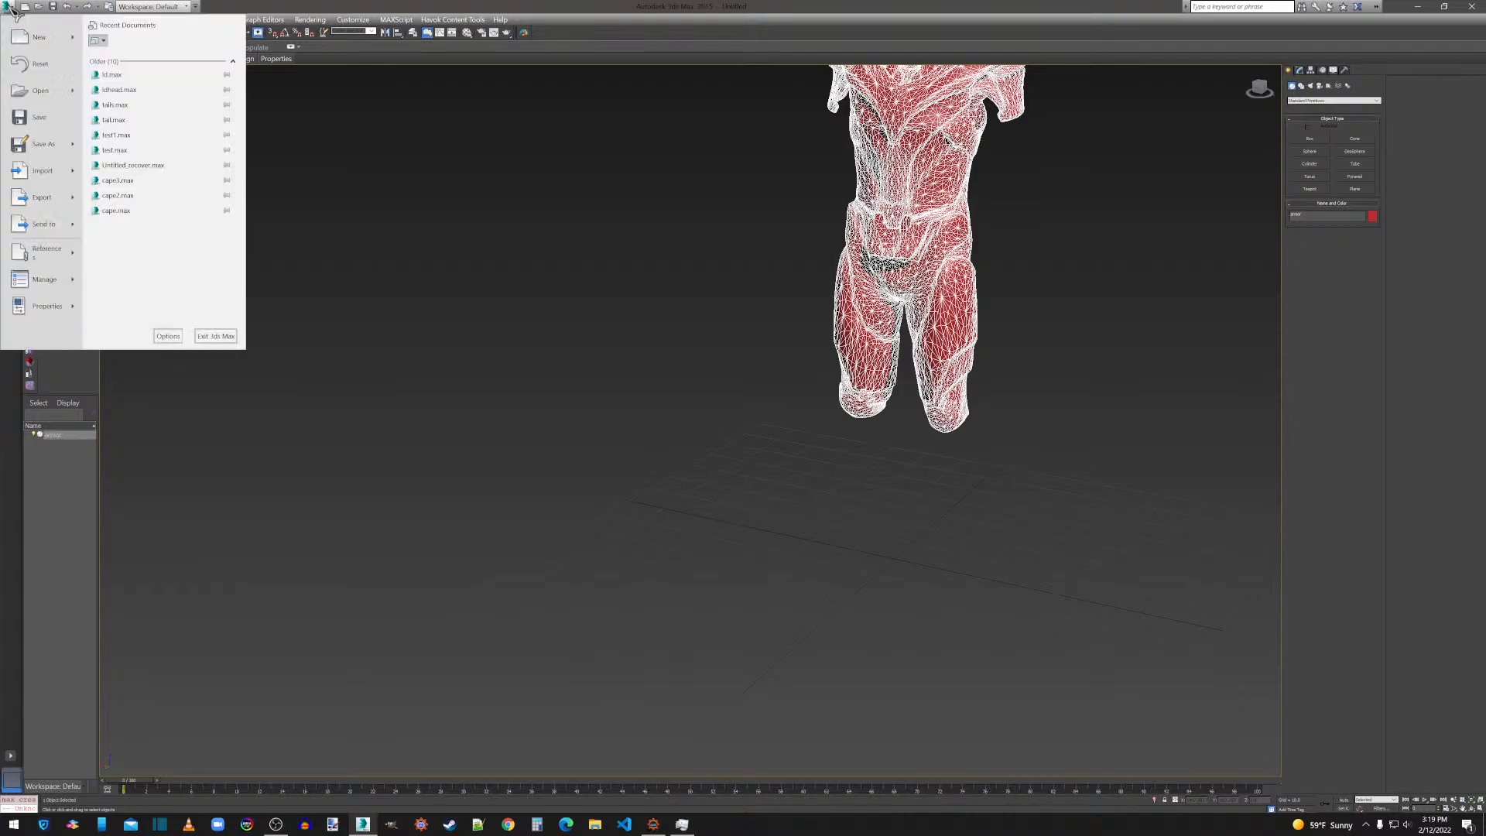
{"action": "mouse_move", "coordinate": [44, 203]}
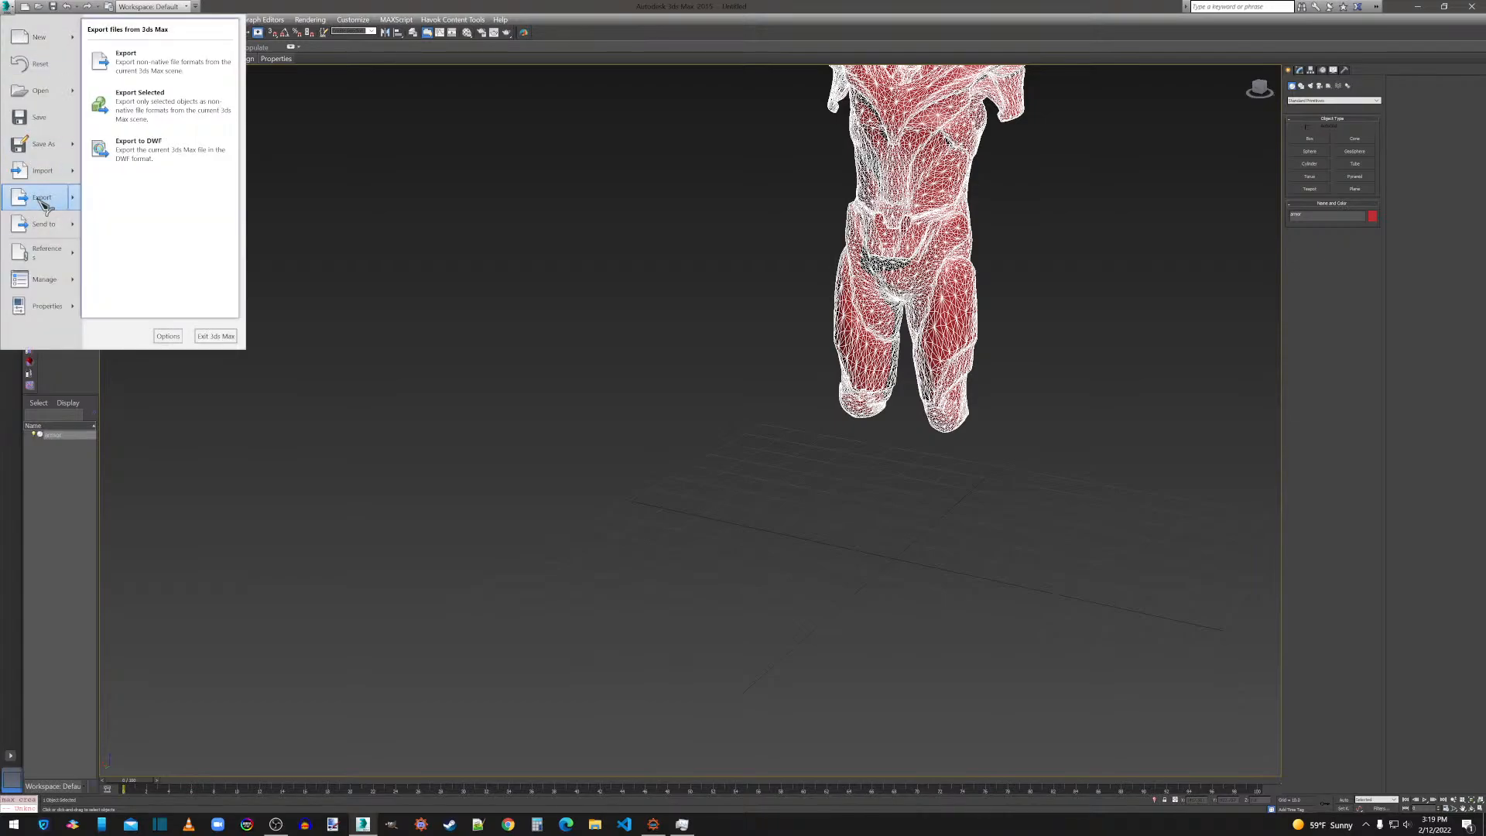
{"action": "left_click", "coordinate": [441, 249]}
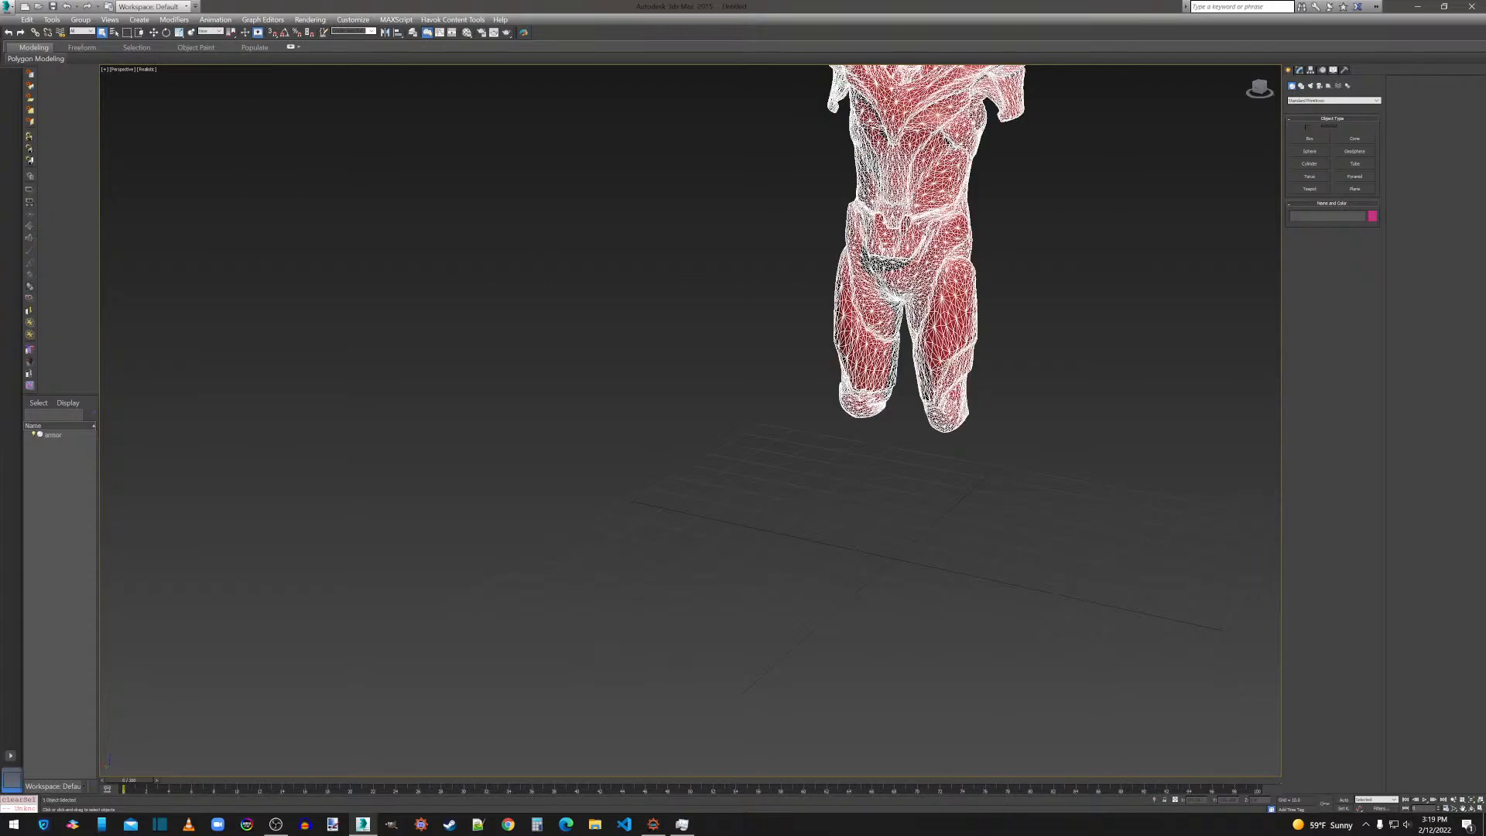
{"action": "left_click", "coordinate": [994, 242]}
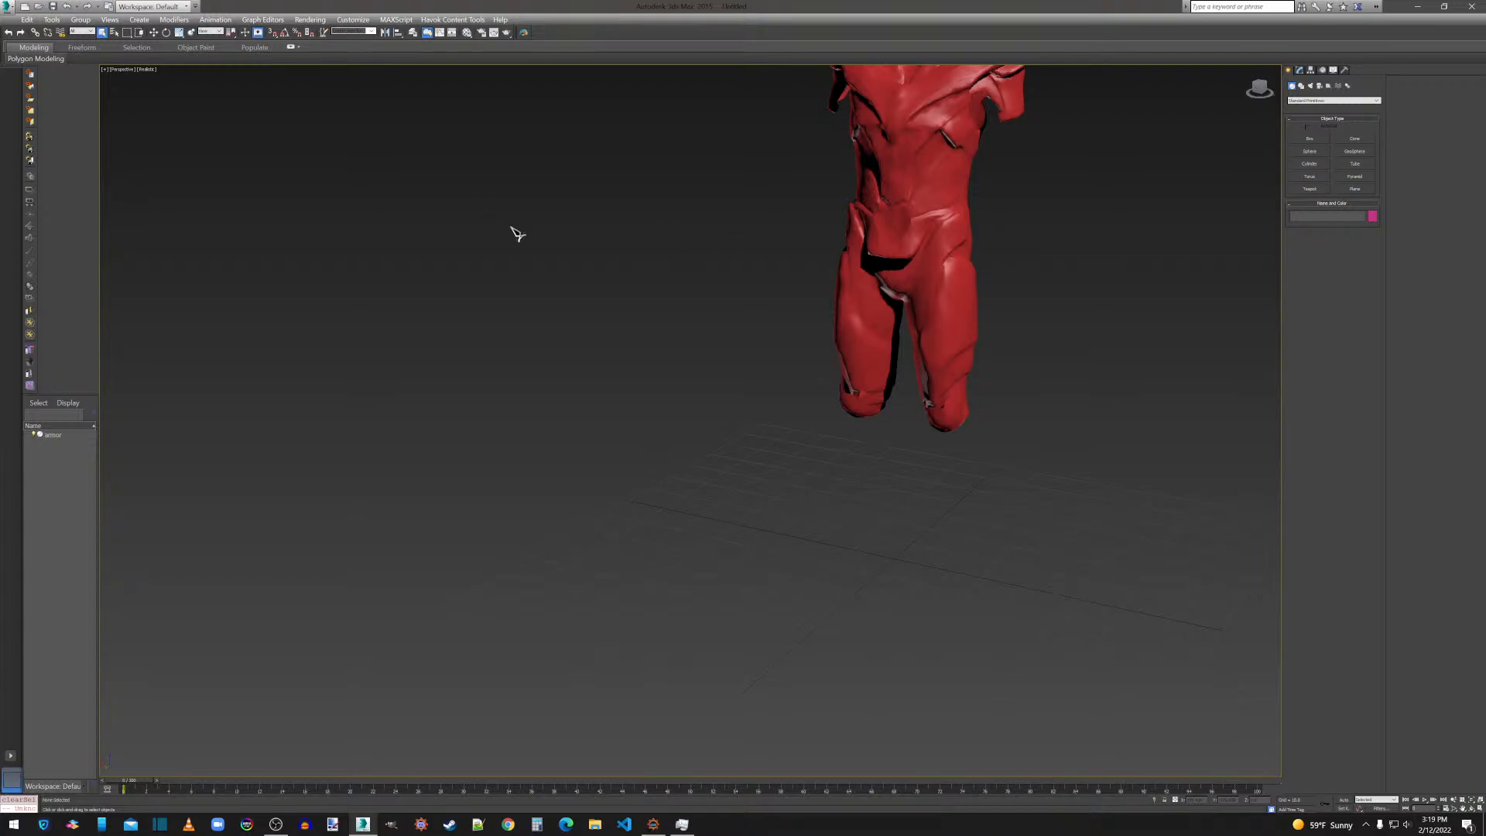
{"action": "left_click", "coordinate": [889, 166]}
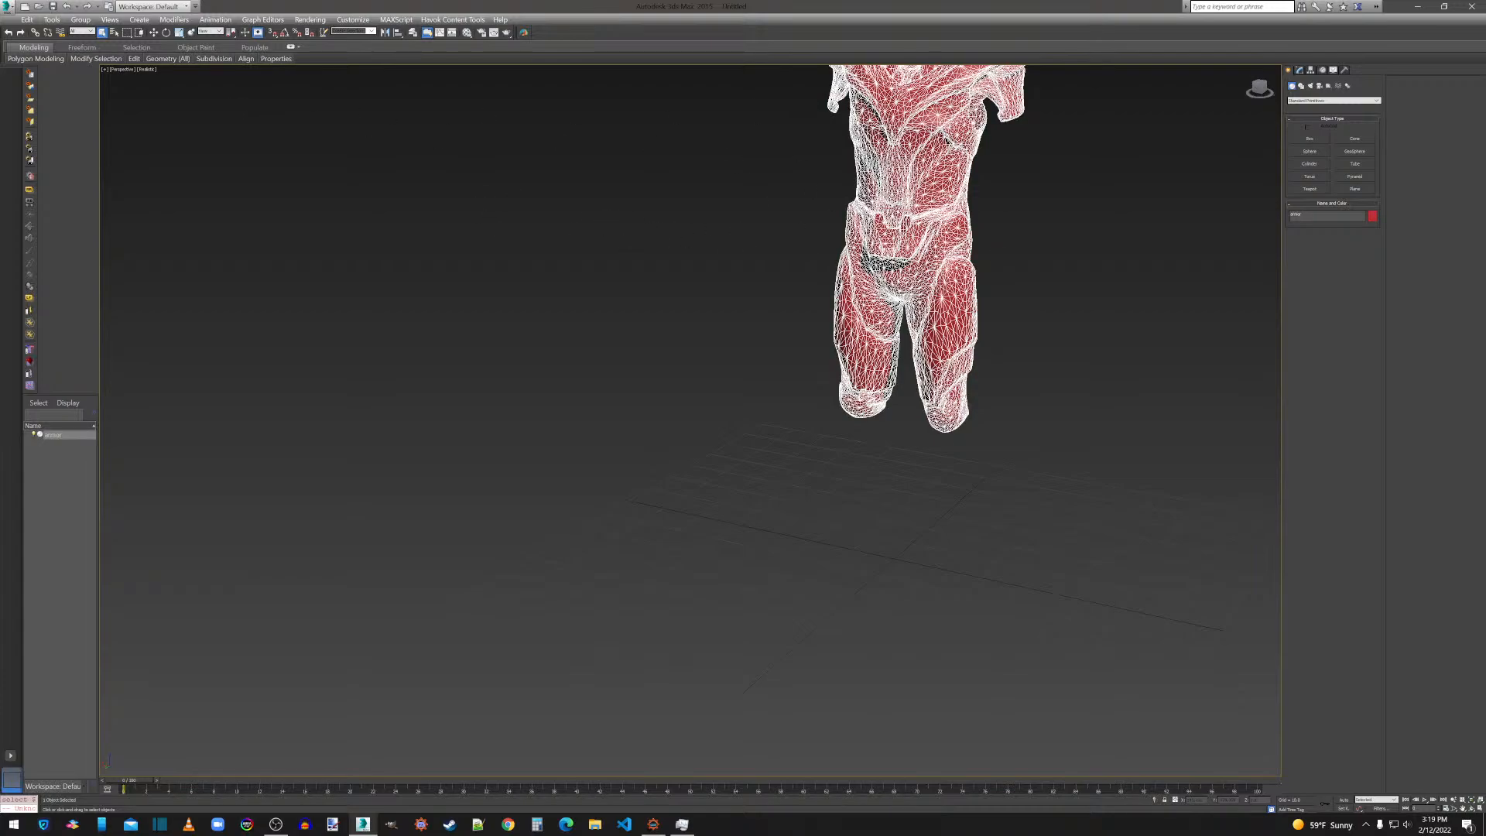
{"action": "left_click", "coordinate": [11, 9]}
{"action": "mouse_move", "coordinate": [39, 198]}
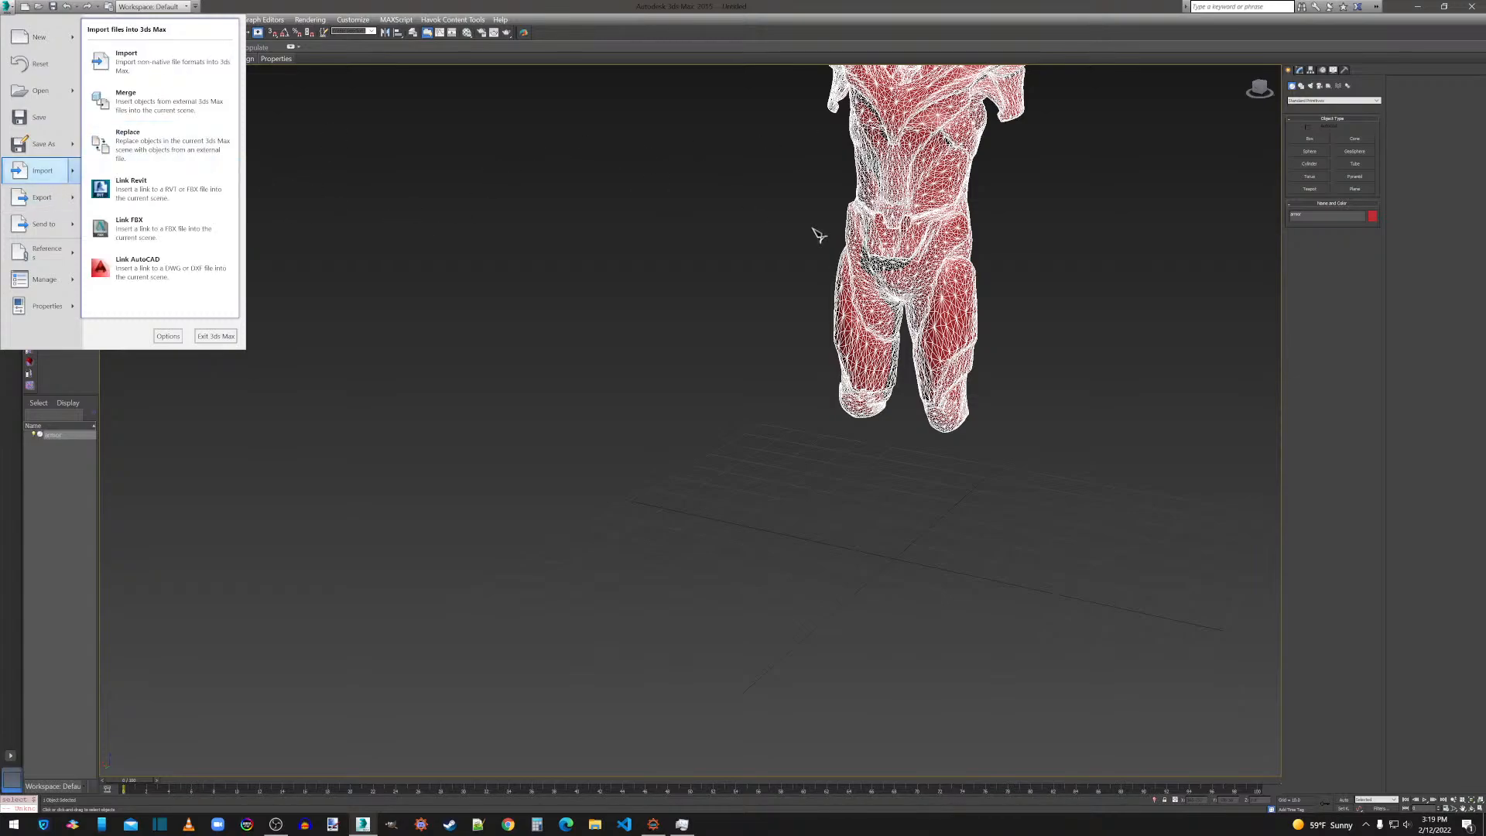
{"action": "left_click", "coordinate": [797, 256]}
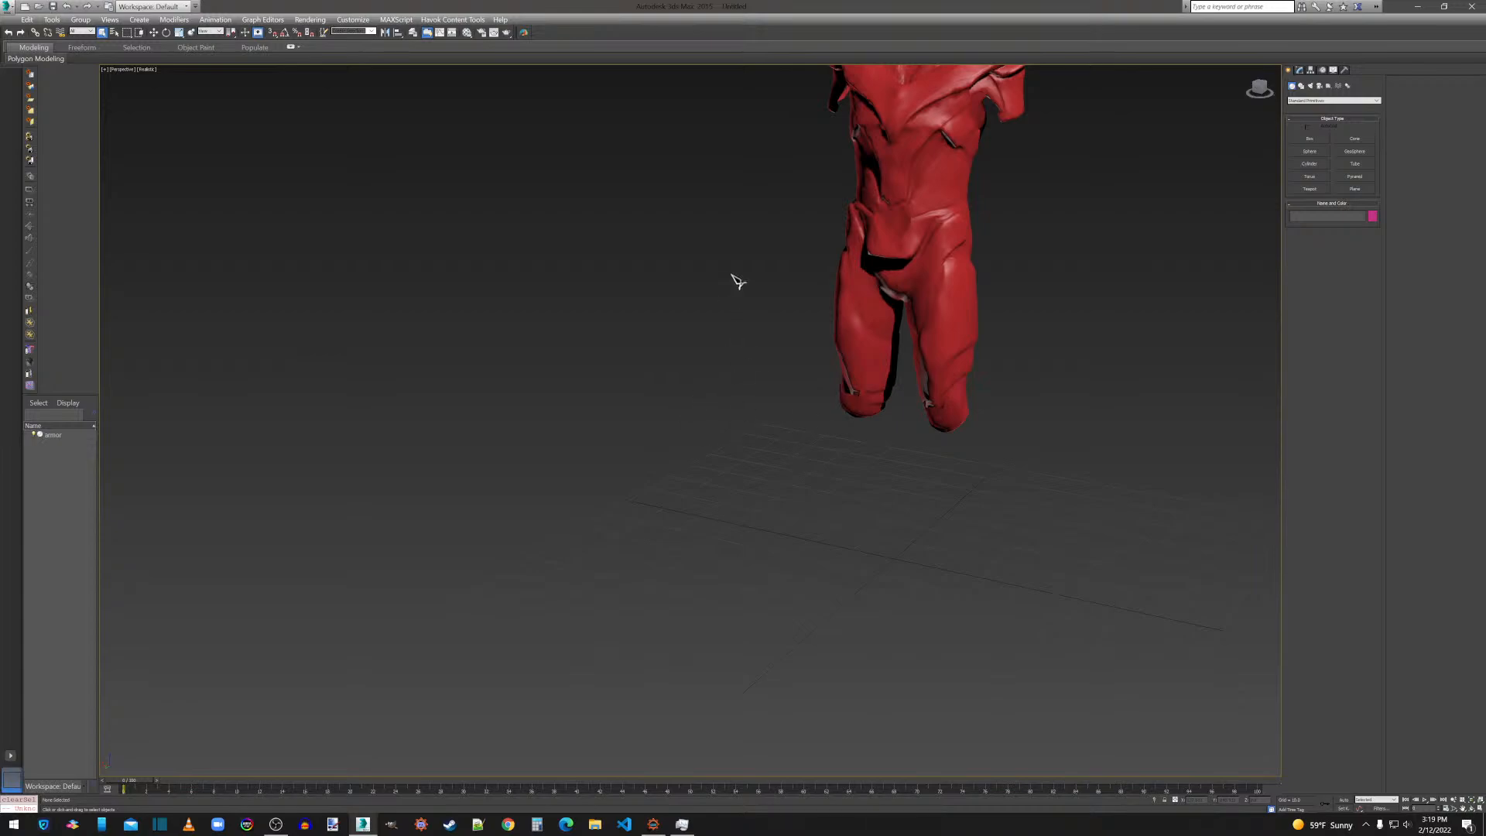
{"action": "left_click", "coordinate": [881, 217]}
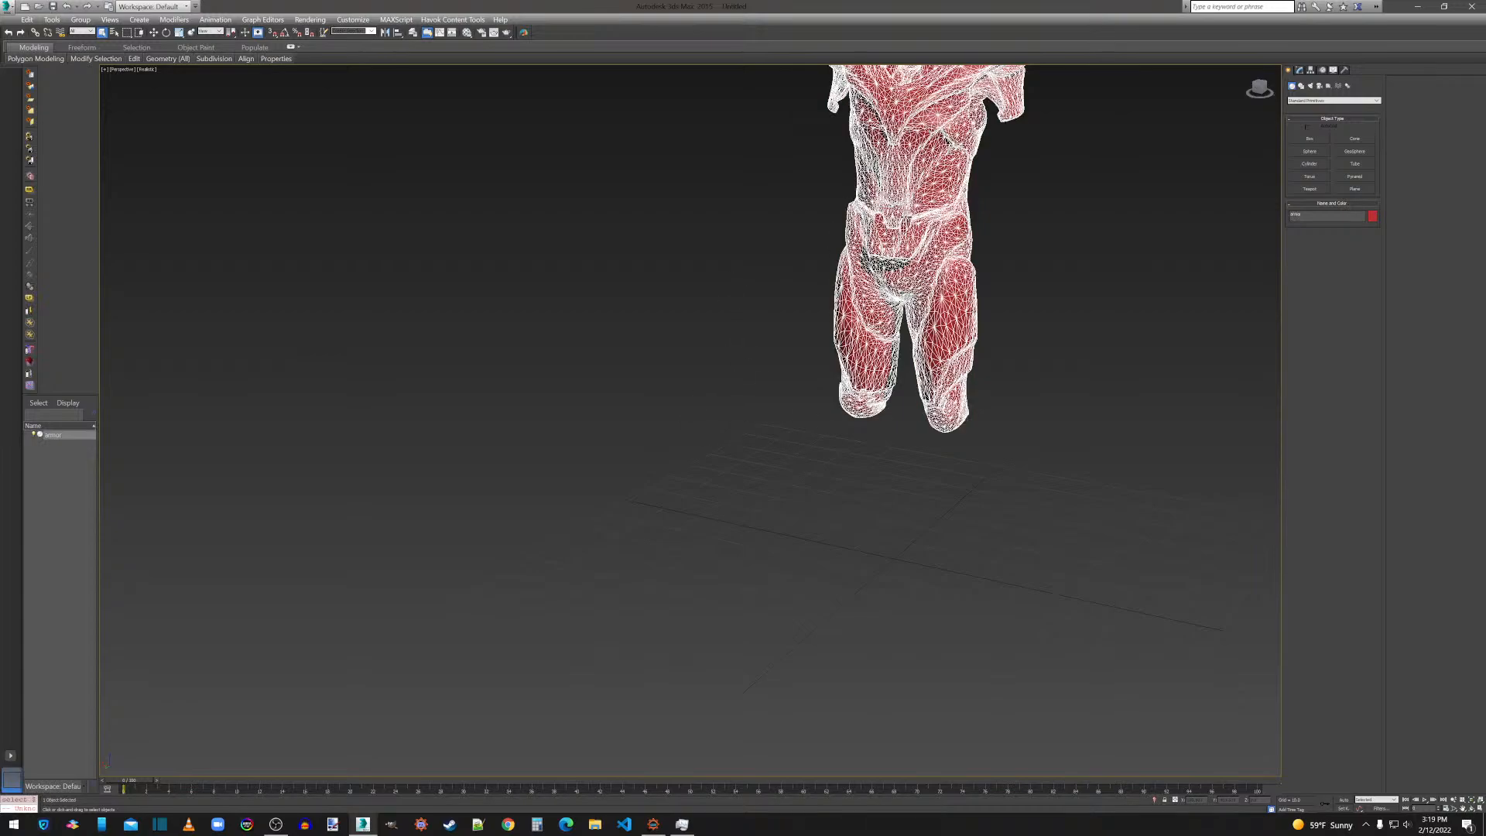
Choose OBJ as the export format for the selected armor and overwrite armor.obj in the mod's Thanos mesh folder.
{"action": "left_click", "coordinate": [13, 11]}
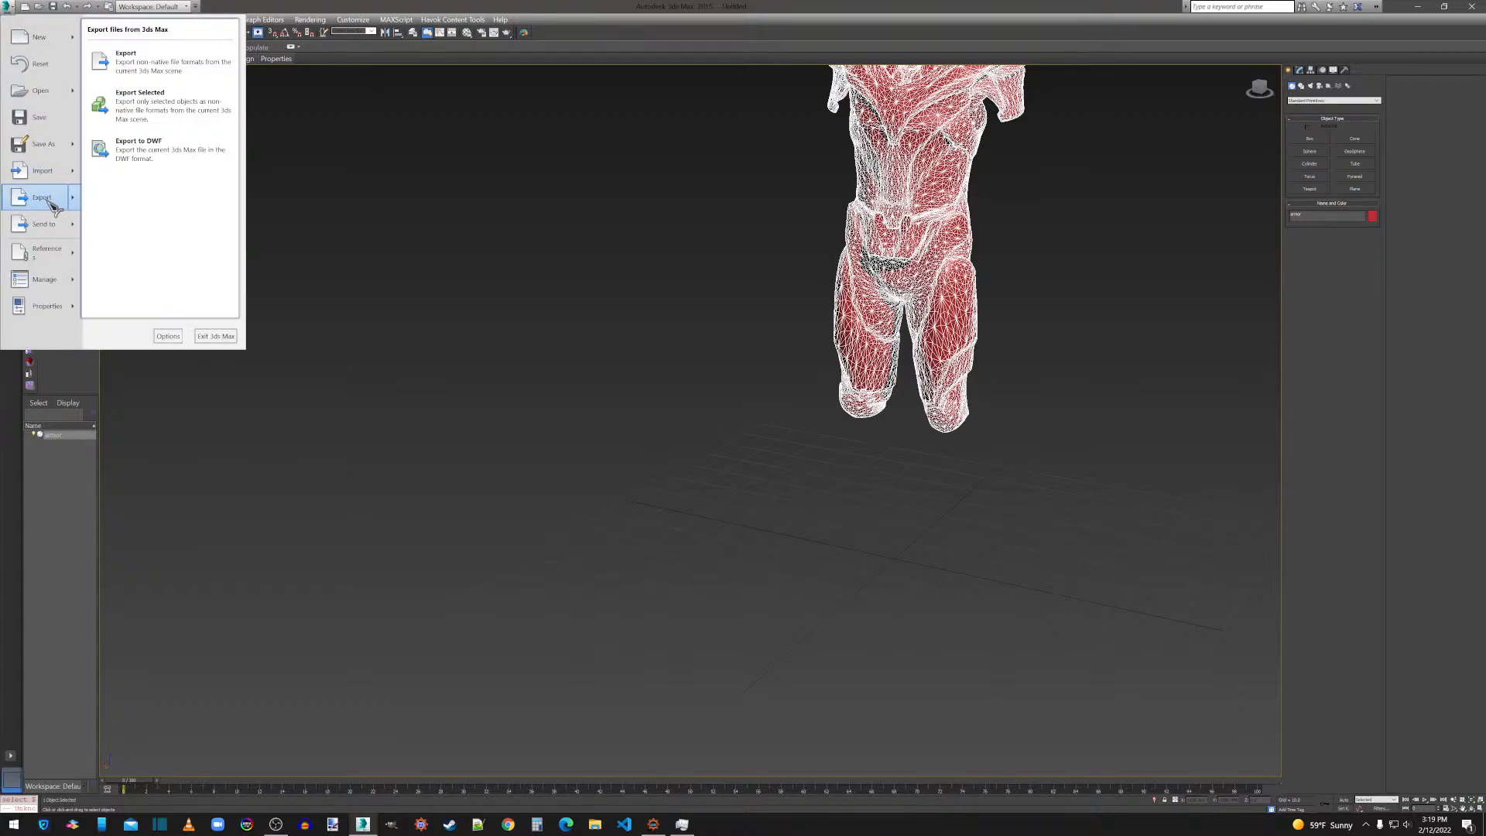
{"action": "left_click", "coordinate": [45, 199]}
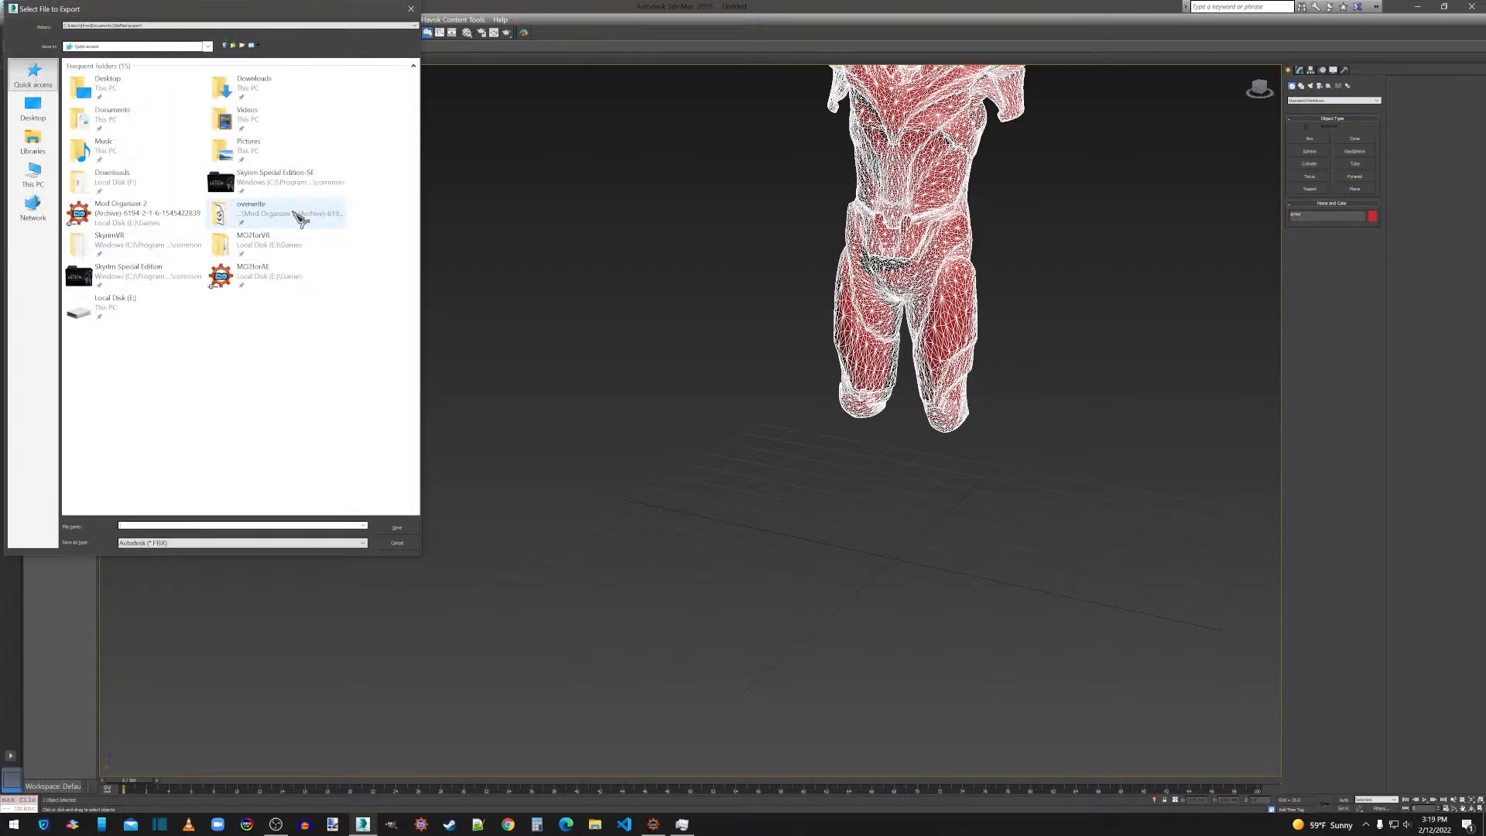
{"action": "double_click", "coordinate": [259, 217]}
{"action": "double_click", "coordinate": [100, 116]}
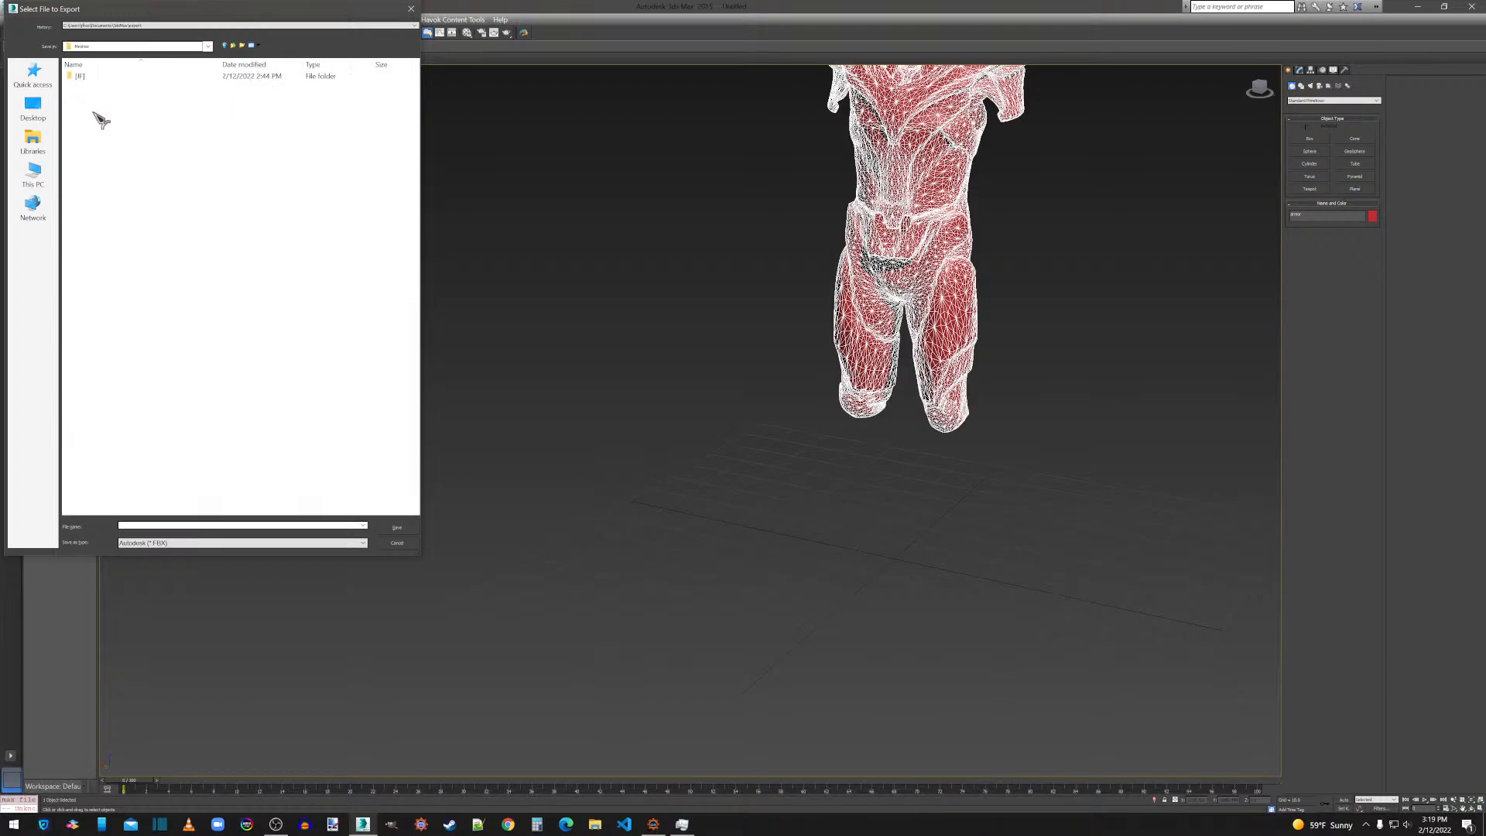
{"action": "double_click", "coordinate": [85, 78]}
{"action": "double_click", "coordinate": [85, 78]}
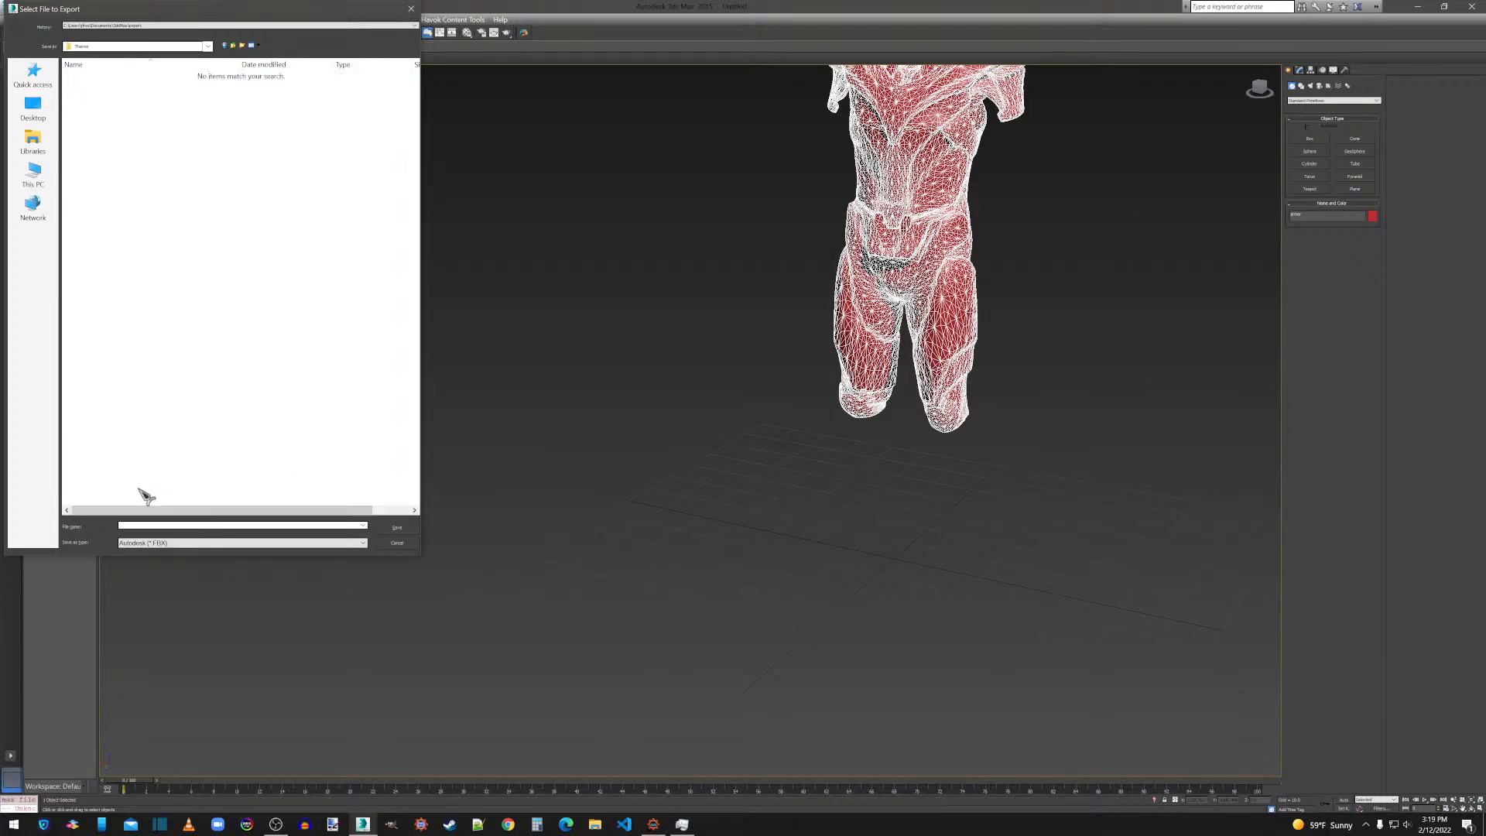
{"action": "left_click", "coordinate": [187, 543]}
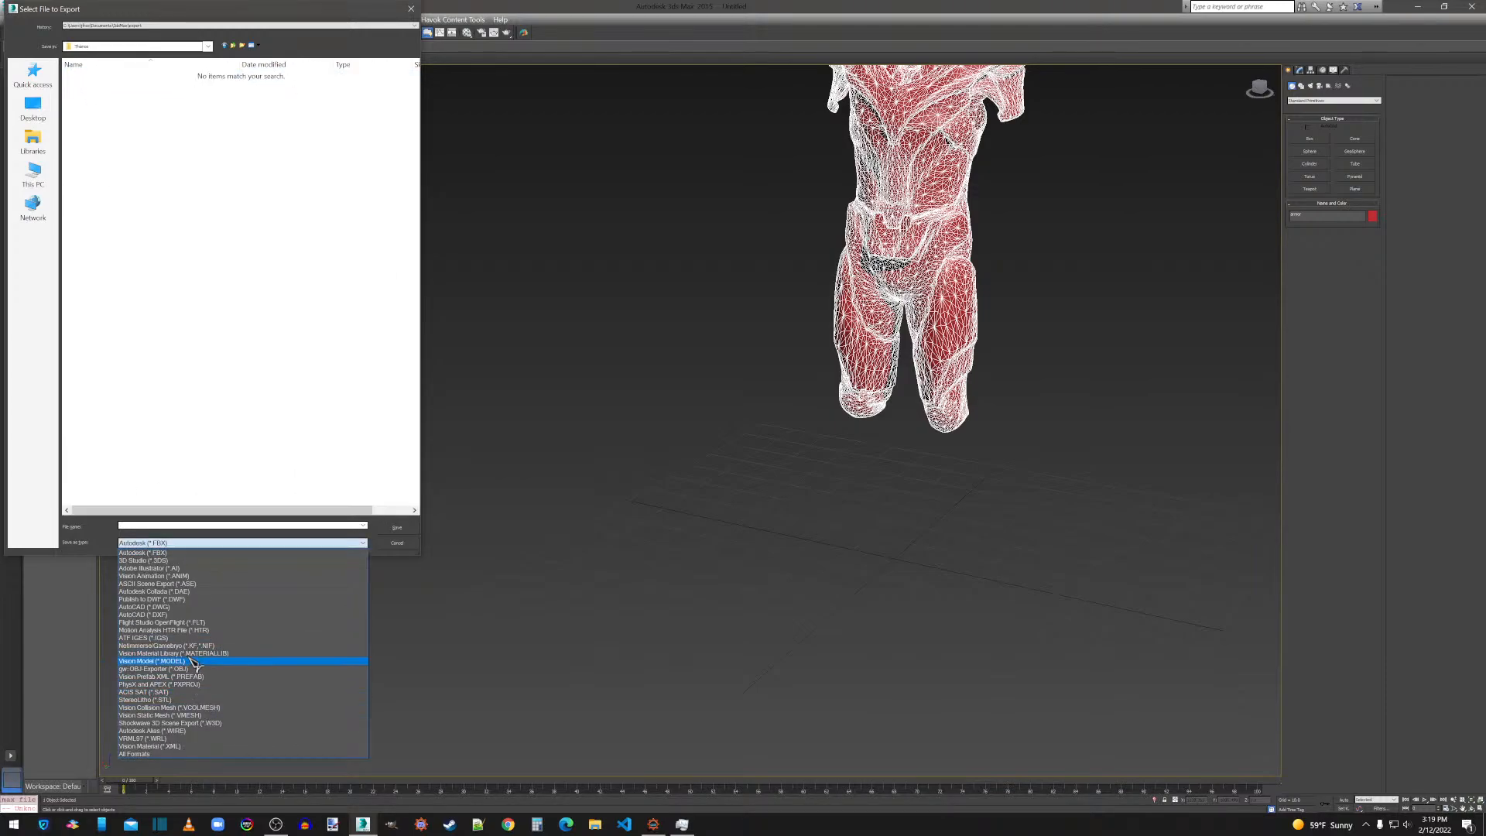
{"action": "left_click", "coordinate": [176, 669]}
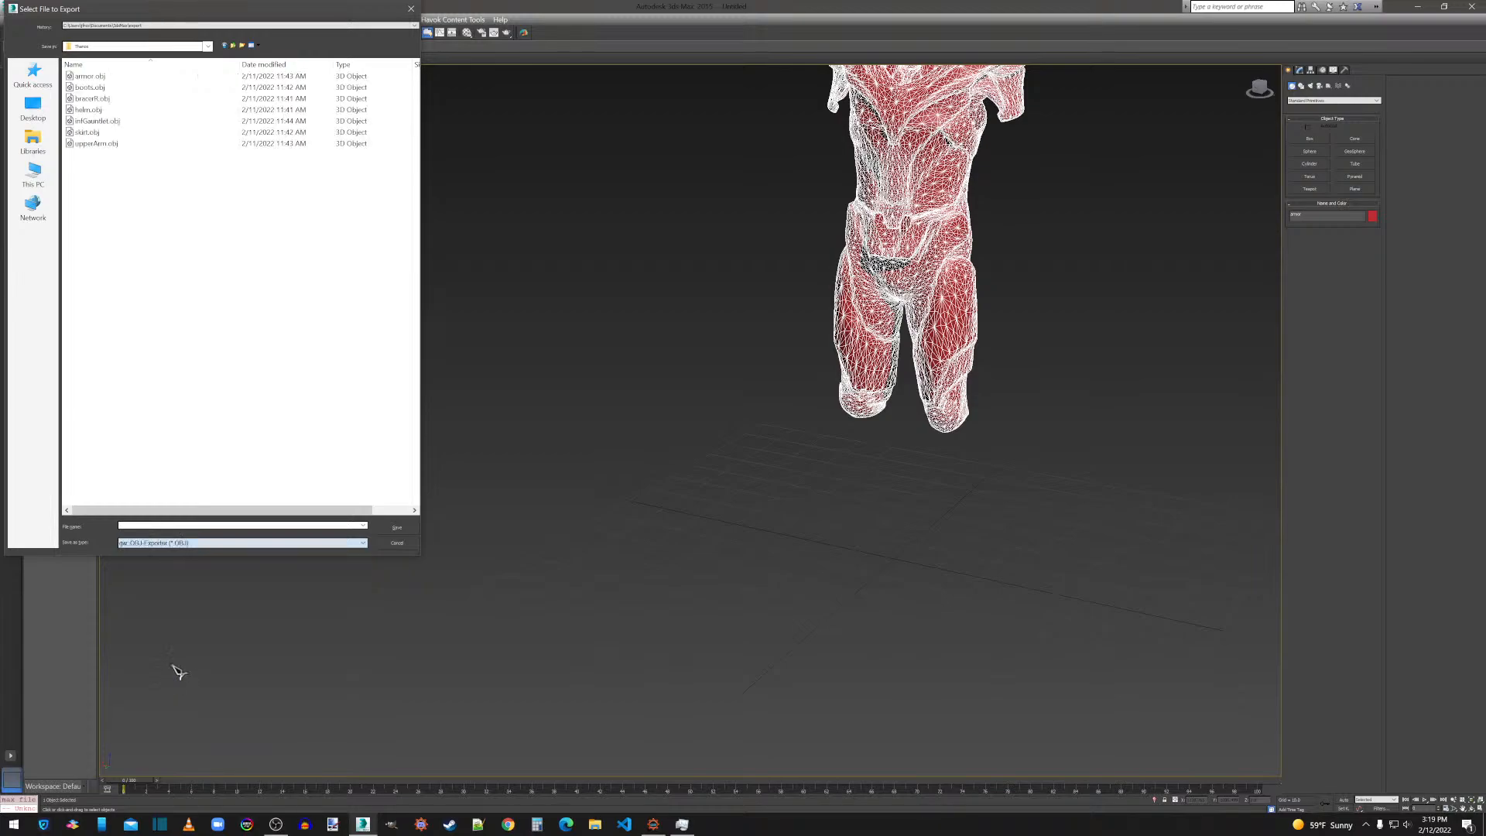
{"action": "double_click", "coordinate": [92, 76]}
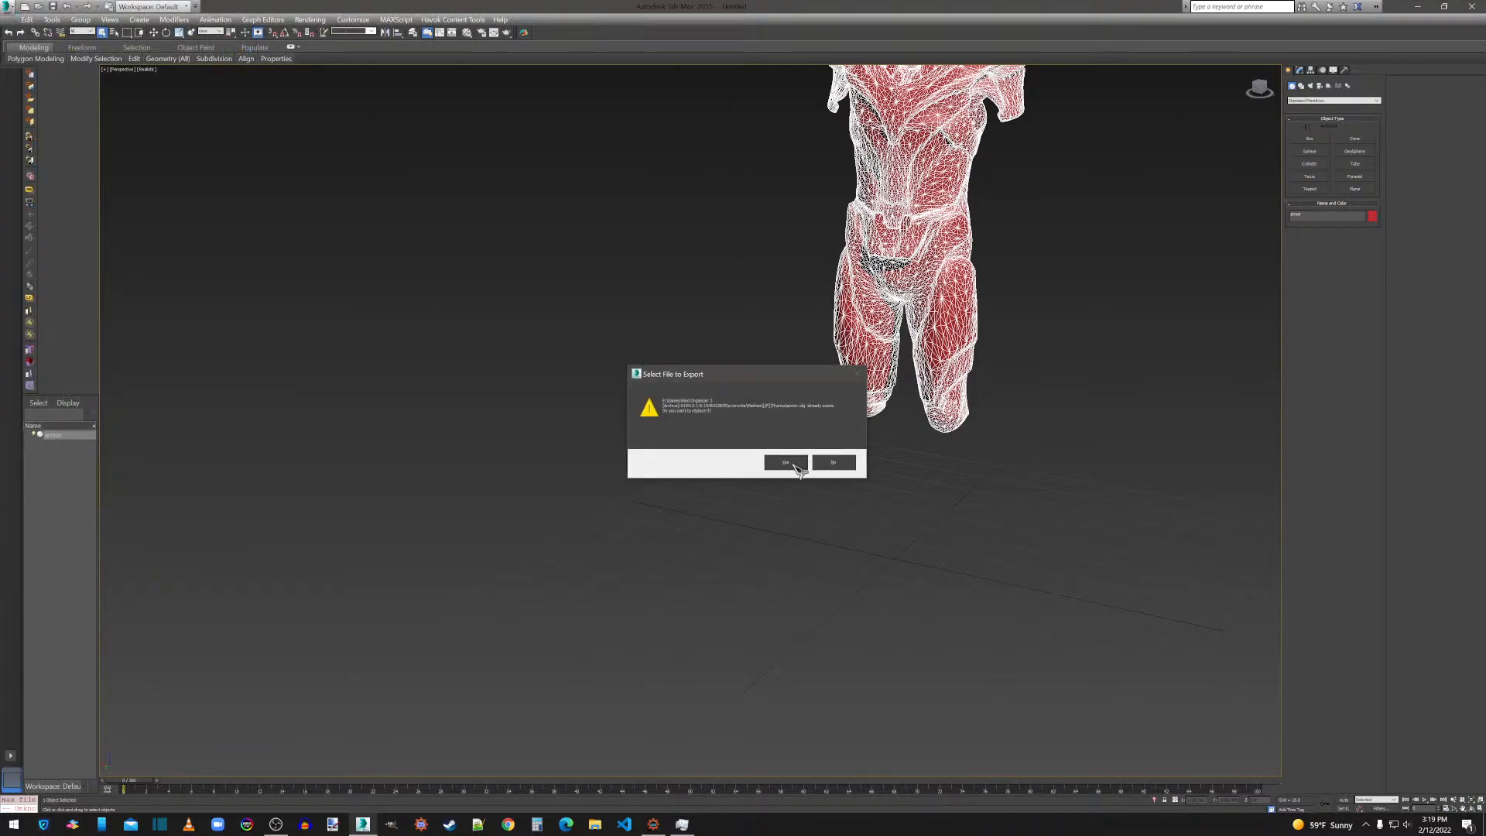
{"action": "left_click", "coordinate": [785, 463]}
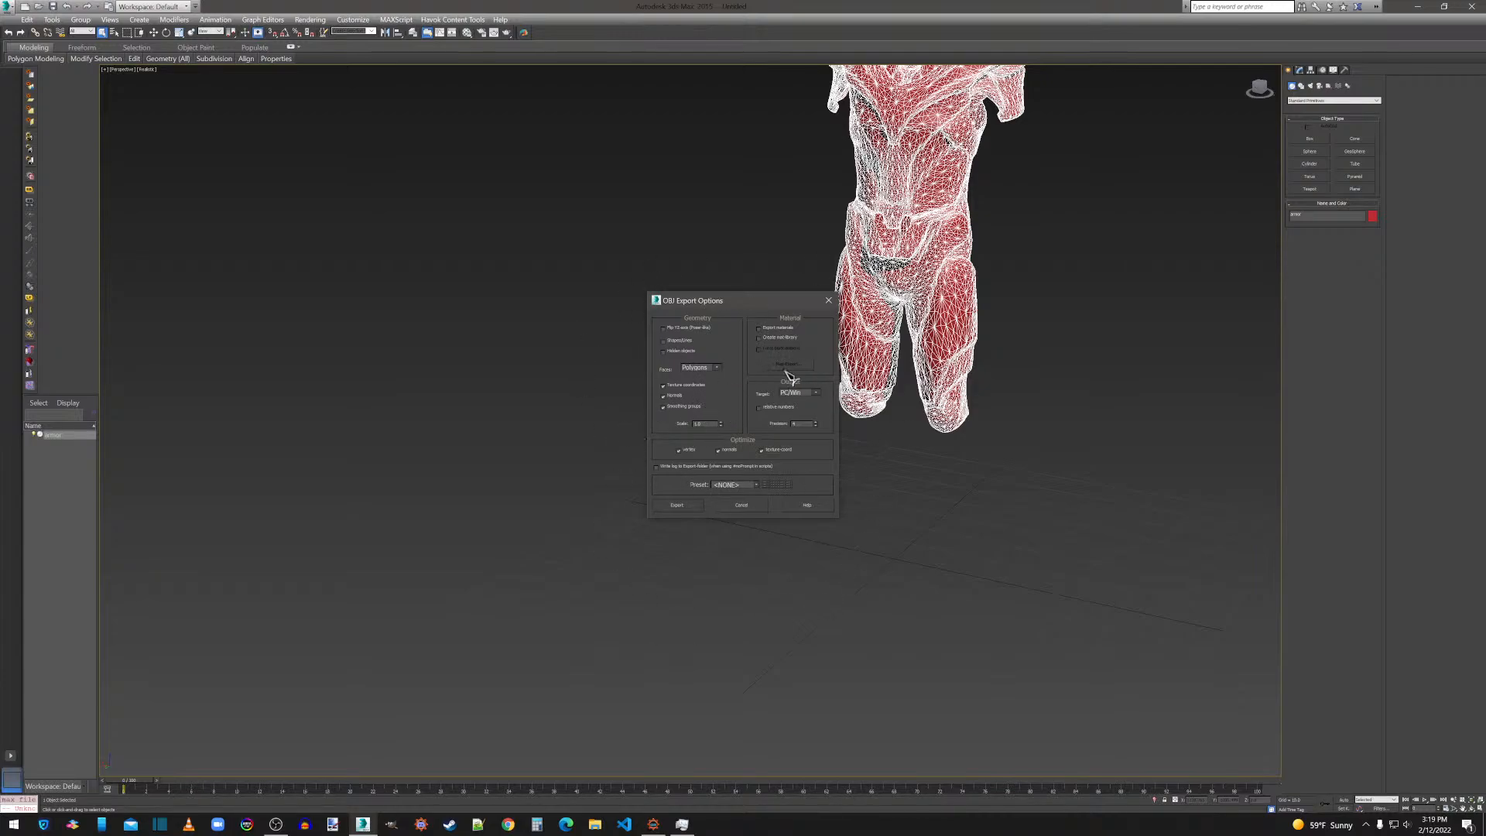
Set the OBJ export faces to triangles, export the armor, and close the export statistics.
{"action": "left_click", "coordinate": [695, 369]}
{"action": "left_click", "coordinate": [700, 379]}
{"action": "left_click", "coordinate": [699, 369]}
{"action": "left_click", "coordinate": [698, 380]}
{"action": "left_click", "coordinate": [704, 354]}
{"action": "left_click", "coordinate": [681, 508]}
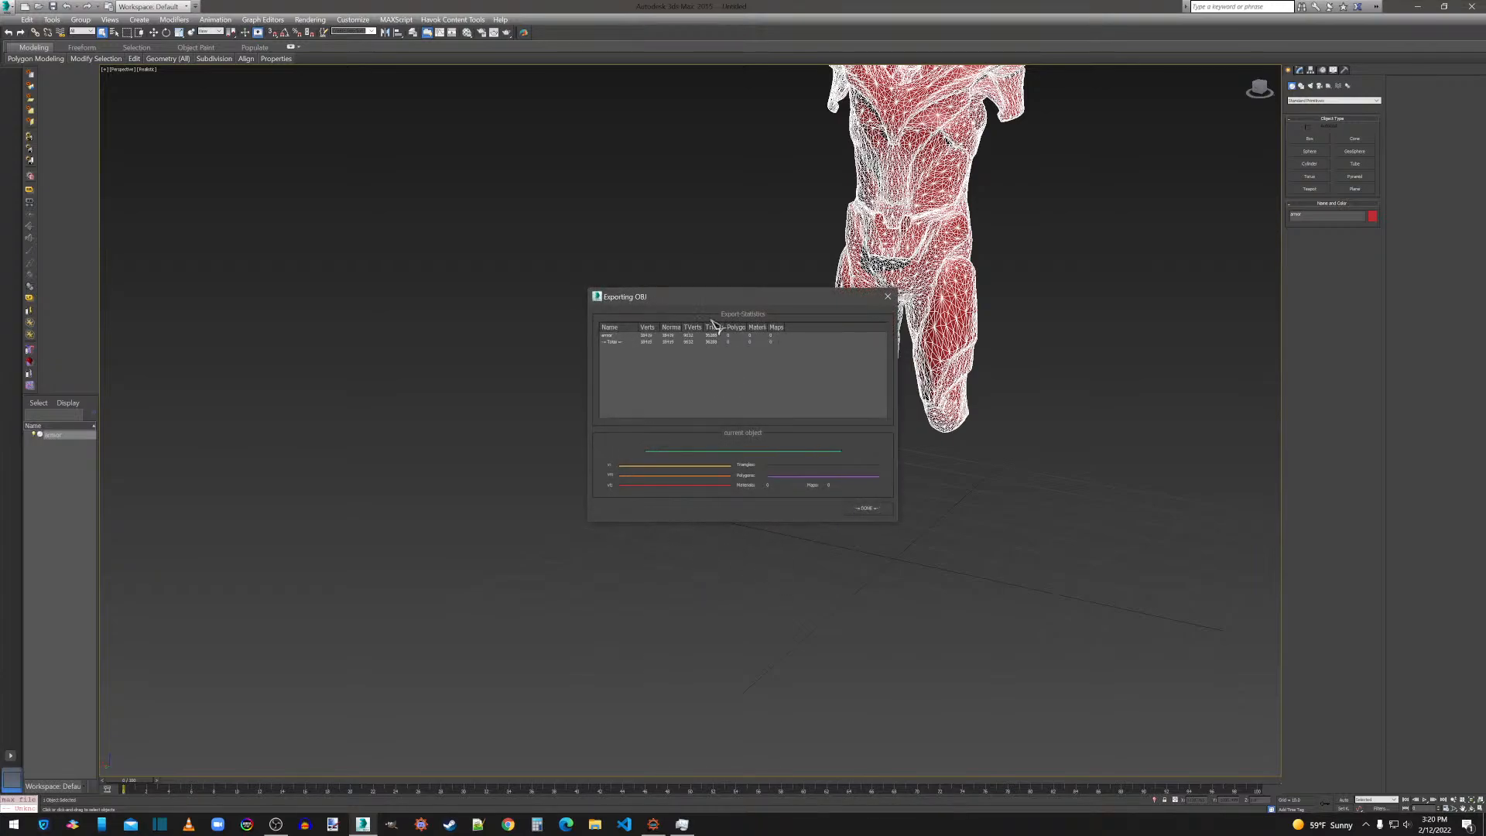
{"action": "left_click", "coordinate": [867, 509]}
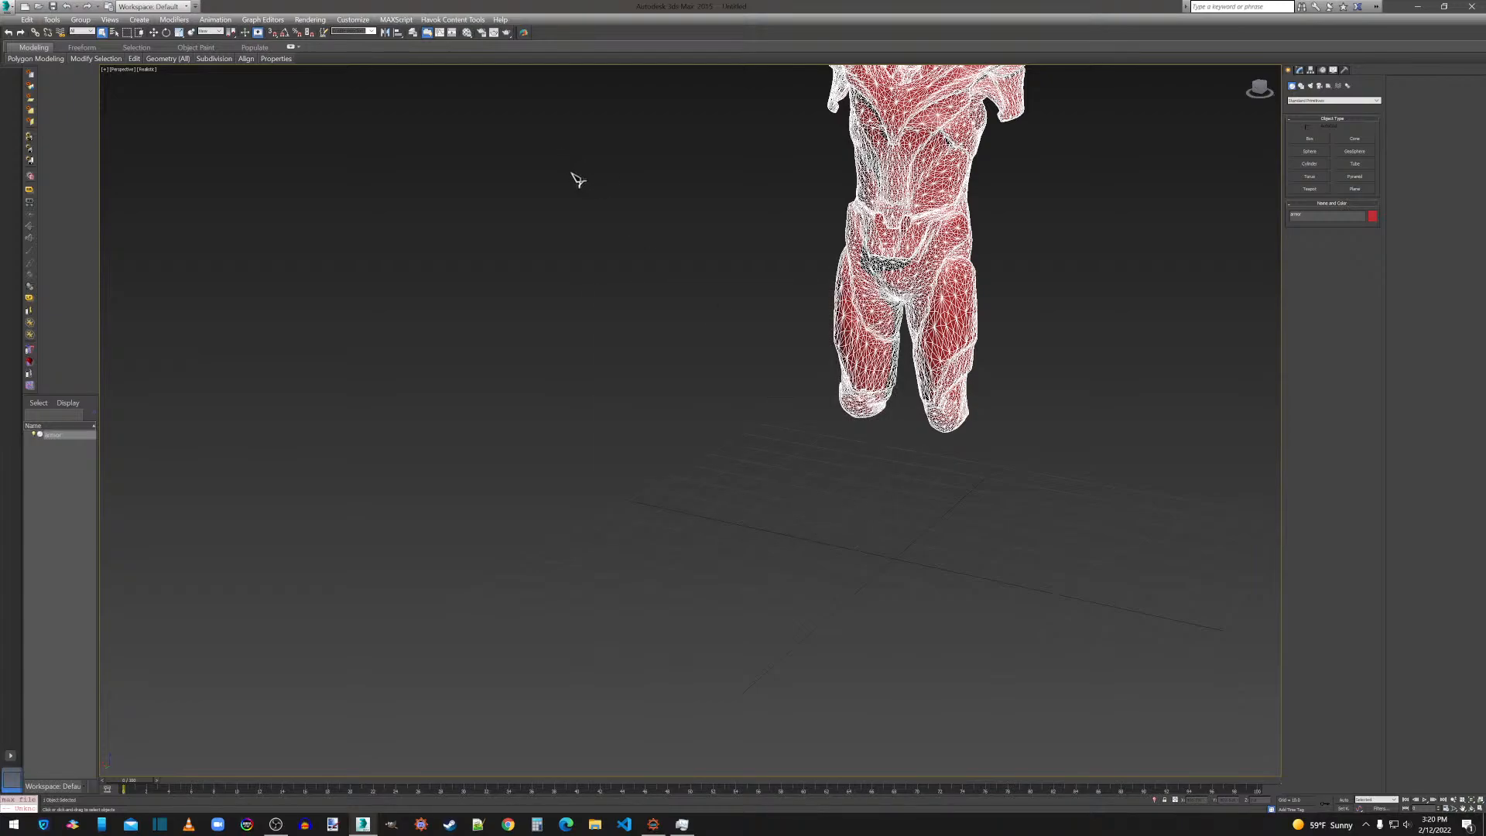
Delete the exported armor from the scene and import boots.obj with the current OBJ import options.
{"action": "key", "text": "Delete"}
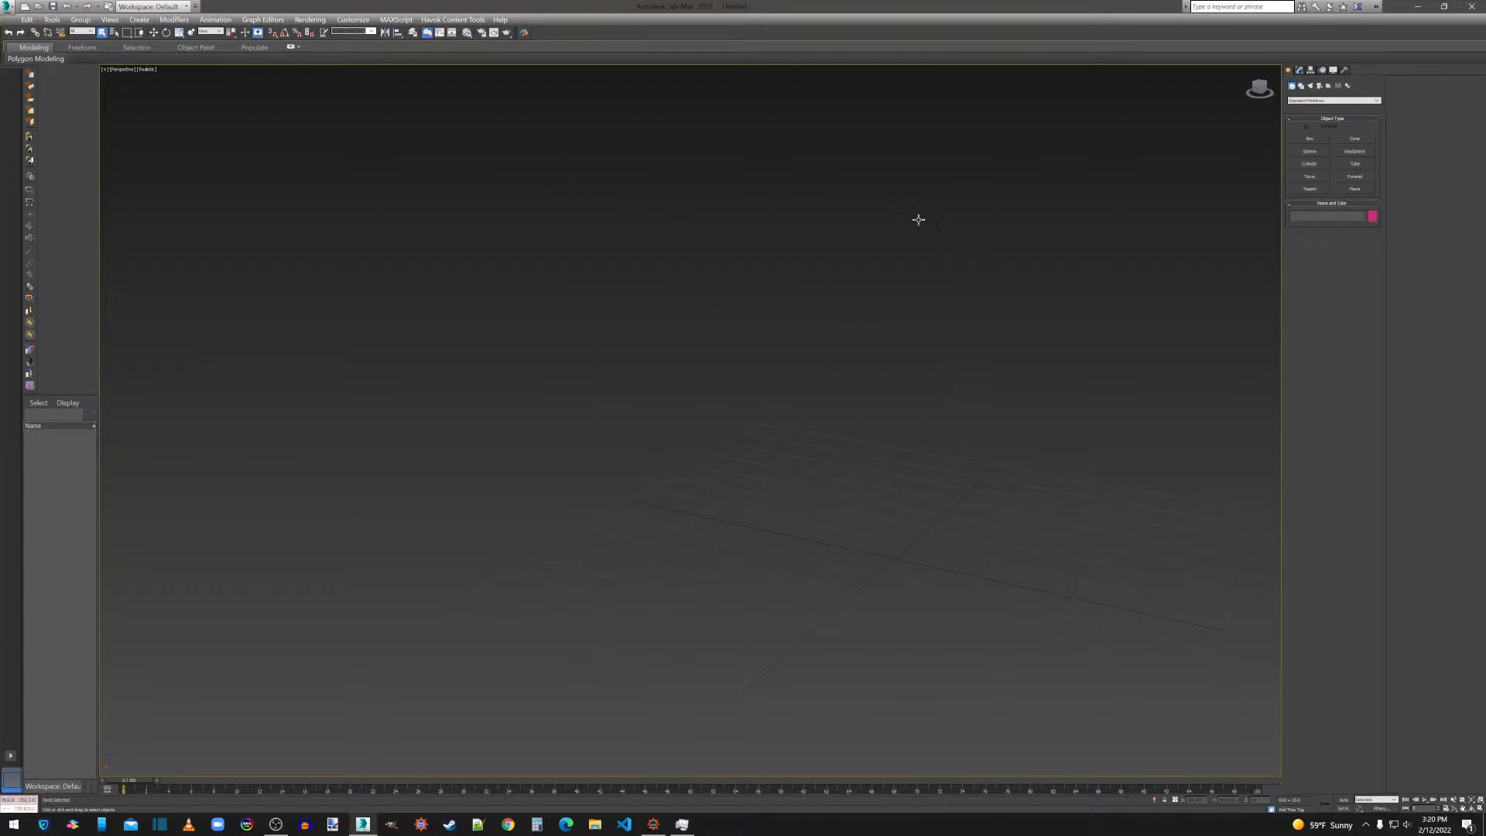
{"action": "left_click", "coordinate": [8, 7]}
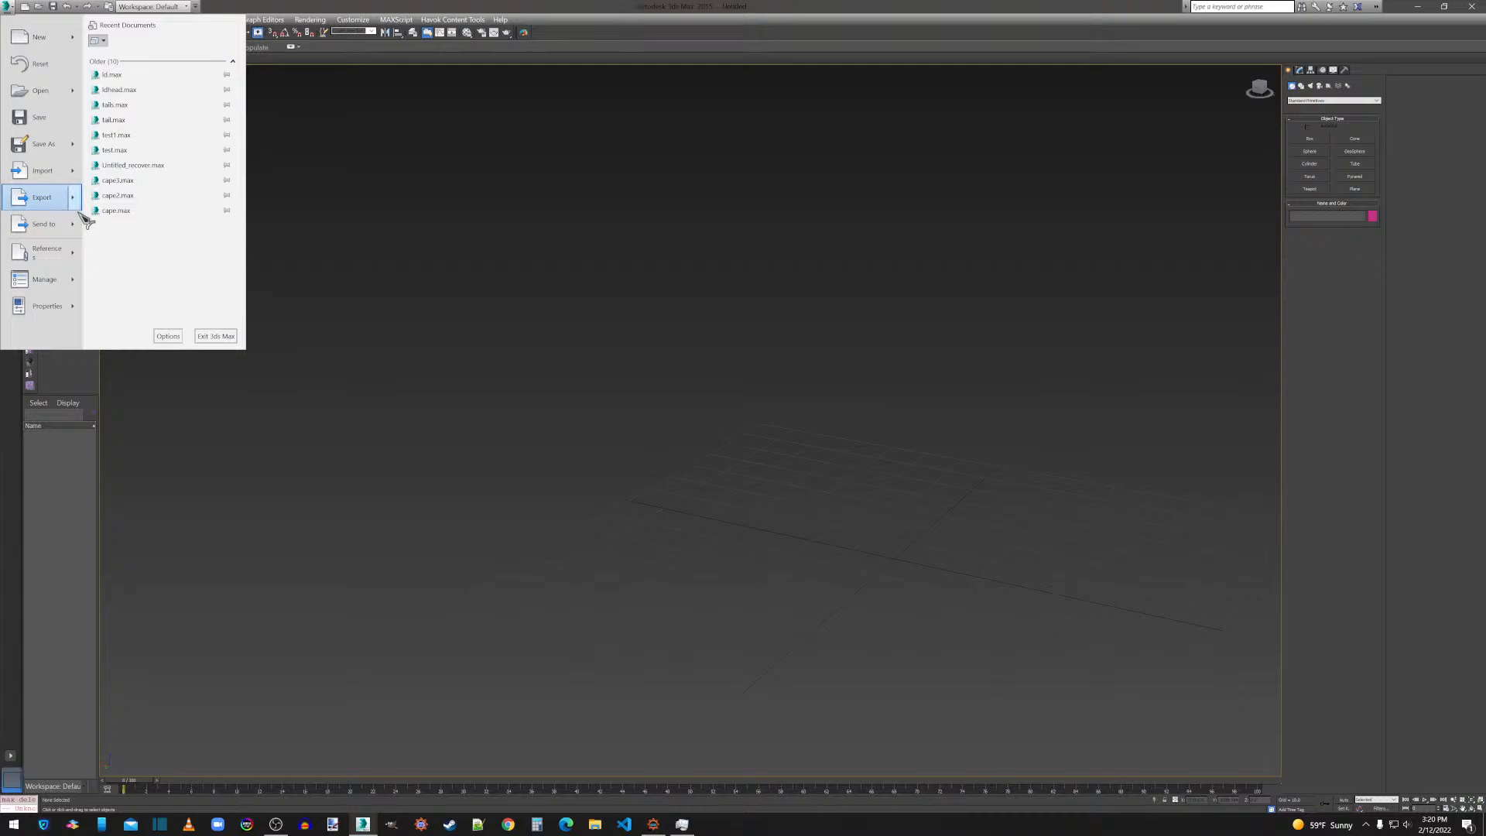
{"action": "left_click", "coordinate": [43, 170]}
{"action": "double_click", "coordinate": [90, 87]}
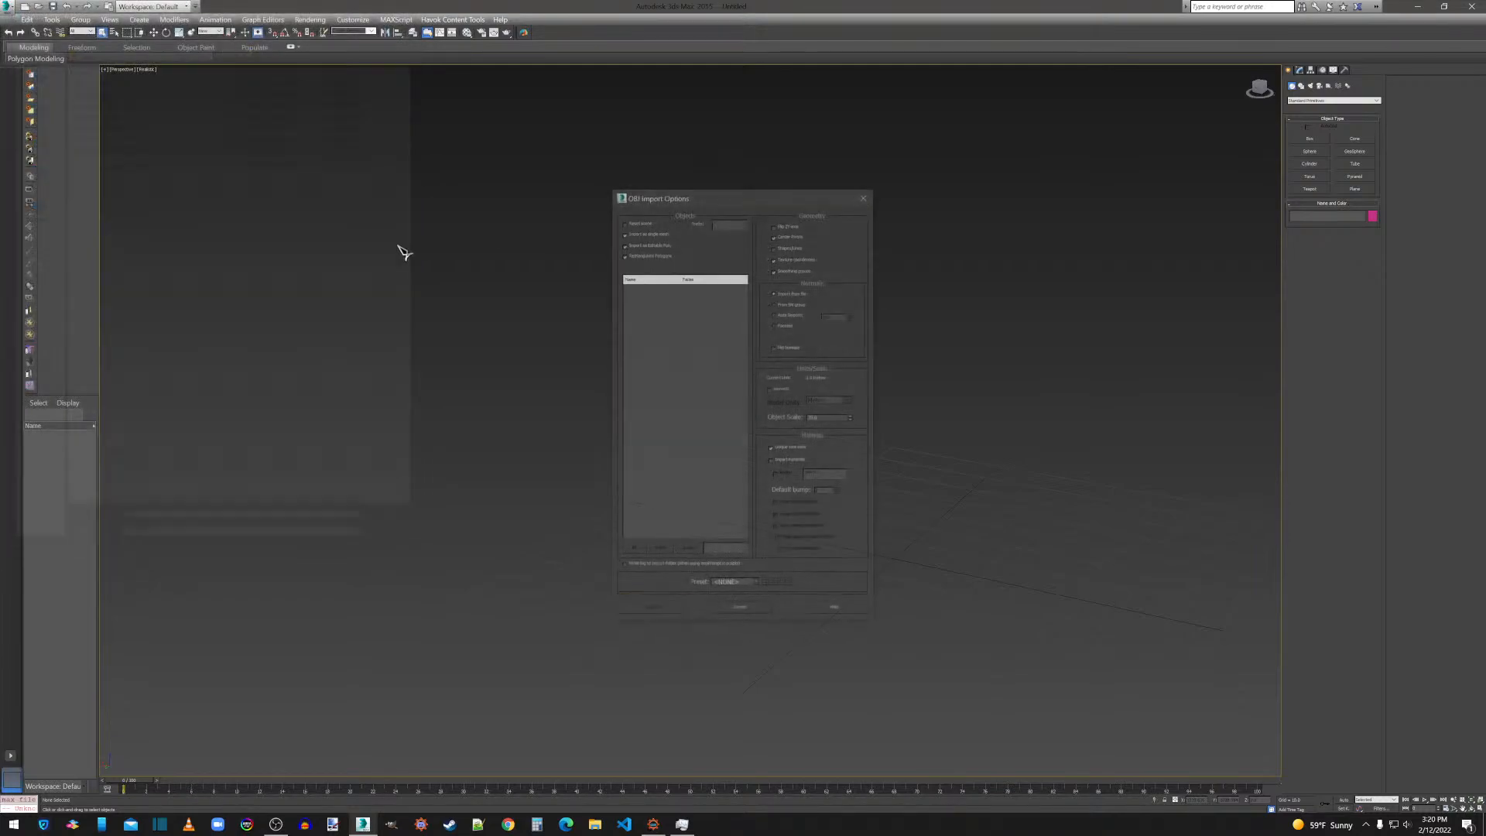
{"action": "left_click", "coordinate": [662, 609]}
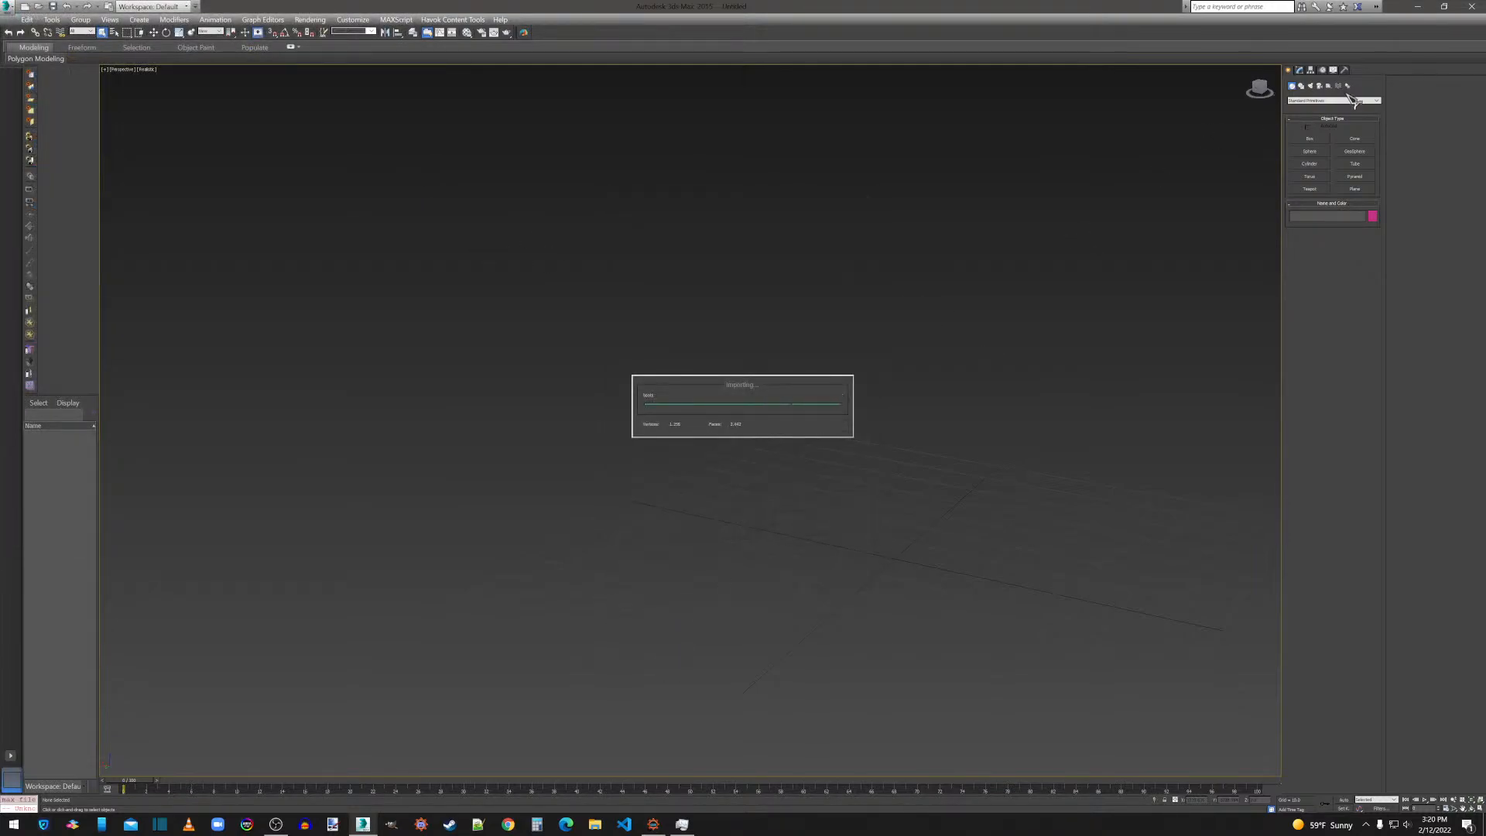
Turn on Preserve UVs for the boots mesh and flip all of its polygons.
{"action": "left_click", "coordinate": [1300, 71]}
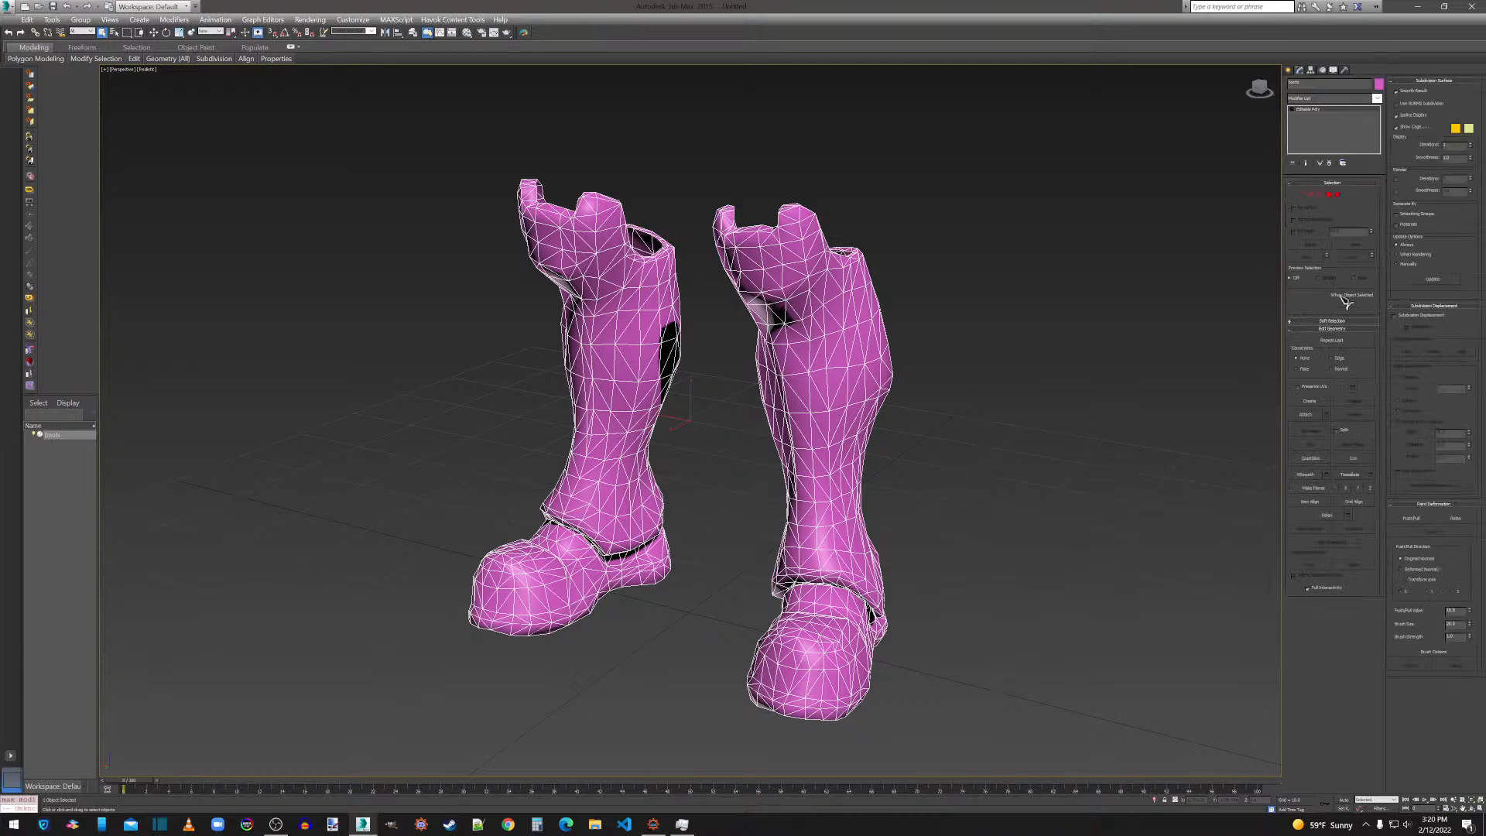
{"action": "left_click", "coordinate": [1328, 194]}
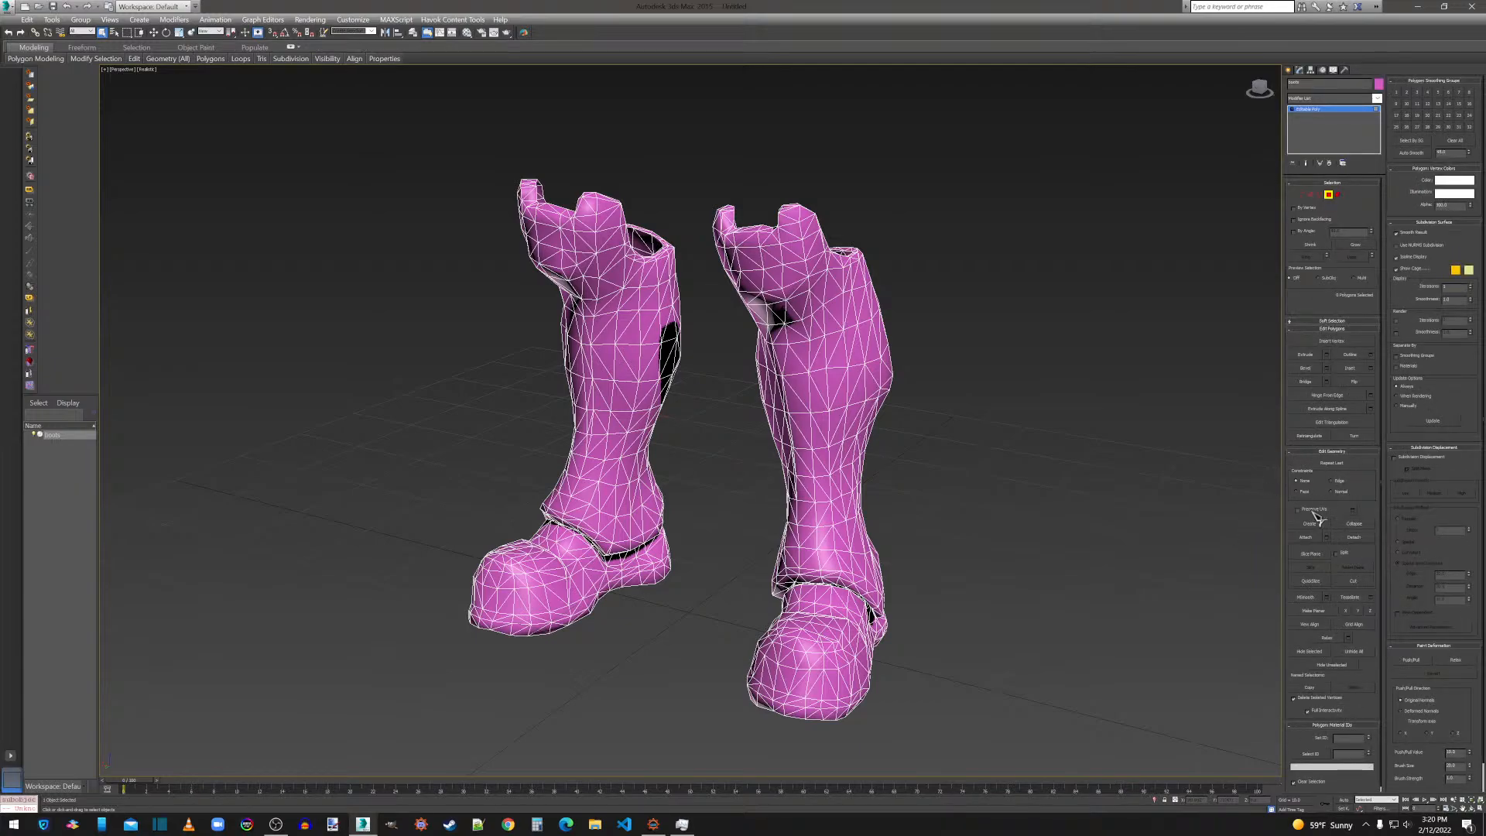
{"action": "left_click", "coordinate": [1306, 510]}
{"action": "key", "text": "ctrl+a"}
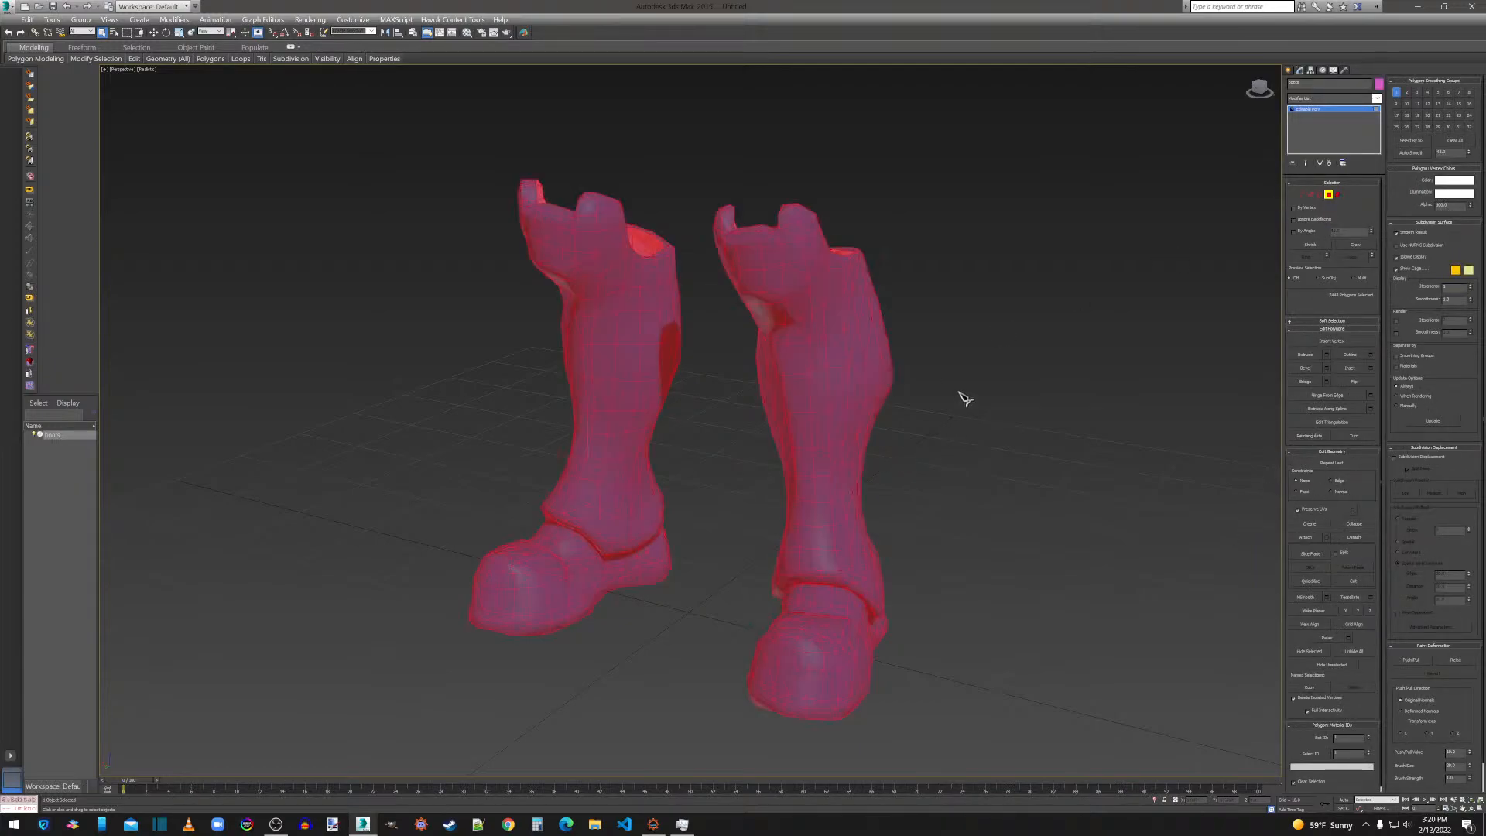
{"action": "left_click", "coordinate": [1365, 384]}
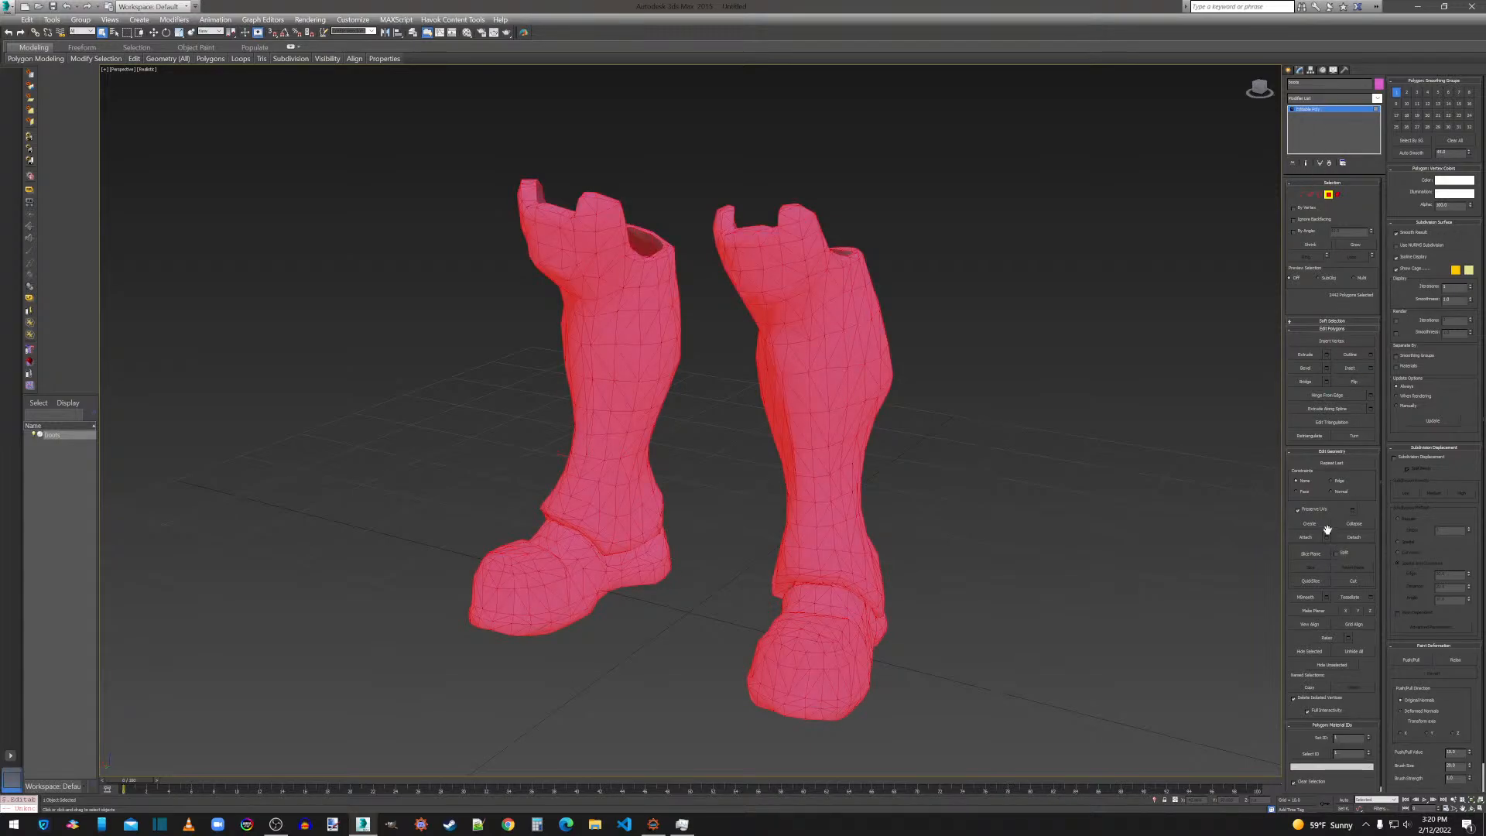
Apply MeshSmooth to all selected polygons of the boots with an adjusted smoothness value.
{"action": "left_click", "coordinate": [1327, 597]}
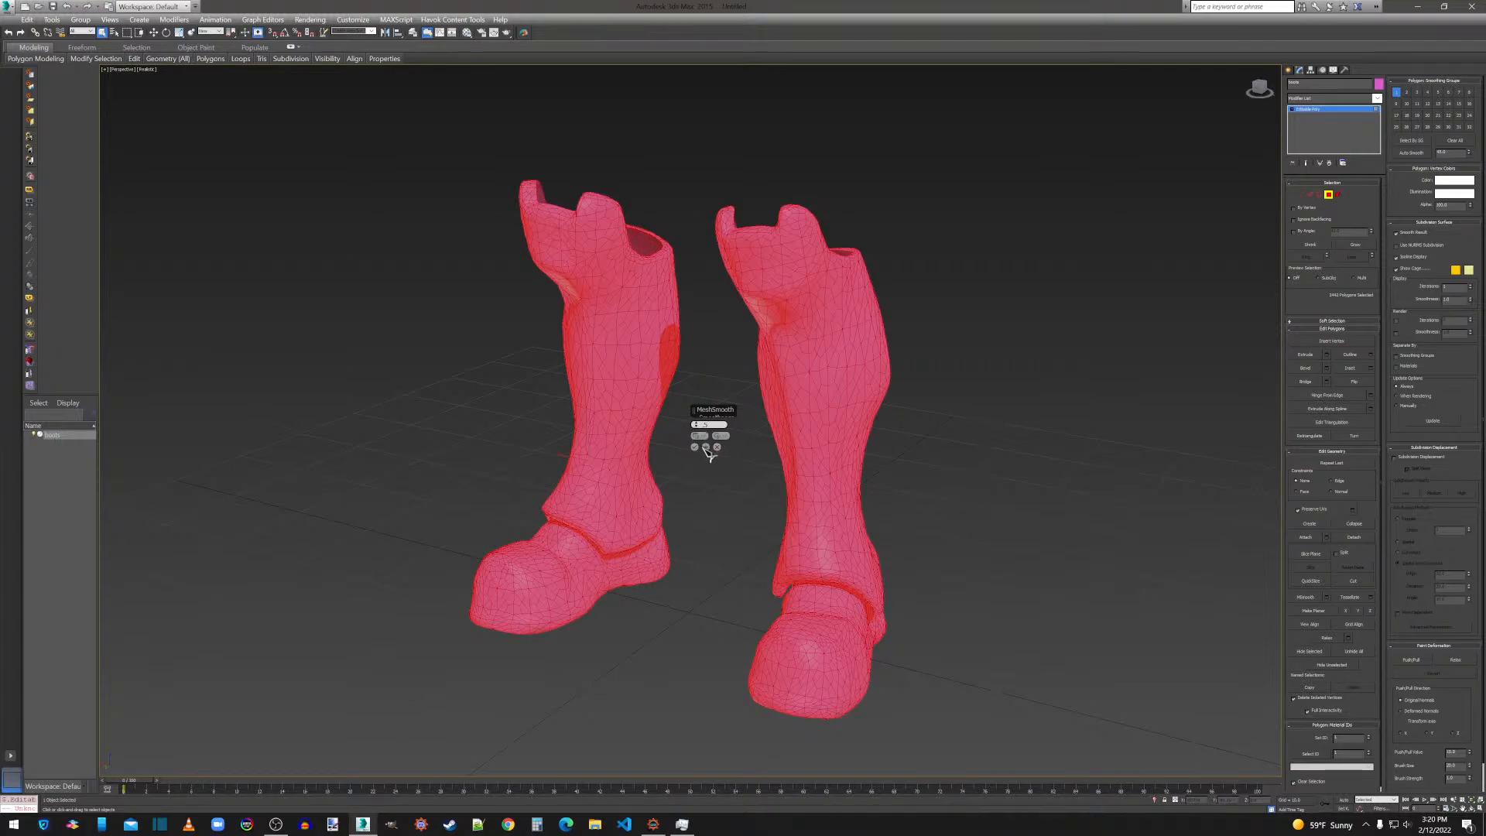
{"action": "key", "text": "Return"}
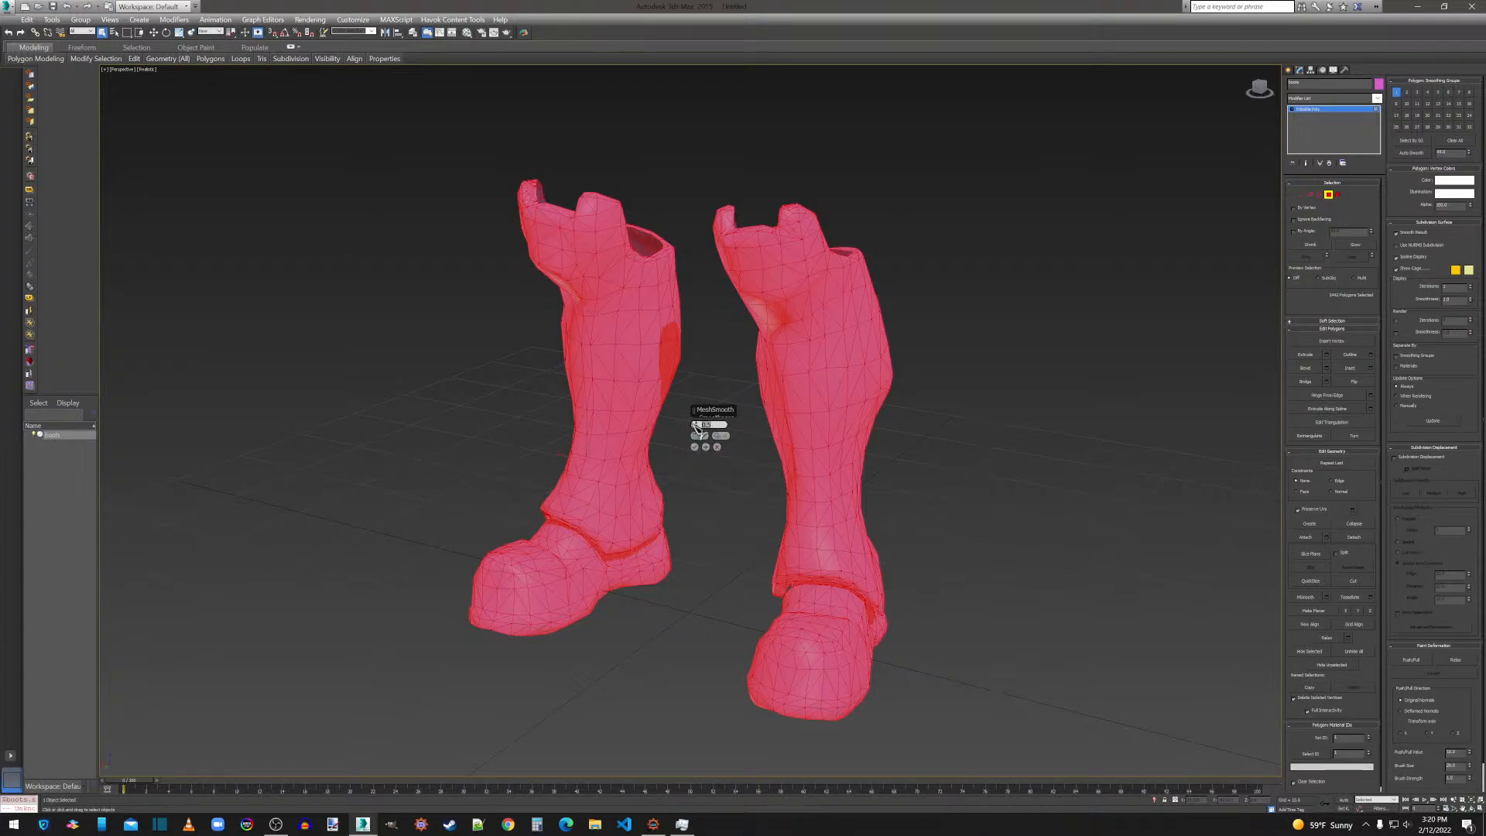
{"action": "left_click", "coordinate": [697, 448]}
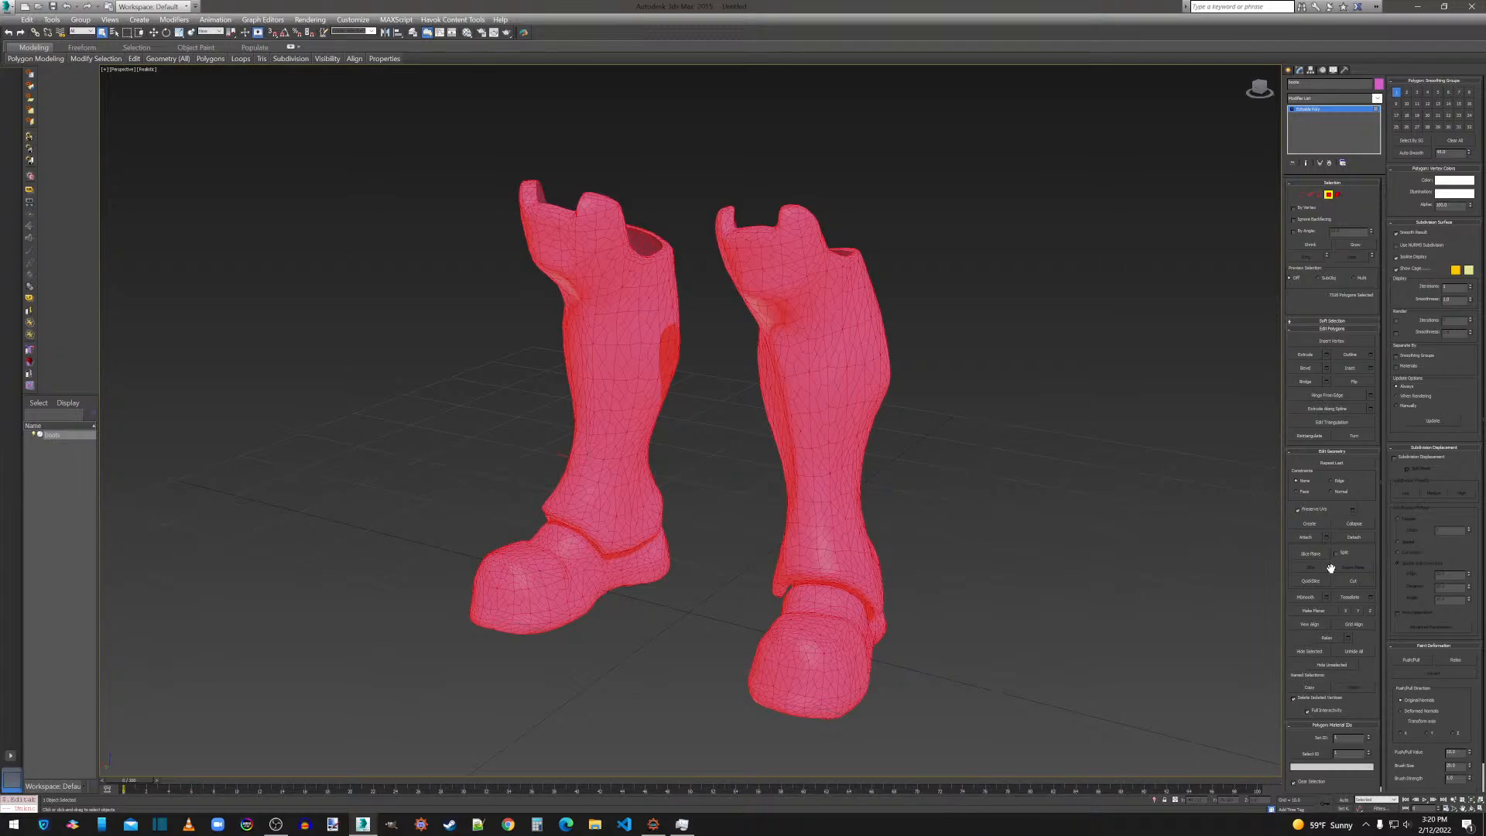
Add a ProOptimizer modifier to the boots, calculate the optimization, and convert the result to Editable Poly.
{"action": "left_click", "coordinate": [1326, 100]}
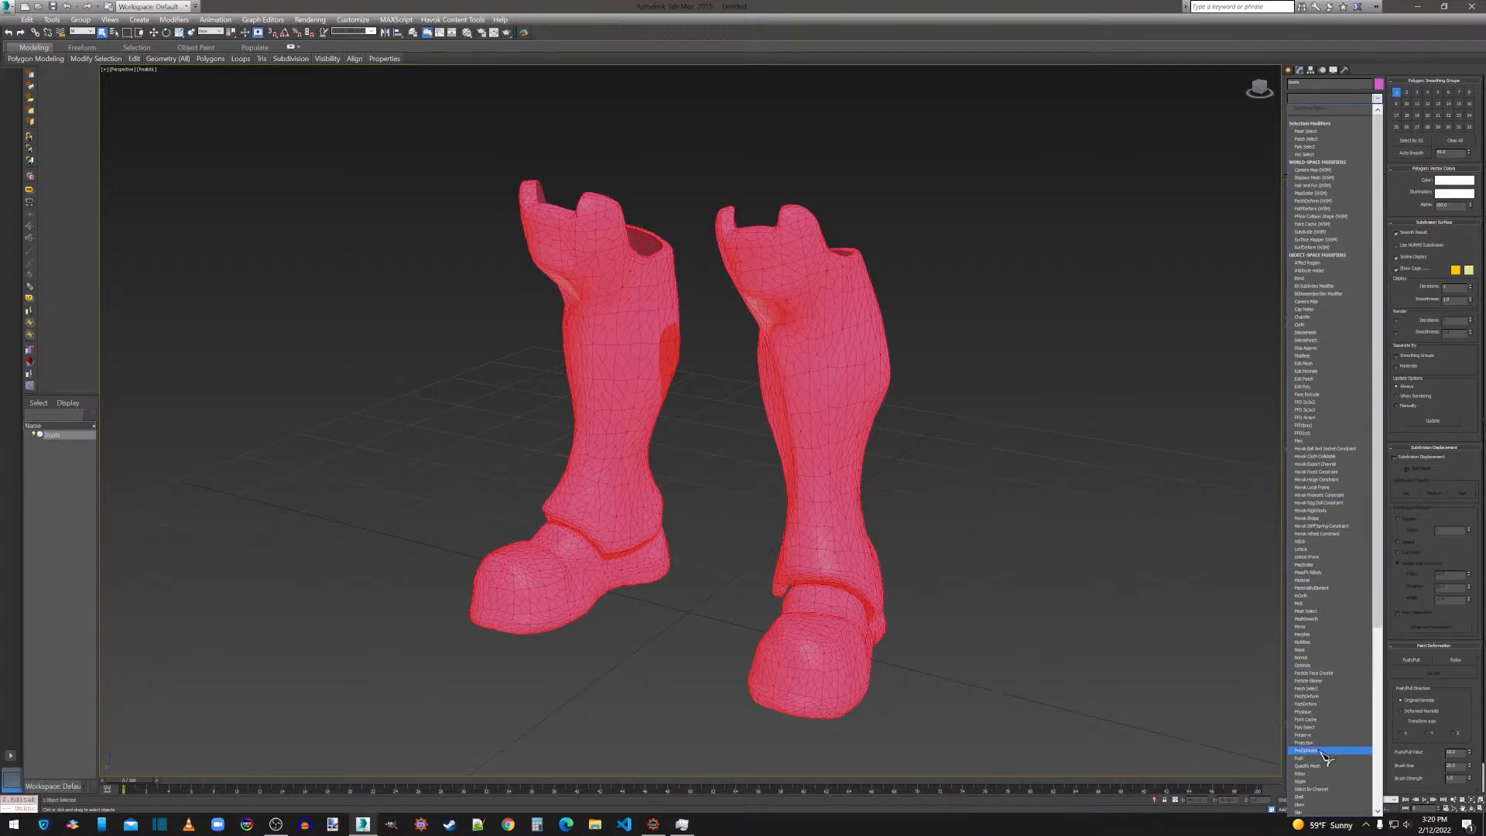
{"action": "left_click", "coordinate": [1338, 738]}
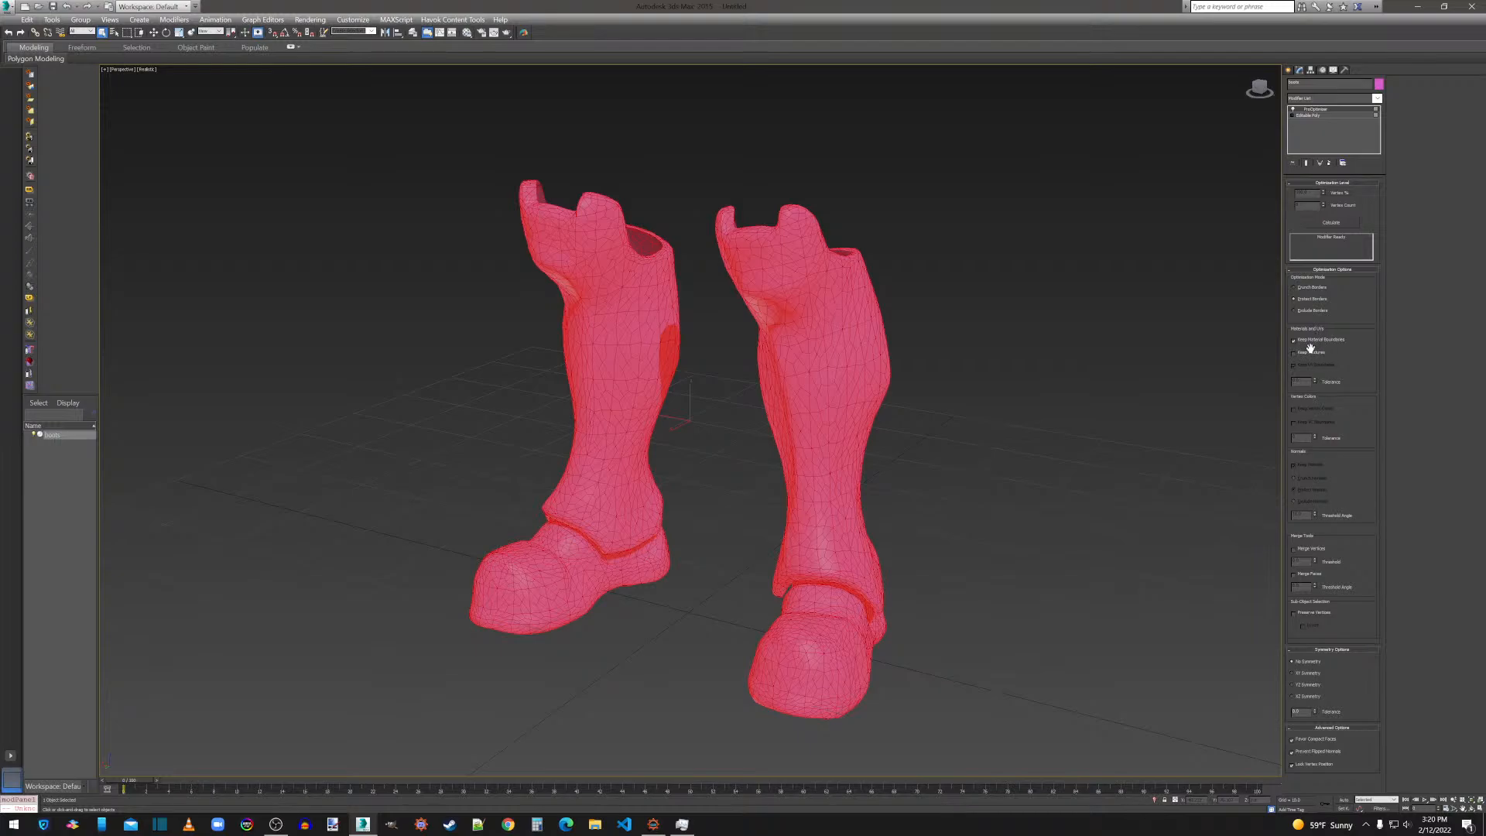
{"action": "left_click", "coordinate": [1331, 223]}
{"action": "right_click", "coordinate": [835, 463]}
{"action": "mouse_move", "coordinate": [860, 567]}
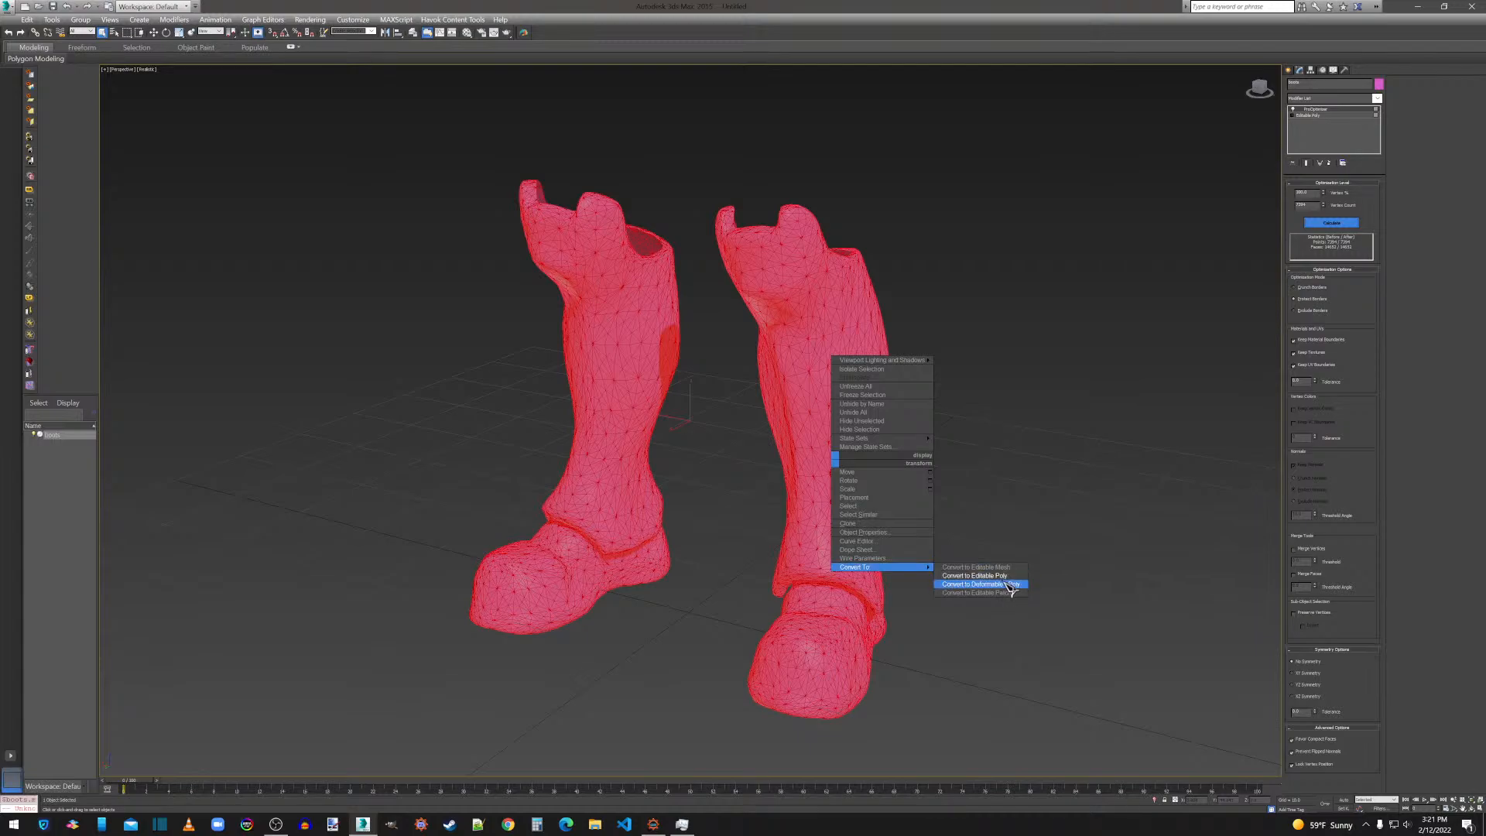
{"action": "left_click", "coordinate": [978, 576]}
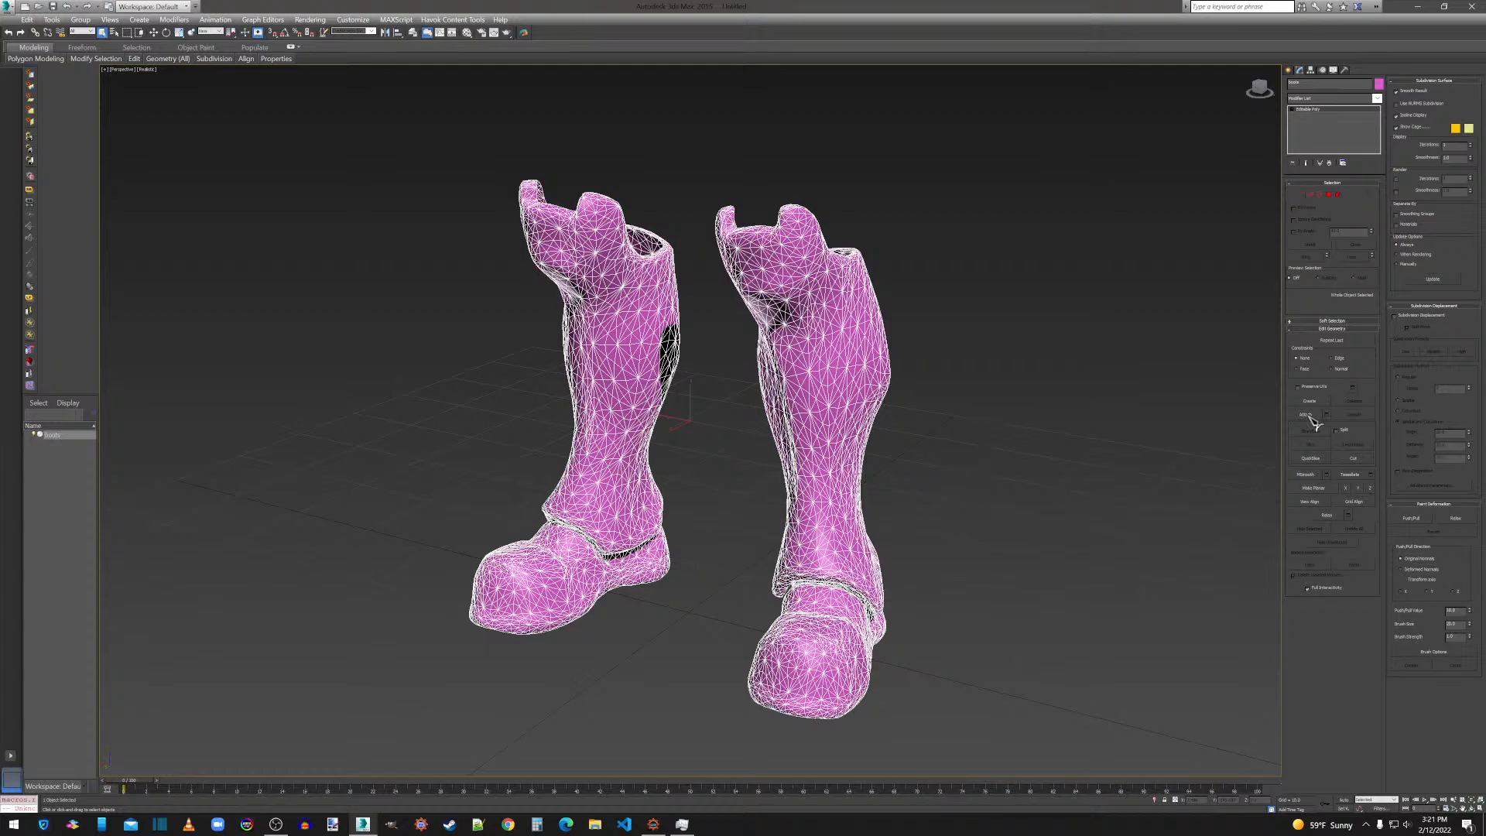
Weld all vertices of the boots mesh with an adjusted weld threshold.
{"action": "left_click", "coordinate": [1302, 194]}
{"action": "key", "text": "ctrl+a"}
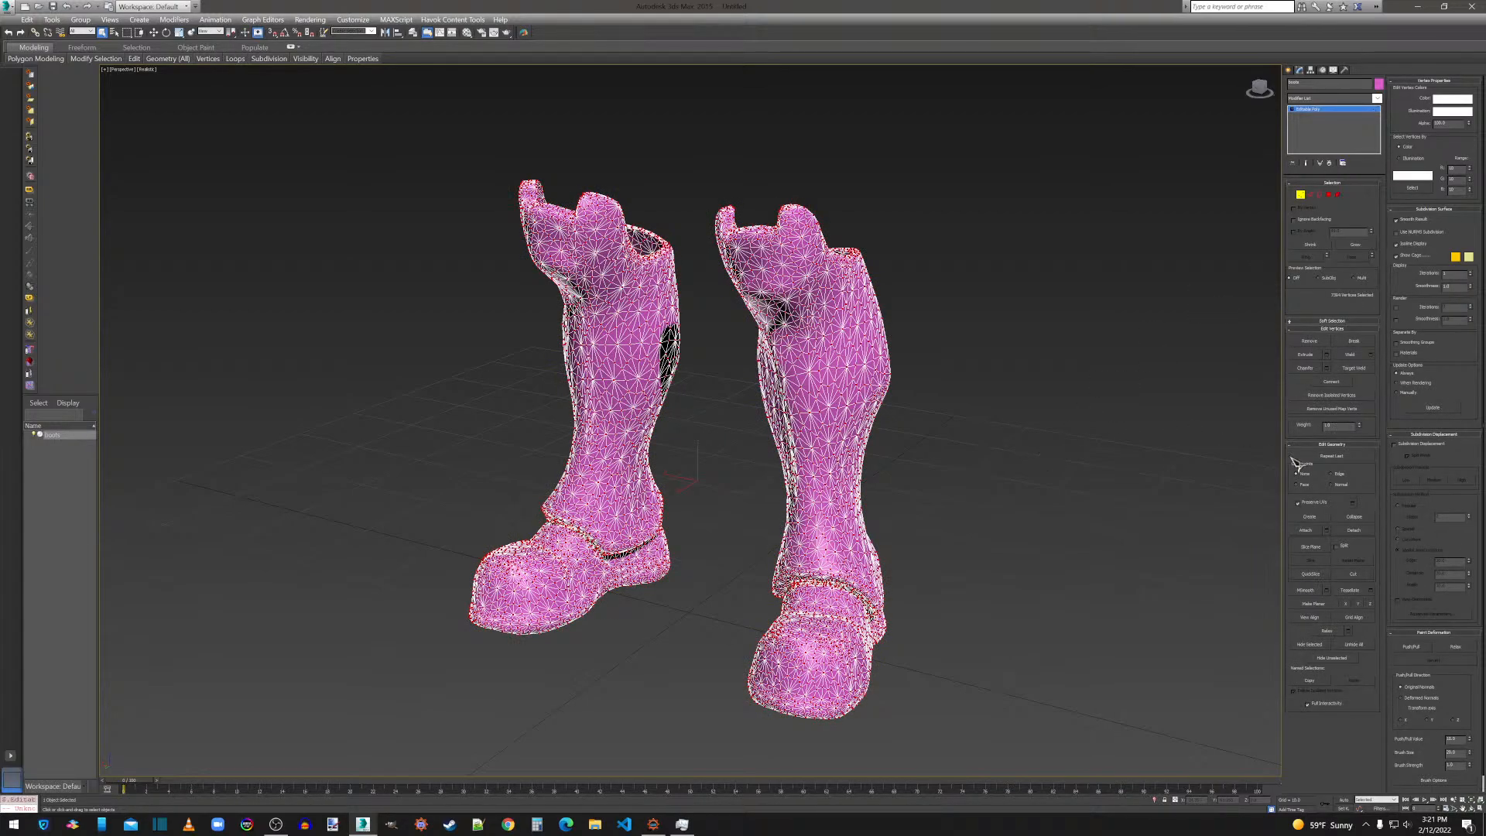
{"action": "left_click", "coordinate": [1371, 354]}
{"action": "left_click_drag", "start_coordinate": [717, 426], "coordinate": [669, 429]}
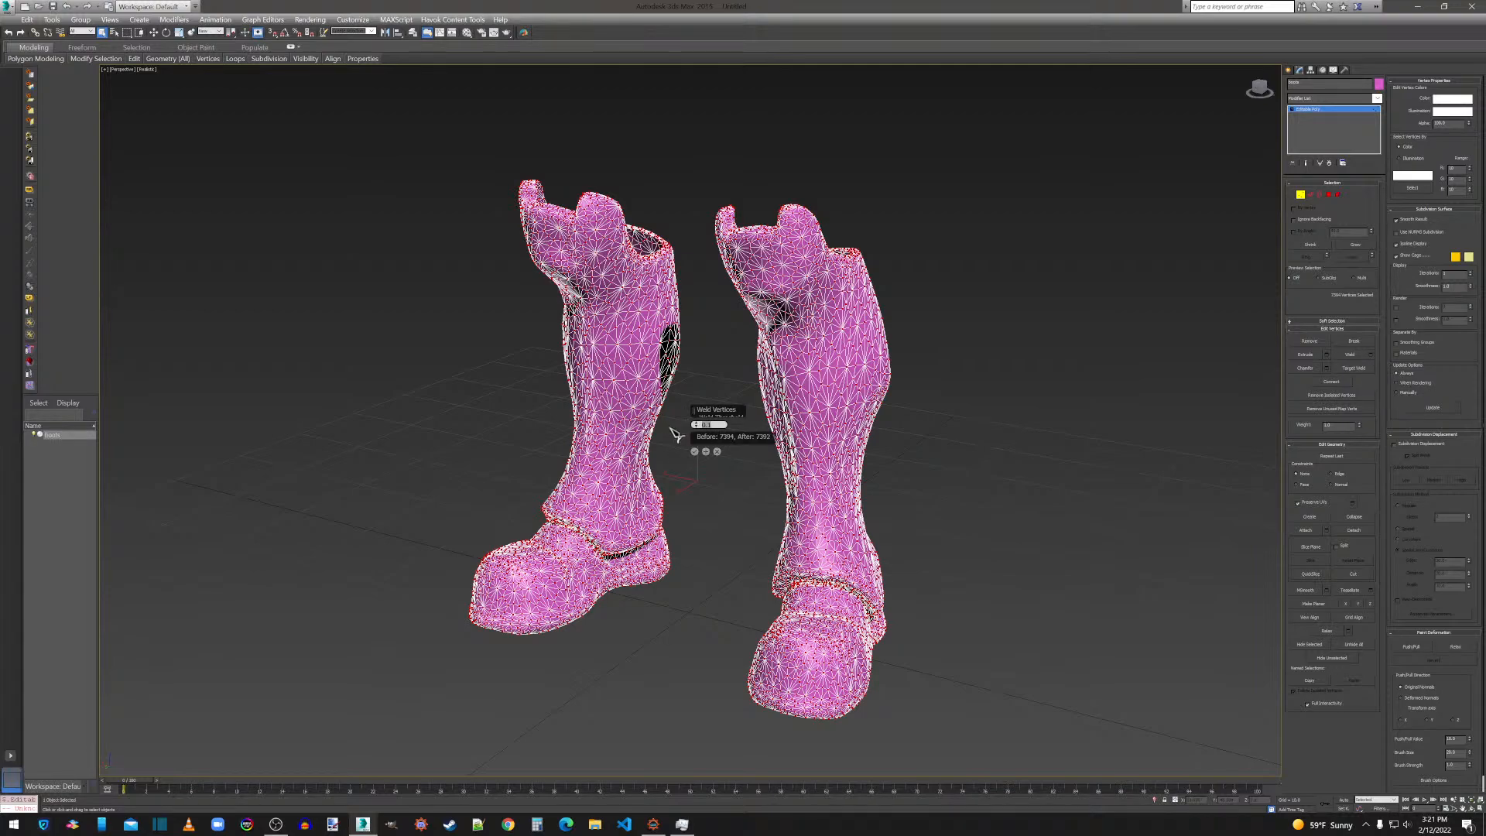
{"action": "key", "text": "Return"}
{"action": "left_click", "coordinate": [695, 452]}
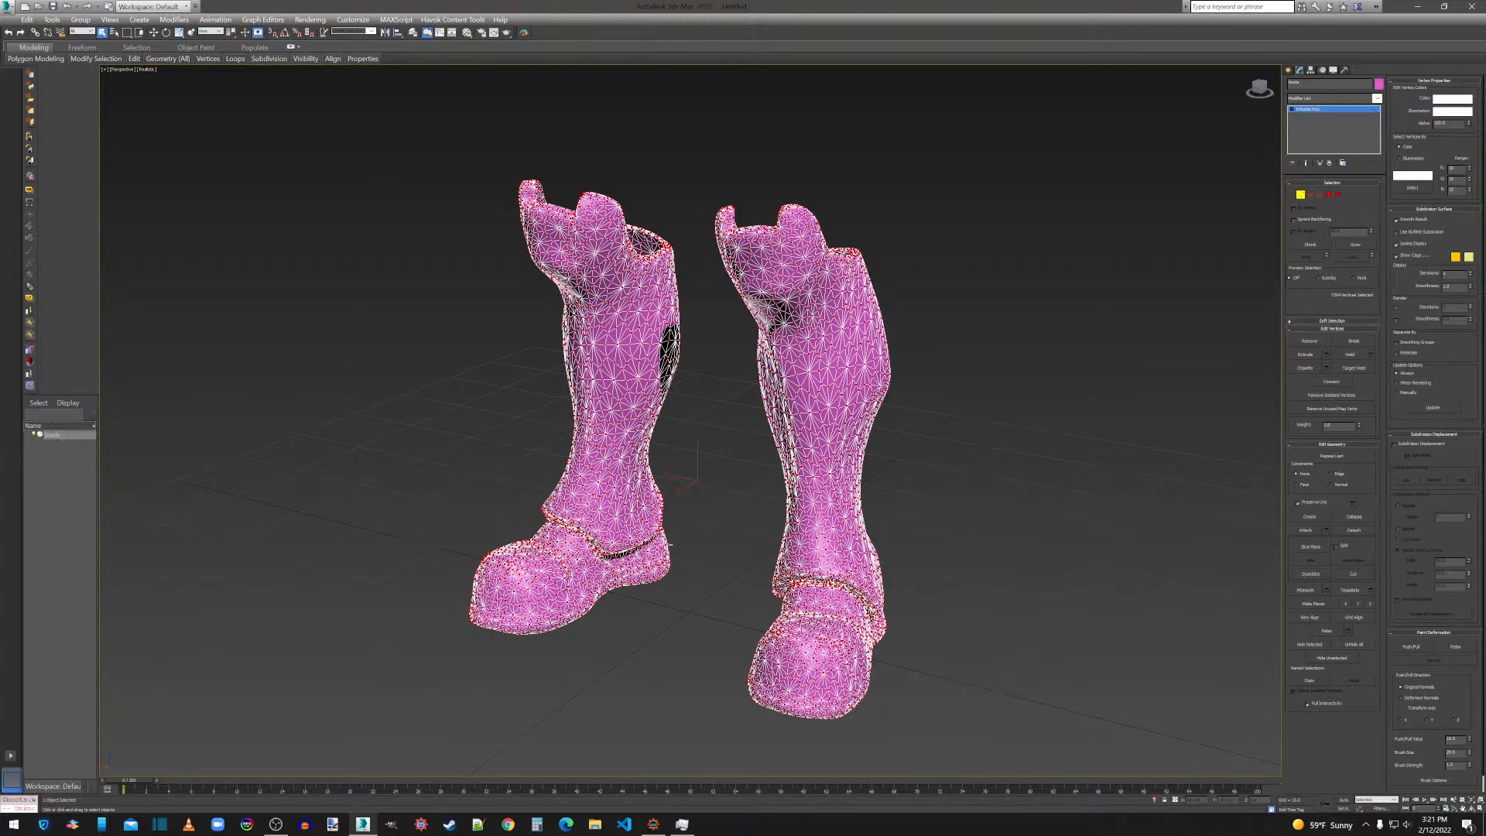
Export the boots over boots.obj in the Thanos folder with the current OBJ export options and close the export statistics.
{"action": "left_click", "coordinate": [8, 11]}
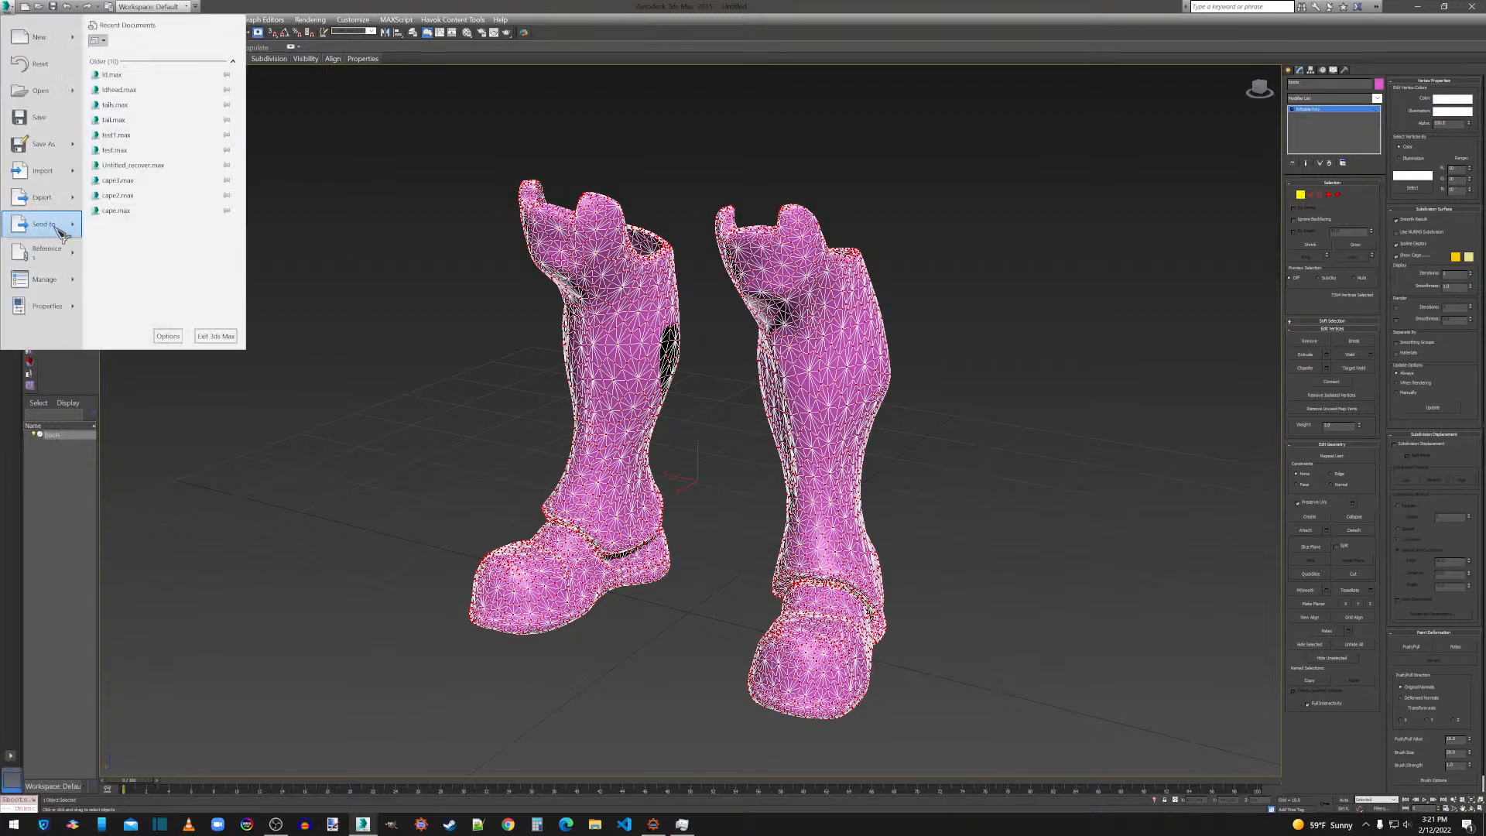
{"action": "left_click", "coordinate": [31, 202]}
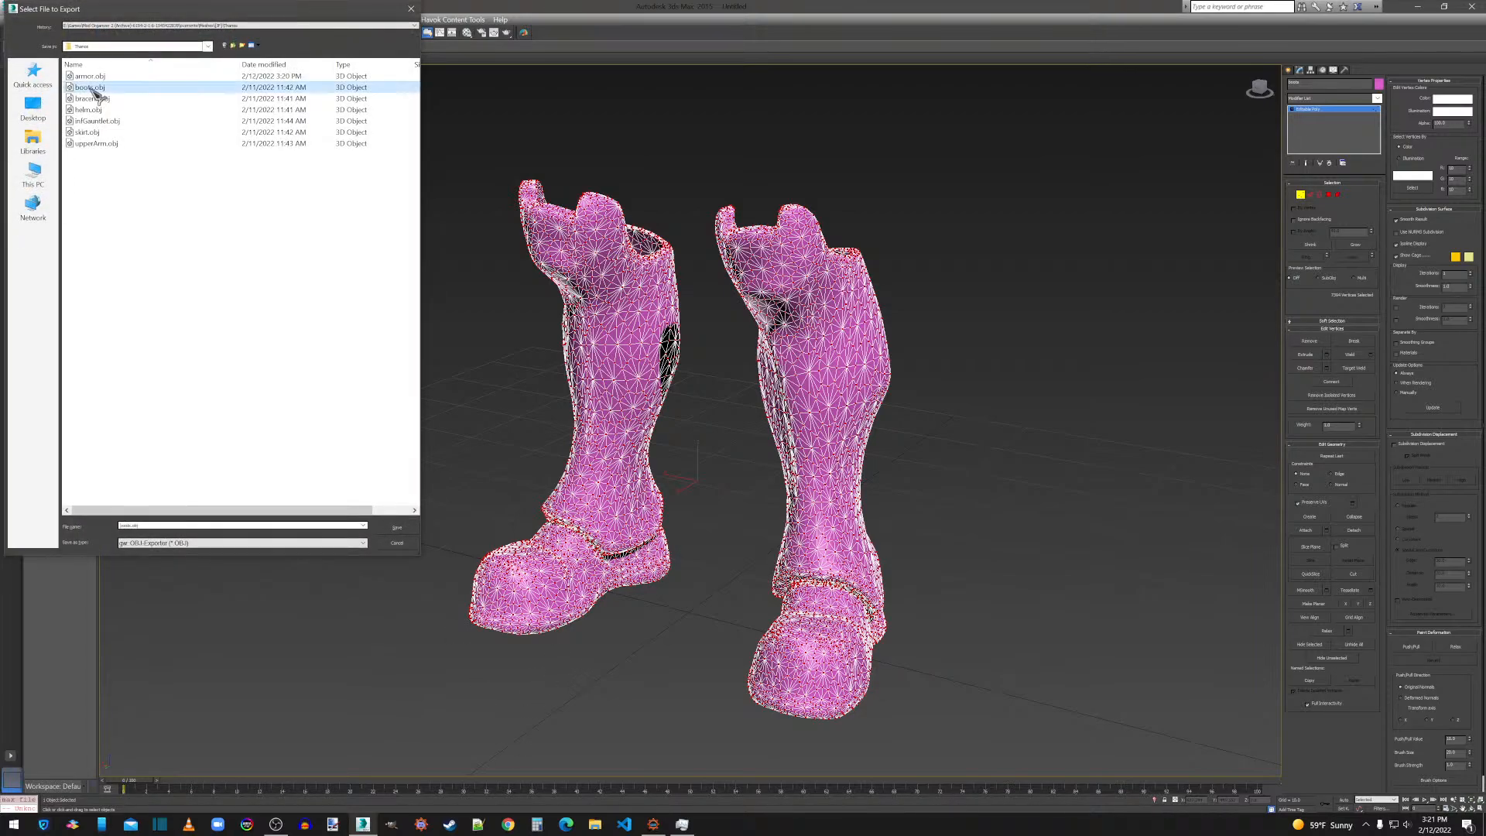
{"action": "double_click", "coordinate": [91, 87]}
{"action": "left_click", "coordinate": [793, 463]}
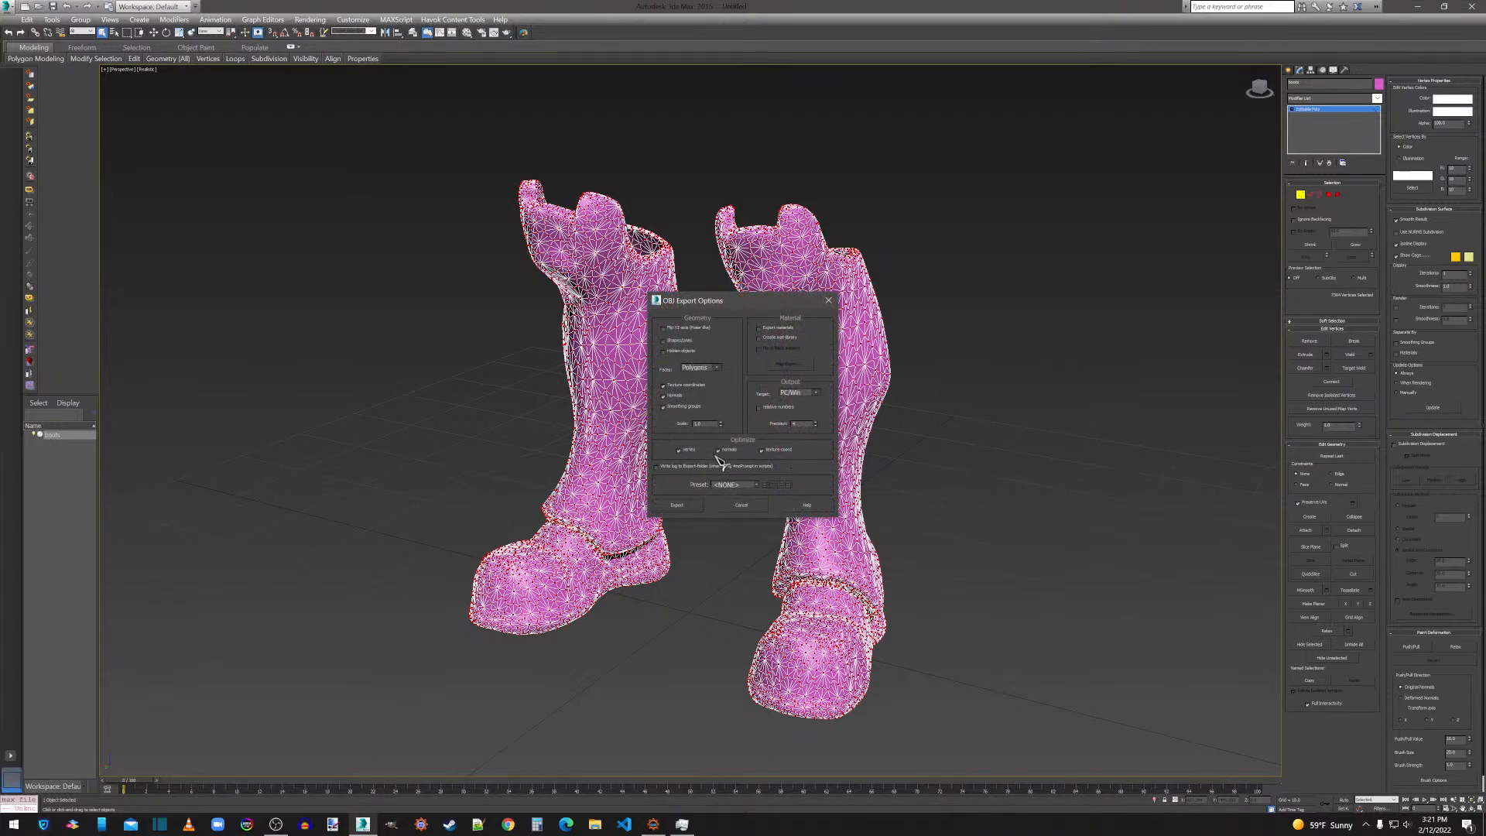
{"action": "left_click", "coordinate": [681, 508]}
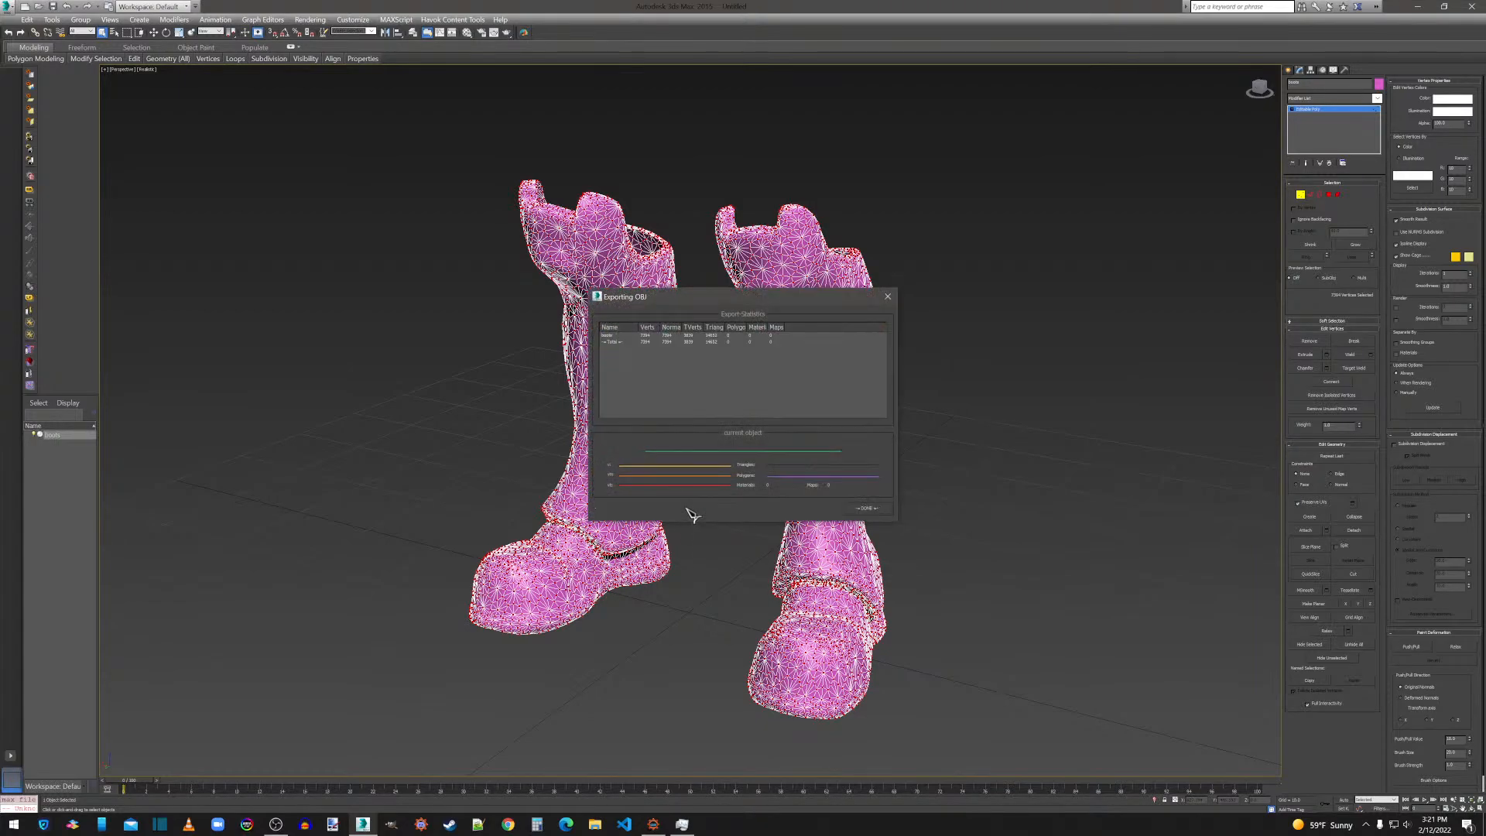
{"action": "left_click", "coordinate": [873, 514]}
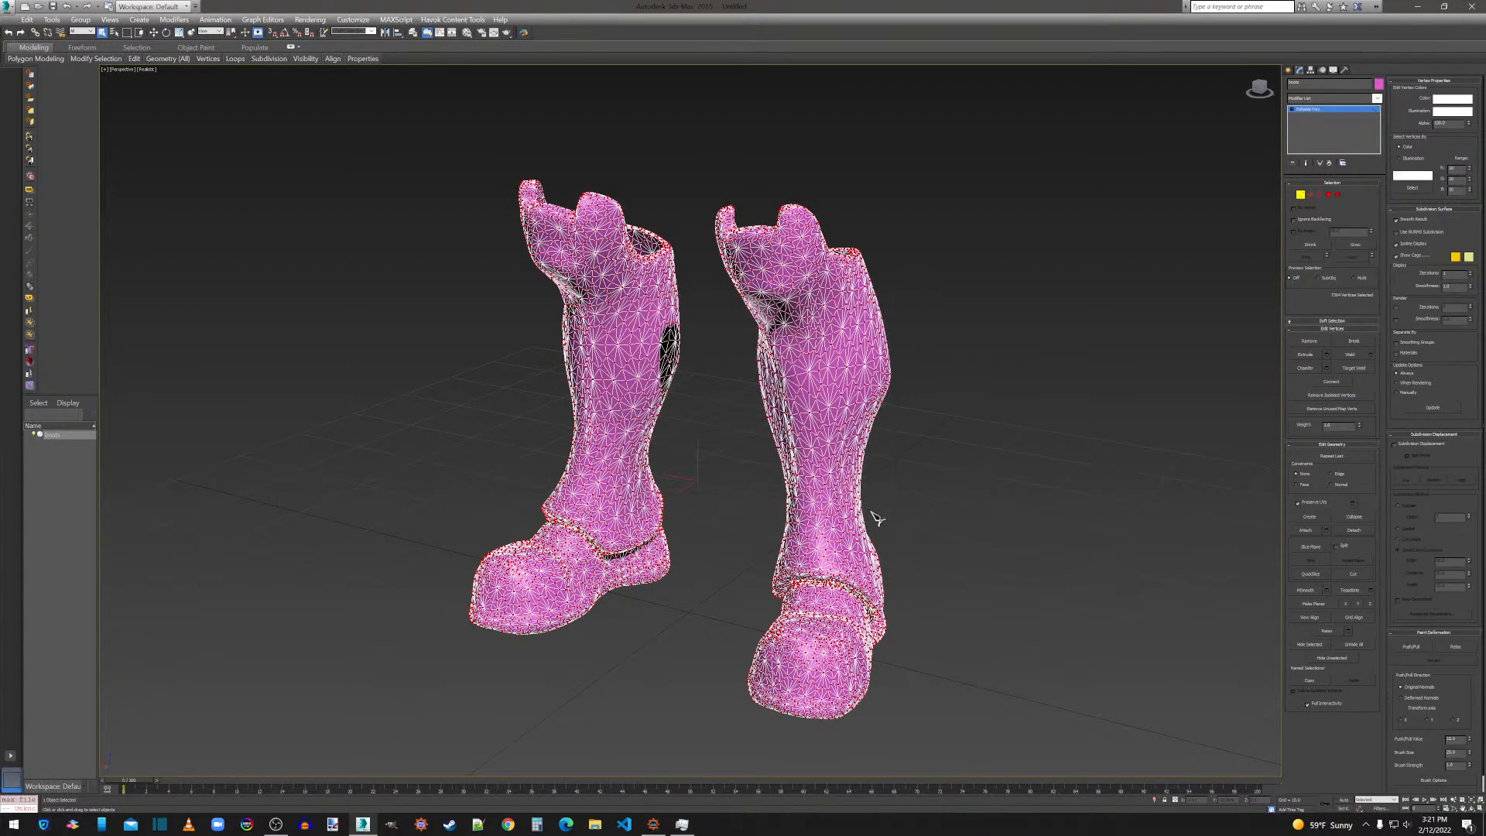
Delete the exported boots from the scene and import the bracer OBJ from the Thanos folder with the current import options.
{"action": "key", "text": "Delete"}
{"action": "left_click", "coordinate": [1289, 70]}
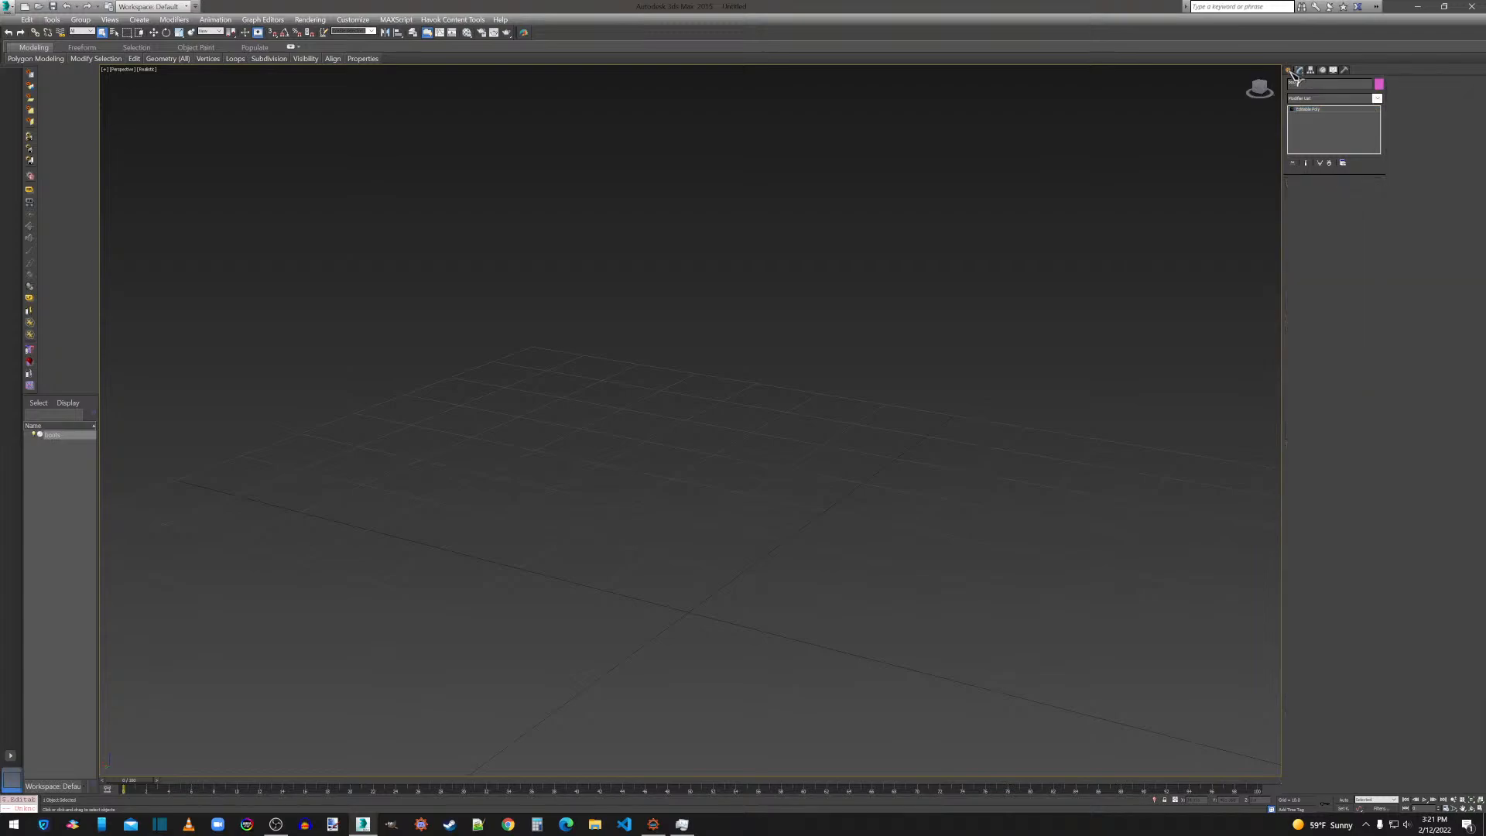
{"action": "right_click", "coordinate": [951, 302]}
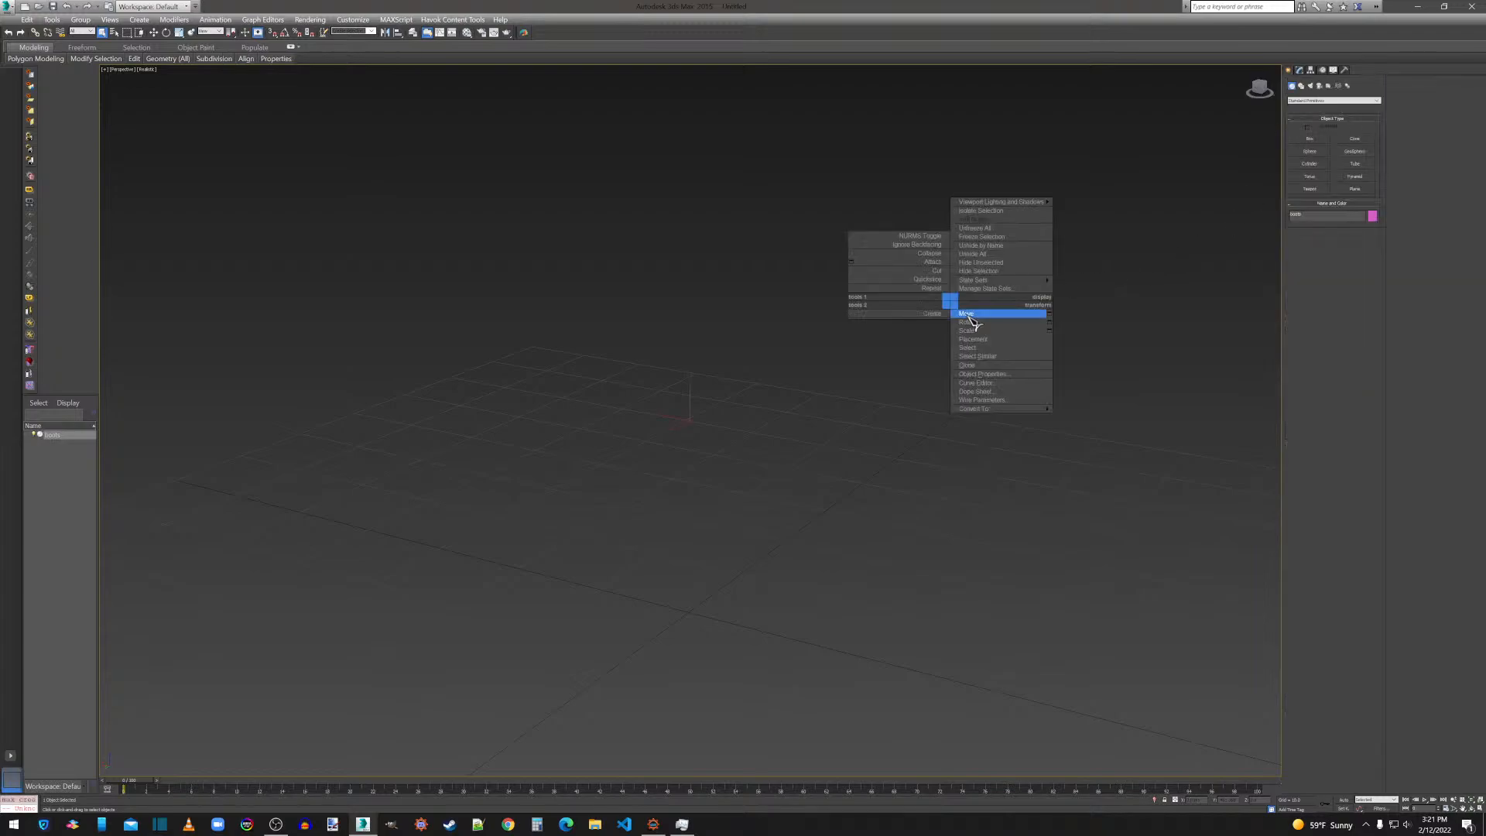
{"action": "left_click", "coordinate": [822, 422]}
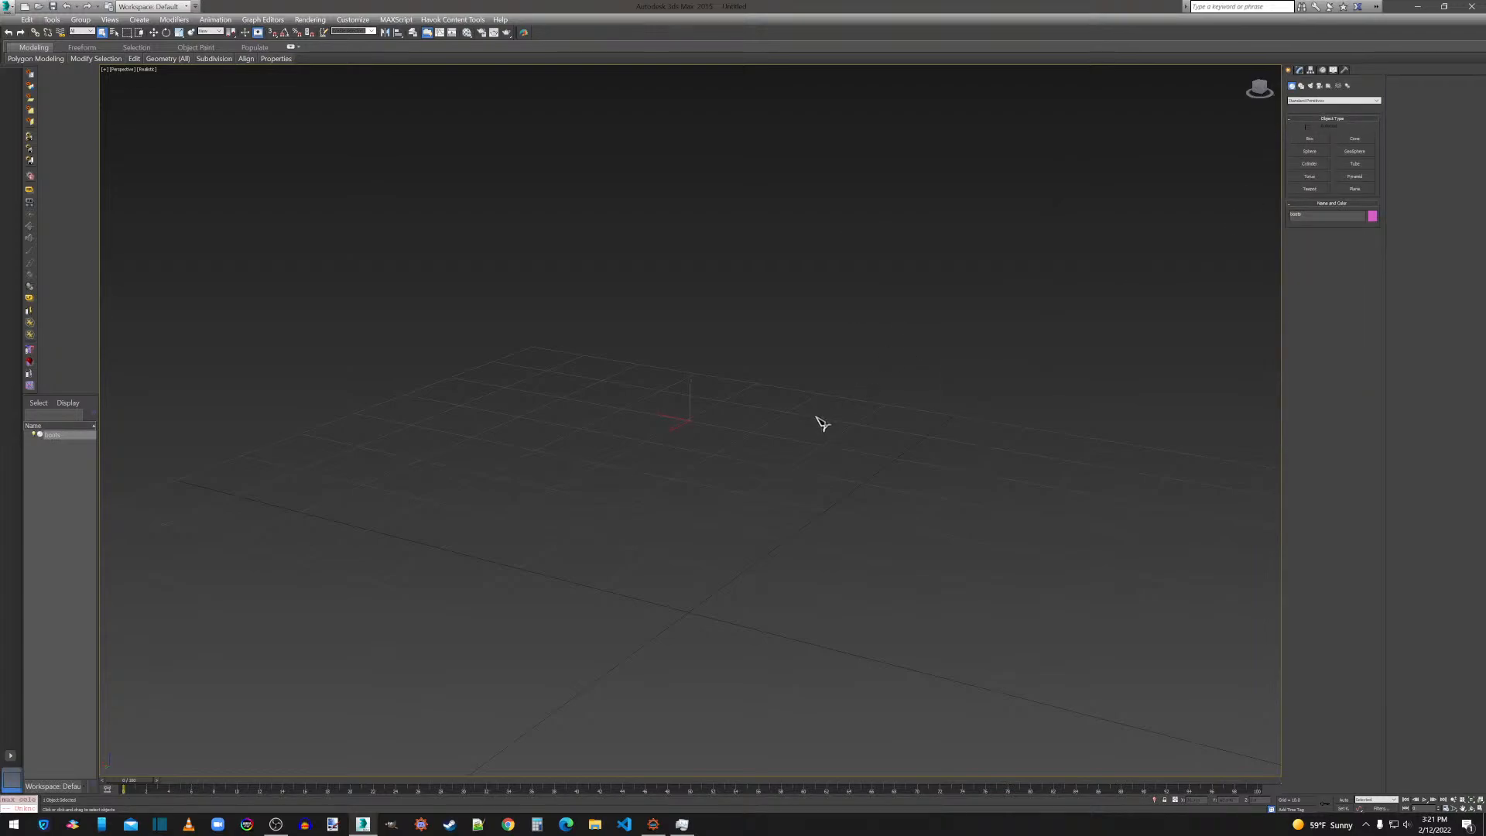
{"action": "key", "text": "Delete"}
{"action": "left_click", "coordinate": [9, 10]}
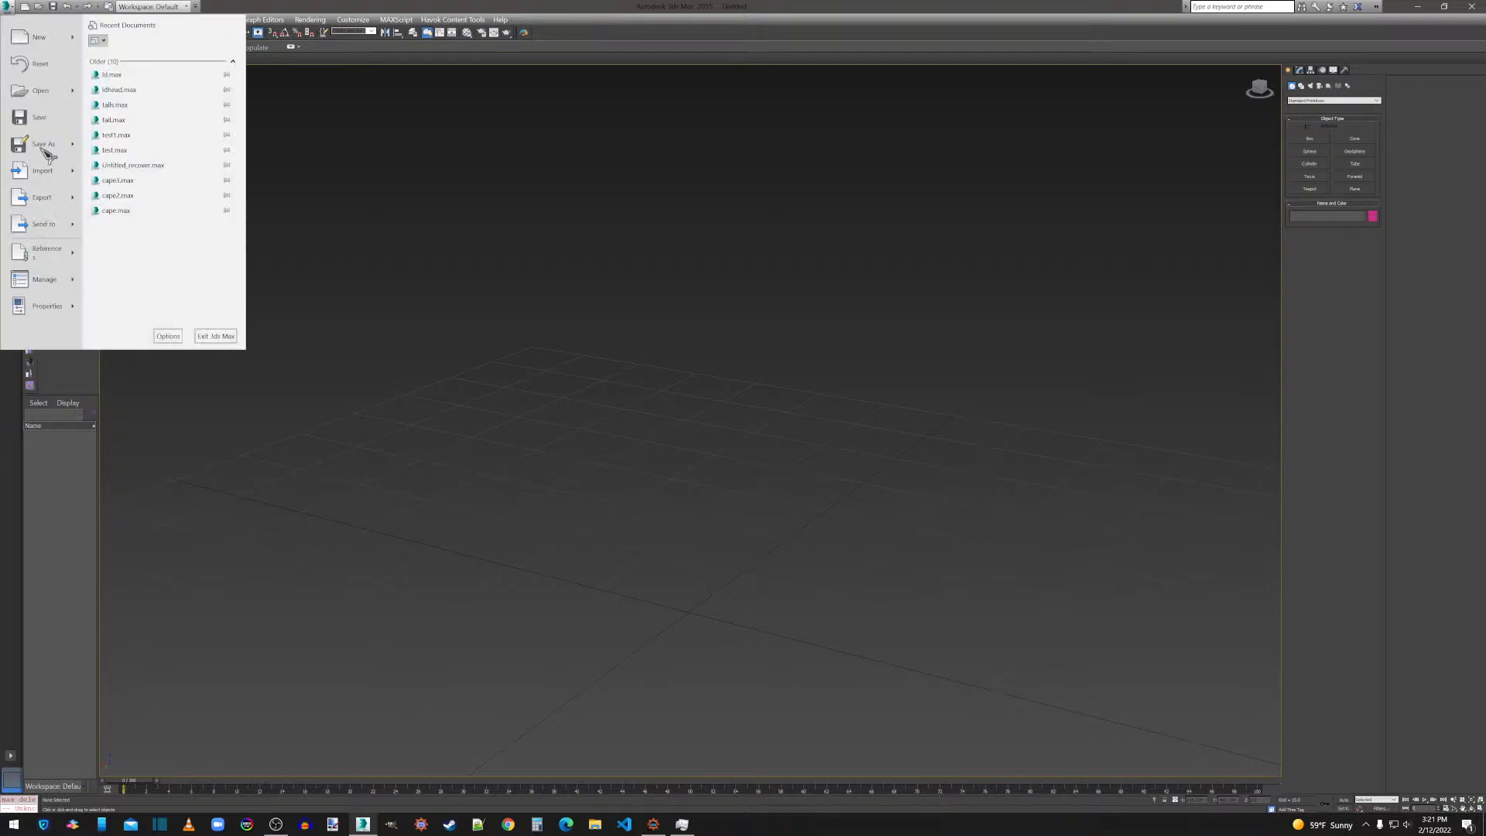
{"action": "left_click", "coordinate": [62, 175]}
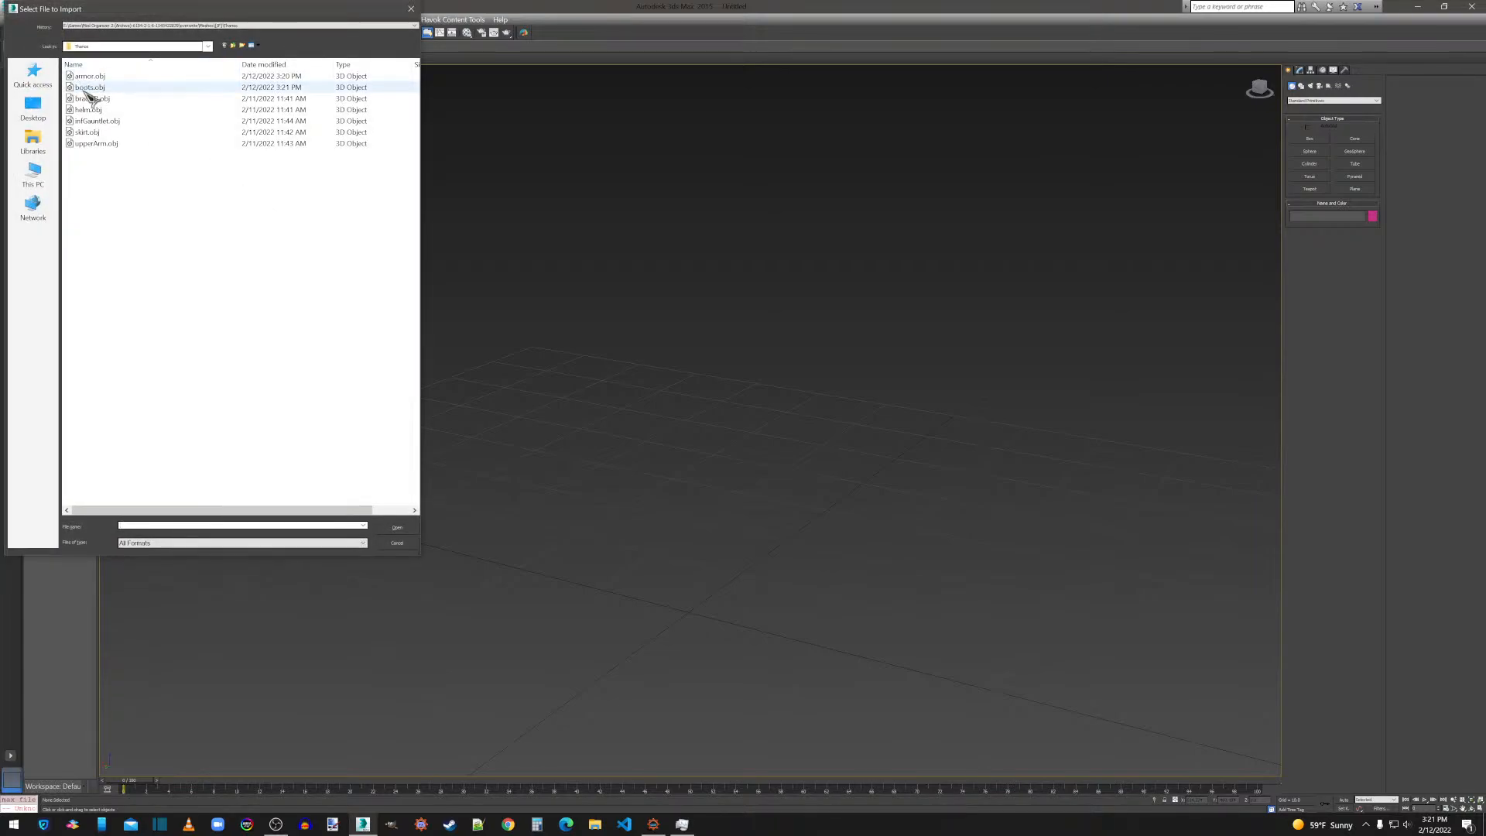
{"action": "double_click", "coordinate": [92, 99]}
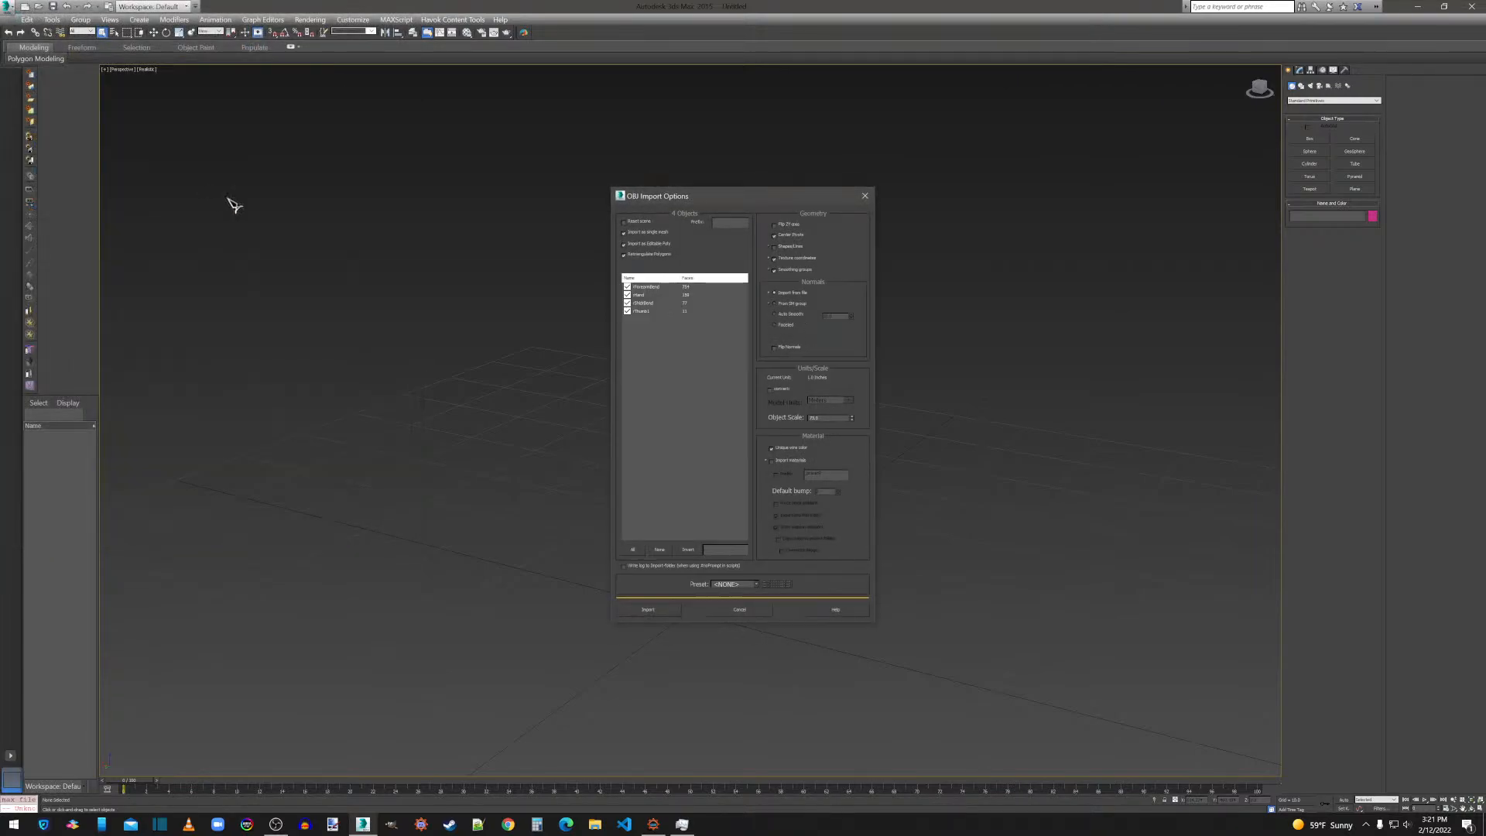
{"action": "left_click", "coordinate": [648, 610]}
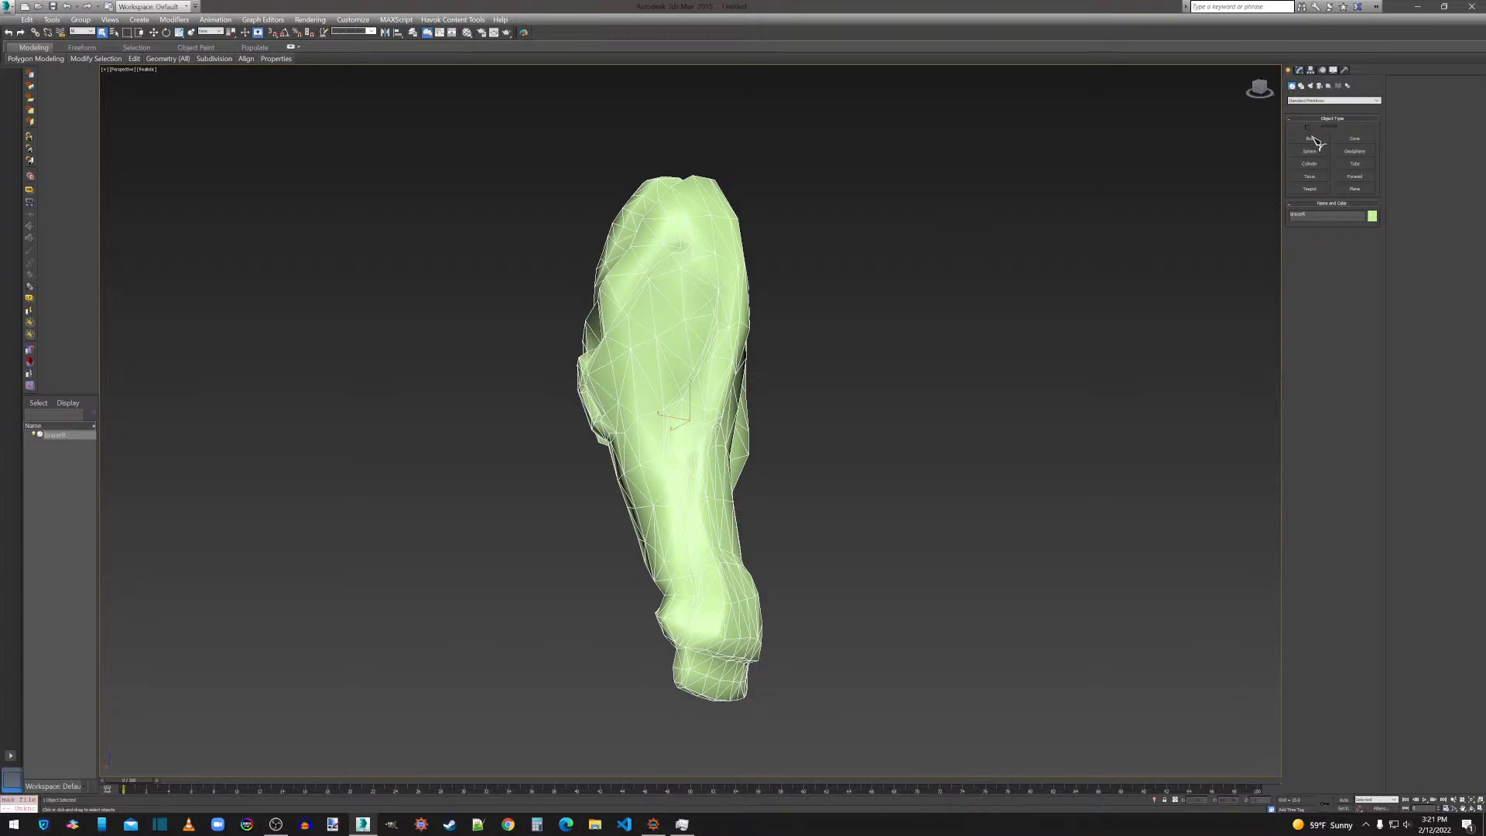
Flip all polygons of the bracer mesh and apply MeshSmooth to them.
{"action": "left_click", "coordinate": [1301, 71]}
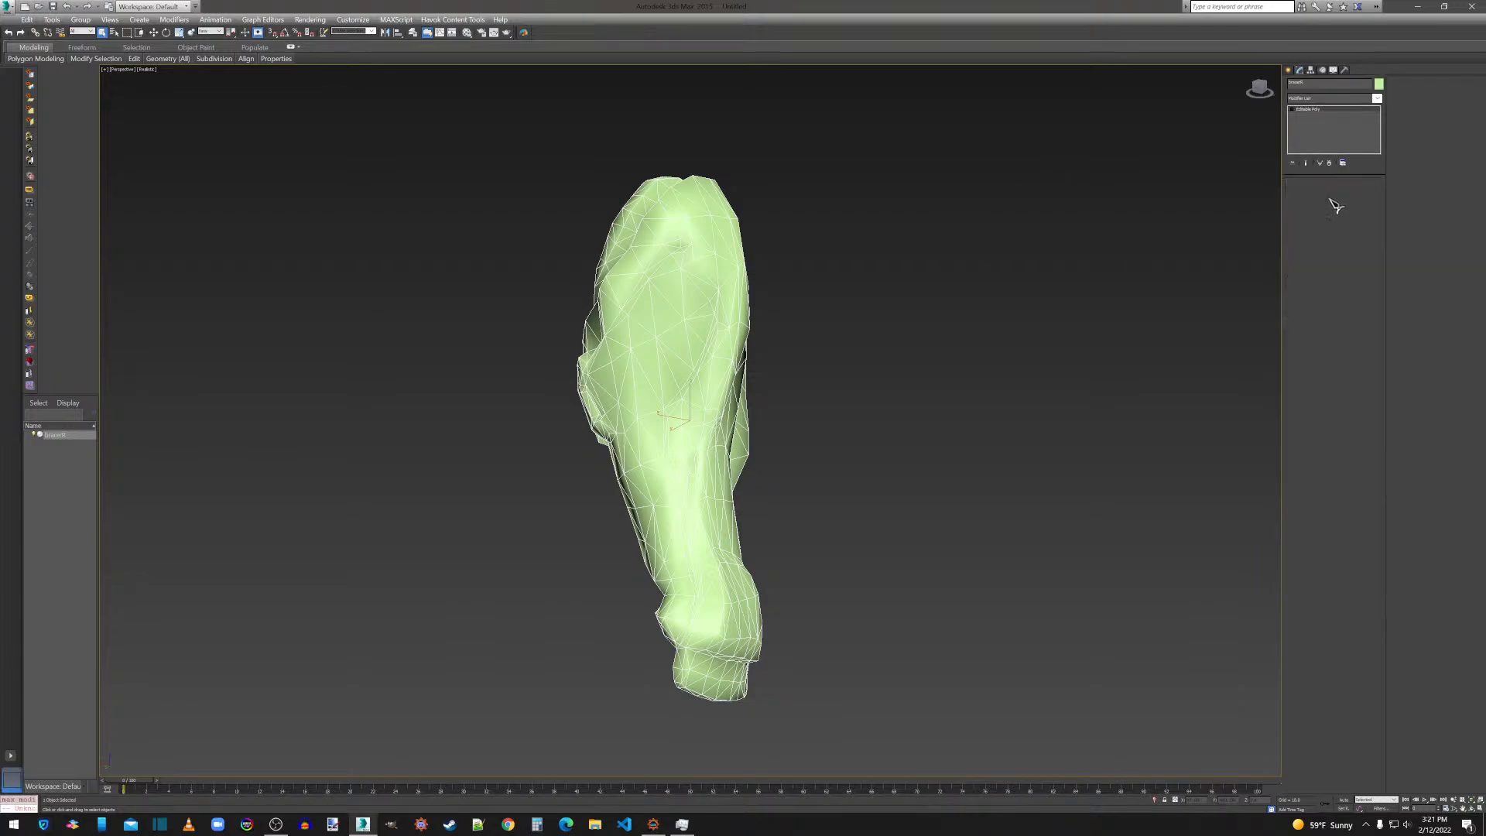
{"action": "left_click", "coordinate": [1329, 194]}
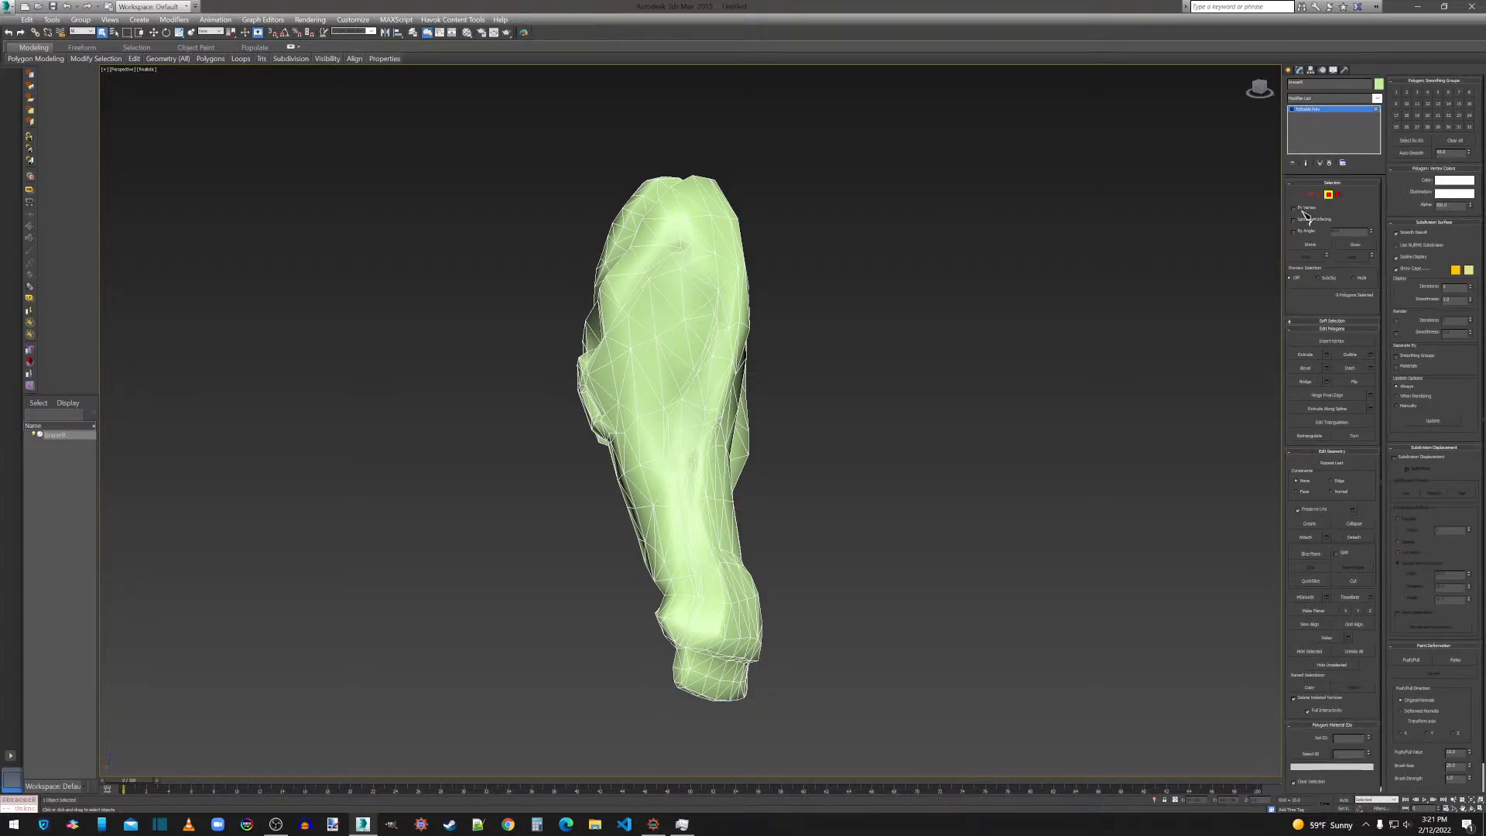
{"action": "key", "text": "ctrl+a"}
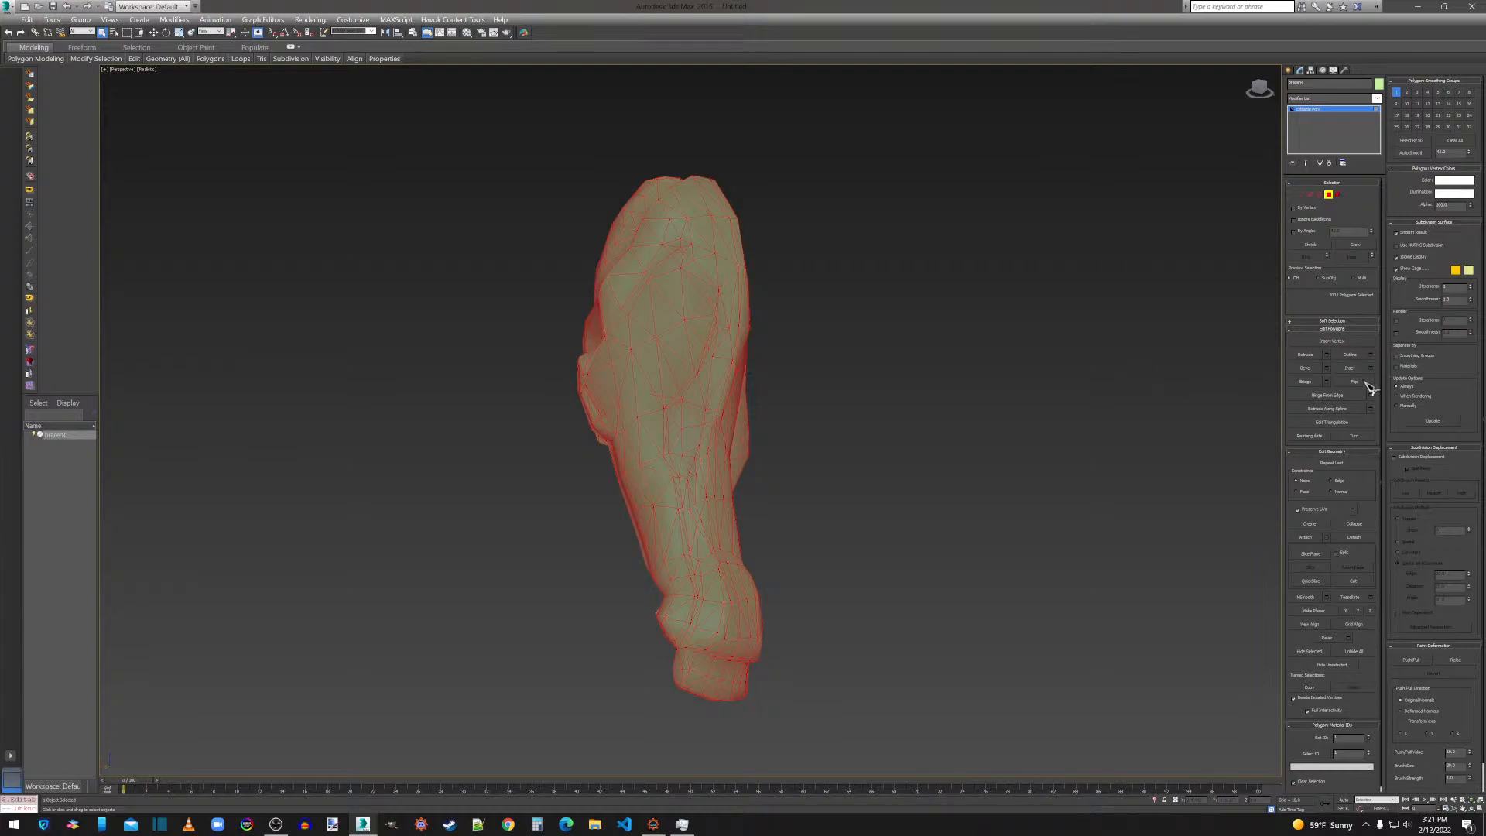
{"action": "left_click", "coordinate": [1365, 382]}
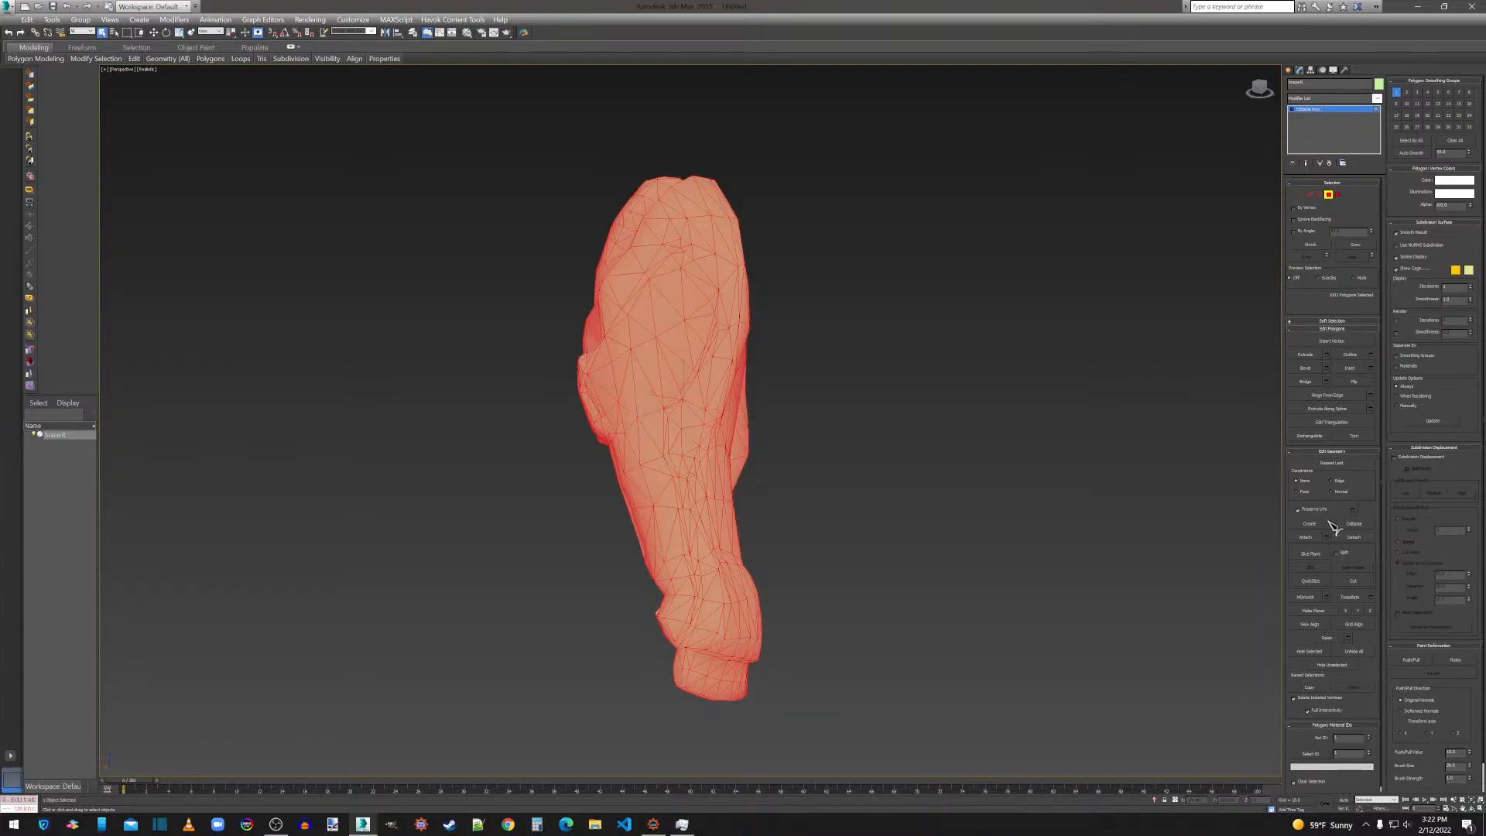
{"action": "left_click", "coordinate": [1327, 597]}
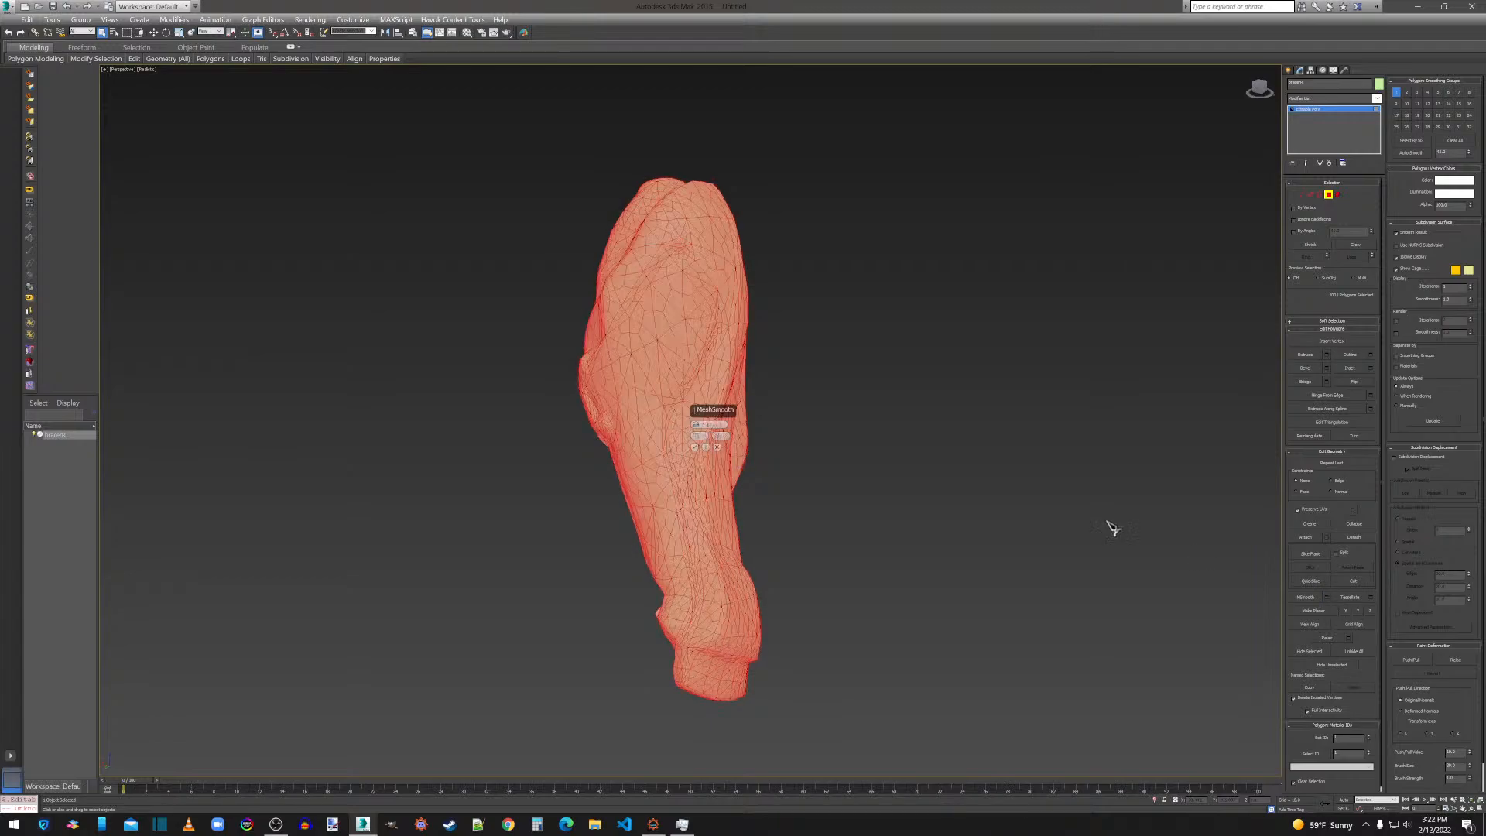
{"action": "left_click", "coordinate": [696, 447]}
Add a ProOptimizer modifier to the bracer and calculate the optimization.
{"action": "left_click", "coordinate": [1312, 100]}
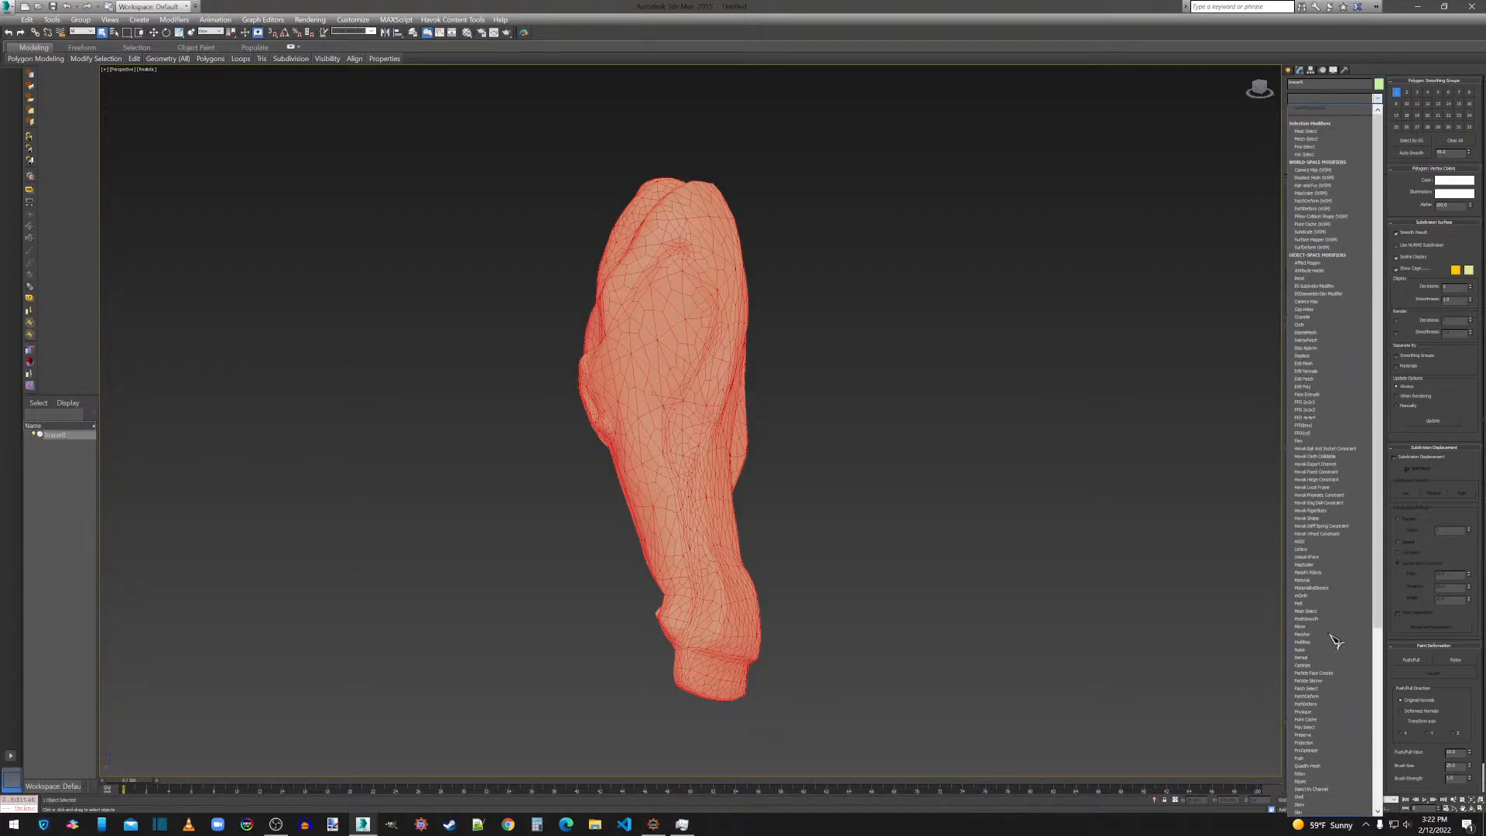
{"action": "left_click", "coordinate": [1313, 750]}
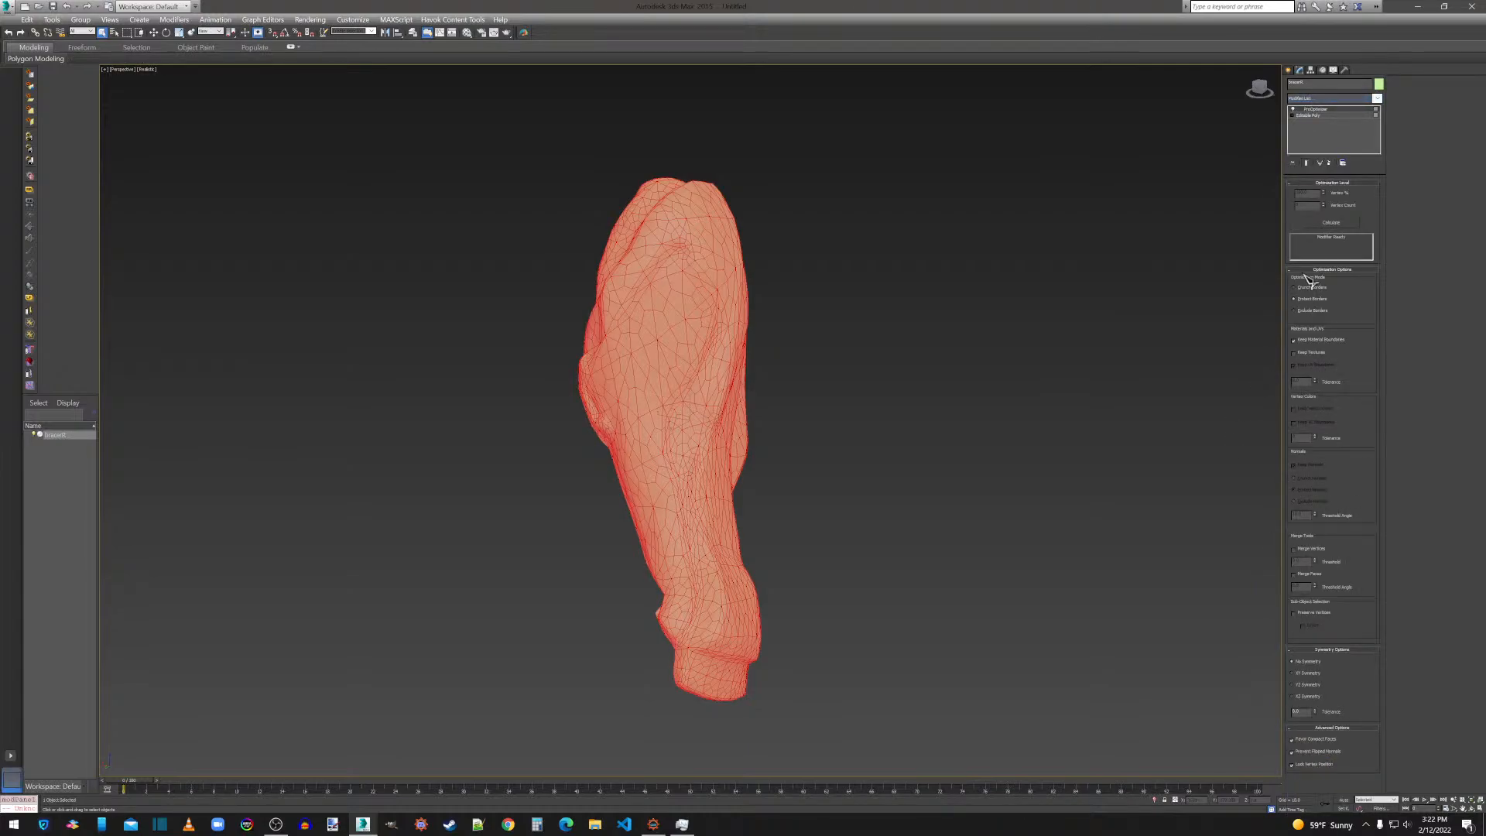
{"action": "left_click", "coordinate": [1333, 222]}
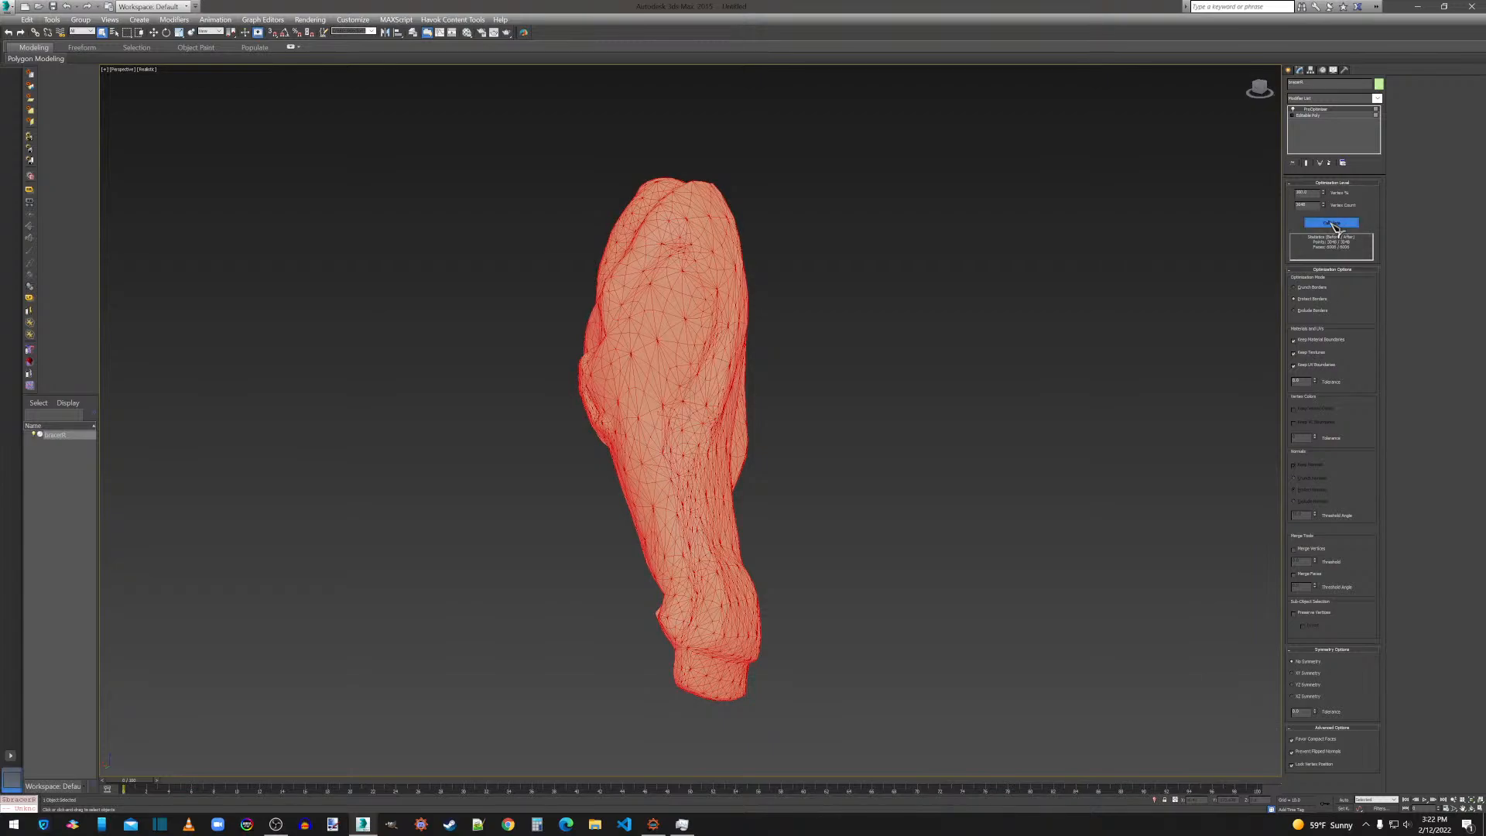
Convert the optimized bracer to an Editable Poly and weld all of its vertices with the current weld threshold.
{"action": "right_click", "coordinate": [741, 319]}
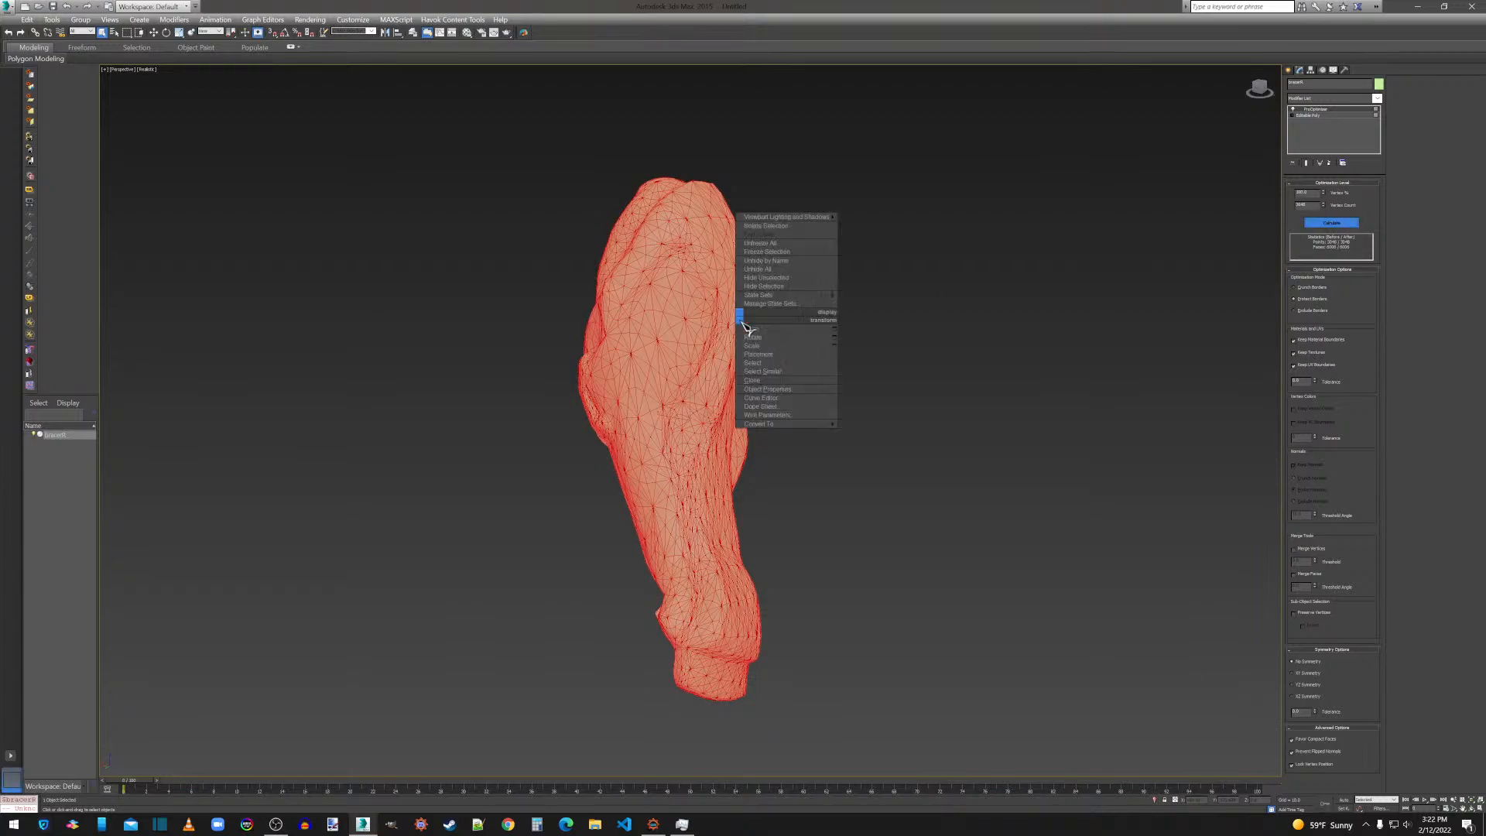
{"action": "mouse_move", "coordinate": [805, 427]}
{"action": "left_click", "coordinate": [861, 432]}
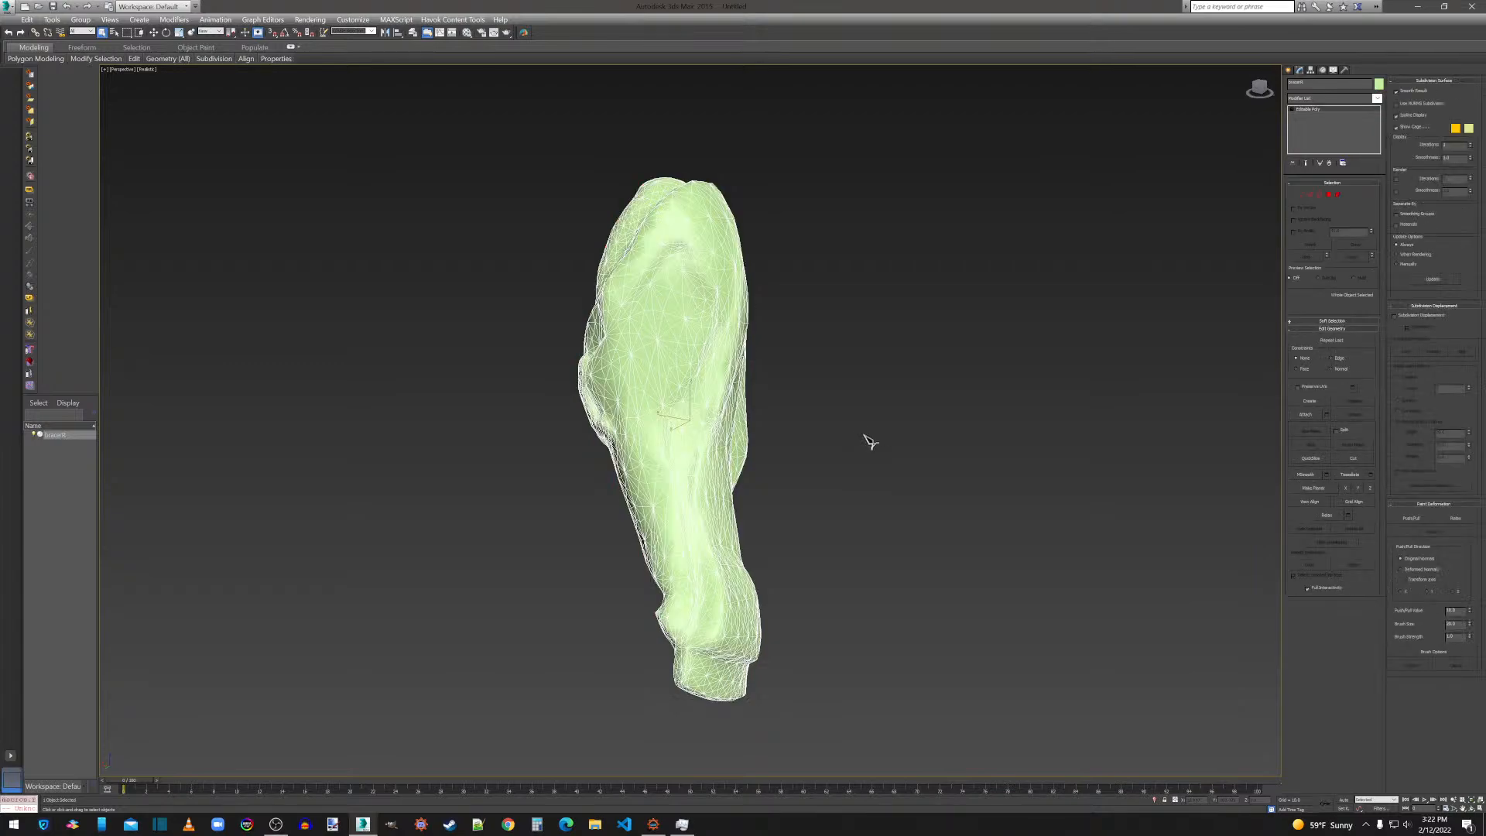
{"action": "left_click", "coordinate": [1301, 191]}
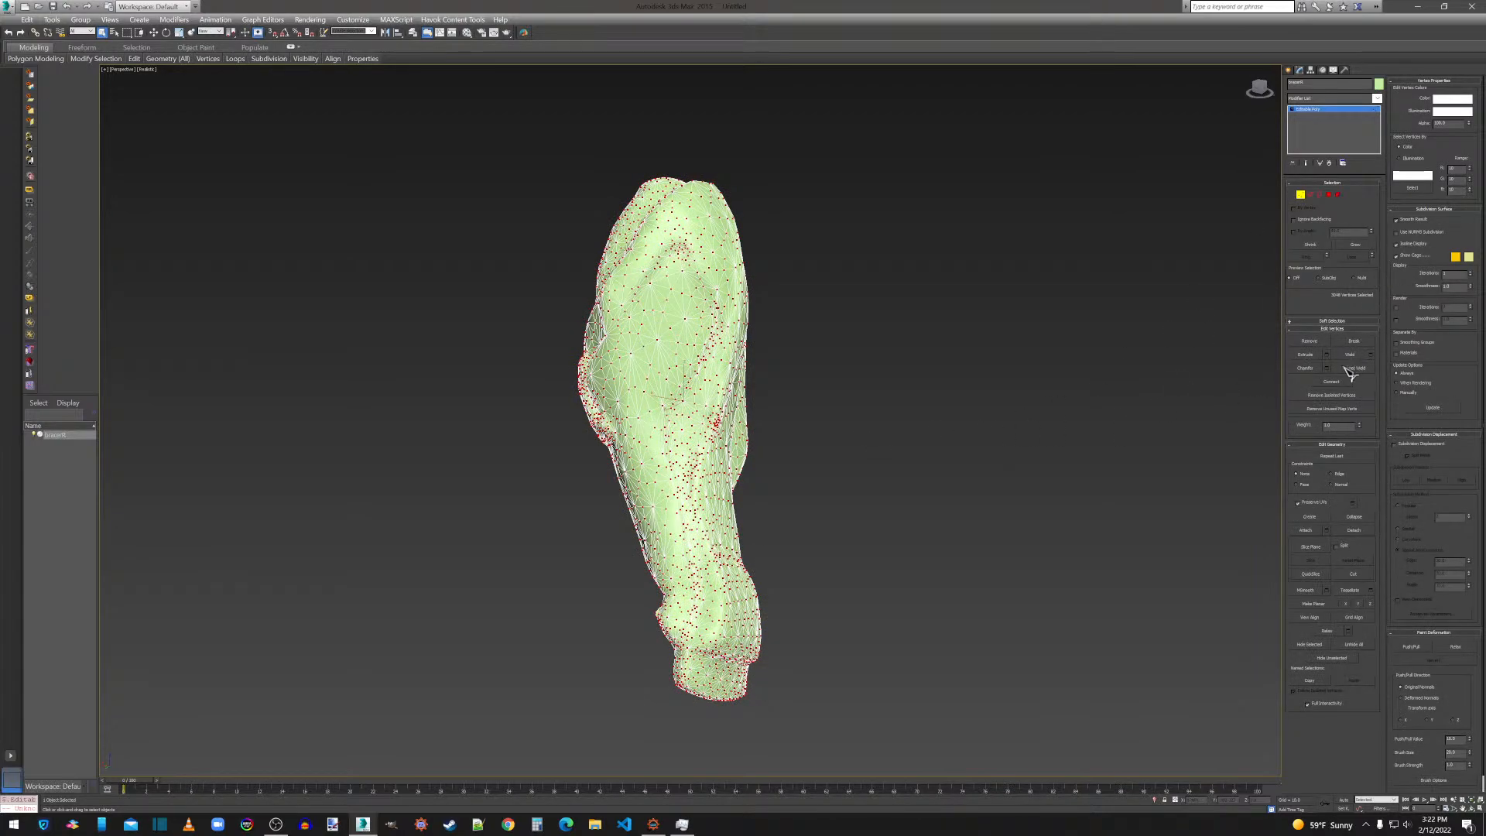
{"action": "left_click", "coordinate": [1371, 354]}
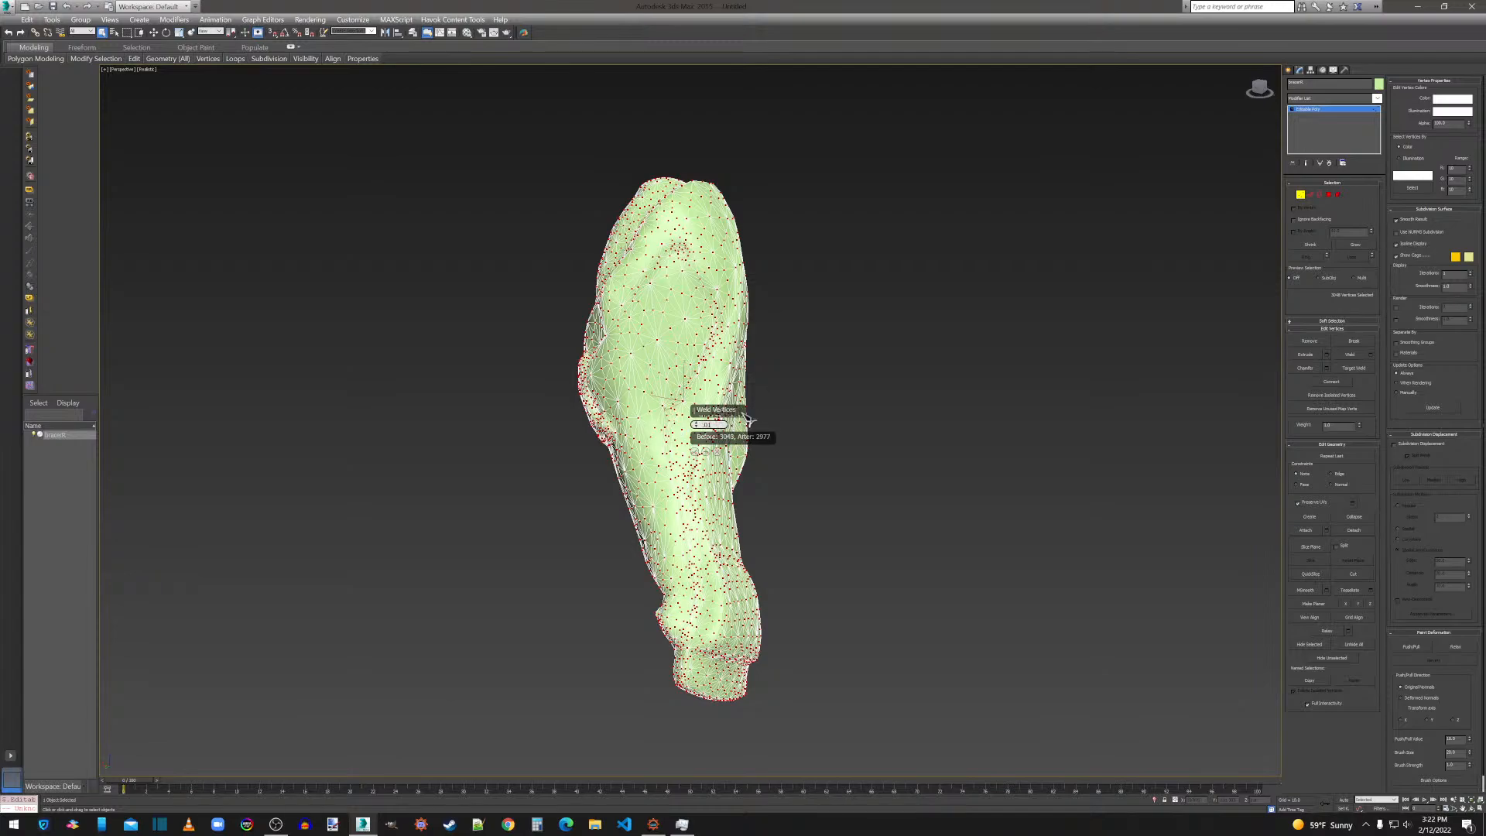
{"action": "key", "text": "Return"}
{"action": "left_click", "coordinate": [701, 455]}
Export the bracer over its existing OBJ file in the Thanos folder with the current export options and close the export statistics.
{"action": "left_click", "coordinate": [9, 6]}
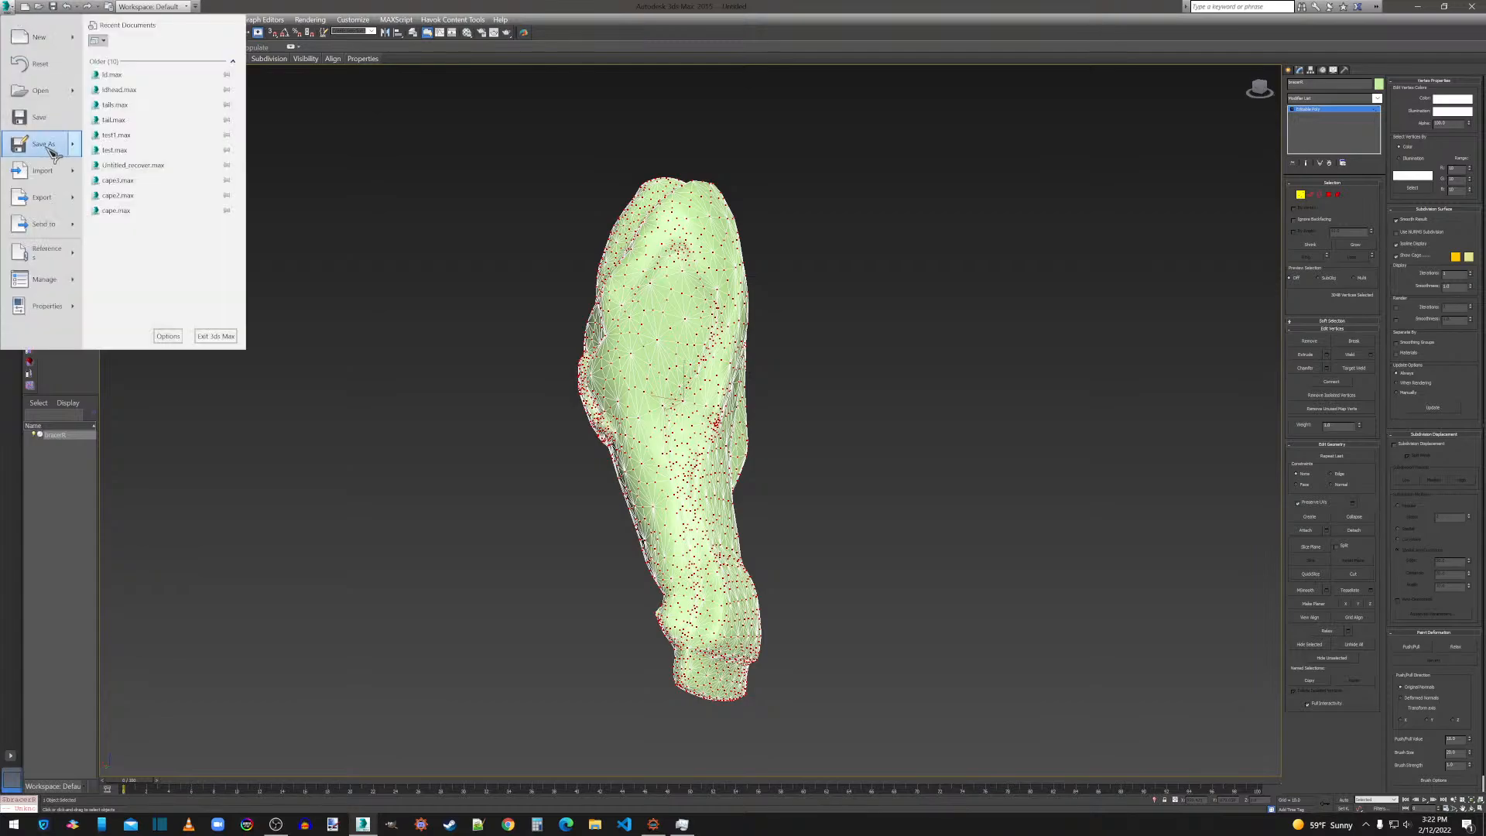
{"action": "left_click", "coordinate": [43, 198]}
{"action": "left_click", "coordinate": [92, 100]}
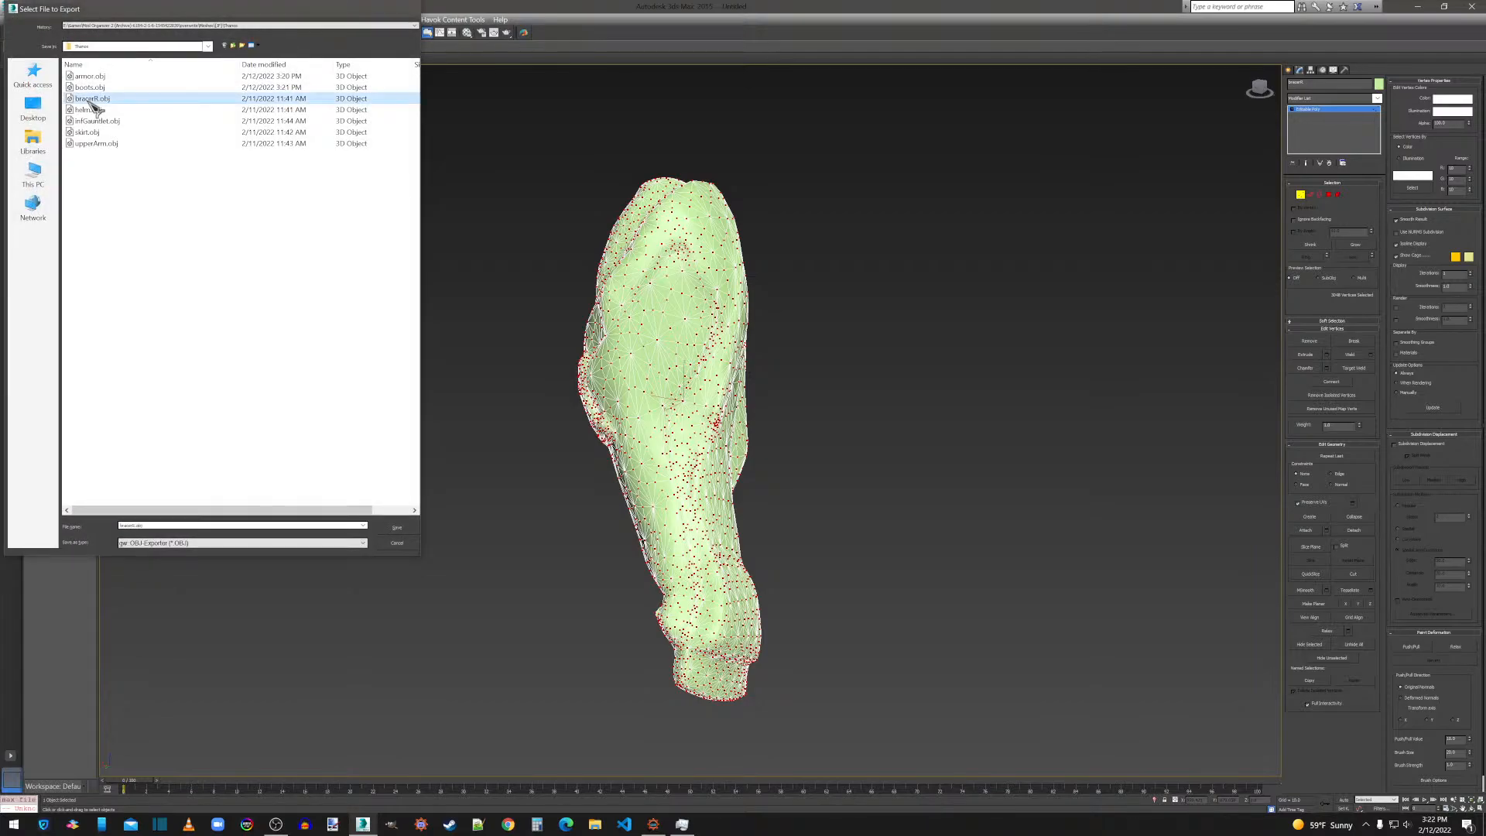
{"action": "double_click", "coordinate": [90, 101]}
{"action": "left_click", "coordinate": [809, 462]}
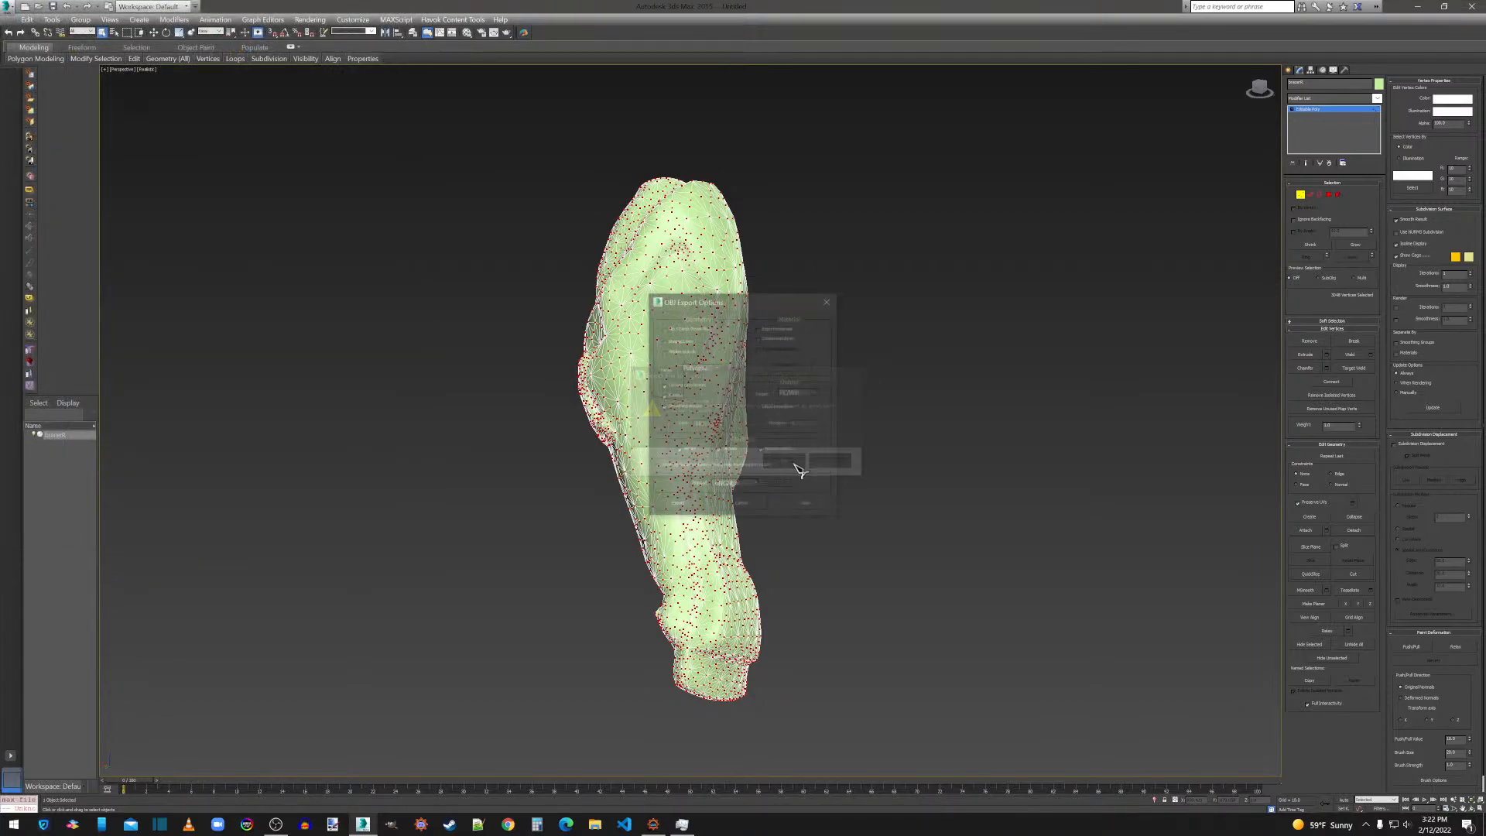
{"action": "left_click", "coordinate": [678, 506]}
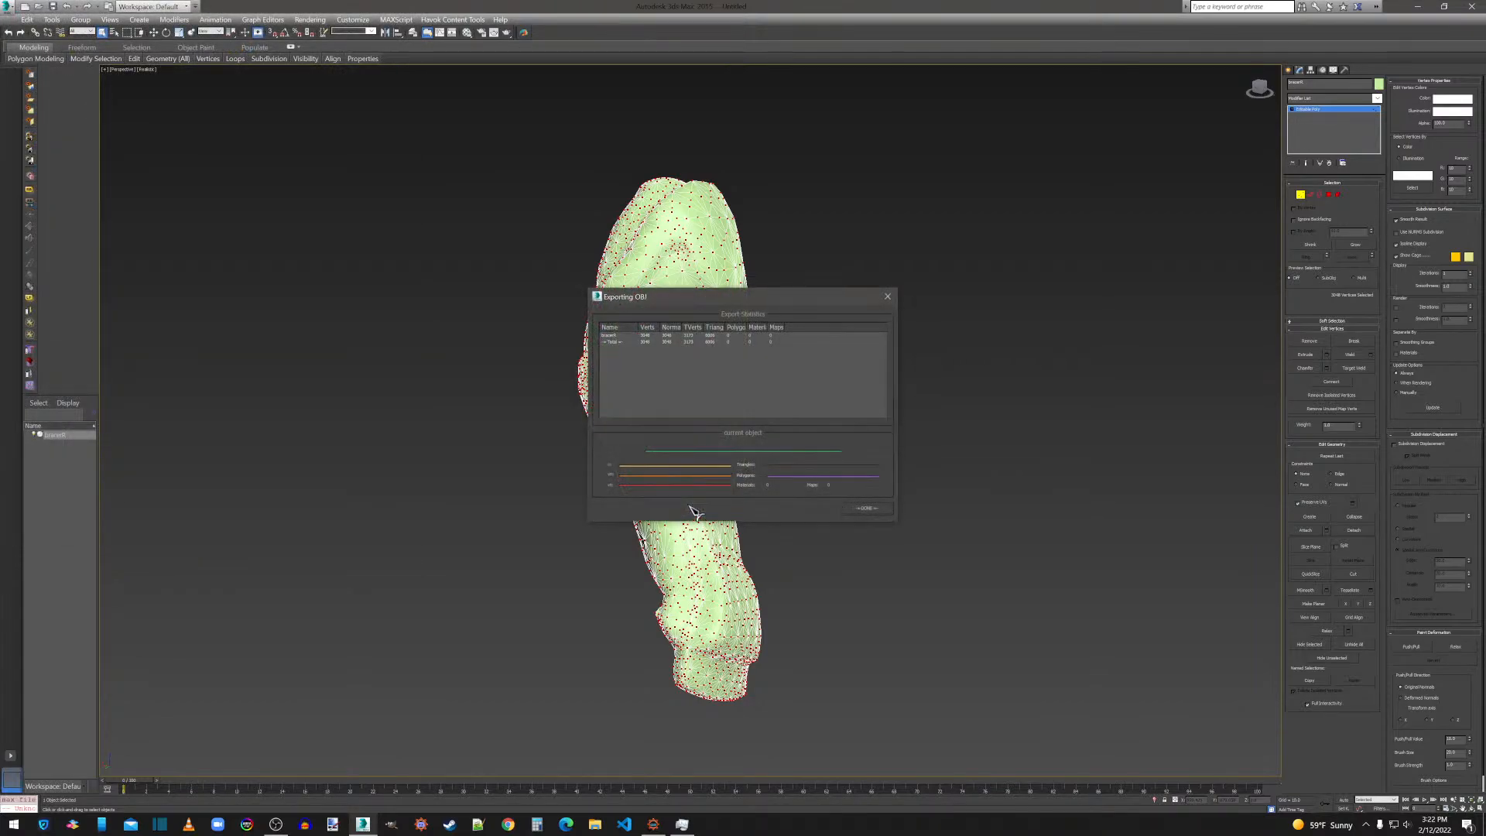
{"action": "left_click", "coordinate": [864, 509]}
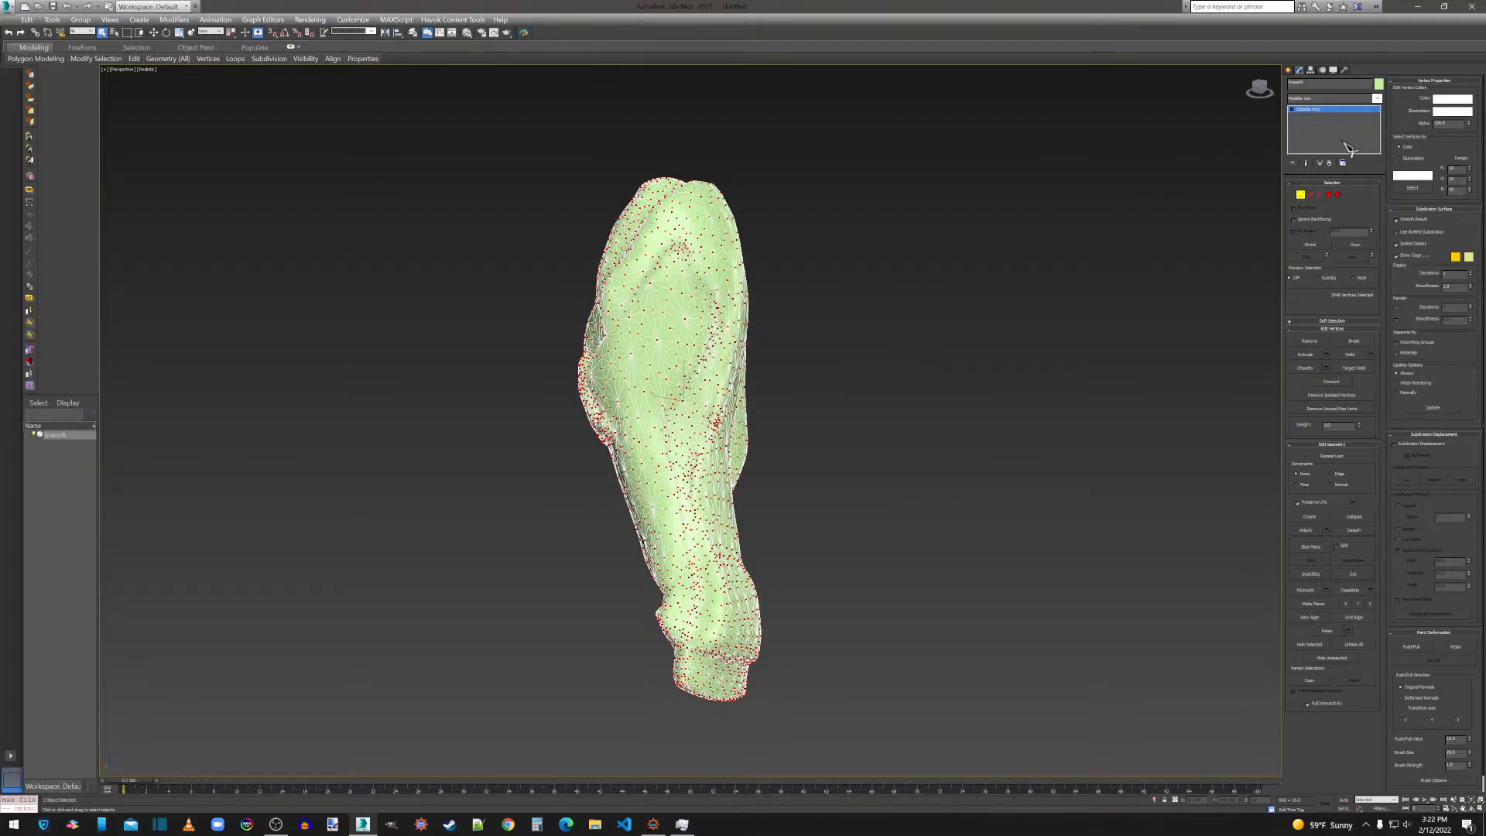
Delete the exported bracer from the scene and import helm.obj from the Thanos folder with the current import options.
{"action": "left_click", "coordinate": [1289, 70]}
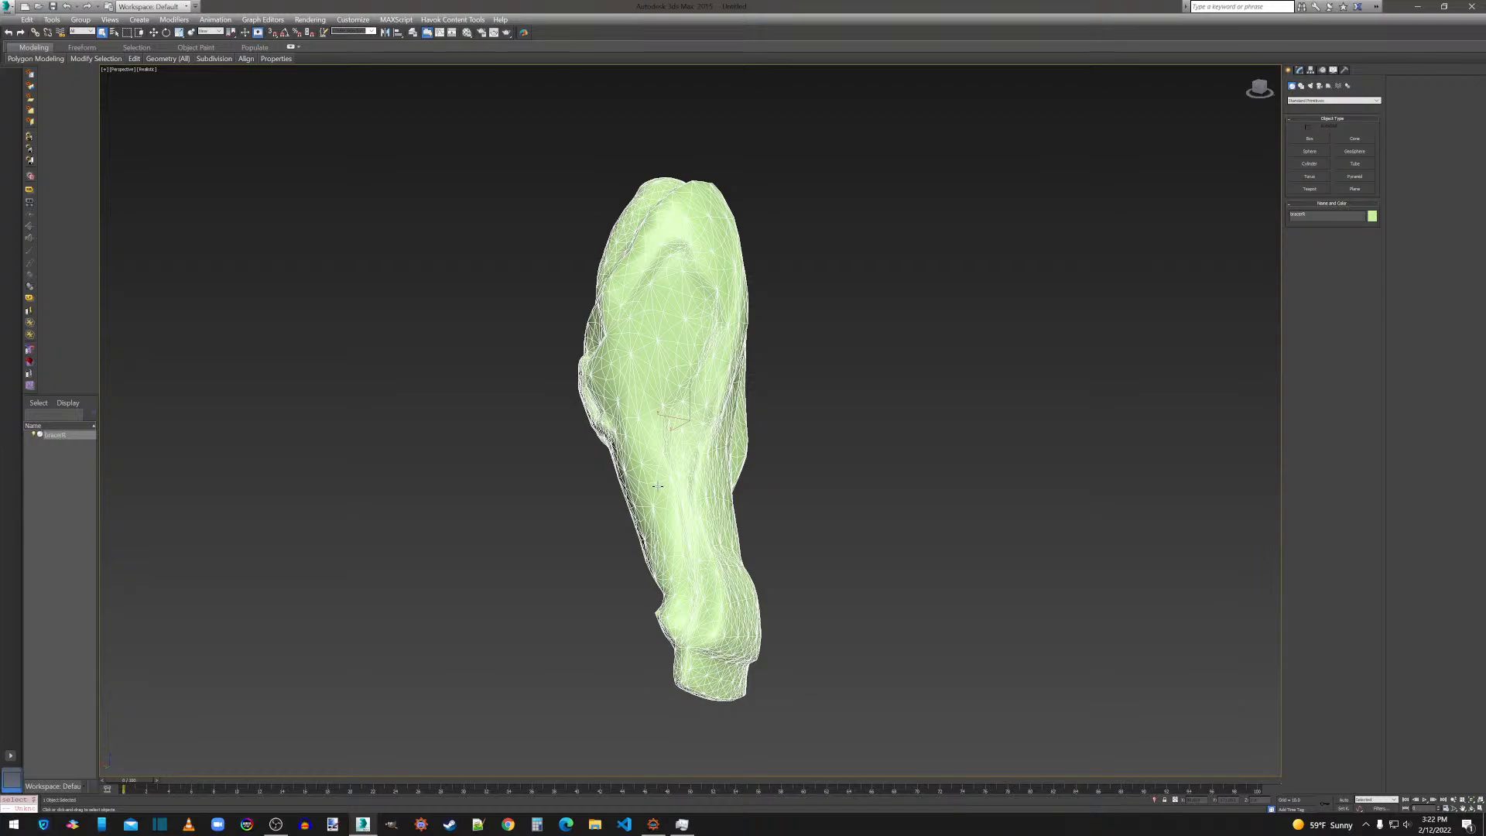
{"action": "key", "text": "Delete"}
{"action": "left_click", "coordinate": [8, 7]}
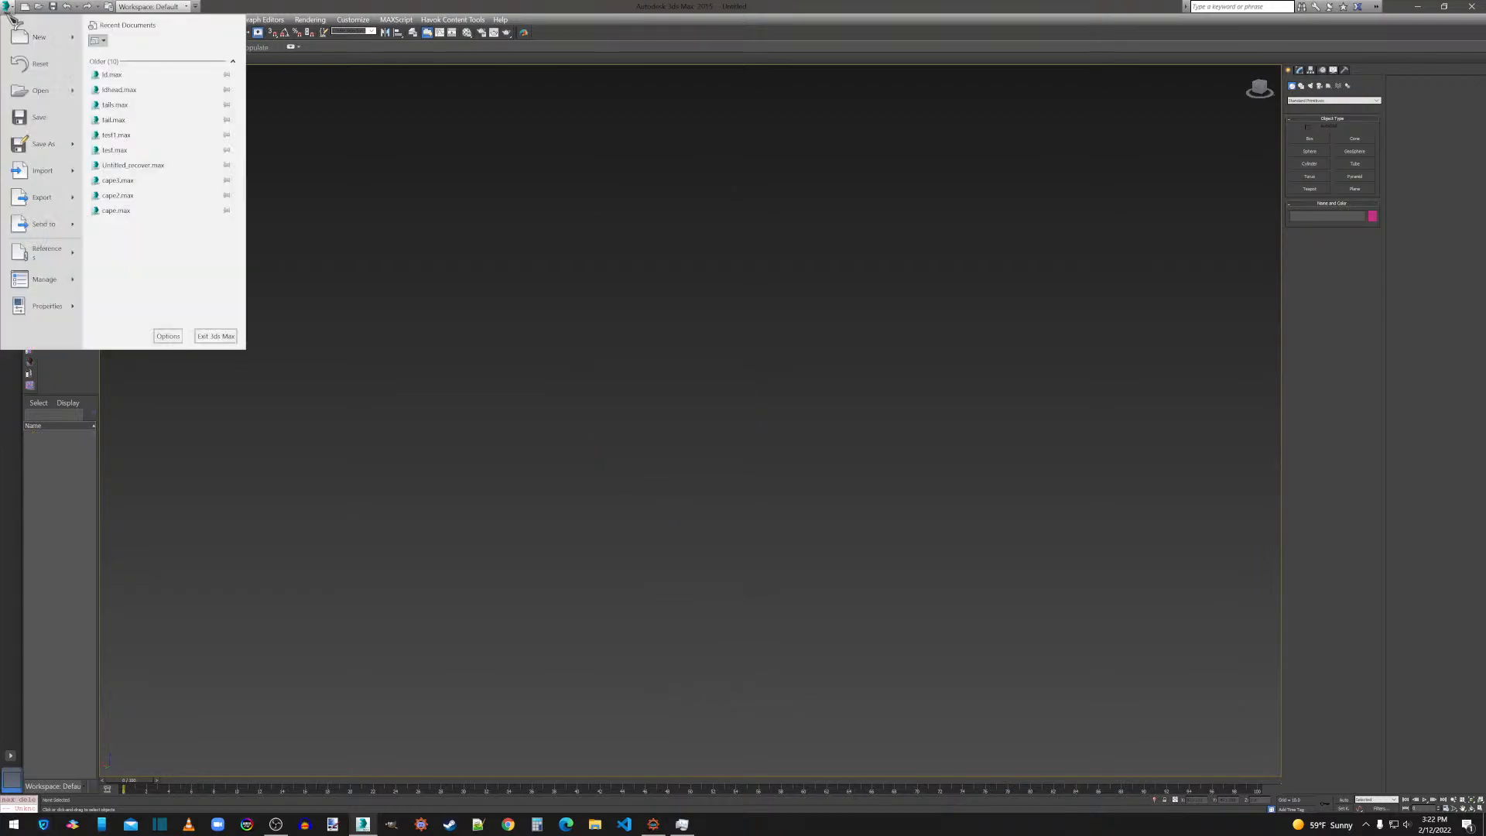
{"action": "left_click", "coordinate": [45, 171]}
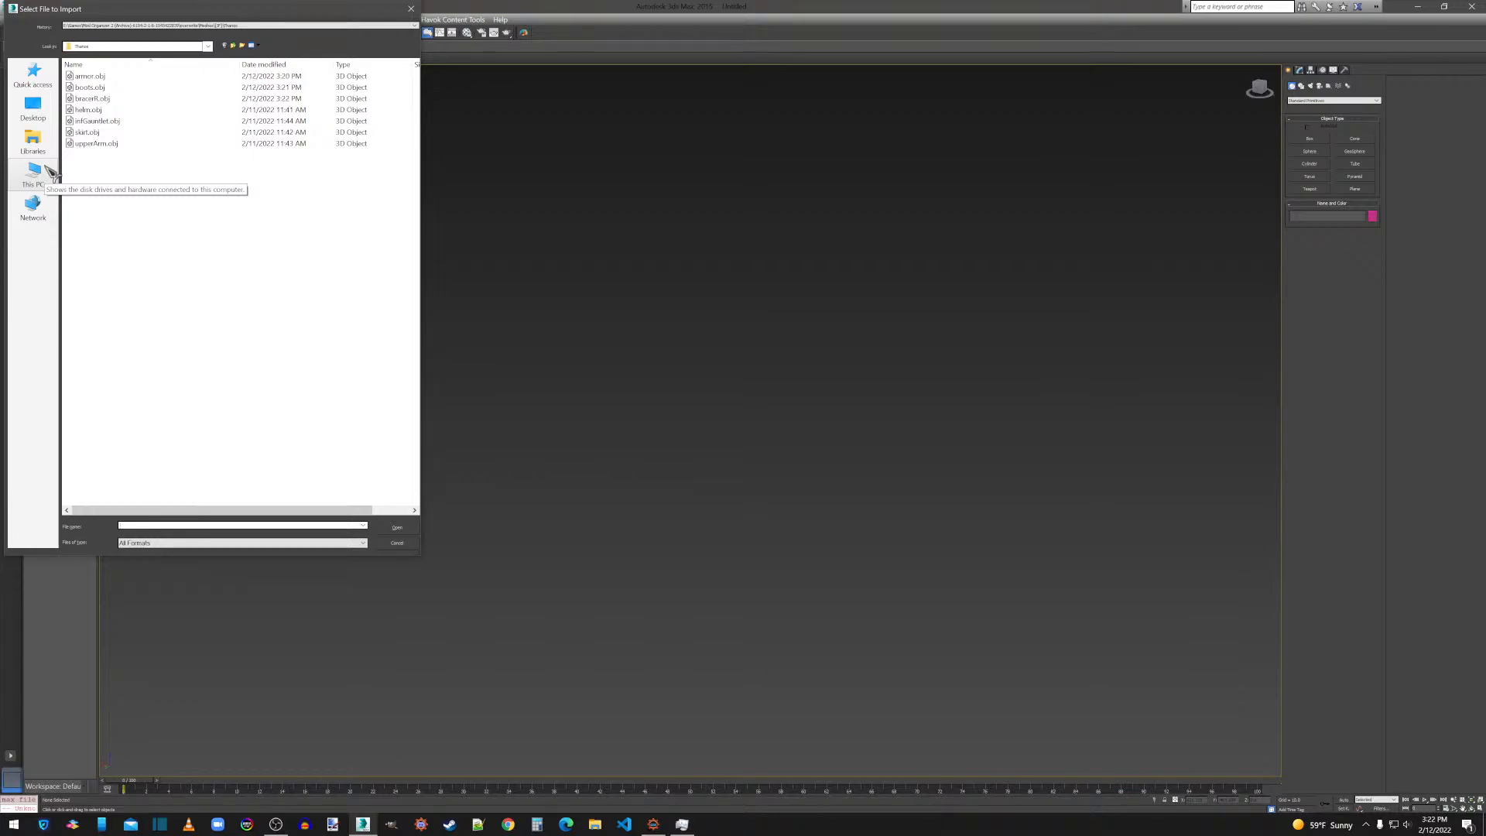
{"action": "double_click", "coordinate": [101, 111]}
{"action": "left_click", "coordinate": [668, 608]}
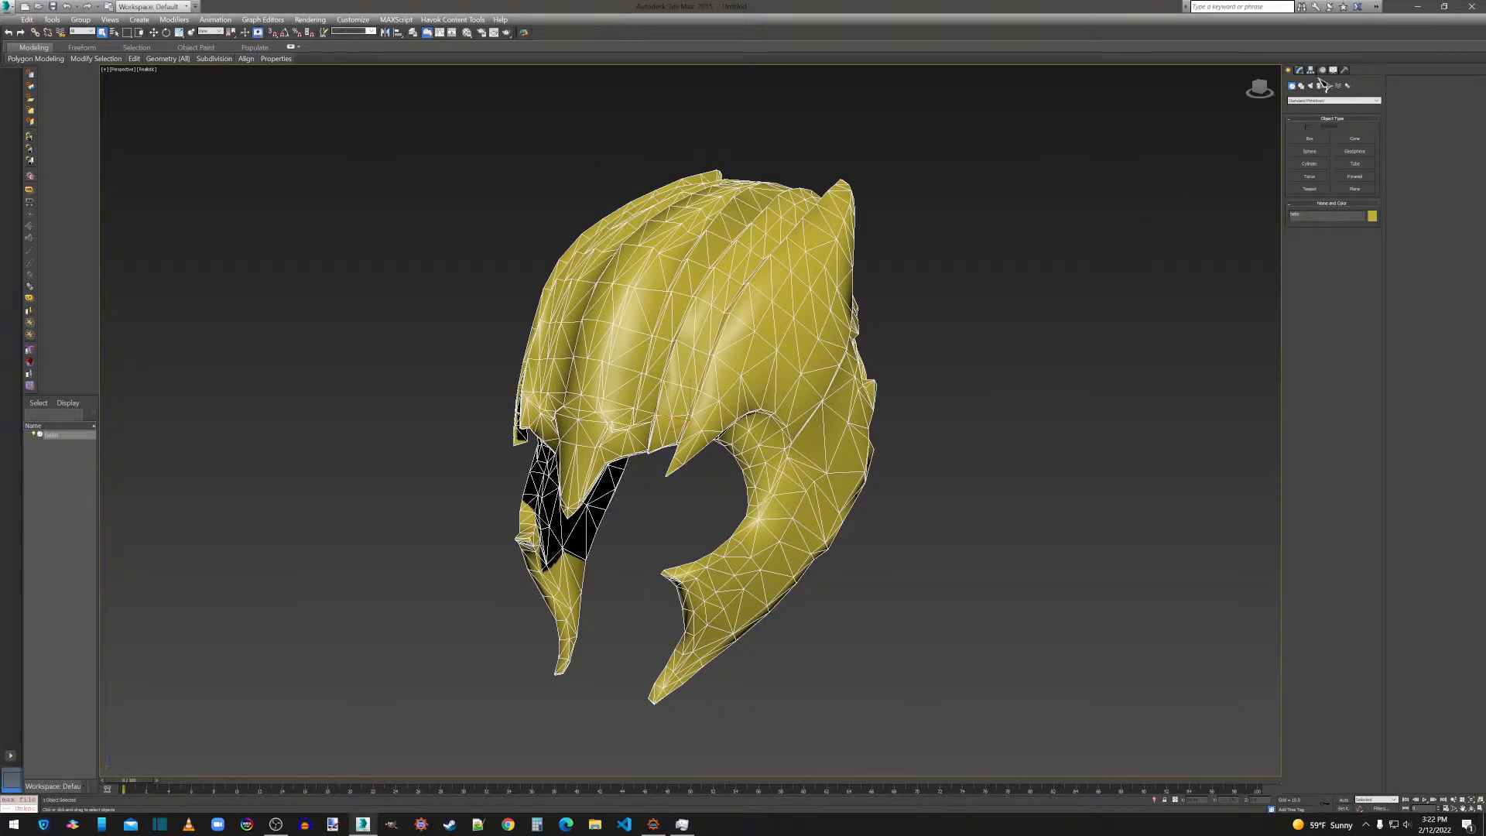
Flip all polygons of the helm mesh and apply MeshSmooth to them.
{"action": "left_click", "coordinate": [1300, 70]}
{"action": "left_click", "coordinate": [1330, 194]}
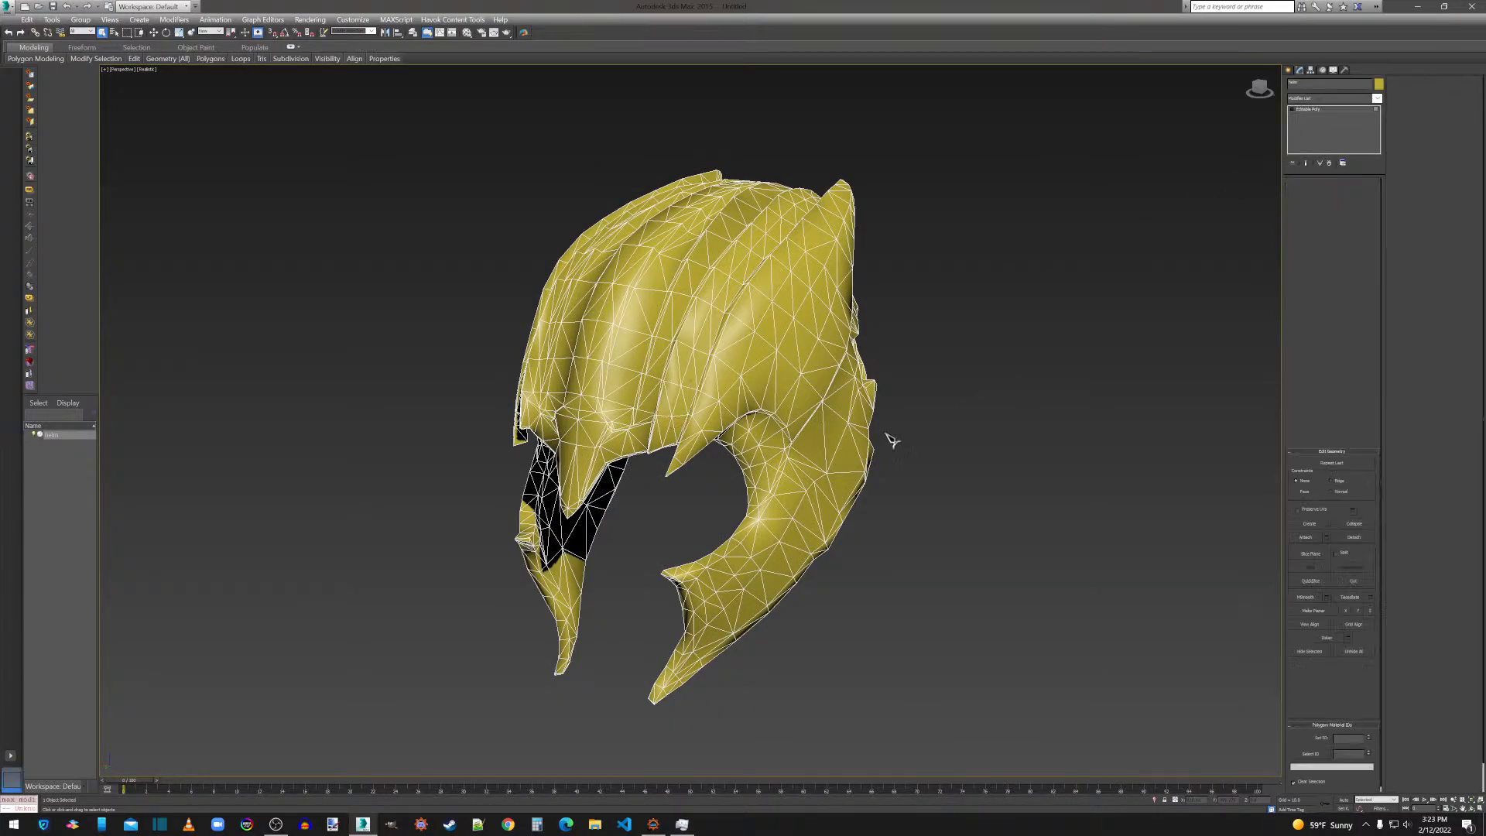
{"action": "key", "text": "ctrl+a"}
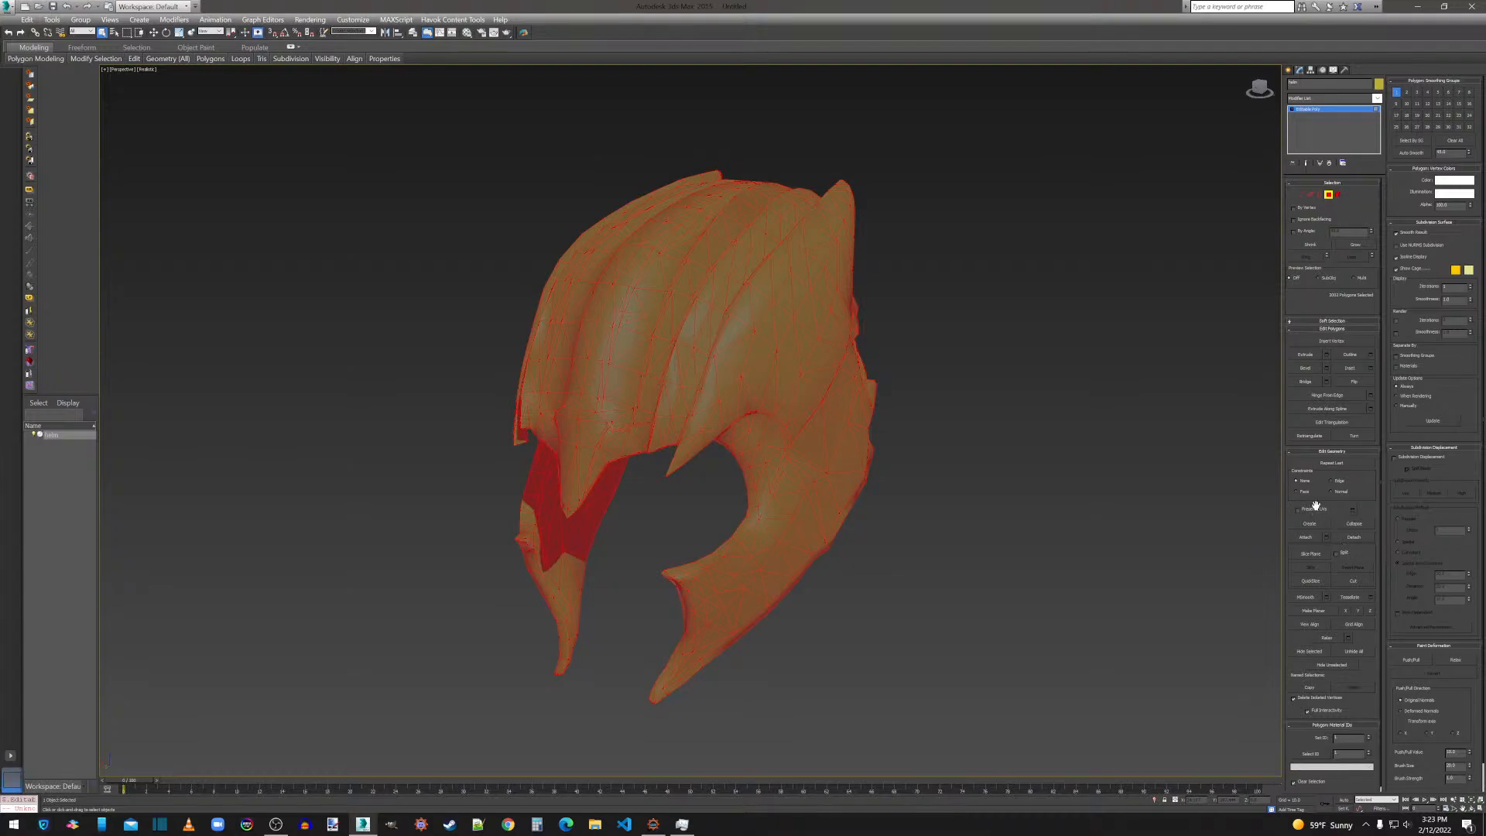
{"action": "left_click", "coordinate": [1367, 385]}
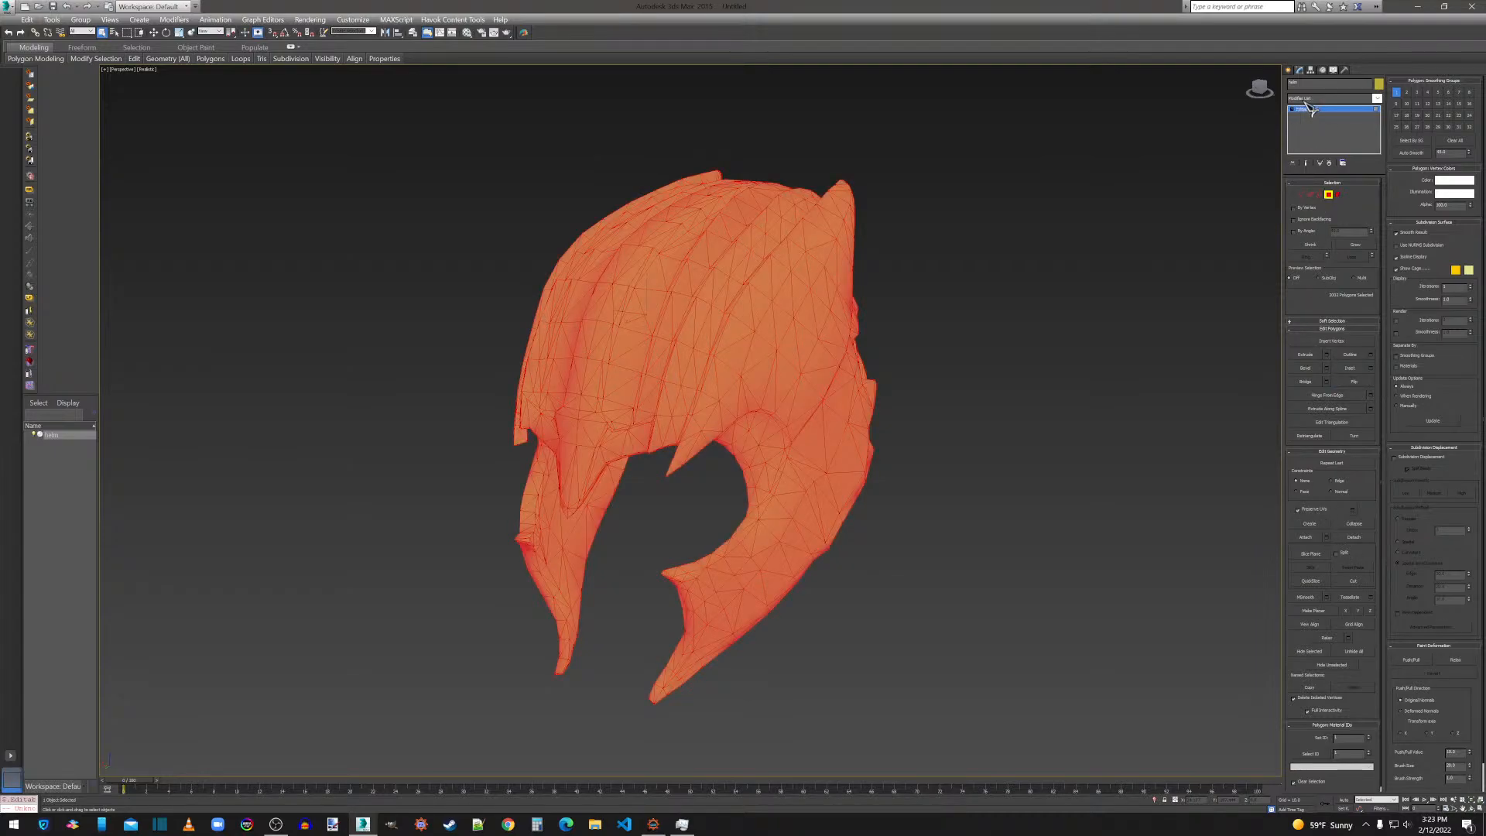
{"action": "left_click", "coordinate": [1327, 598]}
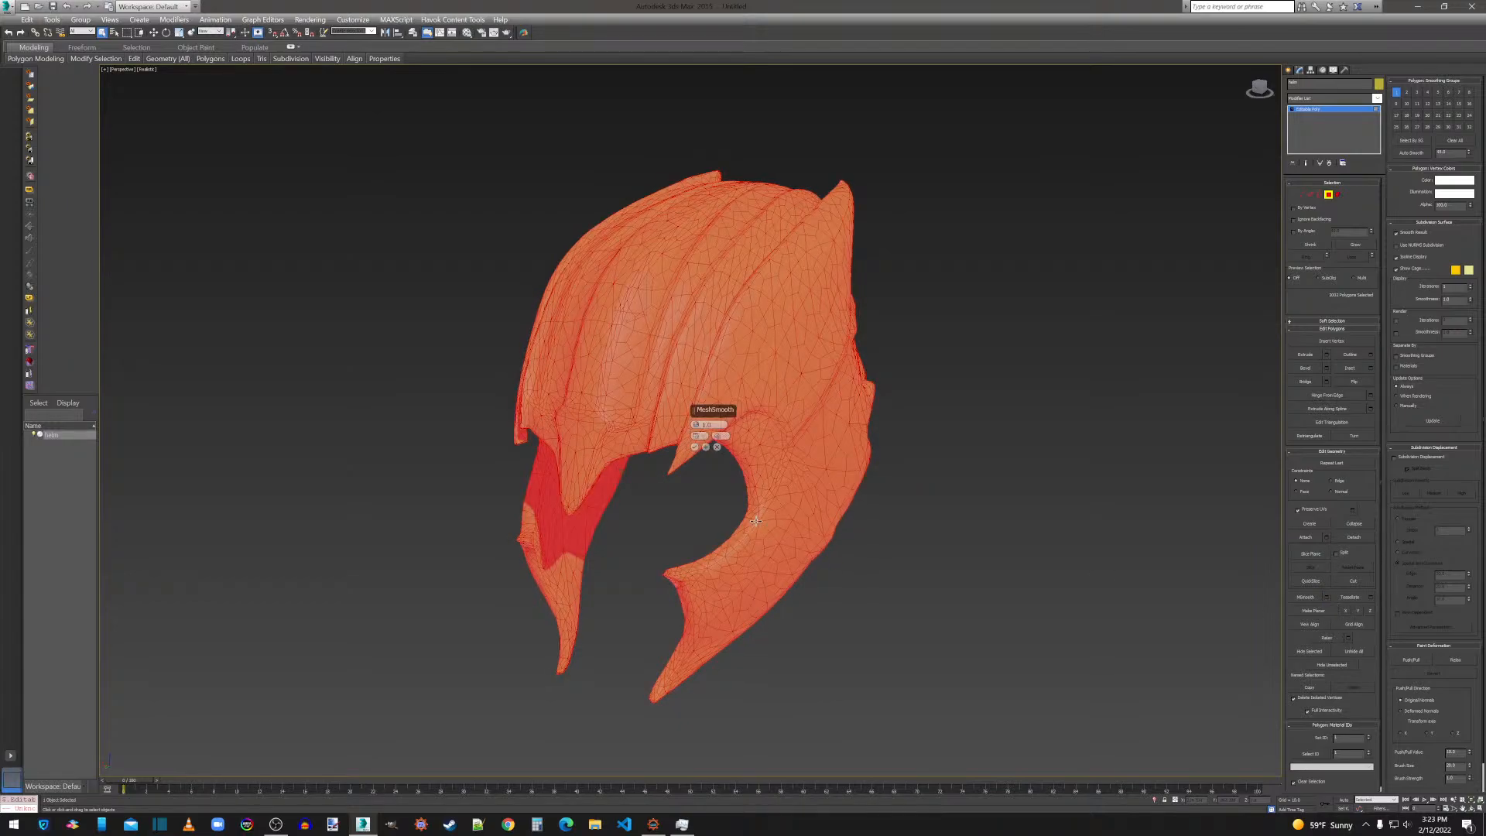
{"action": "left_click", "coordinate": [695, 446]}
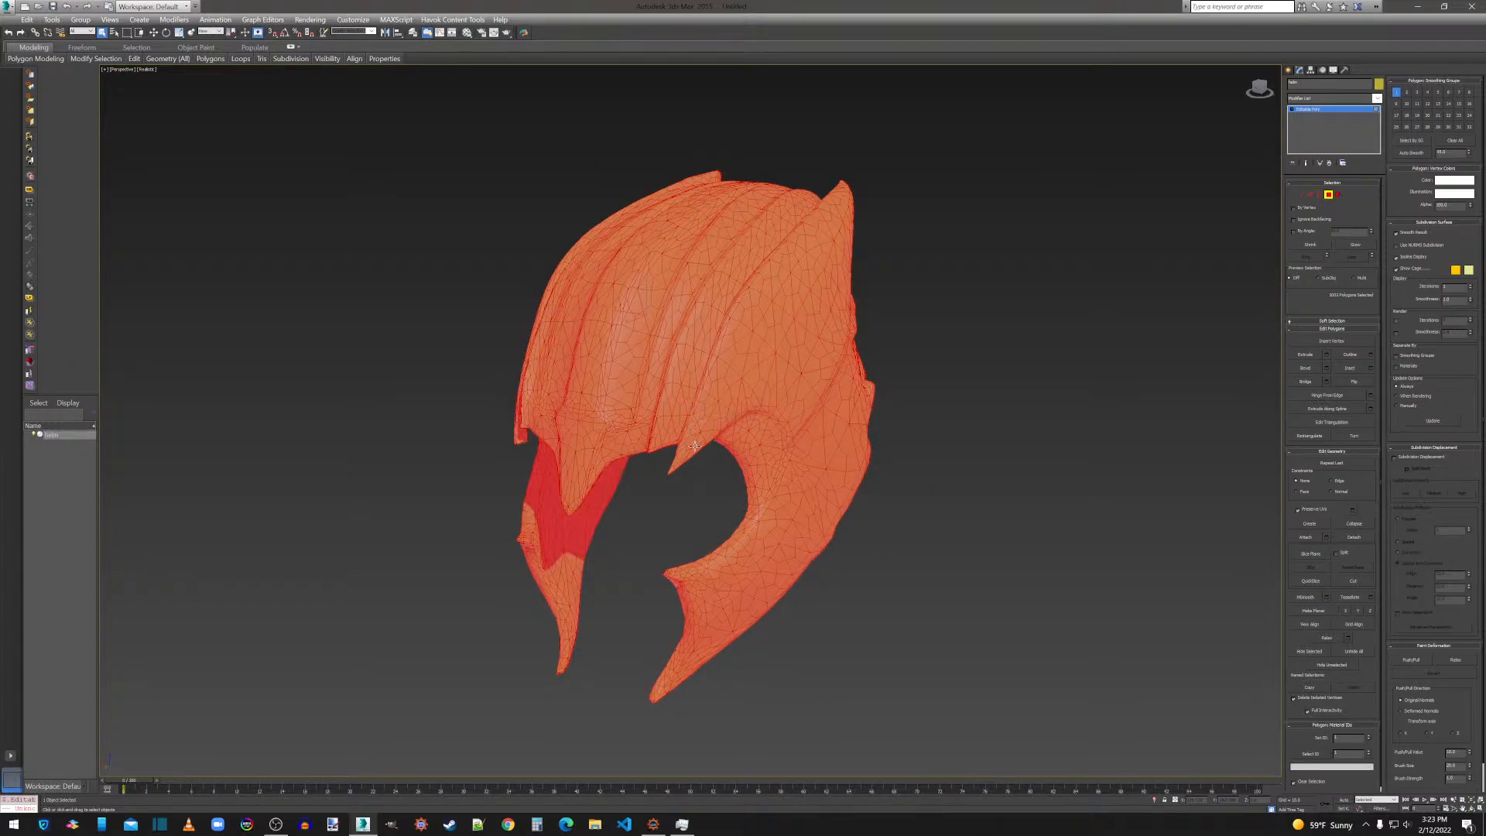
Add a ProOptimizer modifier to the helm, enable Keep Textures and calculate the optimization.
{"action": "left_click", "coordinate": [1308, 100]}
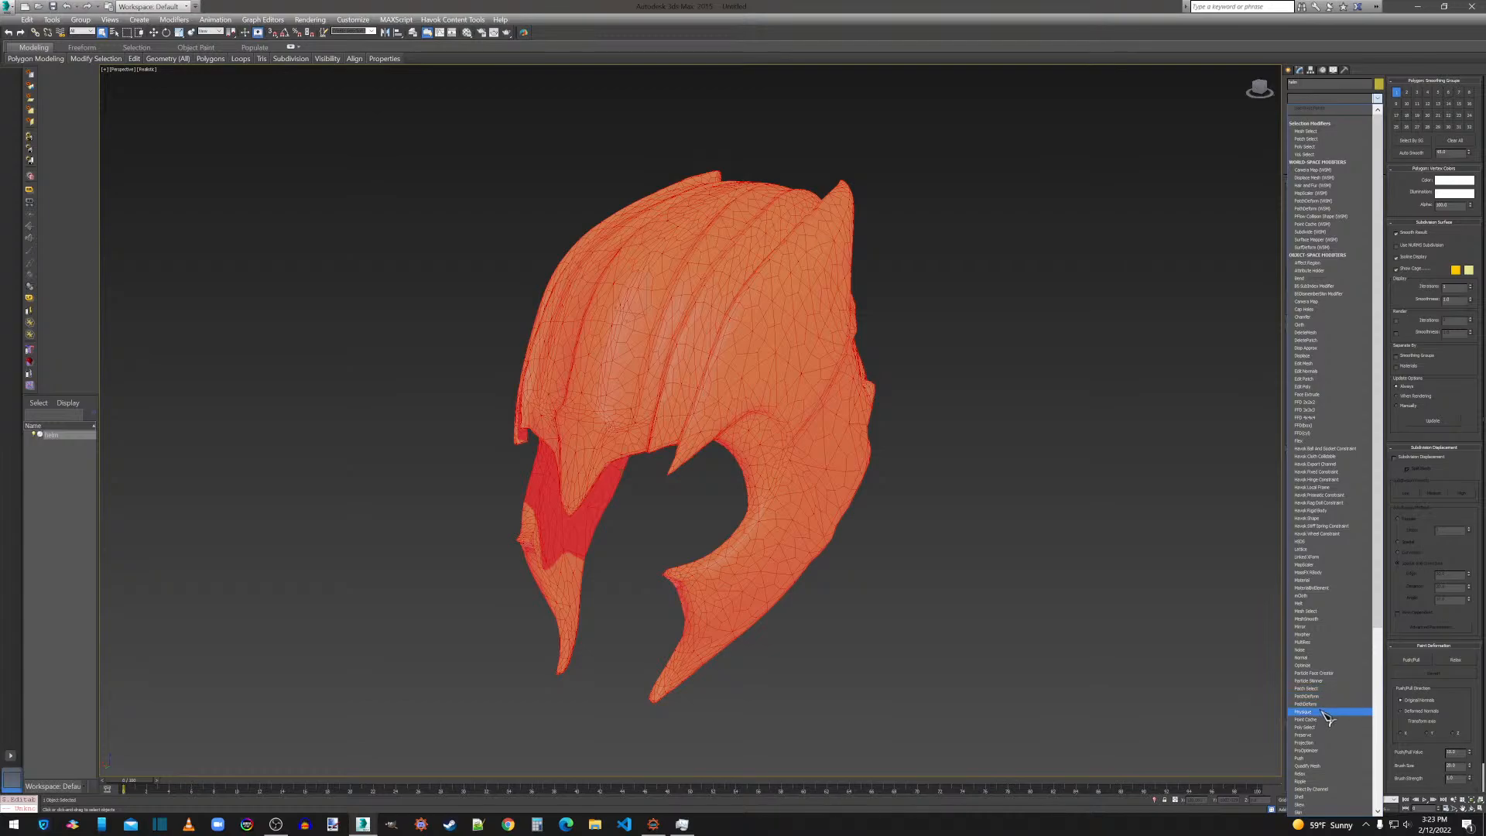
{"action": "left_click", "coordinate": [1316, 750]}
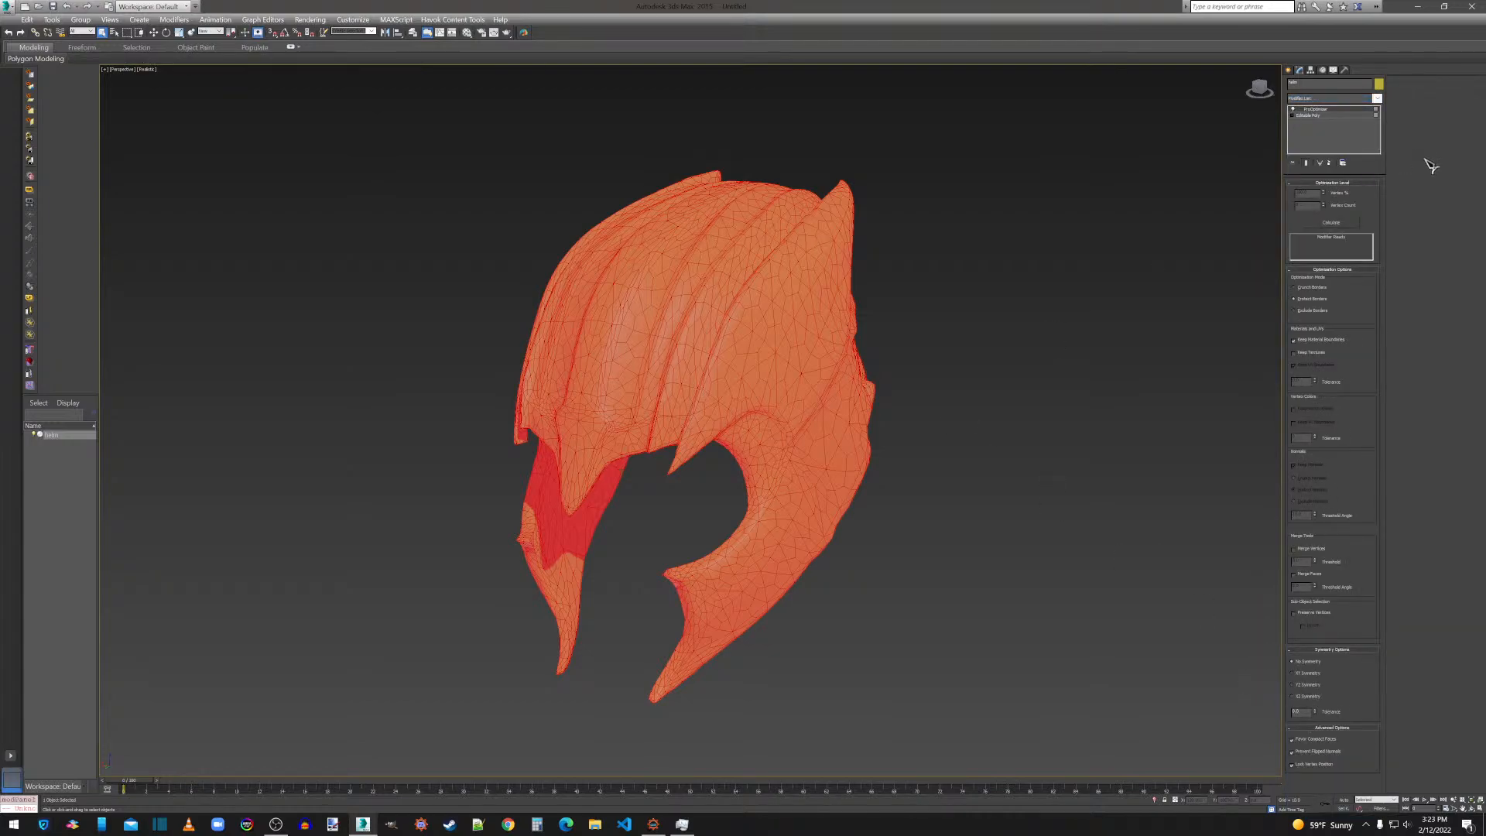
{"action": "left_click", "coordinate": [1316, 353]}
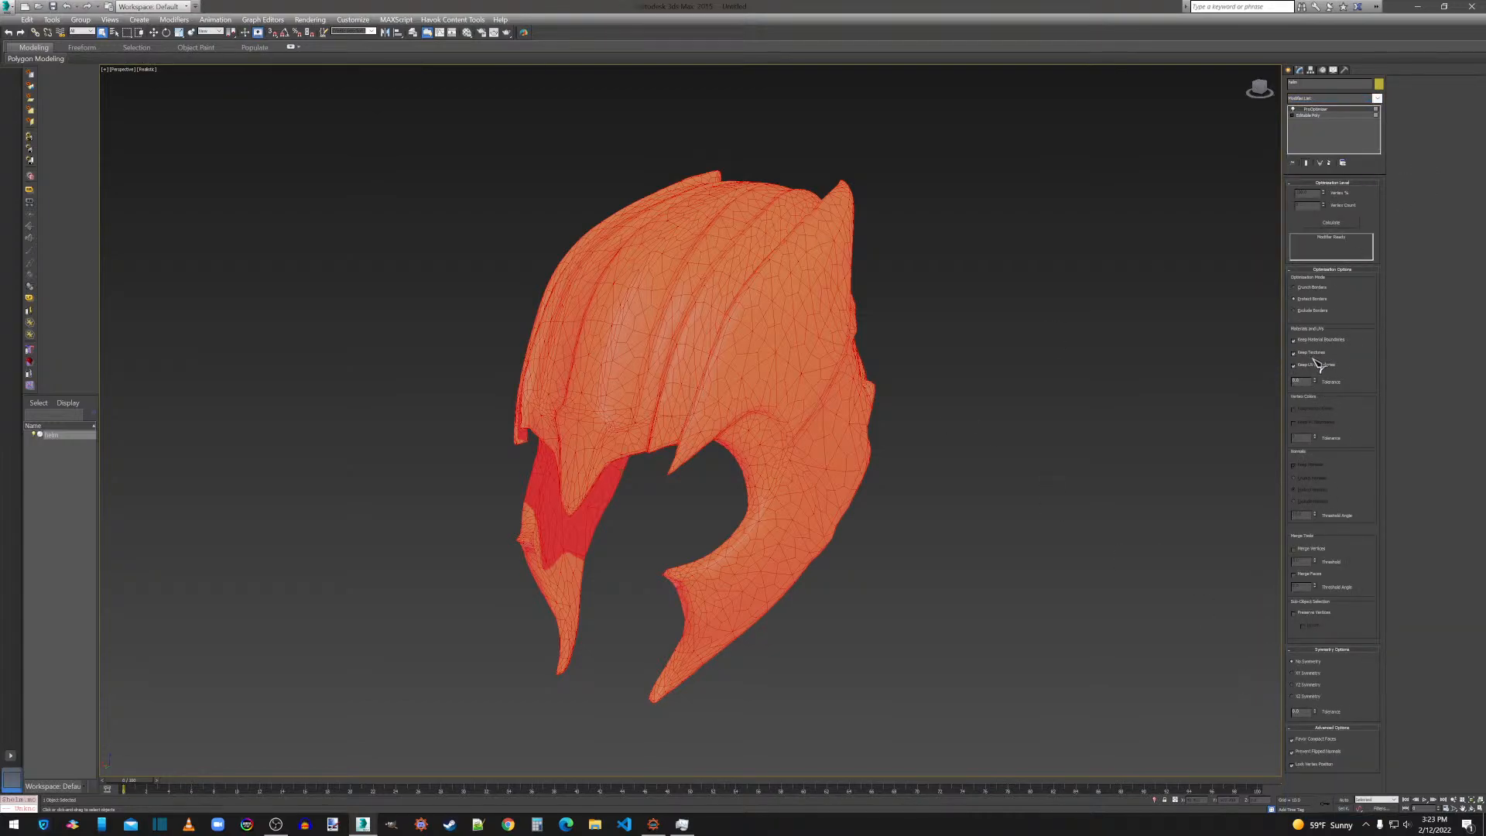
{"action": "left_click", "coordinate": [1330, 223]}
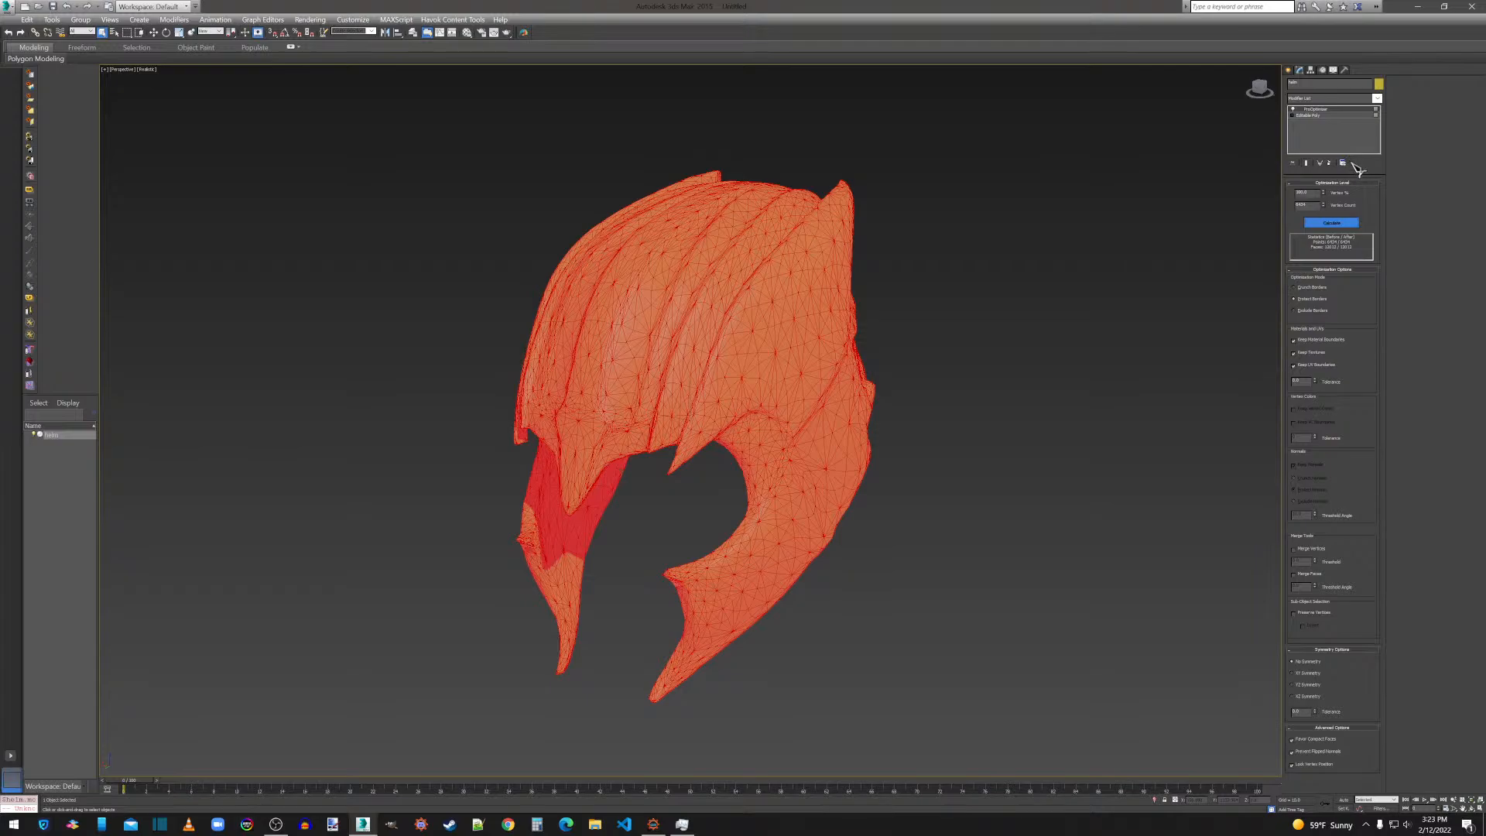
Convert the optimized helm to an Editable Poly and weld all of its vertices with the current weld threshold.
{"action": "right_click", "coordinate": [780, 333]}
{"action": "mouse_move", "coordinate": [832, 435]}
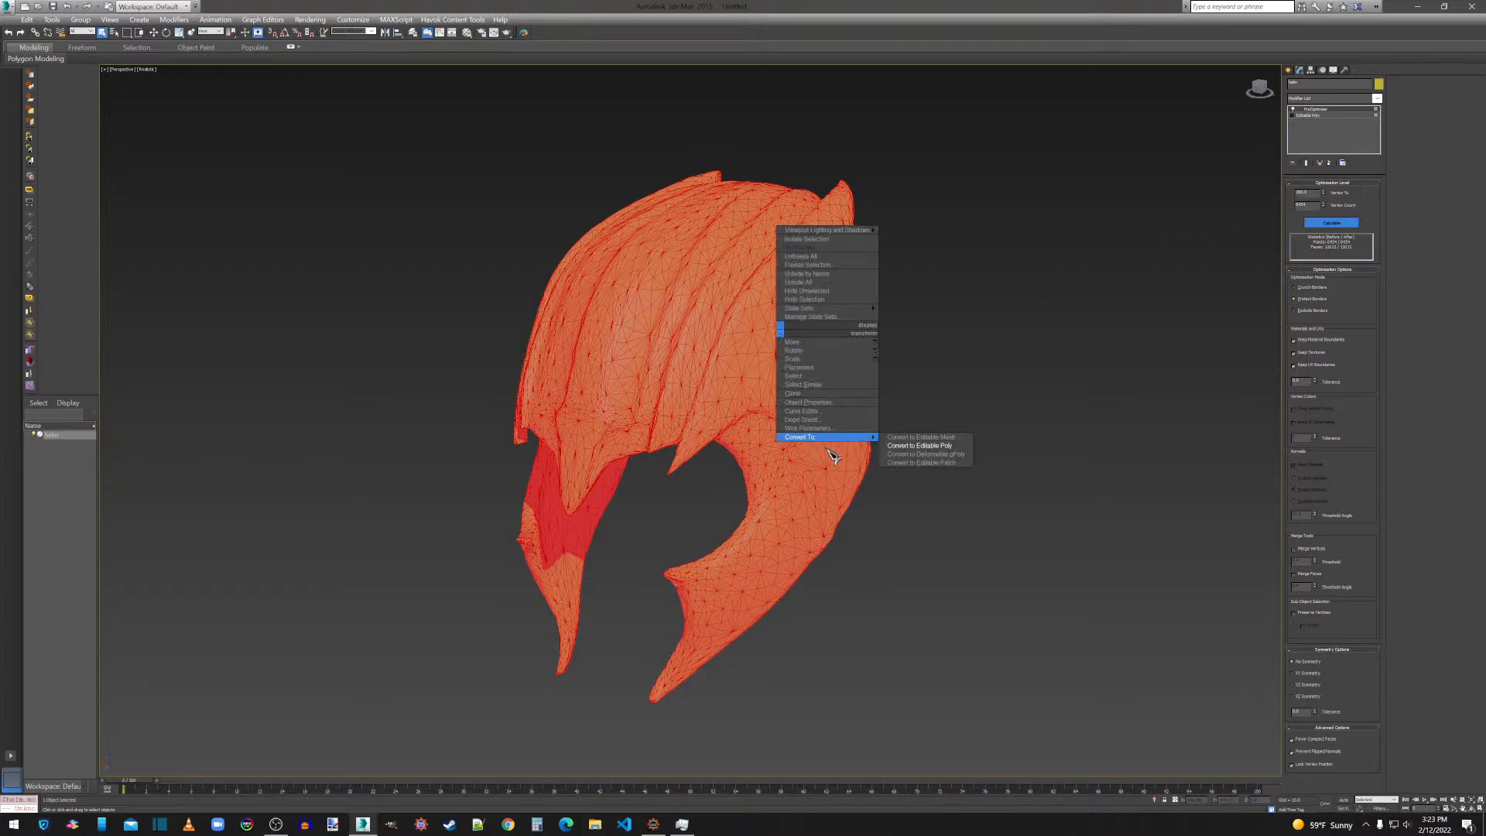
{"action": "left_click", "coordinate": [902, 456]}
{"action": "left_click", "coordinate": [1302, 195]}
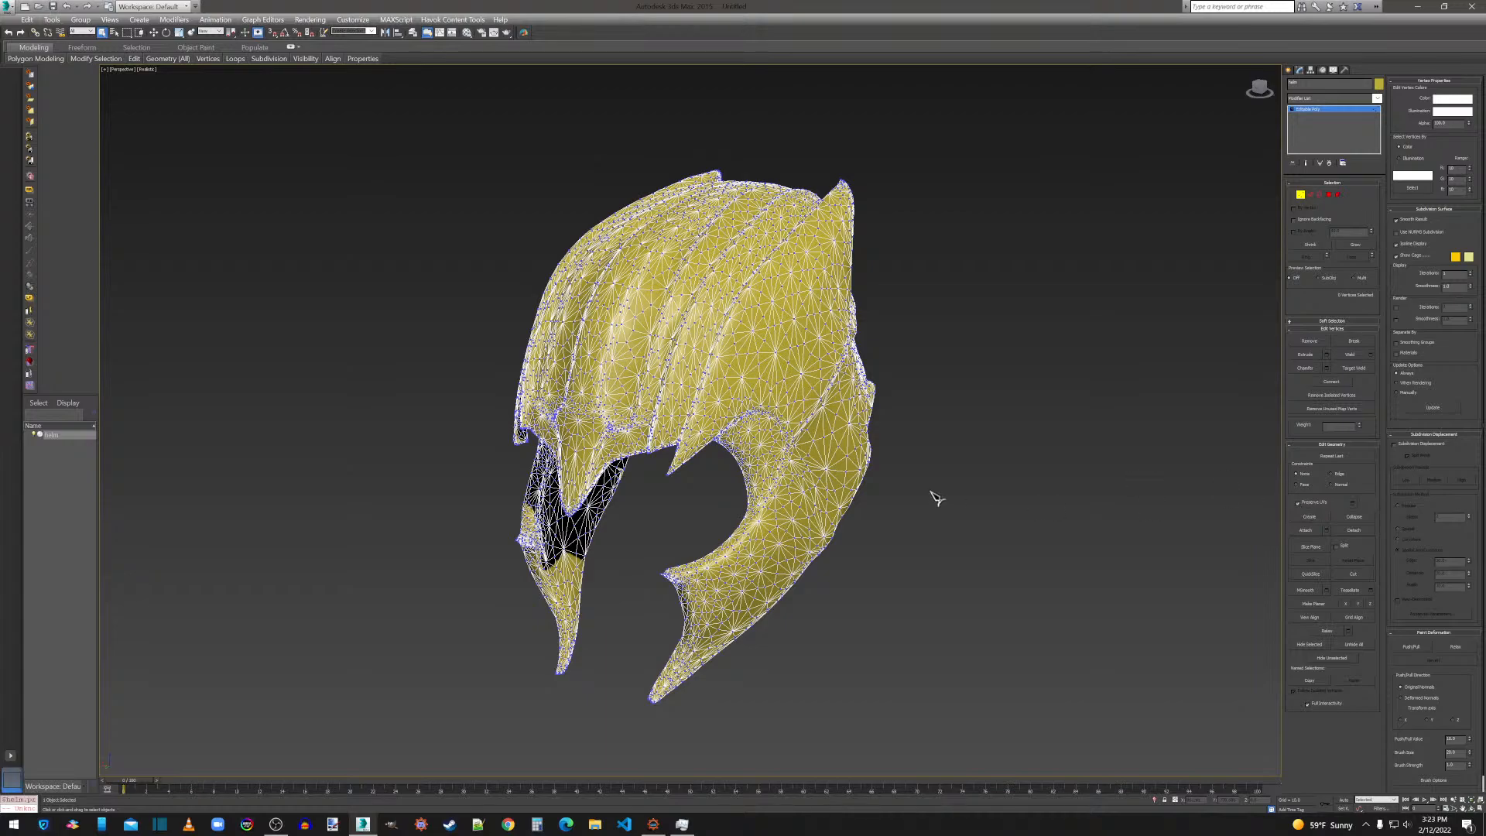
{"action": "key", "text": "ctrl+a"}
{"action": "left_click", "coordinate": [1371, 354]}
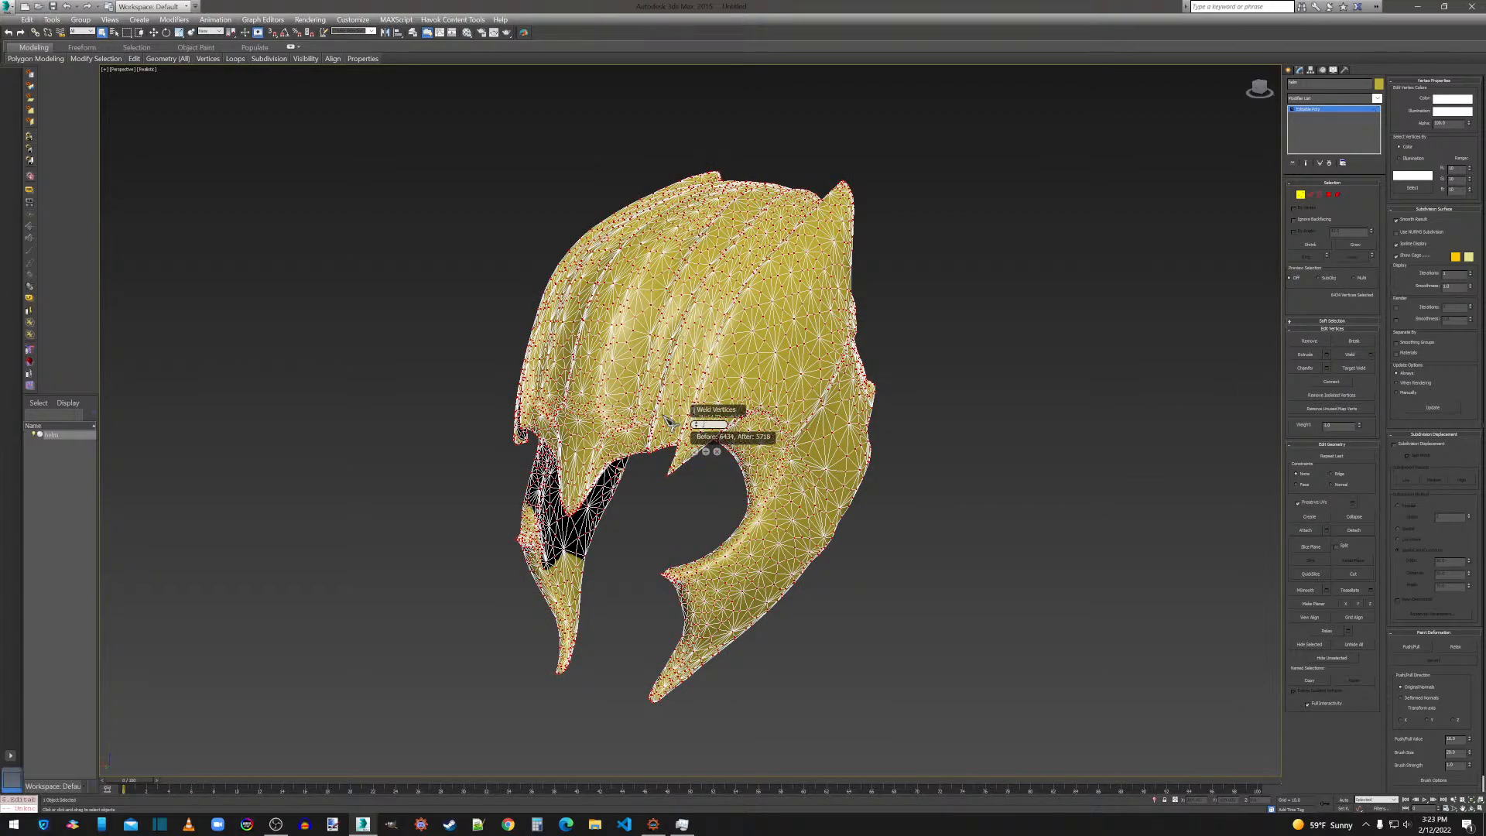
{"action": "left_click", "coordinate": [695, 451]}
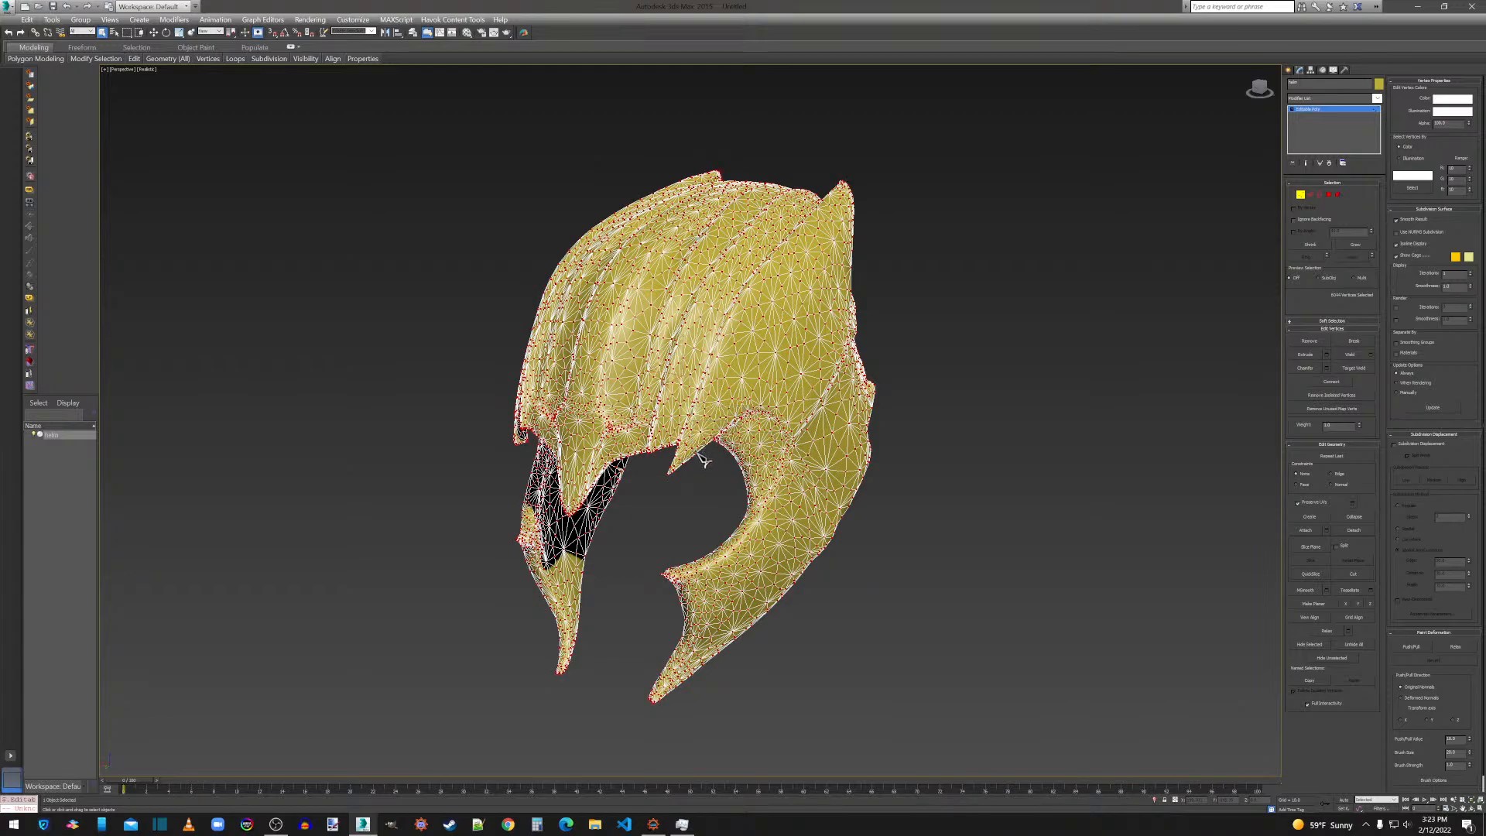
Export the helm over helm.obj in the Thanos folder with the current OBJ export options and close the export statistics.
{"action": "left_click", "coordinate": [10, 8]}
{"action": "left_click", "coordinate": [48, 200]}
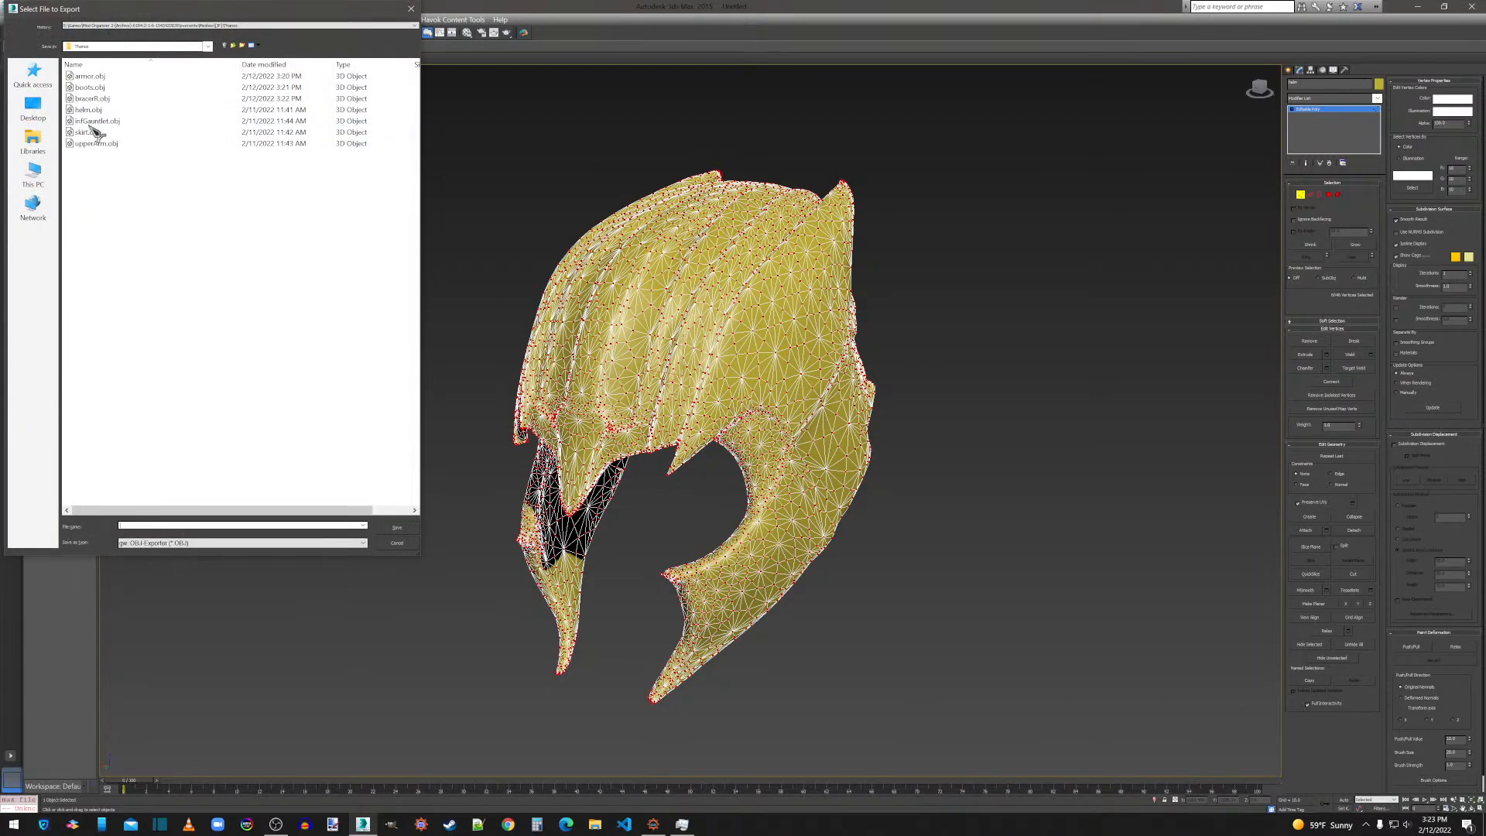
{"action": "double_click", "coordinate": [98, 112]}
{"action": "left_click", "coordinate": [785, 462]}
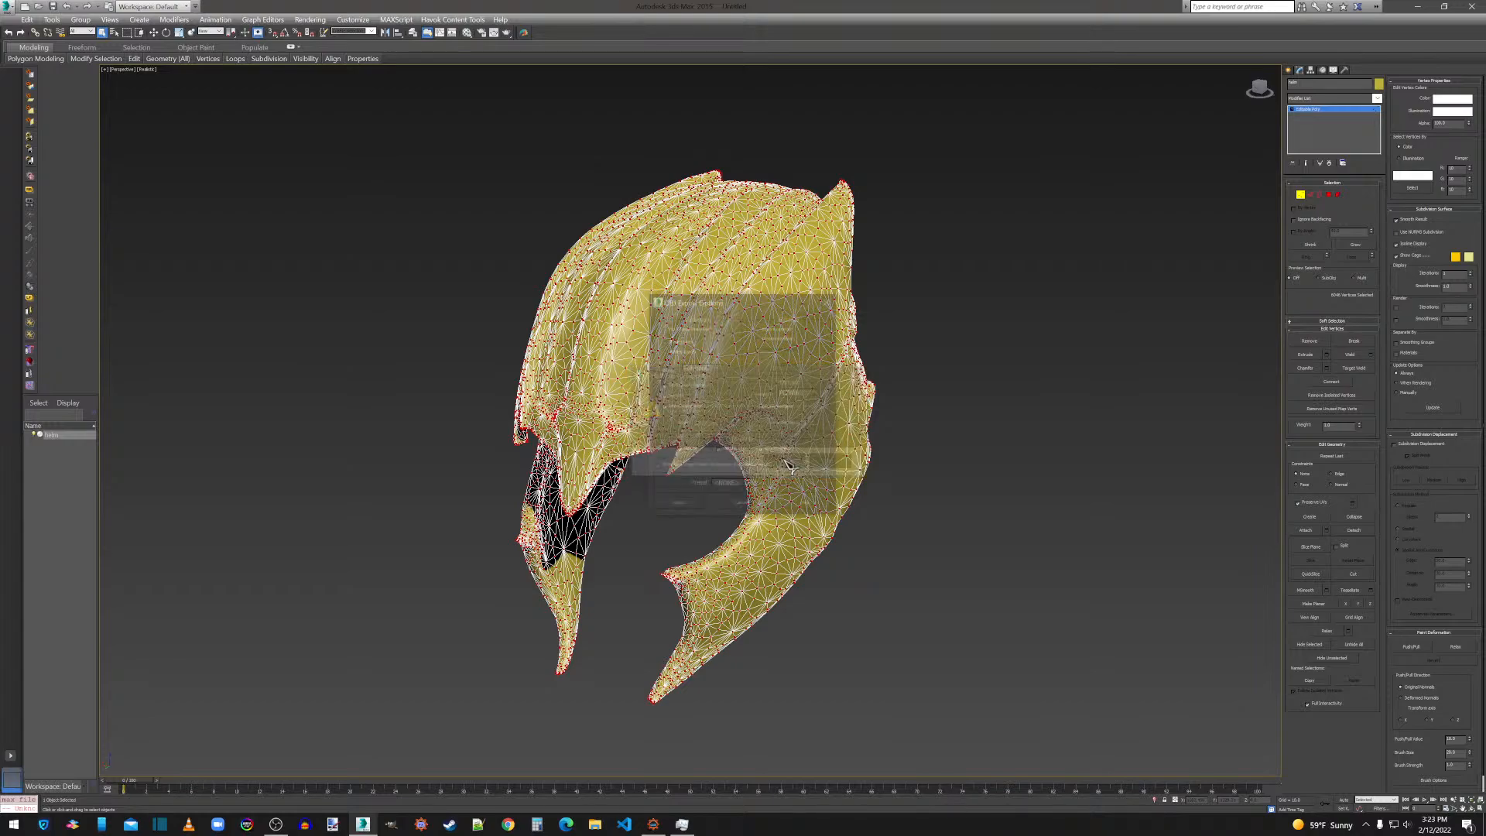
{"action": "left_click", "coordinate": [682, 506]}
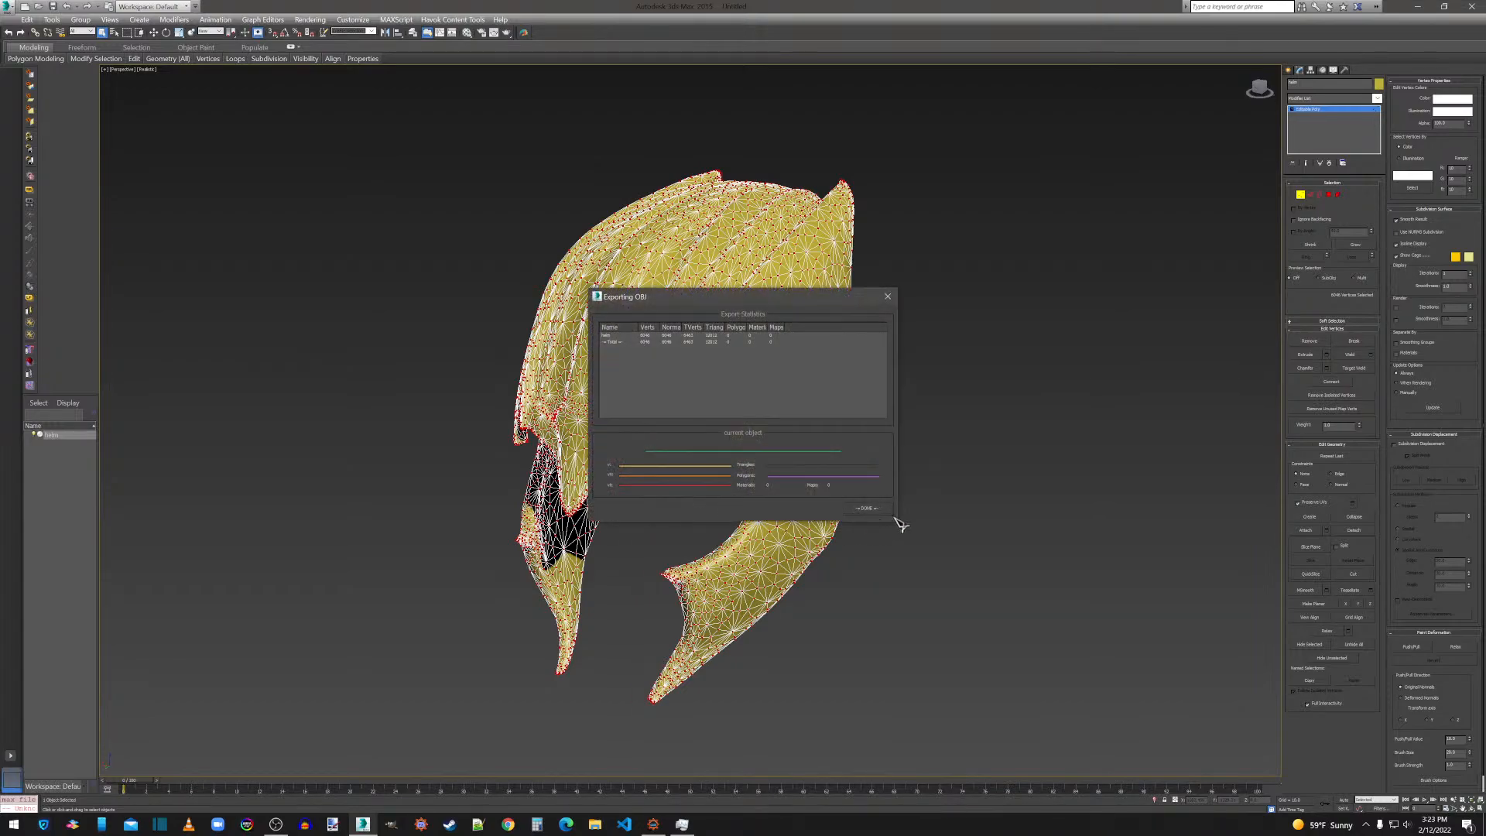
{"action": "left_click", "coordinate": [871, 515]}
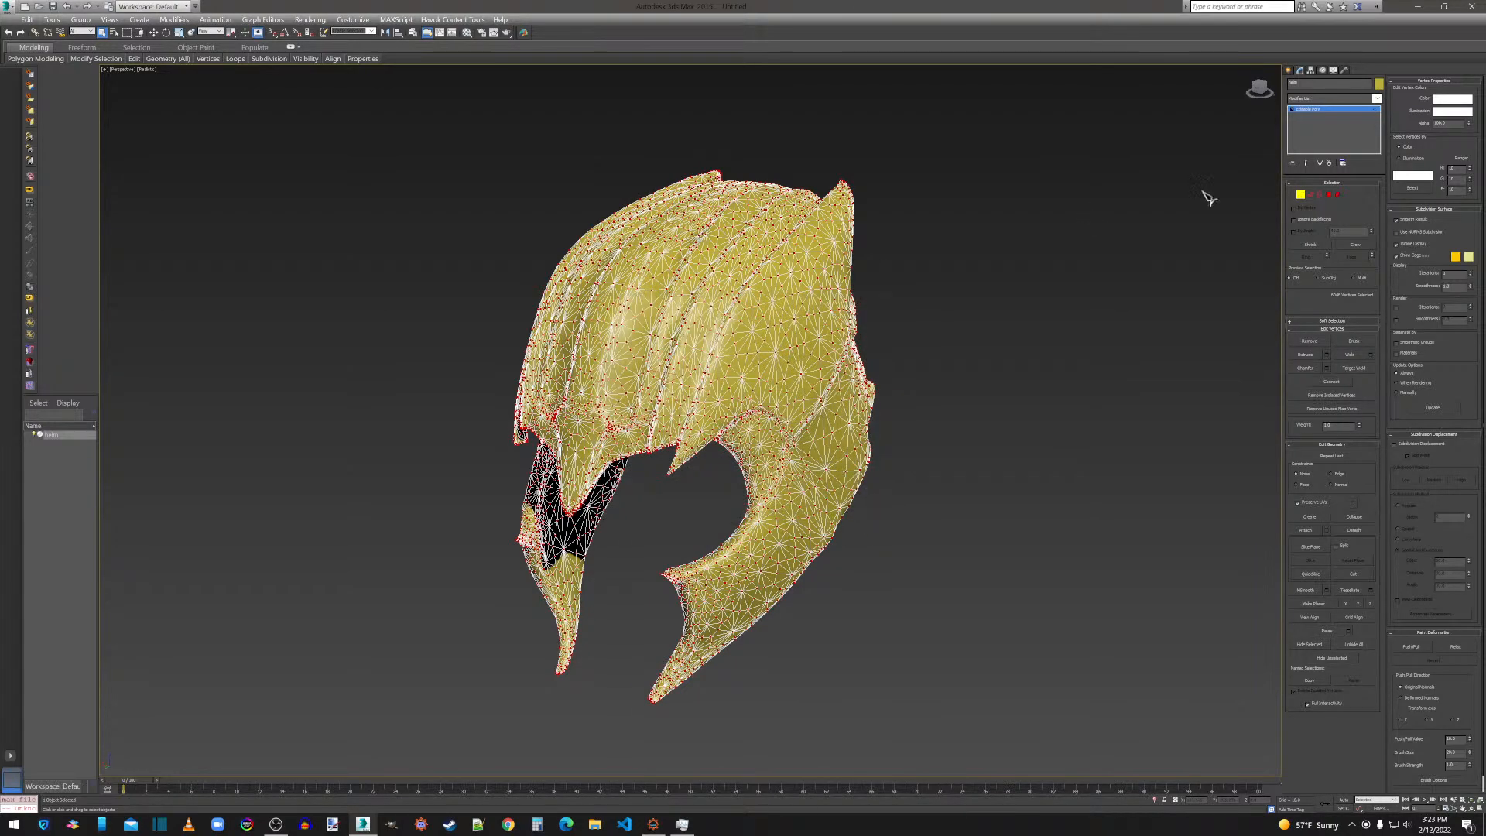
Delete the exported helm from the scene and import infGauntlet.obj from the Thanos folder with the current import options.
{"action": "left_click", "coordinate": [1289, 69]}
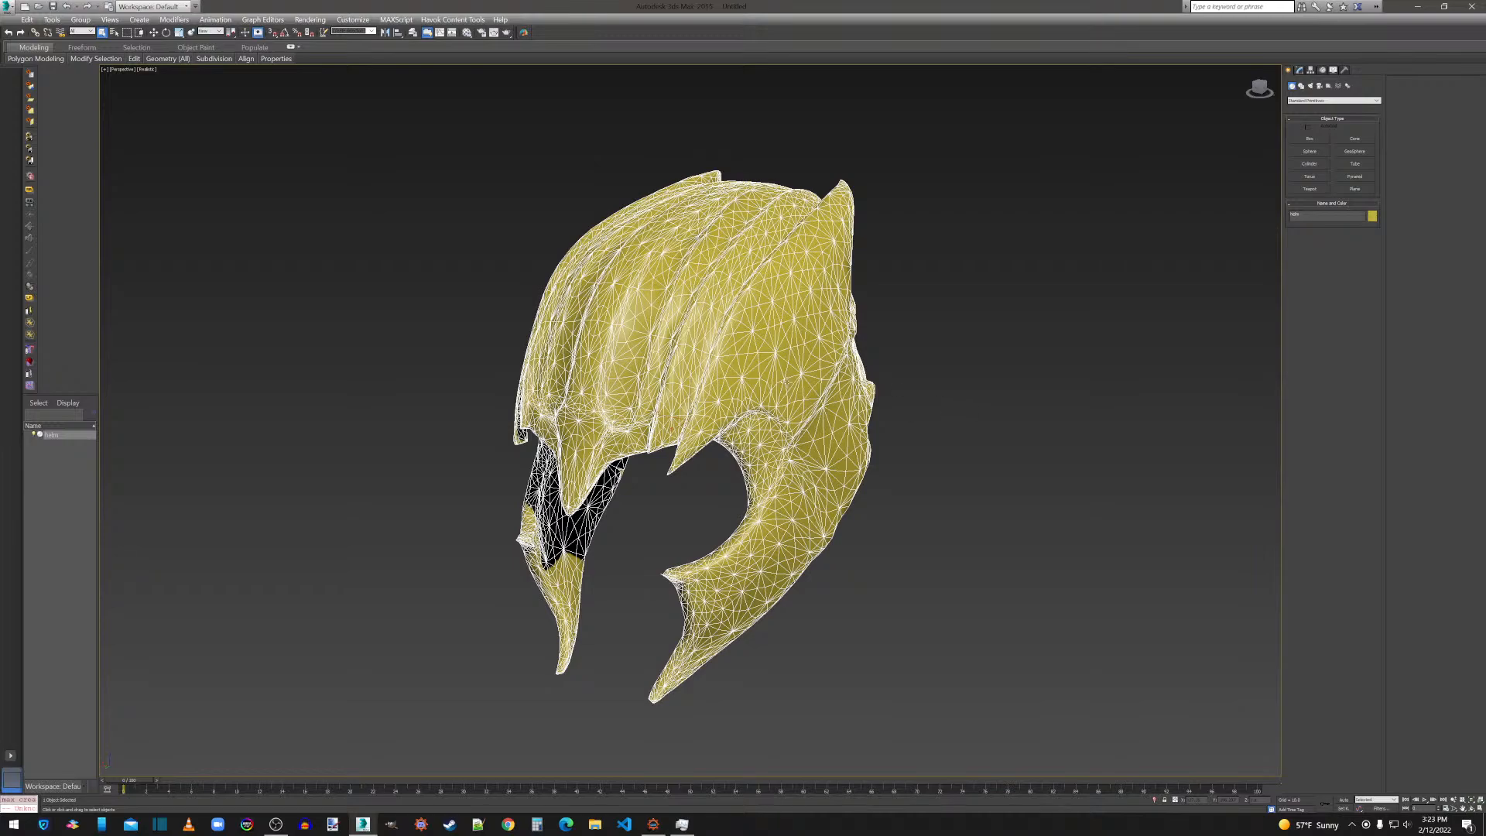
{"action": "key", "text": "Delete"}
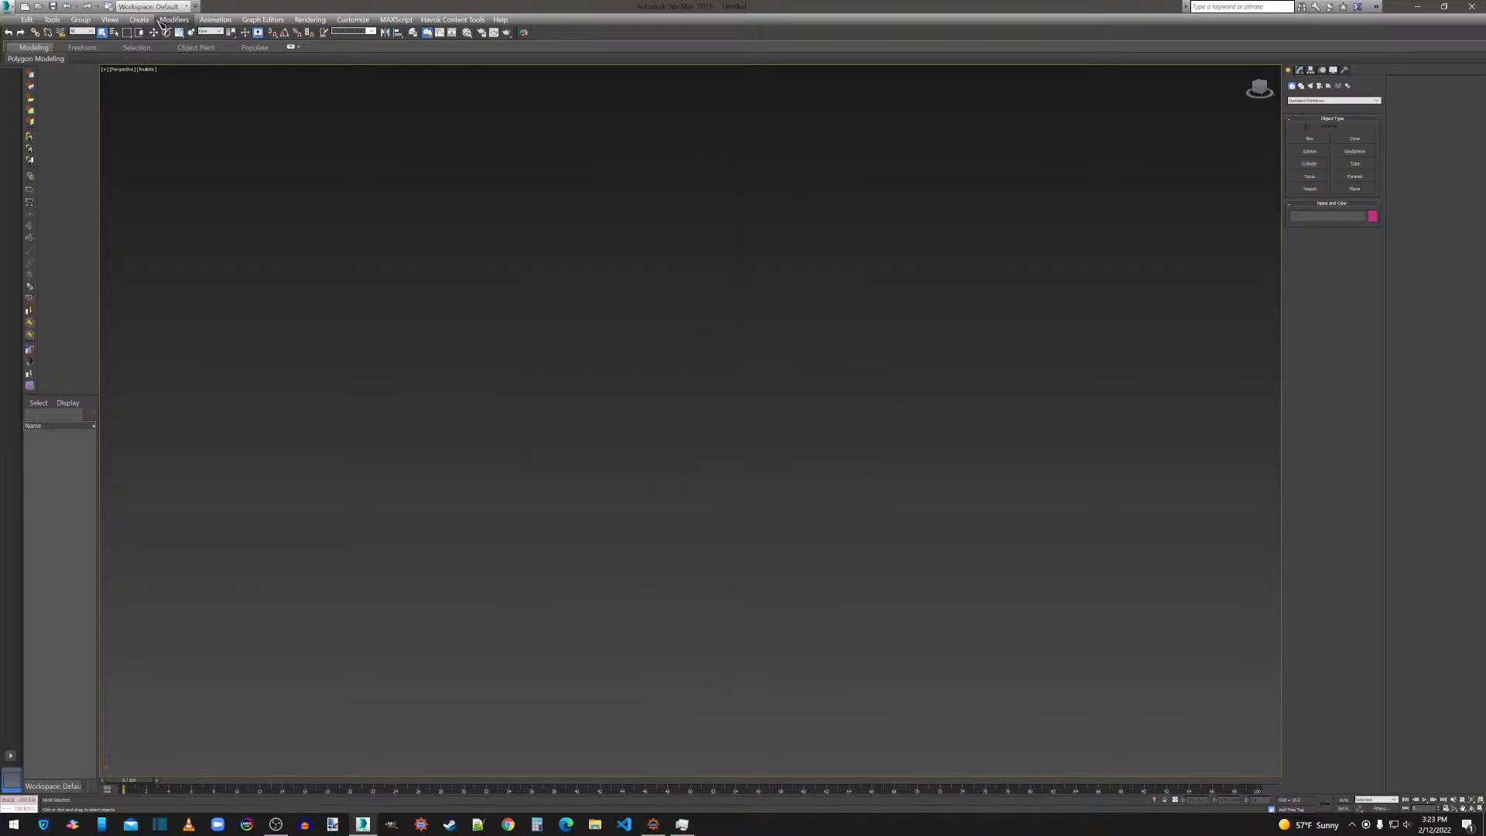
{"action": "left_click", "coordinate": [7, 7]}
{"action": "left_click", "coordinate": [38, 178]}
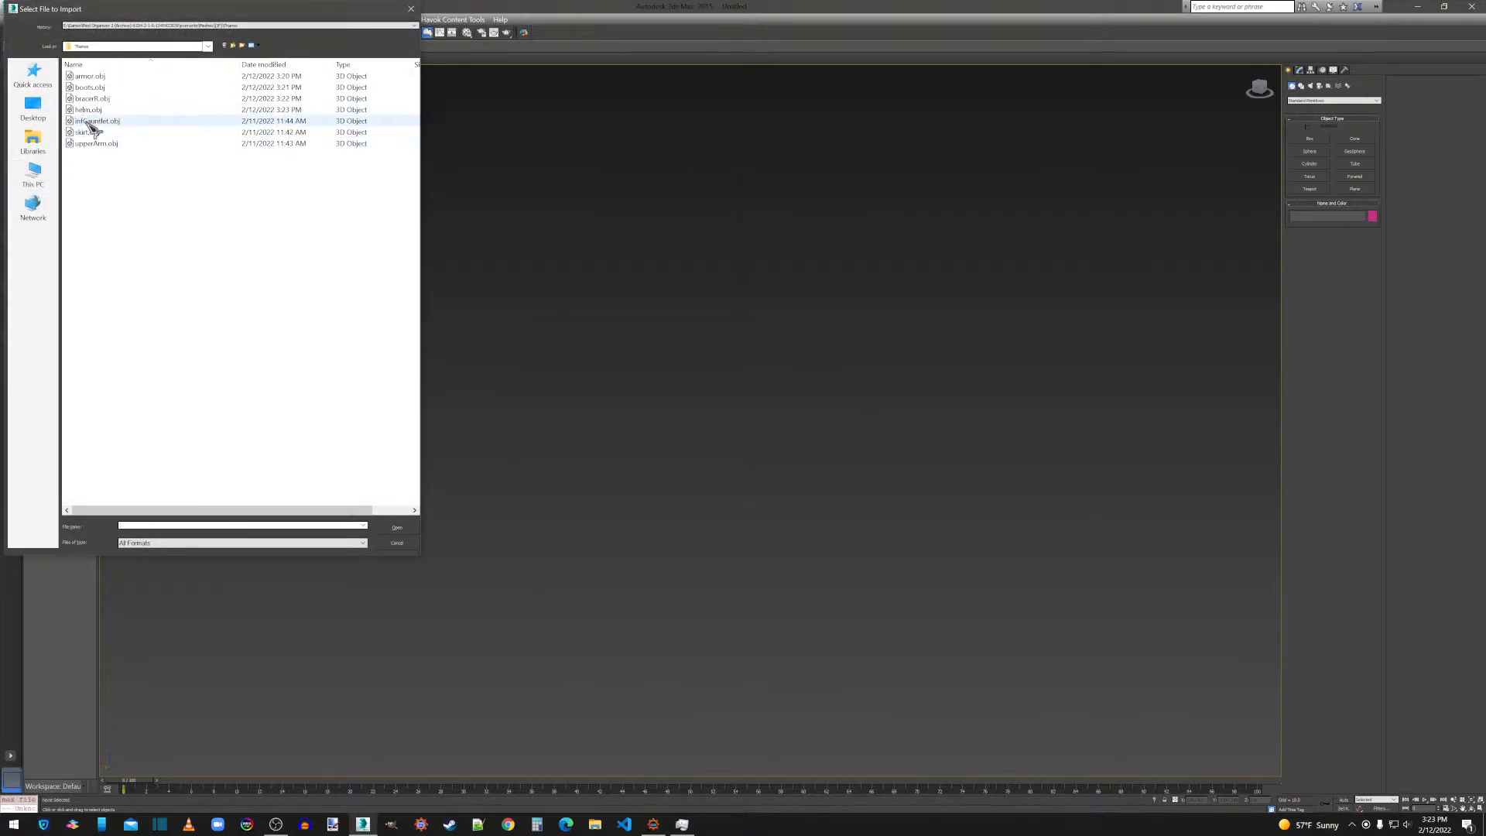
{"action": "double_click", "coordinate": [88, 121]}
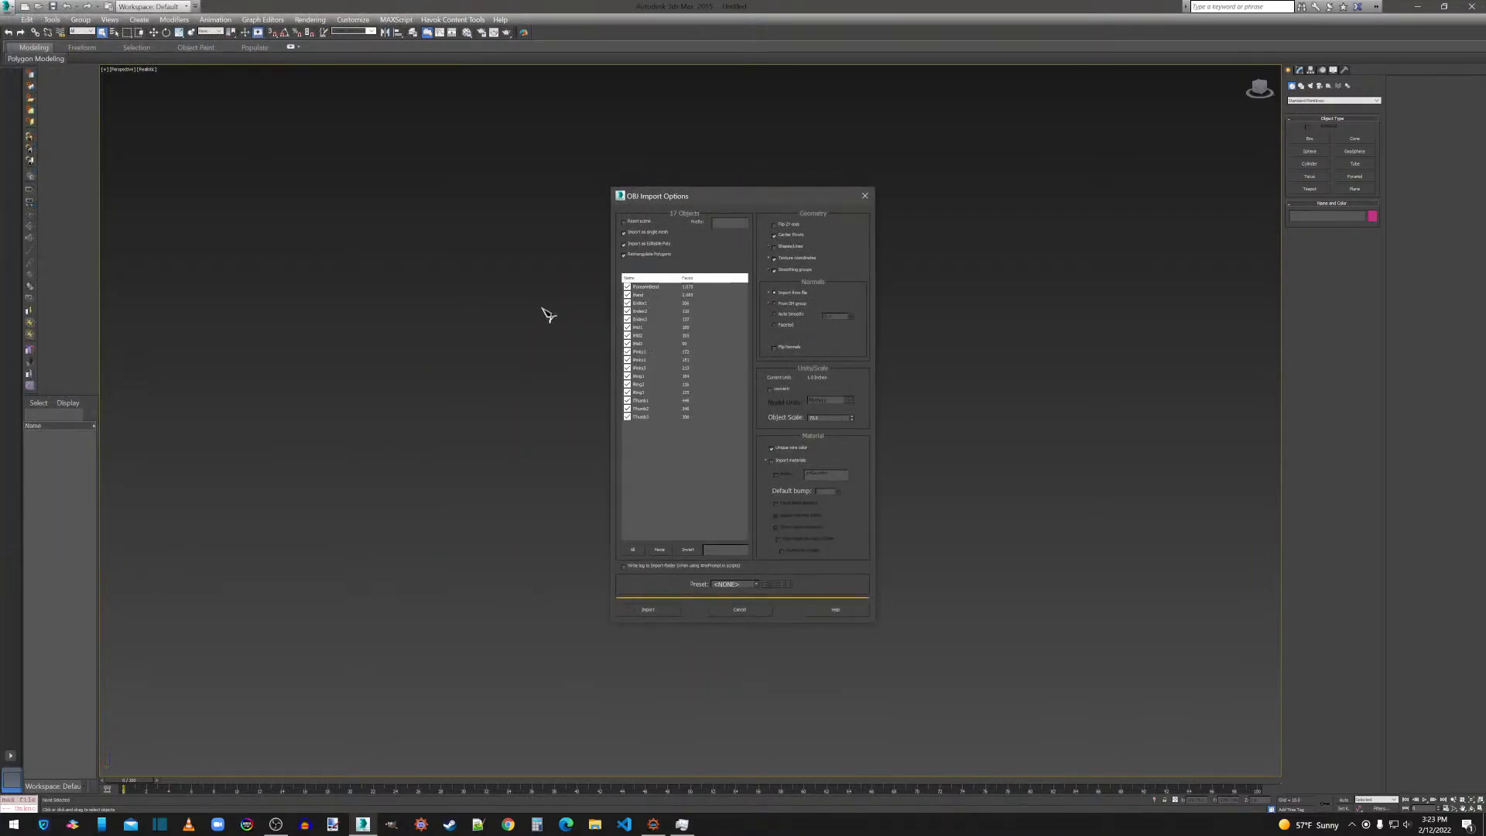
{"action": "left_click", "coordinate": [648, 609]}
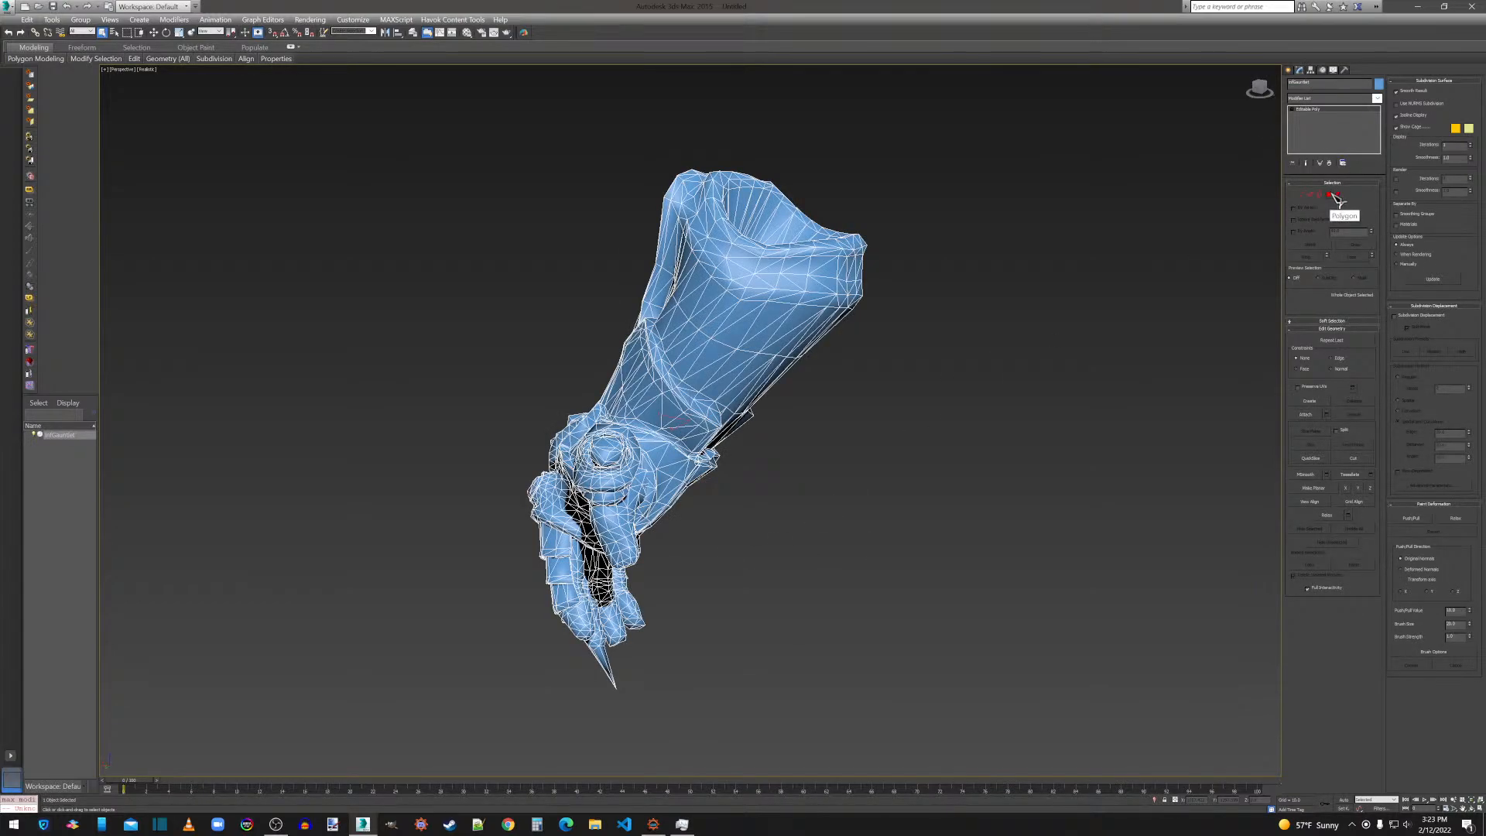
With Preserve UVs enabled, flip all polygons of the gauntlet and apply MeshSmooth to them with the current settings.
{"action": "left_click", "coordinate": [1330, 194]}
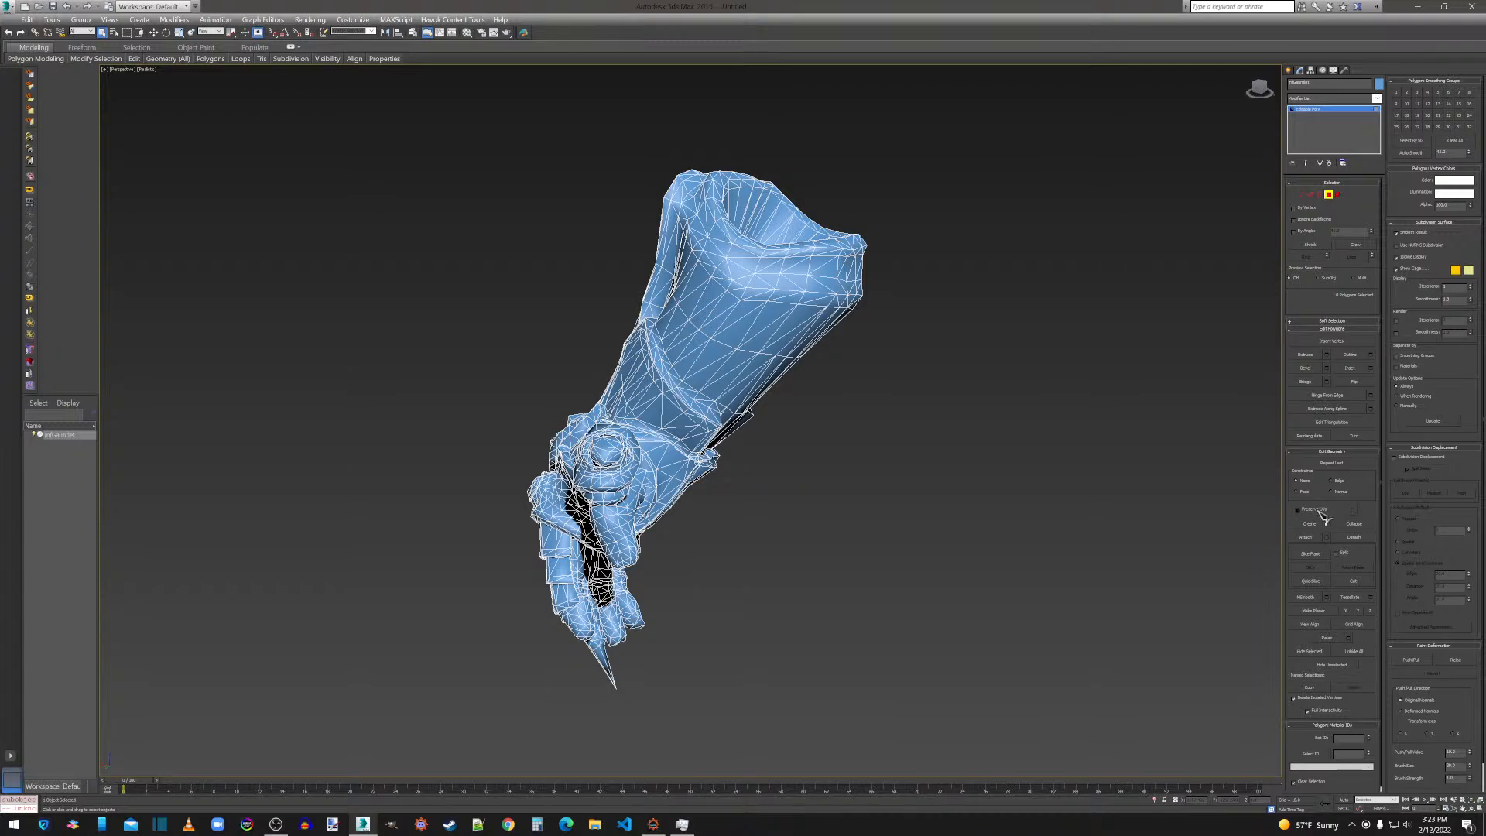
{"action": "key", "text": "ctrl+a"}
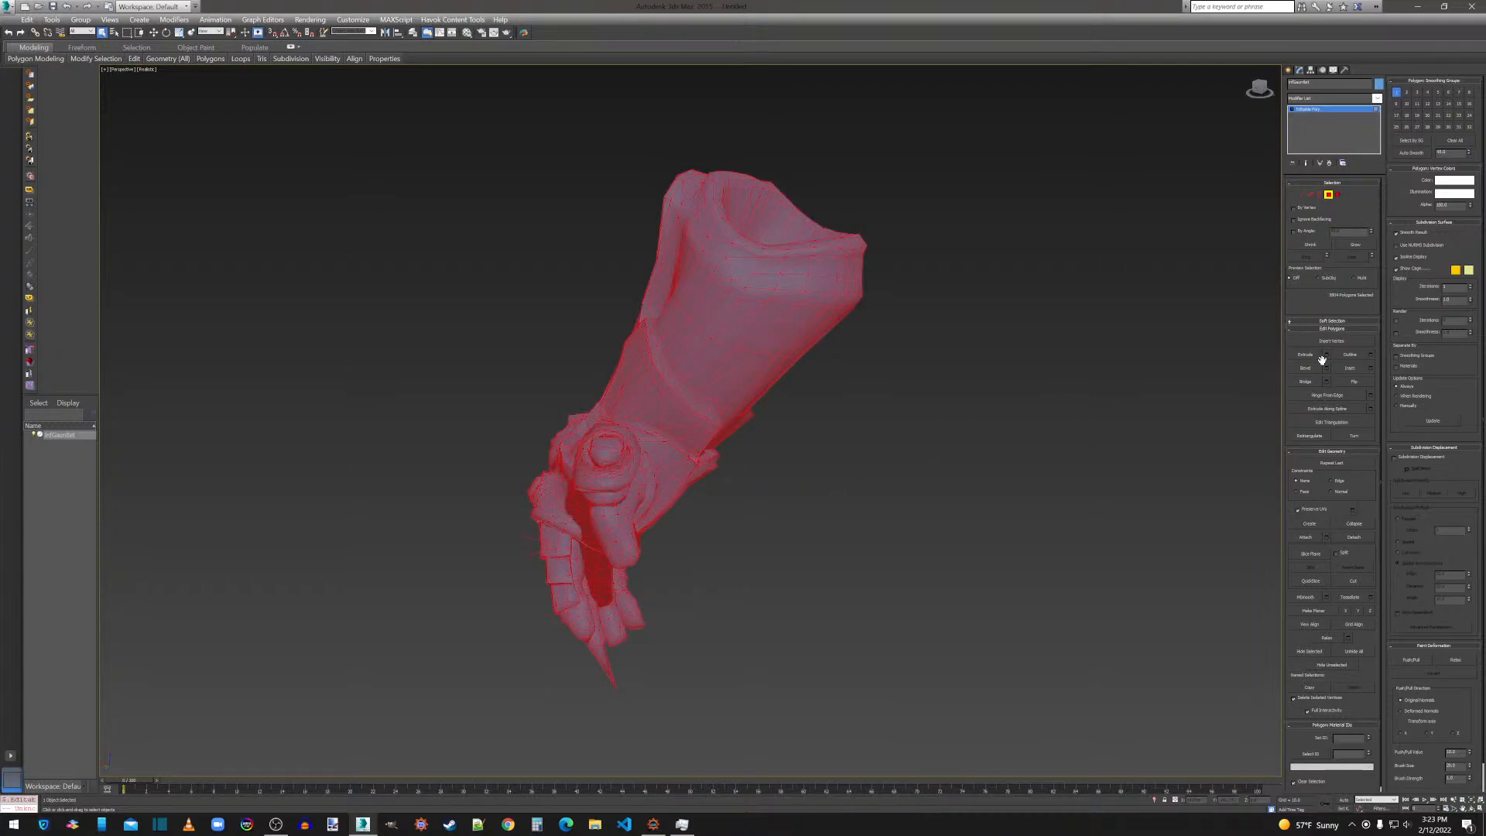
{"action": "left_click", "coordinate": [1355, 381]}
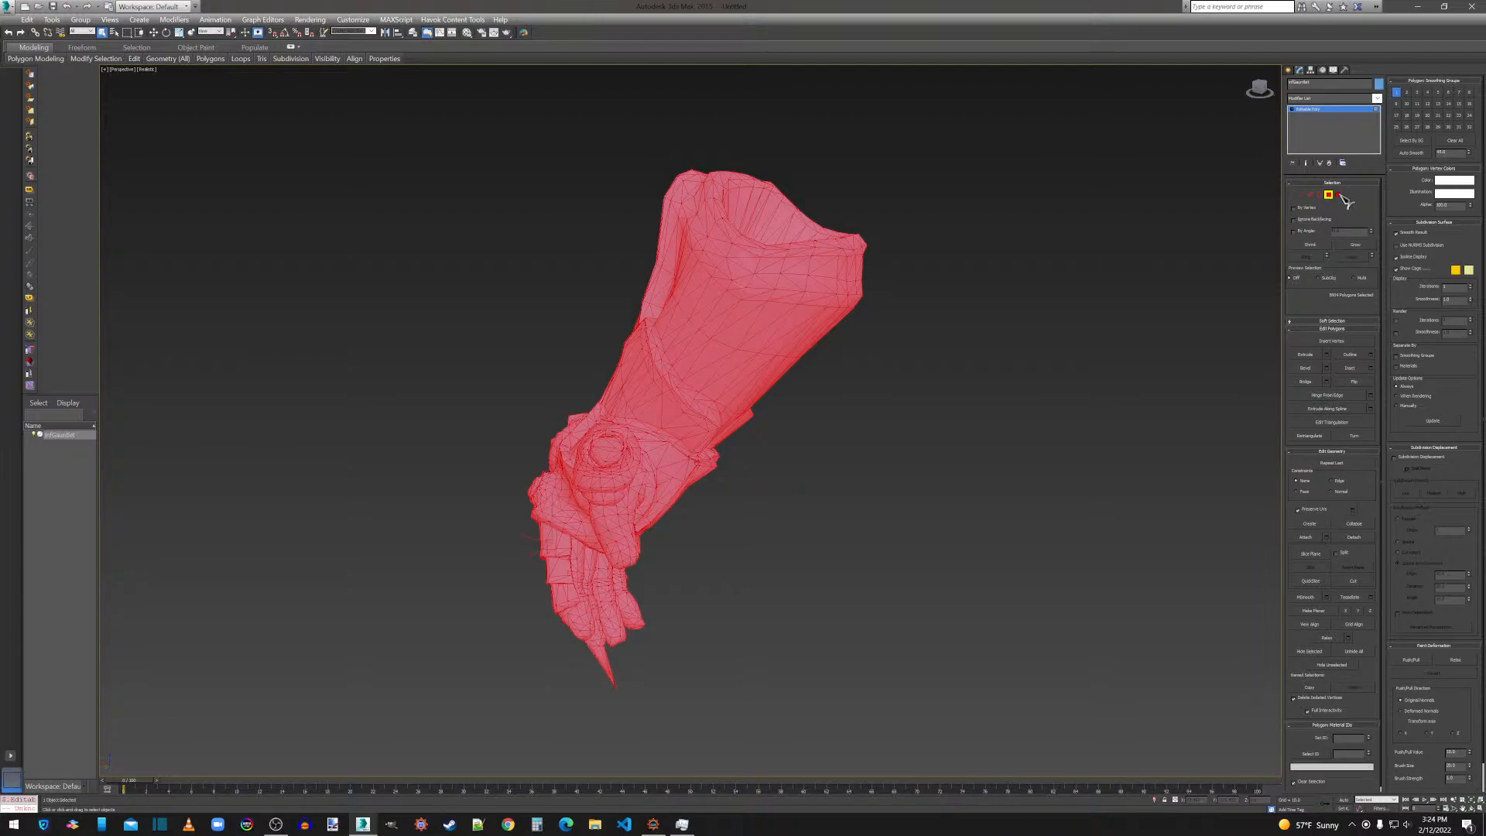
{"action": "left_click", "coordinate": [1327, 598]}
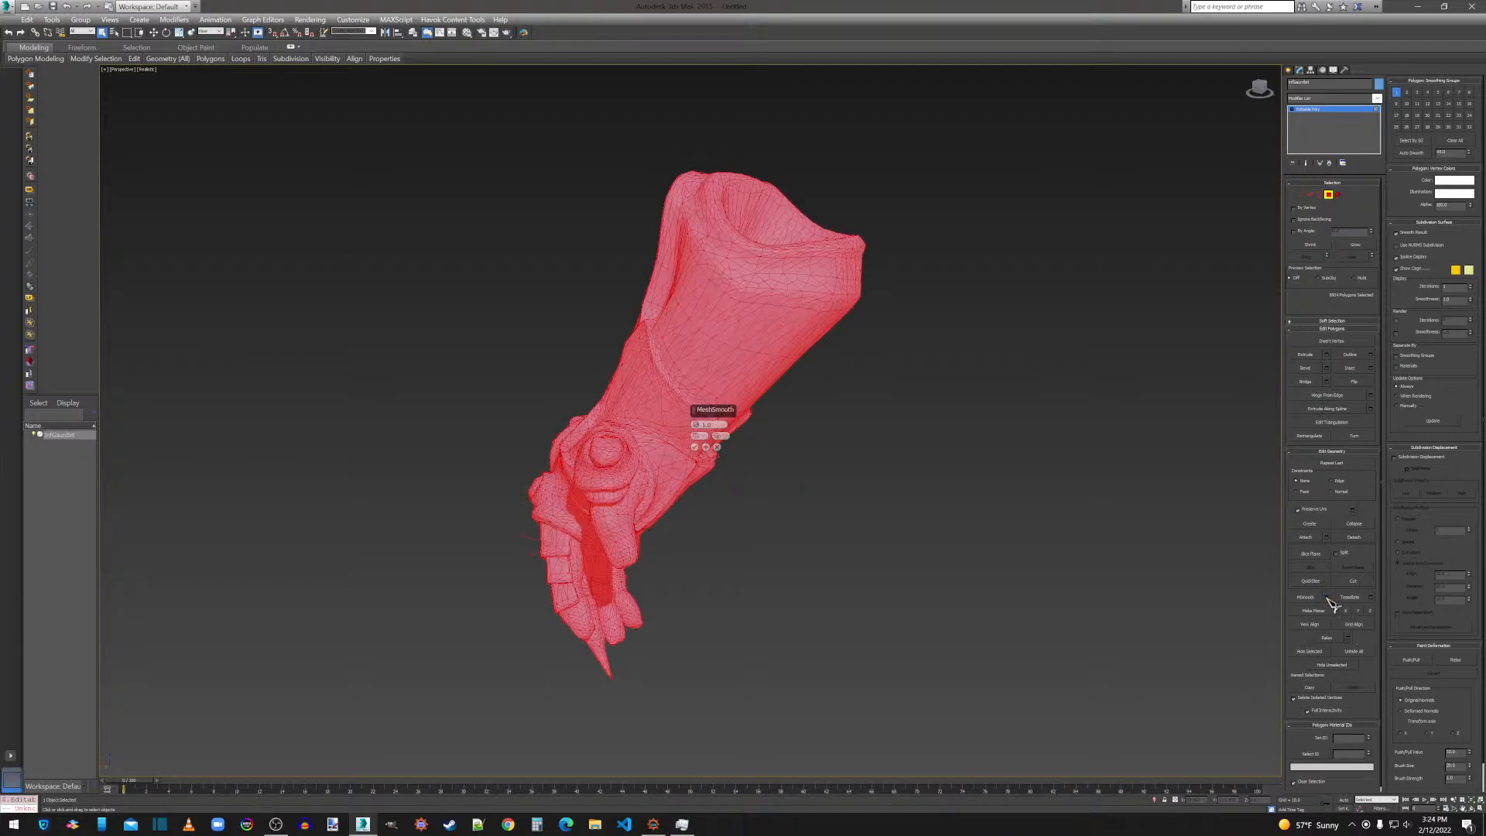
{"action": "left_click", "coordinate": [695, 448]}
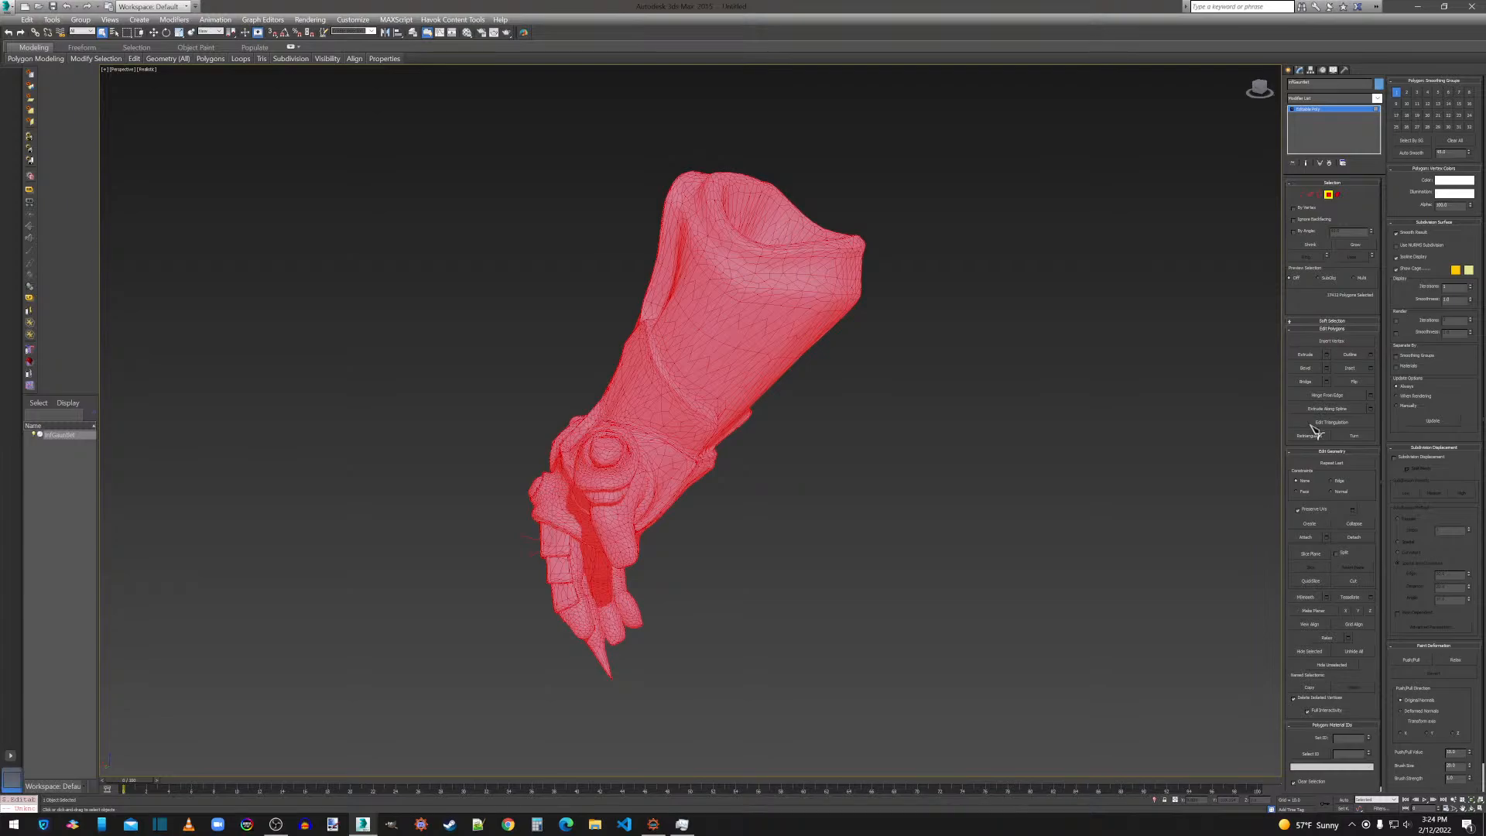
Add a ProOptimizer modifier to the gauntlet, enable Keep Textures and calculate the optimization.
{"action": "left_click", "coordinate": [1323, 99]}
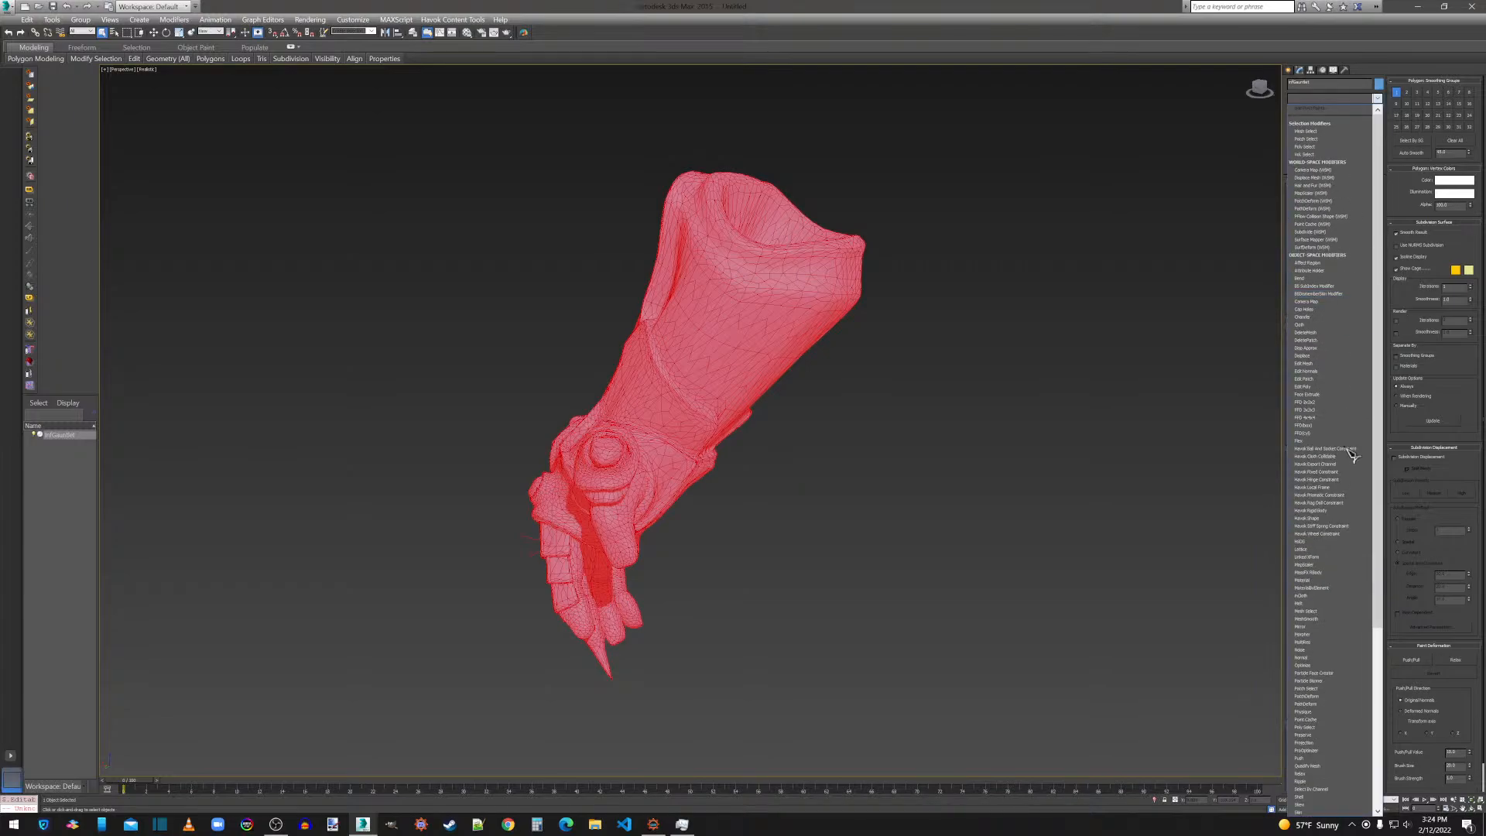
{"action": "left_click", "coordinate": [1325, 751]}
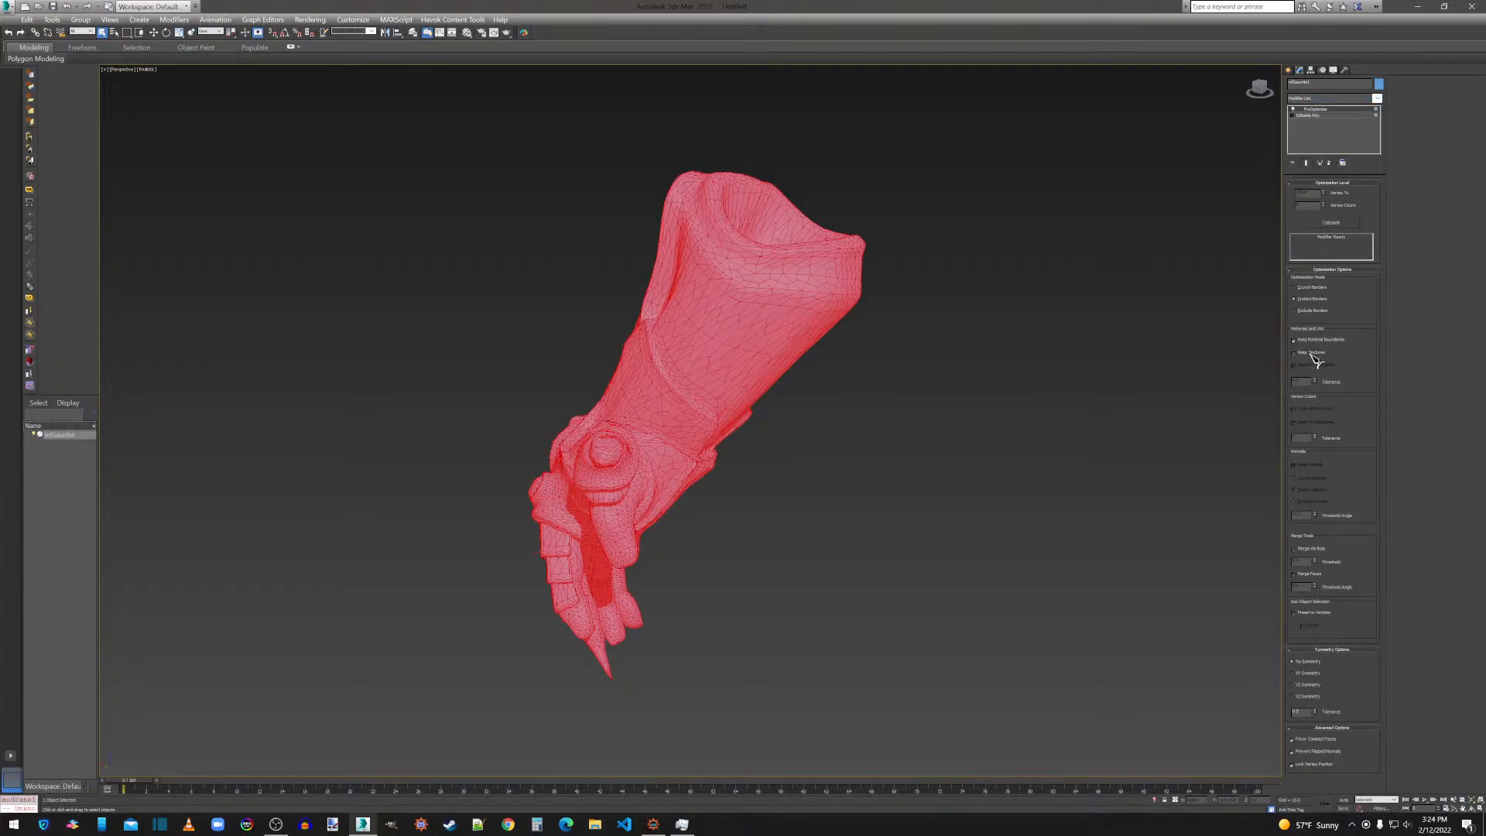
{"action": "left_click", "coordinate": [1312, 353]}
{"action": "left_click", "coordinate": [1326, 223]}
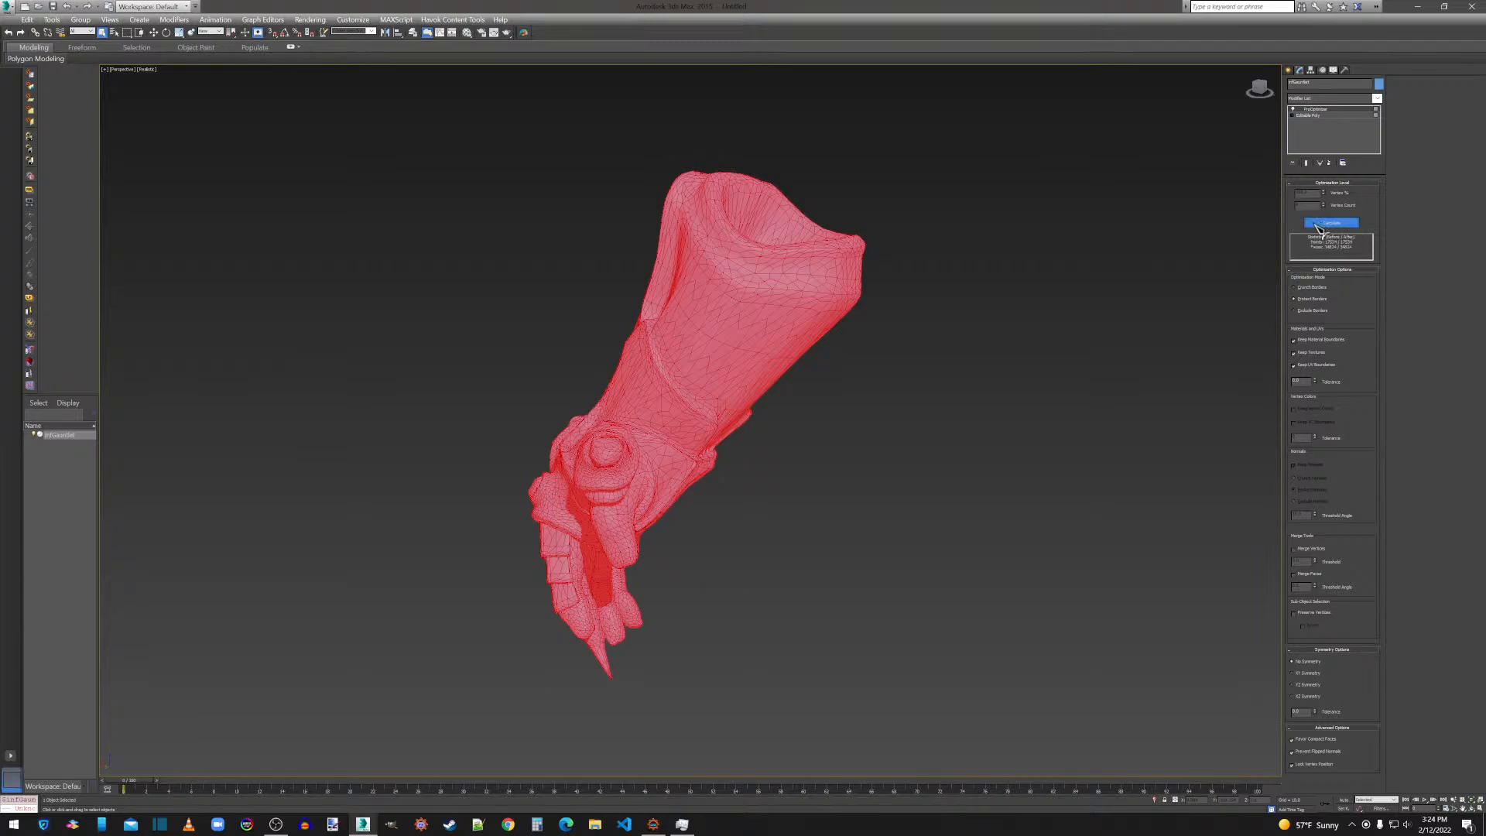
Convert the optimized gauntlet to an Editable Poly and enable Preserve UVs.
{"action": "right_click", "coordinate": [739, 341]}
{"action": "mouse_move", "coordinate": [766, 444]}
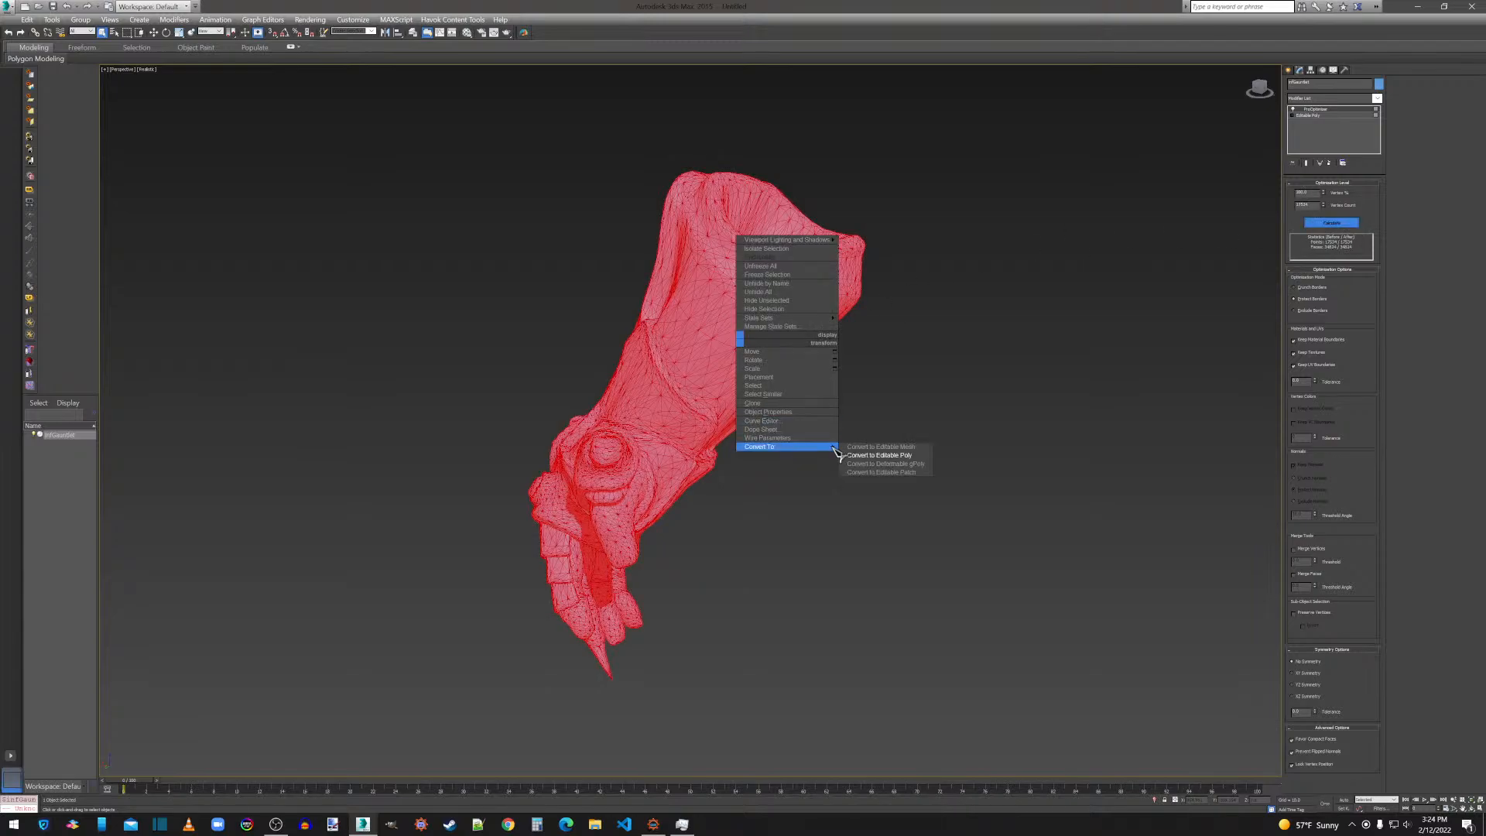
{"action": "left_click", "coordinate": [882, 453]}
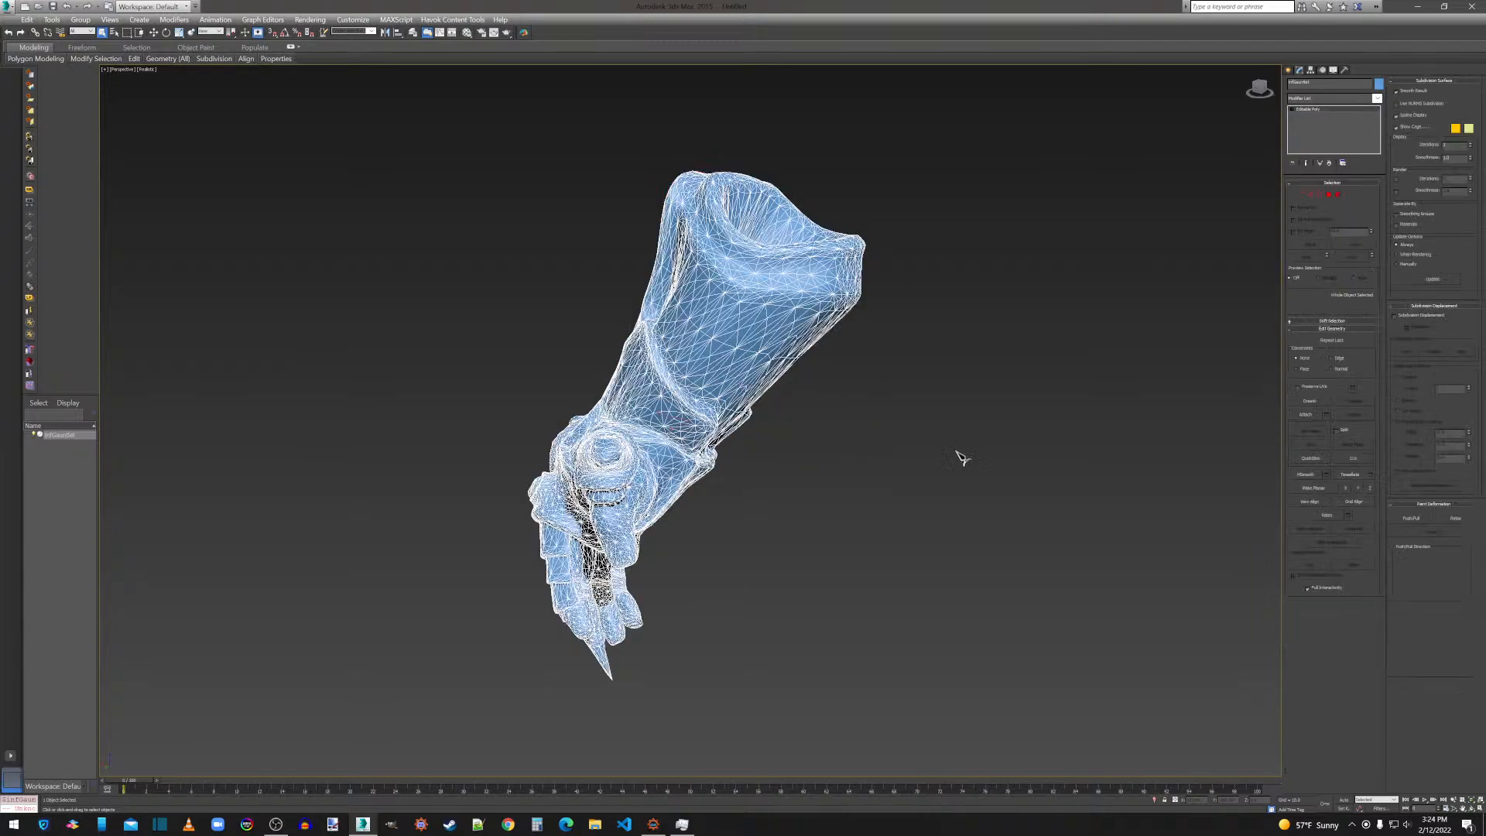
{"action": "left_click", "coordinate": [1309, 388]}
Weld all of the gauntlet's vertices with a weld threshold of 0.001 and leave vertex editing.
{"action": "left_click", "coordinate": [1301, 194]}
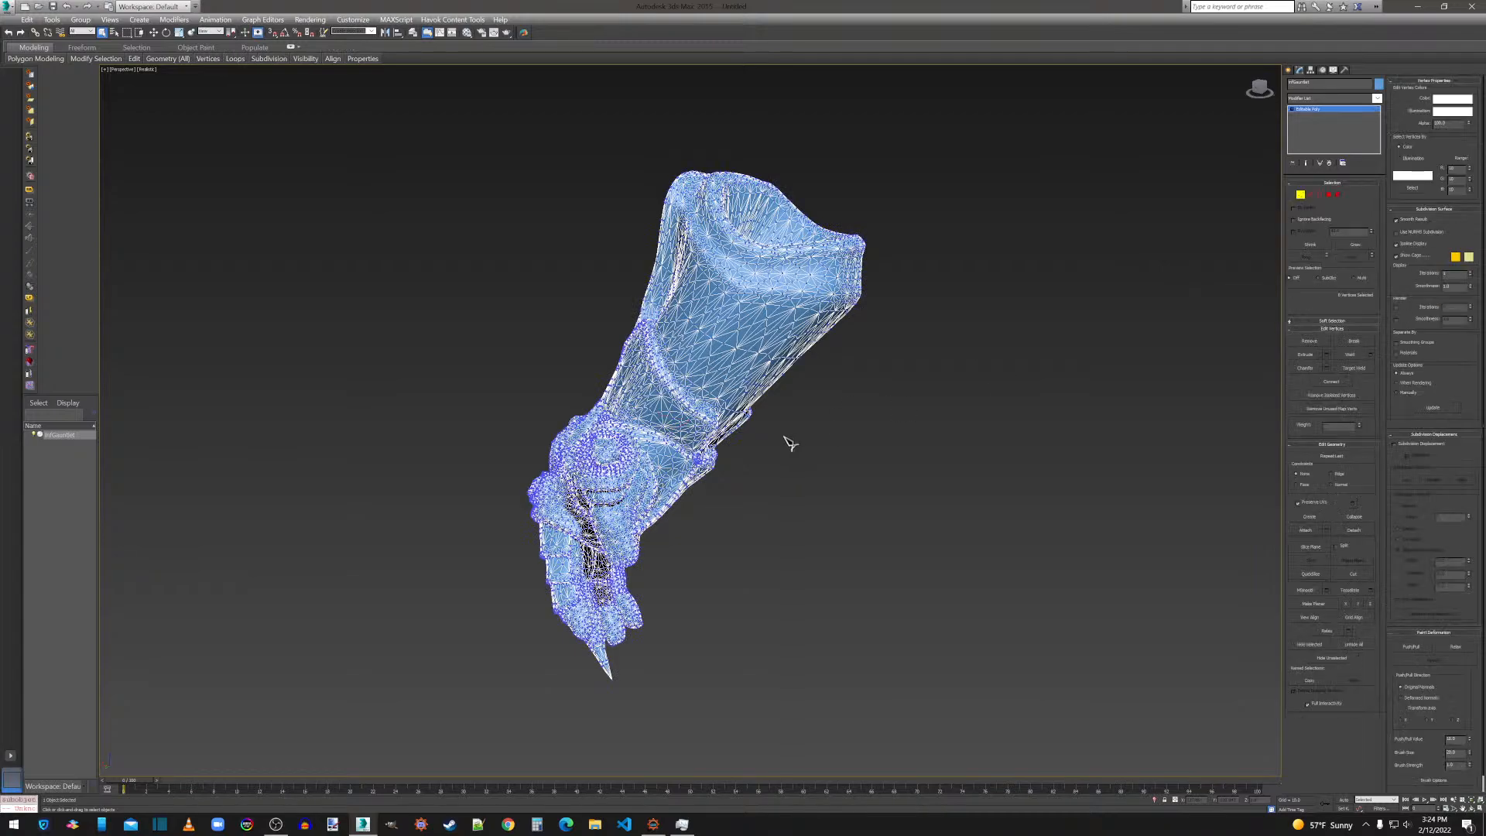
{"action": "key", "text": "ctrl+a"}
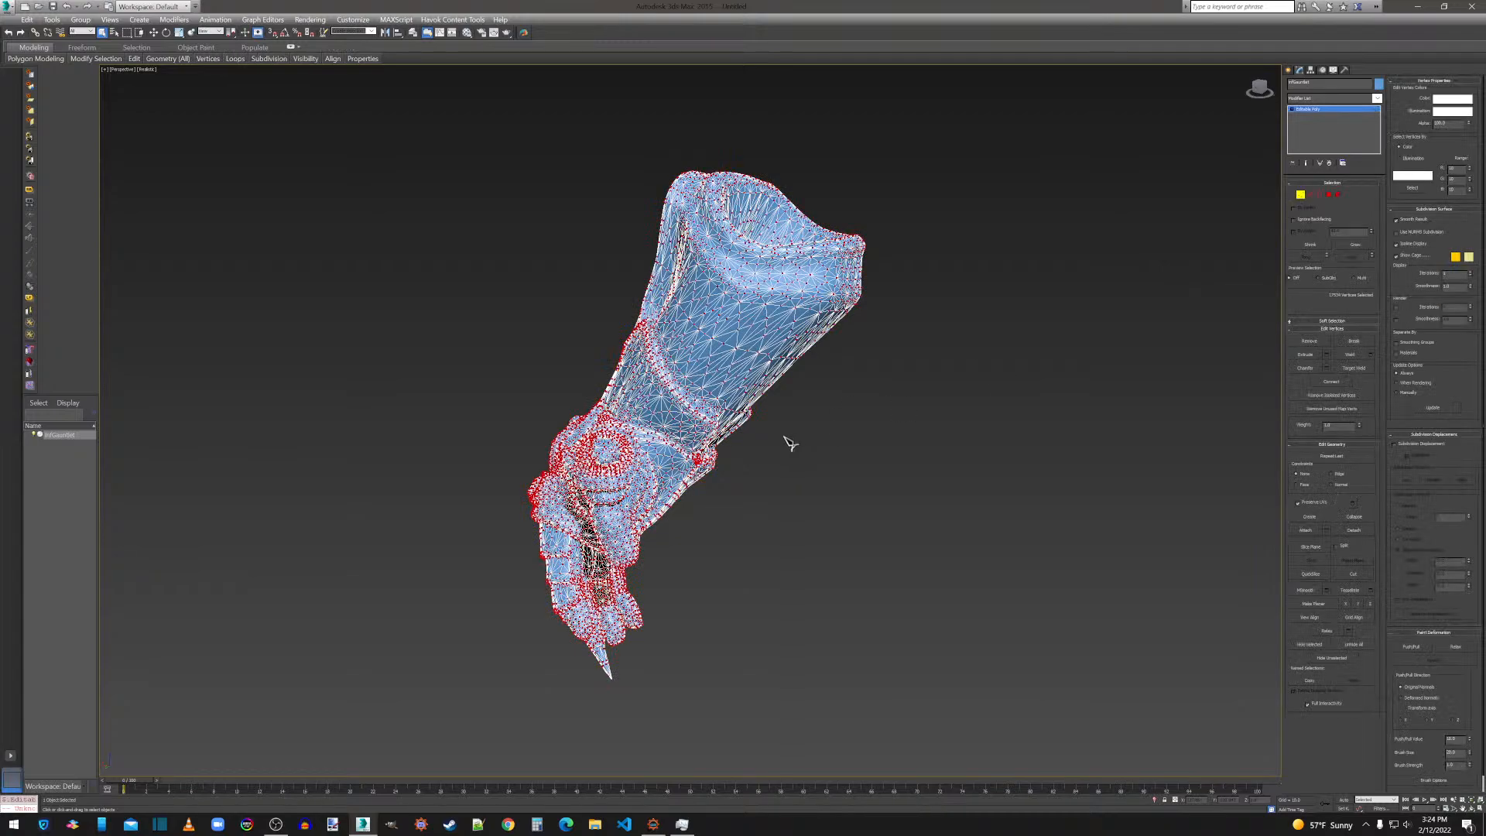
{"action": "left_click", "coordinate": [1371, 354]}
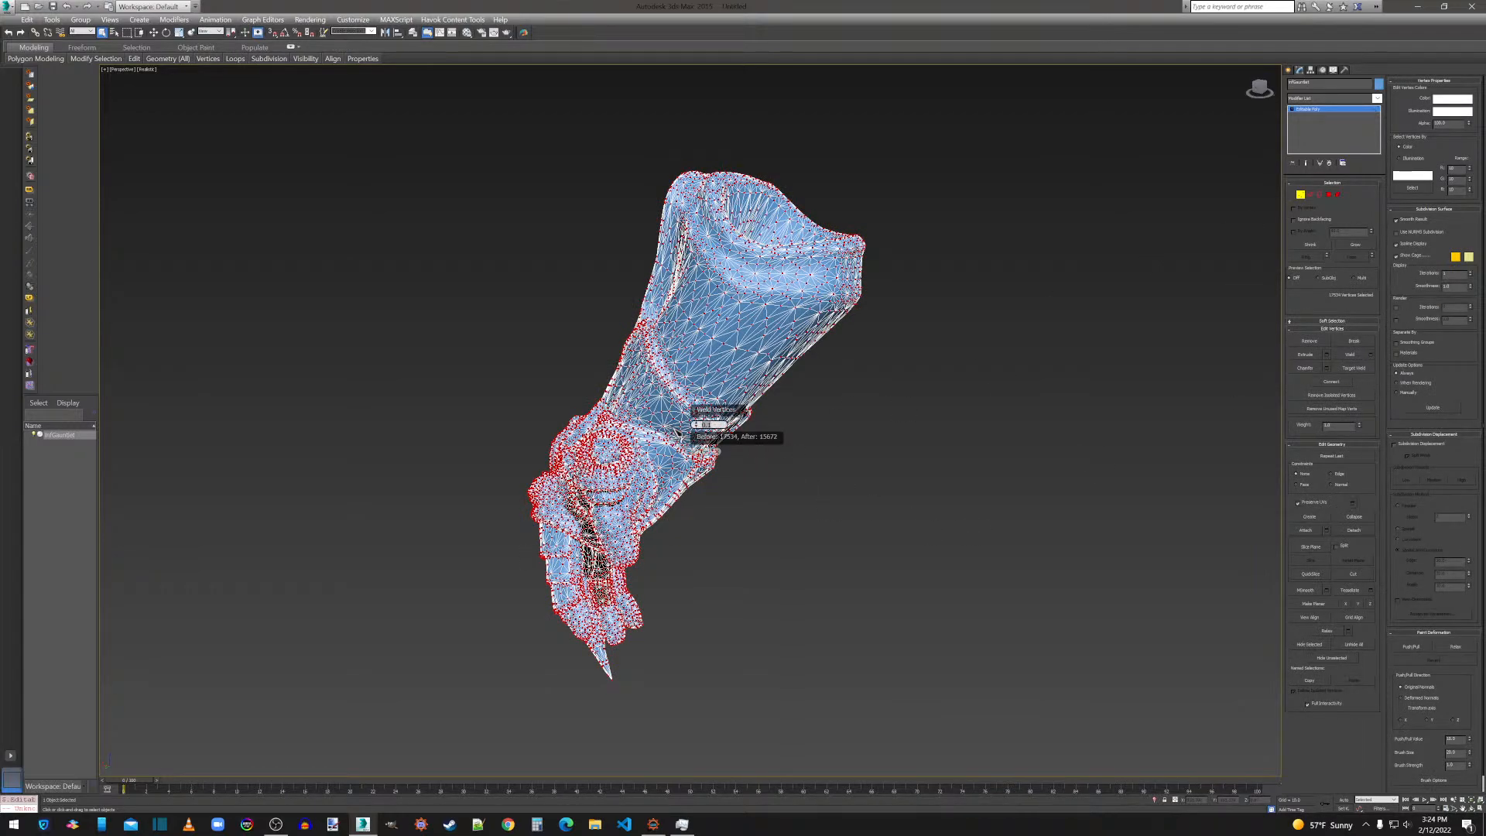
{"action": "type", "text": ".001"}
{"action": "key", "text": "Return"}
{"action": "left_click", "coordinate": [707, 449]}
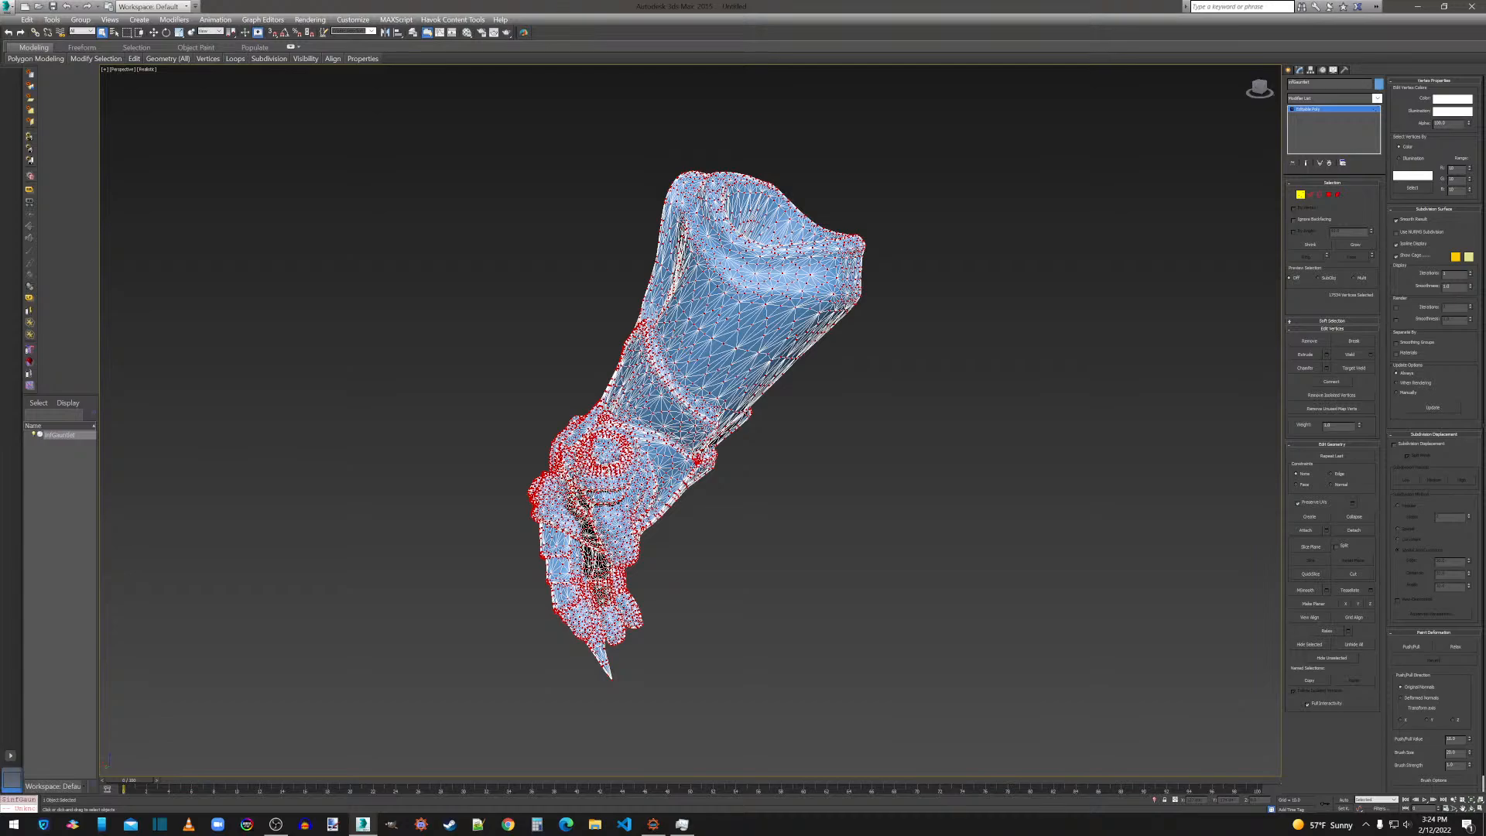
{"action": "left_click", "coordinate": [1304, 196]}
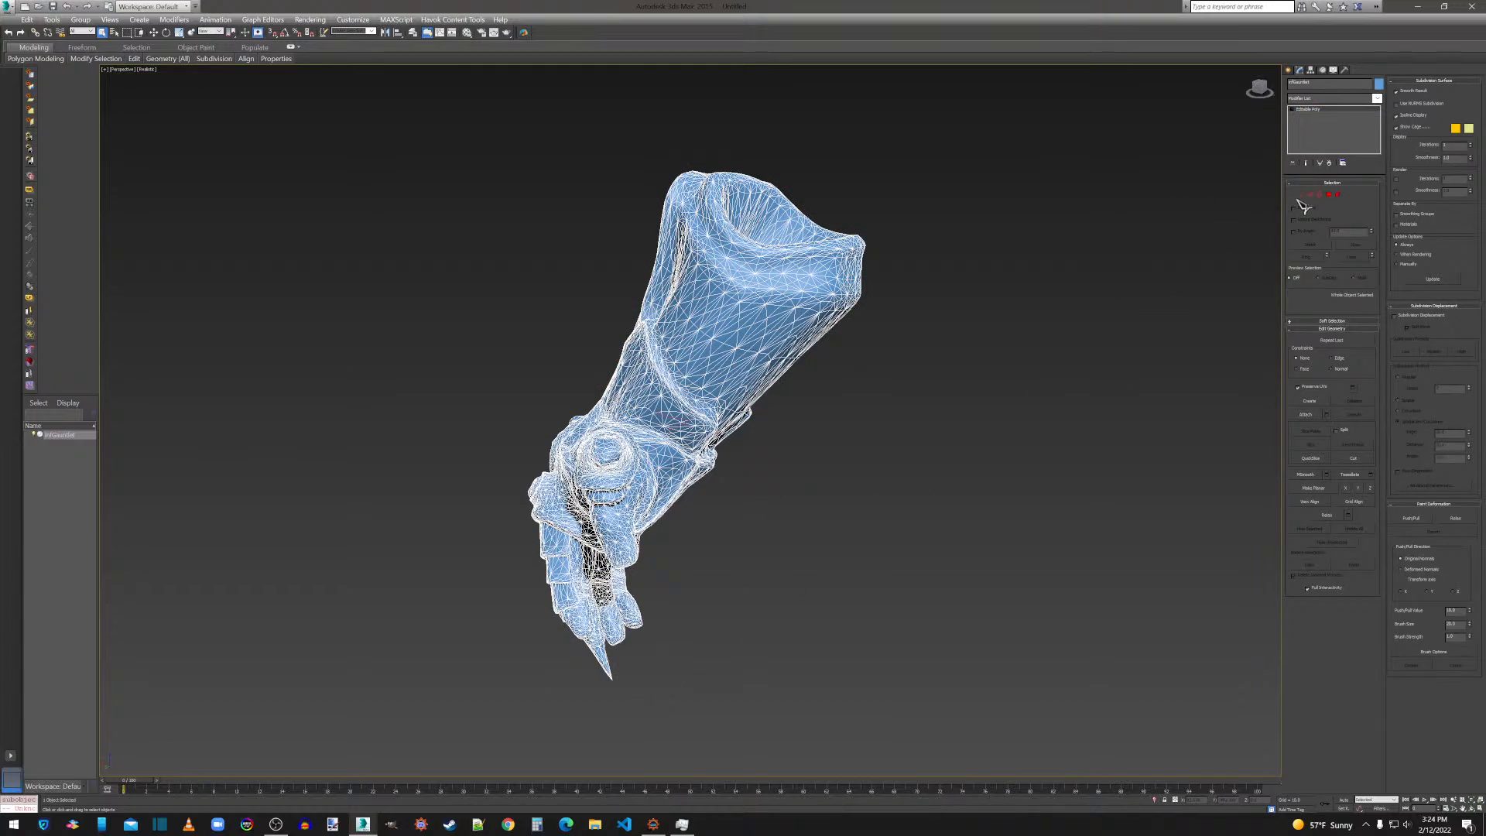
Examine the sharp spike at the gauntlet's fingertips at vertex level, checking the vertex at its tip.
{"action": "left_click", "coordinate": [1302, 197]}
{"action": "left_click", "coordinate": [788, 691]}
{"action": "middle_click_drag", "start_coordinate": [769, 635], "coordinate": [842, 591]}
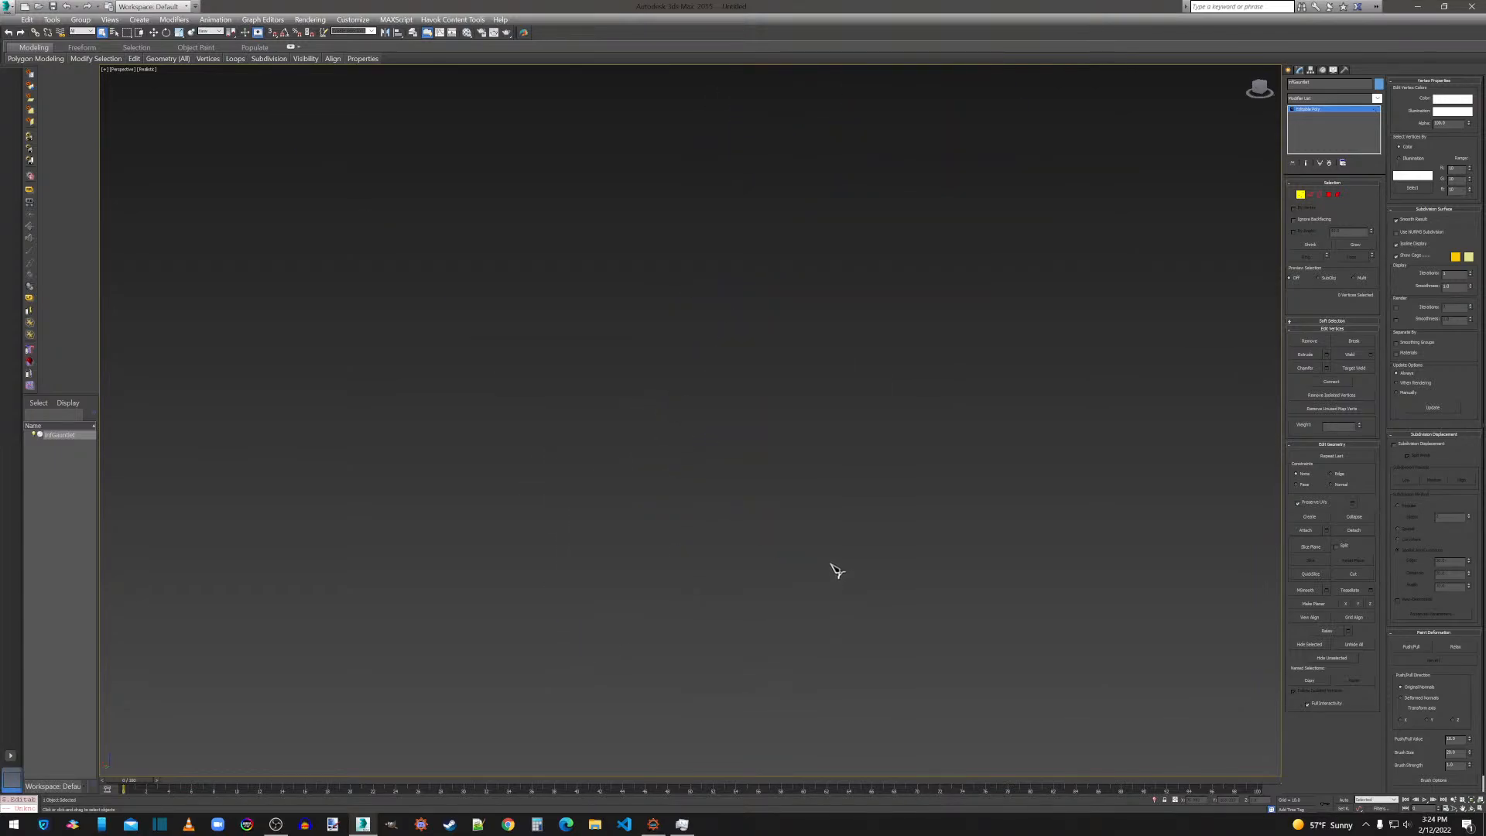
{"action": "scroll", "coordinate": [788, 432], "scroll_direction": "down", "scroll_amount": 5}
{"action": "scroll", "coordinate": [788, 432], "scroll_direction": "up", "scroll_amount": 5}
{"action": "scroll", "coordinate": [788, 432], "scroll_direction": "down", "scroll_amount": 1}
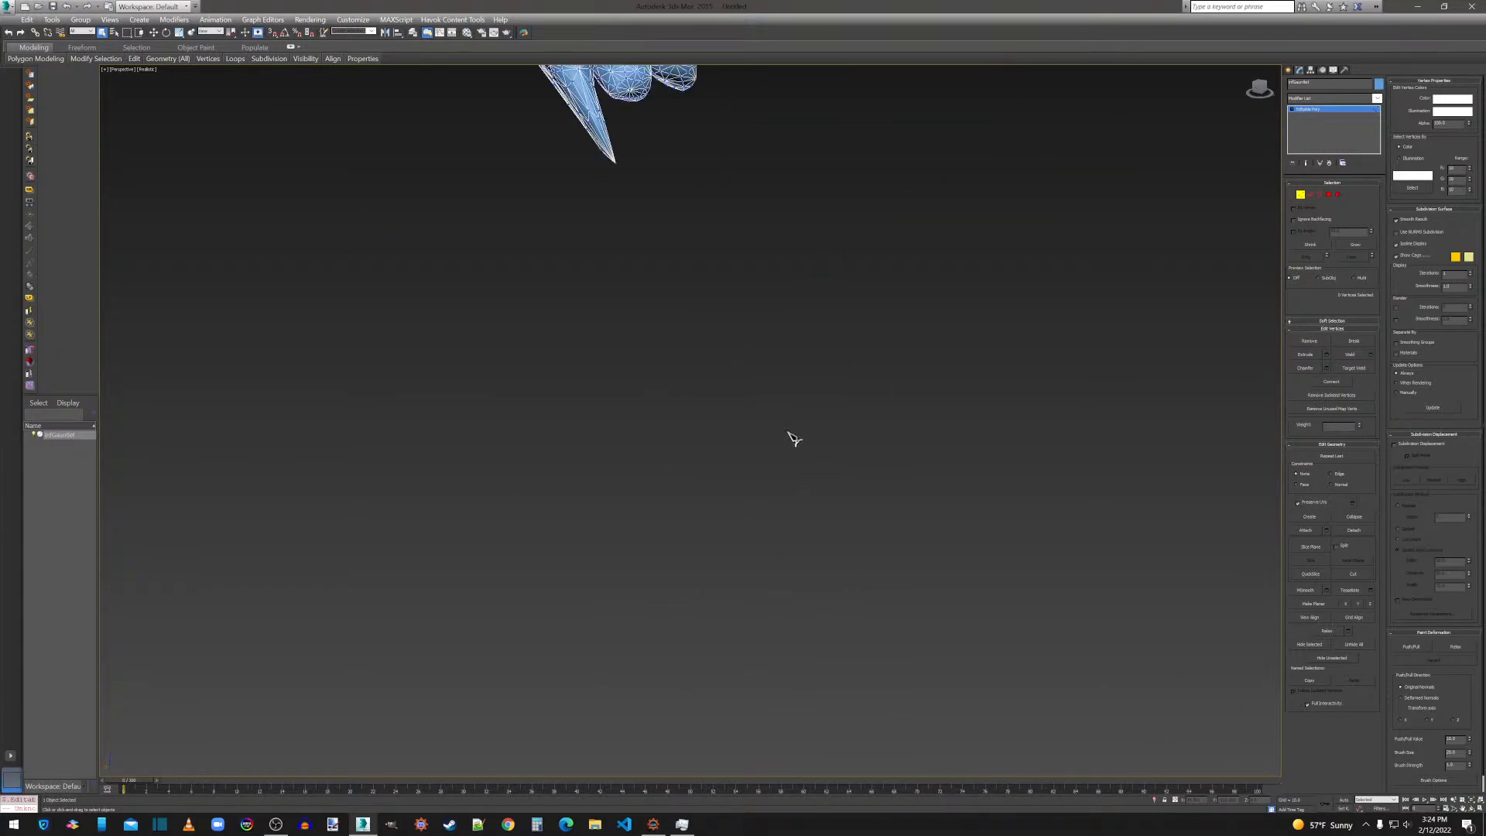
{"action": "middle_click_drag", "start_coordinate": [788, 432], "coordinate": [809, 478]}
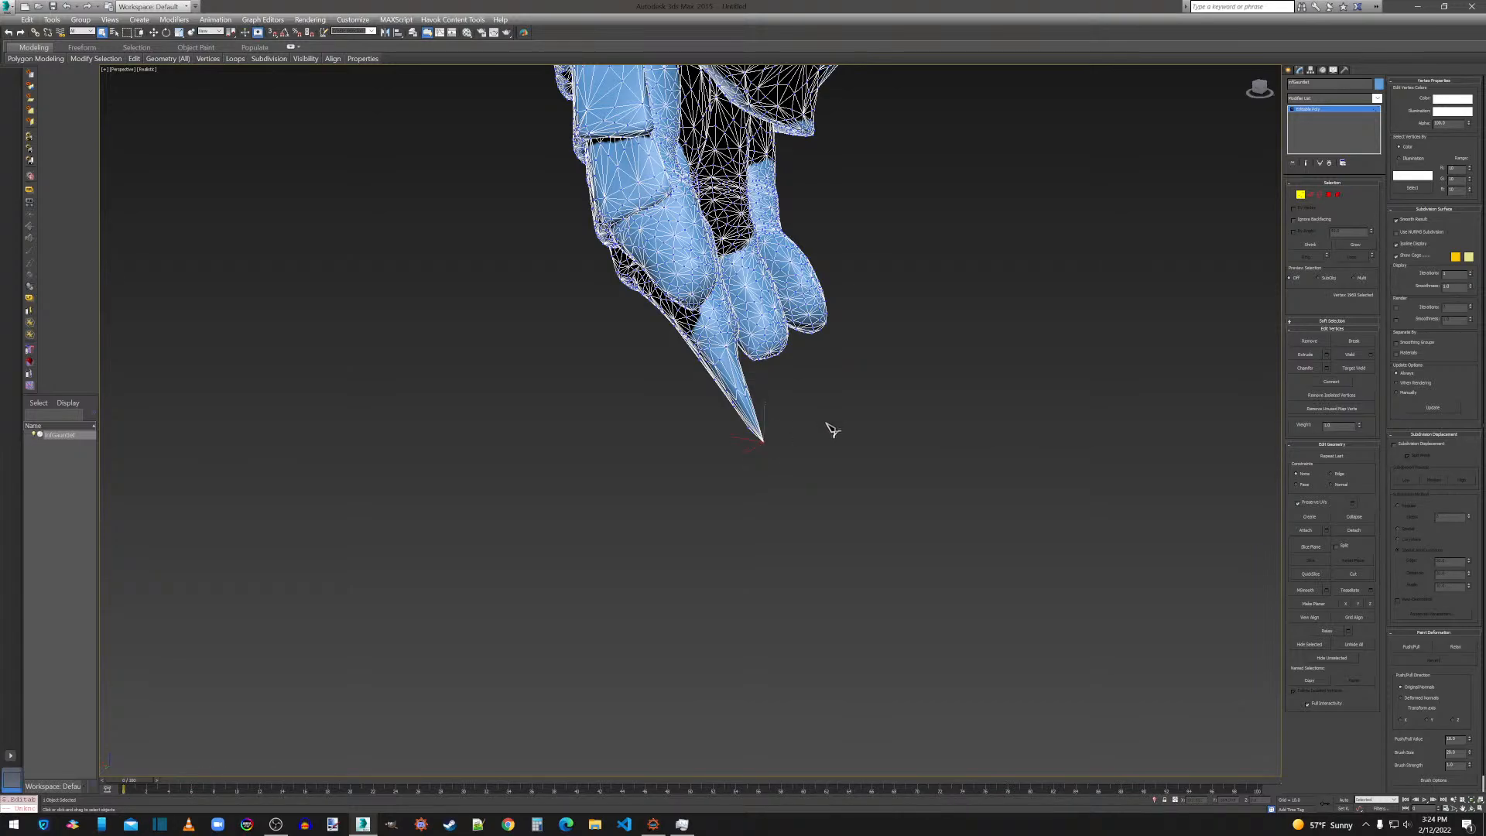
{"action": "scroll", "coordinate": [865, 382], "scroll_direction": "down", "scroll_amount": 5}
{"action": "scroll", "coordinate": [869, 382], "scroll_direction": "up", "scroll_amount": 4}
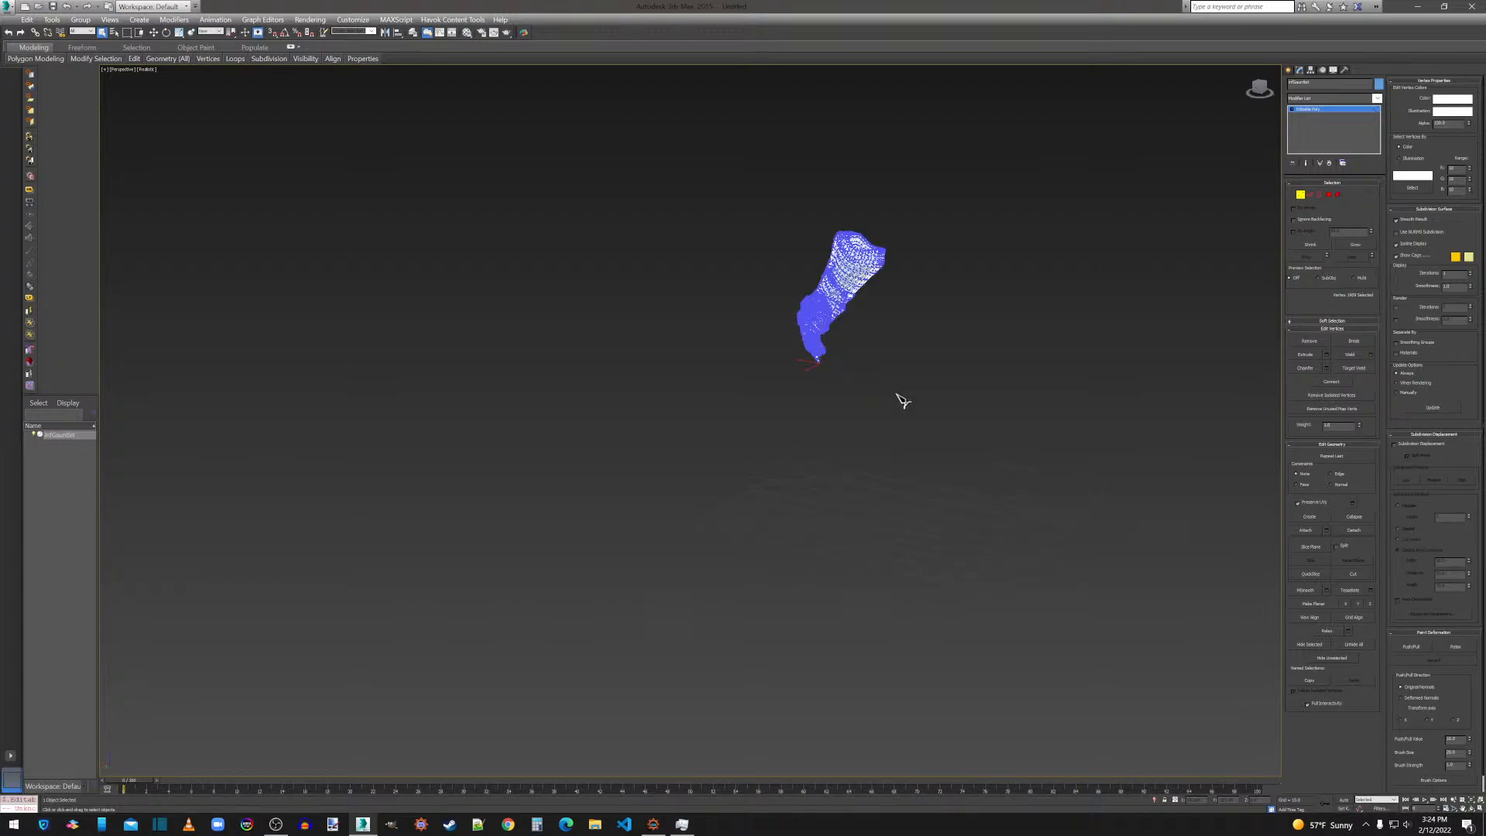
{"action": "middle_click_drag", "start_coordinate": [620, 329], "coordinate": [635, 387]}
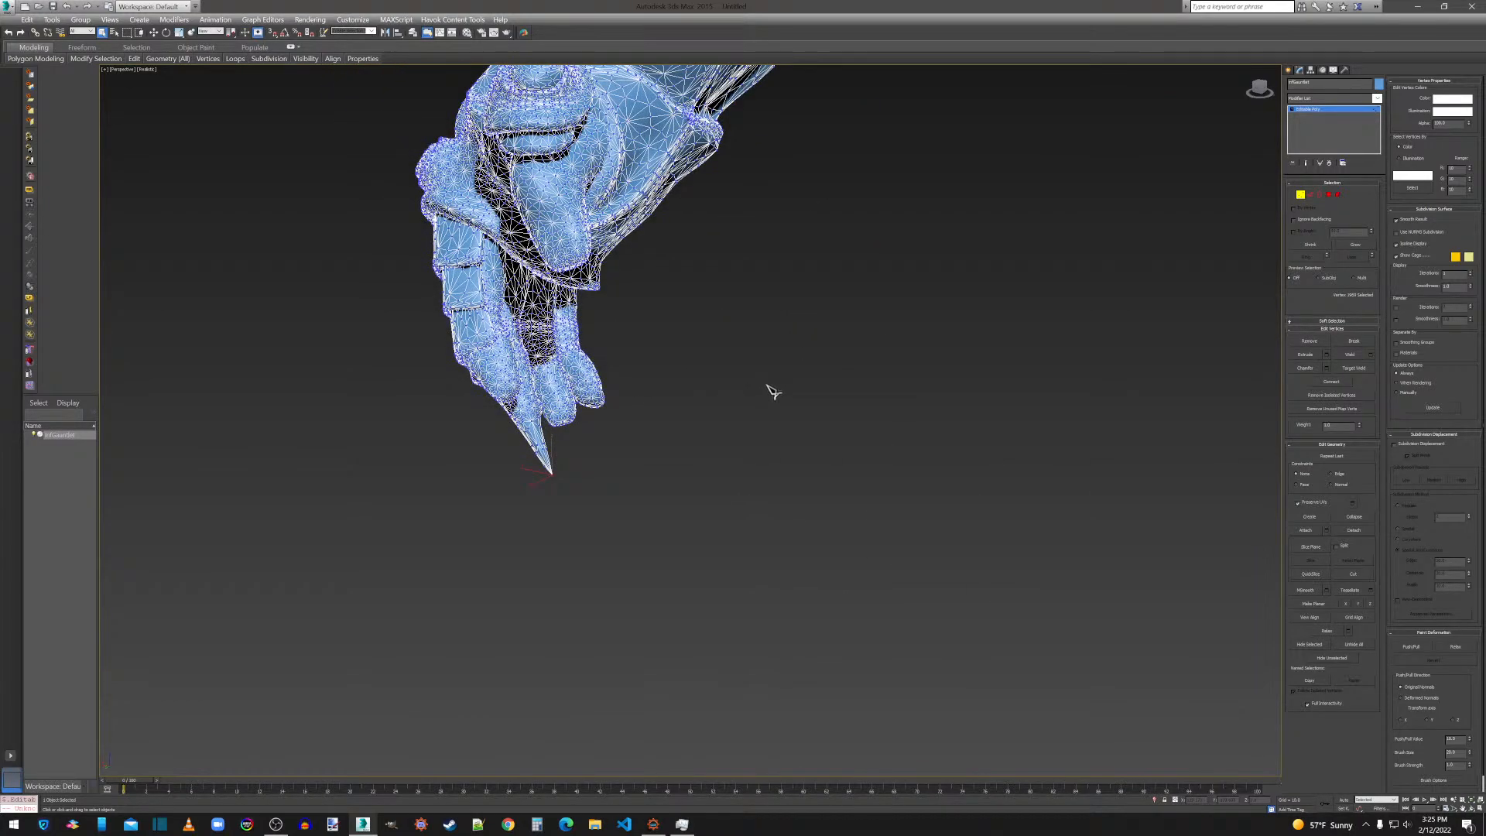
{"action": "right_click", "coordinate": [762, 469]}
Export the gauntlet over infGauntlet.obj in the Thanos folder with the current OBJ export options and close the export statistics.
{"action": "left_click", "coordinate": [15, 12]}
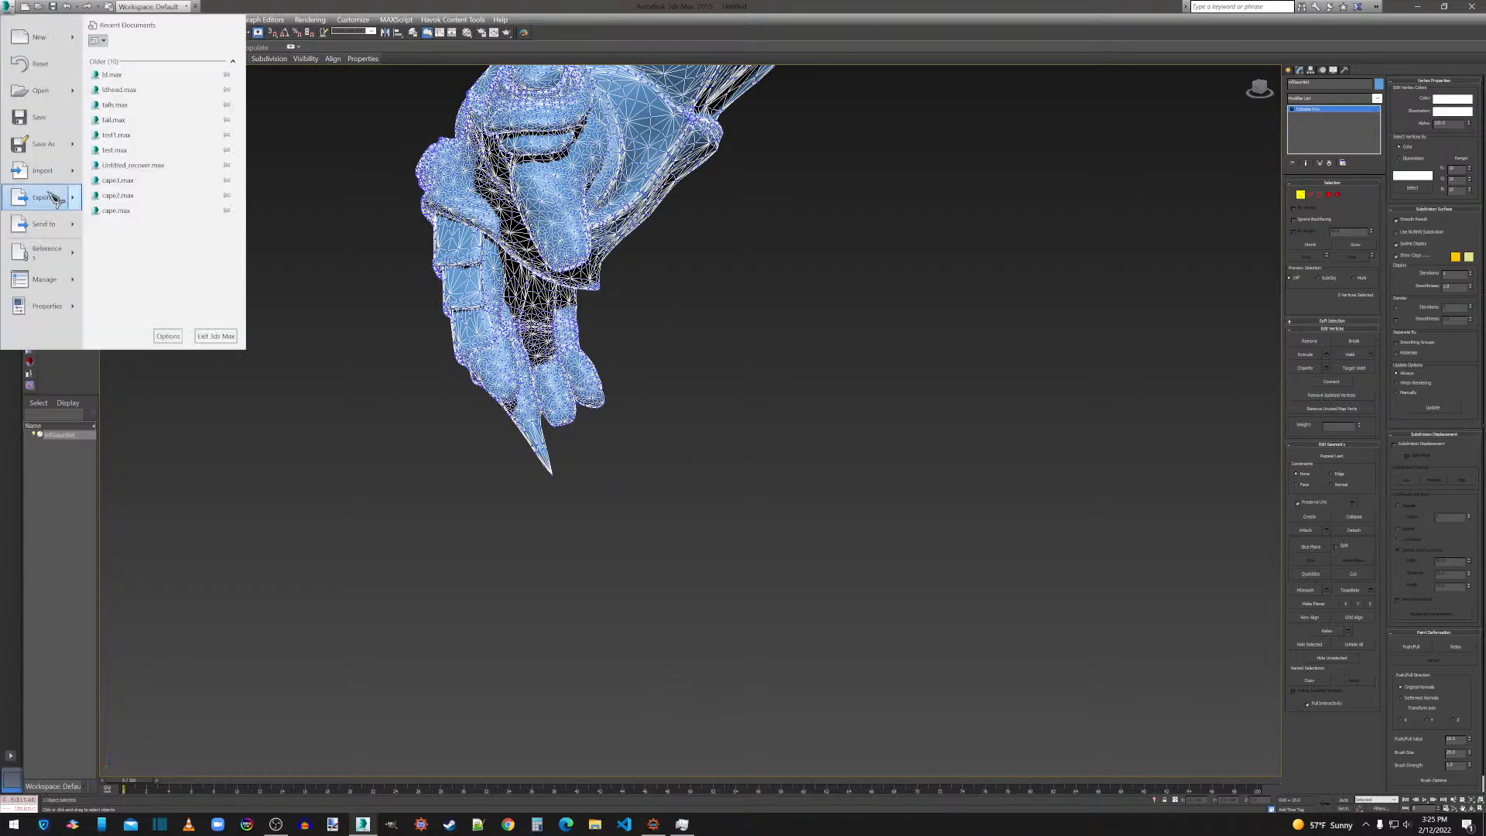
{"action": "left_click", "coordinate": [47, 199]}
{"action": "double_click", "coordinate": [96, 121]}
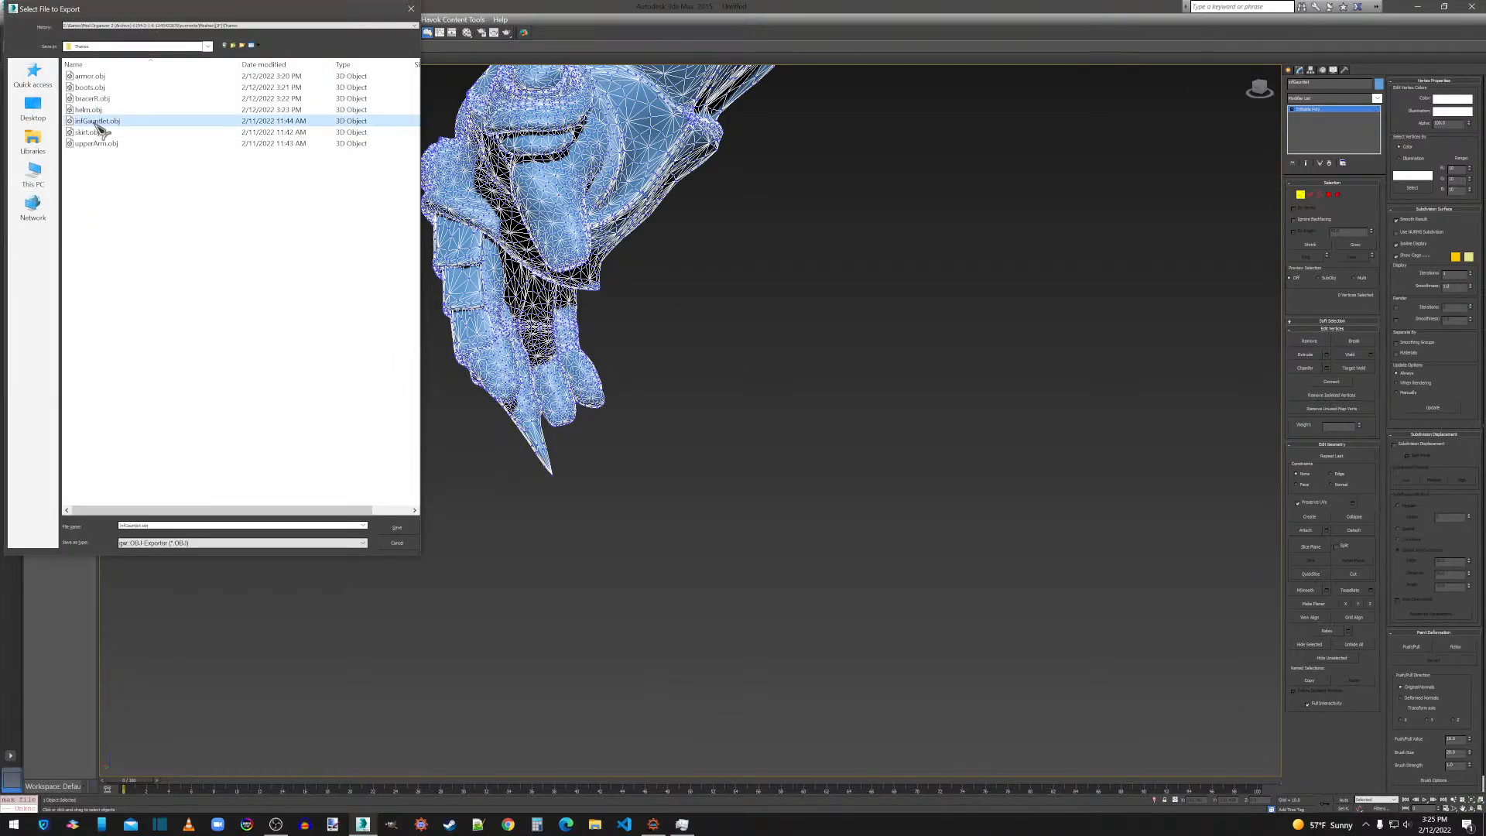
{"action": "left_click", "coordinate": [772, 463]}
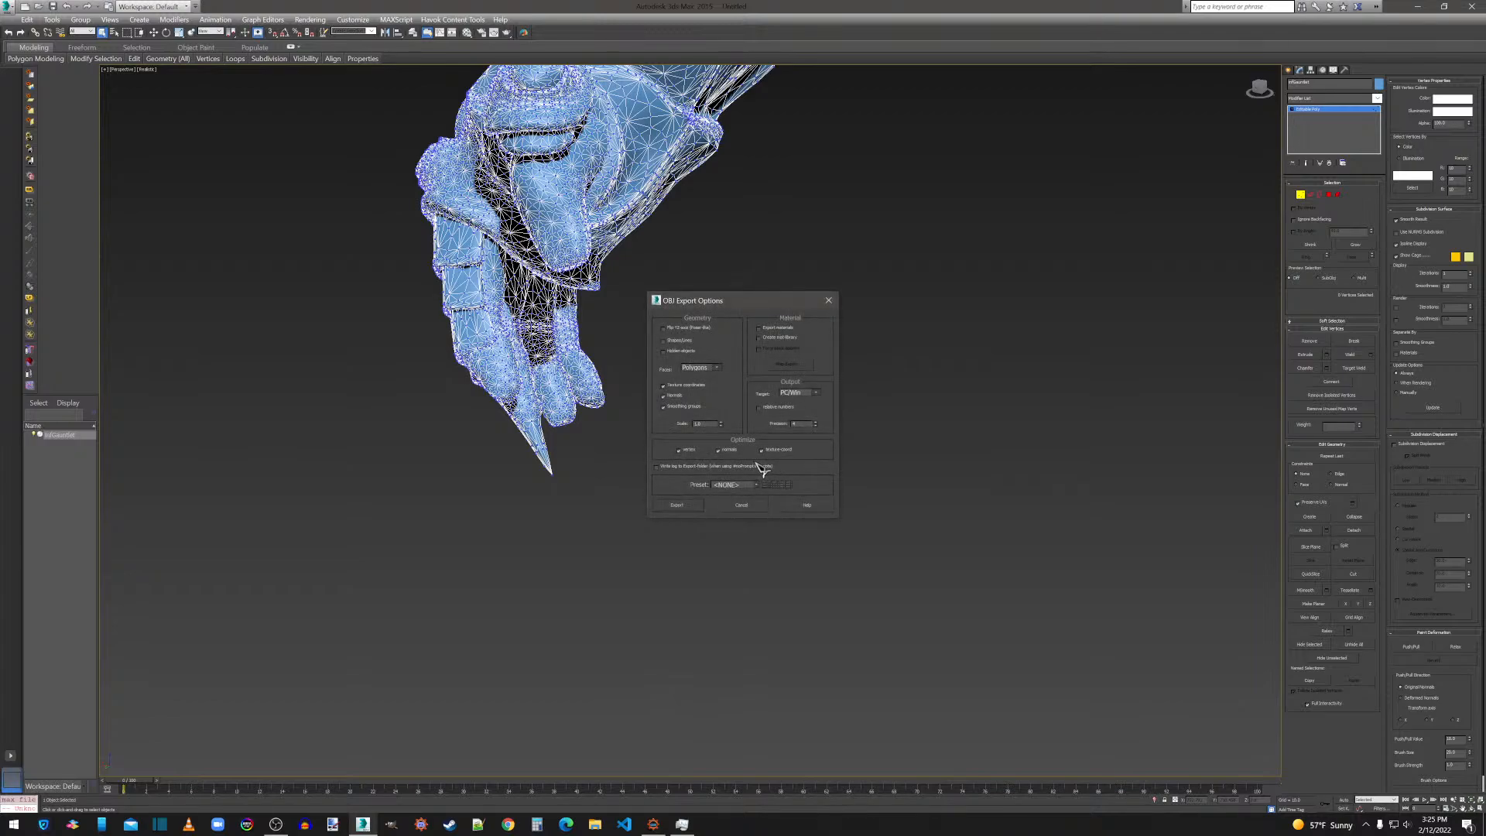
{"action": "left_click", "coordinate": [679, 505]}
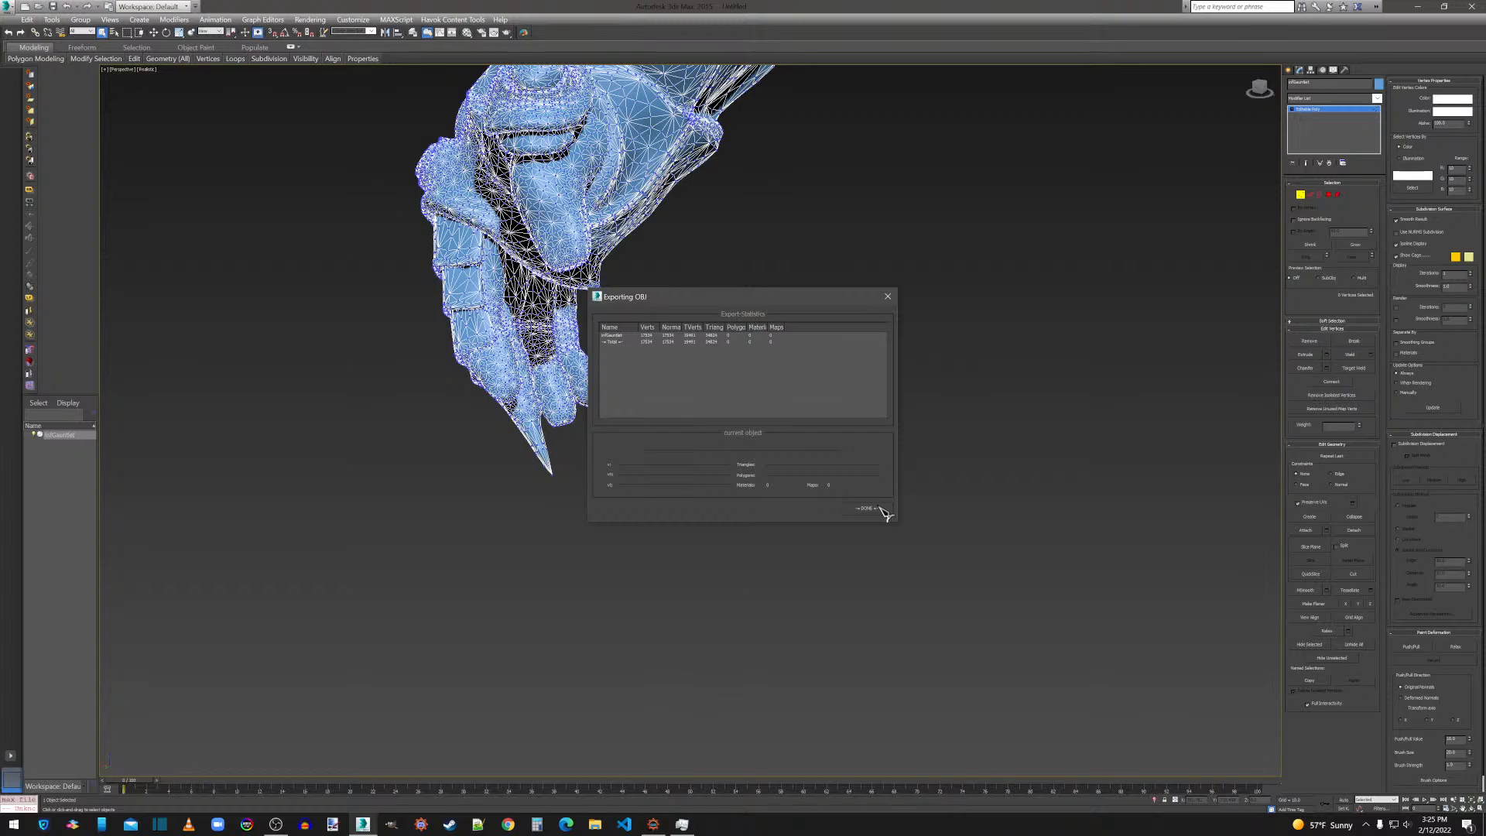
{"action": "left_click", "coordinate": [868, 509]}
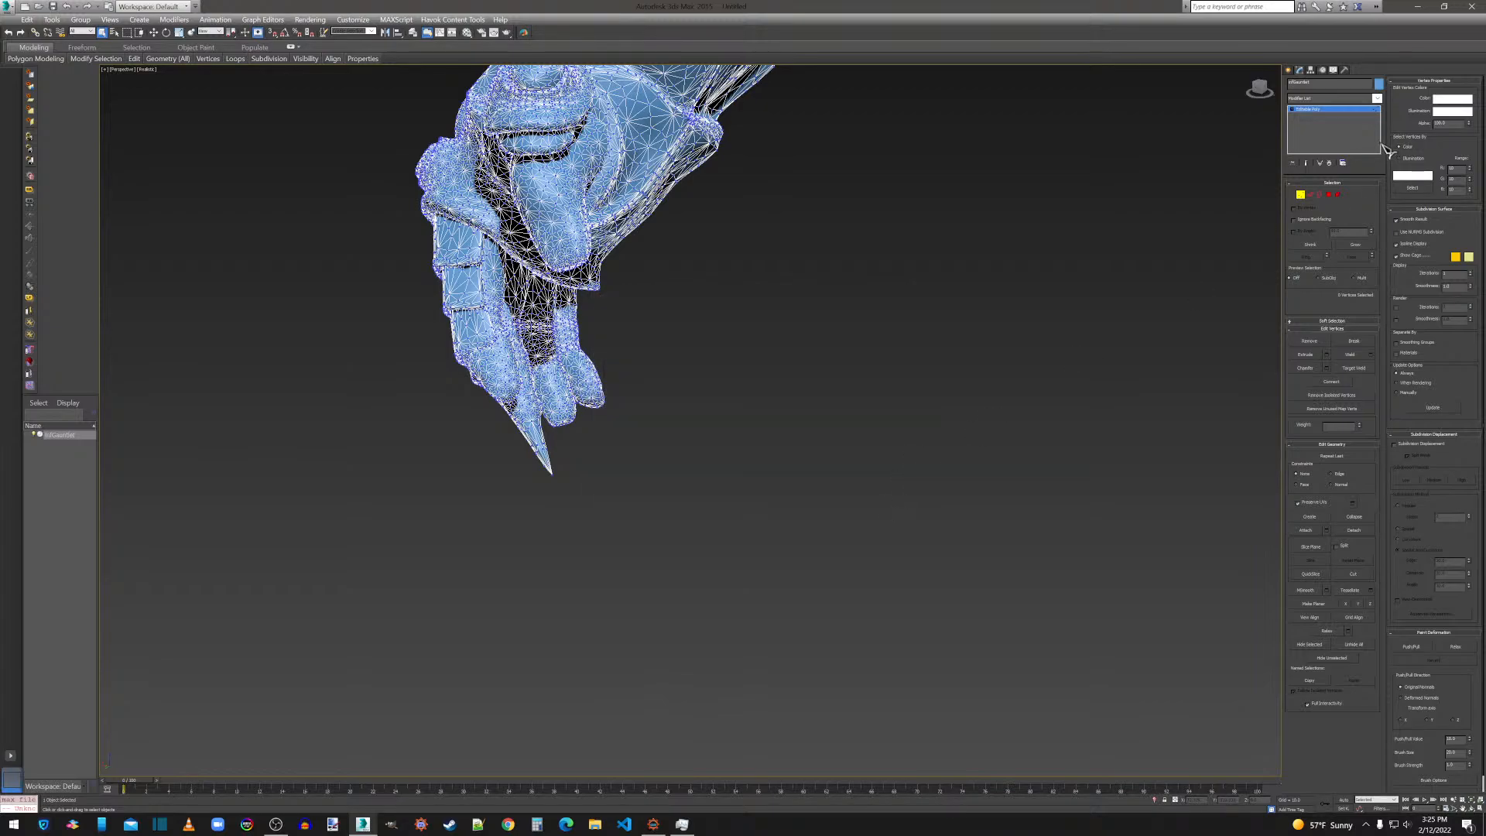
Delete the exported gauntlet from the scene and import skirt.obj from the Thanos folder with the current import options.
{"action": "left_click", "coordinate": [1290, 70]}
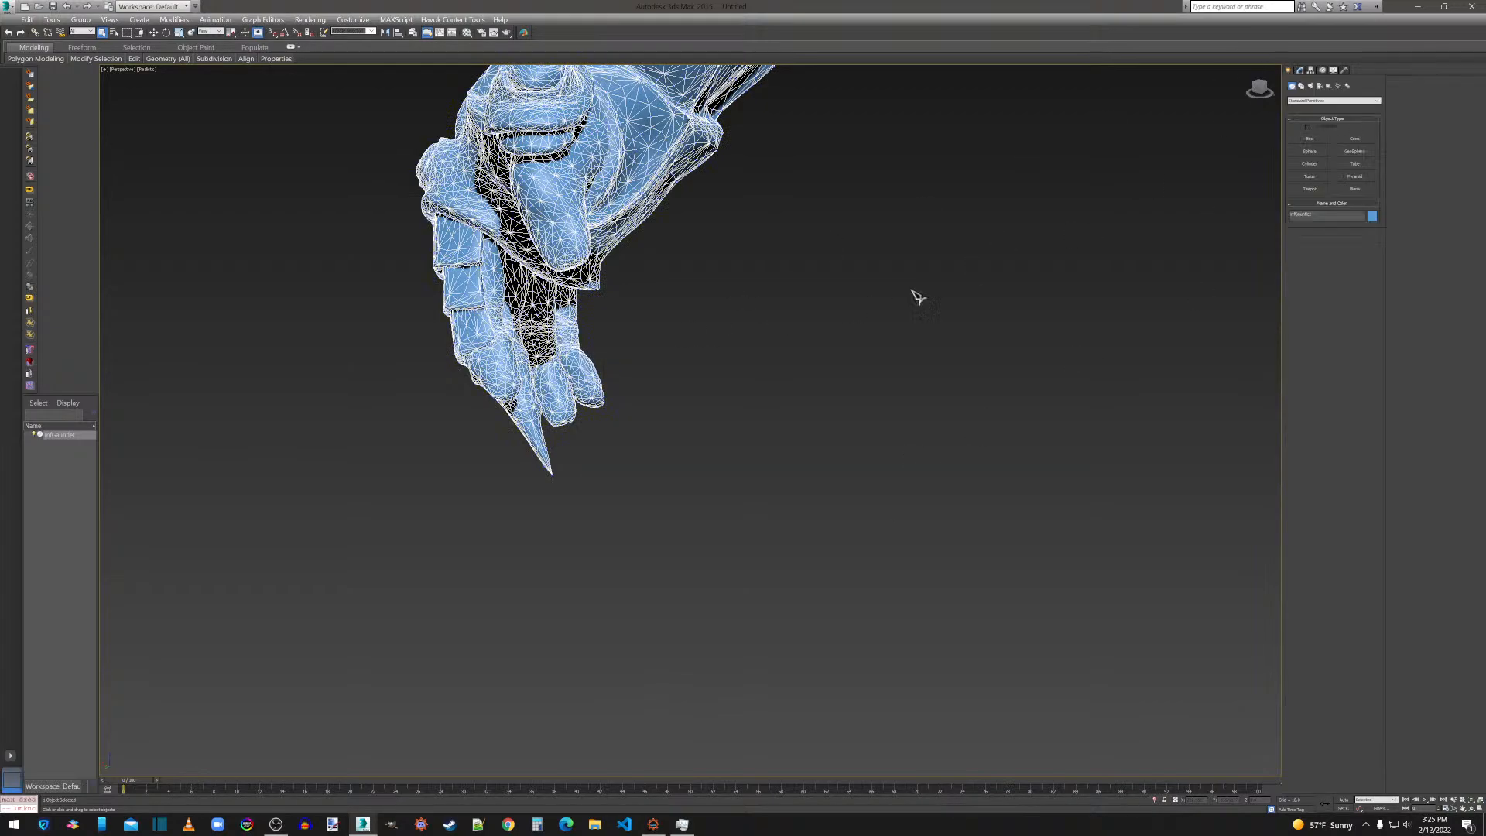
{"action": "key", "text": "Delete"}
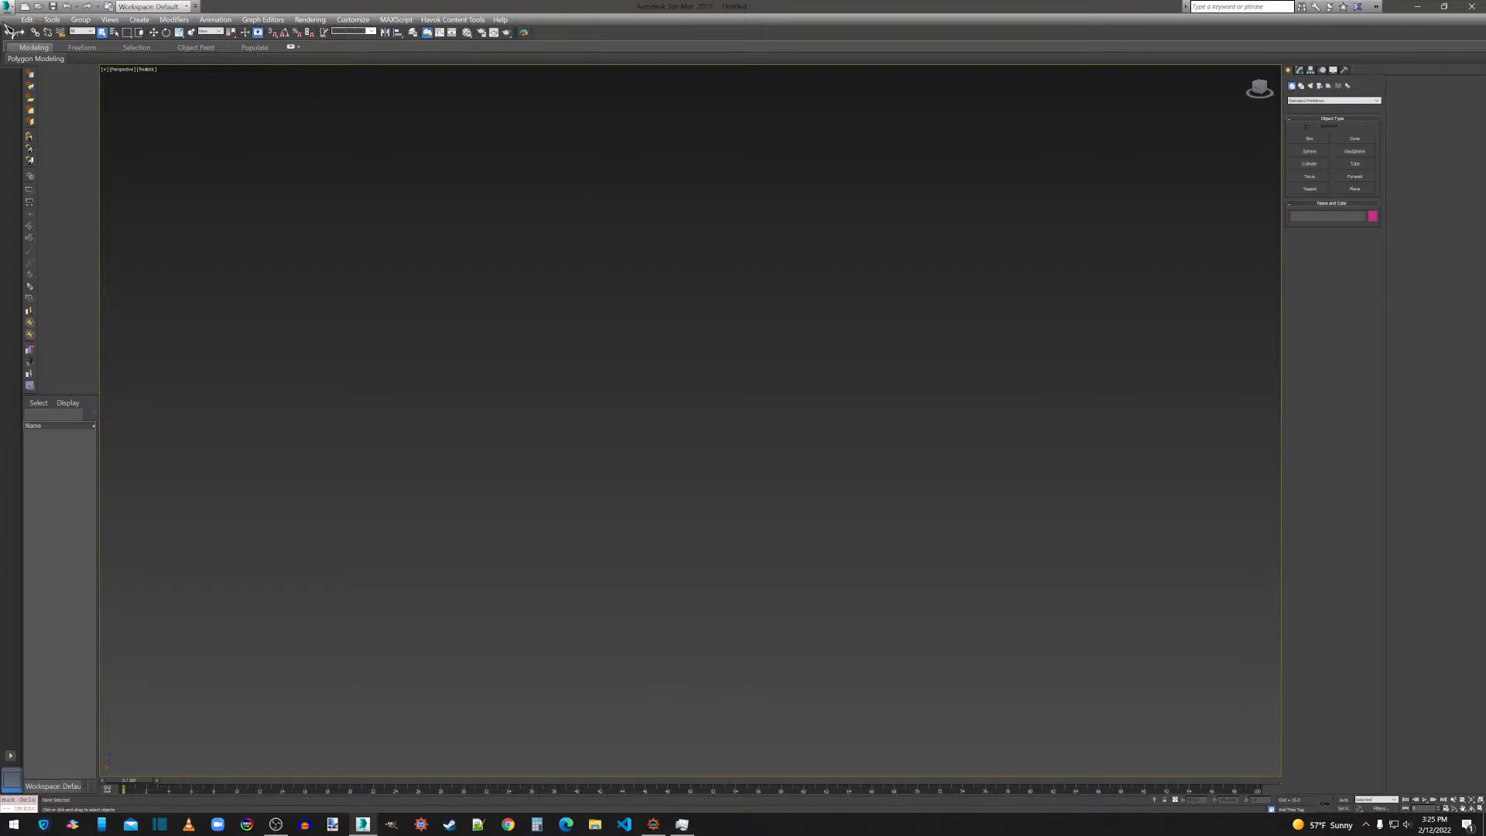
{"action": "left_click", "coordinate": [8, 6]}
{"action": "left_click", "coordinate": [48, 175]}
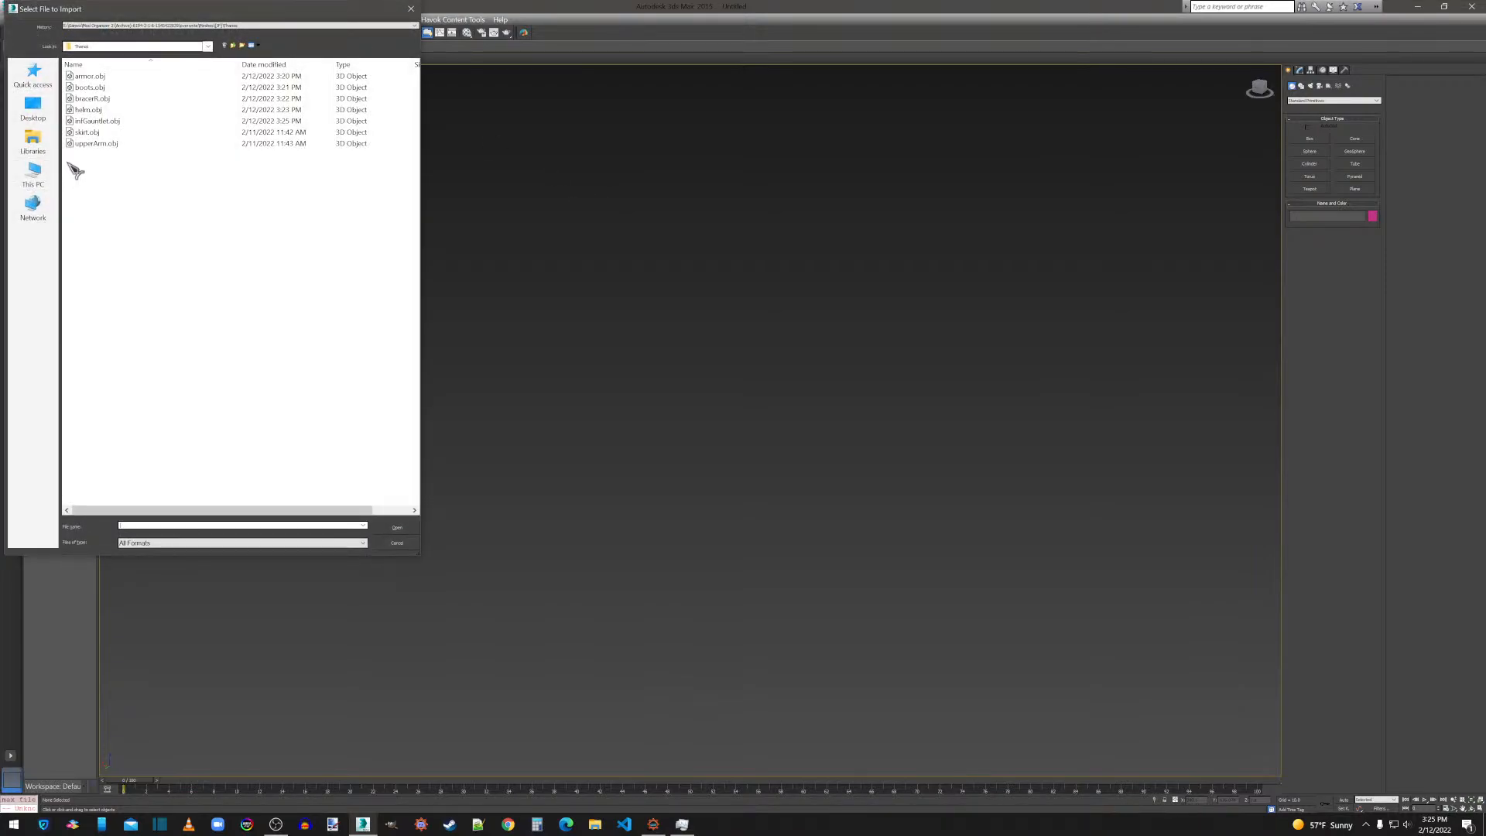
{"action": "left_click", "coordinate": [87, 132]}
{"action": "double_click", "coordinate": [88, 133]}
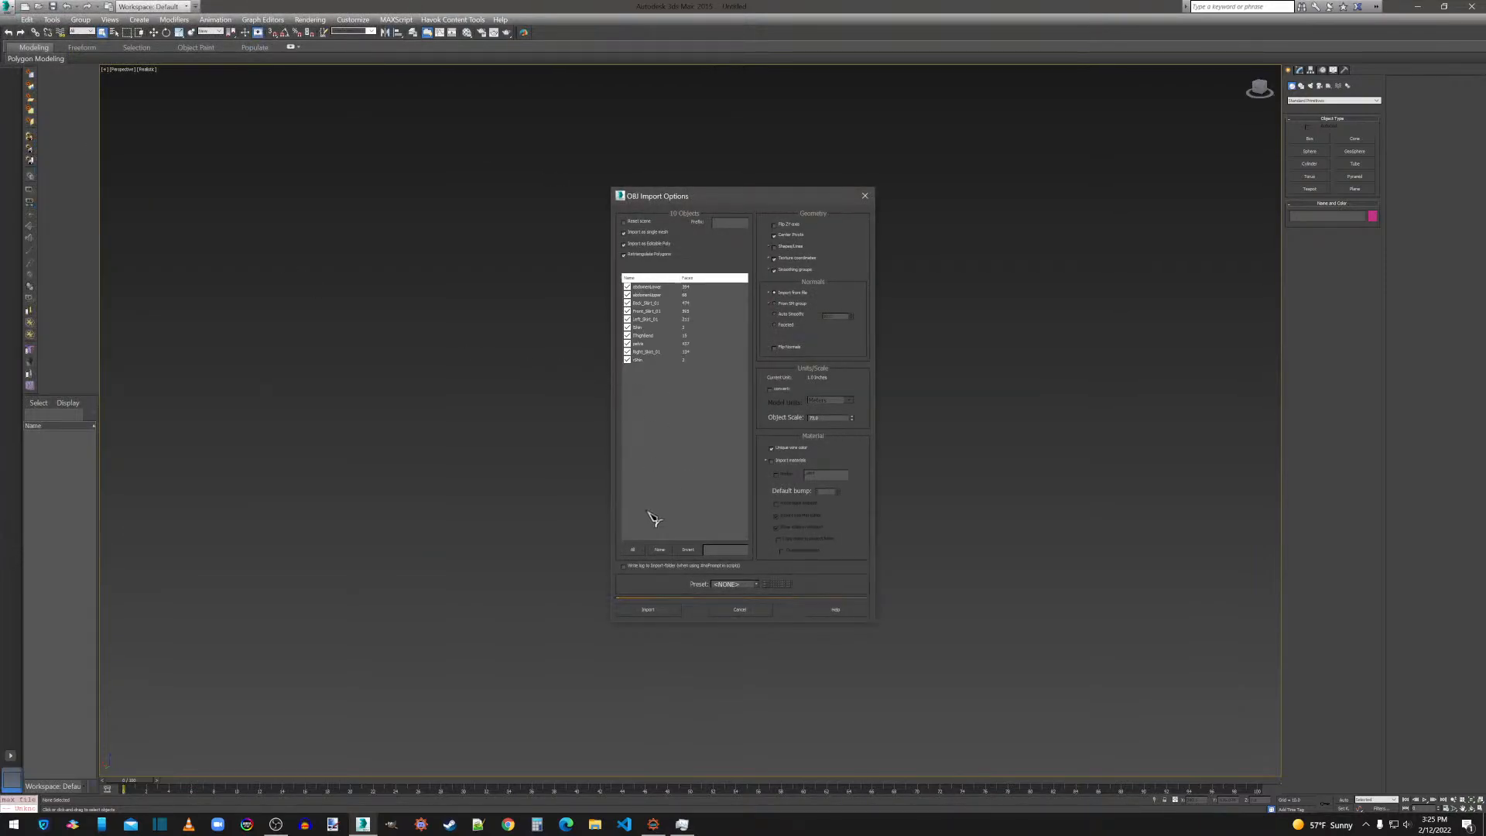
{"action": "left_click", "coordinate": [657, 612]}
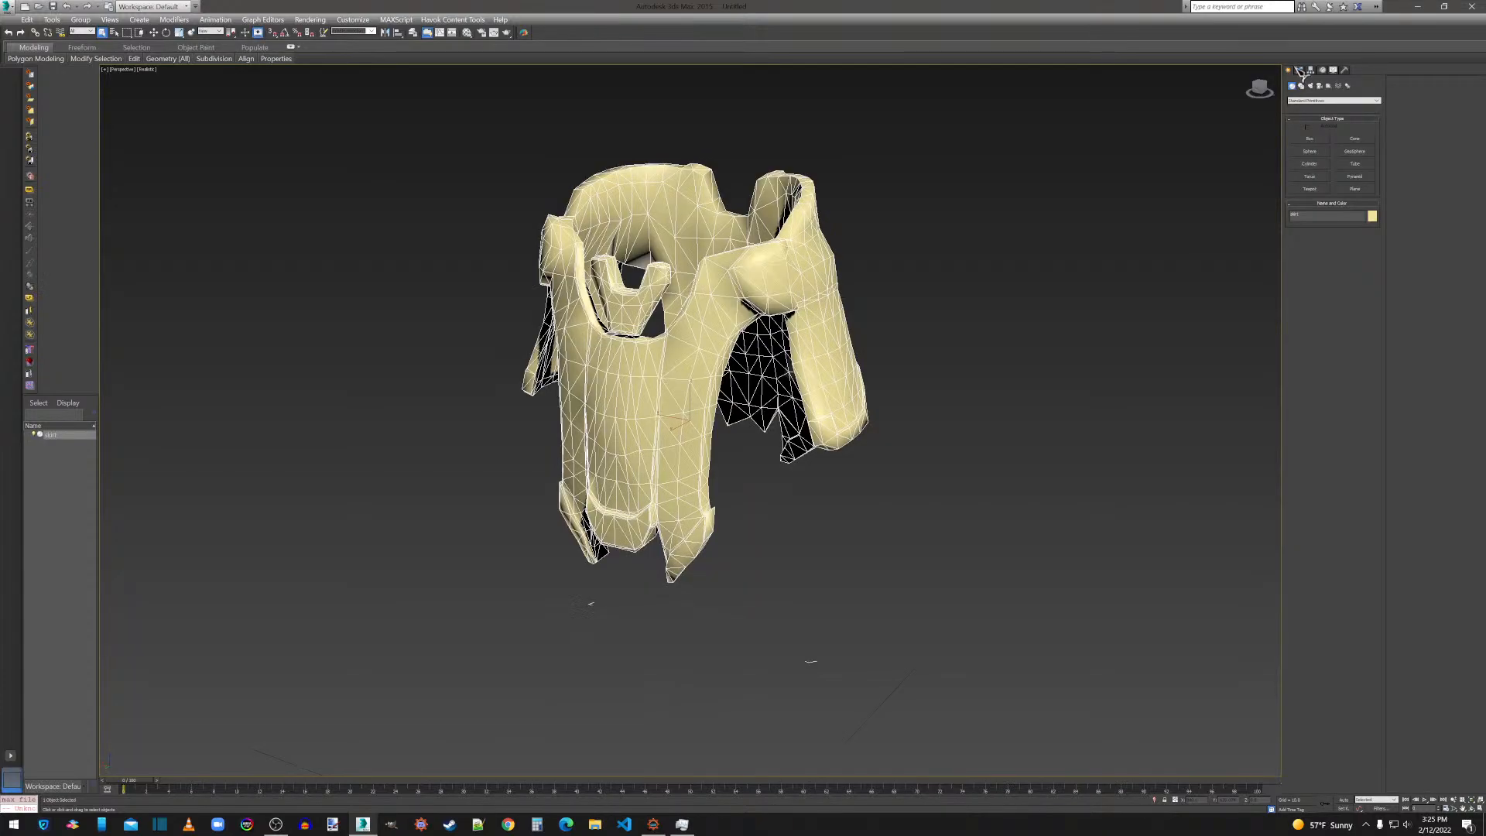
With Preserve UVs enabled, flip all polygons of the skirt and apply MeshSmooth to them with the current settings.
{"action": "left_click", "coordinate": [1328, 195]}
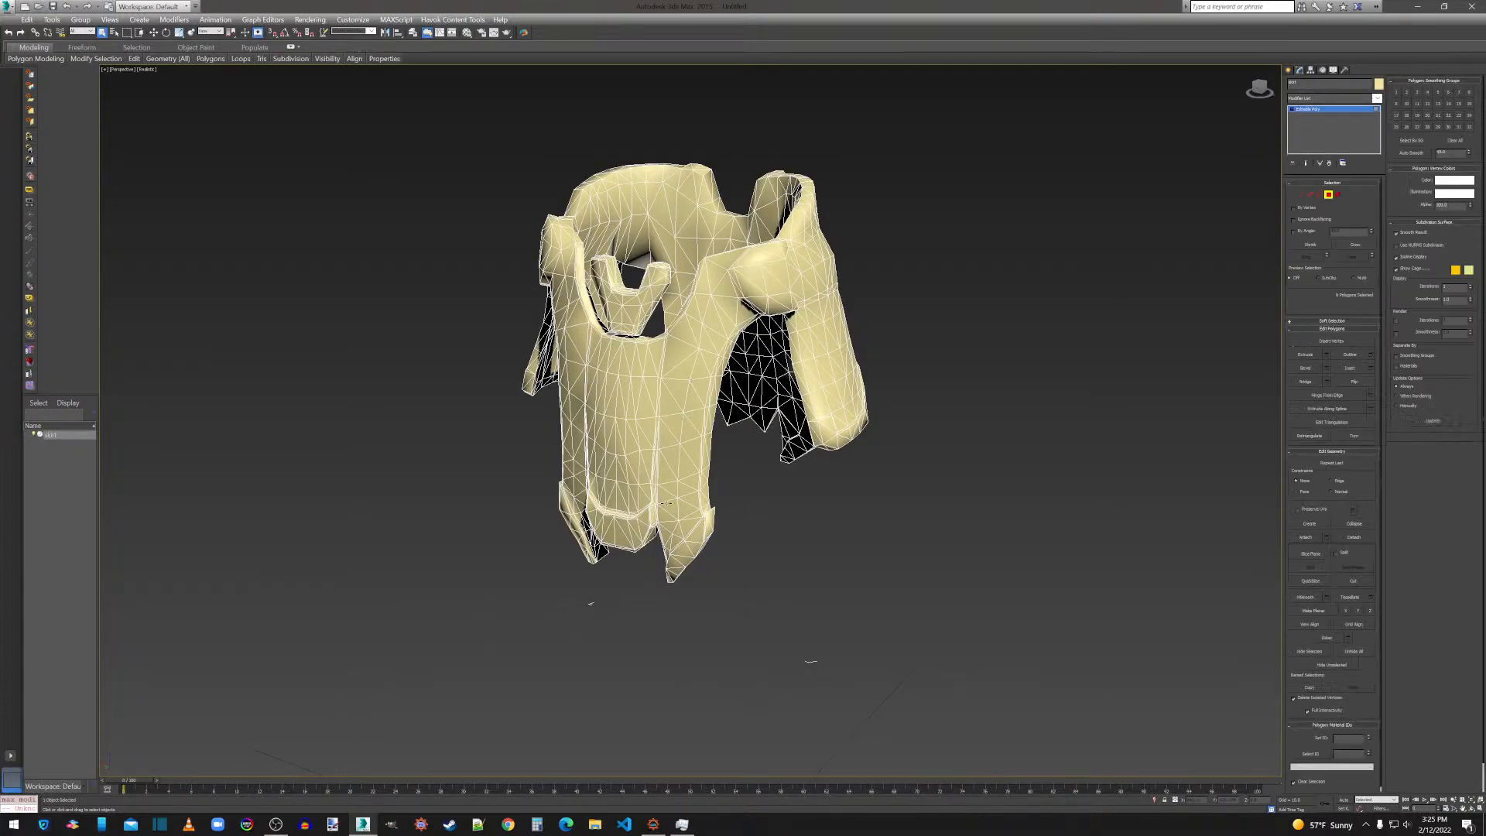
{"action": "key", "text": "ctrl+a"}
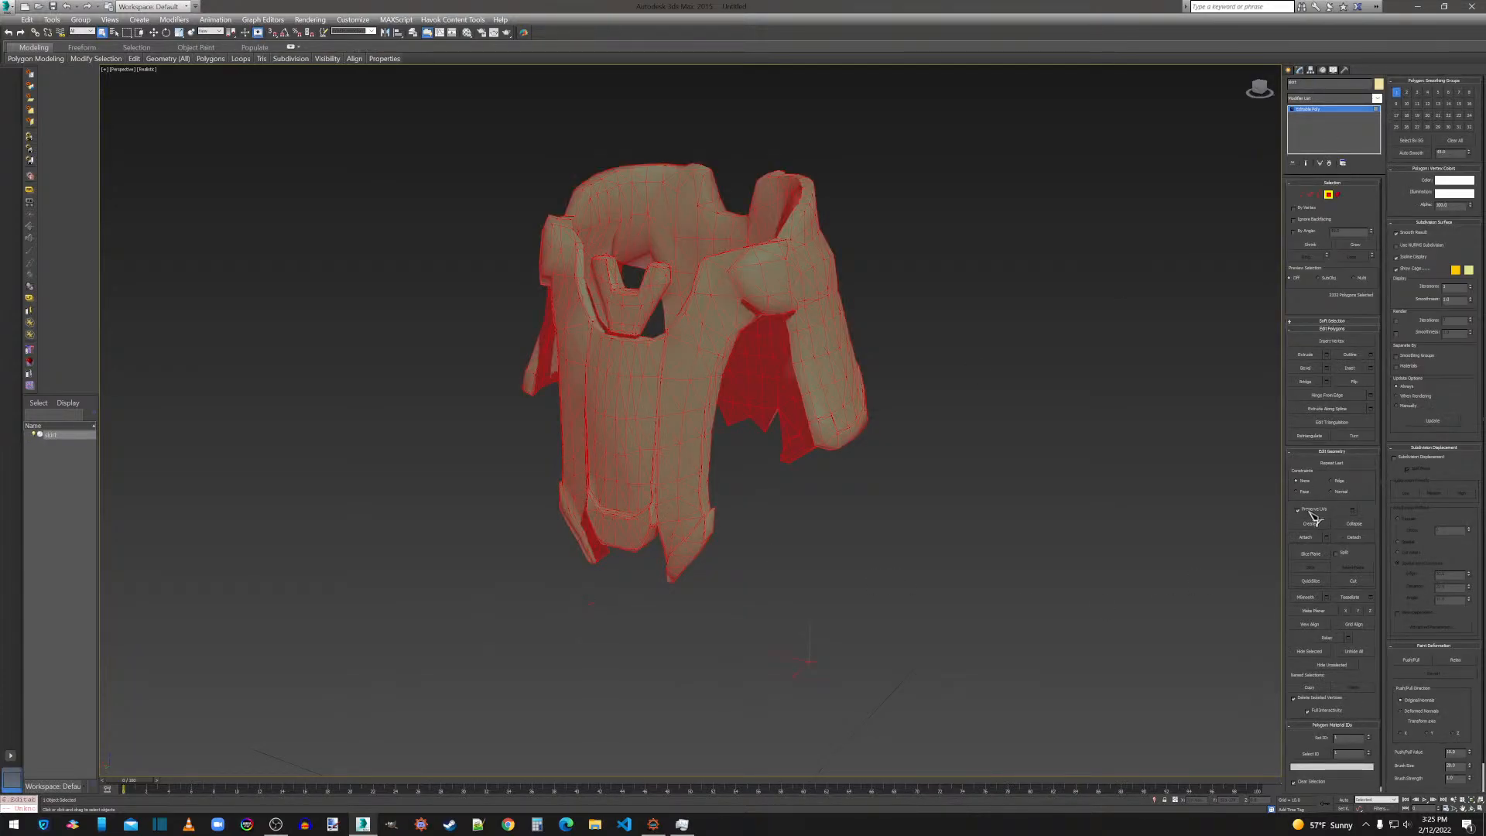
{"action": "left_click", "coordinate": [1356, 381]}
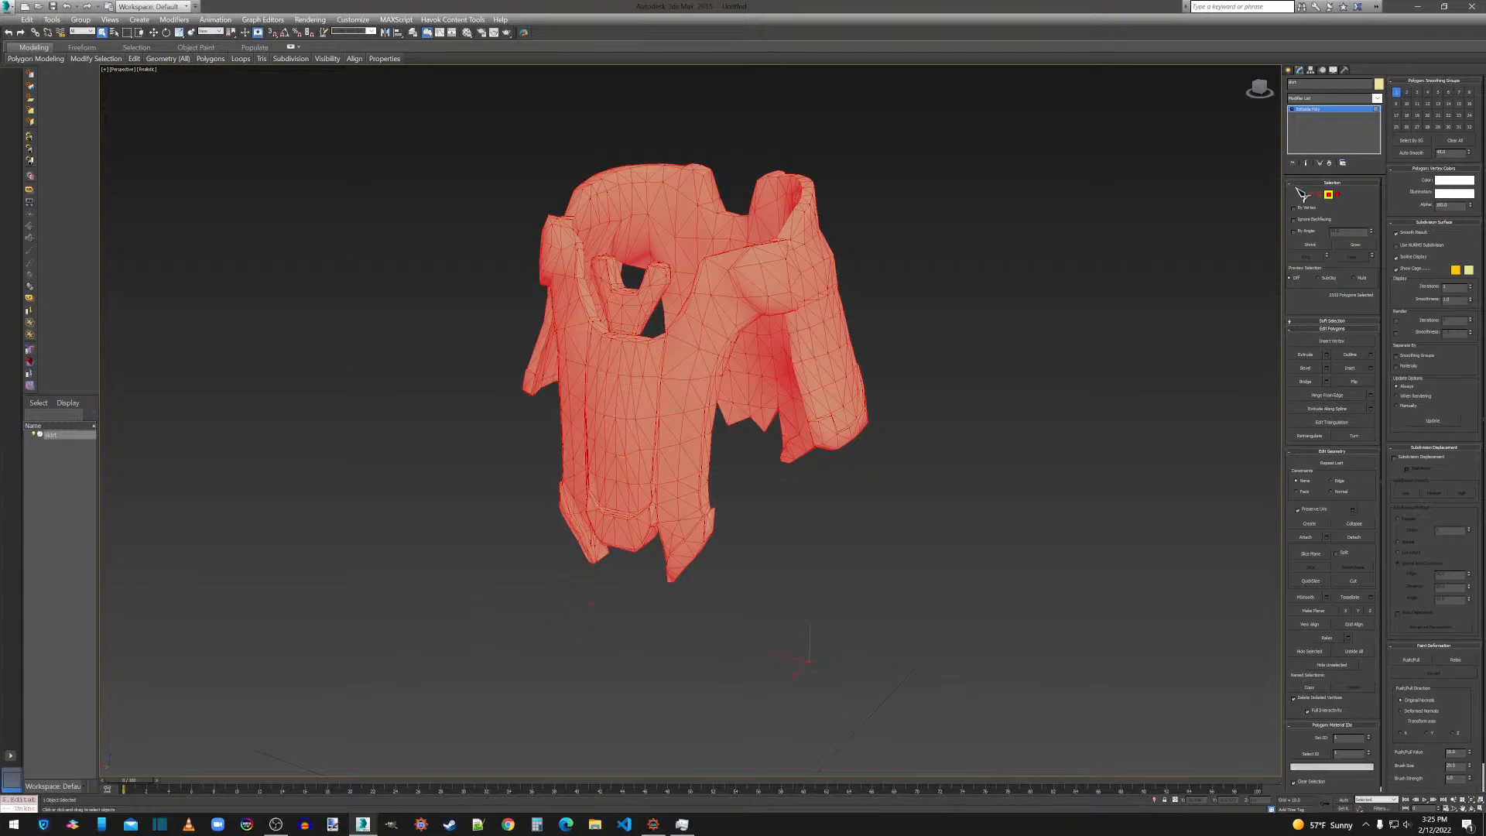
{"action": "left_click", "coordinate": [1327, 597]}
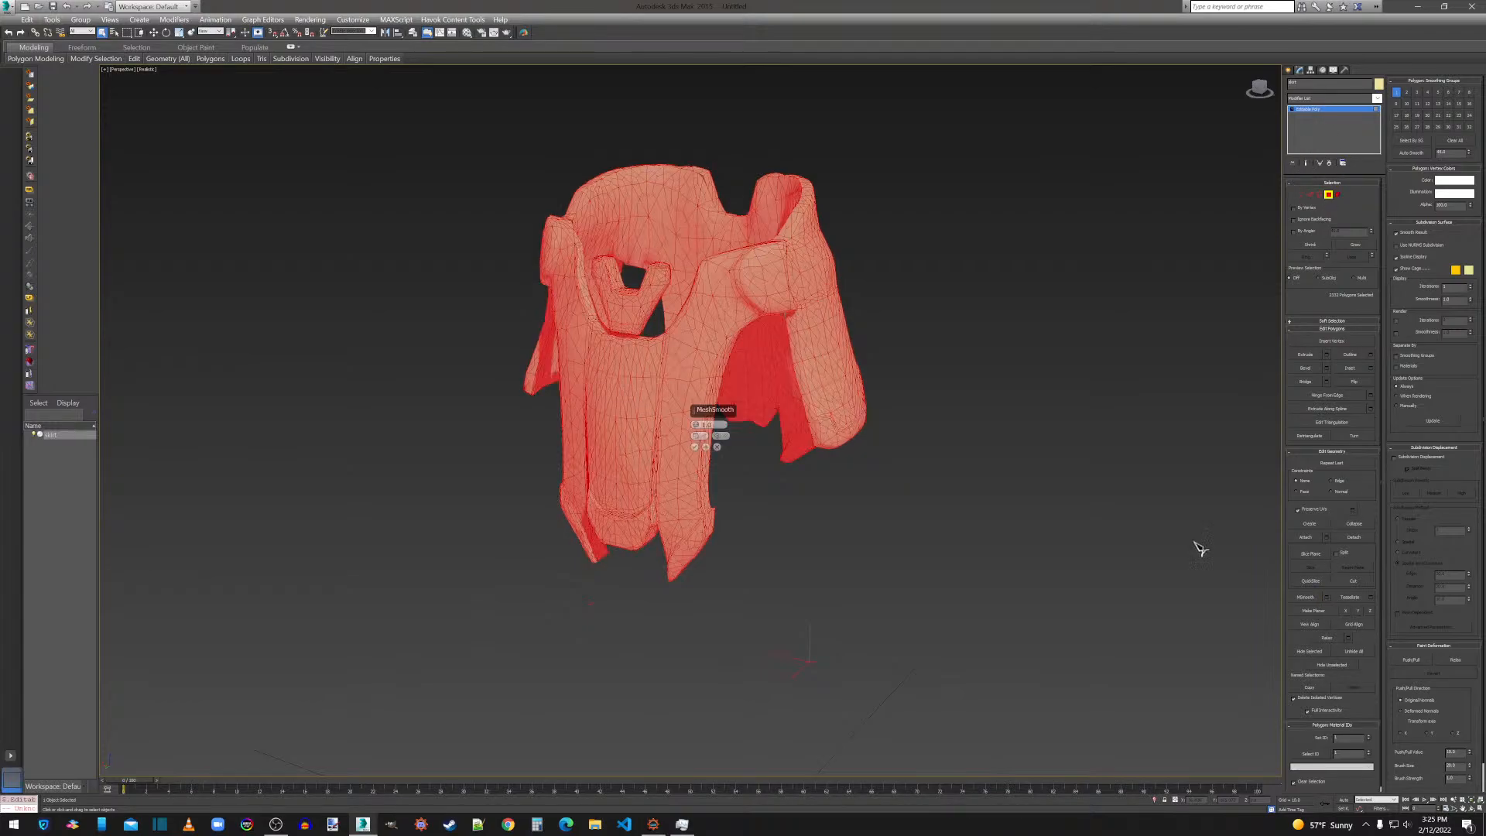
{"action": "left_click", "coordinate": [696, 447]}
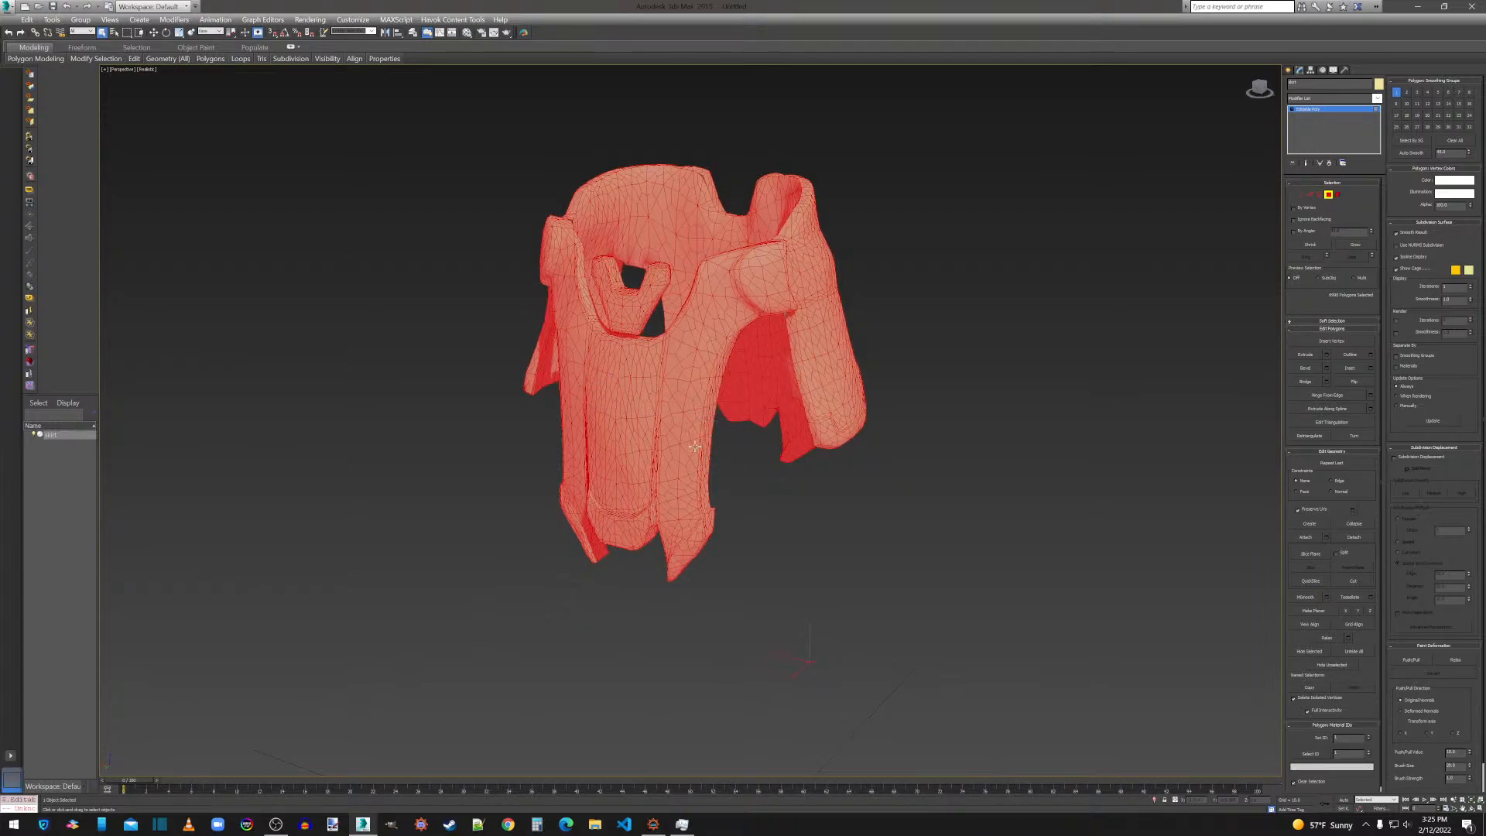
Add a ProOptimizer modifier to the skirt, calculate it with the current settings and convert the result to Editable Poly.
{"action": "left_click", "coordinate": [1347, 100]}
{"action": "left_click", "coordinate": [1322, 747]}
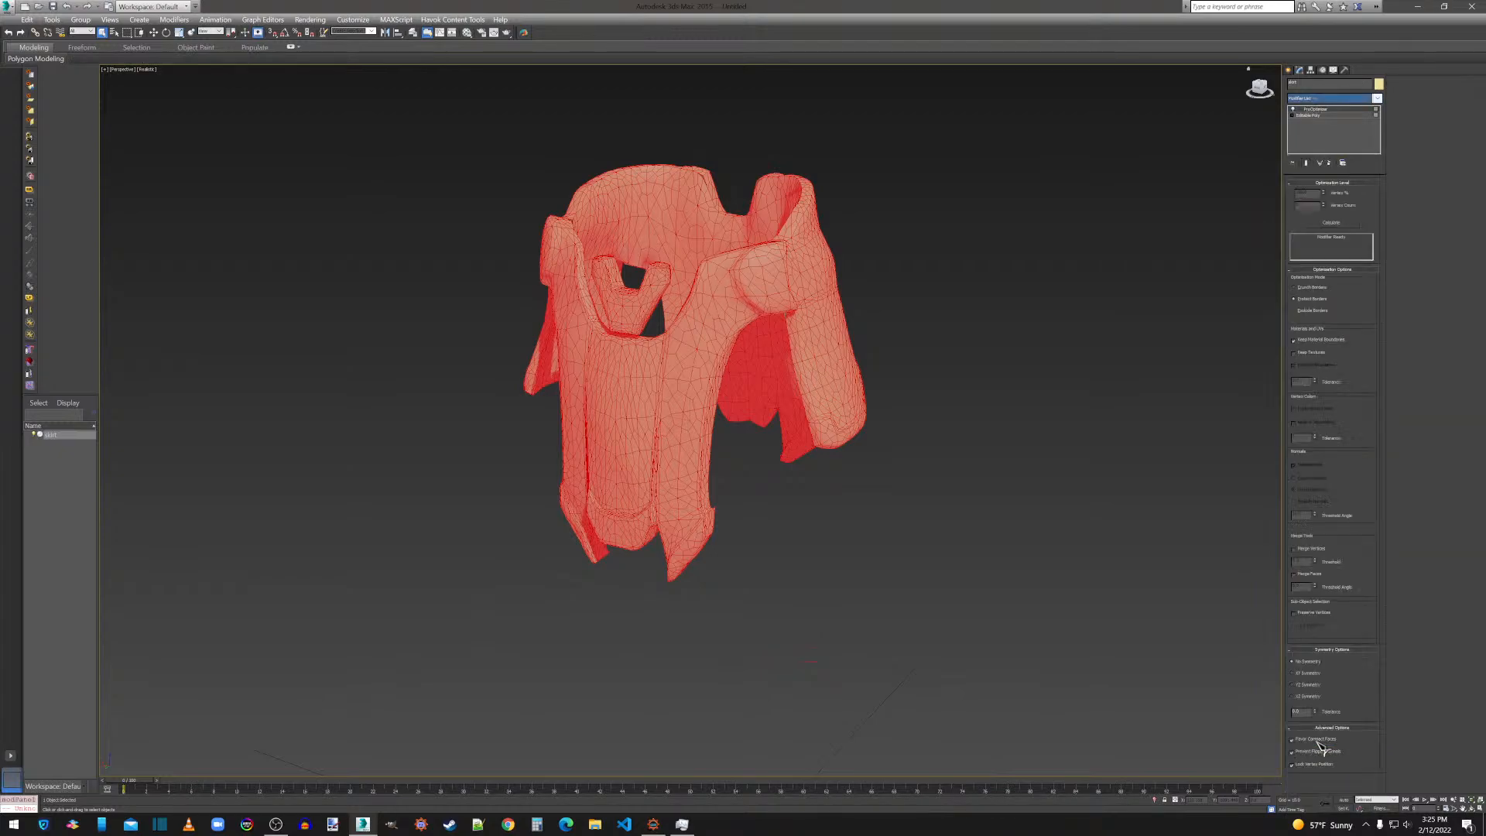
{"action": "left_click", "coordinate": [1327, 223]}
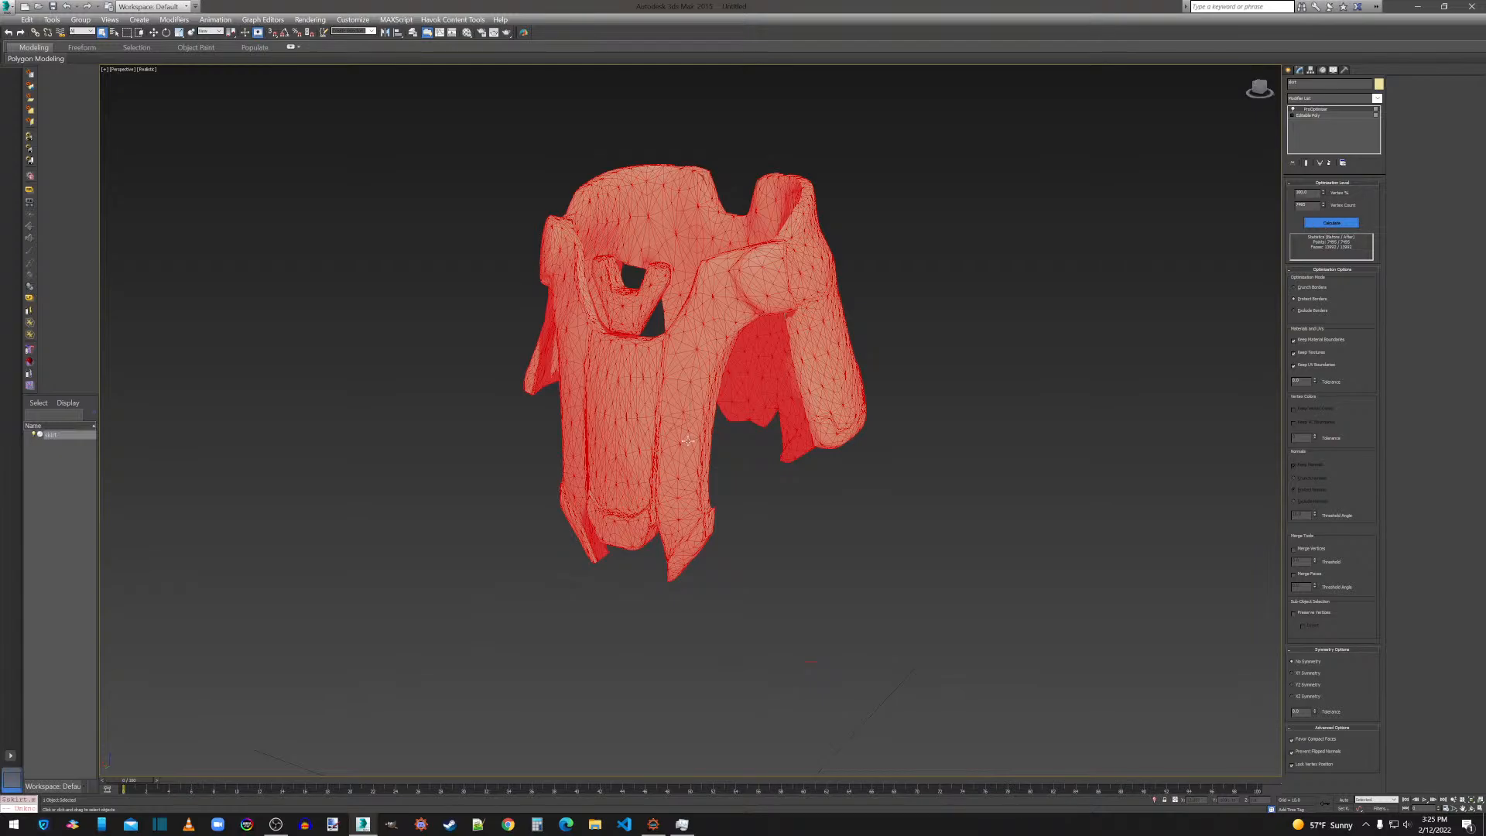
{"action": "right_click", "coordinate": [639, 384]}
{"action": "mouse_move", "coordinate": [700, 486]}
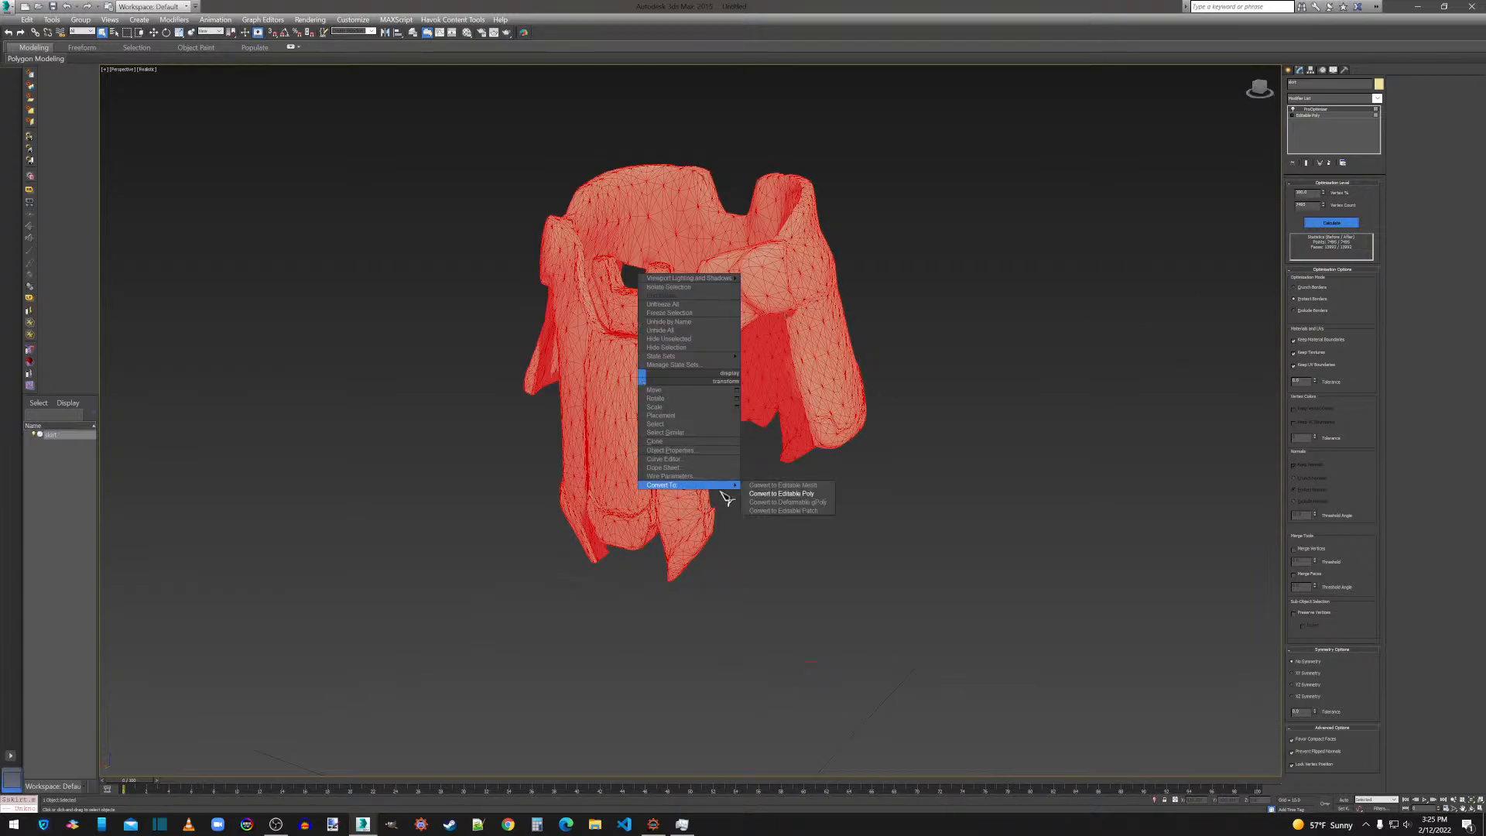
{"action": "left_click", "coordinate": [761, 490]}
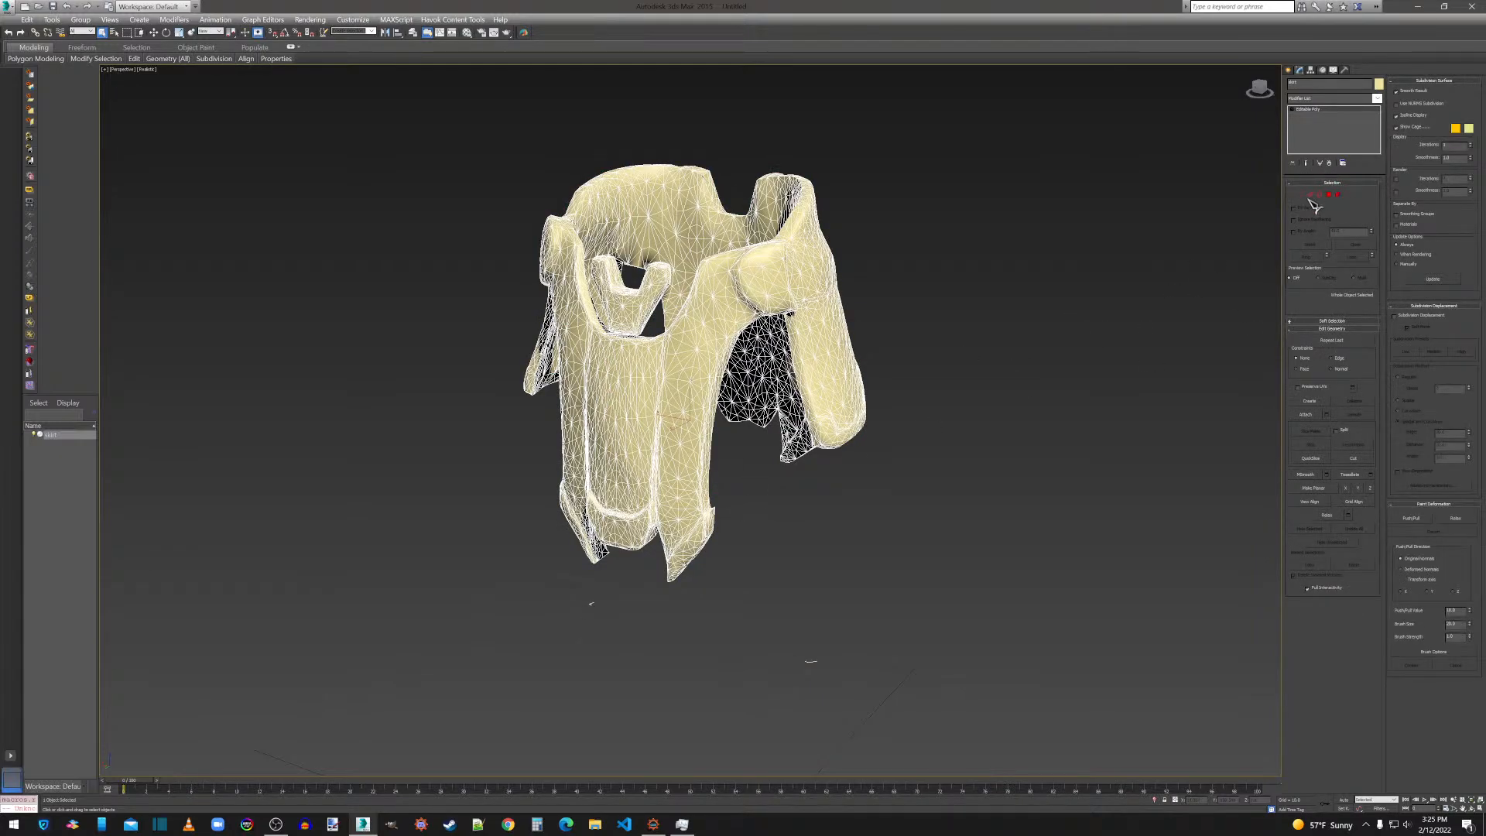
With Preserve UVs enabled, weld all vertices of the skirt using the current weld threshold.
{"action": "left_click", "coordinate": [1301, 195]}
{"action": "key", "text": "ctrl+a"}
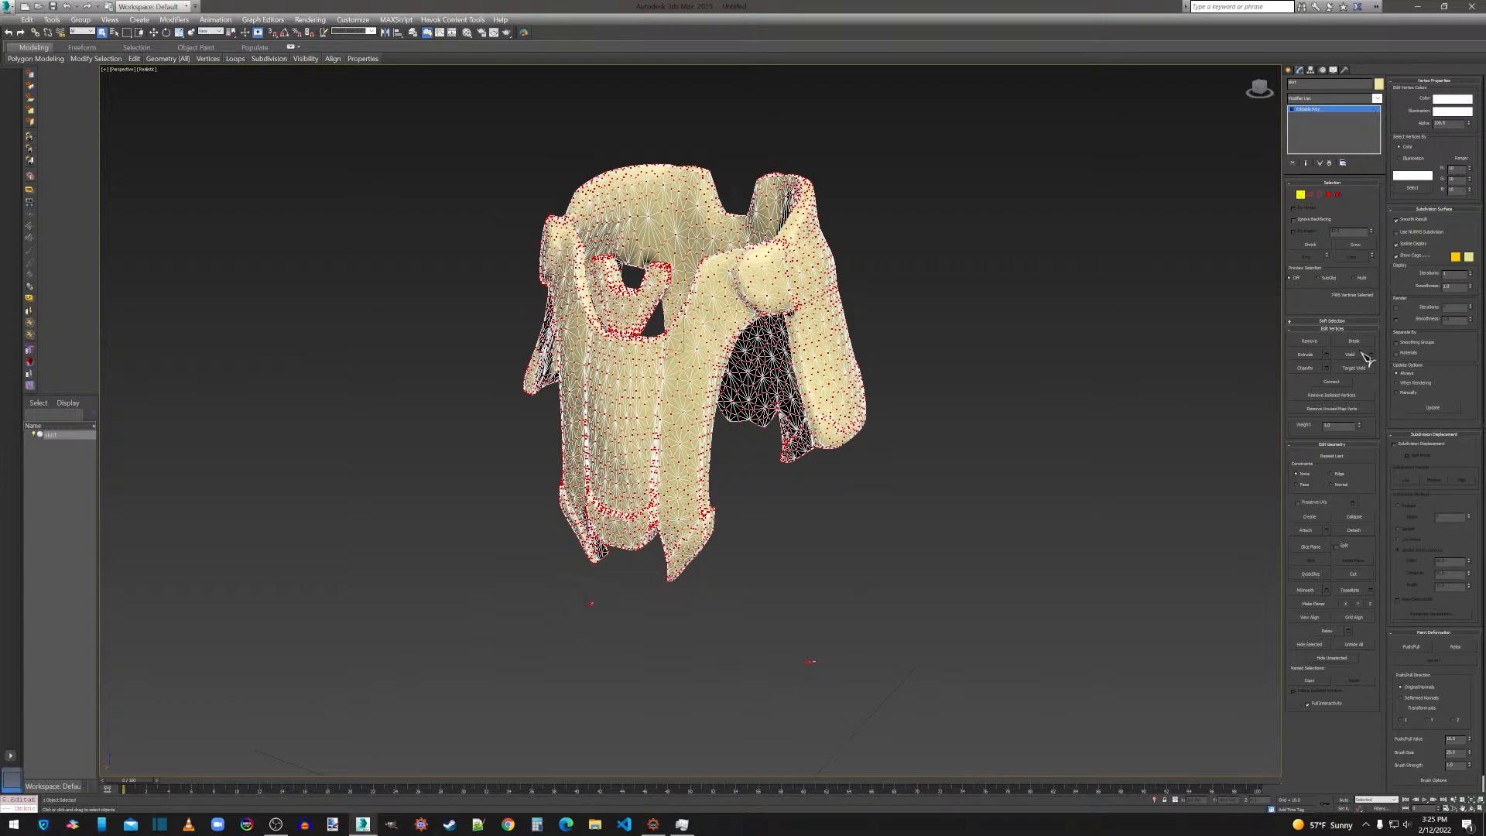
{"action": "left_click", "coordinate": [1314, 504]}
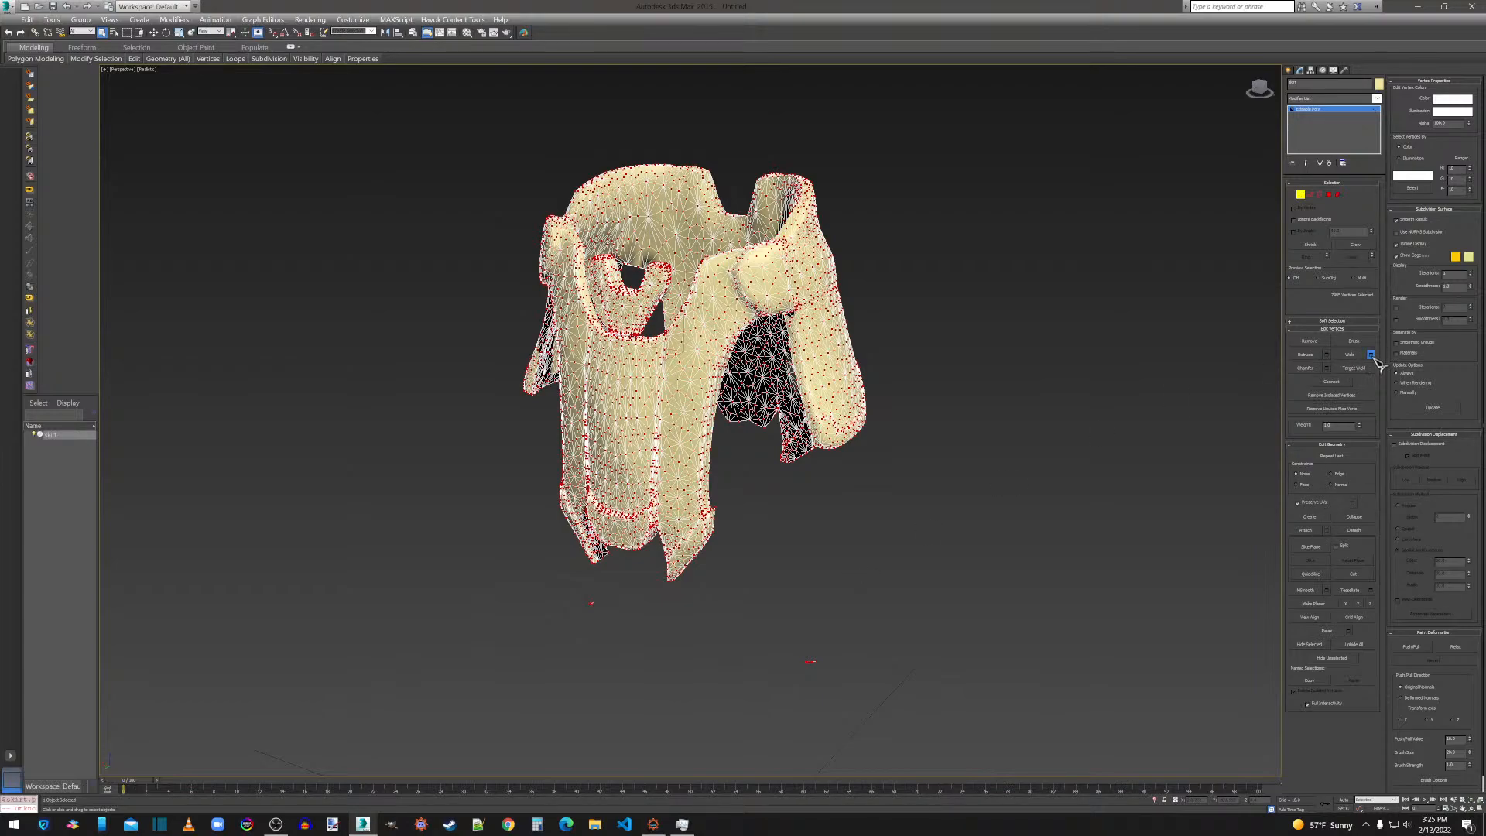
{"action": "left_click", "coordinate": [1371, 355]}
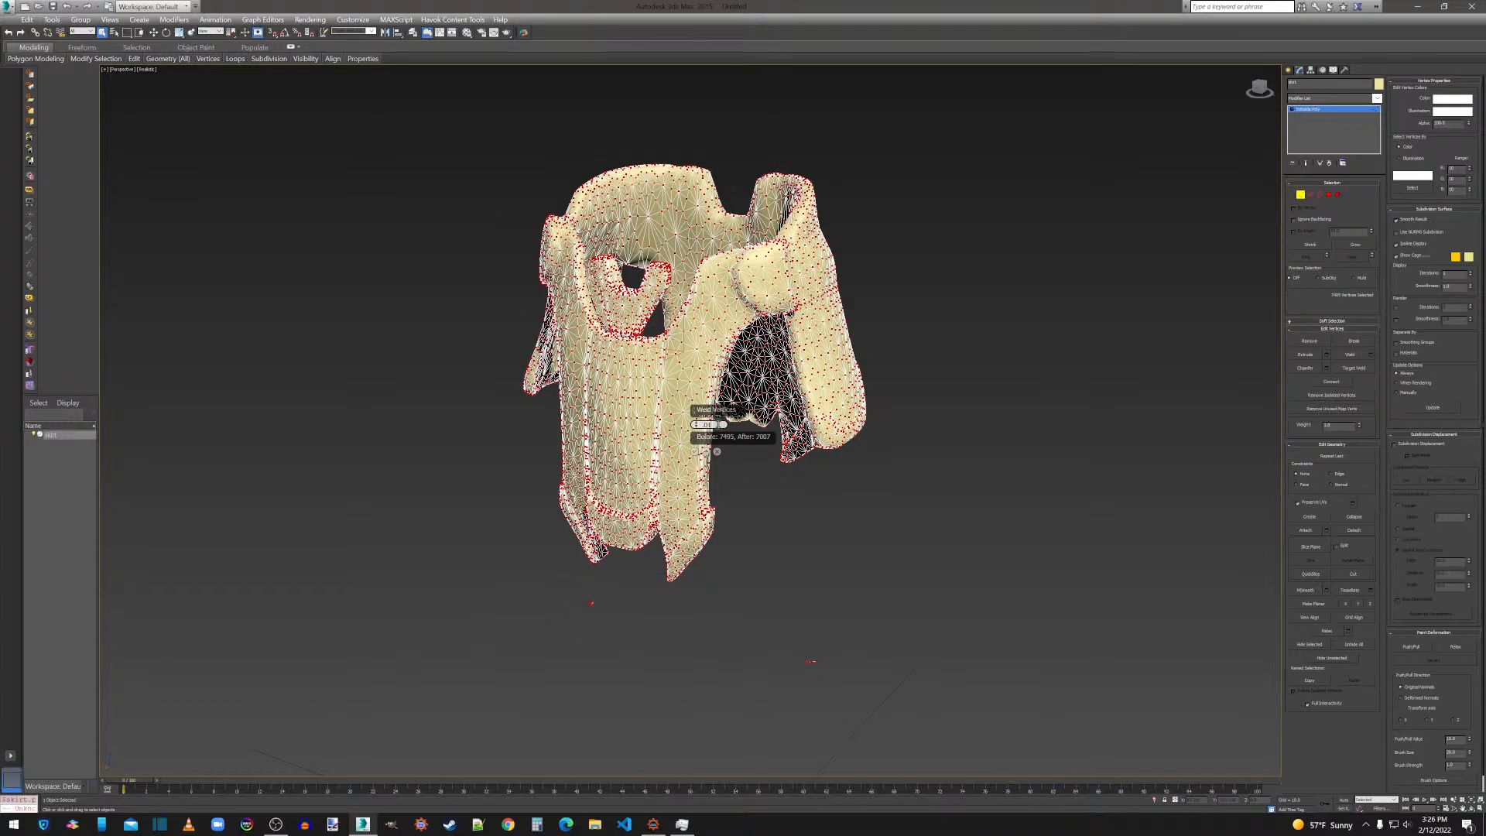
{"action": "left_click", "coordinate": [702, 455]}
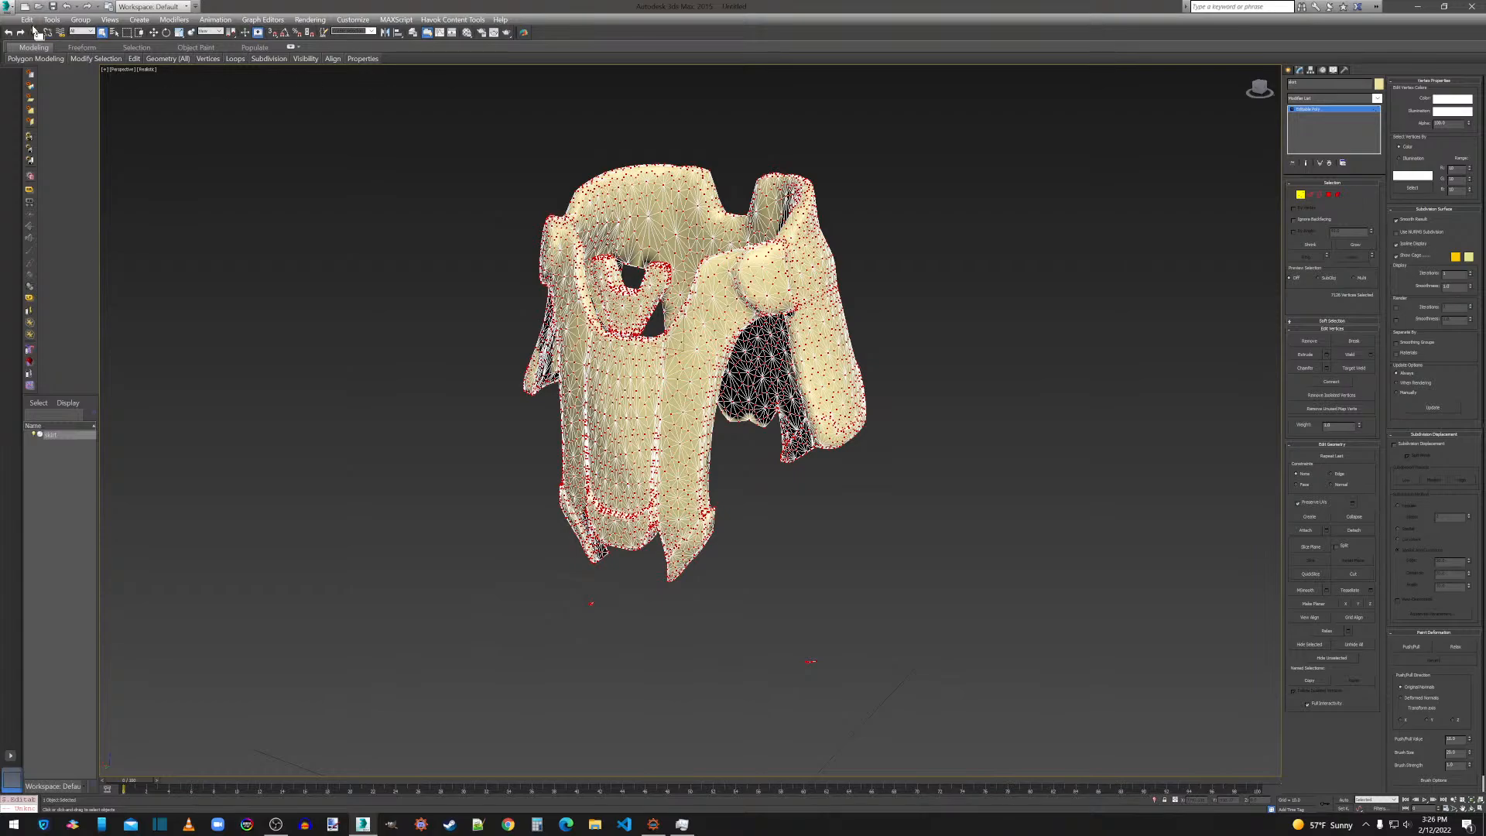
Export the skirt over skirt.obj in the Thanos folder with the current OBJ export options and close the export statistics.
{"action": "left_click", "coordinate": [14, 9]}
{"action": "left_click", "coordinate": [38, 198]}
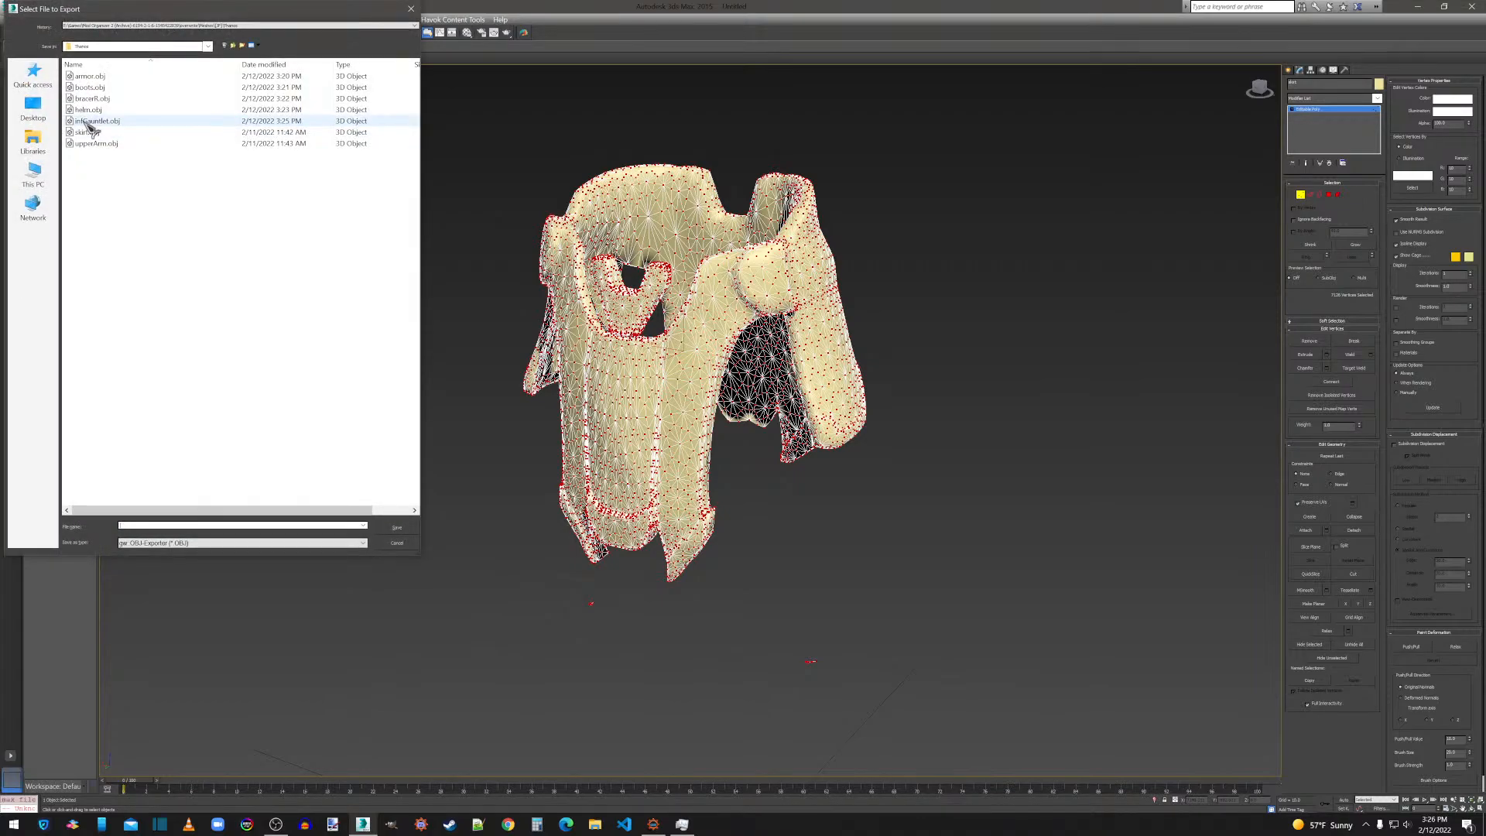
{"action": "left_click", "coordinate": [87, 133]}
{"action": "double_click", "coordinate": [87, 133]}
{"action": "left_click", "coordinate": [784, 466]}
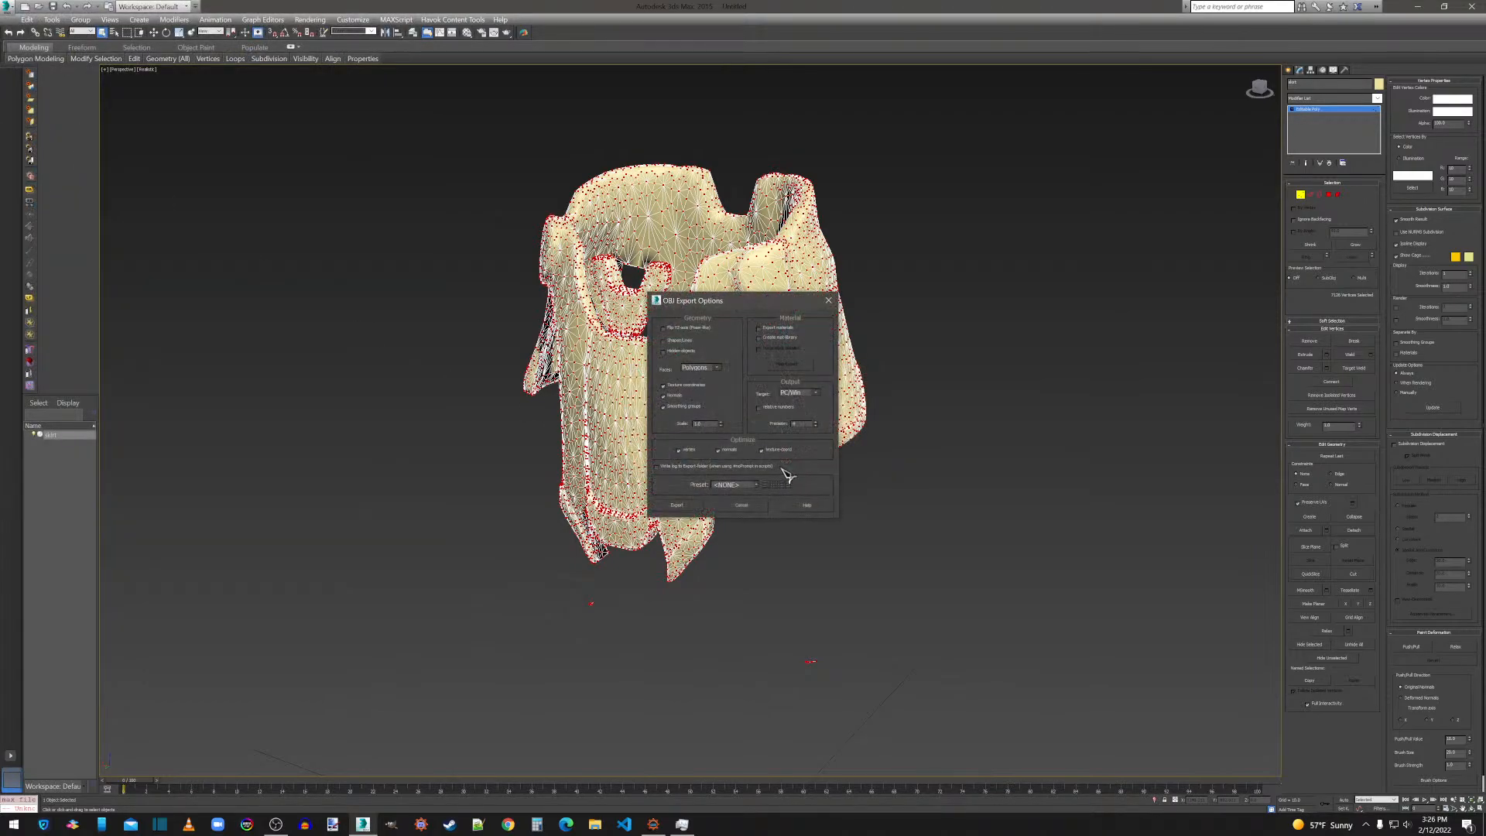
{"action": "left_click", "coordinate": [691, 507]}
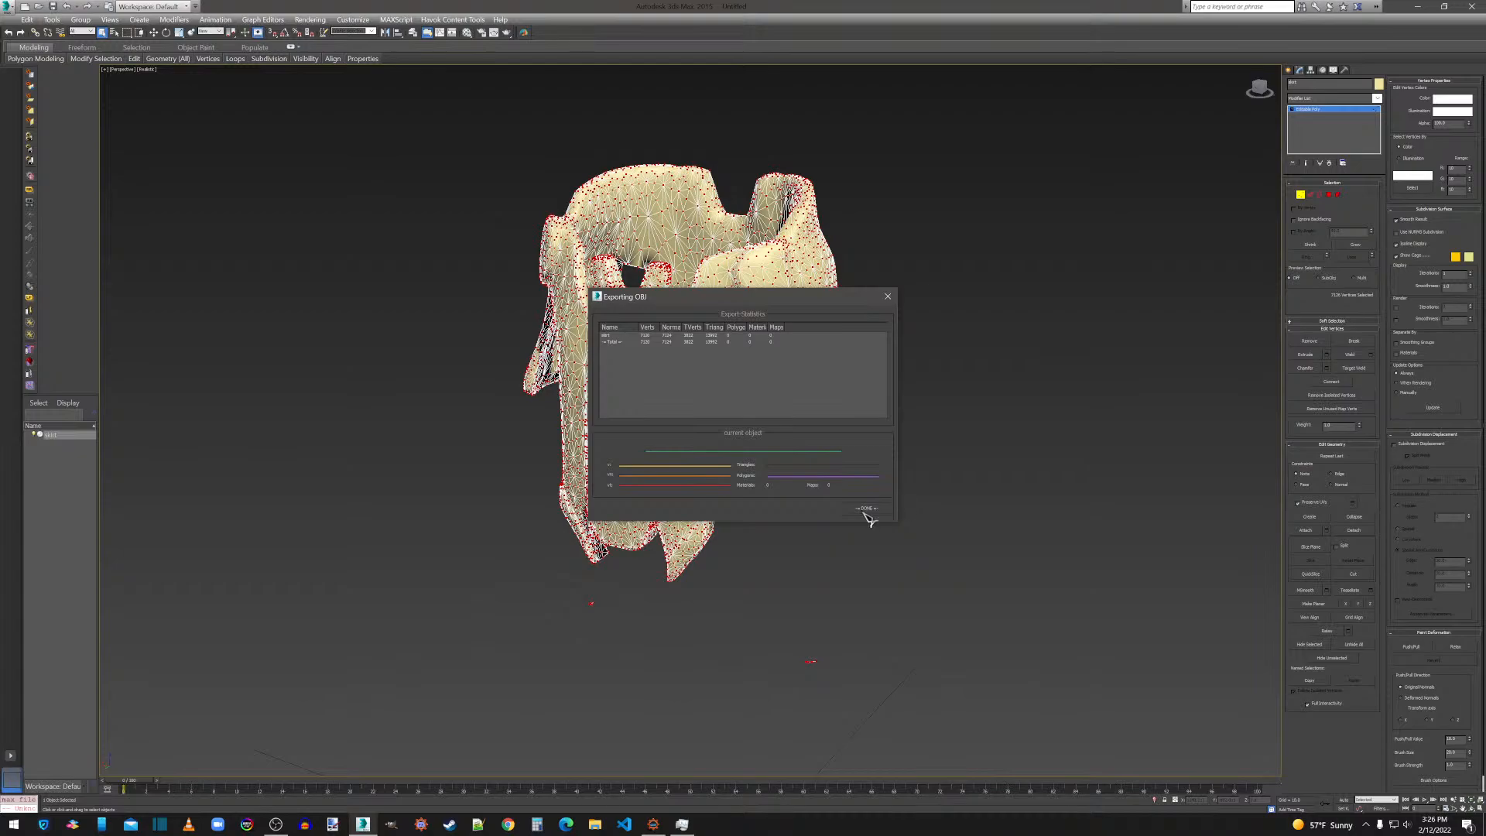
{"action": "left_click", "coordinate": [867, 511]}
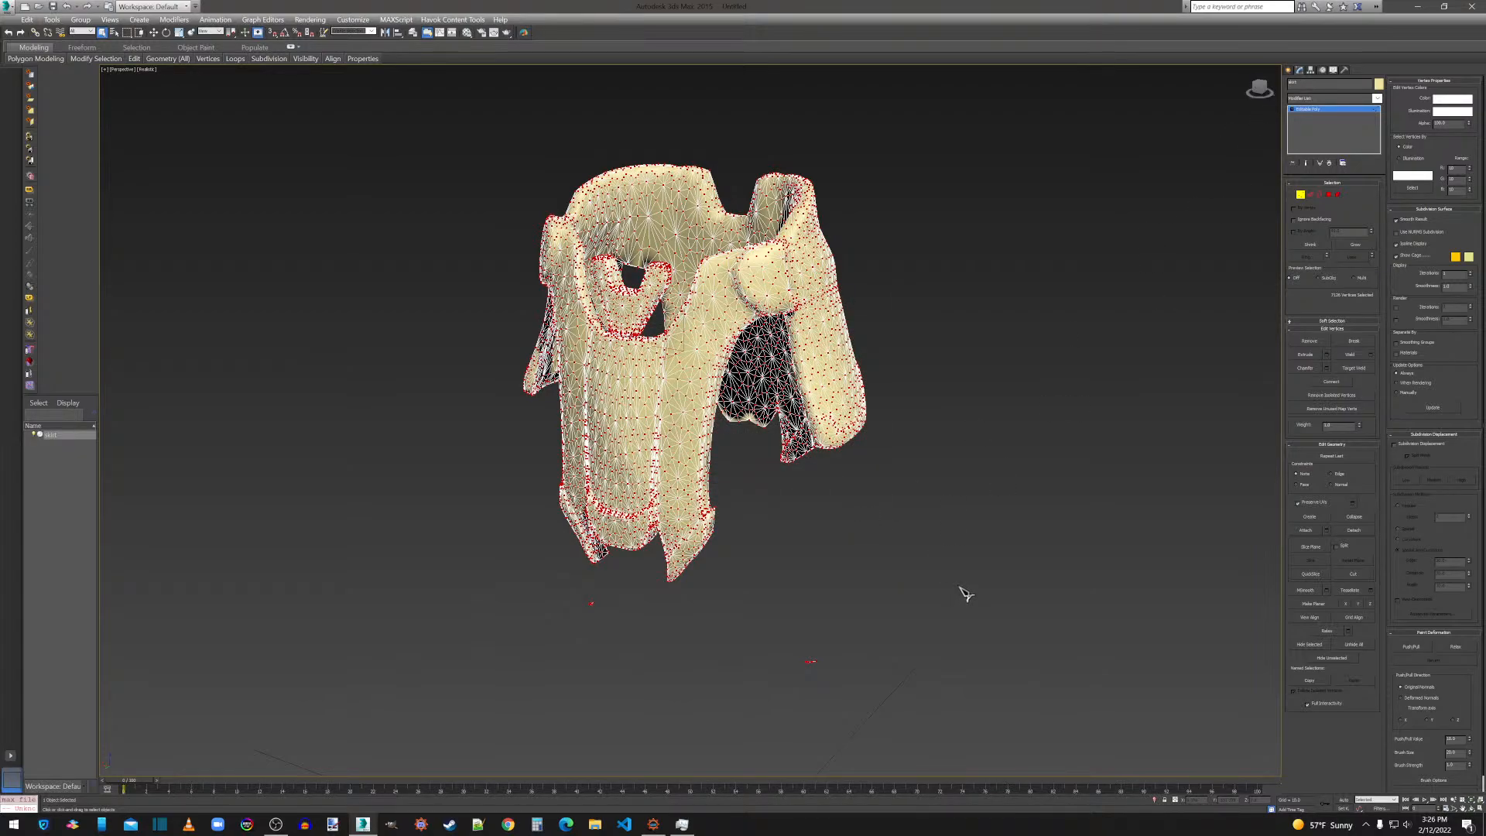
Select and delete the two small stray pieces of geometry floating below the skirt.
{"action": "left_click_drag", "start_coordinate": [1261, 89], "coordinate": [1086, 100]}
{"action": "left_click", "coordinate": [872, 567]}
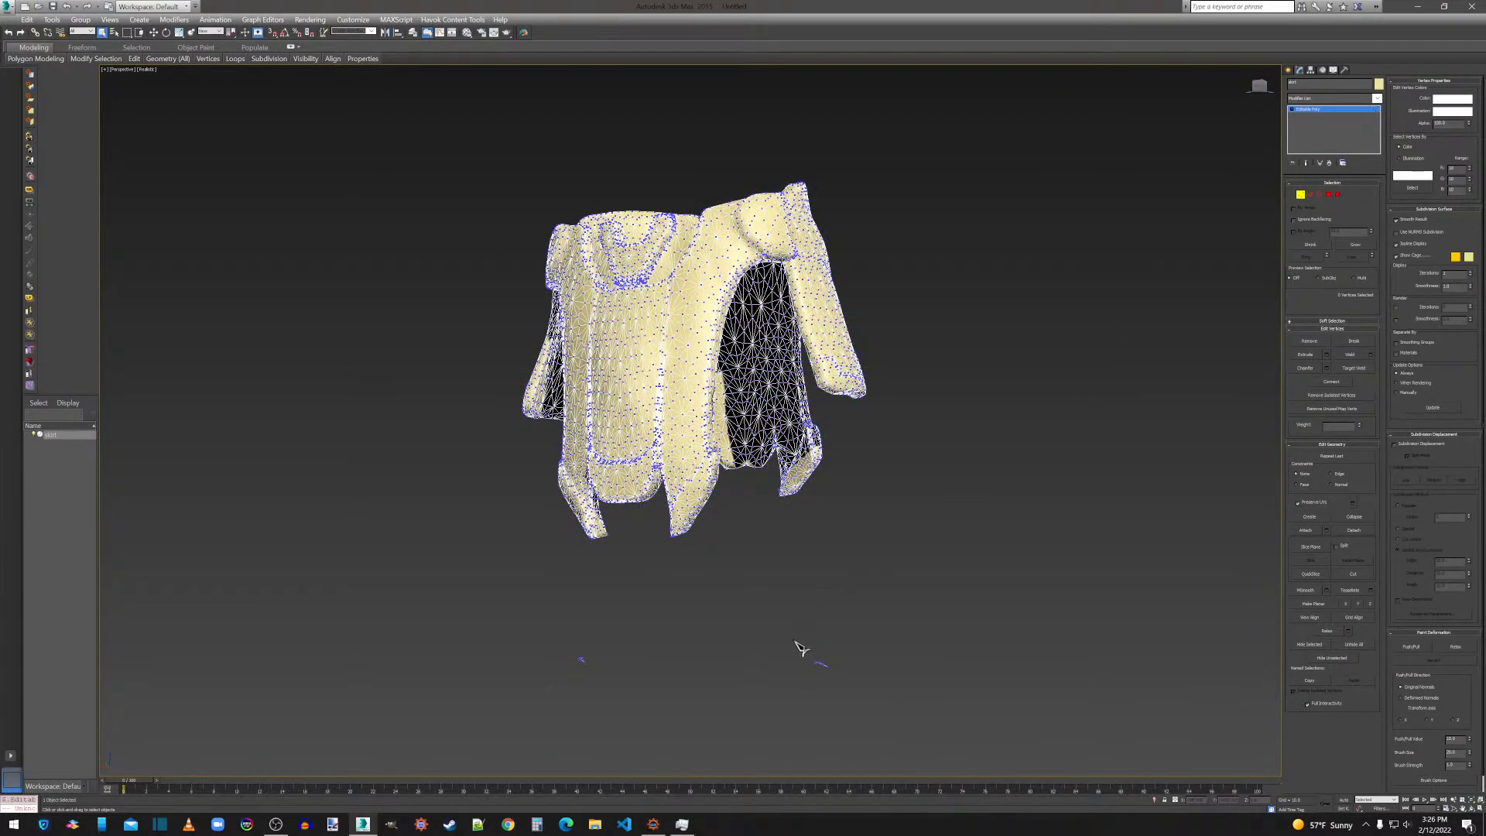
{"action": "left_click_drag", "start_coordinate": [856, 687], "coordinate": [855, 687]}
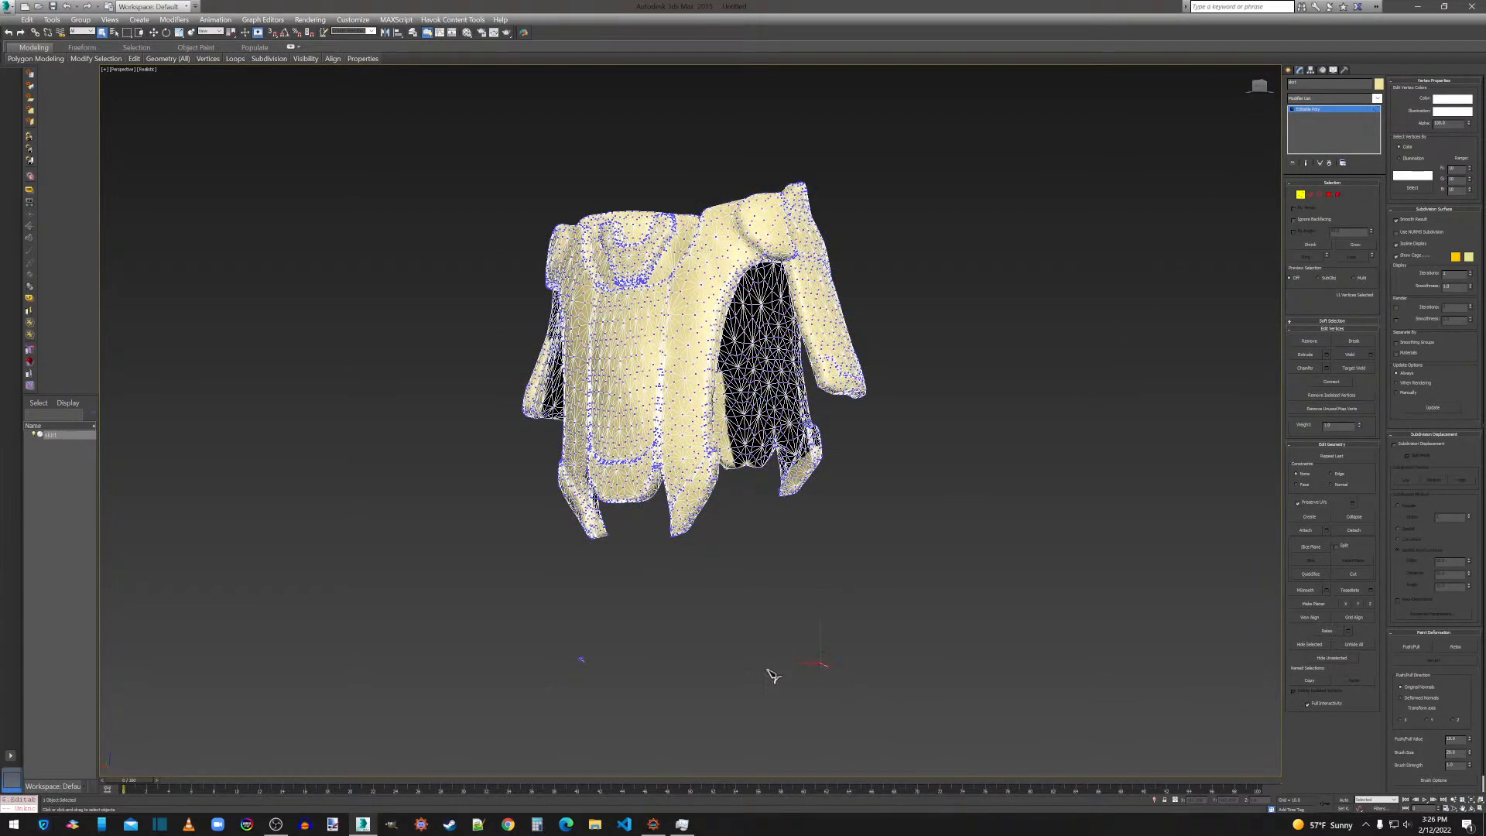
{"action": "left_click", "coordinate": [648, 708]}
Export the cleaned skirt again over skirt.obj with the current OBJ export options and close the export statistics.
{"action": "left_click", "coordinate": [8, 8]}
{"action": "left_click", "coordinate": [48, 199]}
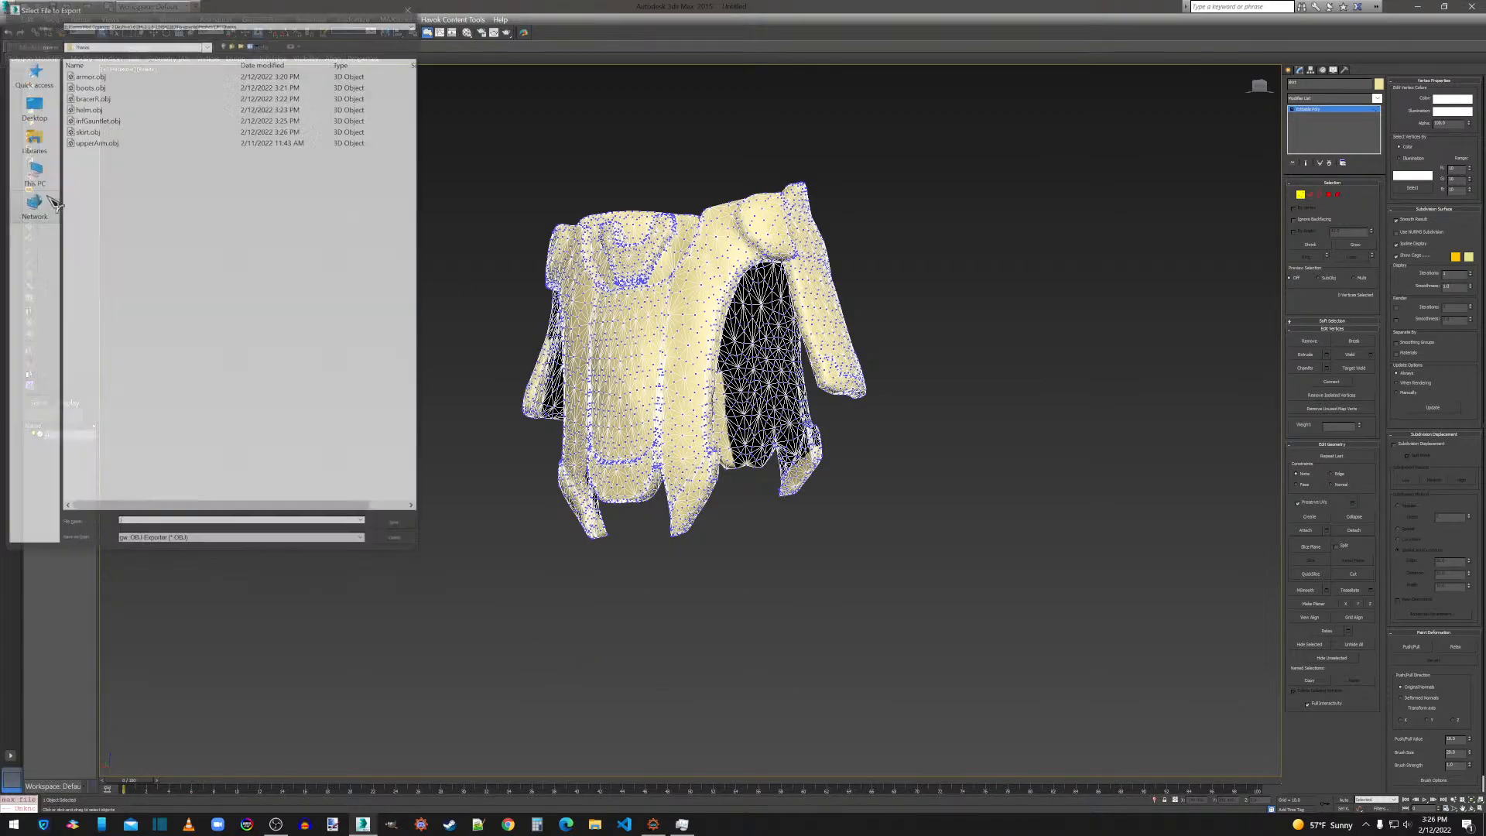
{"action": "double_click", "coordinate": [85, 132]}
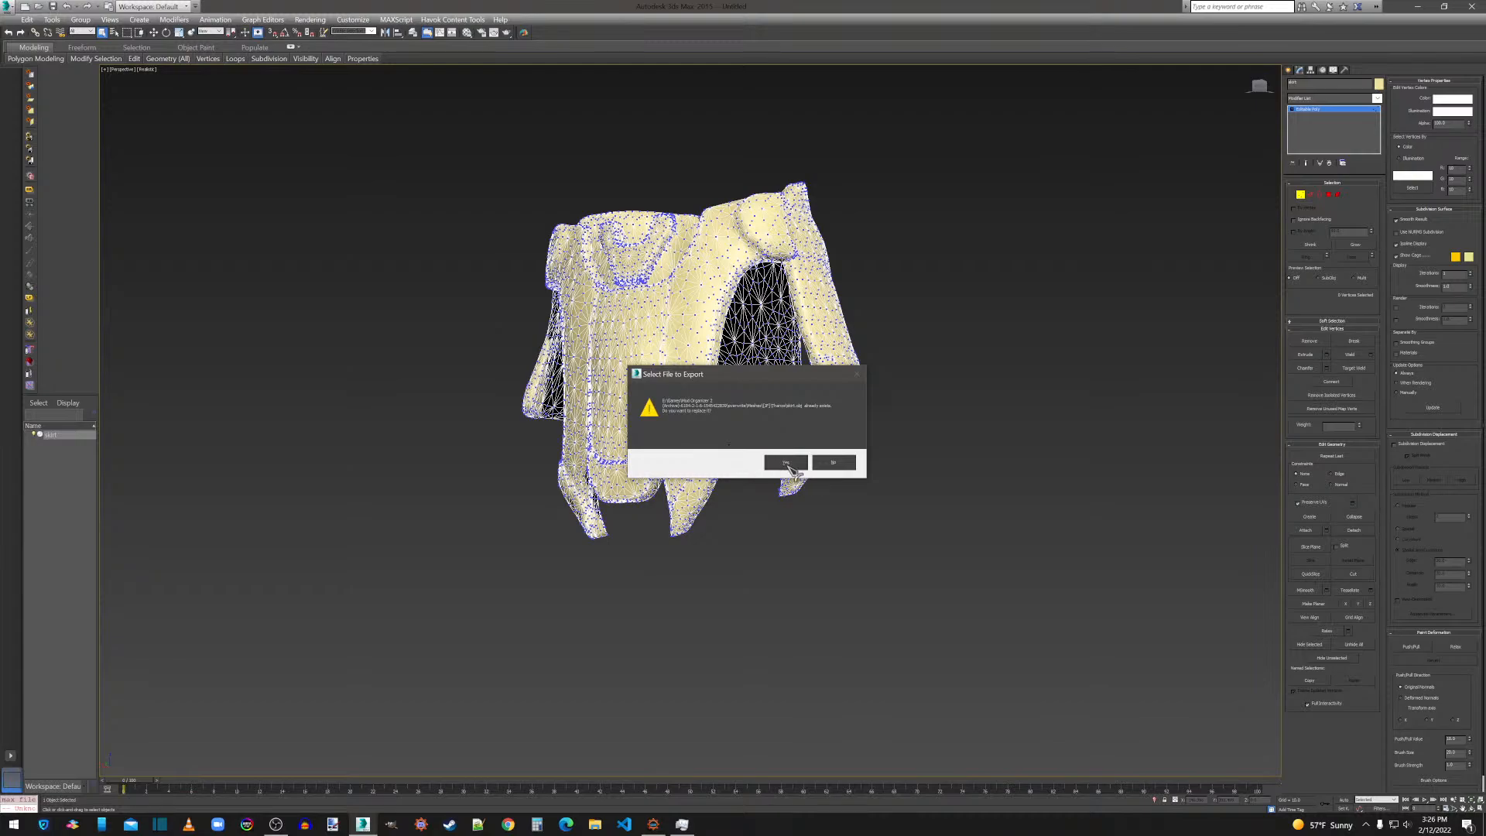
{"action": "left_click", "coordinate": [790, 463]}
{"action": "left_click", "coordinate": [679, 505]}
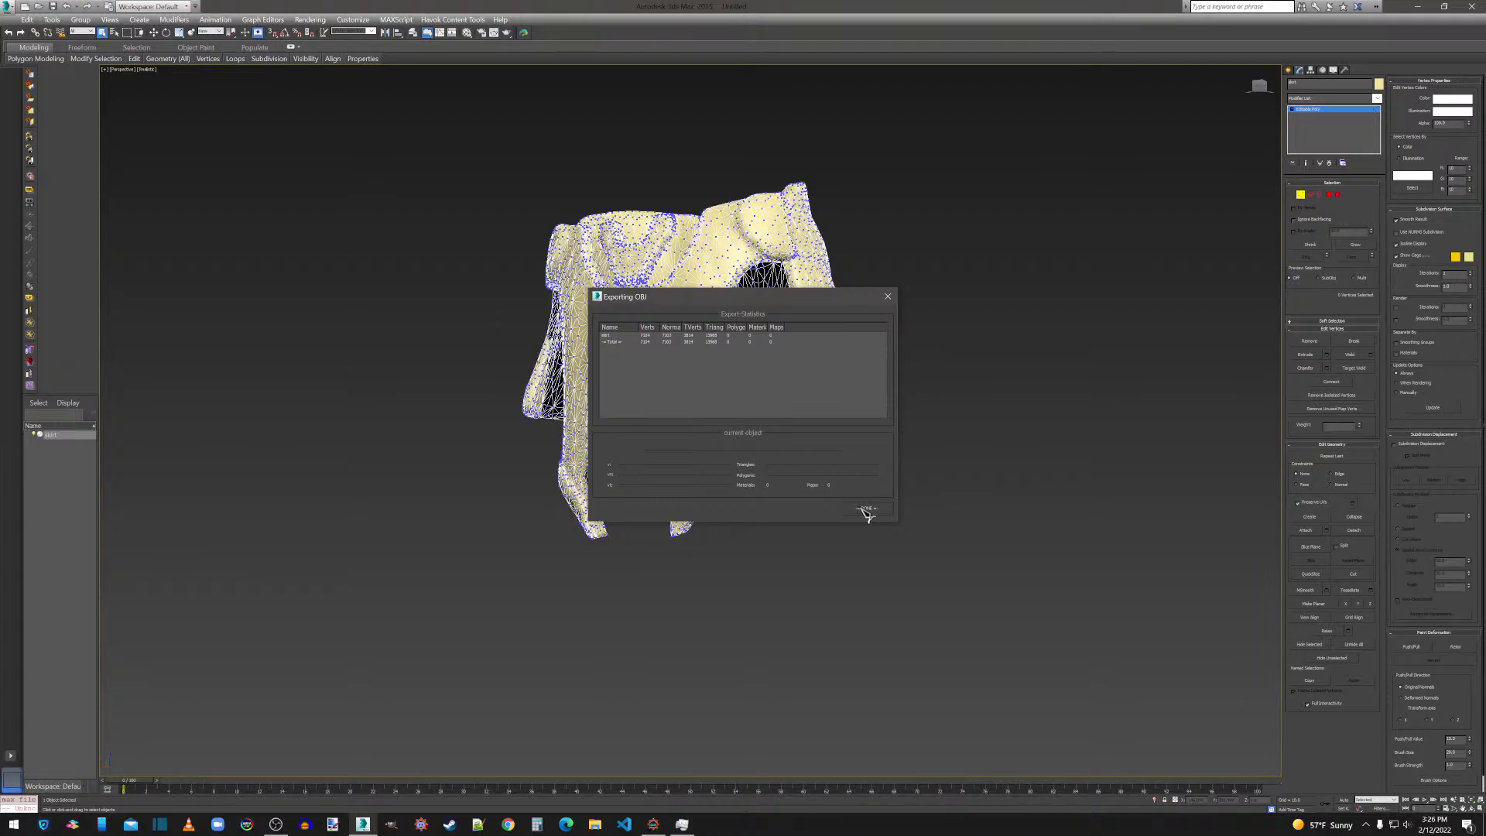
{"action": "left_click", "coordinate": [866, 509]}
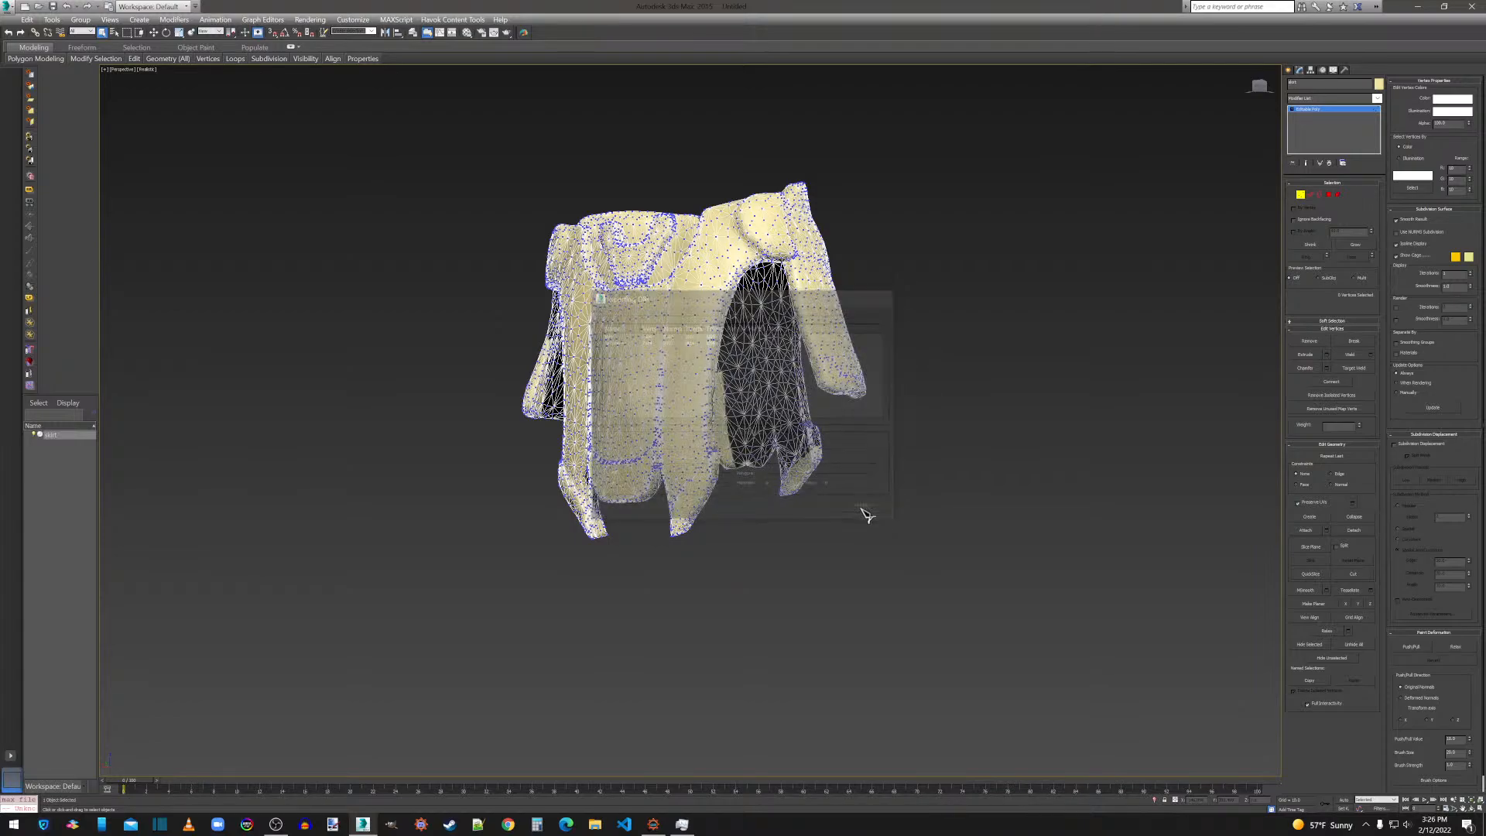
Delete the exported skirt from the scene and import upperArm.obj from the Thanos folder with the current import options.
{"action": "left_click", "coordinate": [1289, 70]}
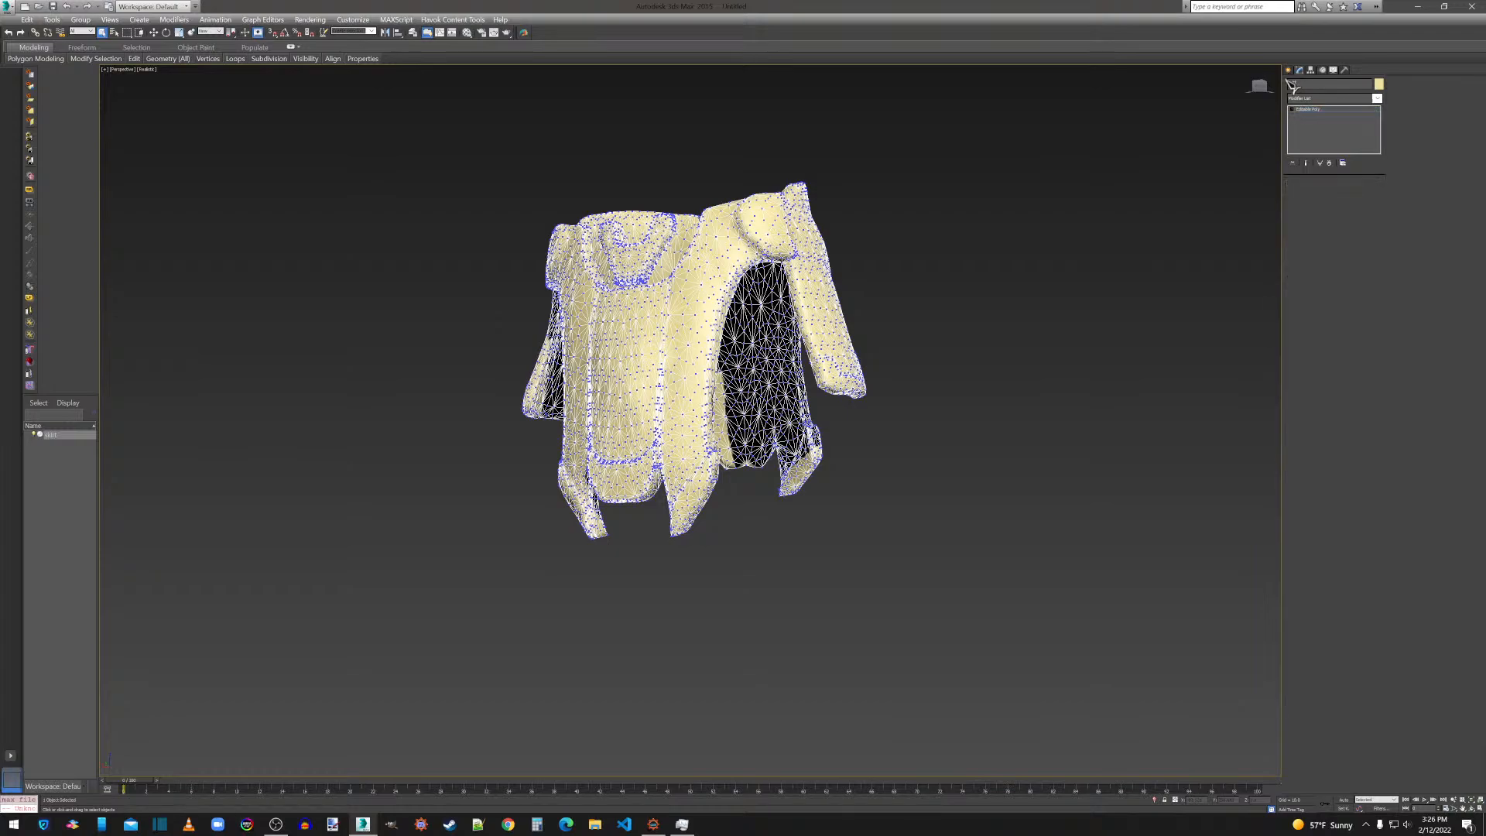
{"action": "key", "text": "Delete"}
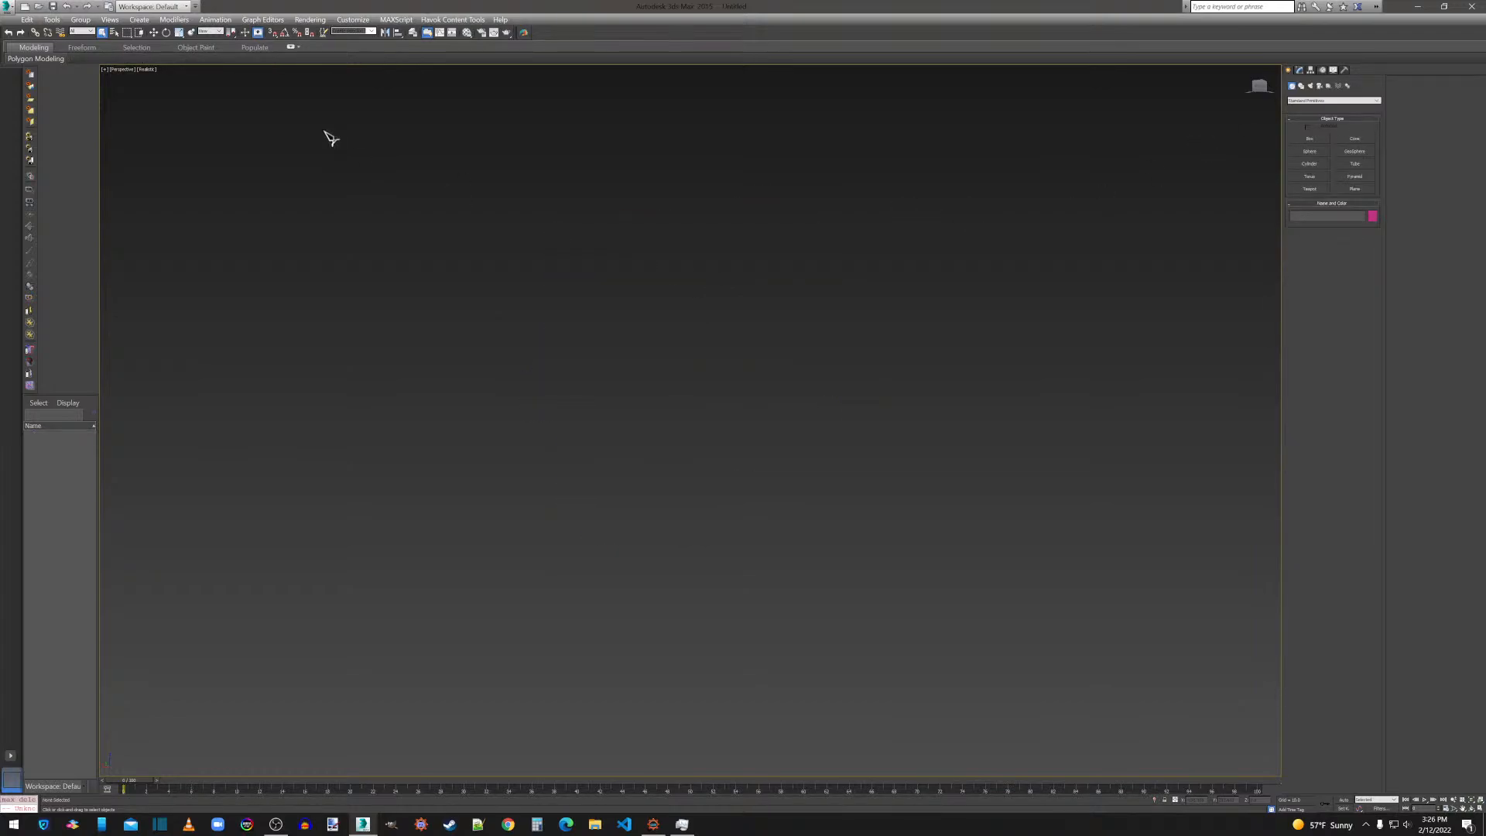
{"action": "left_click", "coordinate": [8, 7]}
{"action": "left_click", "coordinate": [43, 180]}
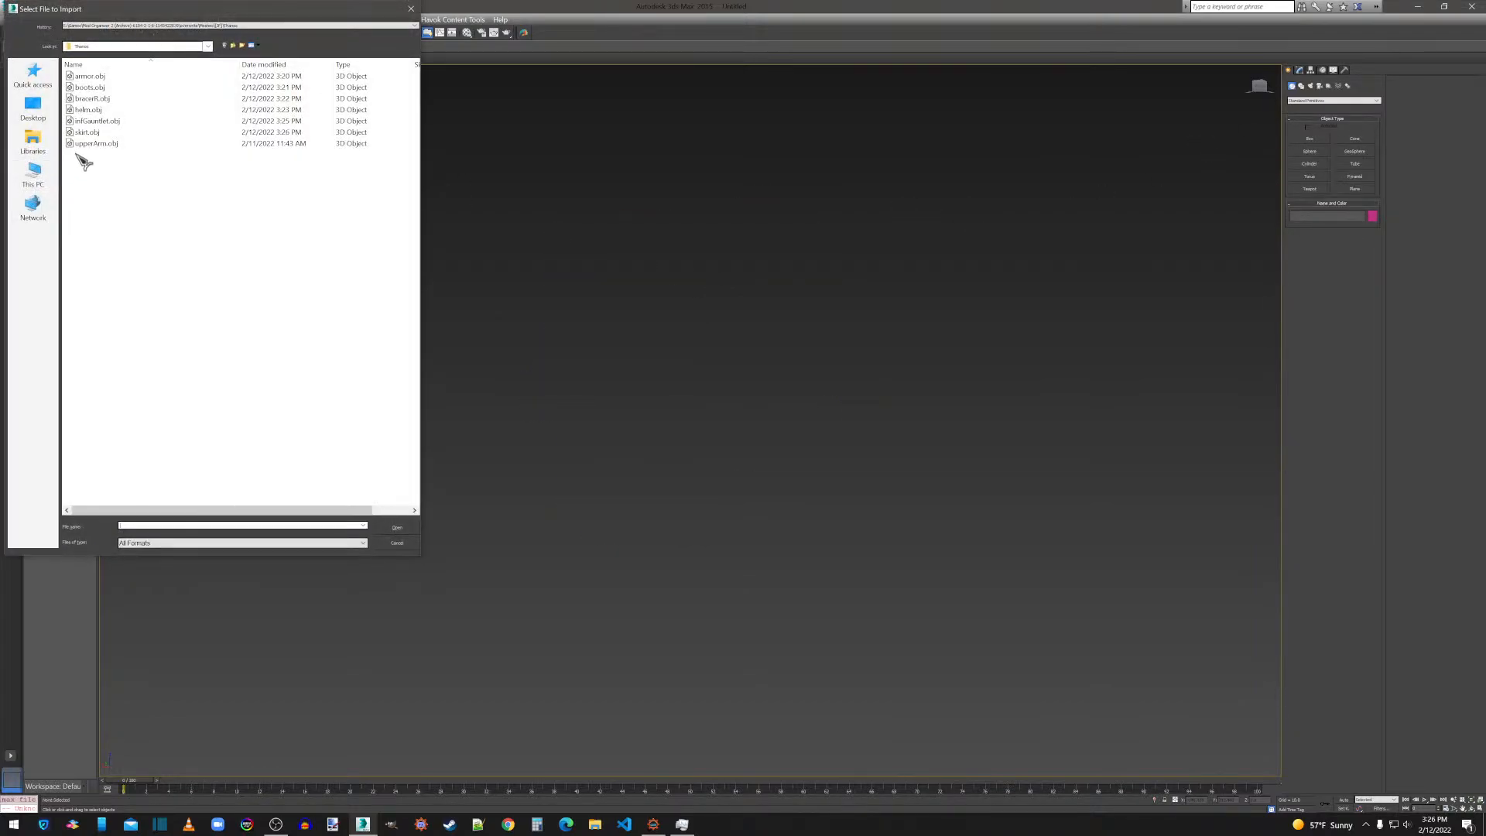
{"action": "double_click", "coordinate": [91, 149]}
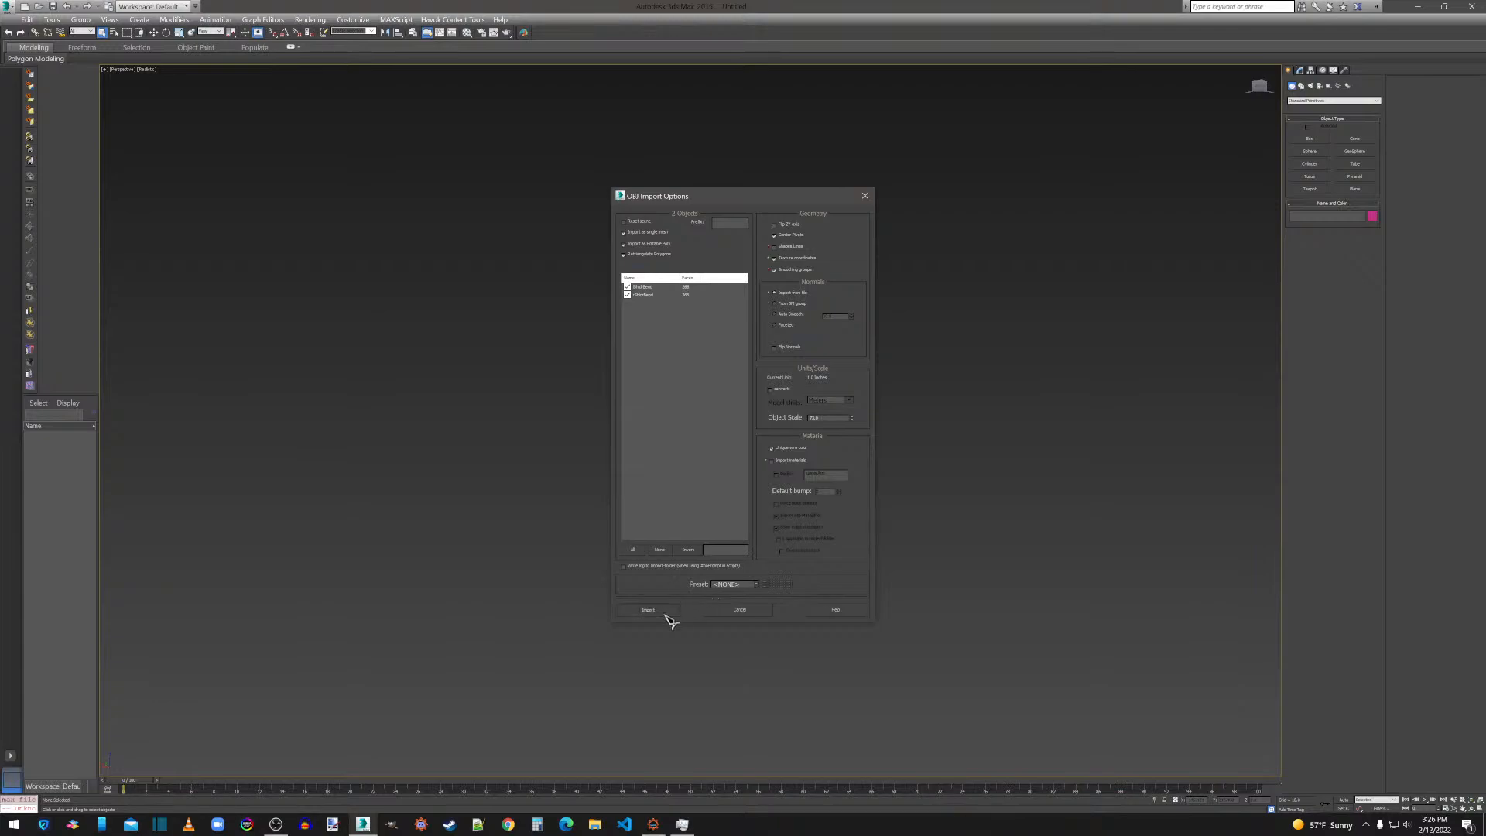
{"action": "left_click", "coordinate": [666, 615]}
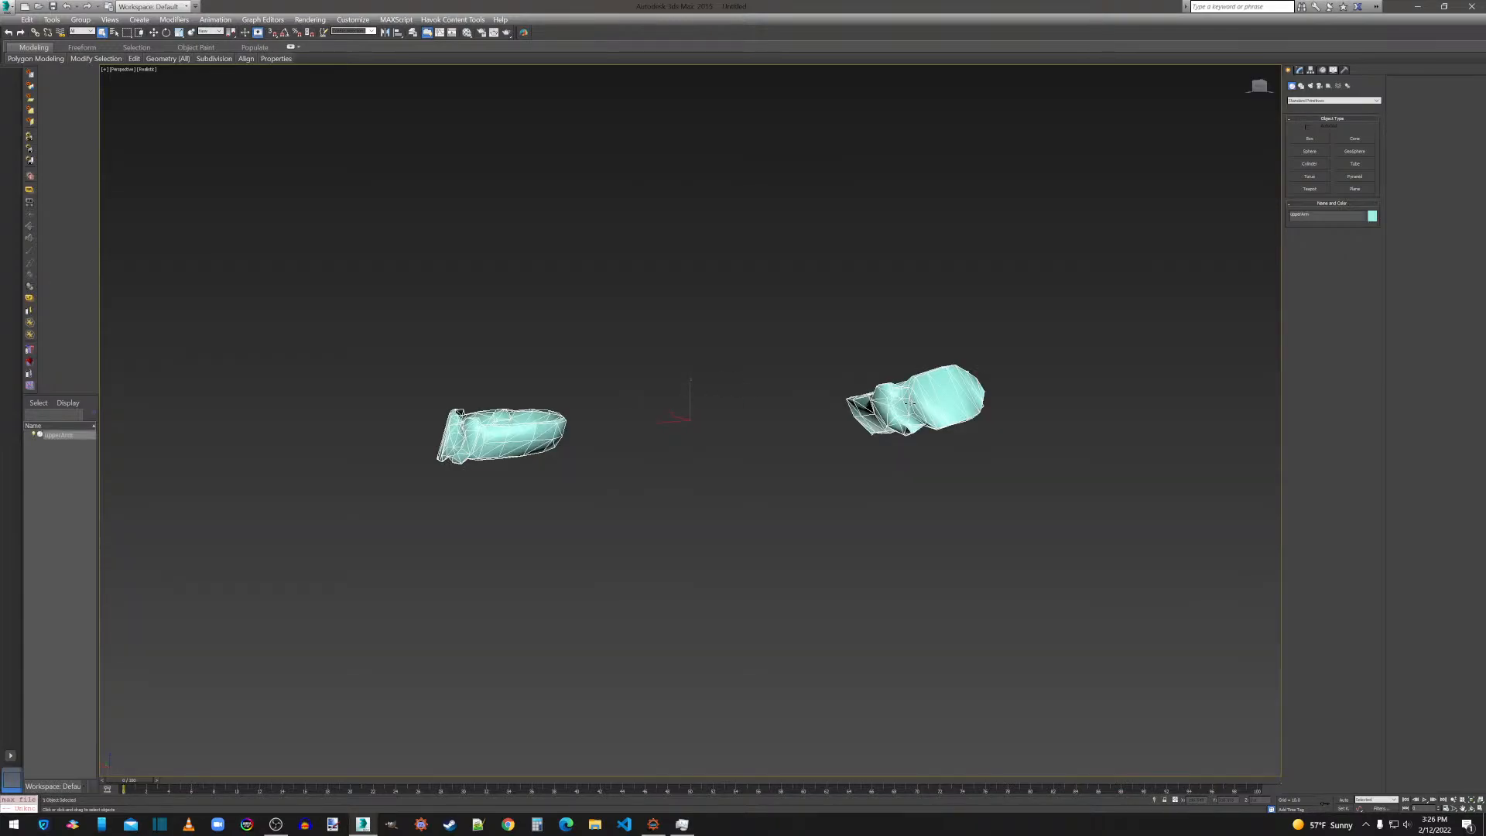
With Preserve UVs enabled, flip all polygons of the upper arm pieces and apply MeshSmooth to them with the current settings.
{"action": "left_click", "coordinate": [1260, 87]}
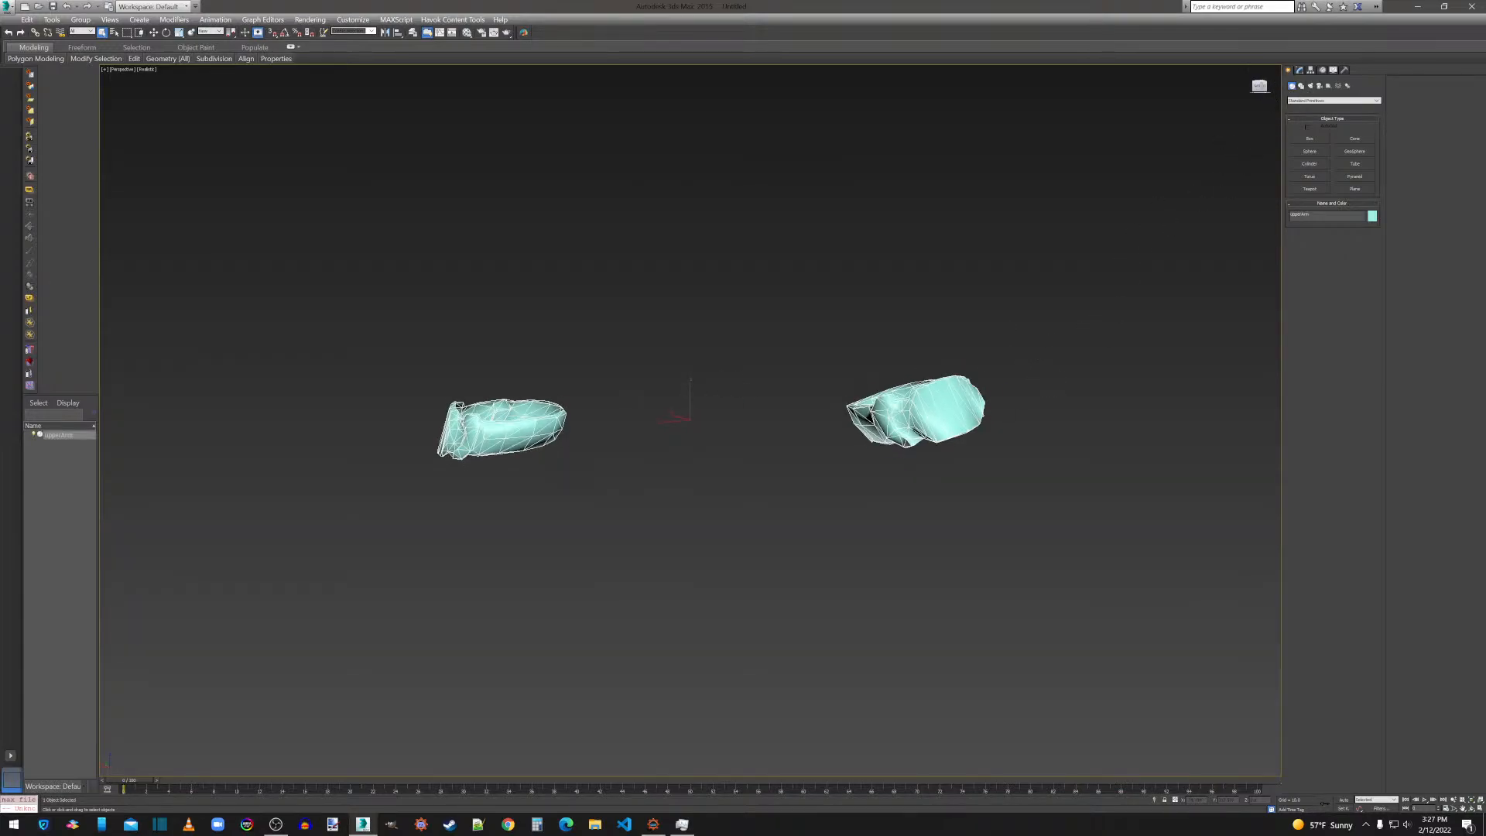
{"action": "left_click_drag", "start_coordinate": [1260, 87], "coordinate": [1281, 108]}
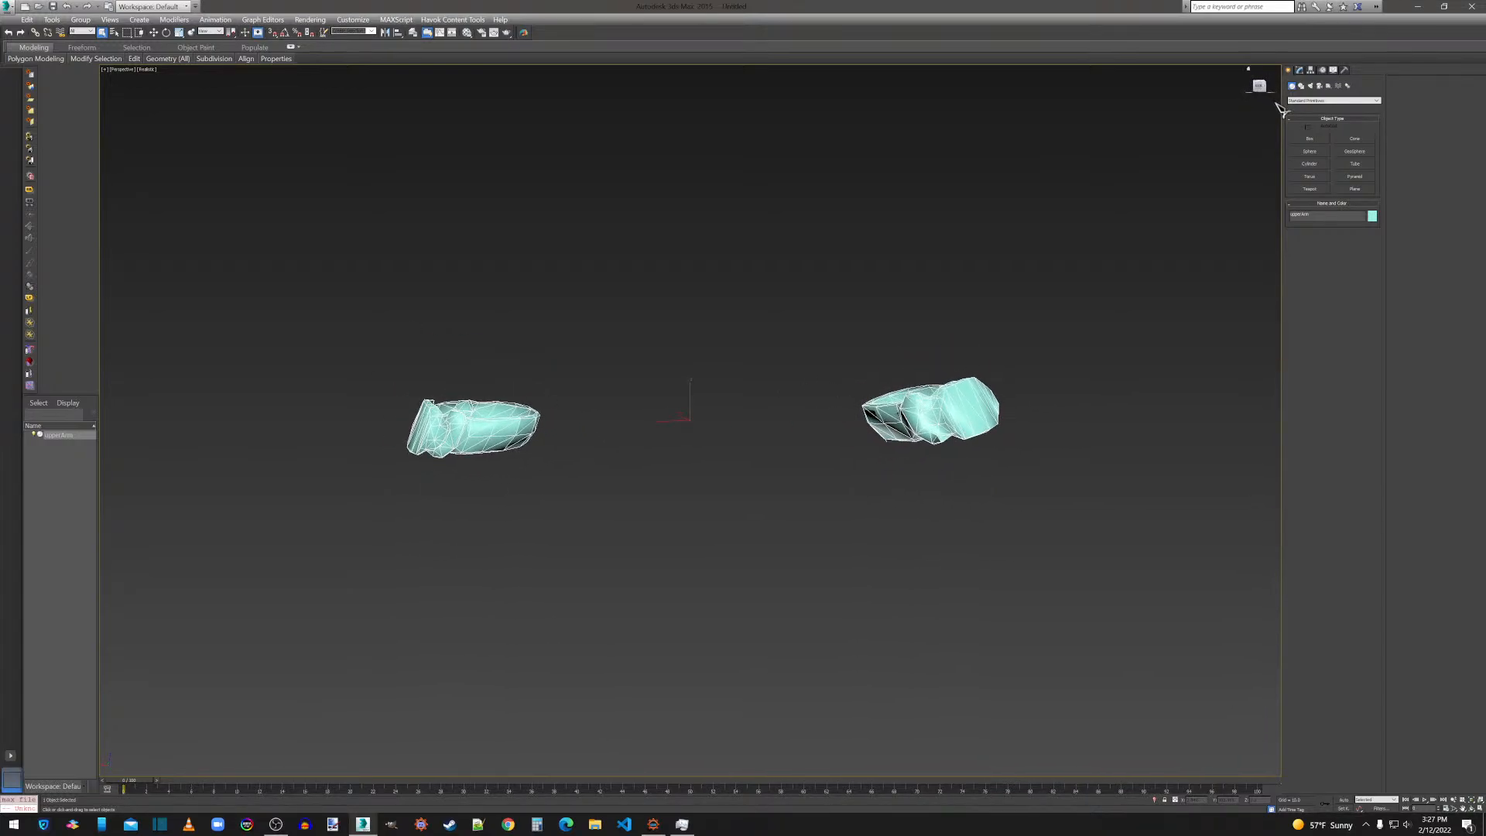
{"action": "left_click", "coordinate": [1300, 71]}
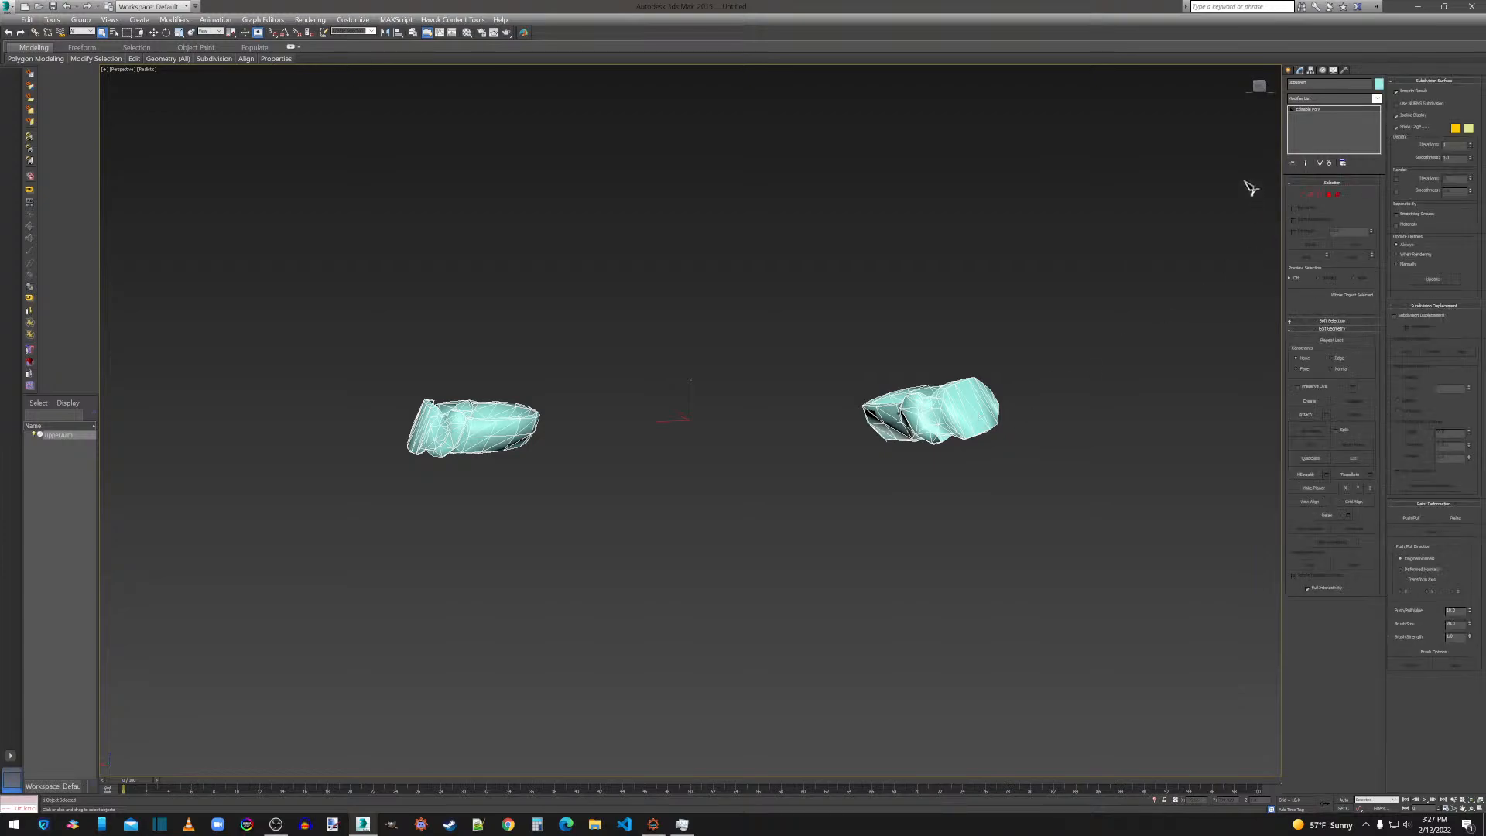
{"action": "left_click", "coordinate": [1329, 194]}
{"action": "key", "text": "ctrl+a"}
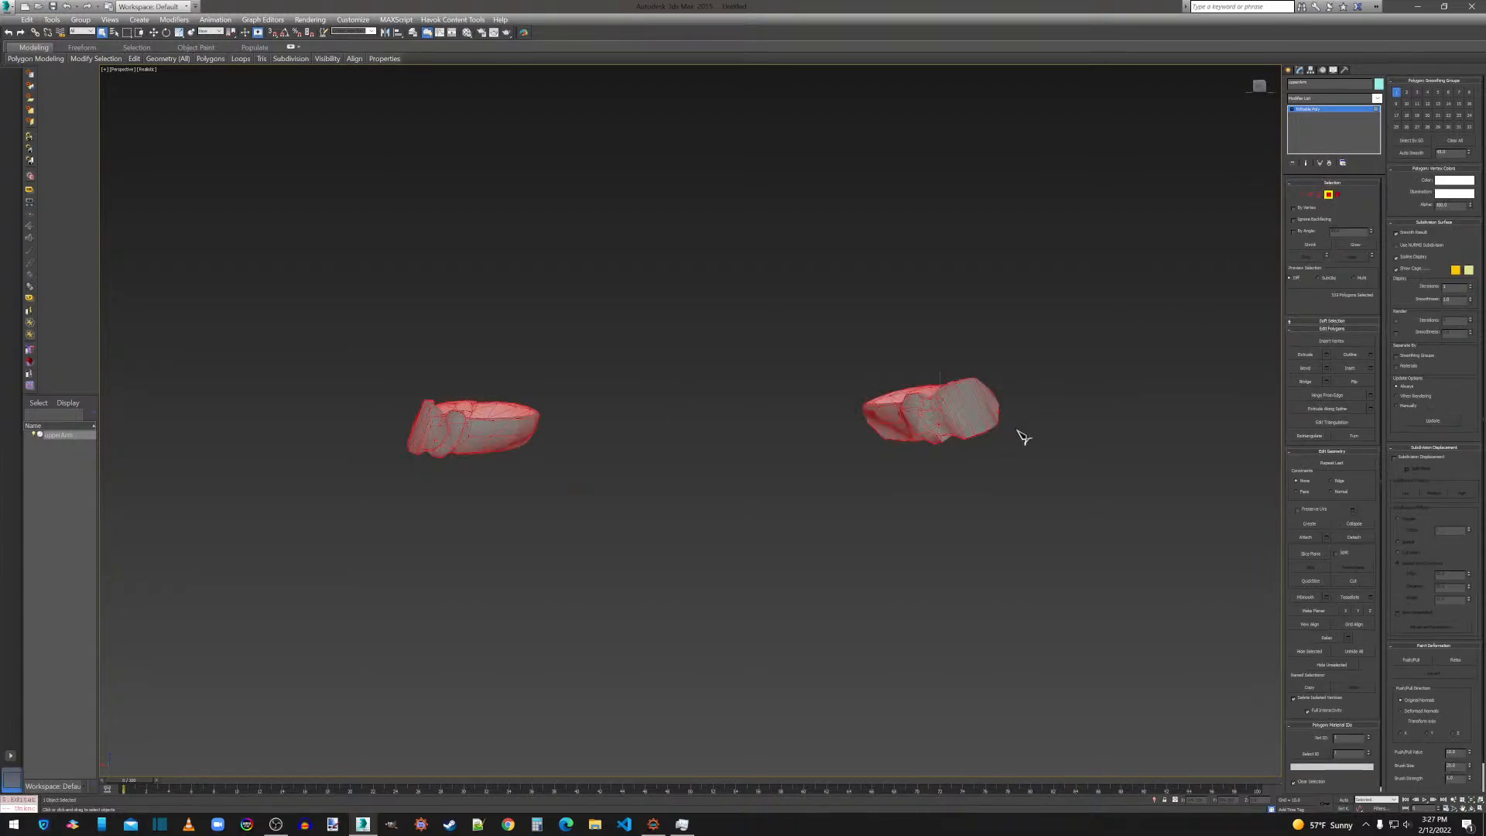
{"action": "left_click", "coordinate": [1310, 511]}
{"action": "left_click", "coordinate": [1358, 385]}
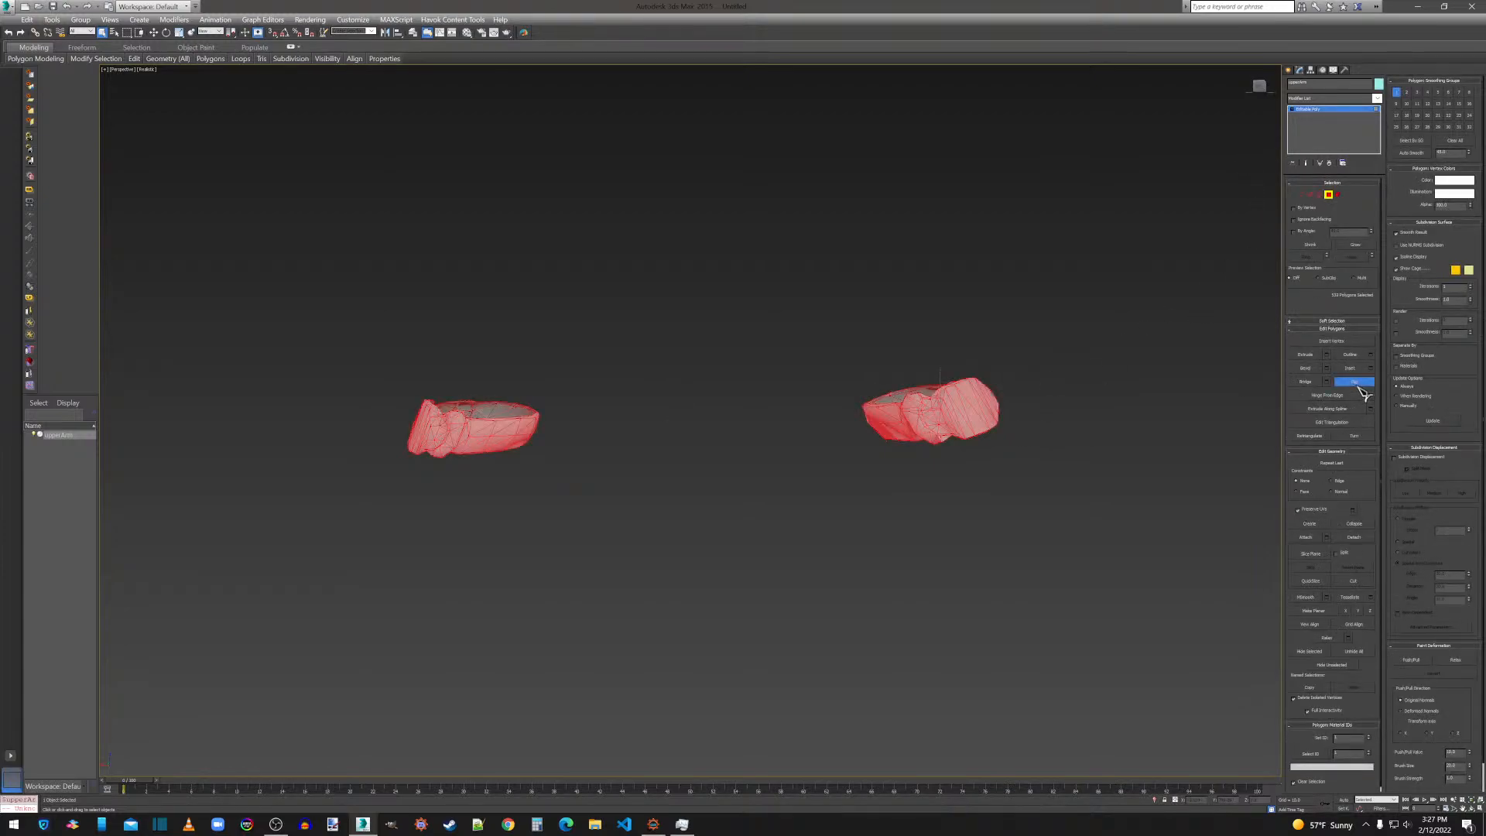
{"action": "left_click", "coordinate": [1329, 596]}
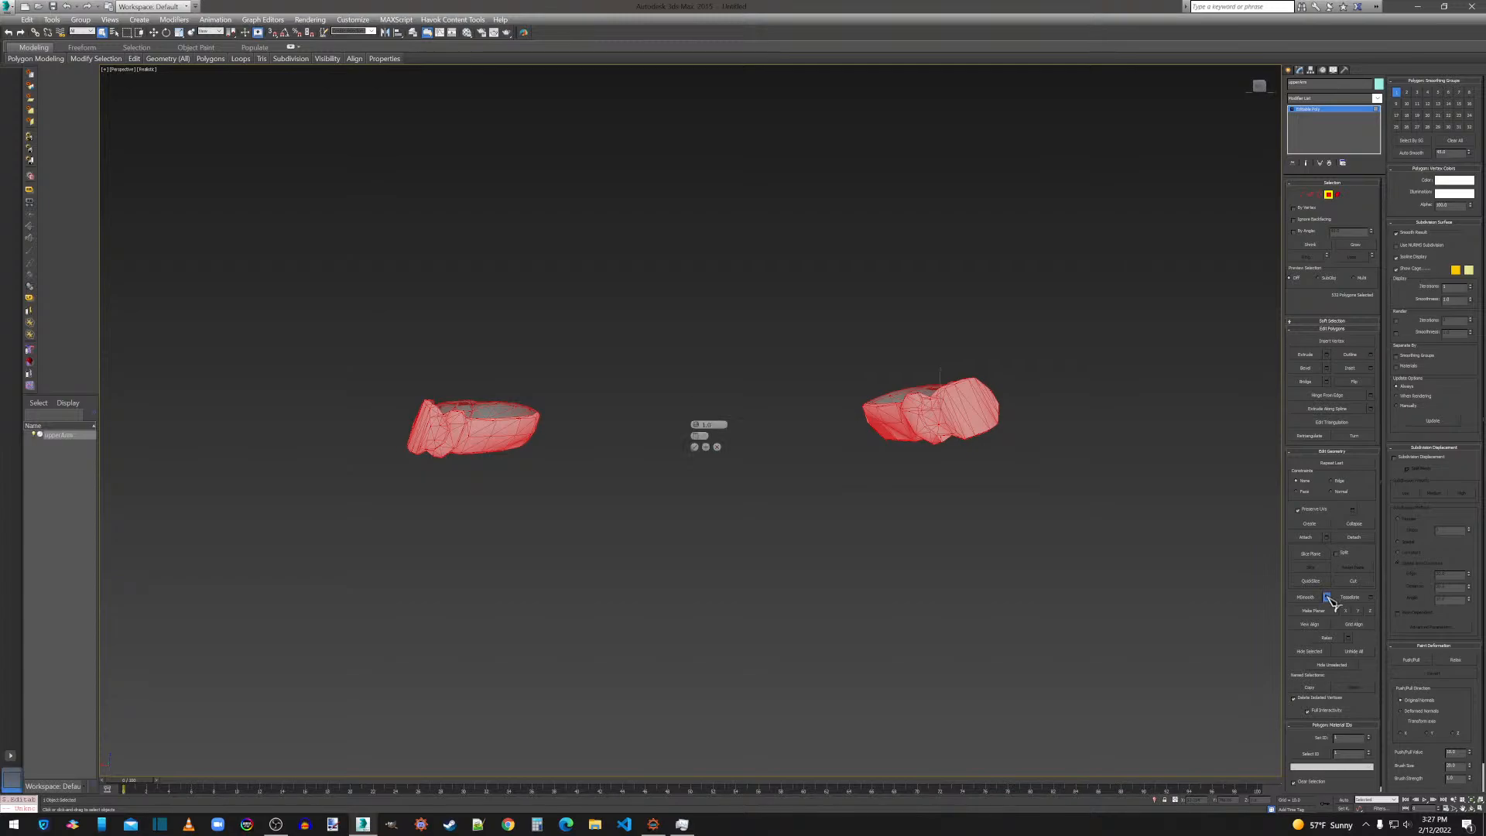
{"action": "left_click", "coordinate": [696, 447]}
Add a ProOptimizer modifier with Keep Textures enabled to the upper arm pieces, calculate it and convert the result to Editable Poly.
{"action": "left_click", "coordinate": [1316, 99]}
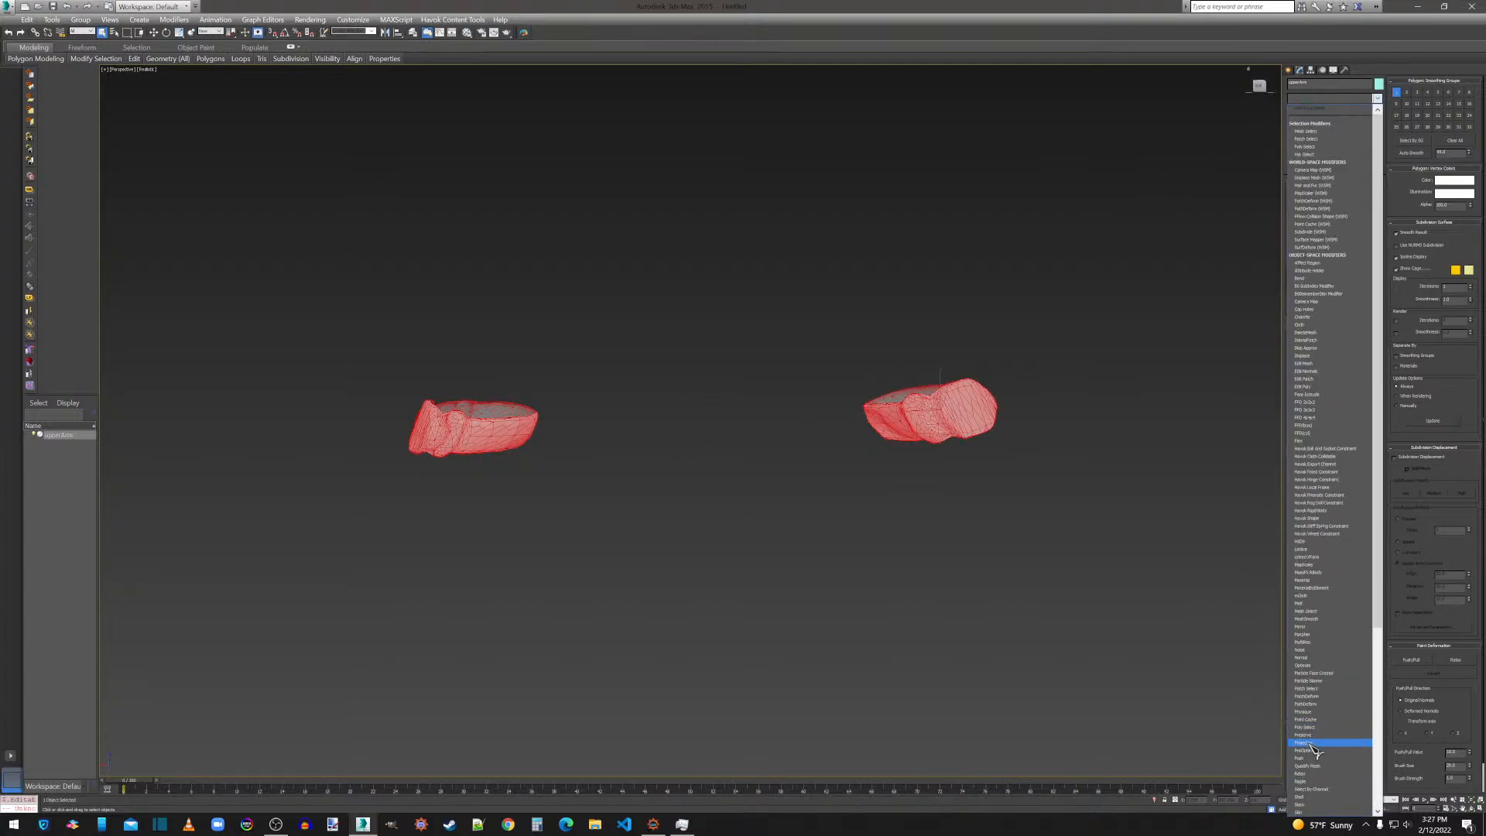
{"action": "left_click", "coordinate": [1308, 750]}
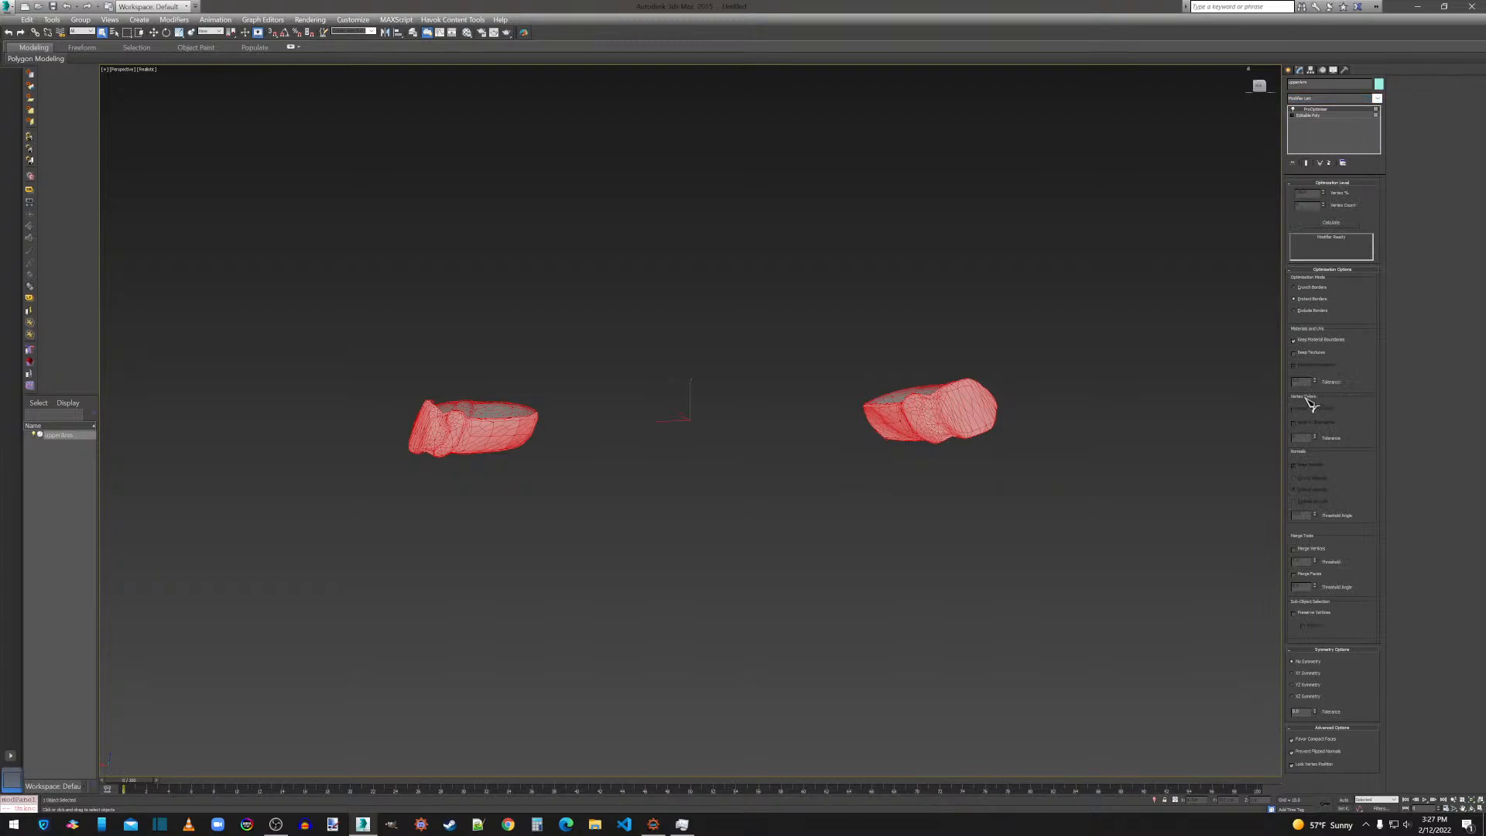
{"action": "left_click", "coordinate": [1313, 353]}
{"action": "left_click", "coordinate": [1329, 223]}
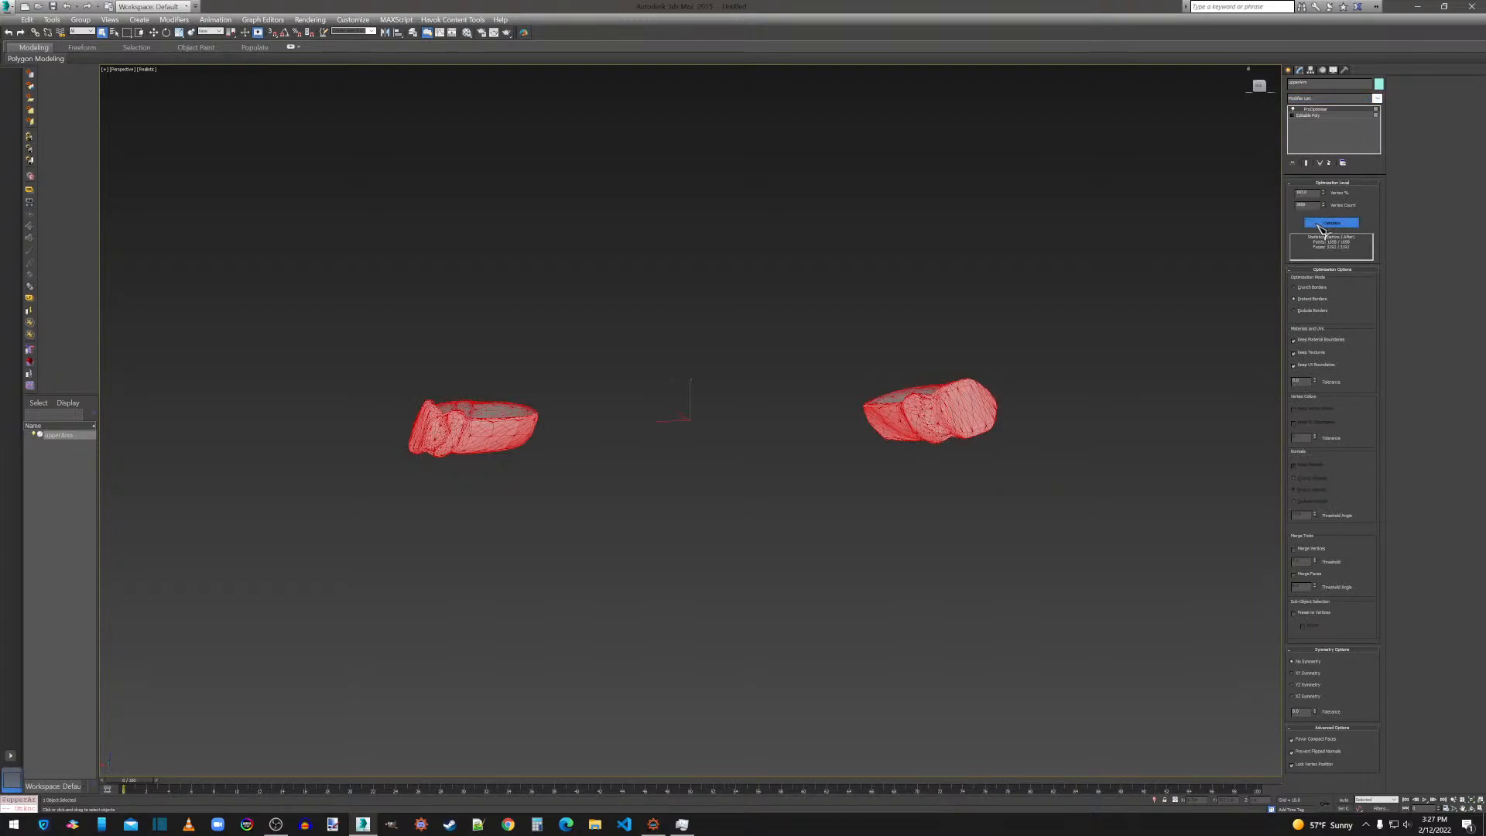
{"action": "right_click", "coordinate": [947, 419]}
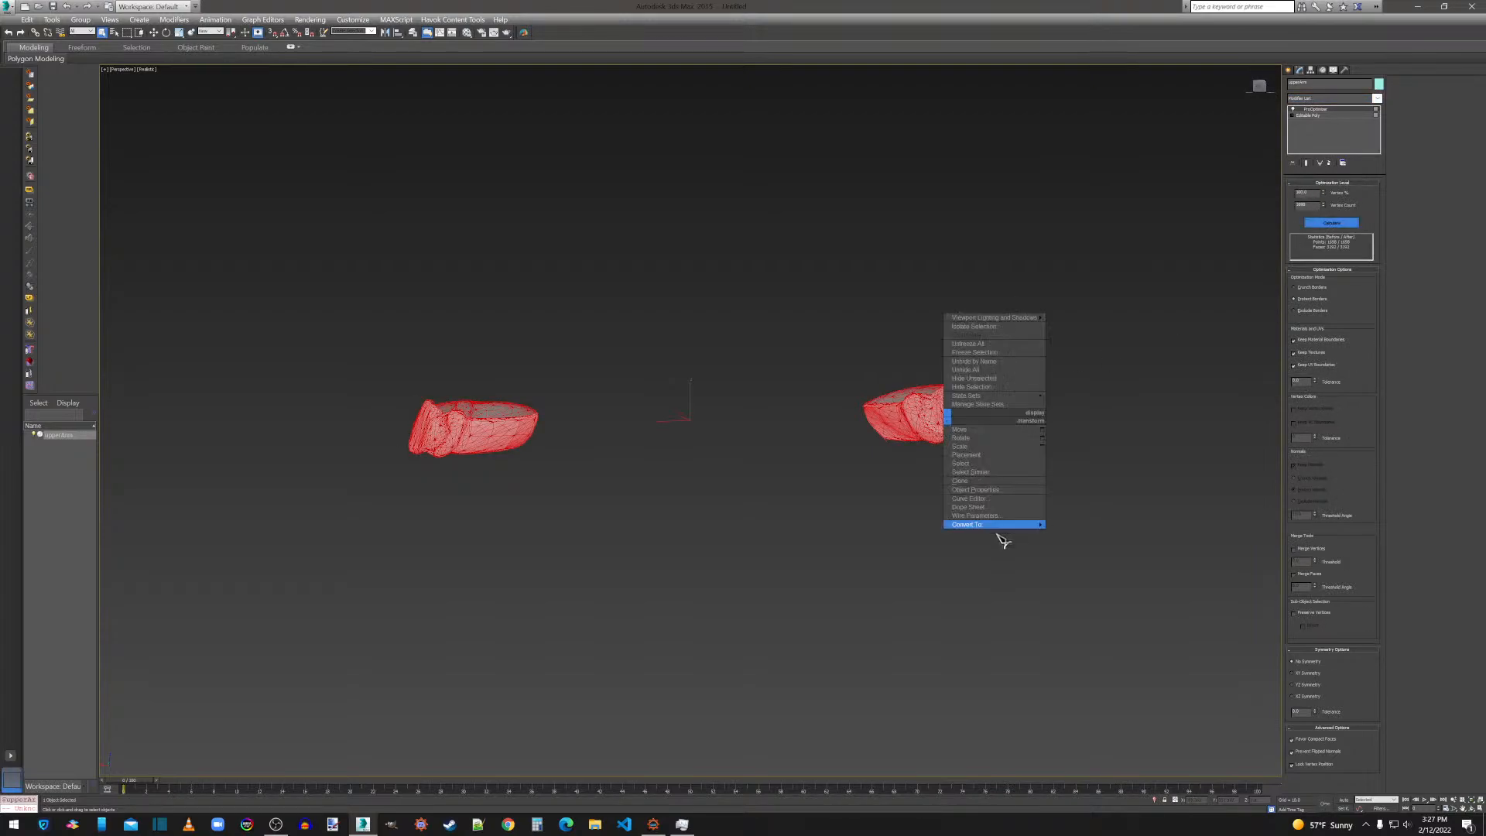
{"action": "mouse_move", "coordinate": [1005, 525]}
{"action": "left_click", "coordinate": [1066, 533]}
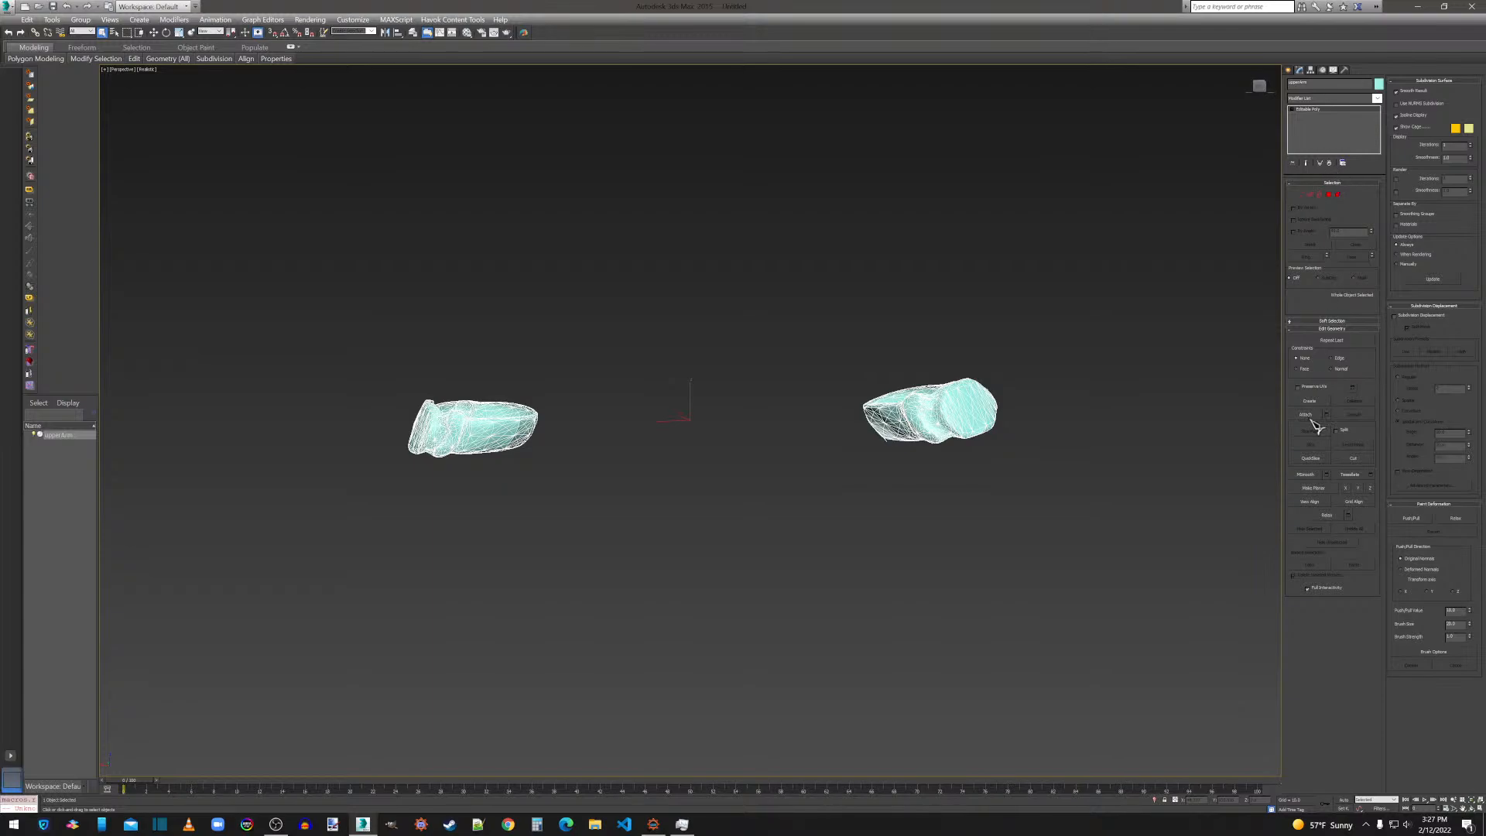
With Preserve UVs enabled, select all vertices of the upper arm pieces and weld them with a threshold of 0.01.
{"action": "left_click", "coordinate": [1316, 395]}
{"action": "left_click", "coordinate": [1302, 195]}
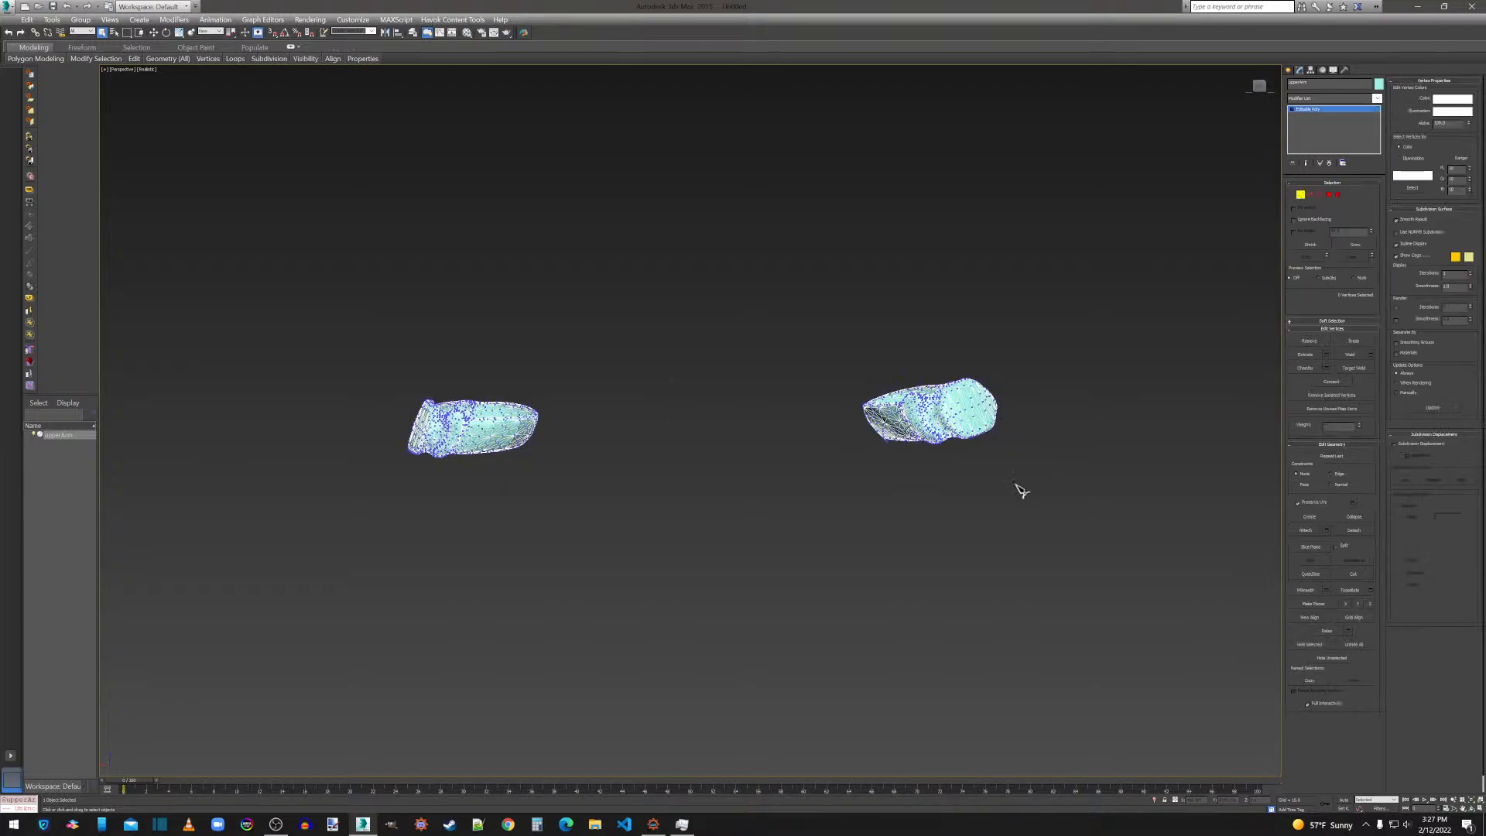
{"action": "key", "text": "ctrl+a"}
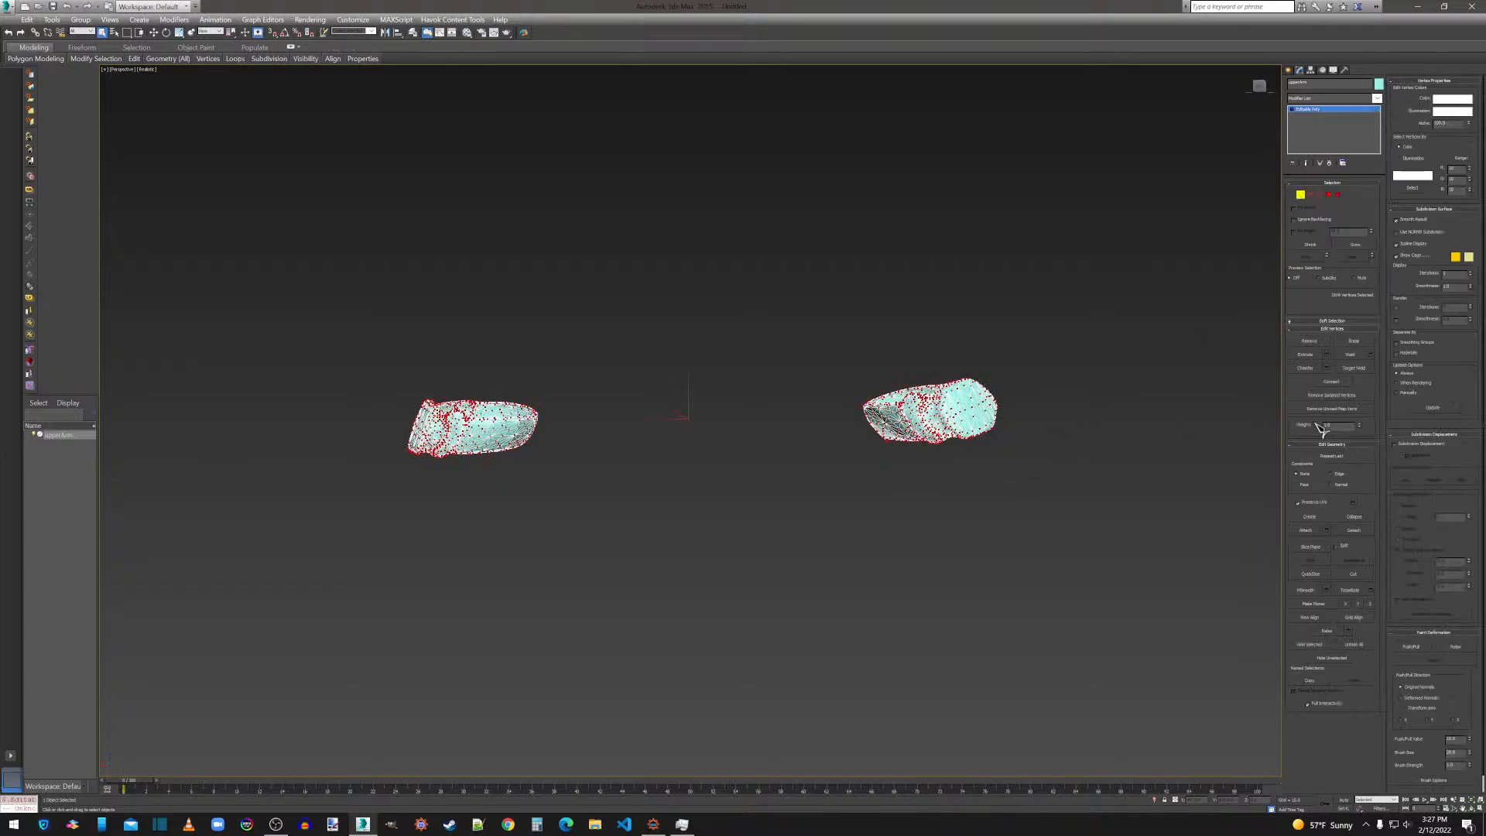
{"action": "left_click", "coordinate": [1371, 355]}
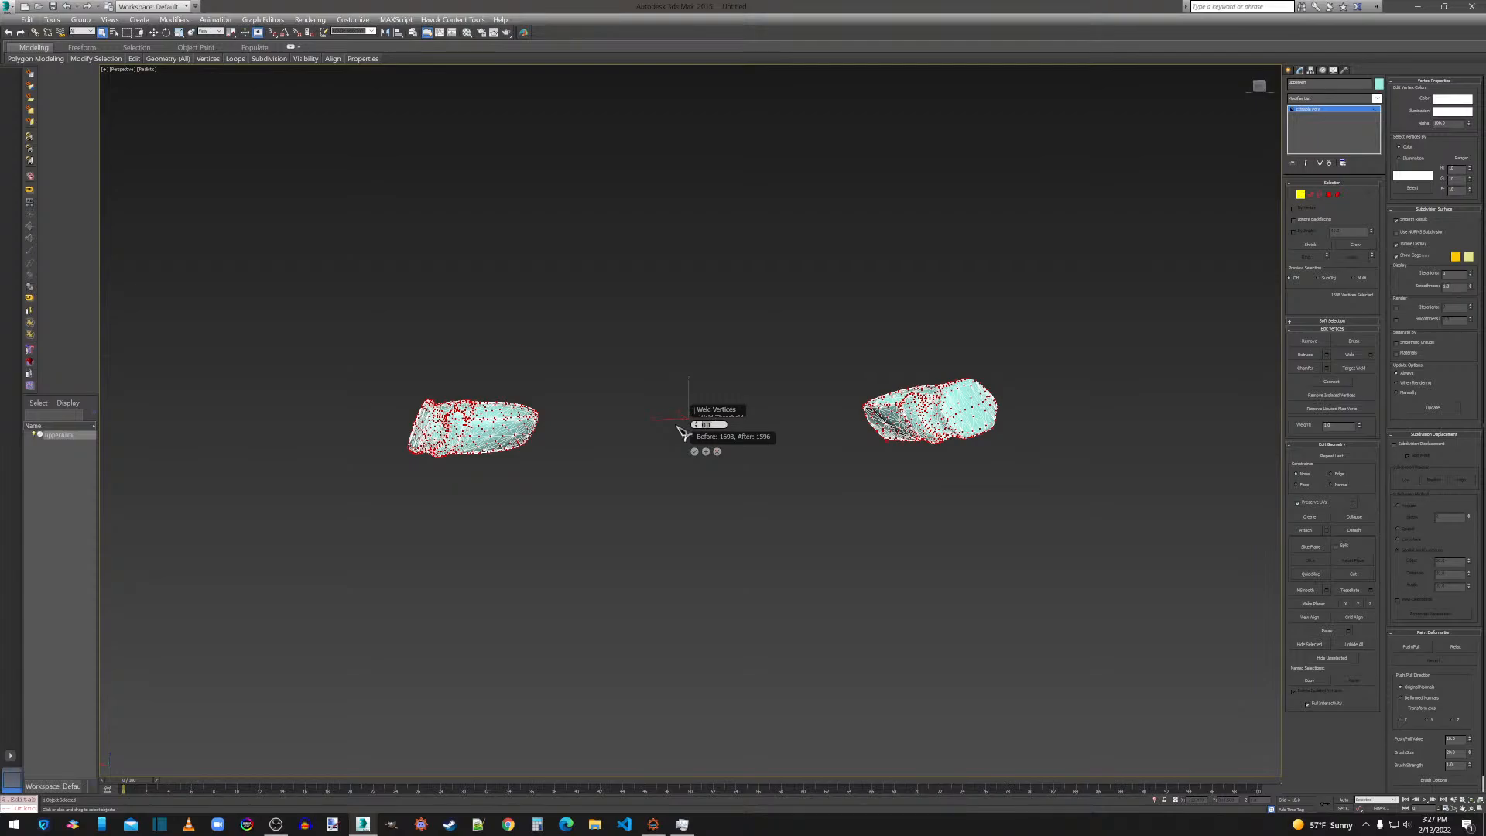
{"action": "type", "text": ".01"}
{"action": "key", "text": "Return"}
{"action": "left_click", "coordinate": [695, 452]}
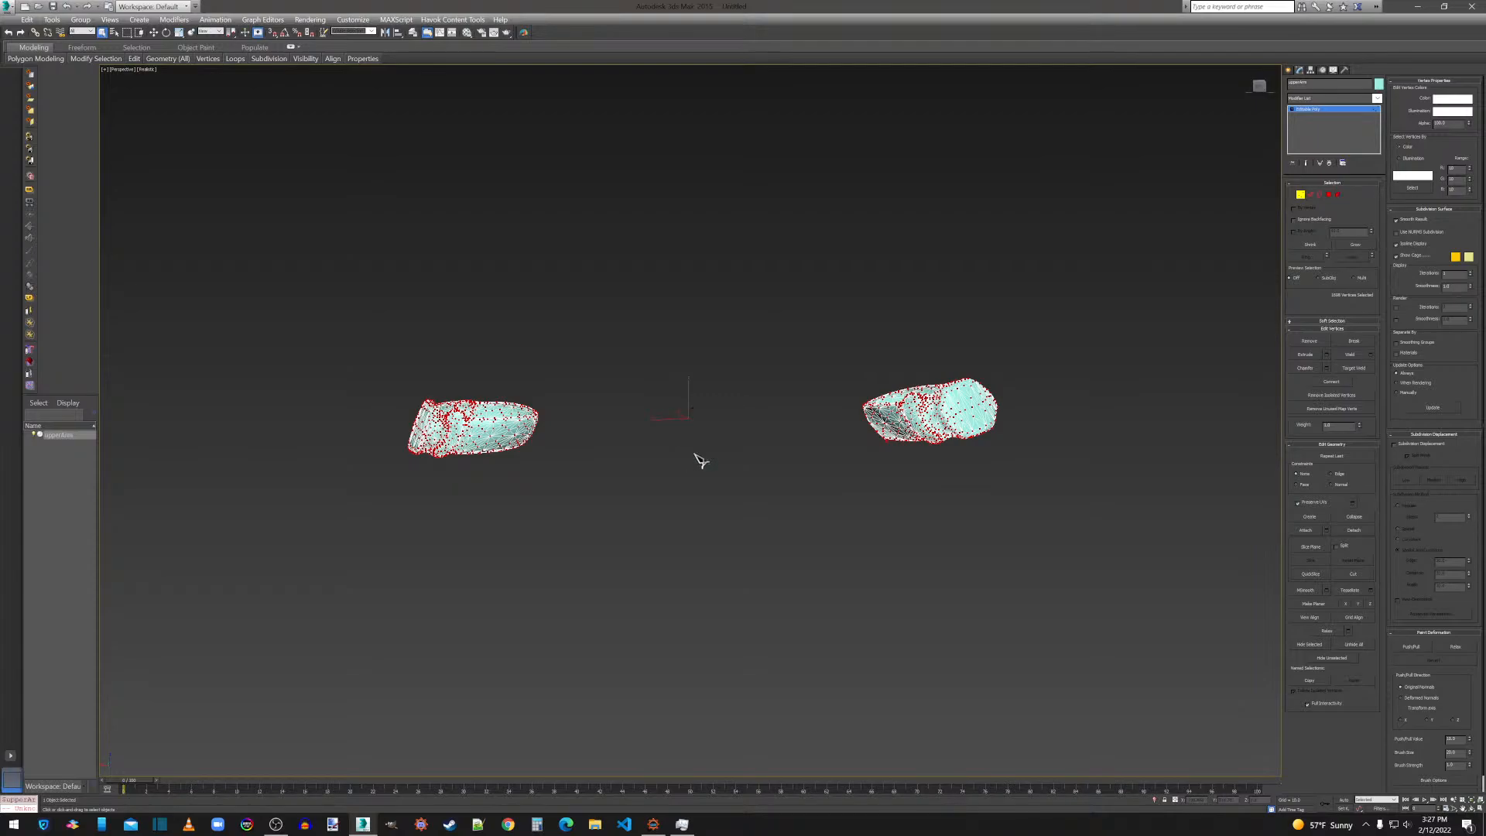
Export the welded upper arm pieces over upperArm.obj with the current OBJ export options, and quit 3ds Max without saving the scene.
{"action": "left_click", "coordinate": [9, 8]}
{"action": "left_click", "coordinate": [35, 220]}
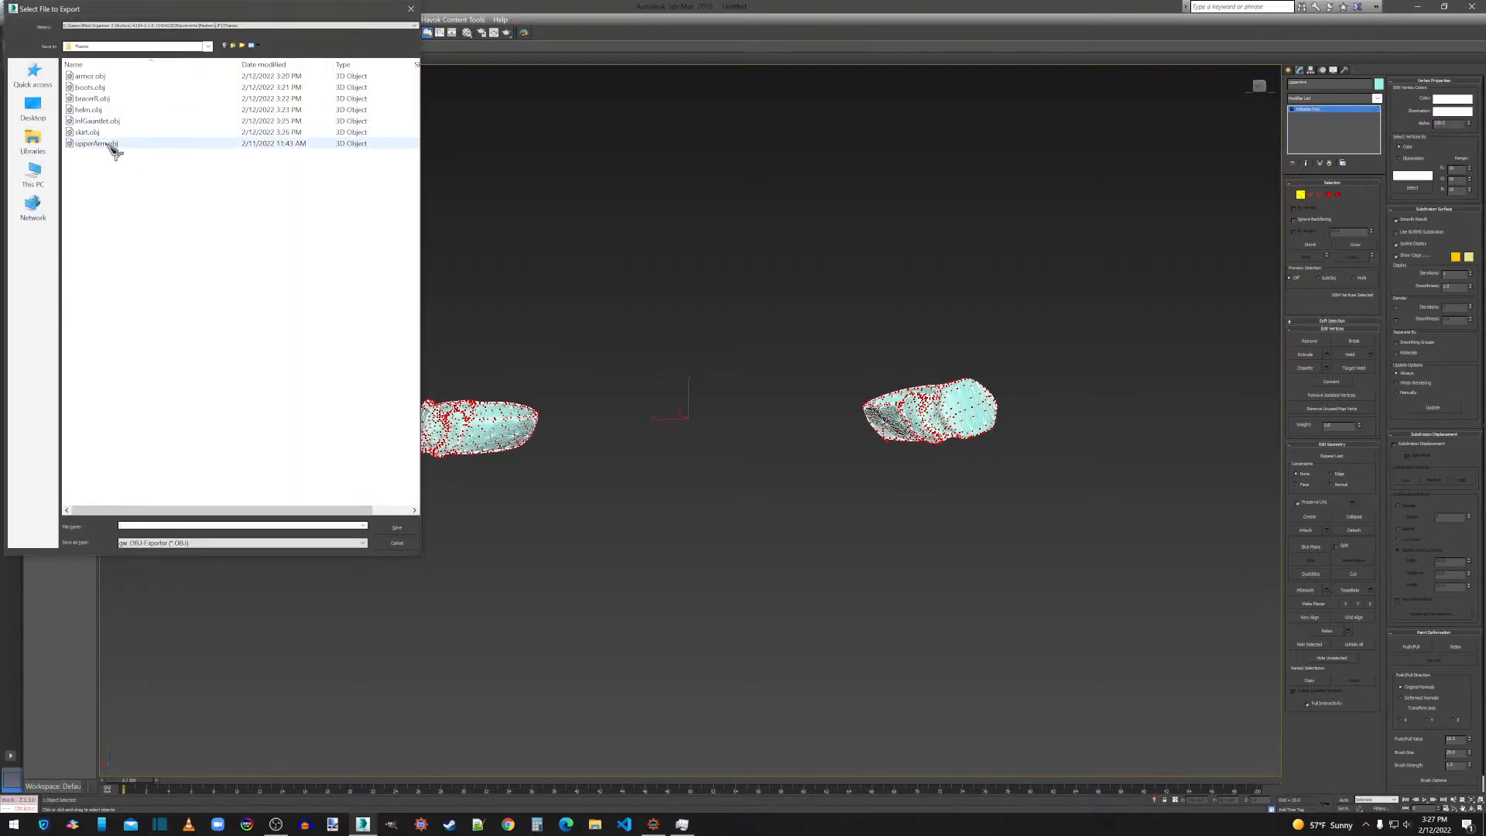
{"action": "double_click", "coordinate": [110, 146]}
{"action": "left_click", "coordinate": [789, 461]}
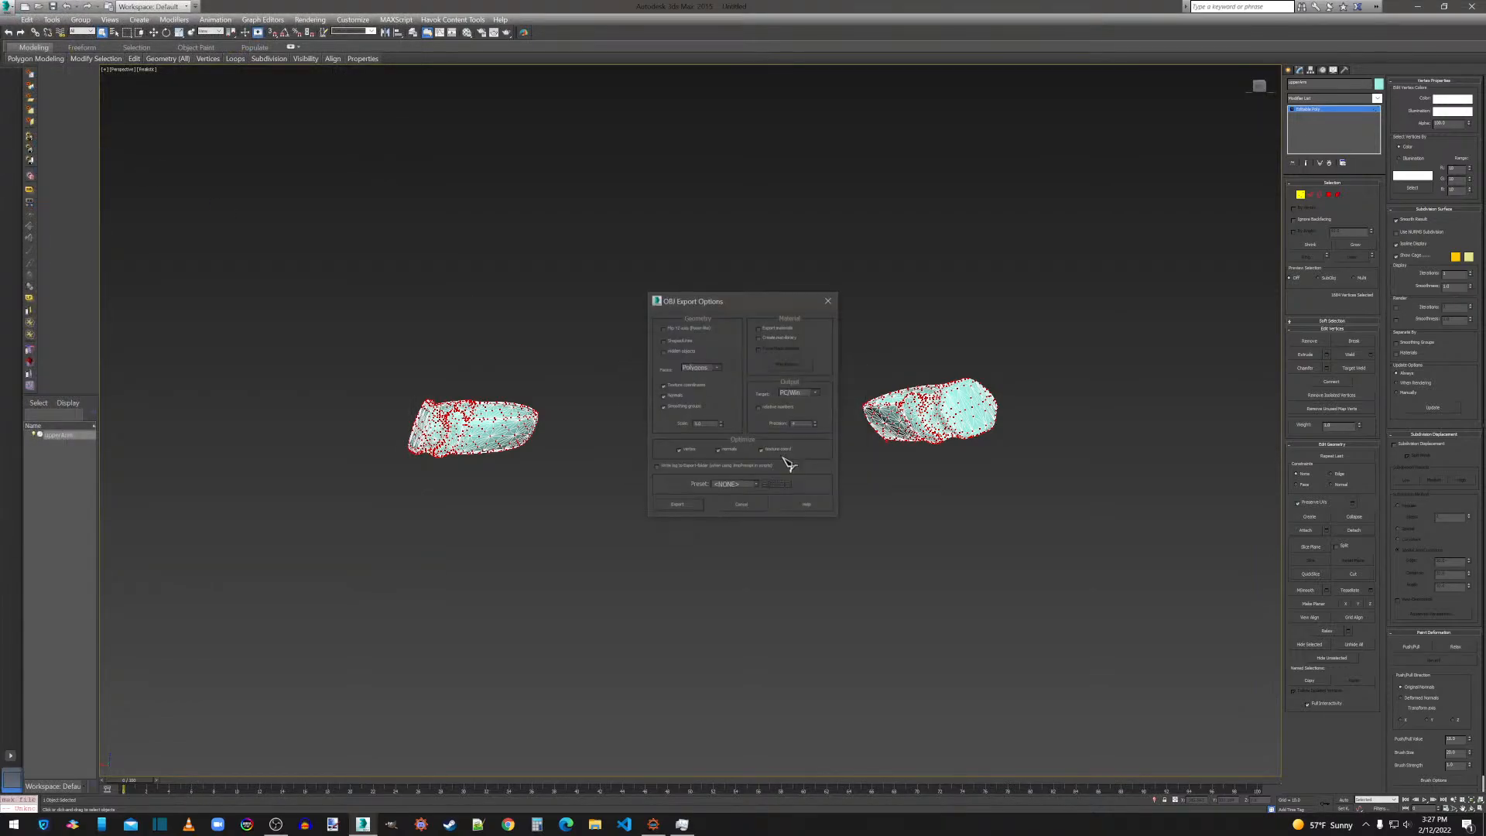
{"action": "left_click", "coordinate": [682, 506]}
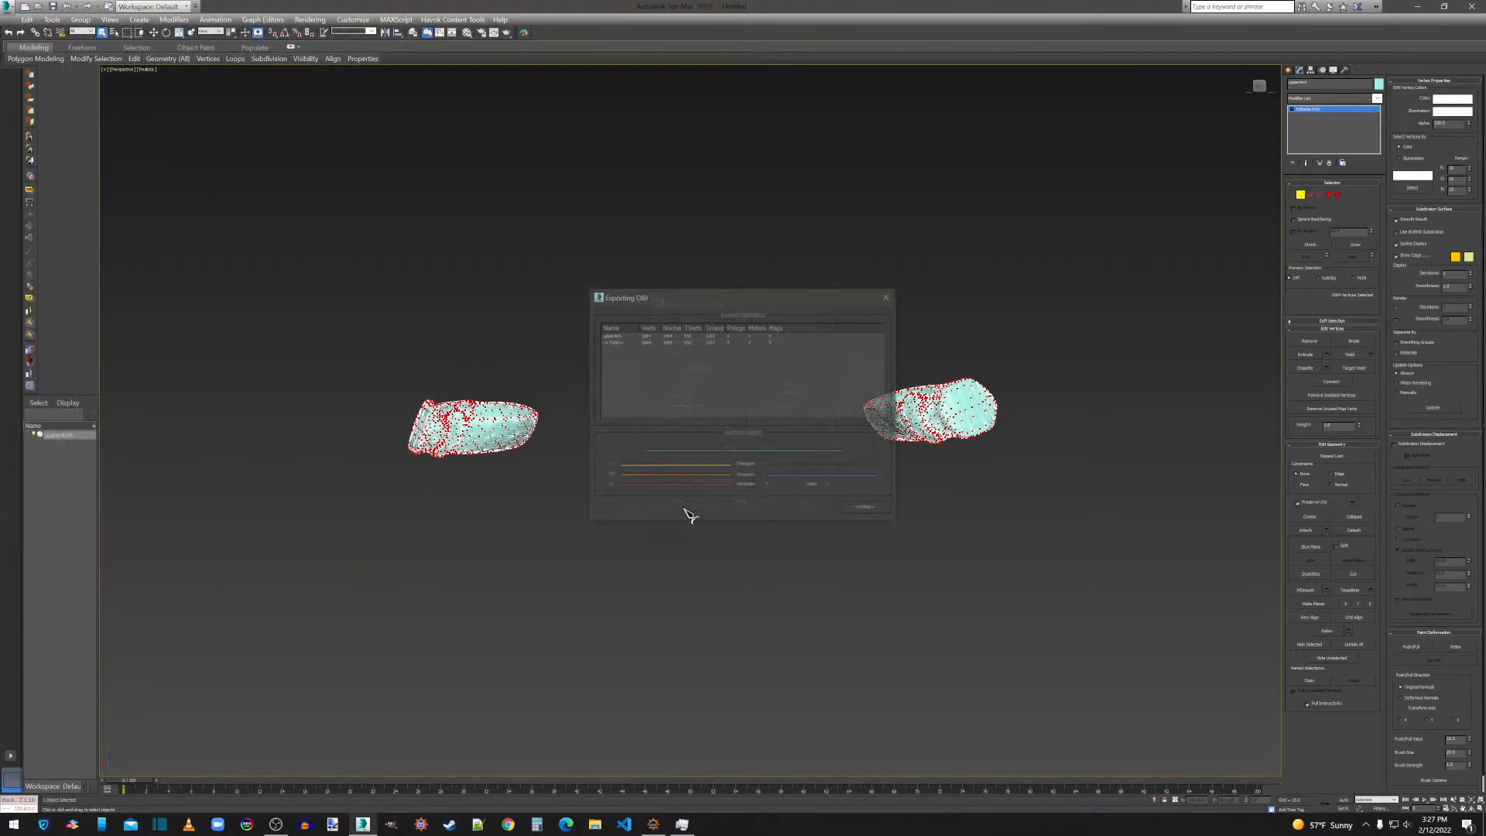
{"action": "left_click", "coordinate": [867, 510]}
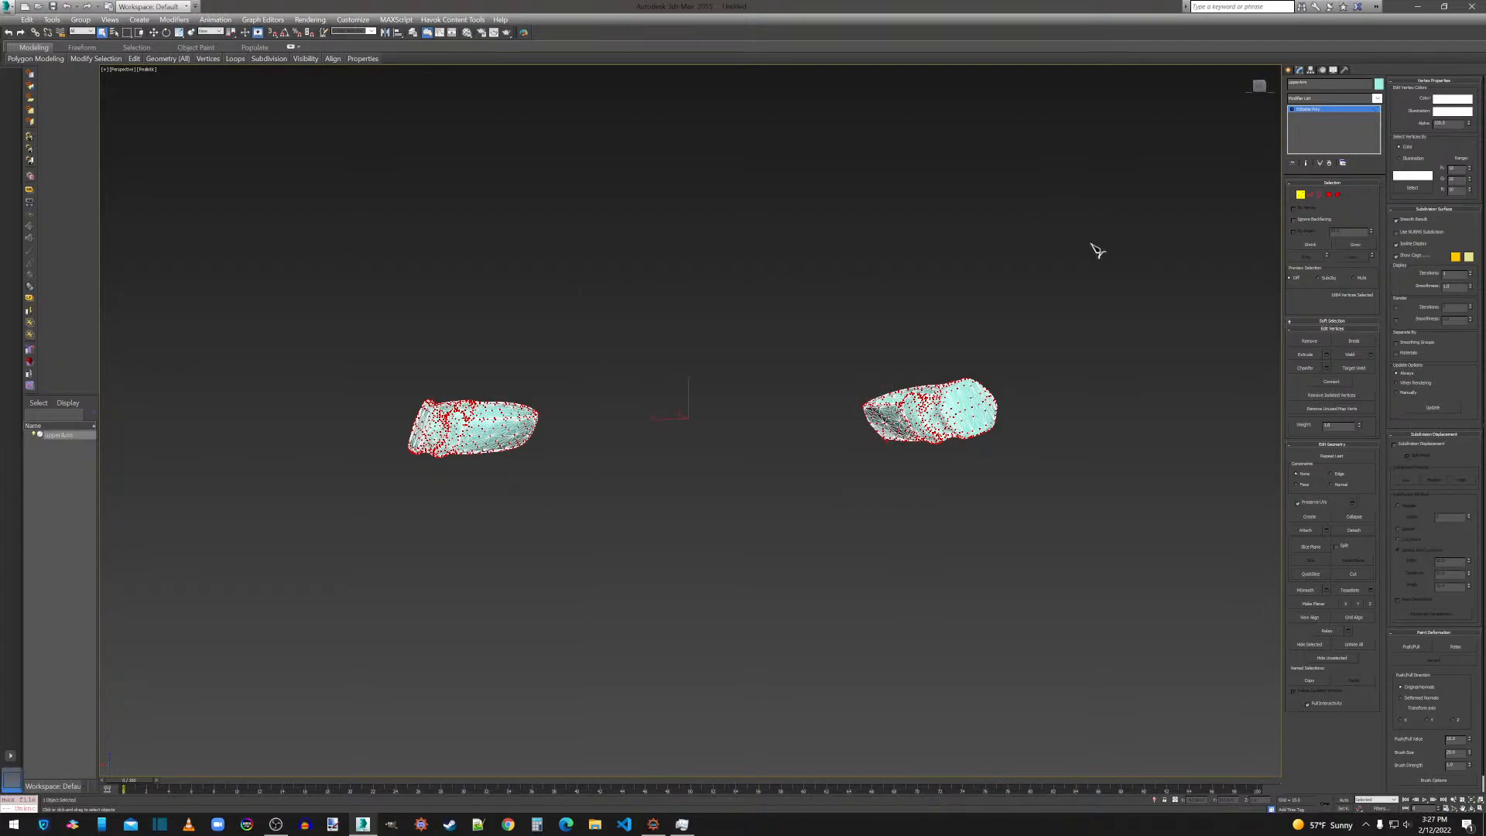
{"action": "left_click", "coordinate": [1471, 9]}
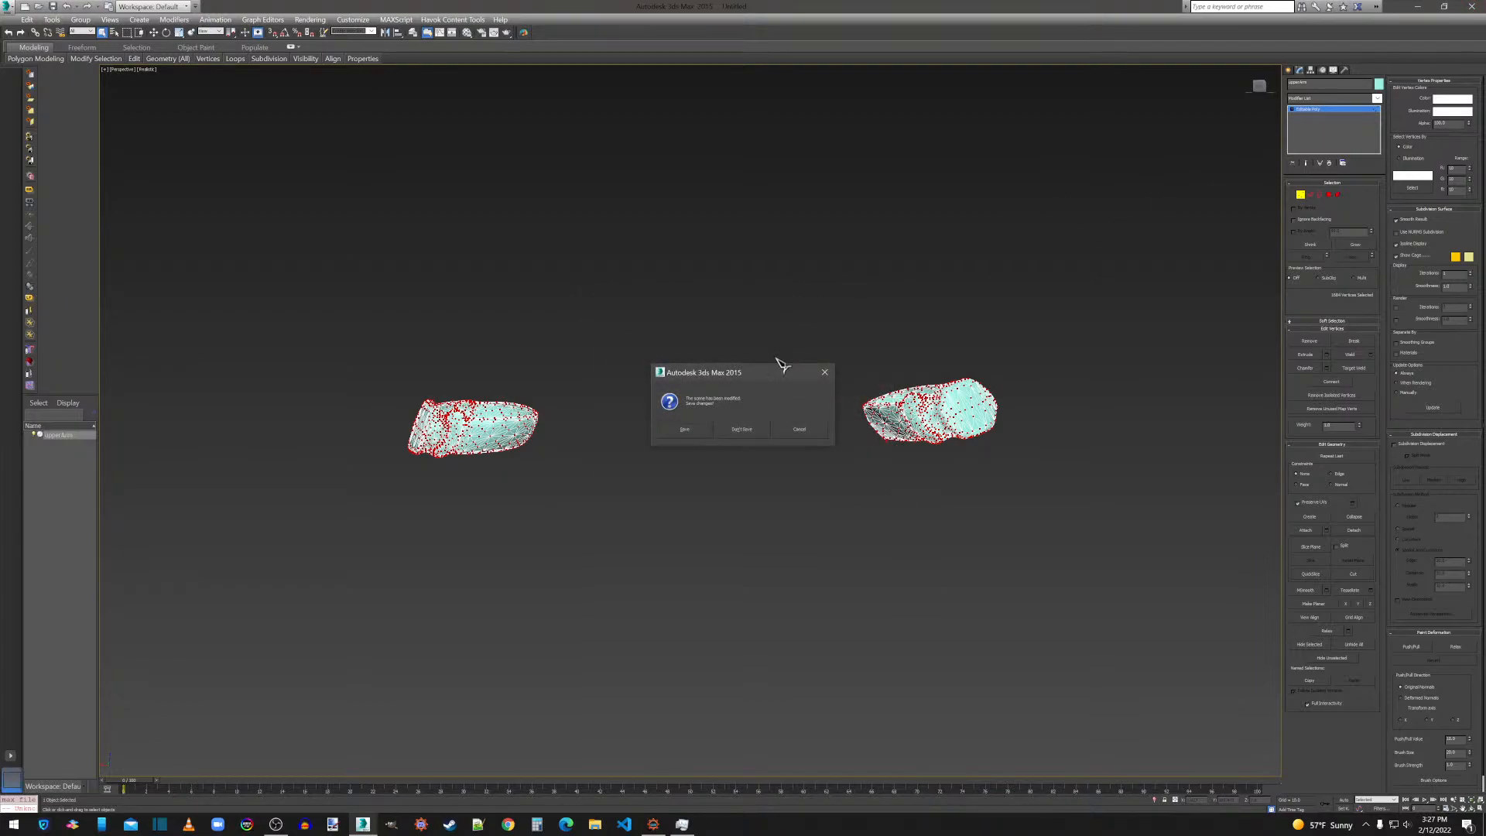
{"action": "left_click", "coordinate": [750, 431]}
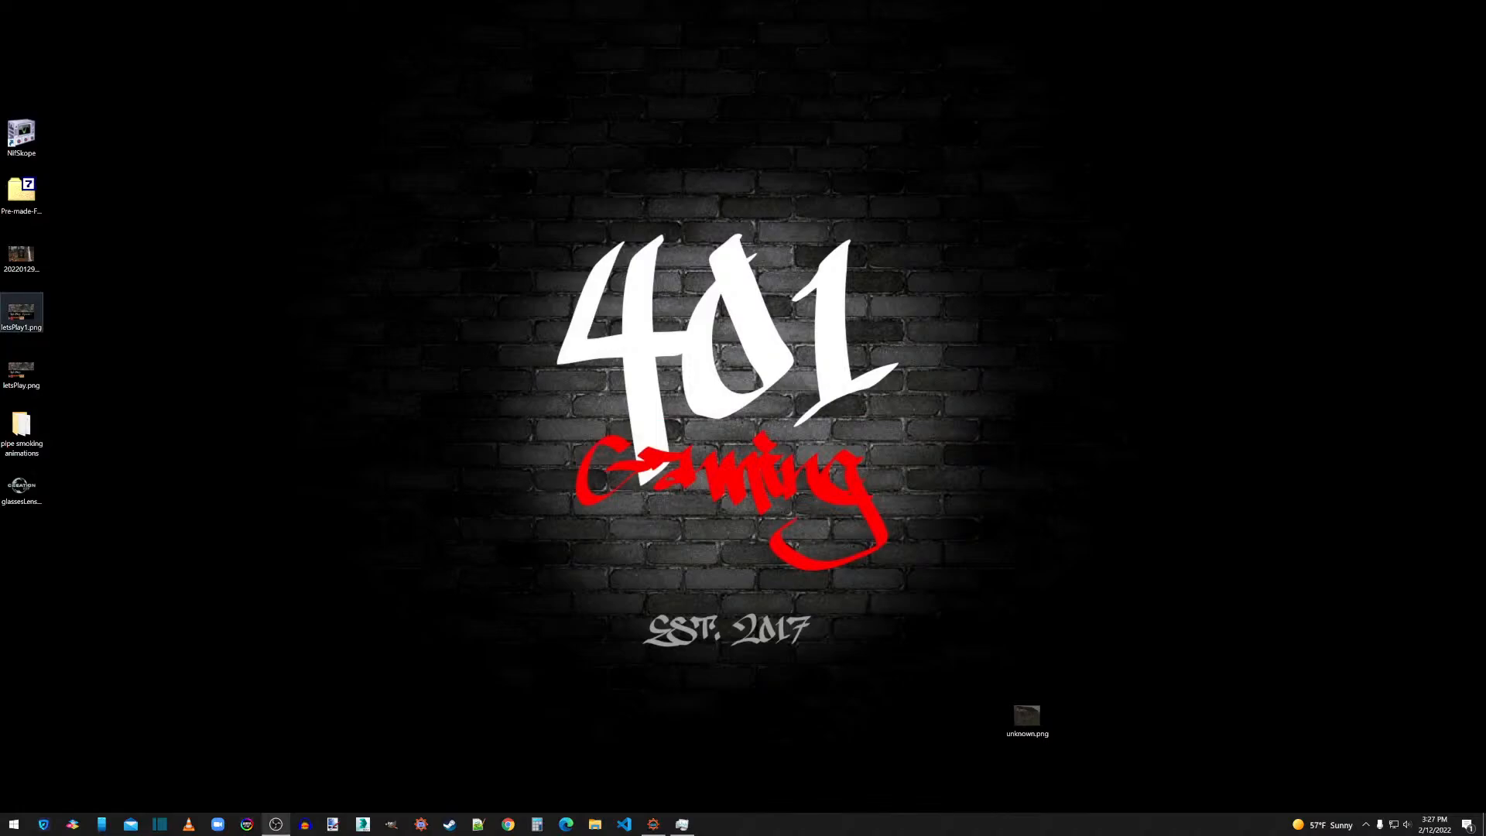
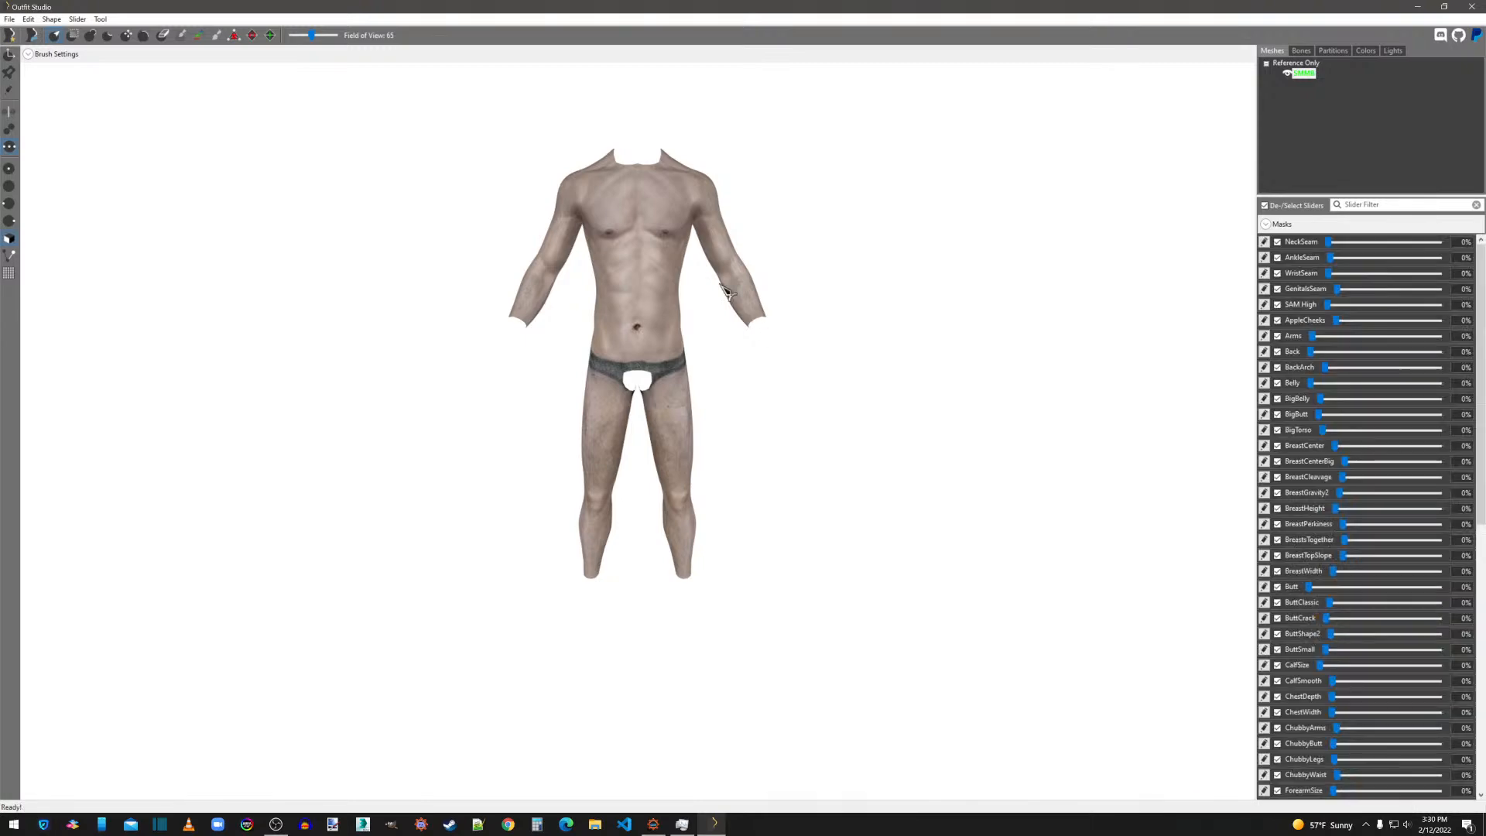
In Outfit Studio, import all seven OBJ files, armor.obj through upperArm.obj, from the Thanos folder under overwrite\Meshes\[JF].
{"action": "left_click", "coordinate": [10, 20]}
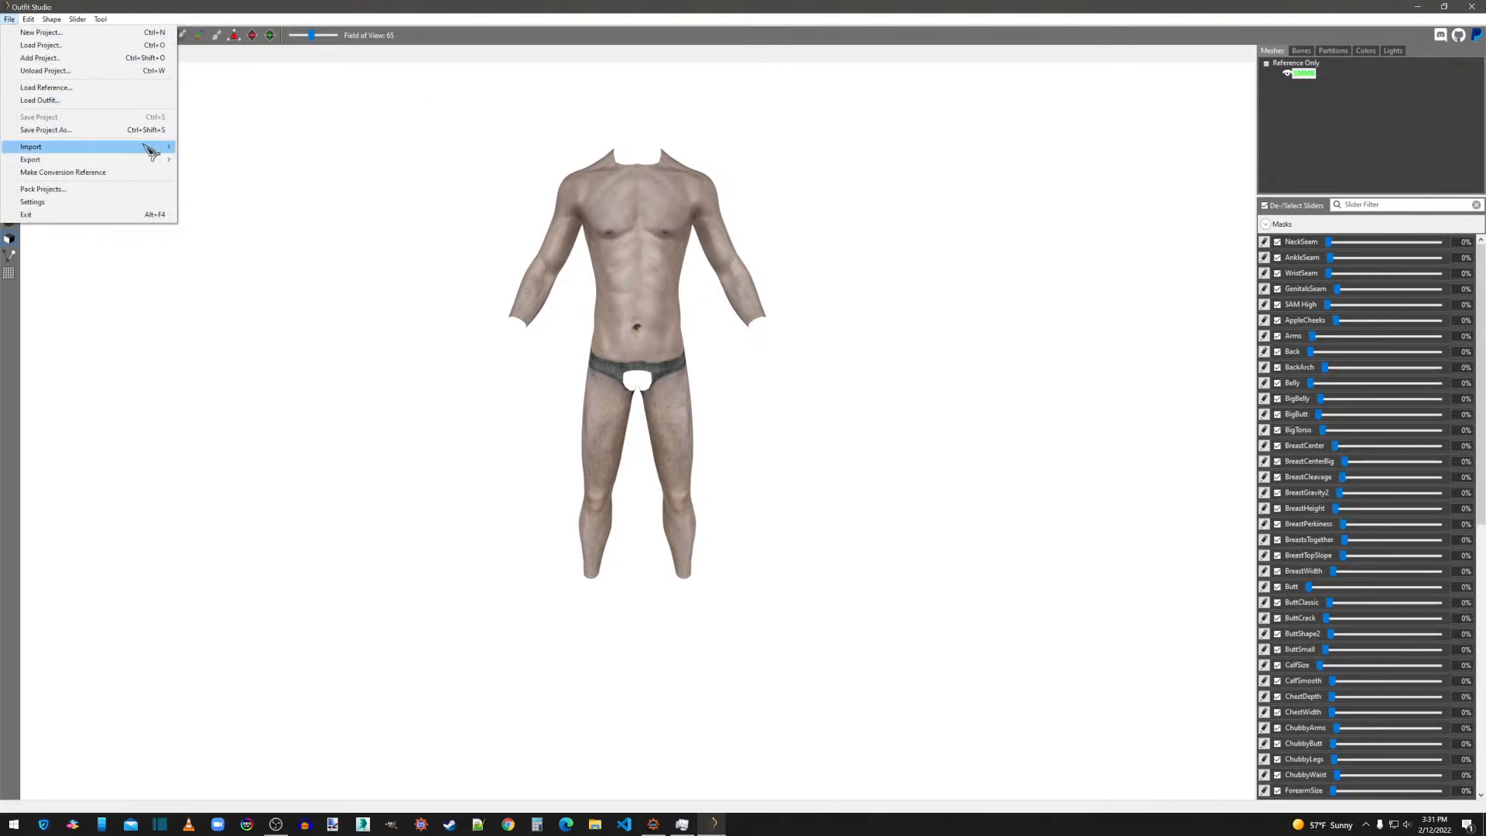
{"action": "mouse_move", "coordinate": [150, 147]}
{"action": "left_click", "coordinate": [212, 160]}
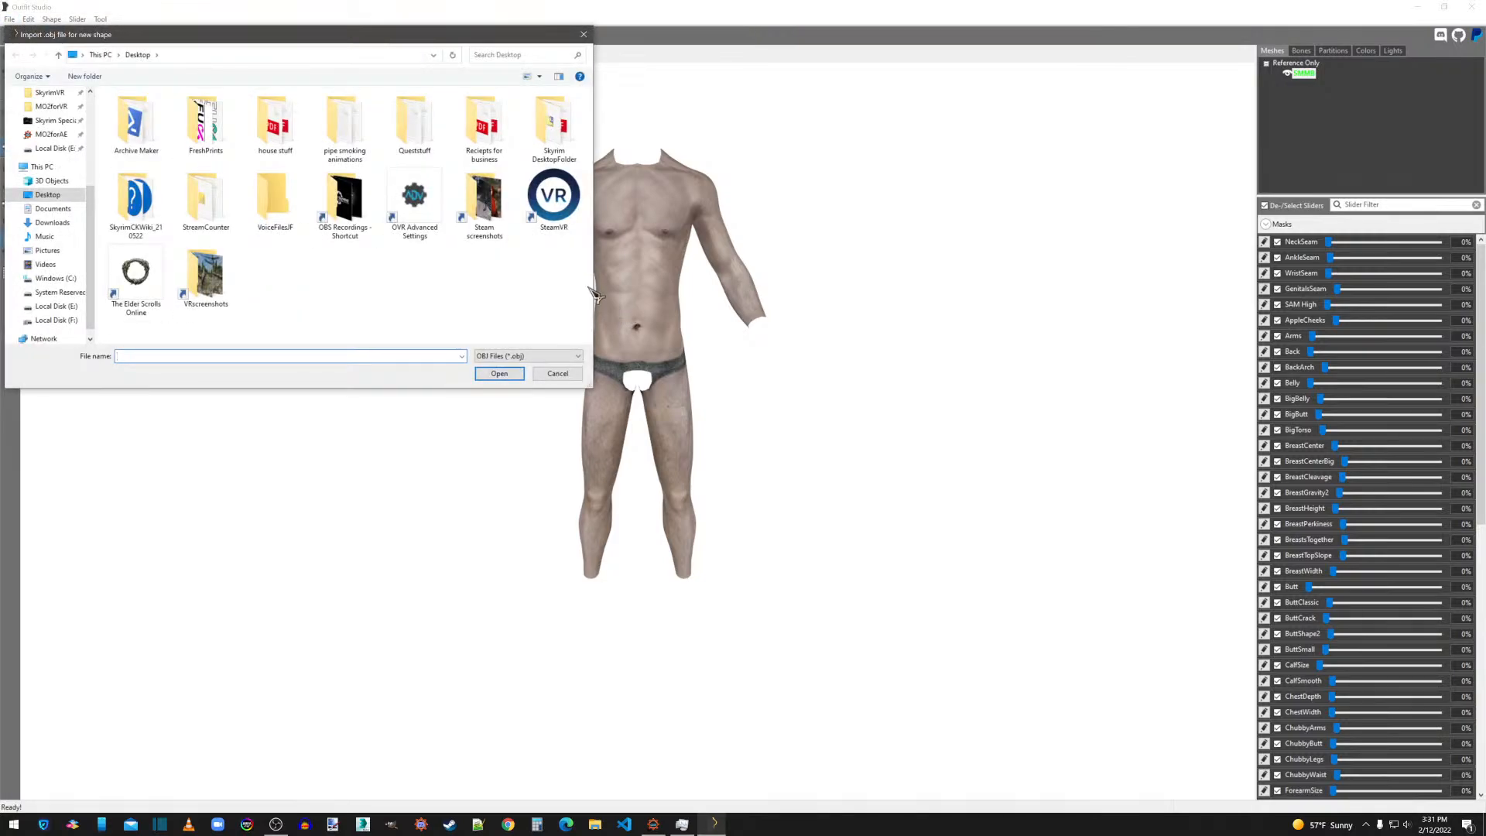
{"action": "scroll", "coordinate": [50, 147], "scroll_direction": "up", "scroll_amount": 2}
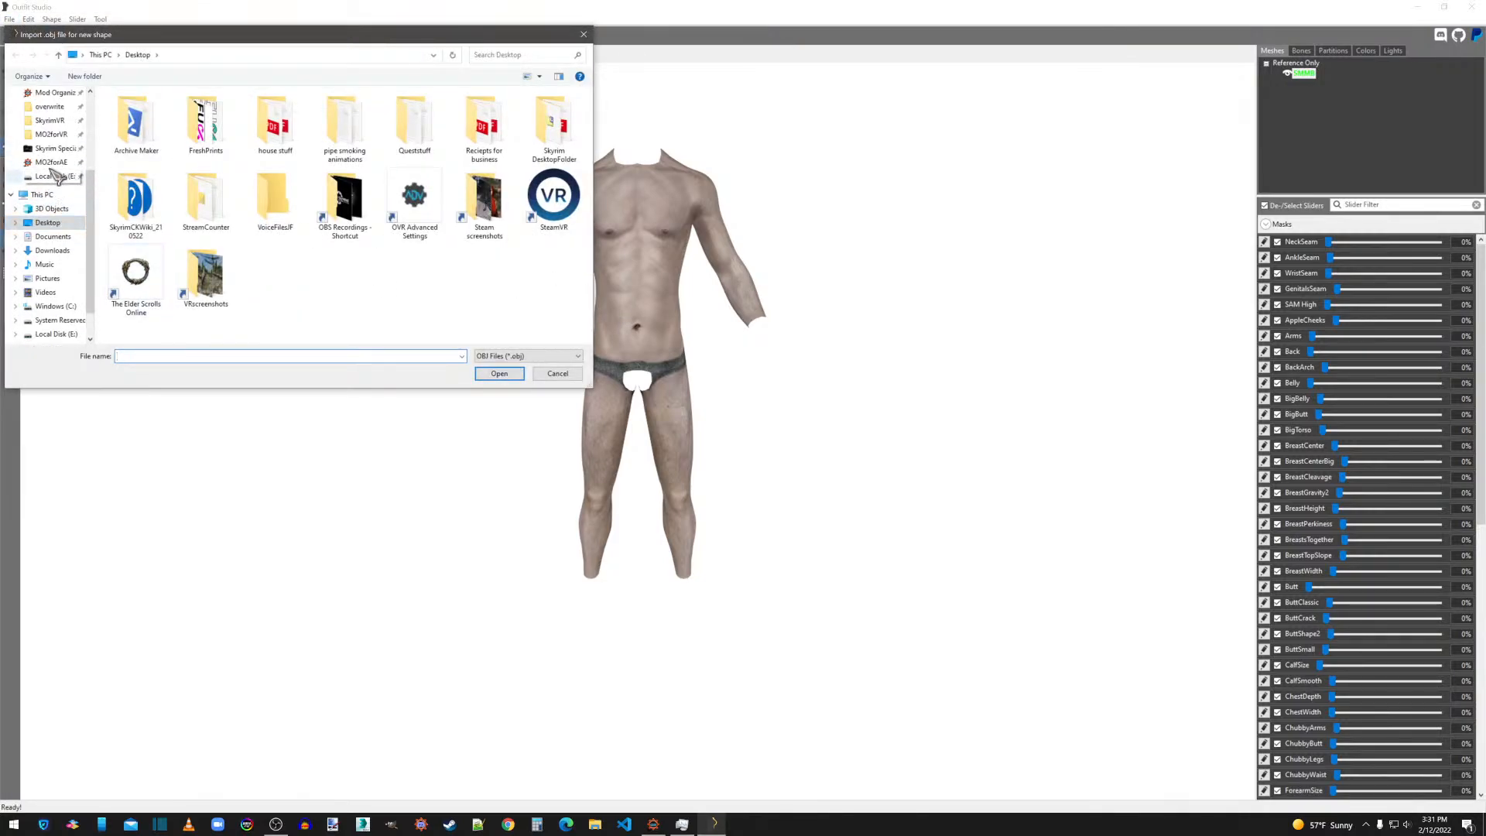
{"action": "left_click", "coordinate": [50, 107]}
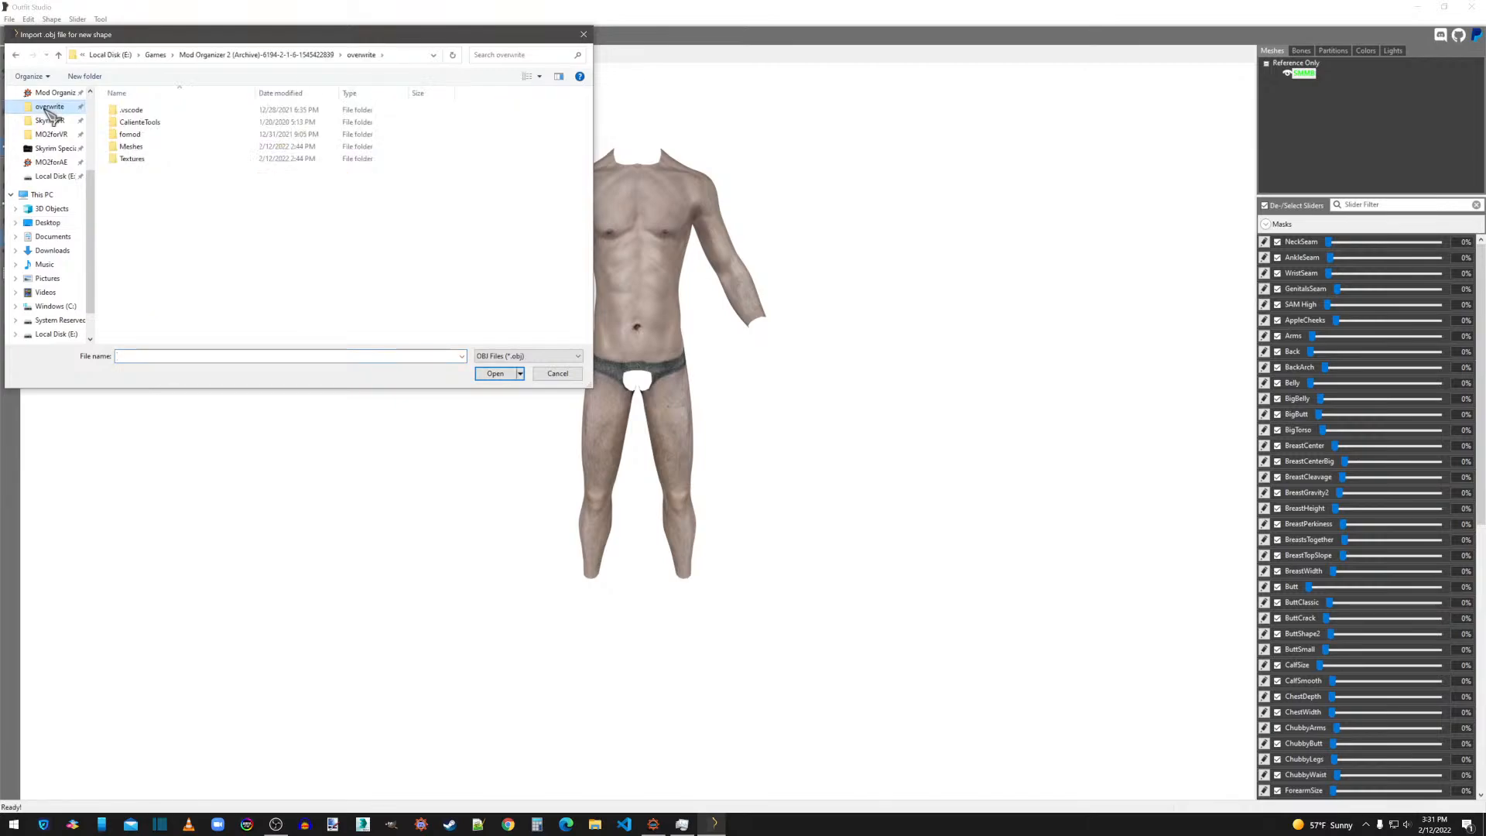
{"action": "double_click", "coordinate": [132, 147]}
{"action": "double_click", "coordinate": [128, 111]}
{"action": "double_click", "coordinate": [131, 112]}
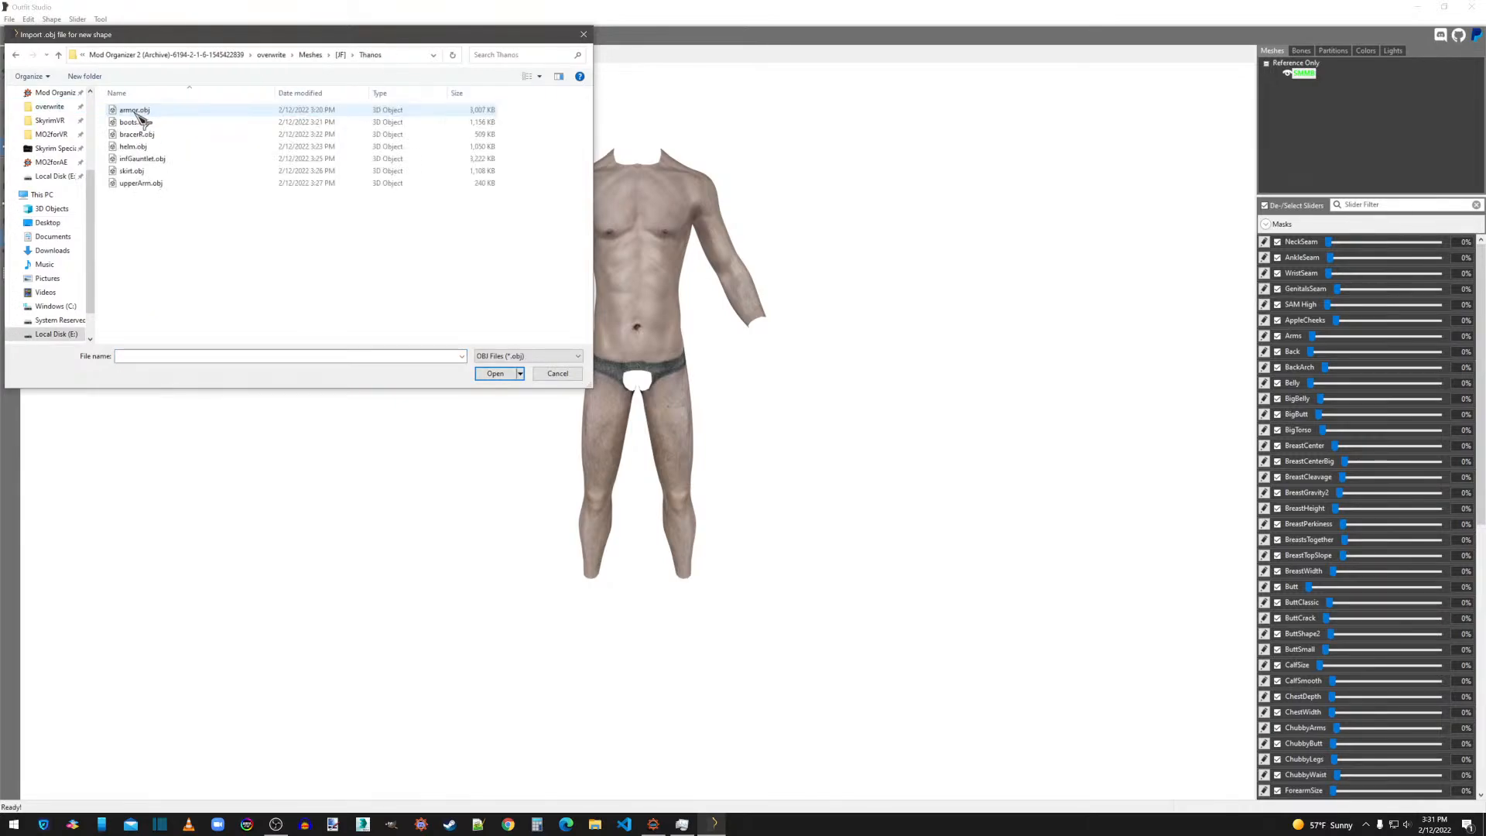
{"action": "left_click_drag", "start_coordinate": [140, 206], "coordinate": [136, 116]}
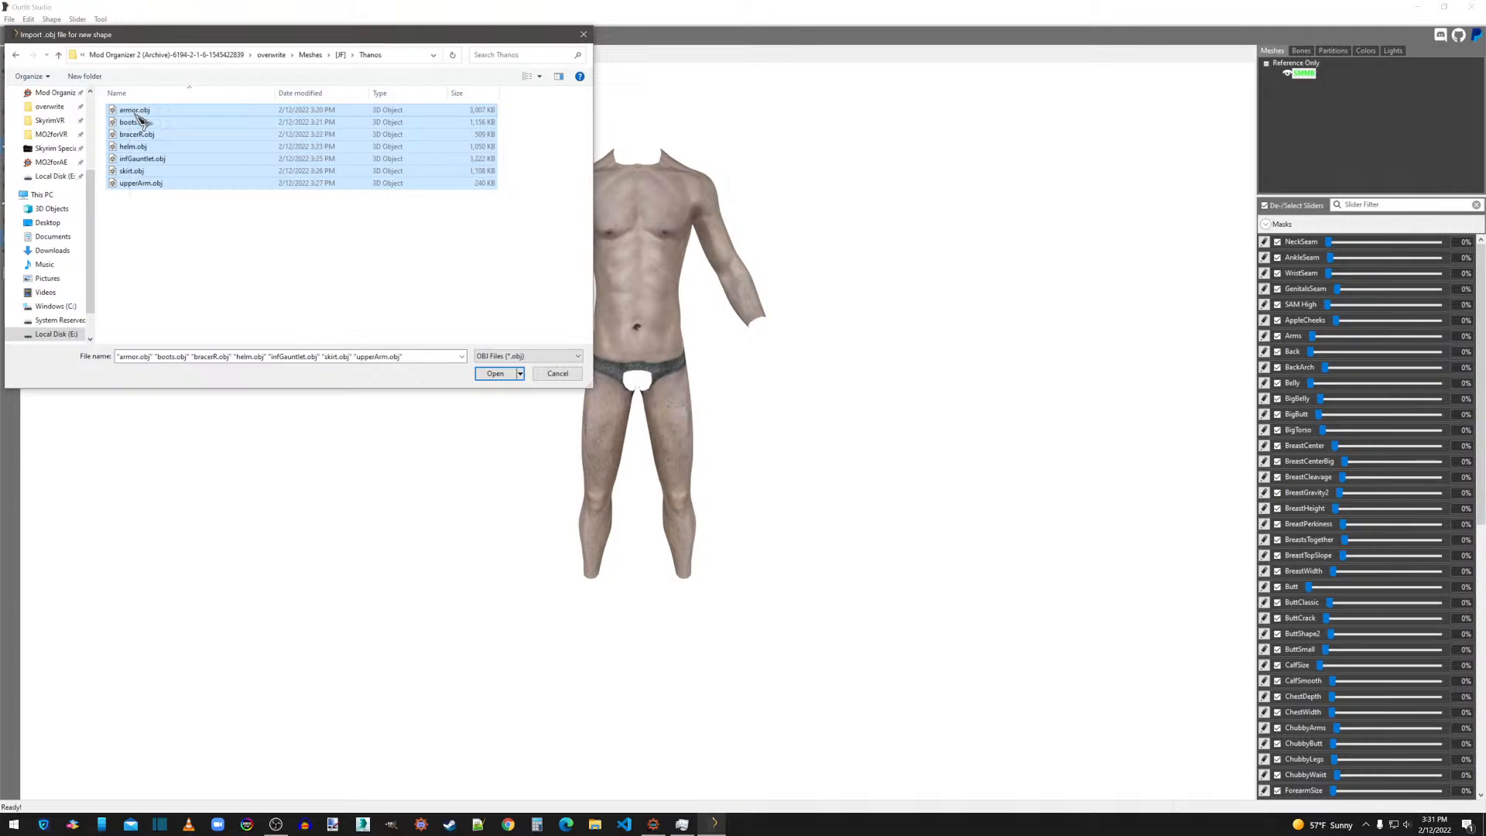
{"action": "left_click", "coordinate": [502, 375]}
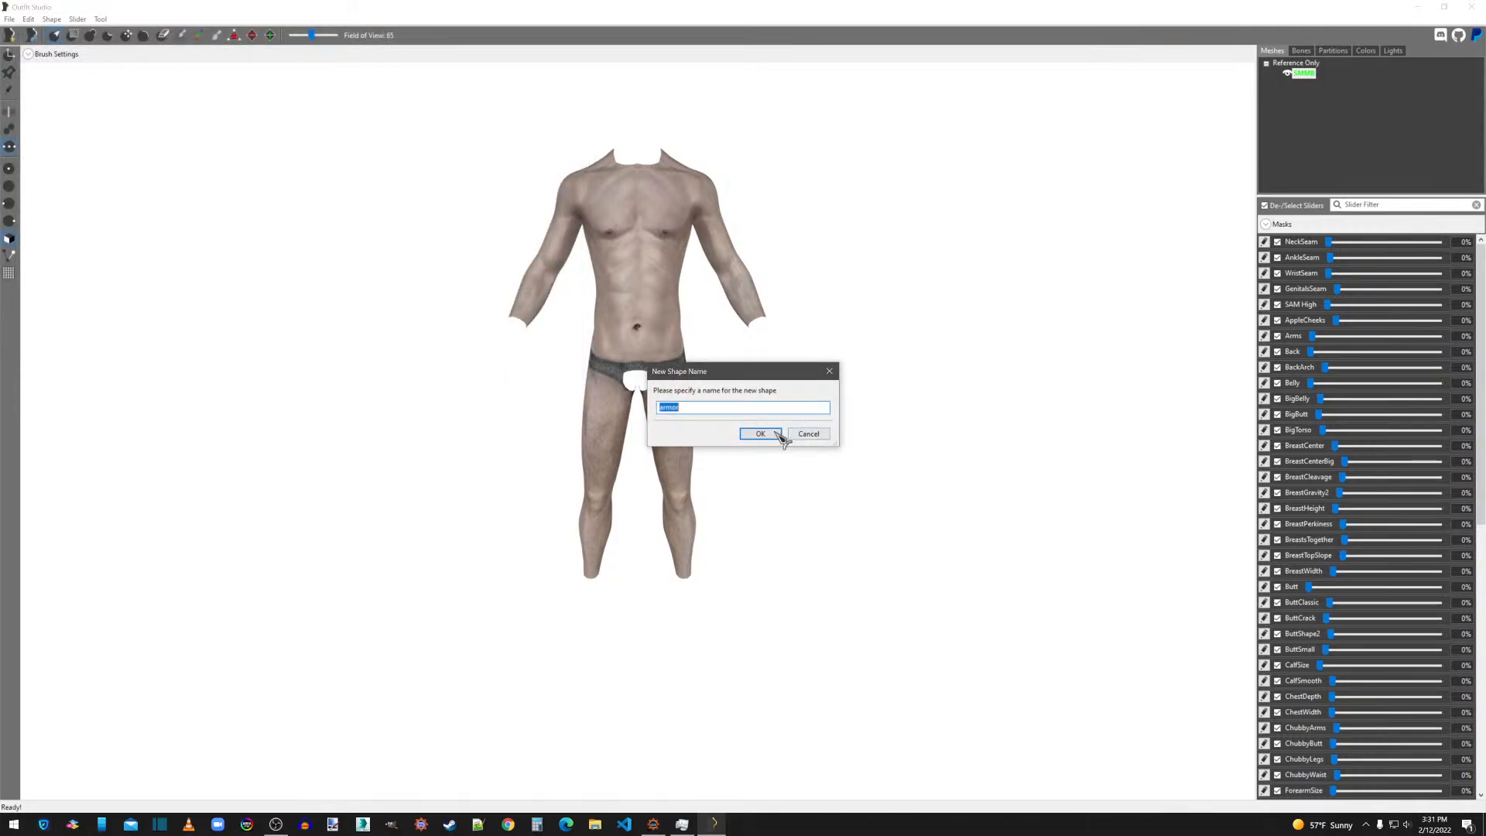
Accept the suggested shape name for each of the seven imported meshes.
{"action": "left_click", "coordinate": [779, 436]}
{"action": "left_click", "coordinate": [769, 434]}
{"action": "left_click", "coordinate": [769, 434]}
{"action": "left_click", "coordinate": [772, 437]}
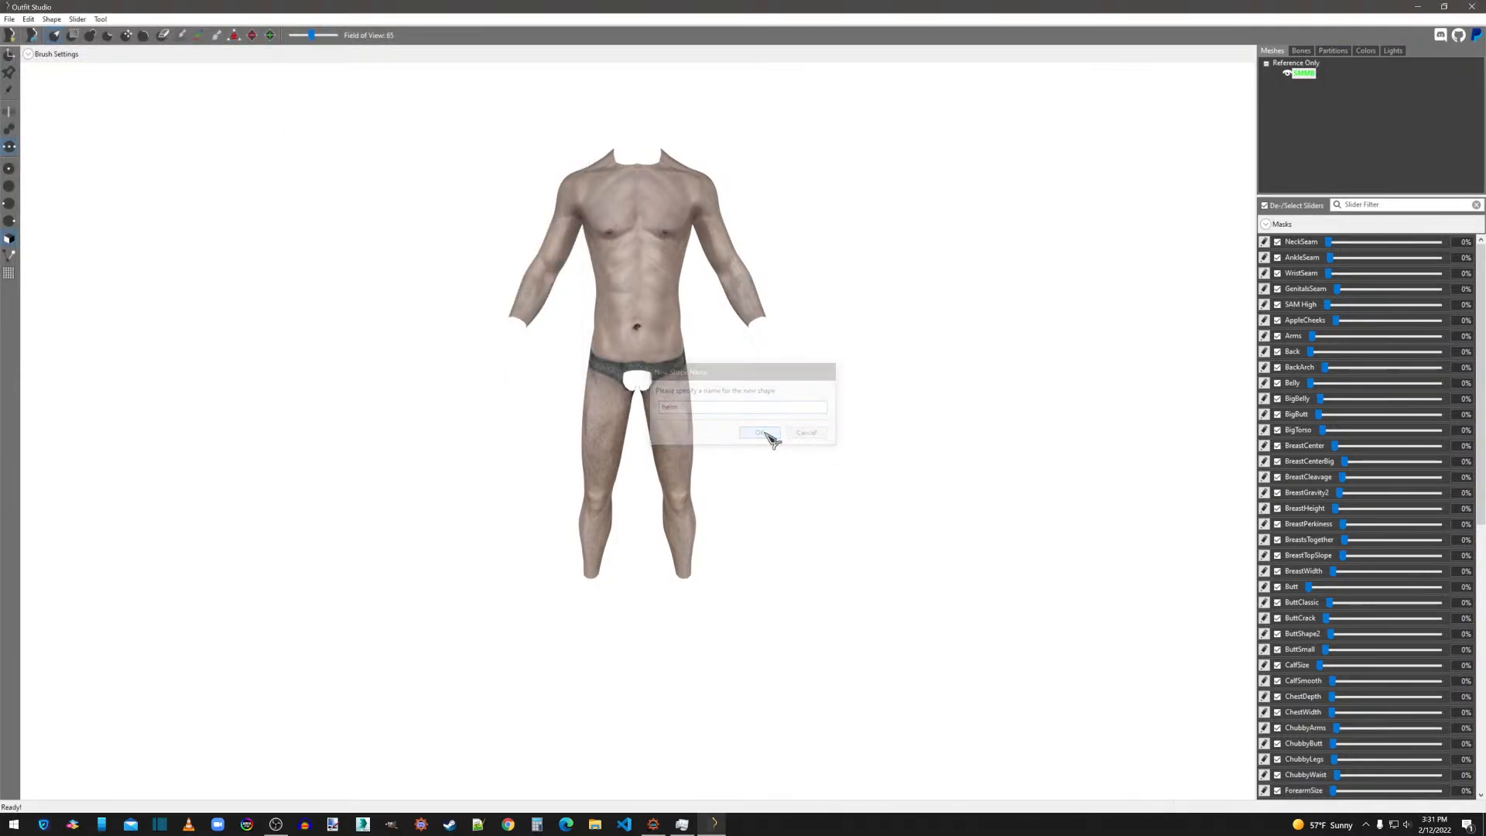
{"action": "left_click", "coordinate": [766, 434]}
{"action": "left_click", "coordinate": [765, 434]}
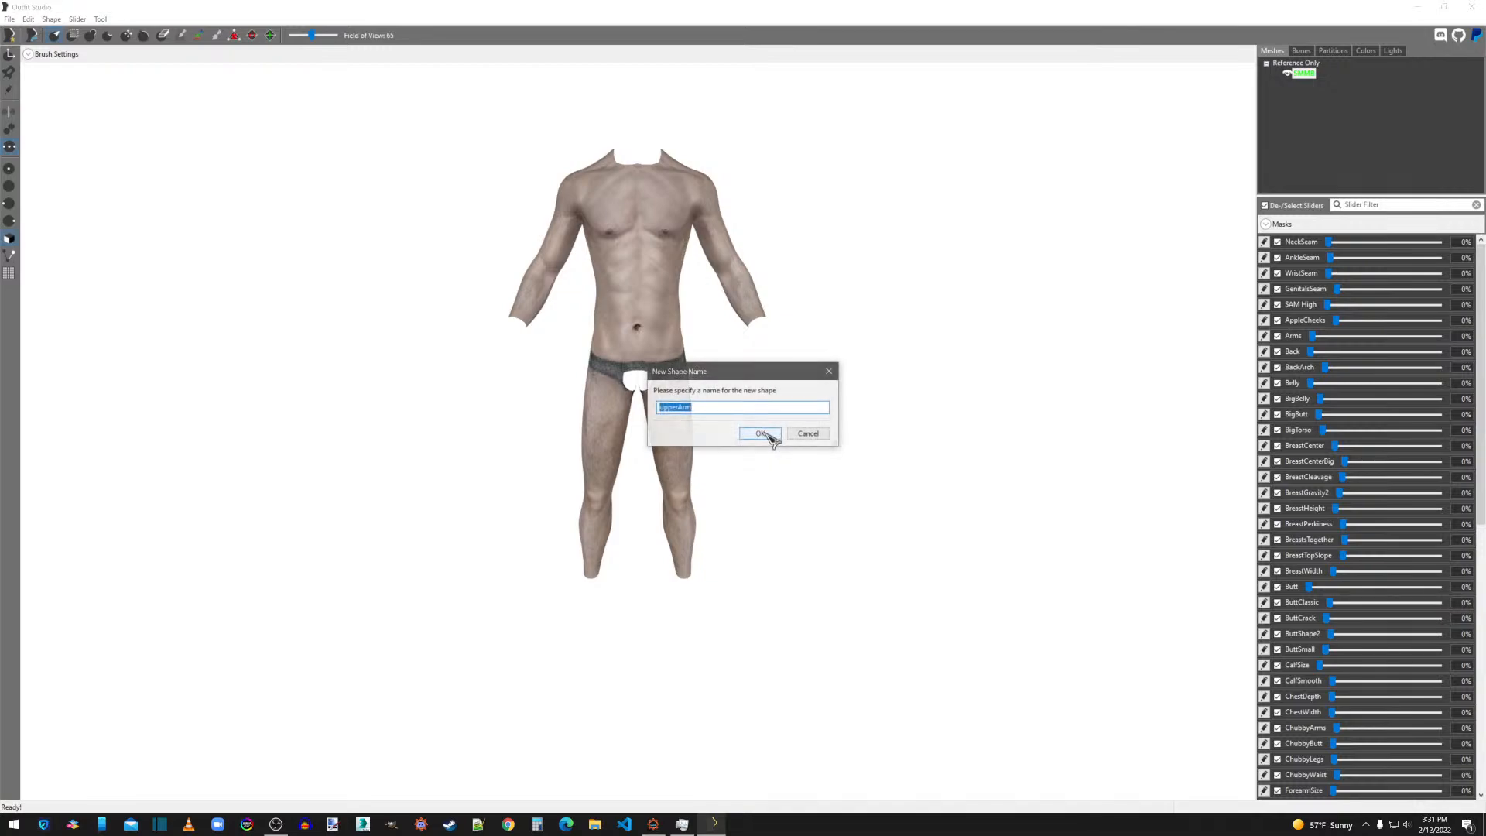
{"action": "left_click", "coordinate": [766, 434]}
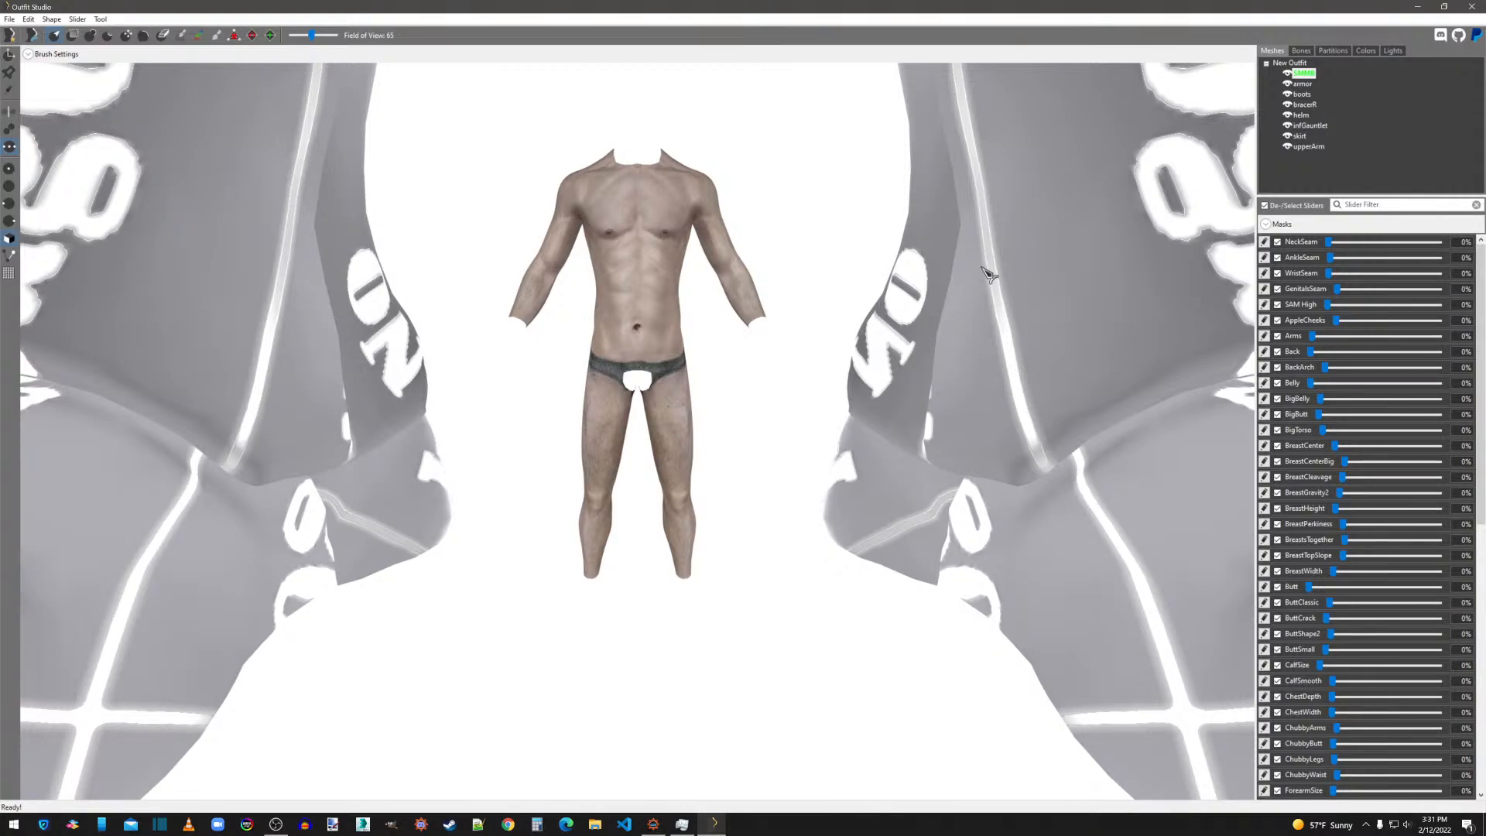
Select all imported armor shapes from armor to upperArm and scale them uniformly to 0.10000.
{"action": "left_click", "coordinate": [1313, 87]}
{"action": "left_click", "coordinate": [1313, 148], "text": "shift"}
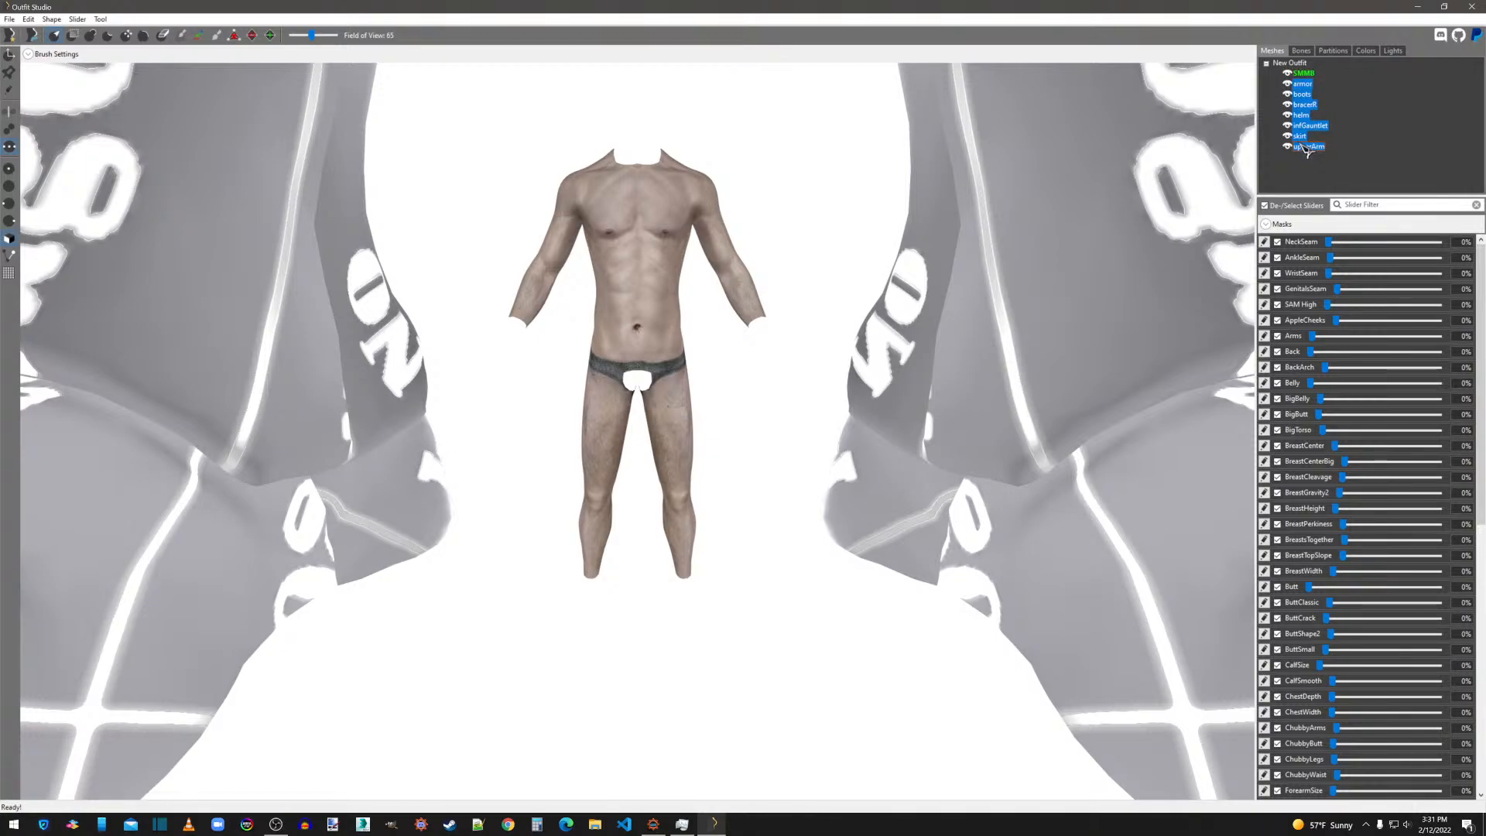
{"action": "right_click", "coordinate": [1305, 99]}
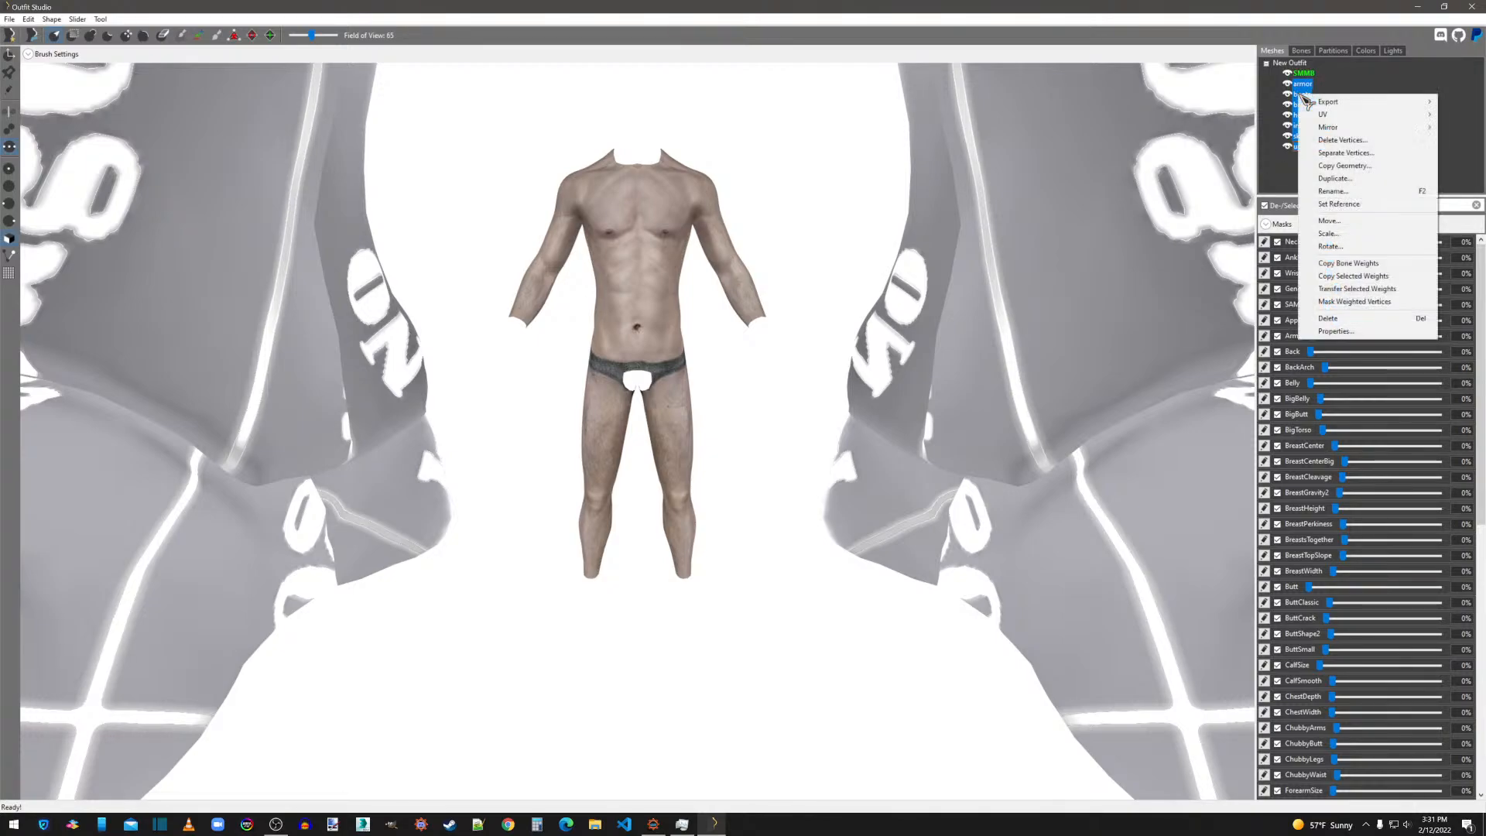
{"action": "left_click", "coordinate": [1327, 235]}
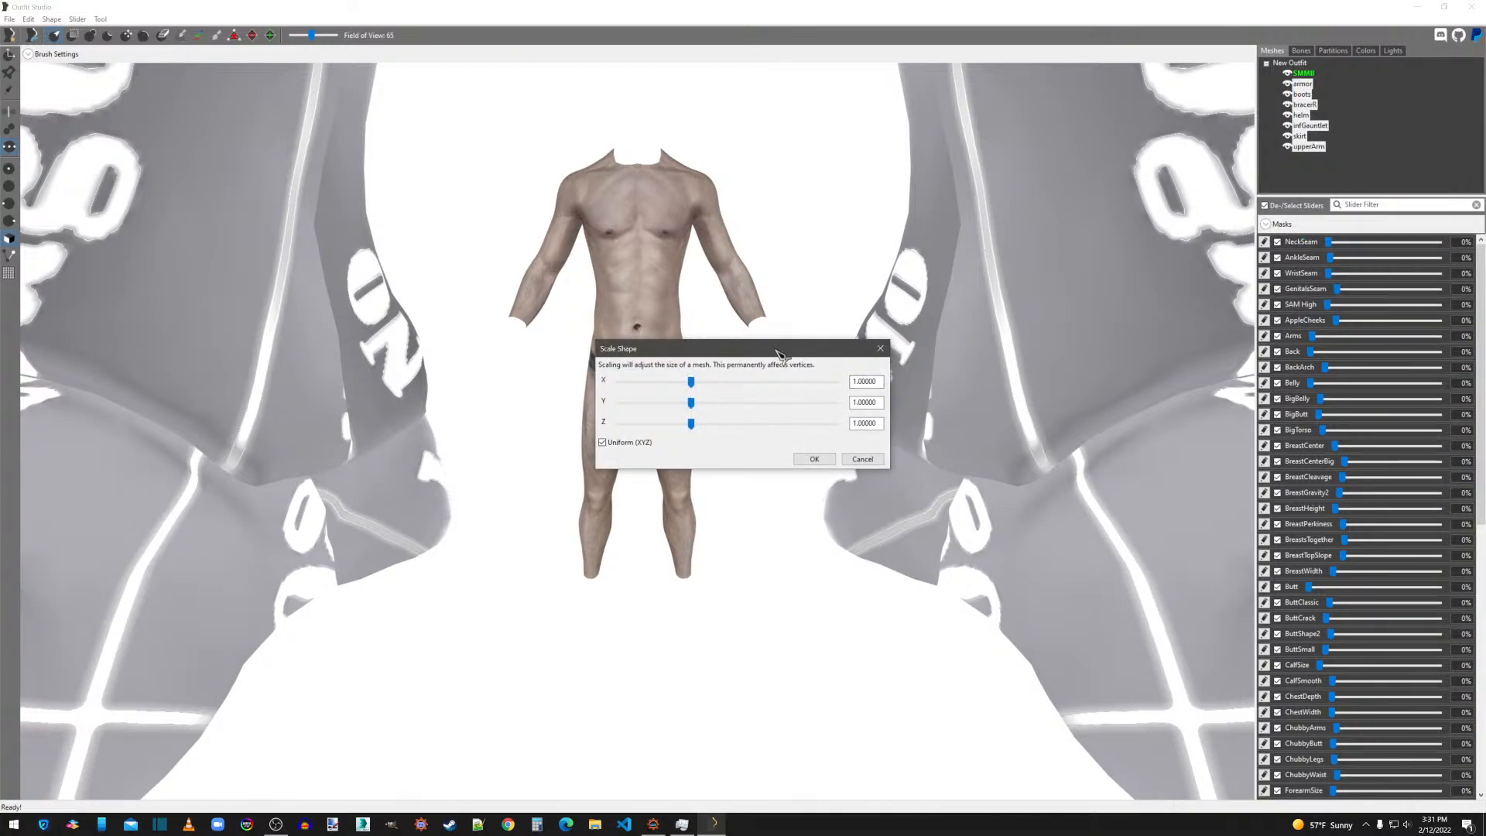
{"action": "left_click_drag", "start_coordinate": [701, 389], "coordinate": [632, 390]}
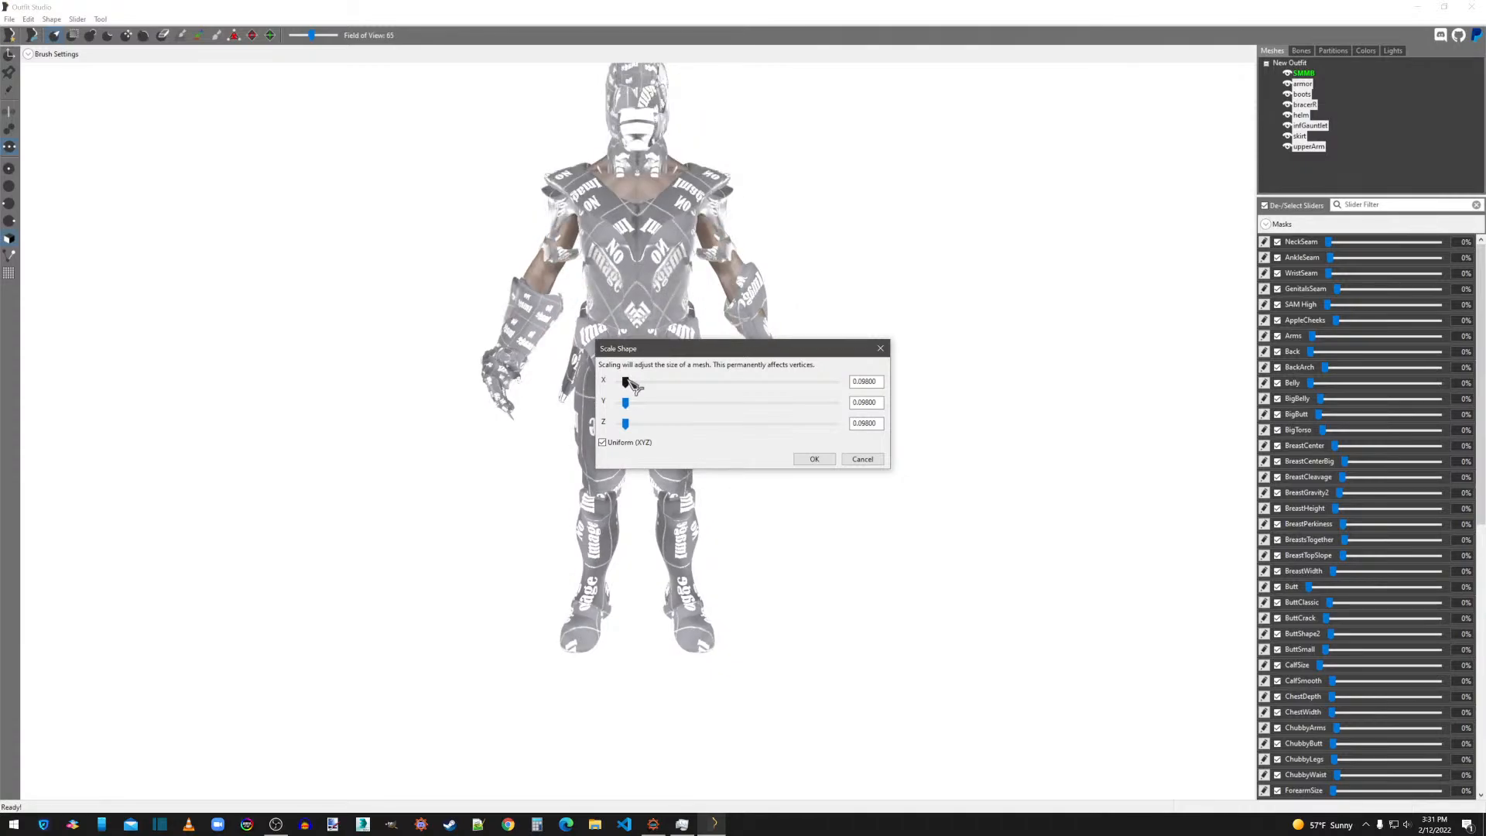
{"action": "left_click_drag", "start_coordinate": [633, 389], "coordinate": [633, 388]}
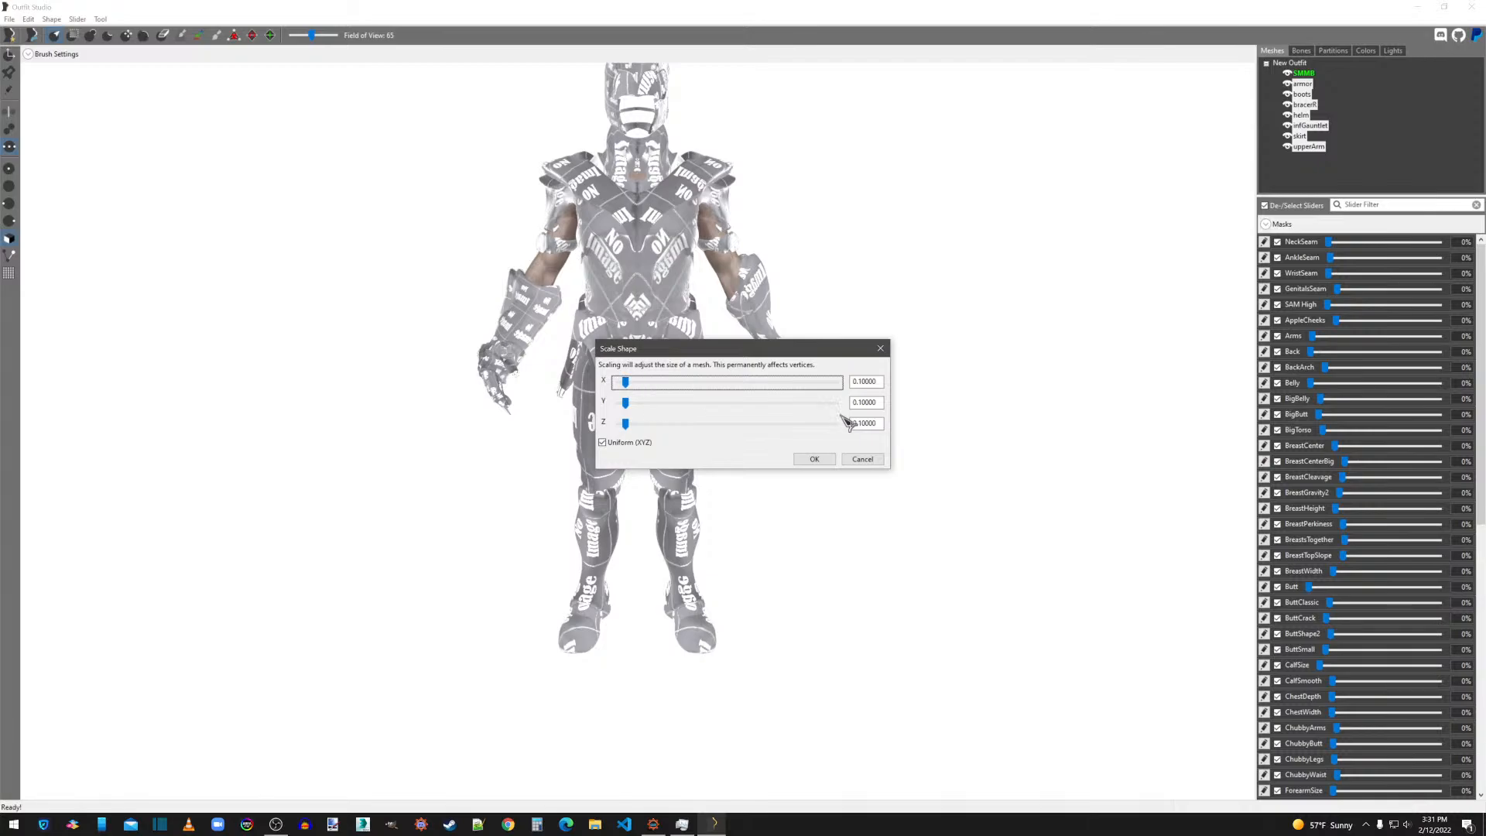
{"action": "left_click", "coordinate": [815, 459]}
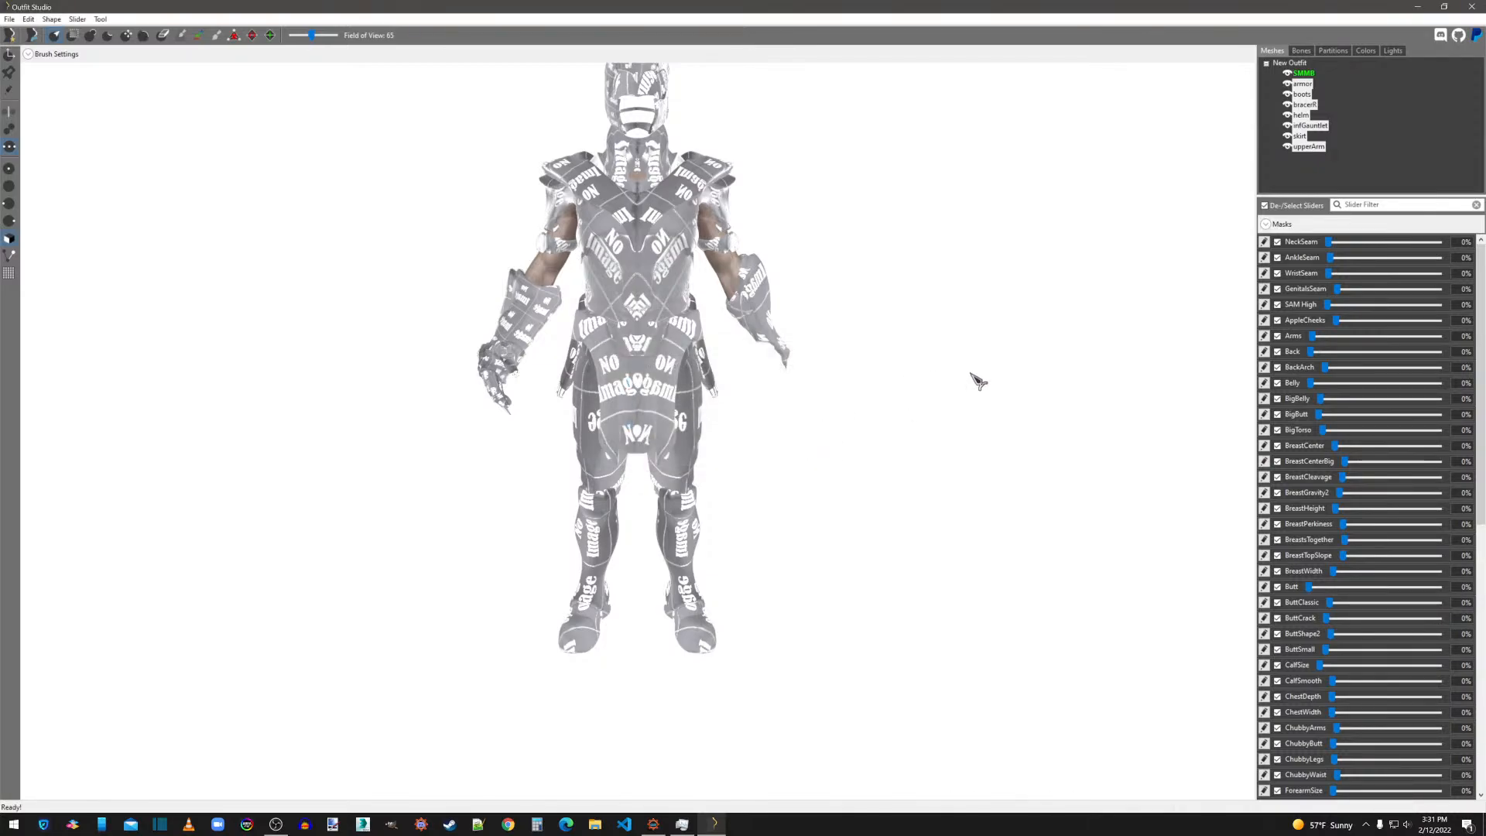
Export the armor shape to the Desktop as a NIF file named armor.
{"action": "right_click_drag", "start_coordinate": [982, 375], "coordinate": [903, 402]}
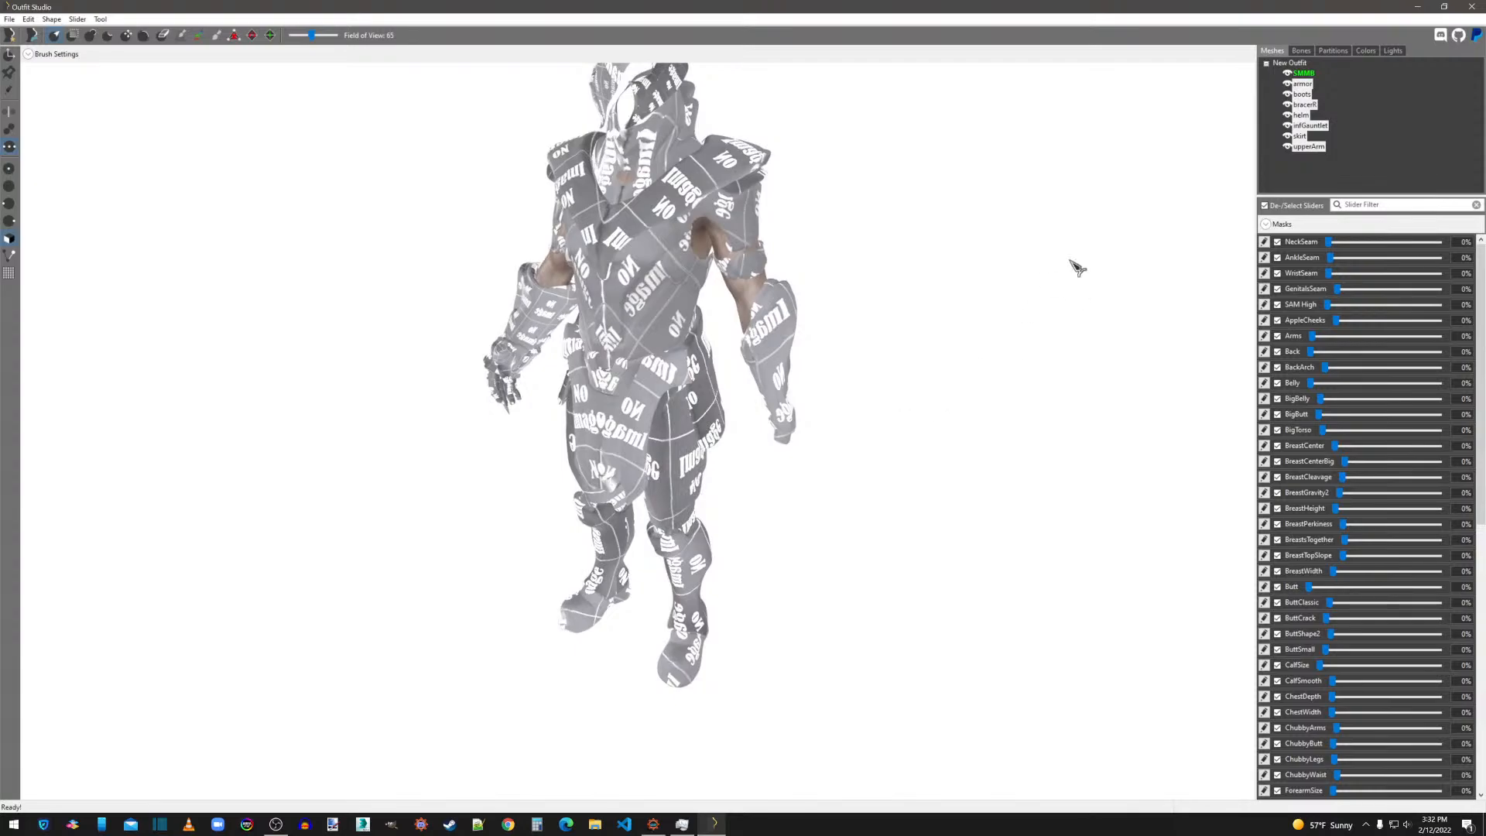
{"action": "left_click", "coordinate": [1305, 85]}
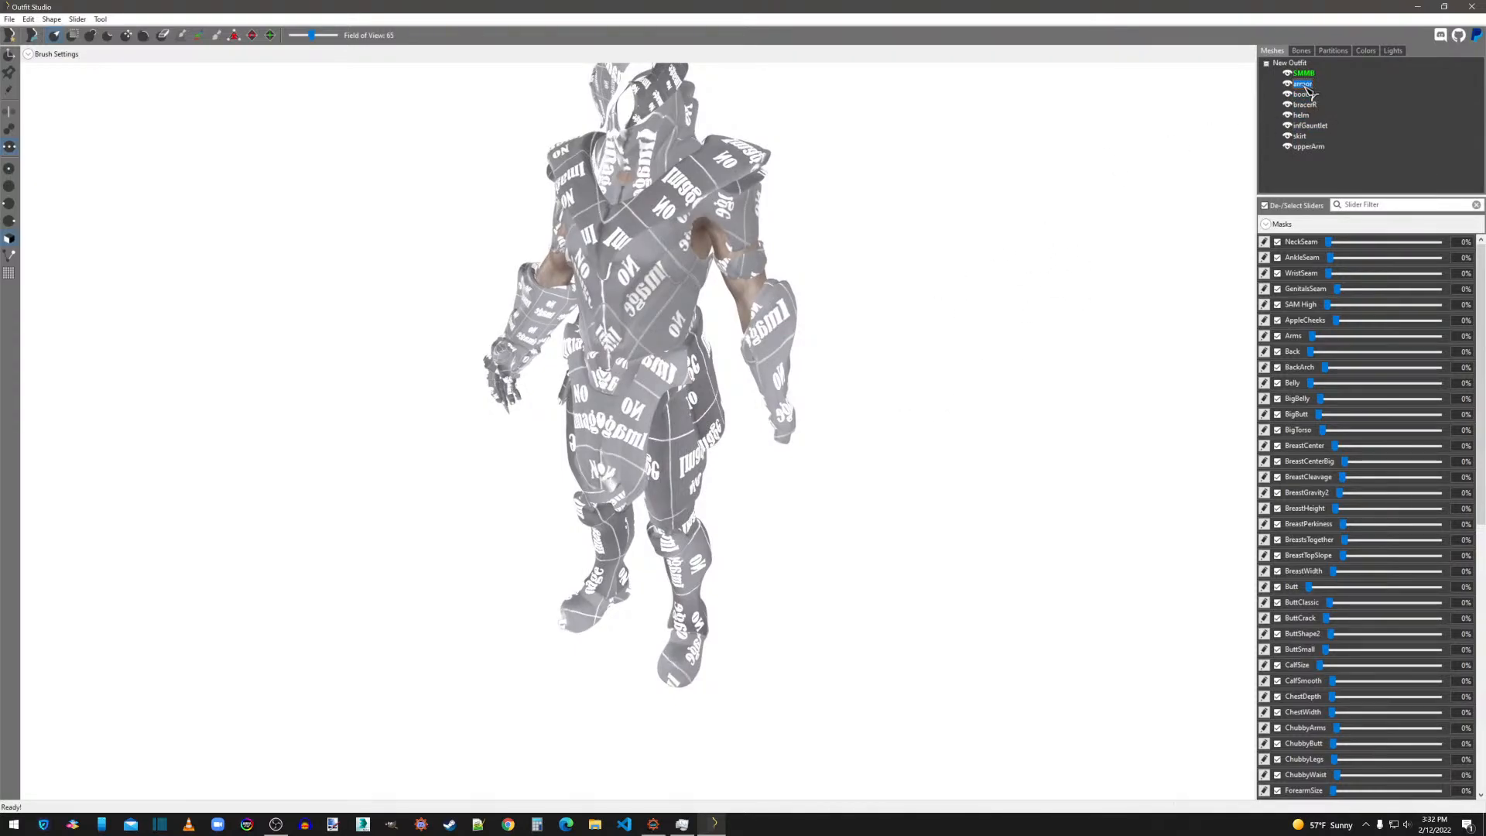
{"action": "right_click", "coordinate": [1308, 92]}
{"action": "mouse_move", "coordinate": [1324, 91]}
{"action": "left_click", "coordinate": [1231, 91]}
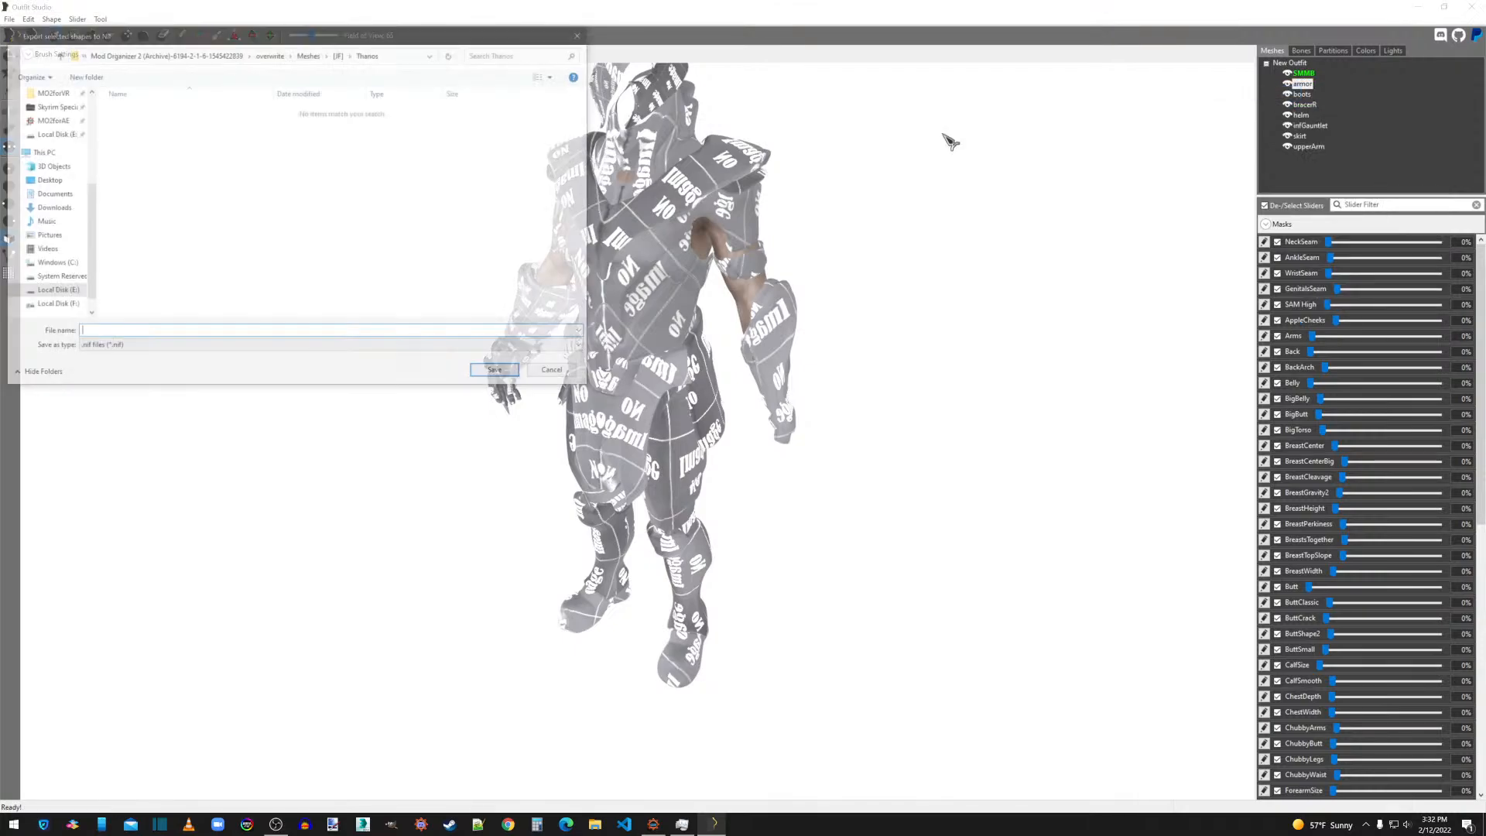
{"action": "left_click", "coordinate": [50, 181]}
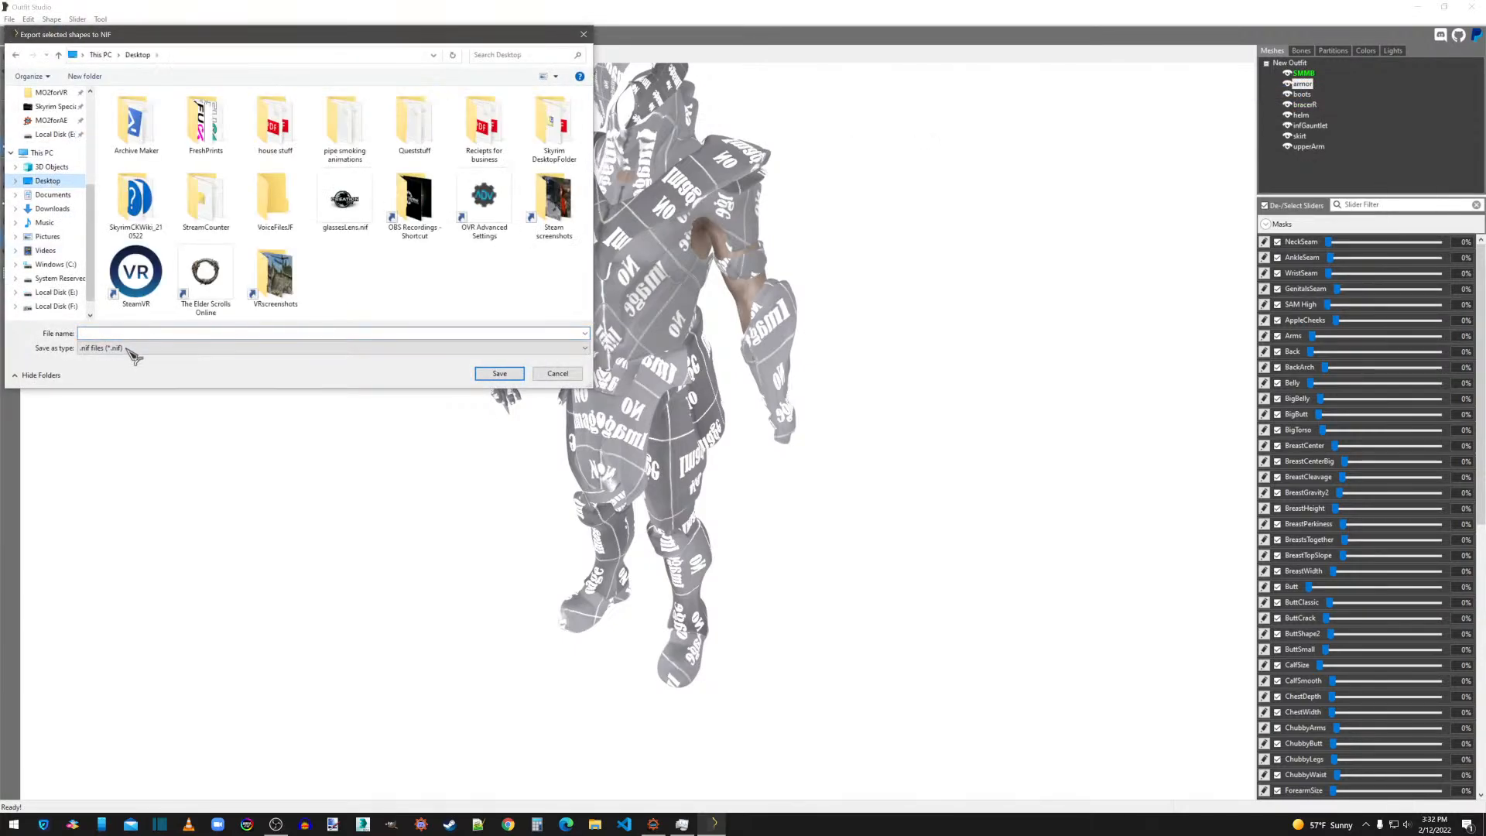
{"action": "type", "text": "armor"}
{"action": "left_click", "coordinate": [499, 373]}
Export the boots shape to the Desktop as a NIF file named boots.
{"action": "right_click", "coordinate": [1303, 93]}
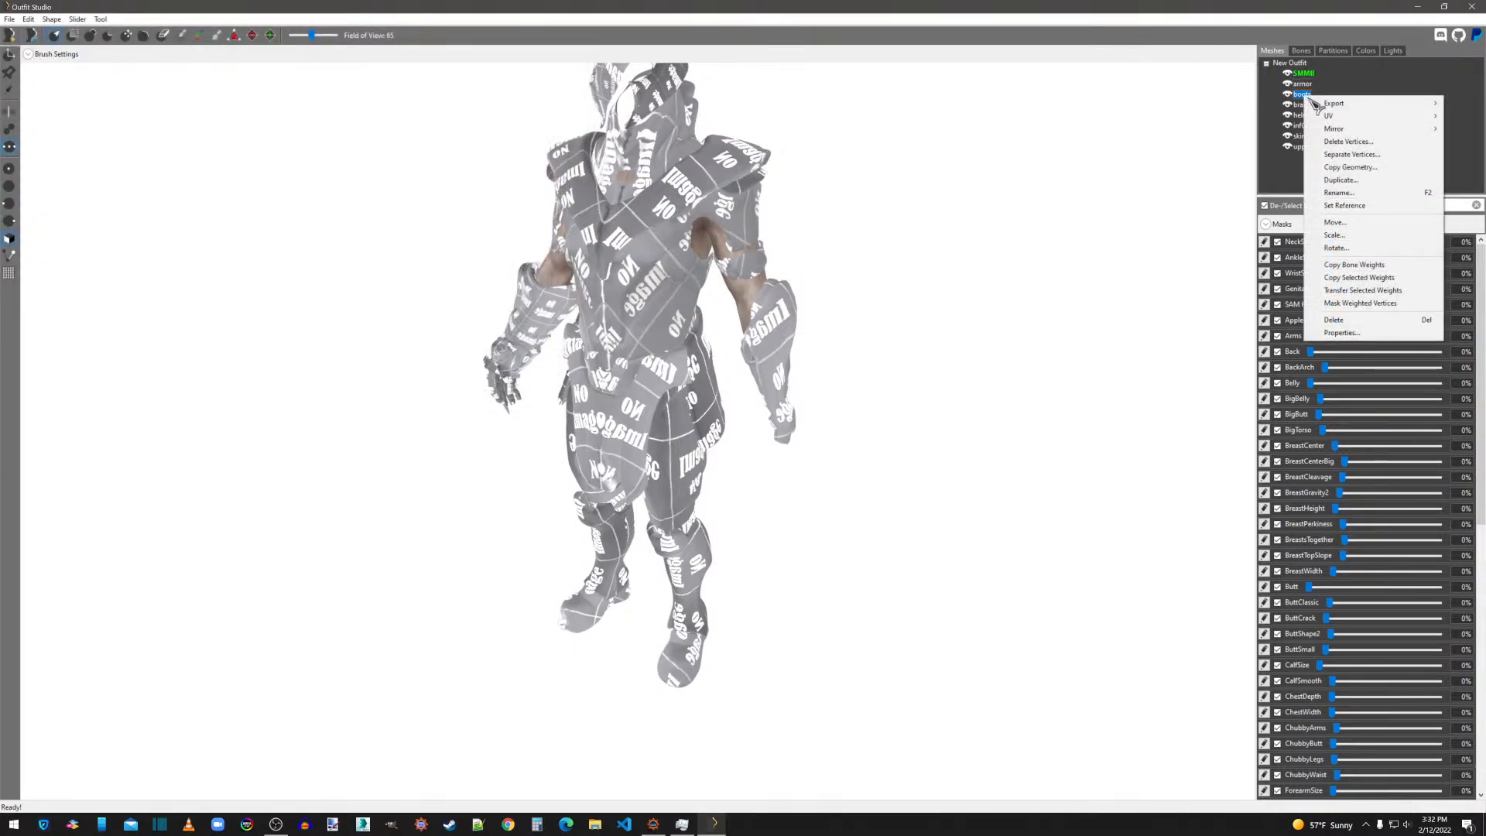
{"action": "mouse_move", "coordinate": [1320, 100]}
{"action": "left_click", "coordinate": [1238, 103]}
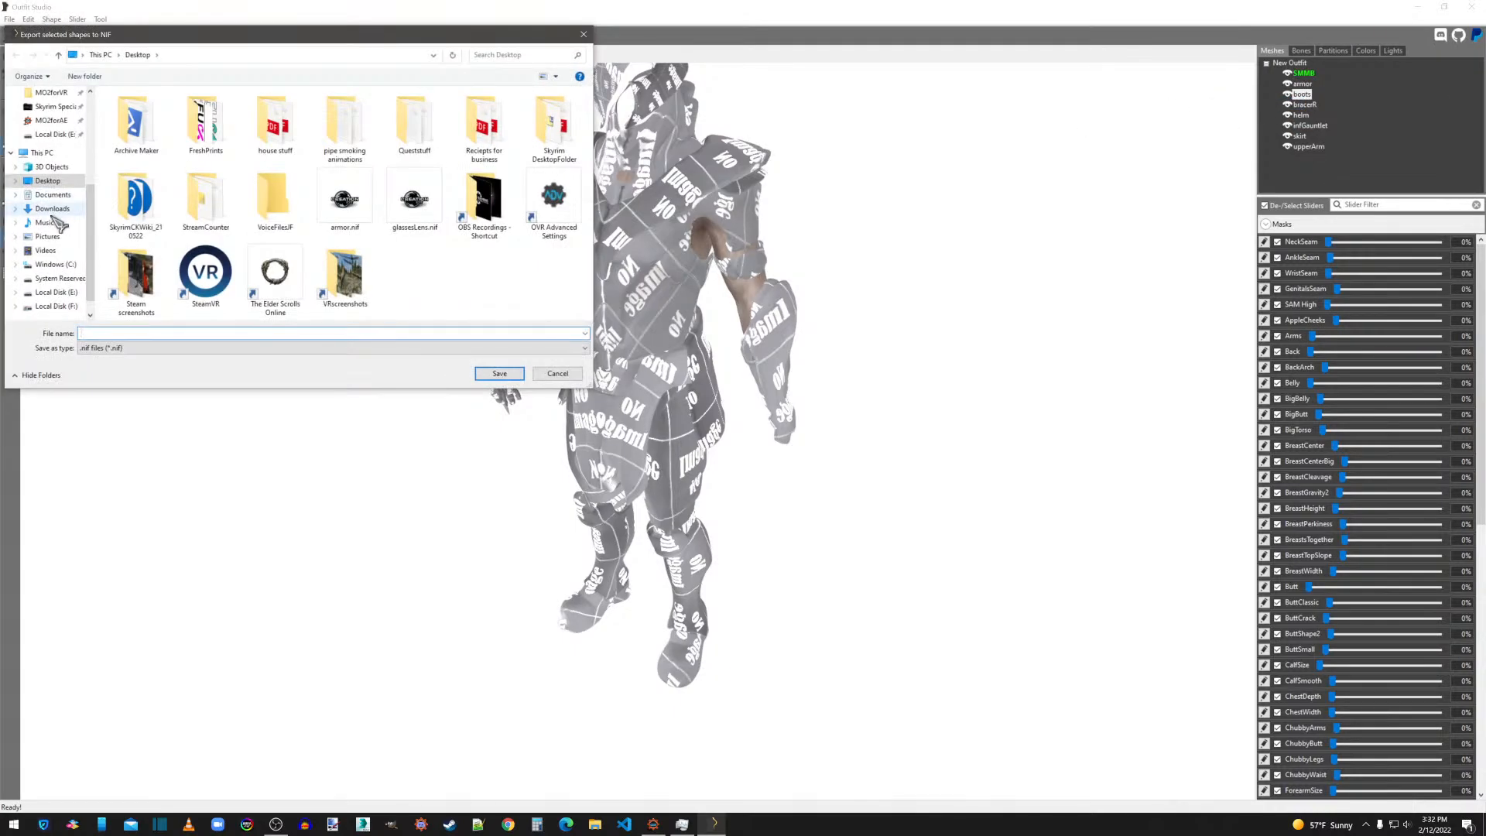
{"action": "left_click", "coordinate": [140, 334]}
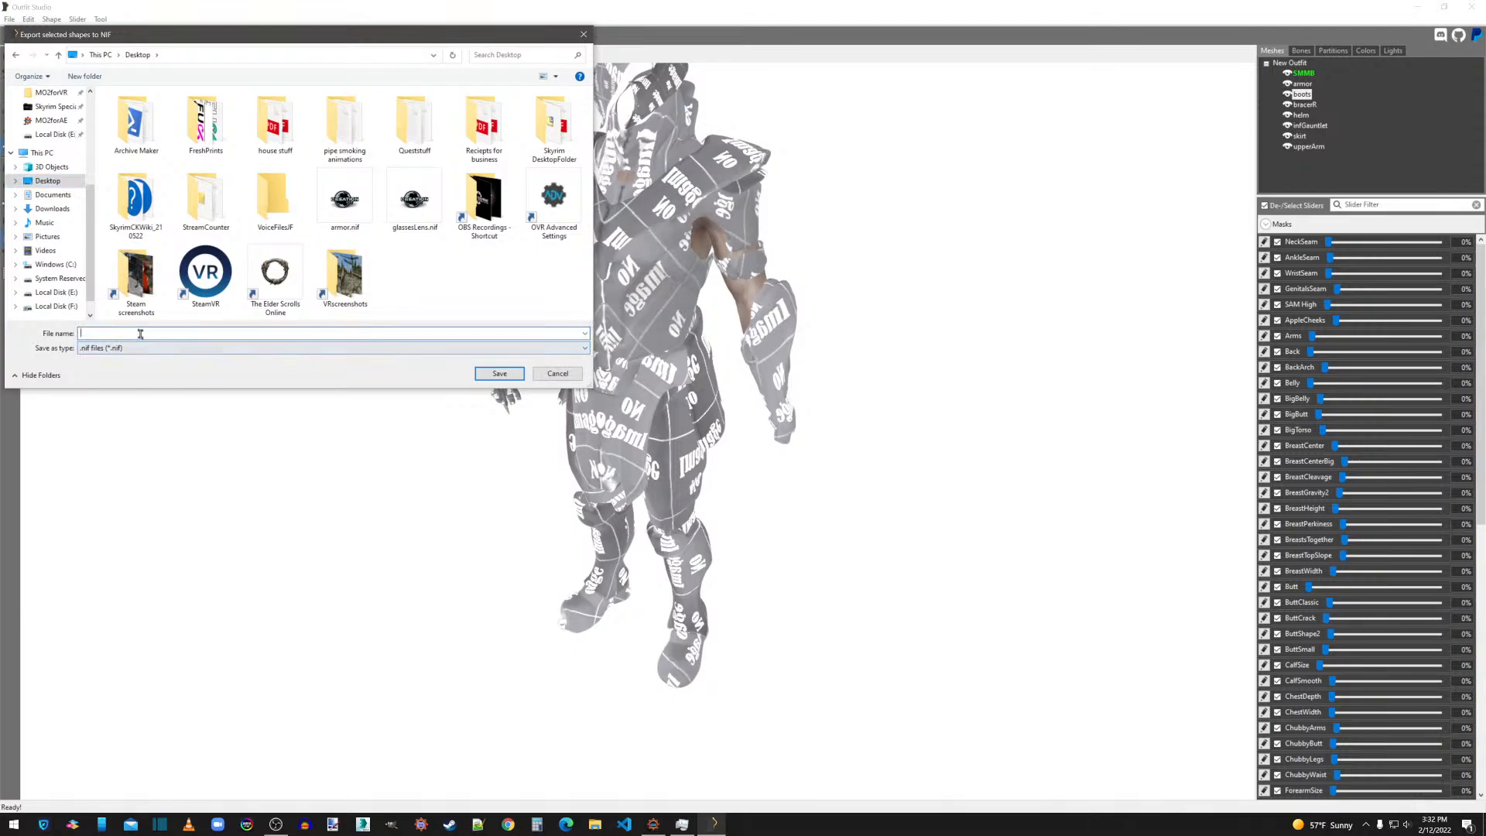
{"action": "type", "text": "boot"}
{"action": "key", "text": "Return"}
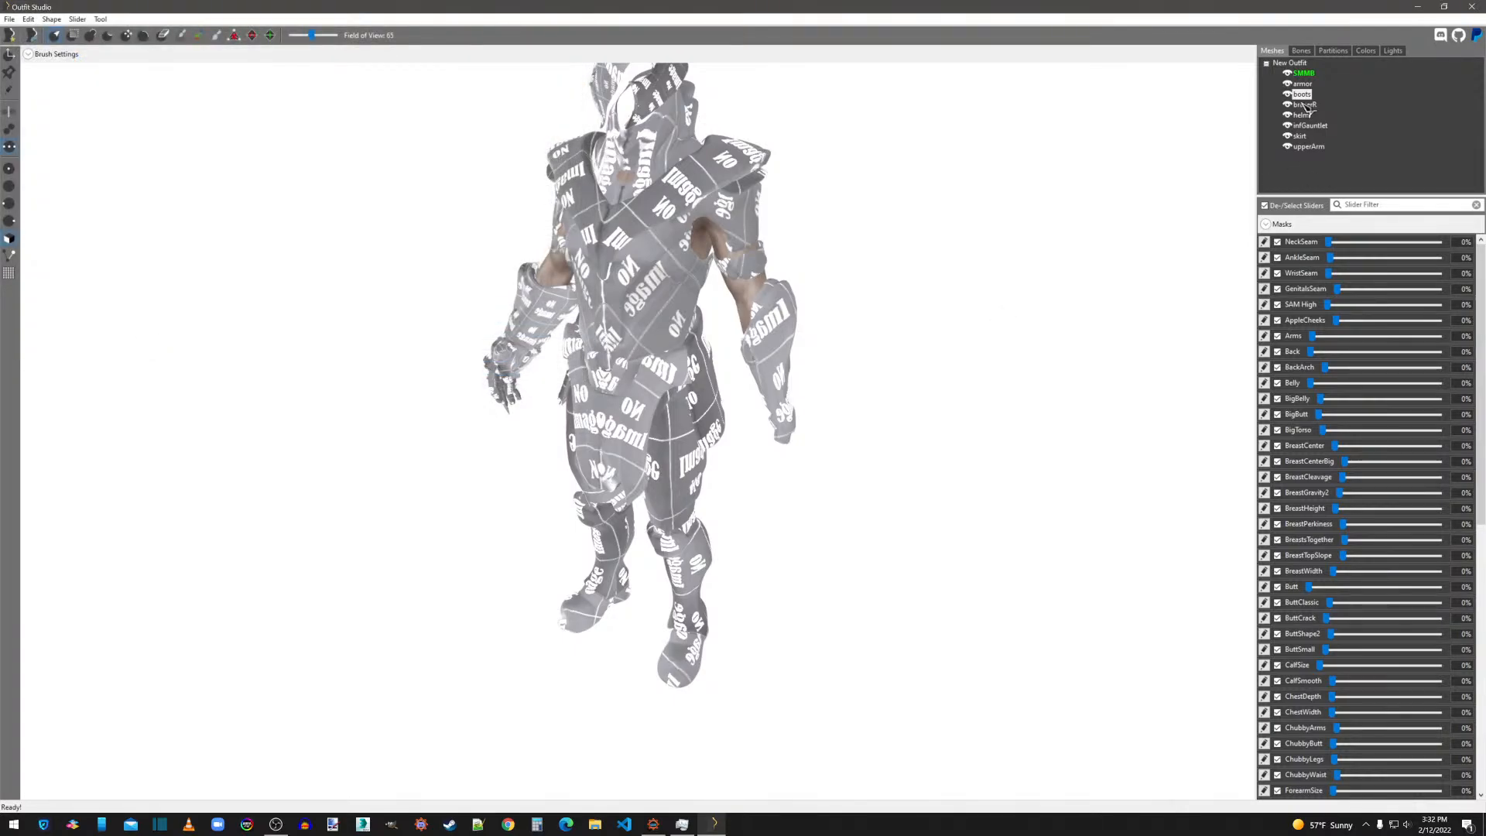
{"action": "right_click", "coordinate": [1305, 105]}
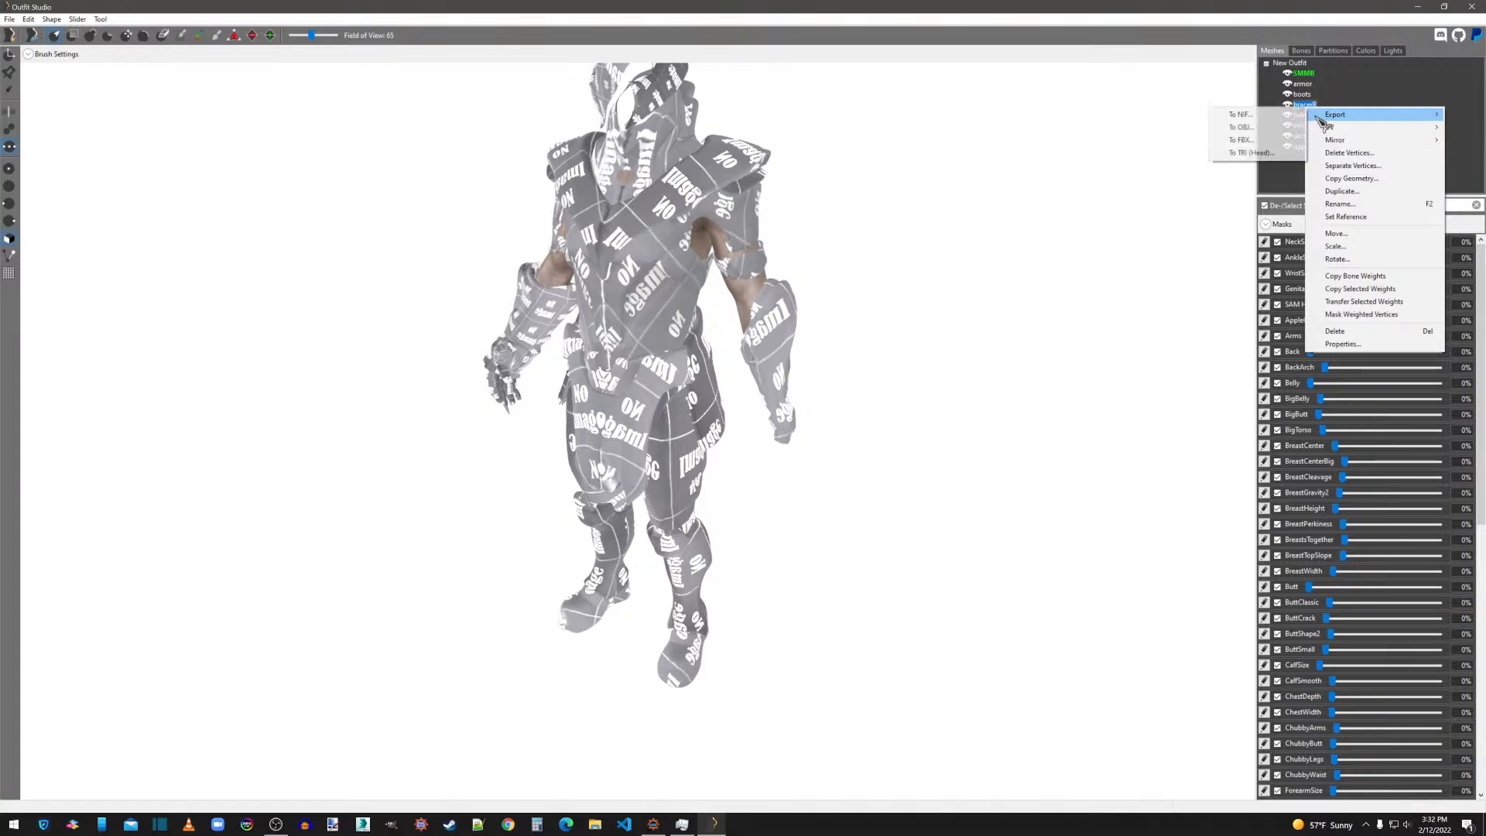
{"action": "left_click", "coordinate": [1298, 115]}
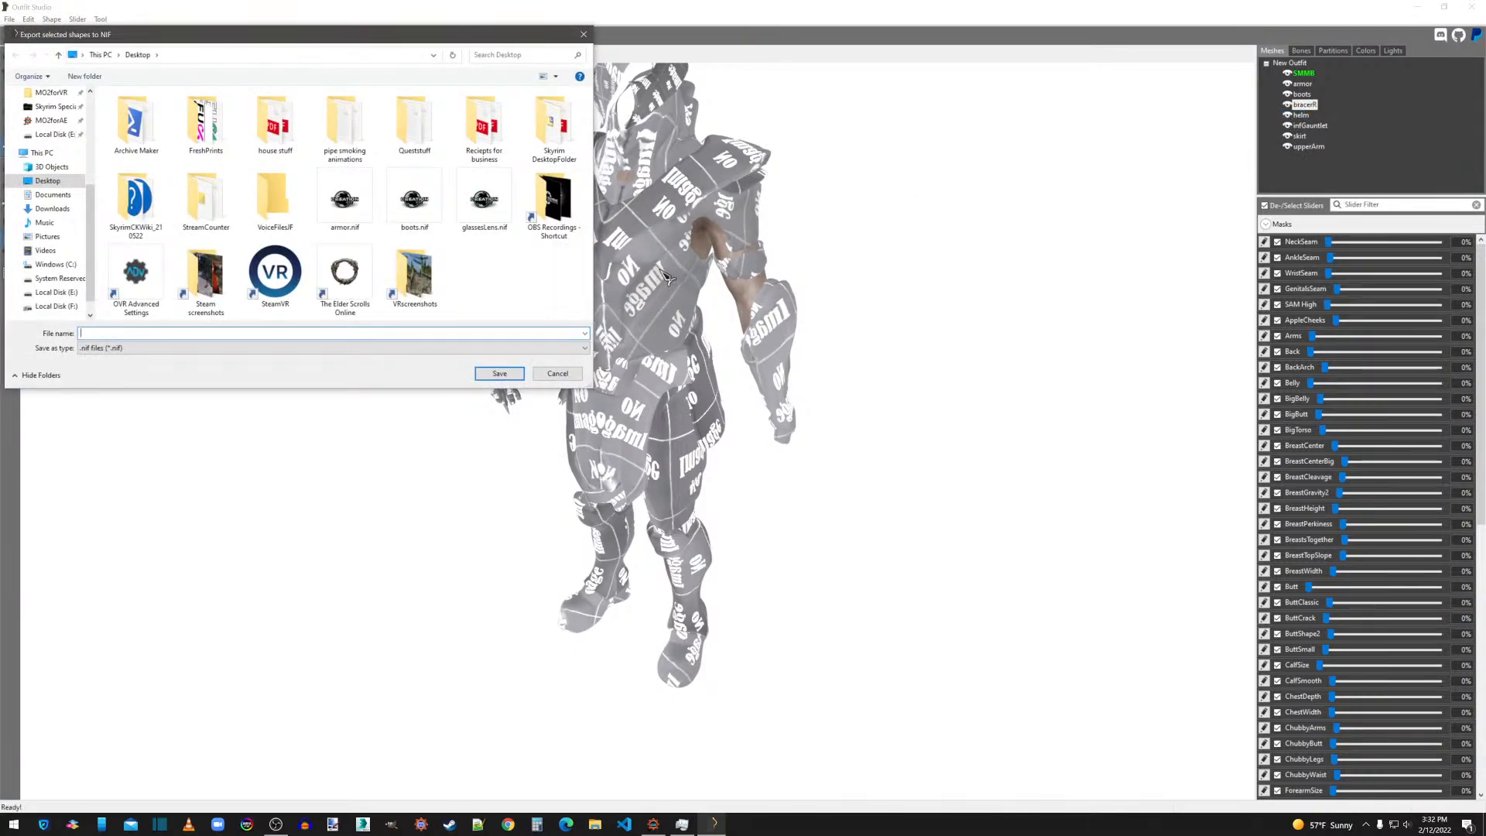
{"action": "type", "text": "bracersL"}
{"action": "left_click", "coordinate": [559, 374]}
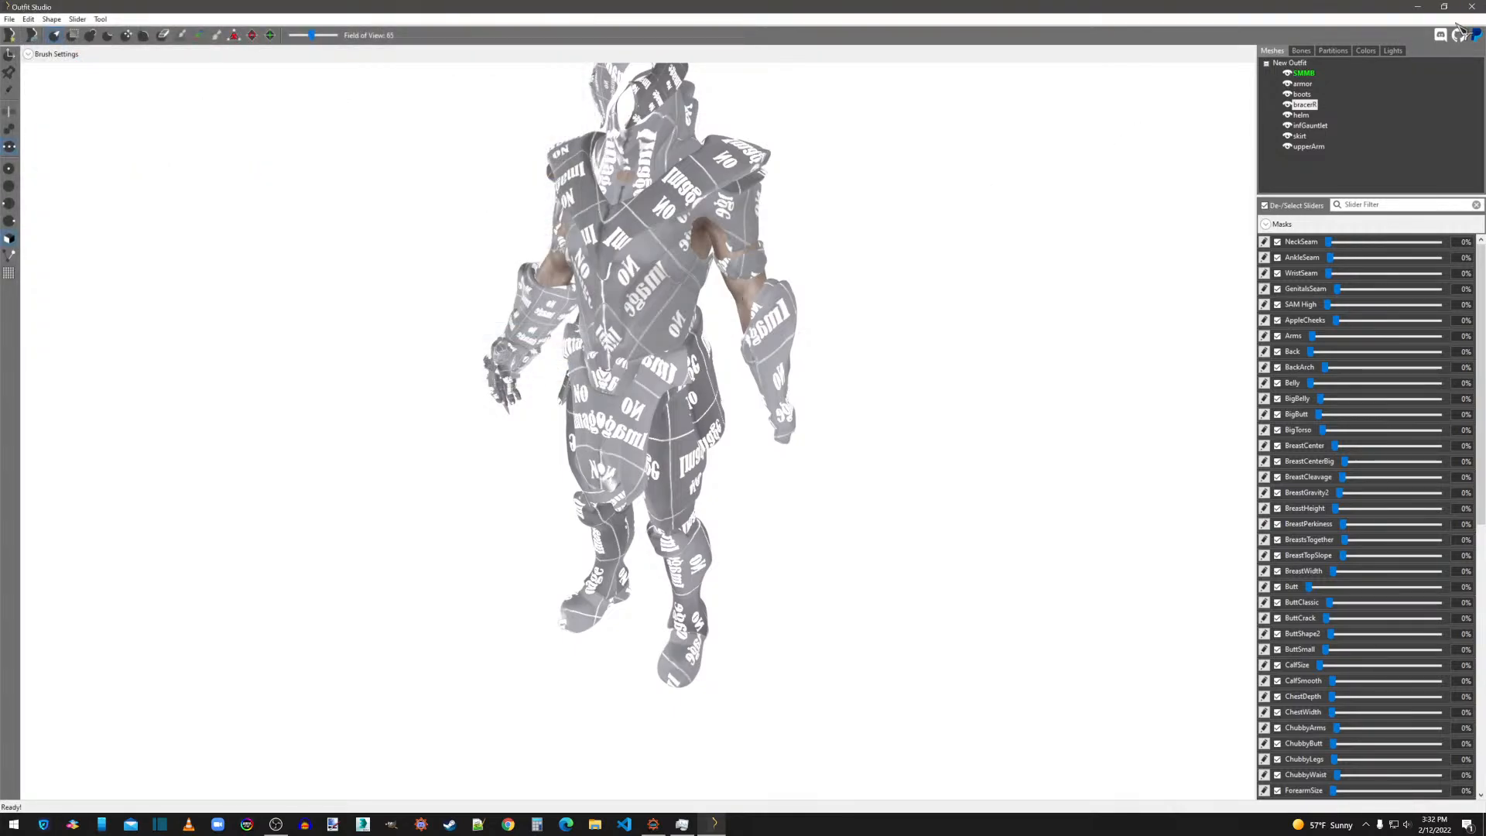
Hide the bracer shape and mirror the infGauntlet shape onto the opposite arm.
{"action": "left_click", "coordinate": [1315, 109]}
{"action": "left_click", "coordinate": [1288, 106]}
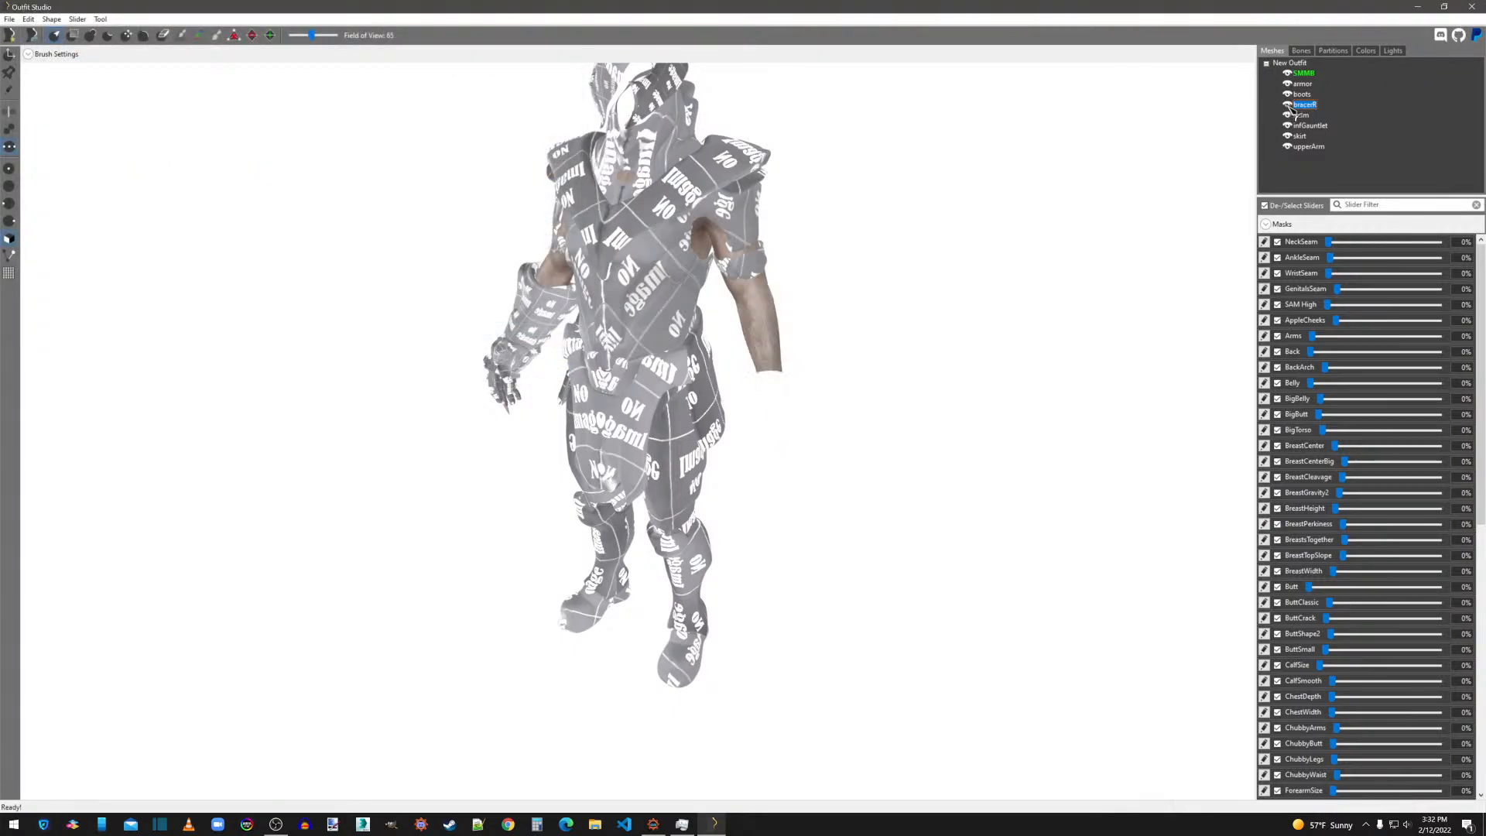
{"action": "left_click", "coordinate": [1312, 129]}
{"action": "right_click", "coordinate": [1316, 135]}
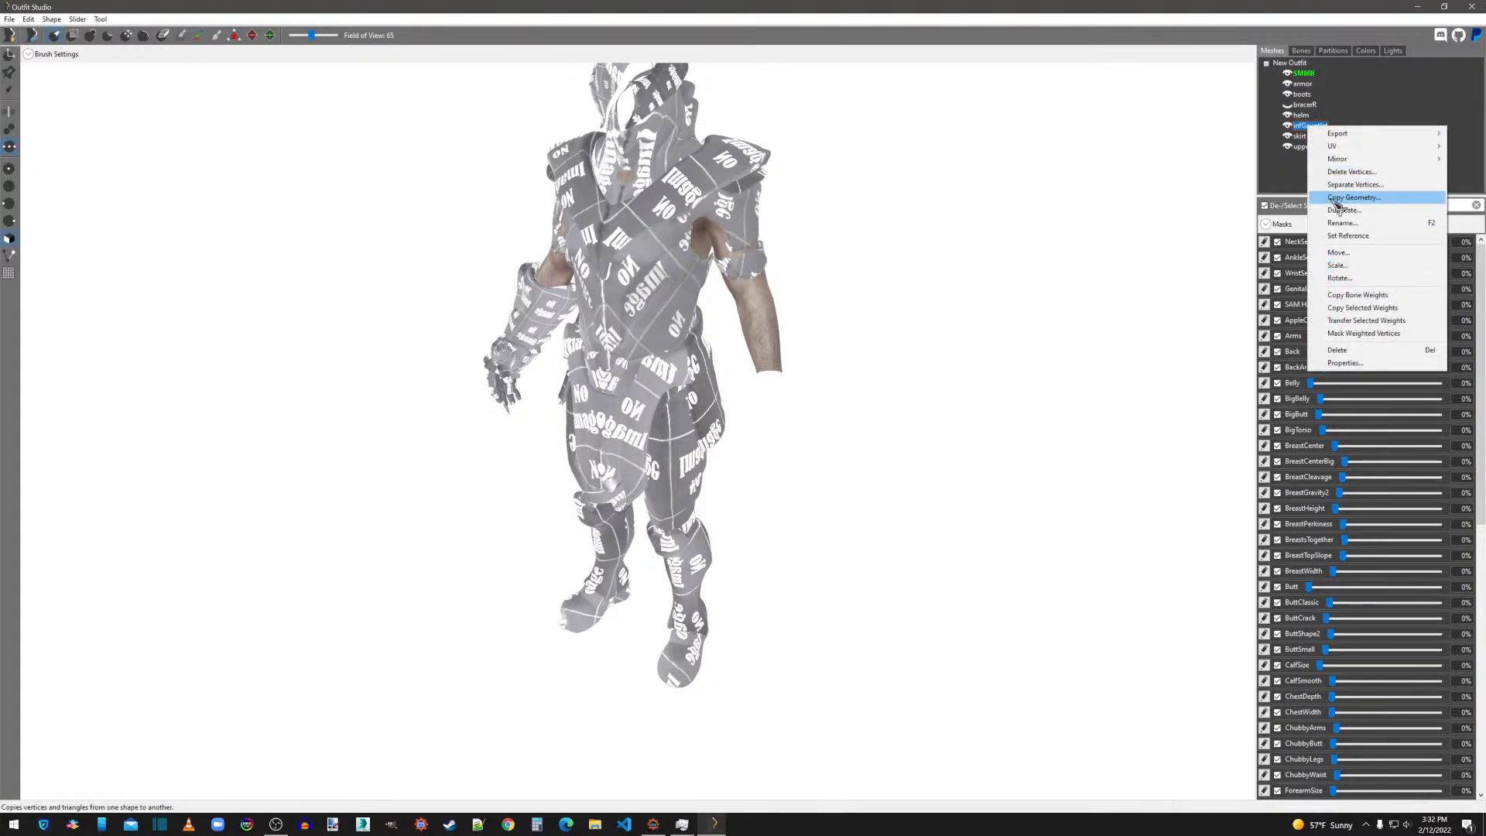
{"action": "mouse_move", "coordinate": [1338, 159]}
{"action": "left_click", "coordinate": [1292, 159]}
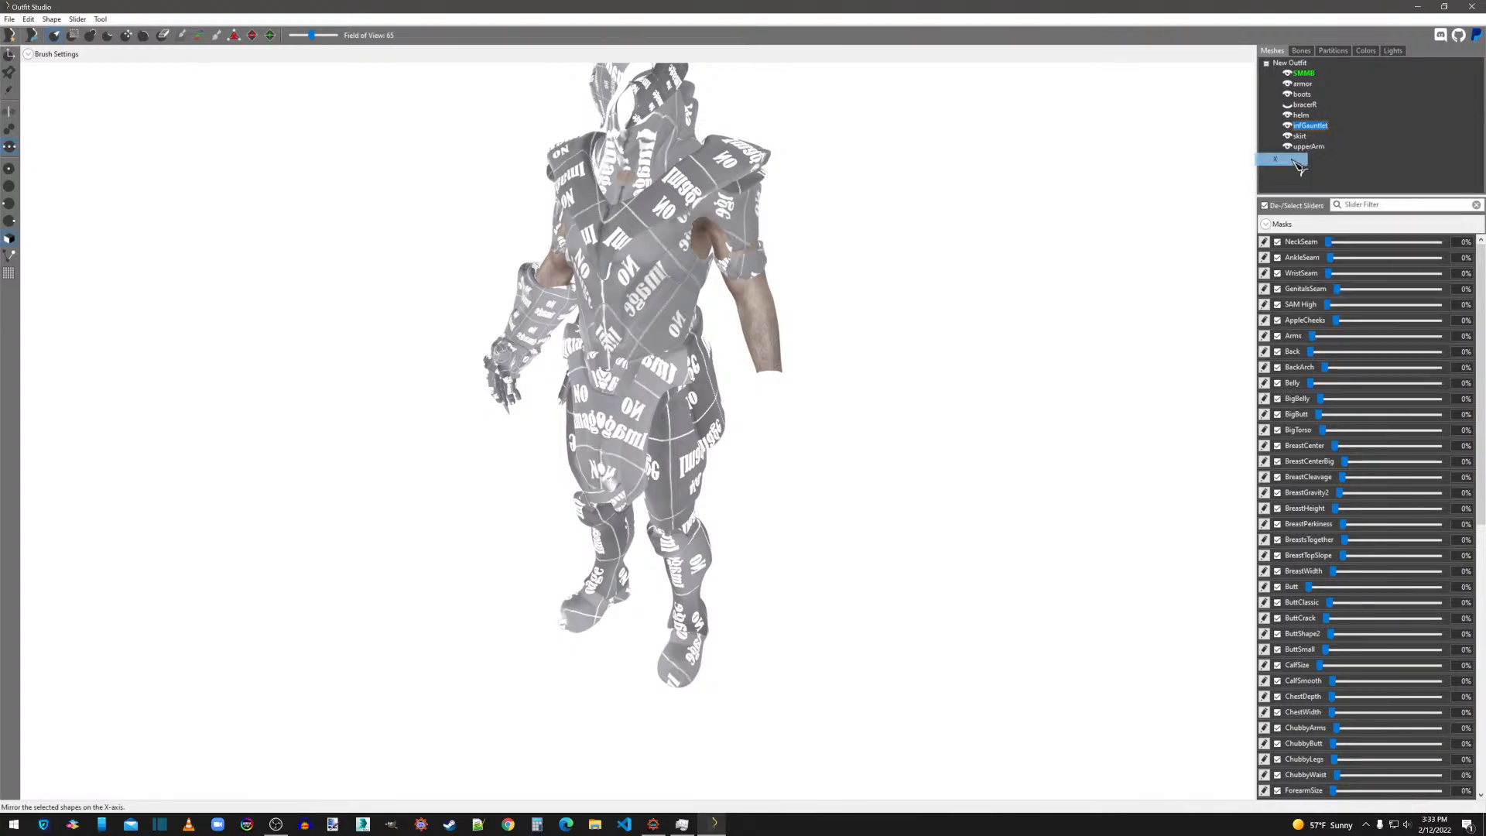
Show the bracer shape fully again and mirror it onto the opposite arm.
{"action": "left_click", "coordinate": [1288, 105]}
{"action": "left_click", "coordinate": [1287, 105]}
{"action": "left_click", "coordinate": [1304, 105]}
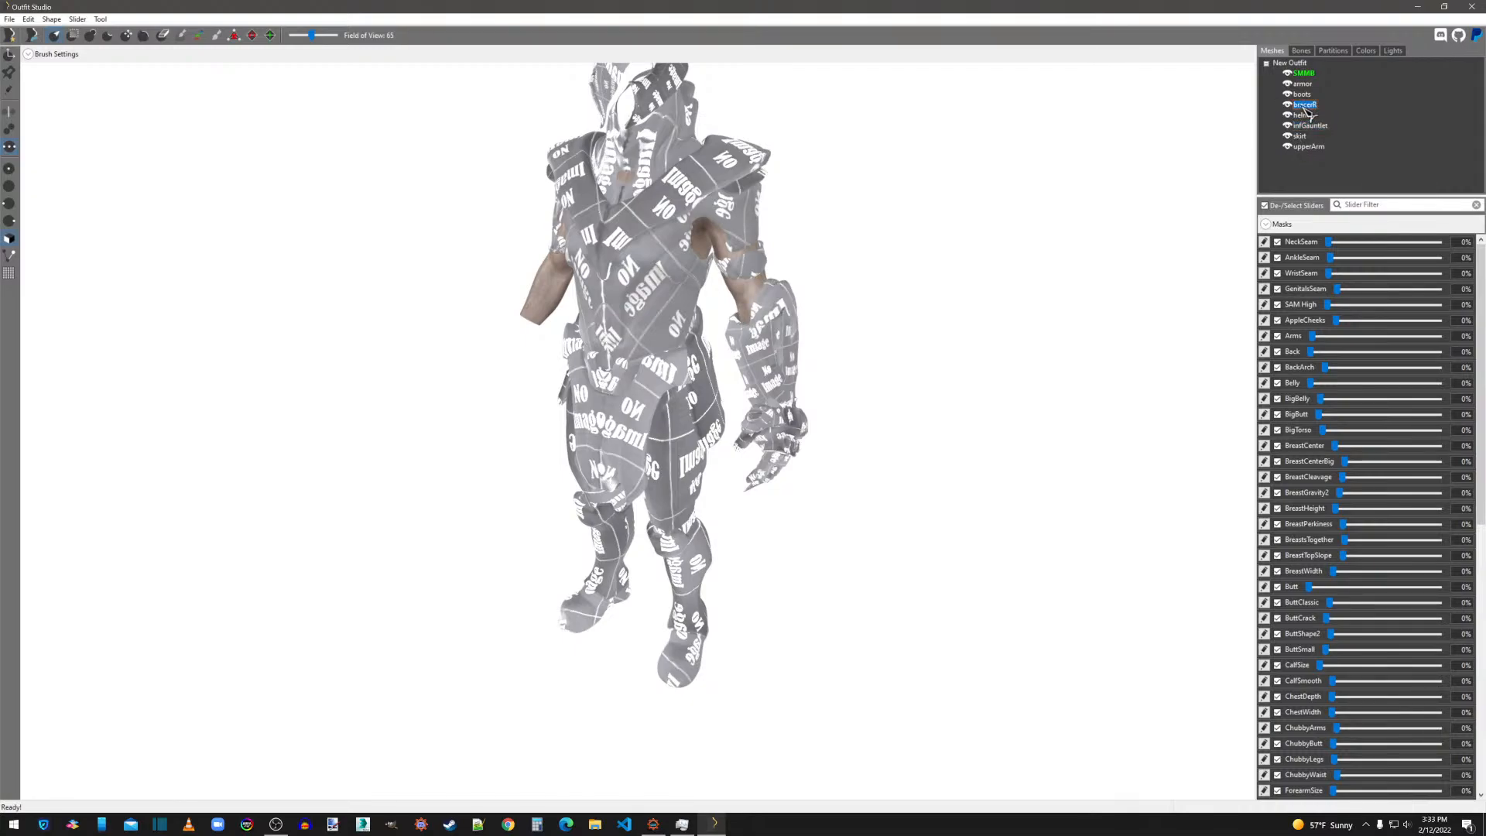
{"action": "right_click", "coordinate": [1302, 106]}
{"action": "mouse_move", "coordinate": [1325, 139]}
{"action": "left_click", "coordinate": [1274, 139]}
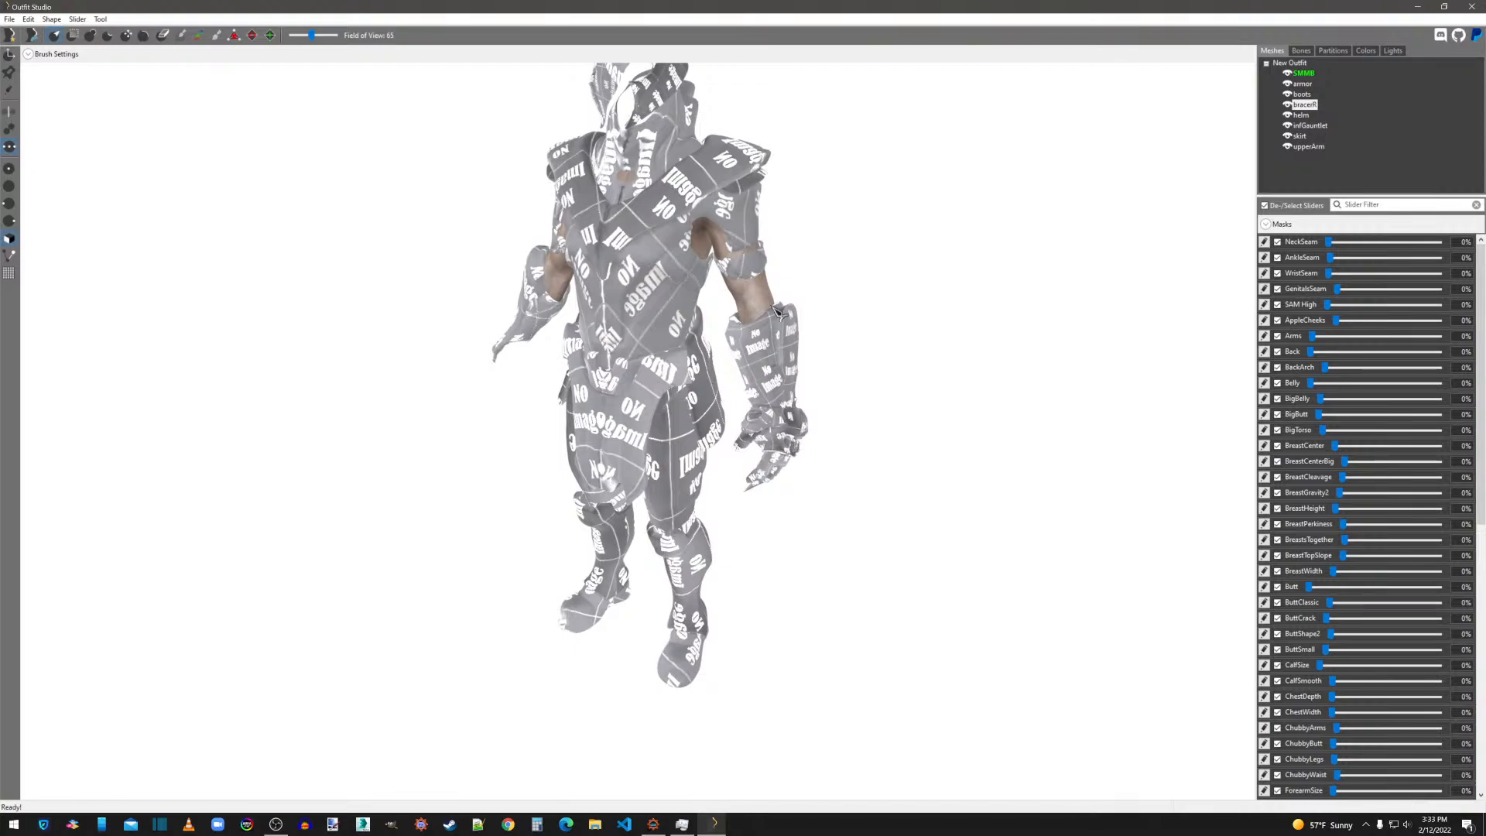
Export the bracerR shape to the Desktop as a NIF file named bracerR.
{"action": "right_click", "coordinate": [1304, 106]}
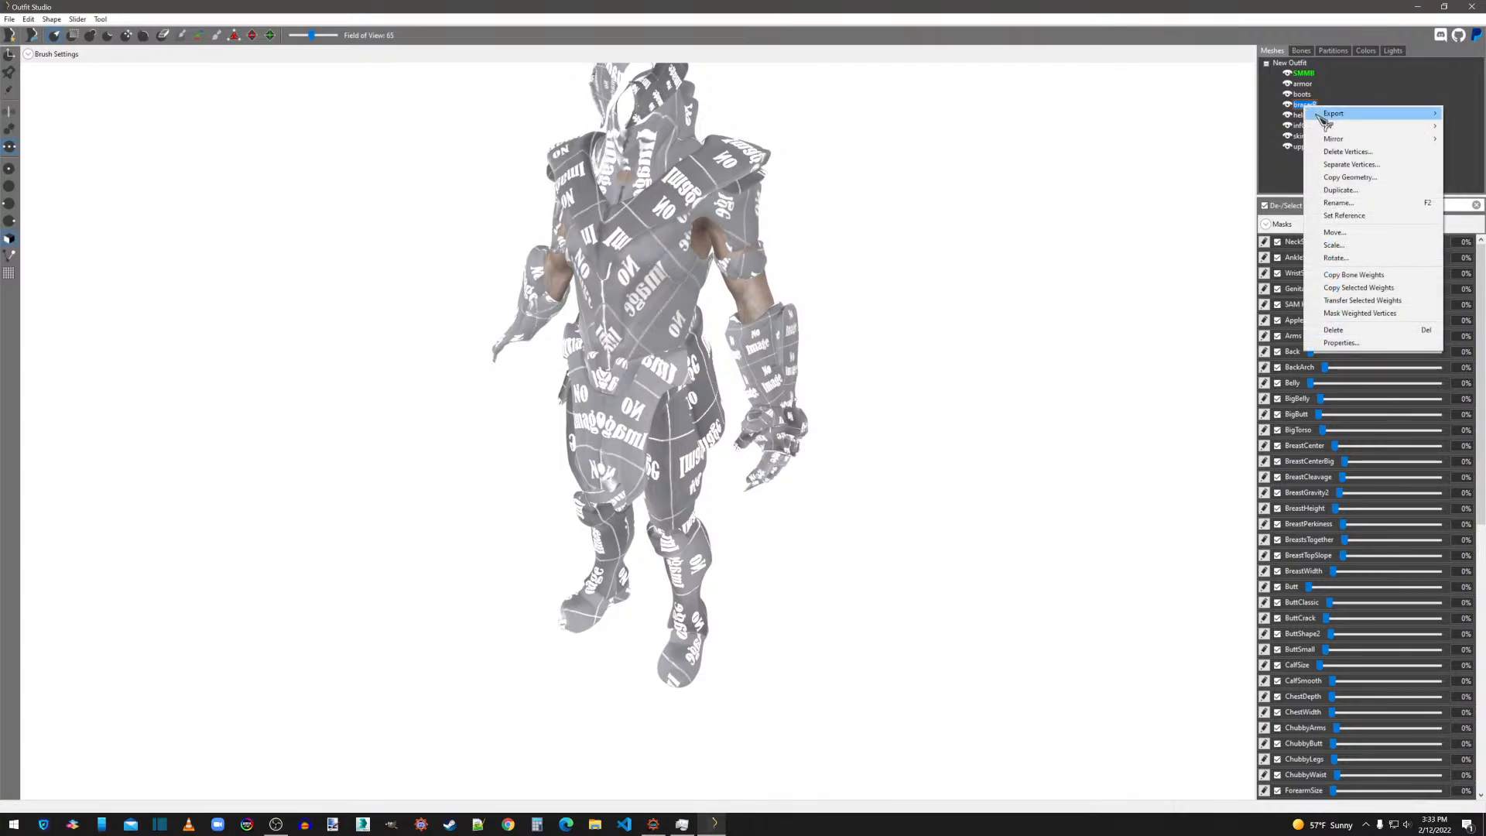
{"action": "mouse_move", "coordinate": [1316, 110]}
{"action": "left_click", "coordinate": [1239, 113]}
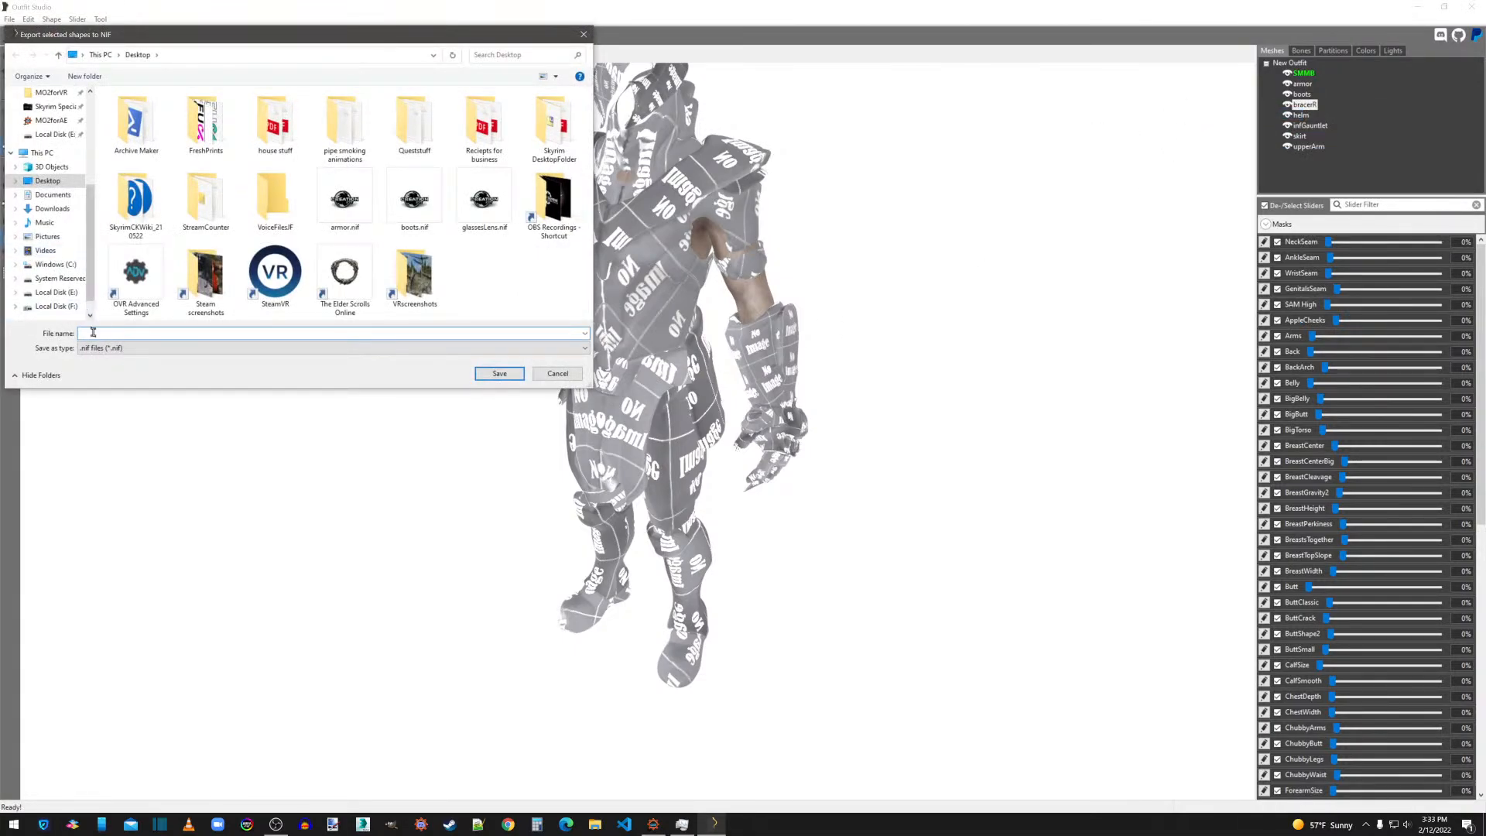
{"action": "type", "text": "bracerR"}
{"action": "key", "text": "Return"}
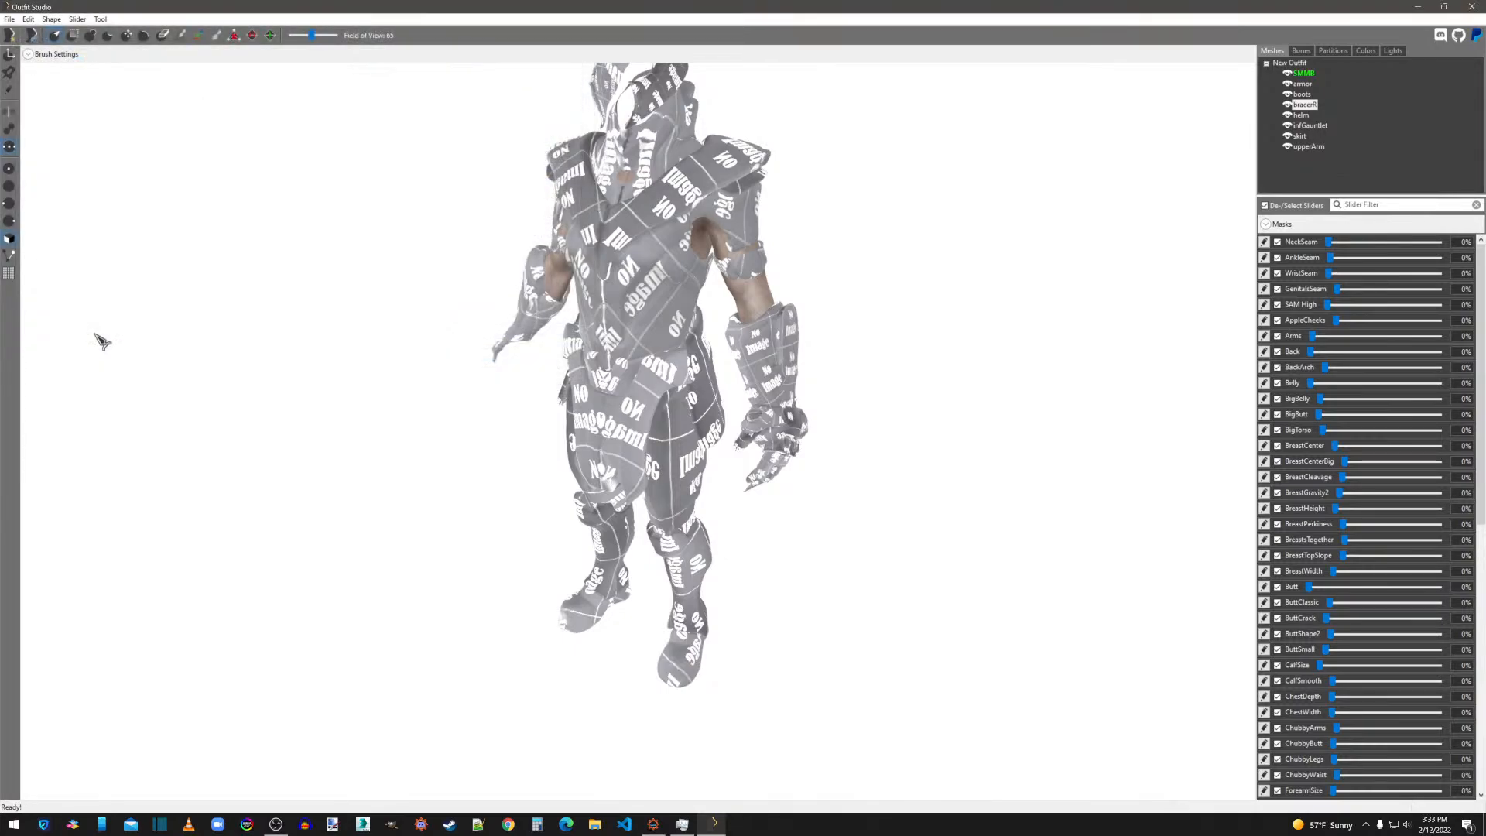
Export the helm shape to the Desktop as a NIF file named helm.
{"action": "right_click", "coordinate": [1307, 115]}
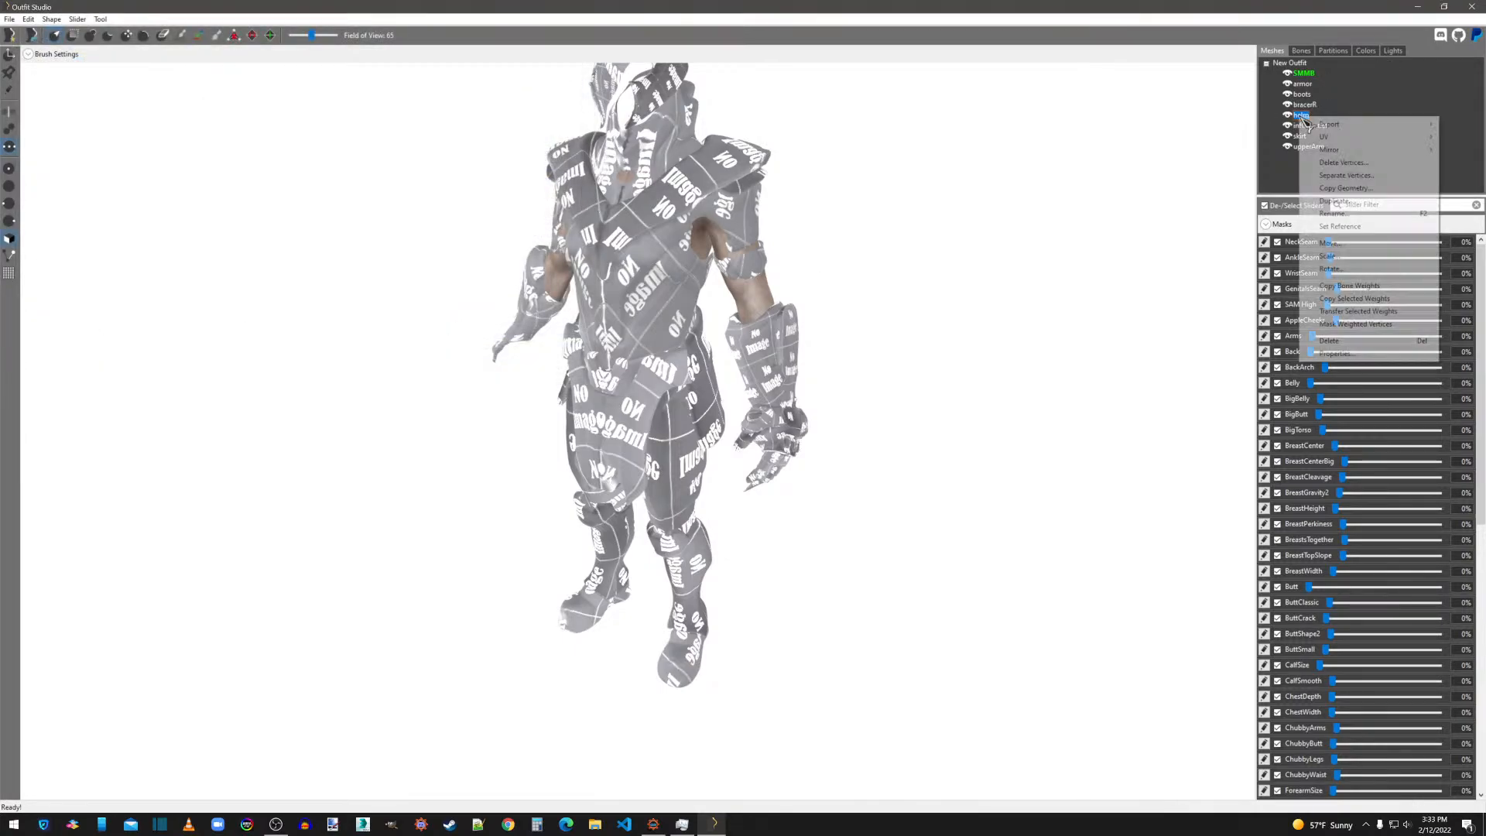
{"action": "mouse_move", "coordinate": [1316, 121]}
{"action": "left_click", "coordinate": [1235, 122]}
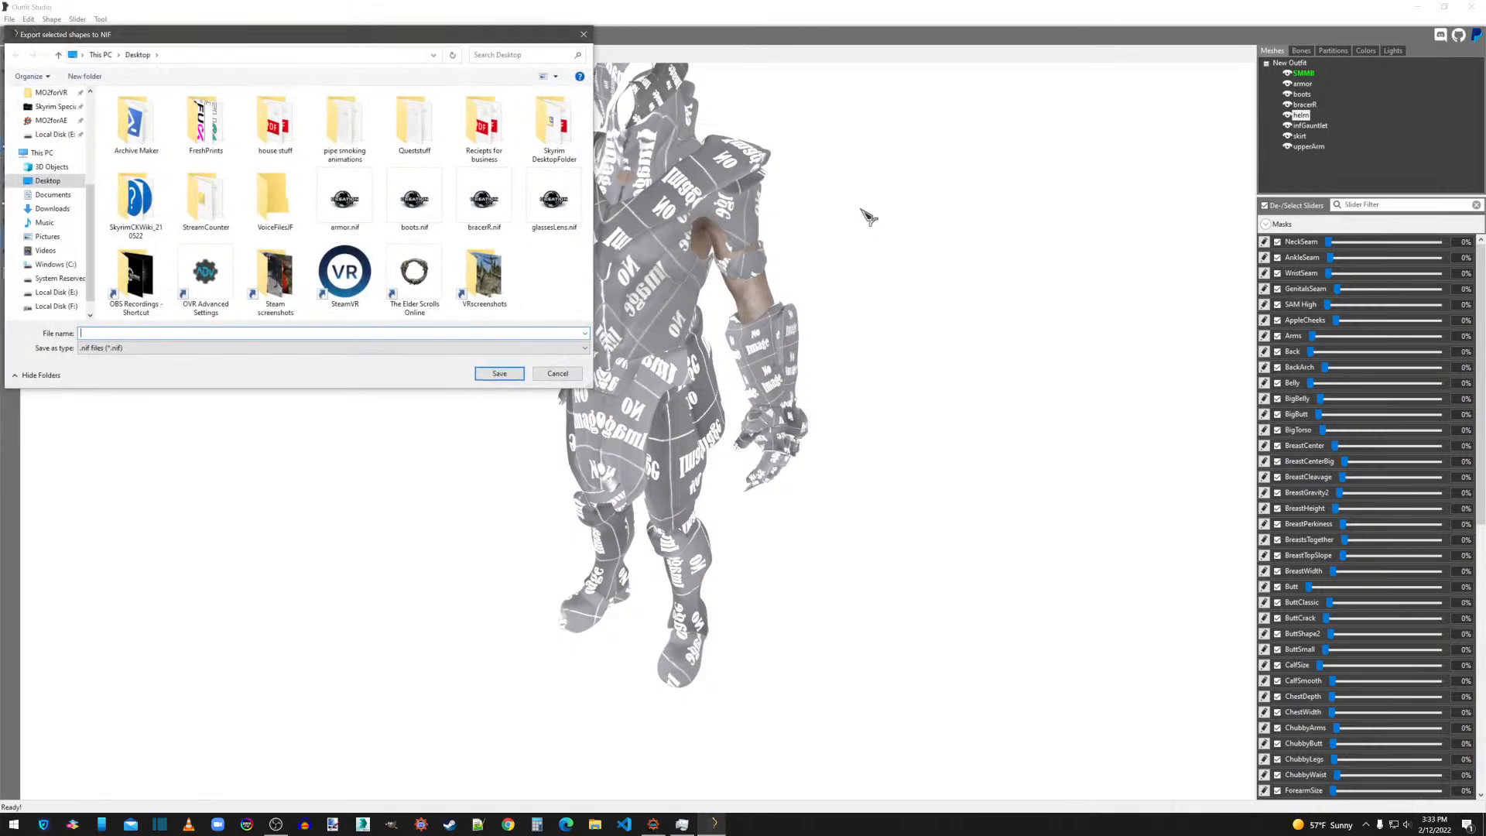
{"action": "type", "text": "helm"}
{"action": "key", "text": "Return"}
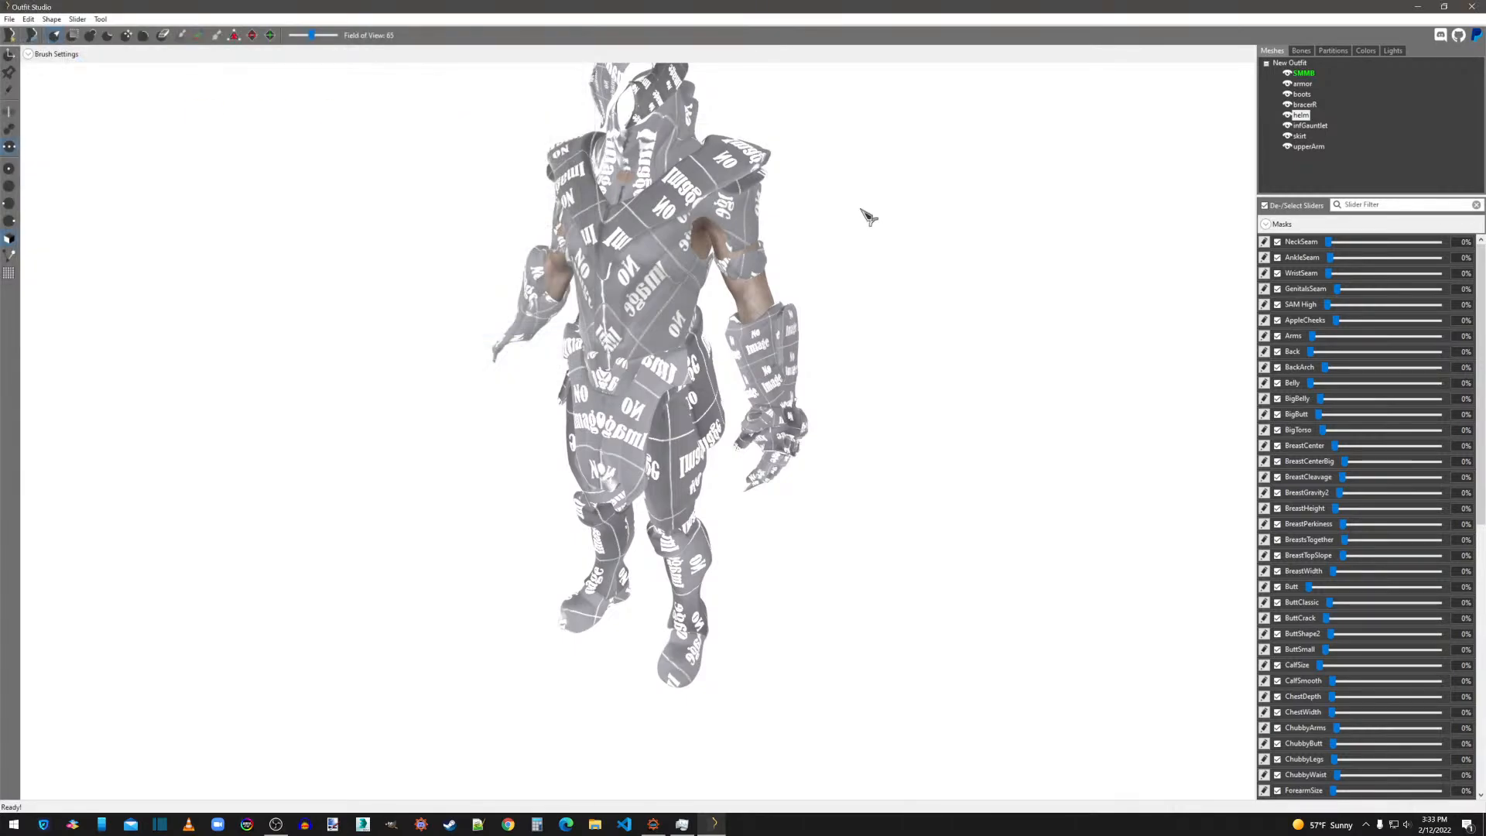
Export the infGauntlet shape to the Desktop as a NIF file named infGauntlet.
{"action": "right_click", "coordinate": [1310, 125]}
{"action": "mouse_move", "coordinate": [1316, 133]}
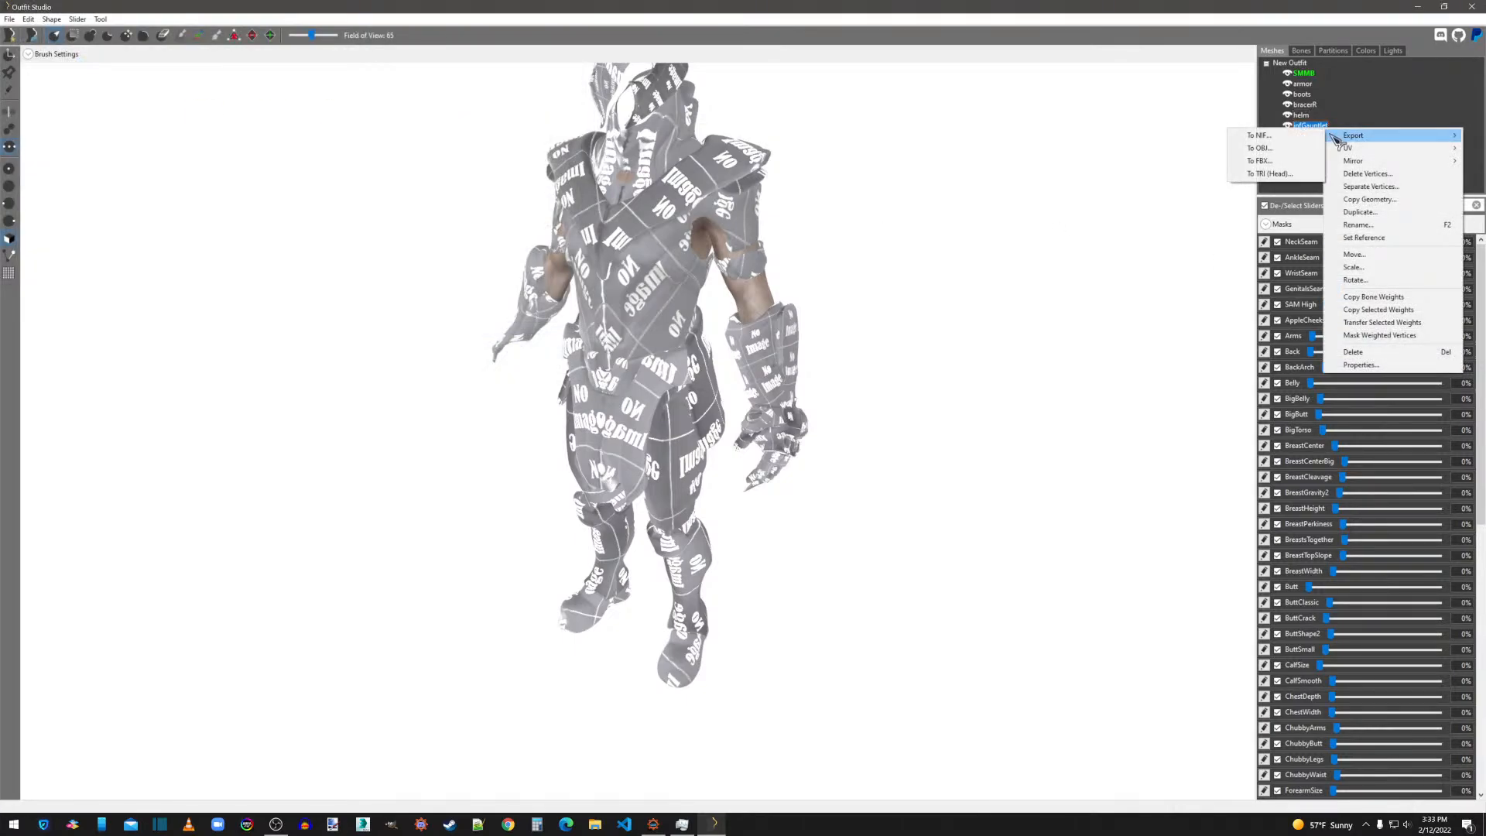
{"action": "left_click", "coordinate": [1238, 132]}
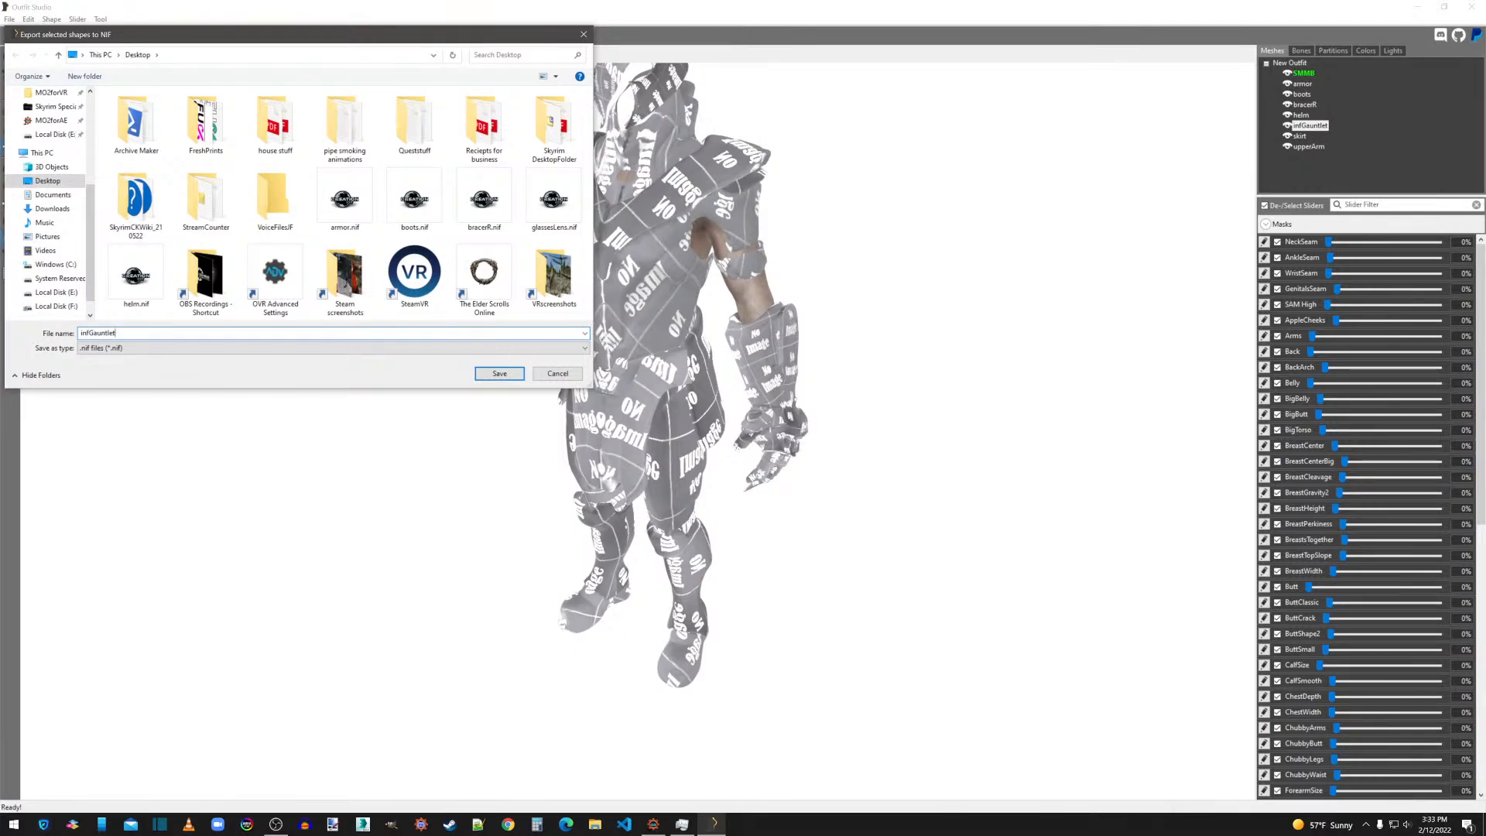
{"action": "key", "text": "Return"}
Export the skirt shape to the Desktop as a NIF file named skirt.
{"action": "right_click", "coordinate": [1300, 136]}
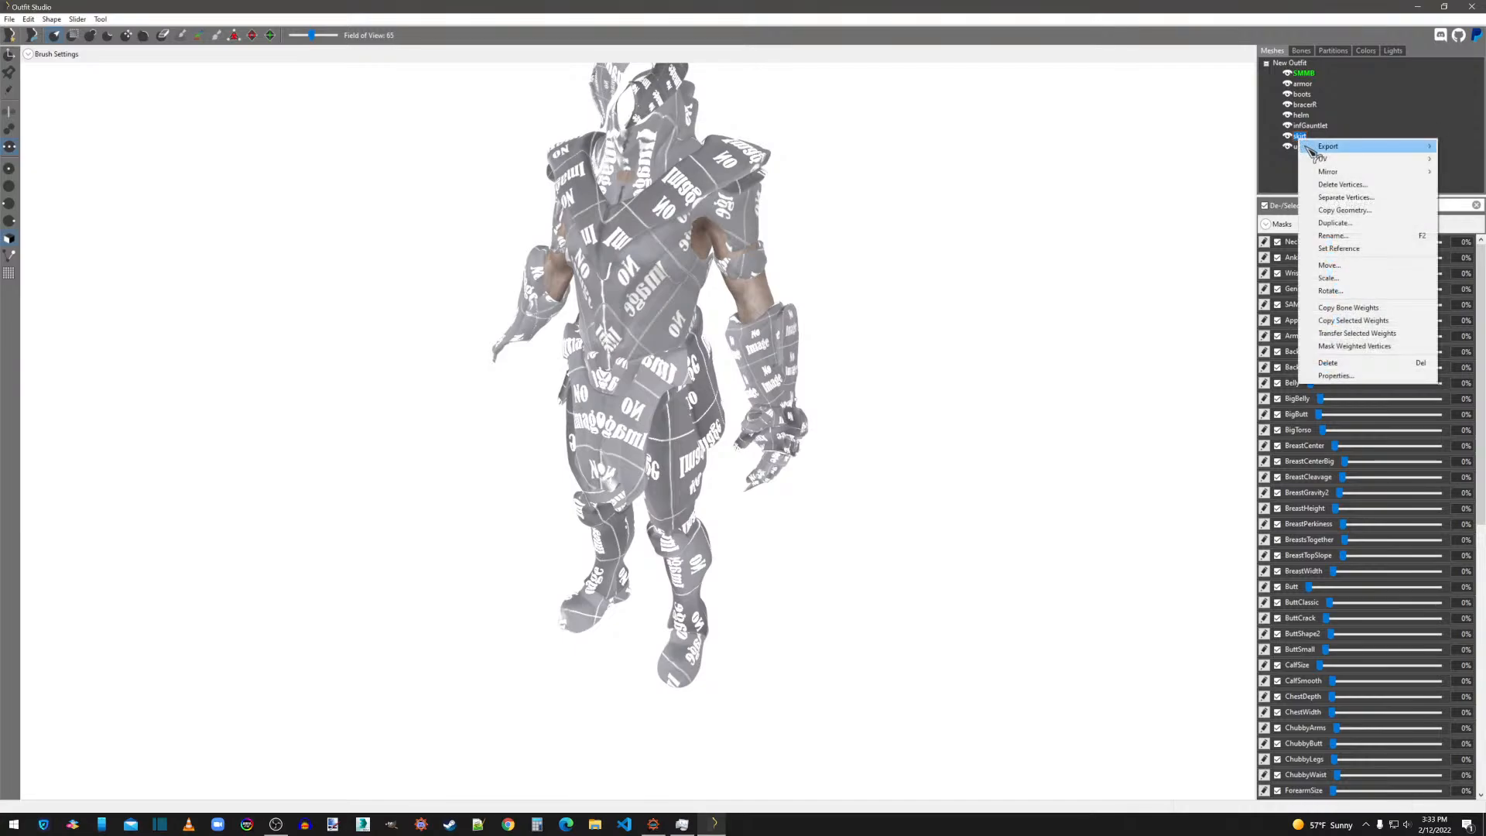
{"action": "mouse_move", "coordinate": [1316, 144]}
{"action": "left_click", "coordinate": [1250, 144]}
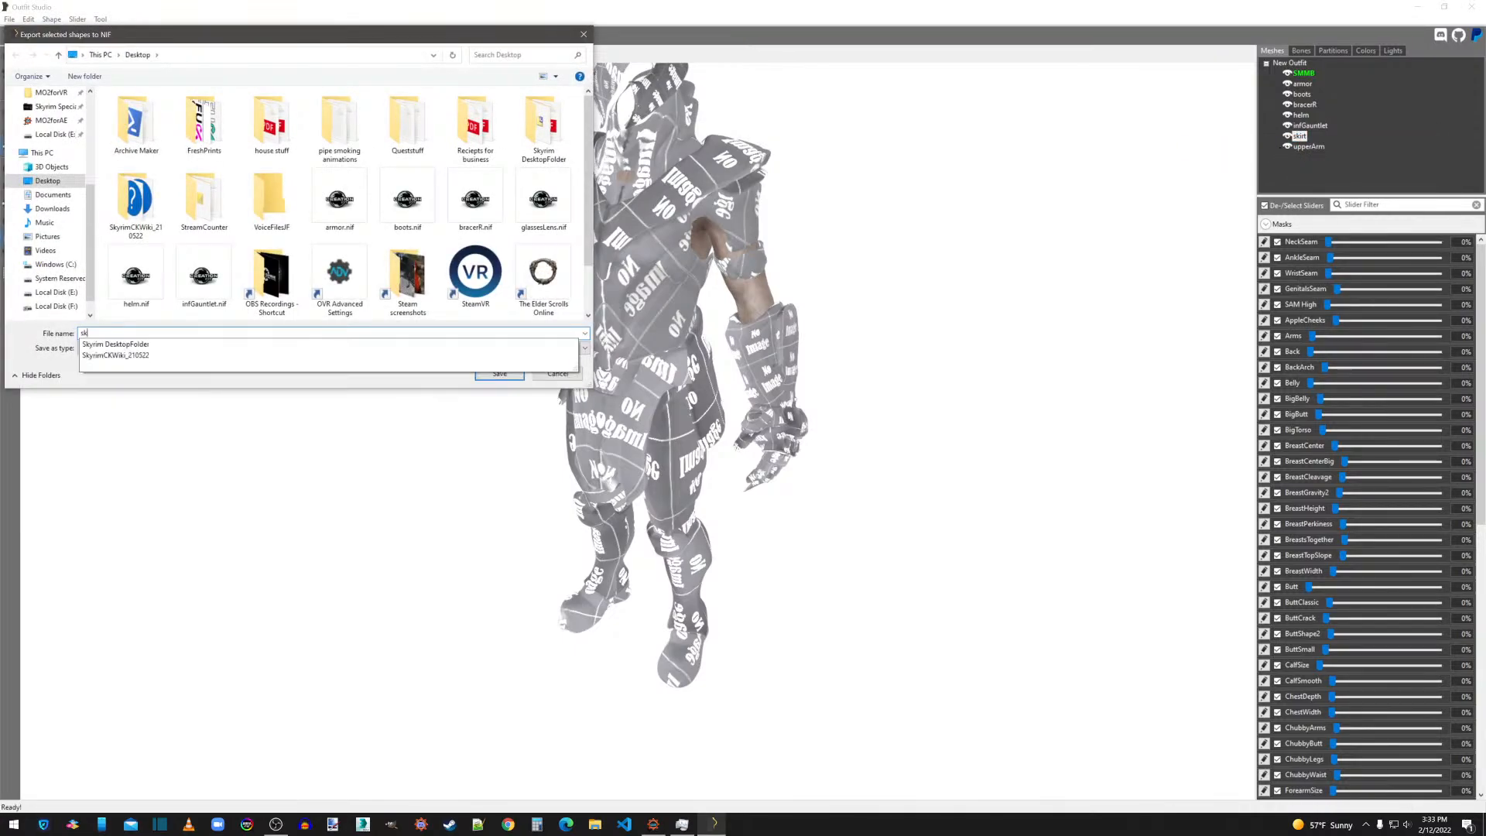
{"action": "key", "text": "Return"}
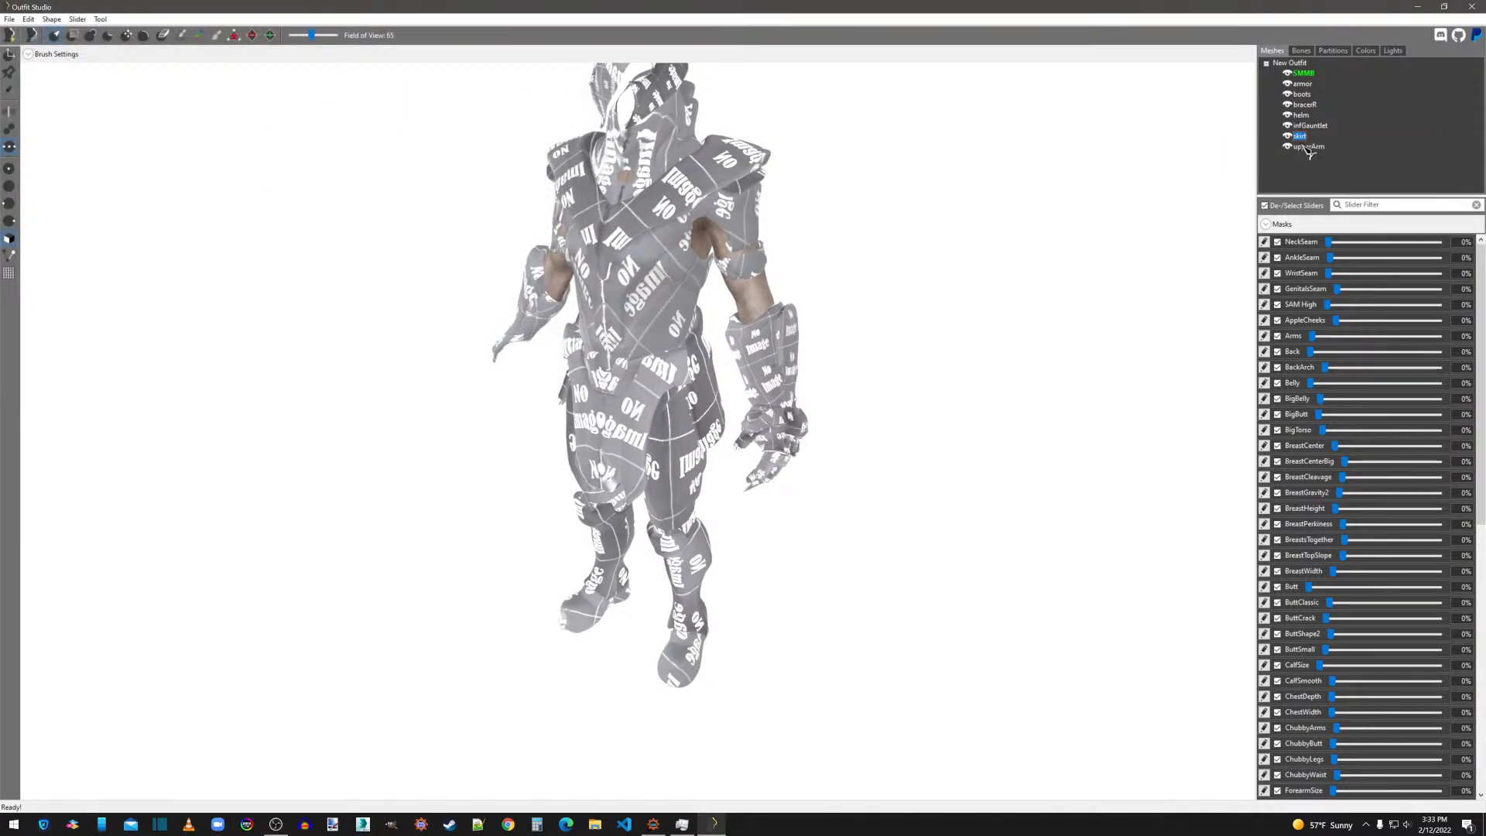
Export the upperArm shape to the Desktop as a NIF file named upperArm.
{"action": "left_click", "coordinate": [1309, 148]}
{"action": "right_click", "coordinate": [1308, 148]}
{"action": "mouse_move", "coordinate": [1316, 155]}
{"action": "left_click", "coordinate": [1250, 152]}
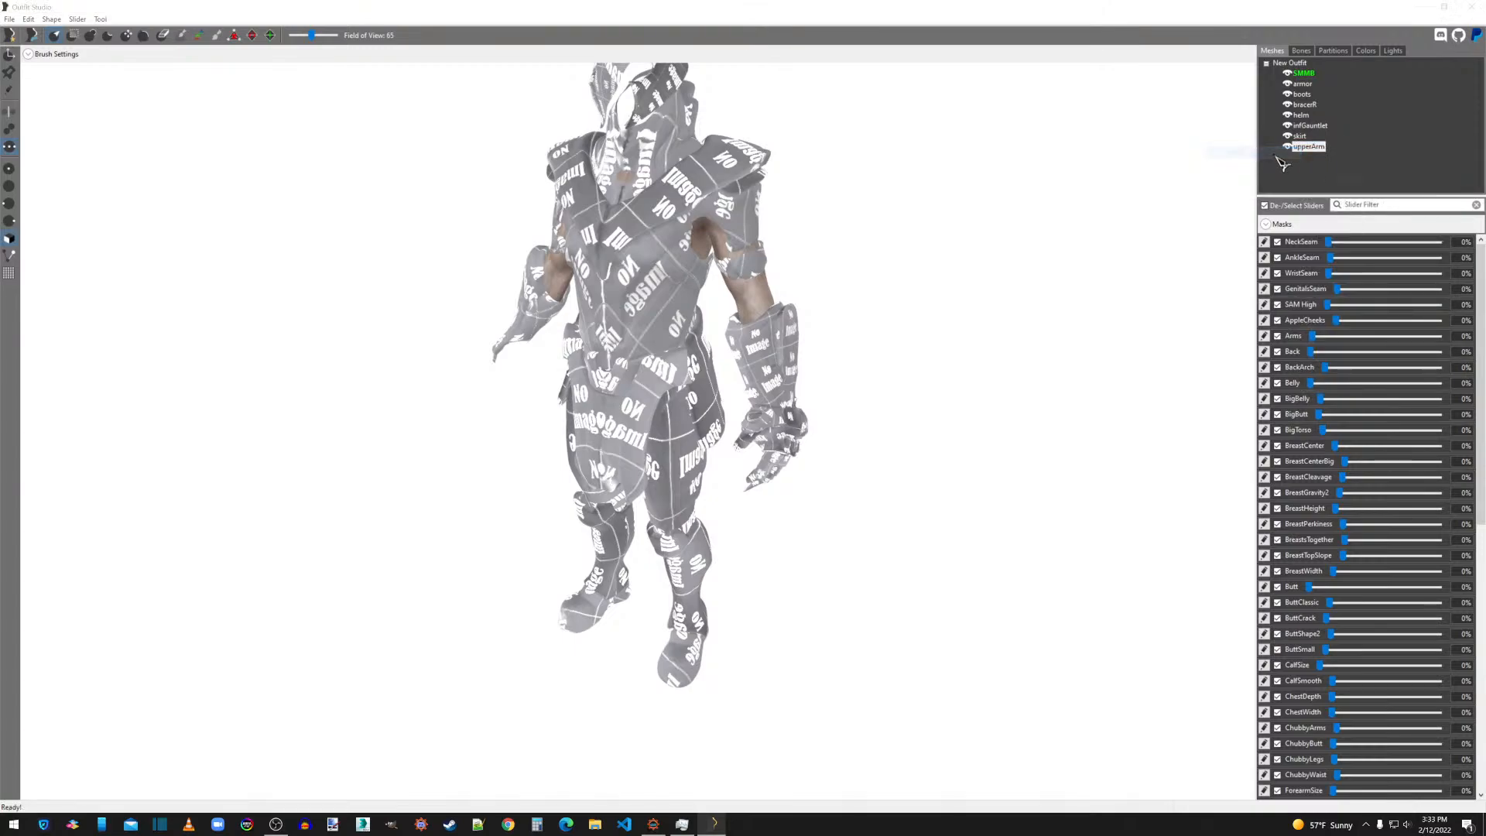
{"action": "type", "text": "u"}
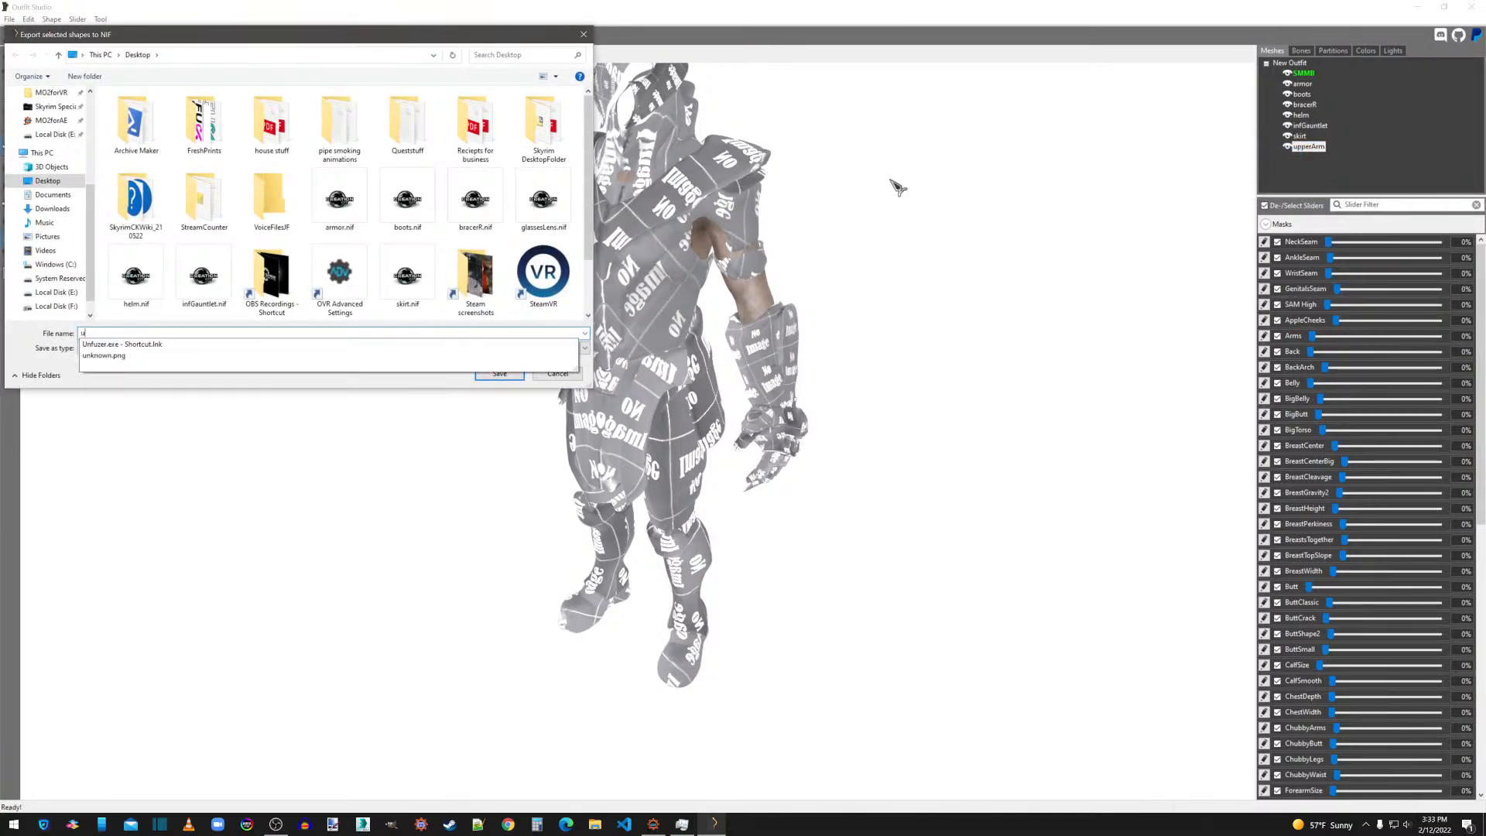
{"action": "type", "text": "pperArm"}
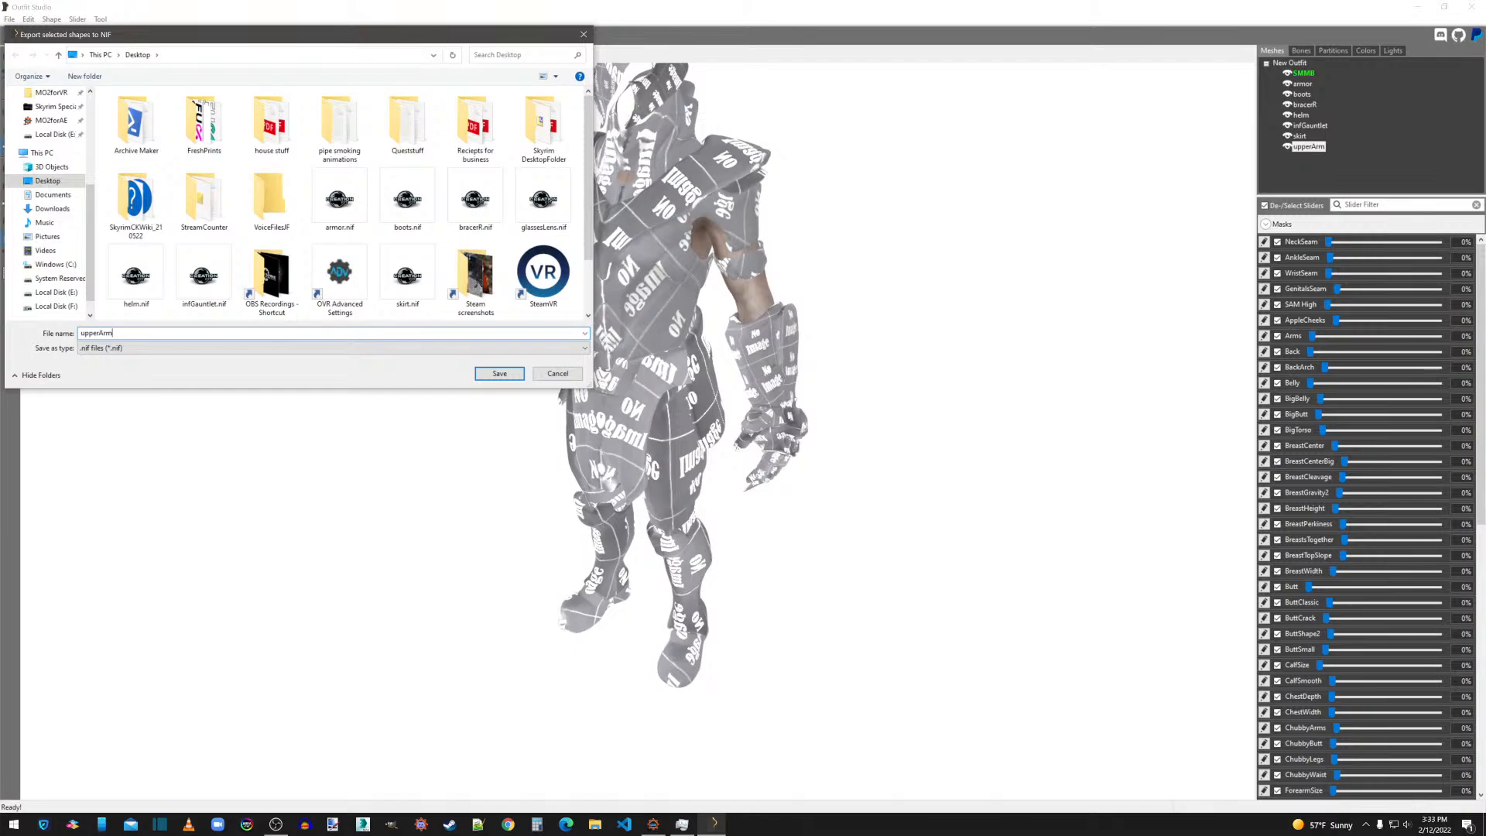
{"action": "key", "text": "Return"}
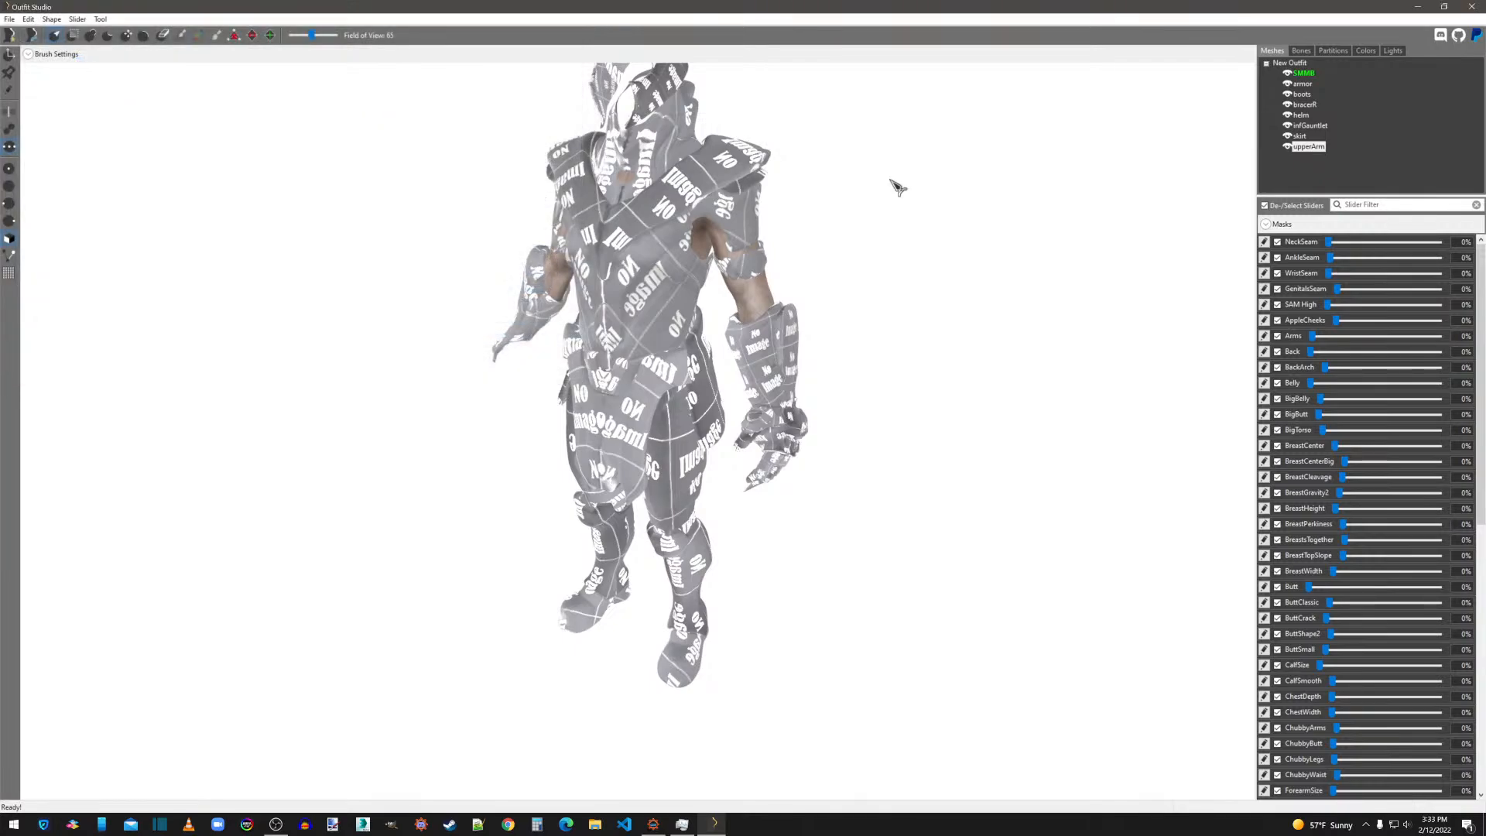
Minimize Outfit Studio and group the exported armor, boots, bracerR, helm, infGauntlet, skirt and upperArm NIF files together on the desktop.
{"action": "left_click", "coordinate": [1418, 6]}
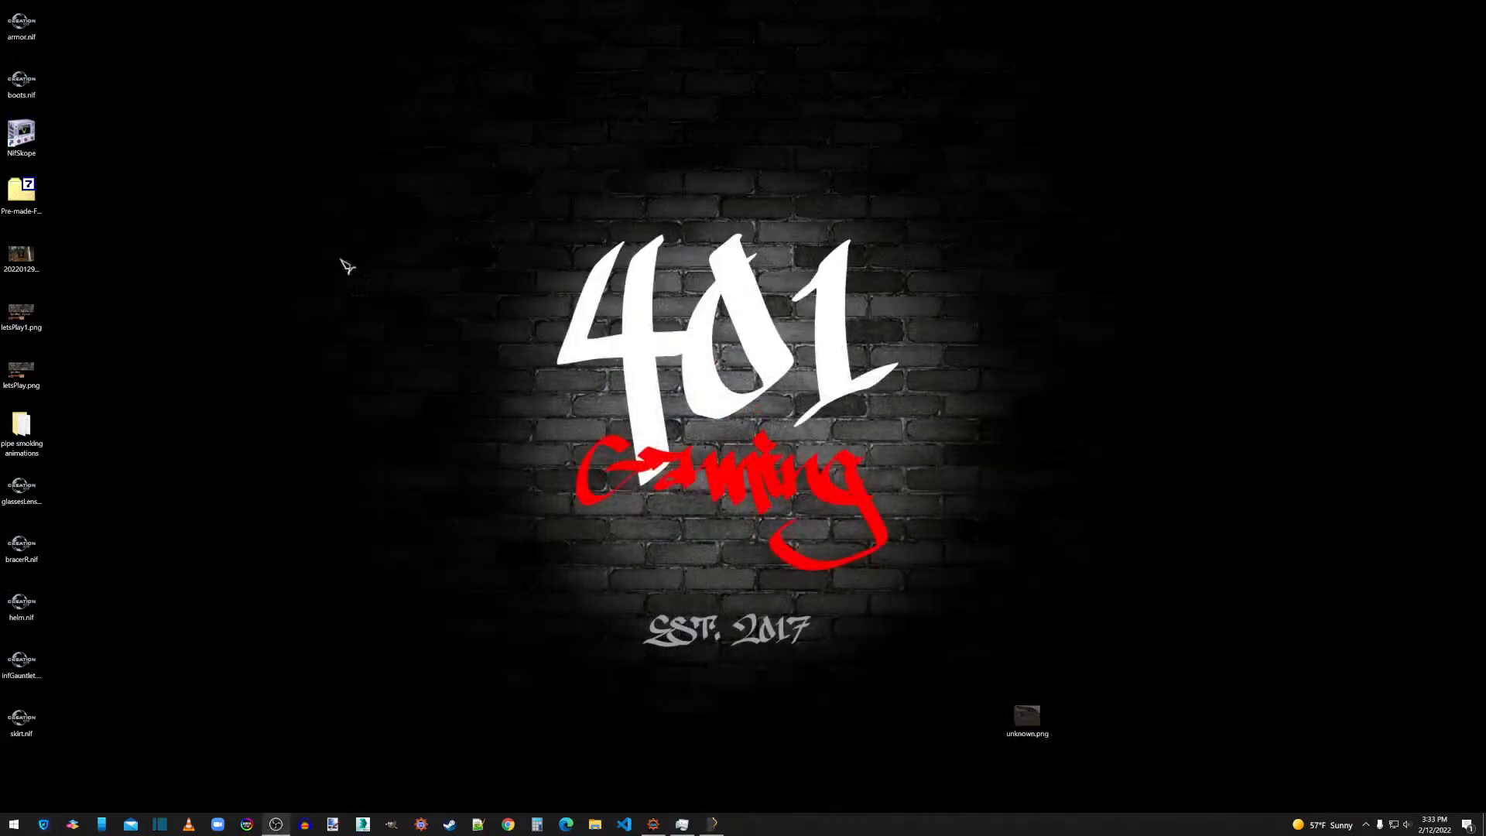
{"action": "left_click_drag", "start_coordinate": [21, 23], "coordinate": [204, 187]}
{"action": "mouse_move", "coordinate": [21, 490]}
{"action": "left_mouse_down"}
{"action": "mouse_move", "coordinate": [159, 281]}
{"action": "mouse_move", "coordinate": [21, 496]}
{"action": "left_mouse_up"}
{"action": "left_click_drag", "start_coordinate": [21, 546], "coordinate": [195, 254]}
{"action": "left_click_drag", "start_coordinate": [97, 584], "coordinate": [3, 805]}
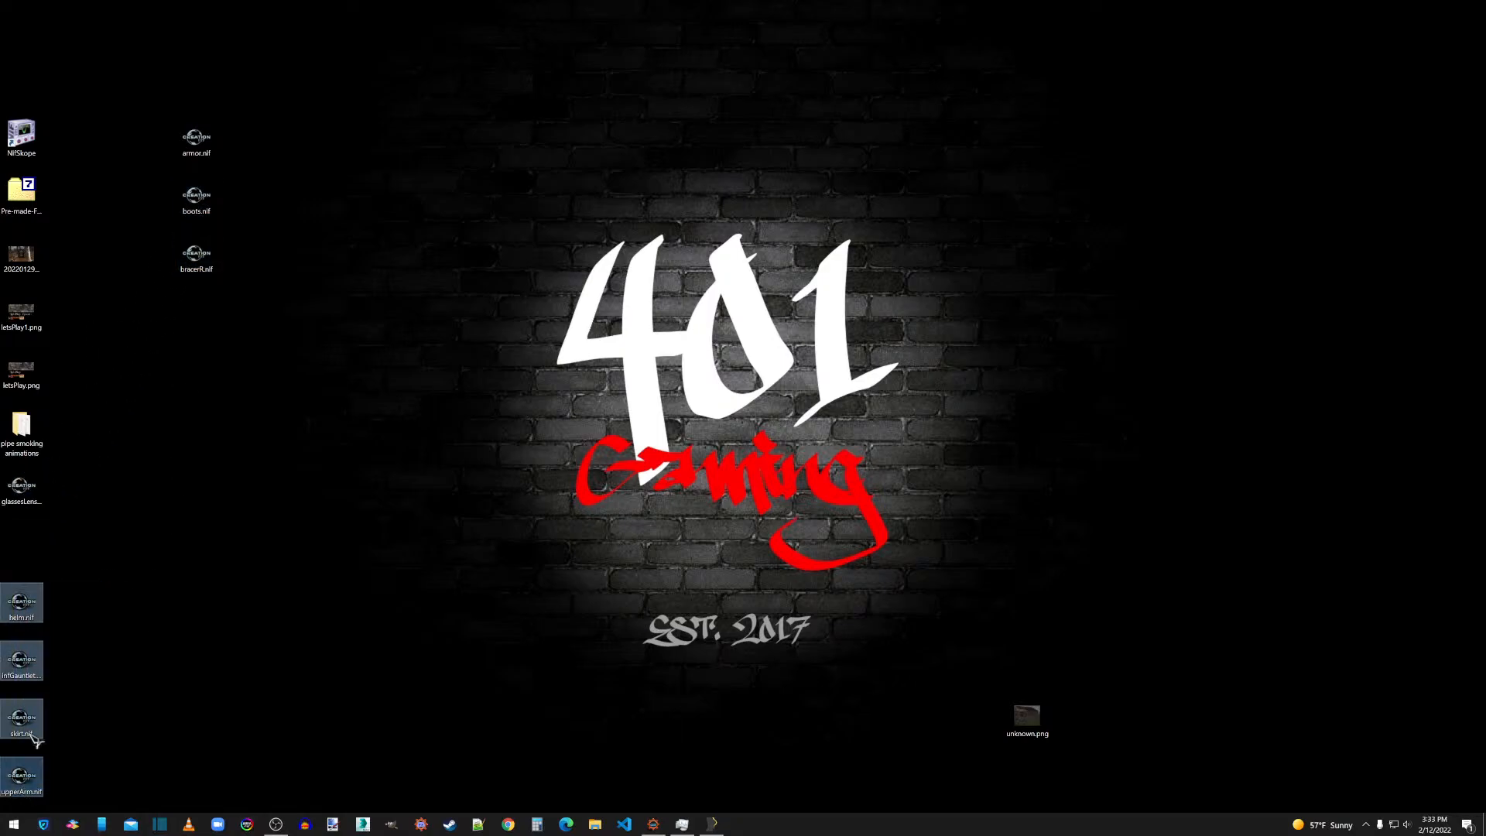
{"action": "left_click_drag", "start_coordinate": [40, 597], "coordinate": [310, 131]}
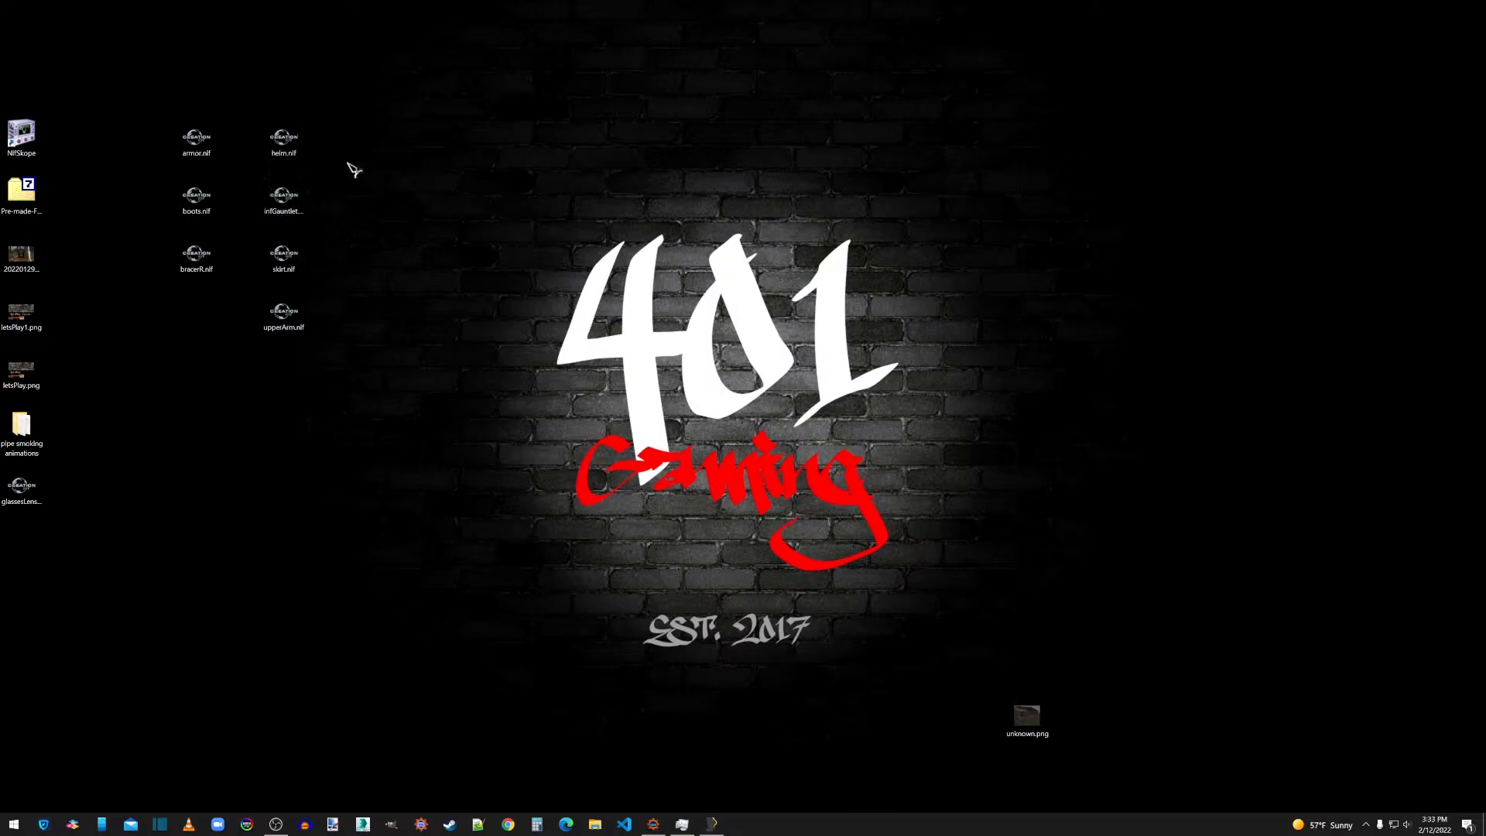
Open armor.nif in NifSkope and select the BSShaderTextureSet block under the armor BSTriShape.
{"action": "left_click_drag", "start_coordinate": [200, 144], "coordinate": [25, 140]}
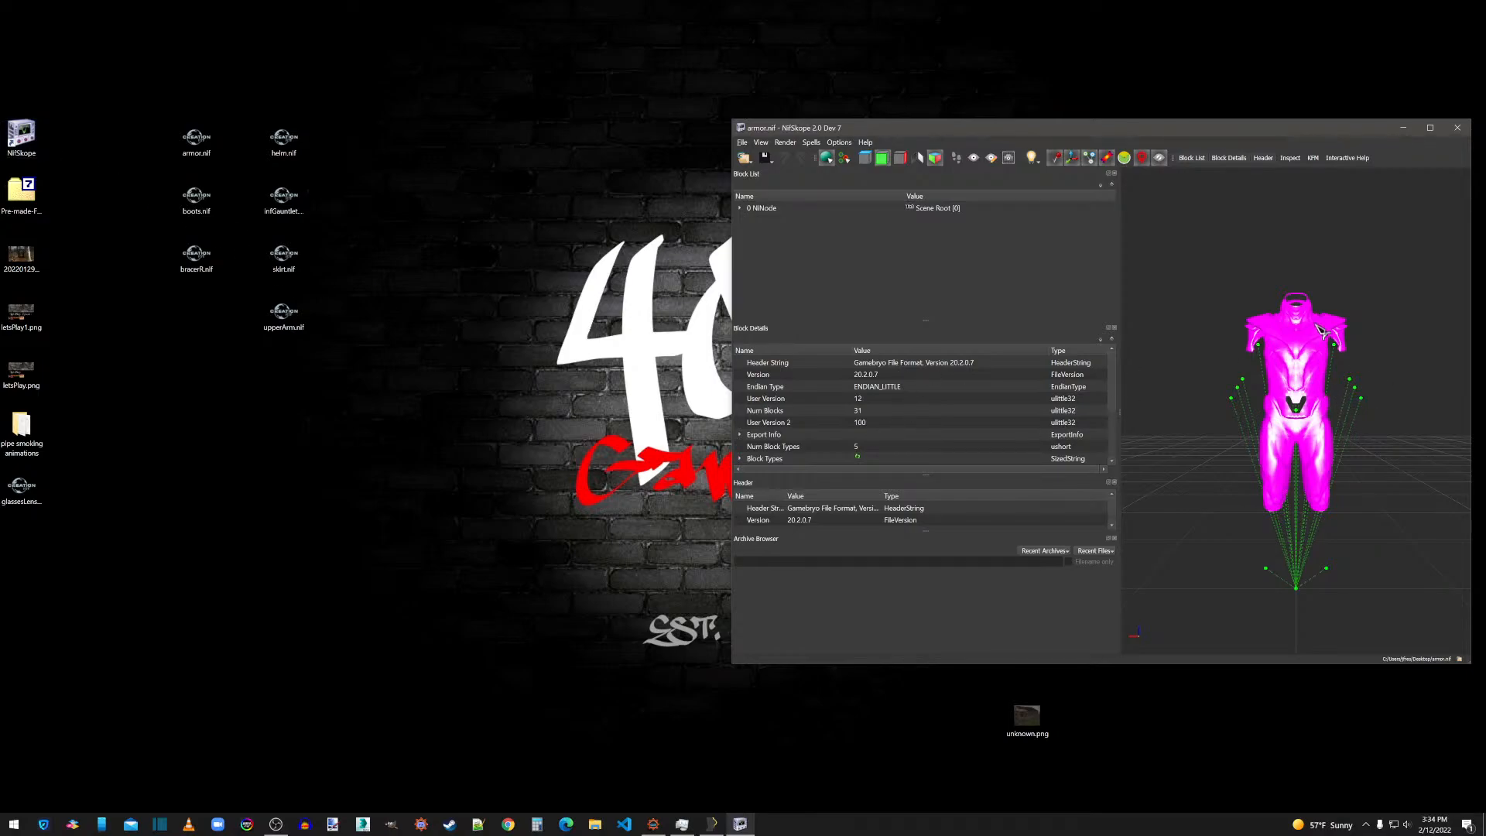
{"action": "left_click", "coordinate": [741, 208]}
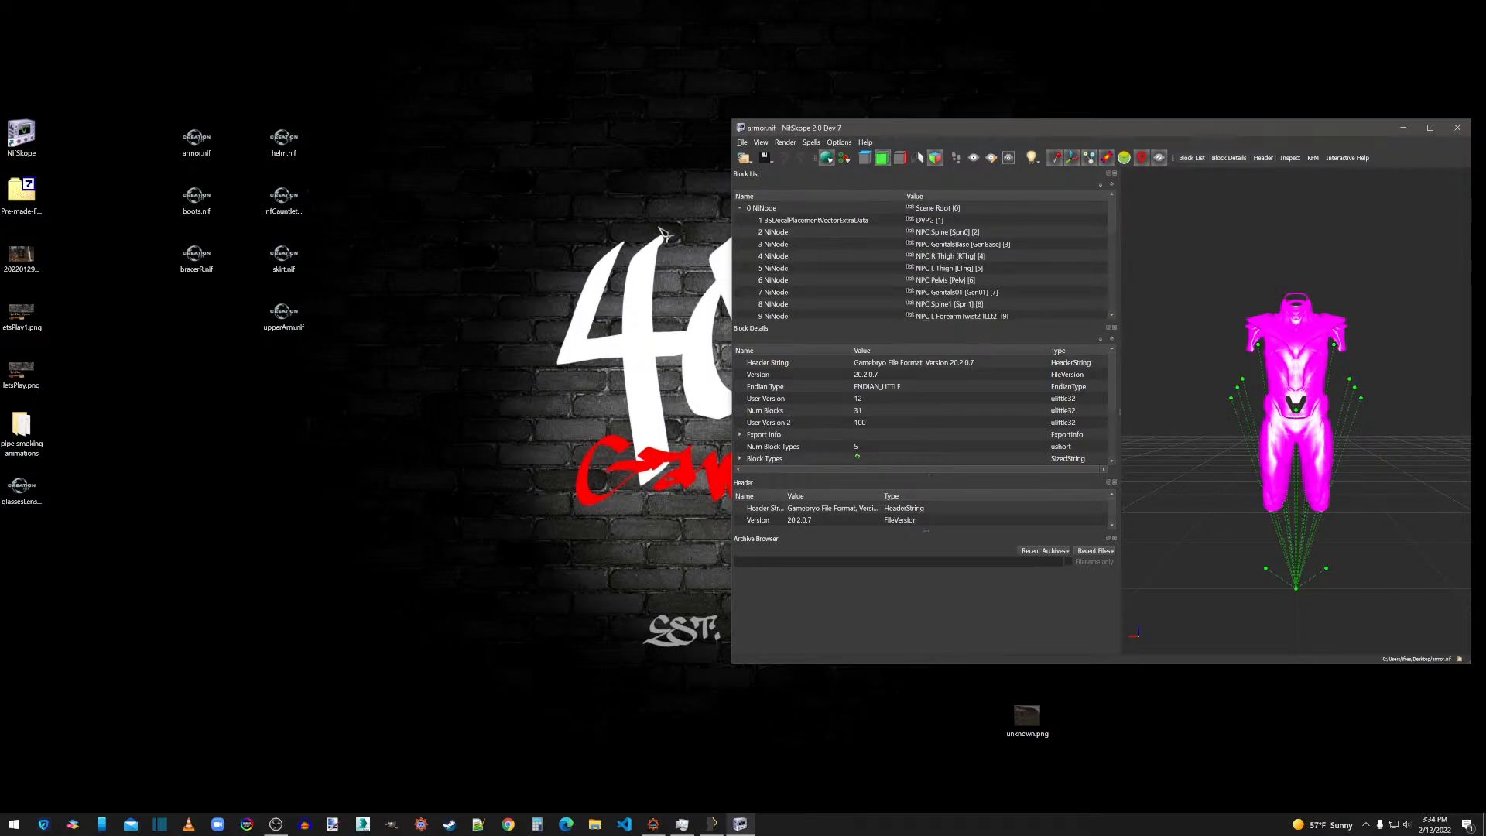
{"action": "scroll", "coordinate": [829, 280], "scroll_direction": "down", "scroll_amount": 5}
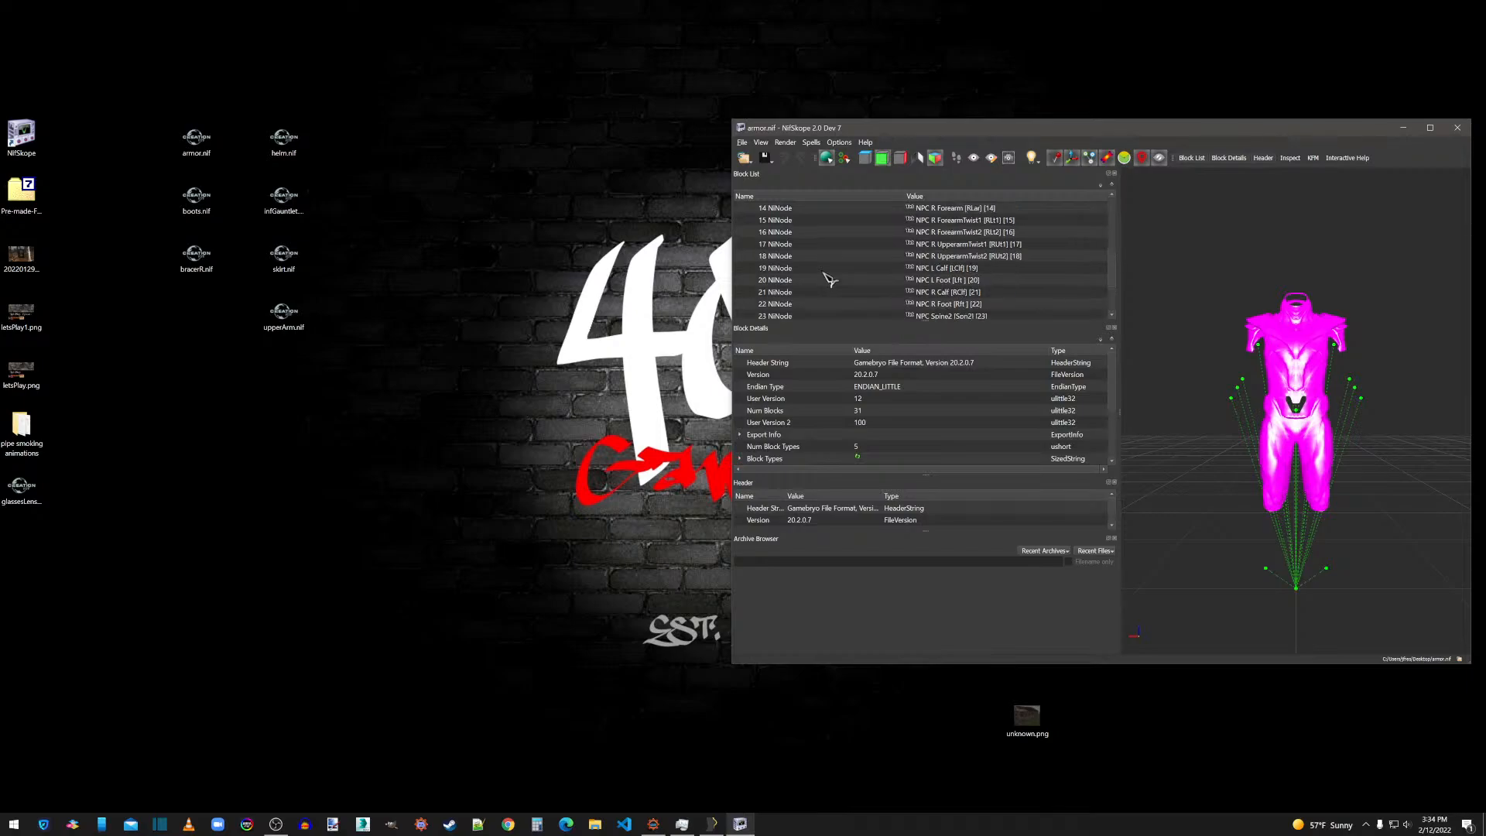
{"action": "scroll", "coordinate": [829, 281], "scroll_direction": "down", "scroll_amount": 2}
{"action": "left_click", "coordinate": [762, 304]}
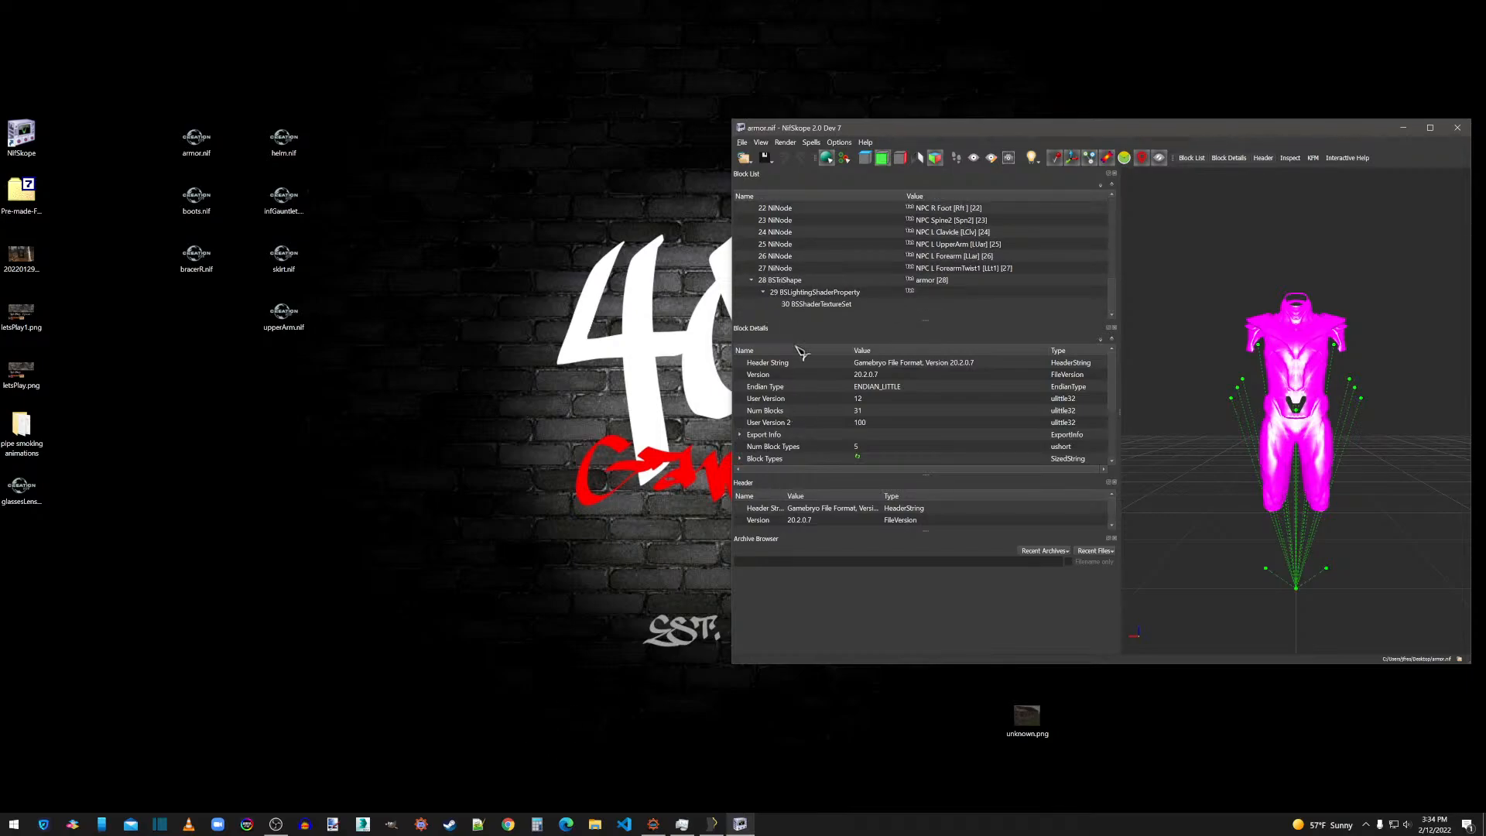
{"action": "left_click", "coordinate": [810, 306]}
Assign boots.dds and boots_n.dds from the overwrite Textures Thanos folder to the first and second texture slots of the armor's texture set.
{"action": "double_click", "coordinate": [859, 387]}
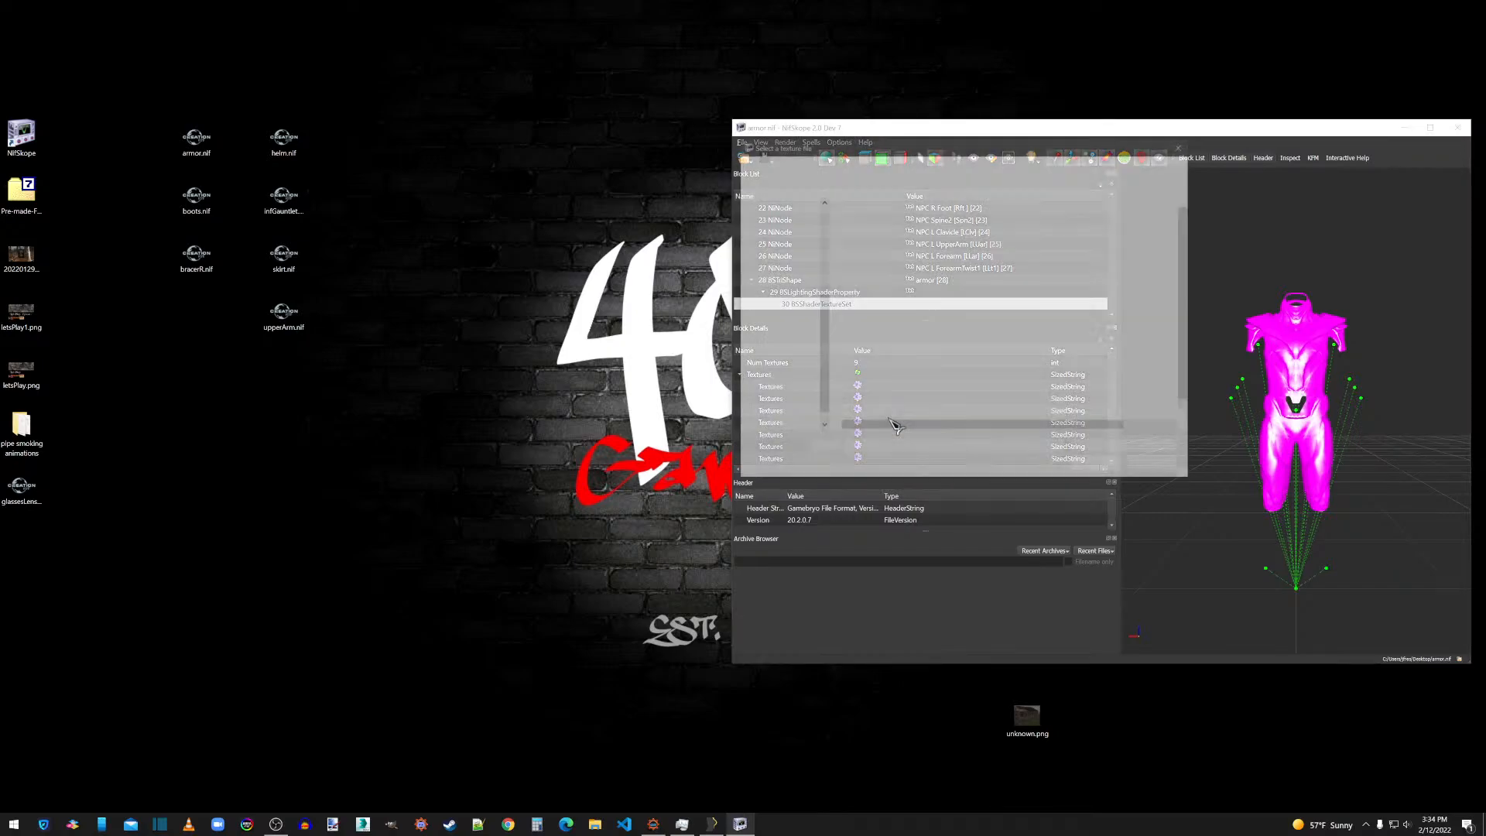
{"action": "left_click", "coordinate": [790, 244]}
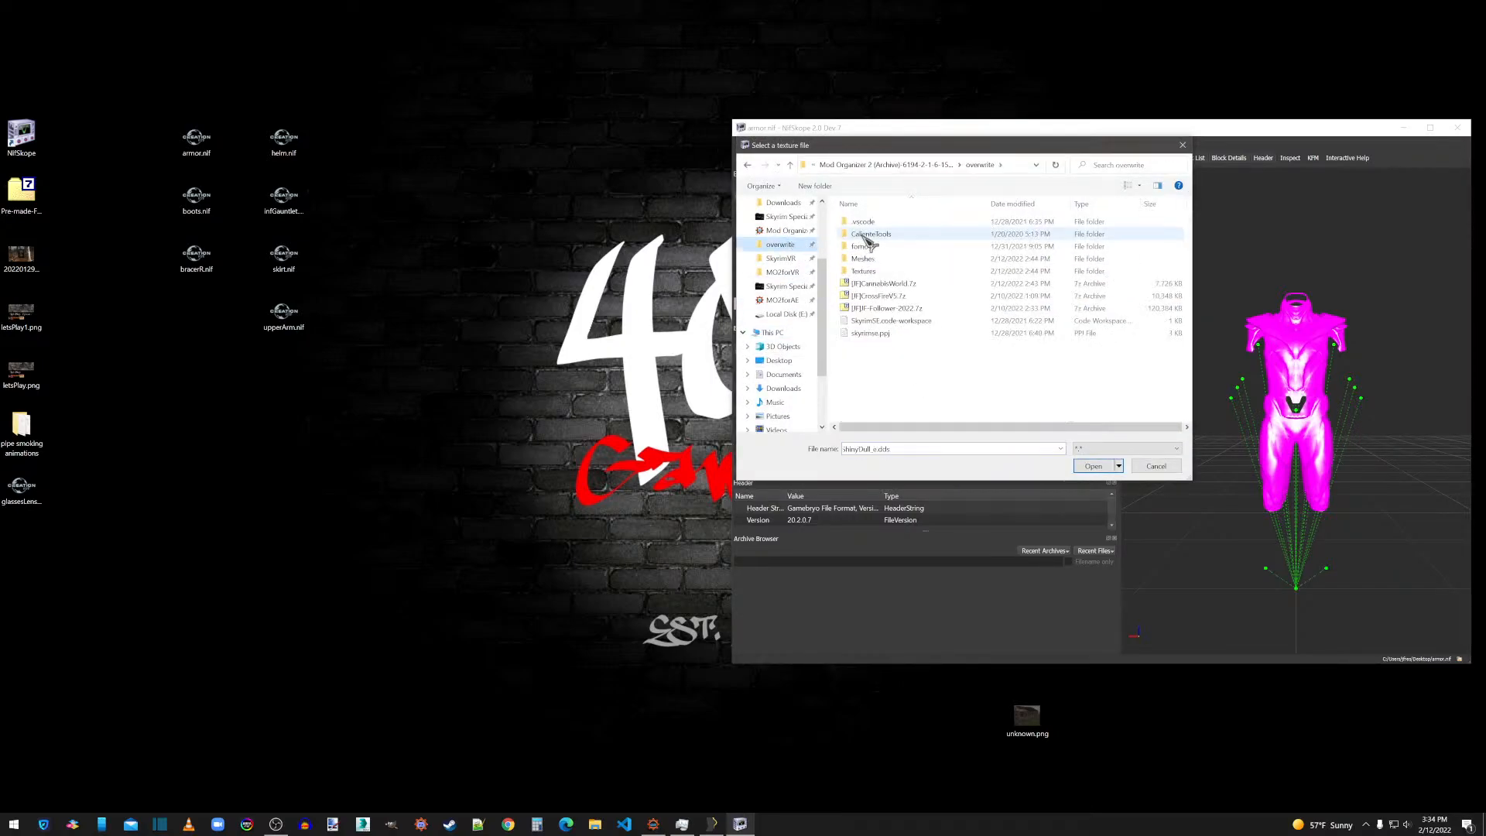
{"action": "double_click", "coordinate": [866, 272]}
{"action": "double_click", "coordinate": [867, 232]}
{"action": "double_click", "coordinate": [861, 223]}
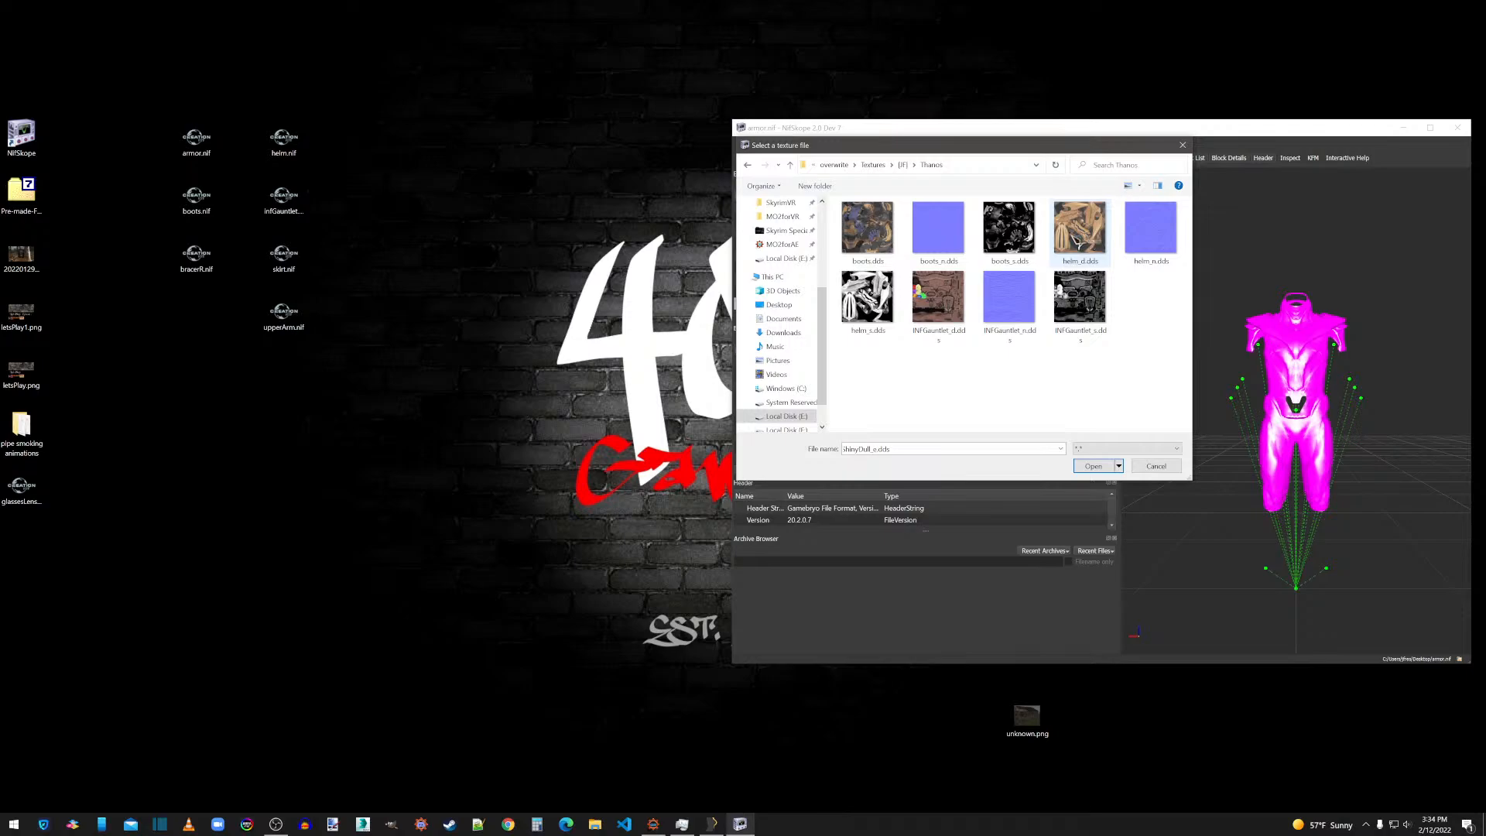
{"action": "double_click", "coordinate": [886, 232]}
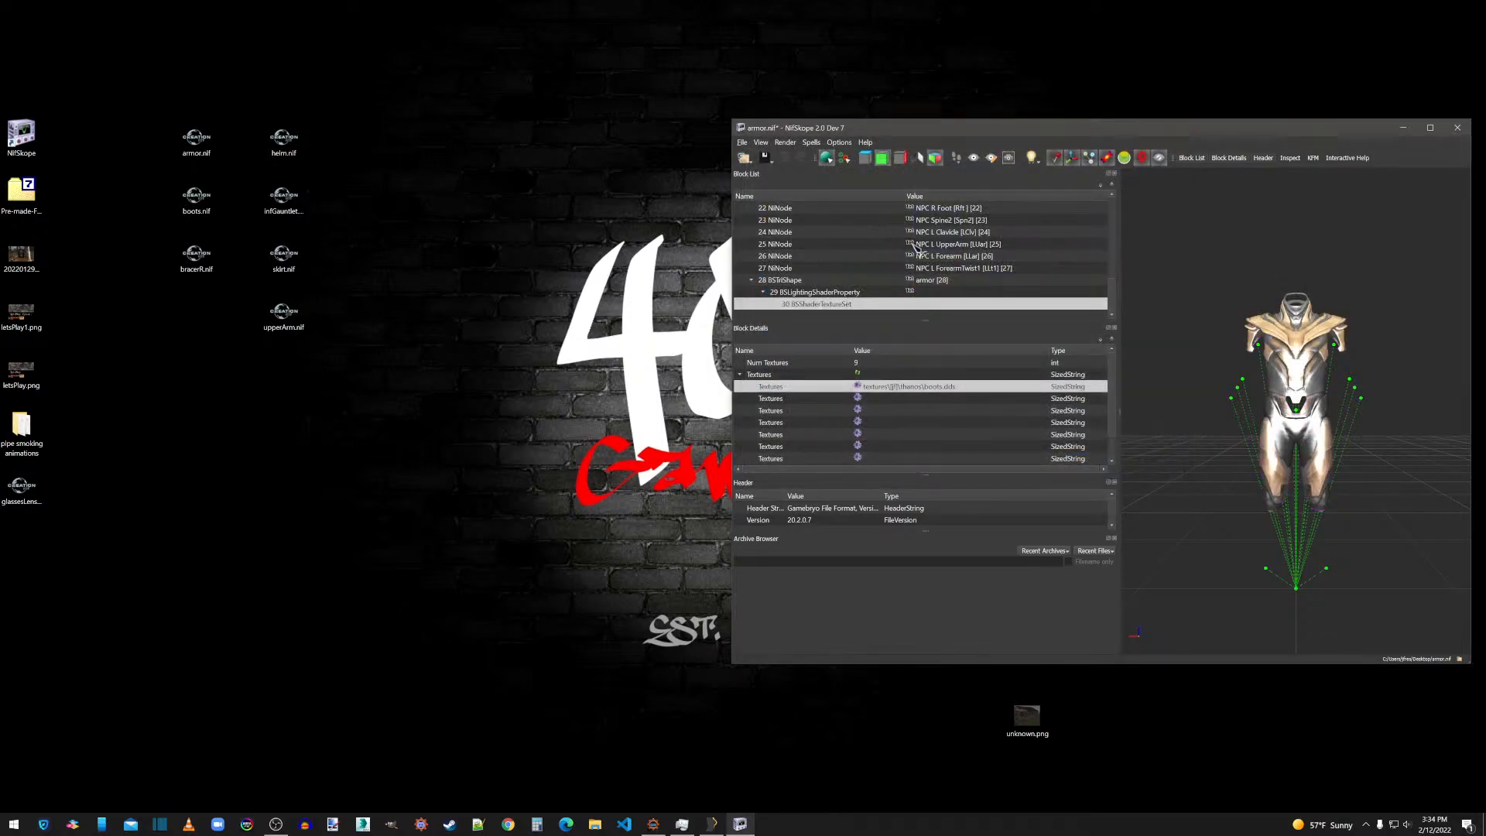
{"action": "left_click", "coordinate": [860, 398]}
{"action": "double_click", "coordinate": [939, 232]}
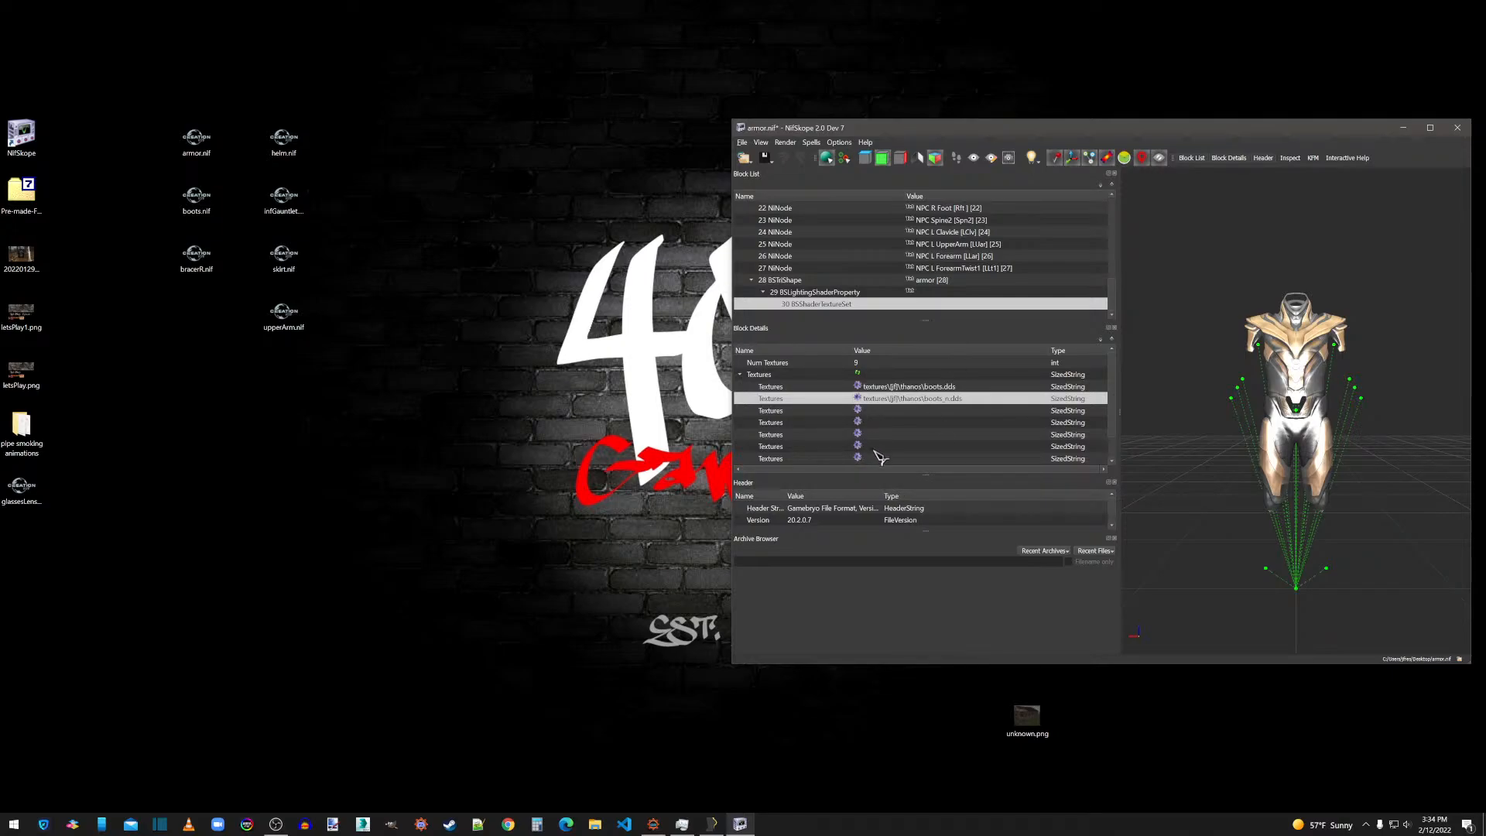
{"action": "left_click", "coordinate": [860, 458]}
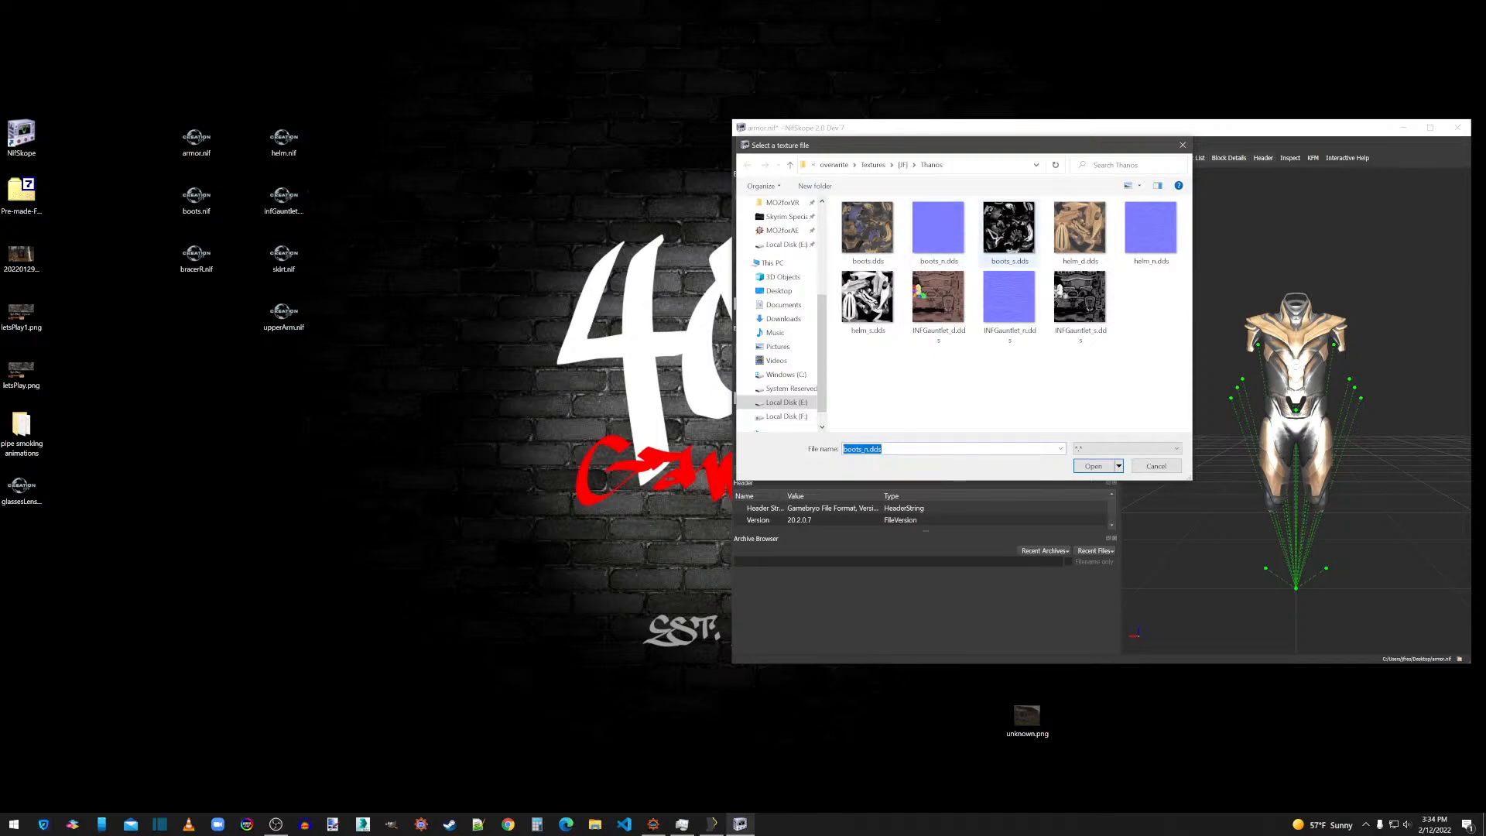
{"action": "double_click", "coordinate": [1011, 246]}
{"action": "double_click", "coordinate": [887, 459]}
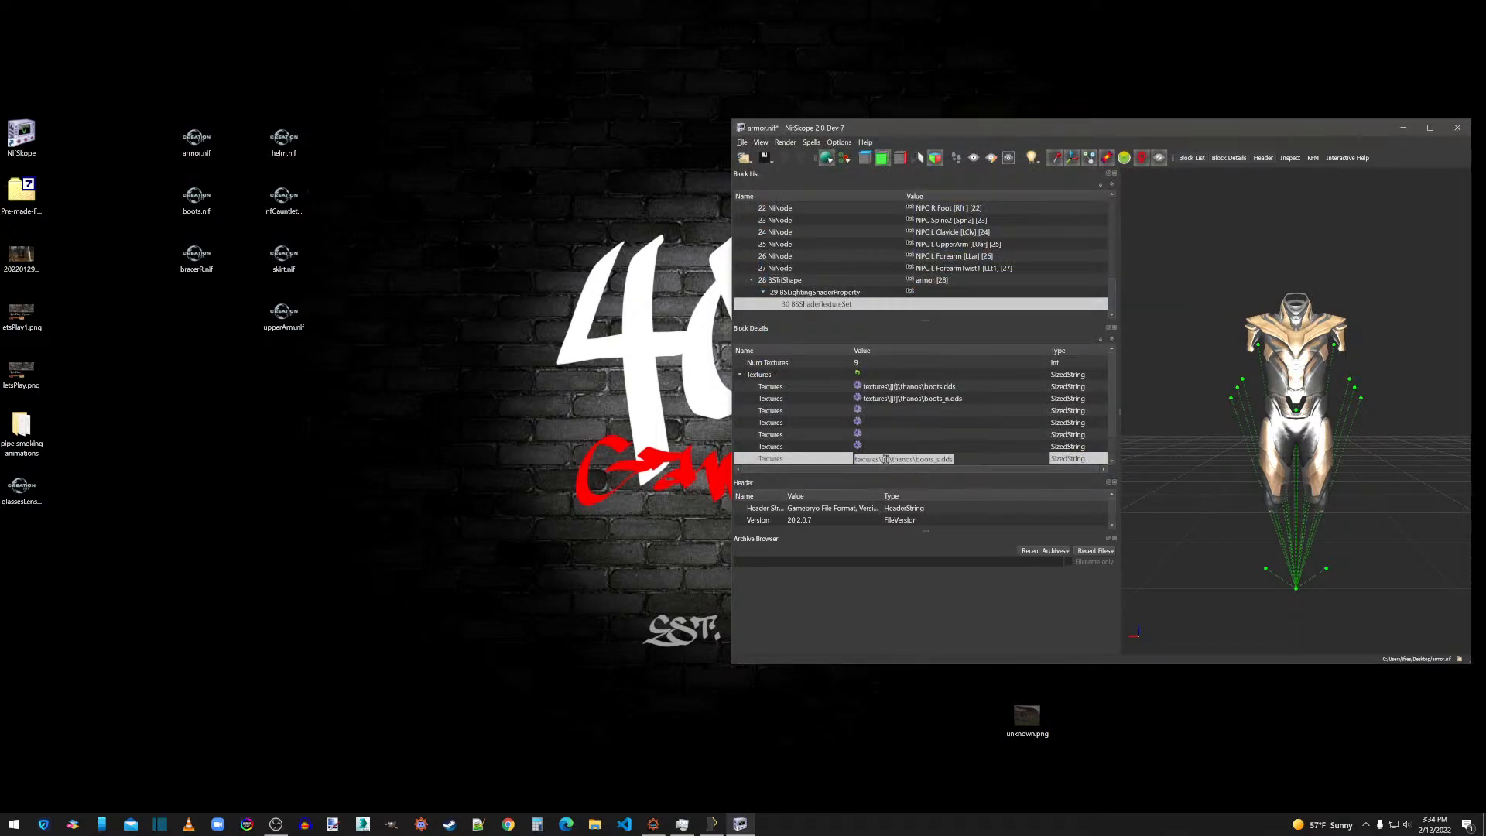
{"action": "key", "text": "Delete"}
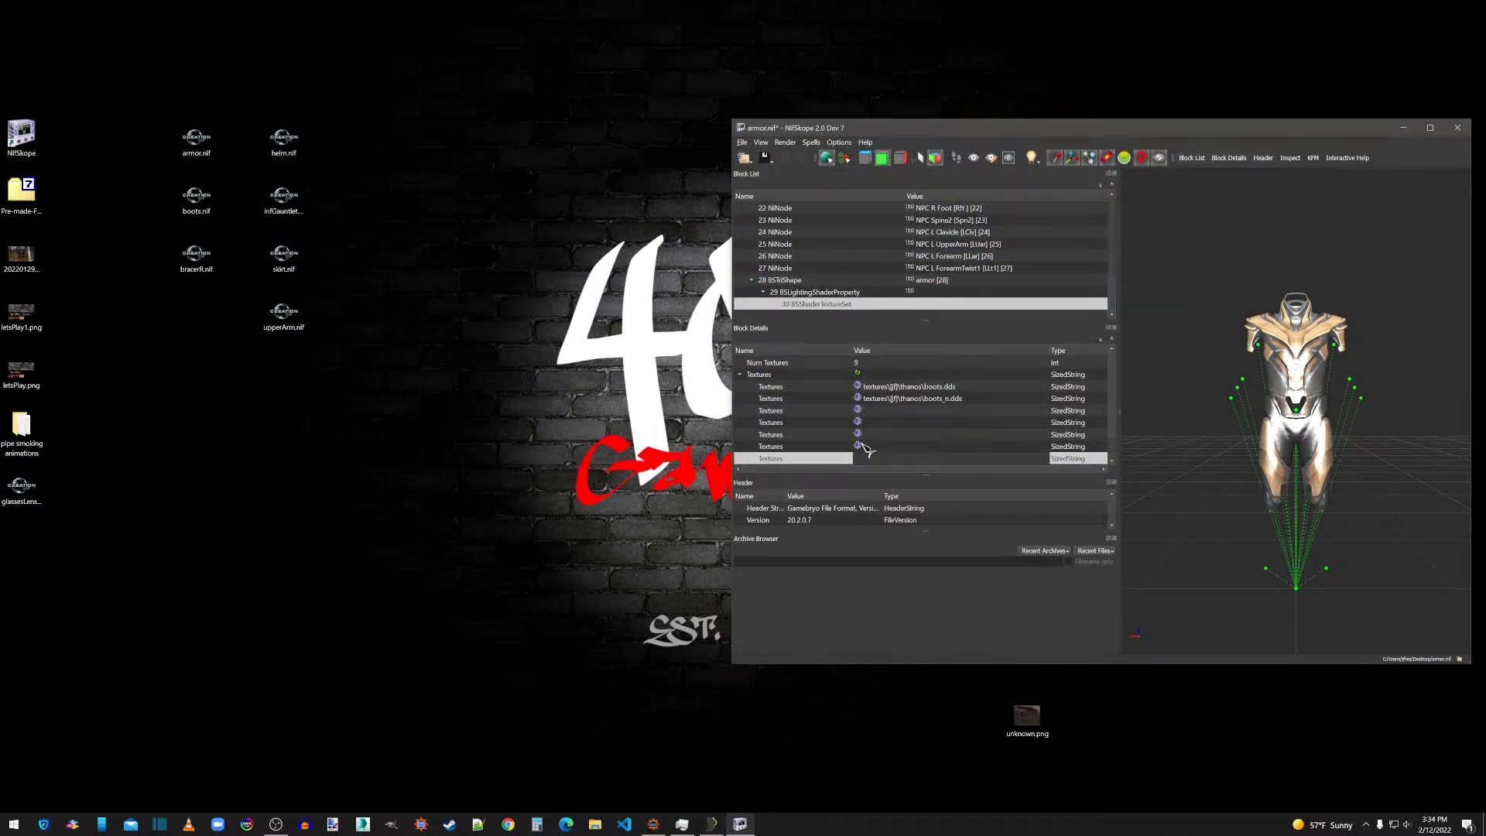
{"action": "left_click", "coordinate": [859, 446]}
{"action": "left_click", "coordinate": [1165, 465]}
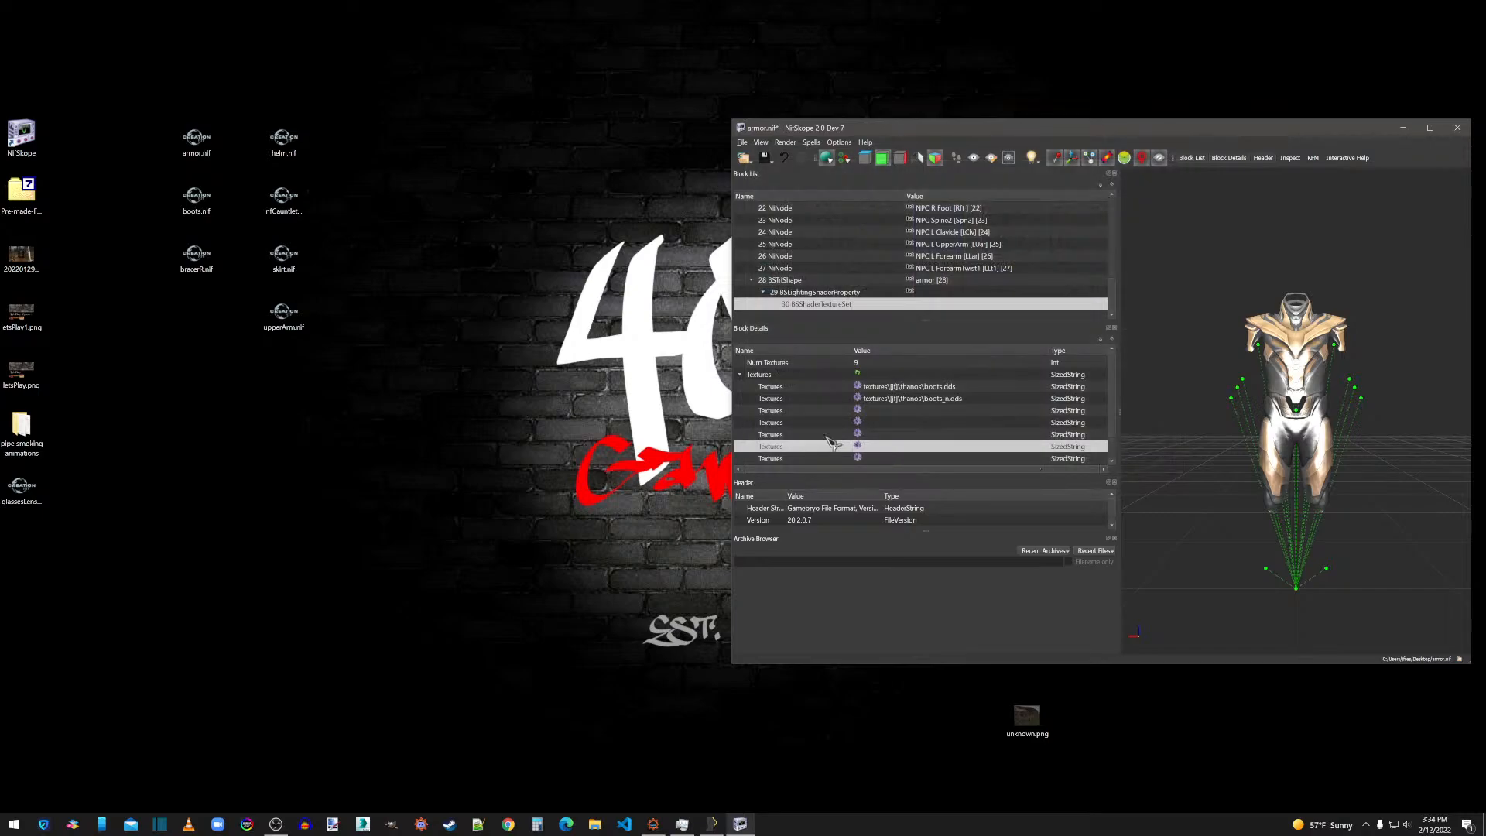
Assign boots_s.dds from the Thanos textures folder to the eighth texture slot of the armor's texture set.
{"action": "scroll", "coordinate": [844, 445], "scroll_direction": "down", "scroll_amount": 1}
{"action": "left_click", "coordinate": [860, 447]}
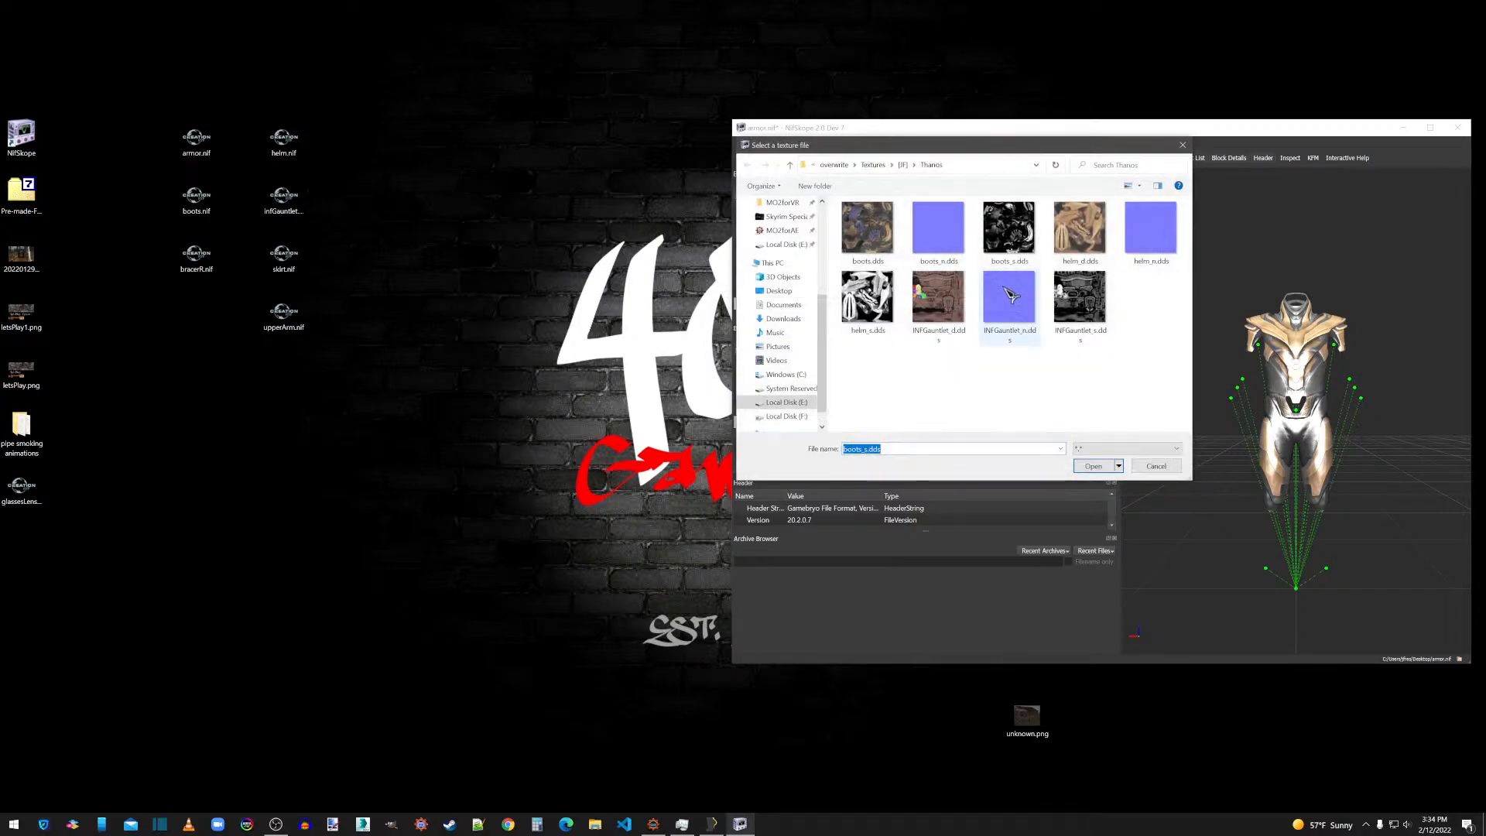
{"action": "double_click", "coordinate": [1022, 245]}
Enable Double_Sided in Shader Flags 2 of the armor's BSLightingShaderProperty block.
{"action": "left_click", "coordinate": [813, 292]}
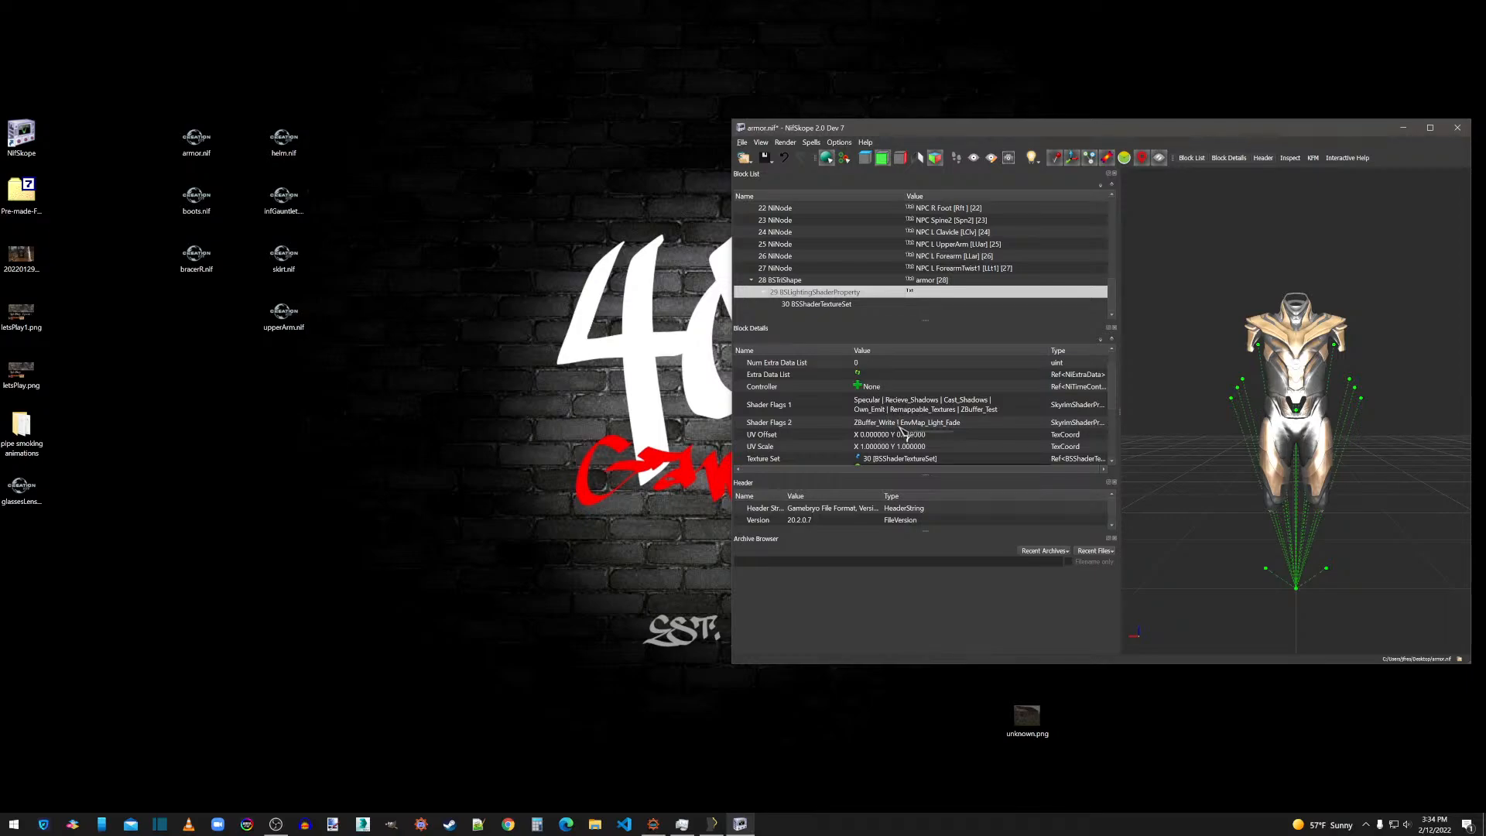
{"action": "double_click", "coordinate": [902, 424]}
{"action": "left_click", "coordinate": [1046, 422]}
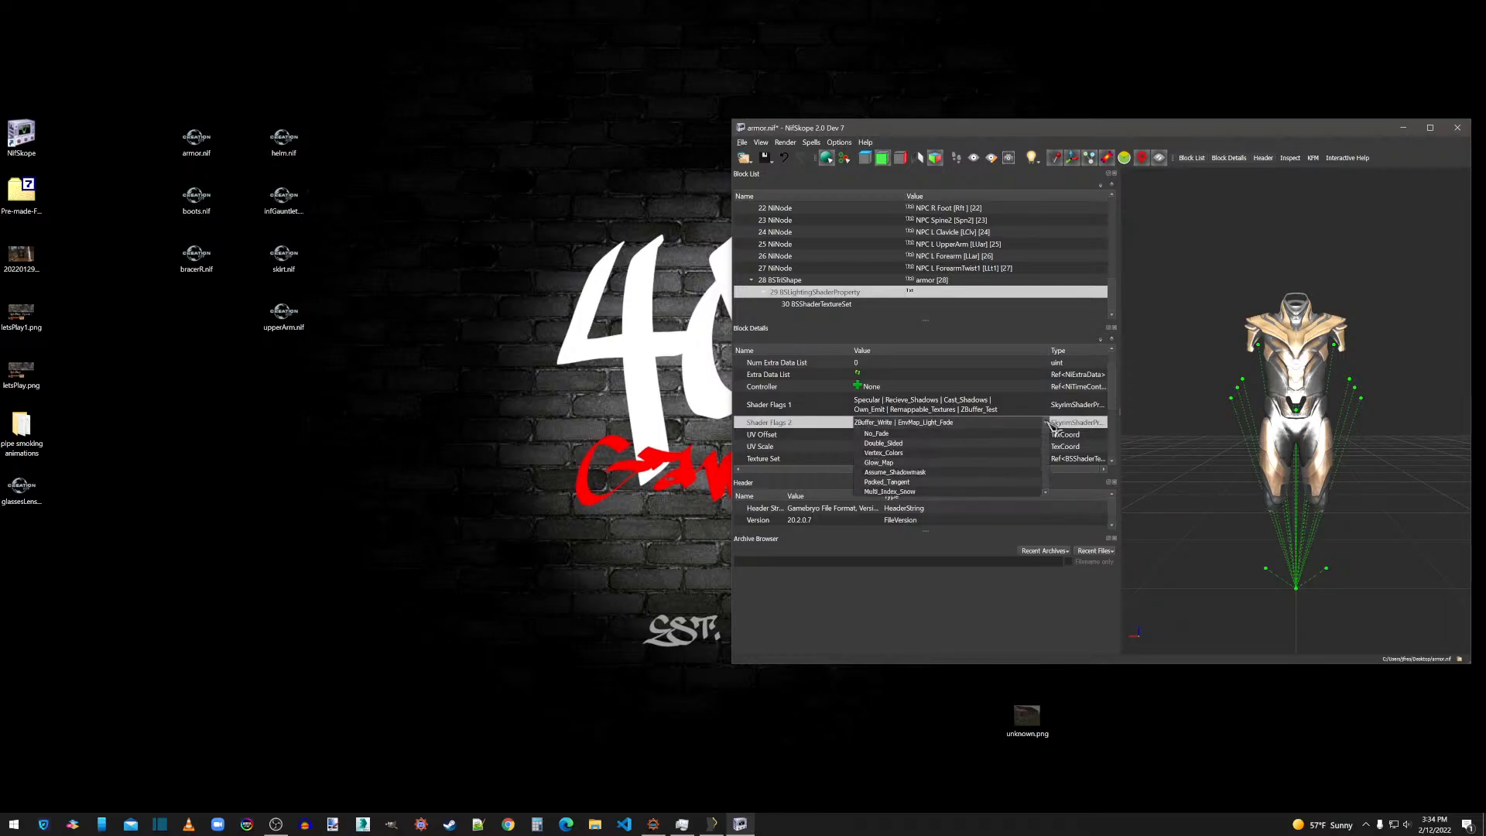
{"action": "left_click", "coordinate": [910, 402]}
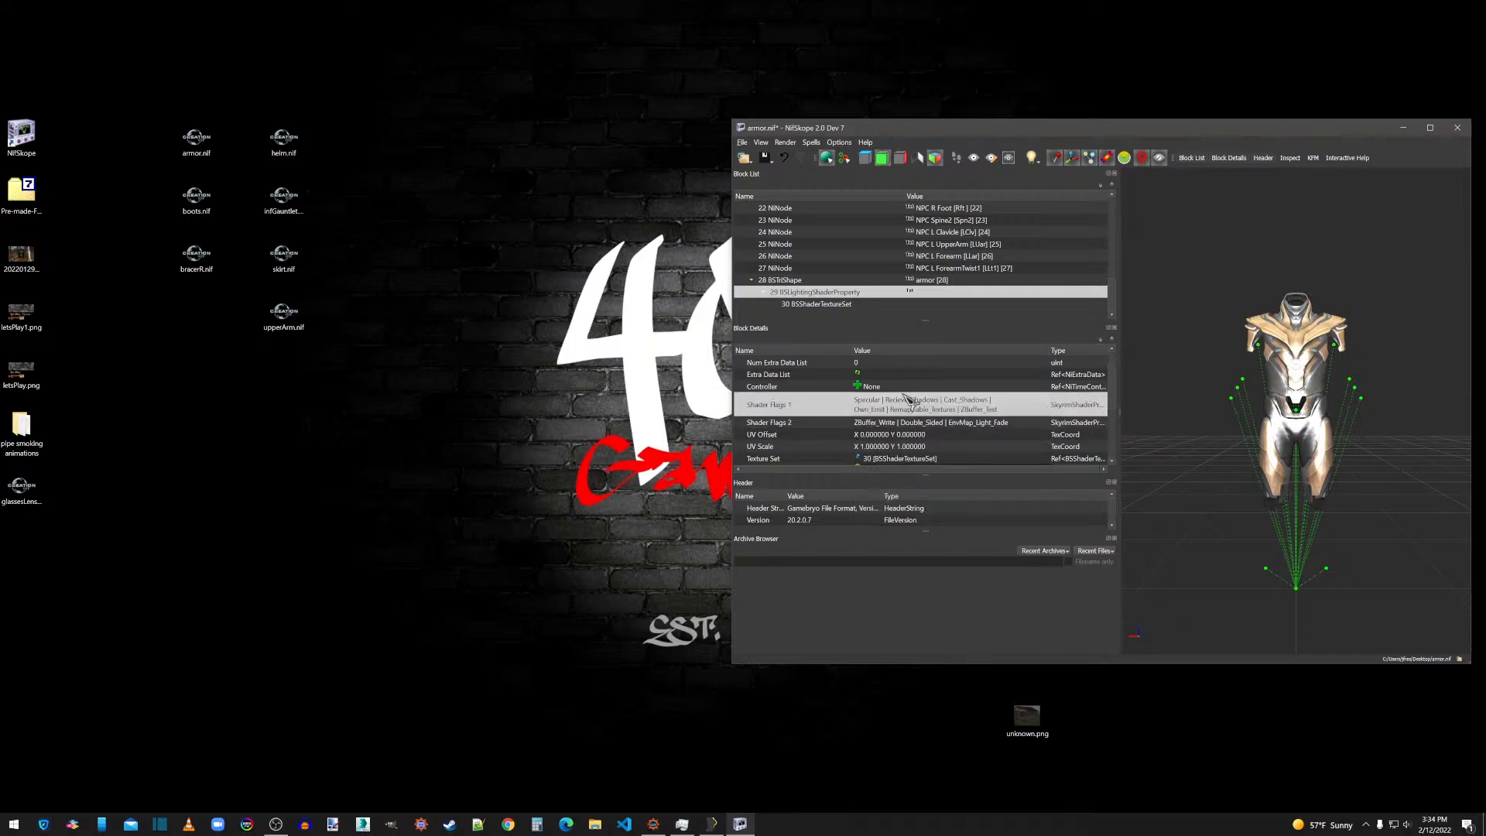
Set the Glossiness of the armor's BSLightingShaderProperty block to 120.
{"action": "mouse_move", "coordinate": [1362, 374]}
{"action": "left_mouse_down"}
{"action": "mouse_move", "coordinate": [1307, 402]}
{"action": "mouse_move", "coordinate": [1393, 388]}
{"action": "mouse_move", "coordinate": [1371, 394]}
{"action": "left_mouse_up"}
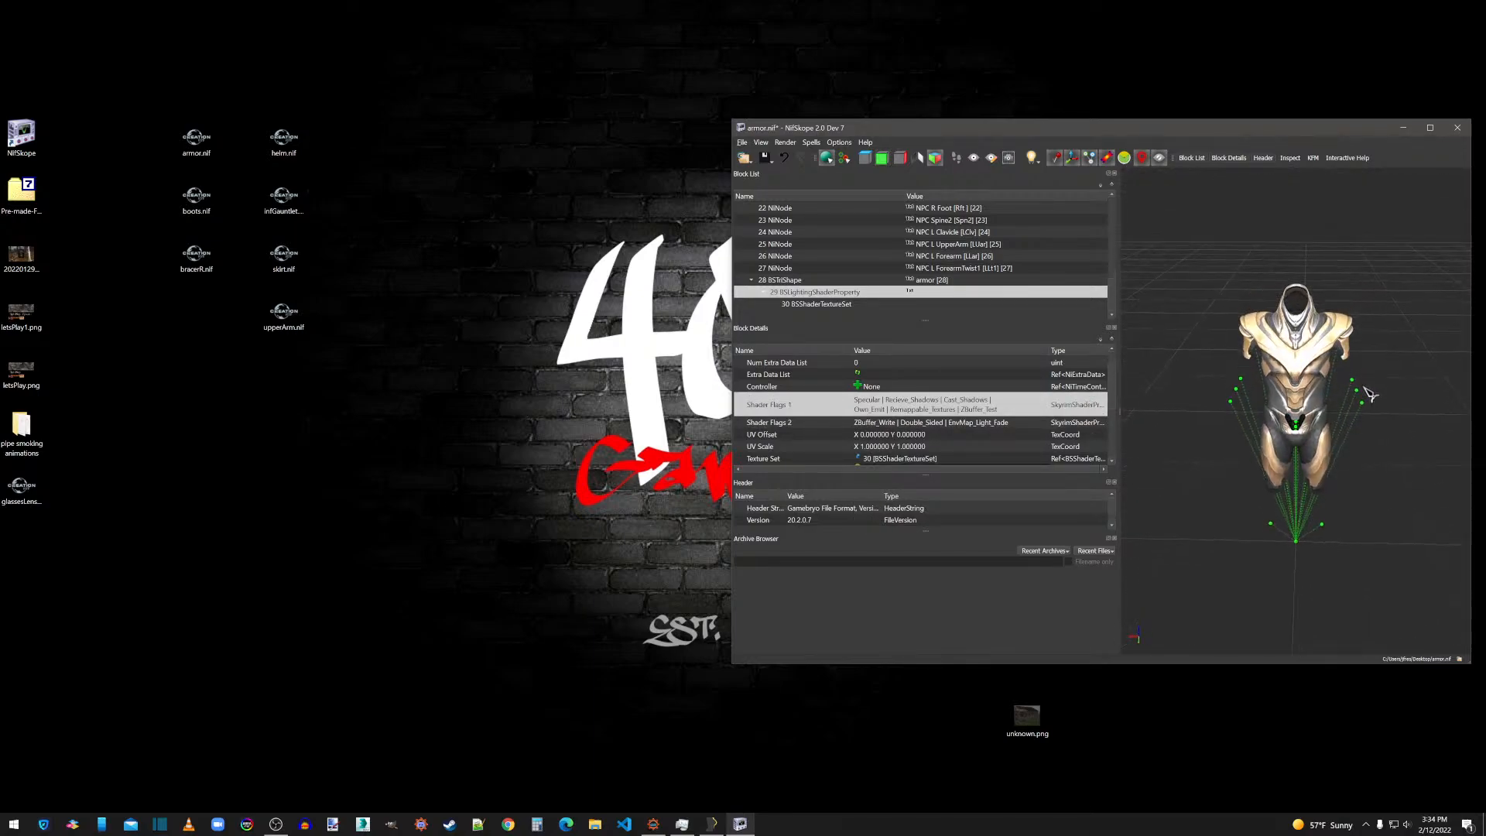
{"action": "scroll", "coordinate": [863, 437], "scroll_direction": "down", "scroll_amount": 3}
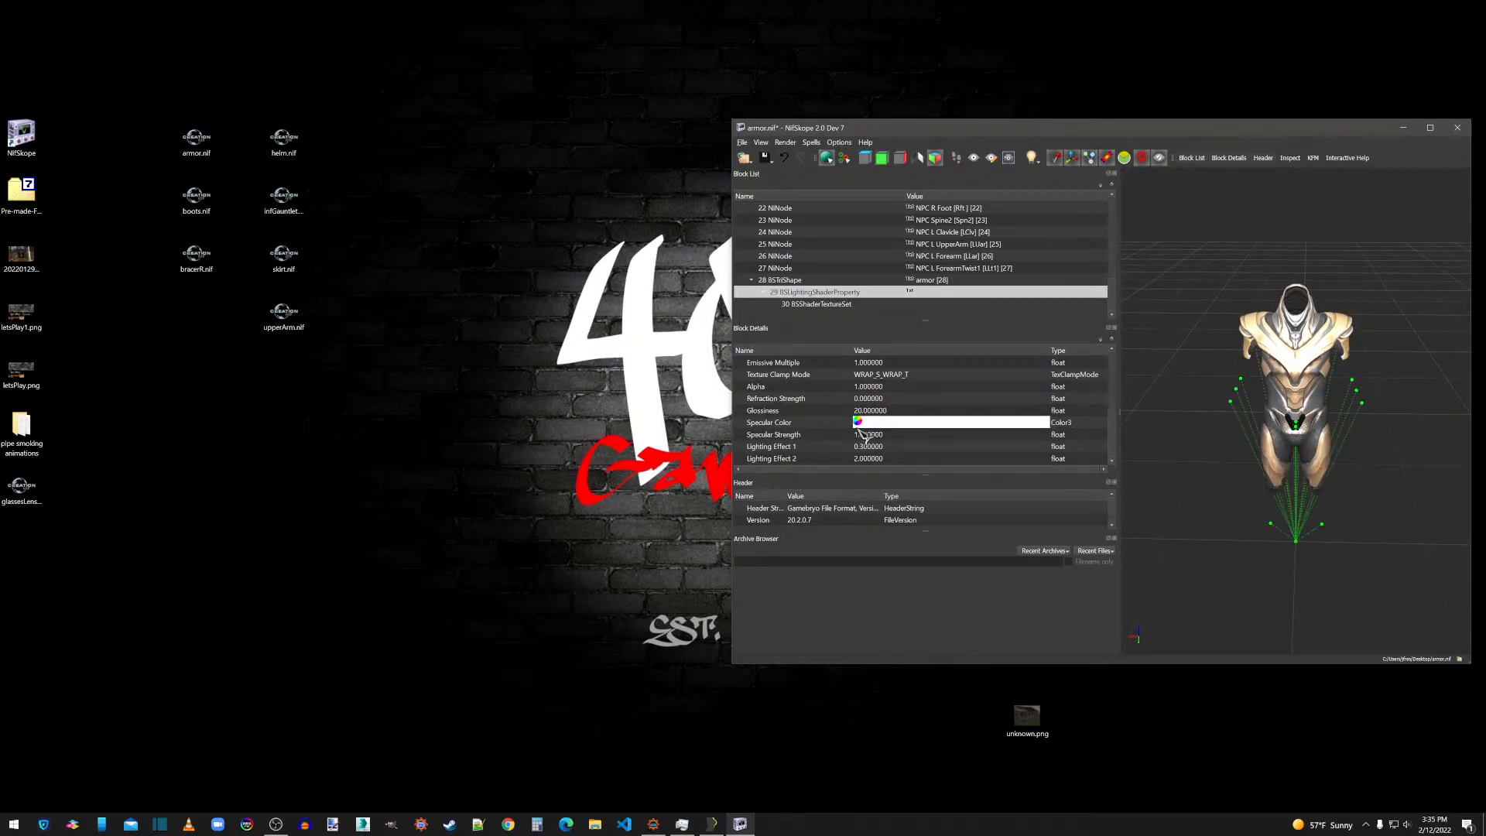
{"action": "double_click", "coordinate": [860, 410]}
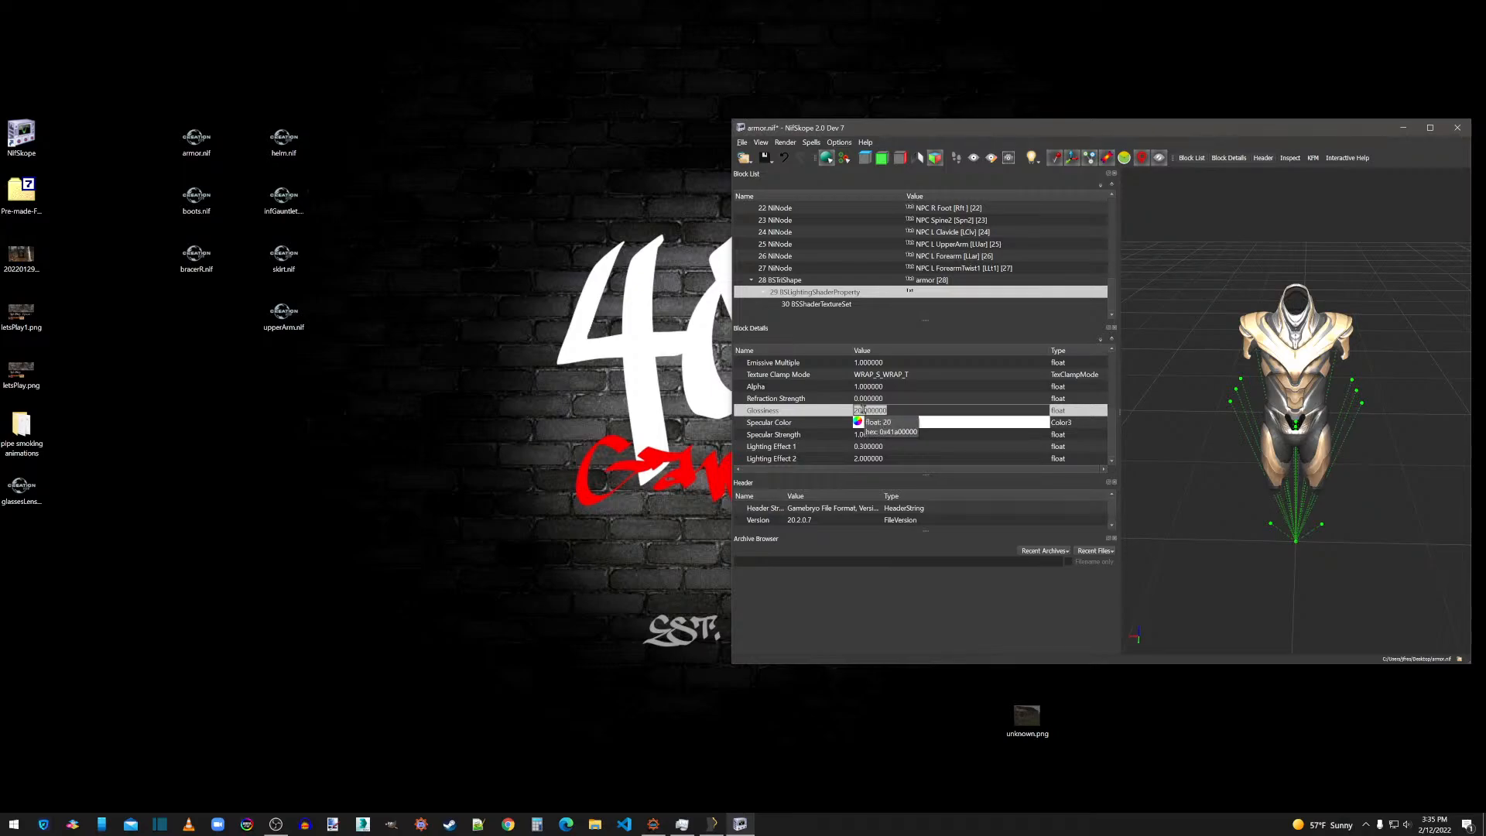
{"action": "key", "text": "Delete"}
{"action": "left_click", "coordinate": [884, 398]}
{"action": "mouse_move", "coordinate": [1330, 383]}
{"action": "left_mouse_down"}
{"action": "mouse_move", "coordinate": [1285, 381]}
{"action": "mouse_move", "coordinate": [1311, 381]}
{"action": "left_mouse_up"}
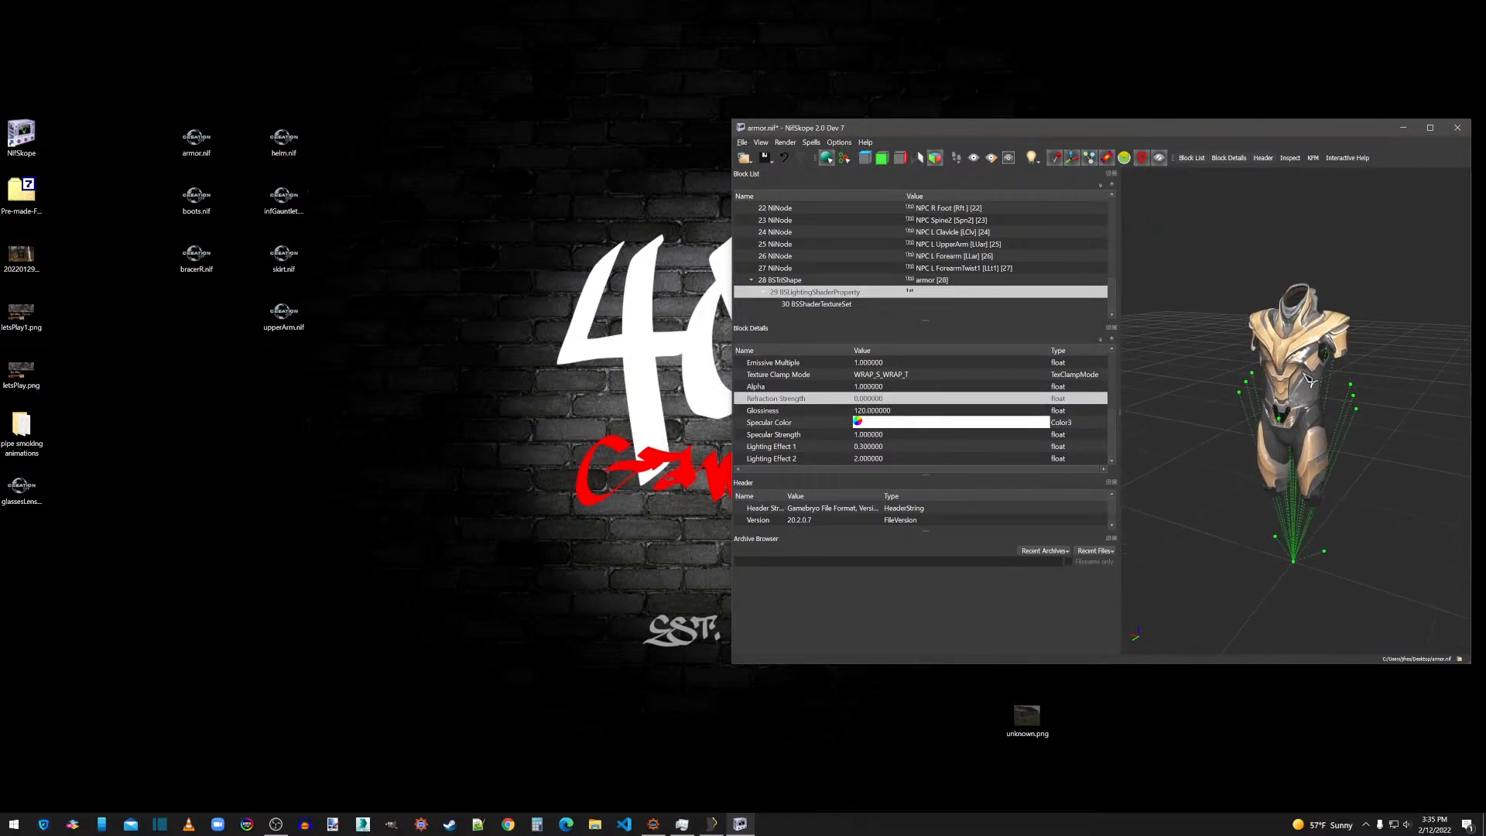
{"action": "scroll", "coordinate": [1309, 379], "scroll_direction": "up", "scroll_amount": 5}
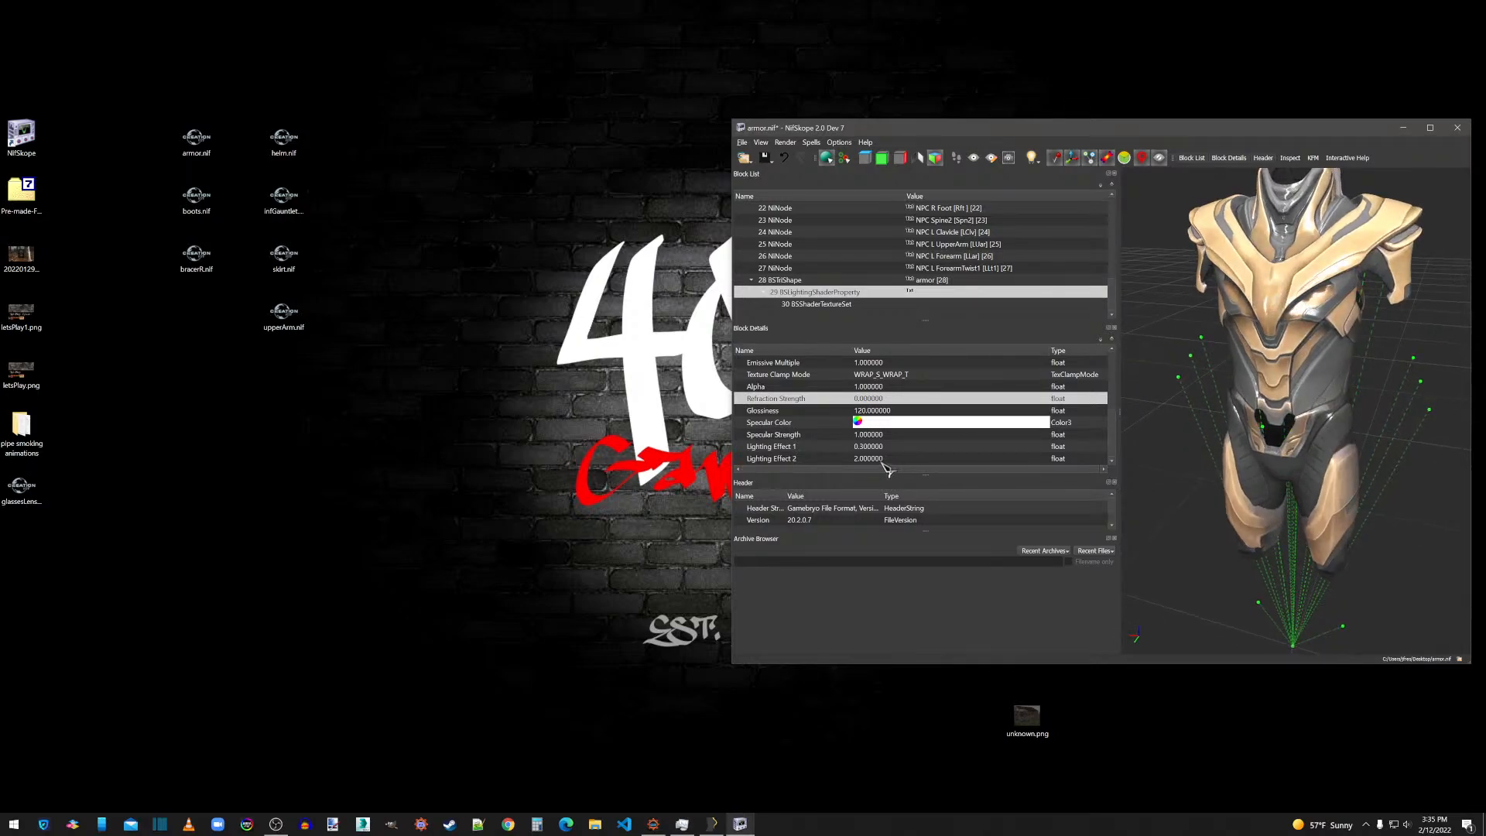
Set the Specular Strength of the armor's BSLightingShaderProperty block to 0.5 and check the shine on the model.
{"action": "double_click", "coordinate": [862, 434]}
{"action": "key", "text": "BackSpace"}
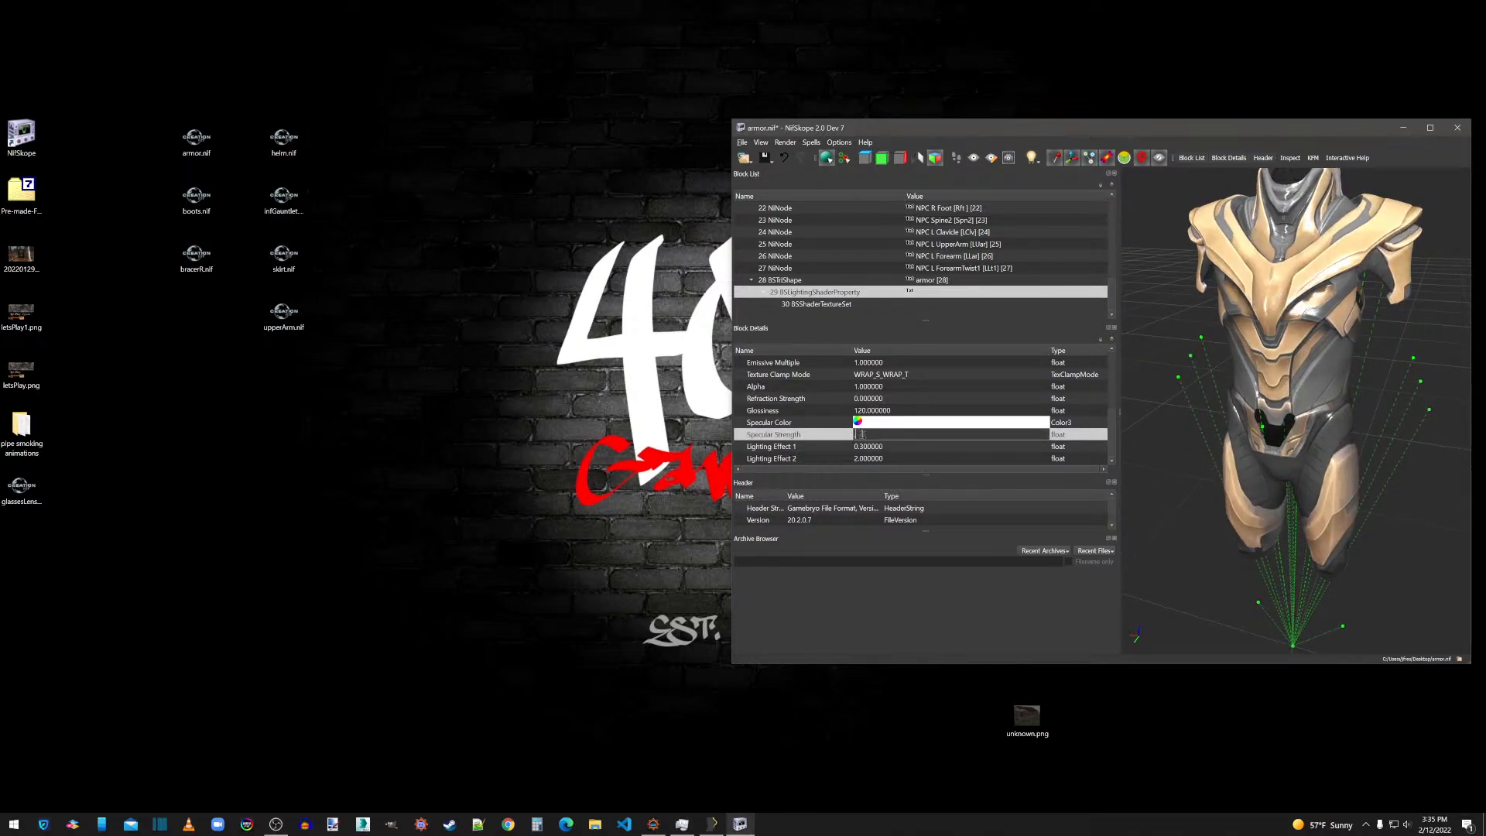
{"action": "type", "text": ".5"}
{"action": "left_click", "coordinate": [881, 412]}
{"action": "left_click_drag", "start_coordinate": [1385, 325], "coordinate": [1432, 318]}
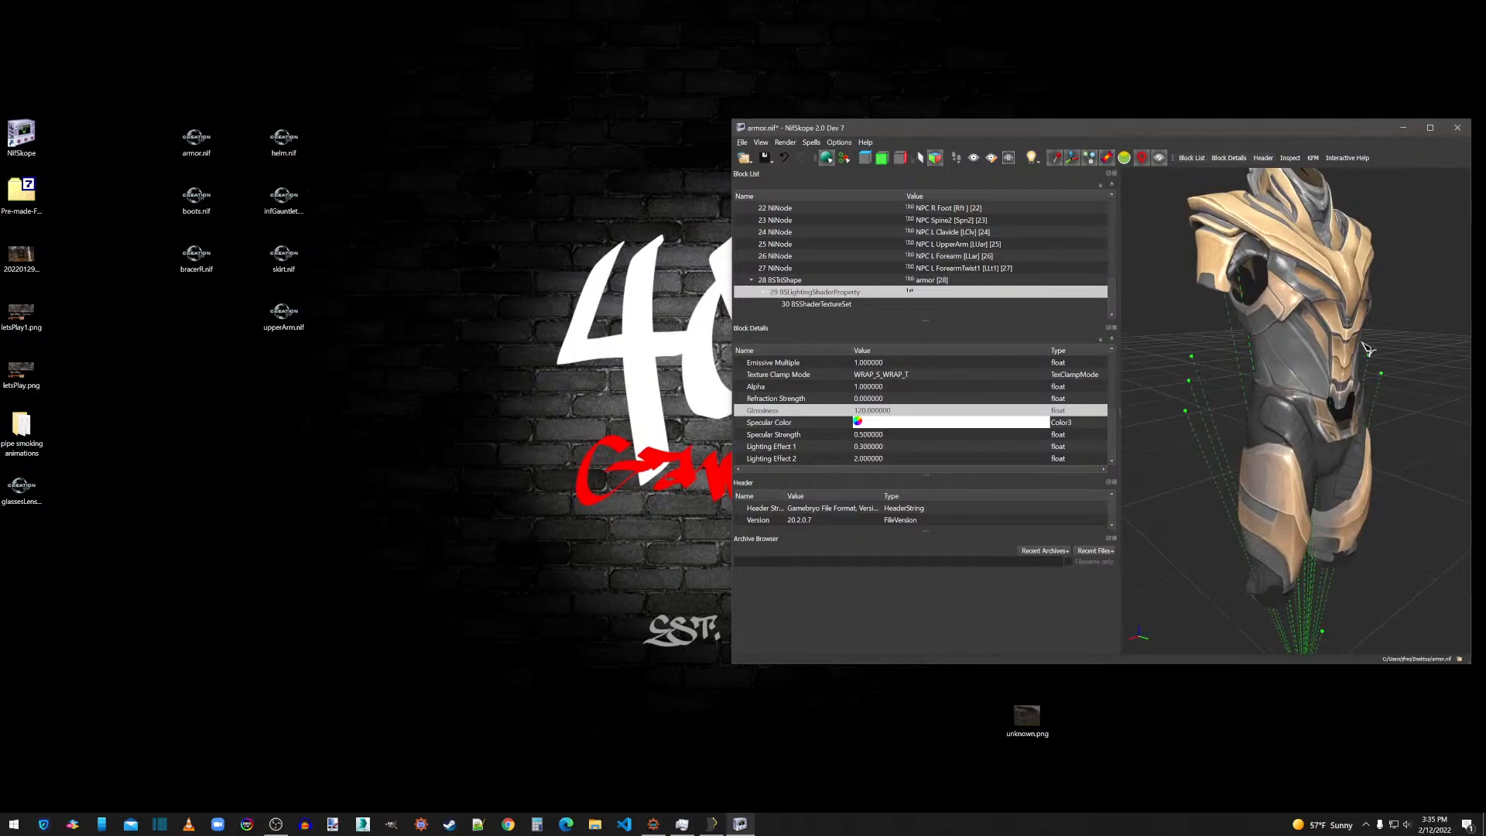
{"action": "scroll", "coordinate": [871, 448], "scroll_direction": "up", "scroll_amount": 5}
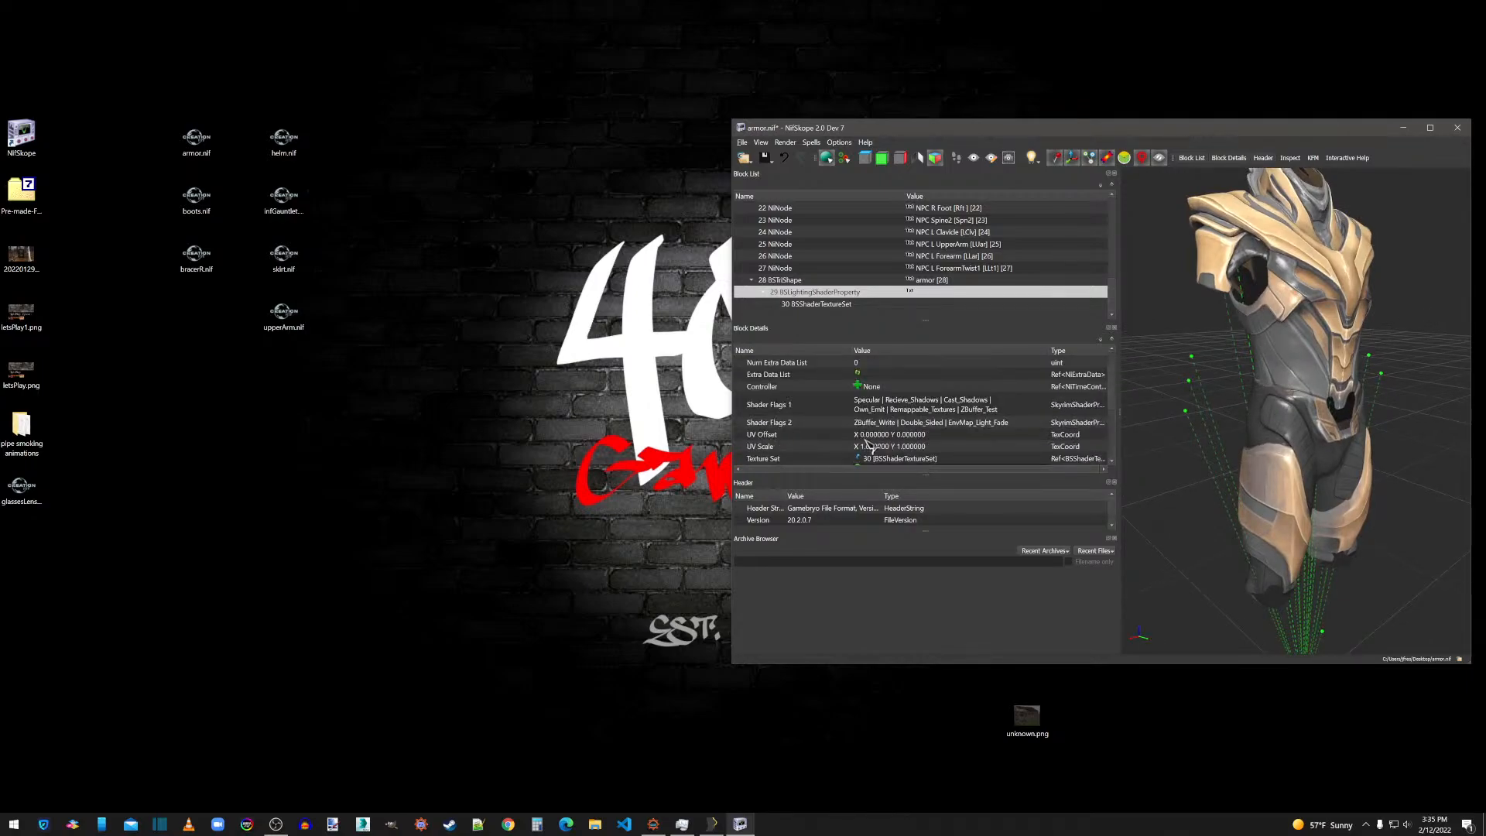
{"action": "scroll", "coordinate": [867, 447], "scroll_direction": "down", "scroll_amount": 5}
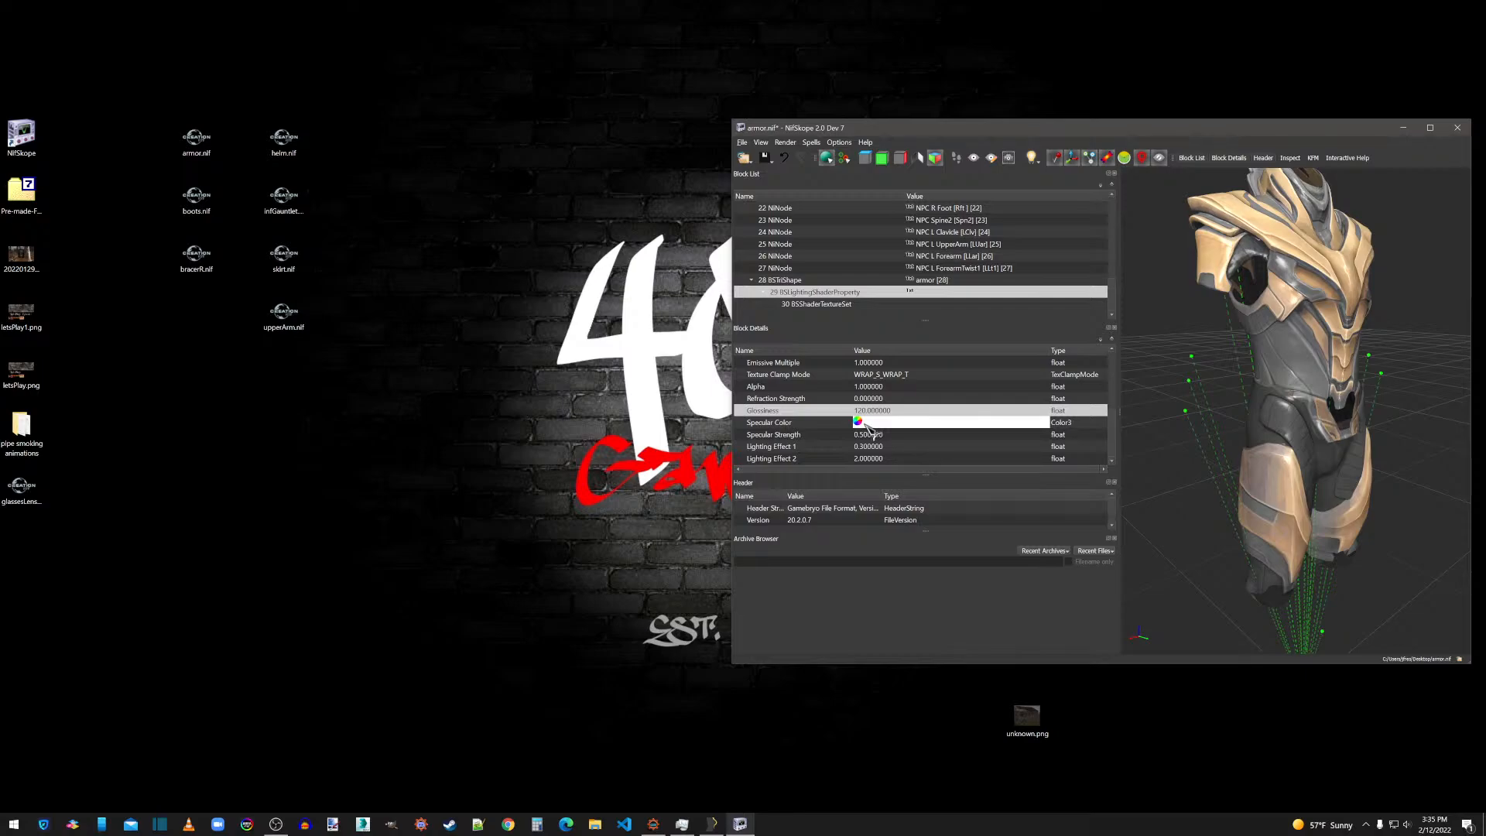
{"action": "mouse_move", "coordinate": [1442, 393]}
{"action": "left_mouse_down"}
{"action": "mouse_move", "coordinate": [1408, 391]}
{"action": "mouse_move", "coordinate": [1429, 389]}
{"action": "left_mouse_up"}
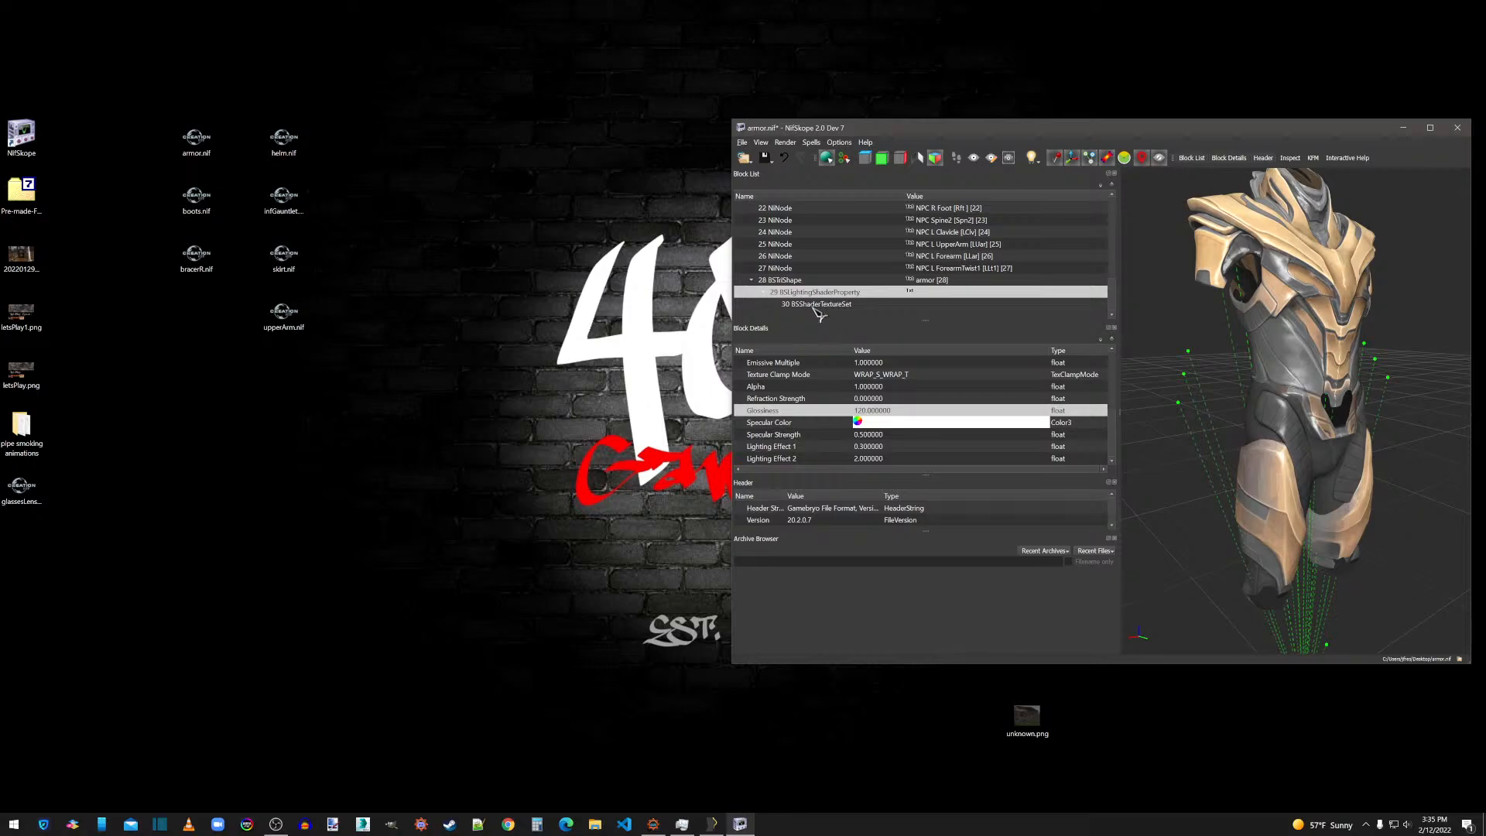
Clear the boots_s.dds path from the eighth texture slot of the armor's BSShaderTextureSet.
{"action": "scroll", "coordinate": [855, 409], "scroll_direction": "up", "scroll_amount": 3}
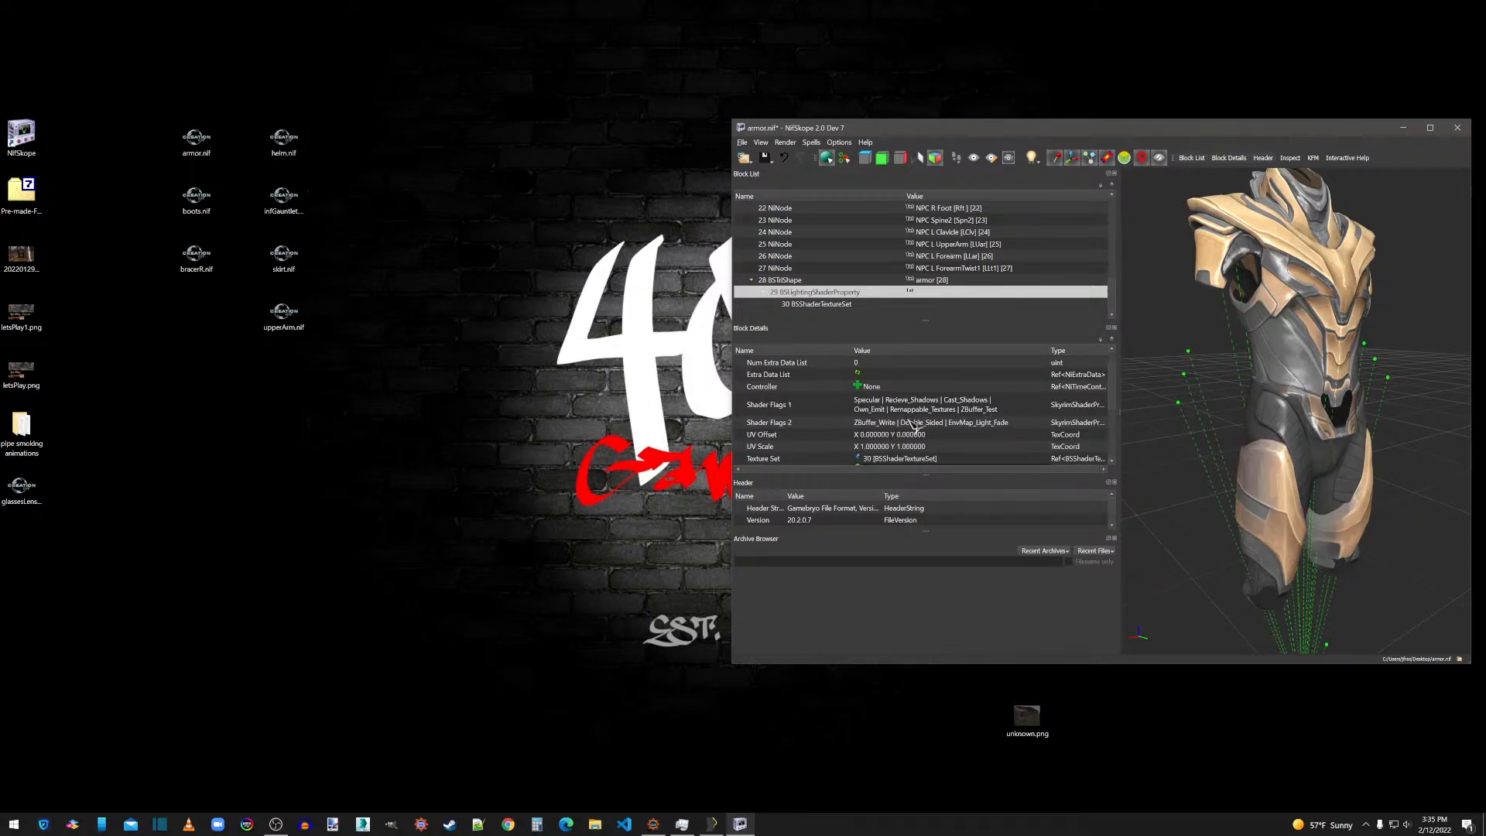
{"action": "left_click", "coordinate": [840, 305]}
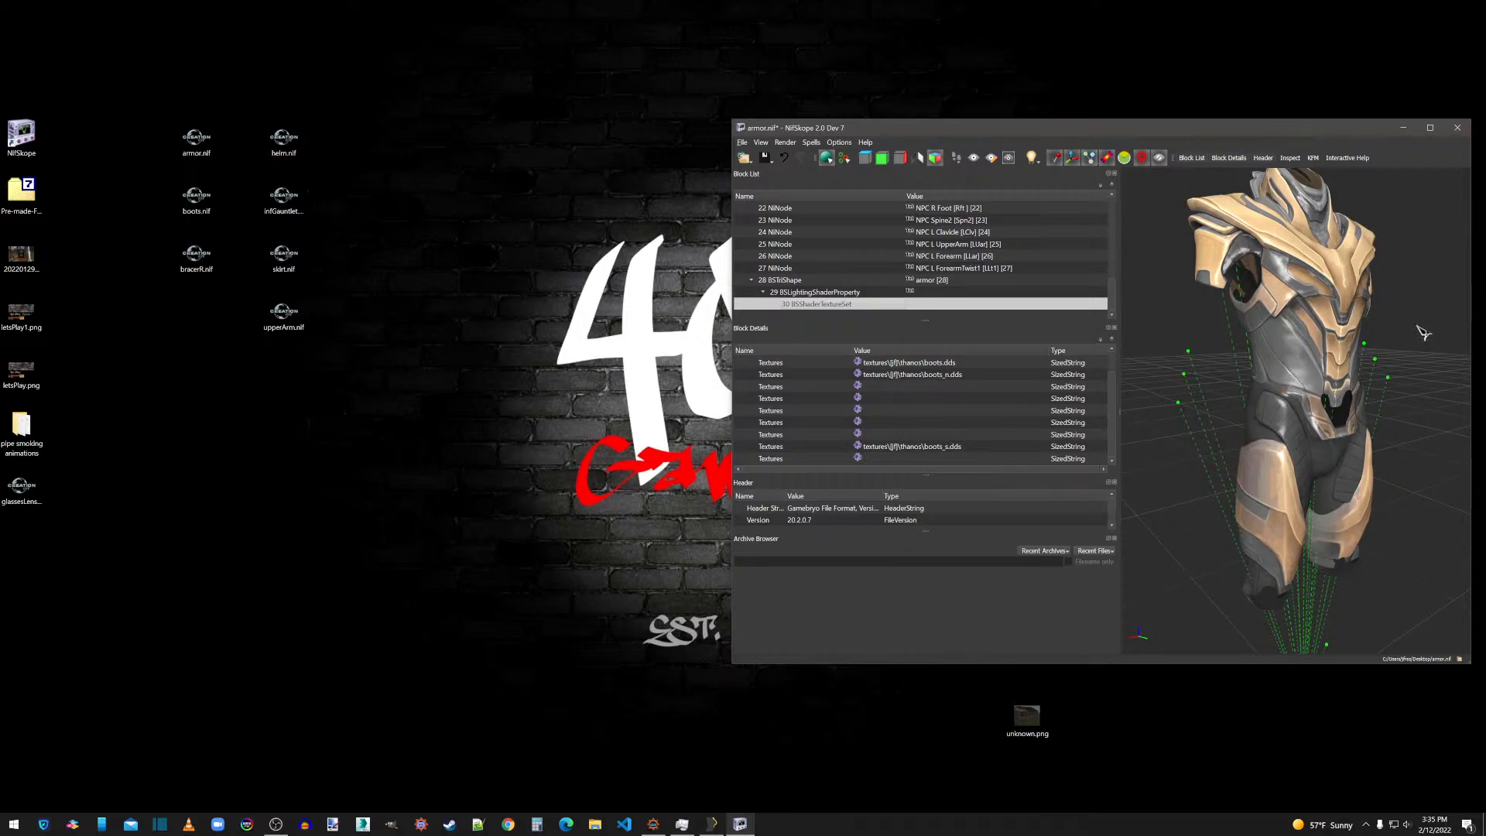
{"action": "left_click_drag", "start_coordinate": [1392, 362], "coordinate": [1374, 362]}
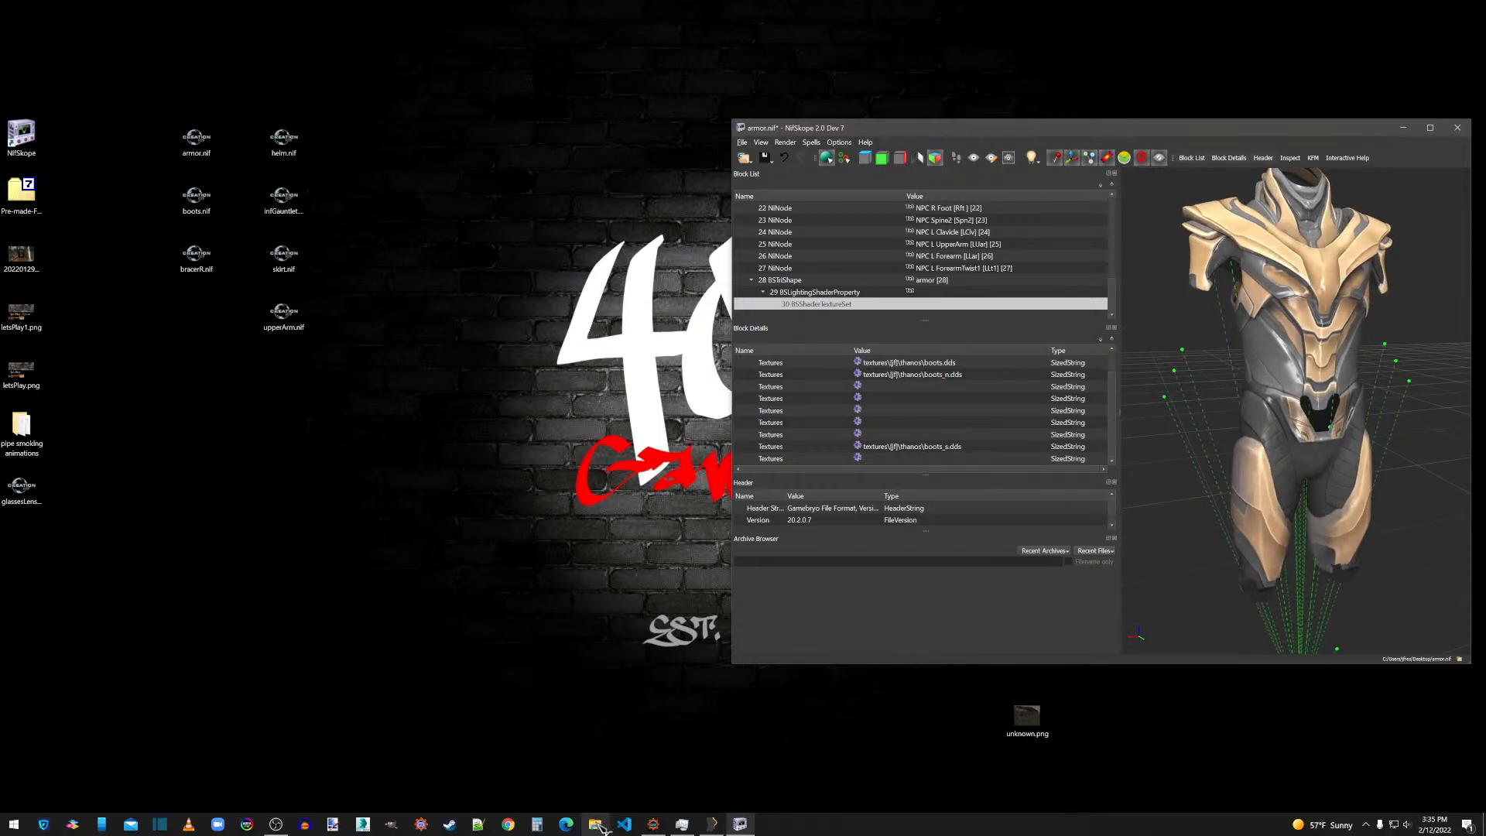
{"action": "left_click", "coordinate": [596, 826]}
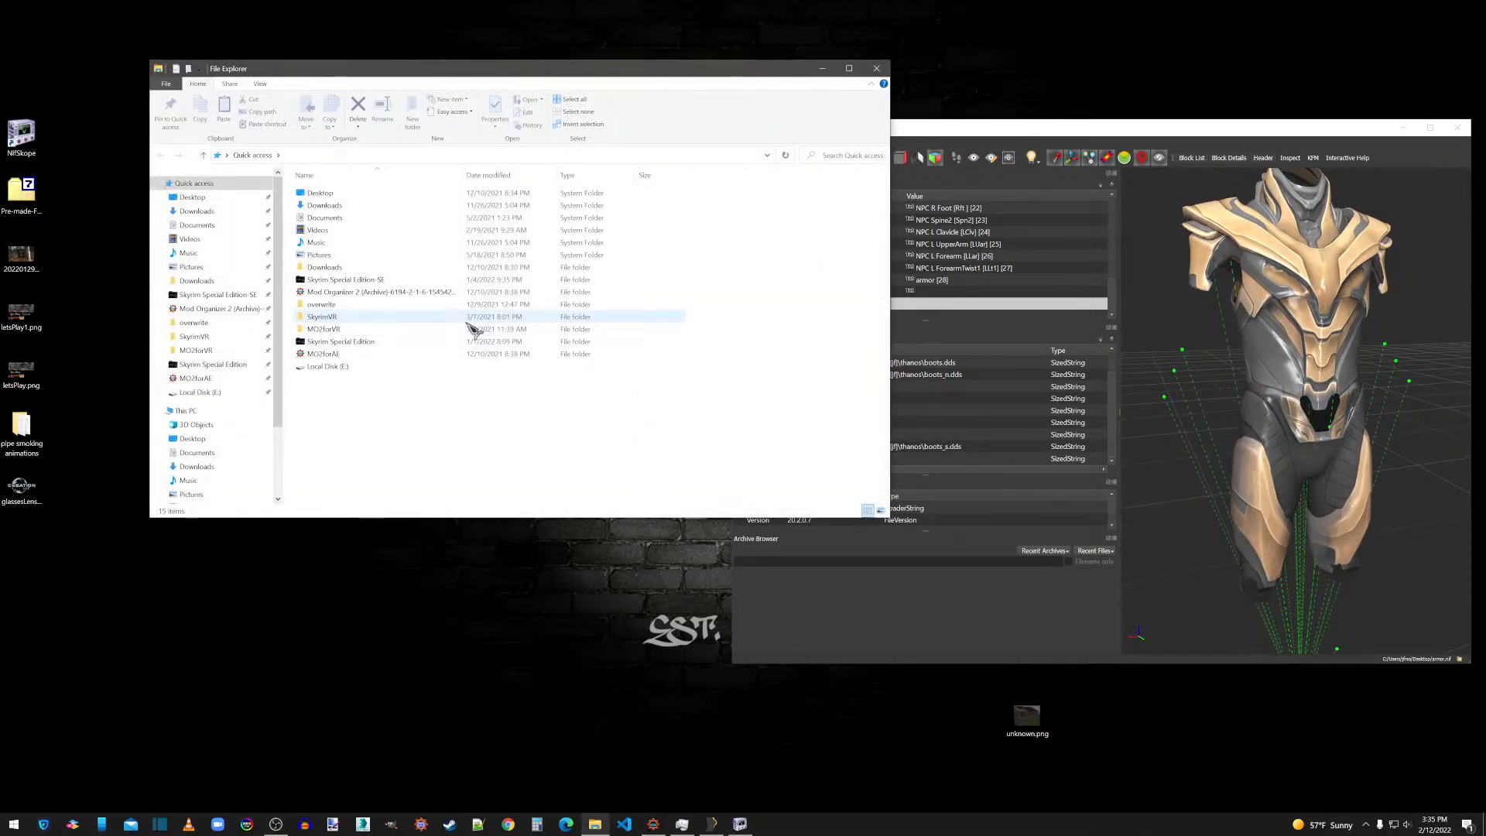
{"action": "left_click", "coordinate": [879, 70]}
{"action": "left_click", "coordinate": [916, 449]}
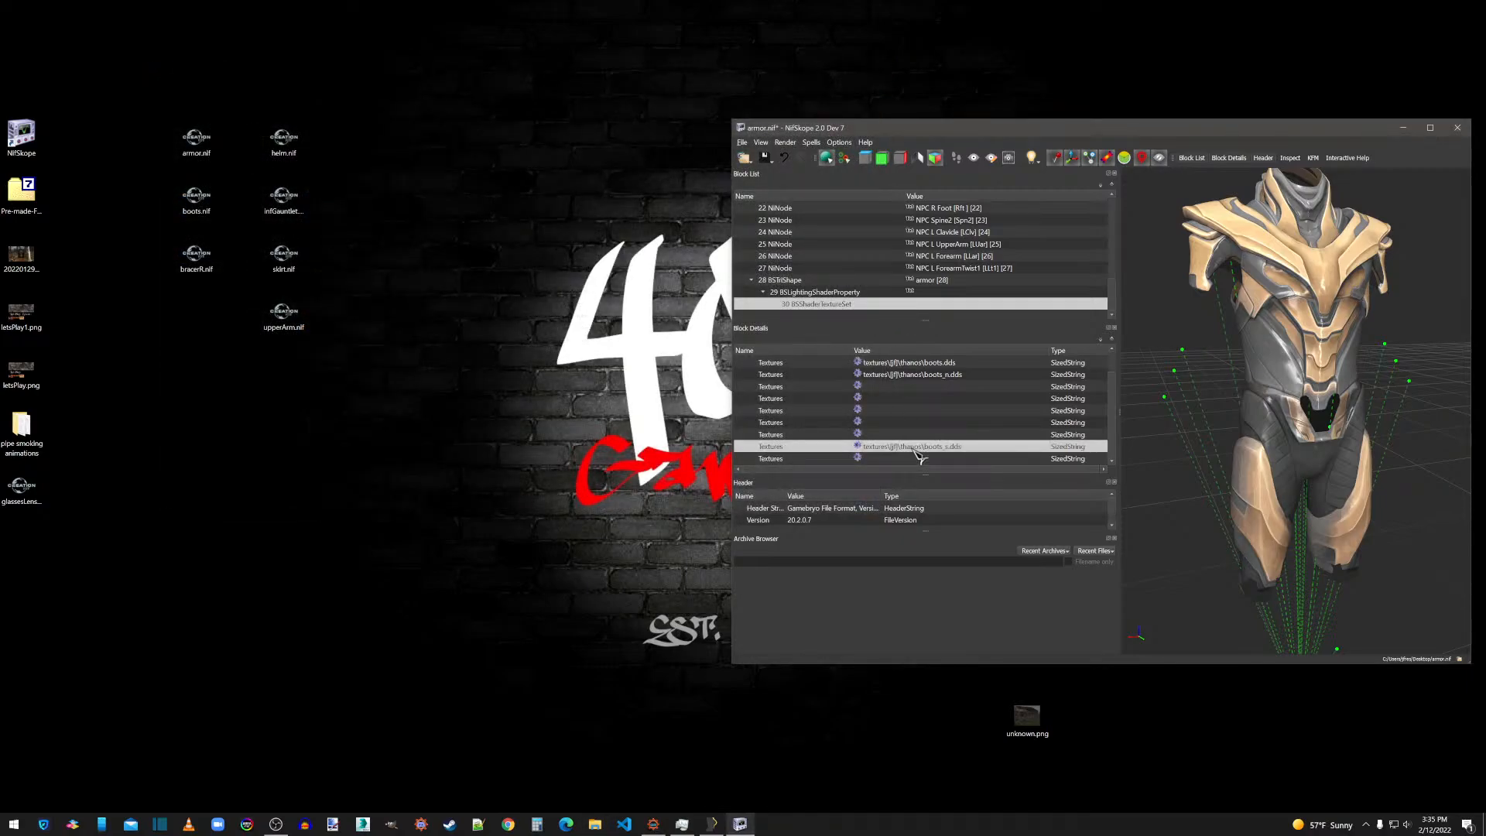
{"action": "double_click", "coordinate": [903, 447]}
{"action": "key", "text": "BackSpace"}
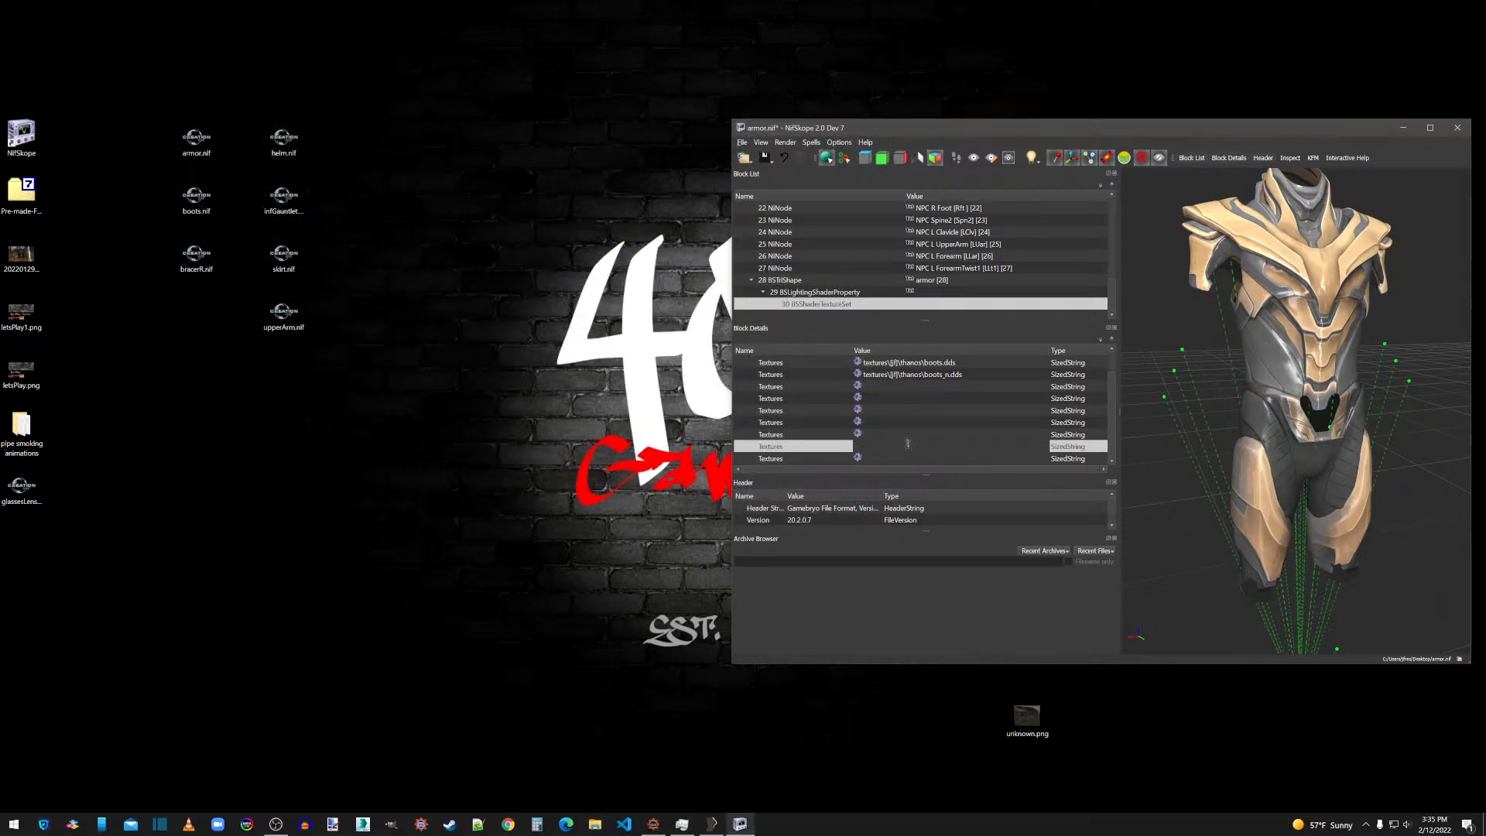
{"action": "left_click", "coordinate": [926, 434]}
{"action": "left_click_drag", "start_coordinate": [1404, 419], "coordinate": [1390, 423]}
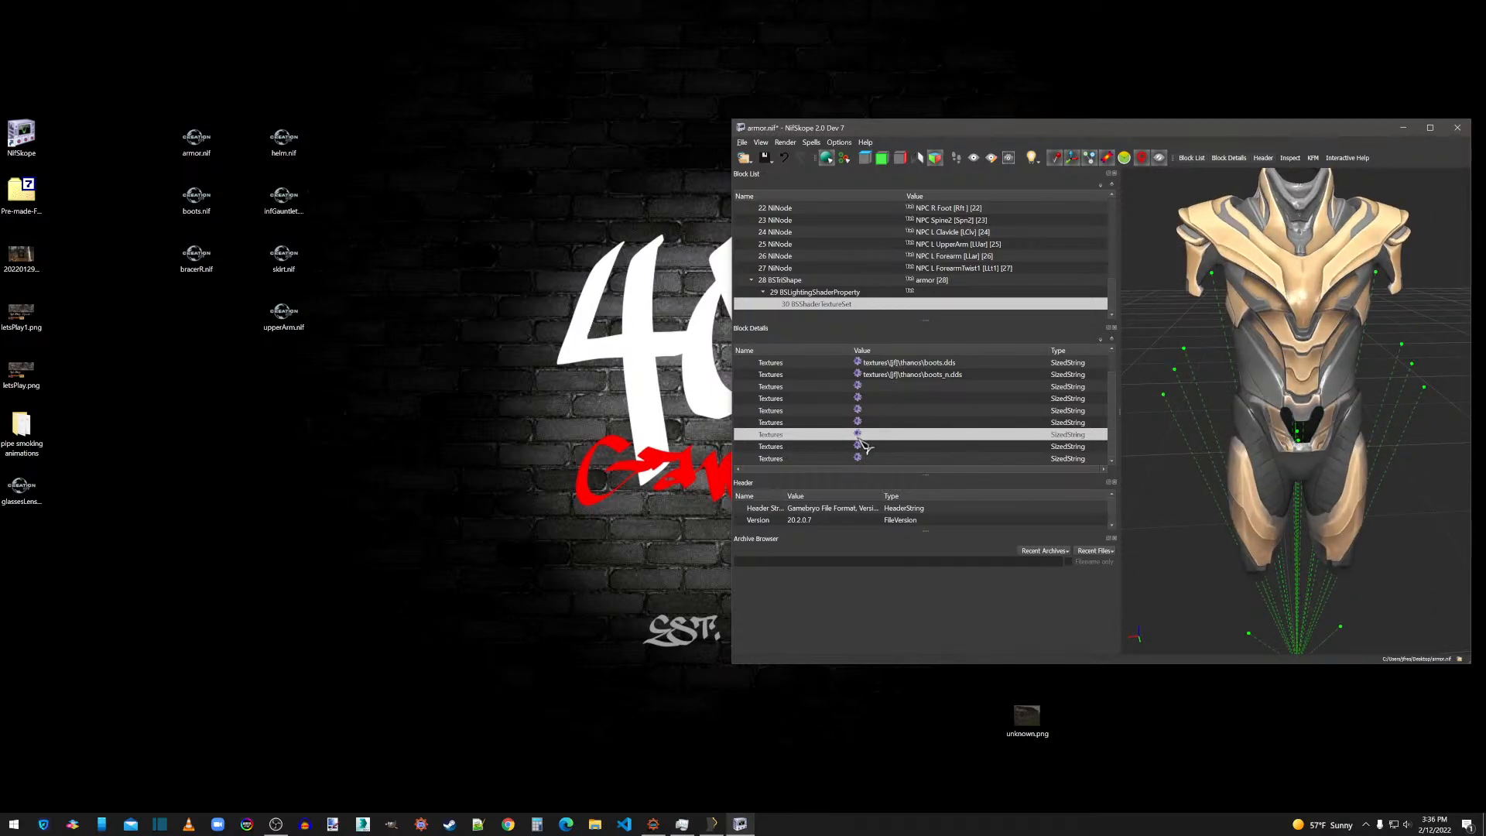
Run an Optimize spell on armor.nif.
{"action": "scroll", "coordinate": [852, 399], "scroll_direction": "up", "scroll_amount": 1}
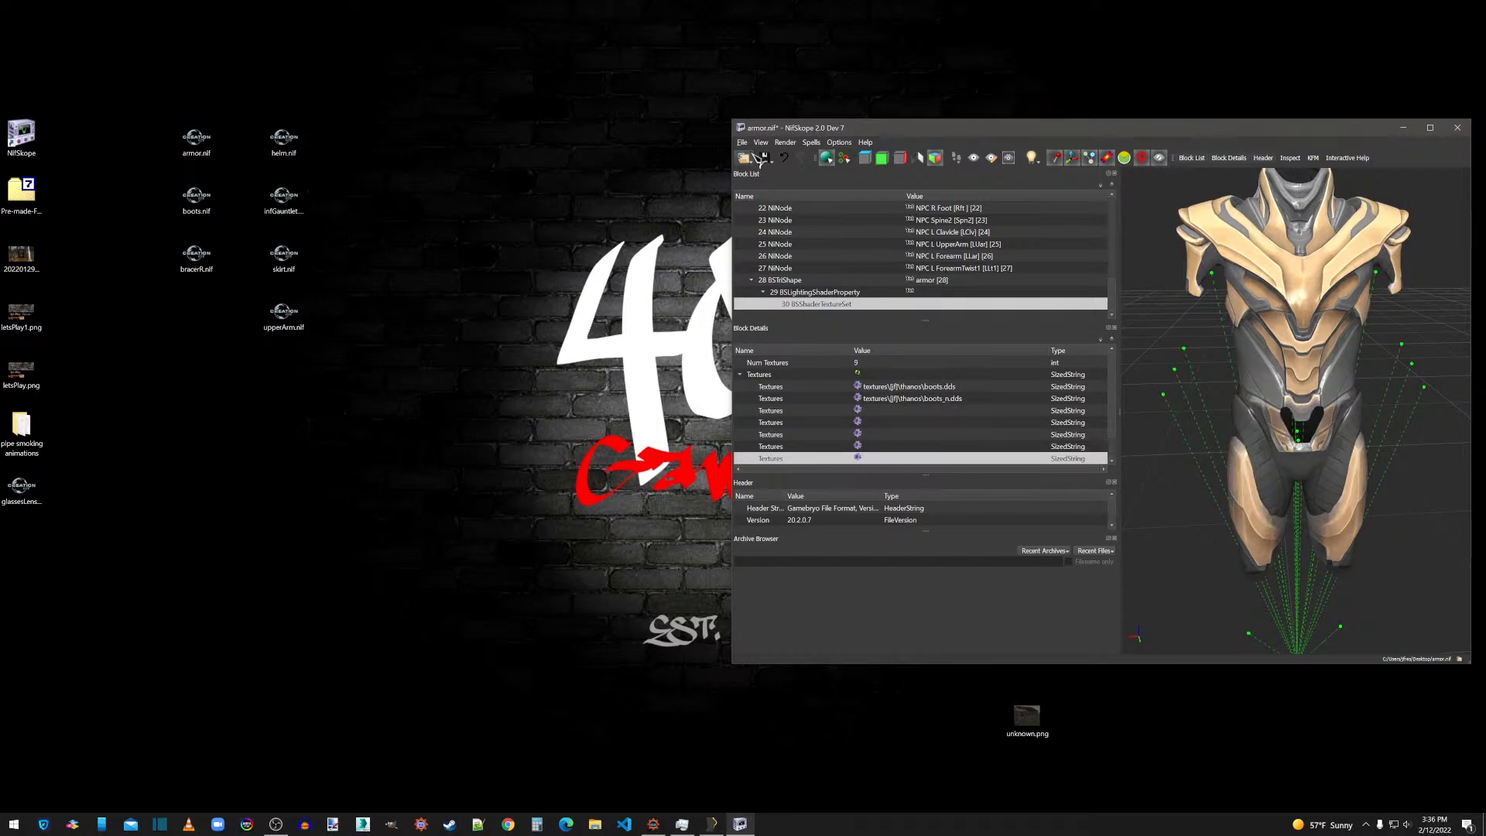
{"action": "left_click", "coordinate": [811, 143]}
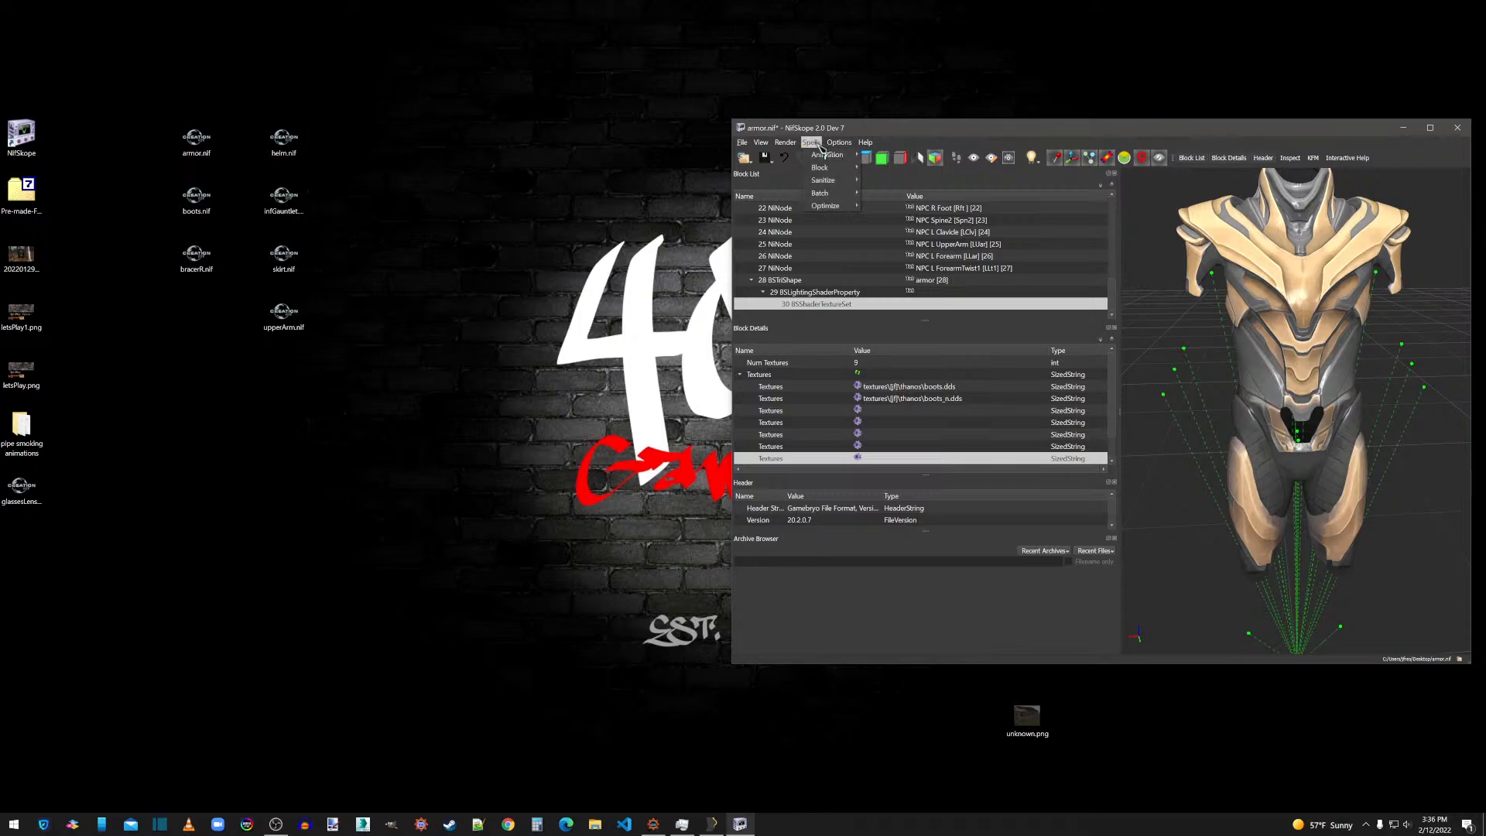
{"action": "mouse_move", "coordinate": [844, 206]}
{"action": "left_click", "coordinate": [902, 252]}
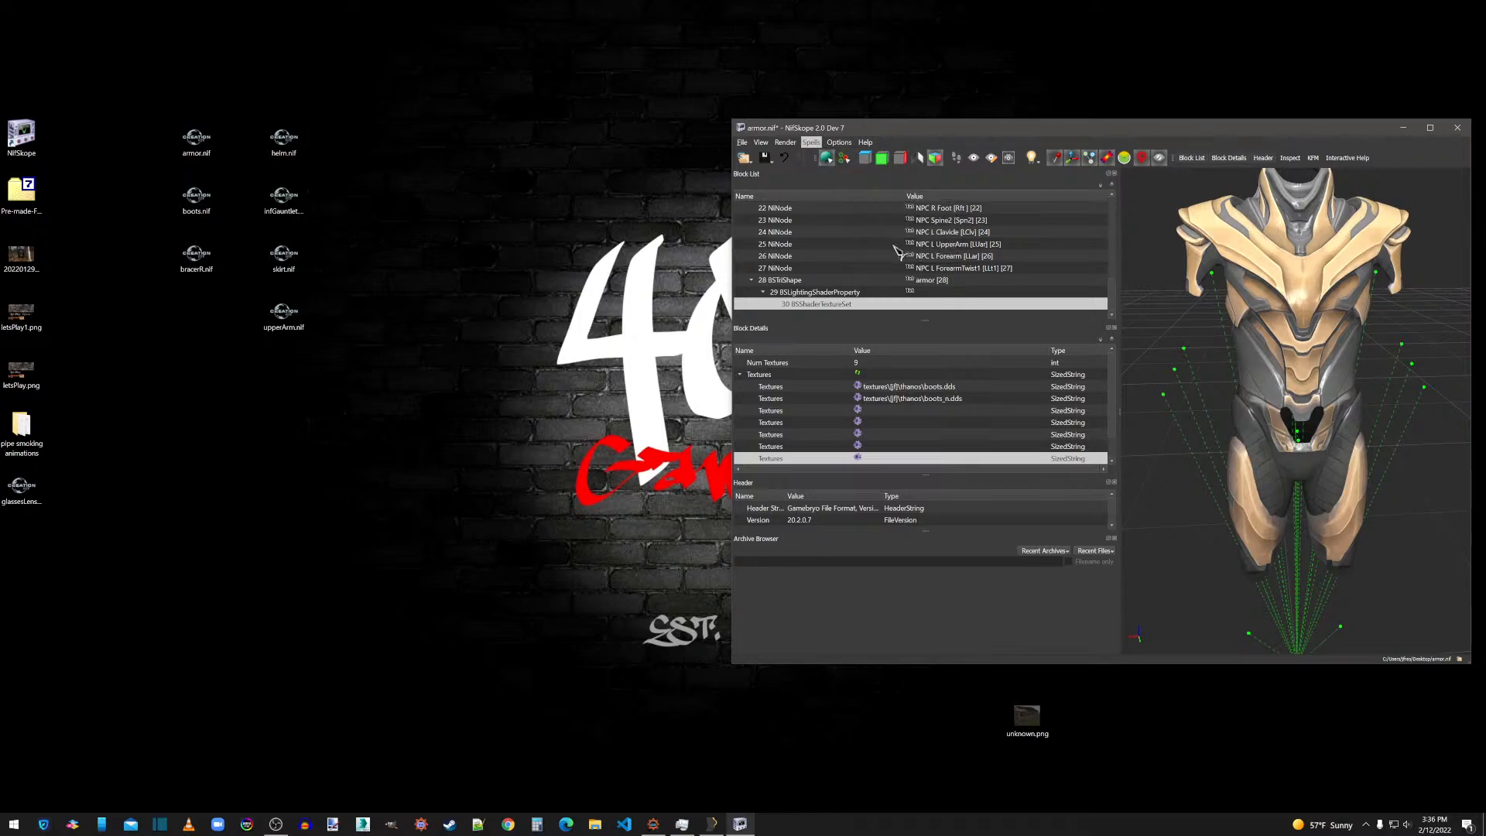
{"action": "left_click", "coordinate": [1176, 416]}
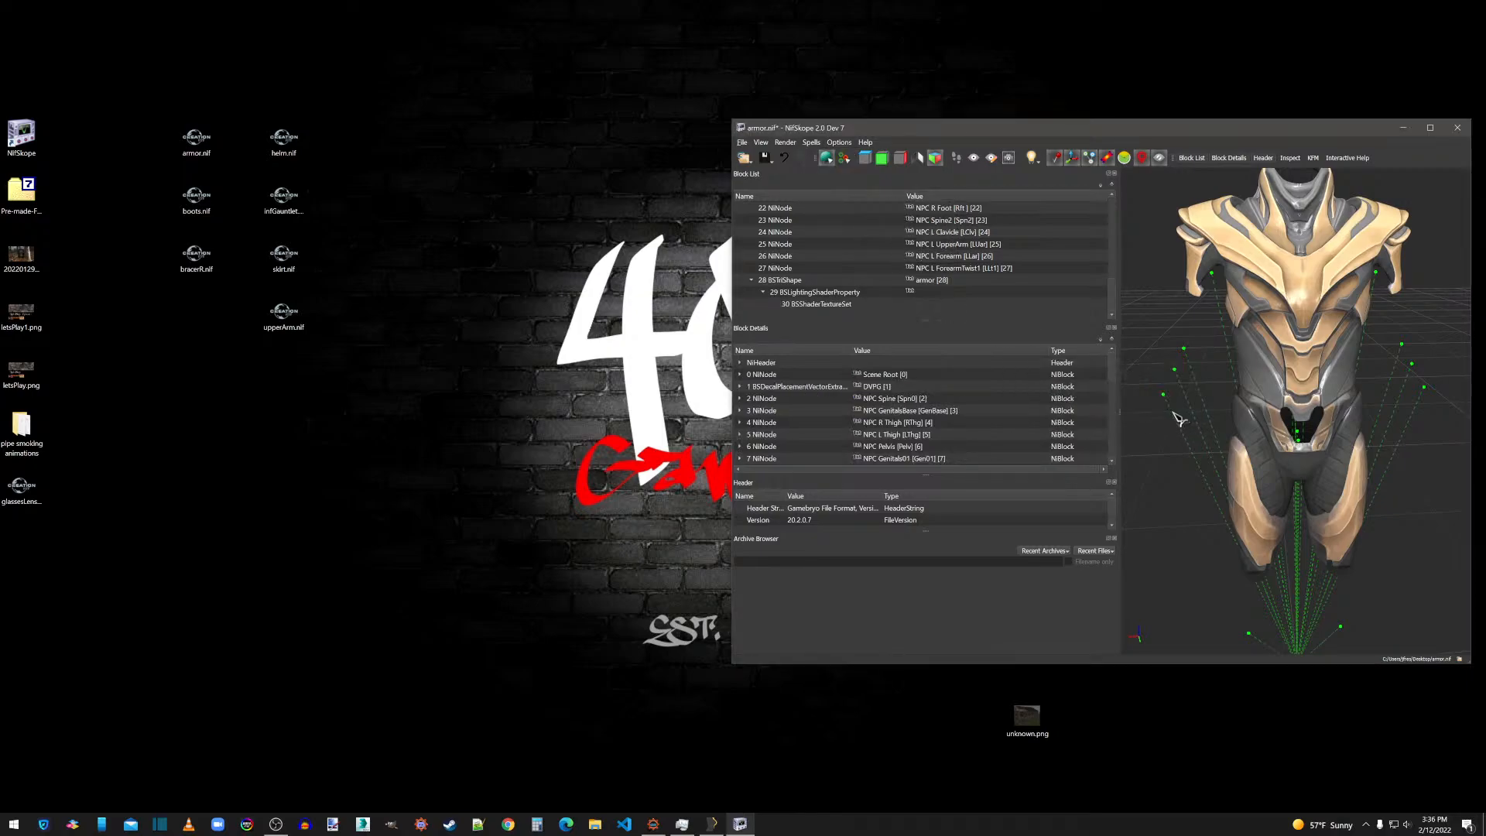
Smooth the normals of the armor BSTriShape with the default smooth angle and vertex distance.
{"action": "left_click", "coordinate": [790, 281]}
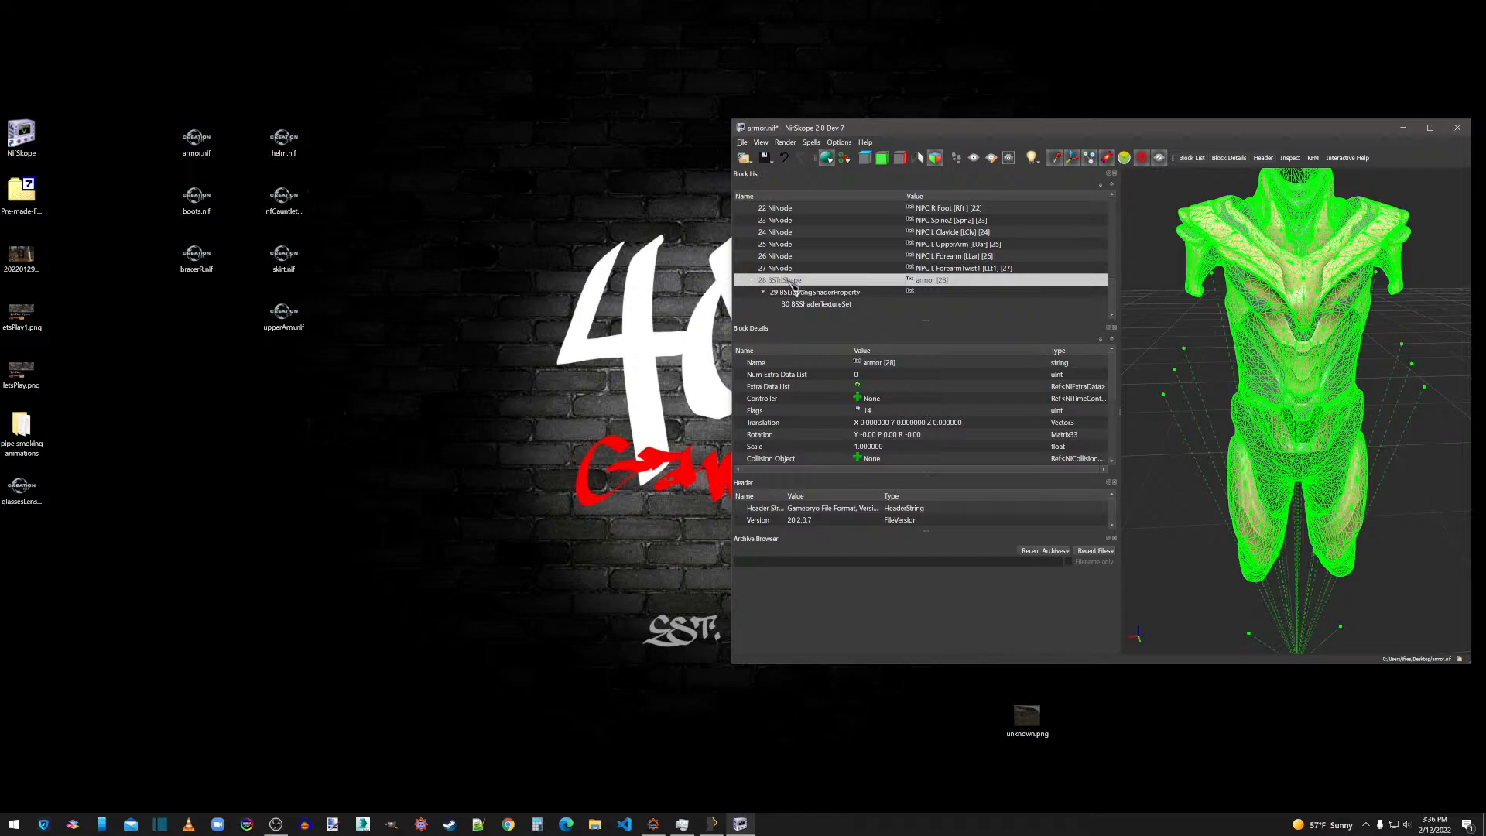
{"action": "left_click", "coordinate": [800, 293]}
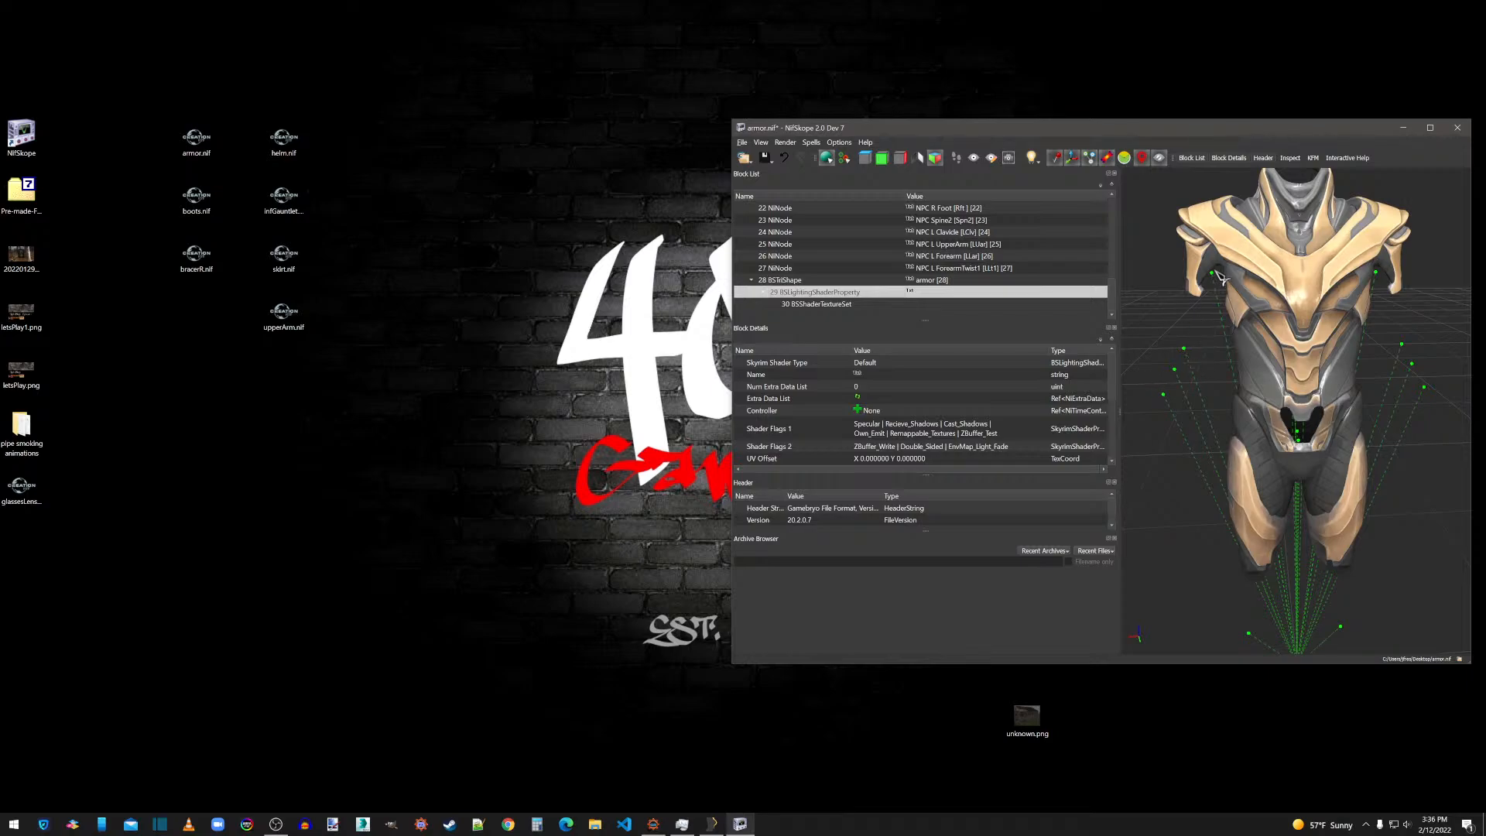
{"action": "right_click", "coordinate": [1292, 294]}
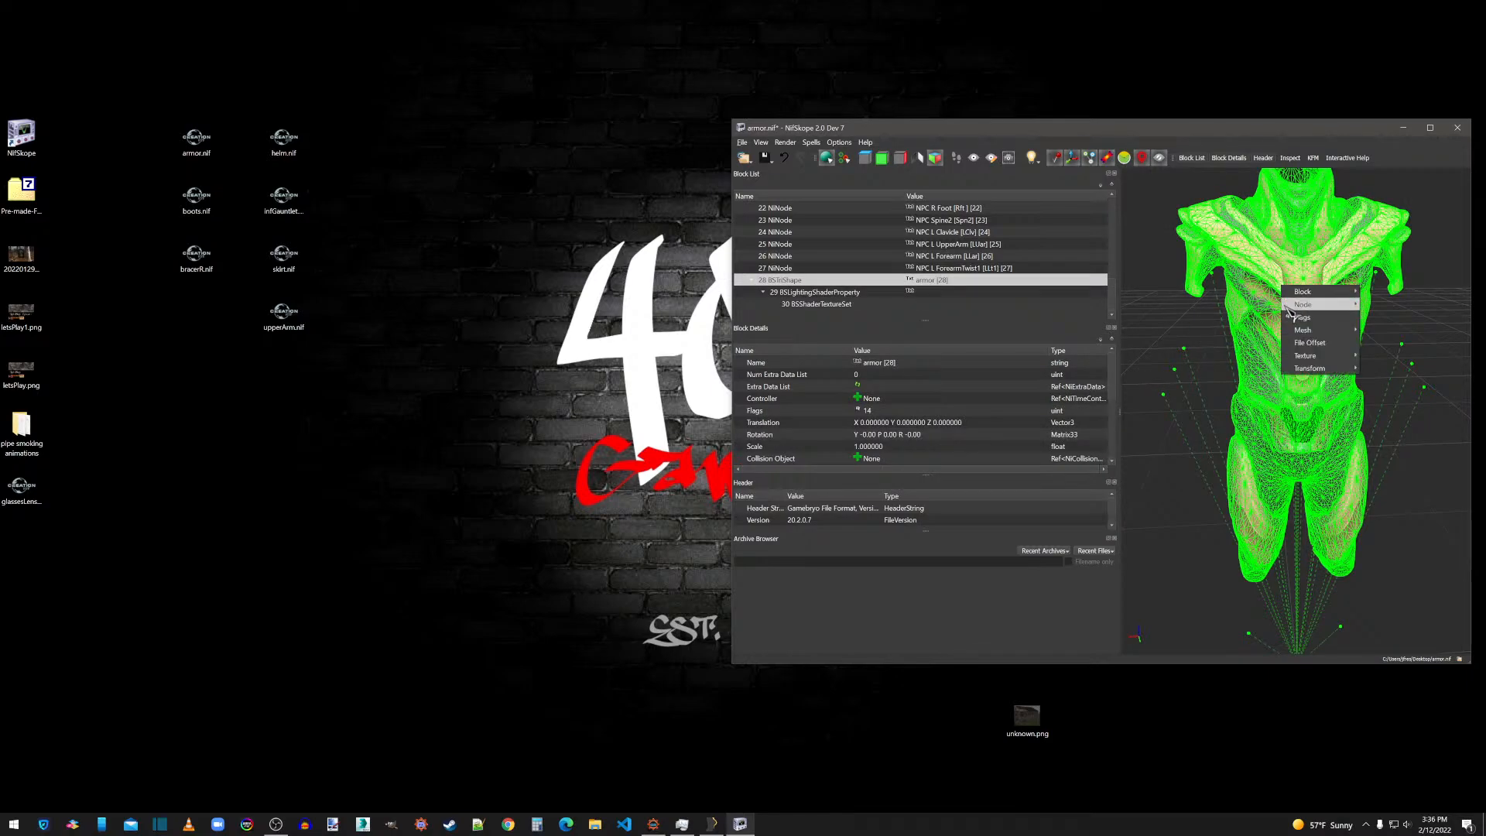
{"action": "mouse_move", "coordinate": [1317, 331]}
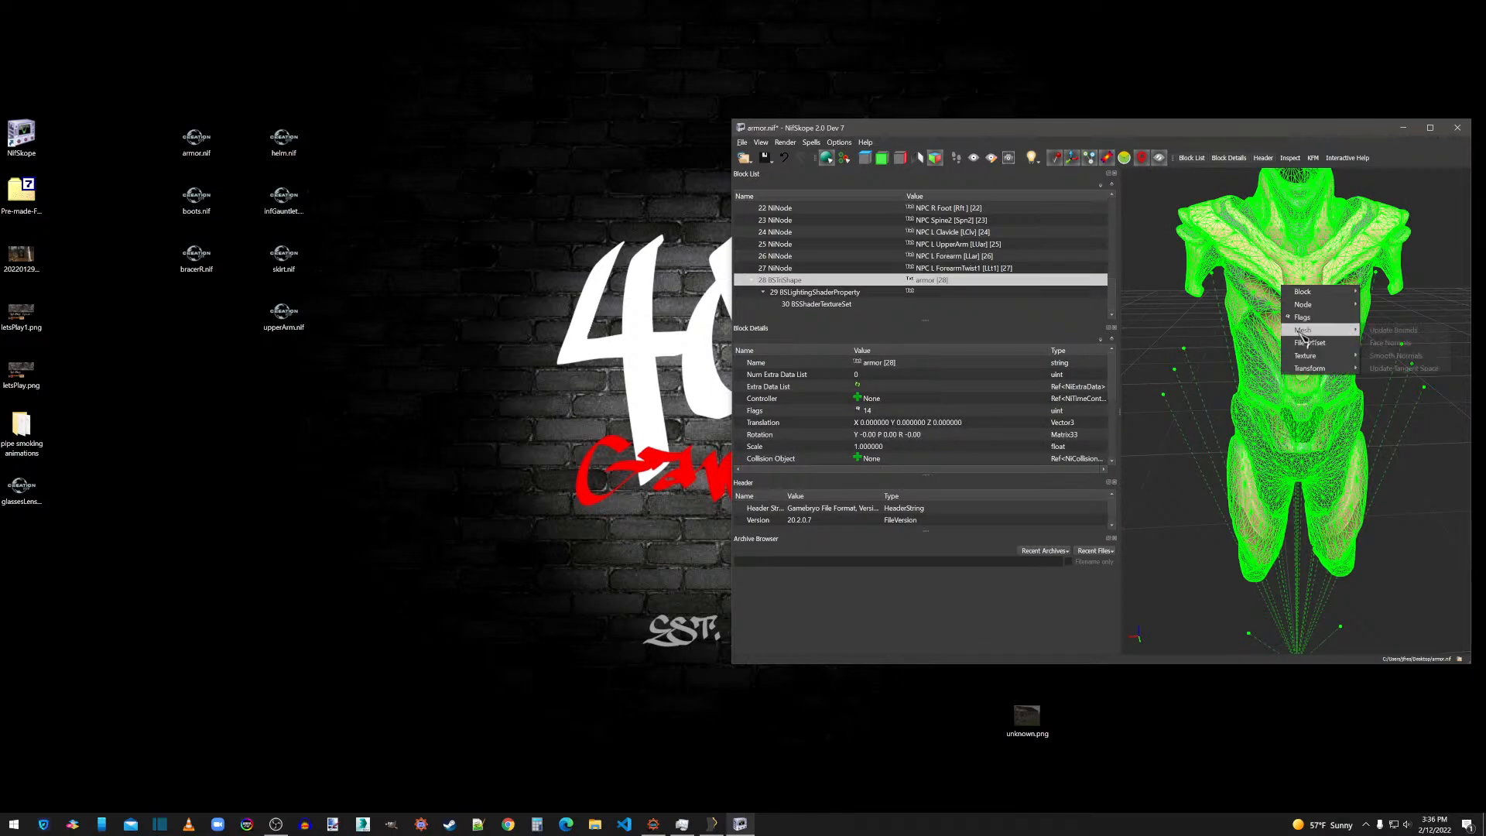
{"action": "left_click", "coordinate": [1396, 355]}
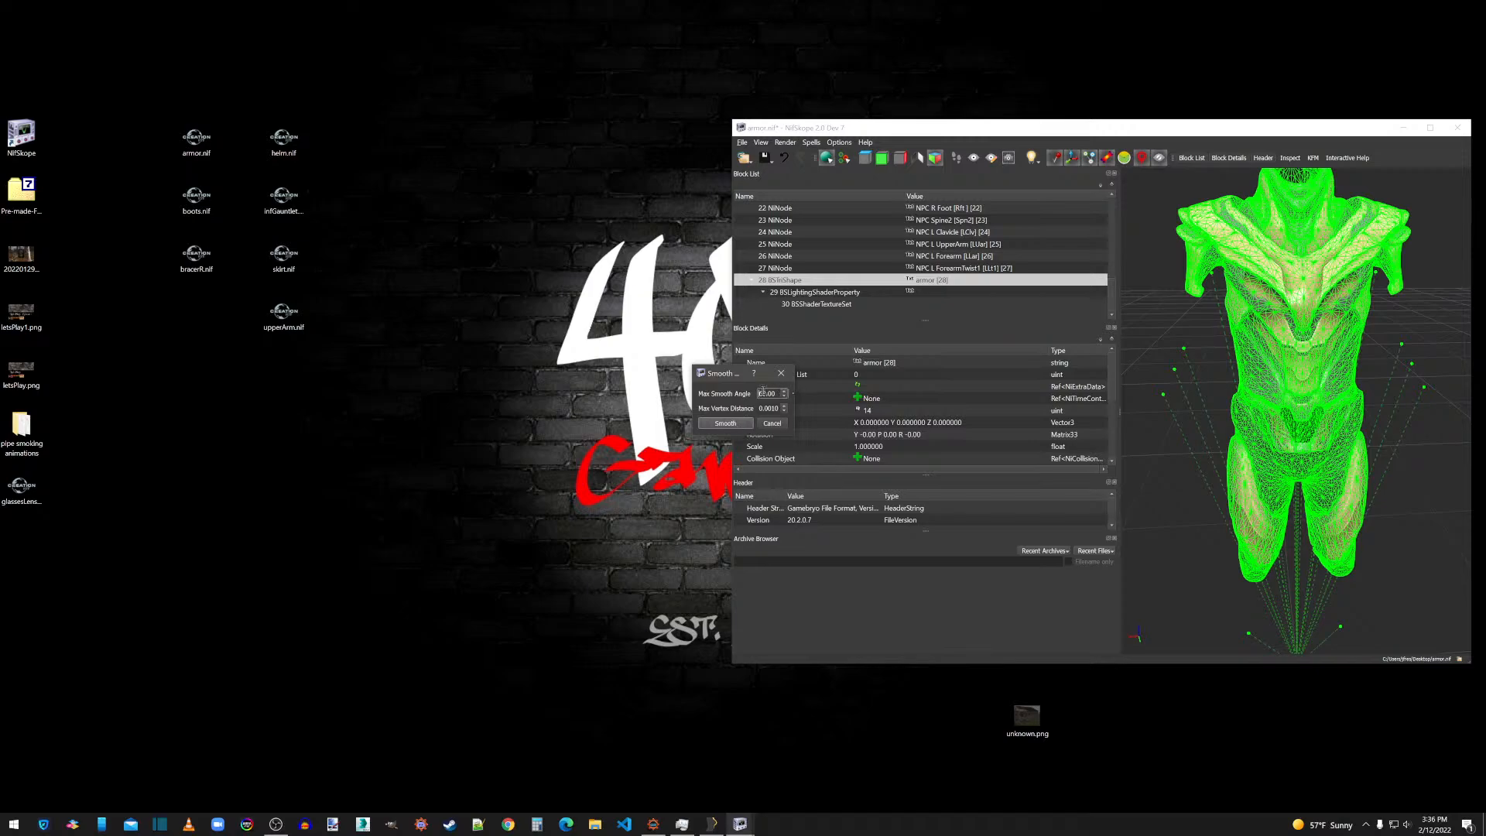
{"action": "left_click", "coordinate": [735, 426]}
Recalculate the face normals of the armor BSTriShape.
{"action": "right_click", "coordinate": [1289, 346]}
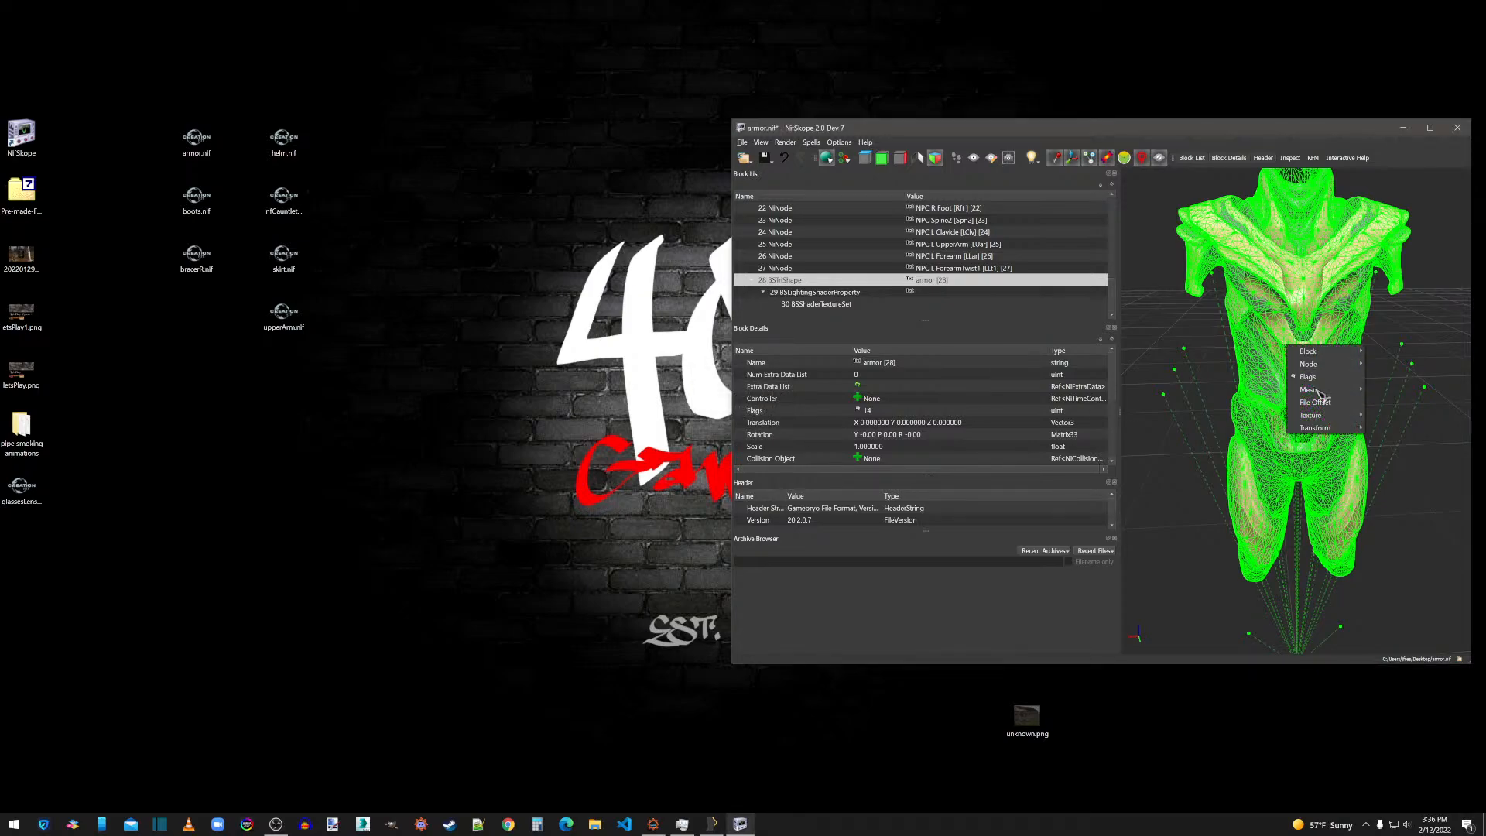
{"action": "mouse_move", "coordinate": [1342, 393]}
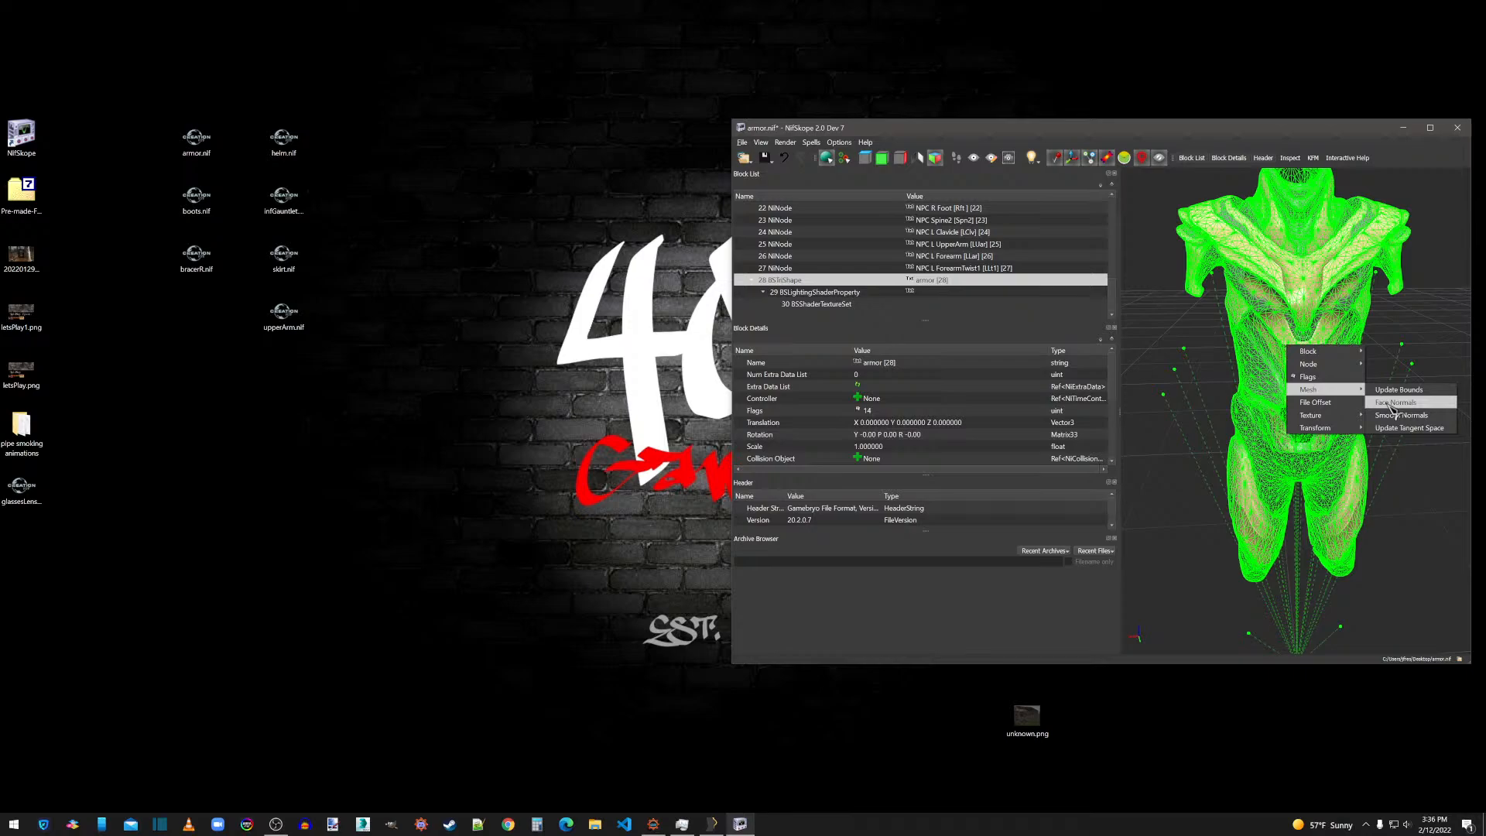
{"action": "left_click", "coordinate": [1391, 404]}
{"action": "right_click", "coordinate": [1294, 319]}
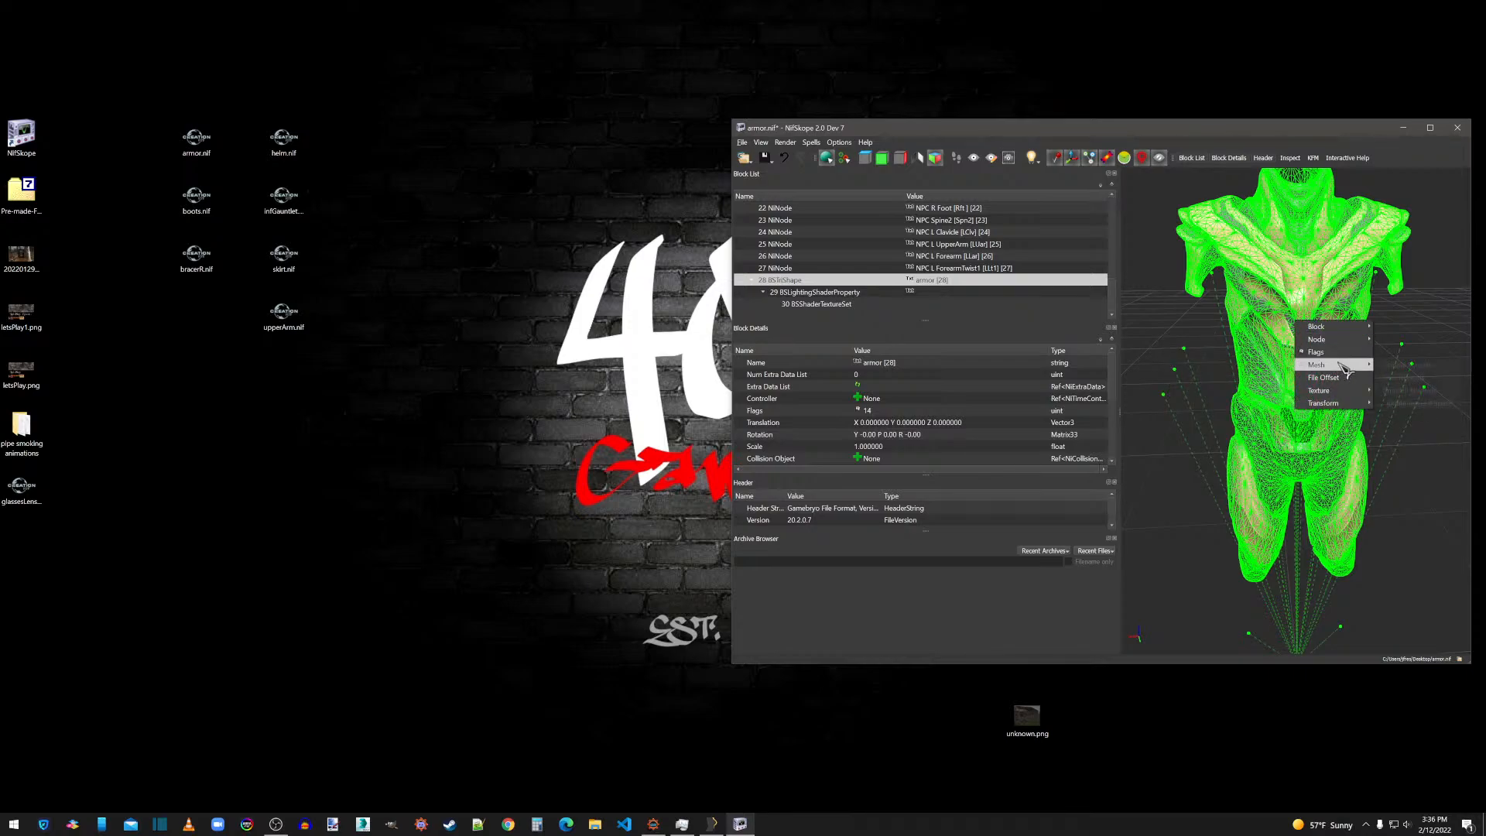
{"action": "mouse_move", "coordinate": [1320, 364]}
{"action": "left_click", "coordinate": [1396, 382]}
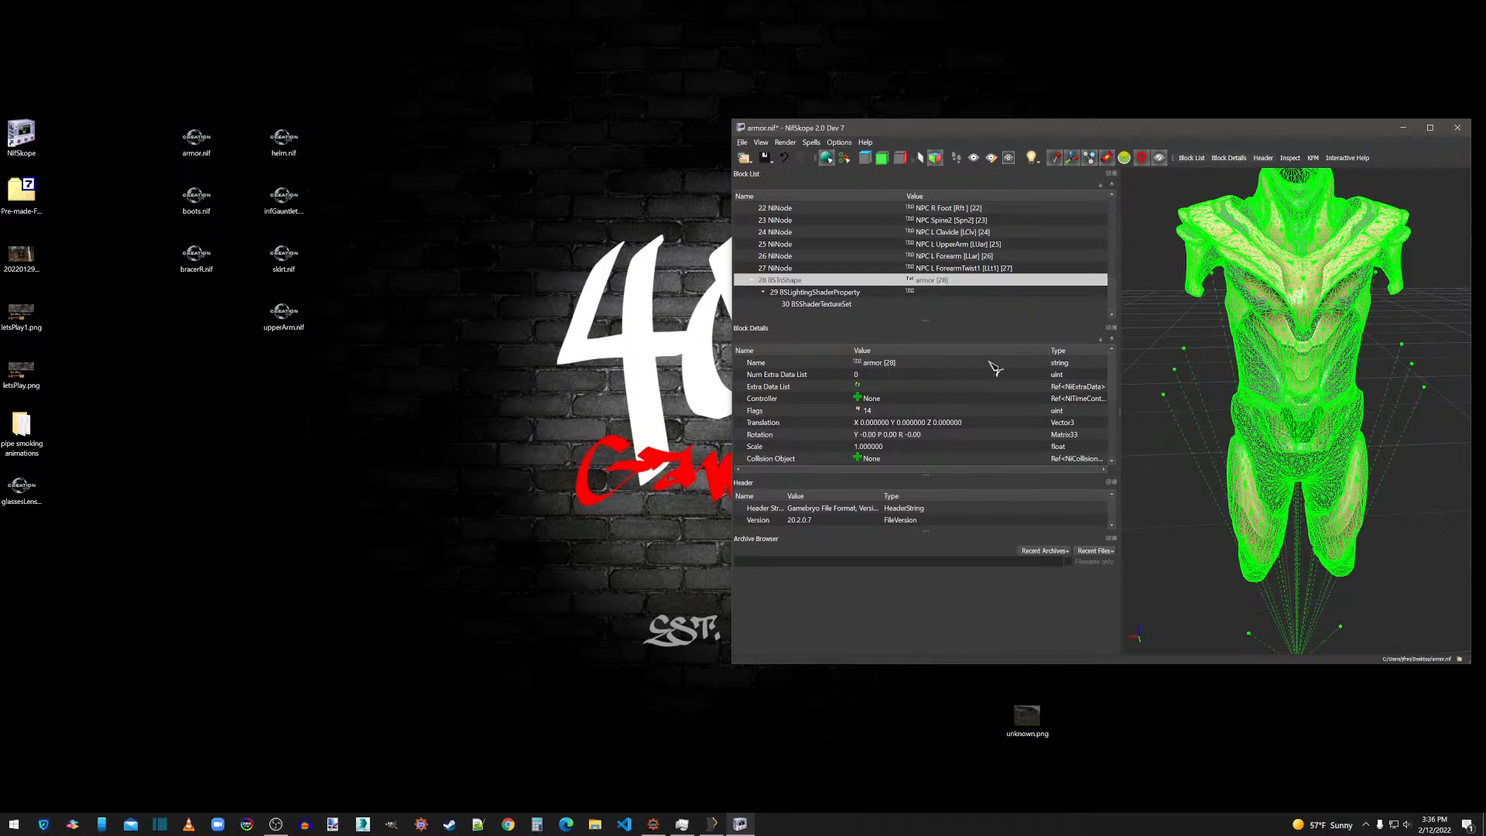
Update the tangent space of the armor BSTriShape and inspect the mesh shading up close.
{"action": "right_click", "coordinate": [1268, 342]}
{"action": "mouse_move", "coordinate": [1308, 379]}
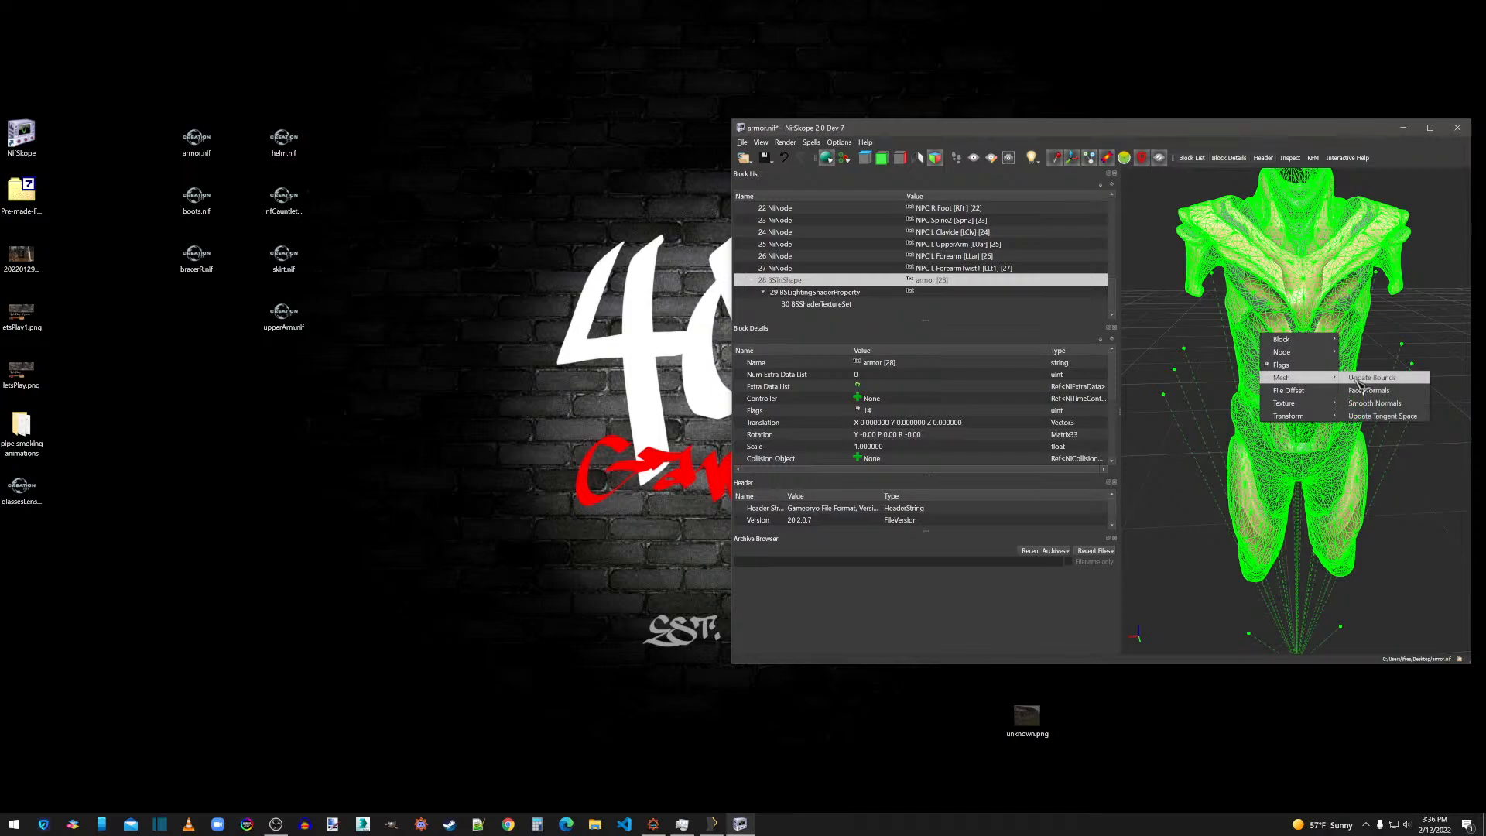
{"action": "left_click", "coordinate": [1364, 418]}
{"action": "left_click", "coordinate": [1217, 376]}
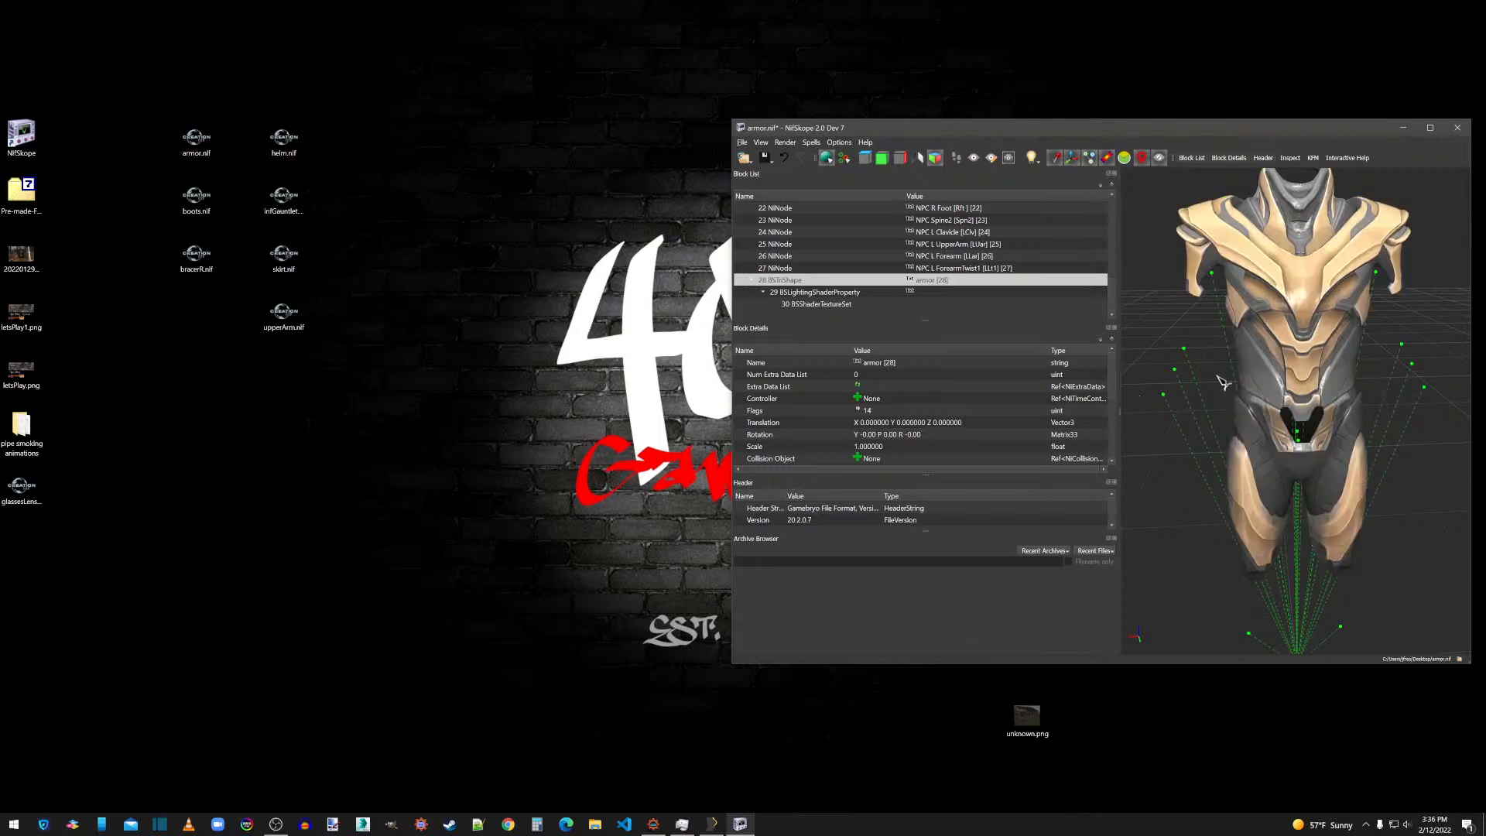
{"action": "left_click_drag", "start_coordinate": [1436, 380], "coordinate": [1314, 366]}
{"action": "scroll", "coordinate": [1385, 366], "scroll_direction": "up", "scroll_amount": 4}
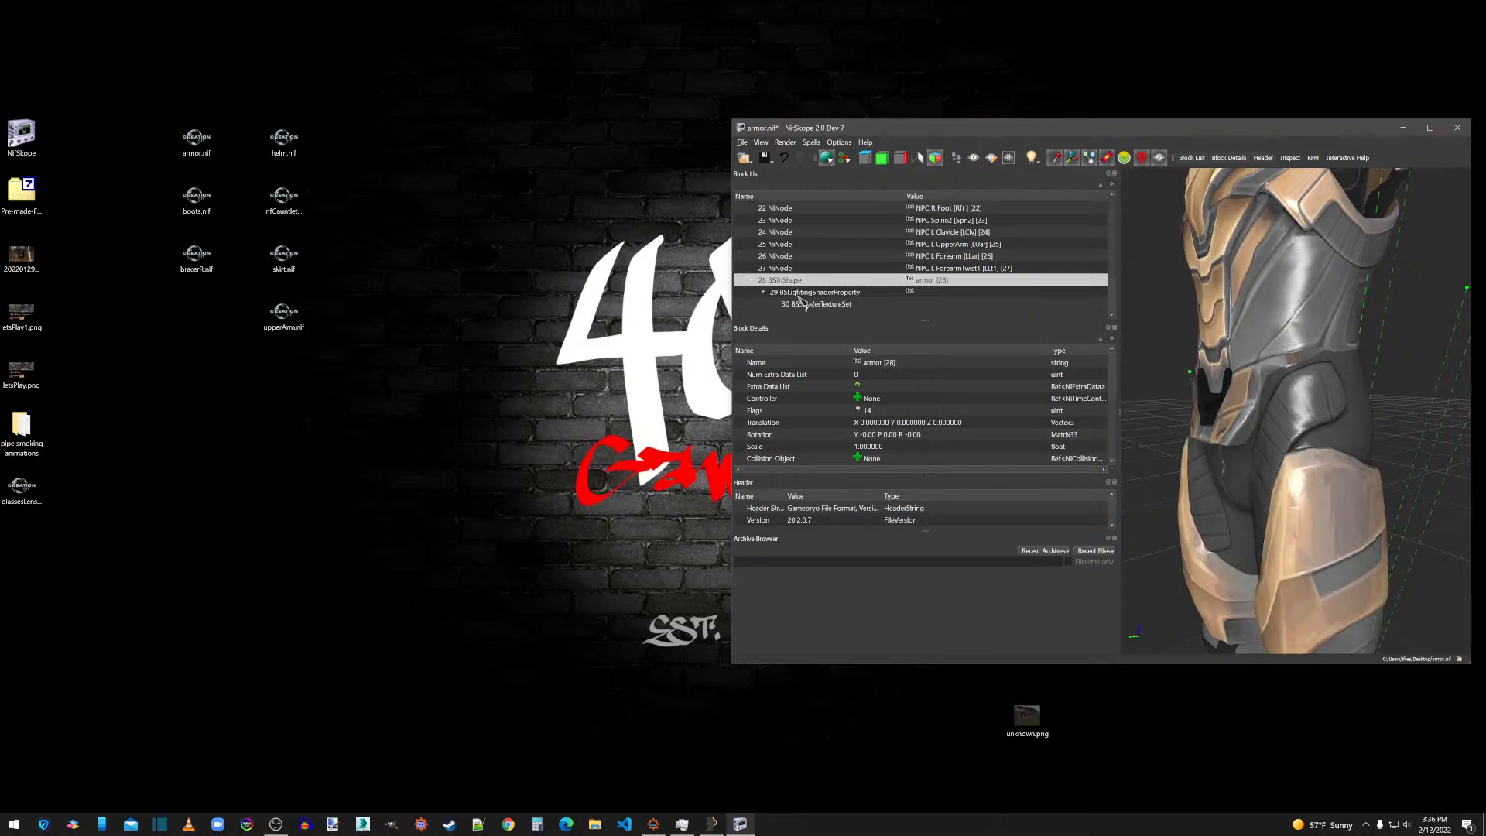
Save armor.nif and close its NifSkope window.
{"action": "left_click", "coordinate": [743, 143]}
{"action": "left_click", "coordinate": [774, 245]}
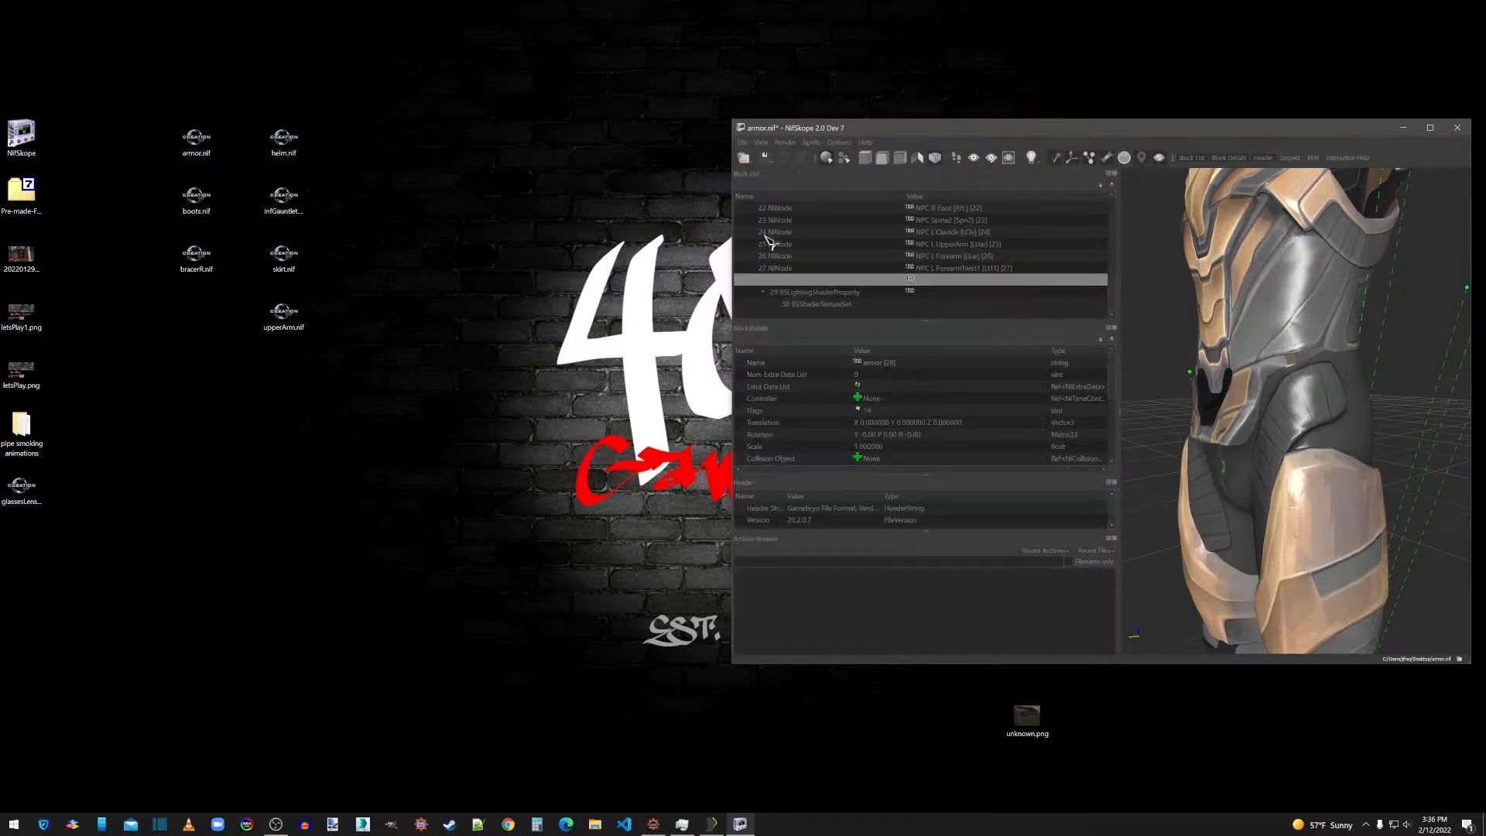
{"action": "left_click", "coordinate": [1458, 127]}
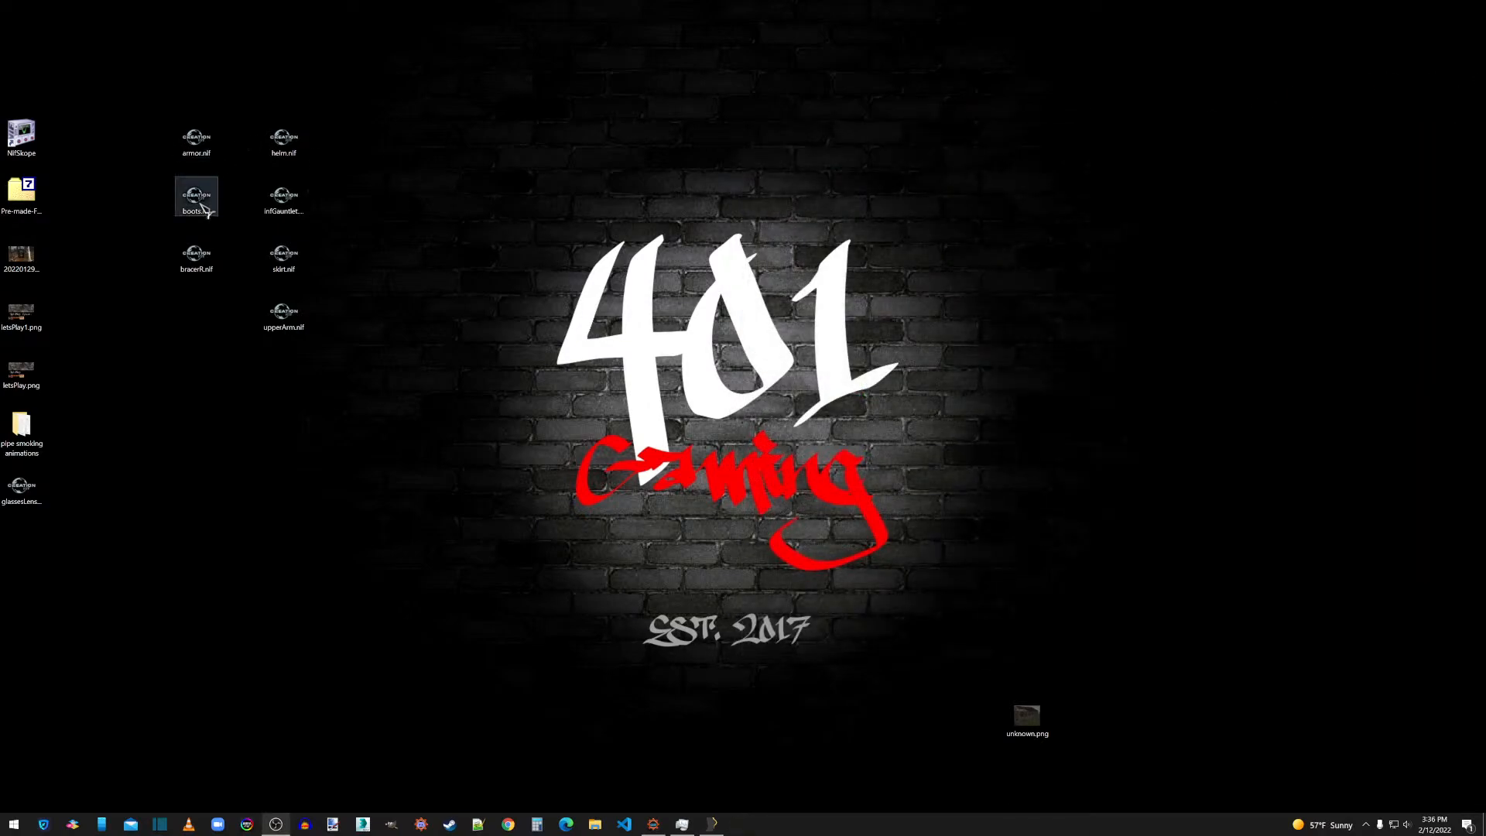
Open boots.nif in NifSkope and remove its bogus nodes.
{"action": "left_click_drag", "start_coordinate": [199, 206], "coordinate": [22, 138]}
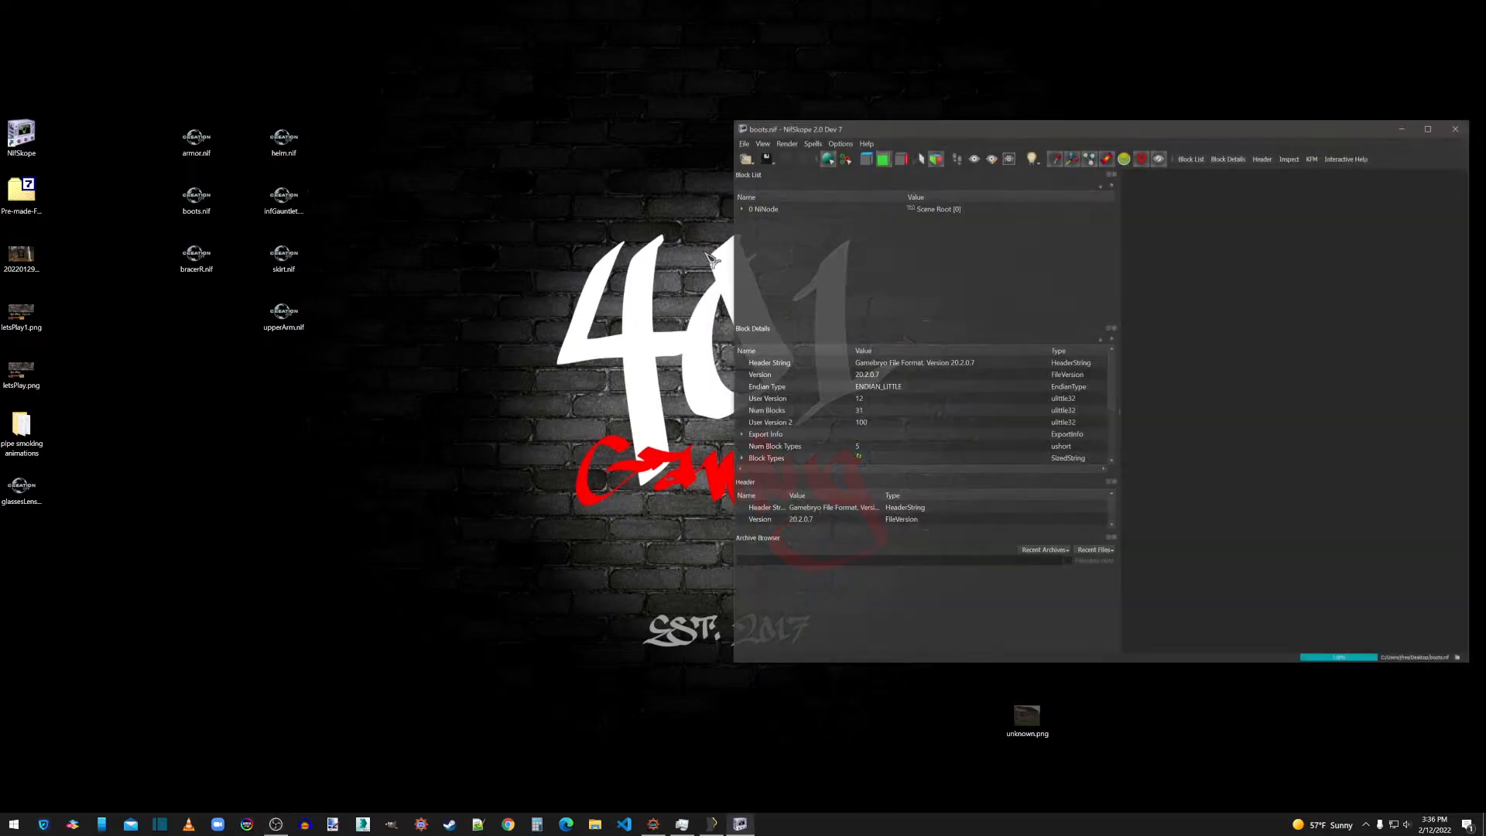
{"action": "left_click", "coordinate": [741, 208]}
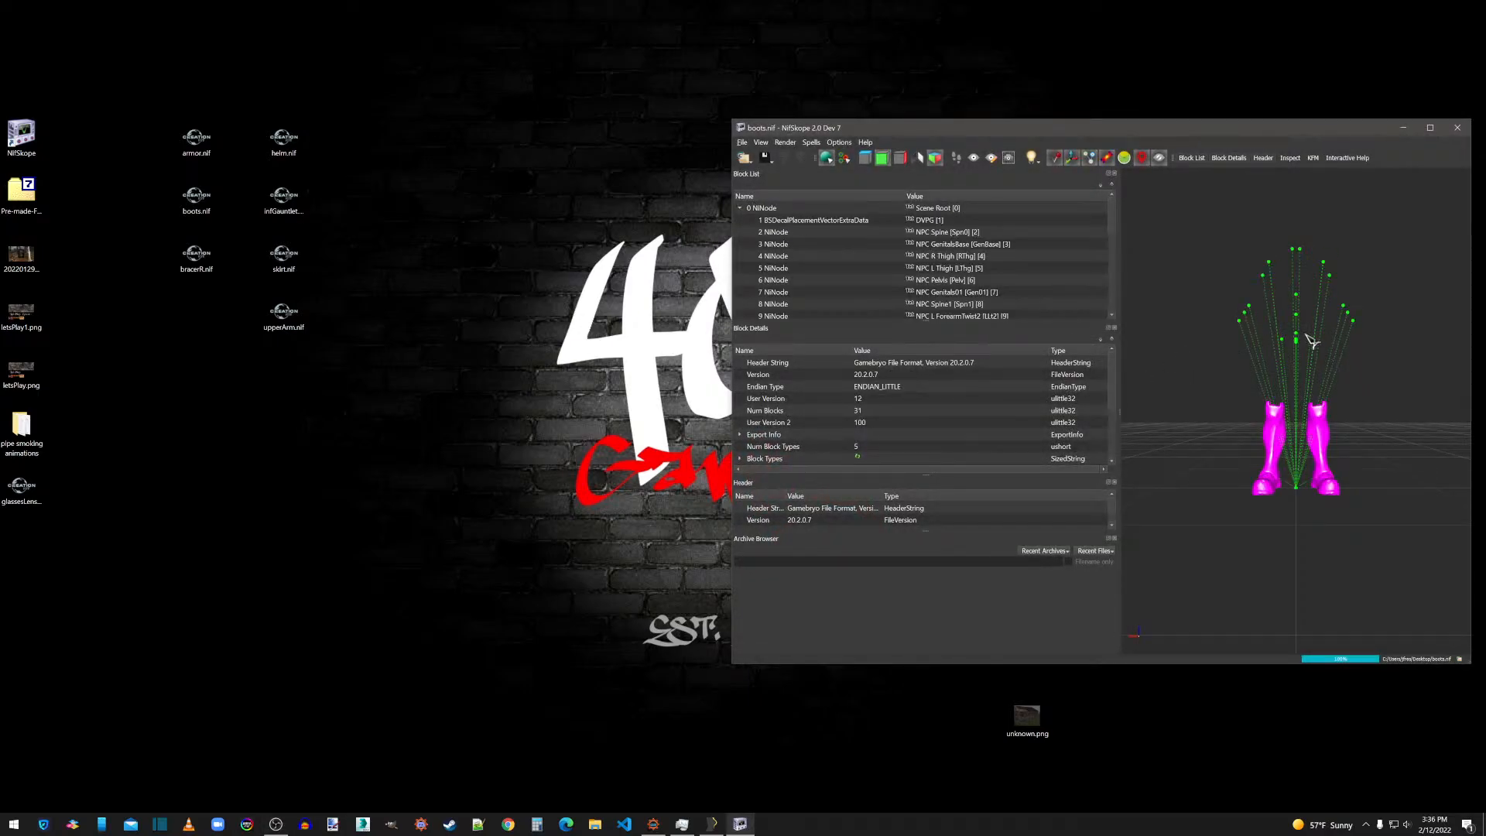
{"action": "left_click", "coordinate": [813, 144]}
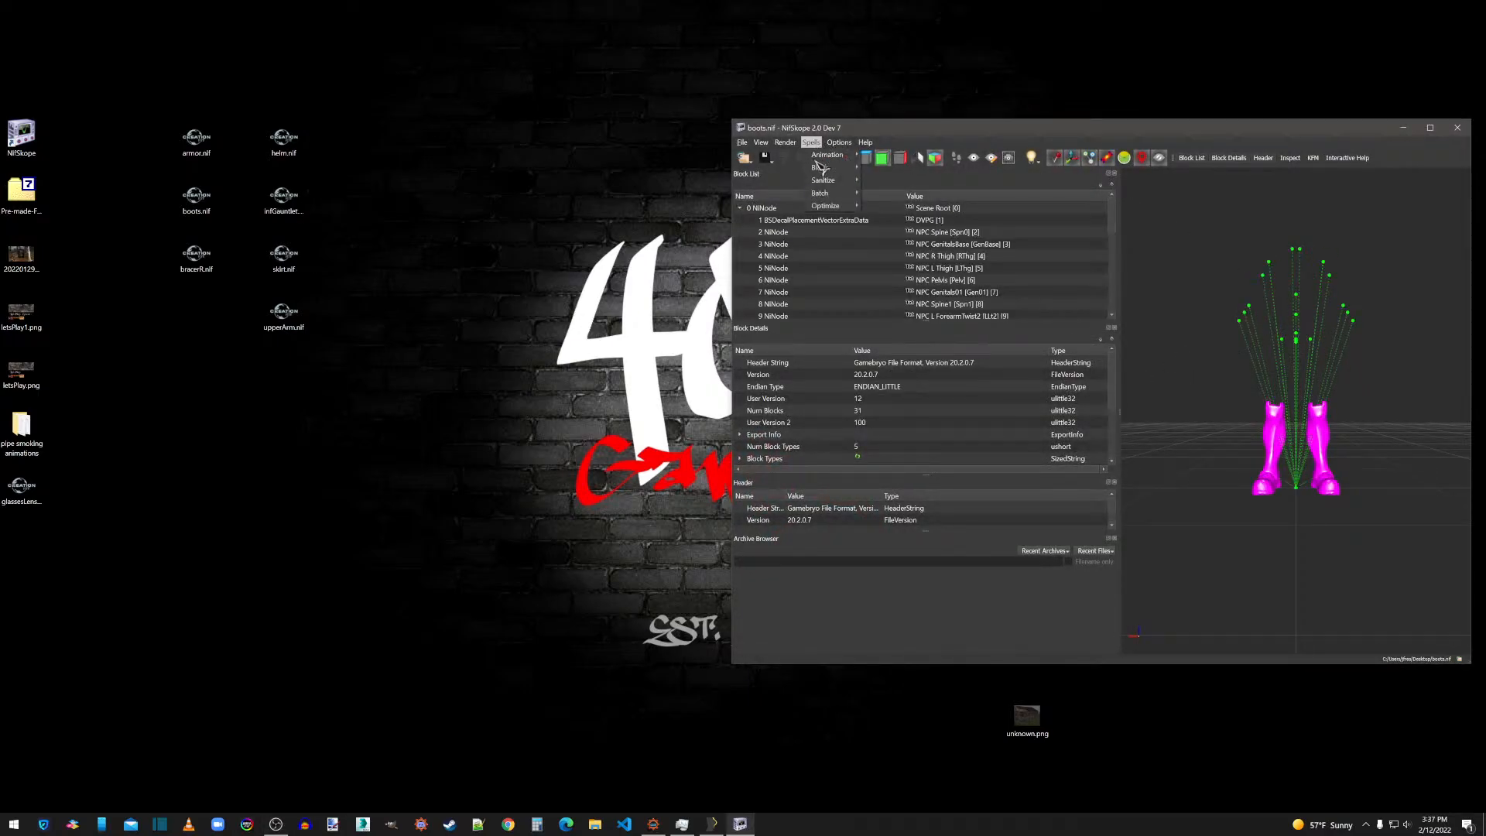
{"action": "mouse_move", "coordinate": [827, 206]}
{"action": "left_click", "coordinate": [908, 231]}
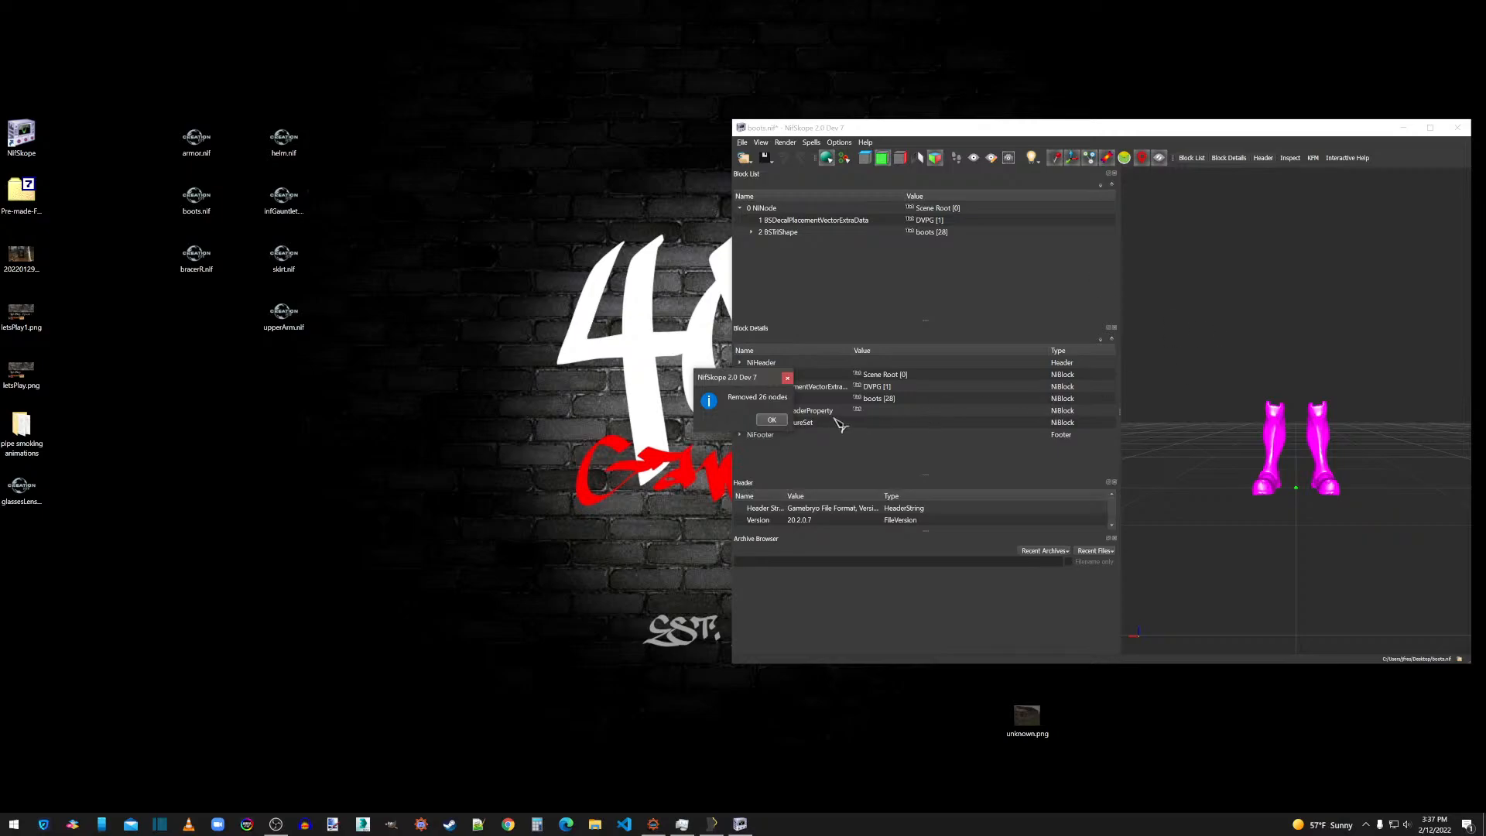
{"action": "left_click", "coordinate": [772, 420]}
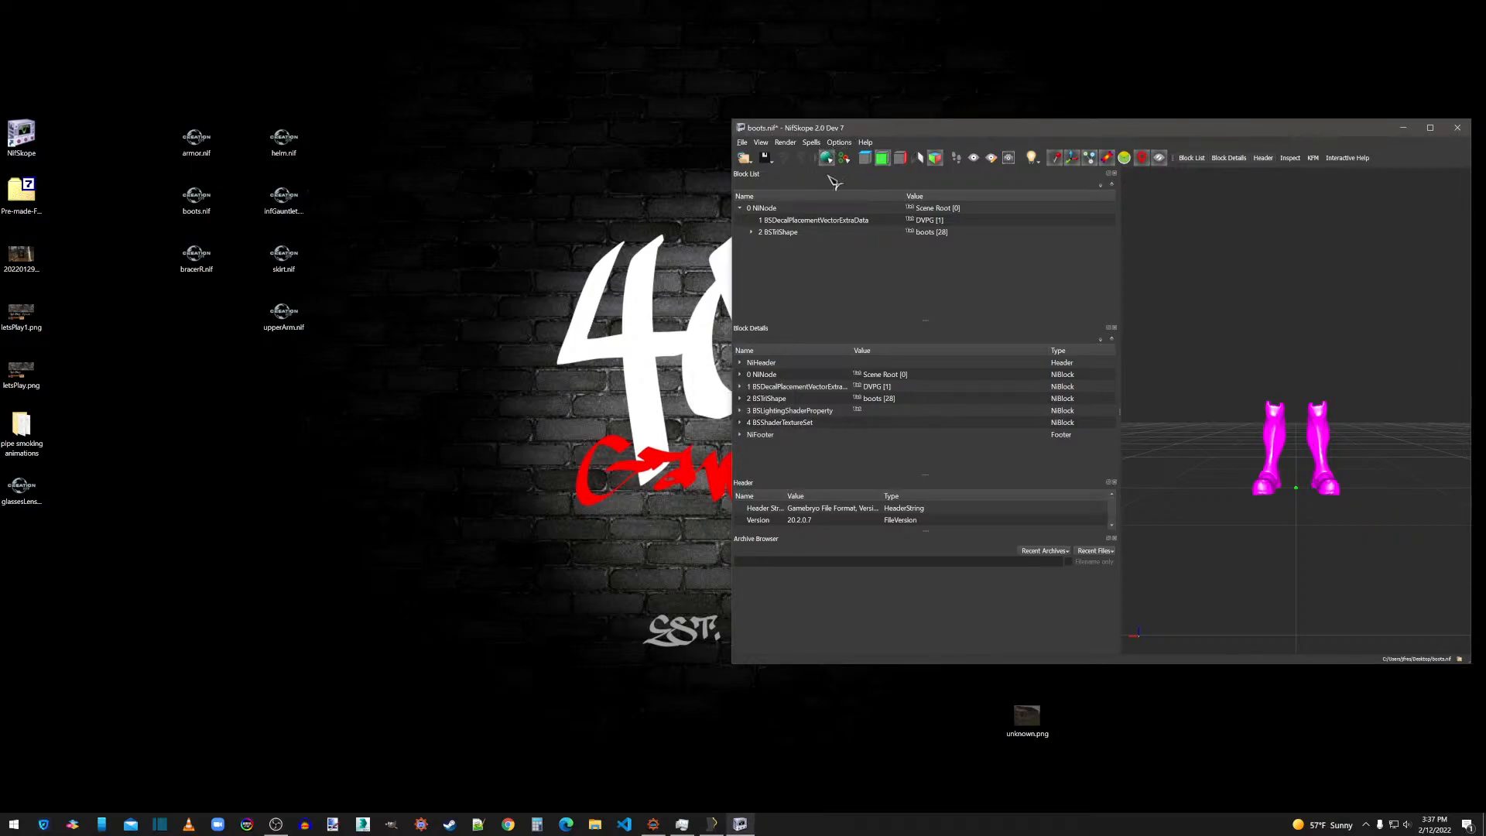
Assign boots.dds as the diffuse texture and boots_n.dds as the normal map in the boots BSShaderTextureSet.
{"action": "left_click", "coordinate": [752, 233]}
{"action": "left_click", "coordinate": [790, 245]}
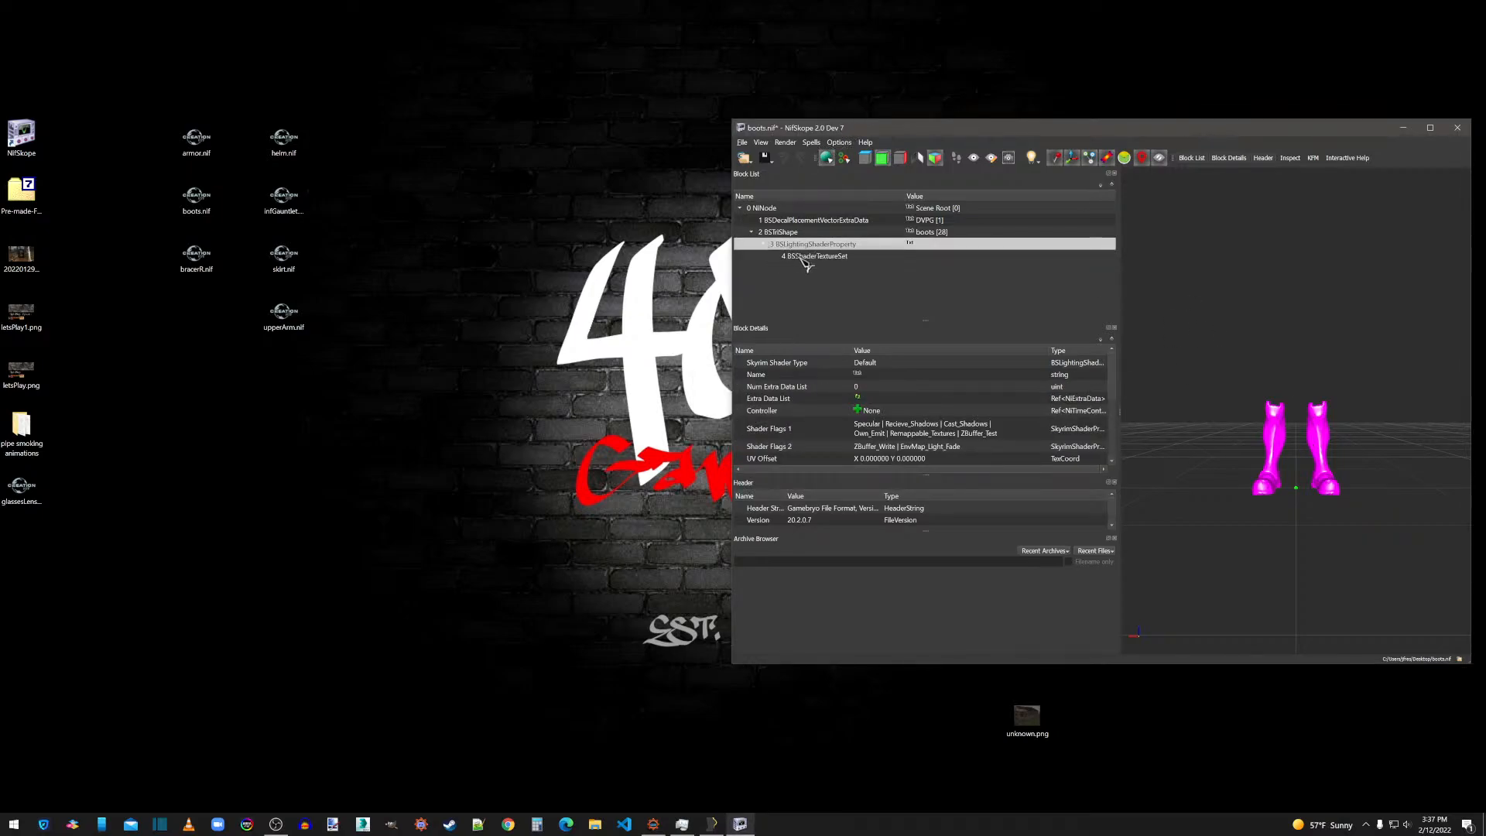
{"action": "left_click", "coordinate": [809, 256]}
{"action": "left_click", "coordinate": [858, 385]}
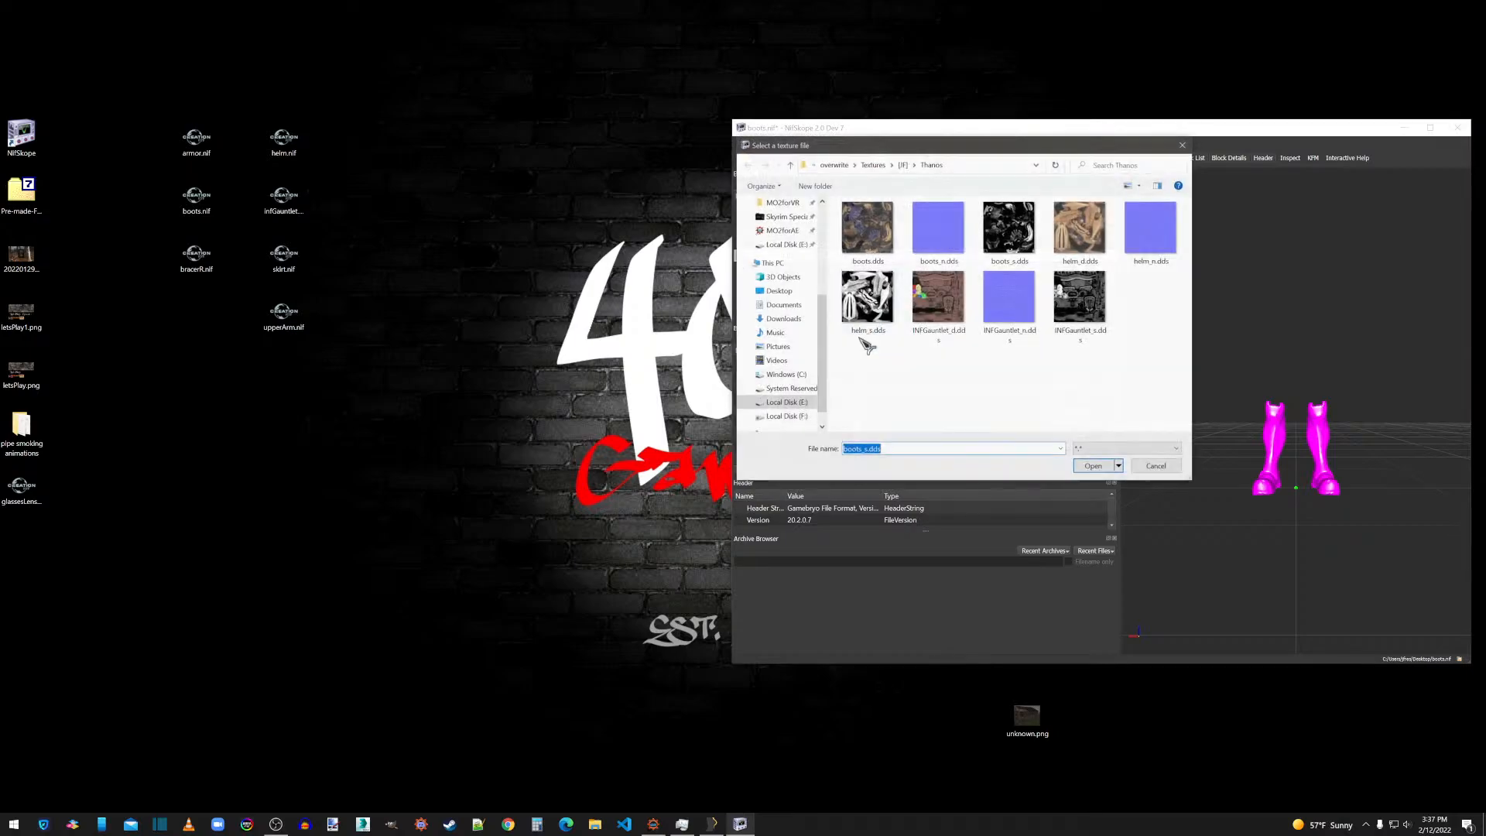
{"action": "double_click", "coordinate": [865, 232]}
{"action": "left_click", "coordinate": [858, 398]}
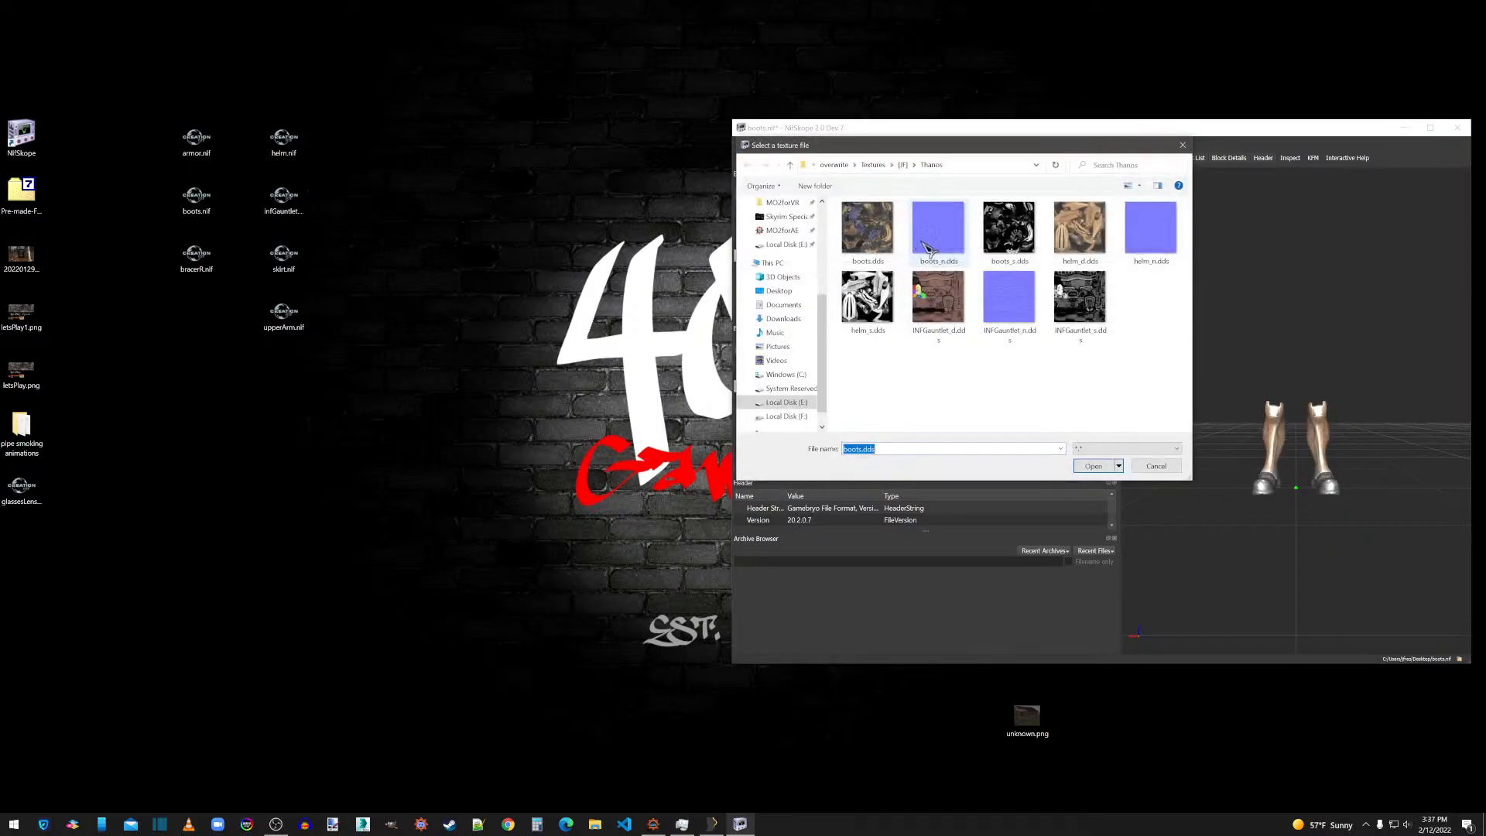
{"action": "double_click", "coordinate": [945, 226]}
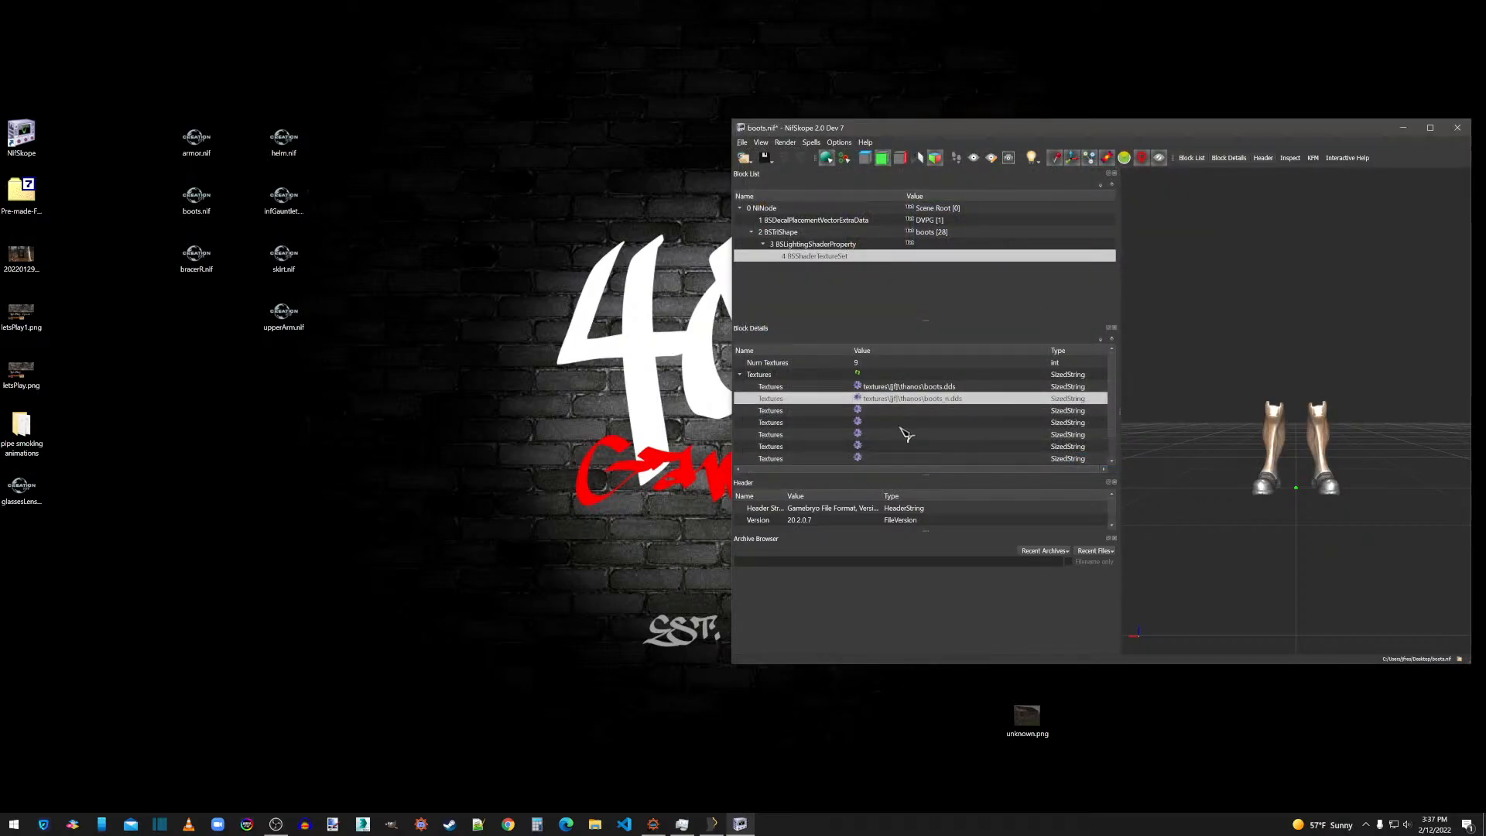
Set the boots BSLightingShaderProperty to specular strength 0.5 and glossiness 120.
{"action": "left_click", "coordinate": [805, 244]}
{"action": "scroll", "coordinate": [898, 430], "scroll_direction": "down", "scroll_amount": 4}
{"action": "double_click", "coordinate": [878, 435]}
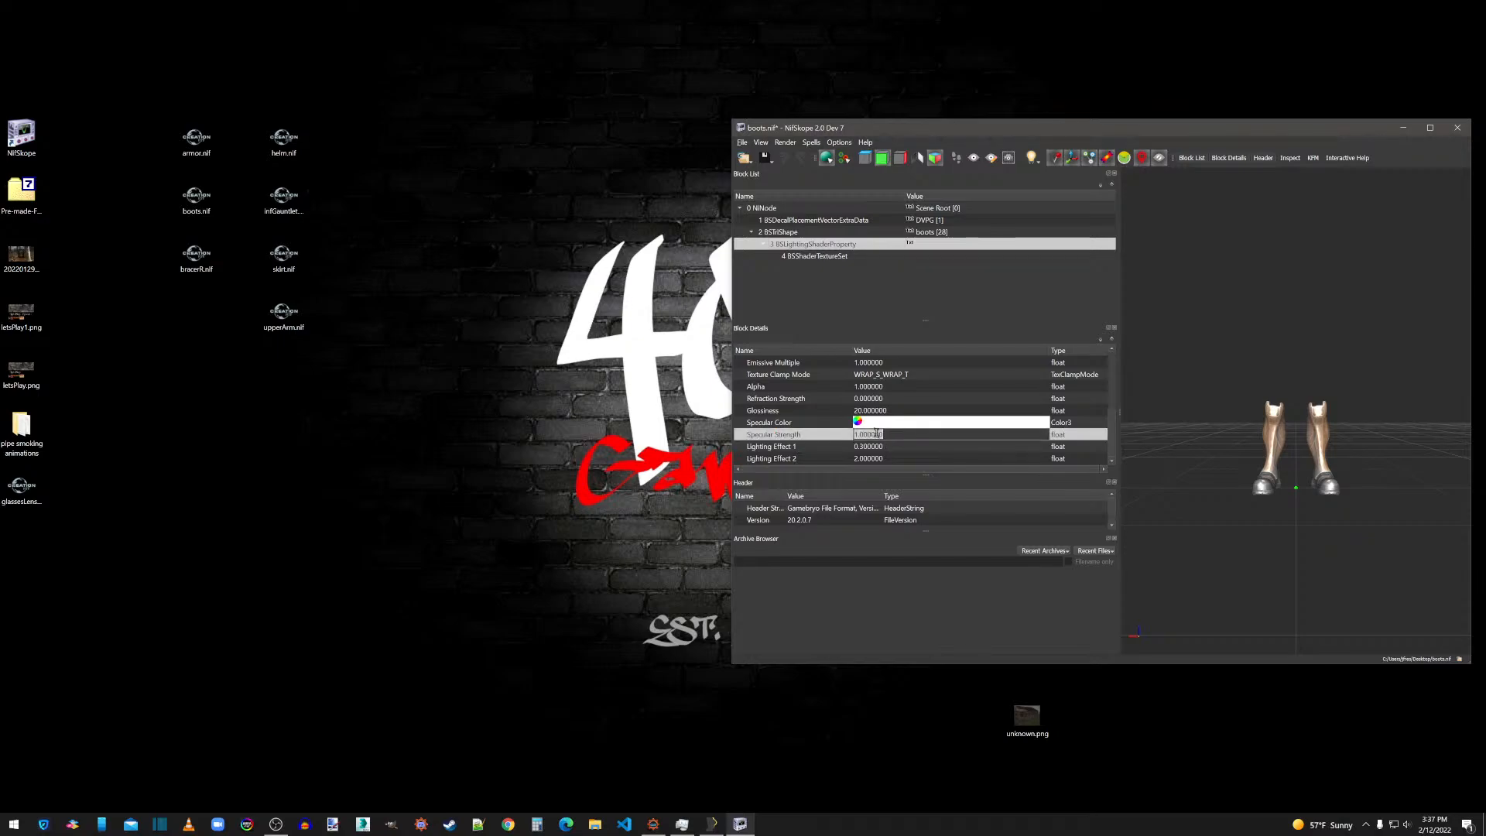
{"action": "type", "text": ".5"}
{"action": "double_click", "coordinate": [877, 411]}
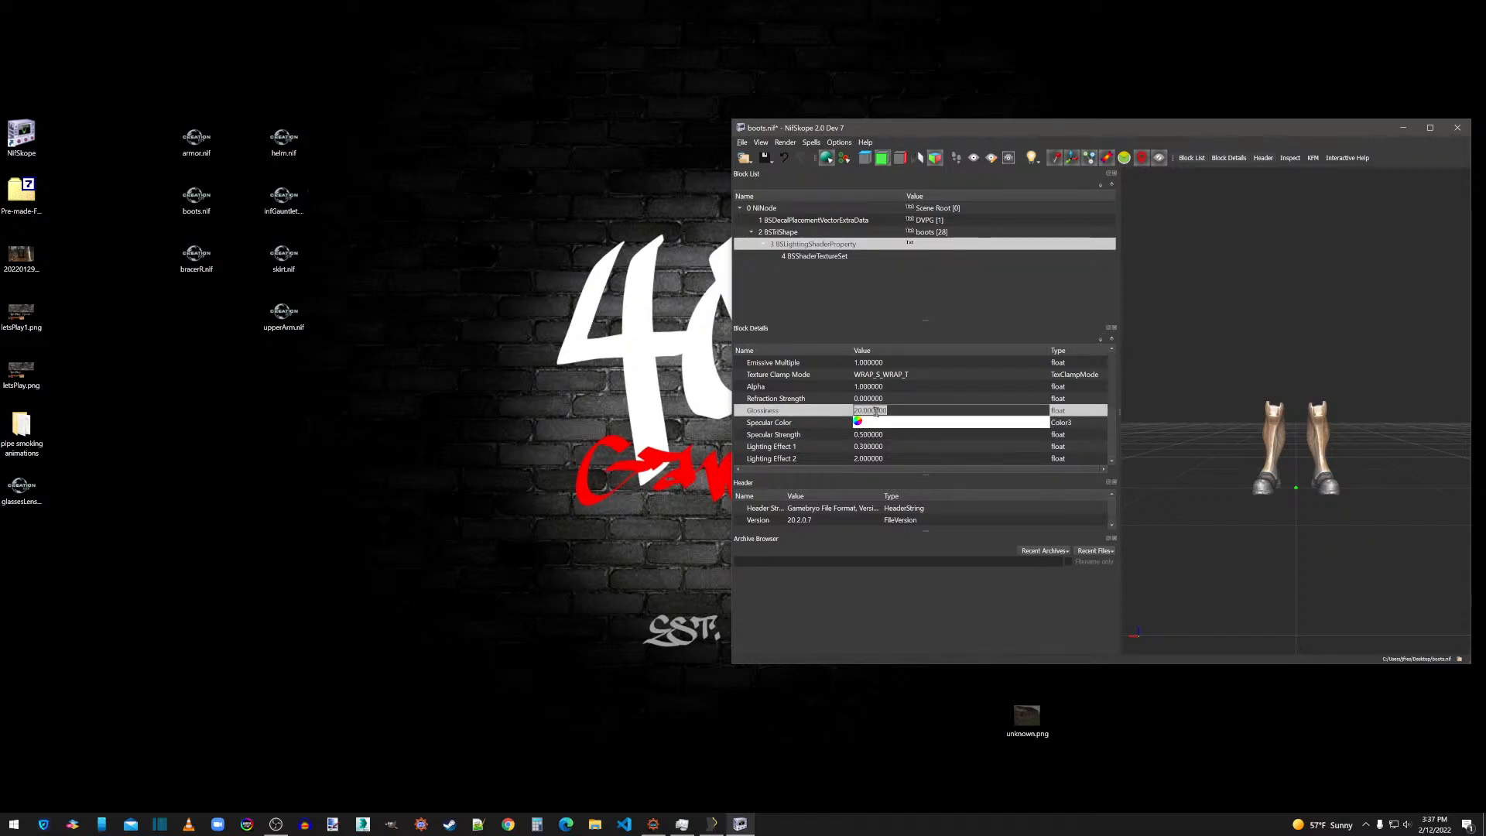
{"action": "type", "text": "120"}
{"action": "left_click", "coordinate": [874, 399]}
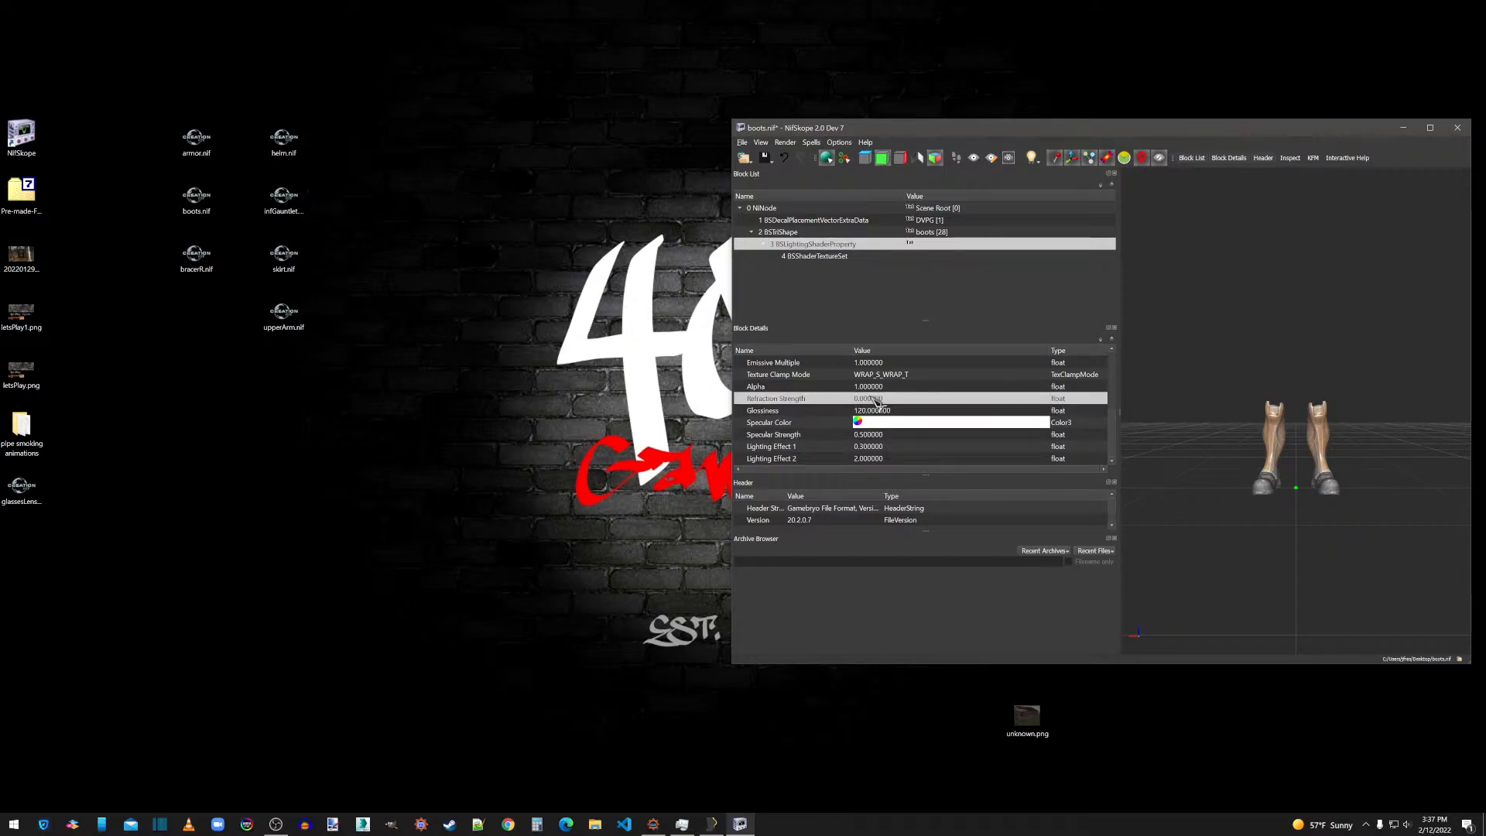
Recalculate the normals of the boots BSTriShape with Smooth Normals.
{"action": "mouse_move", "coordinate": [1342, 446]}
{"action": "left_mouse_down"}
{"action": "mouse_move", "coordinate": [1377, 449]}
{"action": "mouse_move", "coordinate": [1338, 463]}
{"action": "left_mouse_up"}
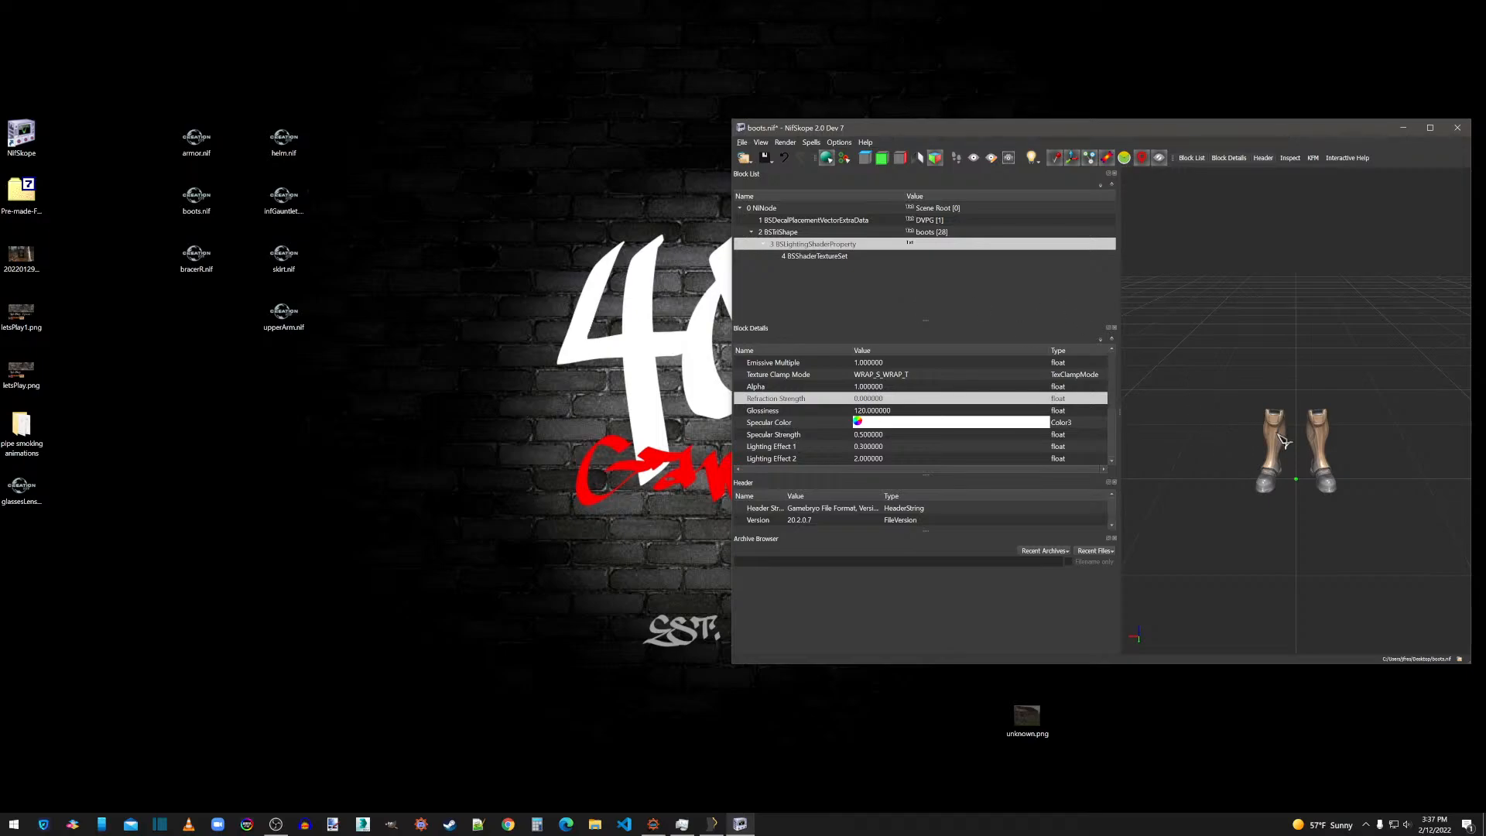
{"action": "left_click", "coordinate": [1283, 441]}
{"action": "right_click", "coordinate": [1279, 433]}
{"action": "mouse_move", "coordinate": [1312, 476]}
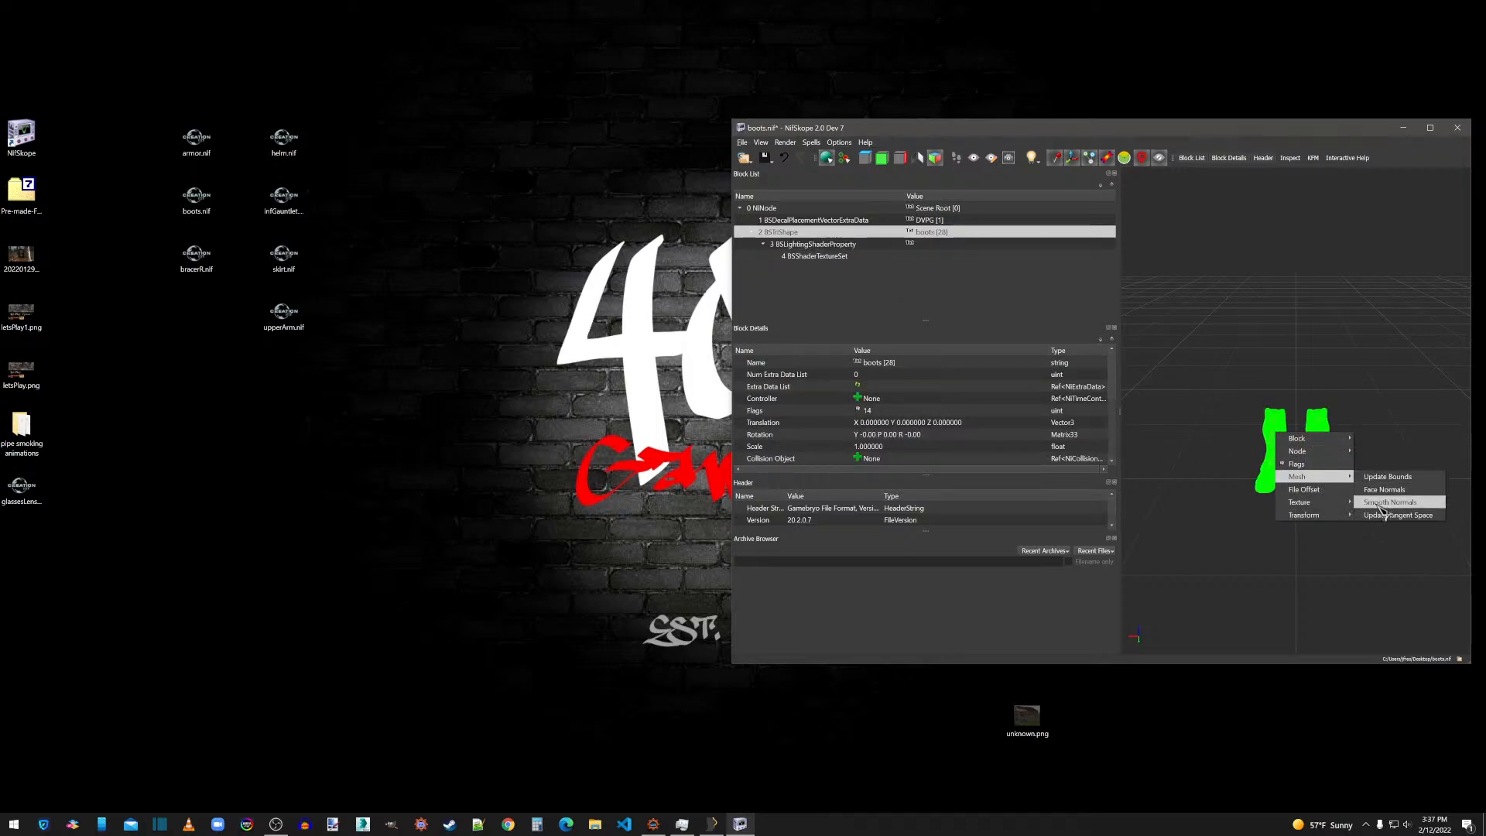
{"action": "left_click", "coordinate": [1386, 502]}
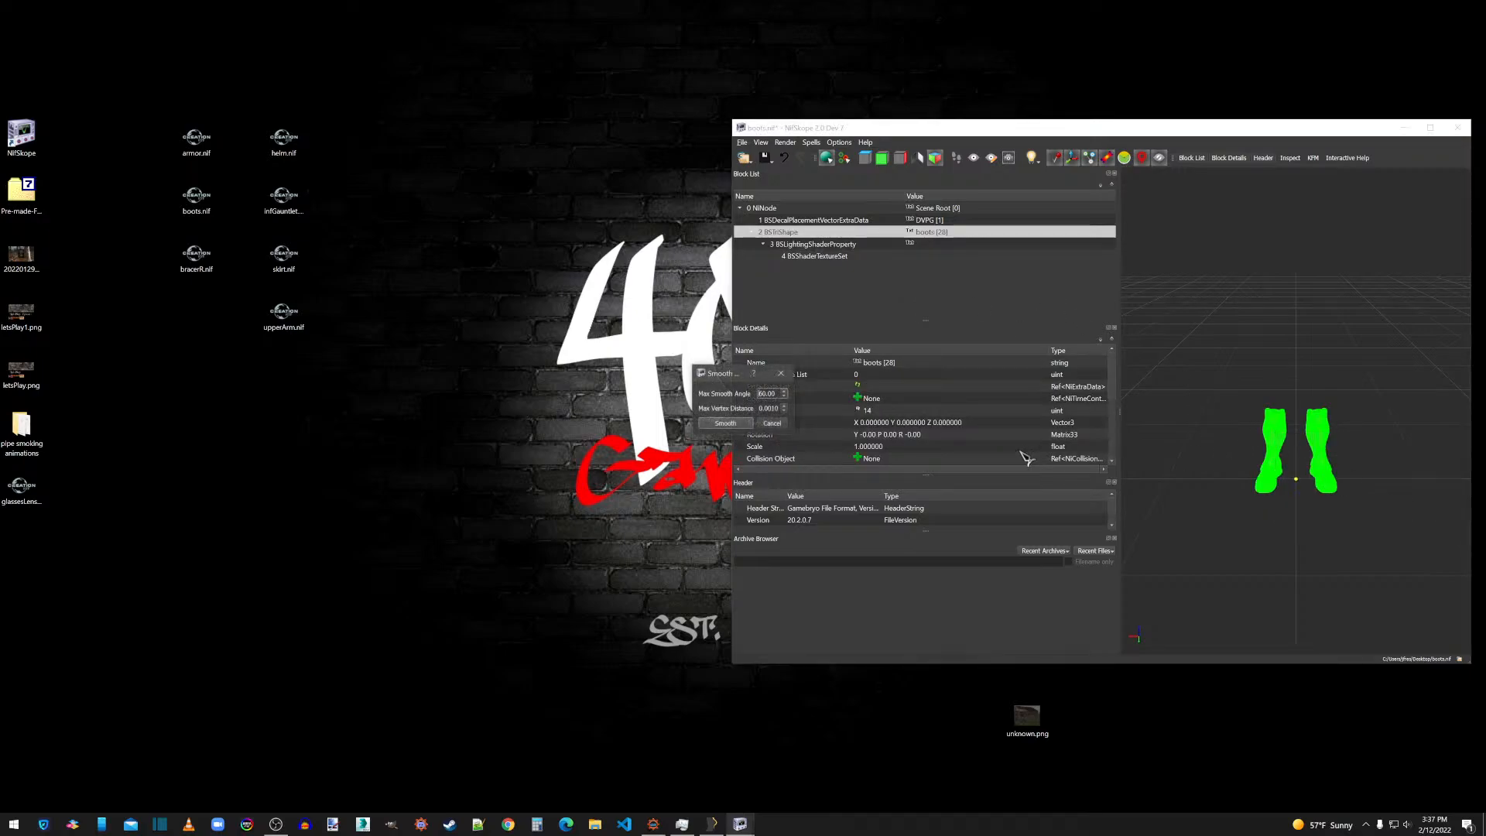
{"action": "right_click", "coordinate": [1277, 440]}
{"action": "mouse_move", "coordinate": [1313, 476]}
{"action": "left_click", "coordinate": [1384, 501]}
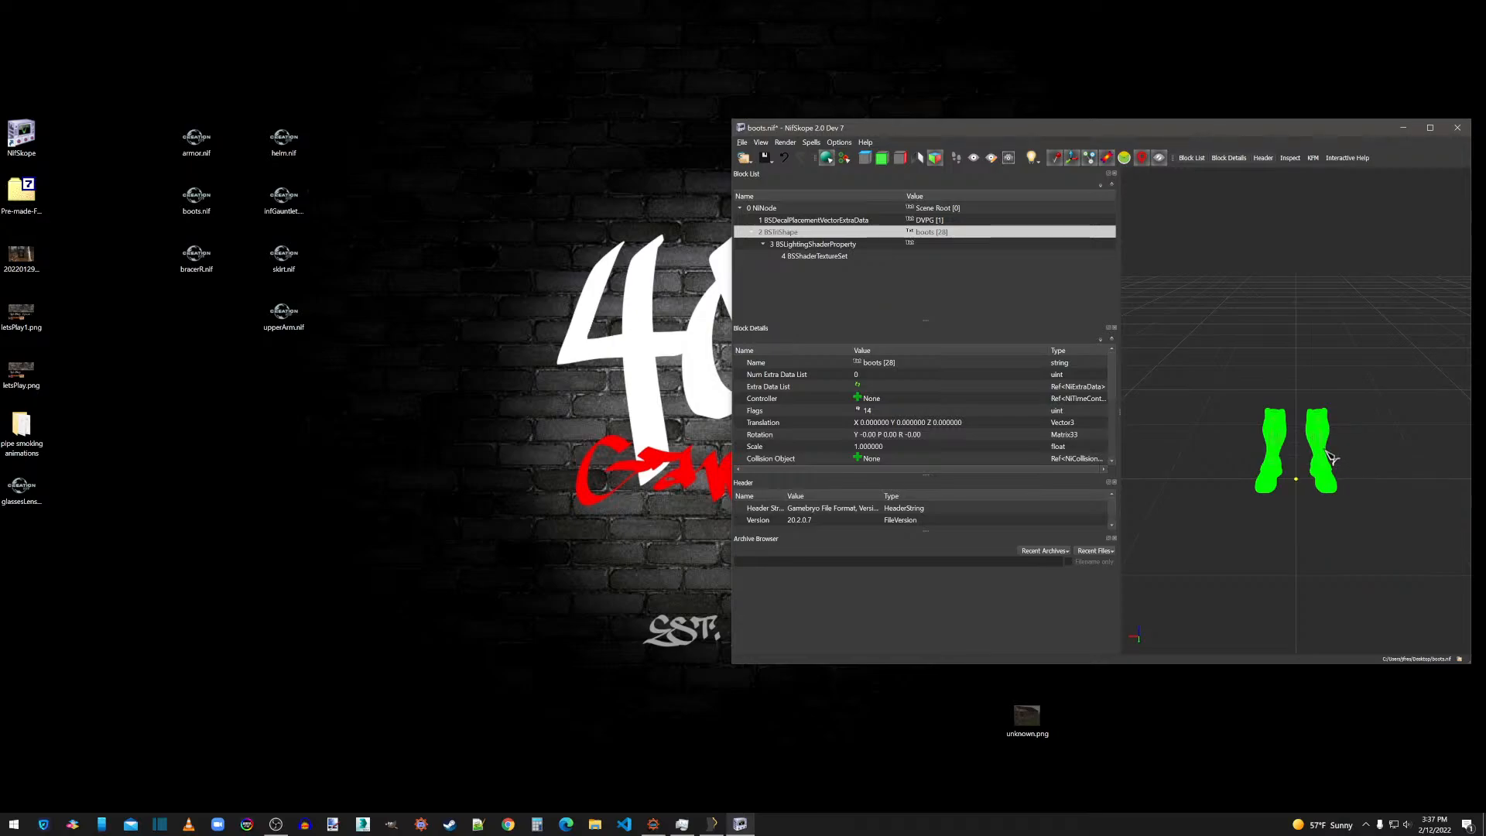
Update the tangent space of the boots BSTriShape and inspect the boots' shading up close.
{"action": "right_click", "coordinate": [1327, 450]}
{"action": "mouse_move", "coordinate": [1363, 494]}
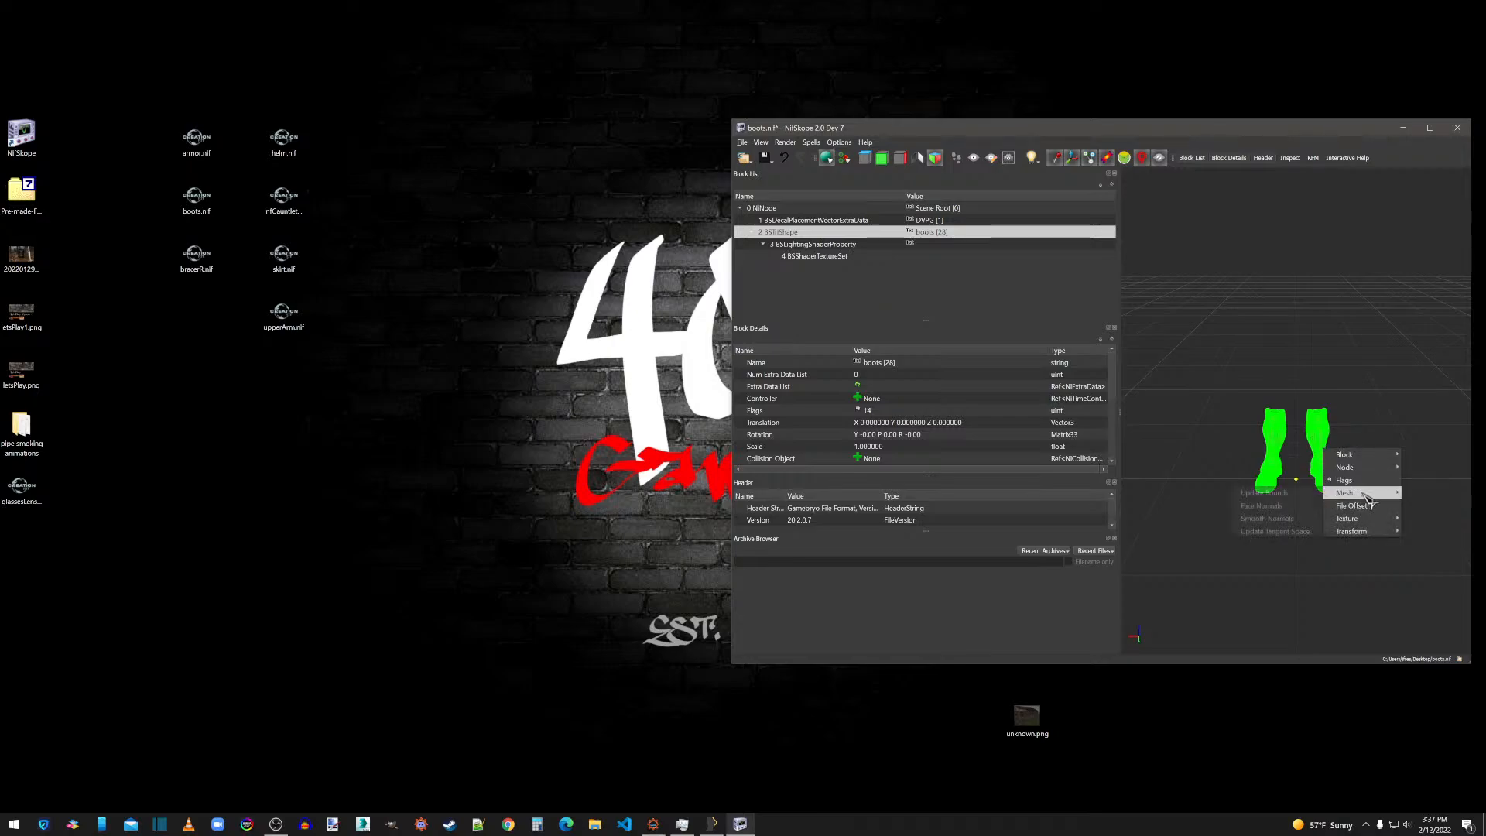
{"action": "left_click", "coordinate": [1283, 533]}
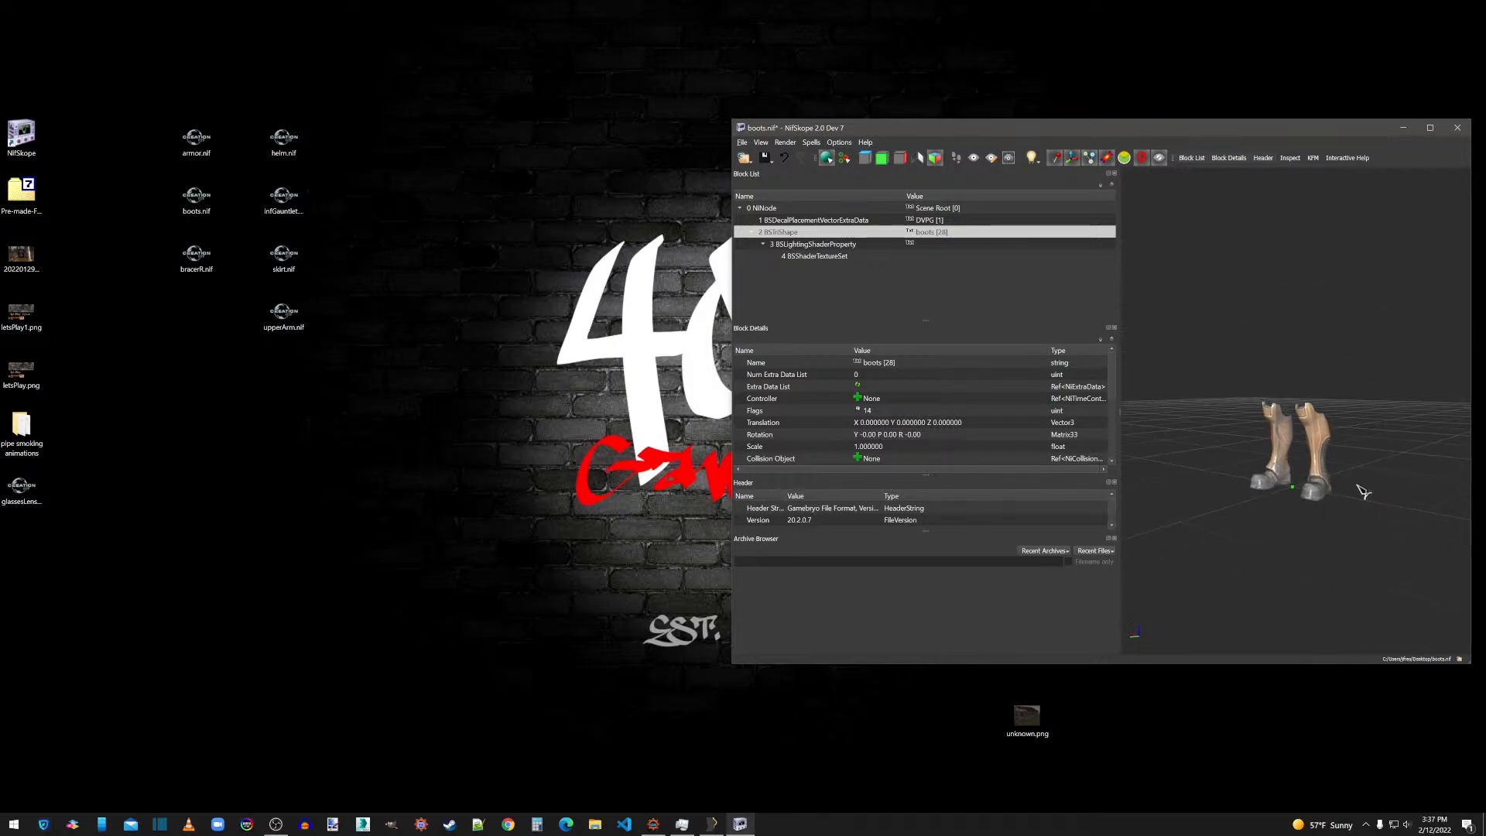
{"action": "scroll", "coordinate": [1357, 486], "scroll_direction": "up", "scroll_amount": 7}
{"action": "left_click_drag", "start_coordinate": [1359, 431], "coordinate": [1380, 413]}
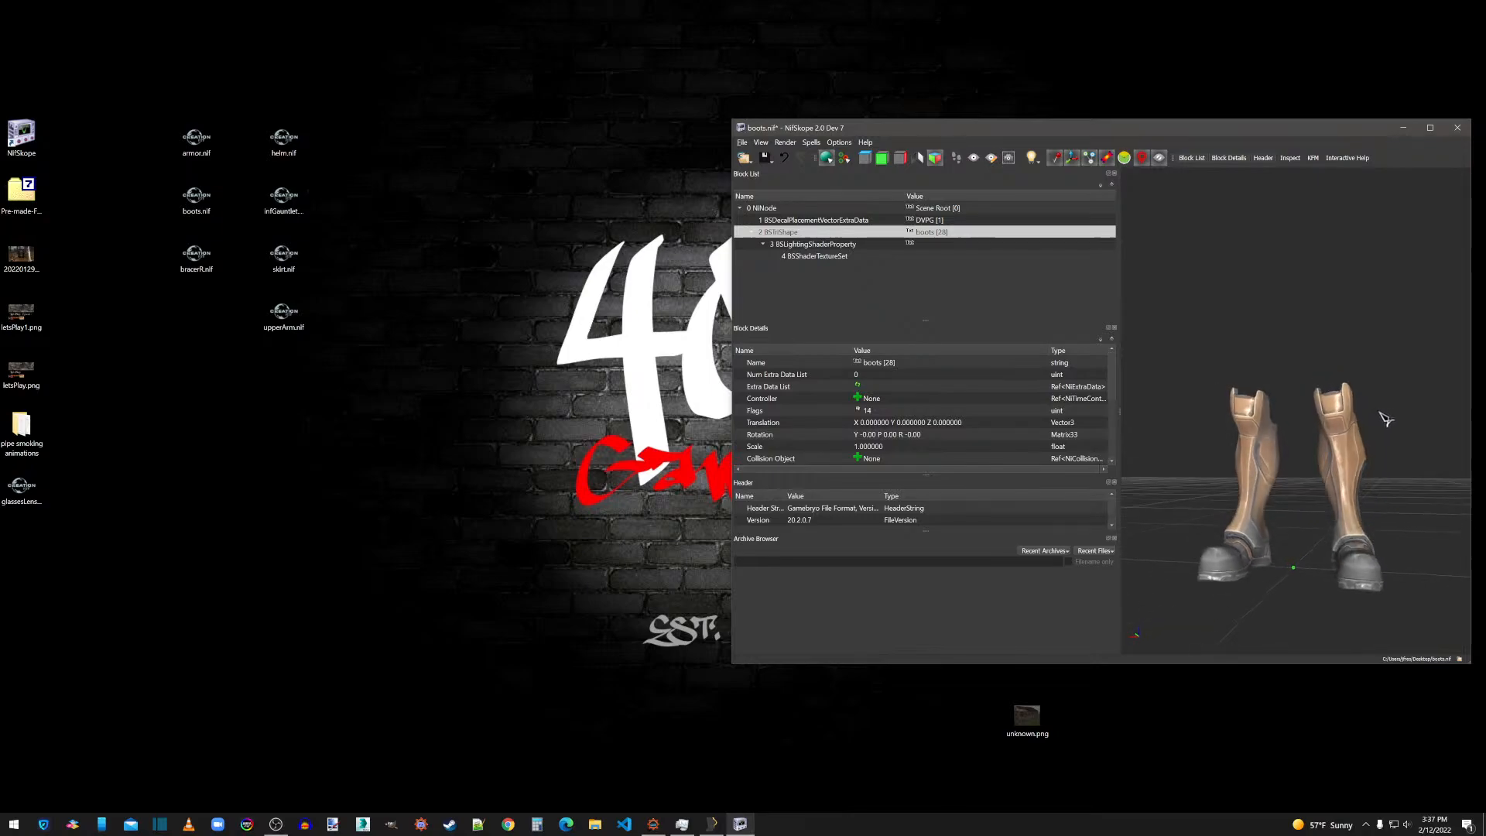
Enable the Double_Sided flag in Shader Flags 2 of the boots BSLightingShaderProperty.
{"action": "left_click", "coordinate": [806, 245]}
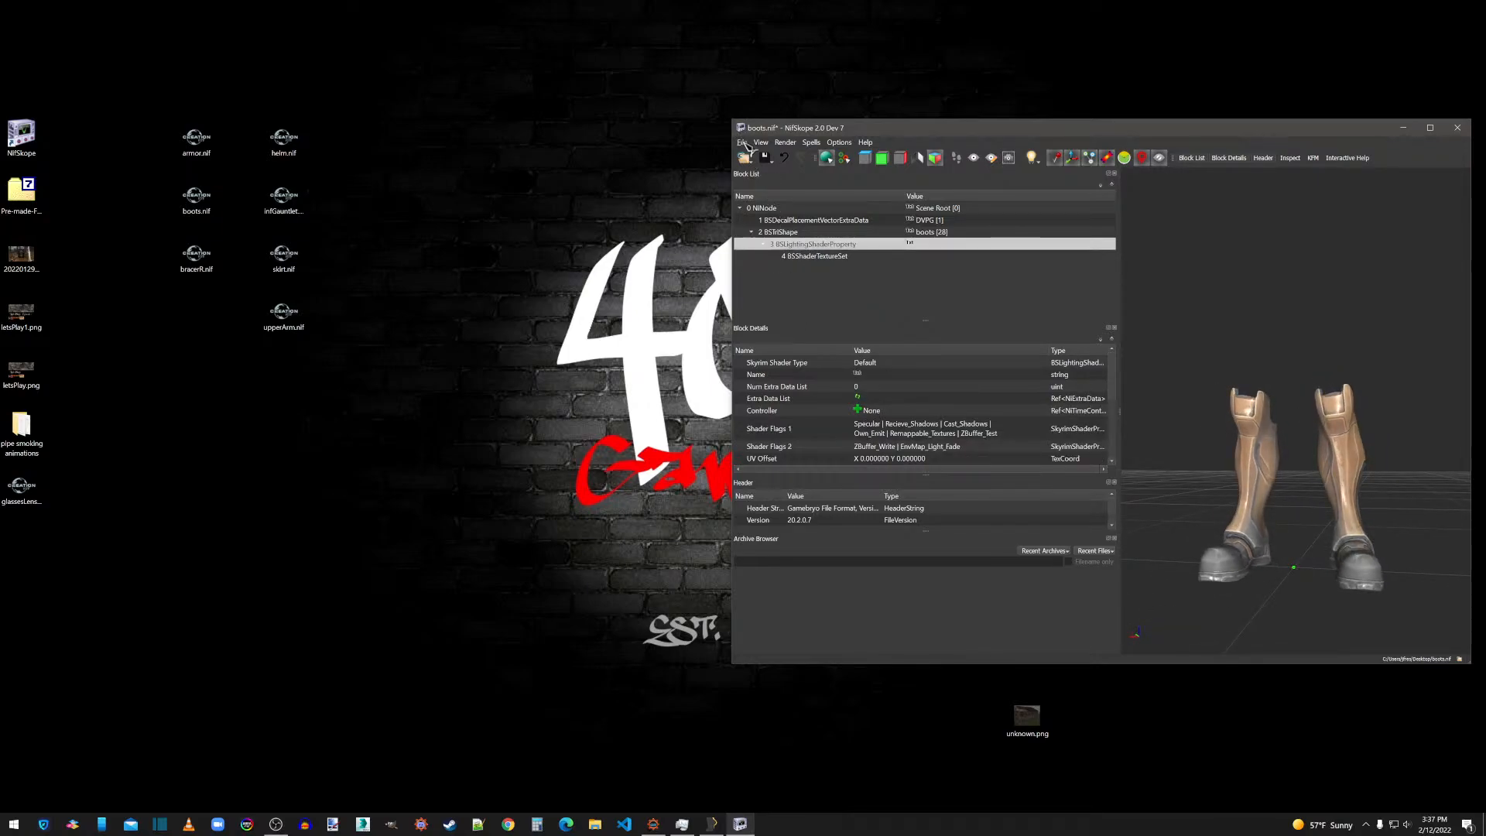
{"action": "double_click", "coordinate": [973, 446]}
{"action": "left_click", "coordinate": [1046, 447]}
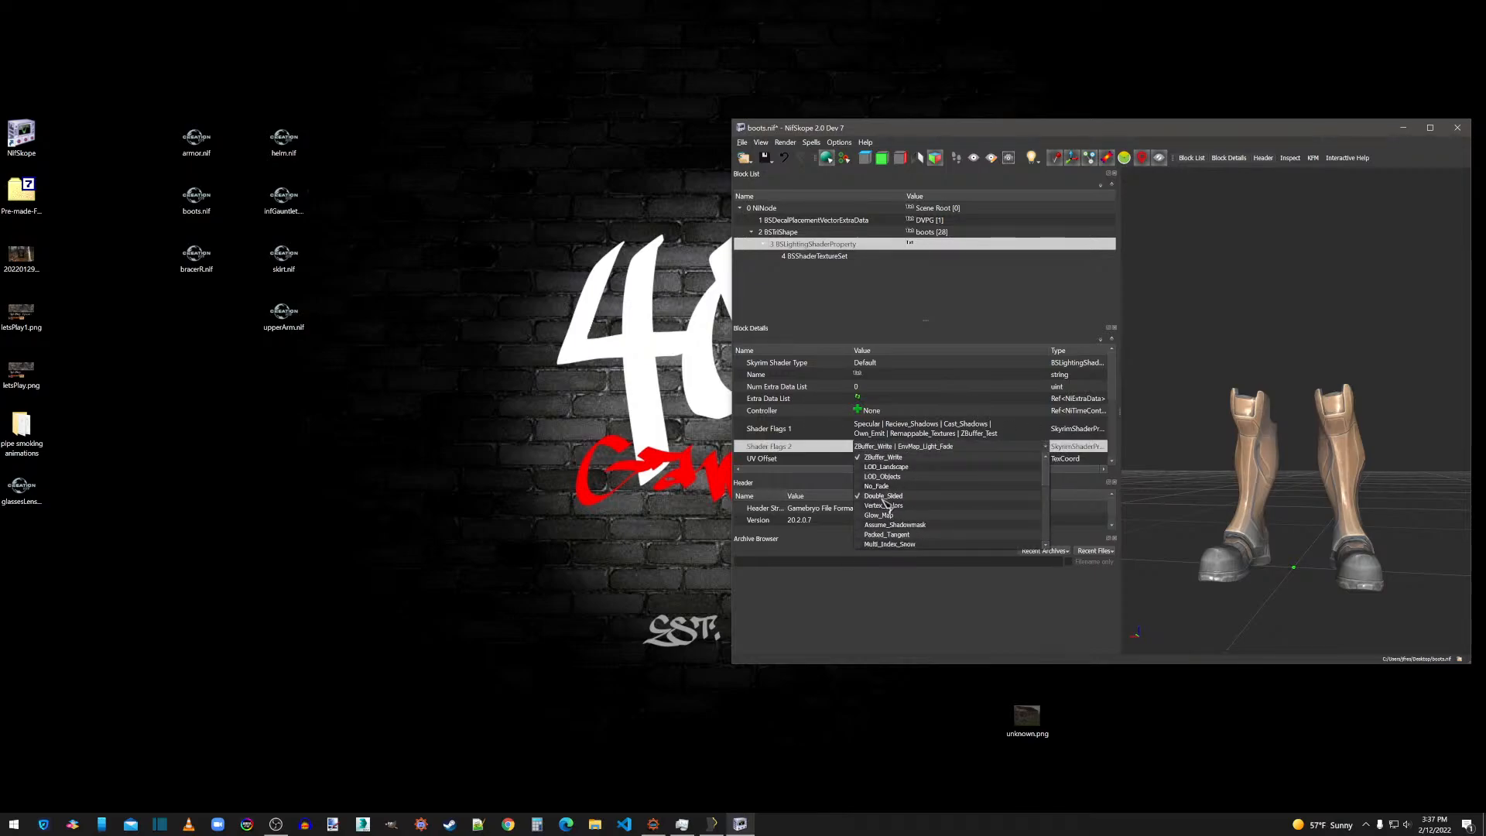
{"action": "left_click", "coordinate": [902, 439]}
Save boots.nif and close its NifSkope window.
{"action": "left_click", "coordinate": [744, 143]}
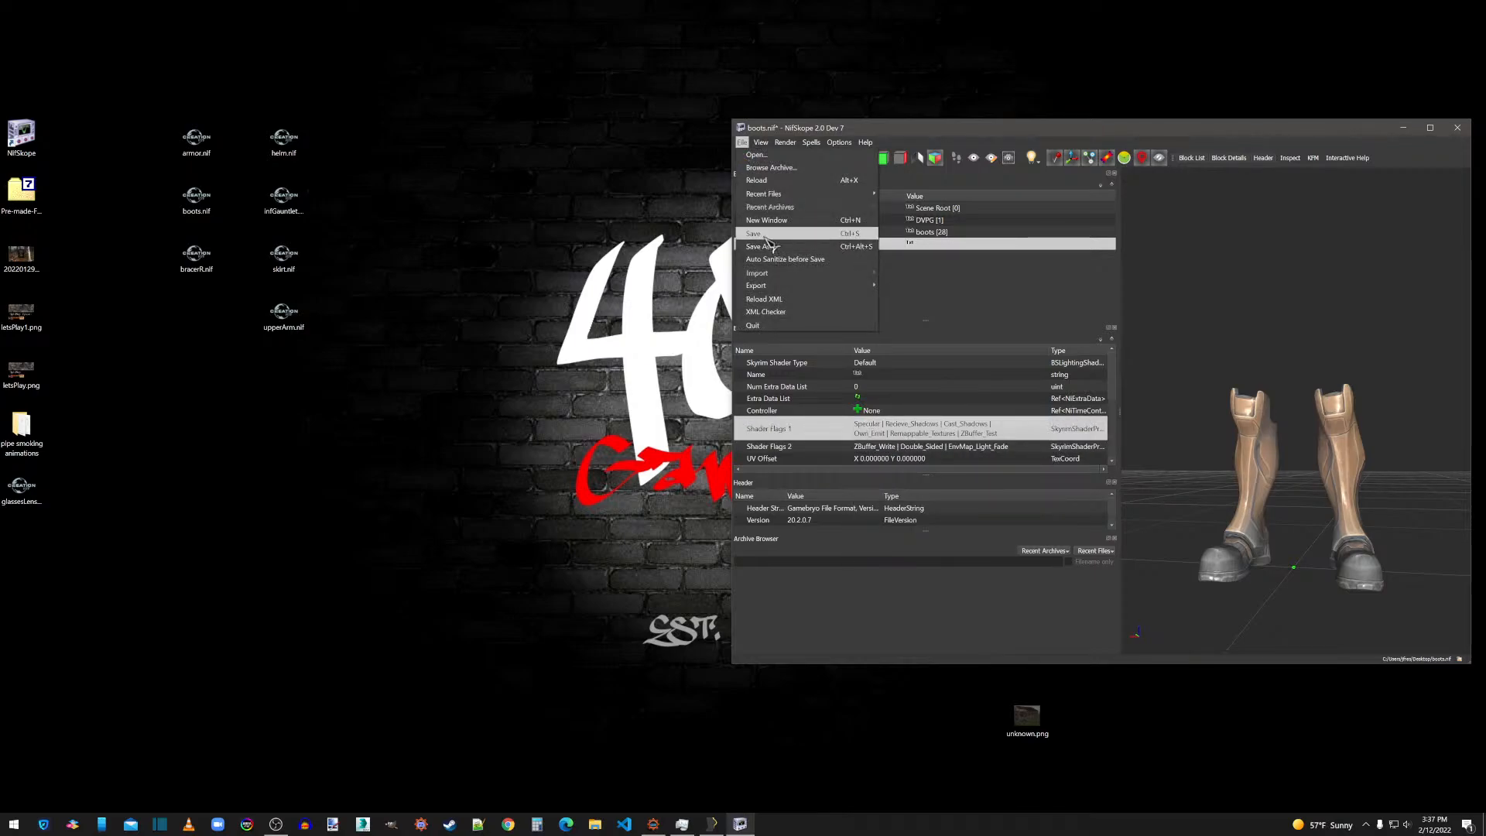
{"action": "left_click", "coordinate": [782, 244]}
{"action": "left_click_drag", "start_coordinate": [1363, 385], "coordinate": [1326, 413]}
{"action": "left_click", "coordinate": [1458, 128]}
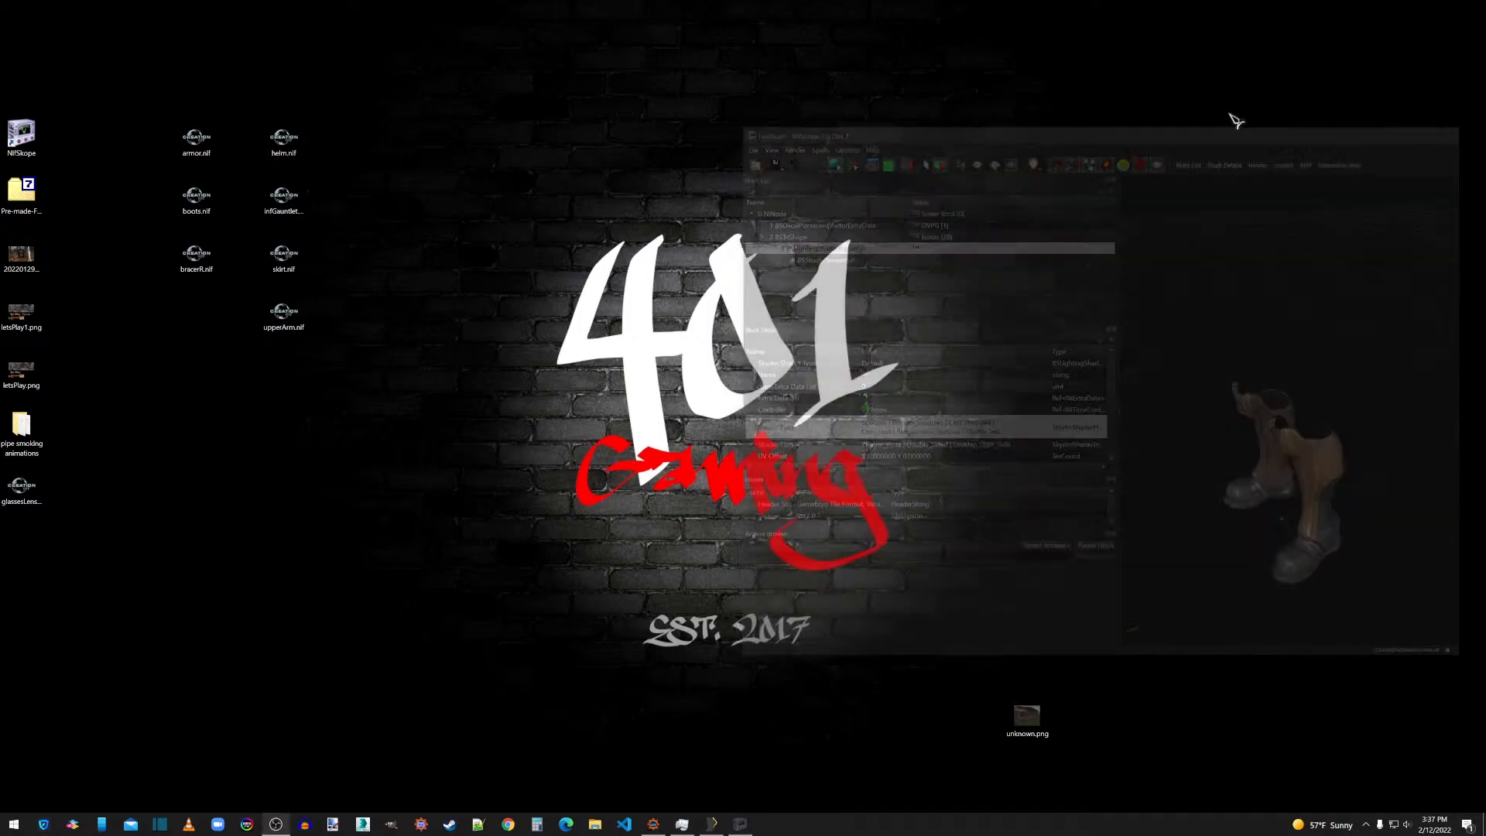
Open bracerR.nif in NifSkope and remove its bogus nodes.
{"action": "double_click", "coordinate": [198, 257]}
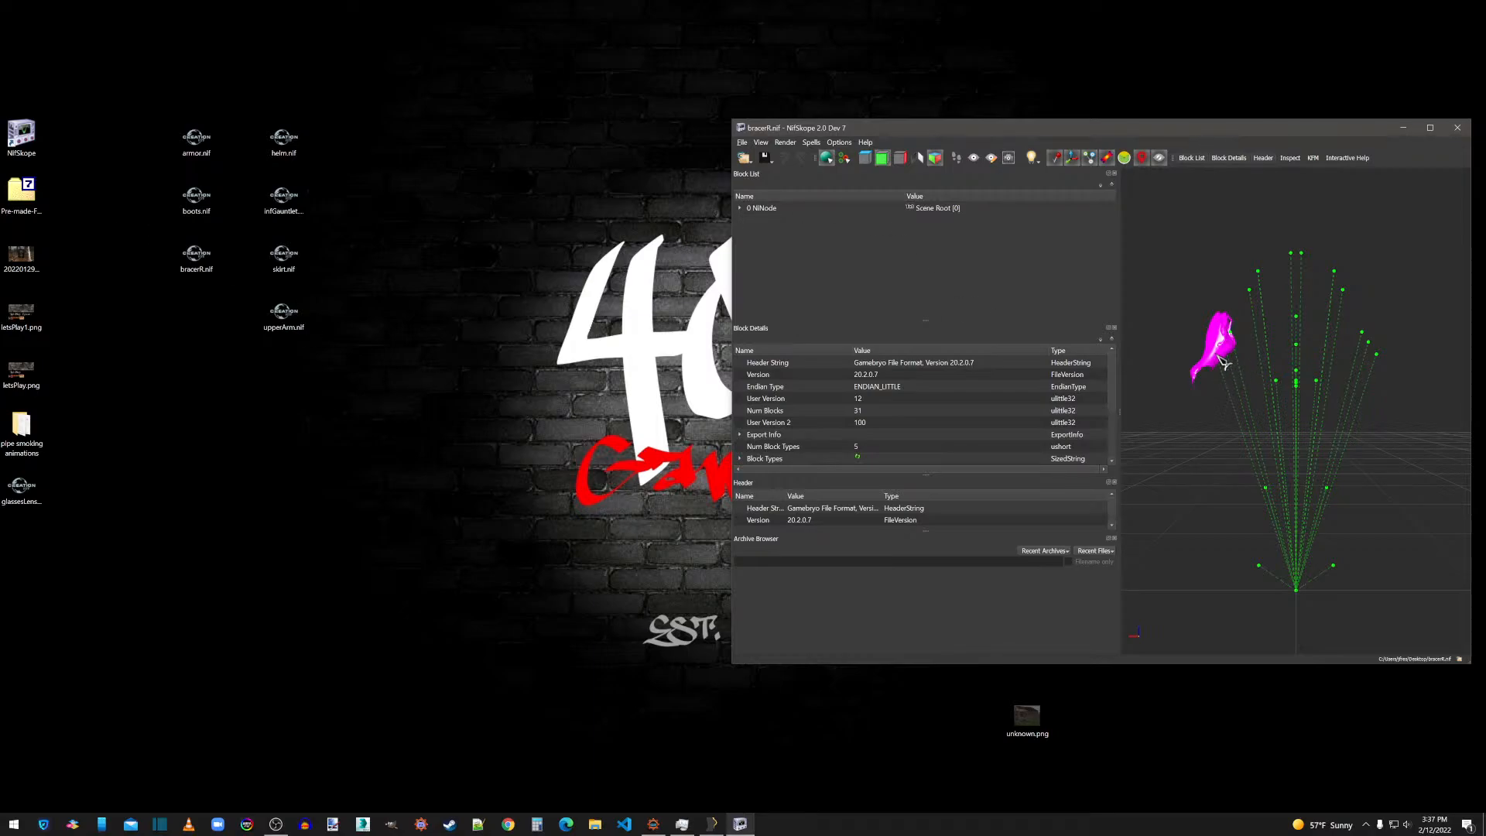
{"action": "left_click", "coordinate": [812, 142]}
{"action": "mouse_move", "coordinate": [827, 205]}
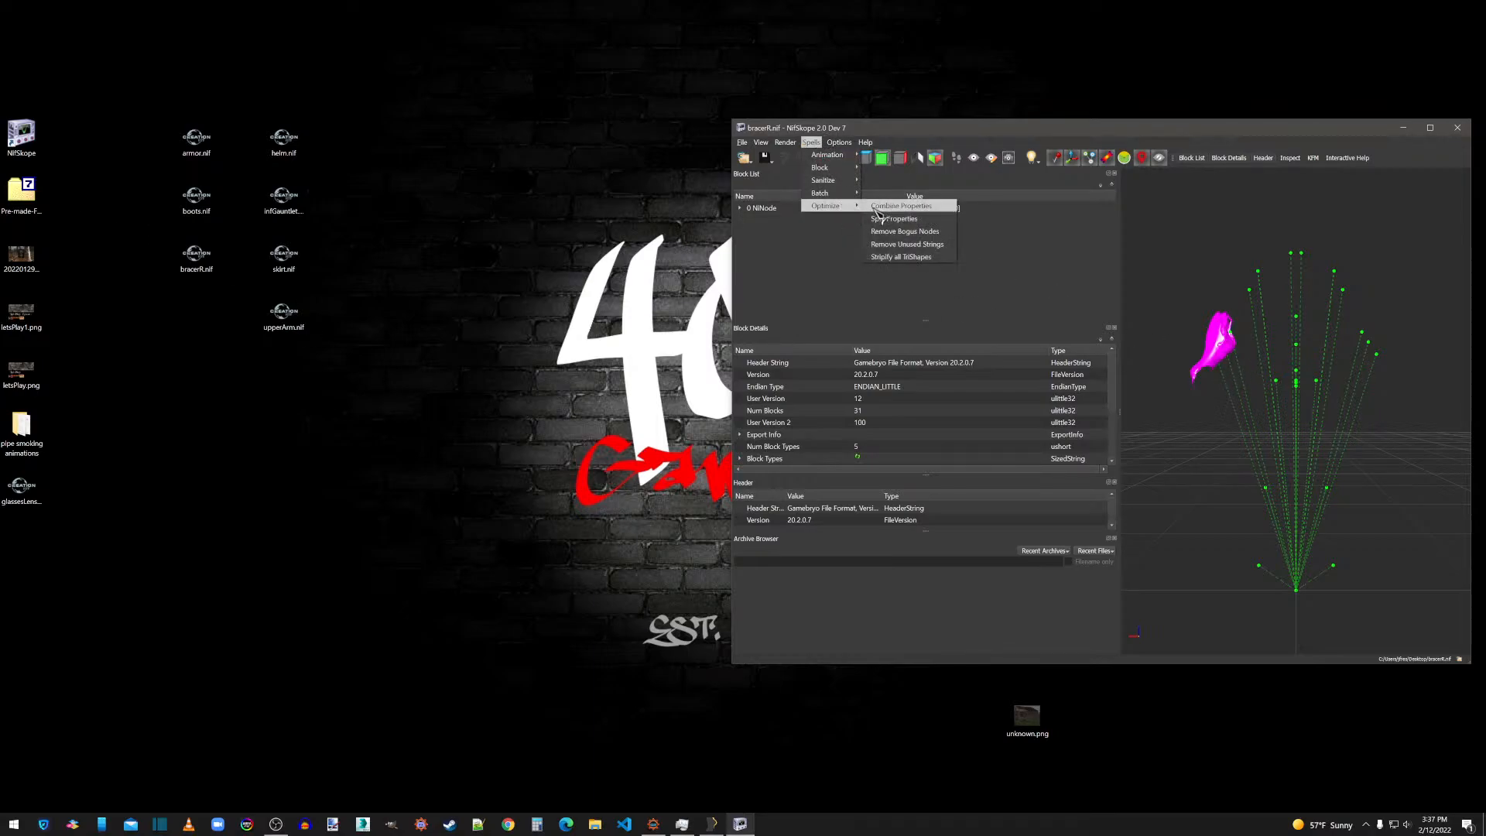
{"action": "left_click", "coordinate": [904, 232]}
{"action": "left_click", "coordinate": [771, 421]}
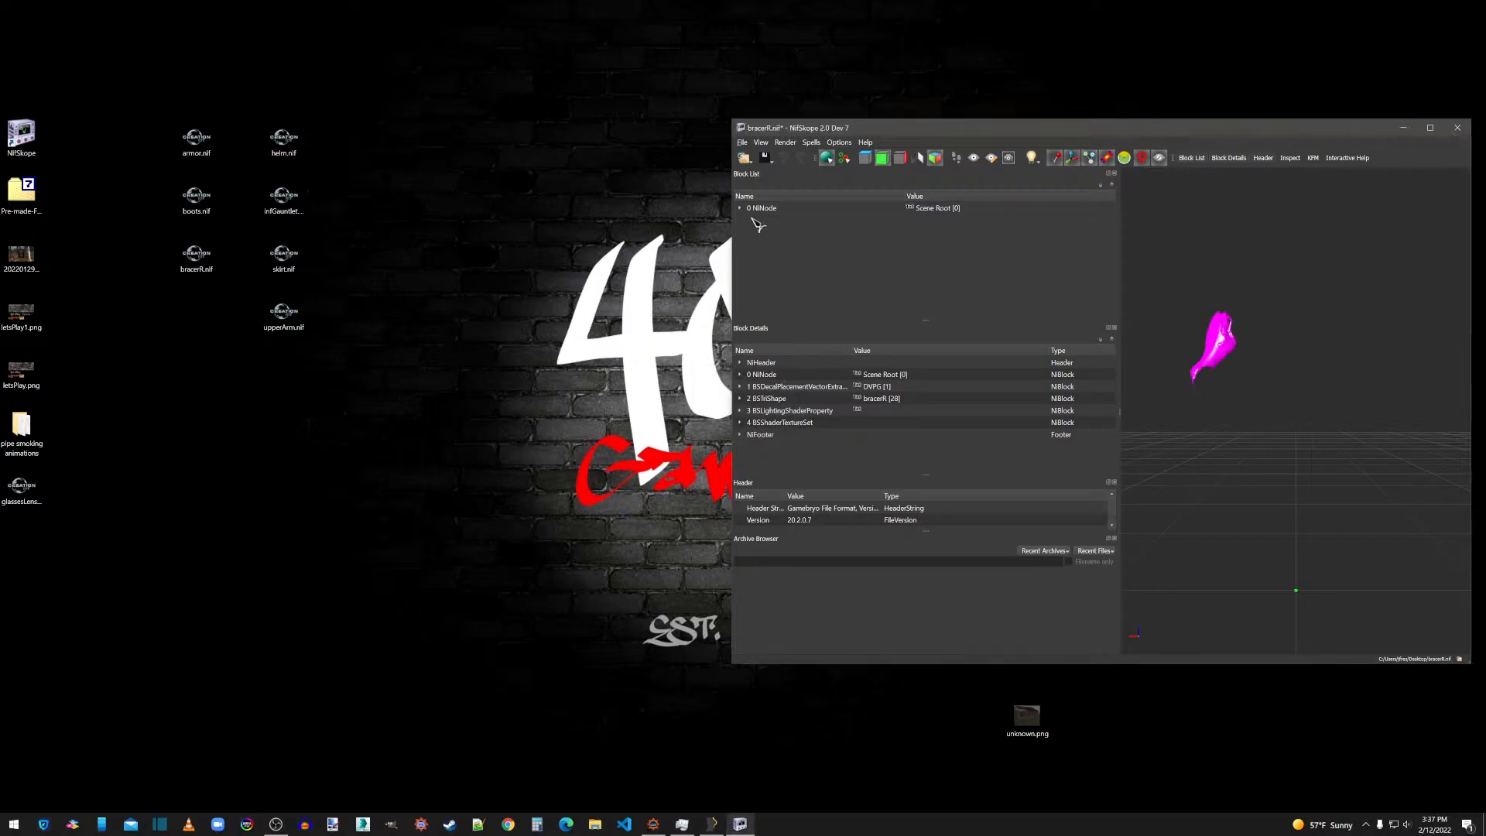
Assign boots.dds and boots_n.dds as the first two textures of the bracerR BSShaderTextureSet.
{"action": "left_click", "coordinate": [744, 209]}
{"action": "left_click", "coordinate": [753, 233]}
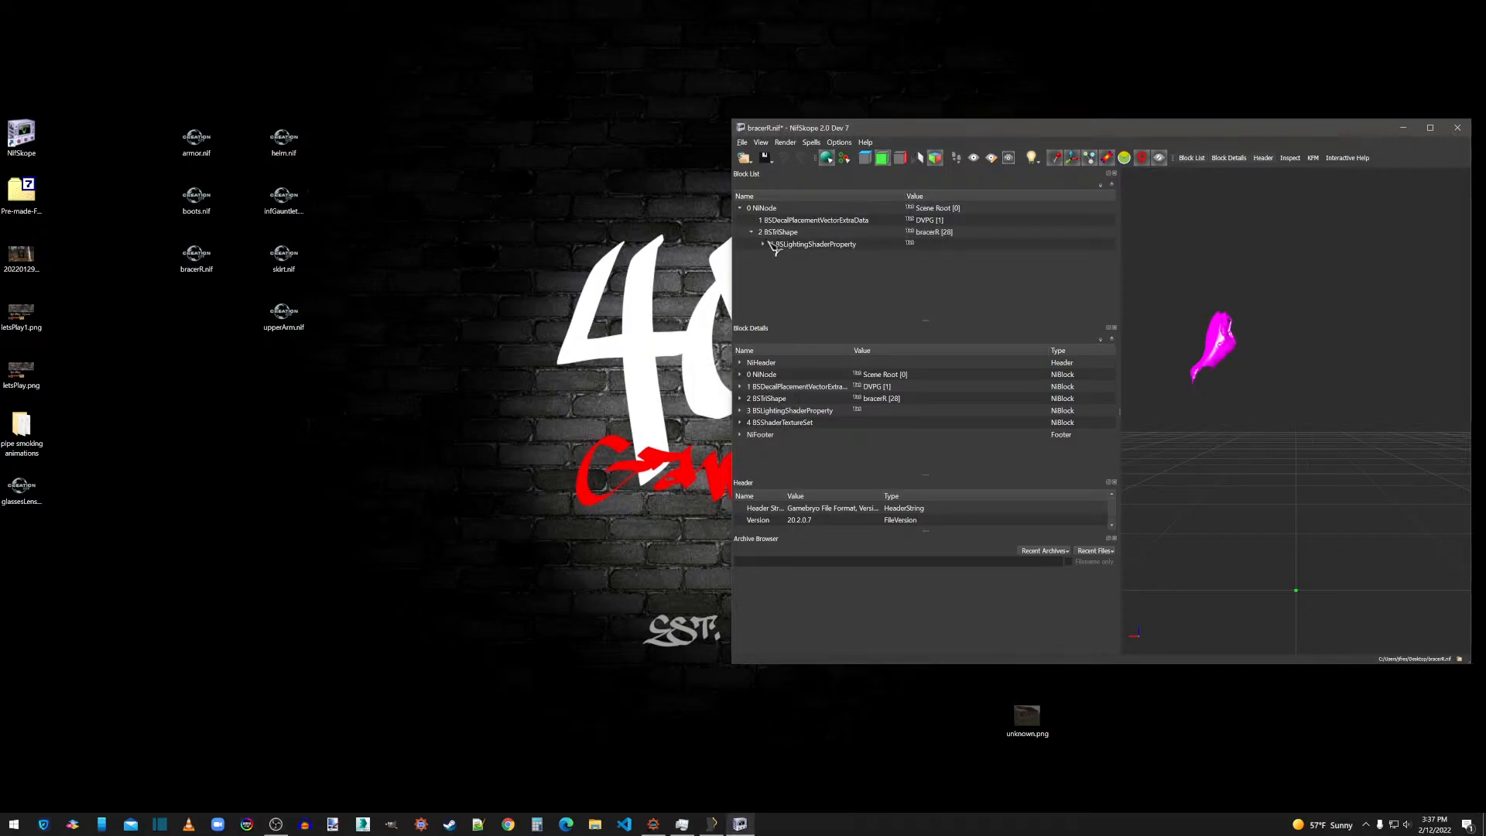
{"action": "left_click", "coordinate": [763, 244]}
{"action": "left_click", "coordinate": [817, 256]}
{"action": "left_click", "coordinate": [860, 388]}
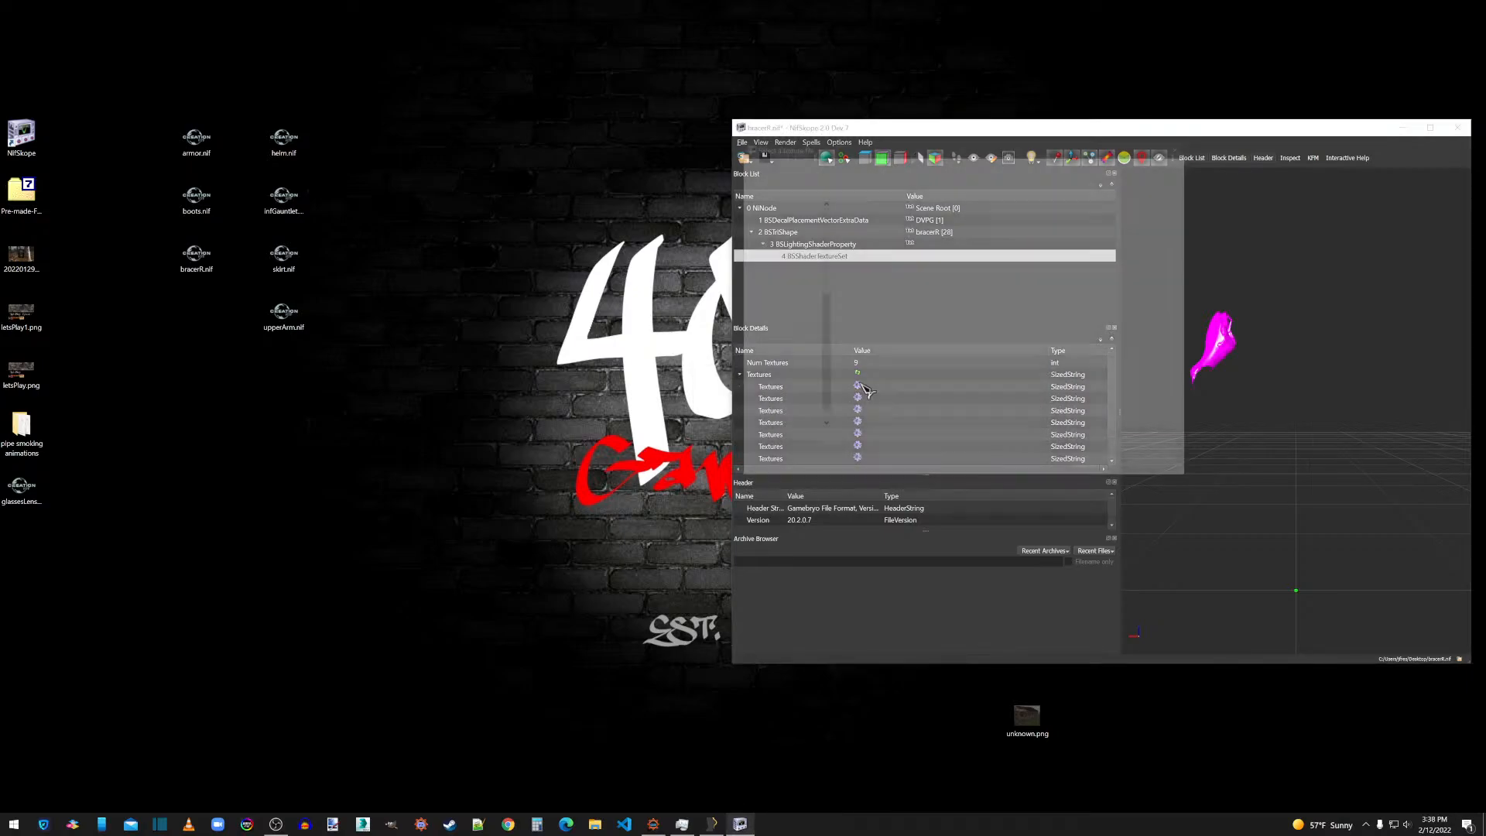
{"action": "left_click", "coordinate": [880, 231]}
{"action": "double_click", "coordinate": [880, 231]}
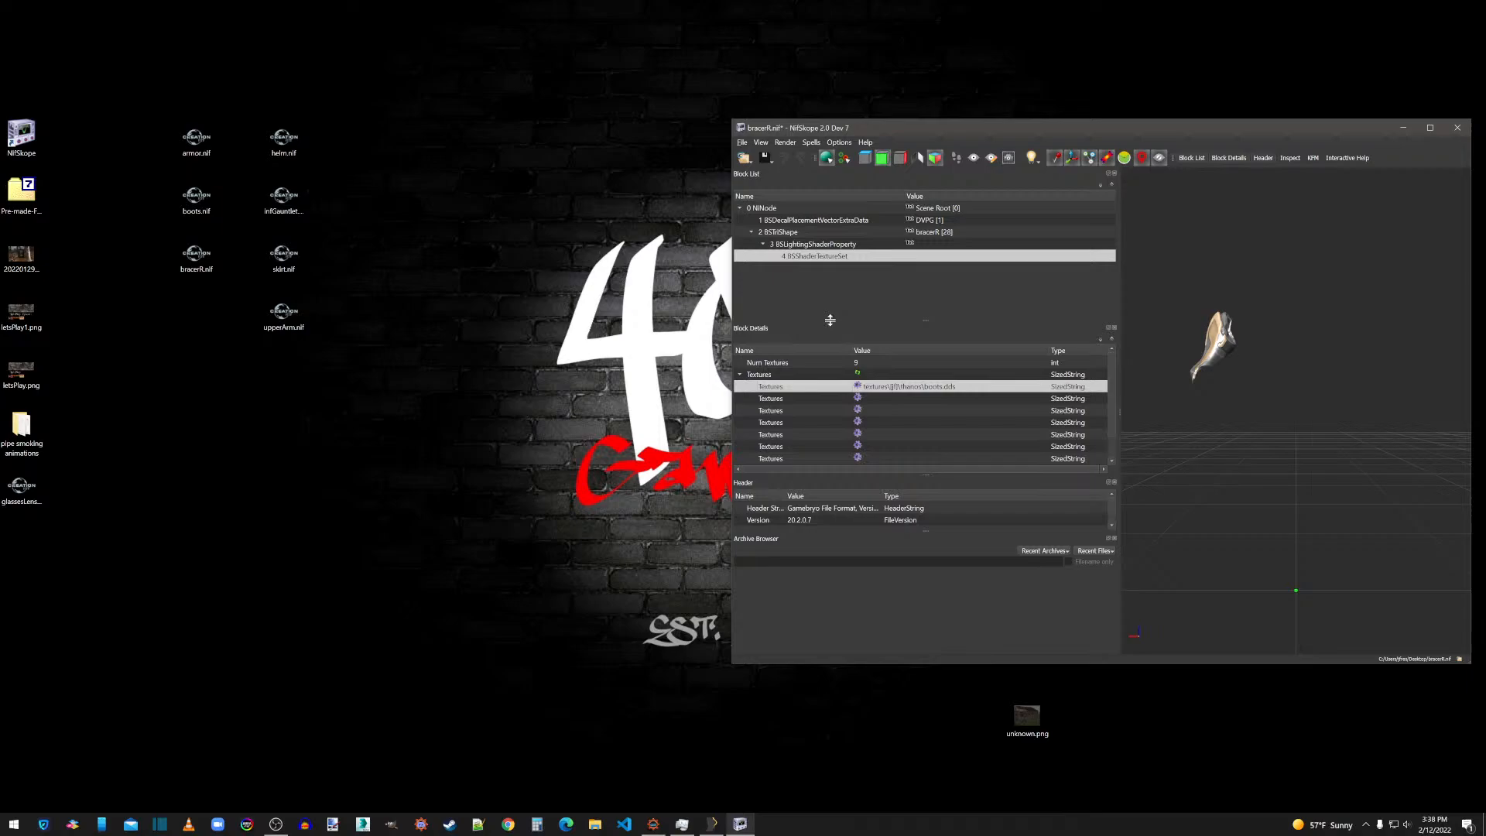
{"action": "left_click", "coordinate": [859, 399]}
{"action": "left_click", "coordinate": [937, 232]}
{"action": "double_click", "coordinate": [937, 233]}
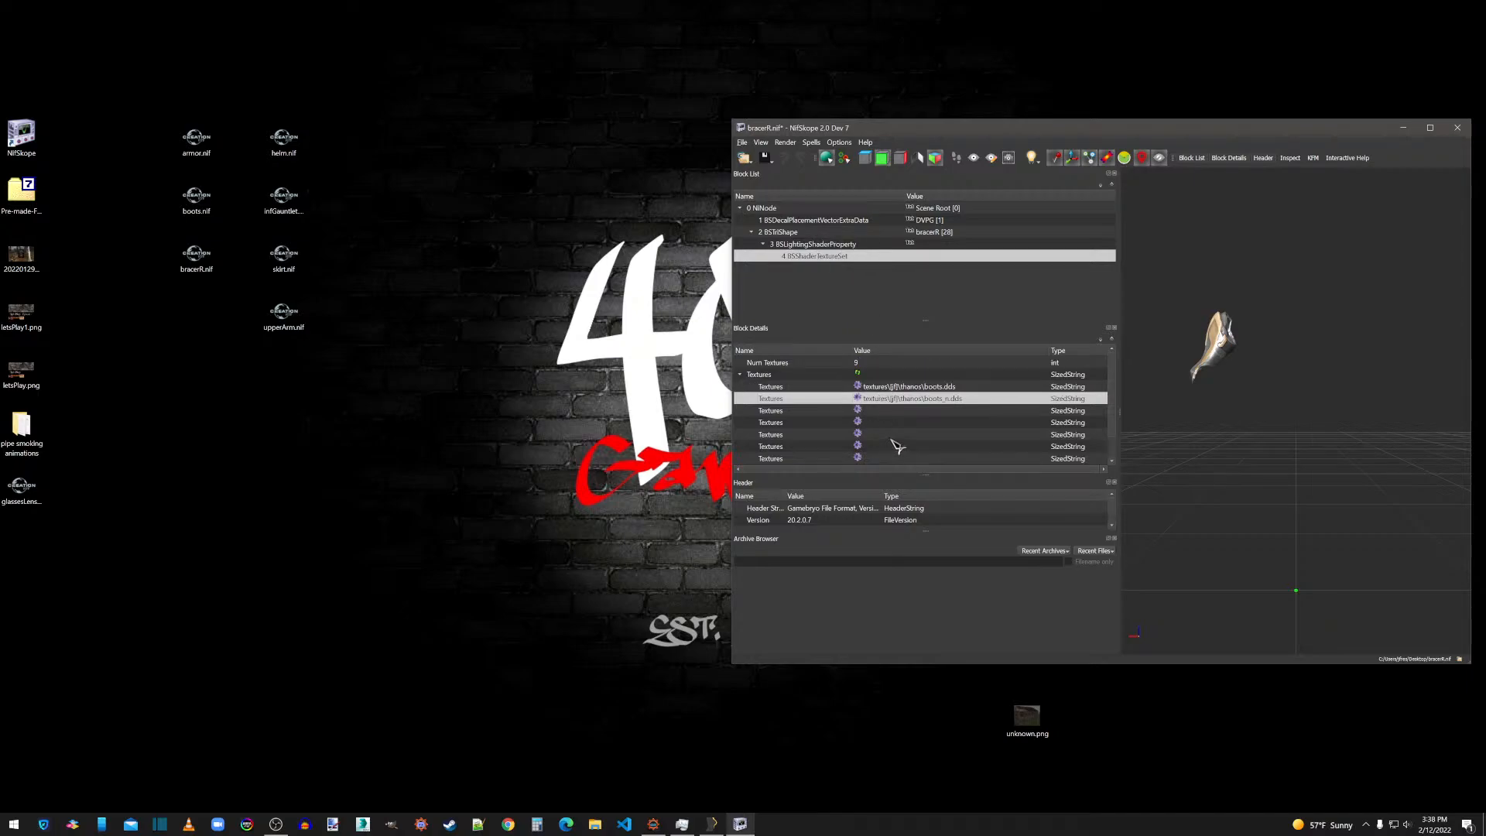
Enable the Double_Sided flag in Shader Flags 2 of the bracerR BSLightingShaderProperty.
{"action": "left_click", "coordinate": [808, 244]}
{"action": "double_click", "coordinate": [966, 451]}
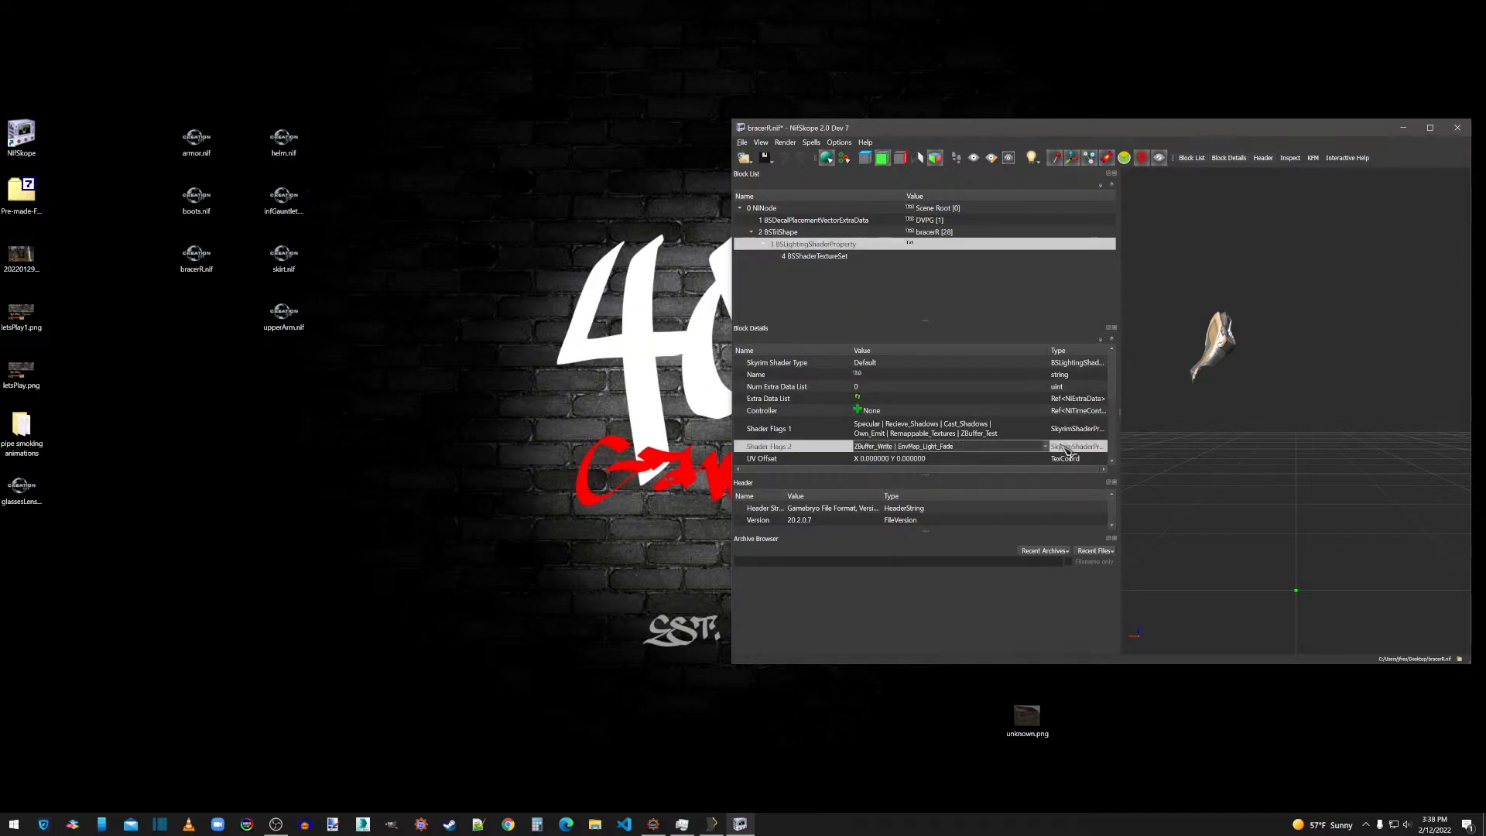
{"action": "left_click", "coordinate": [1046, 447]}
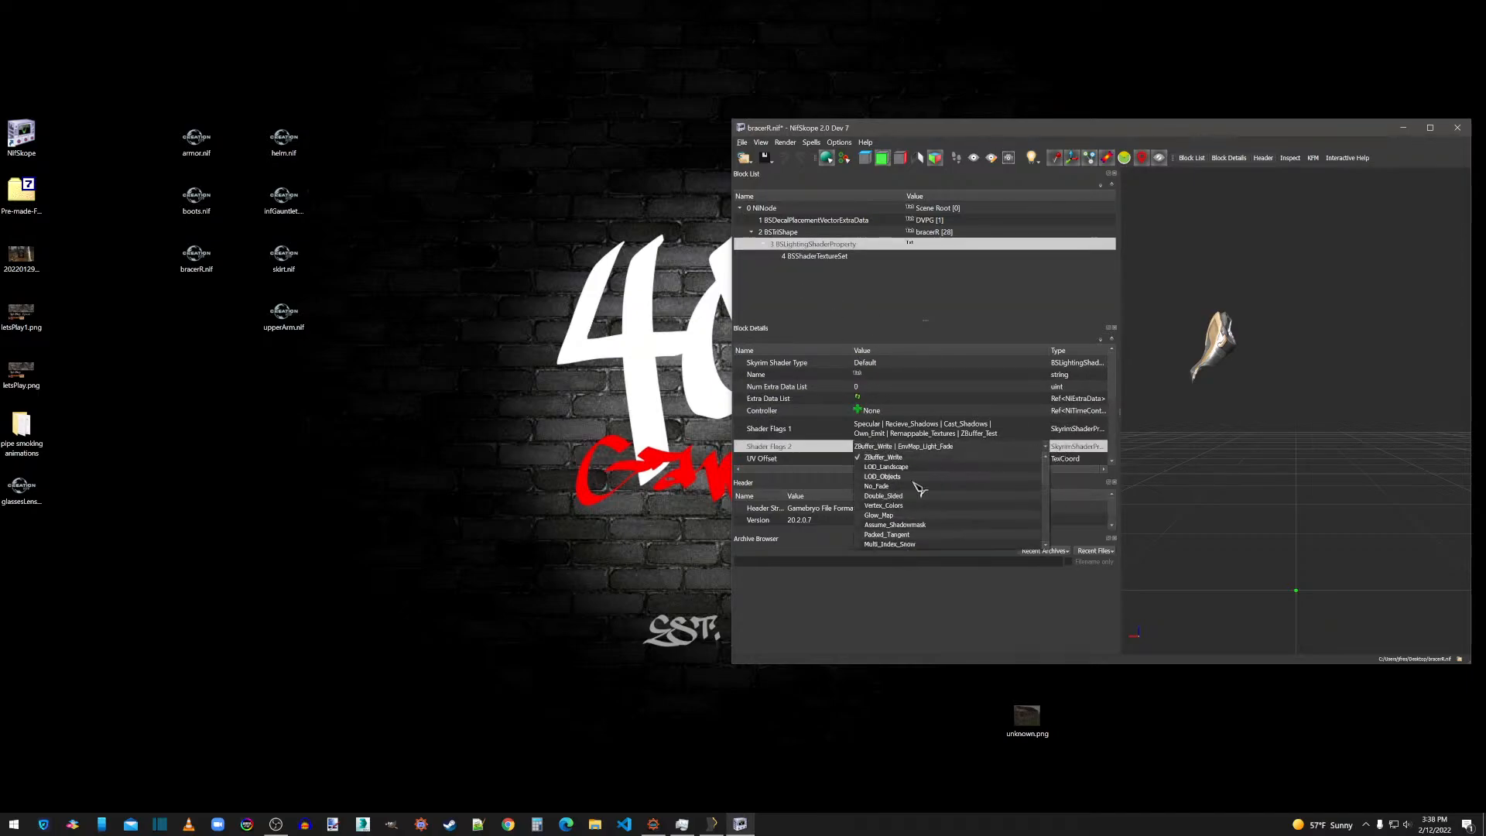
{"action": "left_click", "coordinate": [917, 430]}
Set the bracerR BSLightingShaderProperty to glossiness 120 and specular strength 0.5.
{"action": "scroll", "coordinate": [922, 433], "scroll_direction": "down", "scroll_amount": 4}
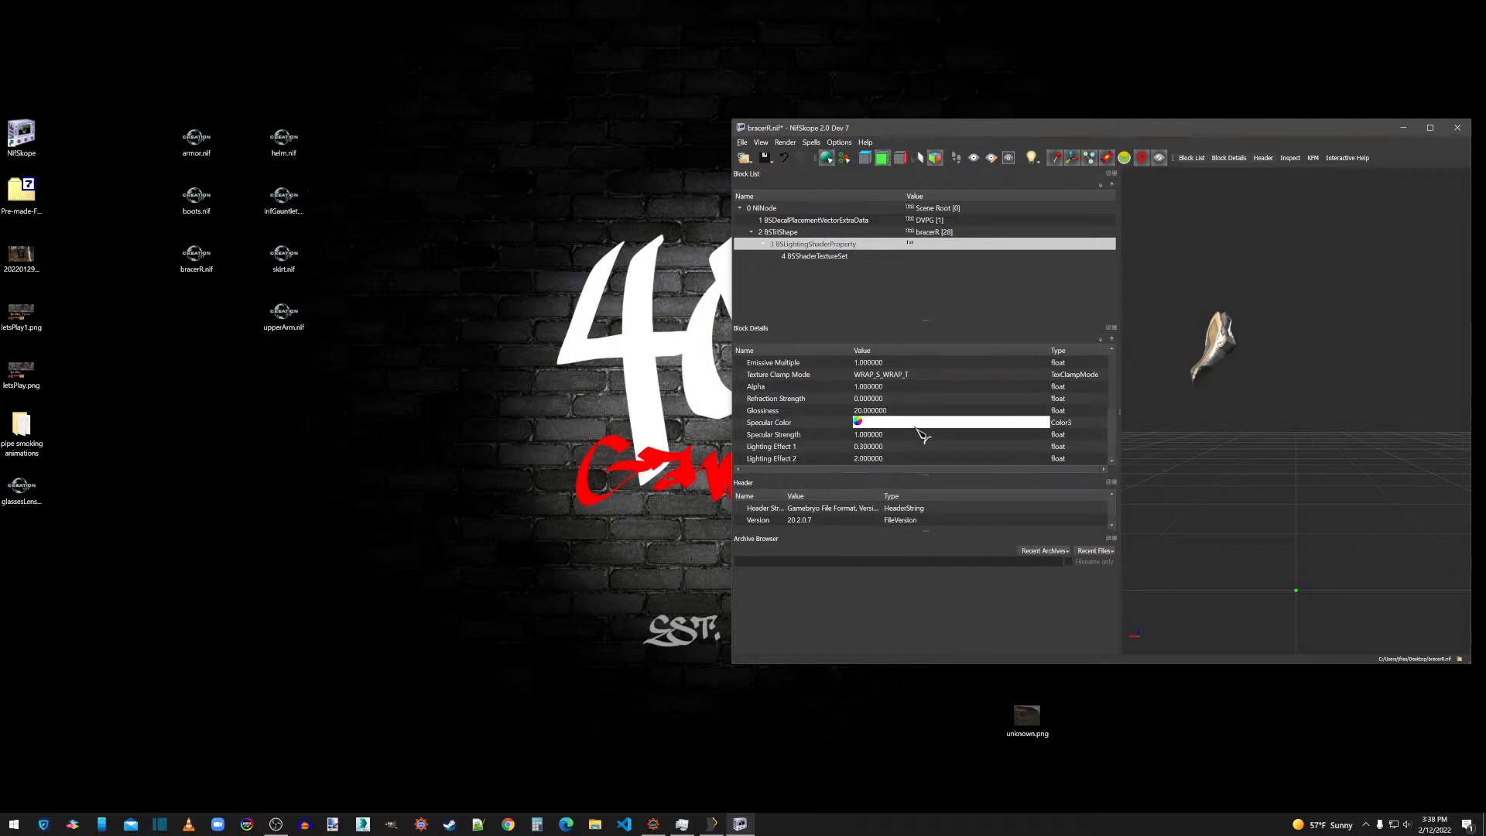
{"action": "double_click", "coordinate": [872, 410]}
{"action": "type", "text": "120"}
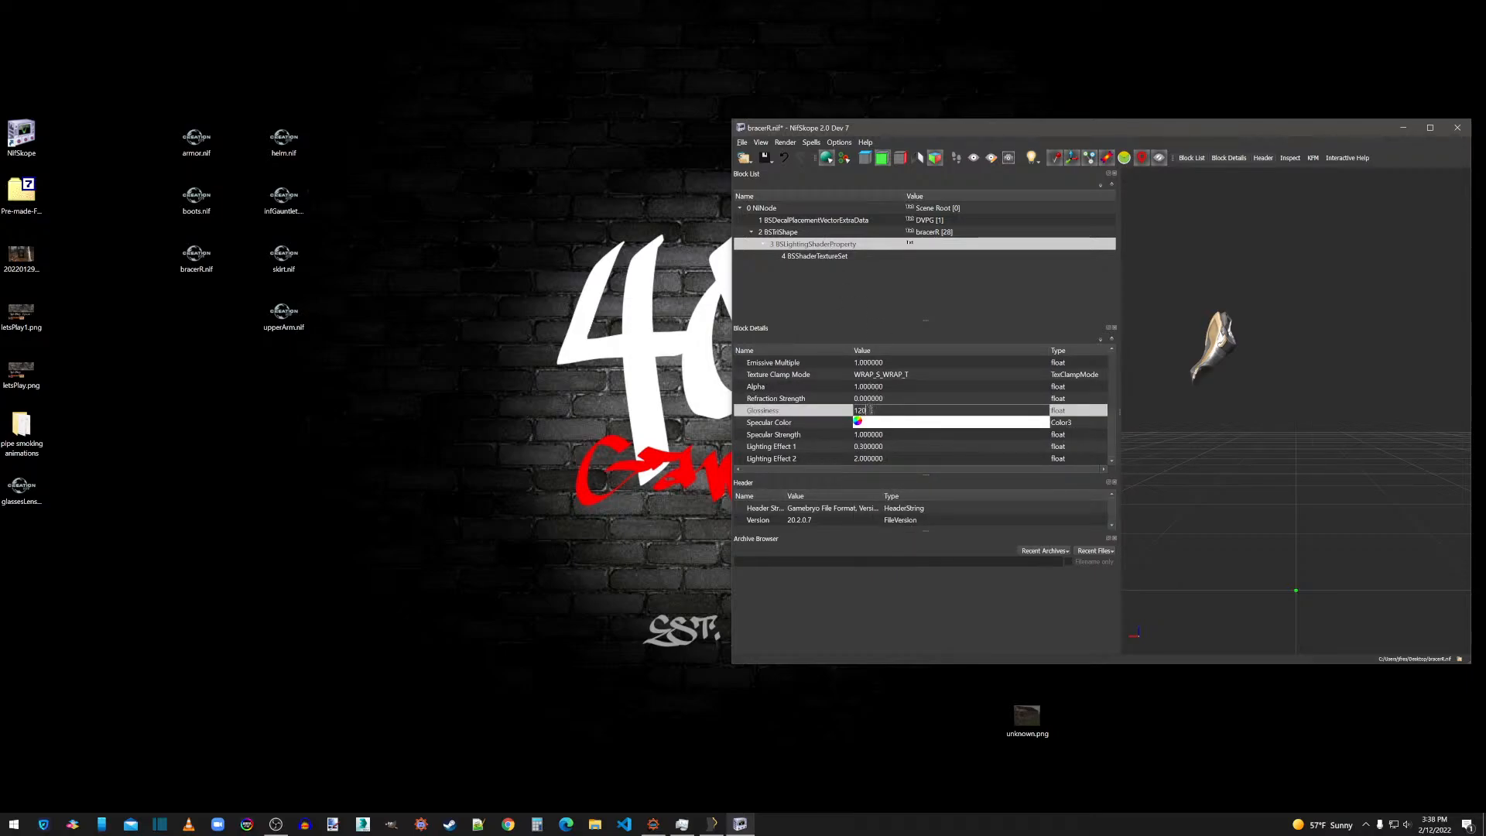
{"action": "double_click", "coordinate": [871, 434]}
{"action": "type", "text": ".5"}
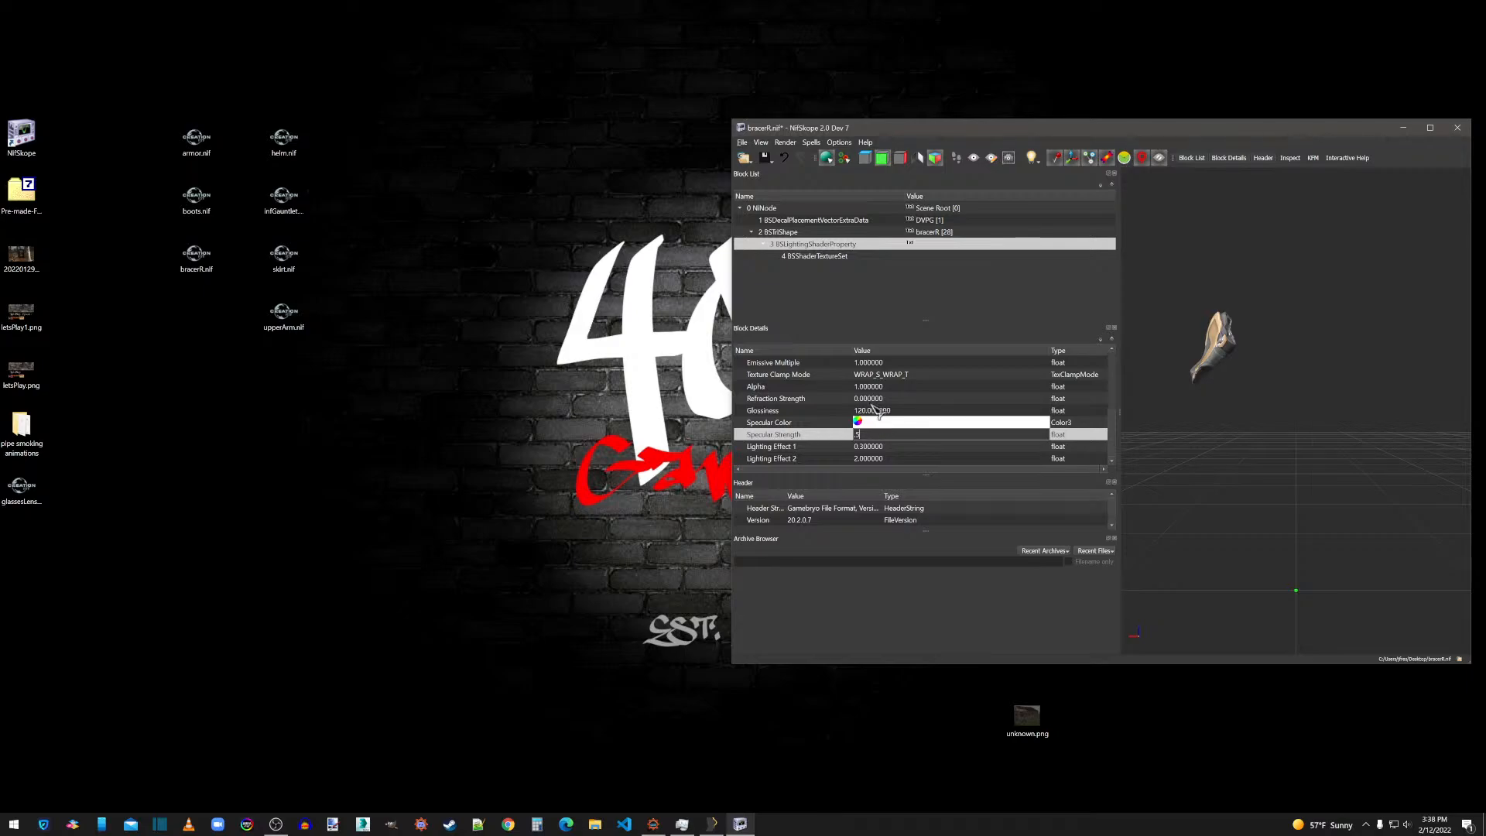
{"action": "left_click", "coordinate": [875, 410]}
Apply Smooth Normals with the default settings and Face Normals to the bracerR mesh, and update its tangent space.
{"action": "right_click", "coordinate": [1212, 351]}
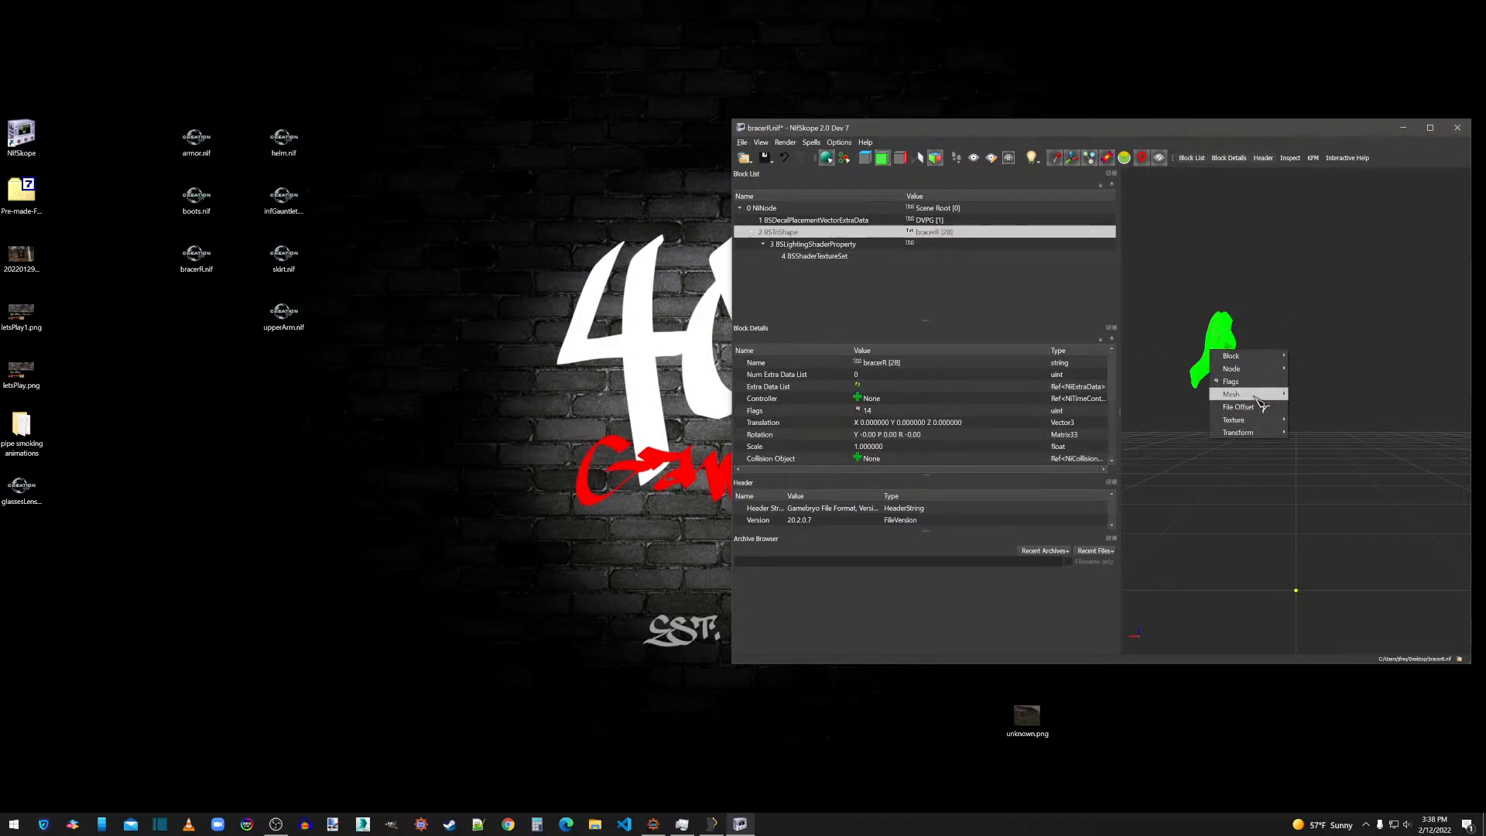
{"action": "mouse_move", "coordinate": [1243, 394]}
{"action": "left_click", "coordinate": [1320, 421]}
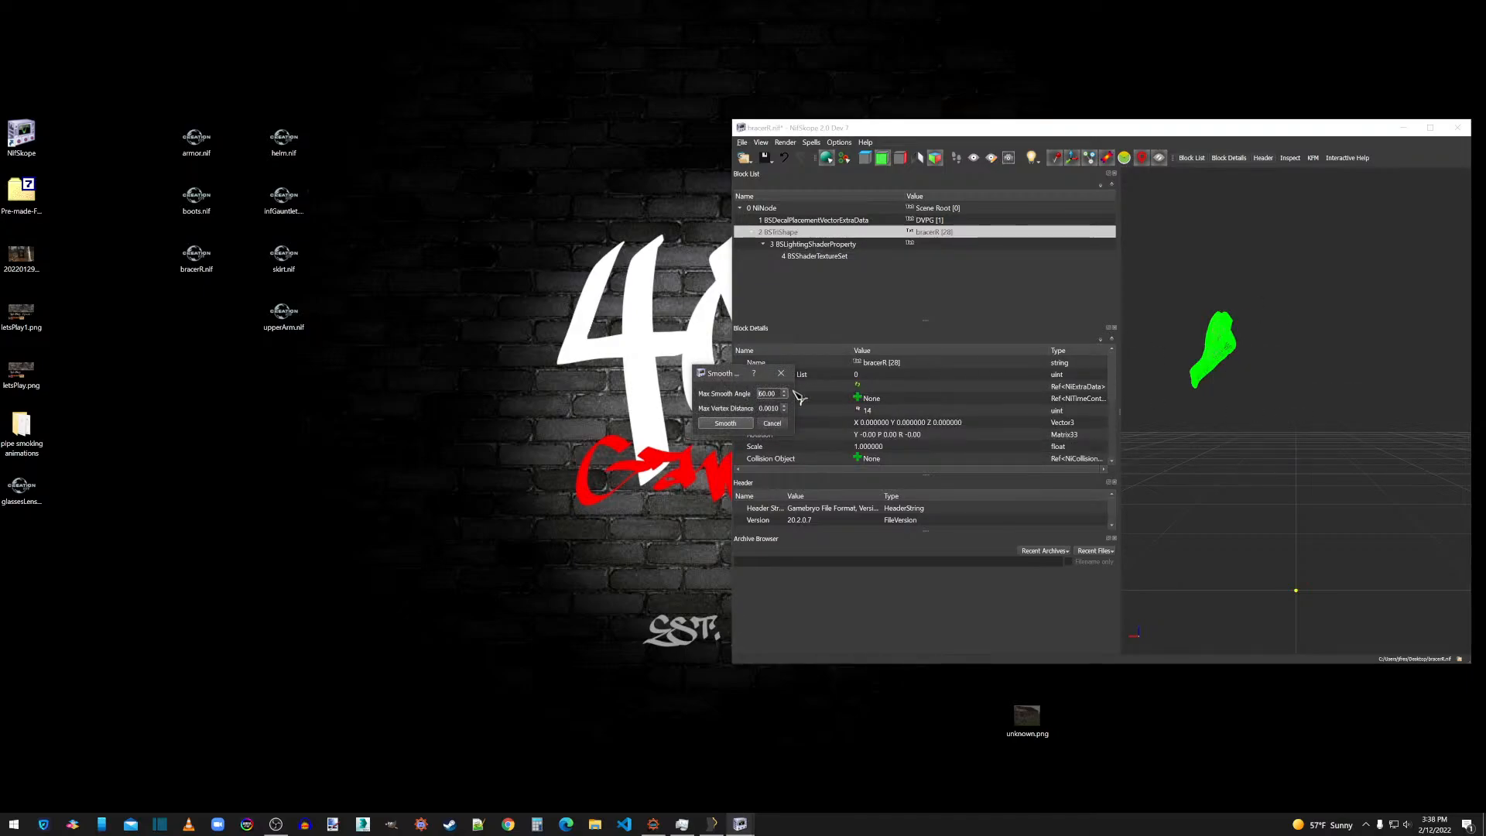
{"action": "left_click", "coordinate": [726, 424]}
{"action": "right_click", "coordinate": [1217, 362]}
{"action": "mouse_move", "coordinate": [1247, 406]}
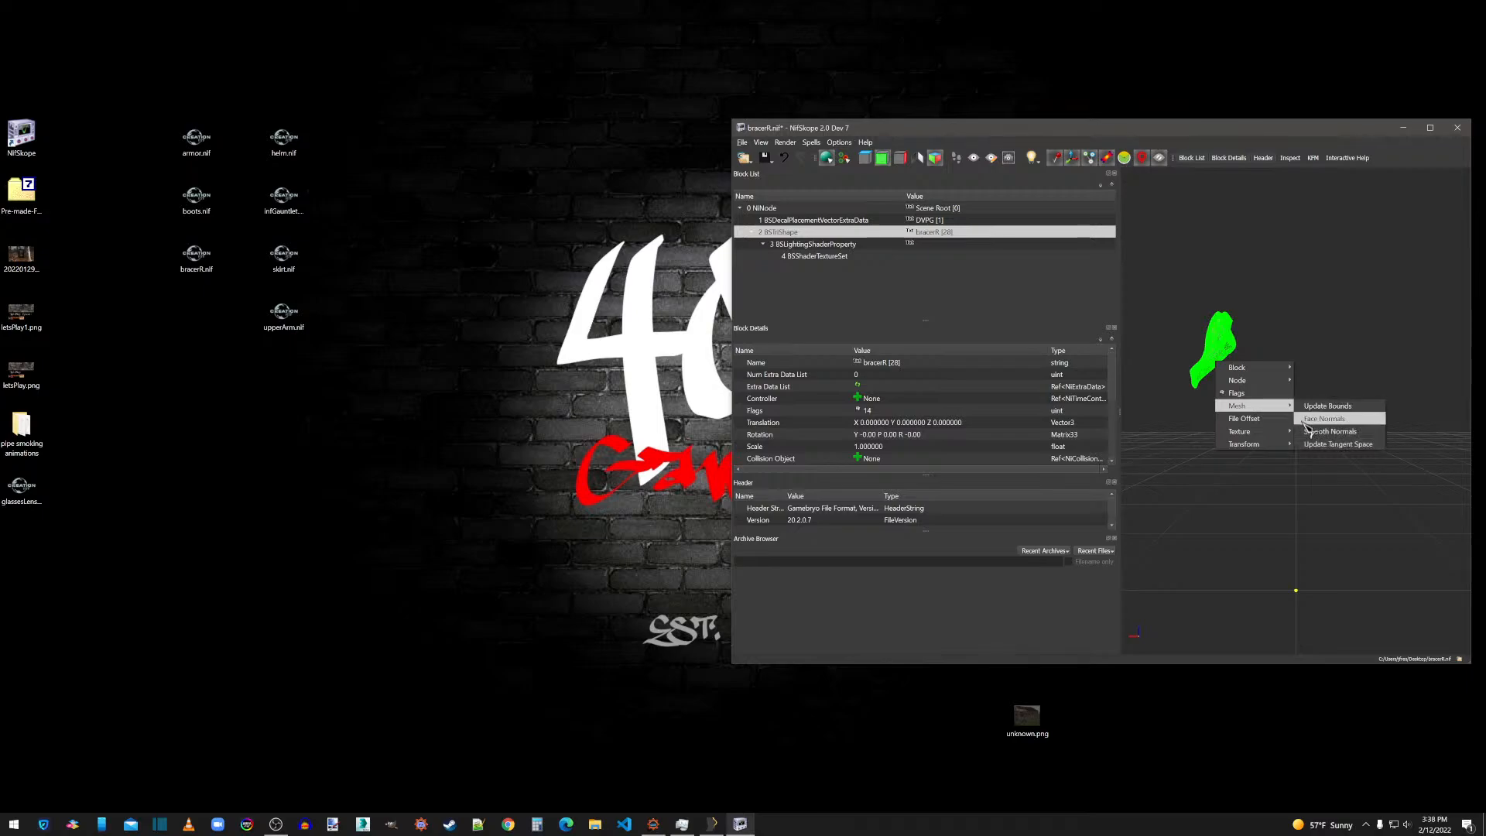
{"action": "left_click", "coordinate": [1309, 422]}
{"action": "right_click", "coordinate": [1207, 346]}
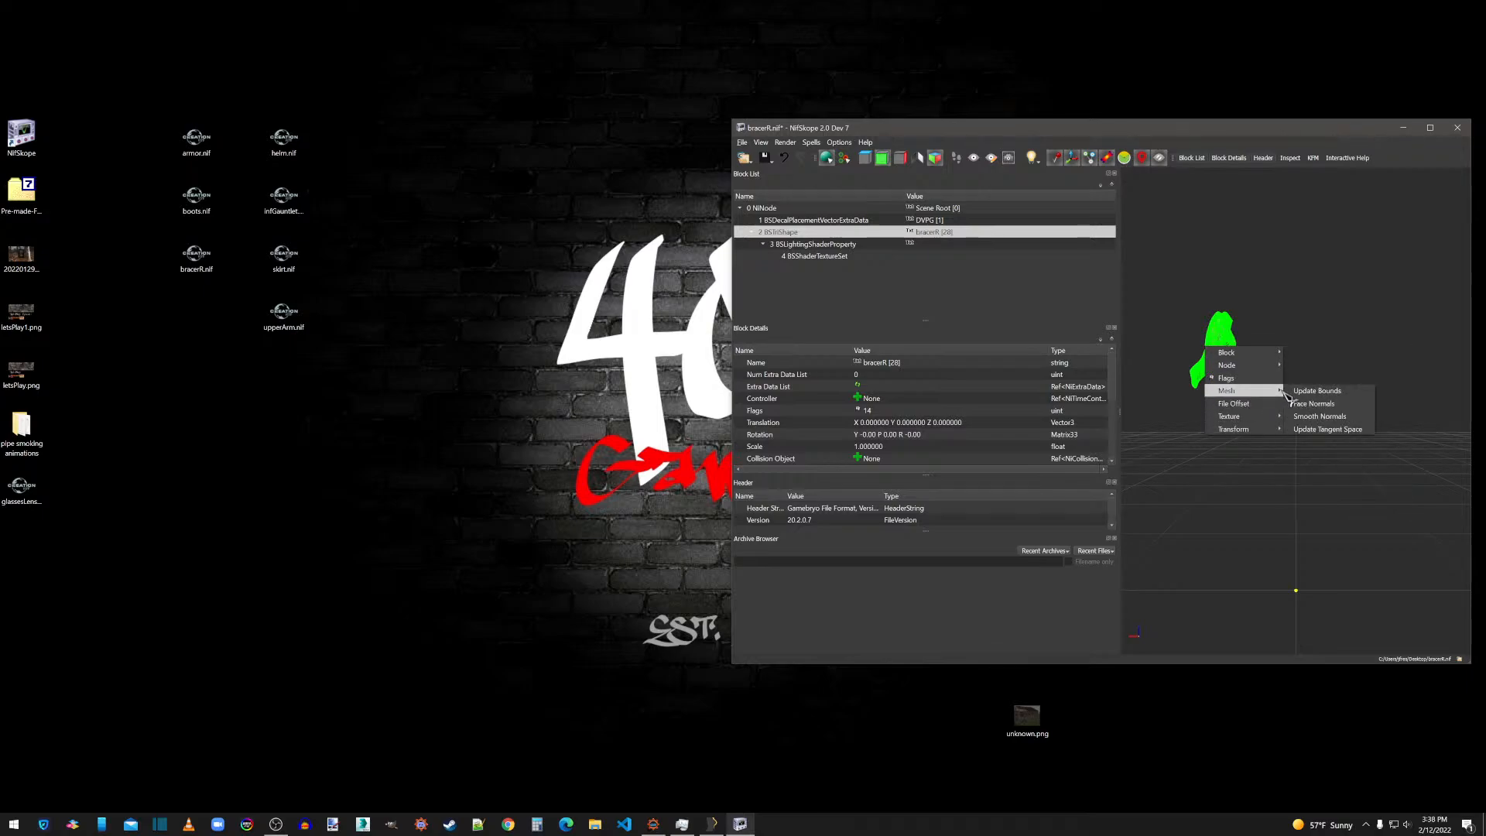
{"action": "left_click", "coordinate": [1308, 429]}
{"action": "left_click_drag", "start_coordinate": [1294, 383], "coordinate": [1270, 416]}
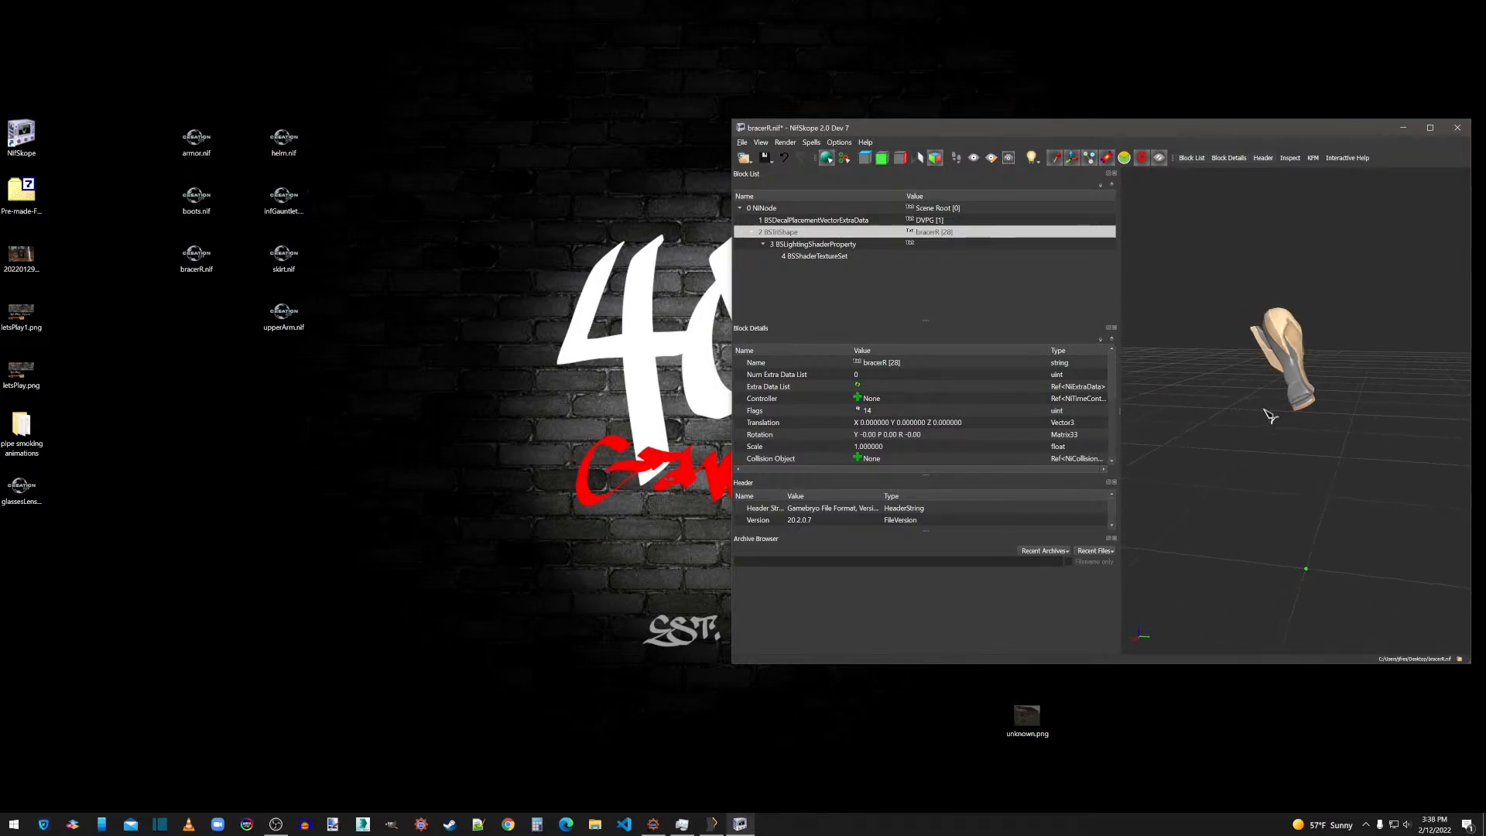
Save bracerR.nif and close its NifSkope window.
{"action": "left_click", "coordinate": [743, 143]}
{"action": "left_click", "coordinate": [774, 243]}
{"action": "left_click", "coordinate": [1459, 129]}
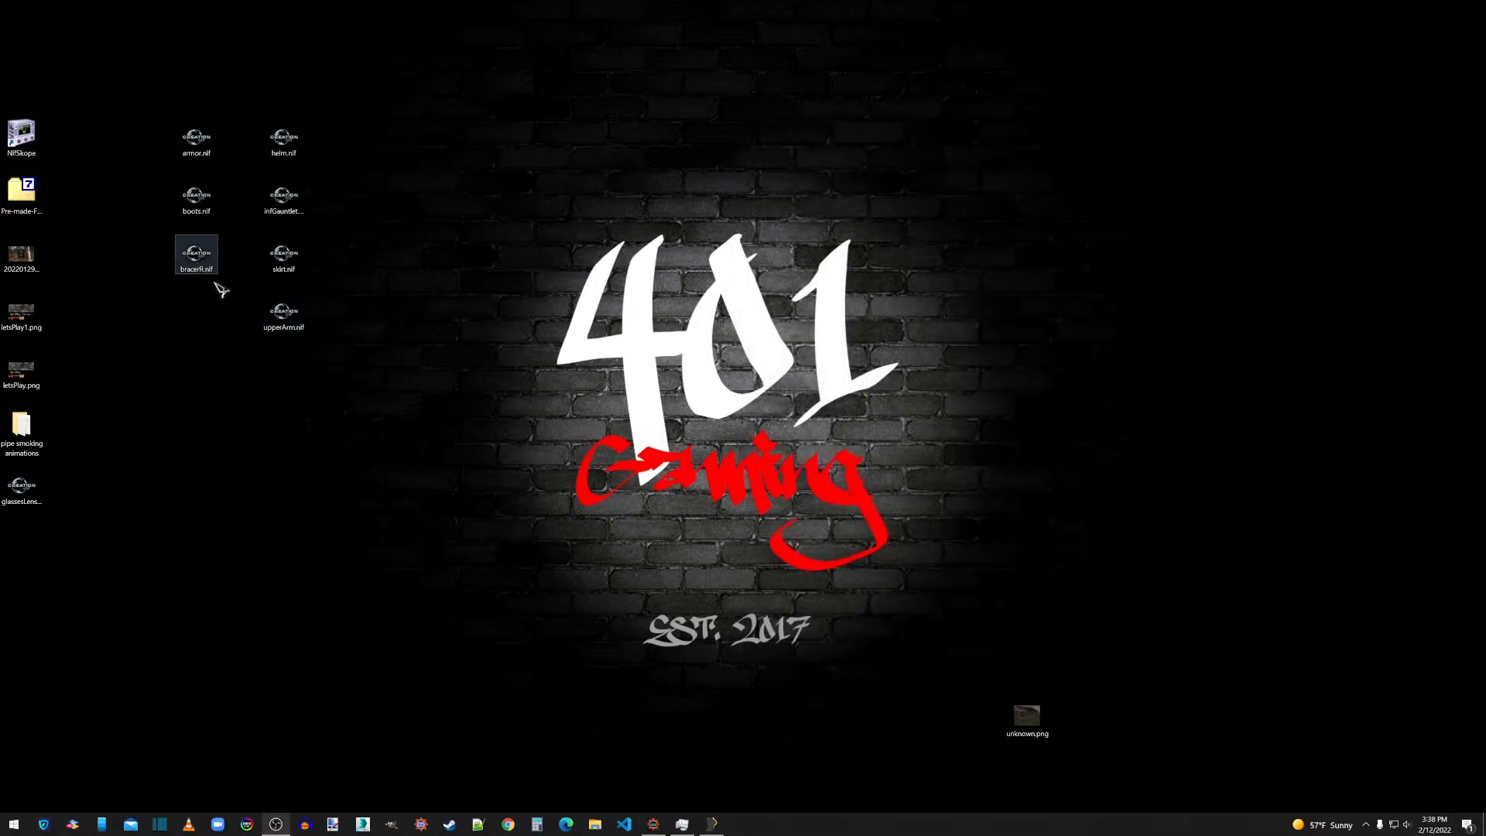
Open helm.nif in NifSkope and remove its bogus nodes.
{"action": "left_click_drag", "start_coordinate": [284, 141], "coordinate": [21, 134]}
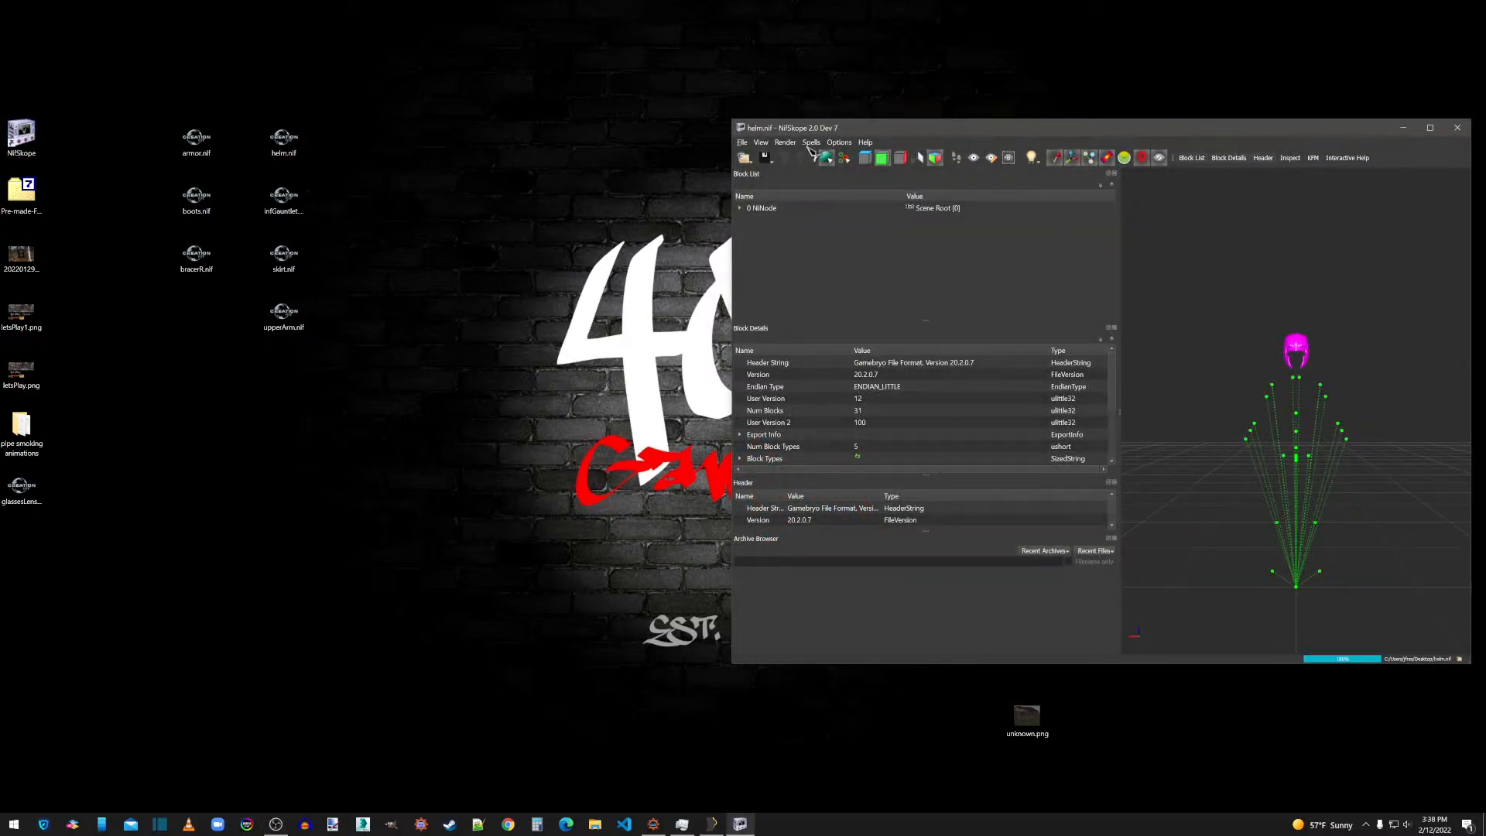
{"action": "left_click", "coordinate": [810, 144]}
{"action": "mouse_move", "coordinate": [835, 208]}
{"action": "left_click", "coordinate": [894, 236]}
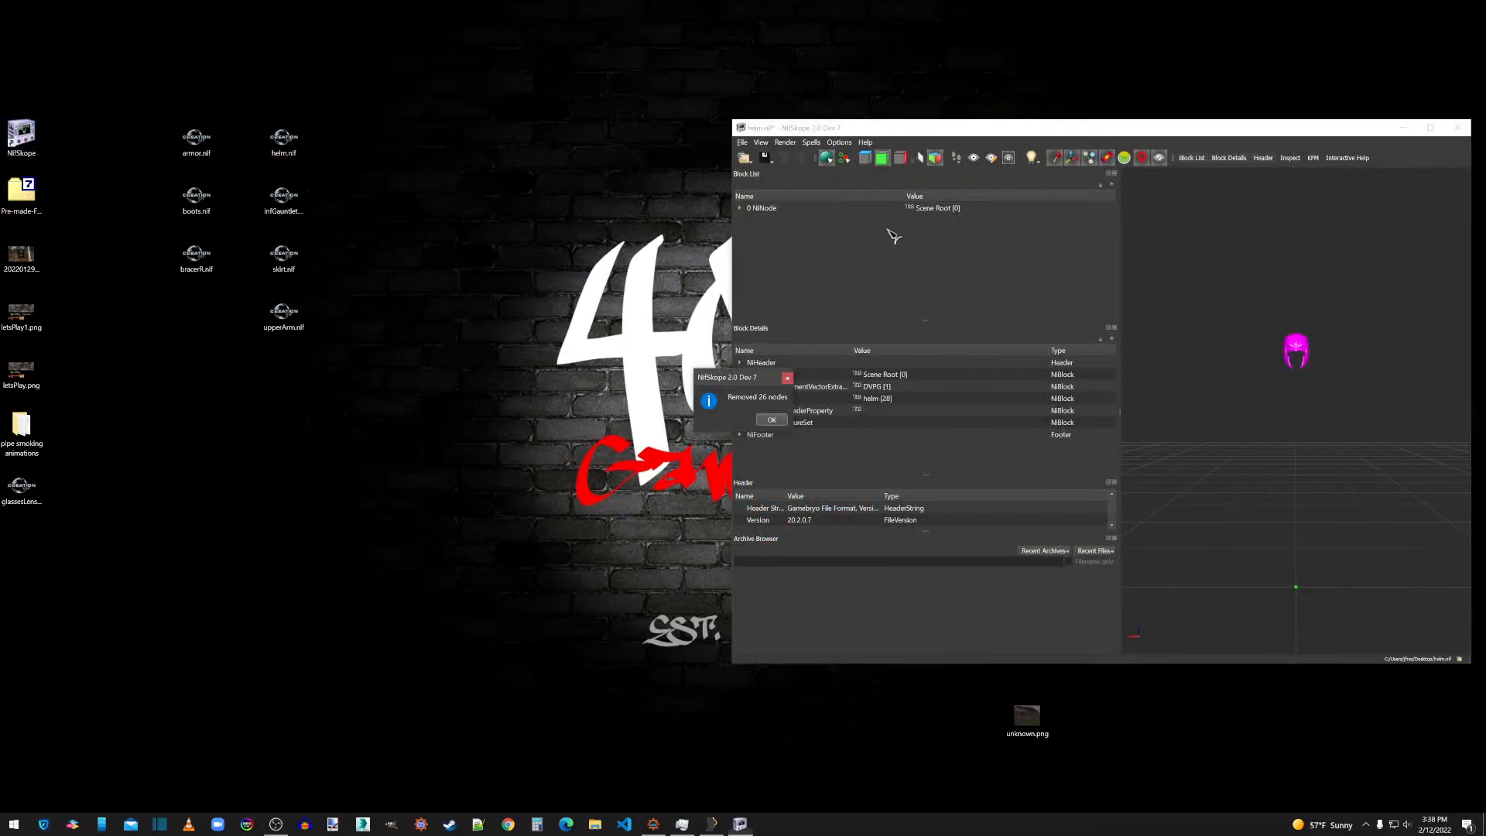
{"action": "left_click", "coordinate": [772, 419]}
Assign helm_d.dds and helm_n.dds as the first two textures of the helm BSShaderTextureSet.
{"action": "left_click", "coordinate": [741, 208]}
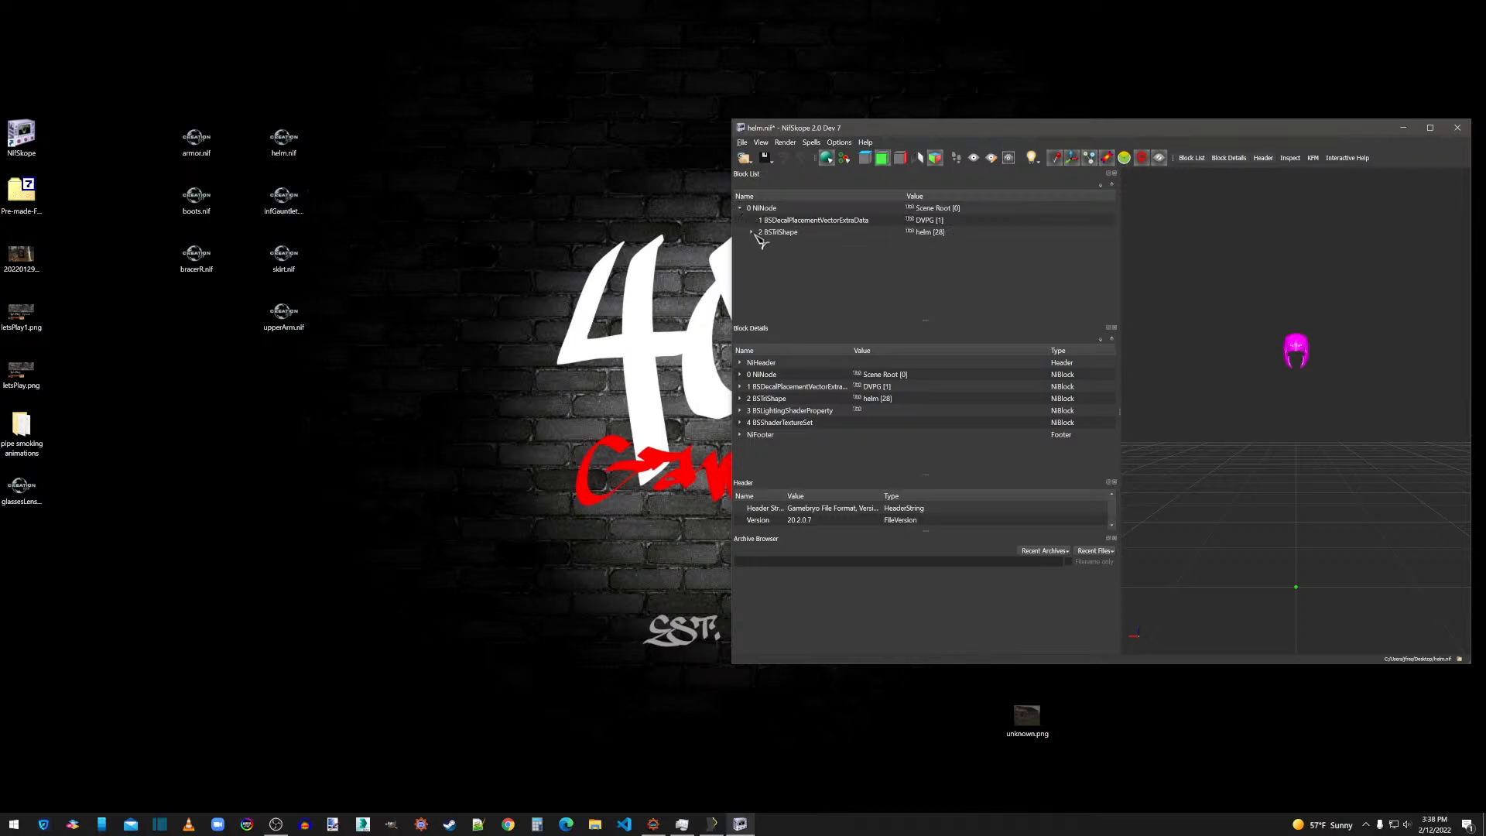
{"action": "left_click", "coordinate": [751, 232]}
{"action": "left_click", "coordinate": [786, 245]}
{"action": "left_click", "coordinate": [763, 245]}
{"action": "left_click", "coordinate": [802, 257]}
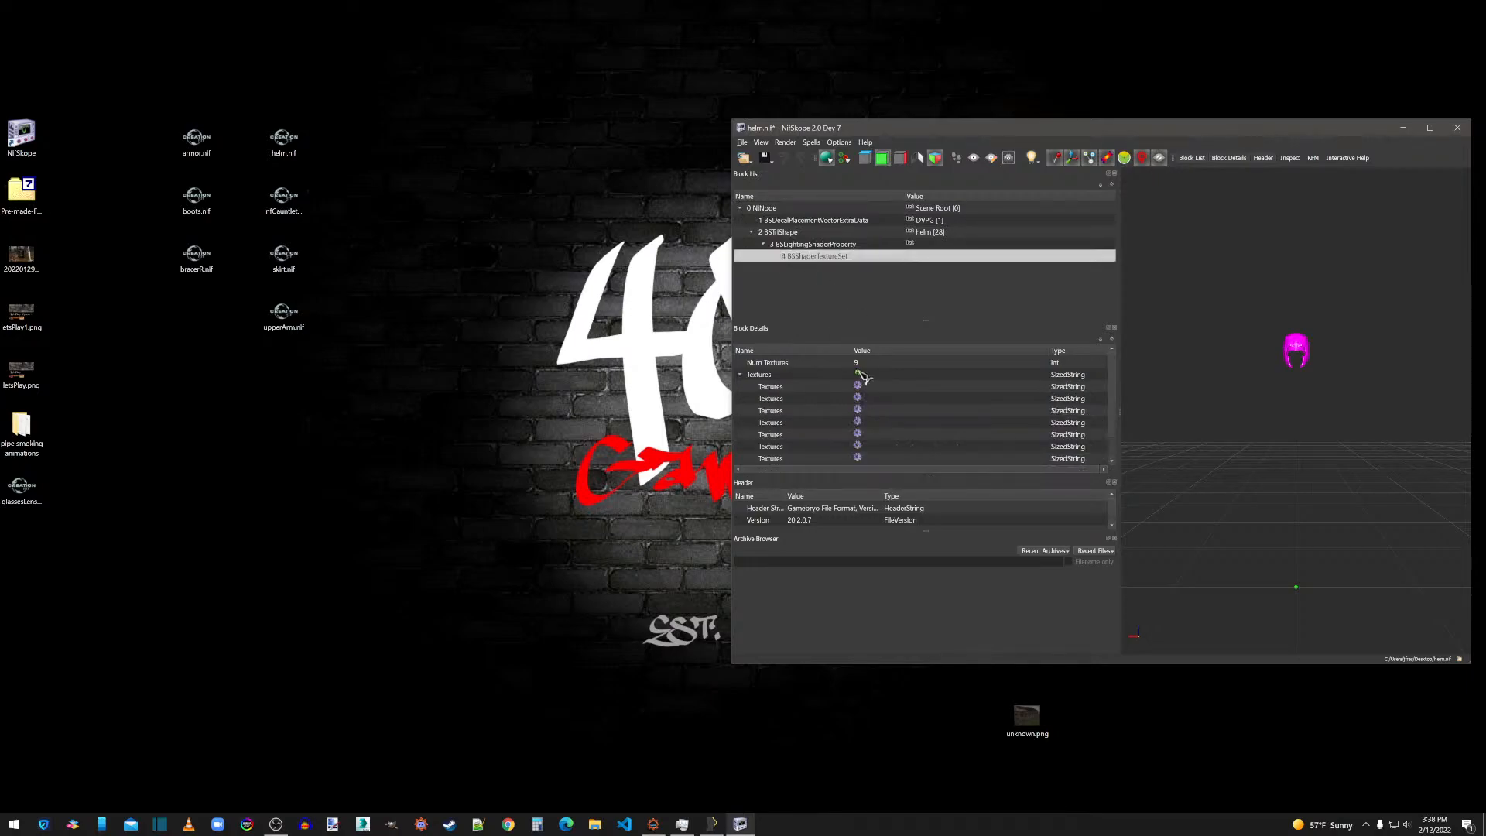
{"action": "left_click", "coordinate": [860, 387]}
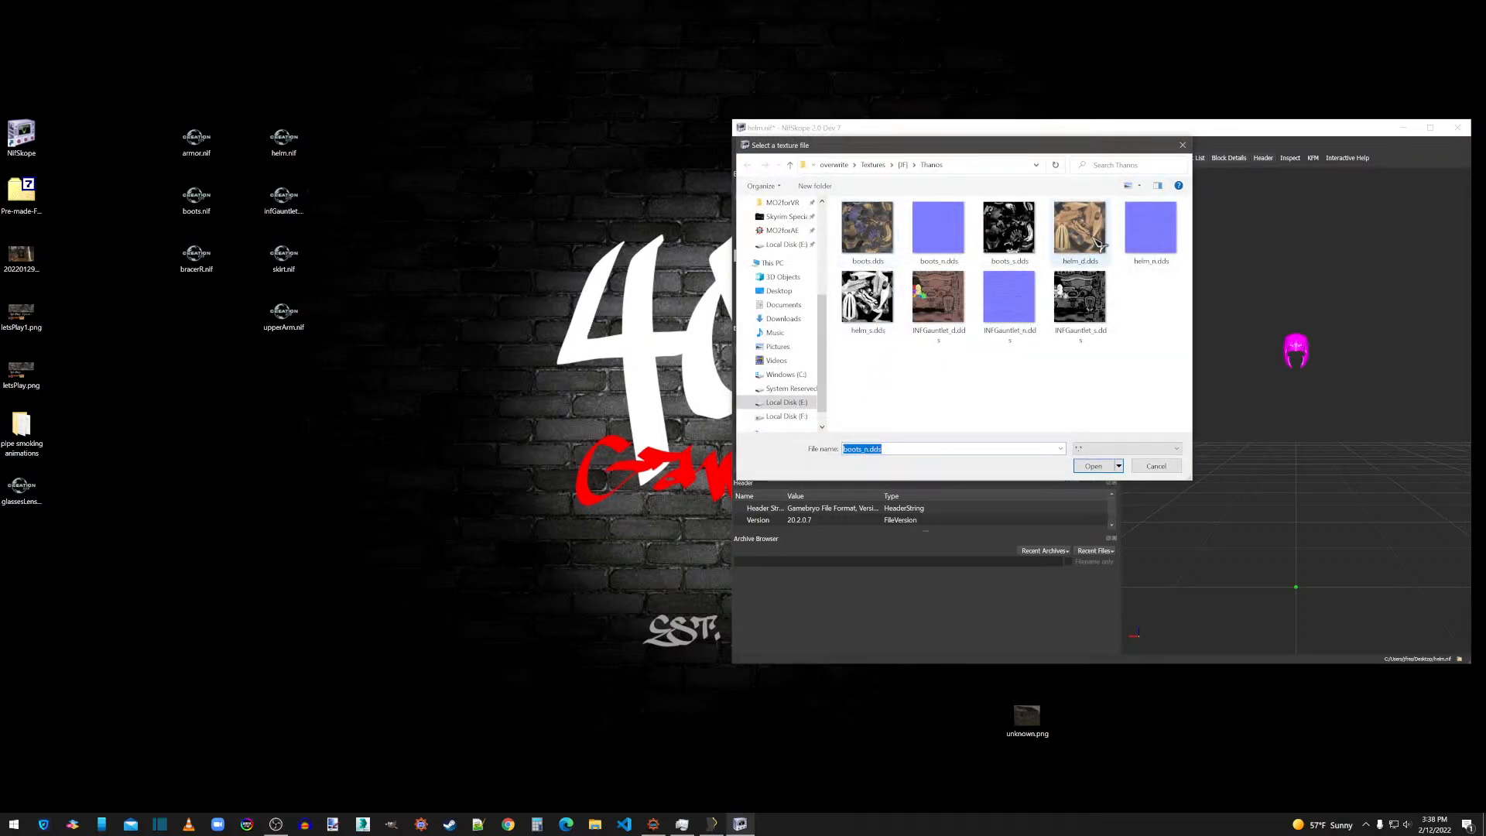
{"action": "double_click", "coordinate": [1092, 228]}
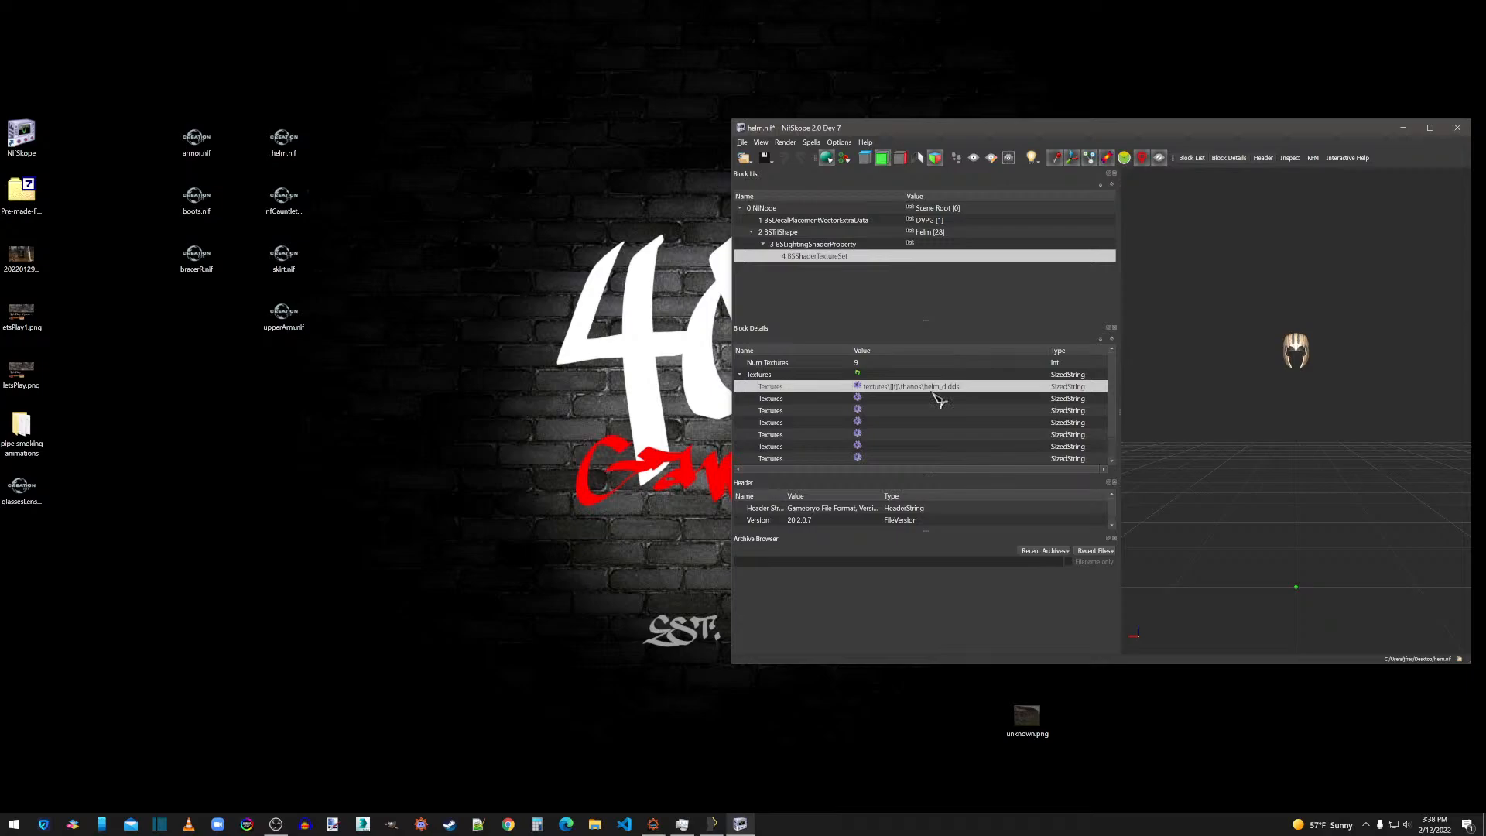
{"action": "left_click", "coordinate": [858, 398]}
{"action": "double_click", "coordinate": [1151, 229]}
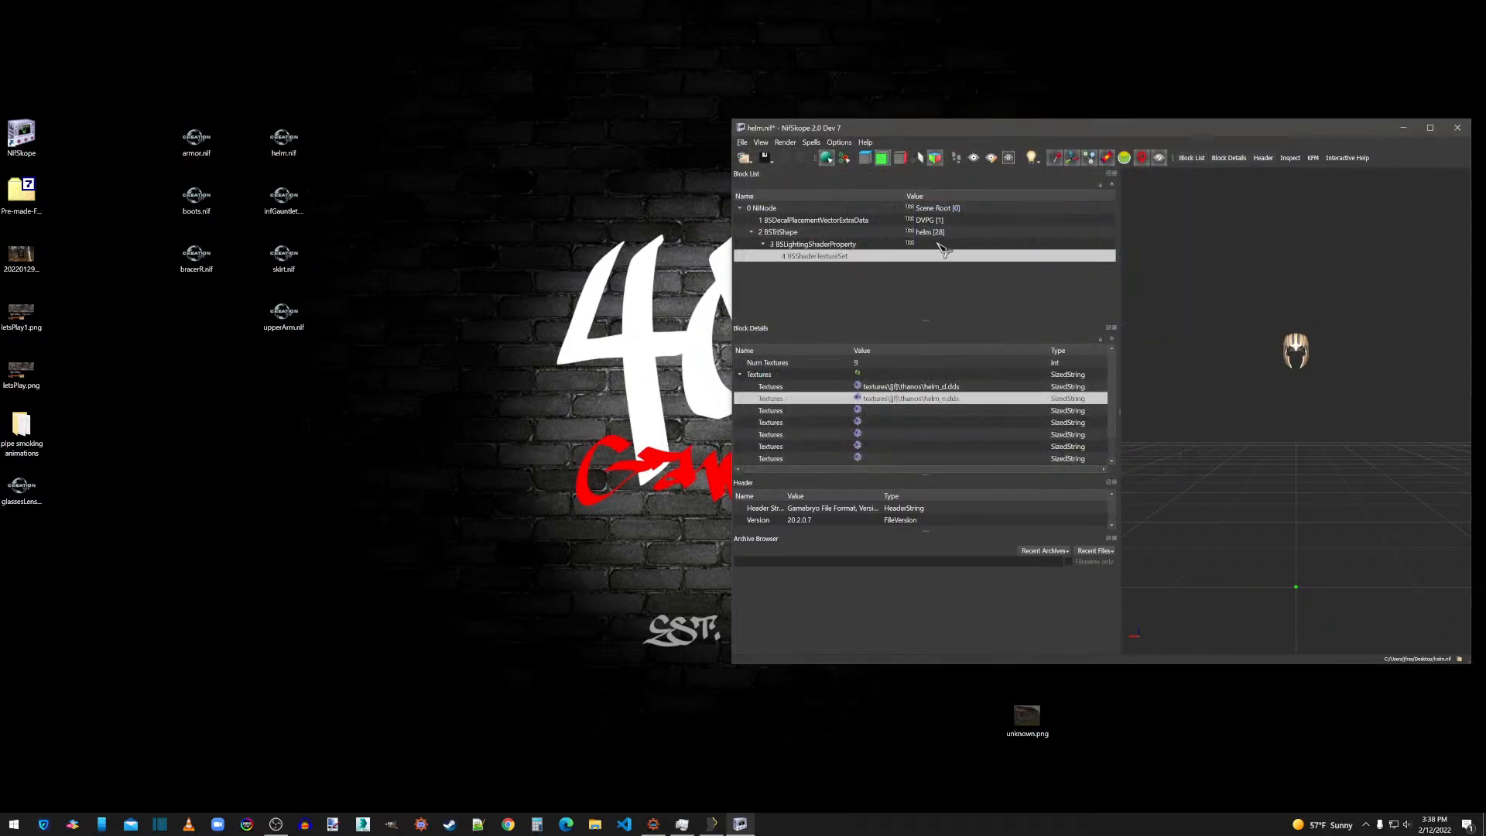
Enable the Double_Sided flag in Shader Flags 2 of the helm BSLightingShaderProperty.
{"action": "left_click", "coordinate": [809, 245]}
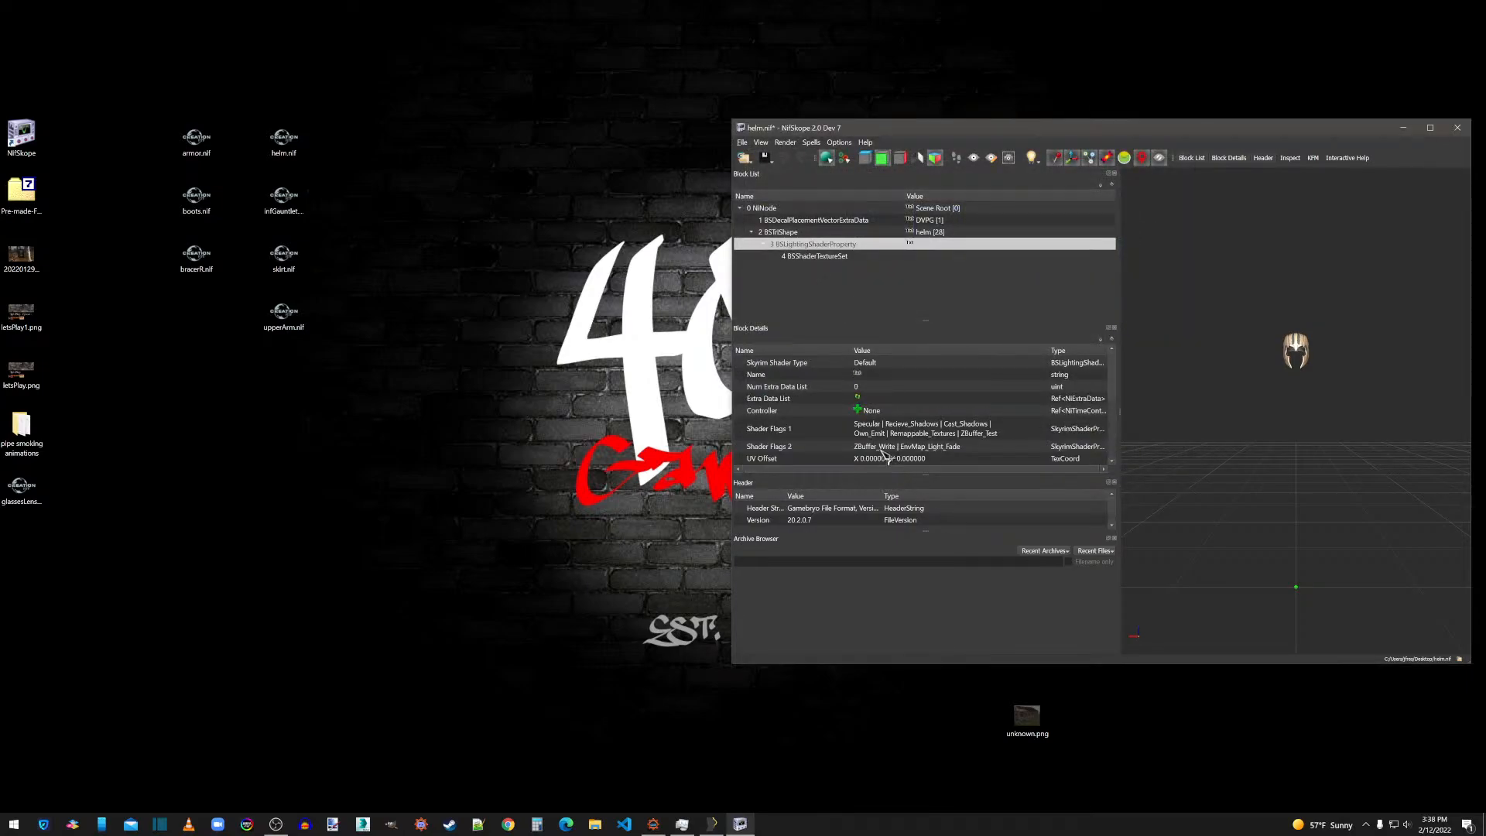
{"action": "double_click", "coordinate": [981, 443]}
{"action": "left_click", "coordinate": [1046, 447]}
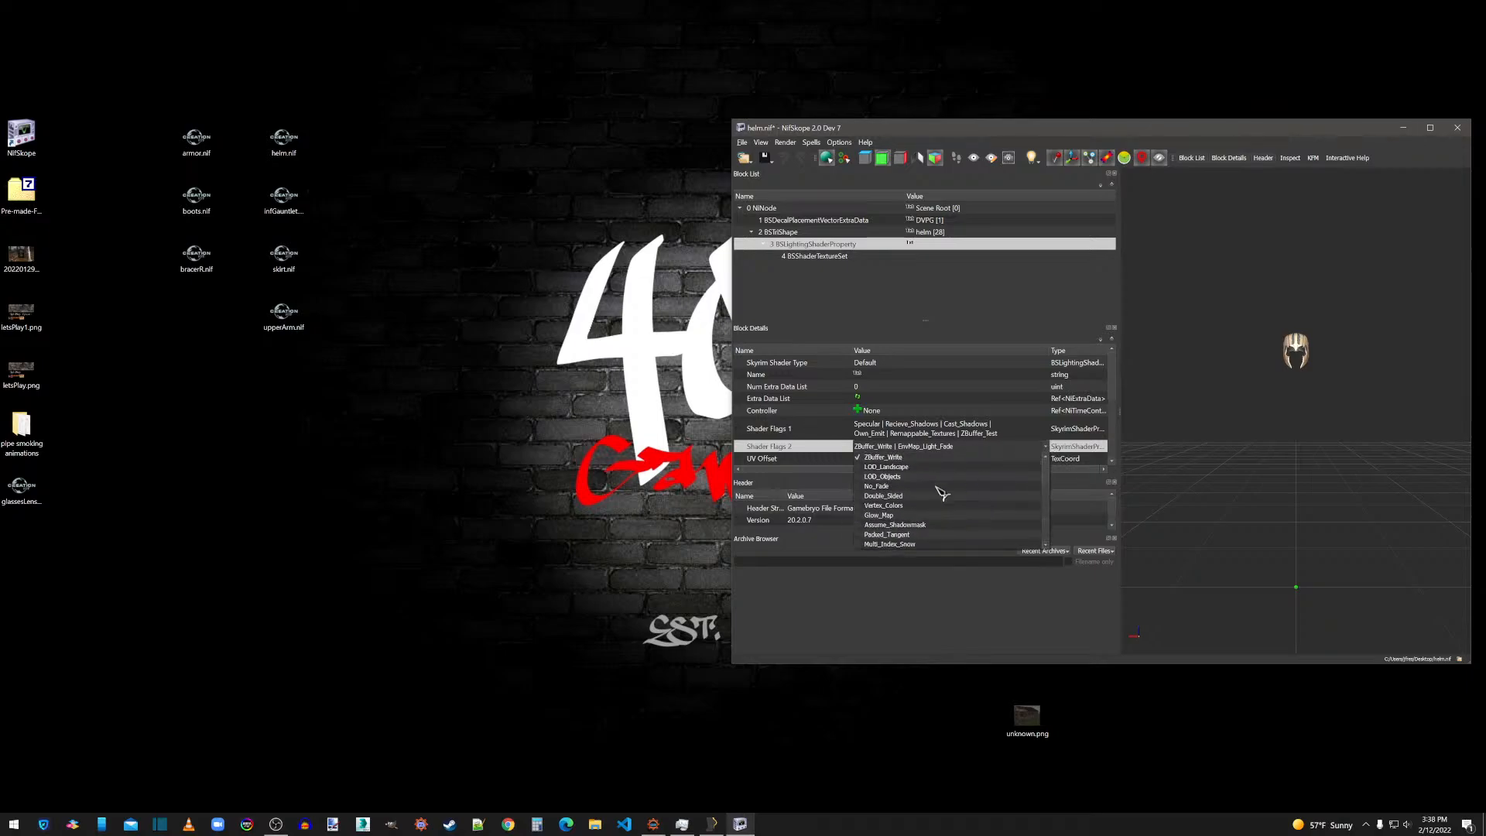
{"action": "left_click", "coordinate": [898, 496]}
{"action": "left_click", "coordinate": [913, 446]}
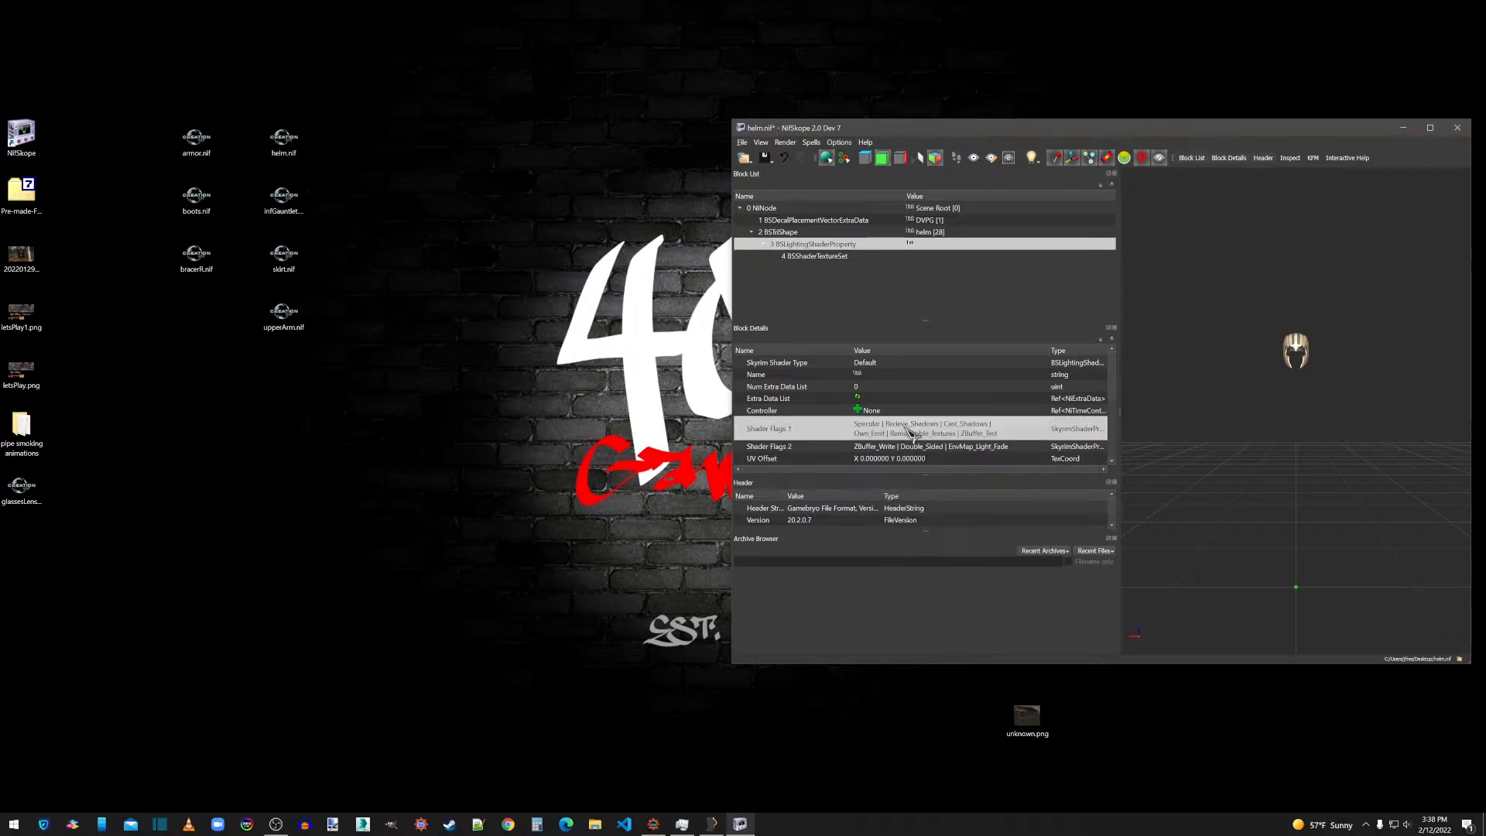
Set the helm BSLightingShaderProperty to glossiness 120 and specular strength 0.5.
{"action": "scroll", "coordinate": [883, 449], "scroll_direction": "down", "scroll_amount": 3}
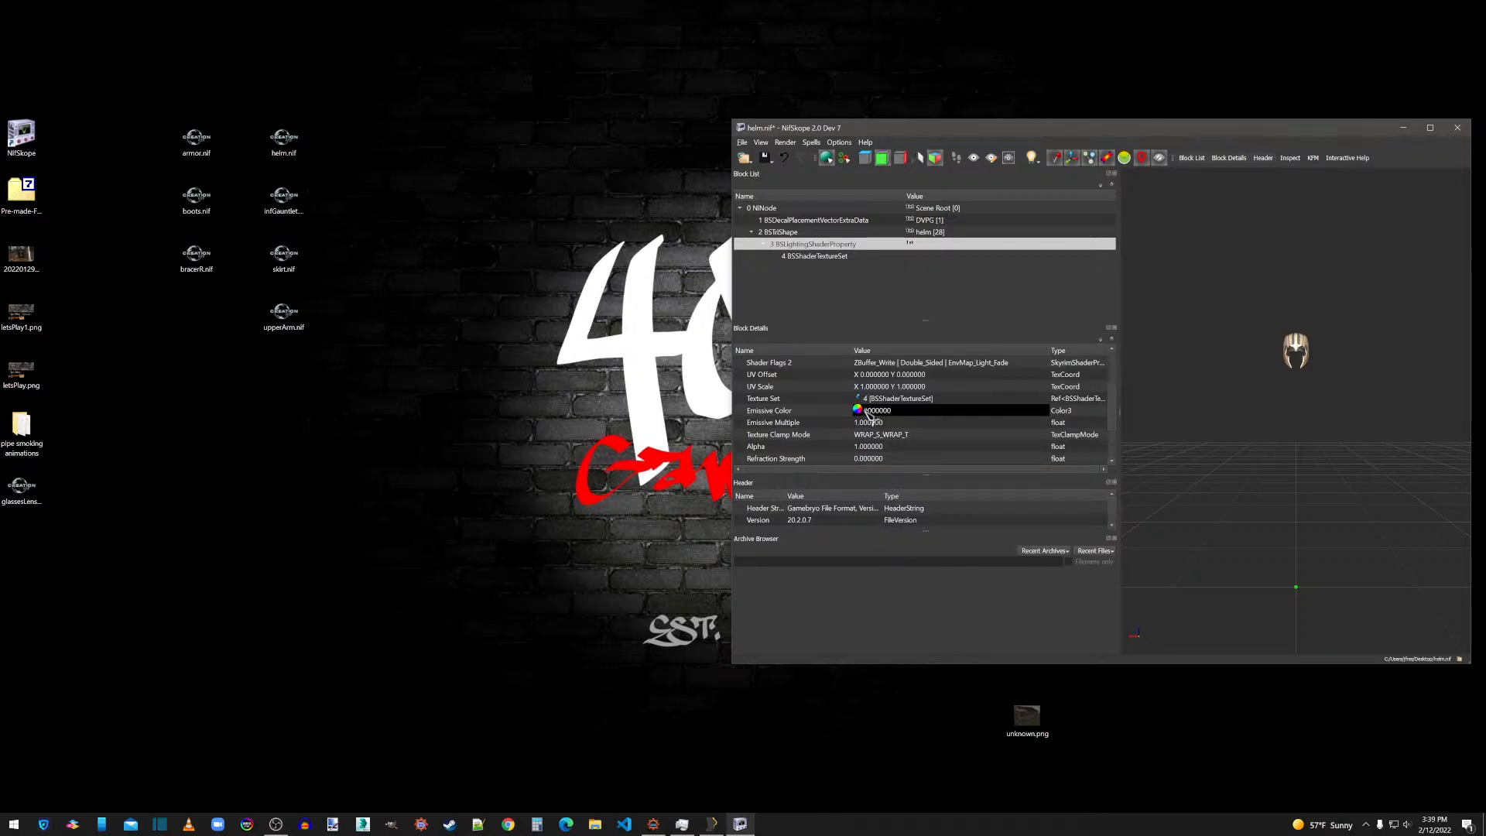
{"action": "scroll", "coordinate": [869, 415], "scroll_direction": "down", "scroll_amount": 2}
{"action": "double_click", "coordinate": [867, 411]}
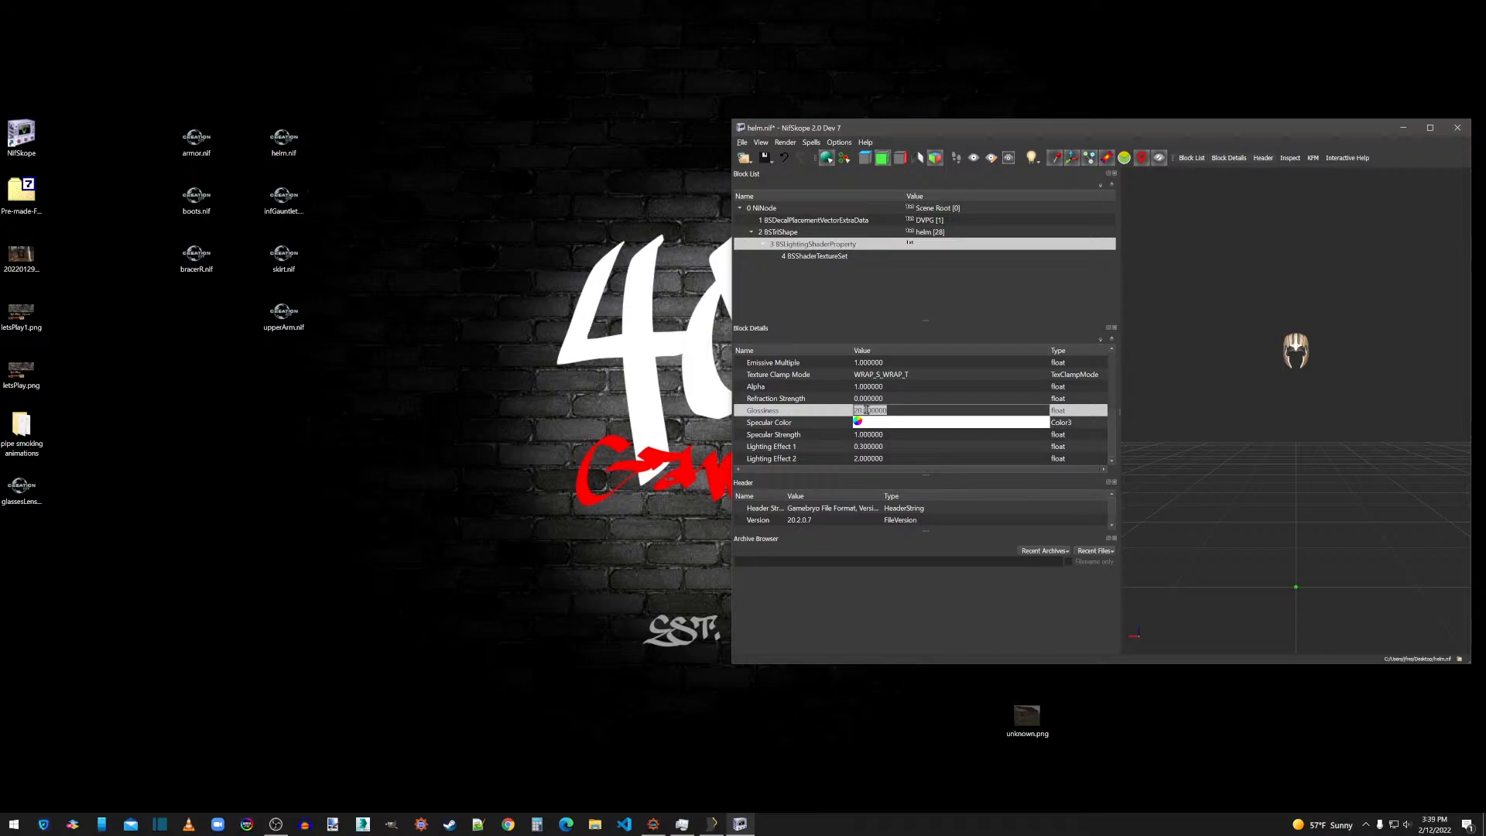
{"action": "type", "text": "120"}
{"action": "double_click", "coordinate": [867, 434]}
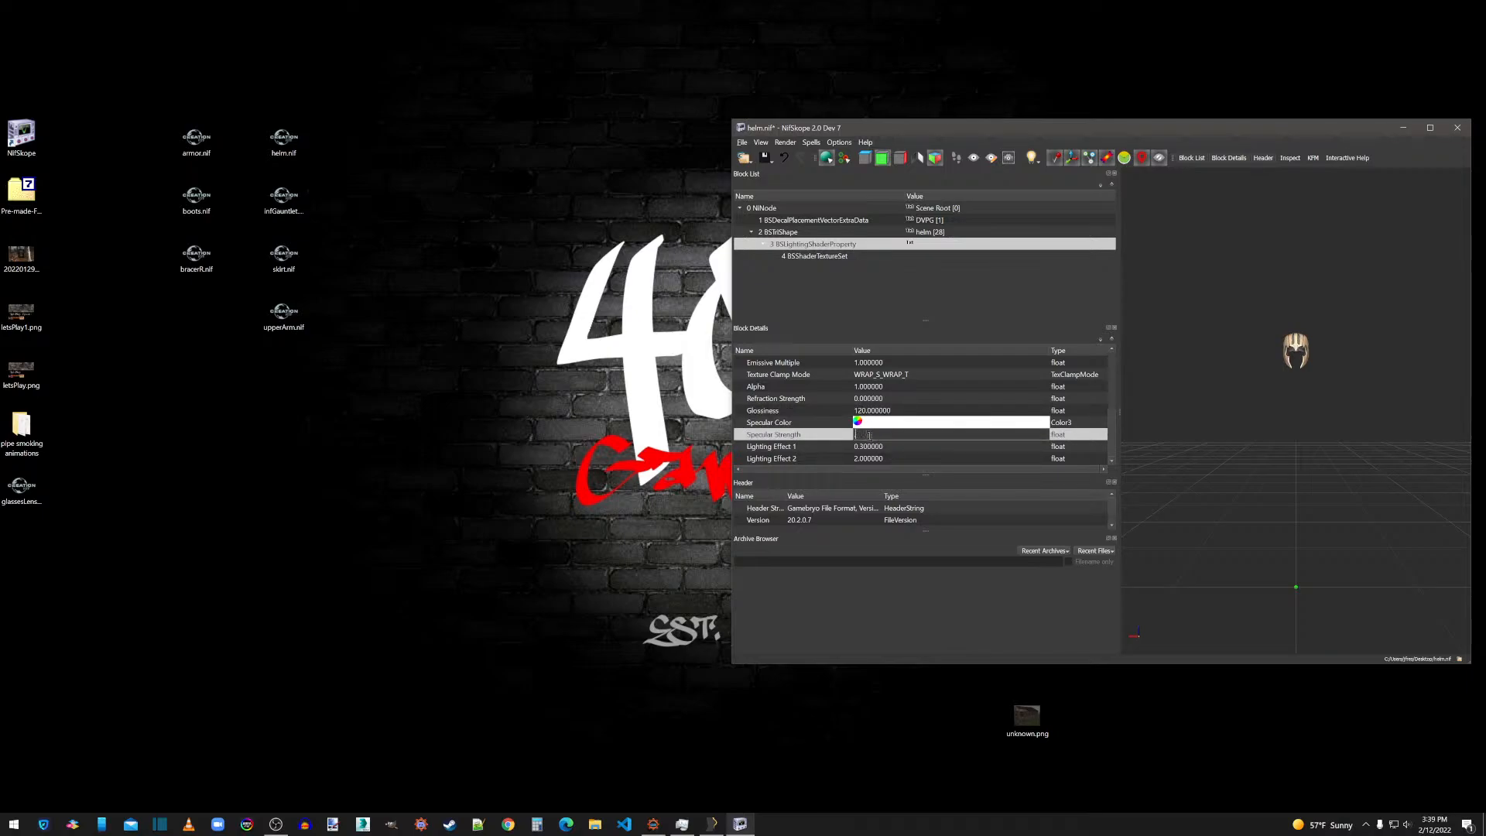
{"action": "type", "text": ".85"}
{"action": "key", "text": "BackSpace"}
{"action": "left_click", "coordinate": [882, 411]}
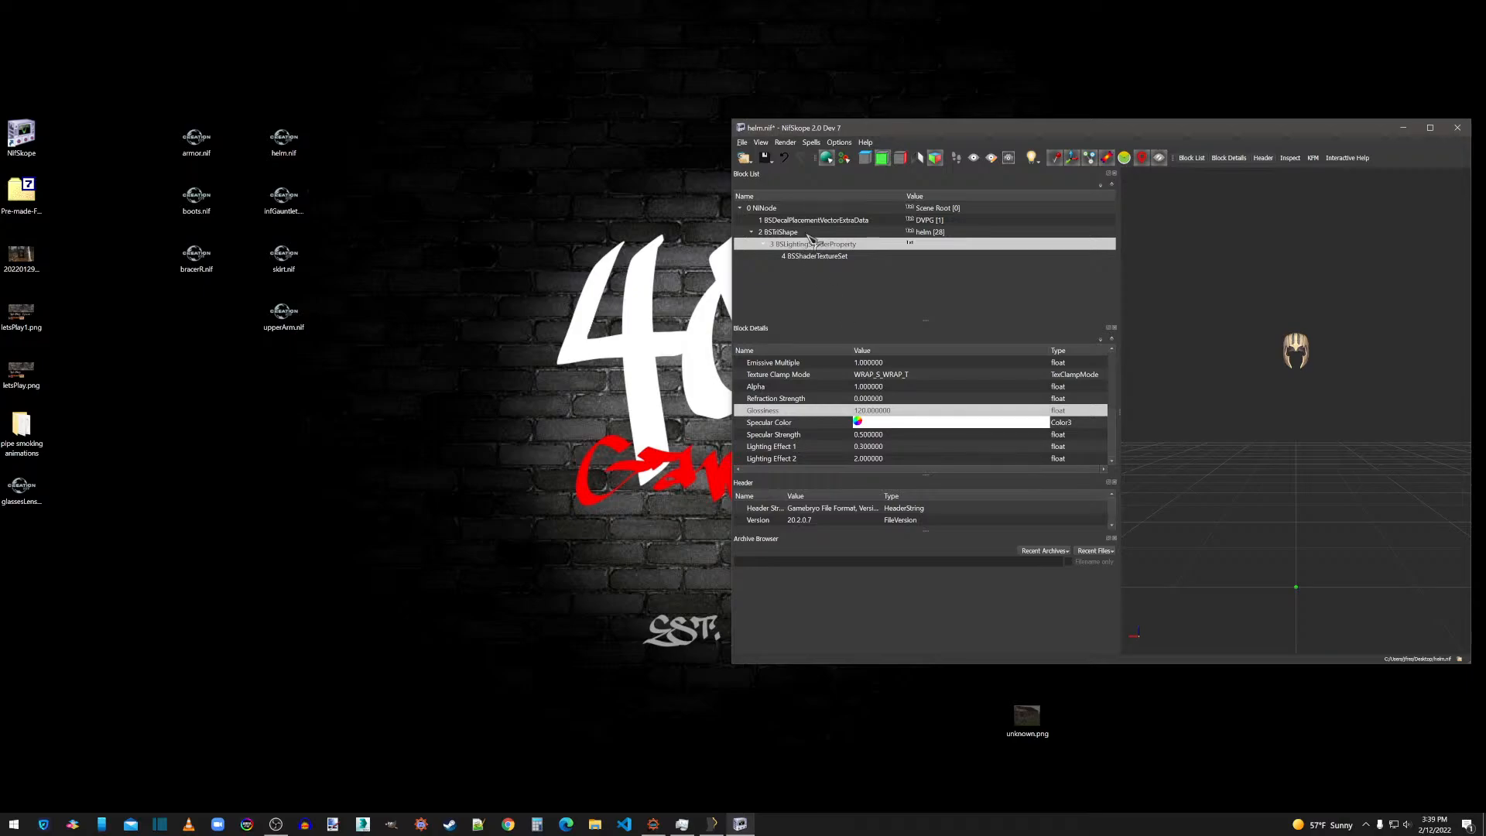
Apply Smooth Normals with the default settings and Face Normals to the helm mesh, and update its tangent space.
{"action": "right_click", "coordinate": [1307, 352]}
{"action": "mouse_move", "coordinate": [1347, 377]}
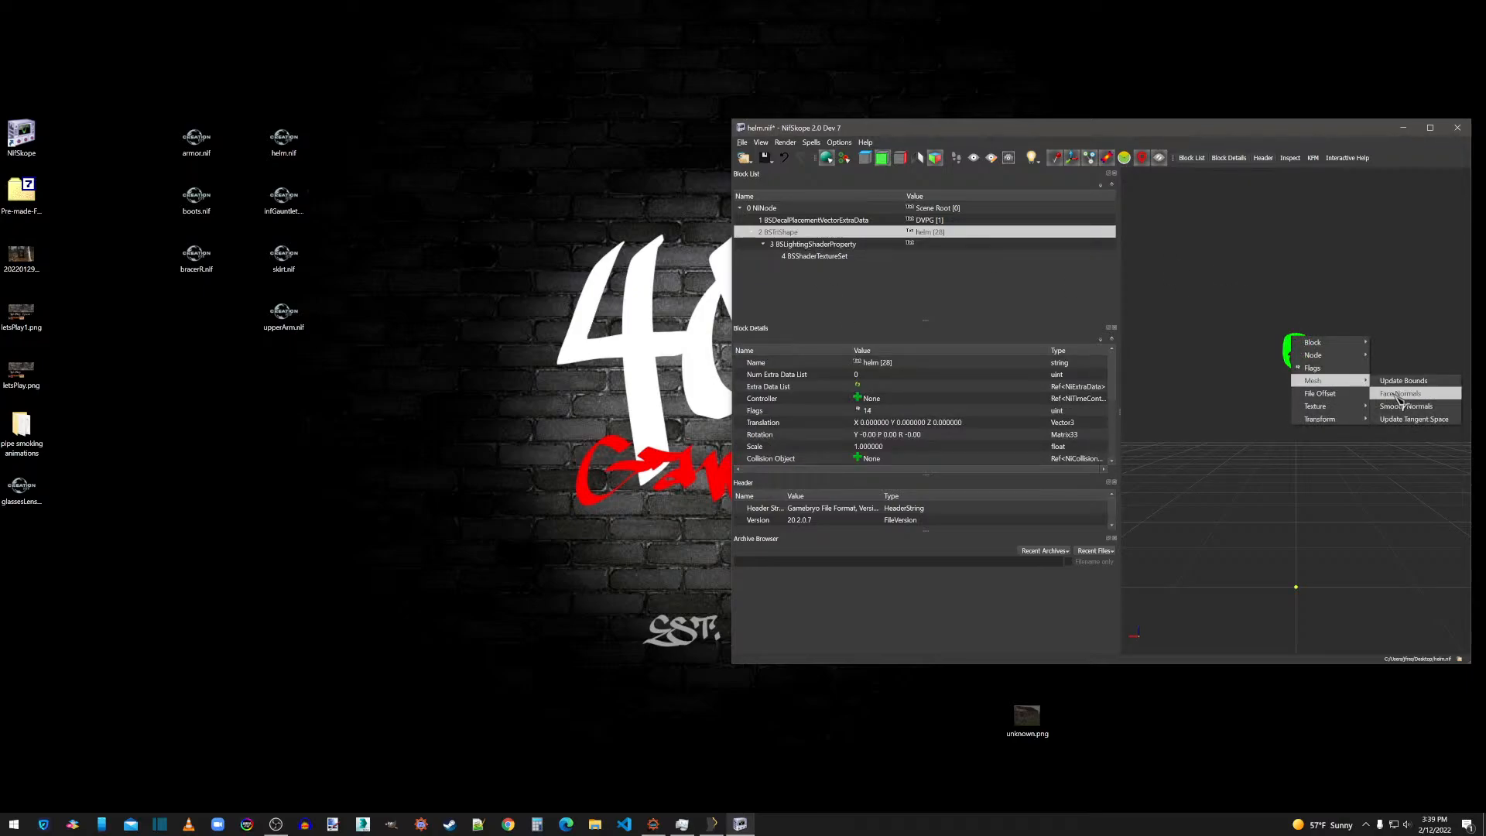
{"action": "left_click", "coordinate": [1371, 410]}
{"action": "key", "text": "Return"}
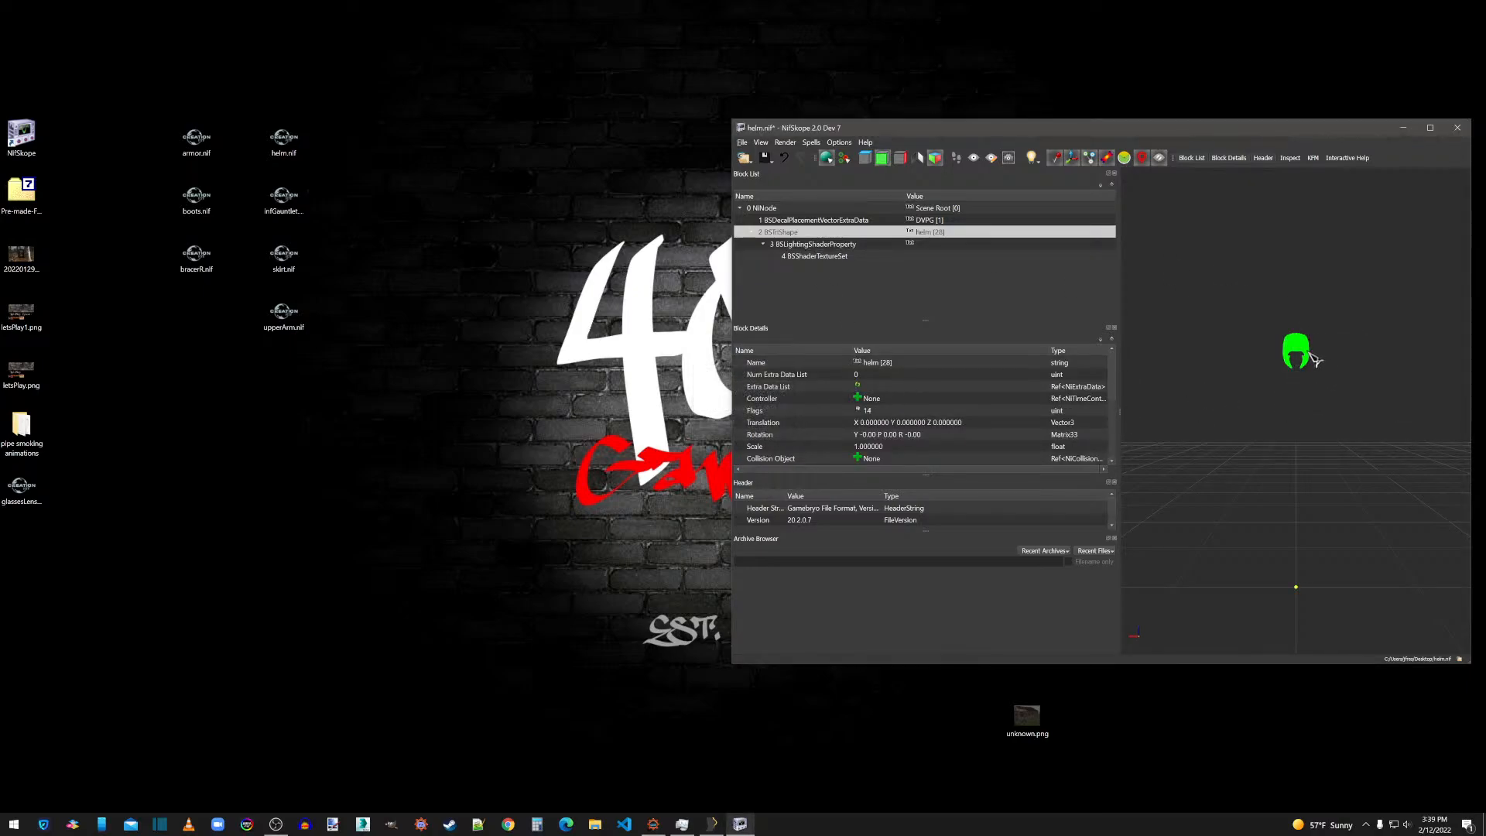
{"action": "right_click", "coordinate": [1309, 354]}
{"action": "mouse_move", "coordinate": [1353, 393]}
{"action": "left_click", "coordinate": [1400, 406]}
{"action": "right_click", "coordinate": [1309, 354]}
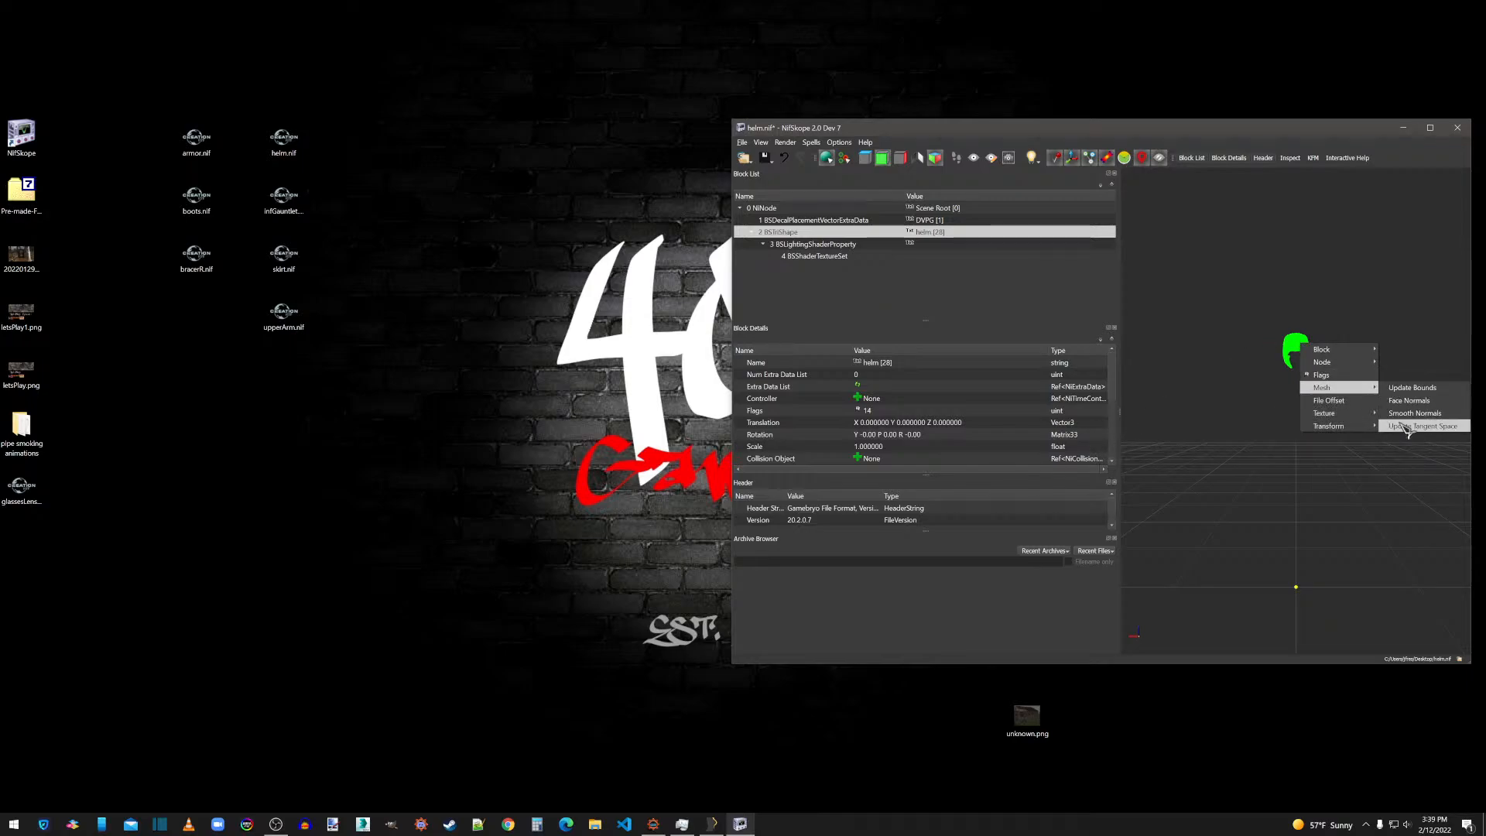
{"action": "left_click", "coordinate": [1409, 428]}
{"action": "left_click", "coordinate": [1340, 385]}
{"action": "scroll", "coordinate": [1352, 376], "scroll_direction": "up", "scroll_amount": 2}
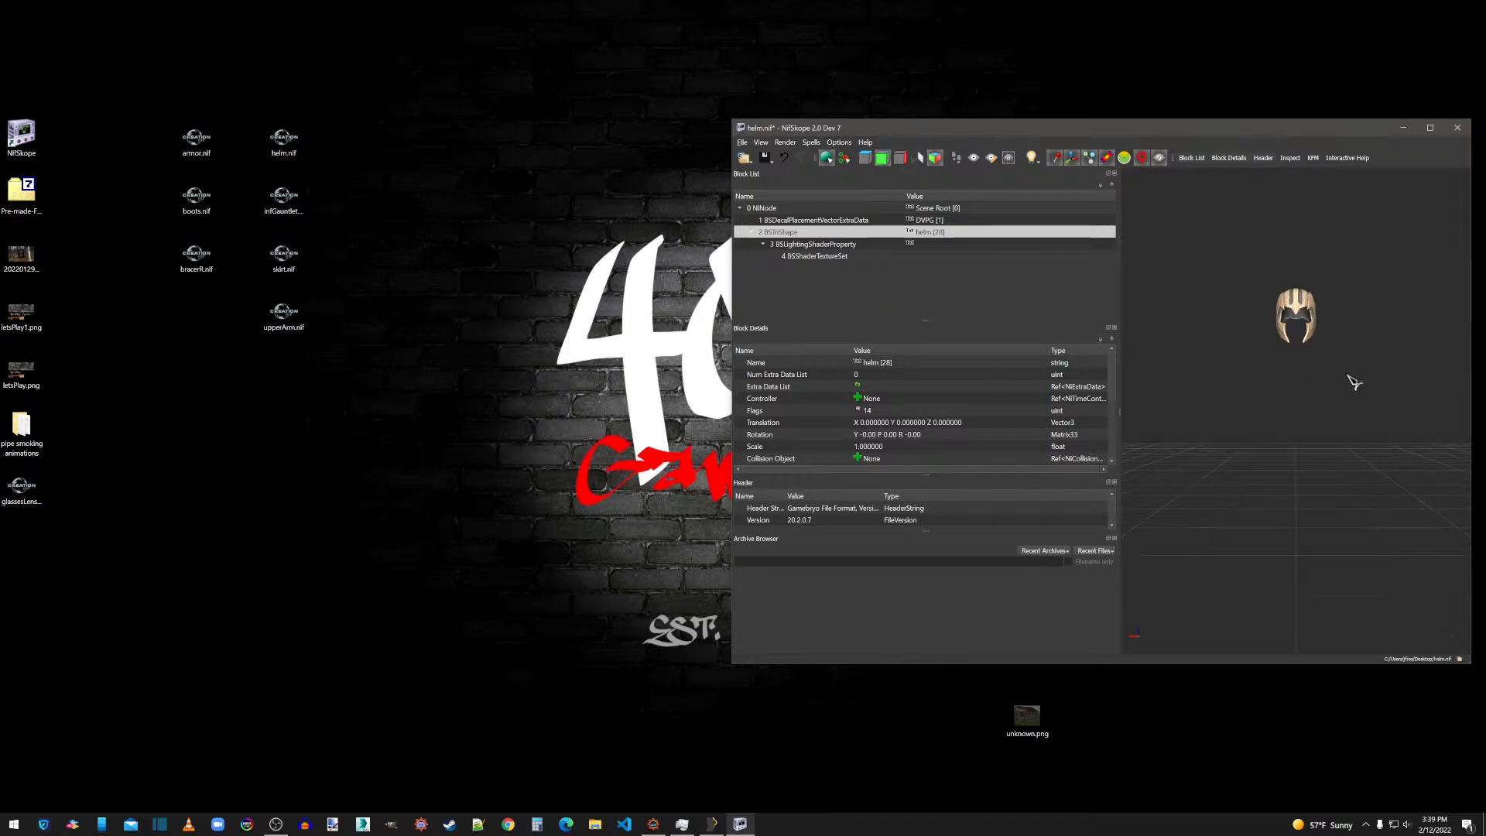
{"action": "middle_click_drag", "start_coordinate": [1348, 377], "coordinate": [1336, 449]}
{"action": "left_click_drag", "start_coordinate": [1390, 428], "coordinate": [1327, 410]}
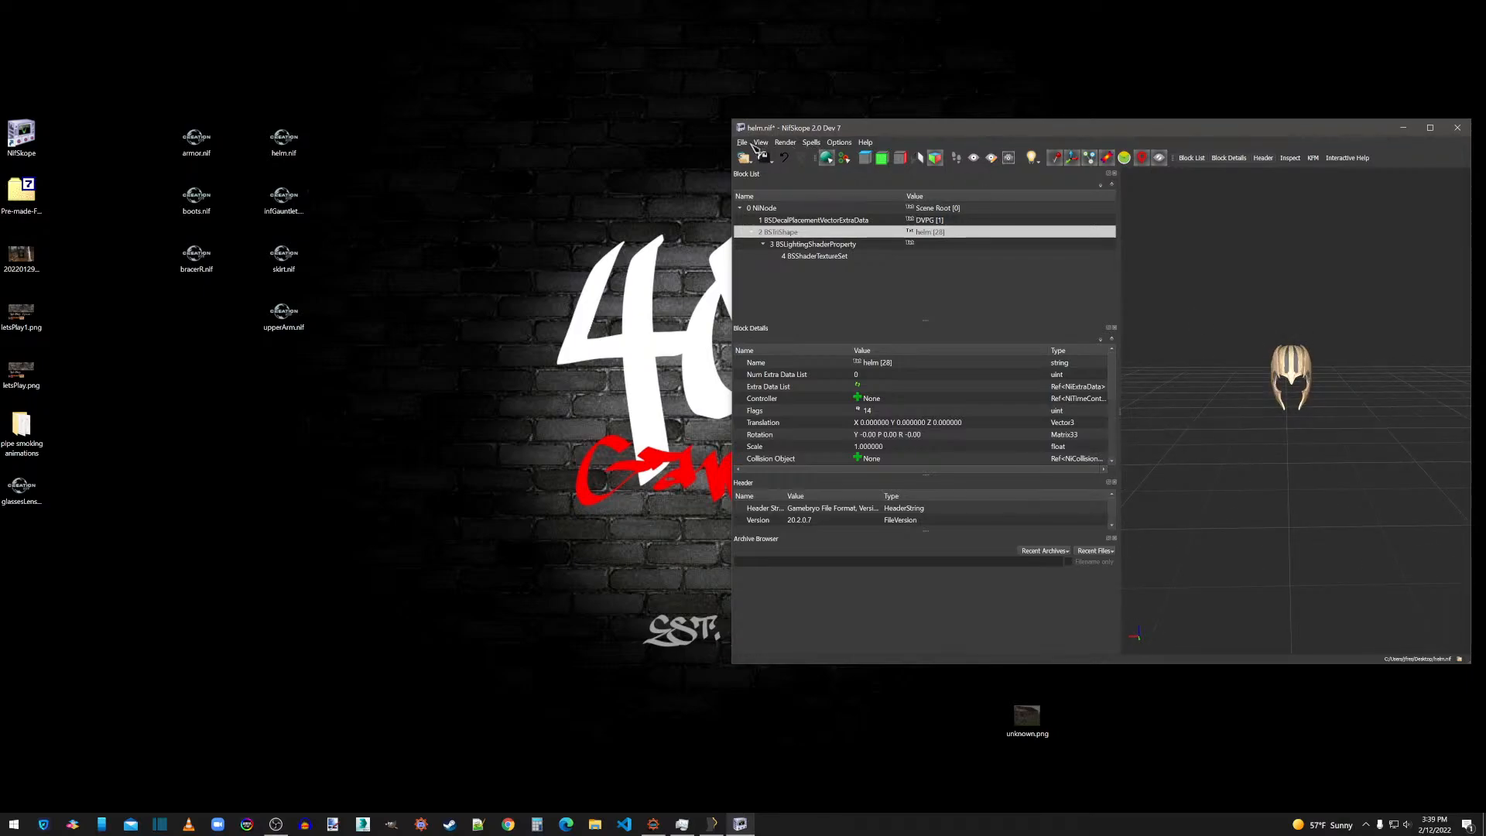
Save helm.nif and close its NifSkope window.
{"action": "left_click", "coordinate": [745, 143]}
{"action": "left_click", "coordinate": [765, 236]}
{"action": "left_click", "coordinate": [744, 144]}
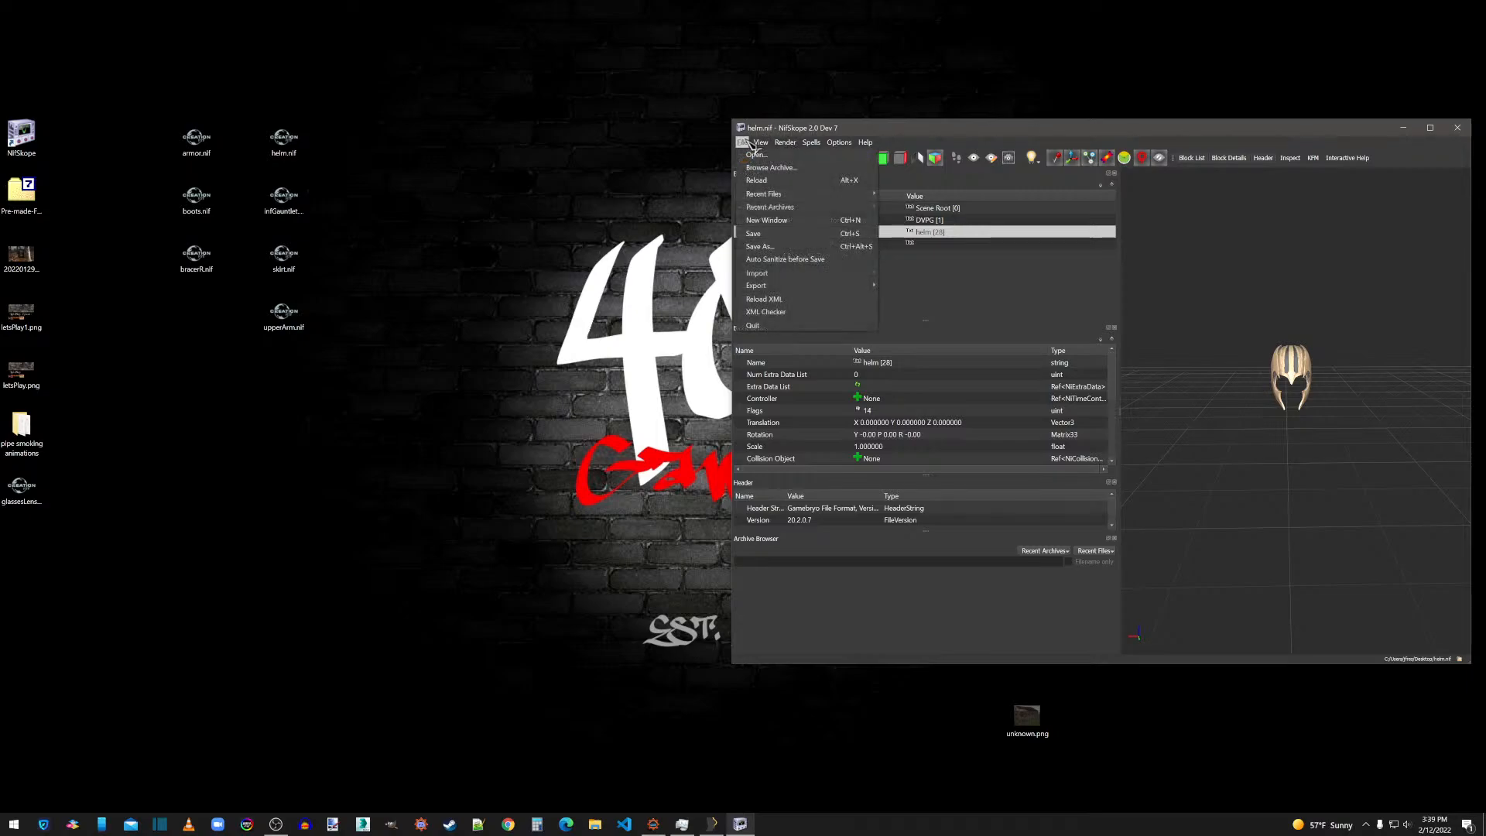
{"action": "left_click", "coordinate": [765, 236]}
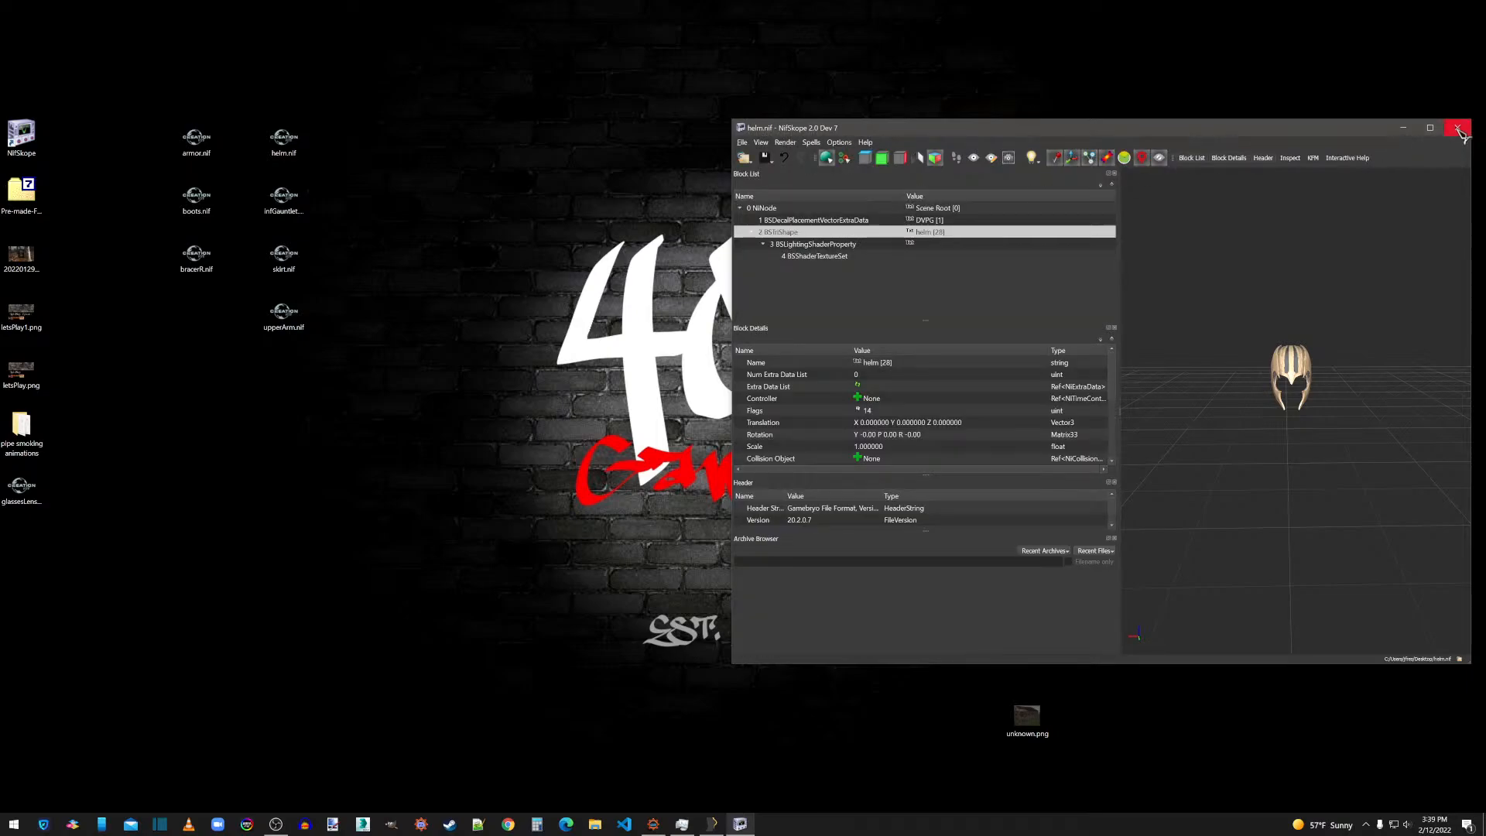
{"action": "left_click", "coordinate": [1458, 128]}
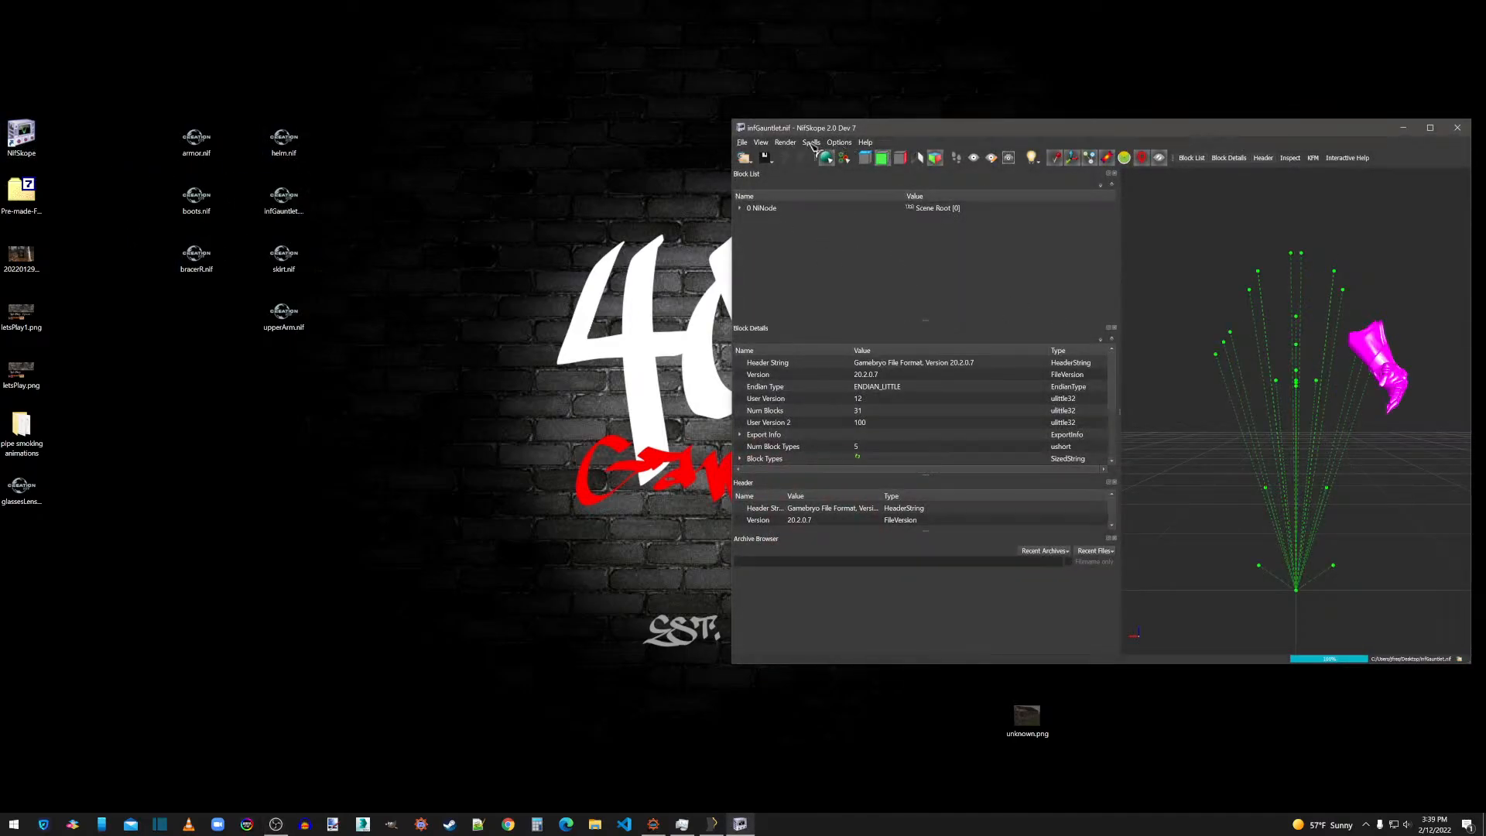
Remove the bogus nodes from infGauntlet.nif.
{"action": "left_click", "coordinate": [810, 142]}
{"action": "mouse_move", "coordinate": [836, 211]}
{"action": "left_click", "coordinate": [906, 233]}
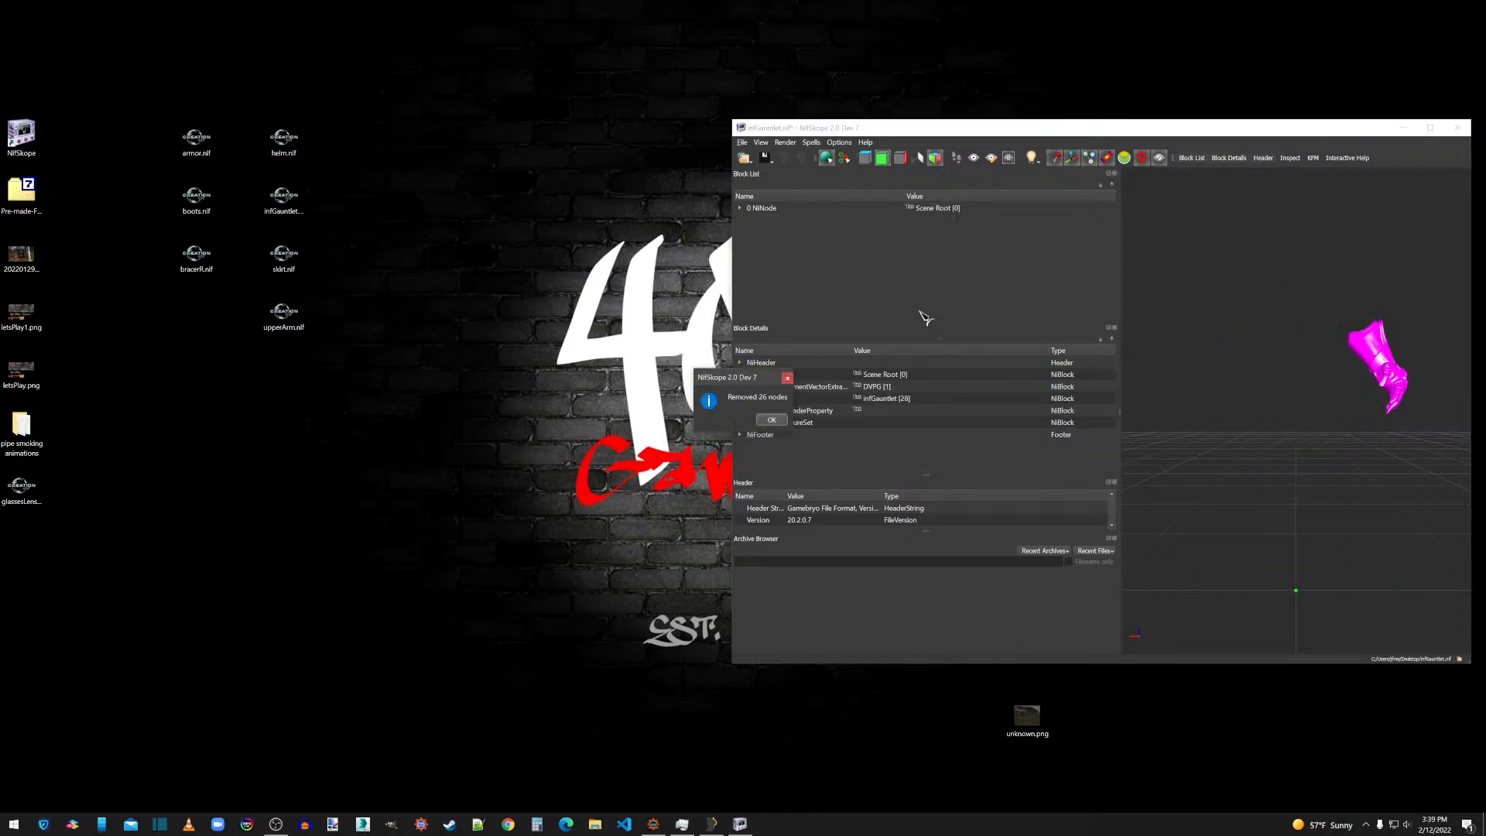
{"action": "left_click", "coordinate": [772, 419]}
Assign INFGauntlet_d.dds and INFGauntlet_n.dds as the first two textures of the infGauntlet BSShaderTextureSet.
{"action": "left_click", "coordinate": [740, 209]}
{"action": "left_click", "coordinate": [752, 232]}
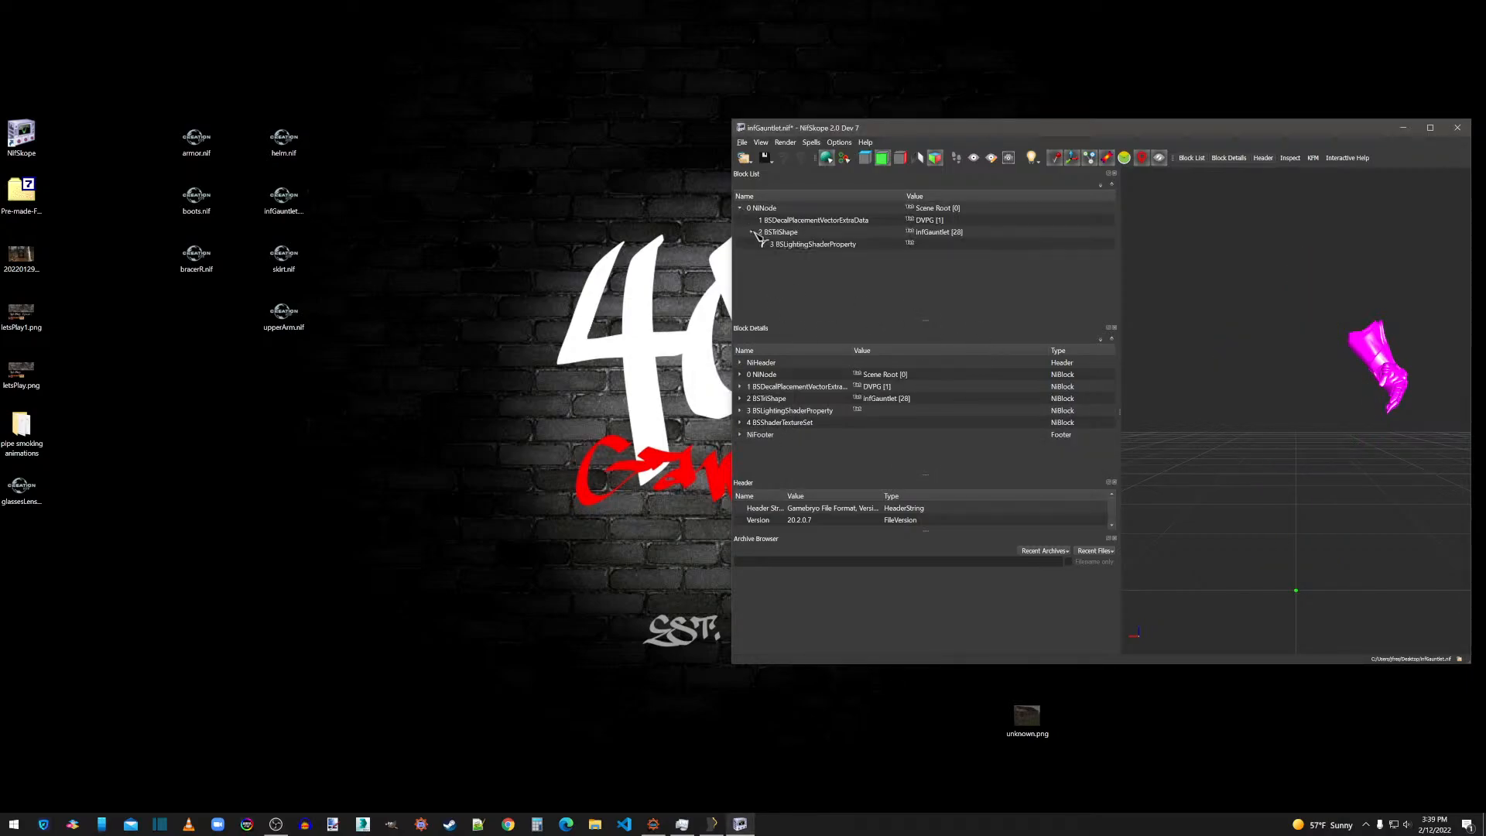
{"action": "left_click", "coordinate": [782, 246]}
{"action": "left_click", "coordinate": [765, 245]}
{"action": "left_click", "coordinate": [798, 256]}
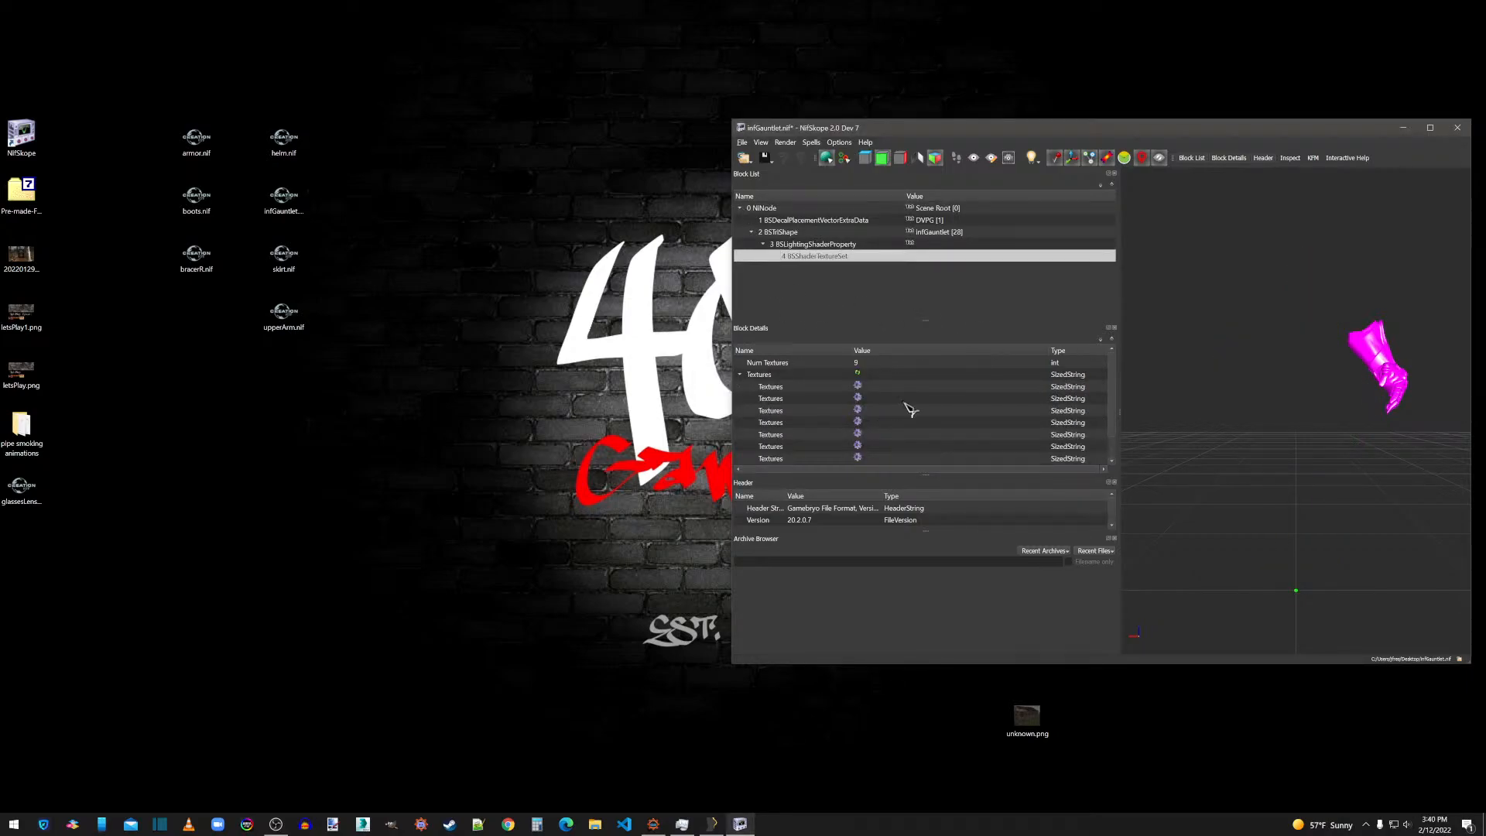
{"action": "double_click", "coordinate": [856, 388]}
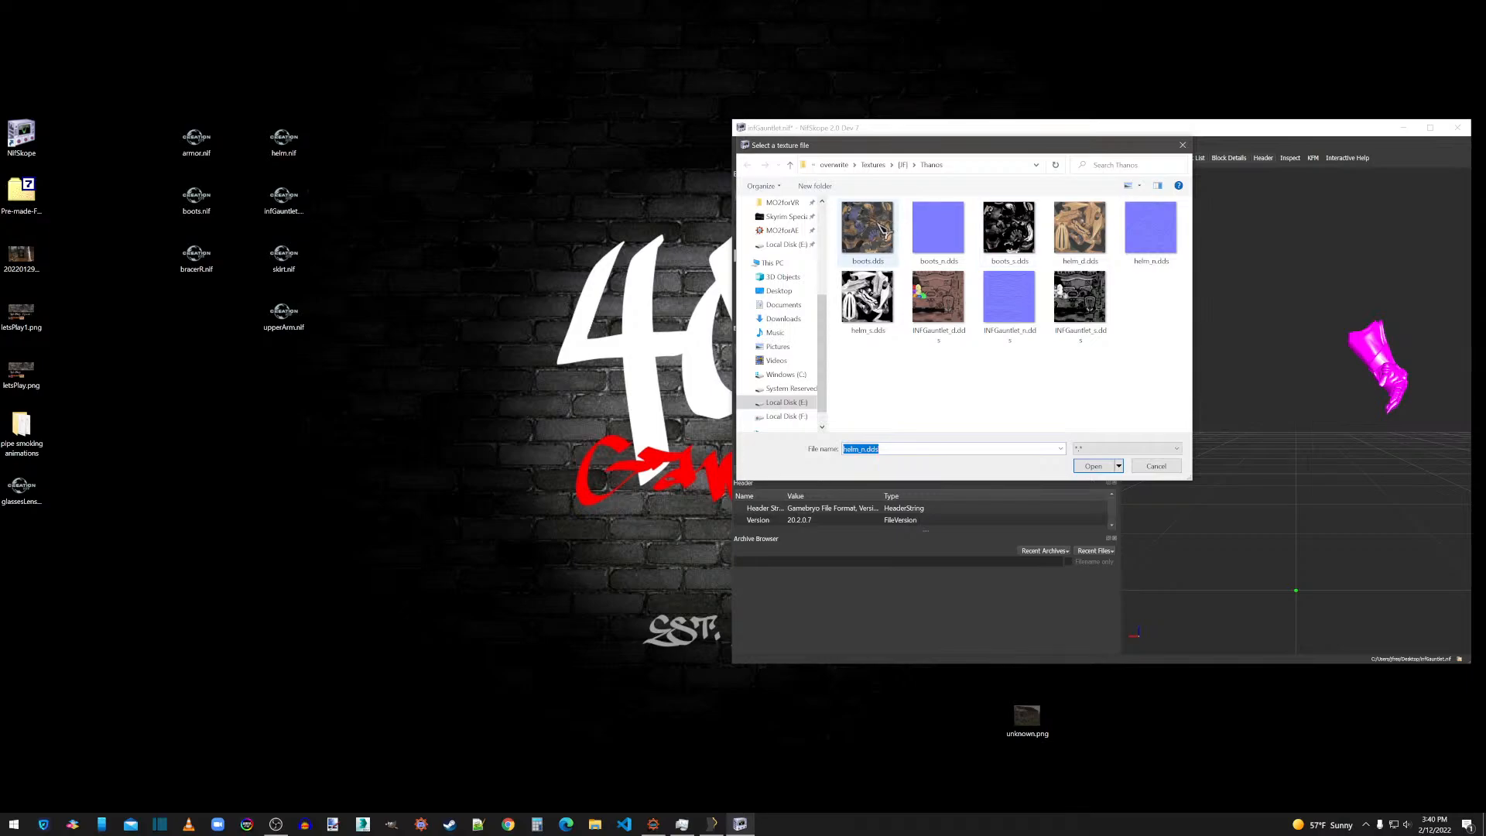
{"action": "left_click", "coordinate": [879, 226]}
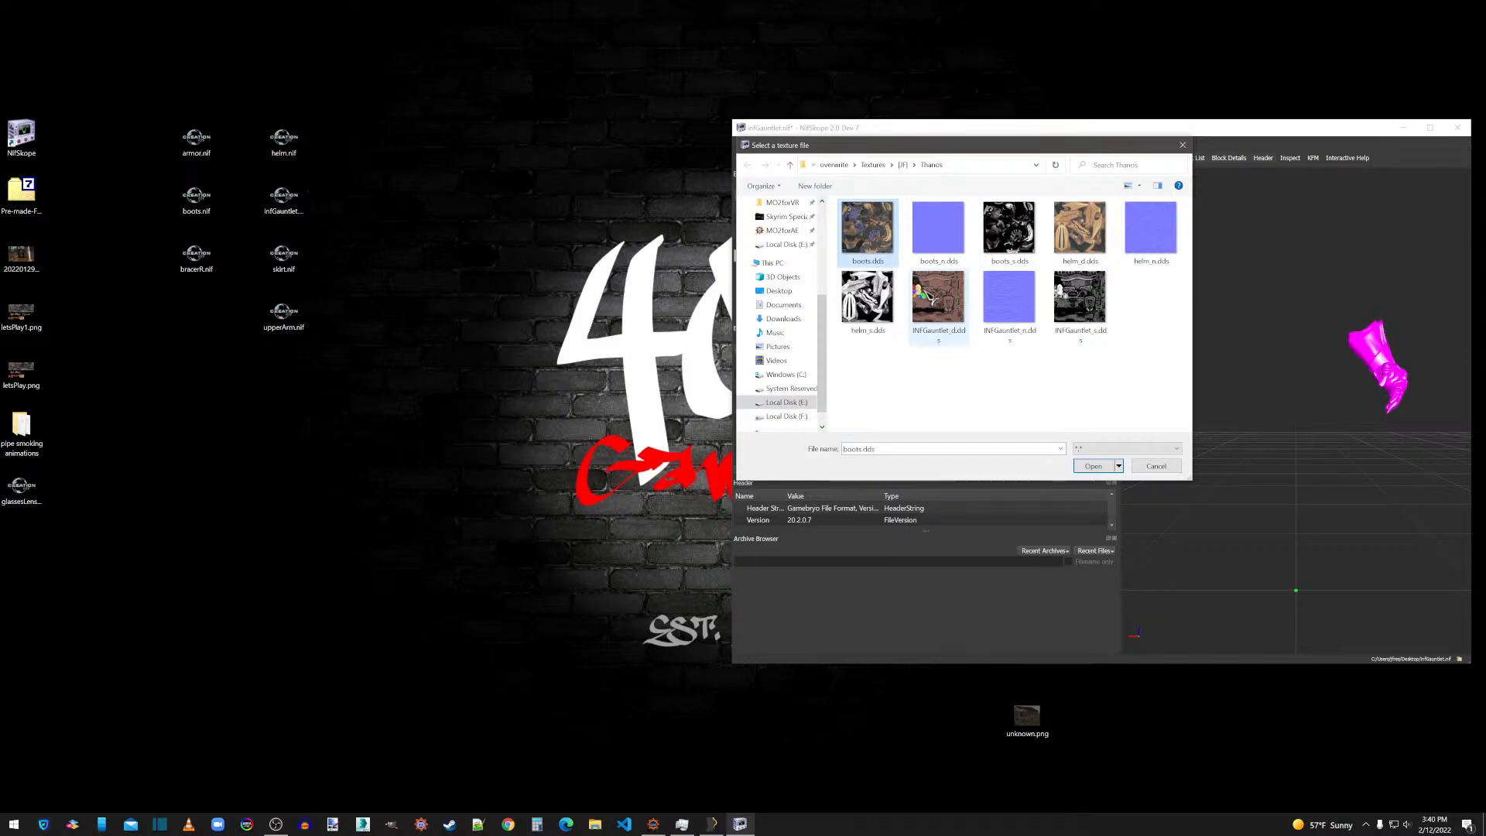
{"action": "double_click", "coordinate": [938, 298]}
{"action": "double_click", "coordinate": [857, 399]}
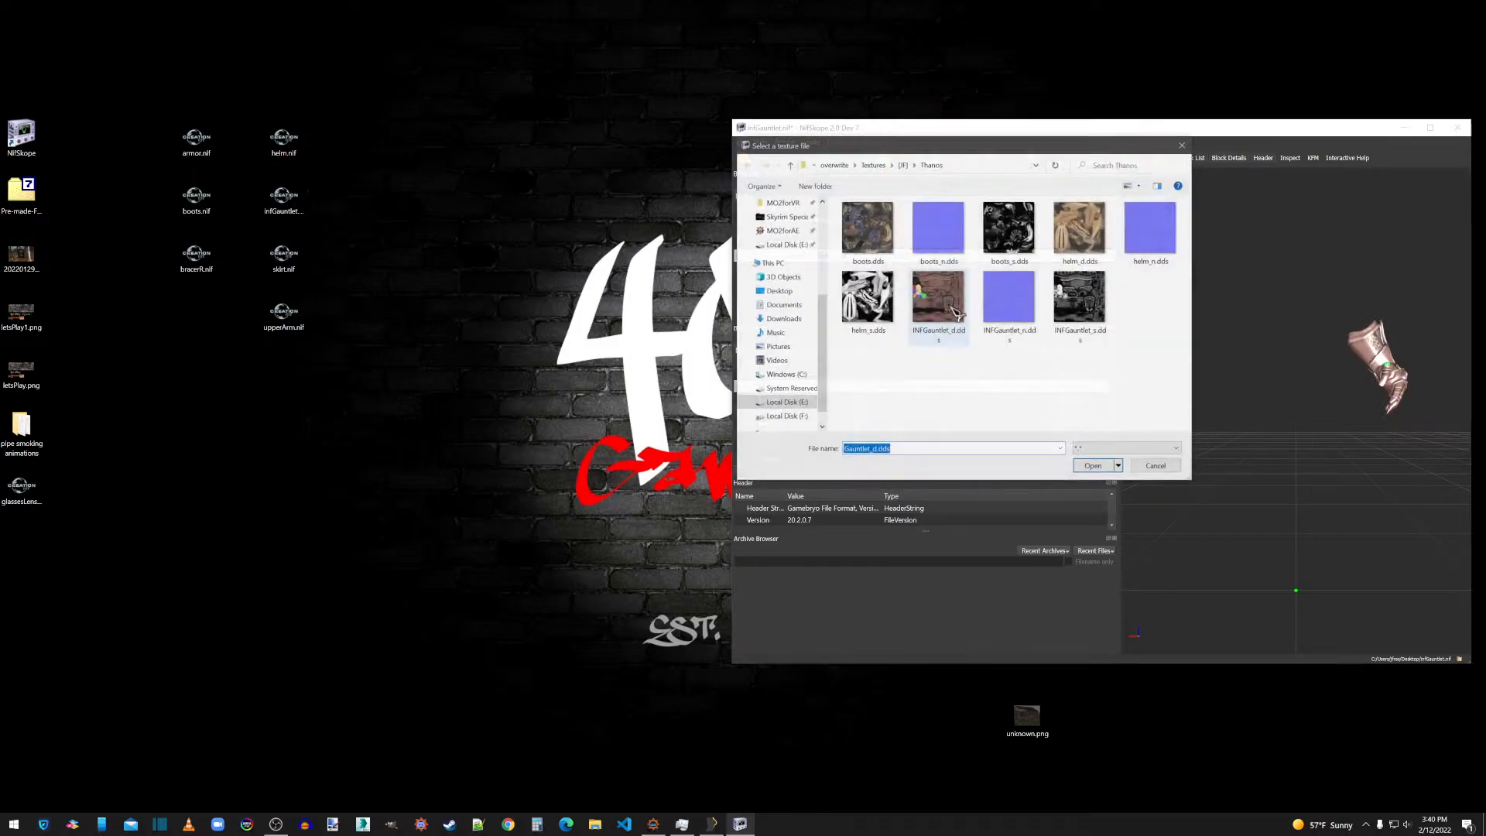
{"action": "double_click", "coordinate": [939, 302]}
{"action": "left_click_drag", "start_coordinate": [1329, 437], "coordinate": [1281, 440]}
{"action": "scroll", "coordinate": [1281, 439], "scroll_direction": "up", "scroll_amount": 5}
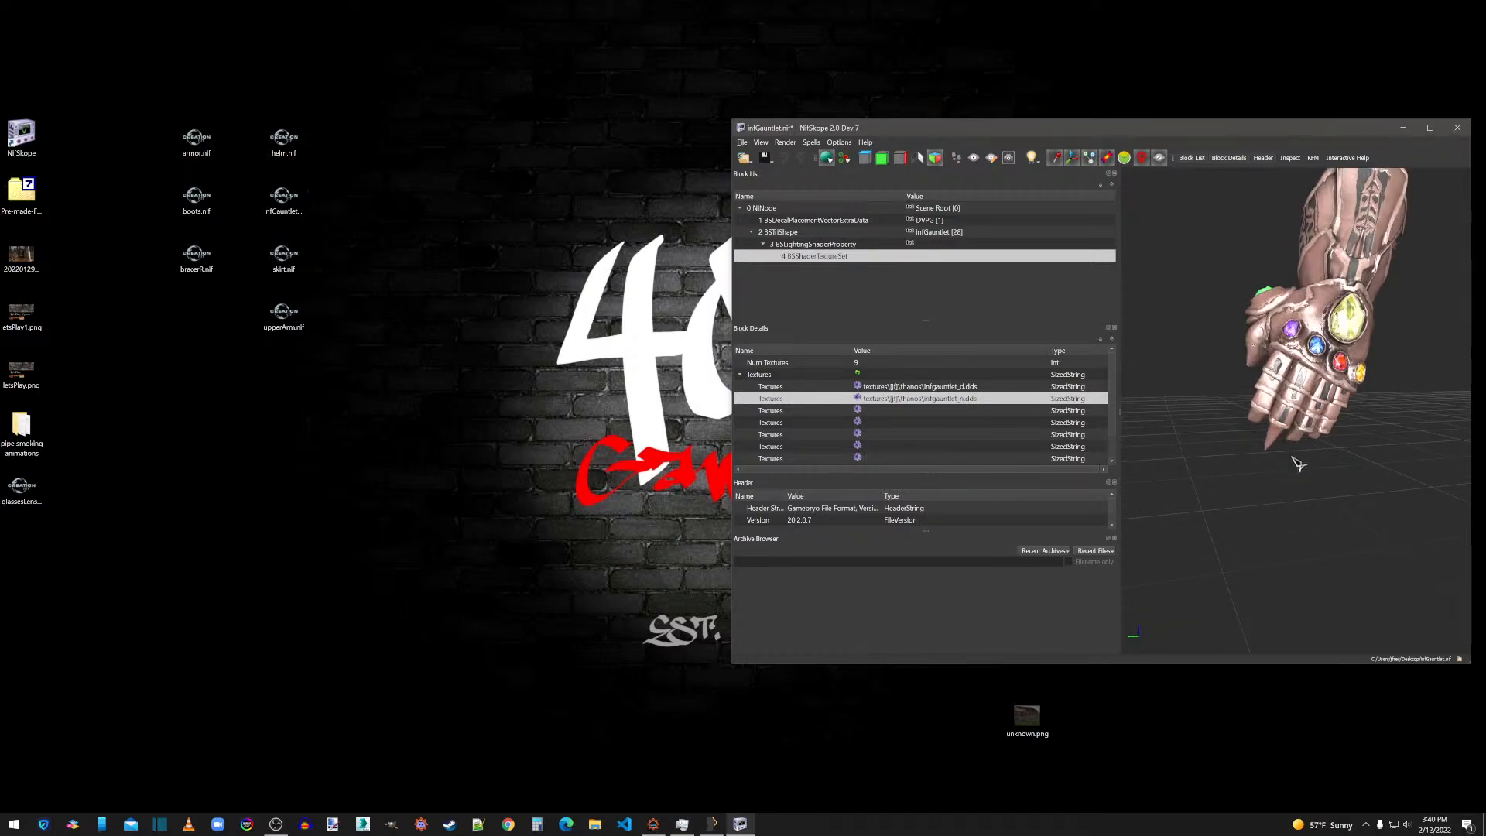
Set the Glossiness to 120 and Specular Strength to 0.5 in the infGauntlet BSLightingShaderProperty.
{"action": "mouse_move", "coordinate": [1298, 463]}
{"action": "left_mouse_down"}
{"action": "mouse_move", "coordinate": [1288, 495]}
{"action": "mouse_move", "coordinate": [1283, 438]}
{"action": "mouse_move", "coordinate": [1292, 457]}
{"action": "mouse_move", "coordinate": [1274, 456]}
{"action": "mouse_move", "coordinate": [1287, 456]}
{"action": "left_mouse_up"}
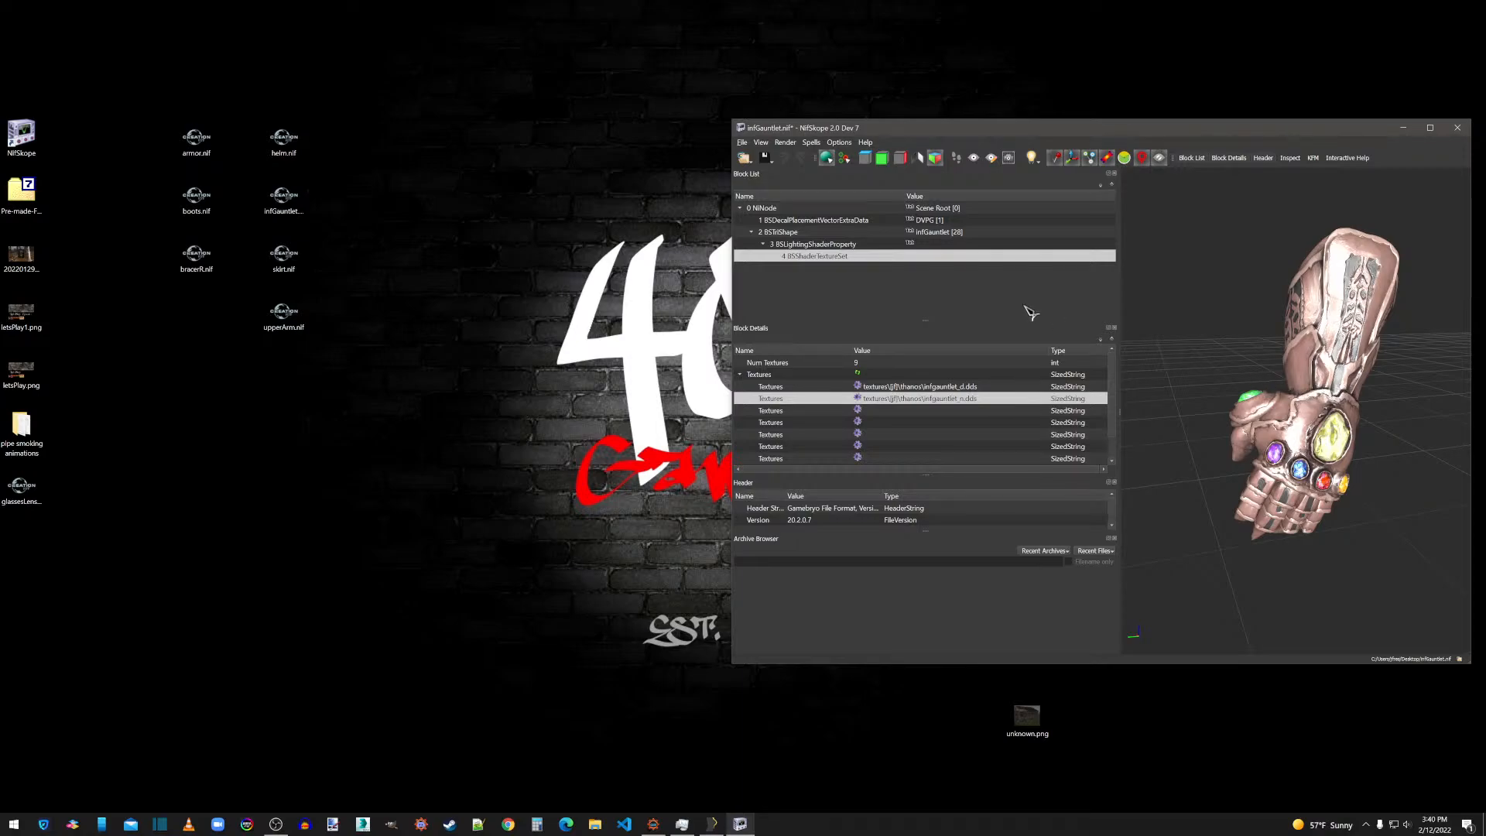
{"action": "left_click", "coordinate": [822, 245]}
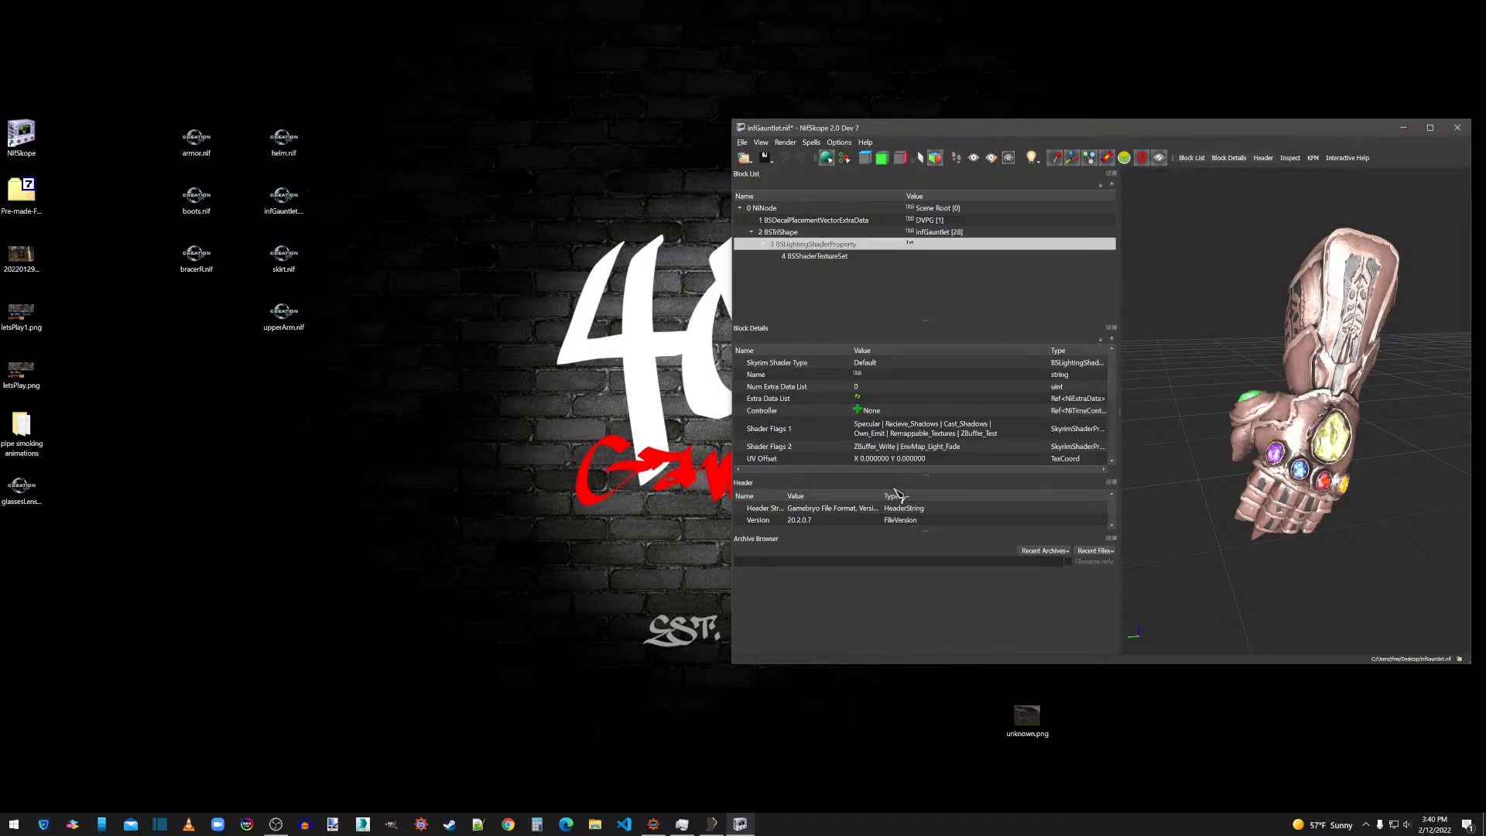
{"action": "scroll", "coordinate": [889, 430], "scroll_direction": "down", "scroll_amount": 2}
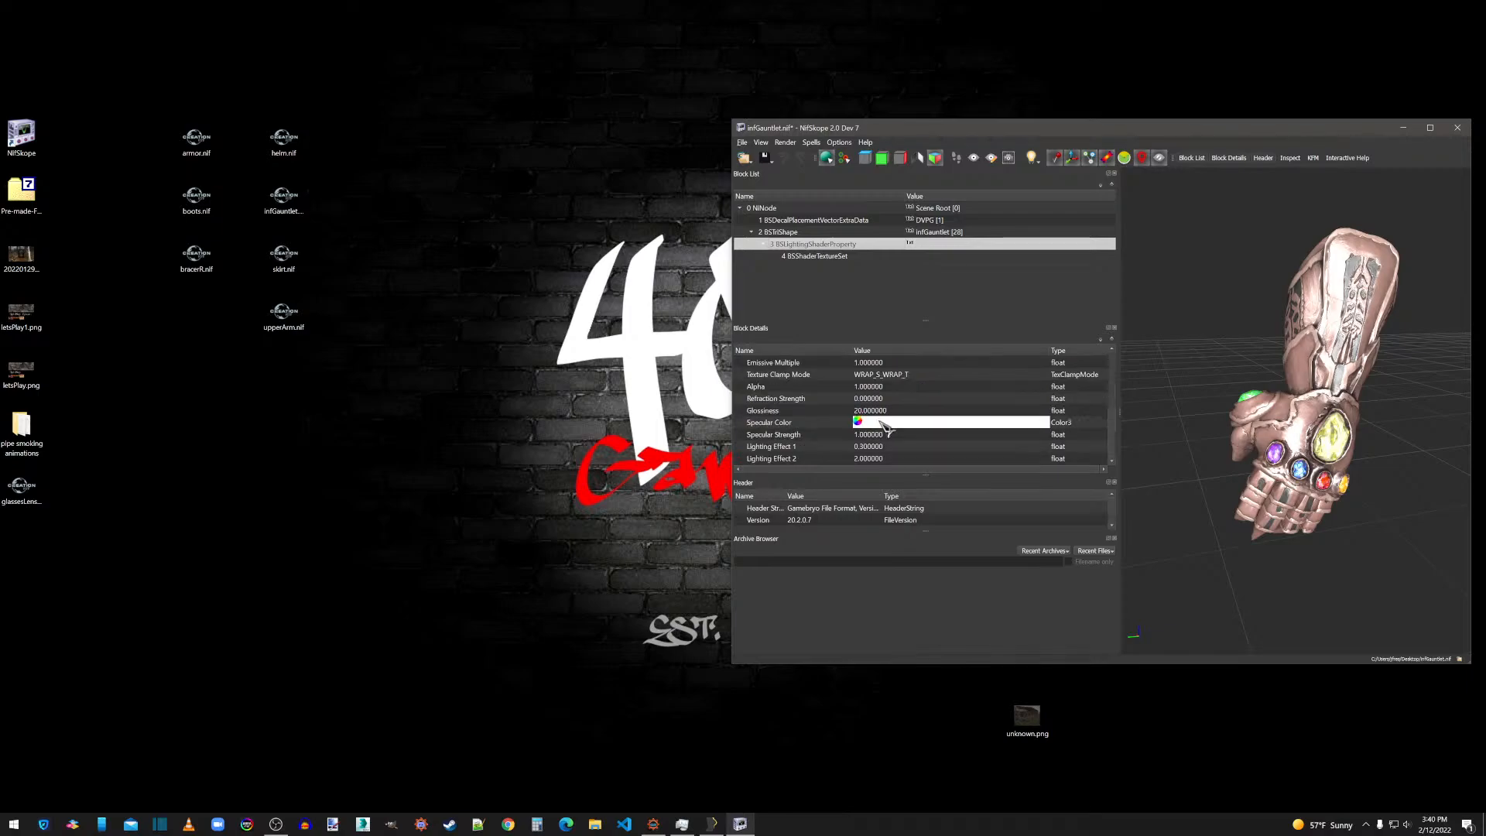
{"action": "double_click", "coordinate": [872, 410]}
{"action": "type", "text": "120"}
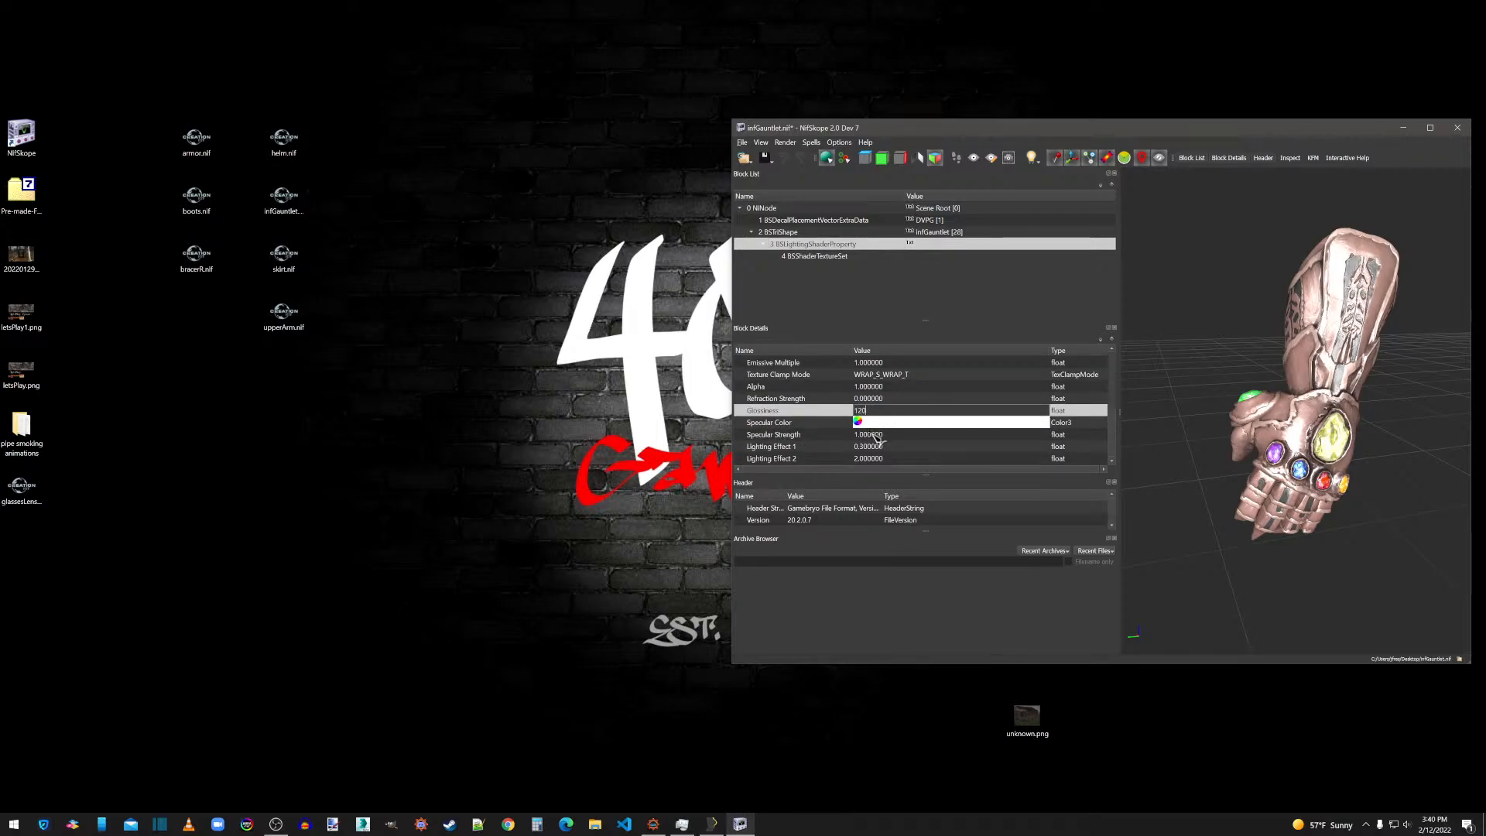
{"action": "double_click", "coordinate": [871, 435]}
{"action": "type", "text": "0.5"}
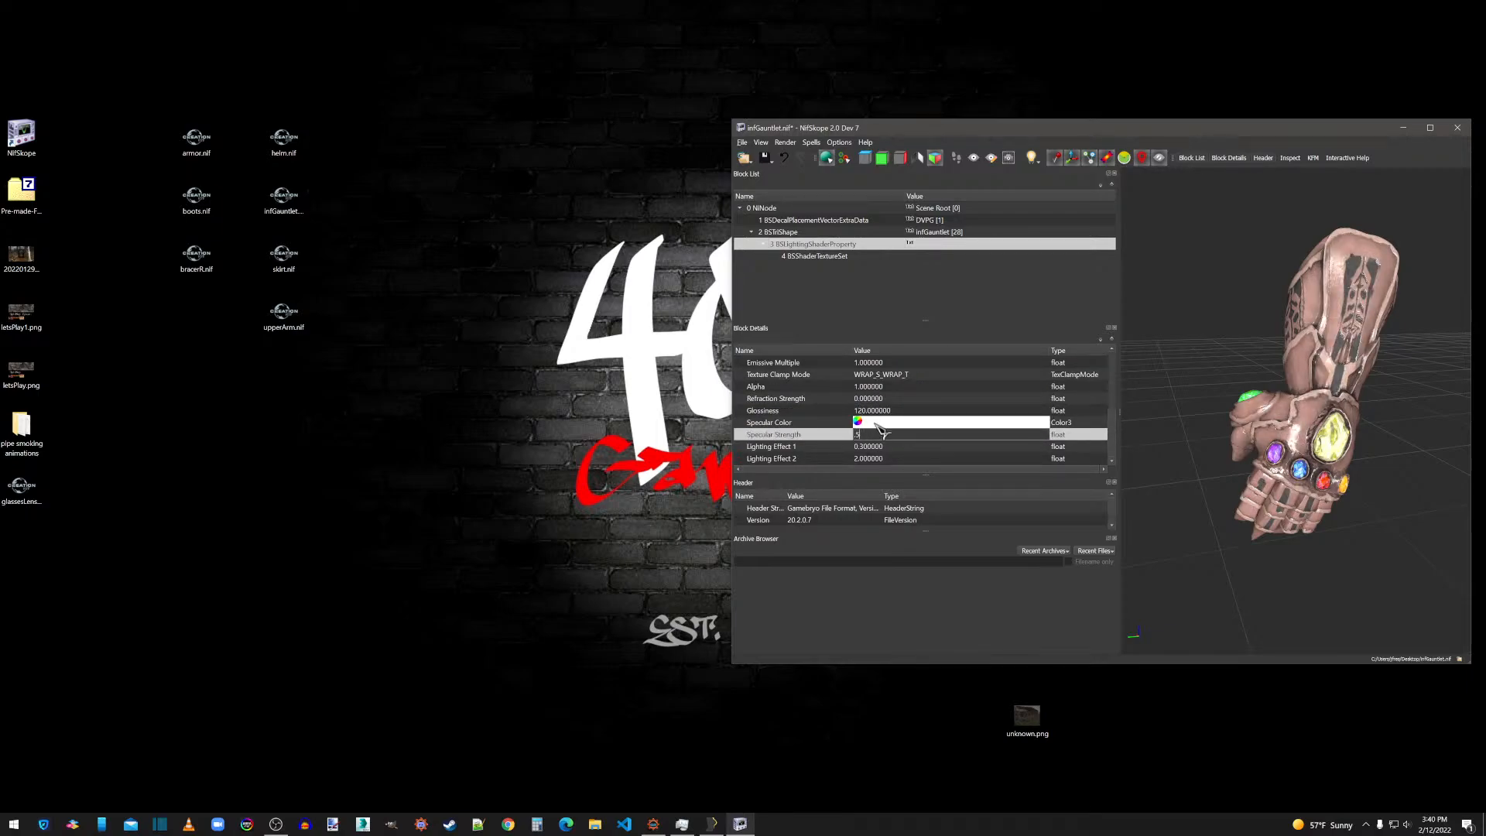
{"action": "left_click", "coordinate": [875, 411]}
{"action": "left_click", "coordinate": [818, 258]}
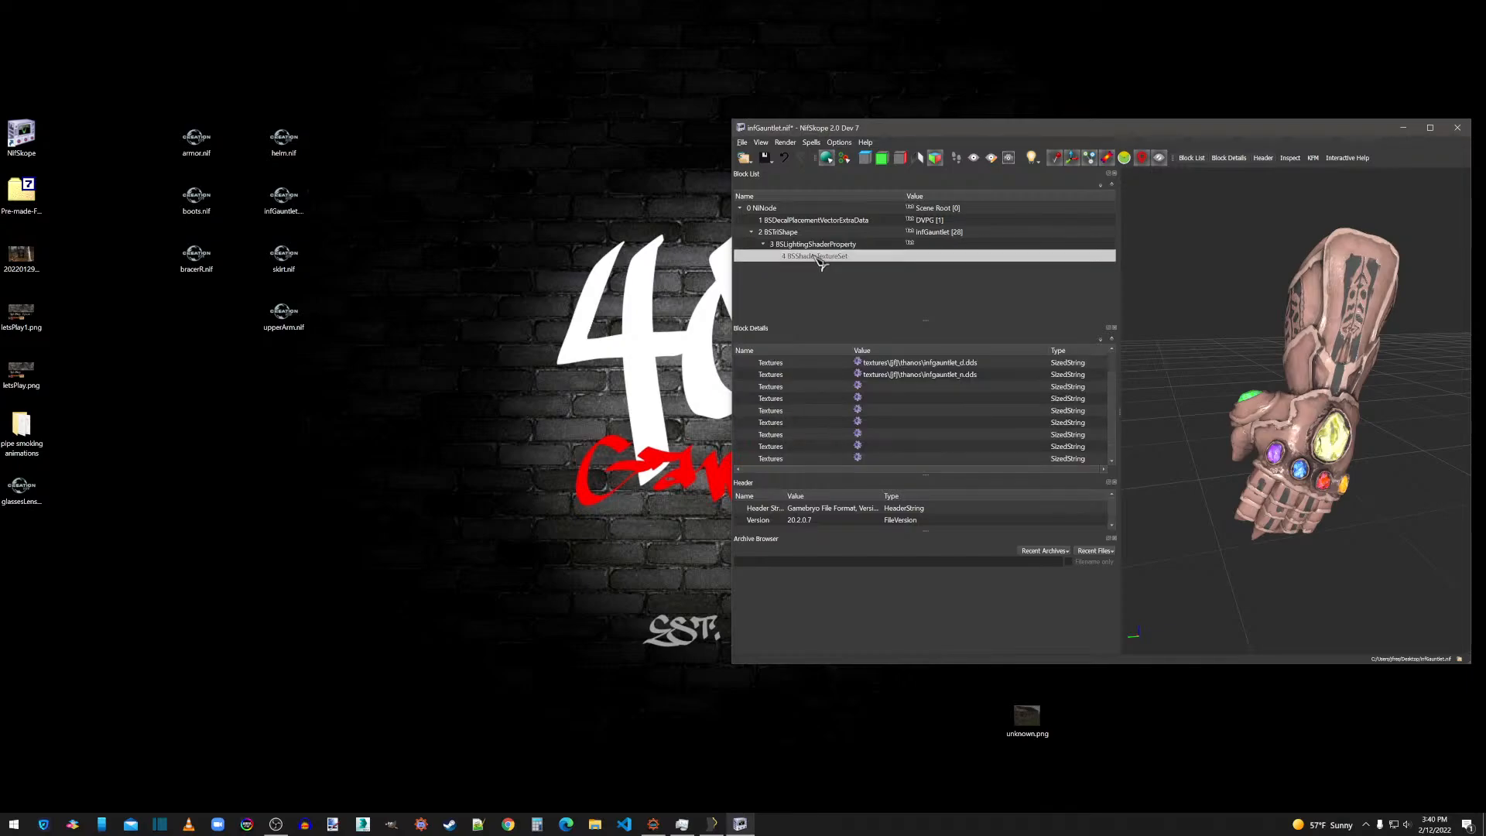
{"action": "left_click", "coordinate": [811, 246]}
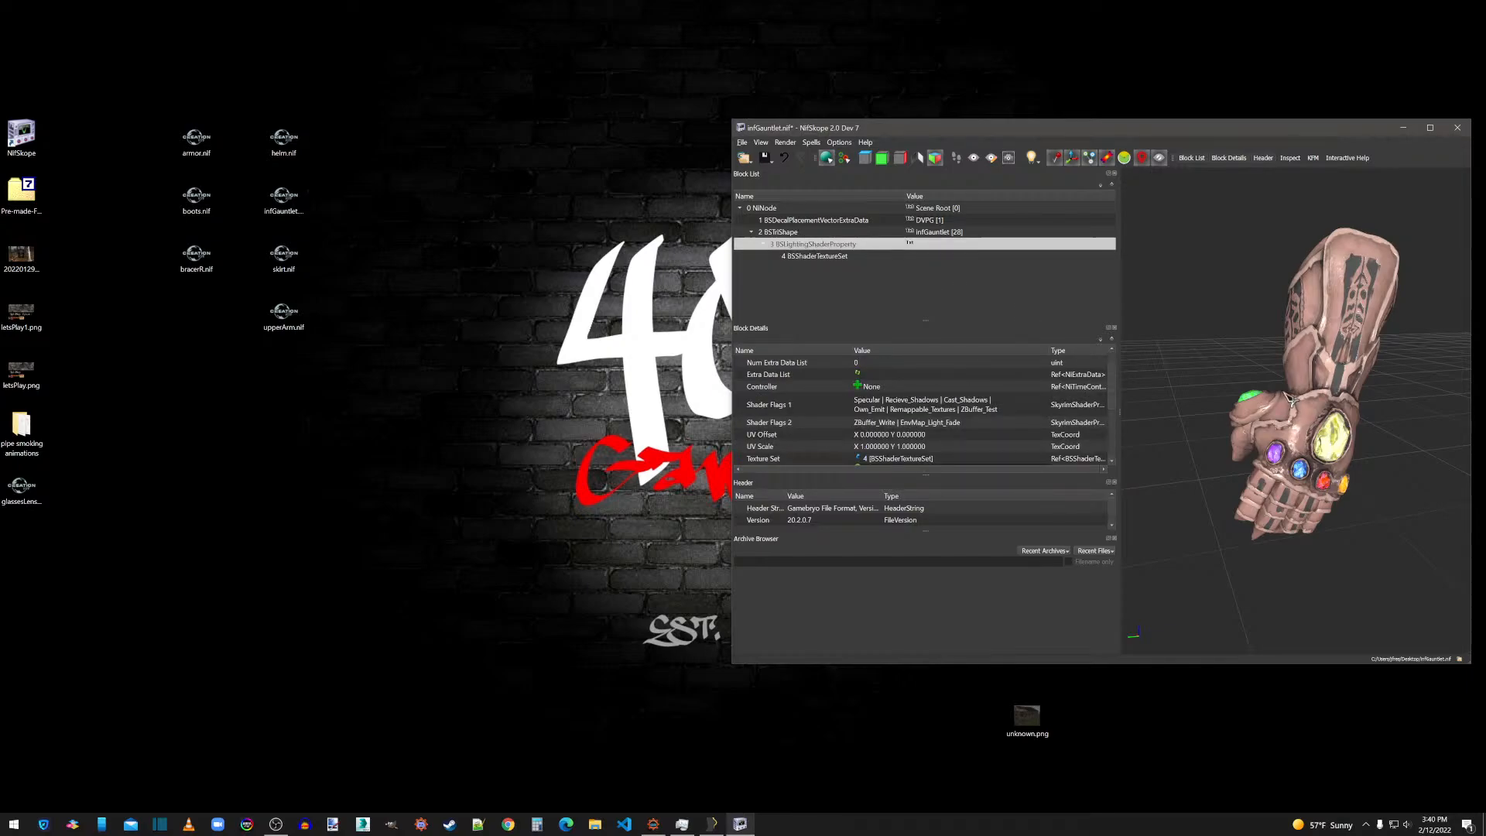
Apply Smooth Normals with the default settings and Face Normals to the infGauntlet mesh, and update its tangent space.
{"action": "right_click", "coordinate": [1283, 391]}
{"action": "left_click", "coordinate": [1331, 370]}
{"action": "right_click", "coordinate": [1328, 367]}
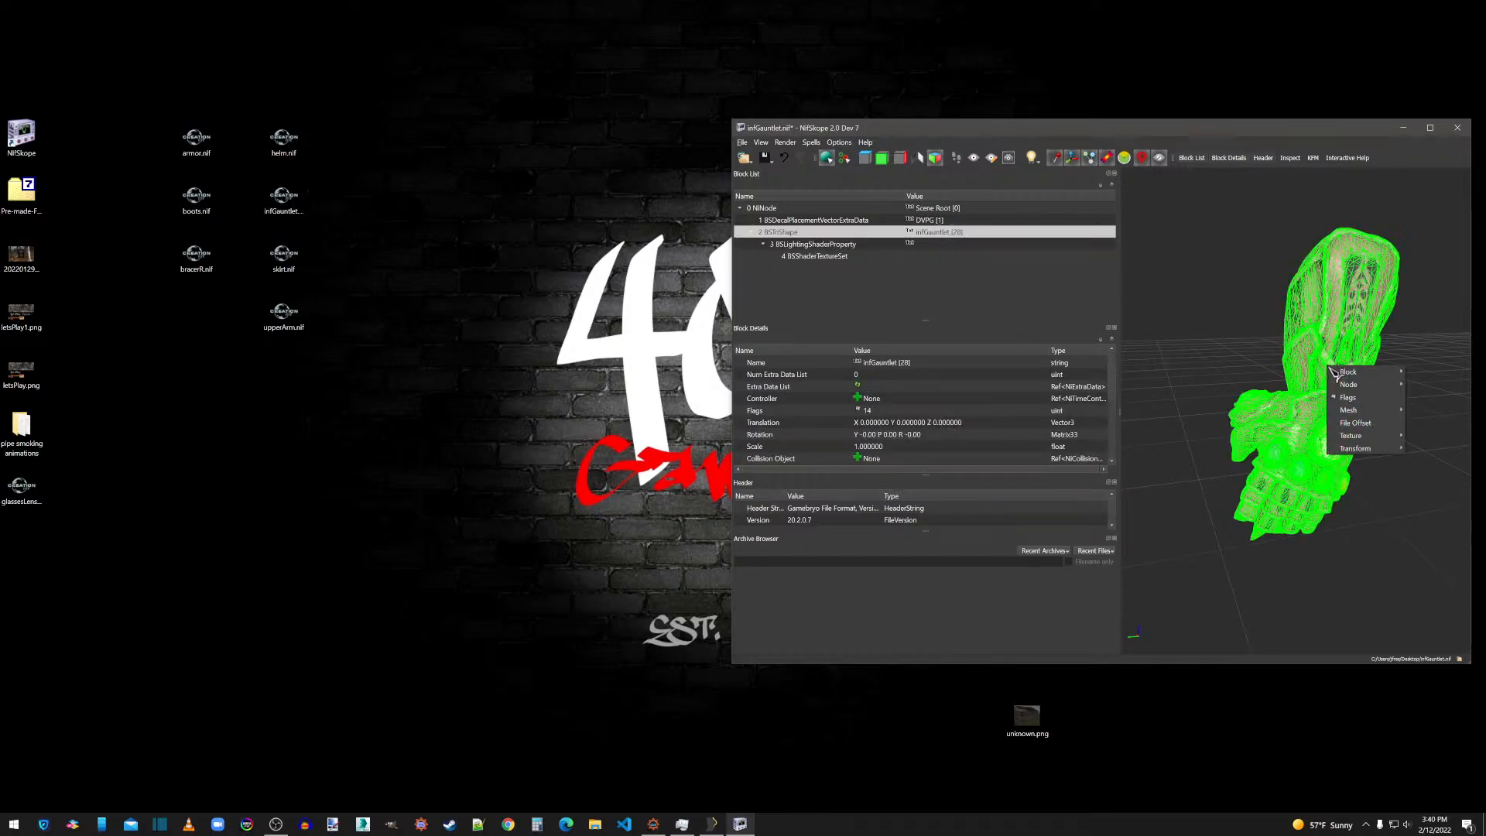
{"action": "mouse_move", "coordinate": [1362, 410]}
{"action": "left_click", "coordinate": [1272, 436]}
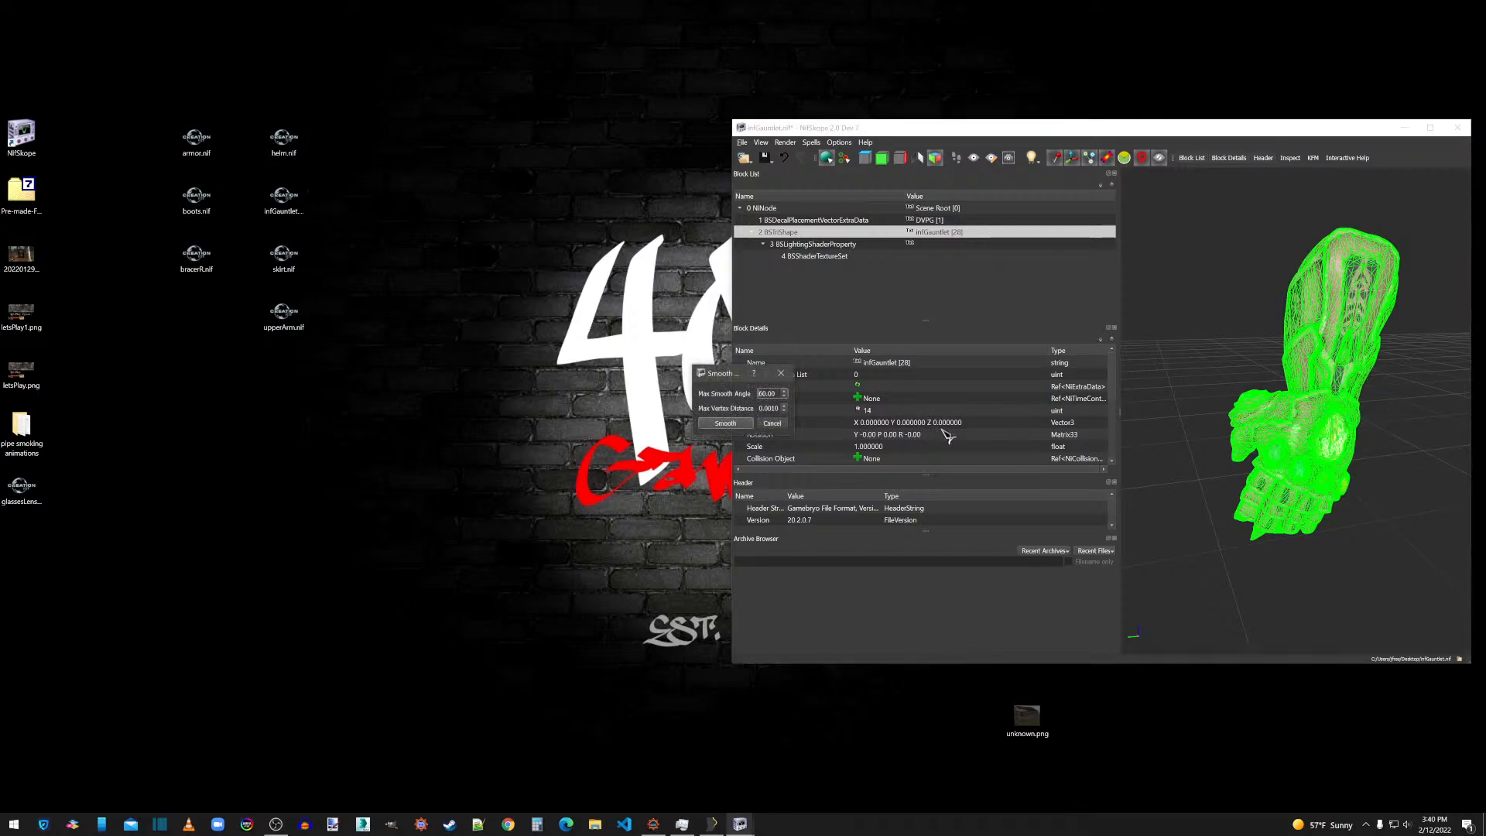
{"action": "left_click", "coordinate": [745, 424]}
{"action": "right_click", "coordinate": [1301, 439]}
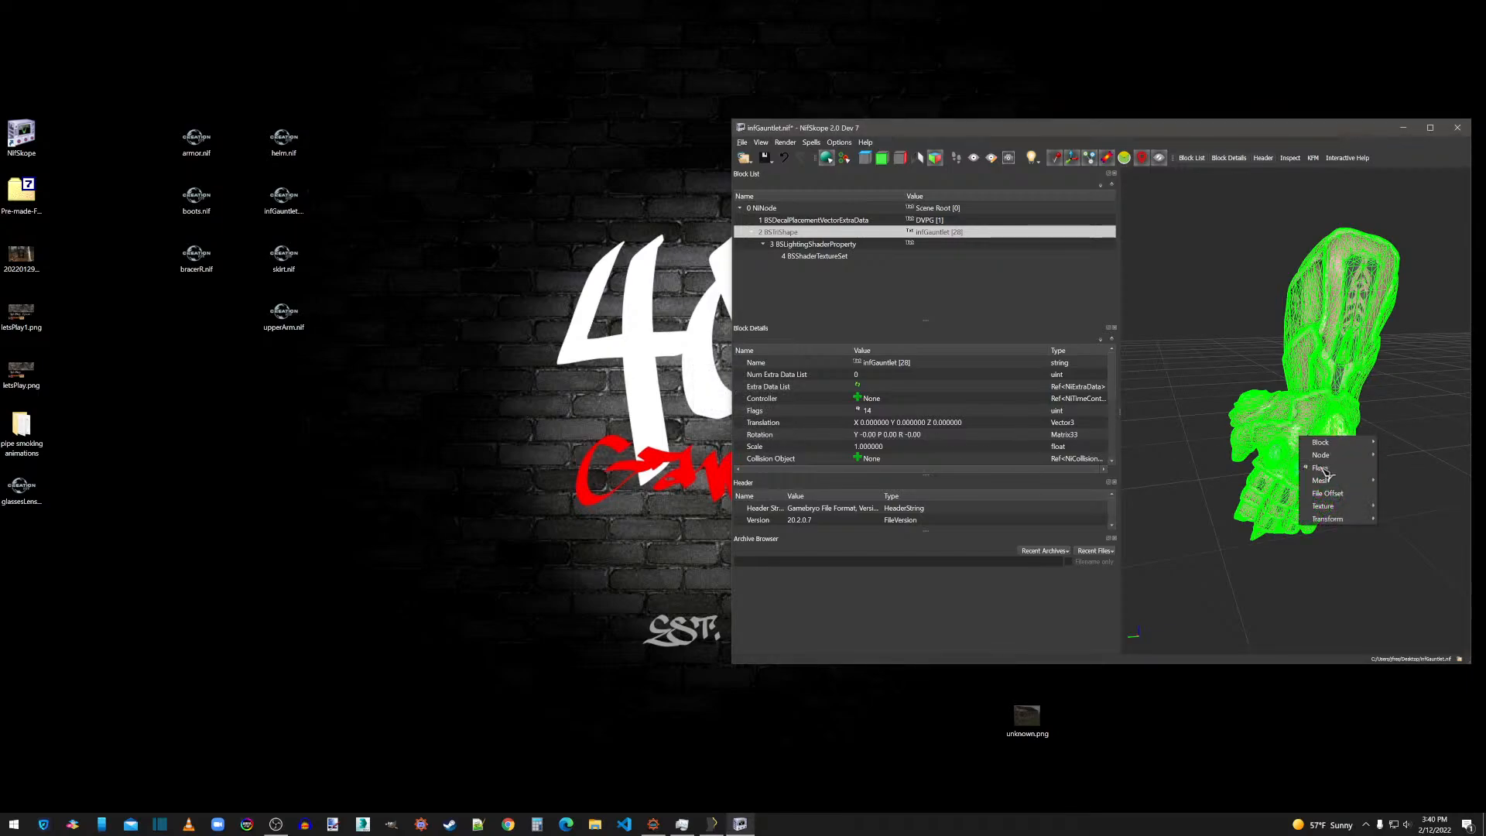
{"action": "mouse_move", "coordinate": [1324, 483]}
{"action": "left_click", "coordinate": [1395, 492]}
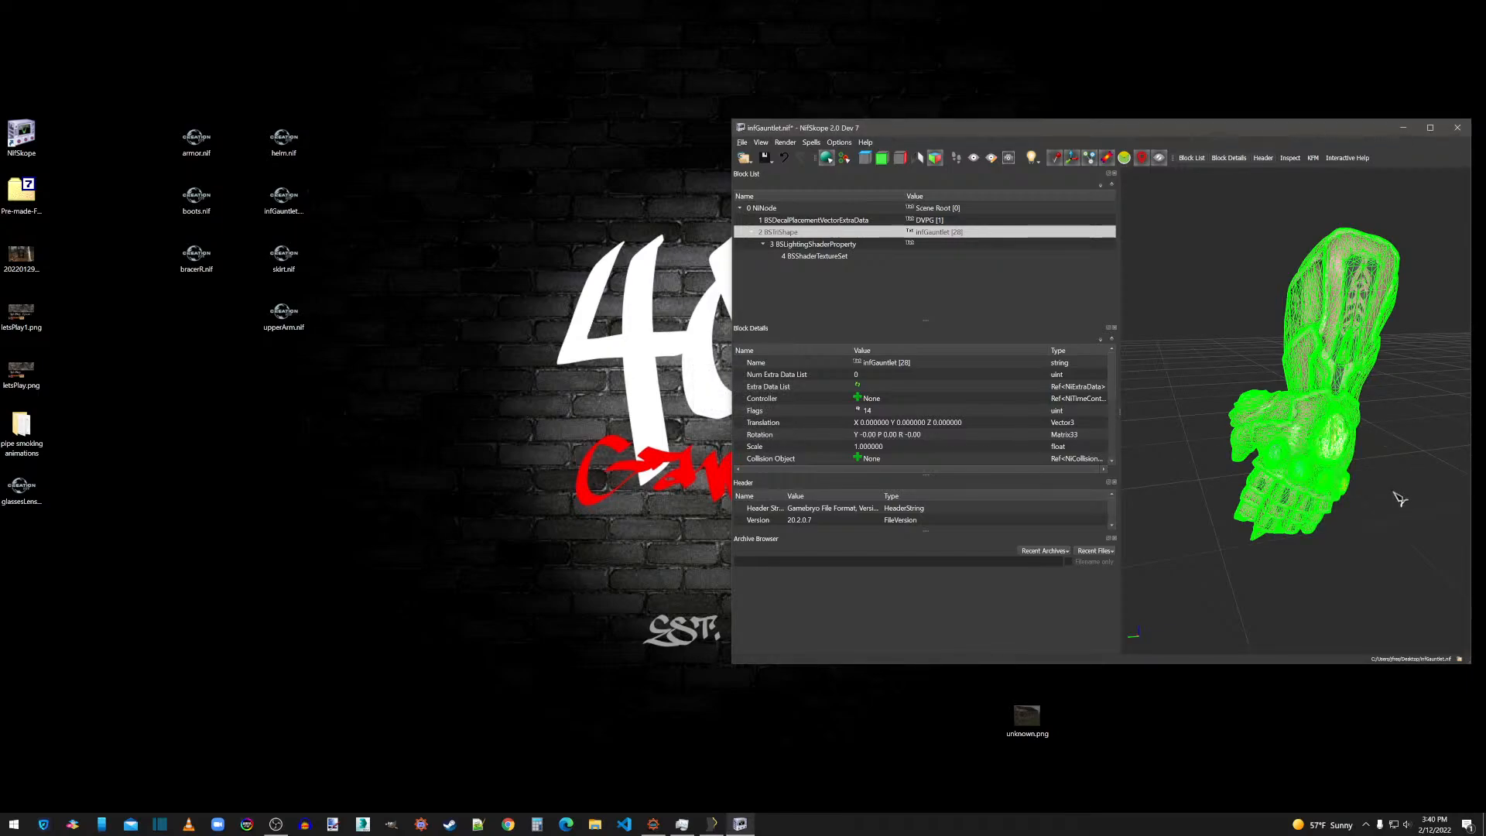
{"action": "right_click", "coordinate": [1293, 423]}
{"action": "mouse_move", "coordinate": [1324, 464]}
{"action": "left_click", "coordinate": [1395, 499]}
{"action": "left_click_drag", "start_coordinate": [1270, 572], "coordinate": [1237, 536]}
{"action": "scroll", "coordinate": [1237, 536], "scroll_direction": "up", "scroll_amount": 3}
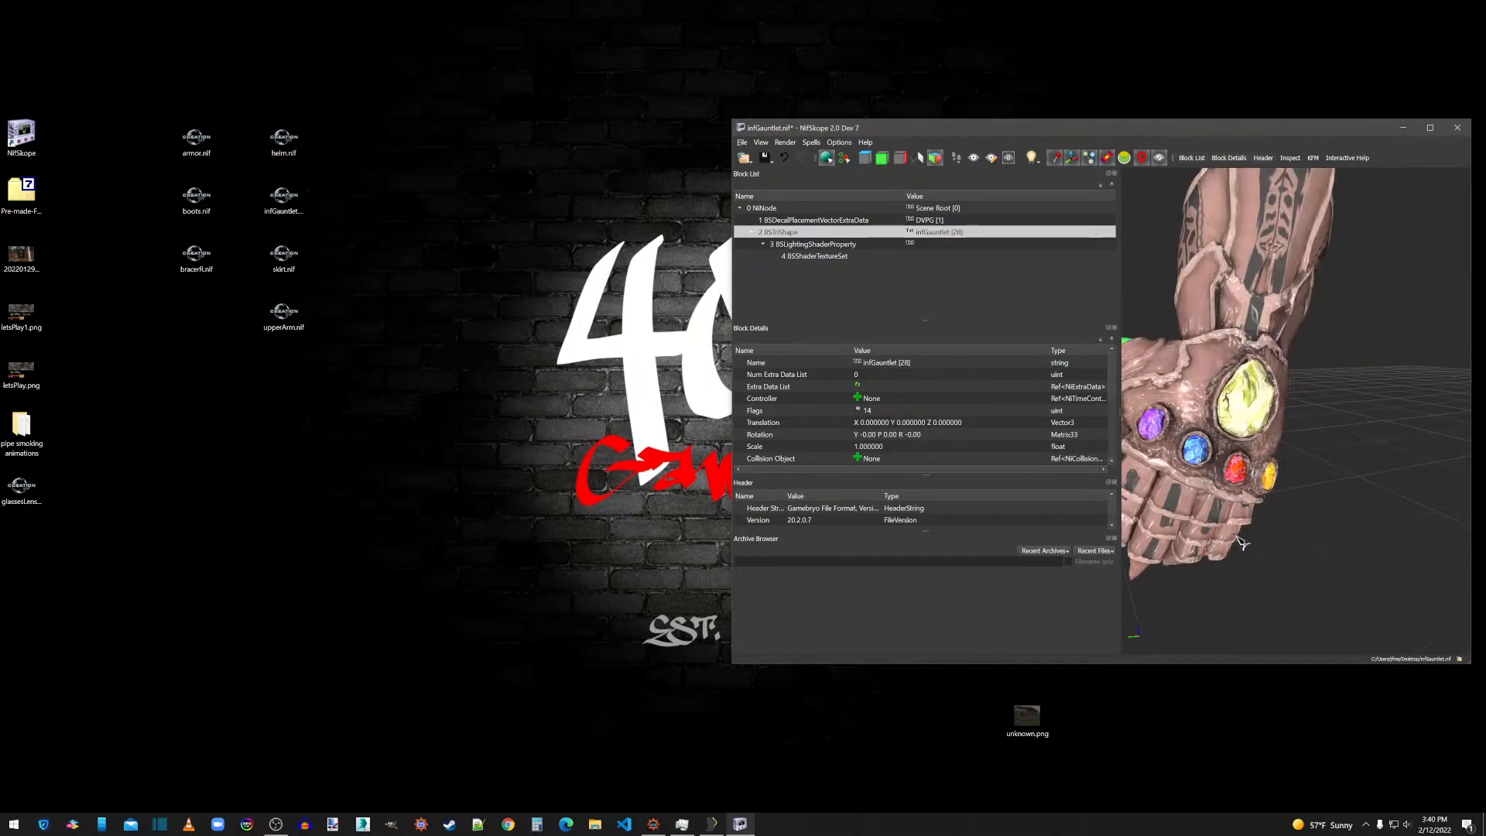
{"action": "left_click_drag", "start_coordinate": [1325, 463], "coordinate": [1360, 456]}
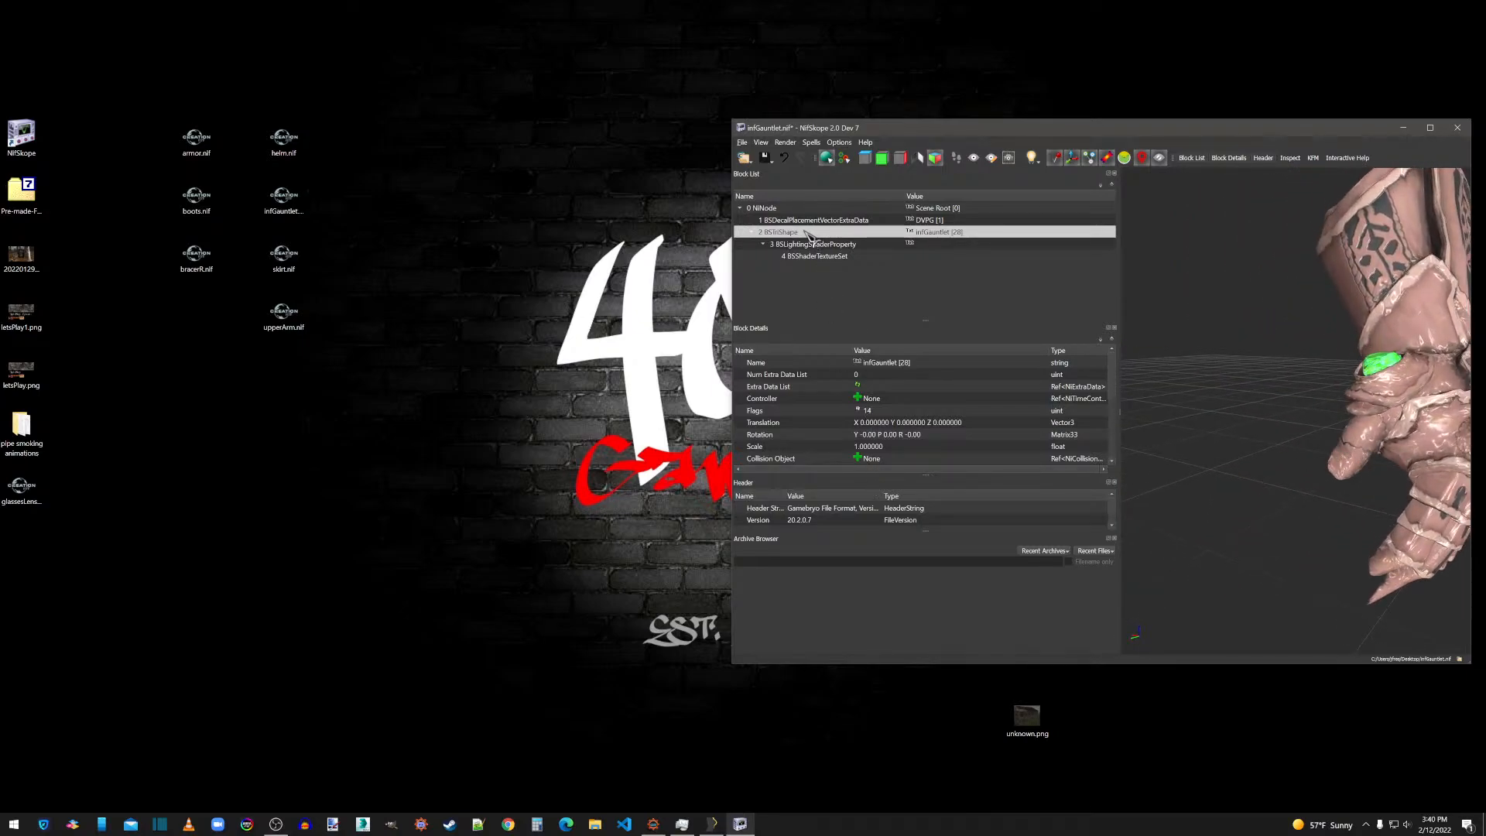
Save infGauntlet.nif and close its NifSkope window.
{"action": "left_click", "coordinate": [743, 143]}
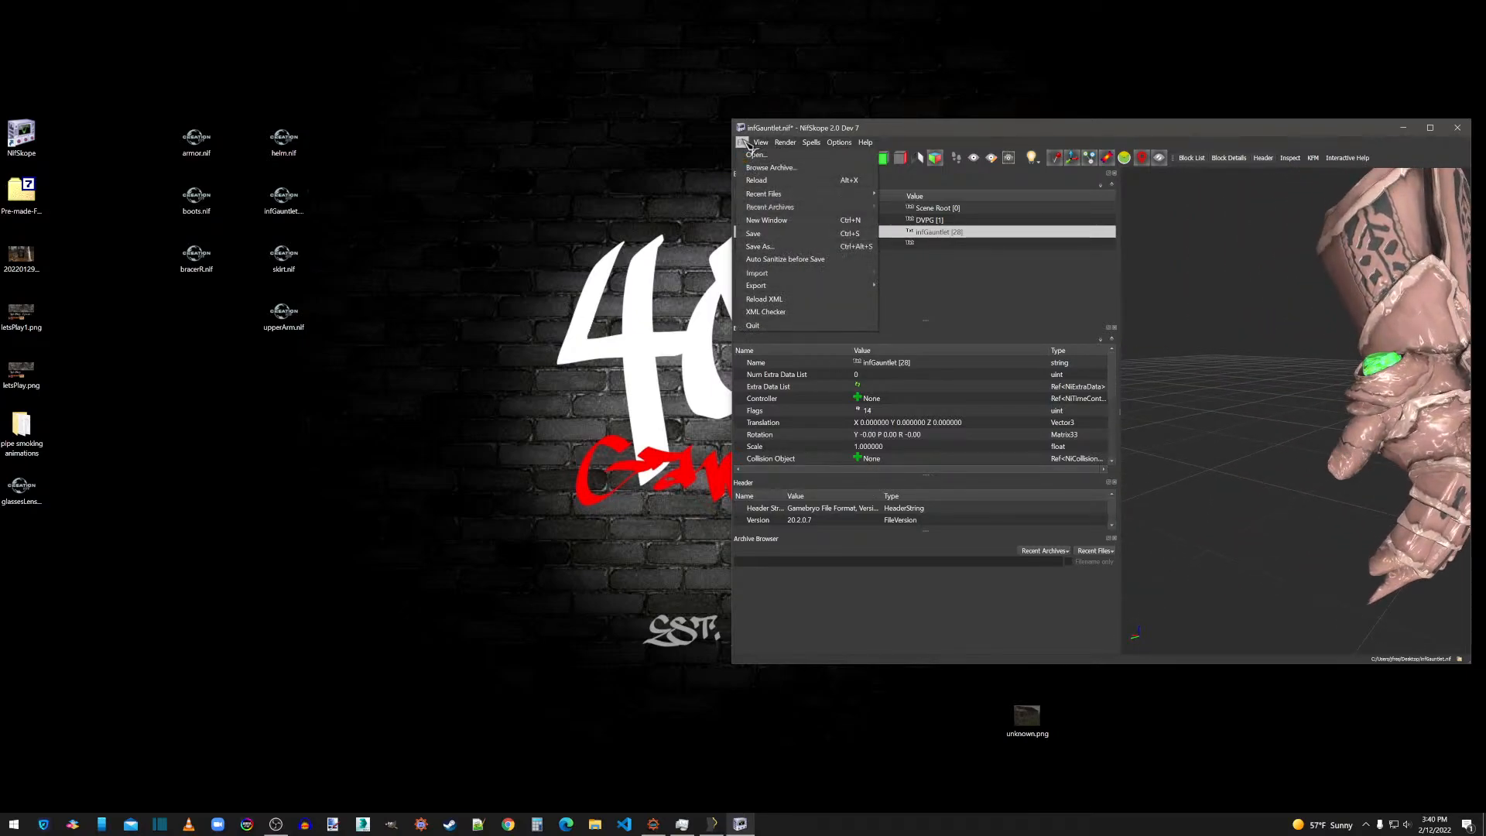
{"action": "left_click", "coordinate": [754, 235]}
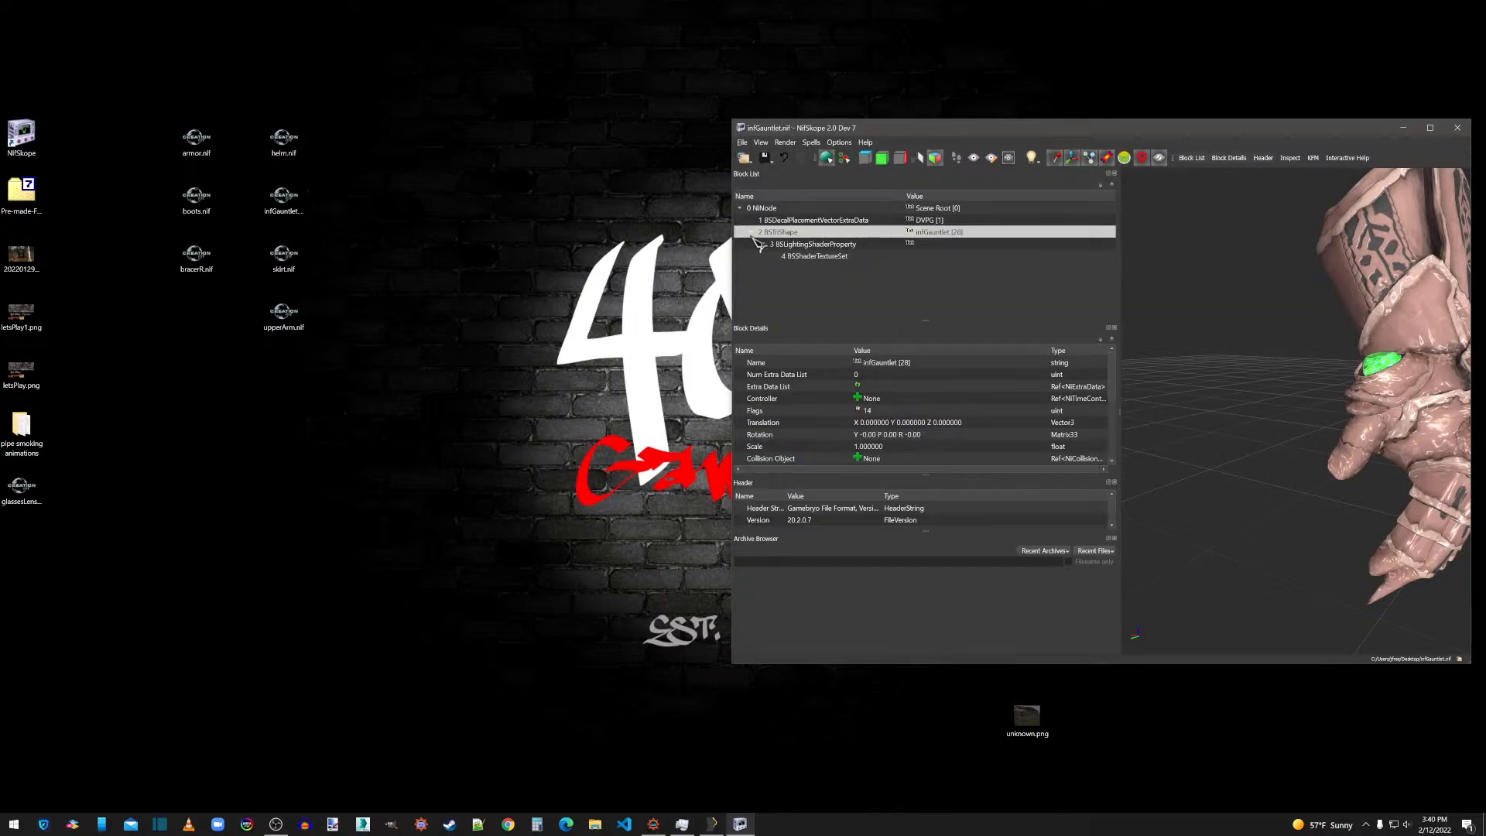
{"action": "left_click", "coordinate": [1458, 127]}
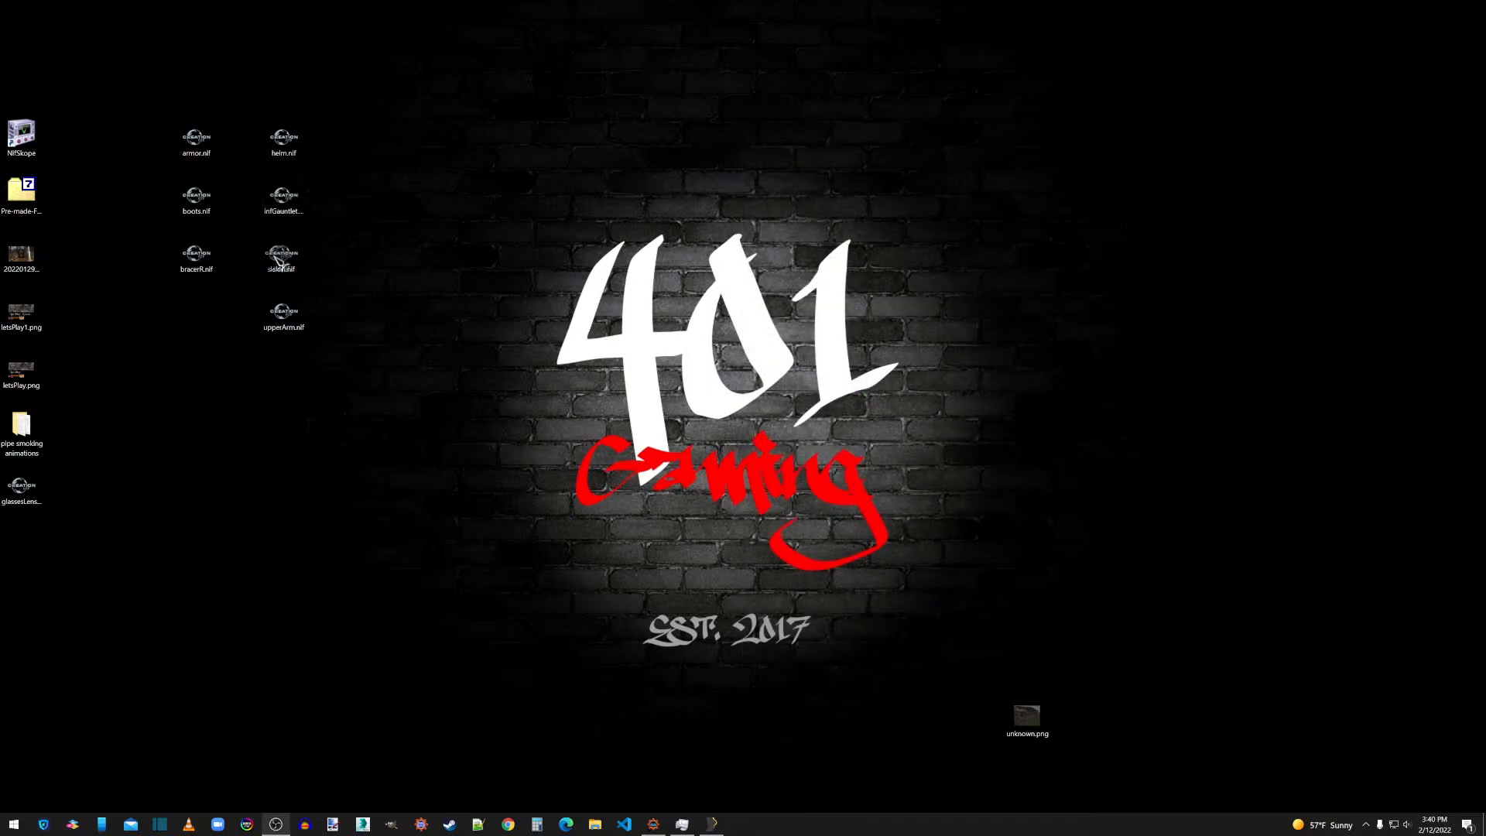
Open skirt.nif from the desktop in NifSkope and remove its bogus nodes.
{"action": "double_click", "coordinate": [17, 130]}
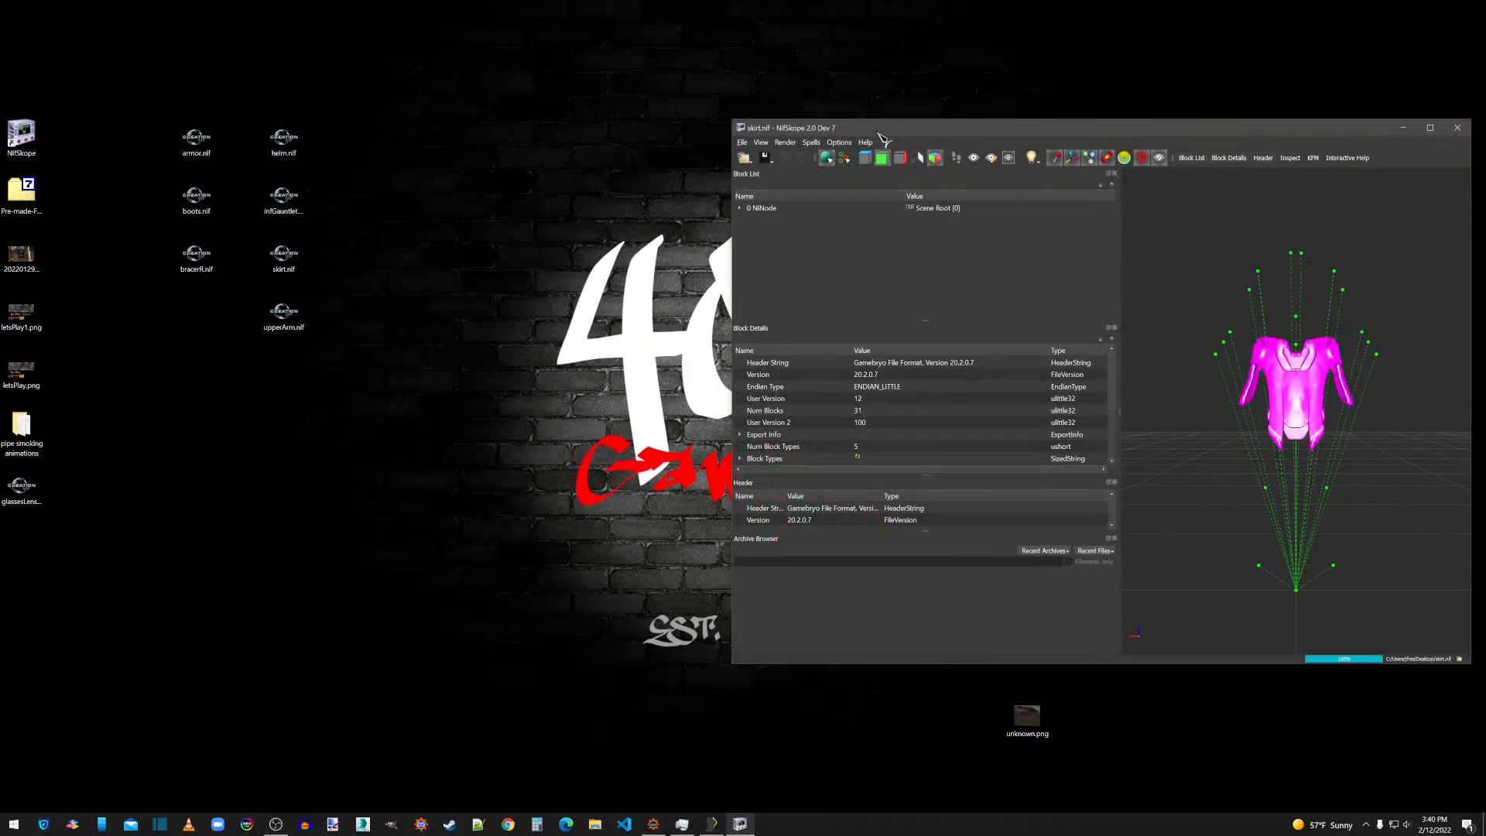
{"action": "left_click", "coordinate": [812, 142]}
{"action": "mouse_move", "coordinate": [832, 203]}
{"action": "left_click", "coordinate": [894, 242]}
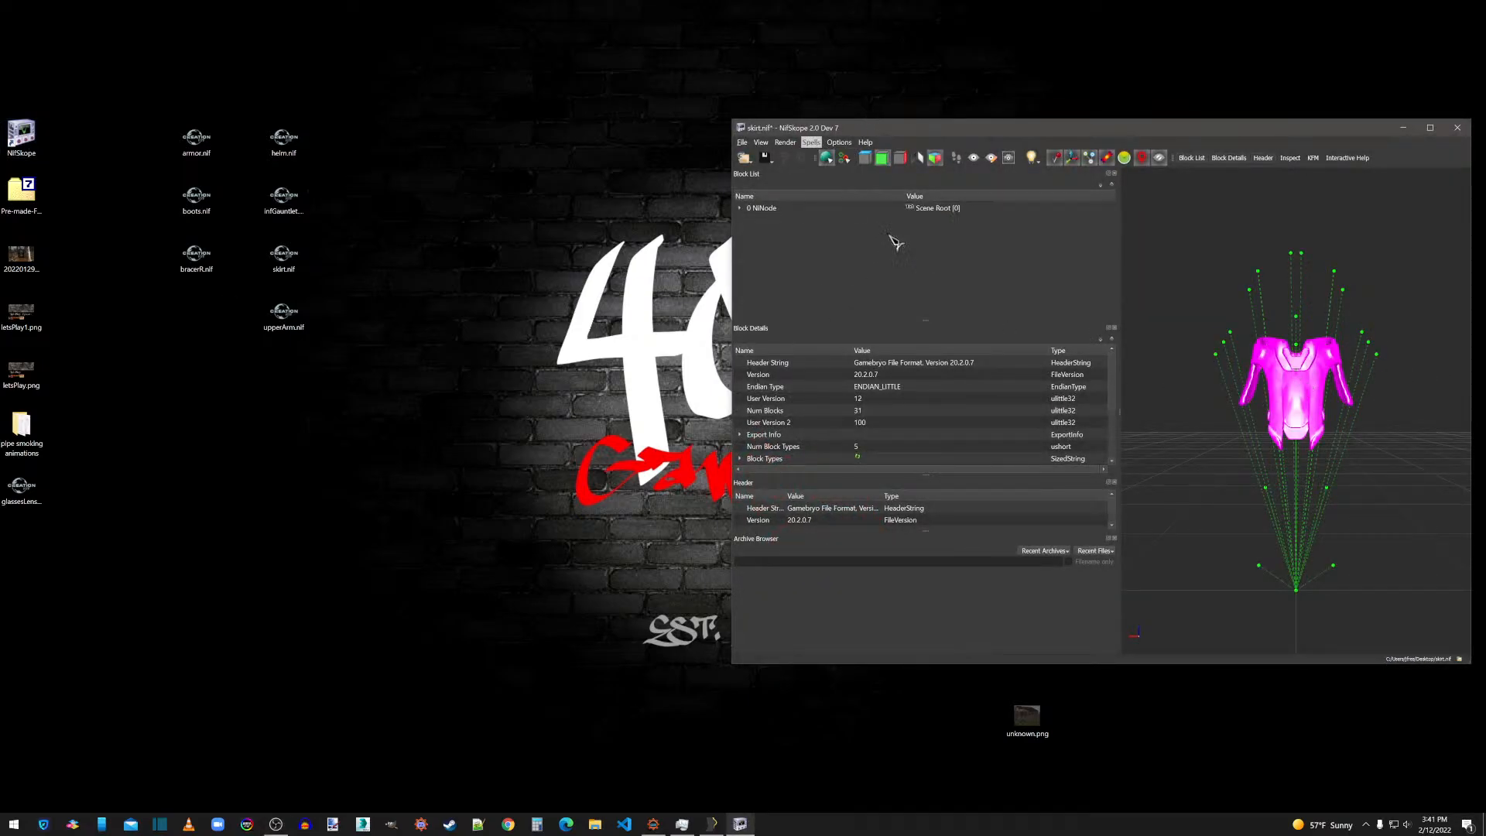
{"action": "left_click", "coordinate": [773, 418]}
Assign boots.dds and boots_n.dds as the first two textures of the skirt's BSShaderTextureSet.
{"action": "left_click", "coordinate": [740, 209]}
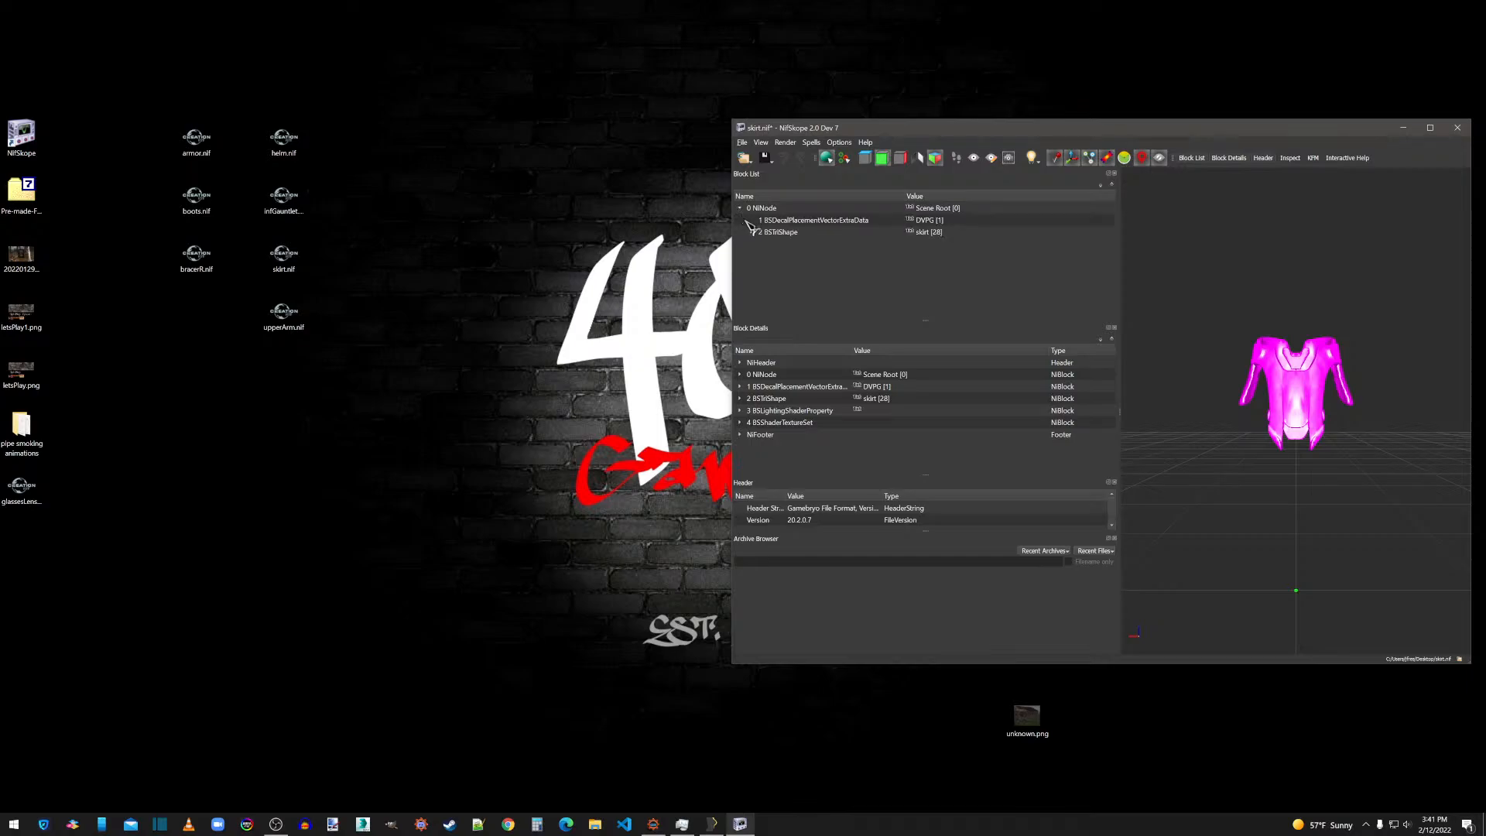
{"action": "left_click", "coordinate": [751, 232]}
{"action": "left_click", "coordinate": [764, 244]}
{"action": "left_click", "coordinate": [791, 256]}
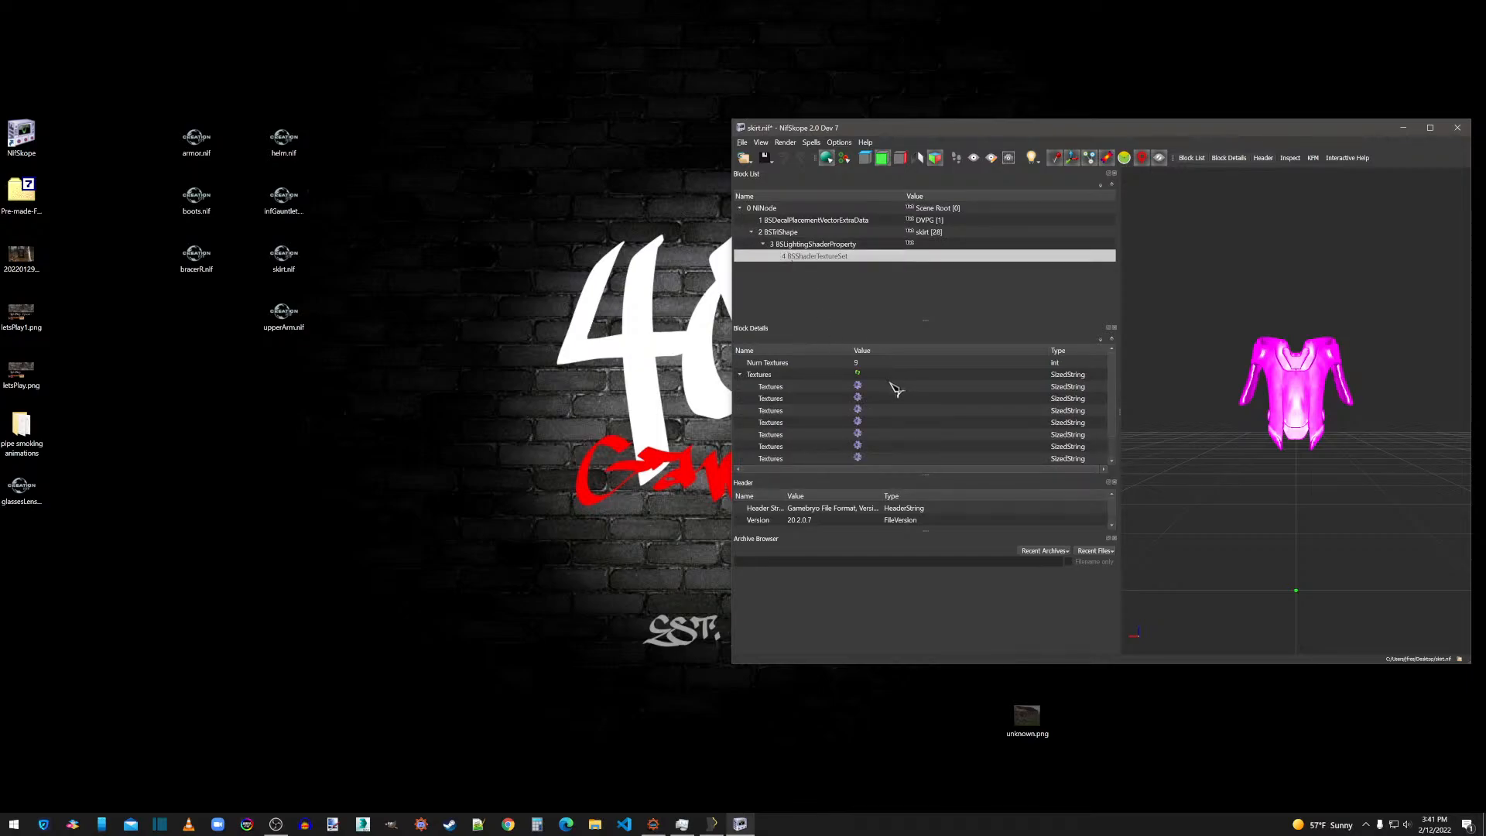
{"action": "left_click", "coordinate": [858, 386]}
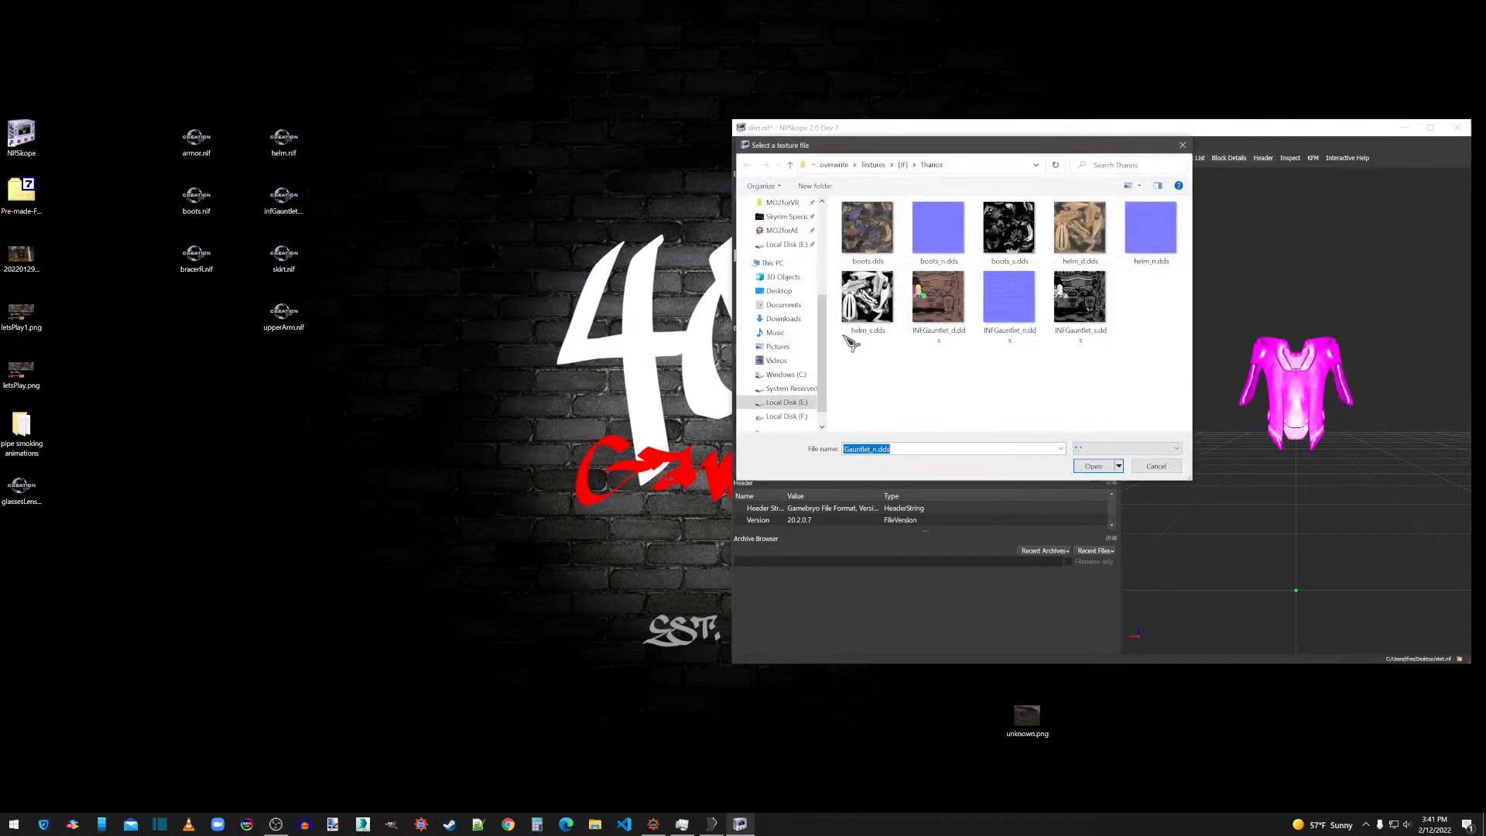
{"action": "double_click", "coordinate": [883, 246]}
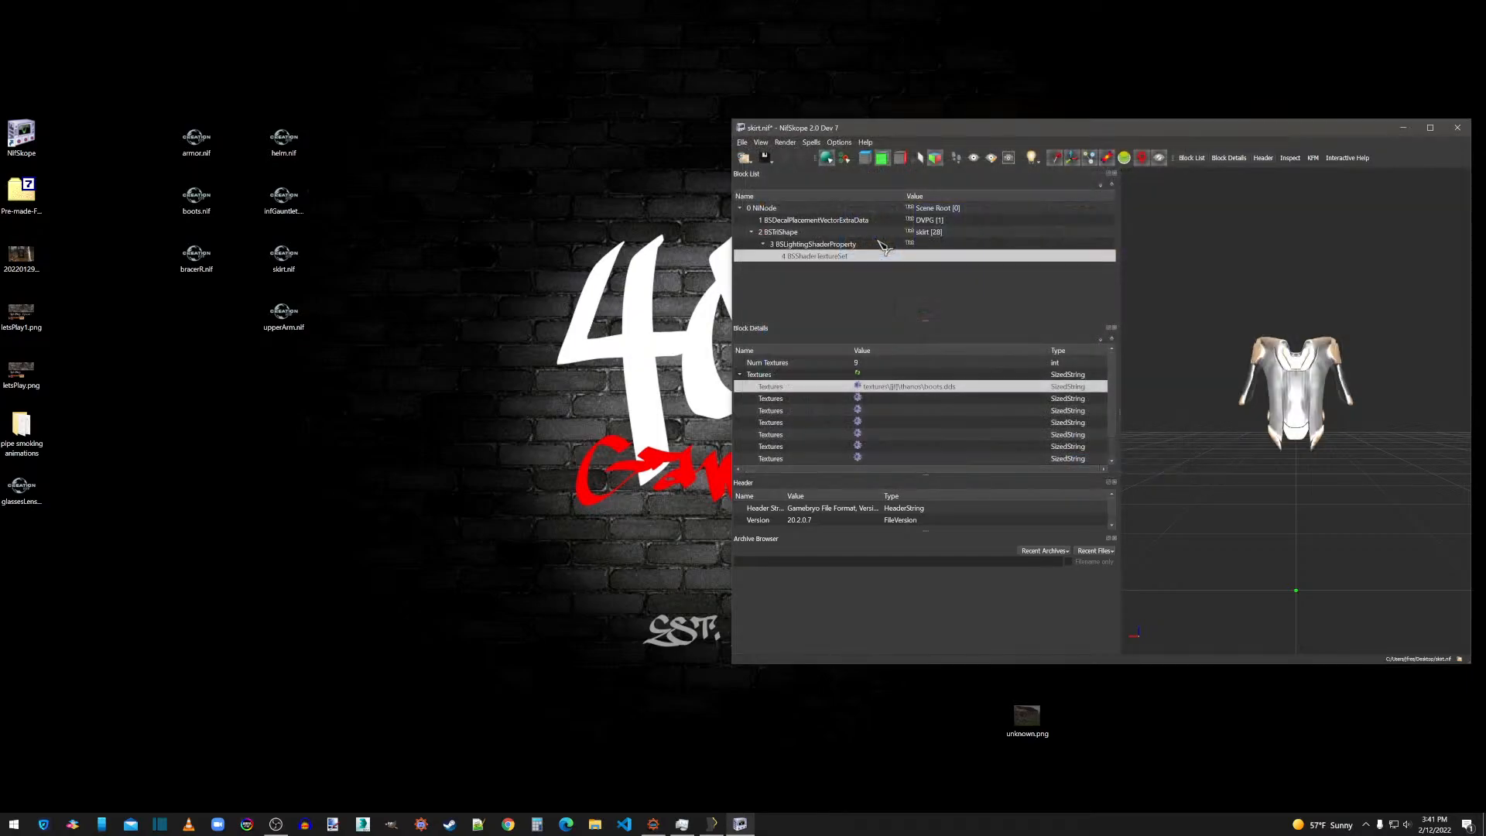
{"action": "left_click", "coordinate": [858, 398]}
{"action": "double_click", "coordinate": [952, 237]}
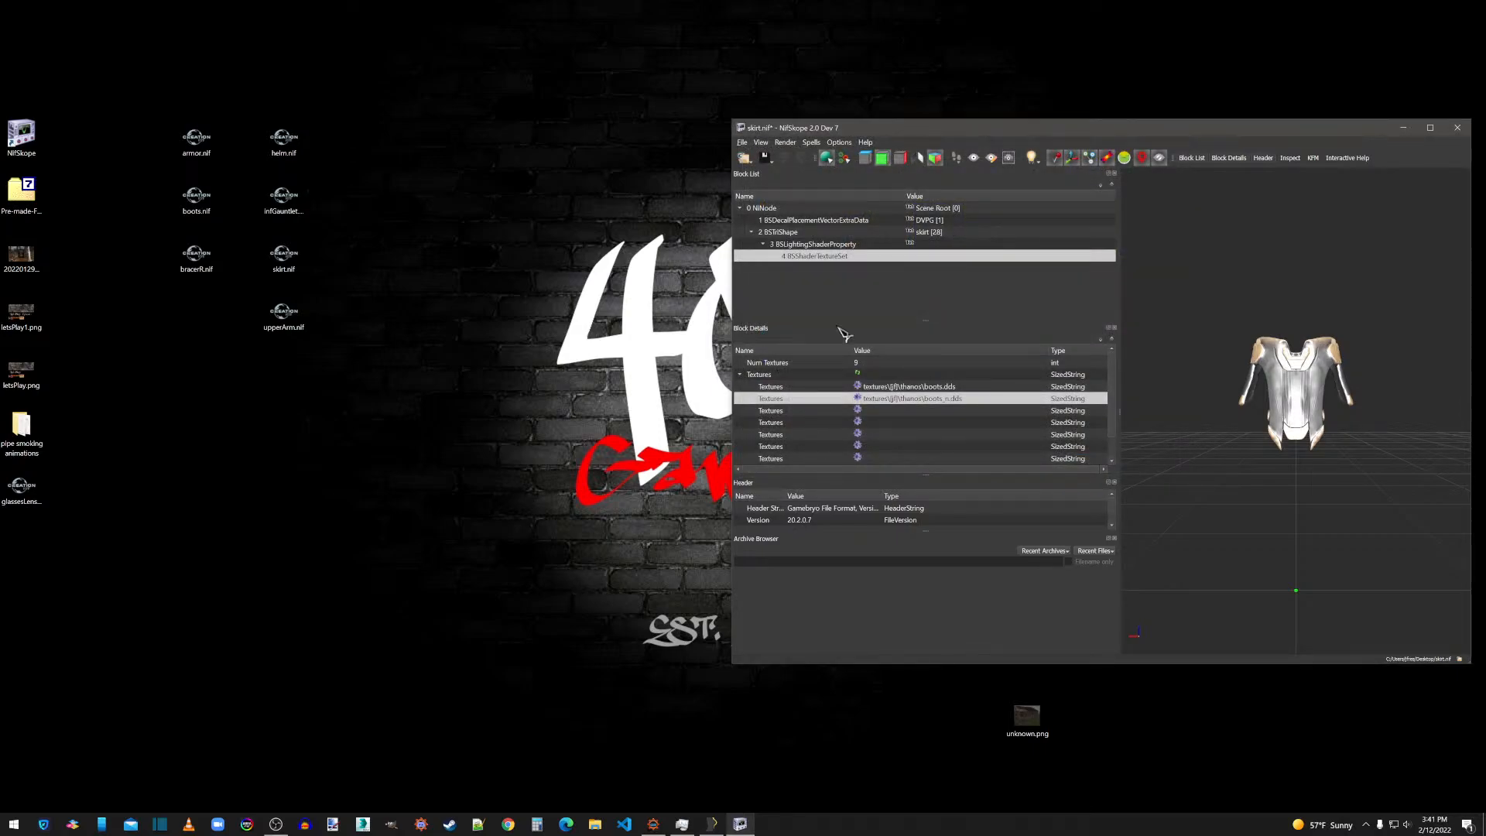
Set the Glossiness to 120 and Specular Strength to 0.5 in the skirt's BSLightingShaderProperty.
{"action": "left_click", "coordinate": [815, 245]}
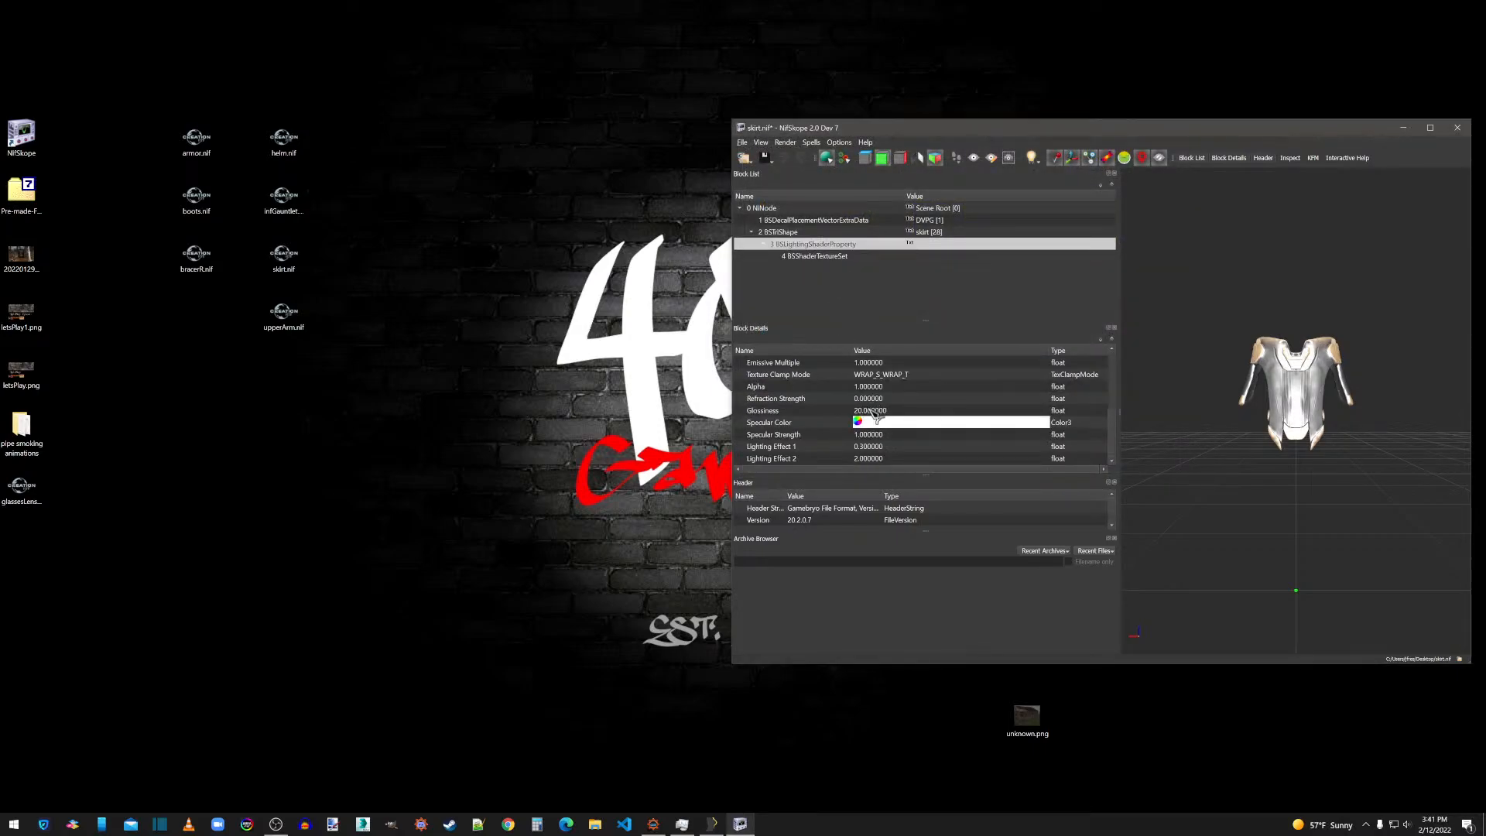
{"action": "double_click", "coordinate": [873, 410]}
{"action": "type", "text": "120"}
{"action": "double_click", "coordinate": [861, 436]}
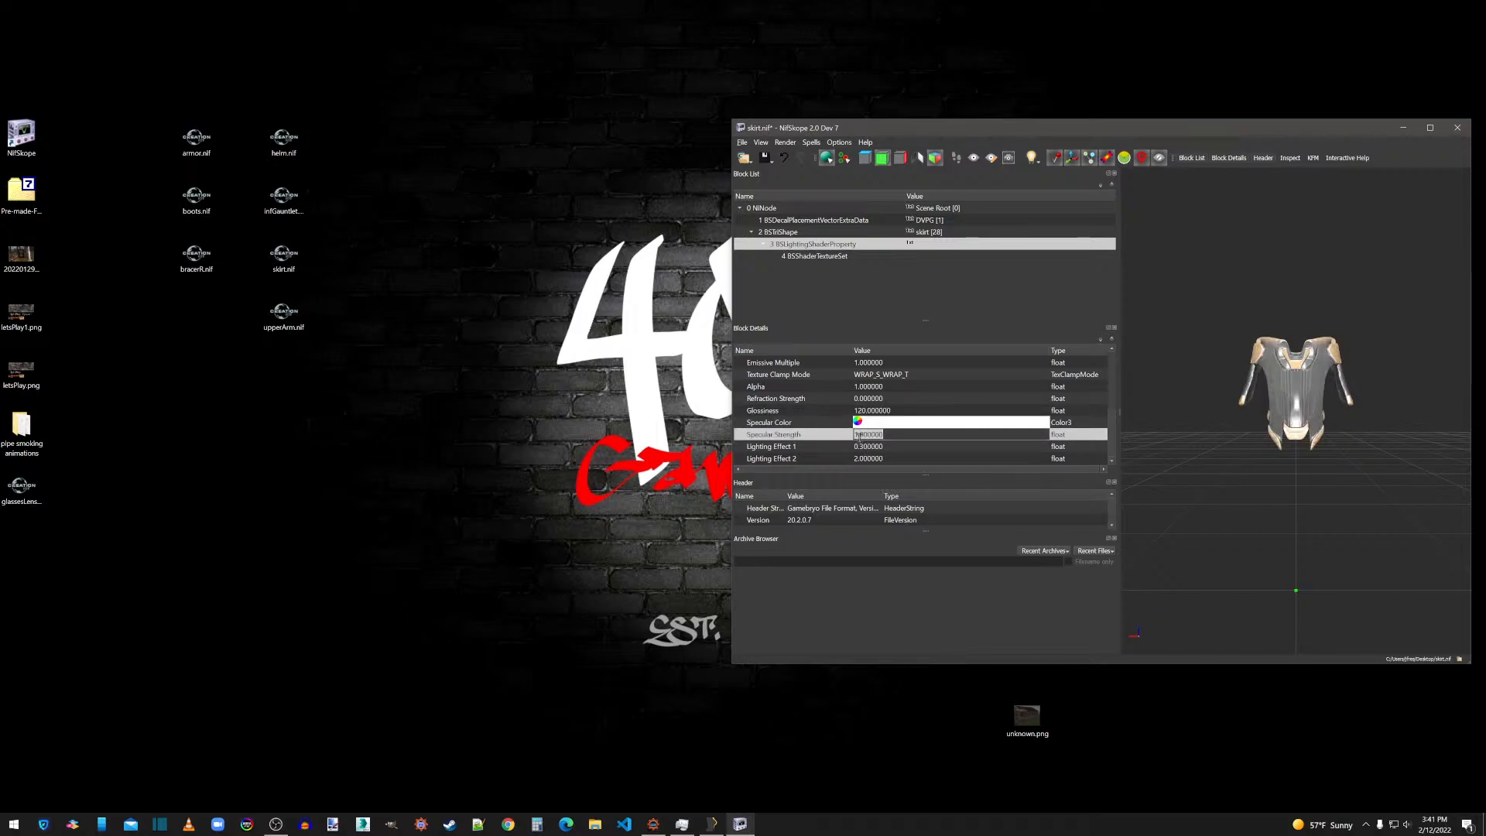
{"action": "type", "text": "0.5"}
{"action": "key", "text": "Return"}
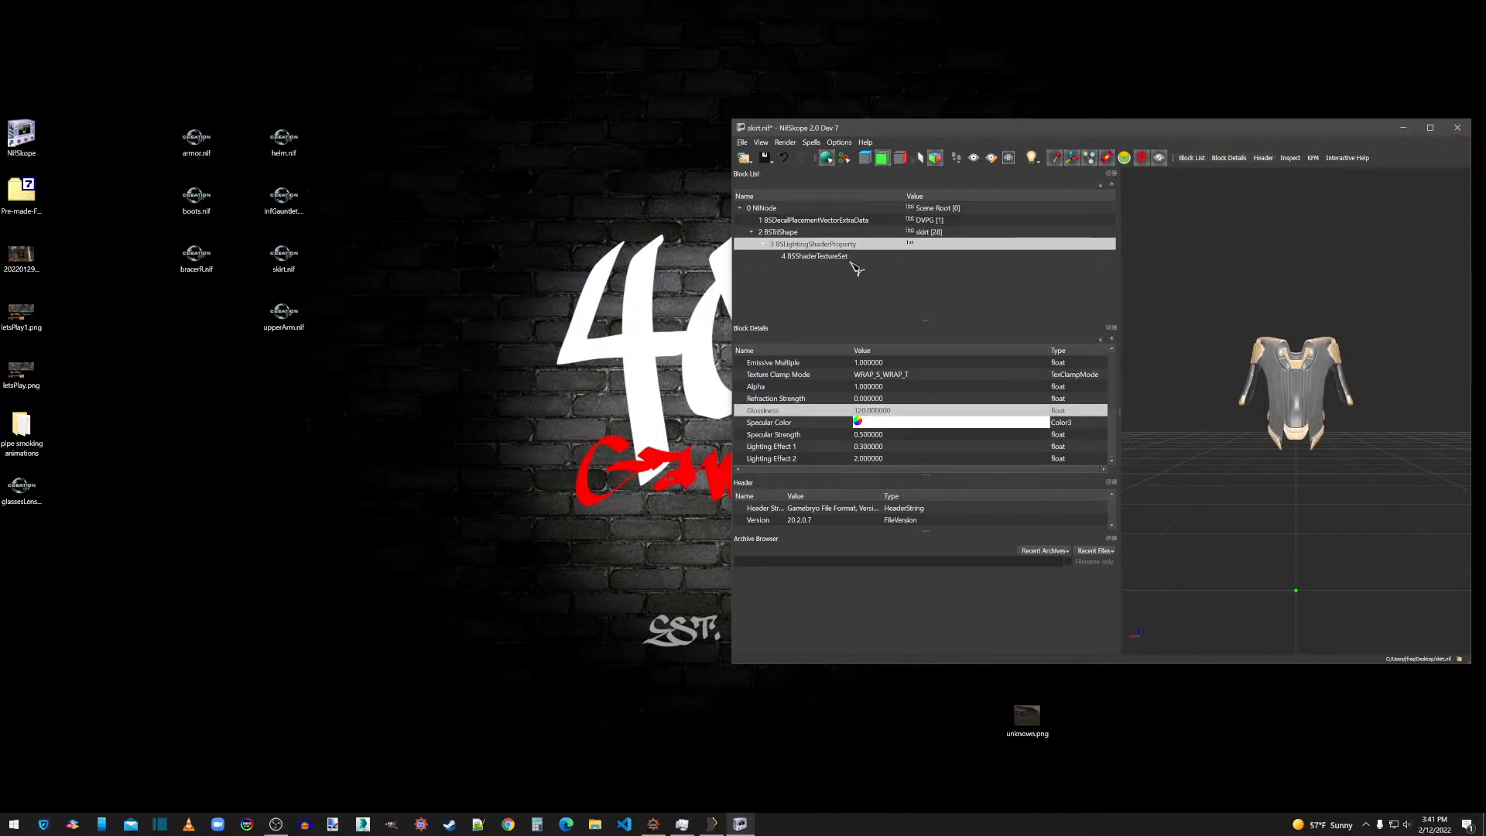
{"action": "left_click", "coordinate": [805, 258]}
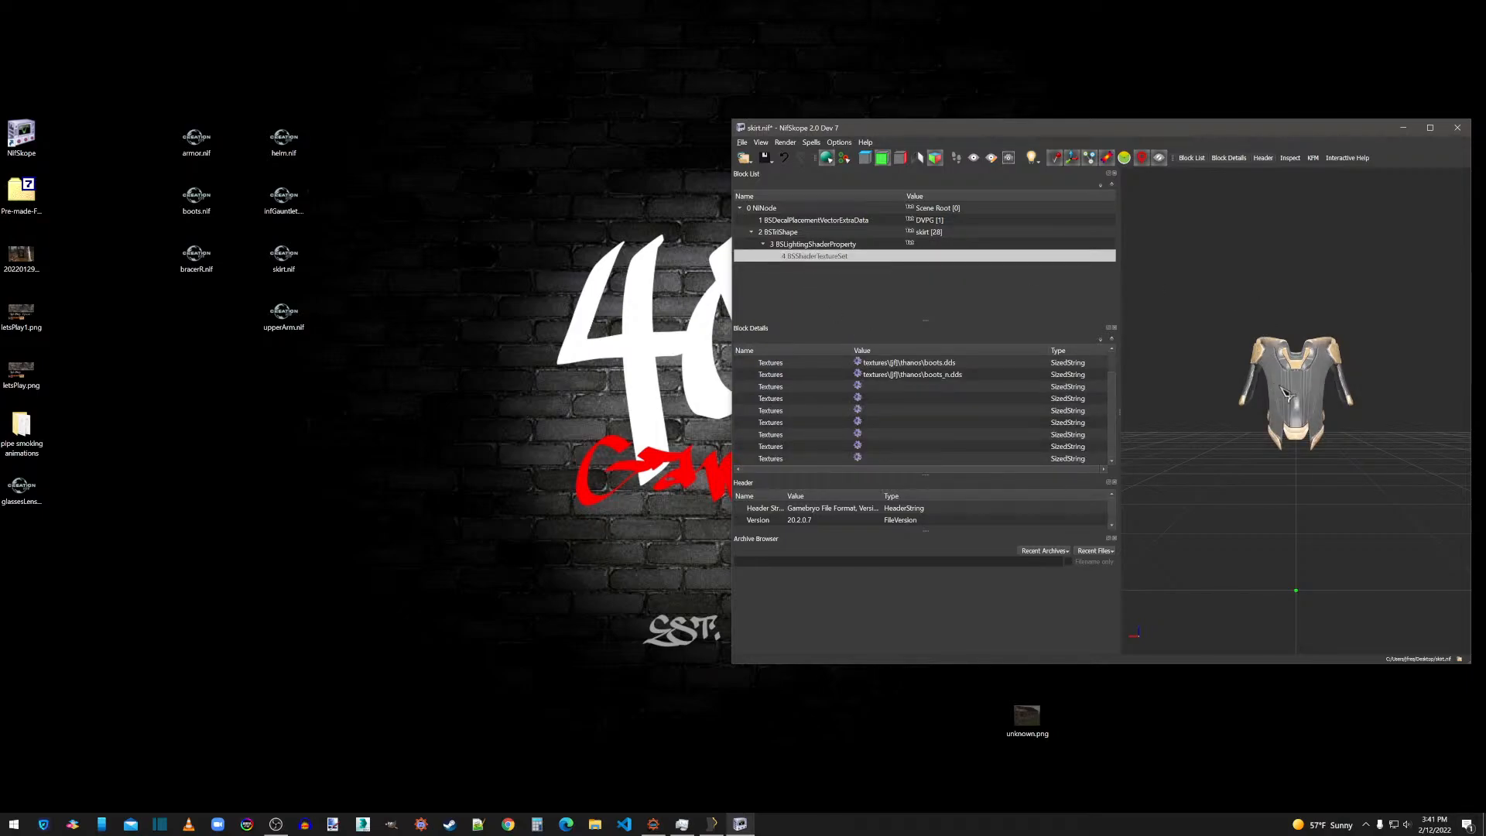
Apply Smooth Normals with the default settings and Face Normals to the skirt mesh, and update its tangent space.
{"action": "right_click", "coordinate": [1285, 394]}
{"action": "left_click", "coordinate": [1396, 462]}
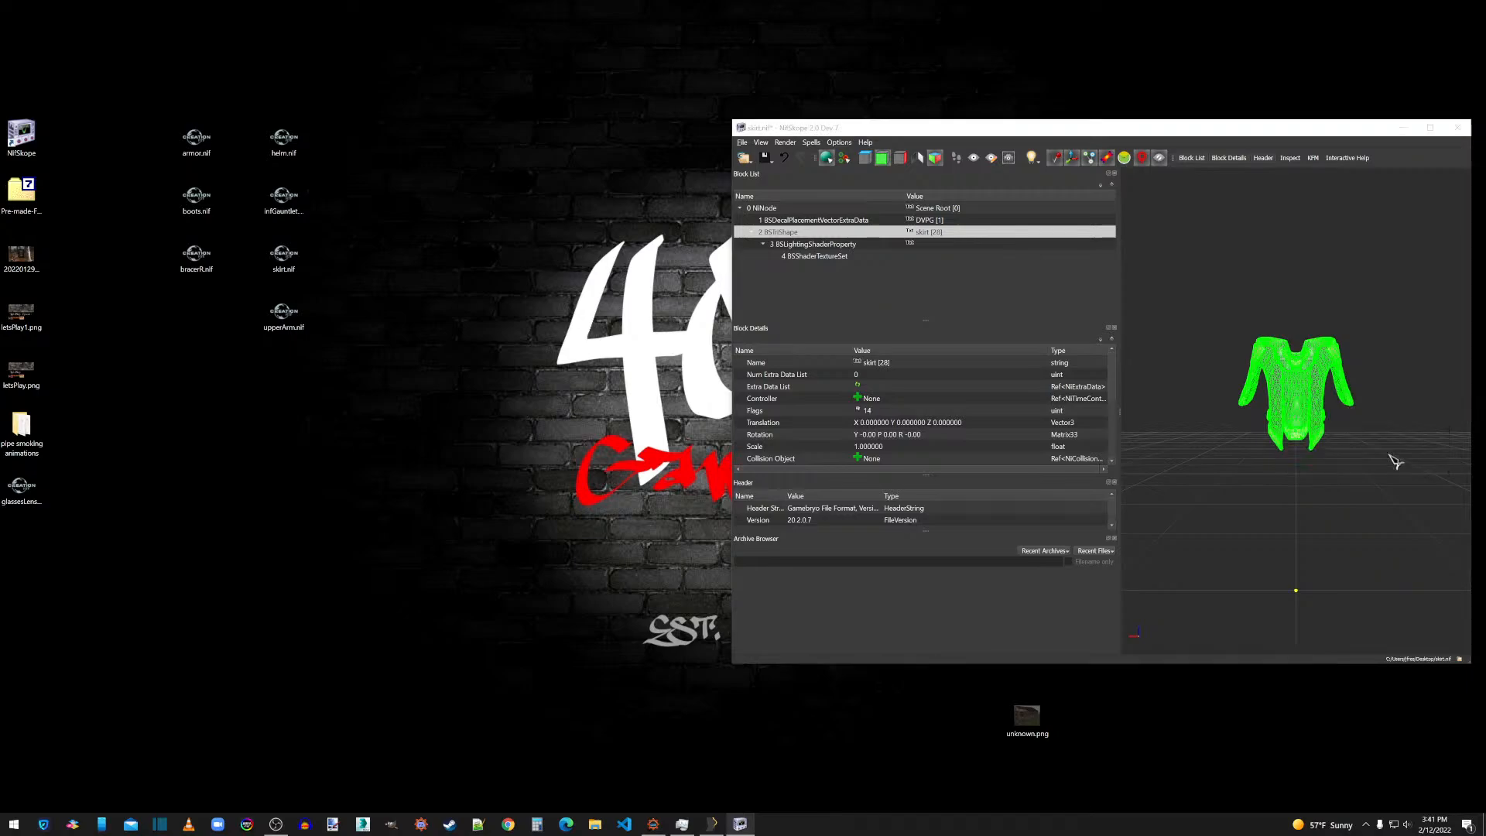
{"action": "right_click", "coordinate": [1300, 380]}
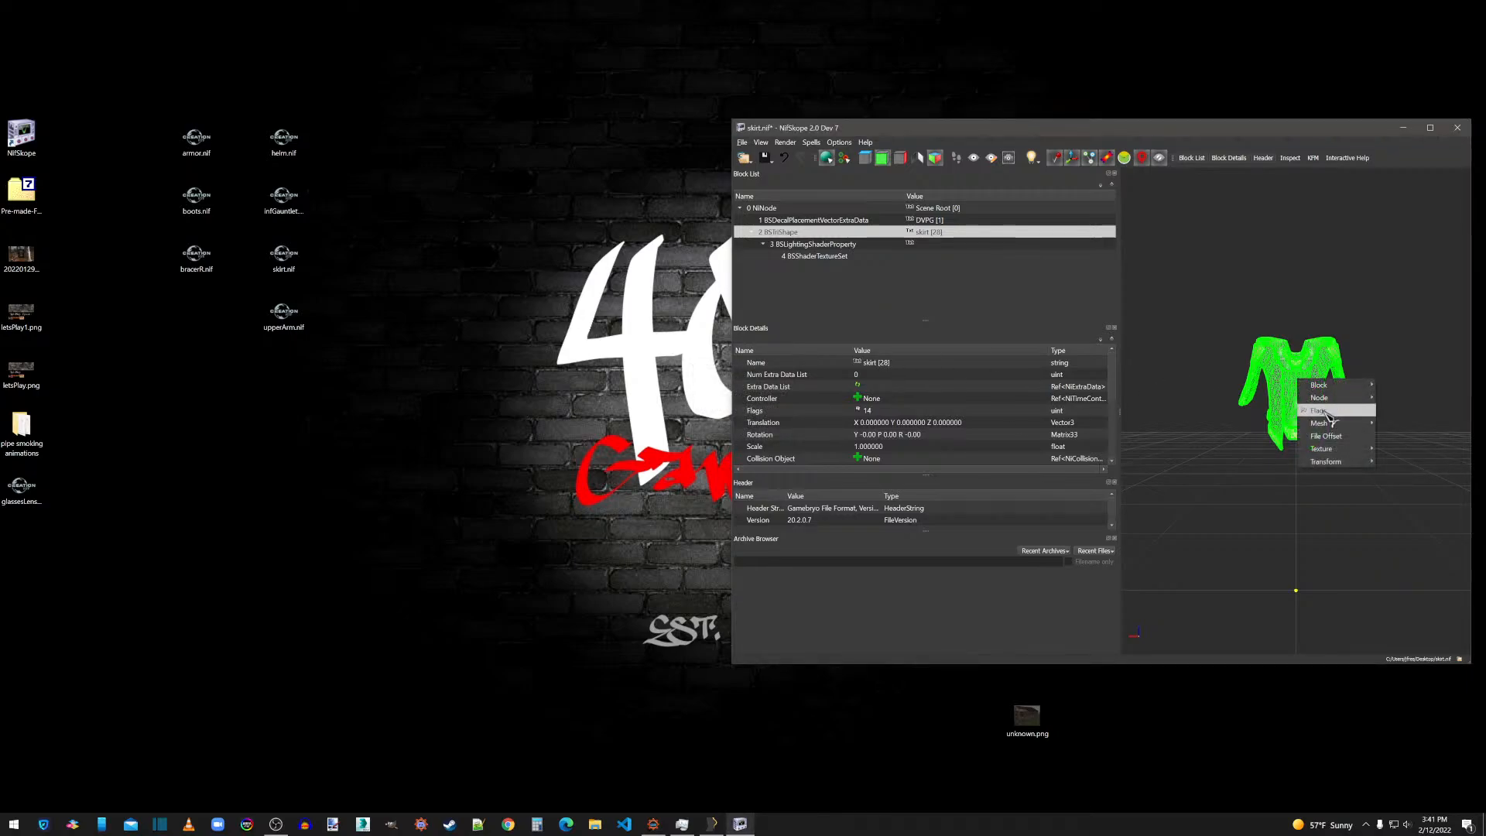
{"action": "left_click", "coordinate": [1400, 438]}
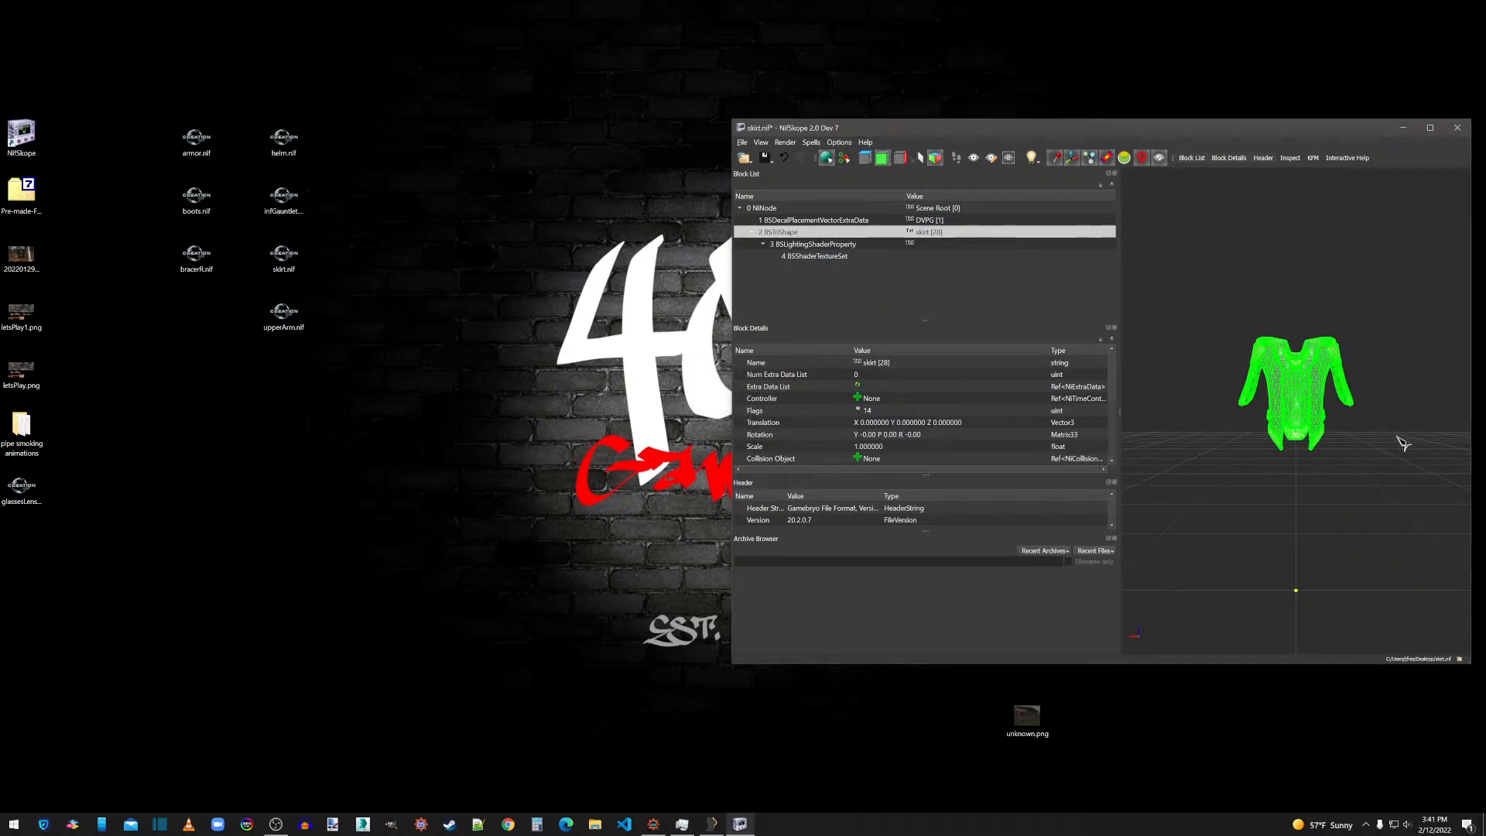
{"action": "right_click", "coordinate": [1294, 390]}
{"action": "mouse_move", "coordinate": [1367, 432]}
{"action": "left_click", "coordinate": [1384, 467]}
{"action": "left_click", "coordinate": [1226, 422]}
{"action": "left_click_drag", "start_coordinate": [1312, 477], "coordinate": [1284, 493]}
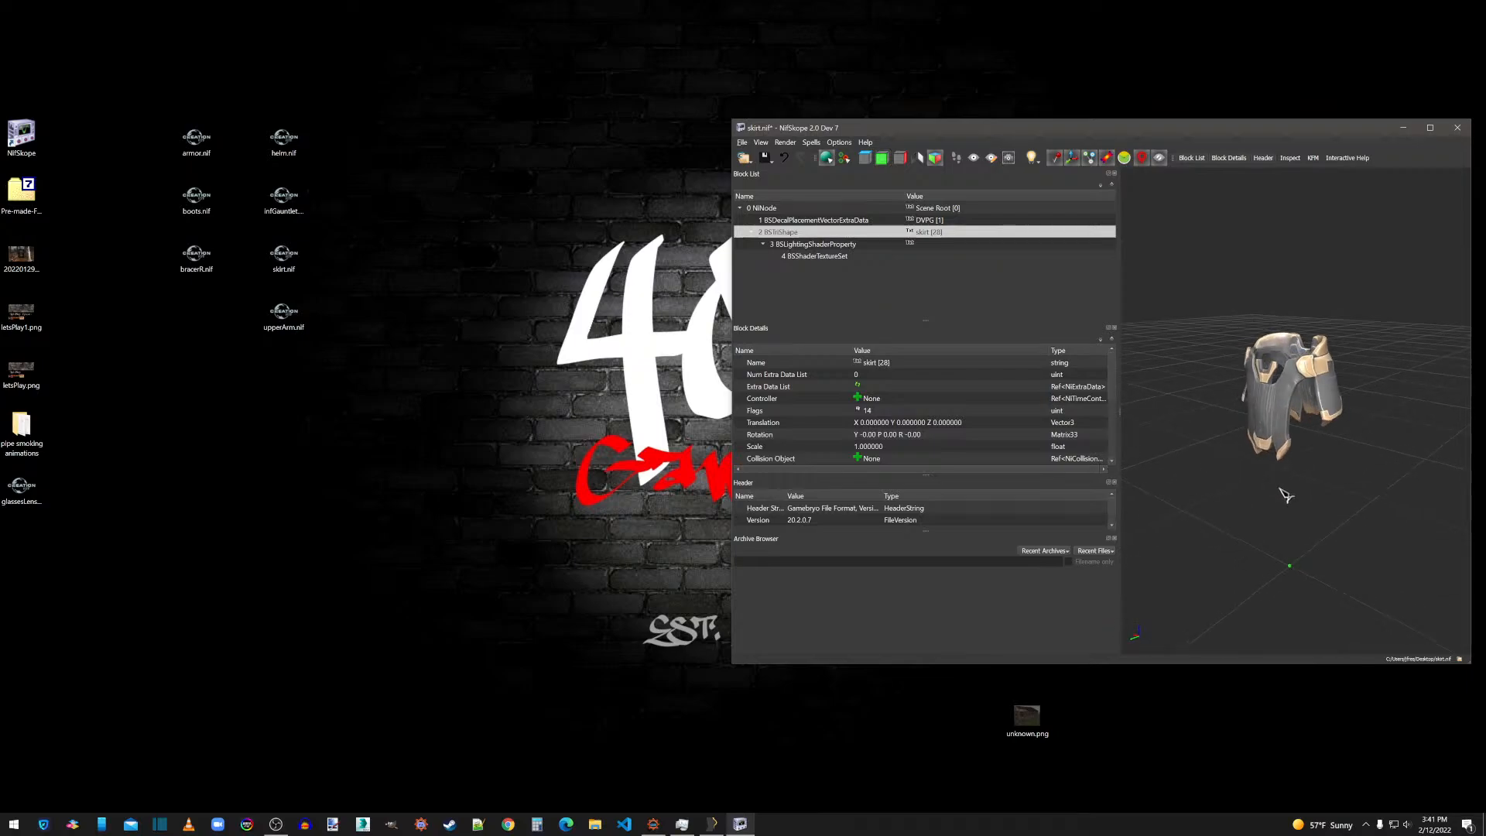
Enable the Double_Sided flag in Shader Flags 2 of the skirt's BSLightingShaderProperty.
{"action": "left_click", "coordinate": [828, 246]}
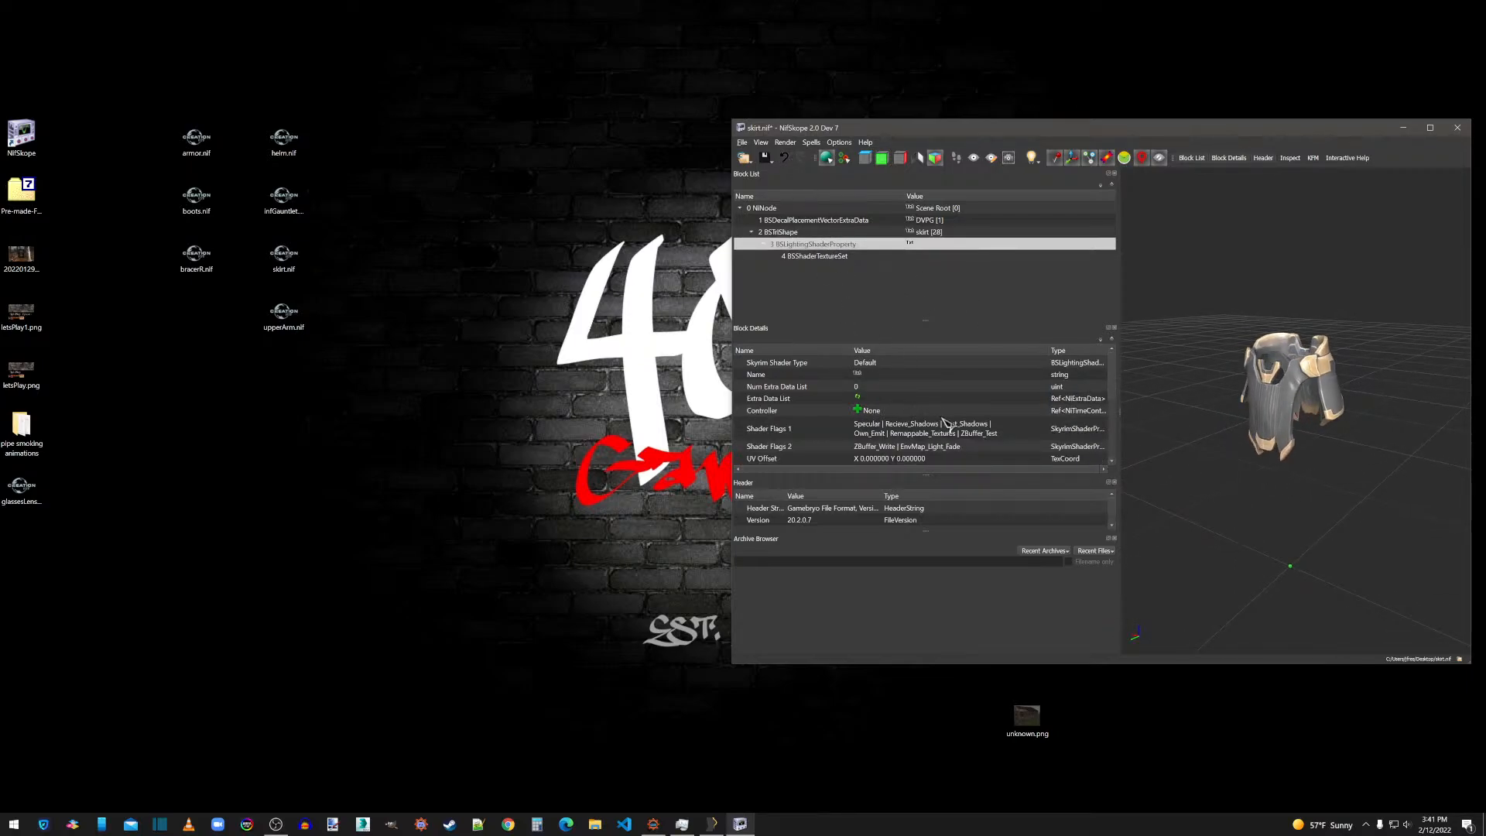
{"action": "double_click", "coordinate": [985, 447]}
{"action": "left_click", "coordinate": [1045, 447]}
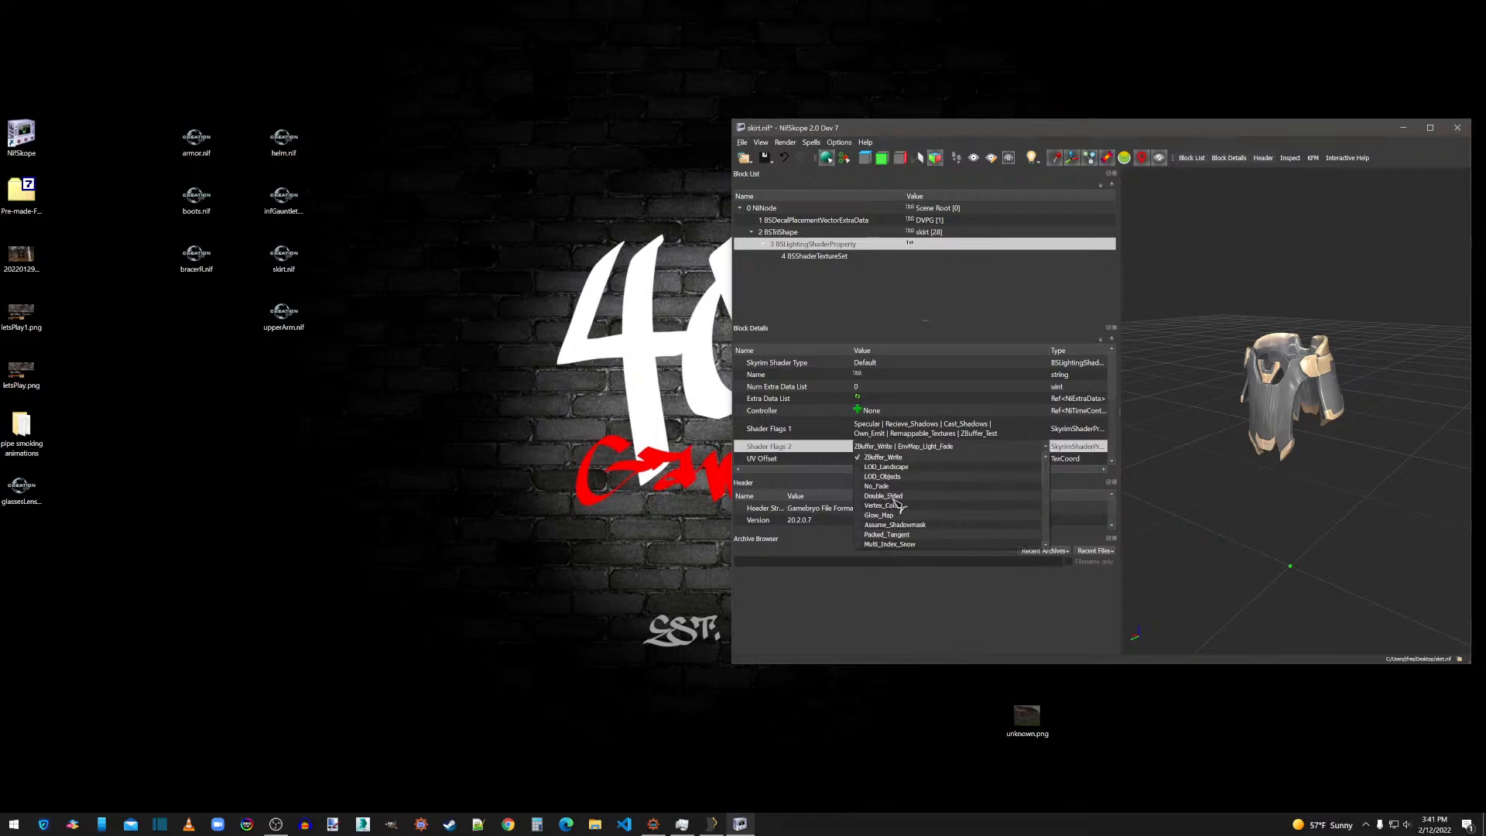
{"action": "left_click", "coordinate": [902, 431]}
Save skirt.nif and close its NifSkope window.
{"action": "left_click", "coordinate": [742, 143]}
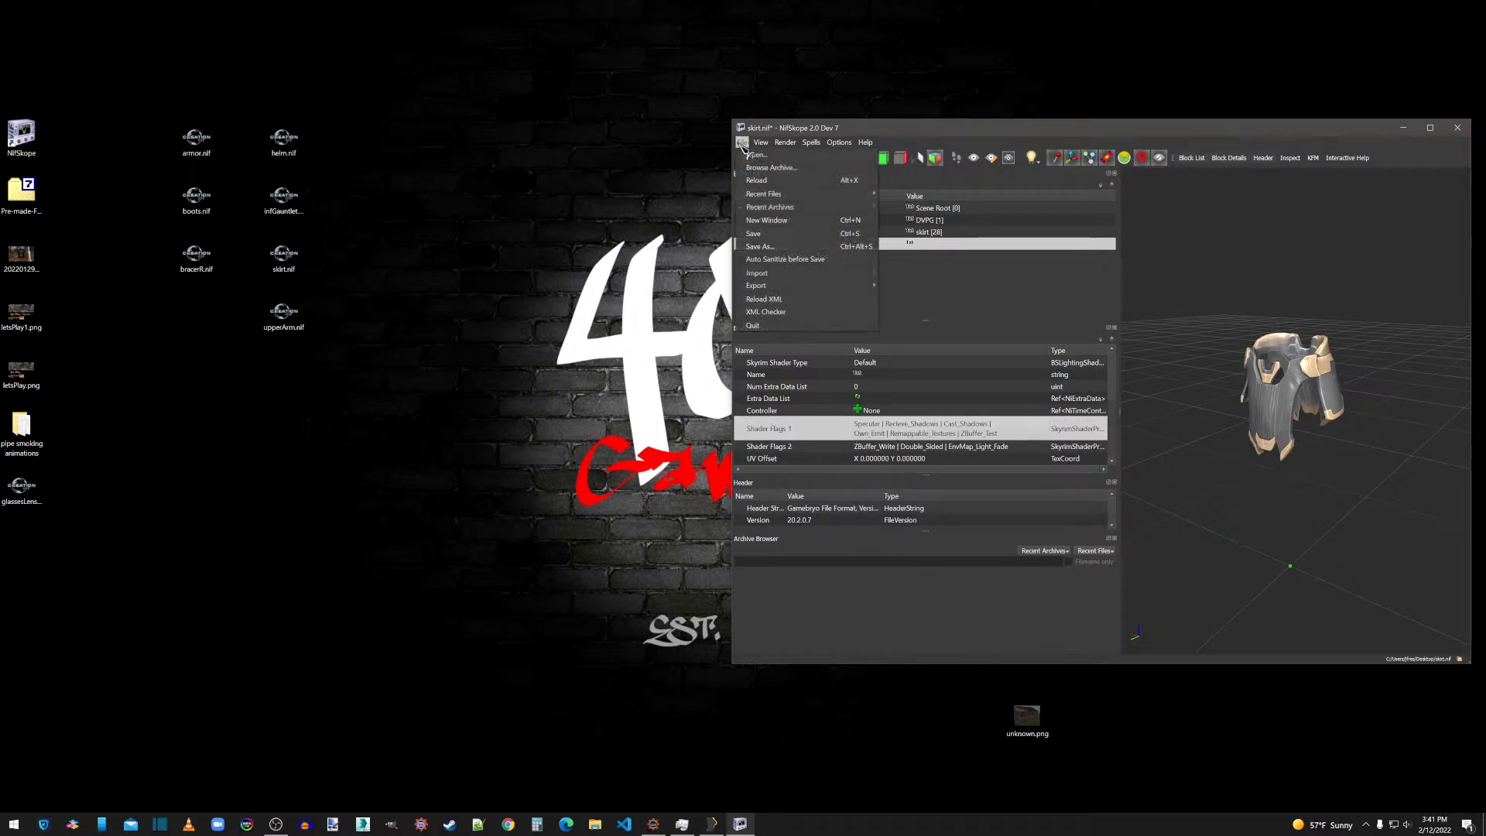
{"action": "left_click", "coordinate": [757, 234]}
{"action": "left_click", "coordinate": [1457, 128]}
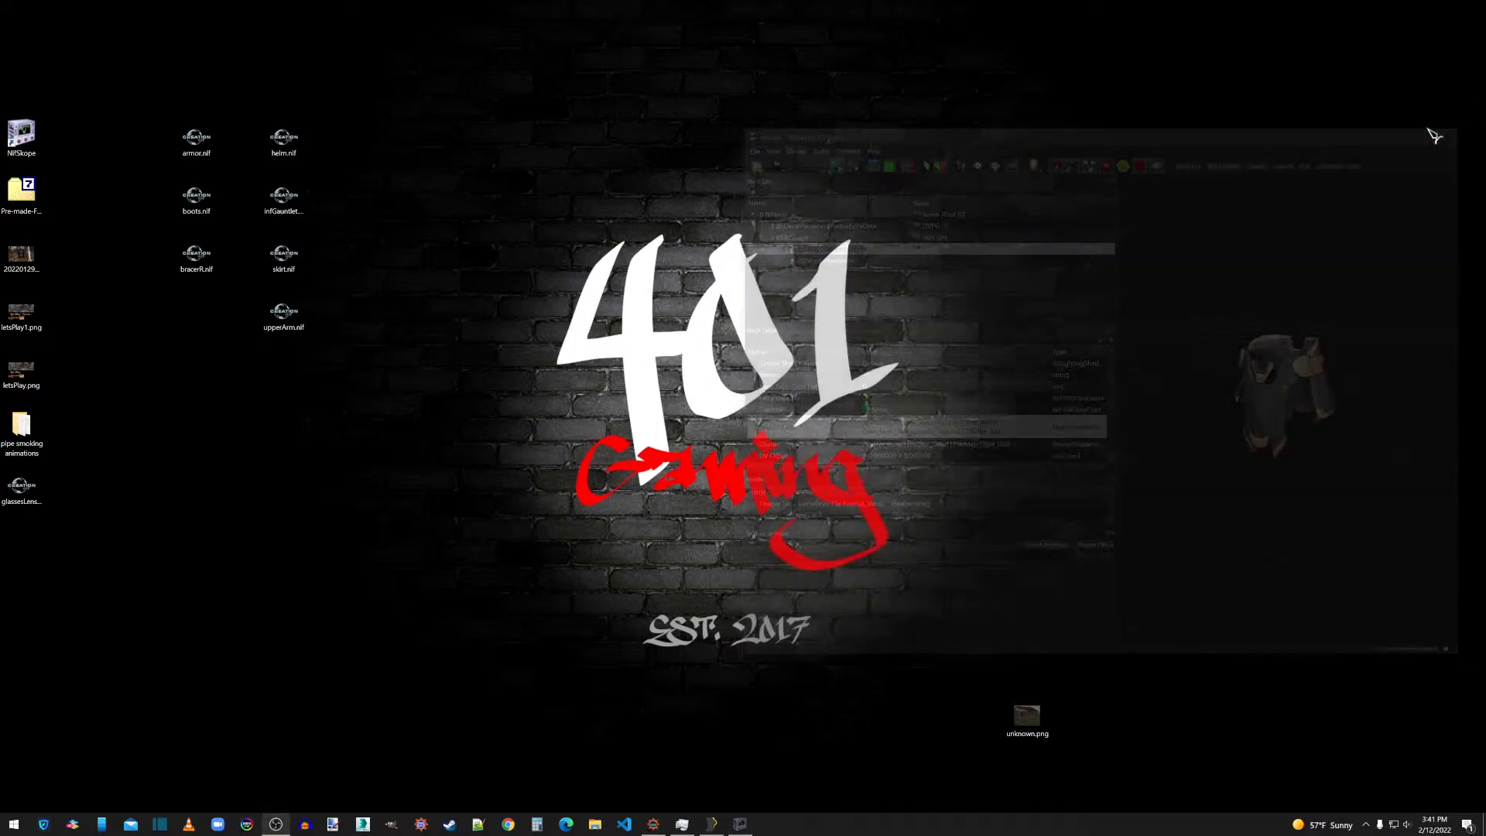
Reopen infGauntlet.nif in NifSkope and enable the Double_Sided flag in Shader Flags 2 of its BSLightingShaderProperty.
{"action": "left_click_drag", "start_coordinate": [285, 200], "coordinate": [30, 138]}
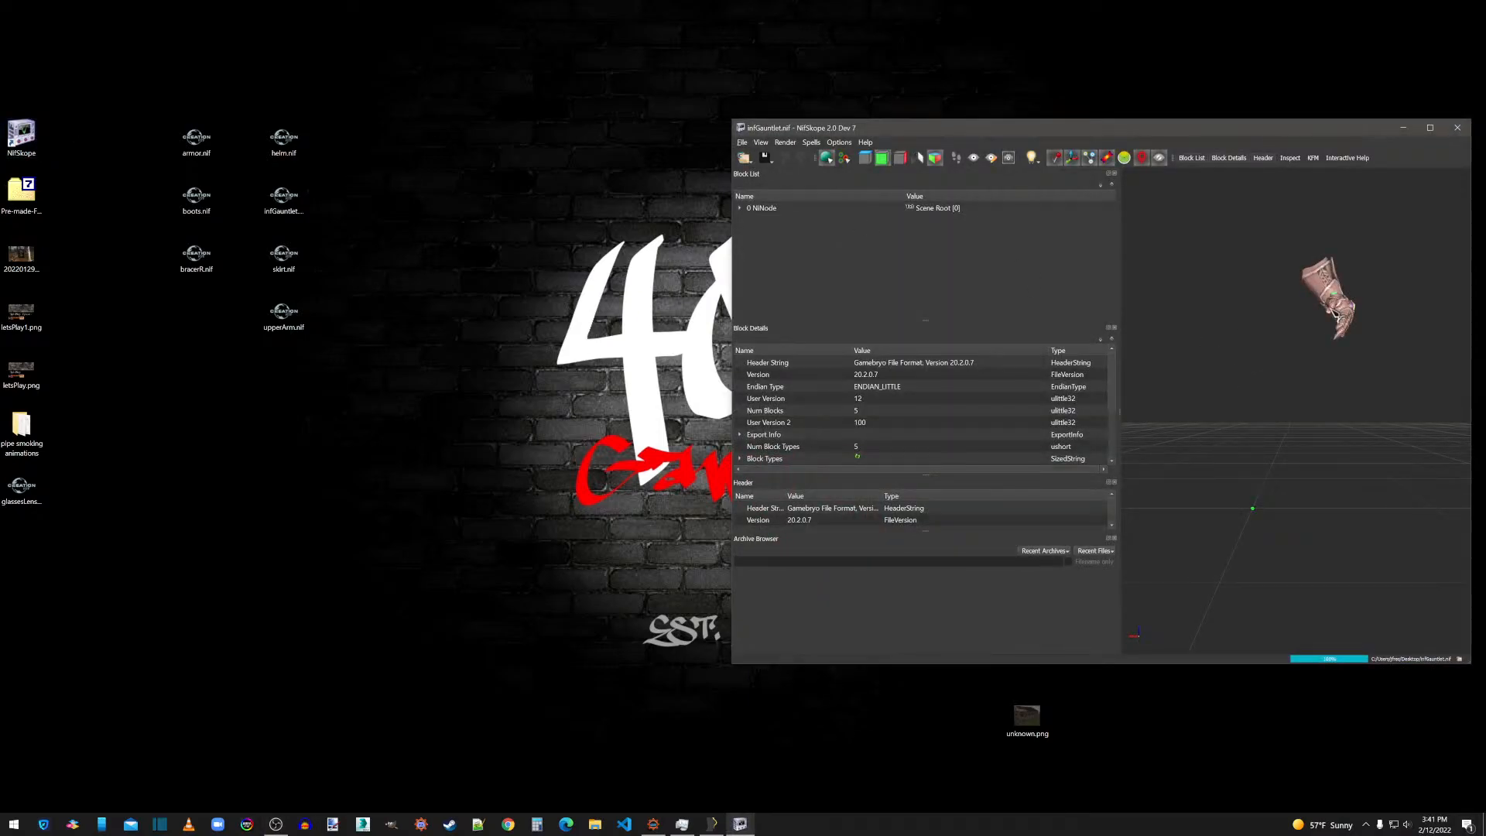
{"action": "left_click", "coordinate": [1330, 303]}
{"action": "left_click", "coordinate": [756, 232]}
{"action": "left_click", "coordinate": [797, 243]}
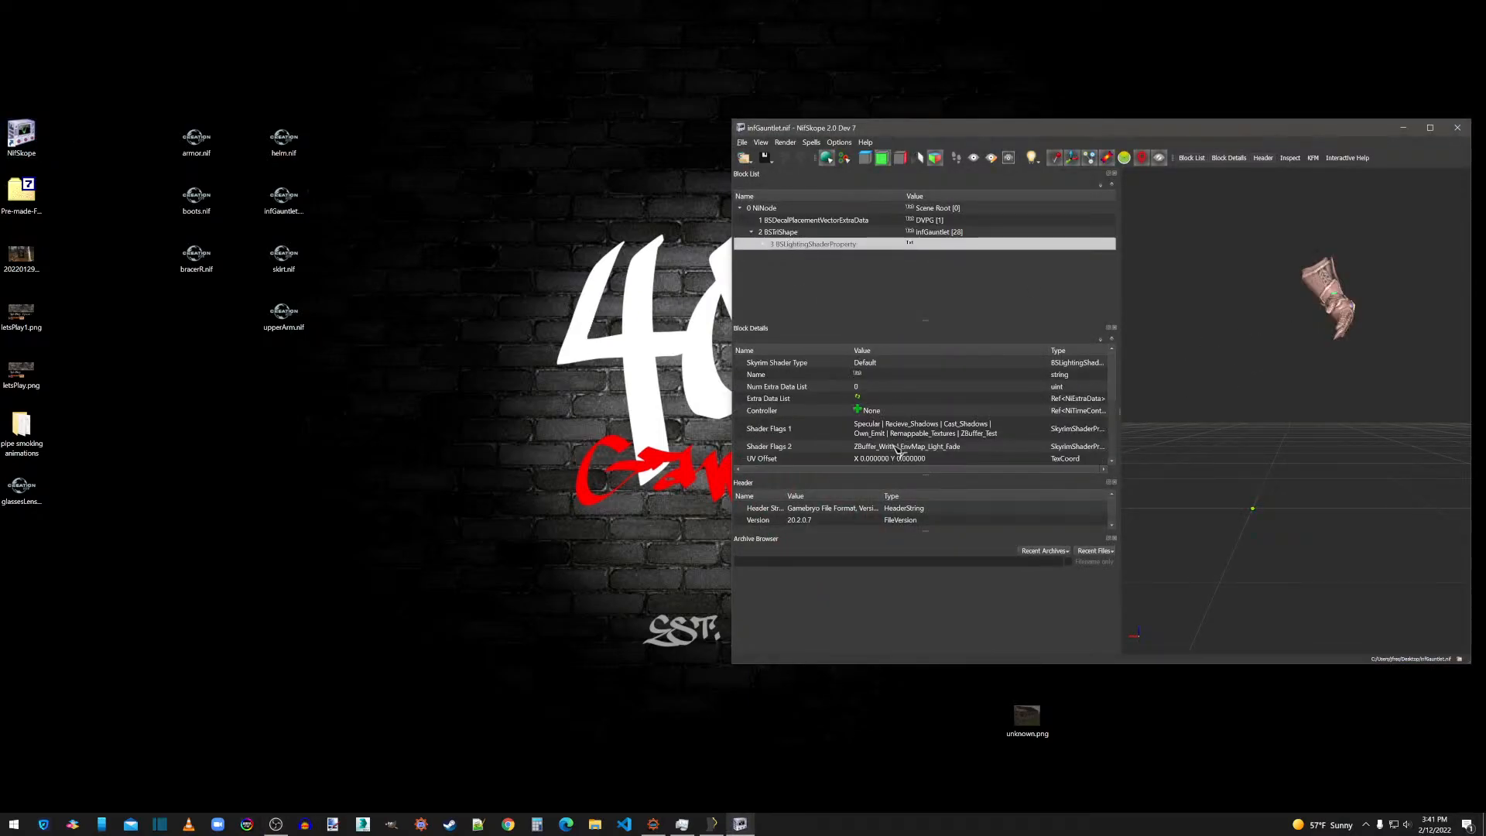
{"action": "left_click", "coordinate": [1046, 447]}
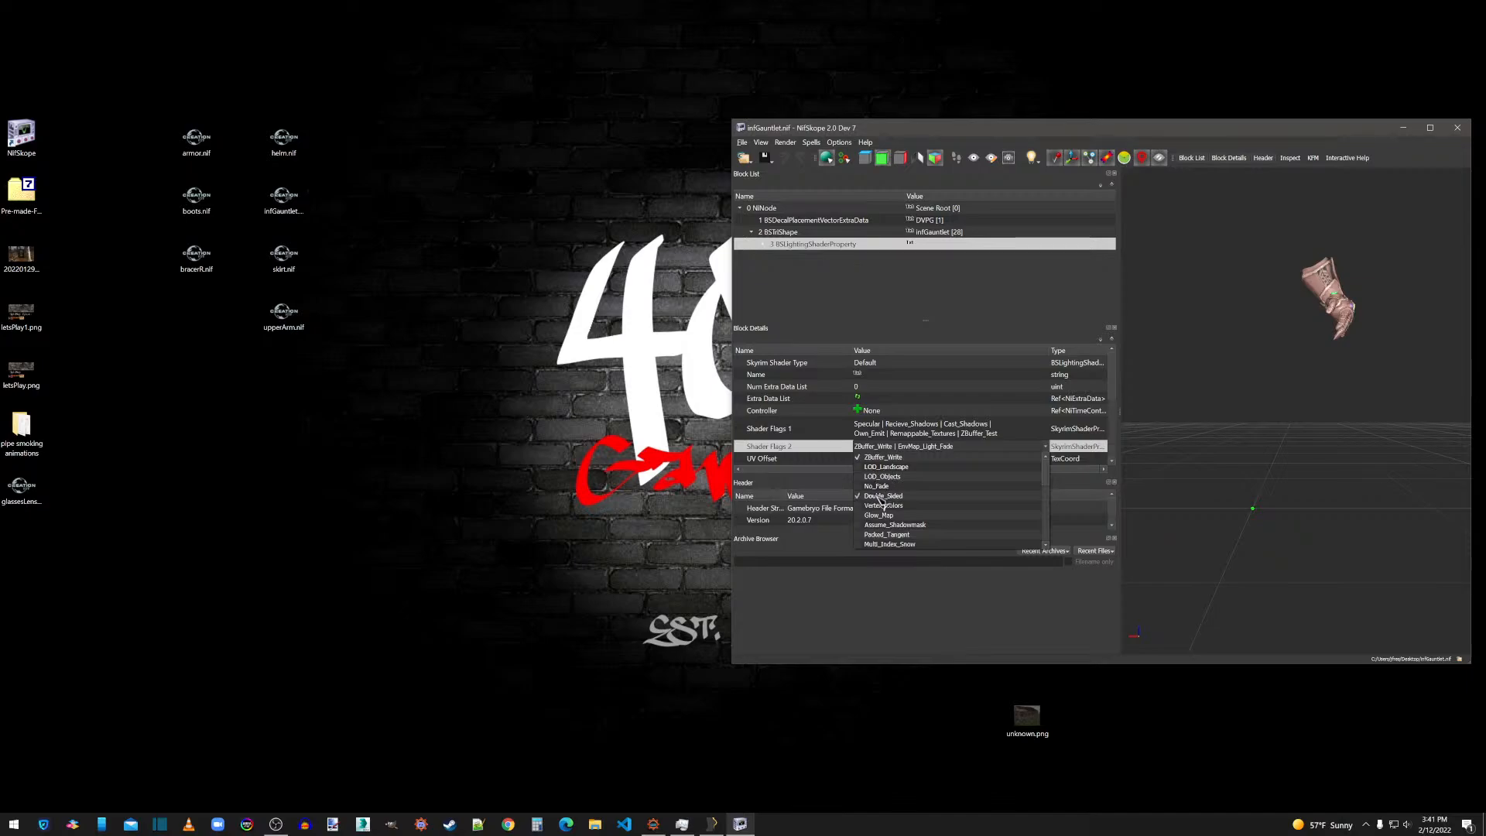
{"action": "left_click", "coordinate": [774, 428]}
Save the double-sided shader change to infGauntlet.nif and close its NifSkope window.
{"action": "left_click", "coordinate": [741, 142]}
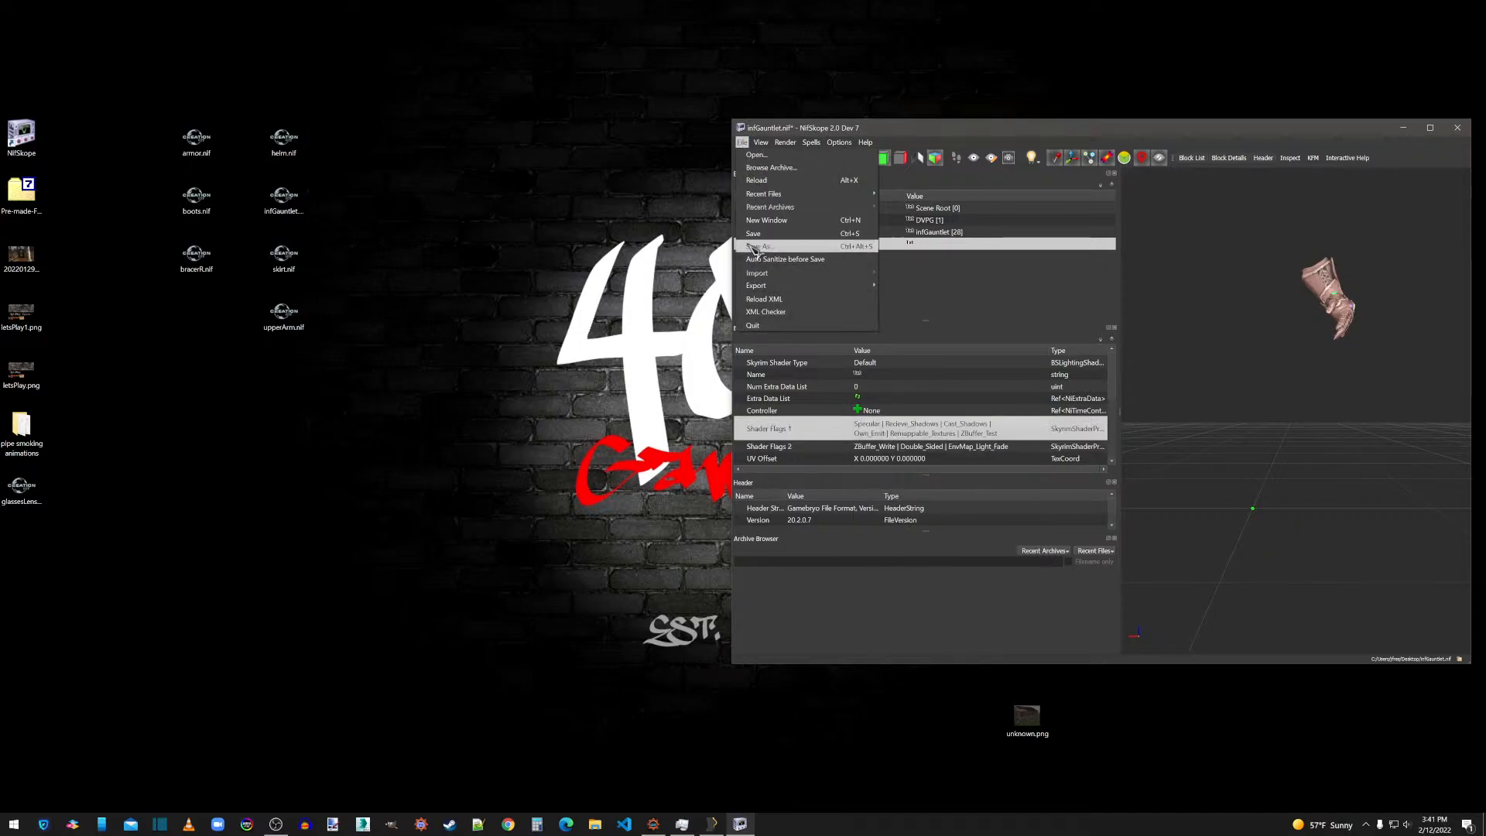
{"action": "left_click", "coordinate": [755, 233]}
{"action": "left_click", "coordinate": [1457, 128]}
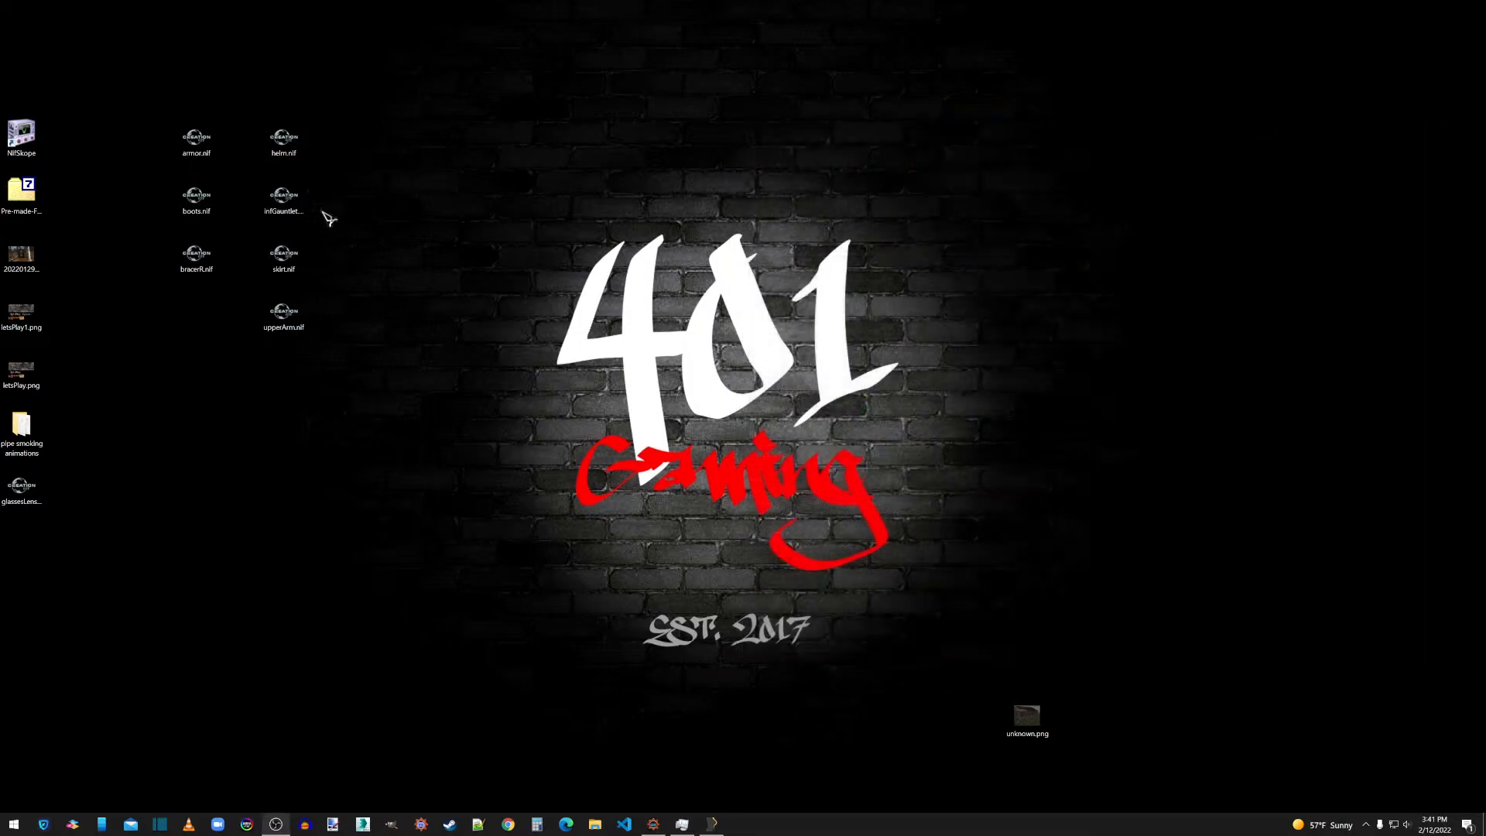
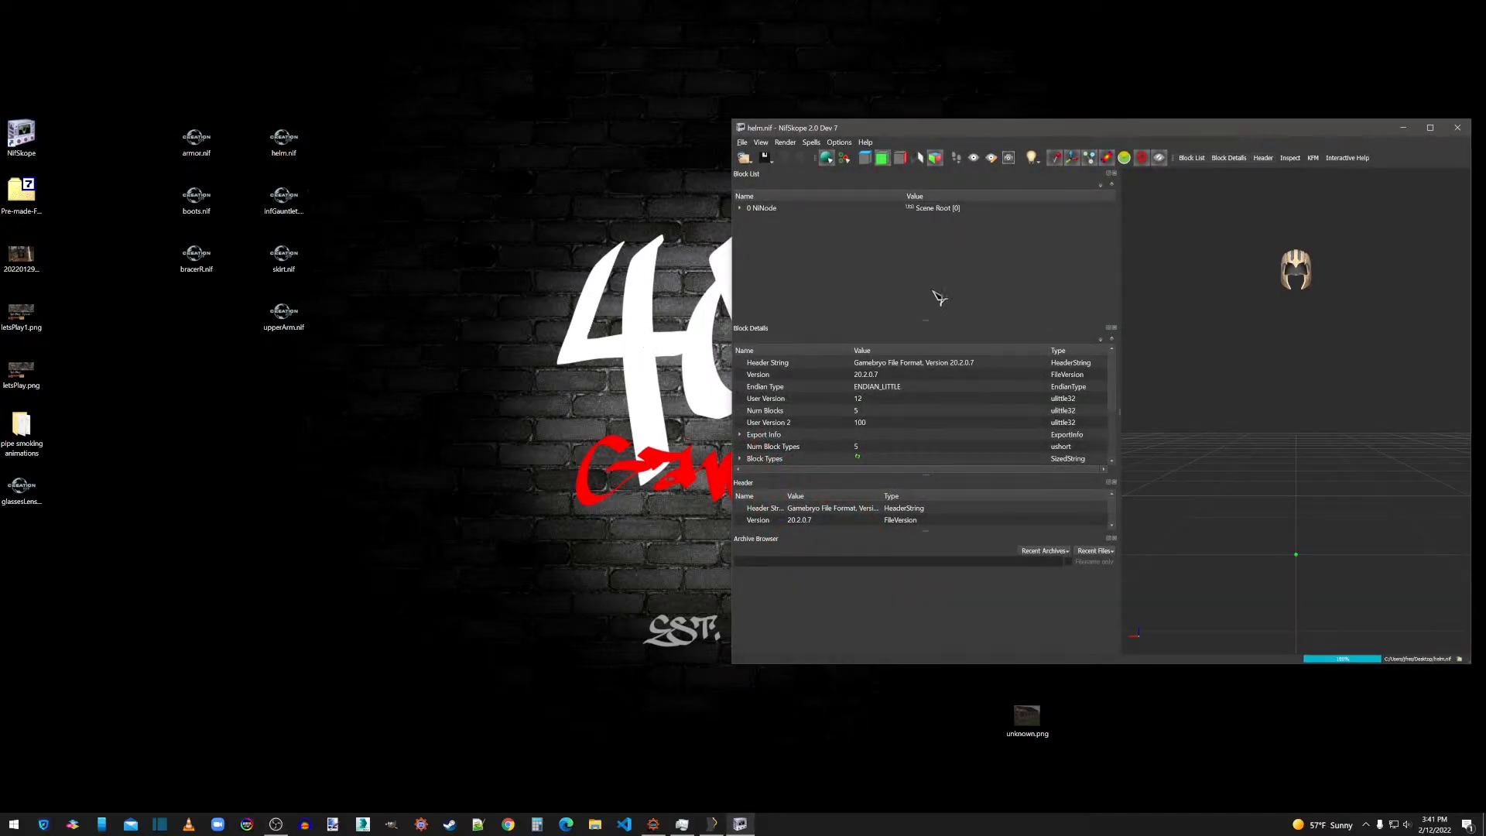
Check the shader flags of the helm's BSLightingShaderProperty in helm.nif and close its NifSkope window.
{"action": "left_click", "coordinate": [1298, 271]}
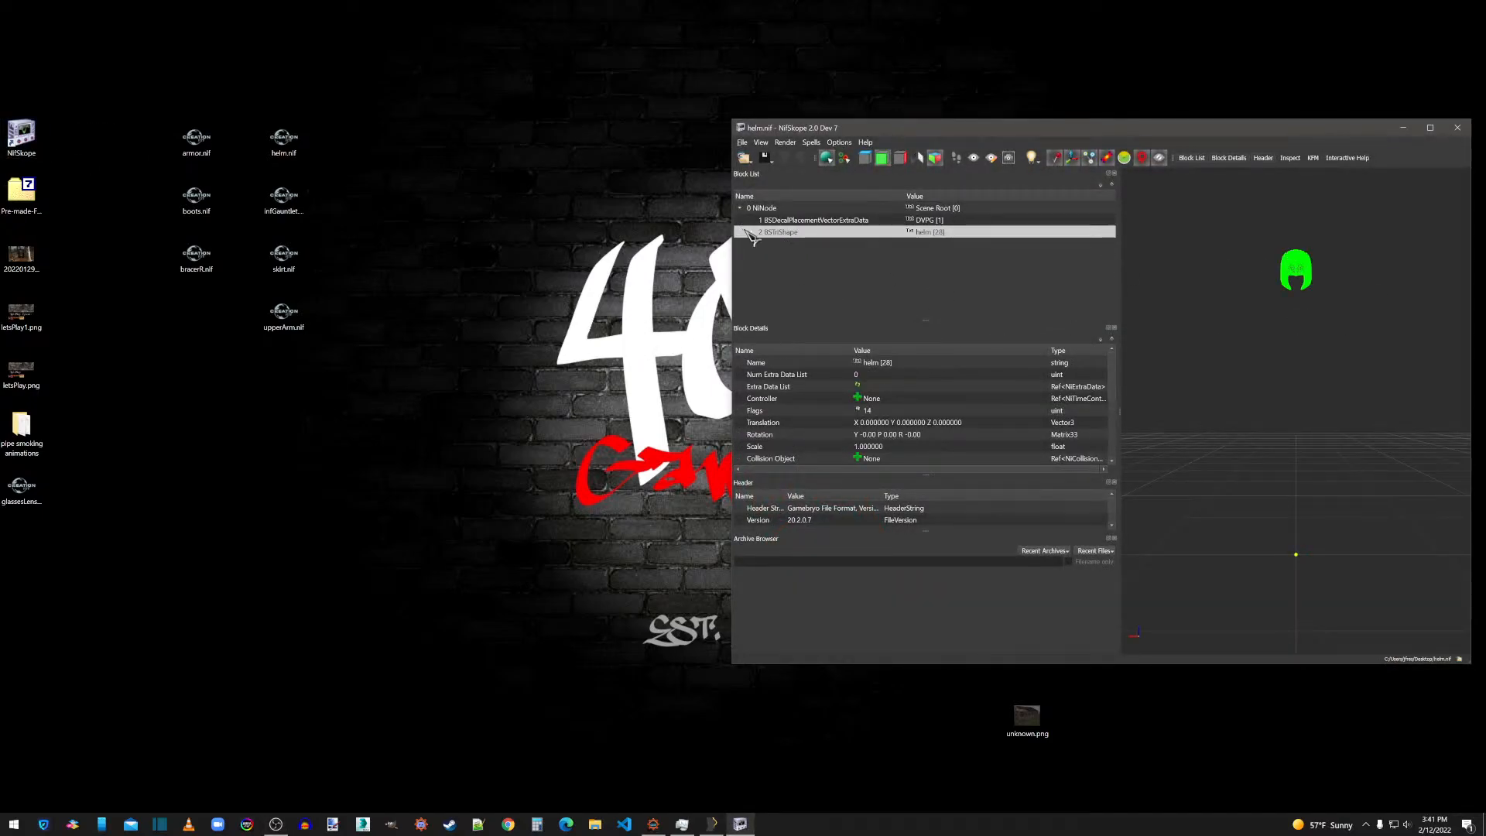
{"action": "left_click", "coordinate": [750, 232]}
{"action": "left_click", "coordinate": [806, 244]}
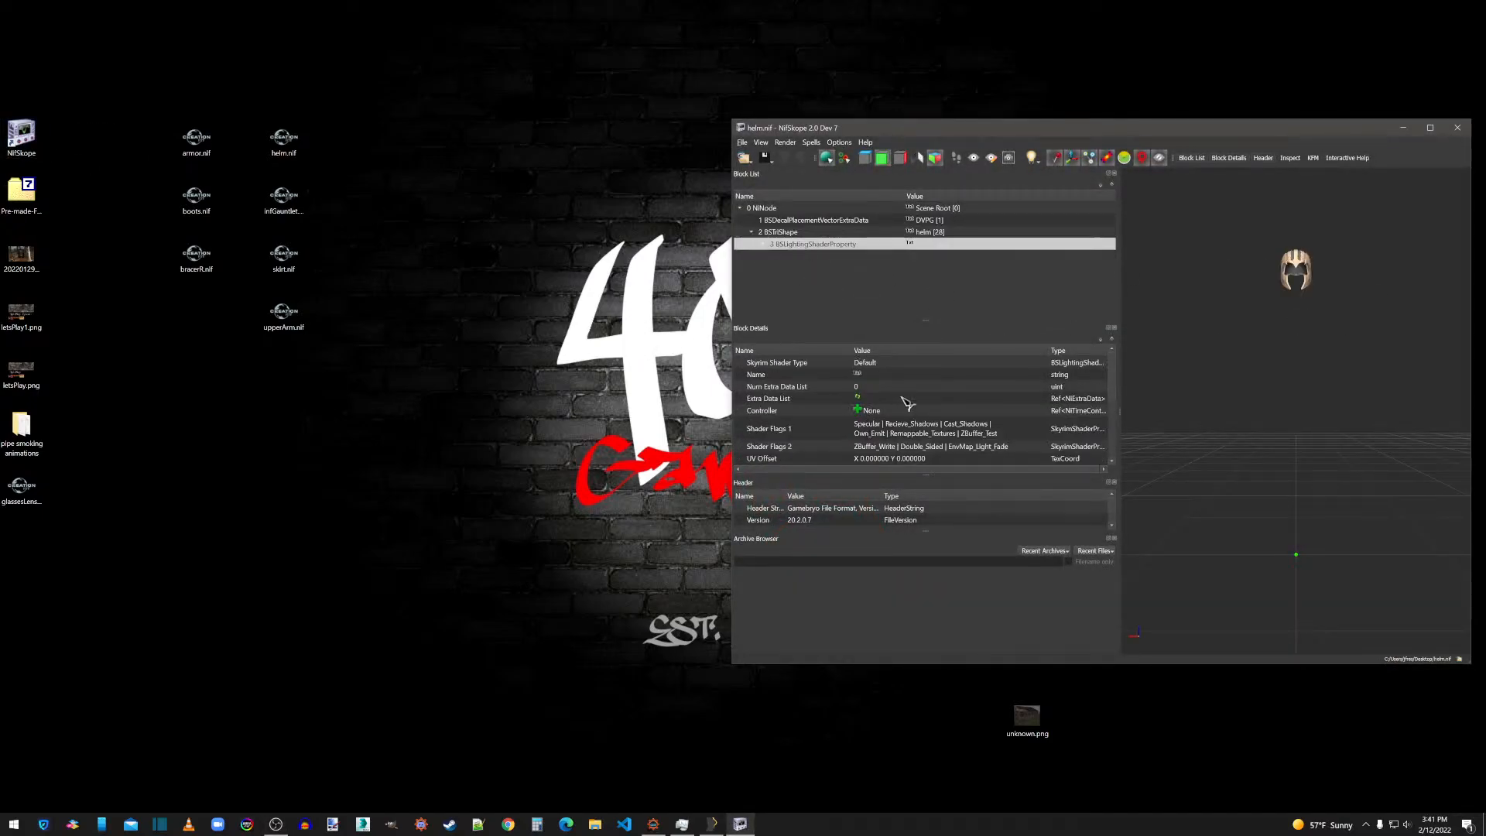
{"action": "left_click", "coordinate": [1456, 128]}
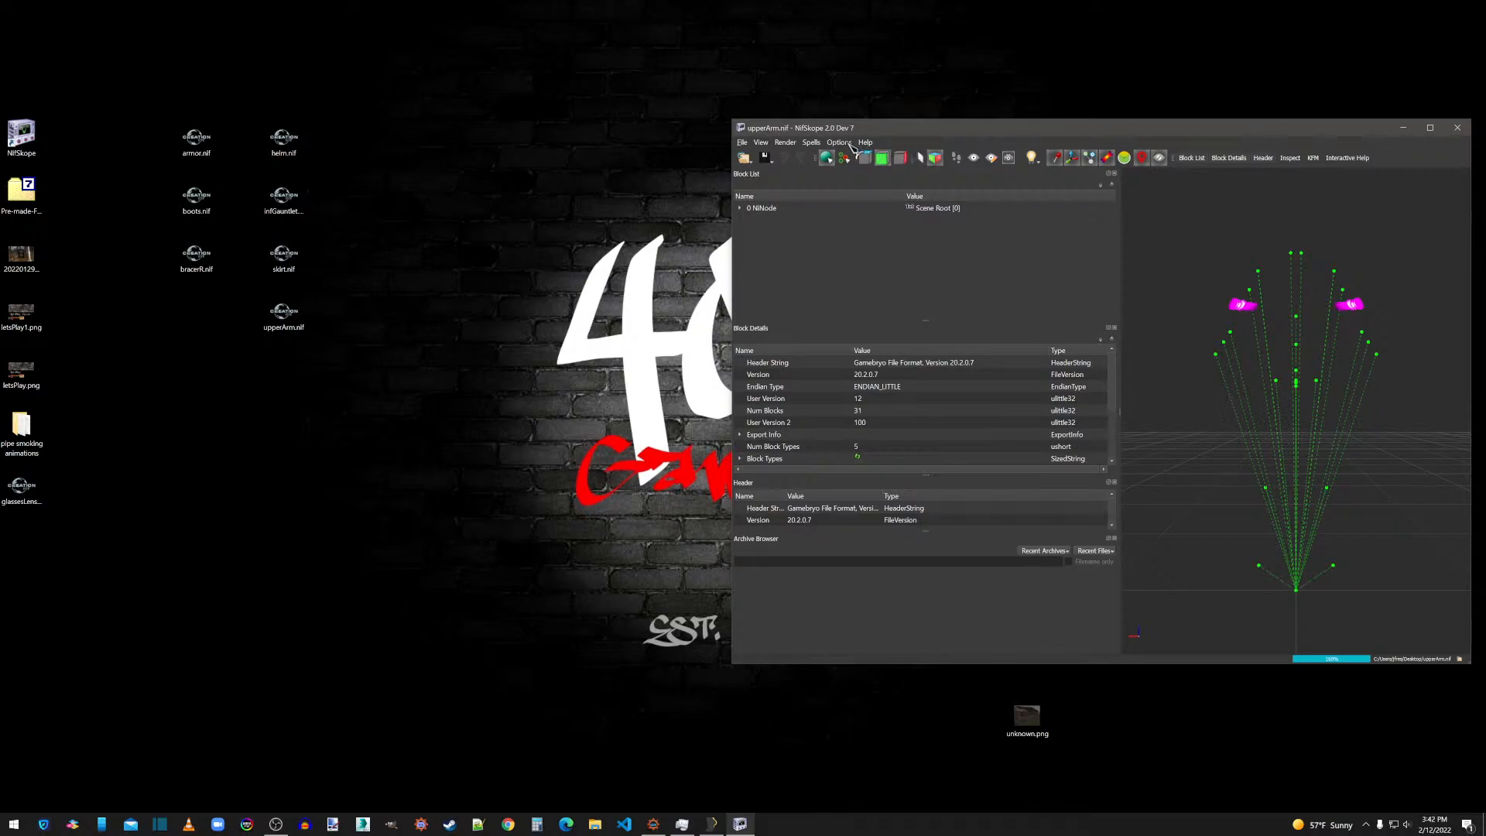
Remove the bogus nodes from upperArm.nif.
{"action": "left_click", "coordinate": [812, 143]}
{"action": "mouse_move", "coordinate": [825, 206]}
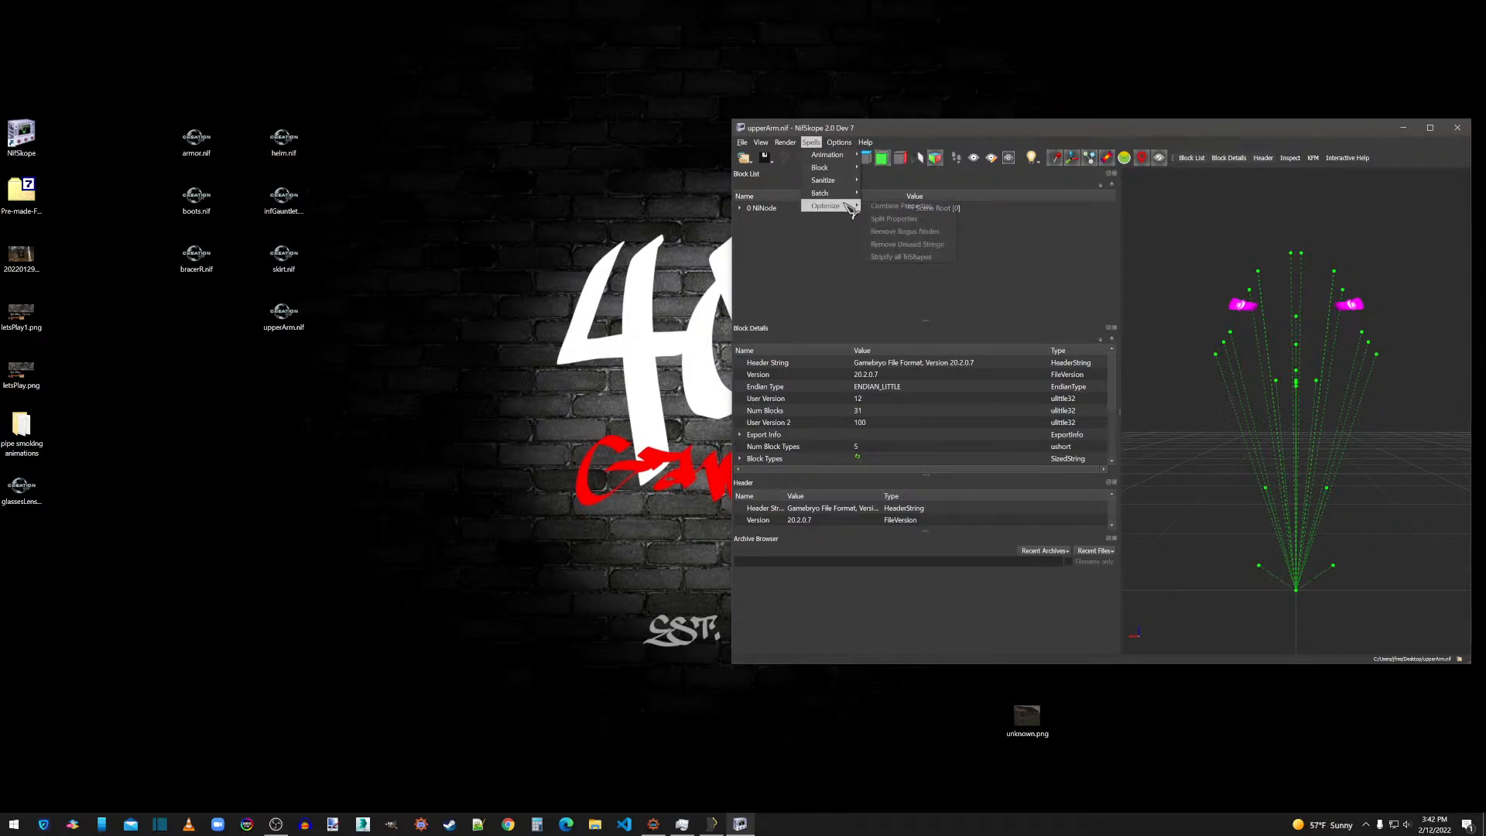
{"action": "left_click", "coordinate": [889, 245]}
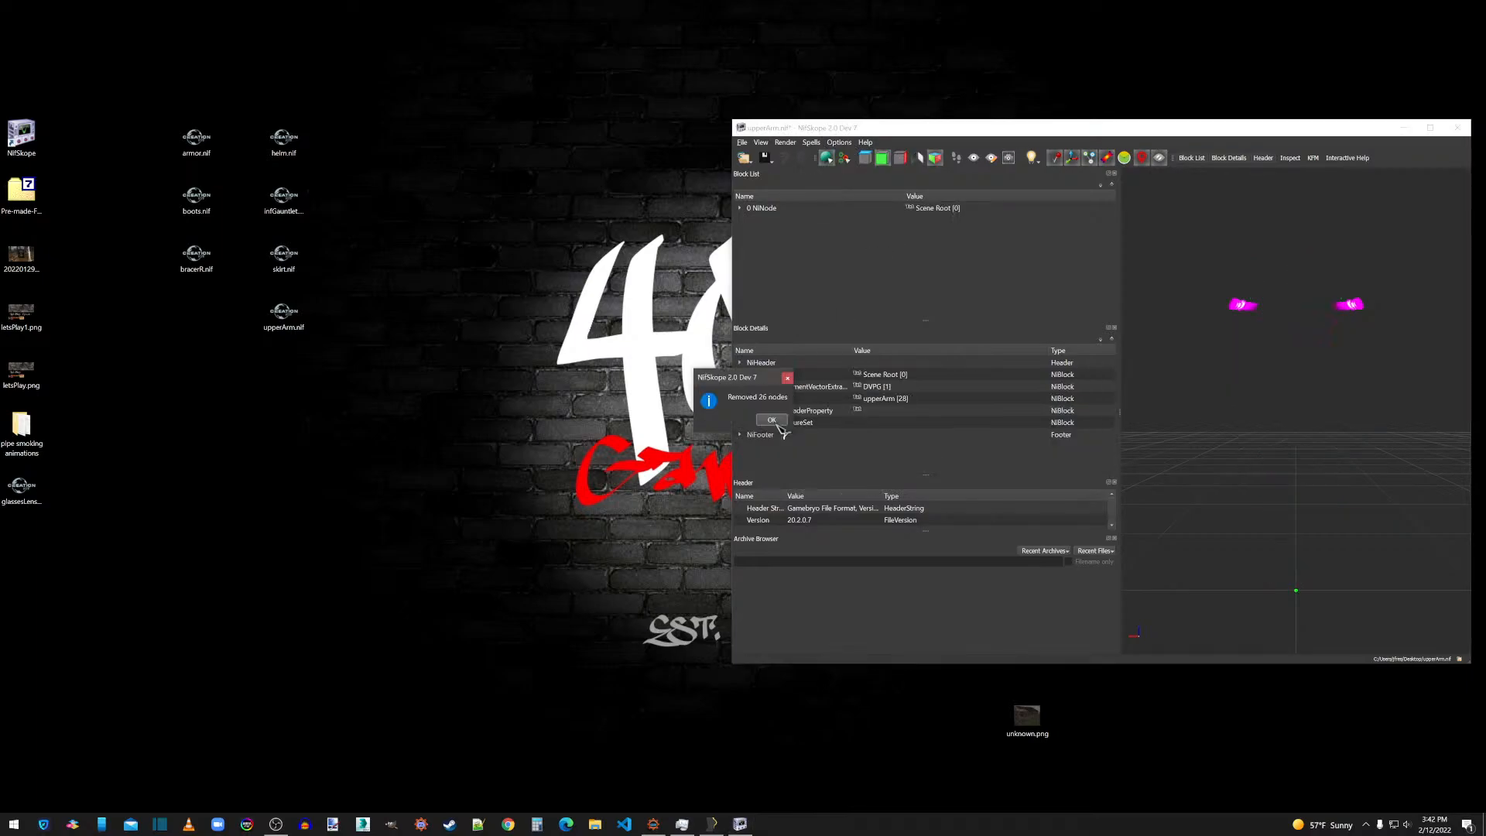
{"action": "left_click", "coordinate": [778, 426]}
Enable the Double_Sided flag in Shader Flags 2 of the upperArm shape's BSLightingShaderProperty.
{"action": "left_click", "coordinate": [741, 209]}
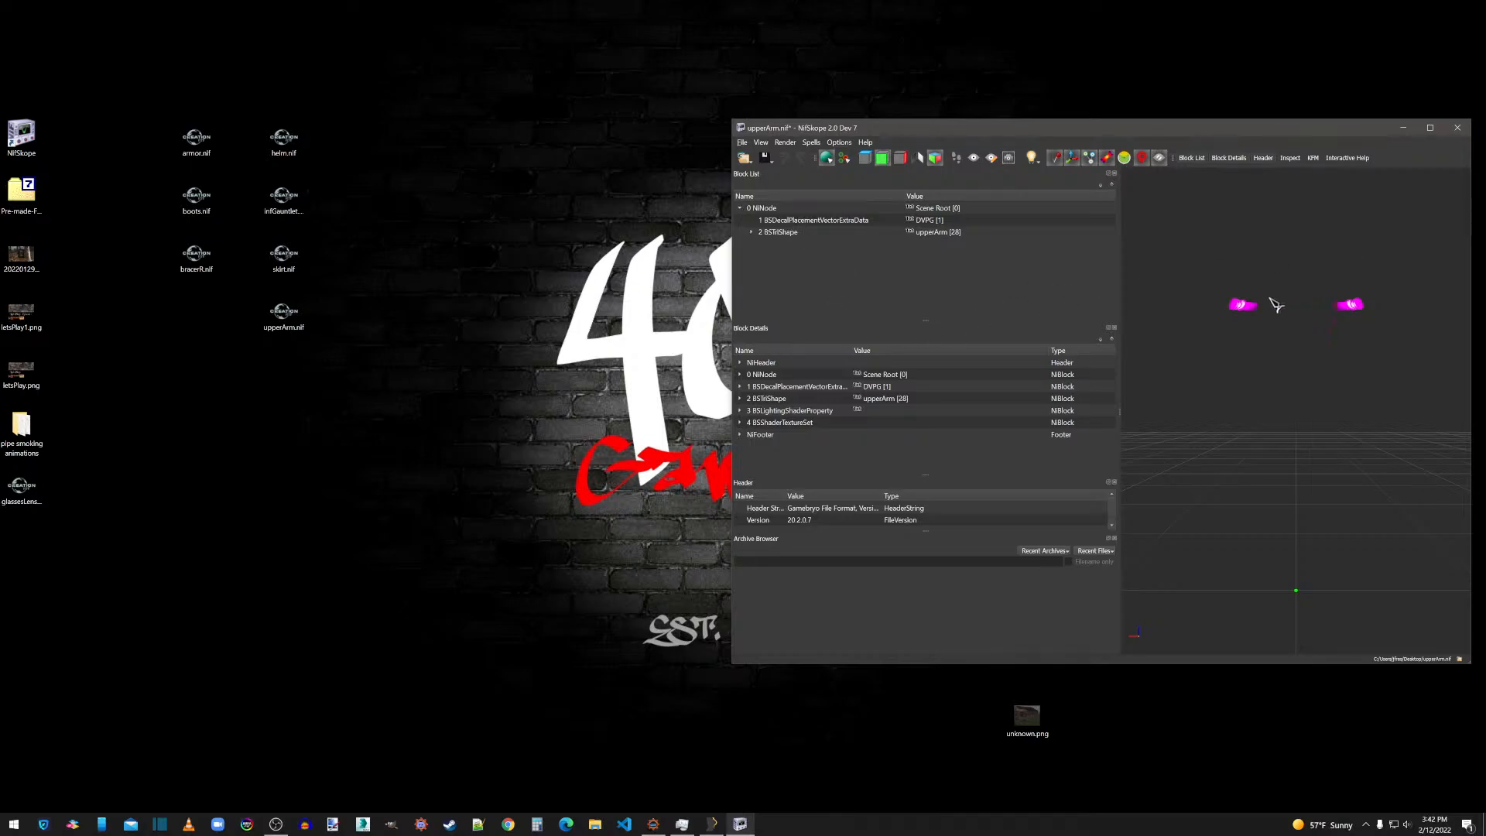
{"action": "left_click", "coordinate": [936, 233]}
{"action": "left_click", "coordinate": [750, 232]}
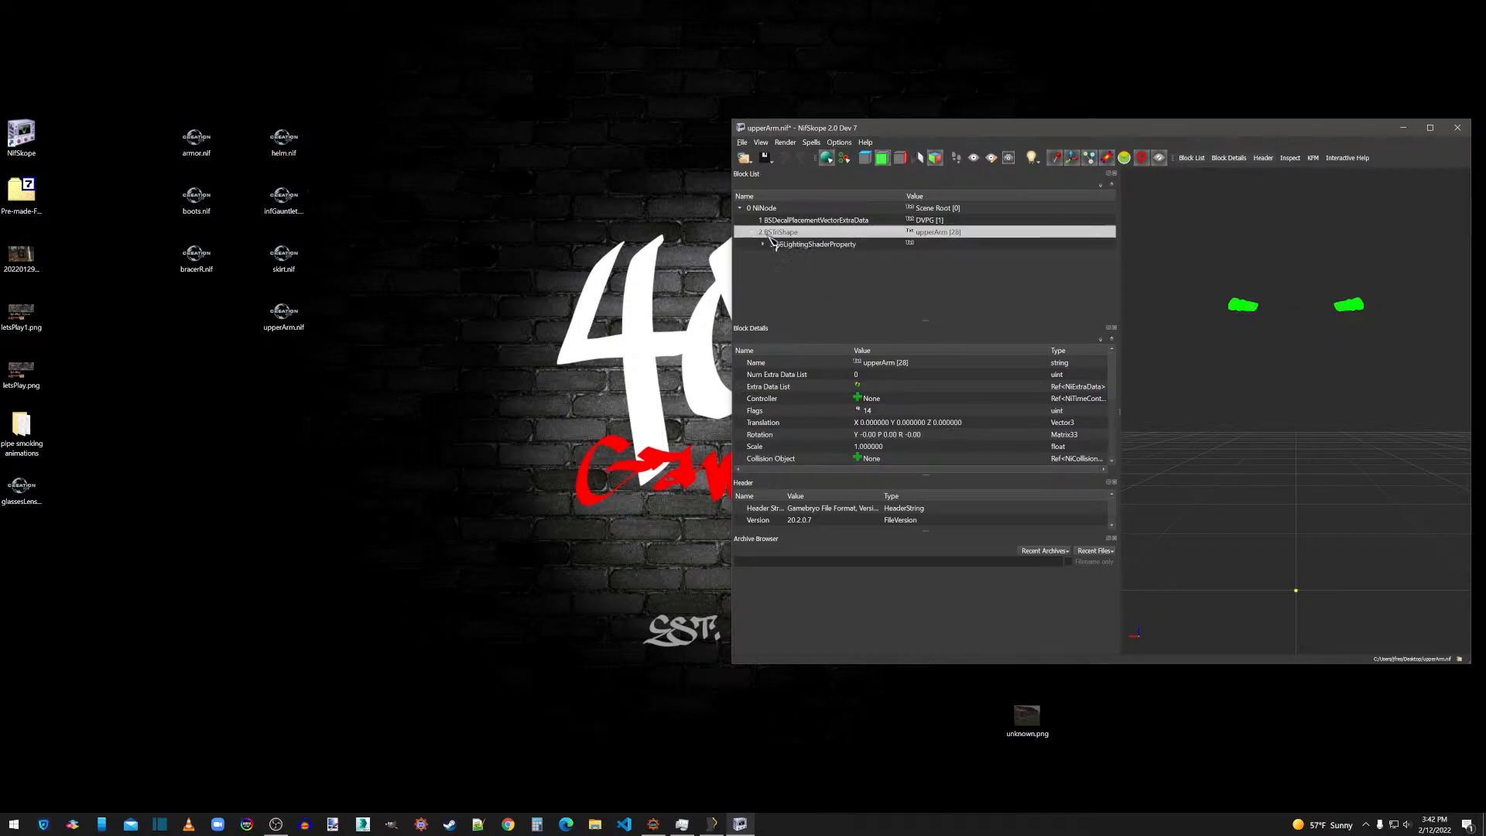
{"action": "left_click", "coordinate": [786, 245]}
{"action": "double_click", "coordinate": [922, 412]}
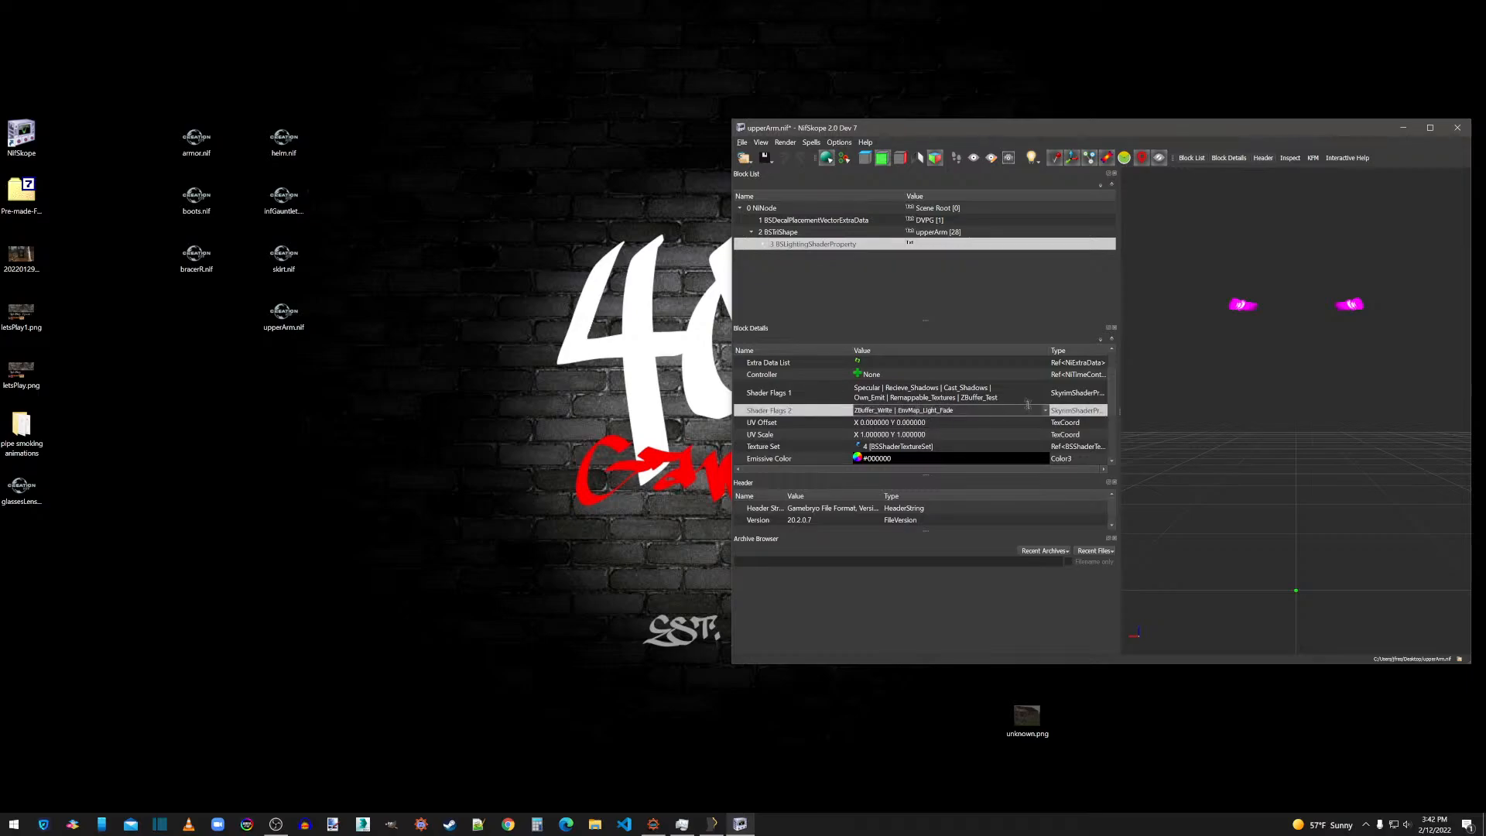
{"action": "left_click", "coordinate": [1045, 412]}
{"action": "left_click", "coordinate": [913, 397]}
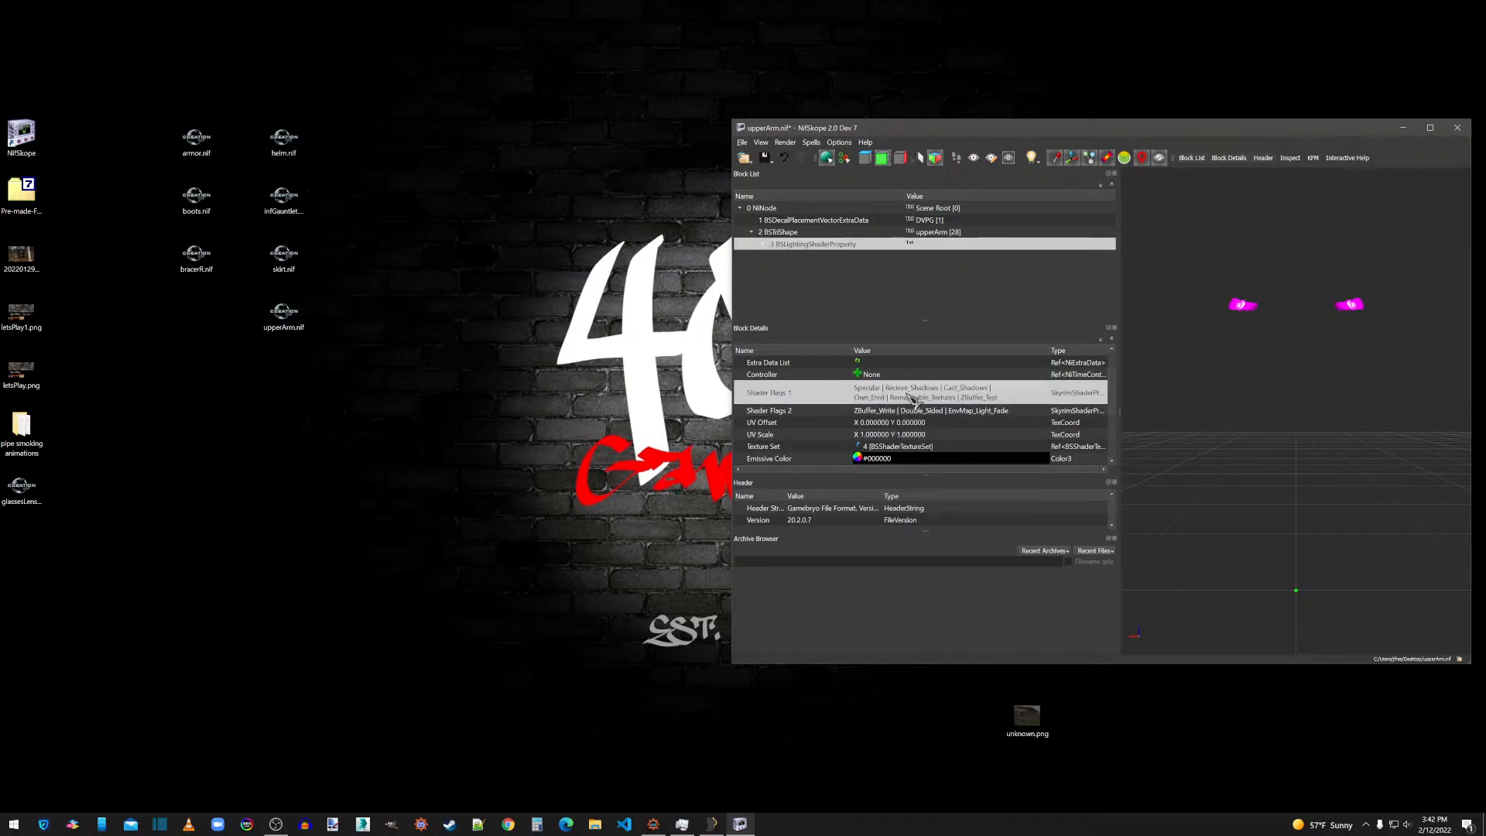
Compare the upper-arm bands with Double_Sided off and on by disabling the flag in Shader Flags 2 and re-enabling it.
{"action": "left_click_drag", "start_coordinate": [1266, 364], "coordinate": [1250, 331]}
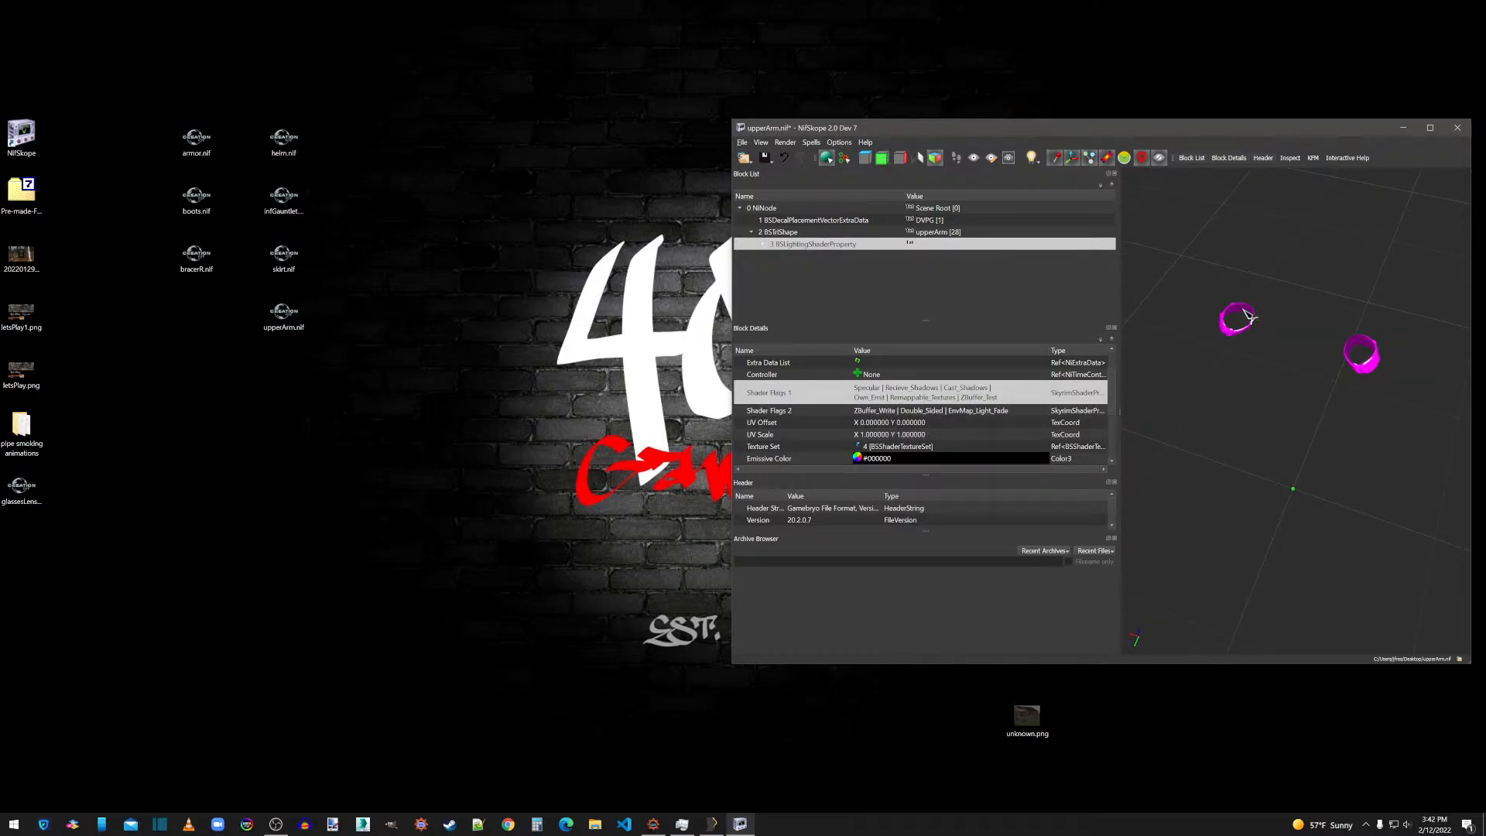
{"action": "double_click", "coordinate": [934, 410]}
{"action": "left_click", "coordinate": [1046, 410]}
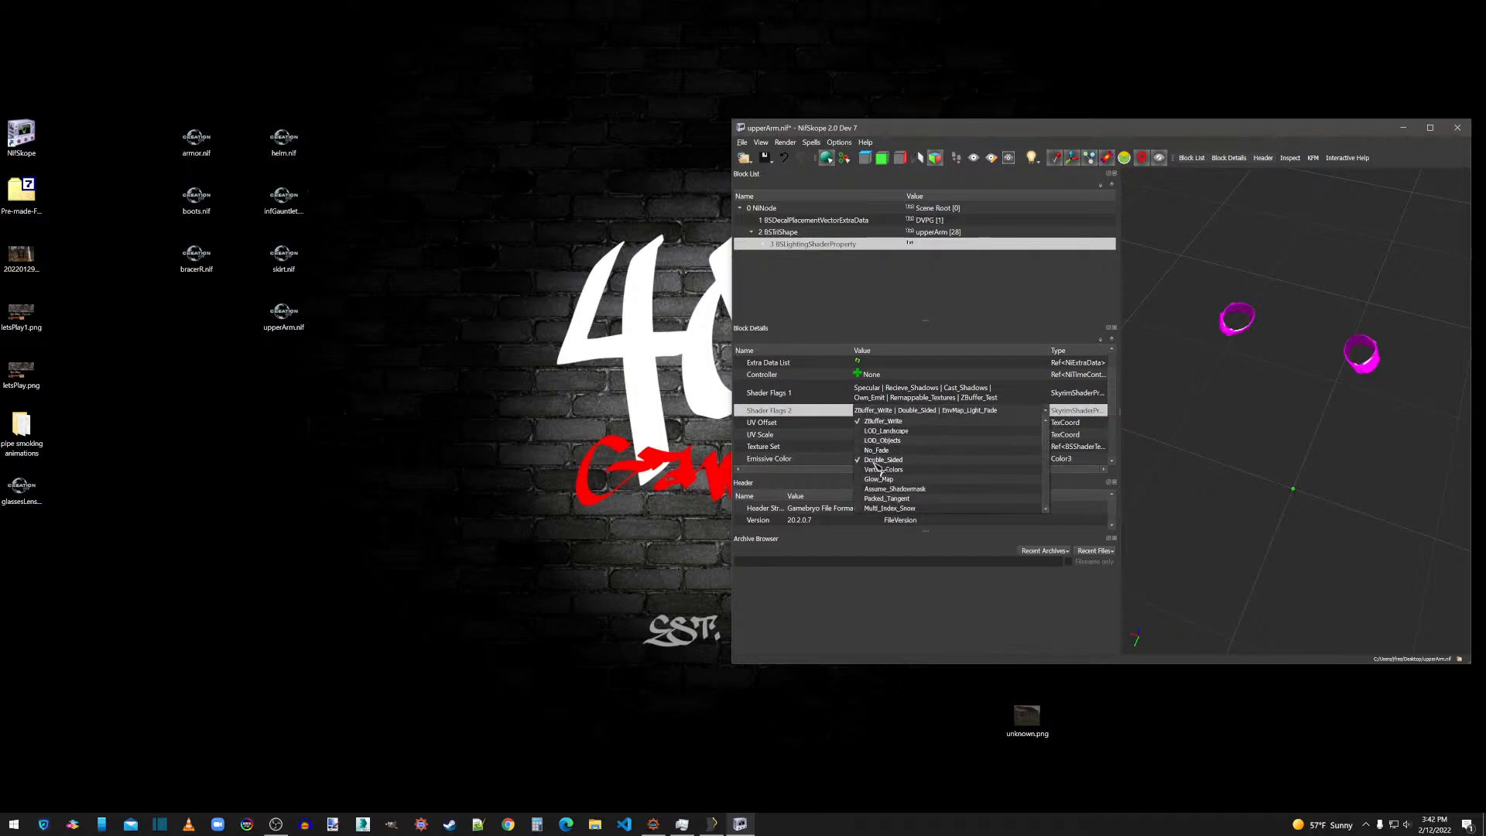
{"action": "left_click", "coordinate": [868, 460]}
{"action": "left_click", "coordinate": [904, 392]}
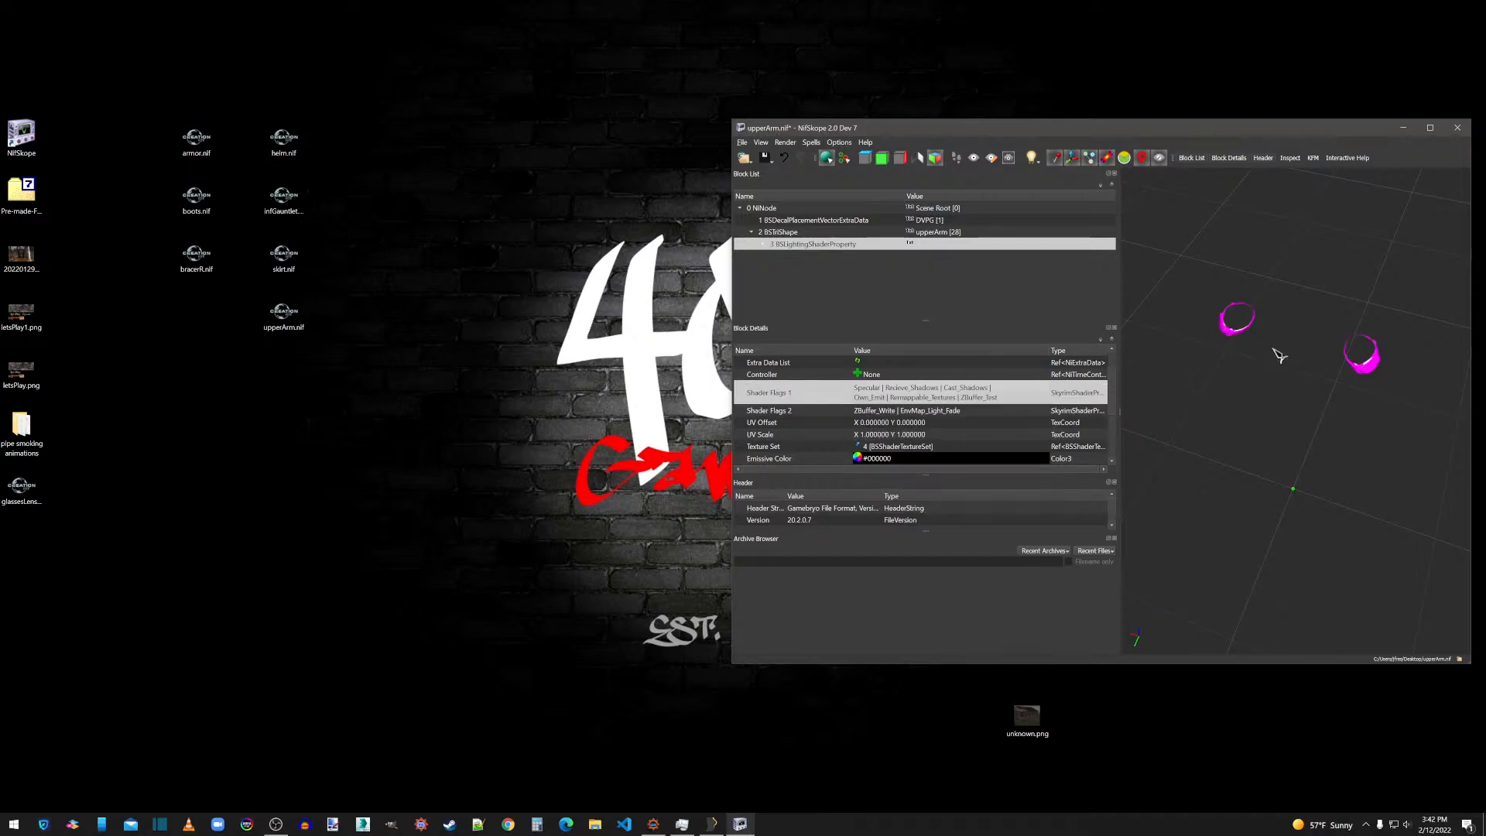
{"action": "double_click", "coordinate": [919, 410]}
{"action": "left_click", "coordinate": [1046, 410]}
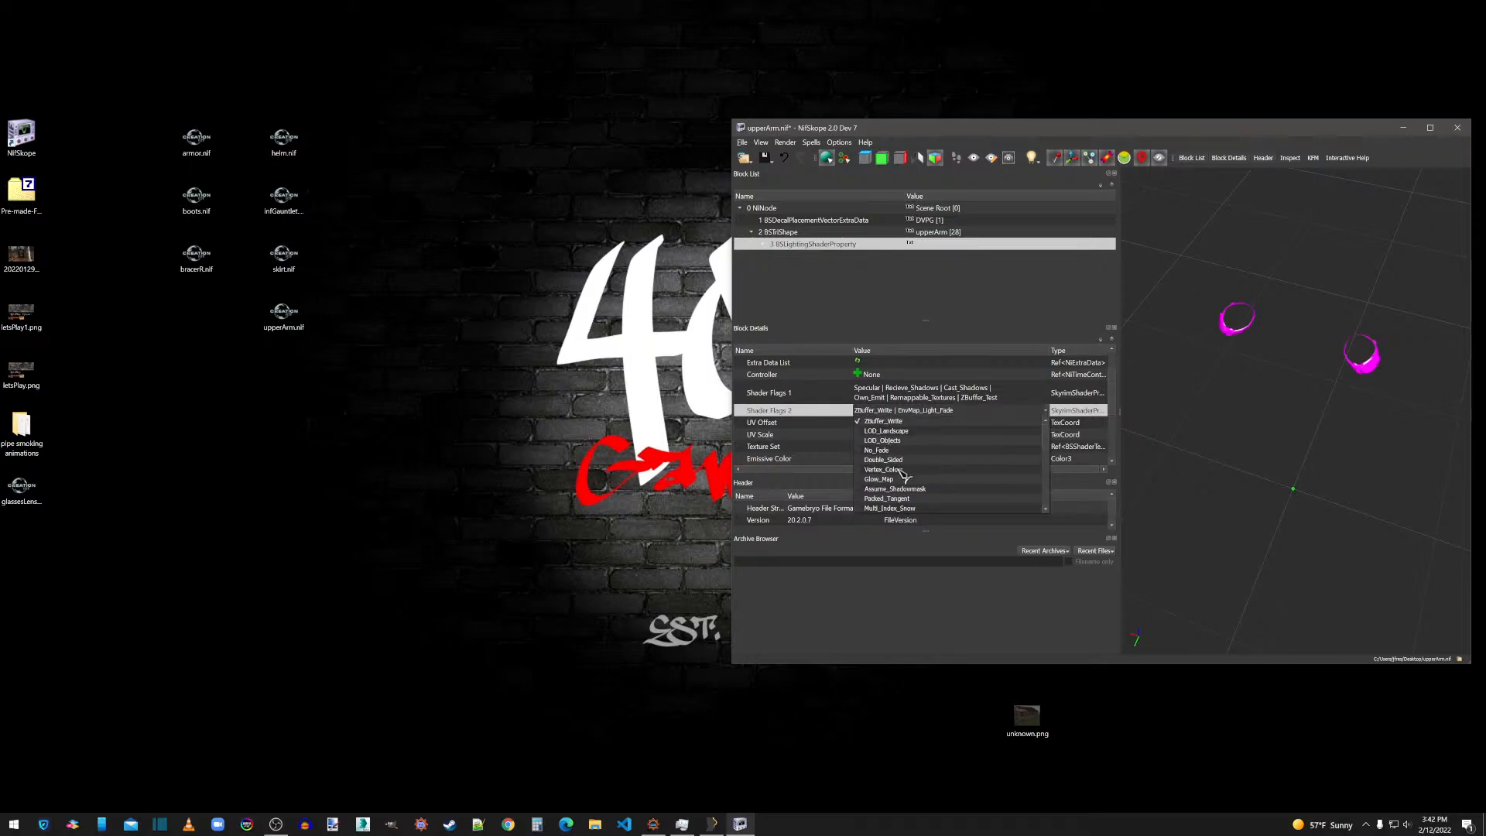
{"action": "left_click", "coordinate": [890, 461]}
{"action": "left_click", "coordinate": [894, 389]}
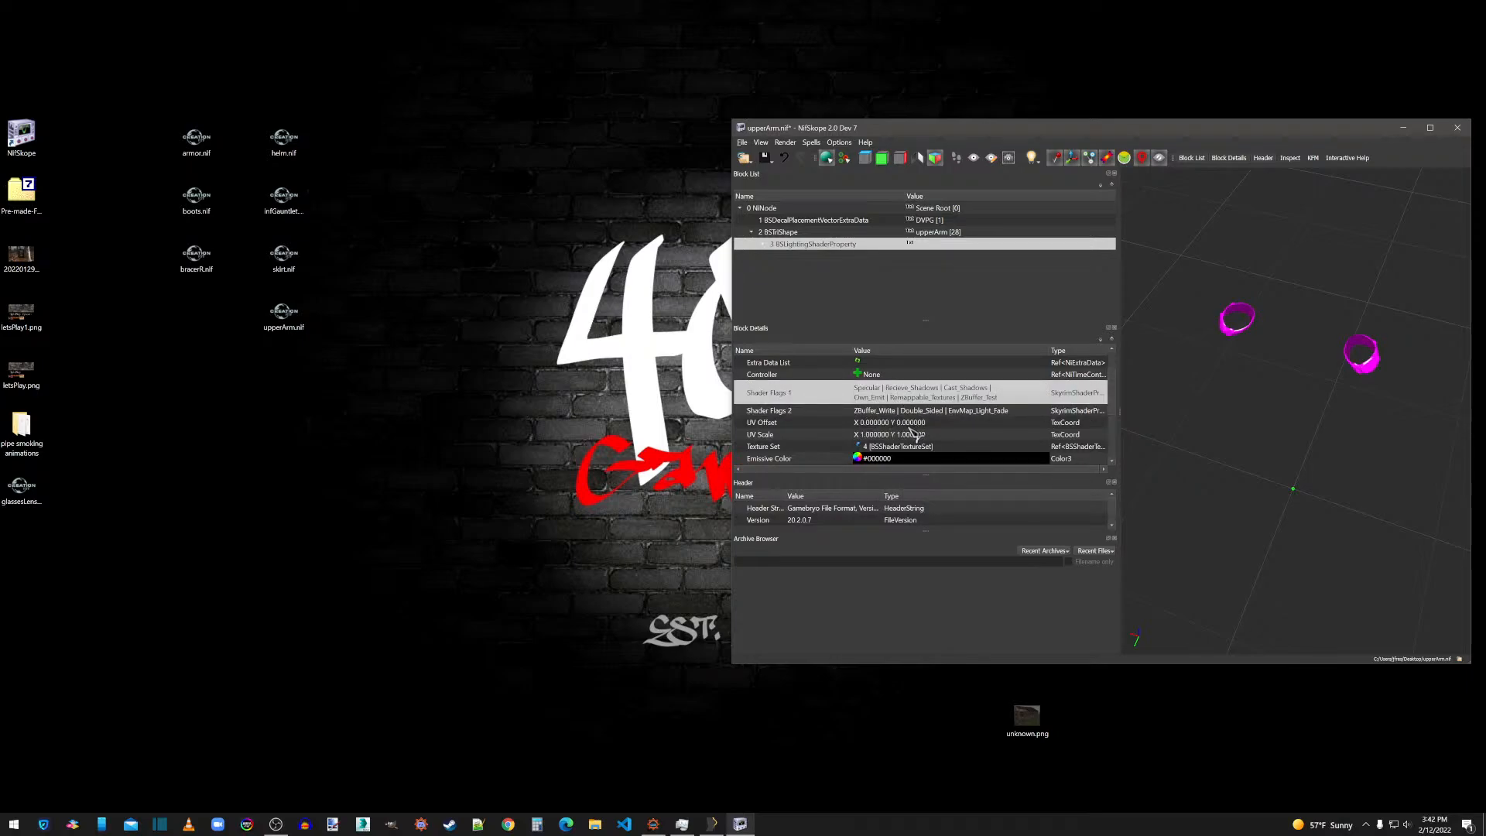
Set the upperArm shader's Glossiness to 120 and its Specular Strength to 0.5.
{"action": "scroll", "coordinate": [902, 420], "scroll_direction": "down", "scroll_amount": 3}
{"action": "double_click", "coordinate": [860, 414]}
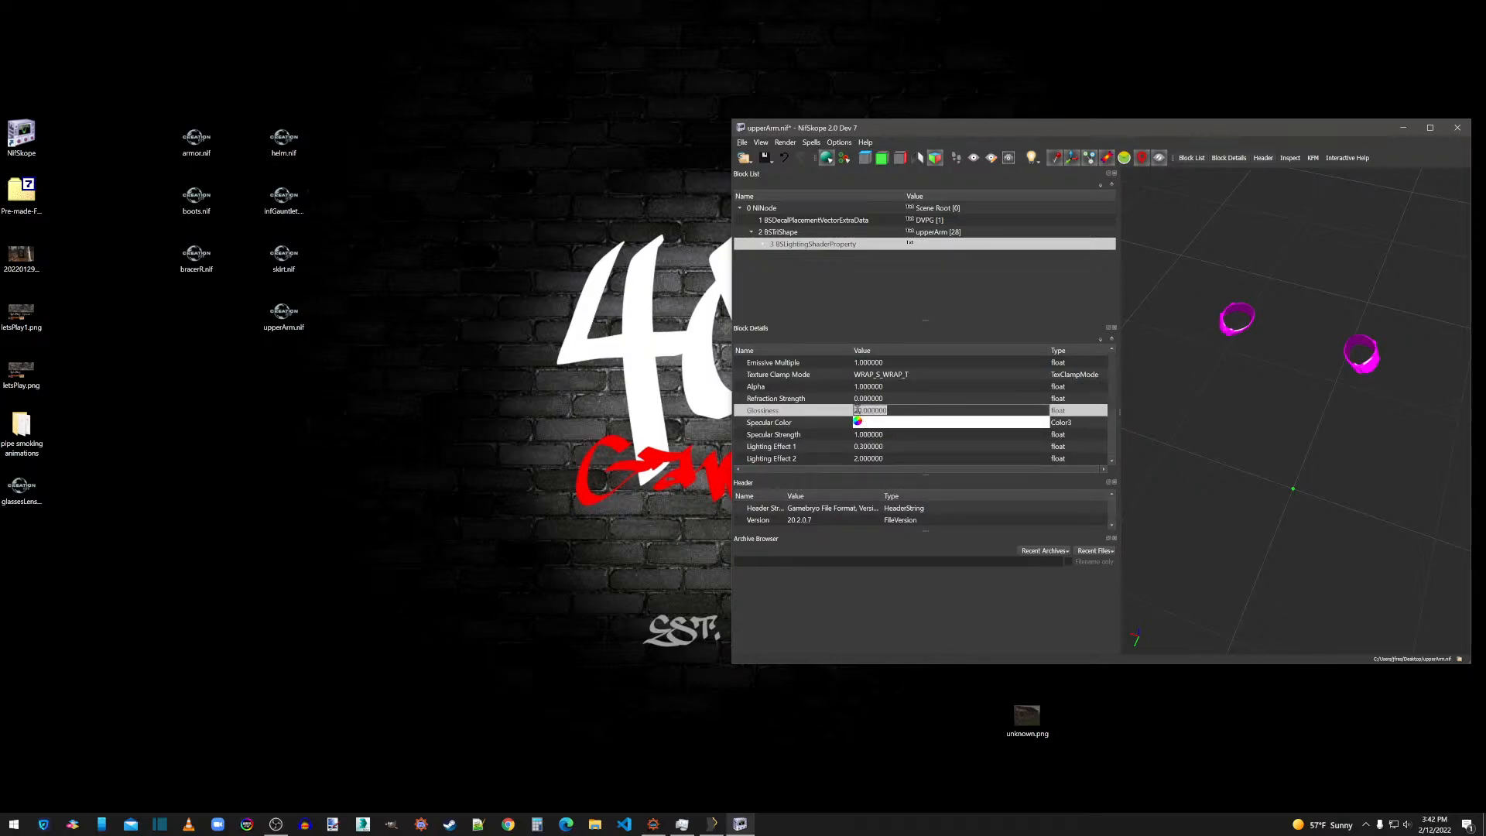
{"action": "double_click", "coordinate": [872, 435]}
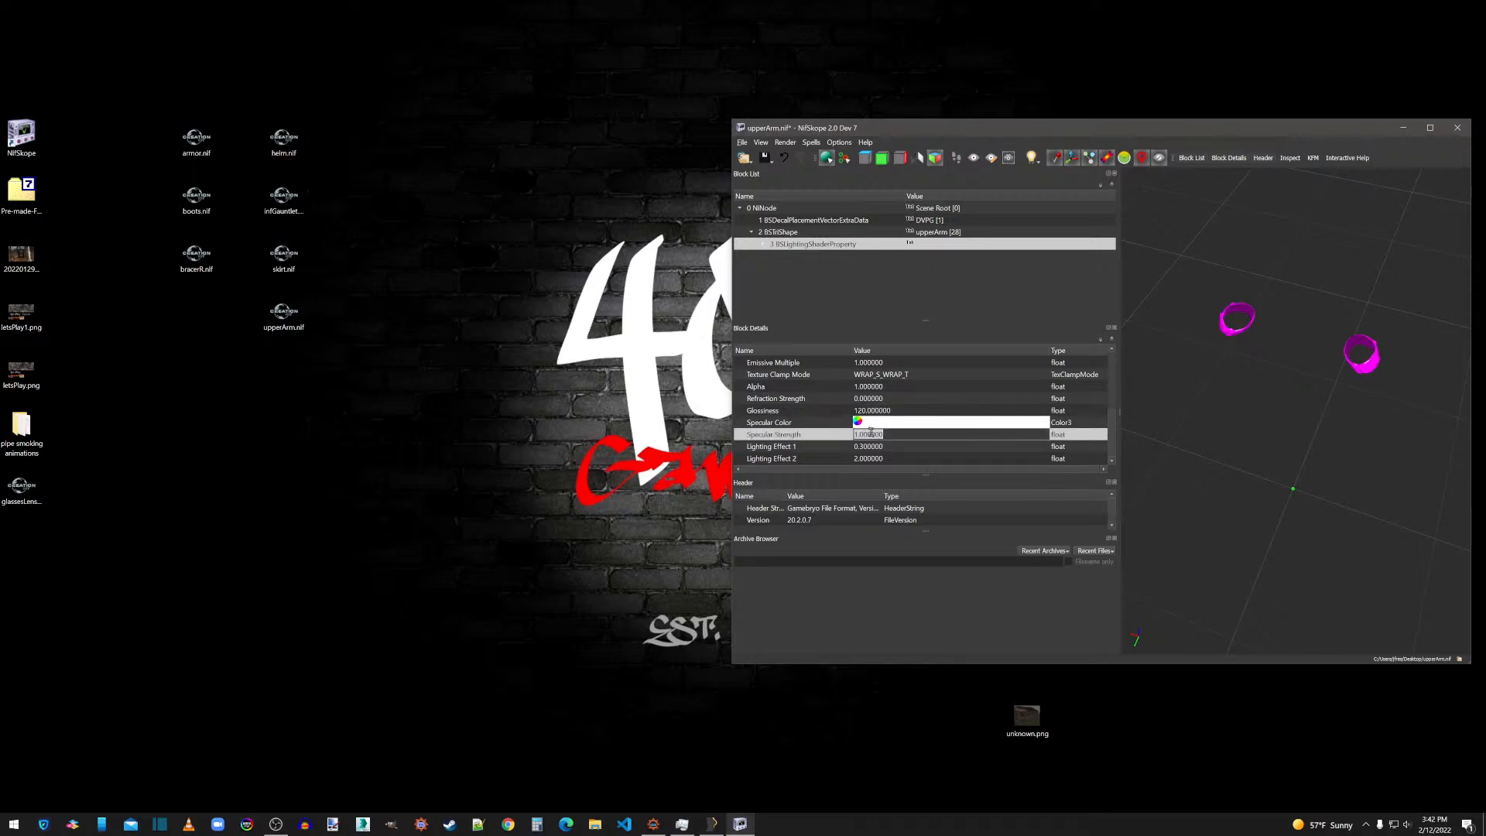
{"action": "type", "text": ".5"}
{"action": "key", "text": "Up"}
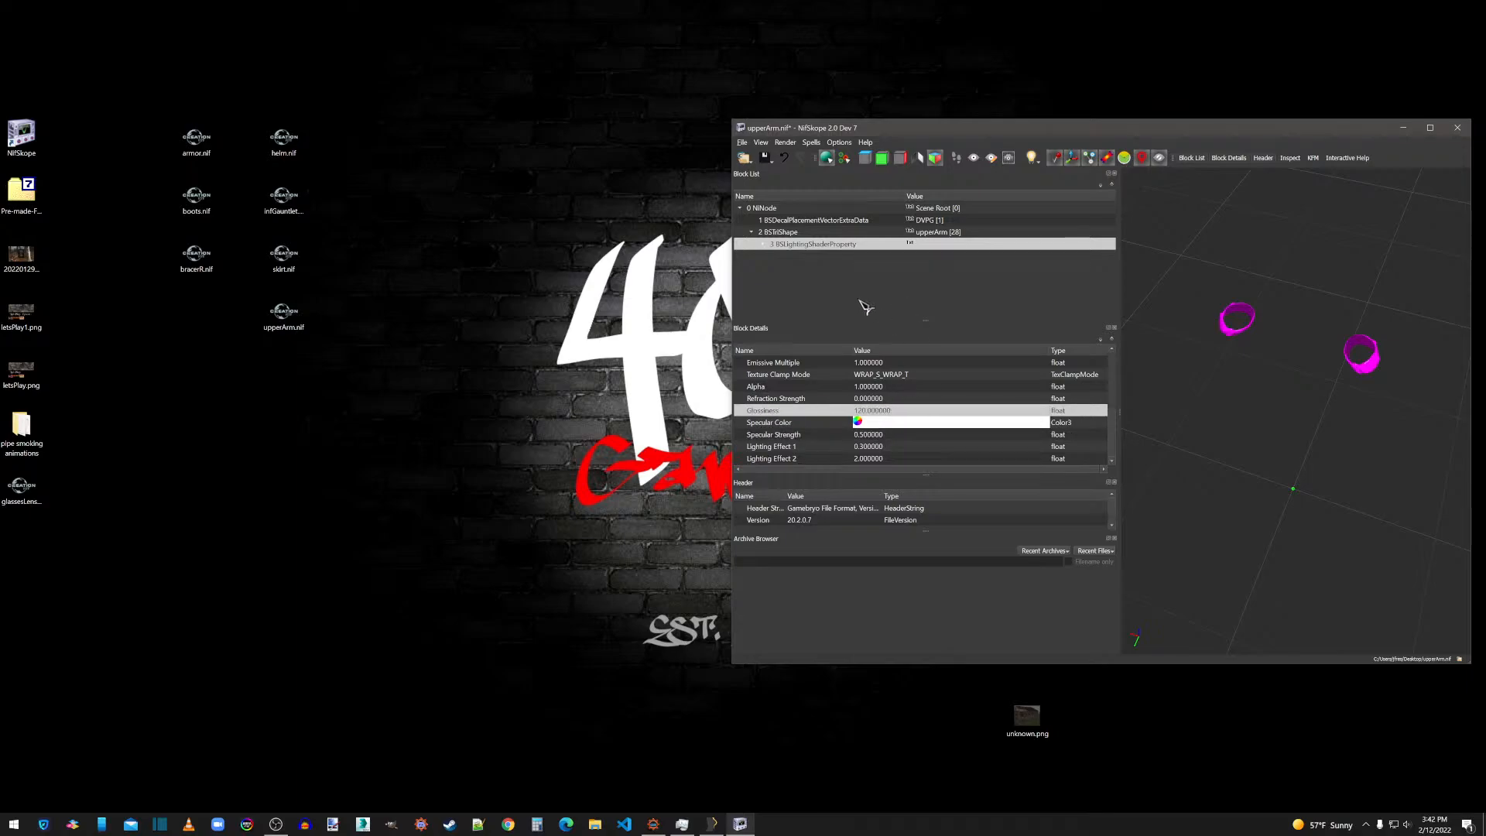
Assign boots.dds and boots_n.dds from the thanos textures folder to the first two slots of upperArm's BSShaderTextureSet.
{"action": "left_click", "coordinate": [763, 244]}
{"action": "left_click", "coordinate": [802, 256]}
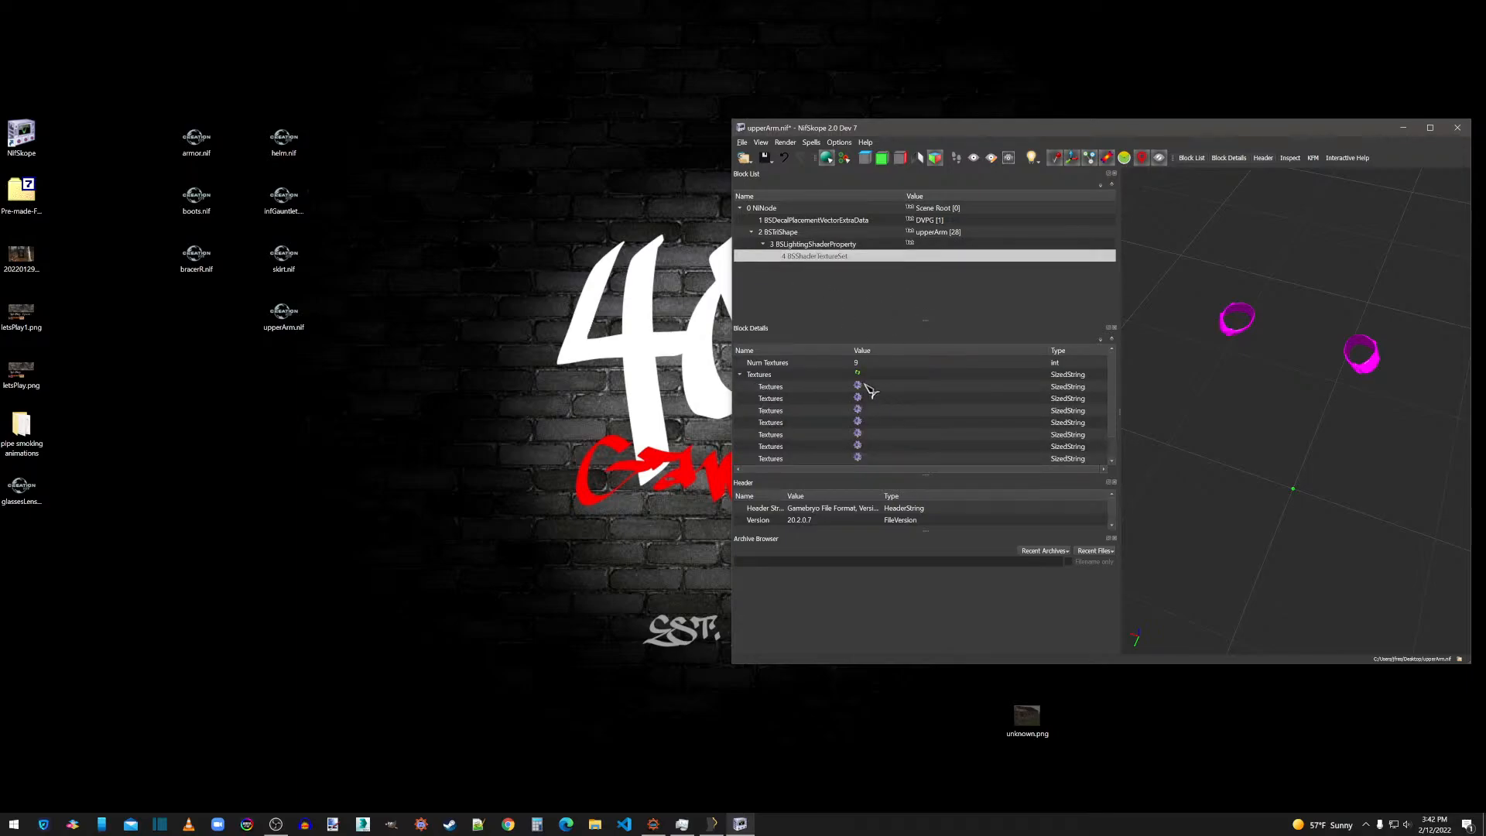
{"action": "left_click", "coordinate": [858, 385]}
{"action": "double_click", "coordinate": [877, 241]}
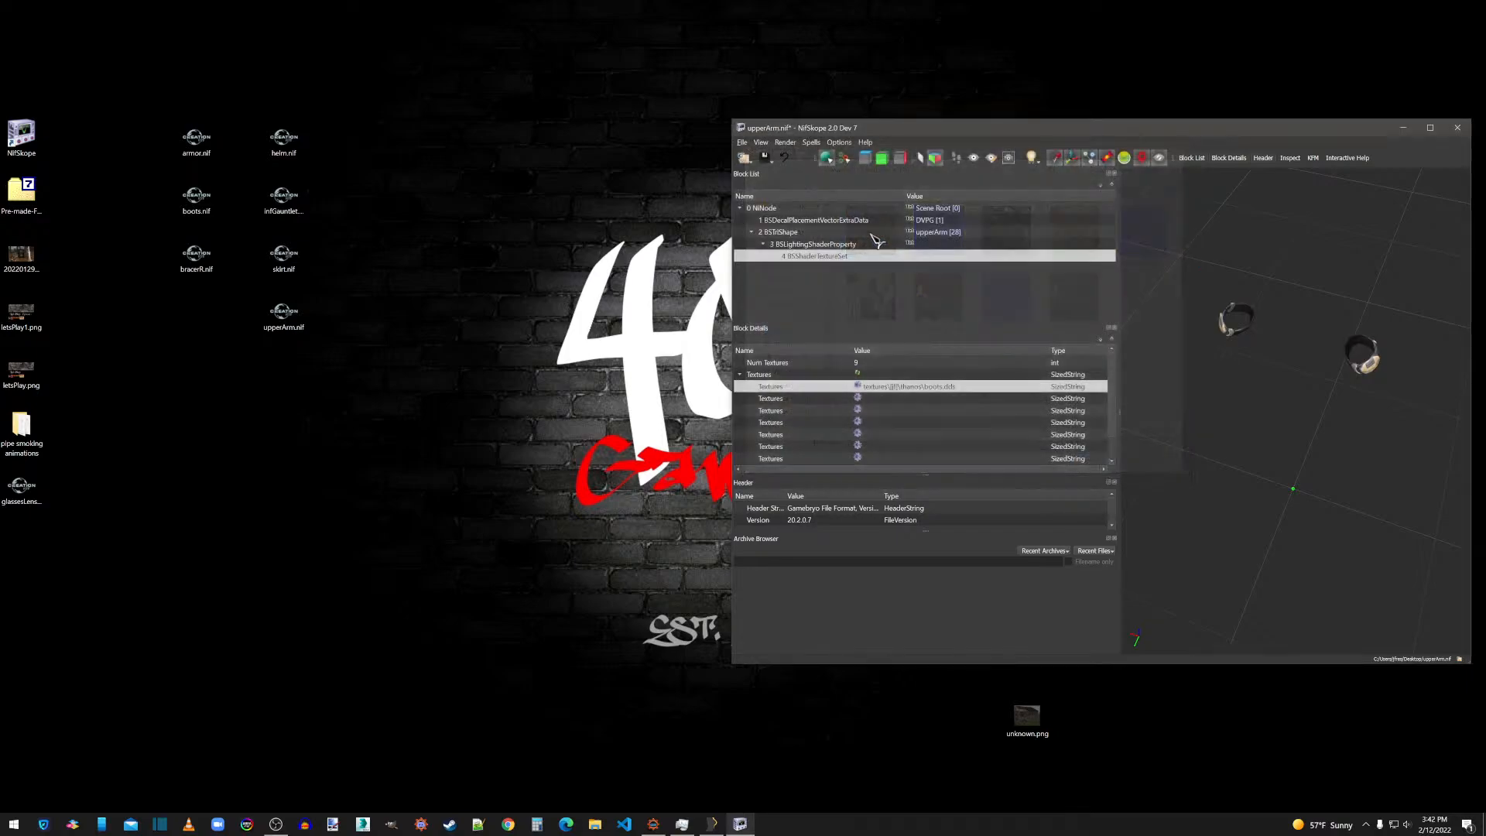
{"action": "left_click", "coordinate": [858, 398]}
{"action": "double_click", "coordinate": [937, 234]}
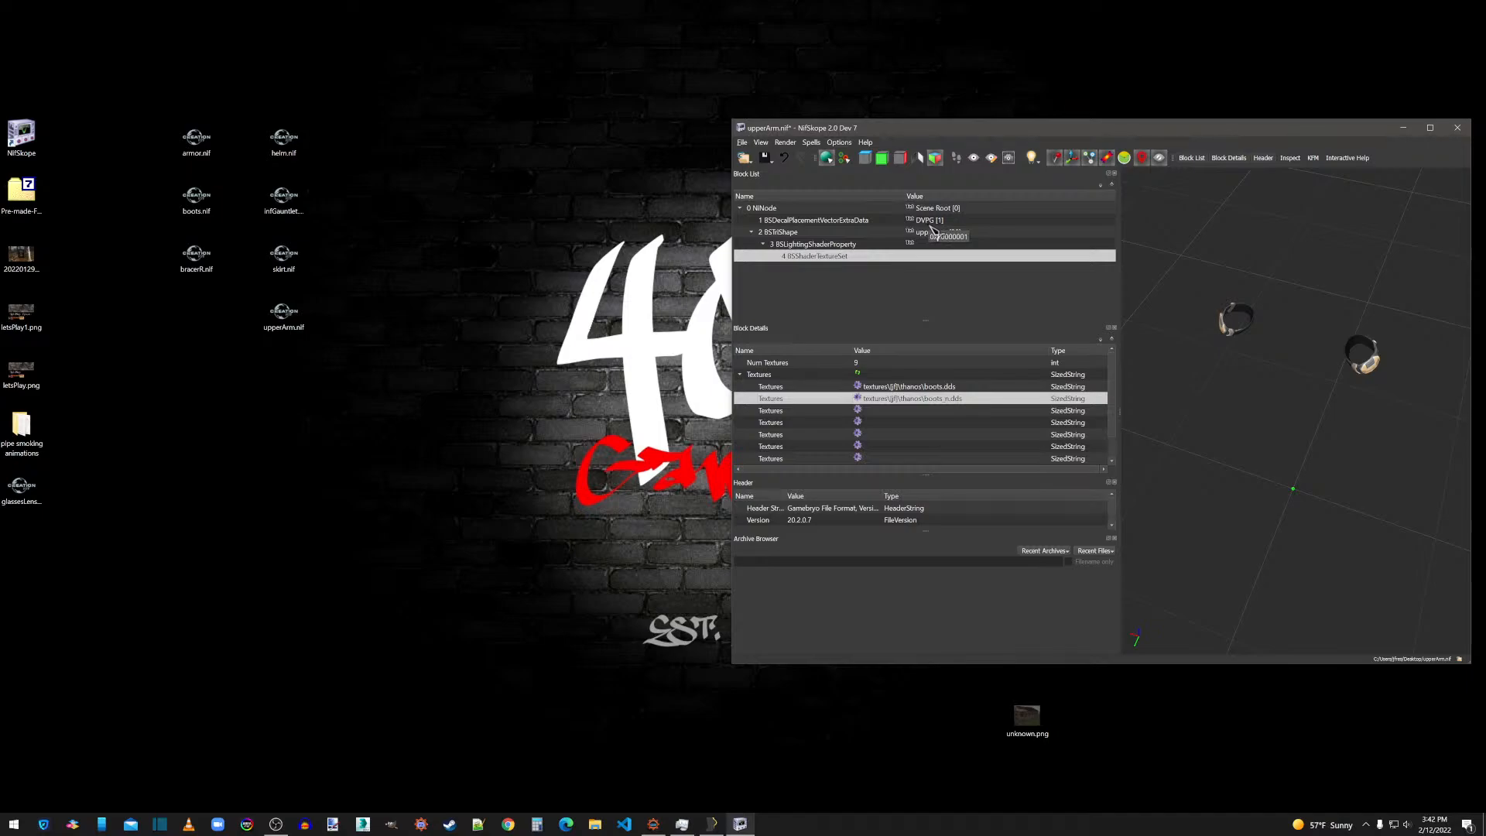
Smooth the upperArm mesh's normals with max smooth angle 60 and max vertex distance 0.001, and run the follow-up mesh updates.
{"action": "left_click", "coordinate": [806, 245]}
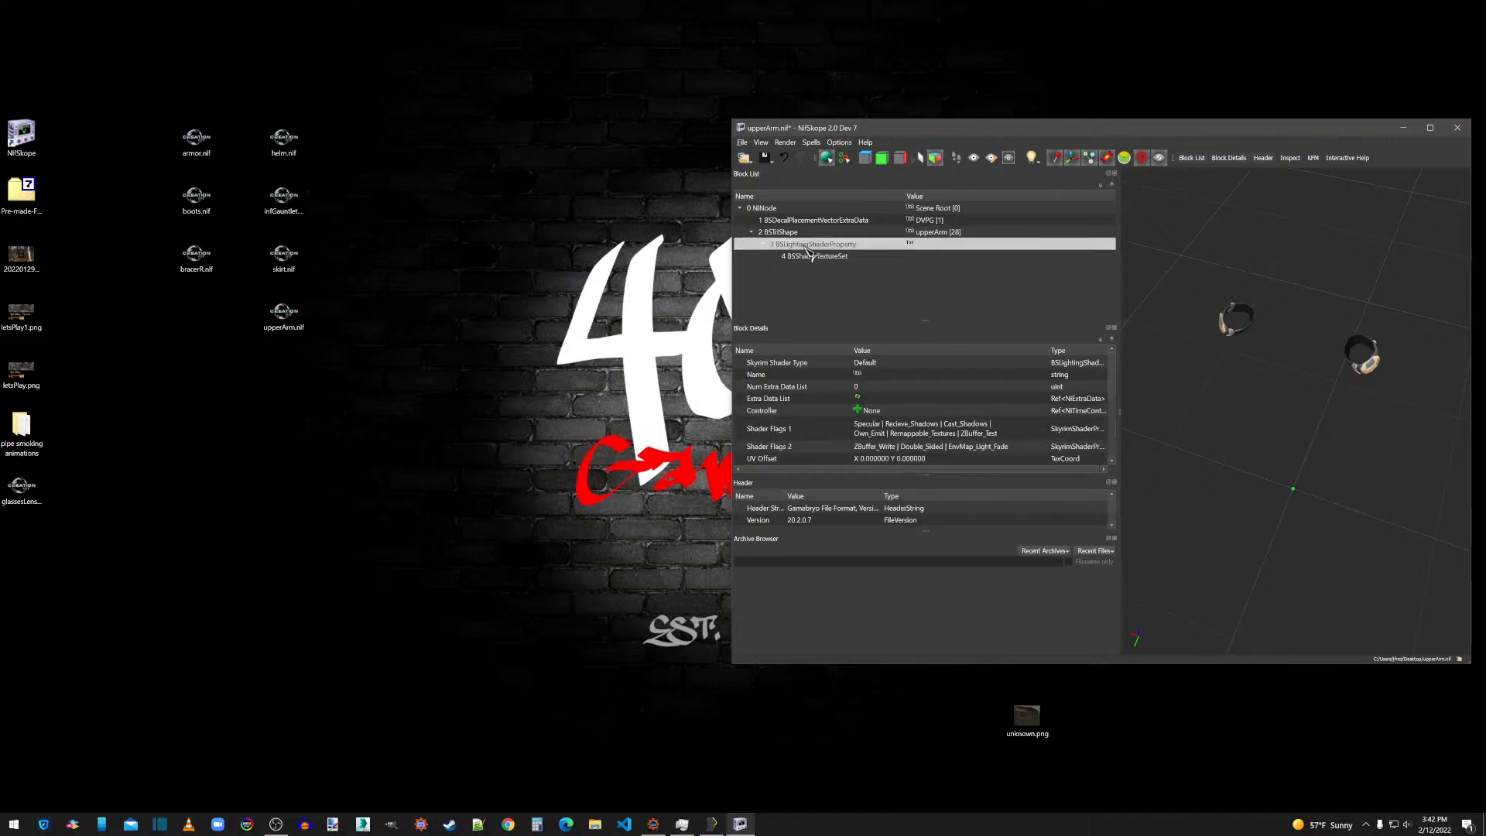
{"action": "scroll", "coordinate": [878, 427], "scroll_direction": "down", "scroll_amount": 4}
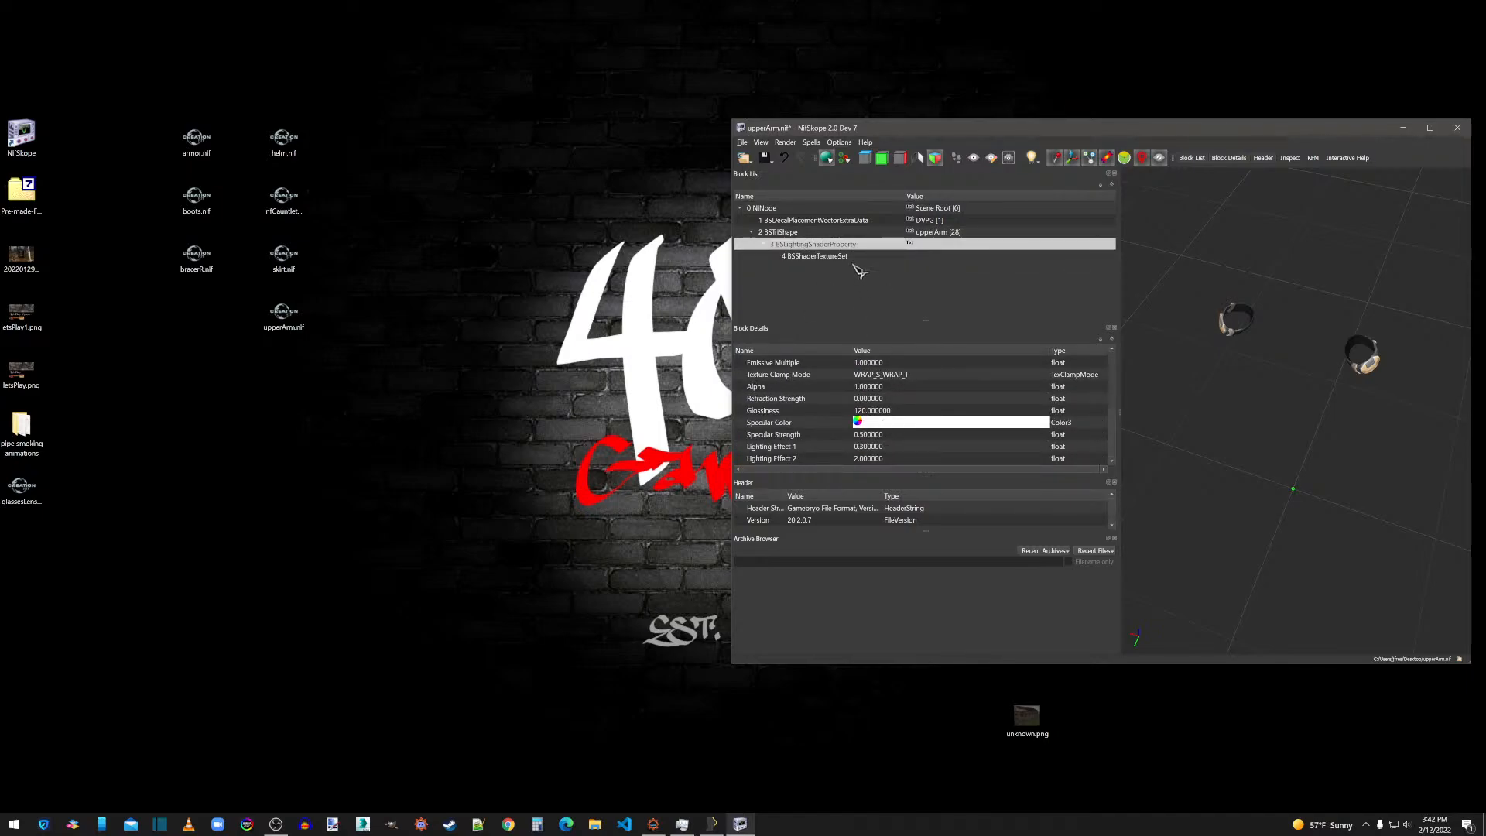
{"action": "right_click", "coordinate": [1243, 343]}
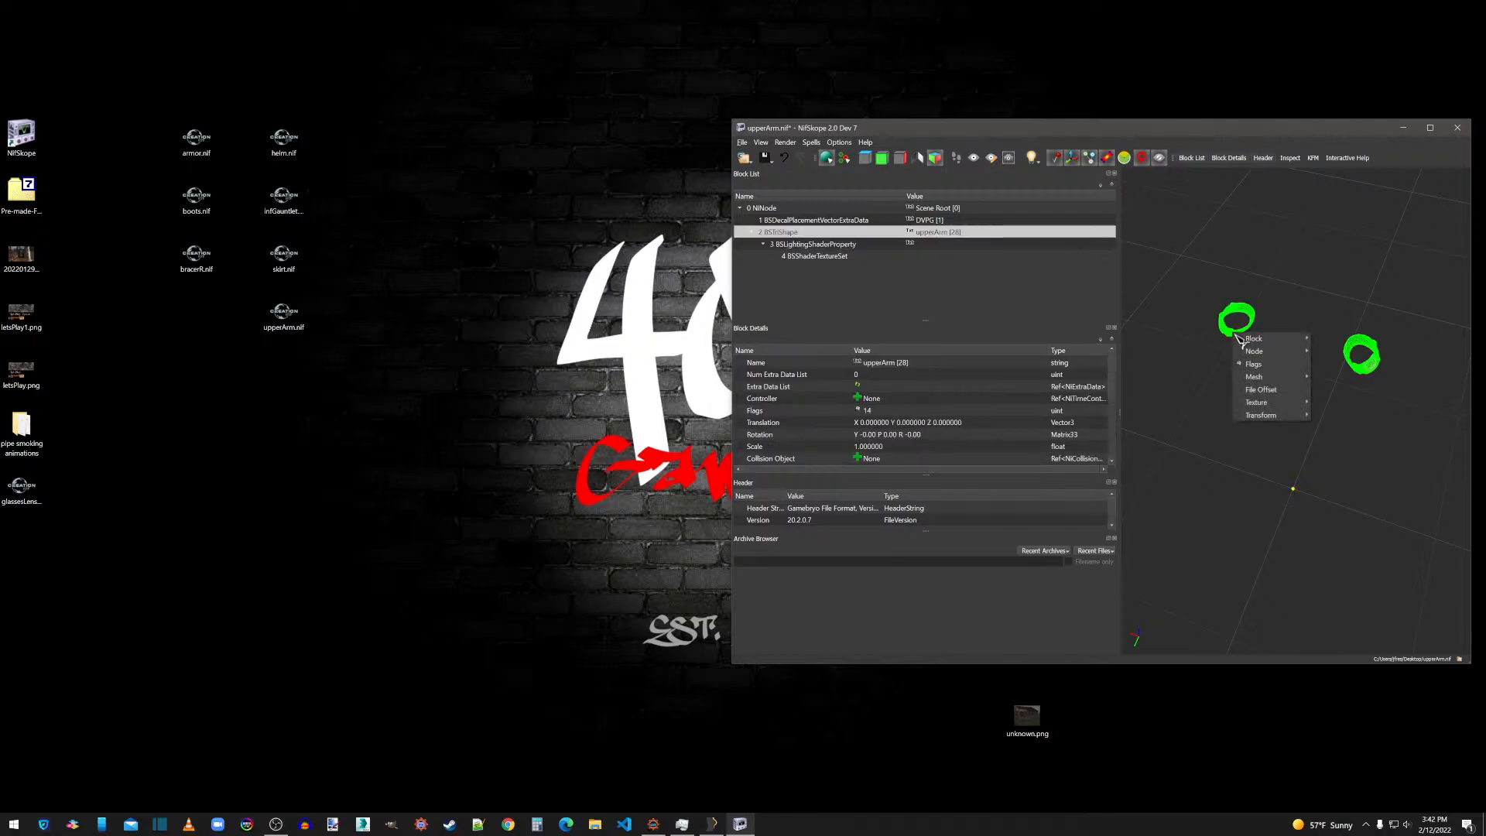
{"action": "mouse_move", "coordinate": [1270, 373]}
{"action": "left_click", "coordinate": [1363, 402]}
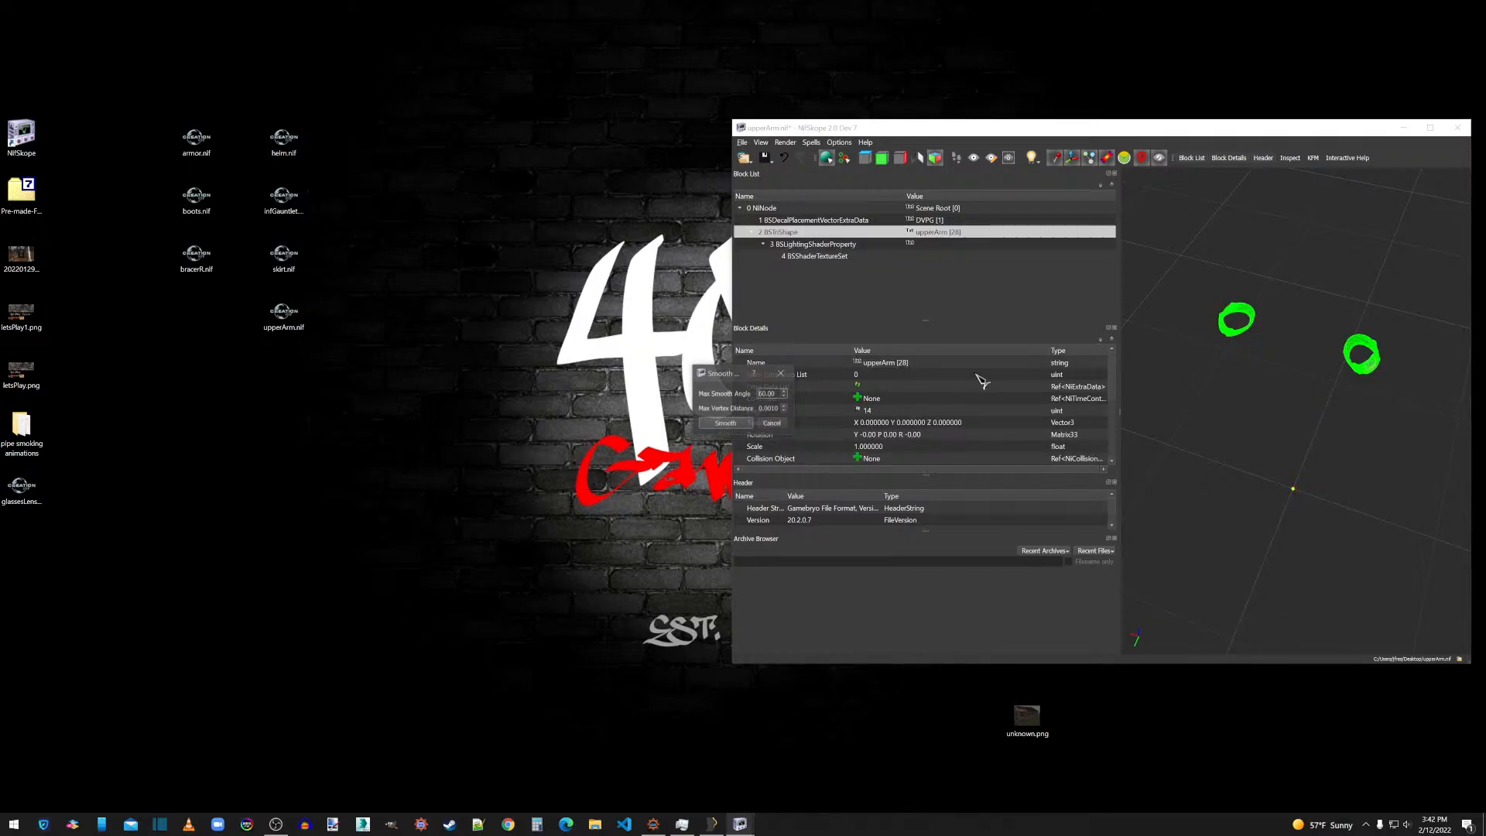
{"action": "left_click", "coordinate": [745, 423]}
{"action": "right_click", "coordinate": [1239, 339]}
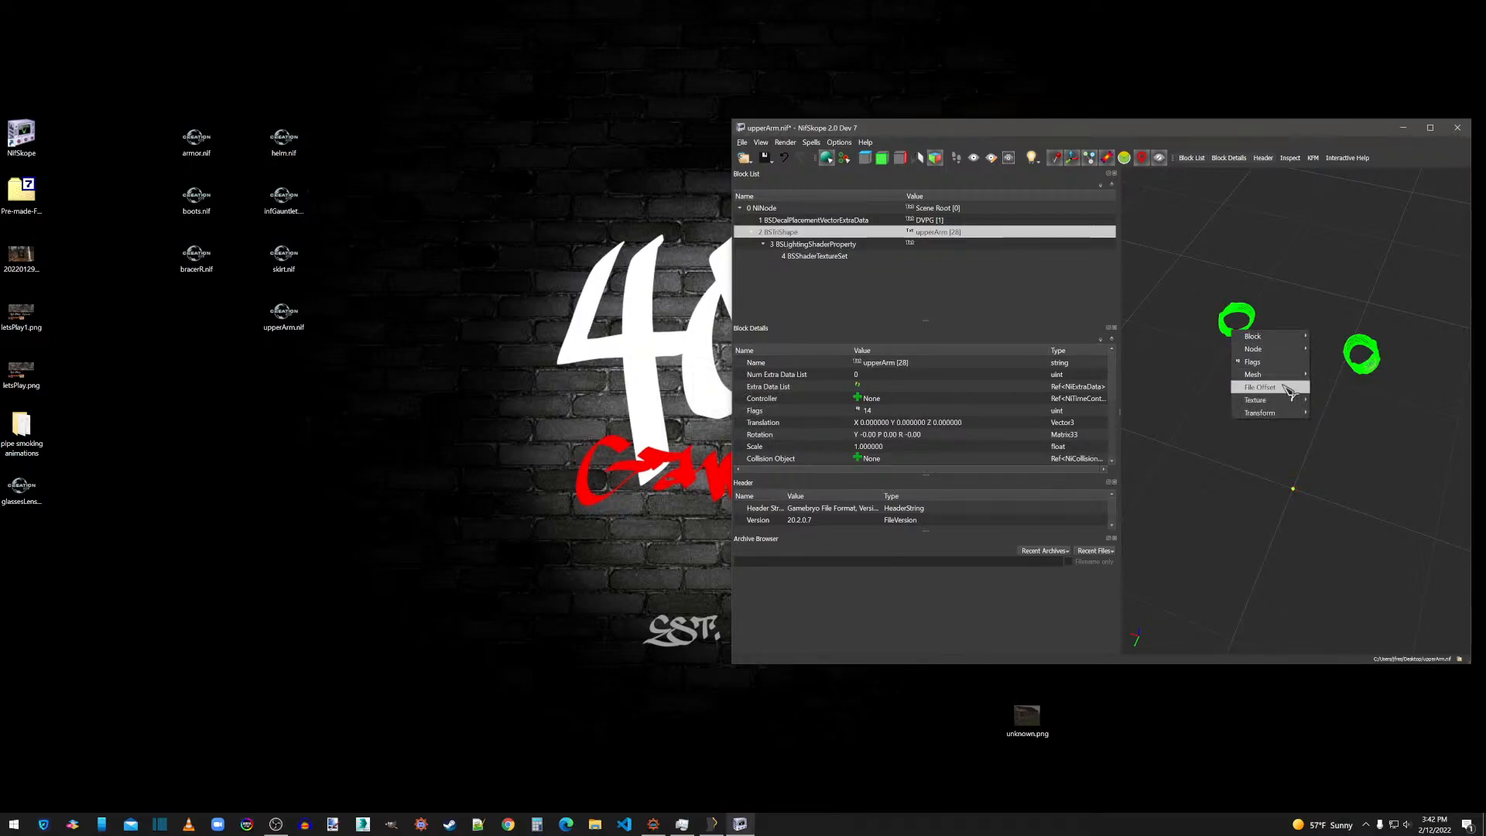
{"action": "mouse_move", "coordinate": [1274, 374]}
{"action": "left_click", "coordinate": [1341, 398]}
{"action": "right_click", "coordinate": [1235, 333]}
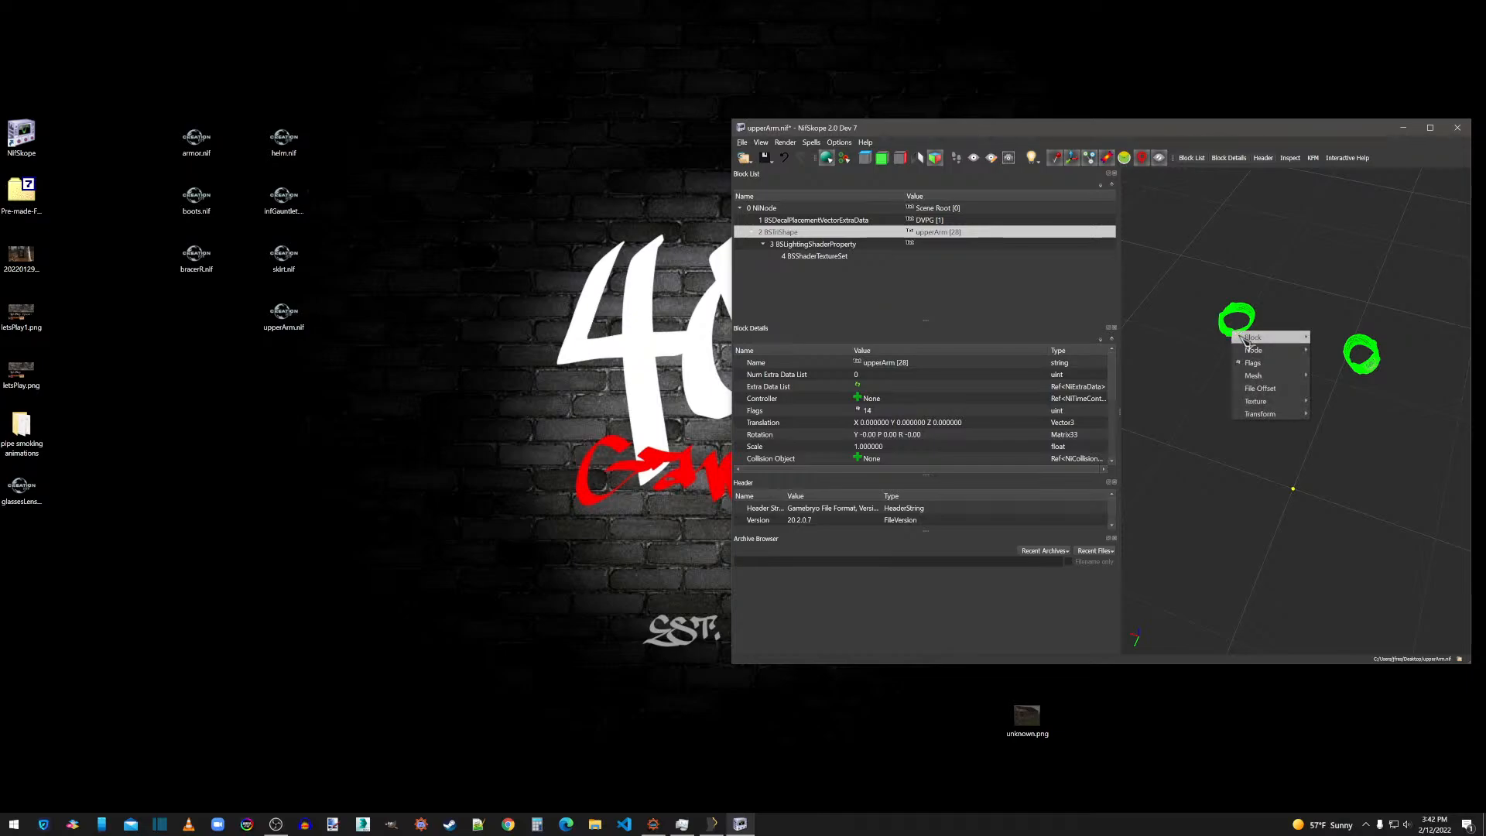
{"action": "left_click", "coordinate": [1331, 416]}
{"action": "left_click", "coordinate": [1218, 348]}
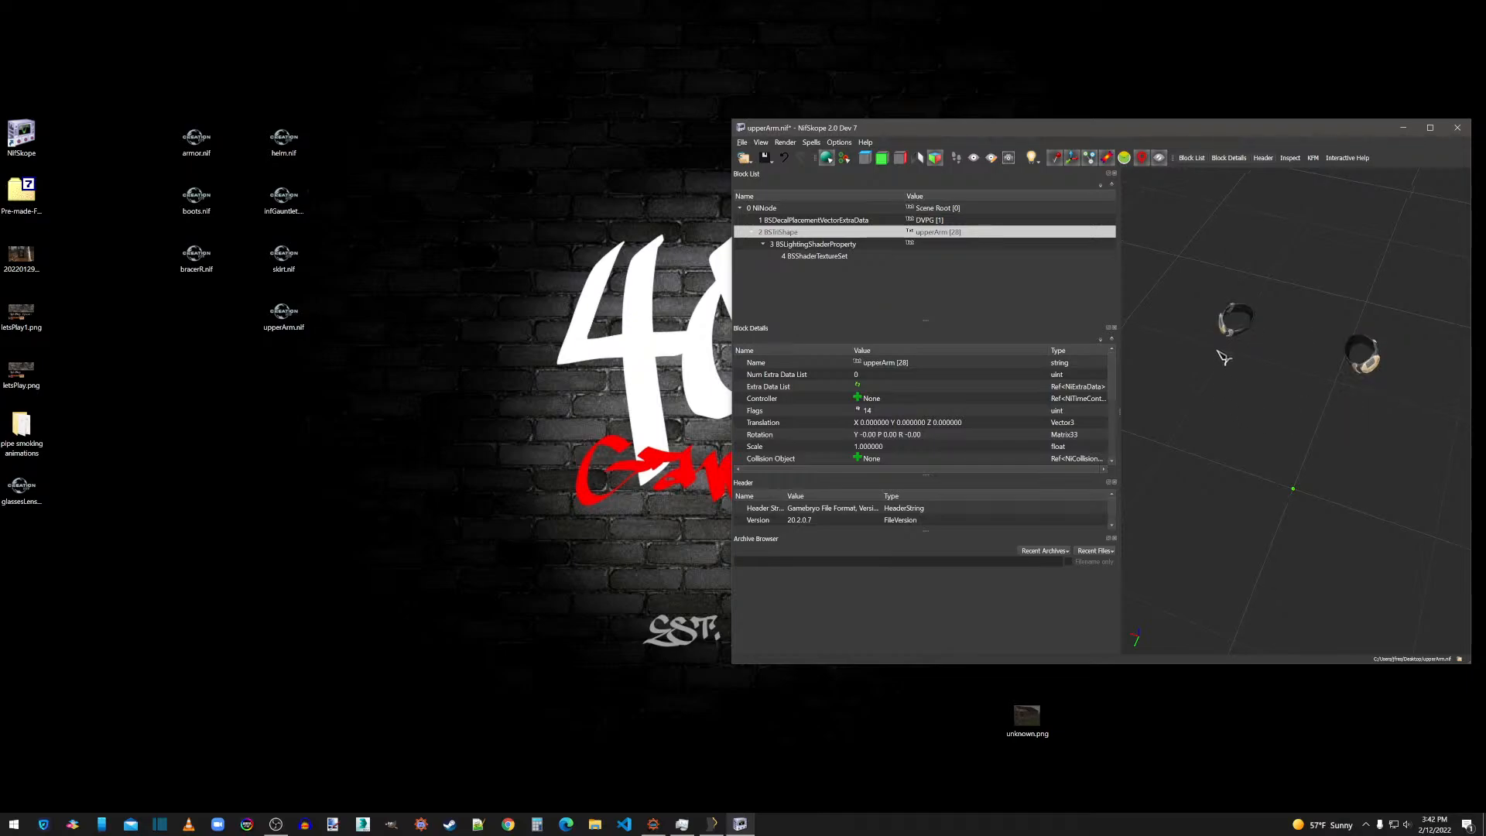
Save upperArm.nif and close its NifSkope window.
{"action": "mouse_move", "coordinate": [1218, 348]}
{"action": "left_mouse_down"}
{"action": "mouse_move", "coordinate": [1274, 375]}
{"action": "mouse_move", "coordinate": [1217, 356]}
{"action": "left_mouse_up"}
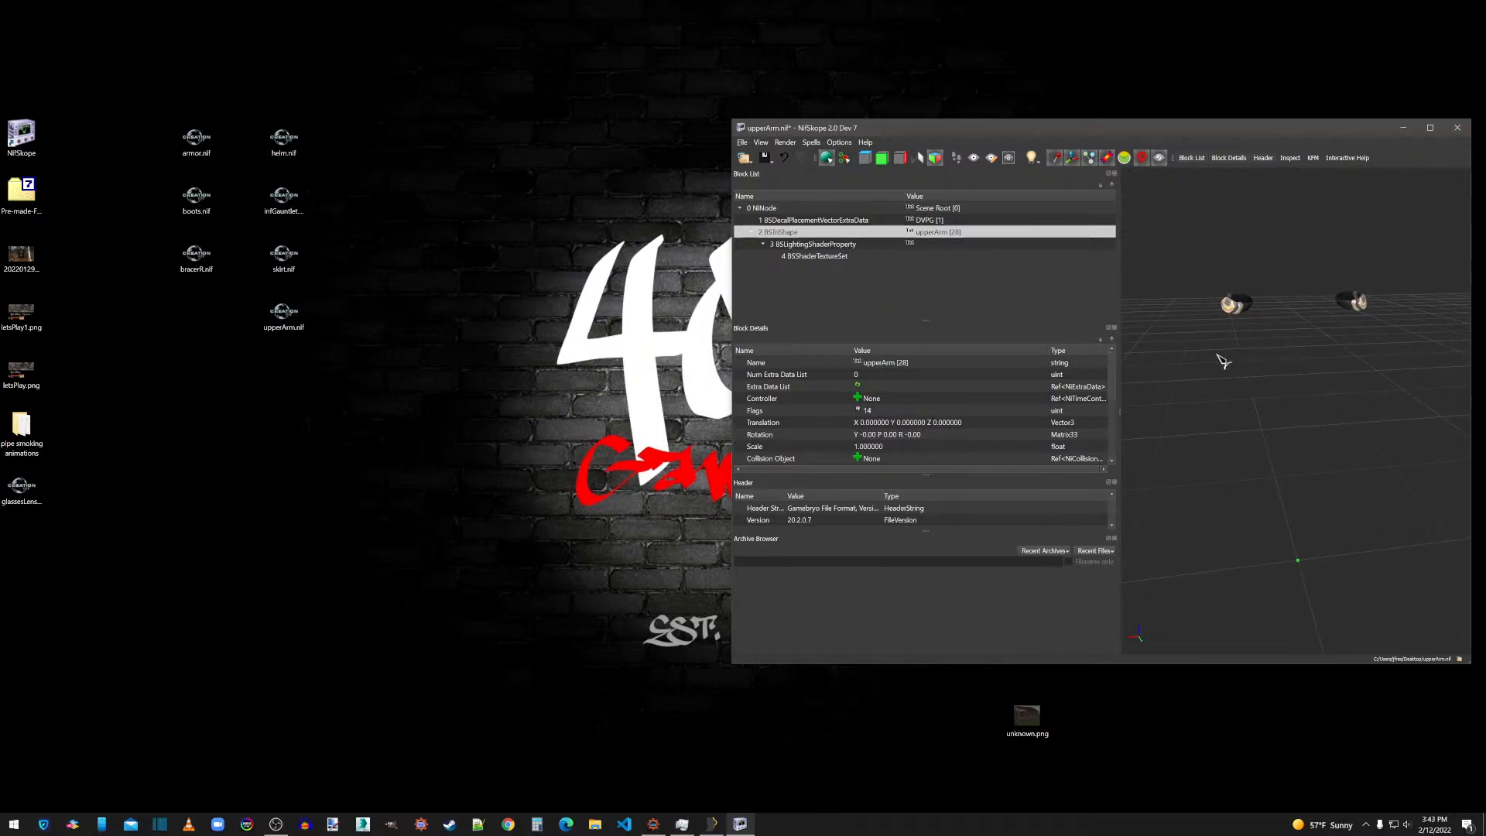
{"action": "left_click", "coordinate": [743, 144]}
{"action": "left_click", "coordinate": [774, 234]}
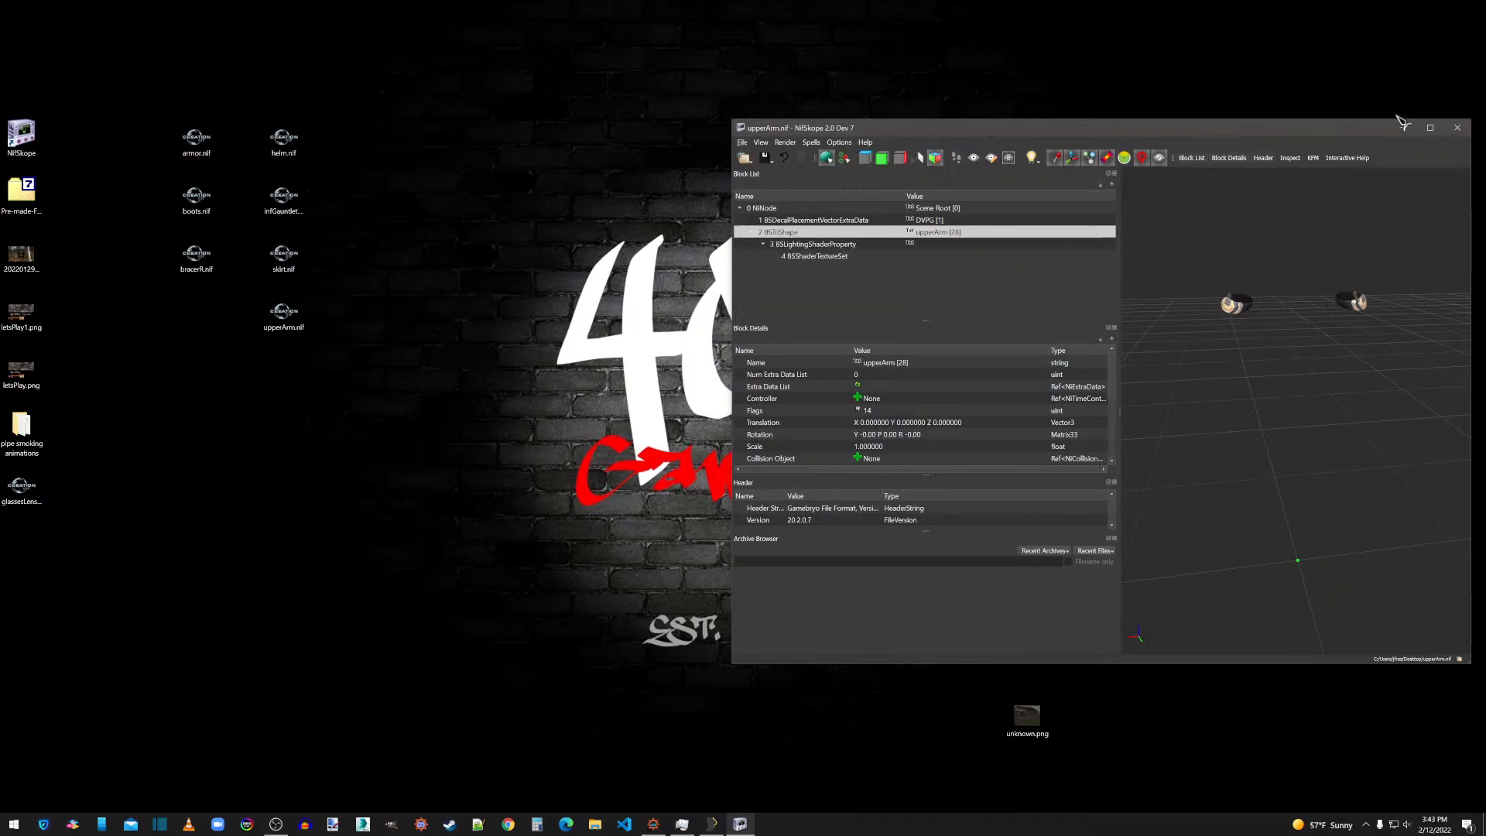
{"action": "left_click", "coordinate": [1457, 129]}
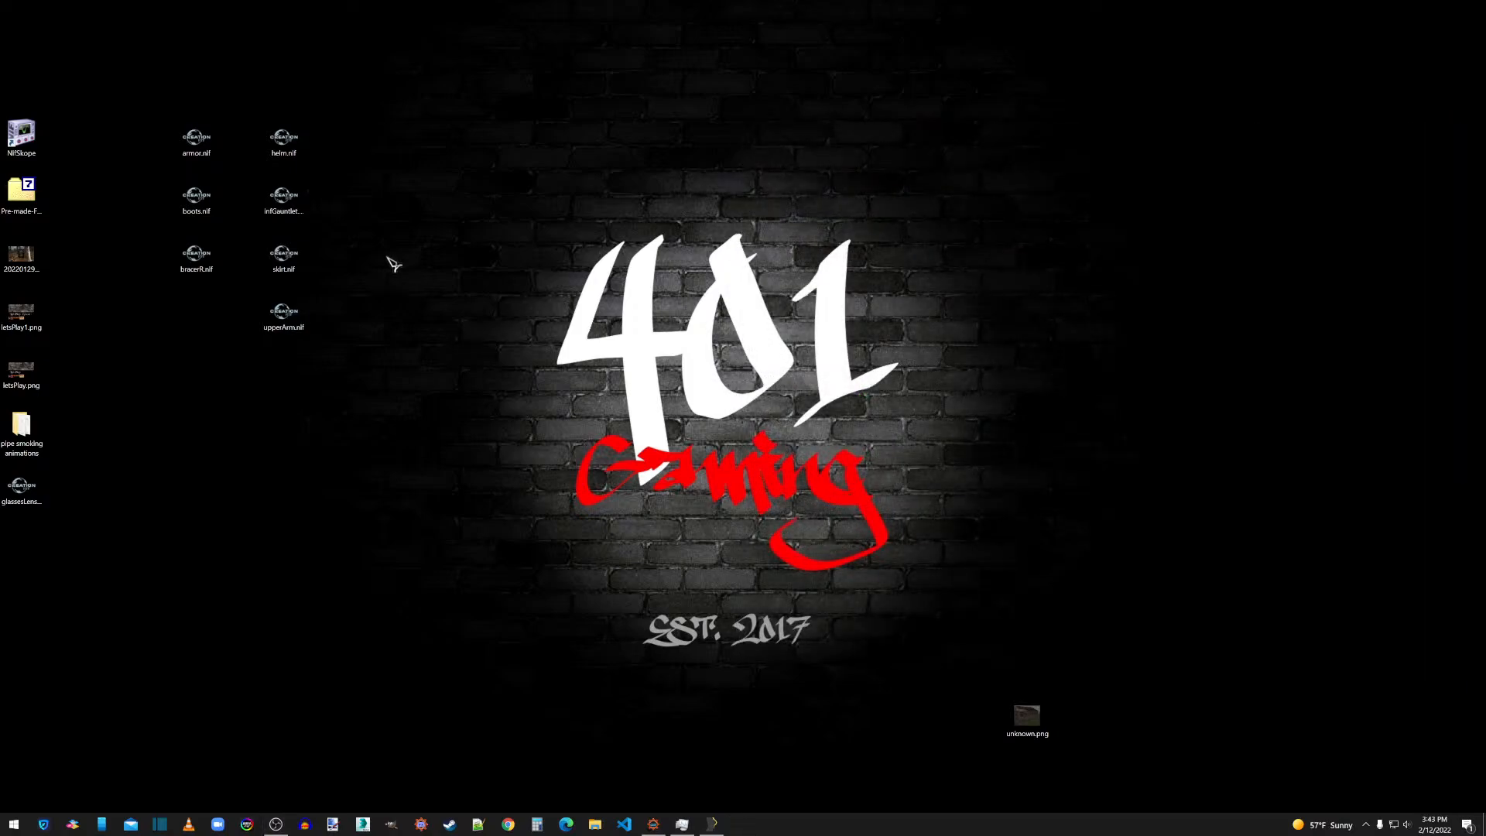
Switch to Outfit Studio and delete all armor shapes from armor through upperArm, keeping only the reference body.
{"action": "left_click", "coordinate": [712, 824]}
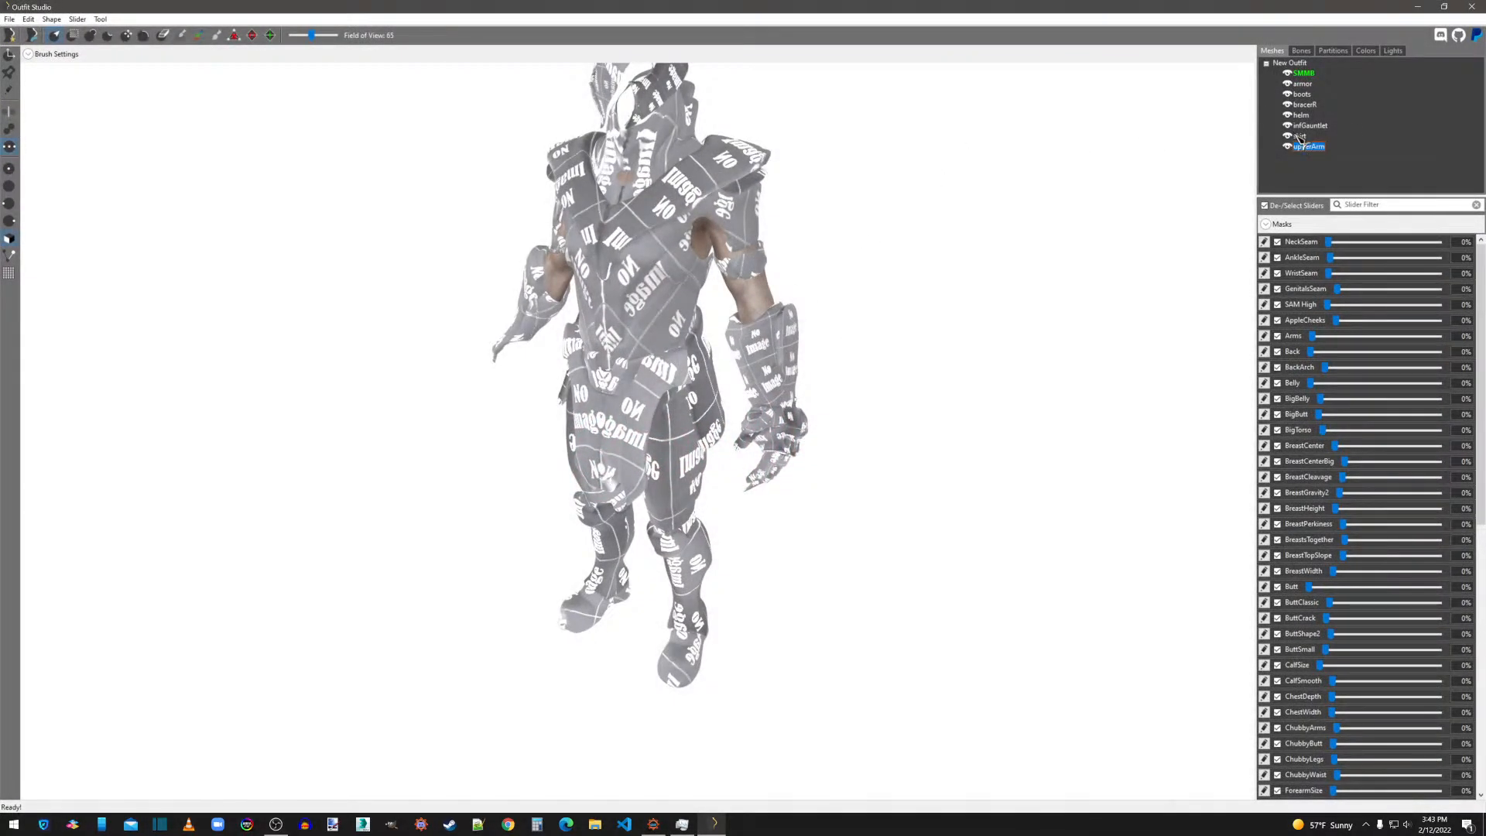
{"action": "left_click", "coordinate": [1304, 84]}
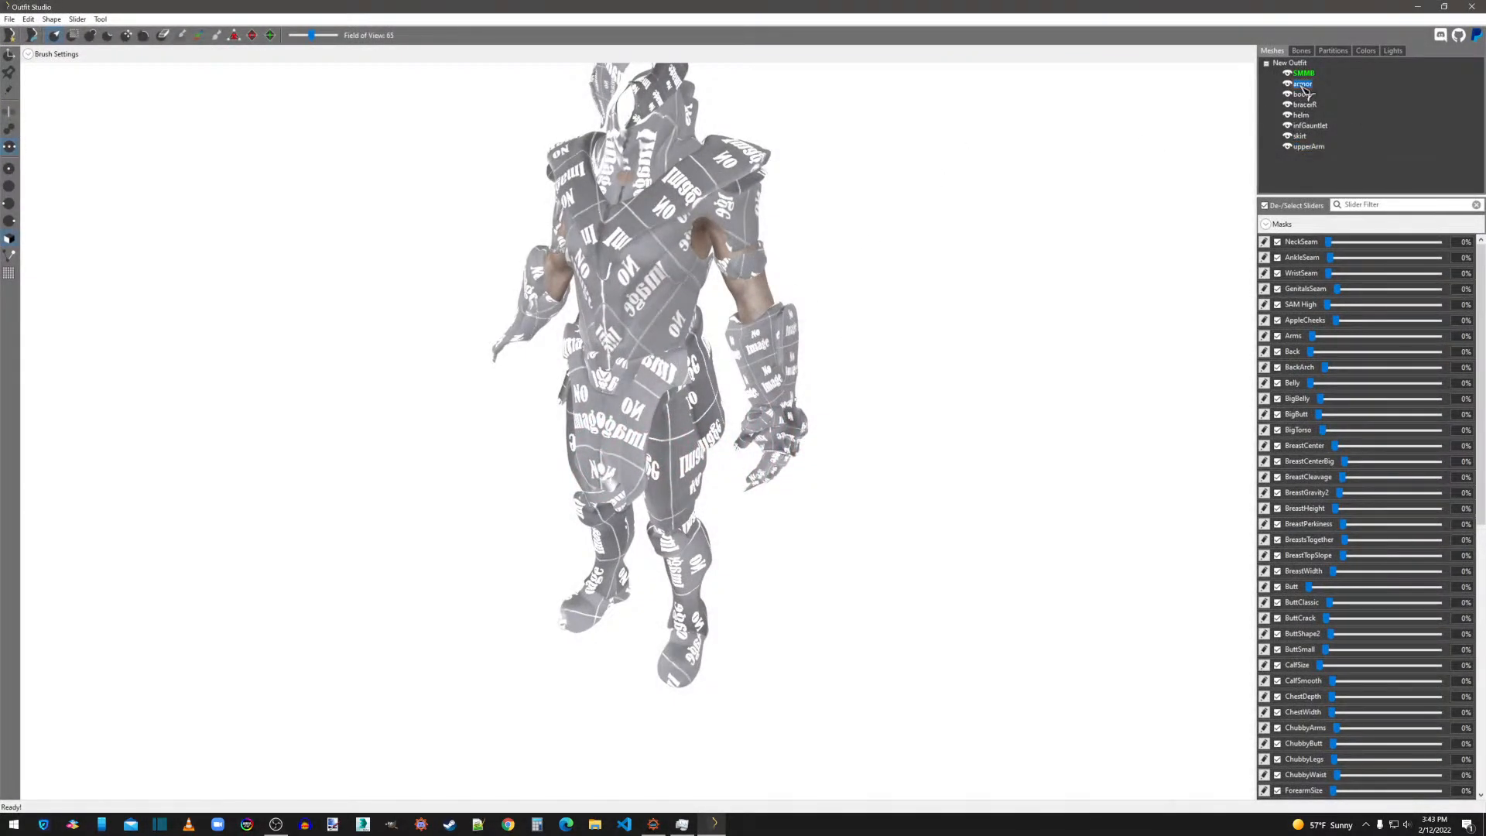
{"action": "left_click", "coordinate": [1314, 147], "text": "shift"}
{"action": "right_click", "coordinate": [1314, 147]}
{"action": "left_click", "coordinate": [1339, 374]}
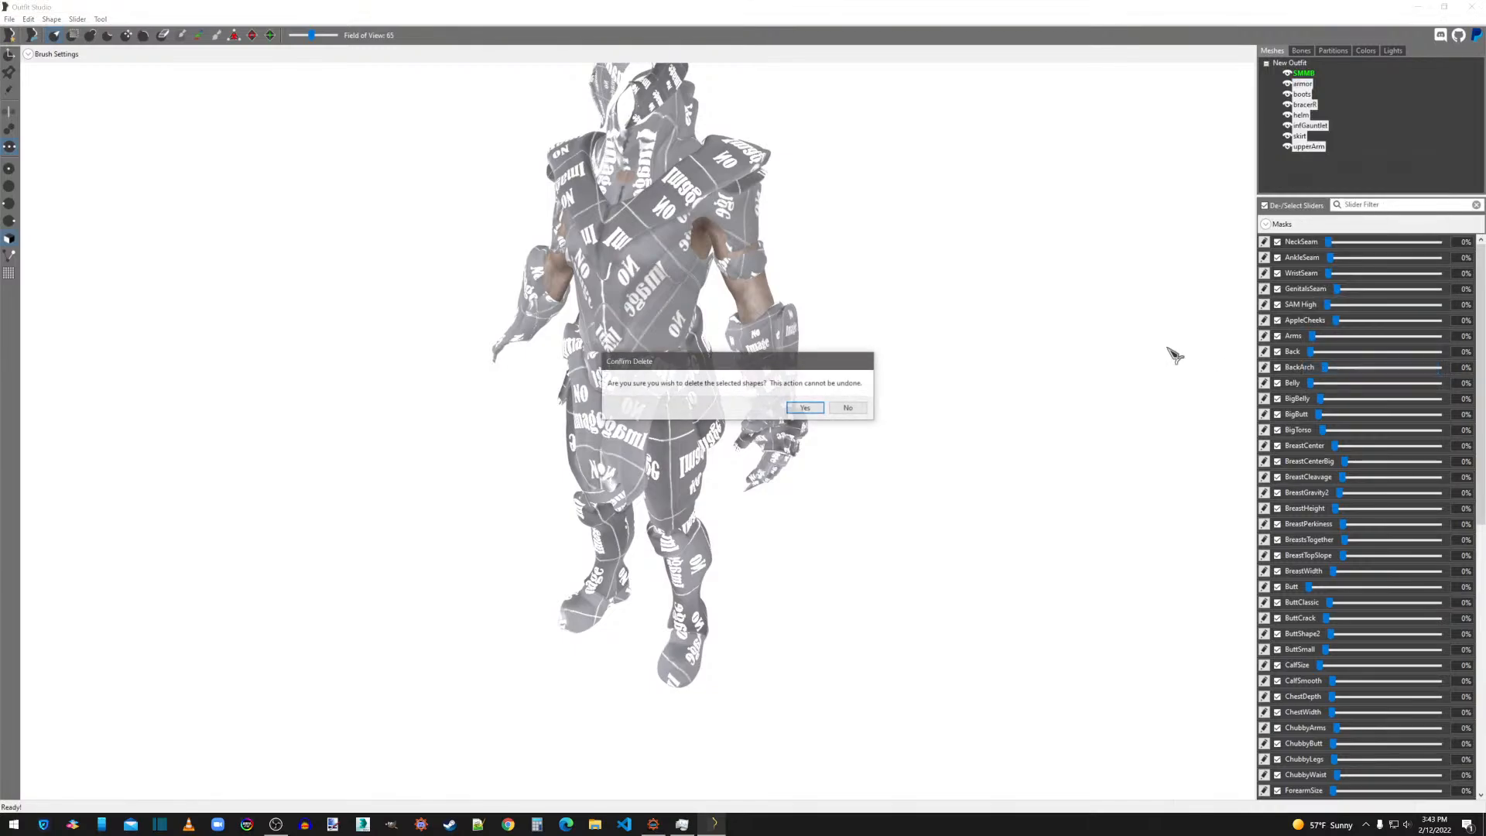
{"action": "left_click", "coordinate": [805, 408]}
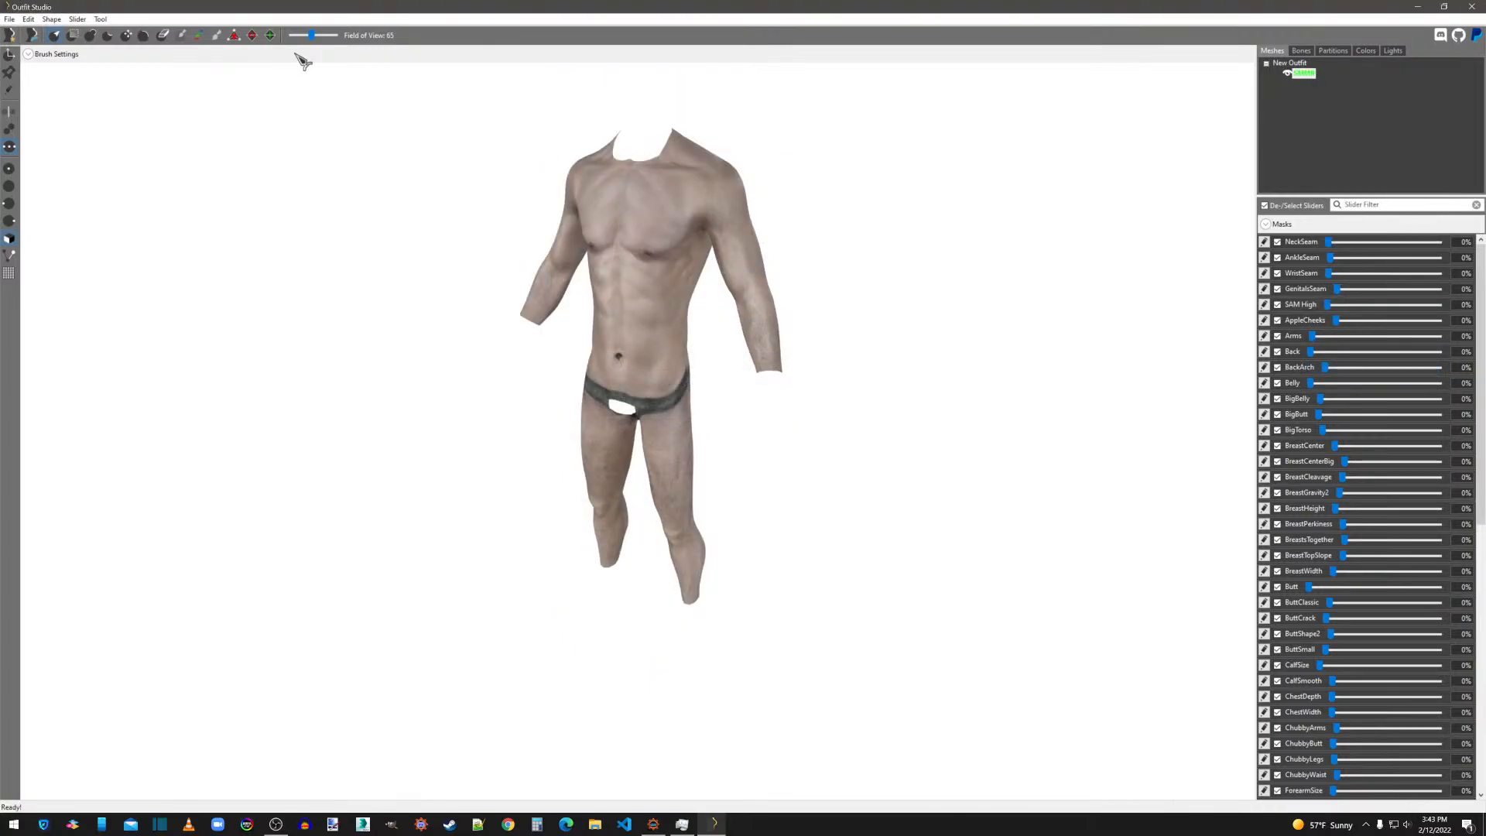
Import armor.nif, boots.nif, bracerR.nif, helm.nif, infGauntlet.nif and skirt.nif from the Desktop, leaving out glassesLens.nif.
{"action": "left_click", "coordinate": [11, 19]}
{"action": "mouse_move", "coordinate": [73, 147]}
{"action": "left_click", "coordinate": [198, 147]}
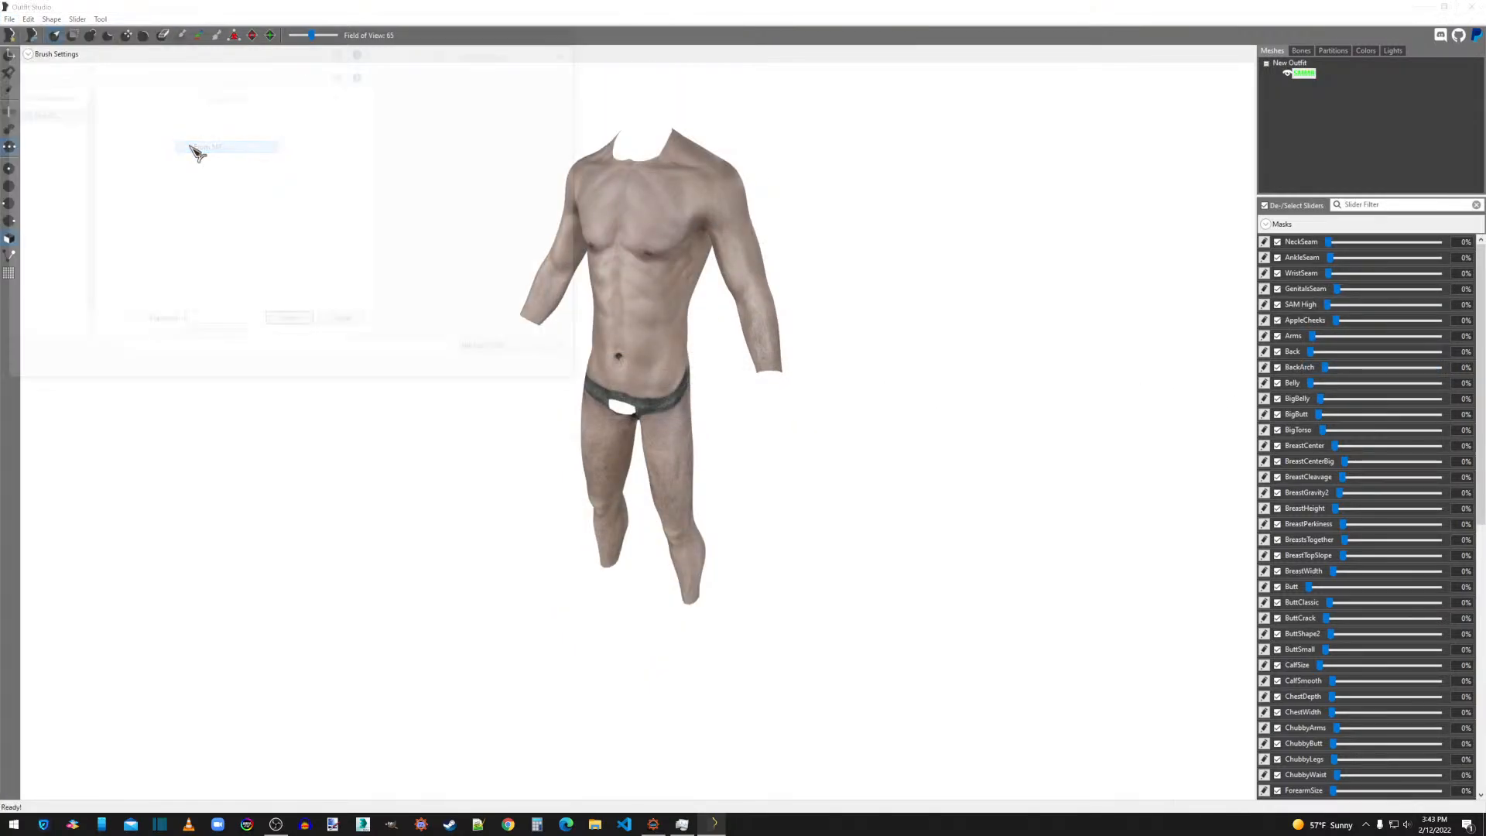
{"action": "left_click", "coordinate": [345, 206]}
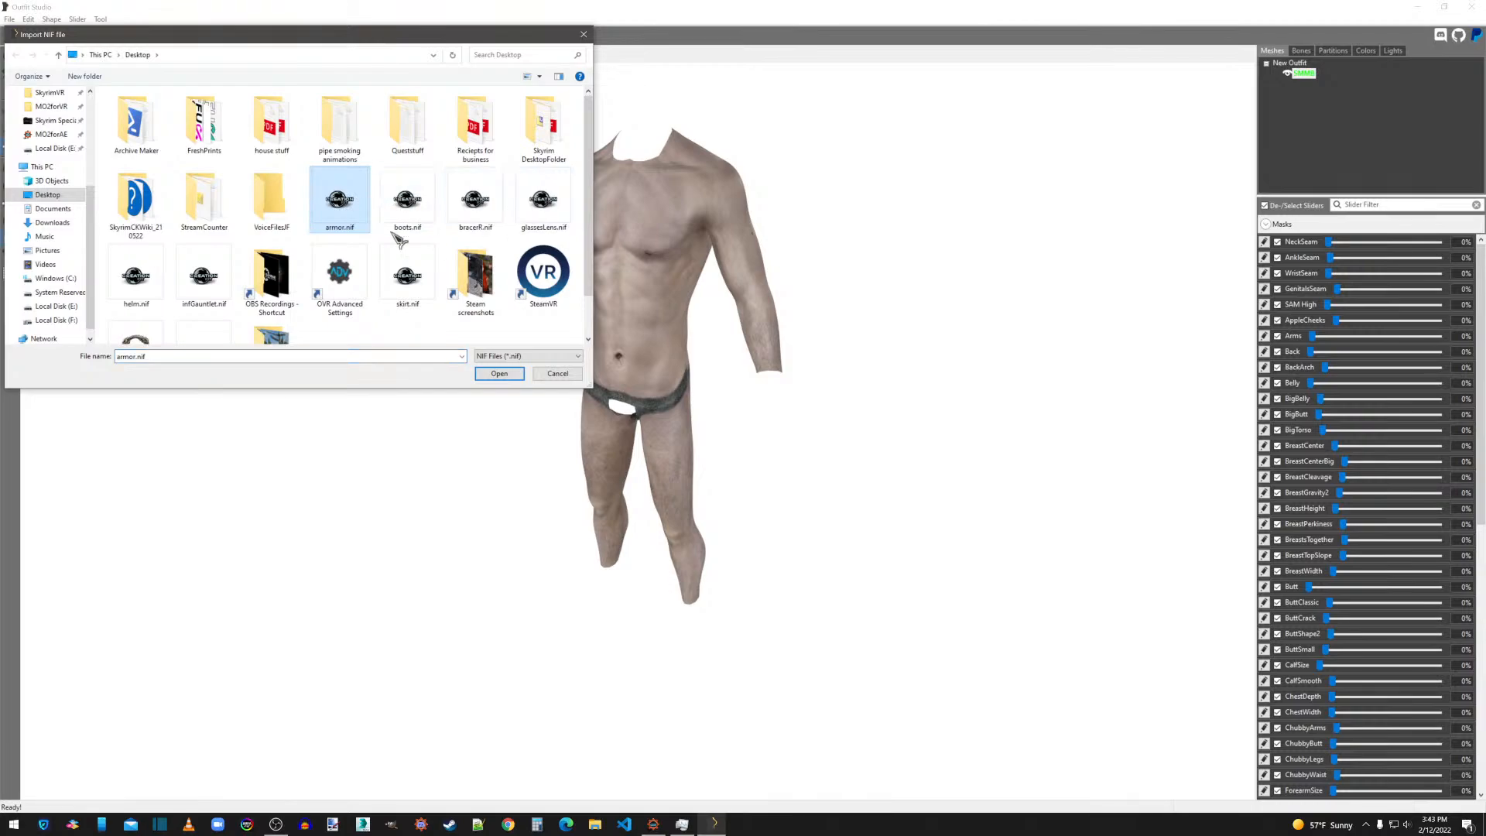
{"action": "left_click", "coordinate": [203, 275], "text": "shift"}
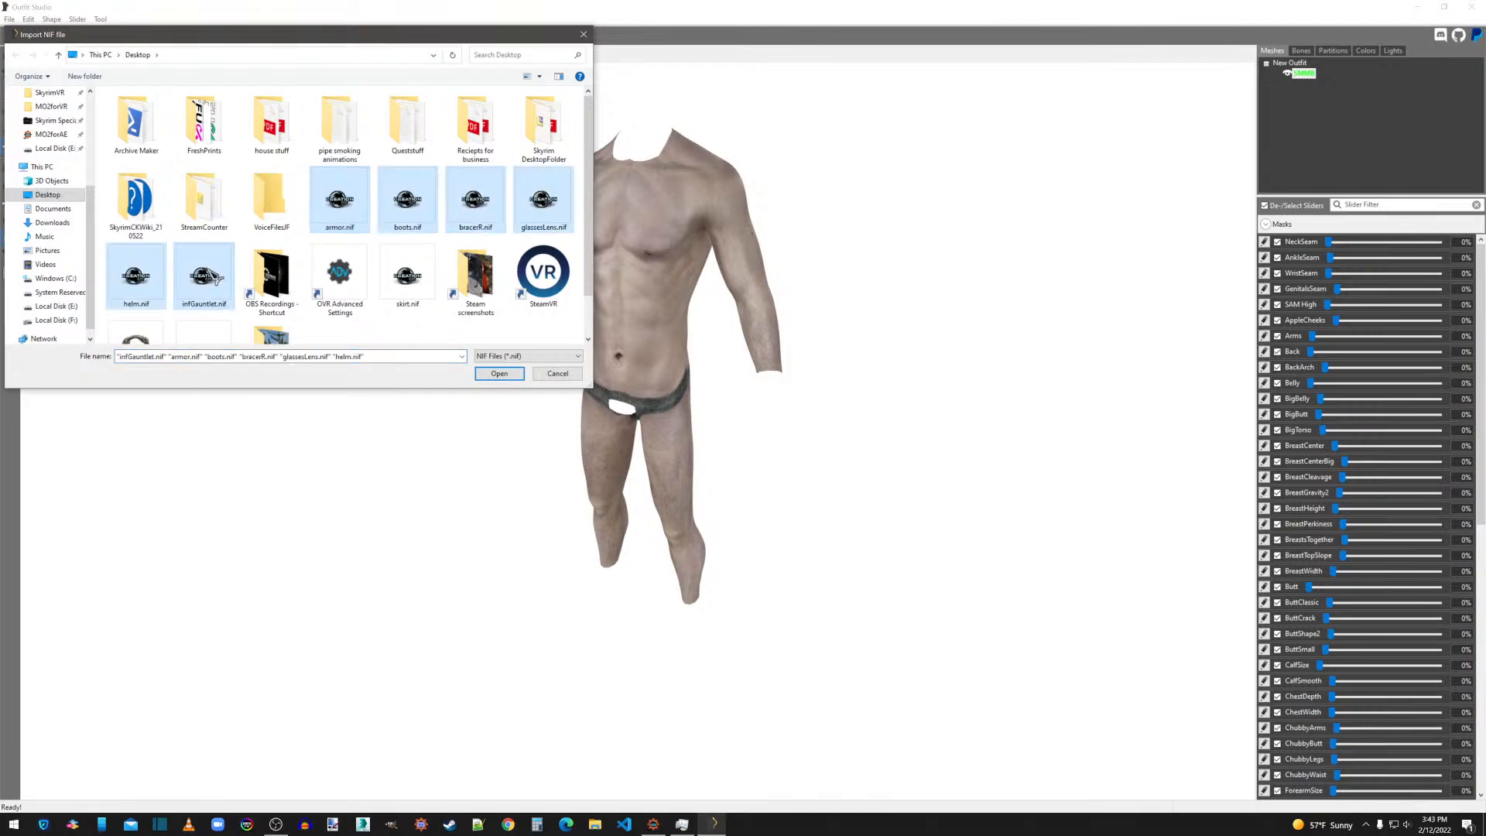
{"action": "left_click", "coordinate": [408, 277], "text": "ctrl"}
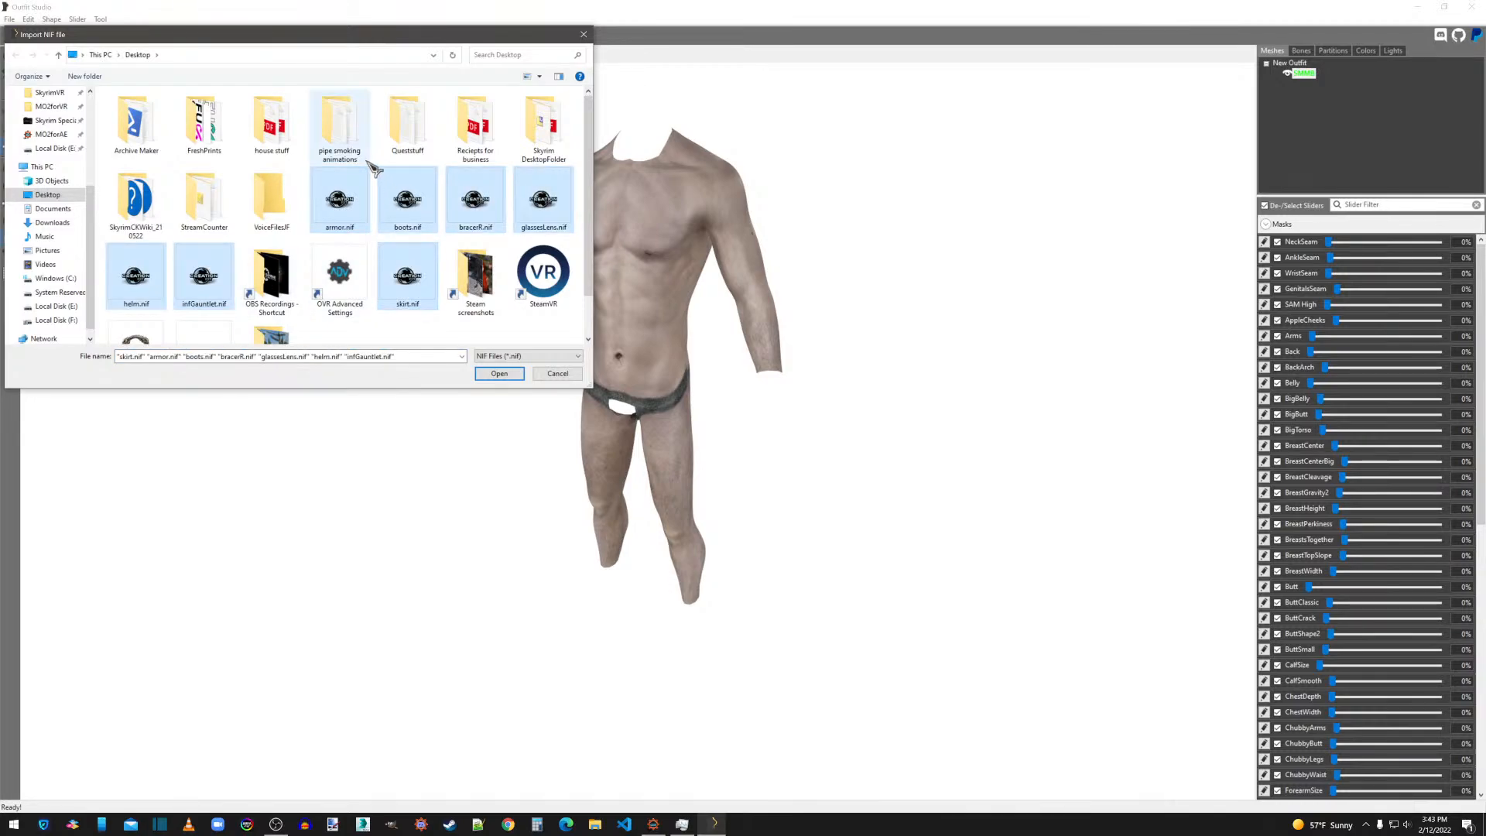
{"action": "left_click", "coordinate": [543, 200], "text": "ctrl"}
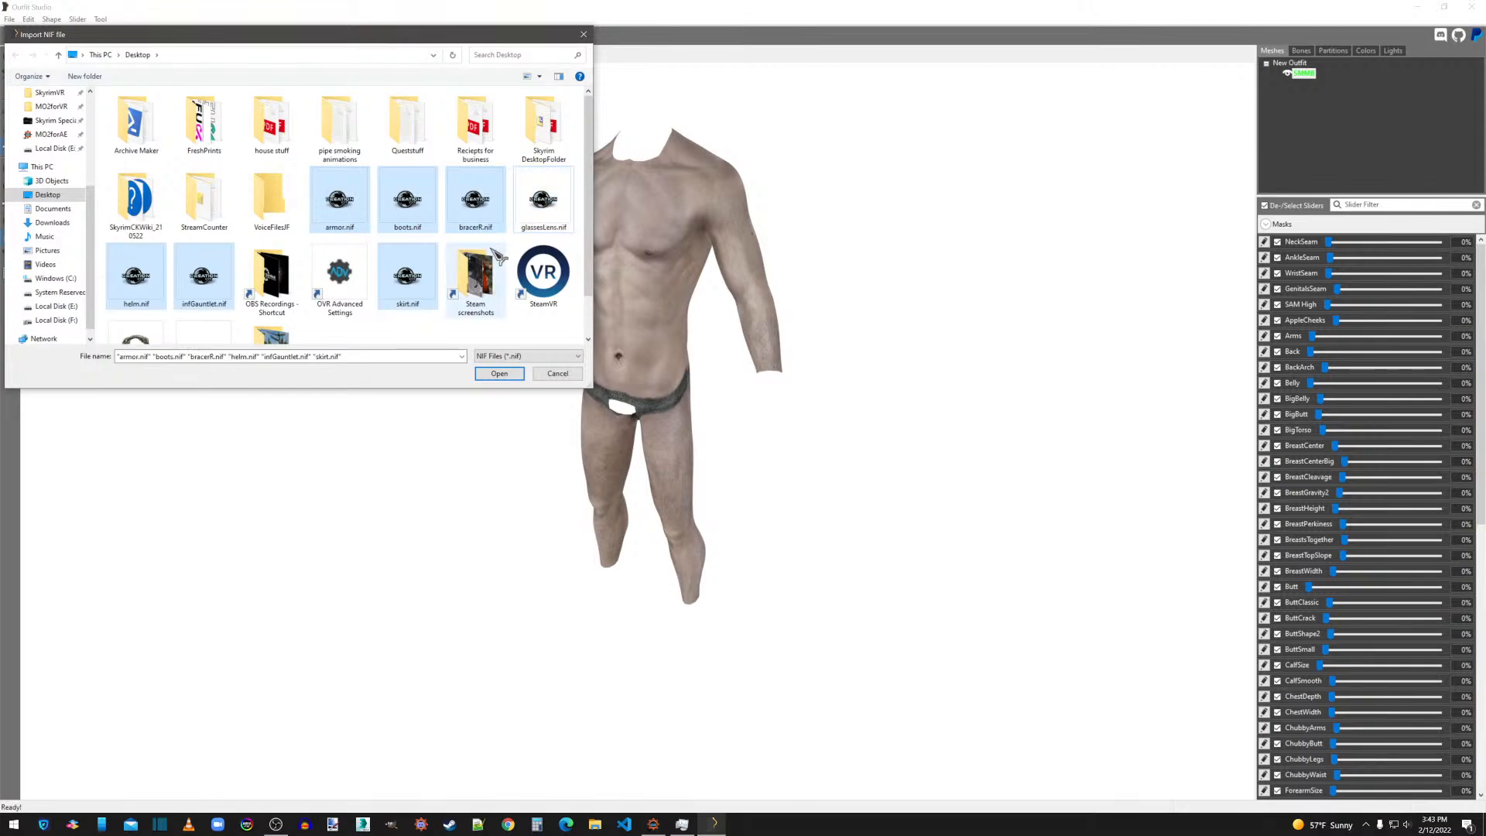
{"action": "left_click", "coordinate": [498, 374]}
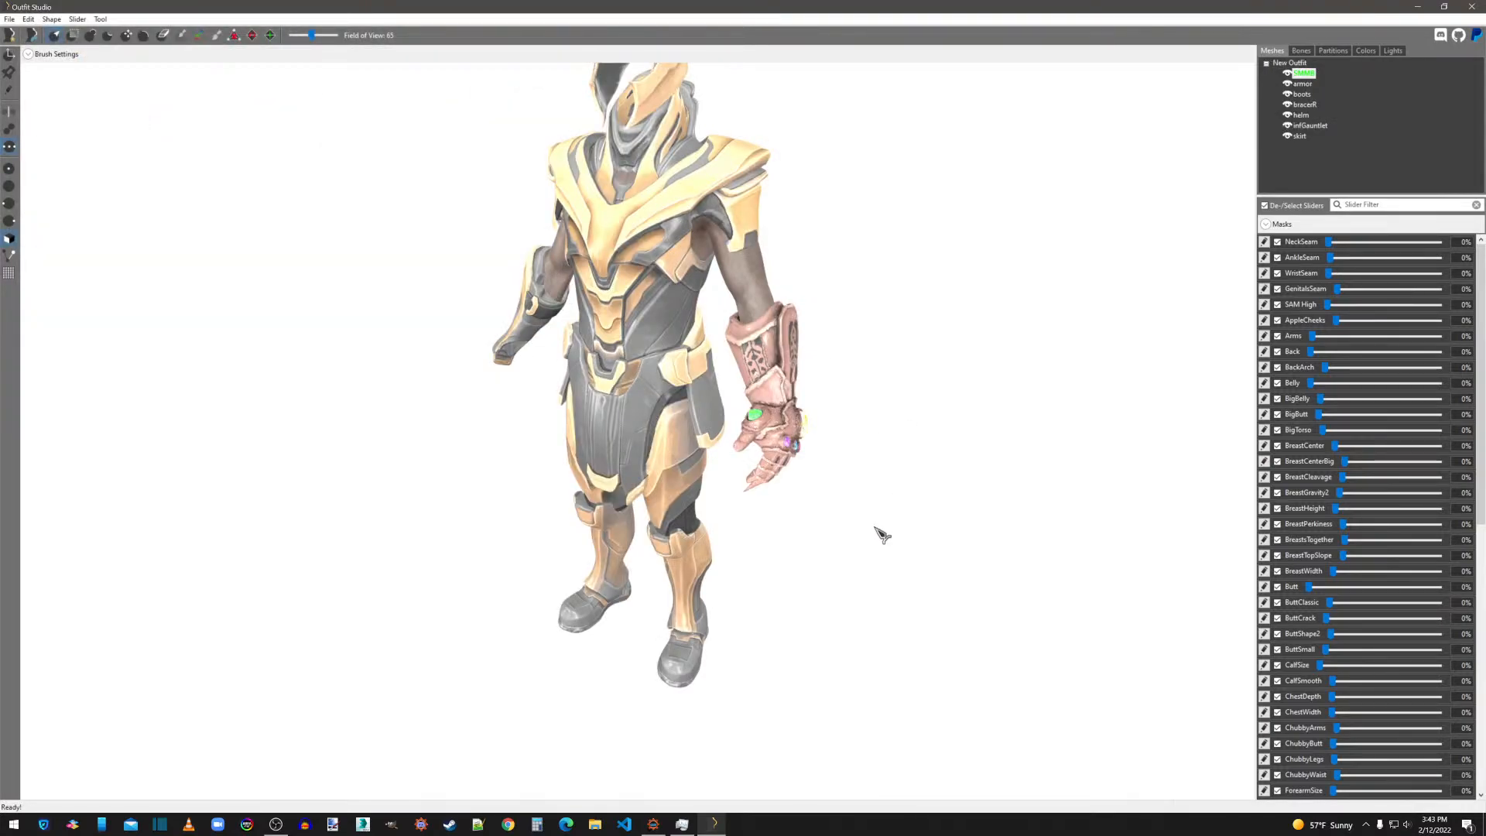
{"action": "middle_click_drag", "start_coordinate": [875, 526], "coordinate": [904, 540]}
{"action": "right_click_drag", "start_coordinate": [912, 547], "coordinate": [867, 541]}
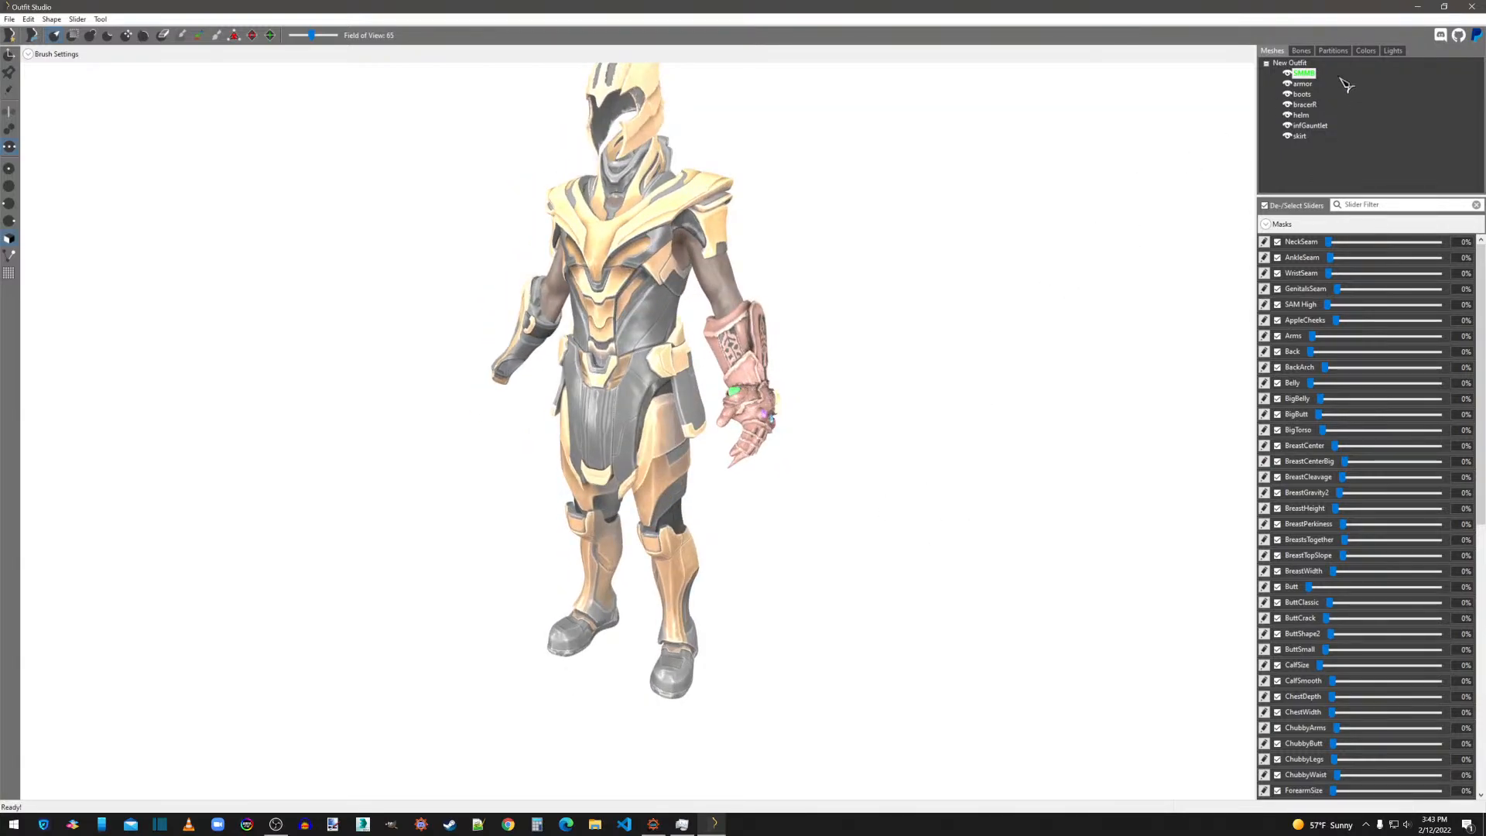
Set the armor shape's specular texture to boots_s.dds in the thanos textures folder, reusing its normal map path.
{"action": "left_click", "coordinate": [1303, 83]}
{"action": "right_click", "coordinate": [1304, 84]}
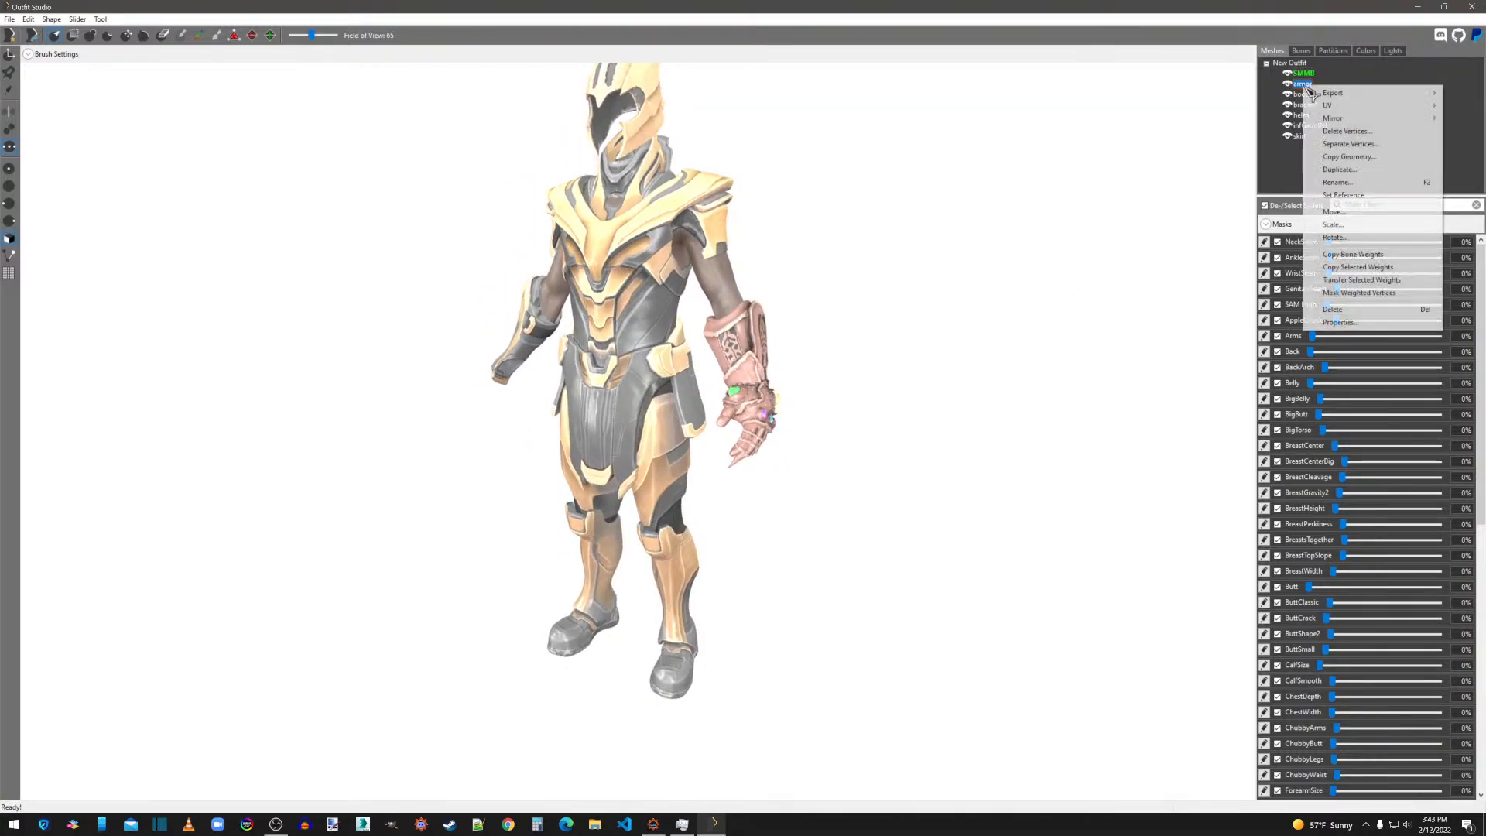
{"action": "left_click", "coordinate": [1317, 309]}
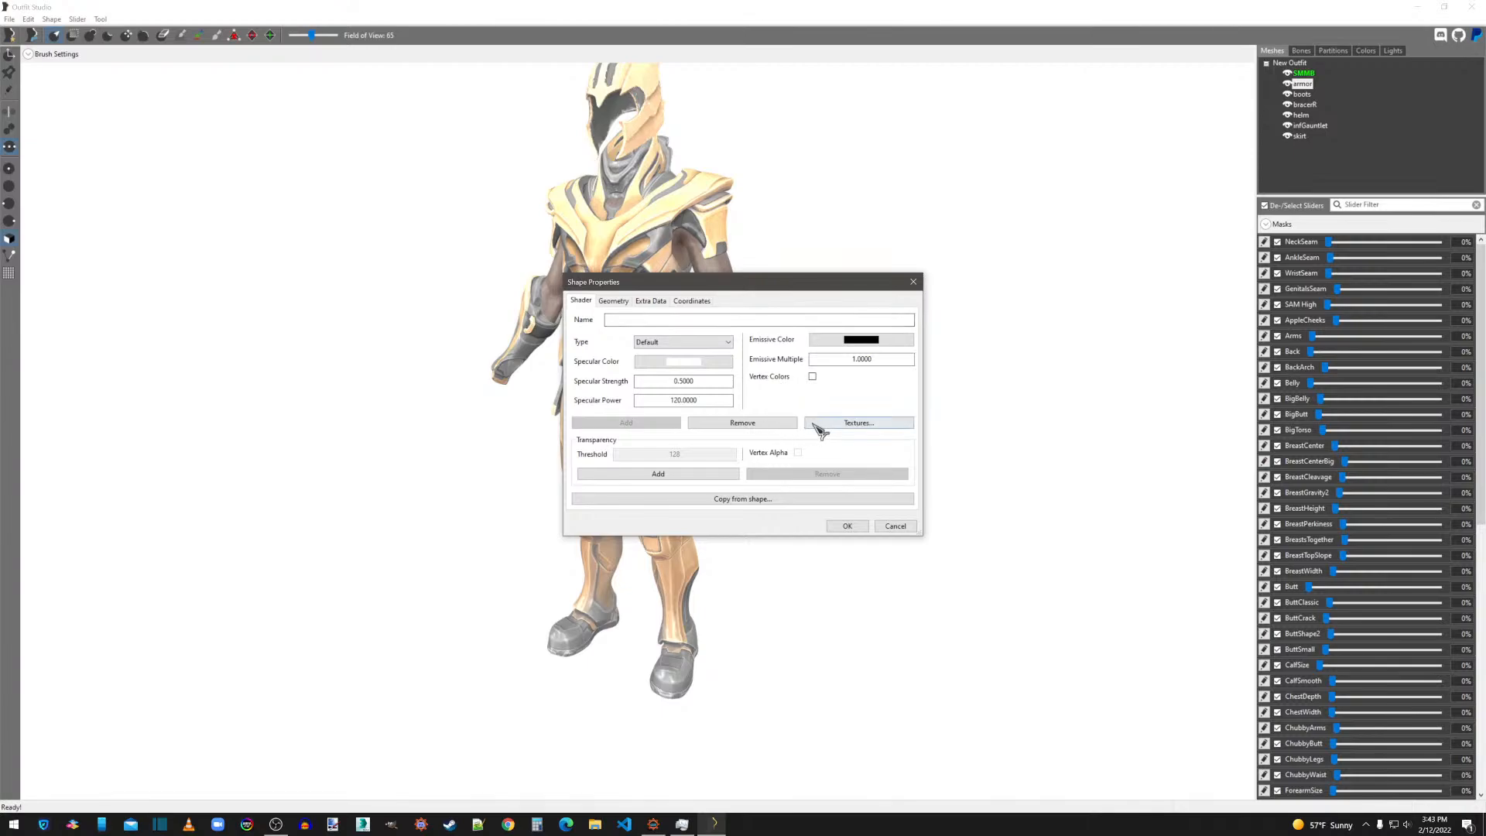
{"action": "left_click", "coordinate": [813, 424]}
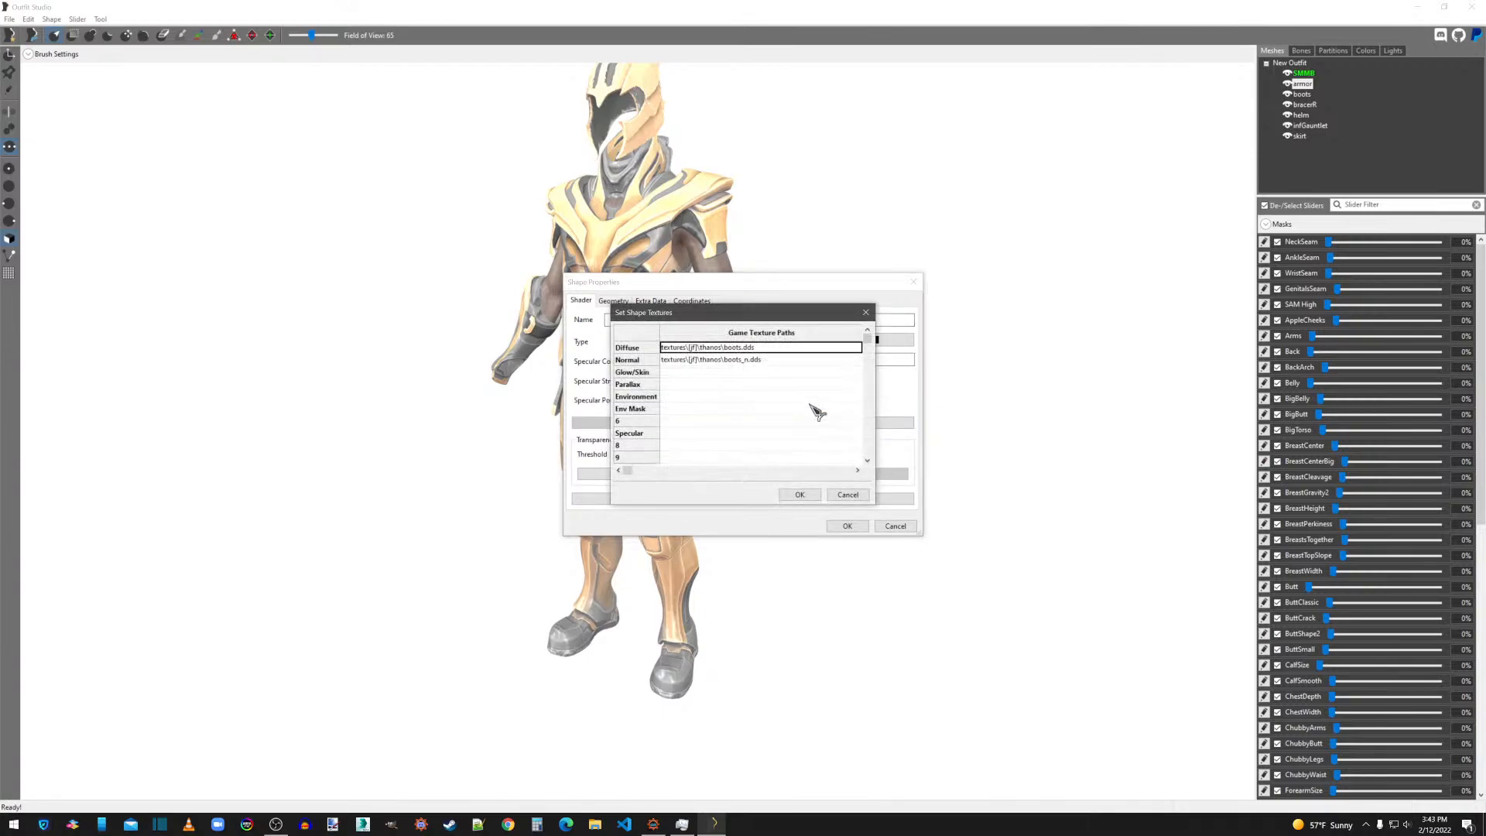
{"action": "left_click", "coordinate": [730, 361]}
{"action": "left_click", "coordinate": [725, 361]}
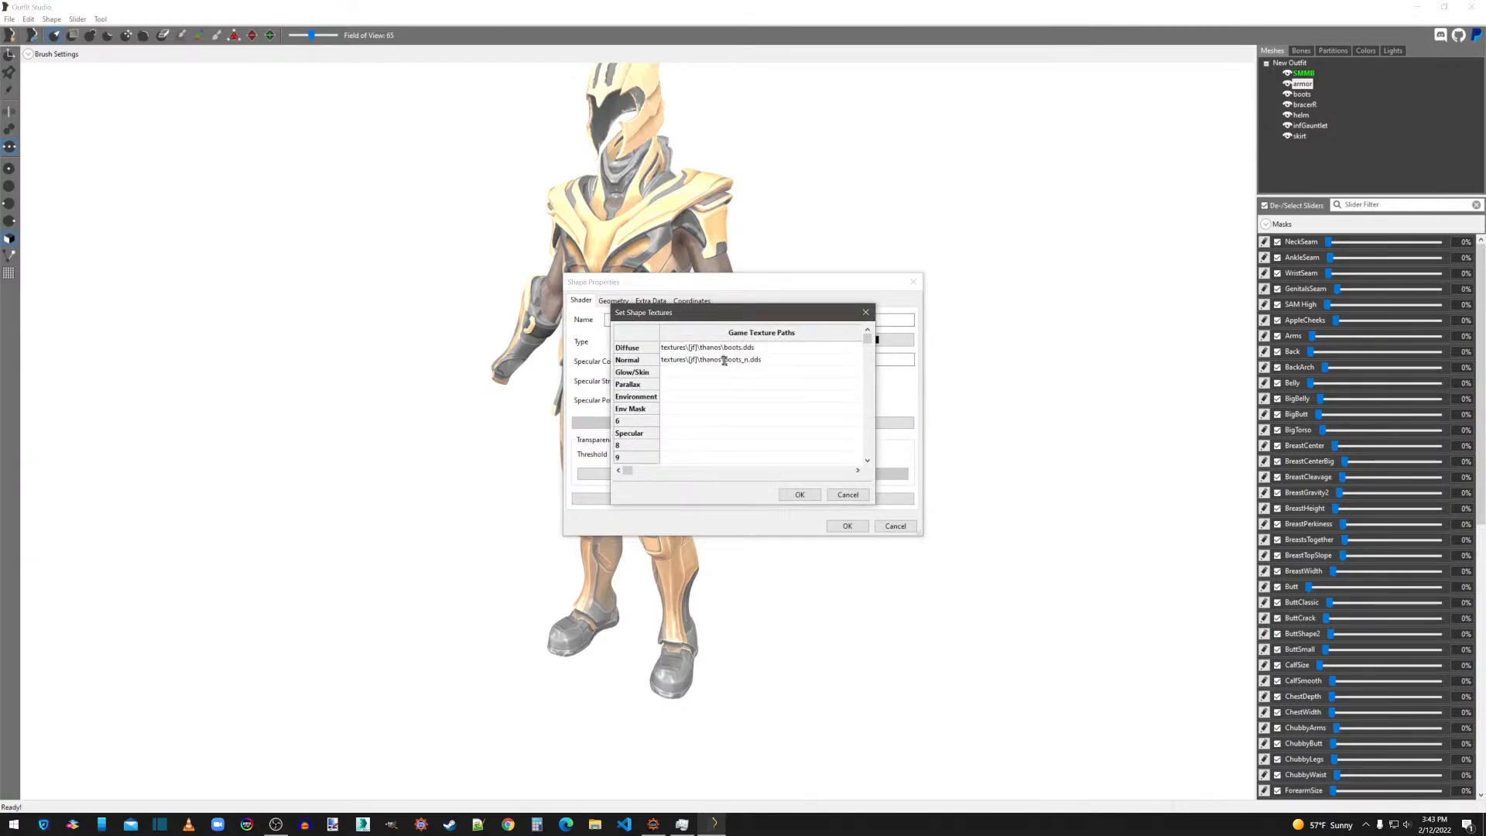
{"action": "left_click_drag", "start_coordinate": [771, 360], "coordinate": [633, 366]}
{"action": "key", "text": "ctrl+c"}
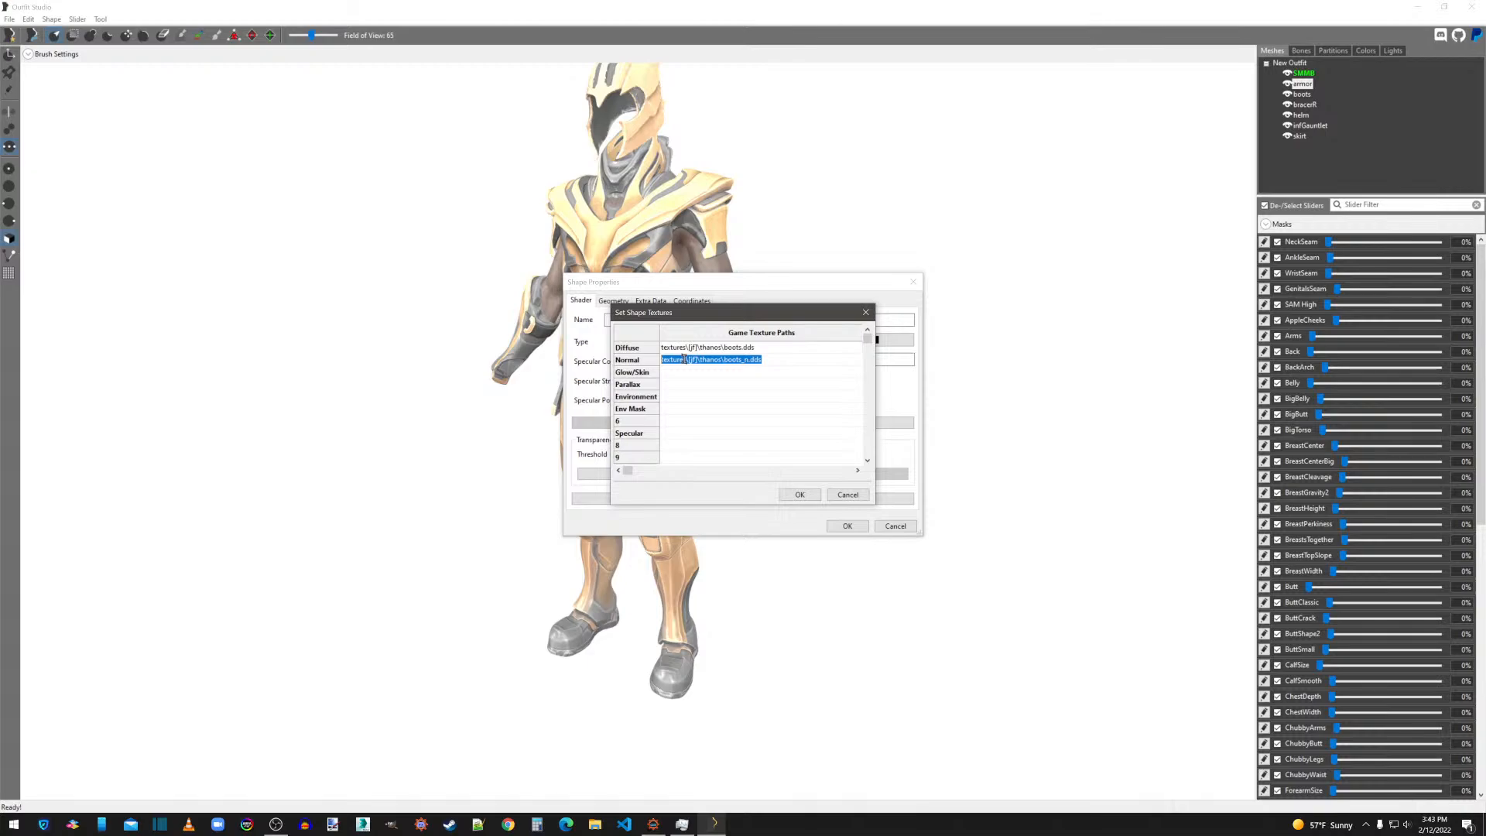
{"action": "left_click", "coordinate": [674, 432]}
{"action": "left_click", "coordinate": [674, 433]}
{"action": "key", "text": "ctrl+v"}
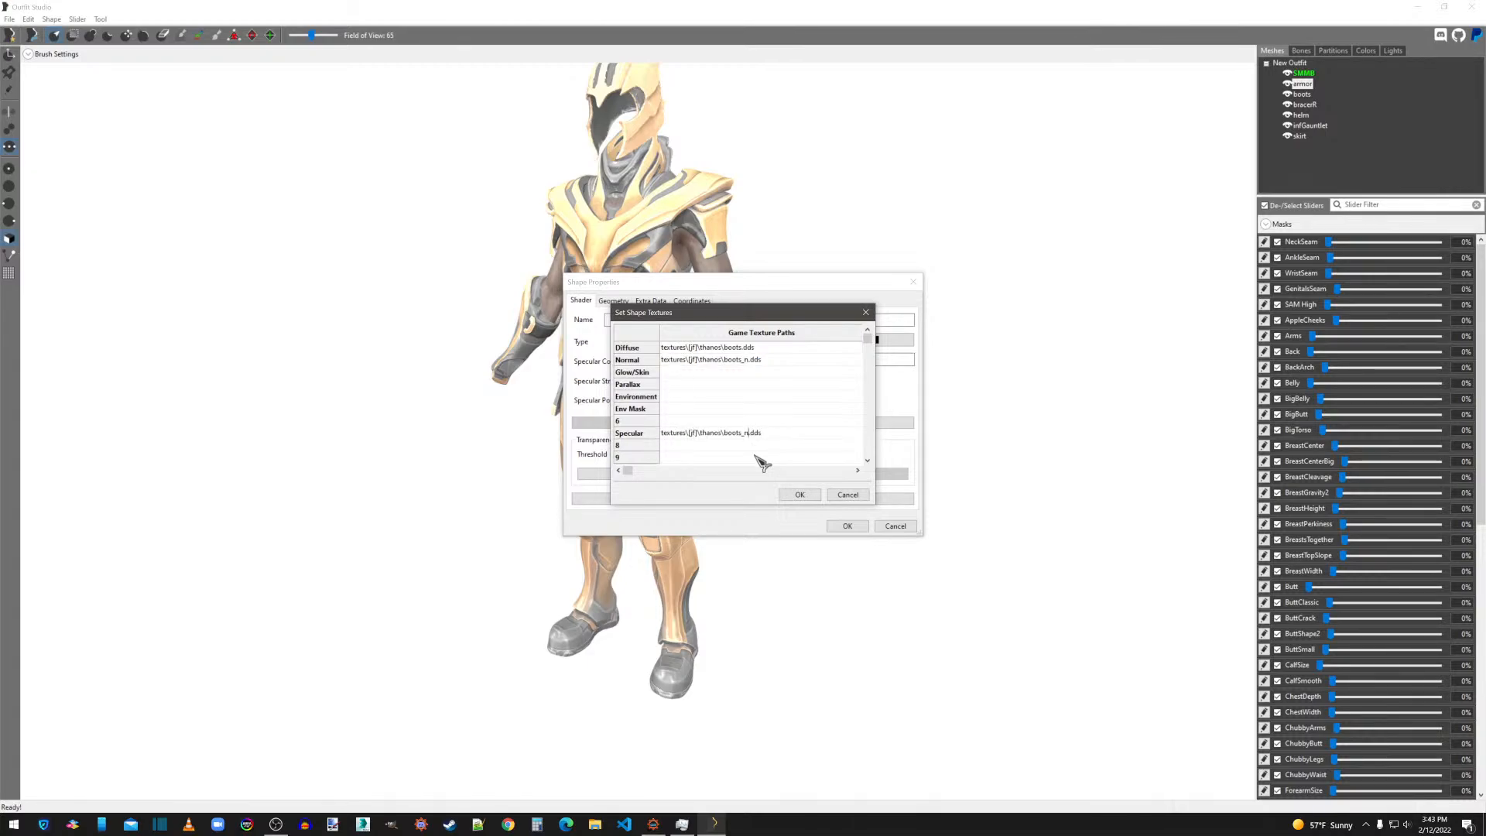
{"action": "left_click", "coordinate": [761, 458]}
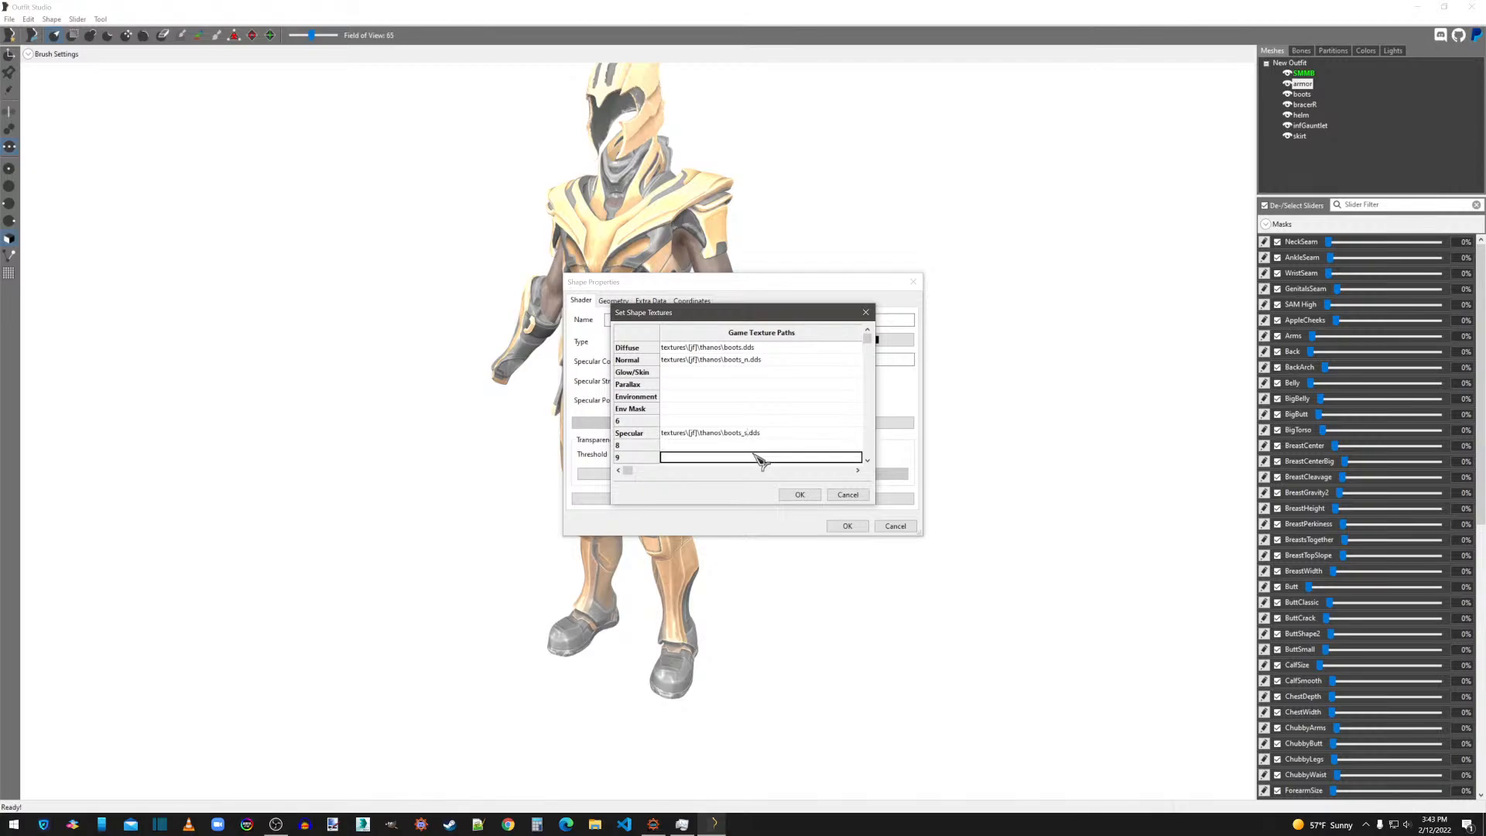
{"action": "left_click", "coordinate": [800, 494]}
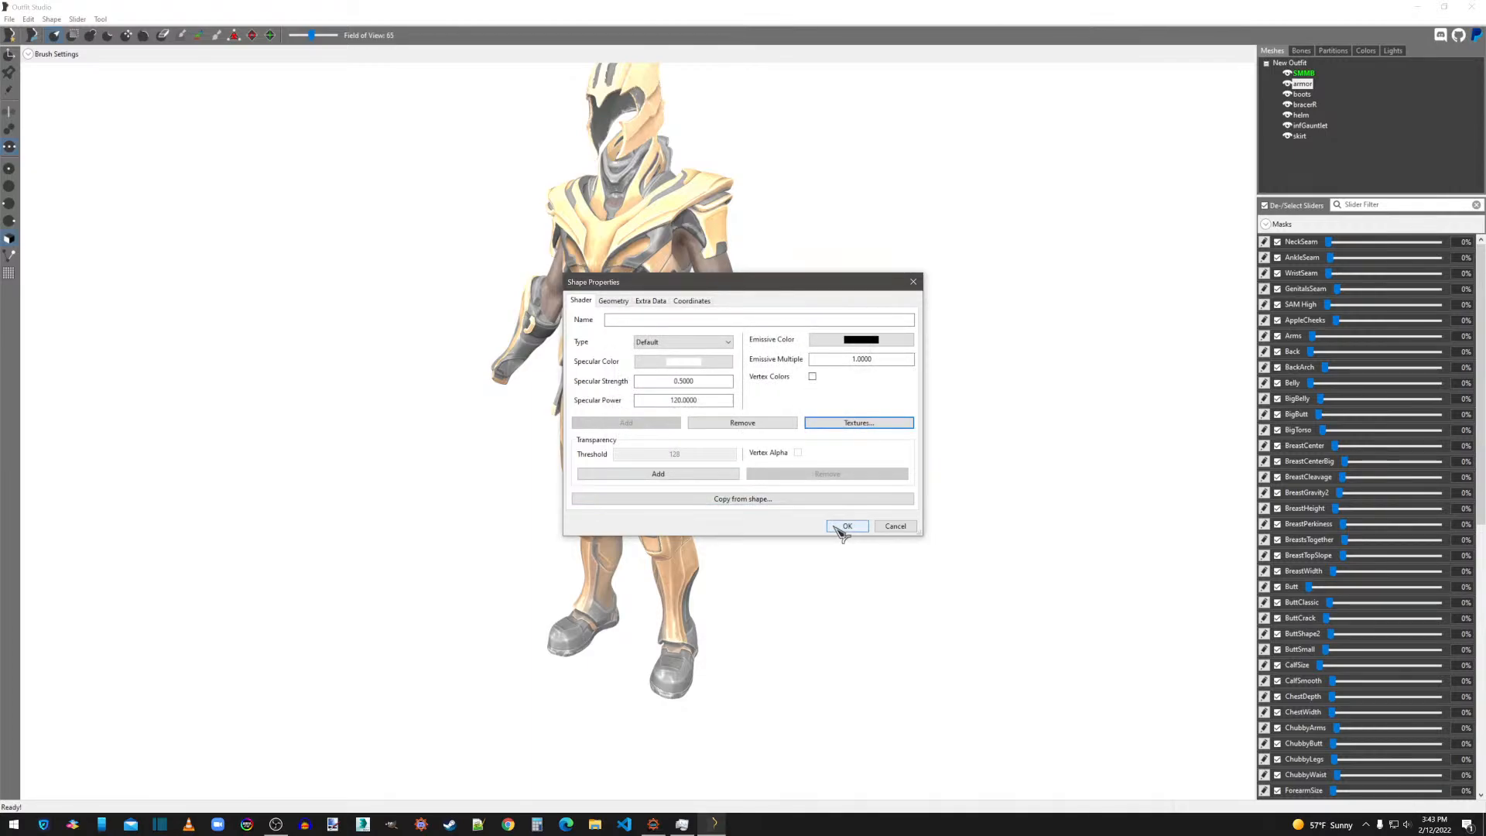
{"action": "left_click", "coordinate": [839, 527]}
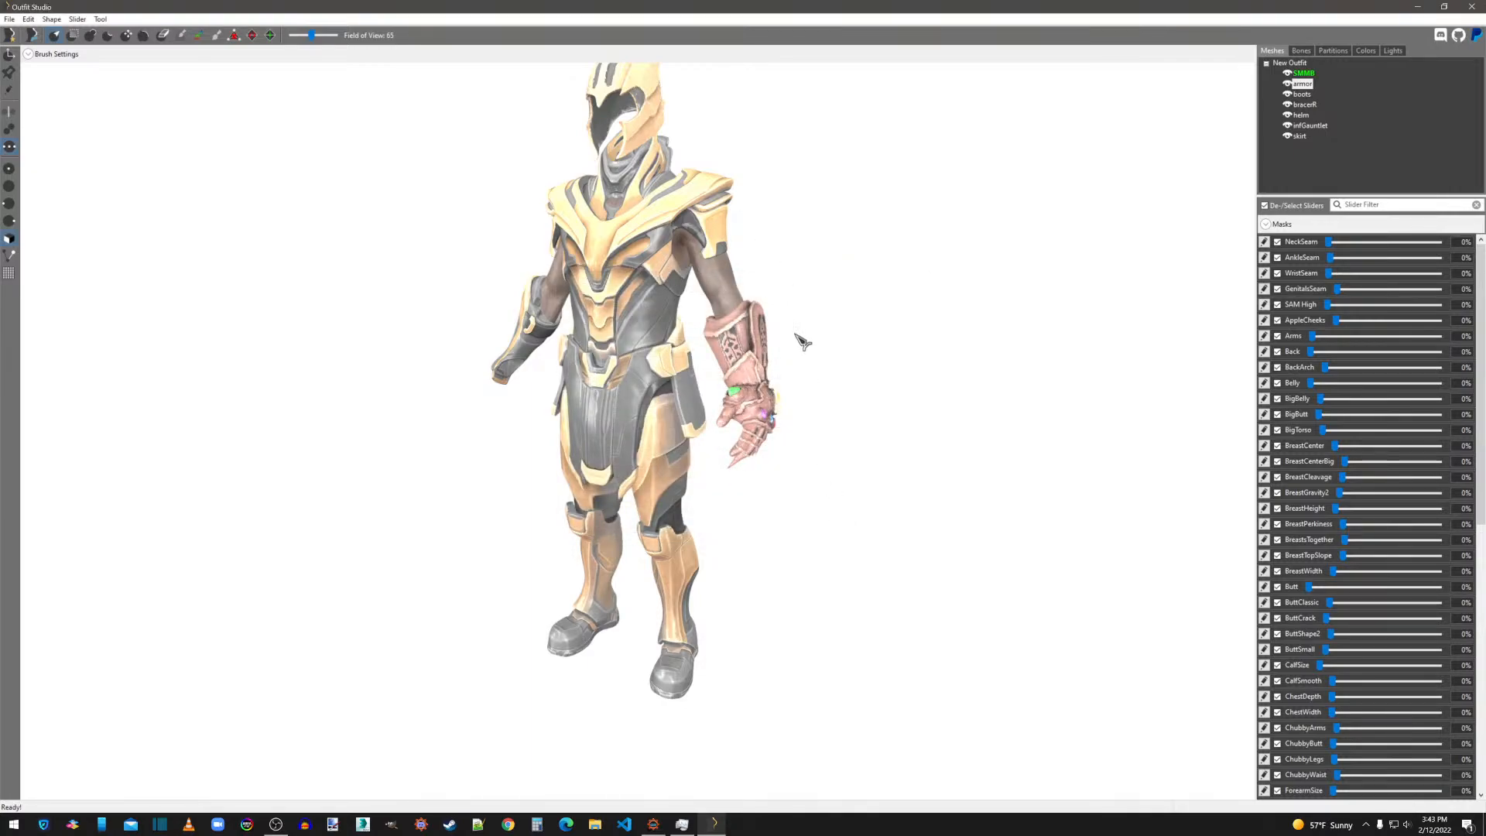
Set the boots shape's specular texture to boots_s.dds in the thanos textures folder, based on its normal map path.
{"action": "right_click_drag", "start_coordinate": [803, 342], "coordinate": [929, 415]}
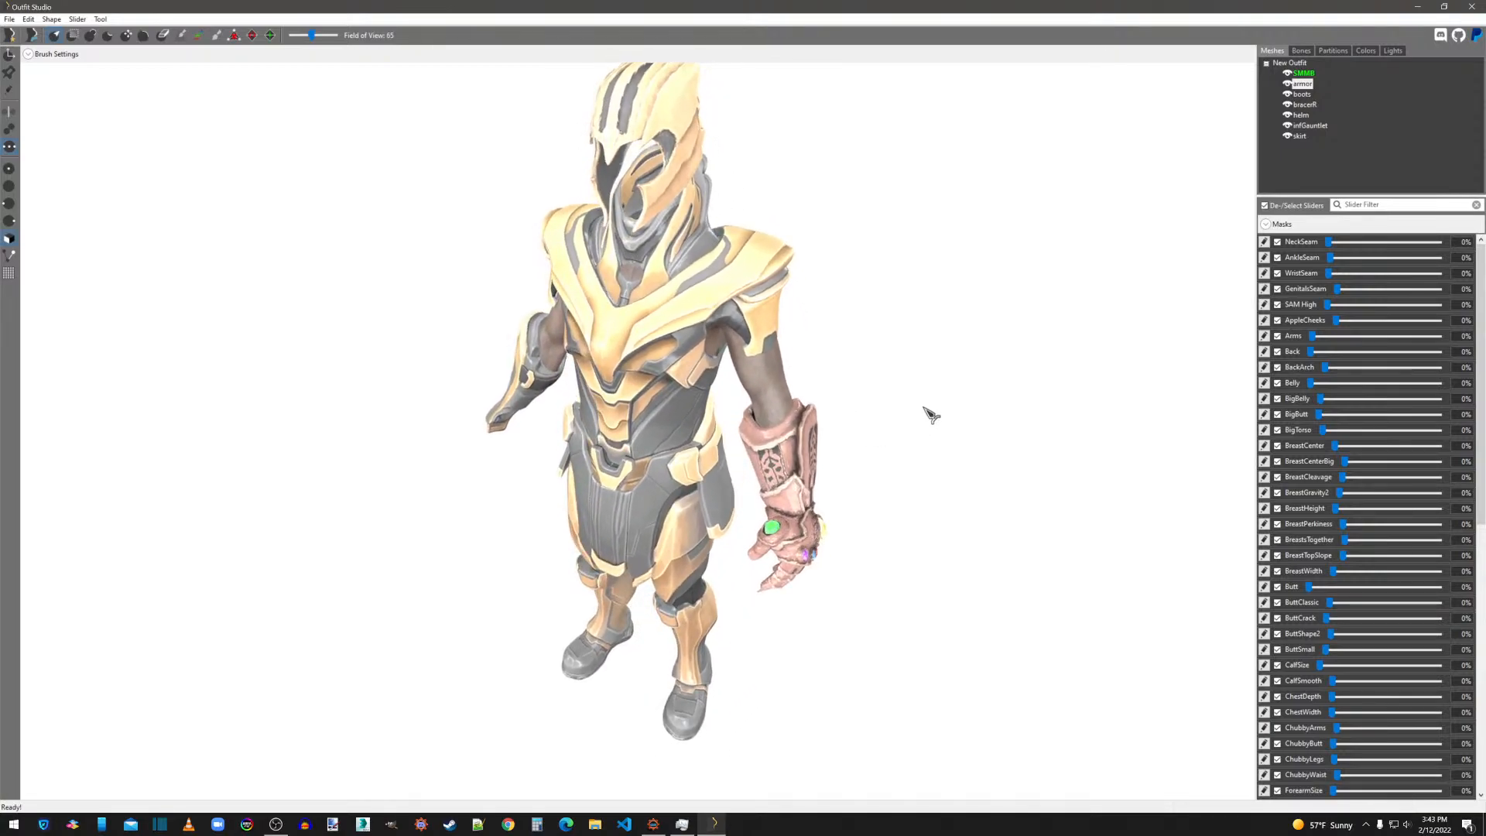
{"action": "right_click", "coordinate": [1305, 95]}
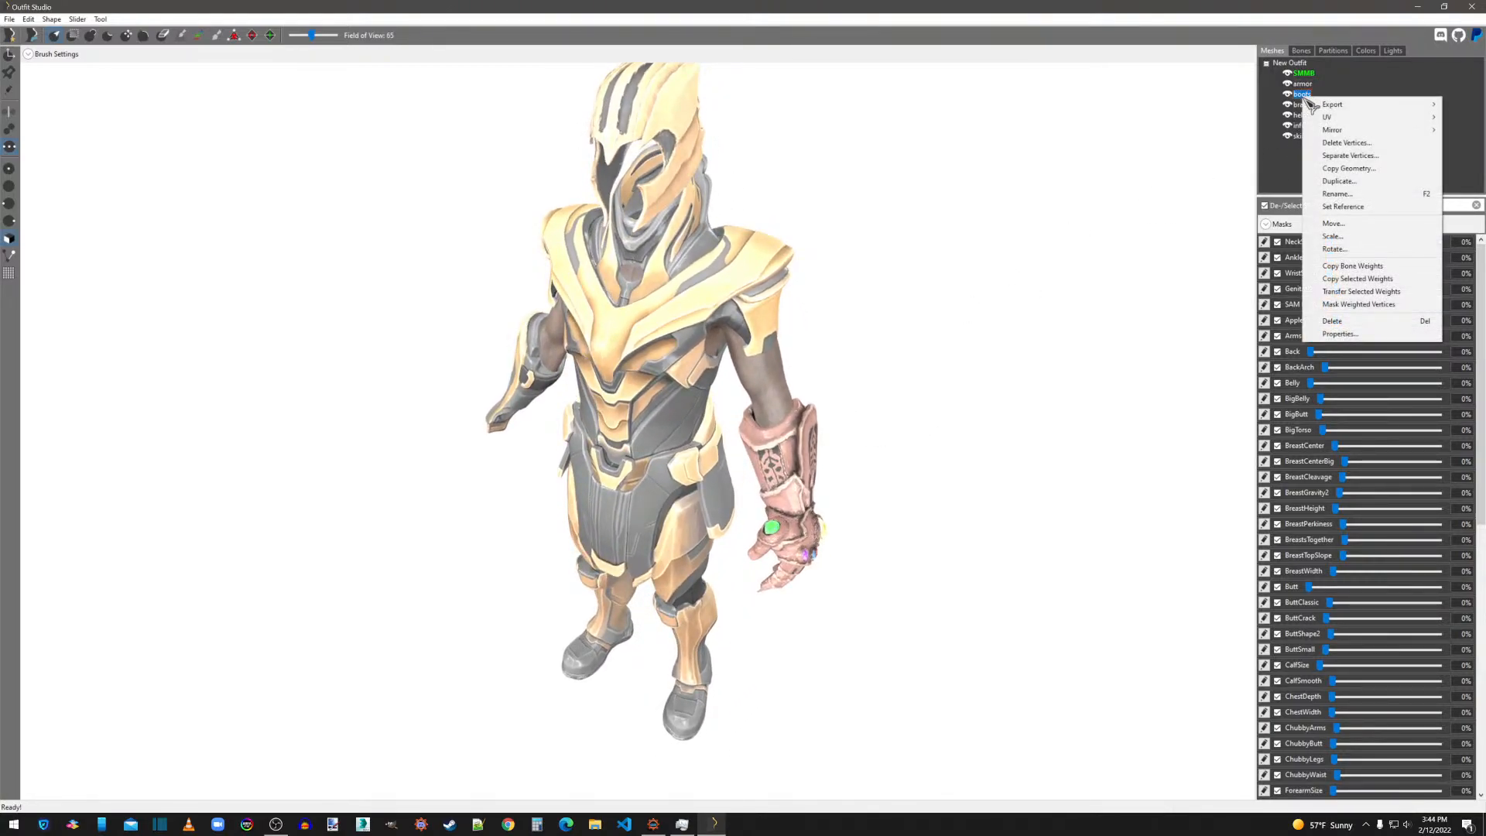
{"action": "left_click", "coordinate": [1351, 335]}
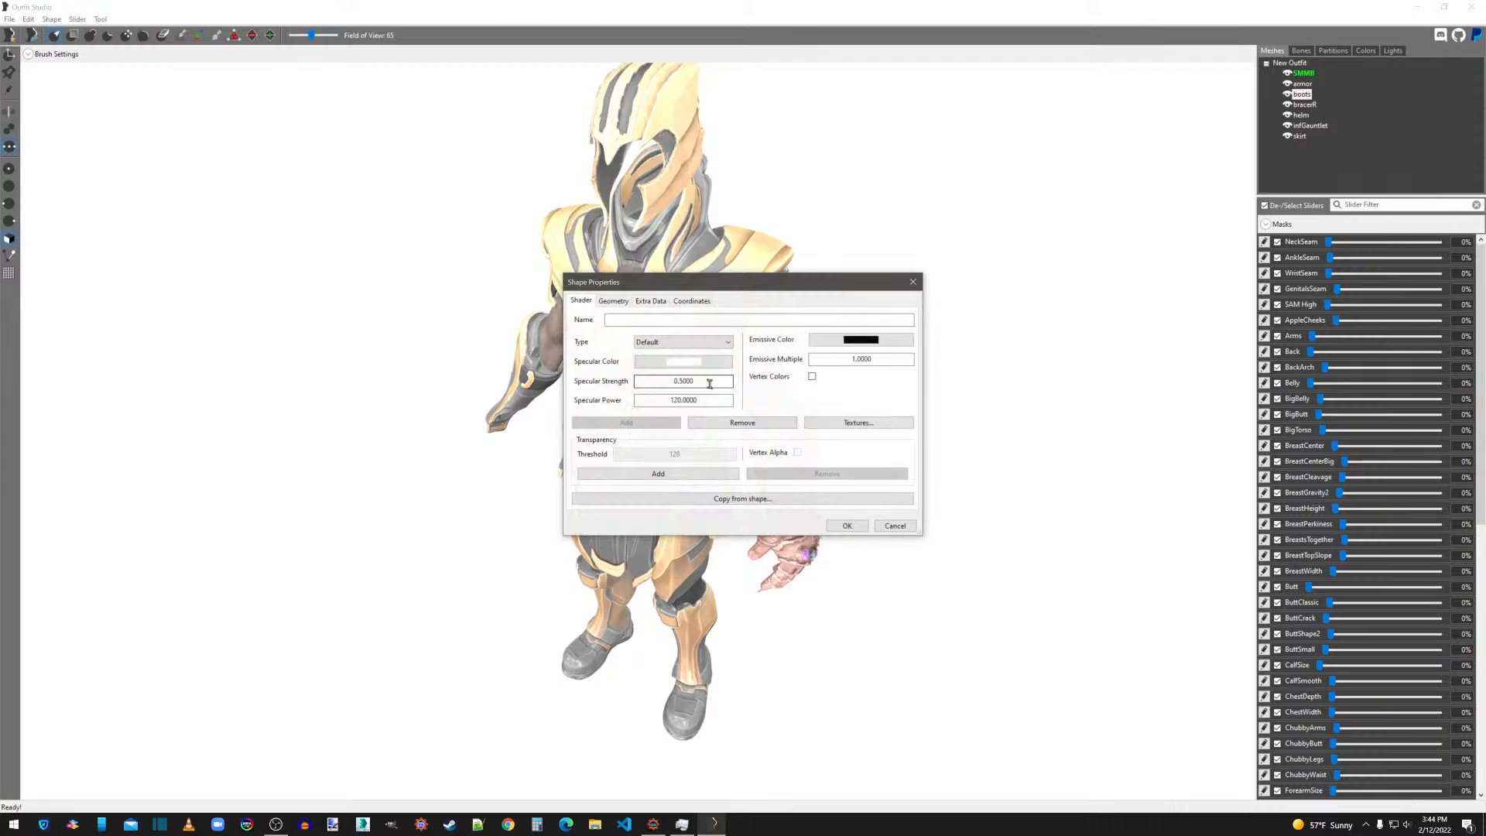
{"action": "left_click", "coordinate": [848, 423]}
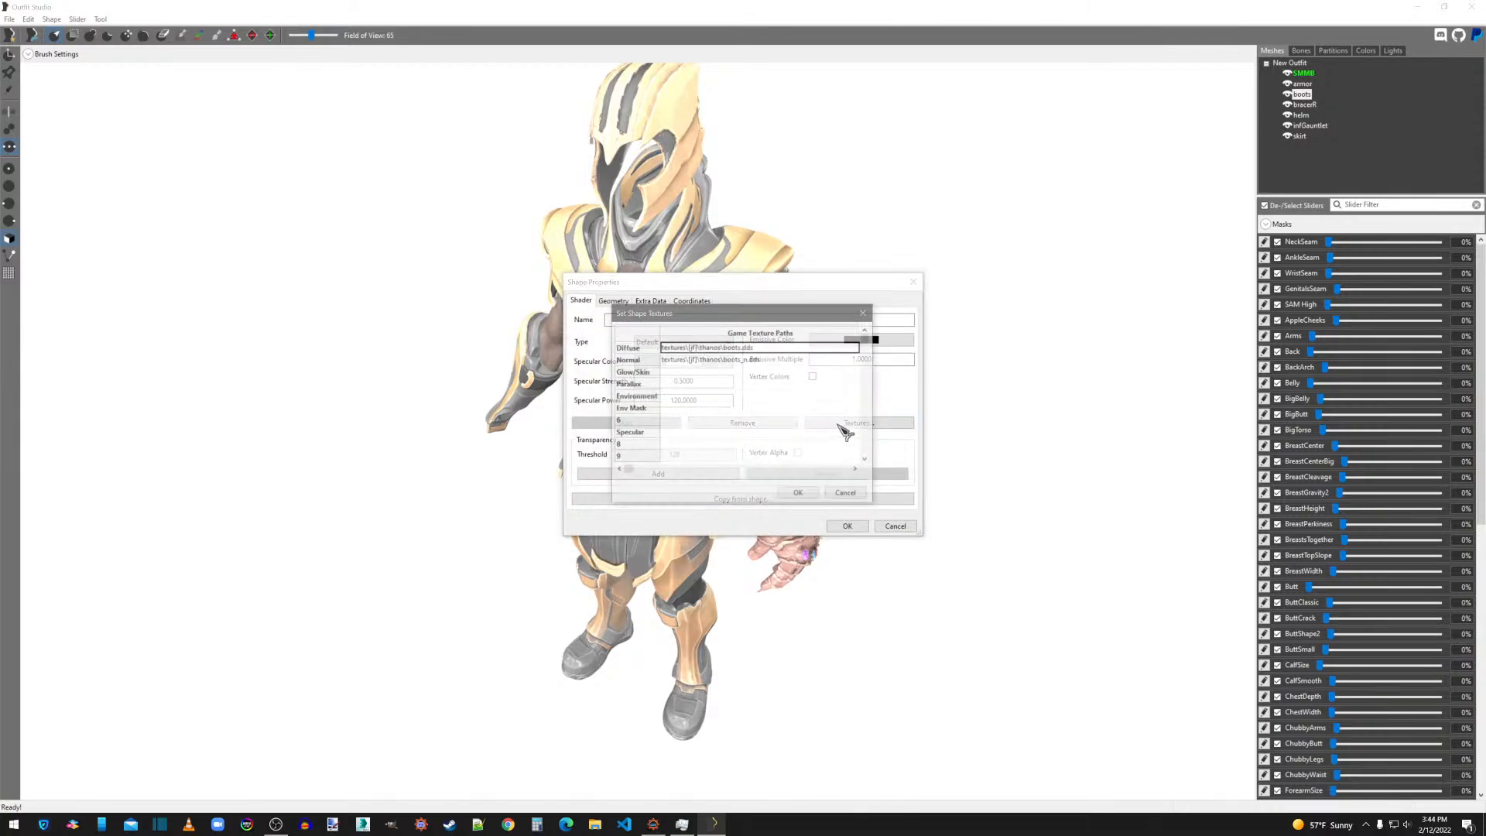
{"action": "double_click", "coordinate": [751, 360]}
{"action": "key", "text": "ctrl+c"}
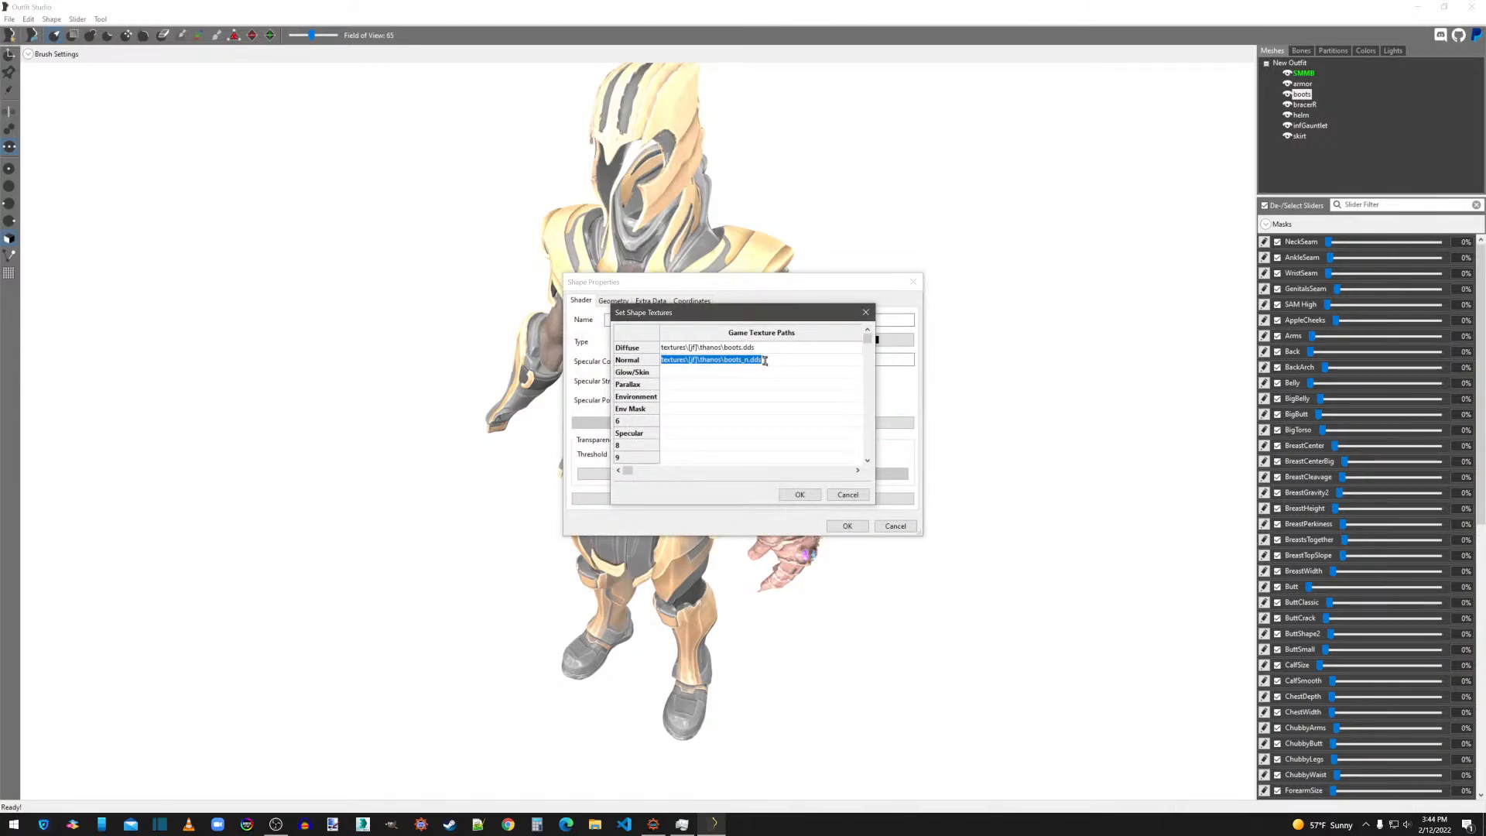
{"action": "double_click", "coordinate": [701, 432]}
{"action": "key", "text": "ctrl+v"}
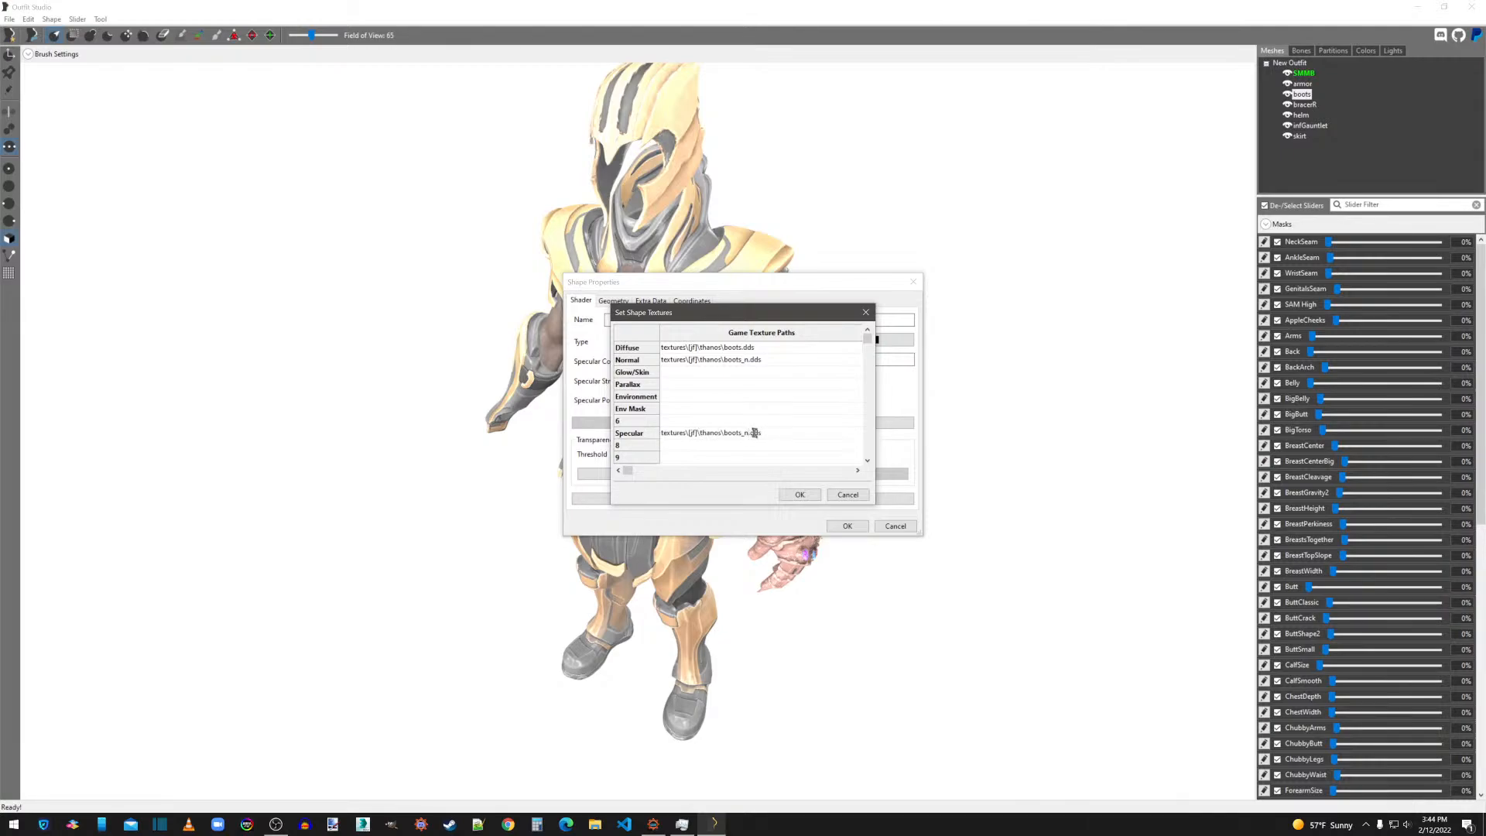
{"action": "left_click", "coordinate": [801, 494]}
{"action": "left_click", "coordinate": [847, 526]}
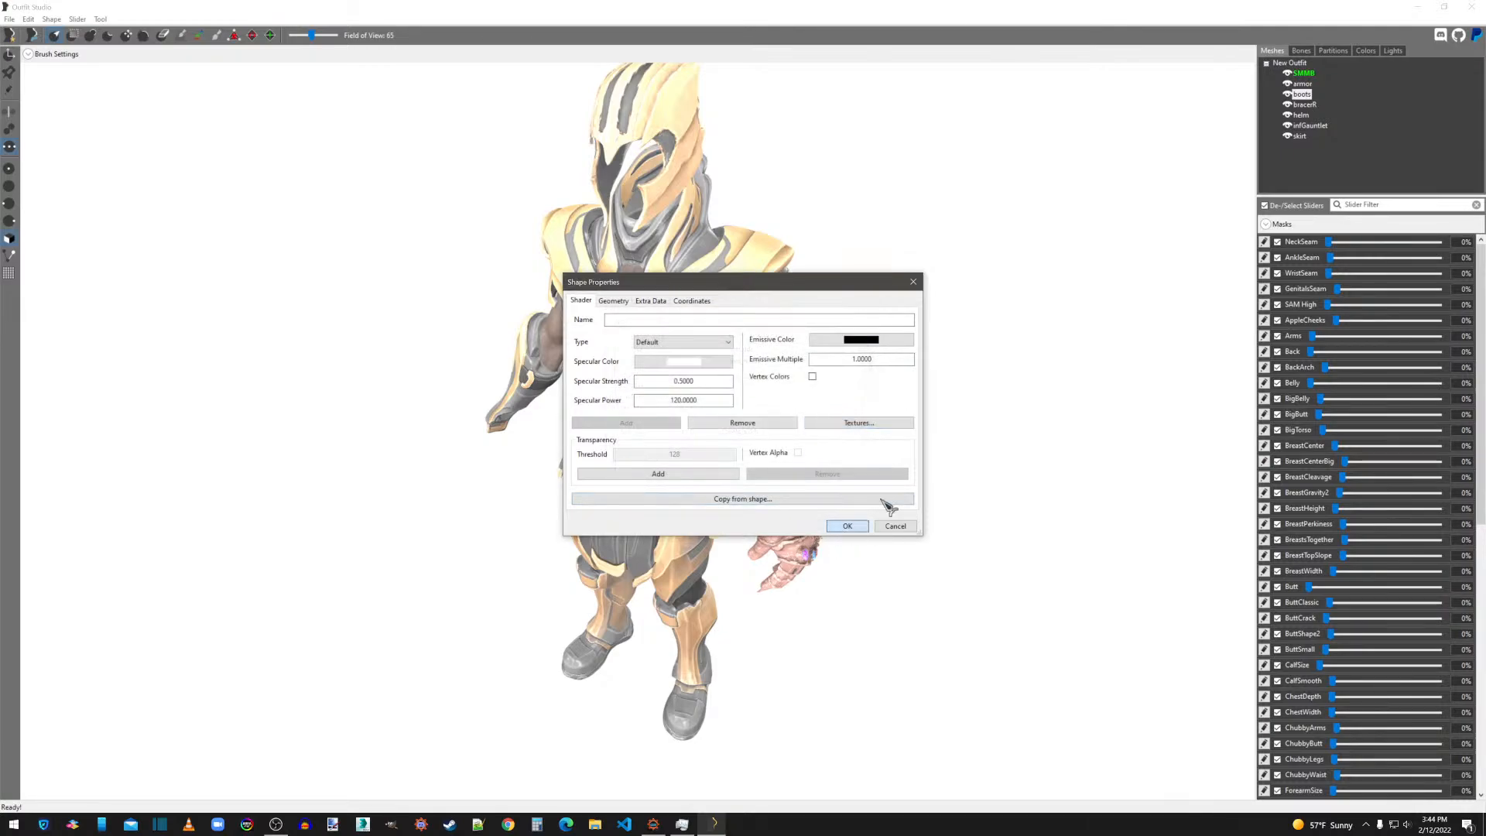
Add a specular texture path to the bracerR shape, based on its boots_n.dds normal map path.
{"action": "left_click", "coordinate": [1305, 104]}
{"action": "right_click", "coordinate": [1304, 105]}
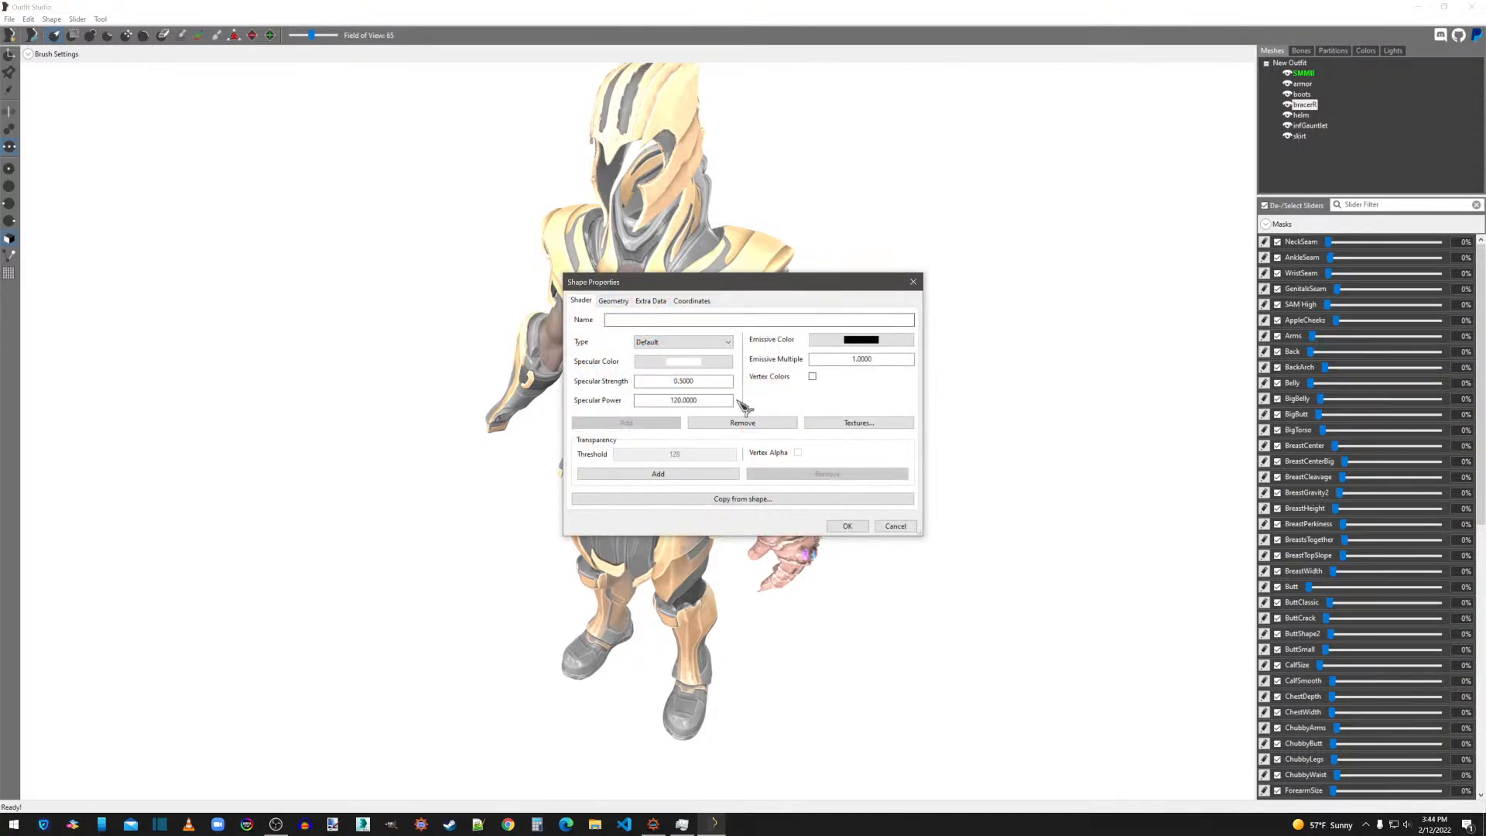
{"action": "left_click", "coordinate": [855, 422]}
{"action": "double_click", "coordinate": [759, 361]}
{"action": "key", "text": "ctrl+a"}
{"action": "key", "text": "ctrl+c"}
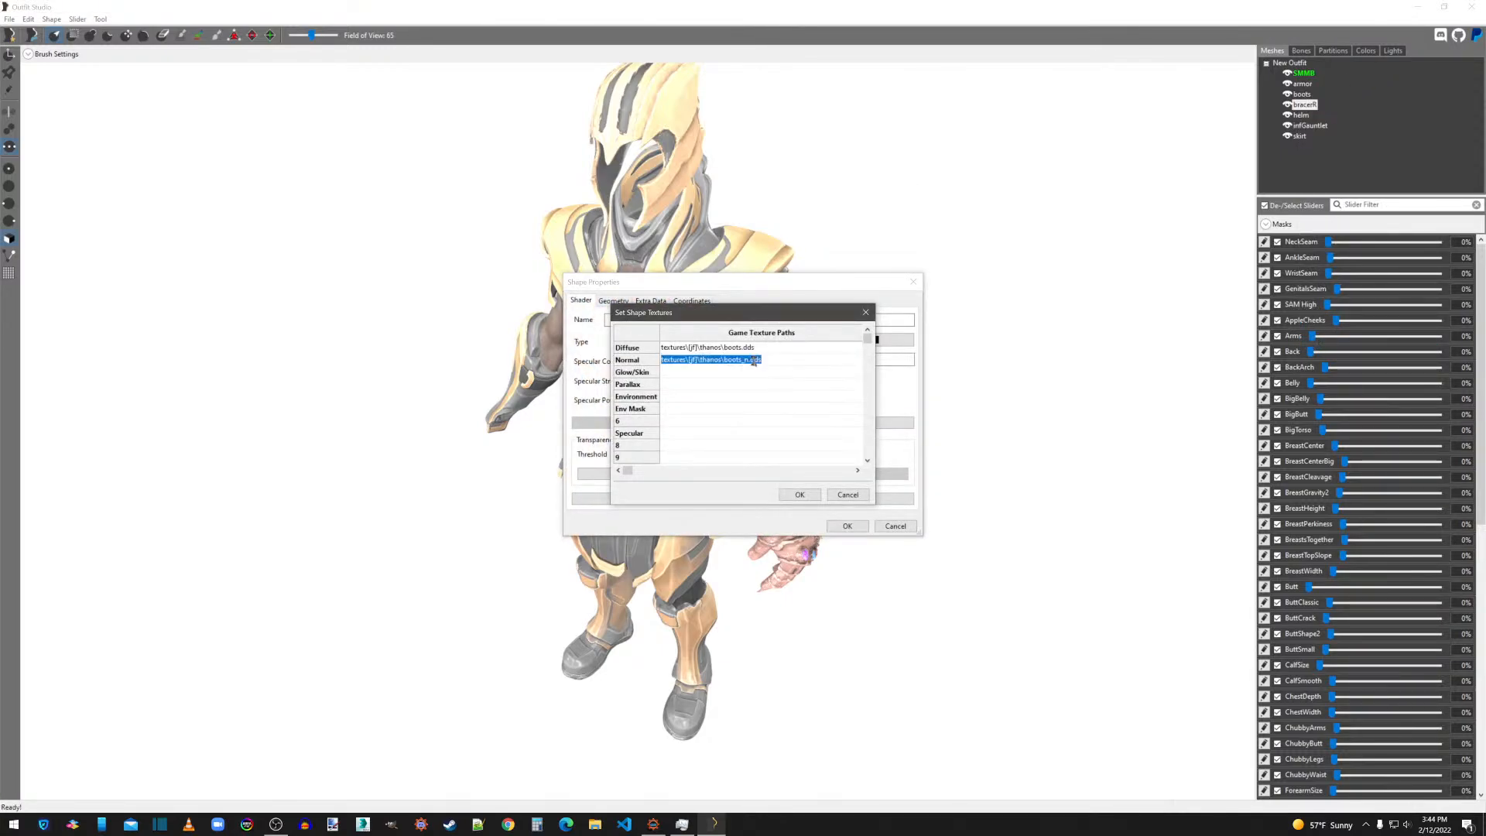
{"action": "double_click", "coordinate": [702, 432]}
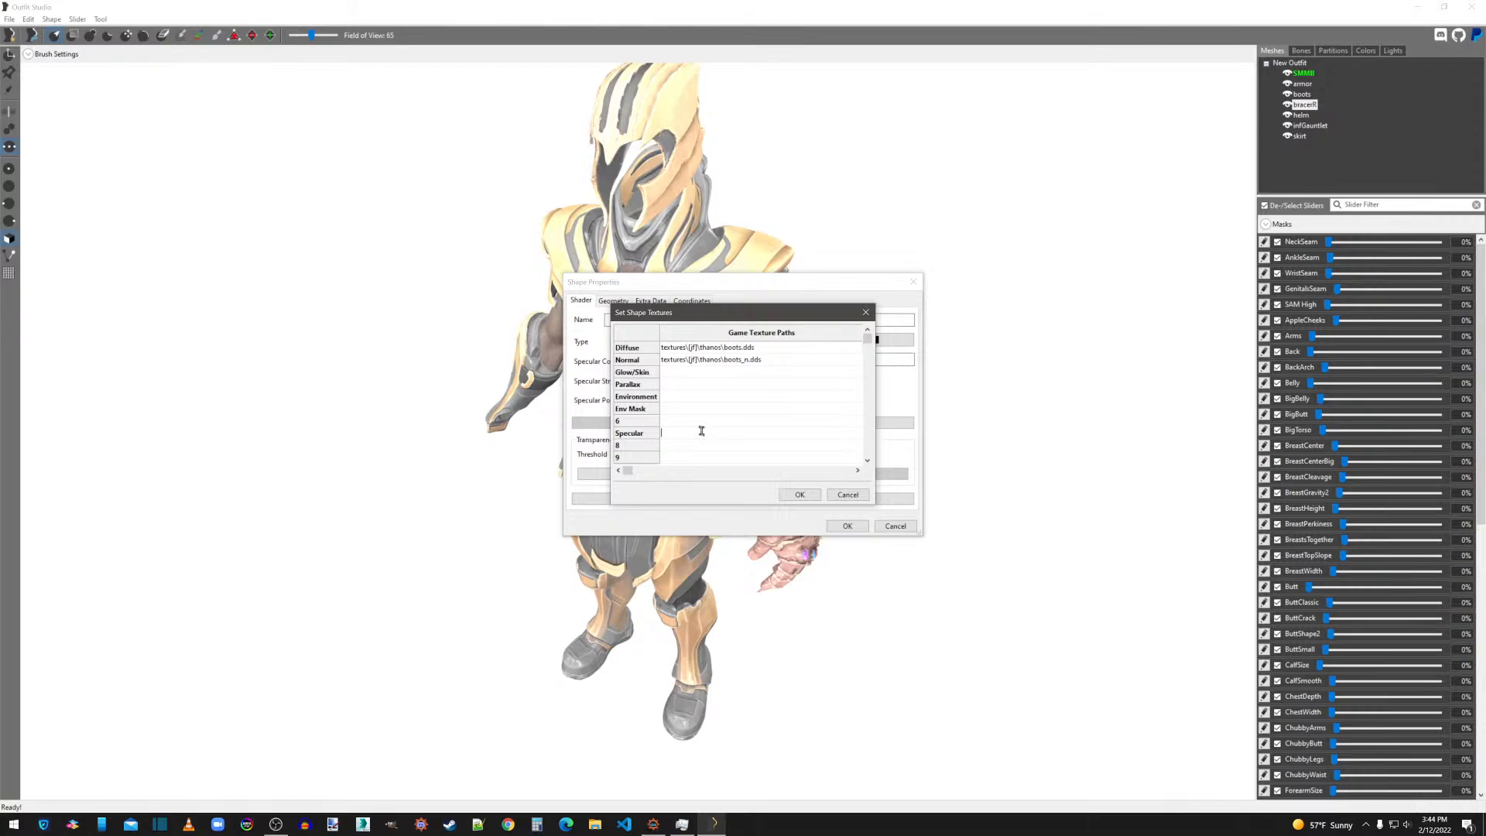
{"action": "key", "text": "ctrl+v"}
{"action": "left_click", "coordinate": [799, 495]}
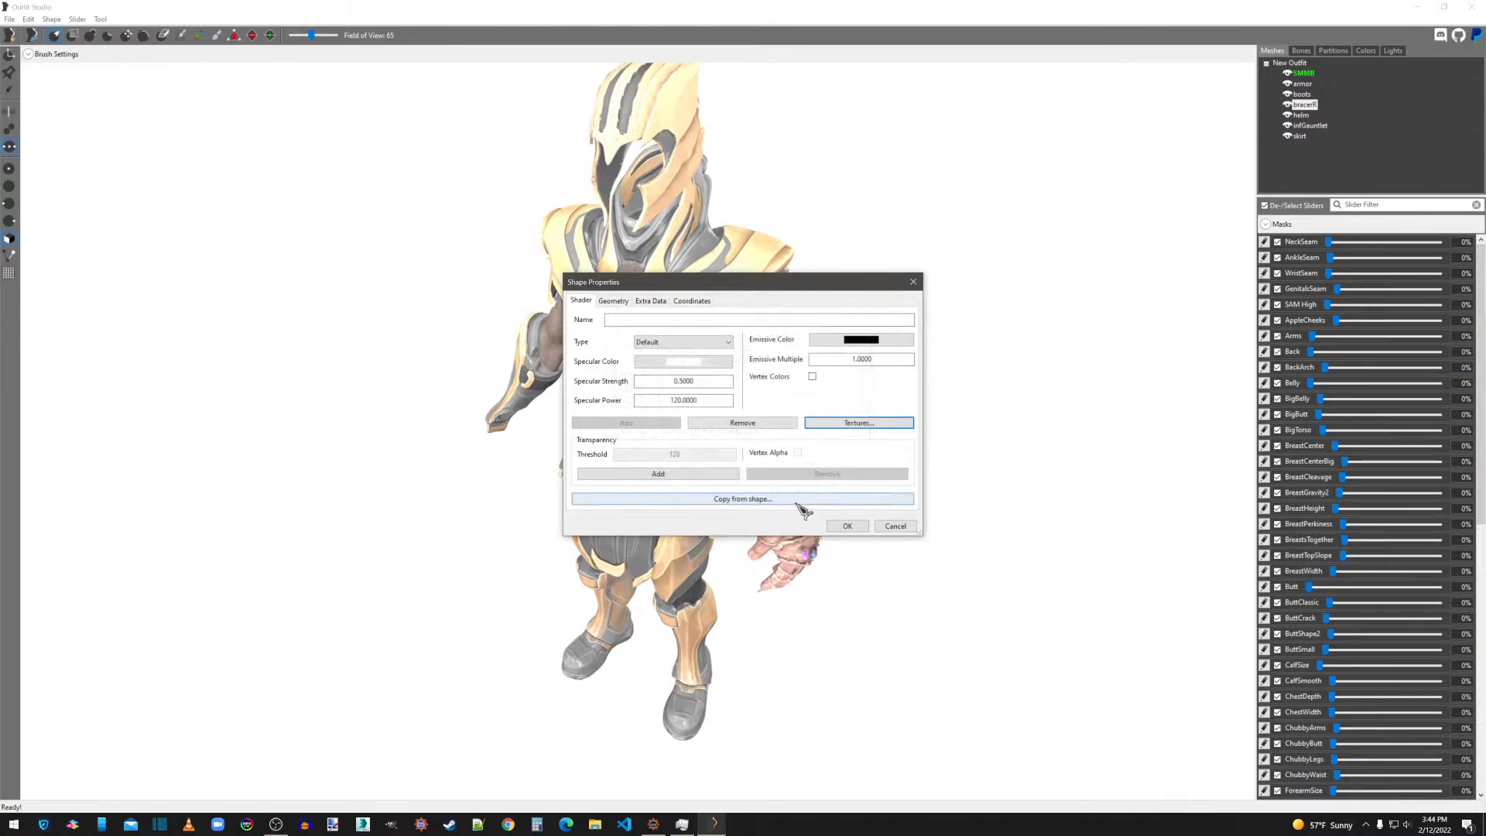
{"action": "left_click", "coordinate": [848, 526]}
Set the helm shape's specular texture to helm_s.dds in the thanos textures folder, based on its normal map path.
{"action": "right_click", "coordinate": [1305, 116]}
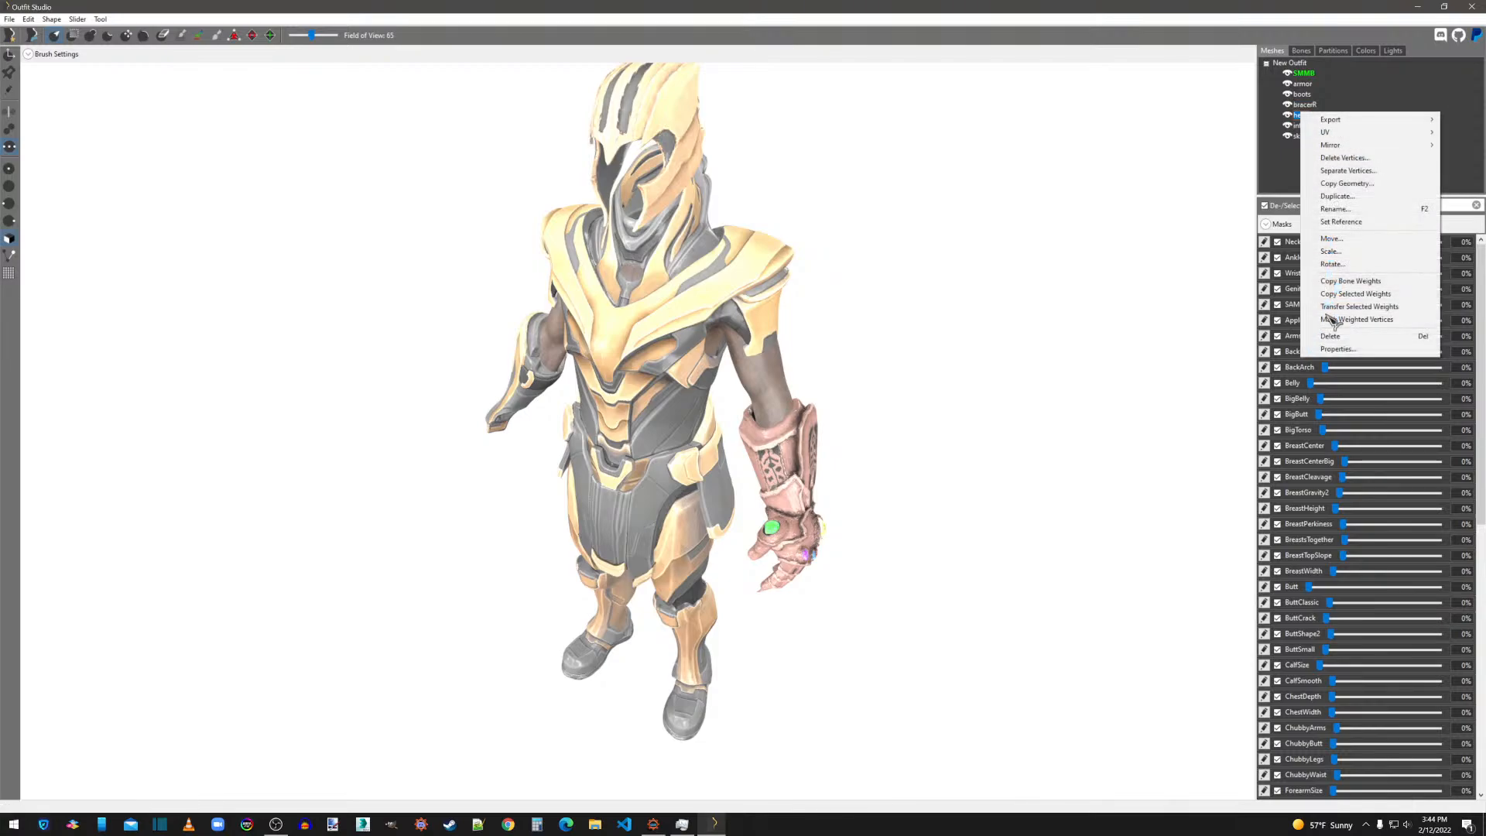
{"action": "left_click", "coordinate": [1330, 356]}
{"action": "left_click", "coordinate": [832, 423]}
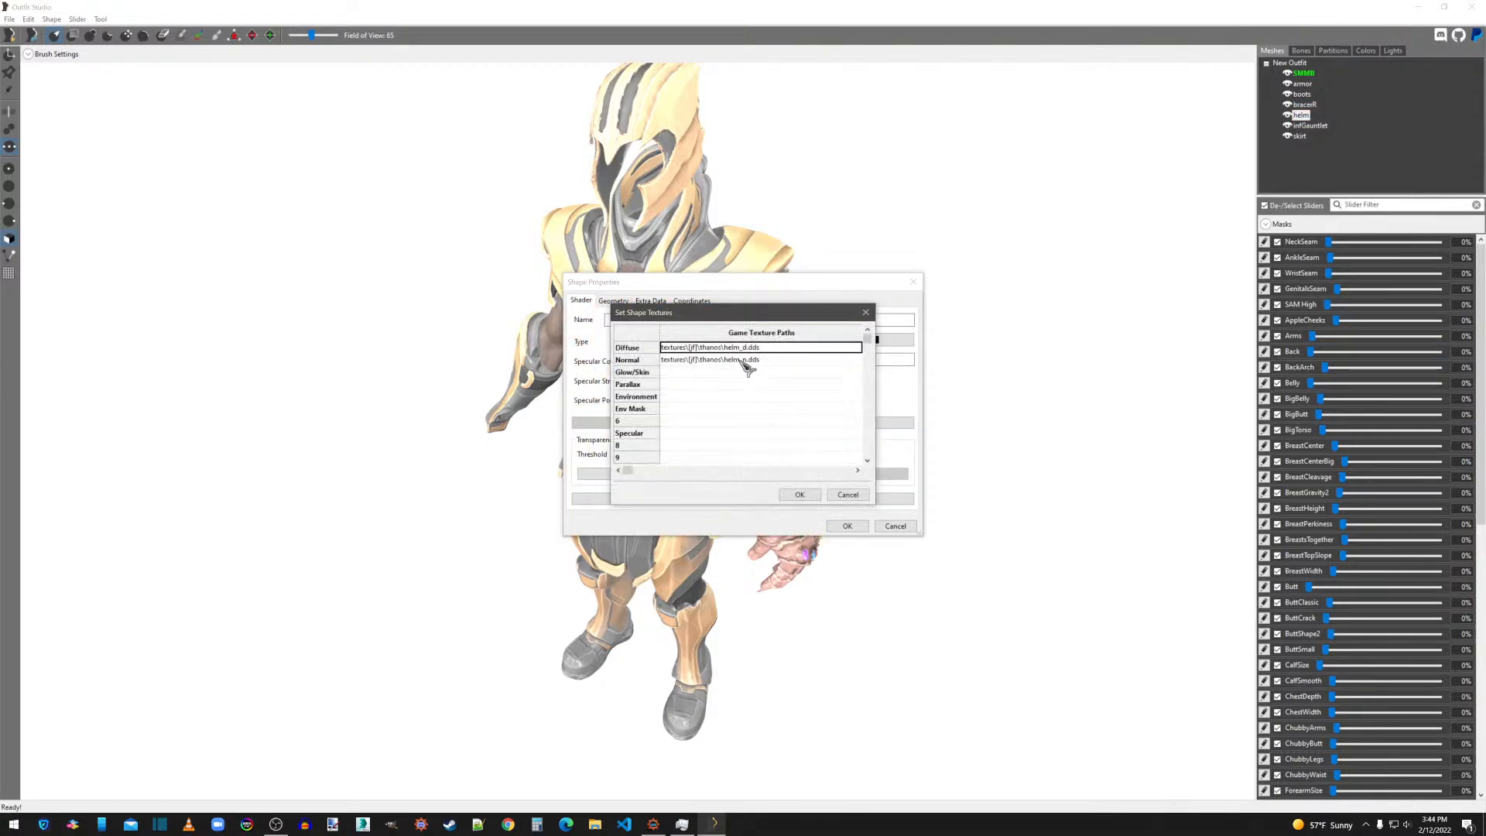
{"action": "left_click", "coordinate": [739, 359]}
{"action": "key", "text": "ctrl+c"}
{"action": "left_click", "coordinate": [689, 432]}
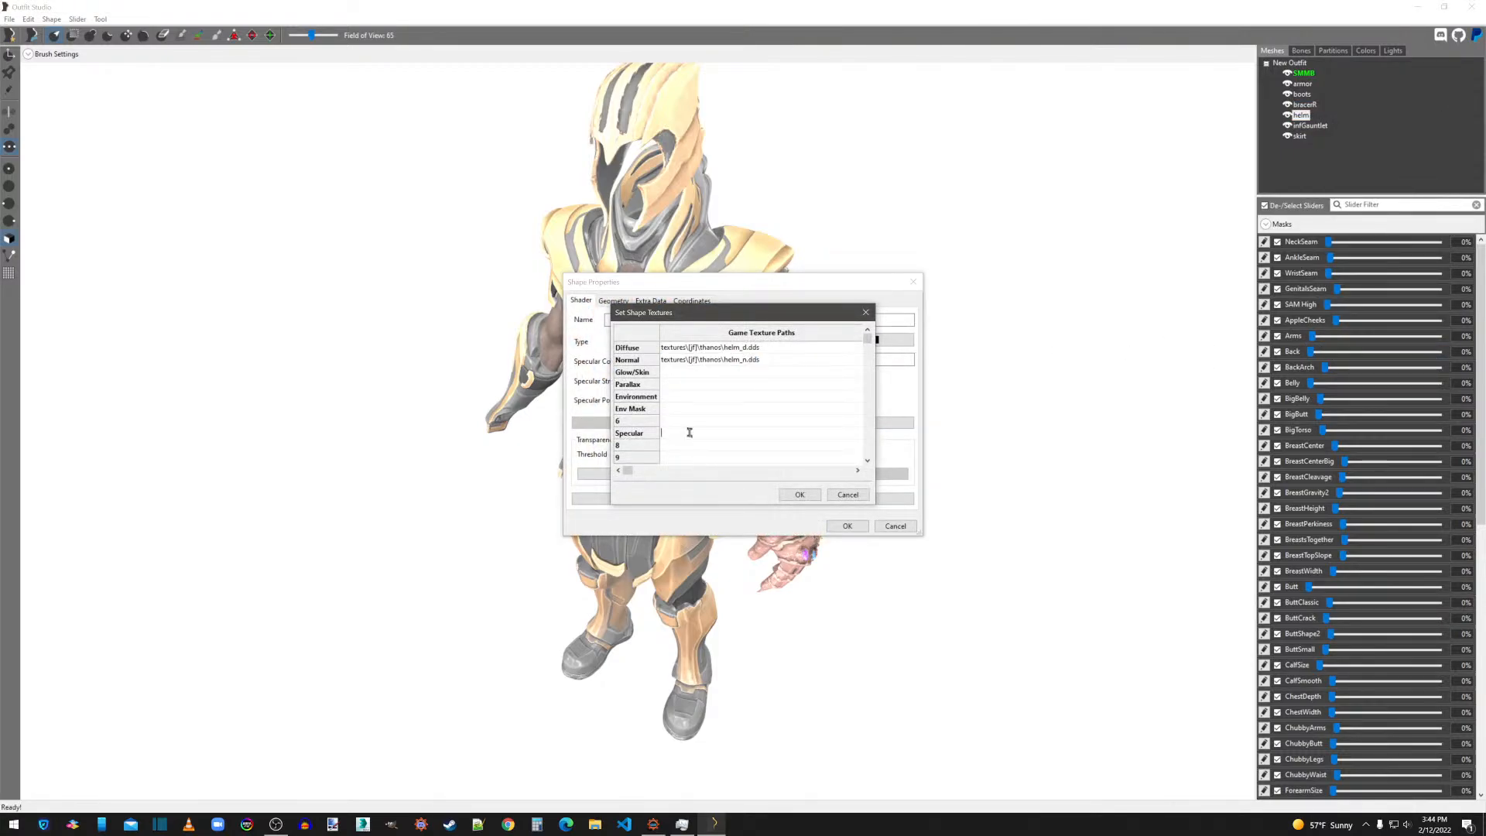
{"action": "key", "text": "ctrl+v"}
{"action": "left_click", "coordinate": [800, 495]}
{"action": "left_click", "coordinate": [847, 528]}
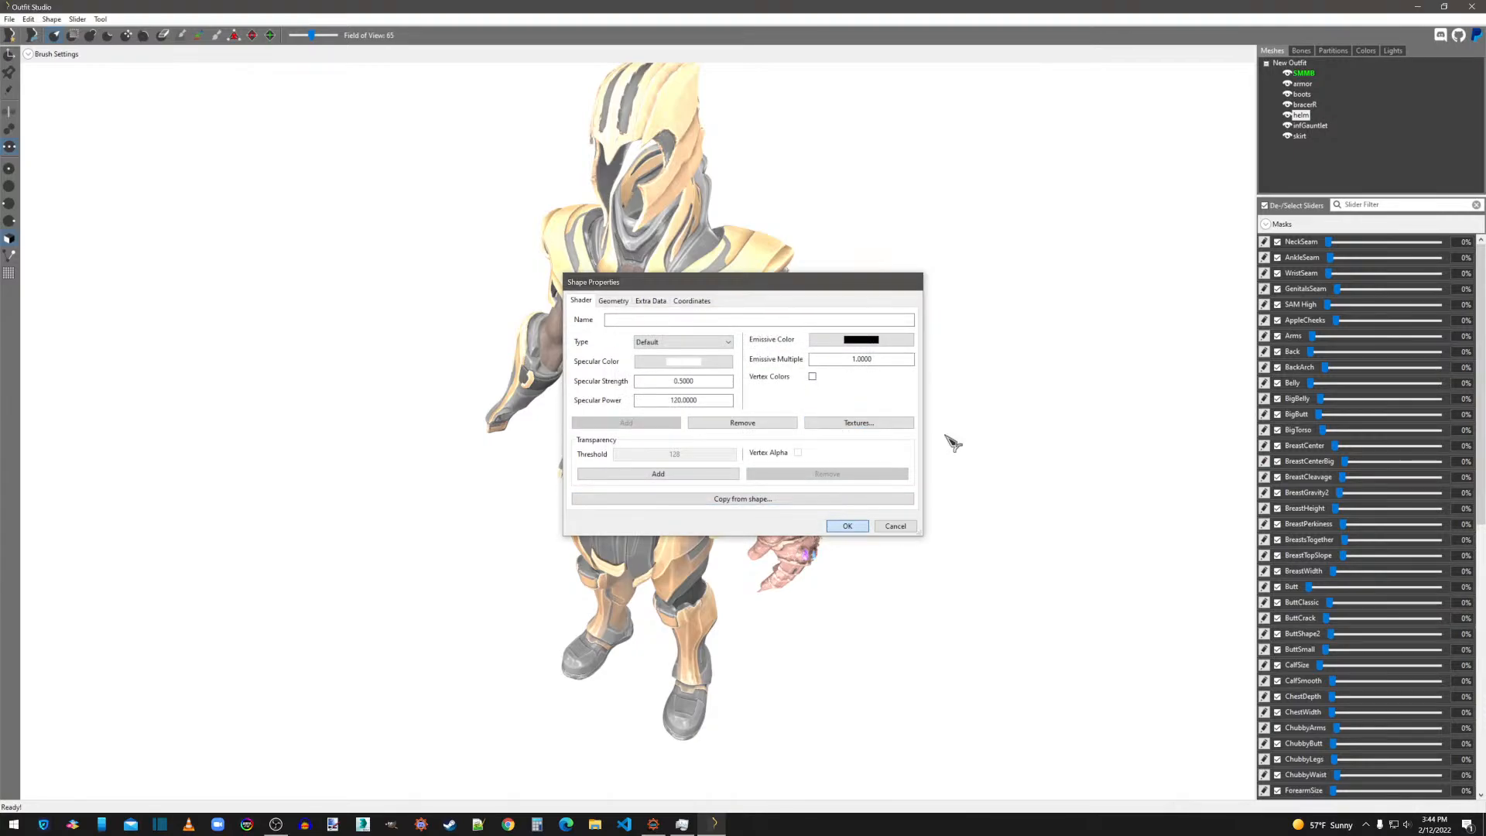
Set the infGauntlet shape's specular texture to infgauntlet_s.dds in the thanos textures folder, based on its normal map path.
{"action": "left_click", "coordinate": [1310, 126]}
{"action": "right_click", "coordinate": [1307, 128]}
{"action": "left_click", "coordinate": [1342, 364]}
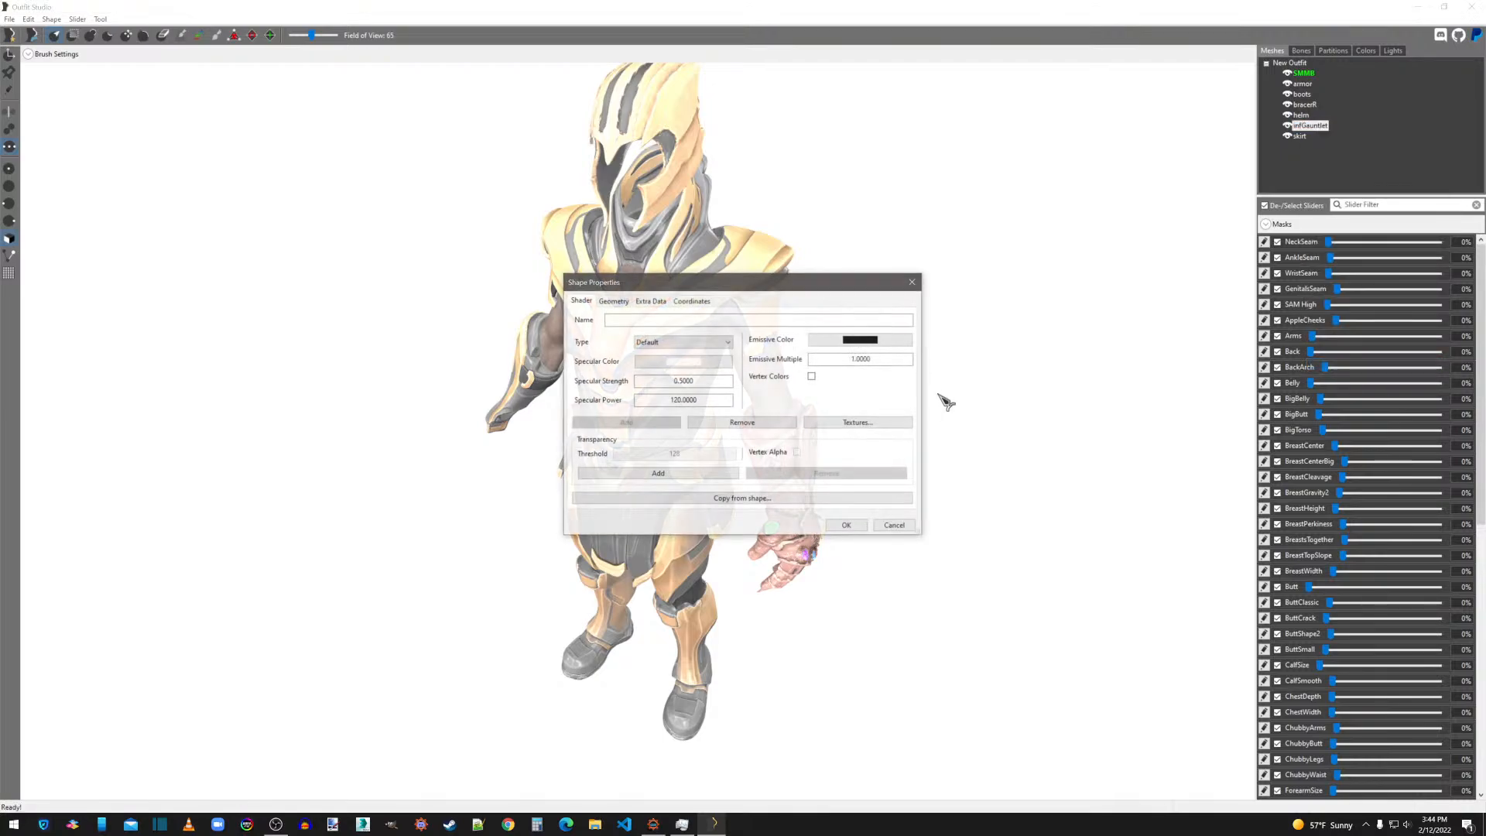
{"action": "left_click", "coordinate": [838, 425]}
{"action": "double_click", "coordinate": [747, 359]}
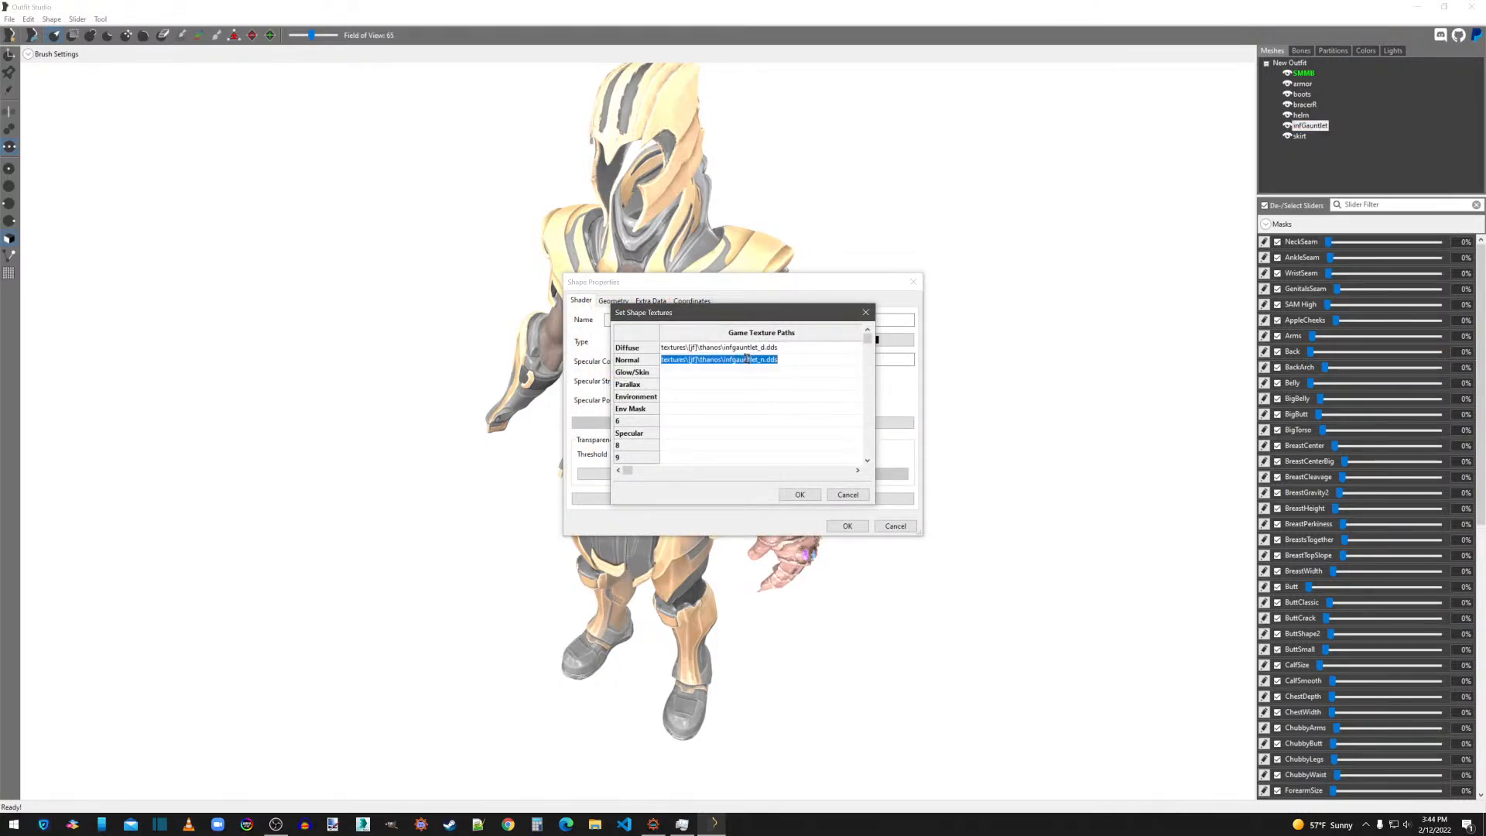
{"action": "key", "text": "ctrl+c"}
{"action": "double_click", "coordinate": [691, 433]}
{"action": "key", "text": "ctrl+v"}
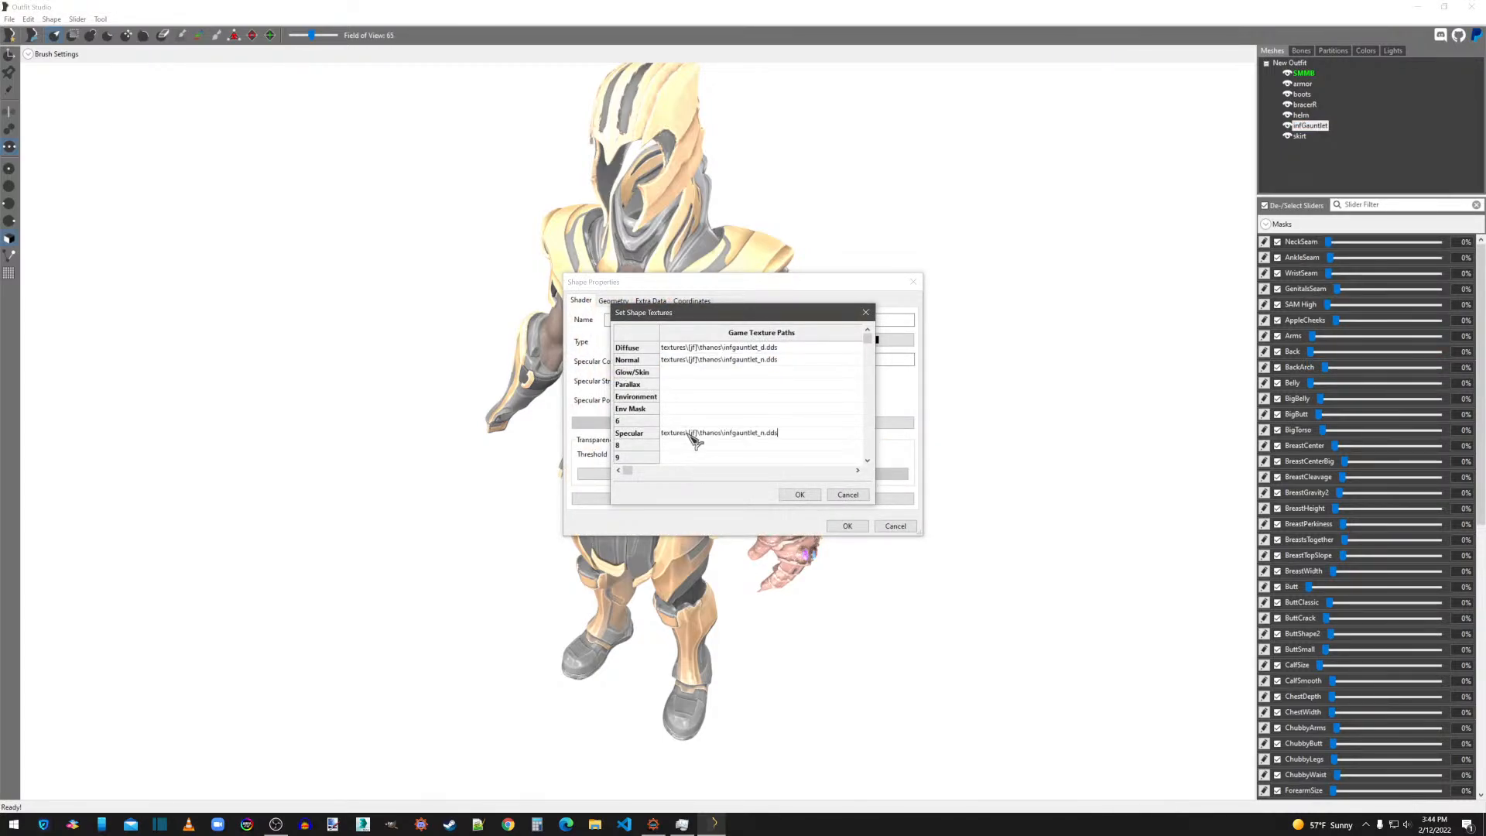
{"action": "double_click", "coordinate": [773, 434]}
{"action": "left_click", "coordinate": [763, 434]}
{"action": "left_click", "coordinate": [800, 494]}
{"action": "left_click", "coordinate": [848, 526]}
Set the skirt shape's specular texture to boots_s.dds in the thanos textures folder, based on its boots_n.dds normal map path.
{"action": "left_click", "coordinate": [1299, 136]}
{"action": "right_click", "coordinate": [1300, 135]}
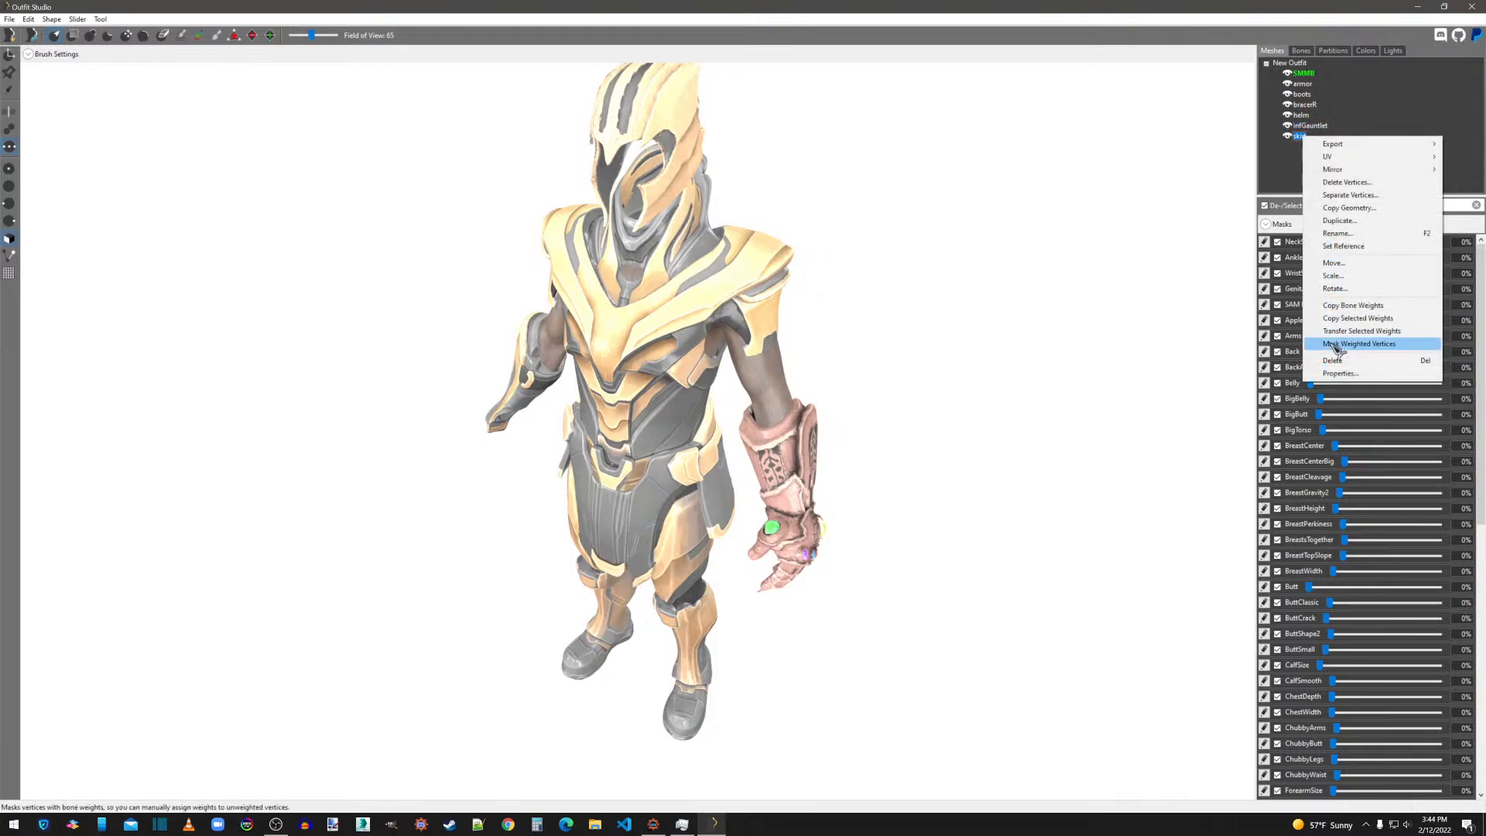
{"action": "left_click", "coordinate": [1347, 372]}
{"action": "left_click", "coordinate": [856, 422]}
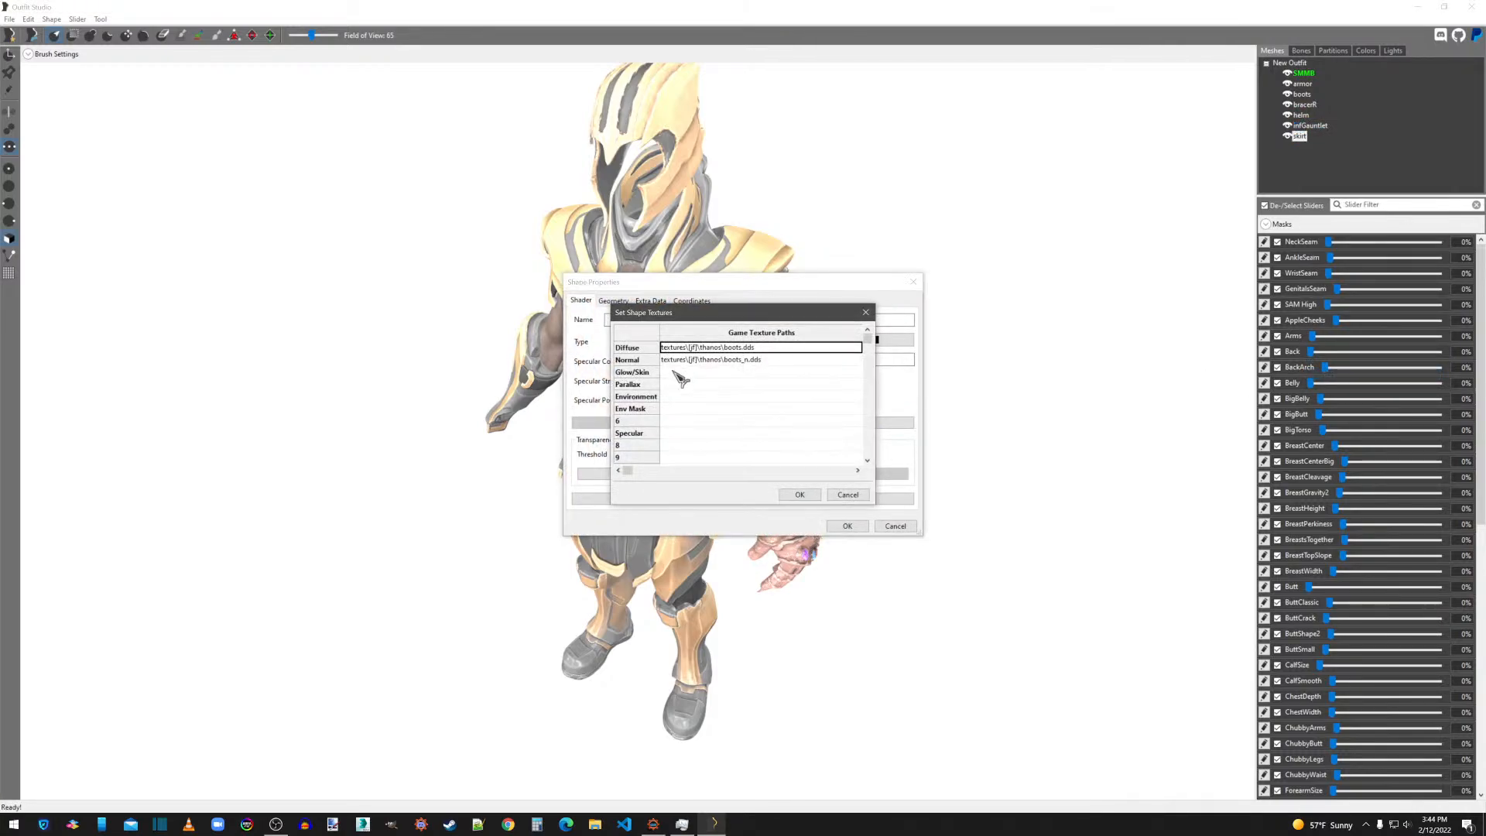
{"action": "double_click", "coordinate": [698, 361]}
{"action": "key", "text": "ctrl+c"}
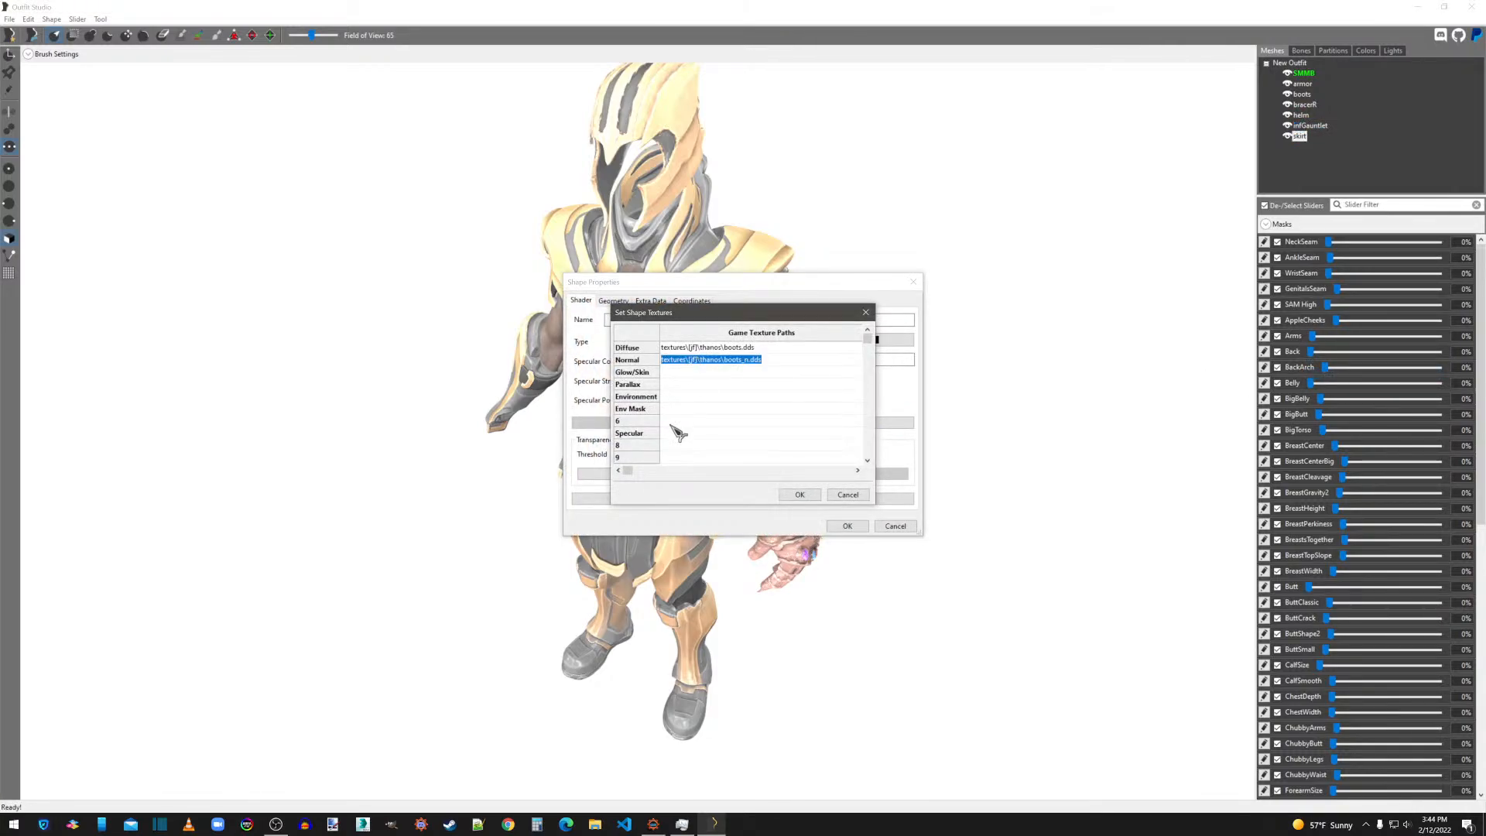
{"action": "double_click", "coordinate": [681, 433]}
{"action": "key", "text": "ctrl+v"}
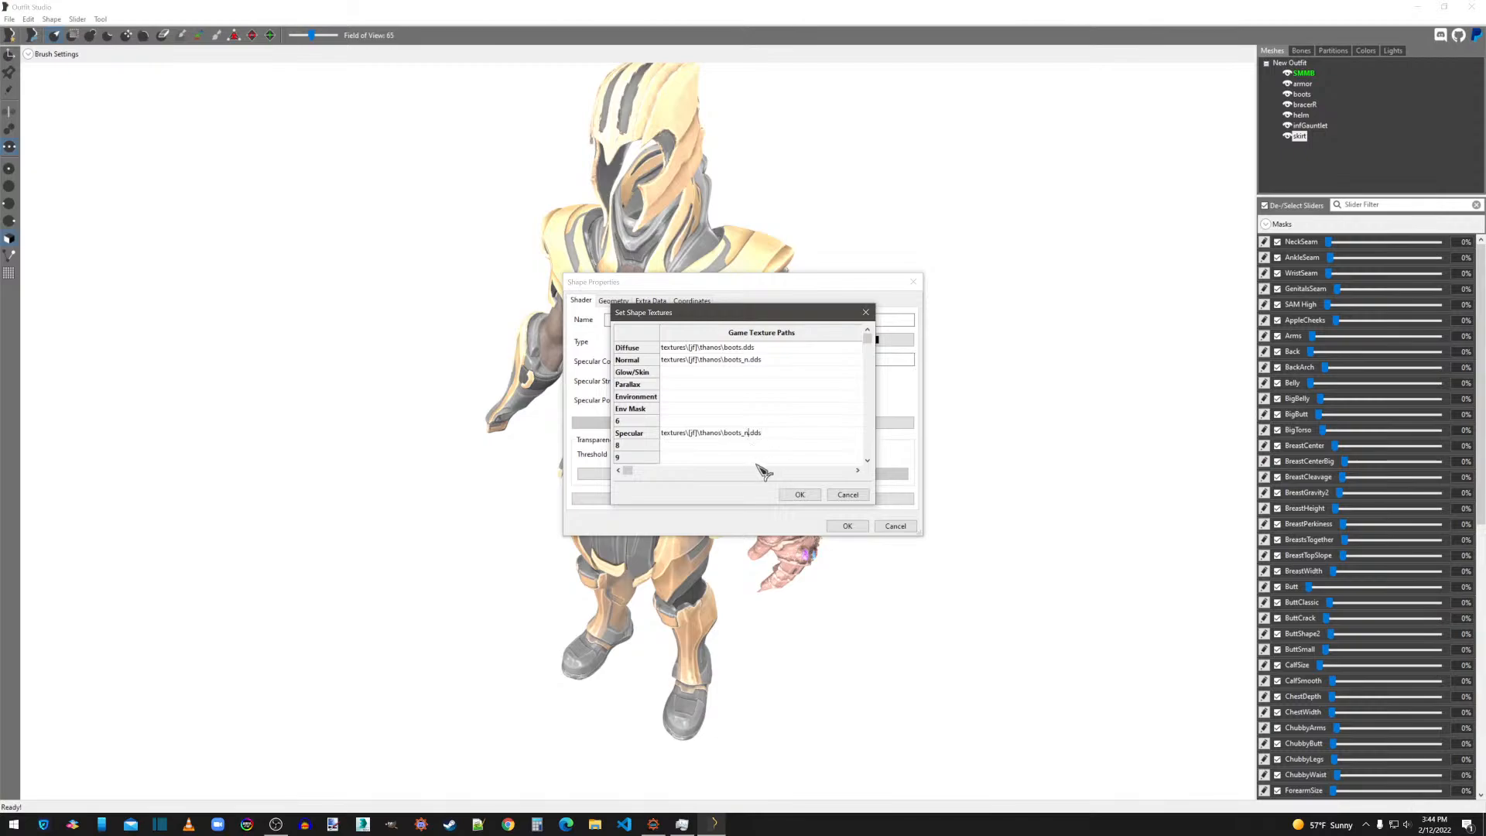
{"action": "left_click", "coordinate": [799, 494]}
{"action": "left_click", "coordinate": [848, 525]}
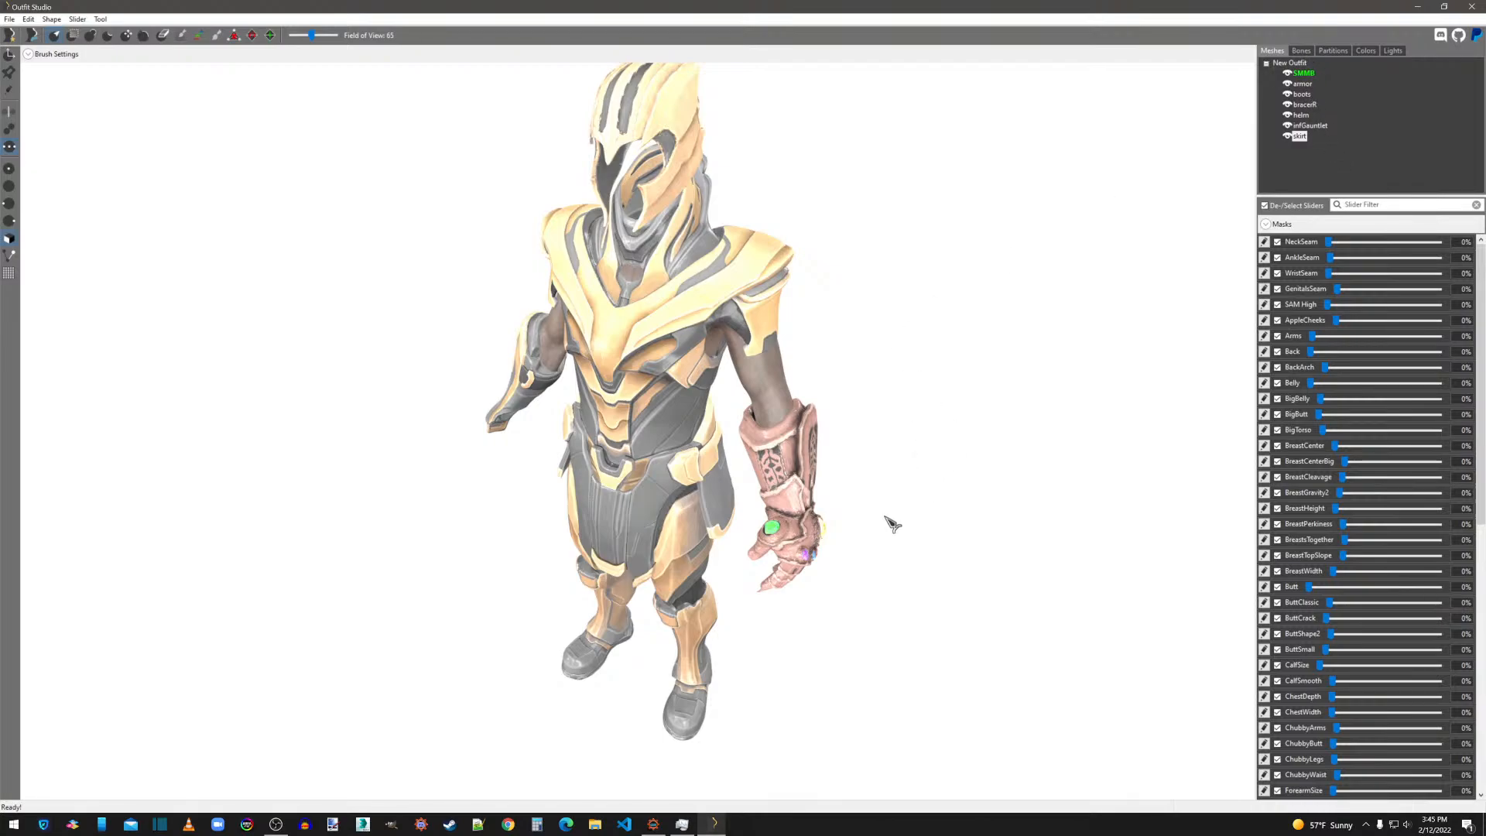
Examine the textured armor from several angles, checking the helm, torso, skirt and gauntlet up close.
{"action": "right_click_drag", "start_coordinate": [918, 486], "coordinate": [956, 508]}
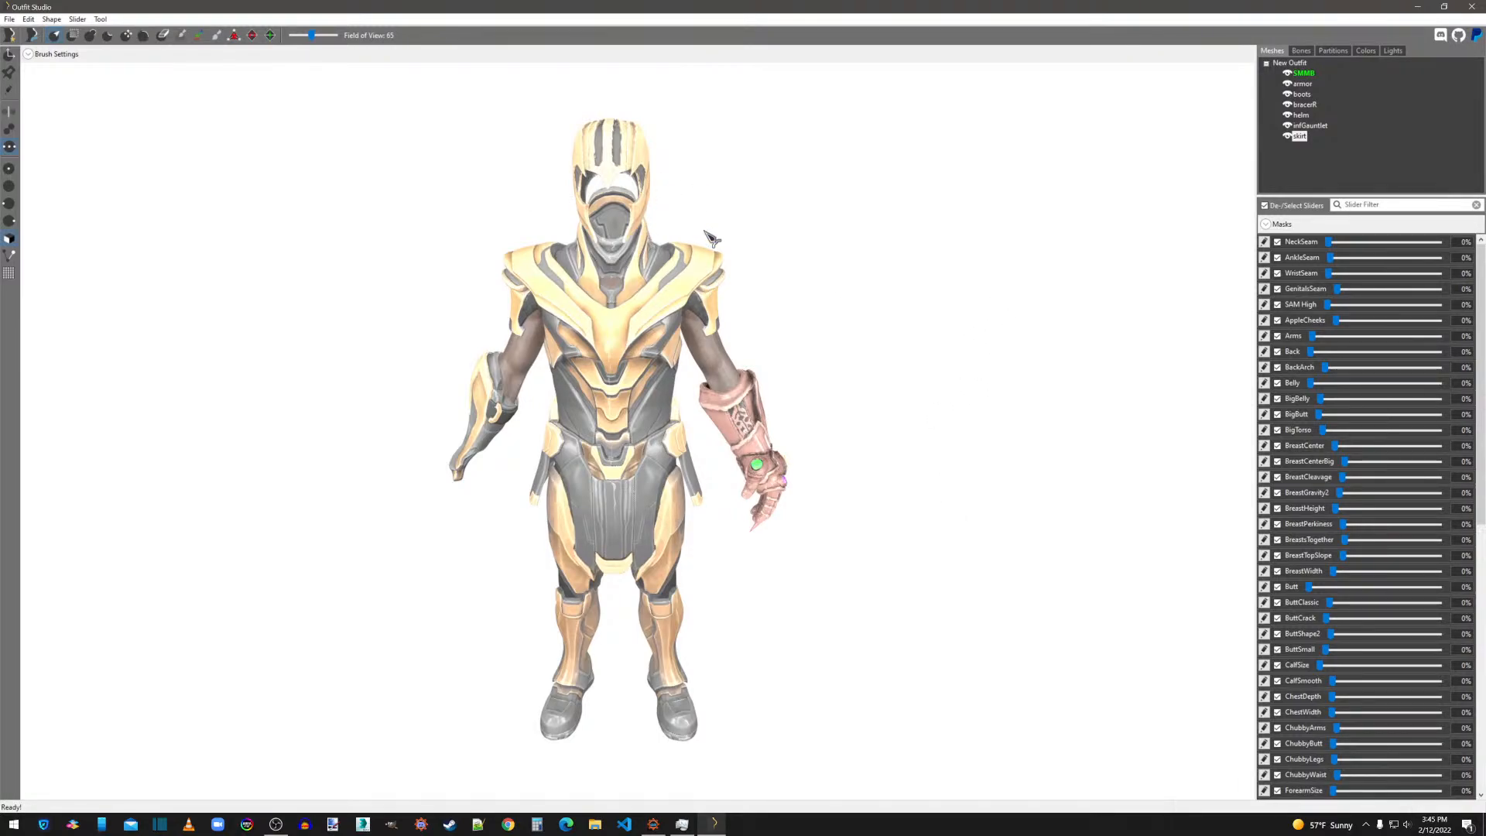
{"action": "middle_click_drag", "start_coordinate": [875, 353], "coordinate": [987, 479]}
{"action": "scroll", "coordinate": [888, 384], "scroll_direction": "up", "scroll_amount": 3}
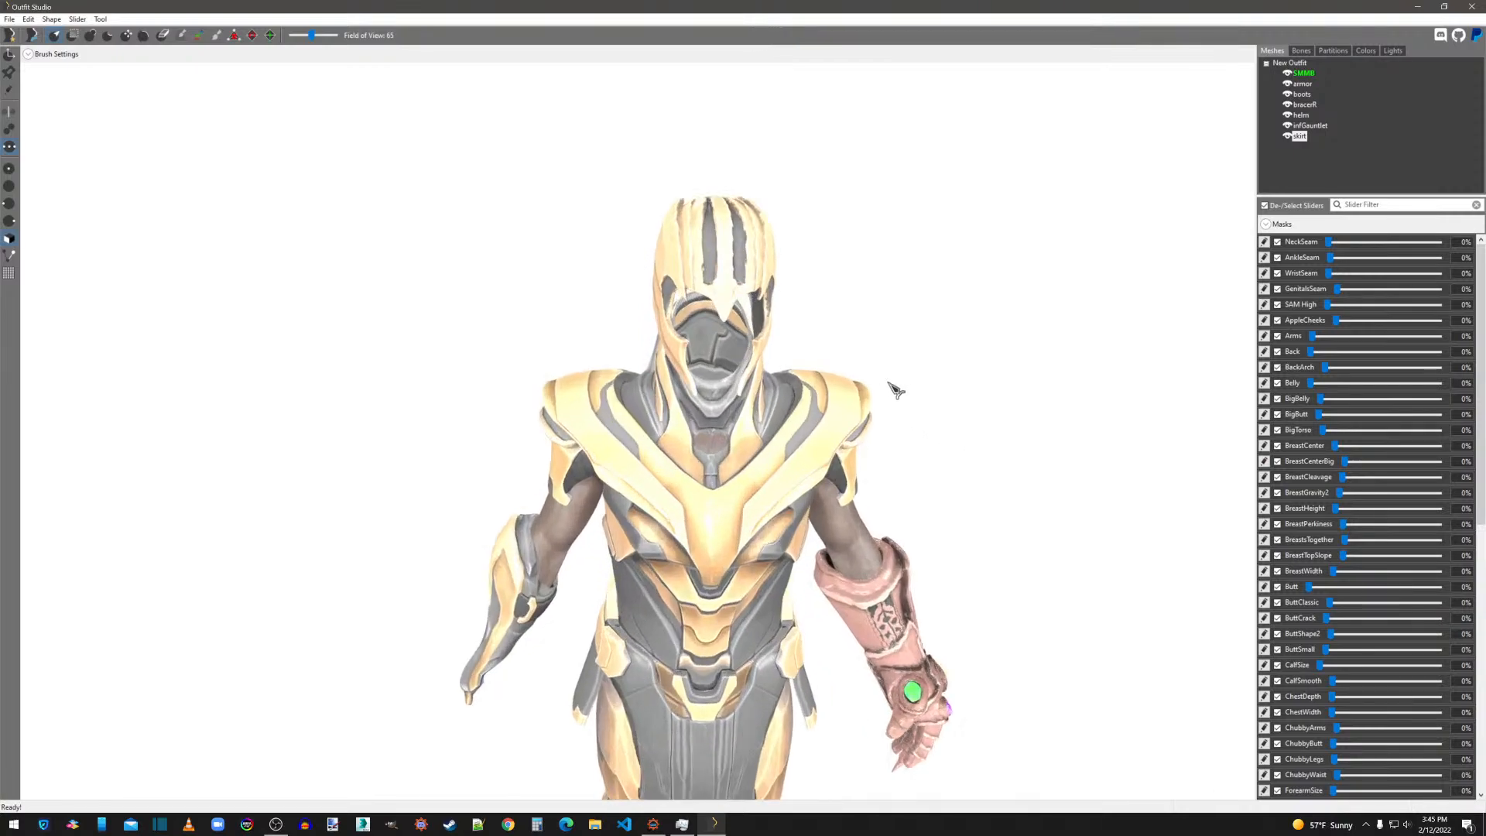
{"action": "scroll", "coordinate": [896, 389], "scroll_direction": "up", "scroll_amount": 5}
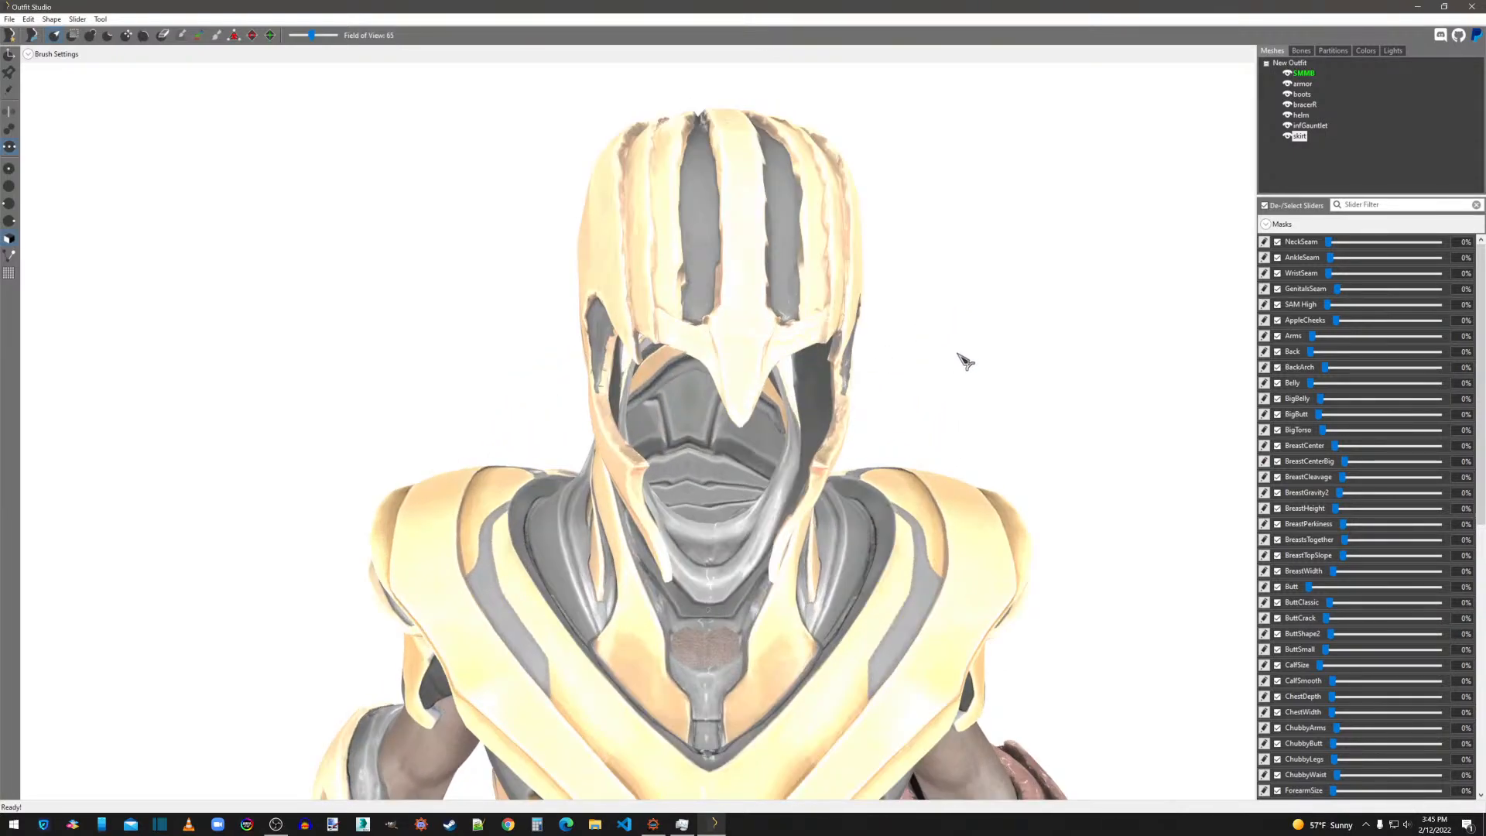
{"action": "middle_click_drag", "start_coordinate": [958, 360], "coordinate": [912, 385]}
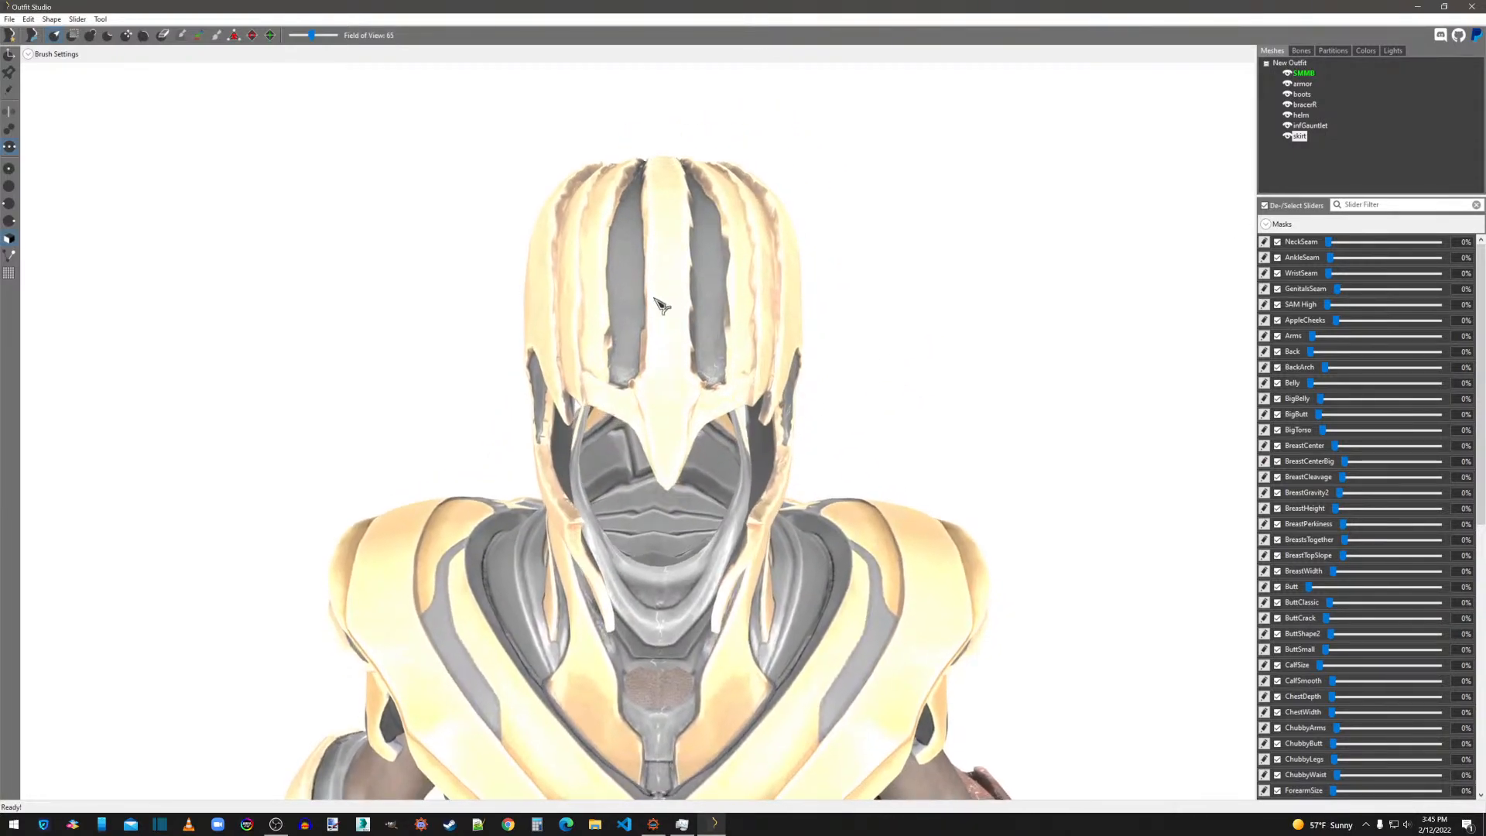
{"action": "right_click_drag", "start_coordinate": [884, 413], "coordinate": [858, 337]}
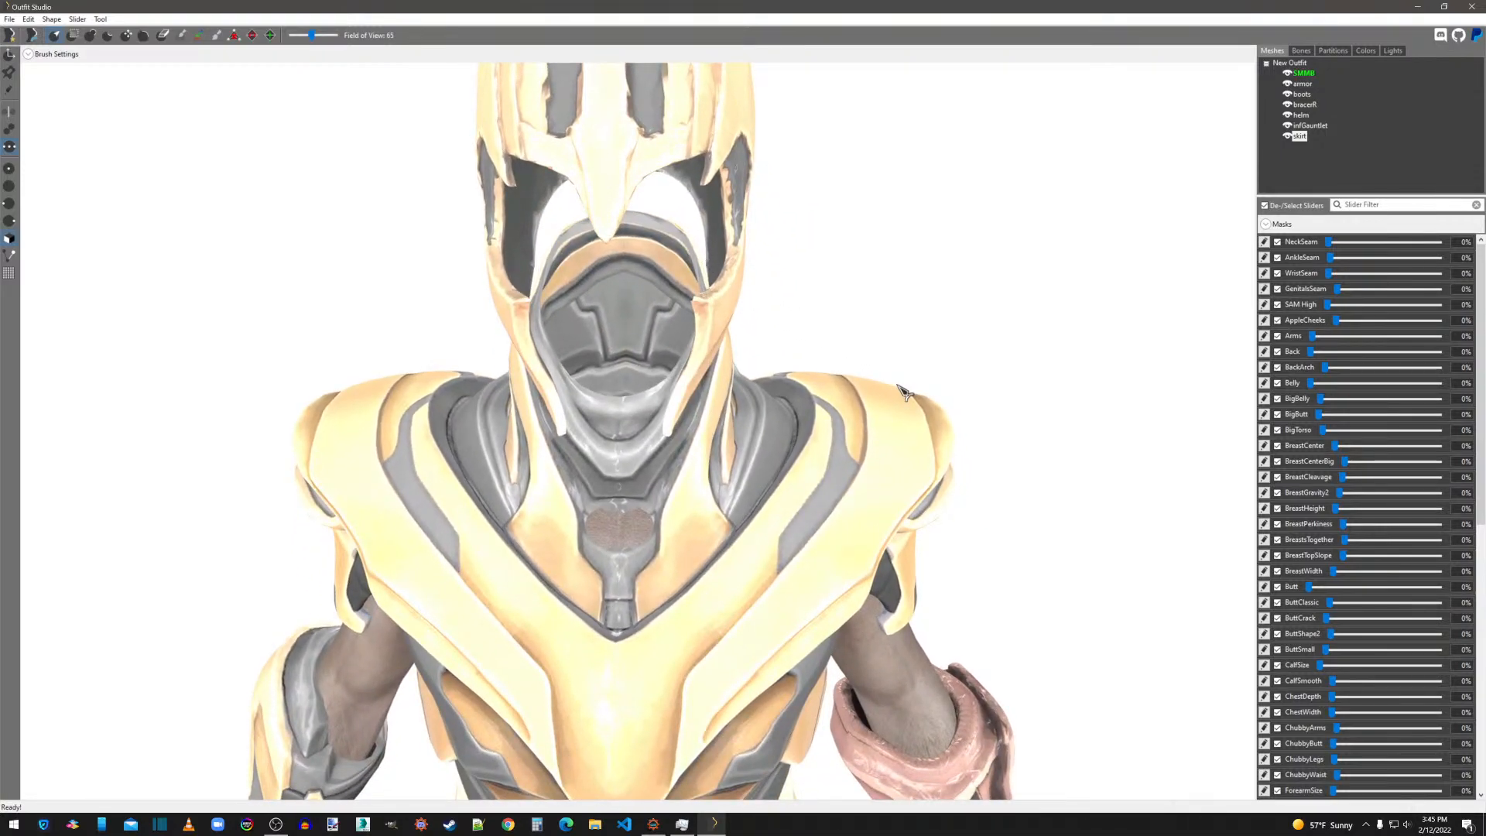
{"action": "right_click_drag", "start_coordinate": [904, 392], "coordinate": [888, 315]}
{"action": "right_click_drag", "start_coordinate": [1078, 531], "coordinate": [835, 465]}
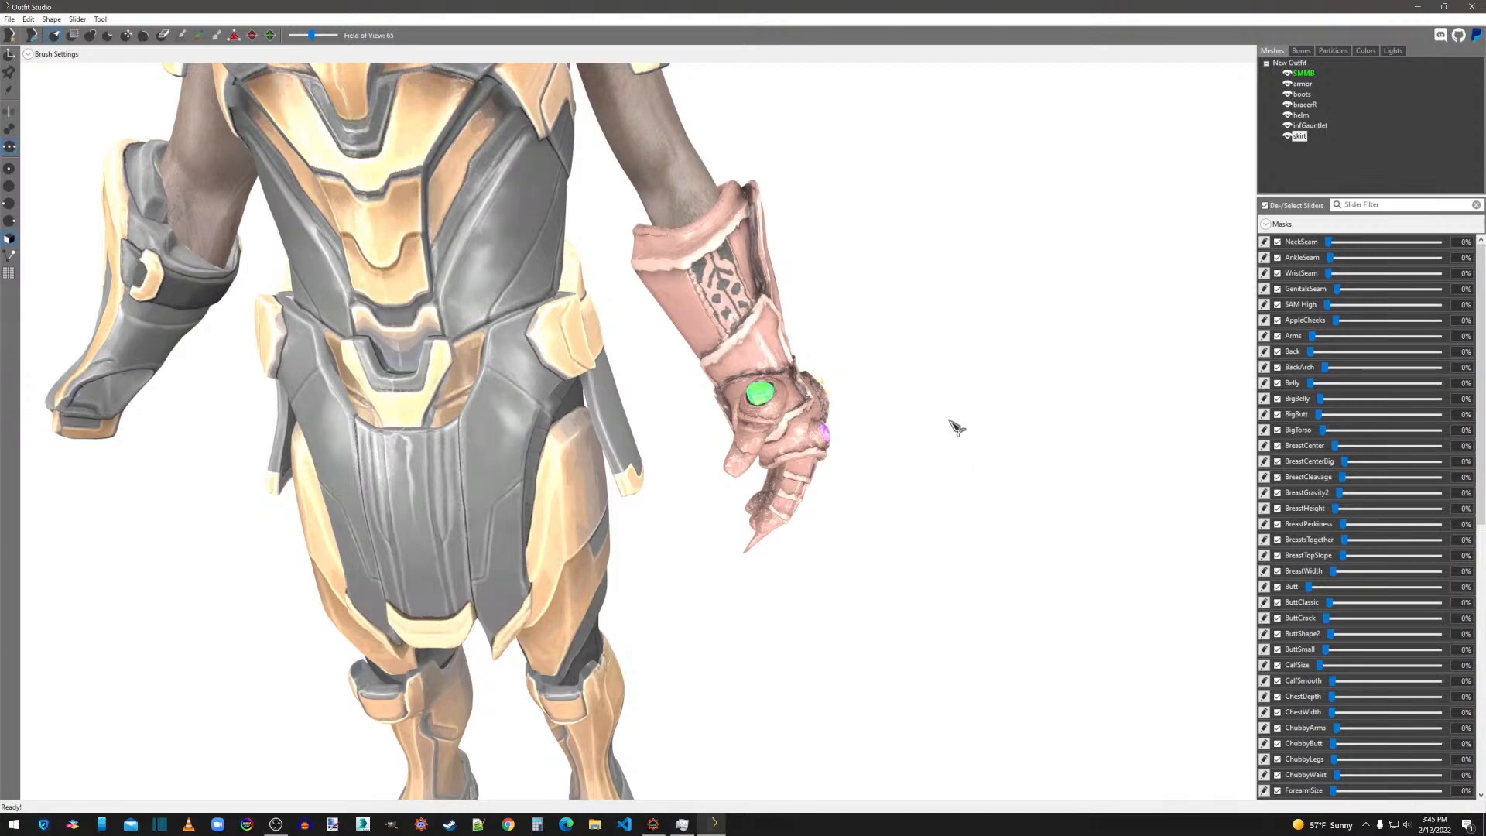
{"action": "middle_click_drag", "start_coordinate": [955, 425], "coordinate": [1062, 263]}
{"action": "right_click_drag", "start_coordinate": [1061, 343], "coordinate": [1017, 459]}
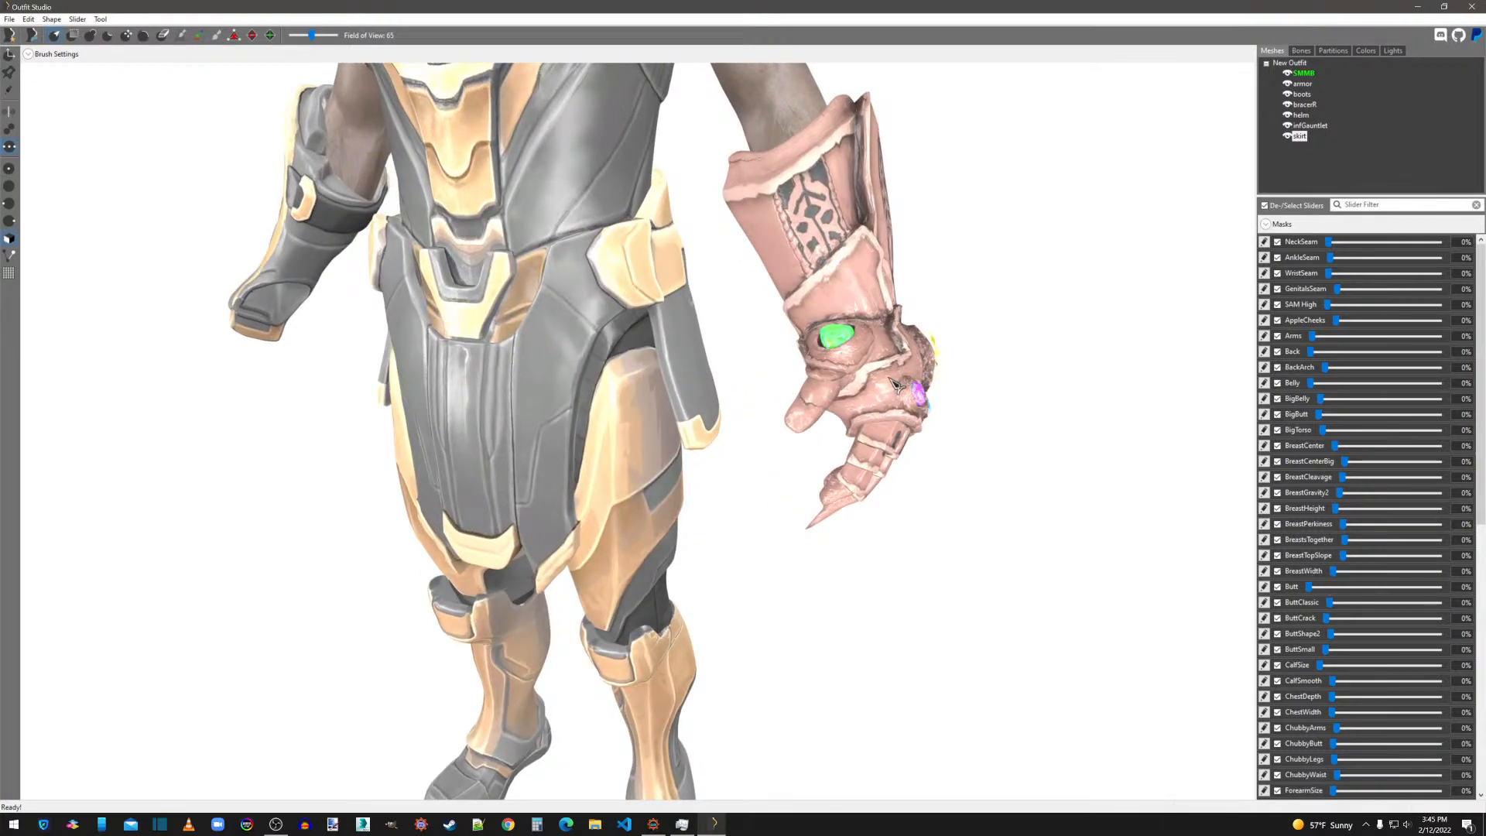
{"action": "scroll", "coordinate": [898, 385], "scroll_direction": "down", "scroll_amount": 2}
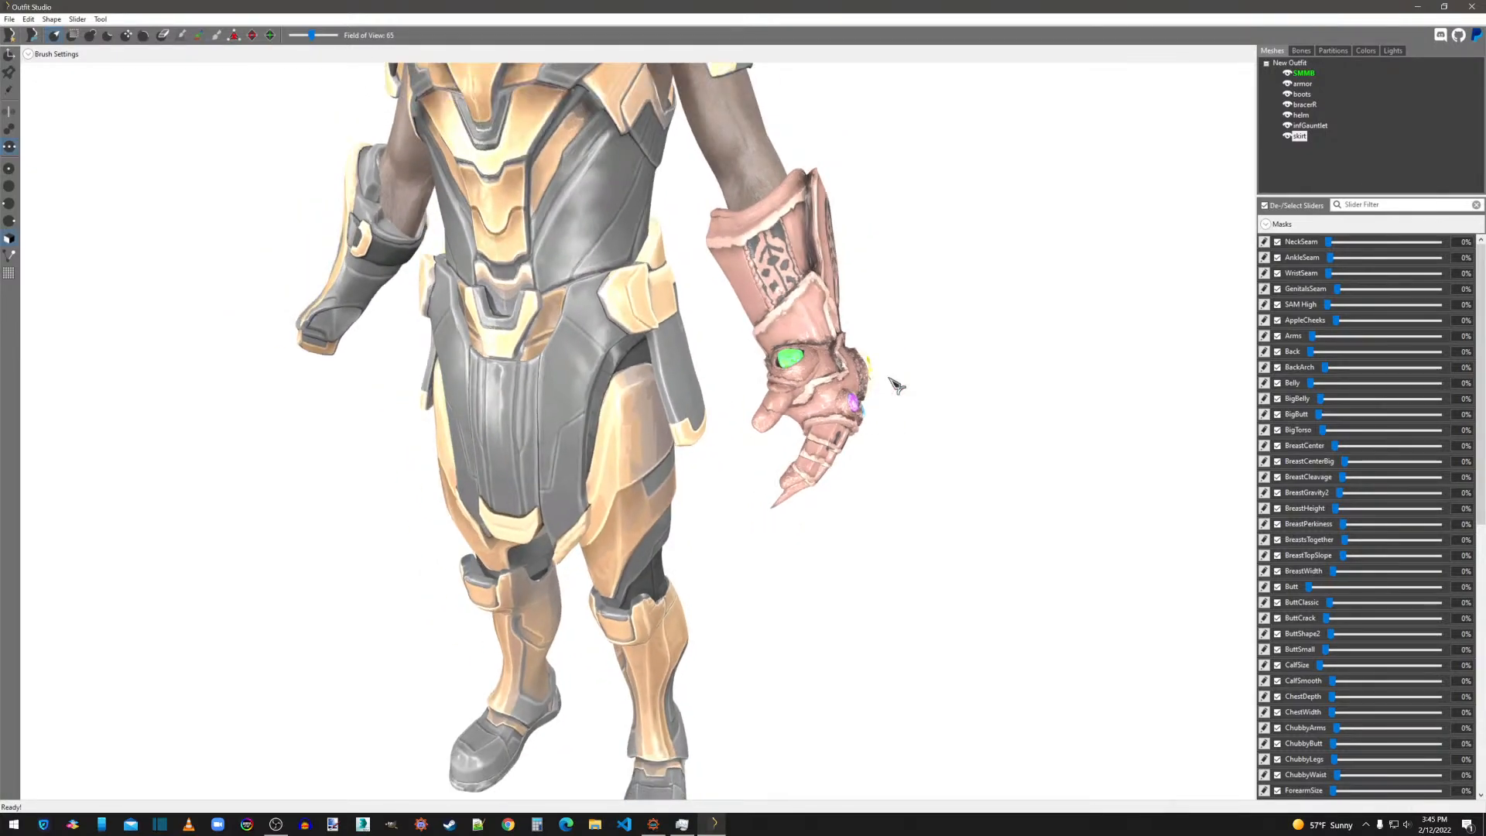
Switch to 3ds Max and import helm.obj from the Thanos meshes folder in overwrite, using the existing OBJ import options.
{"action": "left_click", "coordinate": [1421, 7]}
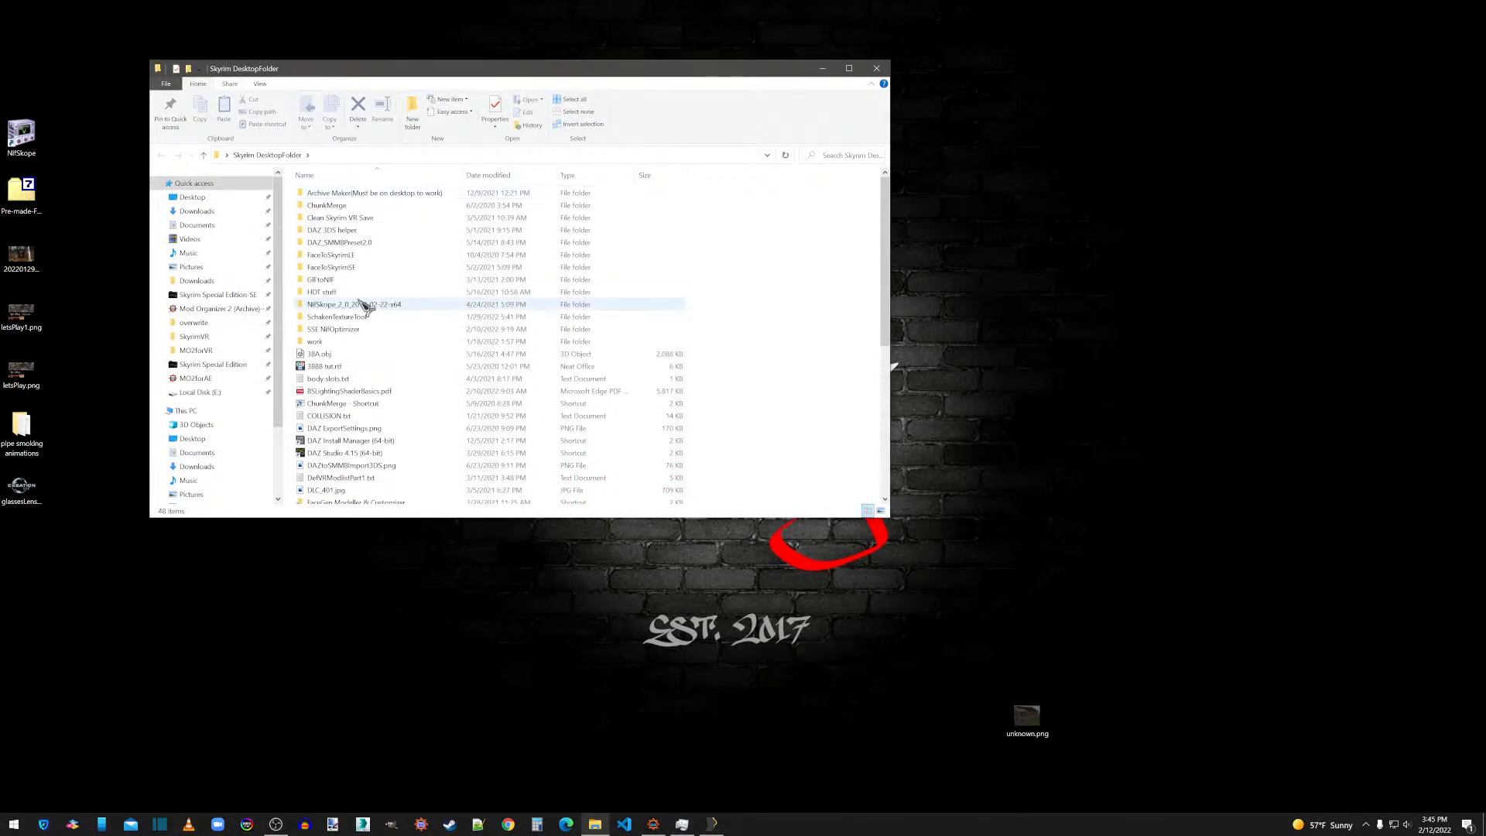
{"action": "left_click", "coordinate": [877, 68]}
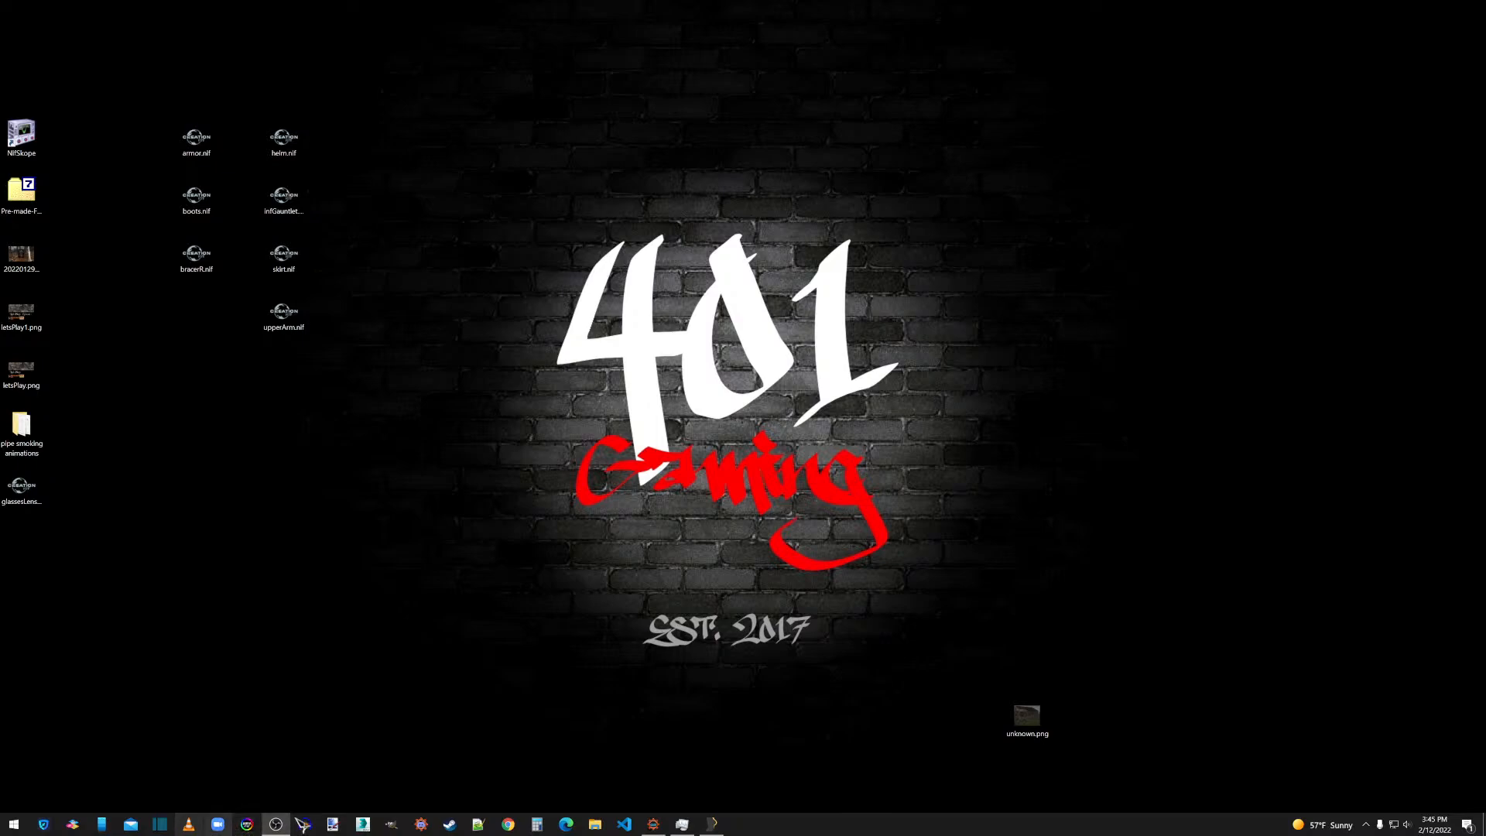
{"action": "left_click", "coordinate": [363, 824]}
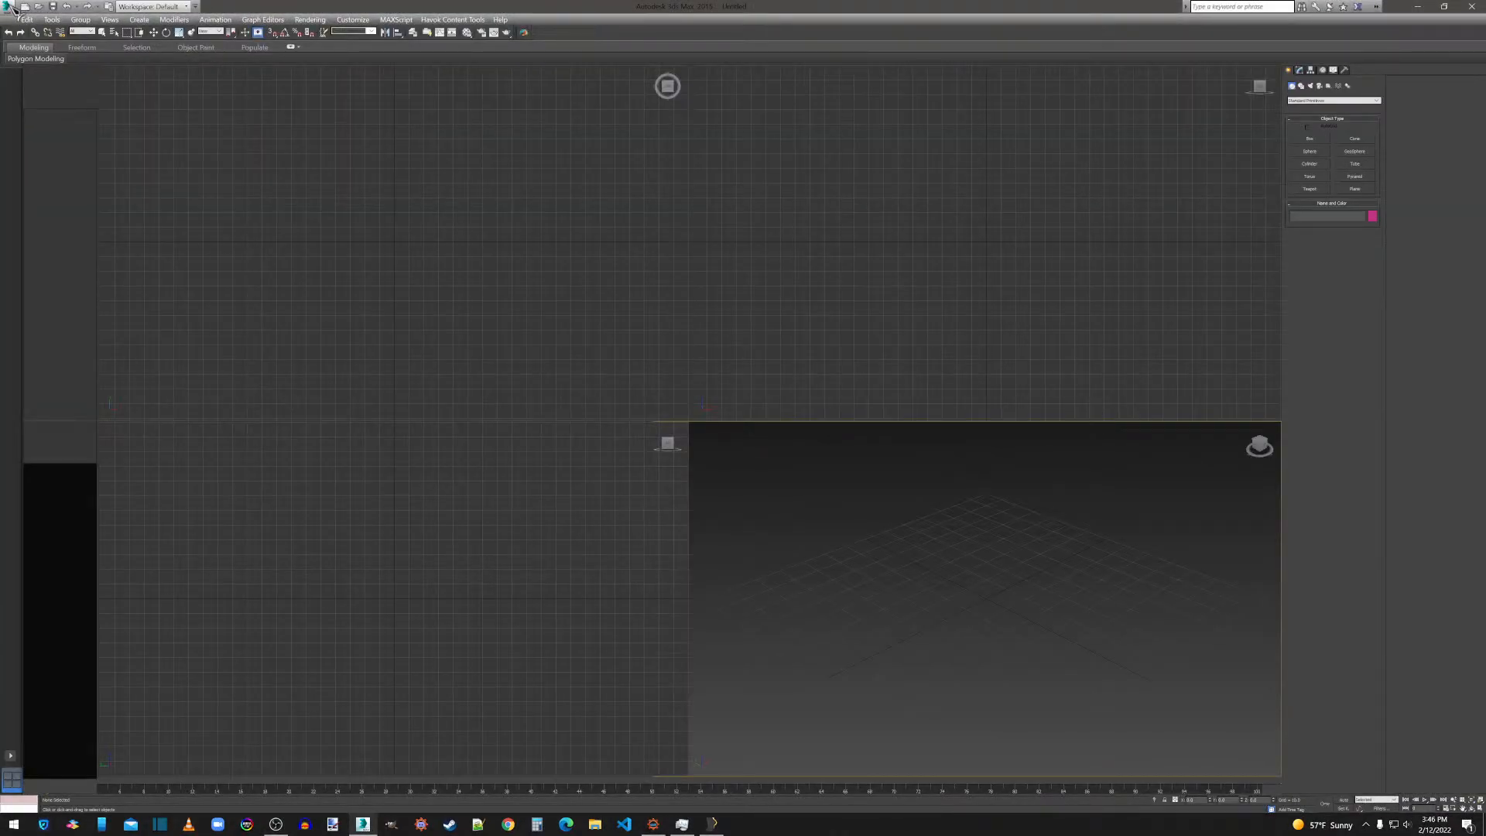
{"action": "left_click", "coordinate": [9, 7]}
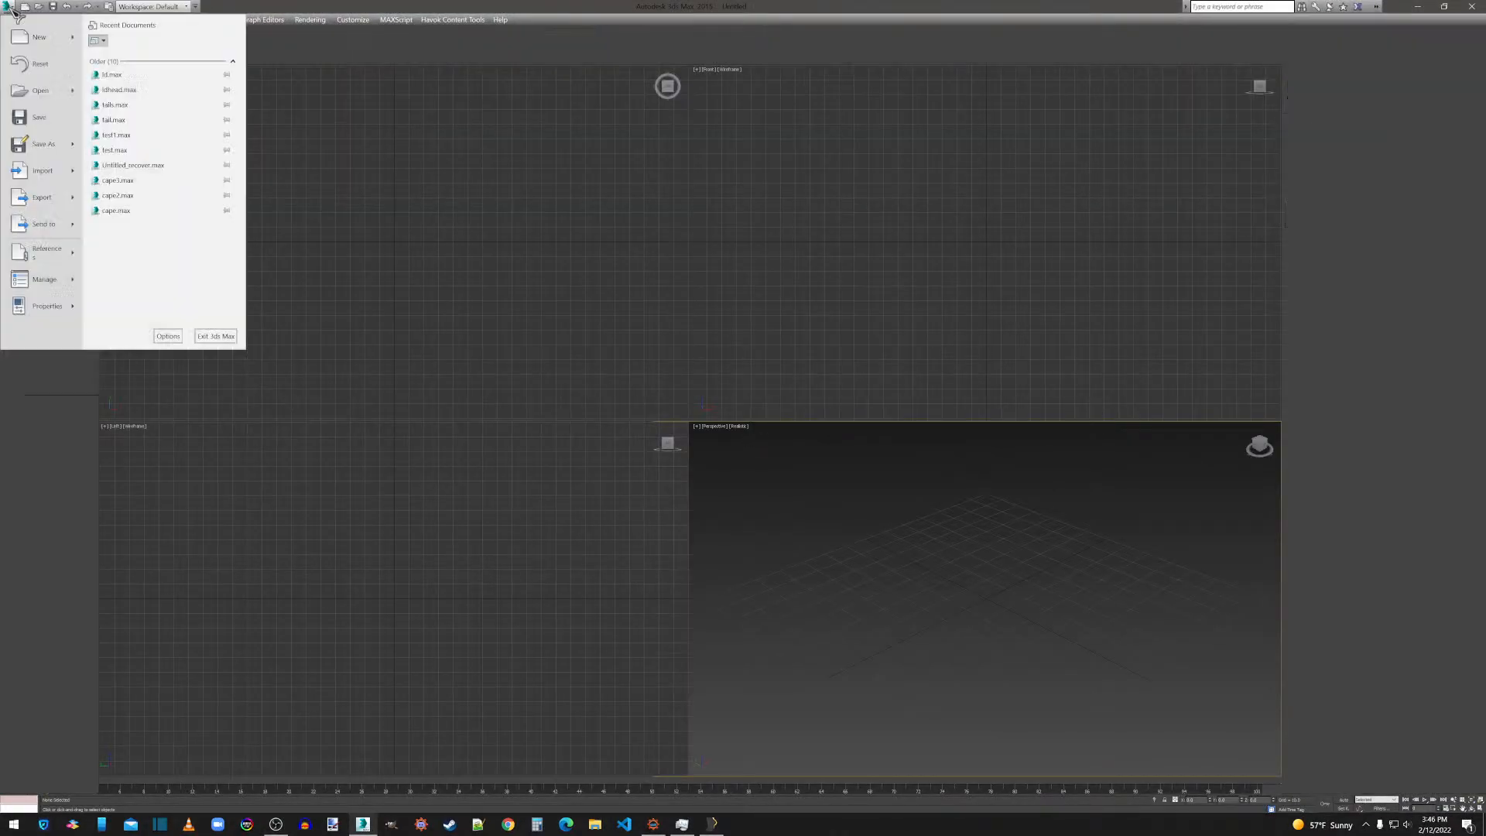
{"action": "left_click", "coordinate": [48, 174]}
{"action": "left_click", "coordinate": [43, 89]}
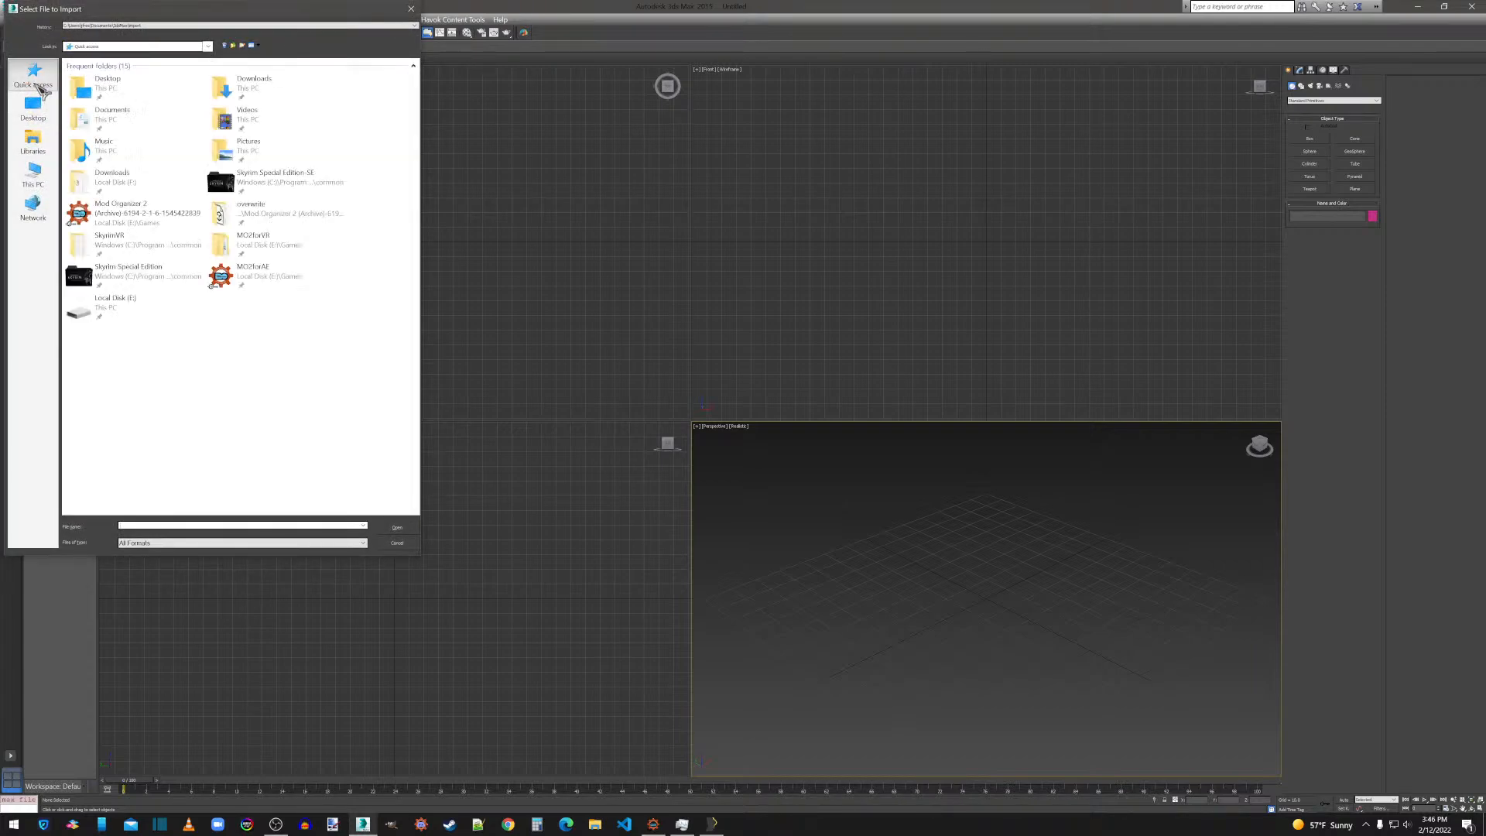
{"action": "double_click", "coordinate": [255, 216]}
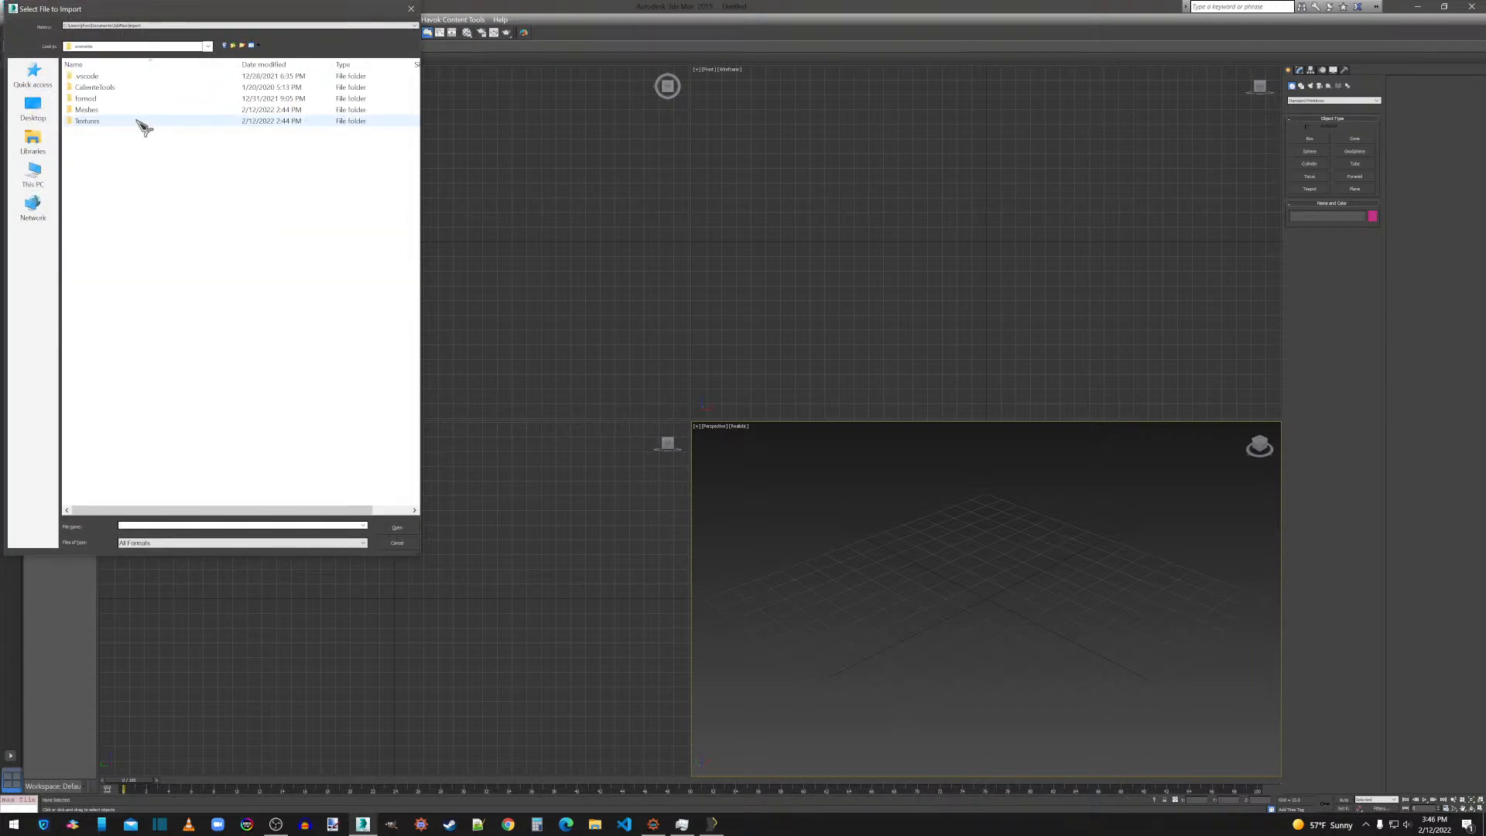
{"action": "double_click", "coordinate": [93, 110]}
{"action": "double_click", "coordinate": [87, 77]}
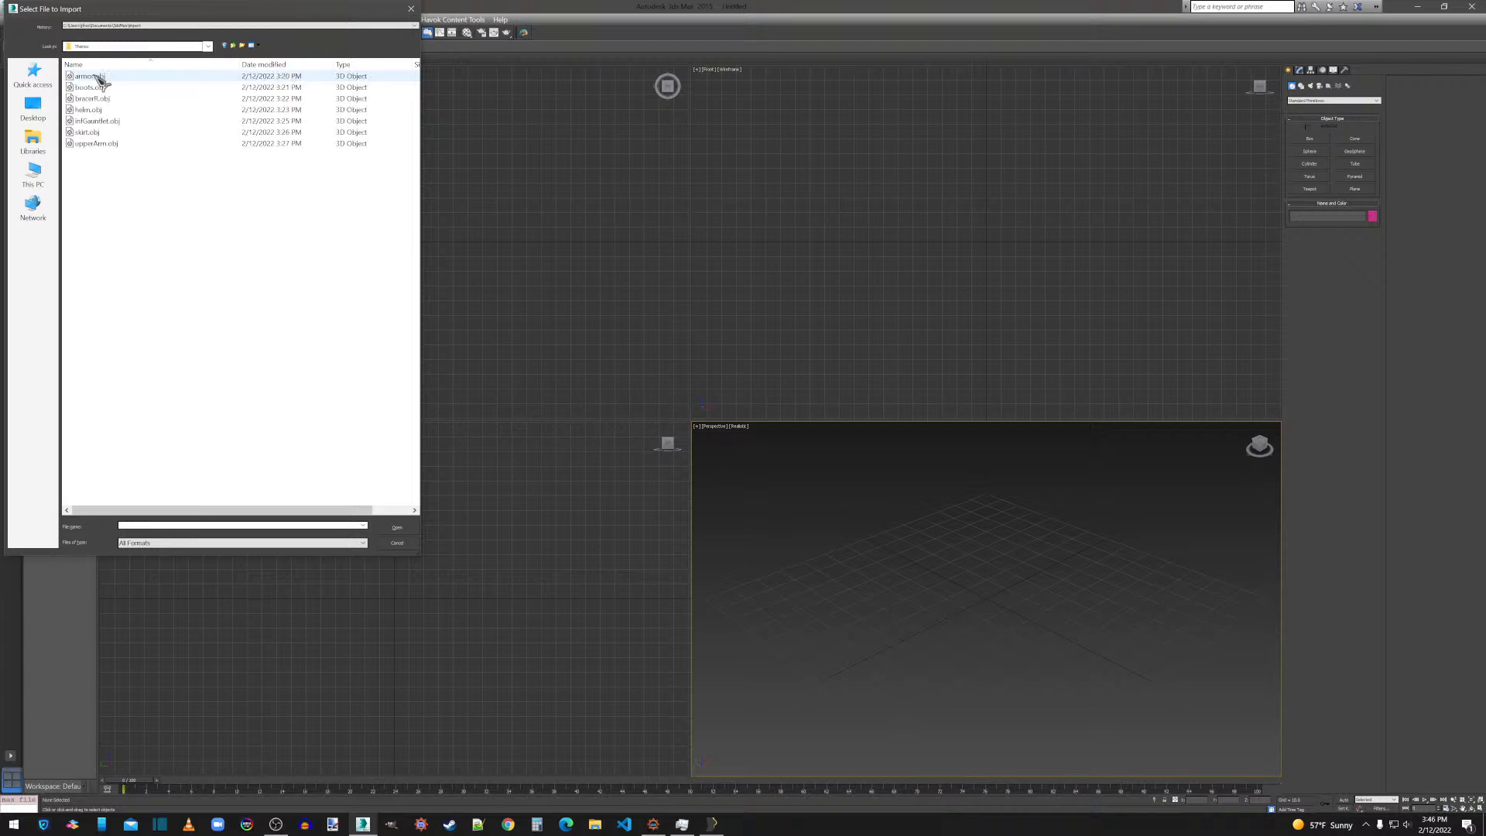
{"action": "double_click", "coordinate": [92, 109]}
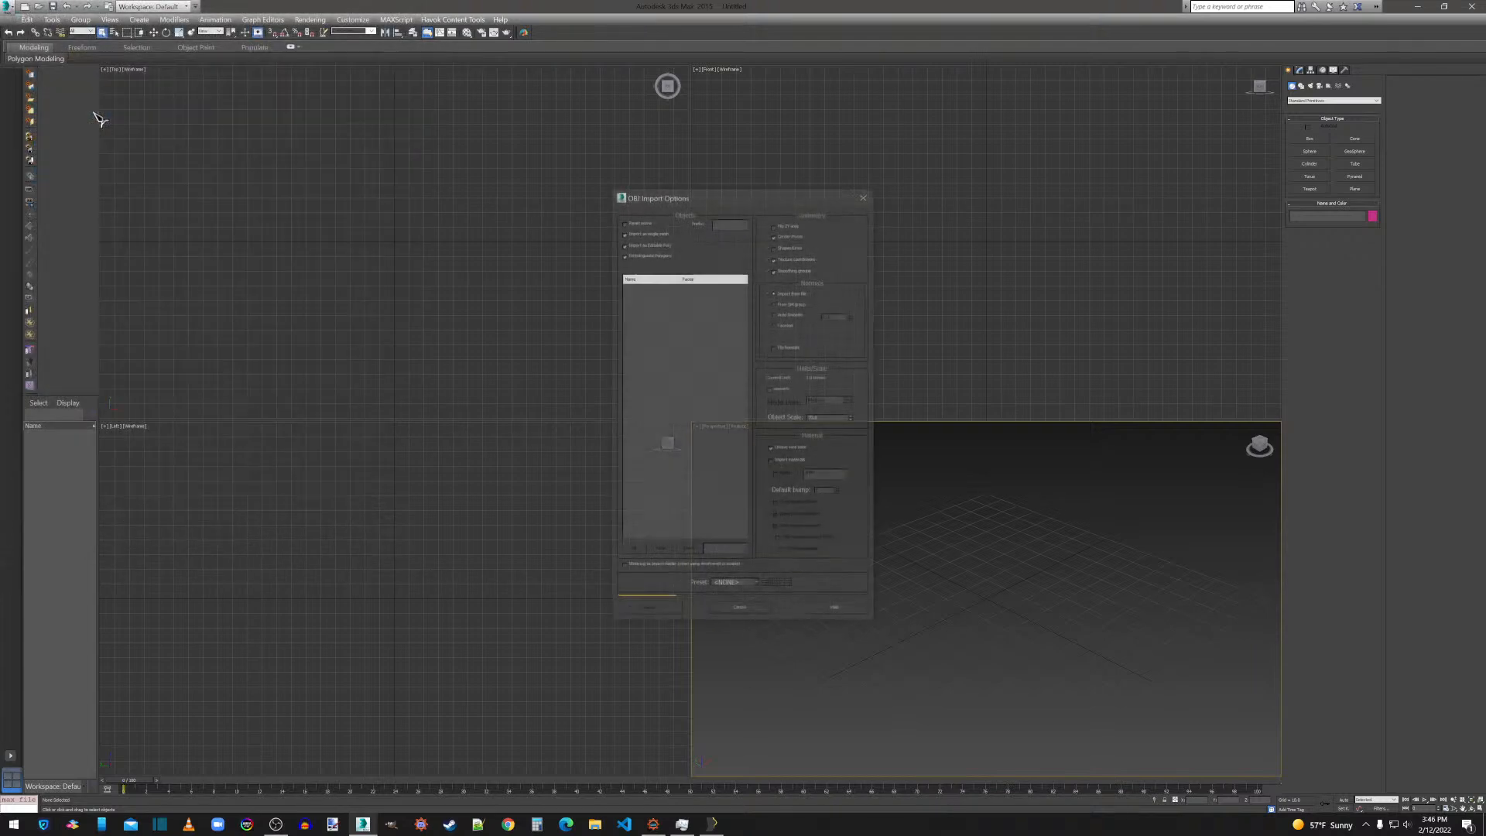
{"action": "left_click", "coordinate": [661, 609]}
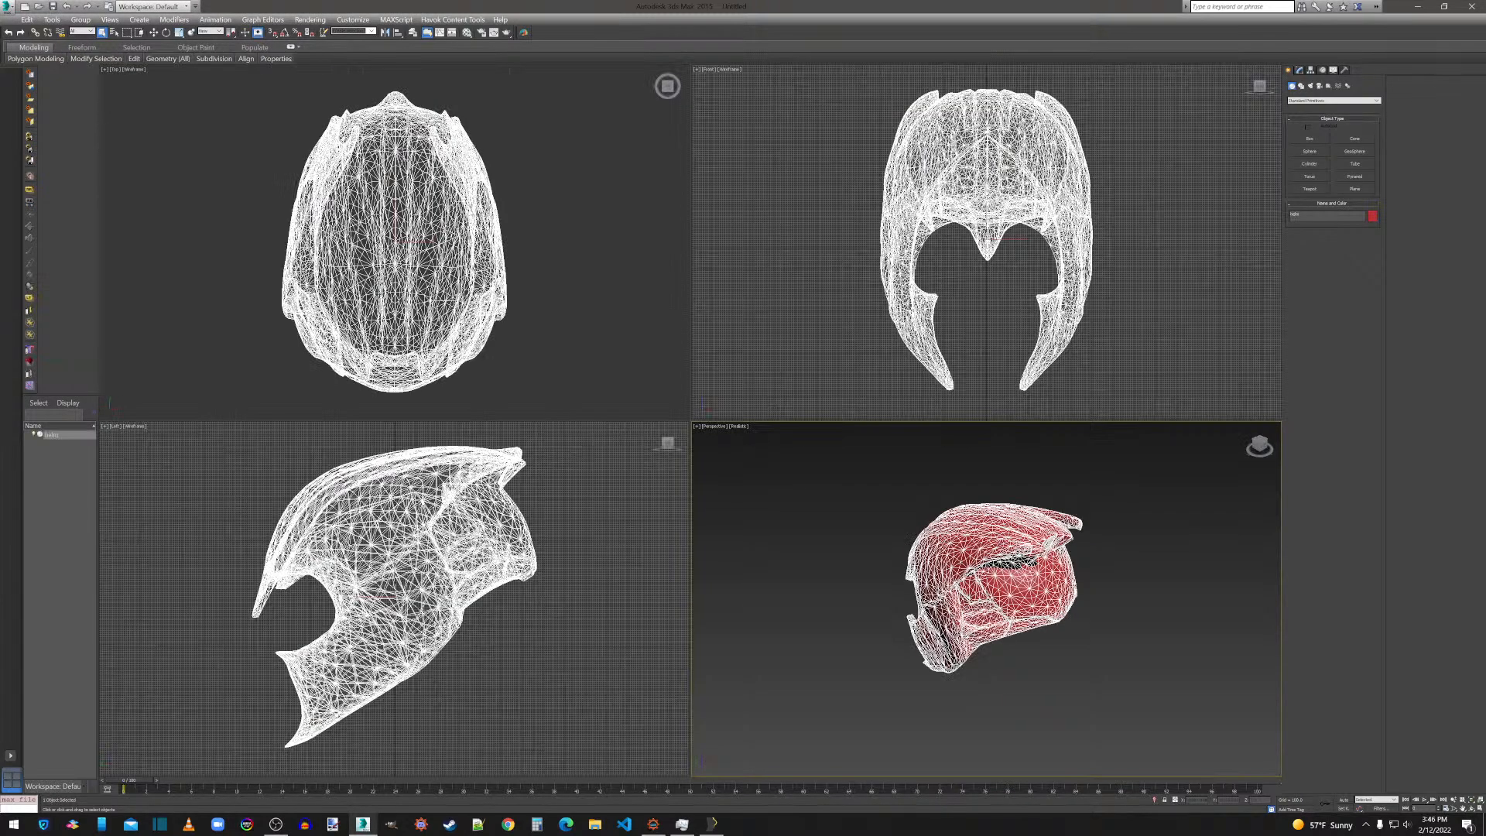
Inspect the imported helm mesh in the perspective view, delete it from the scene and minimize 3ds Max.
{"action": "left_click", "coordinate": [1137, 617]}
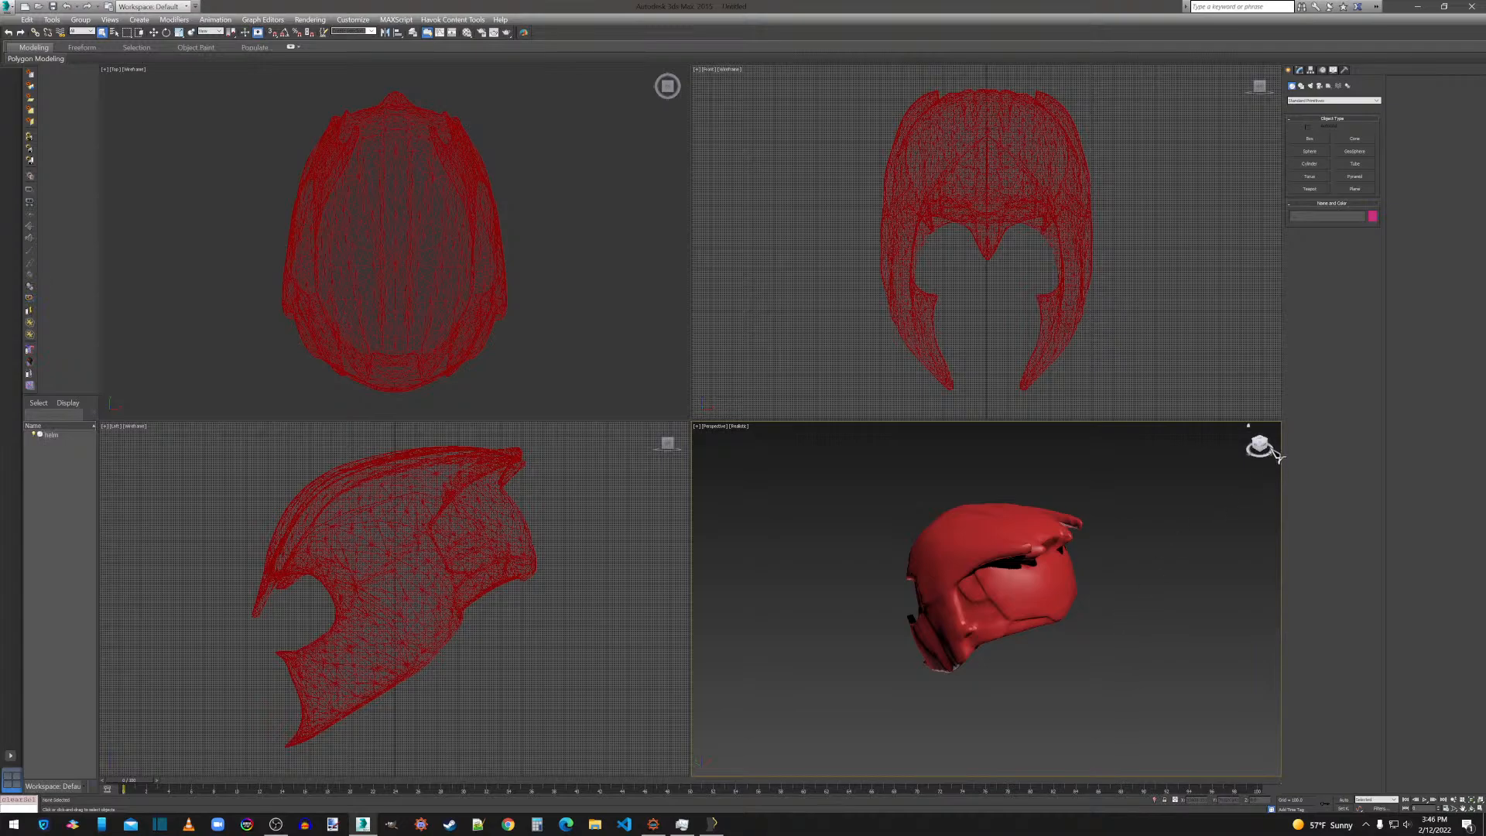
{"action": "left_click_drag", "start_coordinate": [1275, 455], "coordinate": [1270, 455]}
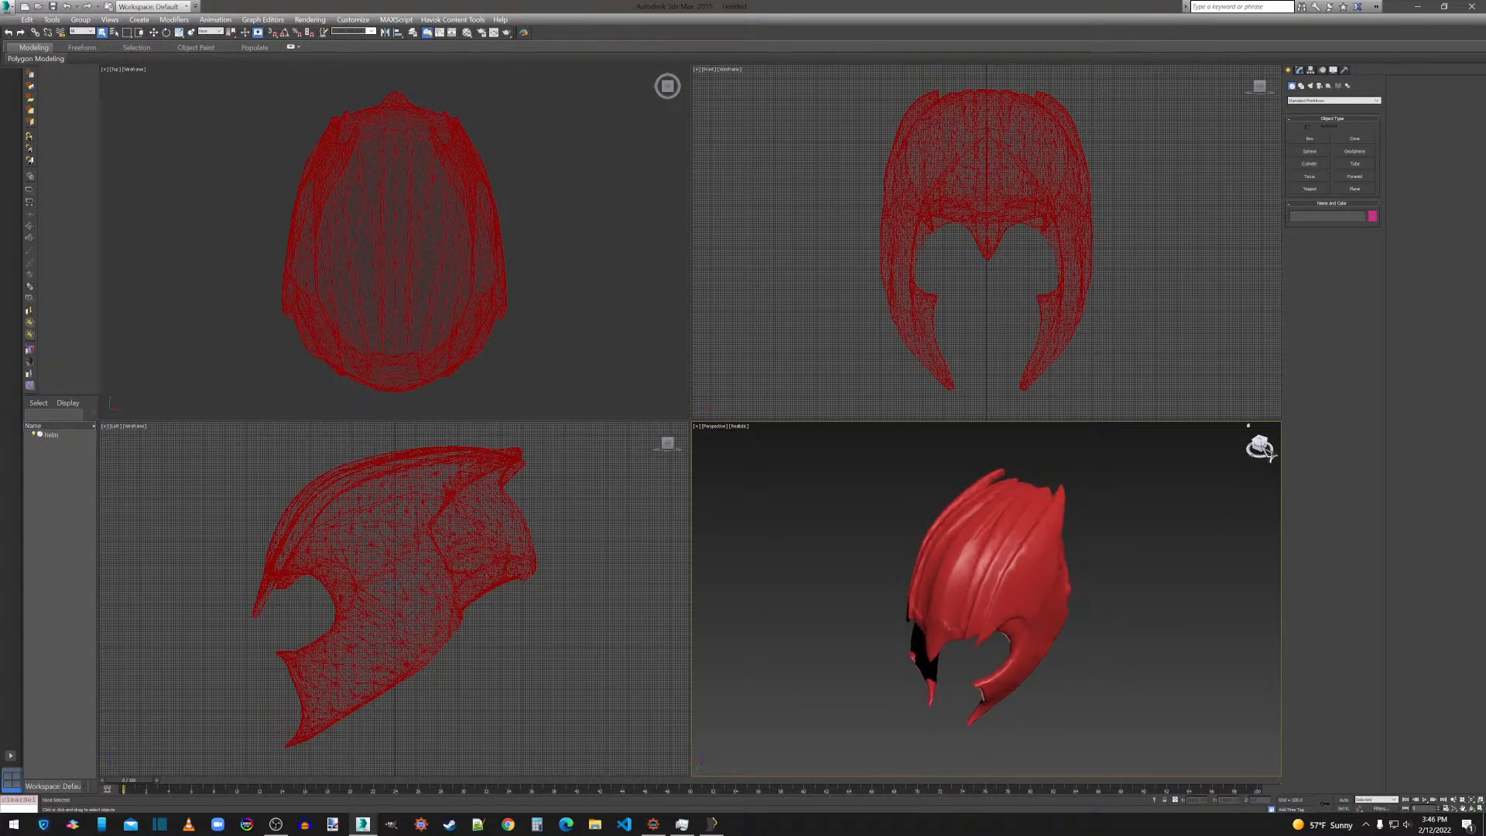
{"action": "scroll", "coordinate": [1015, 602], "scroll_direction": "up", "scroll_amount": 5}
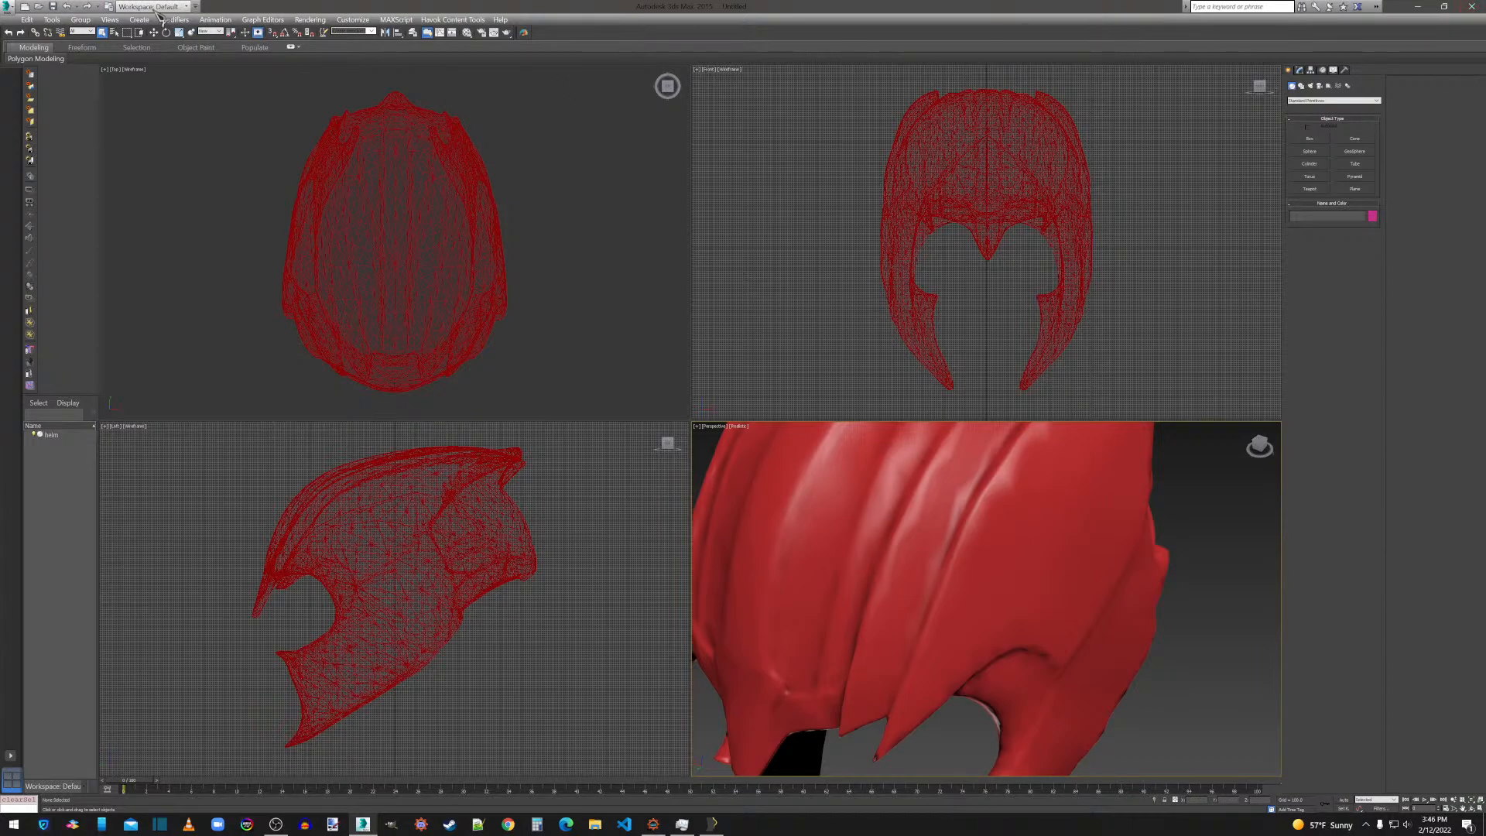
{"action": "left_click", "coordinate": [964, 592]}
{"action": "key", "text": "Delete"}
{"action": "left_click", "coordinate": [1420, 8]}
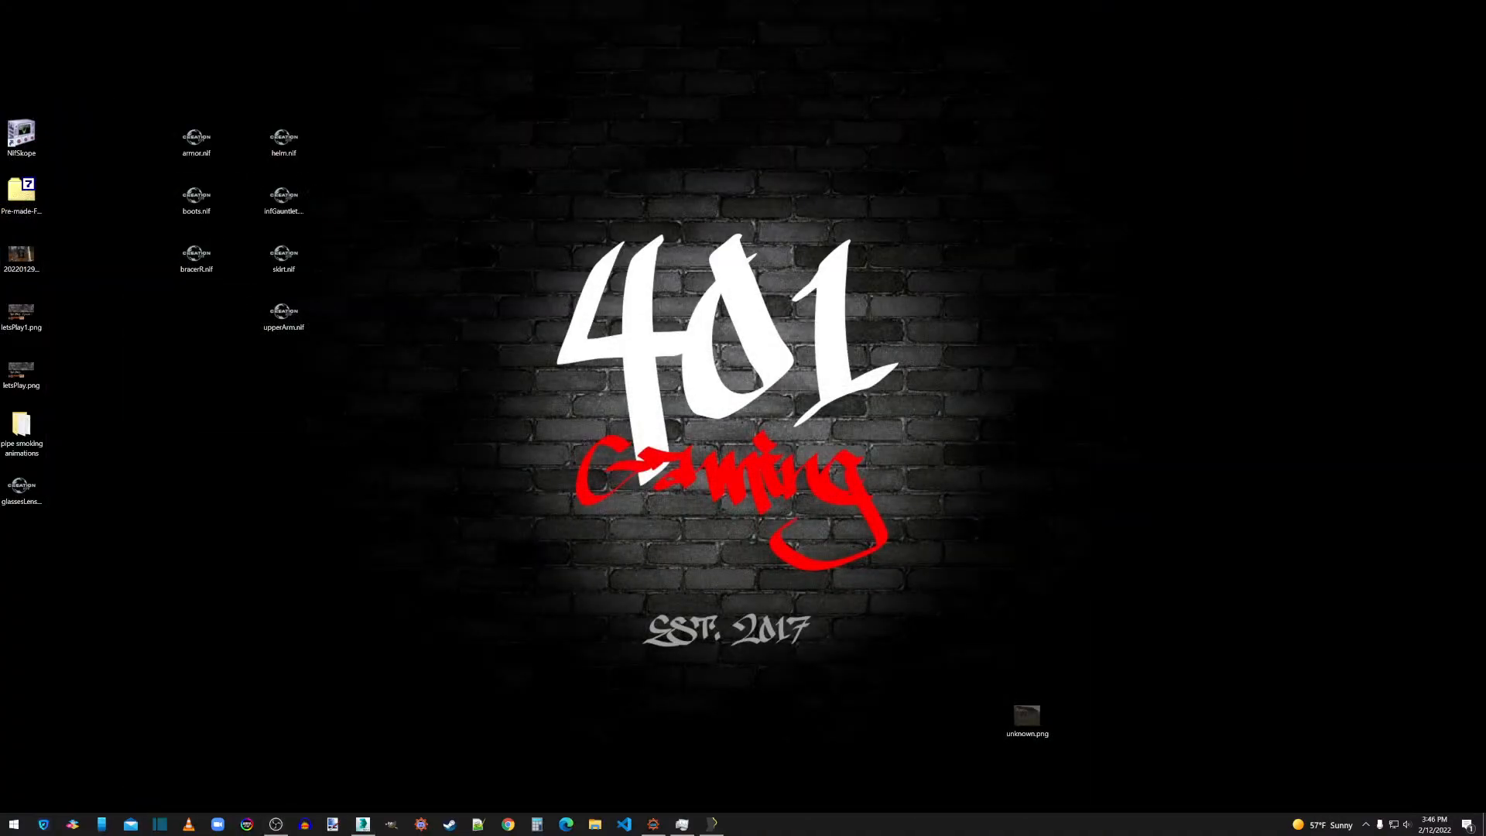
Launch DAZ Studio 4.15 and load the SMMB_Shape.duf scene from the Scenes folder of My Library.
{"action": "double_click", "coordinate": [349, 452]}
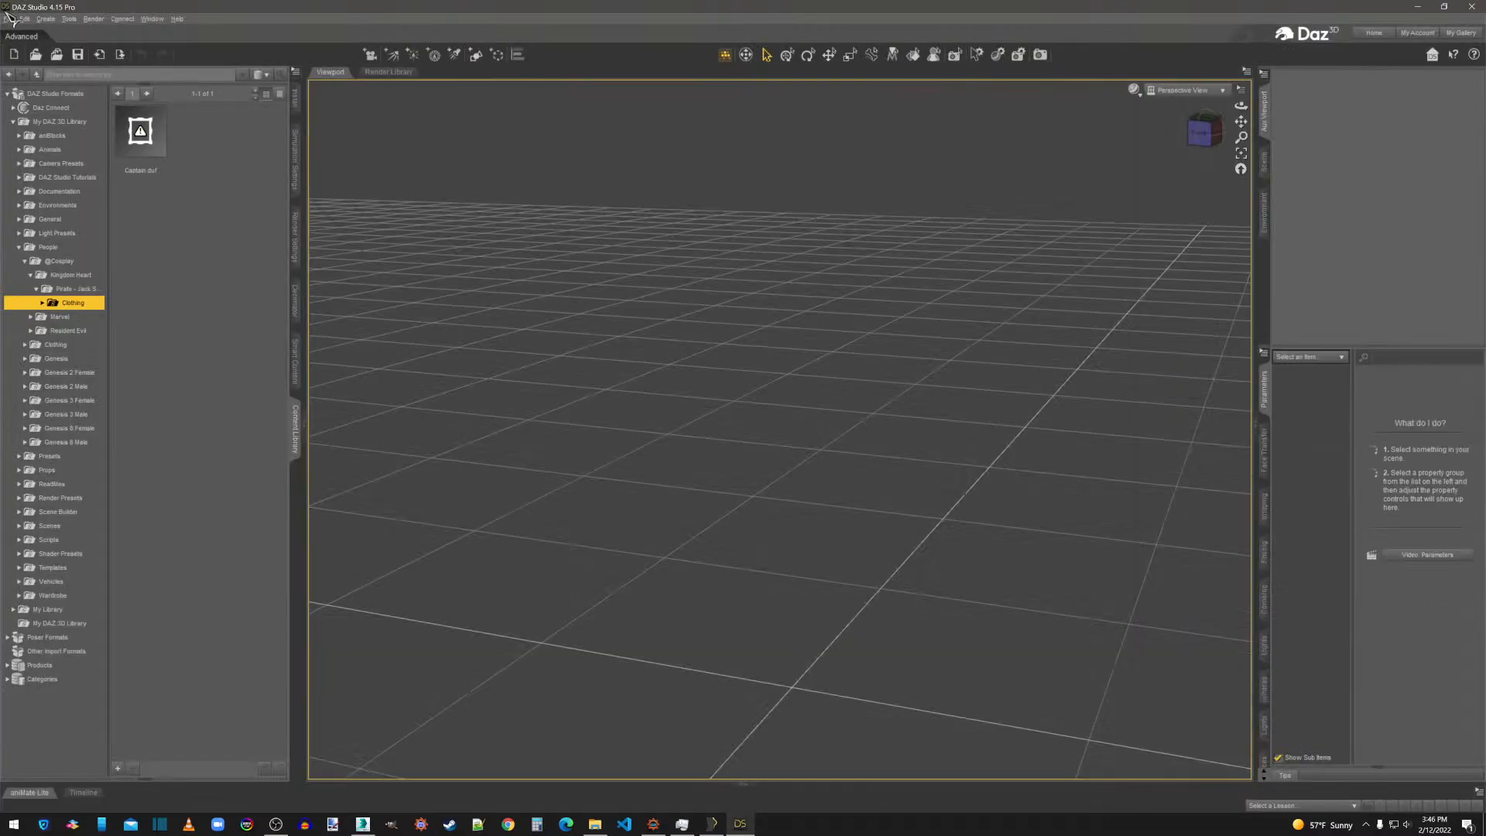
{"action": "left_click", "coordinate": [9, 18]}
{"action": "left_click", "coordinate": [9, 18]}
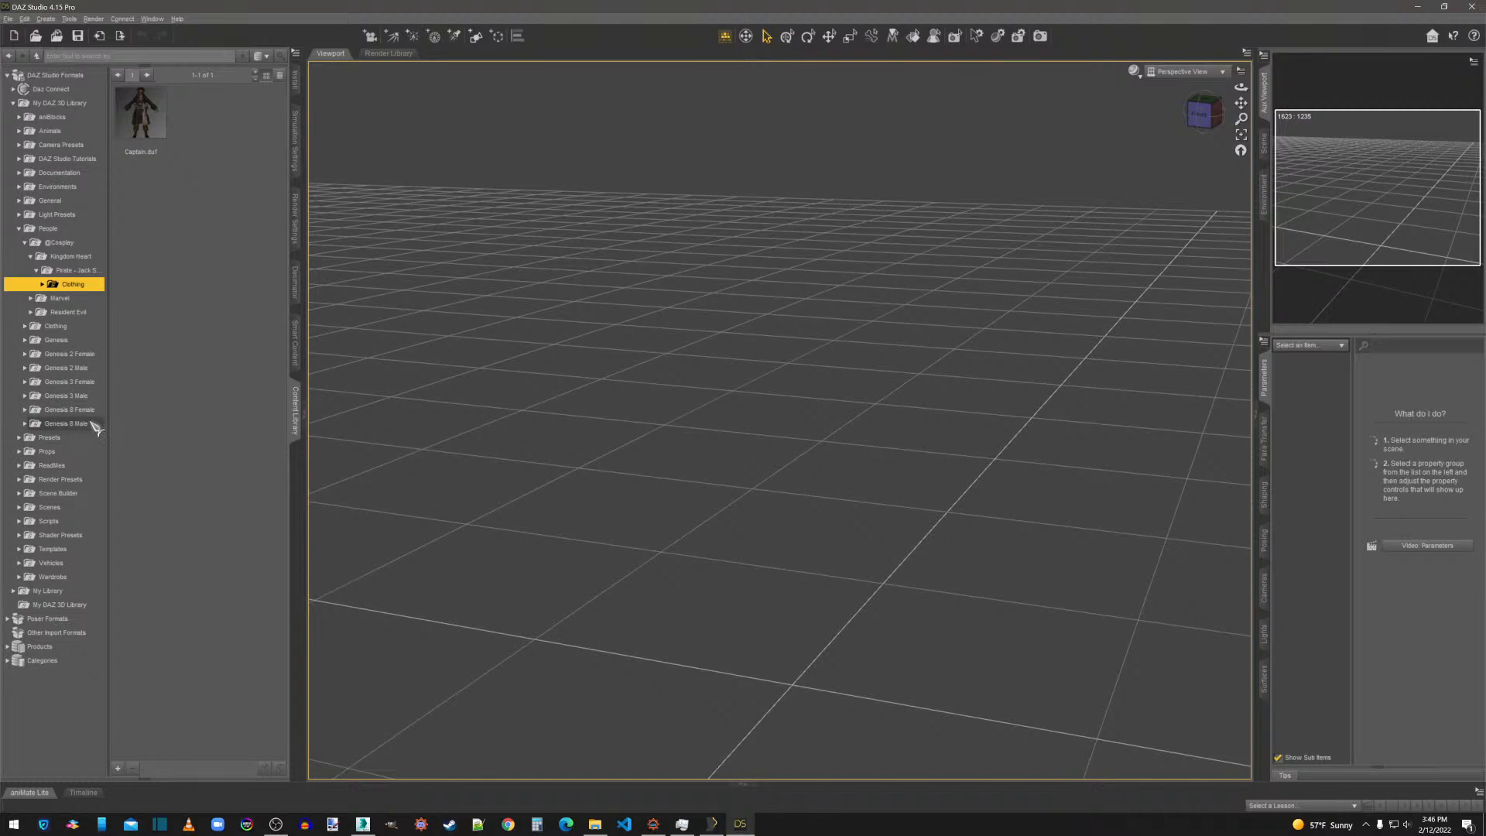
{"action": "left_click", "coordinate": [13, 591]}
{"action": "left_click", "coordinate": [49, 619]}
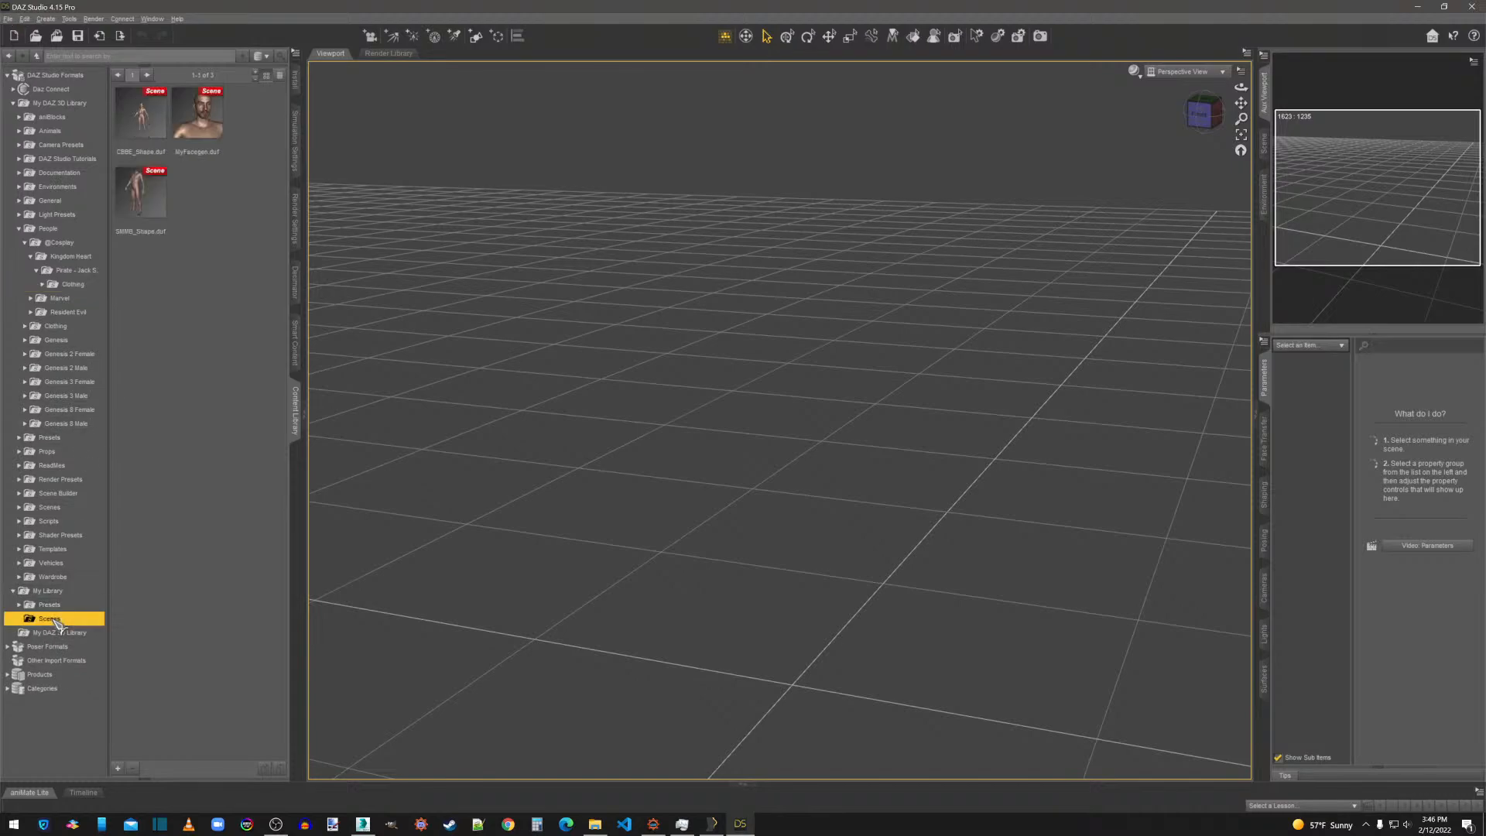
{"action": "double_click", "coordinate": [143, 192]}
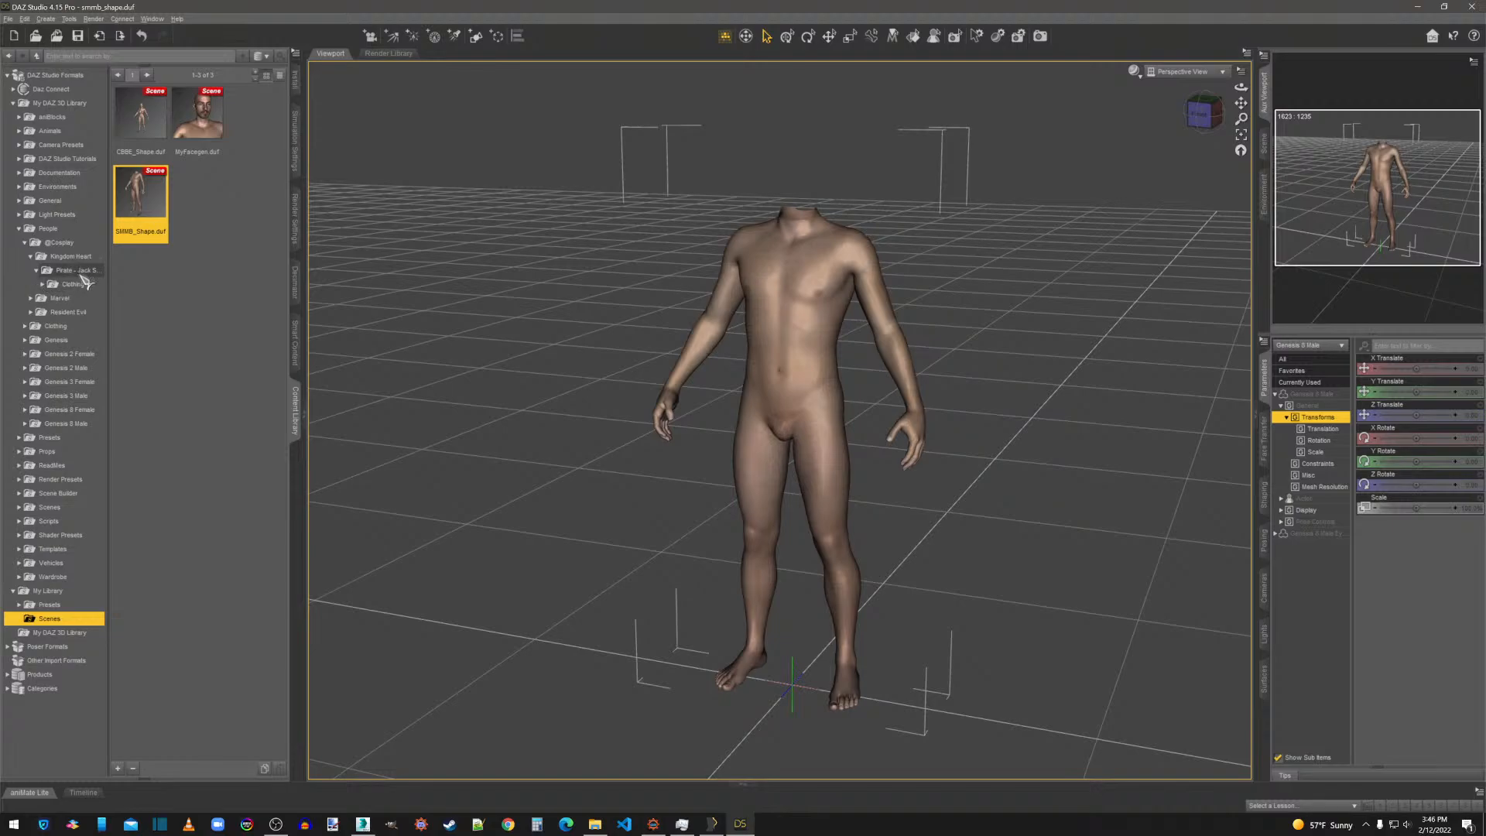
Load the Thanos Armor Helmet and Infinity Gauntlet onto the male figure from the Marvel Thanos clothing folder of the content library.
{"action": "left_click", "coordinate": [31, 298]}
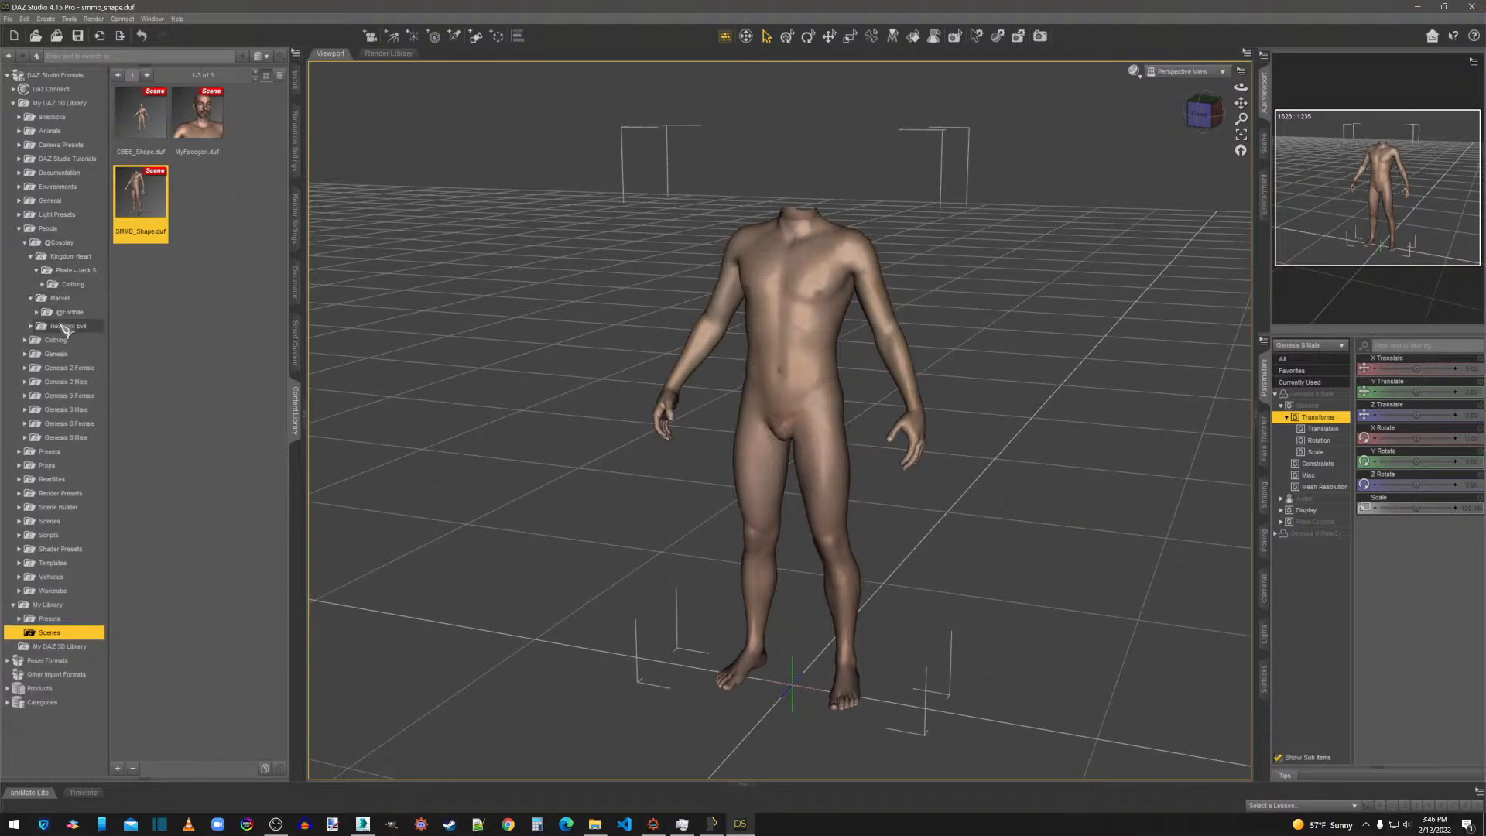
{"action": "left_click", "coordinate": [36, 312]}
{"action": "left_click", "coordinate": [43, 326]}
{"action": "left_click", "coordinate": [68, 339]}
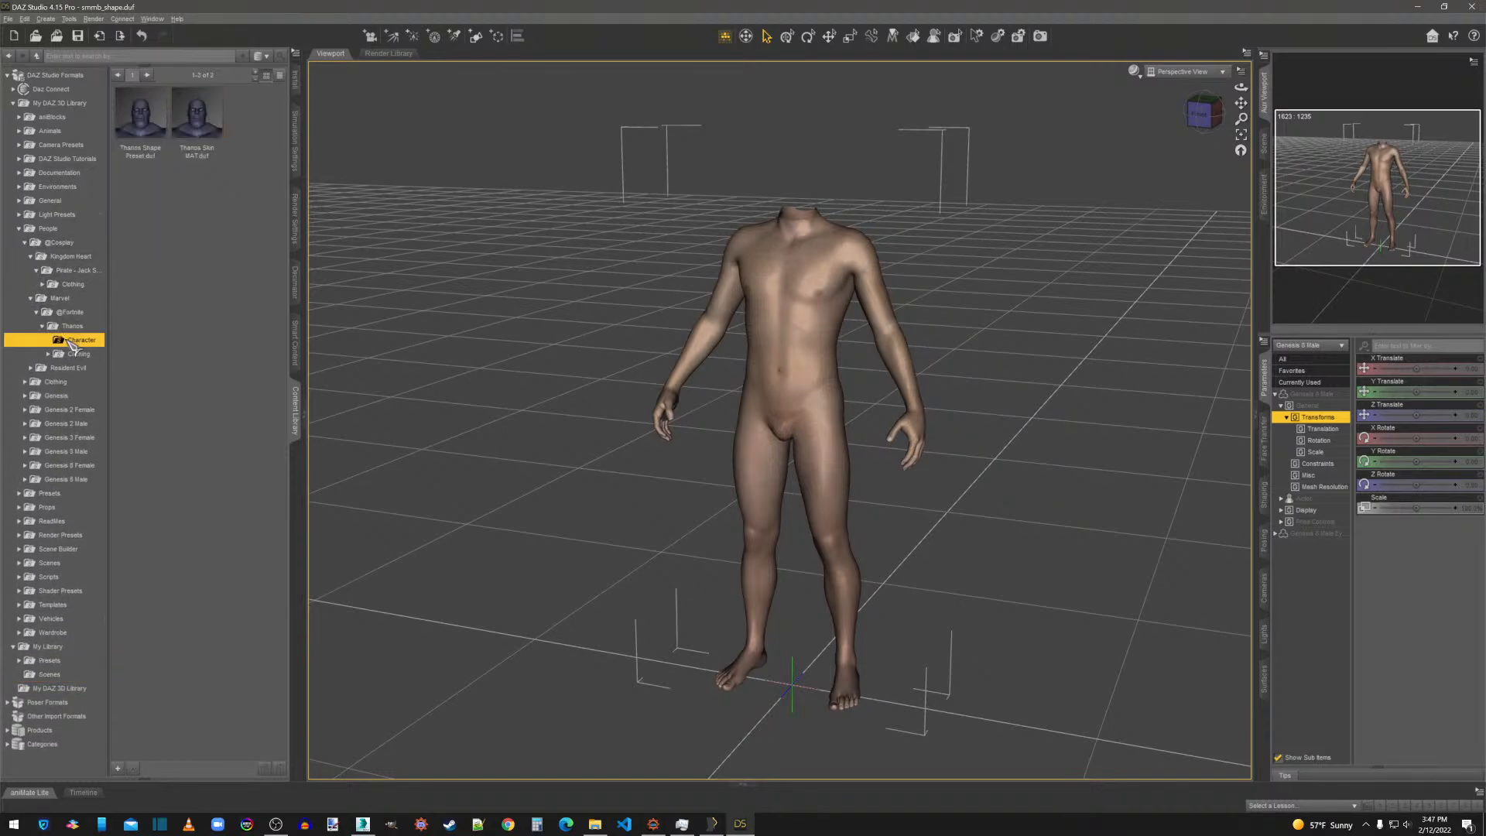
{"action": "left_click", "coordinate": [71, 356]}
{"action": "left_click", "coordinate": [49, 354]}
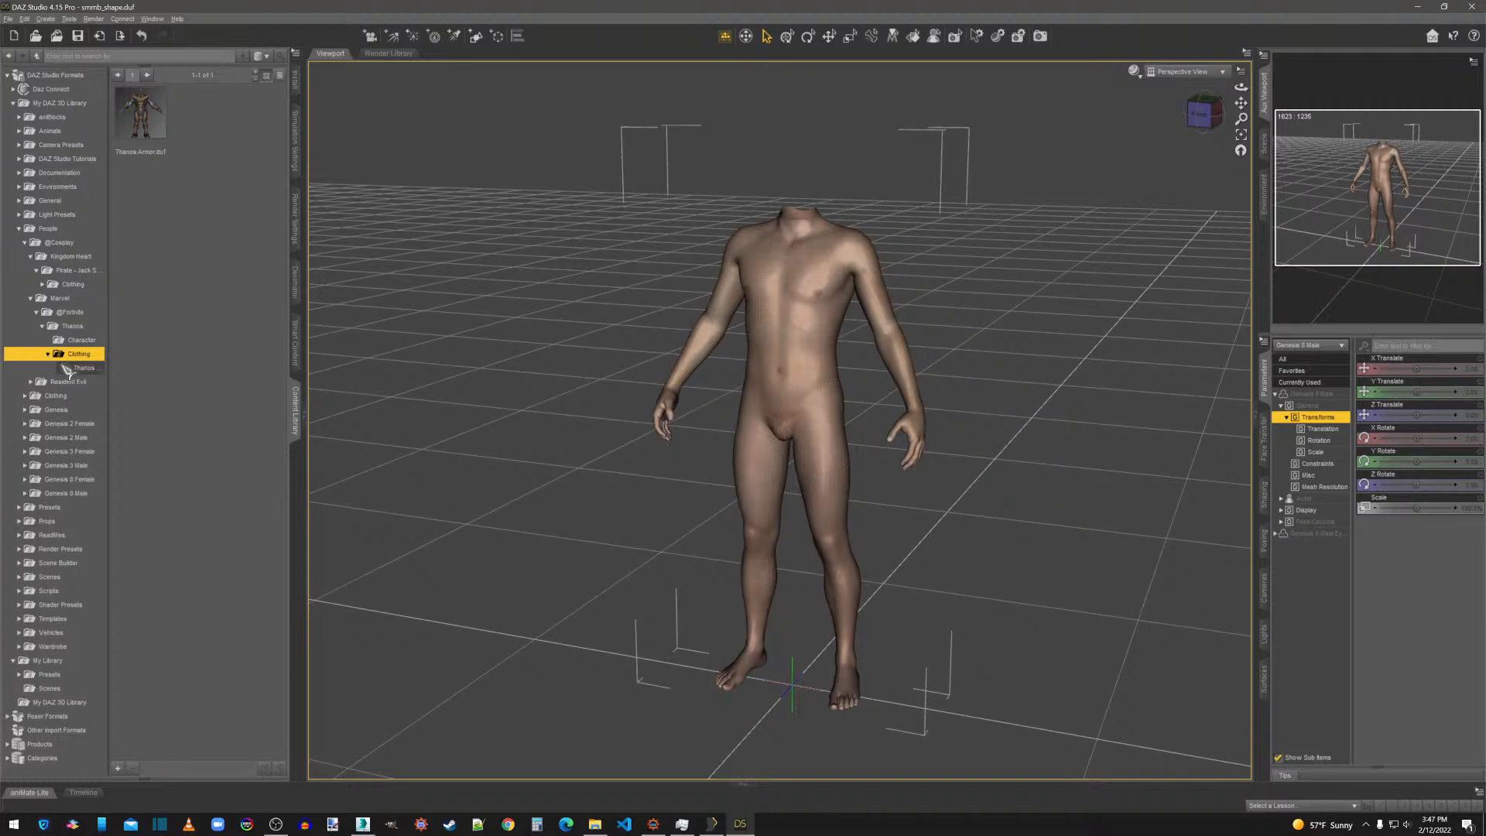
{"action": "left_click", "coordinate": [83, 367]}
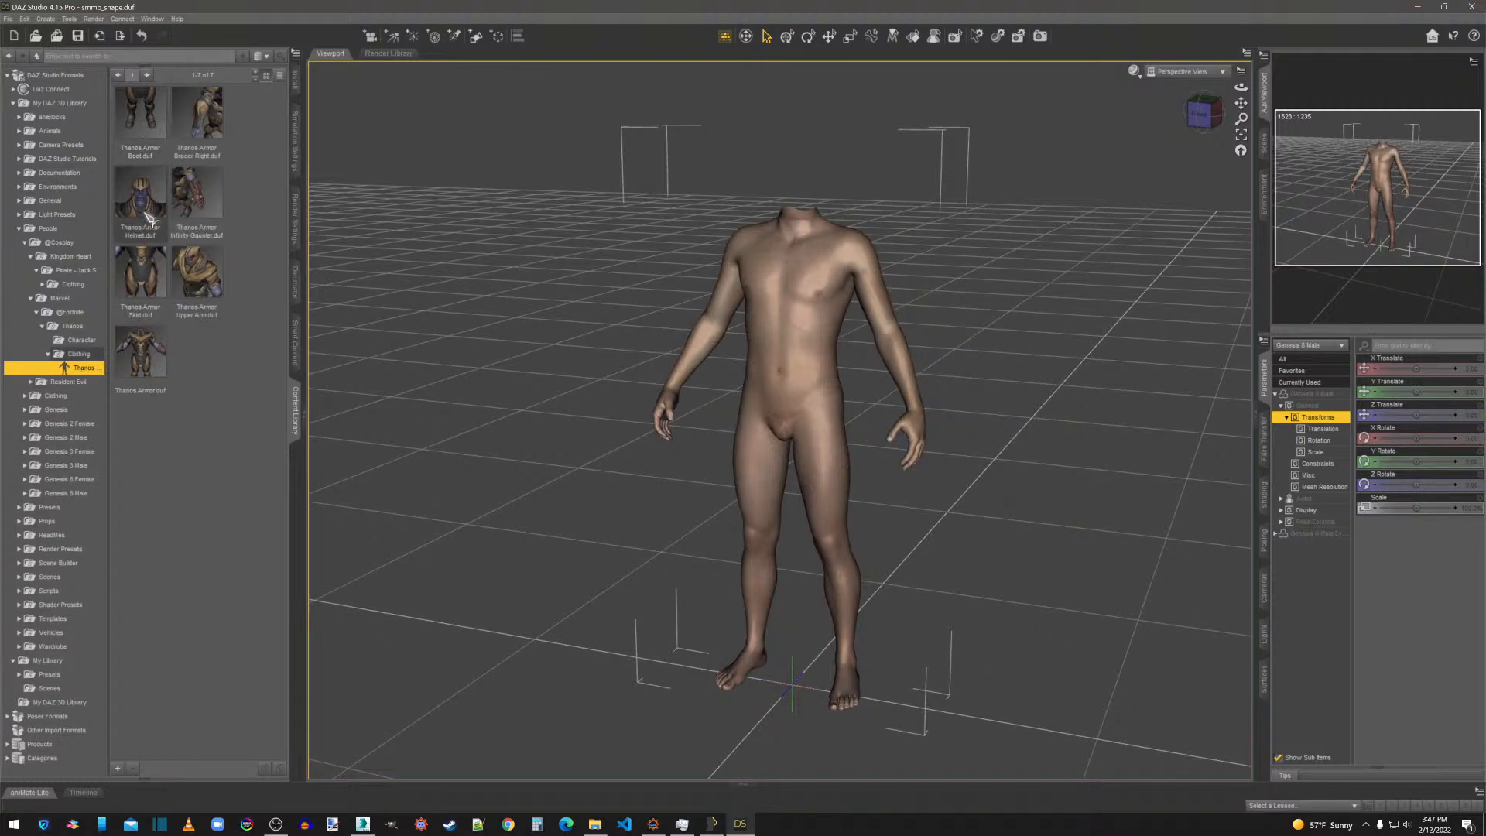
{"action": "left_click_drag", "start_coordinate": [149, 221], "coordinate": [617, 185]}
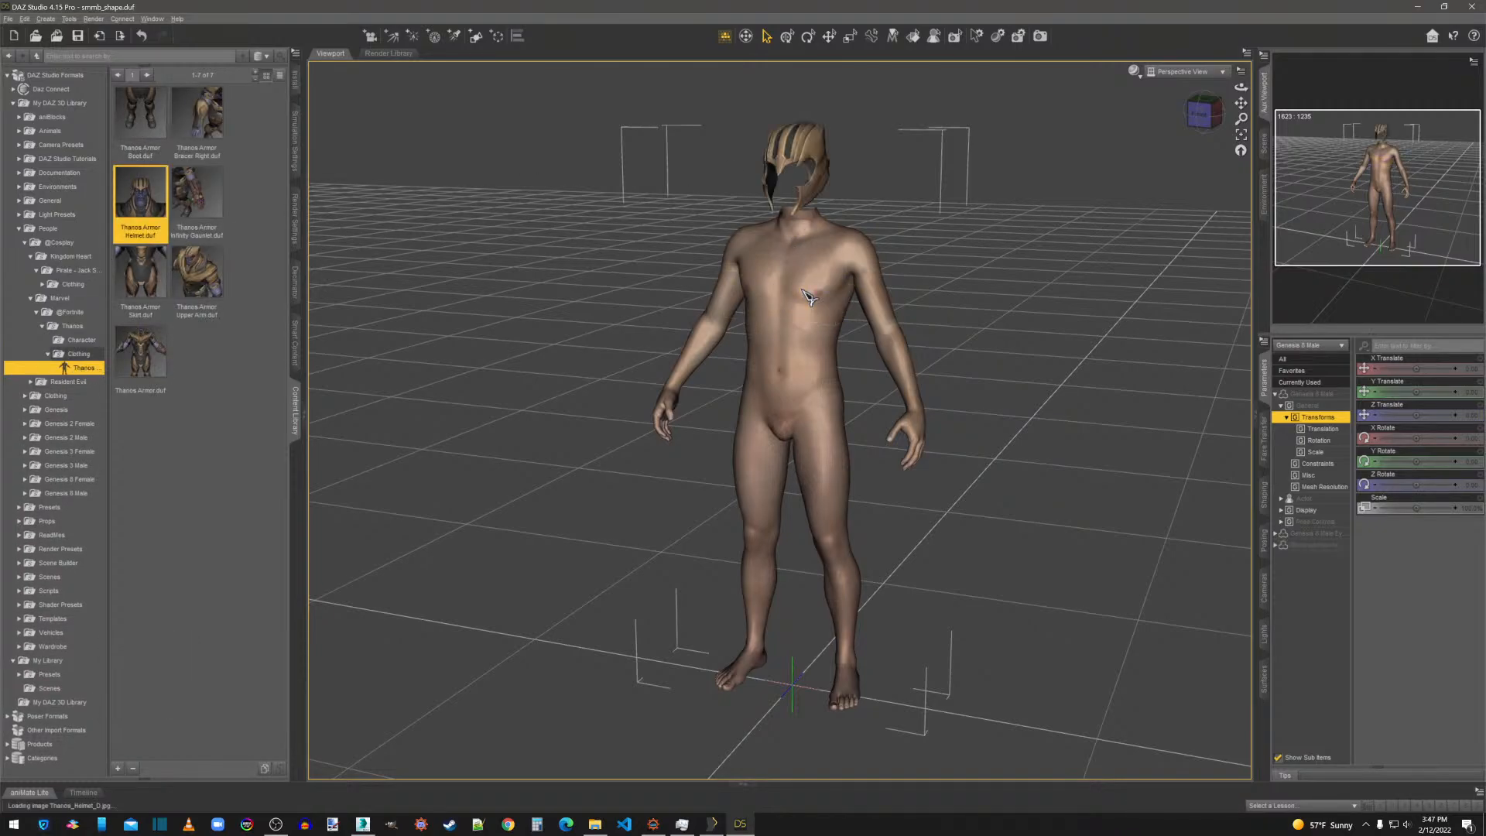
{"action": "left_click_drag", "start_coordinate": [200, 203], "coordinate": [791, 391]}
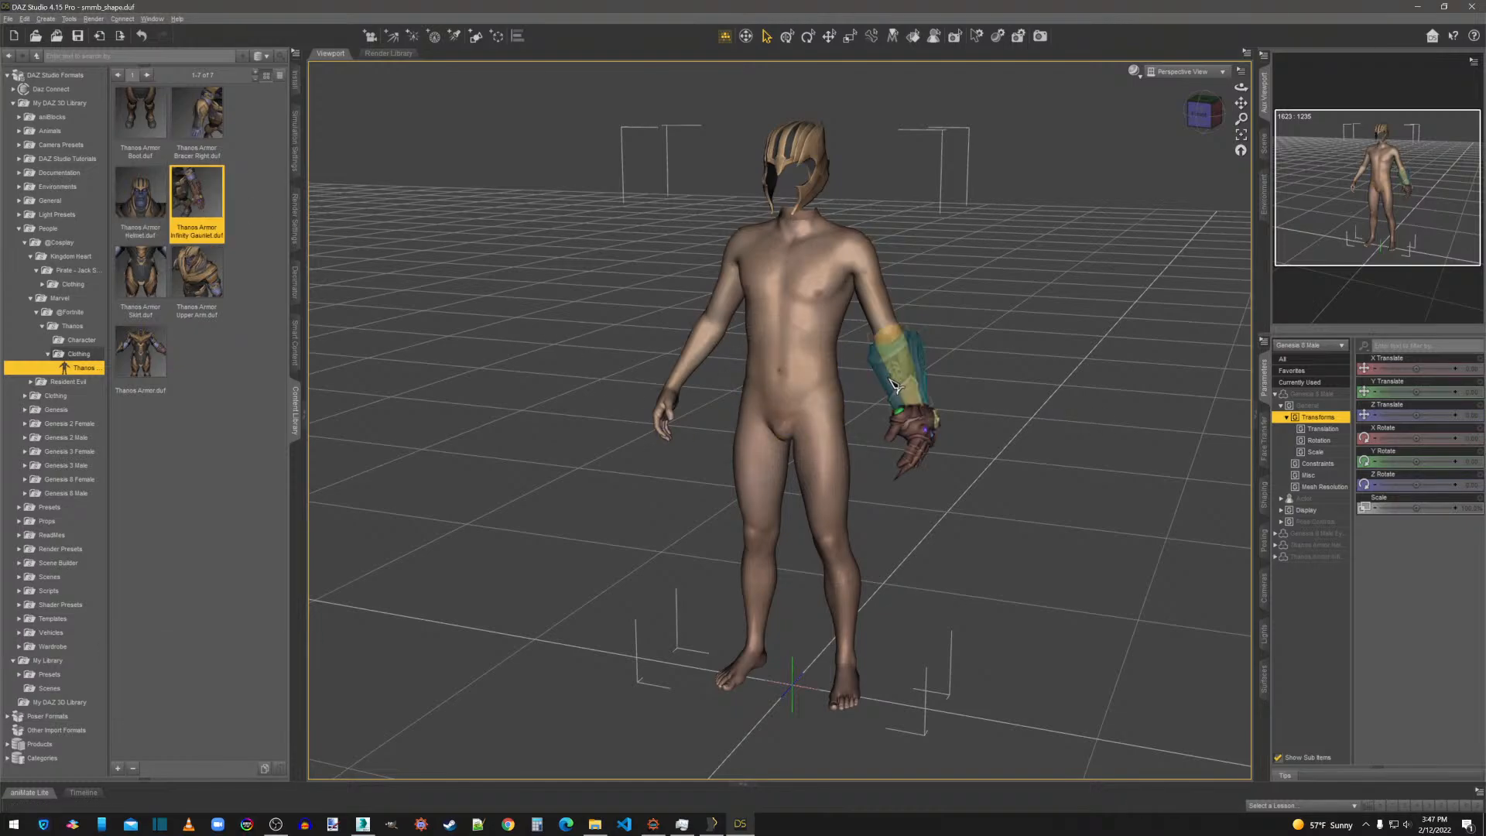
Export the infinity gauntlet over infGauntlet.obj in the Thanos meshes folder with the existing OBJ options, and delete it from the scene.
{"action": "left_click", "coordinate": [1059, 364]}
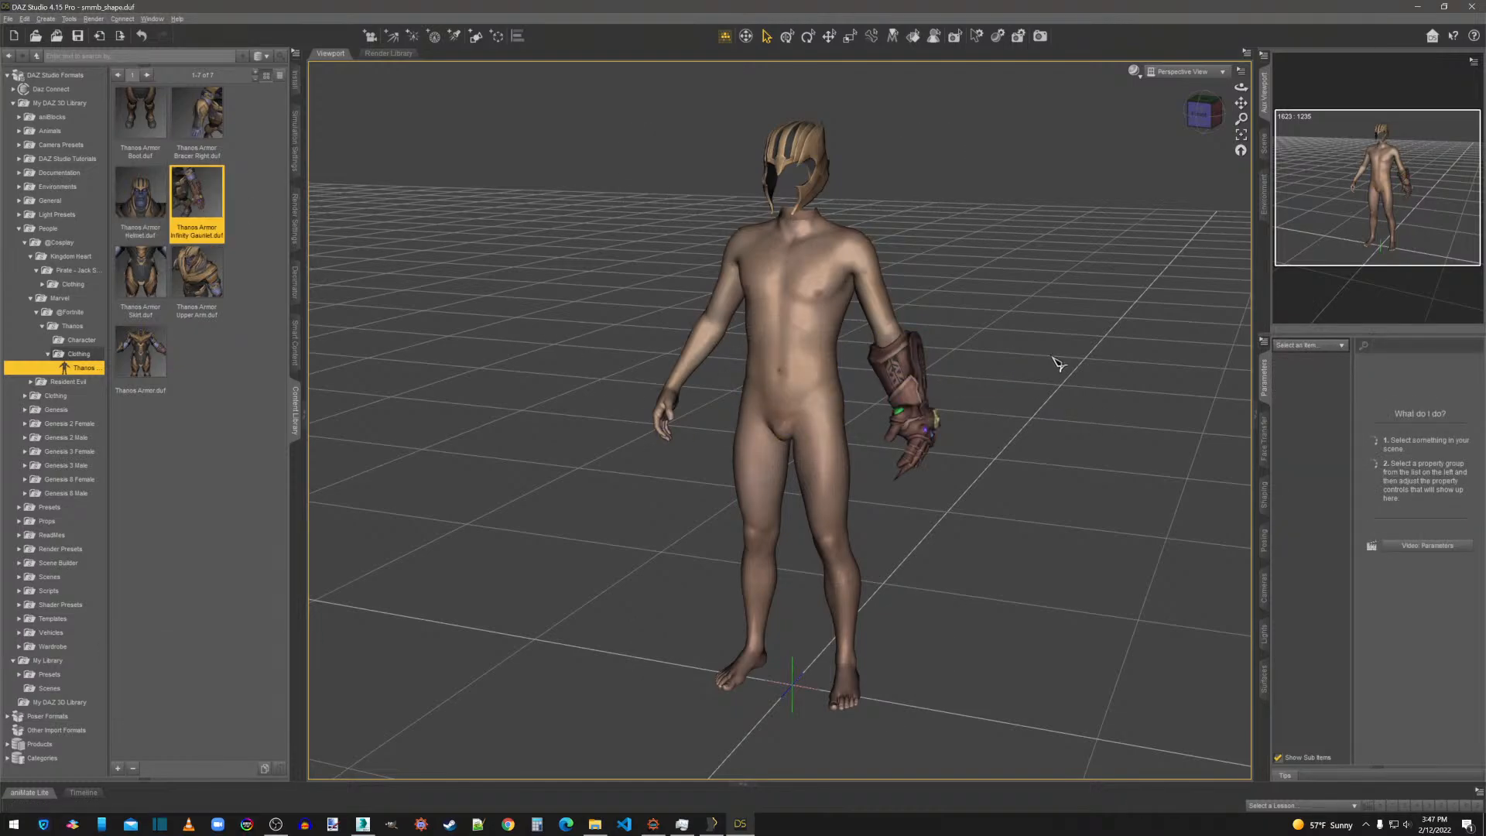
{"action": "left_click_drag", "start_coordinate": [938, 391], "coordinate": [933, 414]}
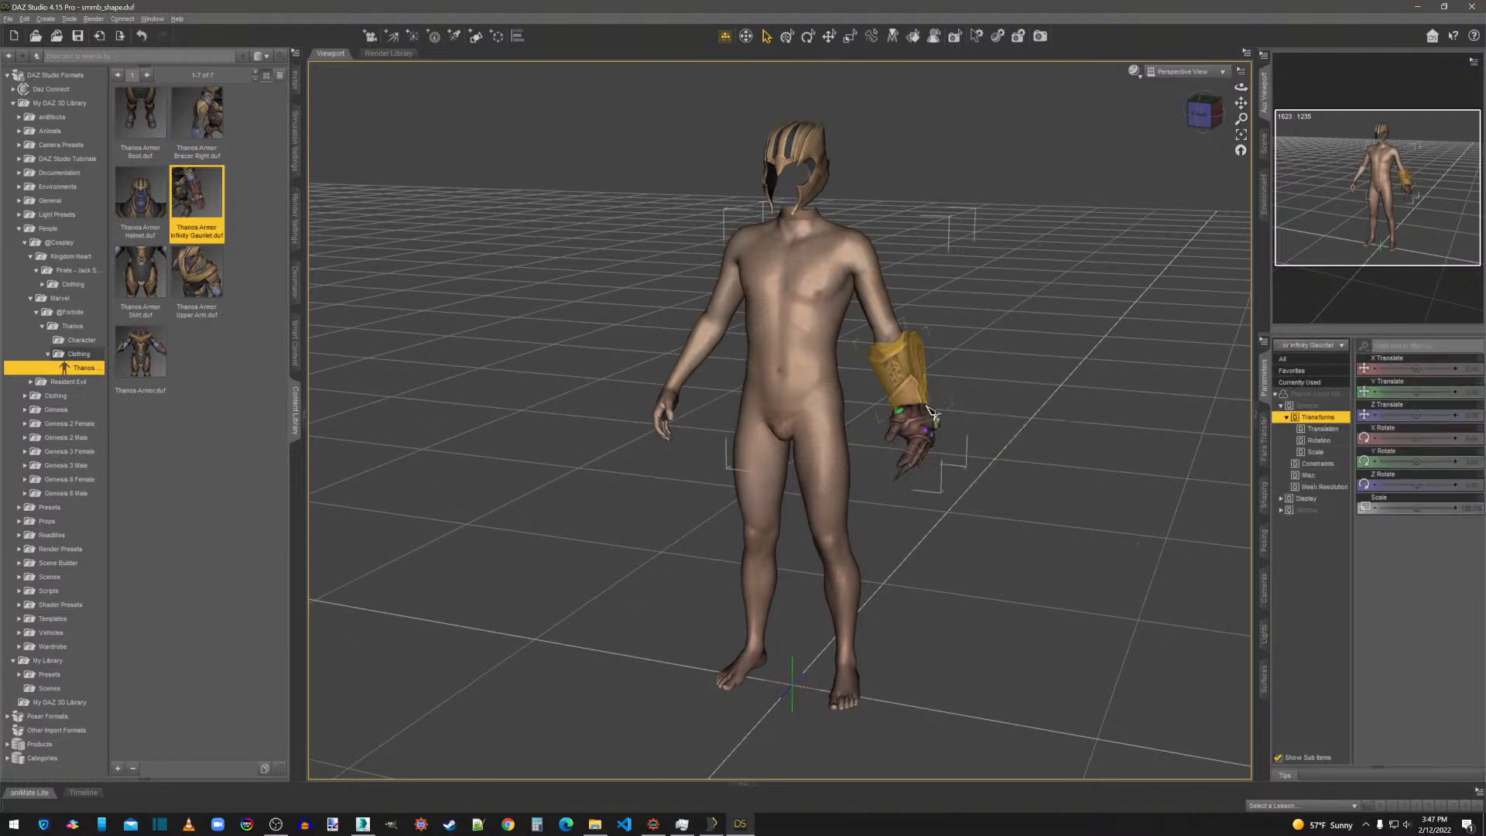
{"action": "left_click", "coordinate": [9, 18]}
{"action": "left_click", "coordinate": [33, 158]}
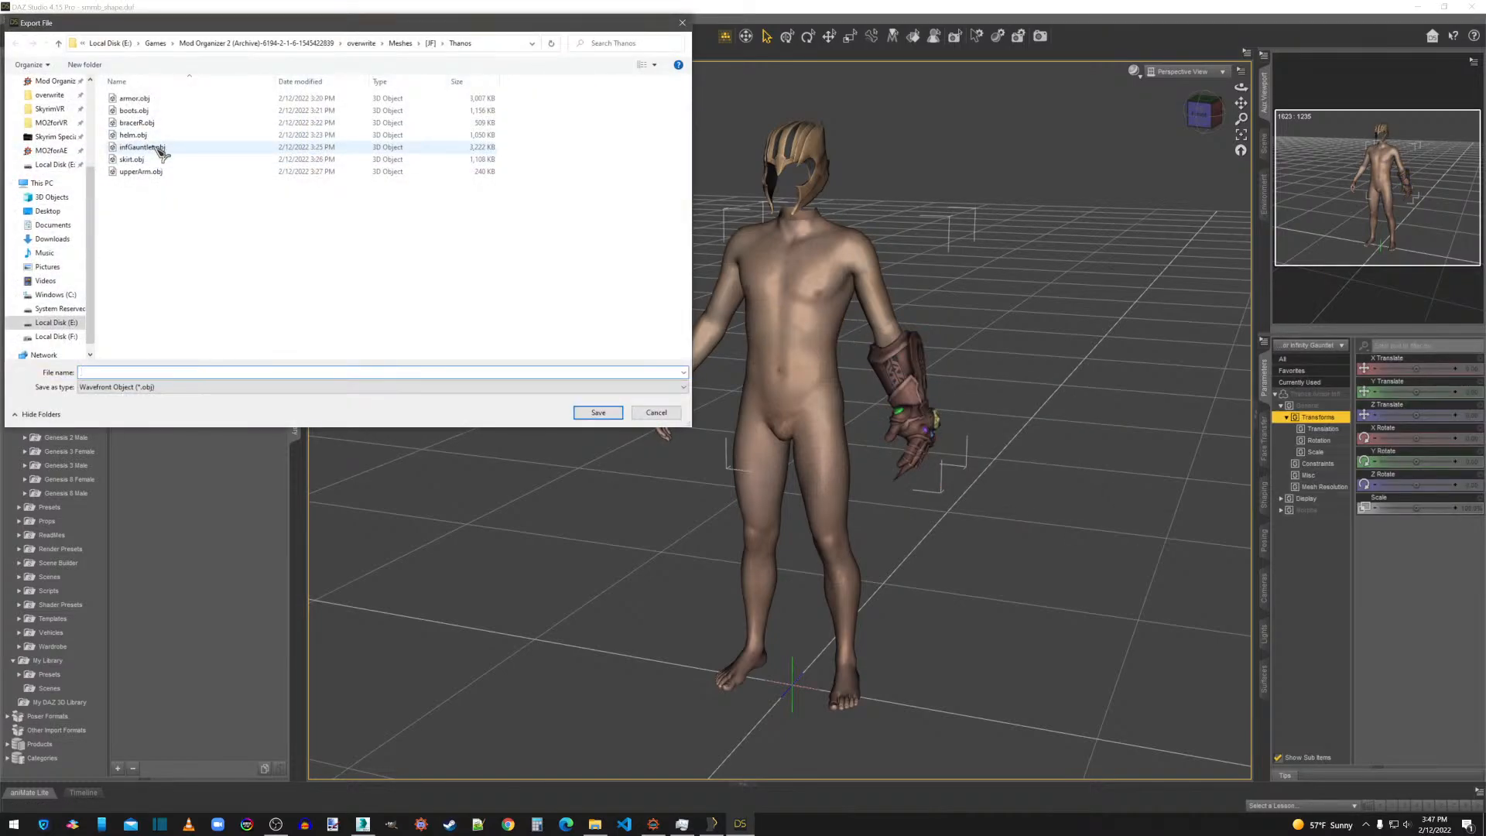
{"action": "double_click", "coordinate": [159, 149]}
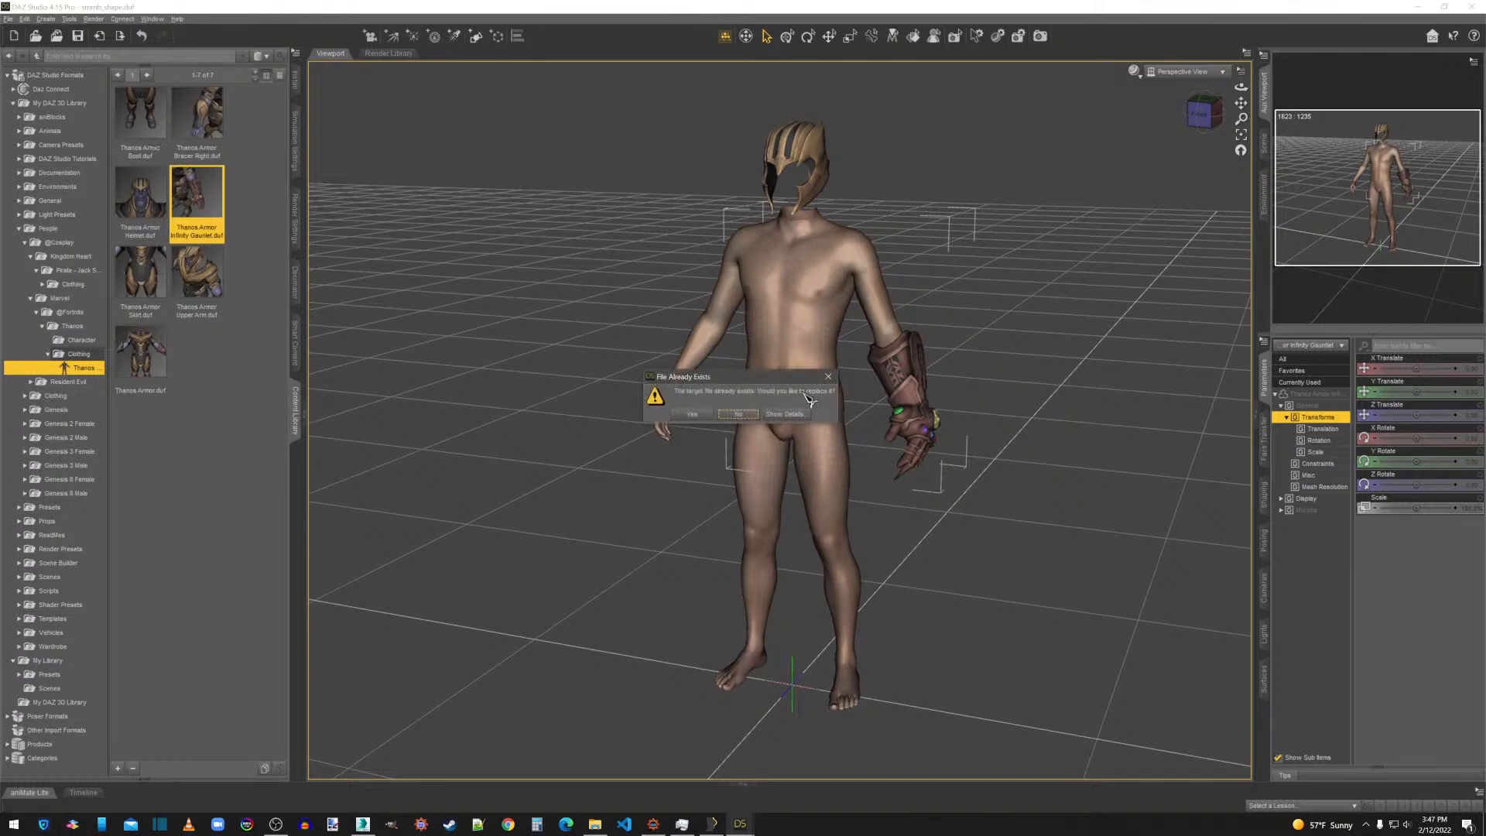
{"action": "left_click", "coordinate": [706, 415]}
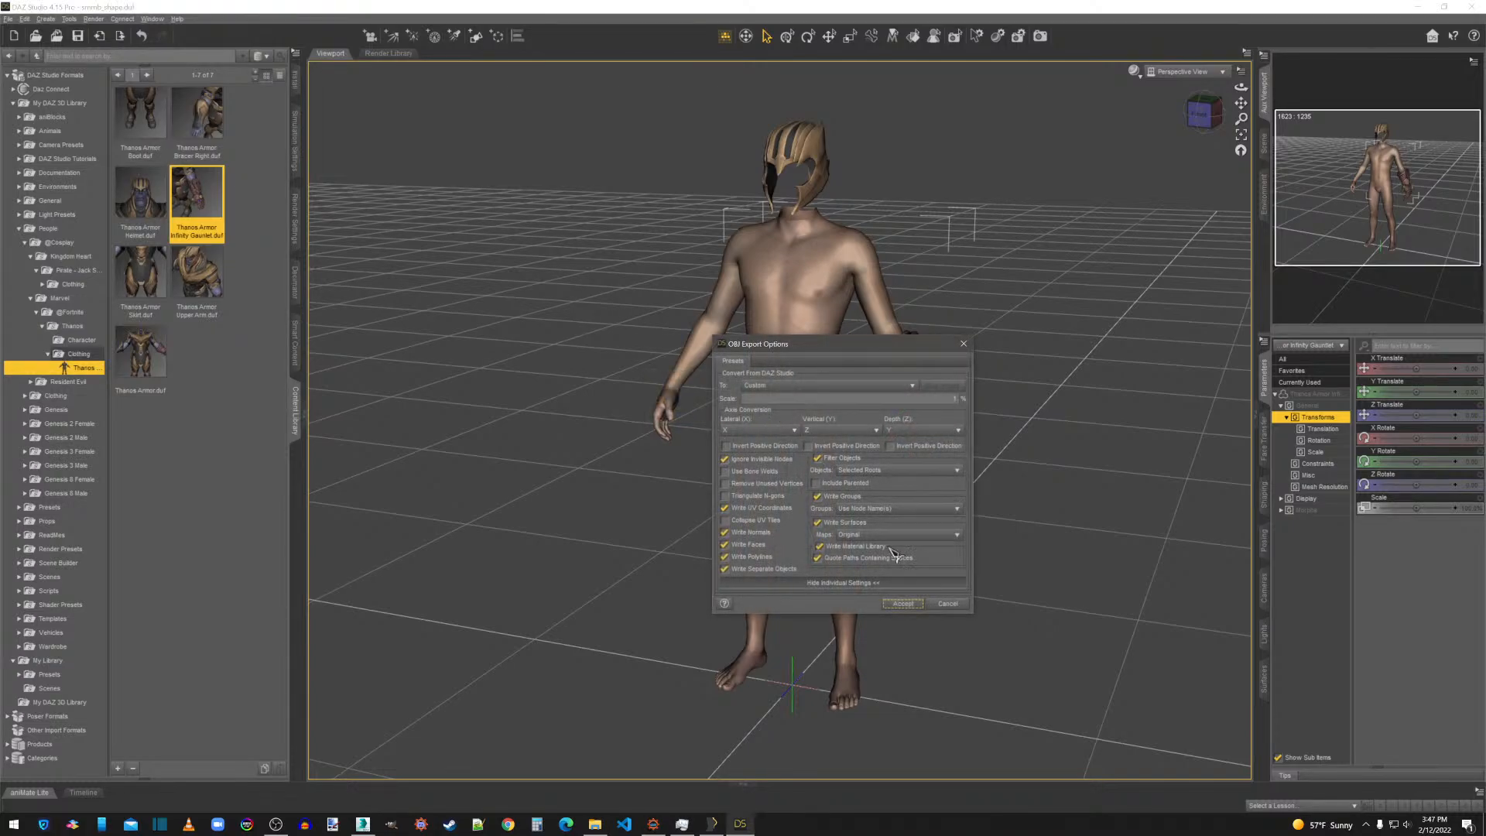
{"action": "left_click", "coordinate": [912, 608]}
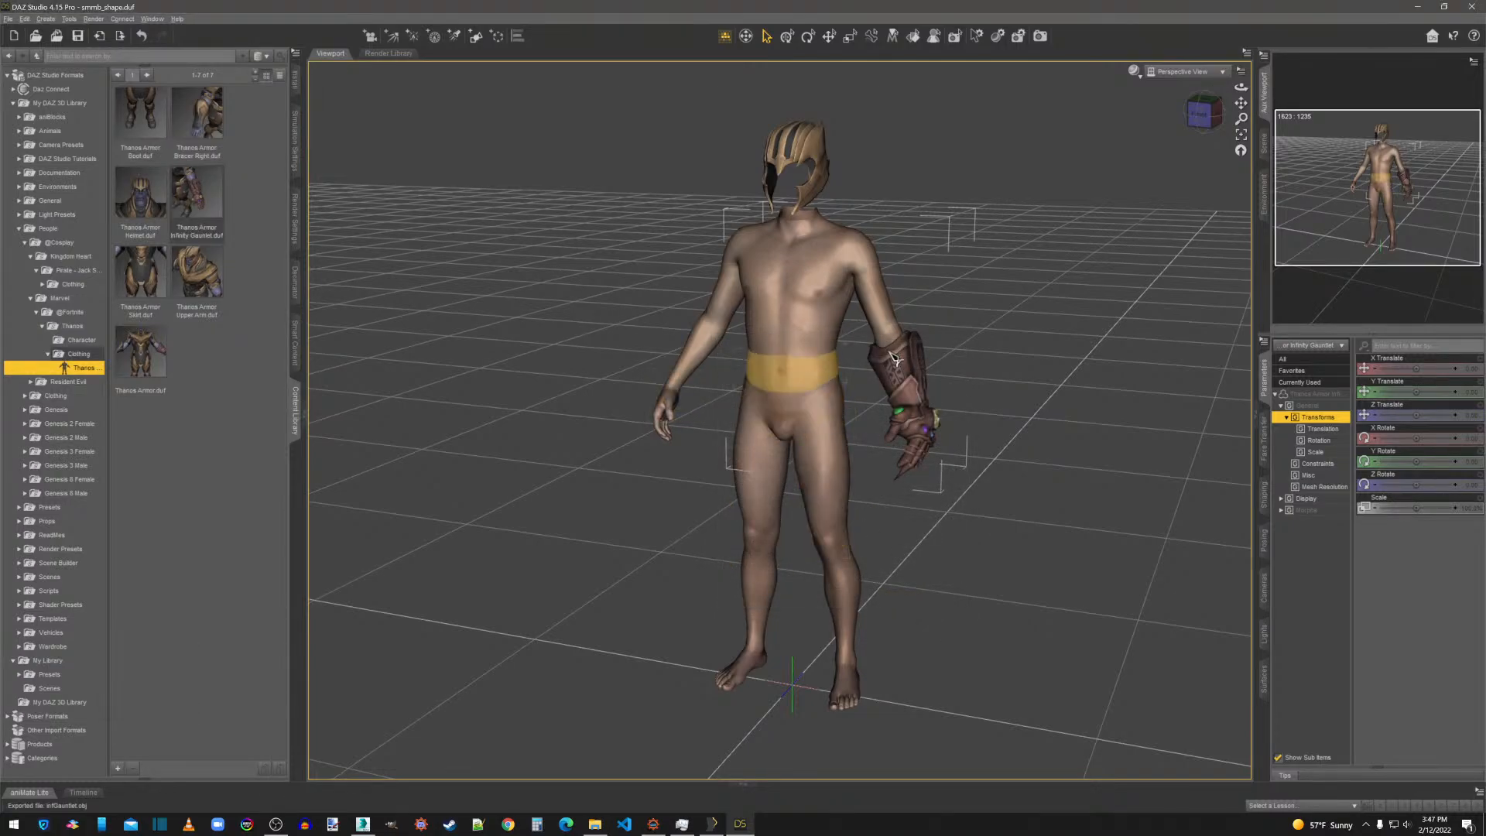
{"action": "key", "text": "Delete"}
Export the Thanos helmet over helm.obj in the Thanos meshes folder with the existing OBJ options, and delete it from the scene.
{"action": "right_click", "coordinate": [802, 154]}
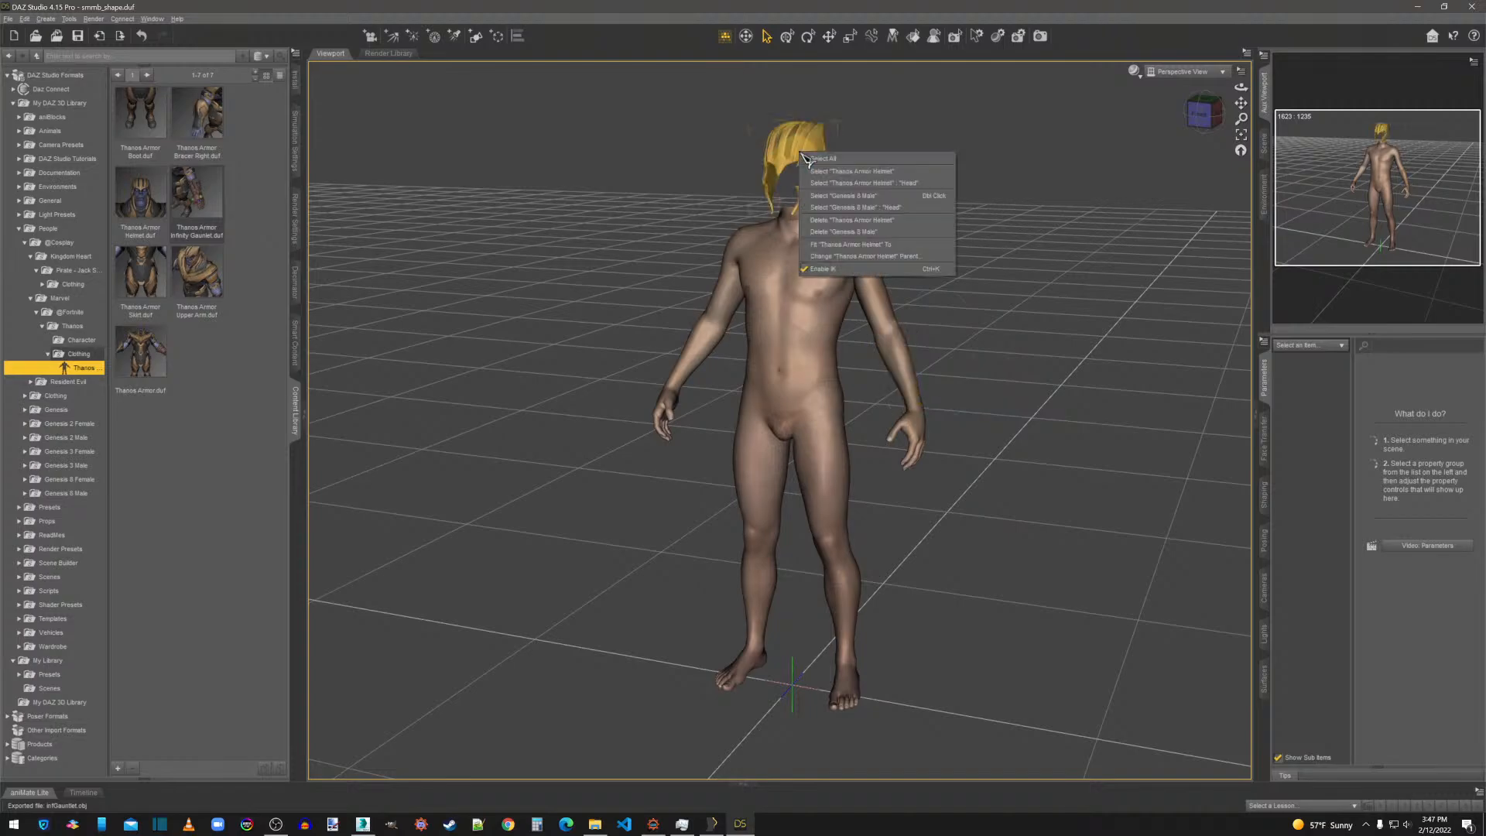
{"action": "left_click", "coordinate": [849, 173]}
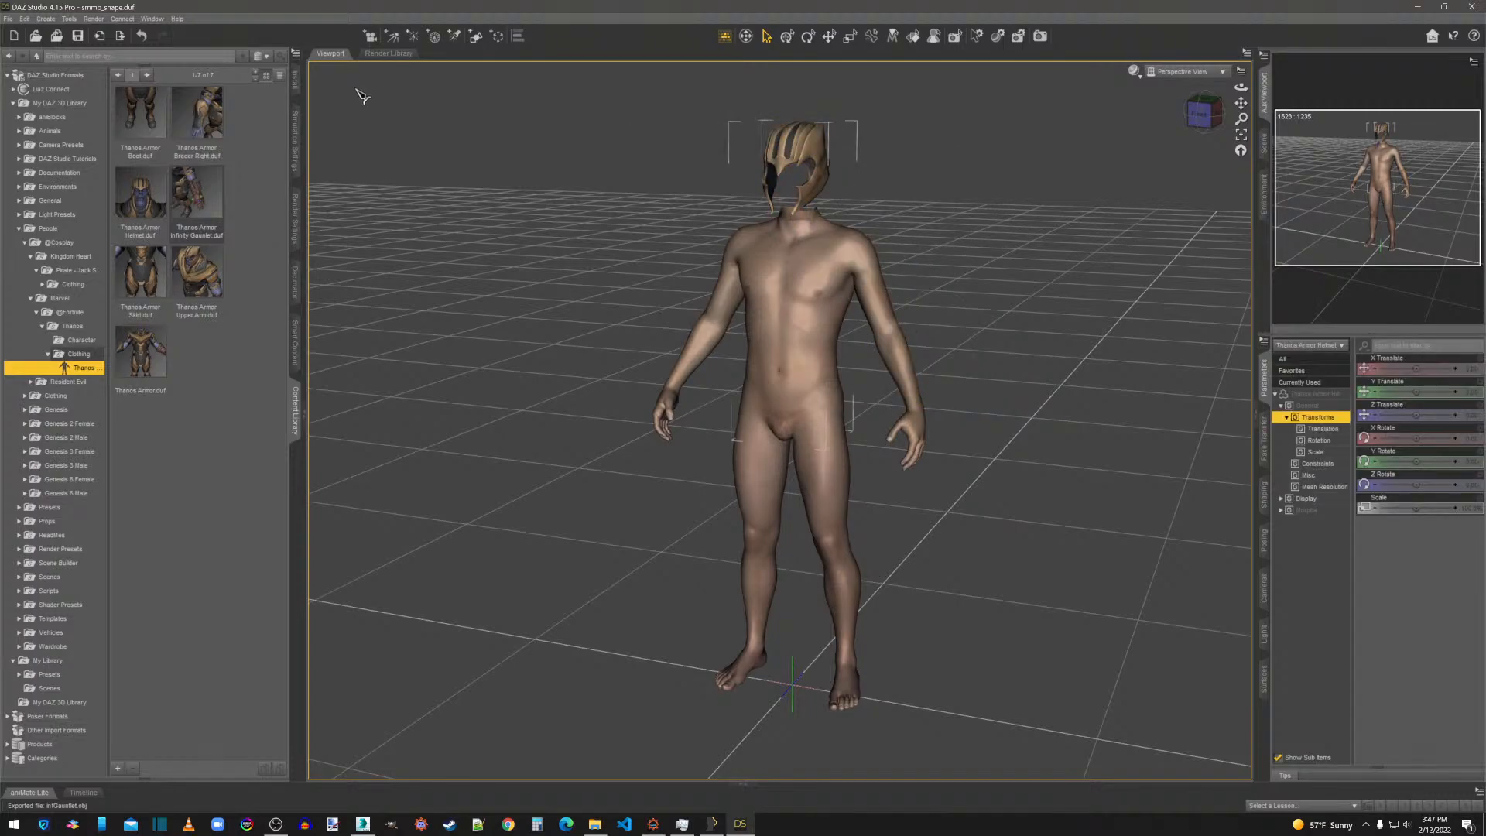
{"action": "left_click", "coordinate": [8, 19]}
{"action": "left_click", "coordinate": [51, 158]}
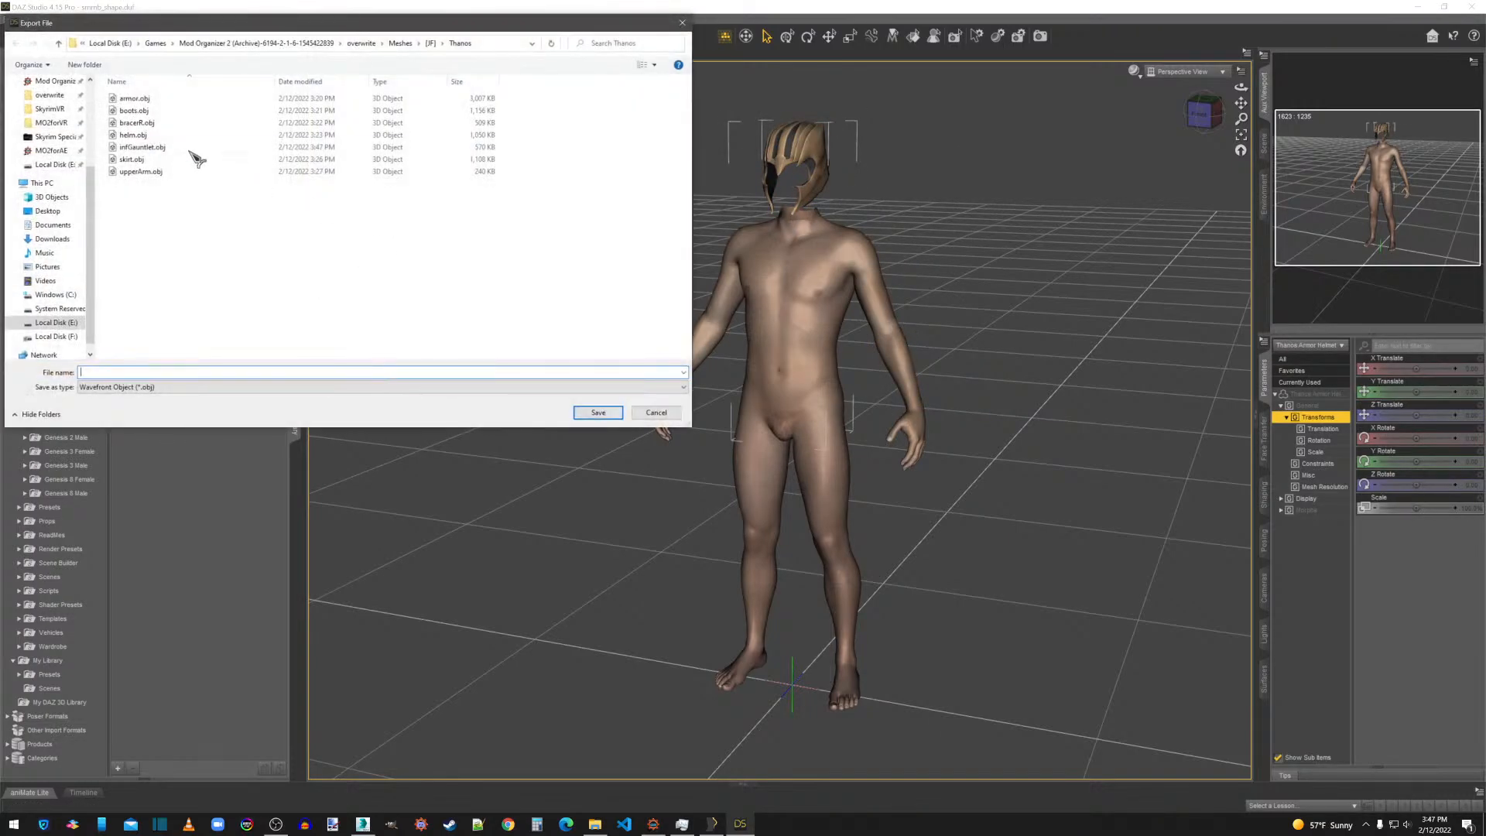
{"action": "double_click", "coordinate": [147, 140]}
{"action": "left_click", "coordinate": [693, 413]}
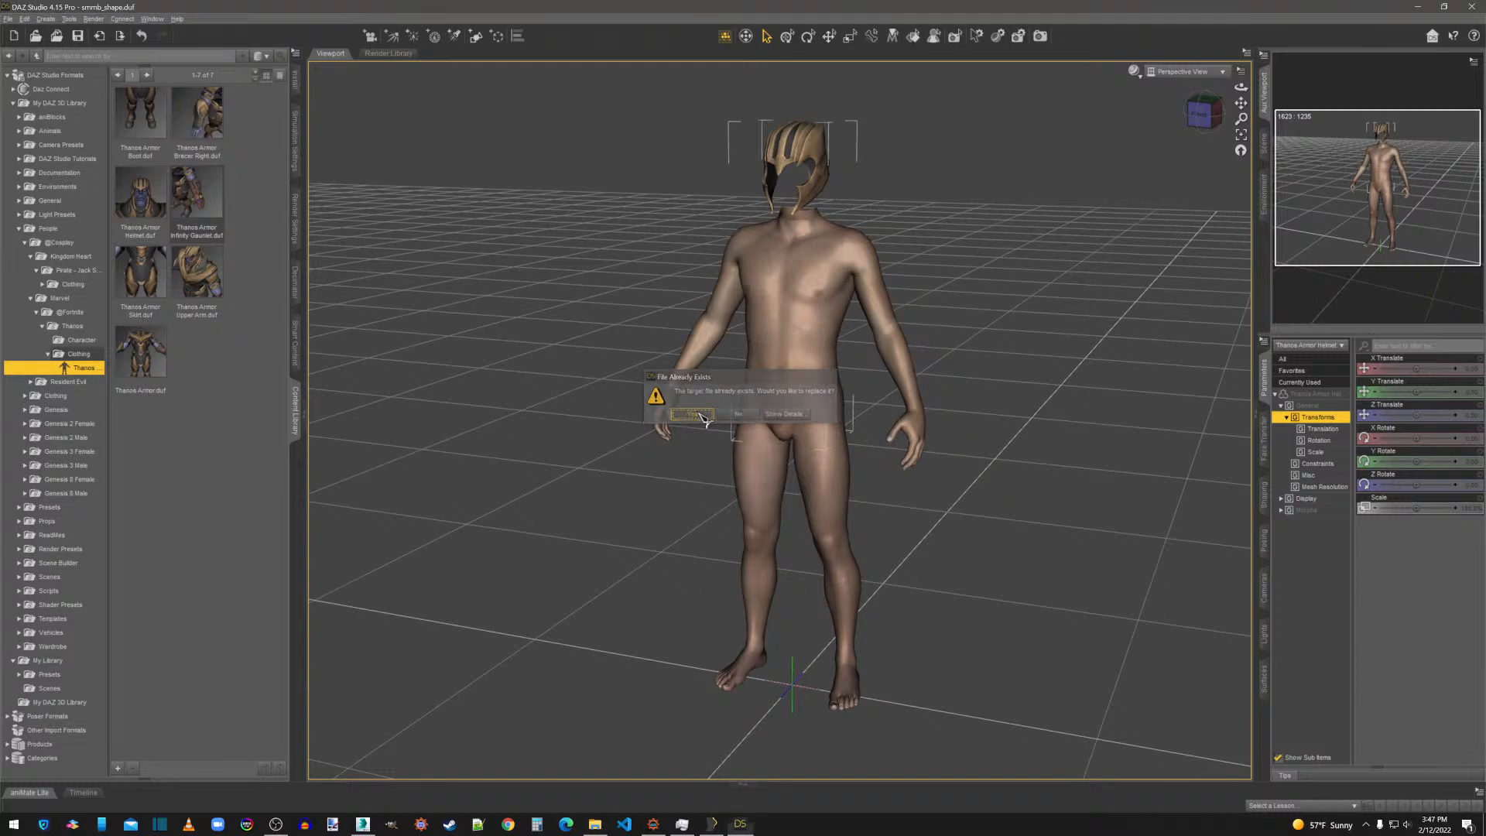
{"action": "left_click", "coordinate": [900, 604]}
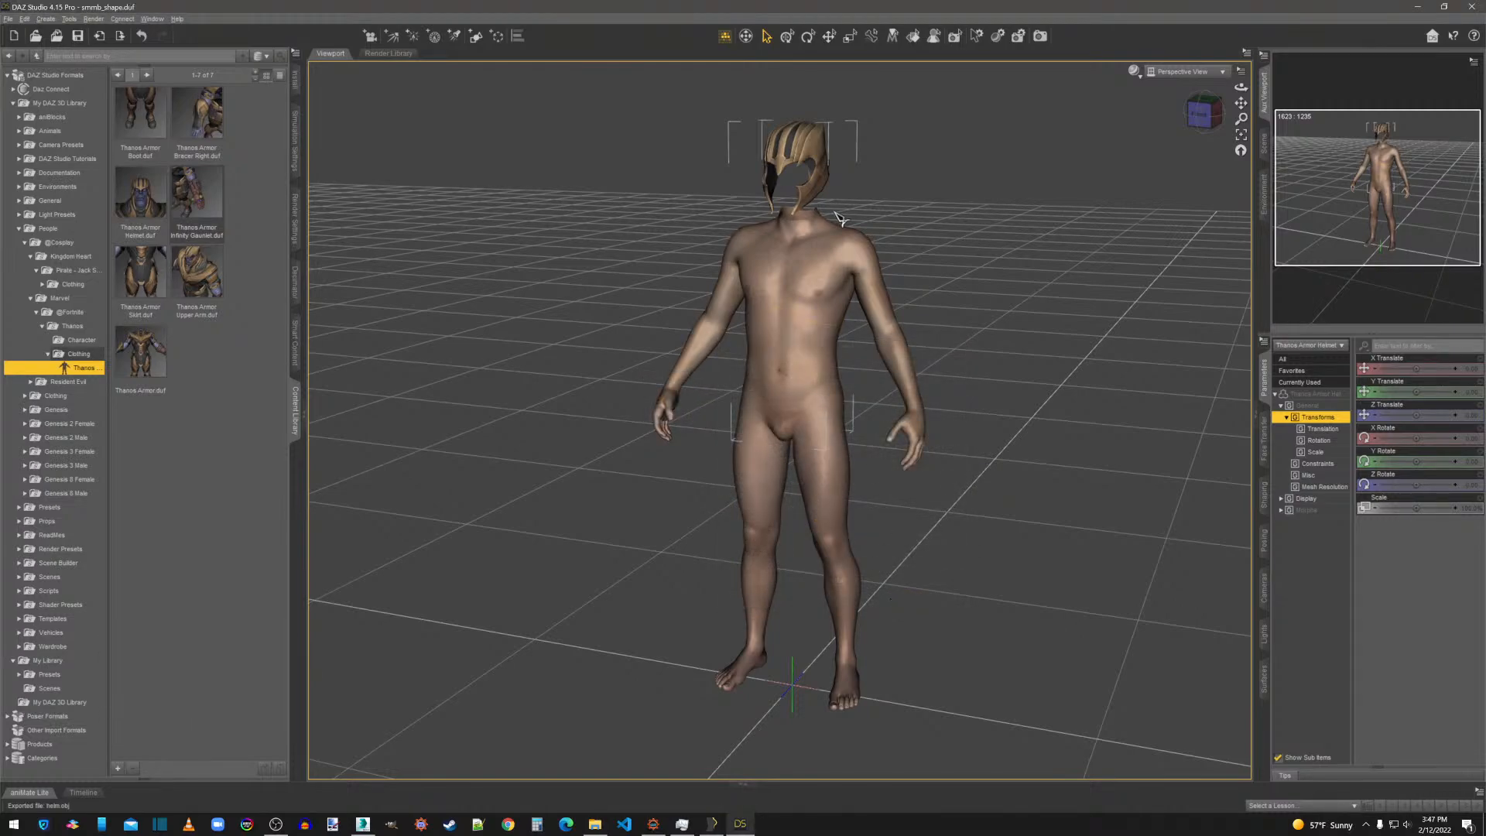
{"action": "key", "text": "Delete"}
Close DAZ Studio without saving the scene, and import the re-exported helm.obj into 3ds Max with the existing import options.
{"action": "left_click", "coordinate": [1471, 7]}
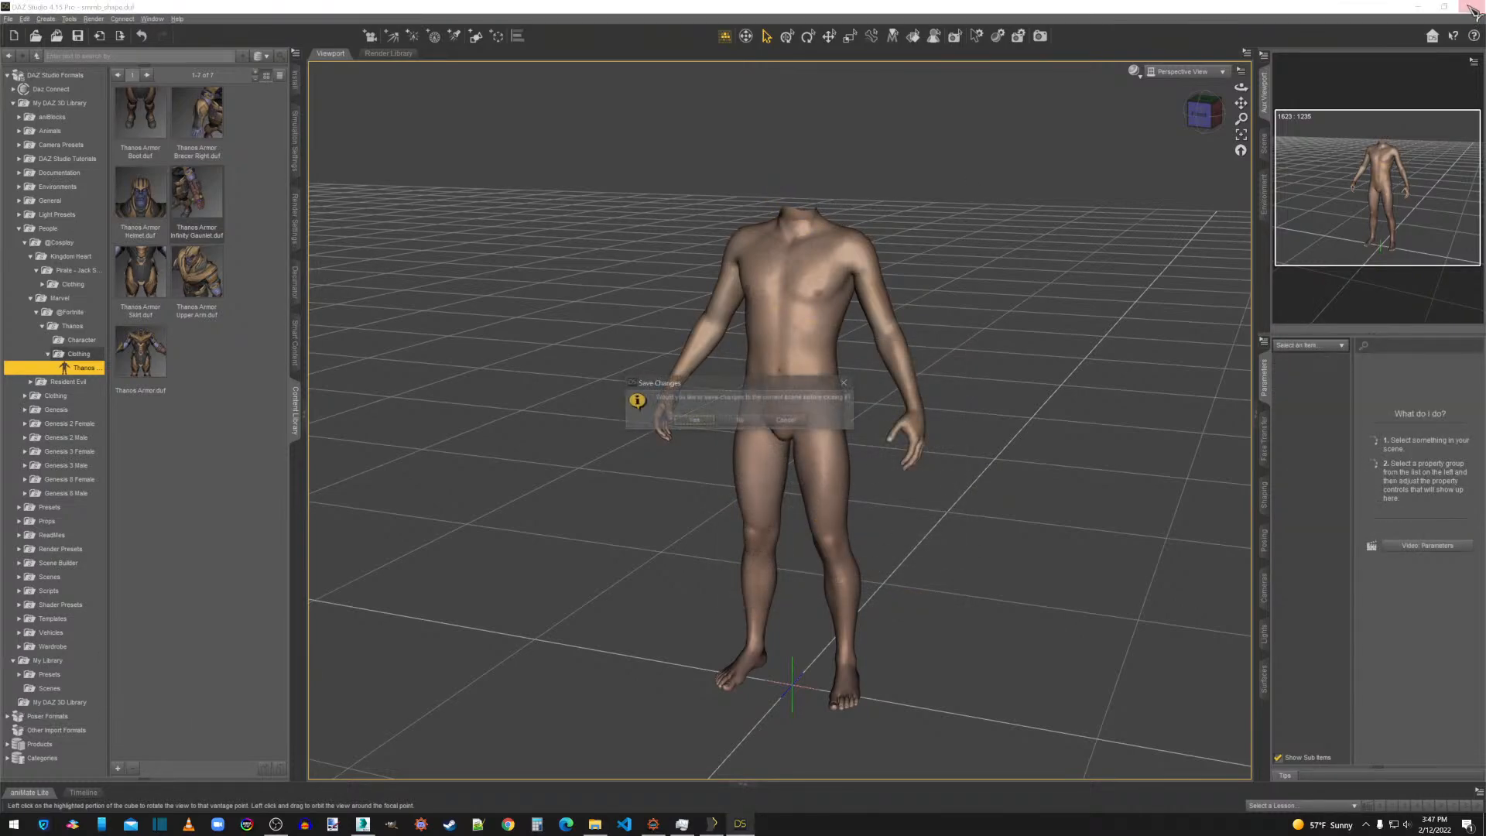
{"action": "left_click", "coordinate": [736, 424]}
{"action": "left_click", "coordinate": [363, 824]}
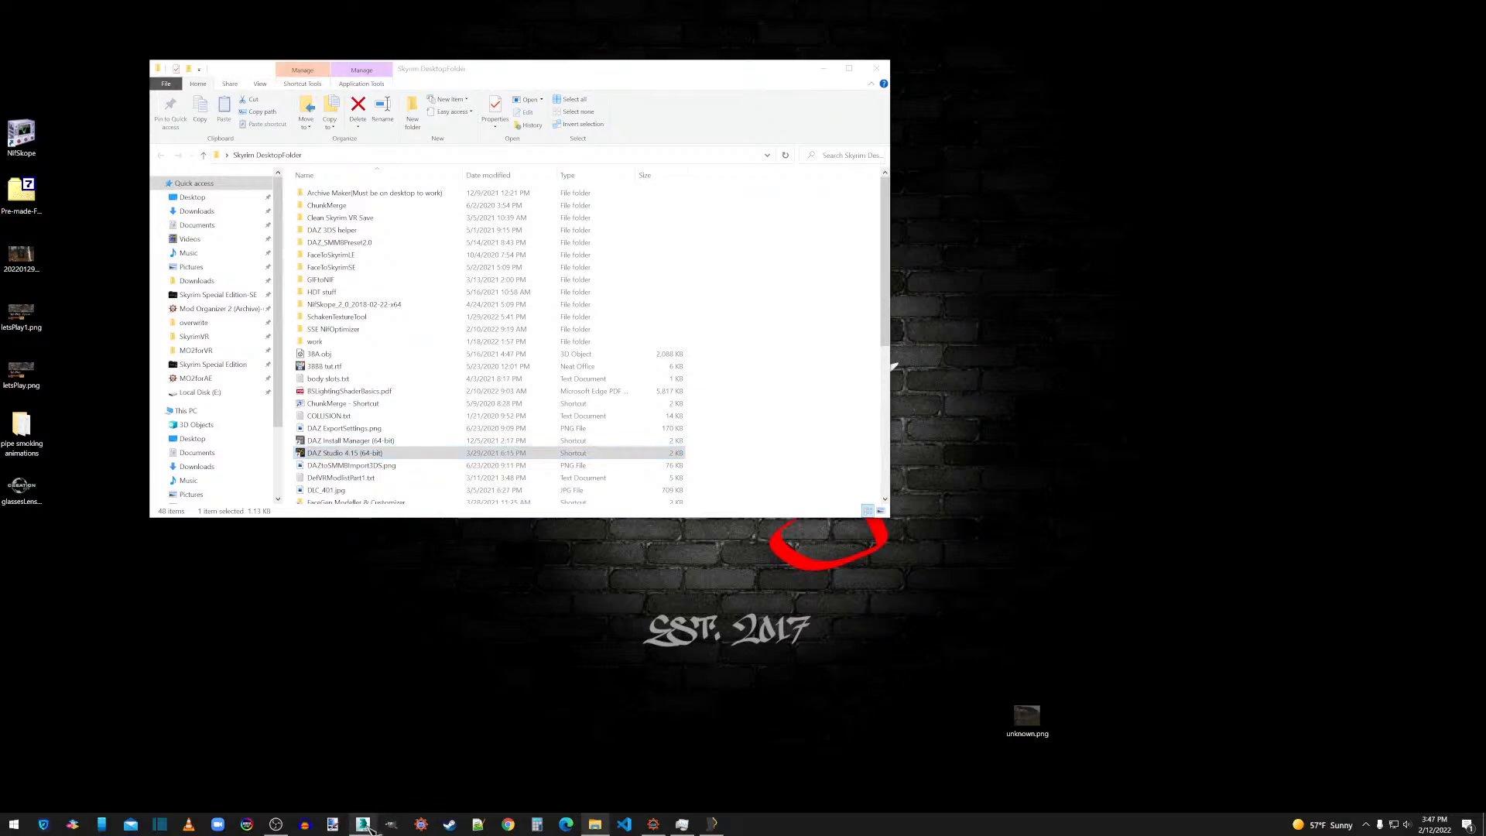
{"action": "left_click", "coordinate": [9, 8]}
{"action": "left_click", "coordinate": [42, 171]}
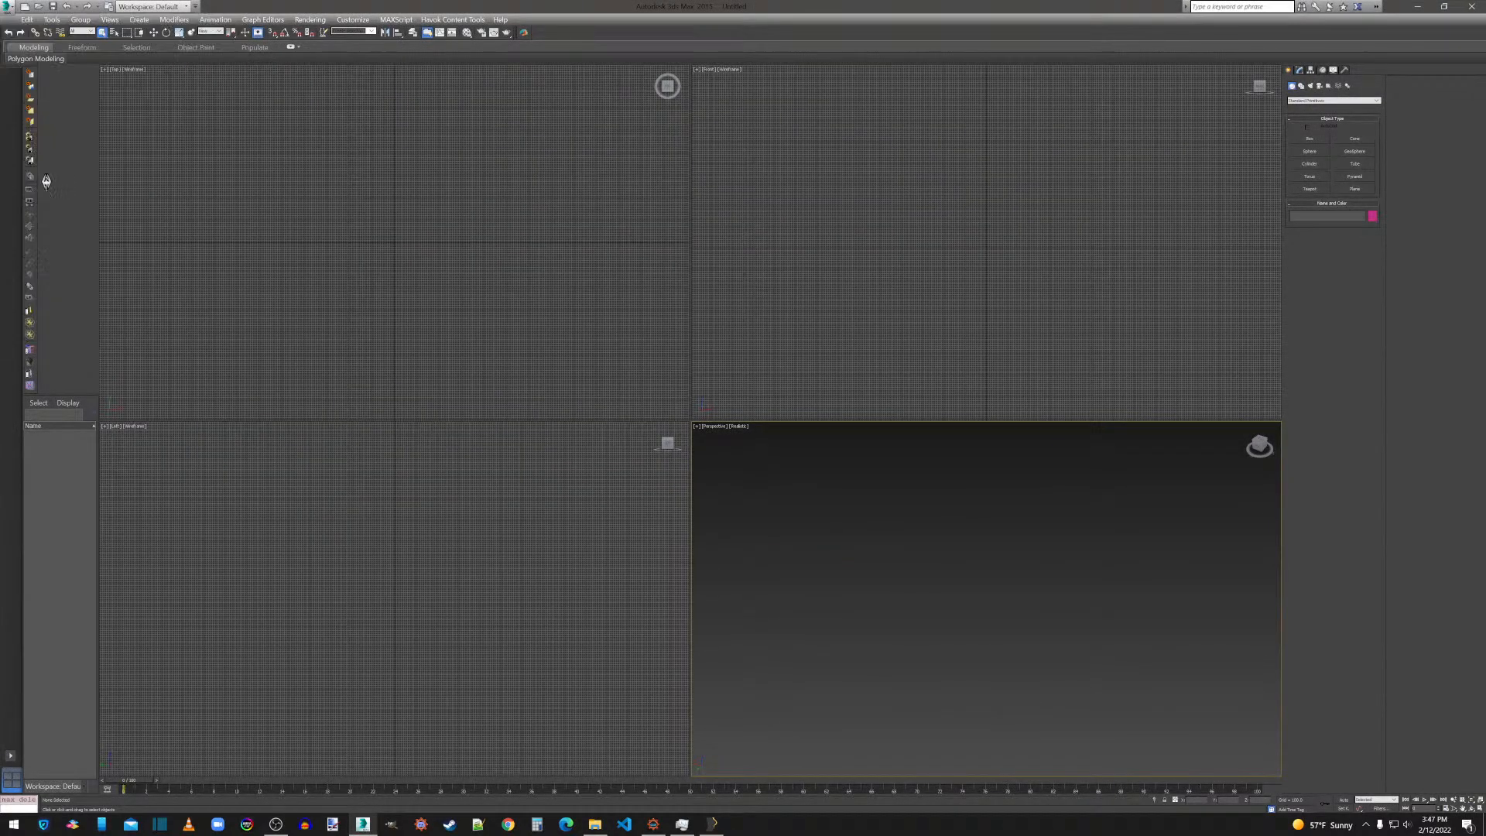
{"action": "double_click", "coordinate": [91, 110]}
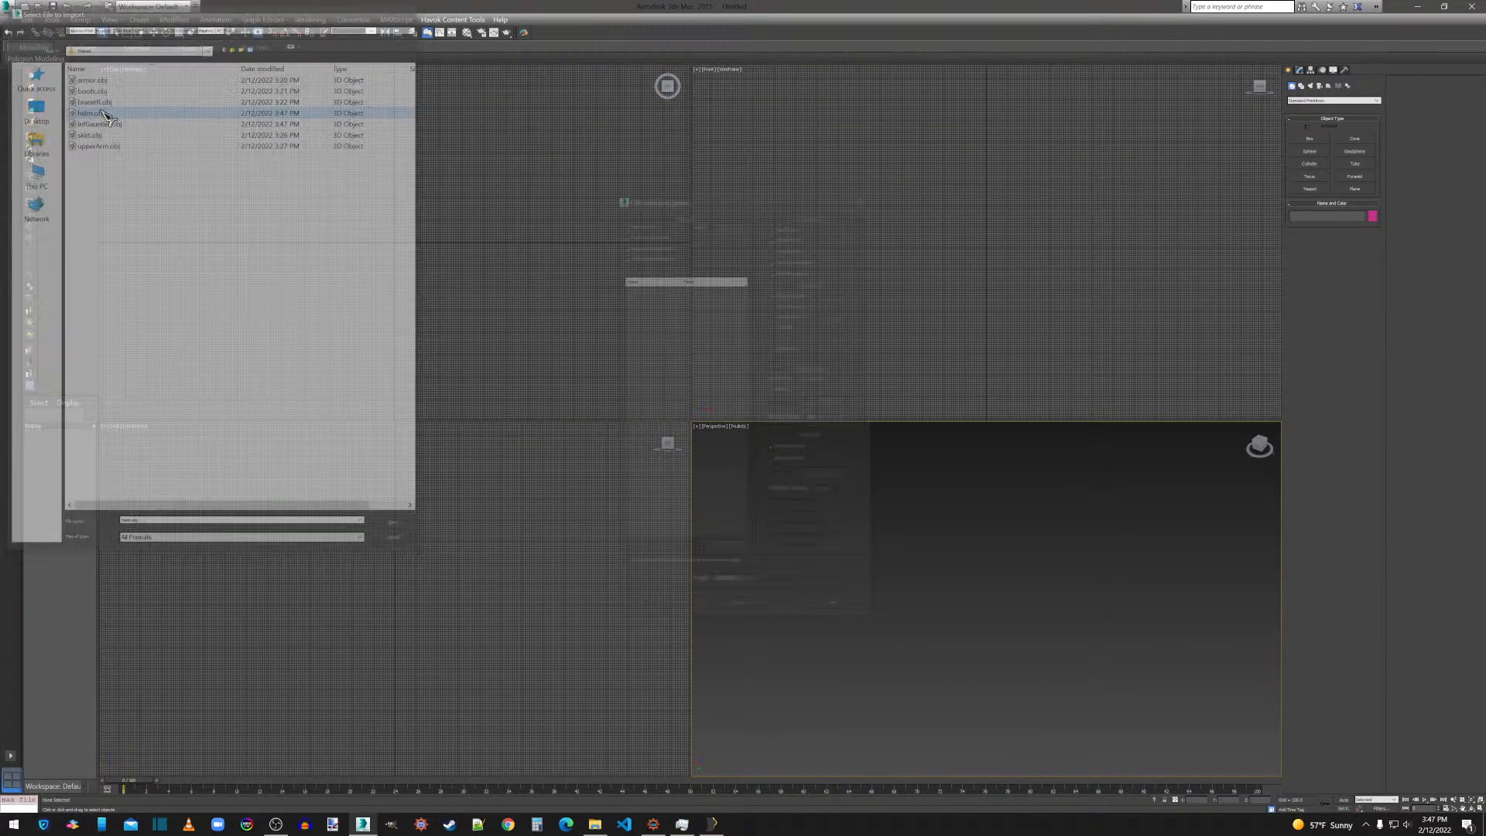
{"action": "left_click", "coordinate": [659, 606]}
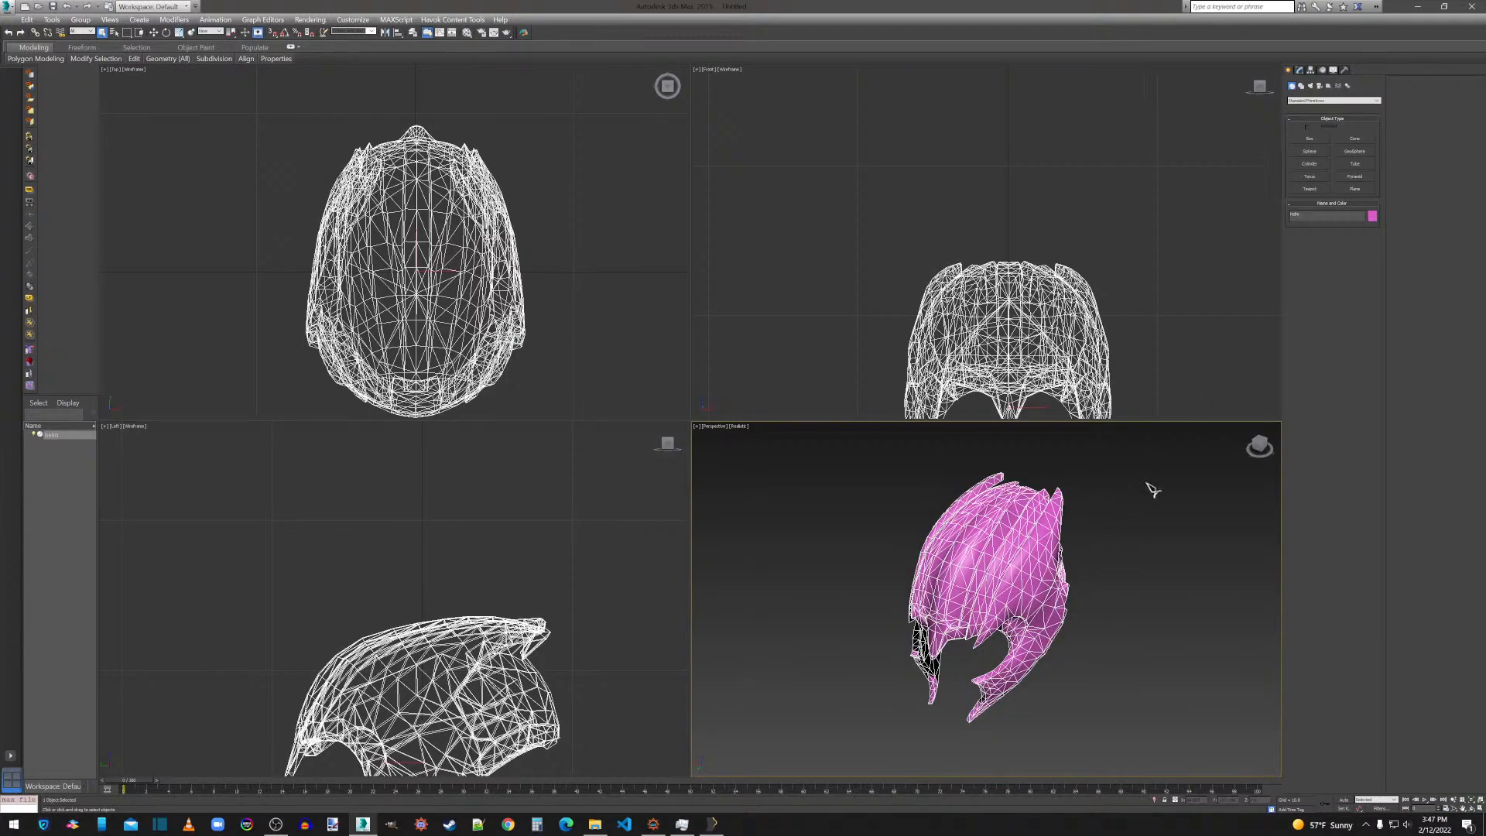
Select all polygons of the helm mesh and tessellate them.
{"action": "left_click", "coordinate": [1300, 70]}
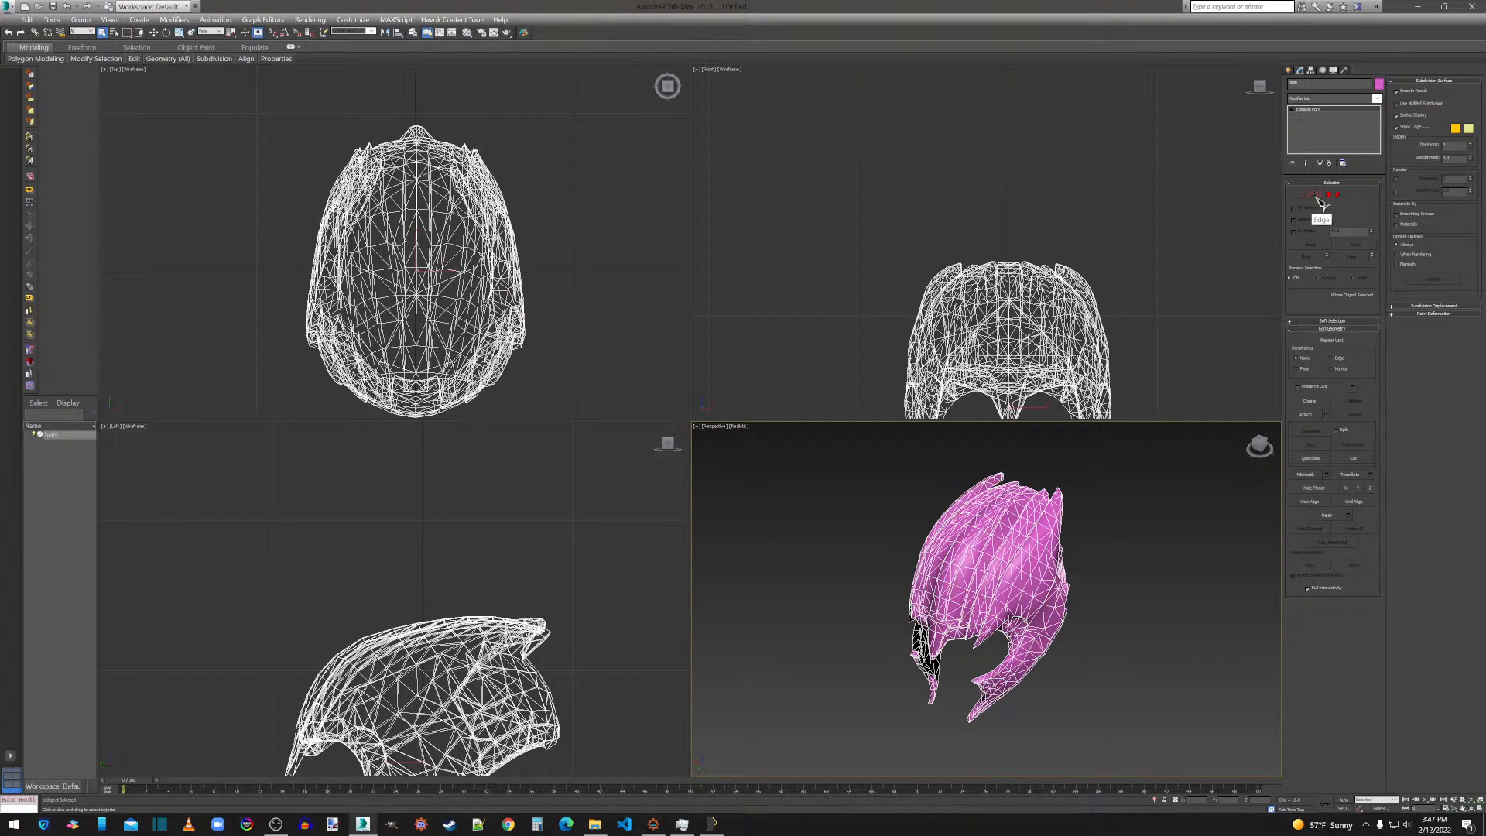
{"action": "left_click", "coordinate": [1329, 194]}
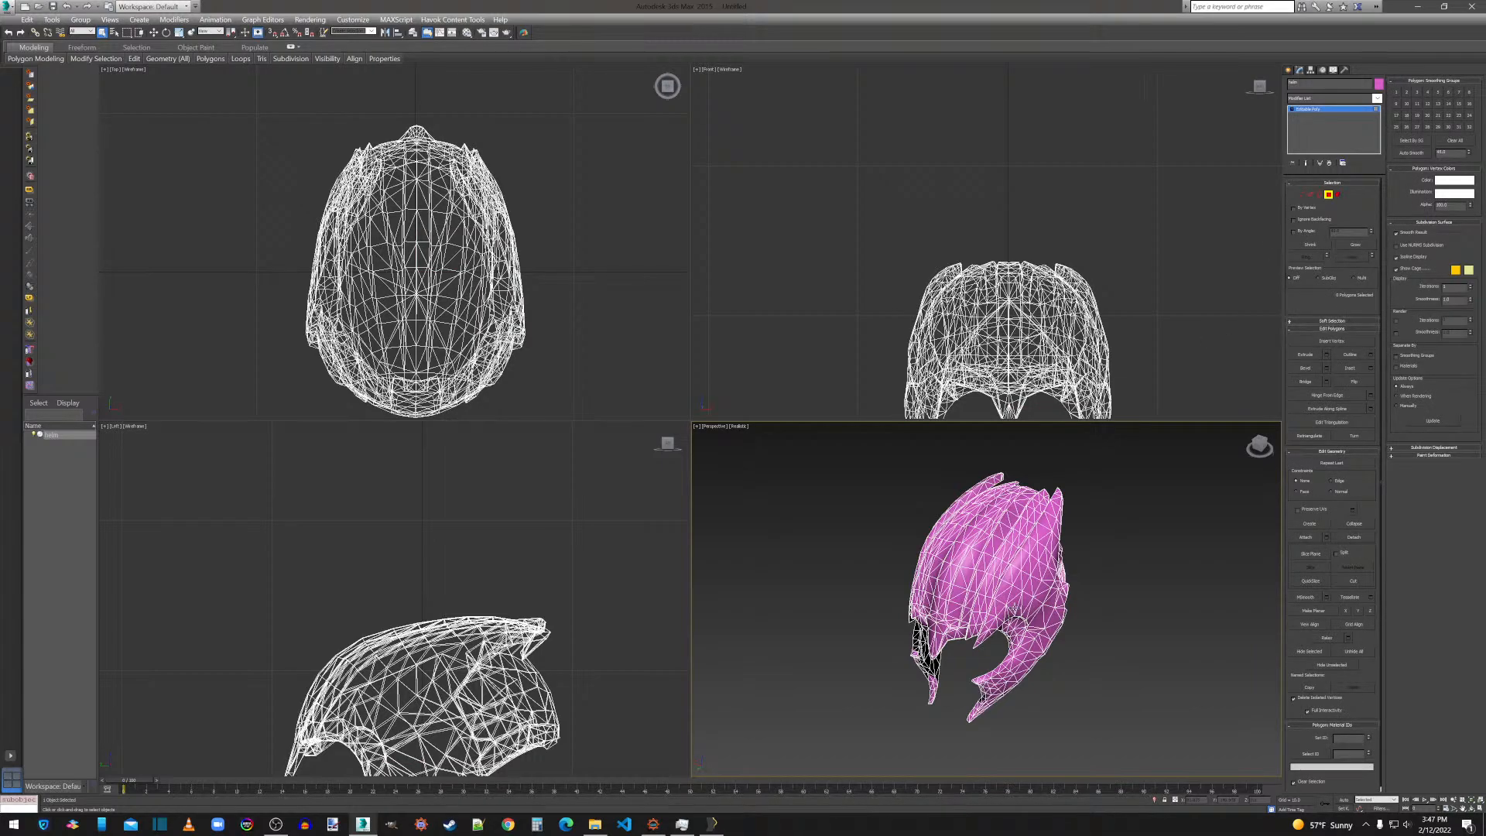
{"action": "key", "text": "ctrl+a"}
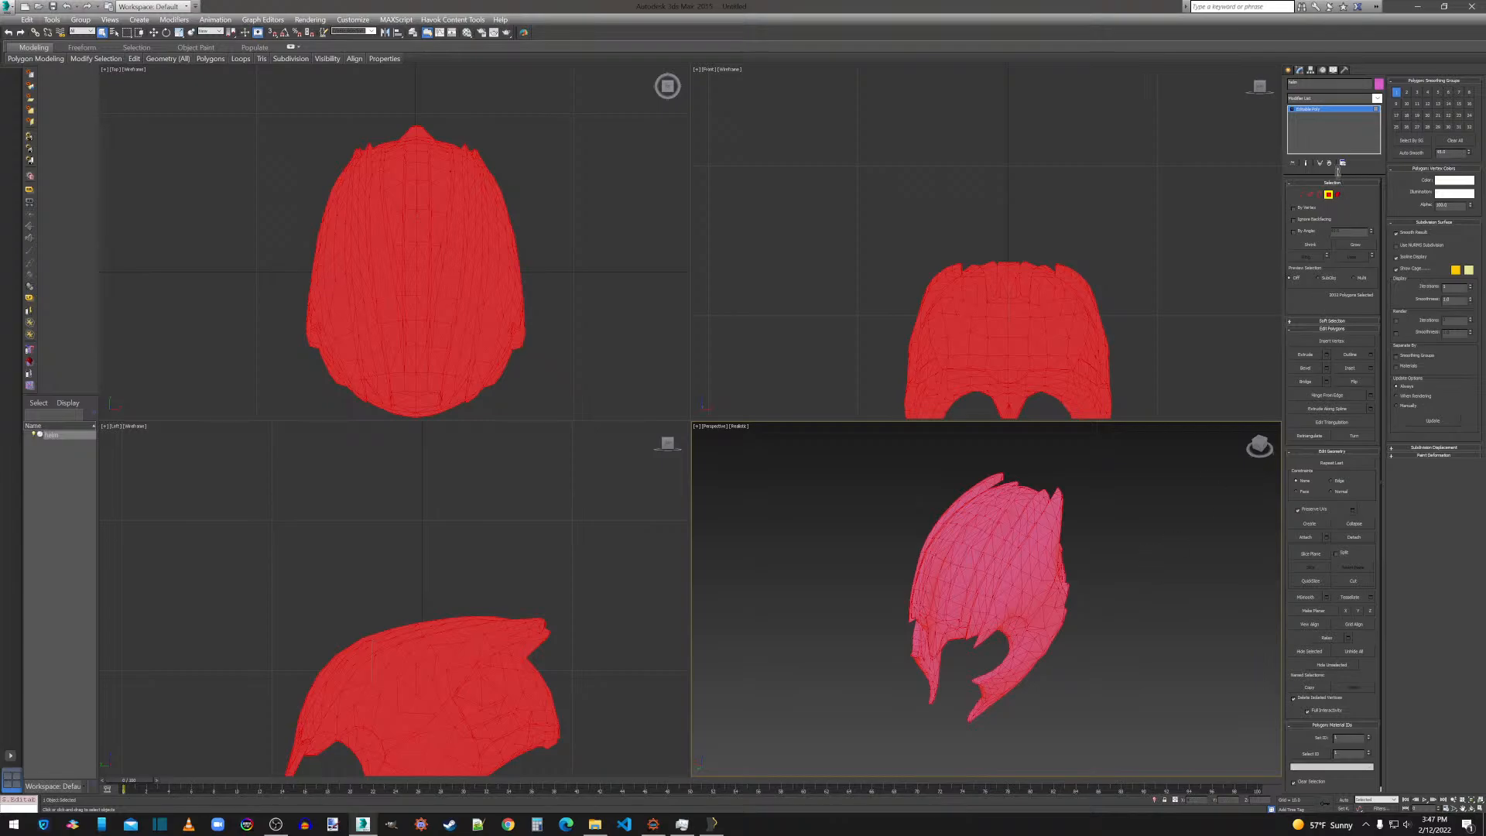
{"action": "left_click", "coordinate": [1371, 598]}
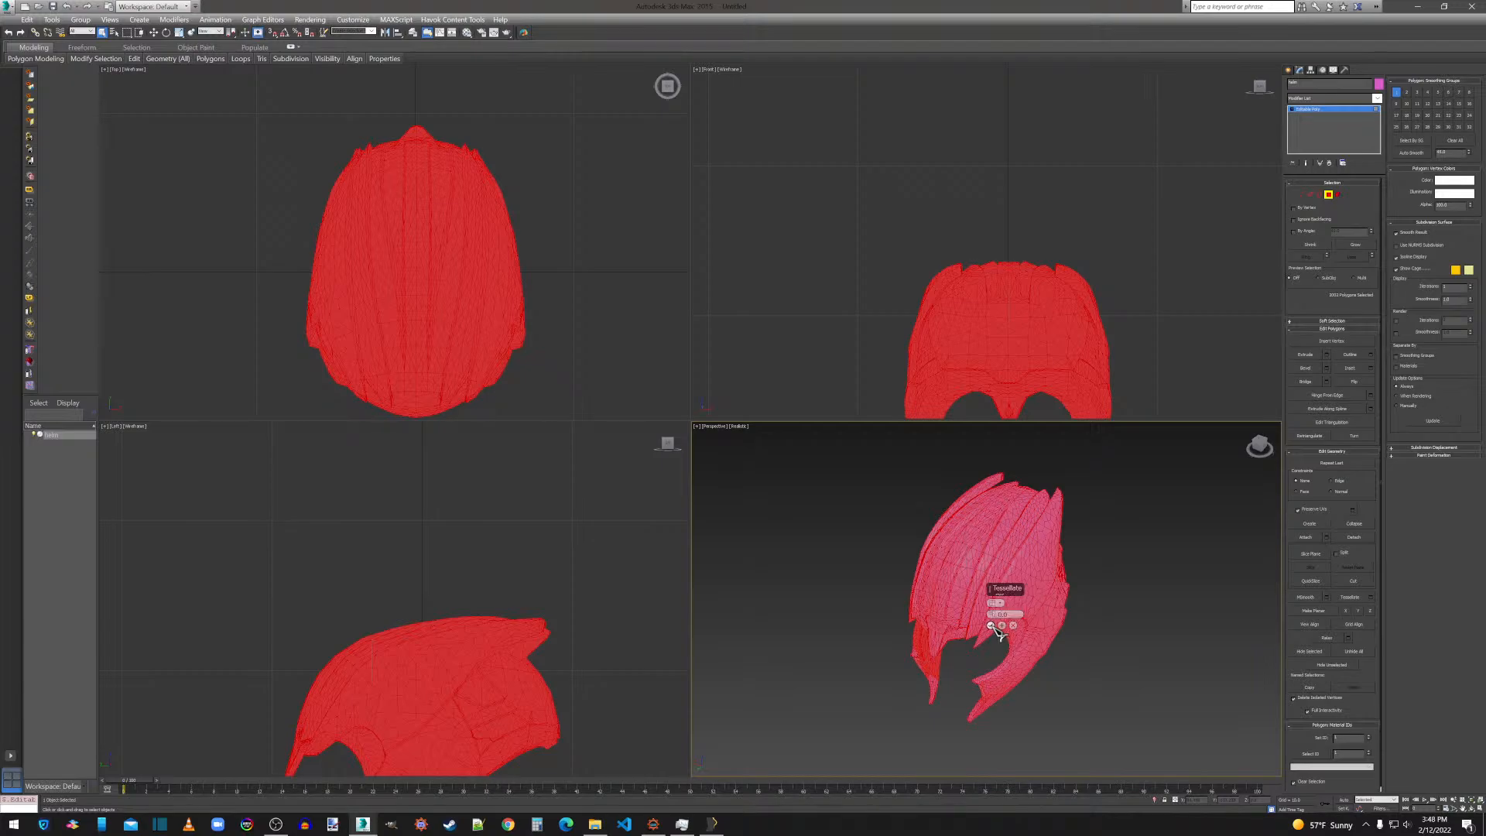
{"action": "left_click", "coordinate": [992, 625]}
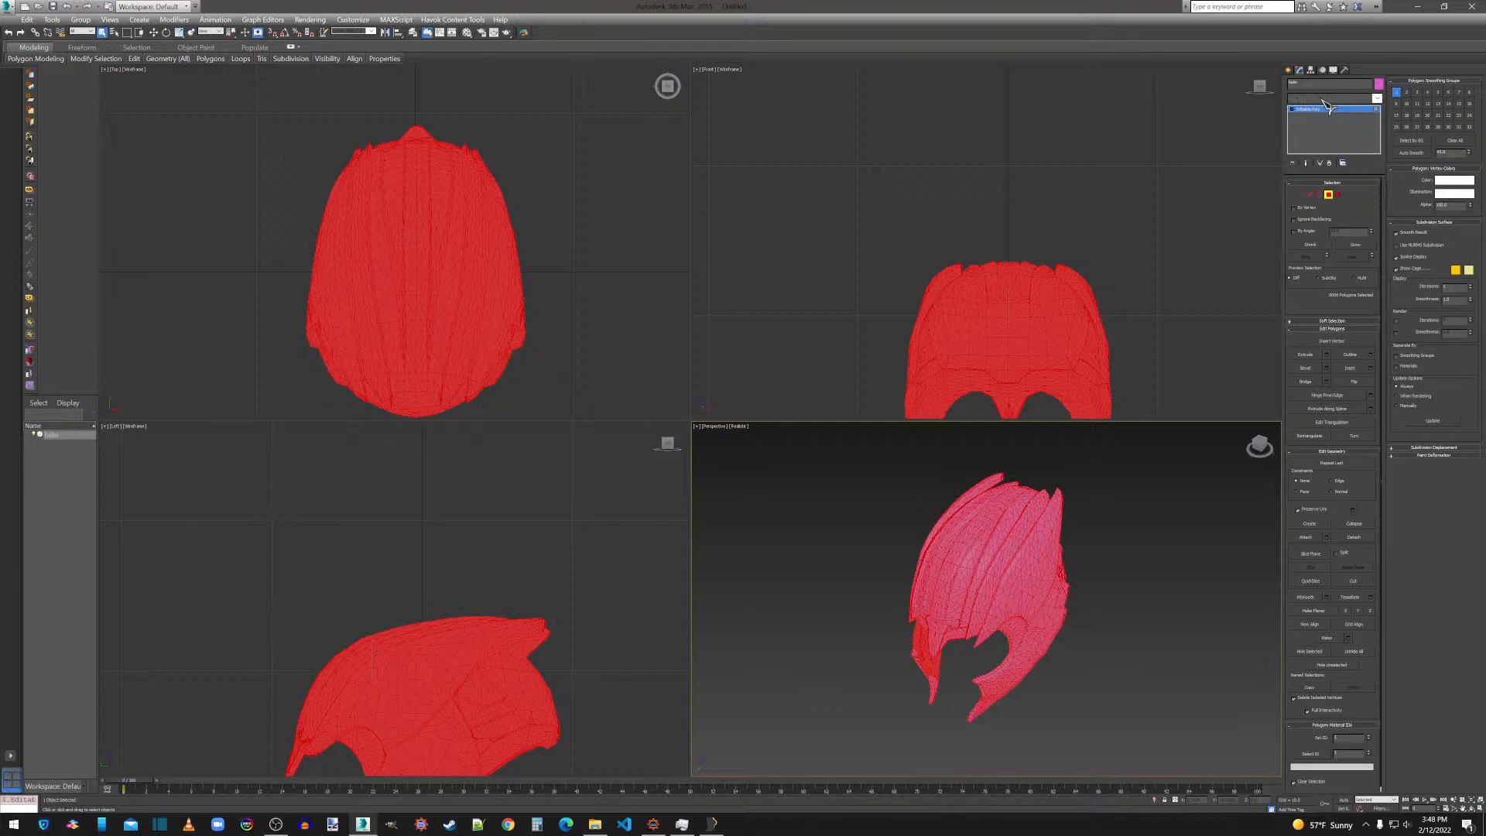
Apply a ProOptimizer modifier to the helm with Keep Textures enabled, and calculate the optimization.
{"action": "left_click", "coordinate": [1329, 107]}
{"action": "left_click", "coordinate": [1300, 530]}
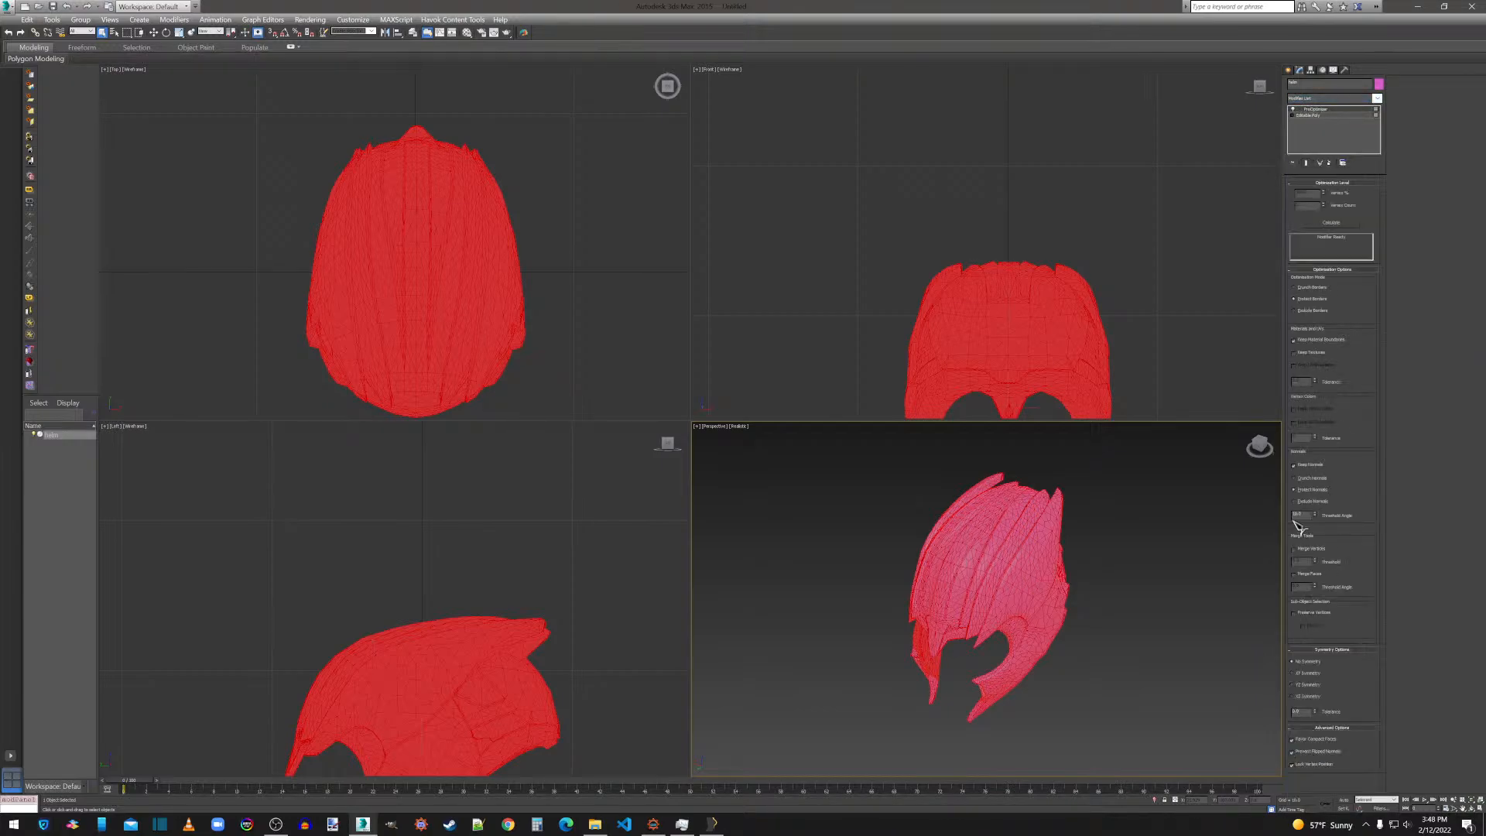
{"action": "left_click", "coordinate": [1315, 353]}
{"action": "left_click", "coordinate": [1309, 114]}
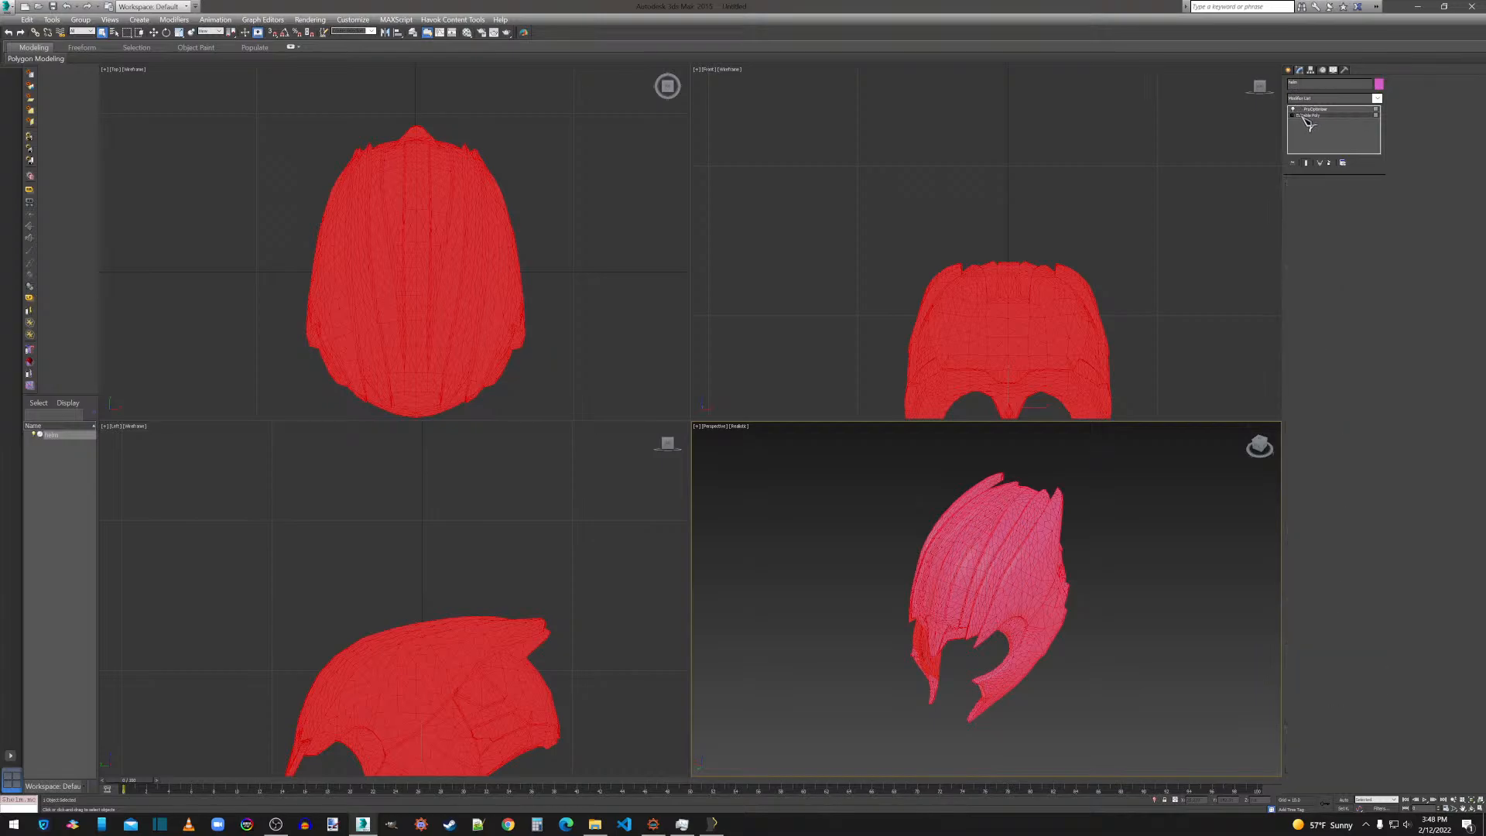
{"action": "left_click", "coordinate": [1316, 109]}
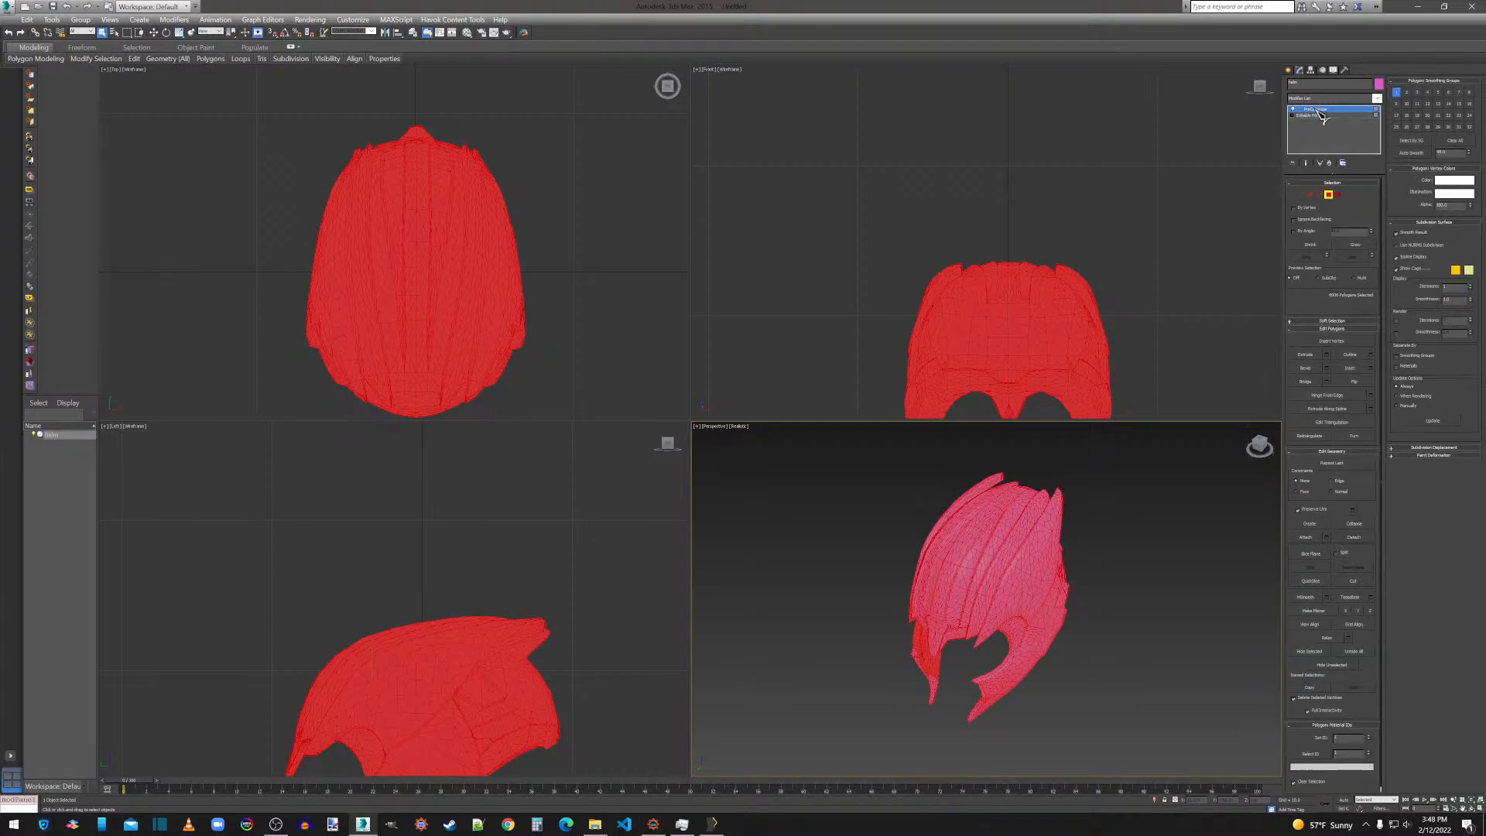
{"action": "left_click", "coordinate": [1328, 223]}
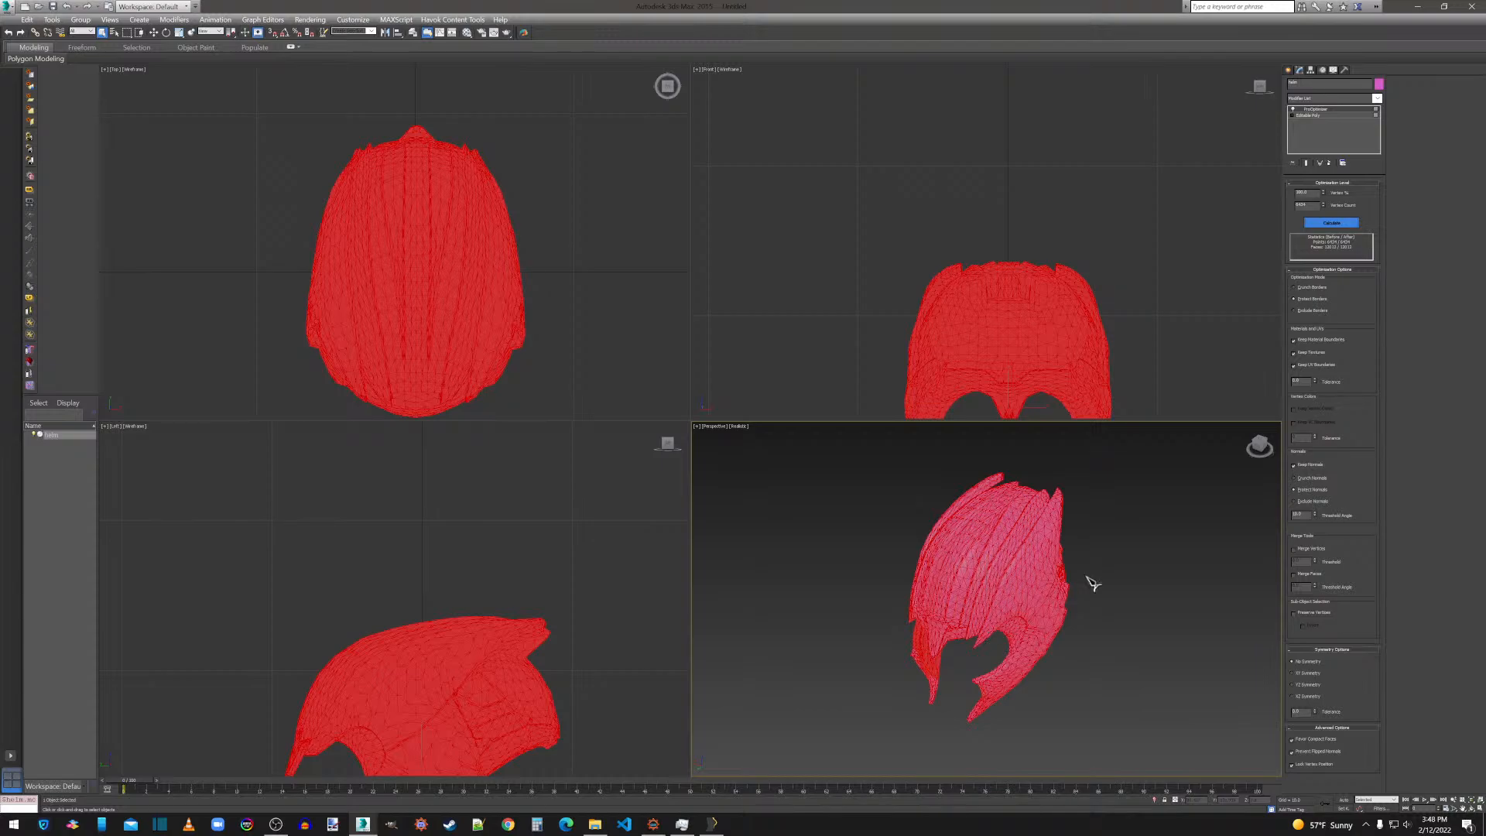
Check the optimized helm up close from the front, and convert it to an Editable Poly.
{"action": "left_click", "coordinate": [1257, 449]}
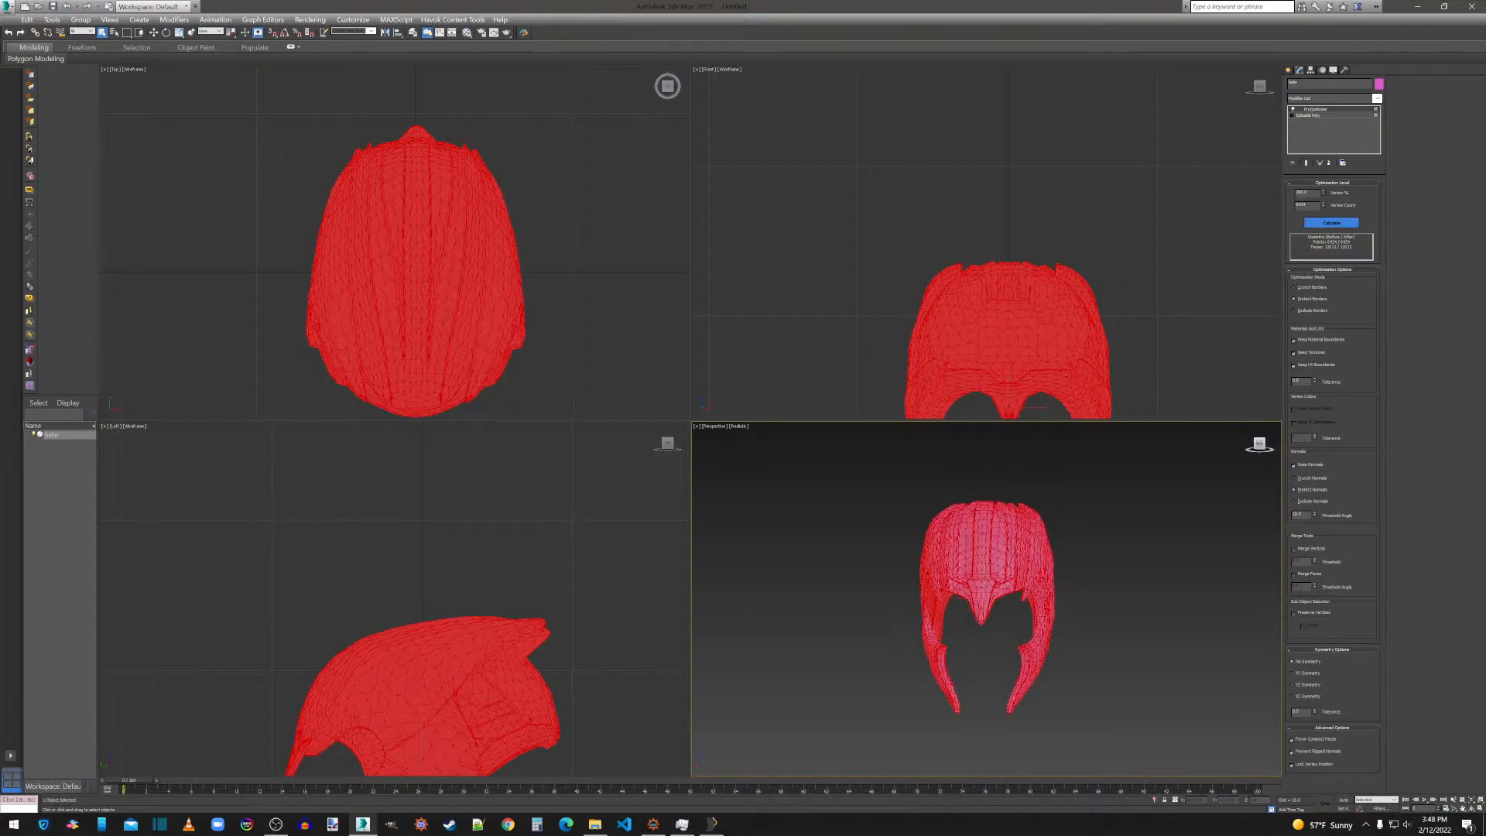
{"action": "scroll", "coordinate": [1065, 643], "scroll_direction": "up", "scroll_amount": 5}
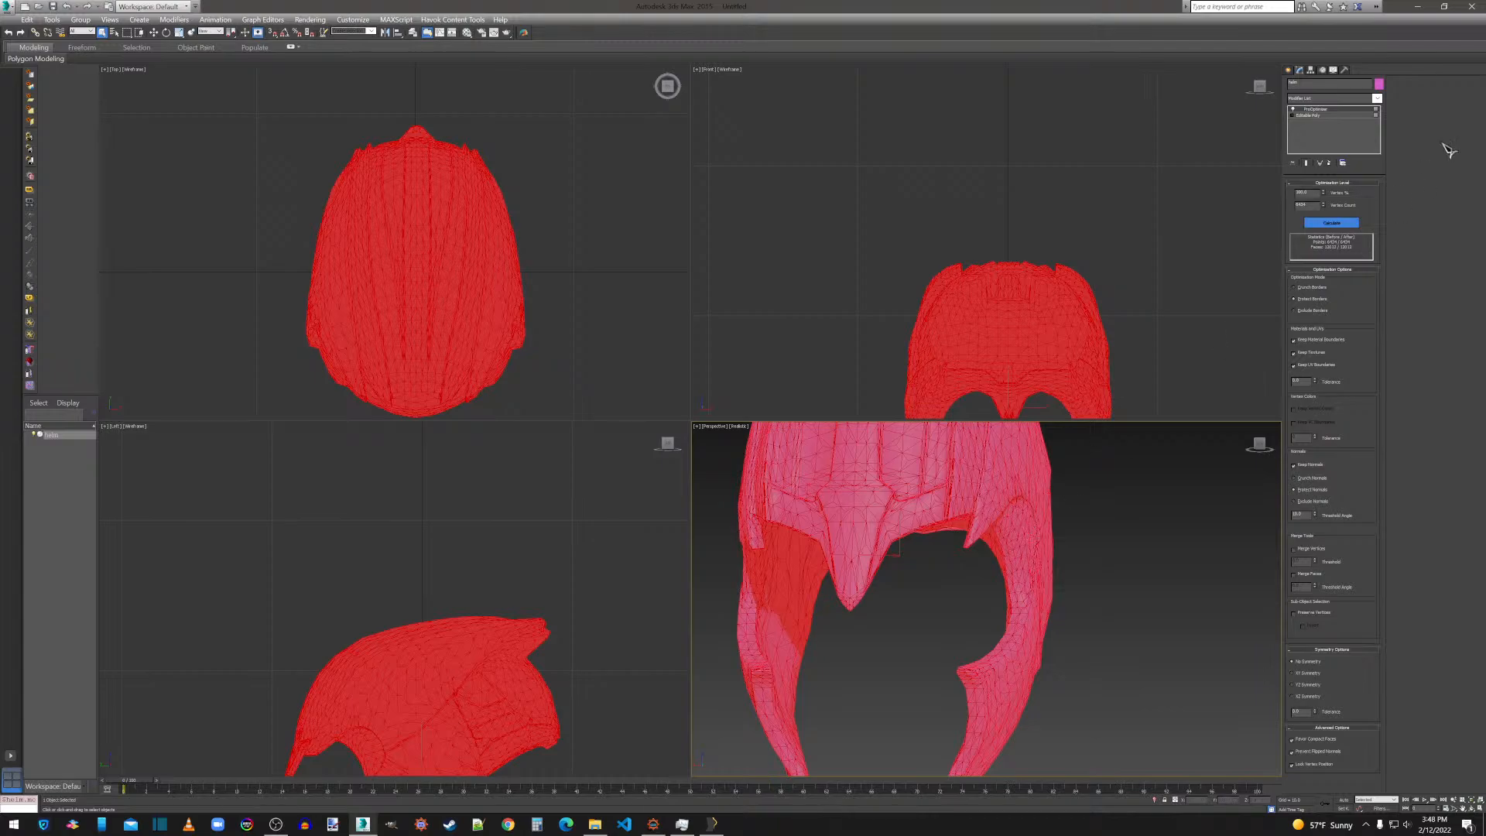
{"action": "right_click", "coordinate": [1027, 556]}
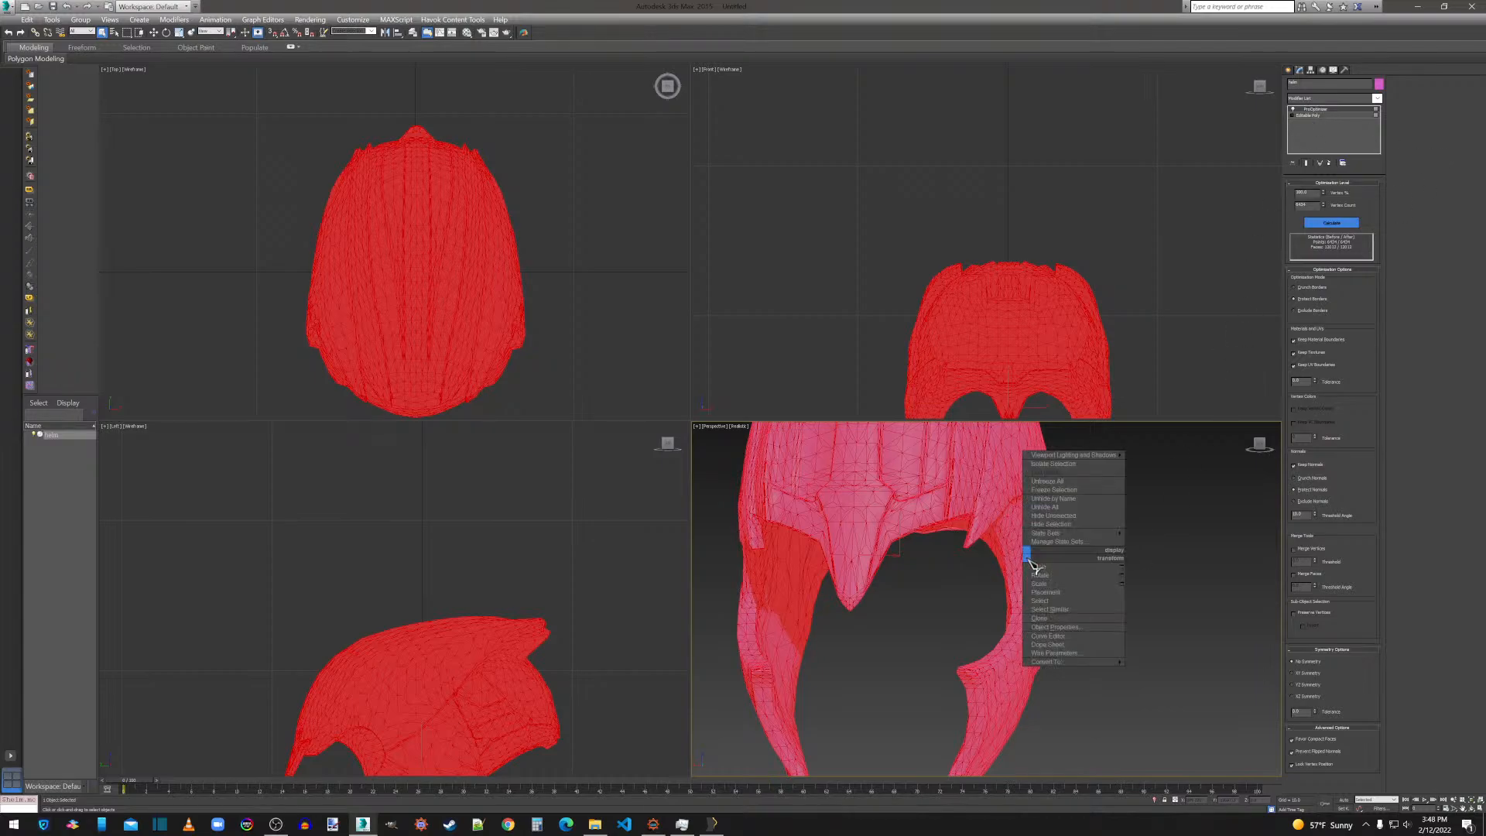
{"action": "mouse_move", "coordinate": [1118, 662]}
{"action": "left_click", "coordinate": [1175, 671]}
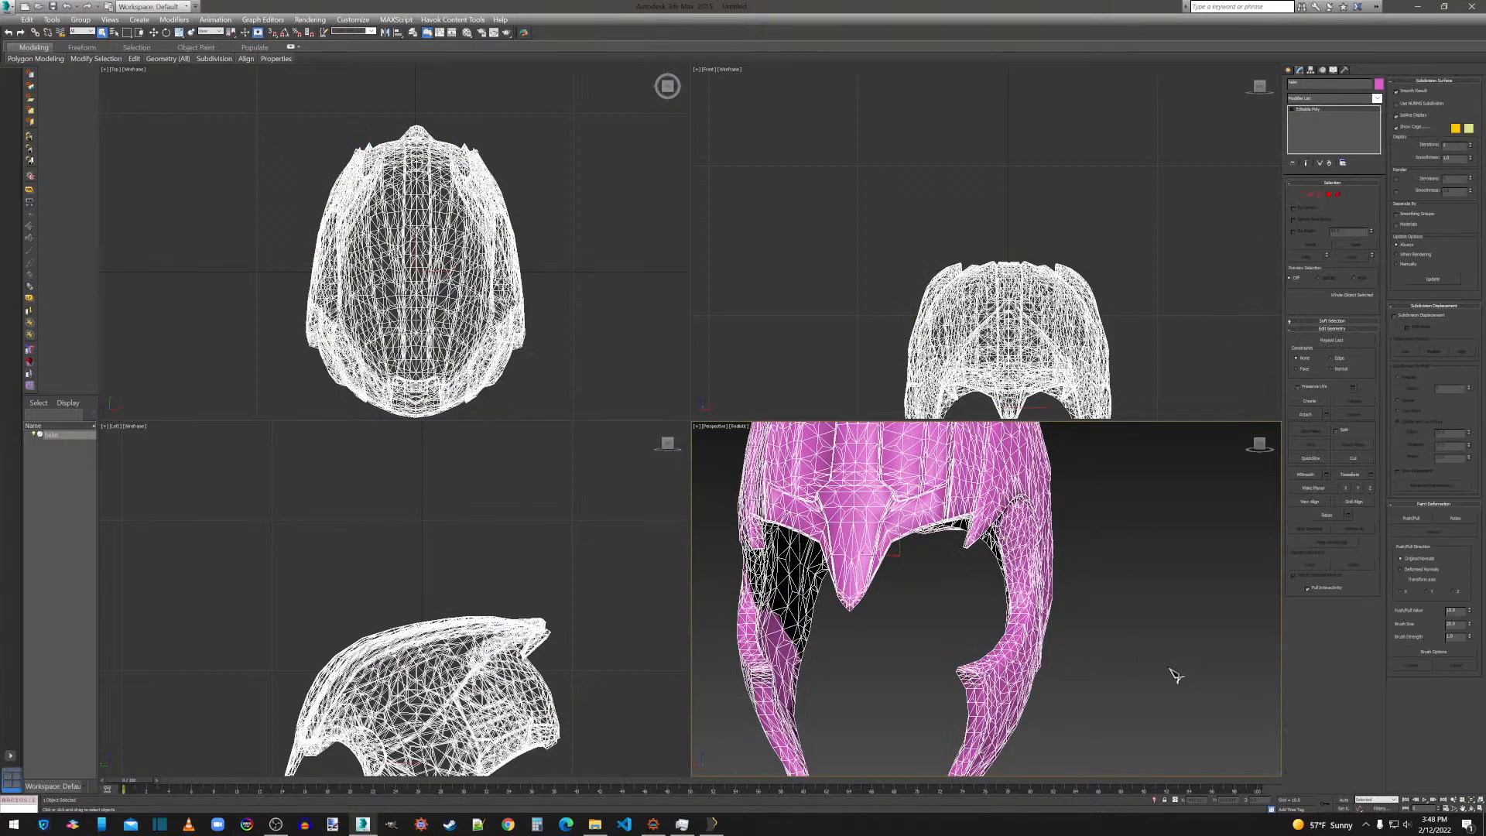
Select all vertices of the optimized helm and weld them.
{"action": "left_click", "coordinate": [1303, 195]}
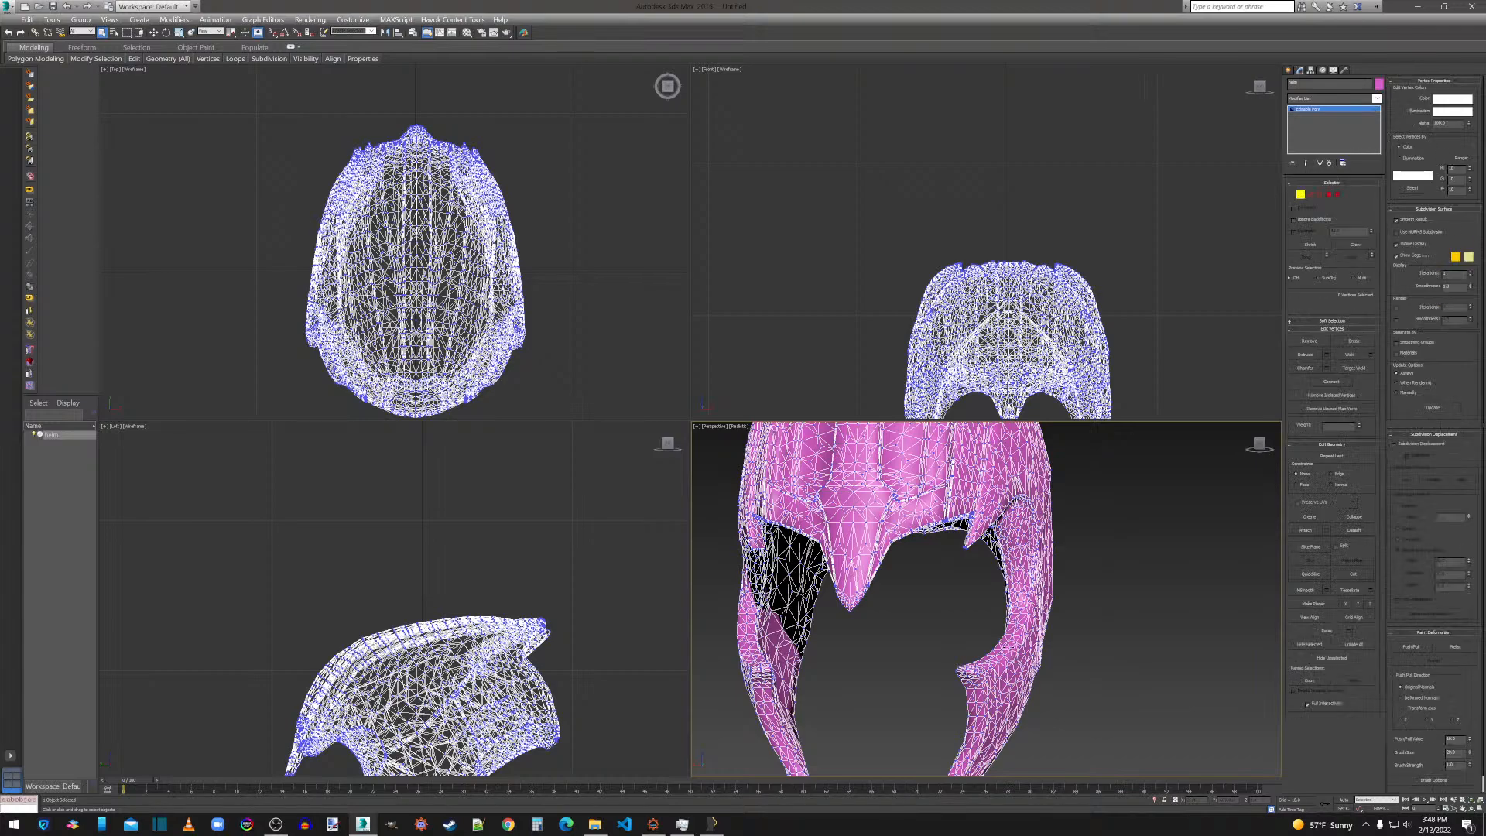
{"action": "key", "text": "ctrl+a"}
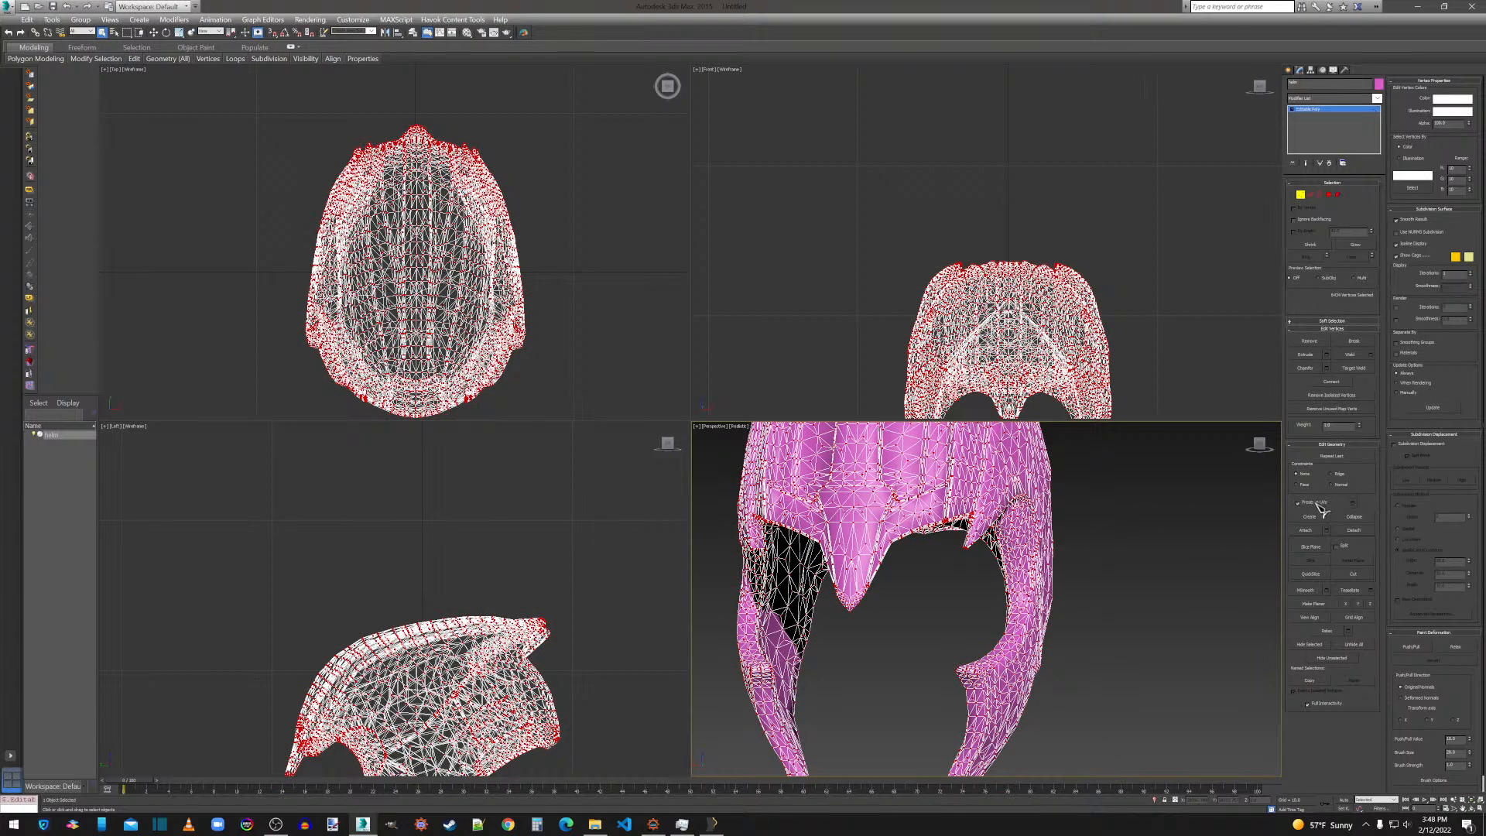
{"action": "left_click", "coordinate": [1372, 355]}
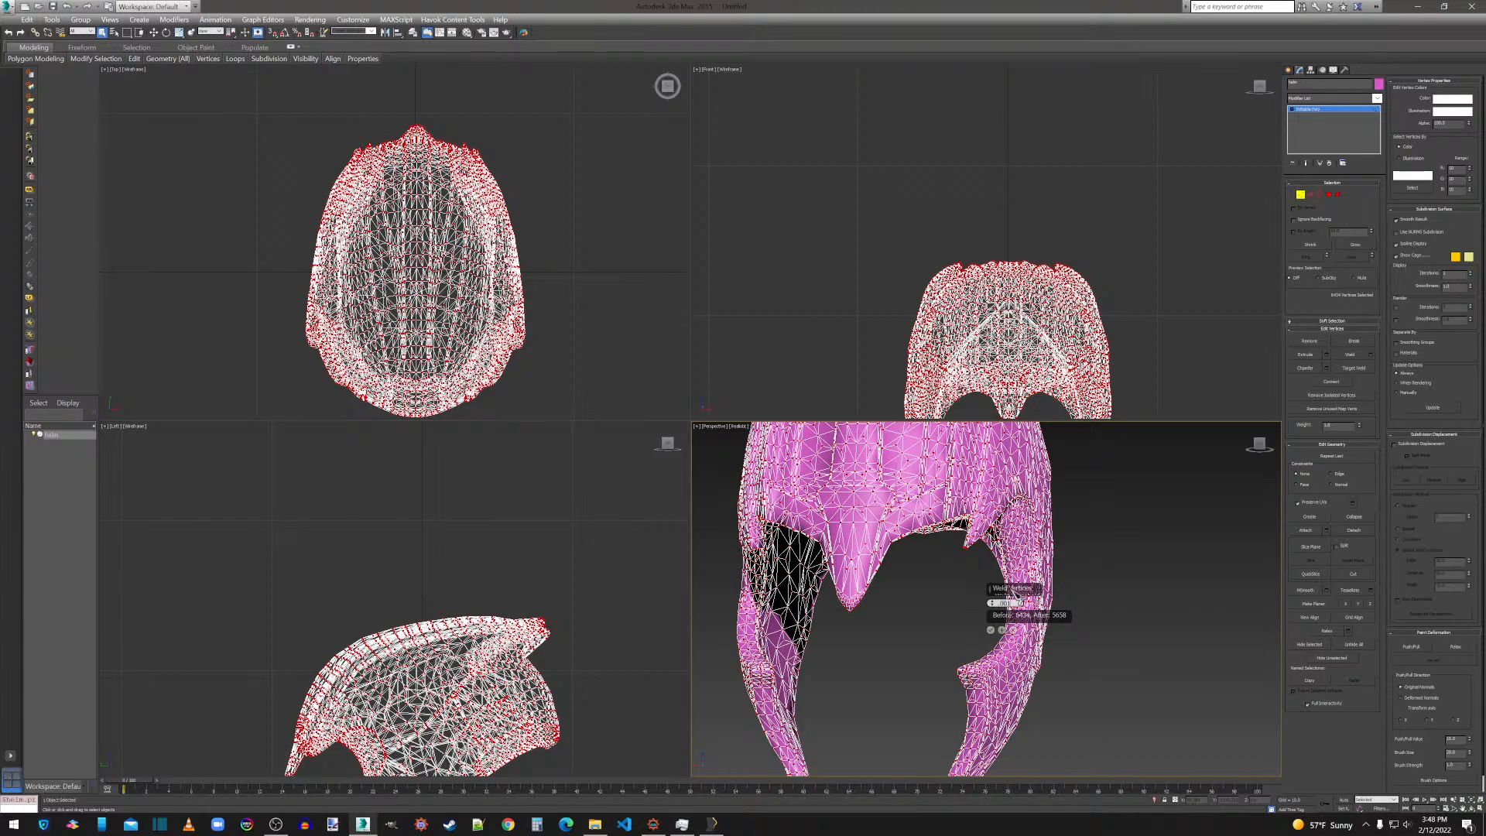
{"action": "key", "text": "Return"}
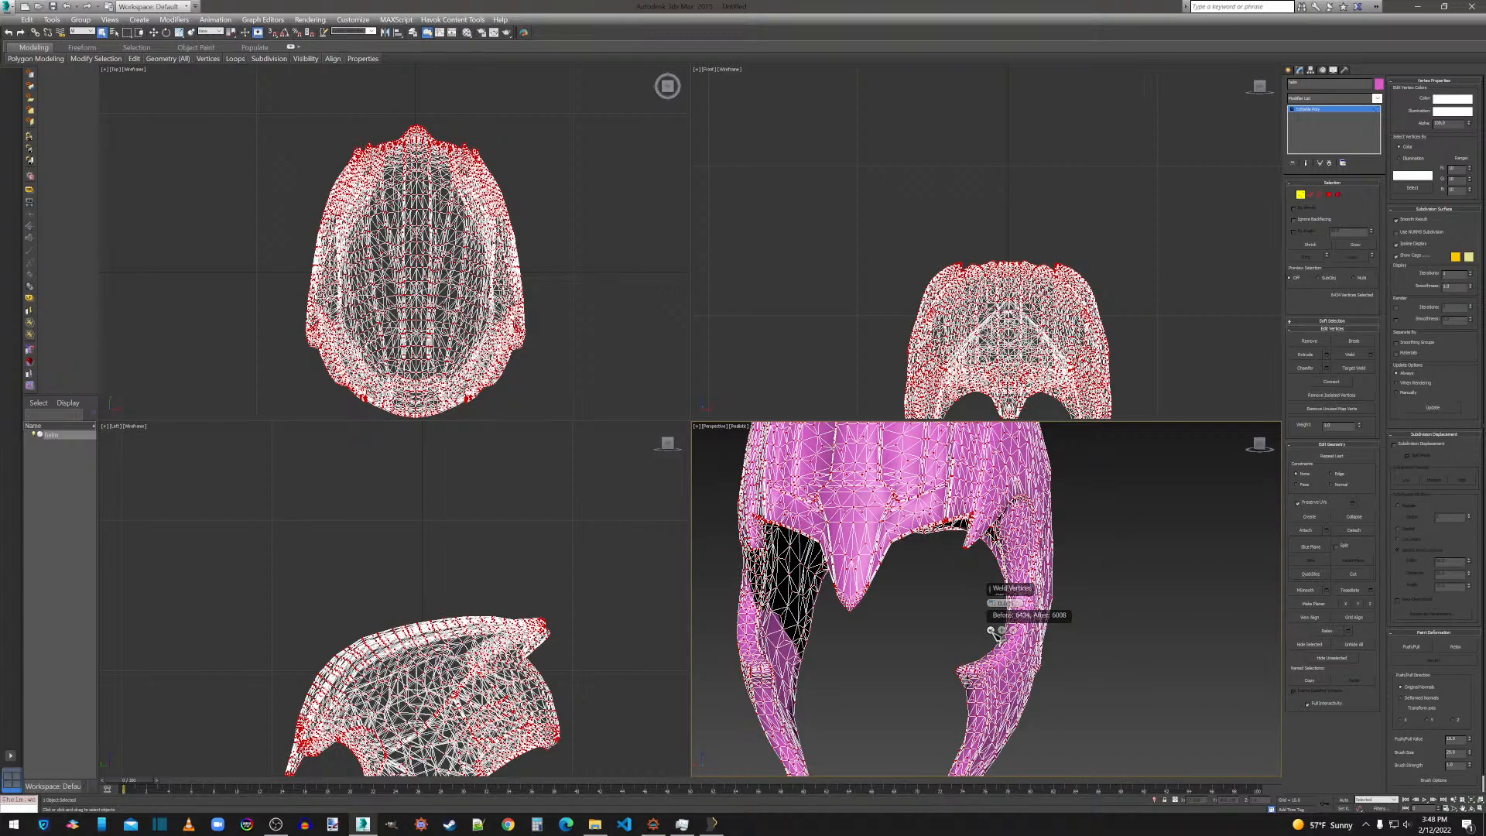
{"action": "left_click", "coordinate": [992, 631]}
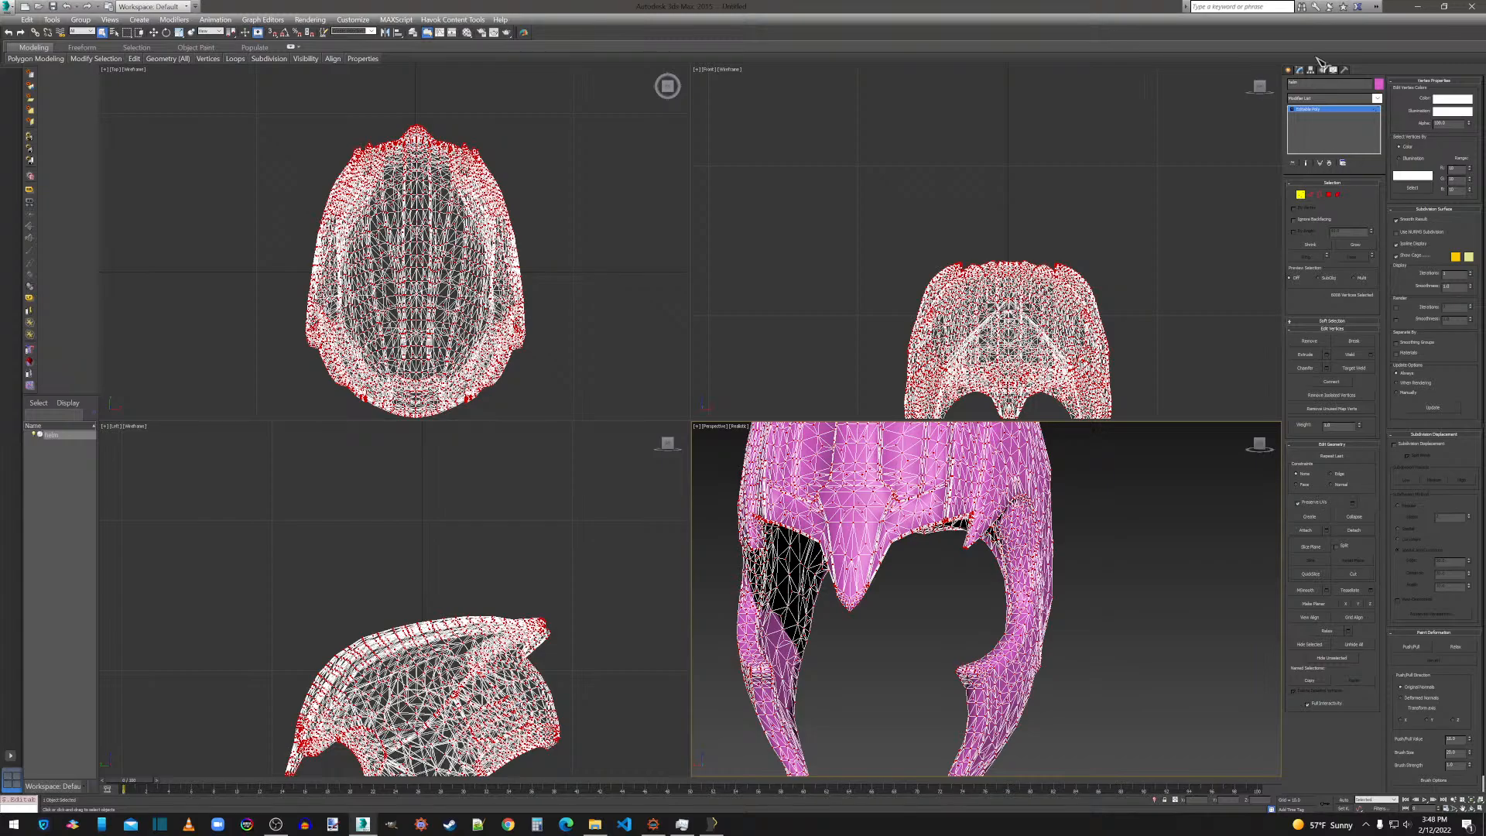
Inspect the welded helm's shading from the side and the front with the mesh deselected, and reselect the helm.
{"action": "left_click_drag", "start_coordinate": [1266, 451], "coordinate": [1253, 452]}
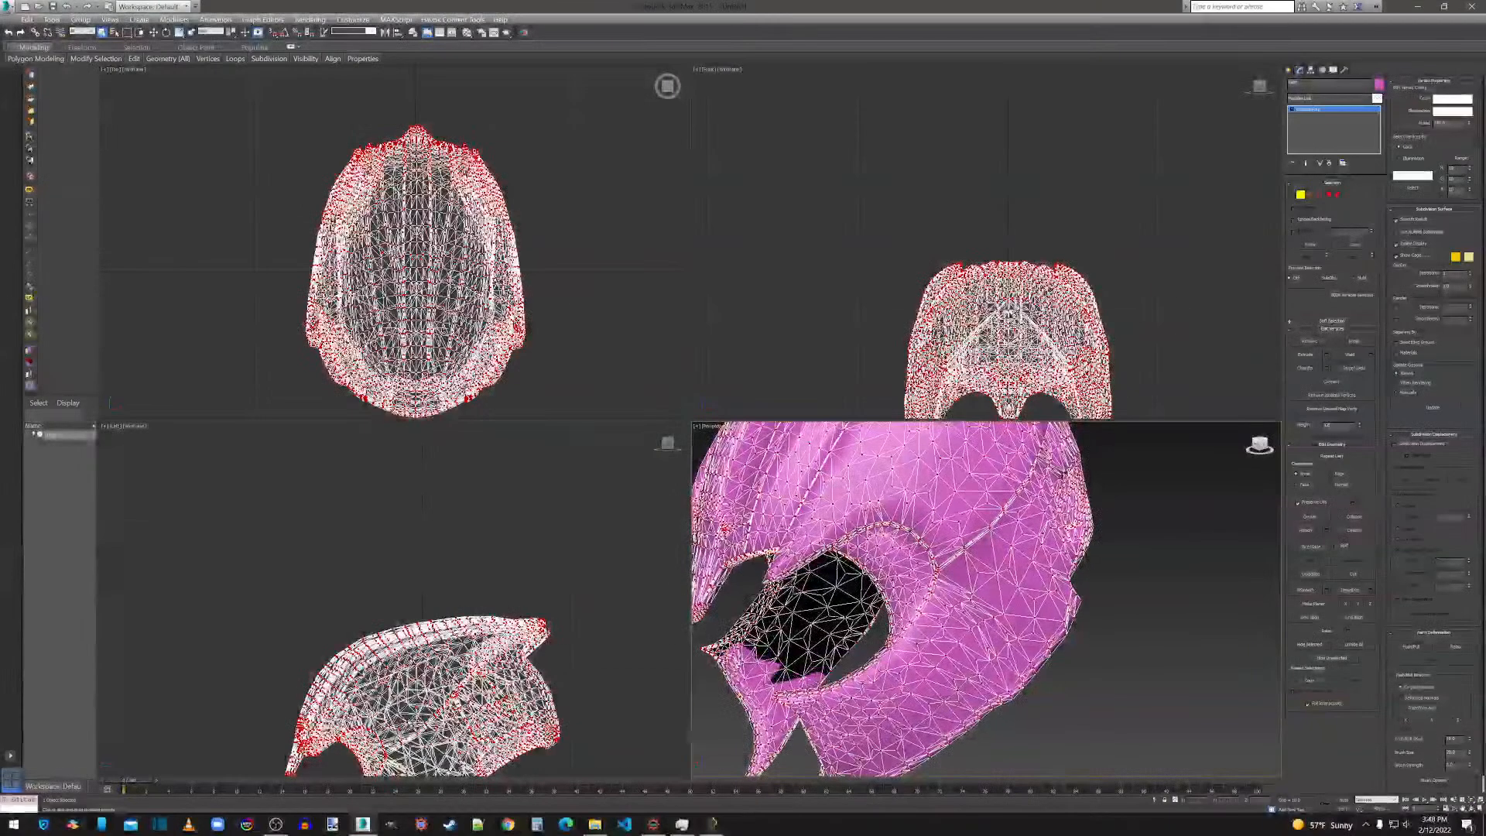
{"action": "left_click", "coordinate": [1169, 500]}
{"action": "left_click", "coordinate": [1290, 71]}
{"action": "left_click", "coordinate": [1154, 536]}
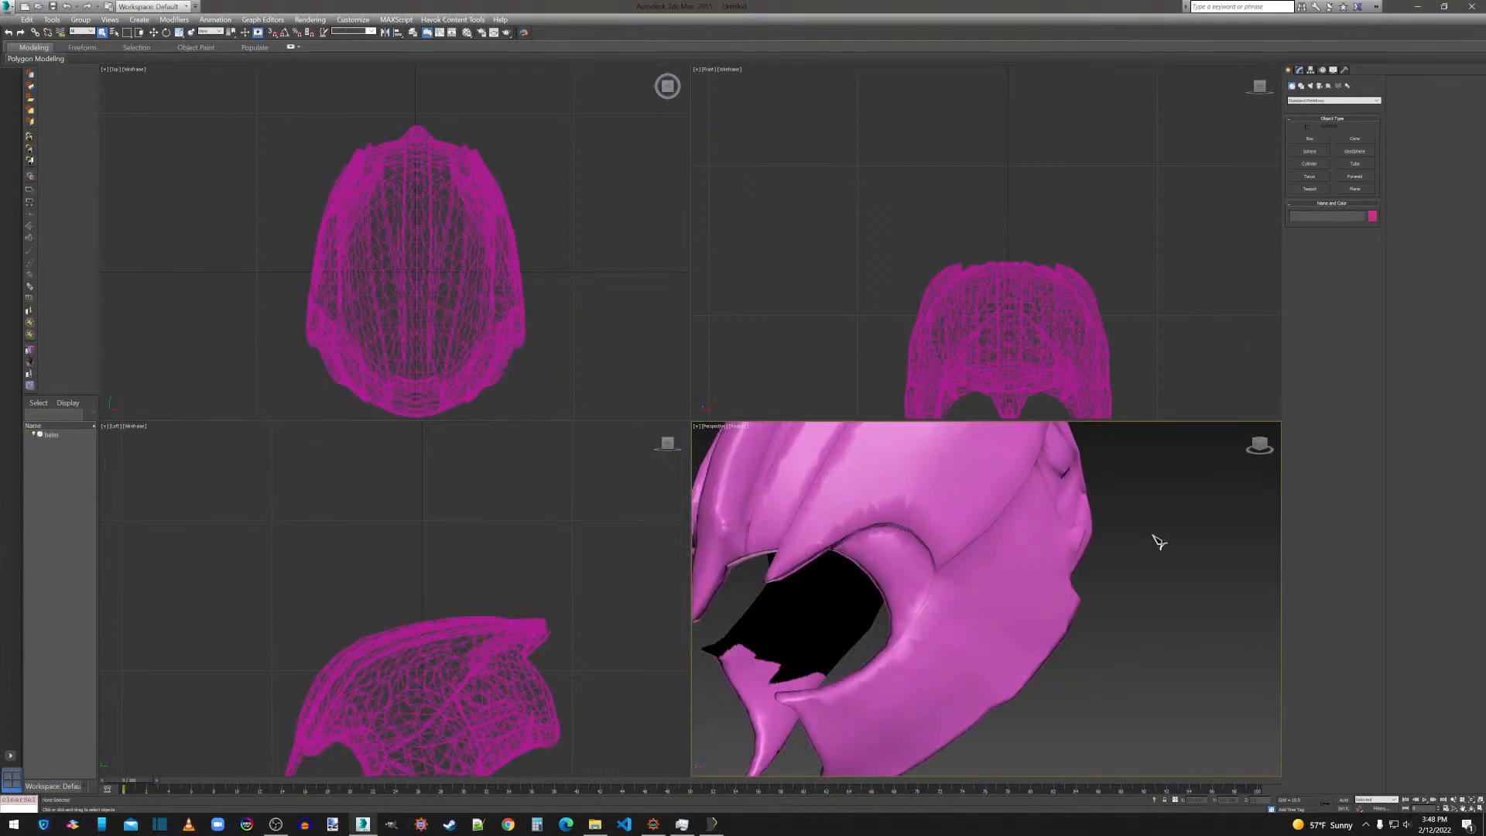
{"action": "left_click_drag", "start_coordinate": [1256, 448], "coordinate": [1267, 449]}
{"action": "left_click", "coordinate": [980, 507]}
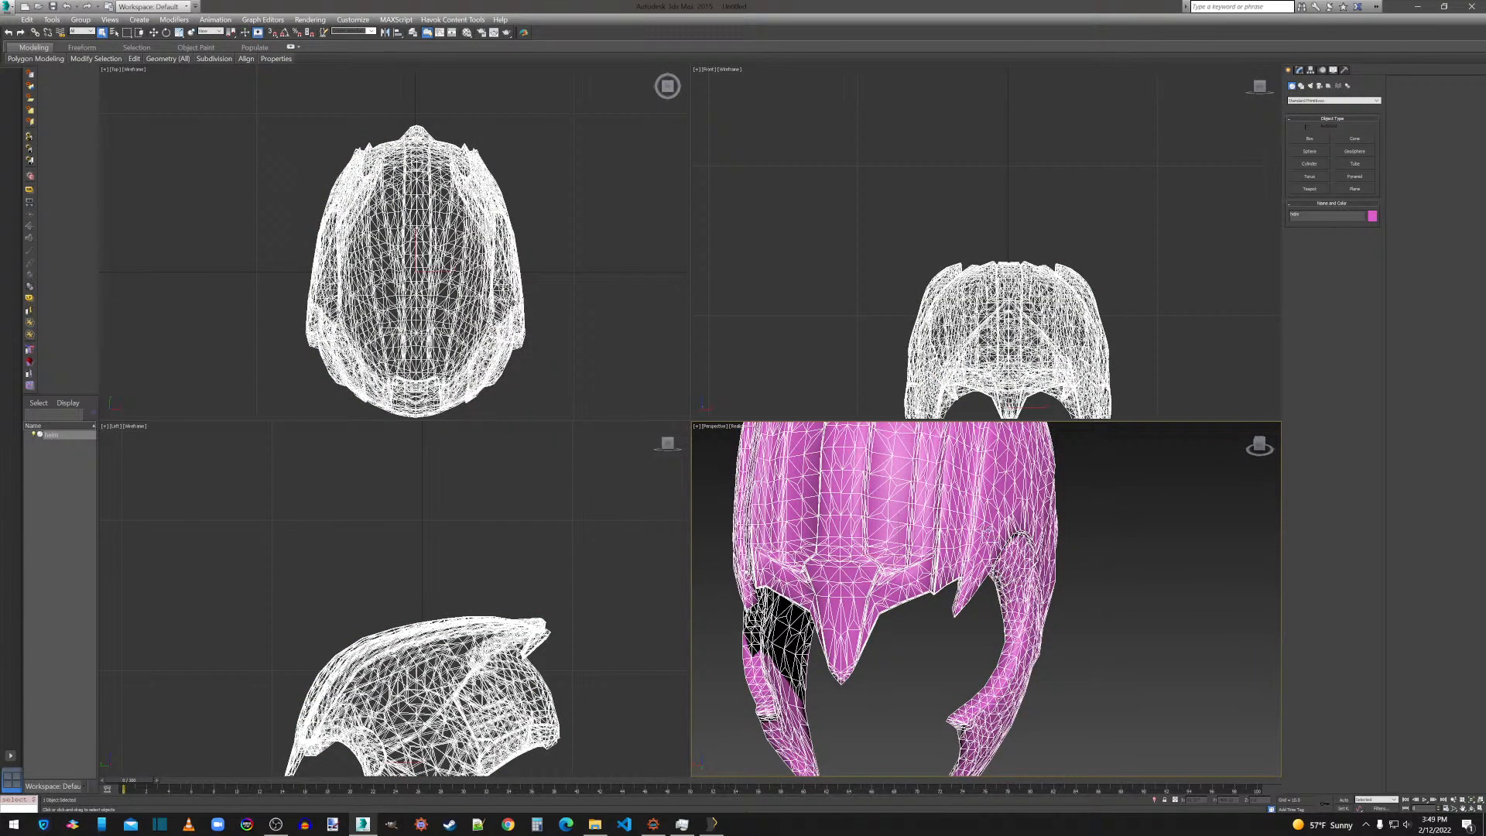
Undo the helm edits step by step, back past the welding, Editable Poly conversion, optimization and tessellation.
{"action": "left_click", "coordinate": [26, 19]}
{"action": "left_click", "coordinate": [51, 33]}
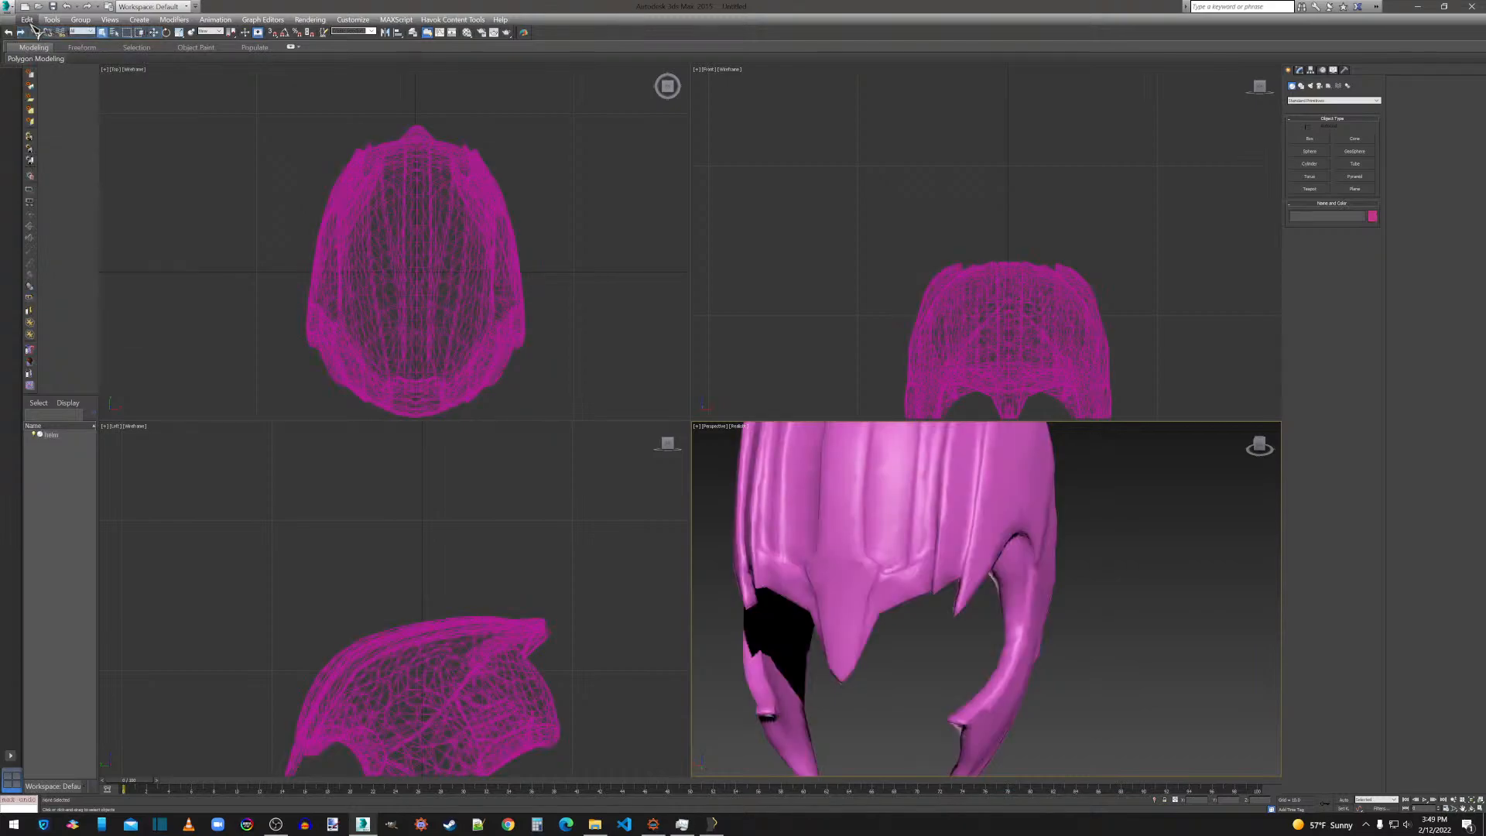
{"action": "left_click", "coordinate": [26, 20]}
{"action": "left_click", "coordinate": [36, 35]}
{"action": "left_click", "coordinate": [27, 20]}
{"action": "left_click", "coordinate": [34, 33]}
{"action": "left_click", "coordinate": [27, 20]}
{"action": "left_click", "coordinate": [34, 32]}
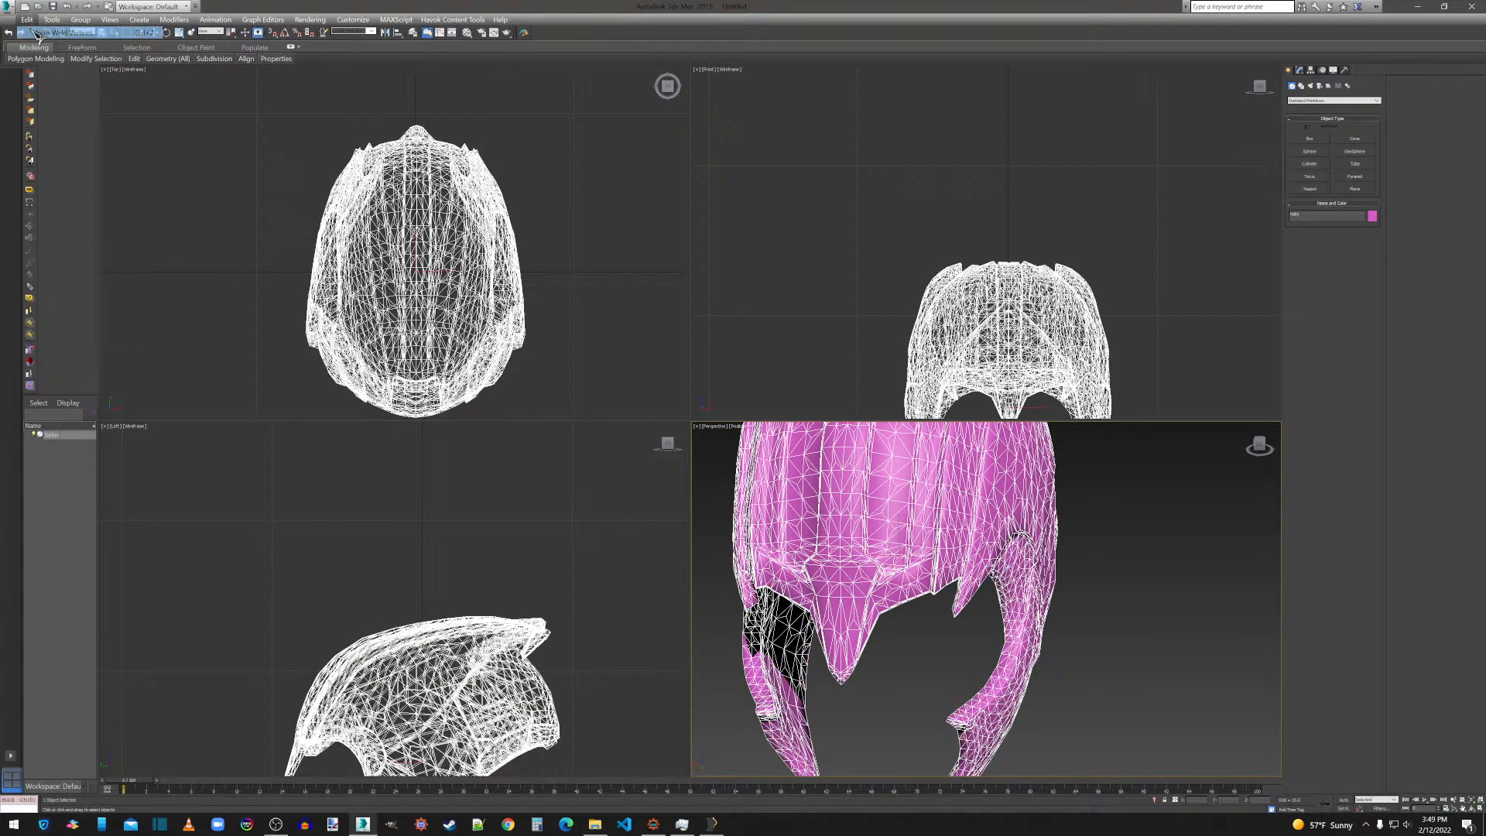
{"action": "left_click", "coordinate": [27, 20]}
{"action": "left_click", "coordinate": [36, 32]}
{"action": "left_click", "coordinate": [27, 20]}
{"action": "left_click", "coordinate": [35, 32]}
{"action": "left_click", "coordinate": [27, 21]}
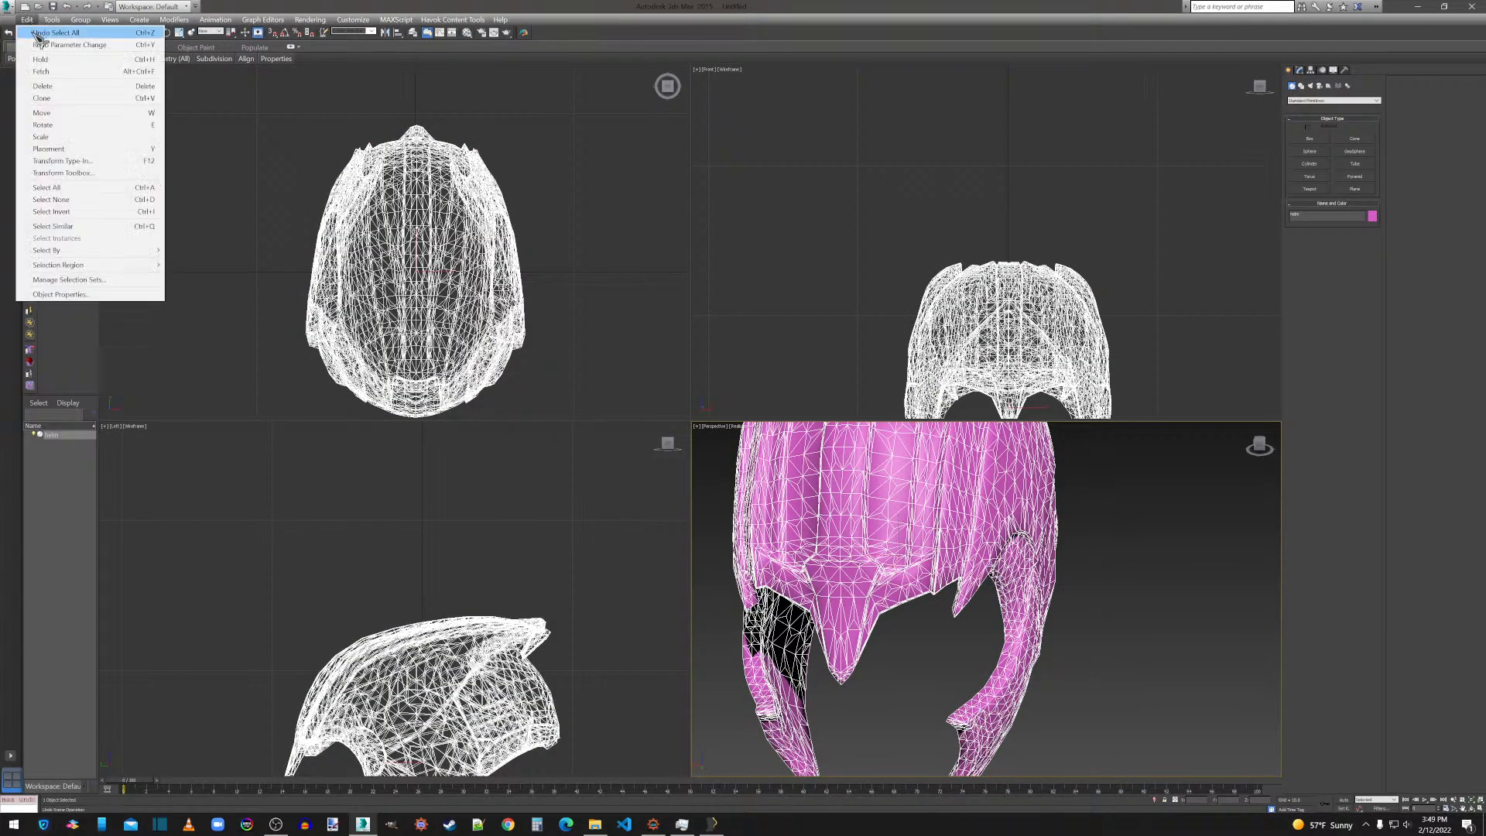
{"action": "left_click", "coordinate": [34, 33]}
{"action": "left_click", "coordinate": [27, 20]}
{"action": "left_click", "coordinate": [34, 33]}
{"action": "left_click", "coordinate": [27, 20]}
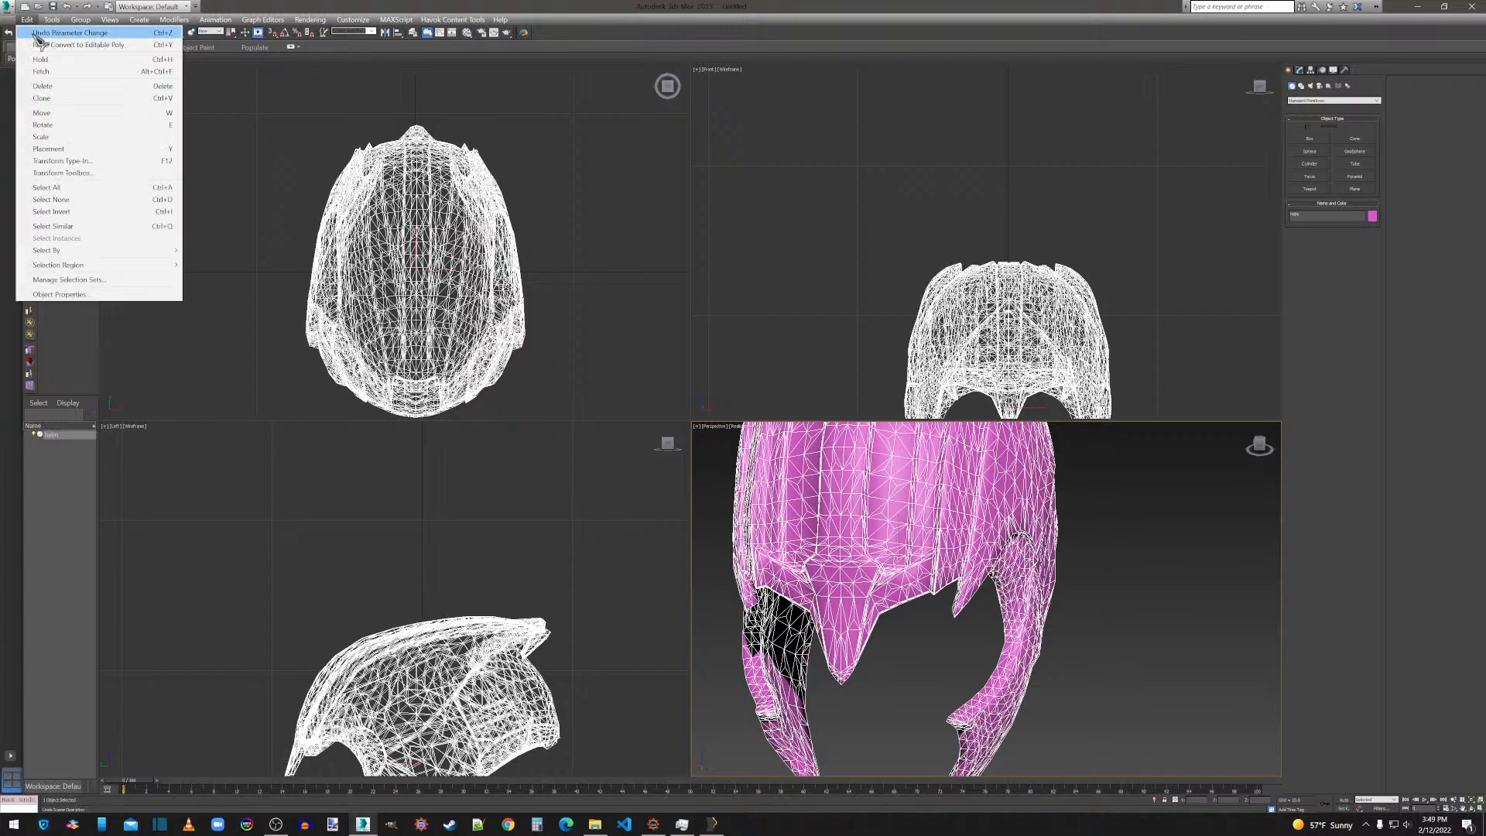
{"action": "left_click", "coordinate": [35, 32]}
{"action": "left_click", "coordinate": [27, 20]}
{"action": "left_click", "coordinate": [34, 32]}
{"action": "left_click", "coordinate": [27, 20]}
{"action": "left_click", "coordinate": [34, 32]}
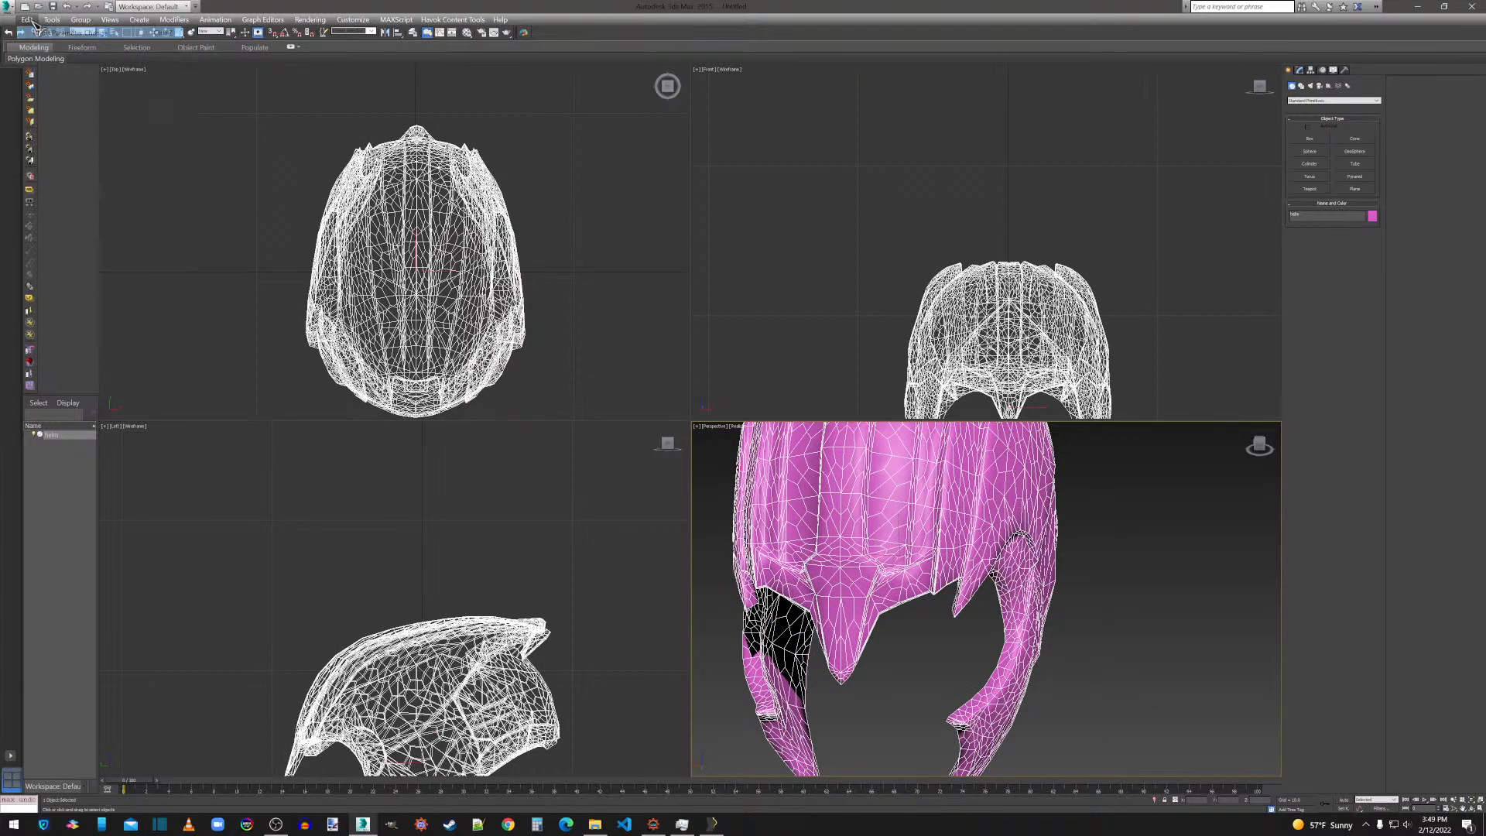
{"action": "left_click", "coordinate": [27, 20]}
{"action": "left_click", "coordinate": [36, 32]}
{"action": "left_click", "coordinate": [27, 20]}
{"action": "left_click", "coordinate": [34, 32]}
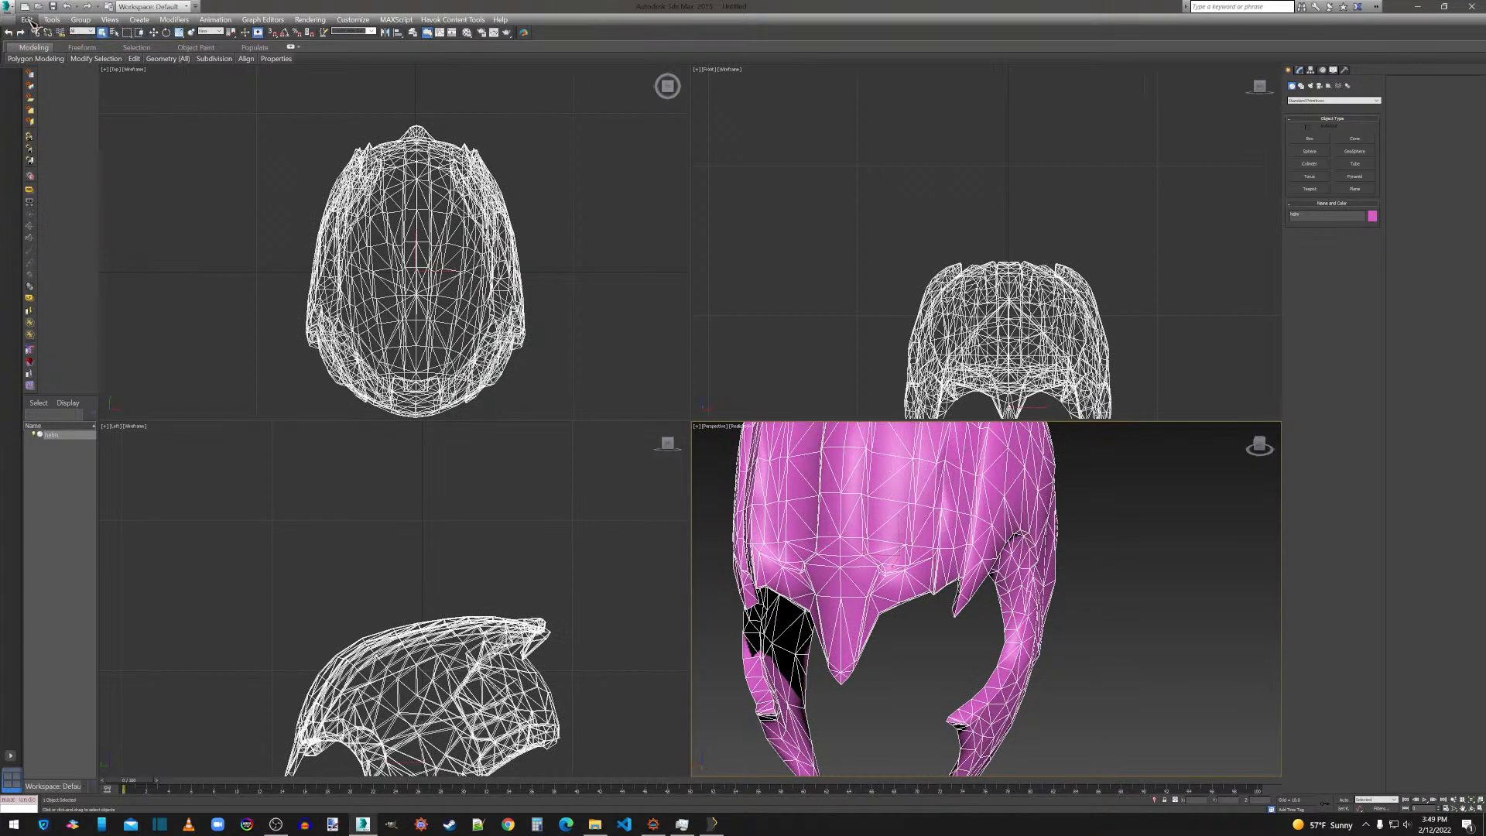
{"action": "left_click", "coordinate": [1300, 69]}
{"action": "left_click", "coordinate": [1328, 194]}
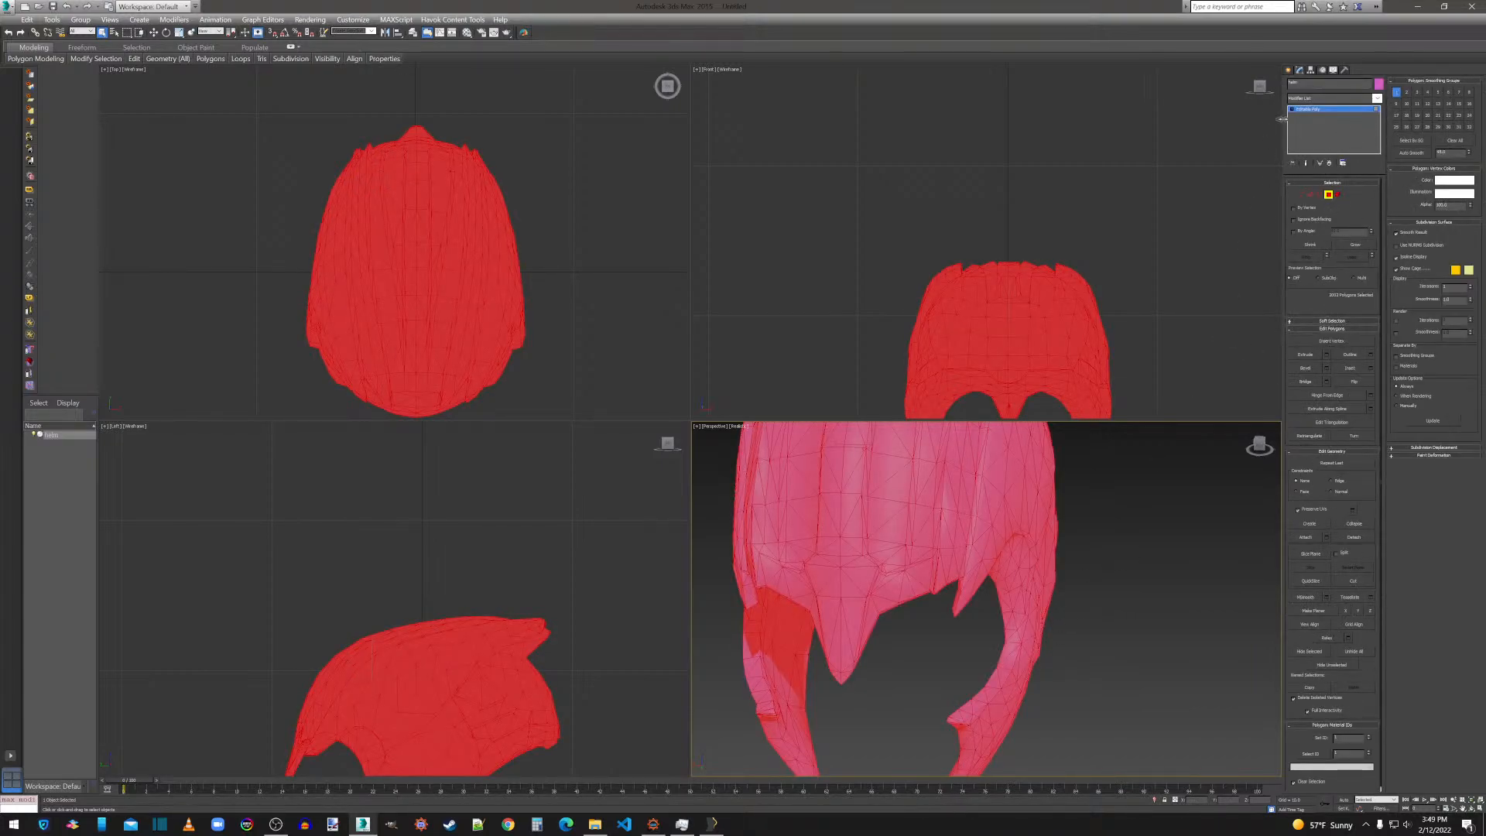
{"action": "left_click", "coordinate": [1288, 70]}
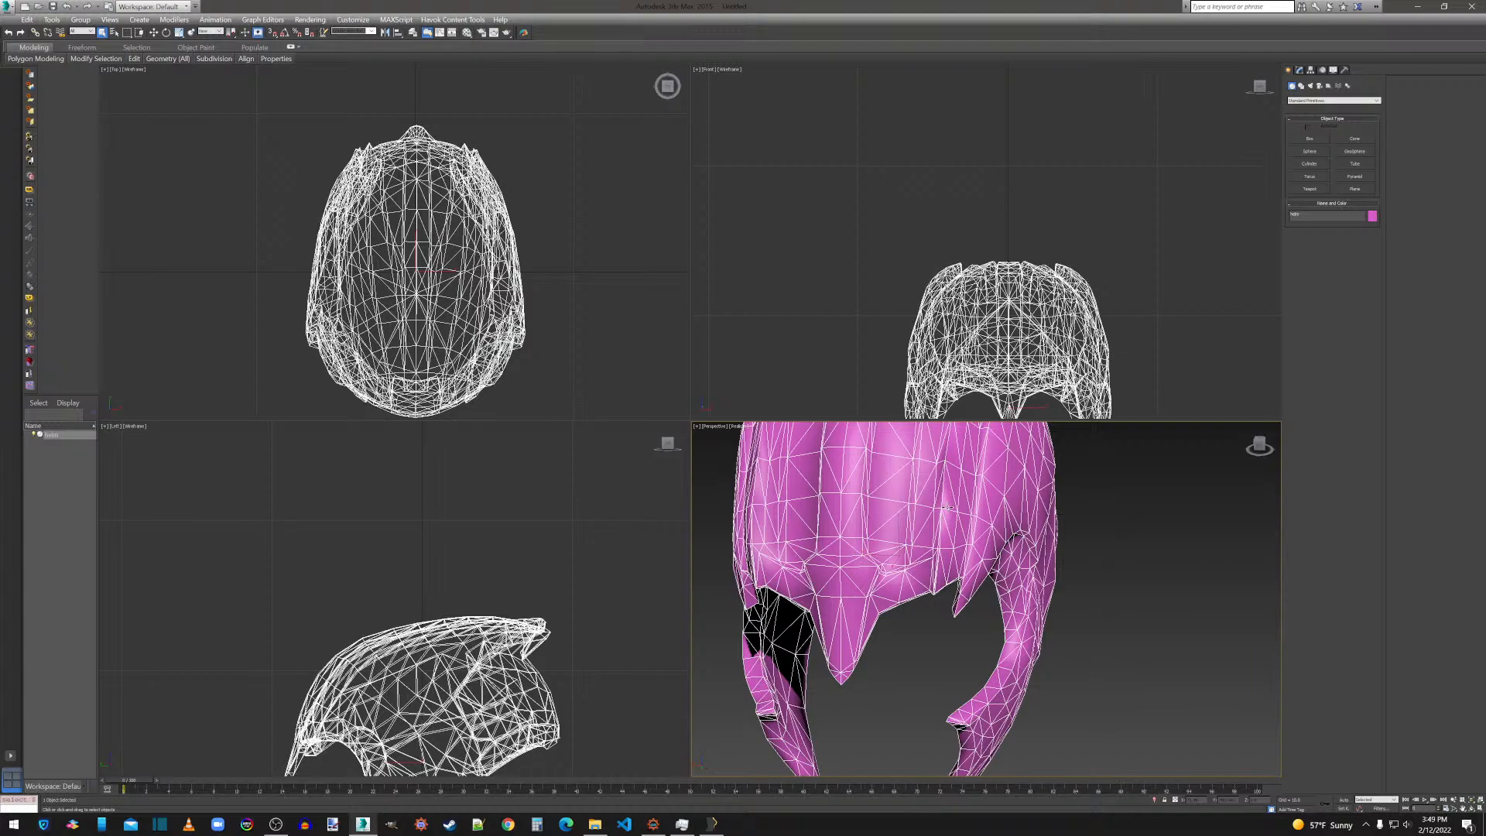
Delete the helm and import helm.obj again with the existing import options.
{"action": "key", "text": "Delete"}
{"action": "left_click", "coordinate": [9, 10]}
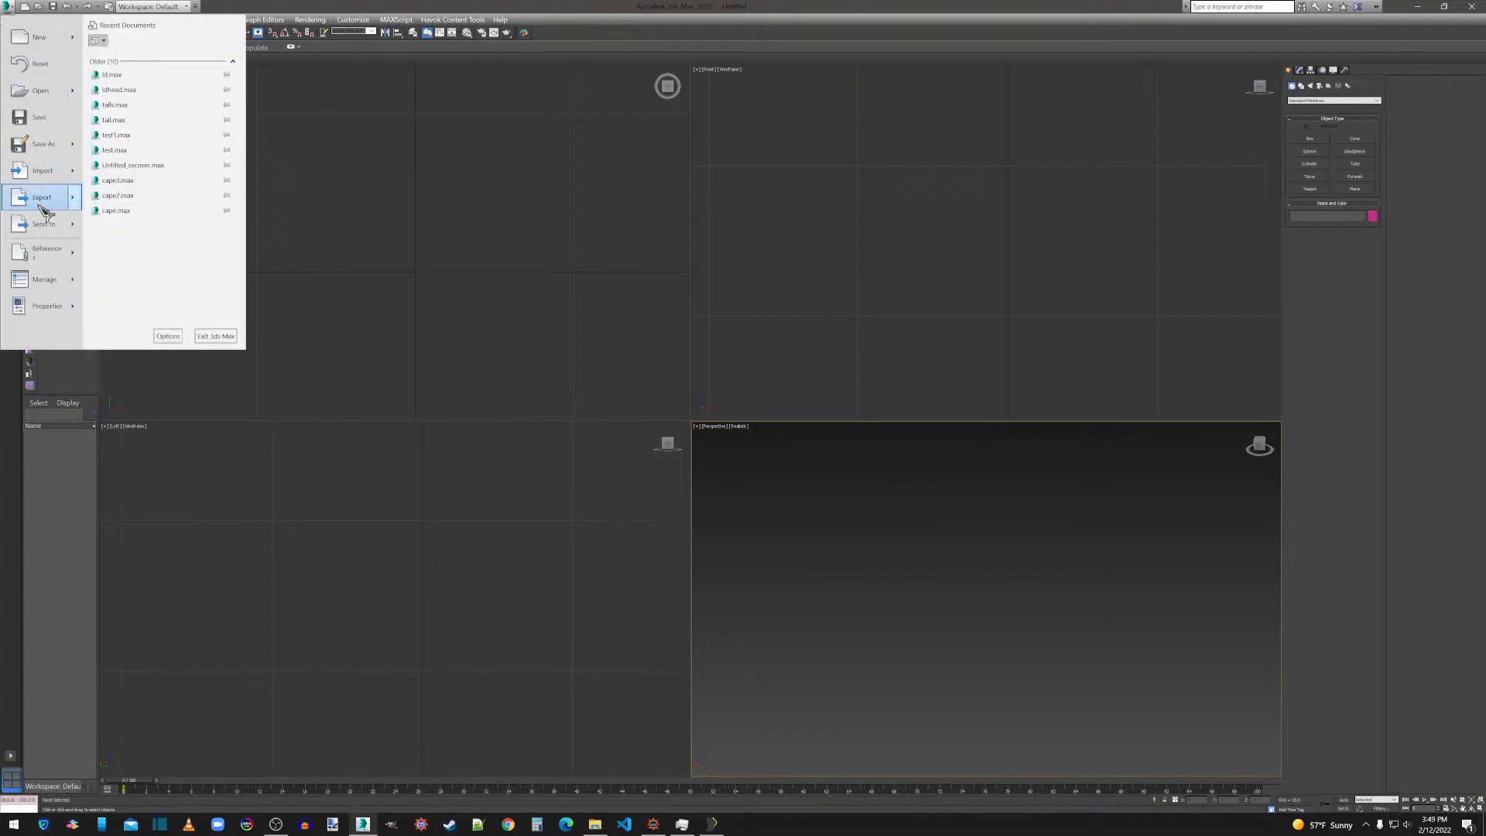
{"action": "left_click", "coordinate": [43, 170]}
{"action": "left_click", "coordinate": [107, 110]}
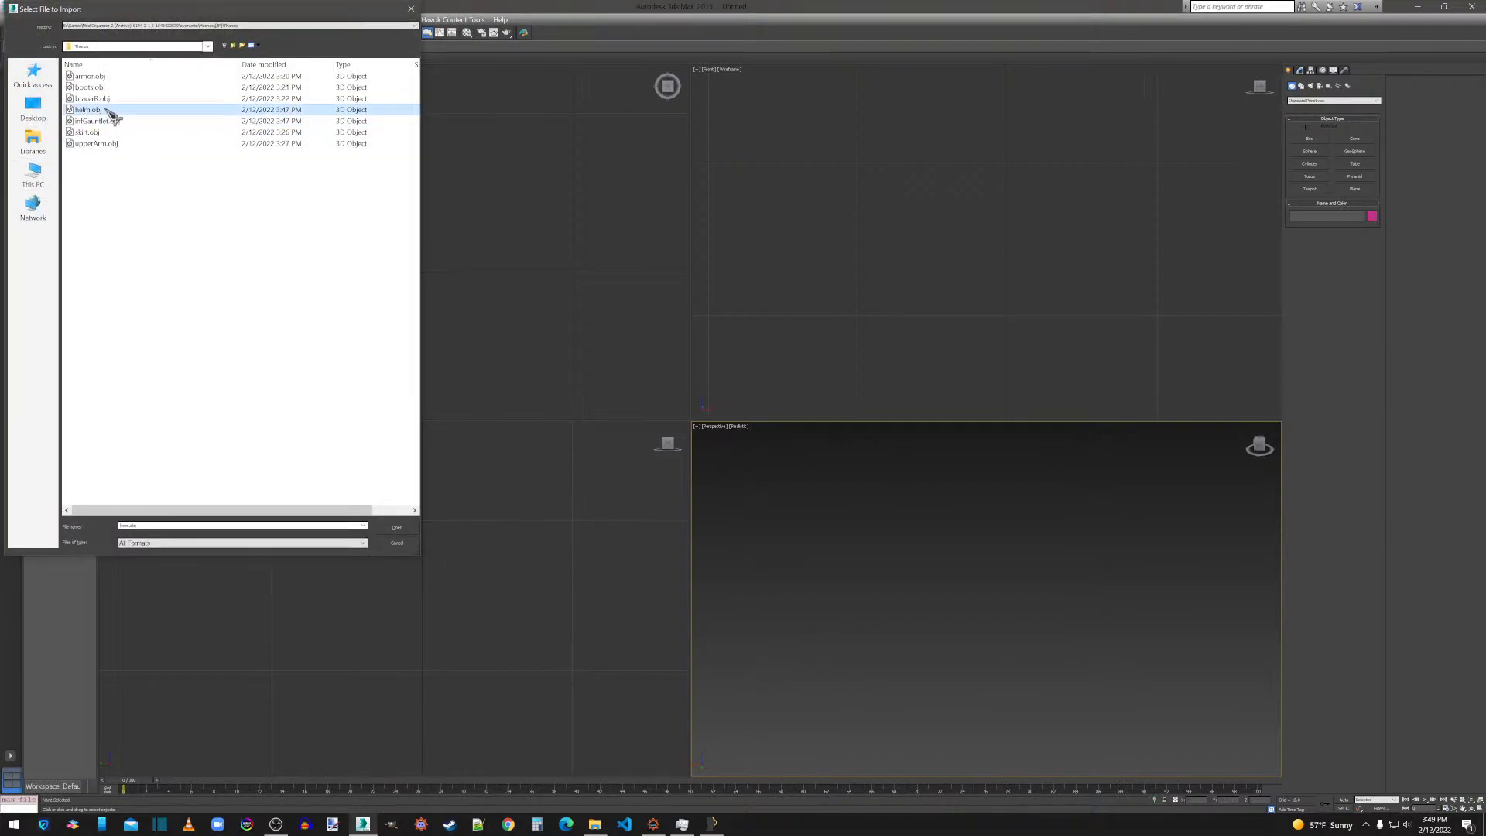
{"action": "double_click", "coordinate": [108, 110]}
{"action": "left_click", "coordinate": [667, 611]}
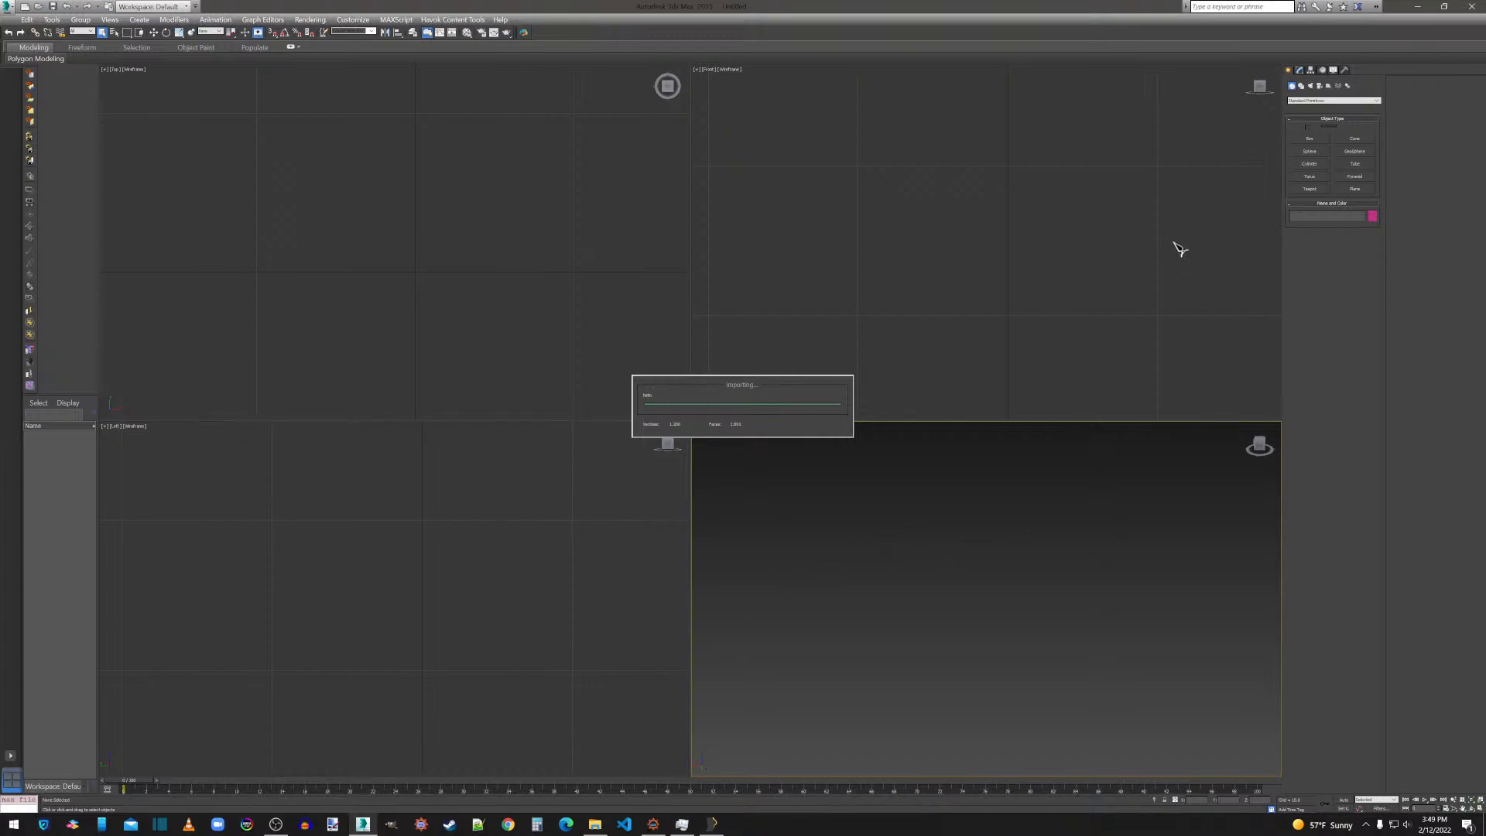
Weld all vertices of the freshly imported helm with a threshold of 0.001.
{"action": "left_click", "coordinate": [1301, 71]}
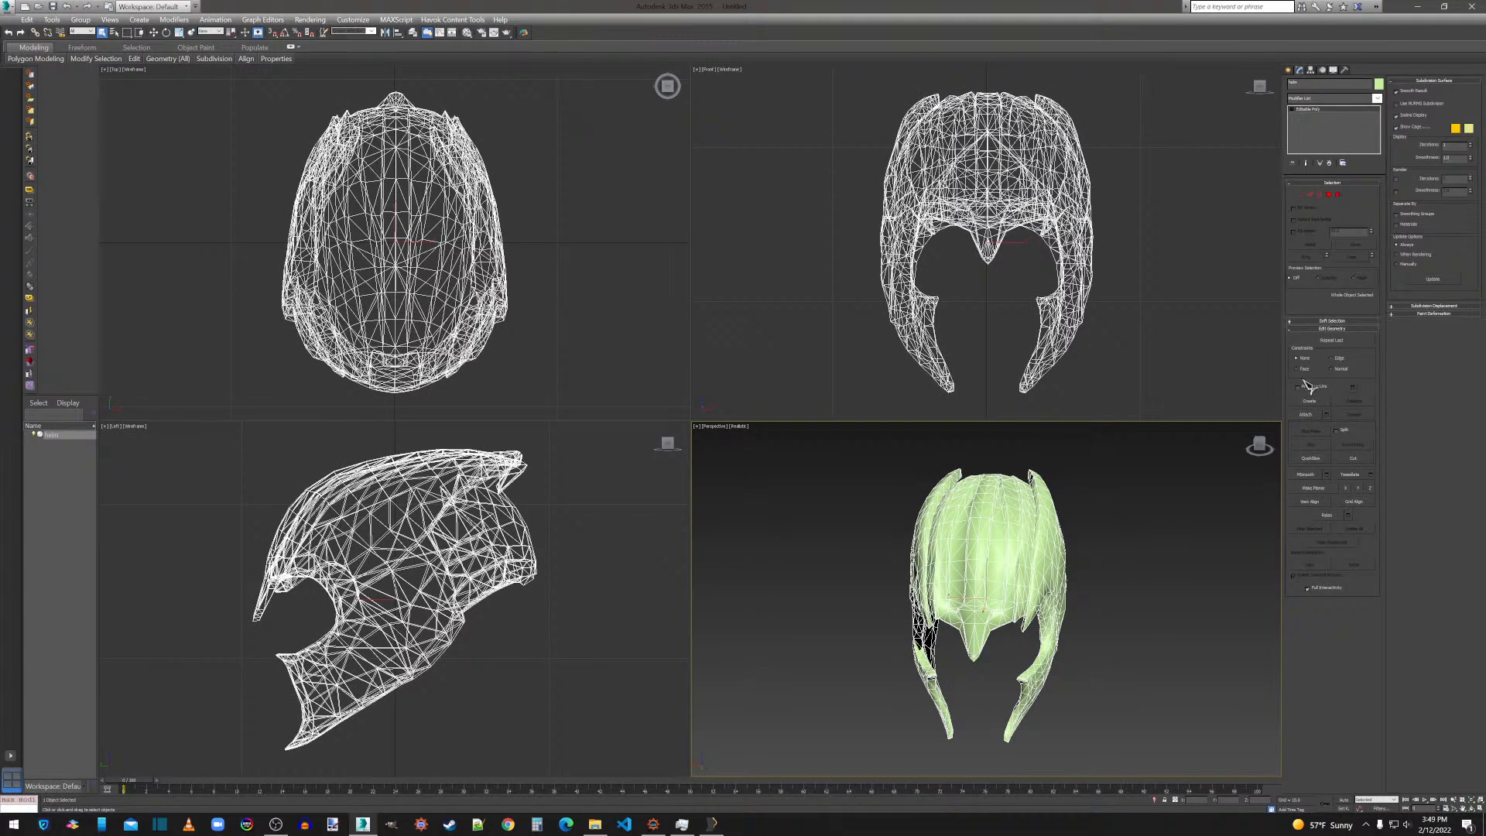
{"action": "left_click", "coordinate": [1330, 196]}
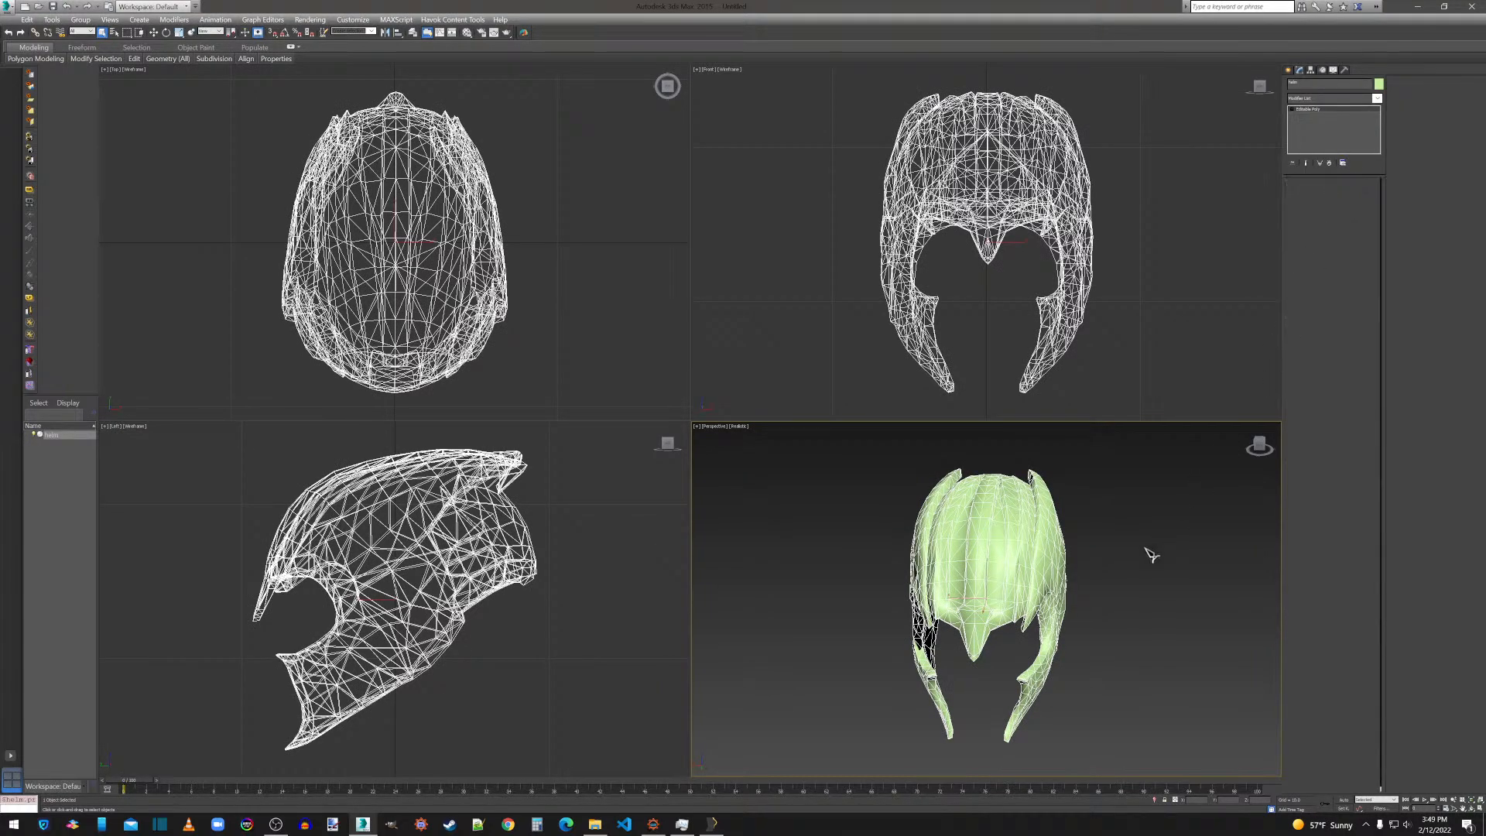
{"action": "key", "text": "ctrl+a"}
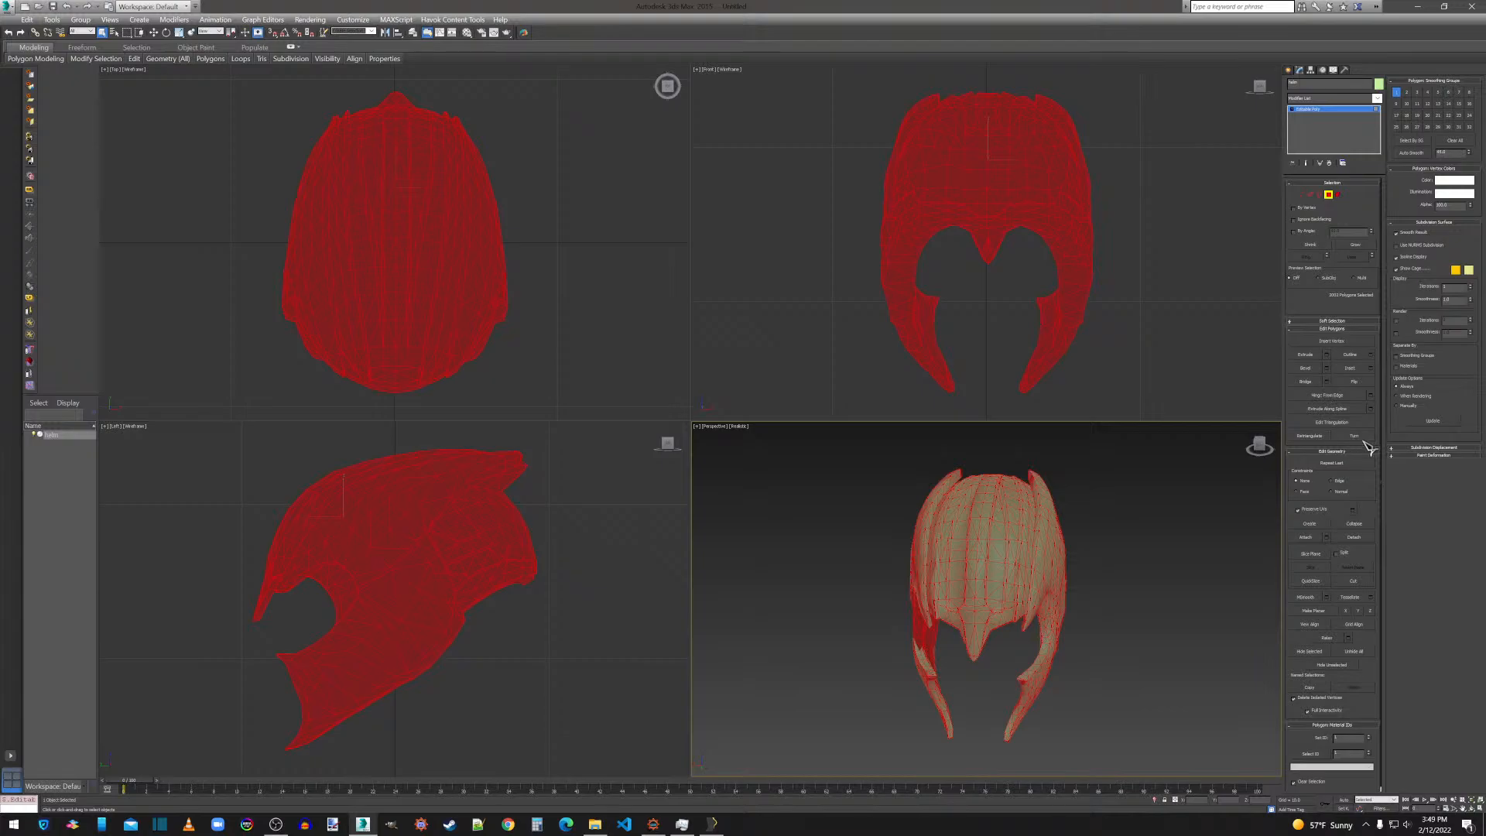
{"action": "left_click", "coordinate": [1359, 384]}
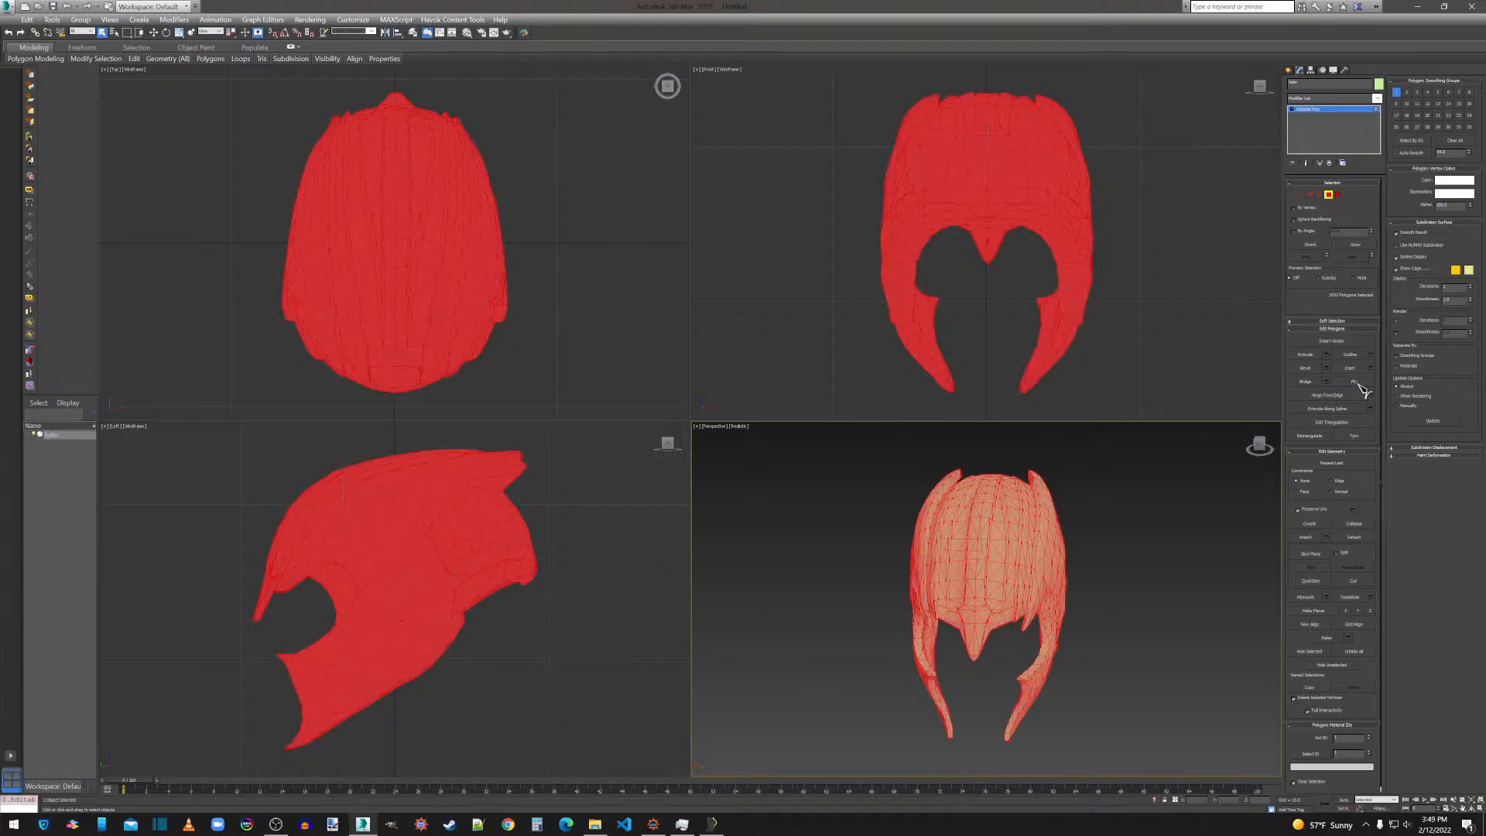
{"action": "left_click", "coordinate": [1302, 195]}
{"action": "key", "text": "ctrl+a"}
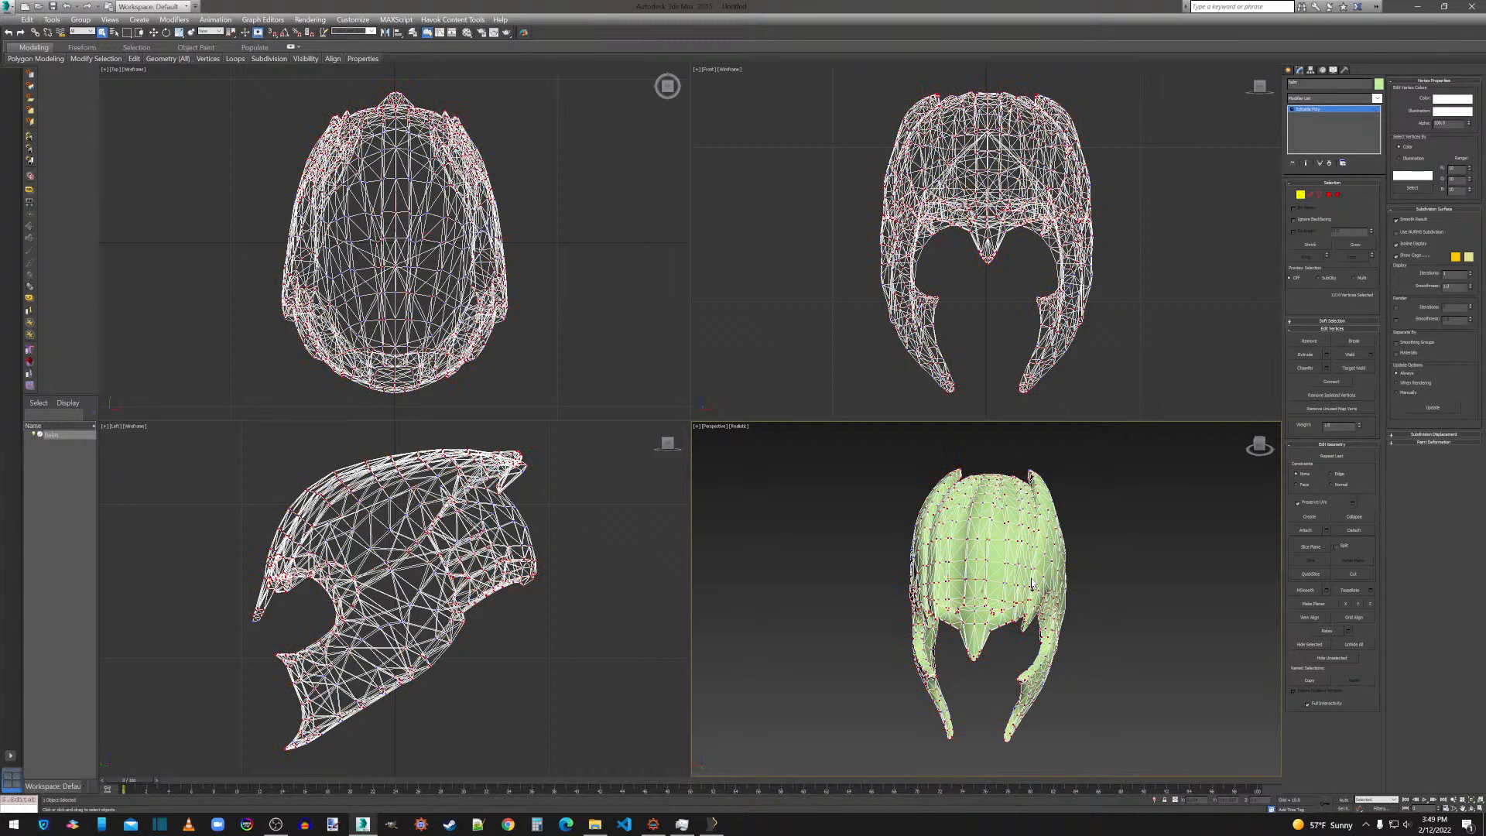
{"action": "left_click", "coordinate": [1370, 354]}
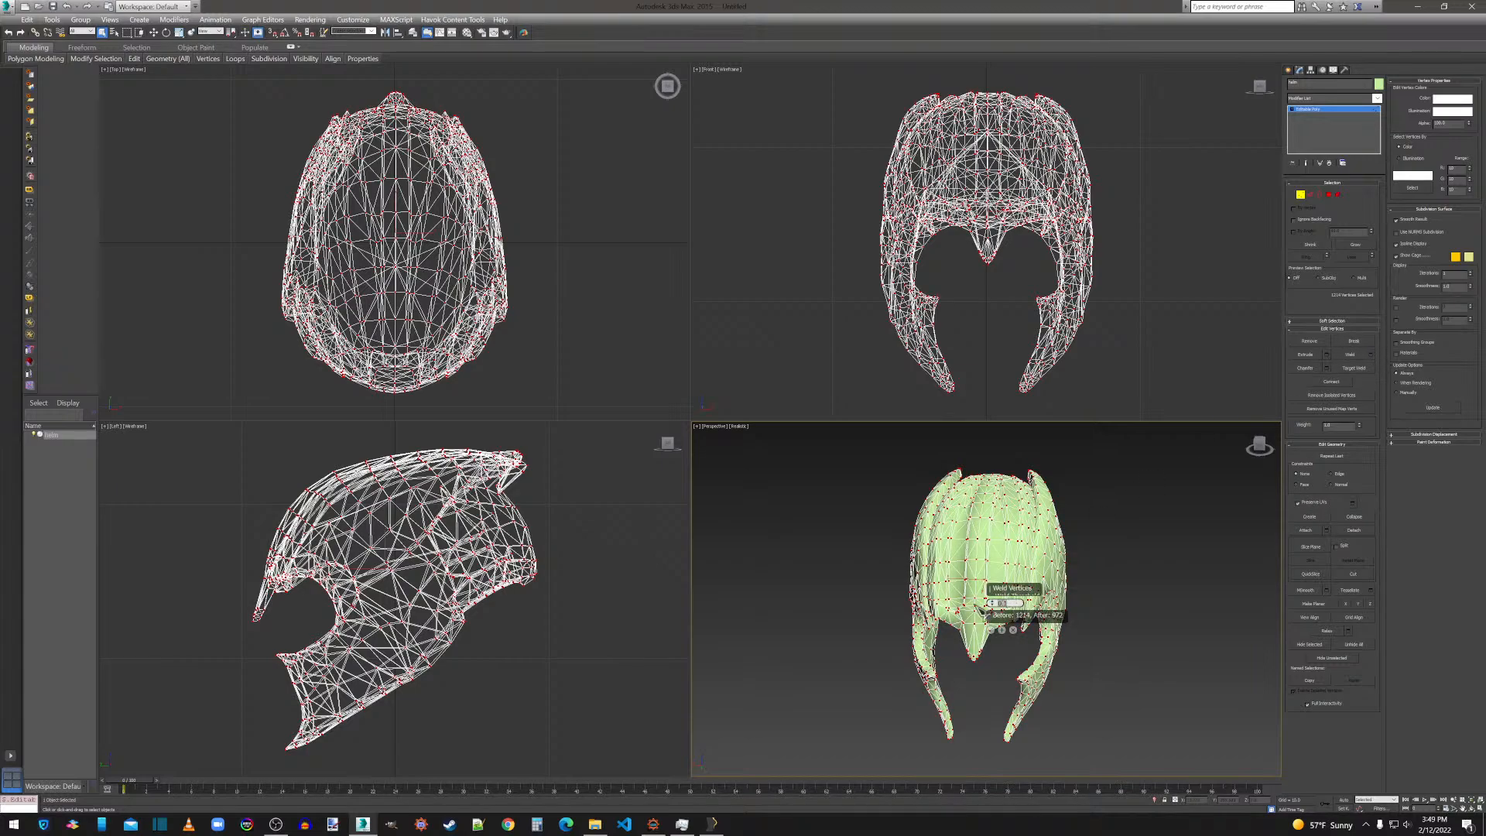
{"action": "type", "text": ".001"}
{"action": "key", "text": "Return"}
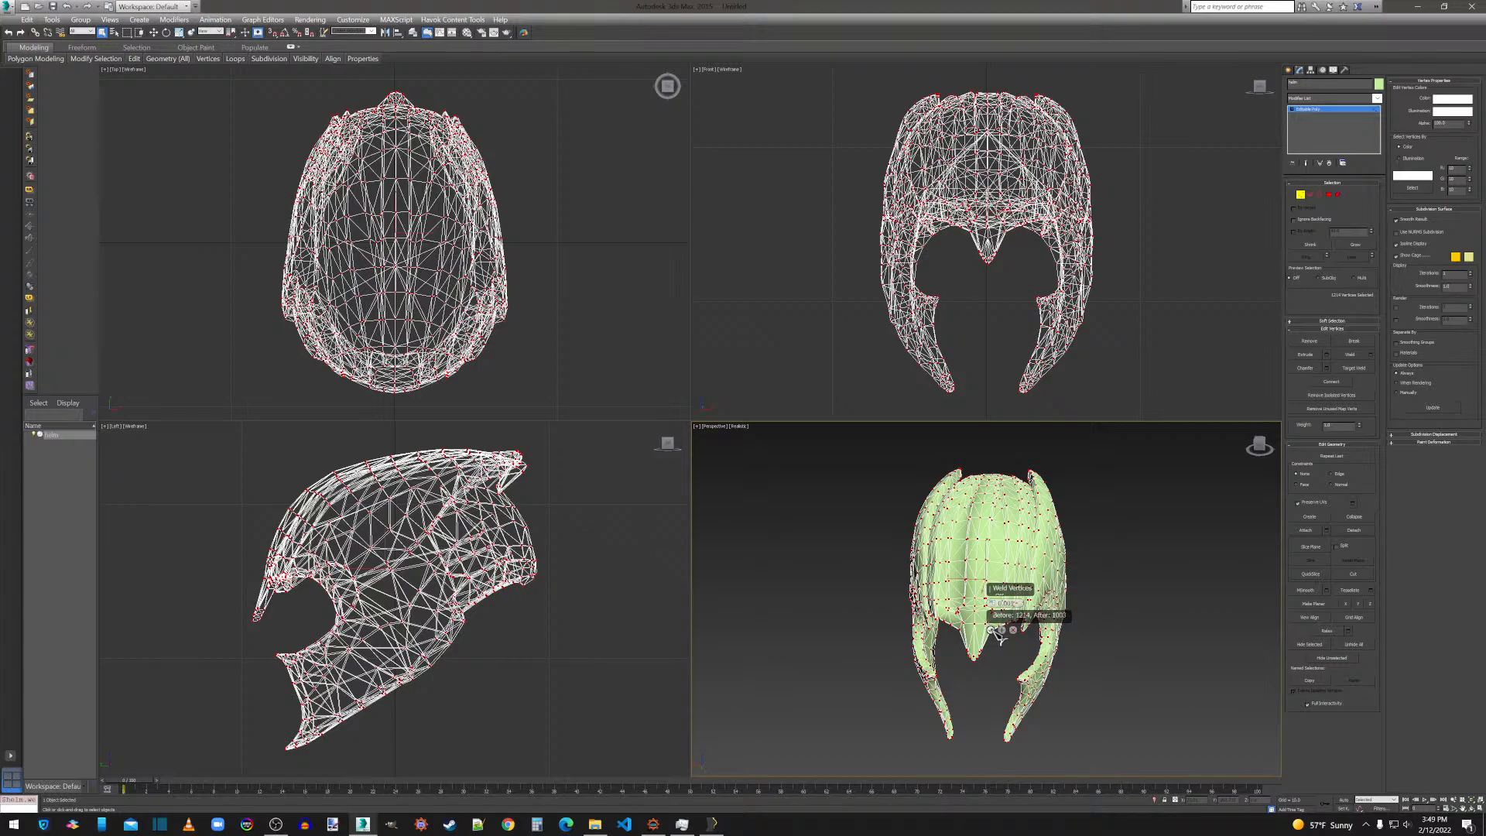
{"action": "left_click", "coordinate": [992, 629]}
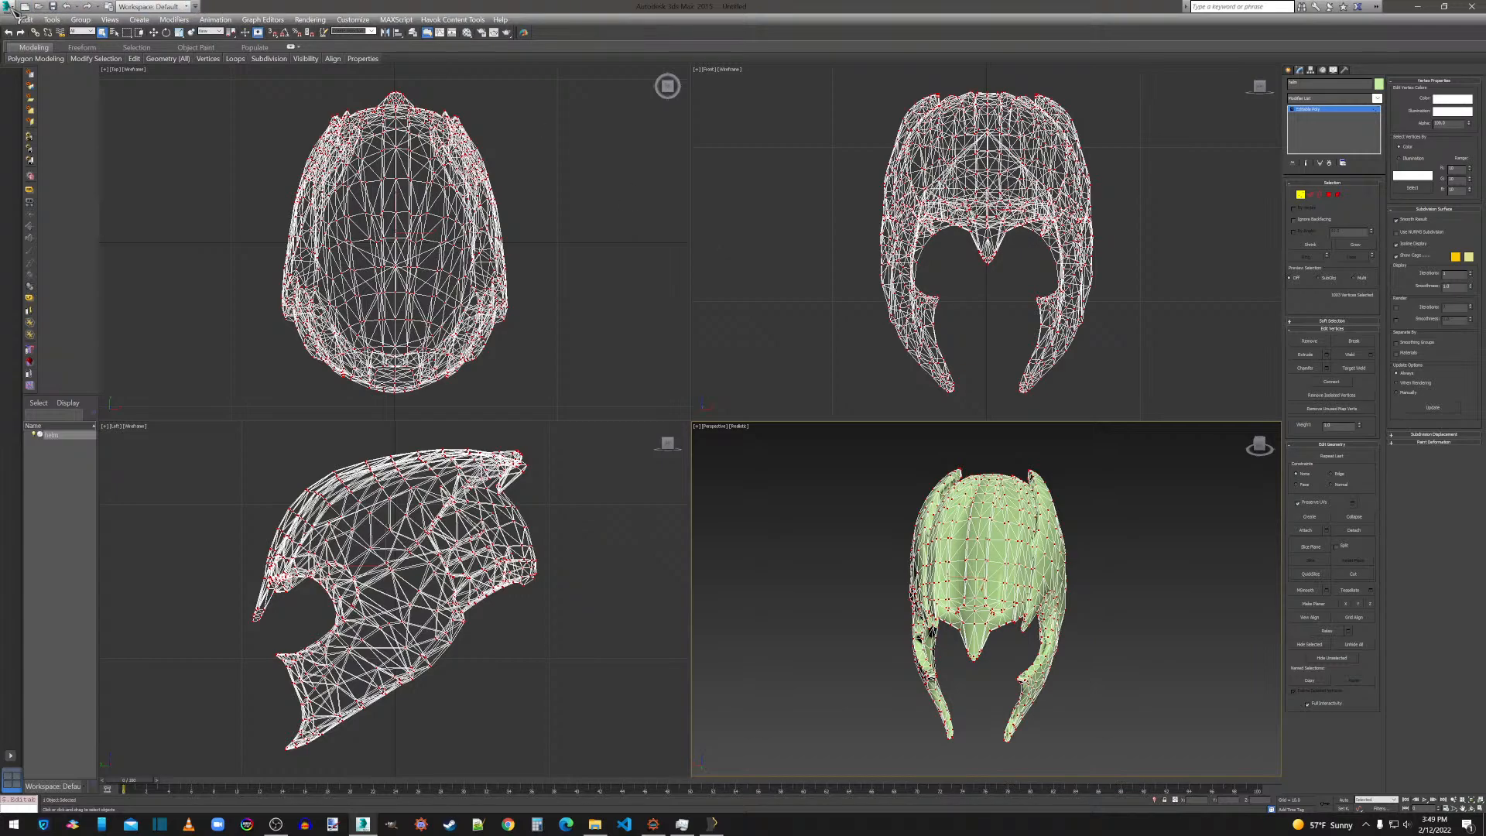
Apply a ProOptimizer modifier to the helm, calculate the optimization, and convert the mesh to an Editable Poly.
{"action": "left_click", "coordinate": [1305, 98]}
{"action": "left_click", "coordinate": [1331, 757]}
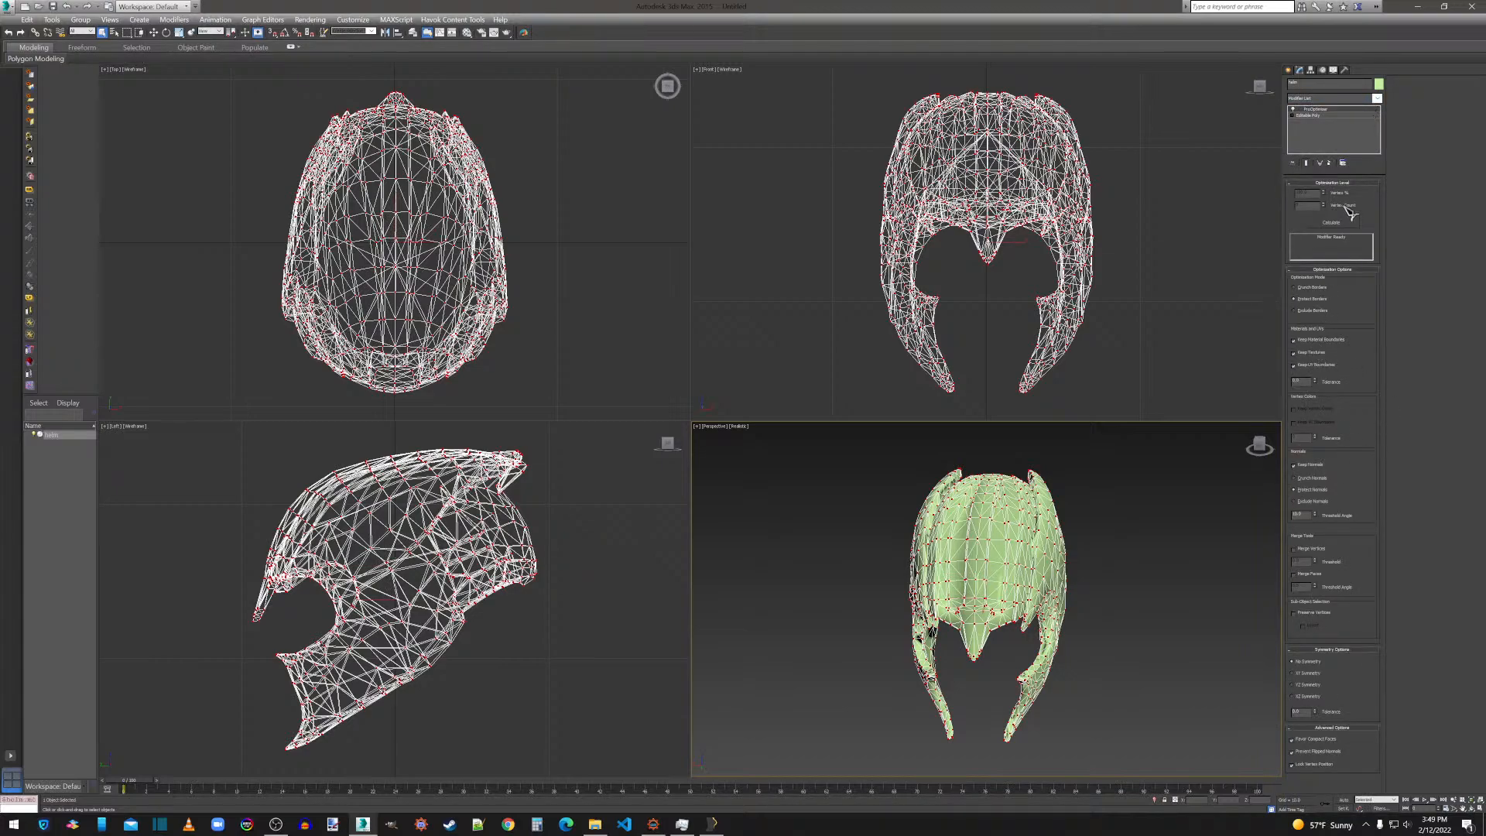
{"action": "left_click", "coordinate": [1314, 224]}
{"action": "right_click", "coordinate": [1007, 576]}
{"action": "mouse_move", "coordinate": [1079, 680]}
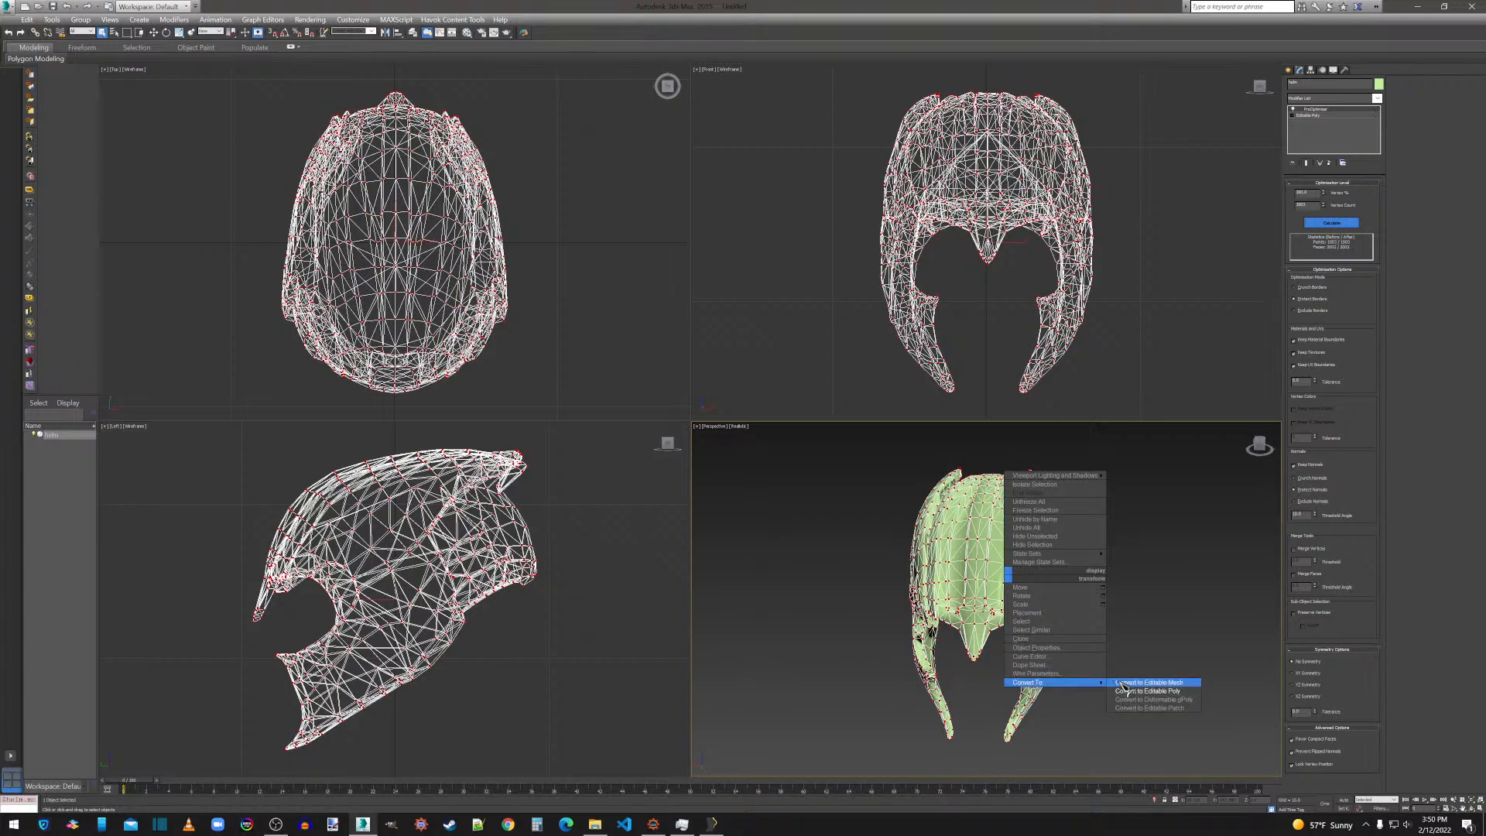
{"action": "left_click", "coordinate": [1132, 689]}
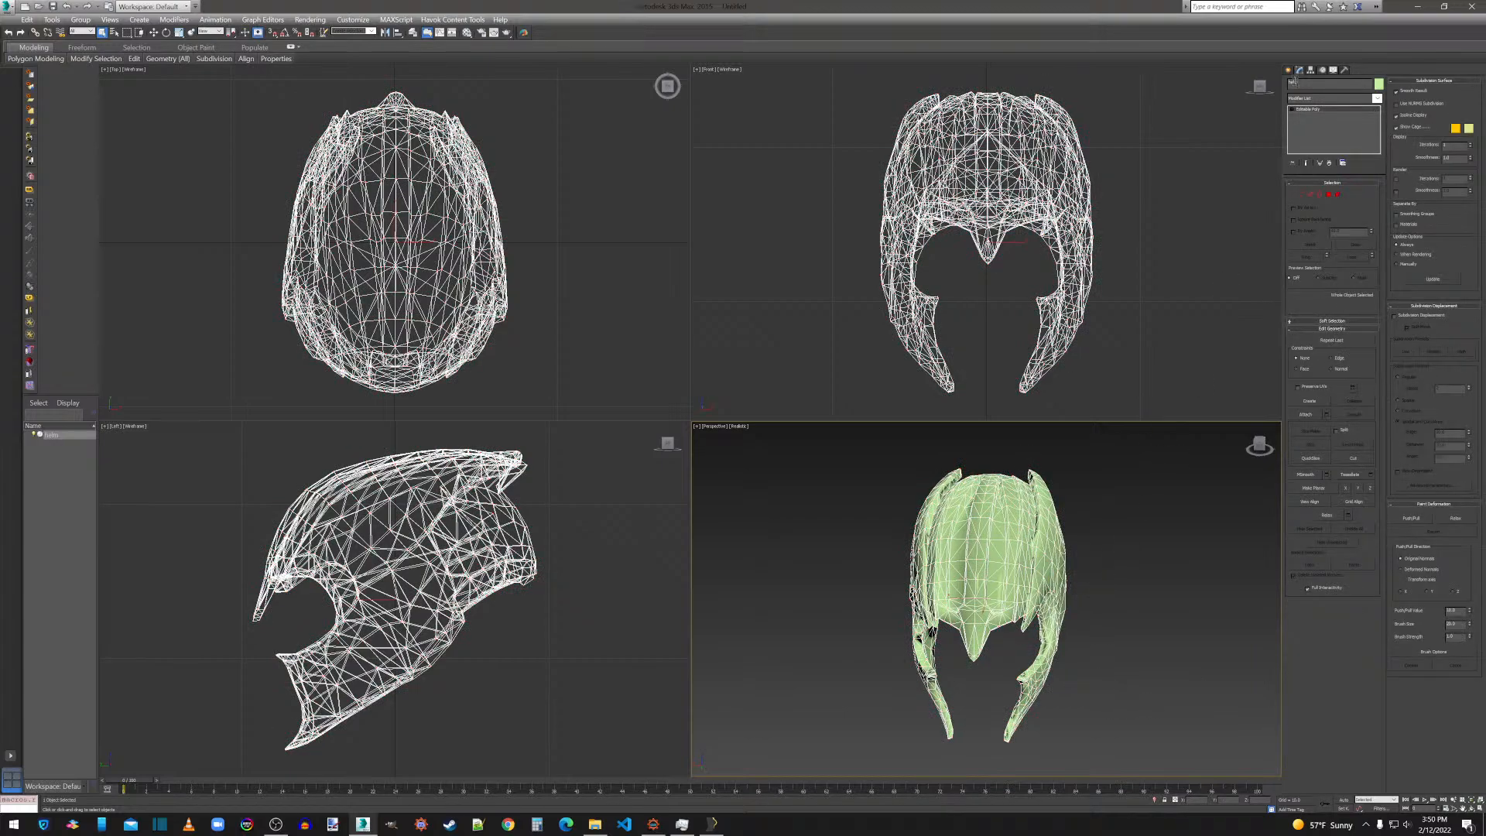
Select all vertices of the converted helm and weld them once more.
{"action": "left_click", "coordinate": [1301, 194]}
{"action": "key", "text": "ctrl+a"}
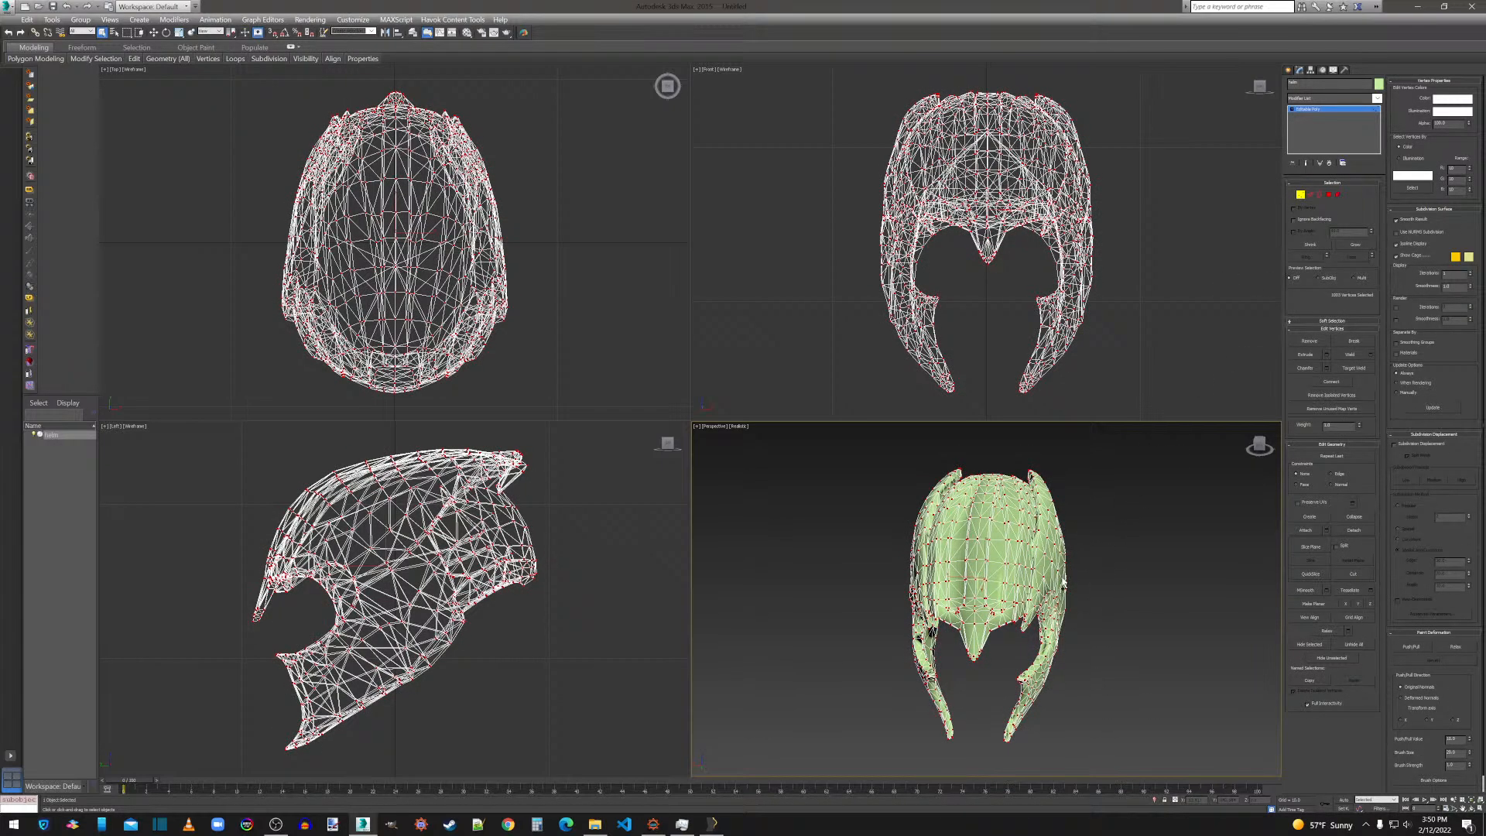
{"action": "left_click", "coordinate": [1372, 354]}
{"action": "left_click_drag", "start_coordinate": [1011, 602], "coordinate": [988, 607]}
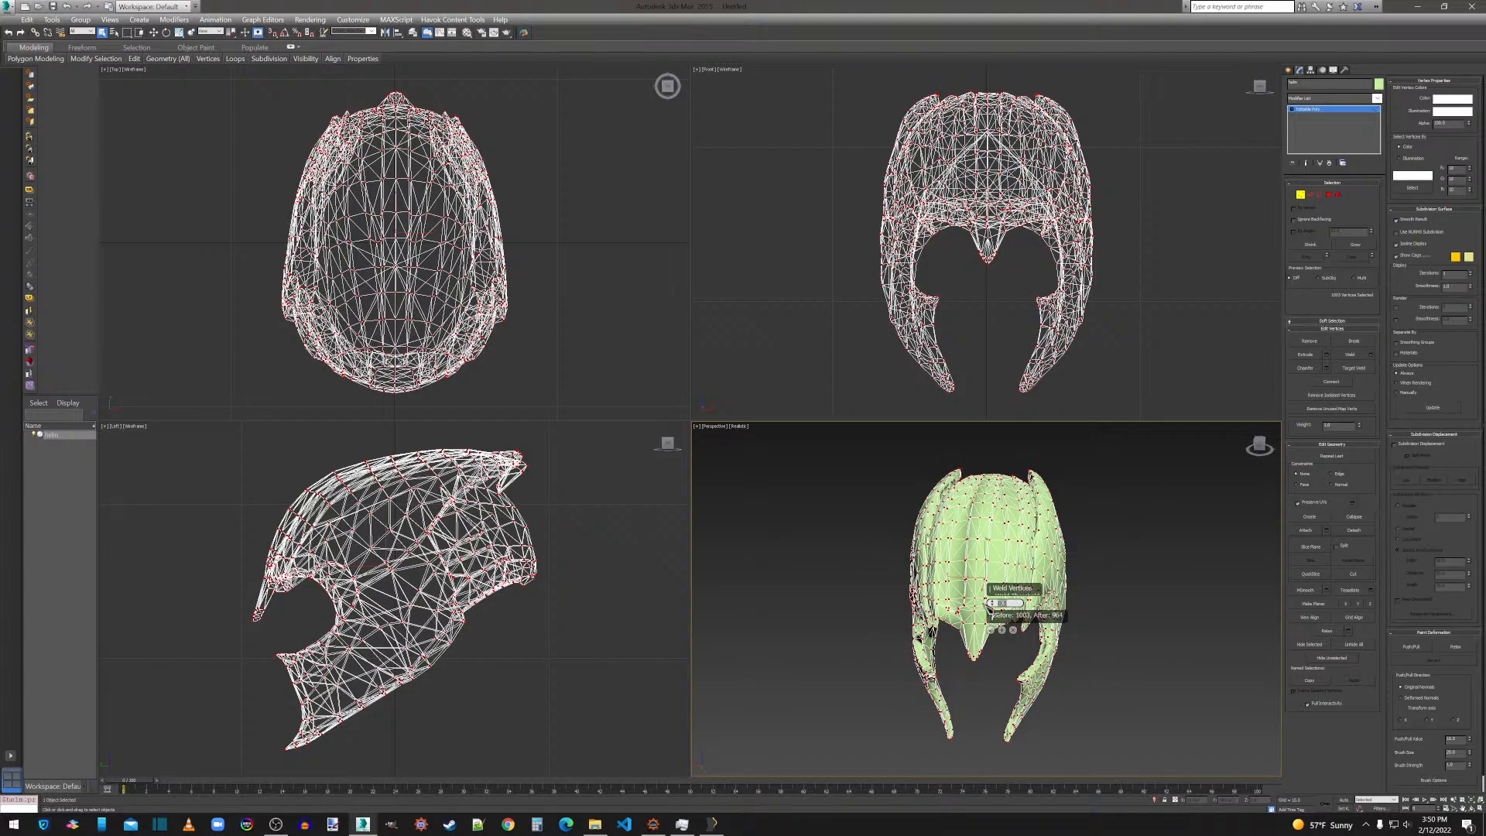
{"action": "key", "text": "Return"}
{"action": "left_click", "coordinate": [991, 631]}
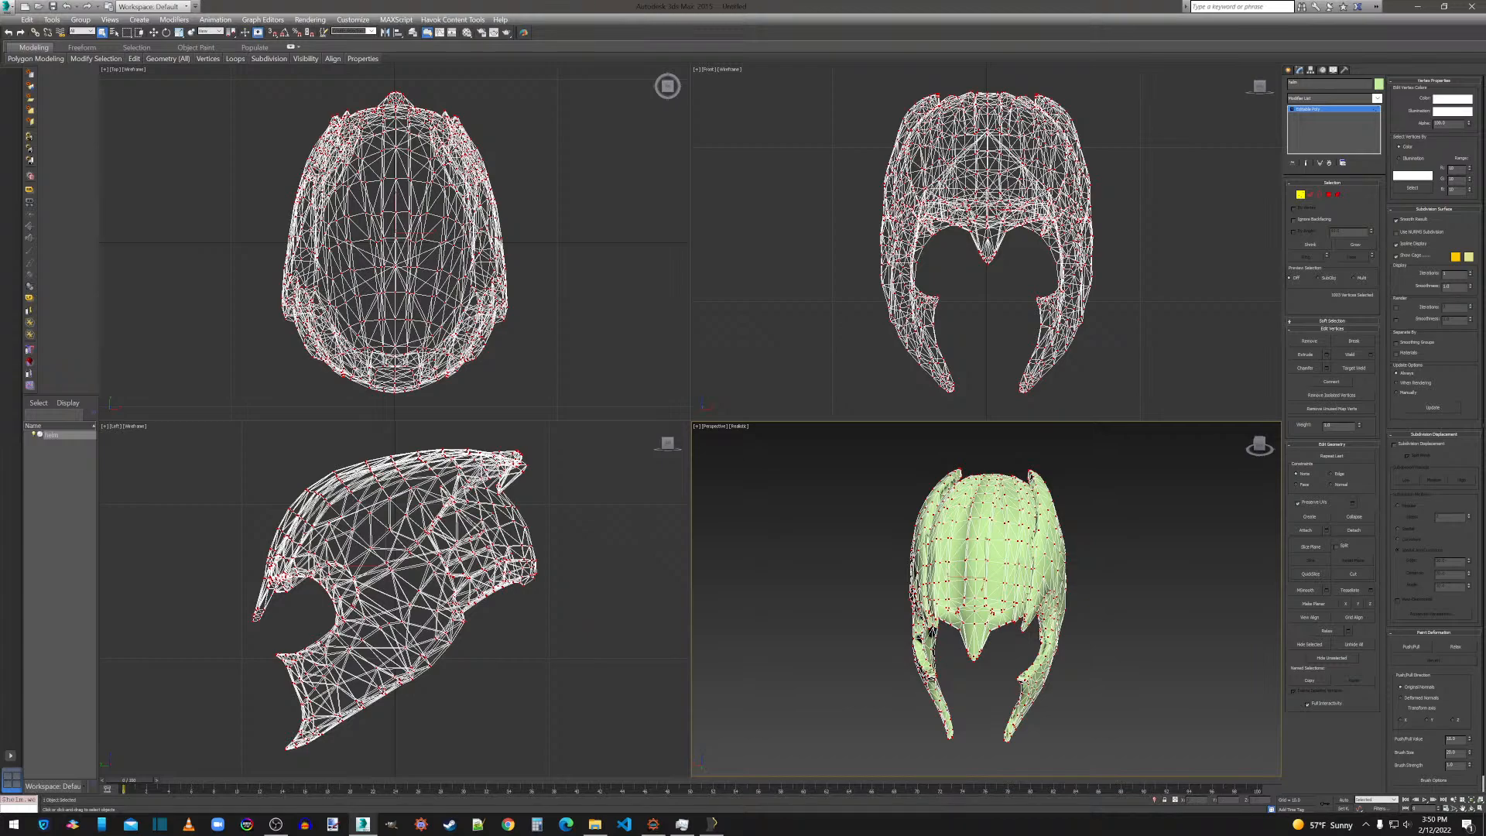
Export the helm in OBJ format over the existing helm.obj in the Thanos meshes folder, keeping the current export options.
{"action": "left_click", "coordinate": [8, 7]}
{"action": "left_click", "coordinate": [42, 198]}
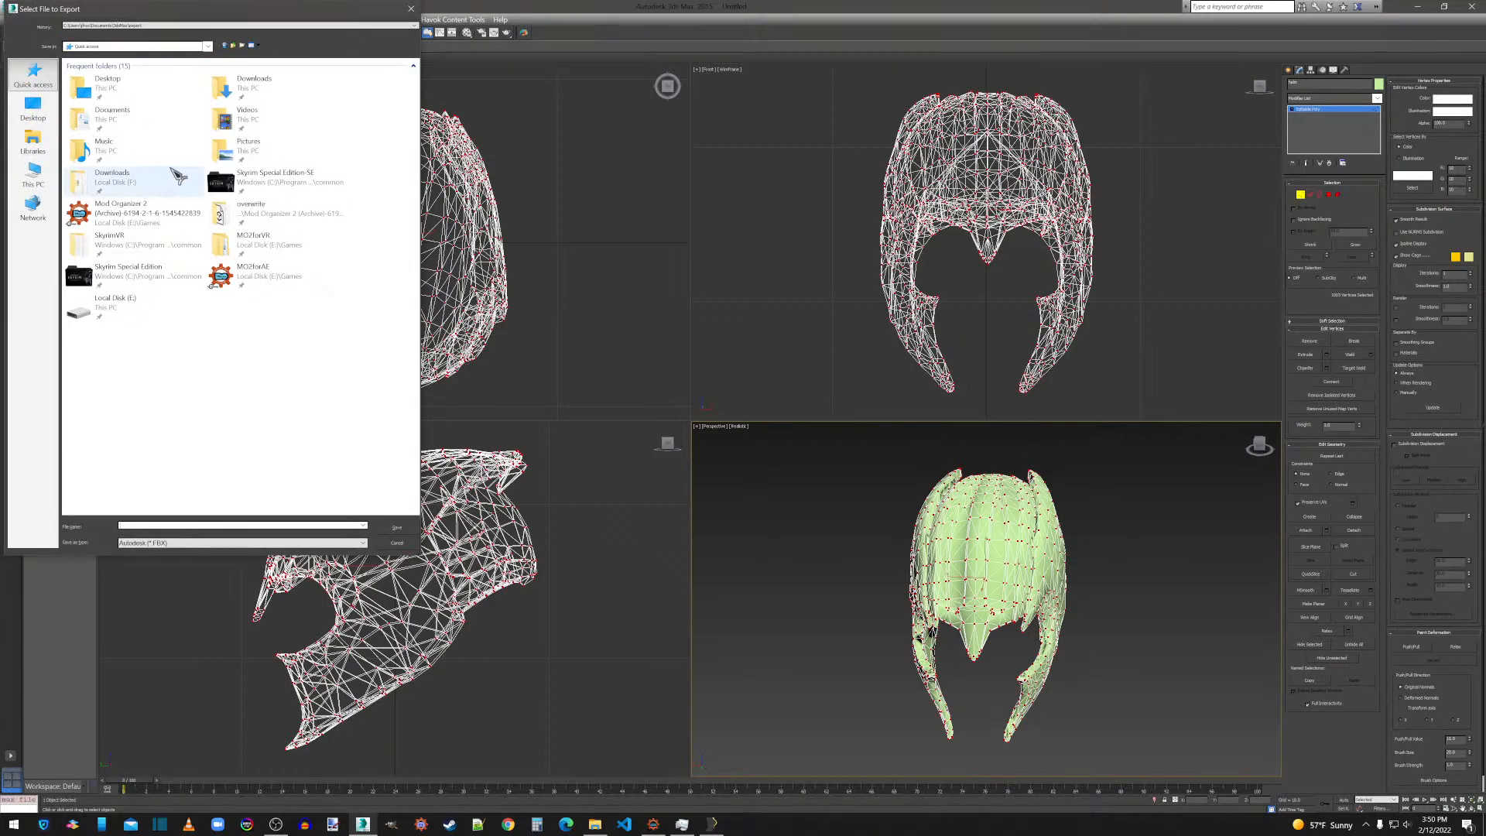
{"action": "double_click", "coordinate": [252, 216]}
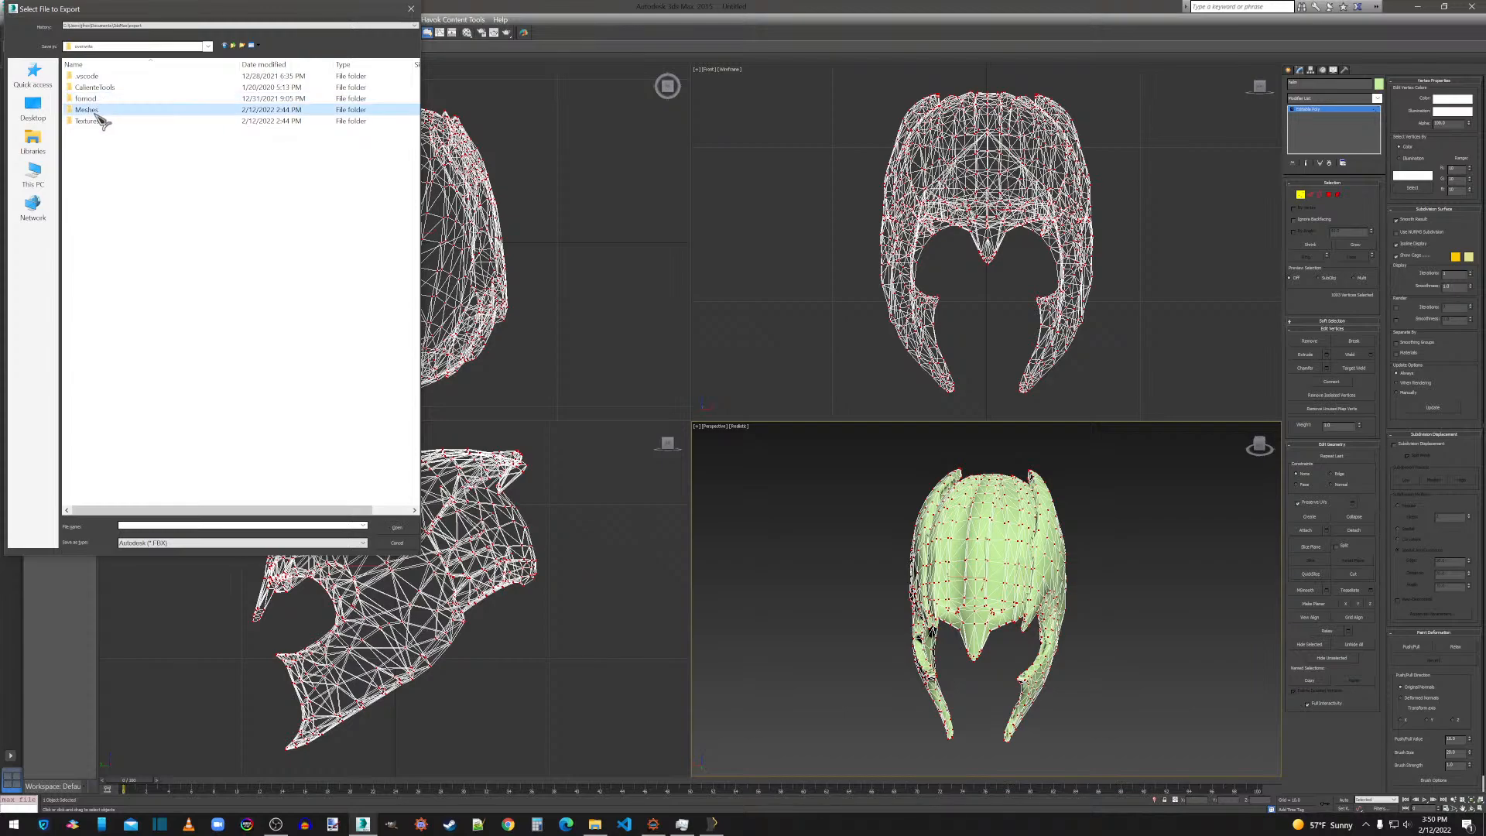
{"action": "double_click", "coordinate": [91, 110]}
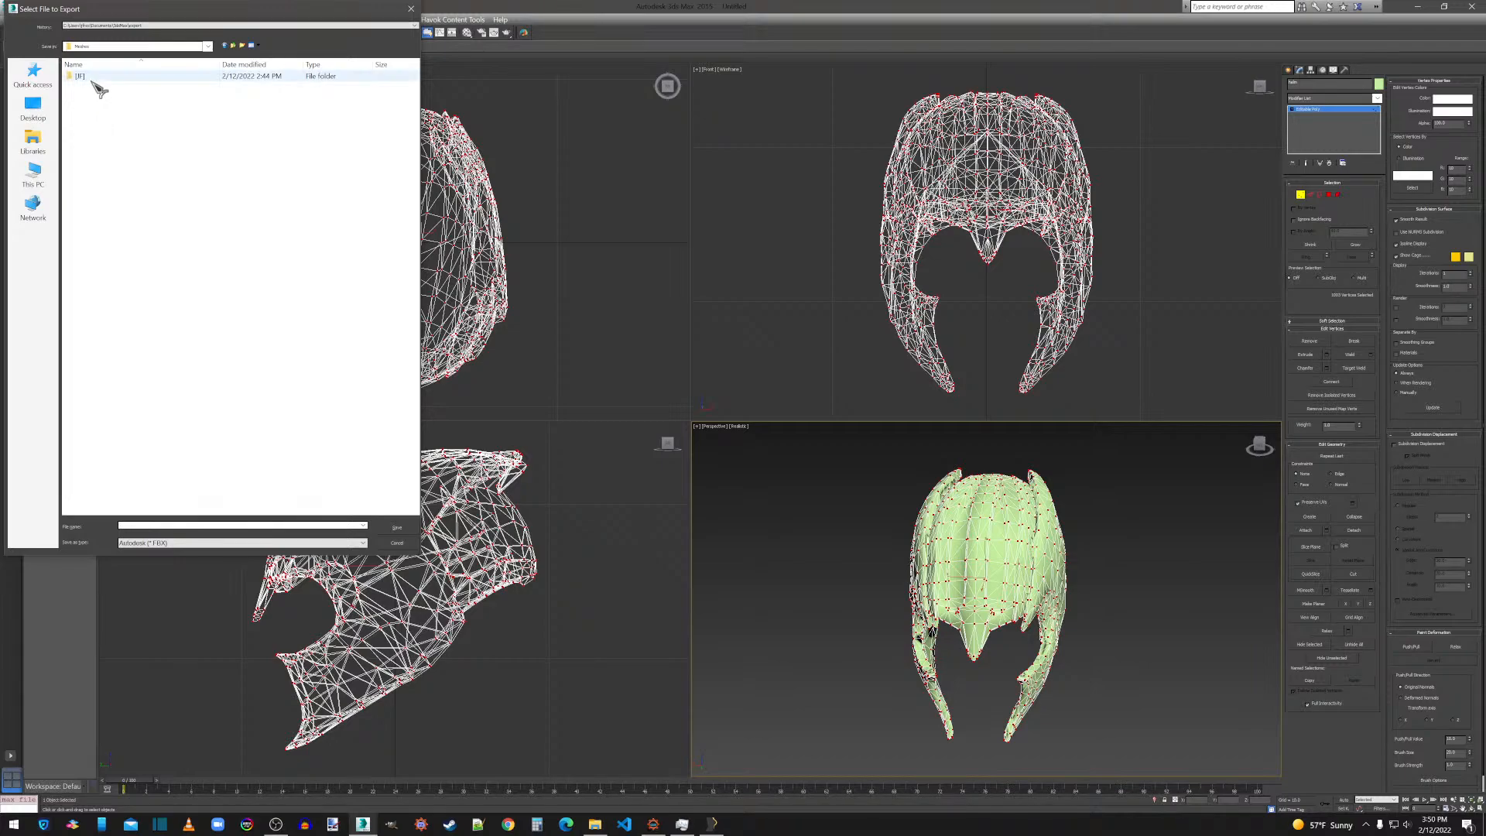
{"action": "double_click", "coordinate": [93, 77]}
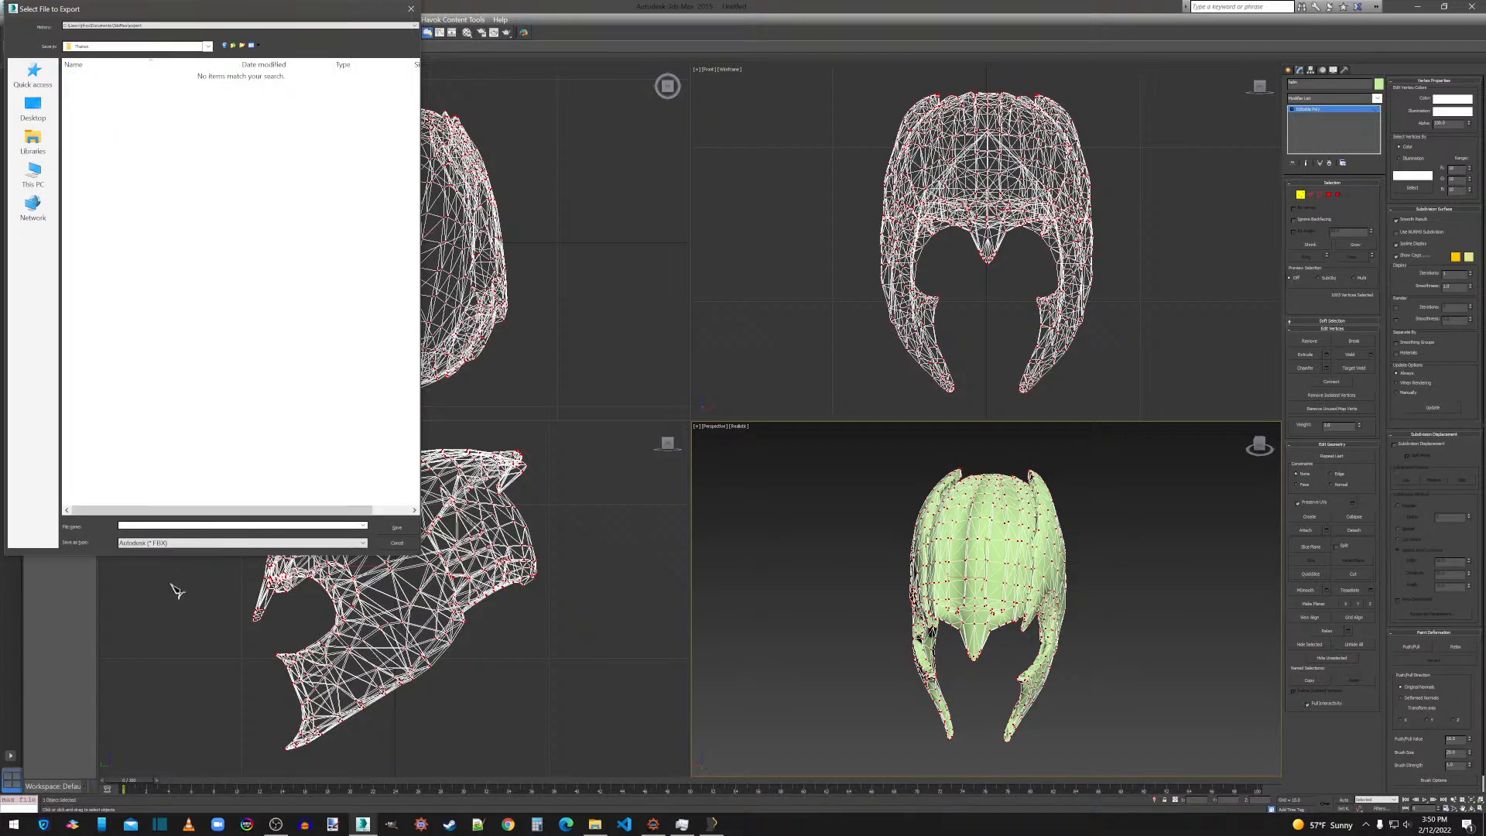
{"action": "left_click", "coordinate": [175, 543]}
{"action": "left_click", "coordinate": [181, 671]}
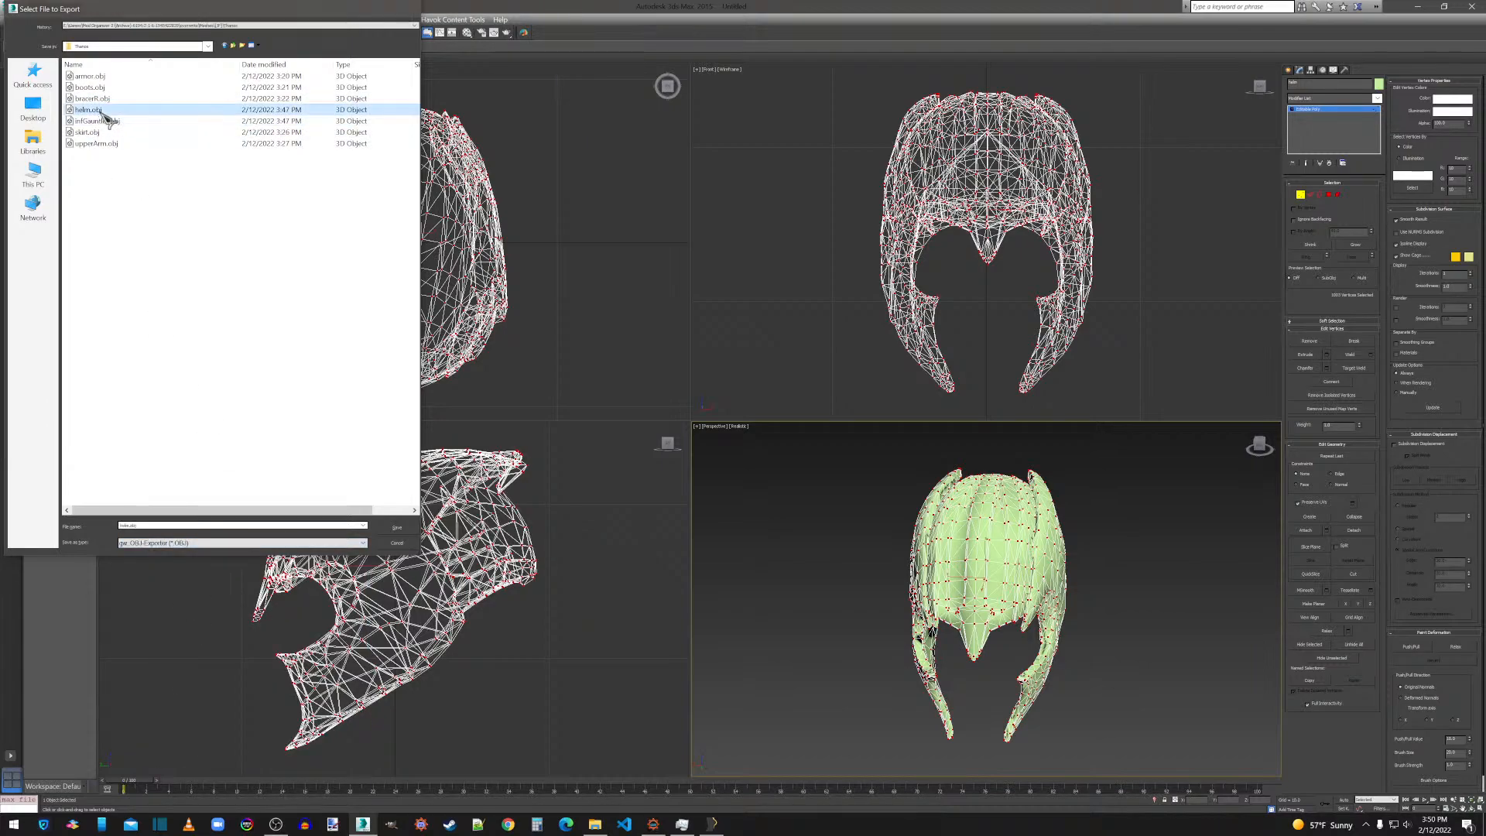
{"action": "double_click", "coordinate": [93, 109]}
{"action": "left_click", "coordinate": [777, 463]}
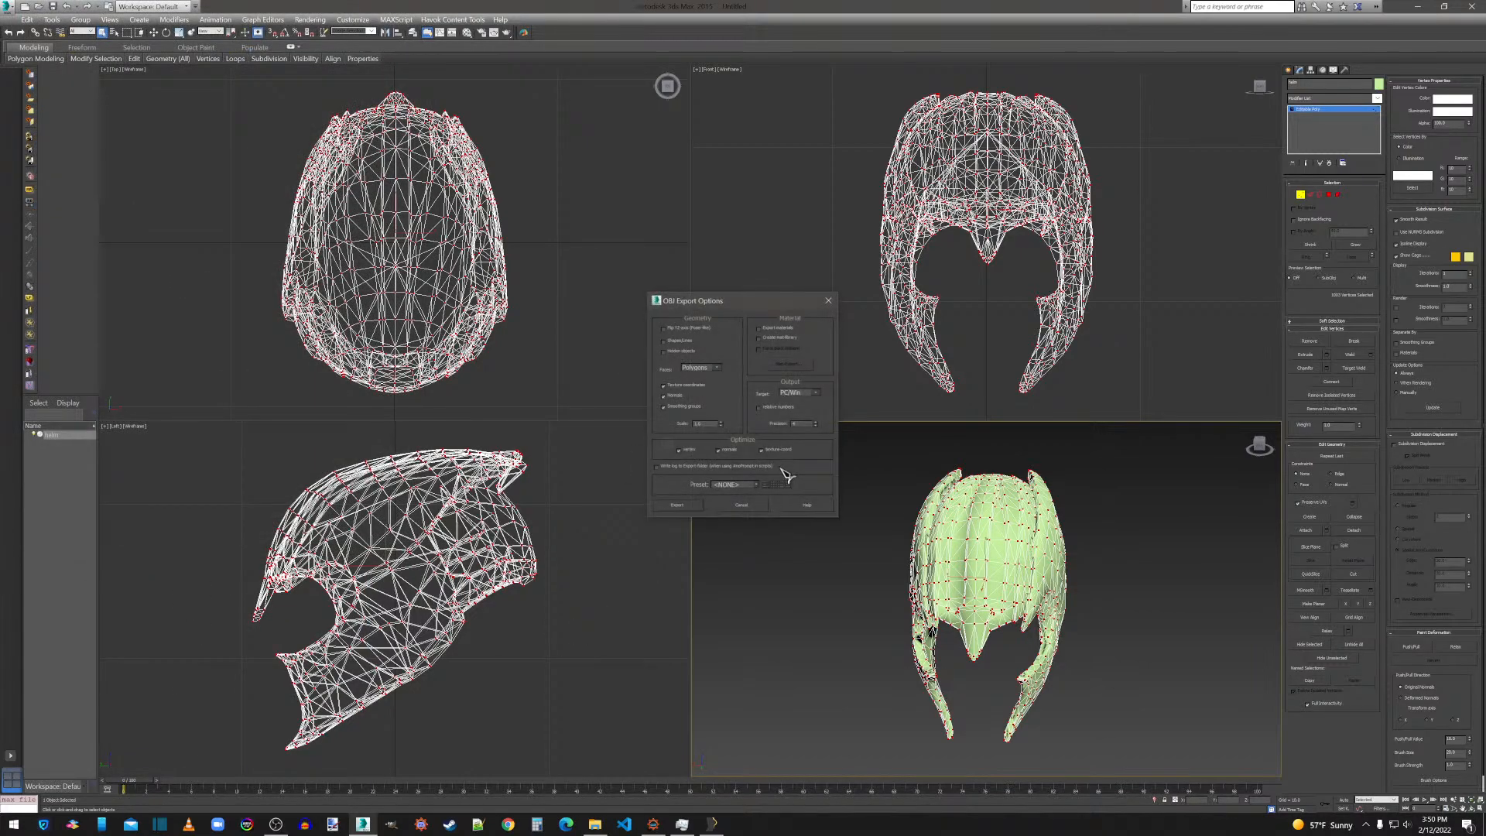
{"action": "left_click", "coordinate": [688, 507]}
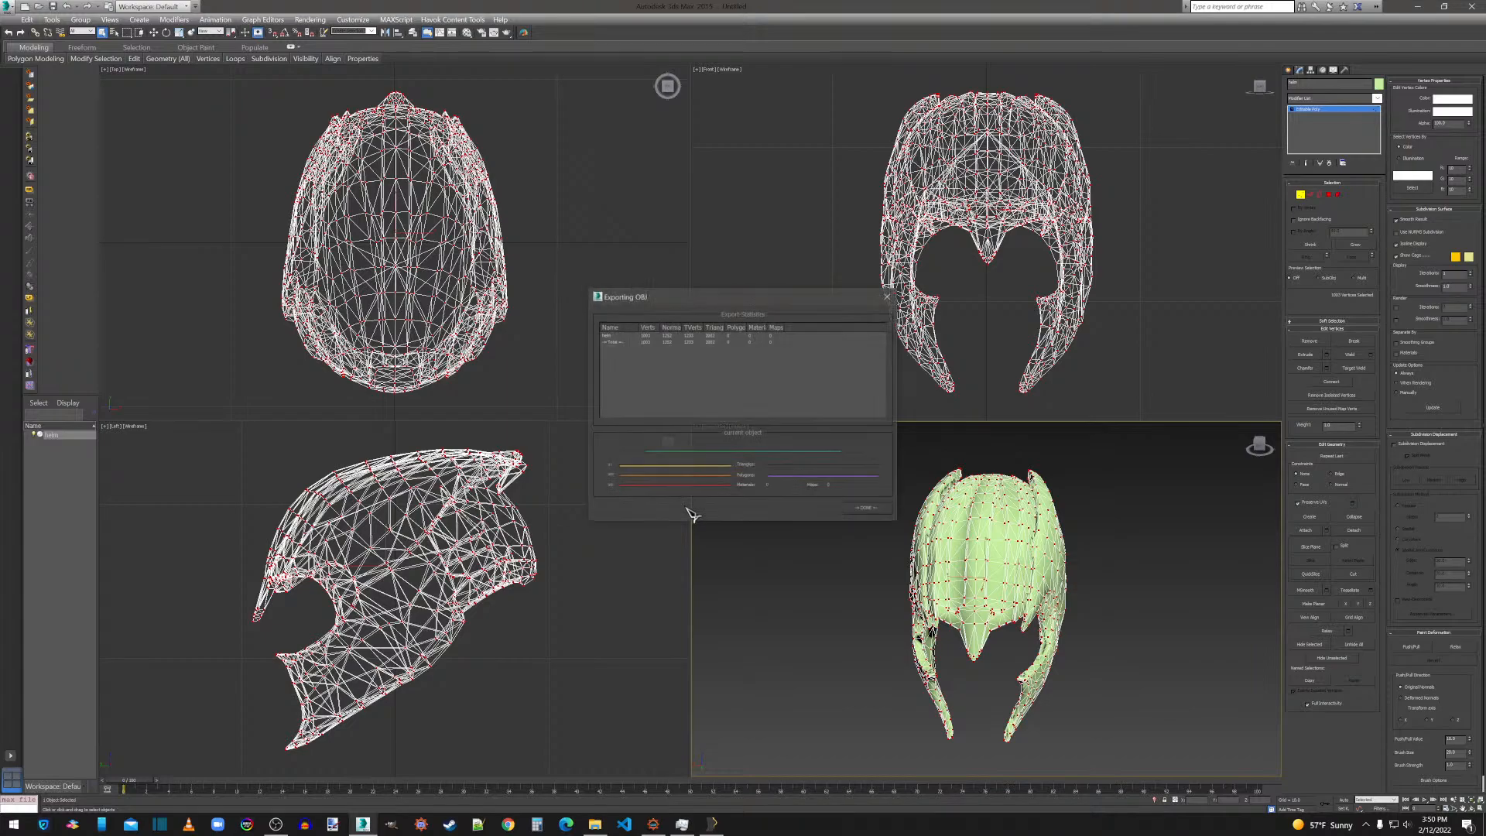
{"action": "left_click", "coordinate": [865, 509]}
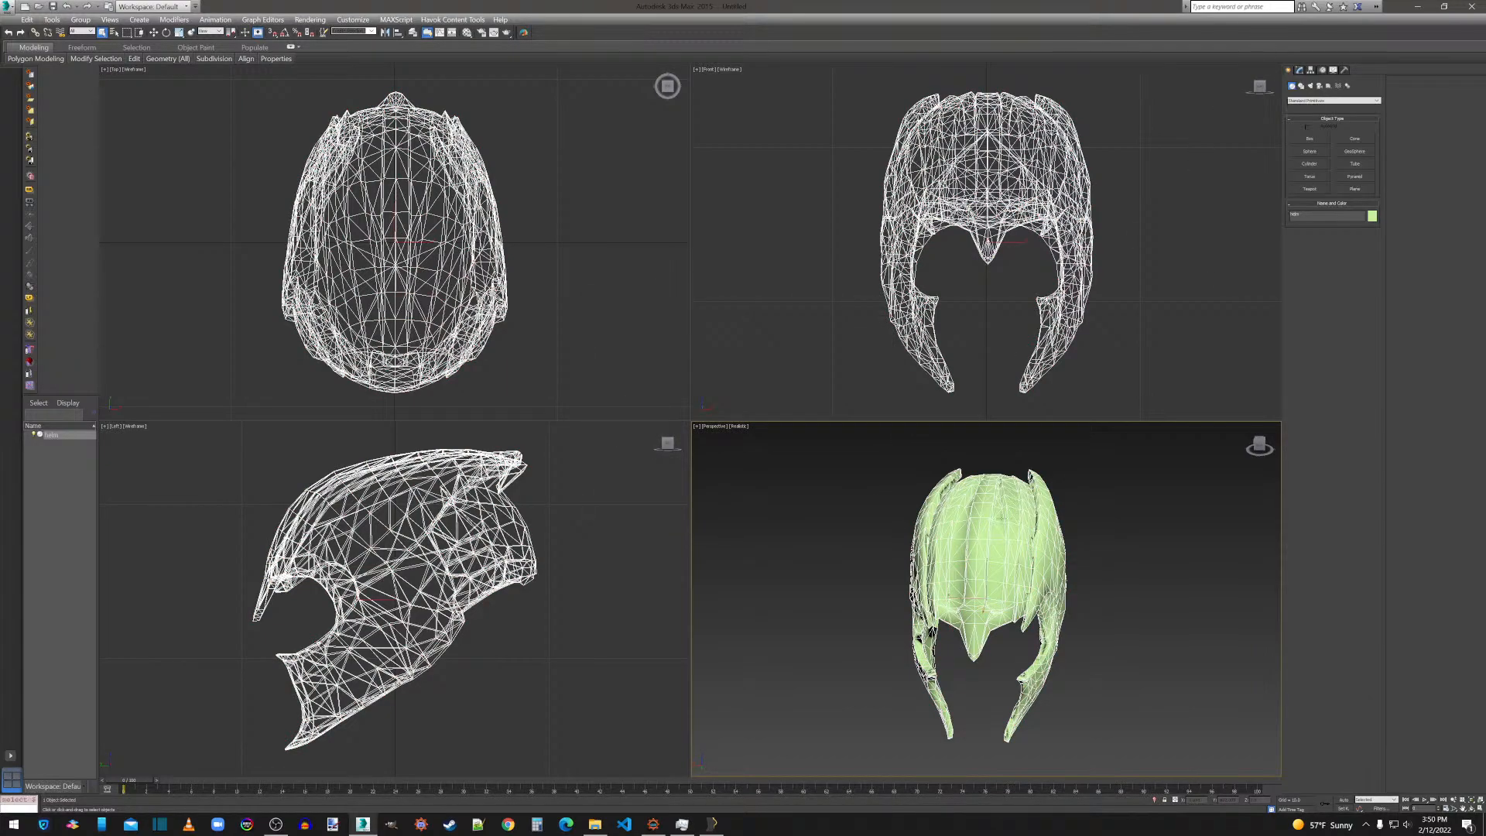
Delete the helm from the scene and import infGauntlet.obj with the existing import options.
{"action": "key", "text": "Delete"}
{"action": "left_click", "coordinate": [8, 9]}
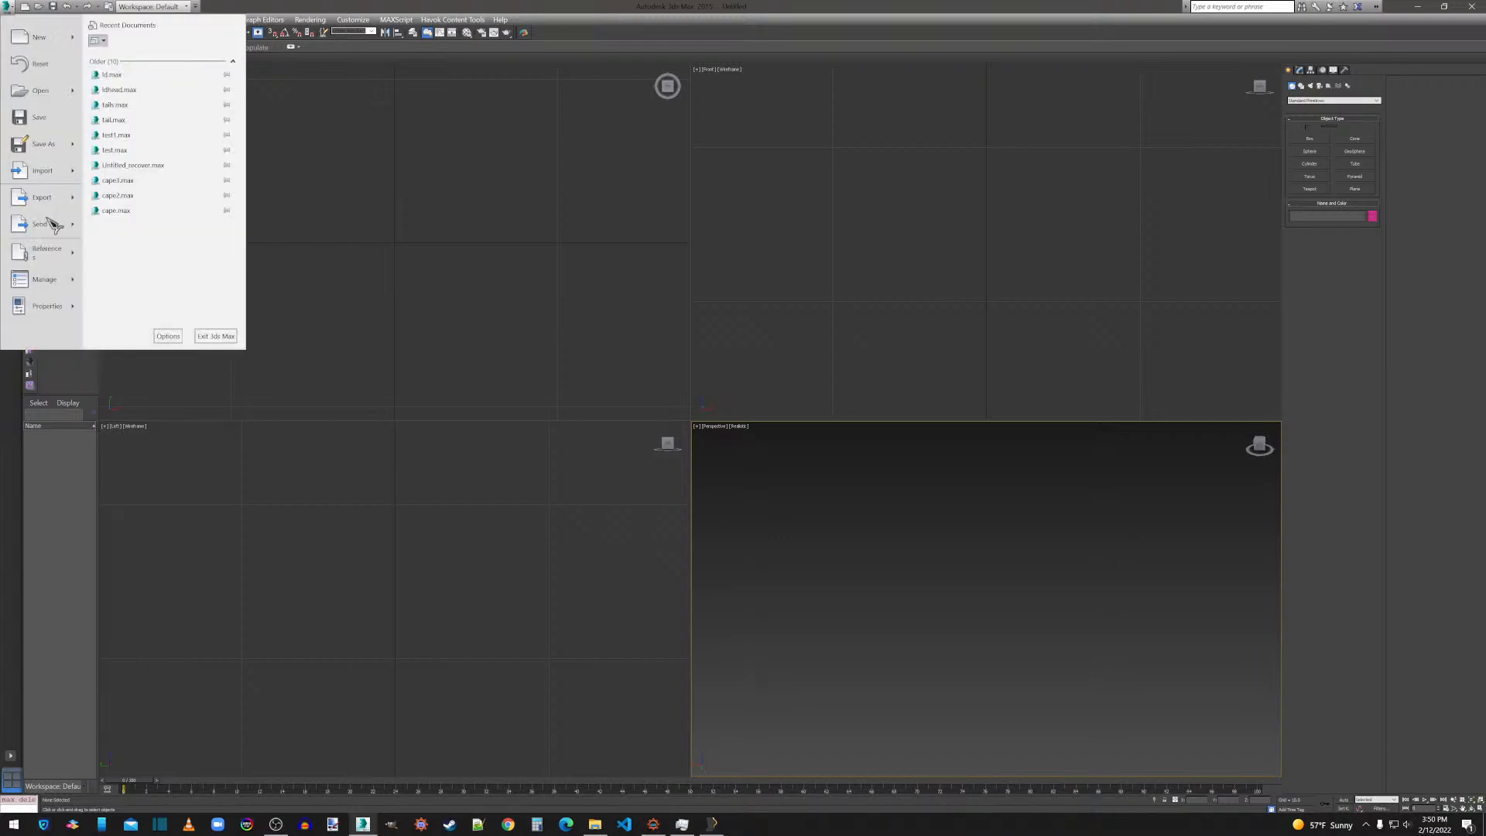
{"action": "left_click", "coordinate": [49, 198]}
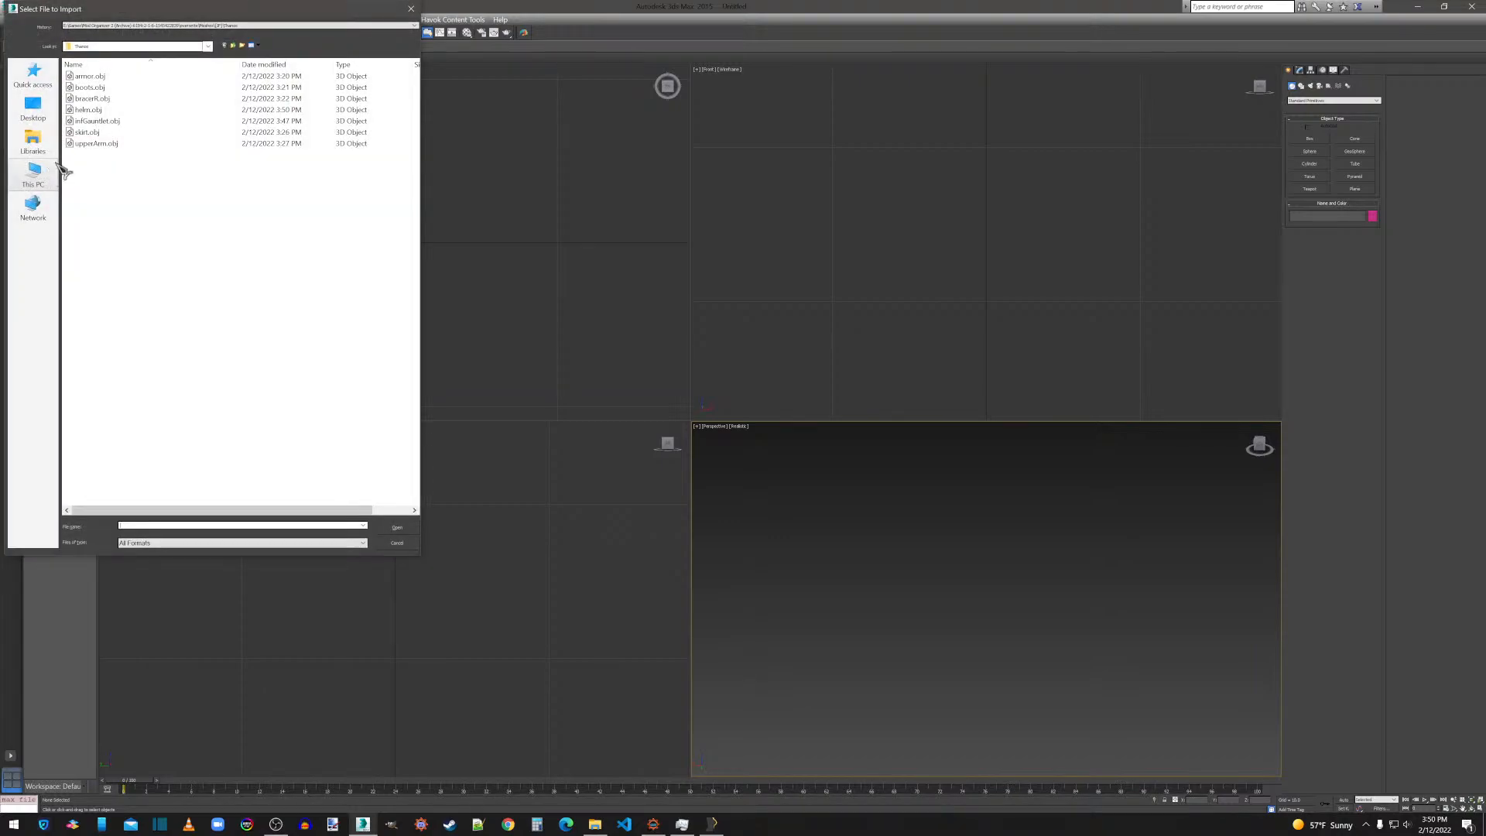
{"action": "double_click", "coordinate": [97, 121]}
{"action": "left_click", "coordinate": [663, 612]}
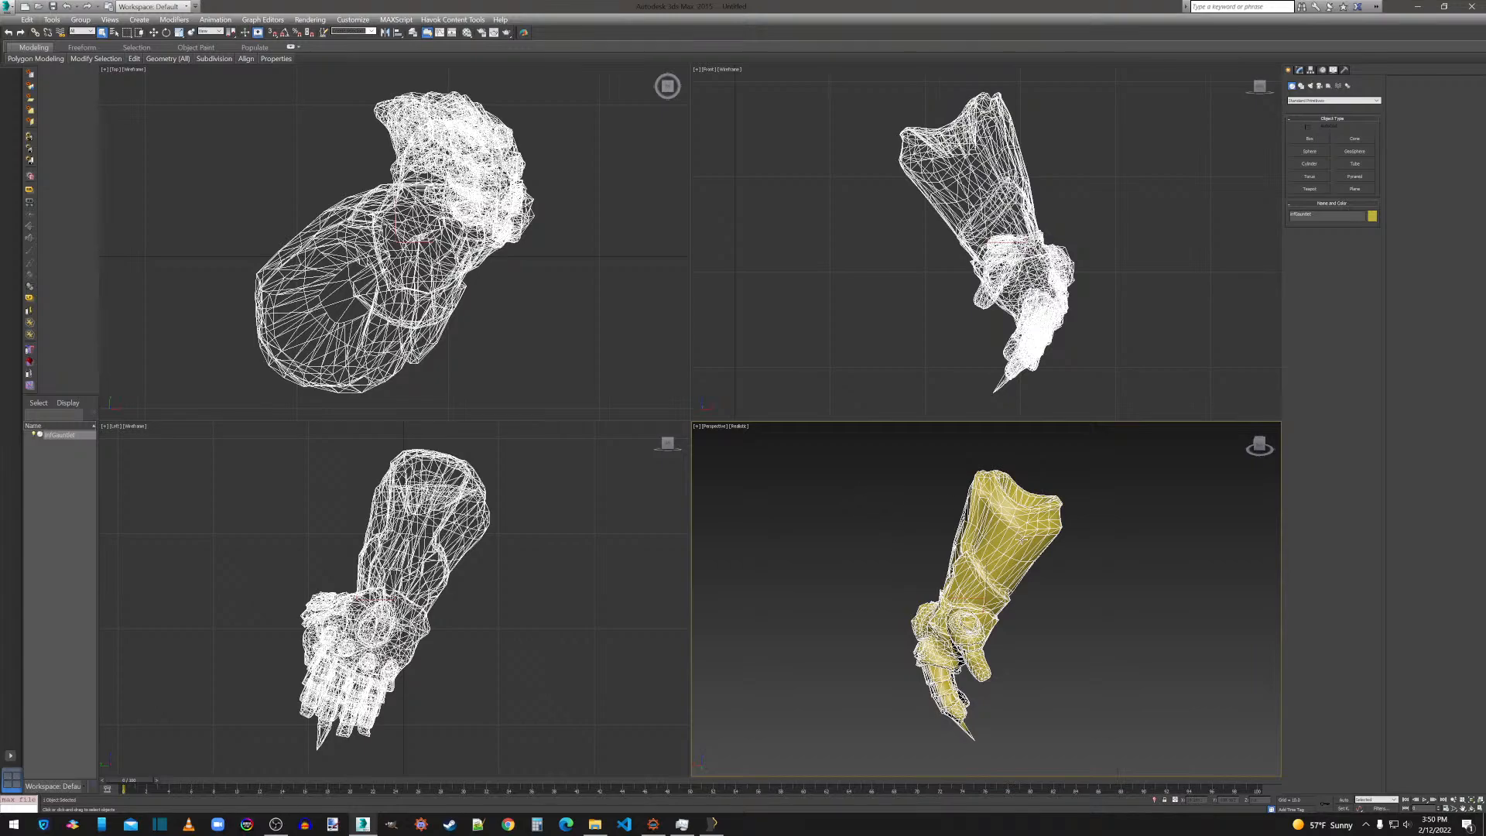
Select all polygons of the imported gauntlet and flip them.
{"action": "left_click_drag", "start_coordinate": [1259, 449], "coordinate": [1345, 38]}
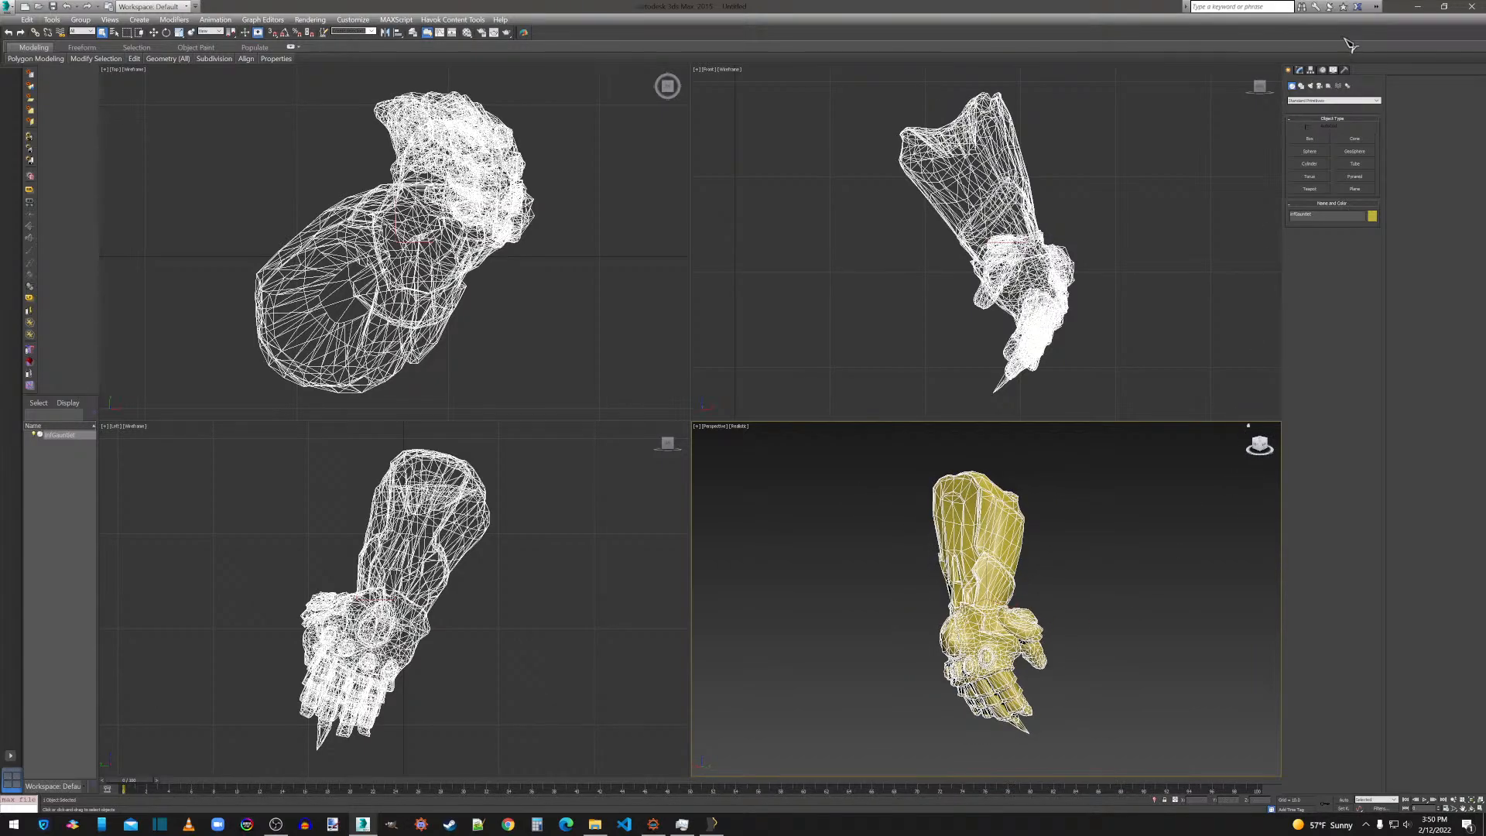
{"action": "left_click", "coordinate": [1300, 71]}
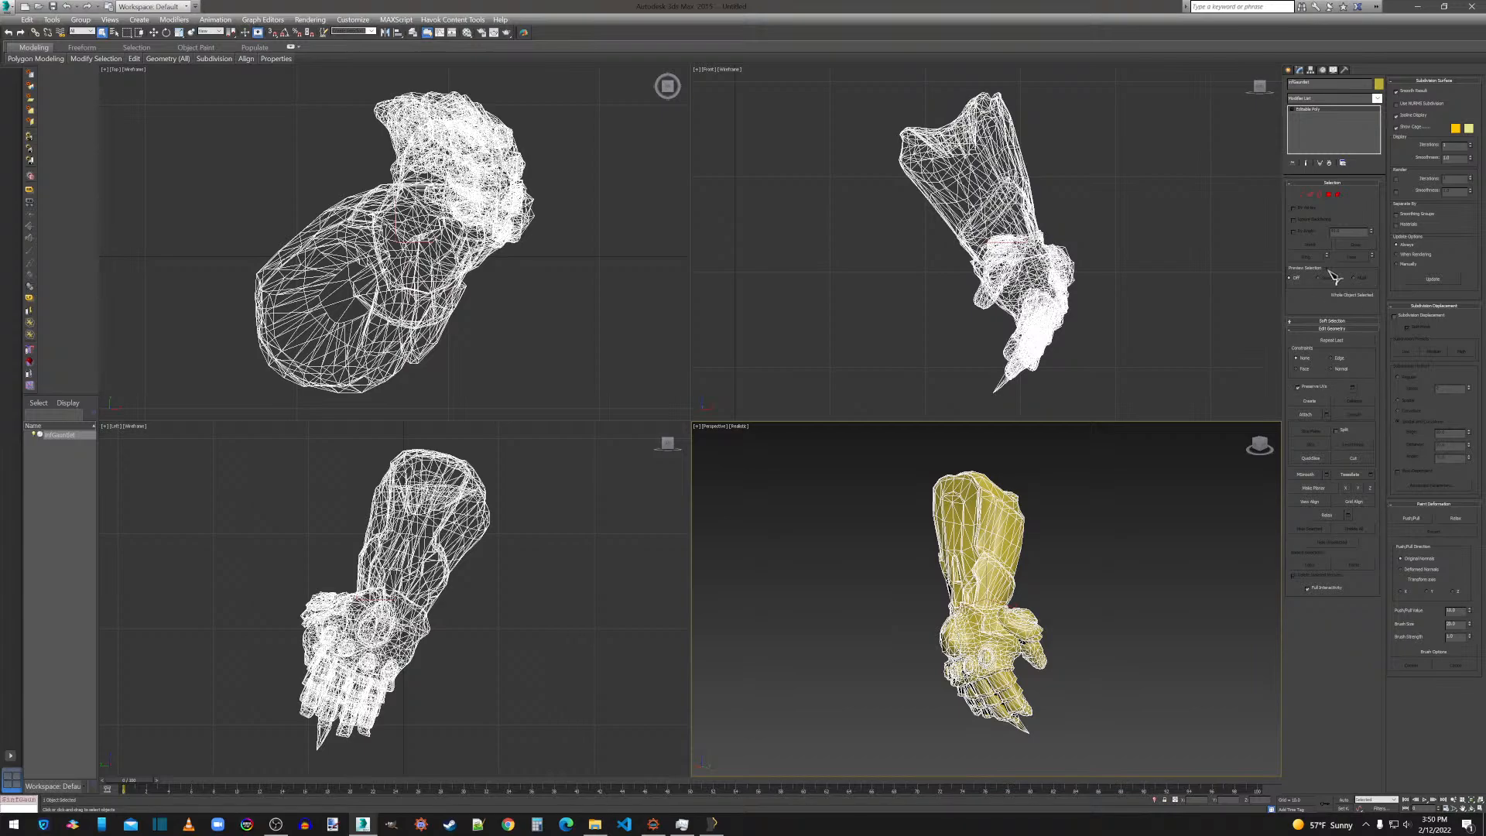
{"action": "left_click", "coordinate": [1329, 195]}
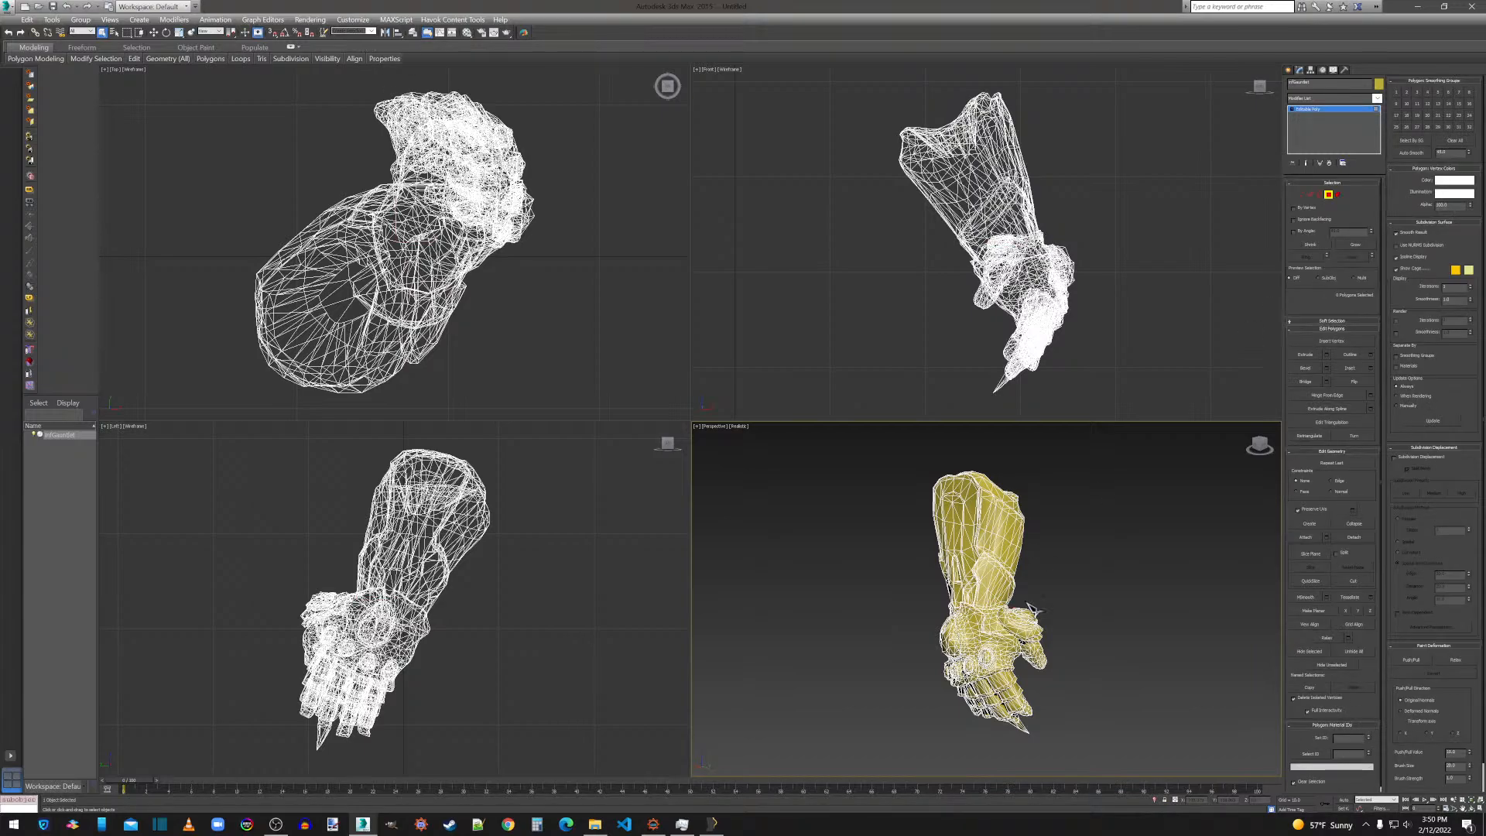
{"action": "key", "text": "ctrl+a"}
{"action": "left_click", "coordinate": [1359, 384]}
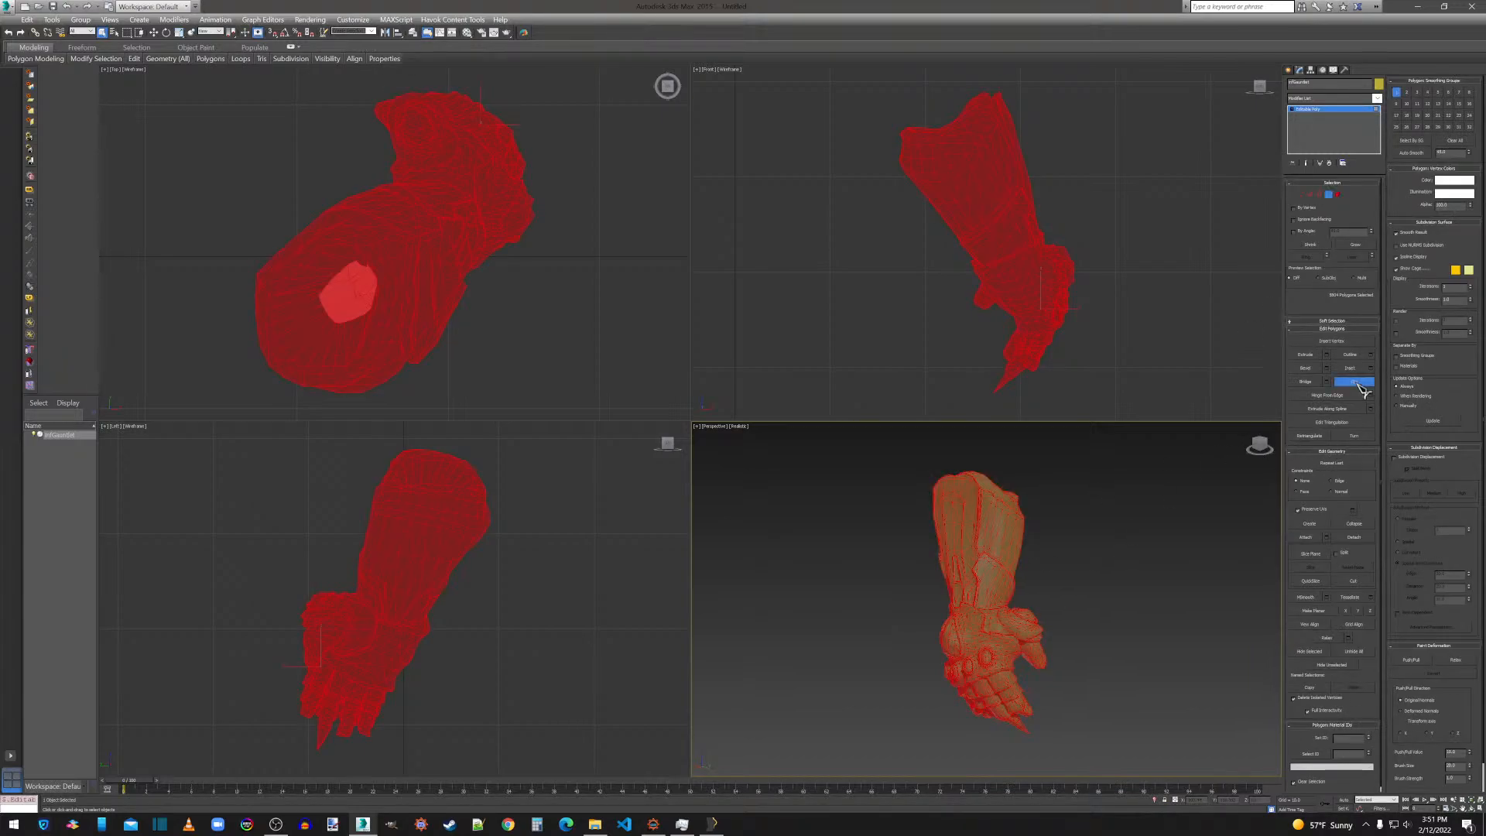
Select all vertices of the gauntlet and weld them with the current weld threshold.
{"action": "left_click", "coordinate": [1300, 197]}
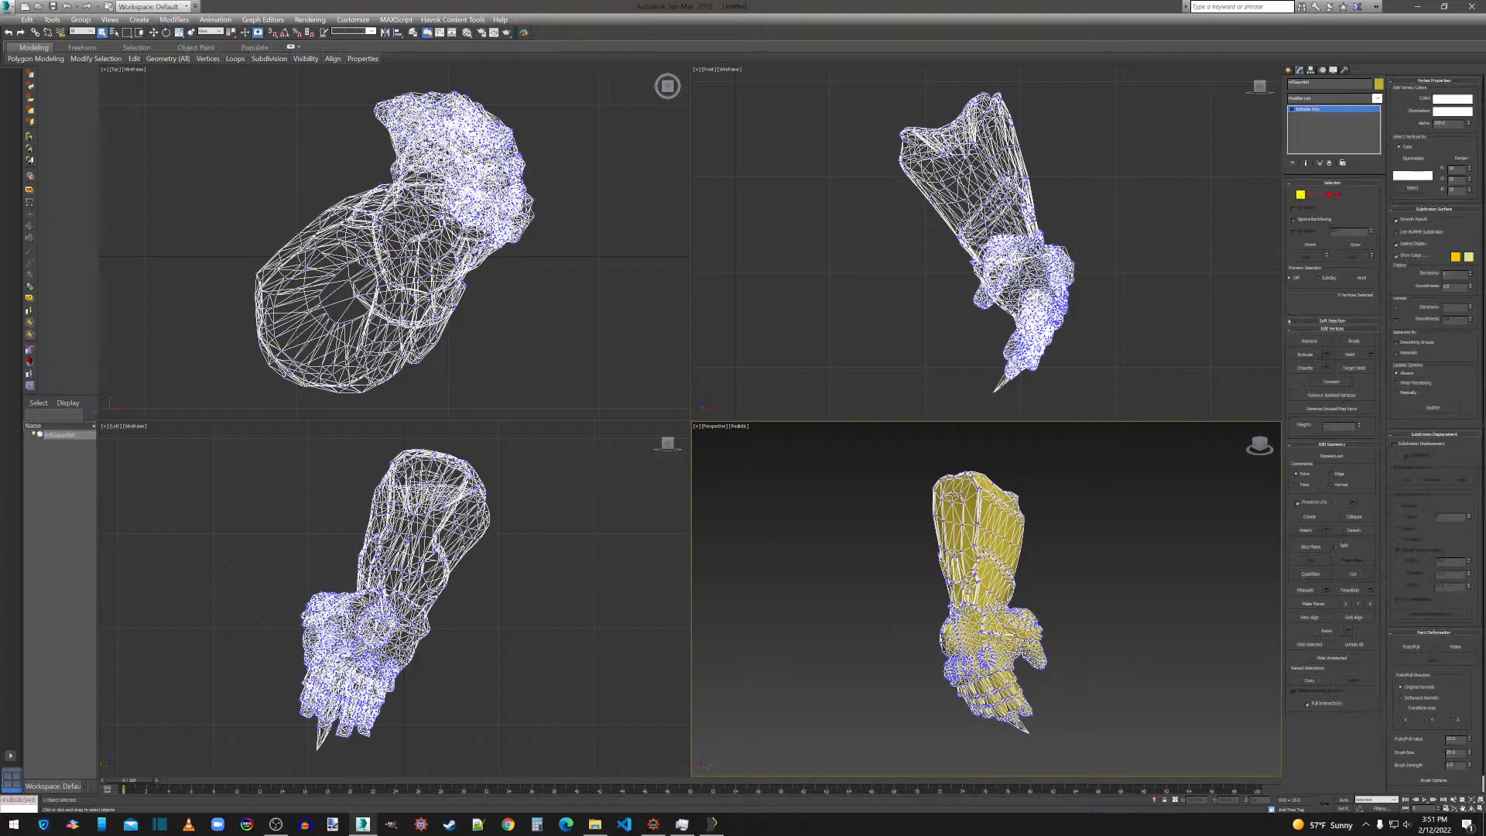
{"action": "key", "text": "ctrl+a"}
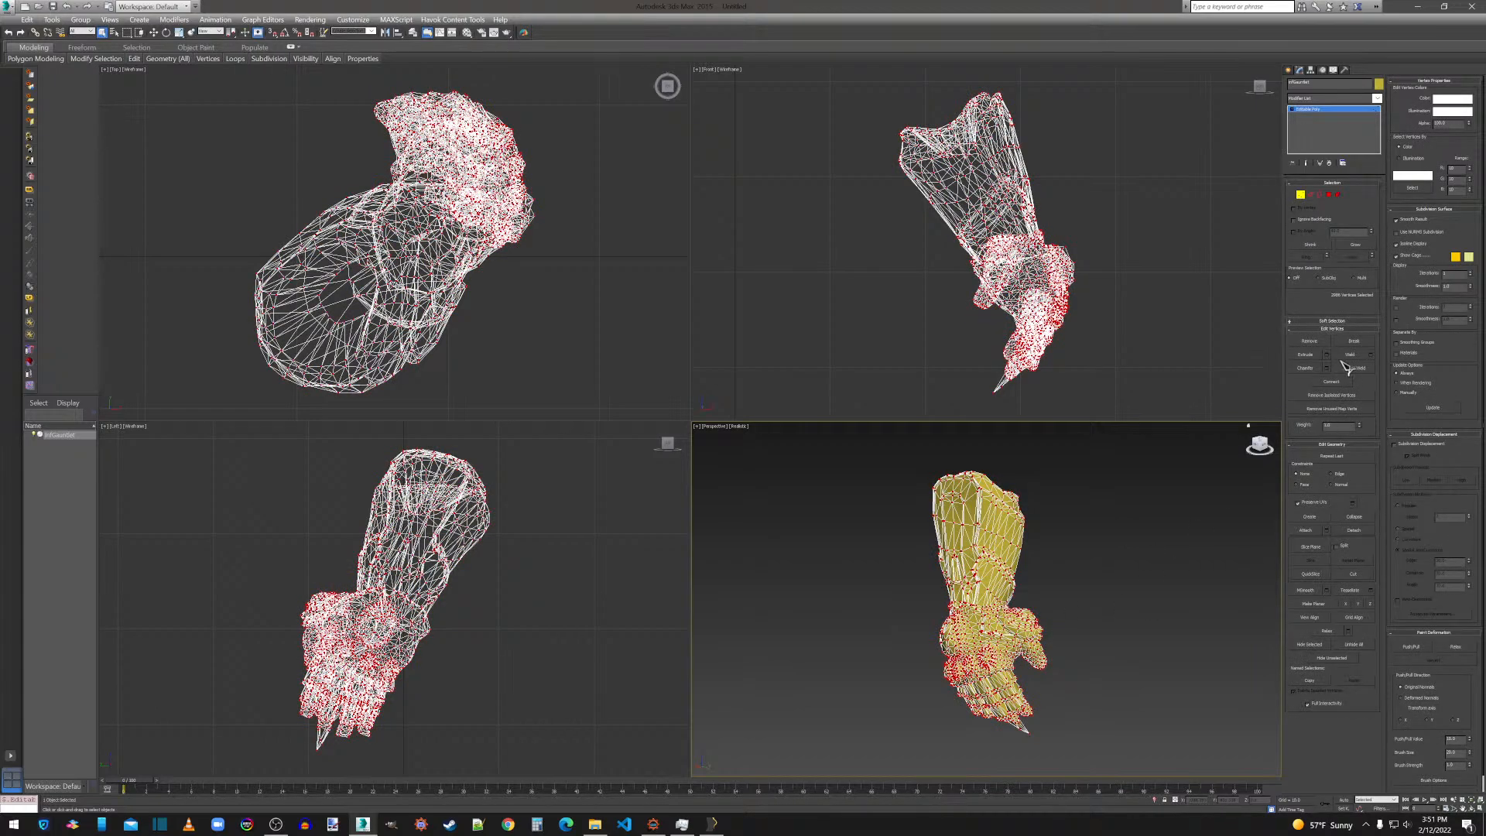
{"action": "left_click", "coordinate": [1371, 355]}
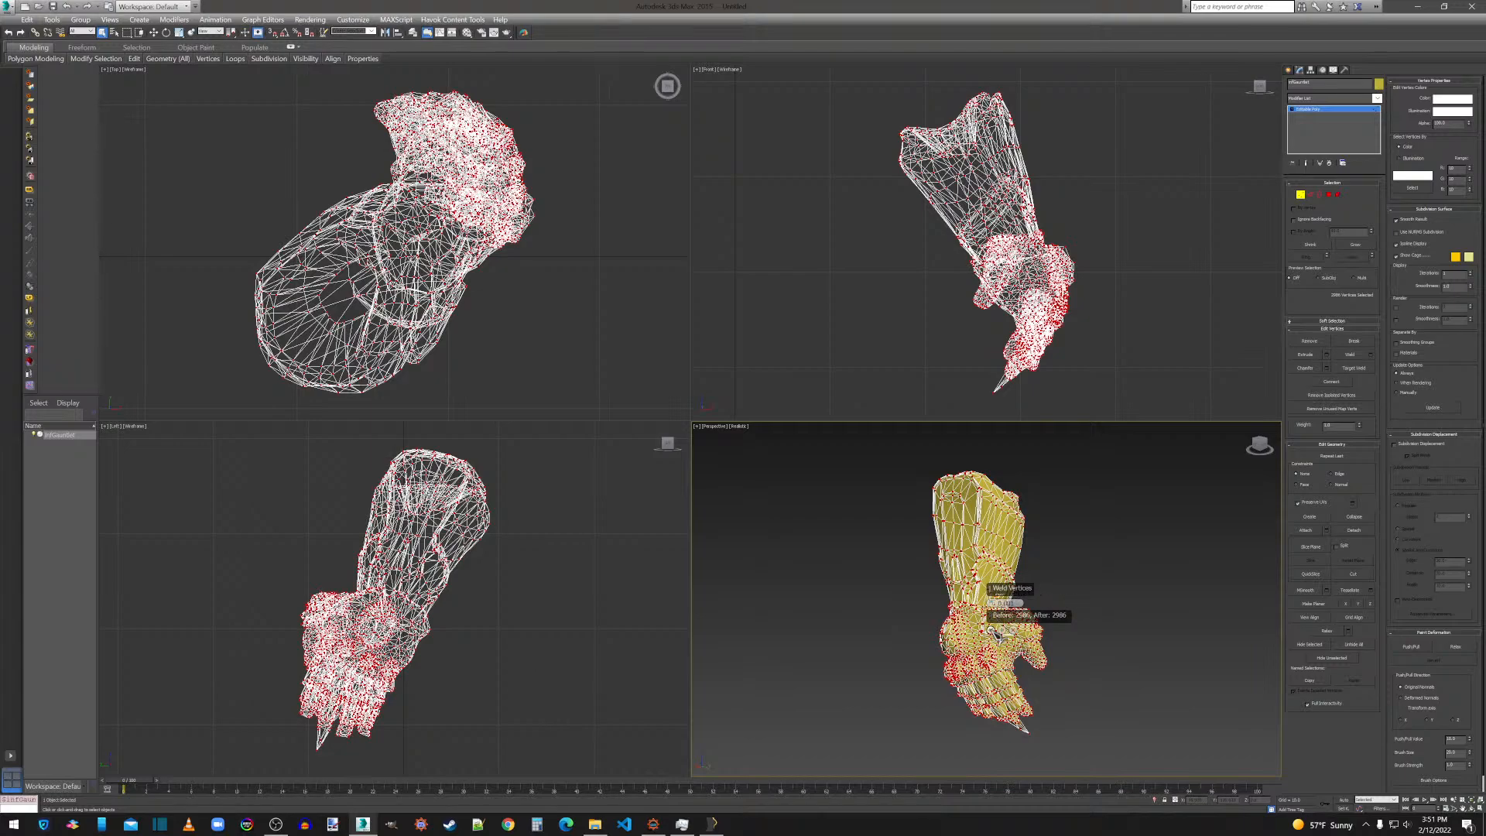
{"action": "left_click", "coordinate": [995, 630]}
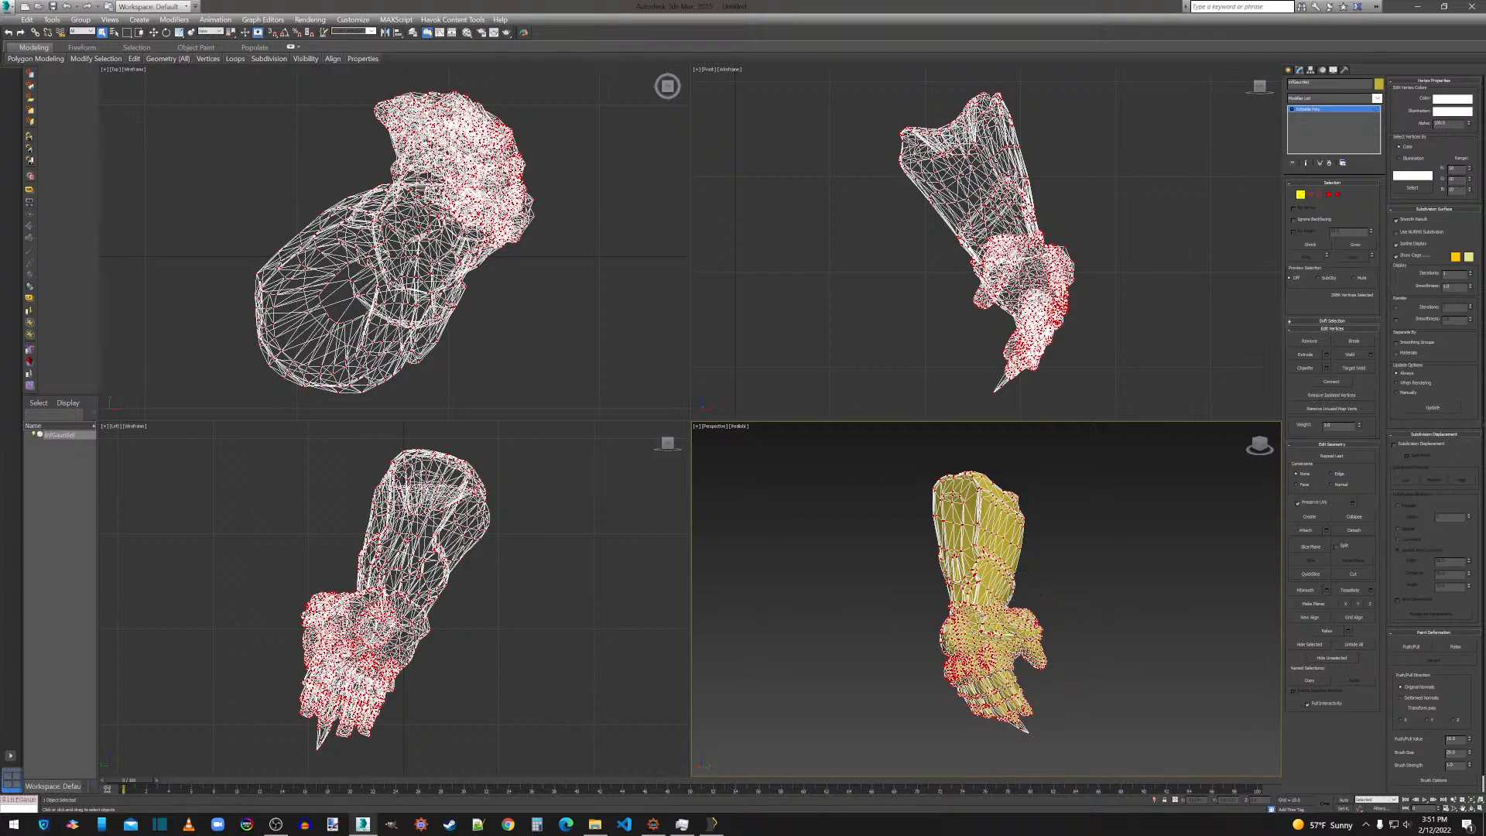
{"action": "left_click", "coordinate": [14, 7]}
{"action": "mouse_move", "coordinate": [55, 200]}
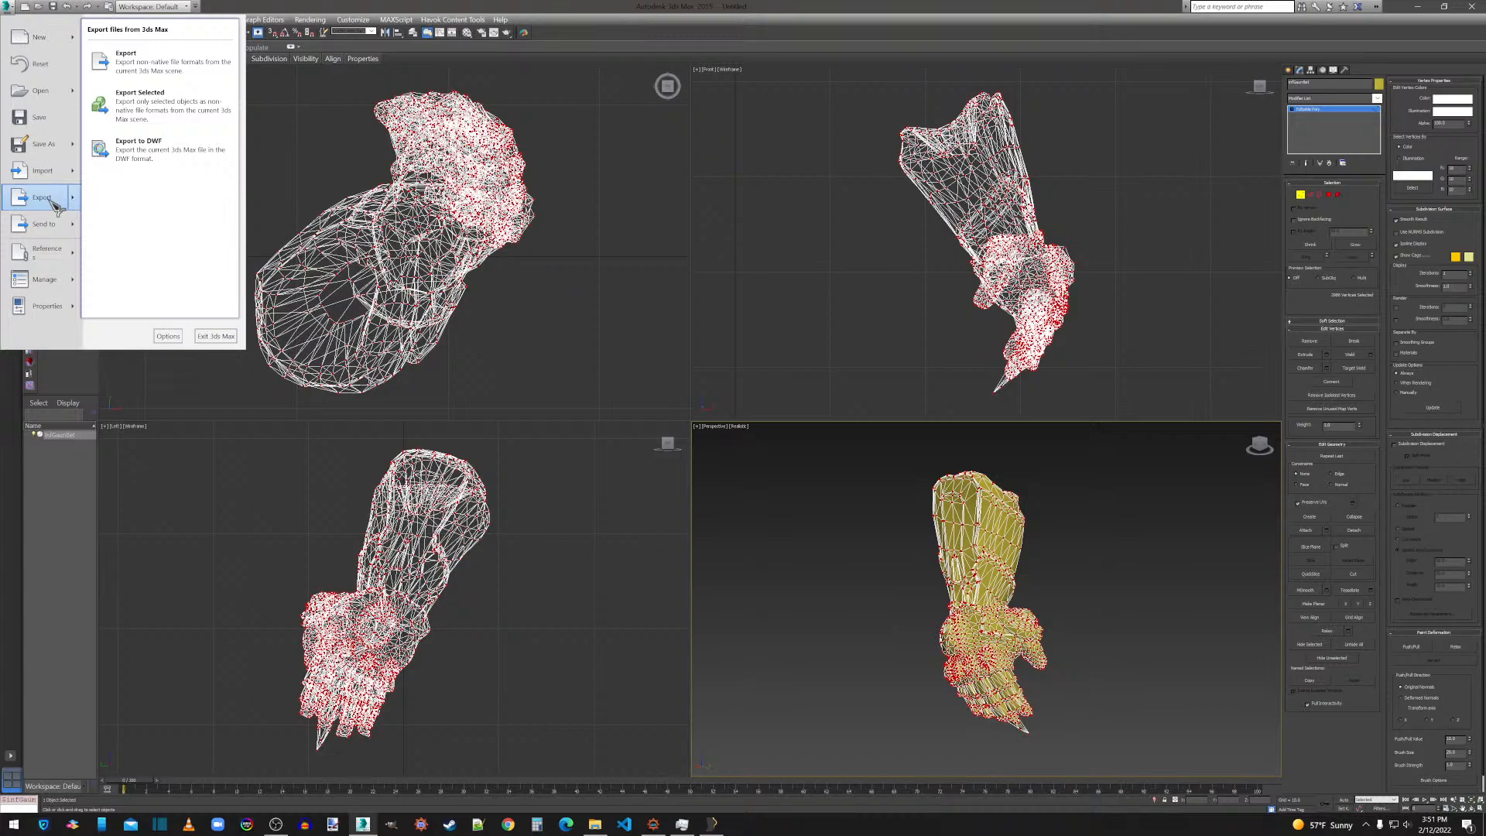
Apply a ProOptimizer modifier to the gauntlet, calculate the optimization, and convert the mesh to an Editable Poly.
{"action": "left_click", "coordinate": [1321, 98]}
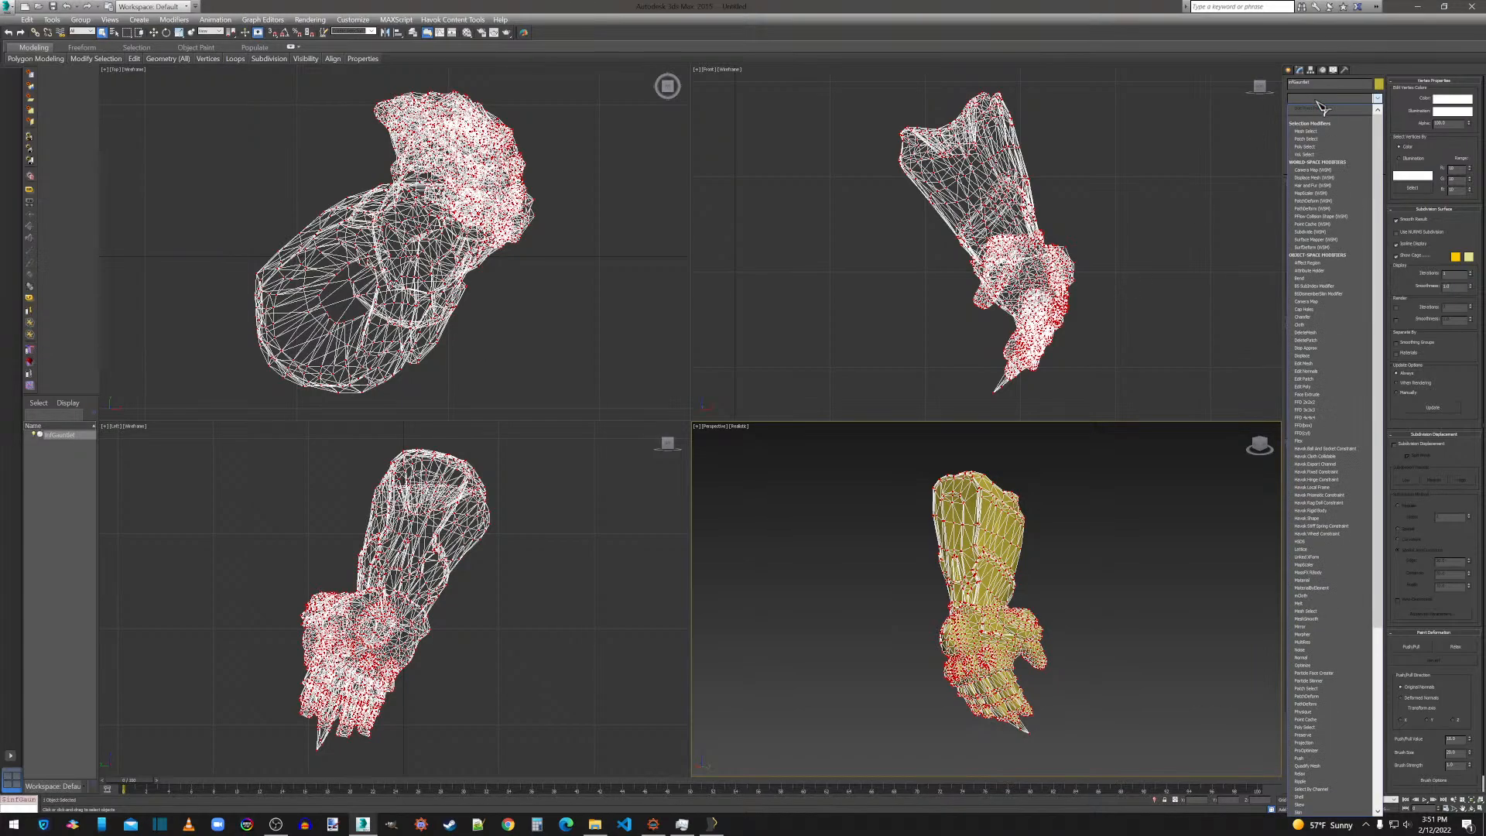
{"action": "left_click", "coordinate": [1342, 685]}
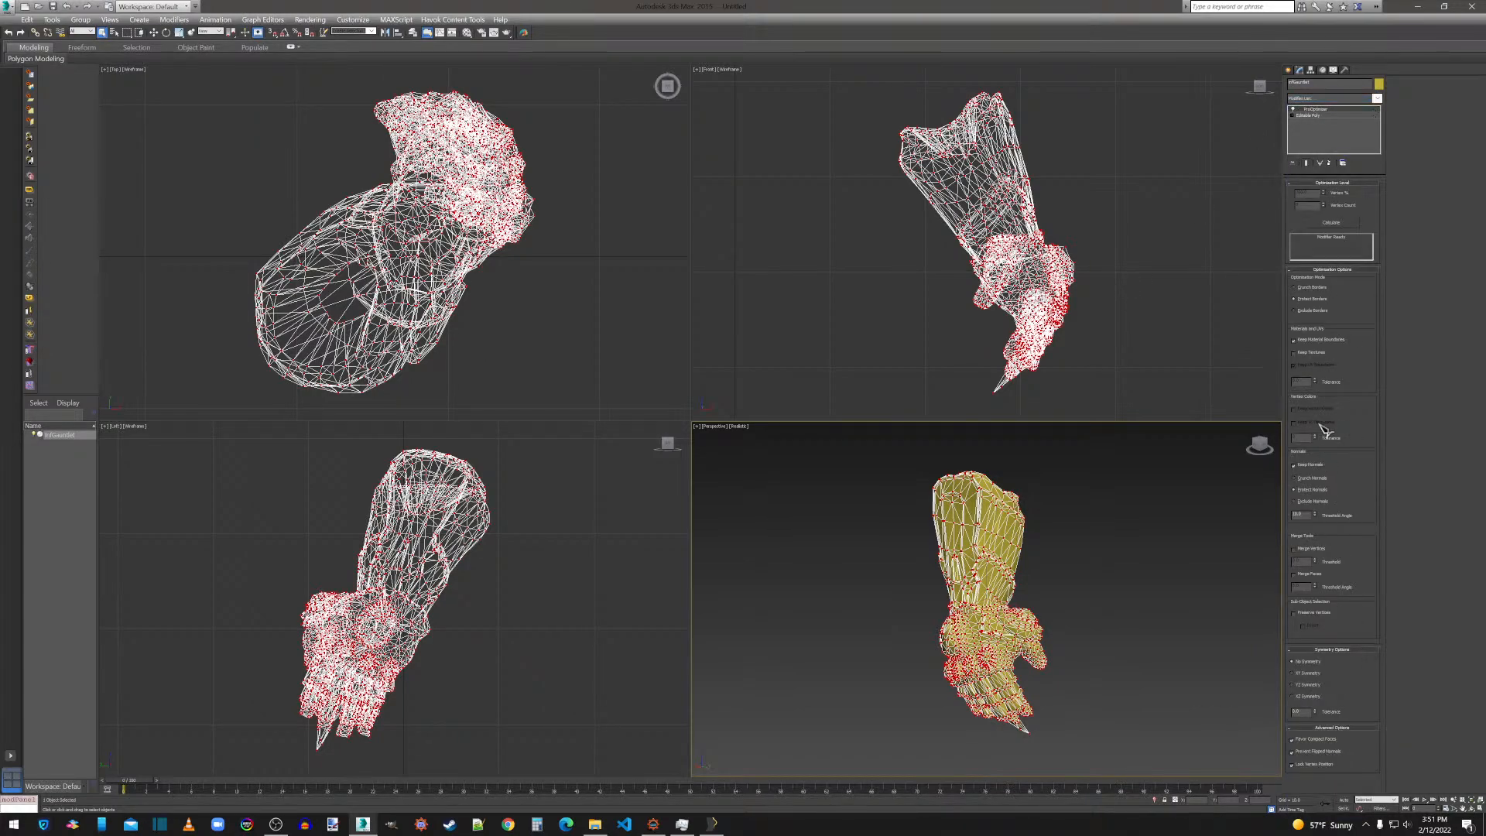
{"action": "left_click", "coordinate": [1312, 223]}
{"action": "right_click", "coordinate": [1003, 558]}
{"action": "mouse_move", "coordinate": [1046, 656]}
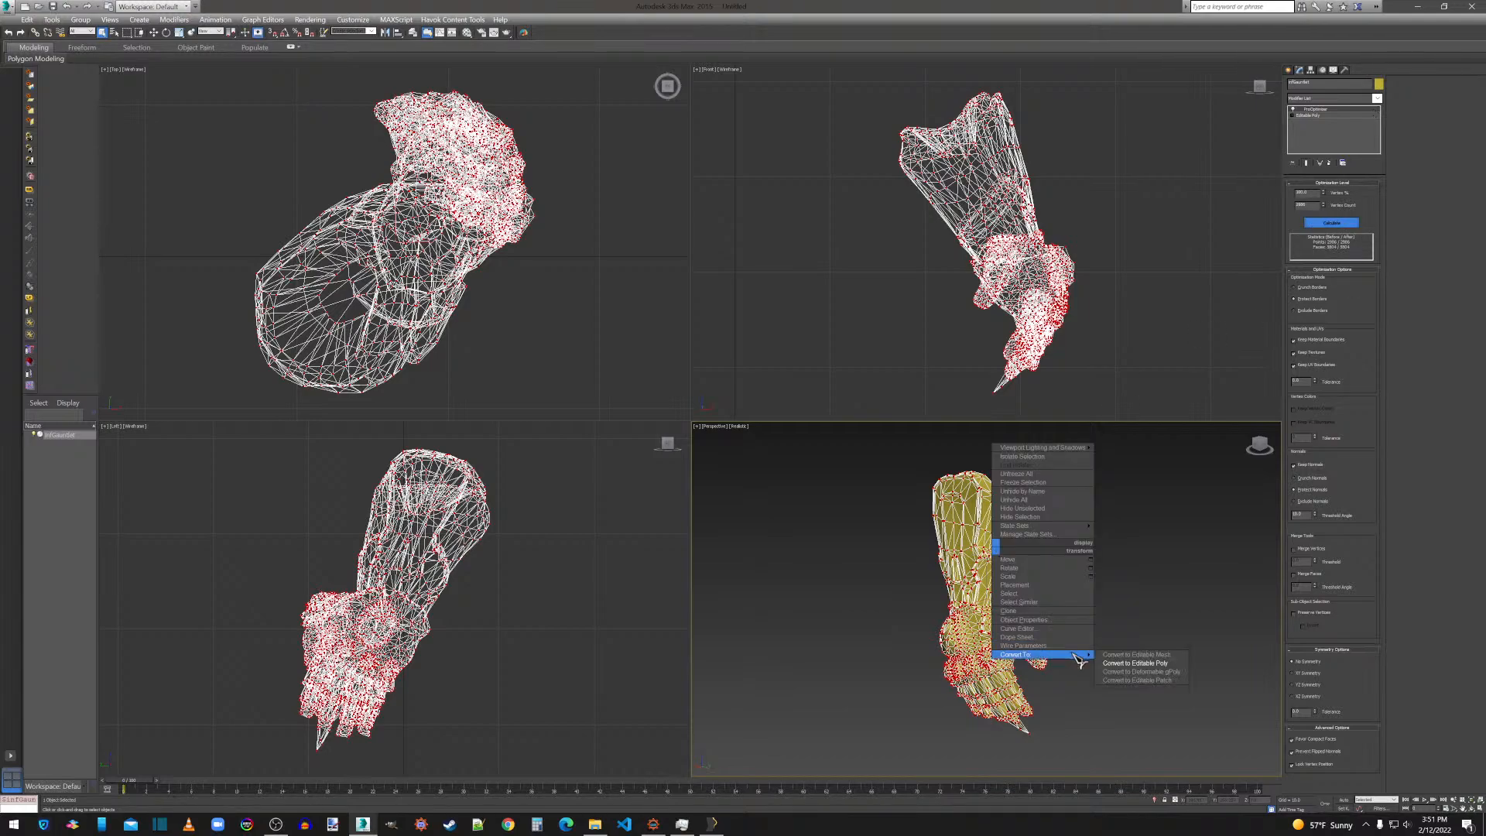
{"action": "left_click", "coordinate": [1122, 667]}
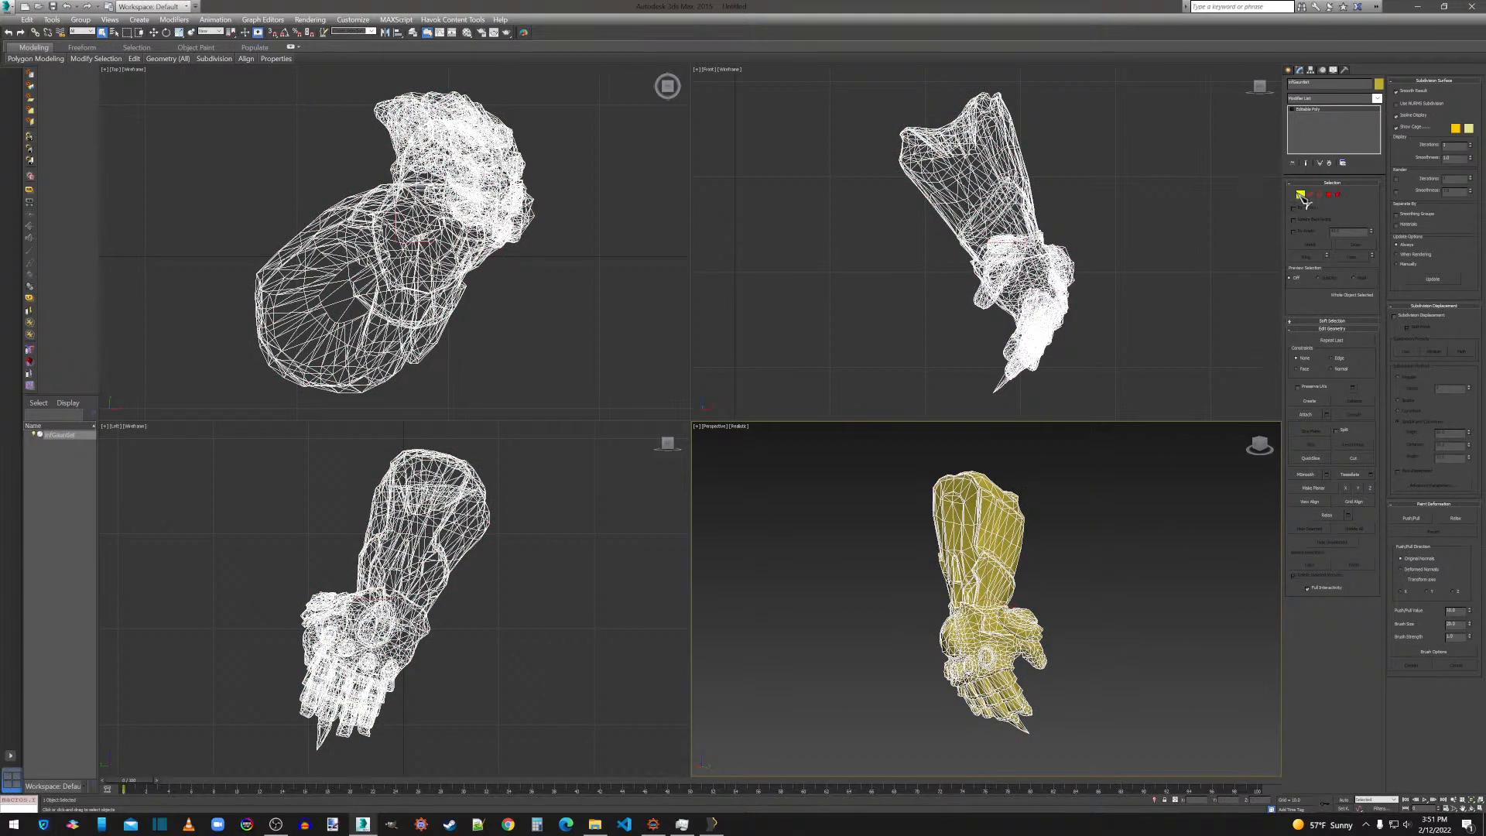
Weld all vertices of the converted gauntlet once more.
{"action": "left_click", "coordinate": [1301, 195]}
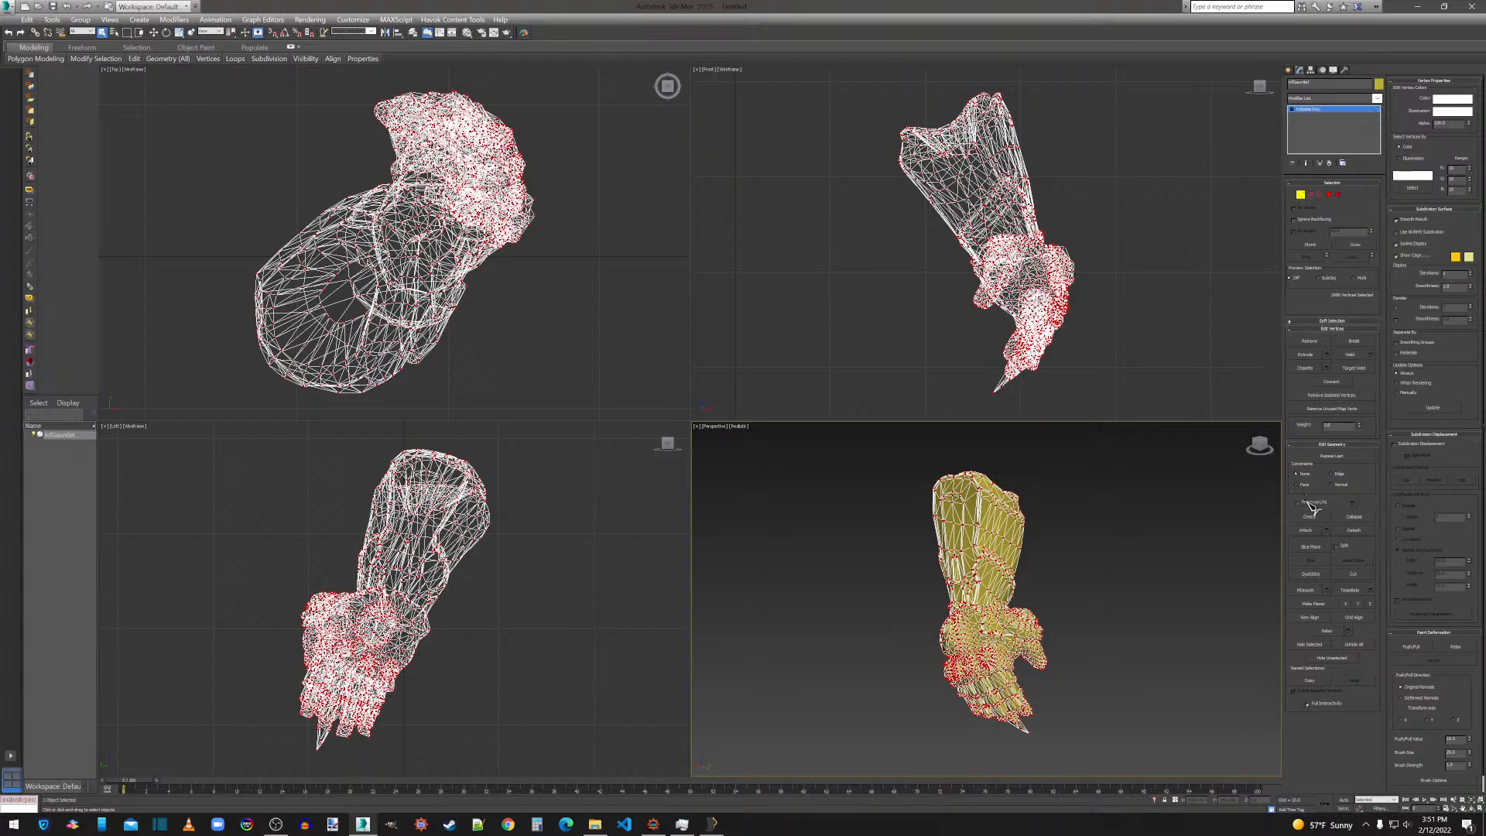
{"action": "left_click", "coordinate": [1372, 355]}
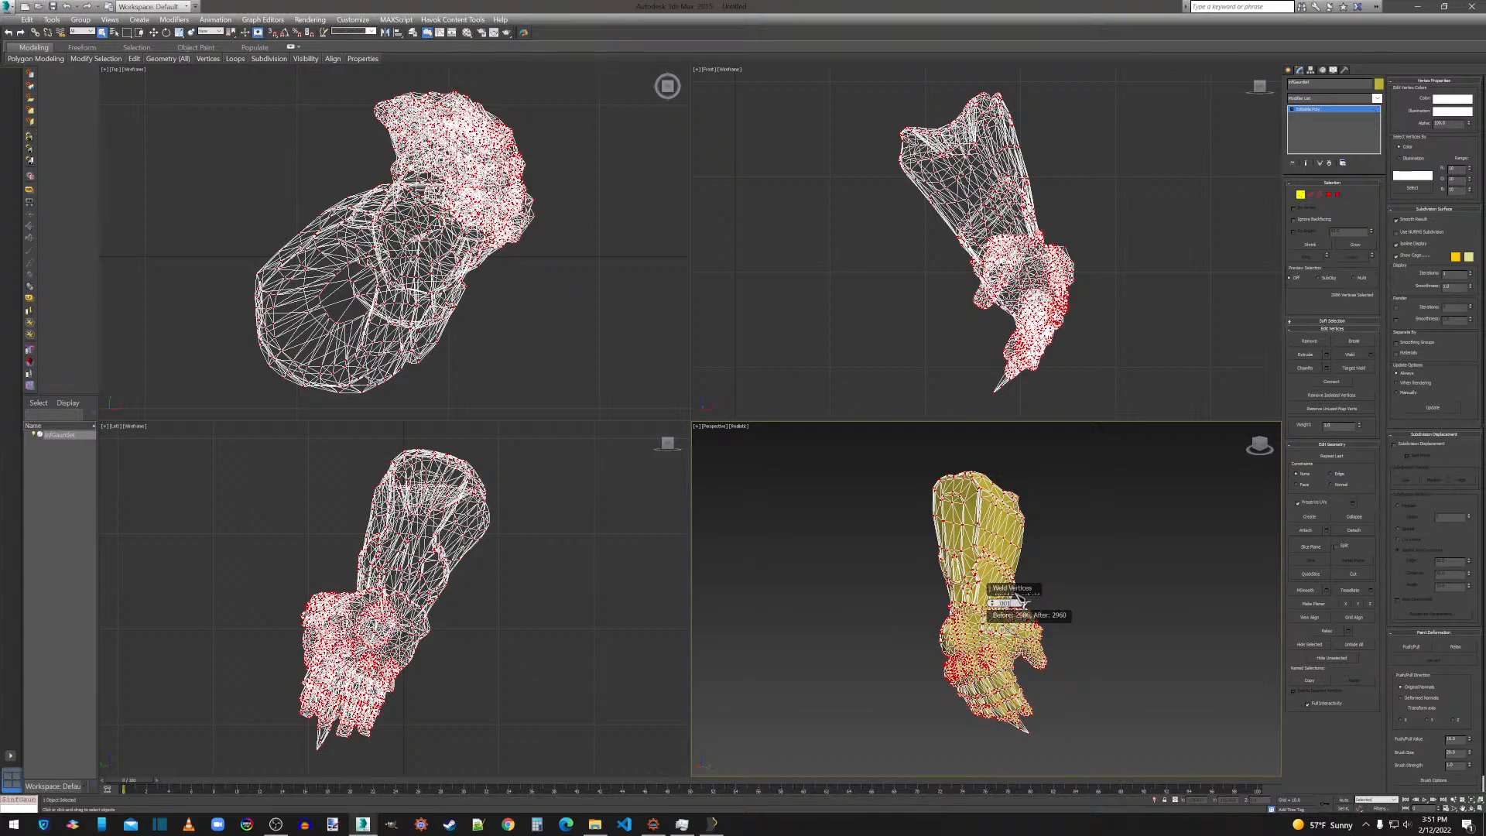
{"action": "key", "text": "Return"}
{"action": "left_click", "coordinate": [991, 630]}
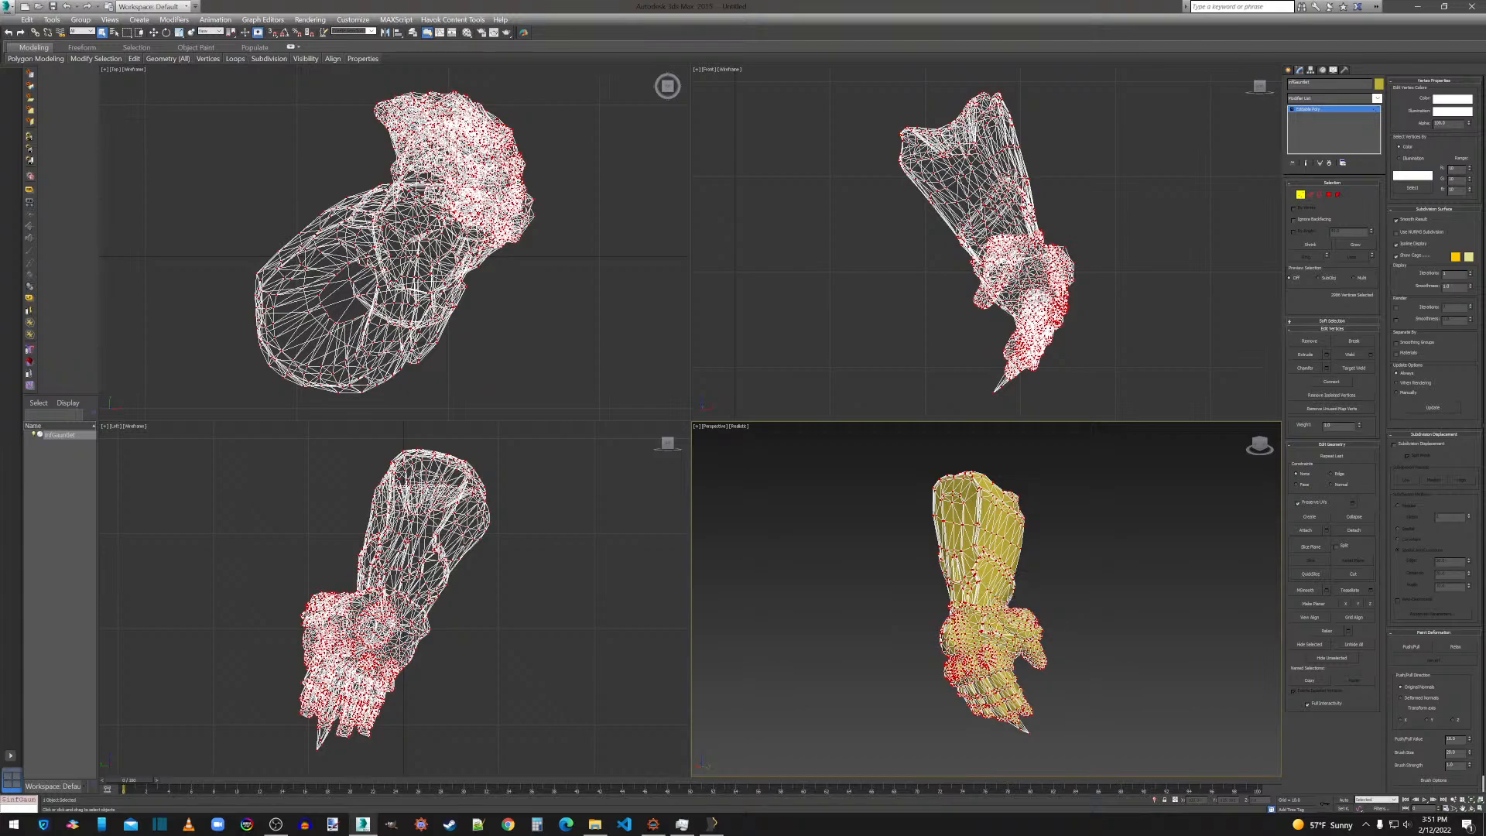
Export the gauntlet over the existing infGauntlet.obj, keeping the current OBJ export options.
{"action": "left_click", "coordinate": [10, 7]}
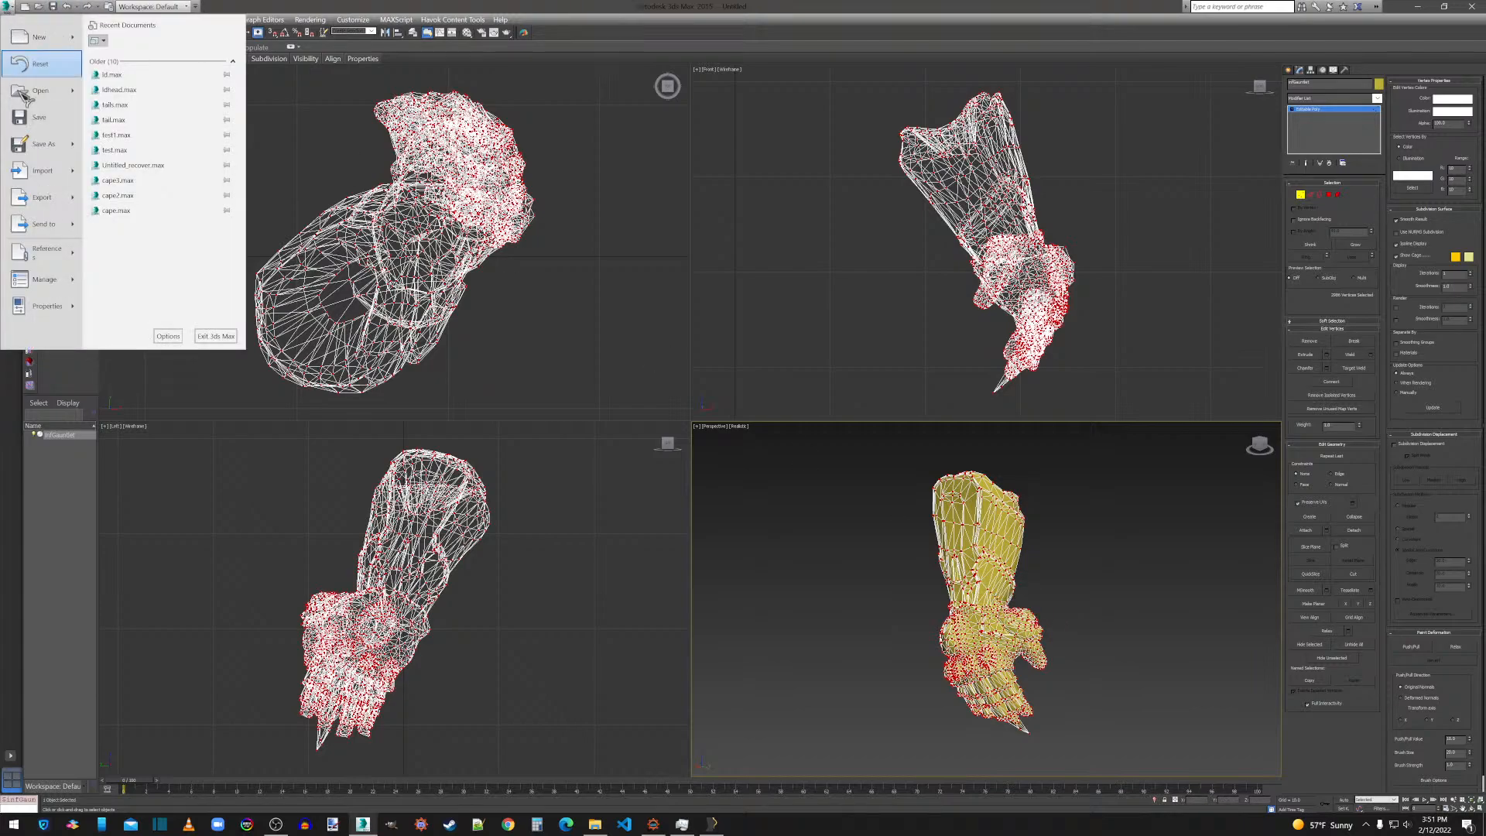
{"action": "left_click", "coordinate": [34, 200]}
{"action": "double_click", "coordinate": [109, 122]}
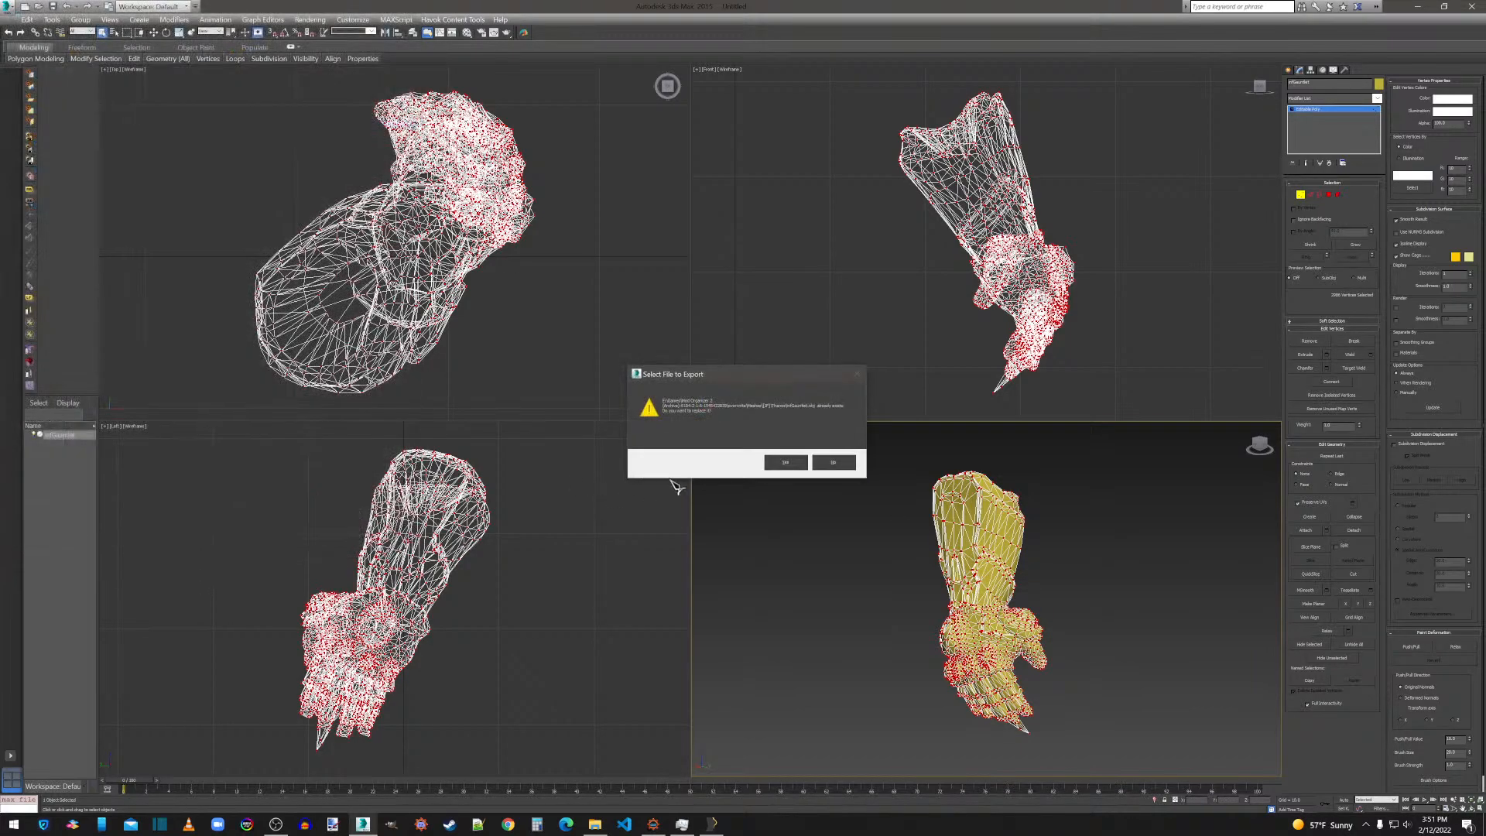
{"action": "left_click", "coordinate": [786, 463]}
{"action": "left_click", "coordinate": [677, 506]}
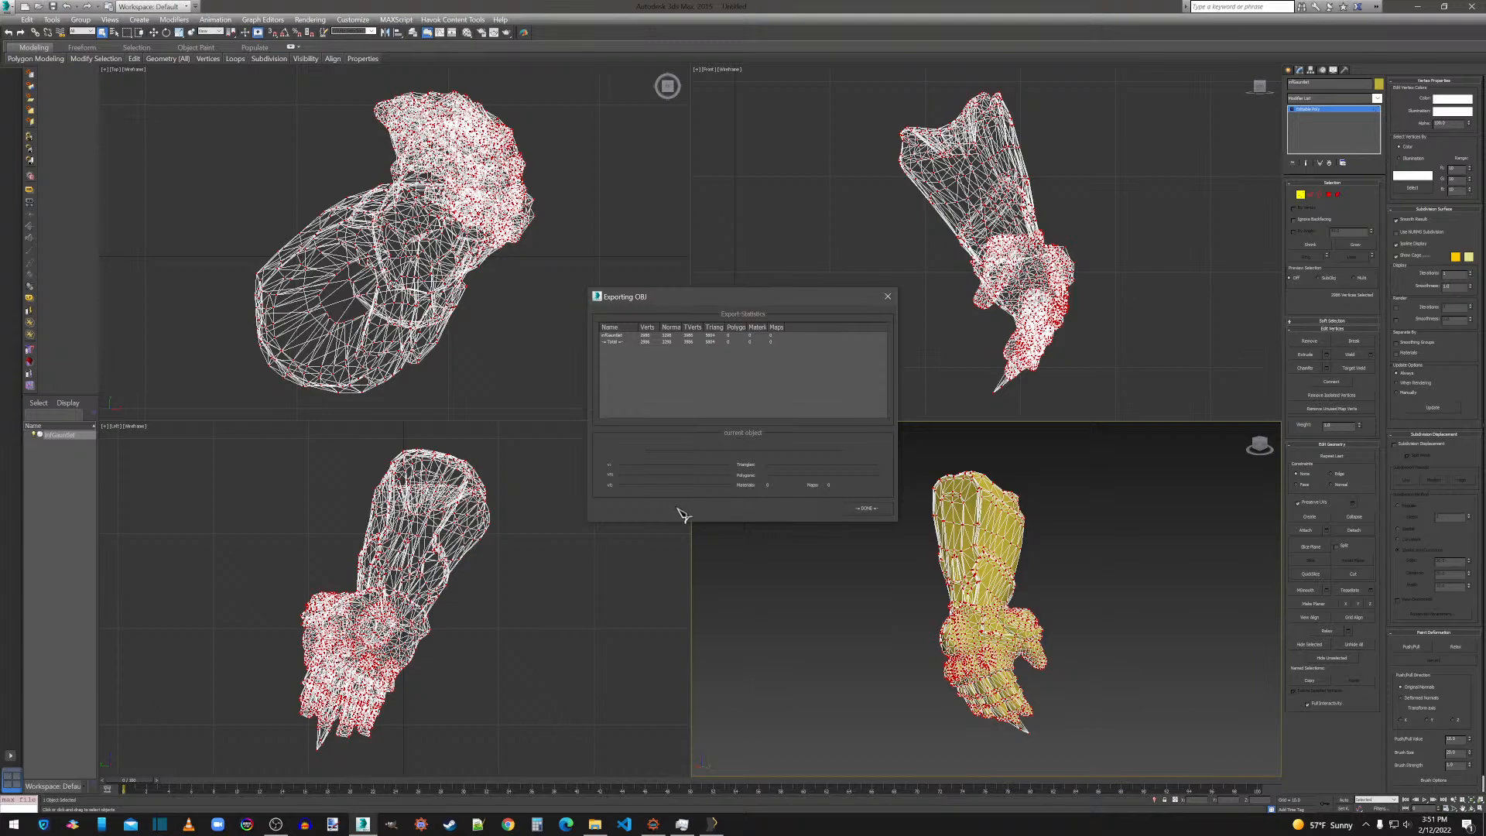
{"action": "left_click", "coordinate": [865, 508]}
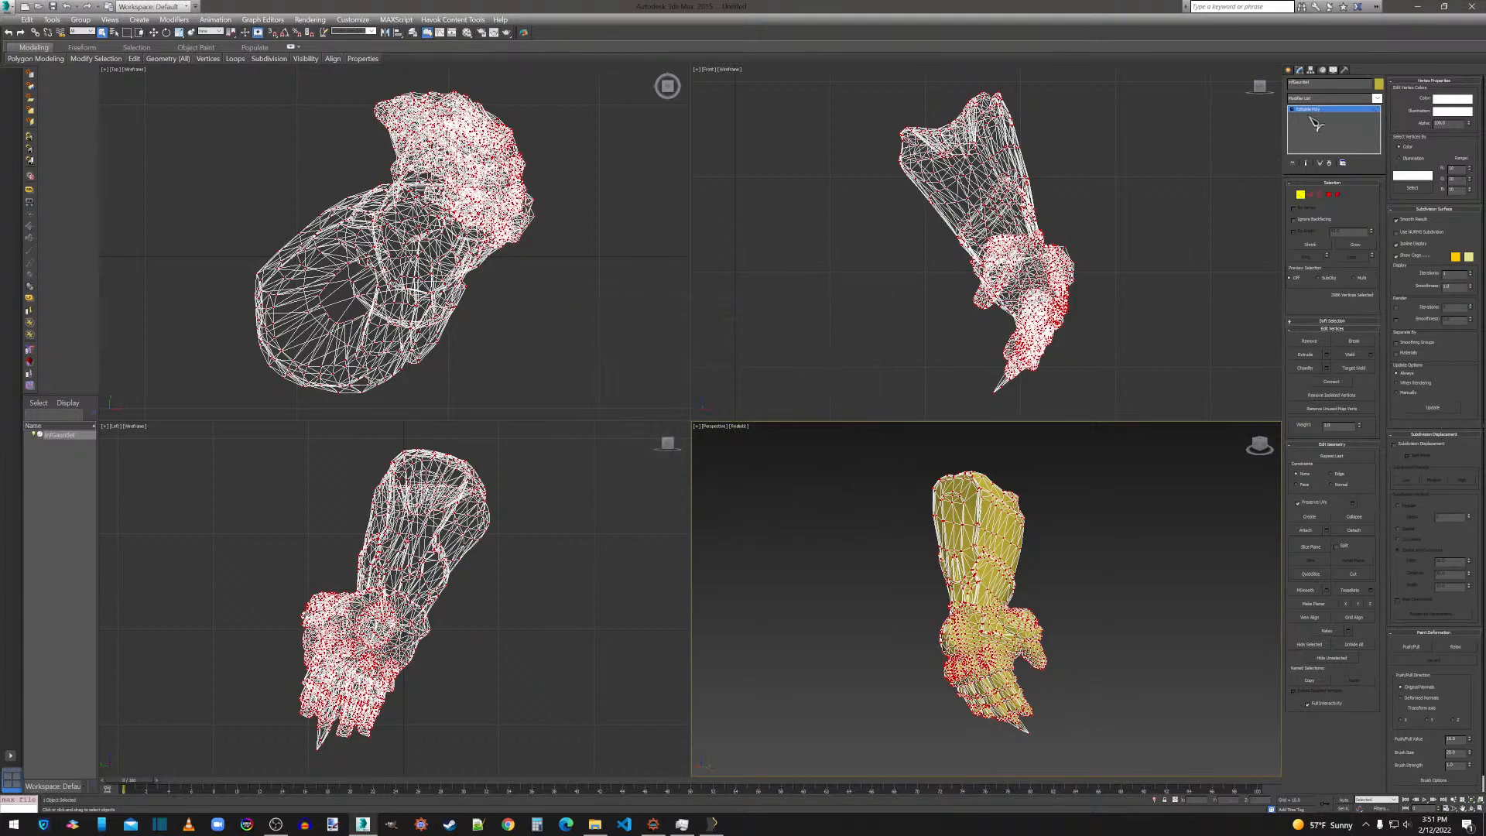
Close 3ds Max without saving the scene, close the Skyrim DesktopFolder window, and switch to Outfit Studio.
{"action": "left_click", "coordinate": [1473, 6]}
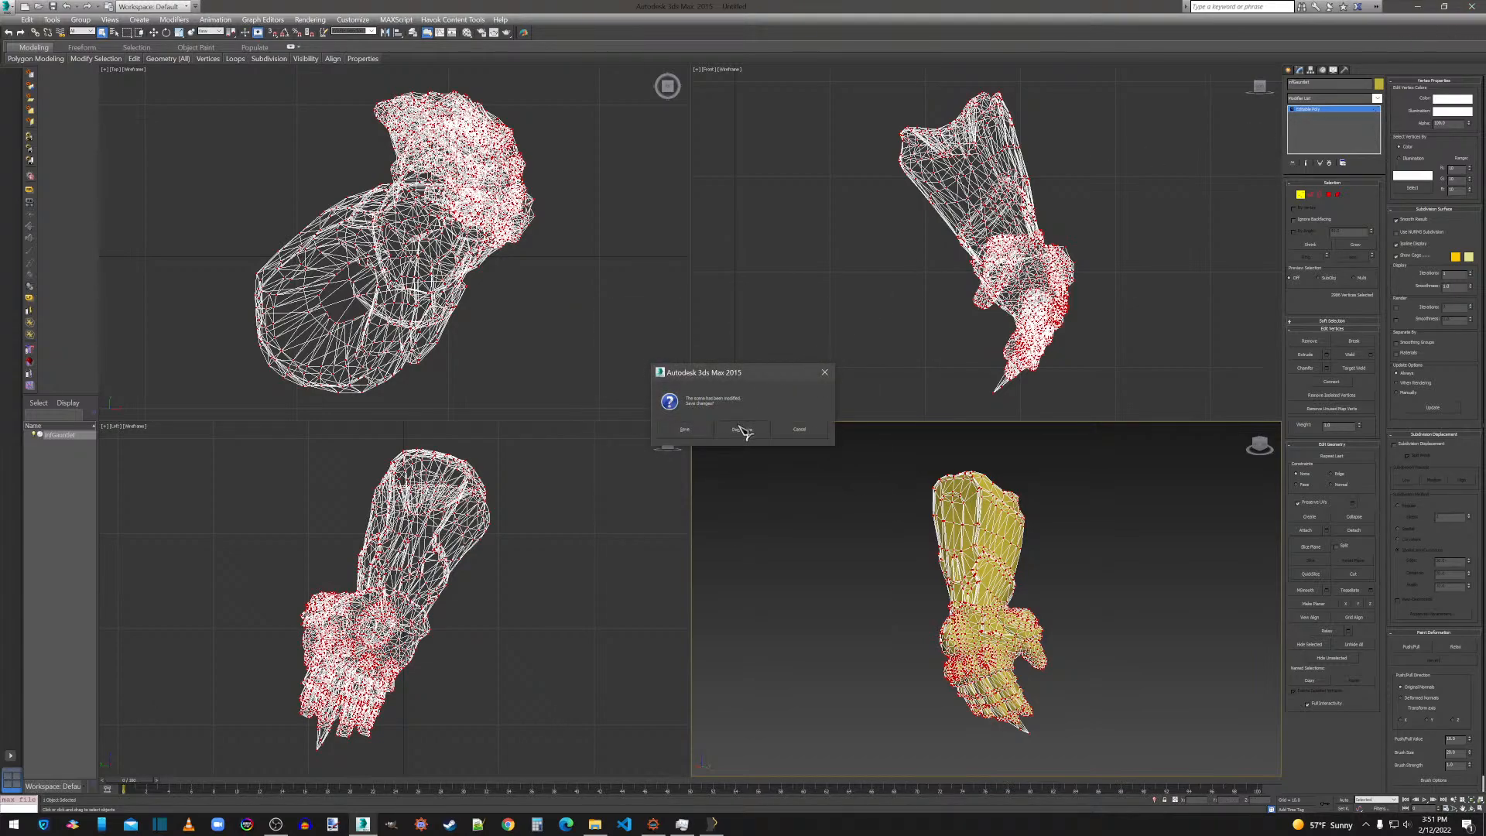
{"action": "left_click", "coordinate": [742, 430]}
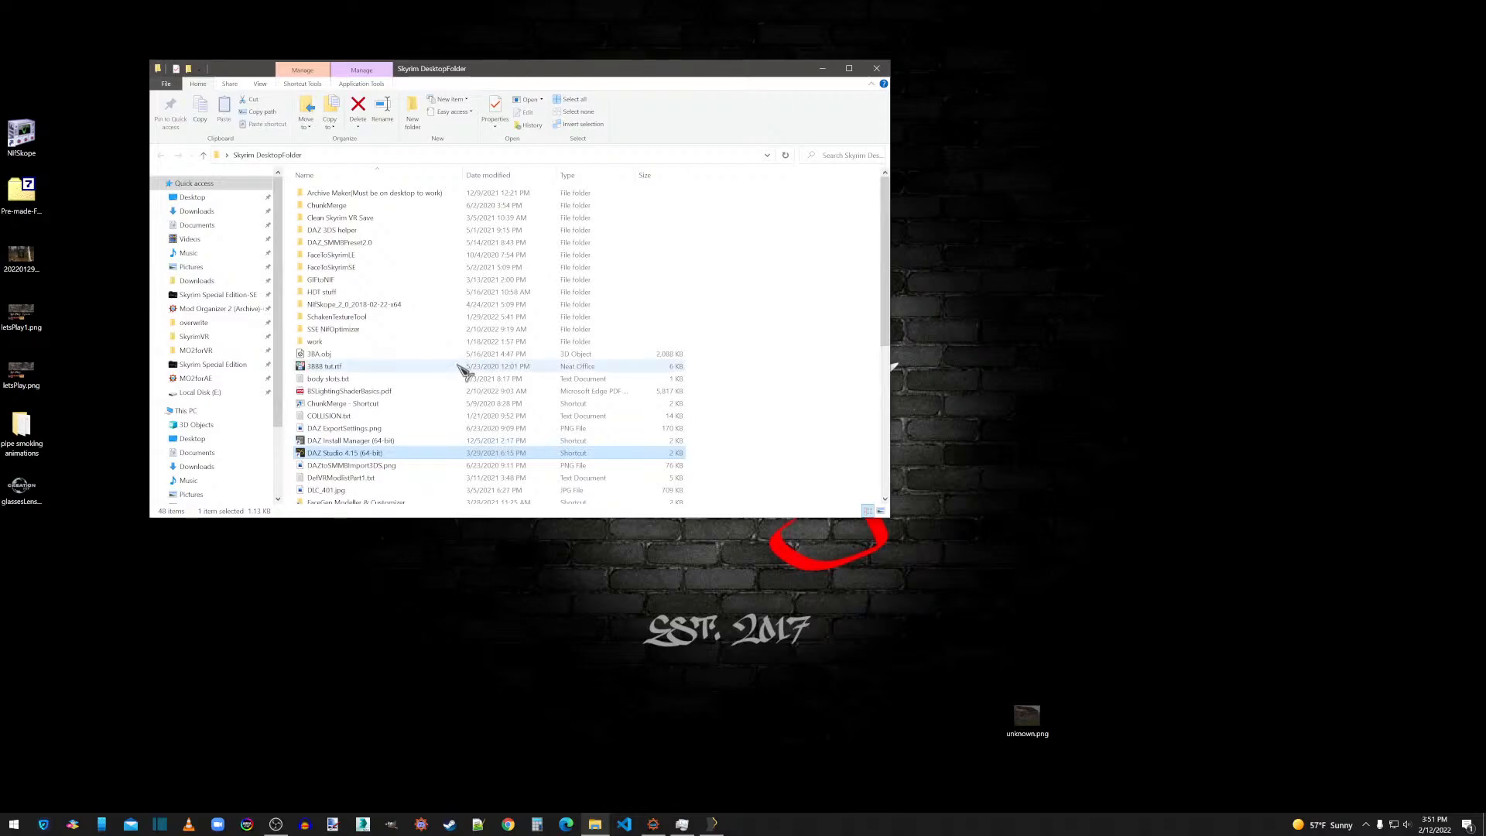
{"action": "left_click", "coordinate": [876, 68]}
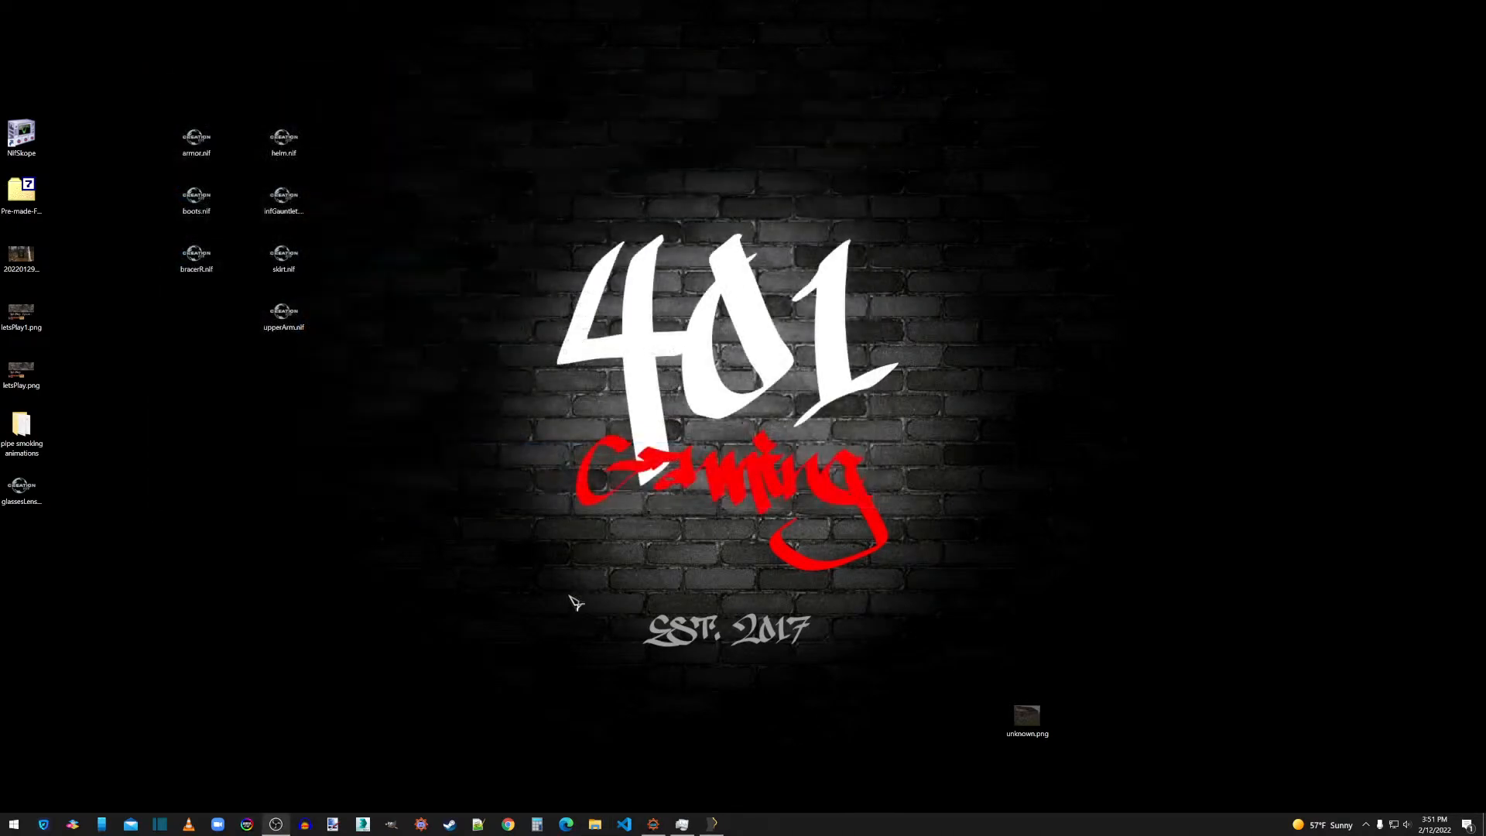
{"action": "left_click", "coordinate": [712, 824]}
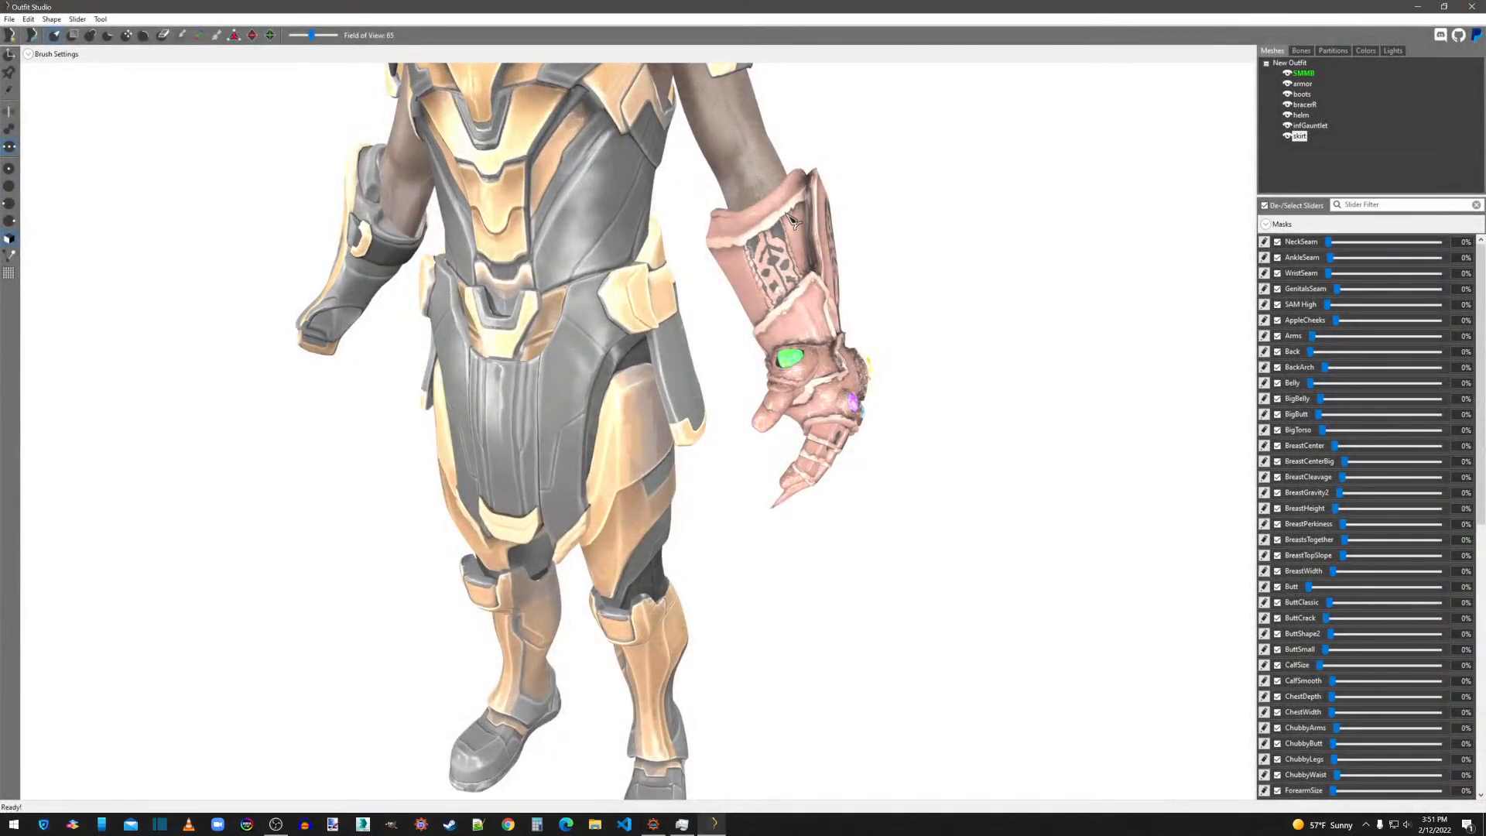
Import helm.obj and infGauntlet.obj as new shapes from the Thanos mesh folder inside the overwrite directory.
{"action": "left_click", "coordinate": [10, 21]}
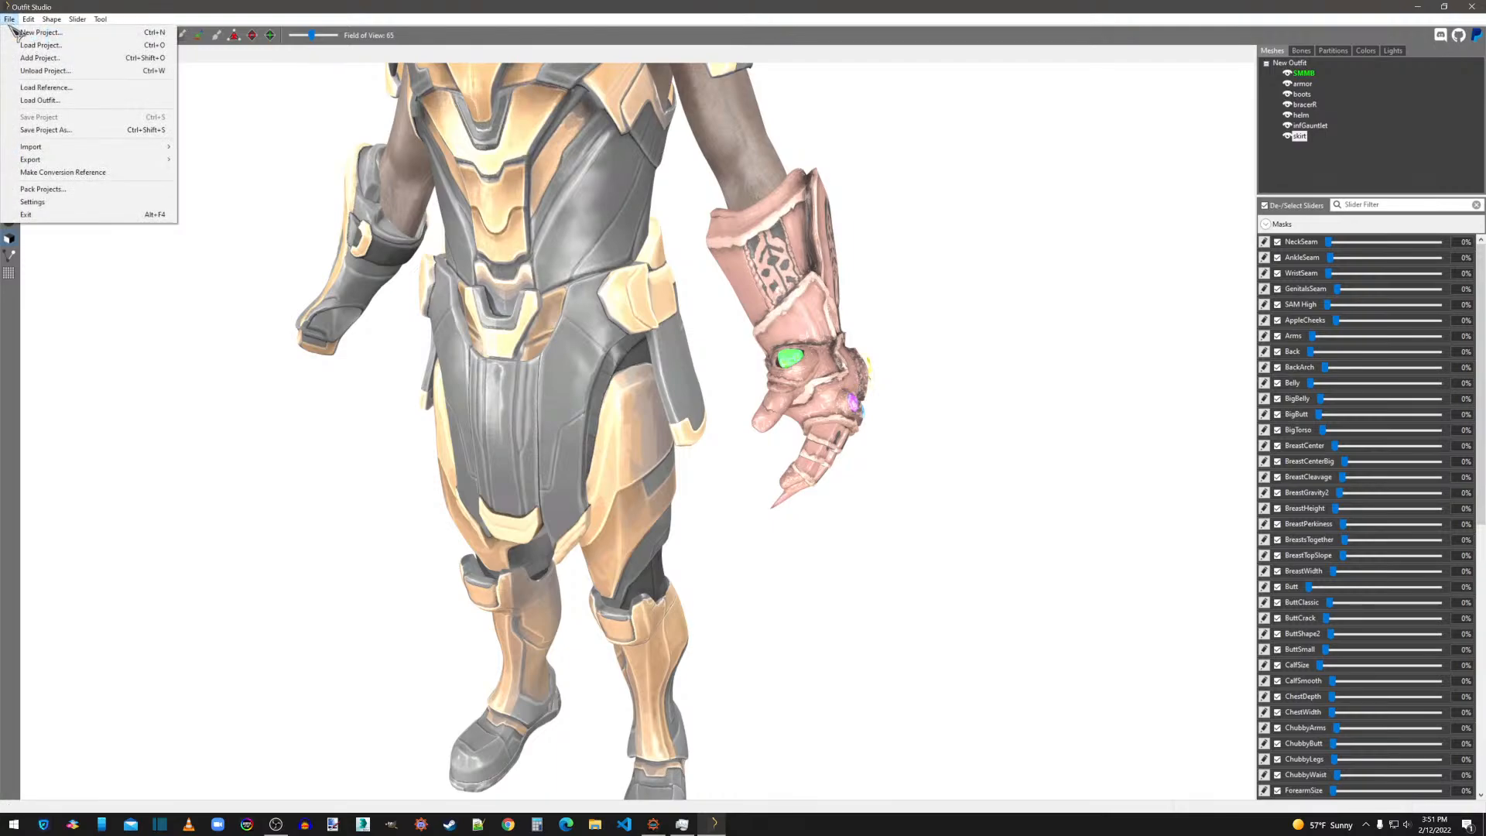
{"action": "mouse_move", "coordinate": [80, 148]}
{"action": "left_click", "coordinate": [199, 160]}
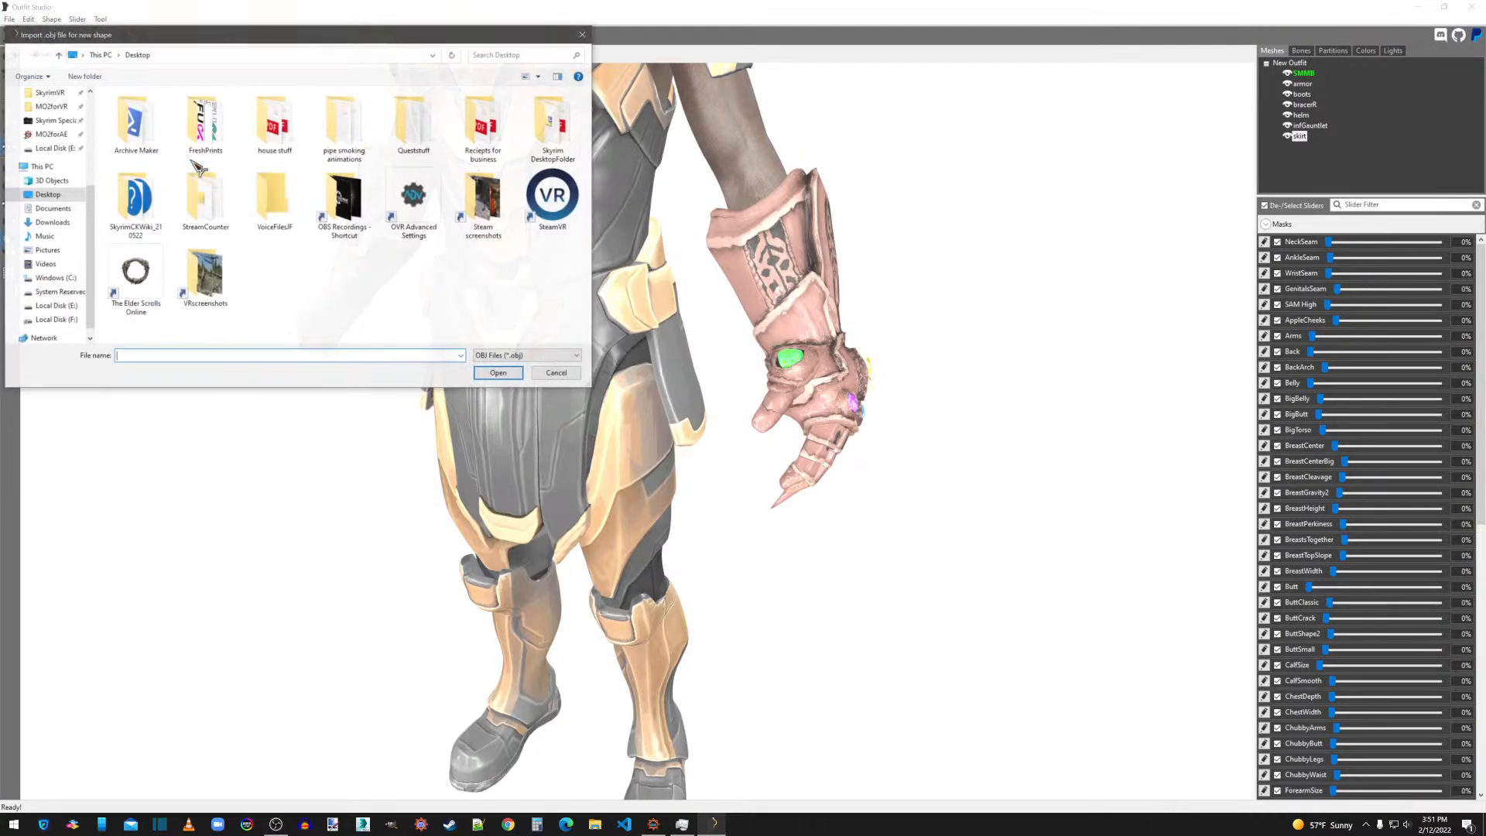
{"action": "scroll", "coordinate": [55, 120], "scroll_direction": "up", "scroll_amount": 1}
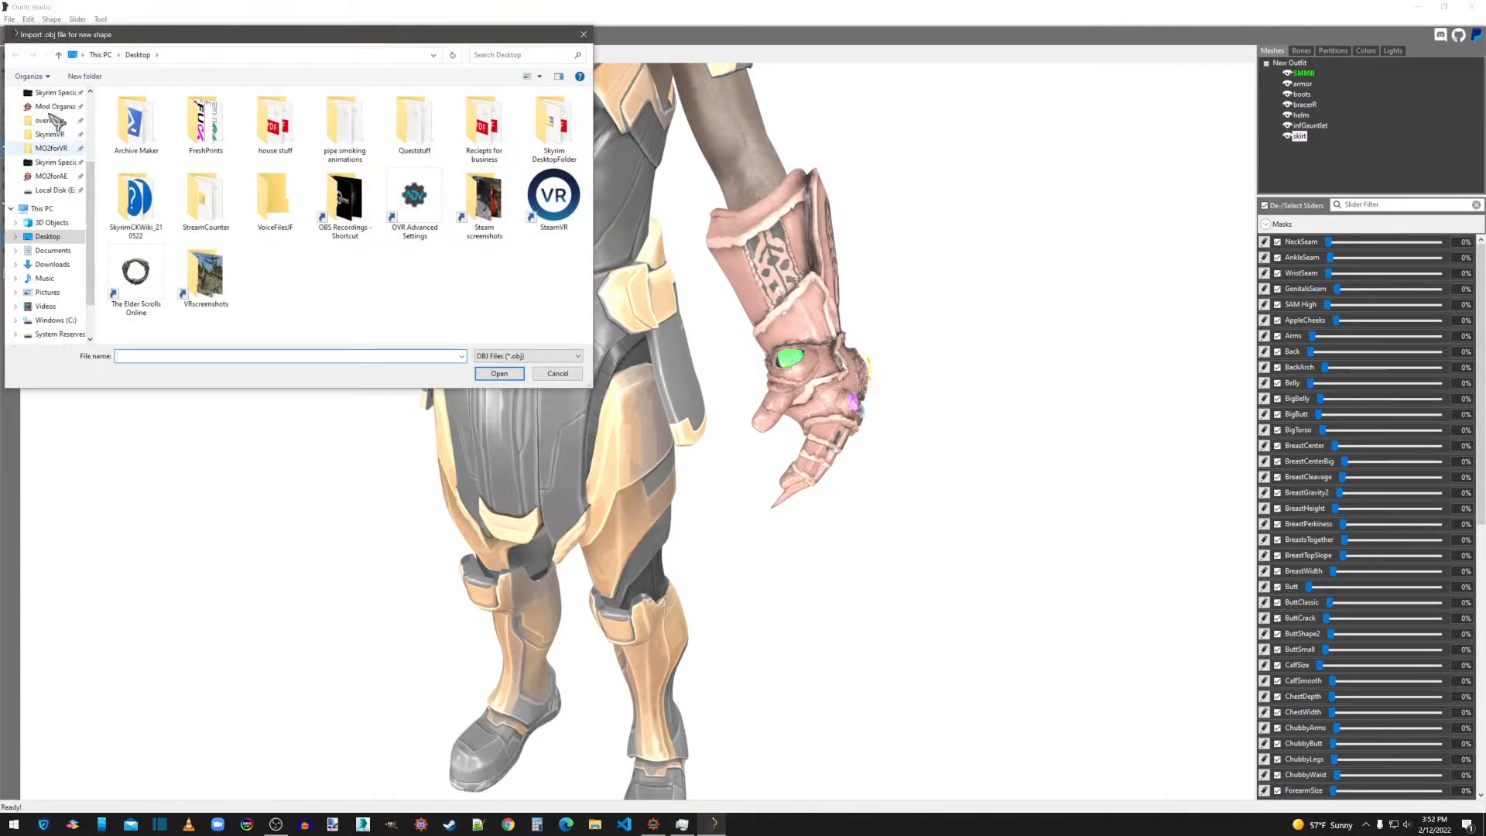
{"action": "left_click", "coordinate": [52, 120]}
{"action": "double_click", "coordinate": [133, 147]}
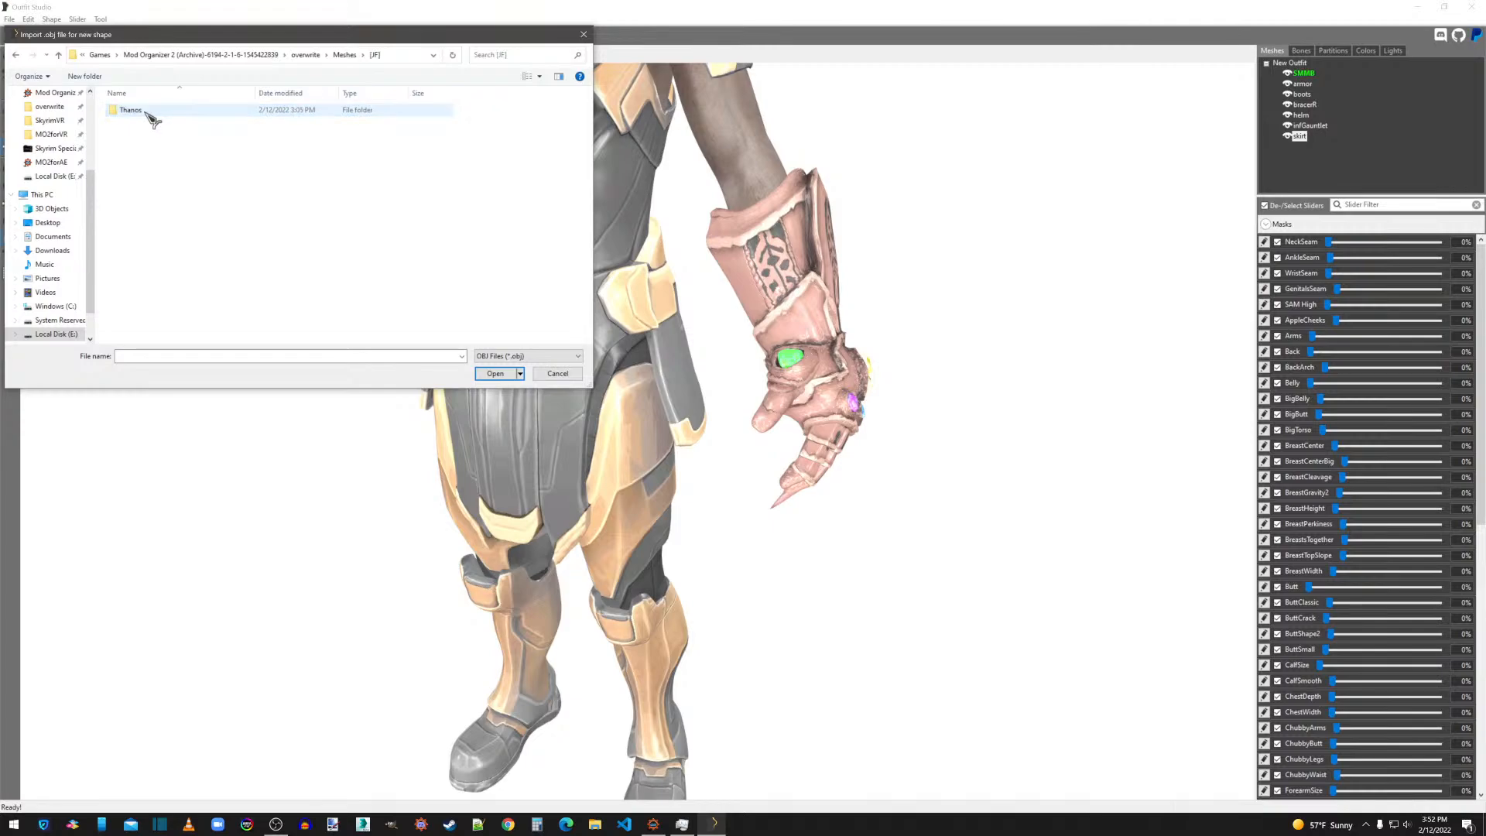
{"action": "double_click", "coordinate": [147, 114]}
{"action": "left_click", "coordinate": [139, 147]}
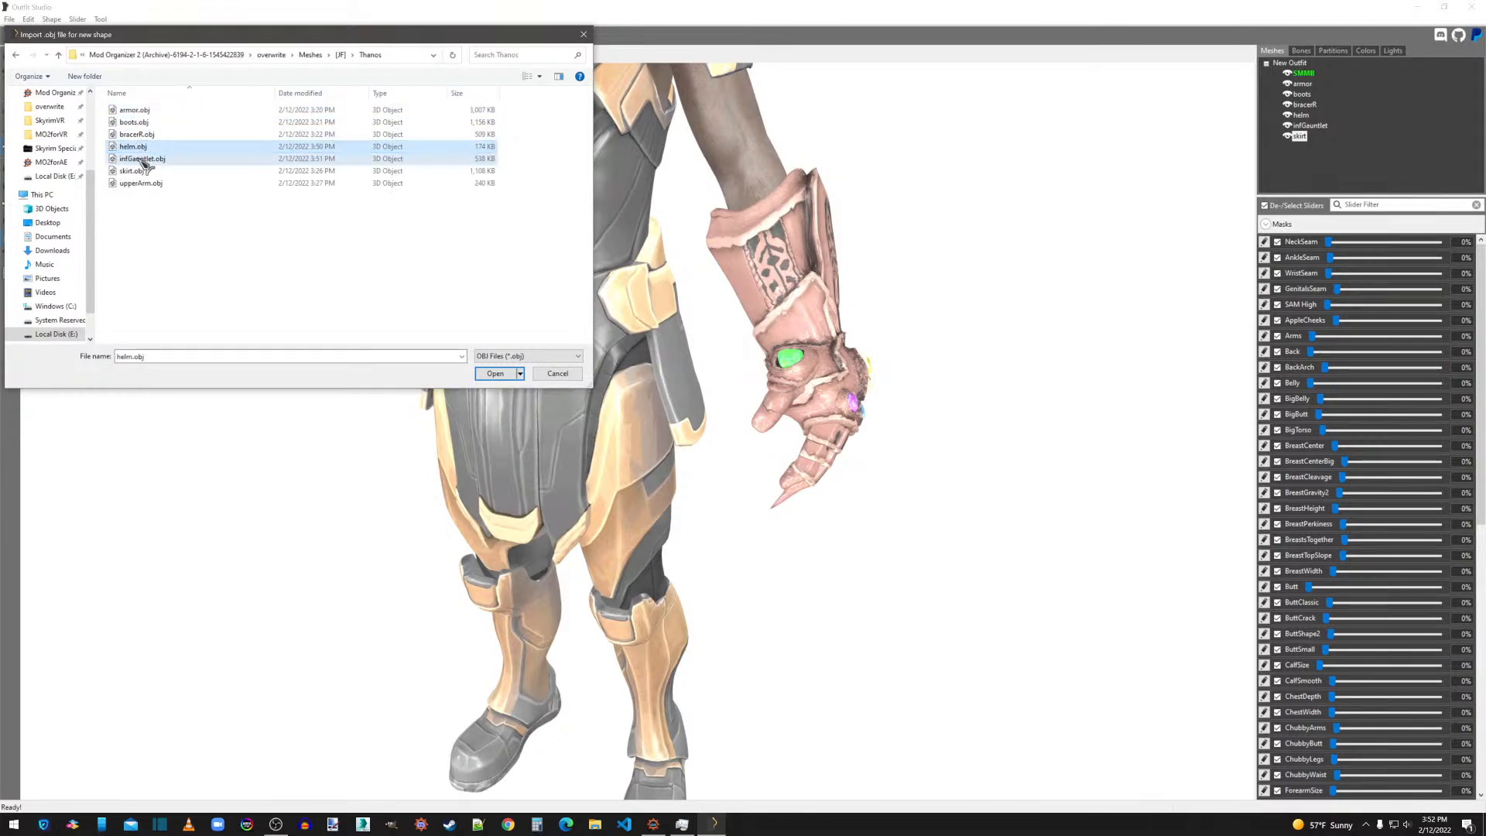
{"action": "left_click", "coordinate": [496, 374]}
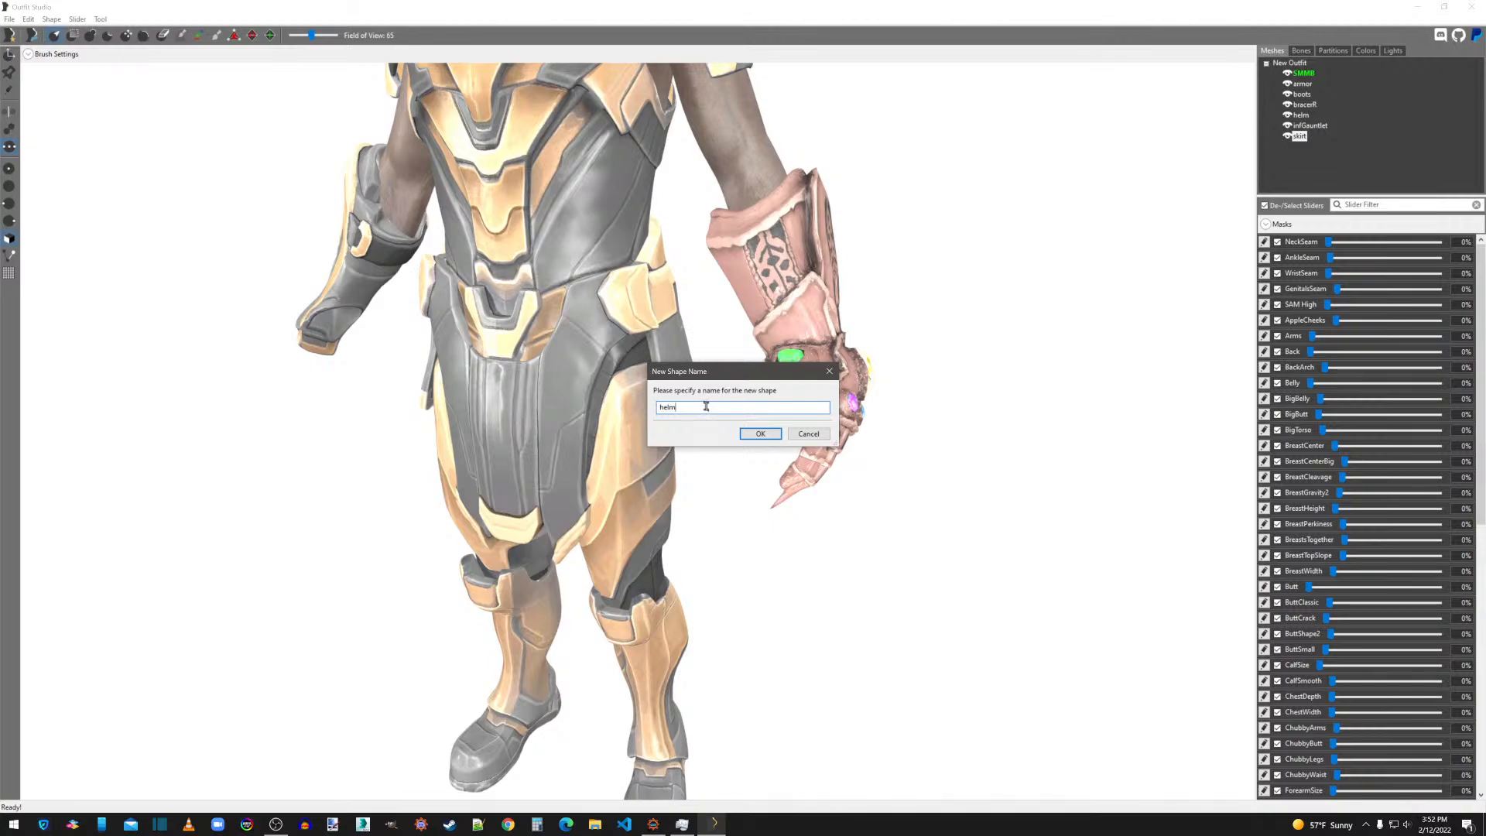
Name the two imported shapes helm1 and infGauntlet1.
{"action": "type", "text": "1"}
{"action": "left_click", "coordinate": [760, 437]}
{"action": "left_click", "coordinate": [706, 409]}
{"action": "type", "text": "1"}
{"action": "left_click", "coordinate": [761, 434]}
Scale the helm1 and infGauntlet1 shapes uniformly to 0.1 on all axes.
{"action": "left_click", "coordinate": [1307, 147]}
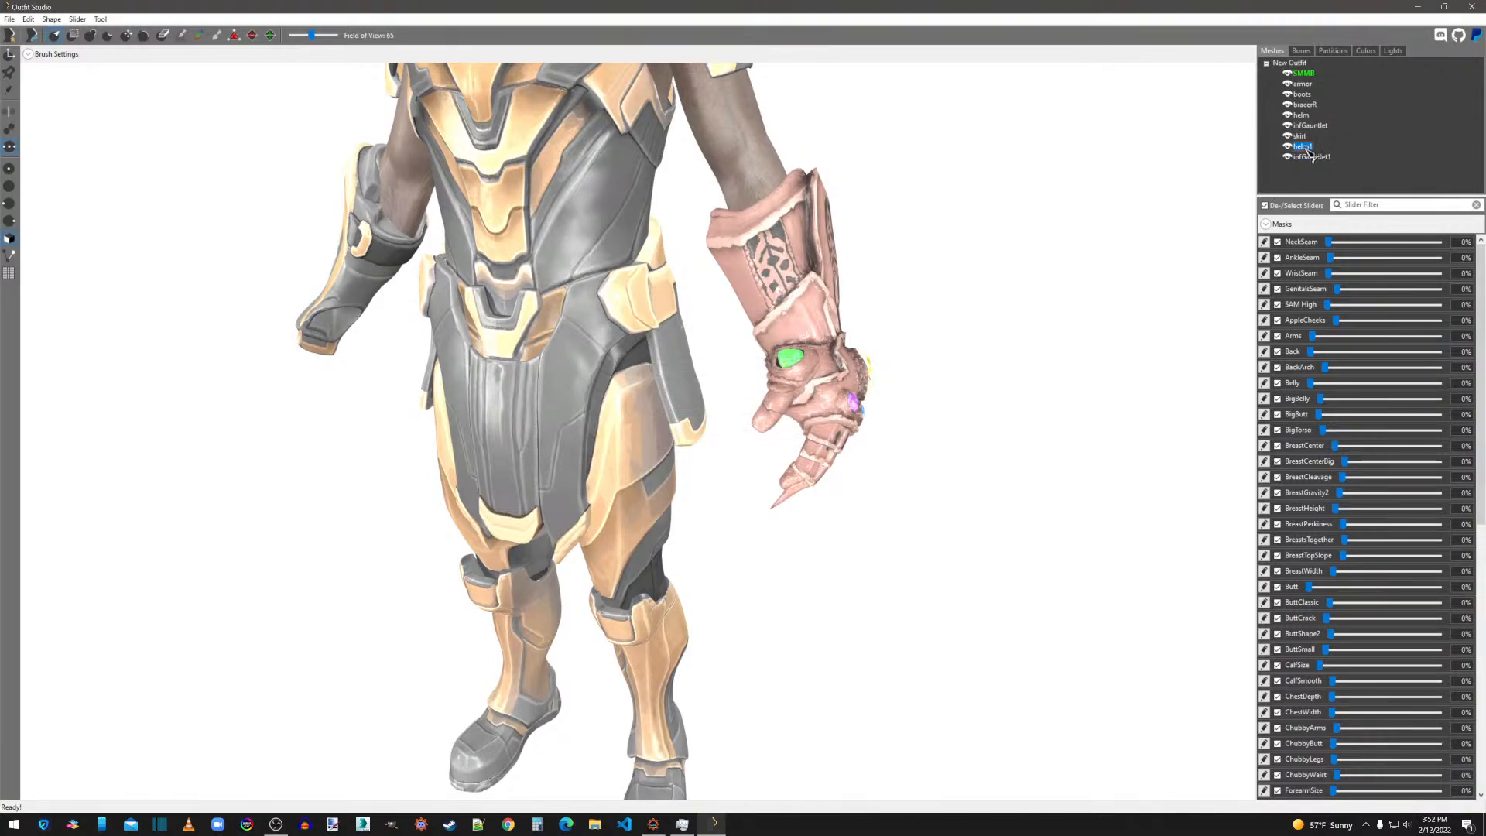
{"action": "left_click", "coordinate": [1313, 158], "text": "ctrl"}
{"action": "right_click", "coordinate": [1313, 157]}
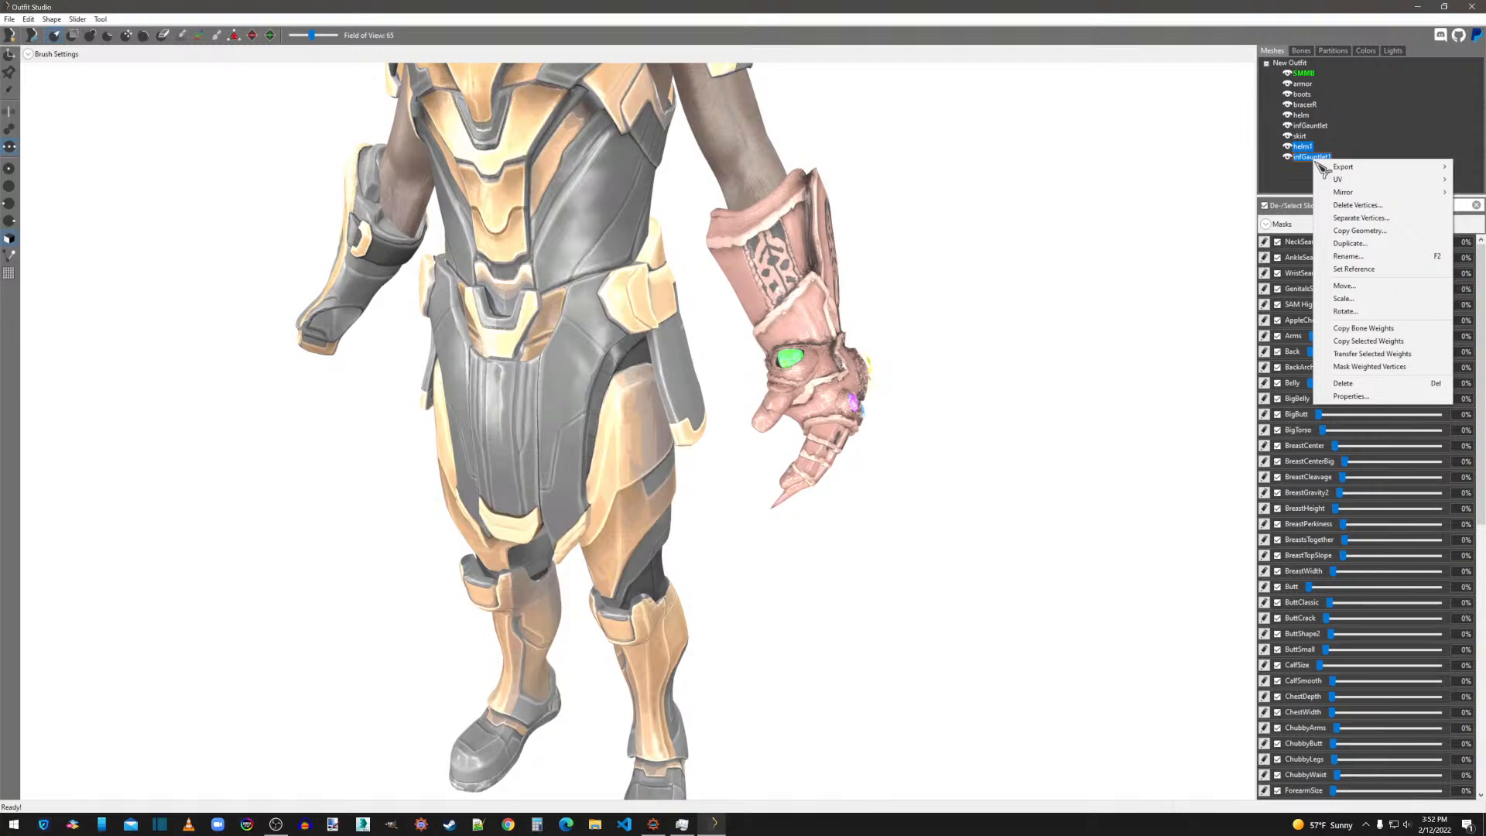
{"action": "left_click", "coordinate": [1353, 301]}
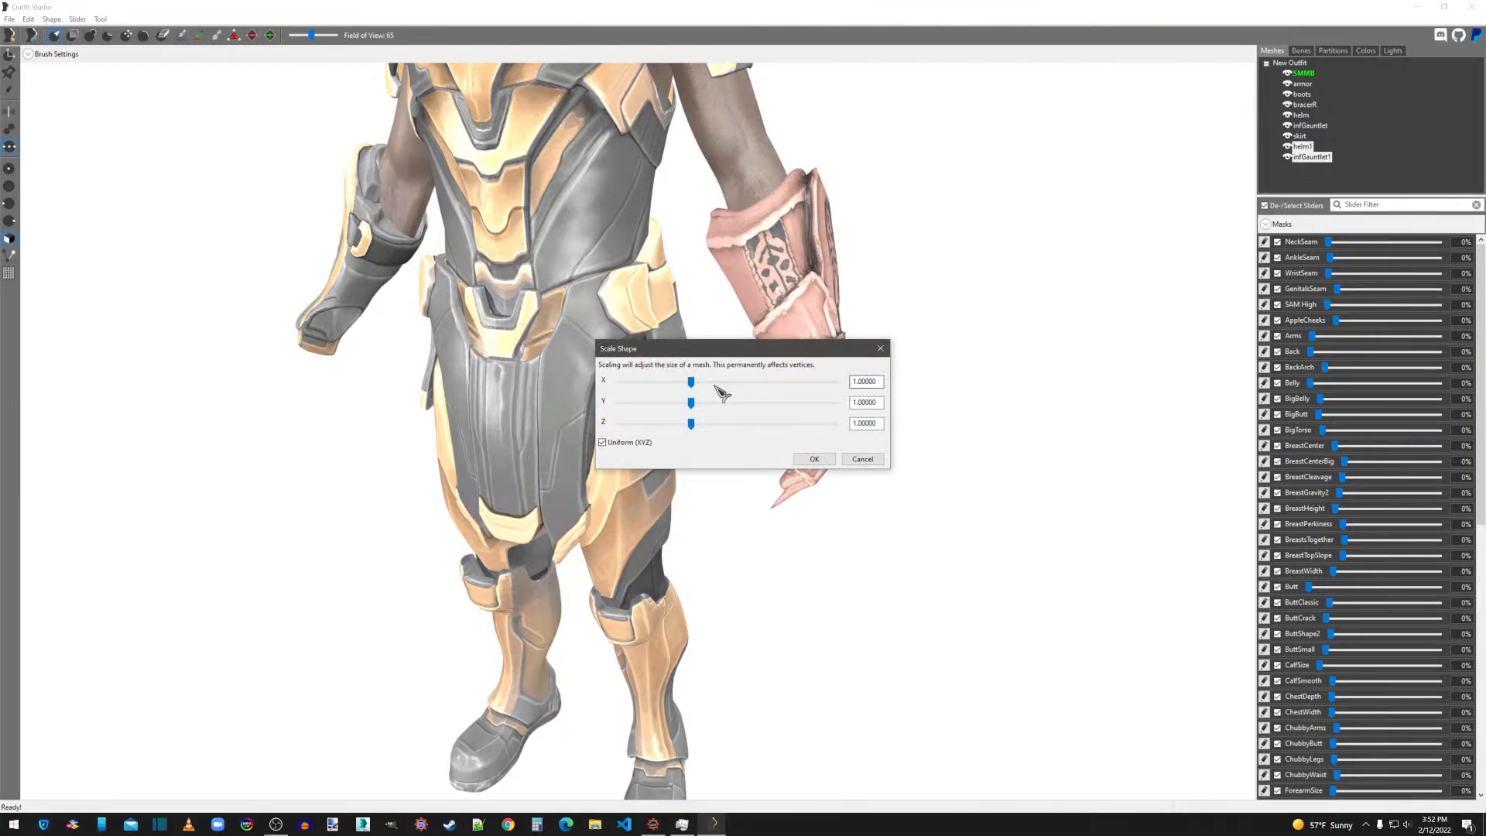
{"action": "left_click_drag", "start_coordinate": [692, 382], "coordinate": [625, 383]}
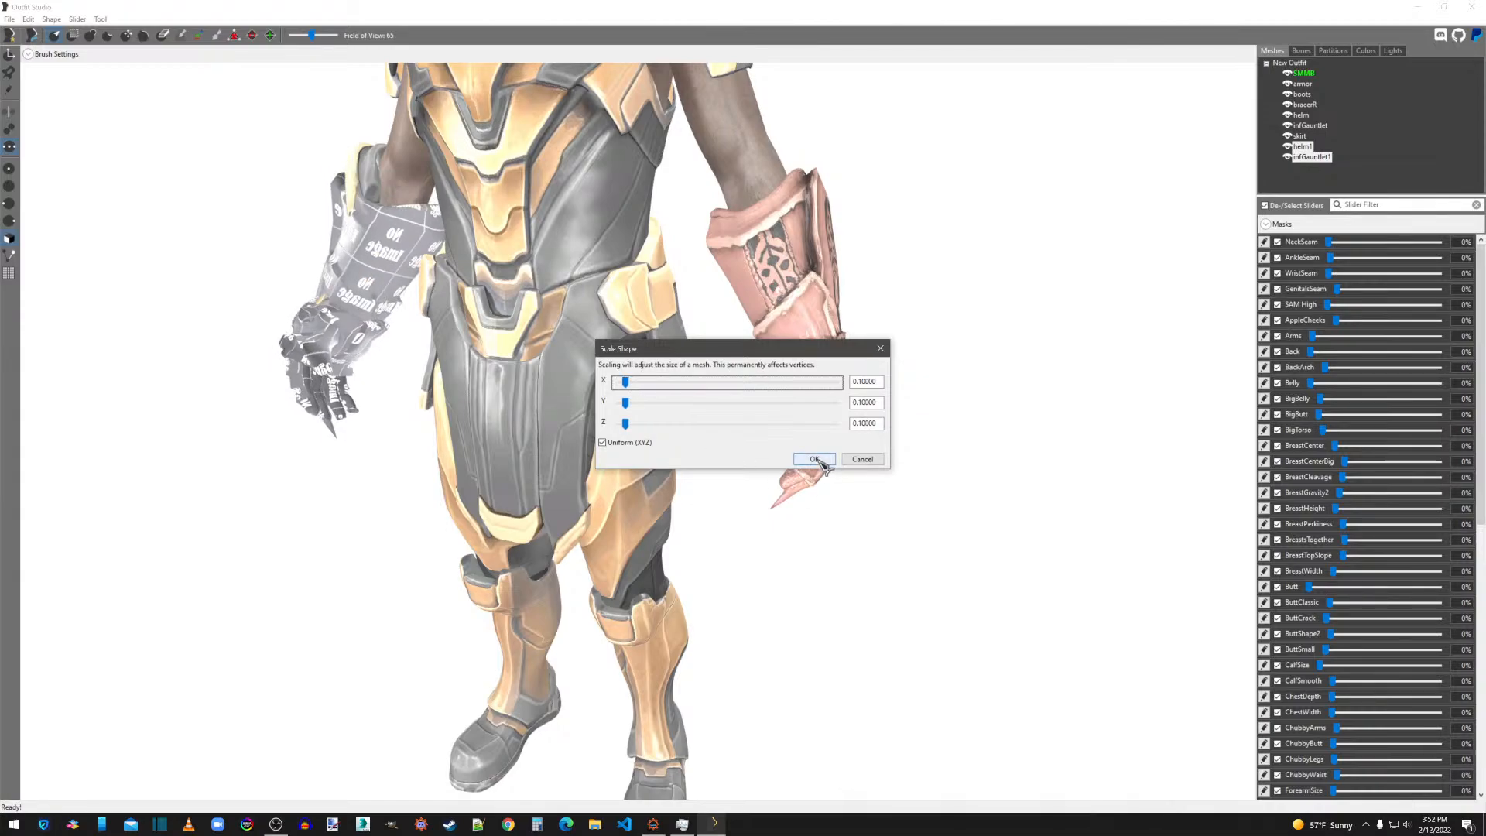
{"action": "left_click", "coordinate": [814, 459]}
Mirror the infGauntlet1 shape to the opposite arm so it overlaps the existing gauntlet.
{"action": "left_click", "coordinate": [1313, 157]}
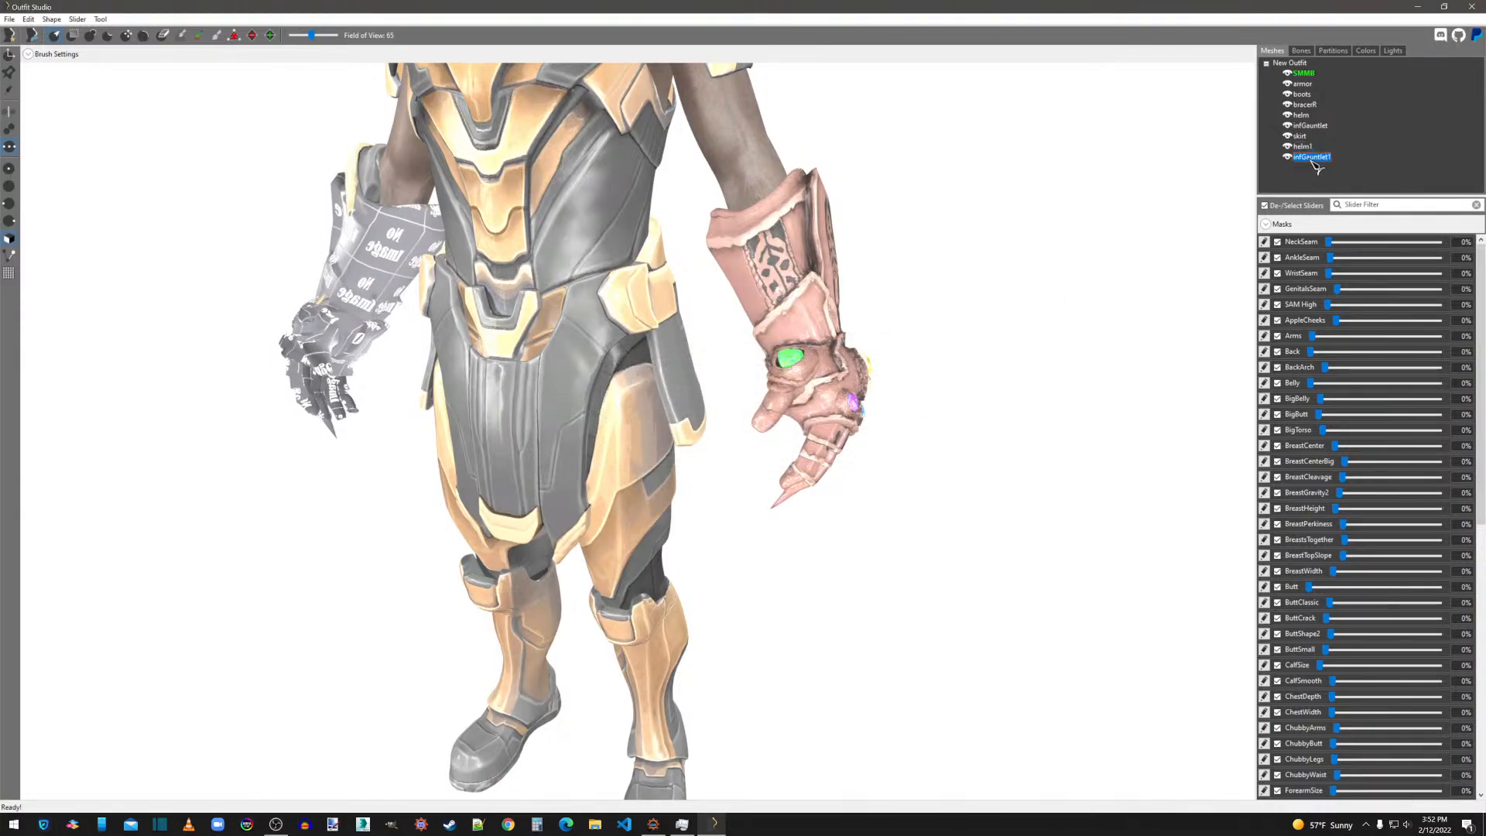
{"action": "right_click", "coordinate": [1316, 165]}
{"action": "left_click", "coordinate": [1288, 190]}
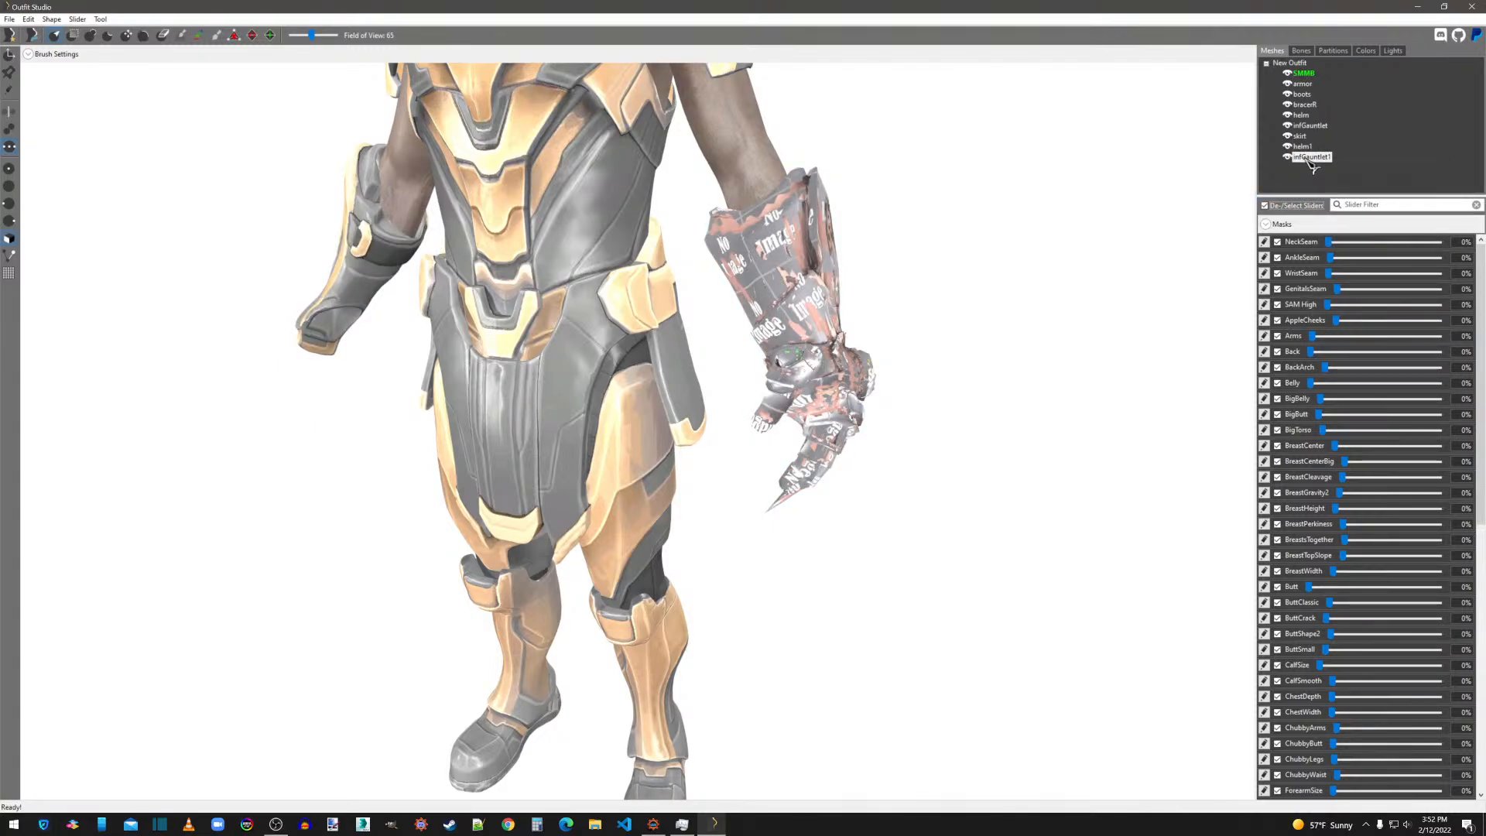
Export the infGauntlet1 shape as a NIF to the Desktop, replacing the existing infGauntlet.nif.
{"action": "right_click", "coordinate": [1311, 161]}
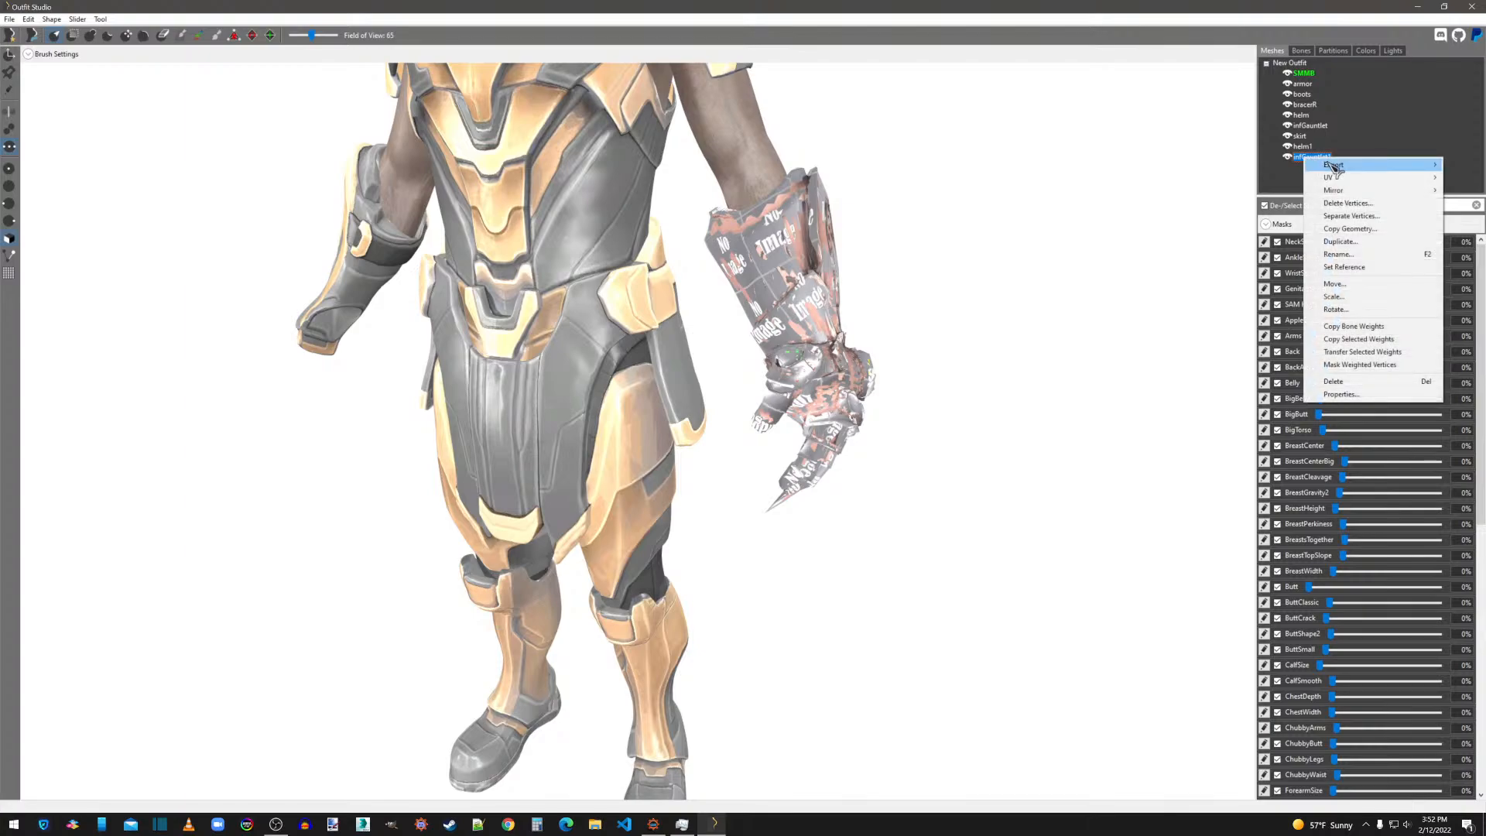
{"action": "mouse_move", "coordinate": [1332, 165]}
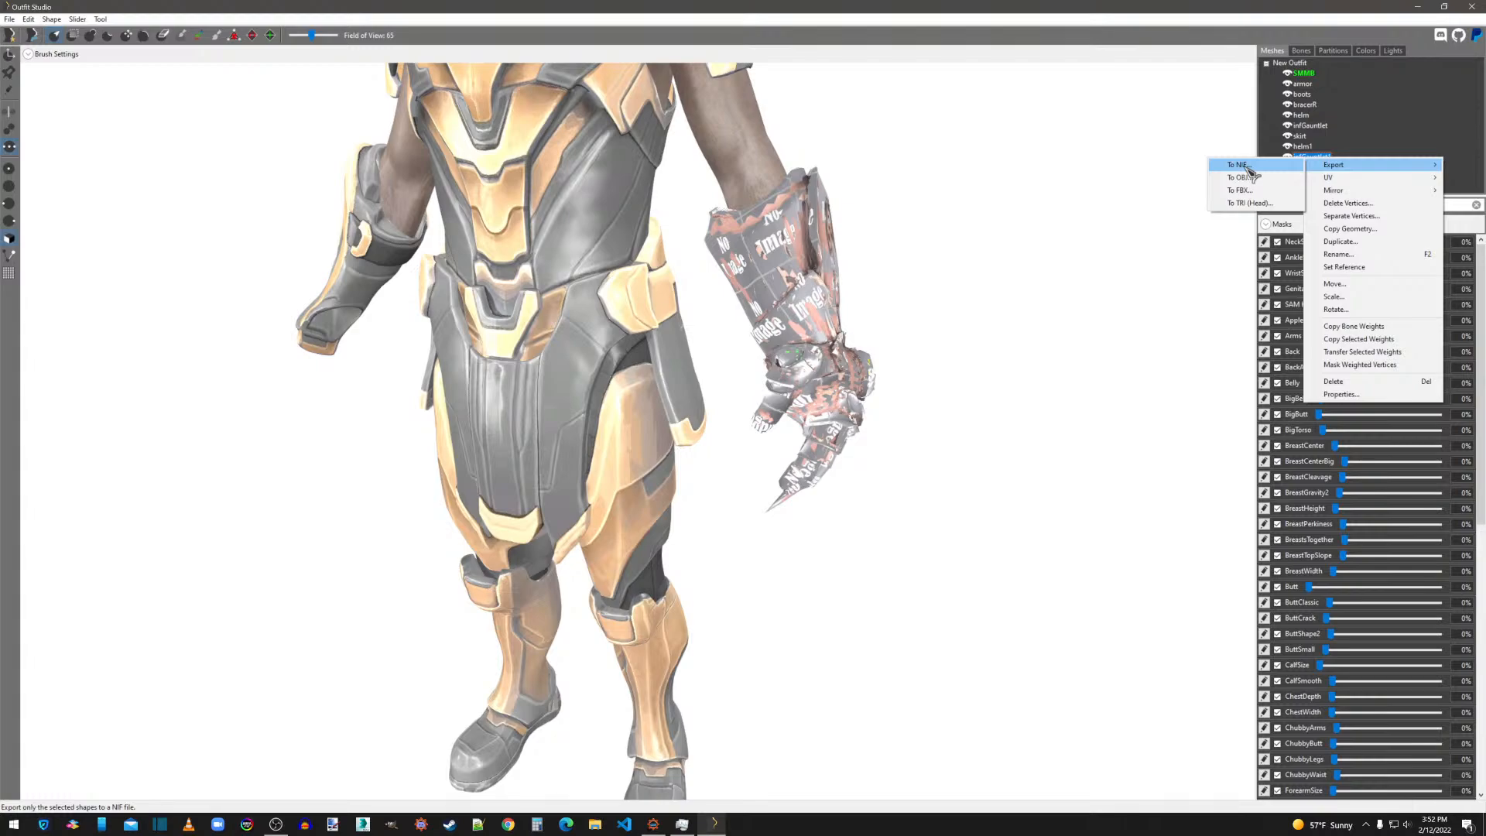
{"action": "left_click", "coordinate": [1239, 164]}
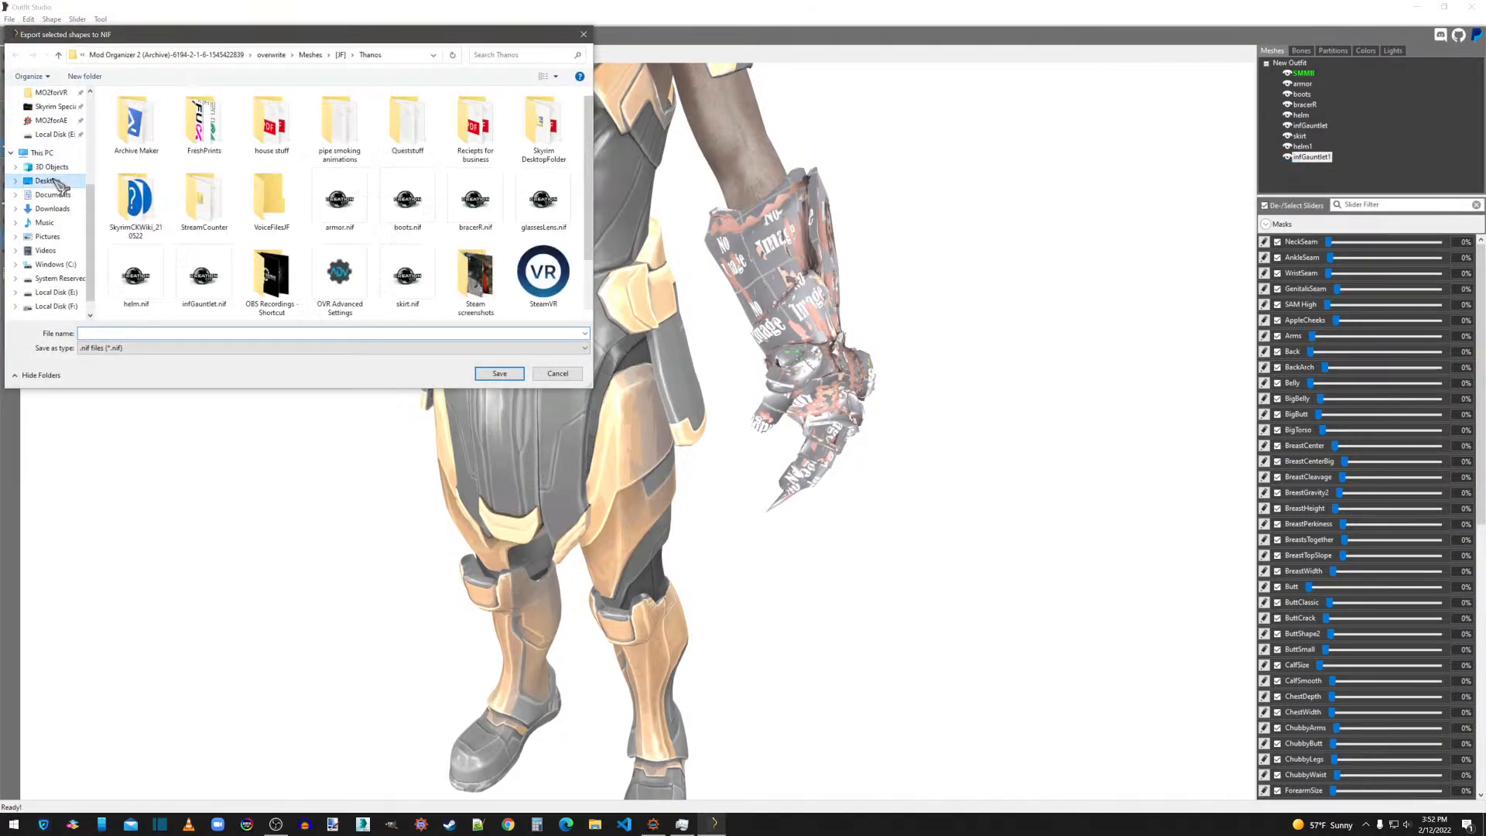
{"action": "left_click", "coordinate": [48, 181]}
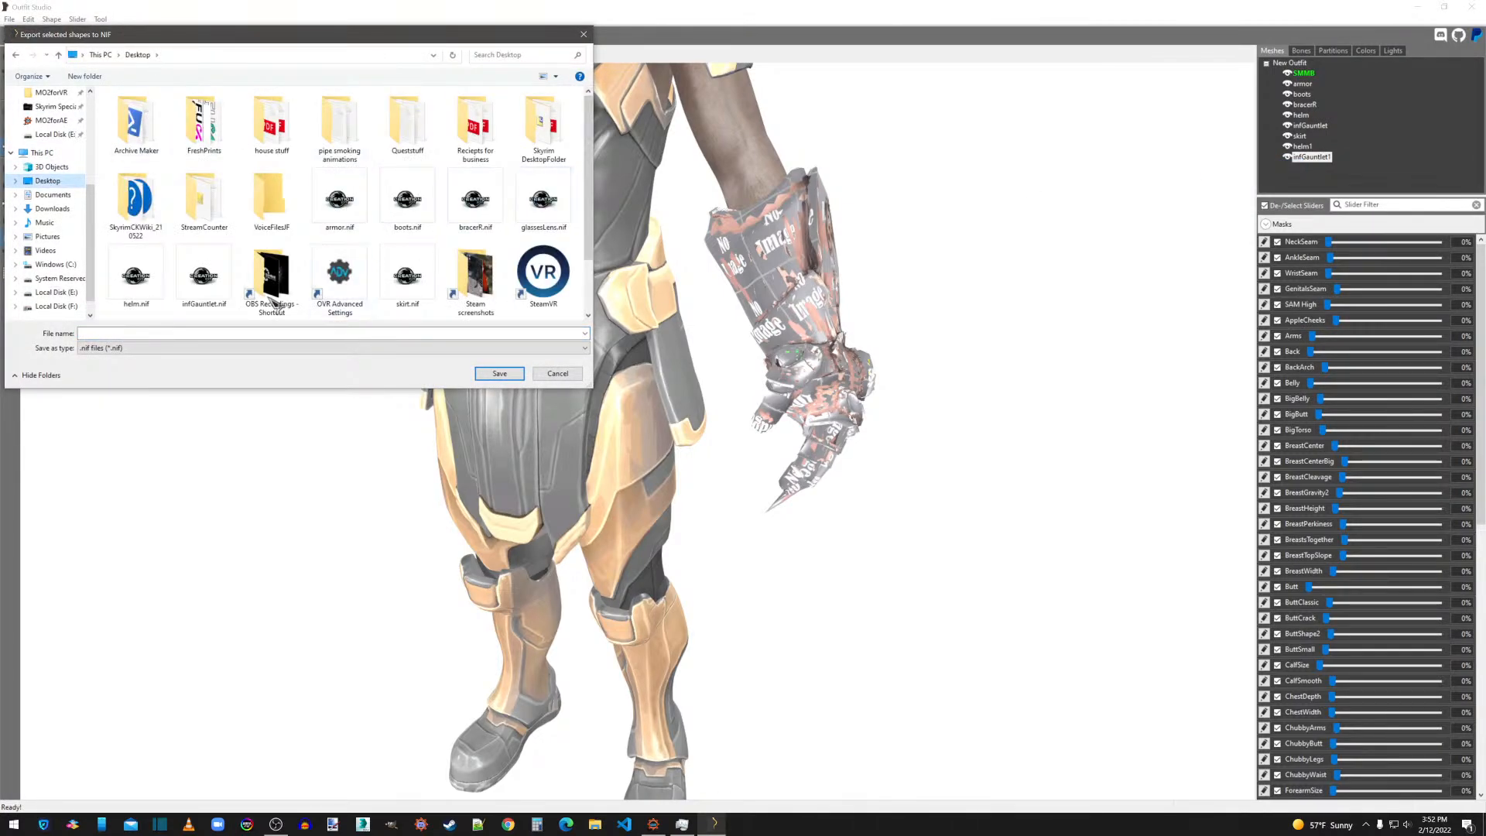
{"action": "double_click", "coordinate": [204, 278]}
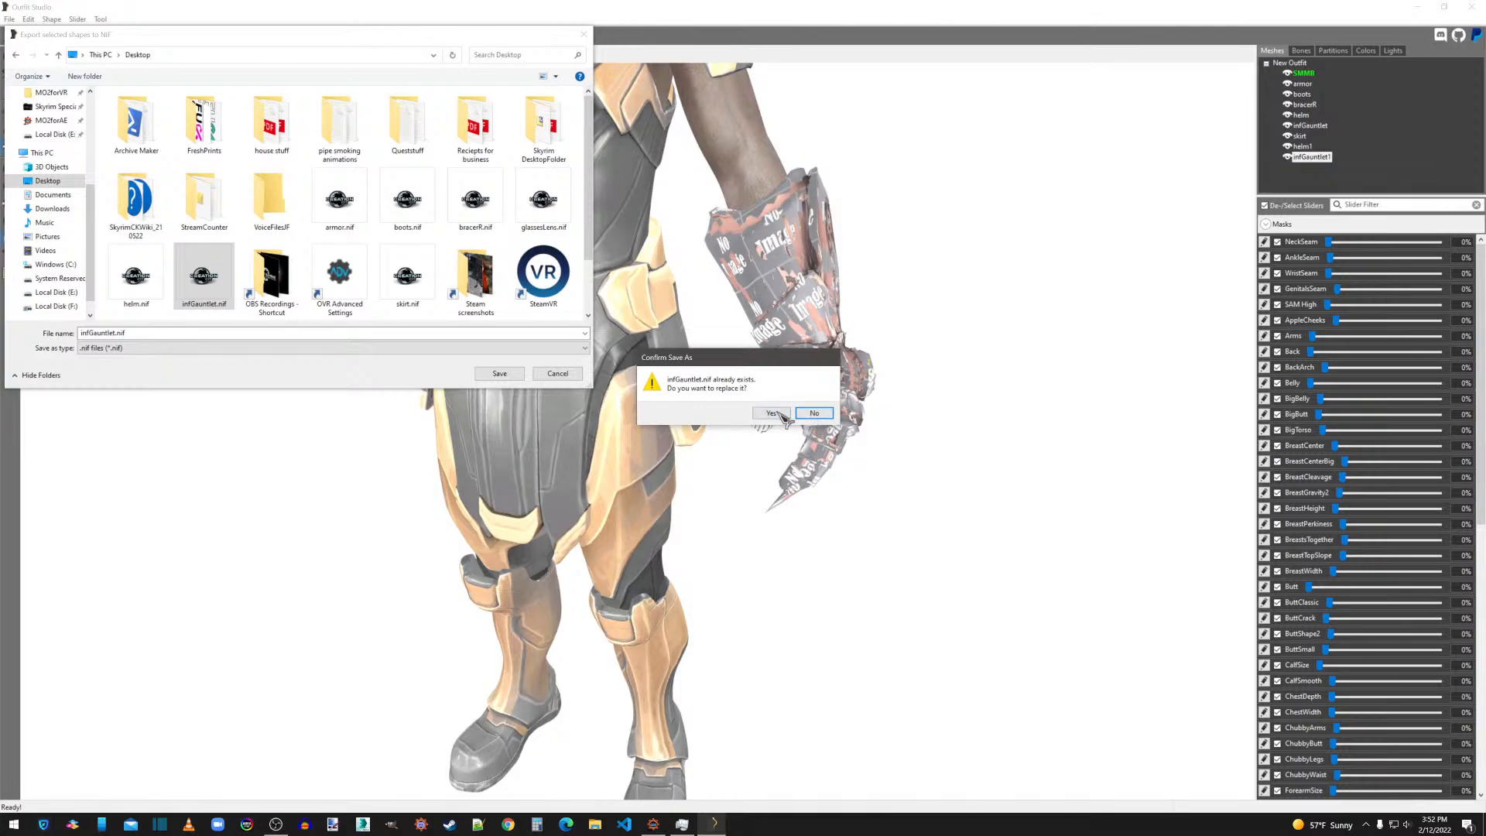
{"action": "left_click", "coordinate": [781, 414]}
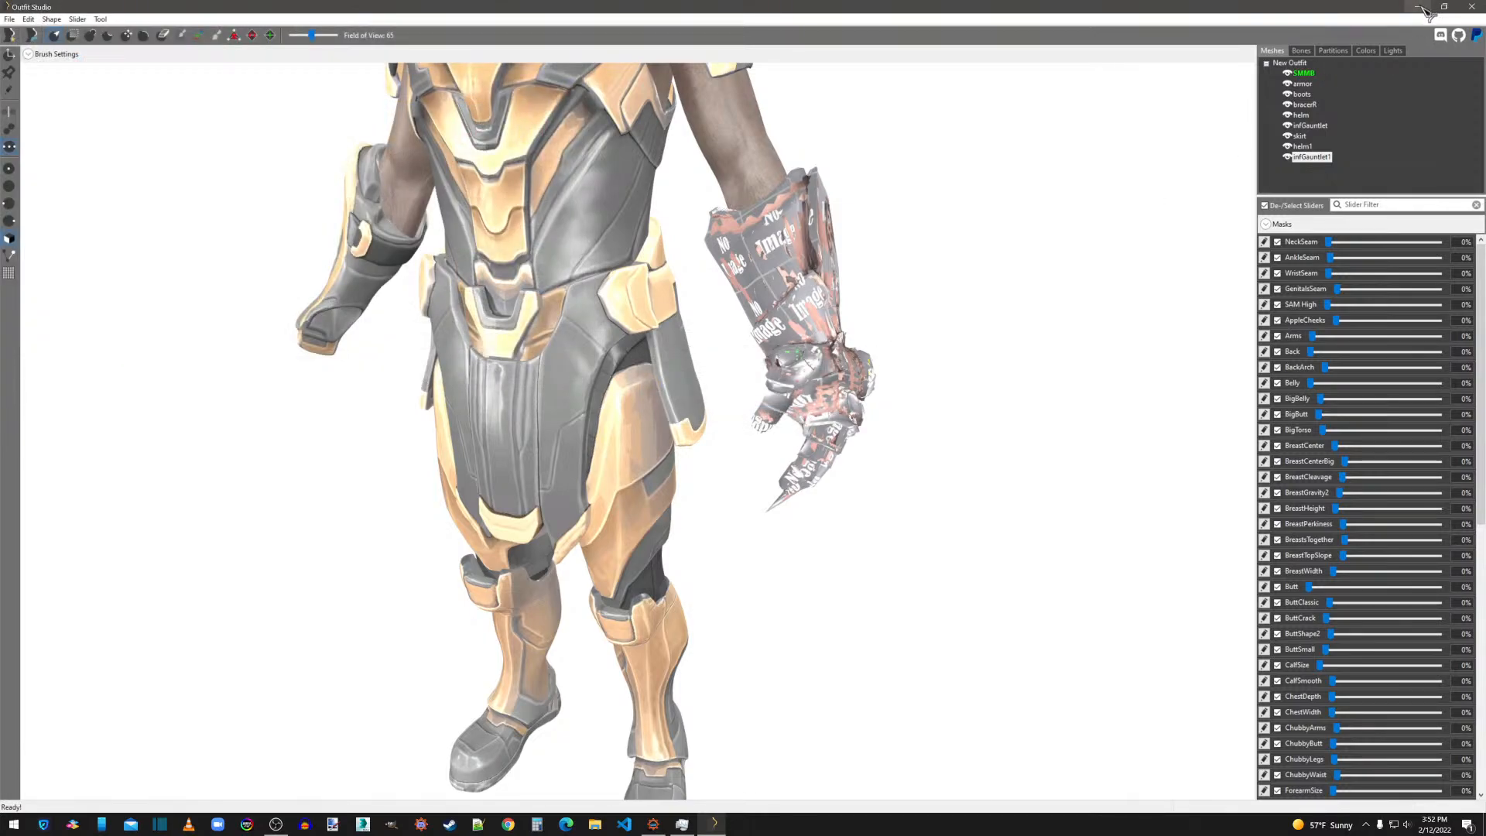
Delete the infGauntlet and infGauntlet1 shapes from the outfit.
{"action": "left_click", "coordinate": [1316, 126]}
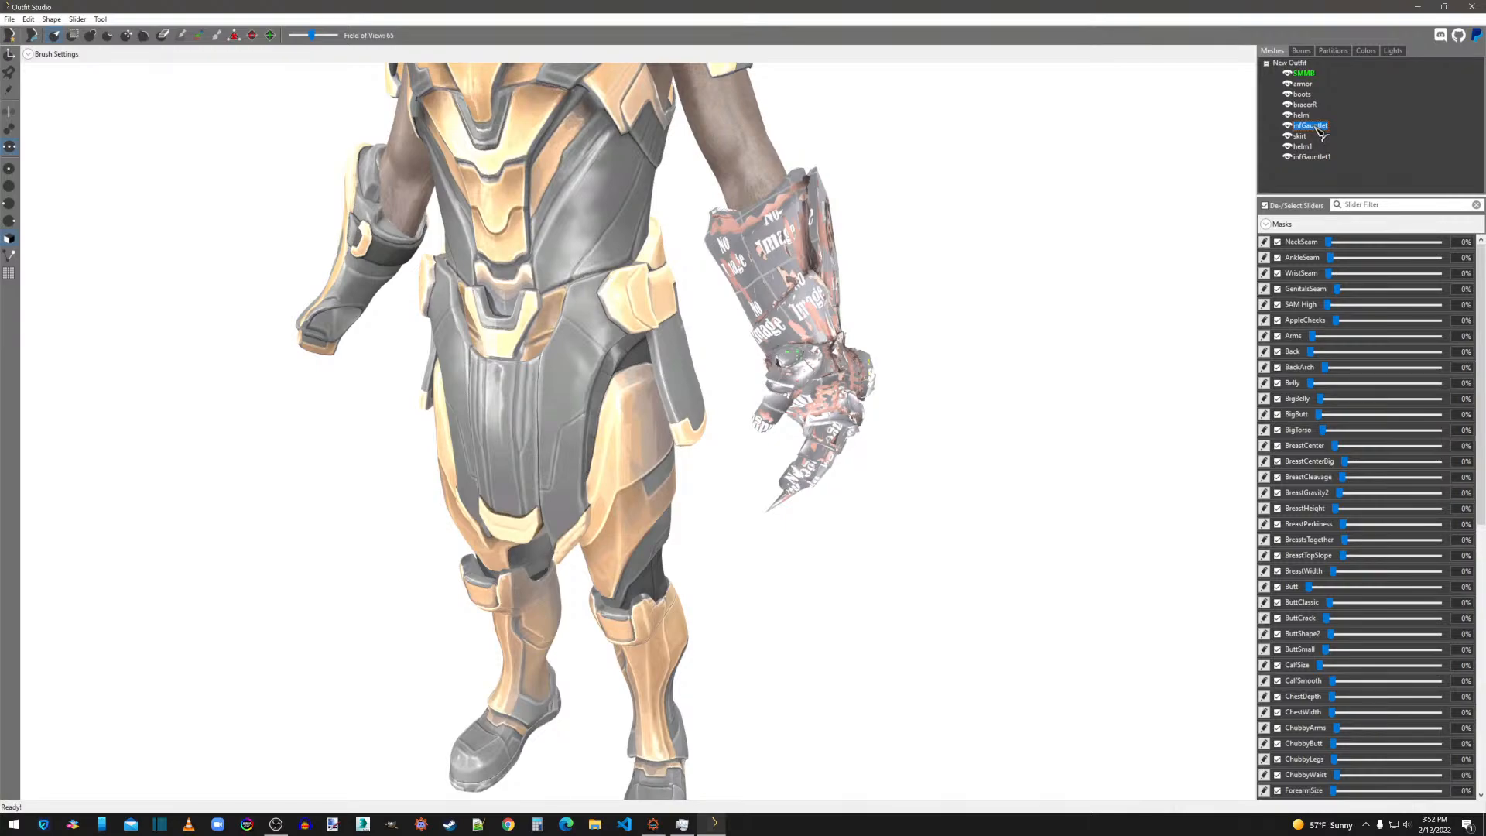
{"action": "key", "text": "Delete"}
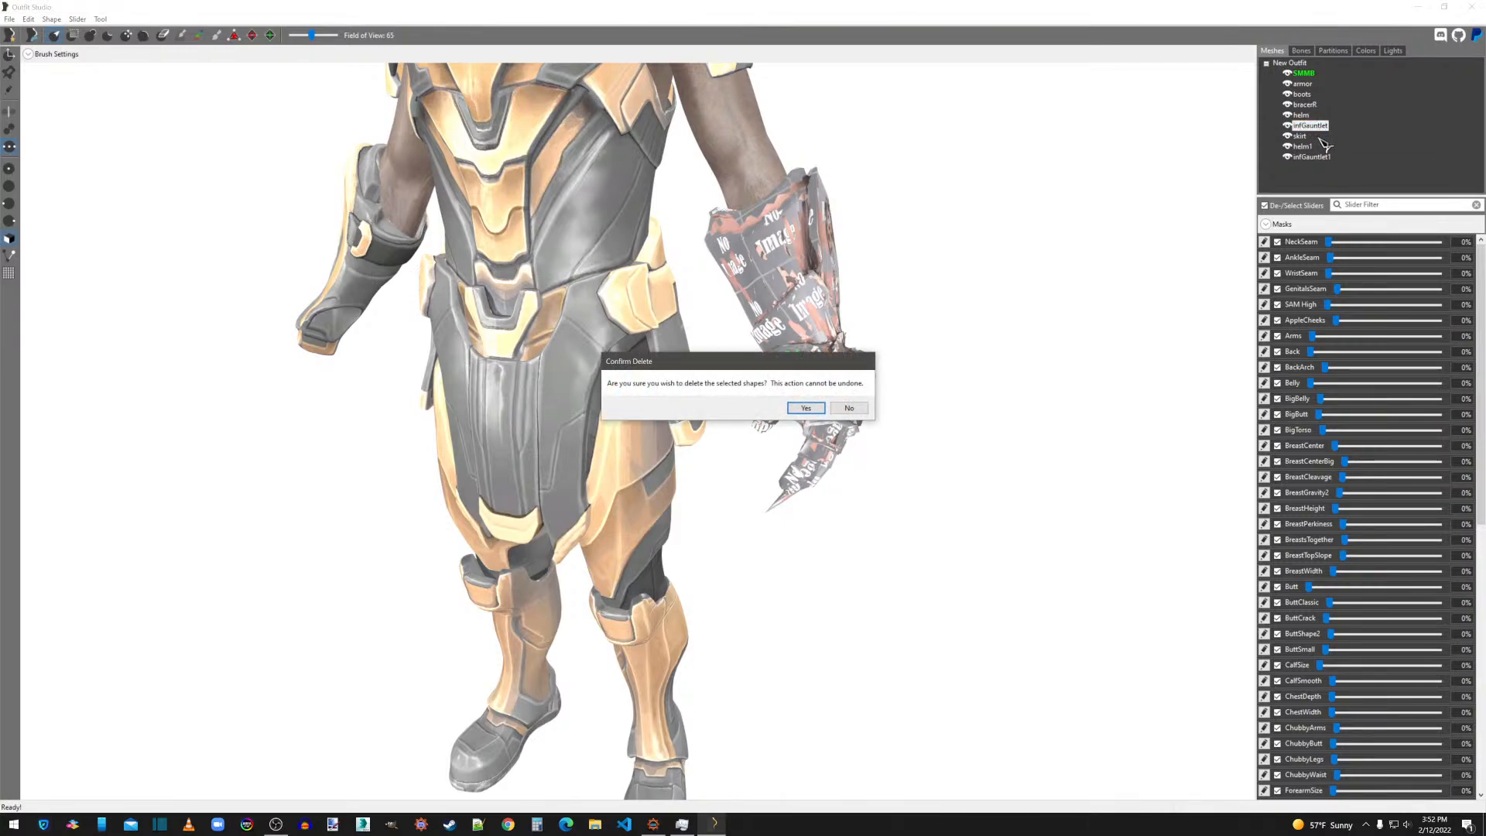
{"action": "left_click", "coordinate": [807, 408]}
{"action": "left_click", "coordinate": [1313, 147]}
{"action": "key", "text": "Delete"}
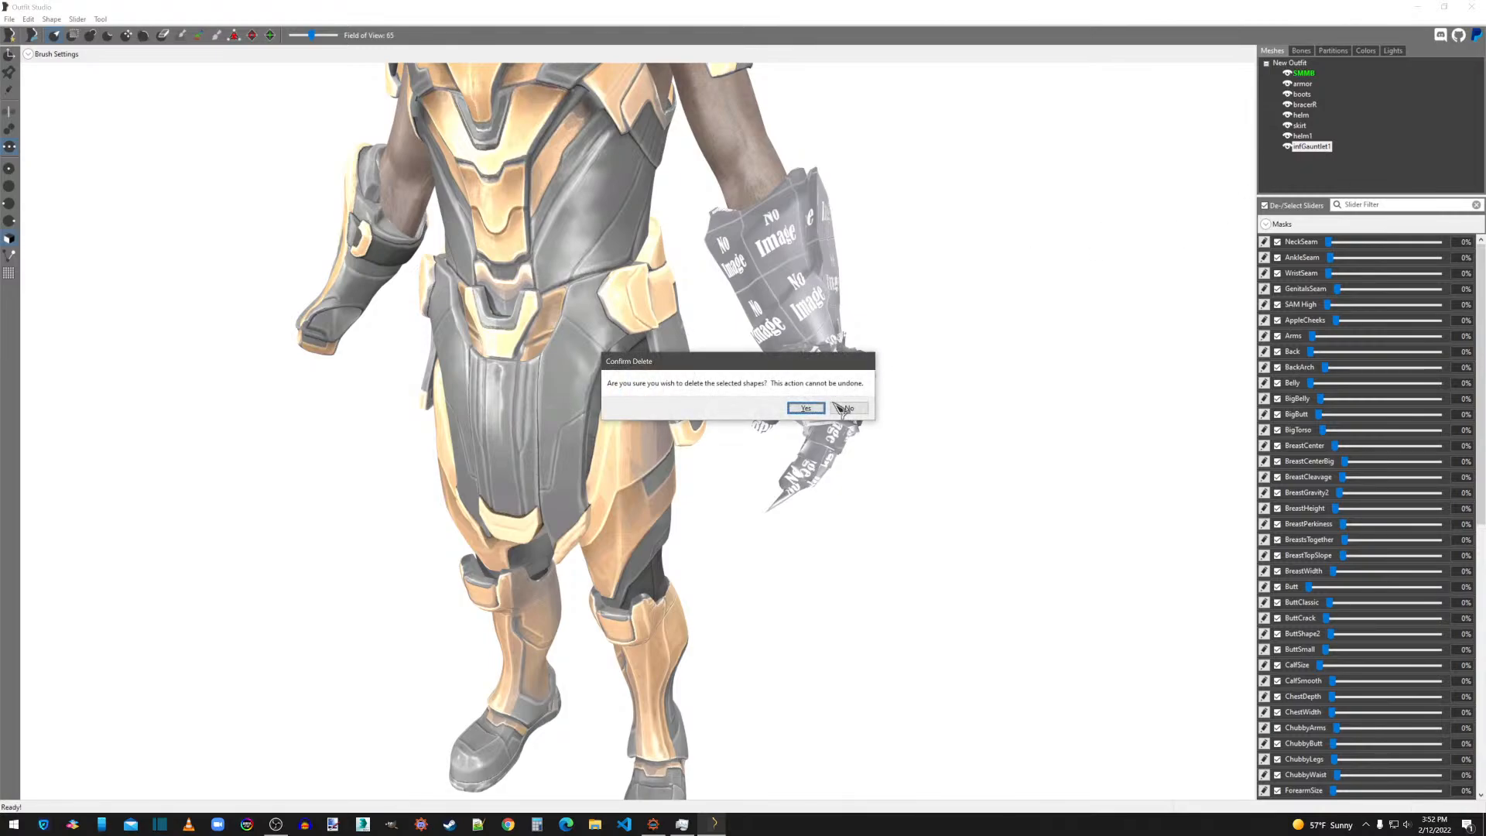
{"action": "left_click", "coordinate": [816, 410]}
Switch to NifSkope with the desktop's infGauntlet.nif and remove the file's bogus nodes.
{"action": "left_click", "coordinate": [1418, 6]}
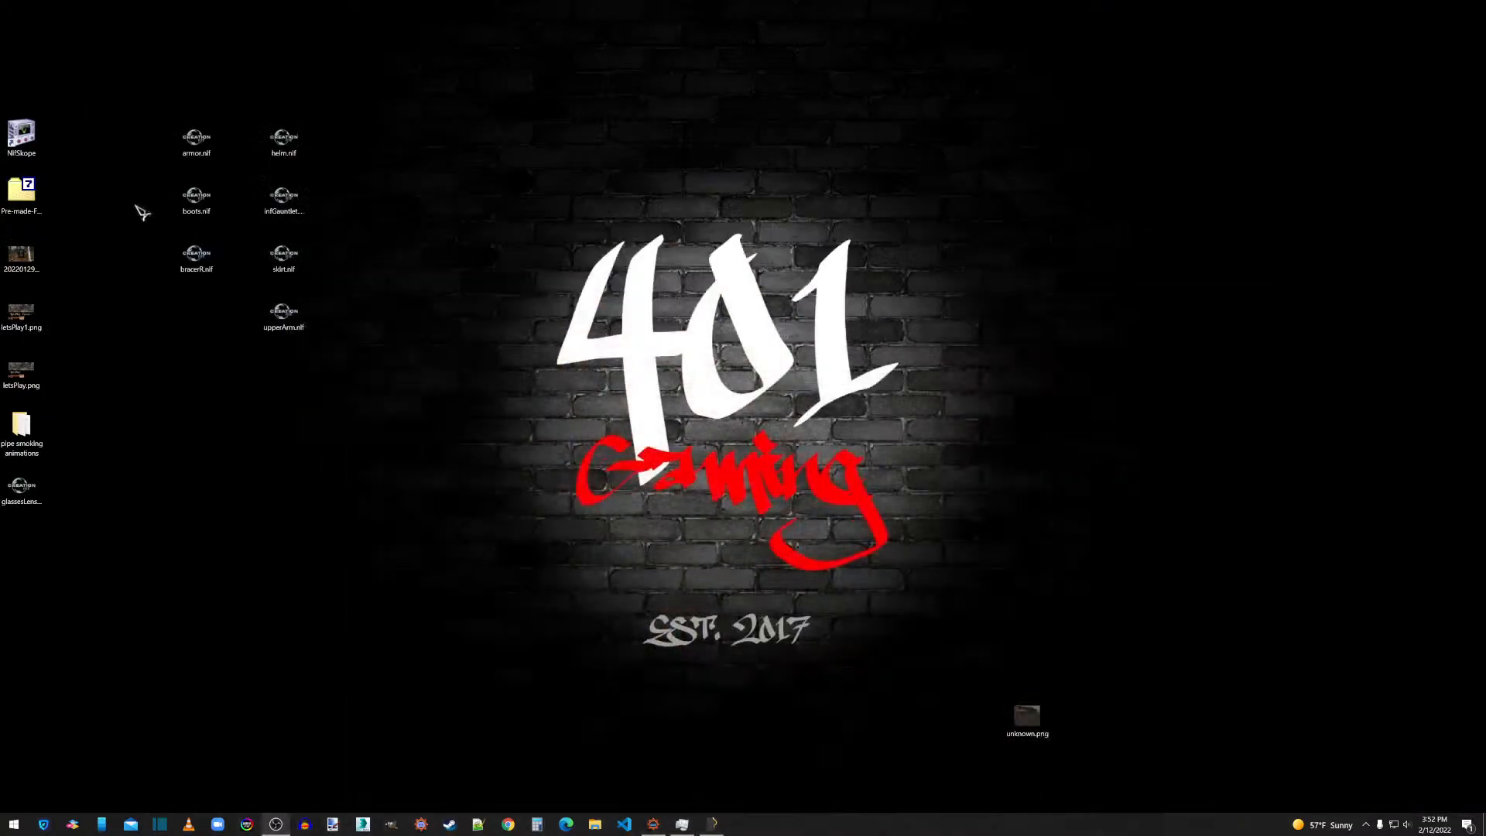
{"action": "double_click", "coordinate": [31, 139]}
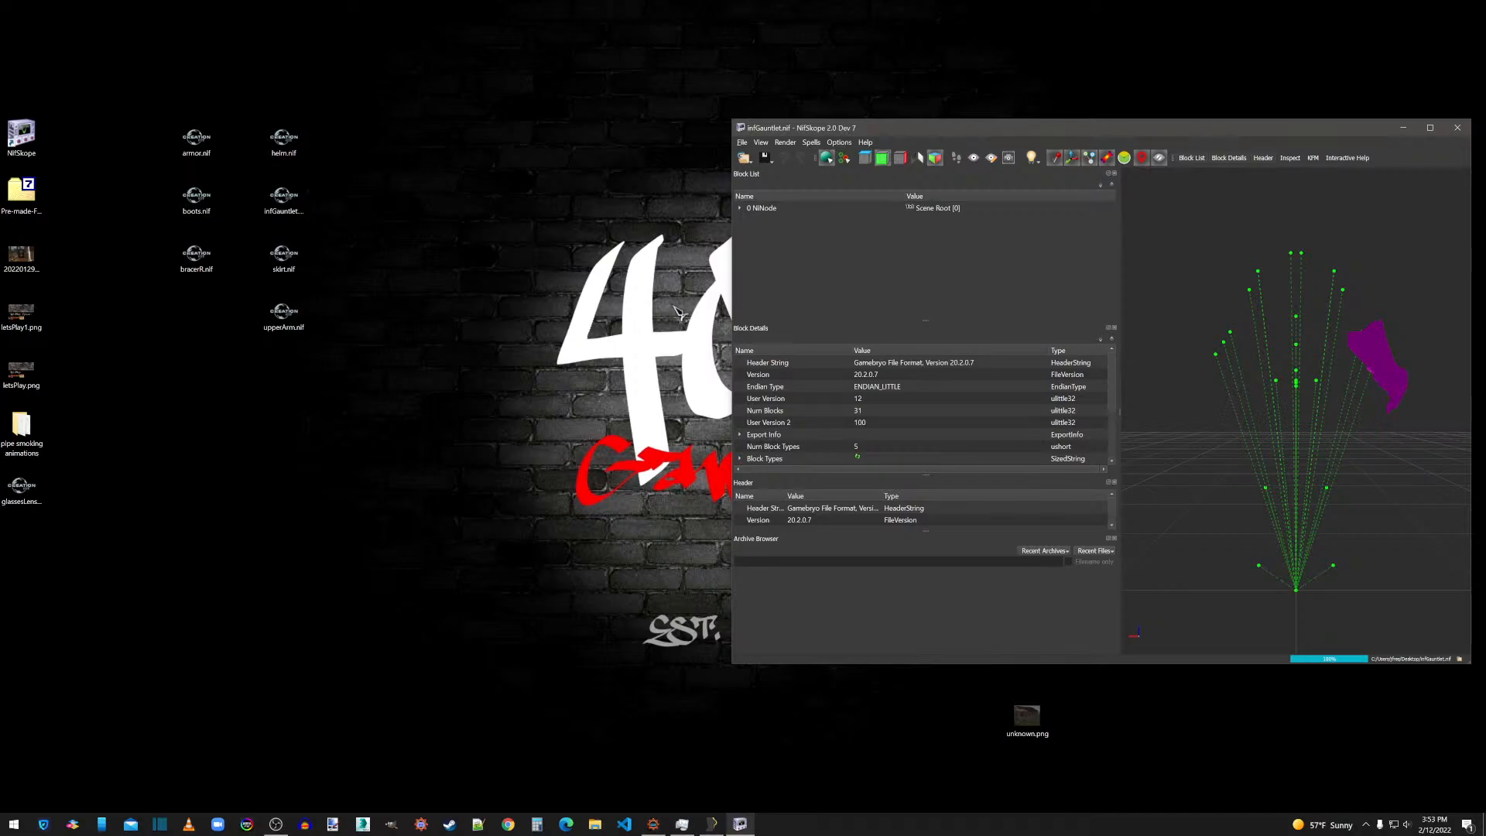
{"action": "left_click", "coordinate": [740, 208]}
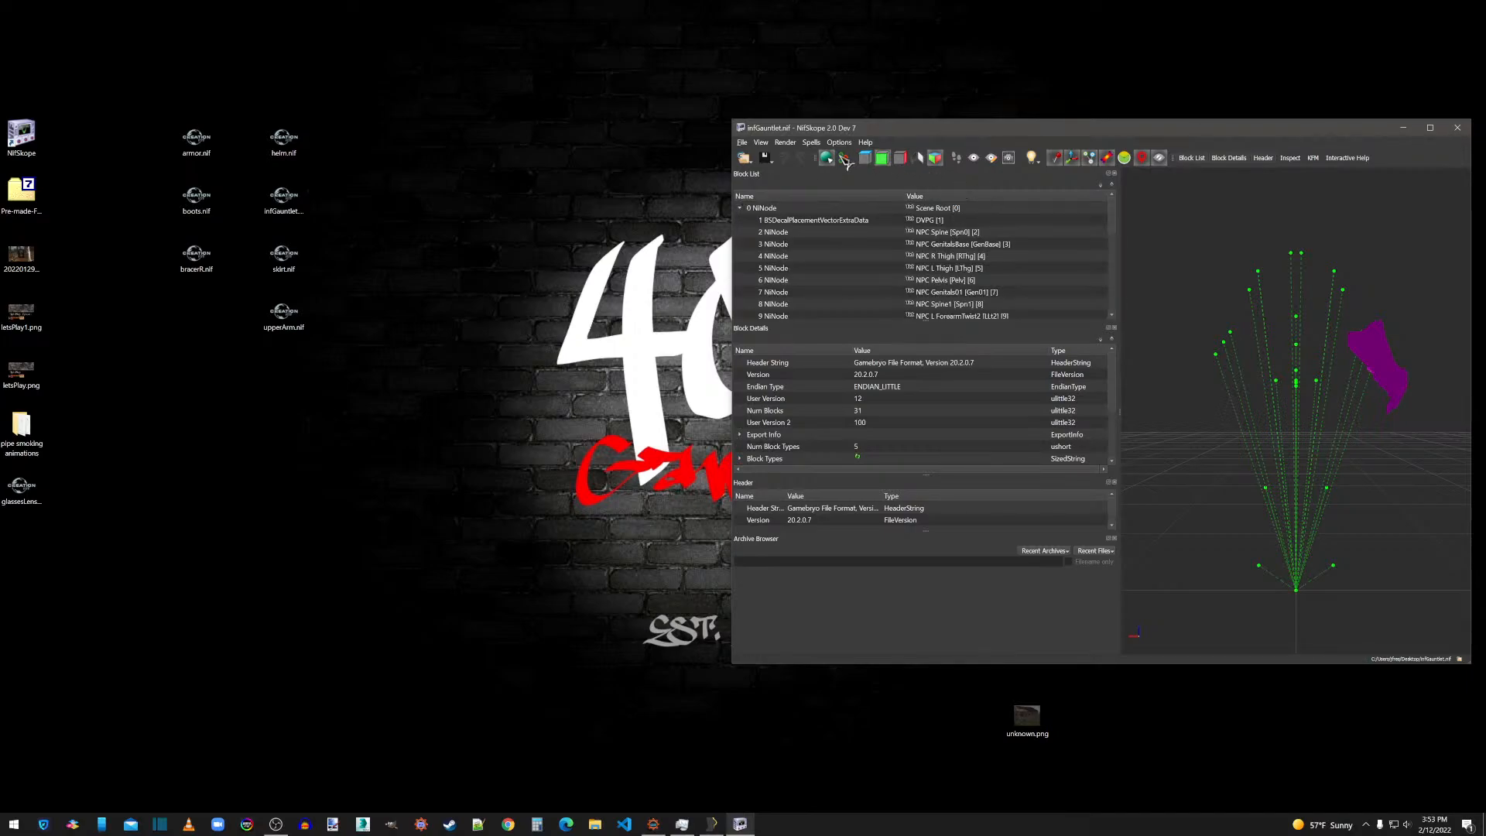
{"action": "left_click", "coordinate": [810, 142]}
{"action": "mouse_move", "coordinate": [825, 206]}
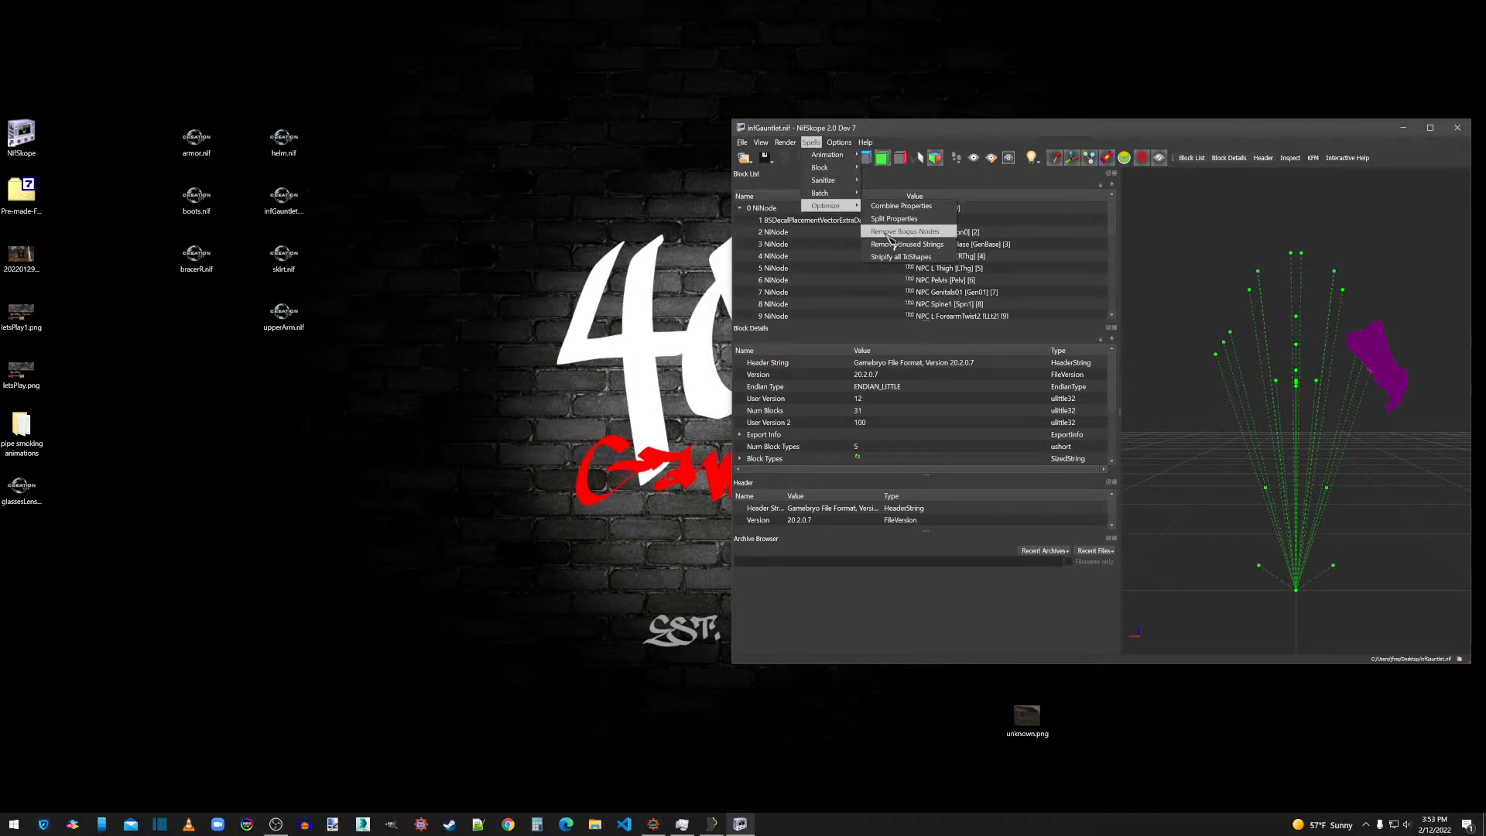
{"action": "left_click", "coordinate": [891, 233]}
{"action": "left_click", "coordinate": [773, 421]}
In the gauntlet's BSLightingShaderProperty, set Glossiness to 120 and Specular Strength to 0.5.
{"action": "left_click", "coordinate": [752, 232]}
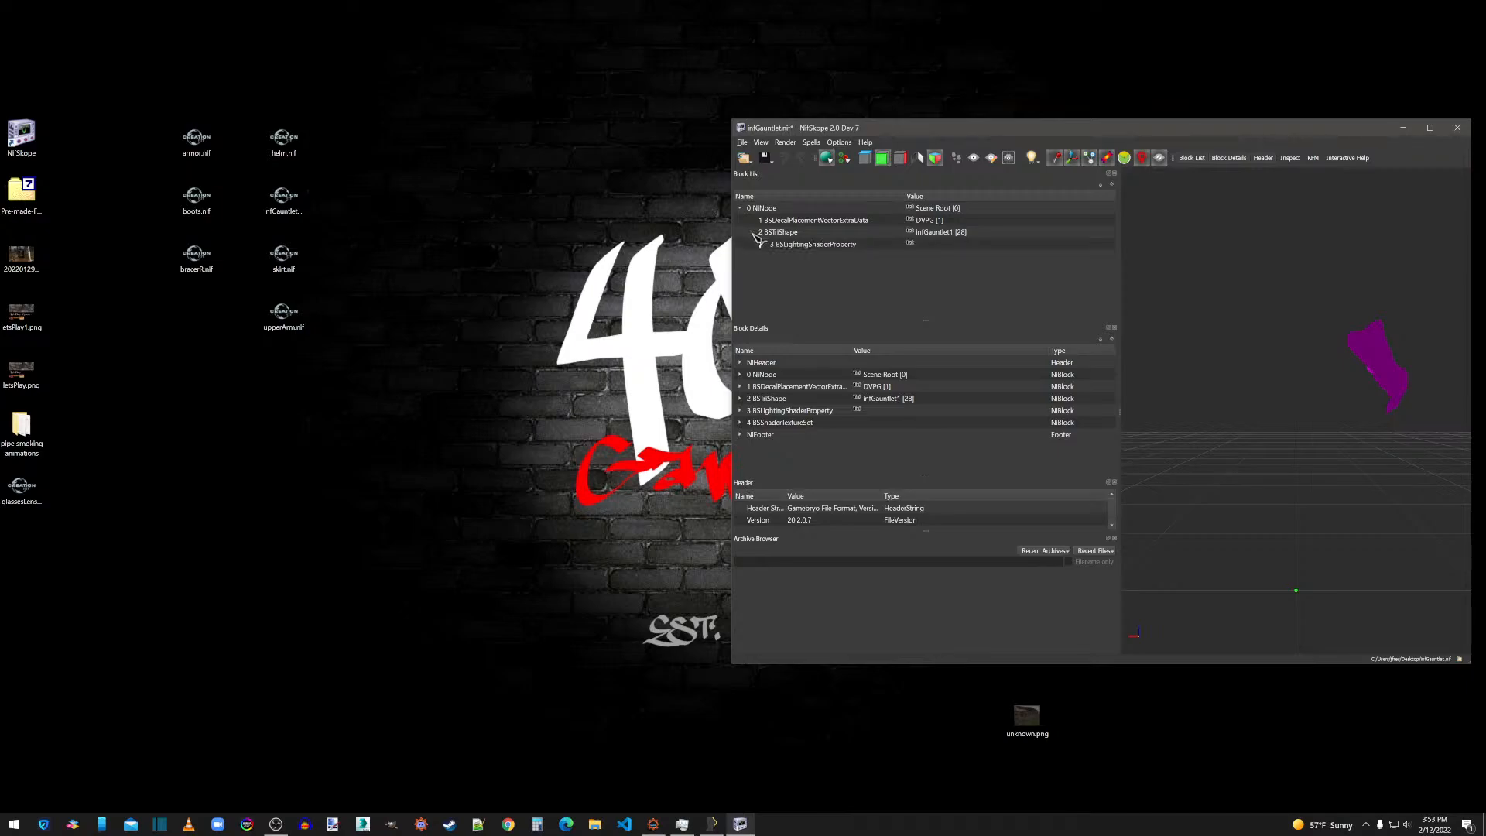
{"action": "left_click", "coordinate": [788, 245]}
{"action": "scroll", "coordinate": [910, 431], "scroll_direction": "down", "scroll_amount": 3}
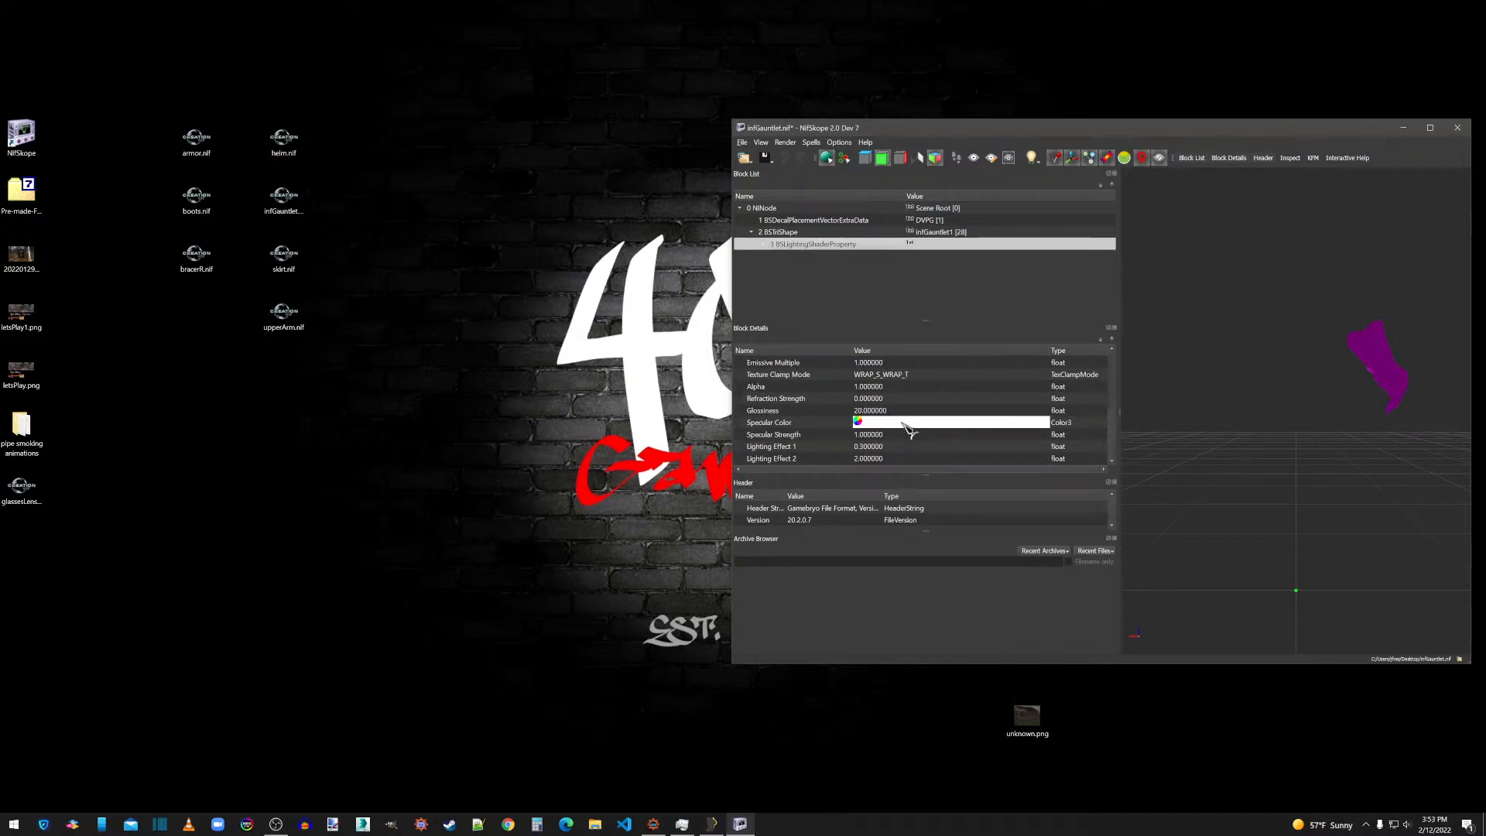
{"action": "double_click", "coordinate": [885, 411]}
{"action": "type", "text": "120"}
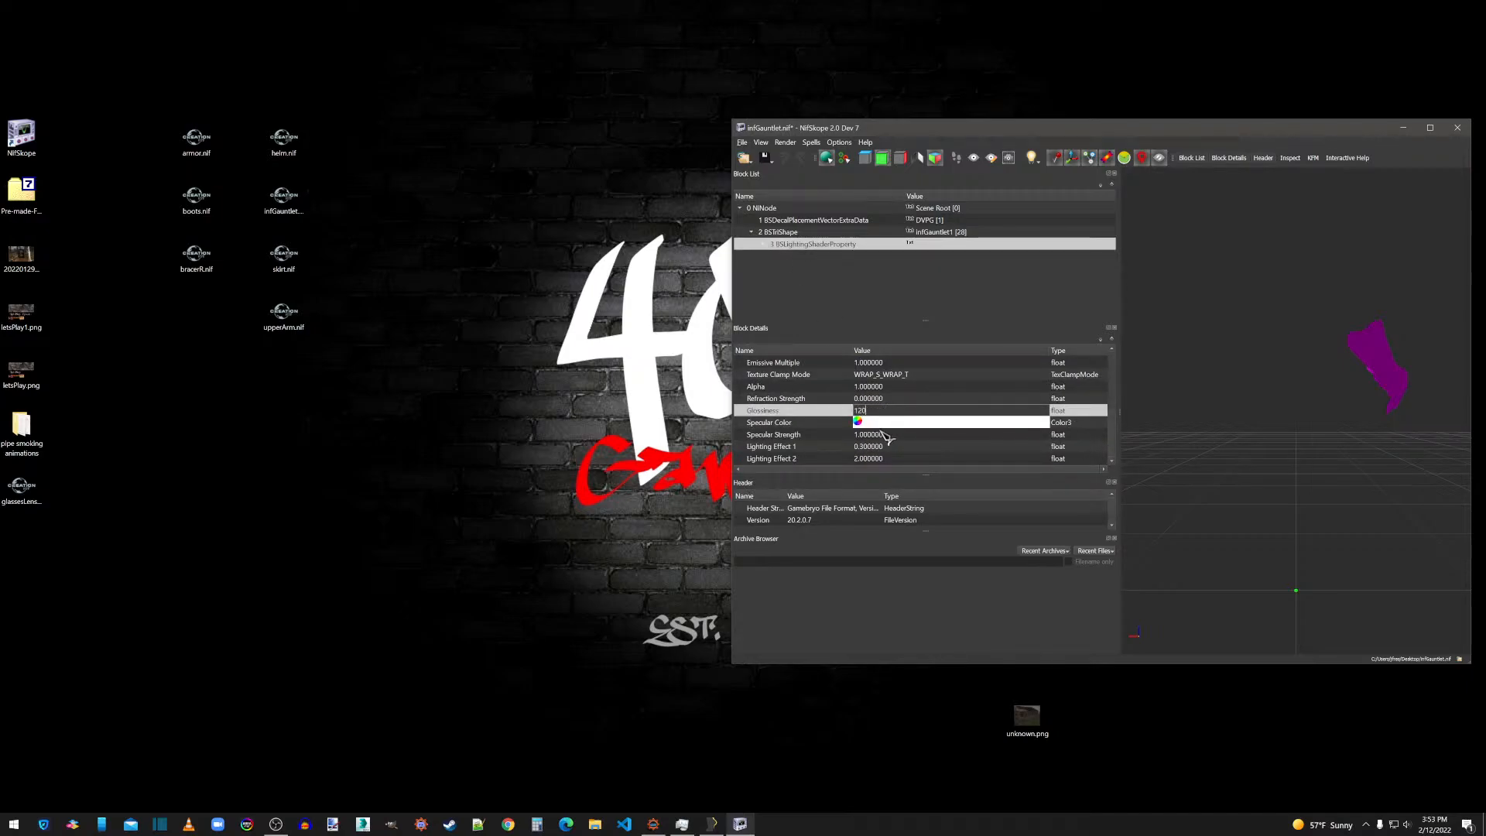
{"action": "double_click", "coordinate": [881, 433]}
{"action": "type", "text": "0.5"}
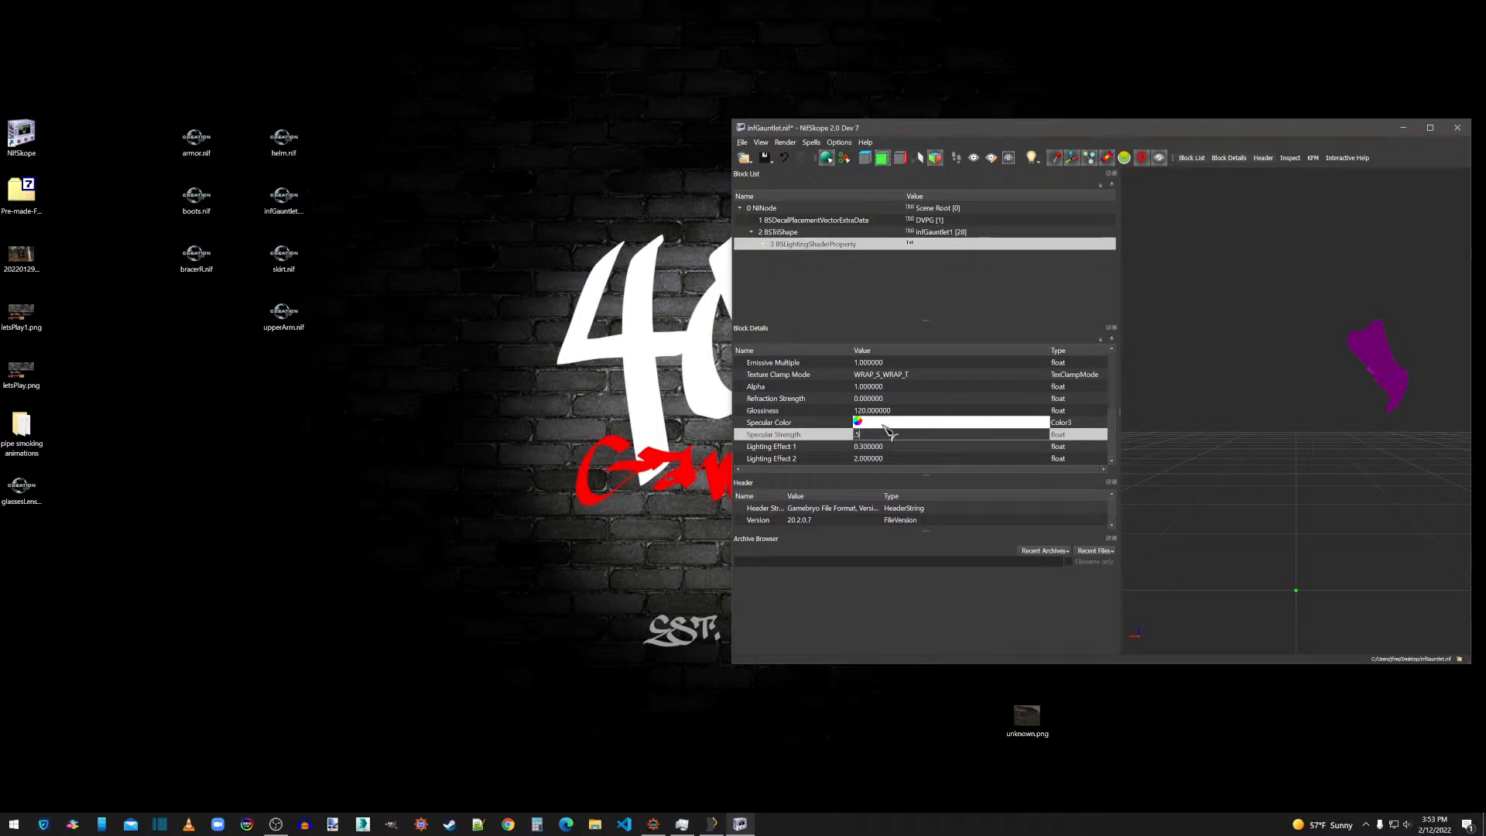
{"action": "left_click", "coordinate": [884, 409]}
Assign infgauntlet_d.dds and infgauntlet_n.dds as the first two textures of the gauntlet's BSShaderTextureSet.
{"action": "left_click", "coordinate": [763, 244]}
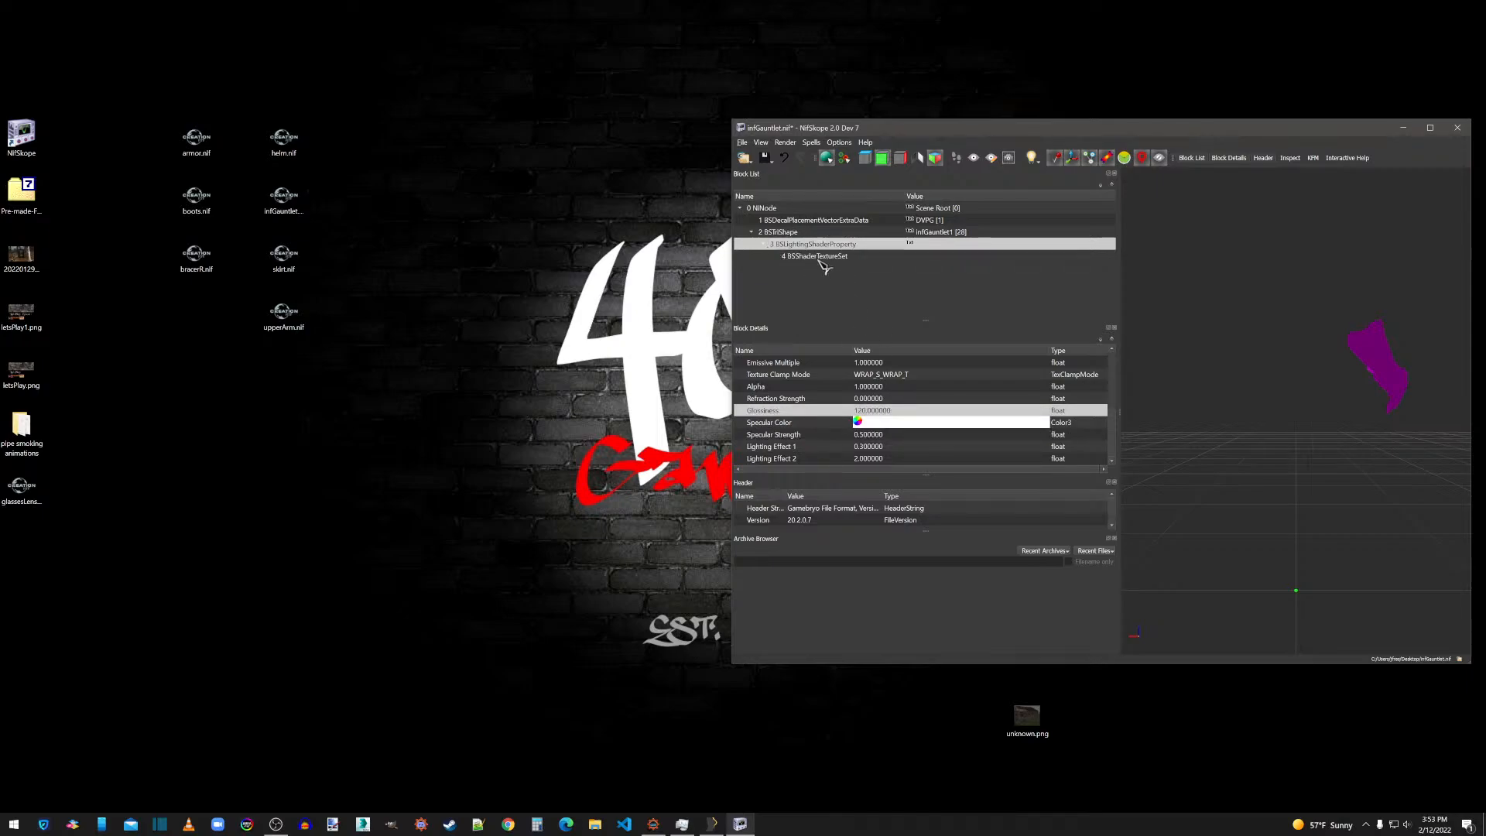
{"action": "left_click", "coordinate": [821, 256]}
{"action": "left_click", "coordinate": [859, 398]}
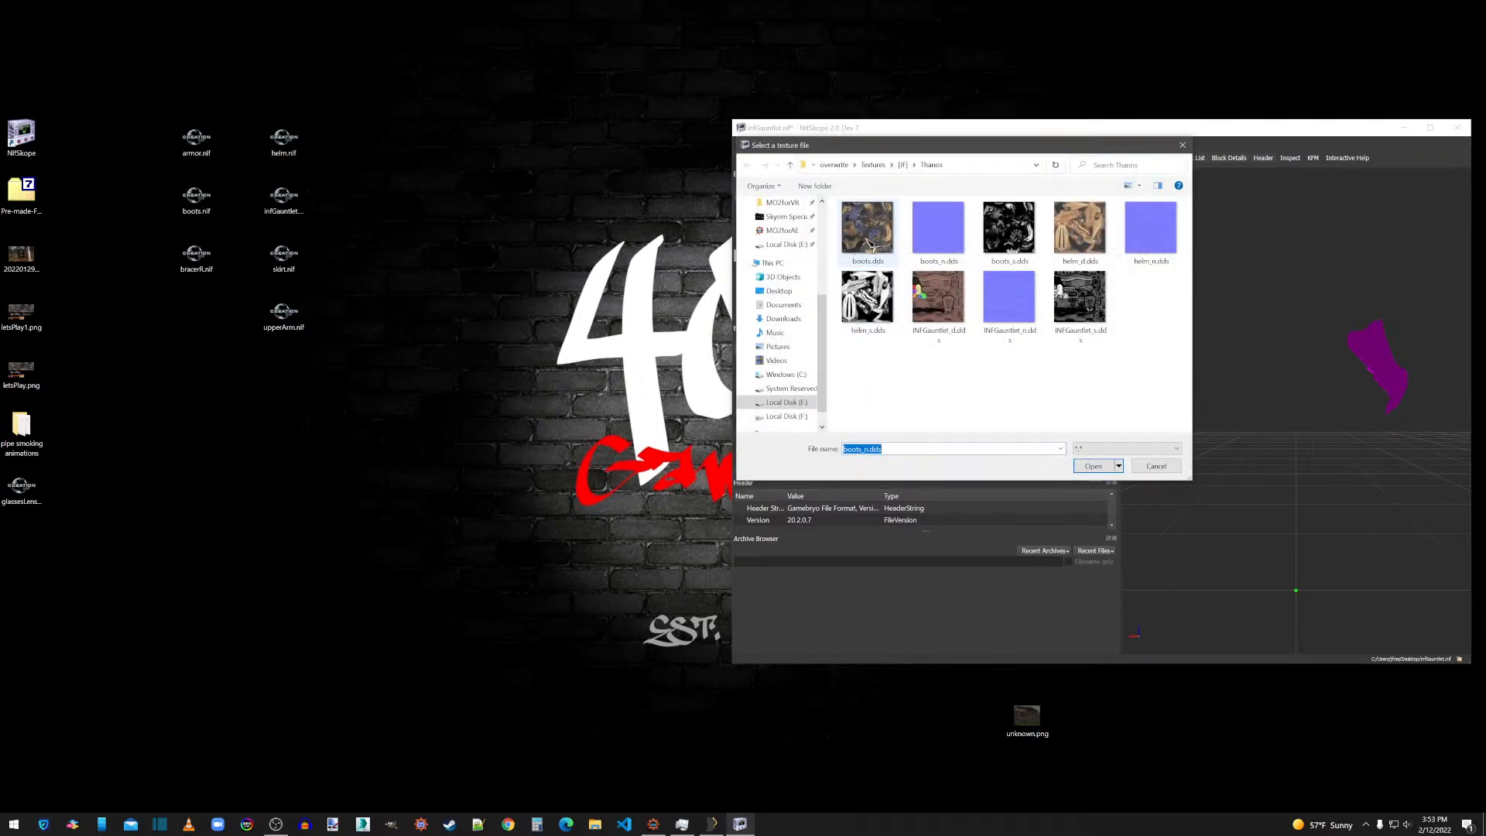
{"action": "double_click", "coordinate": [938, 299]}
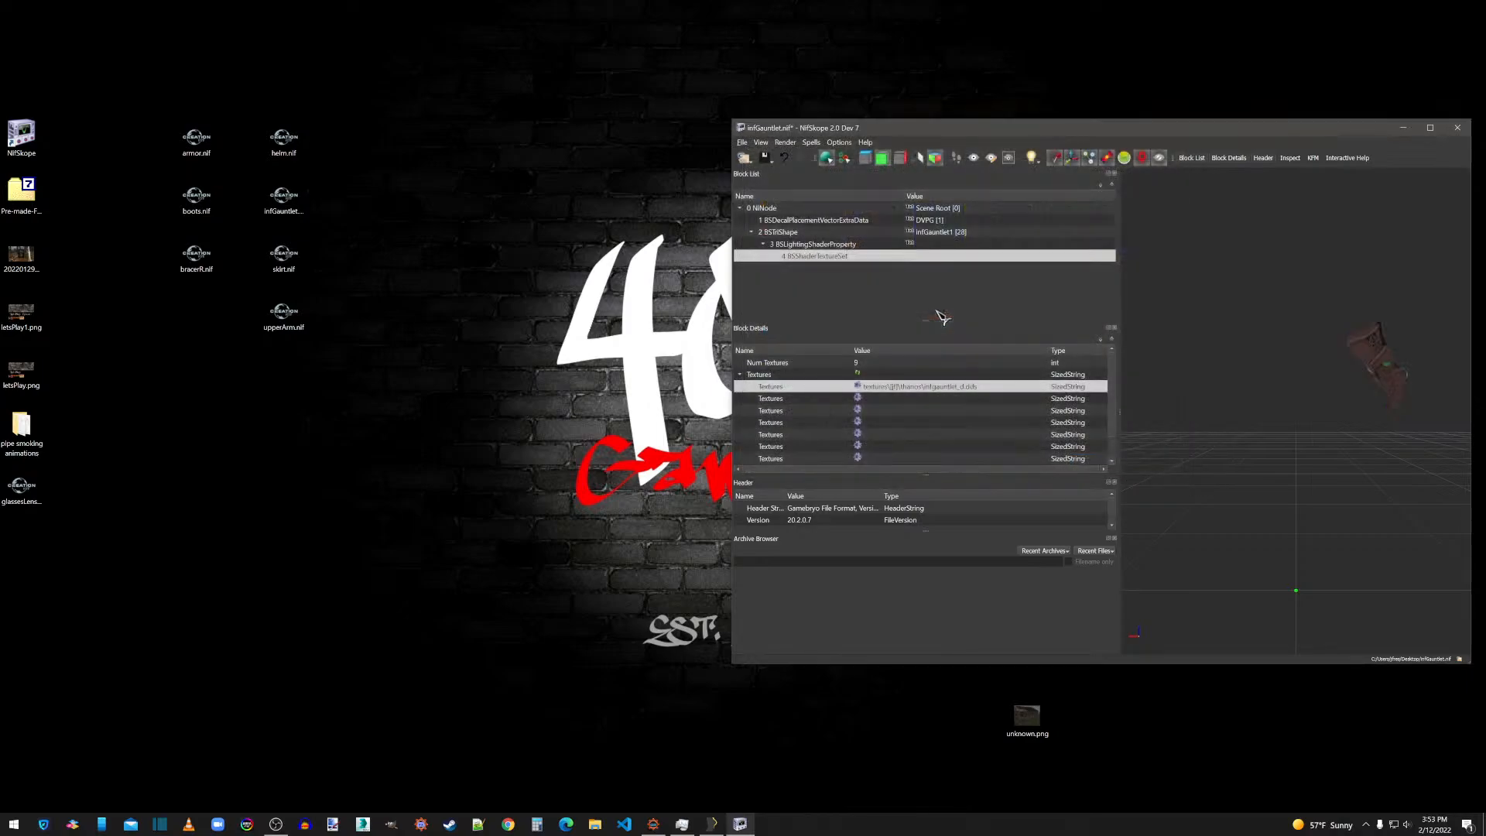
{"action": "left_click", "coordinate": [858, 398]}
{"action": "double_click", "coordinate": [1009, 301]}
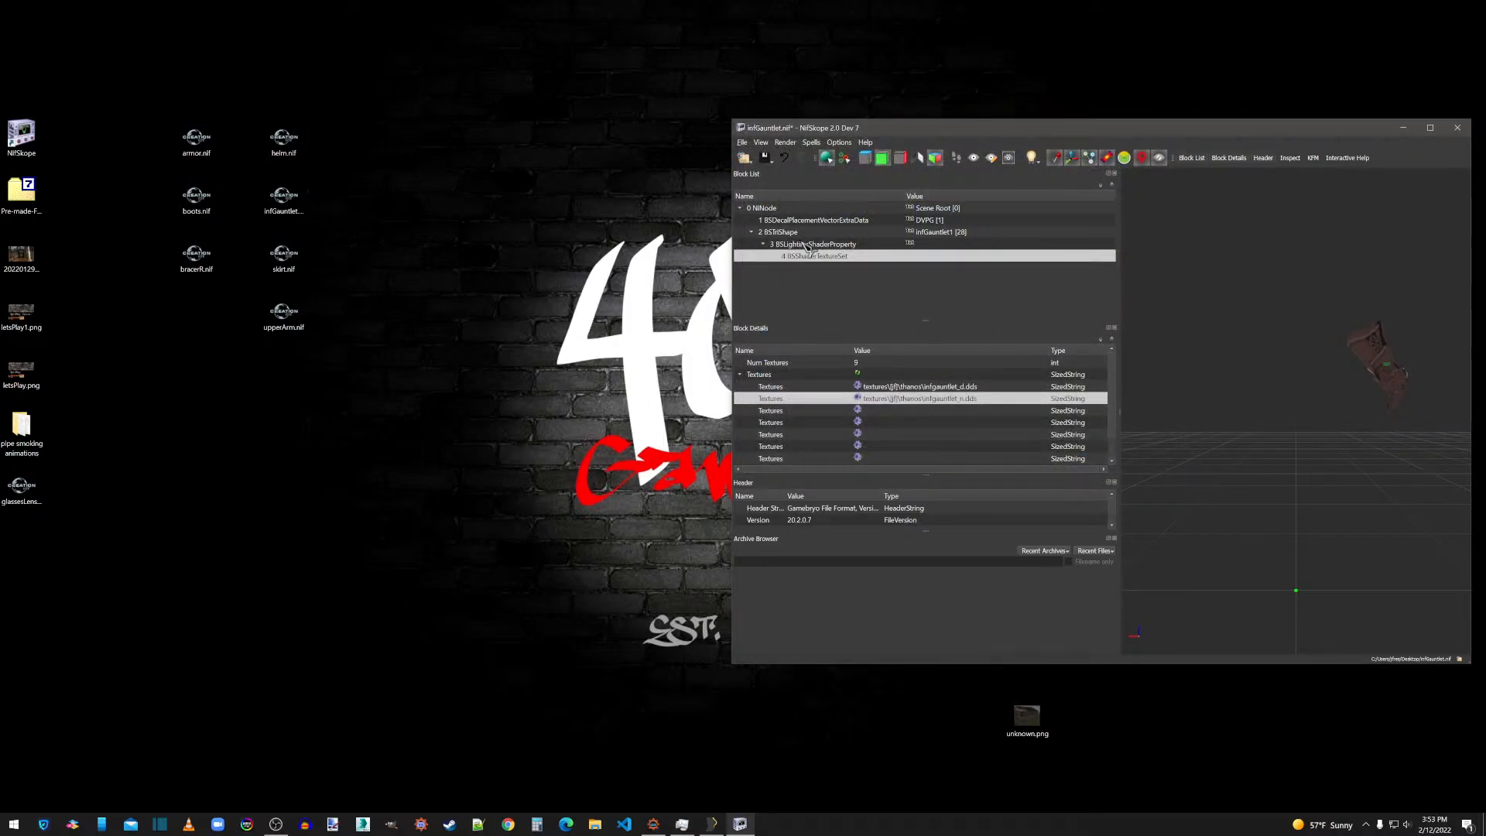
Recalculate the gauntlet mesh's normals, smoothing them with a maximum angle of 60 and vertex distance of 0.0010, and update its bounds.
{"action": "right_click", "coordinate": [1367, 352]}
{"action": "mouse_move", "coordinate": [1422, 397]}
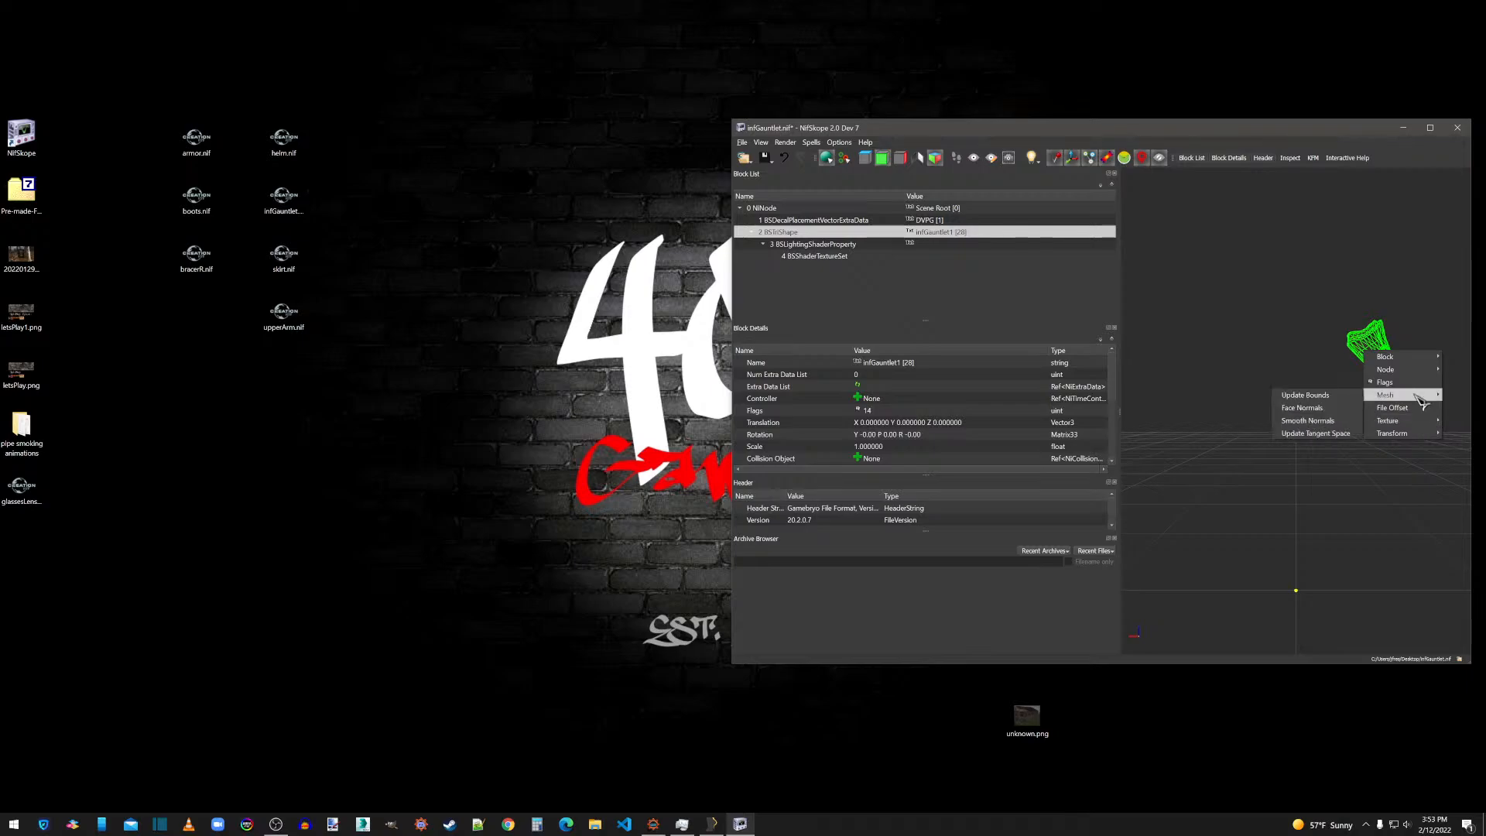
{"action": "left_click", "coordinate": [1316, 408]}
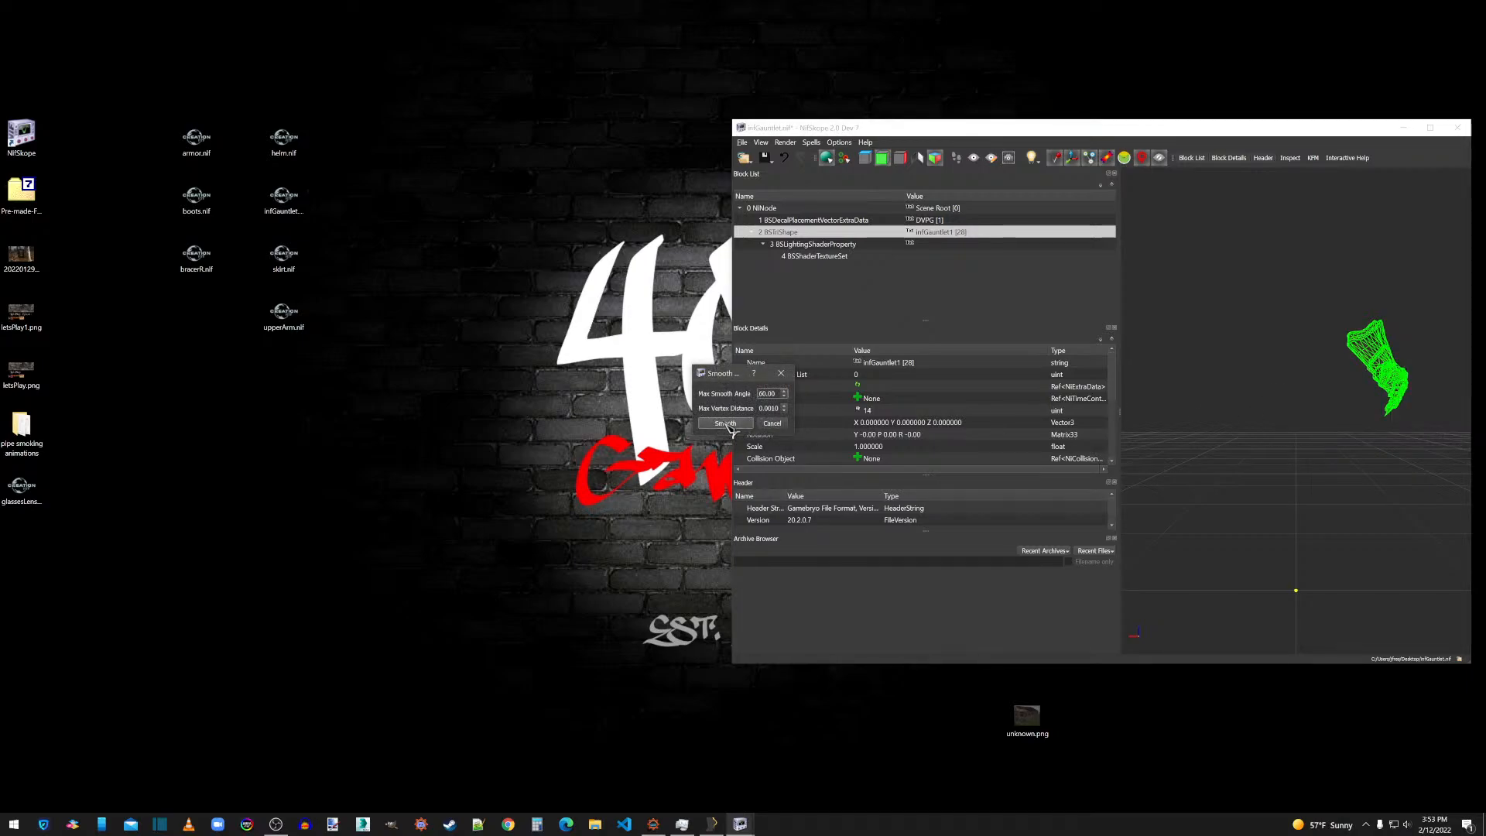
{"action": "right_click", "coordinate": [1385, 367]}
{"action": "mouse_move", "coordinate": [1394, 399]}
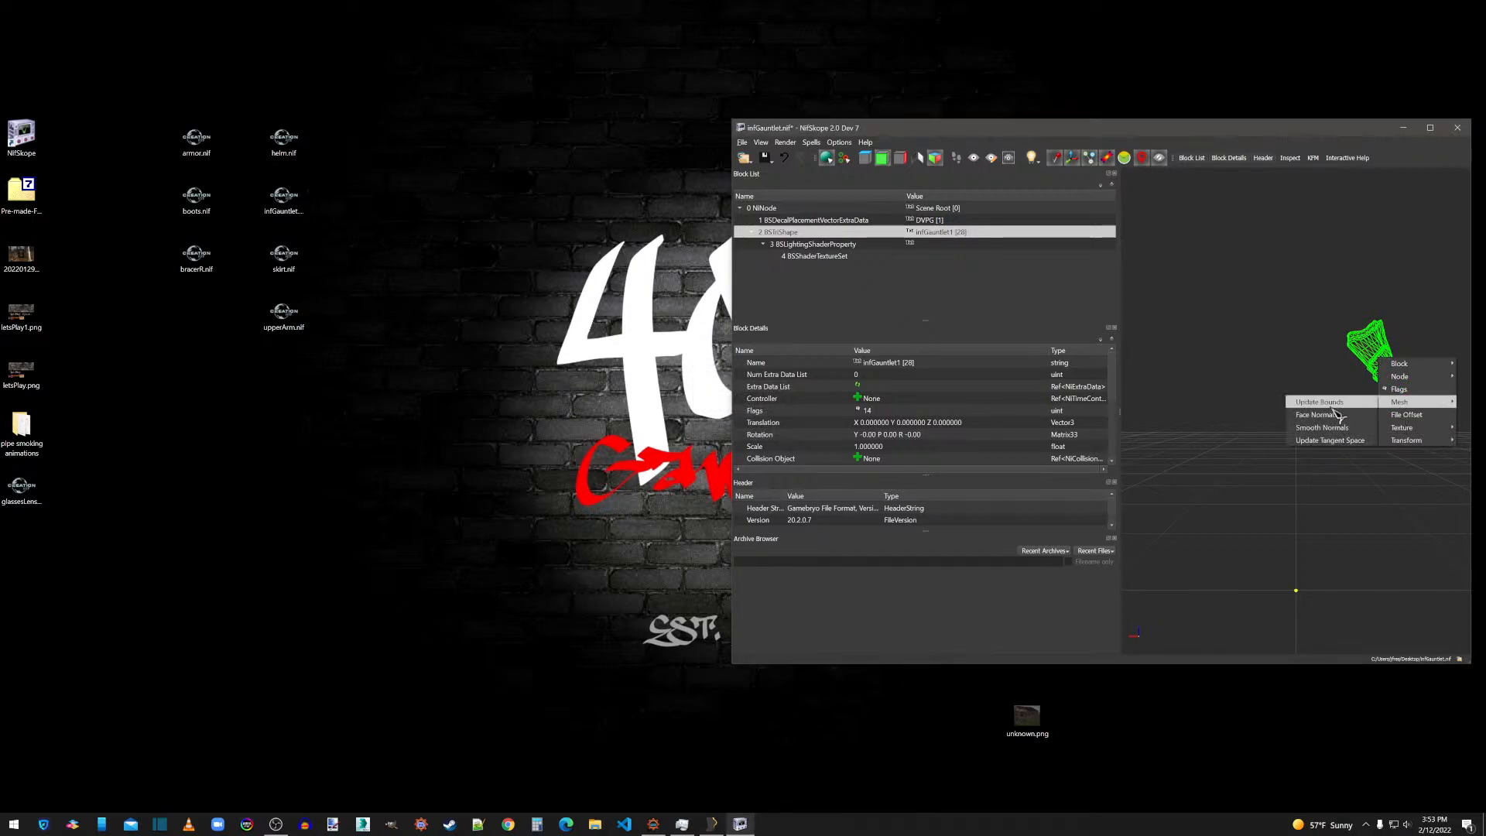
{"action": "left_click", "coordinate": [1327, 418]}
{"action": "right_click", "coordinate": [1372, 360]}
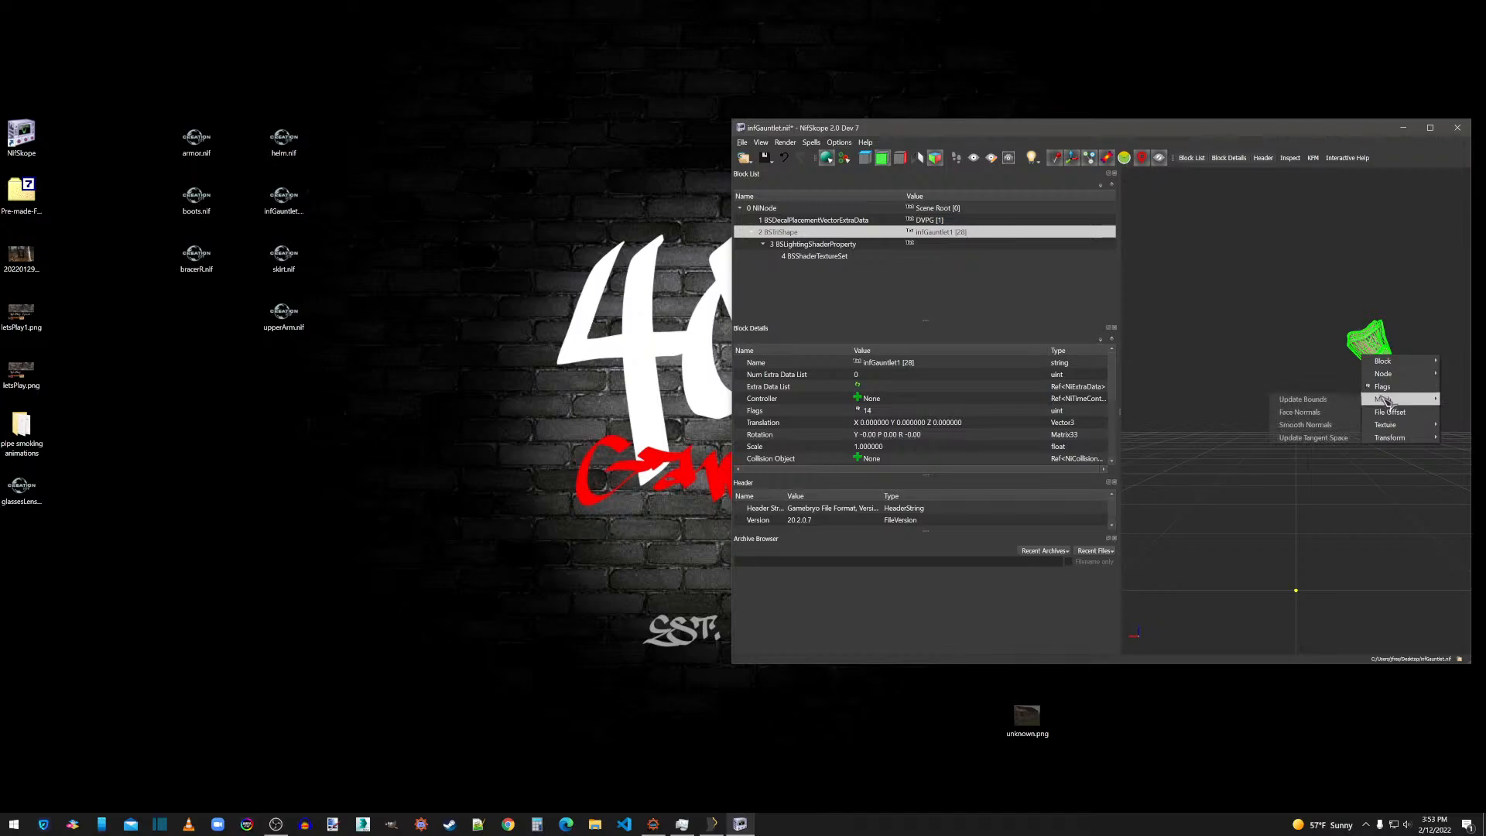
{"action": "left_click", "coordinate": [1329, 397]}
{"action": "left_click", "coordinate": [1323, 390]}
Check the textured gauntlet's hand and stones from several sides, and close infGauntlet.nif with its changes saved.
{"action": "mouse_move", "coordinate": [1360, 425]}
{"action": "left_mouse_down"}
{"action": "mouse_move", "coordinate": [1291, 434]}
{"action": "mouse_move", "coordinate": [1337, 424]}
{"action": "left_mouse_up"}
{"action": "scroll", "coordinate": [1313, 432], "scroll_direction": "up", "scroll_amount": 5}
{"action": "scroll", "coordinate": [1334, 418], "scroll_direction": "up", "scroll_amount": 3}
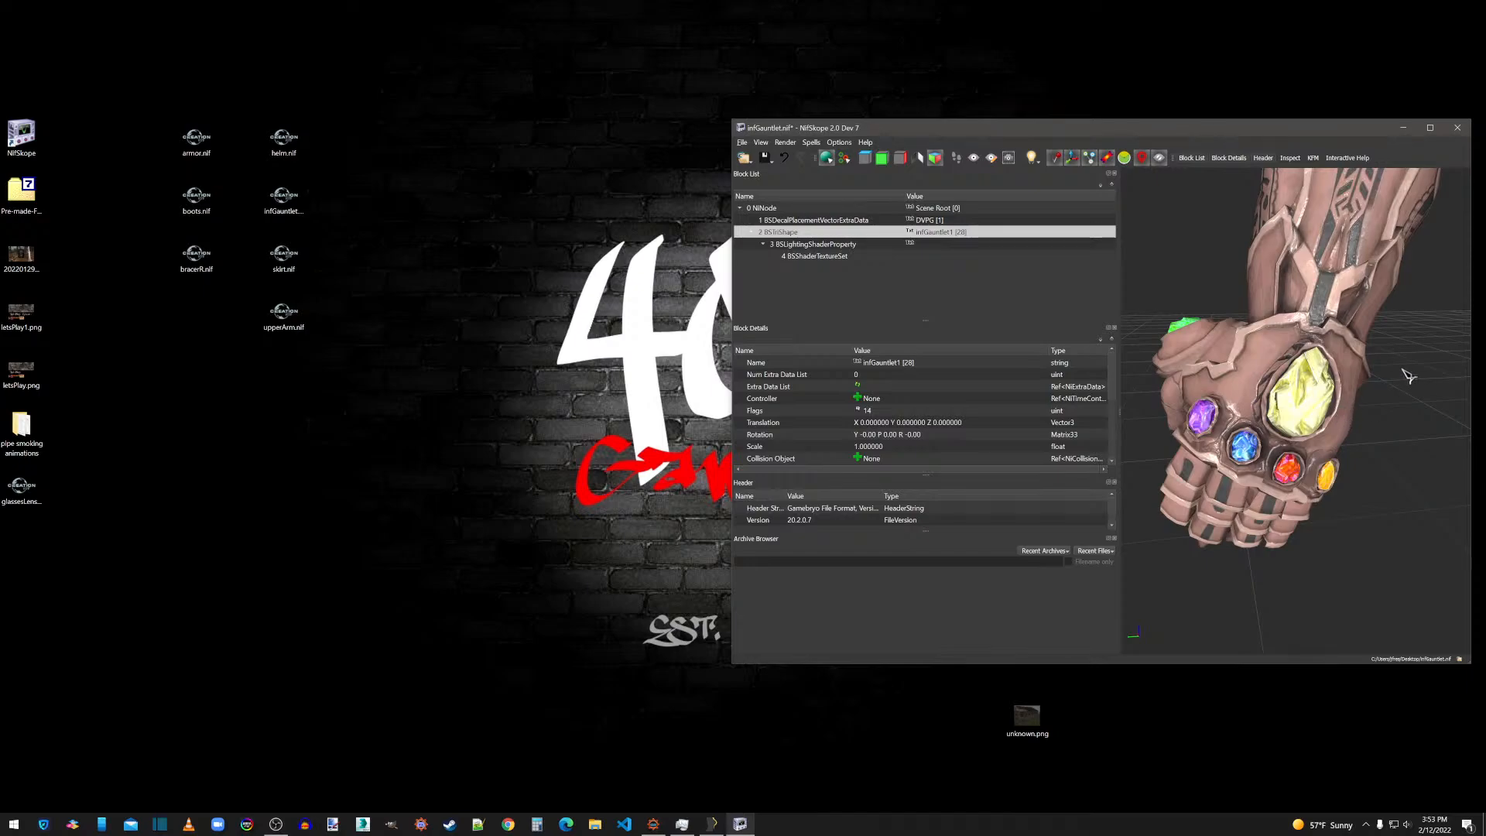
{"action": "left_click_drag", "start_coordinate": [1404, 369], "coordinate": [1402, 363]}
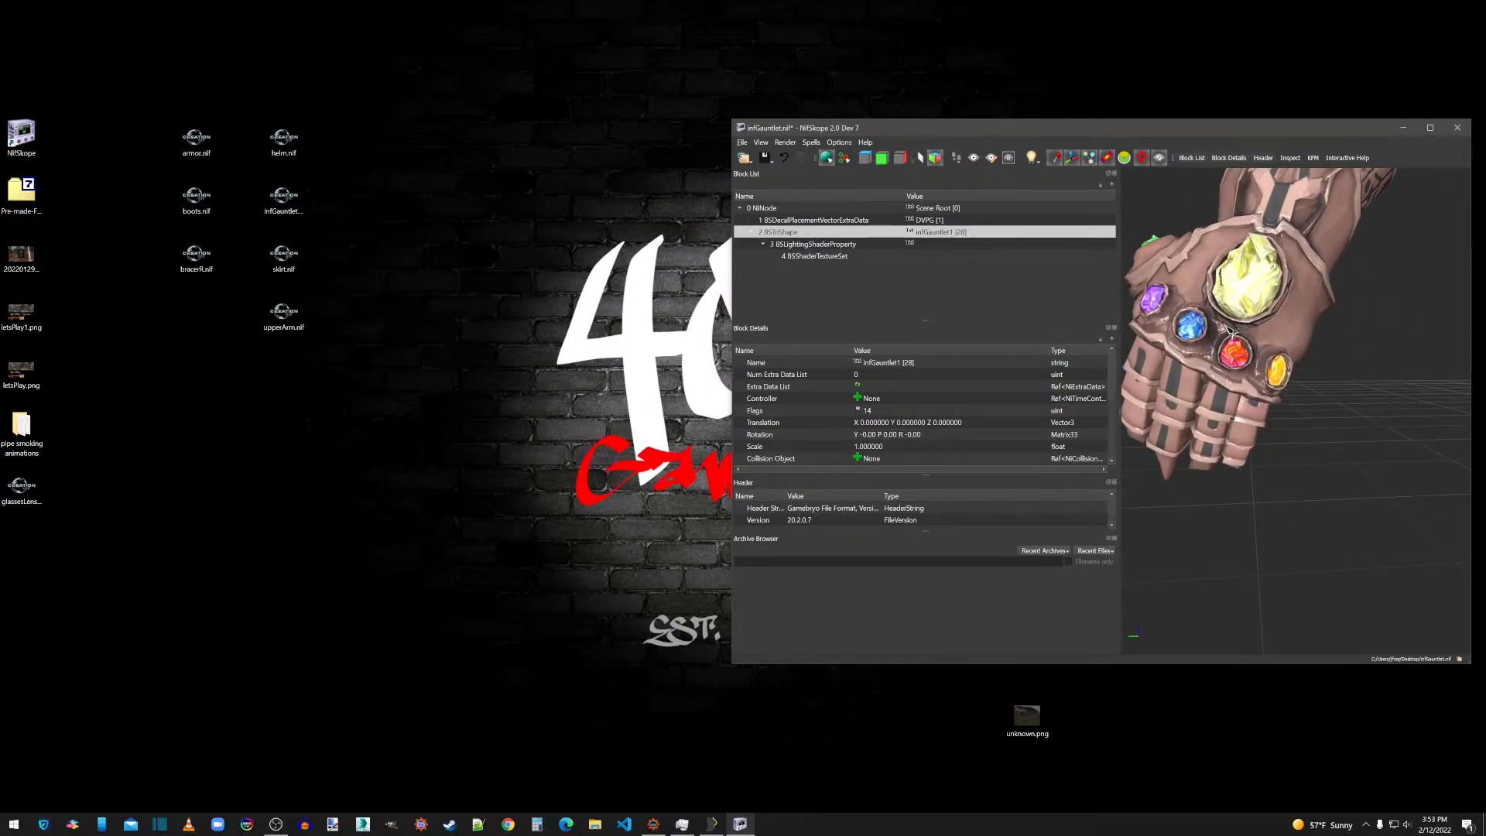
{"action": "left_click_drag", "start_coordinate": [1223, 324], "coordinate": [1238, 341]}
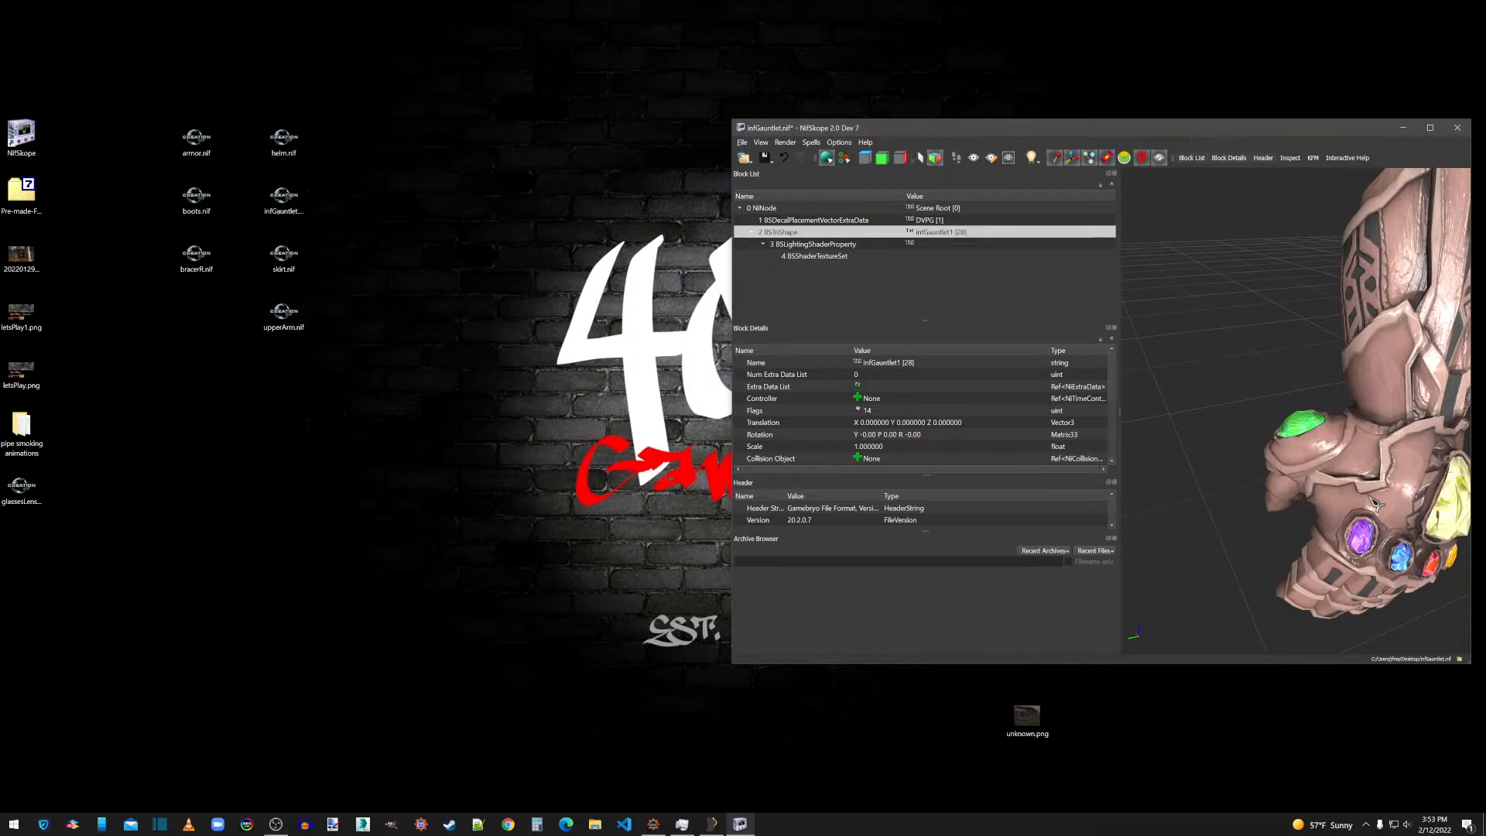
{"action": "mouse_move", "coordinate": [826, 264]}
{"action": "left_click", "coordinate": [1460, 130]}
{"action": "left_click", "coordinate": [1123, 424]}
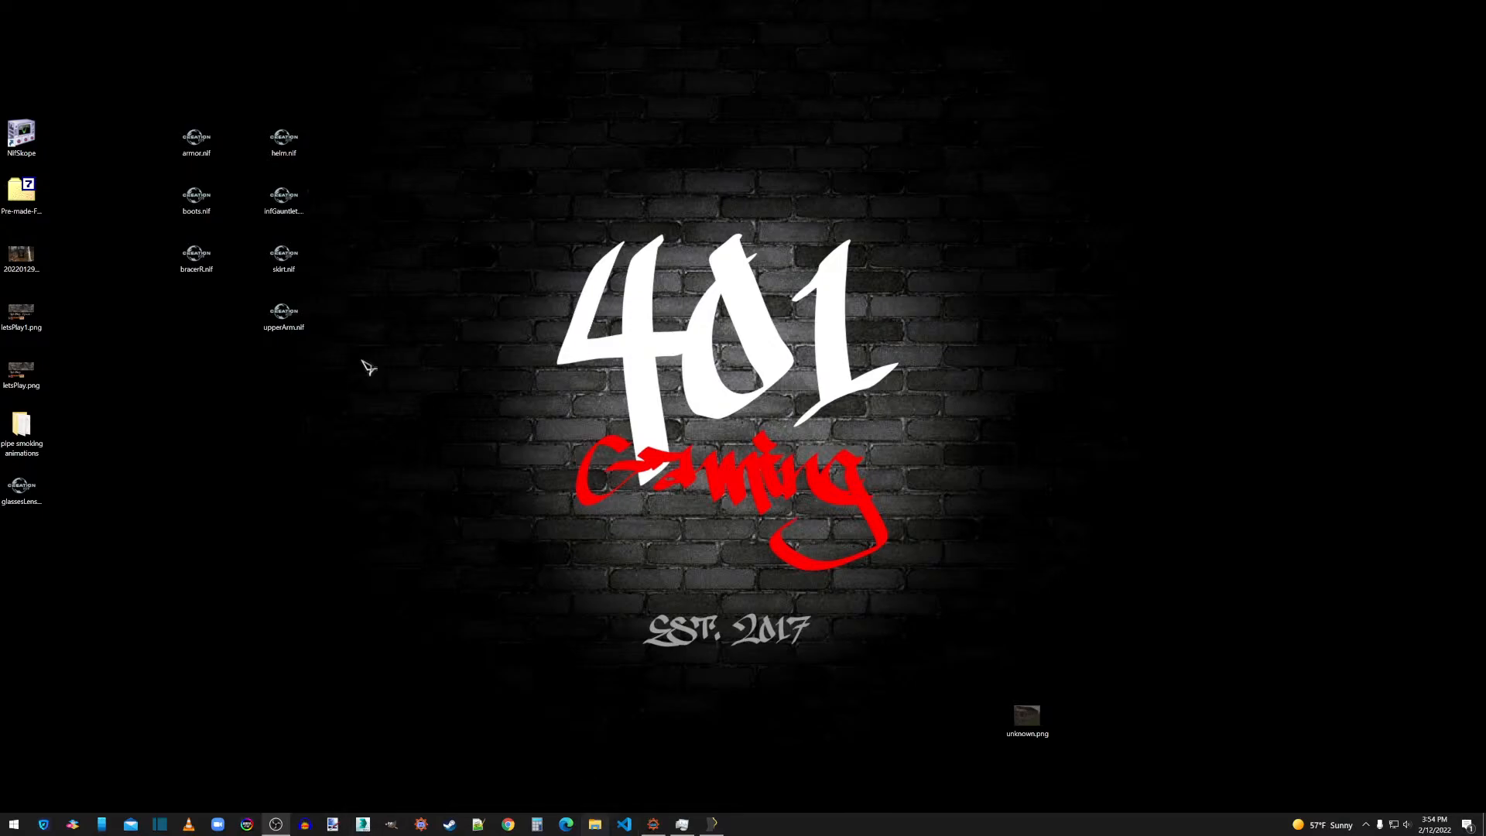
Open infGauntlet.nif in NifSkope and smooth the normals of the gauntlet mesh.
{"action": "left_click_drag", "start_coordinate": [286, 200], "coordinate": [21, 135]}
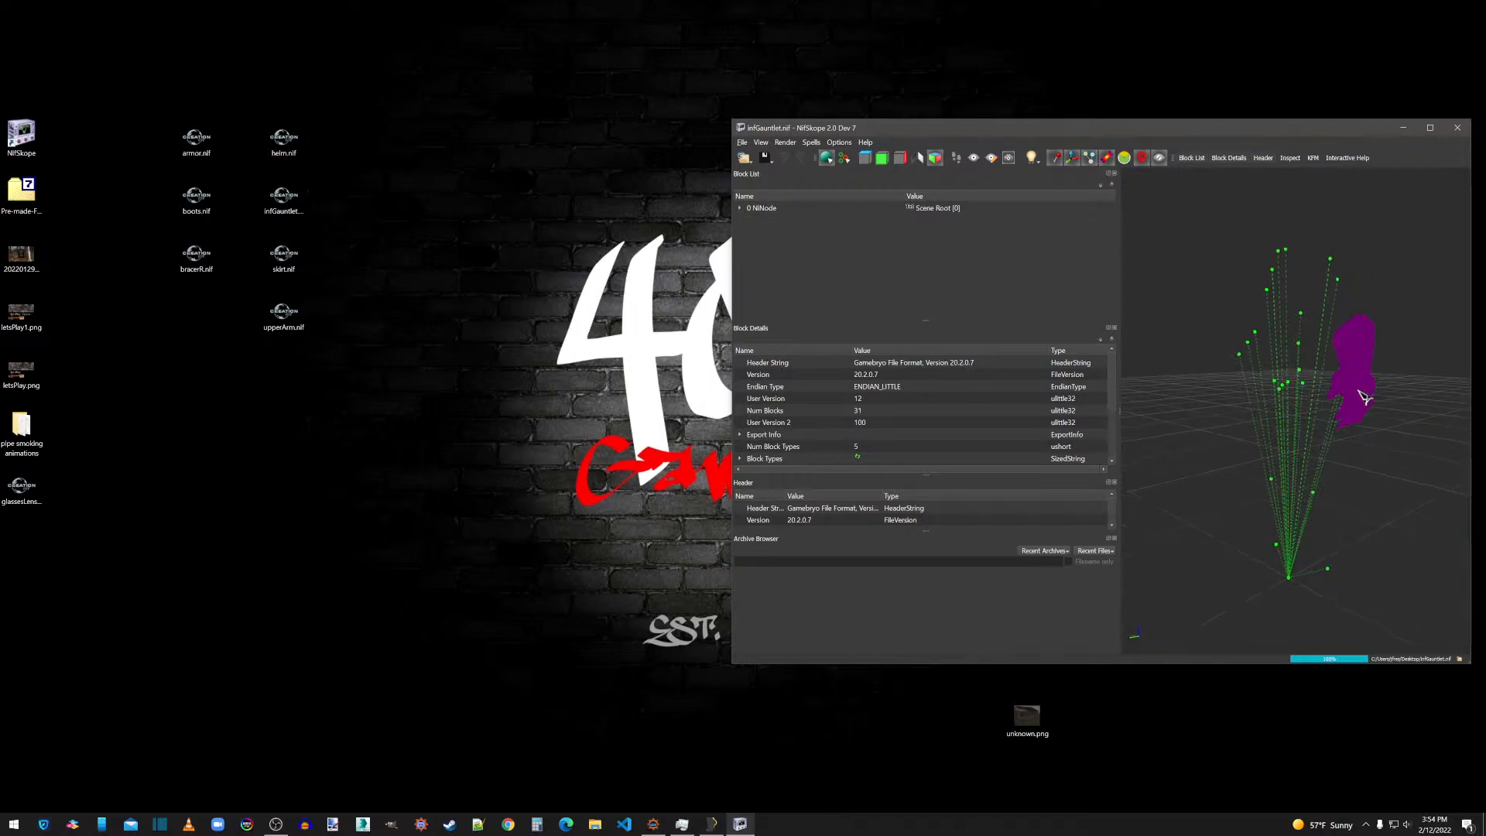
{"action": "left_click", "coordinate": [1365, 395]}
{"action": "scroll", "coordinate": [1384, 421], "scroll_direction": "up", "scroll_amount": 3}
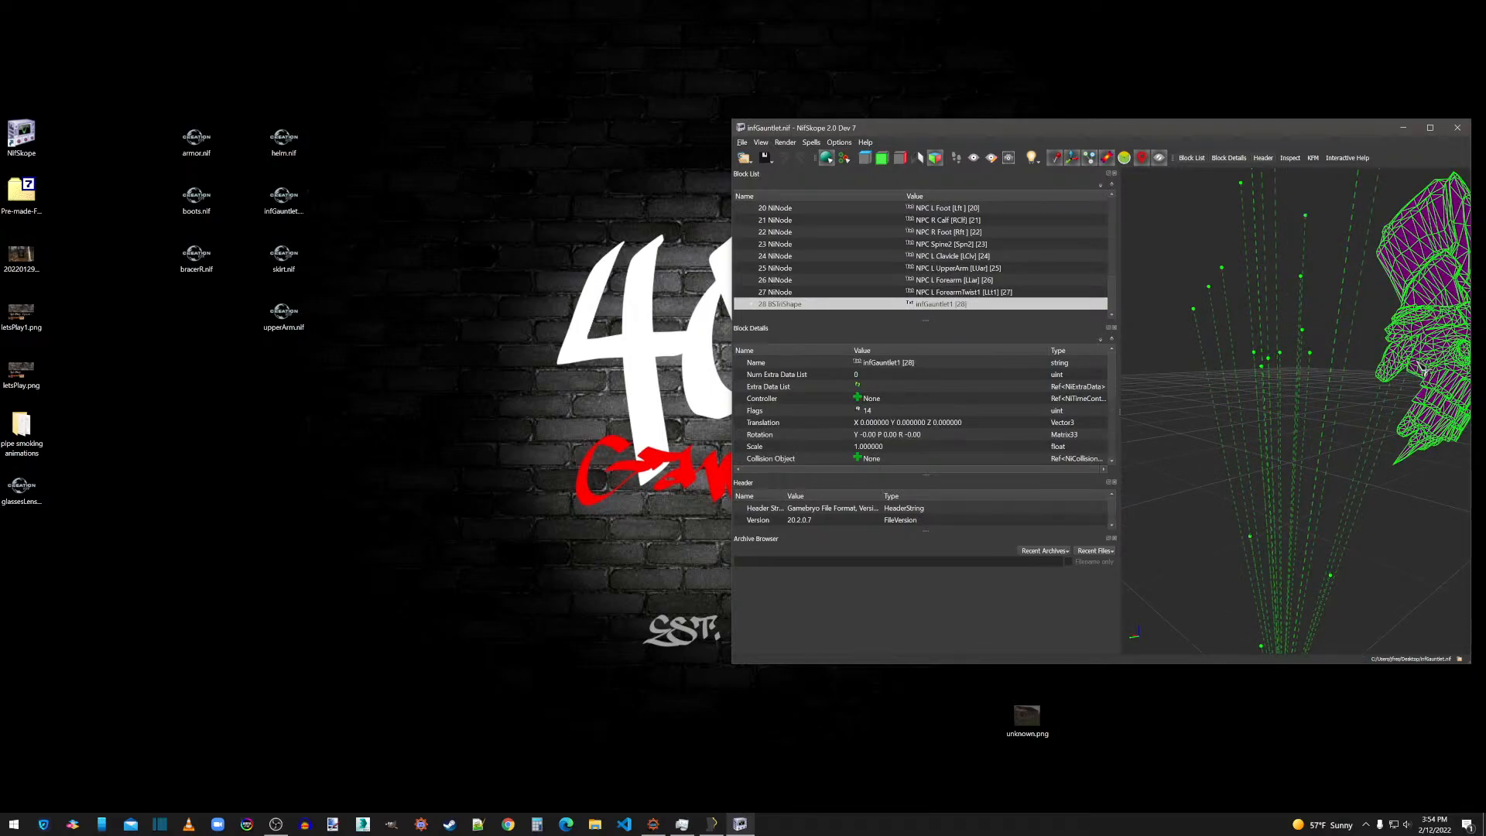
{"action": "right_click", "coordinate": [1423, 369]}
{"action": "mouse_move", "coordinate": [1432, 404]}
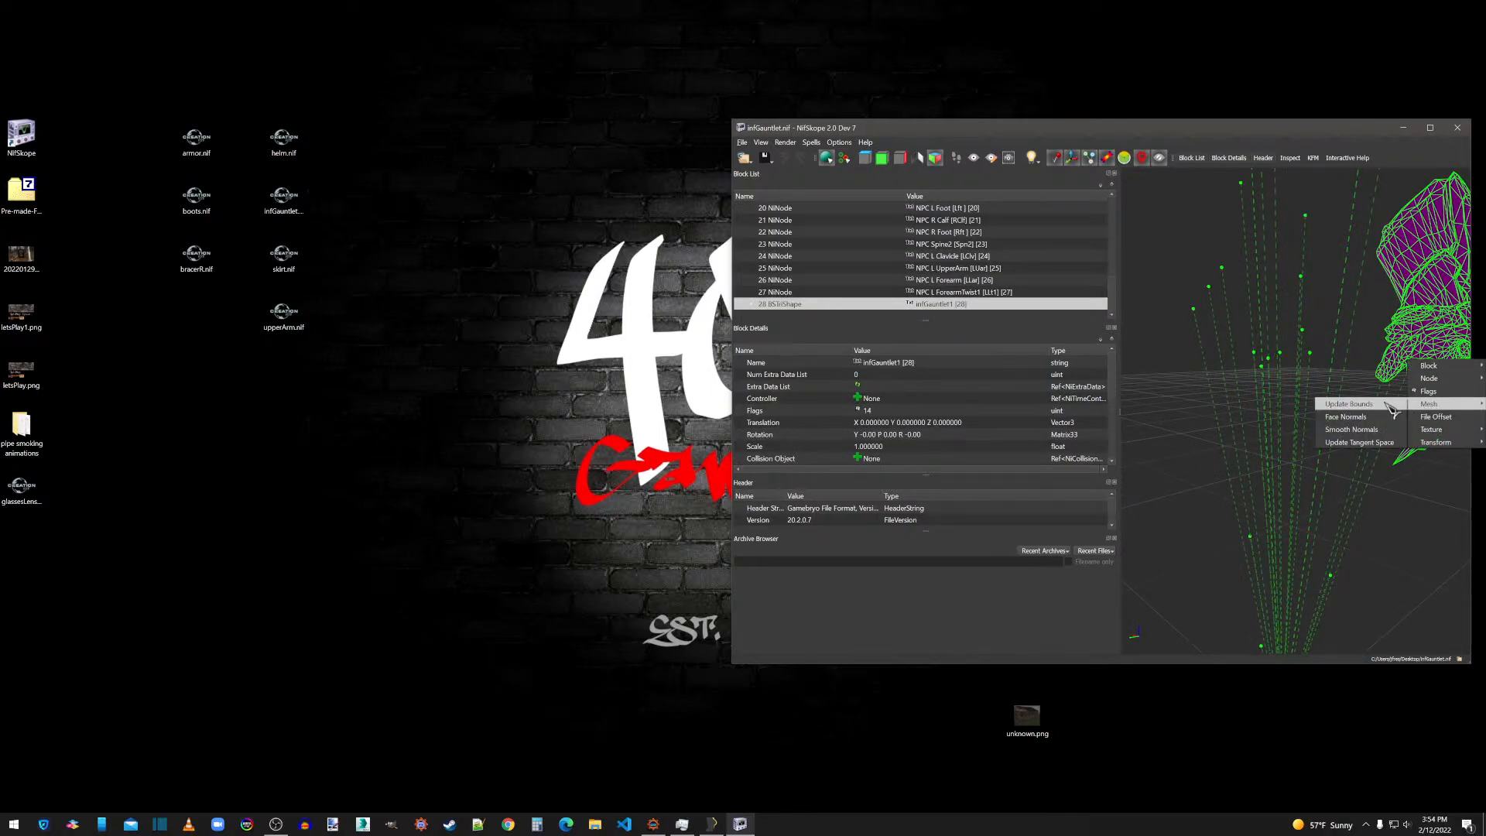
{"action": "left_click", "coordinate": [1353, 430]}
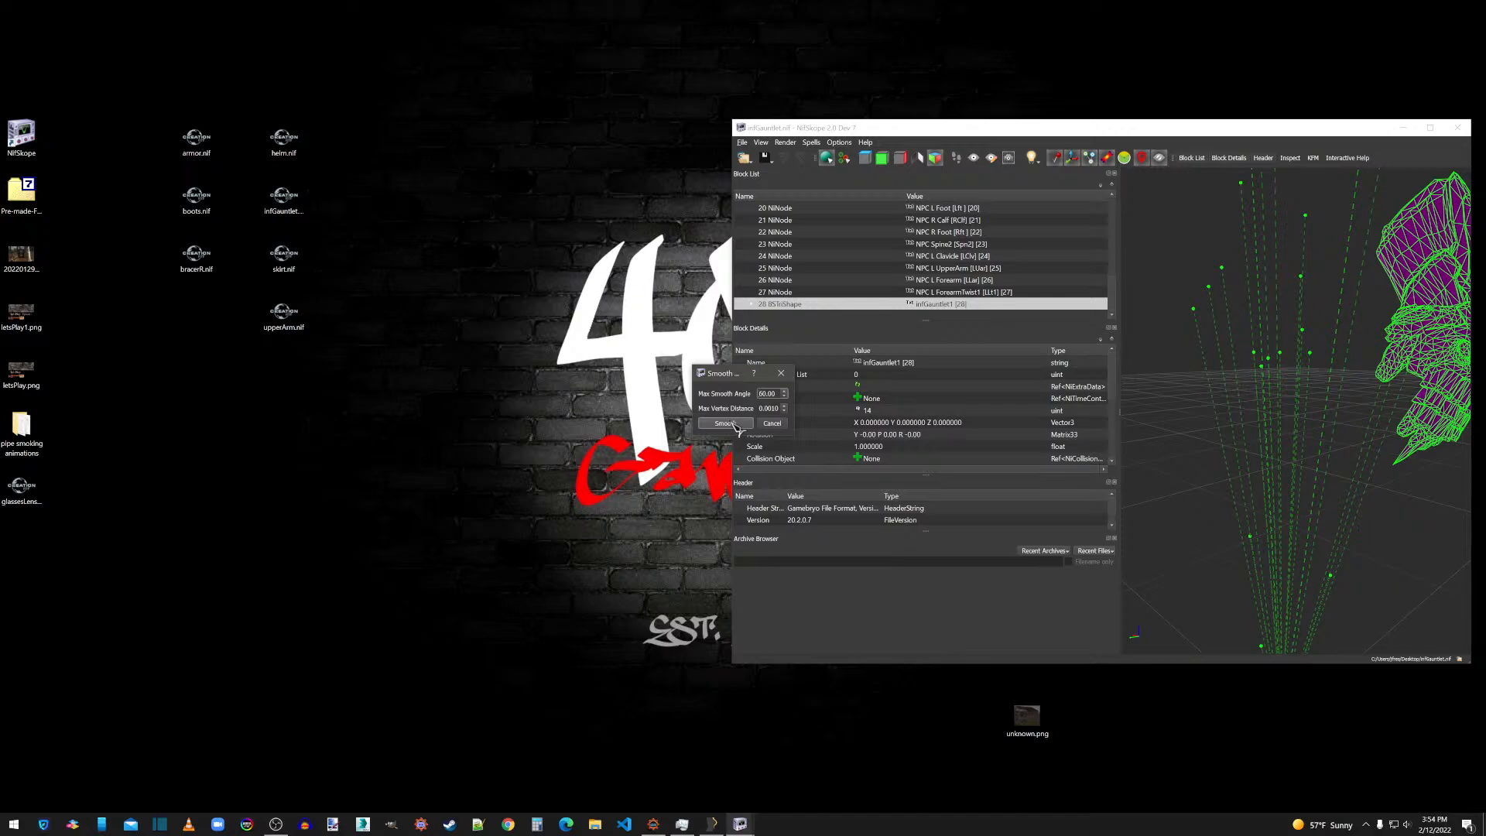
{"action": "left_click", "coordinate": [778, 423]}
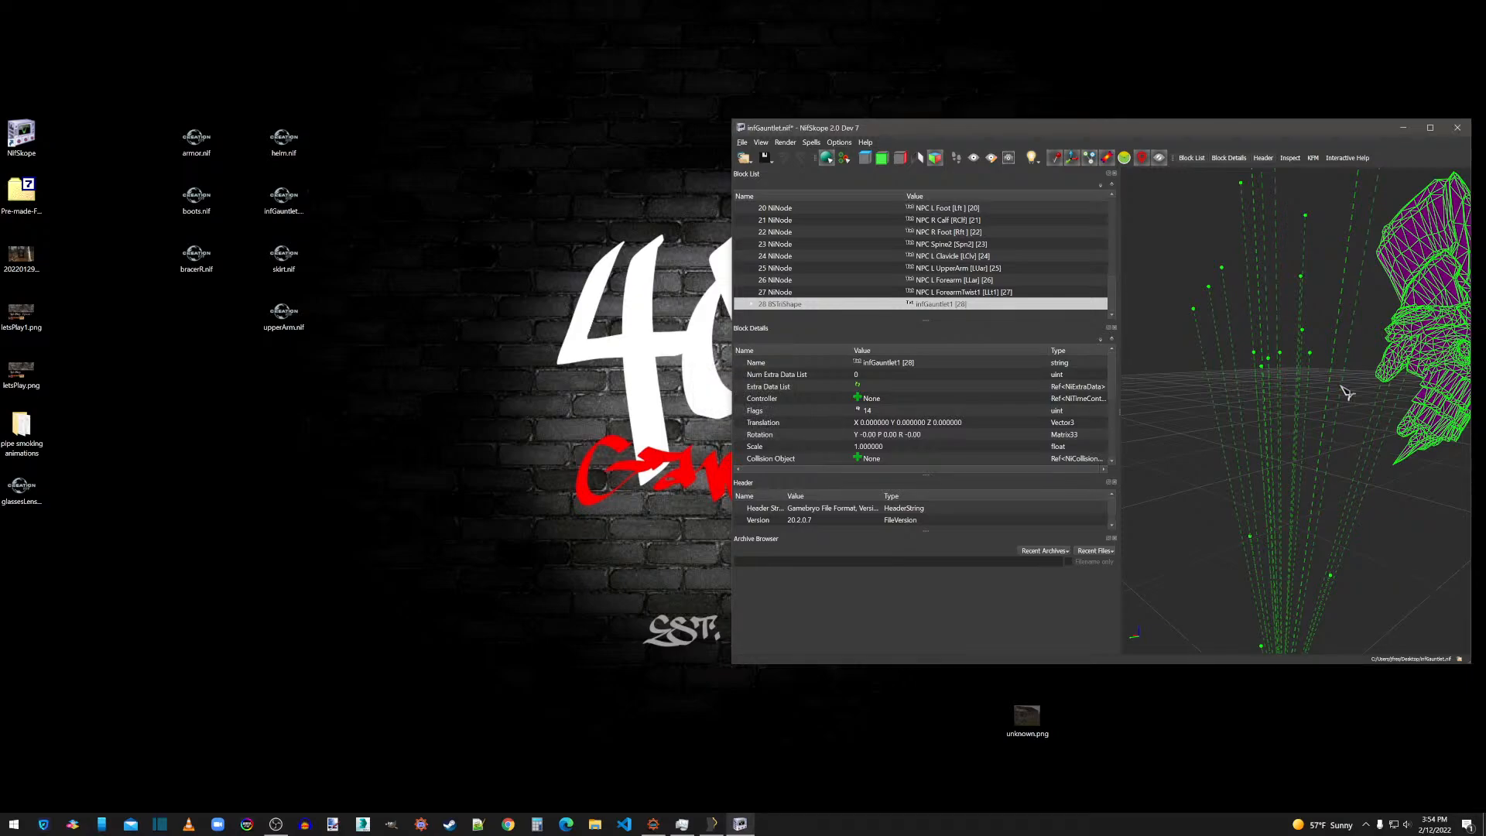
Recalculate the gauntlet mesh's normals again, inspect the shading, and close the file without saving.
{"action": "right_click", "coordinate": [1434, 377]}
{"action": "mouse_move", "coordinate": [1440, 418]}
{"action": "left_click", "coordinate": [1357, 432]}
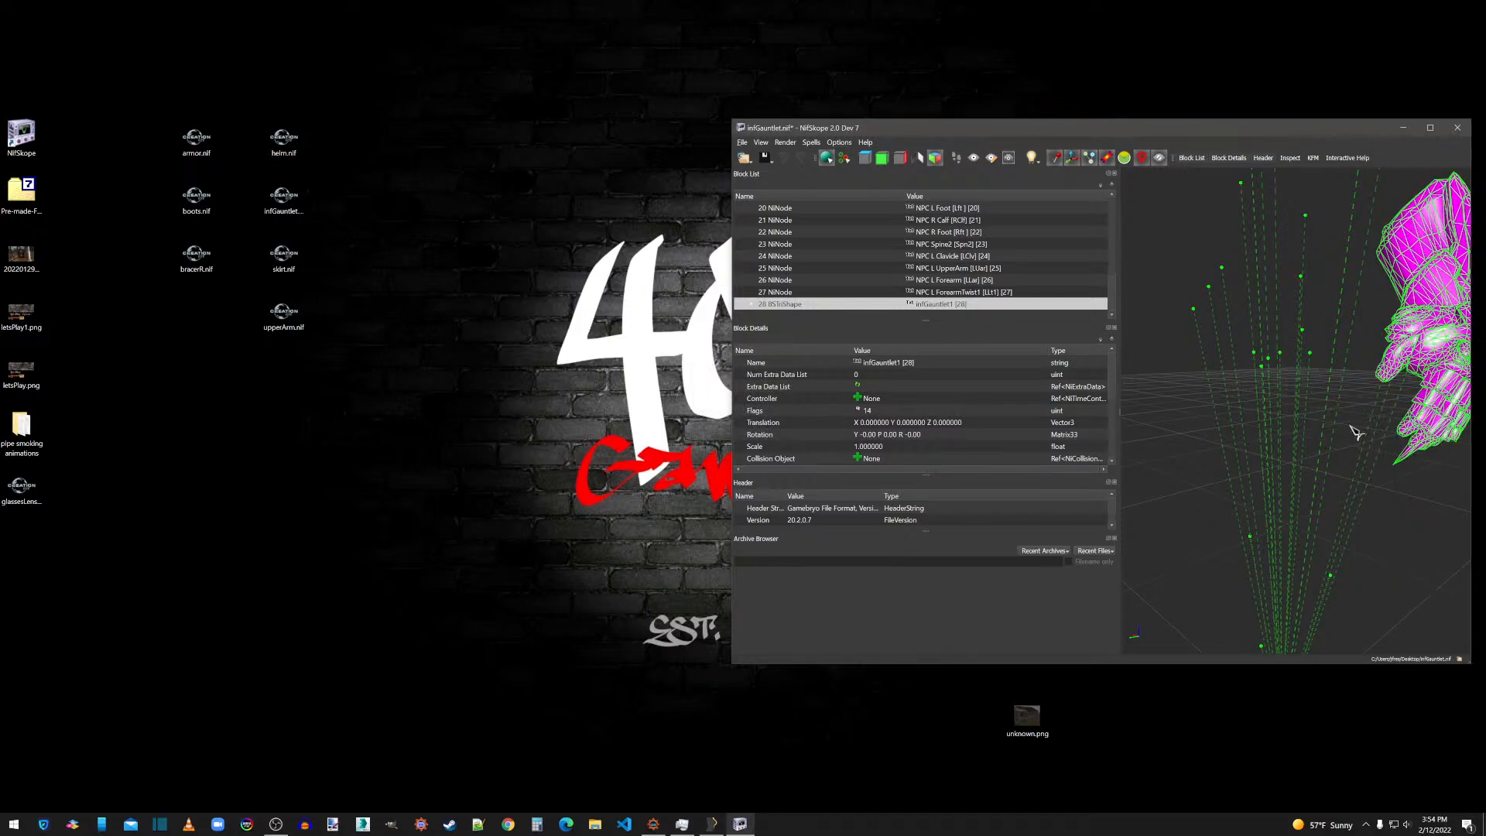
{"action": "left_click", "coordinate": [1441, 456]}
{"action": "left_click_drag", "start_coordinate": [1442, 452], "coordinate": [1408, 453]}
{"action": "left_click_drag", "start_coordinate": [1255, 342], "coordinate": [1267, 358]}
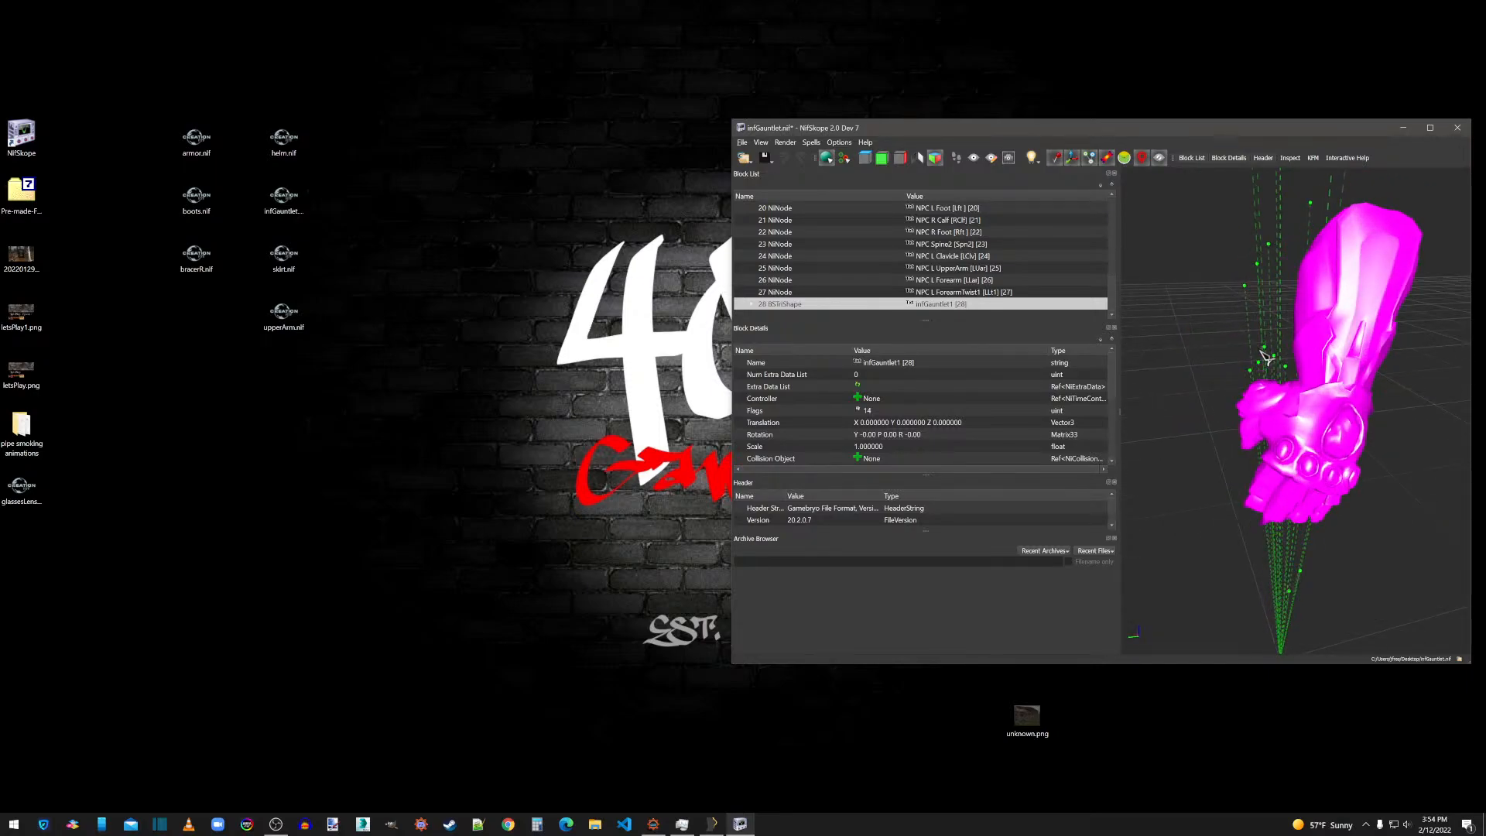
{"action": "left_click", "coordinate": [1458, 129]}
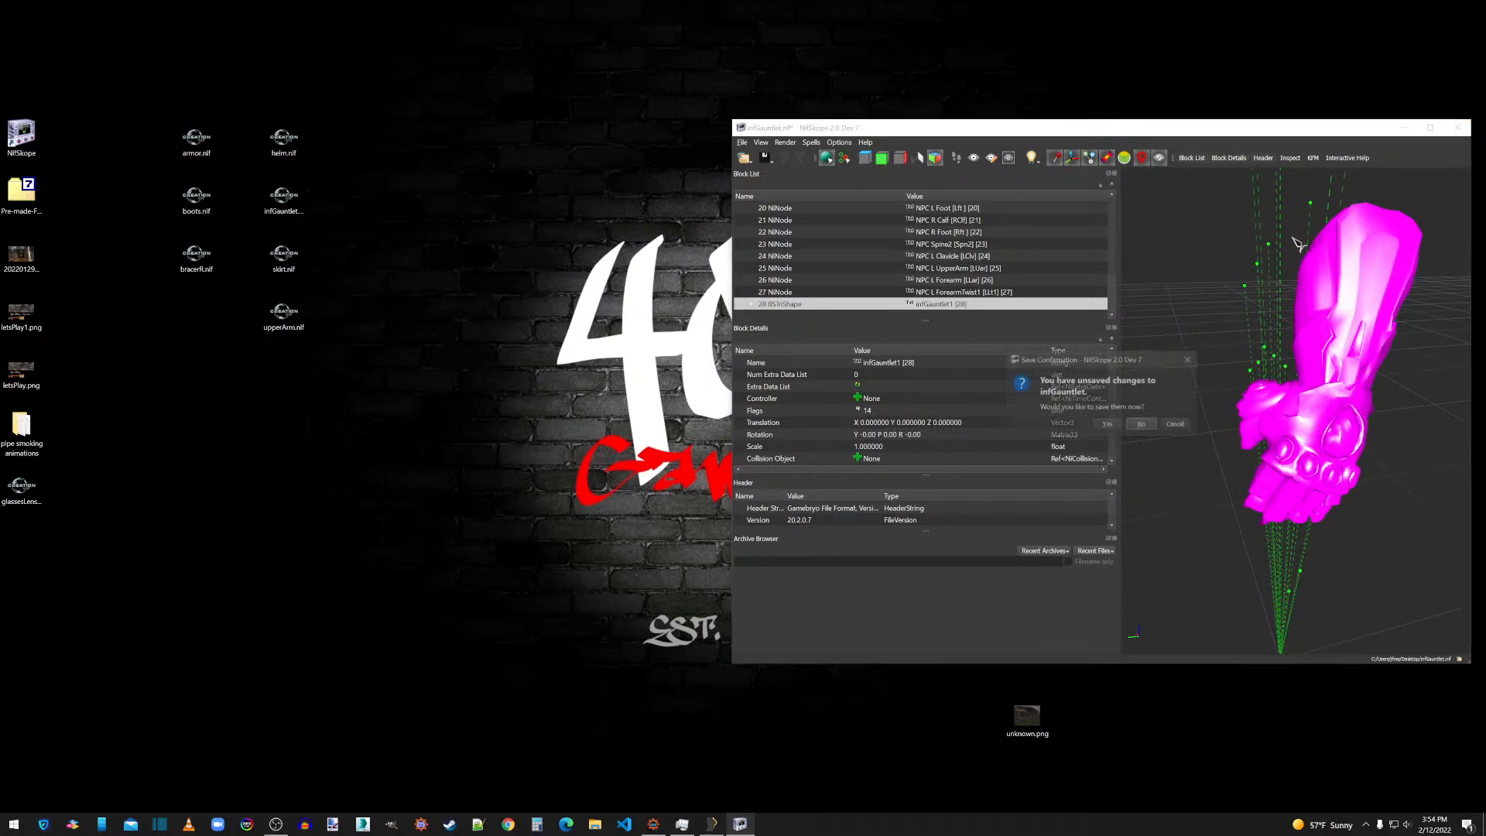
{"action": "left_click", "coordinate": [1142, 425]}
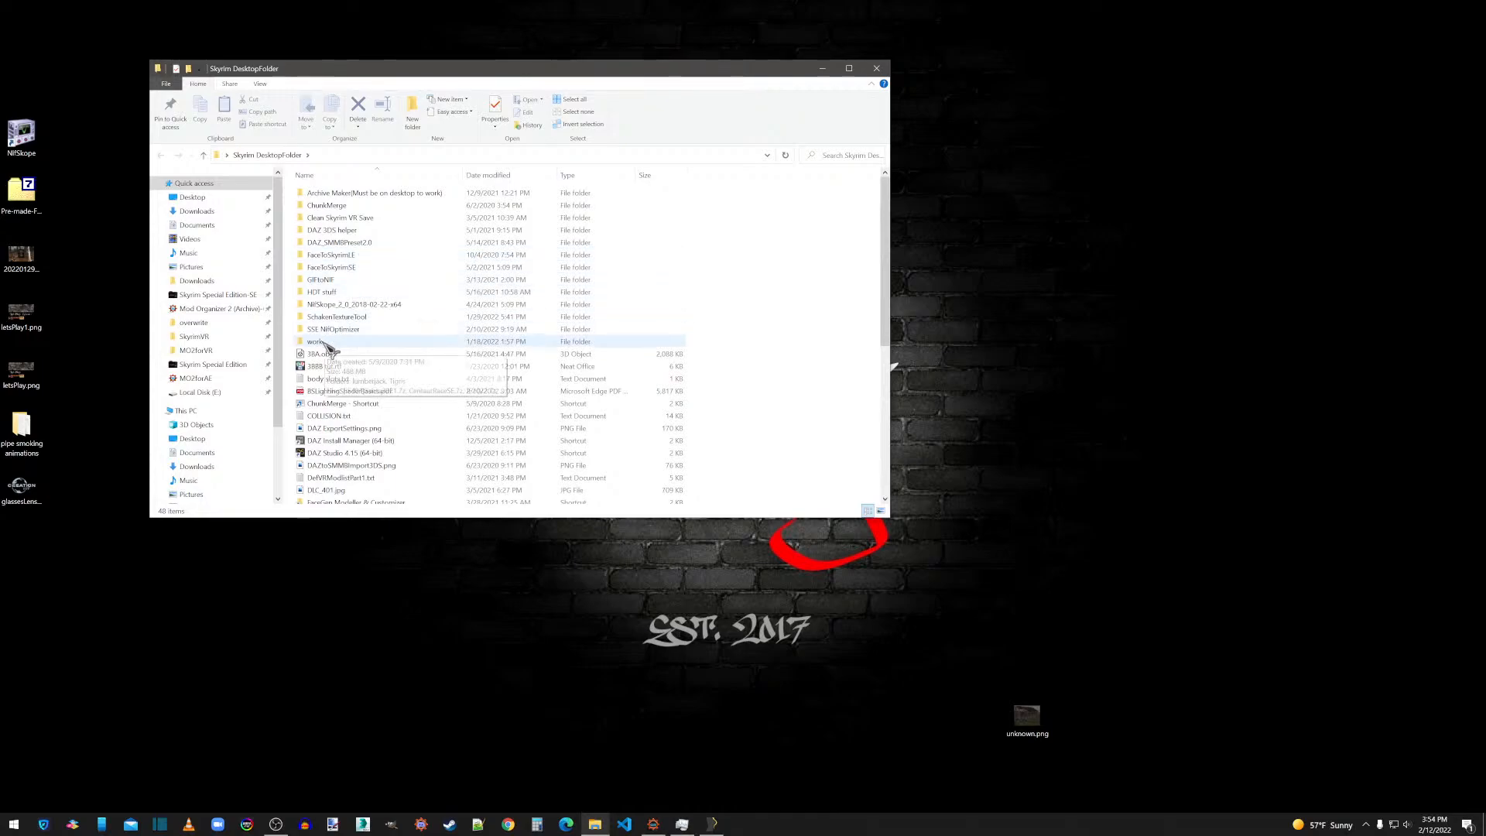
Switch to DAZ Studio 4.15 and load the SMMB_Shape.duf scene from My Library.
{"action": "scroll", "coordinate": [327, 349], "scroll_direction": "down", "scroll_amount": 5}
{"action": "left_click", "coordinate": [350, 277]}
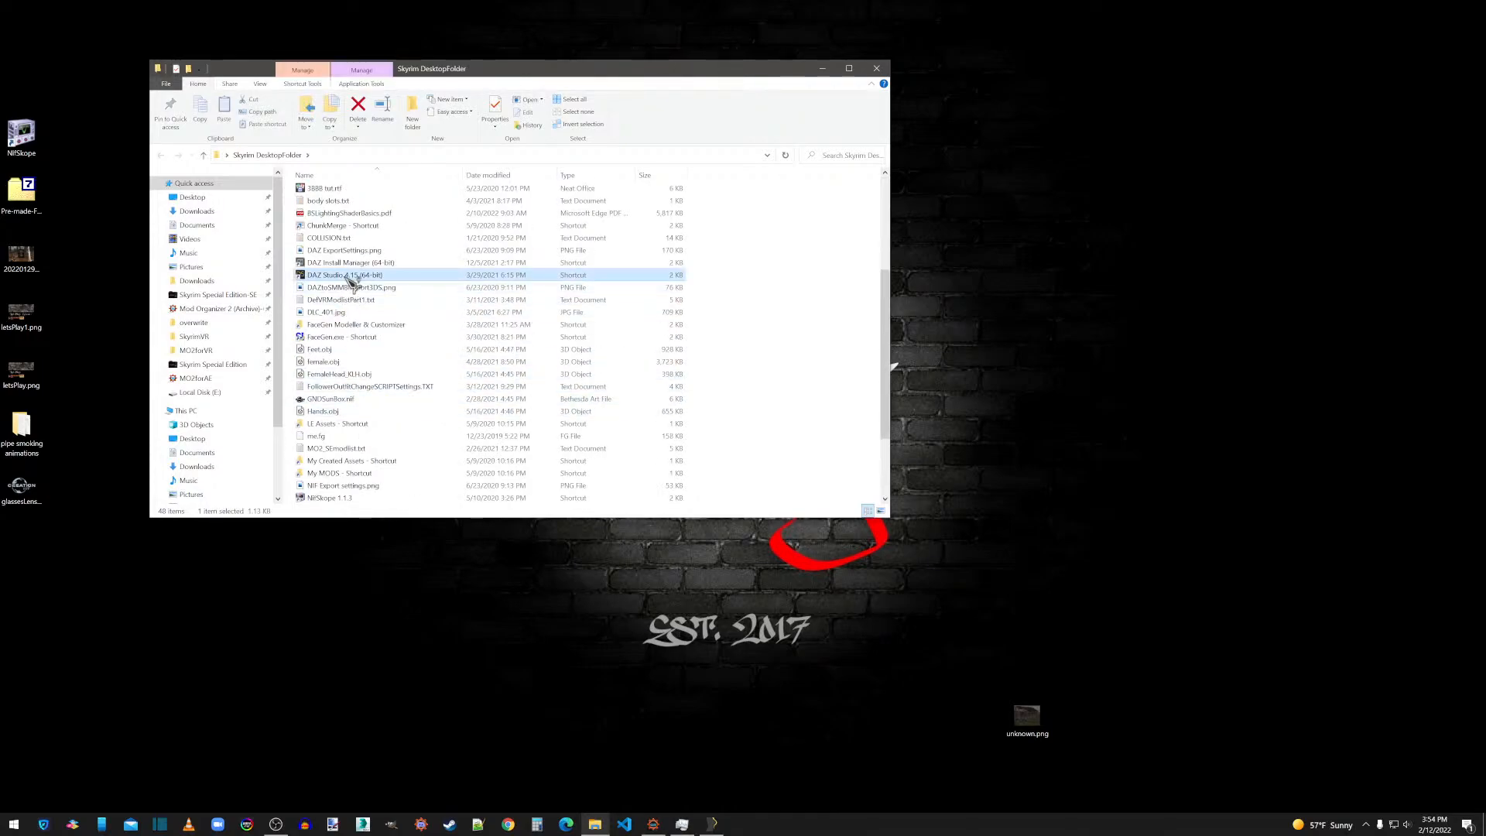
{"action": "double_click", "coordinate": [349, 278]}
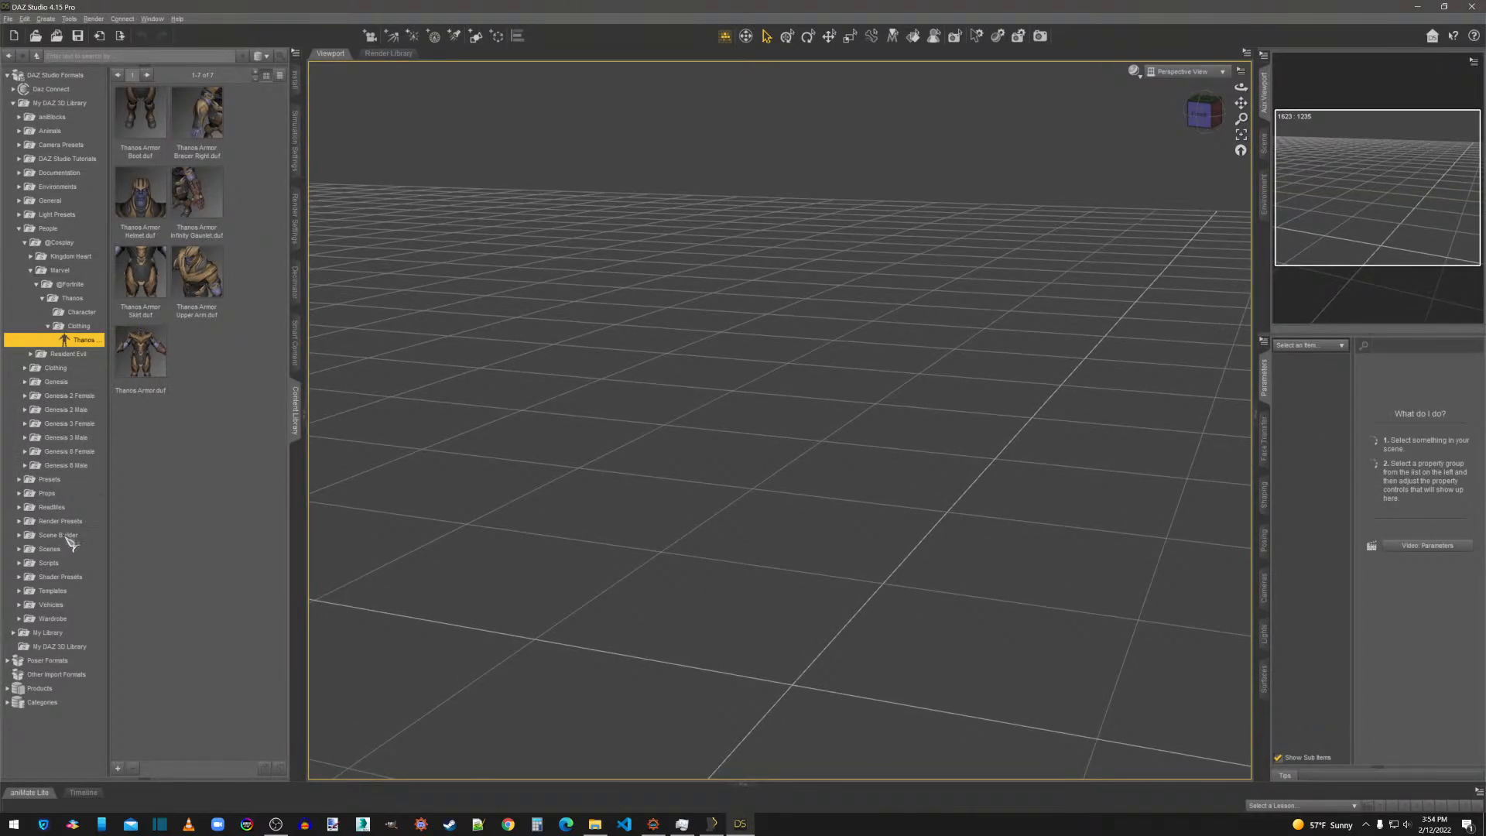
{"action": "left_click", "coordinate": [14, 632]}
{"action": "left_click", "coordinate": [49, 661]}
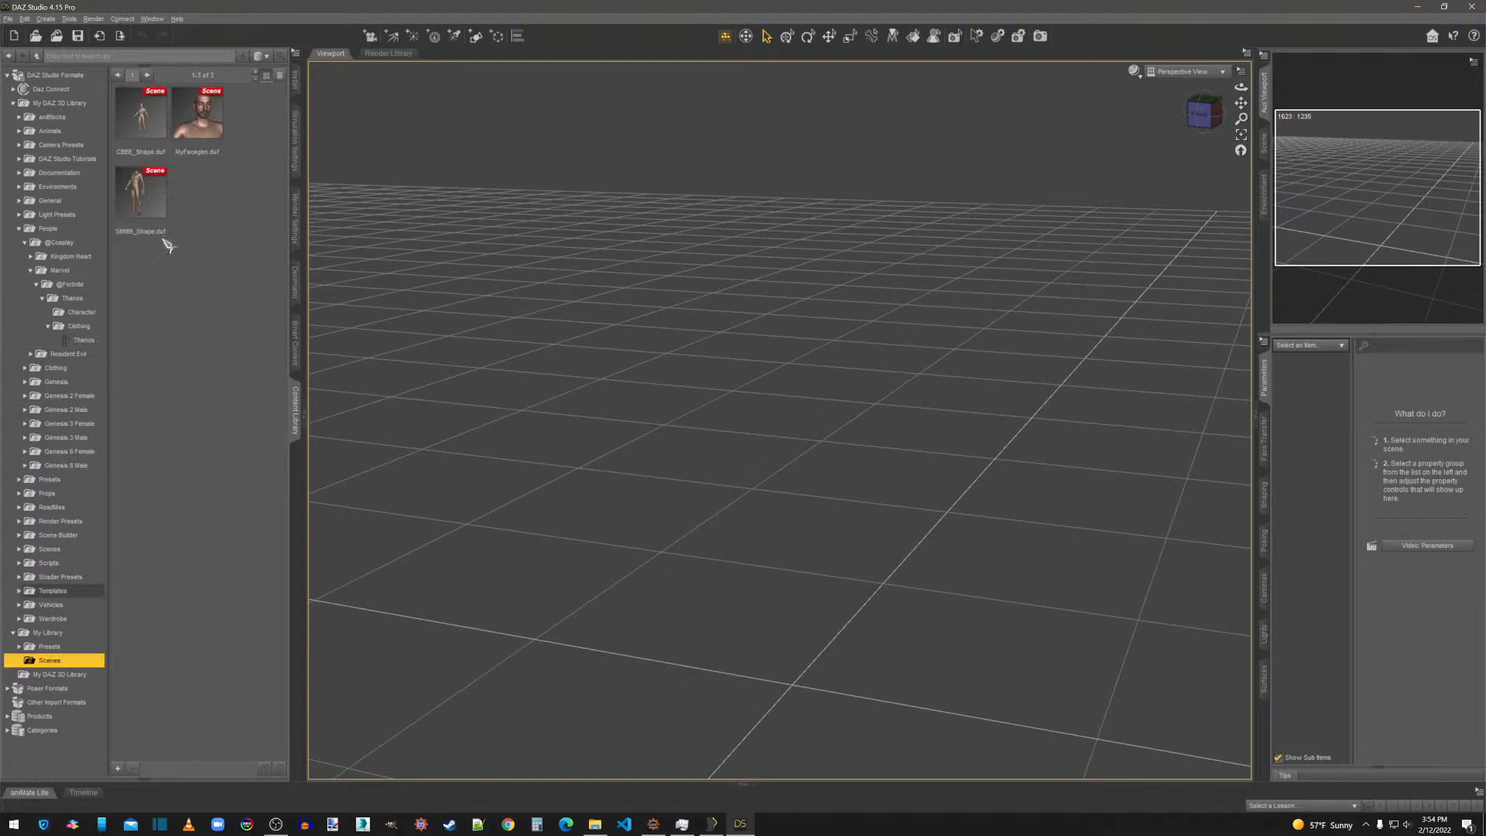
{"action": "double_click", "coordinate": [151, 193]}
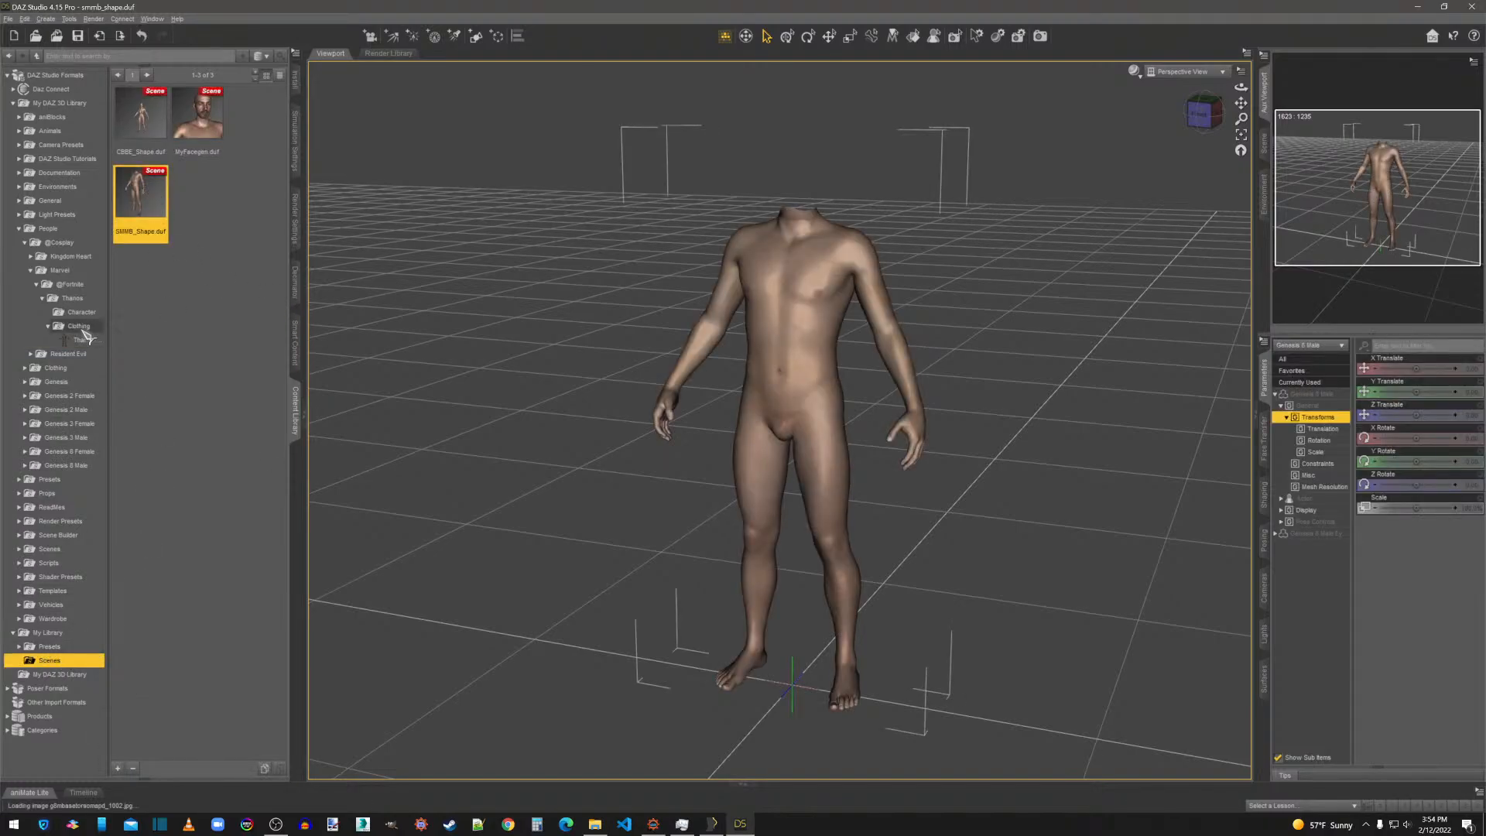
Add the Thanos Armor Helmet and Thanos Armor Infinity Gauntlet to the body.
{"action": "left_click", "coordinate": [81, 340]}
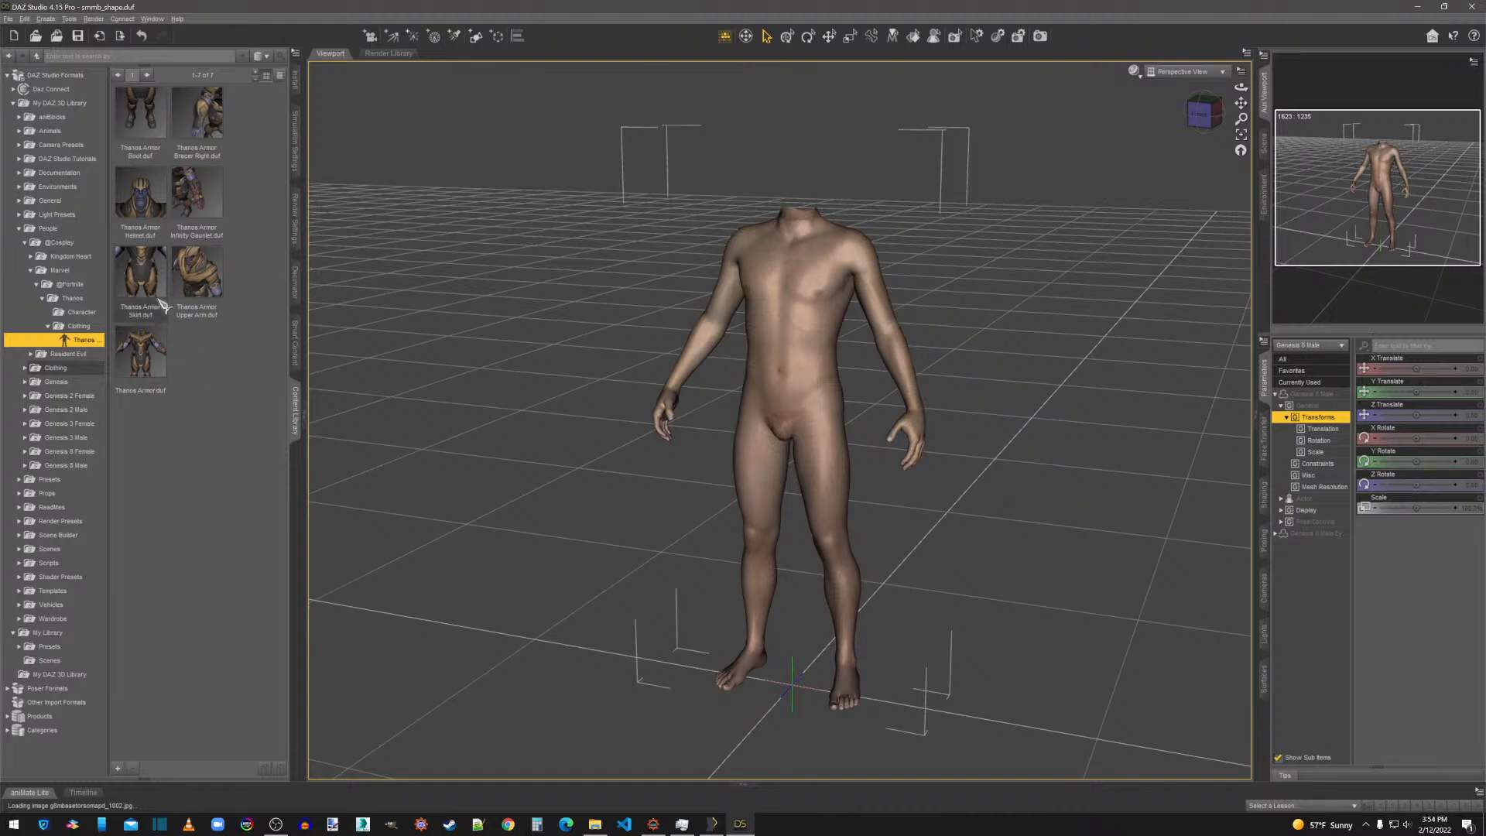
{"action": "left_click_drag", "start_coordinate": [141, 198], "coordinate": [834, 252]}
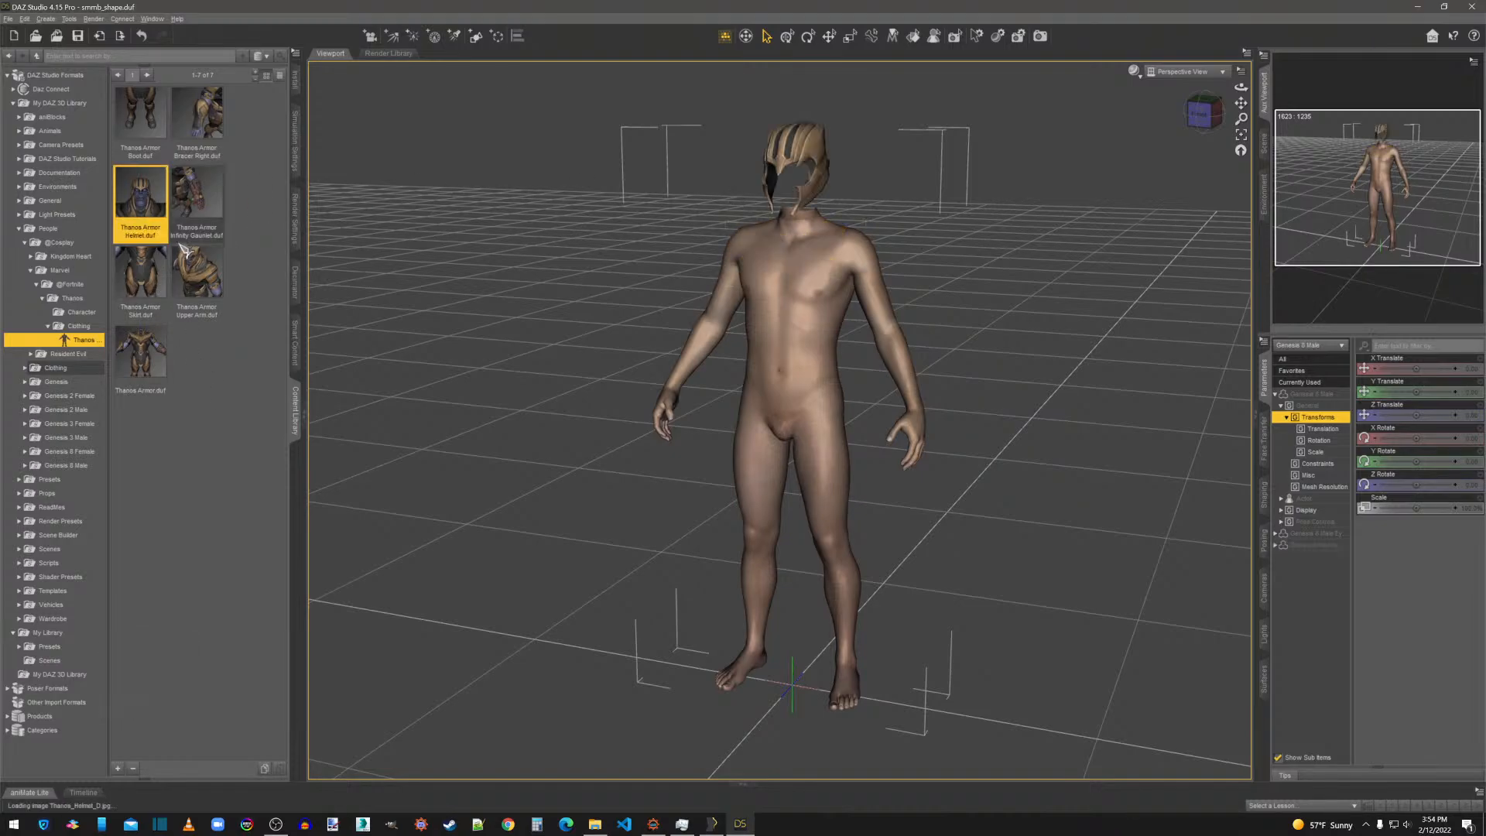
{"action": "left_click_drag", "start_coordinate": [197, 203], "coordinate": [845, 308]}
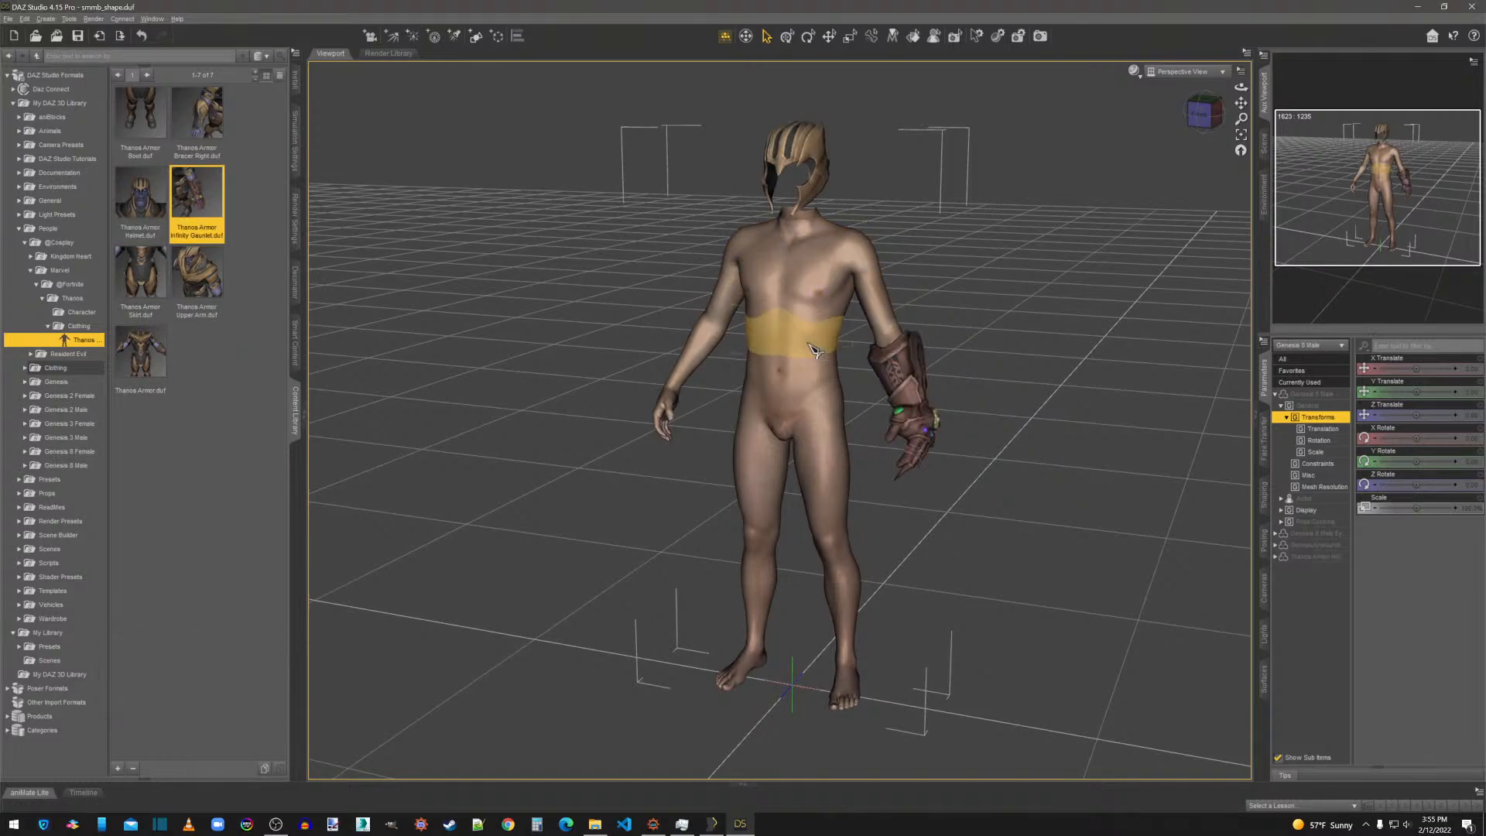
Examine the textured gauntlet on the figure's left hand up close from the side.
{"action": "left_click", "coordinate": [1200, 115]}
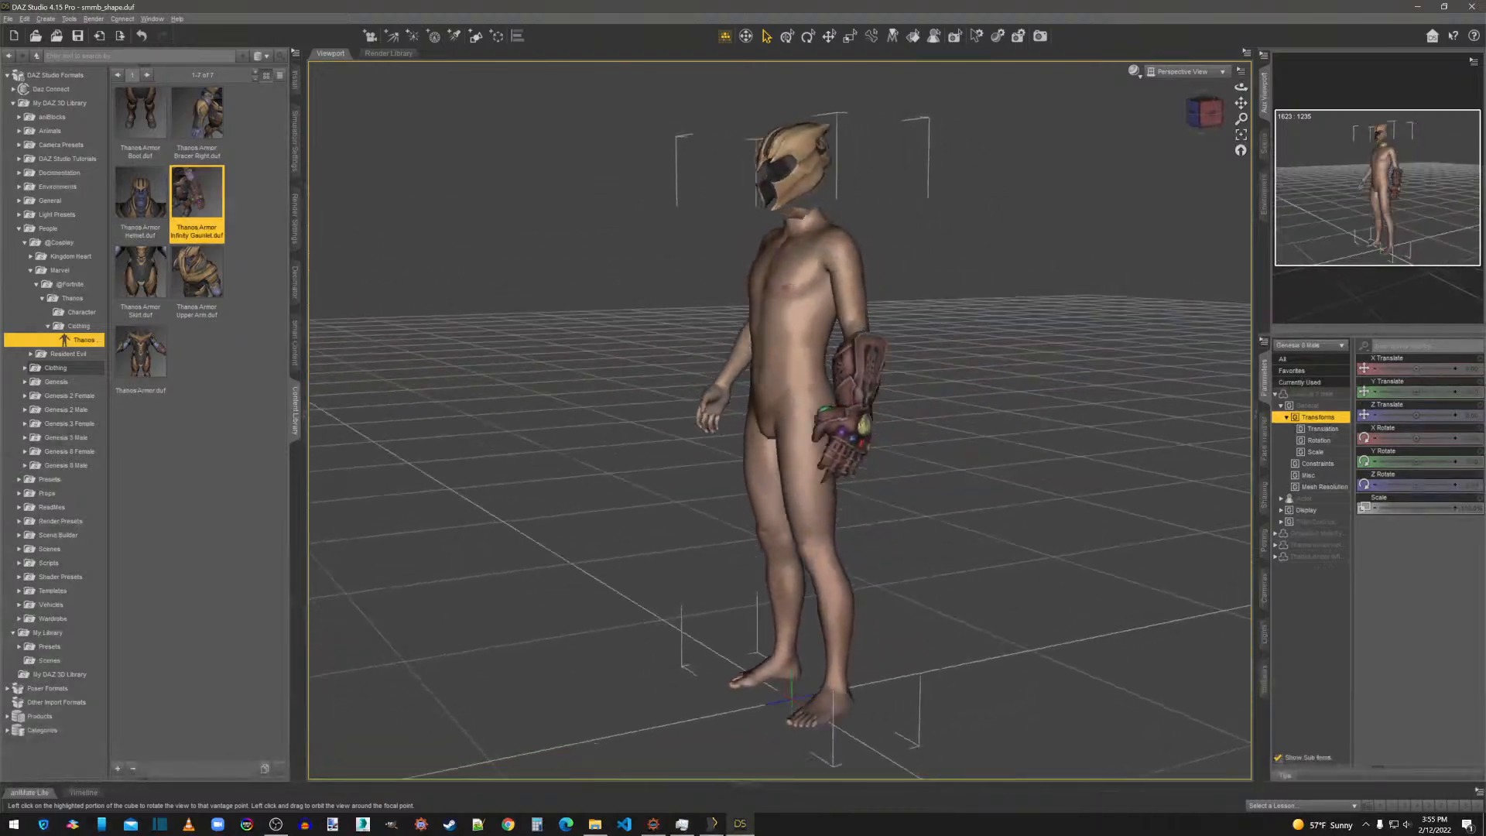
{"action": "scroll", "coordinate": [987, 518], "scroll_direction": "up", "scroll_amount": 10}
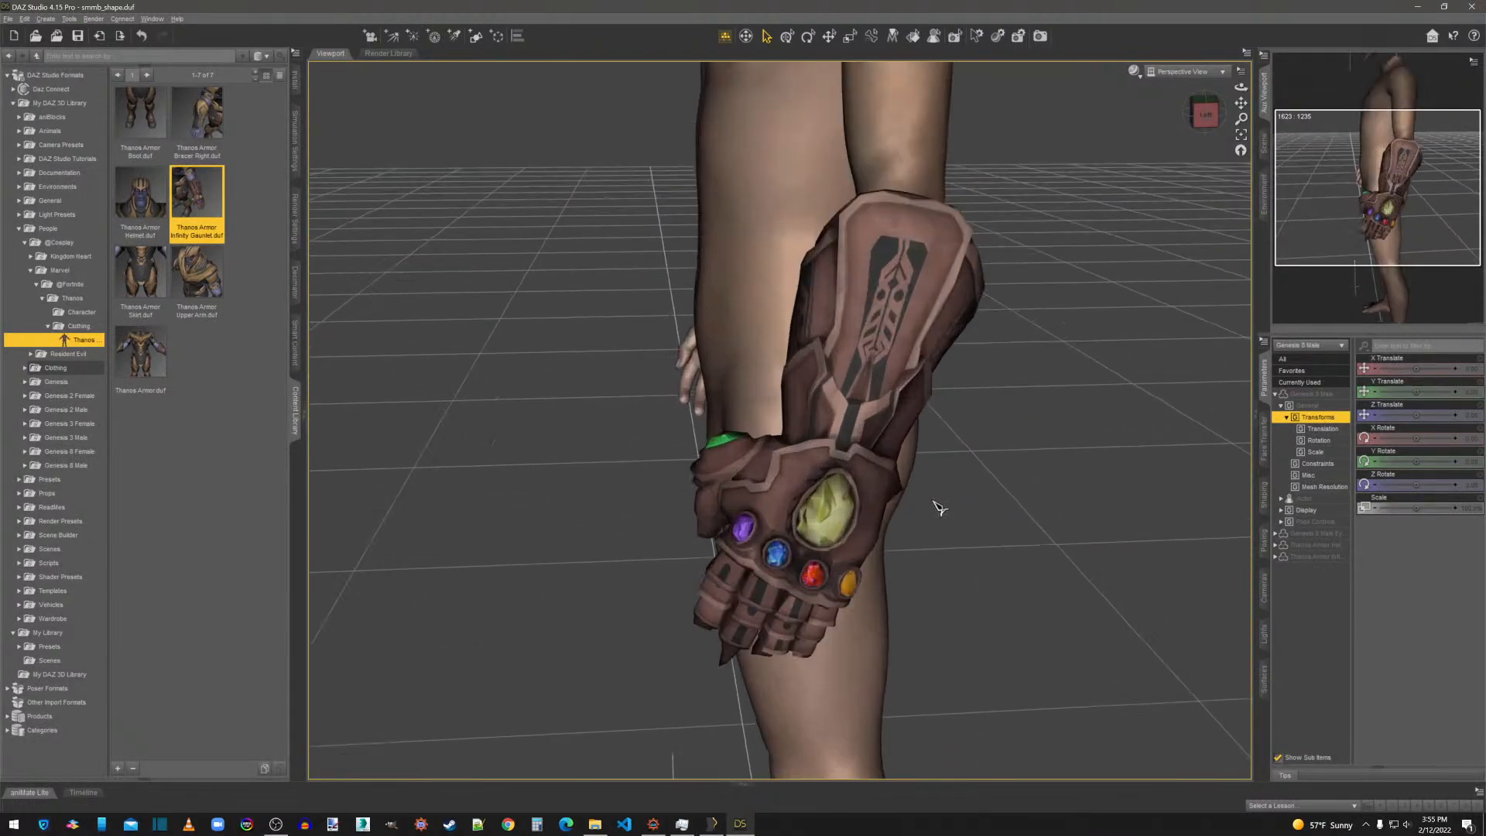
{"action": "scroll", "coordinate": [939, 507], "scroll_direction": "up", "scroll_amount": 5}
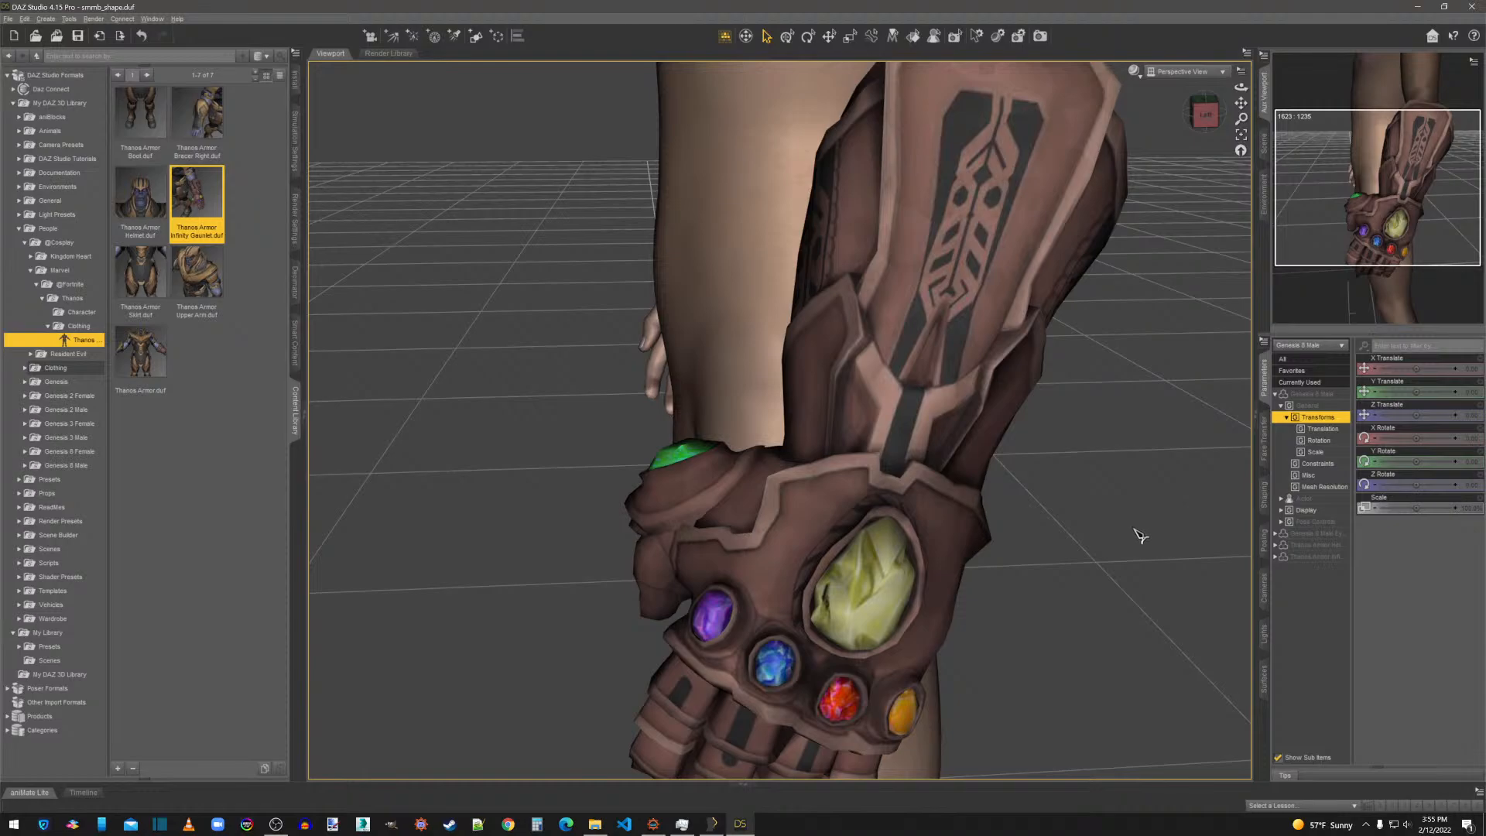
{"action": "mouse_move", "coordinate": [1214, 116]}
{"action": "left_mouse_down"}
{"action": "mouse_move", "coordinate": [1233, 97]}
{"action": "mouse_move", "coordinate": [1230, 112]}
{"action": "left_mouse_up"}
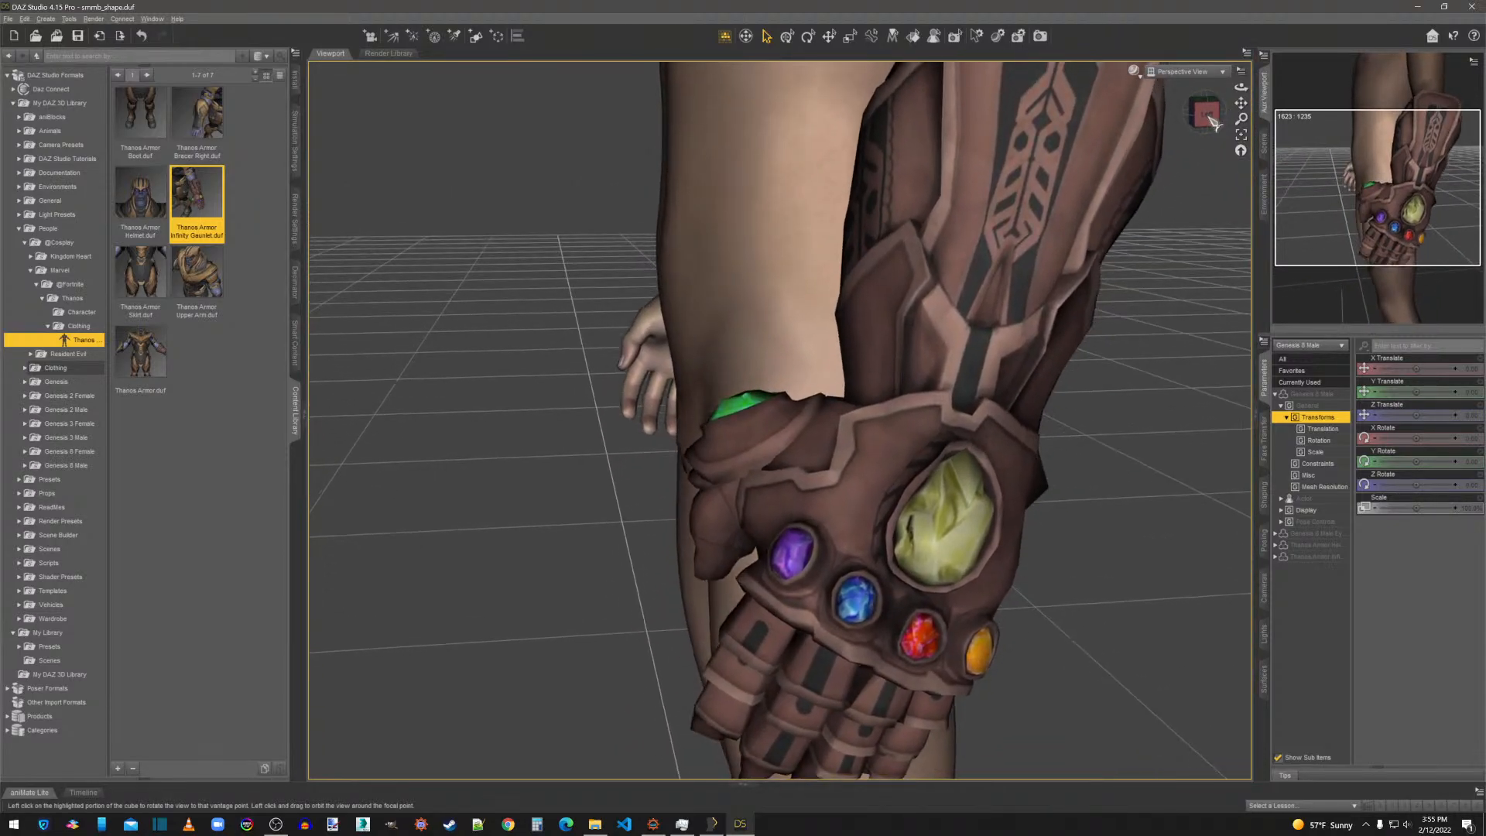
{"action": "scroll", "coordinate": [1097, 290], "scroll_direction": "up", "scroll_amount": 2}
{"action": "scroll", "coordinate": [1087, 434], "scroll_direction": "up", "scroll_amount": 3}
{"action": "scroll", "coordinate": [1083, 418], "scroll_direction": "down", "scroll_amount": 7}
{"action": "scroll", "coordinate": [1084, 416], "scroll_direction": "down", "scroll_amount": 5}
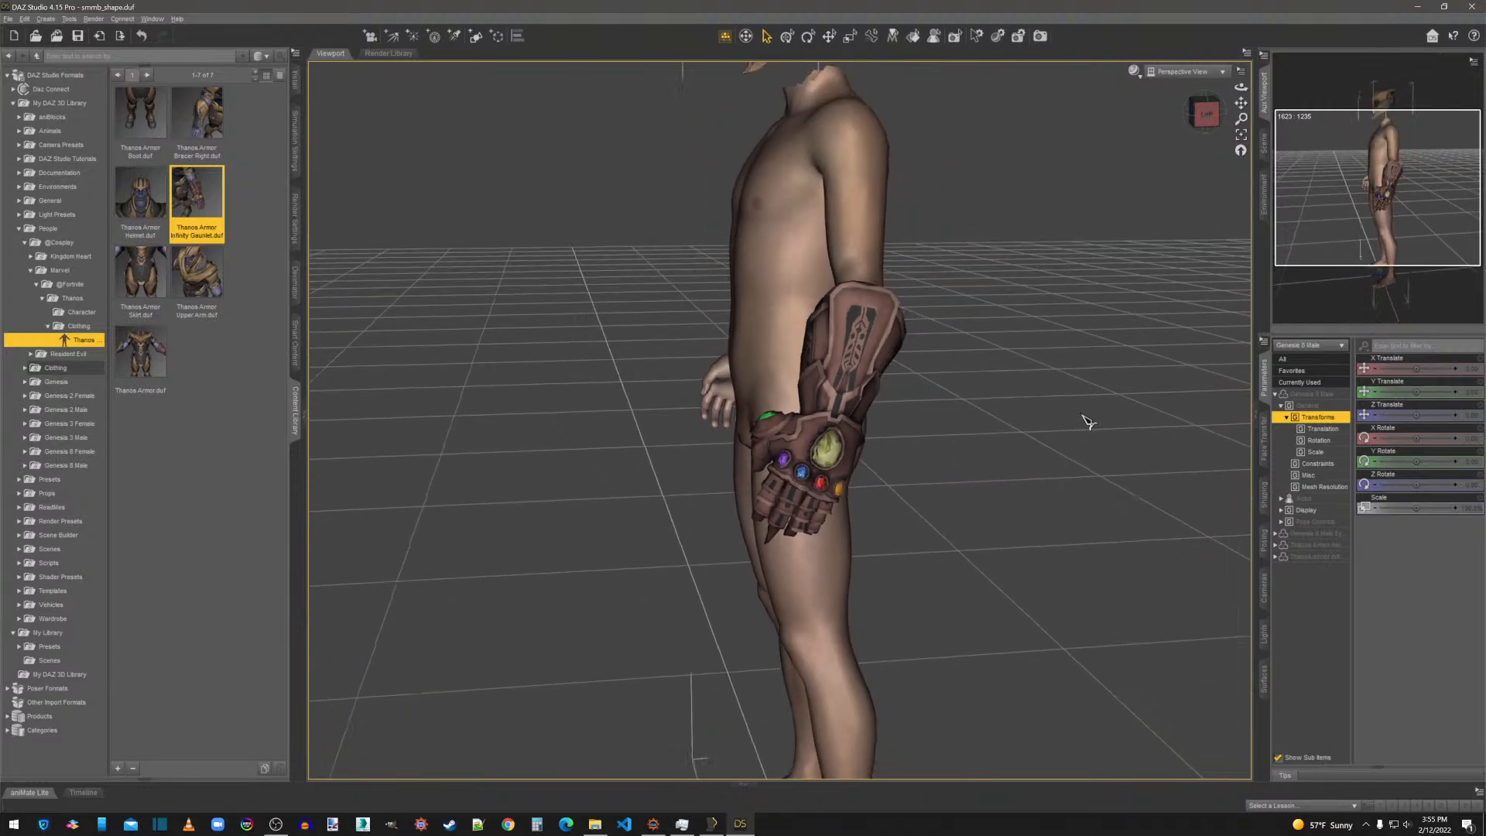
Delete the figure with its armor and load the Thanos Armor Infinity Gauntlet on its own.
{"action": "right_click", "coordinate": [963, 316]}
{"action": "left_click", "coordinate": [984, 323]}
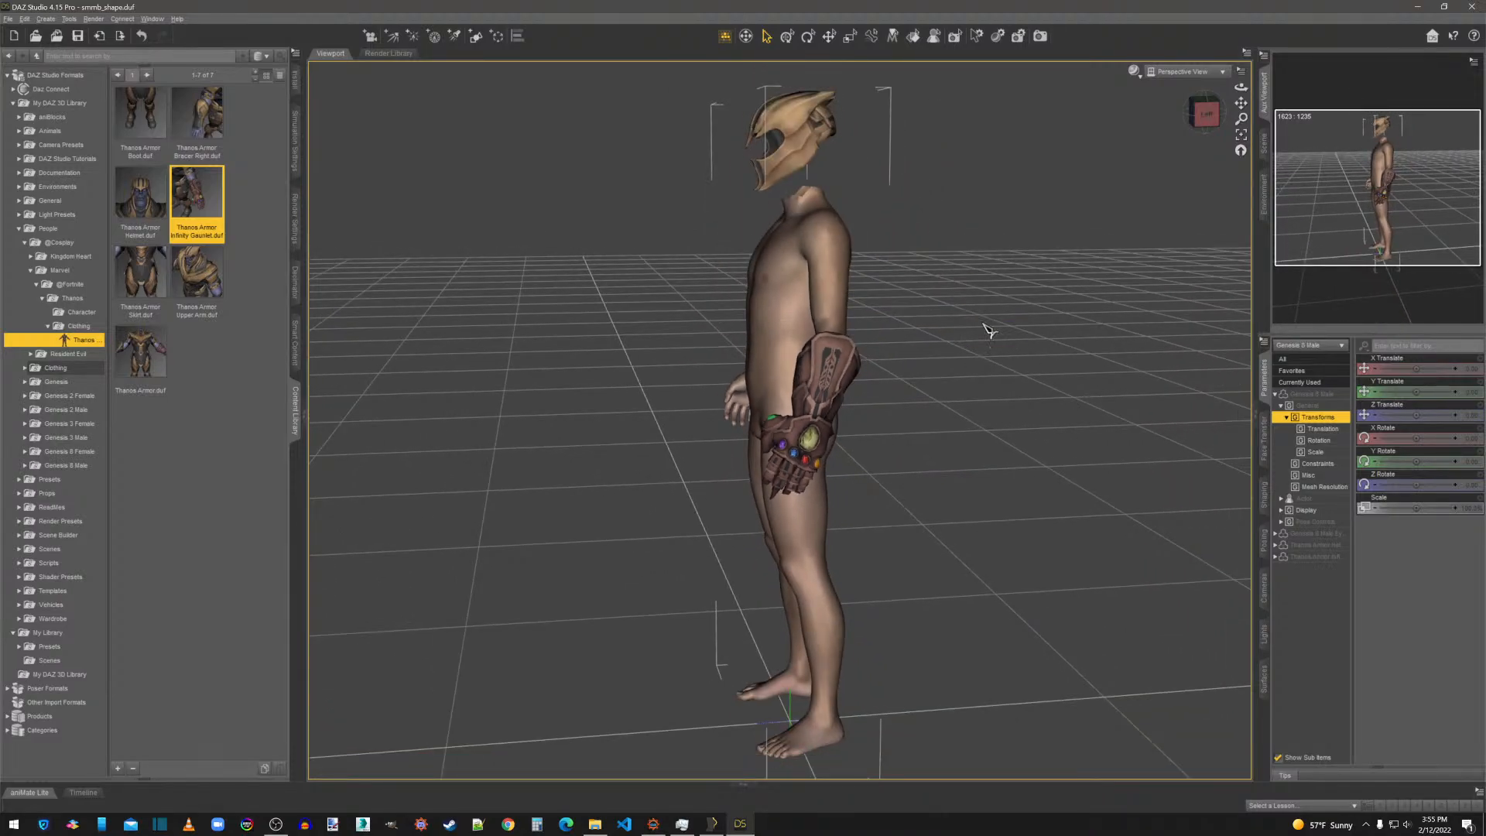
{"action": "key", "text": "Delete"}
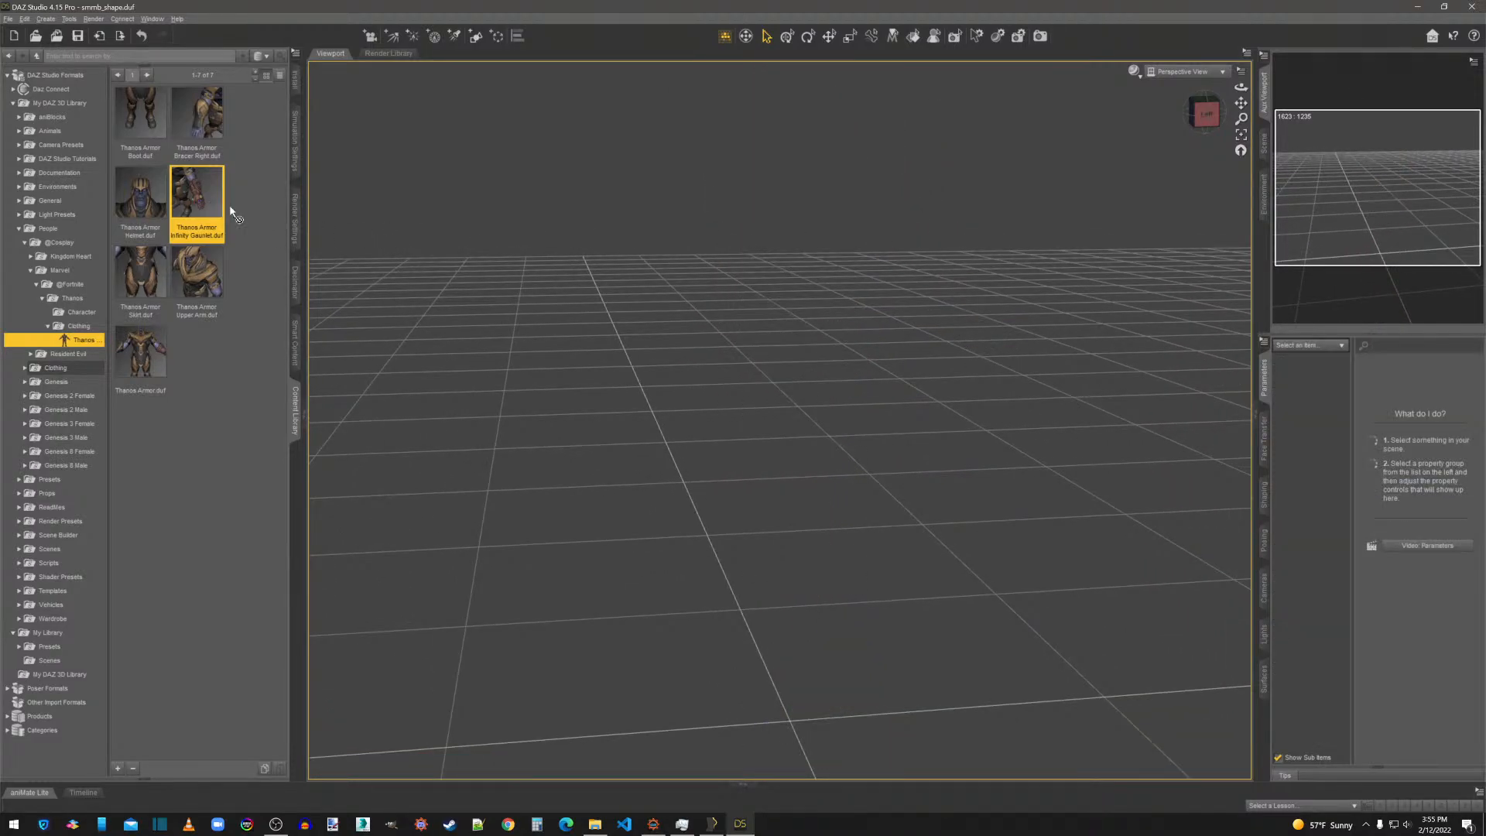
{"action": "left_click_drag", "start_coordinate": [233, 215], "coordinate": [700, 405]}
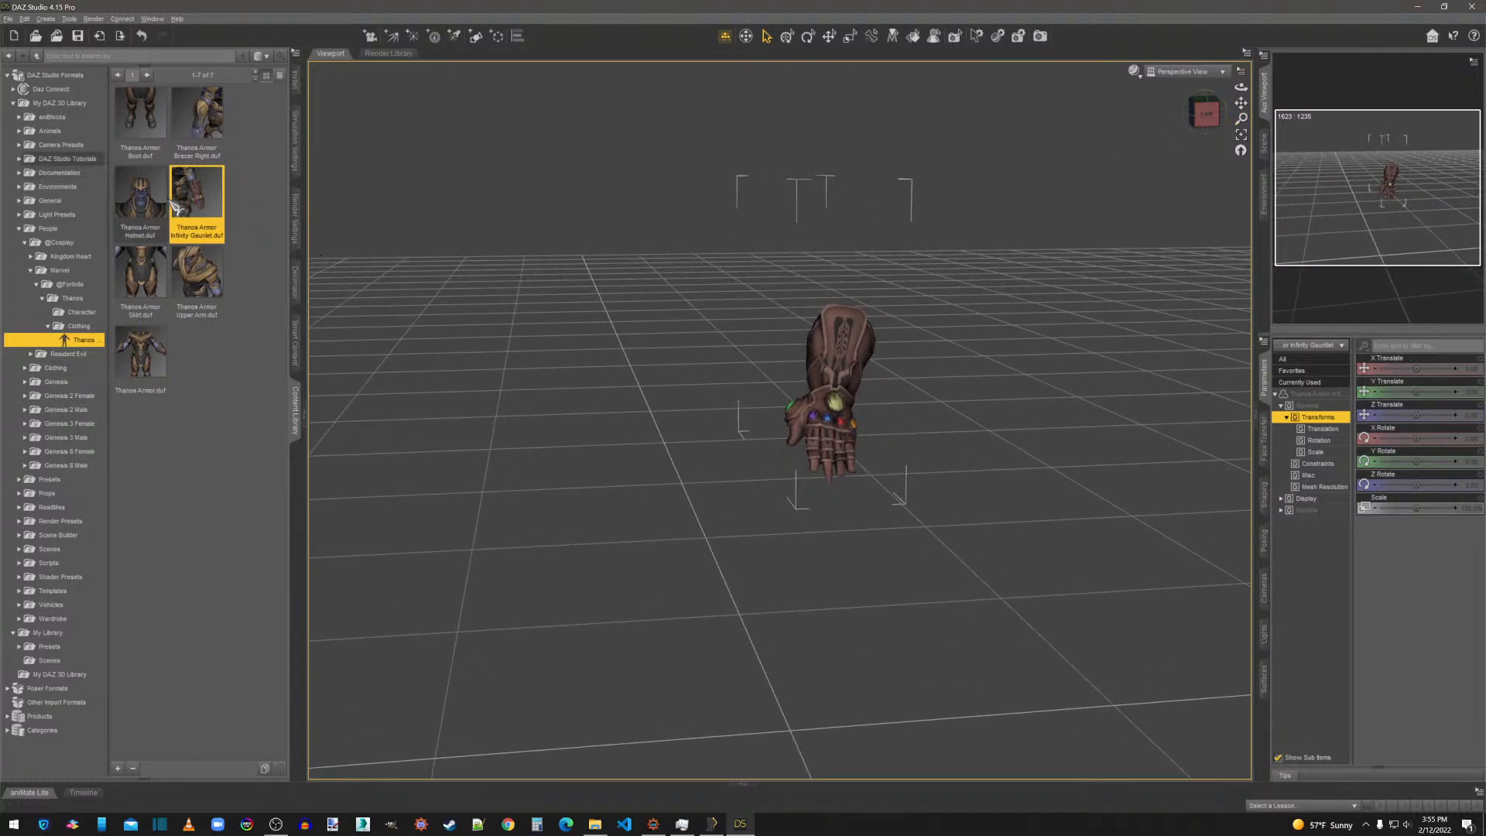
Close DAZ Studio without saving the scene, and close the Skyrim DesktopFolder window and the error dialog.
{"action": "left_click", "coordinate": [1472, 6]}
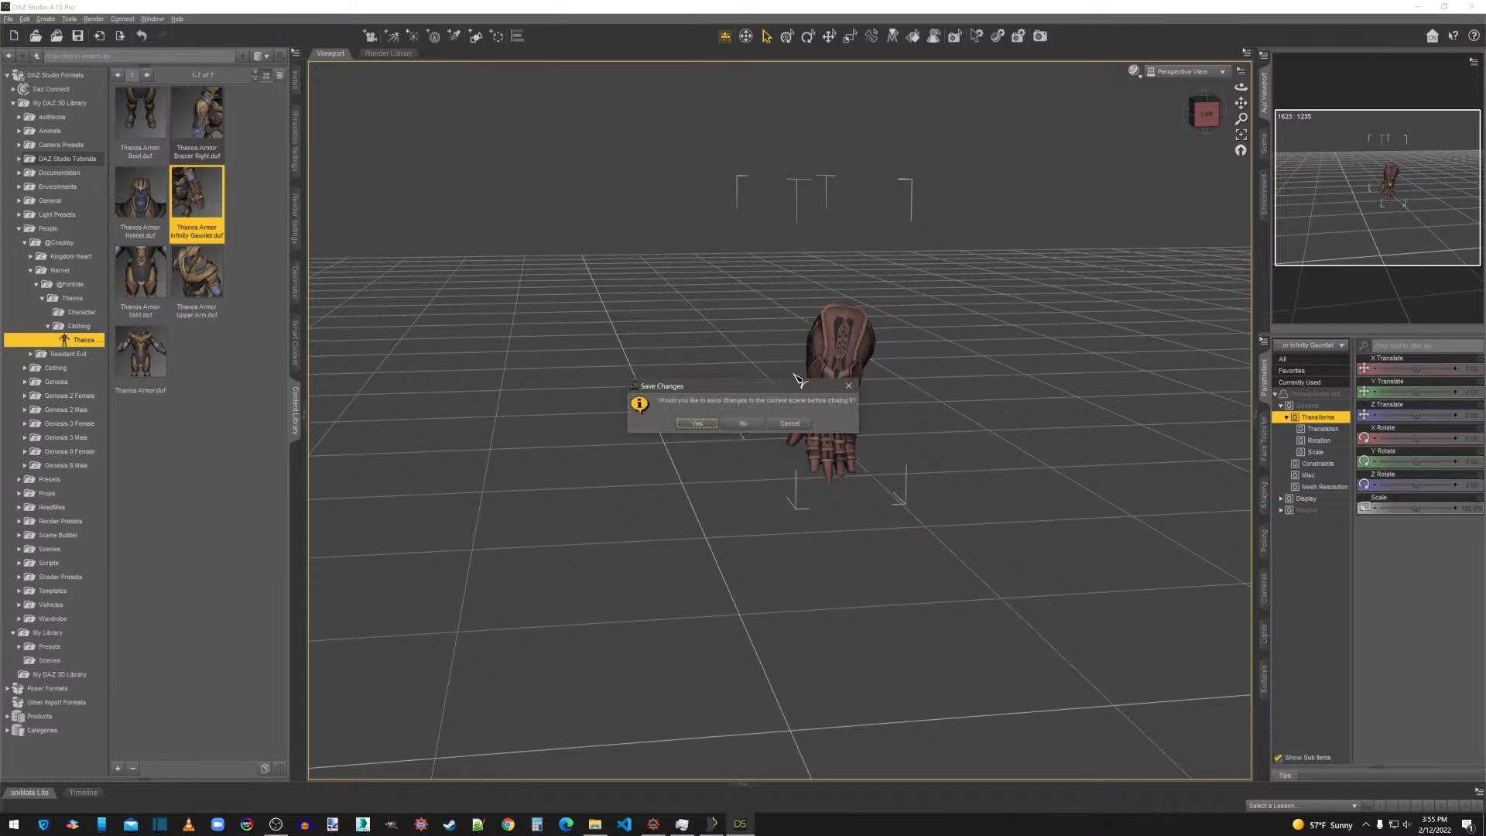
{"action": "left_click", "coordinate": [755, 422]}
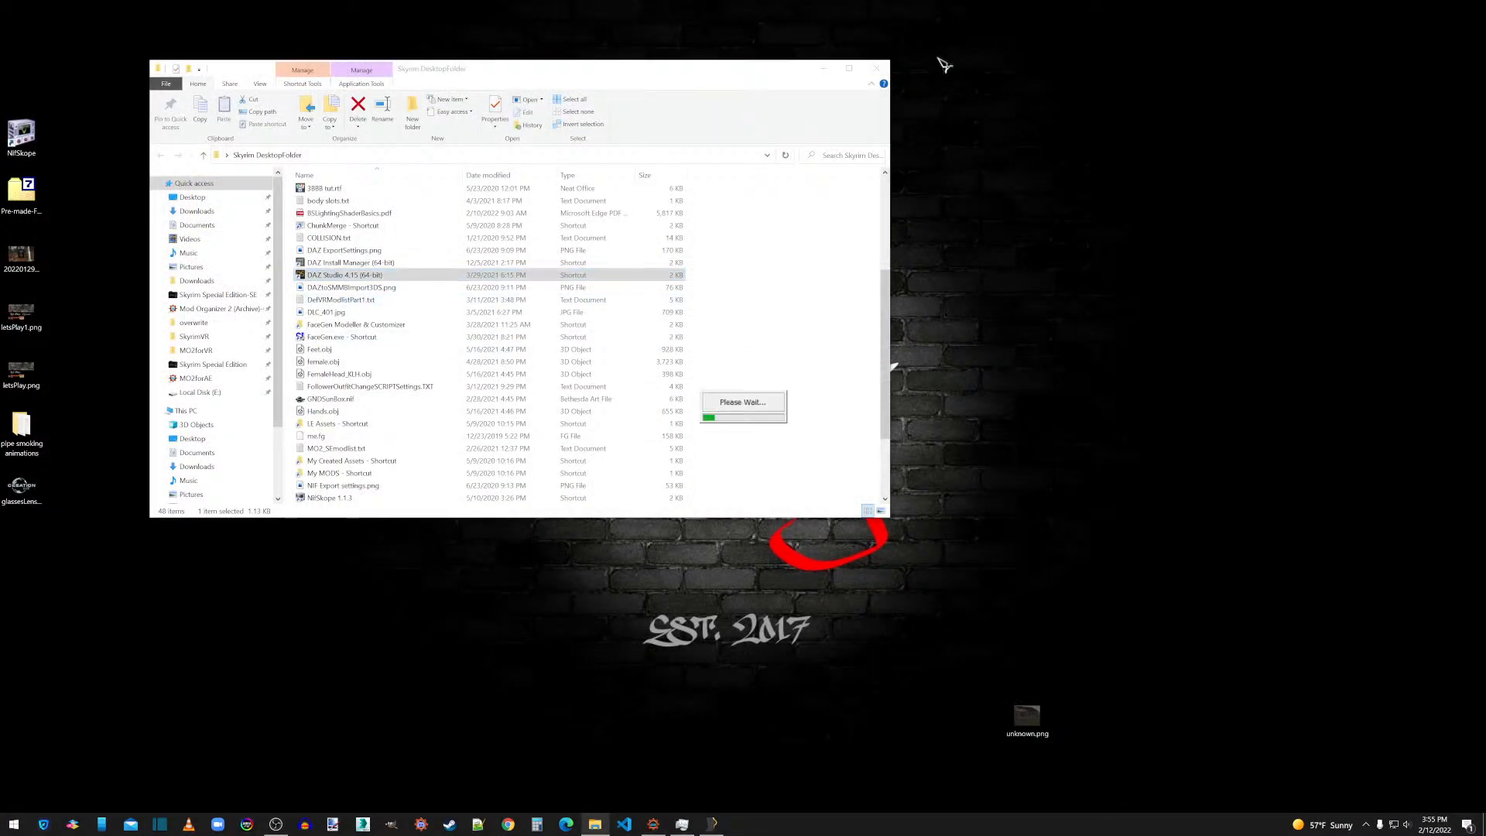
{"action": "left_click", "coordinate": [883, 69]}
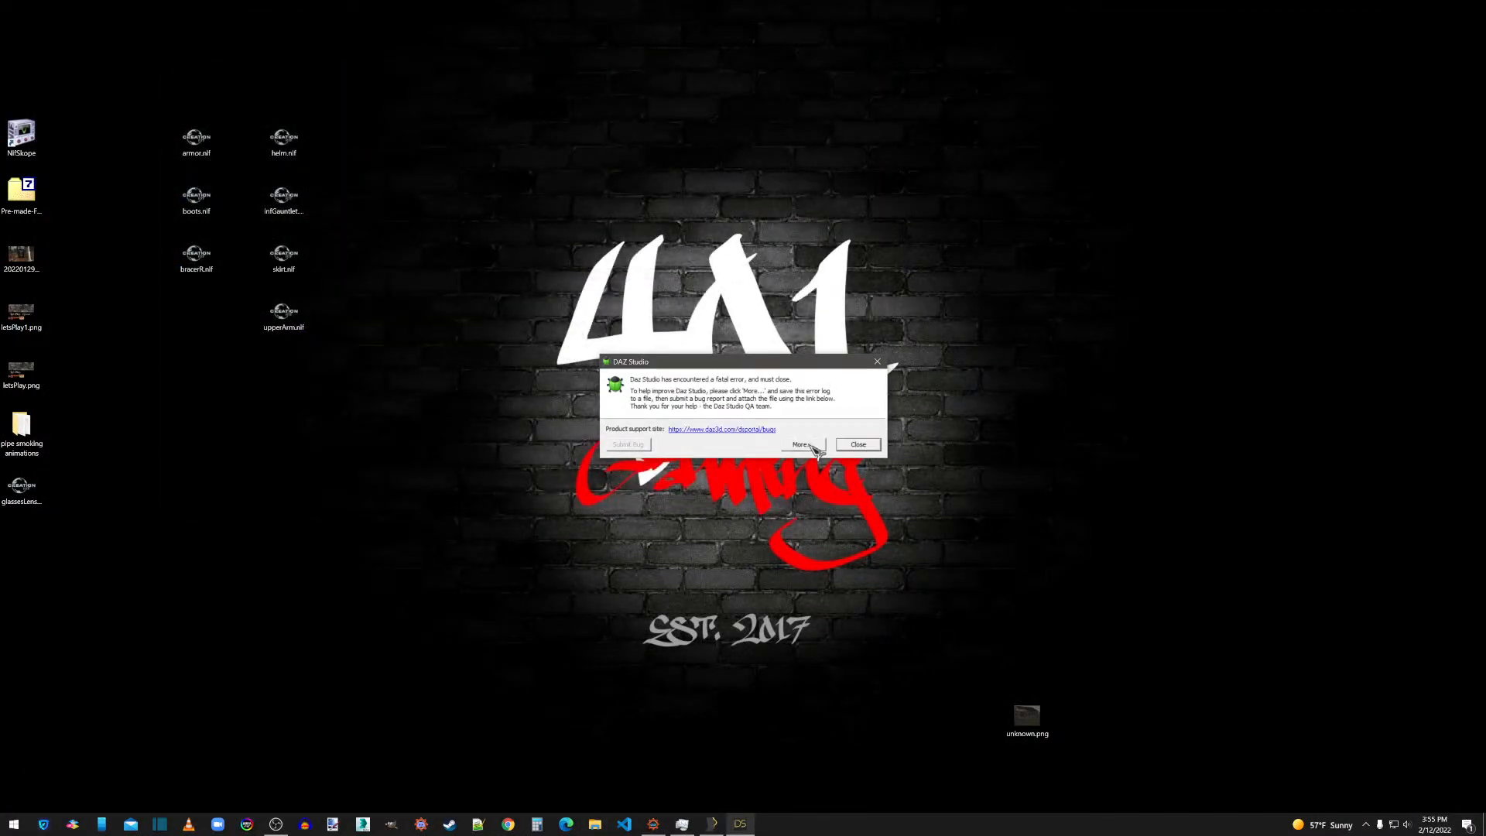
{"action": "left_click", "coordinate": [858, 445]}
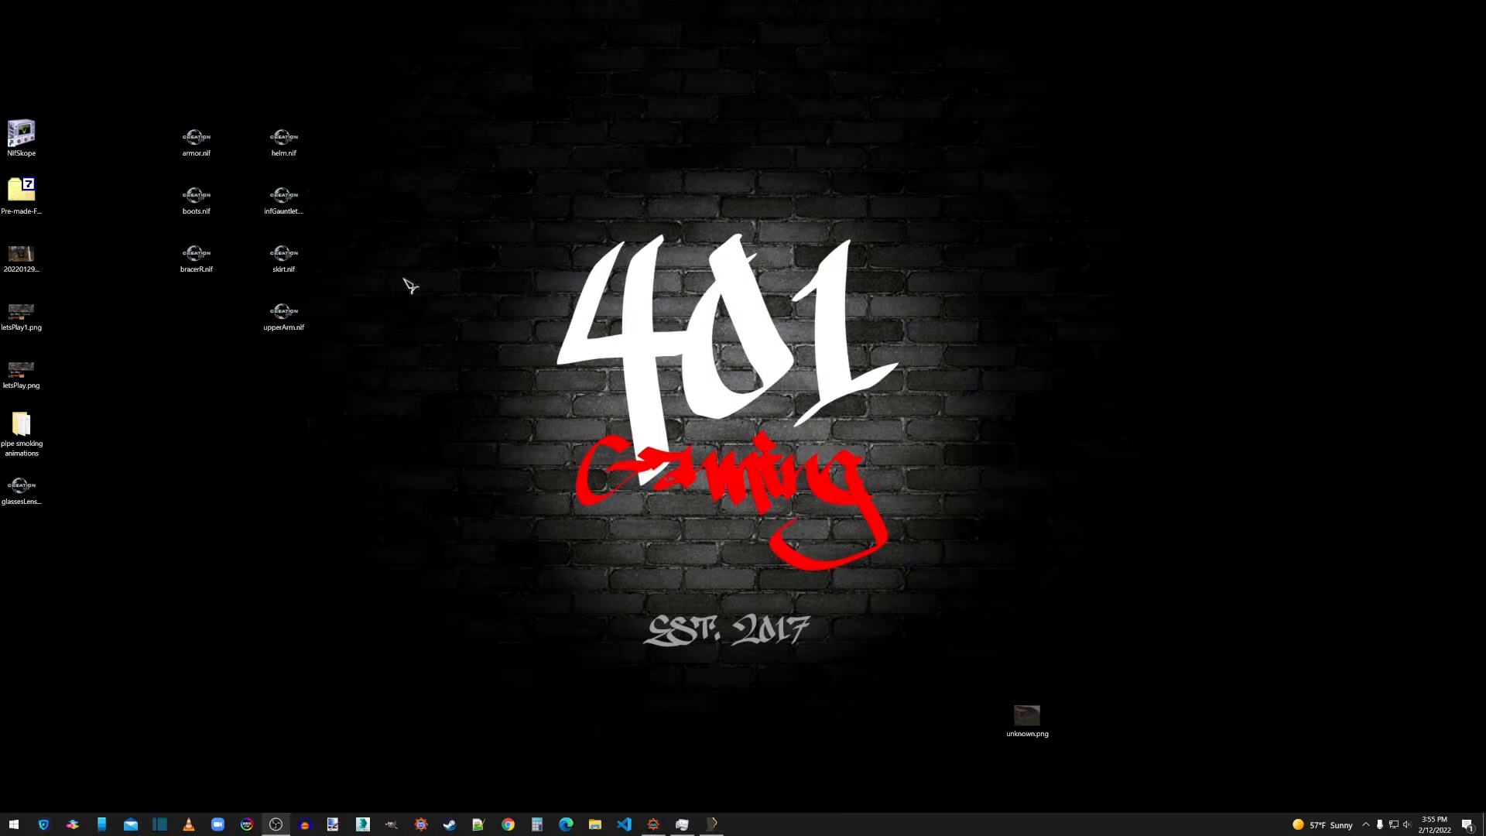
Switch to Outfit Studio and import infGauntlet.nif from the desktop into the outfit.
{"action": "left_click", "coordinate": [713, 824]}
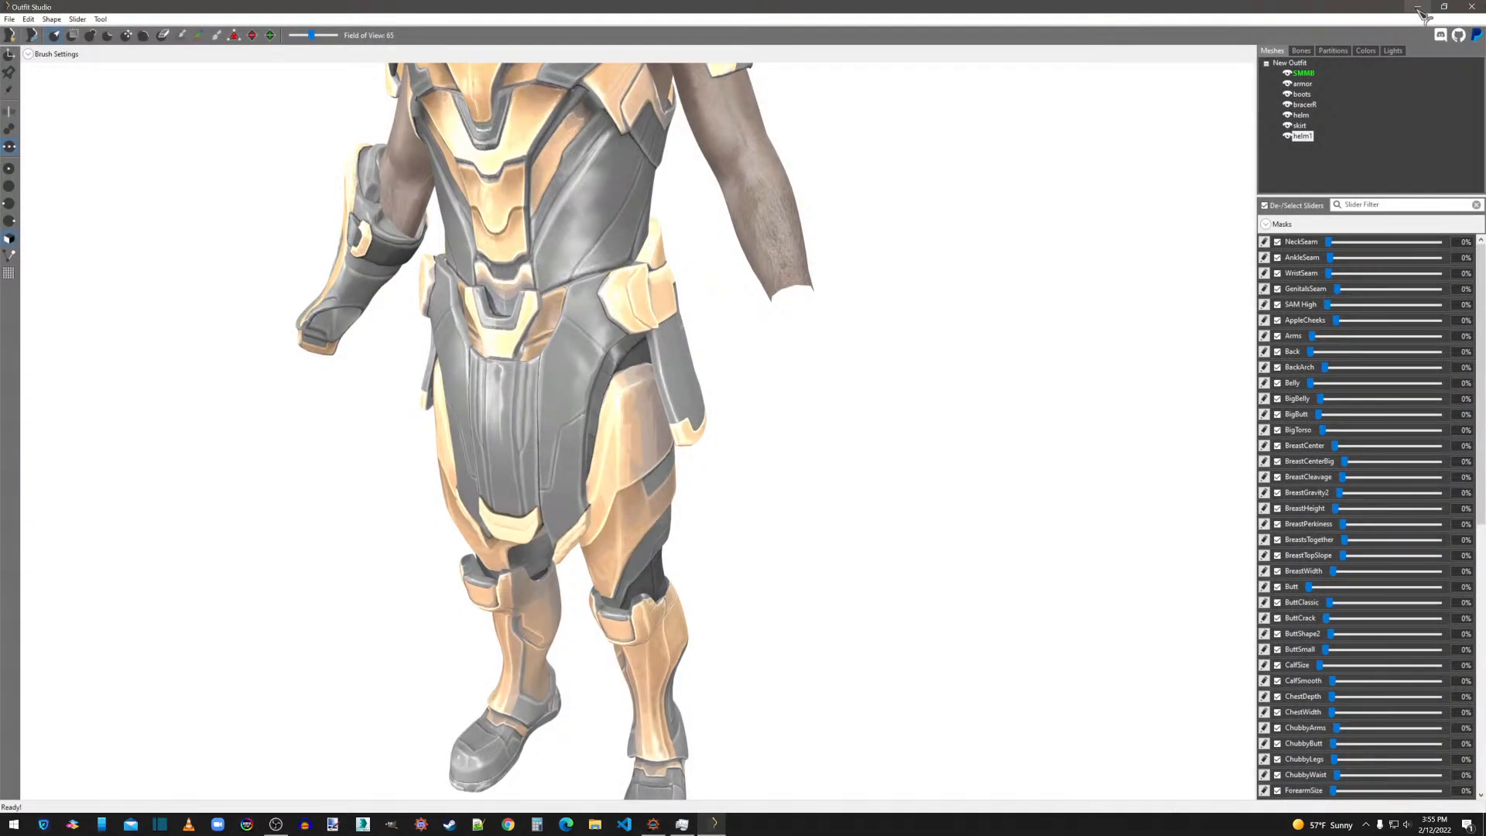
{"action": "left_click", "coordinate": [13, 19]}
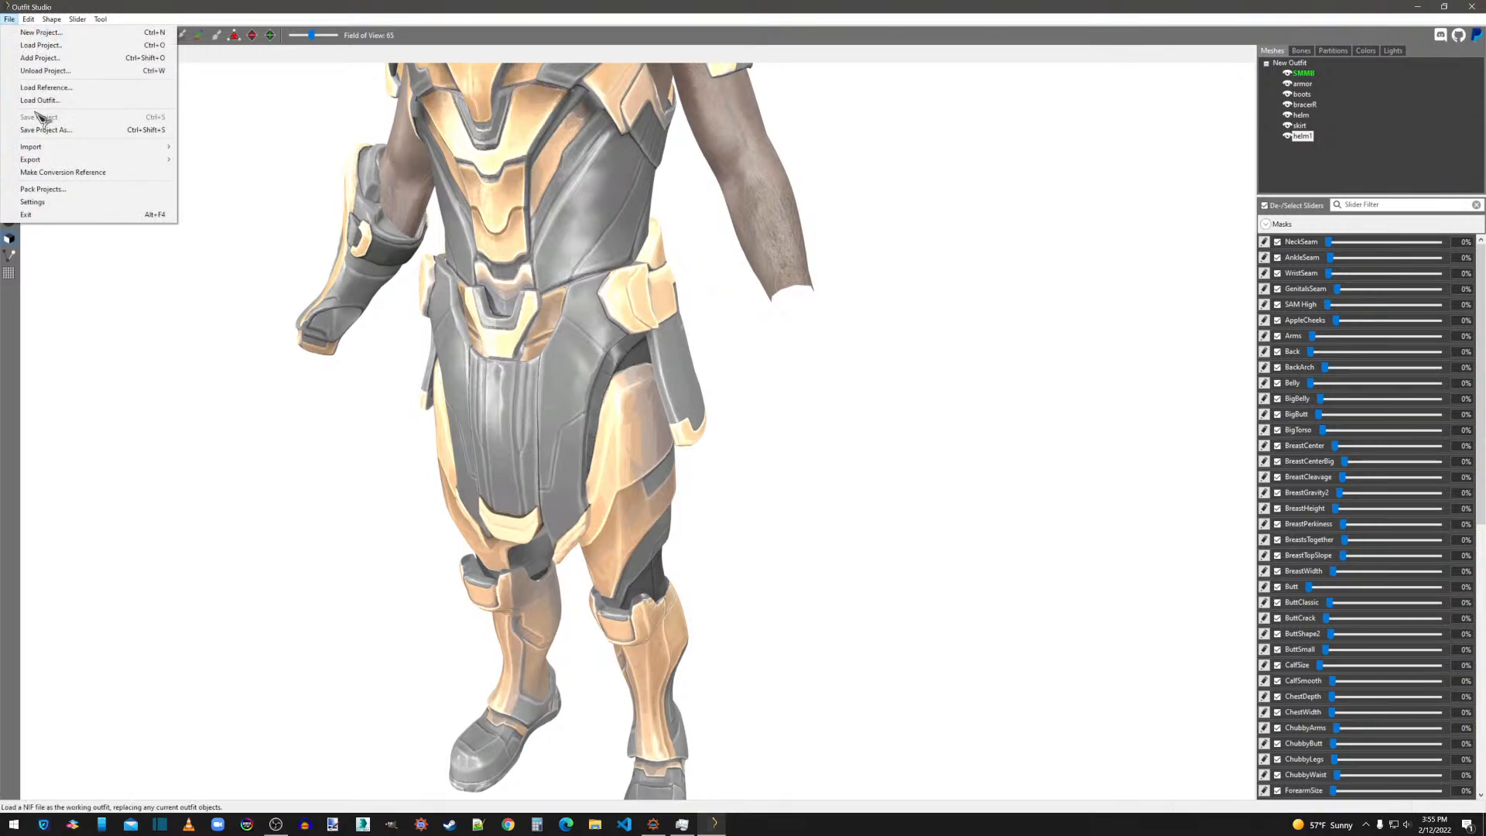
{"action": "mouse_move", "coordinate": [90, 149]}
{"action": "left_click", "coordinate": [209, 150]}
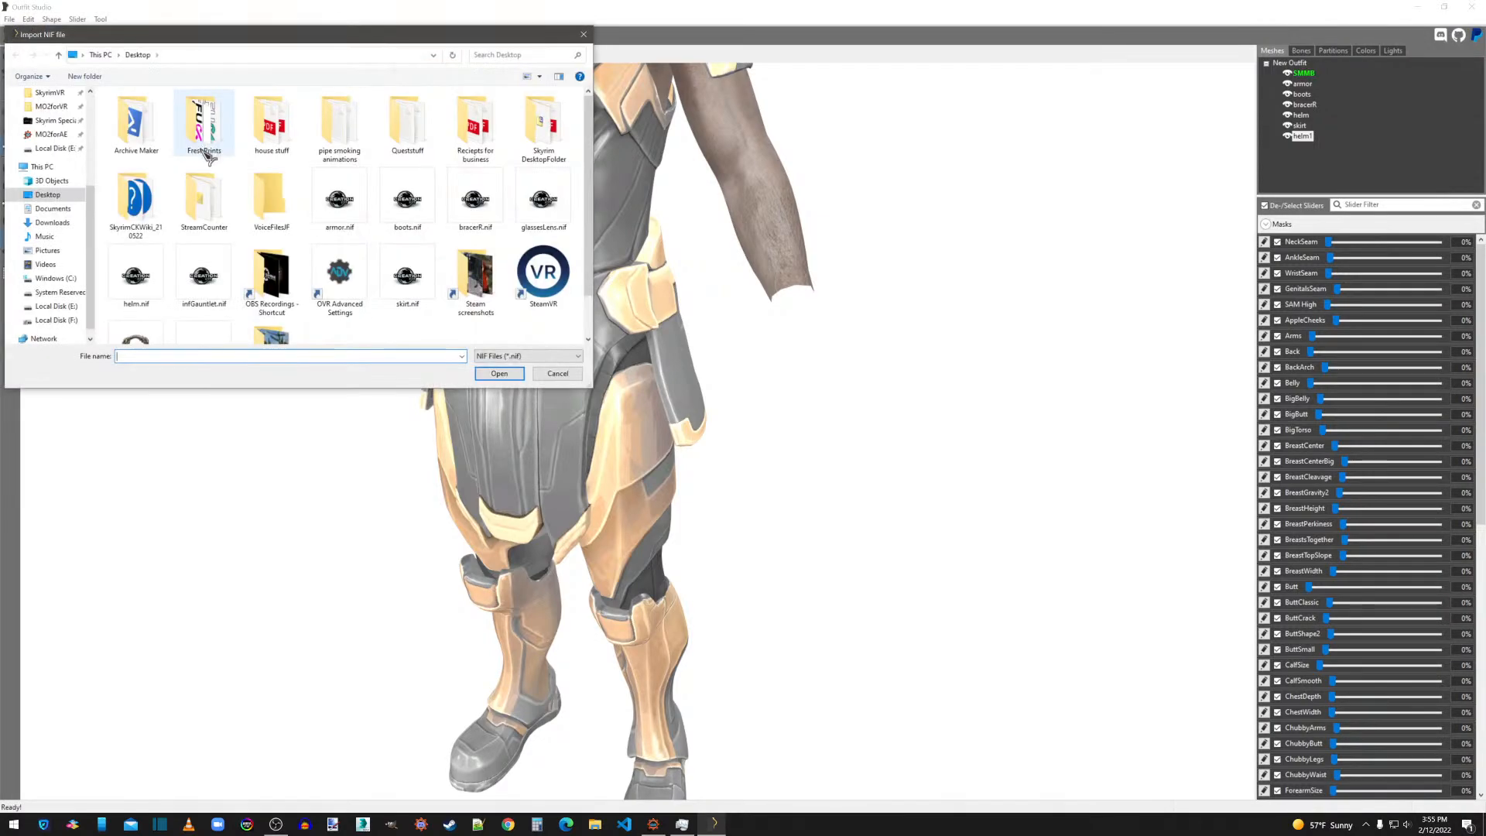
{"action": "left_click", "coordinate": [203, 279]}
{"action": "double_click", "coordinate": [195, 287]}
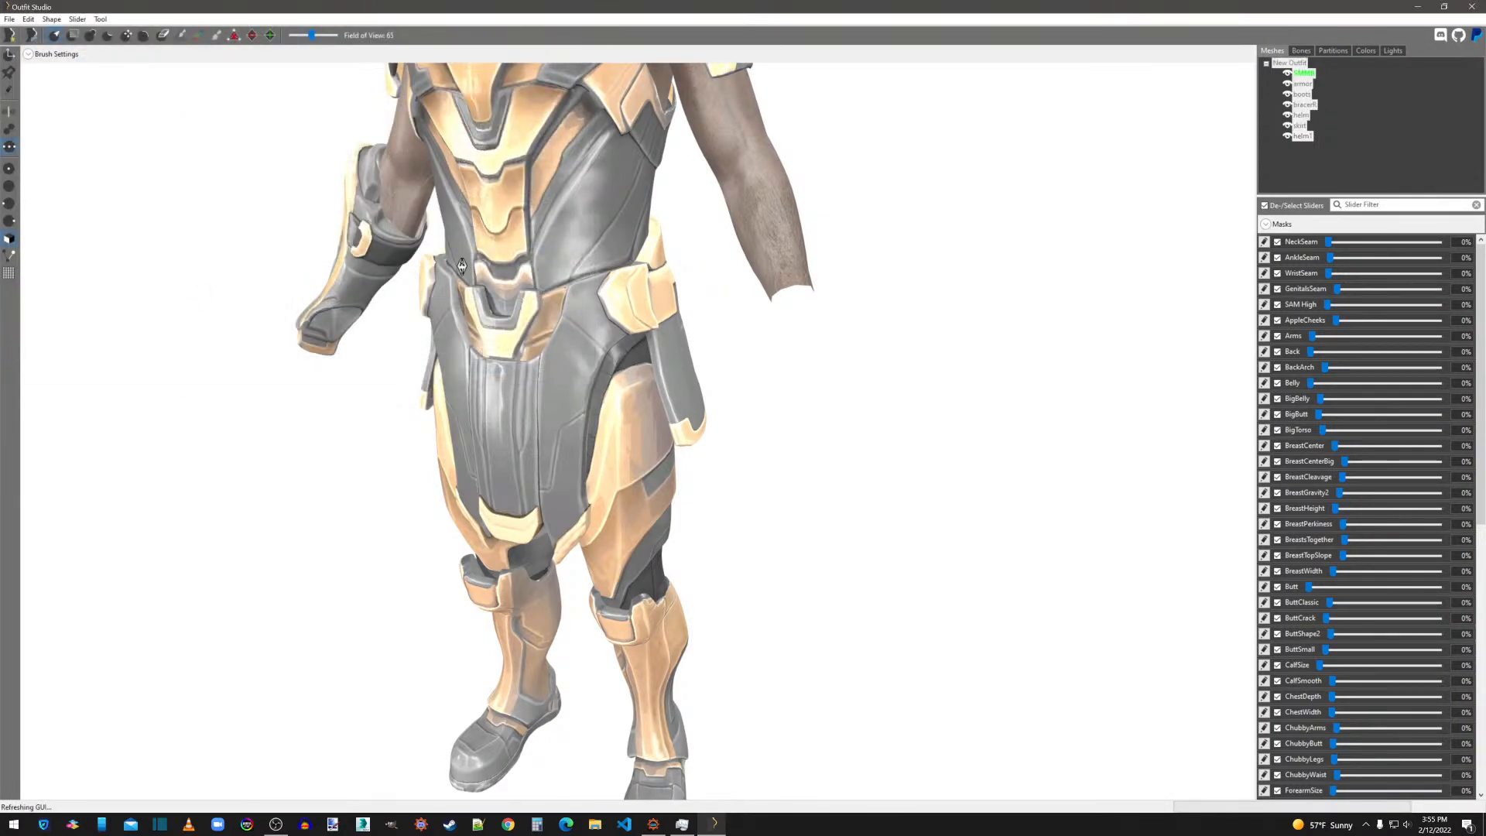
Open the infGauntlet1 shape's texture paths to check whether any are assigned, and close the properties without changes.
{"action": "left_click", "coordinate": [1314, 147]}
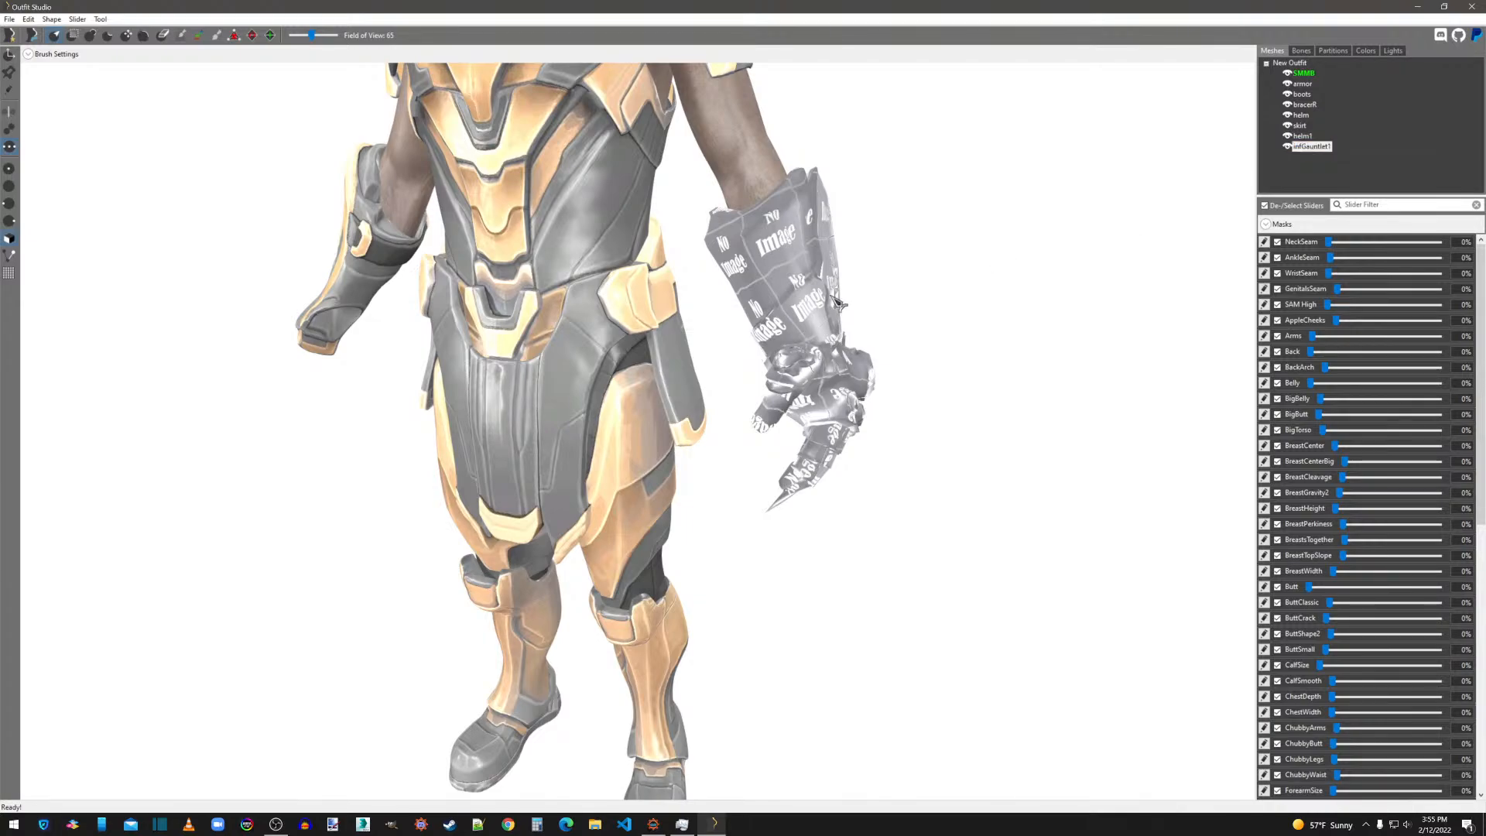
{"action": "right_click", "coordinate": [1323, 147]}
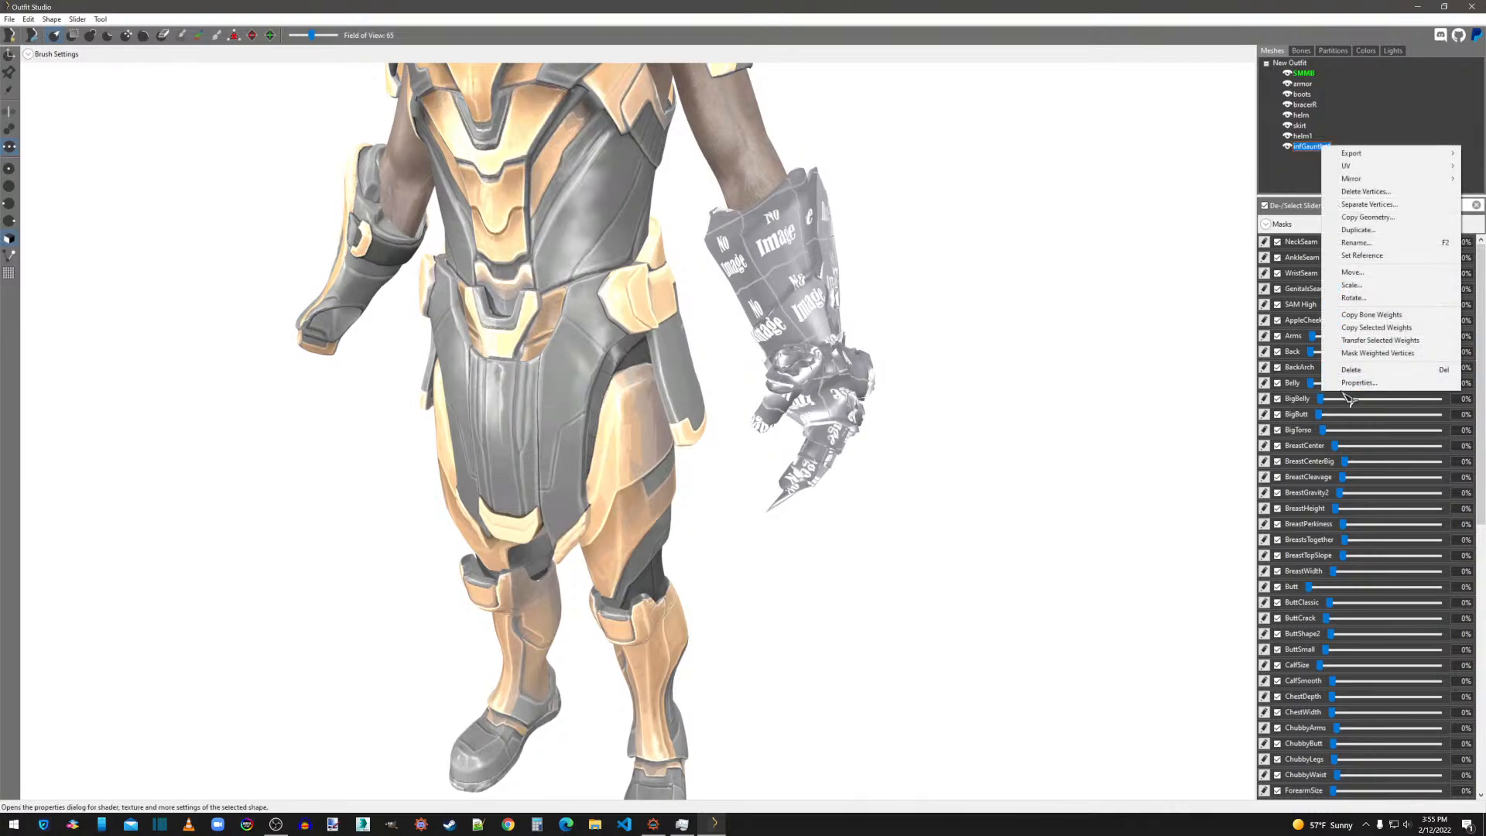
{"action": "left_click", "coordinate": [1343, 388]}
{"action": "right_click", "coordinate": [1323, 147]}
{"action": "left_click", "coordinate": [1340, 386]}
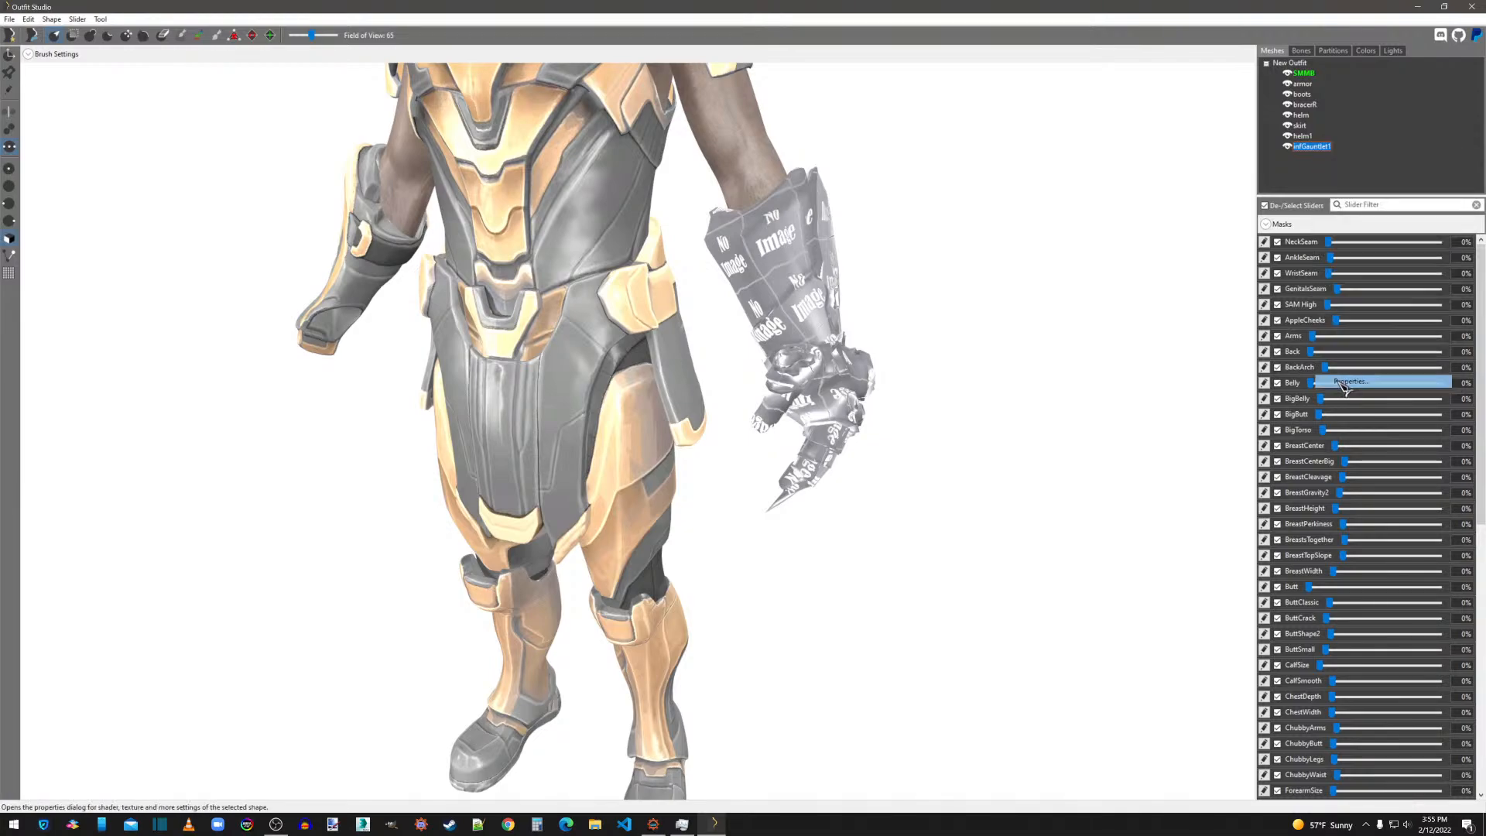
{"action": "left_click", "coordinate": [848, 428]}
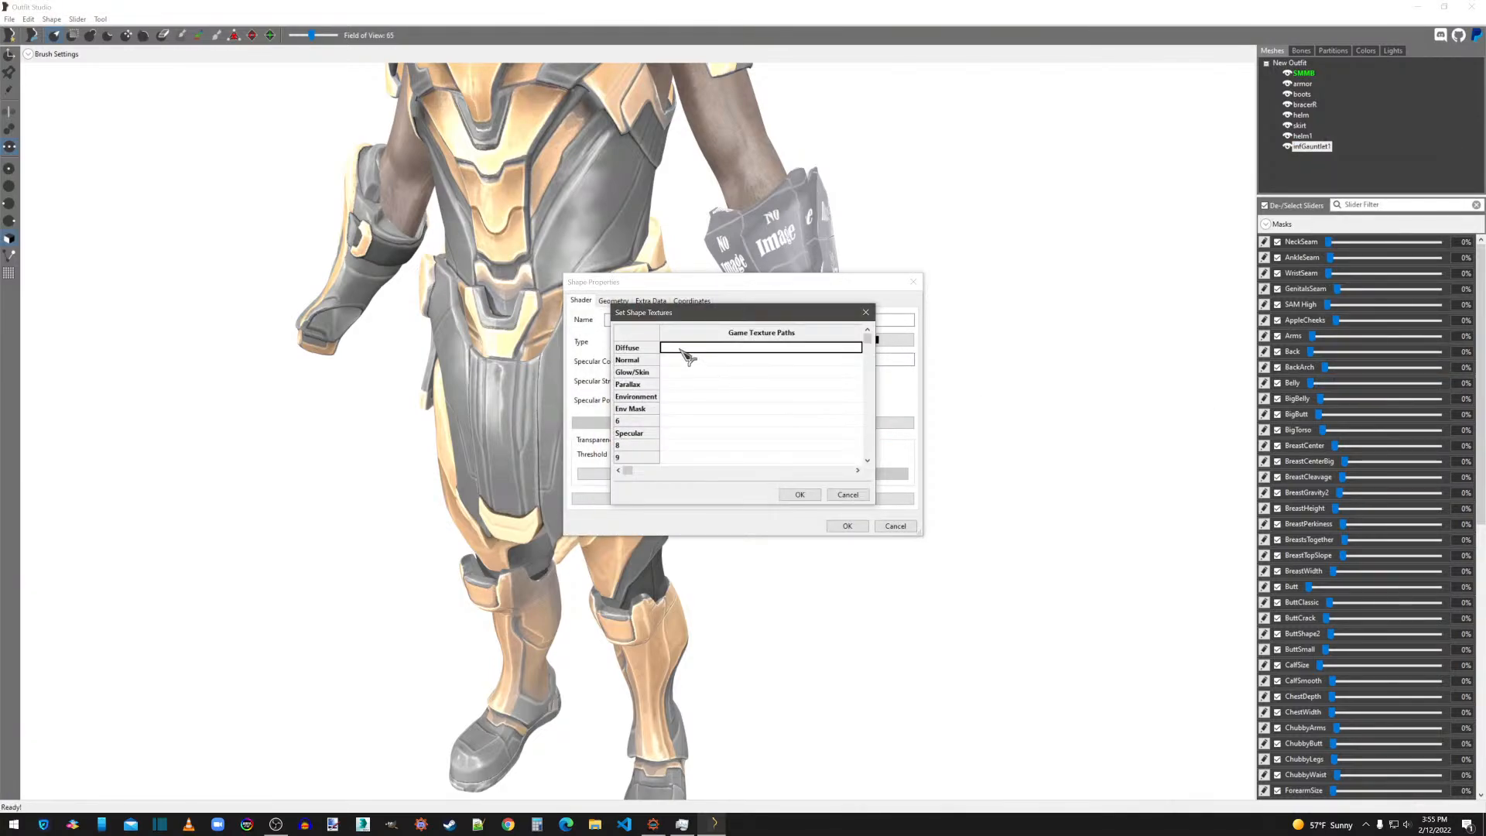
{"action": "left_click", "coordinate": [868, 313]}
{"action": "left_click", "coordinate": [914, 282]}
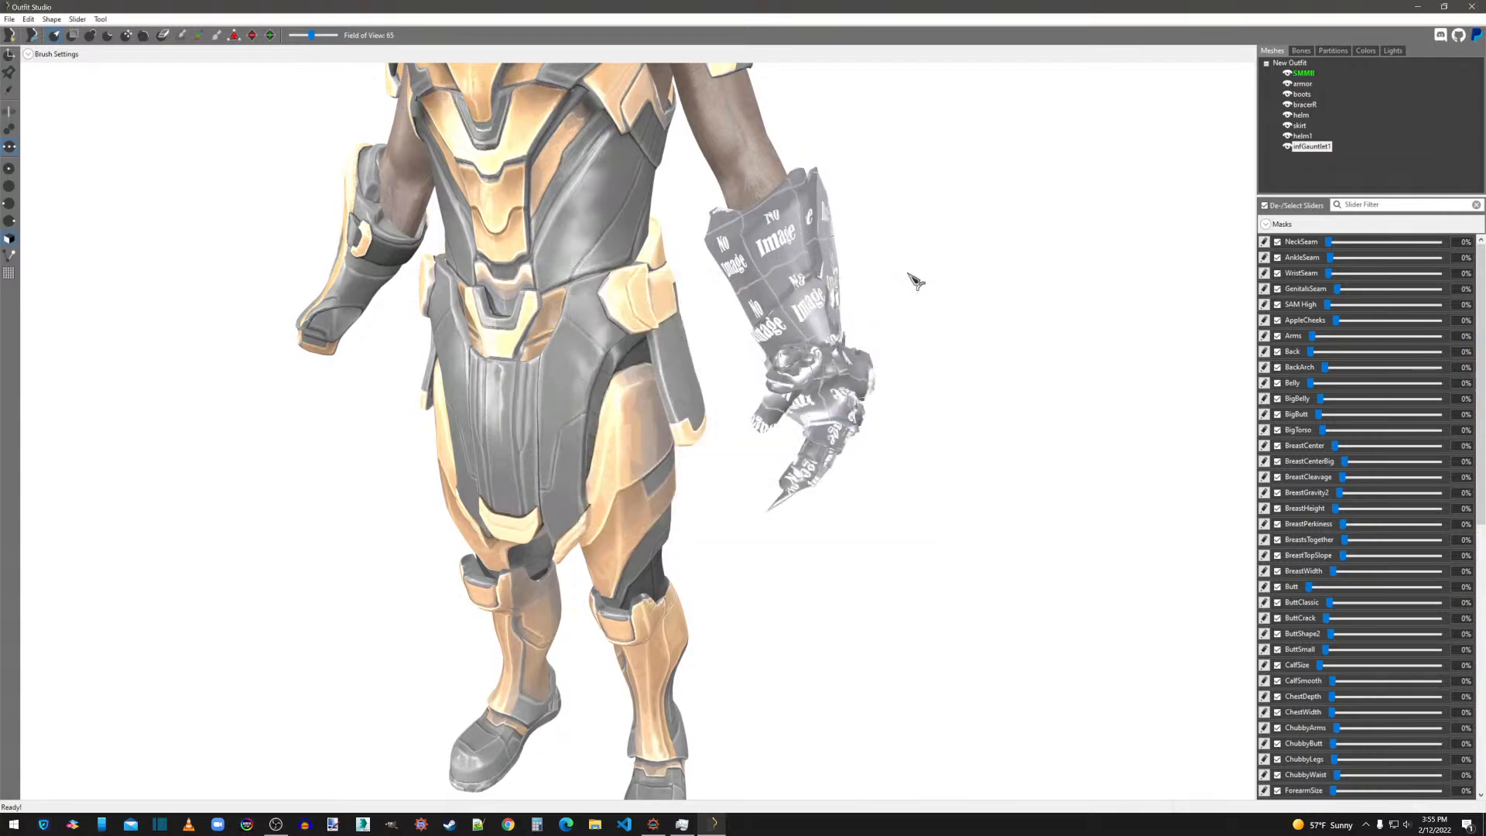
Close Outfit Studio and open infGauntlet.nif from the desktop in NifSkope.
{"action": "left_click", "coordinate": [1474, 8]}
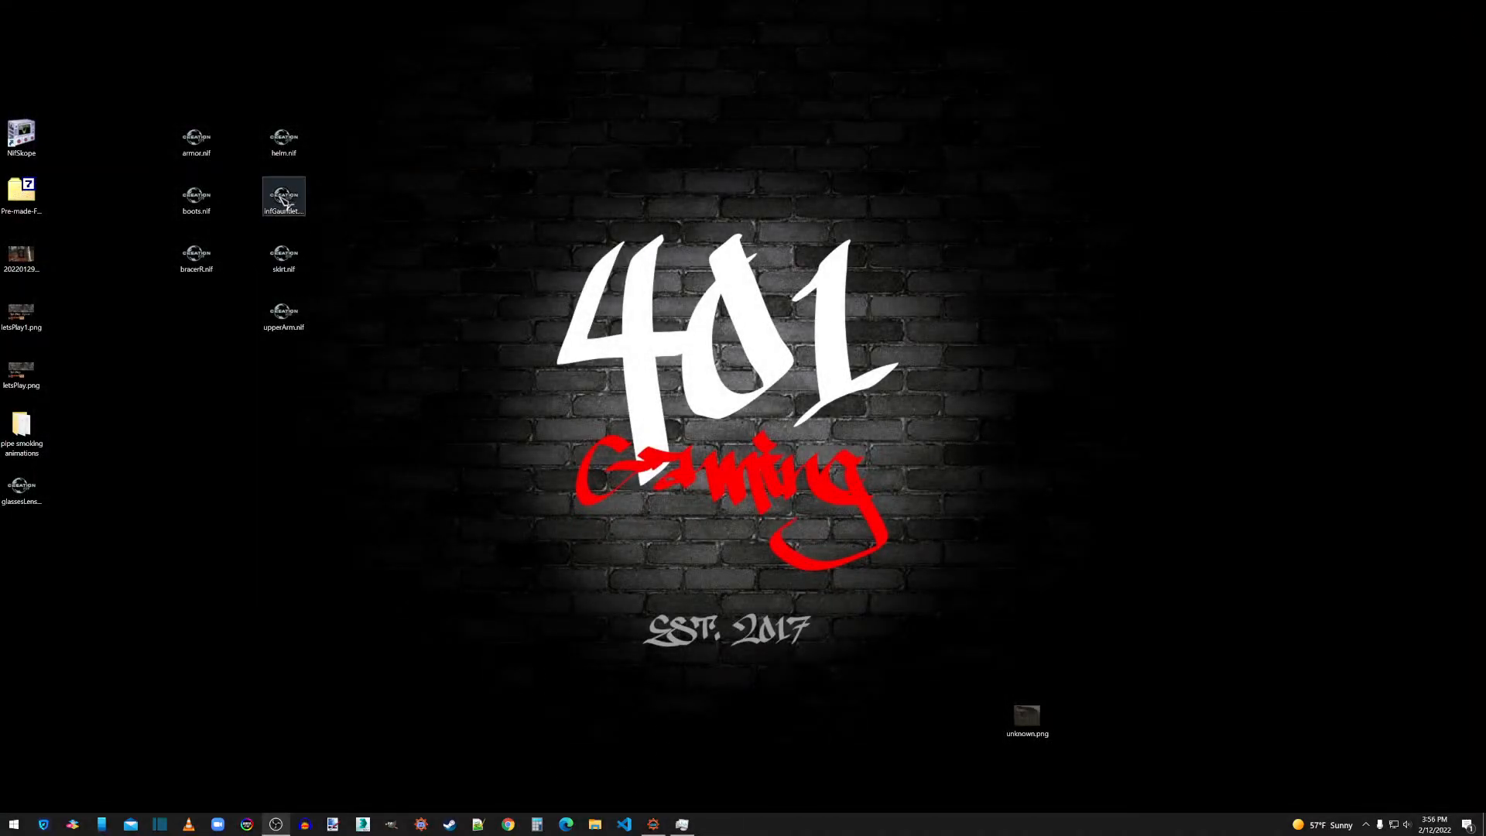
{"action": "left_click_drag", "start_coordinate": [284, 202], "coordinate": [21, 134]}
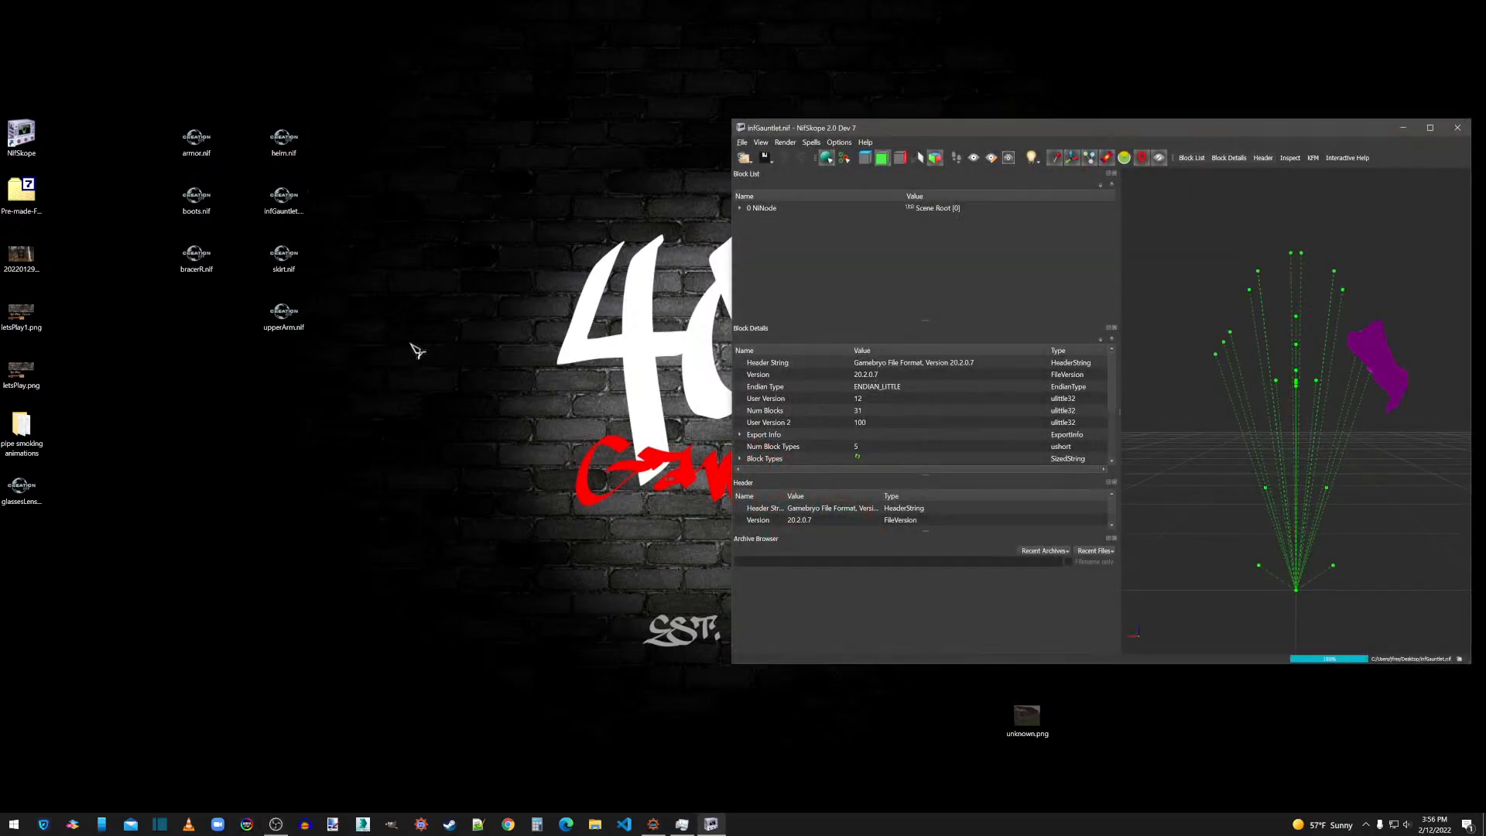
Smooth the normals of the infGauntlet1 shape with the offered settings and apply two further mesh operations to it.
{"action": "left_click", "coordinate": [1394, 374]}
{"action": "right_click", "coordinate": [1391, 371]}
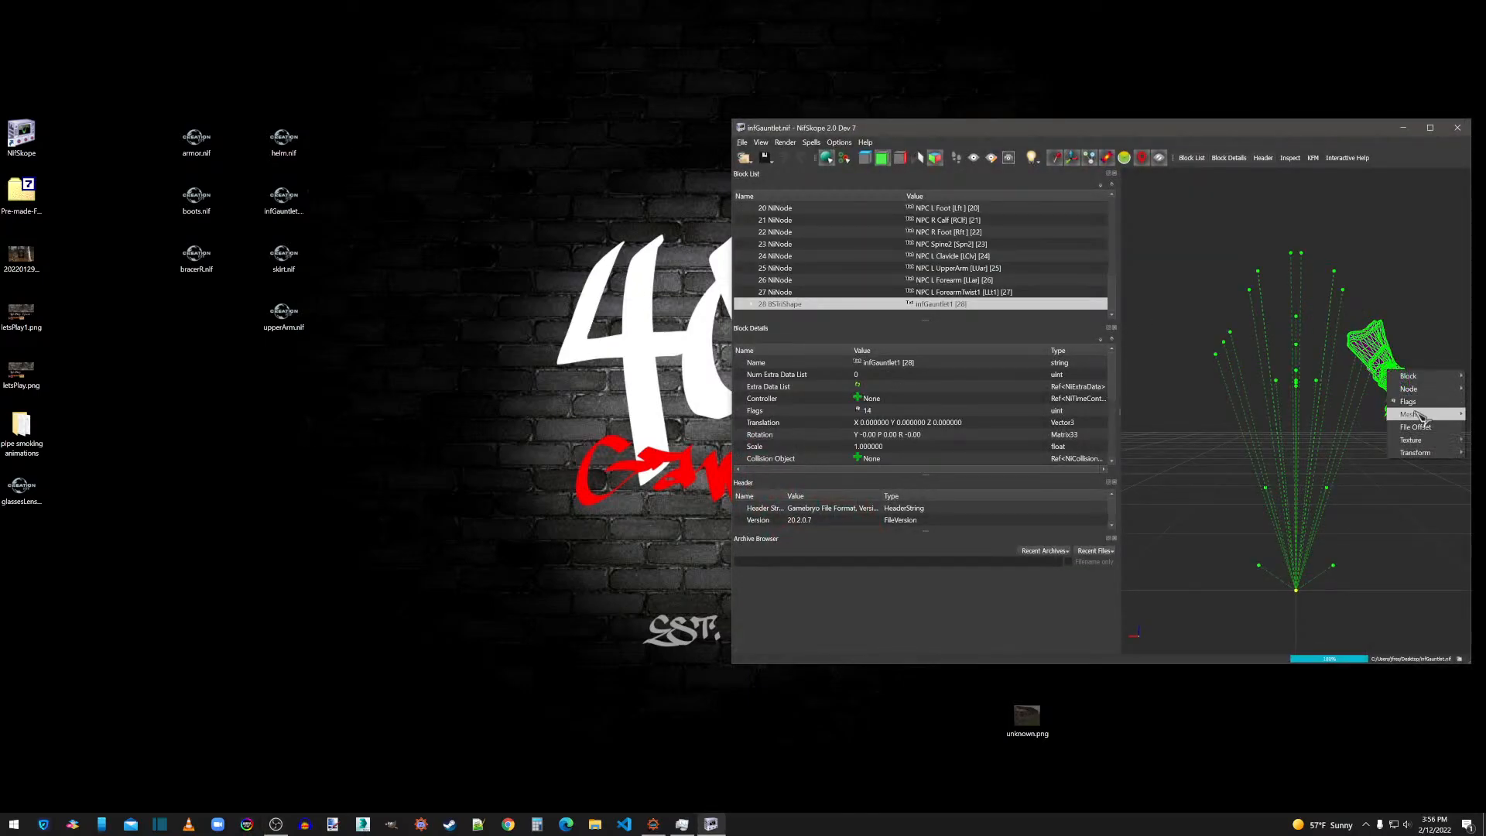
{"action": "mouse_move", "coordinate": [1409, 414]}
{"action": "left_click", "coordinate": [1341, 440]}
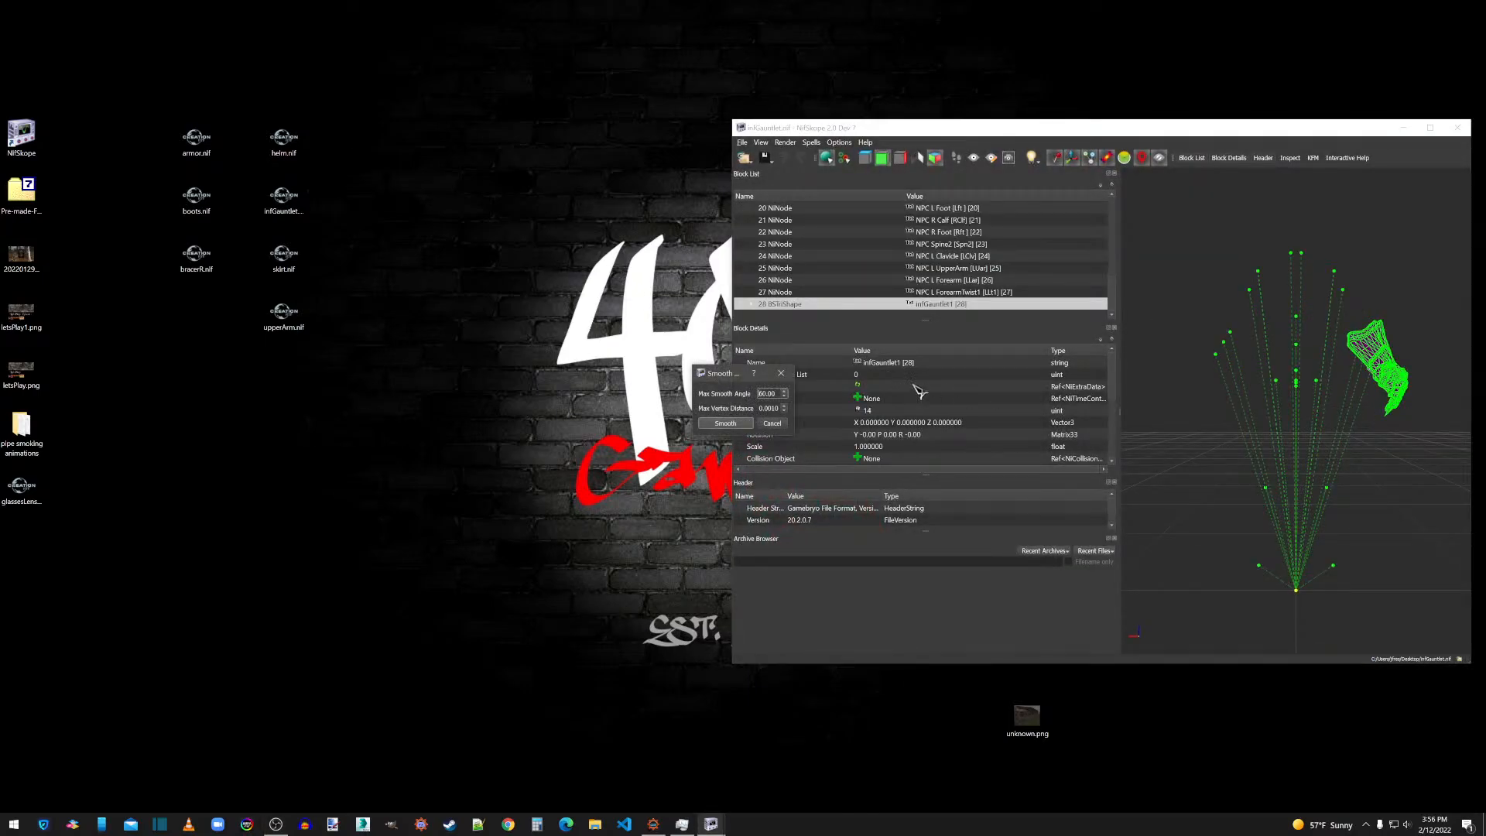
{"action": "left_click", "coordinate": [725, 424]}
{"action": "right_click", "coordinate": [1374, 362]}
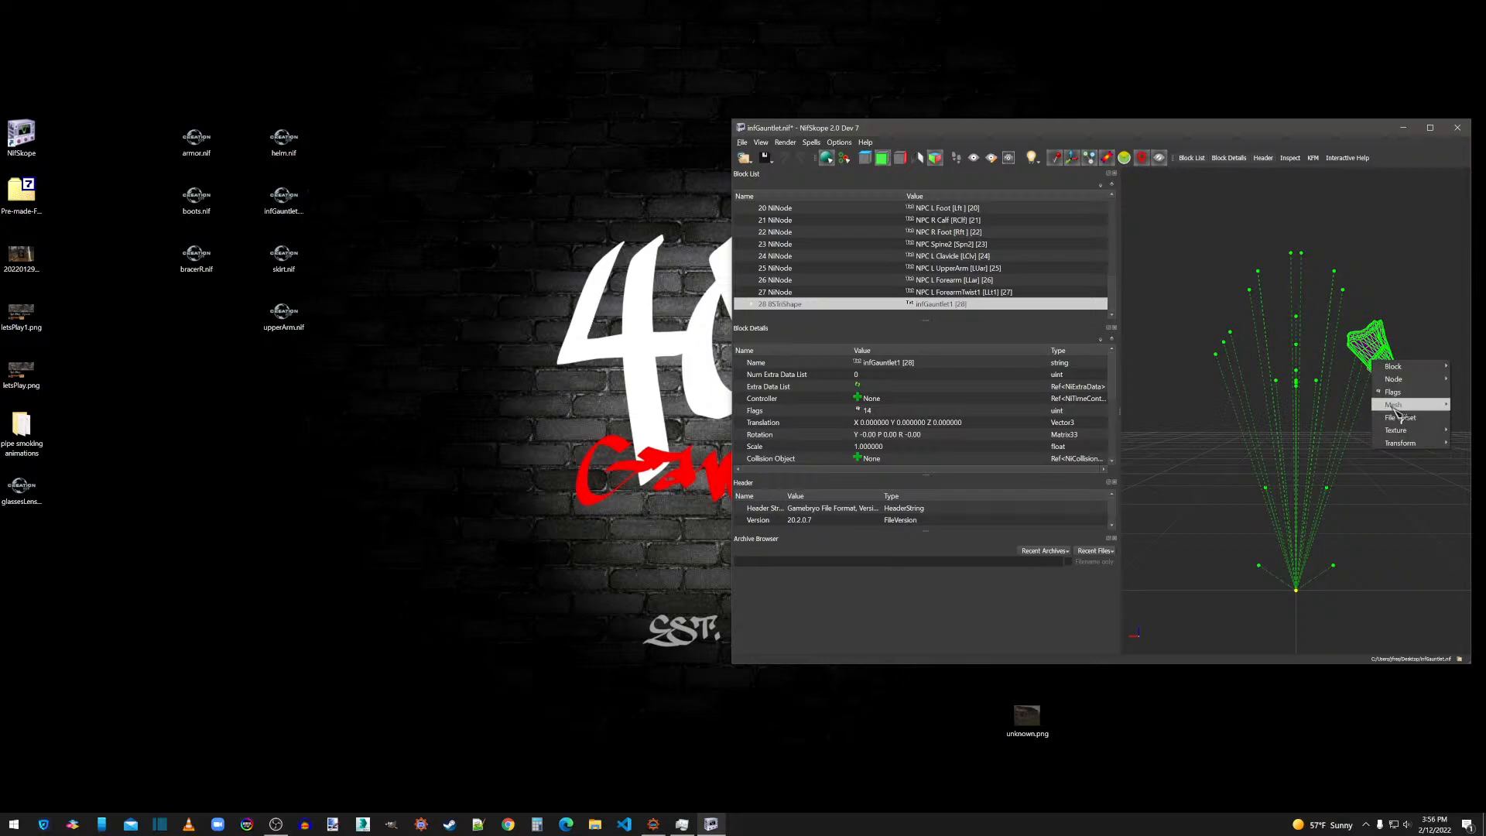
{"action": "mouse_move", "coordinate": [1397, 404]}
{"action": "left_click", "coordinate": [1310, 418]}
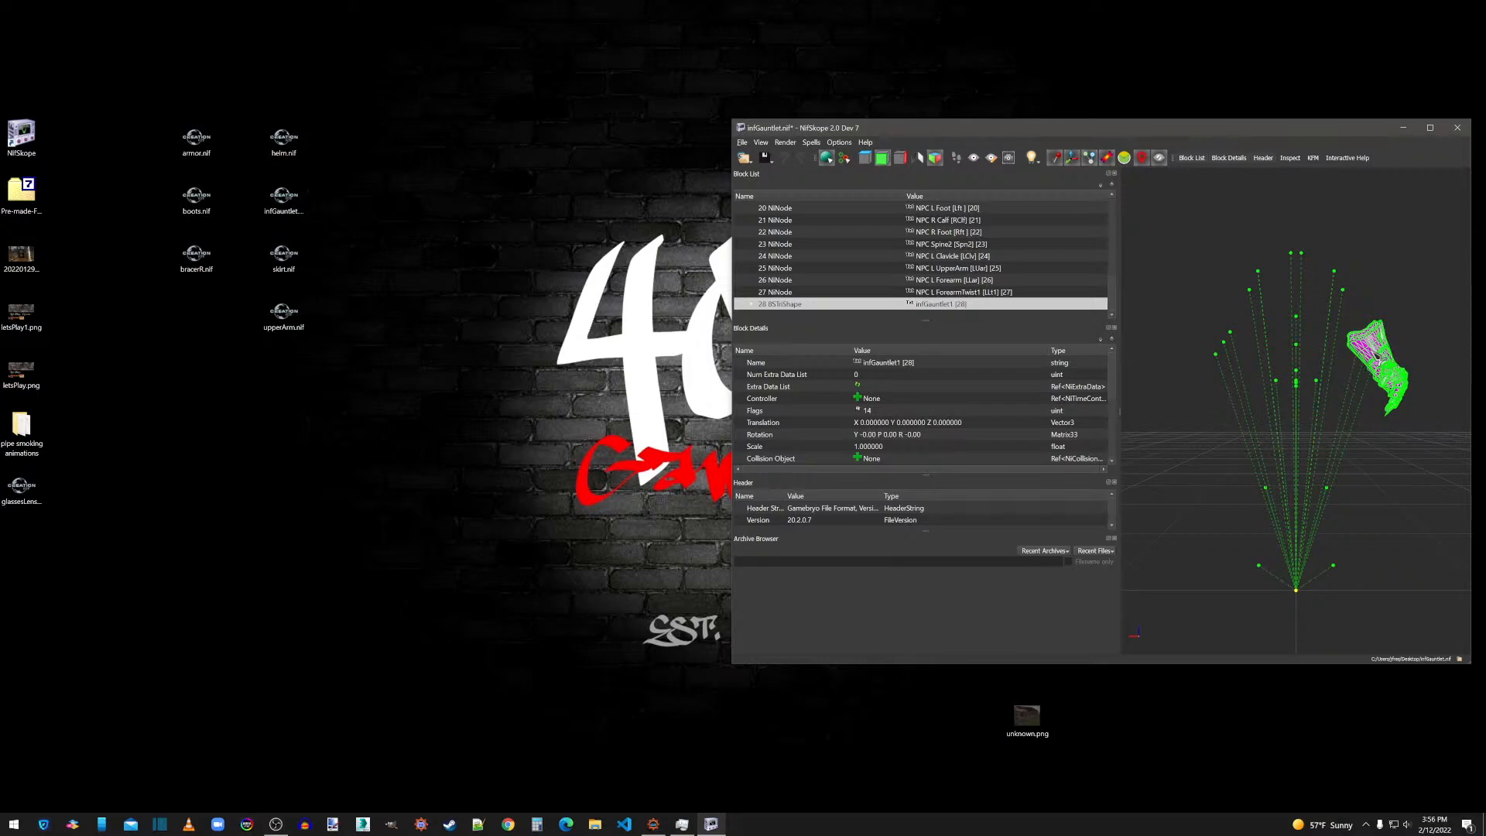
{"action": "right_click", "coordinate": [1368, 348]}
{"action": "mouse_move", "coordinate": [1389, 401]}
{"action": "left_click", "coordinate": [1306, 435]}
{"action": "left_click", "coordinate": [1426, 465]}
{"action": "left_click_drag", "start_coordinate": [1426, 465], "coordinate": [1394, 463]}
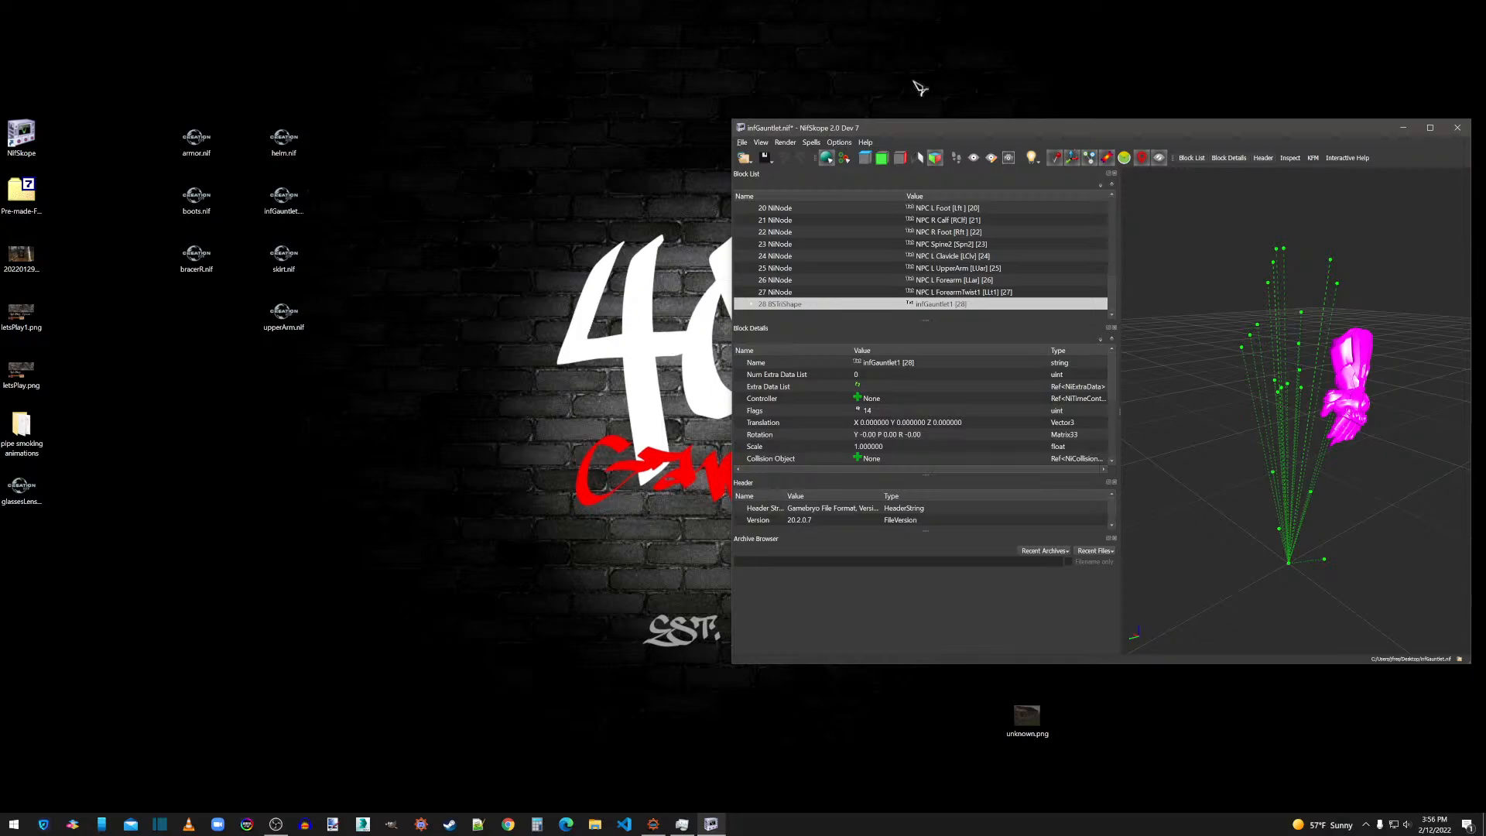
Remove the unneeded bone nodes from infGauntlet.nif and dismiss the message.
{"action": "left_click", "coordinate": [811, 143]}
{"action": "mouse_move", "coordinate": [833, 208]}
{"action": "left_click", "coordinate": [904, 242]}
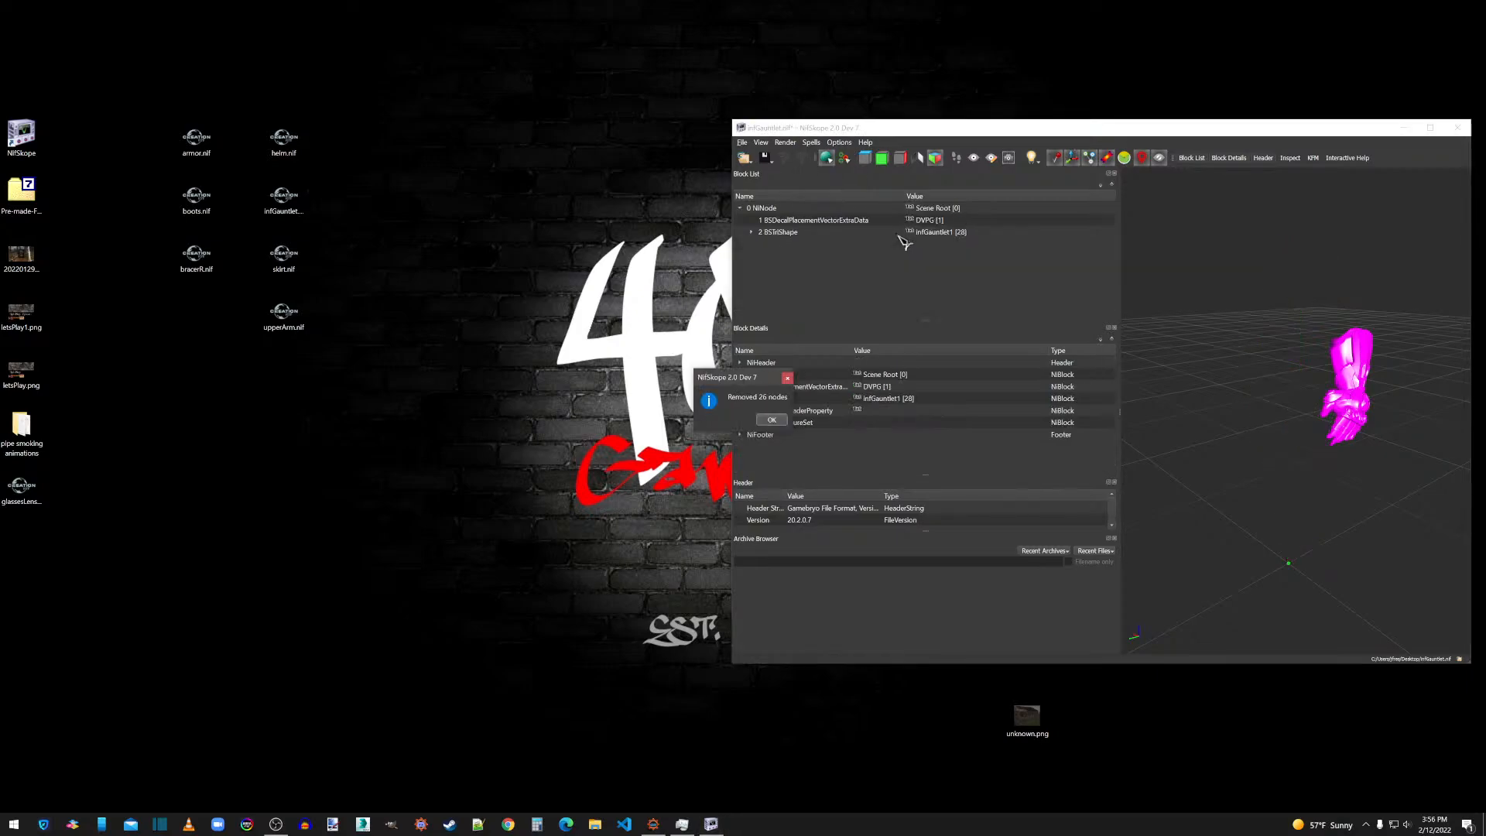
{"action": "left_click", "coordinate": [772, 419]}
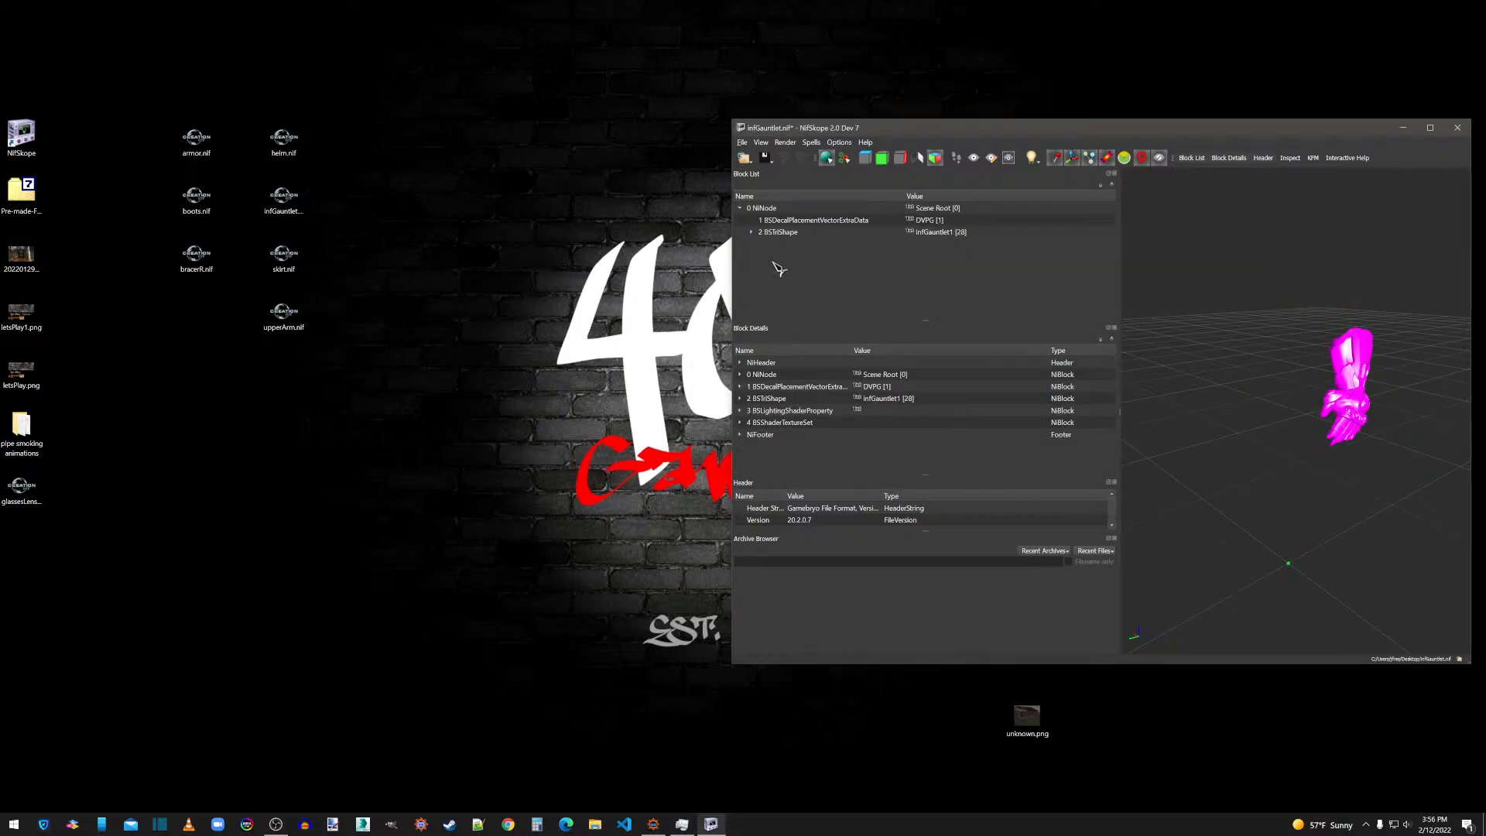
Enable the Double_Sided option in Shader Flags 2 of the gauntlet's BSLightingShaderProperty.
{"action": "left_click", "coordinate": [752, 232]}
{"action": "left_click", "coordinate": [810, 245]}
{"action": "double_click", "coordinate": [1008, 446]}
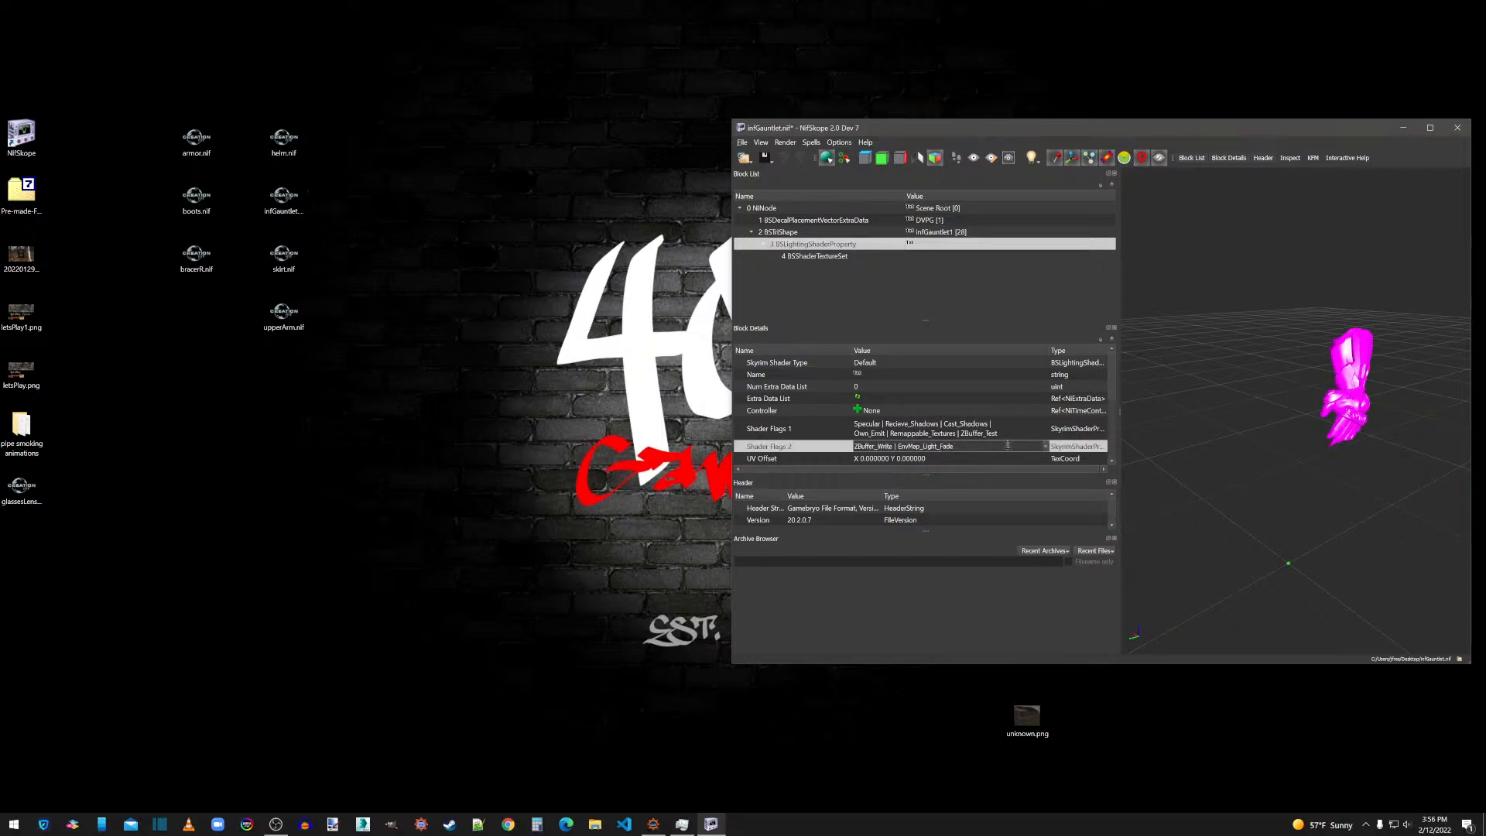
{"action": "left_click", "coordinate": [1046, 447]}
{"action": "left_click", "coordinate": [895, 495]}
{"action": "left_click", "coordinate": [905, 424]}
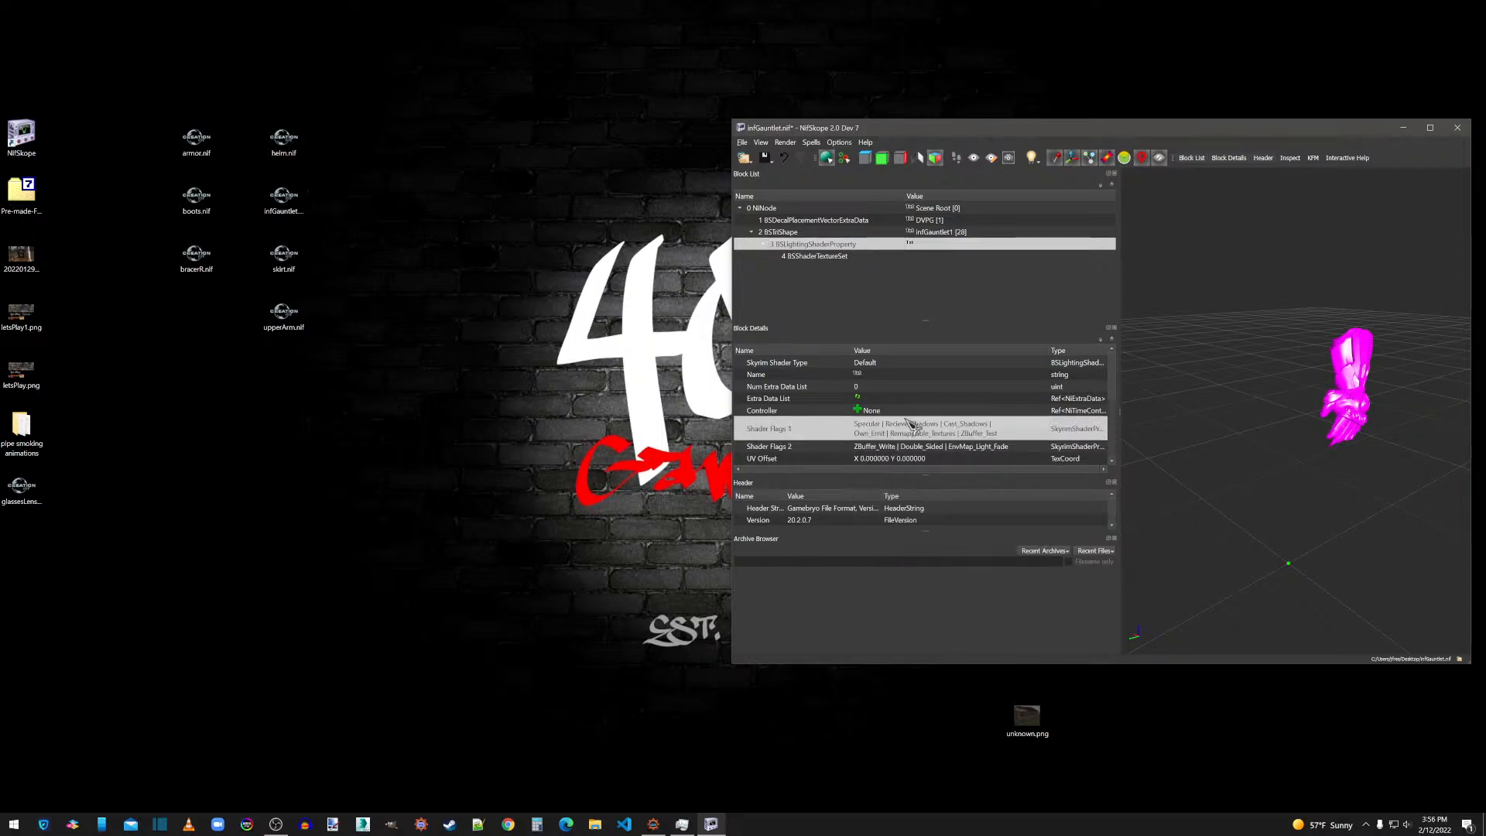
Set the gauntlet shader's glossiness to 120 and its specular strength to 0.5.
{"action": "scroll", "coordinate": [906, 422], "scroll_direction": "down", "scroll_amount": 3}
{"action": "double_click", "coordinate": [883, 434]}
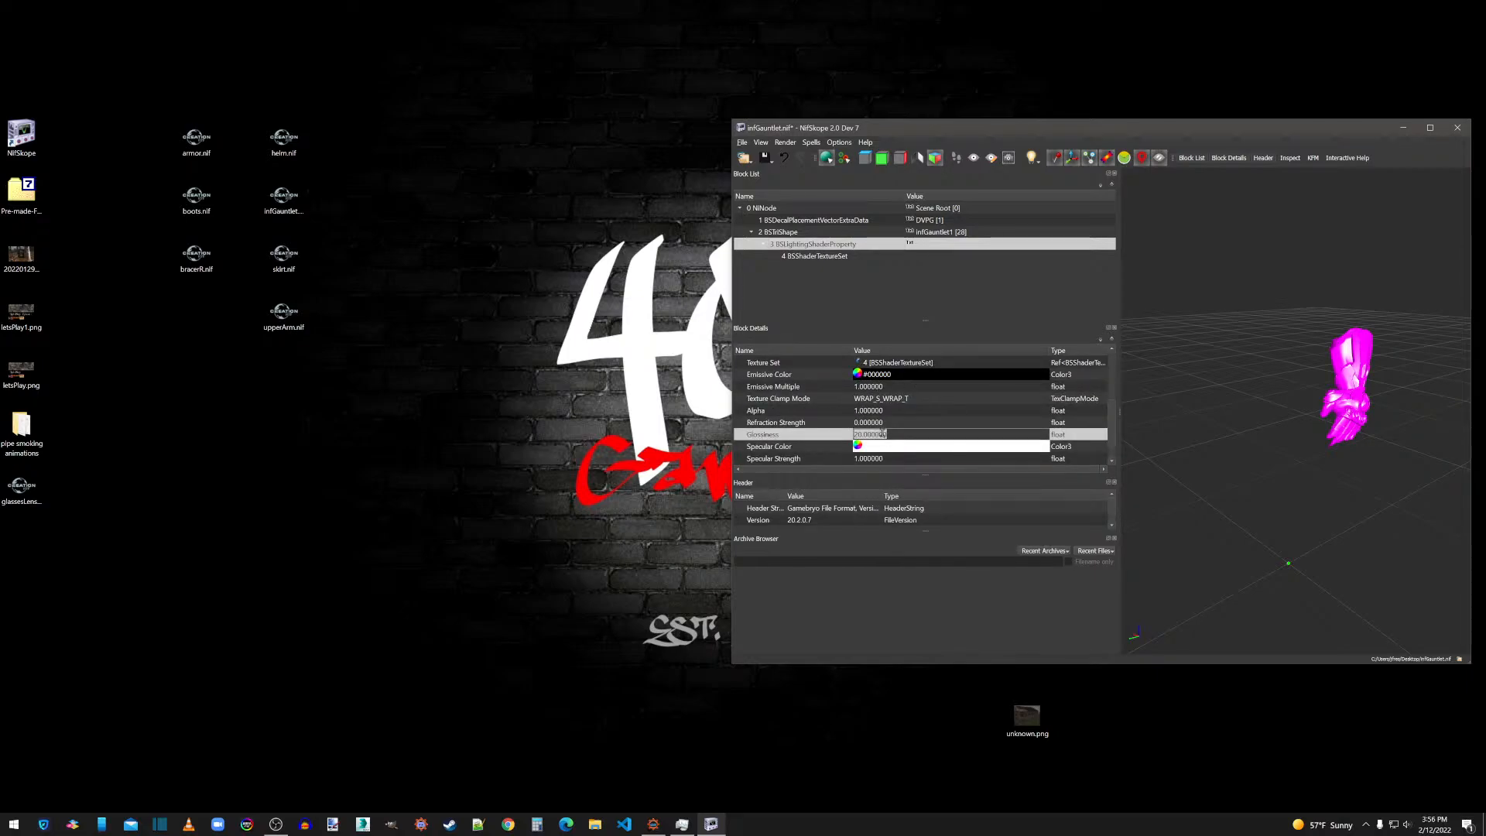
{"action": "type", "text": "120"}
{"action": "left_click", "coordinate": [883, 424]}
{"action": "double_click", "coordinate": [881, 459]}
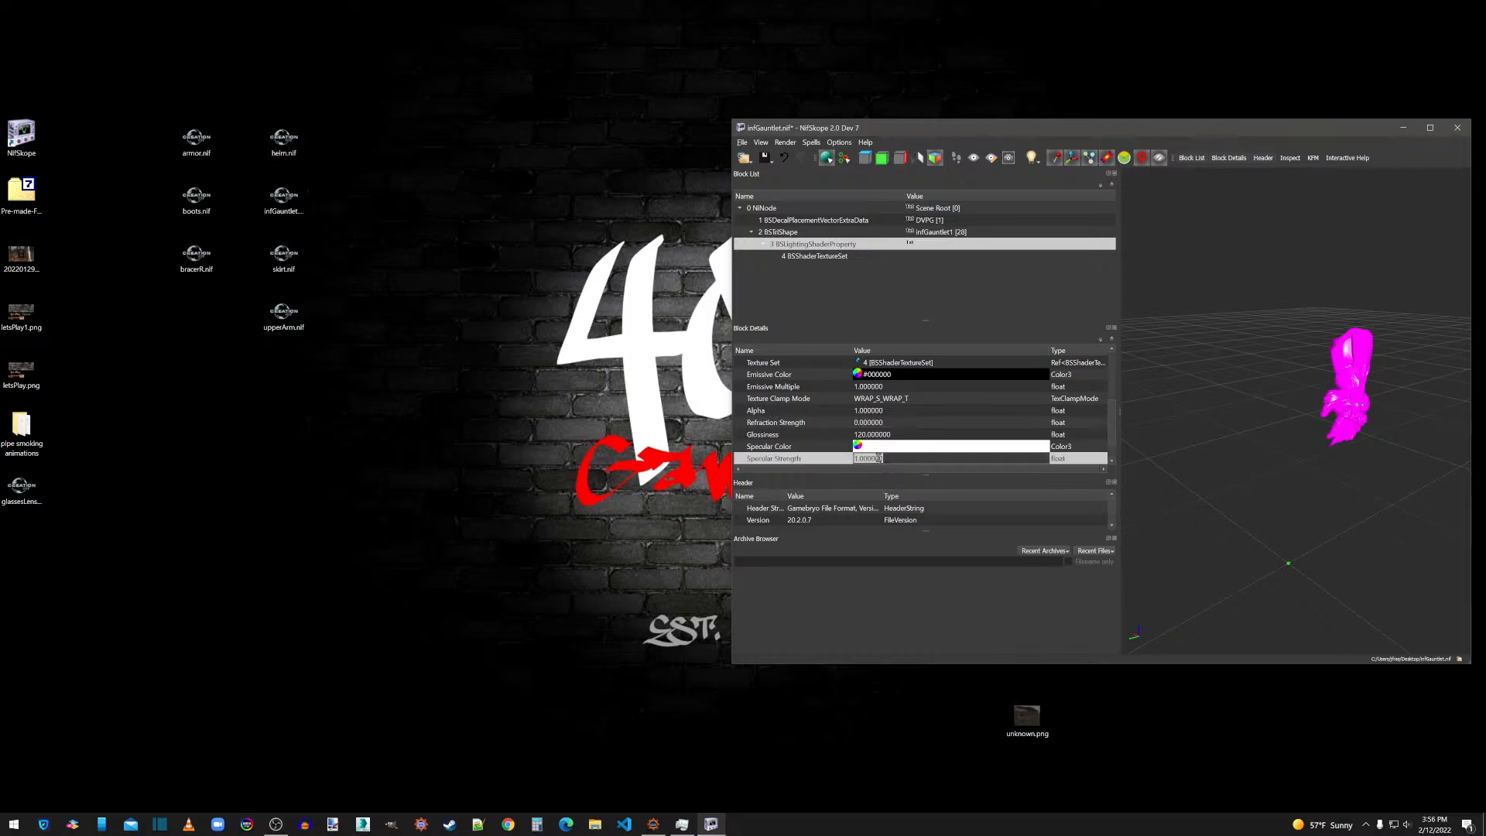
{"action": "type", "text": ".5"}
{"action": "left_click", "coordinate": [882, 435]}
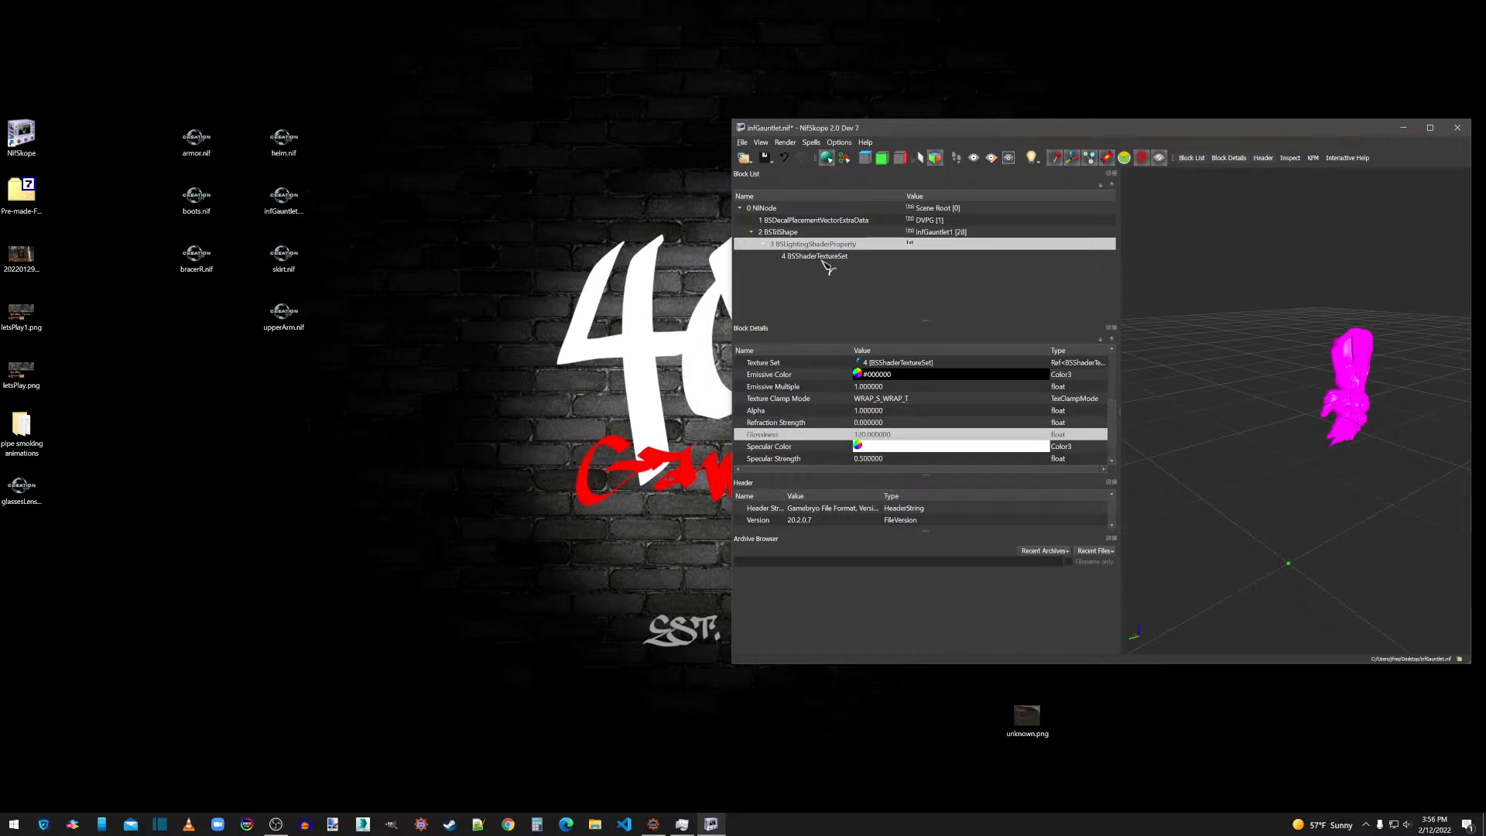
Assign INFGauntlet_d.dds as the first texture and INFGauntlet_n.dds as the second texture in the gauntlet's BSShaderTextureSet.
{"action": "left_click", "coordinate": [822, 257]}
{"action": "double_click", "coordinate": [860, 386]}
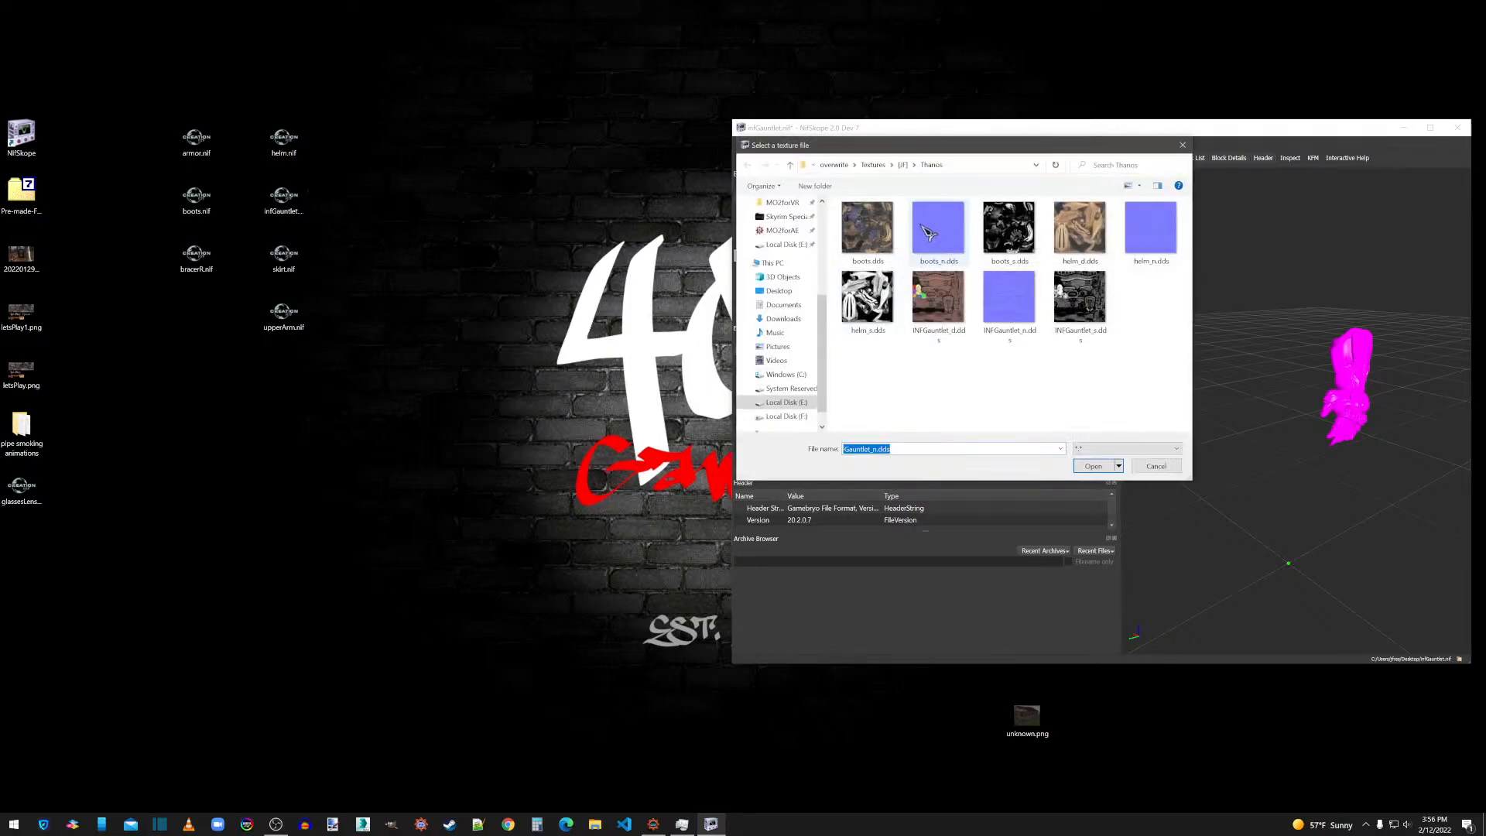
{"action": "left_click", "coordinate": [938, 306]}
{"action": "double_click", "coordinate": [938, 306]}
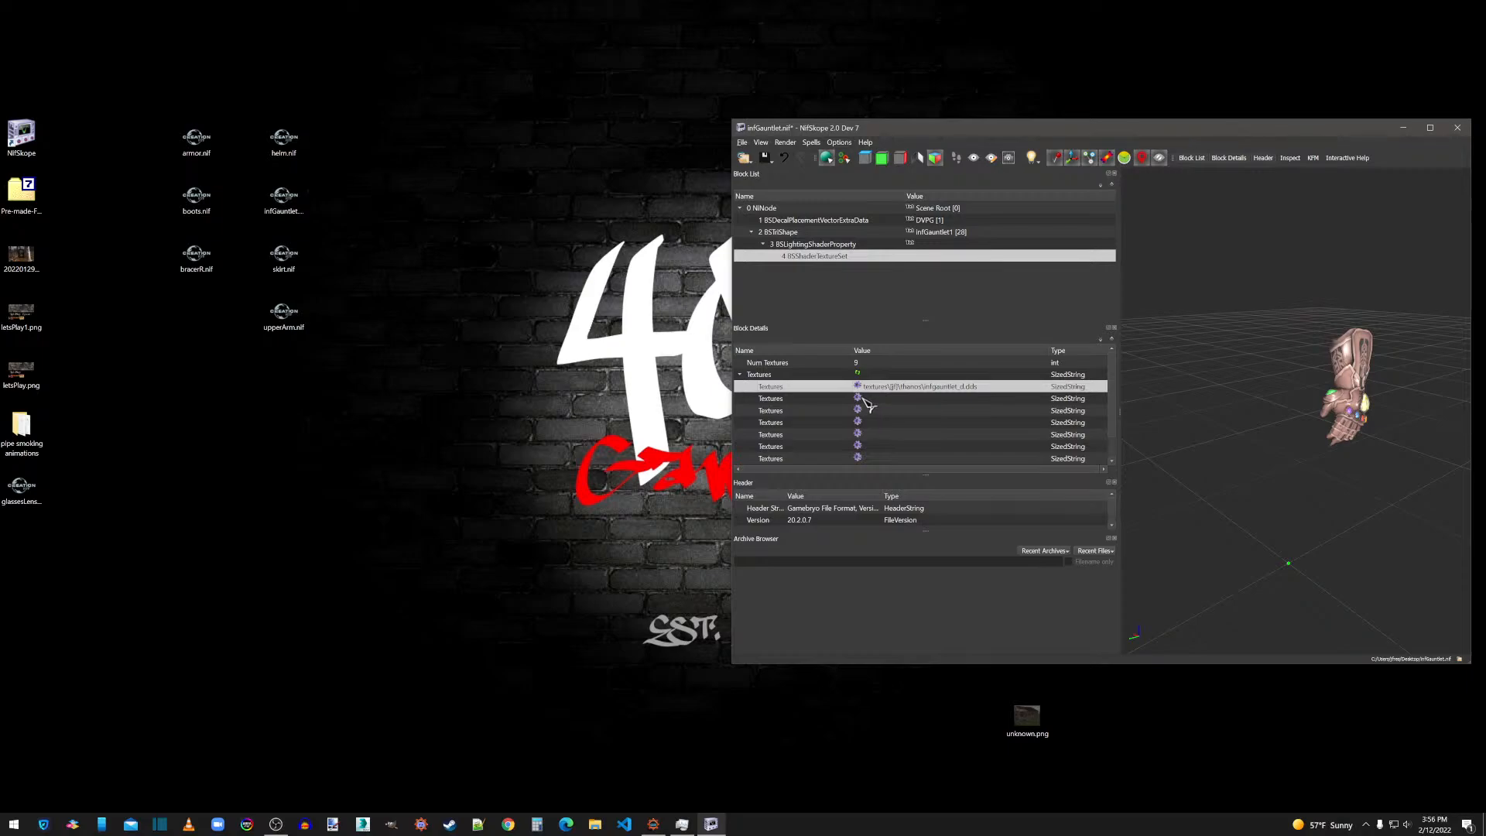
{"action": "double_click", "coordinate": [863, 399]}
{"action": "left_click", "coordinate": [1012, 306]}
{"action": "double_click", "coordinate": [1016, 307]}
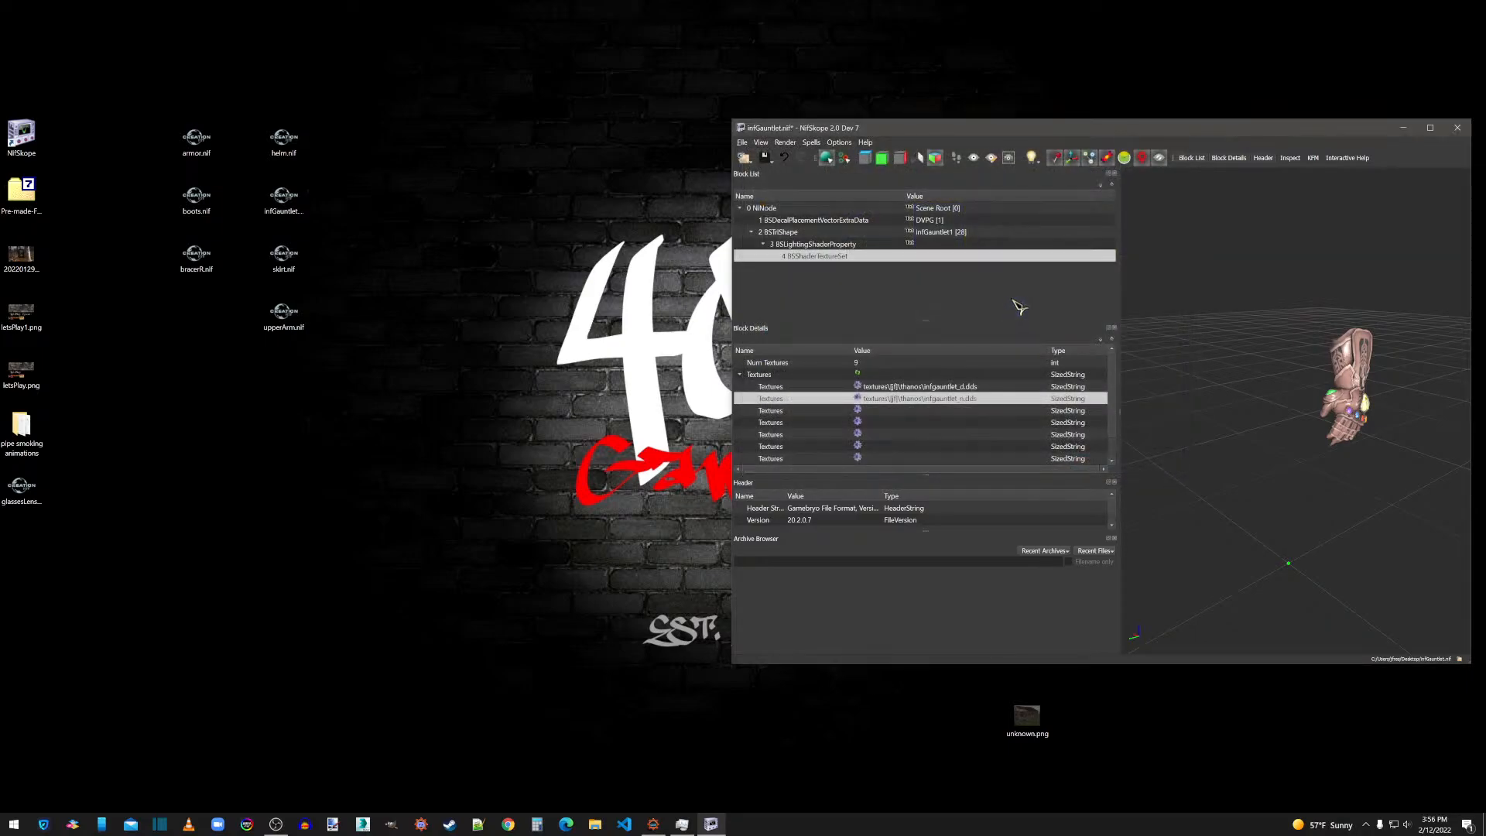
Save infGauntlet.nif and close its NifSkope window as well as the helm.nif window.
{"action": "left_click", "coordinate": [741, 142]}
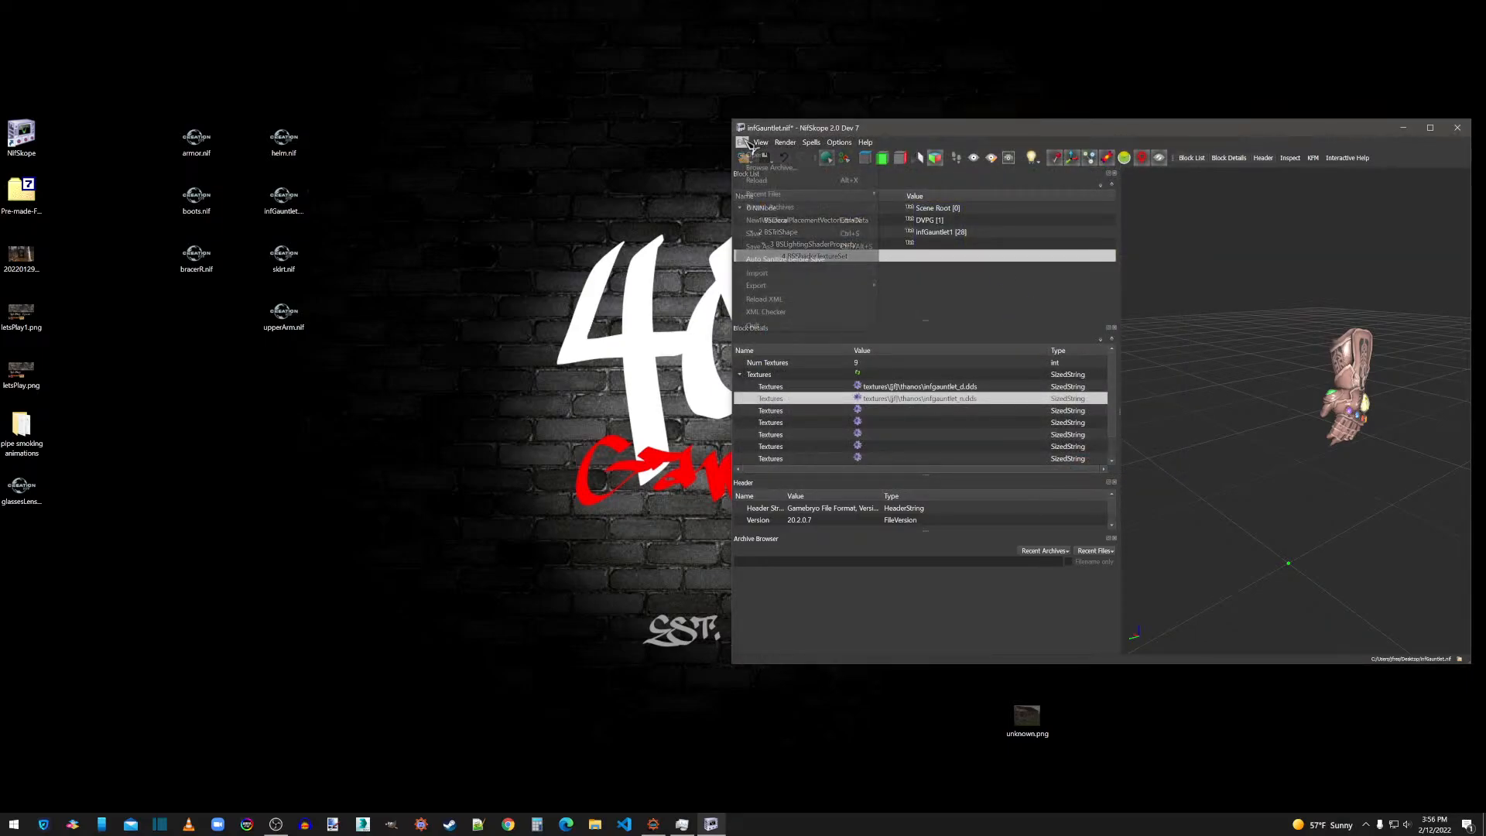
{"action": "left_click", "coordinate": [769, 234]}
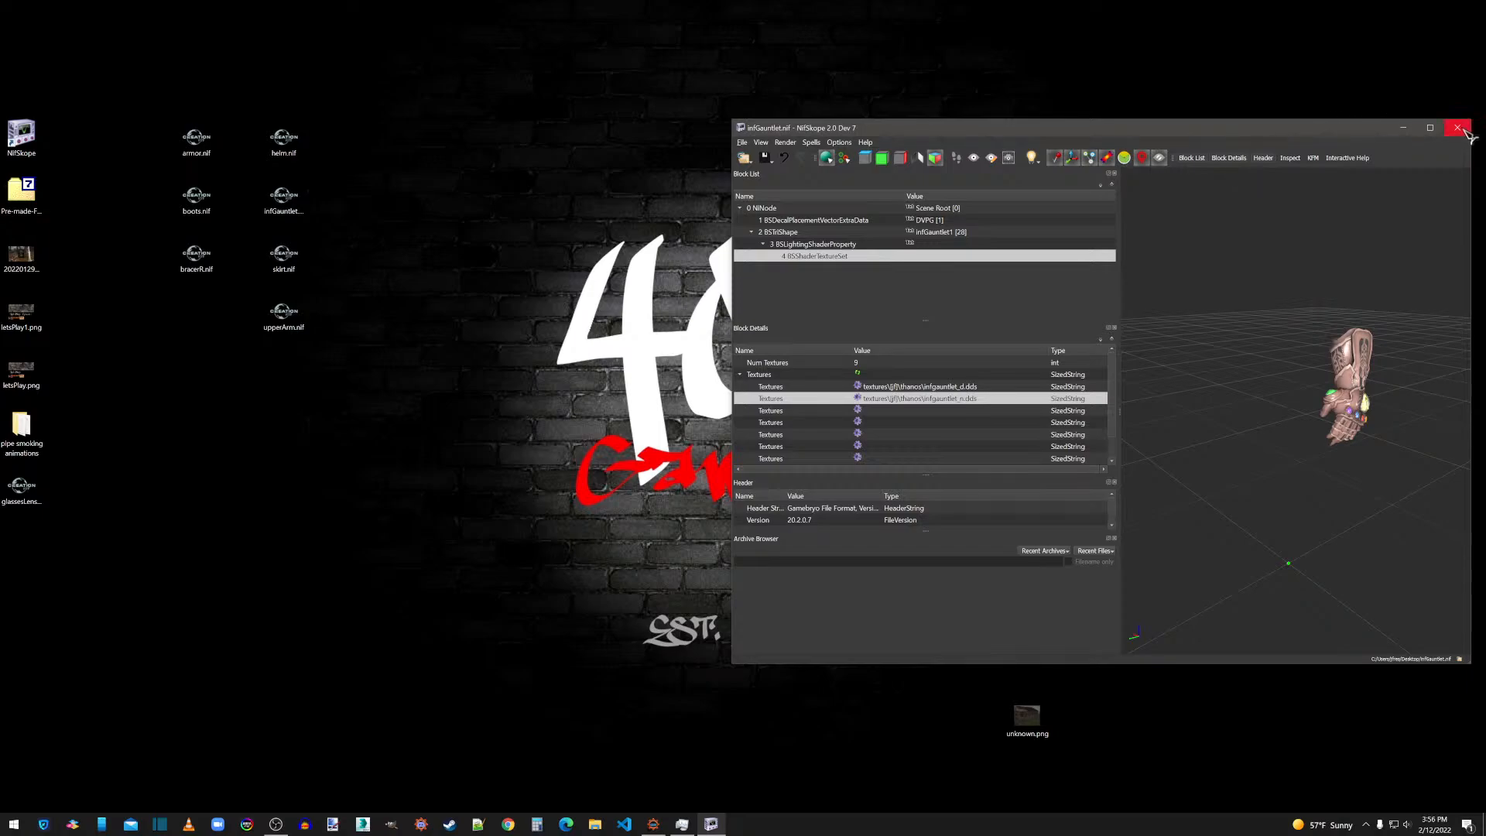
{"action": "left_click", "coordinate": [1463, 130]}
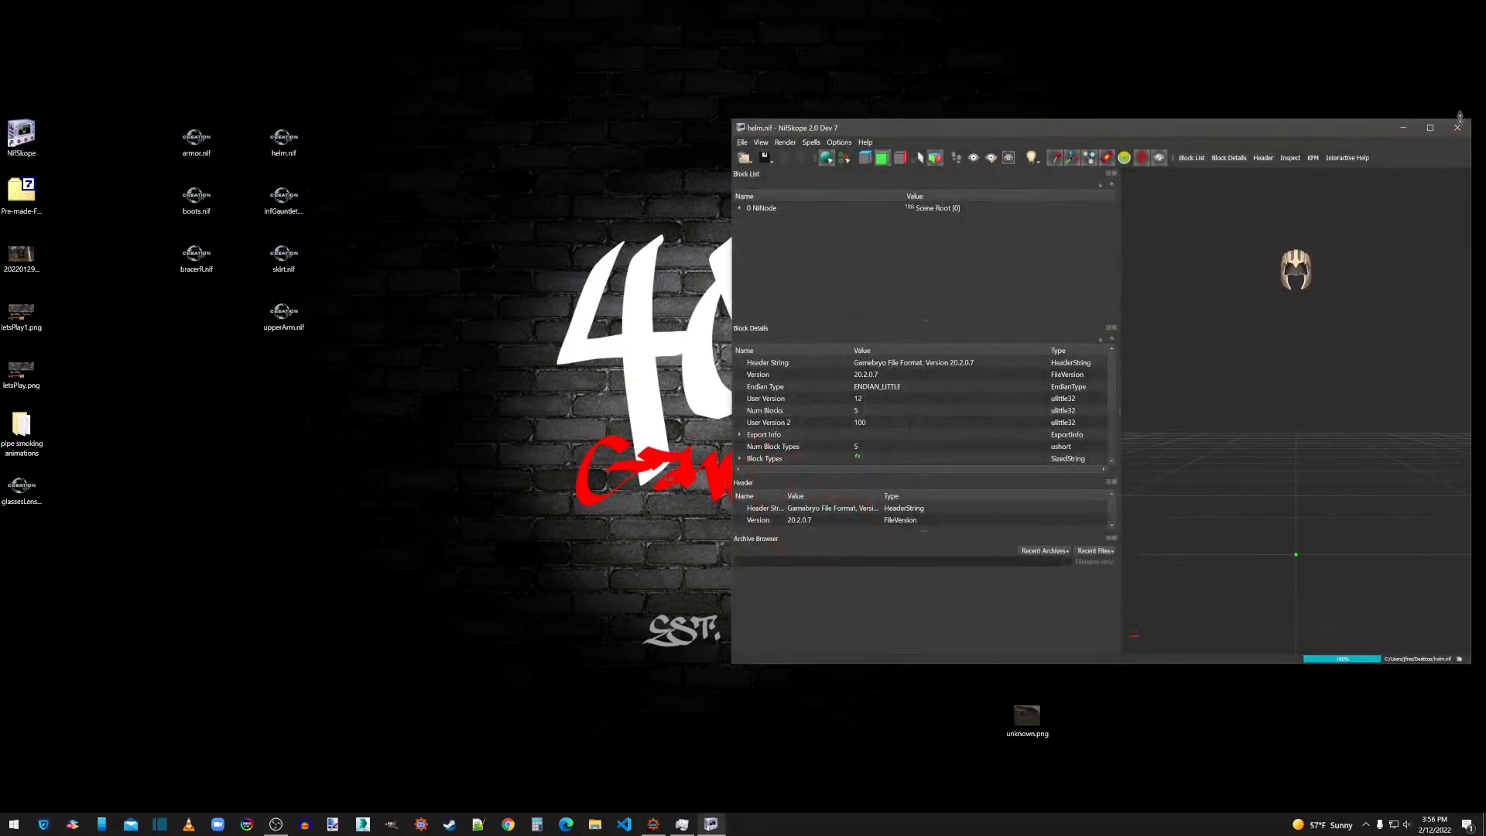
{"action": "left_click", "coordinate": [1458, 129]}
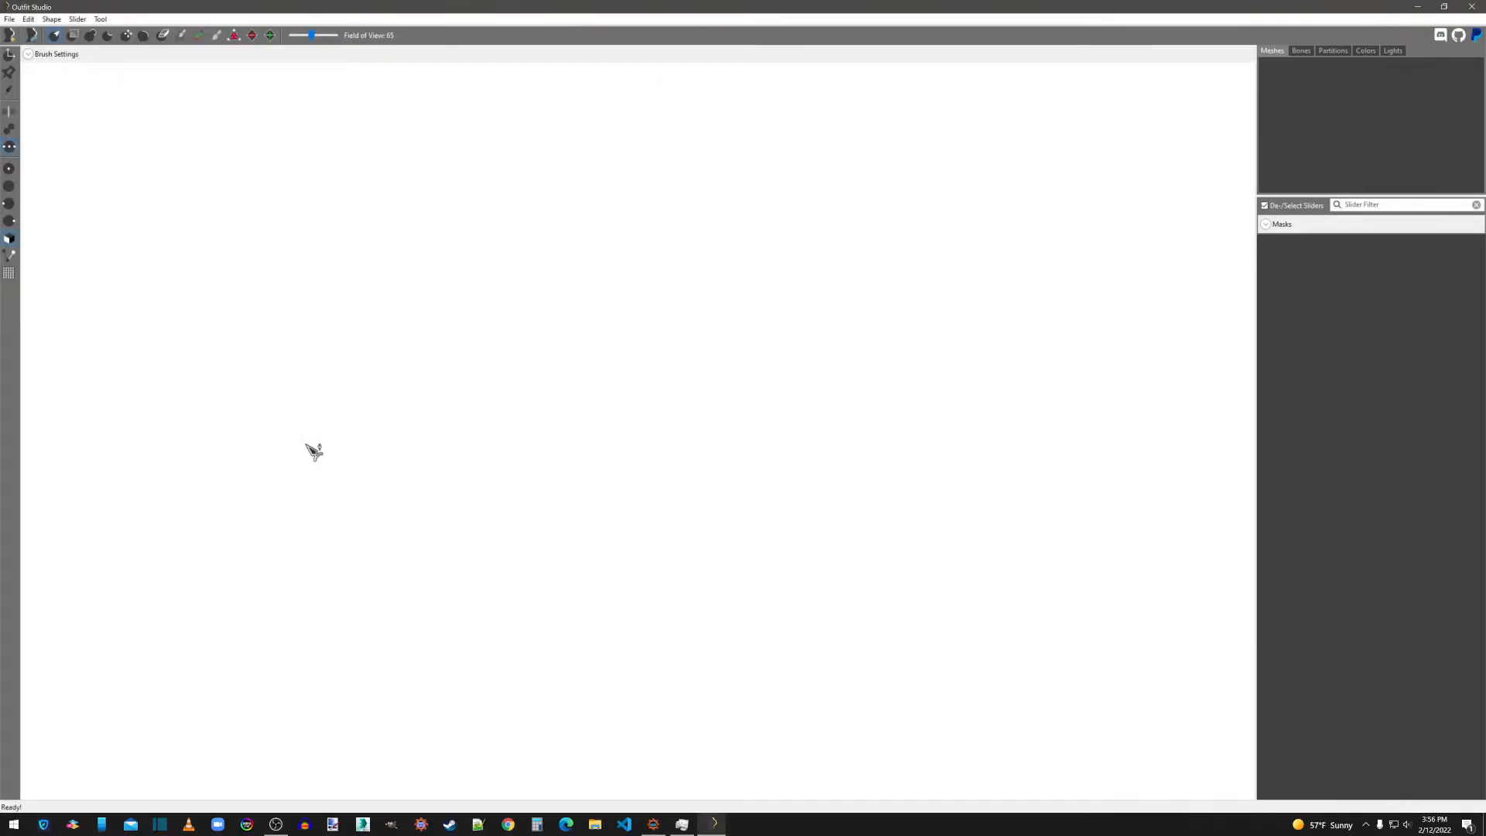
Load the SMMB High Poly Body template as the reference in a fresh Outfit Studio session.
{"action": "left_click", "coordinate": [8, 18]}
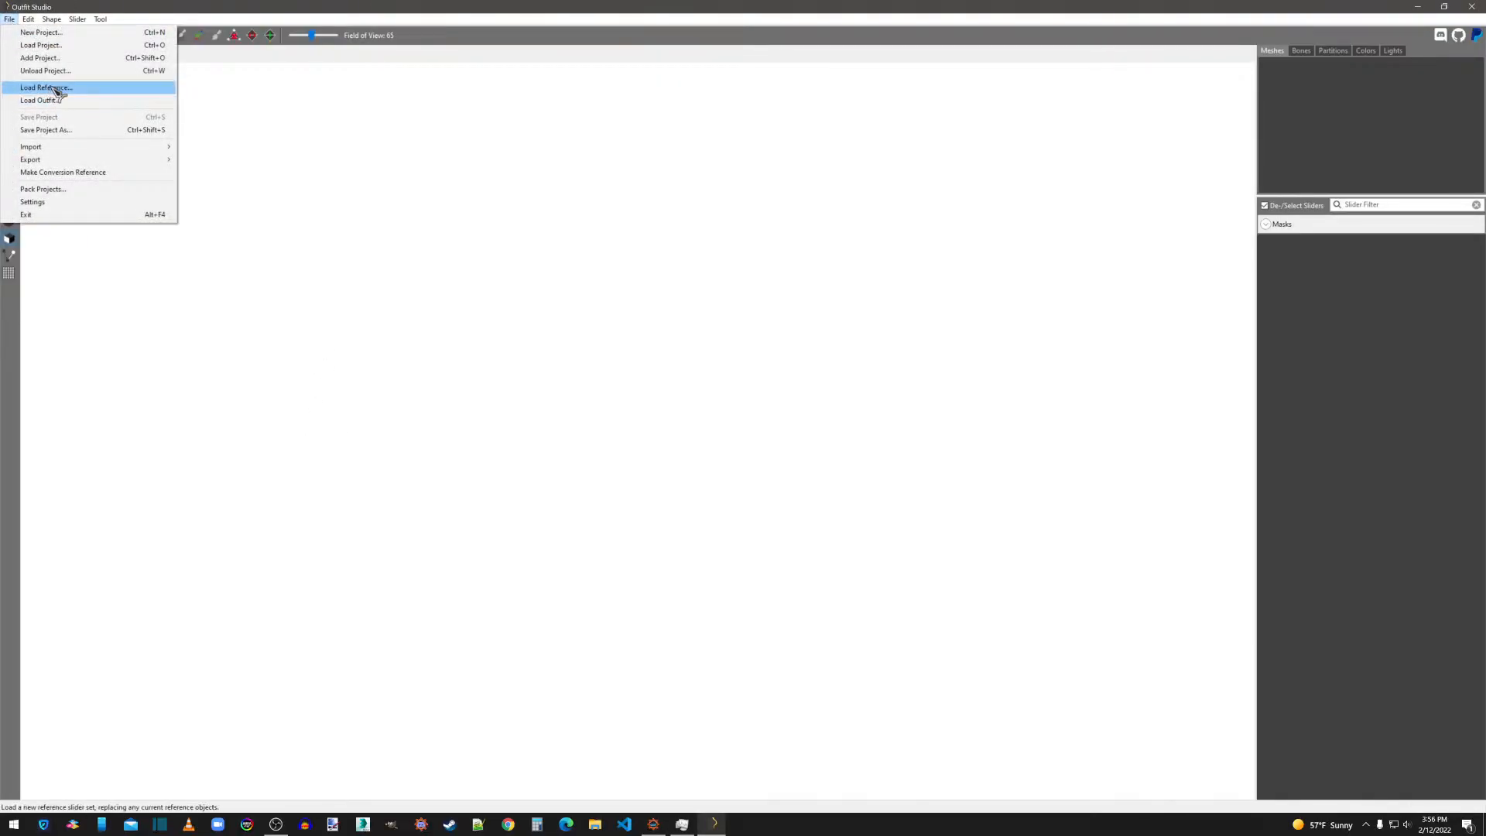
{"action": "left_click", "coordinate": [56, 88]}
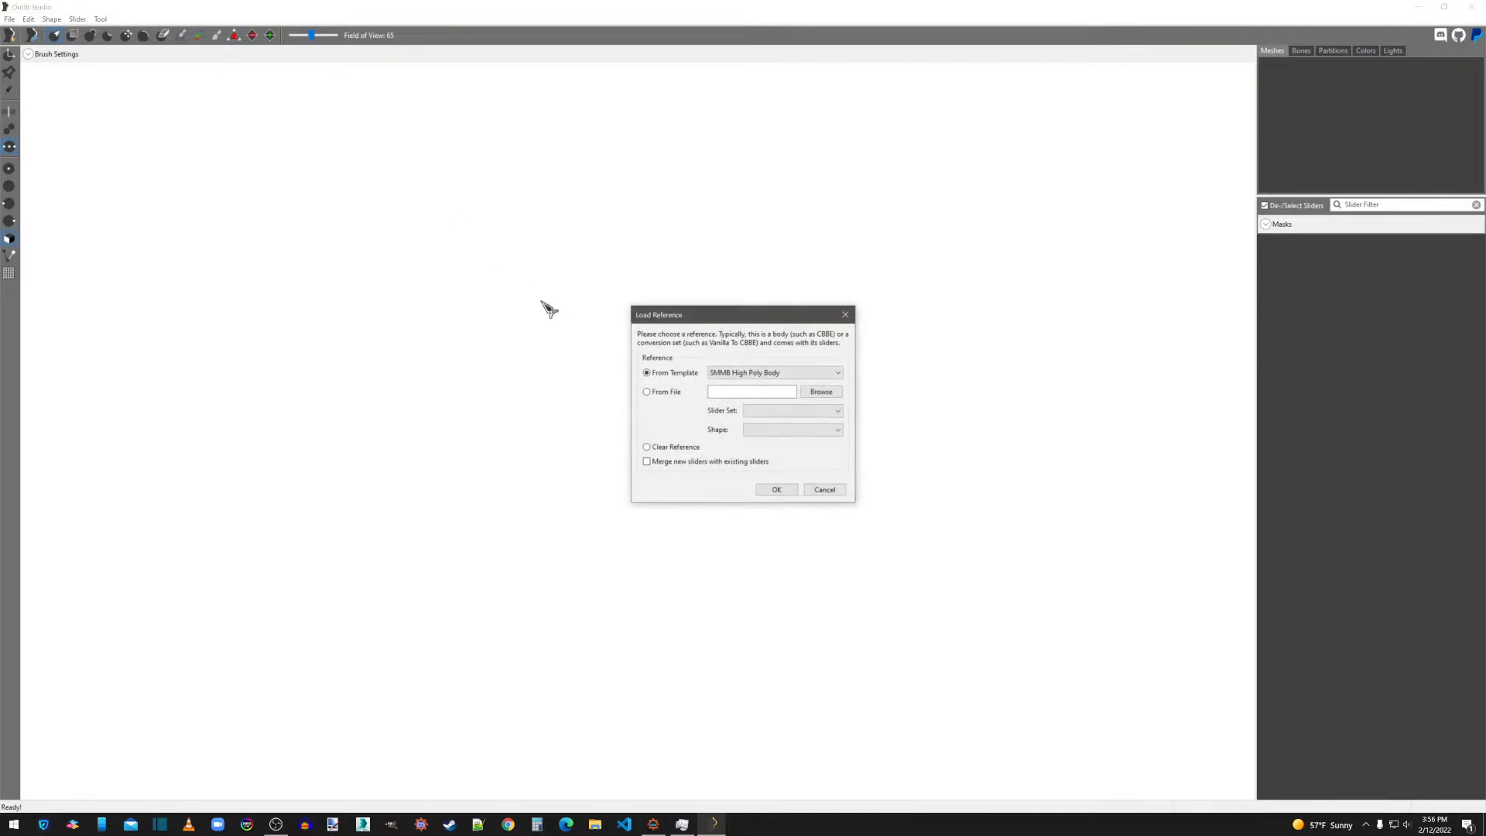
{"action": "left_click", "coordinate": [778, 490]}
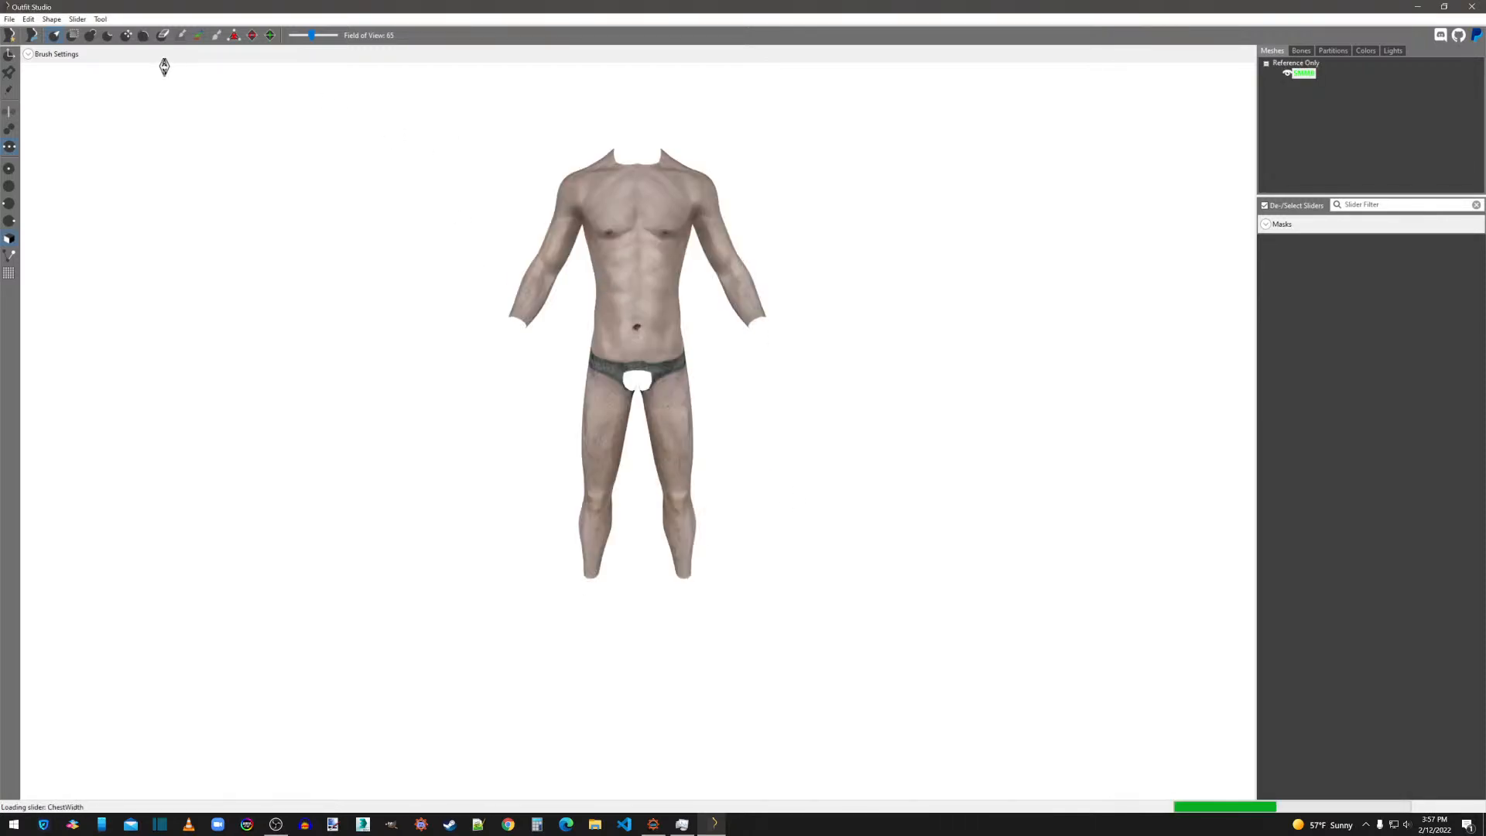
Import armor.nif, boots.nif, bracerR.nif, helm.nif, infGauntlet.nif and skirt.nif from the desktop together into the outfit.
{"action": "left_click", "coordinate": [9, 19]}
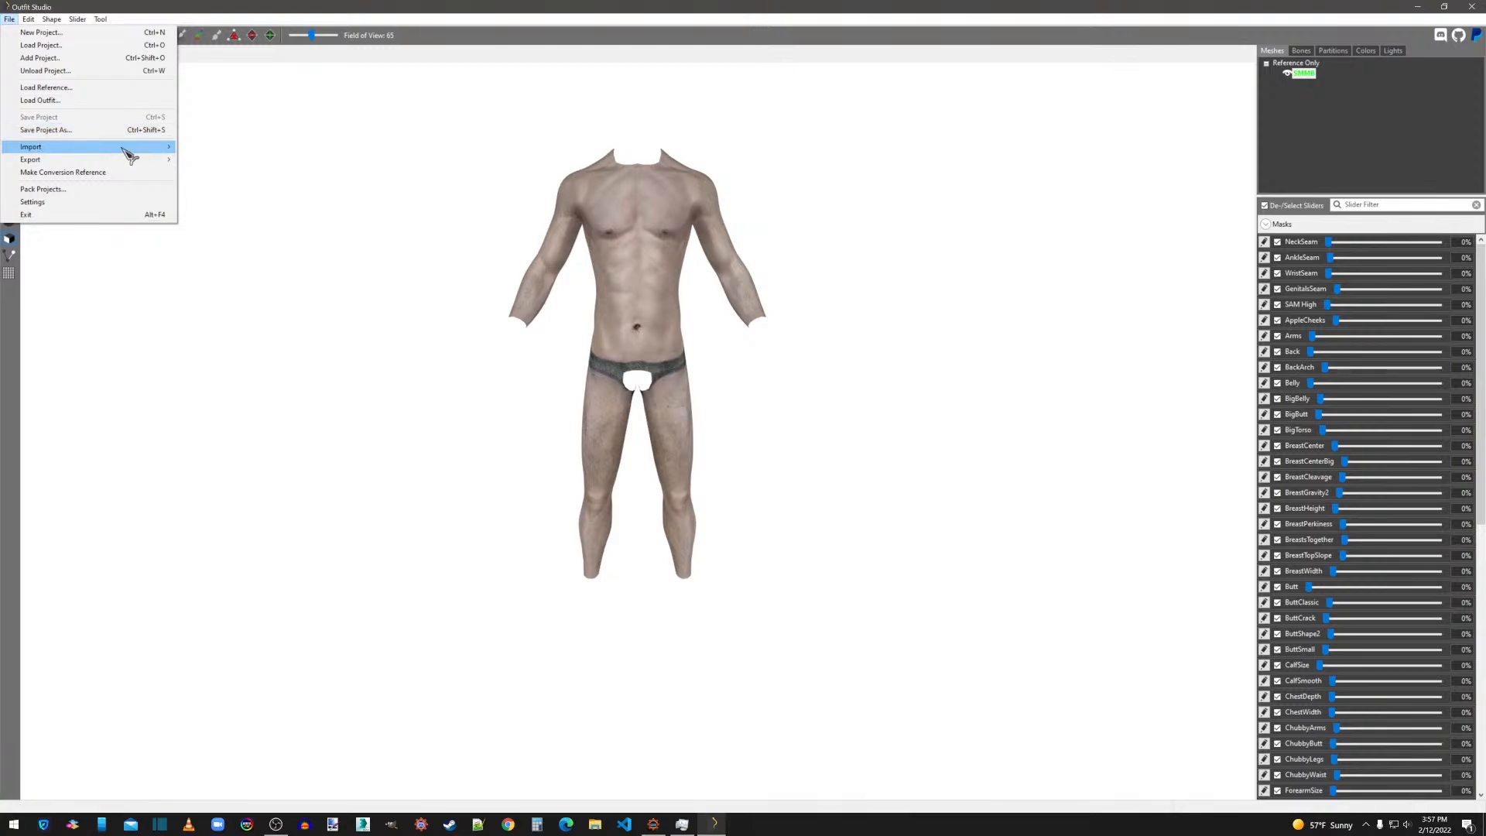
{"action": "mouse_move", "coordinate": [124, 147]}
{"action": "left_click", "coordinate": [186, 147]}
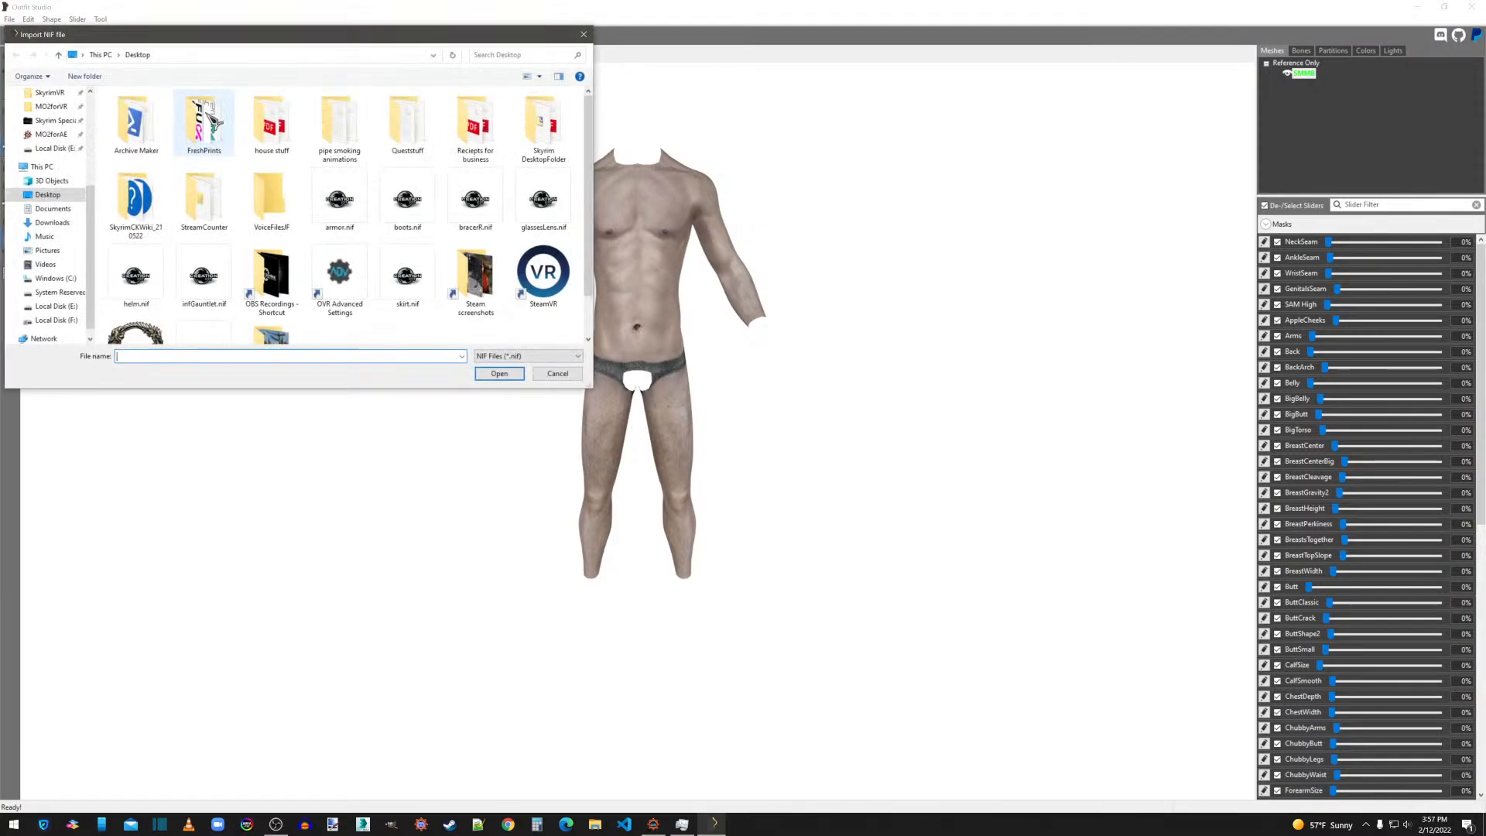
{"action": "left_click", "coordinate": [344, 200]}
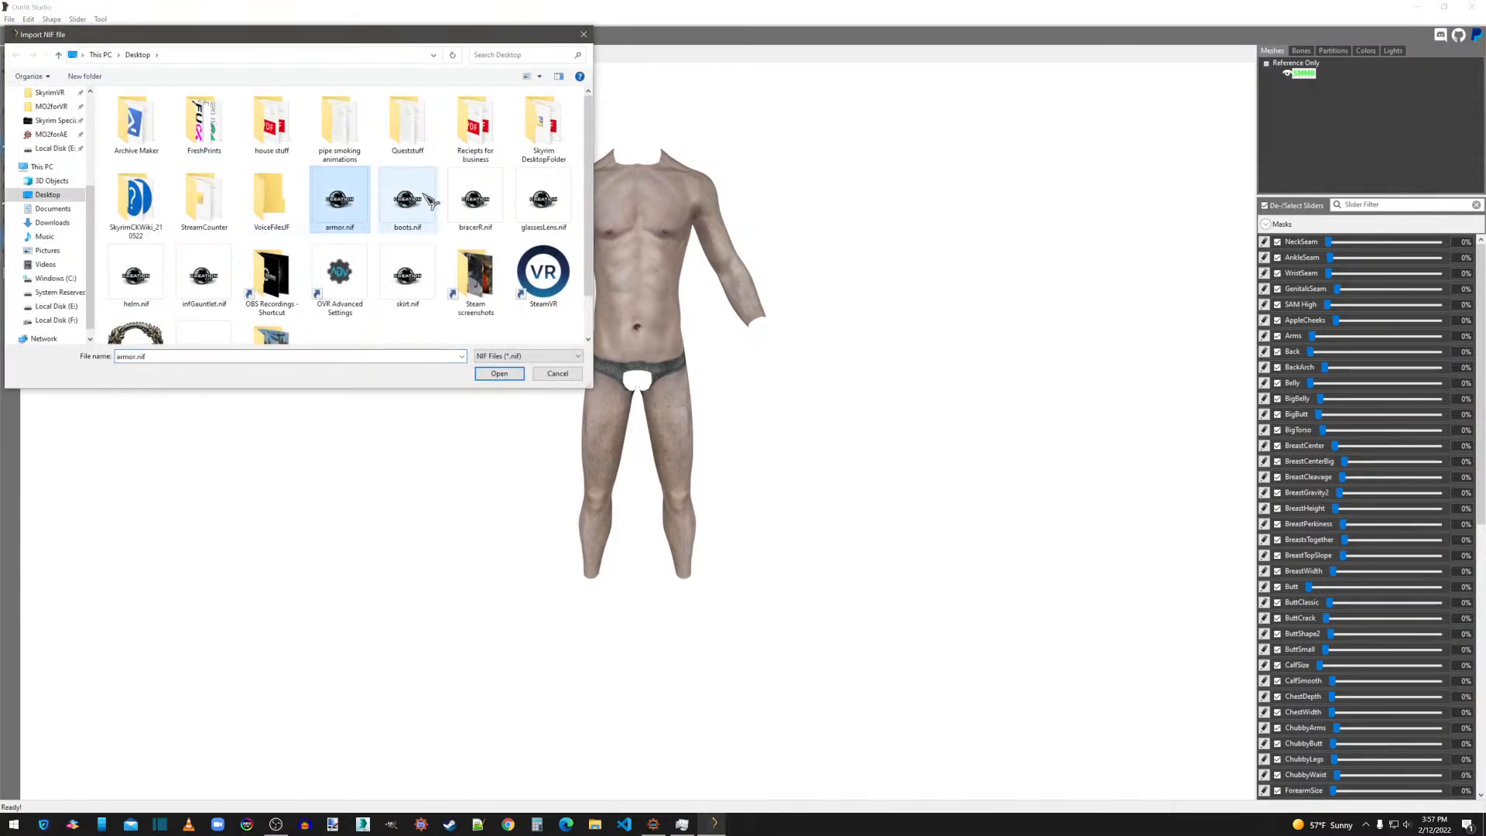
{"action": "left_click", "coordinate": [422, 198], "text": "ctrl"}
{"action": "left_click", "coordinate": [496, 196], "text": "ctrl"}
{"action": "left_click", "coordinate": [521, 196], "text": "ctrl"}
{"action": "left_click", "coordinate": [146, 282], "text": "ctrl"}
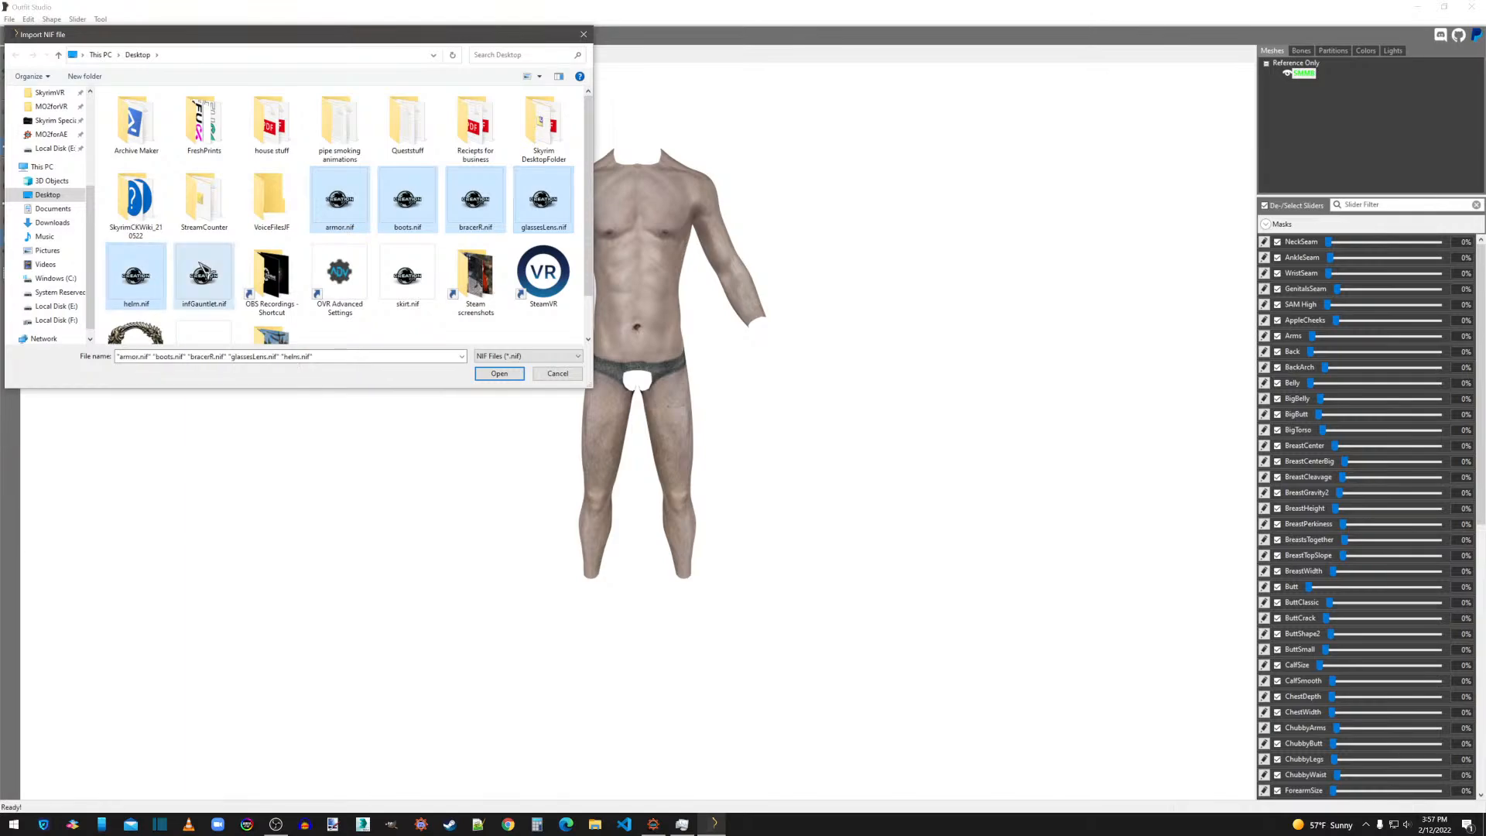
{"action": "left_click", "coordinate": [204, 278], "text": "ctrl"}
{"action": "left_click", "coordinate": [408, 277], "text": "ctrl"}
{"action": "left_click", "coordinate": [570, 210], "text": "ctrl"}
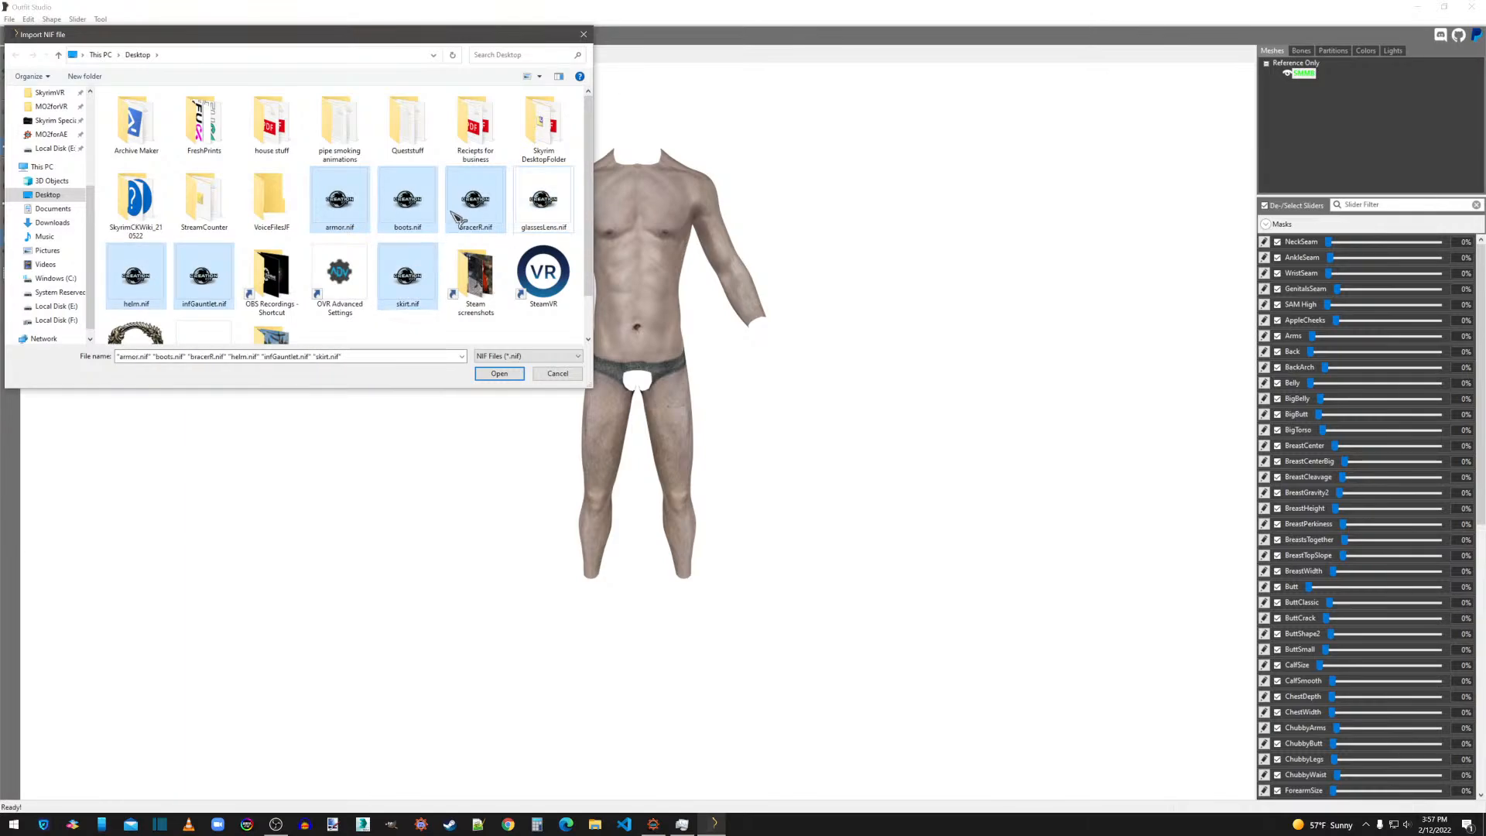
{"action": "left_click", "coordinate": [501, 374]}
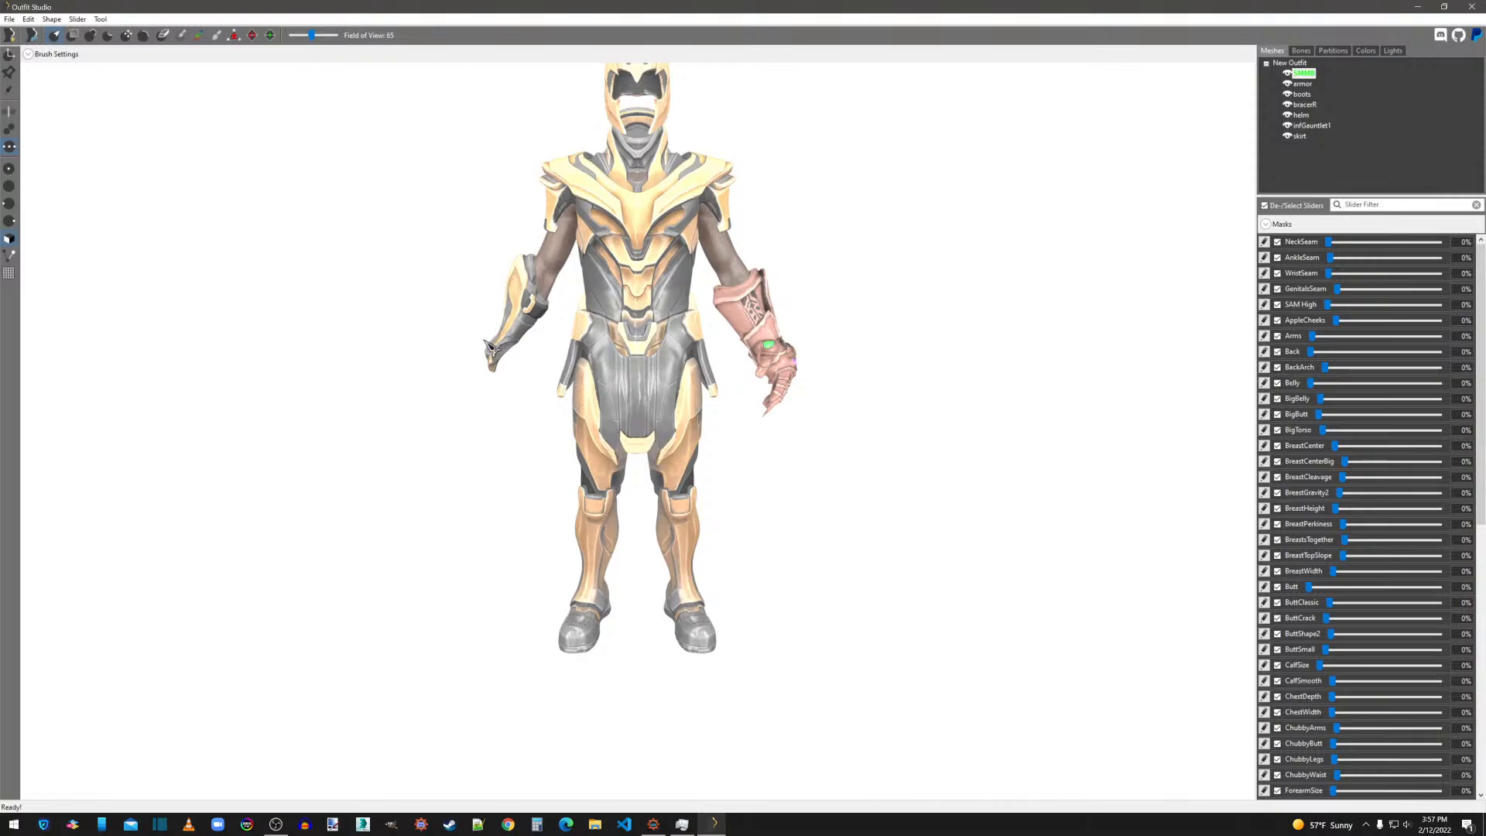
Set the infGauntlet shape's Specular texture to infgauntlet_s.dds, in the same thanos texture folder as its Normal map.
{"action": "middle_click_drag", "start_coordinate": [817, 502], "coordinate": [972, 580]}
{"action": "scroll", "coordinate": [974, 575], "scroll_direction": "up", "scroll_amount": 2}
{"action": "right_click_drag", "start_coordinate": [980, 579], "coordinate": [784, 499]}
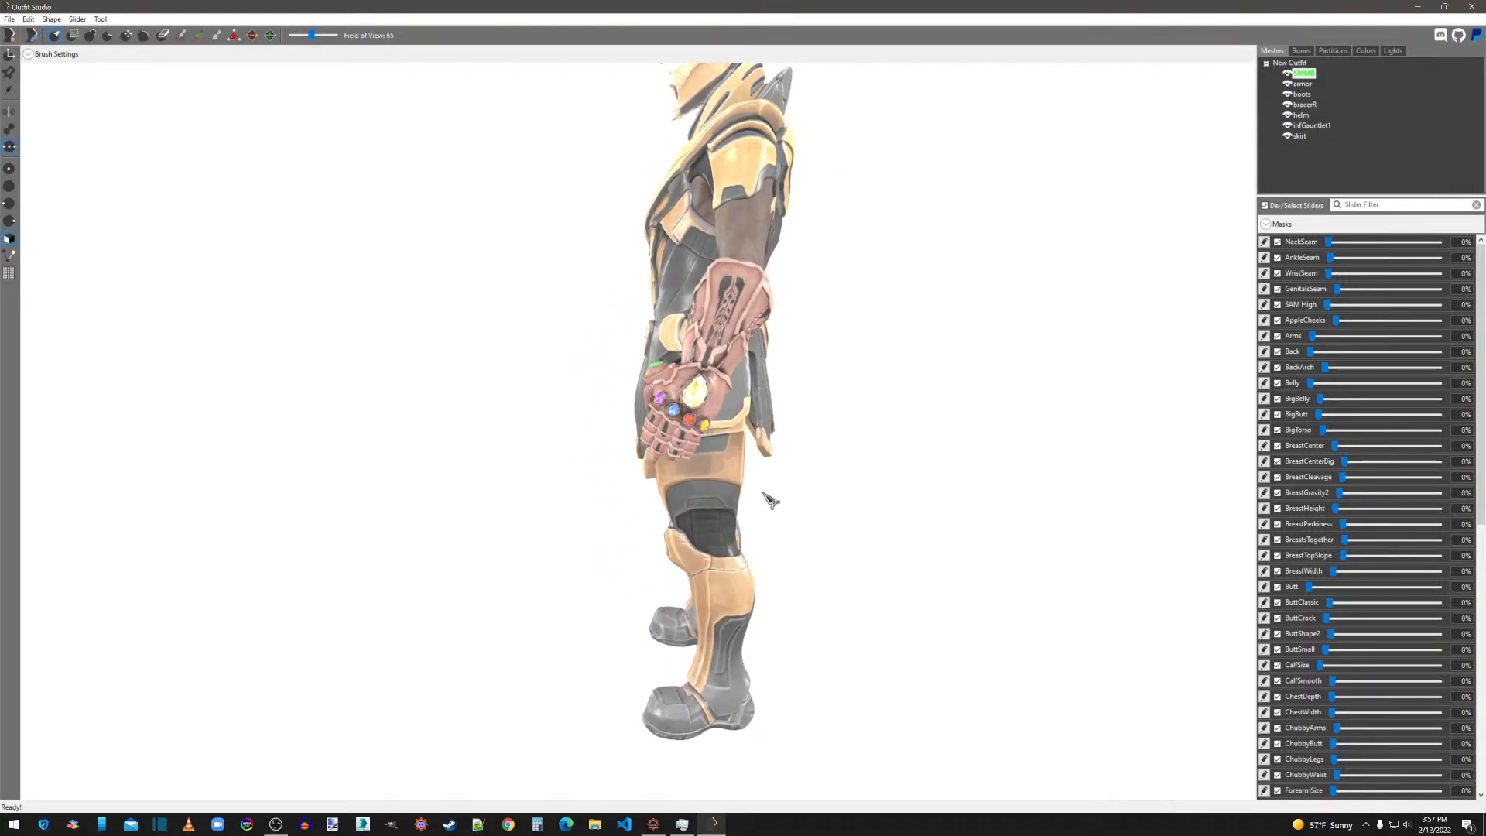
{"action": "middle_click_drag", "start_coordinate": [854, 460], "coordinate": [775, 514]}
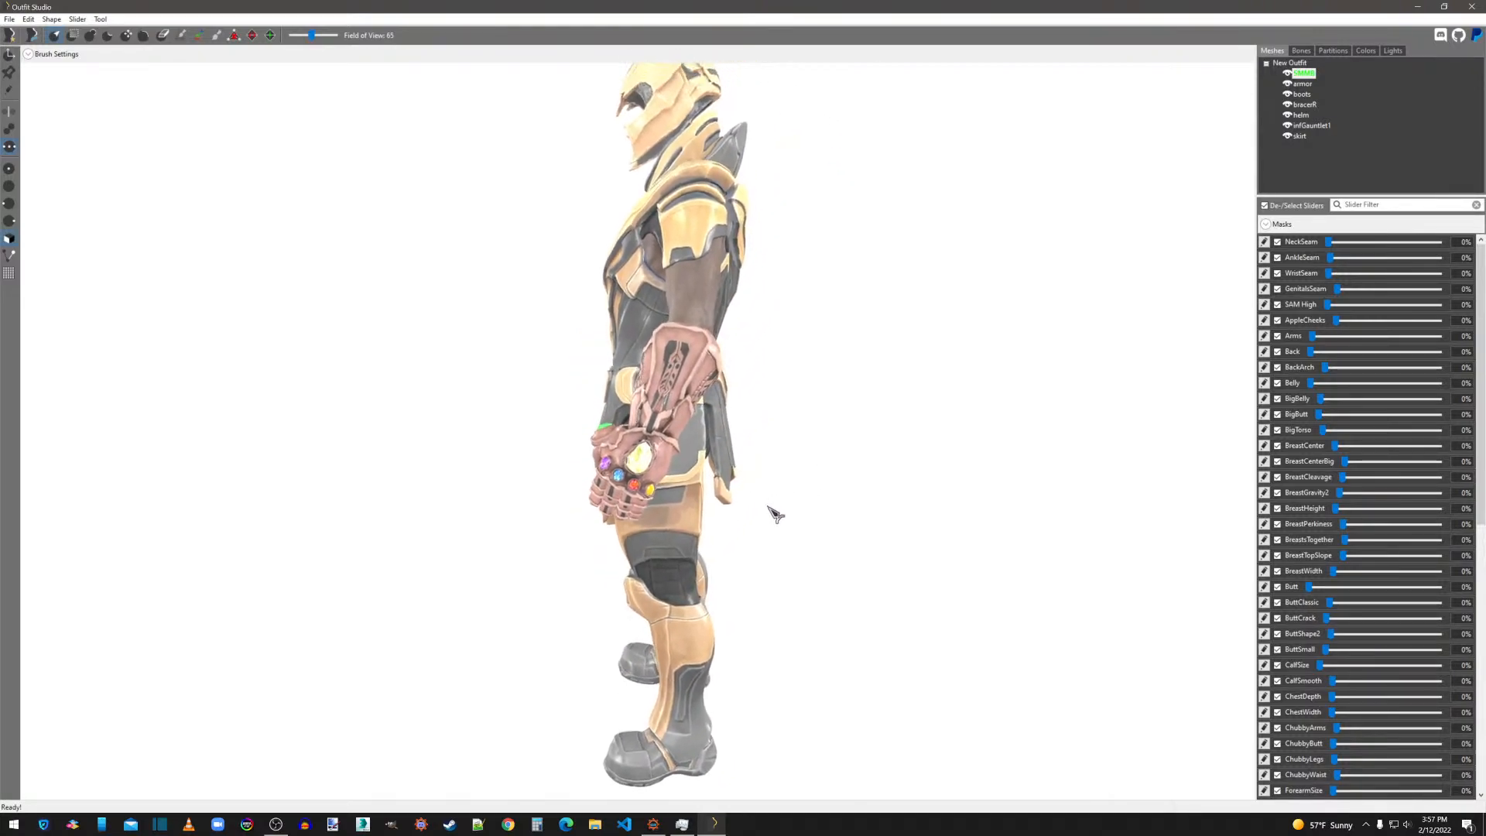
{"action": "left_click", "coordinate": [1312, 125]}
{"action": "right_click", "coordinate": [1320, 126]}
{"action": "left_click", "coordinate": [1367, 363]}
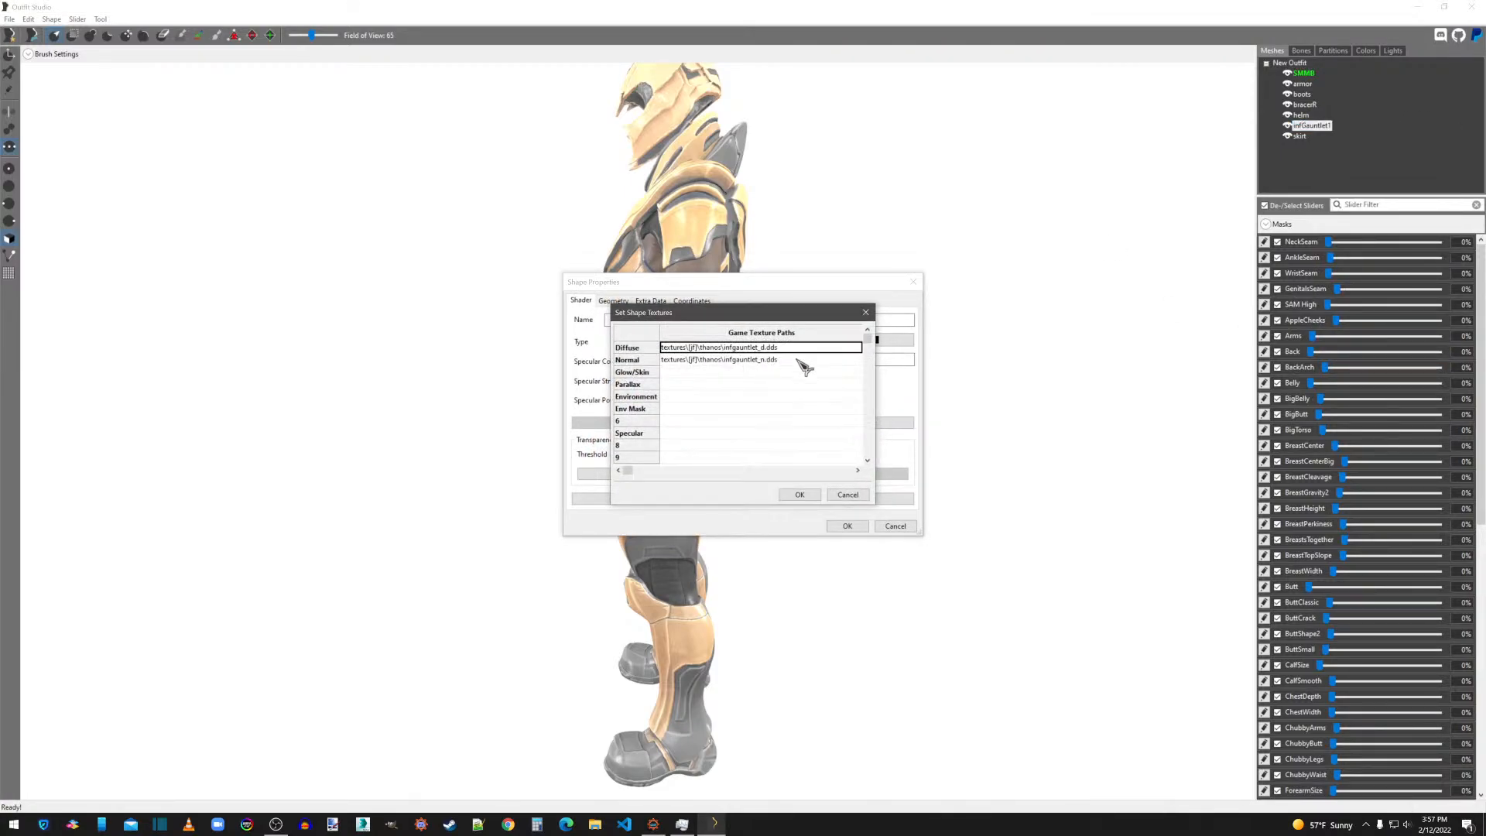
{"action": "double_click", "coordinate": [783, 360]}
{"action": "key", "text": "ctrl+c"}
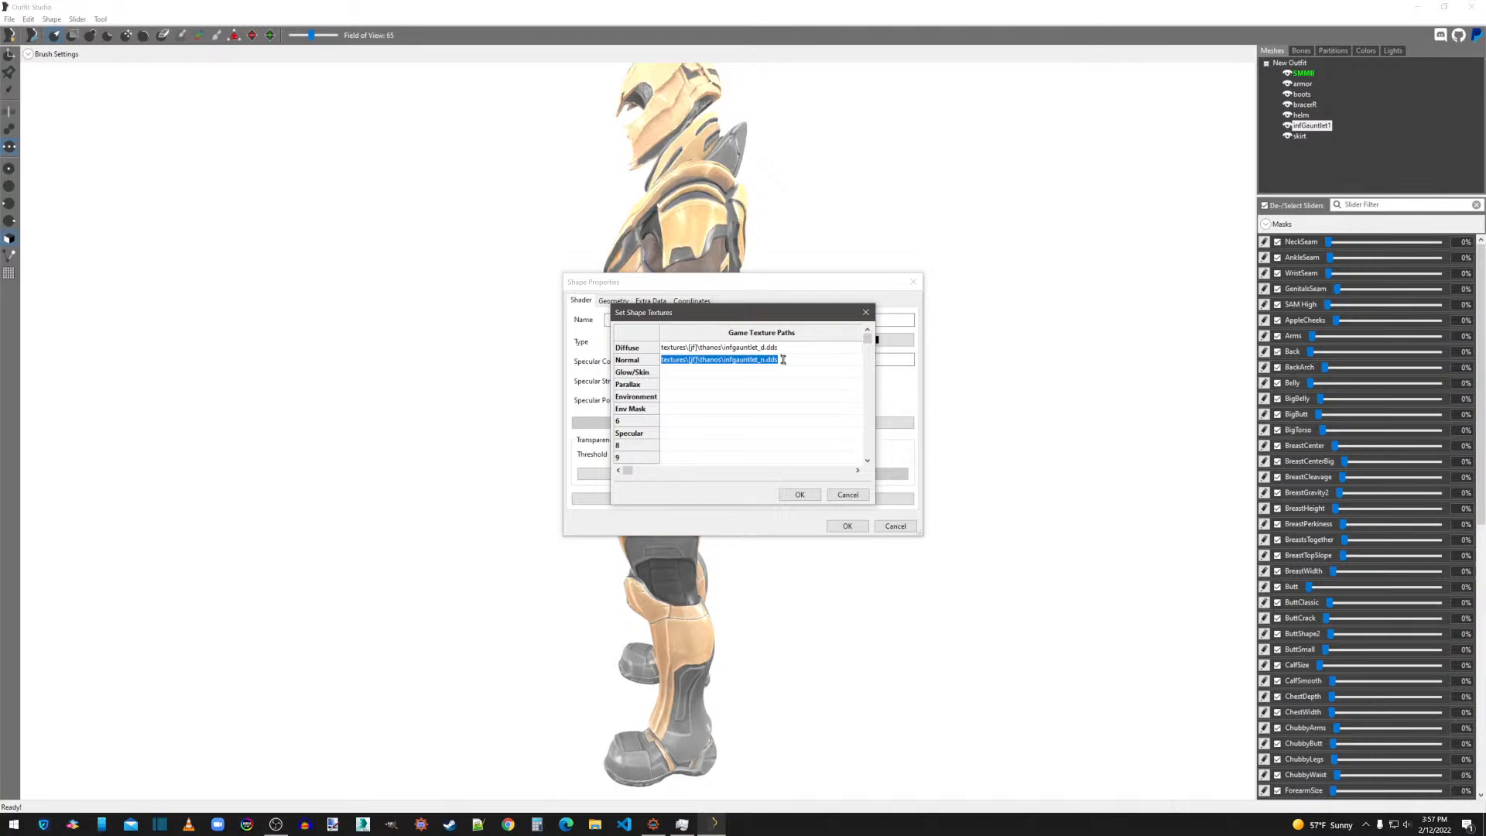
{"action": "double_click", "coordinate": [686, 433]}
{"action": "key", "text": "ctrl+v"}
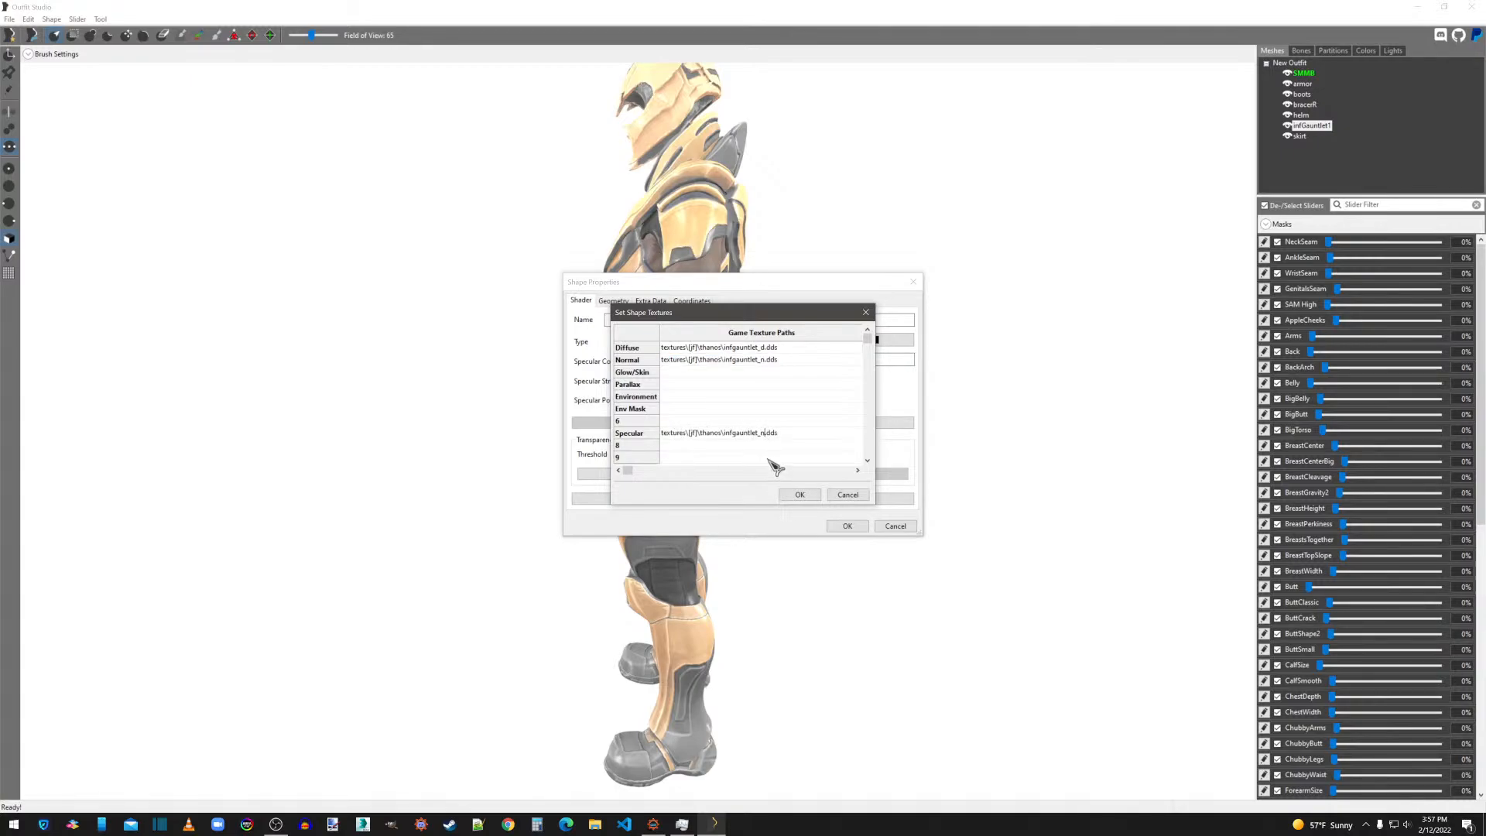
{"action": "left_click", "coordinate": [798, 495]}
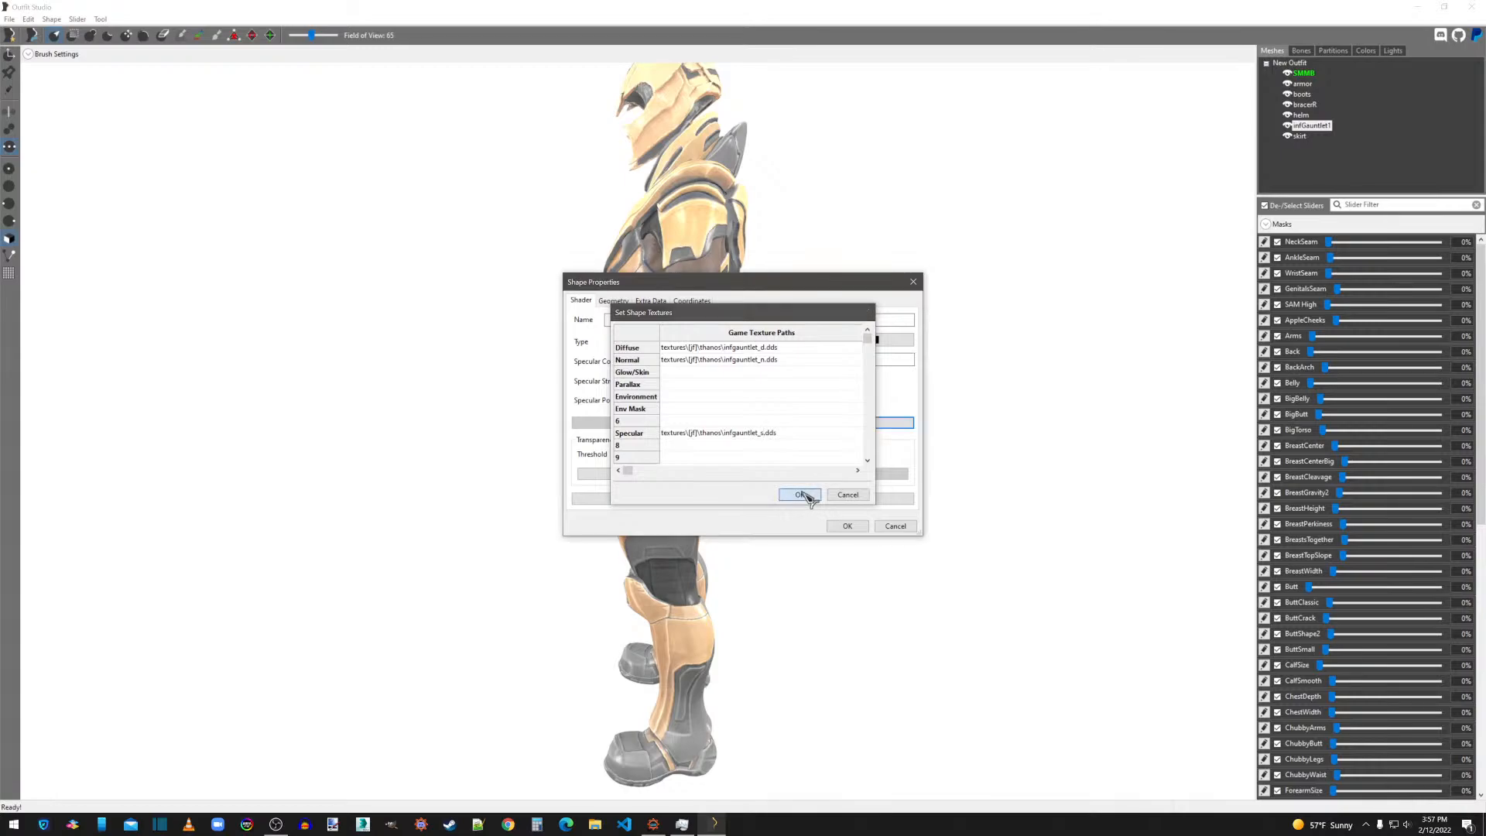
{"action": "left_click", "coordinate": [848, 525]}
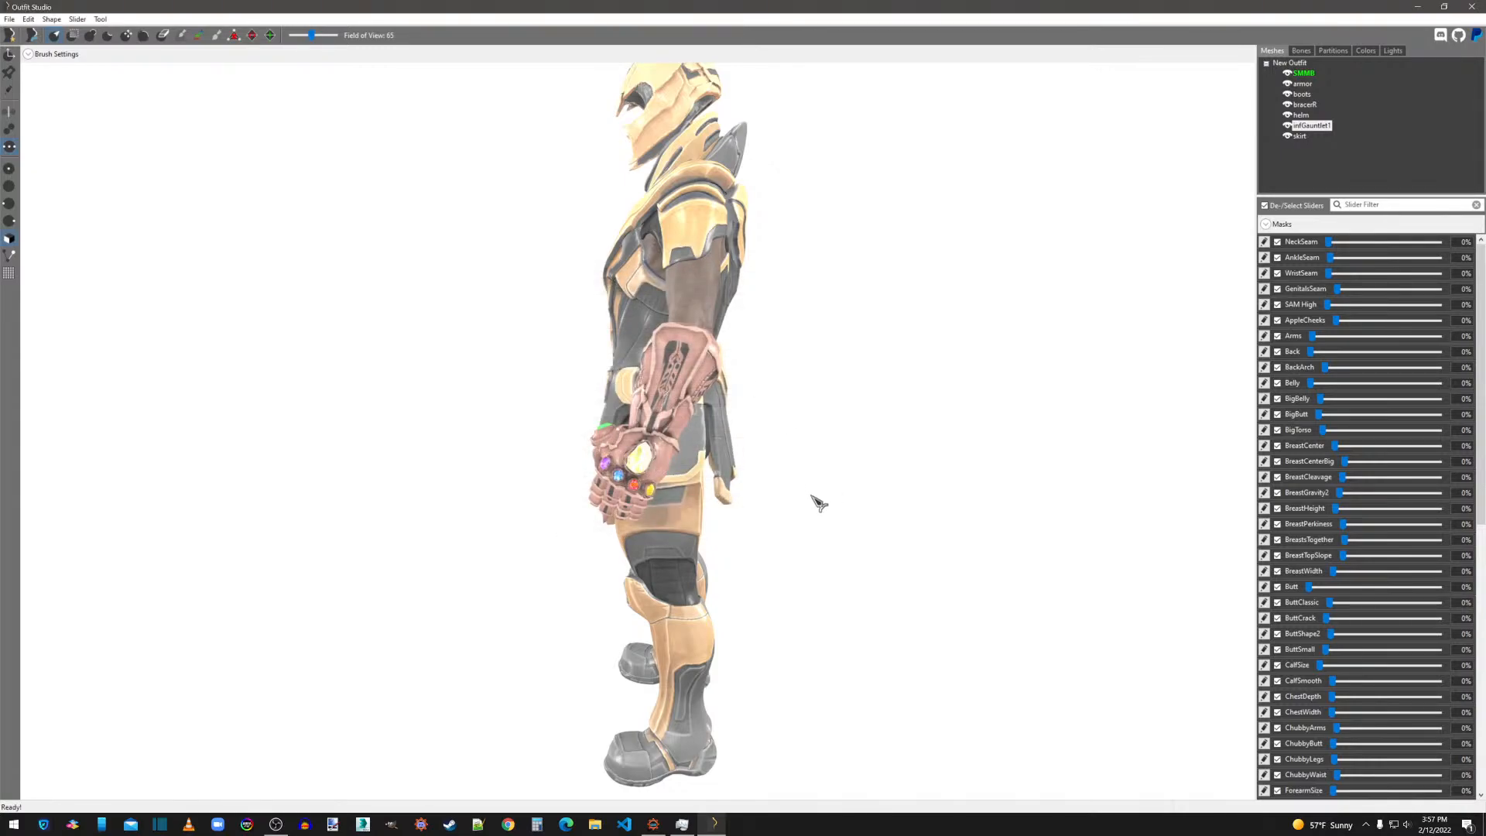
{"action": "right_click_drag", "start_coordinate": [813, 497], "coordinate": [944, 473]}
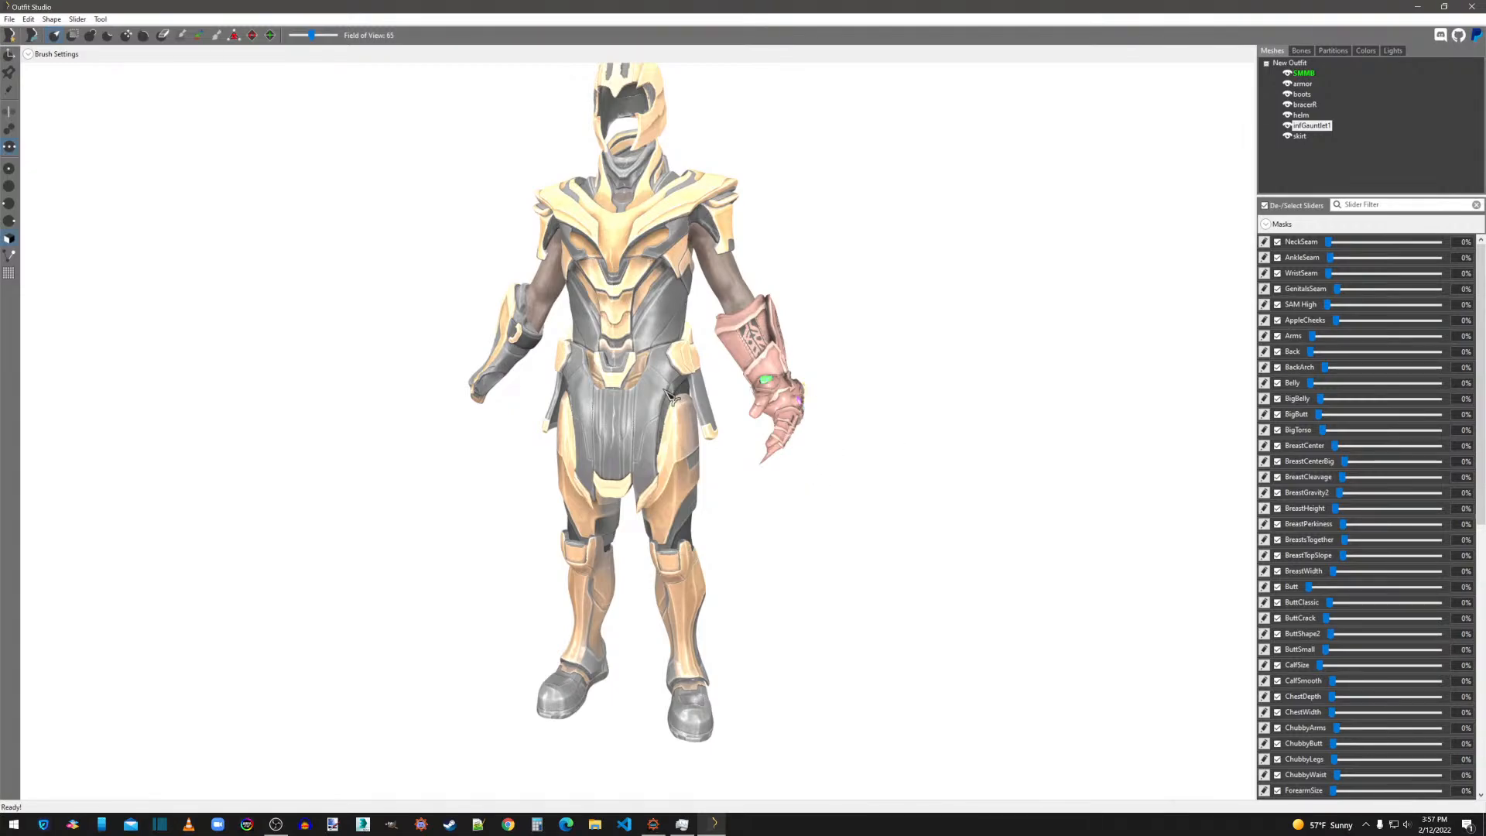
{"action": "left_click", "coordinate": [14, 20]}
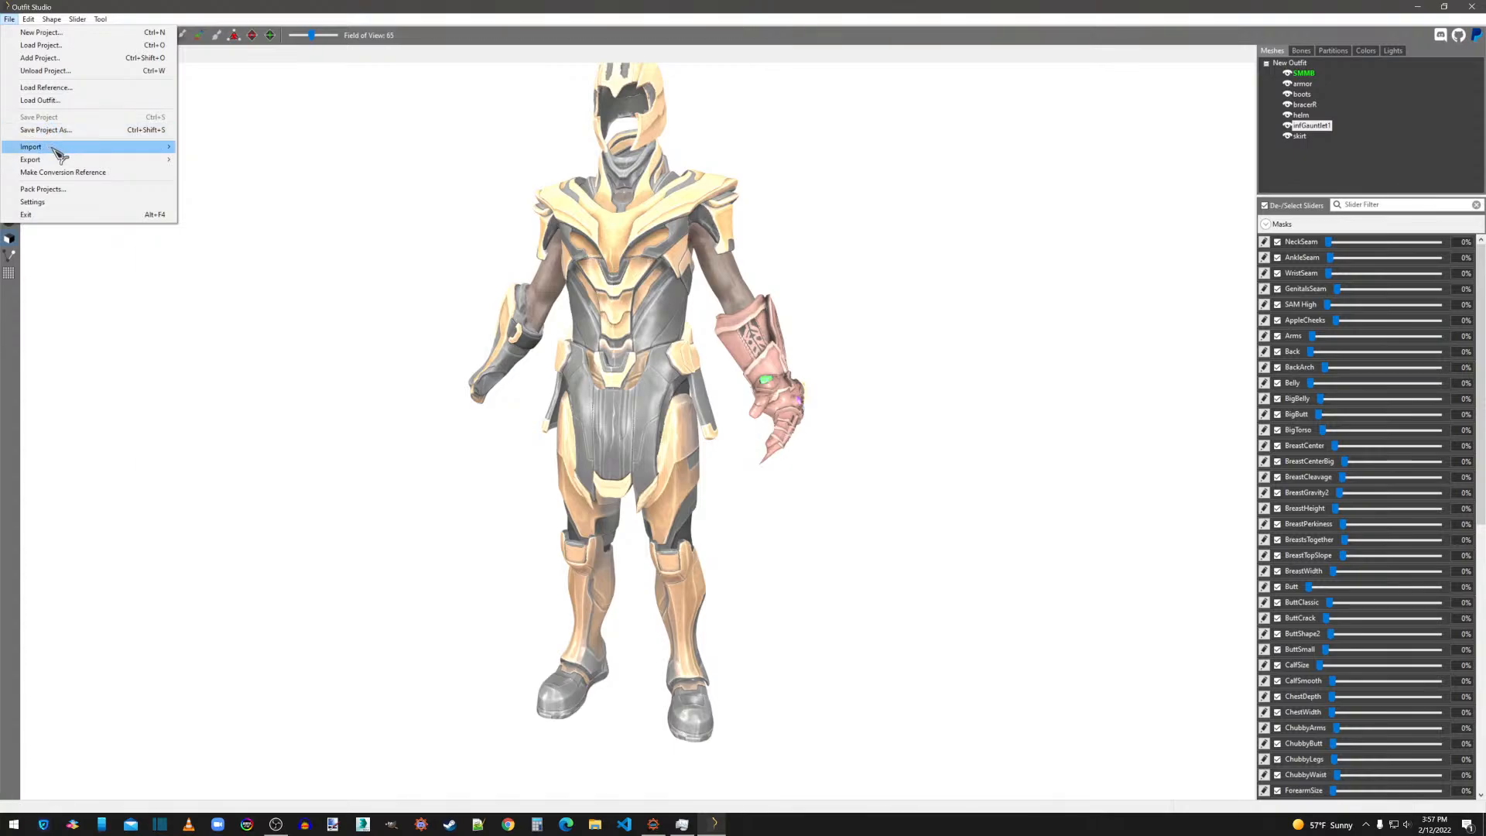
{"action": "mouse_move", "coordinate": [57, 149]}
{"action": "left_click", "coordinate": [203, 147]}
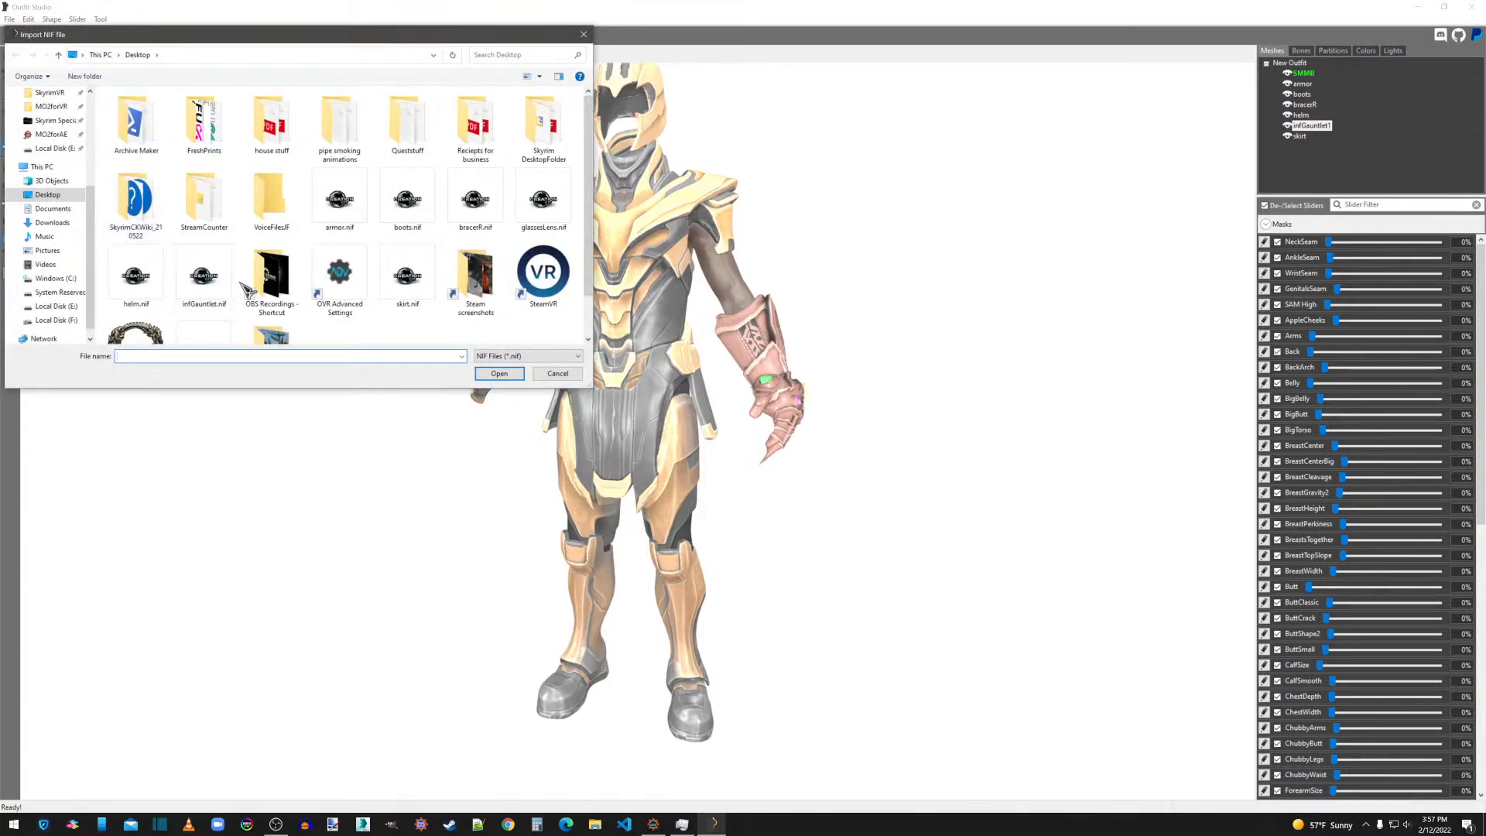
{"action": "left_click", "coordinate": [584, 34]}
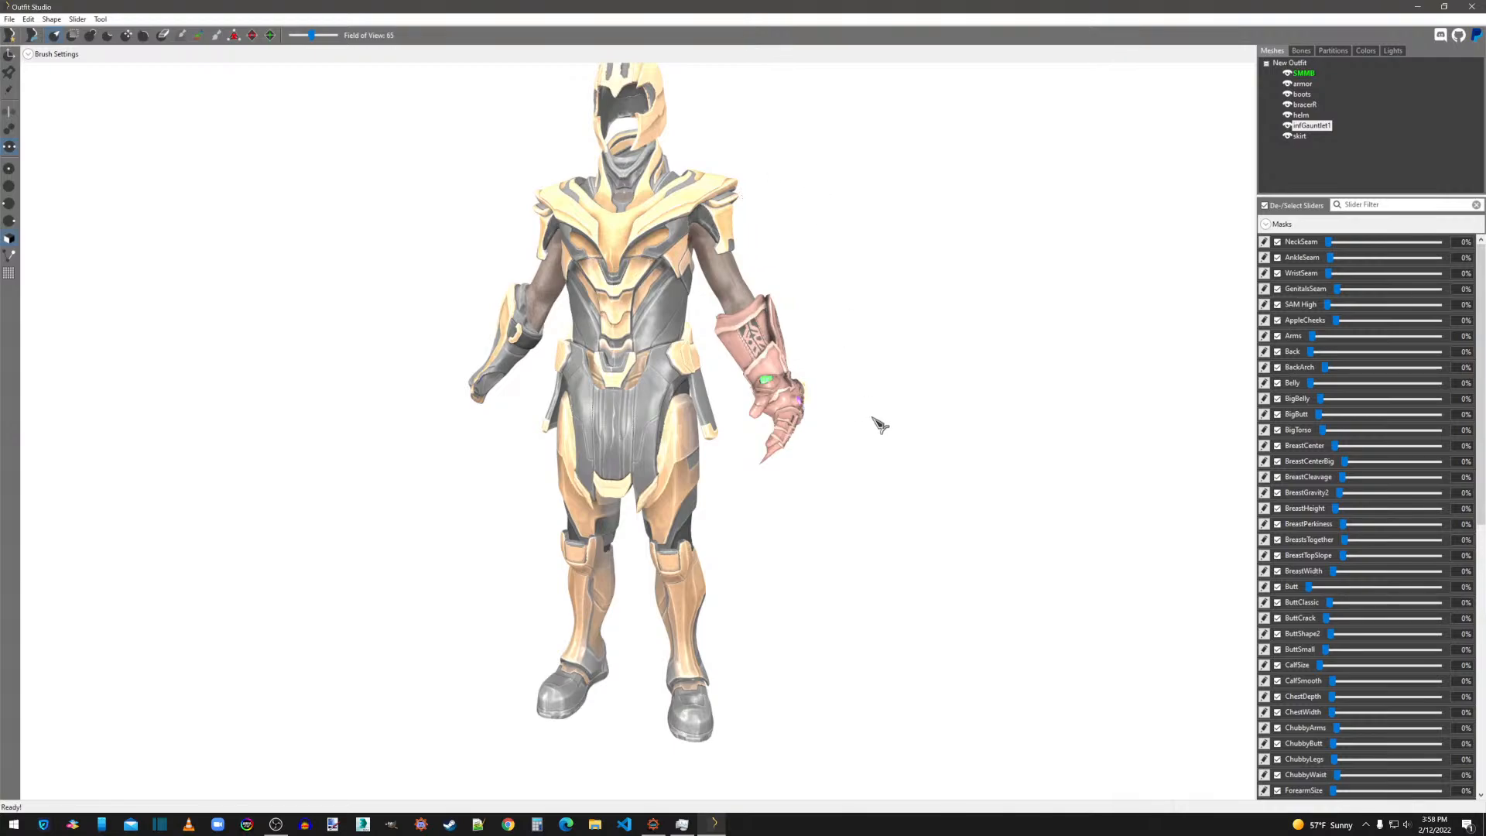
Export the gauntlet shape over the existing infGauntlet.nif on the desktop and delete the shape from the outfit.
{"action": "scroll", "coordinate": [887, 449], "scroll_direction": "up", "scroll_amount": 3}
{"action": "scroll", "coordinate": [922, 450], "scroll_direction": "up", "scroll_amount": 2}
{"action": "scroll", "coordinate": [943, 457], "scroll_direction": "down", "scroll_amount": 1}
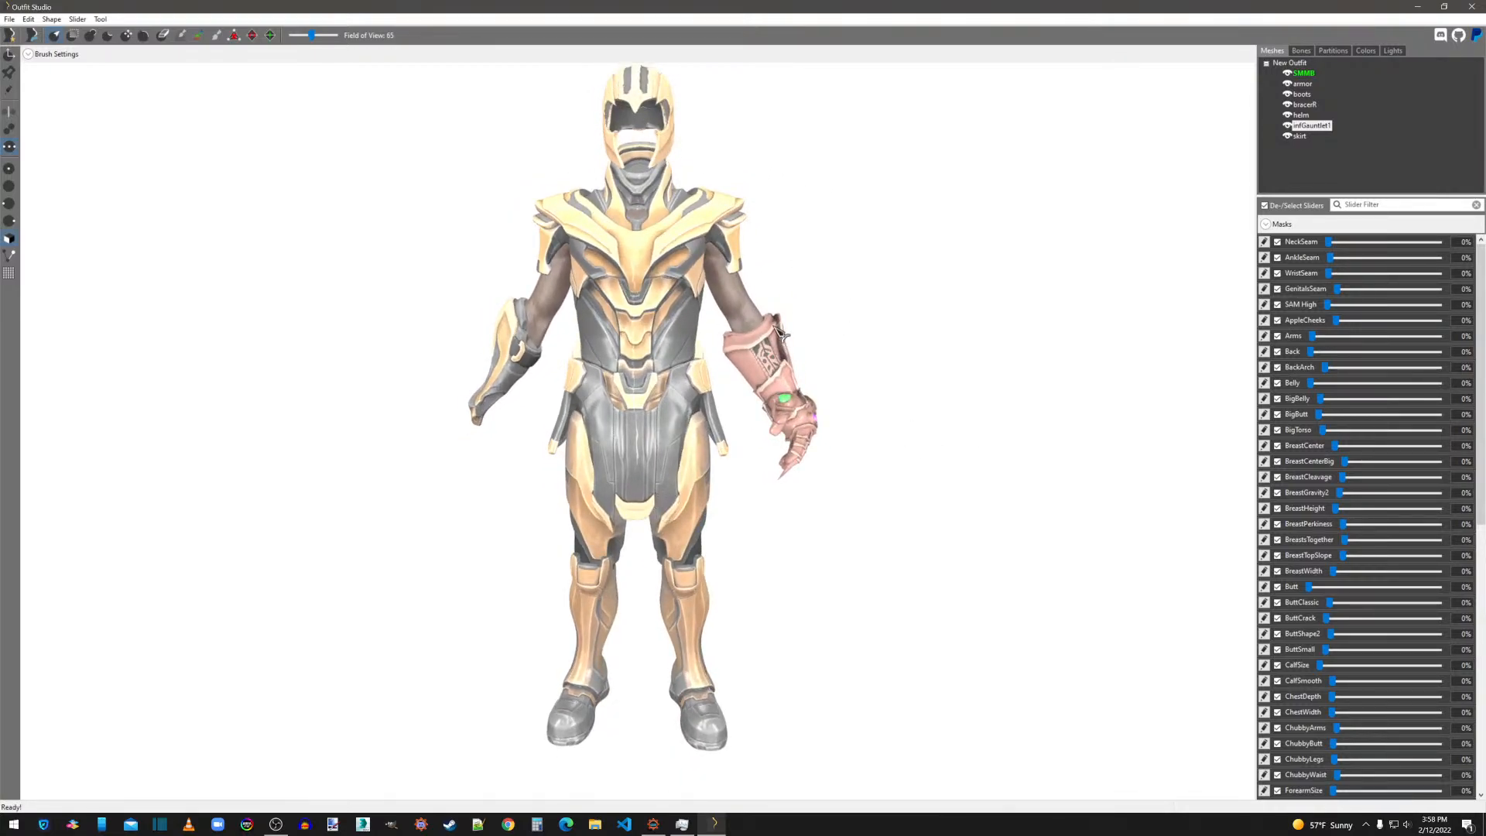
{"action": "right_click", "coordinate": [1319, 132]}
{"action": "mouse_move", "coordinate": [1322, 134]}
{"action": "left_click", "coordinate": [1238, 132]}
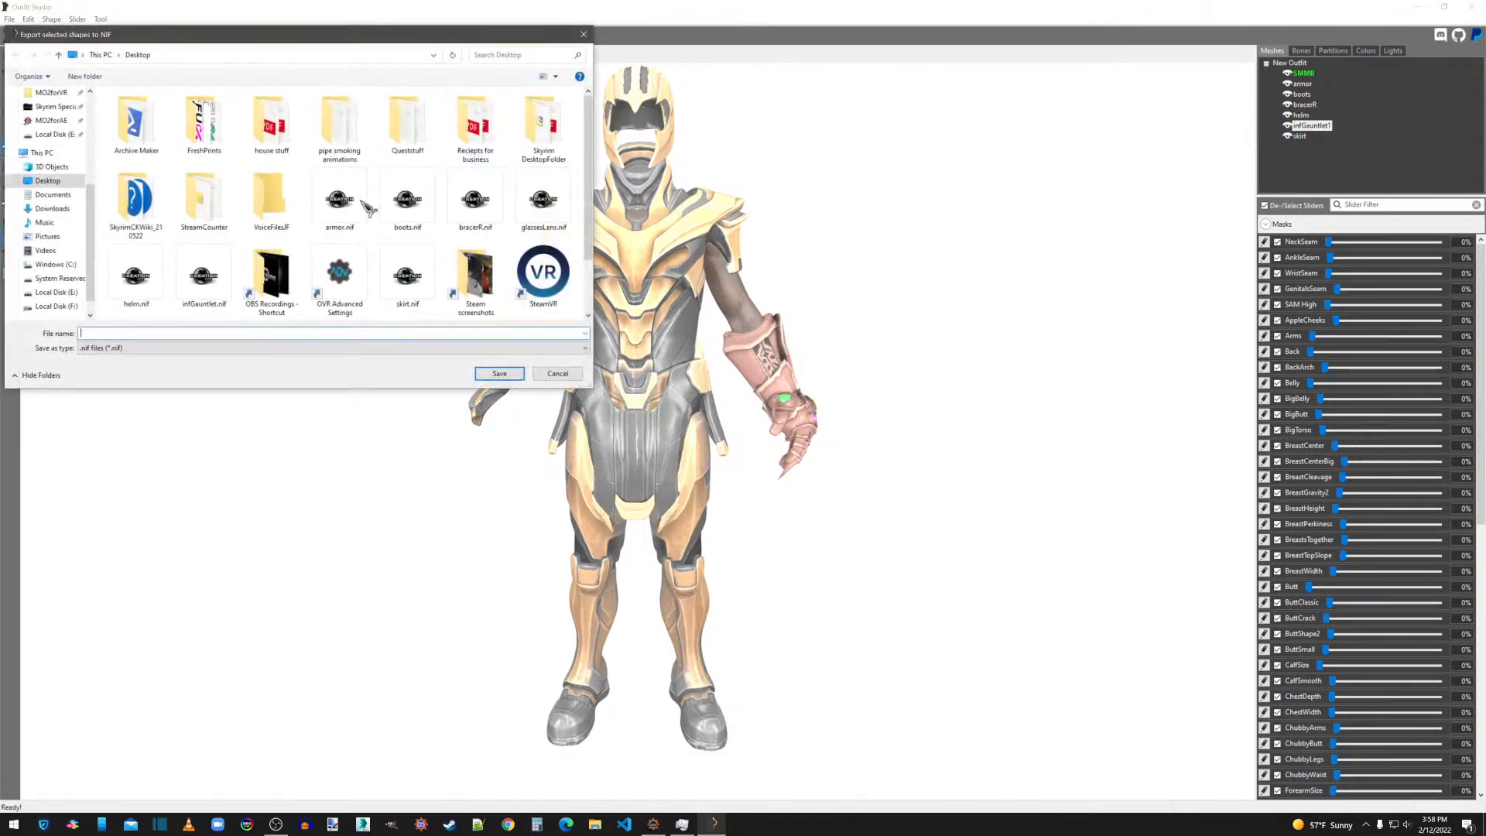
{"action": "double_click", "coordinate": [204, 275]}
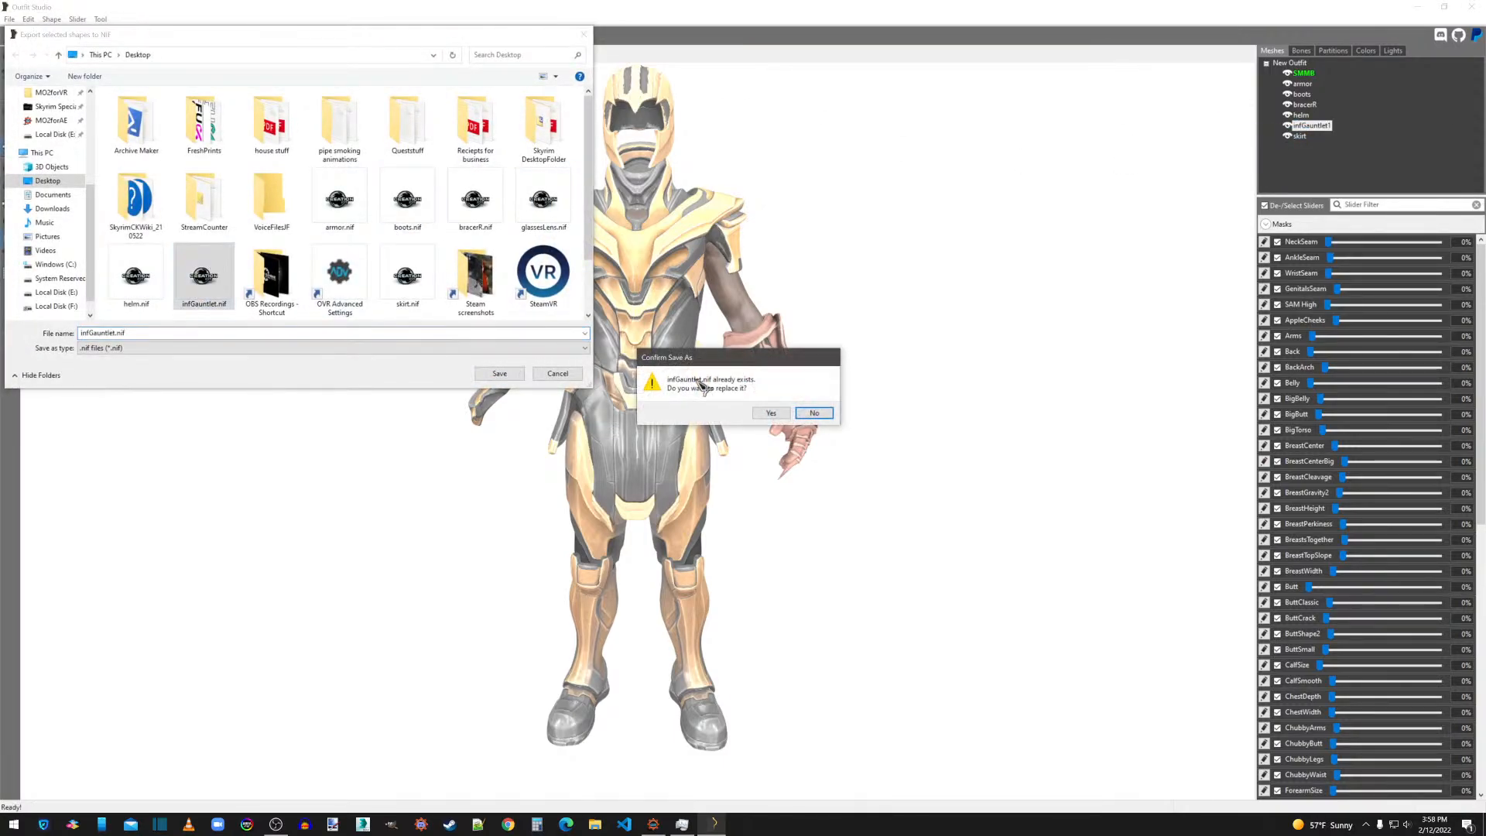
{"action": "left_click", "coordinate": [771, 413]}
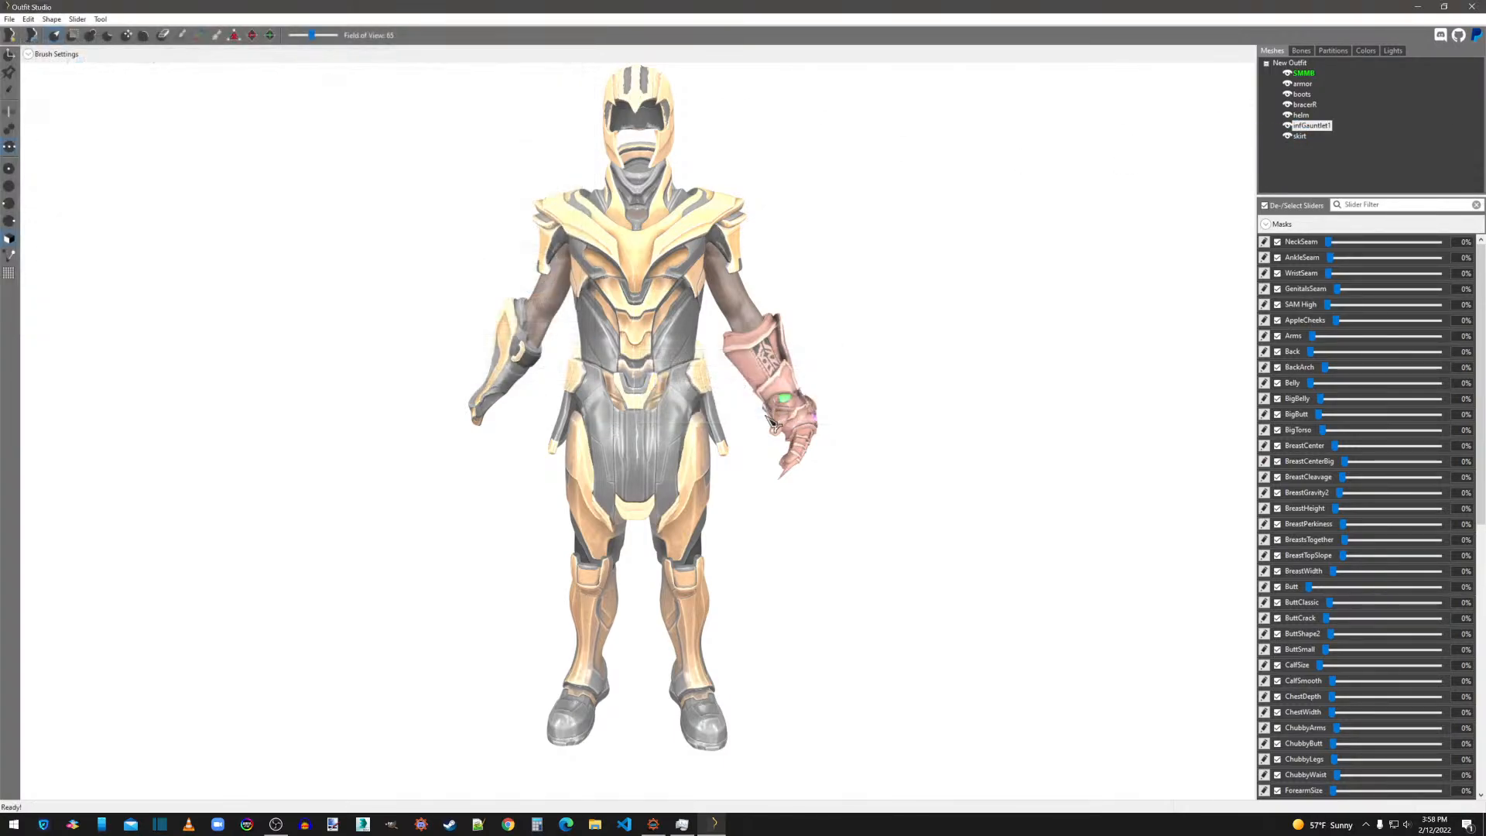
{"action": "right_click", "coordinate": [1317, 130]}
{"action": "left_click", "coordinate": [1332, 354]}
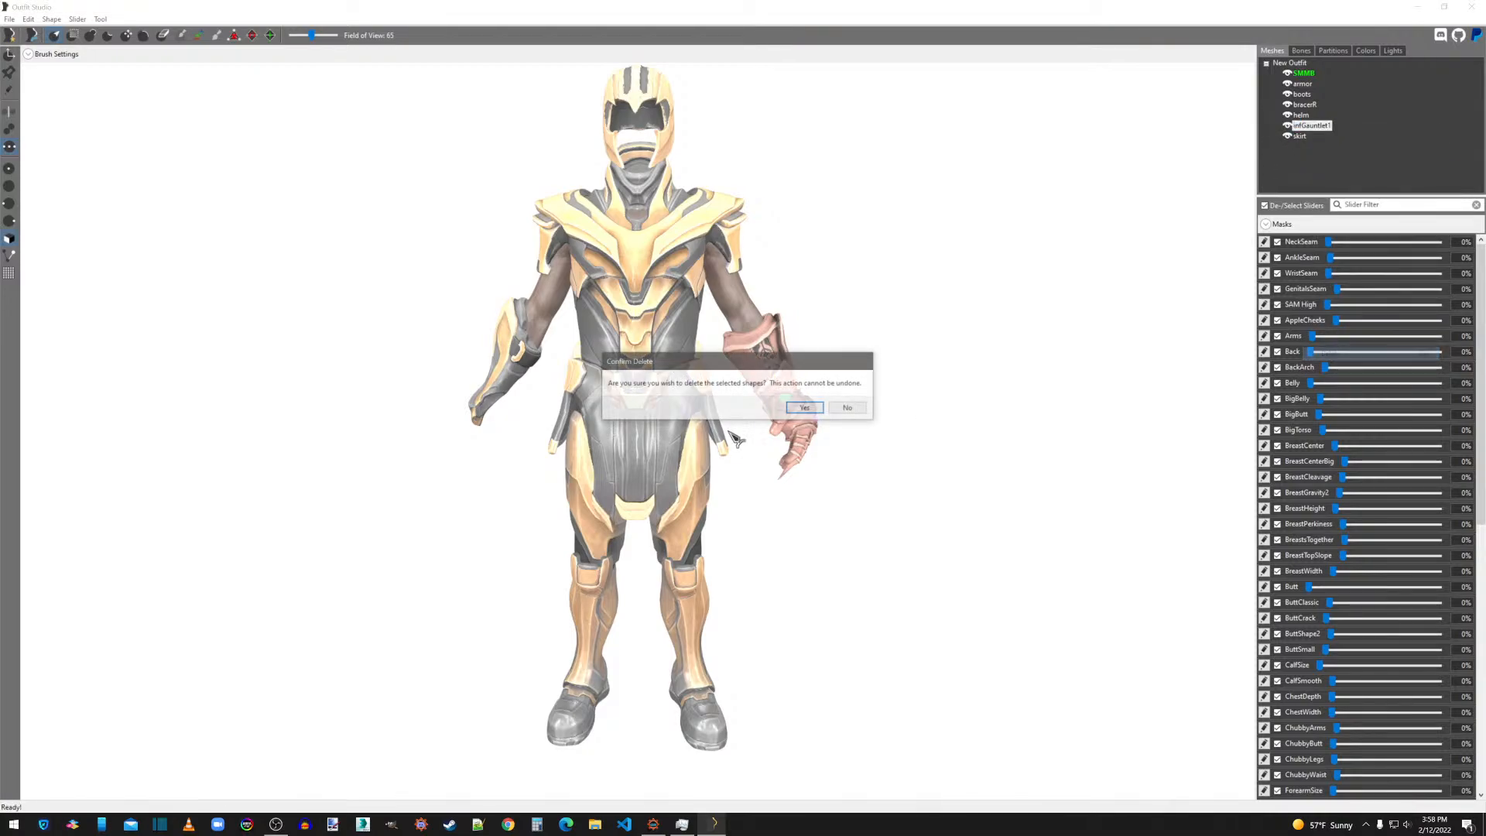
{"action": "left_click", "coordinate": [806, 408]}
Export the bracer shape over the existing bracerR.nif on the desktop and delete the shape from the outfit.
{"action": "left_click", "coordinate": [1306, 107]}
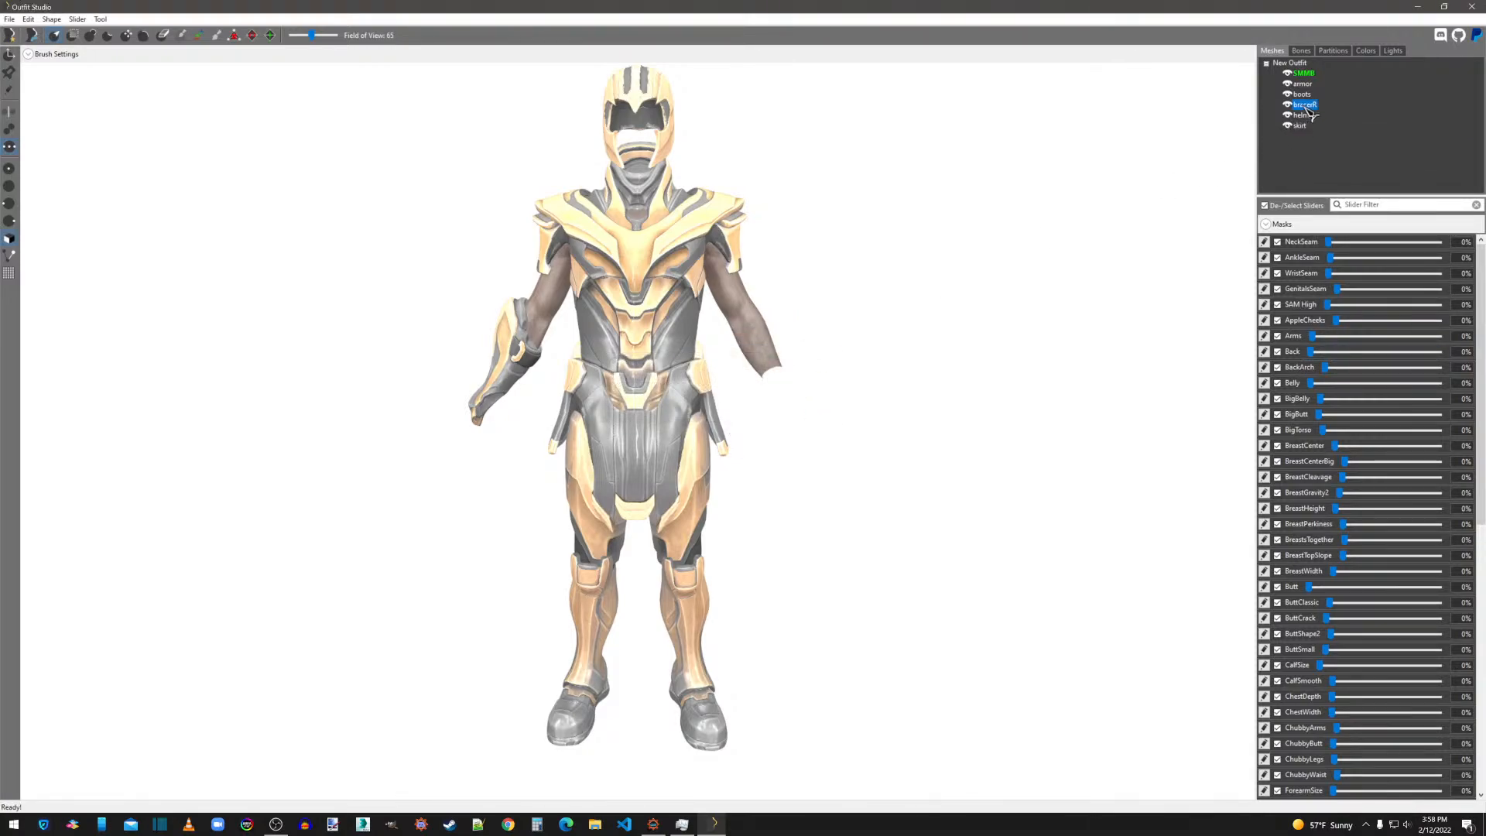
{"action": "right_click", "coordinate": [1306, 107]}
{"action": "left_click", "coordinate": [1291, 114]}
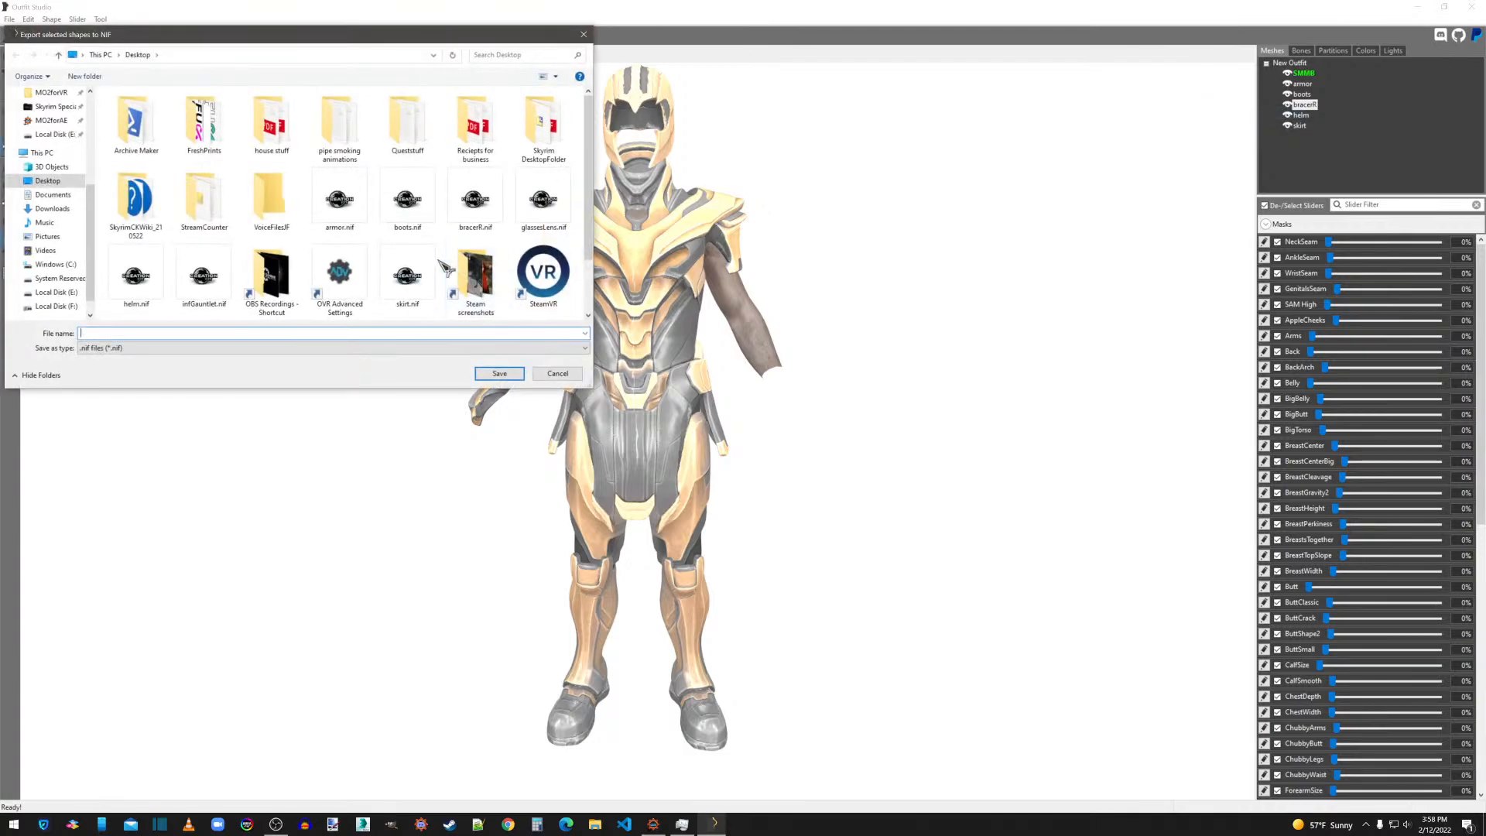
{"action": "double_click", "coordinate": [476, 200]}
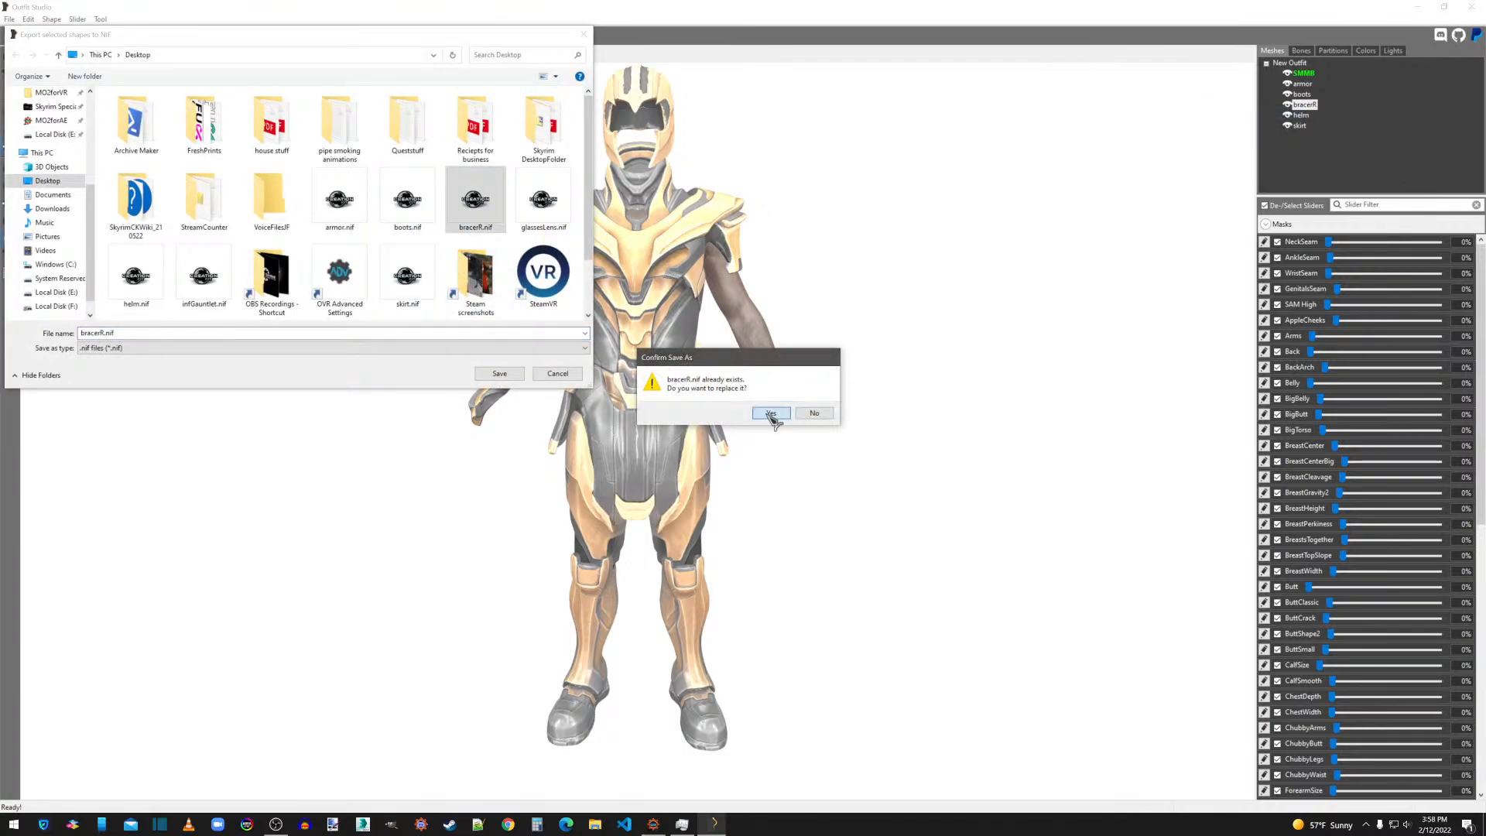
{"action": "left_click", "coordinate": [772, 413]}
{"action": "right_click", "coordinate": [1306, 108]}
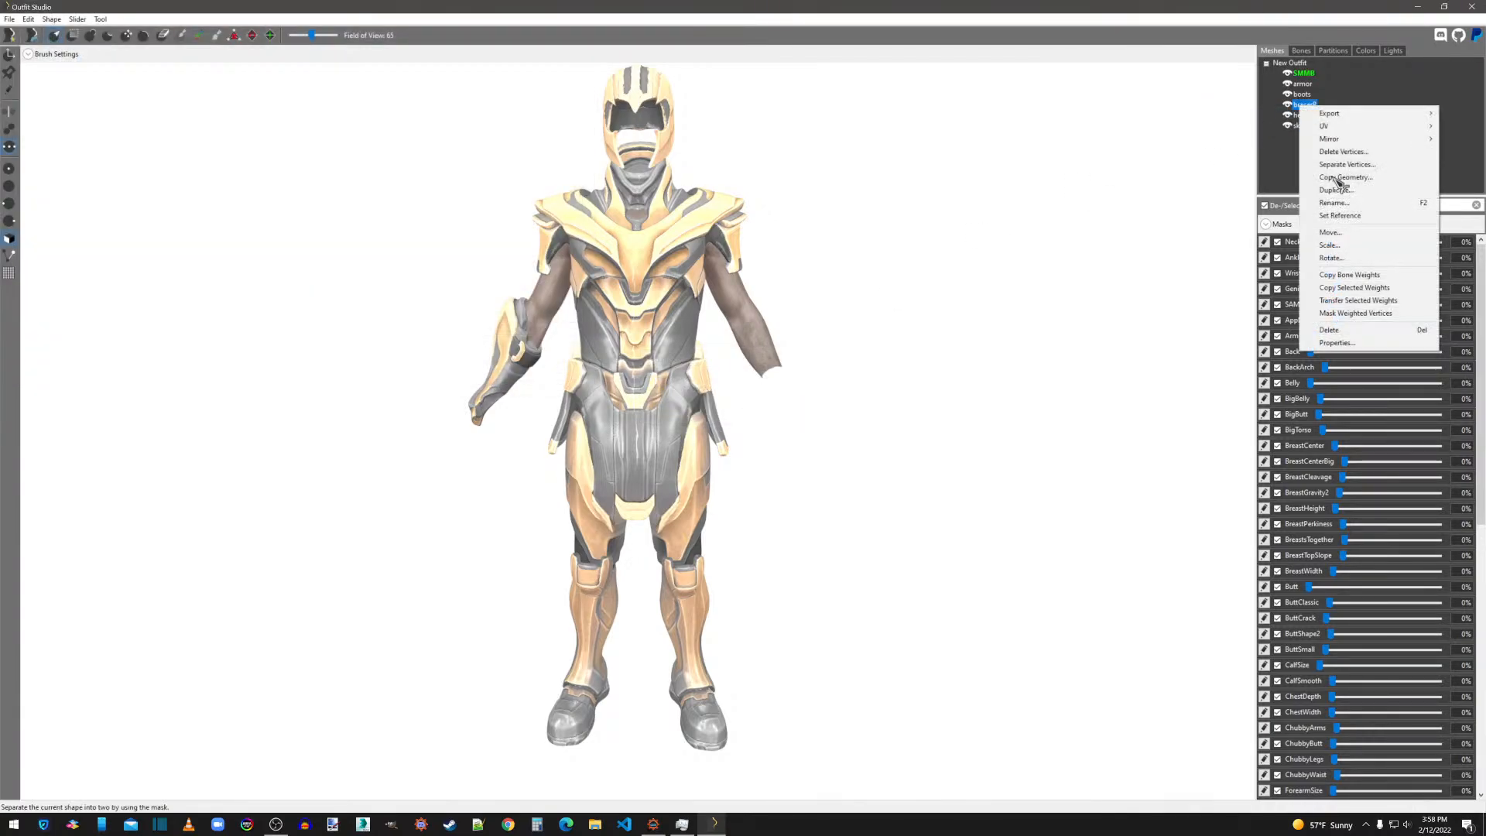
{"action": "left_click", "coordinate": [1328, 329]}
{"action": "left_click", "coordinate": [807, 409]}
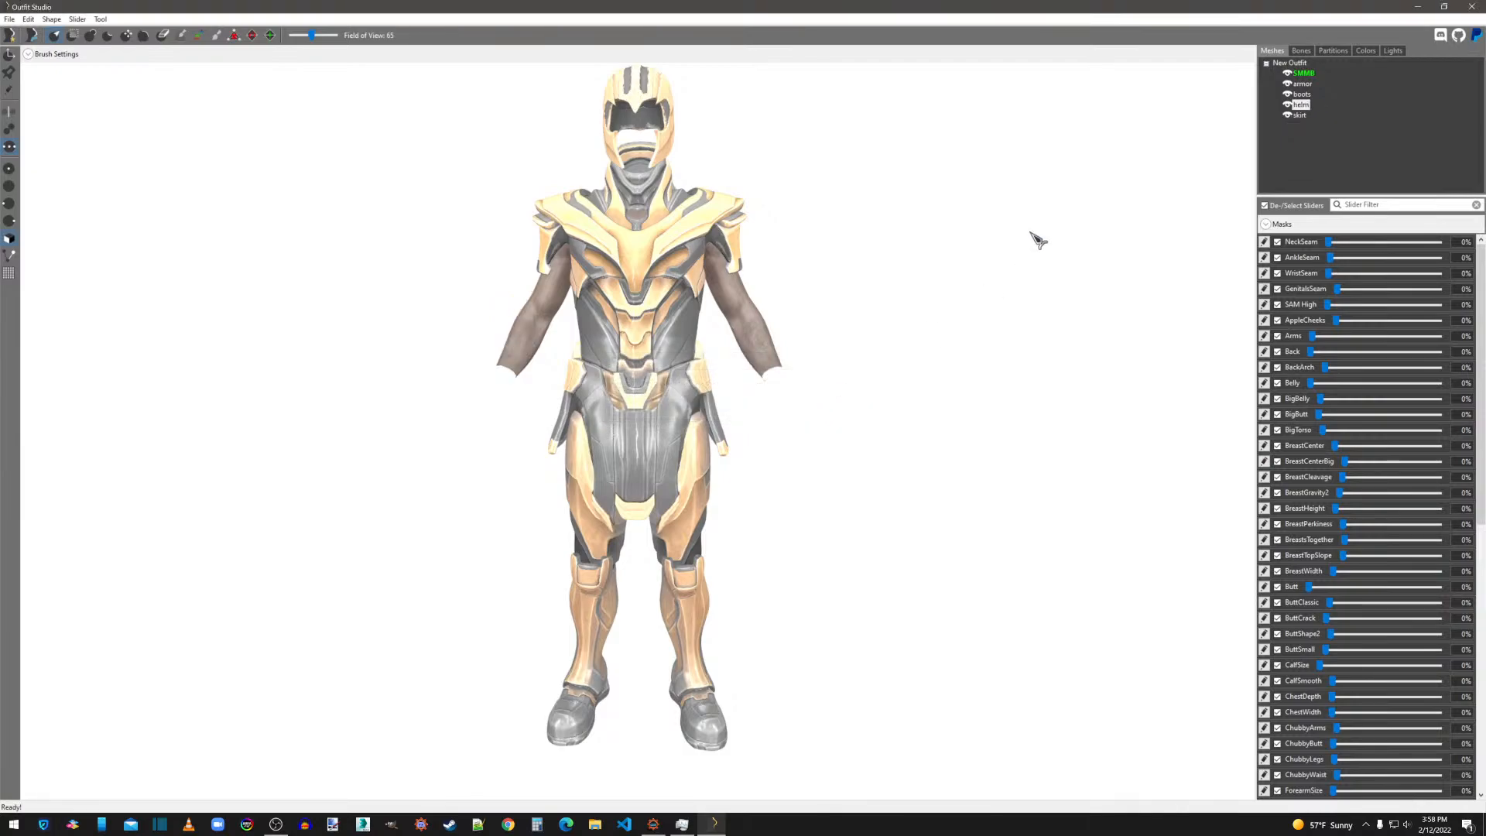
Export the skirt shape as NIF over the existing skirt.nif on the desktop.
{"action": "right_click", "coordinate": [1305, 119]}
{"action": "mouse_move", "coordinate": [1320, 121]}
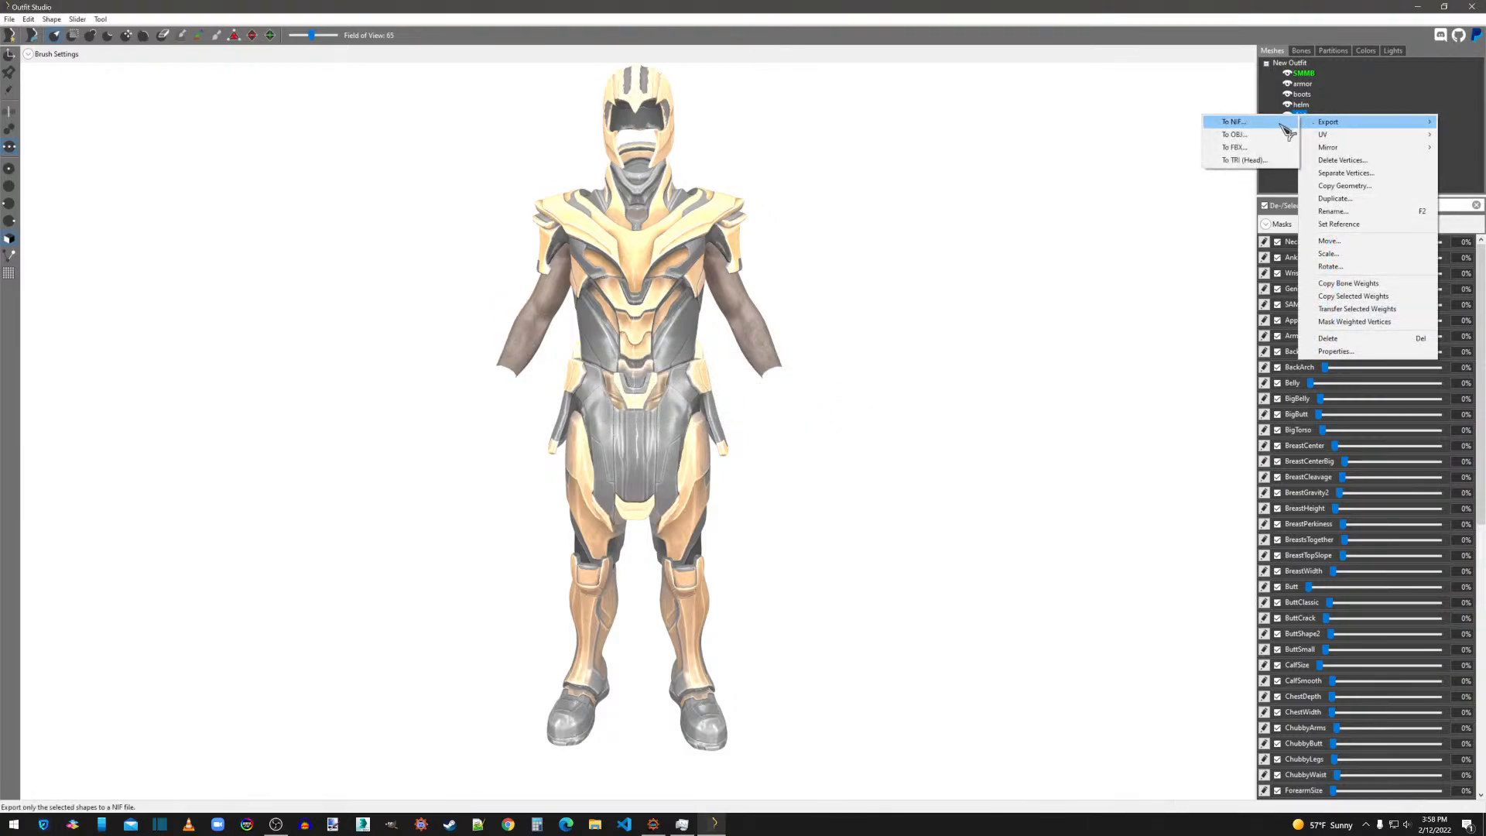
{"action": "left_click", "coordinate": [1235, 120]}
{"action": "double_click", "coordinate": [407, 276]}
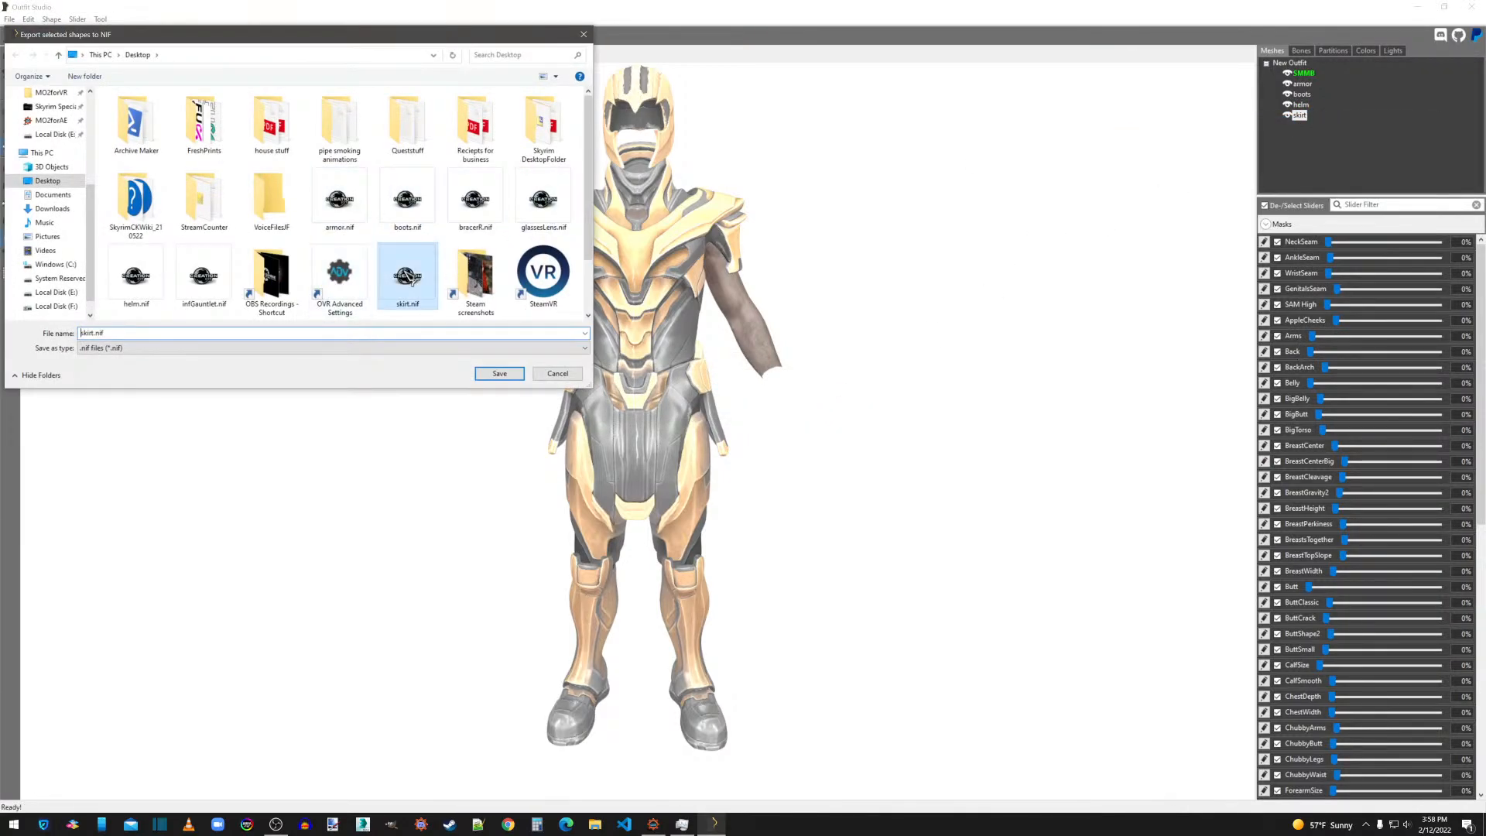
{"action": "left_click", "coordinate": [770, 414]}
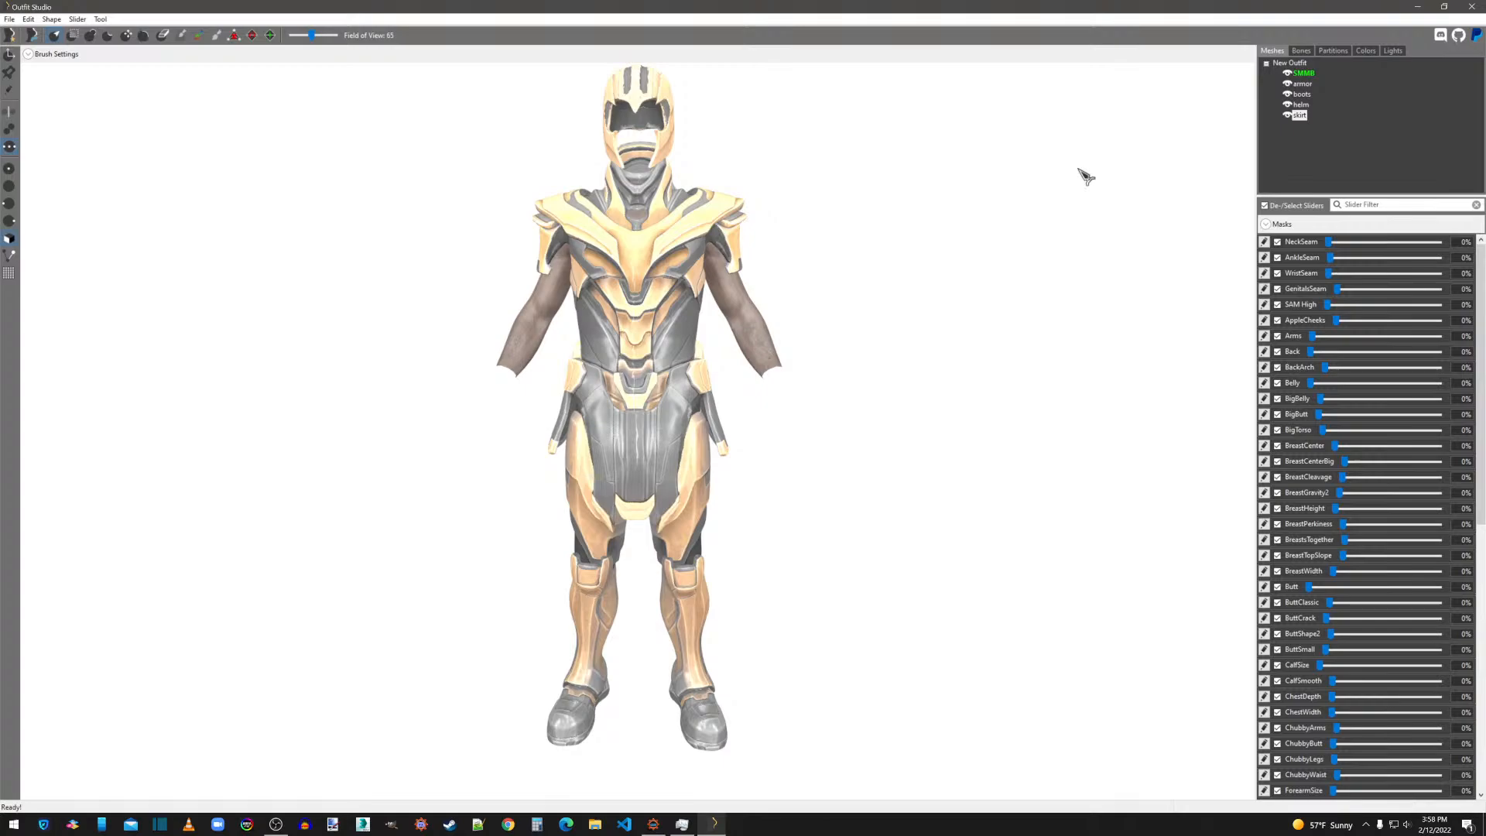
Fill in the skirt's Specular texture path based on its boots_n.dds Normal path and apply the shape properties.
{"action": "right_click", "coordinate": [1308, 119]}
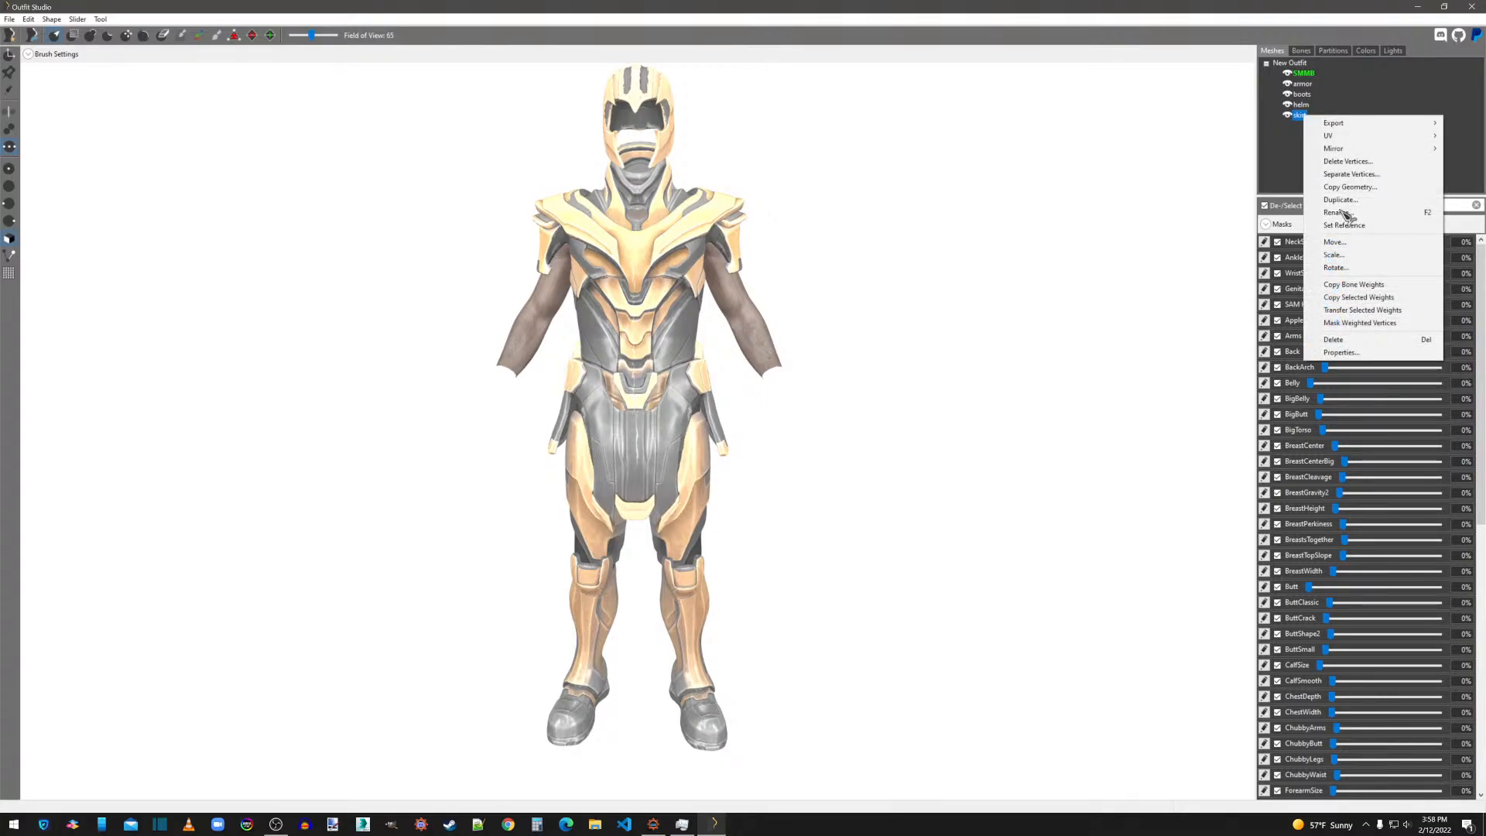
{"action": "left_click", "coordinate": [1341, 361]}
{"action": "left_click", "coordinate": [873, 424]}
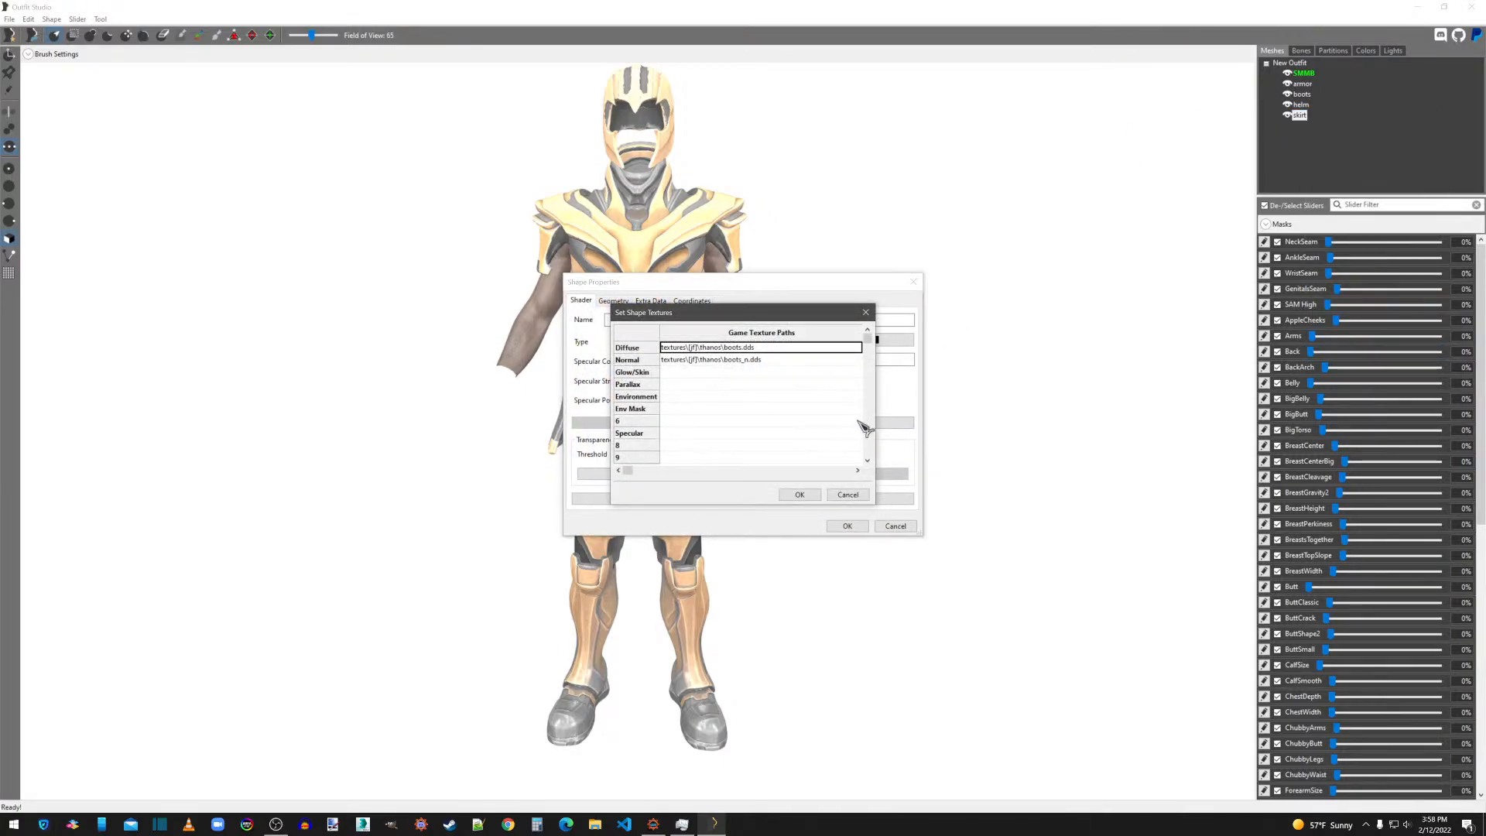
{"action": "double_click", "coordinate": [700, 360]}
{"action": "key", "text": "ctrl+c"}
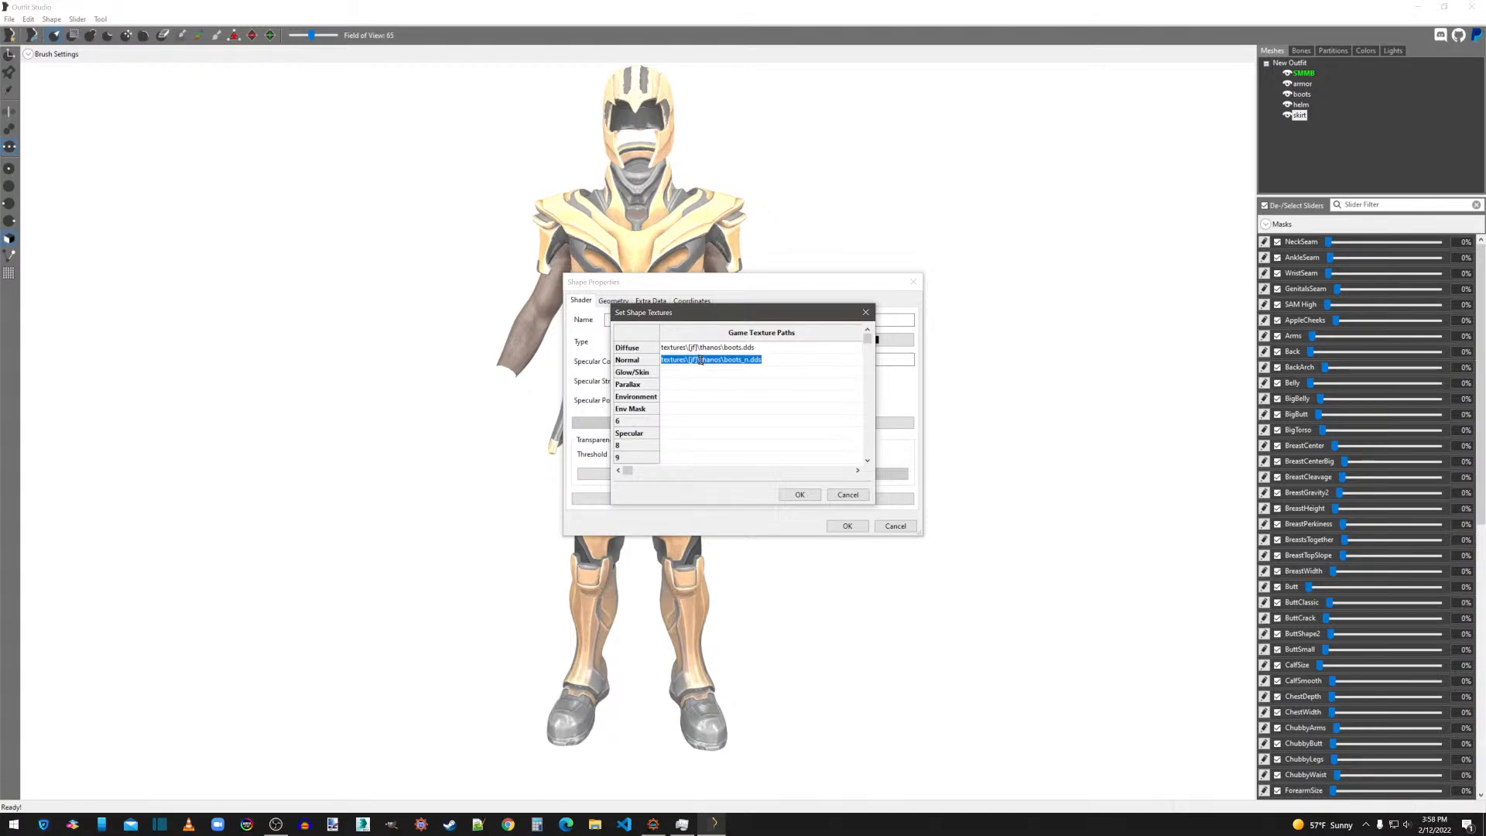
{"action": "left_click", "coordinate": [672, 431]}
{"action": "key", "text": "ctrl+v"}
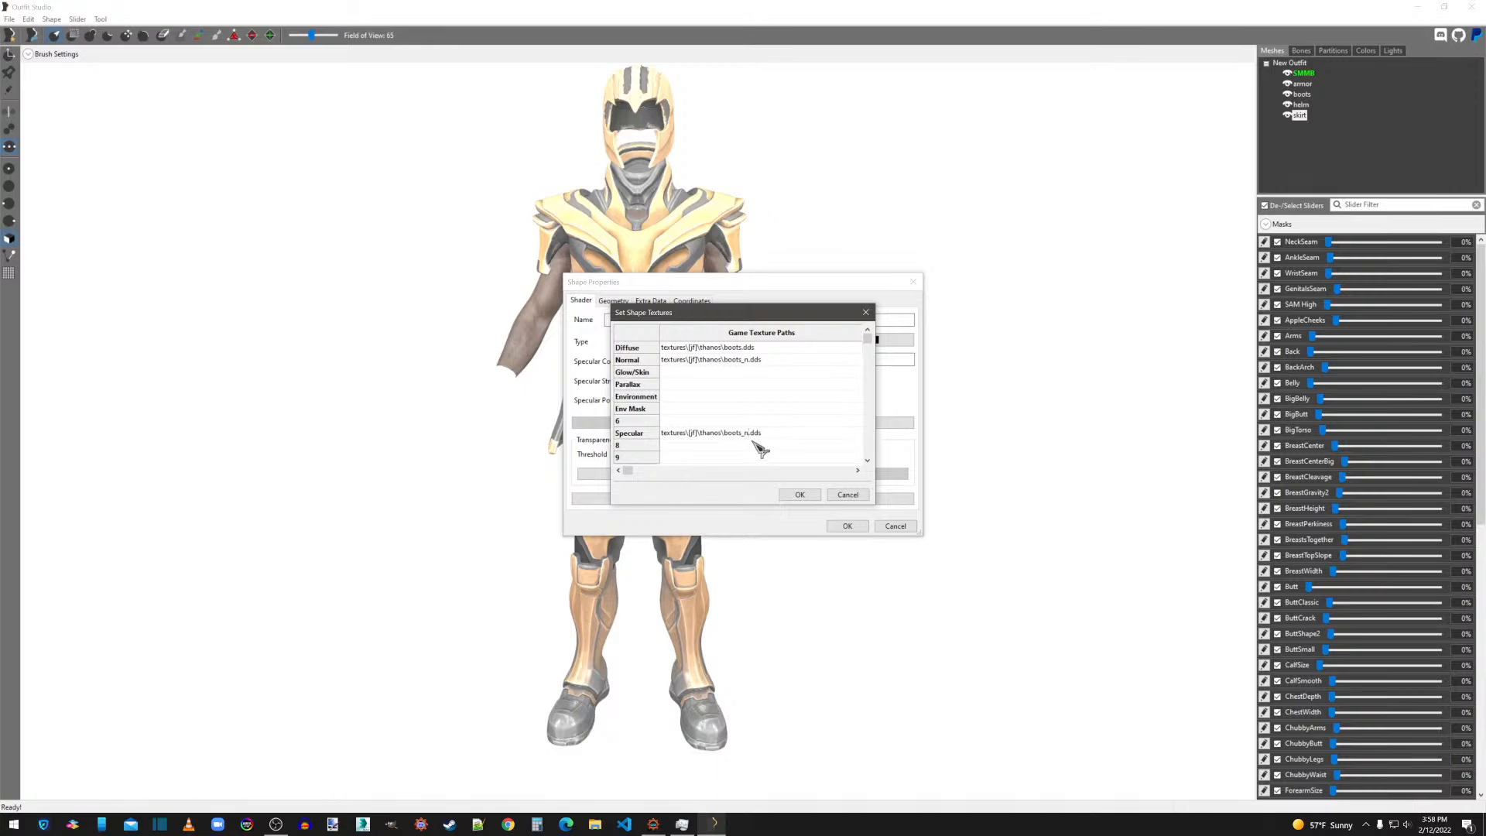
{"action": "left_click", "coordinate": [799, 495]}
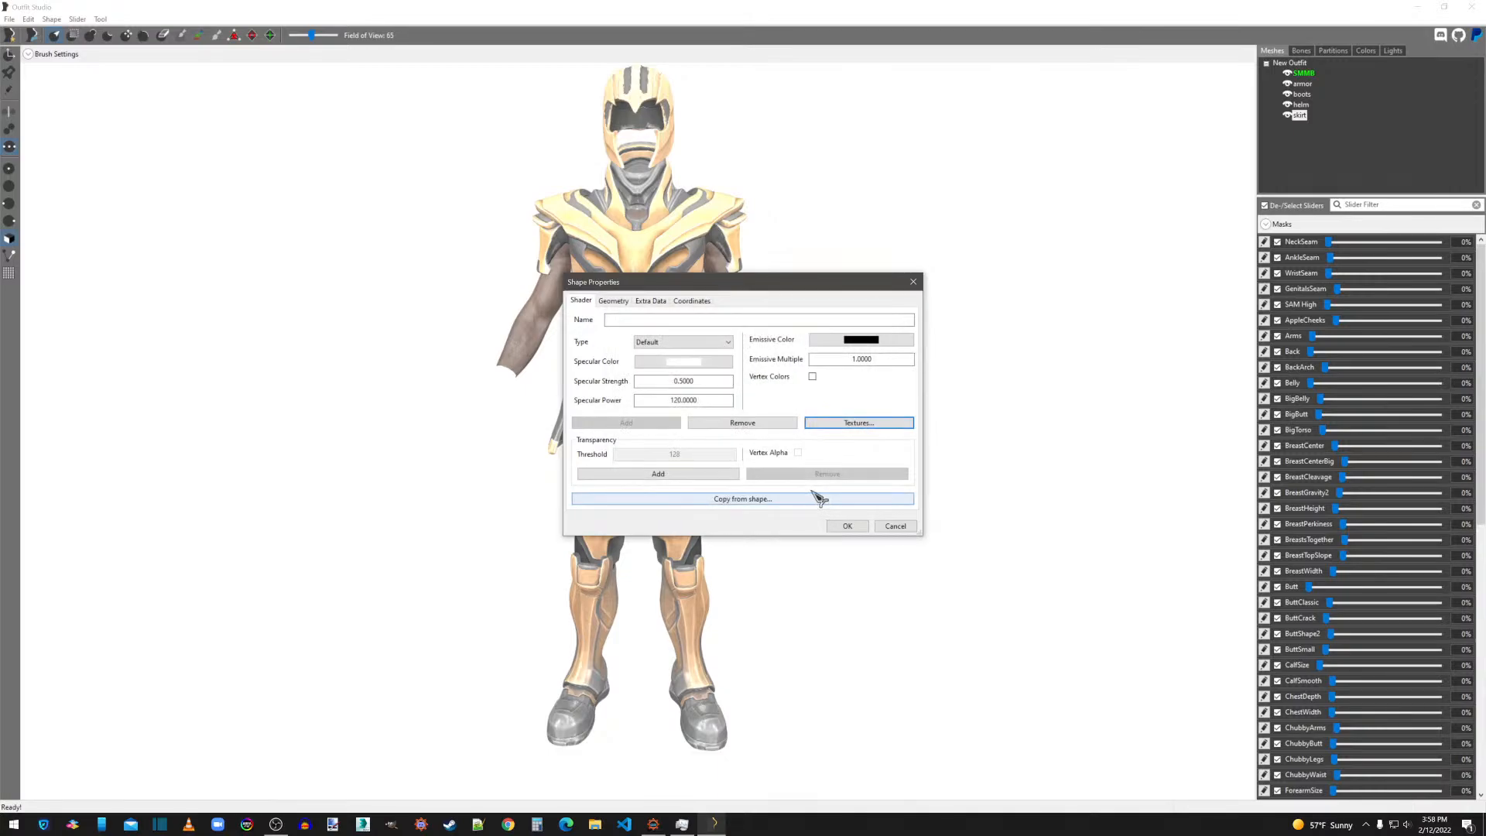
{"action": "left_click", "coordinate": [848, 526]}
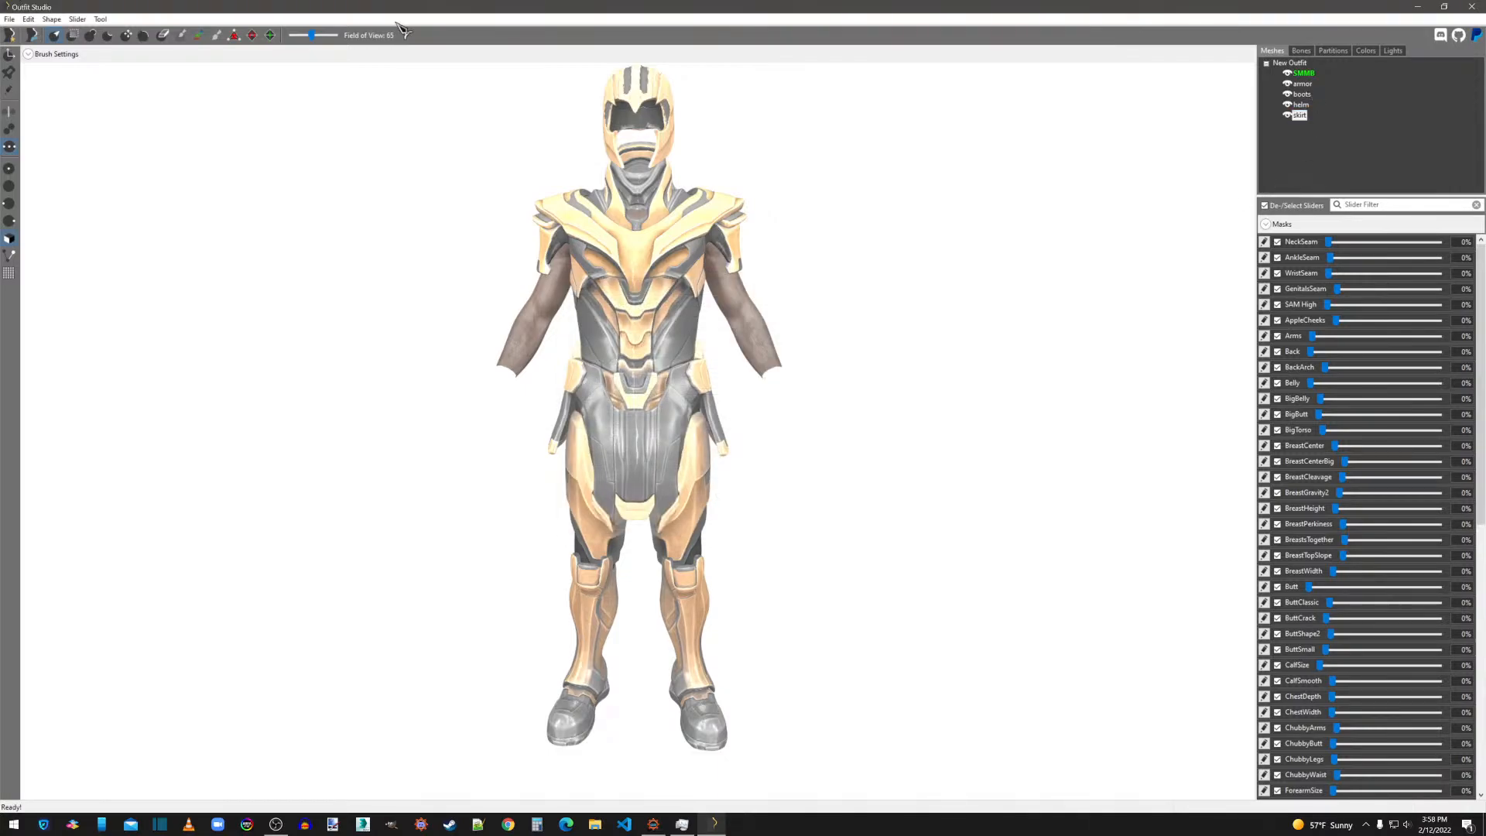
Import bracerR.nif and infGauntlet.nif together from the desktop into the outfit.
{"action": "left_click", "coordinate": [10, 18]}
{"action": "mouse_move", "coordinate": [124, 155]}
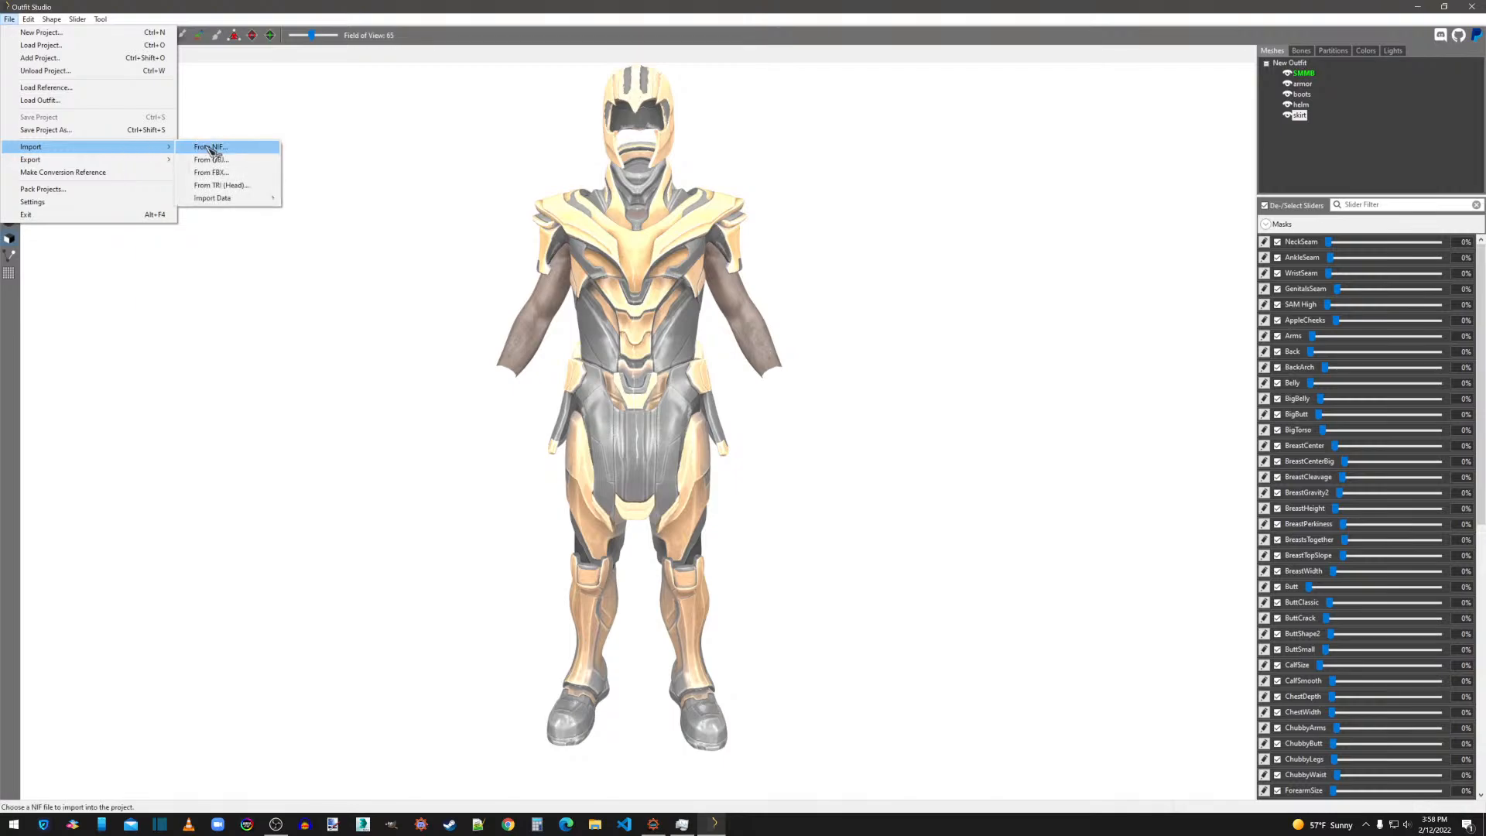
{"action": "left_click", "coordinate": [203, 147]}
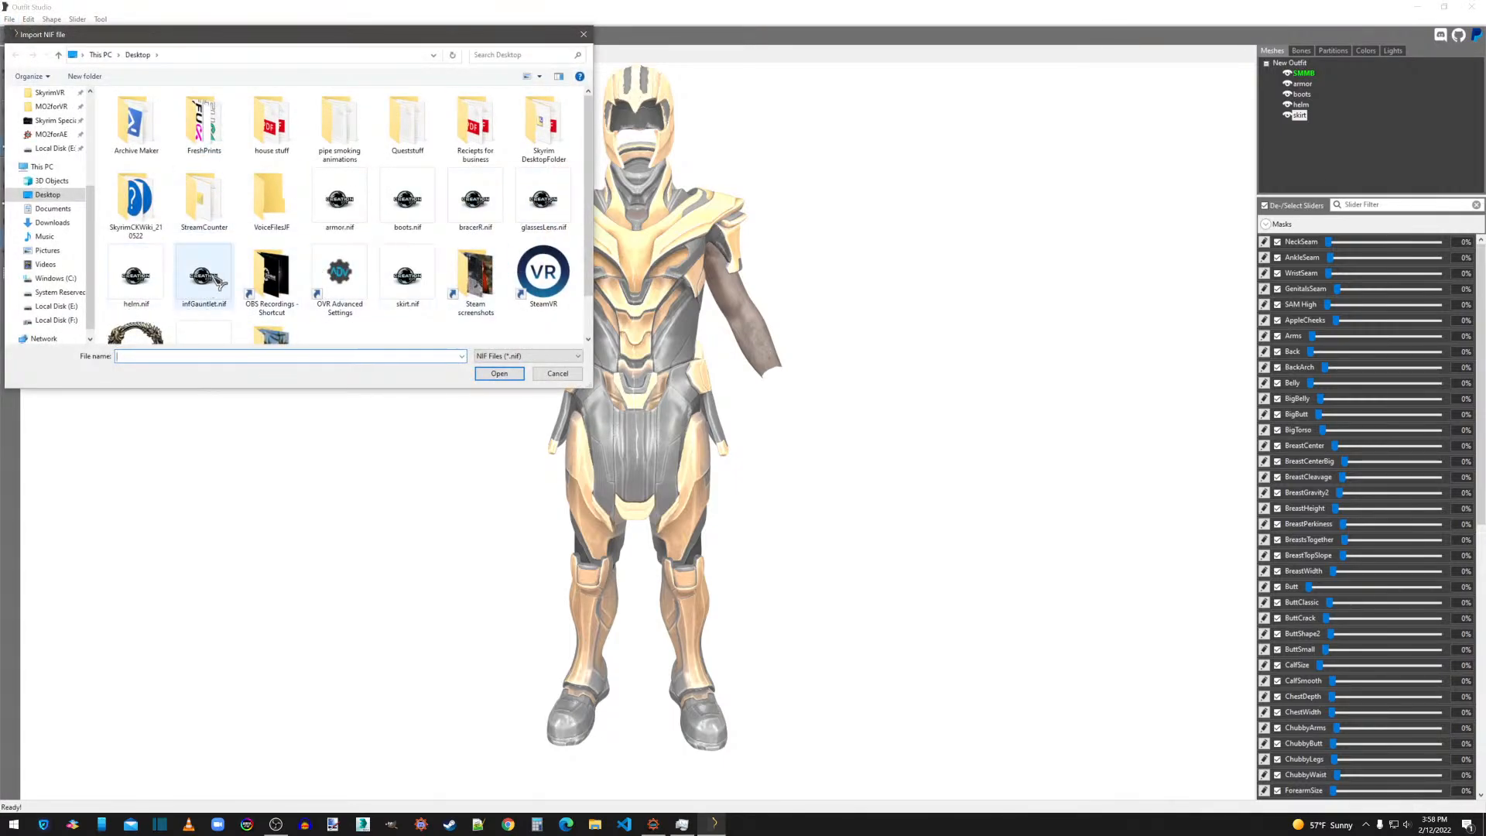
{"action": "left_click", "coordinate": [204, 276]}
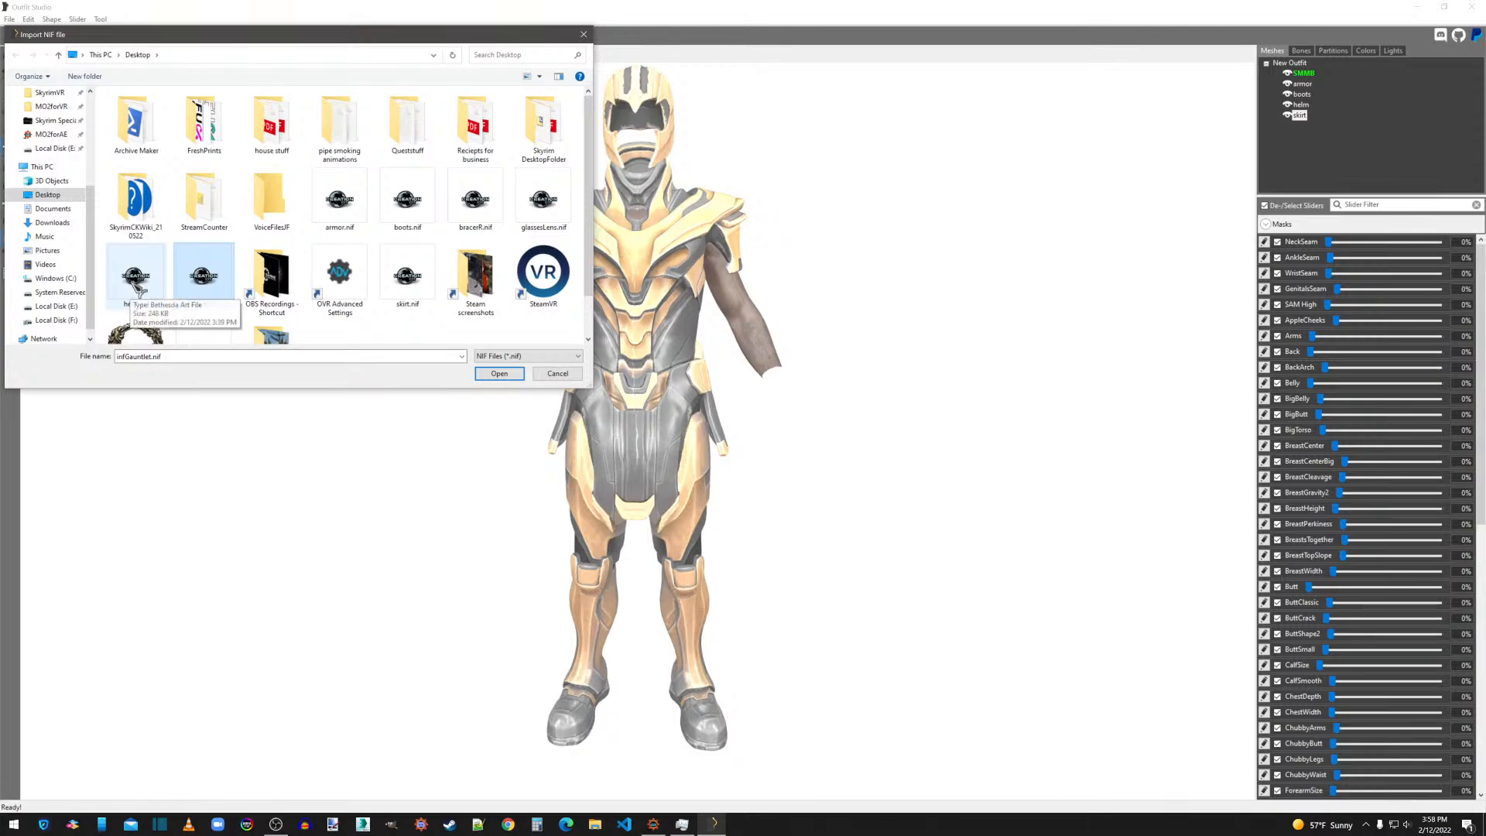
{"action": "left_click", "coordinate": [496, 200], "text": "ctrl"}
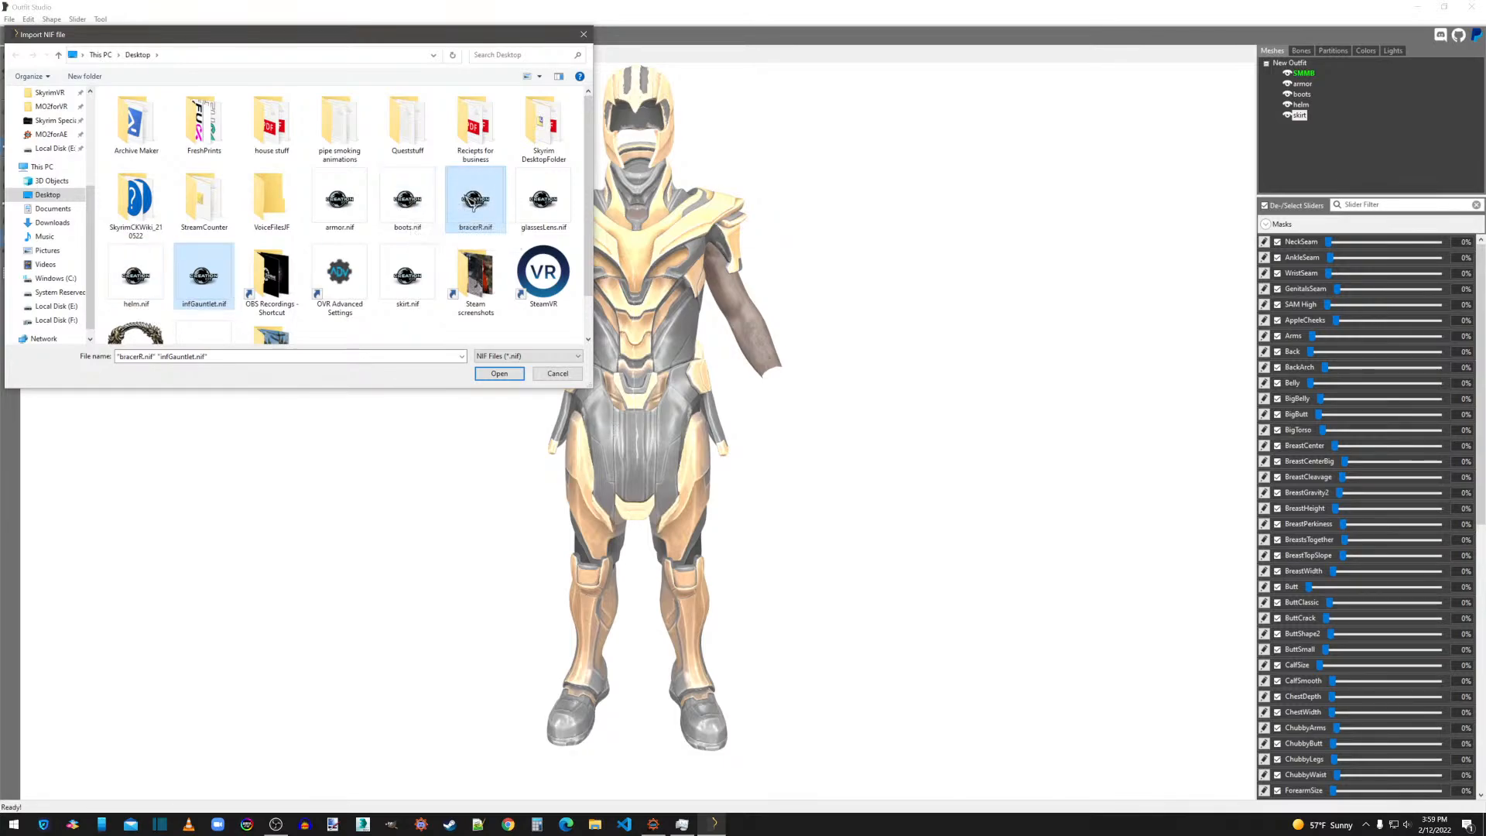
{"action": "left_click", "coordinate": [500, 374]}
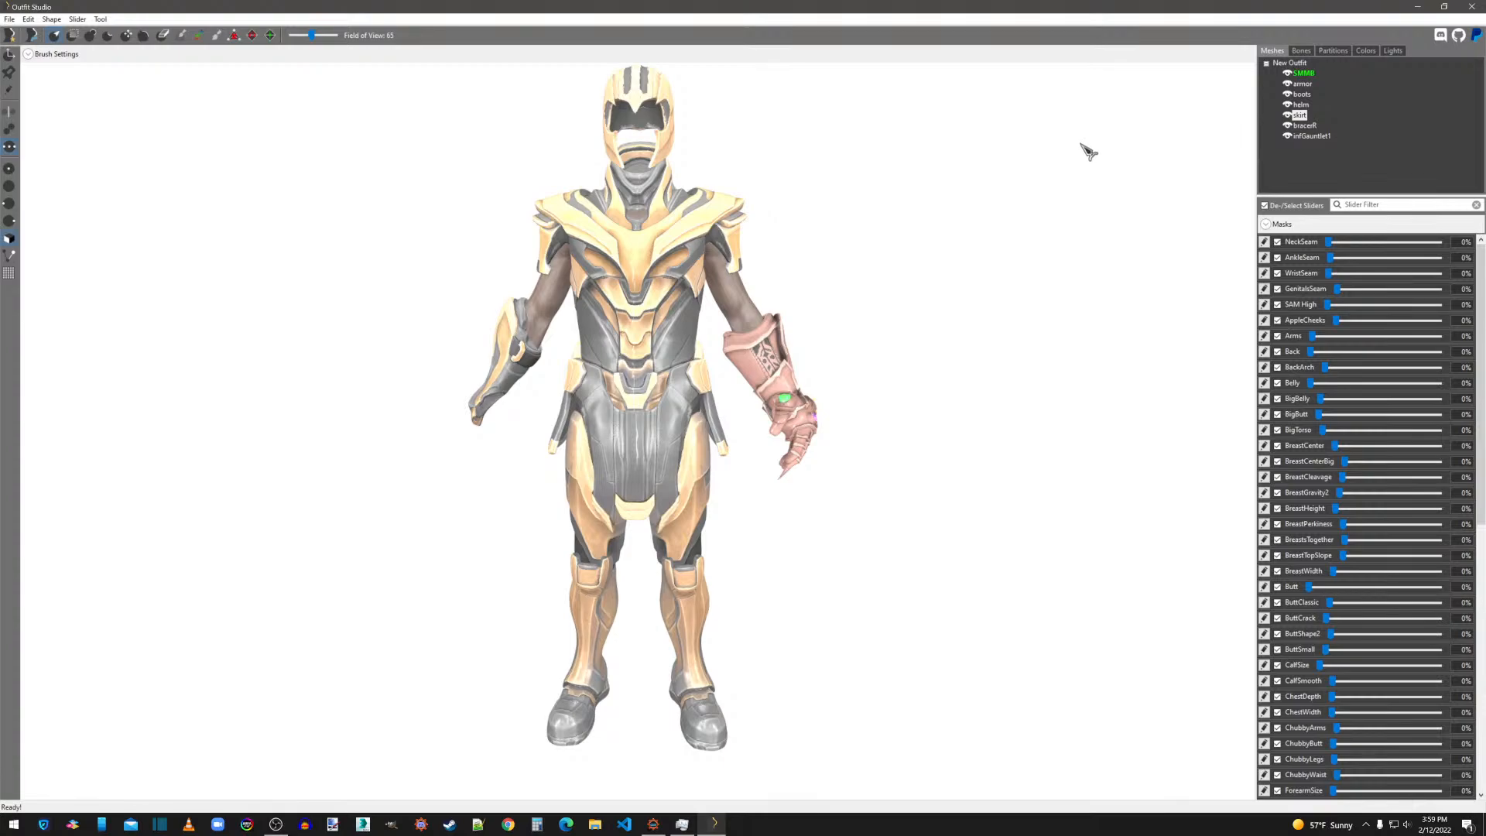
Check the Diffuse, Normal and Specular texture paths in the infGauntlet1 shape's properties.
{"action": "right_click", "coordinate": [1320, 141]}
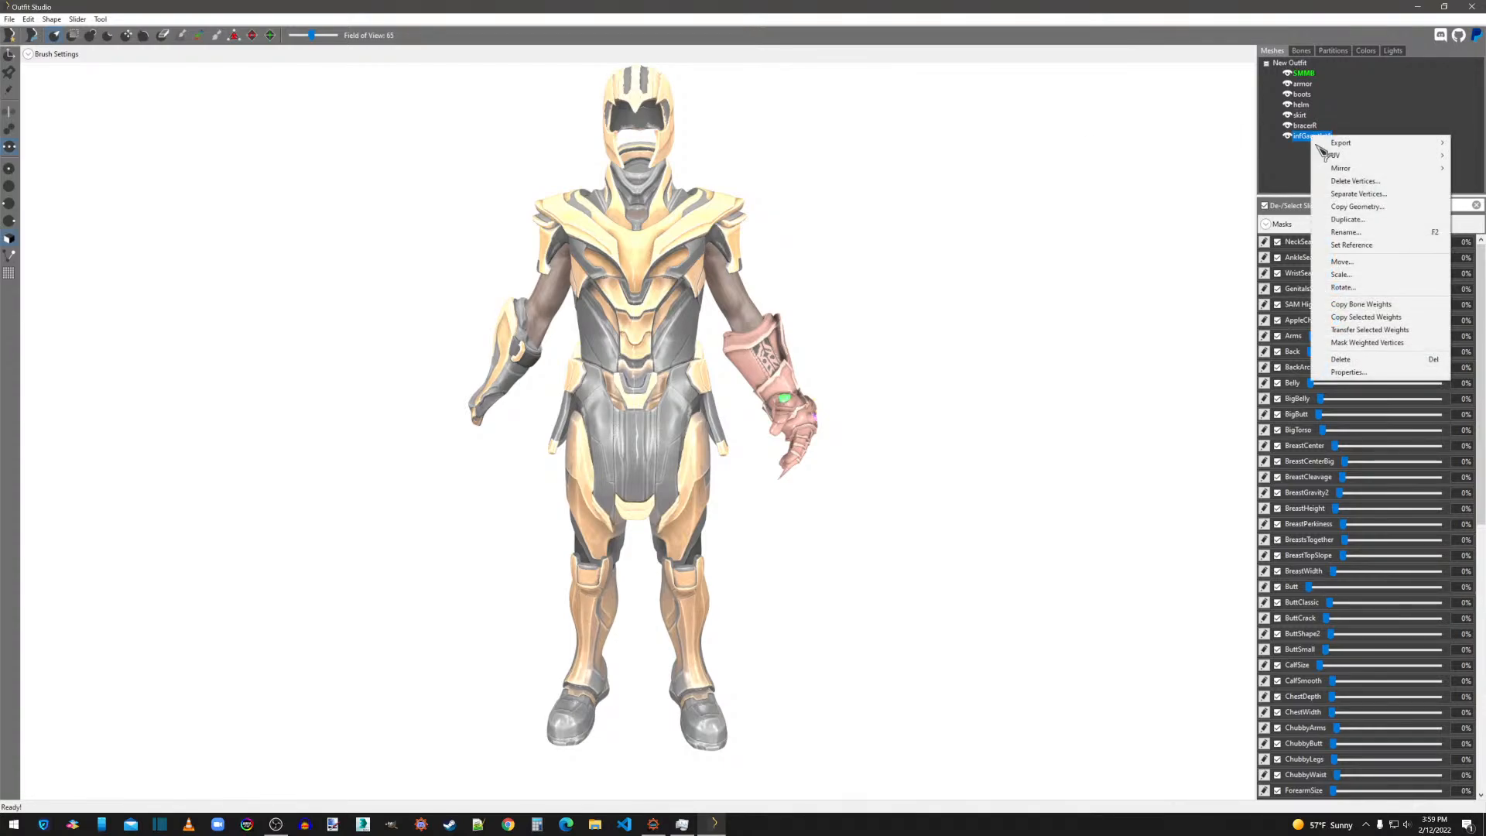
{"action": "left_click", "coordinate": [1362, 362]}
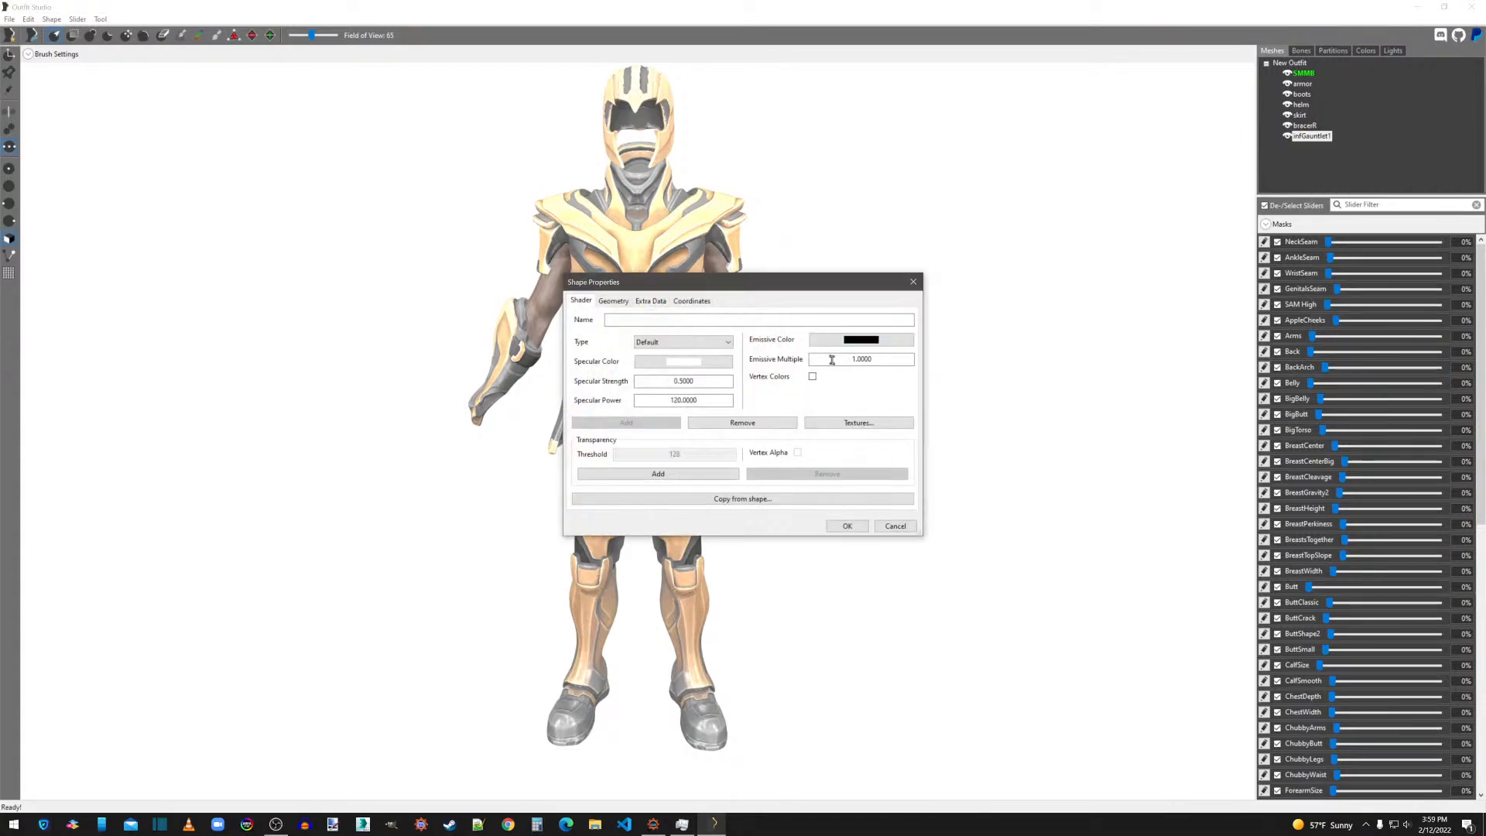
{"action": "left_click", "coordinate": [857, 423]}
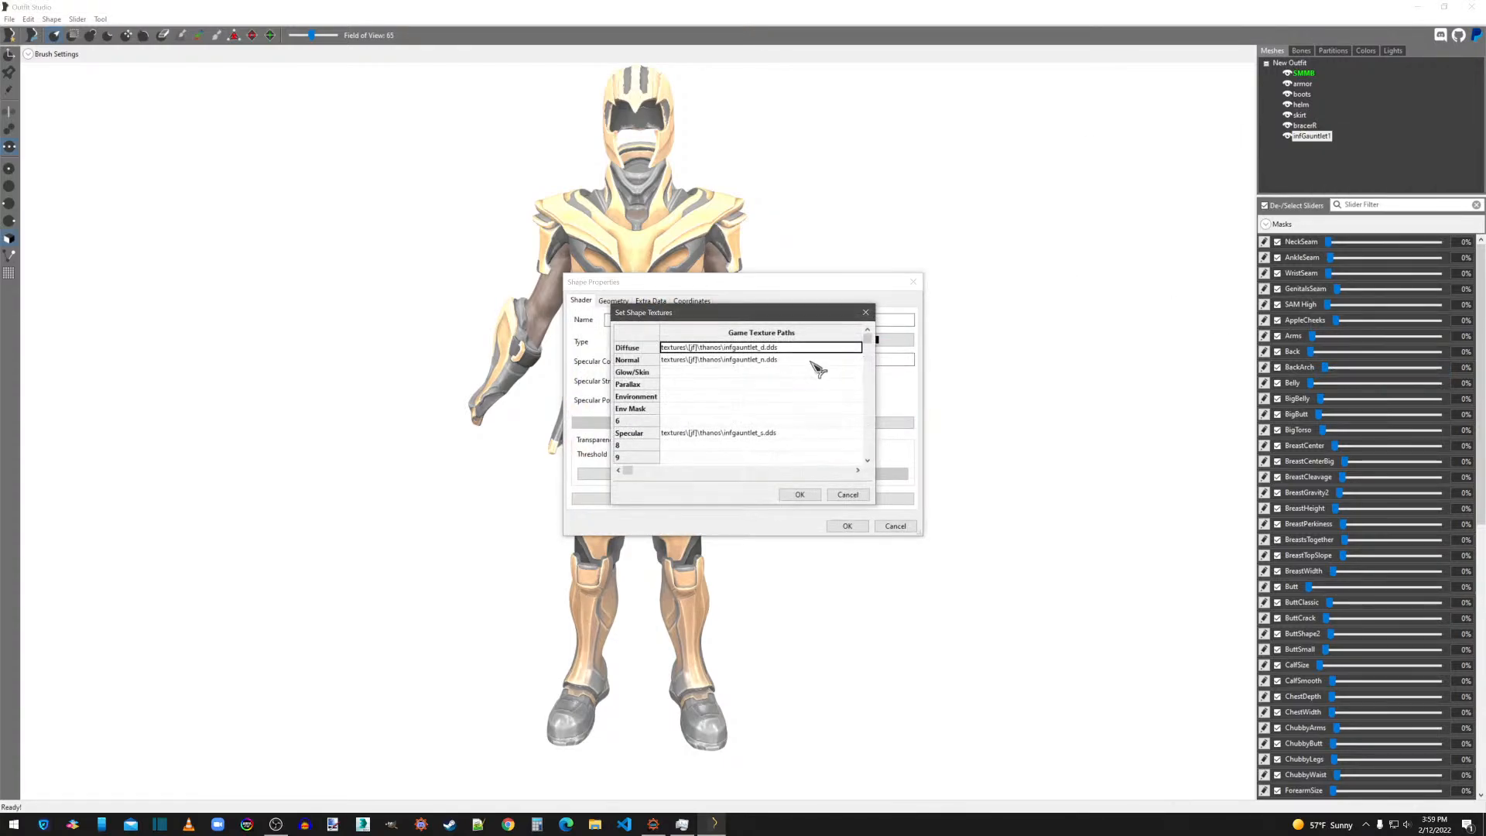
{"action": "left_click", "coordinate": [800, 494]}
{"action": "left_click", "coordinate": [848, 526]}
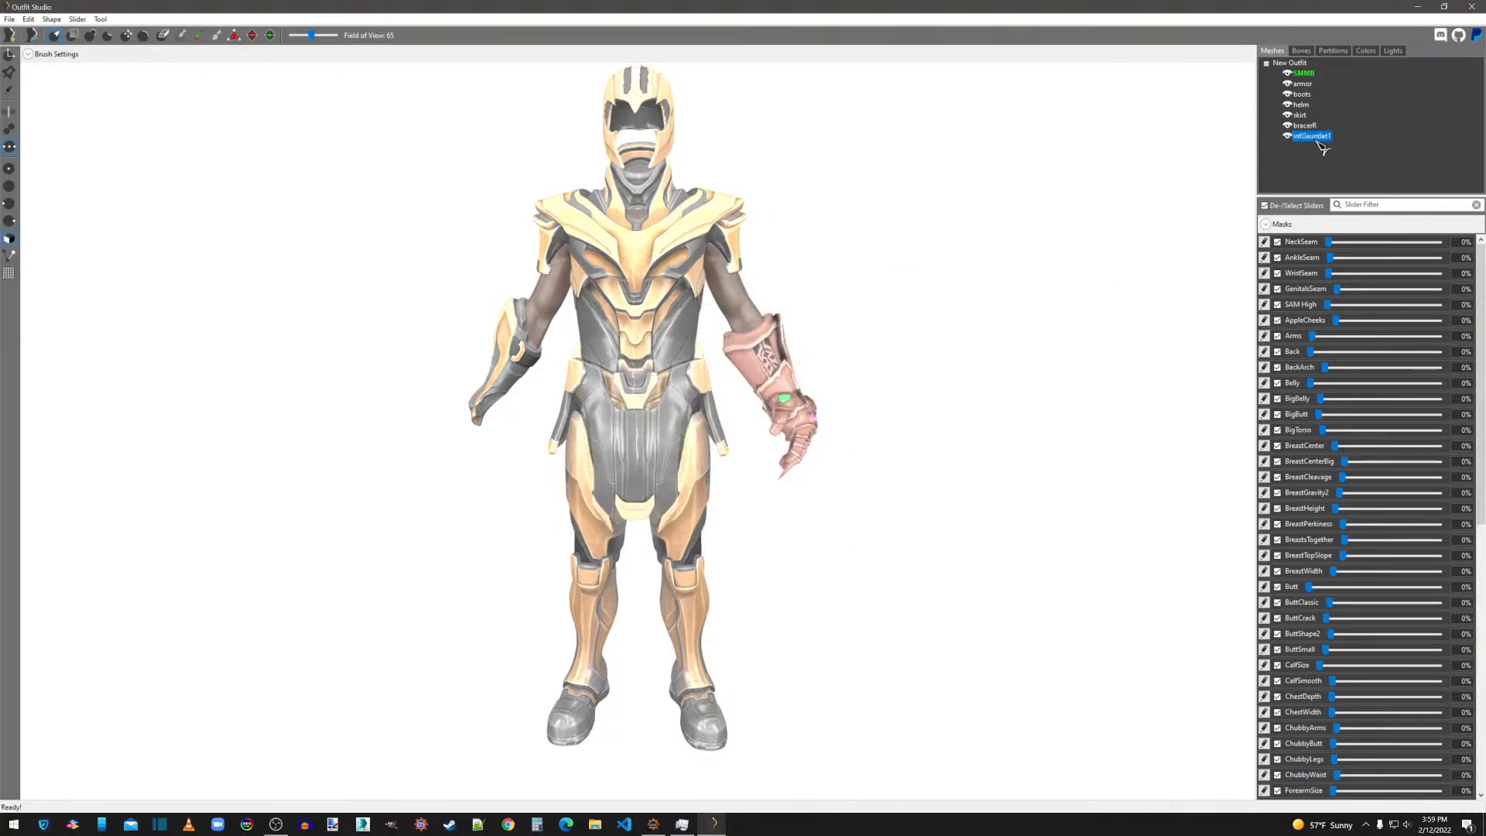
Delete the infGauntlet1 shape from the outfit.
{"action": "right_click", "coordinate": [1316, 138]}
{"action": "left_click", "coordinate": [1340, 364]}
{"action": "left_click", "coordinate": [805, 407]}
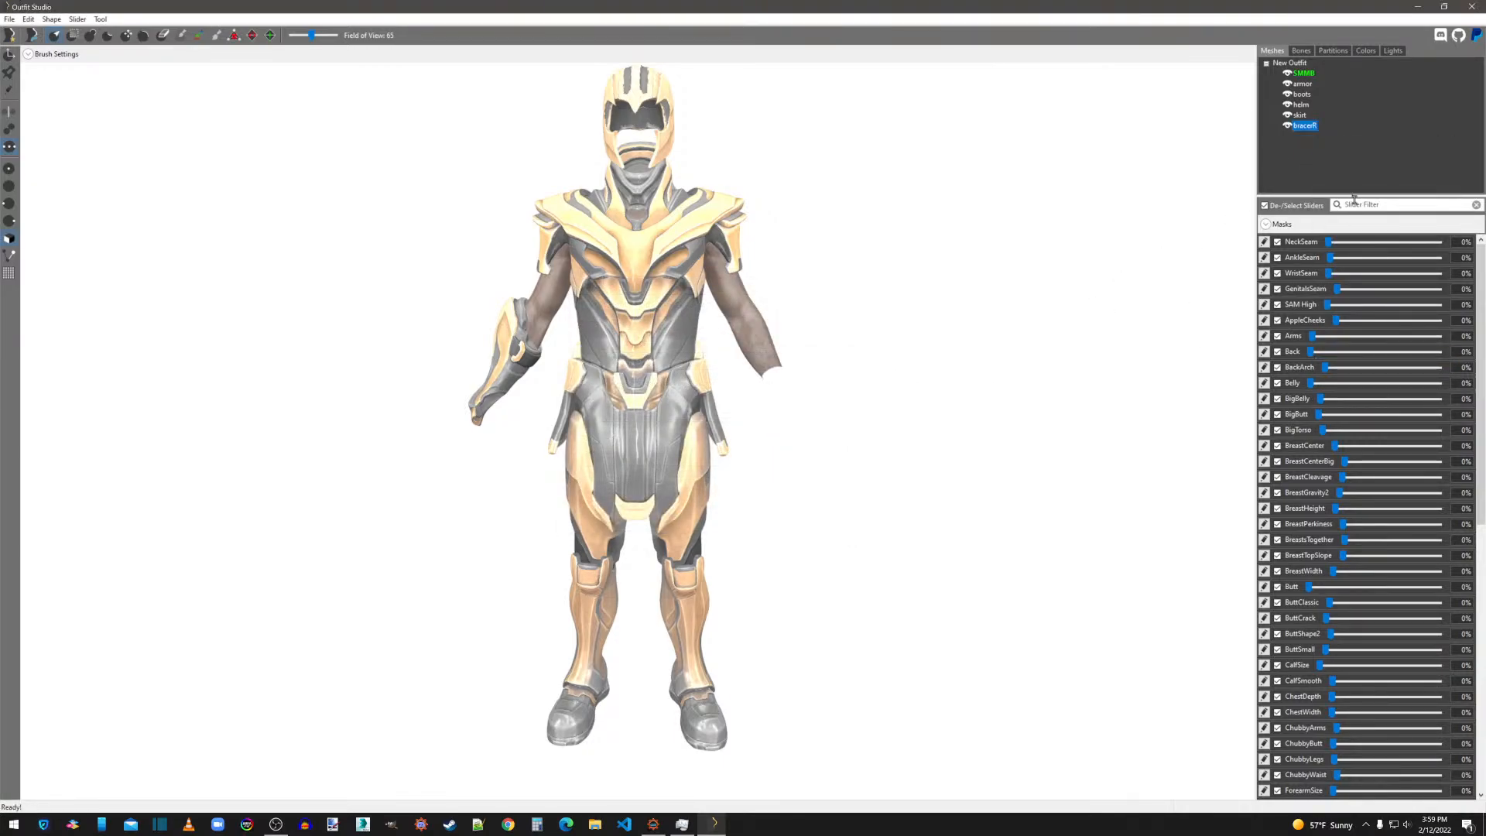
Set the bracer's Specular texture path to the boots_s.dds variant of its Normal path and apply the shape properties.
{"action": "right_click", "coordinate": [1306, 127]}
{"action": "left_click", "coordinate": [1331, 357]}
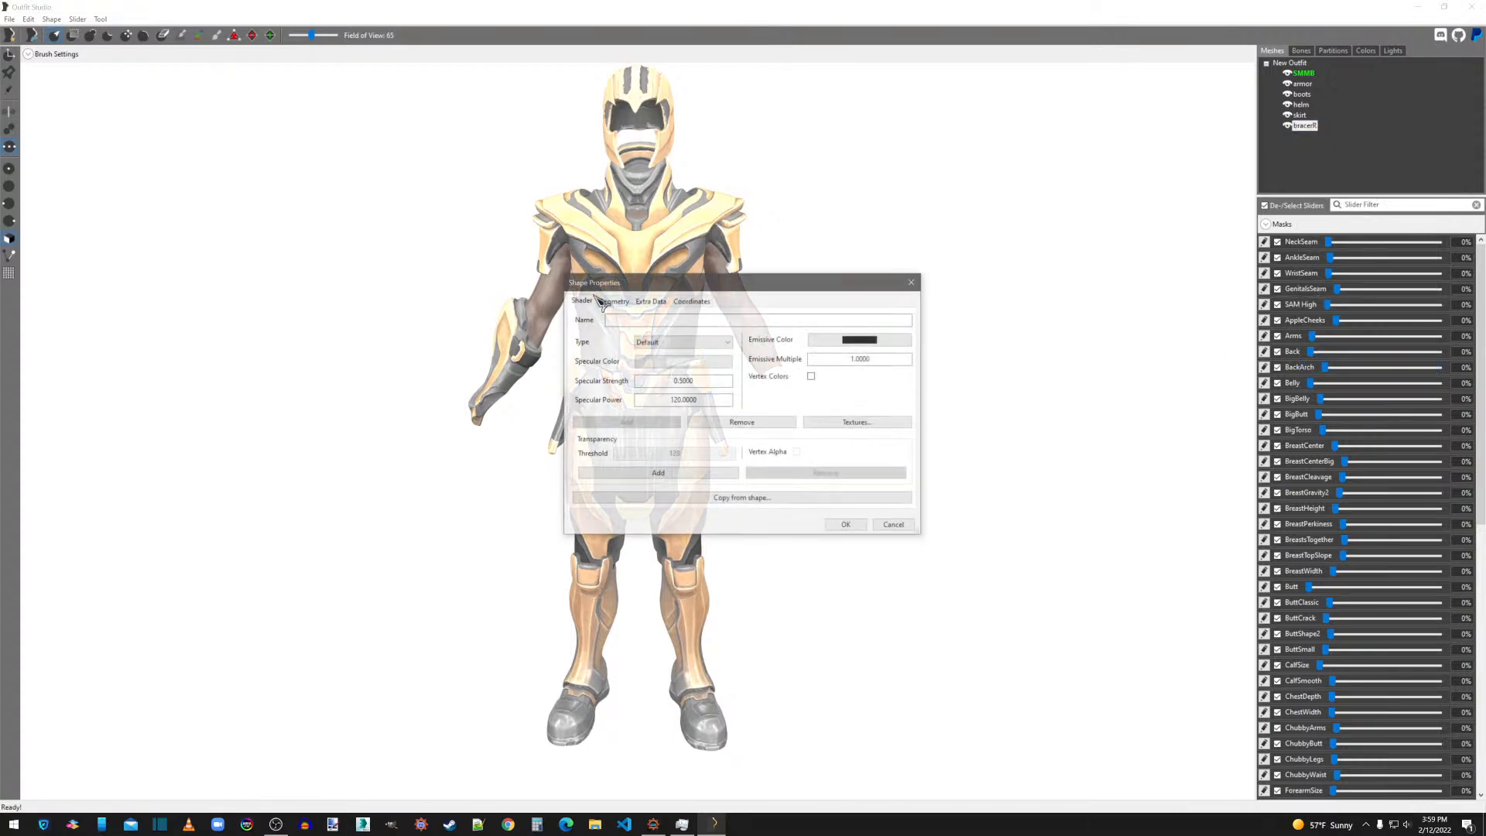
{"action": "left_click", "coordinate": [856, 424]}
{"action": "double_click", "coordinate": [767, 359]}
{"action": "key", "text": "ctrl+c"}
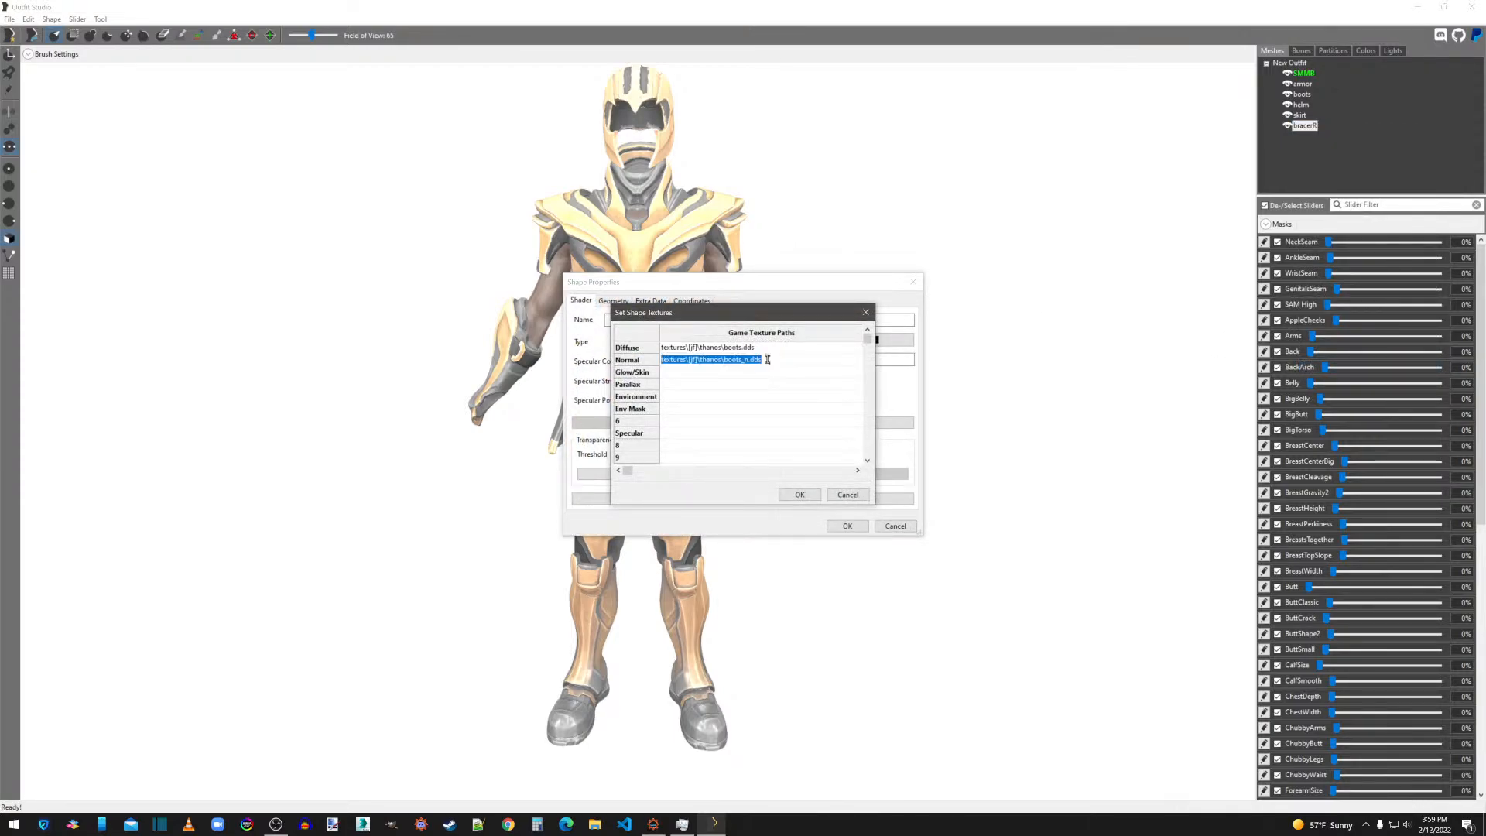
{"action": "double_click", "coordinate": [713, 433]}
{"action": "key", "text": "ctrl+v"}
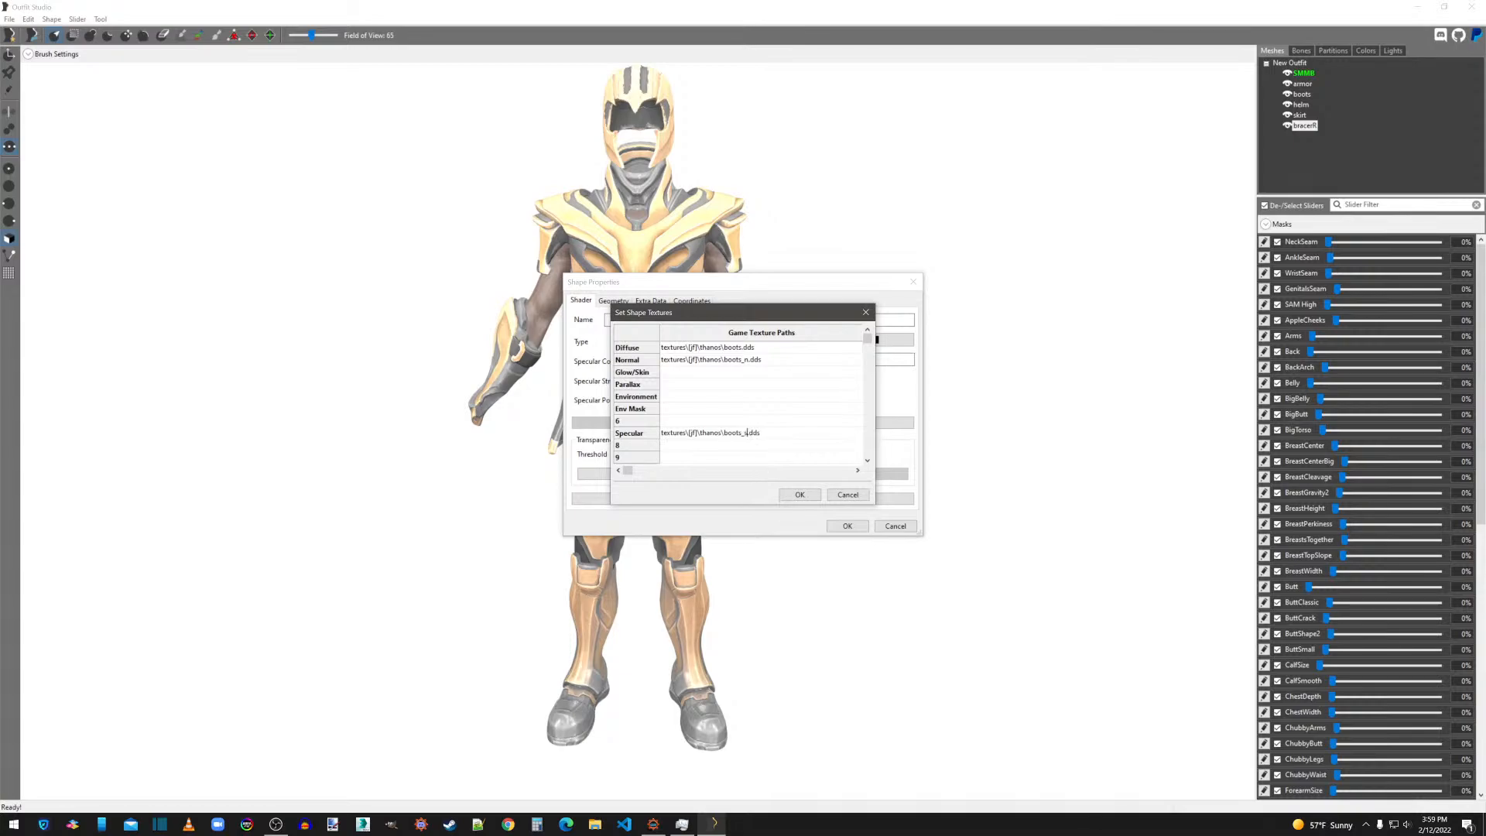
{"action": "left_click", "coordinate": [800, 495]}
{"action": "left_click", "coordinate": [847, 526]}
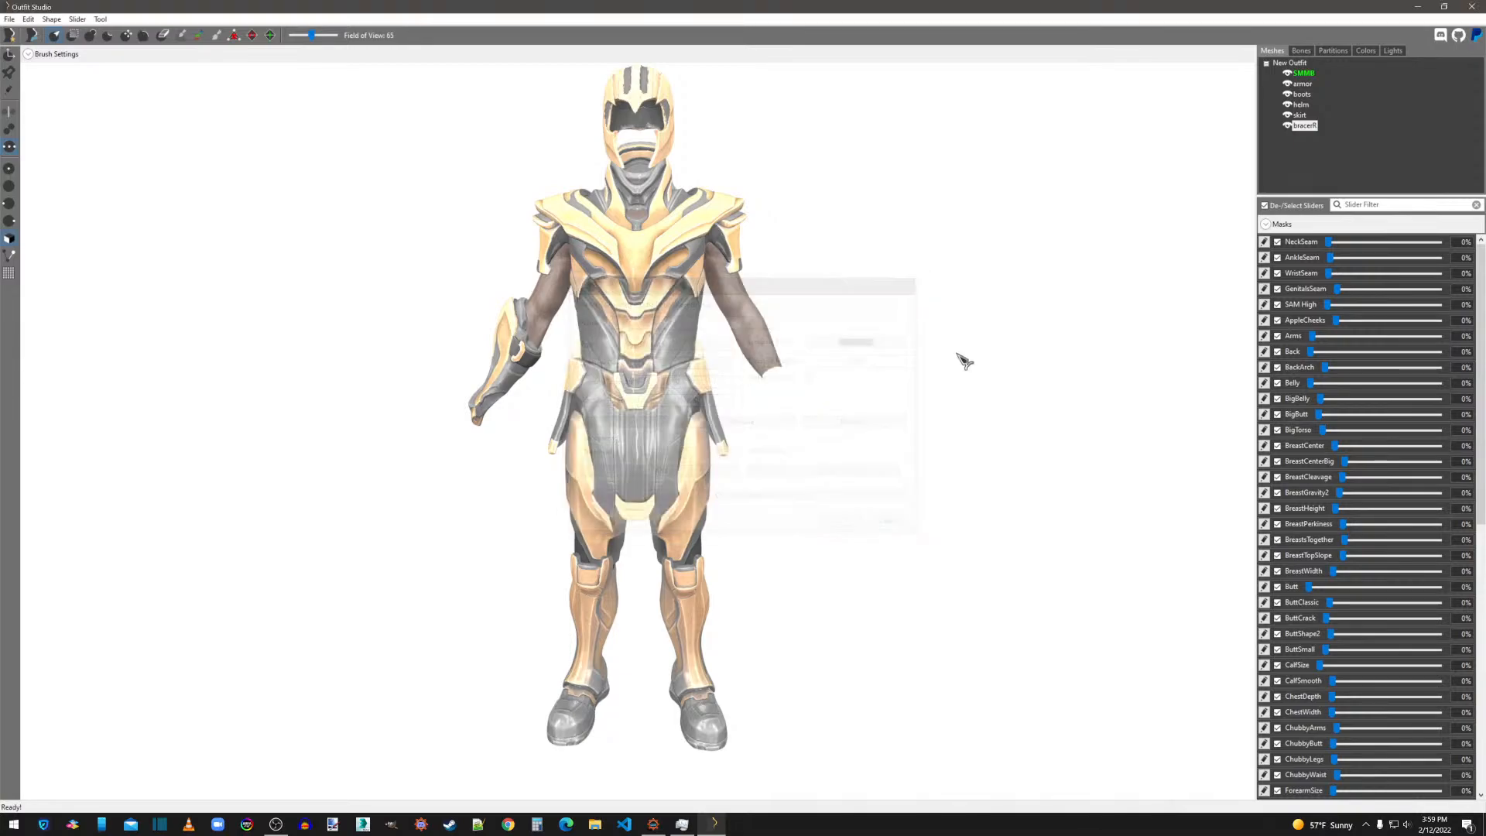
Export the bracer as NIF over the existing bracerR.nif on the desktop and delete its shape from the outfit.
{"action": "right_click", "coordinate": [1316, 126]}
{"action": "mouse_move", "coordinate": [1325, 133]}
{"action": "left_click", "coordinate": [1262, 132]}
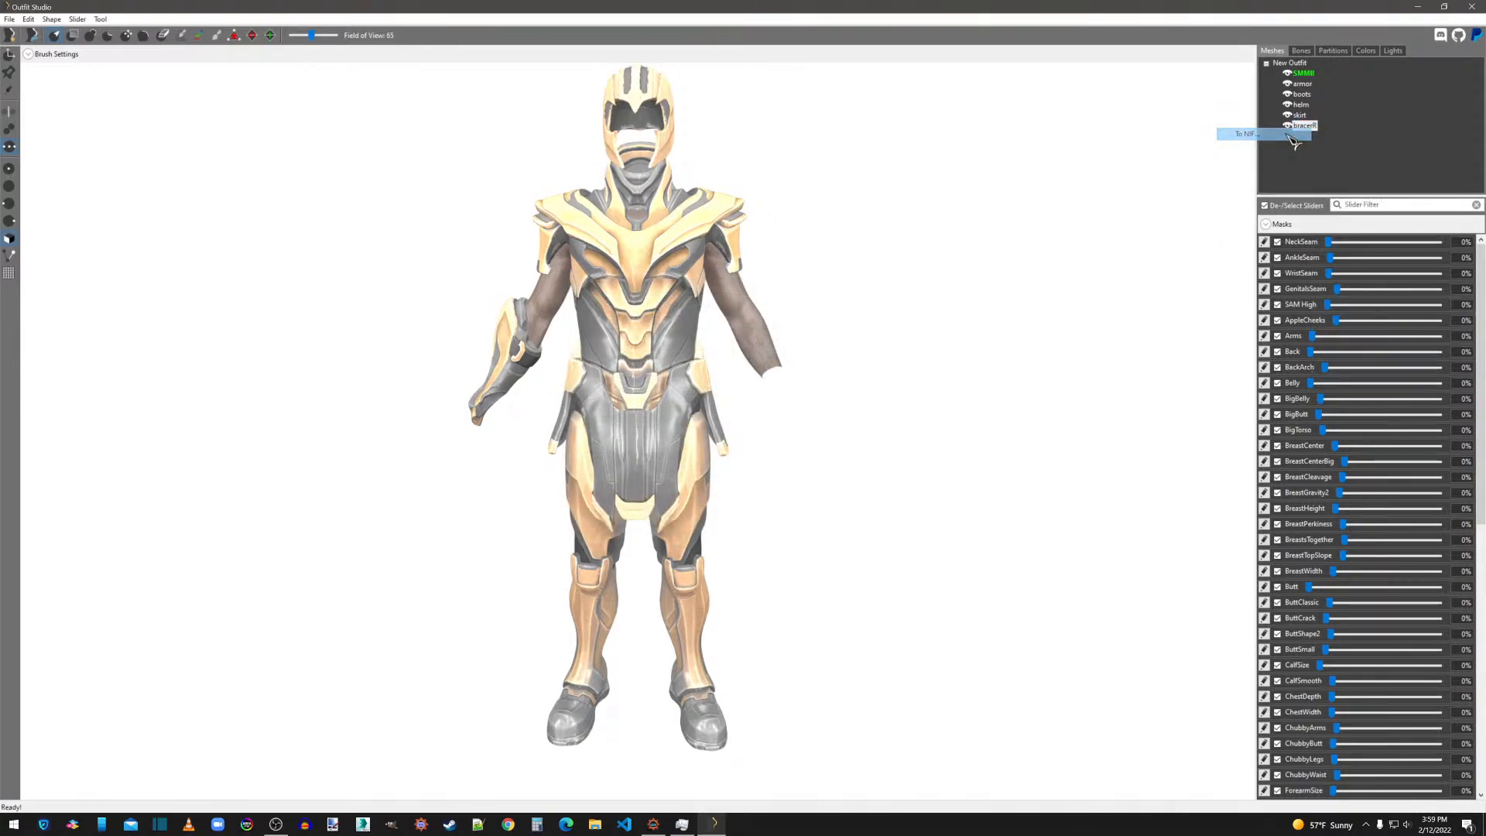
{"action": "double_click", "coordinate": [475, 200]}
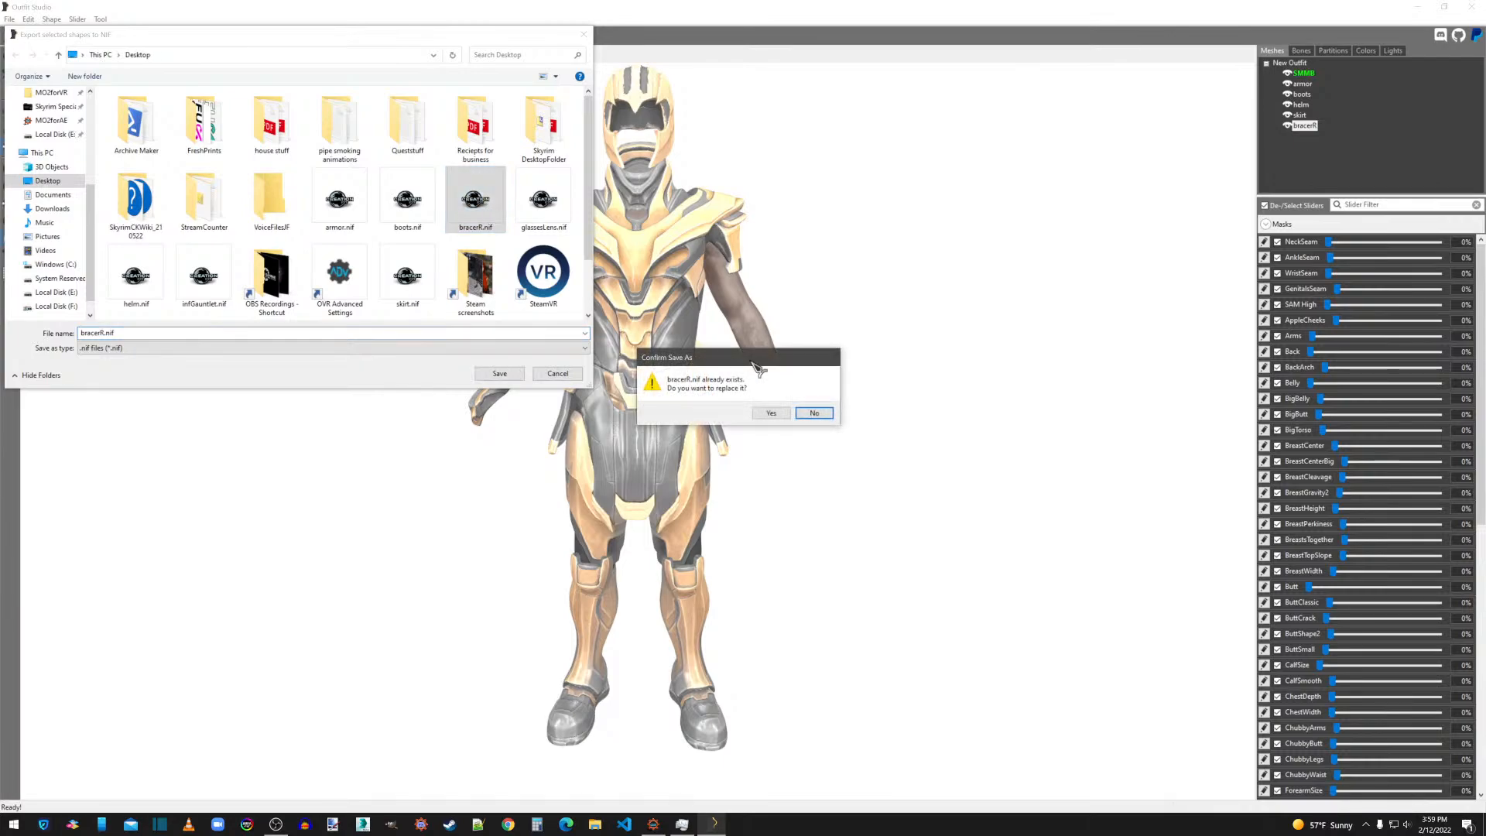
{"action": "left_click", "coordinate": [771, 413]}
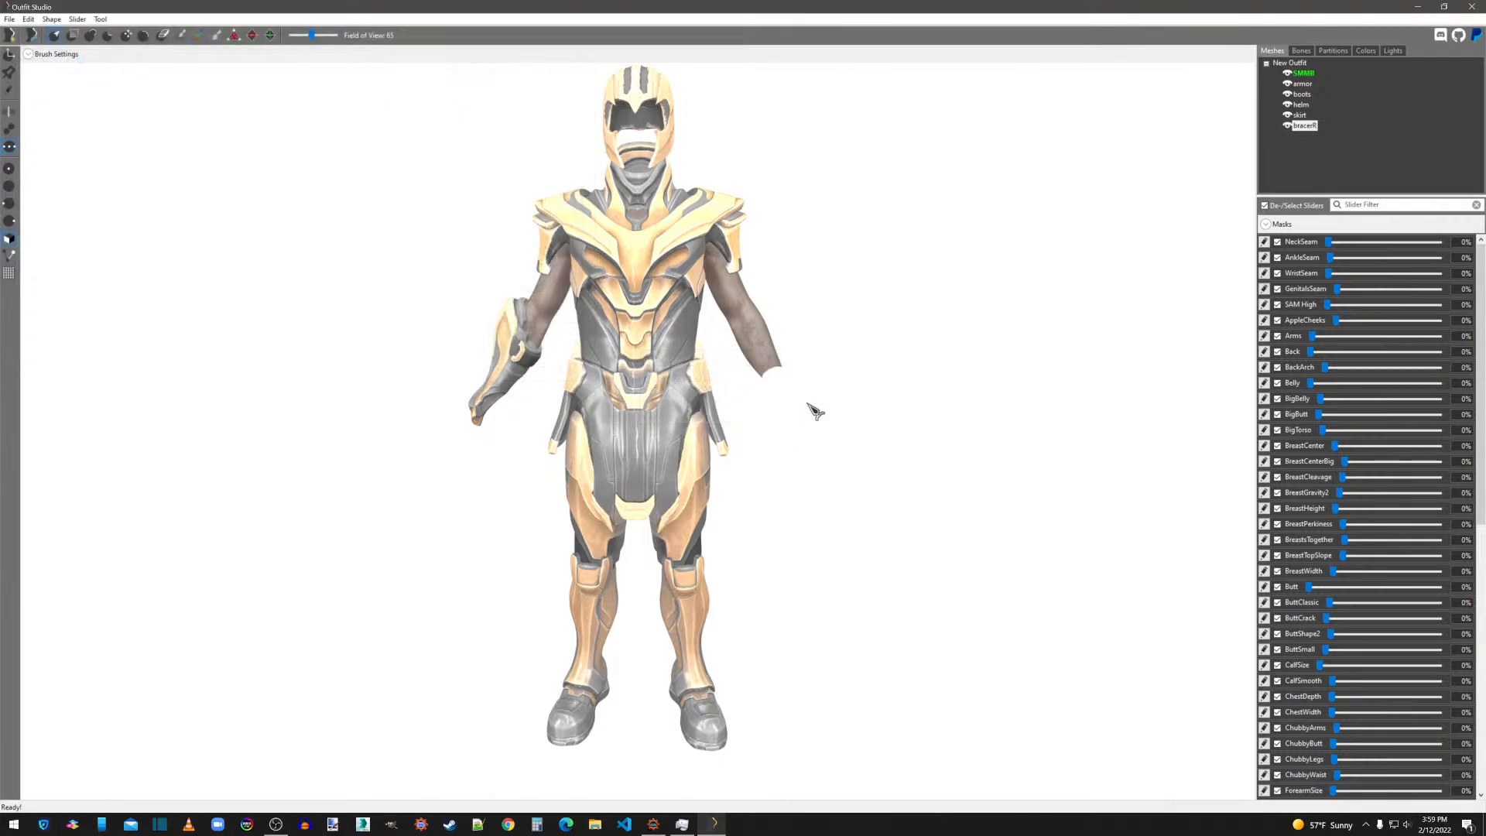
{"action": "right_click", "coordinate": [1314, 128]}
{"action": "left_click", "coordinate": [1333, 353]}
{"action": "left_click", "coordinate": [803, 408]}
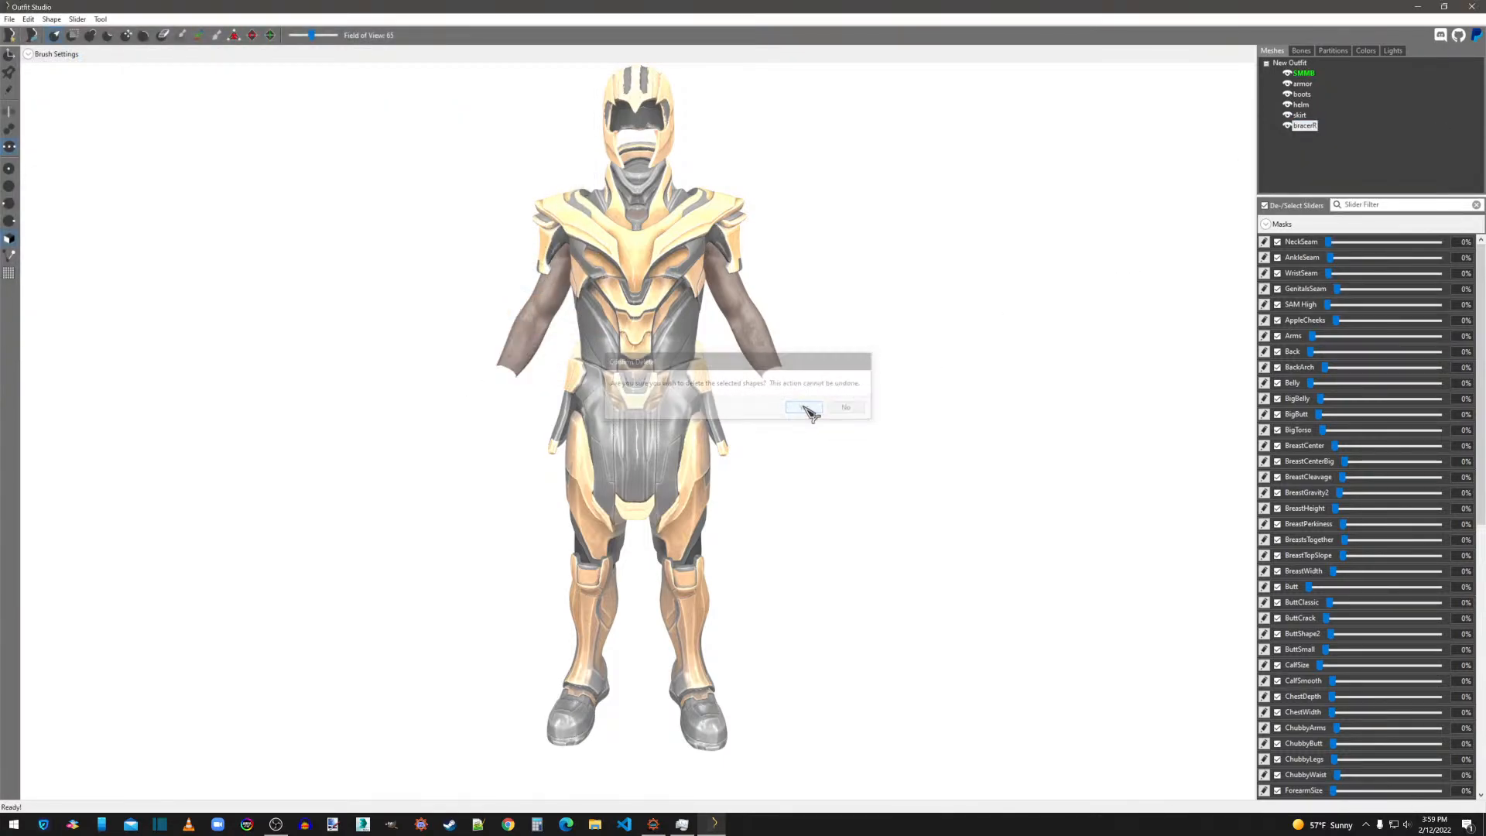
Check the texture paths in the skirt's shape properties.
{"action": "right_click", "coordinate": [1305, 122]}
{"action": "left_click", "coordinate": [1328, 349]}
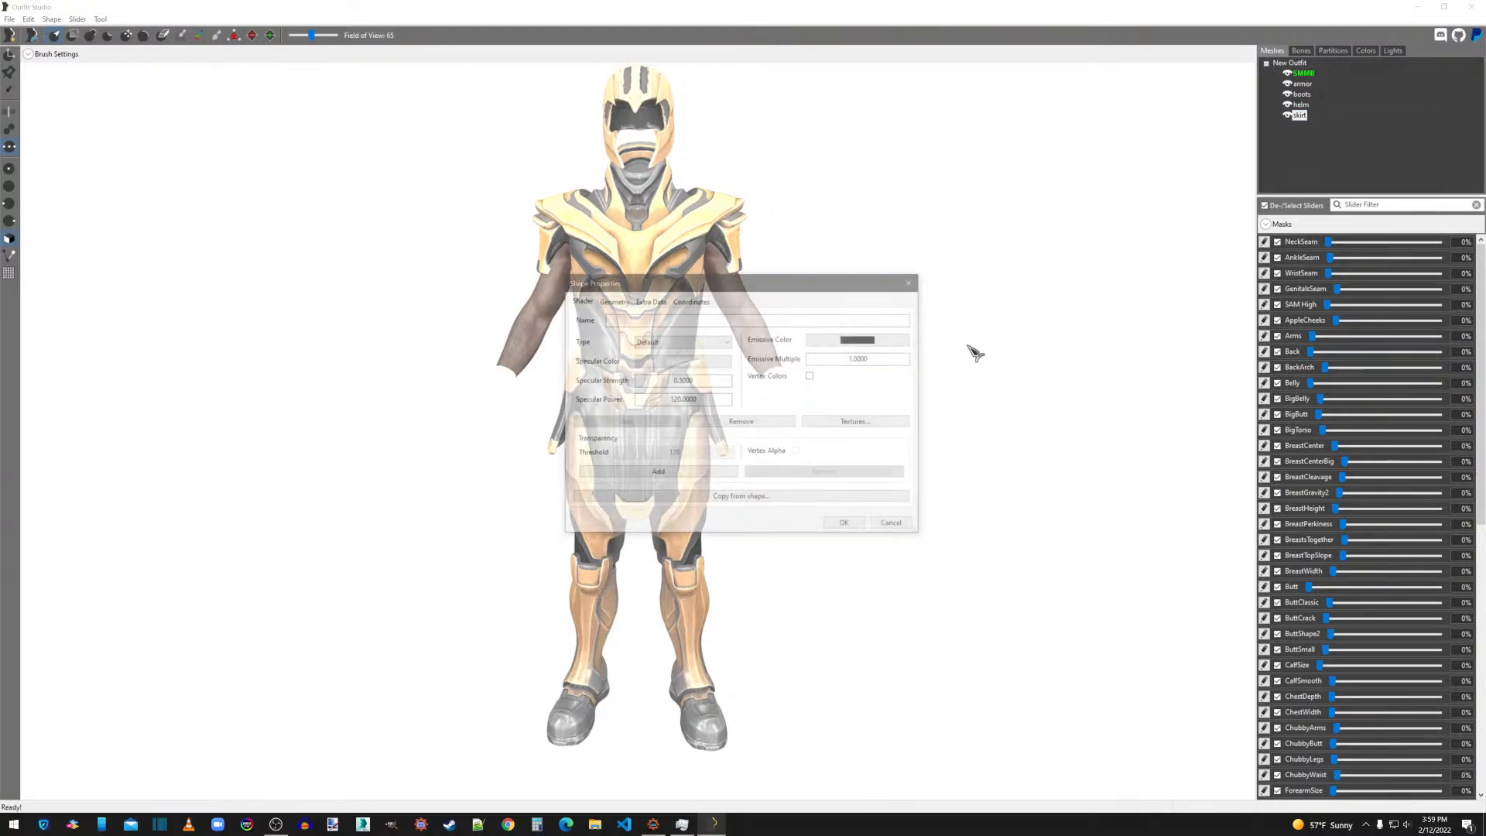
{"action": "left_click", "coordinate": [833, 425]}
{"action": "left_click", "coordinate": [805, 495]}
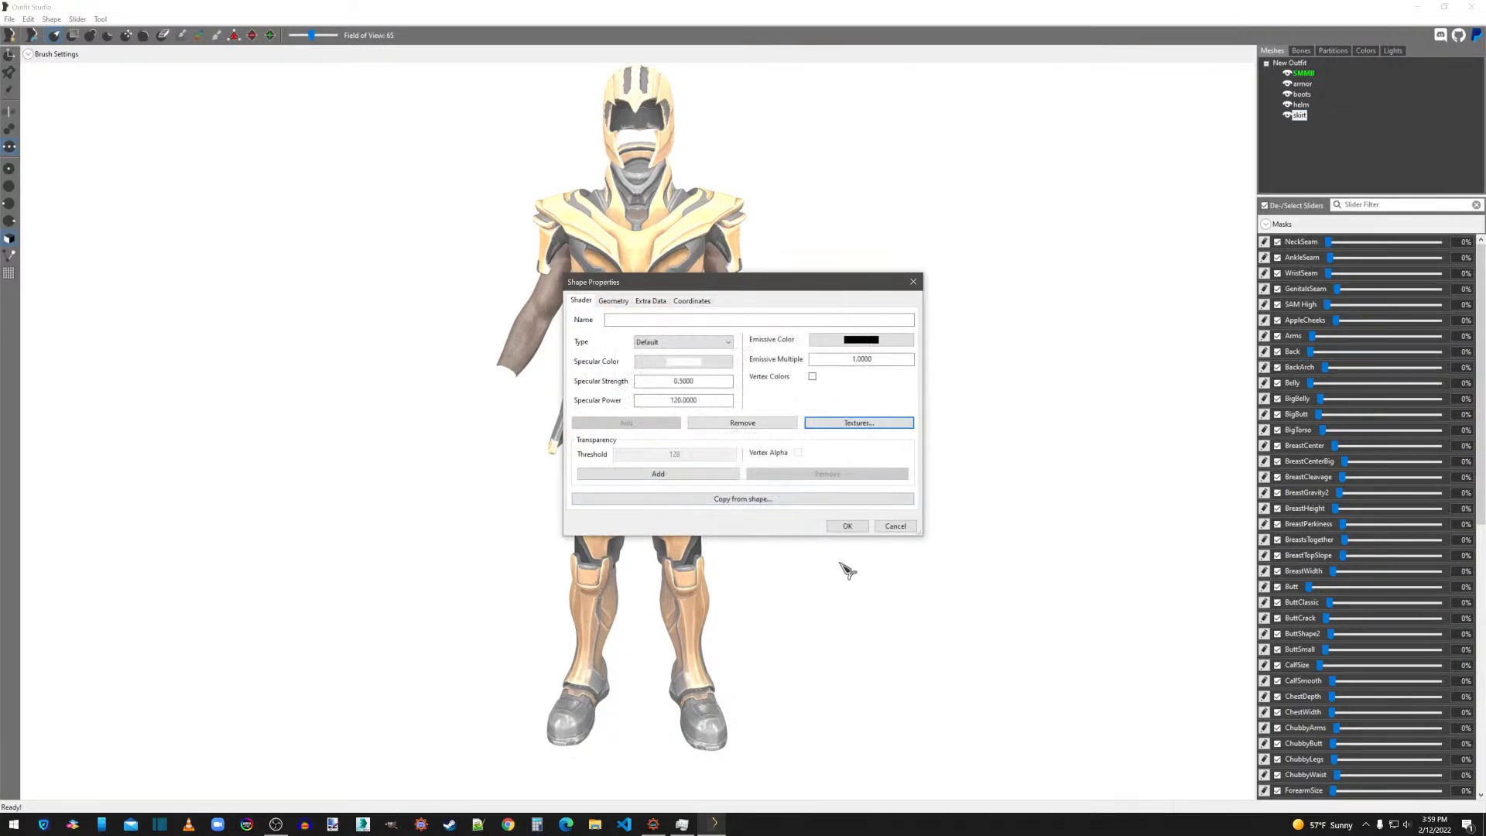
{"action": "left_click", "coordinate": [849, 526]}
Export the skirt as NIF over the existing skirt.nif on the desktop and delete its shape from the outfit.
{"action": "right_click", "coordinate": [1311, 120]}
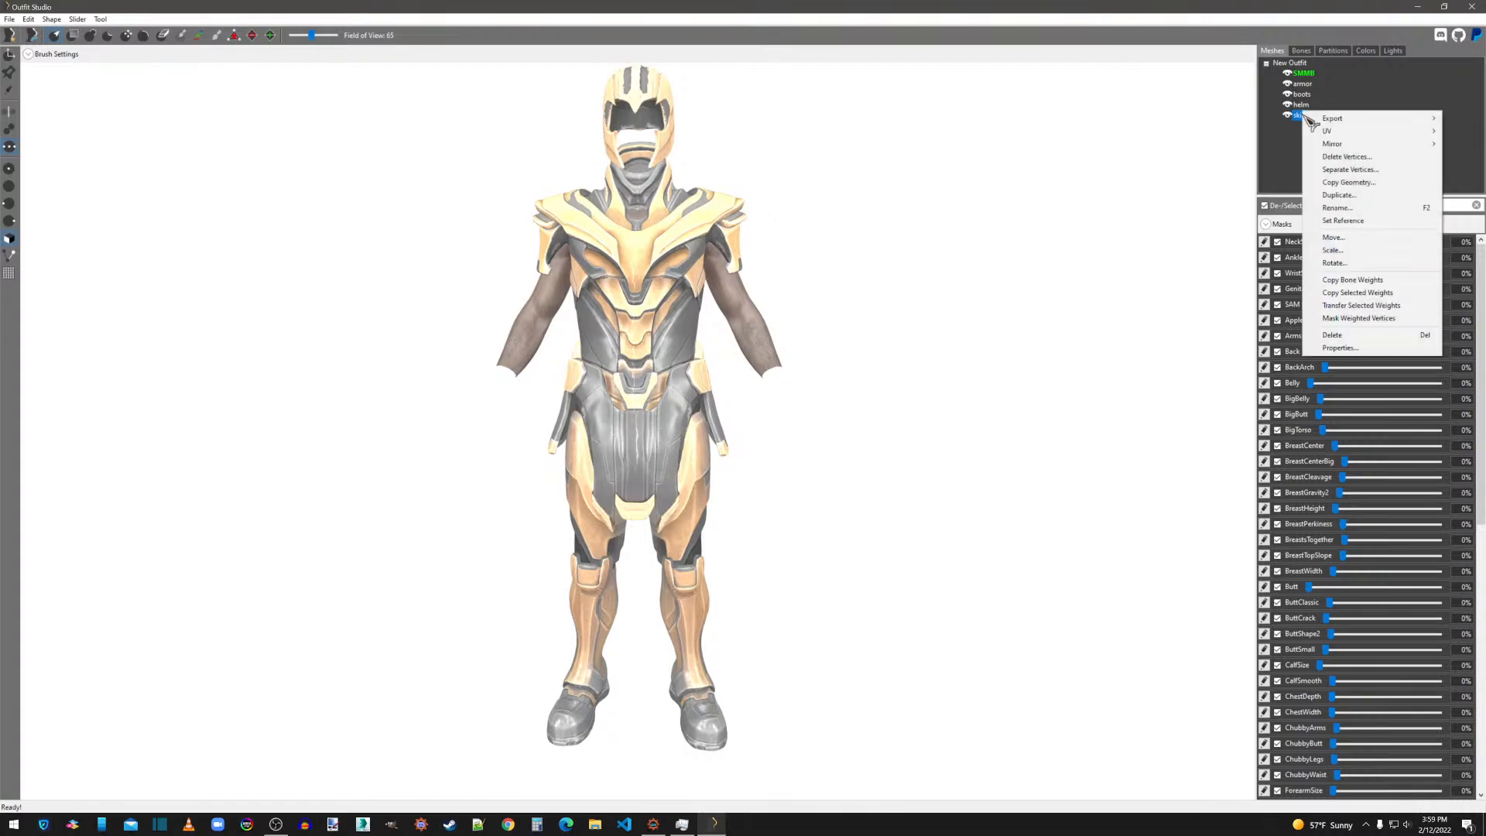
{"action": "mouse_move", "coordinate": [1320, 122]}
{"action": "left_click", "coordinate": [1242, 118]}
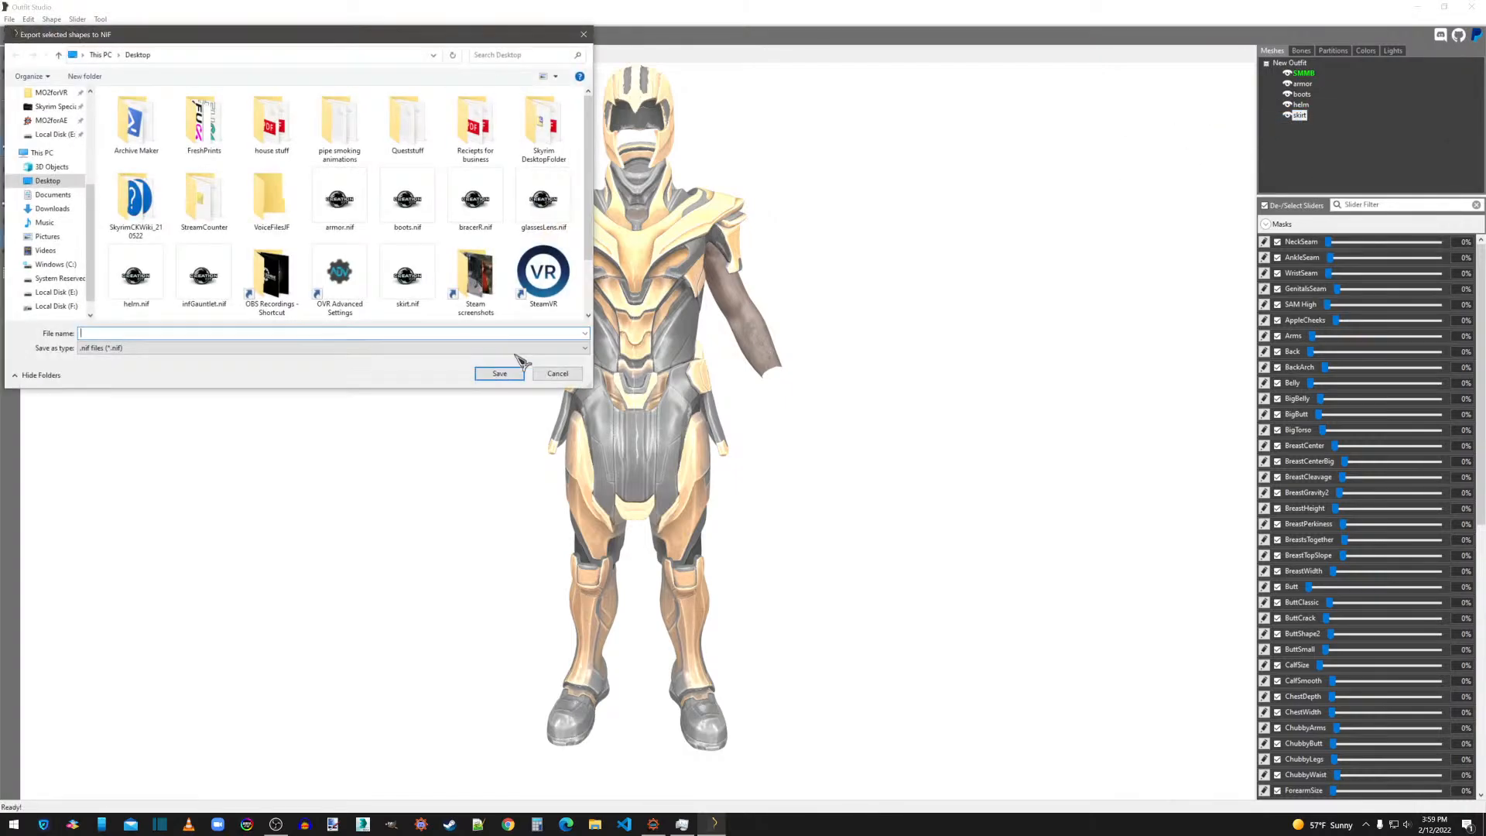
{"action": "double_click", "coordinate": [407, 276]}
{"action": "left_click", "coordinate": [774, 417]}
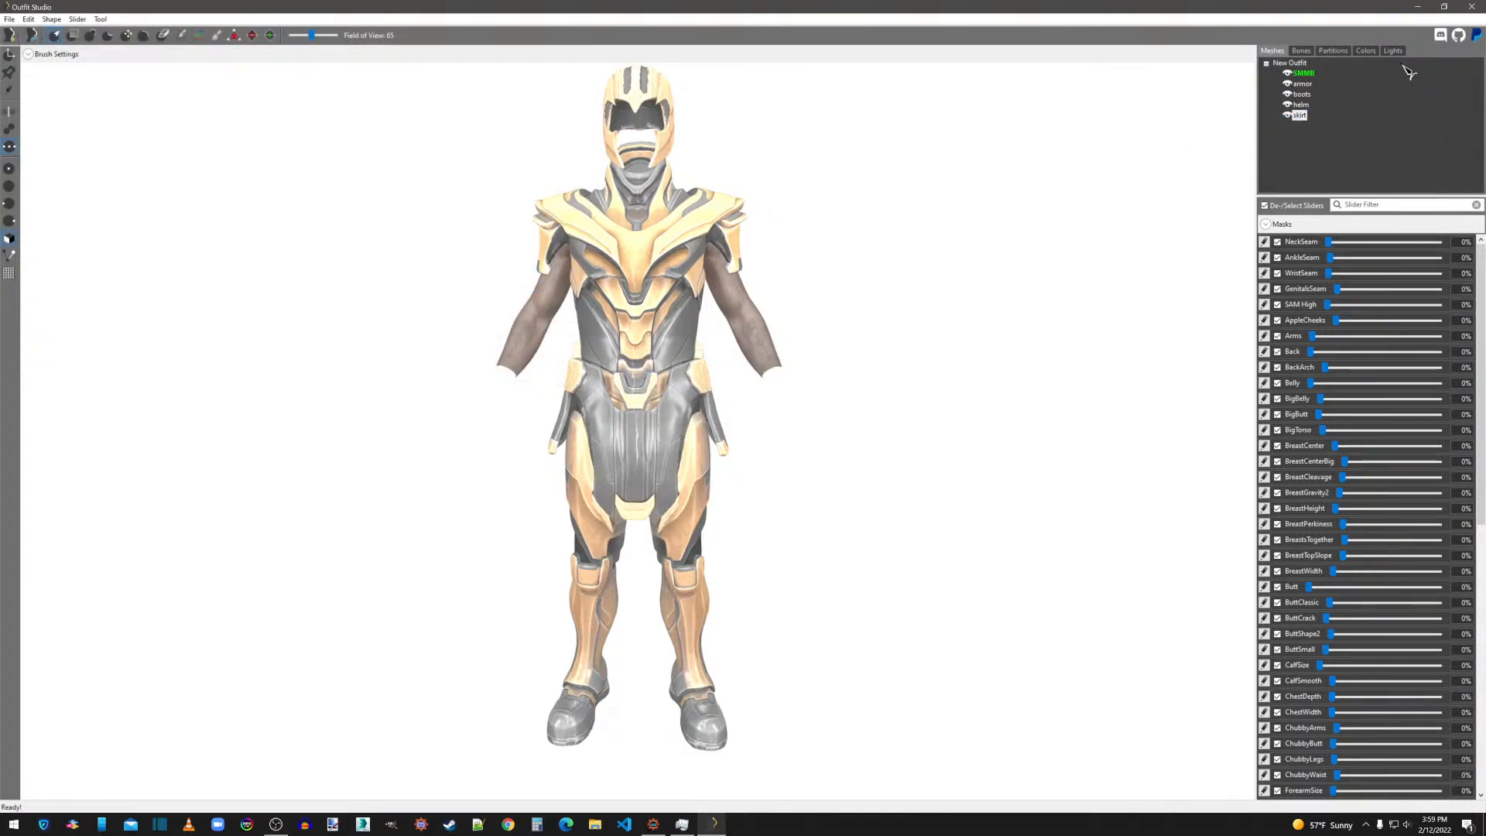
{"action": "right_click", "coordinate": [1311, 117]}
{"action": "left_click", "coordinate": [1344, 335]}
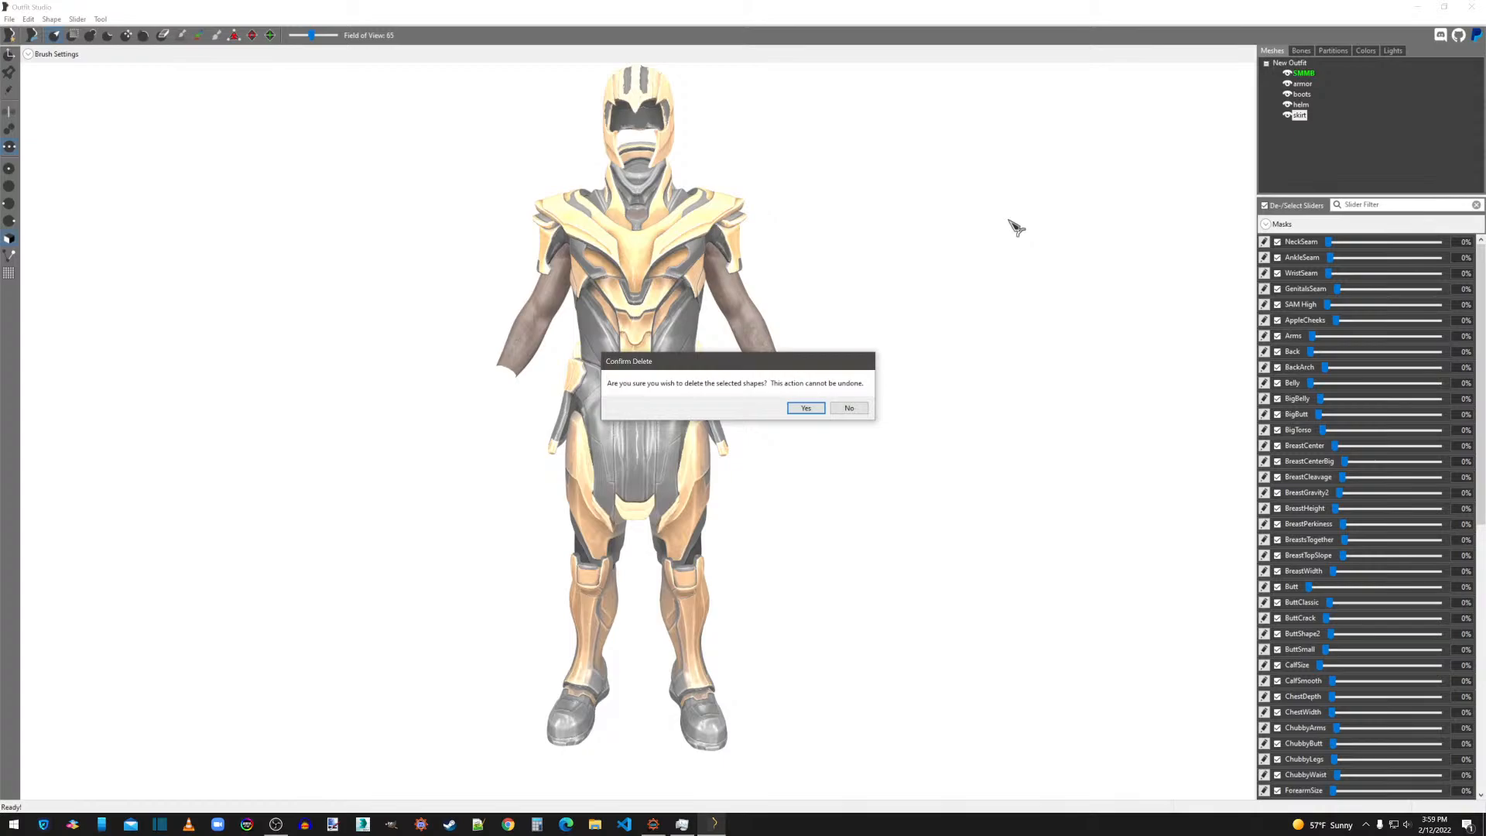
{"action": "left_click", "coordinate": [808, 408]}
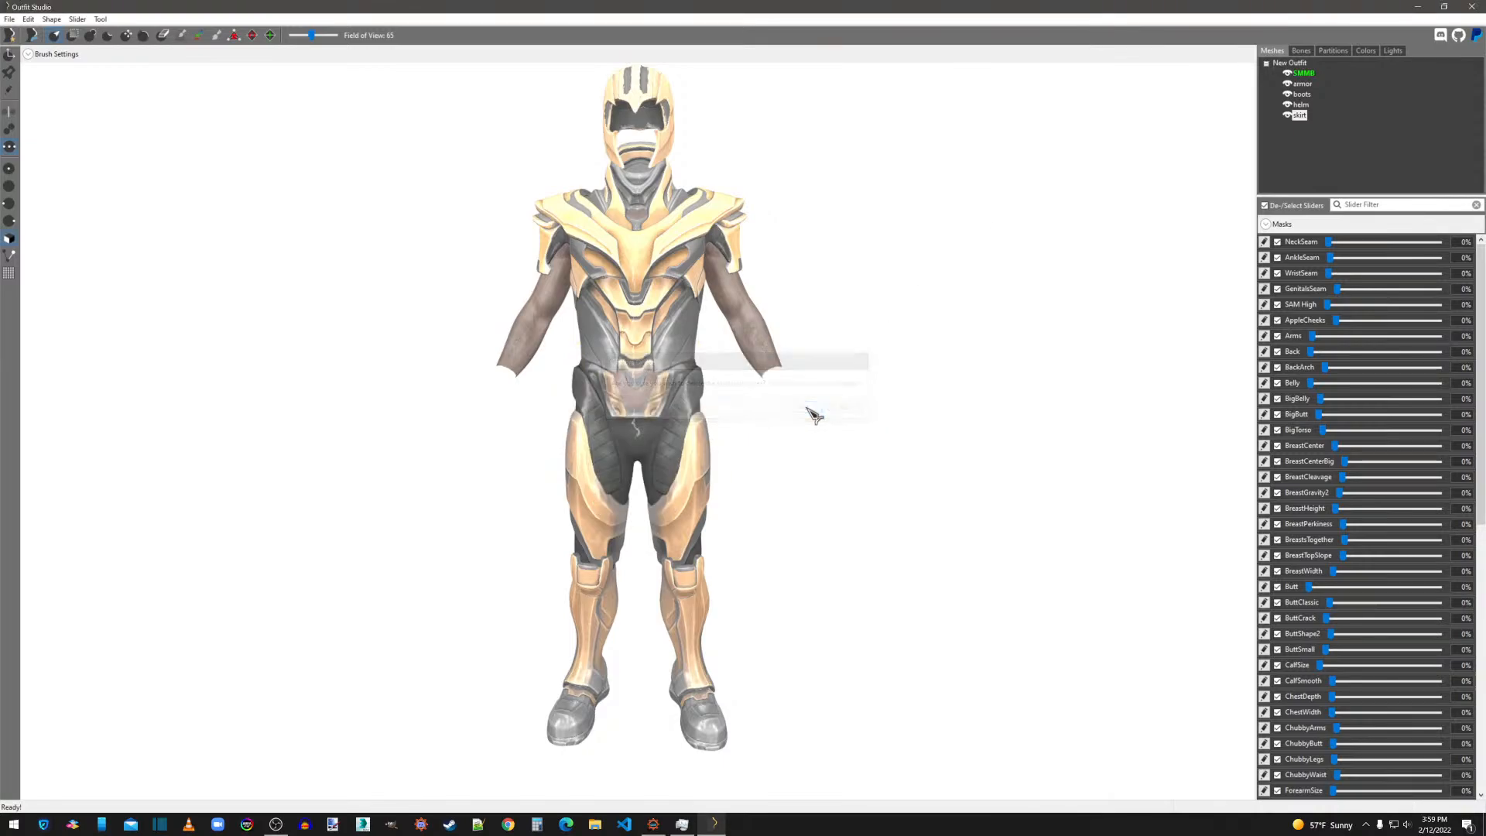
Fill in the boots' Specular texture path based on their boots_n.dds Normal path and apply the shape properties.
{"action": "right_click", "coordinate": [1305, 96]}
{"action": "left_click", "coordinate": [1339, 331]}
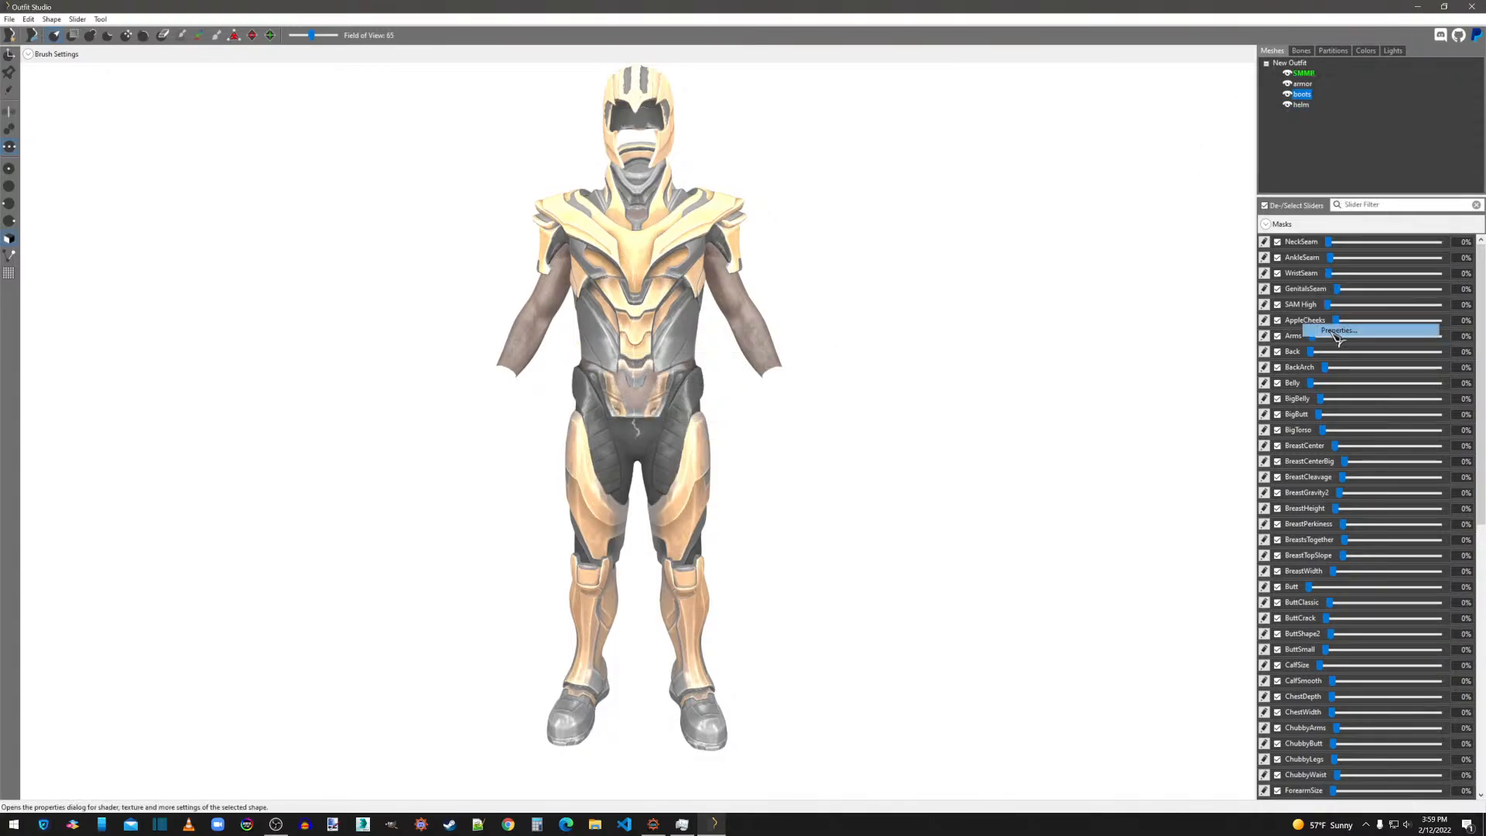
{"action": "left_click", "coordinate": [838, 425]}
{"action": "double_click", "coordinate": [702, 360]}
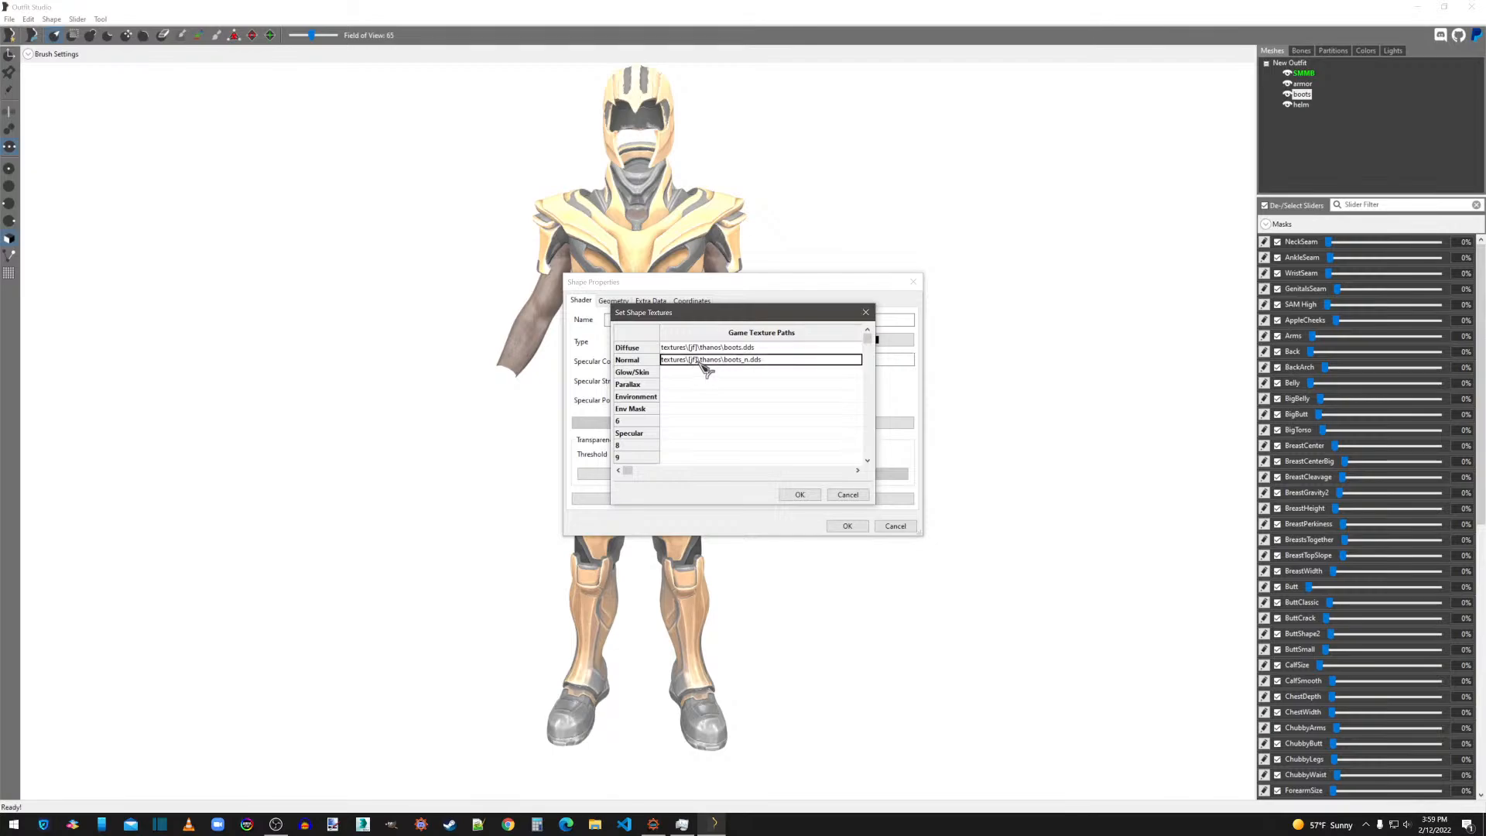
{"action": "double_click", "coordinate": [697, 361]}
{"action": "key", "text": "ctrl+c"}
{"action": "double_click", "coordinate": [681, 434]}
{"action": "key", "text": "ctrl+v"}
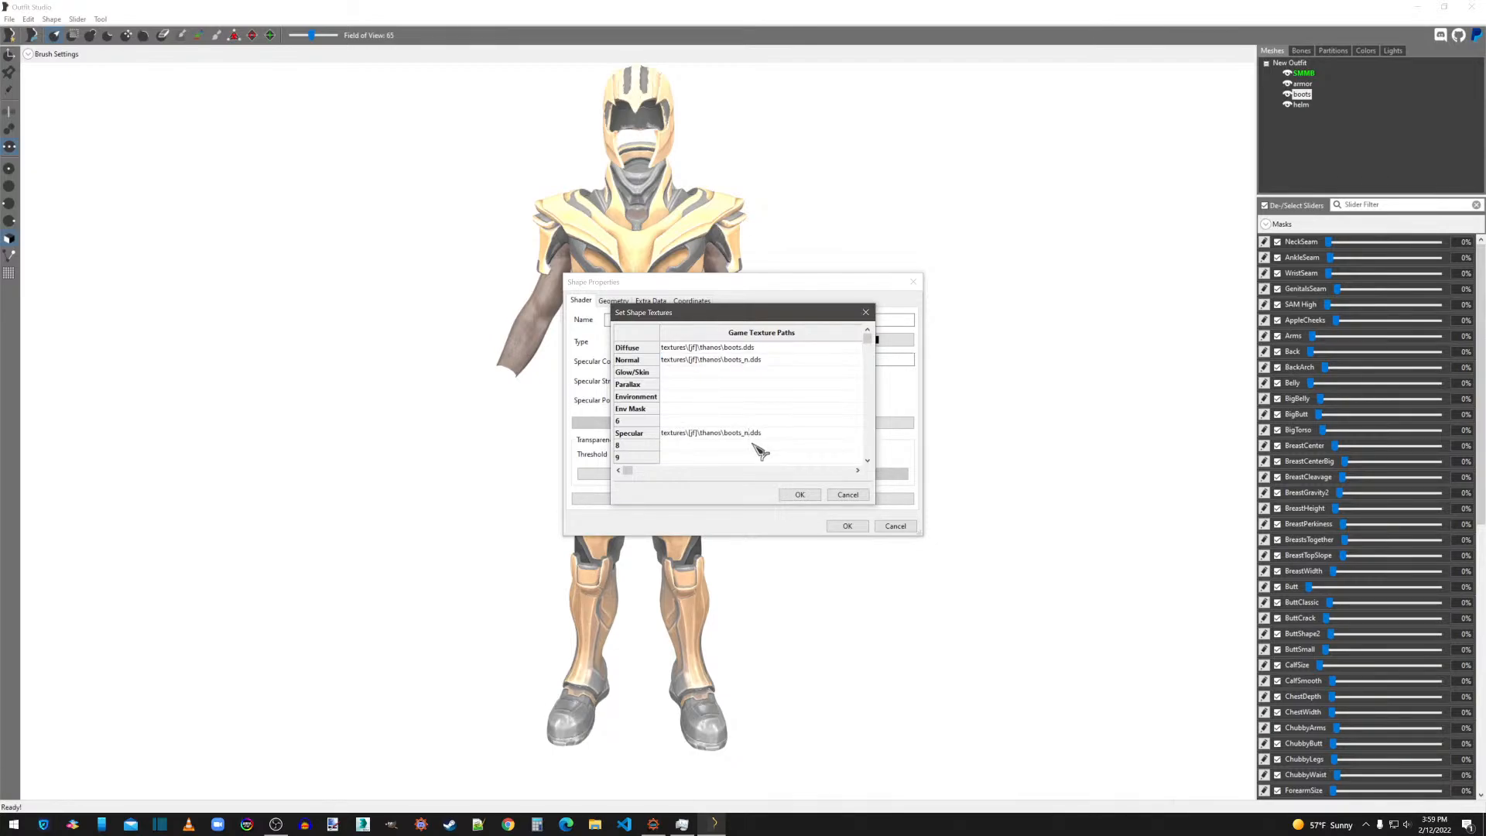
{"action": "left_click", "coordinate": [797, 495]}
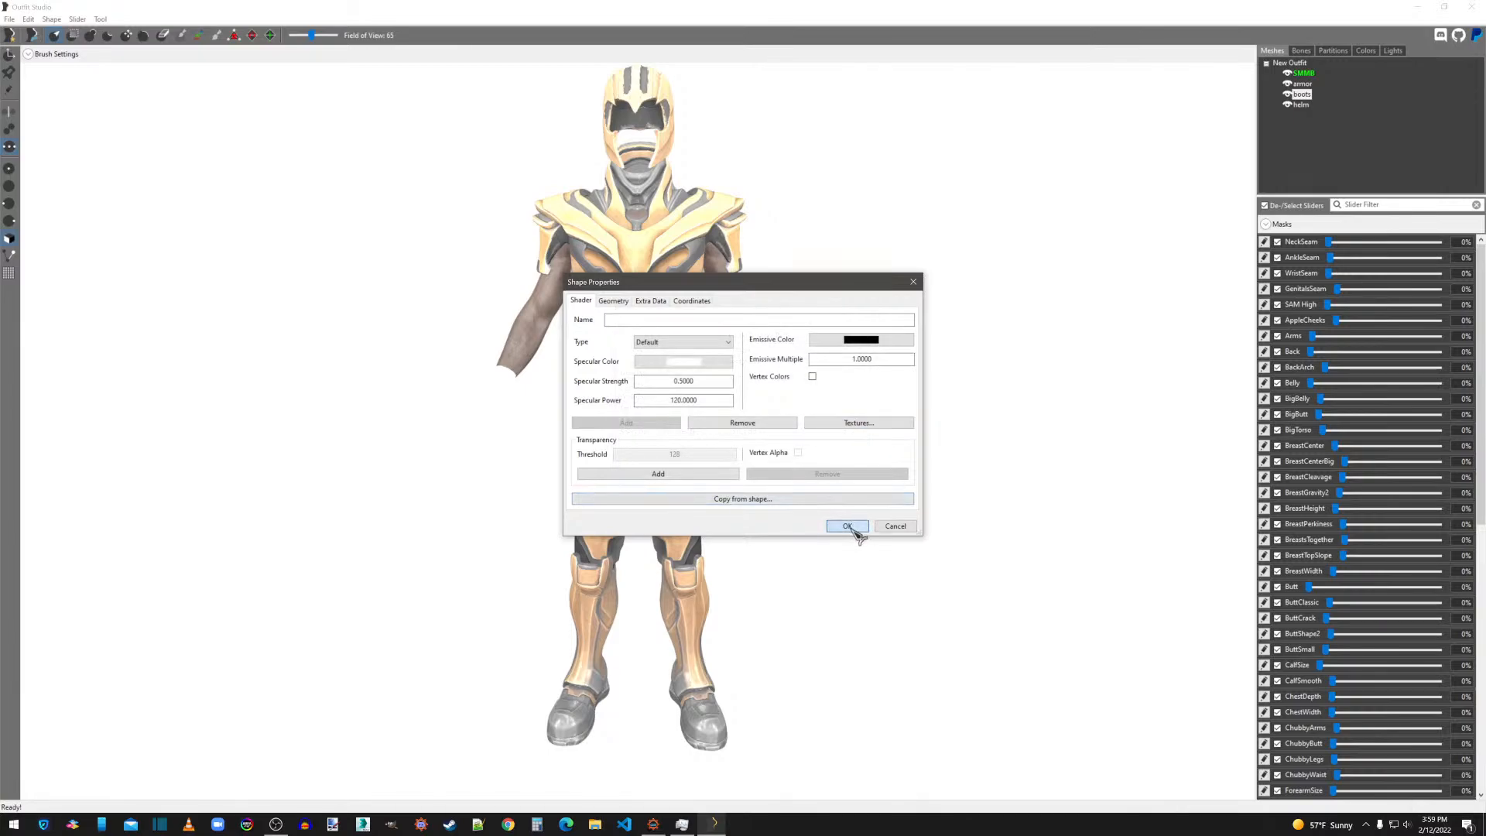
{"action": "left_click", "coordinate": [848, 526]}
Export the boots shape as NIF over the existing boots.nif on the desktop.
{"action": "right_click", "coordinate": [1316, 96]}
{"action": "mouse_move", "coordinate": [1316, 103]}
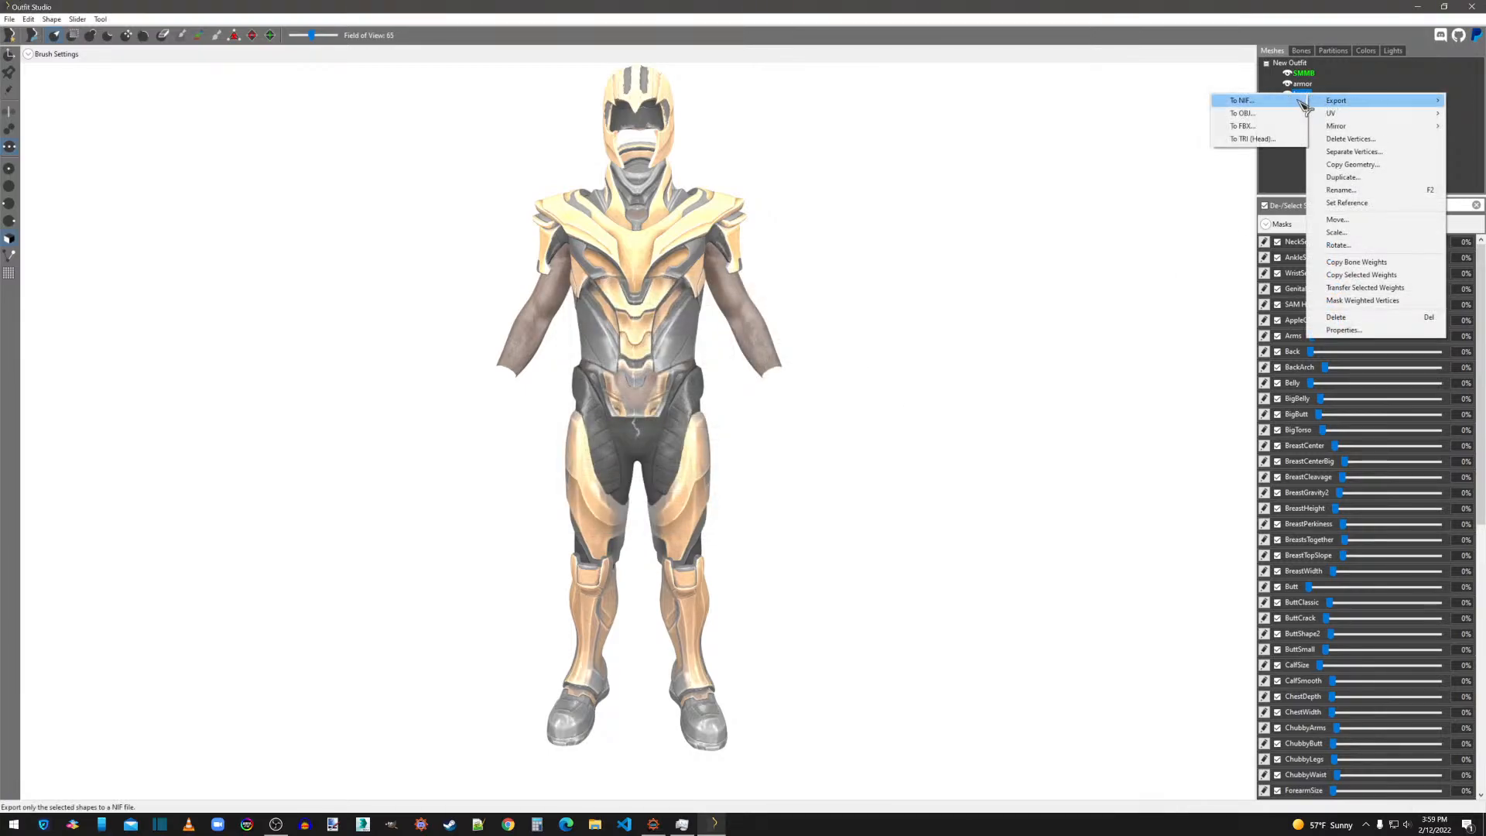
{"action": "left_click", "coordinate": [1162, 99]}
{"action": "double_click", "coordinate": [408, 221]}
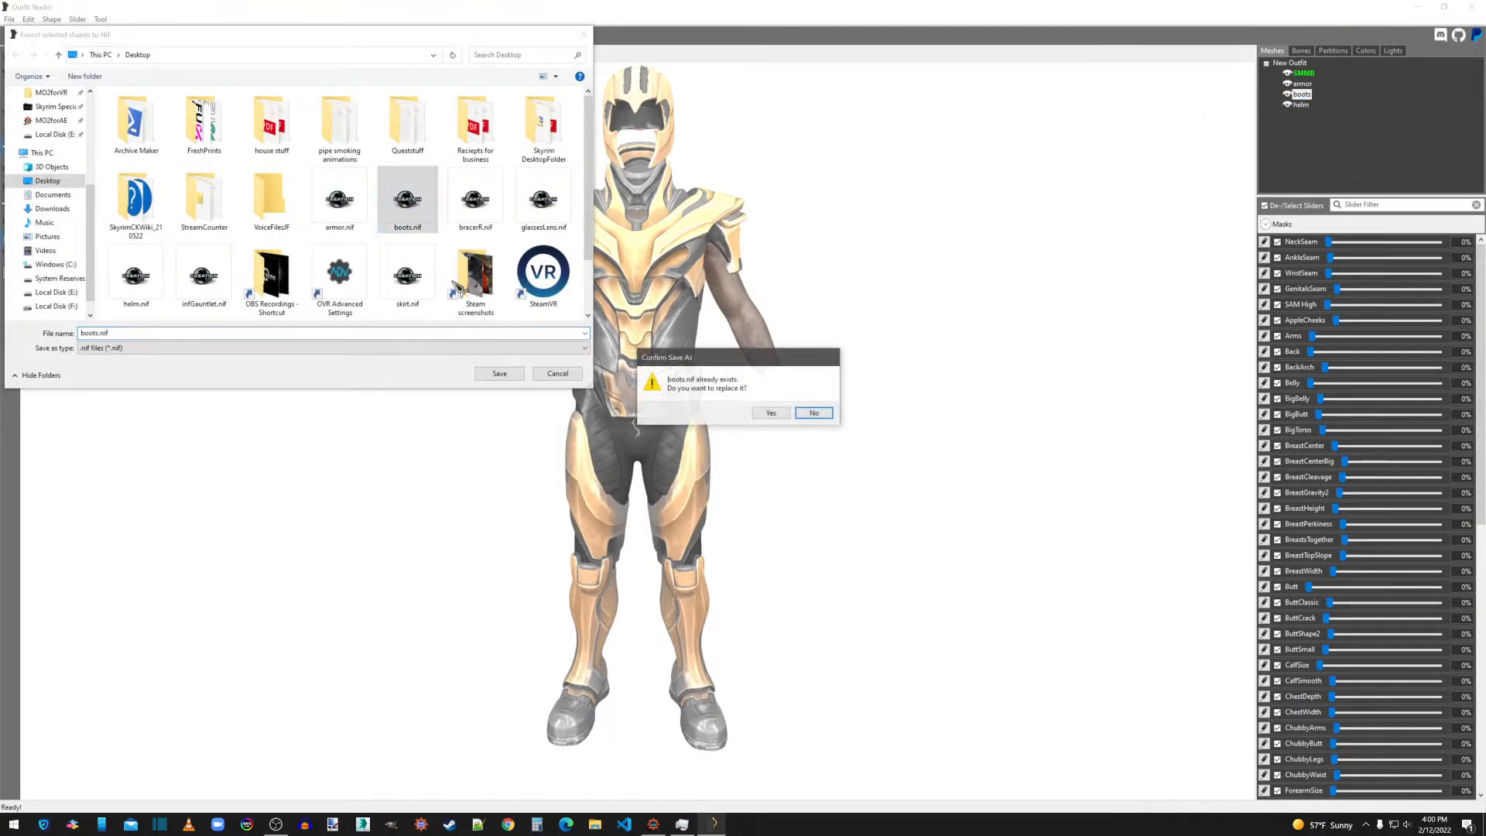
{"action": "left_click", "coordinate": [769, 412]}
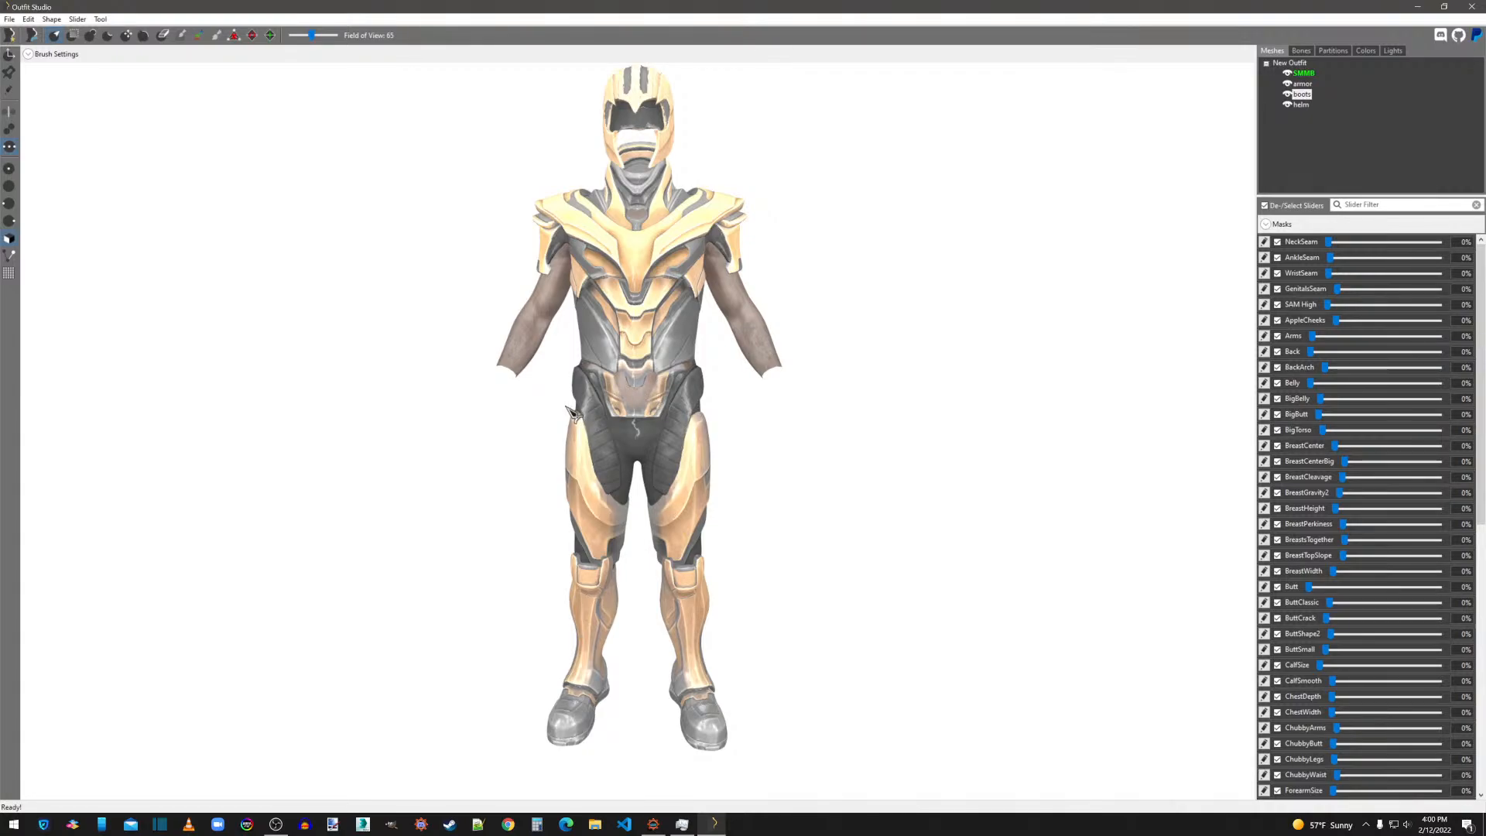
Set the helm's Specular texture path to the helm_s.dds variant of its Normal path and apply the shape properties.
{"action": "left_click", "coordinate": [1307, 105]}
{"action": "right_click", "coordinate": [1310, 106]}
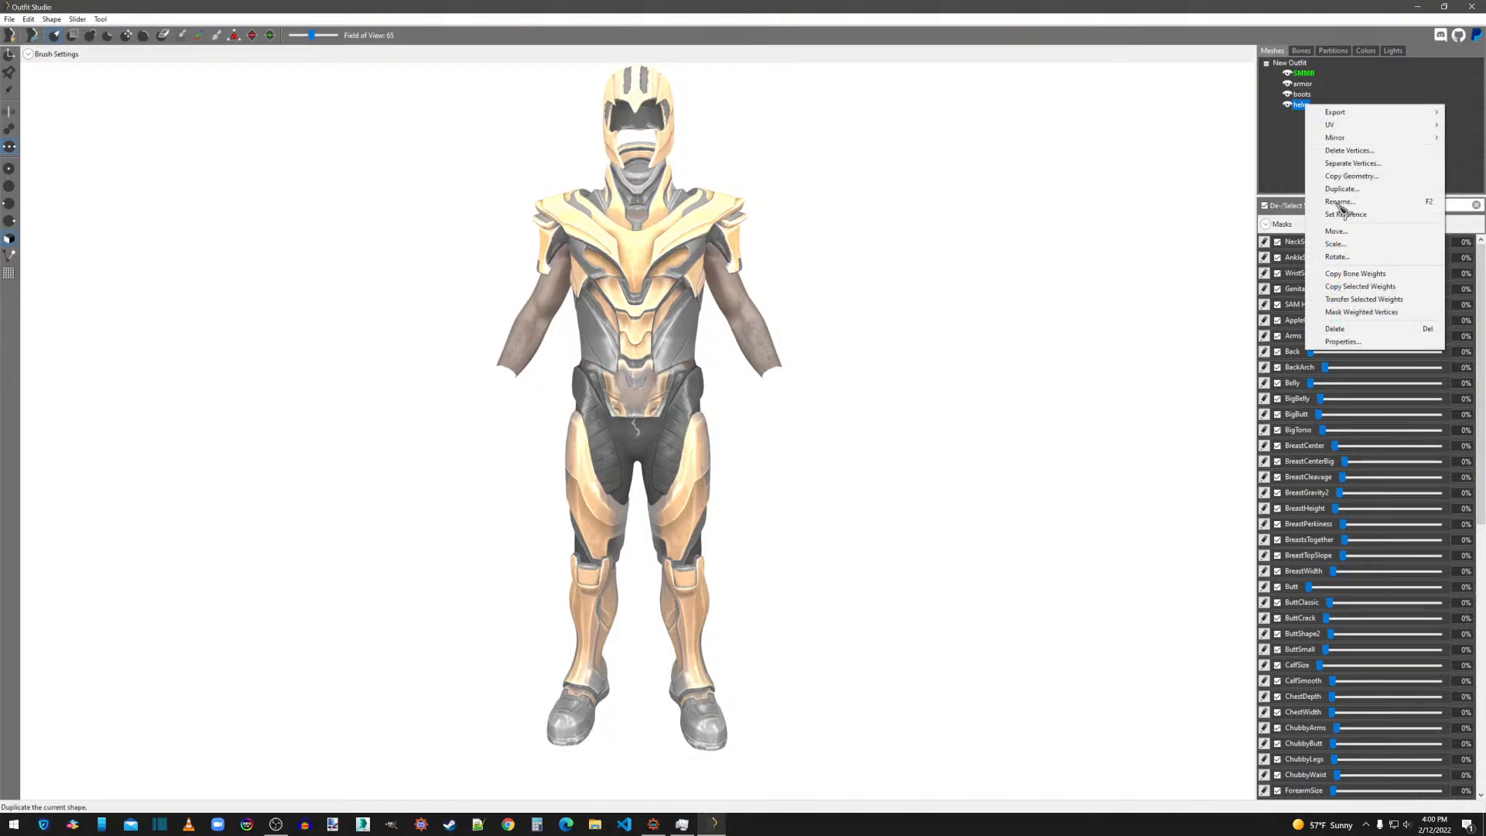
{"action": "left_click", "coordinate": [1347, 353]}
{"action": "left_click", "coordinate": [858, 422]}
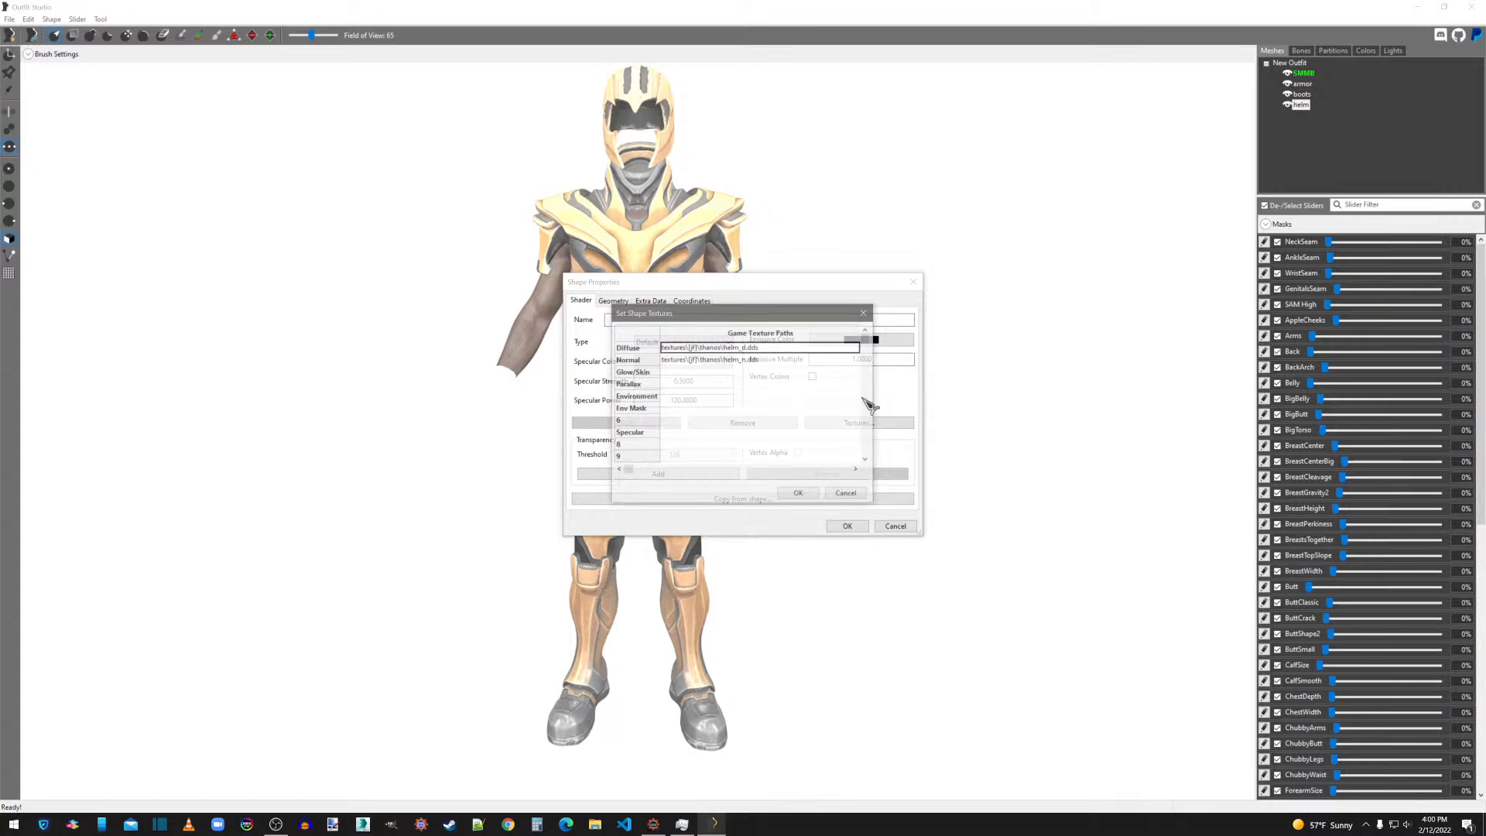
{"action": "double_click", "coordinate": [725, 361]}
{"action": "key", "text": "ctrl+c"}
{"action": "double_click", "coordinate": [680, 433]}
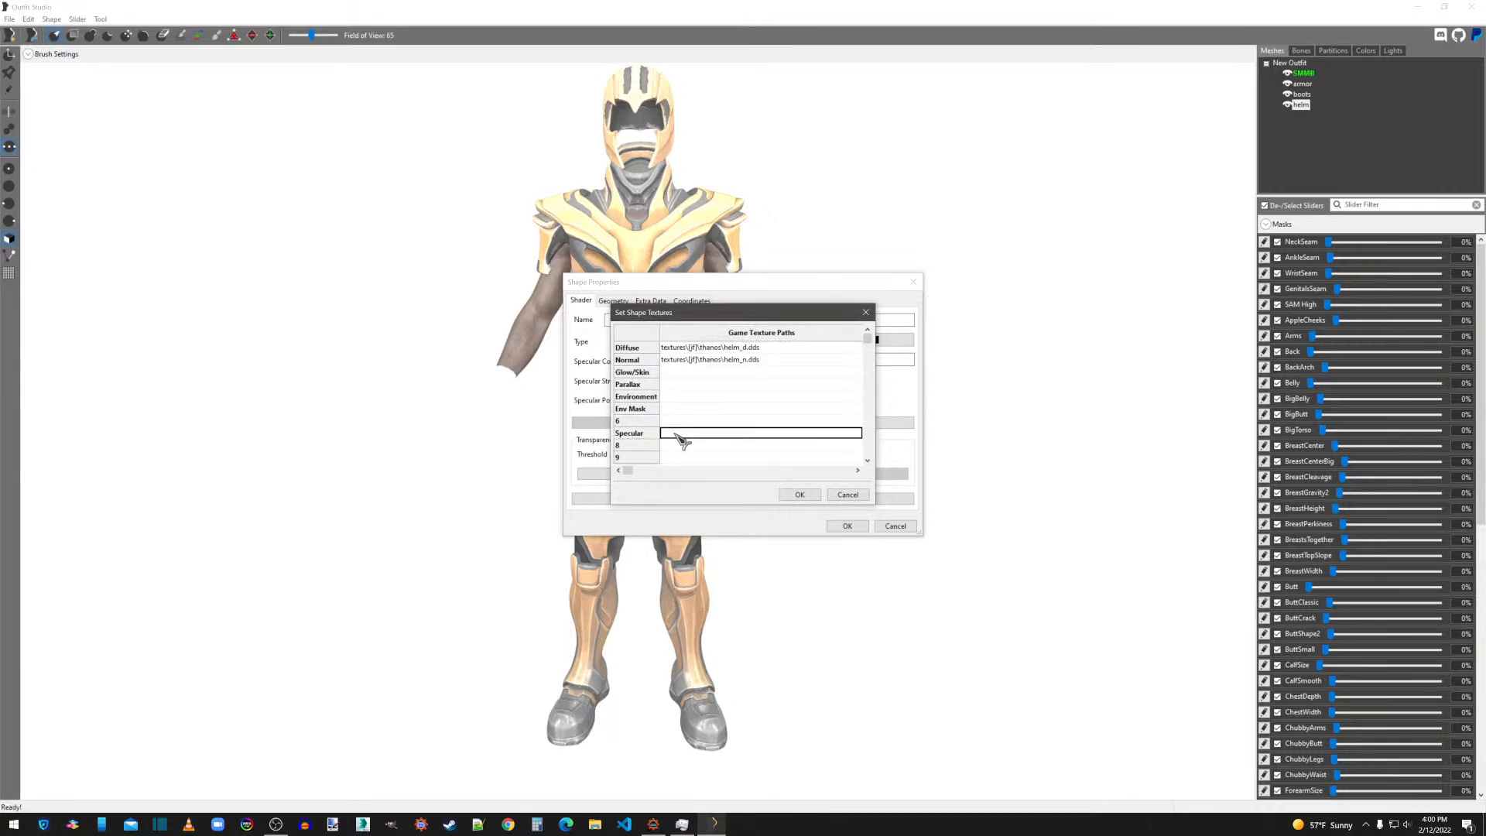
{"action": "key", "text": "ctrl+v"}
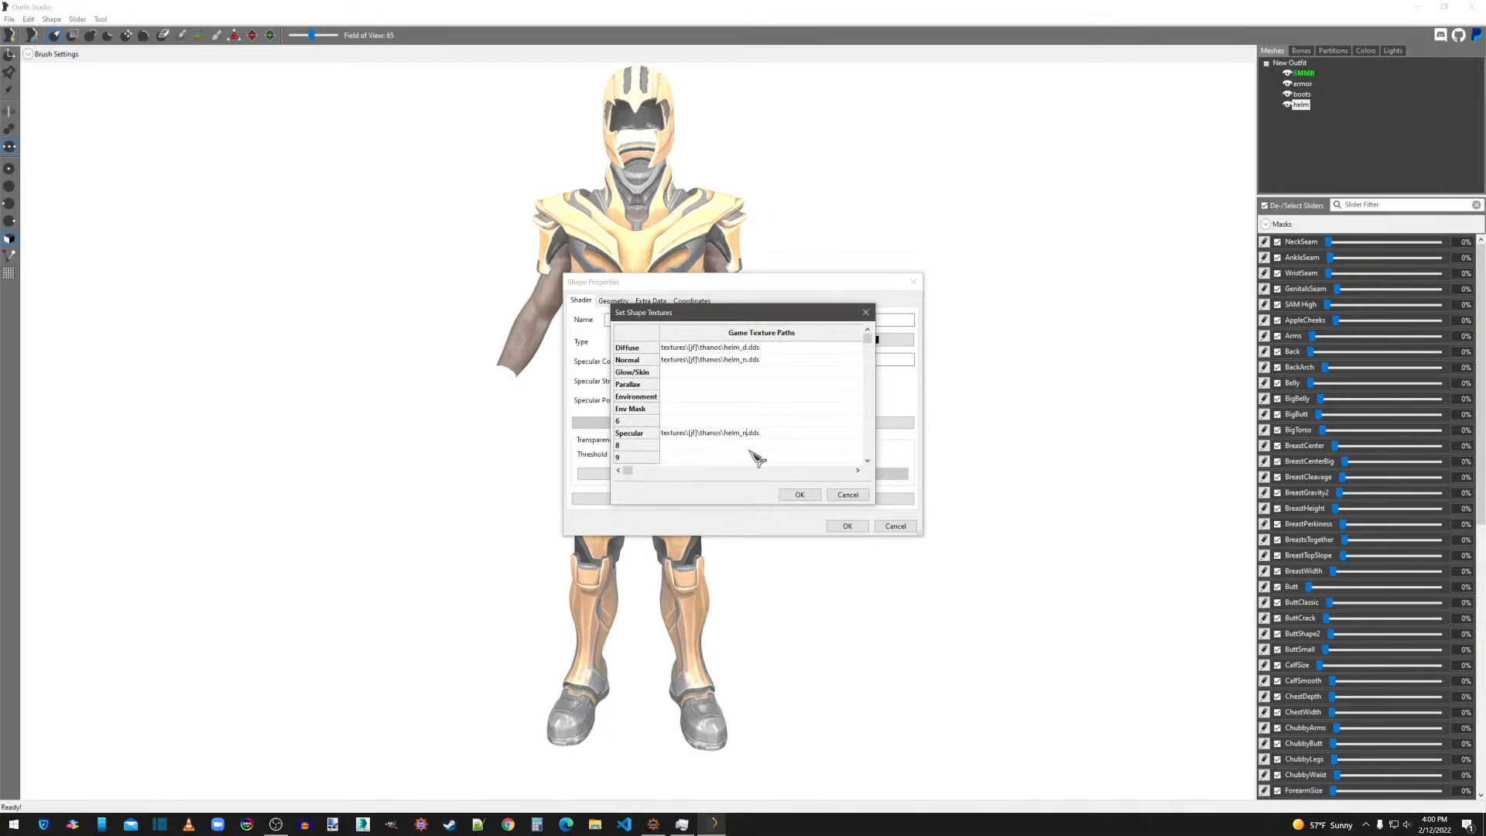
{"action": "left_click", "coordinate": [799, 495]}
{"action": "left_click", "coordinate": [849, 526]}
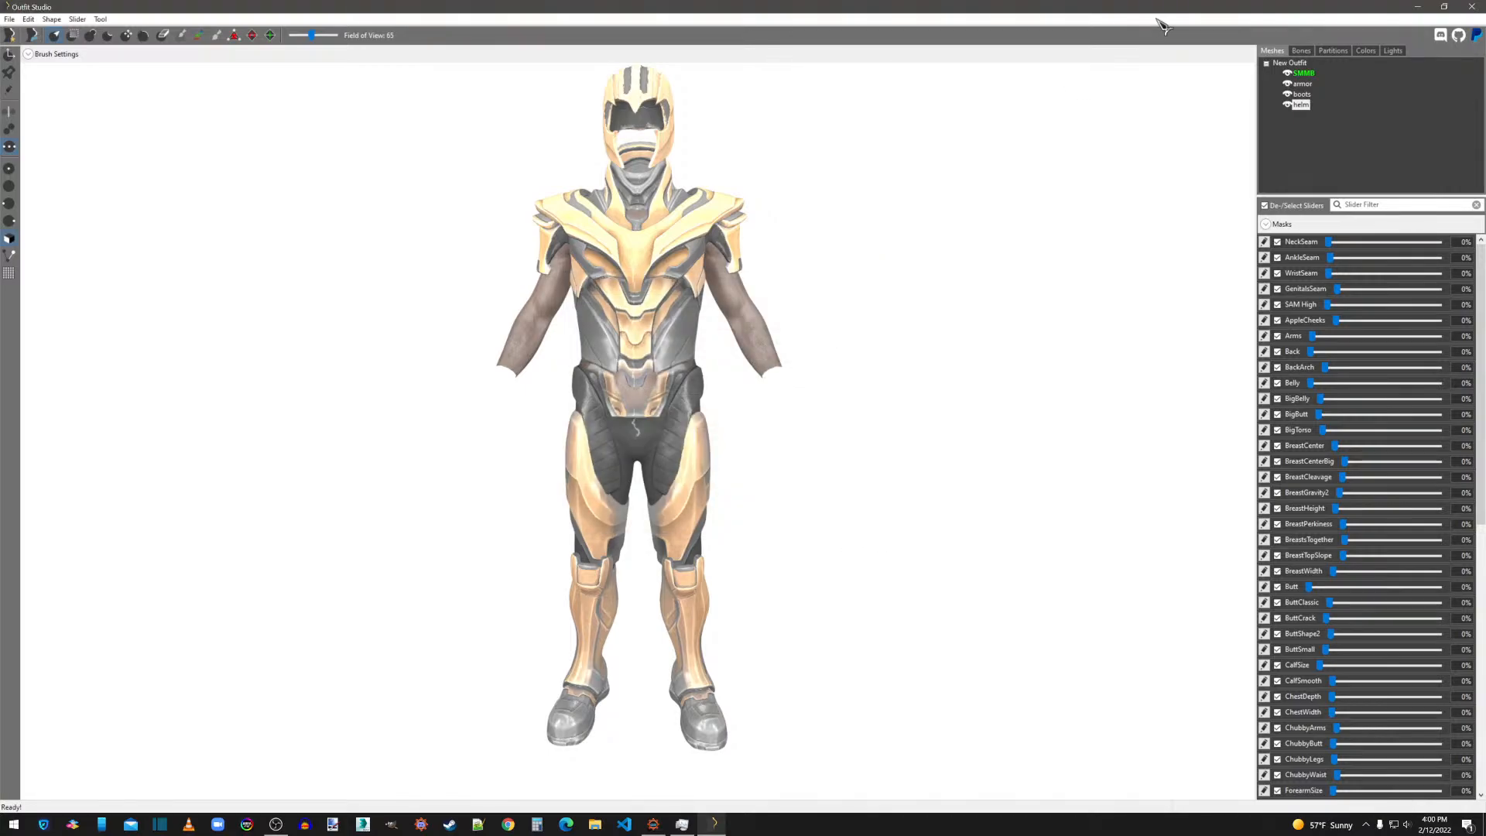
Export the helm shape as NIF over the existing helm.nif on the desktop.
{"action": "right_click", "coordinate": [1316, 115]}
{"action": "mouse_move", "coordinate": [1316, 118]}
{"action": "left_click", "coordinate": [1237, 115]}
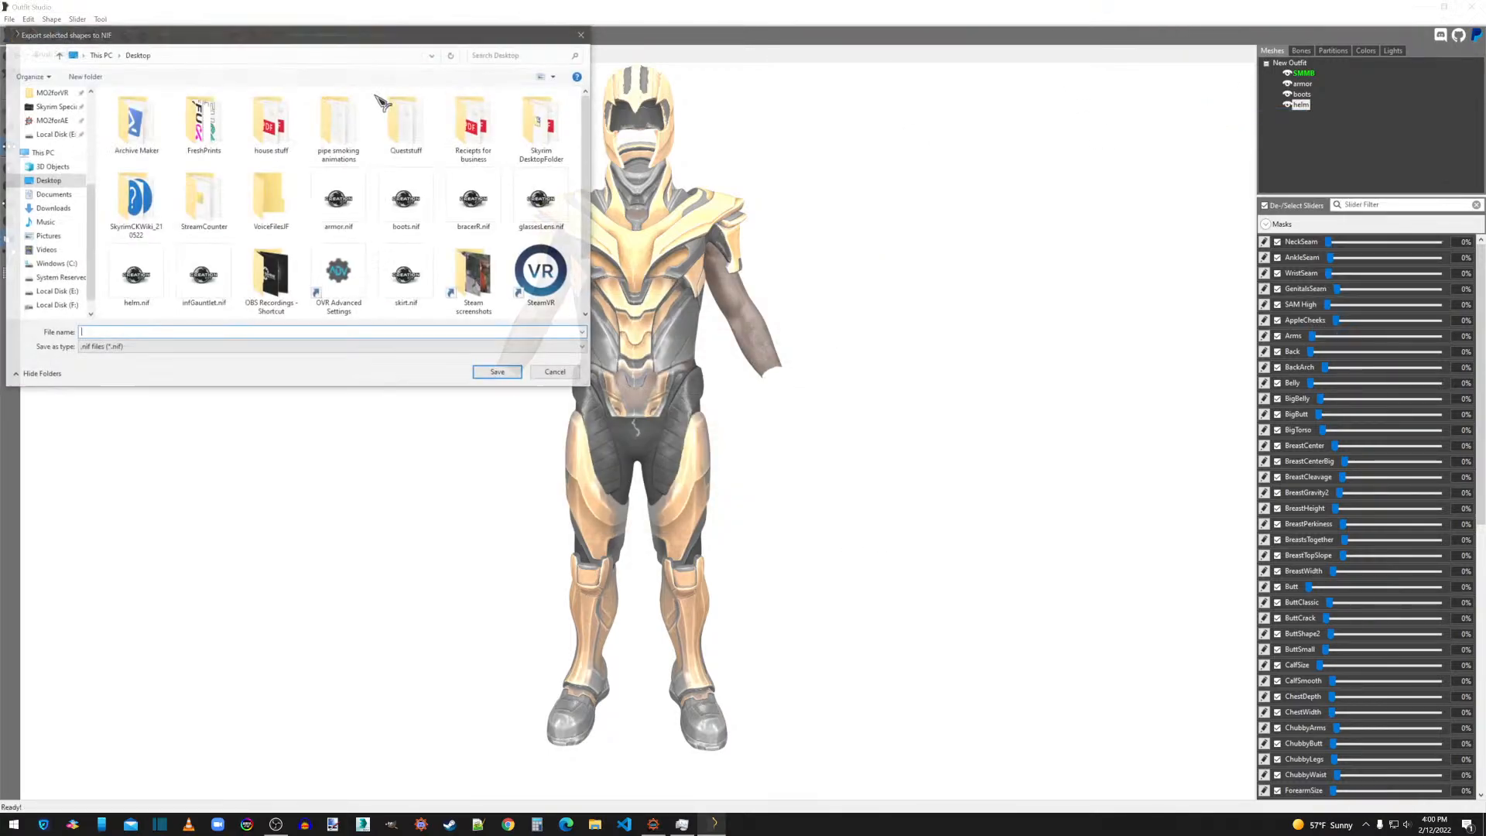
{"action": "double_click", "coordinate": [135, 275]}
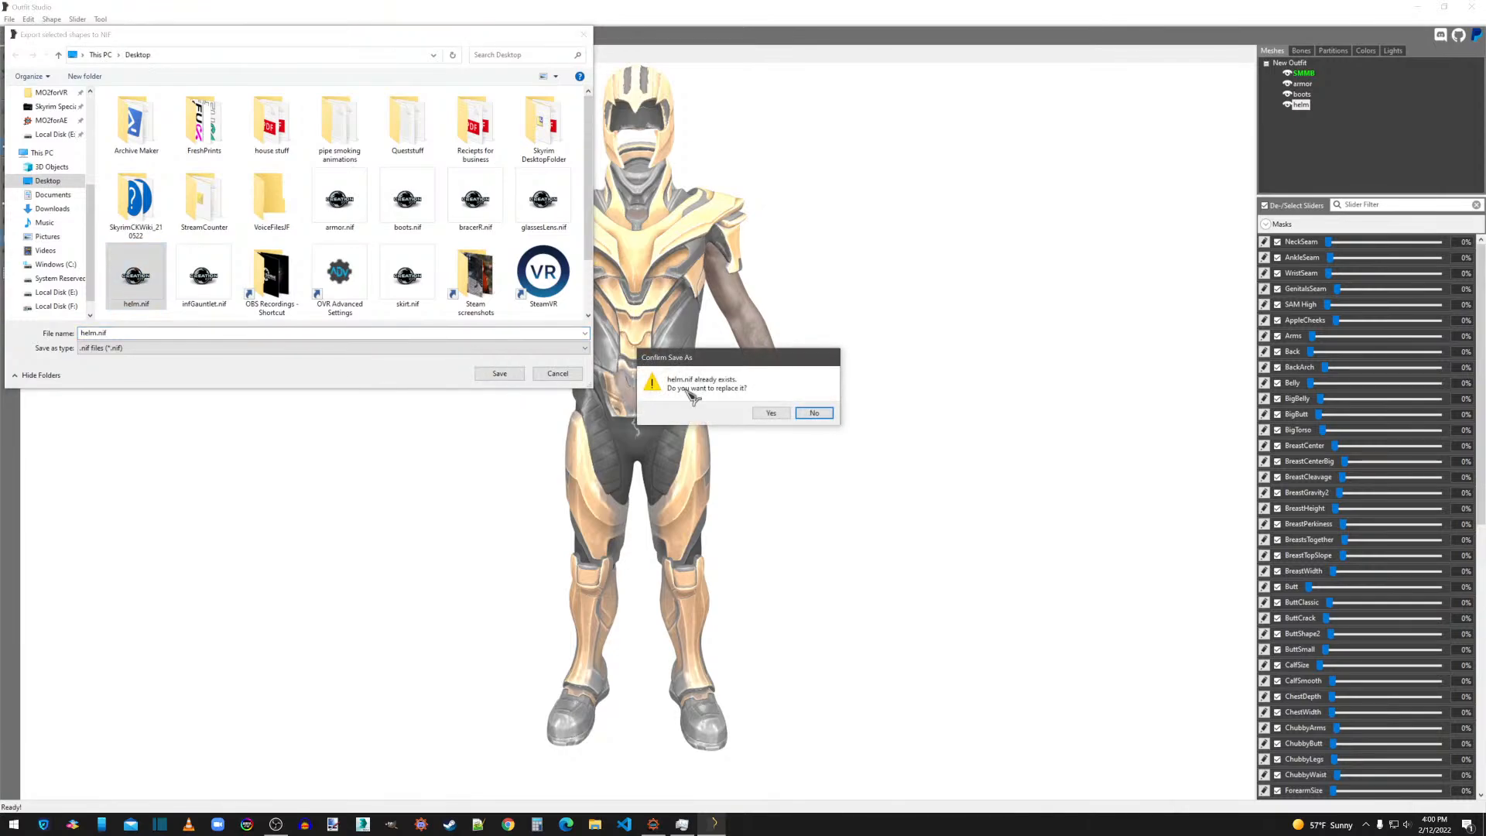
{"action": "left_click", "coordinate": [771, 415]}
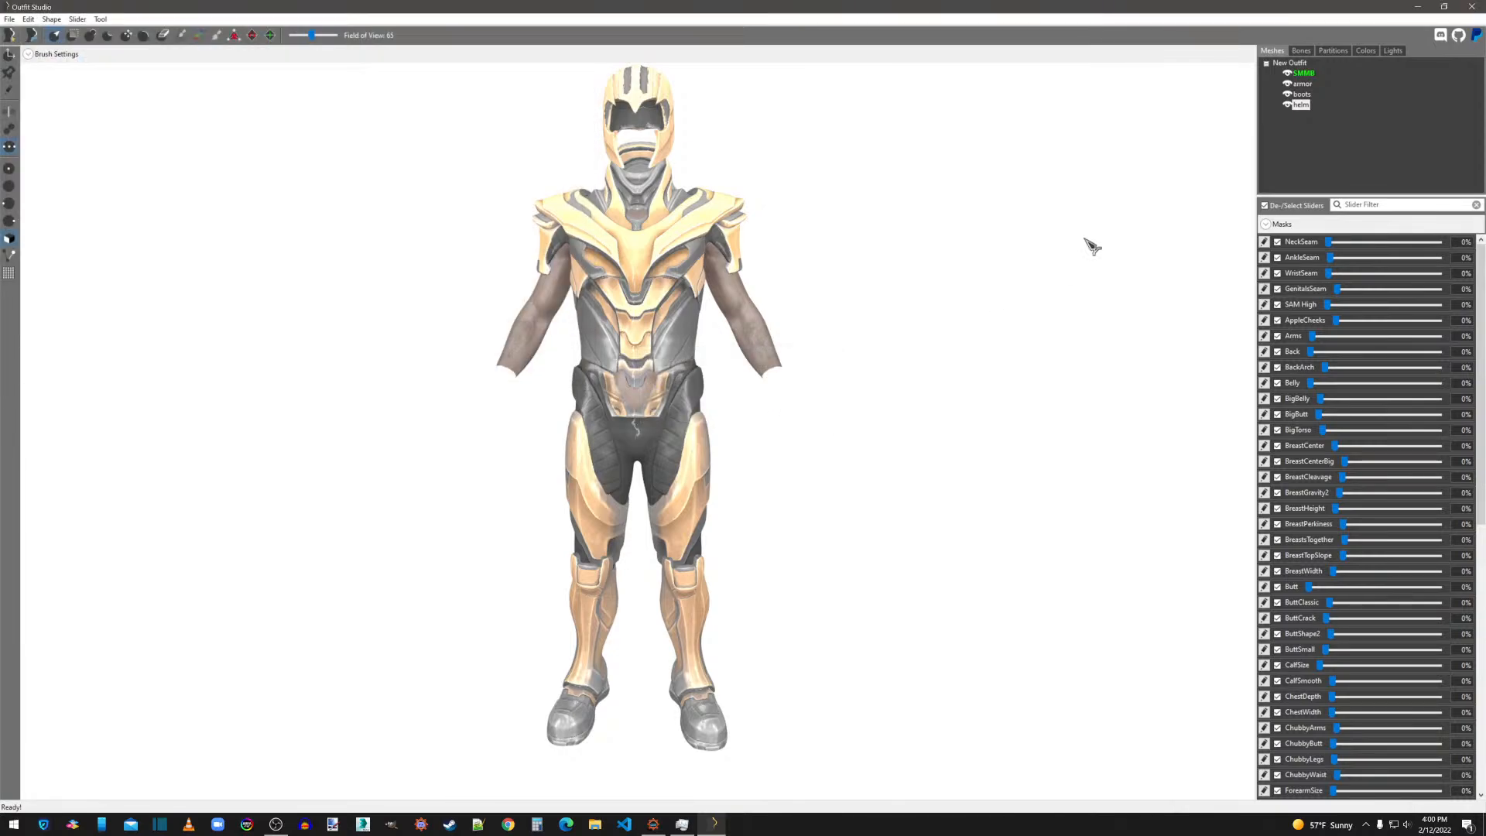
Delete the helm shape from the outfit.
{"action": "right_click", "coordinate": [1314, 112]}
{"action": "left_click", "coordinate": [1344, 322]}
{"action": "left_click", "coordinate": [813, 409]}
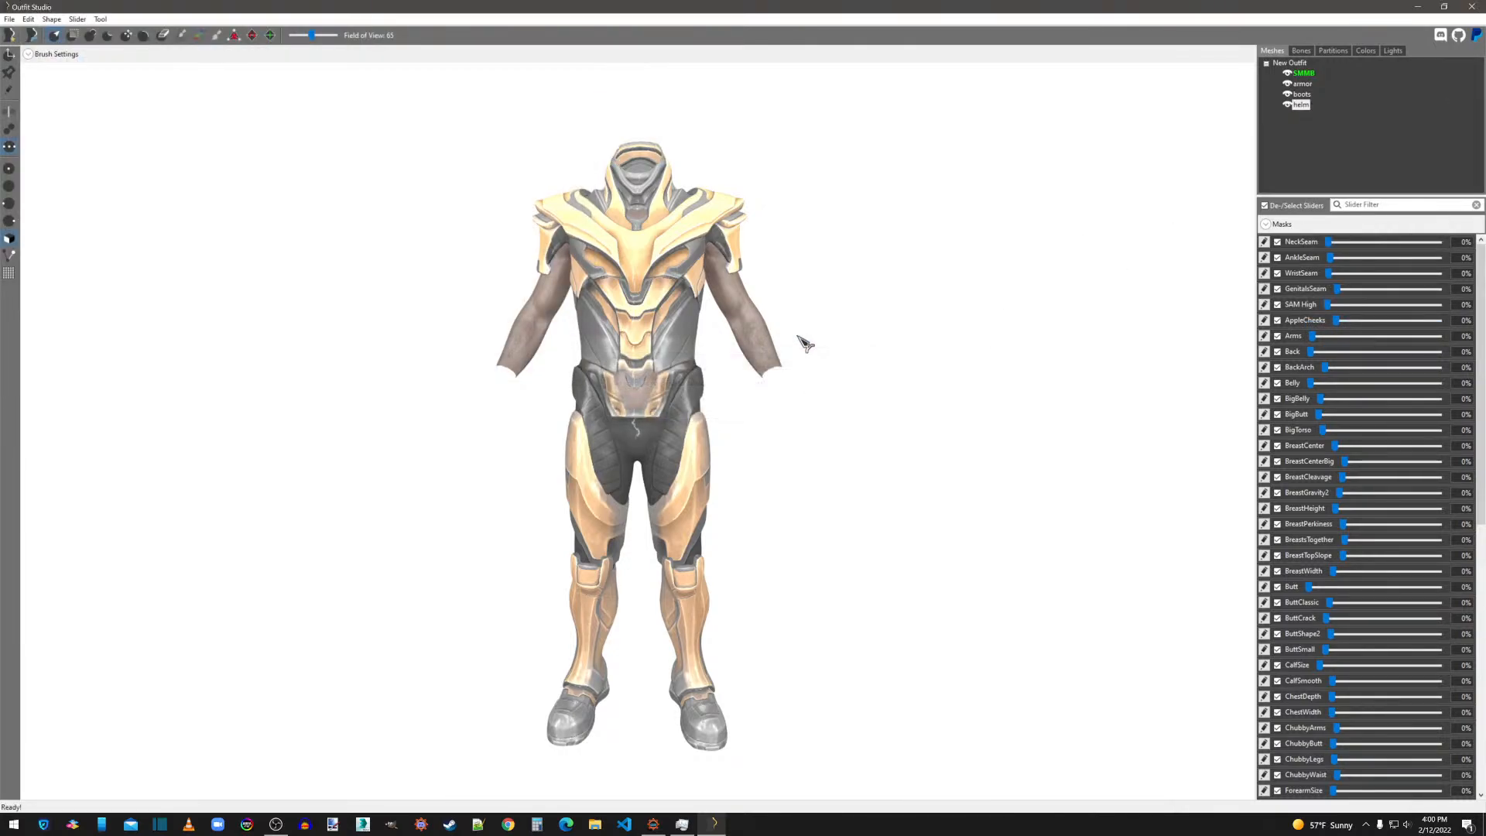
Check the boots shape's Diffuse, Normal and Specular texture paths, and close its properties without changes.
{"action": "right_click", "coordinate": [1314, 99]}
{"action": "left_click", "coordinate": [1333, 329]}
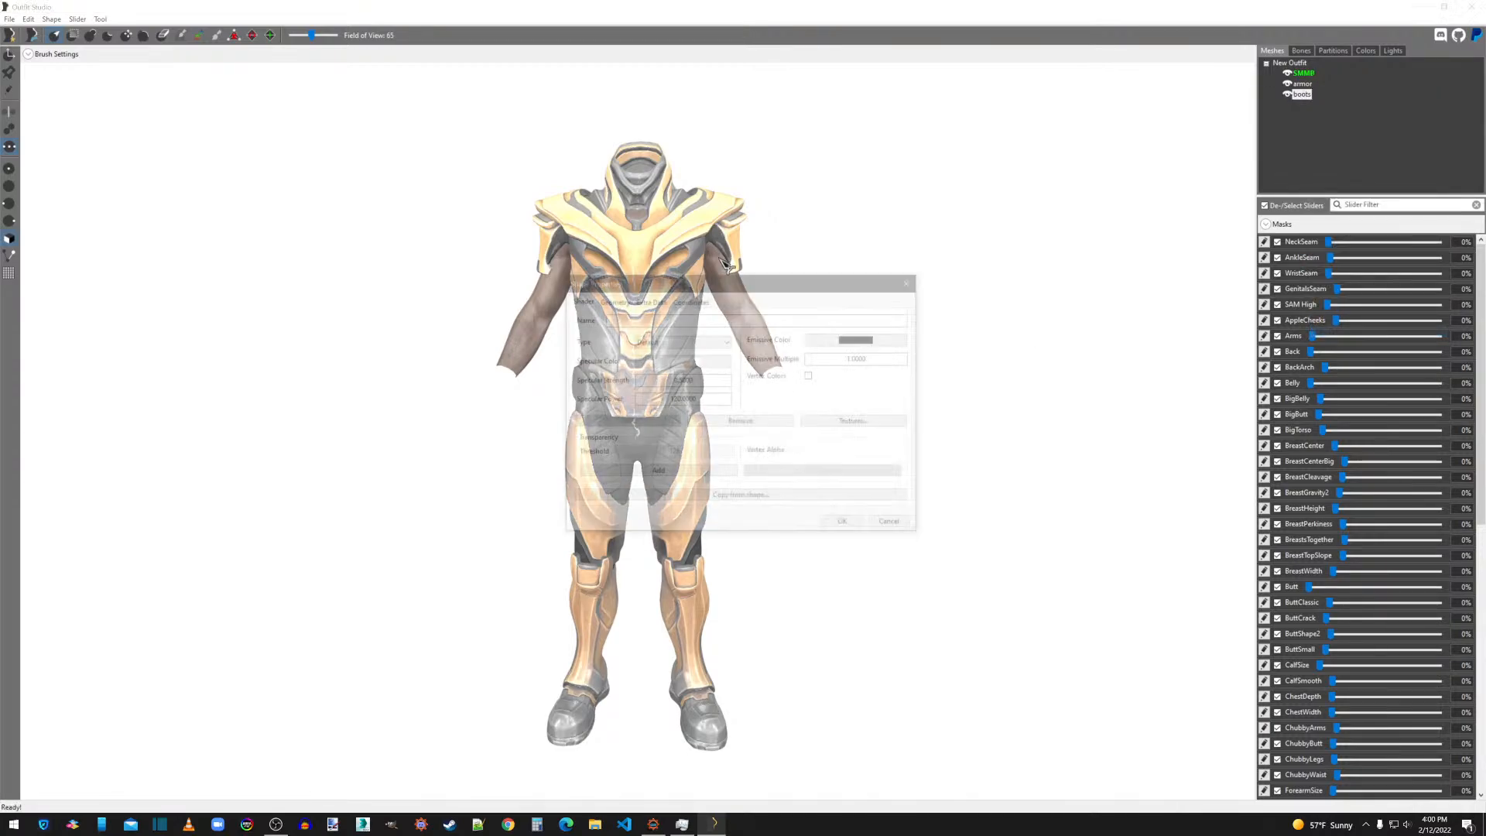
{"action": "left_click", "coordinate": [857, 423]}
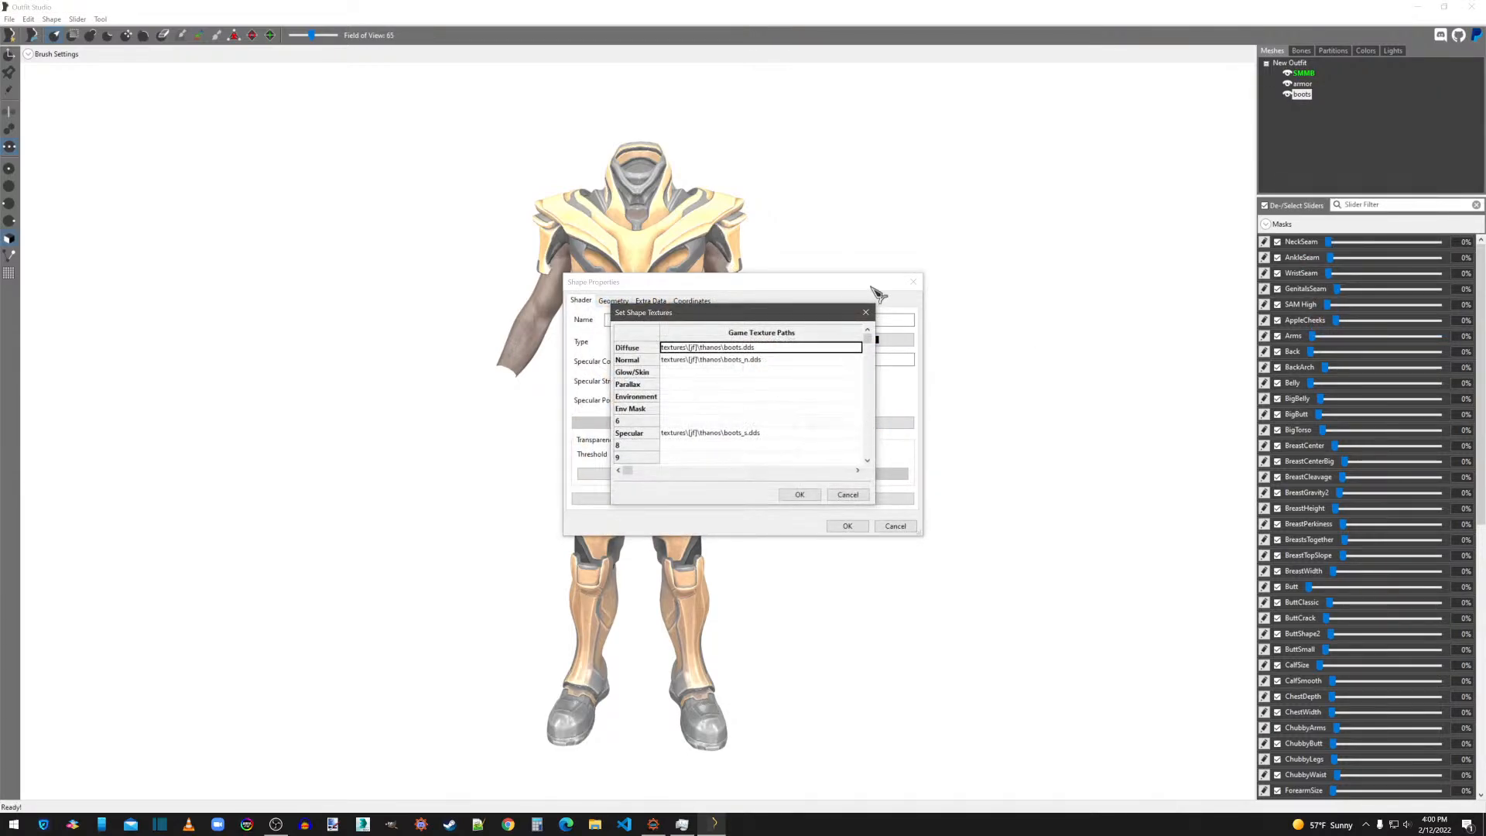
{"action": "left_click", "coordinate": [867, 314]}
{"action": "left_click", "coordinate": [895, 525]}
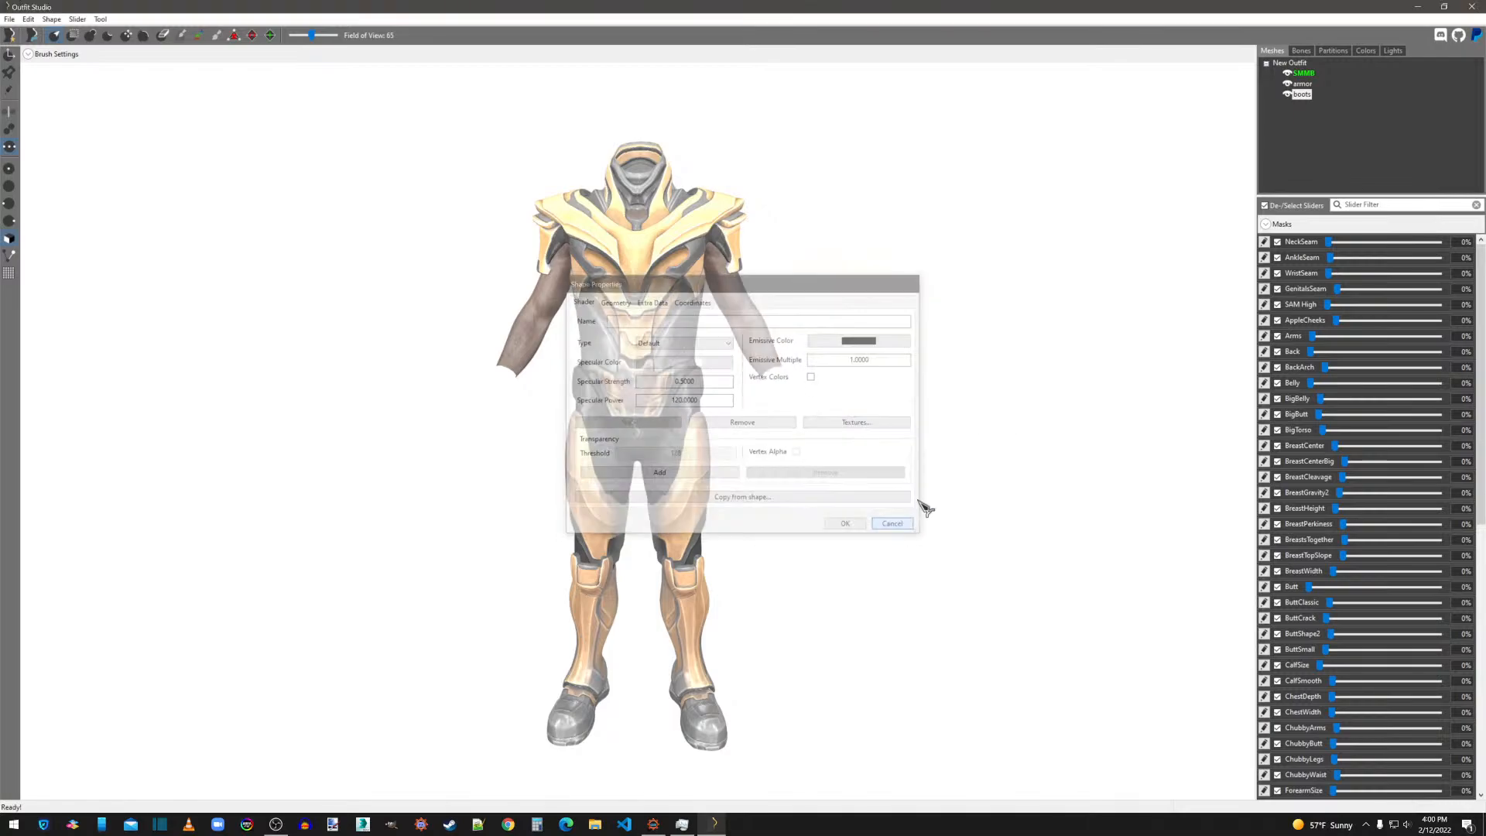
Export the boots shape as NIF, replacing the existing boots.nif on the desktop.
{"action": "right_click", "coordinate": [1301, 94]}
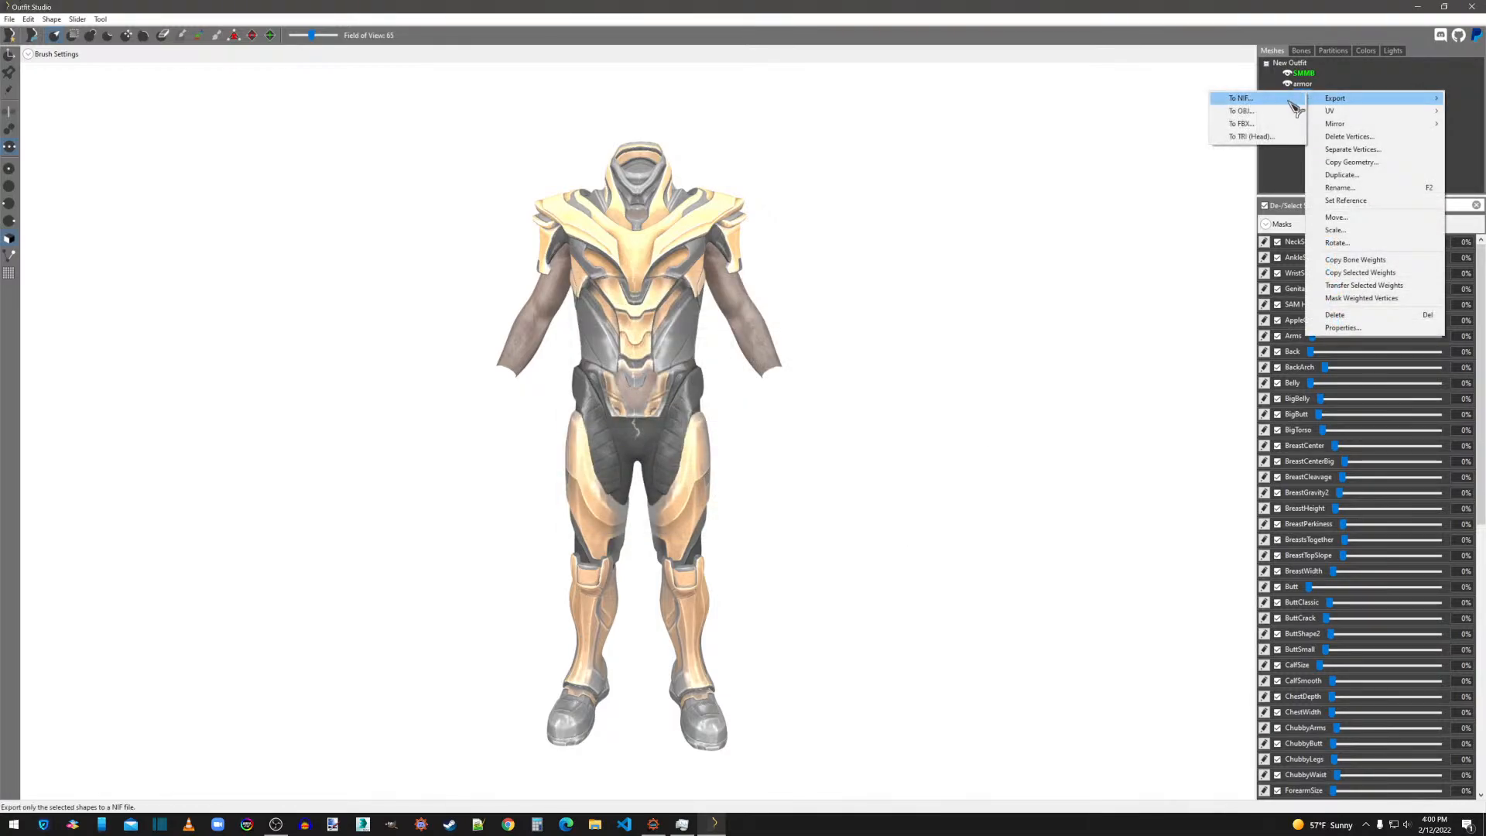
{"action": "left_click", "coordinate": [1291, 111]}
{"action": "double_click", "coordinate": [418, 208]}
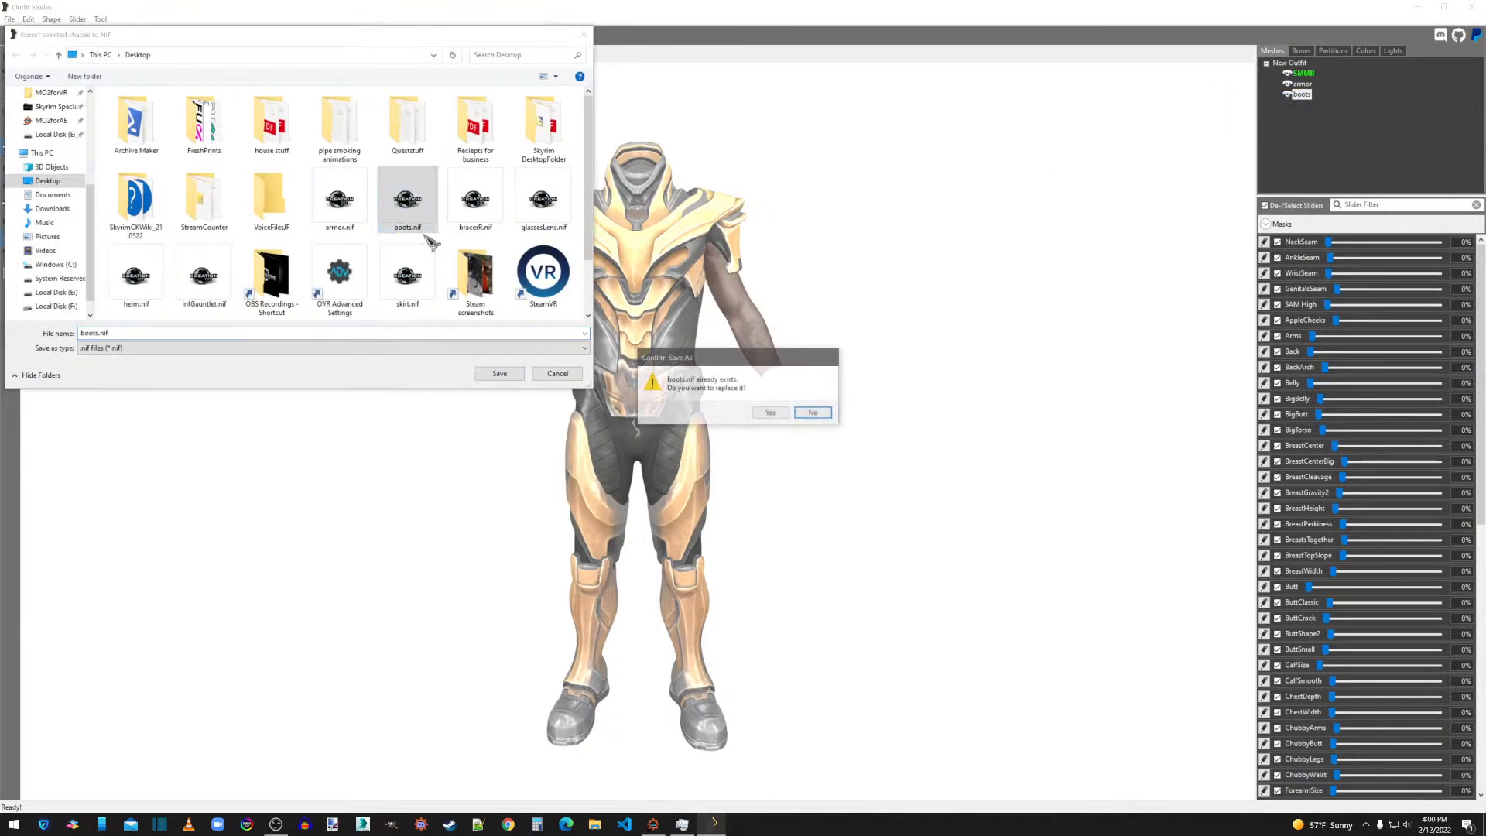
{"action": "left_click", "coordinate": [774, 415]}
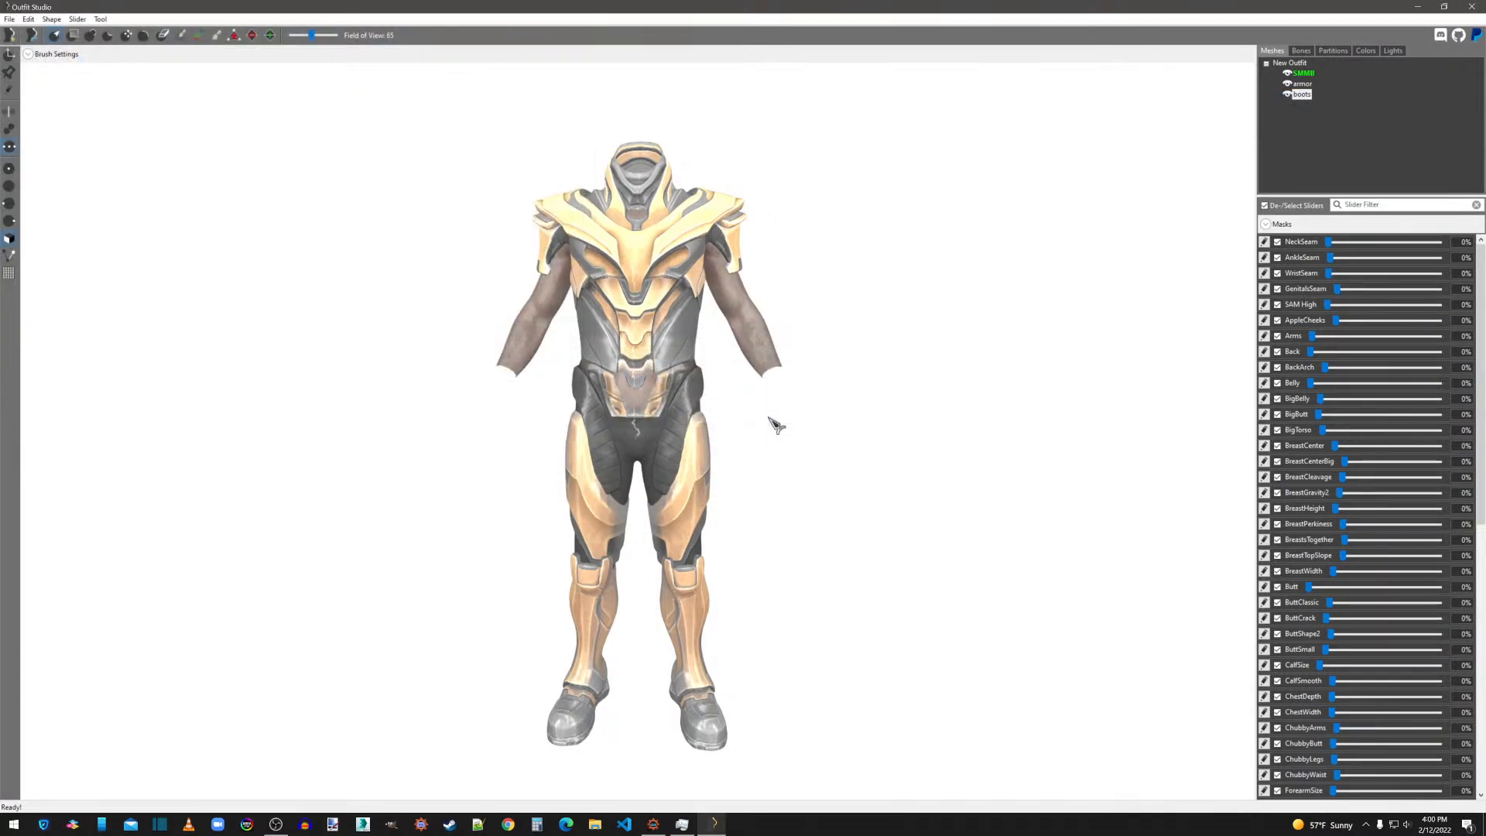
Delete the boots shape from the outfit.
{"action": "right_click", "coordinate": [1302, 94]}
{"action": "left_click", "coordinate": [1343, 319]}
{"action": "left_click", "coordinate": [819, 410]}
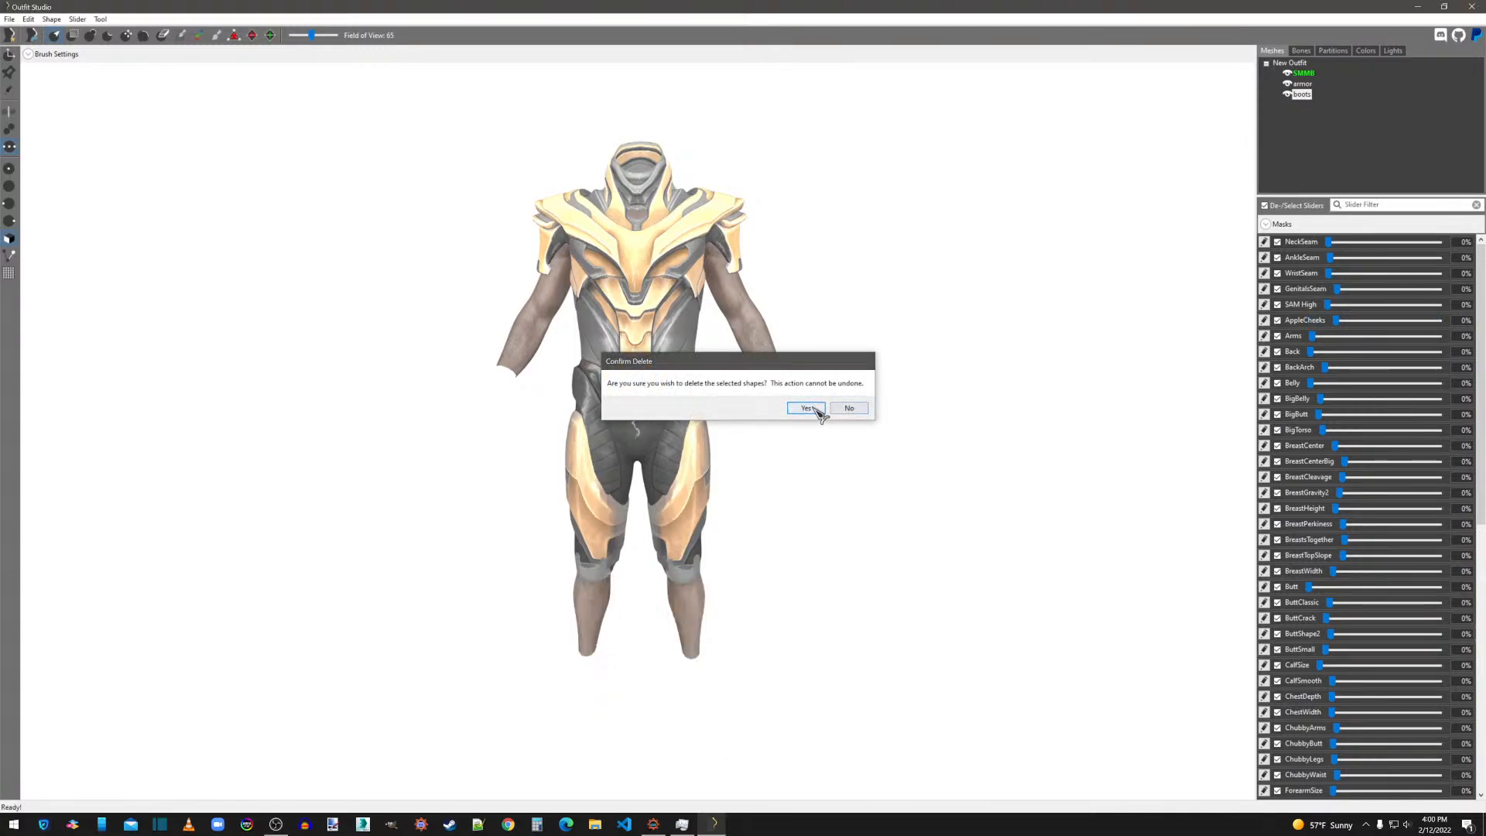
Use the transform gizmo to reposition the armor shape and narrow it front to back around the body.
{"action": "right_click_drag", "start_coordinate": [994, 388], "coordinate": [600, 395]}
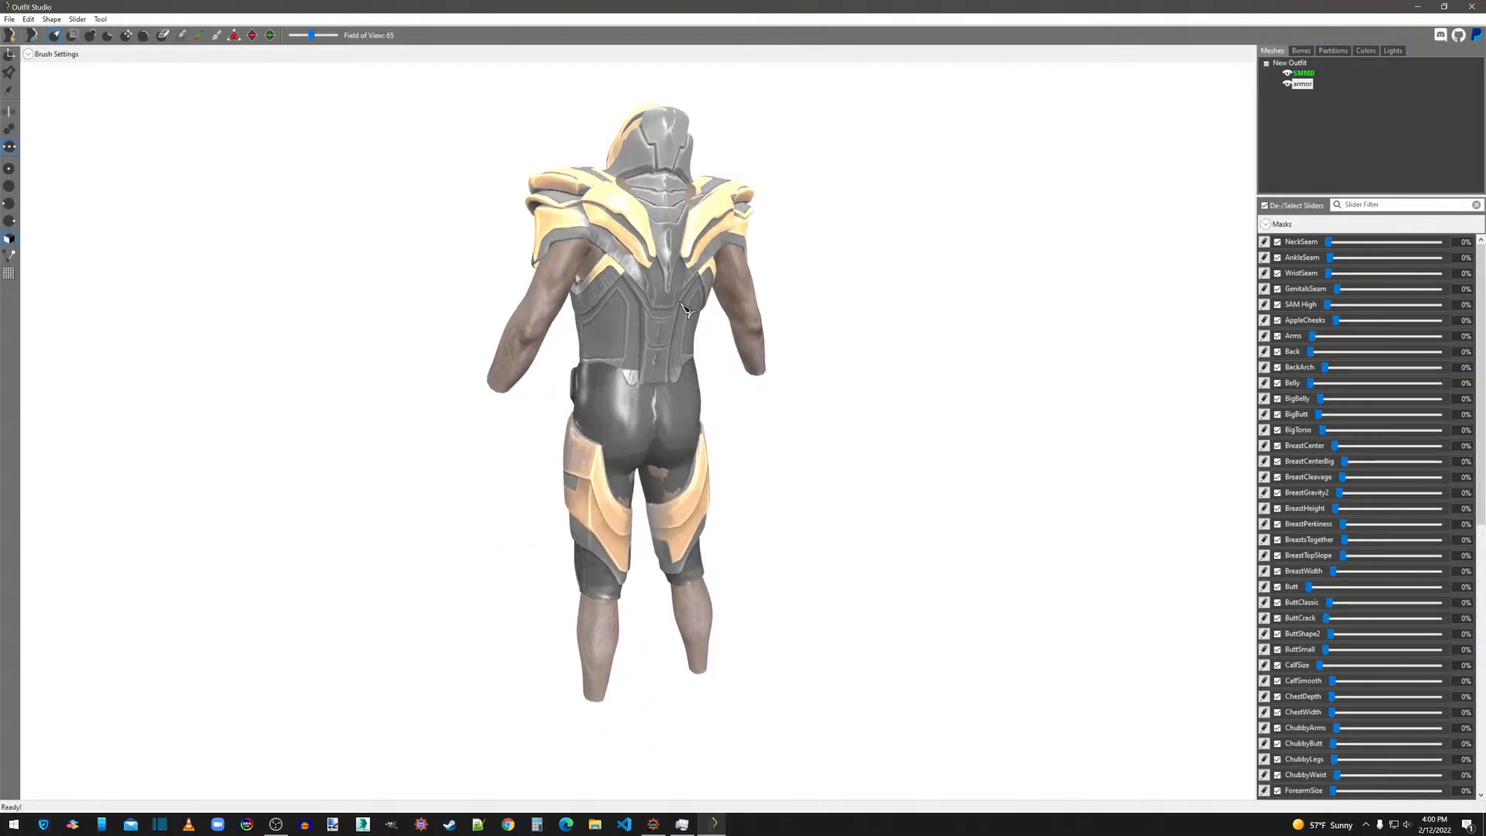
{"action": "right_click_drag", "start_coordinate": [727, 375], "coordinate": [913, 382]}
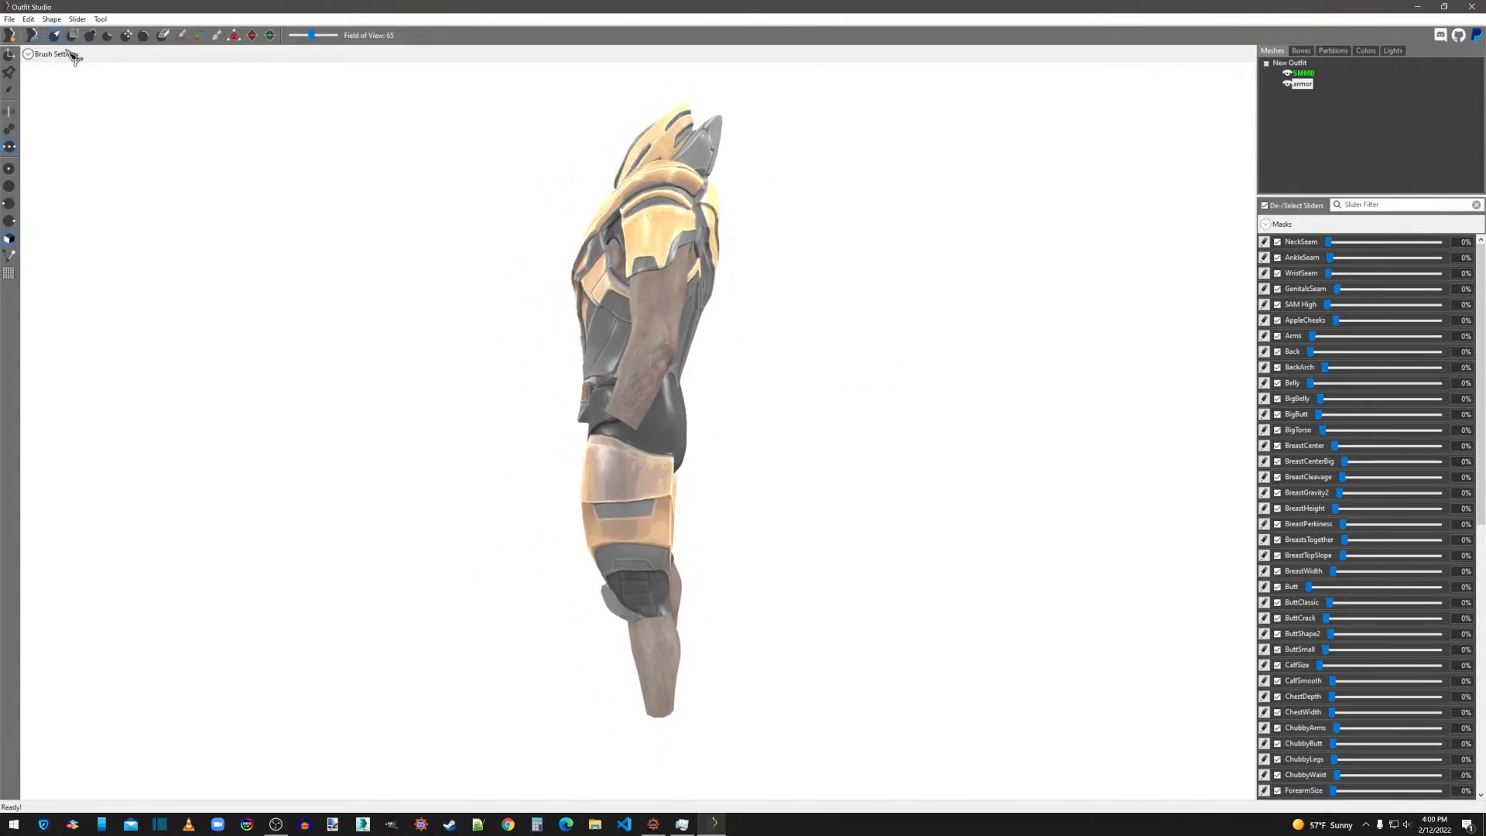
{"action": "left_click", "coordinate": [16, 57]}
{"action": "right_click_drag", "start_coordinate": [870, 403], "coordinate": [882, 409]}
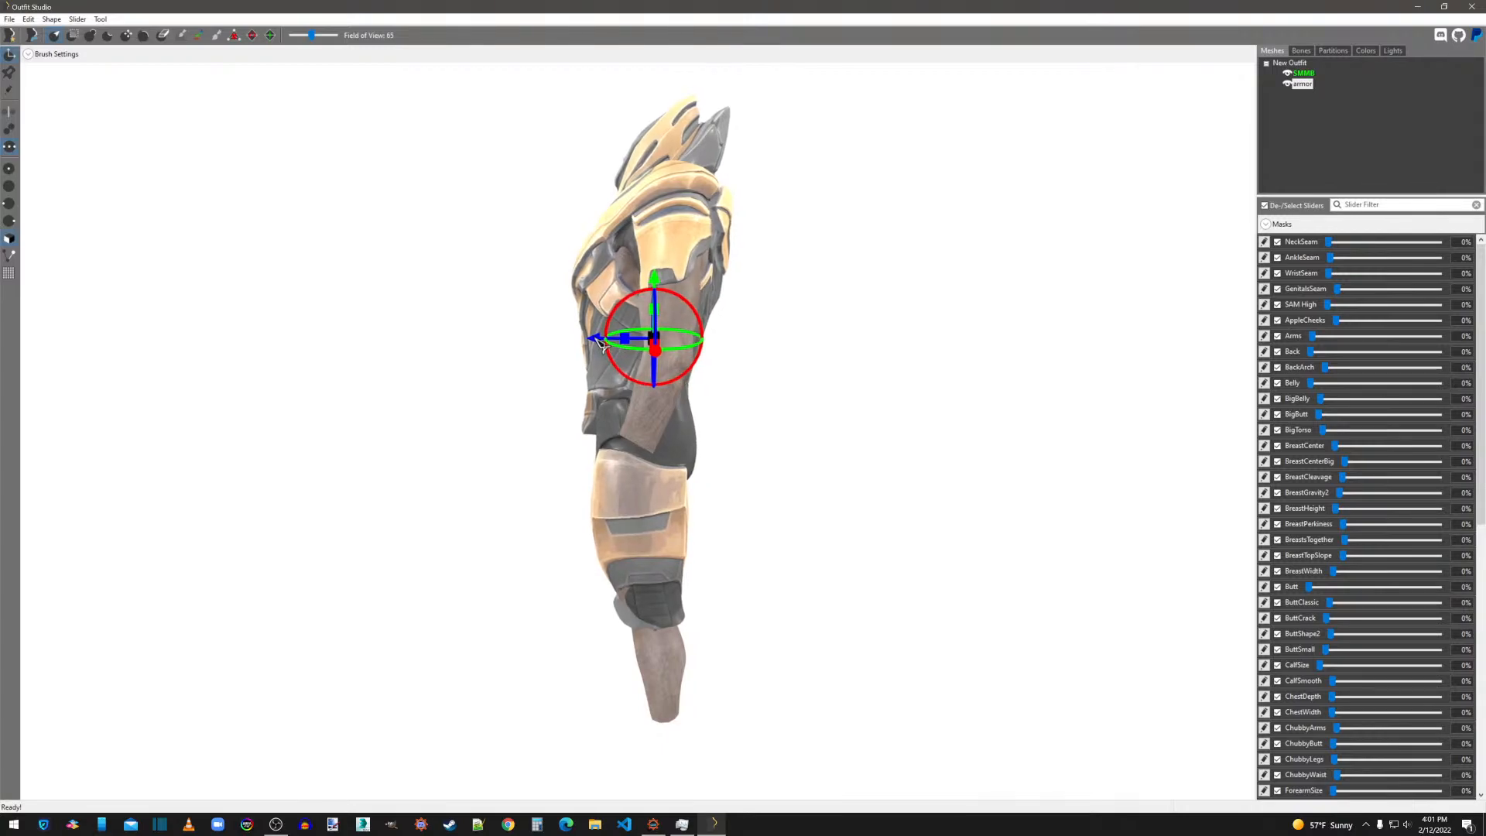
{"action": "right_click_drag", "start_coordinate": [762, 351], "coordinate": [770, 451]}
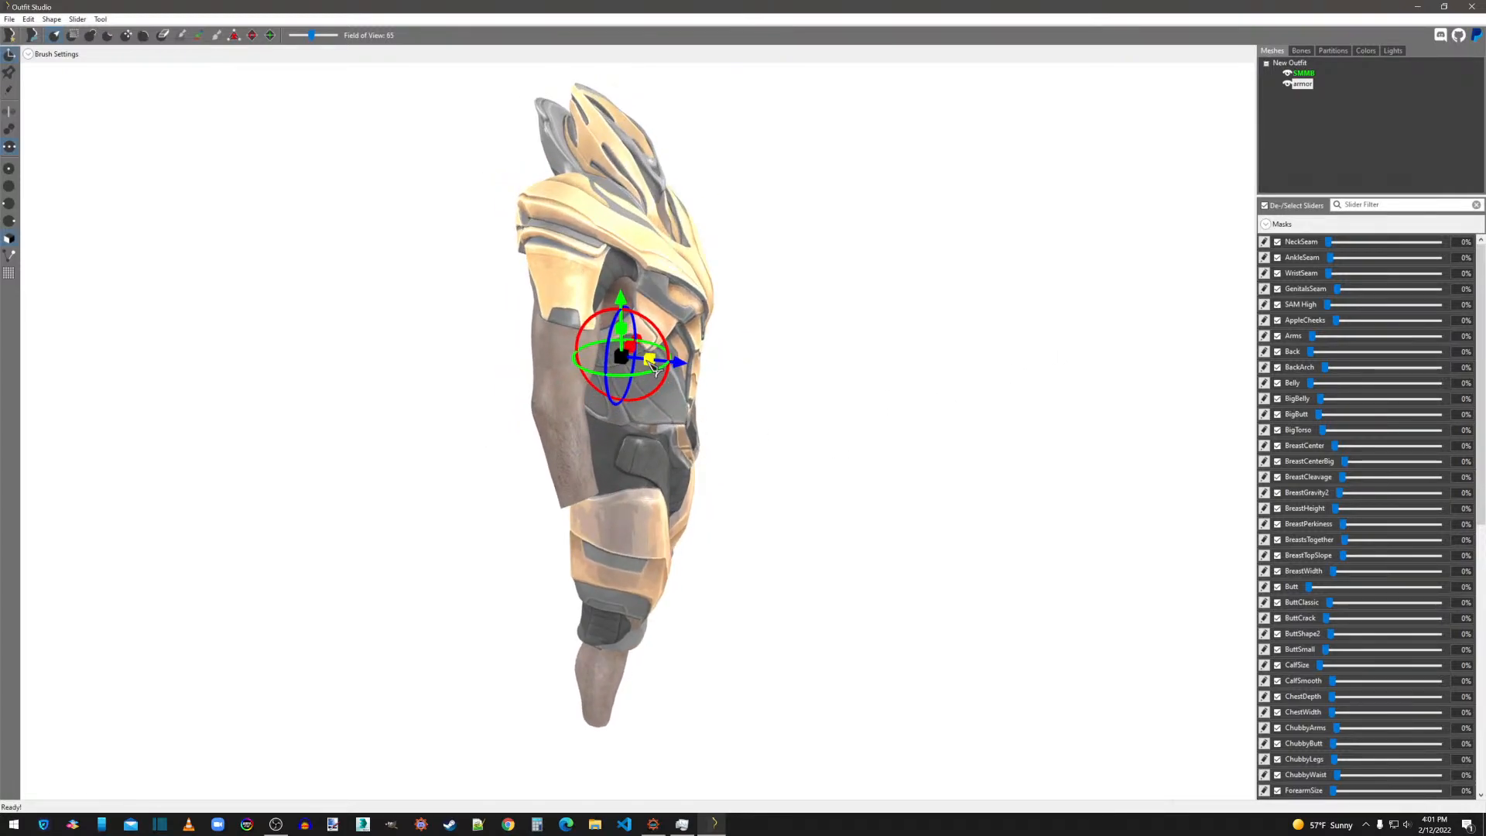
{"action": "right_click_drag", "start_coordinate": [647, 361], "coordinate": [566, 343]}
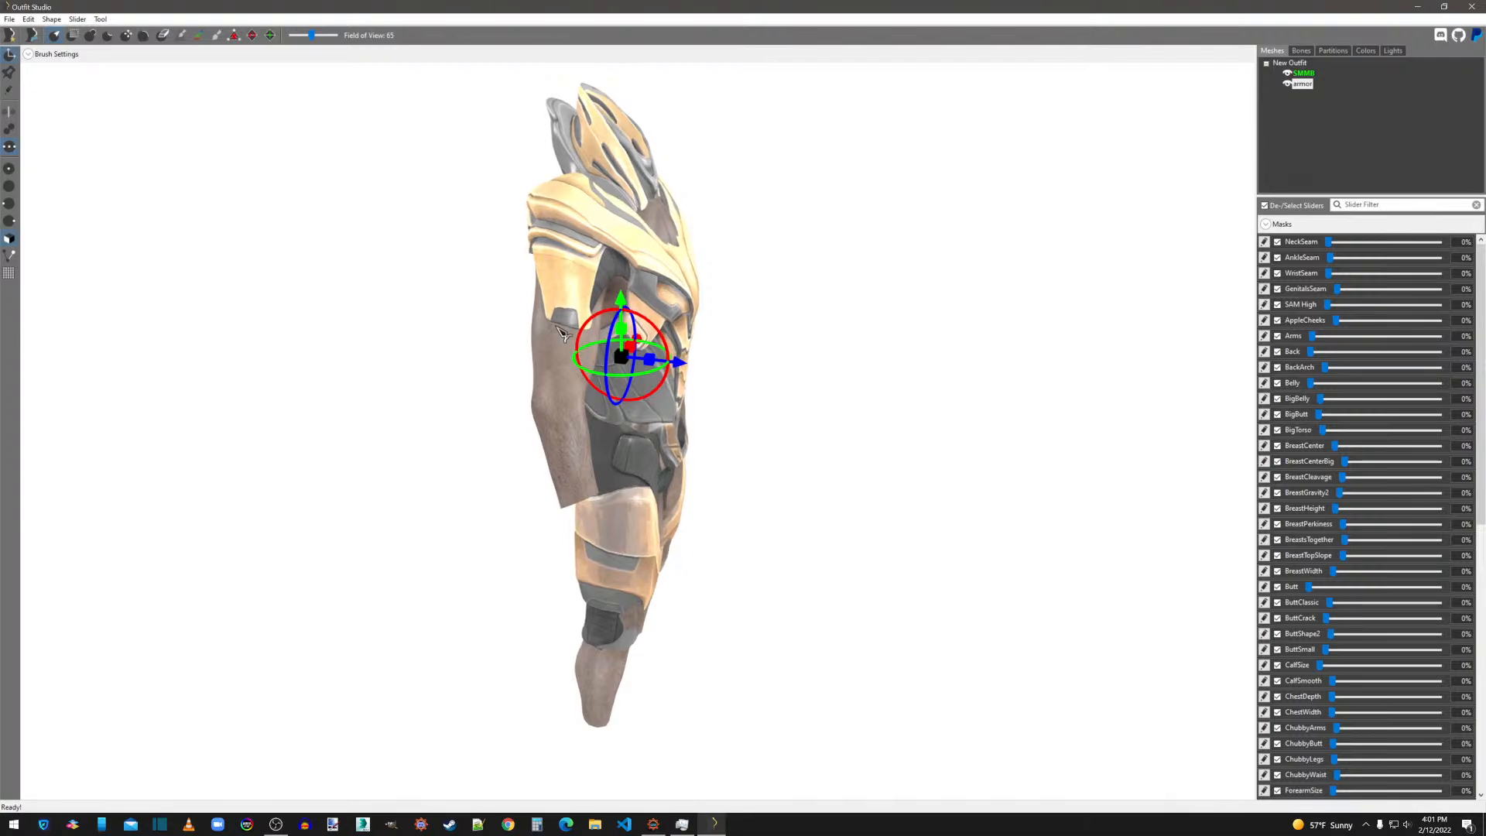
{"action": "right_click_drag", "start_coordinate": [561, 333], "coordinate": [397, 399]}
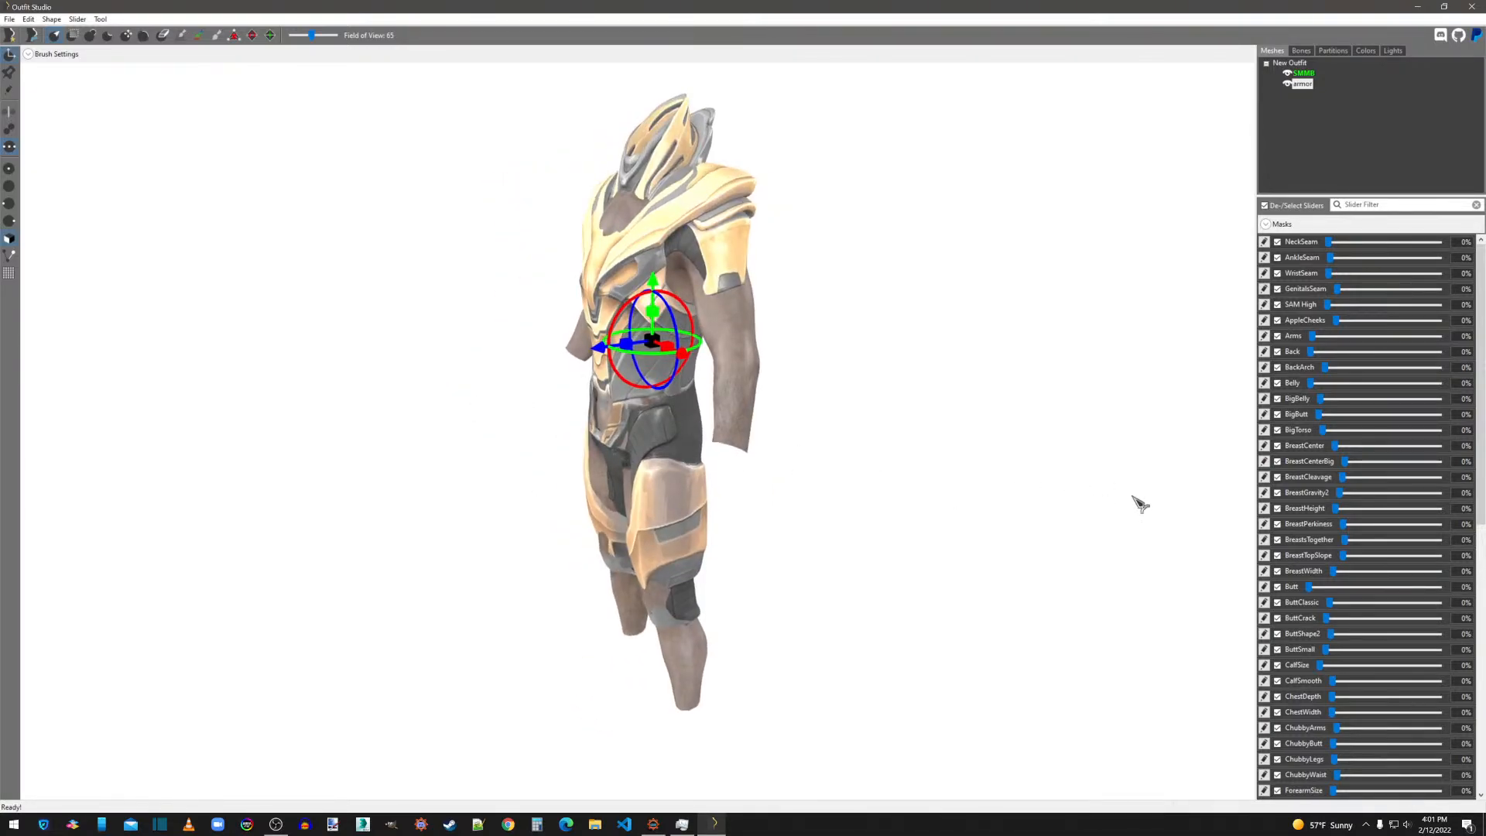
{"action": "right_click_drag", "start_coordinate": [1135, 501], "coordinate": [1090, 466]}
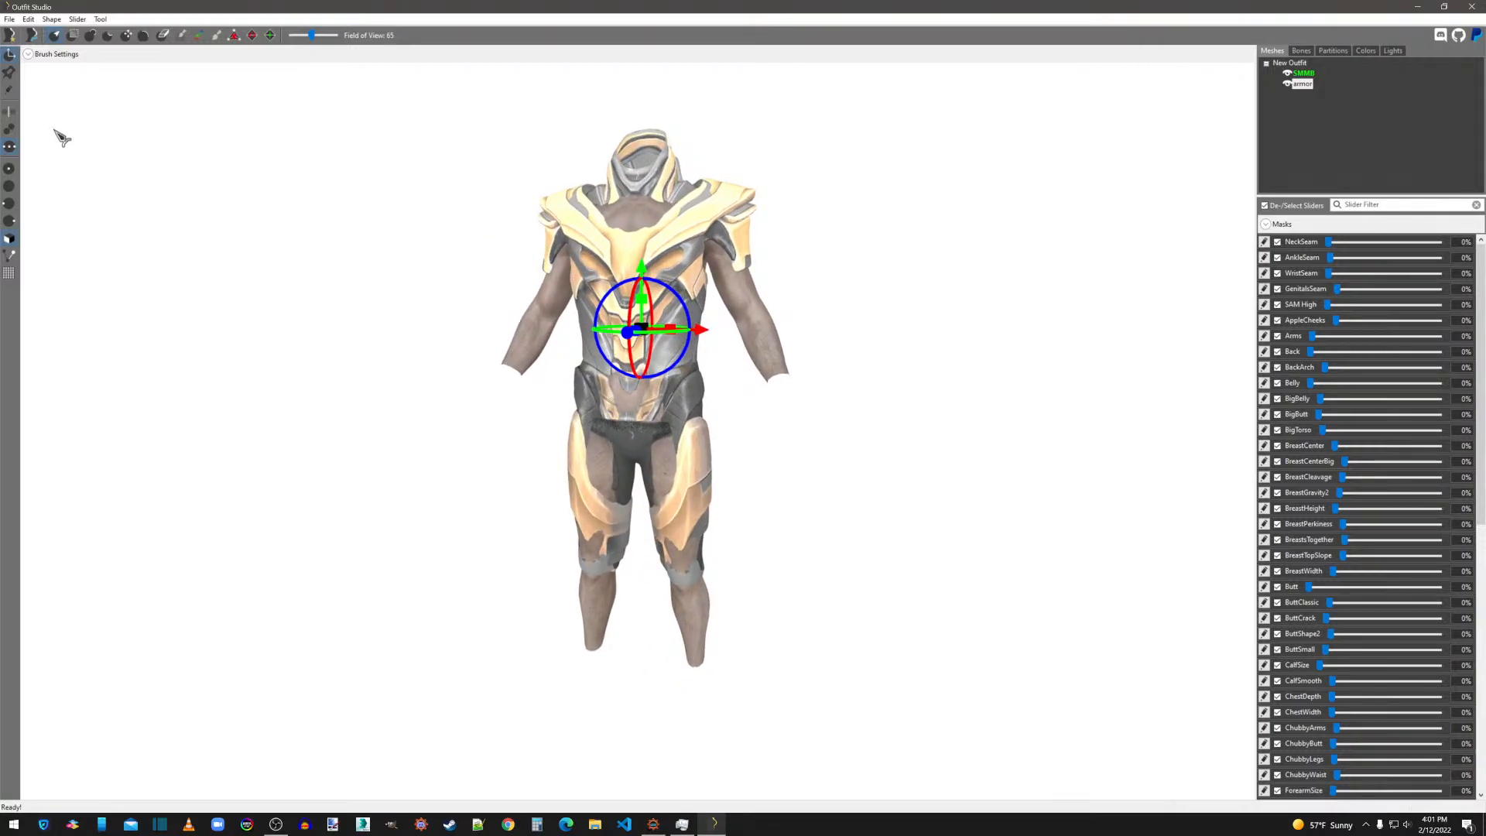
{"action": "left_click", "coordinate": [14, 59]}
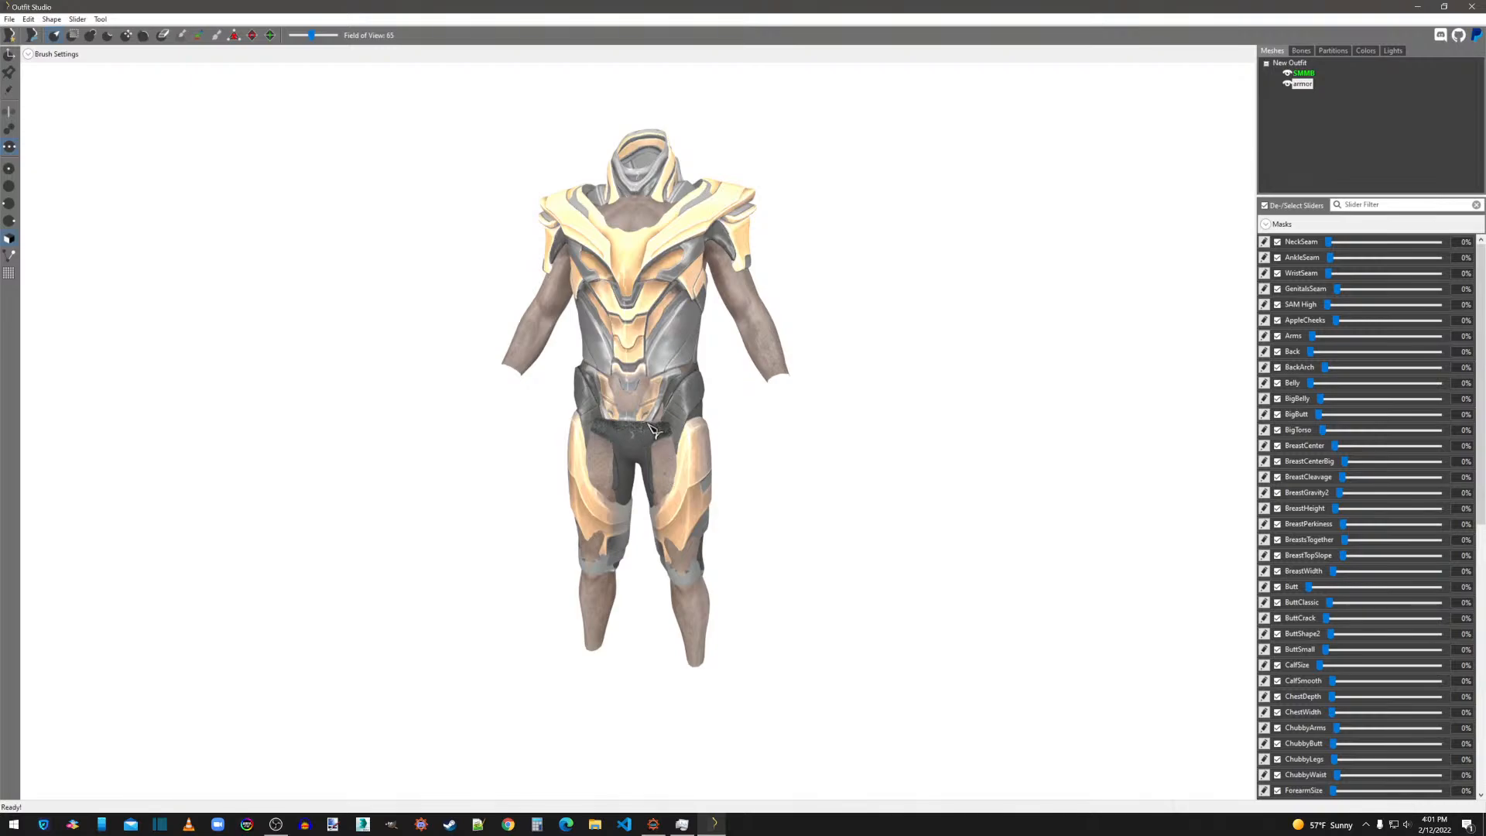
Set the Inflate brush size to 0.296 and inflate the armor's pelvis, thighs and knees until they cover the body.
{"action": "scroll", "coordinate": [652, 430], "scroll_direction": "up", "scroll_amount": 2}
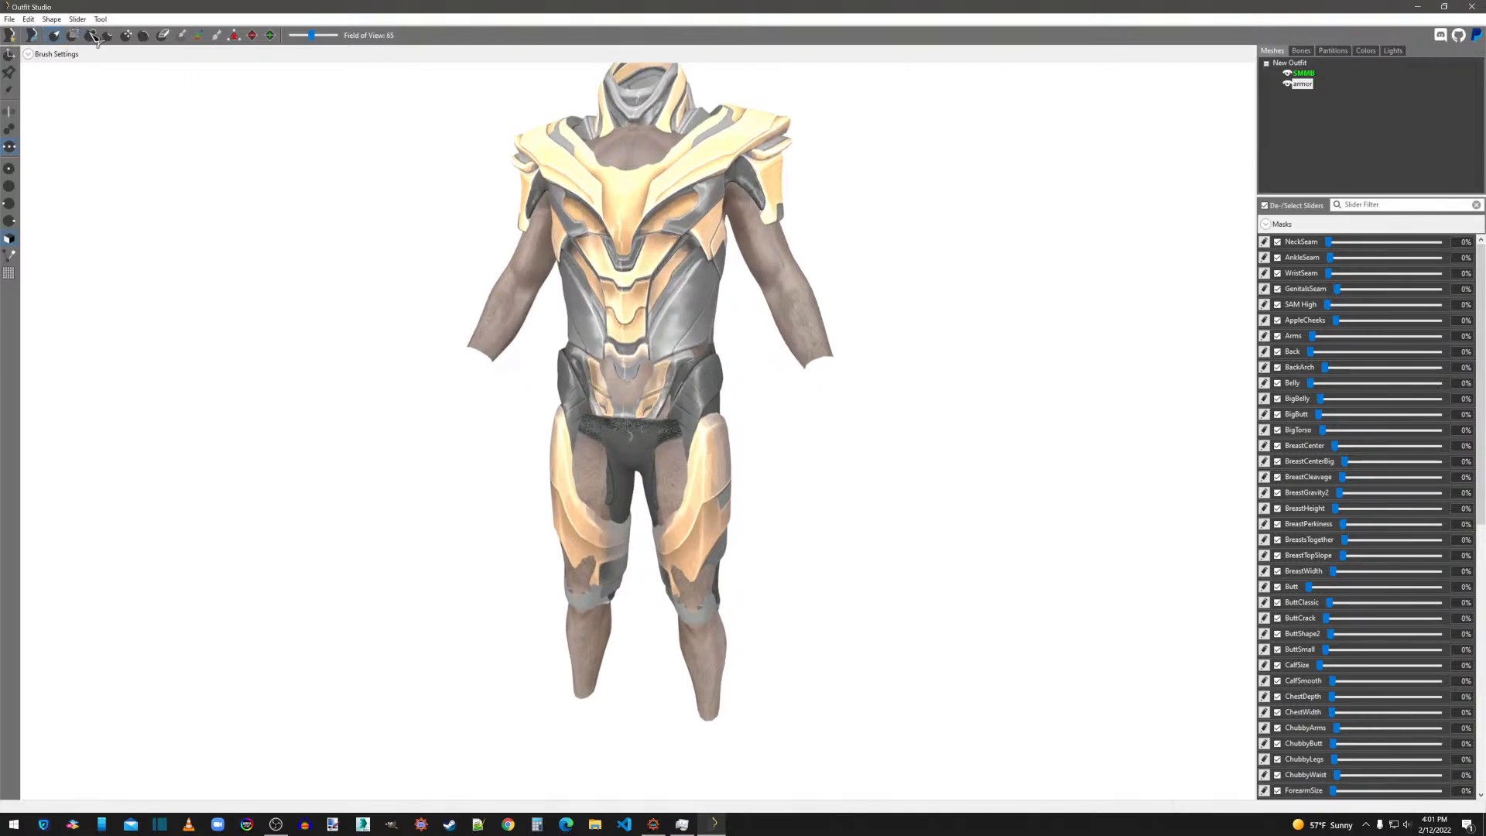
{"action": "left_click", "coordinate": [29, 54]}
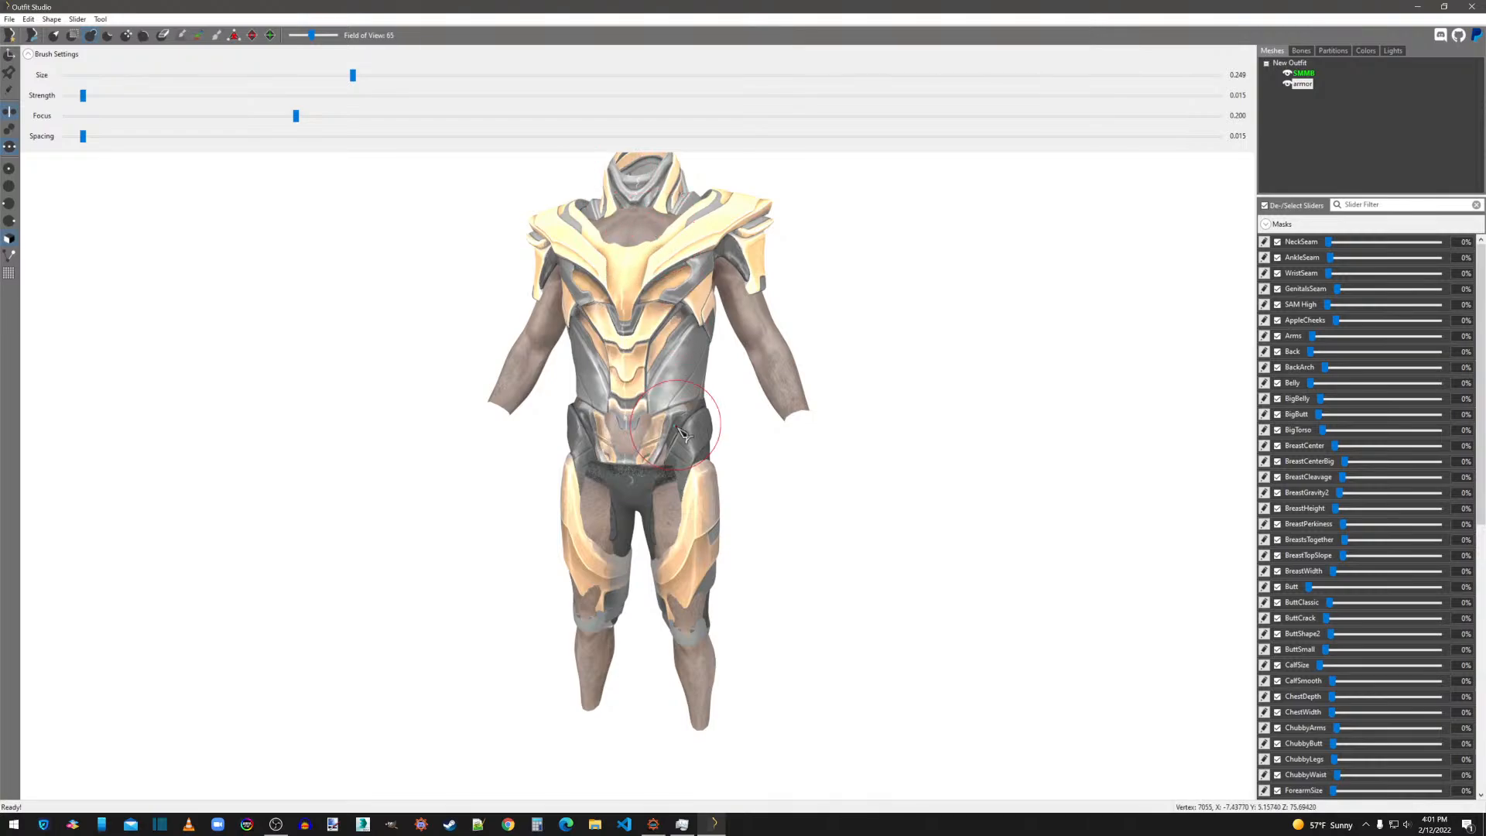
{"action": "left_click_drag", "start_coordinate": [406, 75], "coordinate": [409, 76]}
{"action": "mouse_move", "coordinate": [751, 457]}
{"action": "right_mouse_down"}
{"action": "mouse_move", "coordinate": [820, 491]}
{"action": "mouse_move", "coordinate": [913, 415]}
{"action": "mouse_move", "coordinate": [1066, 429]}
{"action": "right_mouse_up"}
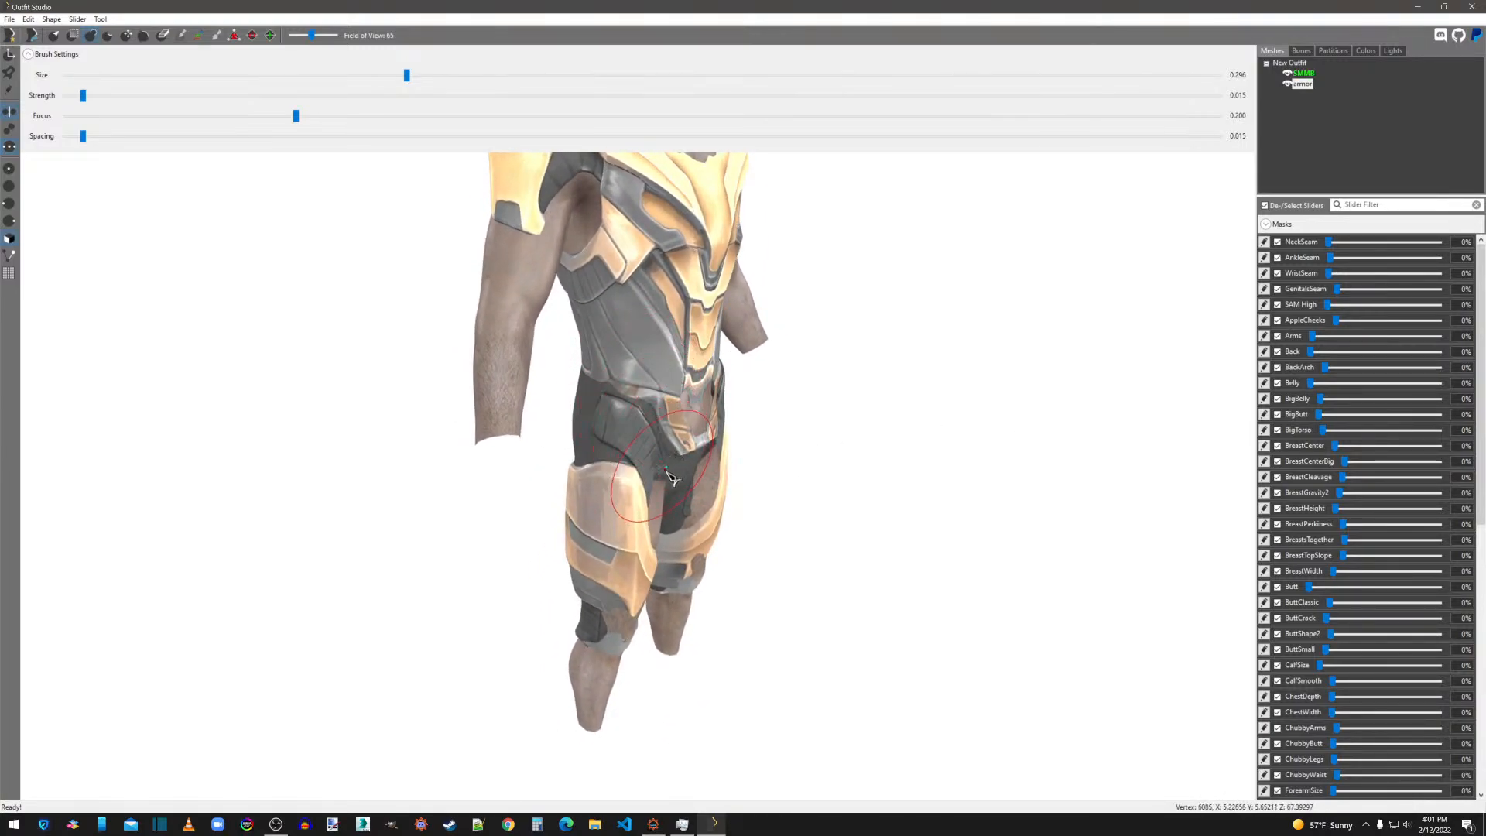
{"action": "right_click_drag", "start_coordinate": [701, 534], "coordinate": [617, 470]}
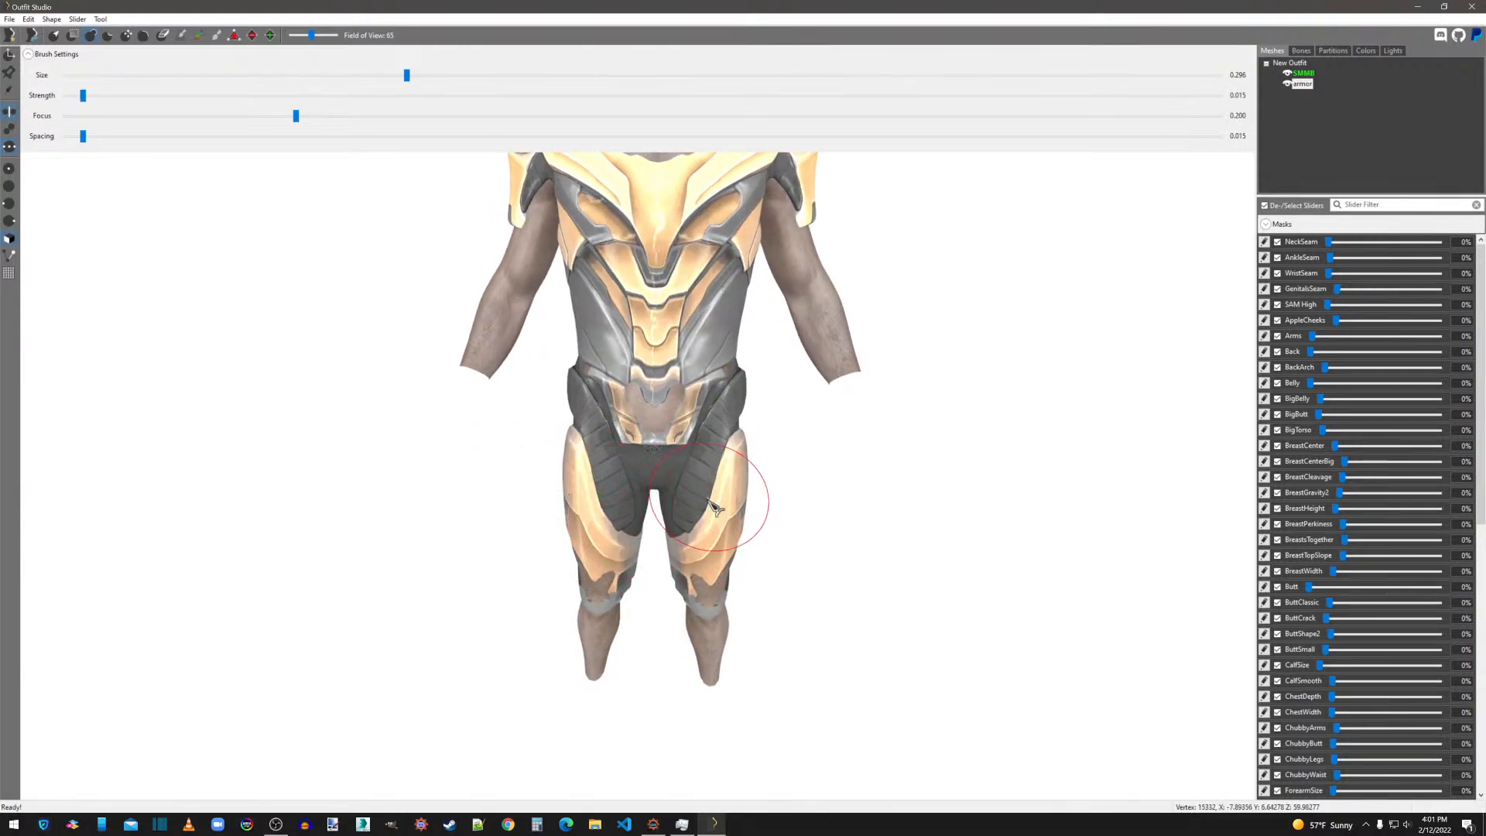
{"action": "right_click_drag", "start_coordinate": [723, 586], "coordinate": [706, 537]}
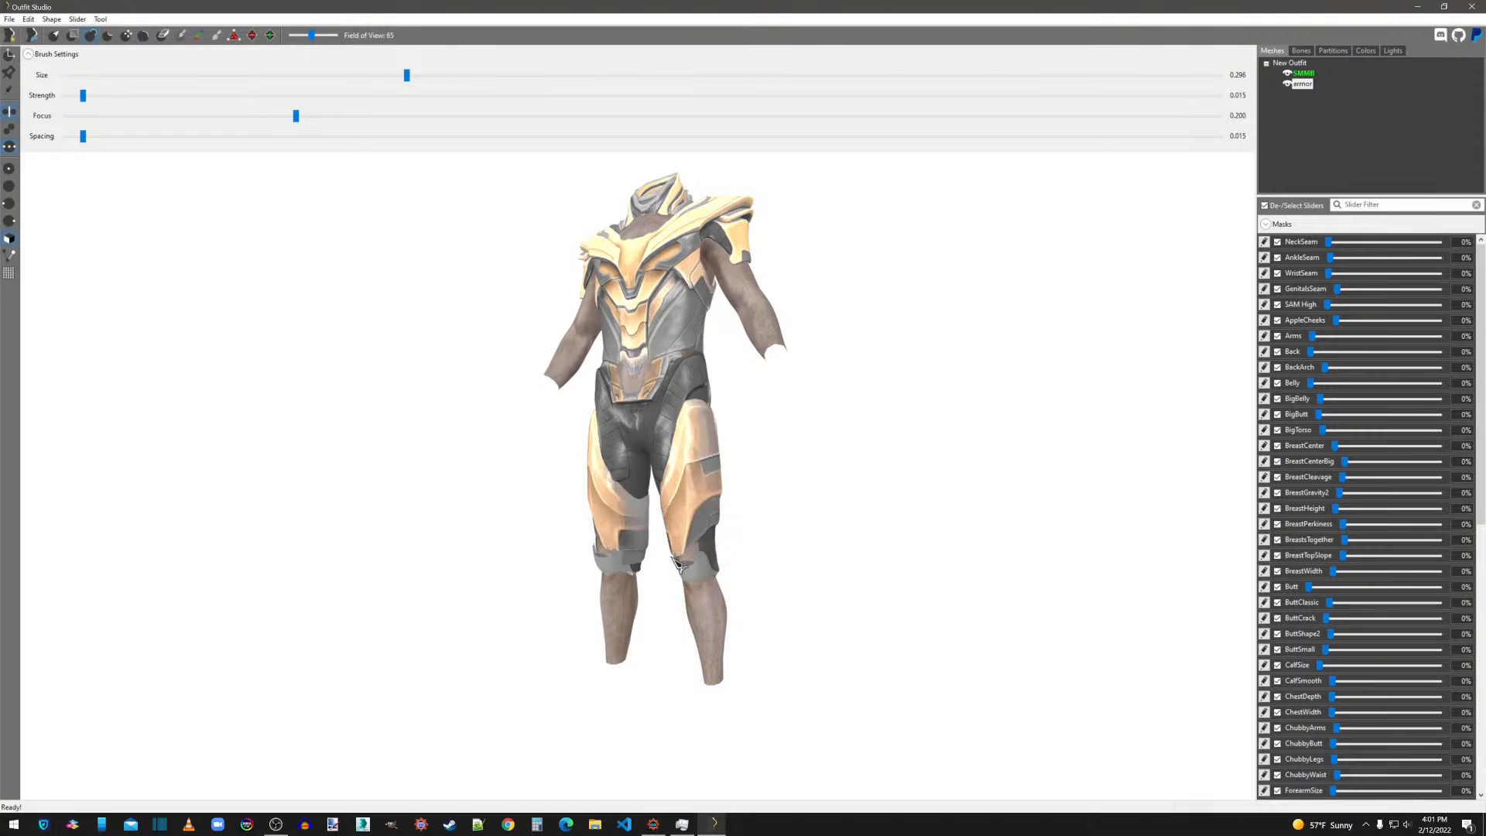
{"action": "right_click_drag", "start_coordinate": [743, 567], "coordinate": [703, 549]}
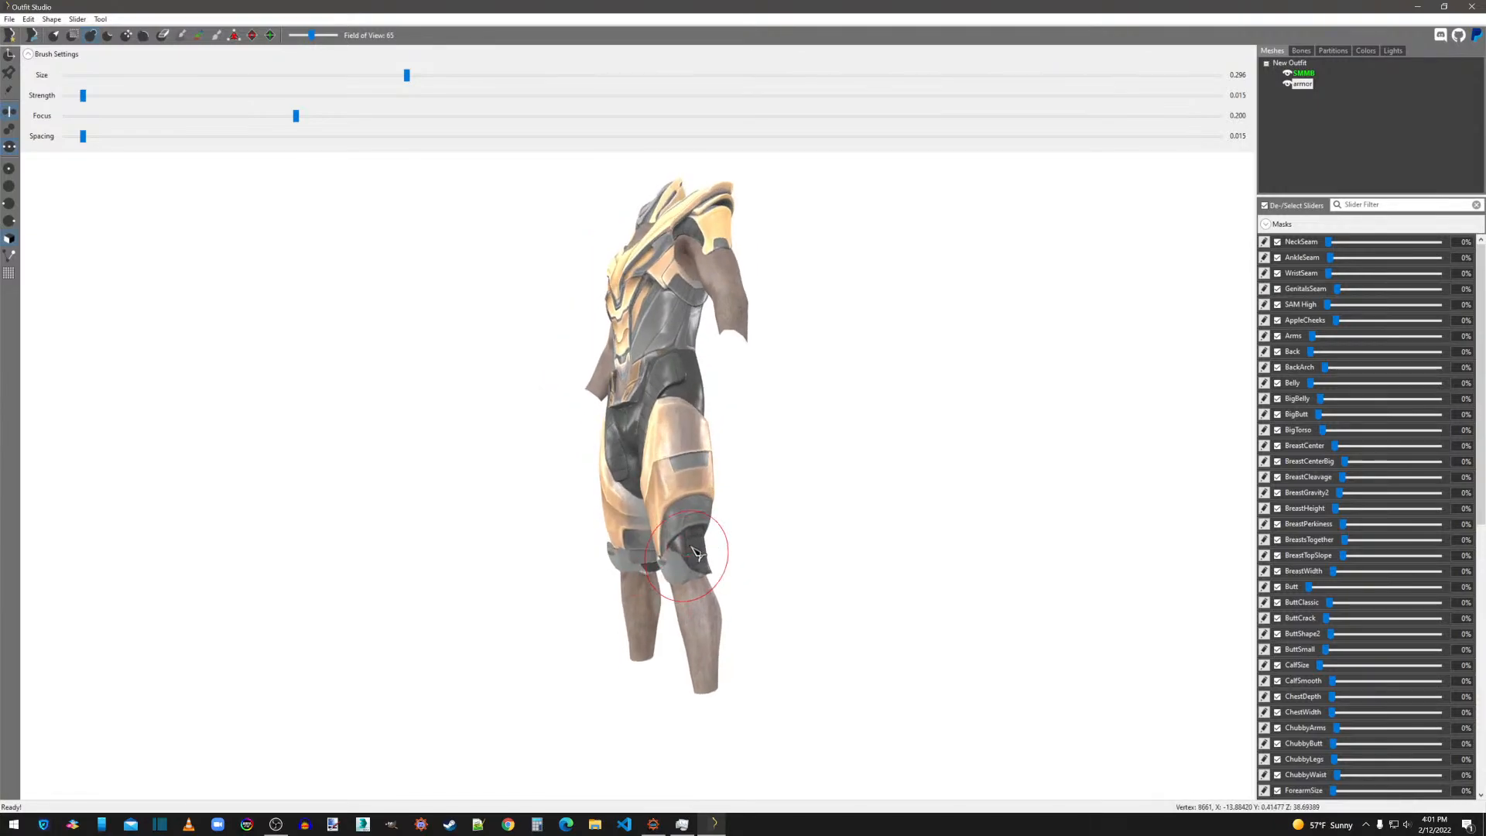
Reshape the lower edges of the armor's knee guards around the legs with the Move brush.
{"action": "scroll", "coordinate": [805, 554], "scroll_direction": "up", "scroll_amount": 5}
{"action": "right_click_drag", "start_coordinate": [815, 560], "coordinate": [511, 617]}
{"action": "scroll", "coordinate": [485, 614], "scroll_direction": "up", "scroll_amount": 5}
{"action": "scroll", "coordinate": [511, 617], "scroll_direction": "down", "scroll_amount": 5}
{"action": "right_click_drag", "start_coordinate": [672, 534], "coordinate": [780, 579]}
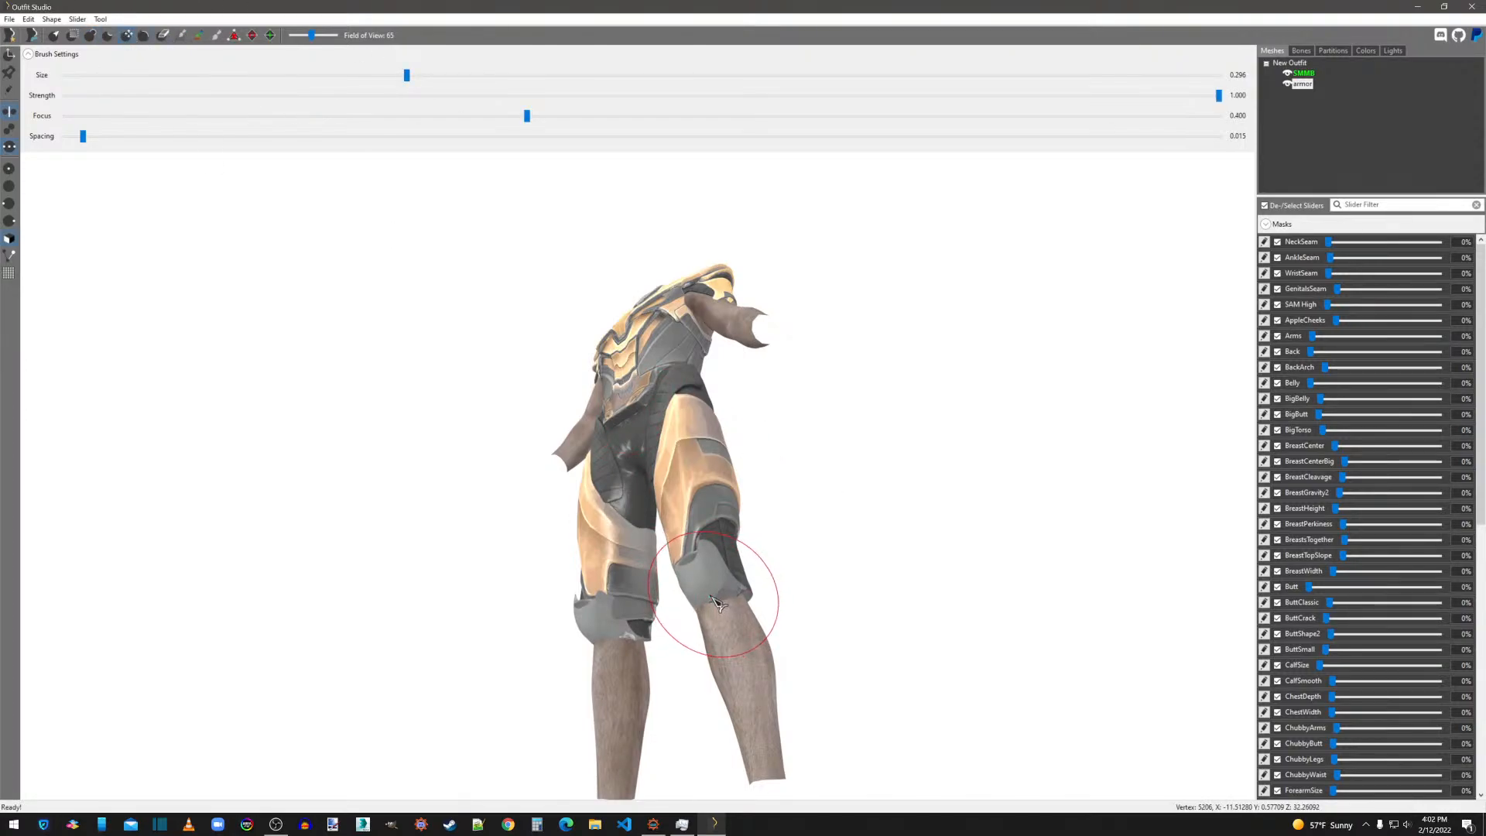
{"action": "right_click_drag", "start_coordinate": [718, 601], "coordinate": [695, 642]}
{"action": "scroll", "coordinate": [695, 642], "scroll_direction": "up", "scroll_amount": 4}
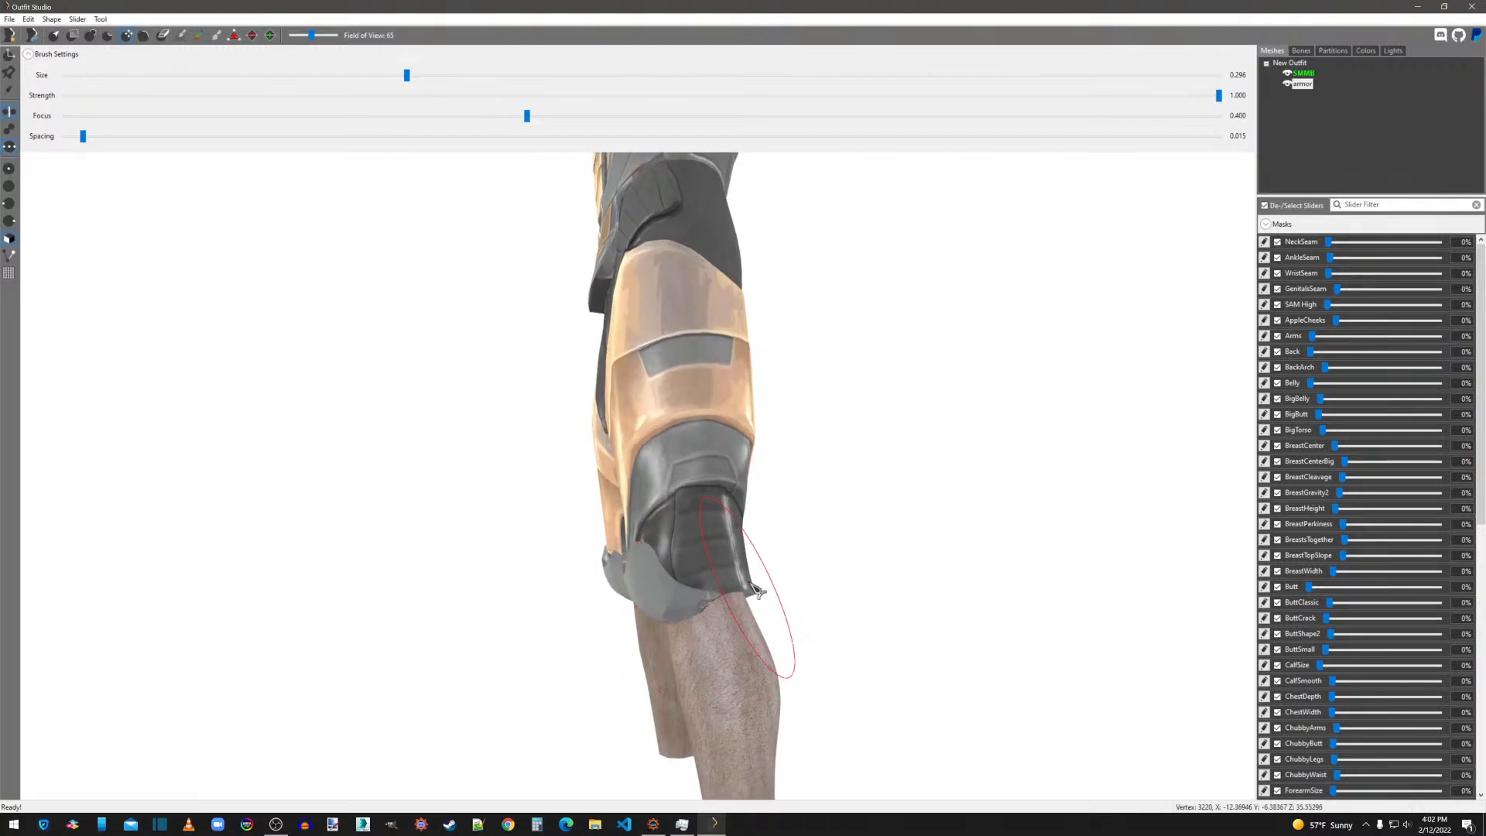
{"action": "right_click_drag", "start_coordinate": [840, 601], "coordinate": [1012, 614]}
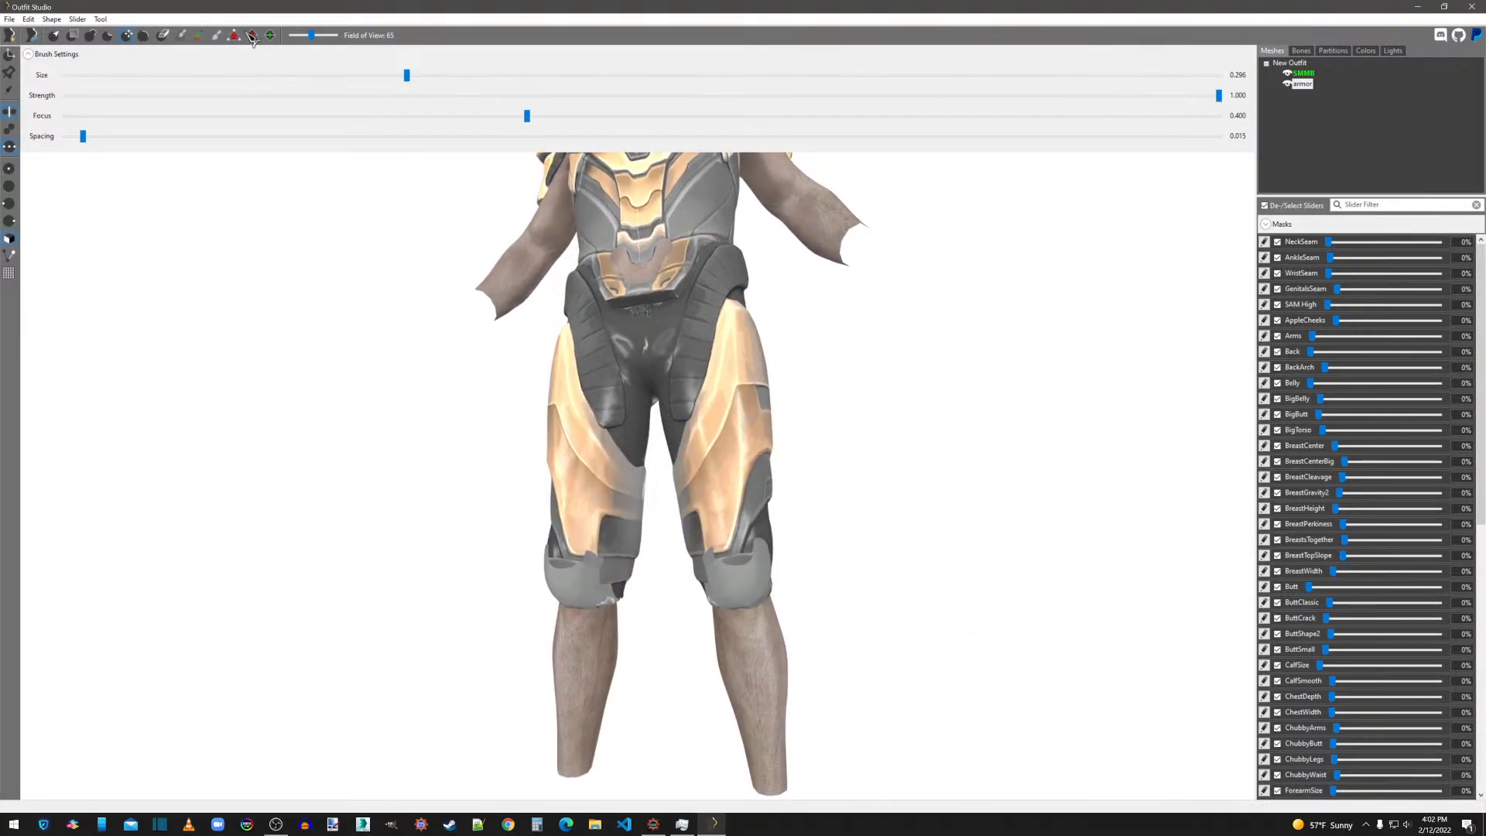
Inflate the armor's knee guards and crotch area with the Inflate brush at size 0.296.
{"action": "left_click", "coordinate": [92, 35]}
{"action": "scroll", "coordinate": [852, 604], "scroll_direction": "down", "scroll_amount": 5}
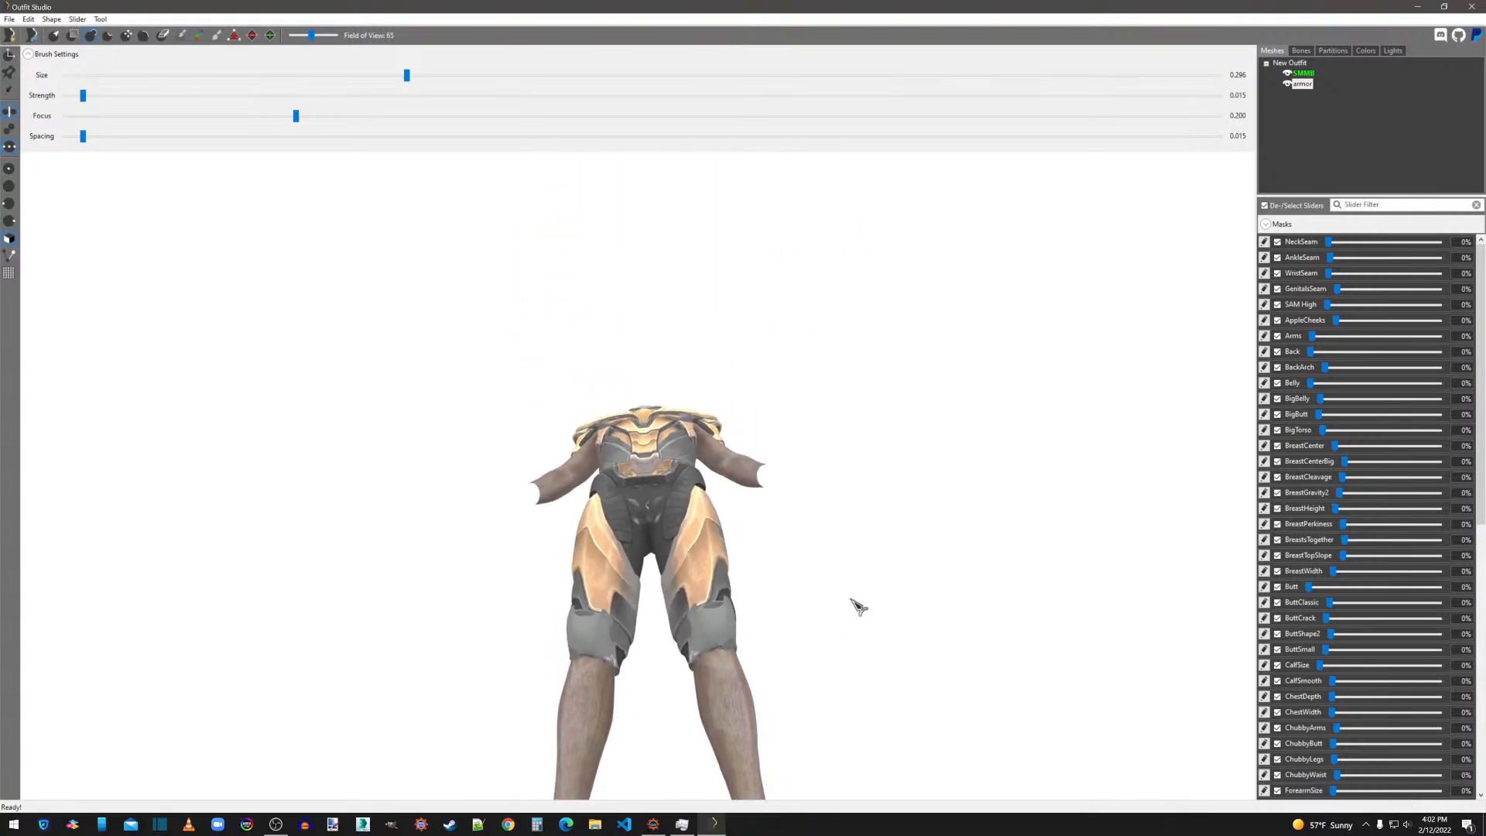
{"action": "scroll", "coordinate": [854, 611], "scroll_direction": "up", "scroll_amount": 3}
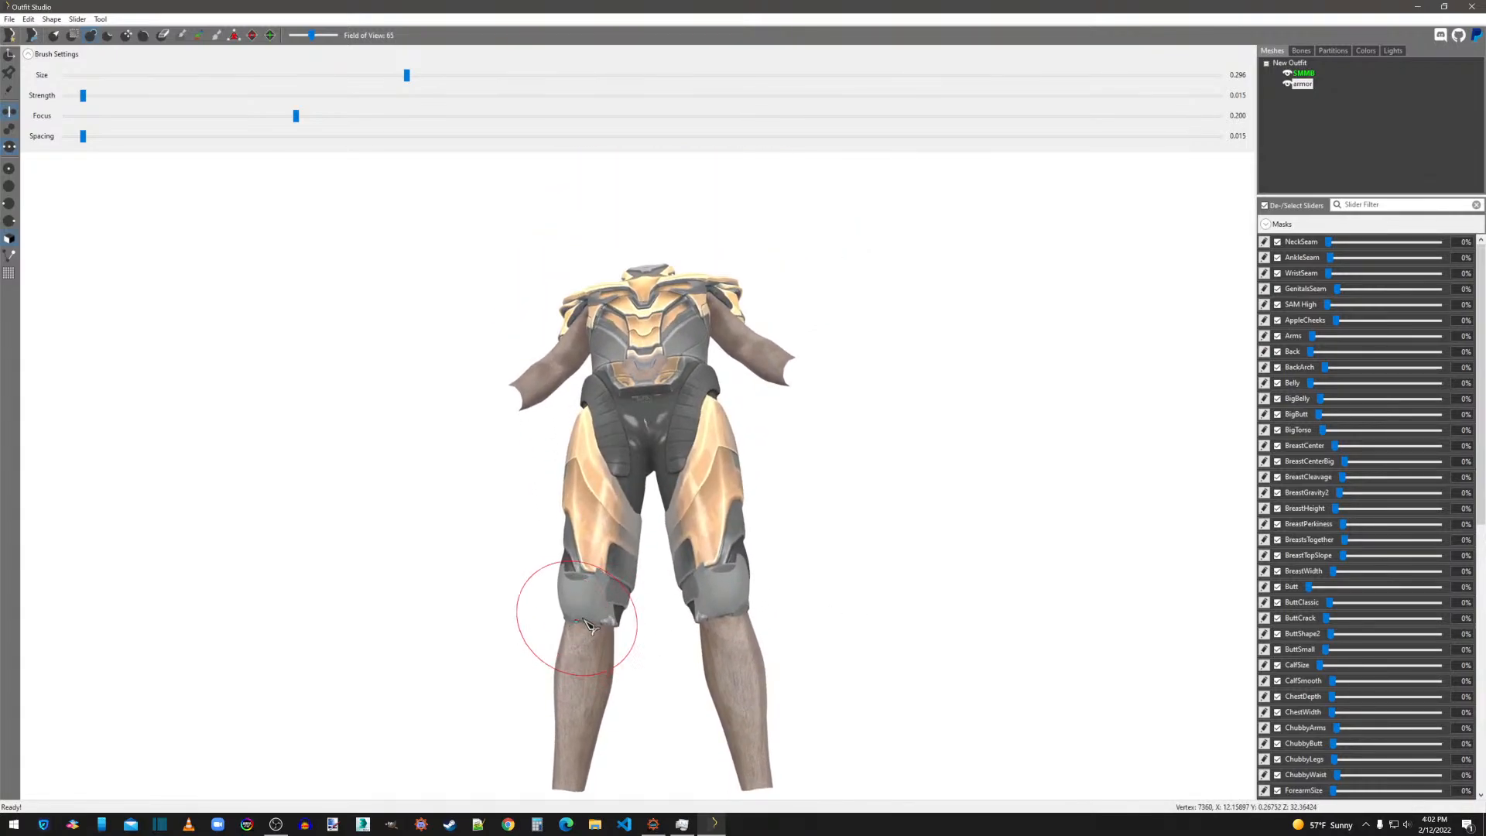
{"action": "middle_click_drag", "start_coordinate": [582, 507], "coordinate": [598, 607]}
{"action": "scroll", "coordinate": [600, 604], "scroll_direction": "up", "scroll_amount": 1}
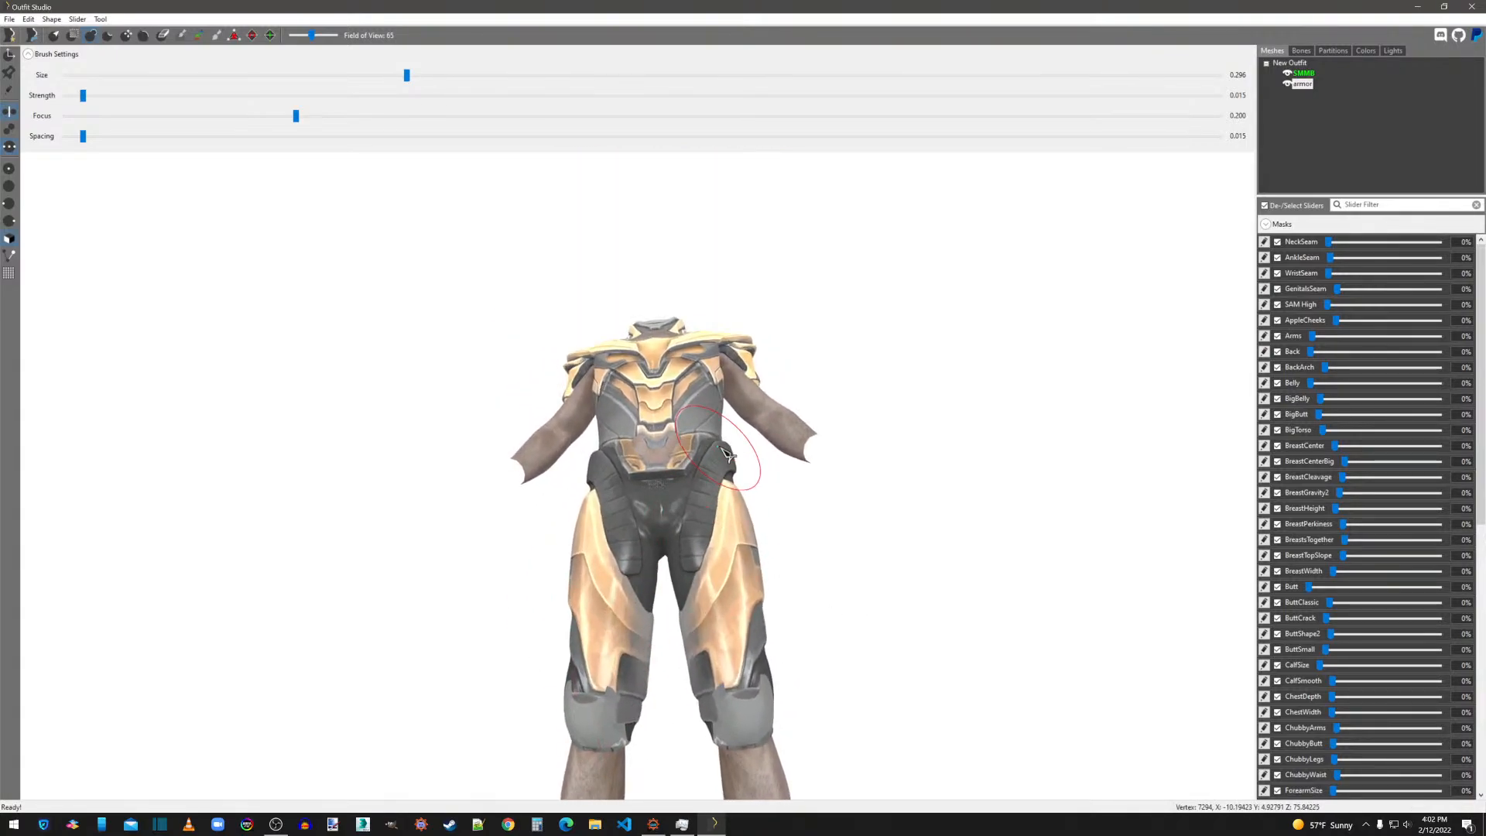
{"action": "scroll", "coordinate": [740, 466], "scroll_direction": "down", "scroll_amount": 1}
{"action": "scroll", "coordinate": [851, 379], "scroll_direction": "up", "scroll_amount": 5}
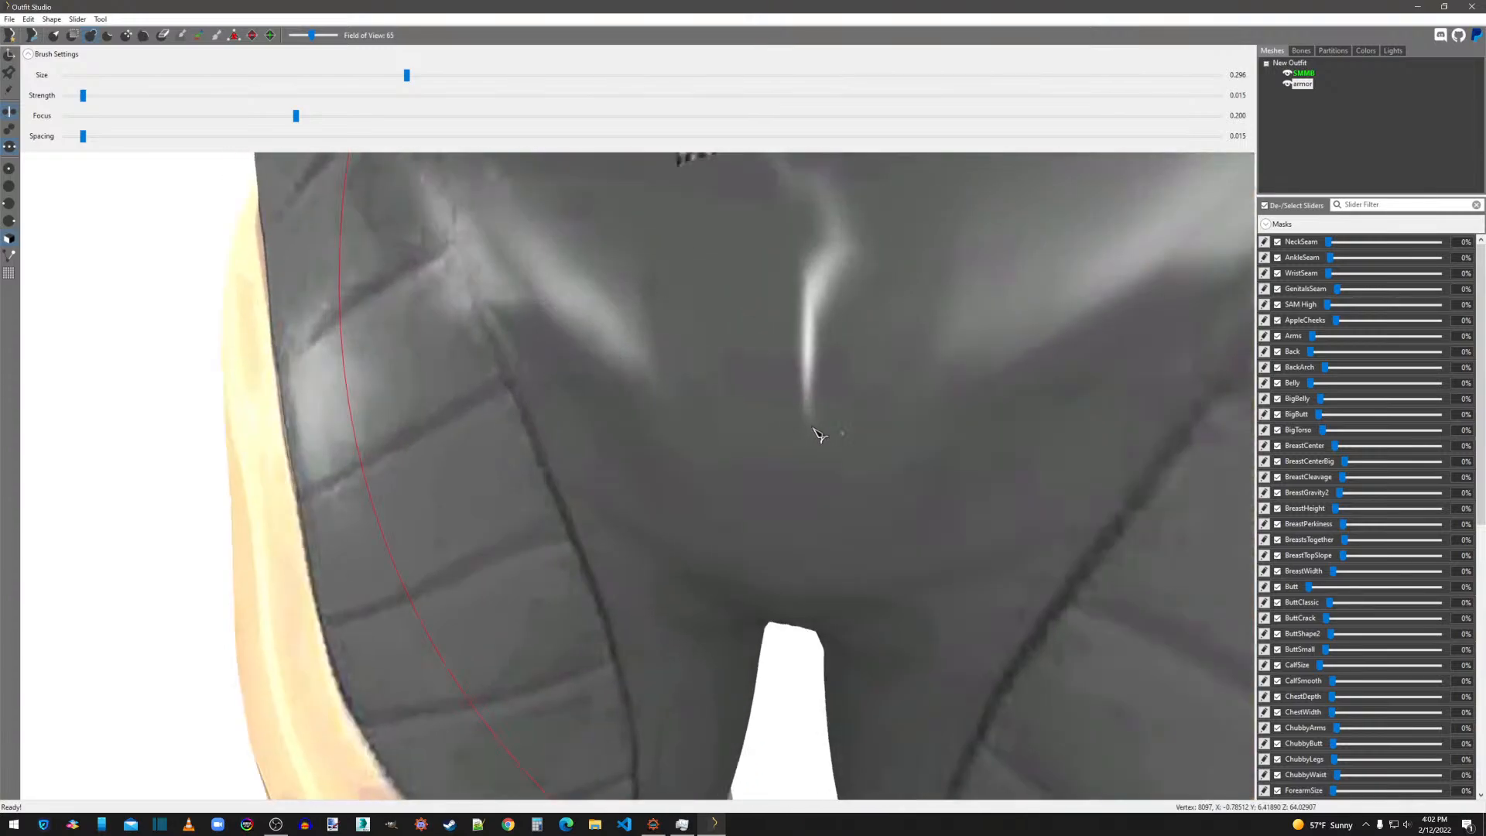
{"action": "scroll", "coordinate": [819, 431], "scroll_direction": "down", "scroll_amount": 2}
{"action": "middle_click_drag", "start_coordinate": [796, 448], "coordinate": [777, 579]}
{"action": "mouse_move", "coordinate": [683, 566]}
{"action": "left_mouse_down"}
{"action": "mouse_move", "coordinate": [675, 535]}
{"action": "mouse_move", "coordinate": [650, 531]}
{"action": "left_mouse_up"}
{"action": "mouse_move", "coordinate": [855, 512]}
{"action": "right_mouse_down"}
{"action": "mouse_move", "coordinate": [740, 519]}
{"action": "mouse_move", "coordinate": [798, 527]}
{"action": "mouse_move", "coordinate": [875, 465]}
{"action": "right_mouse_up"}
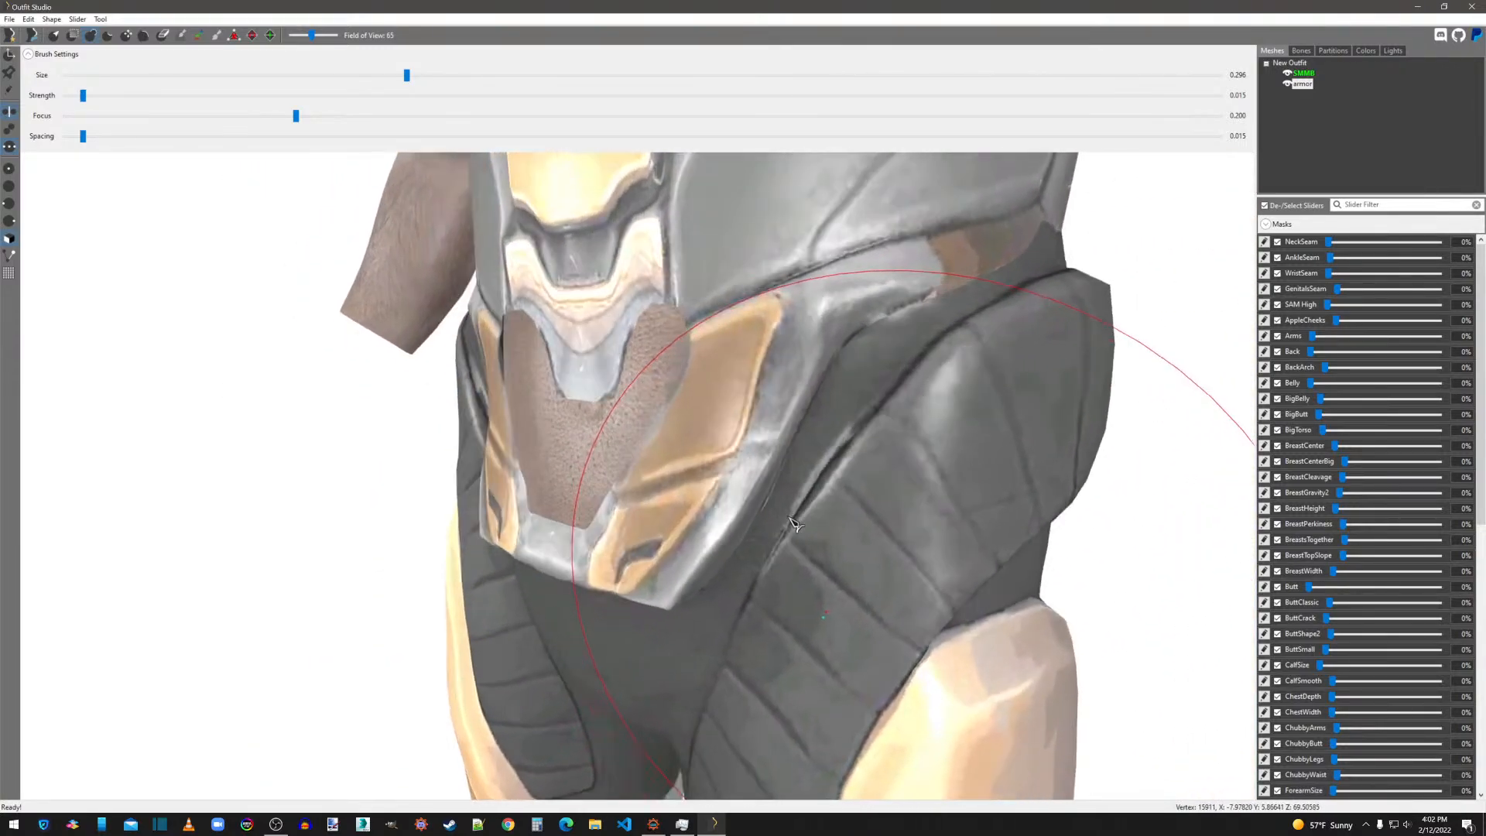
Deflate the armor's lower abdomen and upper crotch area with the Deflate brush.
{"action": "left_click", "coordinate": [109, 34]}
{"action": "right_click_drag", "start_coordinate": [573, 531], "coordinate": [701, 449]}
{"action": "left_click", "coordinate": [621, 478]}
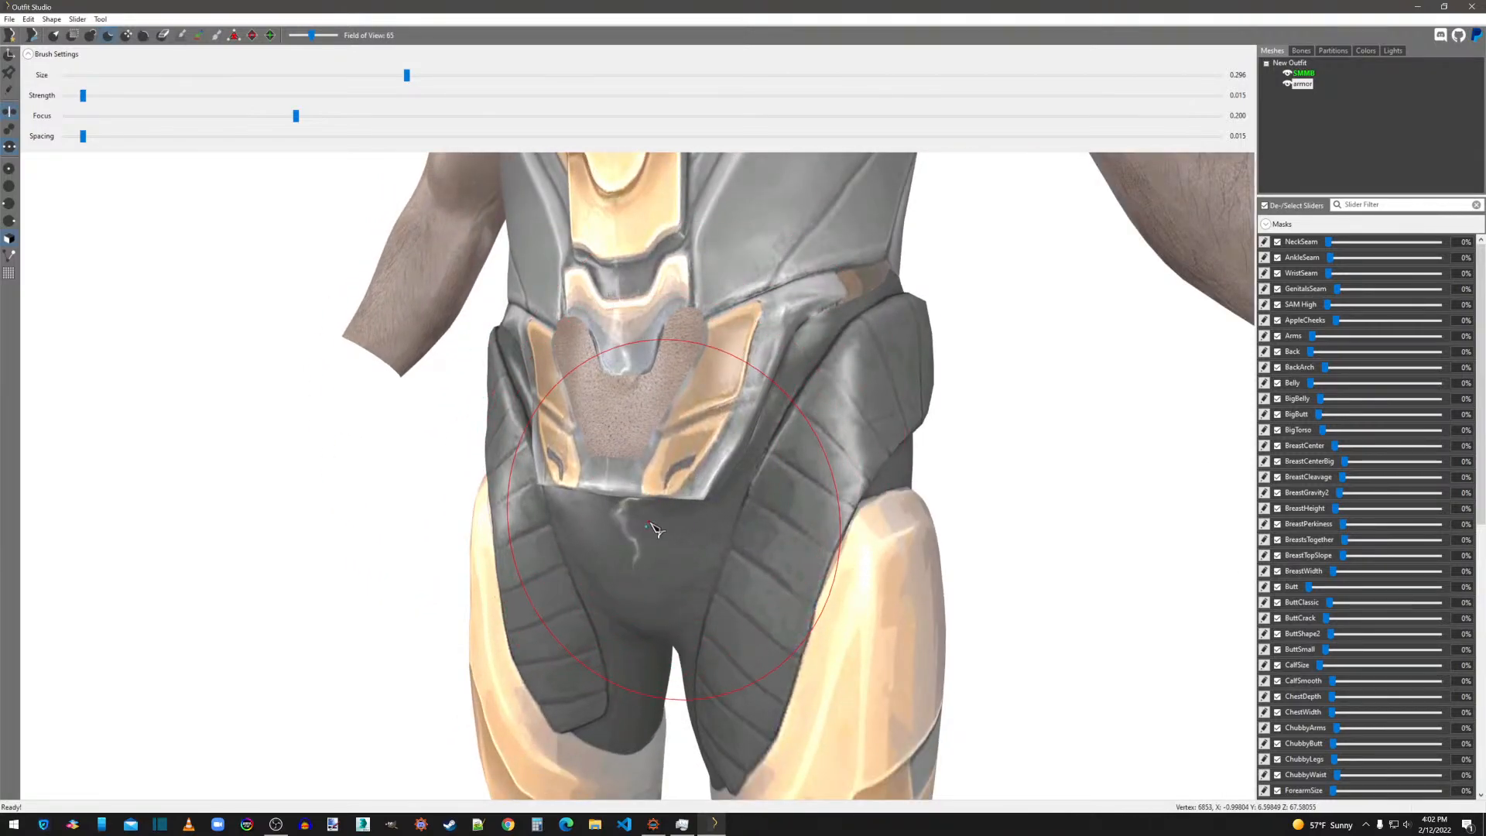
{"action": "left_click", "coordinate": [633, 500]}
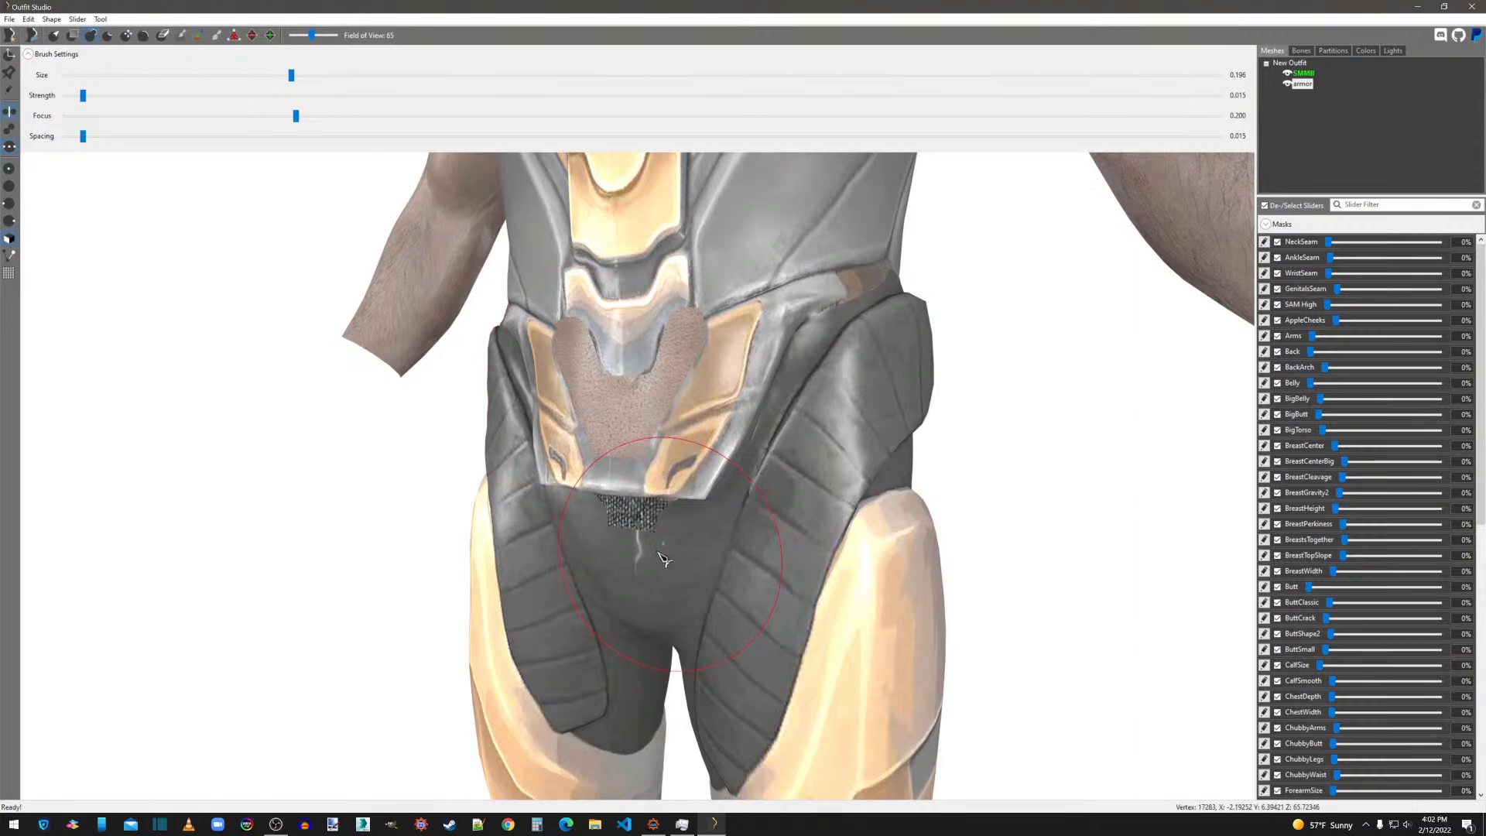
Inflate the armor over the crotch below the belt plate with the Inflate brush at size 0.196.
{"action": "left_click", "coordinate": [630, 531]}
{"action": "left_click_drag", "start_coordinate": [668, 517], "coordinate": [610, 536]}
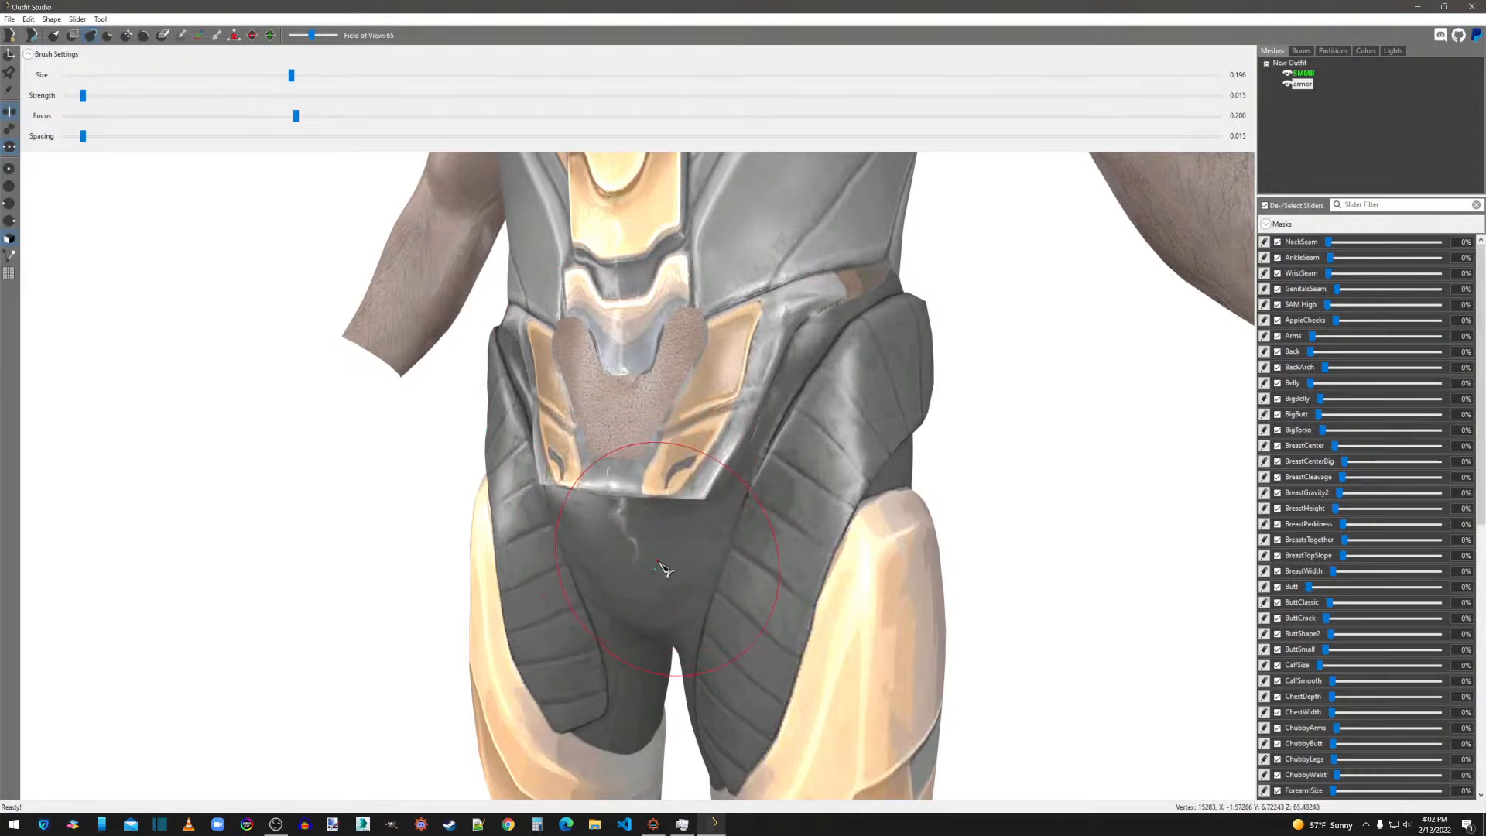
{"action": "mouse_move", "coordinate": [619, 598]}
{"action": "left_mouse_down"}
{"action": "mouse_move", "coordinate": [674, 608]}
{"action": "mouse_move", "coordinate": [640, 638]}
{"action": "left_mouse_up"}
{"action": "mouse_move", "coordinate": [684, 644]}
{"action": "right_mouse_down"}
{"action": "mouse_move", "coordinate": [604, 639]}
{"action": "mouse_move", "coordinate": [638, 649]}
{"action": "right_mouse_up"}
{"action": "scroll", "coordinate": [639, 649], "scroll_direction": "up", "scroll_amount": 3}
{"action": "scroll", "coordinate": [578, 442], "scroll_direction": "down", "scroll_amount": 5}
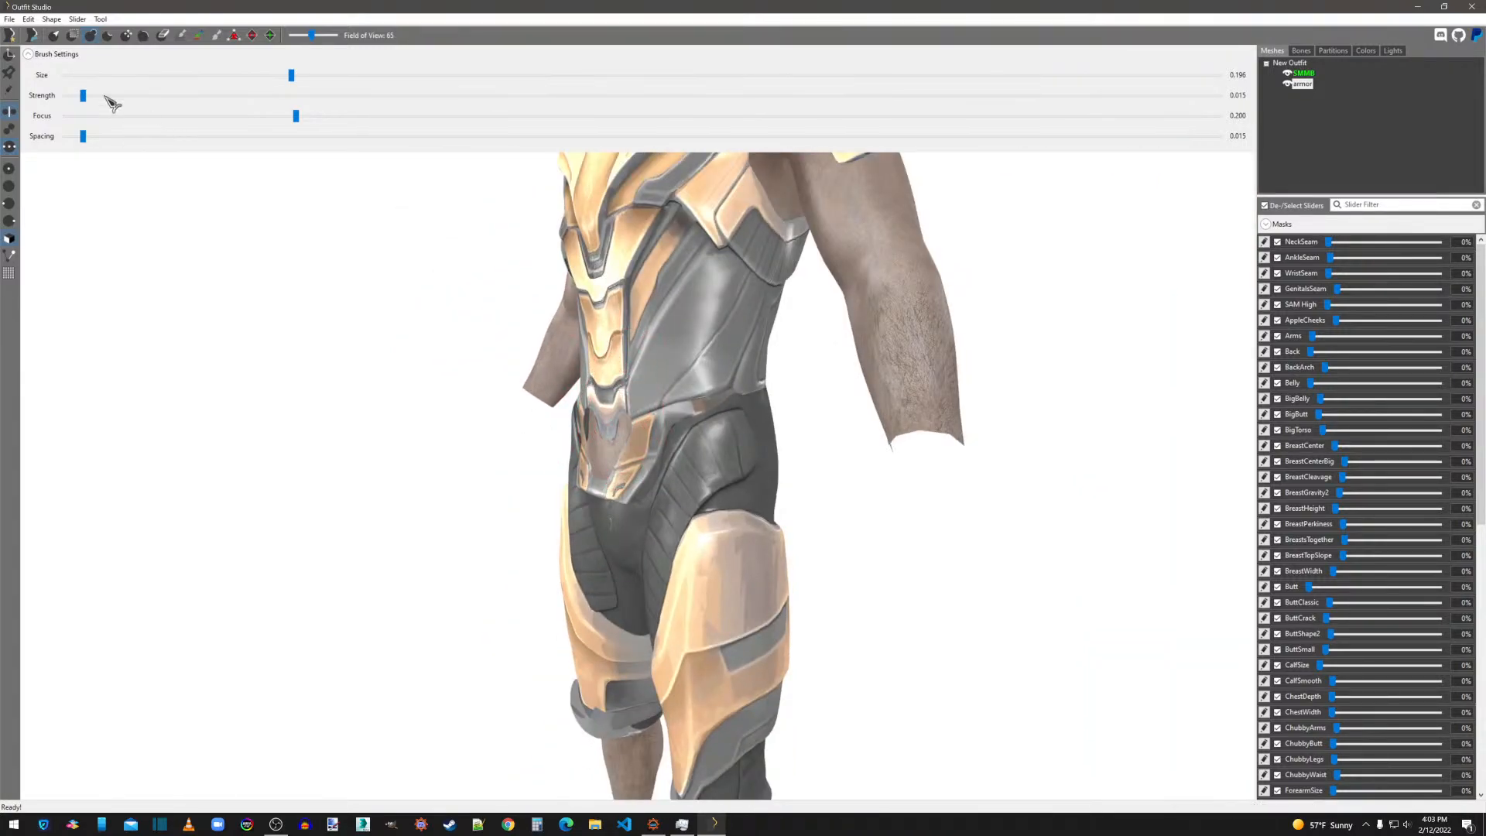
{"action": "scroll", "coordinate": [852, 348], "scroll_direction": "down", "scroll_amount": 4}
{"action": "mouse_move", "coordinate": [976, 418]}
{"action": "right_mouse_down"}
{"action": "mouse_move", "coordinate": [912, 431]}
{"action": "mouse_move", "coordinate": [960, 410]}
{"action": "right_mouse_up"}
{"action": "scroll", "coordinate": [872, 308], "scroll_direction": "up", "scroll_amount": 4}
{"action": "right_click_drag", "start_coordinate": [766, 329], "coordinate": [884, 302]}
{"action": "scroll", "coordinate": [685, 325], "scroll_direction": "down", "scroll_amount": 4}
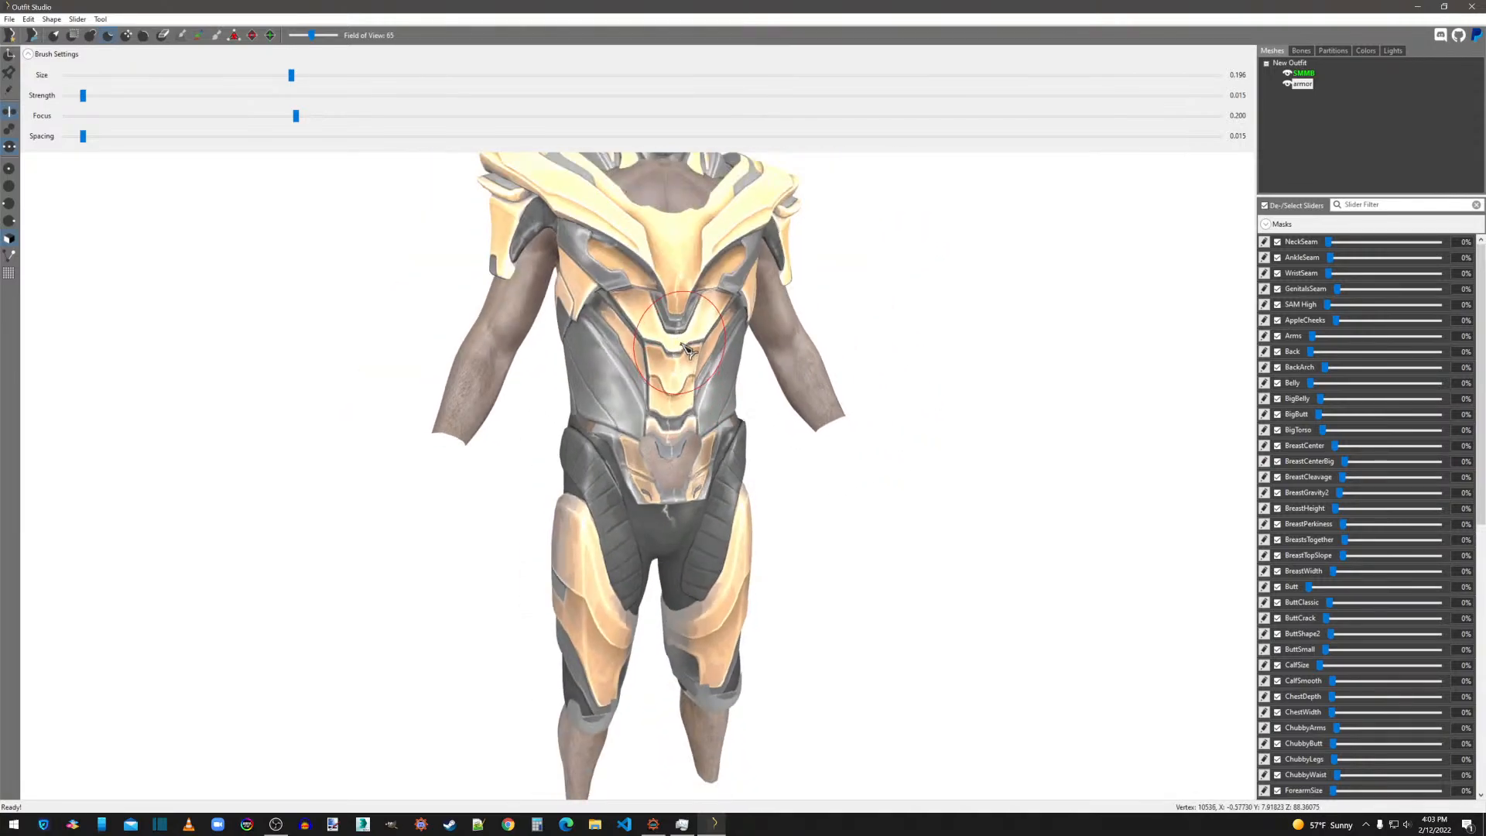
Inflate the armor over the upper chest at the neckline with the Inflate brush at size 0.281.
{"action": "middle_click_drag", "start_coordinate": [670, 306], "coordinate": [626, 486]}
{"action": "mouse_move", "coordinate": [631, 492]}
{"action": "right_mouse_down"}
{"action": "mouse_move", "coordinate": [760, 488]}
{"action": "mouse_move", "coordinate": [728, 484]}
{"action": "right_mouse_up"}
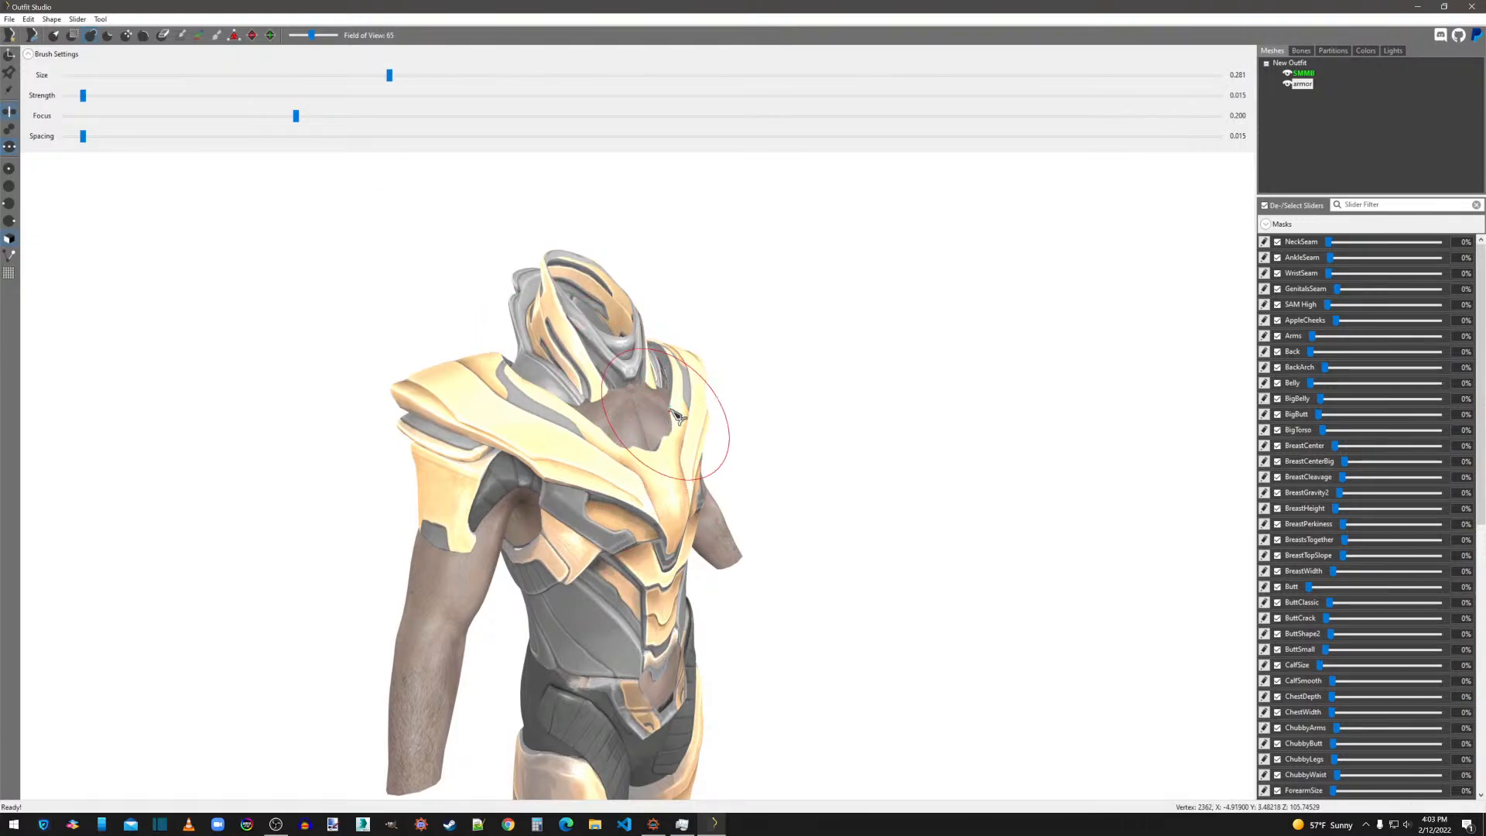
{"action": "mouse_move", "coordinate": [591, 418]}
{"action": "left_mouse_down"}
{"action": "mouse_move", "coordinate": [612, 430]}
{"action": "mouse_move", "coordinate": [654, 412]}
{"action": "left_mouse_up"}
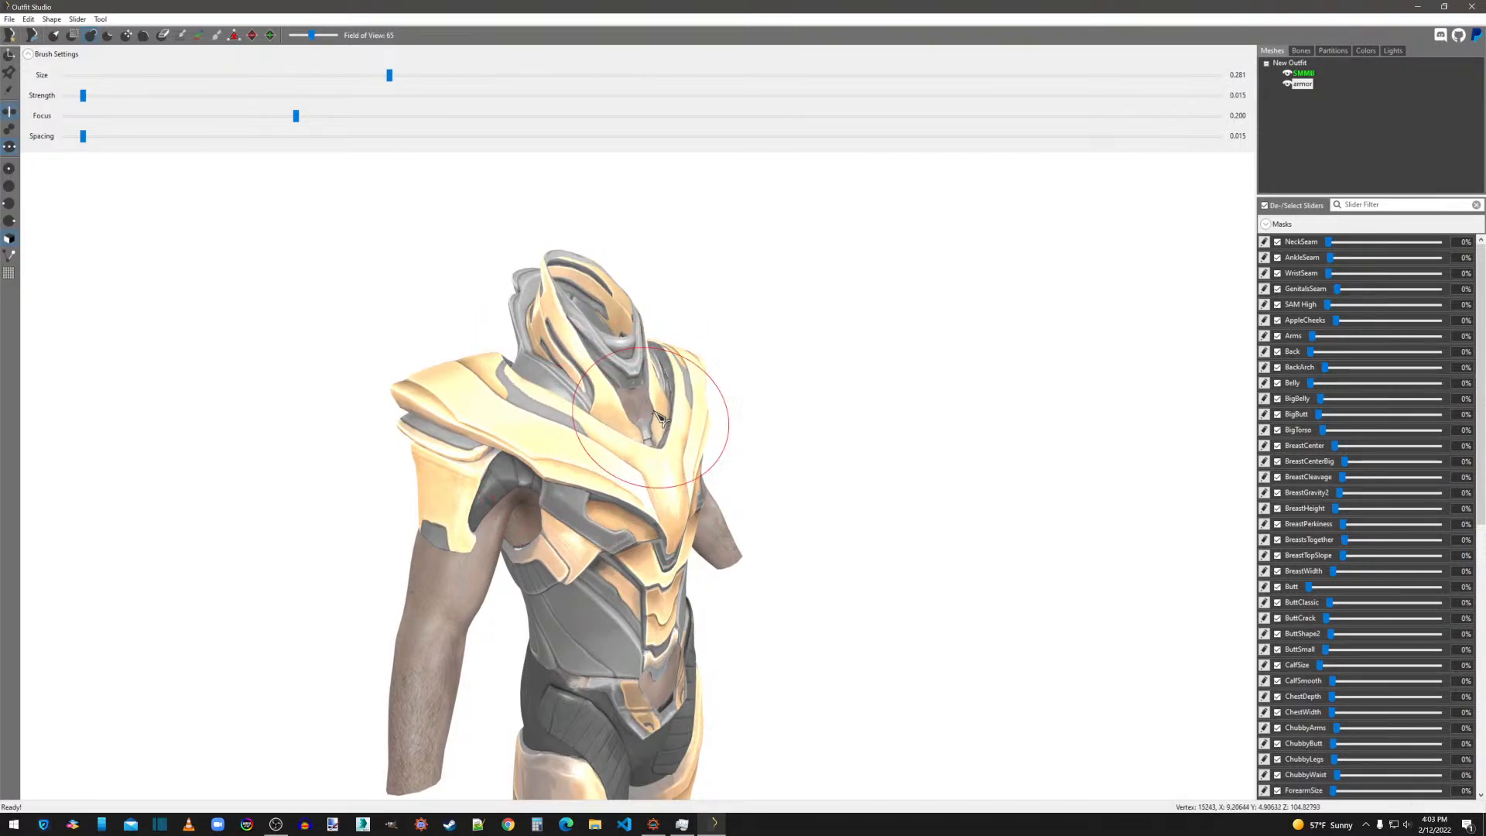
{"action": "mouse_move", "coordinate": [658, 395]}
{"action": "right_mouse_down"}
{"action": "mouse_move", "coordinate": [802, 441]}
{"action": "mouse_move", "coordinate": [724, 444]}
{"action": "right_mouse_up"}
Inflate the armor's ribbed side bands under the armpits with the Inflate brush.
{"action": "mouse_move", "coordinate": [617, 532]}
{"action": "right_mouse_down"}
{"action": "mouse_move", "coordinate": [679, 505]}
{"action": "mouse_move", "coordinate": [661, 516]}
{"action": "mouse_move", "coordinate": [690, 514]}
{"action": "mouse_move", "coordinate": [614, 516]}
{"action": "mouse_move", "coordinate": [813, 515]}
{"action": "mouse_move", "coordinate": [768, 516]}
{"action": "right_mouse_up"}
{"action": "scroll", "coordinate": [658, 519], "scroll_direction": "up", "scroll_amount": 5}
{"action": "scroll", "coordinate": [617, 516], "scroll_direction": "down", "scroll_amount": 6}
{"action": "scroll", "coordinate": [768, 516], "scroll_direction": "up", "scroll_amount": 4}
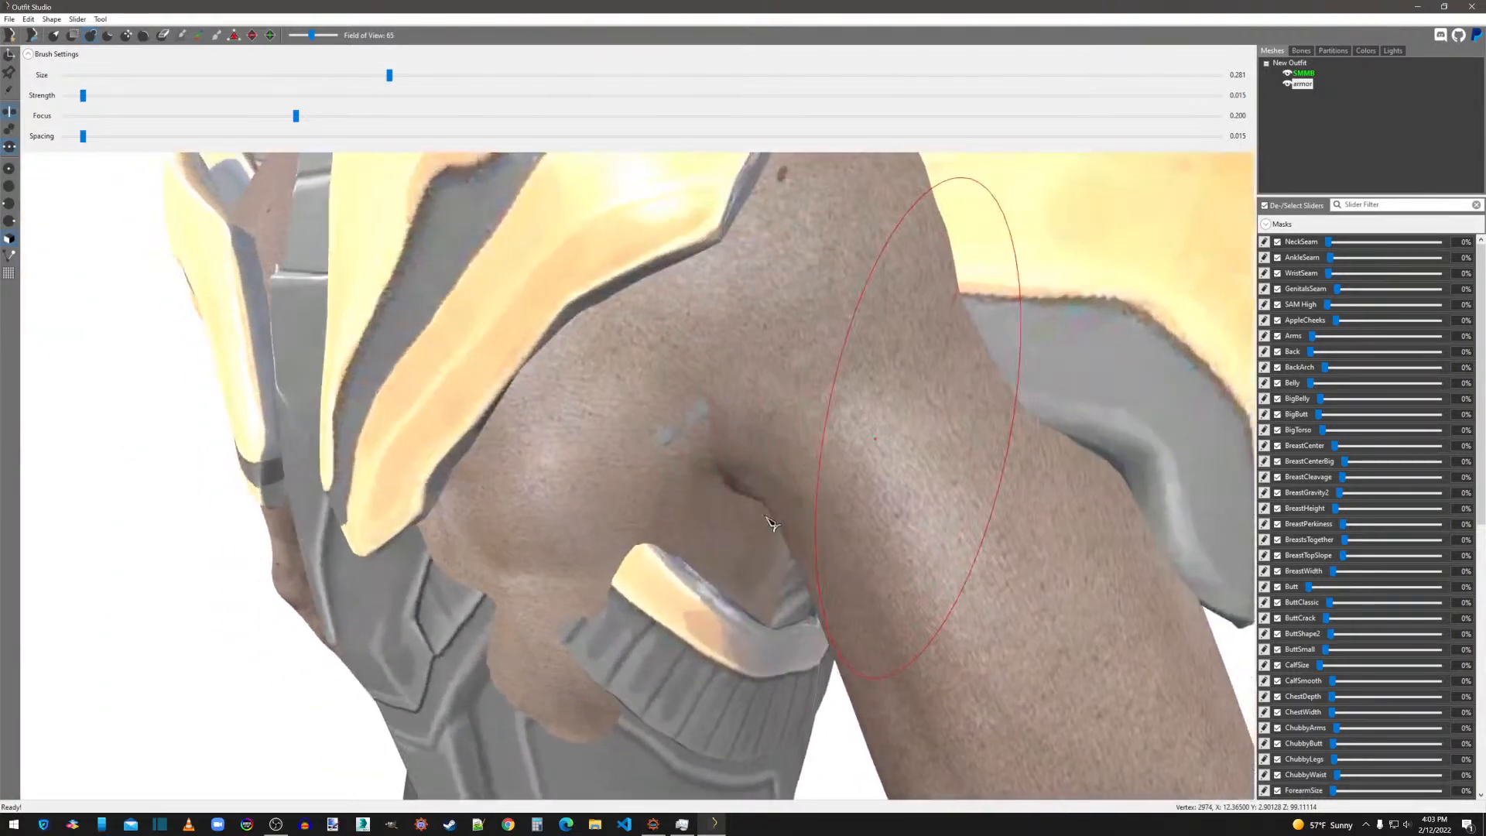
{"action": "scroll", "coordinate": [766, 513], "scroll_direction": "down", "scroll_amount": 2}
{"action": "scroll", "coordinate": [751, 505], "scroll_direction": "down", "scroll_amount": 4}
{"action": "left_click_drag", "start_coordinate": [608, 520], "coordinate": [616, 507]}
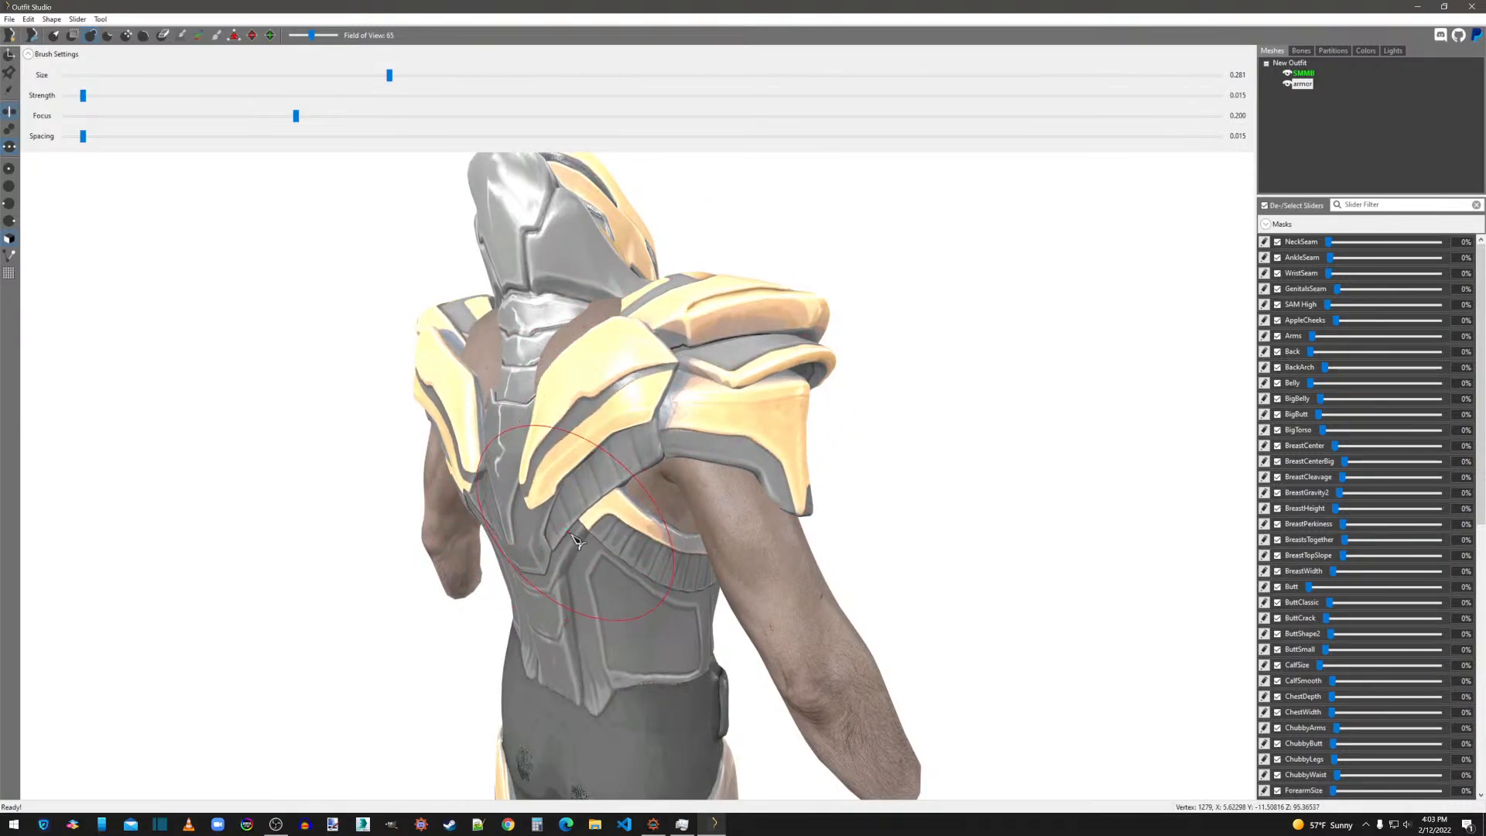
Inflate the armor over the skin patches on the upper back beside the neck with the Inflate brush.
{"action": "right_click_drag", "start_coordinate": [610, 612], "coordinate": [684, 614]}
{"action": "scroll", "coordinate": [684, 614], "scroll_direction": "up", "scroll_amount": 1}
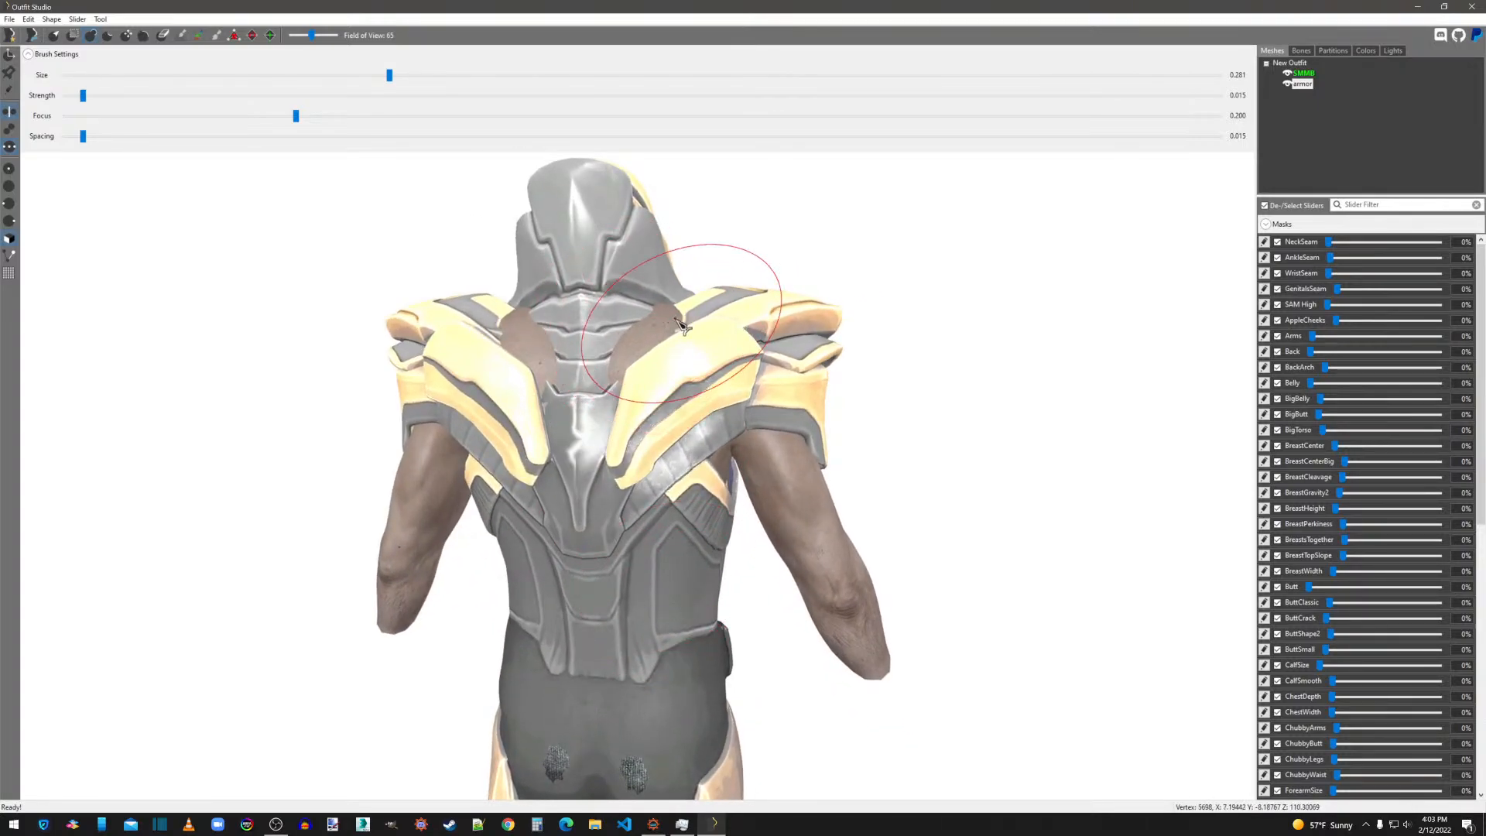
{"action": "mouse_move", "coordinate": [678, 320]}
{"action": "left_mouse_down"}
{"action": "mouse_move", "coordinate": [631, 360]}
{"action": "mouse_move", "coordinate": [720, 303]}
{"action": "mouse_move", "coordinate": [697, 341]}
{"action": "left_mouse_up"}
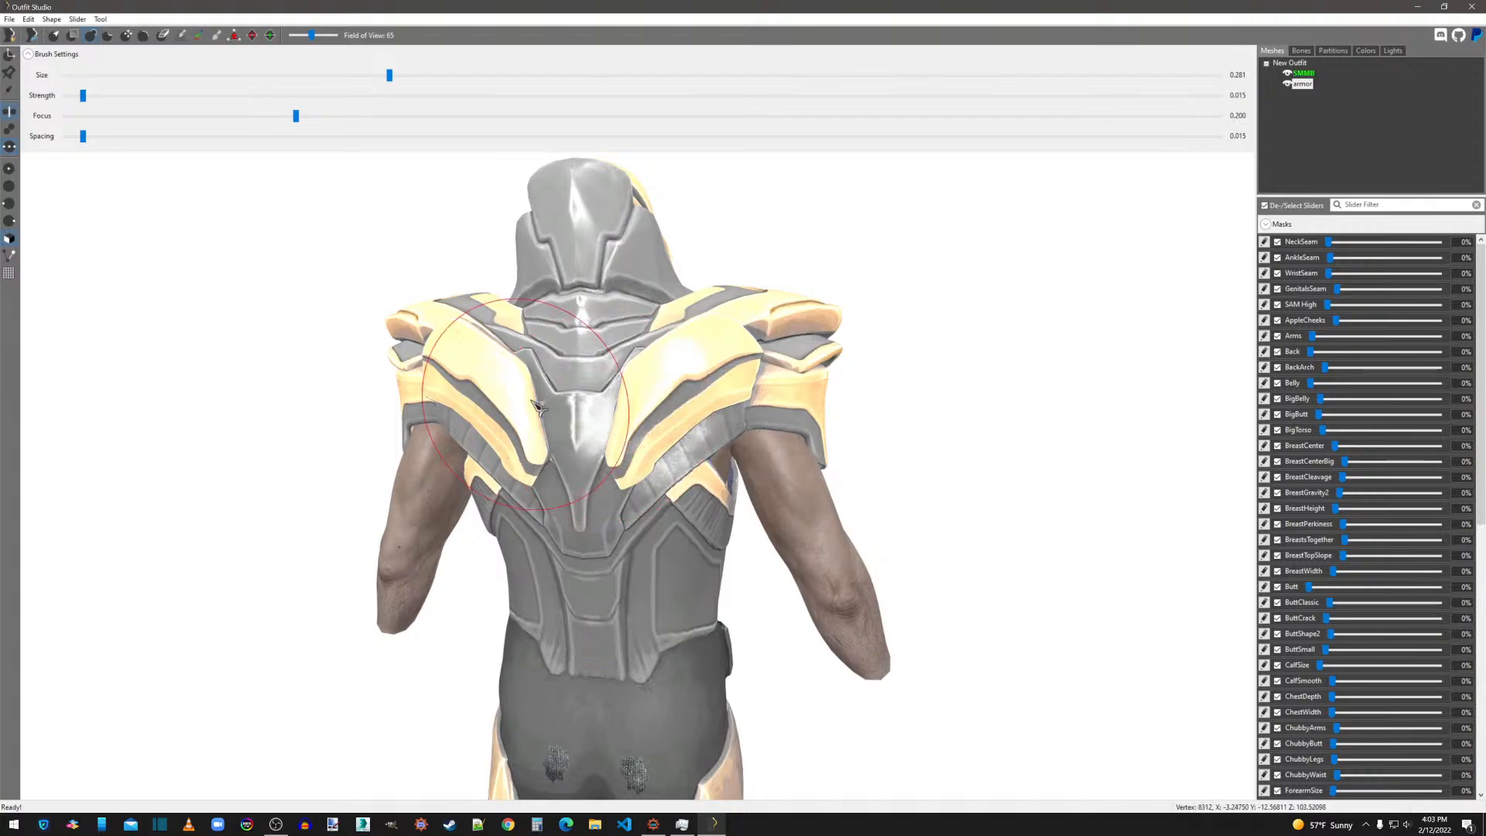
{"action": "scroll", "coordinate": [571, 443], "scroll_direction": "up", "scroll_amount": 3}
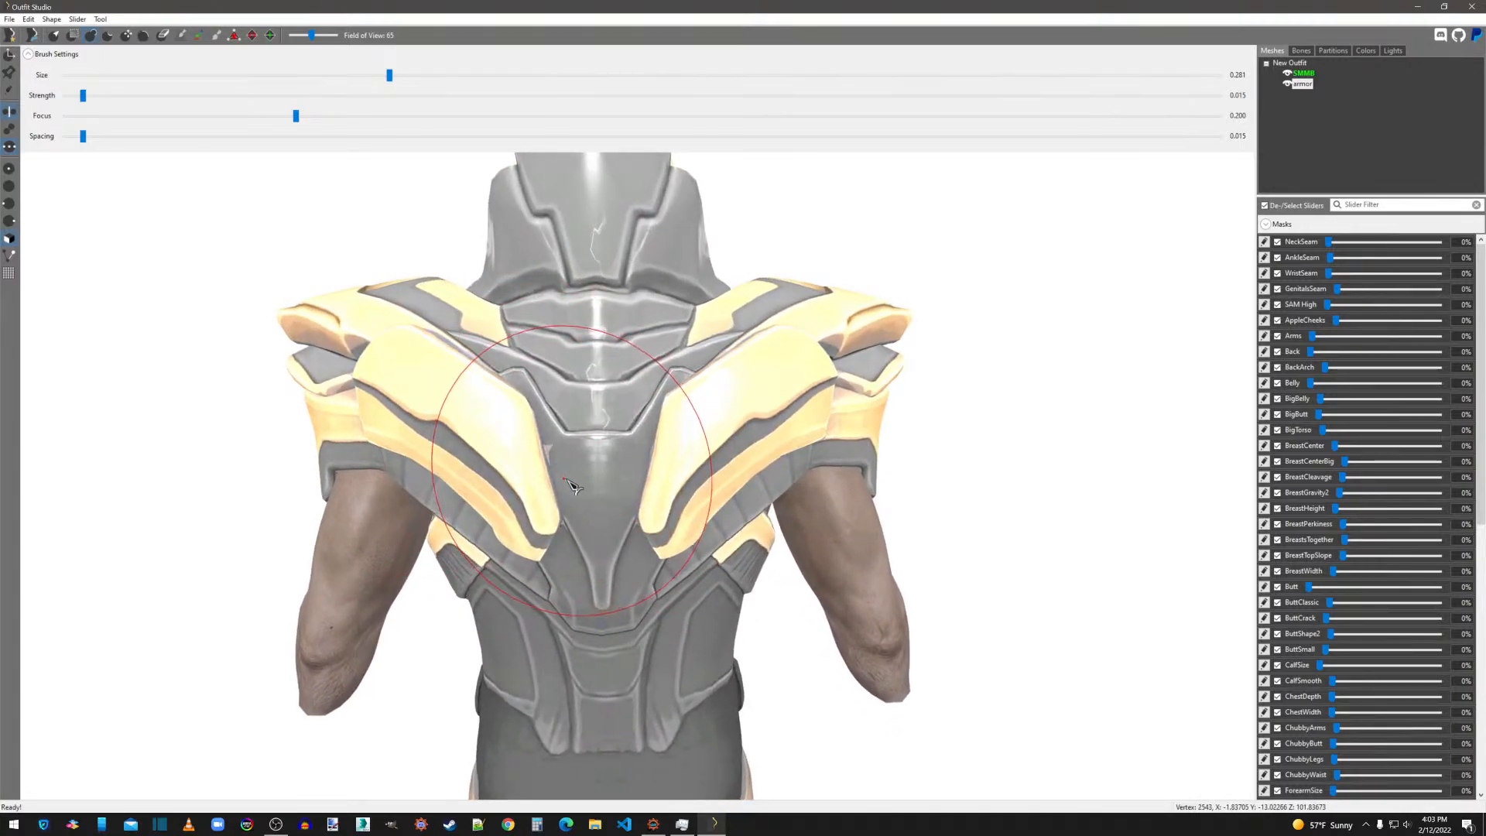
Pull the armor's vertices over the small skin gap beside the left shoulder-blade plate with the Move brush at size 0.003.
{"action": "right_click_drag", "start_coordinate": [556, 459], "coordinate": [491, 491]}
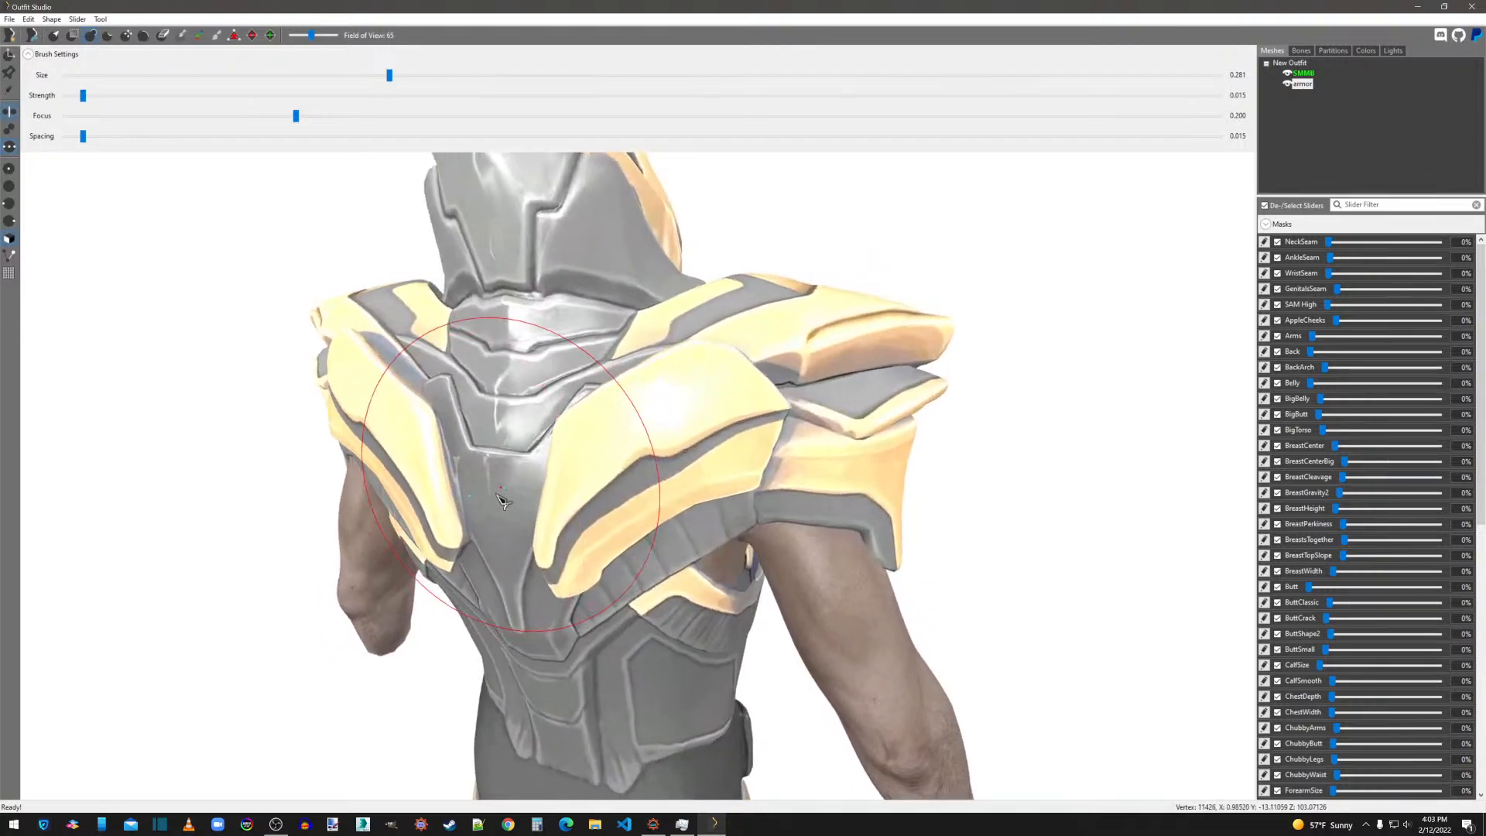
{"action": "scroll", "coordinate": [456, 520], "scroll_direction": "up", "scroll_amount": 5}
{"action": "scroll", "coordinate": [463, 525], "scroll_direction": "down", "scroll_amount": 5}
{"action": "scroll", "coordinate": [681, 527], "scroll_direction": "up", "scroll_amount": 8}
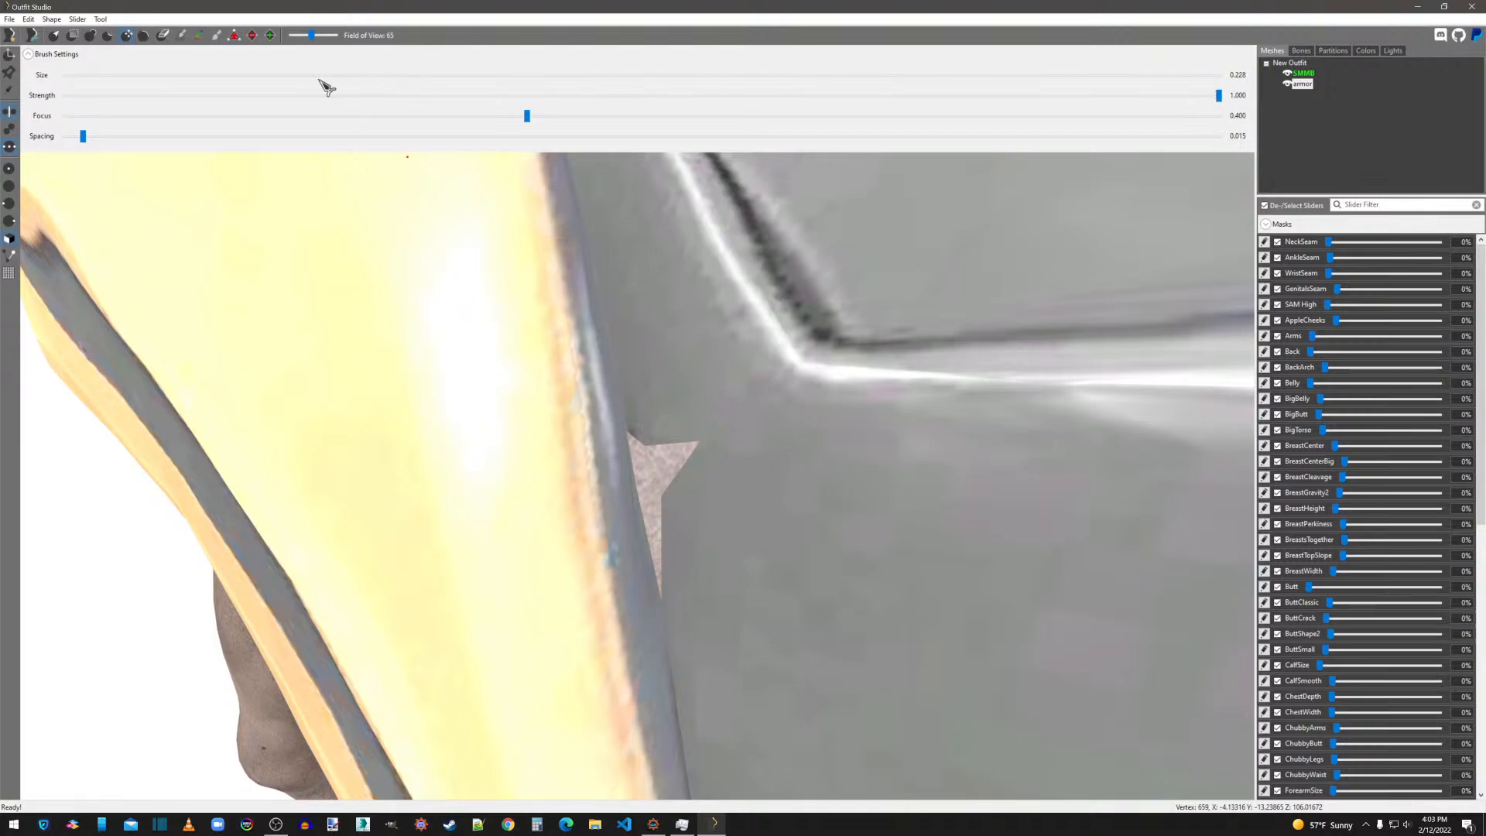
{"action": "left_click_drag", "start_coordinate": [75, 80], "coordinate": [69, 77]}
{"action": "left_click_drag", "start_coordinate": [609, 481], "coordinate": [543, 508]}
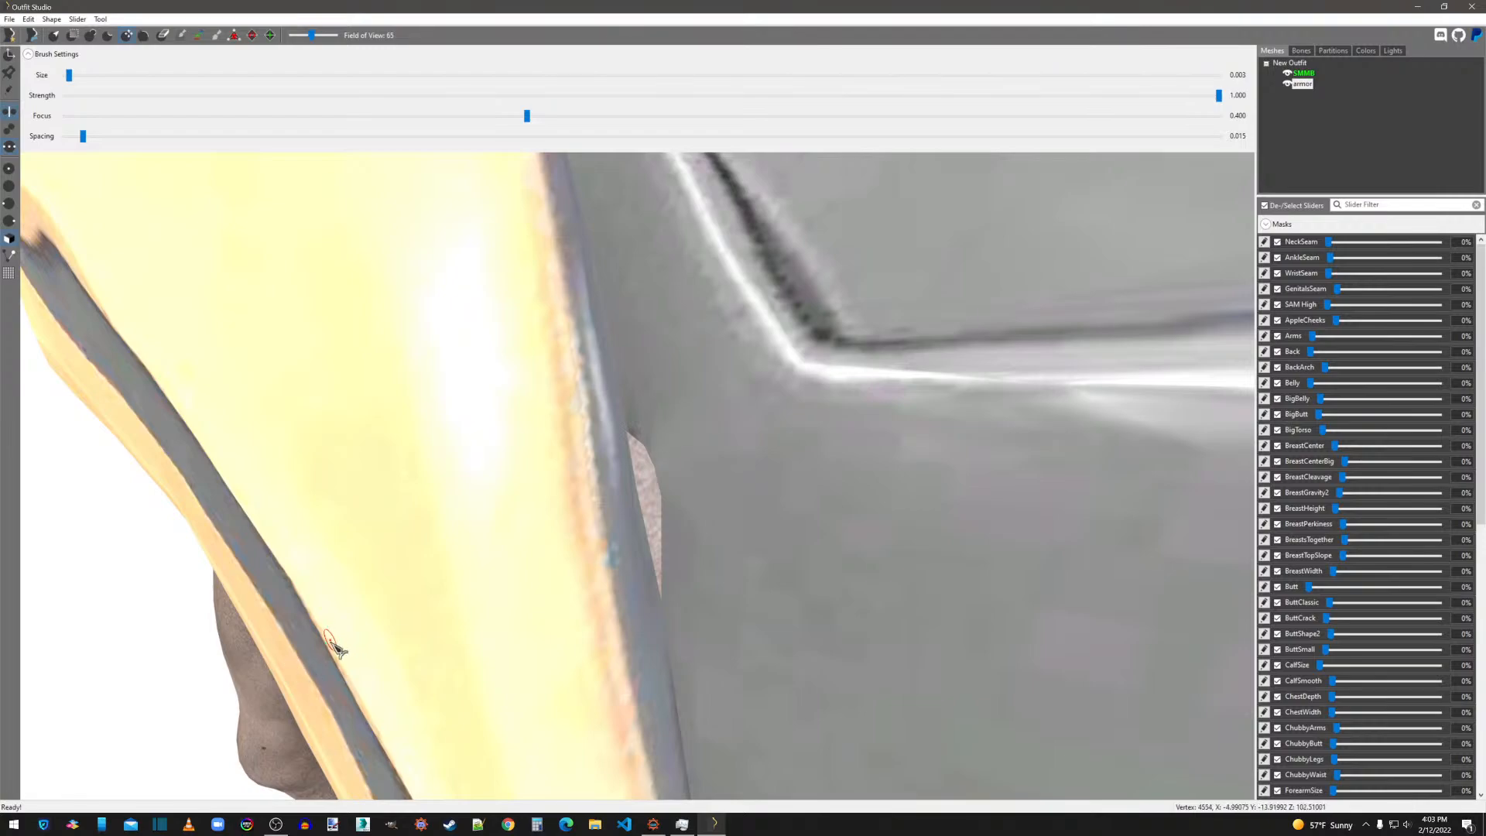
{"action": "scroll", "coordinate": [686, 490], "scroll_direction": "down", "scroll_amount": 10}
{"action": "scroll", "coordinate": [685, 493], "scroll_direction": "up", "scroll_amount": 8}
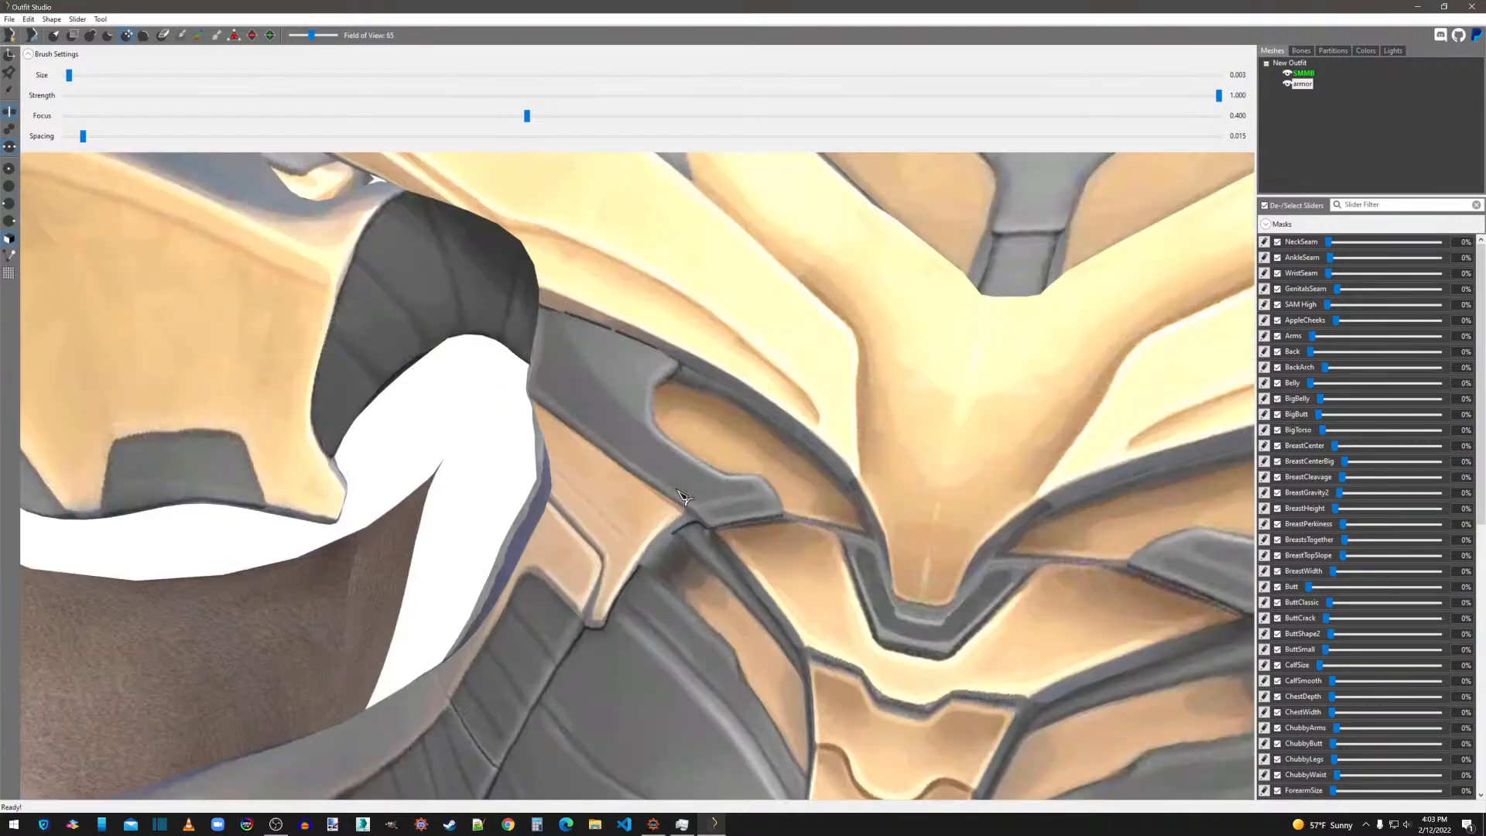
{"action": "scroll", "coordinate": [682, 494], "scroll_direction": "up", "scroll_amount": 8}
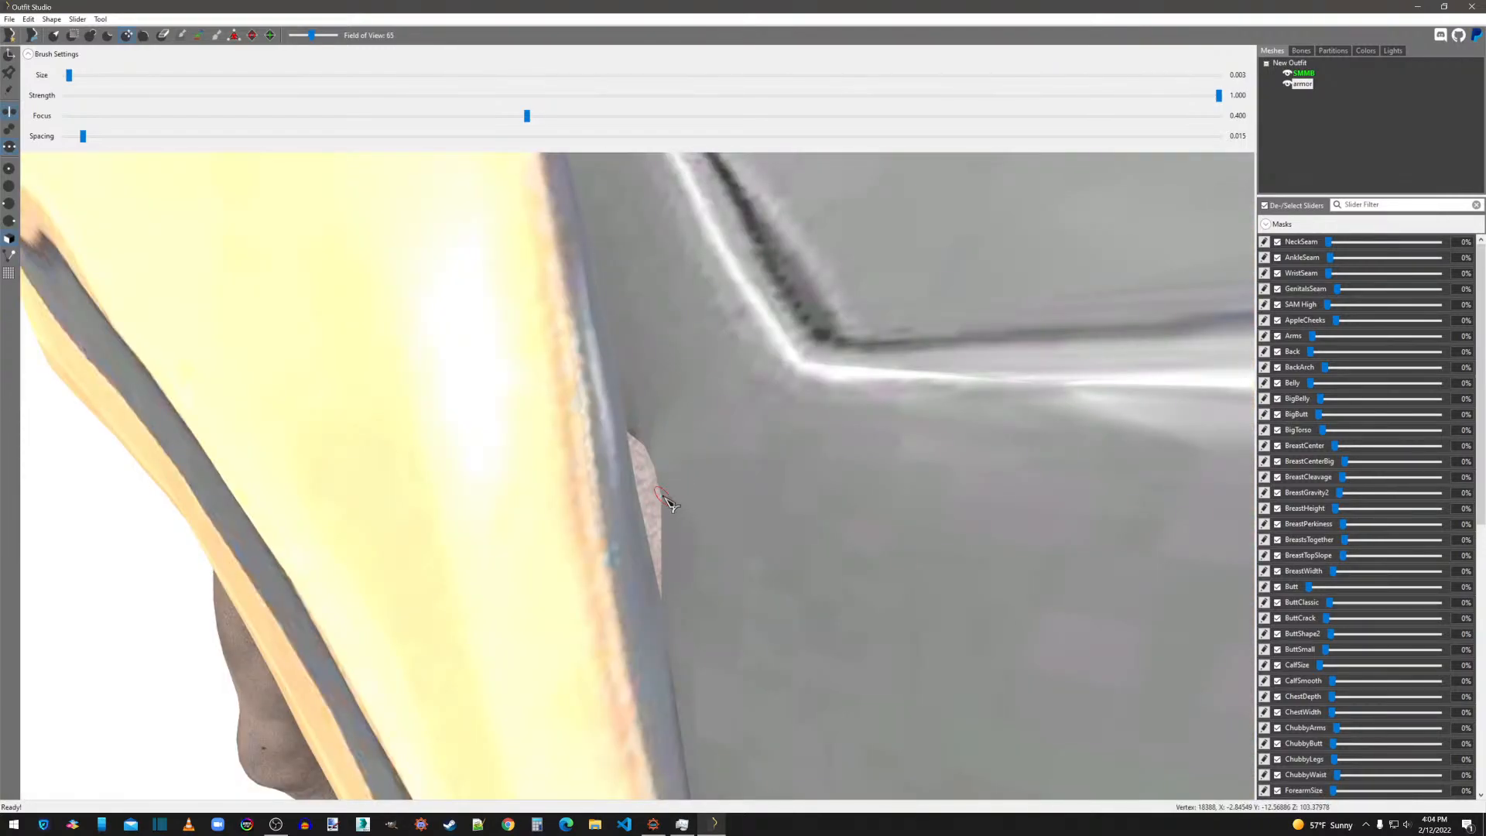
{"action": "left_click_drag", "start_coordinate": [634, 505], "coordinate": [451, 511]}
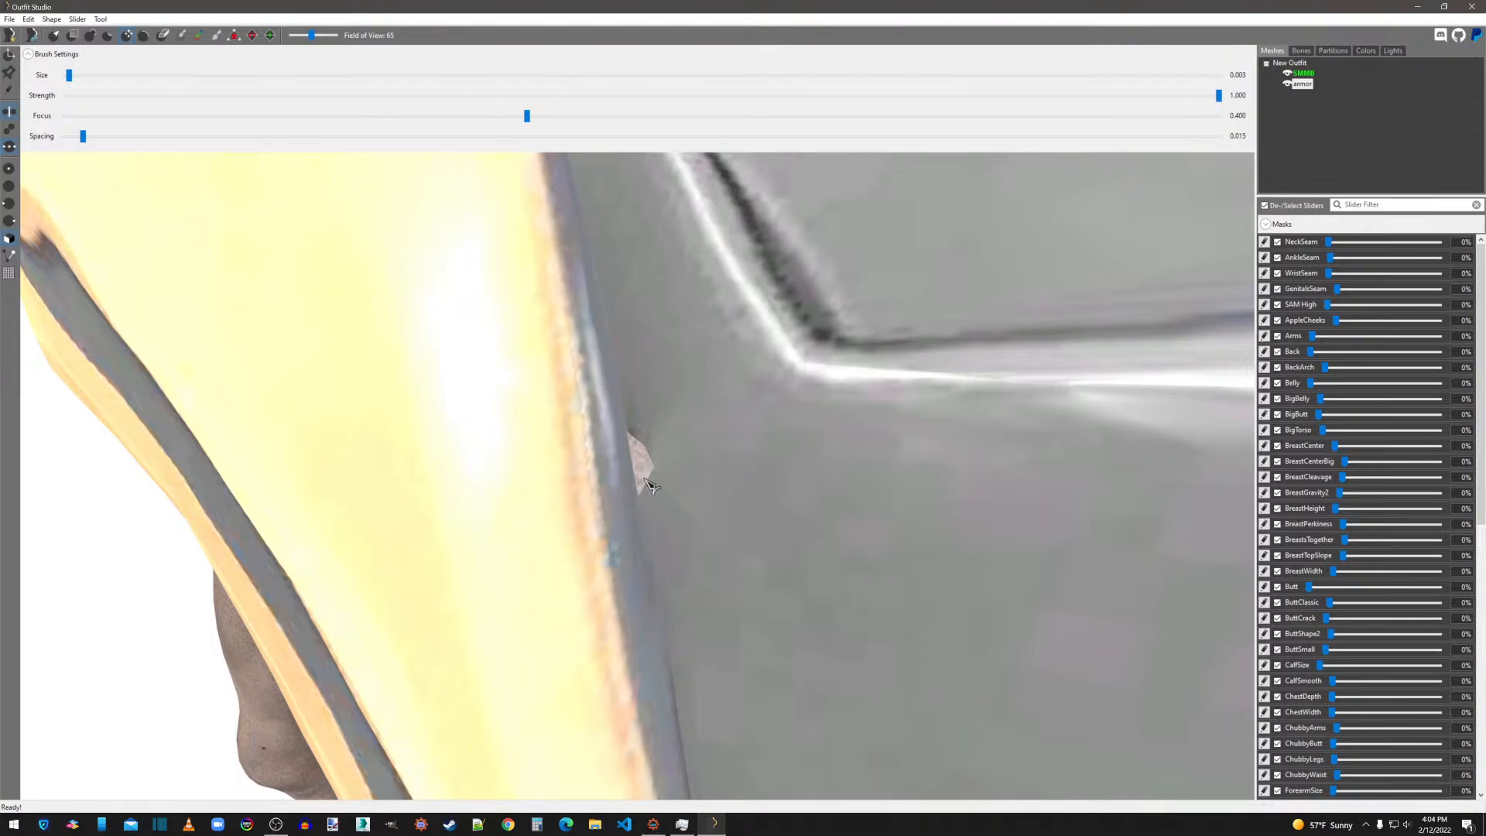
{"action": "right_click_drag", "start_coordinate": [655, 467], "coordinate": [652, 468]}
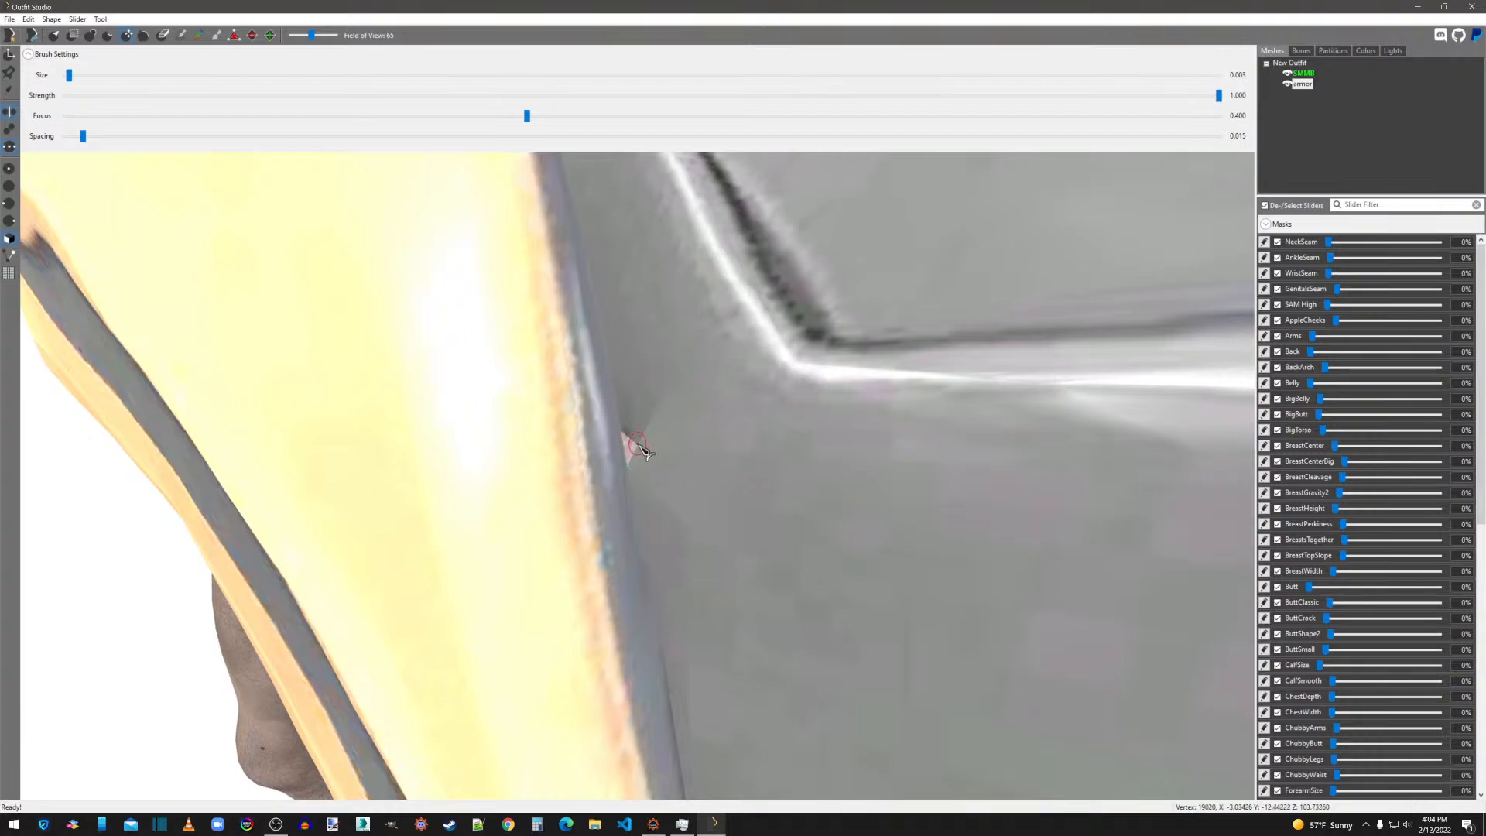
{"action": "left_click_drag", "start_coordinate": [622, 447], "coordinate": [598, 451]}
Adjust the back panel's vertices along the inner edge of the left shoulder-blade plate with the Move brush.
{"action": "scroll", "coordinate": [747, 513], "scroll_direction": "down", "scroll_amount": 3}
{"action": "scroll", "coordinate": [759, 529], "scroll_direction": "down", "scroll_amount": 2}
{"action": "mouse_move", "coordinate": [766, 528]}
{"action": "right_mouse_down"}
{"action": "mouse_move", "coordinate": [825, 533]}
{"action": "mouse_move", "coordinate": [747, 534]}
{"action": "right_mouse_up"}
{"action": "scroll", "coordinate": [821, 531], "scroll_direction": "up", "scroll_amount": 2}
{"action": "right_click_drag", "start_coordinate": [760, 529], "coordinate": [766, 529]}
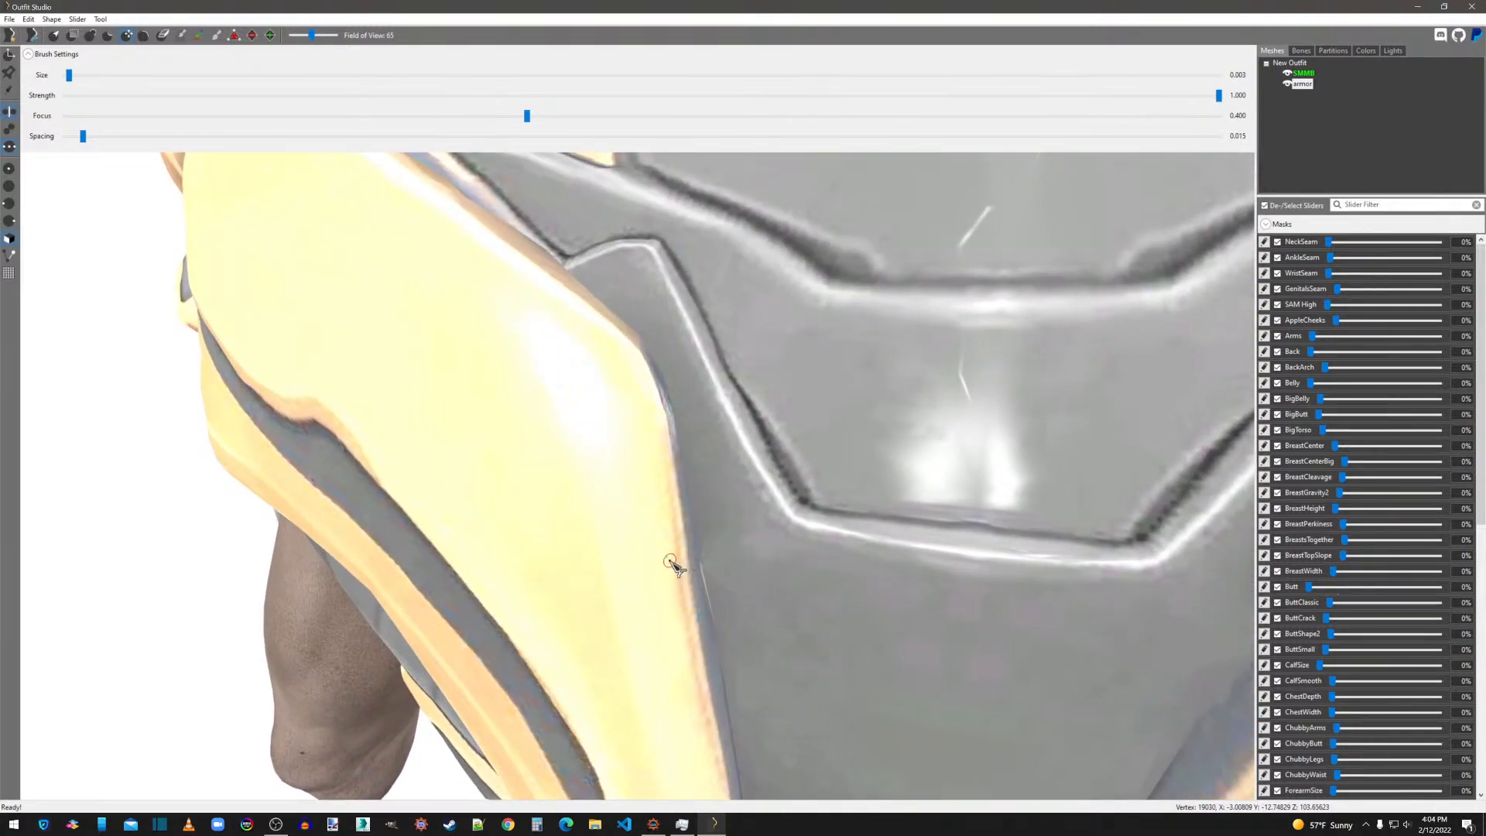
{"action": "mouse_move", "coordinate": [643, 564]}
{"action": "left_mouse_down"}
{"action": "mouse_move", "coordinate": [700, 580]}
{"action": "mouse_move", "coordinate": [736, 649]}
{"action": "left_mouse_up"}
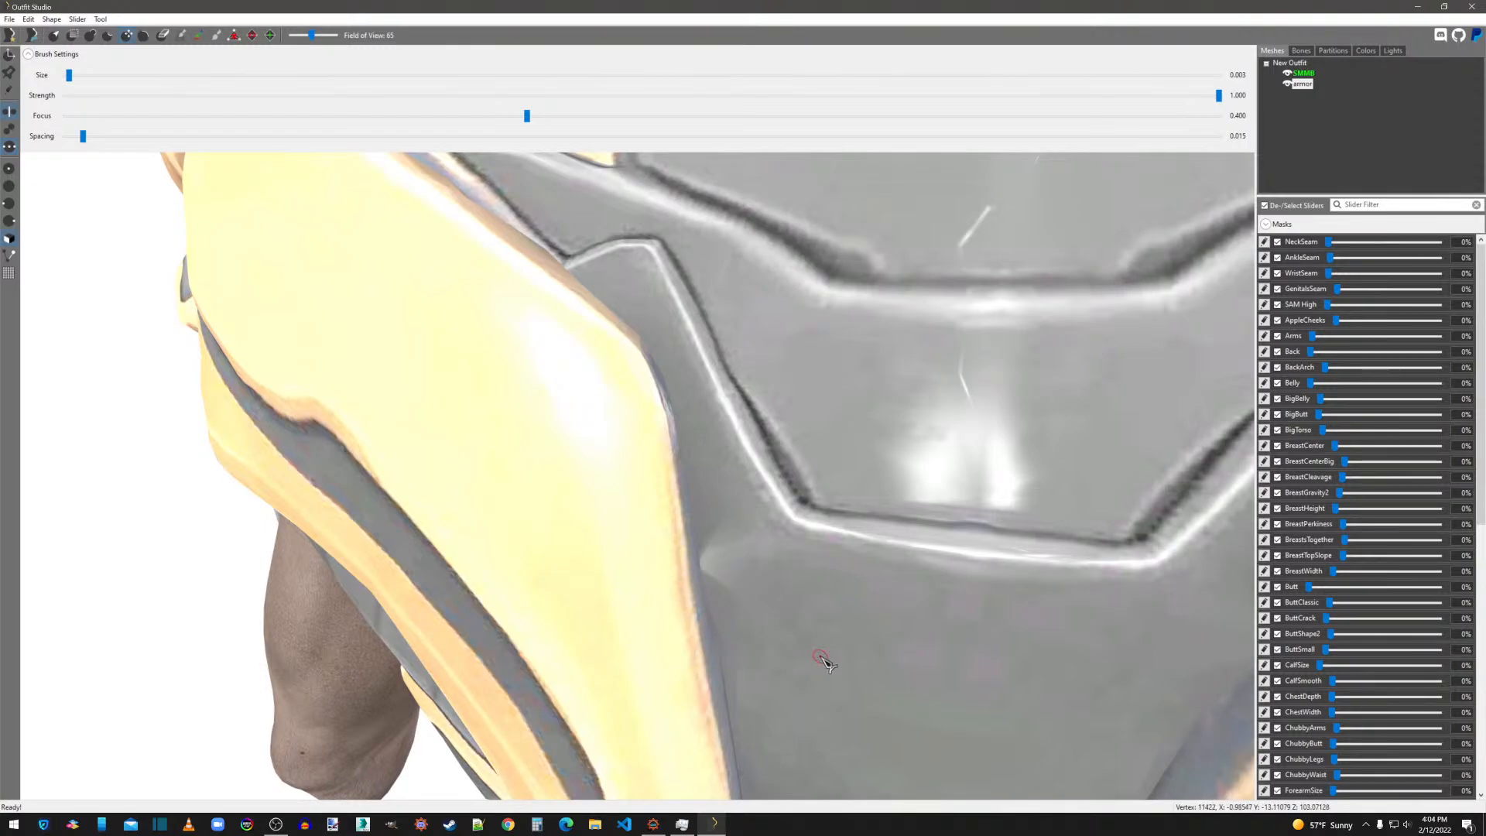
Examine the armor's back plates, sides and hips for remaining skin clipping.
{"action": "scroll", "coordinate": [821, 656], "scroll_direction": "down", "scroll_amount": 5}
{"action": "right_click_drag", "start_coordinate": [826, 656], "coordinate": [903, 645]}
{"action": "scroll", "coordinate": [937, 659], "scroll_direction": "down", "scroll_amount": 2}
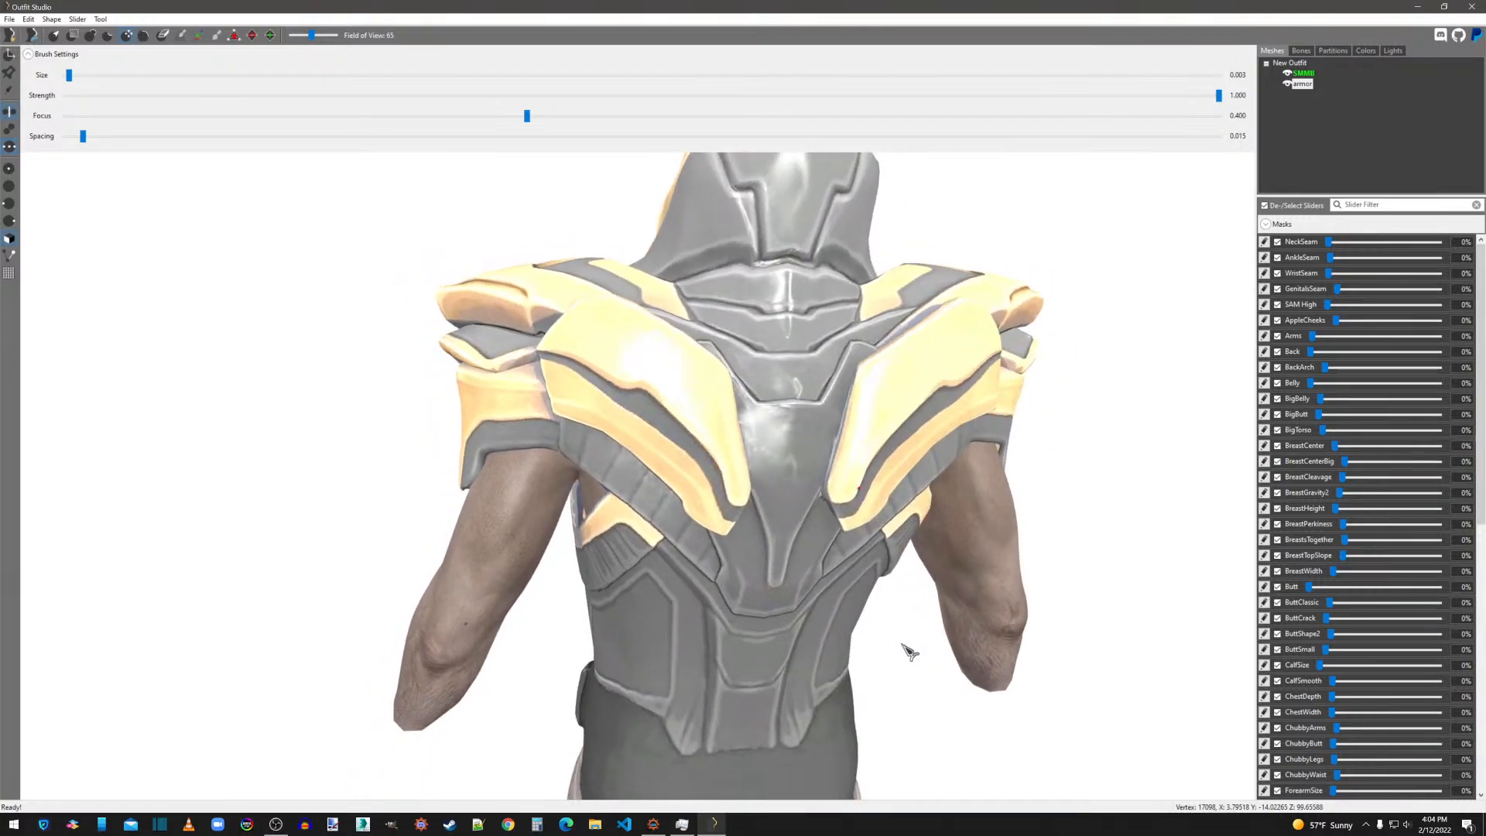
{"action": "scroll", "coordinate": [883, 638], "scroll_direction": "up", "scroll_amount": 6}
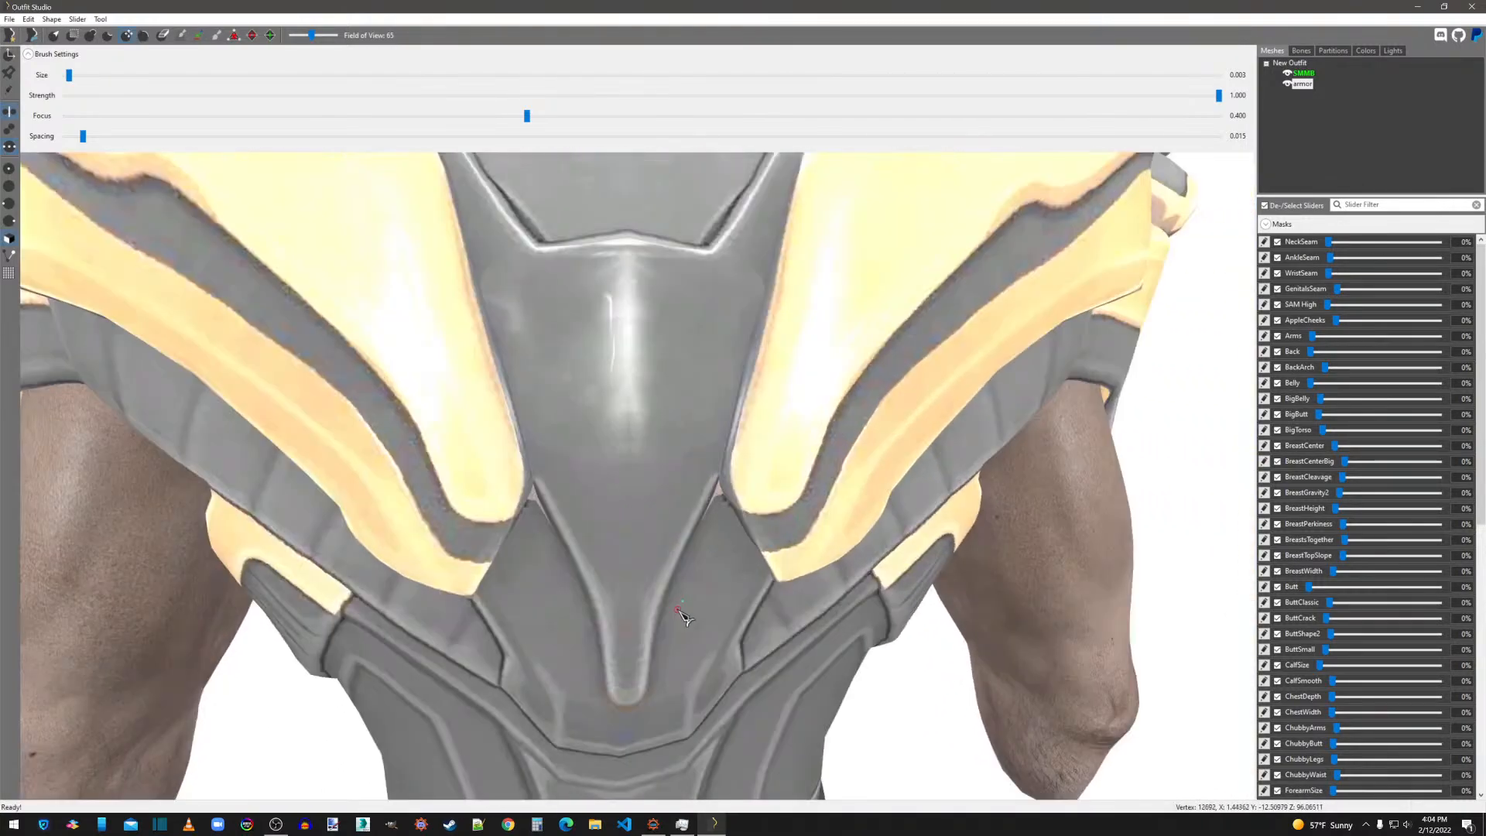
{"action": "scroll", "coordinate": [696, 580], "scroll_direction": "up", "scroll_amount": 3}
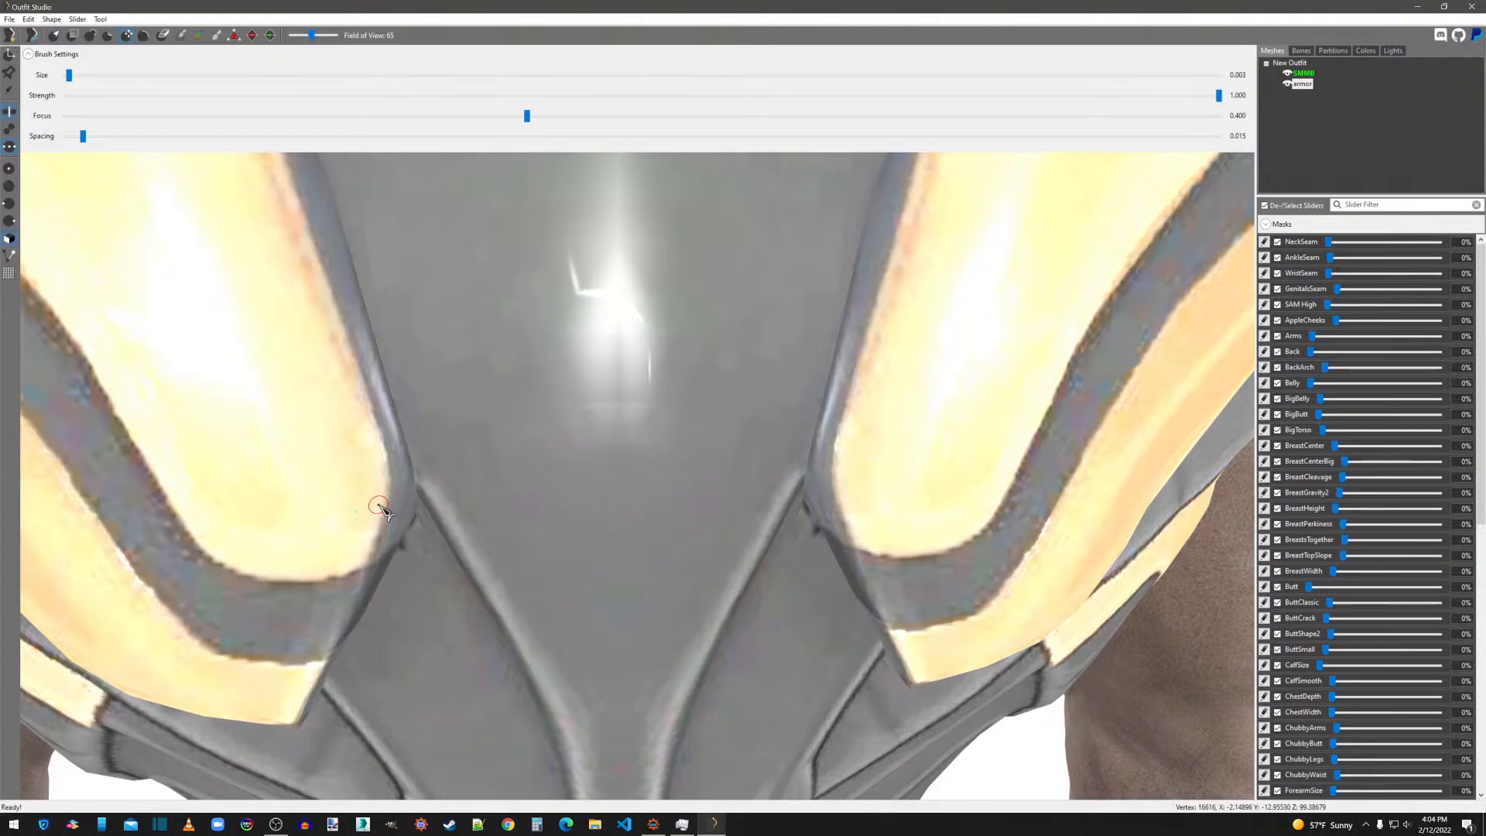
{"action": "scroll", "coordinate": [498, 531], "scroll_direction": "down", "scroll_amount": 5}
{"action": "right_click_drag", "start_coordinate": [498, 531], "coordinate": [647, 553]}
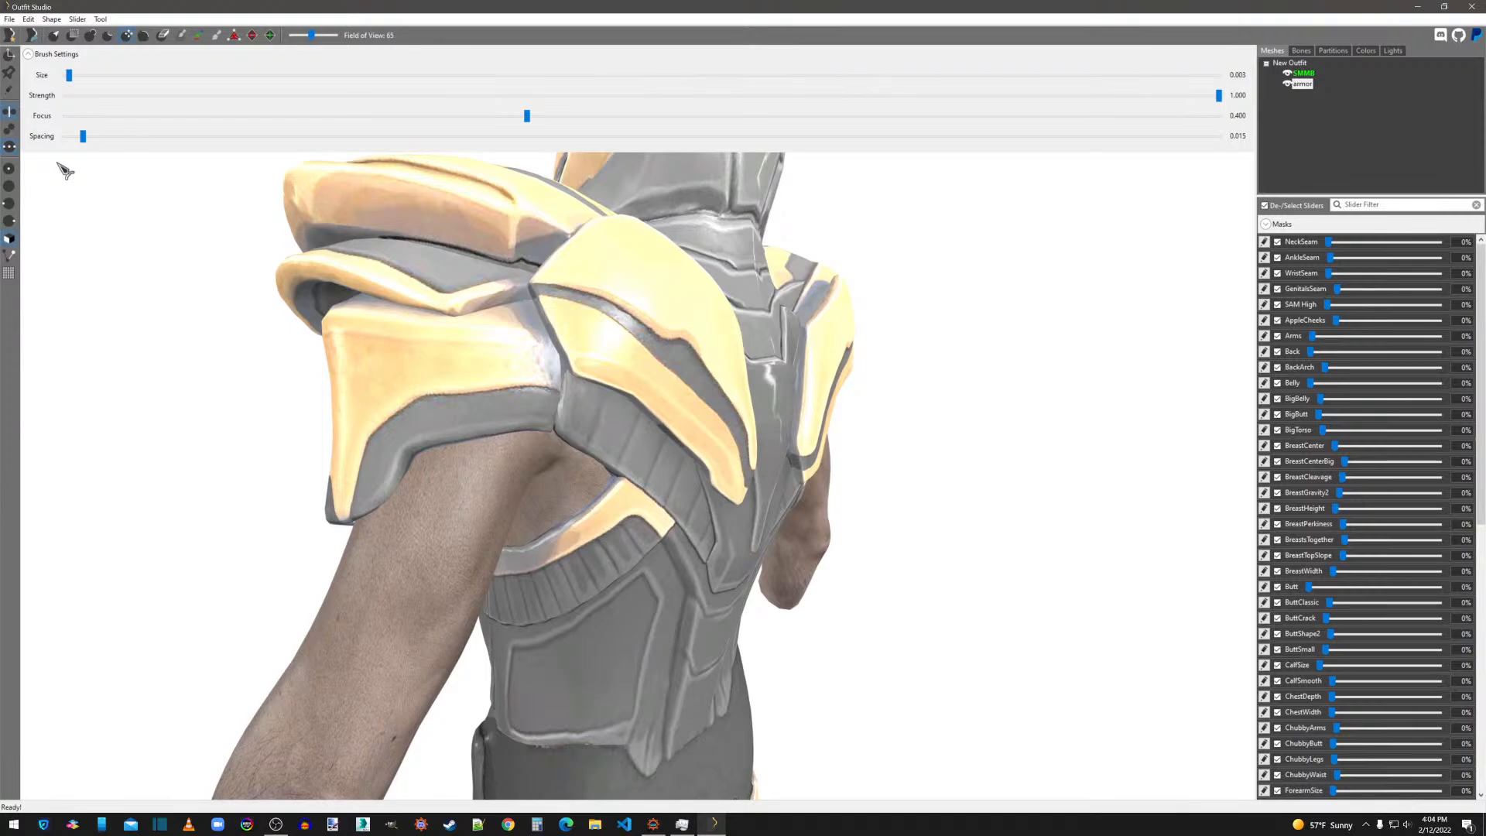
{"action": "right_click_drag", "start_coordinate": [471, 514], "coordinate": [615, 559]}
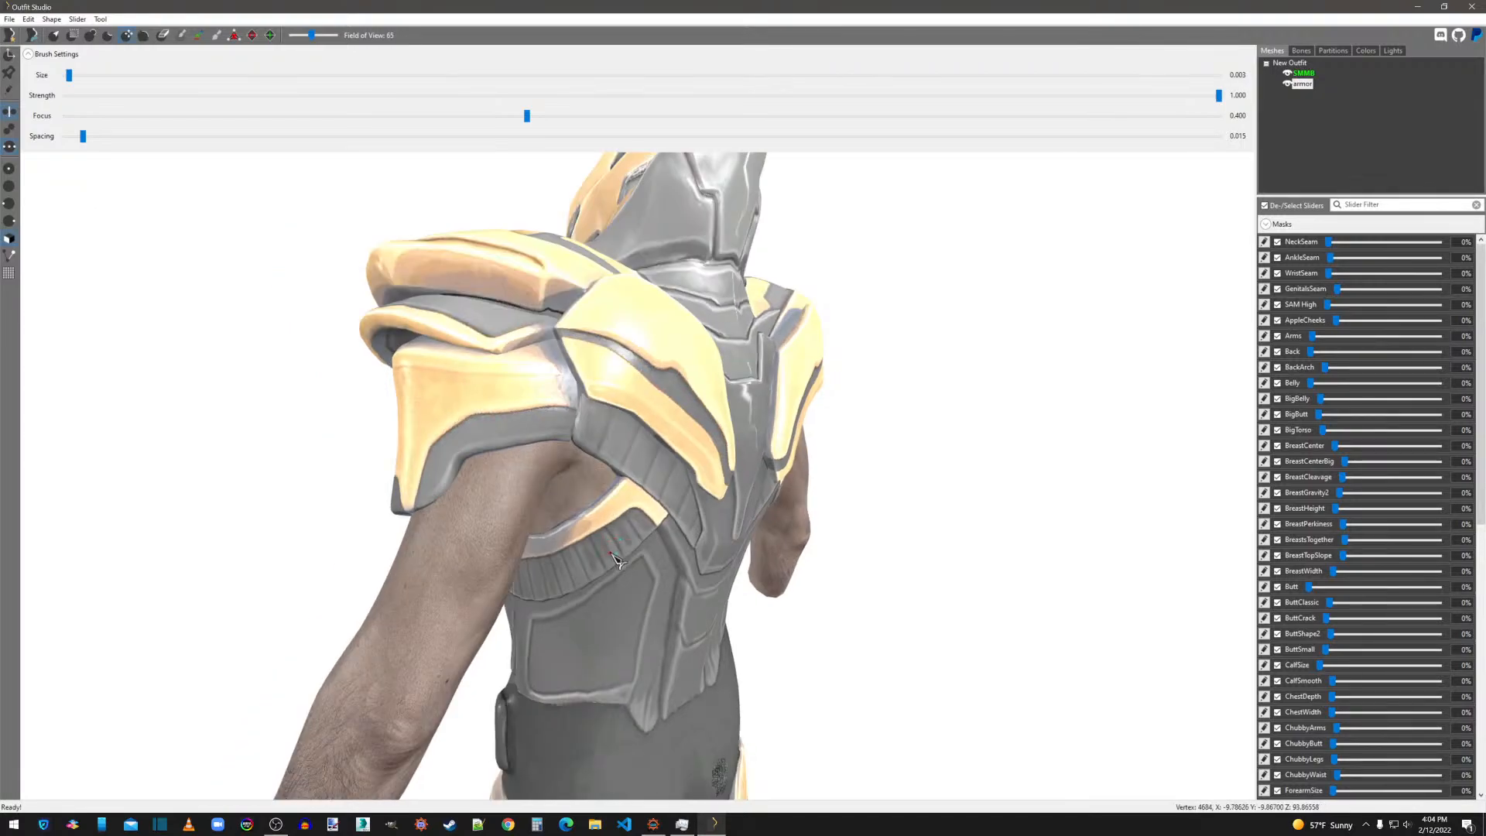
{"action": "scroll", "coordinate": [550, 565], "scroll_direction": "down", "scroll_amount": 3}
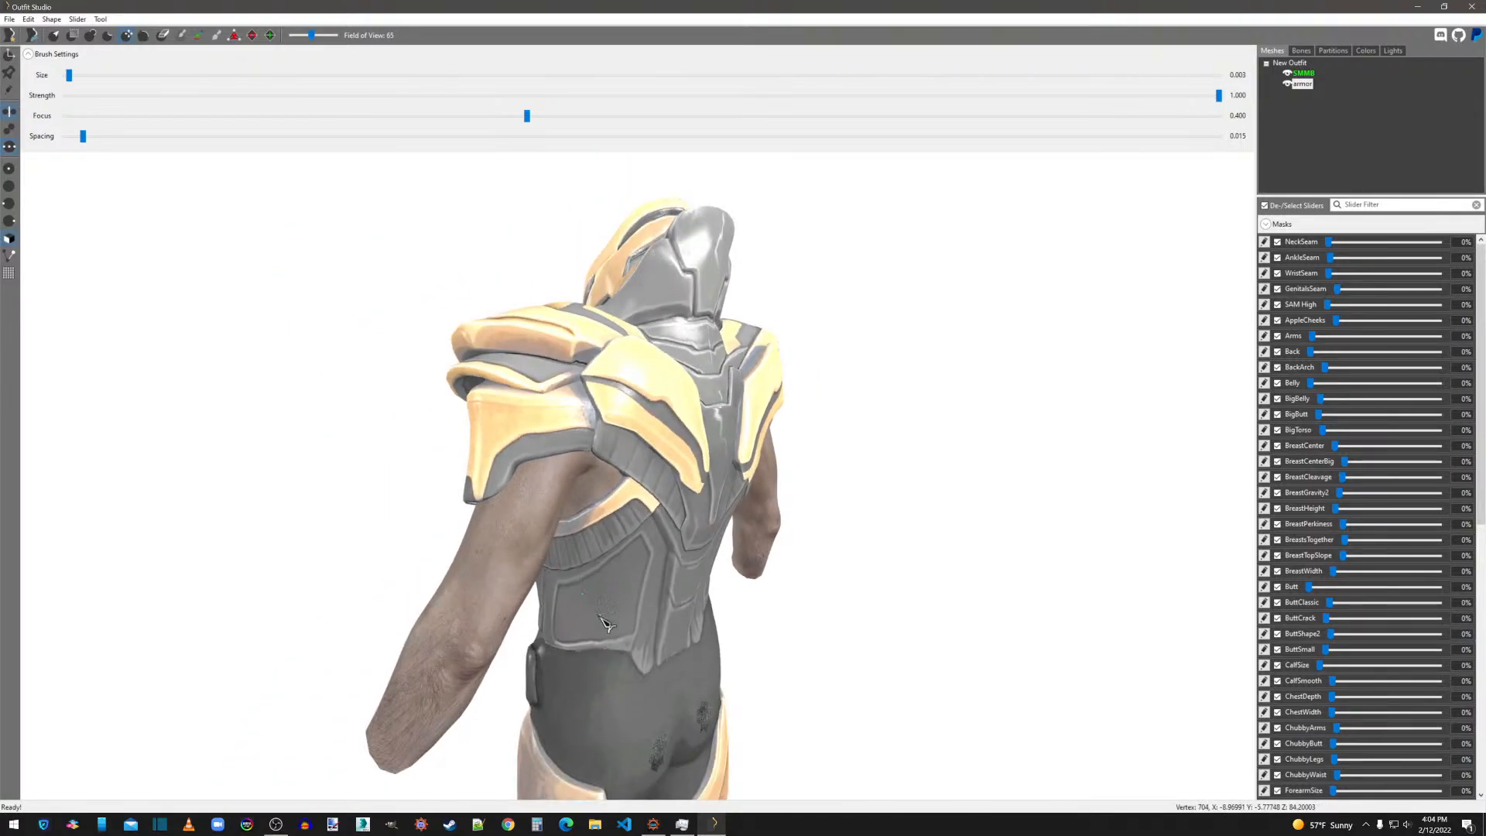
{"action": "right_click_drag", "start_coordinate": [594, 604], "coordinate": [590, 542]}
{"action": "middle_click_drag", "start_coordinate": [590, 542], "coordinate": [551, 430]}
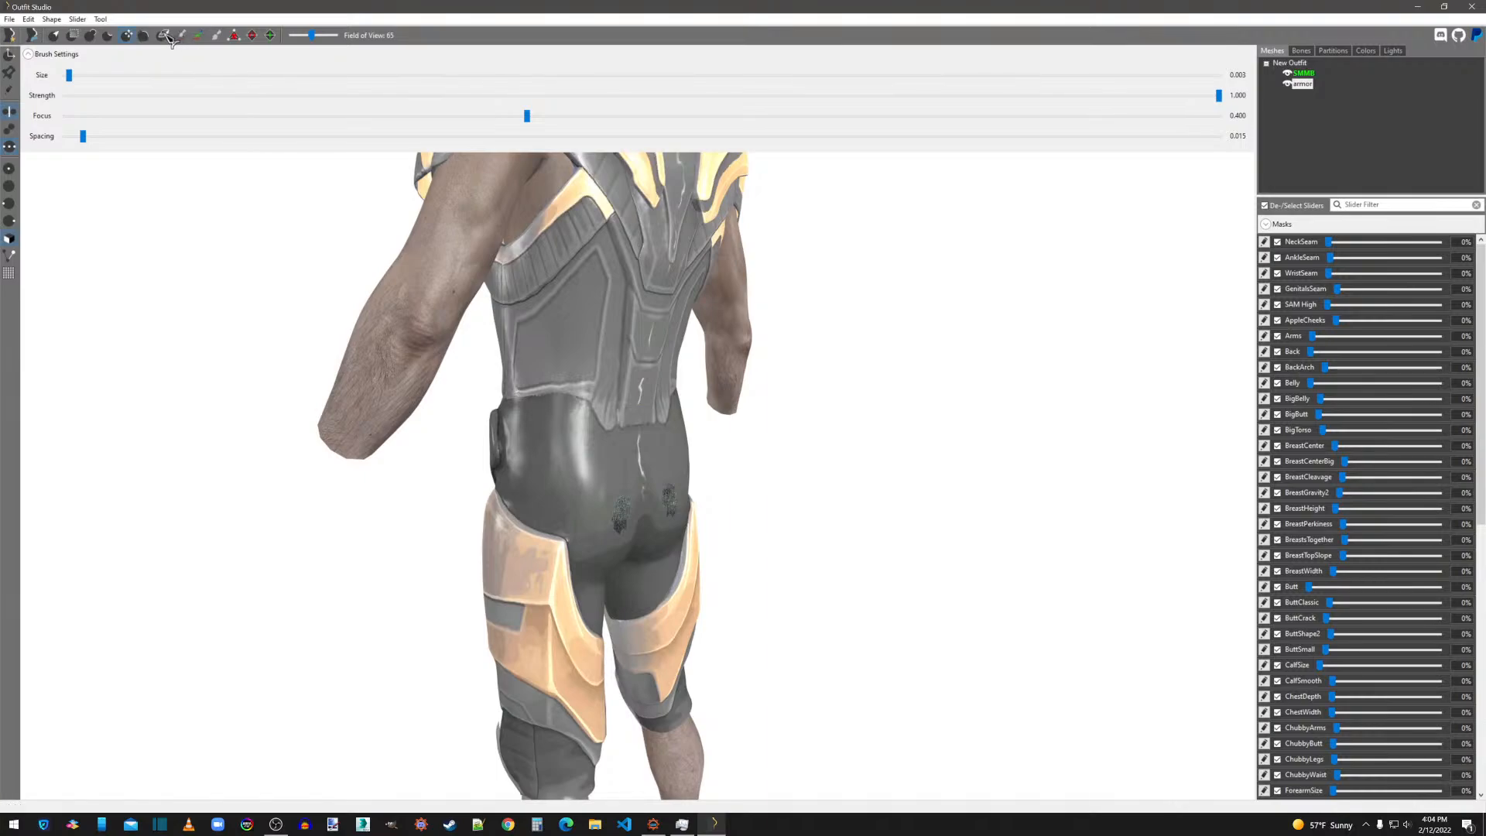
Inflate the armor over the buttocks with the Inflate brush at size 0.315.
{"action": "left_click", "coordinate": [91, 35]}
{"action": "mouse_move", "coordinate": [635, 422]}
{"action": "left_mouse_down"}
{"action": "mouse_move", "coordinate": [644, 518]}
{"action": "mouse_move", "coordinate": [622, 551]}
{"action": "mouse_move", "coordinate": [610, 489]}
{"action": "mouse_move", "coordinate": [600, 542]}
{"action": "left_mouse_up"}
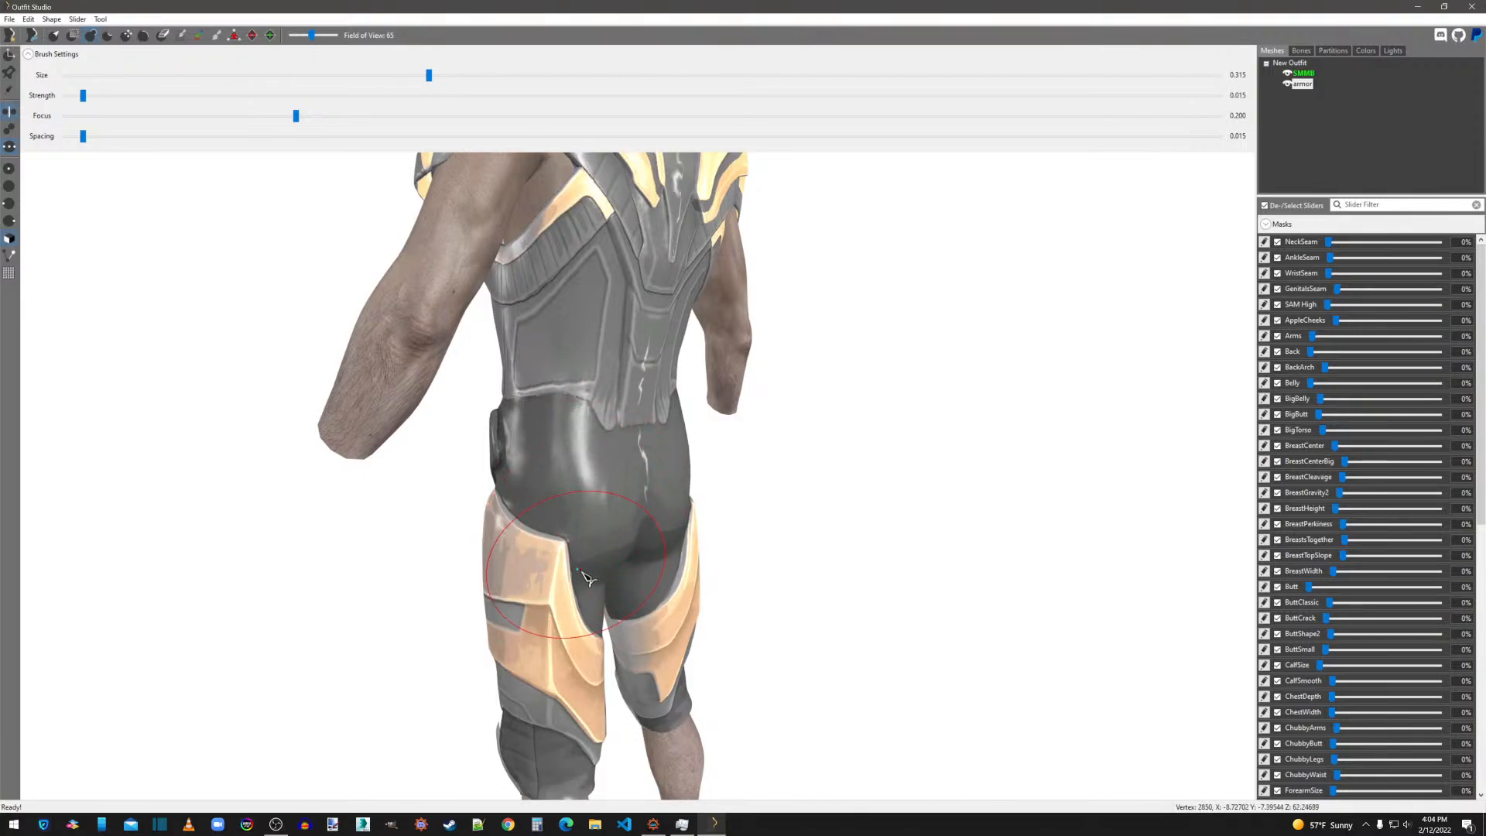
{"action": "mouse_move", "coordinate": [588, 547]}
{"action": "right_mouse_down"}
{"action": "mouse_move", "coordinate": [723, 557]}
{"action": "mouse_move", "coordinate": [827, 598]}
{"action": "mouse_move", "coordinate": [763, 542]}
{"action": "mouse_move", "coordinate": [720, 624]}
{"action": "mouse_move", "coordinate": [720, 570]}
{"action": "mouse_move", "coordinate": [559, 603]}
{"action": "mouse_move", "coordinate": [813, 607]}
{"action": "mouse_move", "coordinate": [723, 521]}
{"action": "mouse_move", "coordinate": [631, 594]}
{"action": "mouse_move", "coordinate": [723, 617]}
{"action": "mouse_move", "coordinate": [770, 421]}
{"action": "mouse_move", "coordinate": [762, 503]}
{"action": "mouse_move", "coordinate": [926, 511]}
{"action": "right_mouse_up"}
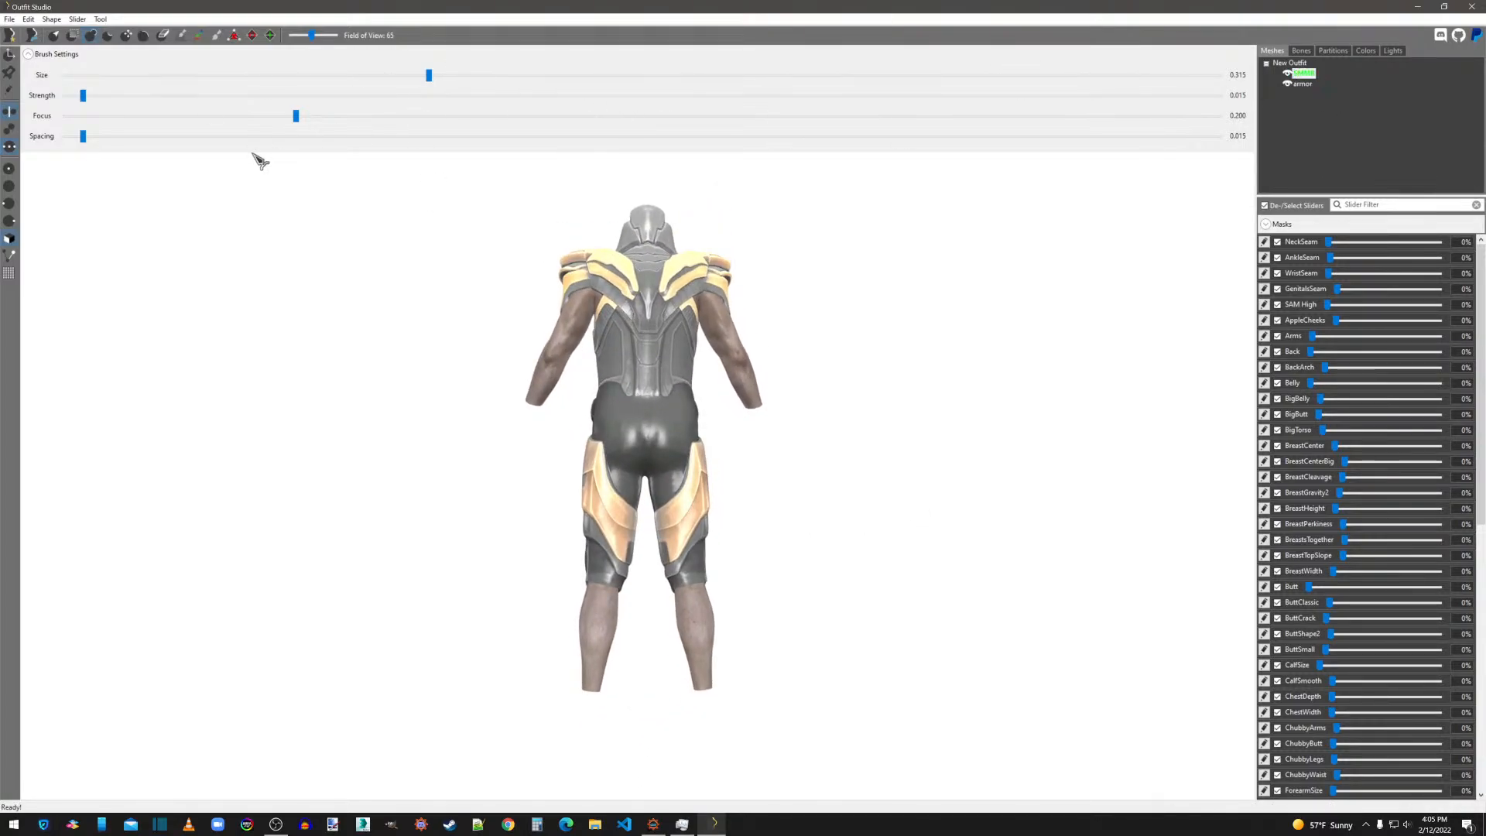
Show the body mesh's vertices, examine where they extend past the armor from behind and in front, and hide them again.
{"action": "left_click", "coordinate": [14, 93]}
{"action": "scroll", "coordinate": [815, 474], "scroll_direction": "down", "scroll_amount": 4}
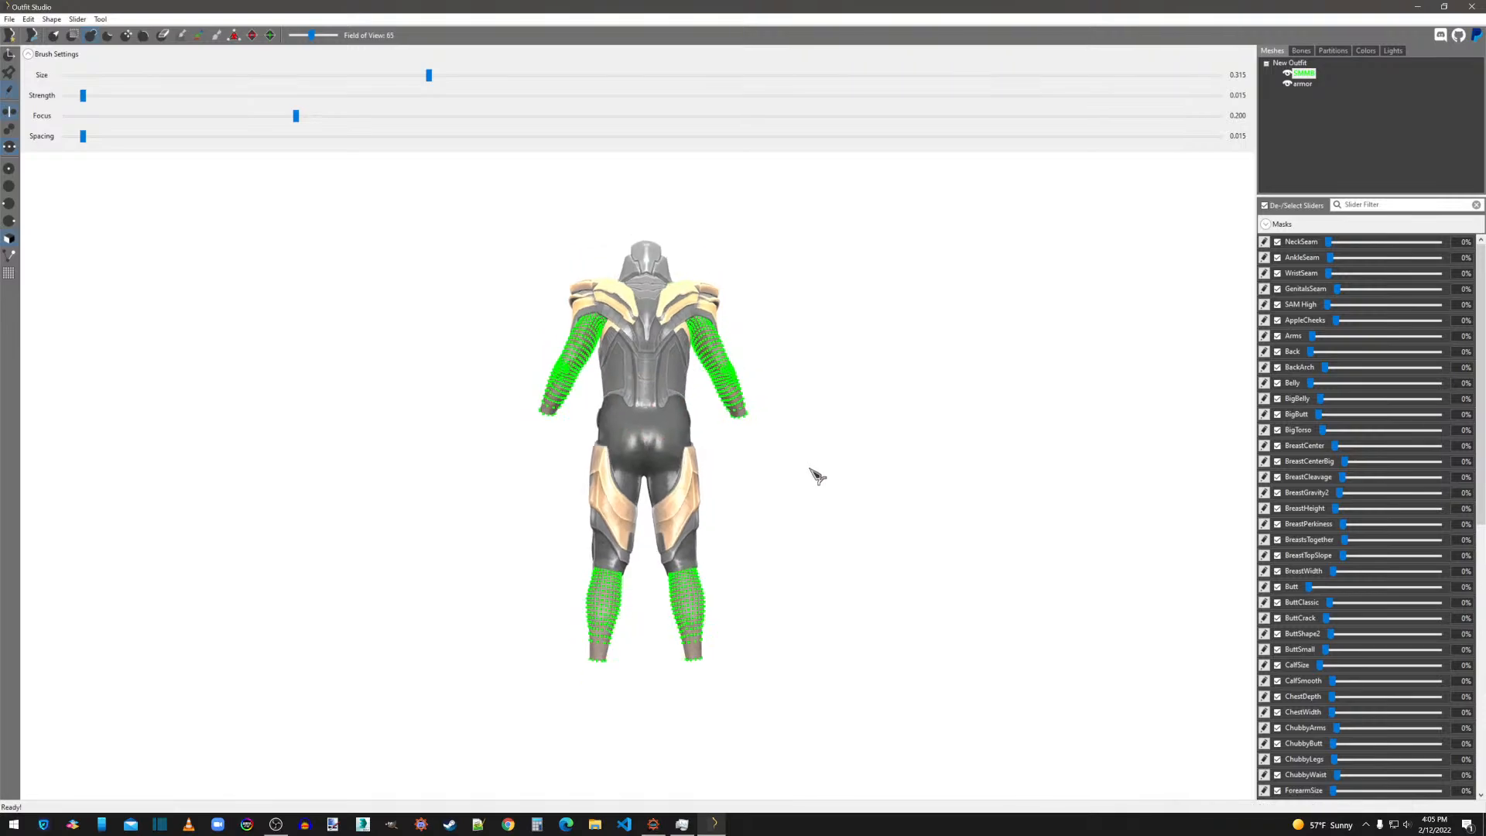
{"action": "scroll", "coordinate": [817, 474], "scroll_direction": "down", "scroll_amount": 2}
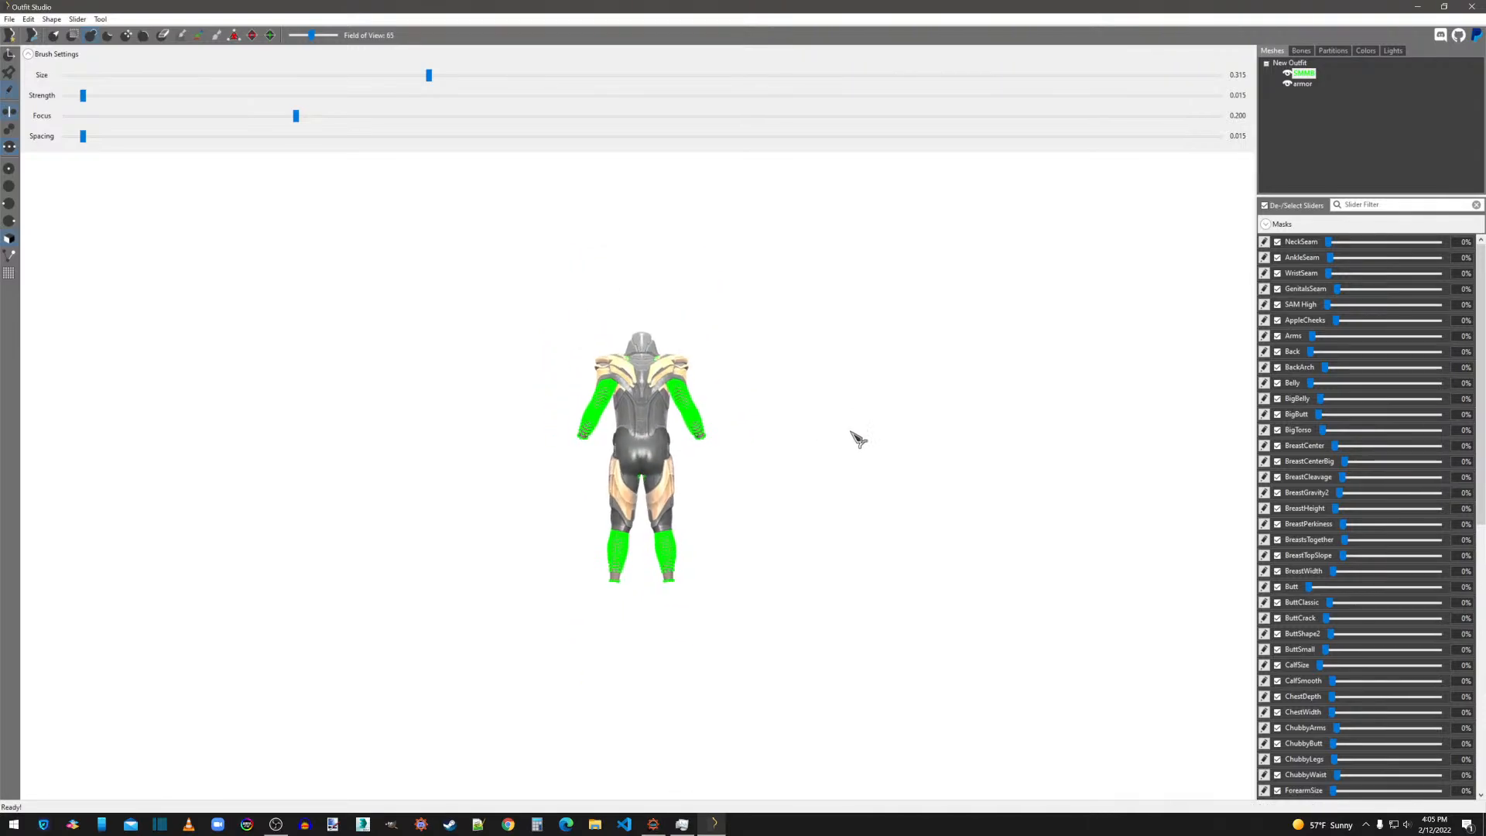
{"action": "scroll", "coordinate": [853, 463], "scroll_direction": "up", "scroll_amount": 1}
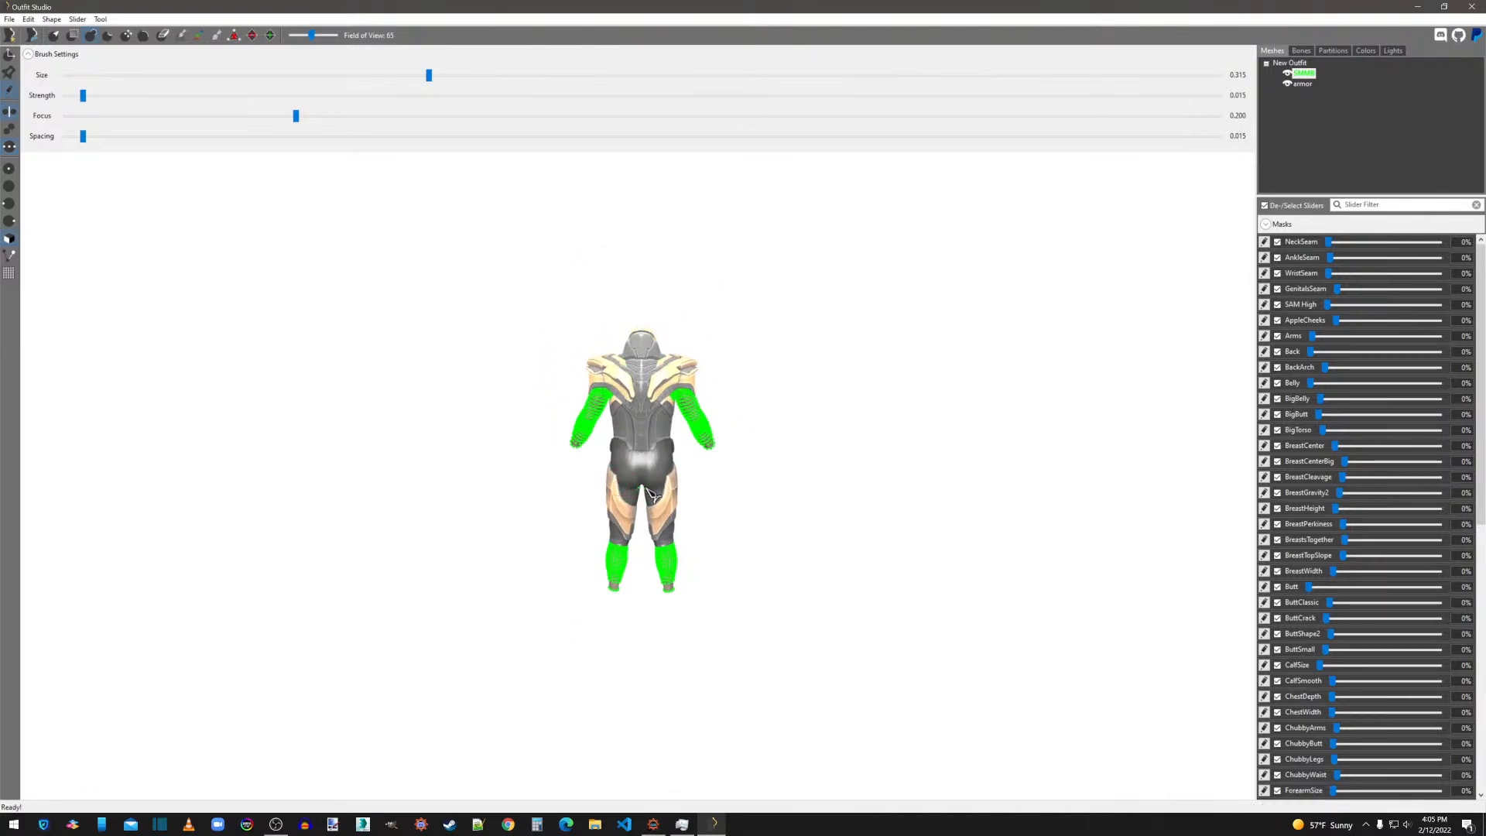
{"action": "right_click_drag", "start_coordinate": [806, 521], "coordinate": [382, 508]}
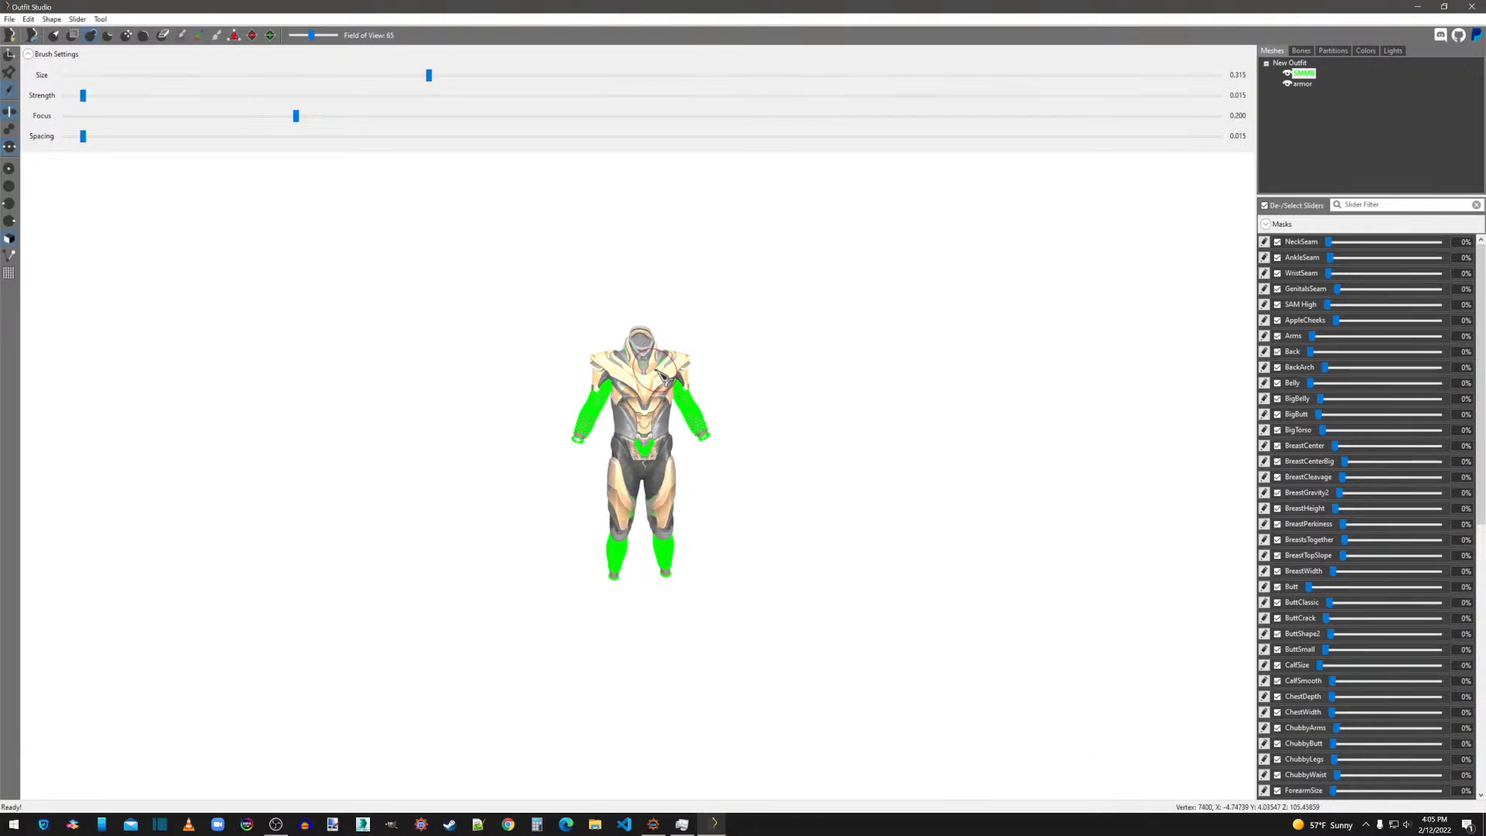
{"action": "scroll", "coordinate": [666, 366], "scroll_direction": "up", "scroll_amount": 2}
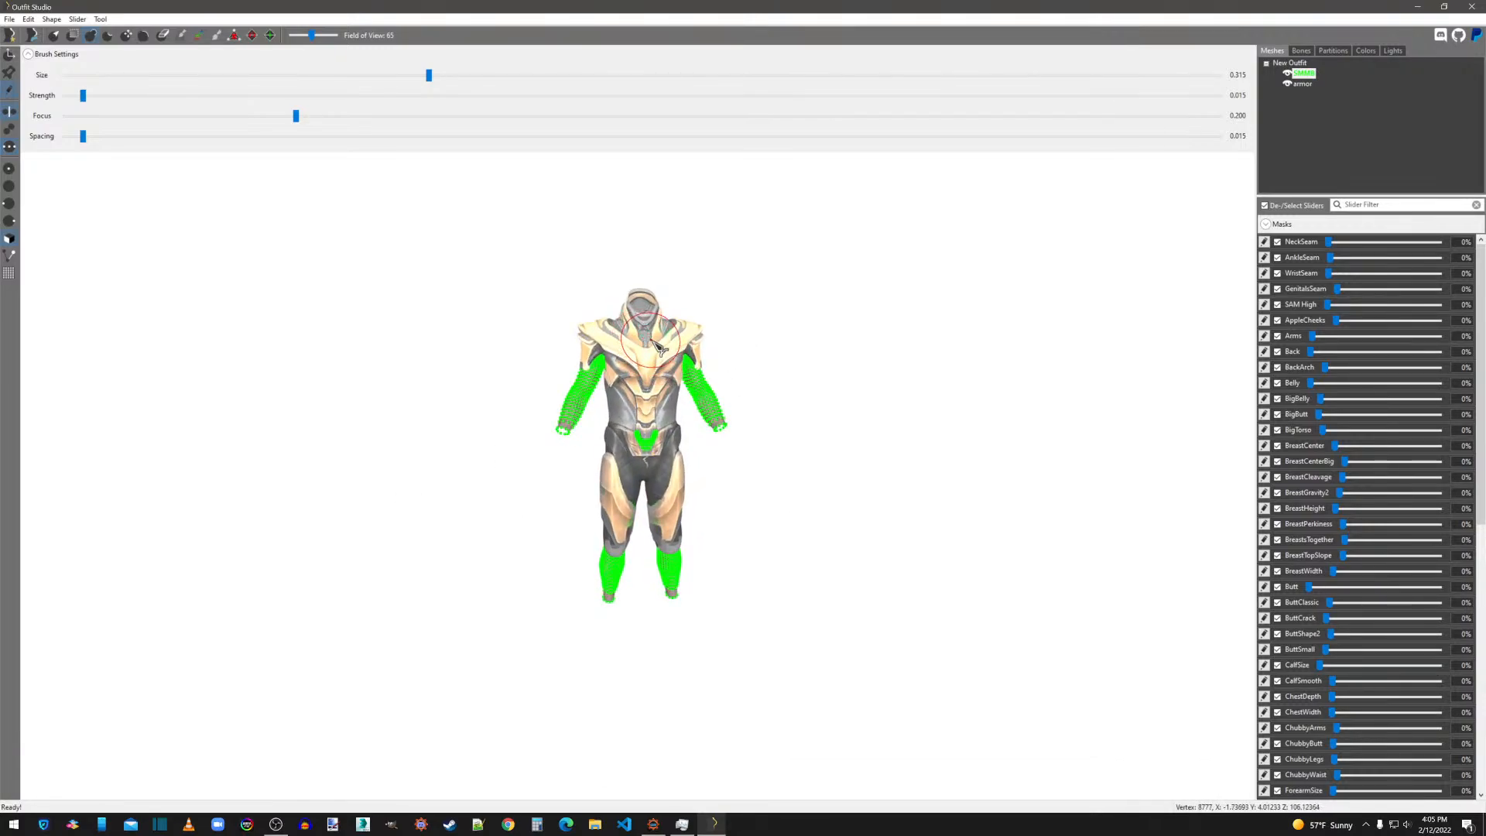
{"action": "middle_click_drag", "start_coordinate": [681, 462], "coordinate": [681, 420]}
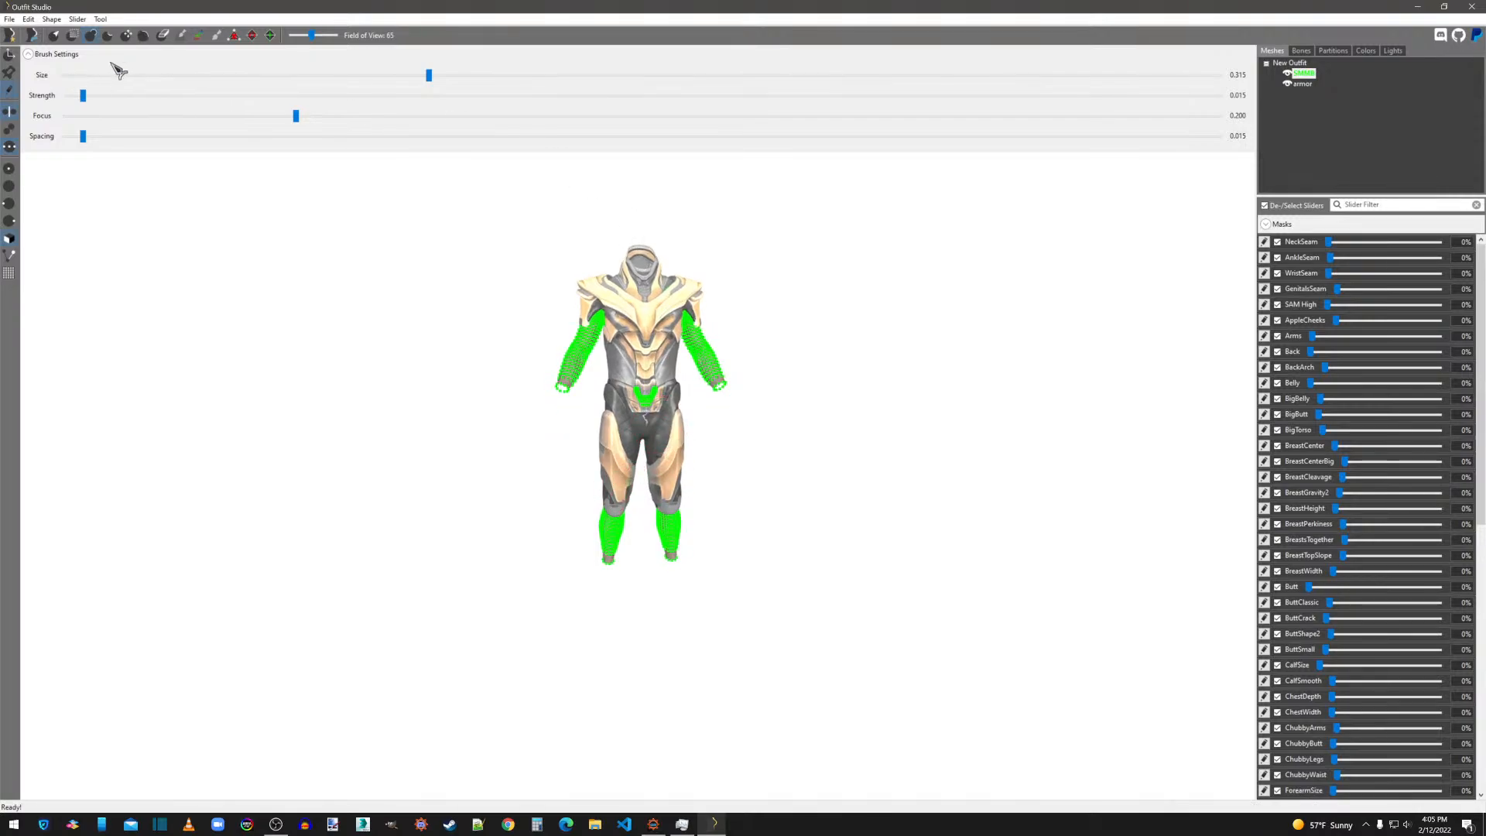
{"action": "left_click", "coordinate": [10, 90]}
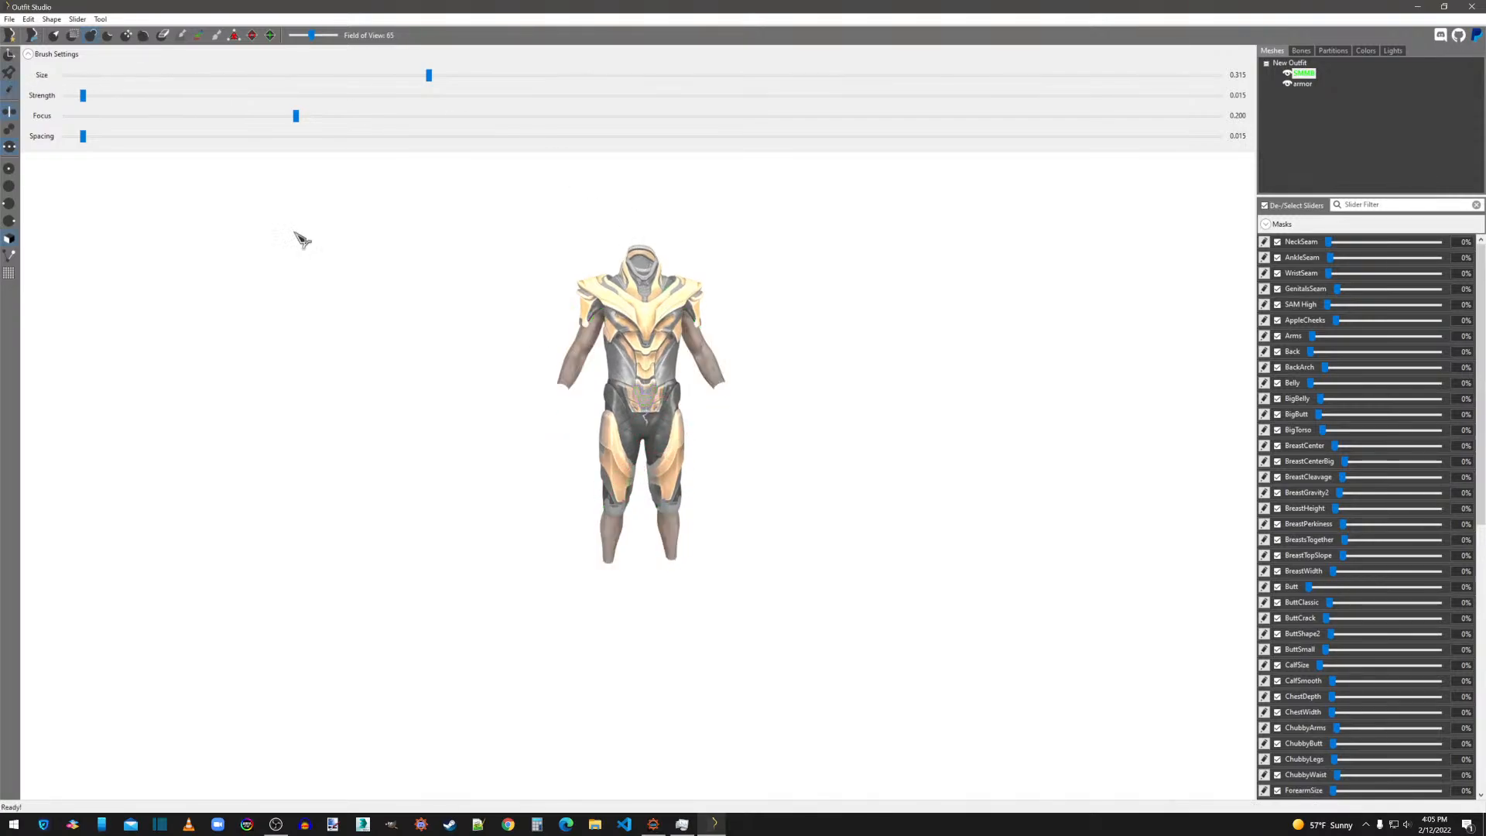
Reselect the armor mesh and examine its leg pieces and the full outfit from front to back.
{"action": "left_click", "coordinate": [1303, 84]}
{"action": "scroll", "coordinate": [682, 495], "scroll_direction": "up", "scroll_amount": 10}
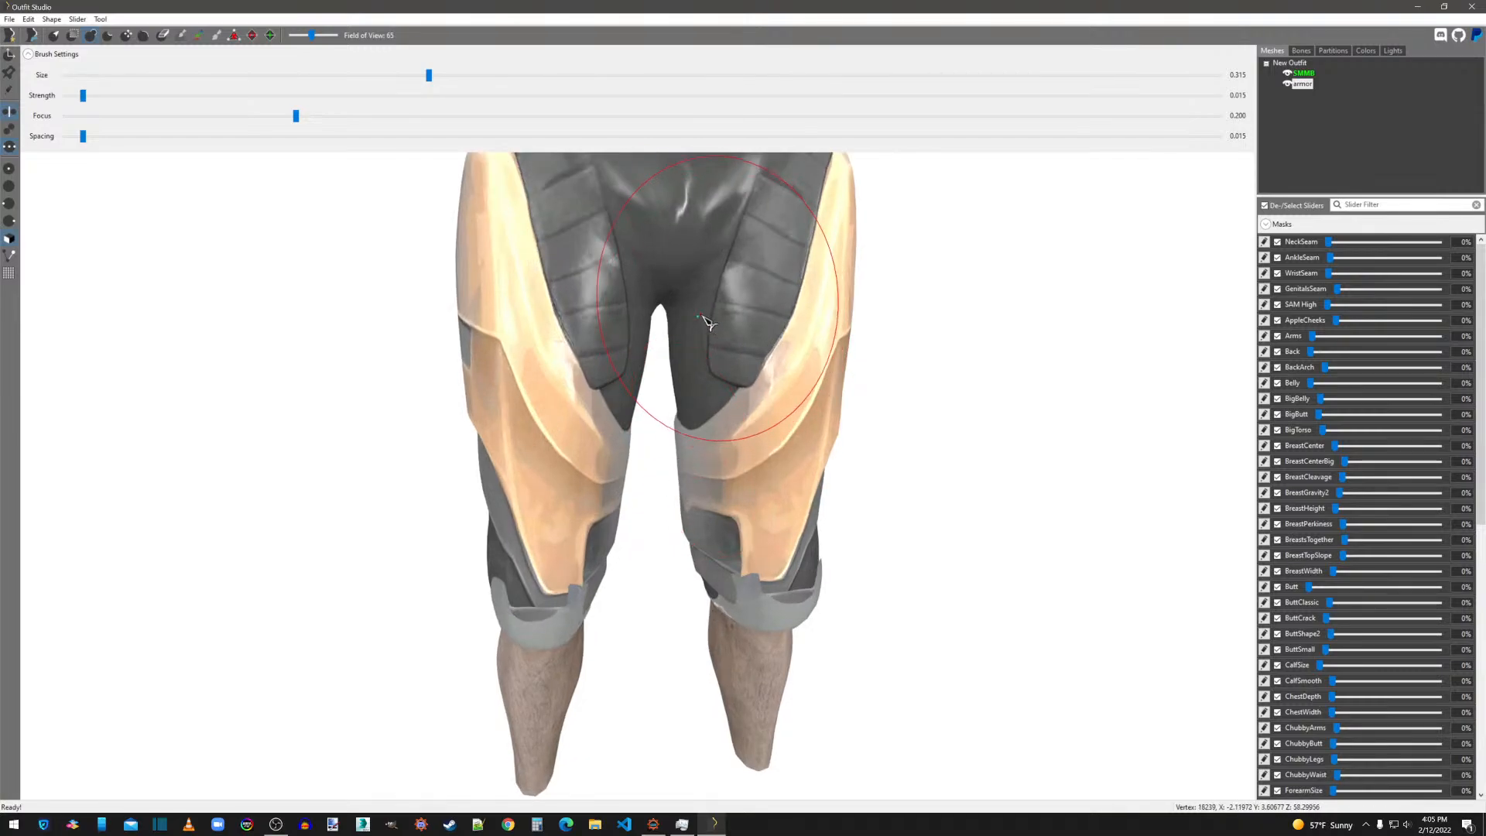
{"action": "scroll", "coordinate": [707, 324], "scroll_direction": "down", "scroll_amount": 6}
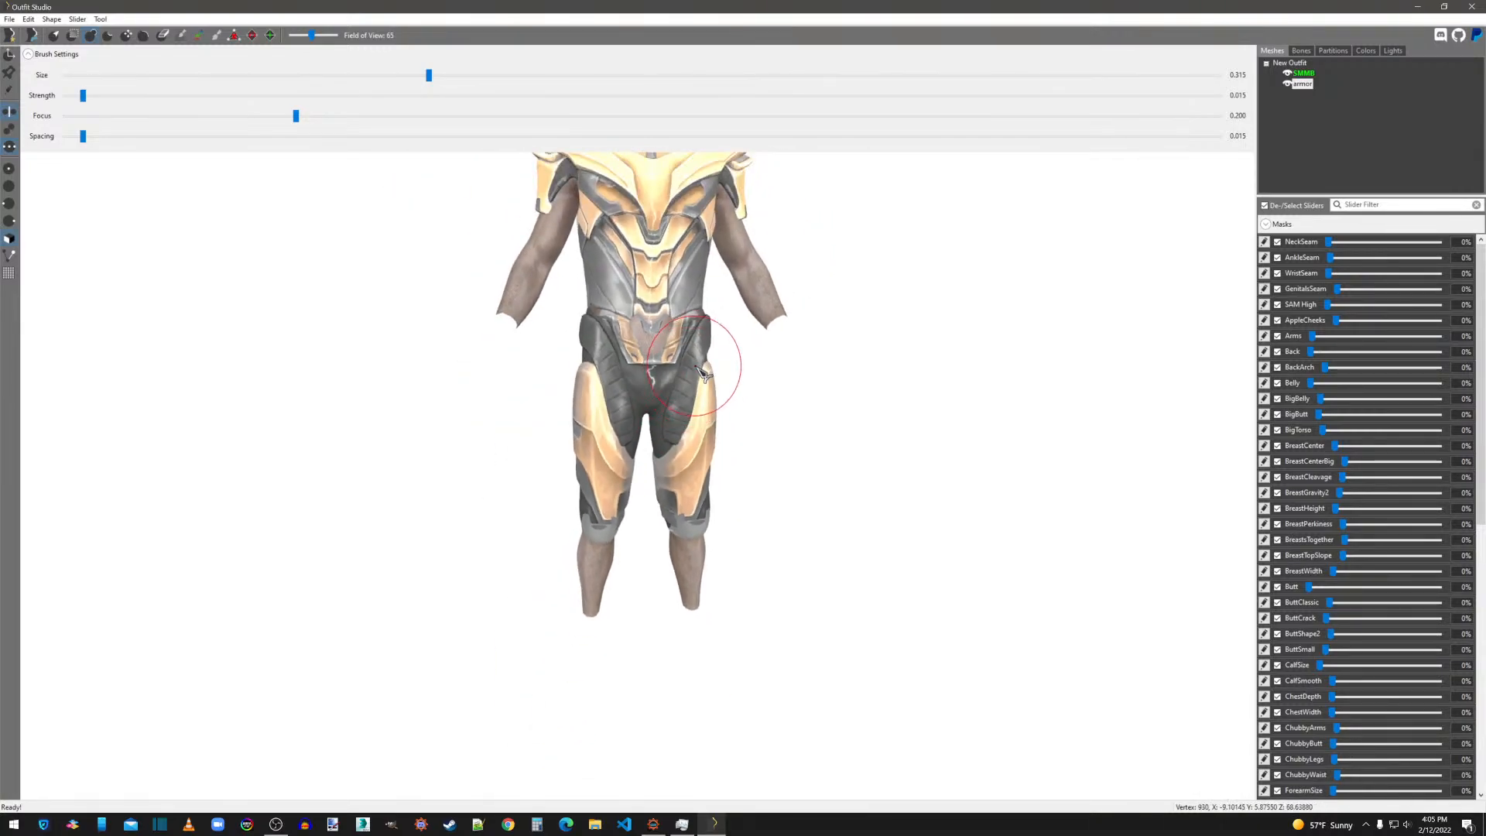
{"action": "right_click_drag", "start_coordinate": [726, 476], "coordinate": [916, 412]}
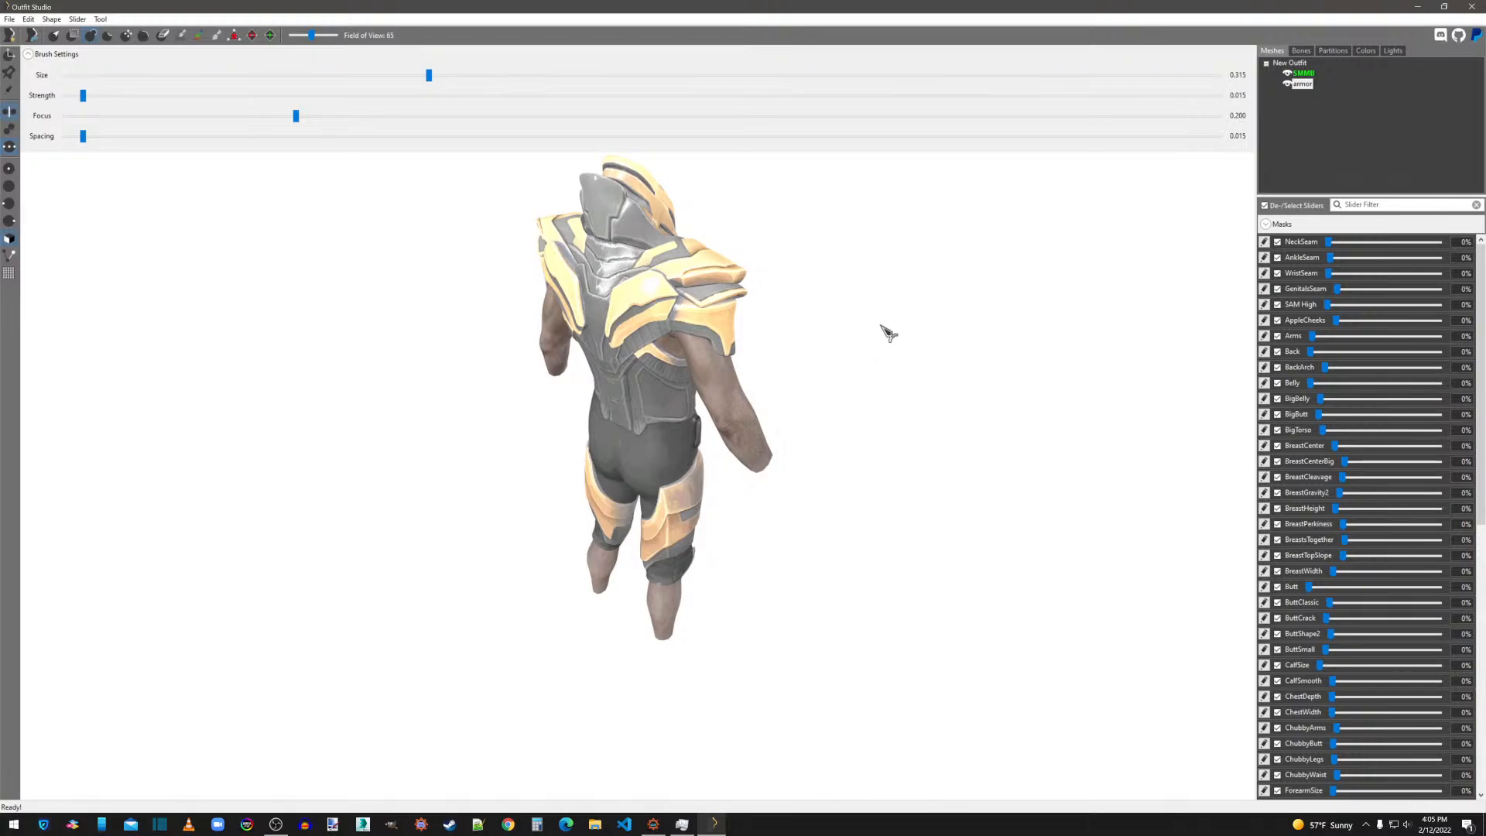
Examine the armor's back, arm openings and sides, and the full outfit from the front, for skin clipping.
{"action": "mouse_move", "coordinate": [888, 332]}
{"action": "right_mouse_down"}
{"action": "mouse_move", "coordinate": [826, 325]}
{"action": "mouse_move", "coordinate": [907, 345]}
{"action": "mouse_move", "coordinate": [890, 345]}
{"action": "right_mouse_up"}
{"action": "scroll", "coordinate": [643, 305], "scroll_direction": "up", "scroll_amount": 4}
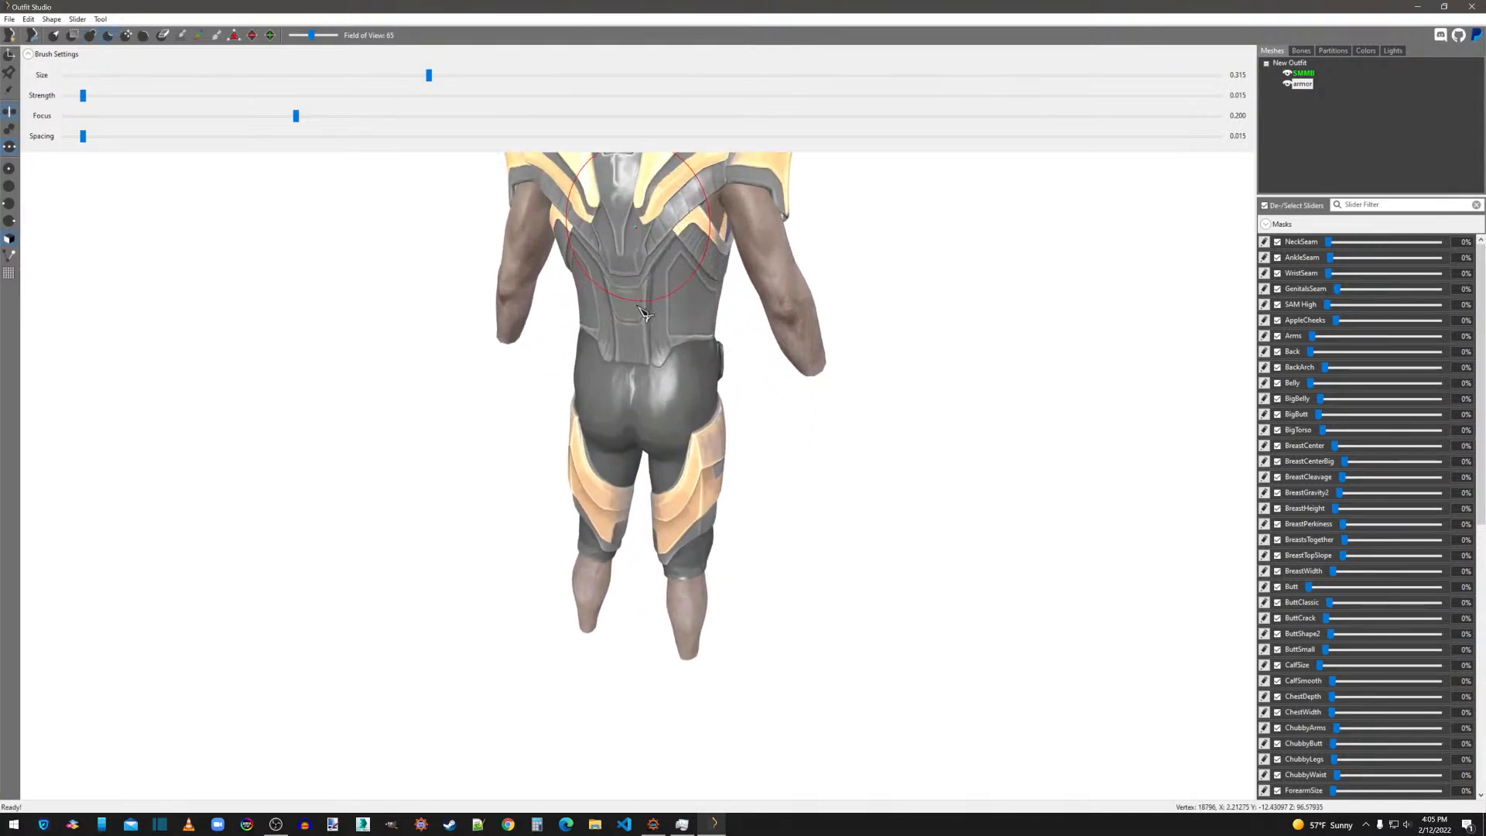
{"action": "middle_click_drag", "start_coordinate": [756, 279], "coordinate": [688, 437]}
{"action": "right_click_drag", "start_coordinate": [713, 441], "coordinate": [584, 434]}
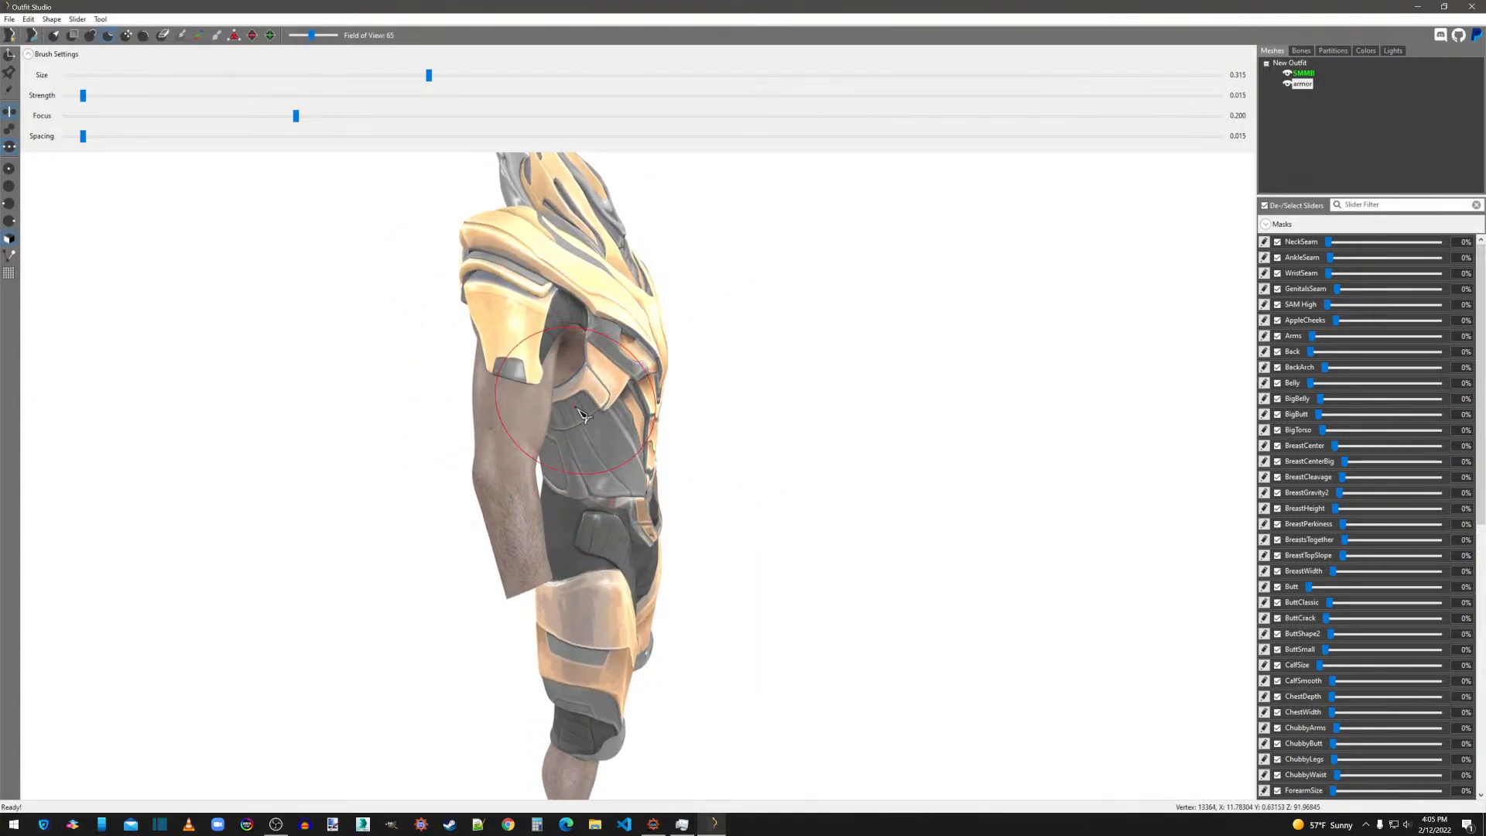
{"action": "right_click_drag", "start_coordinate": [584, 416], "coordinate": [823, 431]}
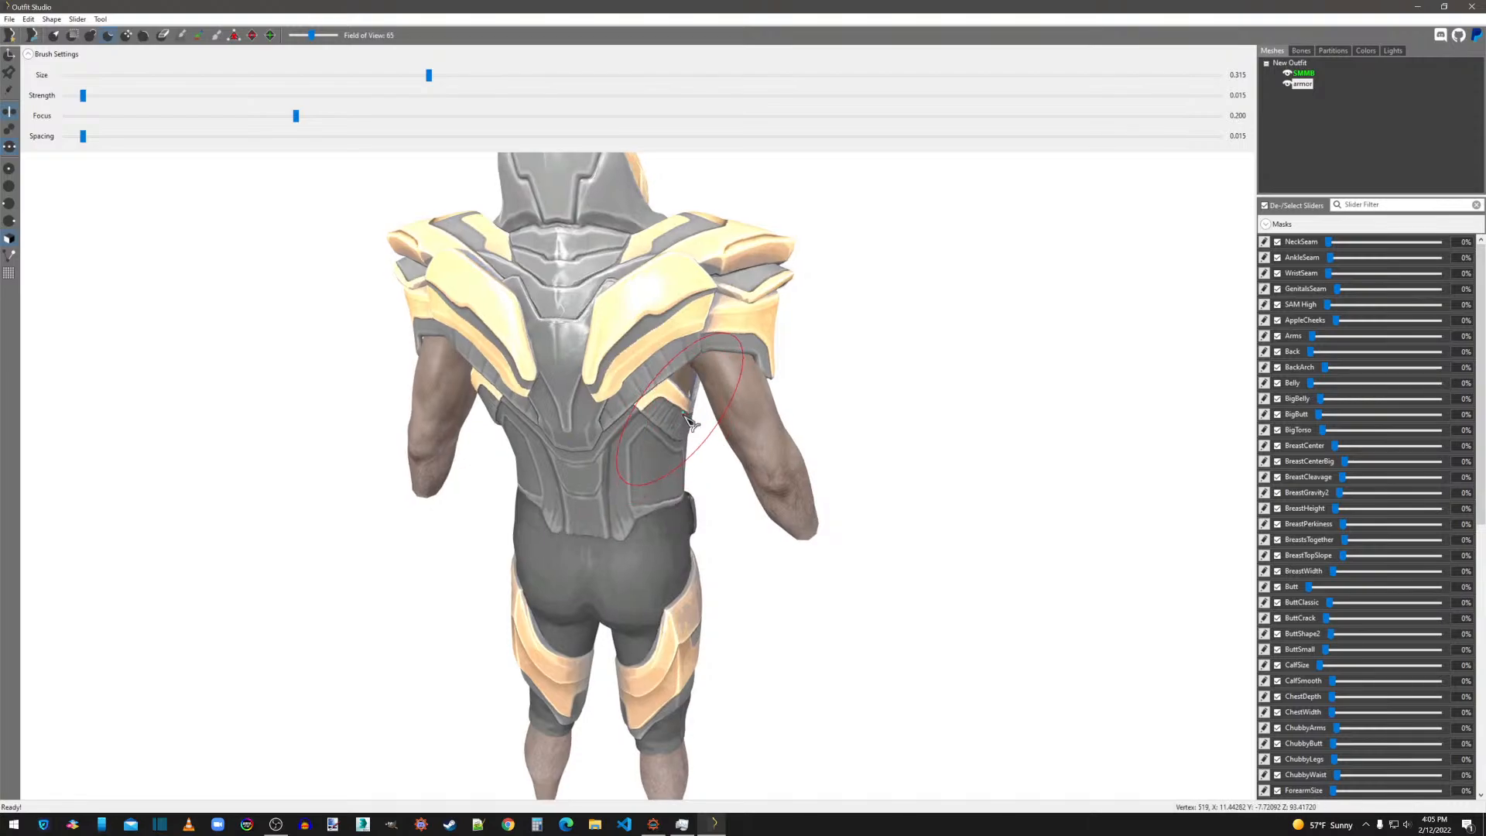
{"action": "mouse_move", "coordinate": [693, 437]}
{"action": "right_mouse_down"}
{"action": "mouse_move", "coordinate": [883, 433]}
{"action": "mouse_move", "coordinate": [769, 454]}
{"action": "mouse_move", "coordinate": [816, 451]}
{"action": "mouse_move", "coordinate": [787, 369]}
{"action": "mouse_move", "coordinate": [832, 456]}
{"action": "mouse_move", "coordinate": [875, 474]}
{"action": "mouse_move", "coordinate": [884, 498]}
{"action": "mouse_move", "coordinate": [783, 581]}
{"action": "mouse_move", "coordinate": [799, 537]}
{"action": "right_mouse_up"}
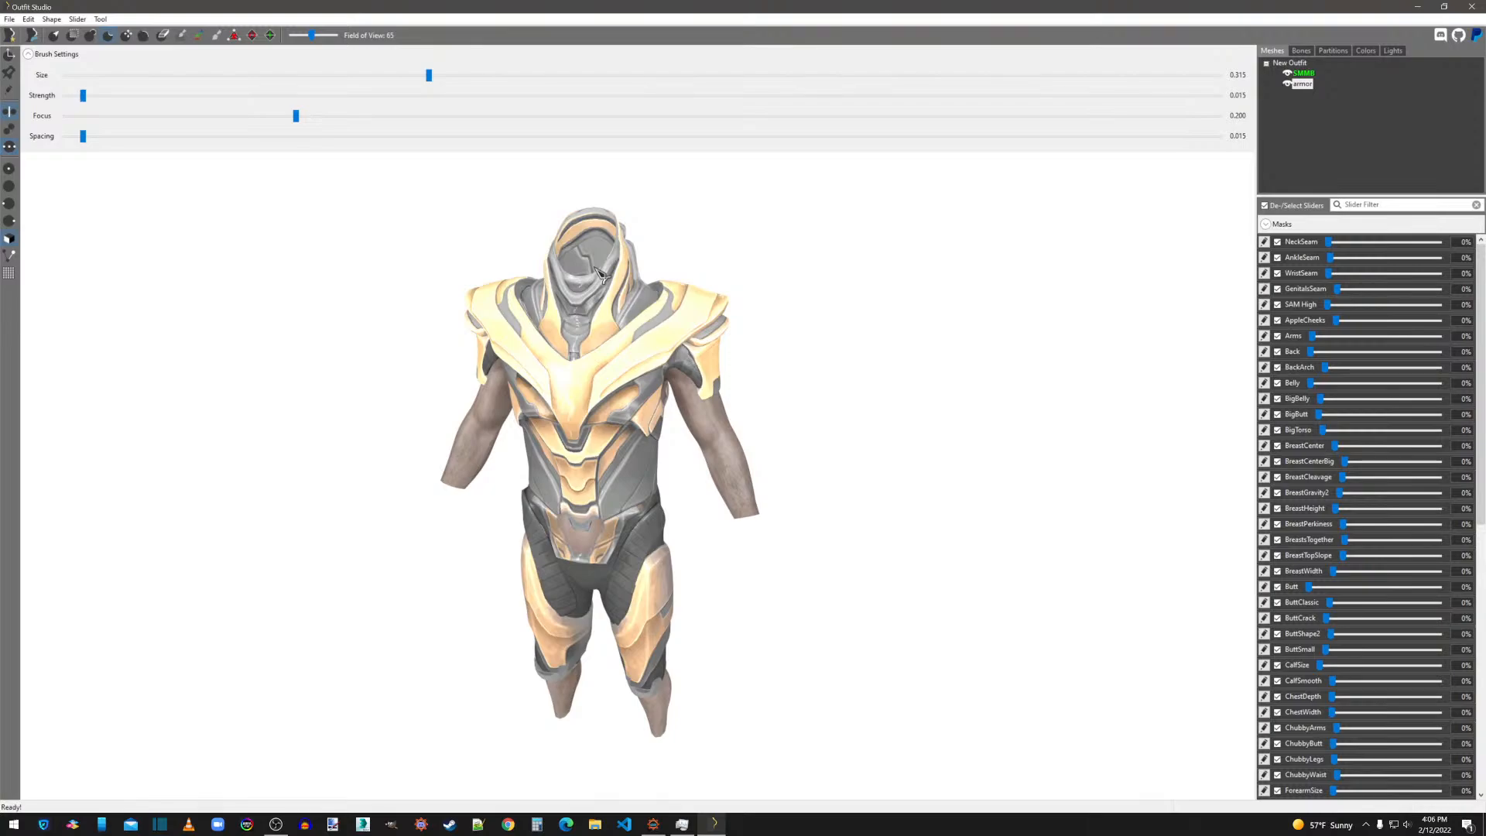
Import malehead.nif from the High Poly Head meshes folder inside High_Poly_Head_v1.4_(SE) in Downloads.
{"action": "left_click", "coordinate": [10, 19]}
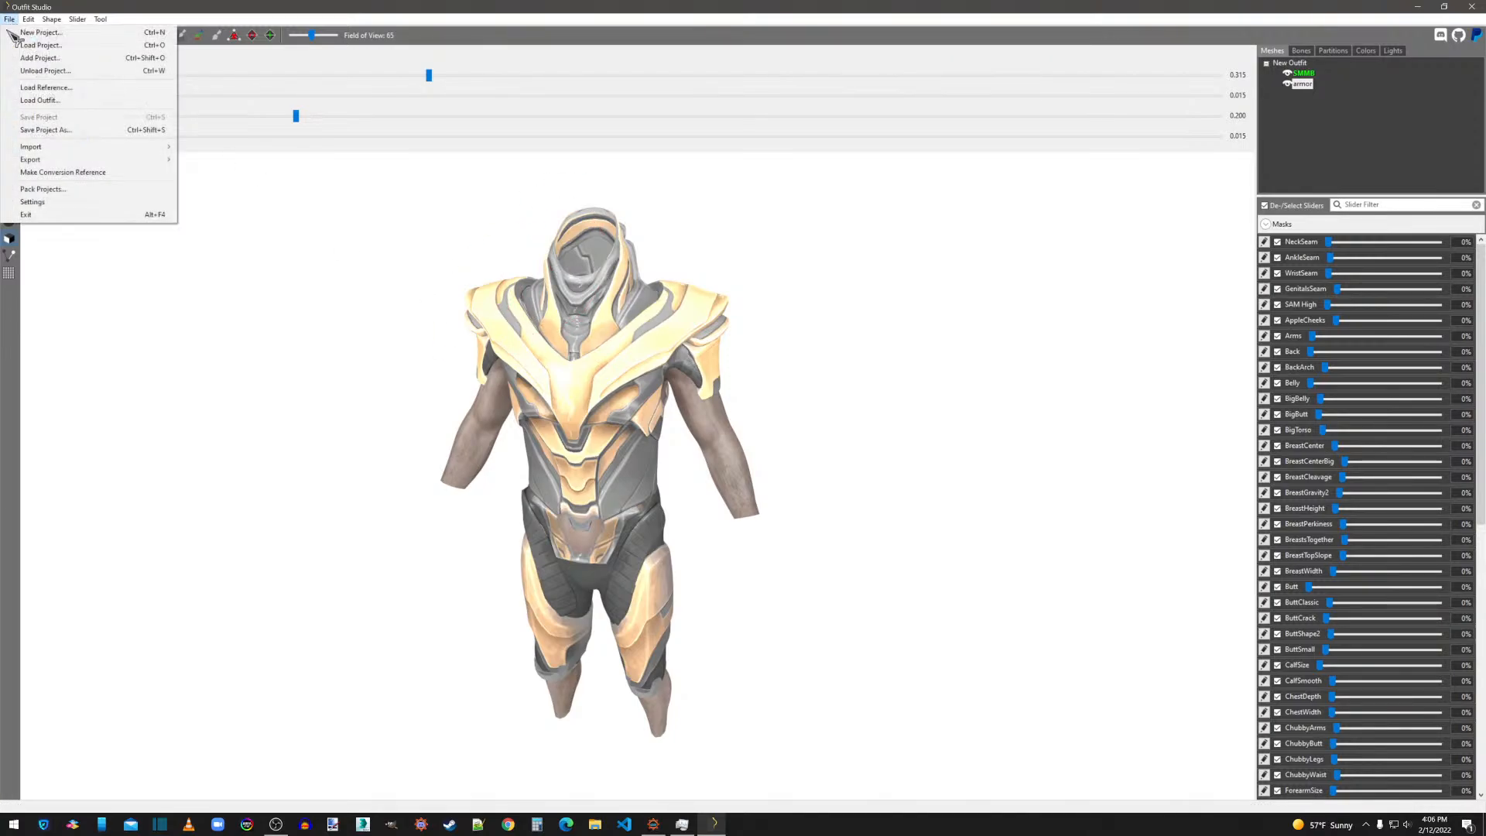
{"action": "mouse_move", "coordinate": [155, 147]}
{"action": "left_click", "coordinate": [210, 147]}
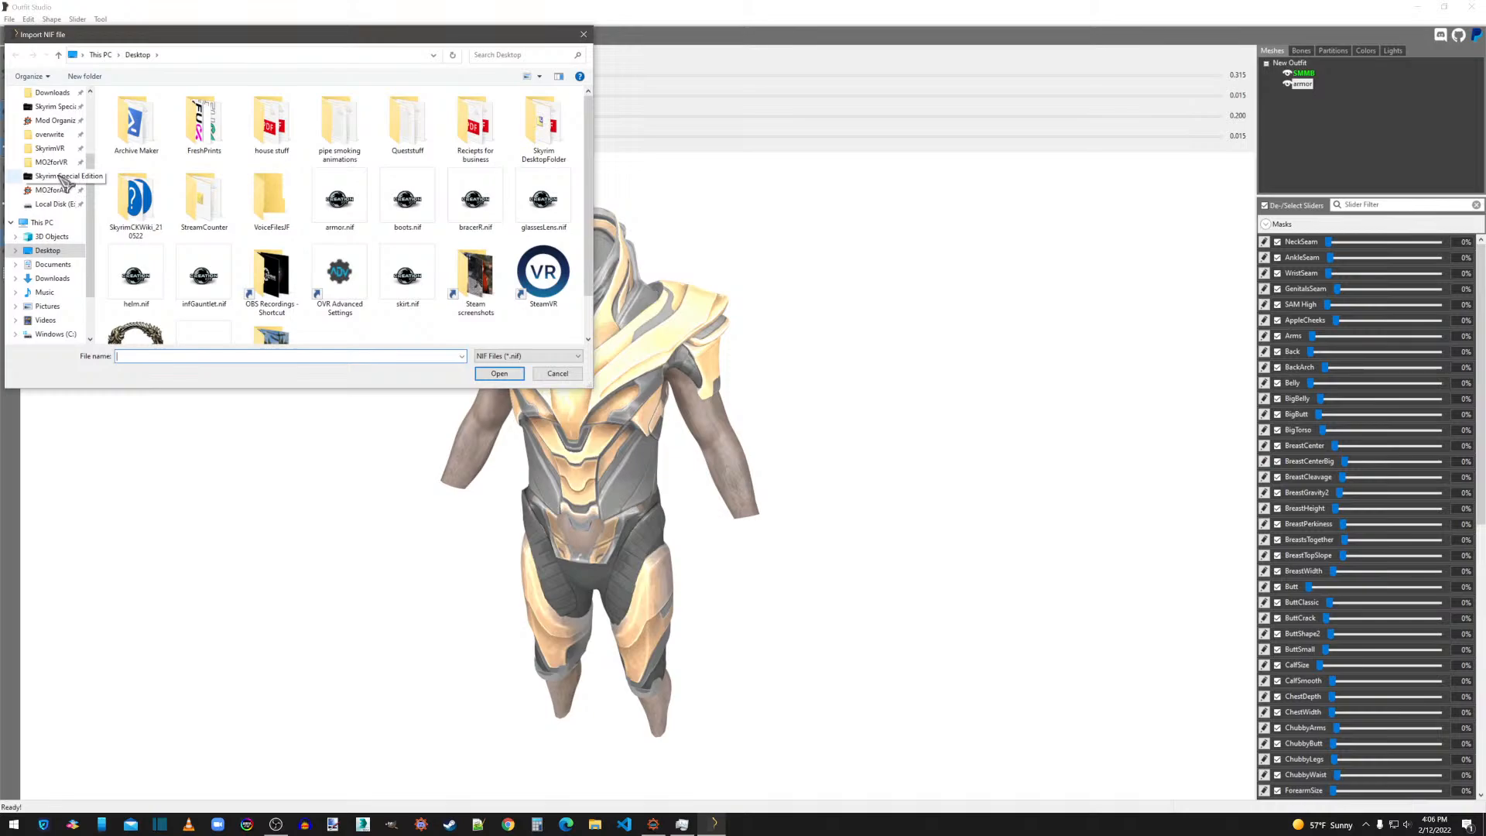
{"action": "scroll", "coordinate": [56, 128], "scroll_direction": "up", "scroll_amount": 2}
{"action": "left_click", "coordinate": [54, 121]}
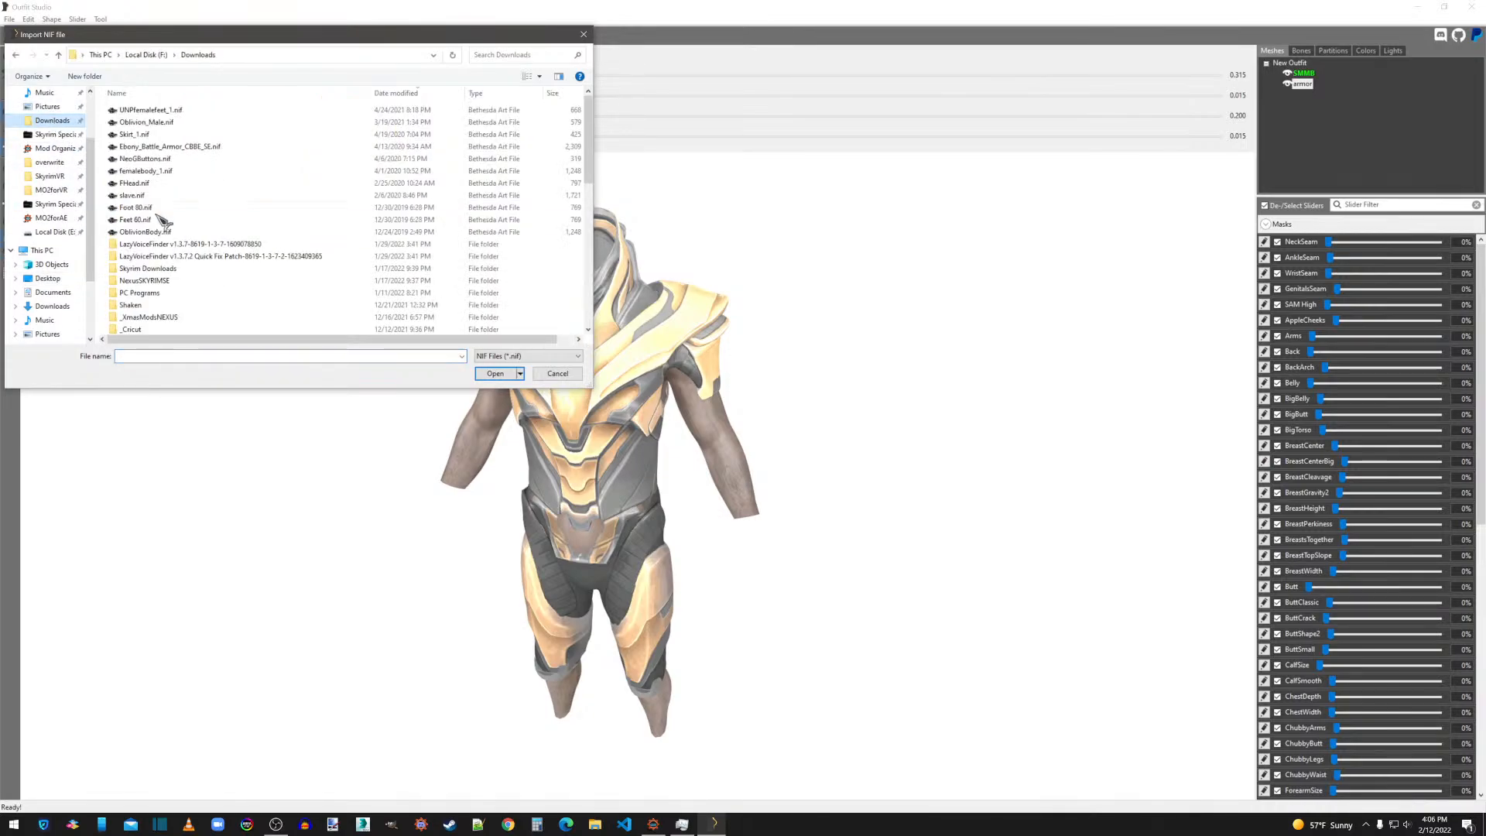
{"action": "scroll", "coordinate": [190, 255], "scroll_direction": "down", "scroll_amount": 8}
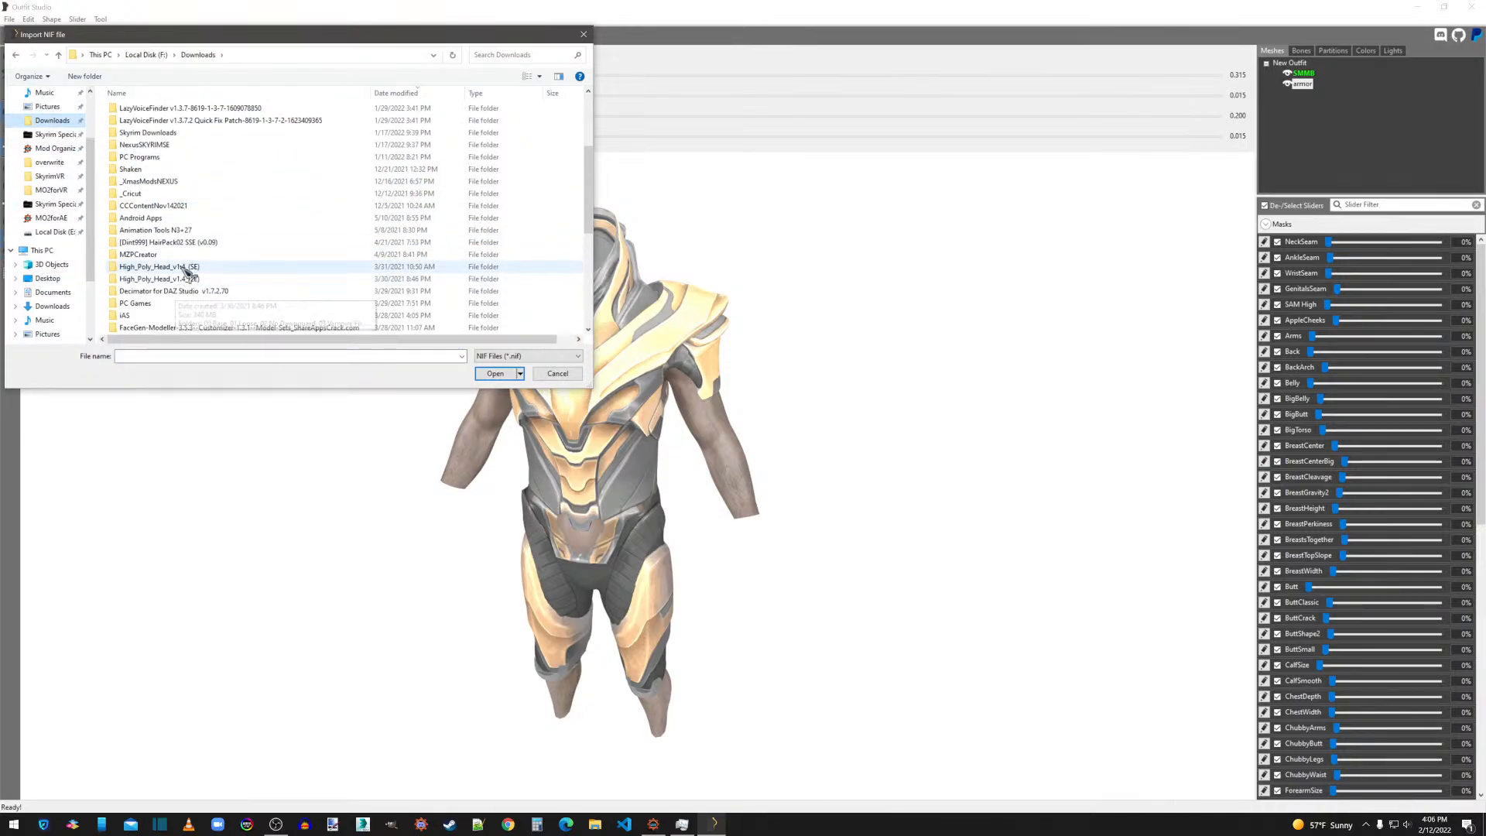
{"action": "double_click", "coordinate": [187, 268]}
{"action": "double_click", "coordinate": [150, 132]}
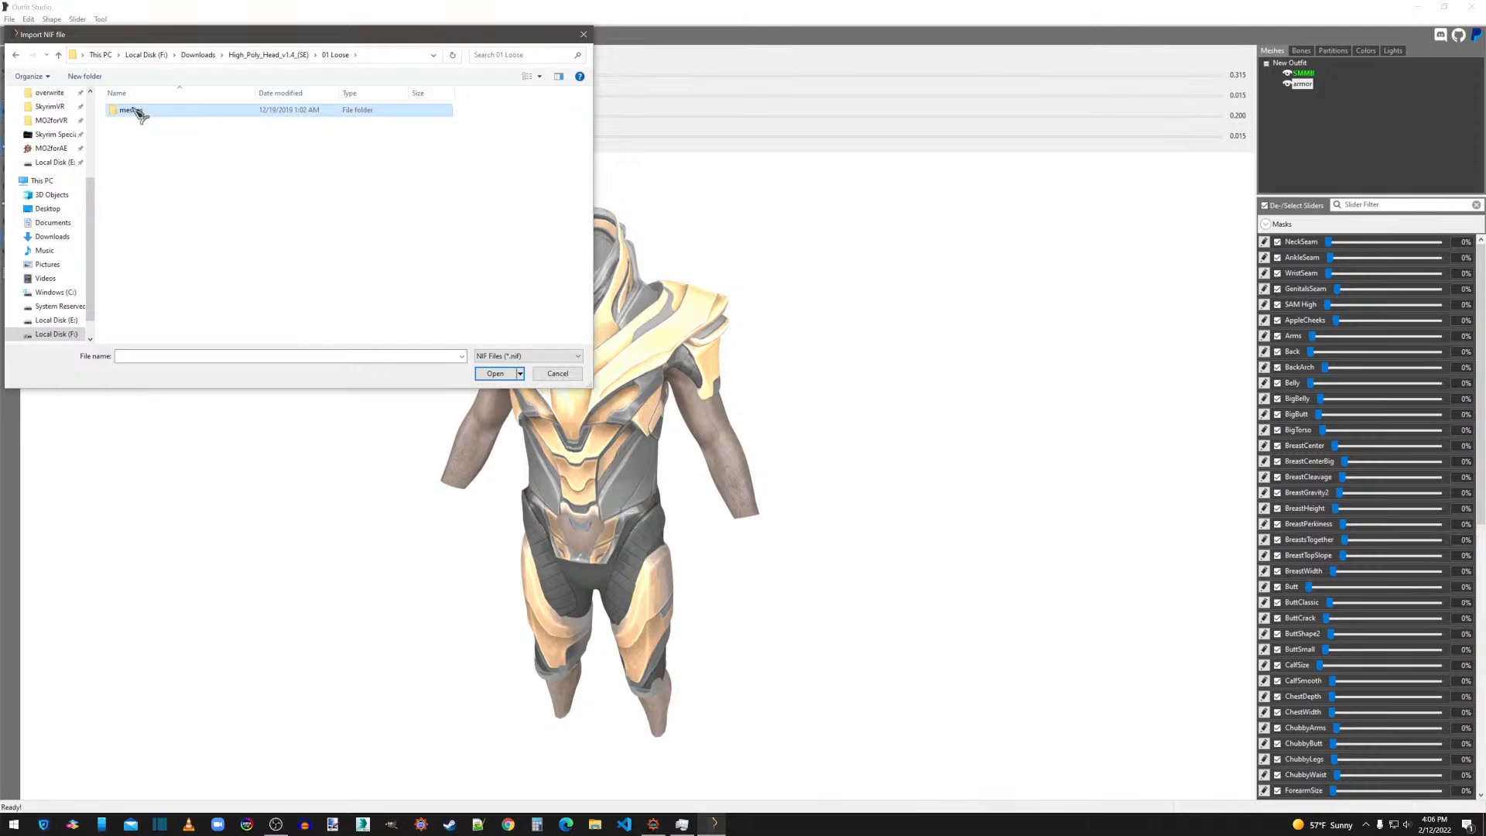
{"action": "double_click", "coordinate": [131, 110]}
{"action": "double_click", "coordinate": [128, 110]}
{"action": "double_click", "coordinate": [137, 111]}
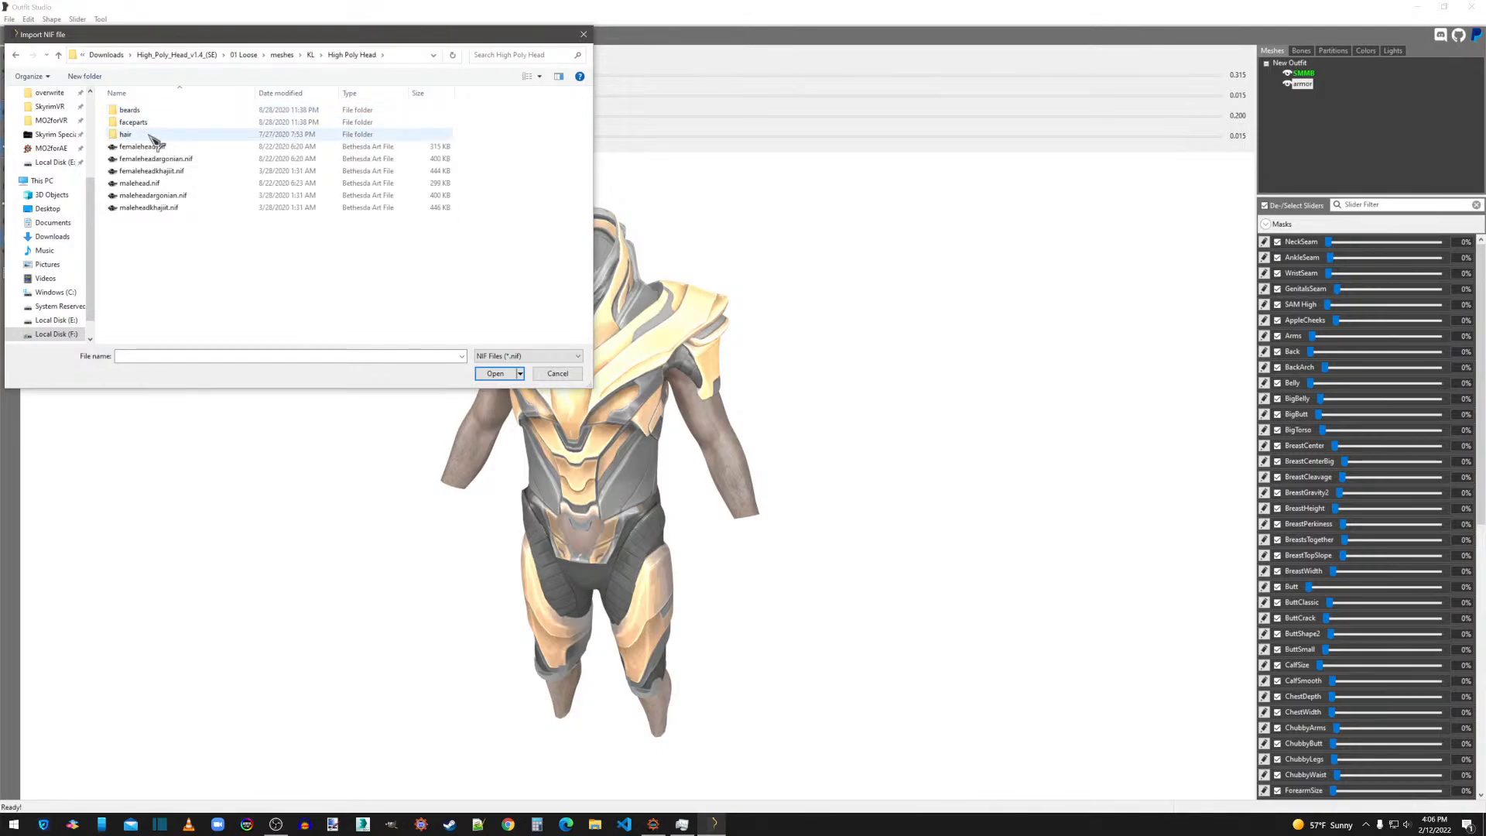
{"action": "double_click", "coordinate": [141, 183]}
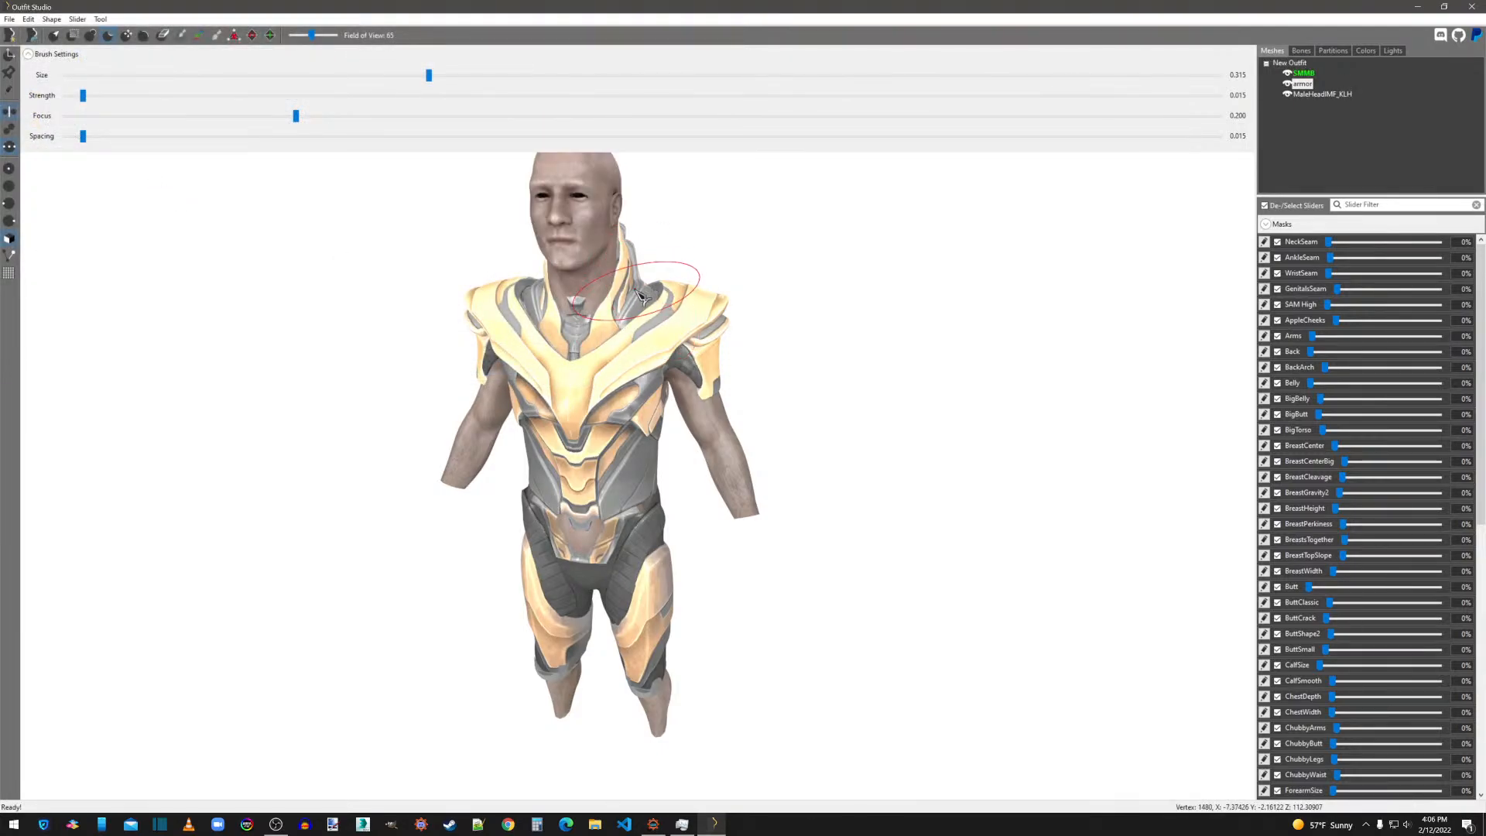
Inflate the armor's inner collar around the front and sides of the neck with the Inflate brush at size 0.190.
{"action": "mouse_move", "coordinate": [654, 308]}
{"action": "middle_mouse_down"}
{"action": "mouse_move", "coordinate": [727, 409]}
{"action": "mouse_move", "coordinate": [758, 419]}
{"action": "middle_mouse_up"}
{"action": "scroll", "coordinate": [765, 425], "scroll_direction": "up", "scroll_amount": 5}
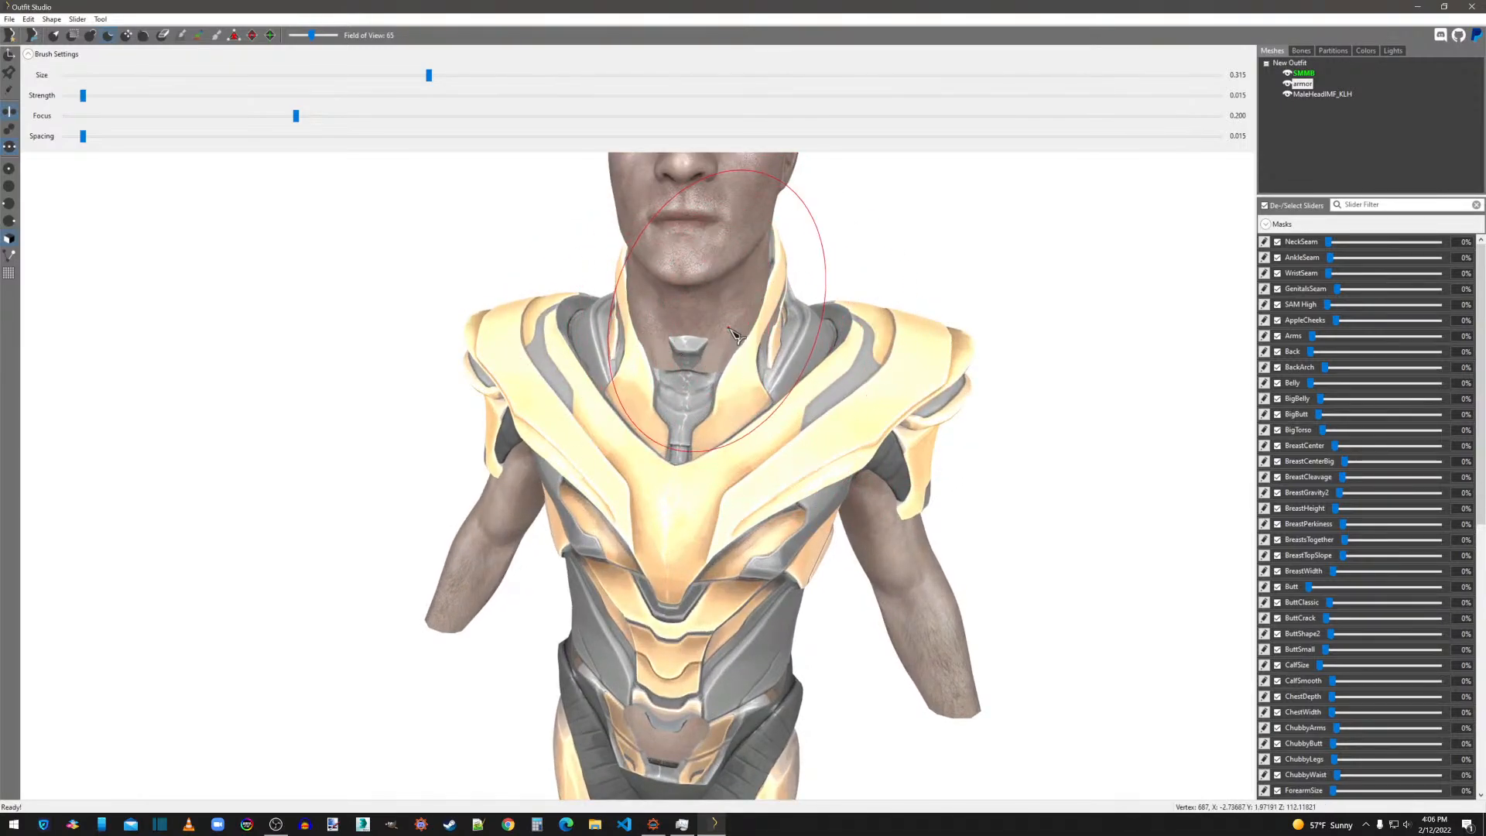
{"action": "right_click_drag", "start_coordinate": [1015, 317], "coordinate": [852, 376]}
{"action": "right_click_drag", "start_coordinate": [868, 314], "coordinate": [839, 425]}
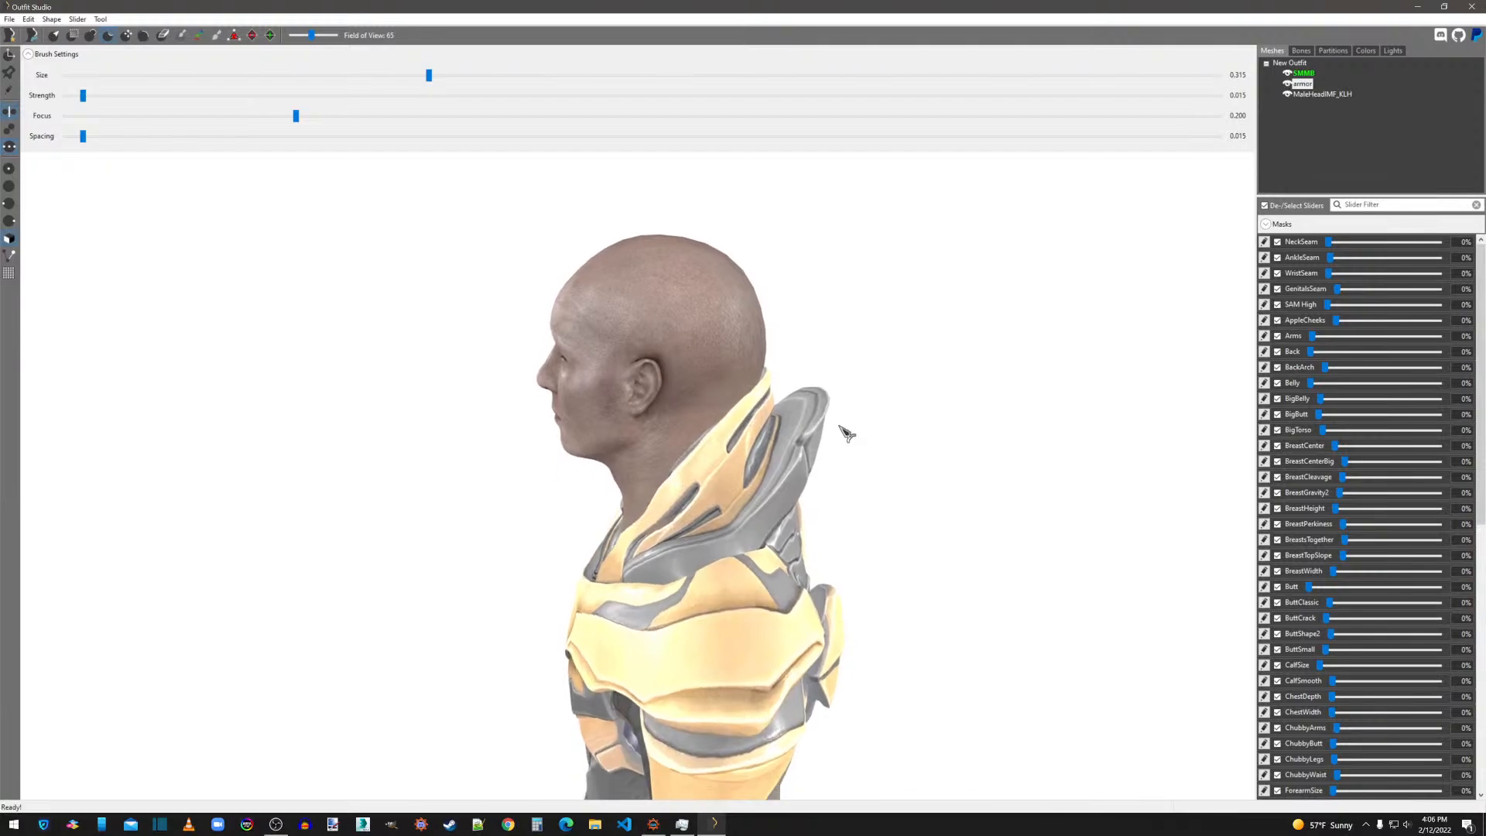
{"action": "scroll", "coordinate": [839, 425], "scroll_direction": "up", "scroll_amount": 2}
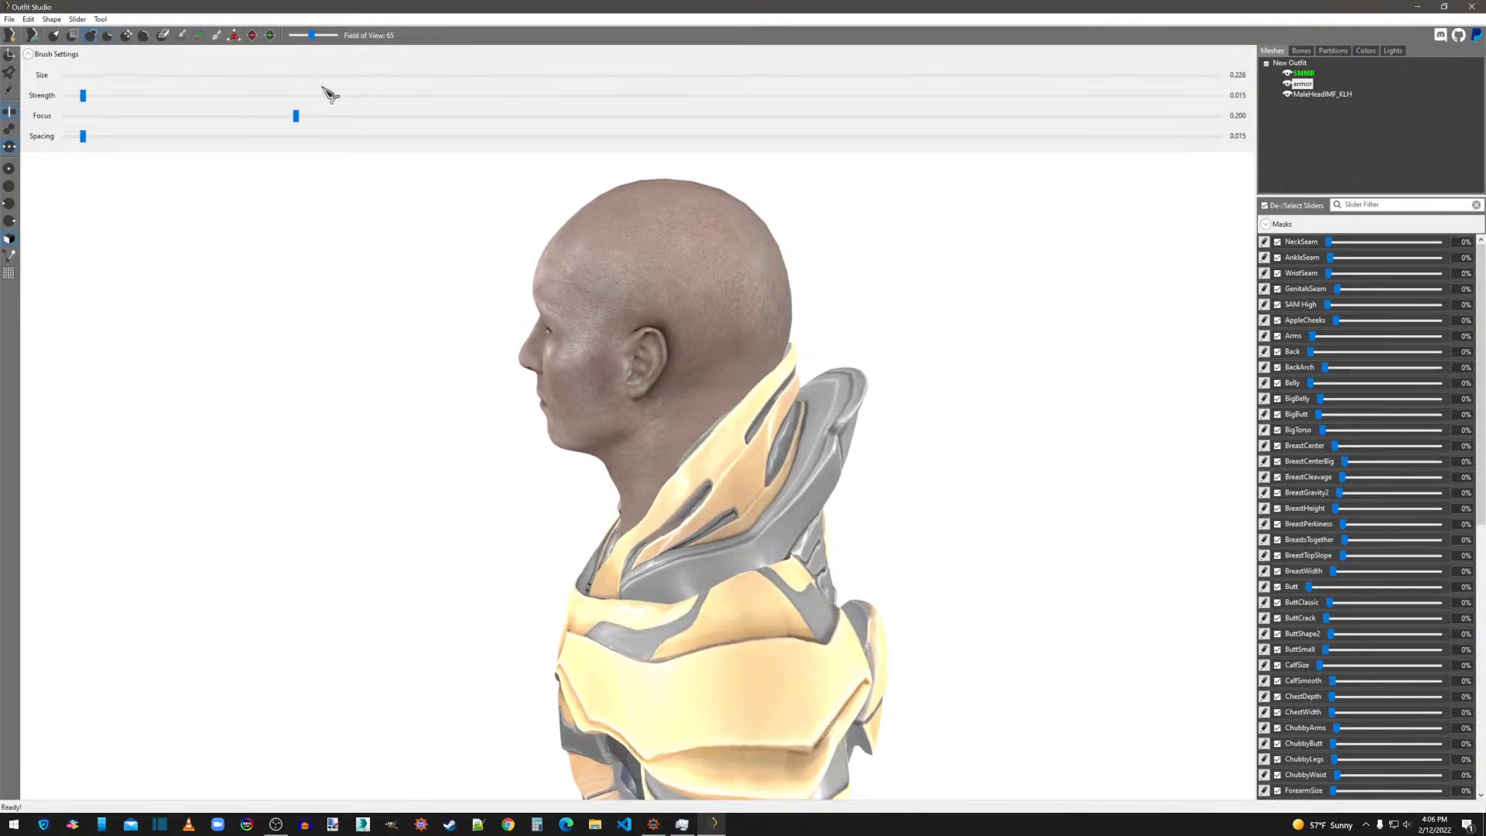
{"action": "right_click_drag", "start_coordinate": [555, 426], "coordinate": [880, 541]}
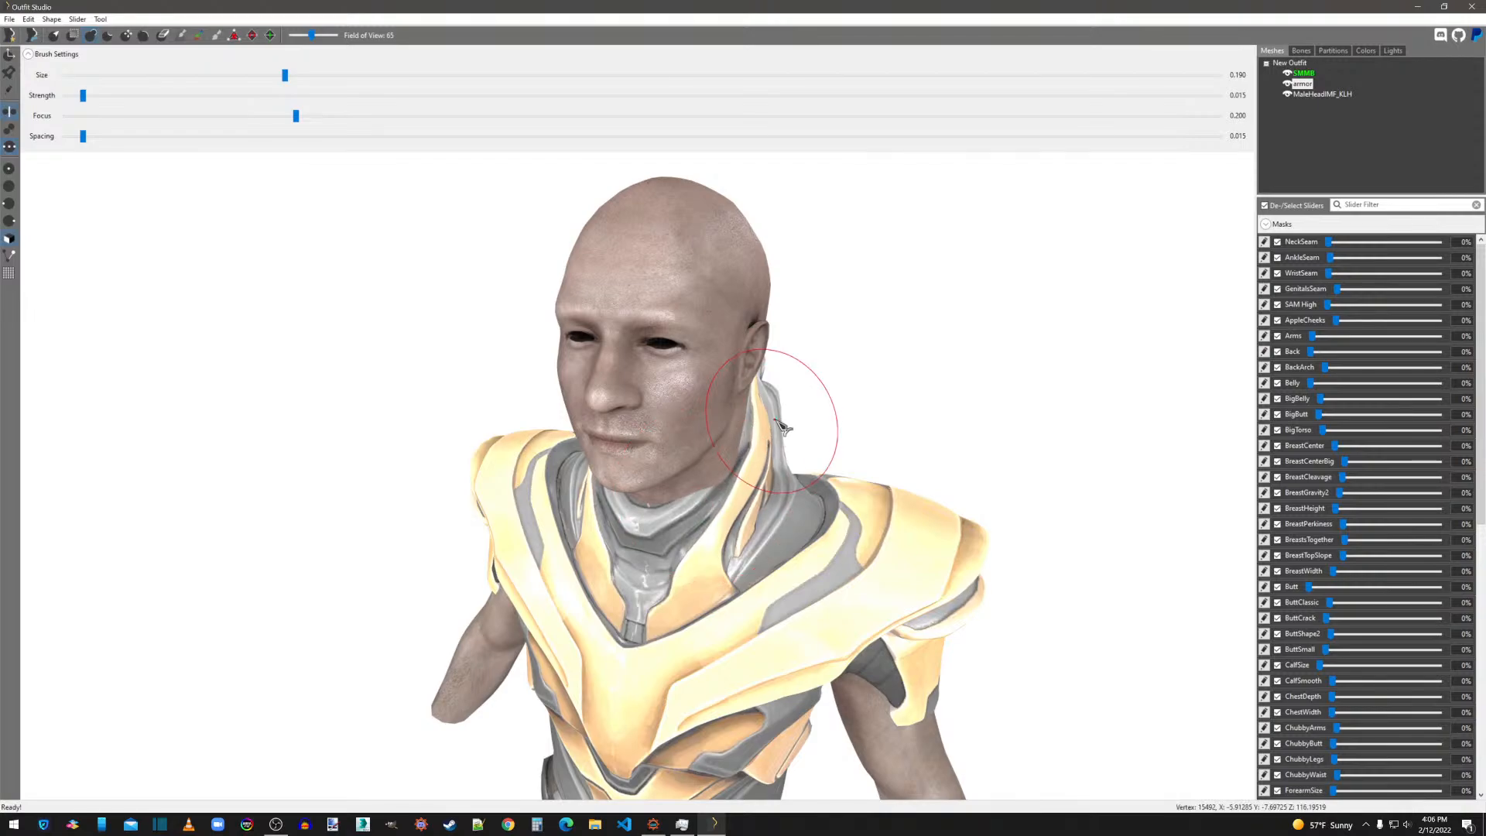
{"action": "right_click_drag", "start_coordinate": [812, 457], "coordinate": [704, 463]}
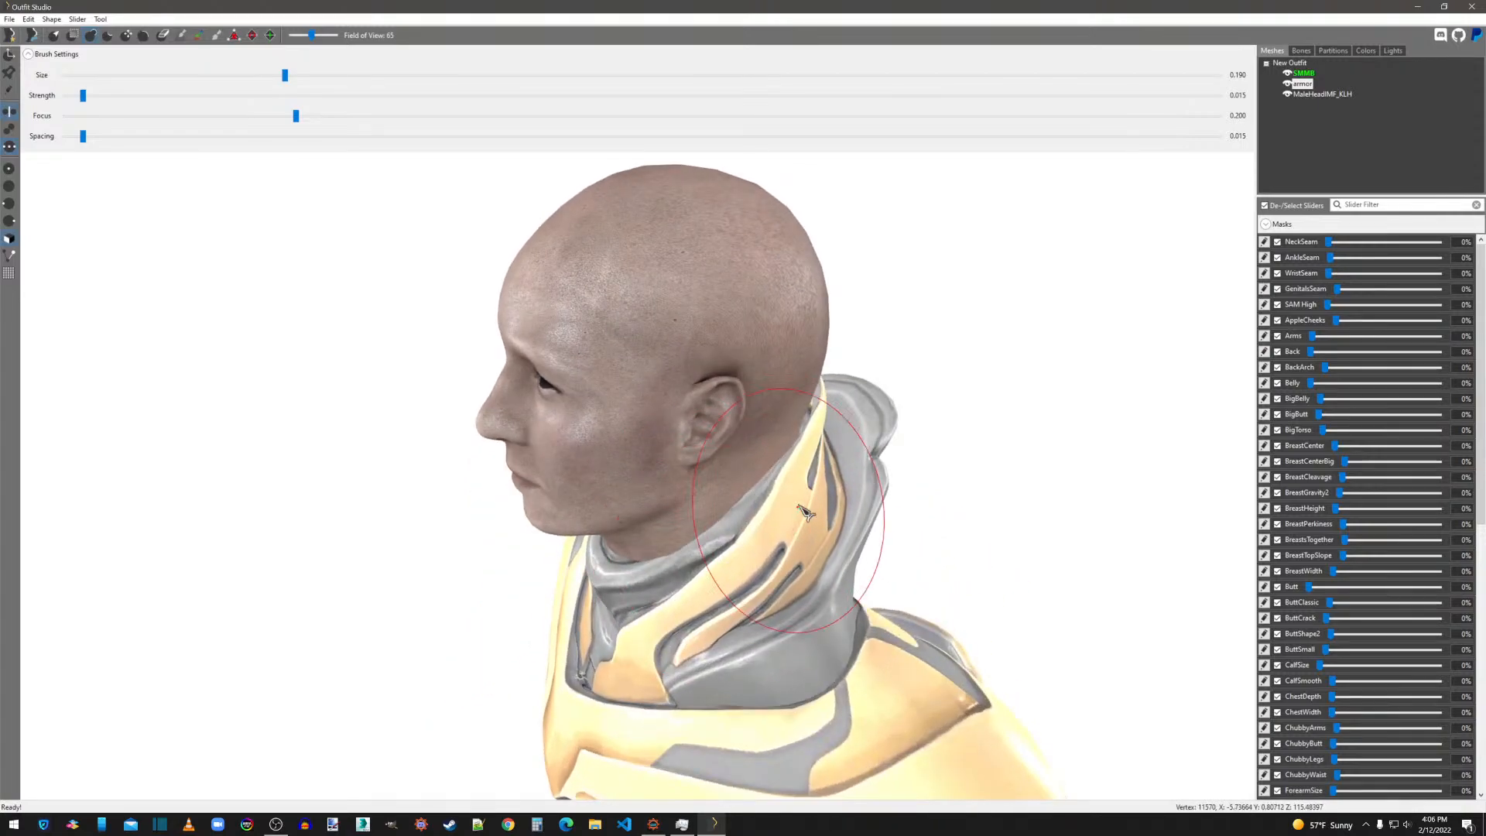
{"action": "right_click_drag", "start_coordinate": [801, 576], "coordinate": [725, 559]}
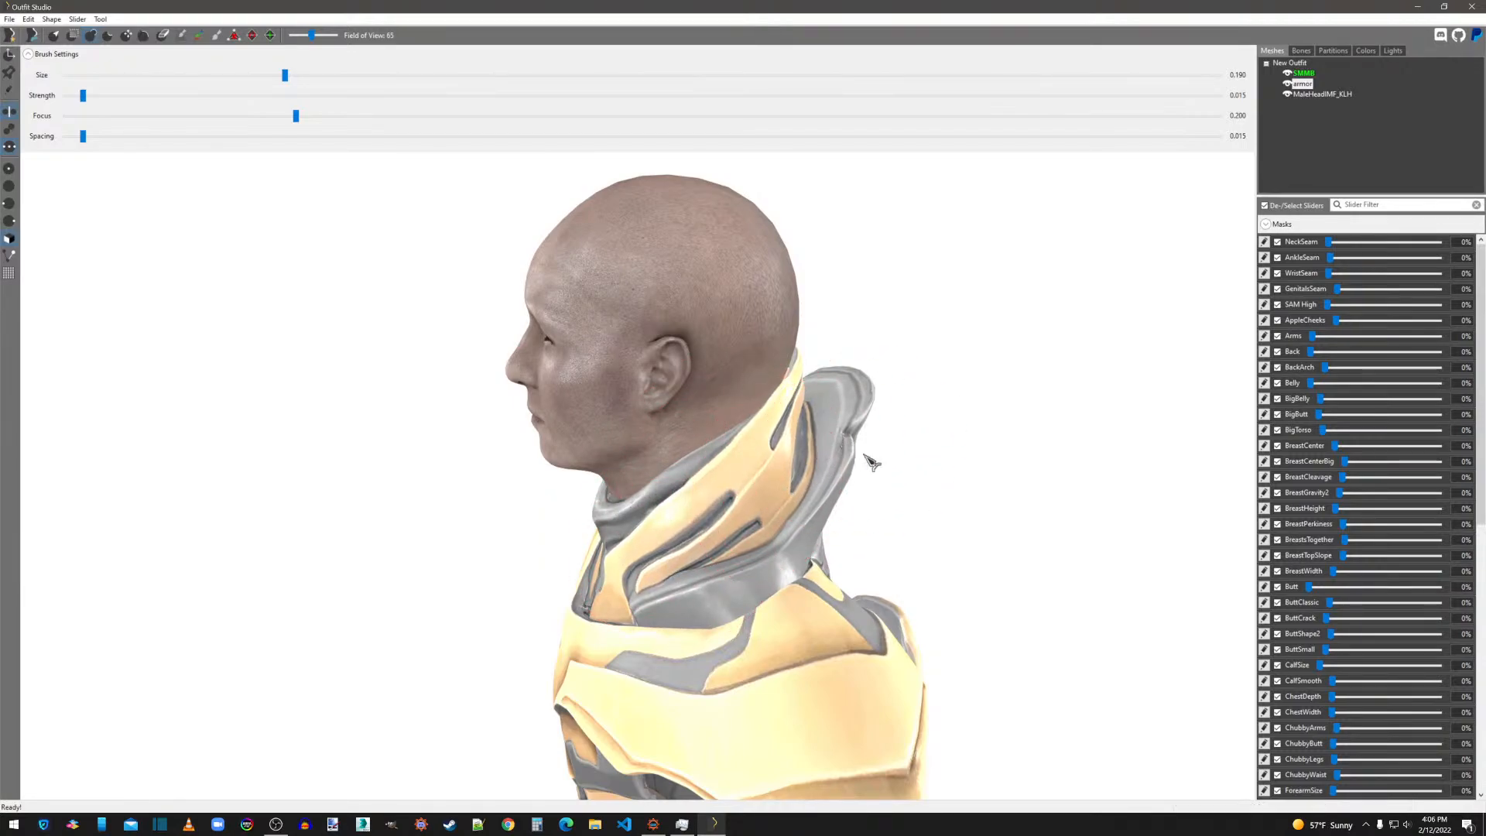
Inflate the back of the collar behind the head with the 0.190 brush and check its fit around the neck.
{"action": "right_click_drag", "start_coordinate": [871, 461], "coordinate": [774, 465]}
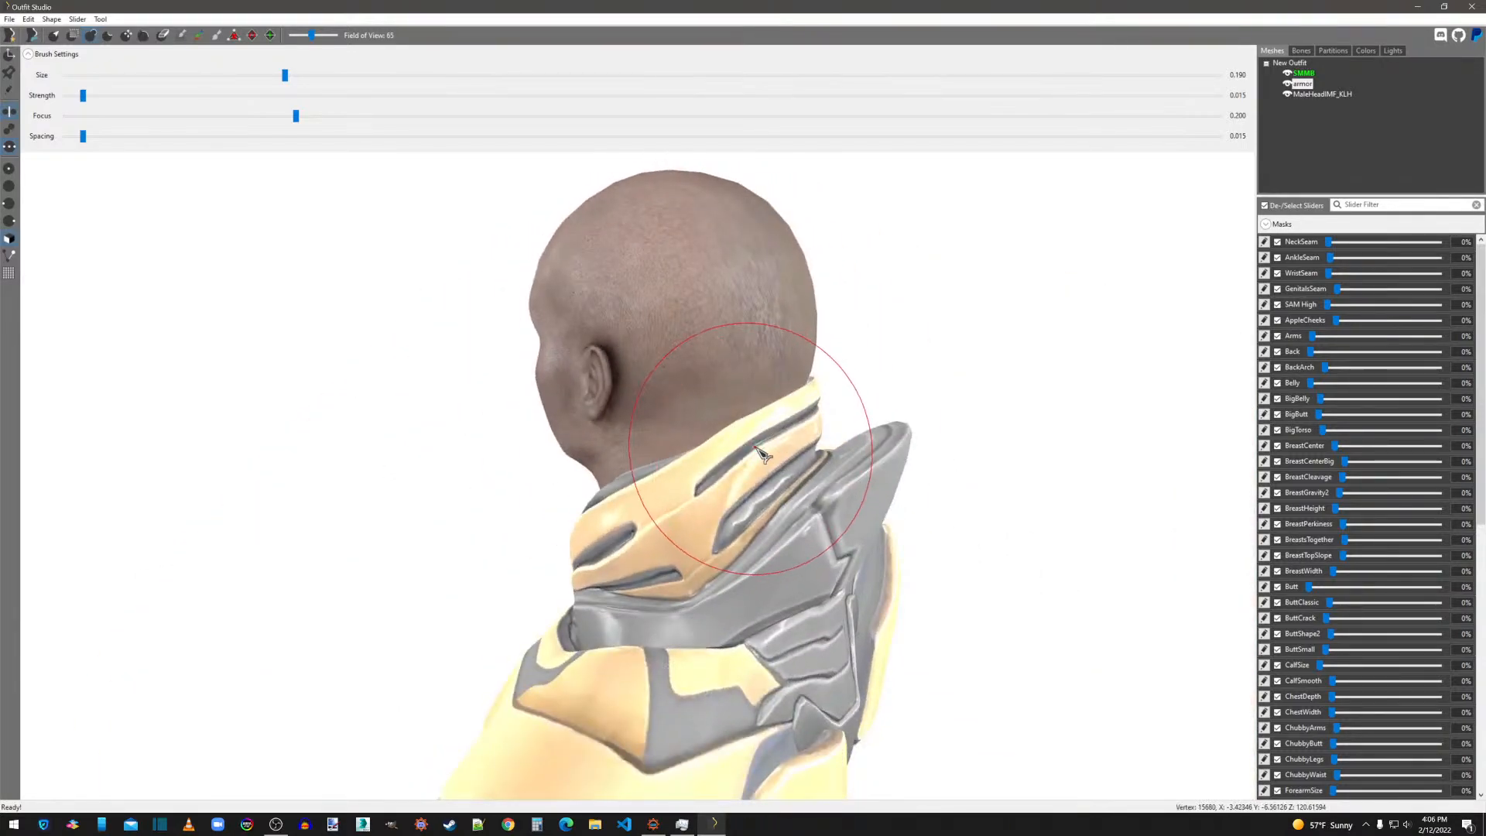
{"action": "left_click_drag", "start_coordinate": [789, 414], "coordinate": [797, 407]}
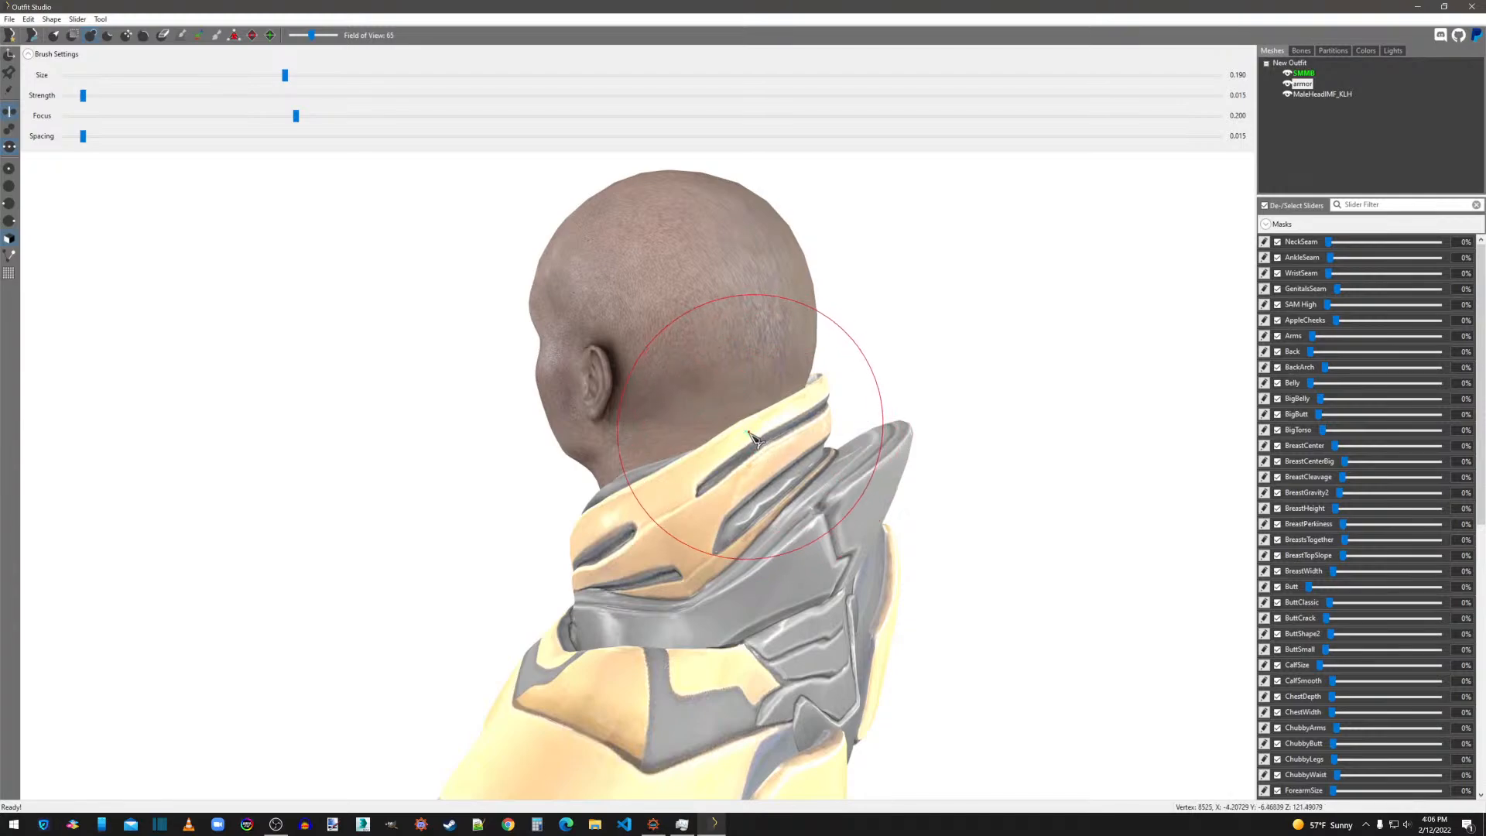
{"action": "mouse_move", "coordinate": [719, 486]}
{"action": "right_mouse_down"}
{"action": "mouse_move", "coordinate": [1035, 488]}
{"action": "mouse_move", "coordinate": [917, 502]}
{"action": "right_mouse_up"}
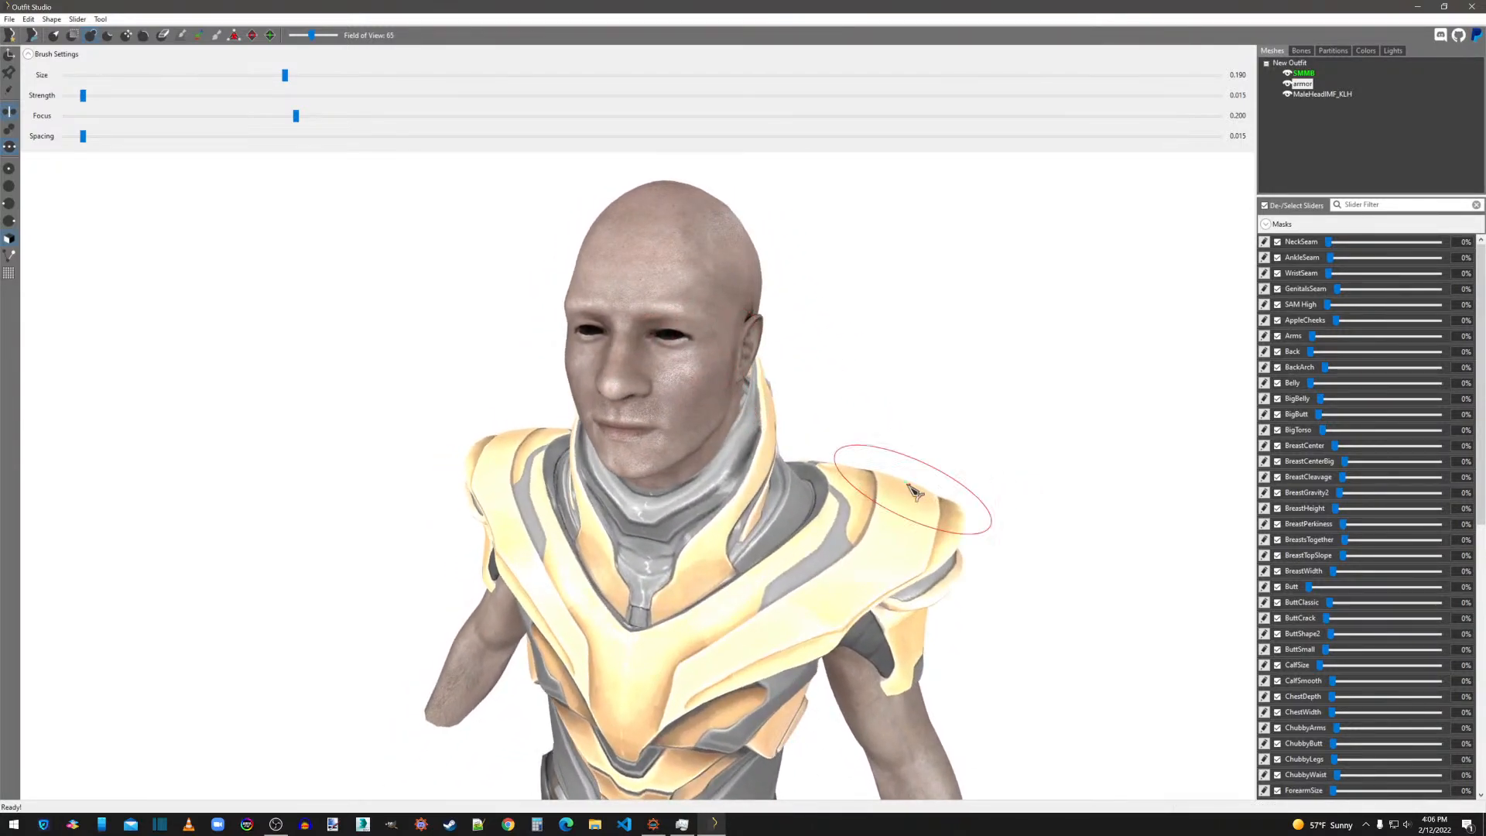
{"action": "right_click_drag", "start_coordinate": [746, 447], "coordinate": [675, 444]}
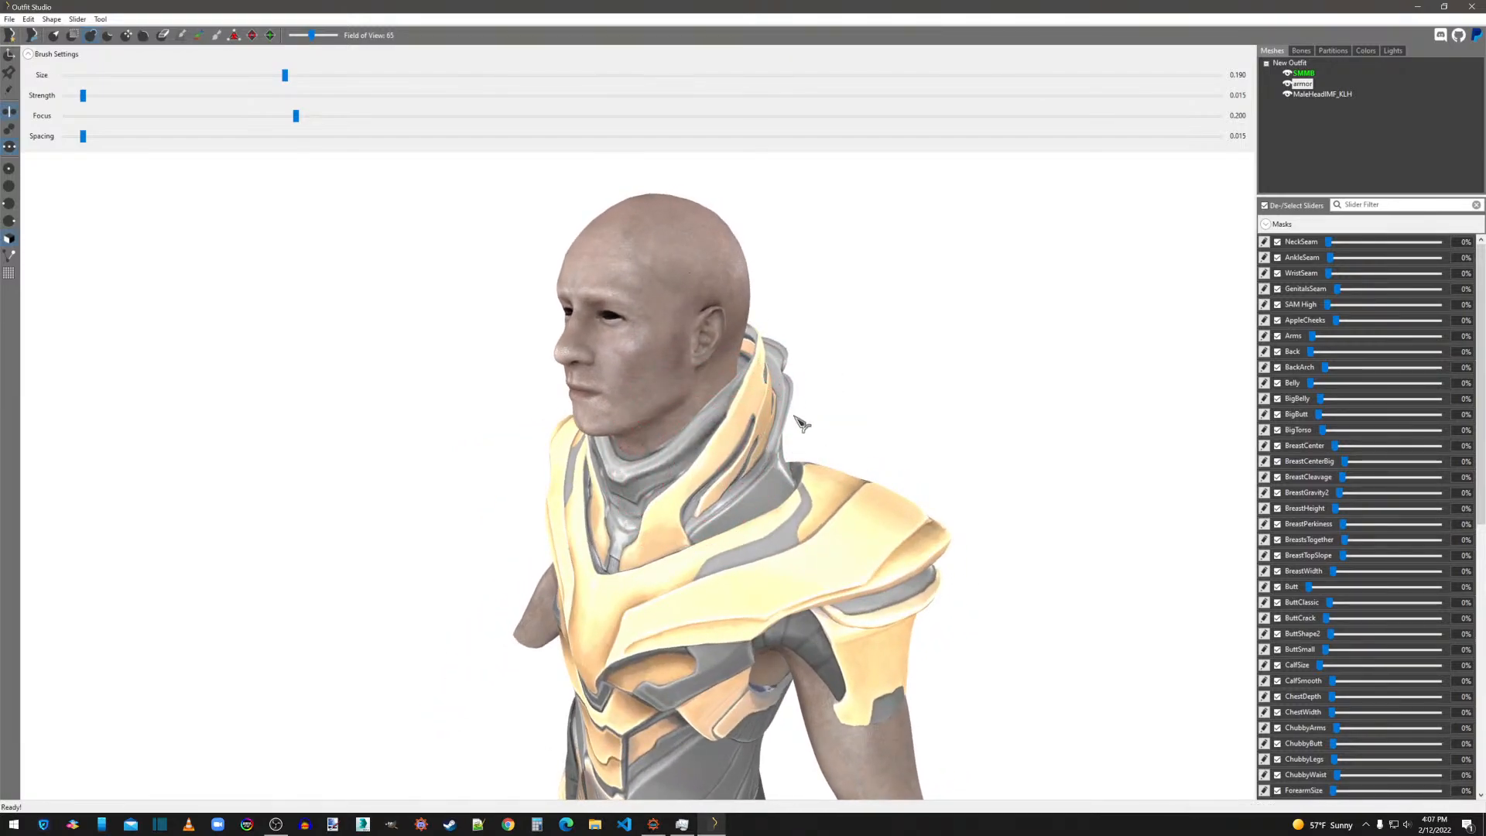
{"action": "right_click_drag", "start_coordinate": [684, 462], "coordinate": [817, 454]}
{"action": "scroll", "coordinate": [817, 454], "scroll_direction": "up", "scroll_amount": 2}
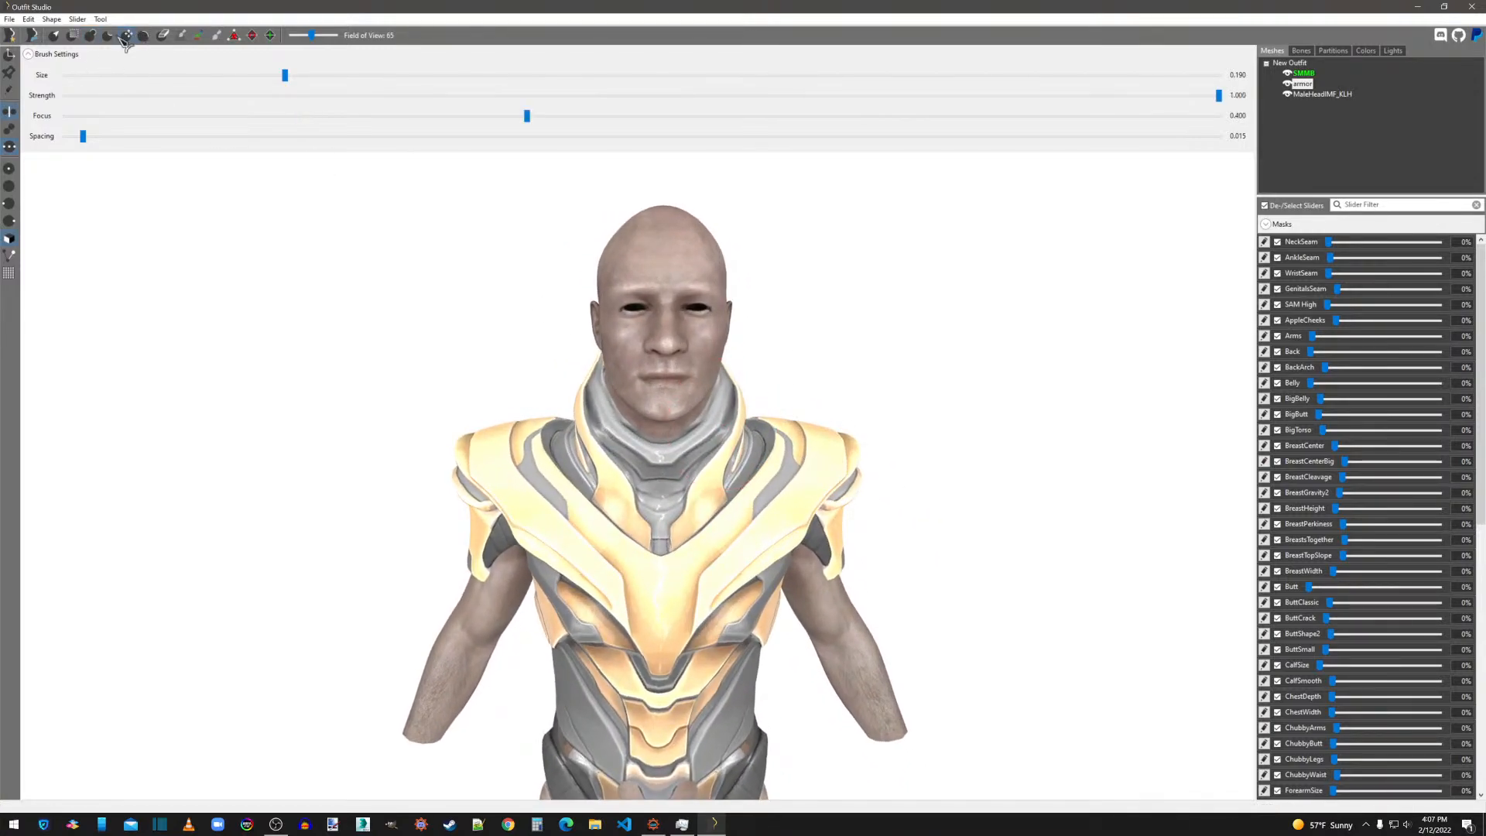
Refine the collar's edges beside the jaw with the Deflate and Inflate brushes at size 0.089.
{"action": "right_click_drag", "start_coordinate": [851, 335], "coordinate": [597, 277]}
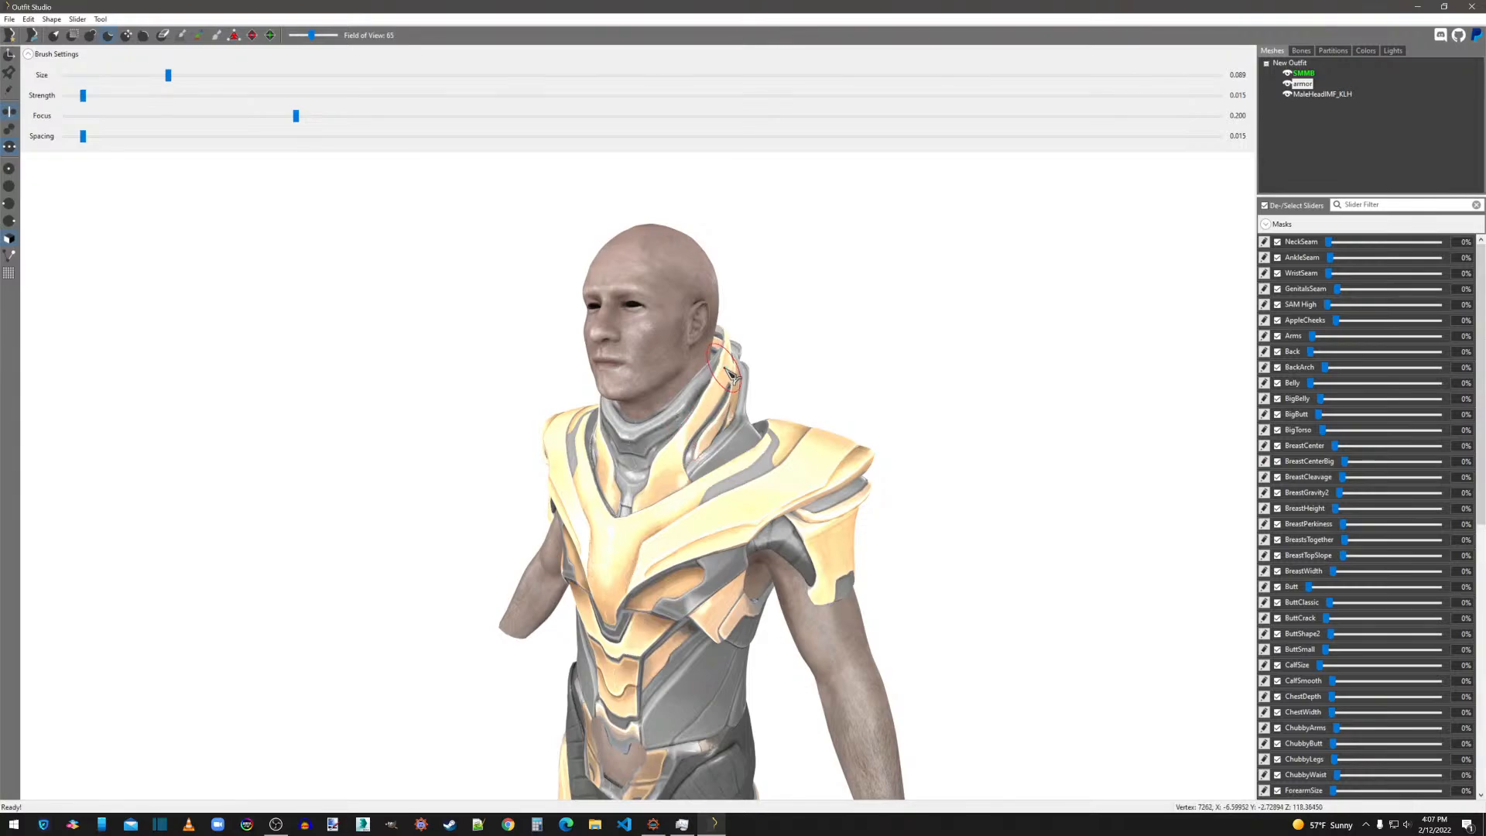
{"action": "right_click_drag", "start_coordinate": [708, 445], "coordinate": [825, 447]}
{"action": "scroll", "coordinate": [805, 450], "scroll_direction": "up", "scroll_amount": 3}
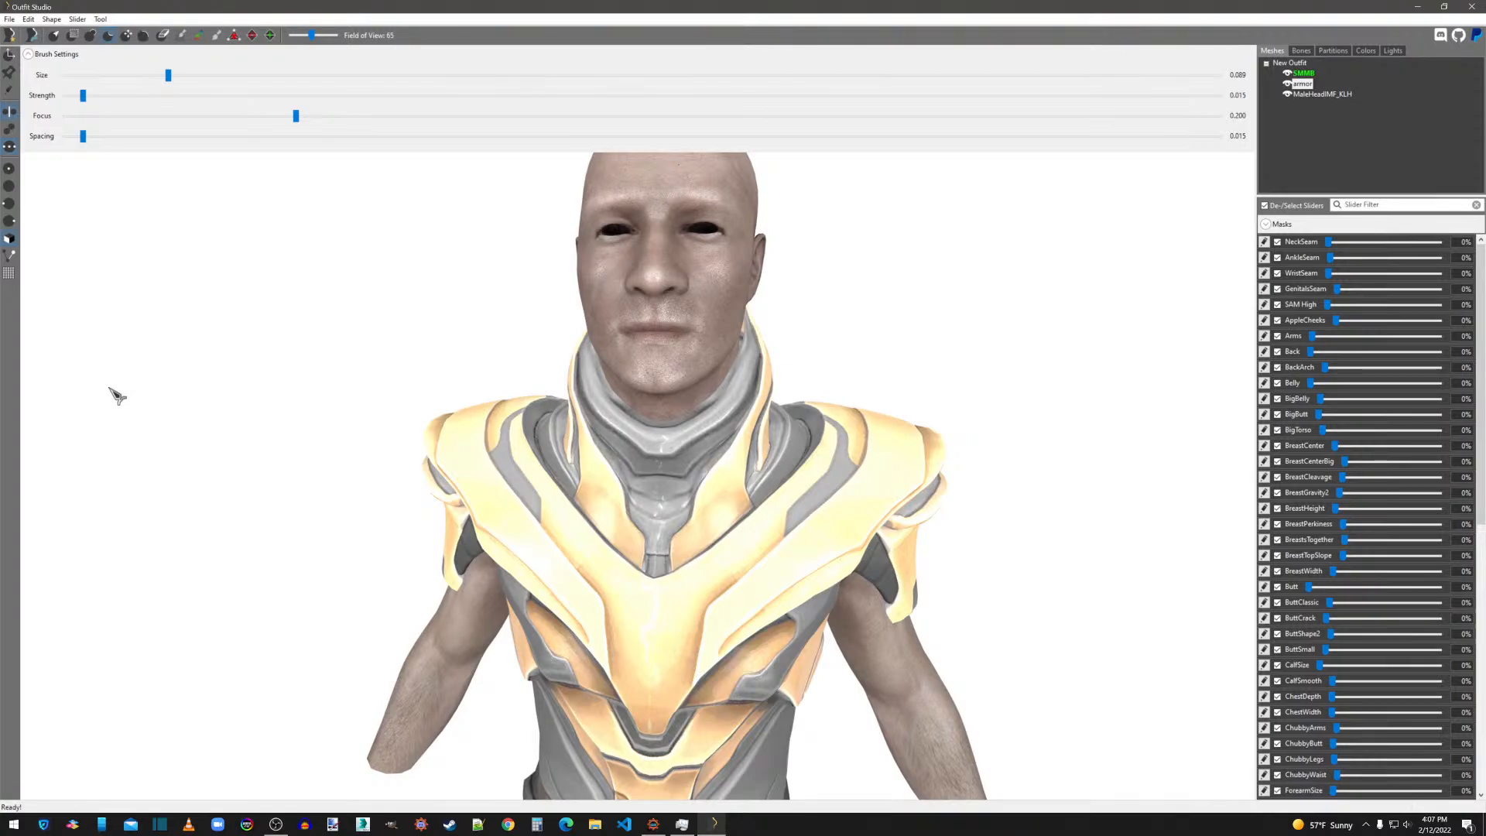
{"action": "mouse_move", "coordinate": [728, 441]}
{"action": "right_mouse_down"}
{"action": "mouse_move", "coordinate": [603, 446]}
{"action": "mouse_move", "coordinate": [717, 467]}
{"action": "right_mouse_up"}
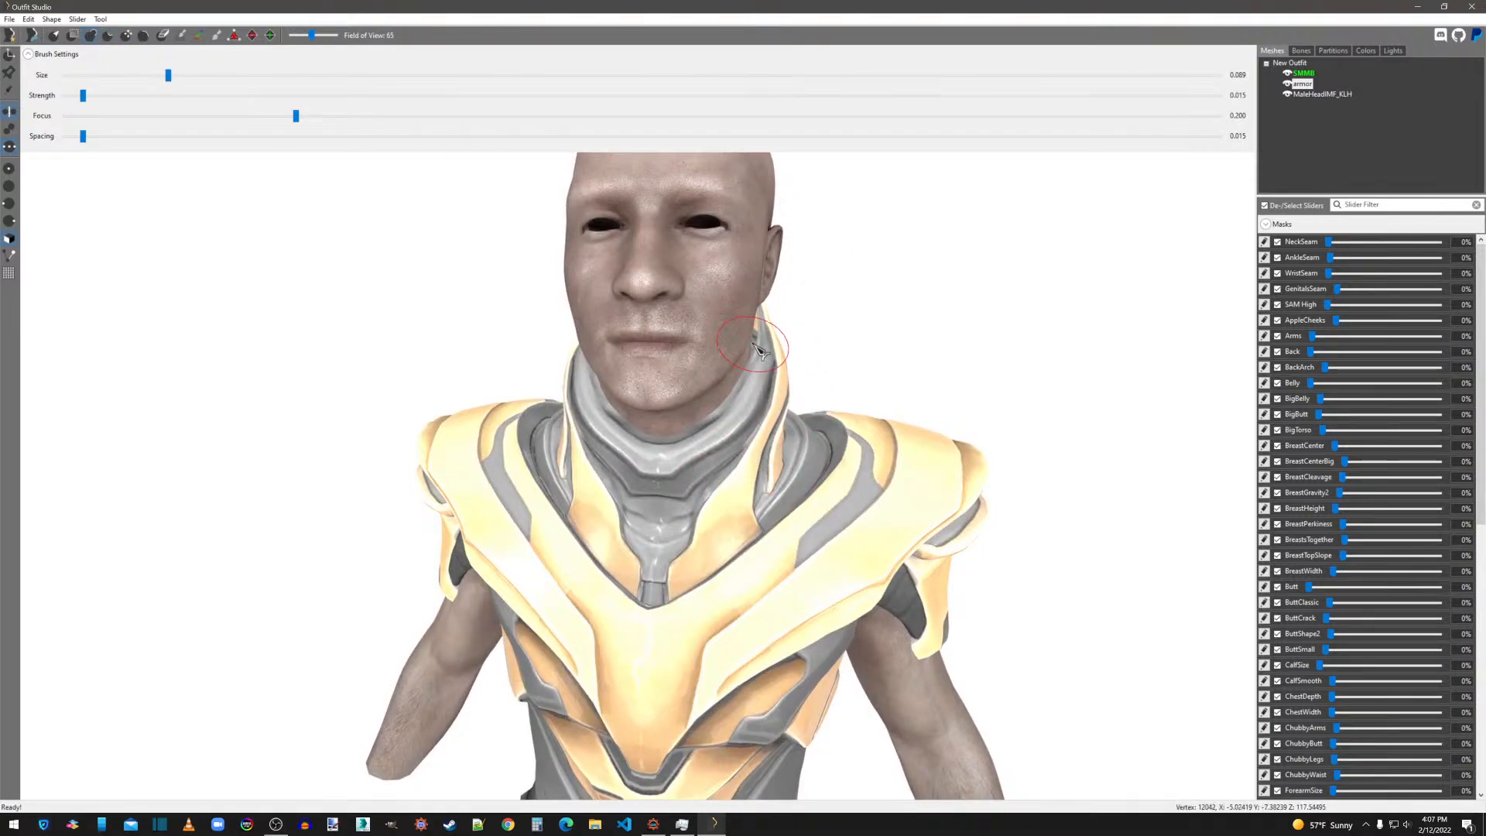
{"action": "scroll", "coordinate": [819, 413], "scroll_direction": "down", "scroll_amount": 3}
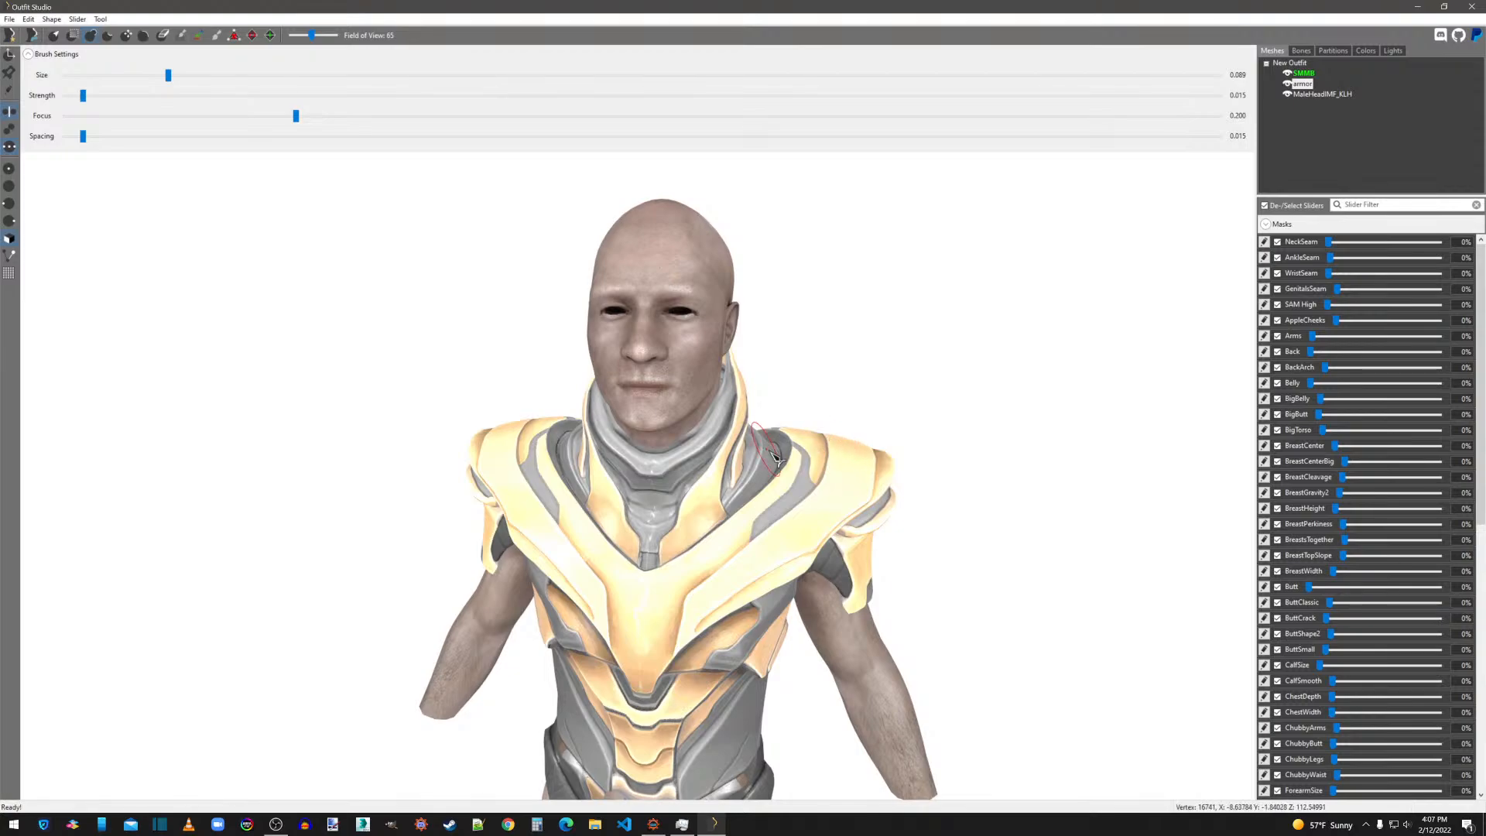
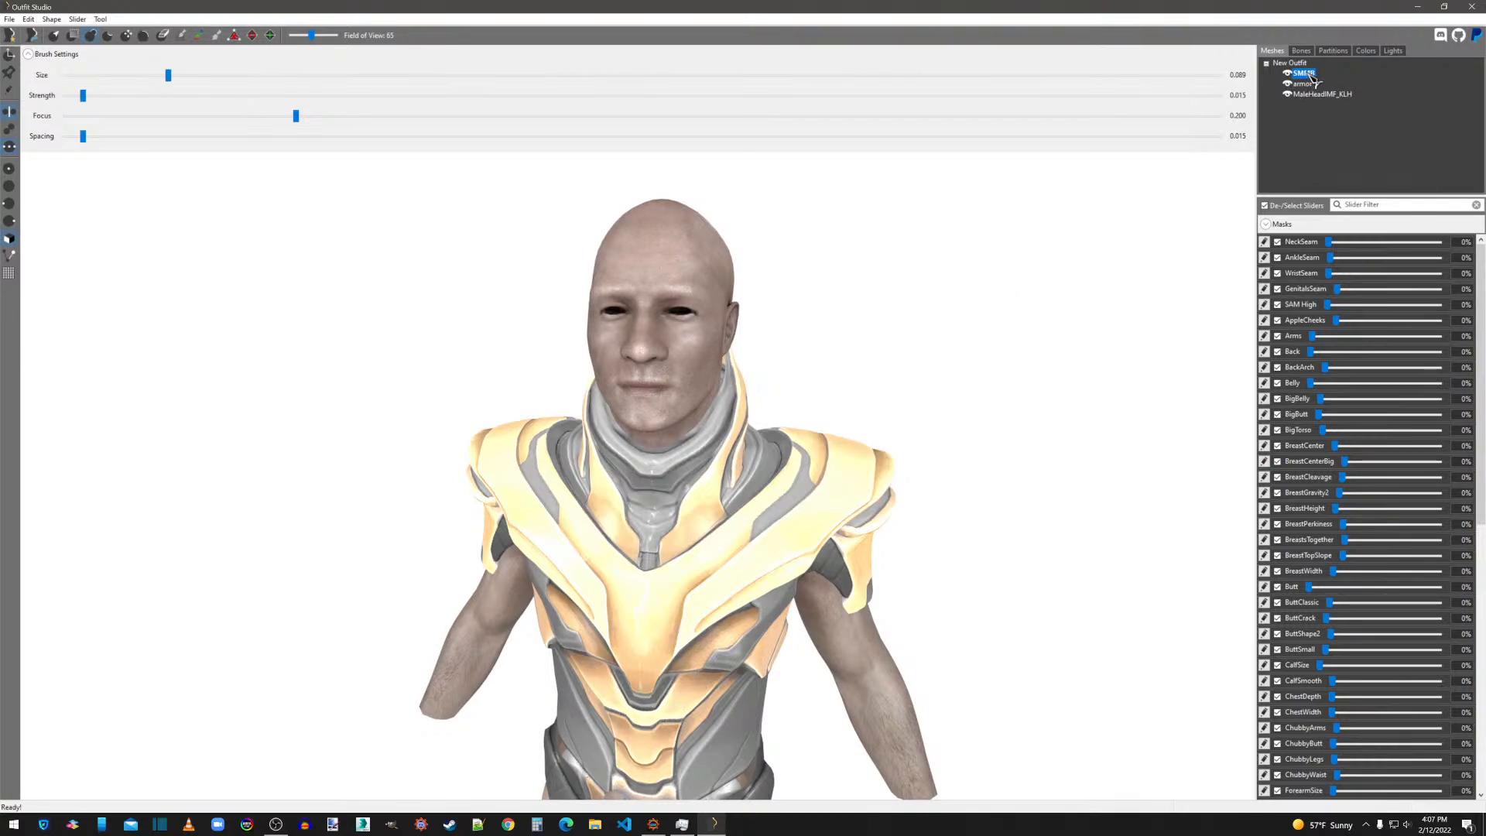
Make MaleHeadIMF_KLH the reference shape in place of SMMB and check its weights for the NPC Head bone.
{"action": "right_click", "coordinate": [1314, 78]}
{"action": "left_click", "coordinate": [1343, 182]}
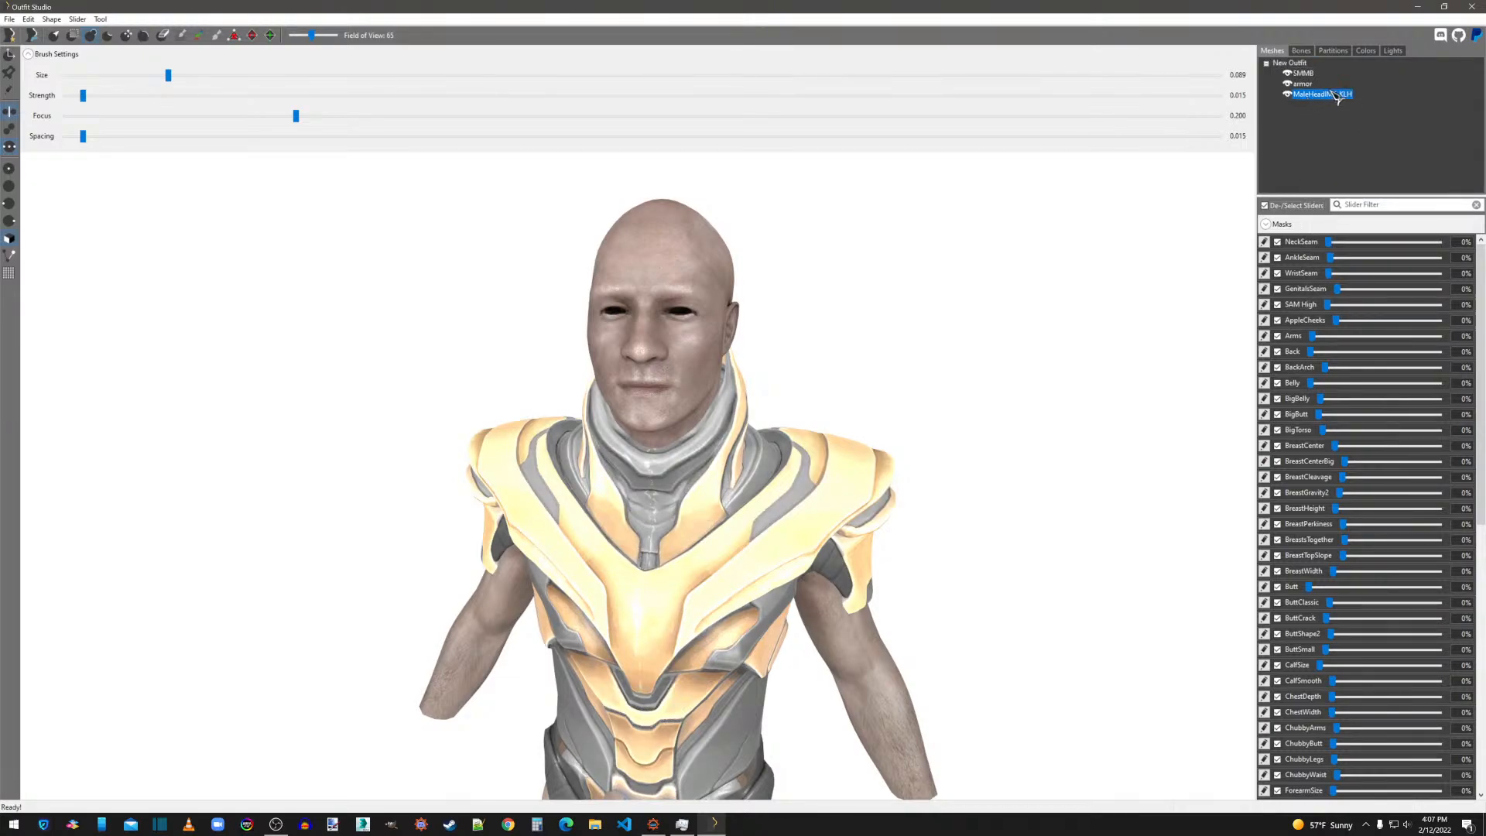
{"action": "right_click", "coordinate": [1319, 98]}
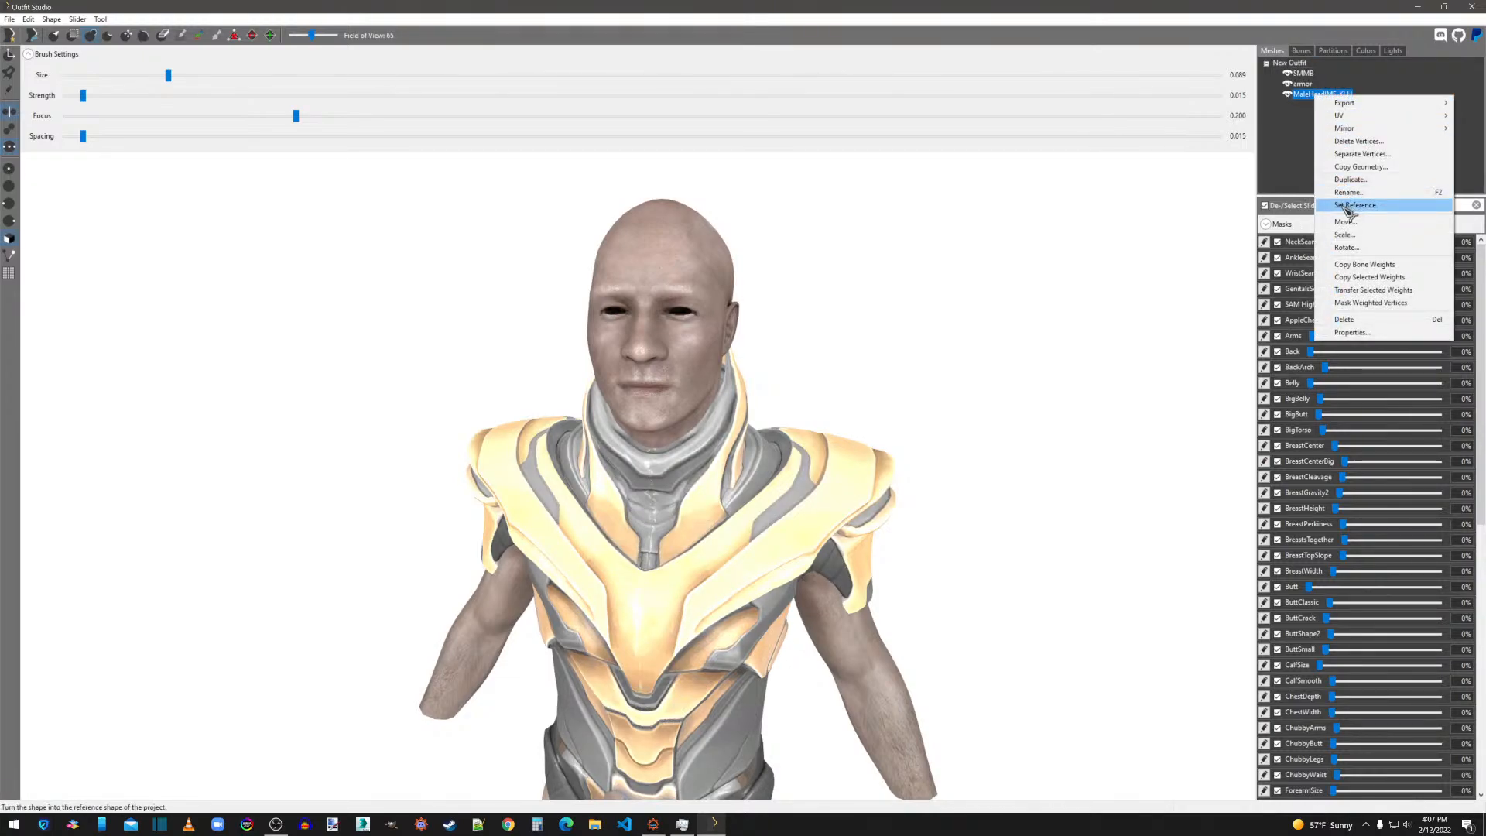
{"action": "left_click", "coordinate": [1348, 203]}
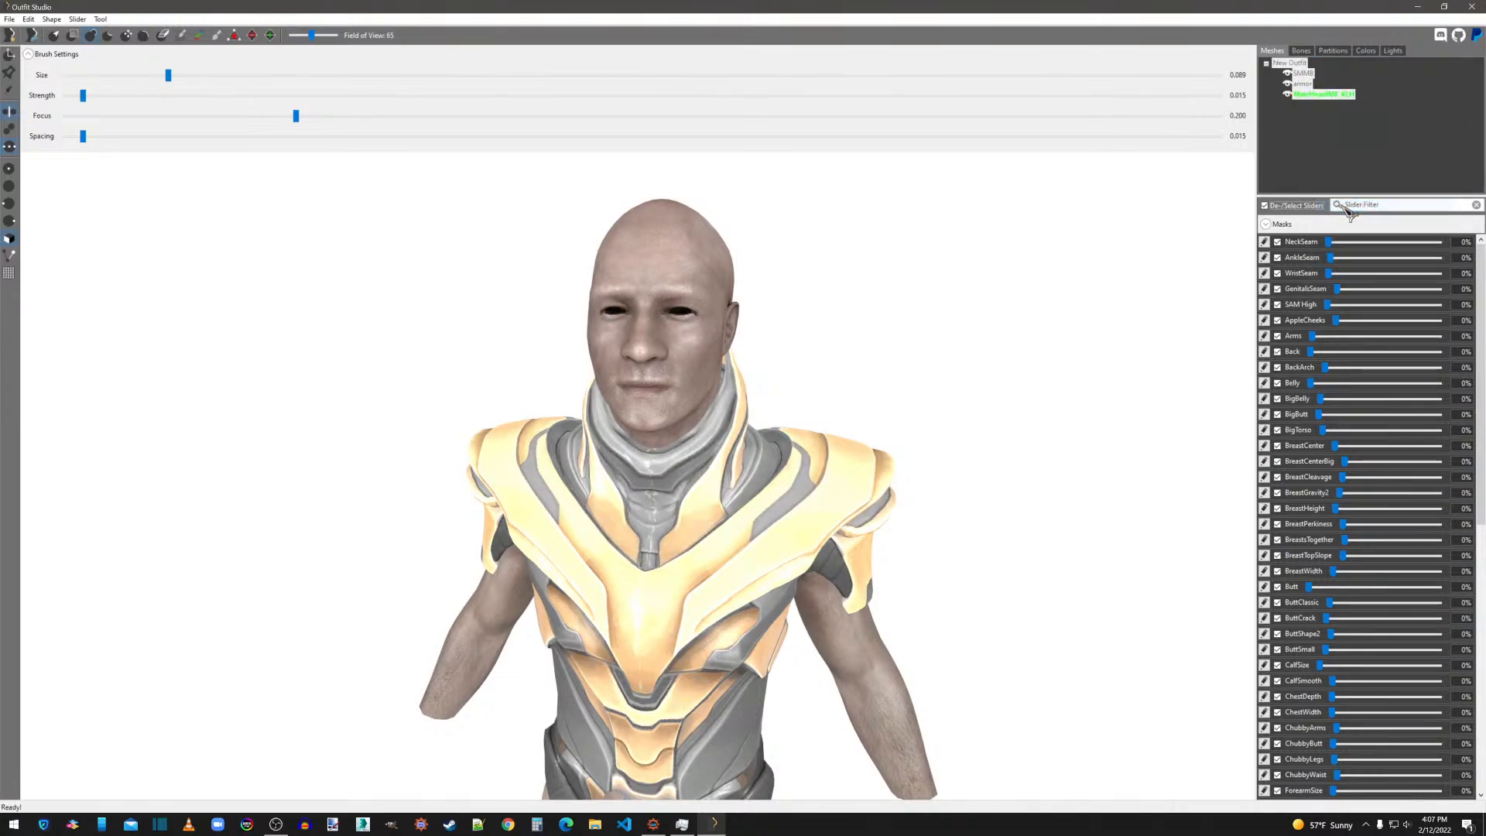
{"action": "left_click", "coordinate": [1302, 51]}
{"action": "left_click", "coordinate": [1314, 84]}
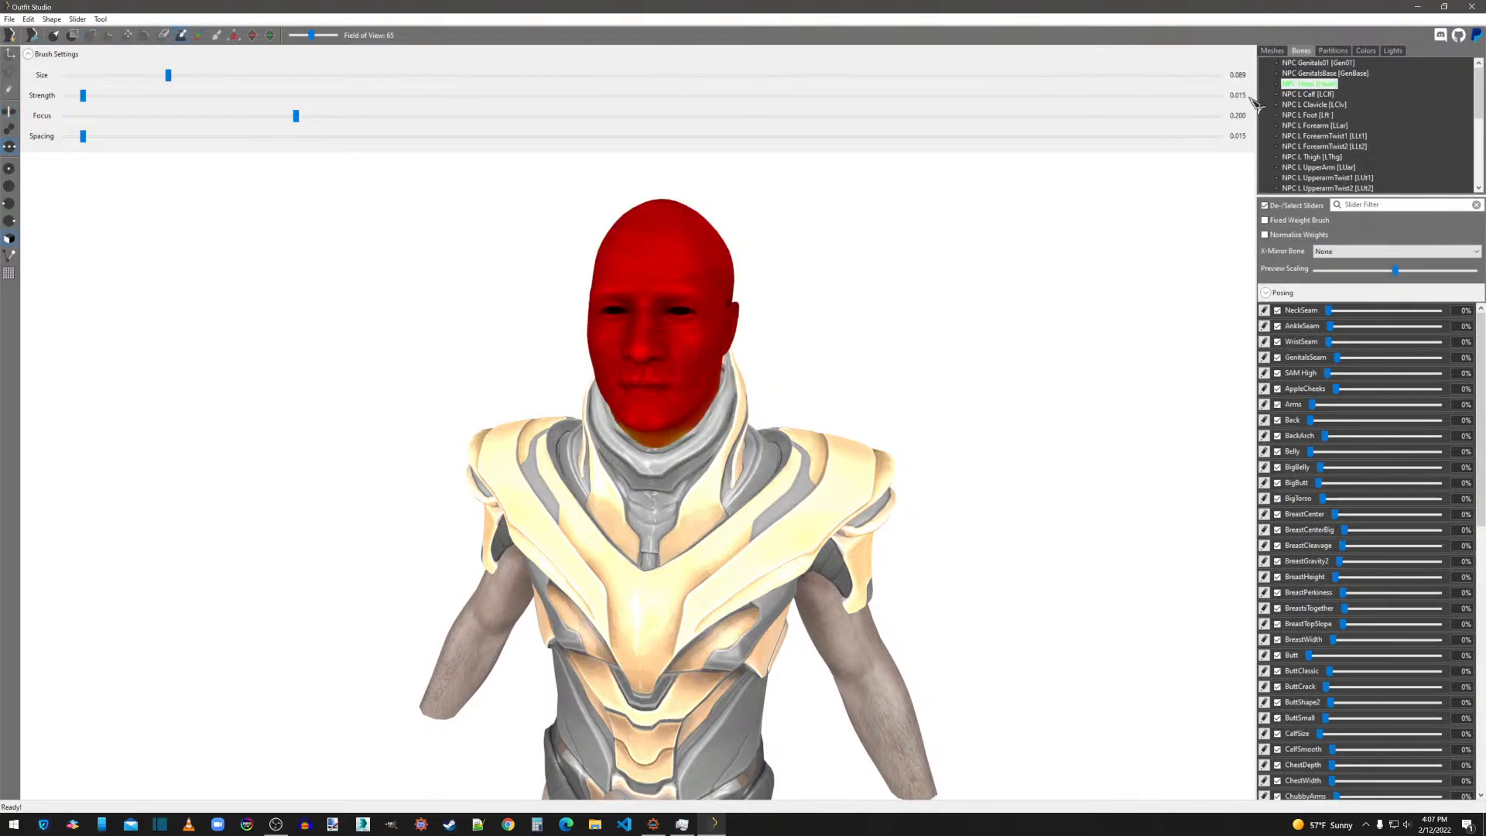
{"action": "left_click", "coordinate": [1272, 51]}
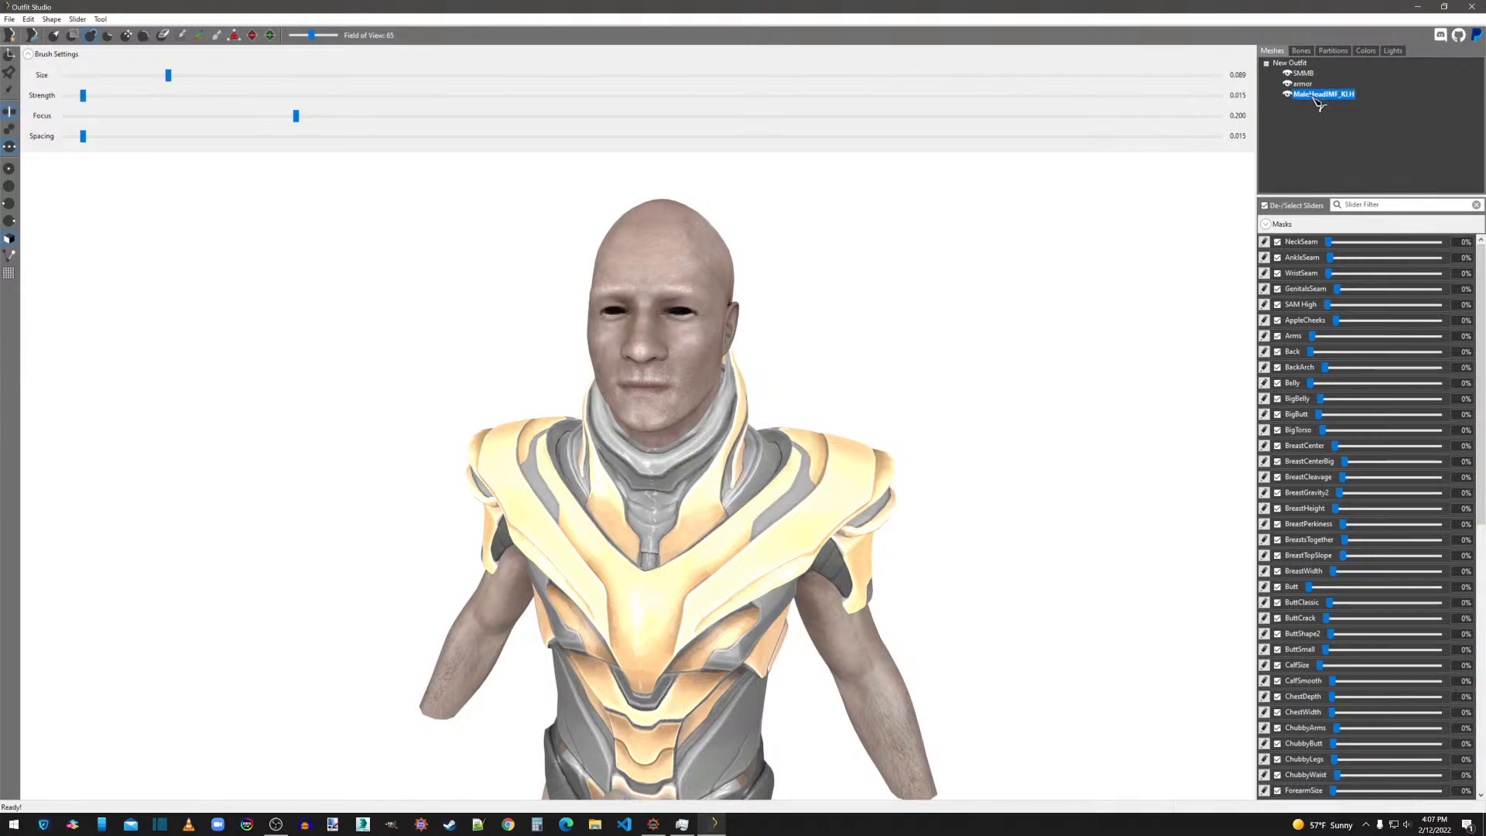
Copy bone weights from the reference head to the armor mesh and inspect the NPC Head weights around the collar.
{"action": "right_click", "coordinate": [1317, 90]}
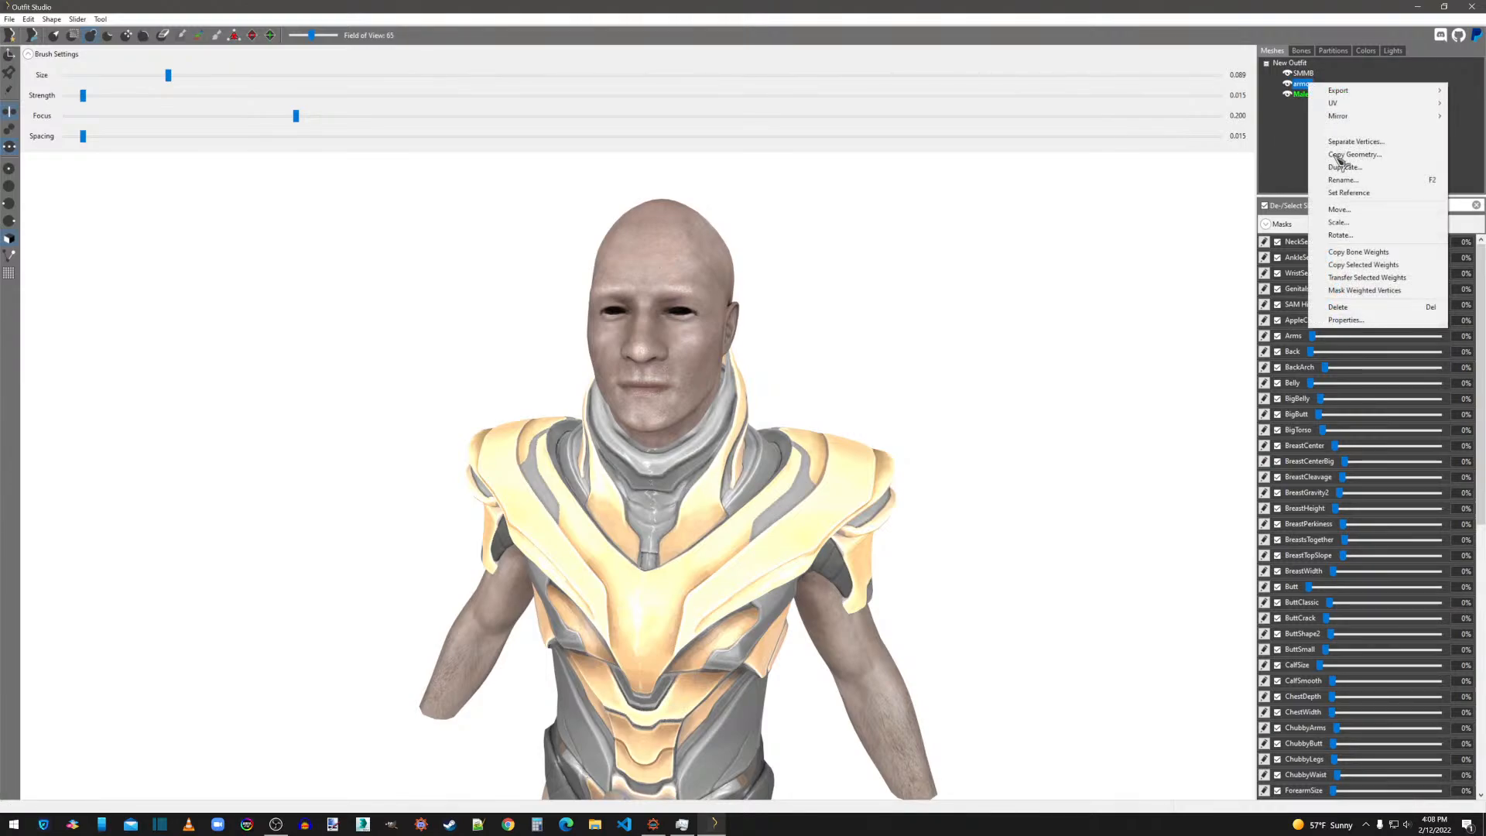
{"action": "left_click", "coordinate": [1359, 253]}
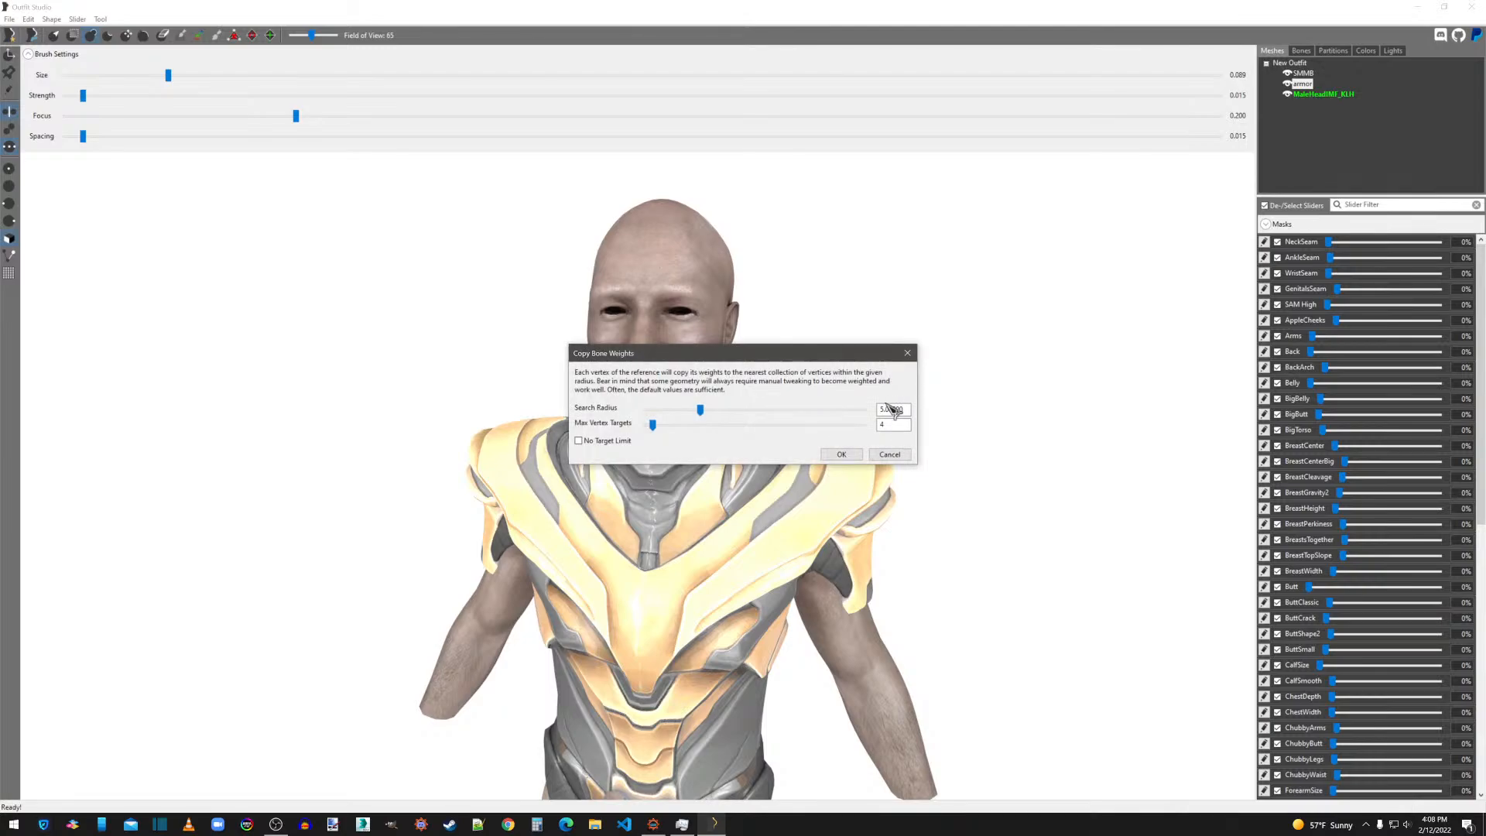
{"action": "left_click", "coordinate": [841, 455]}
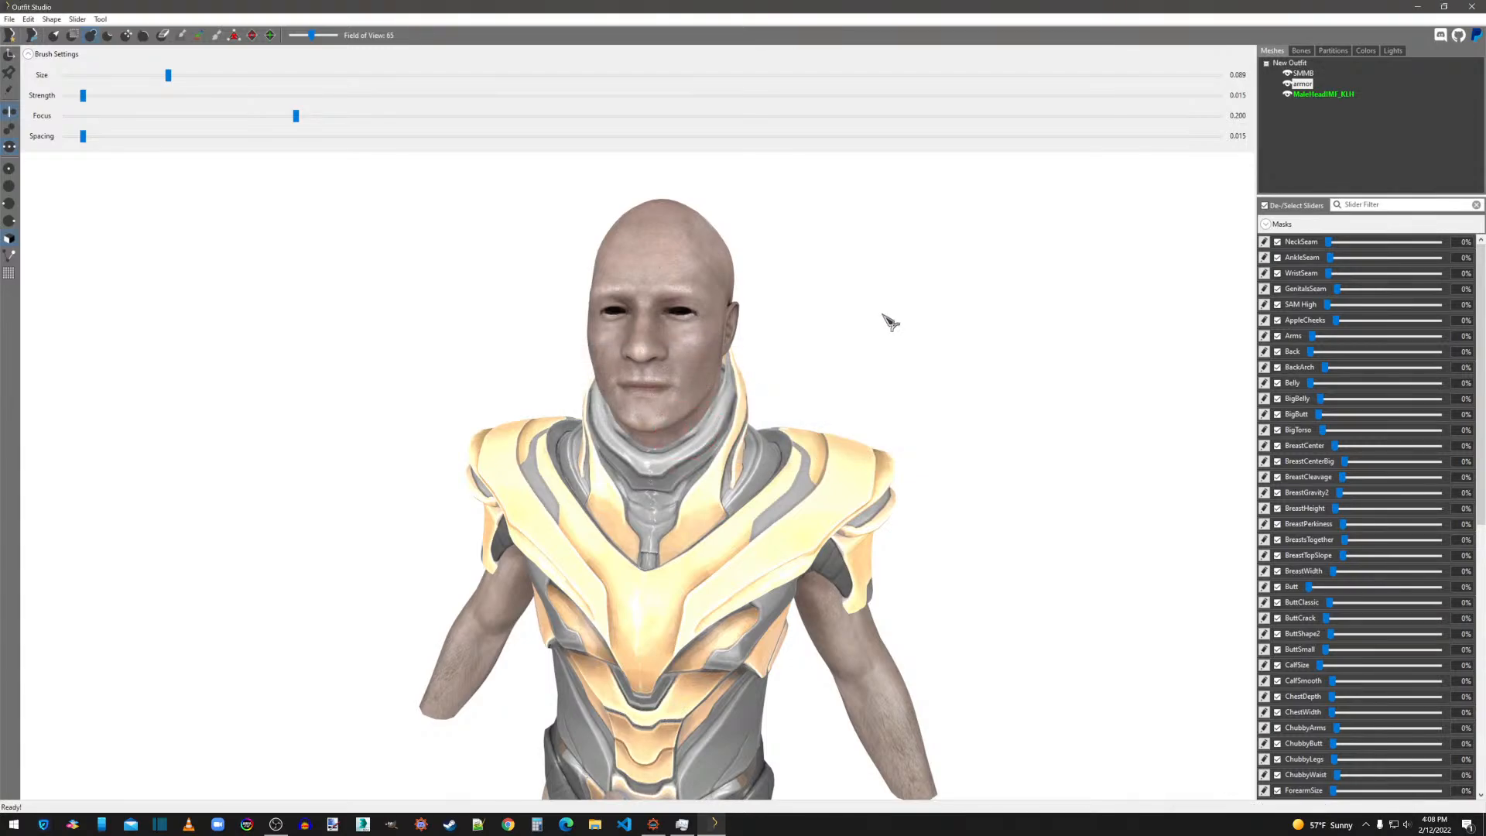
{"action": "left_click", "coordinate": [1302, 51]}
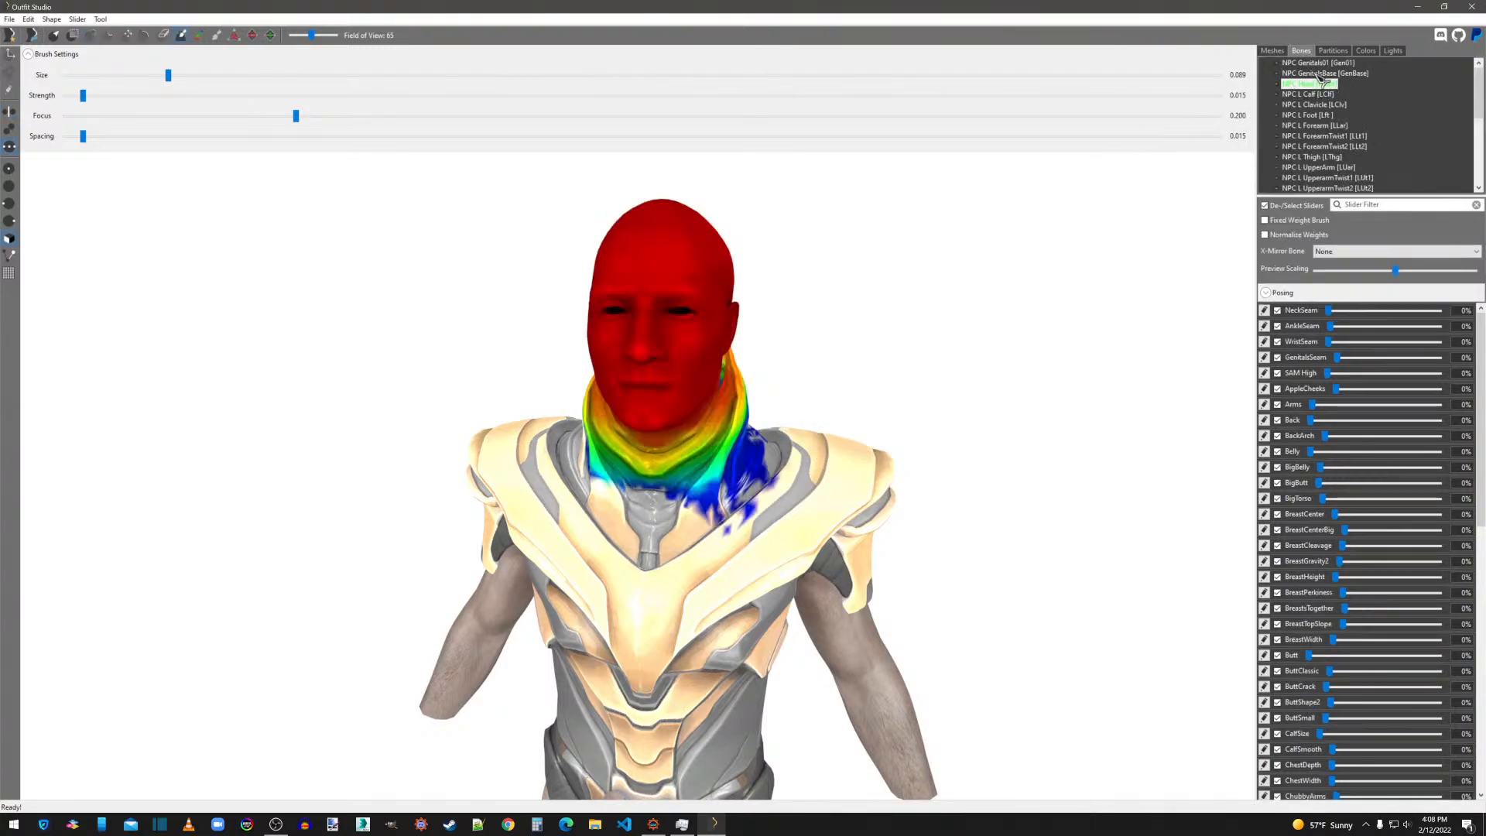
{"action": "right_click_drag", "start_coordinate": [1038, 295], "coordinate": [532, 348]}
{"action": "scroll", "coordinate": [637, 364], "scroll_direction": "up", "scroll_amount": 5}
{"action": "scroll", "coordinate": [637, 364], "scroll_direction": "down", "scroll_amount": 5}
{"action": "right_click_drag", "start_coordinate": [637, 363], "coordinate": [1038, 353]}
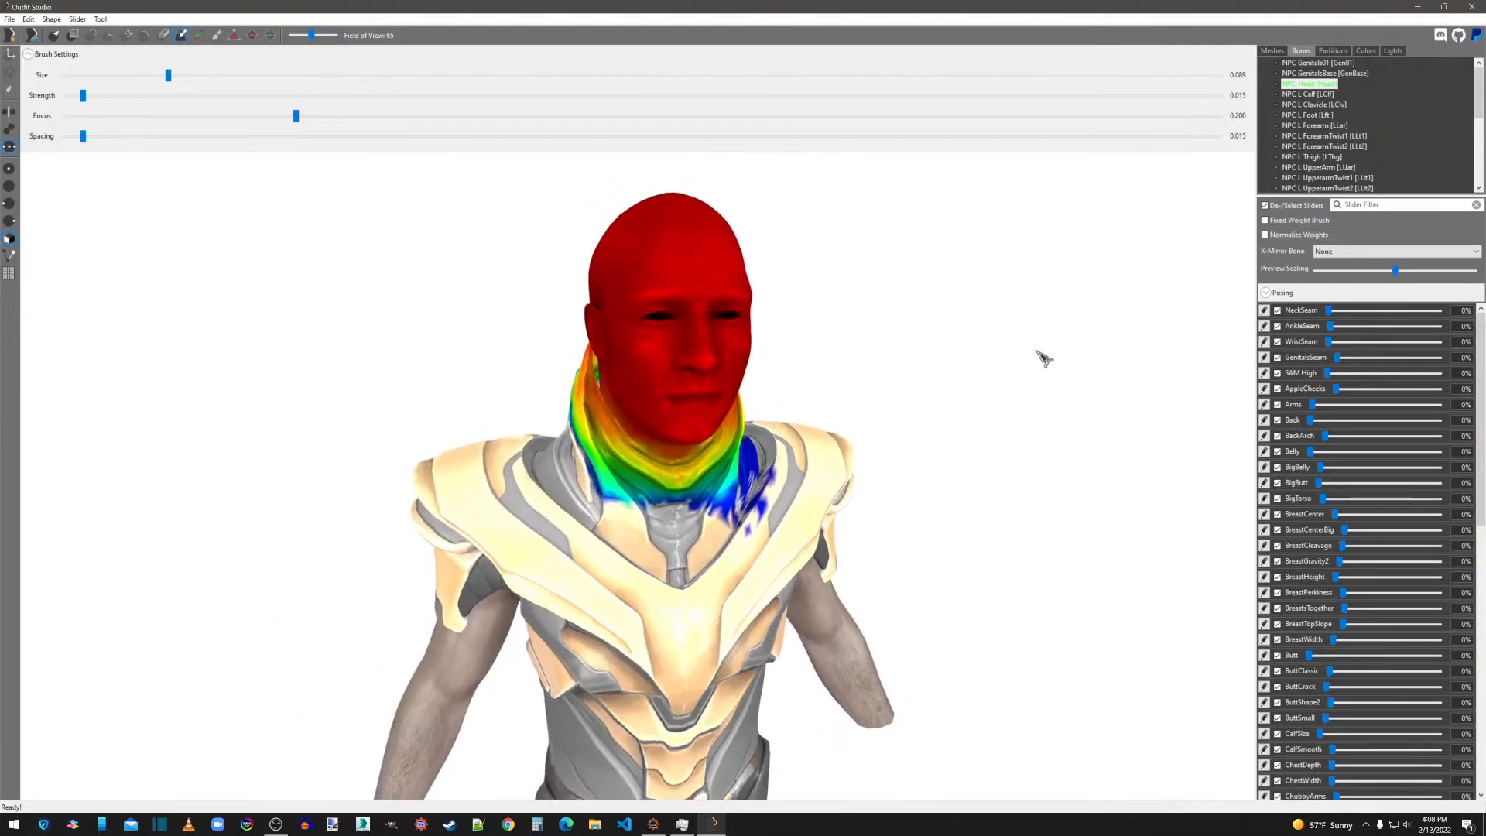
{"action": "scroll", "coordinate": [1143, 242], "scroll_direction": "down", "scroll_amount": 2}
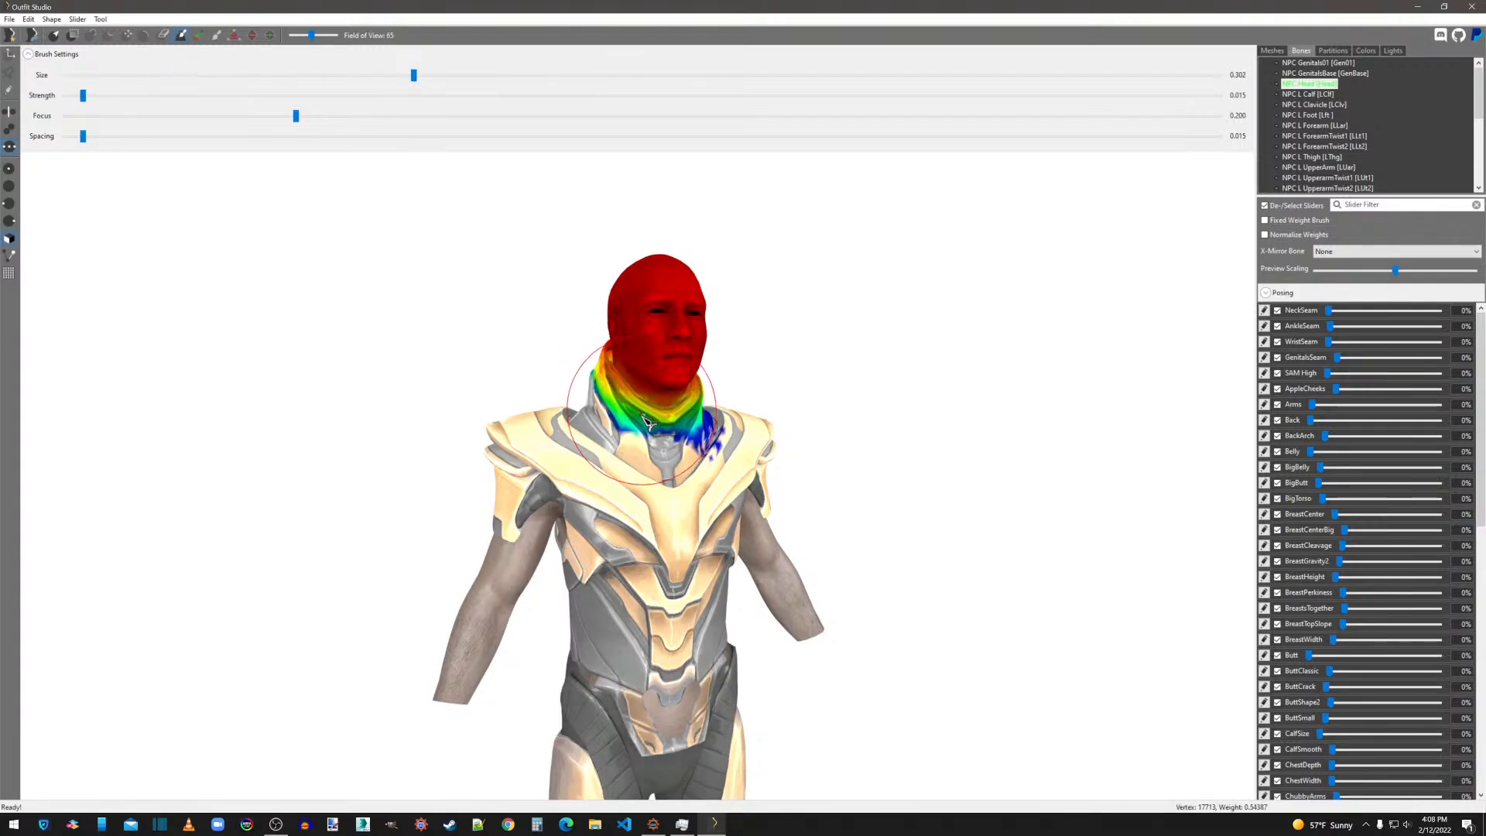
Smooth the NPC Head weights on the collar's front and sides with the weight brush at sizes 0.302 and 0.468.
{"action": "right_click_drag", "start_coordinate": [637, 414], "coordinate": [716, 445]}
{"action": "scroll", "coordinate": [714, 492], "scroll_direction": "up", "scroll_amount": 3}
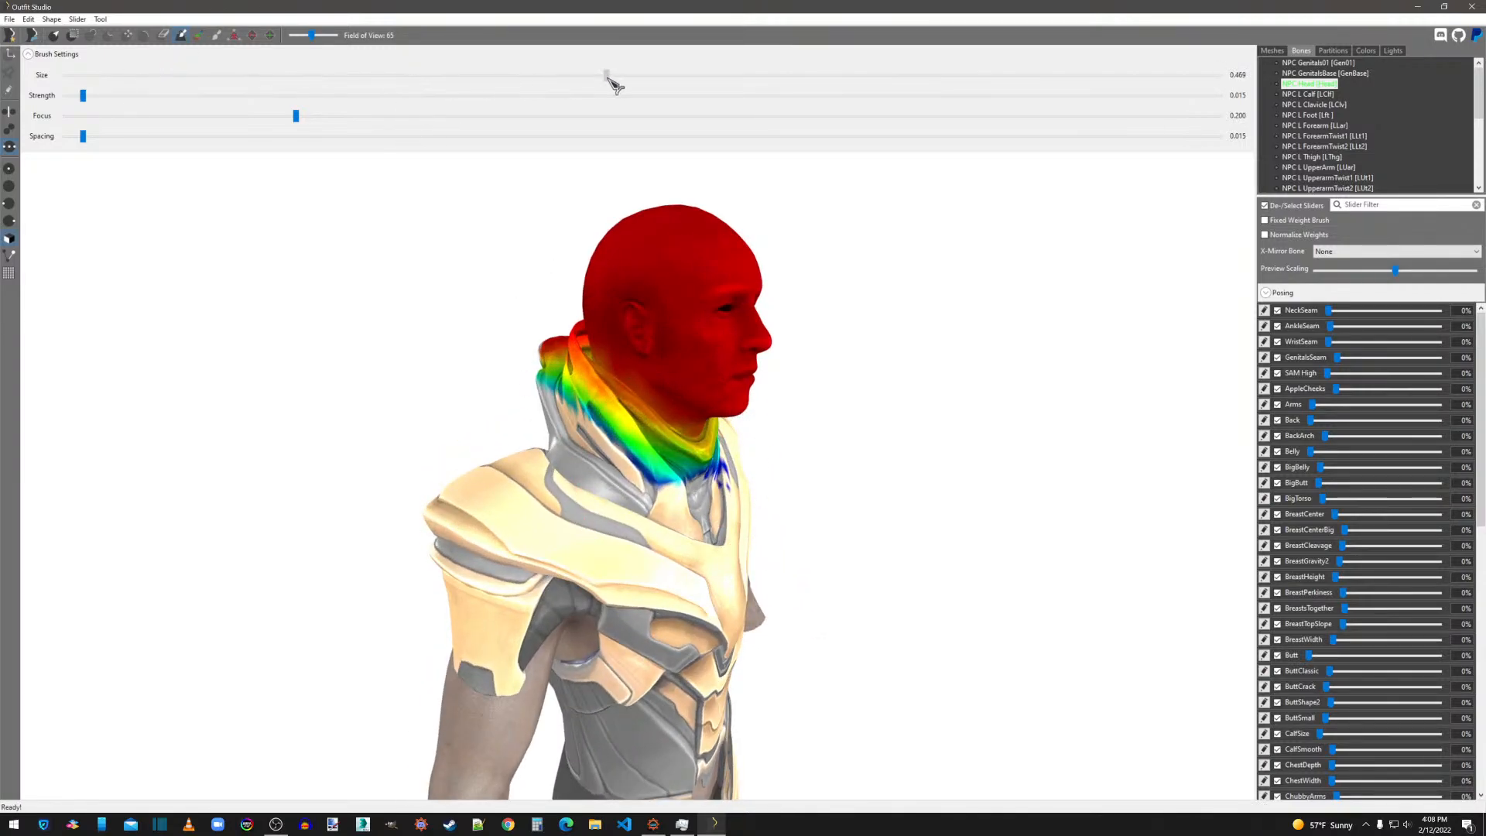
{"action": "mouse_move", "coordinate": [655, 472]}
{"action": "left_mouse_down", "text": "shift"}
{"action": "mouse_move", "coordinate": [612, 438]}
{"action": "mouse_move", "coordinate": [728, 469]}
{"action": "left_mouse_up", "text": "shift"}
{"action": "scroll", "coordinate": [732, 469], "scroll_direction": "down", "scroll_amount": 3}
{"action": "right_click_drag", "start_coordinate": [732, 470], "coordinate": [462, 445]}
{"action": "scroll", "coordinate": [542, 456], "scroll_direction": "up", "scroll_amount": 3}
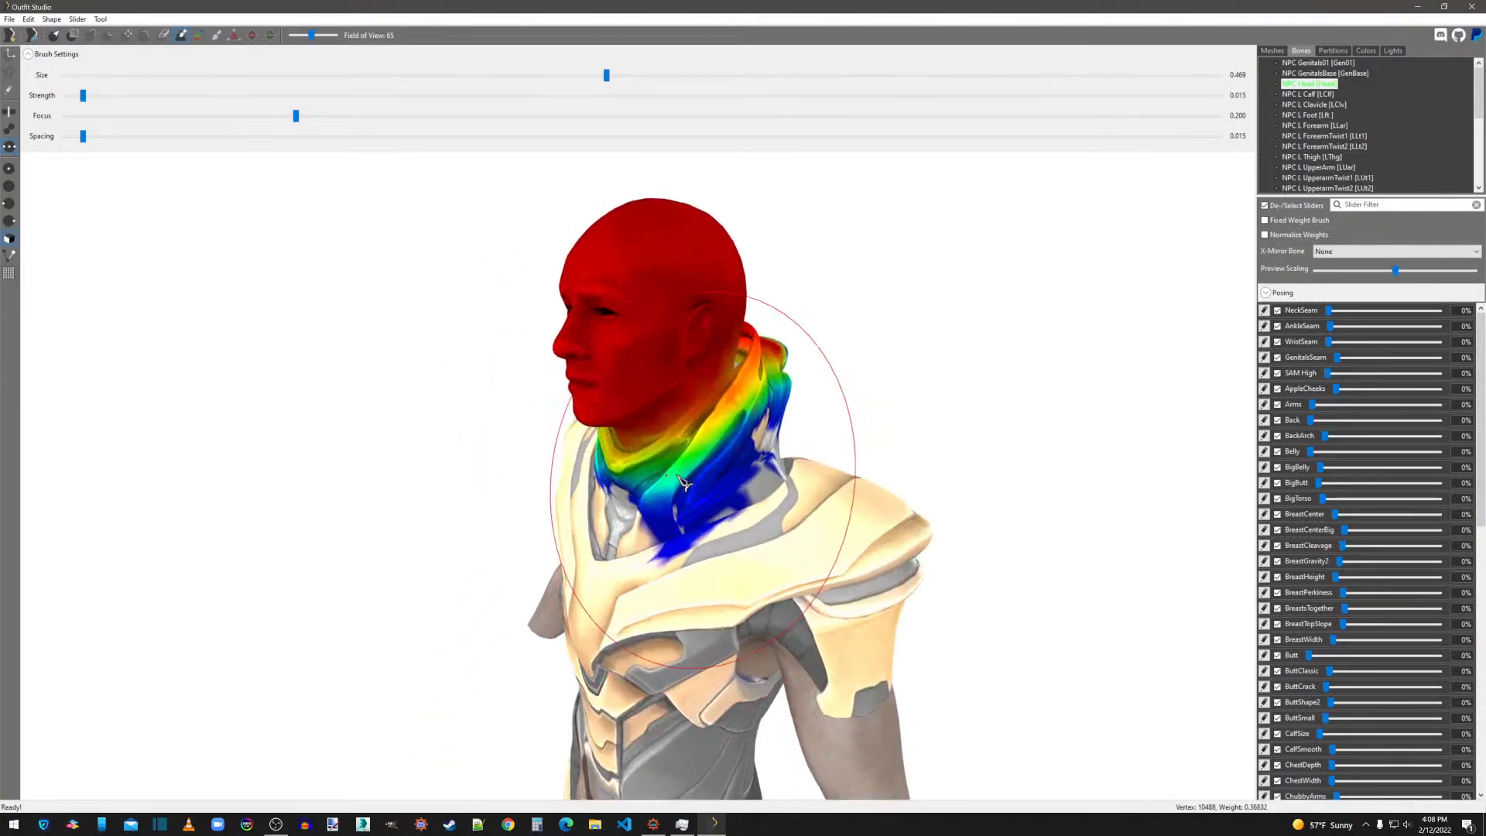
{"action": "left_click_drag", "start_coordinate": [686, 488], "coordinate": [763, 362], "text": "shift"}
Smooth the NPC Head weights around the back and remaining sides of the collar with the 0.468 brush.
{"action": "right_click_drag", "start_coordinate": [806, 480], "coordinate": [518, 491]}
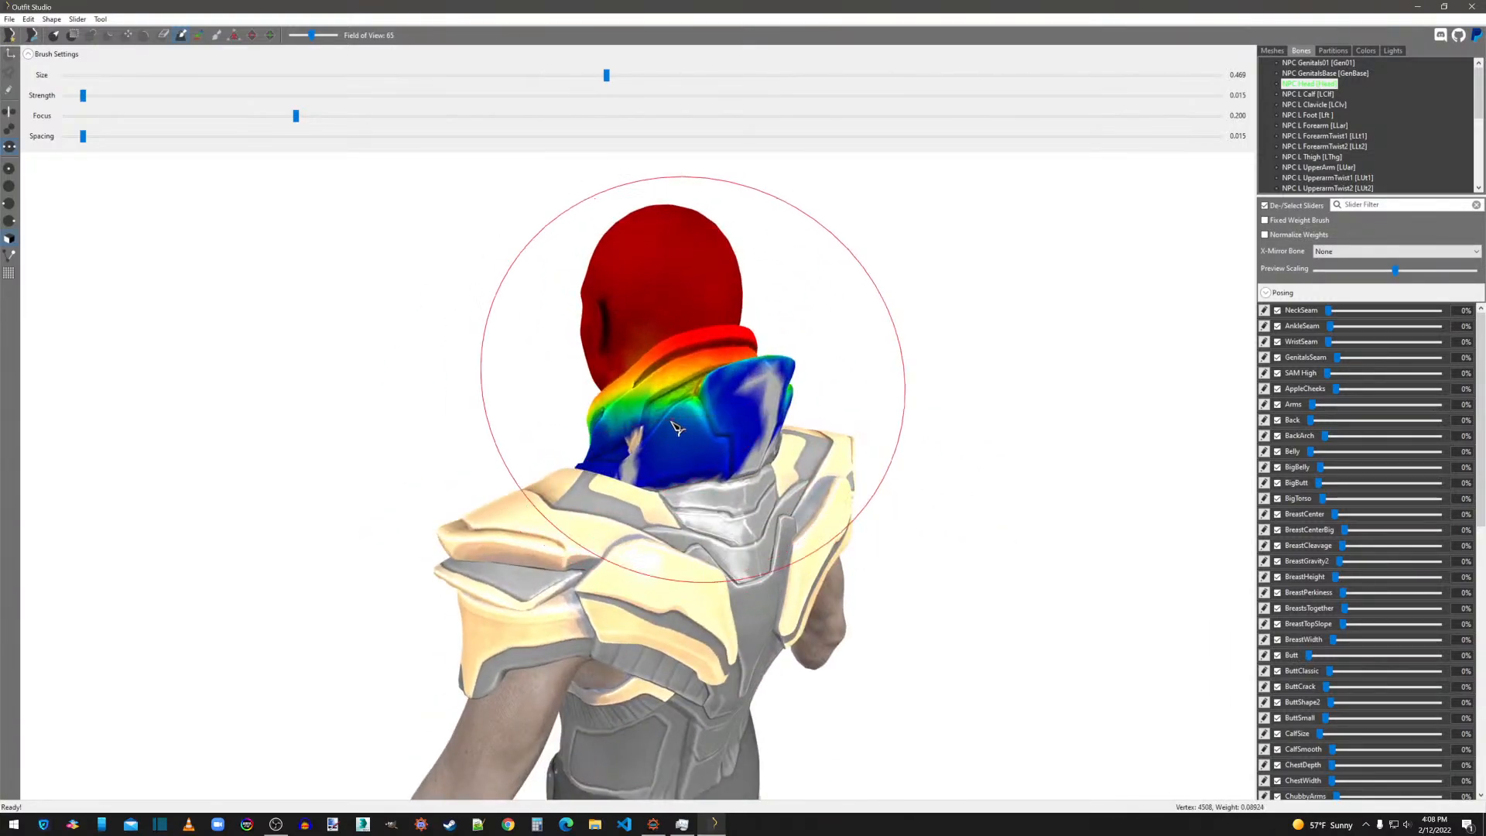
{"action": "left_click_drag", "start_coordinate": [681, 422], "coordinate": [770, 410], "text": "shift"}
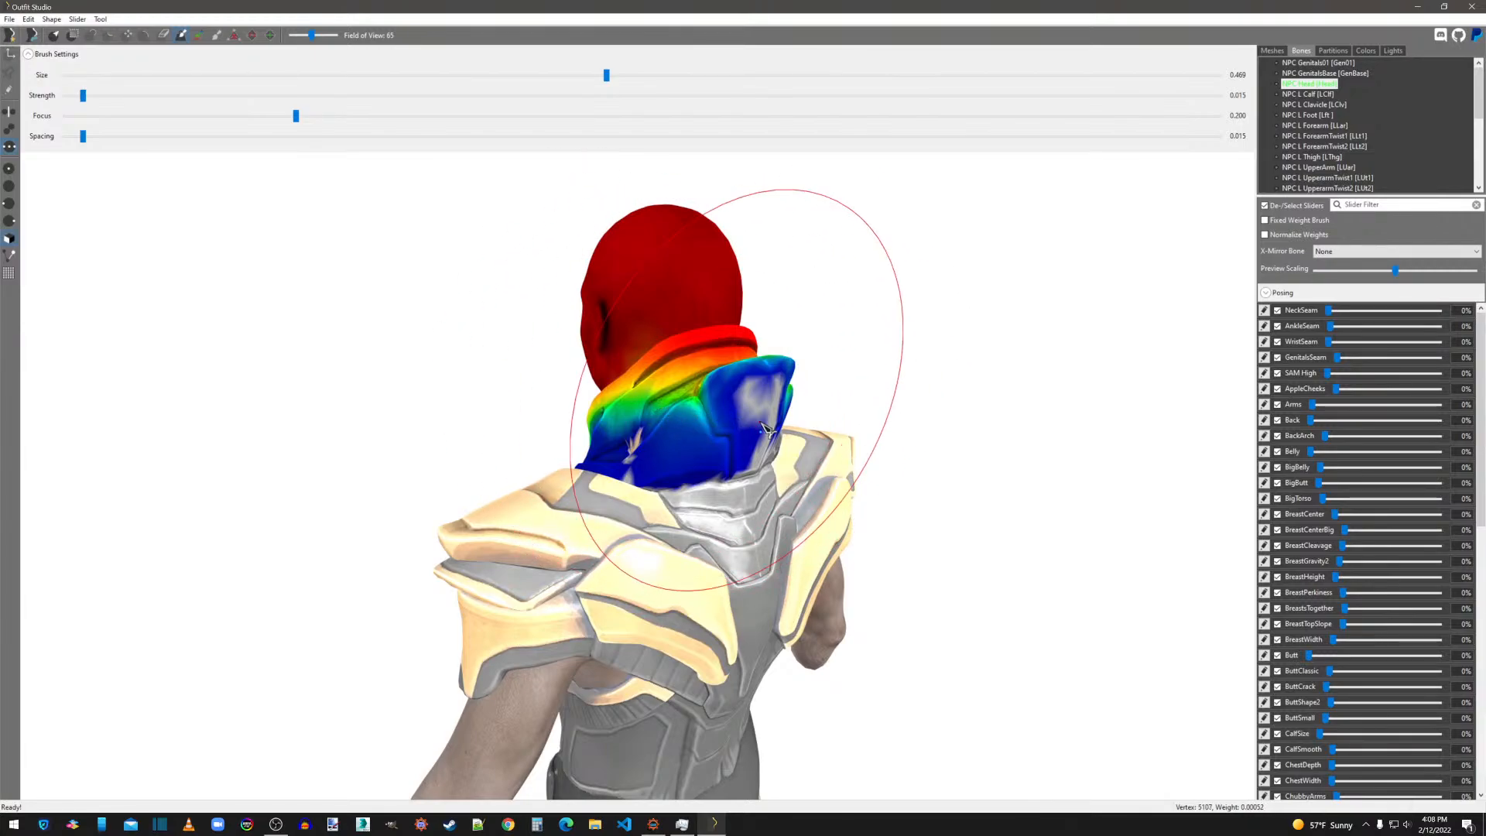
{"action": "right_click_drag", "start_coordinate": [763, 414], "coordinate": [561, 445]}
{"action": "mouse_move", "coordinate": [560, 444]}
{"action": "left_mouse_down", "text": "shift"}
{"action": "mouse_move", "coordinate": [658, 410]}
{"action": "mouse_move", "coordinate": [597, 418]}
{"action": "mouse_move", "coordinate": [750, 489]}
{"action": "left_mouse_up", "text": "shift"}
{"action": "right_click_drag", "start_coordinate": [749, 489], "coordinate": [612, 387]}
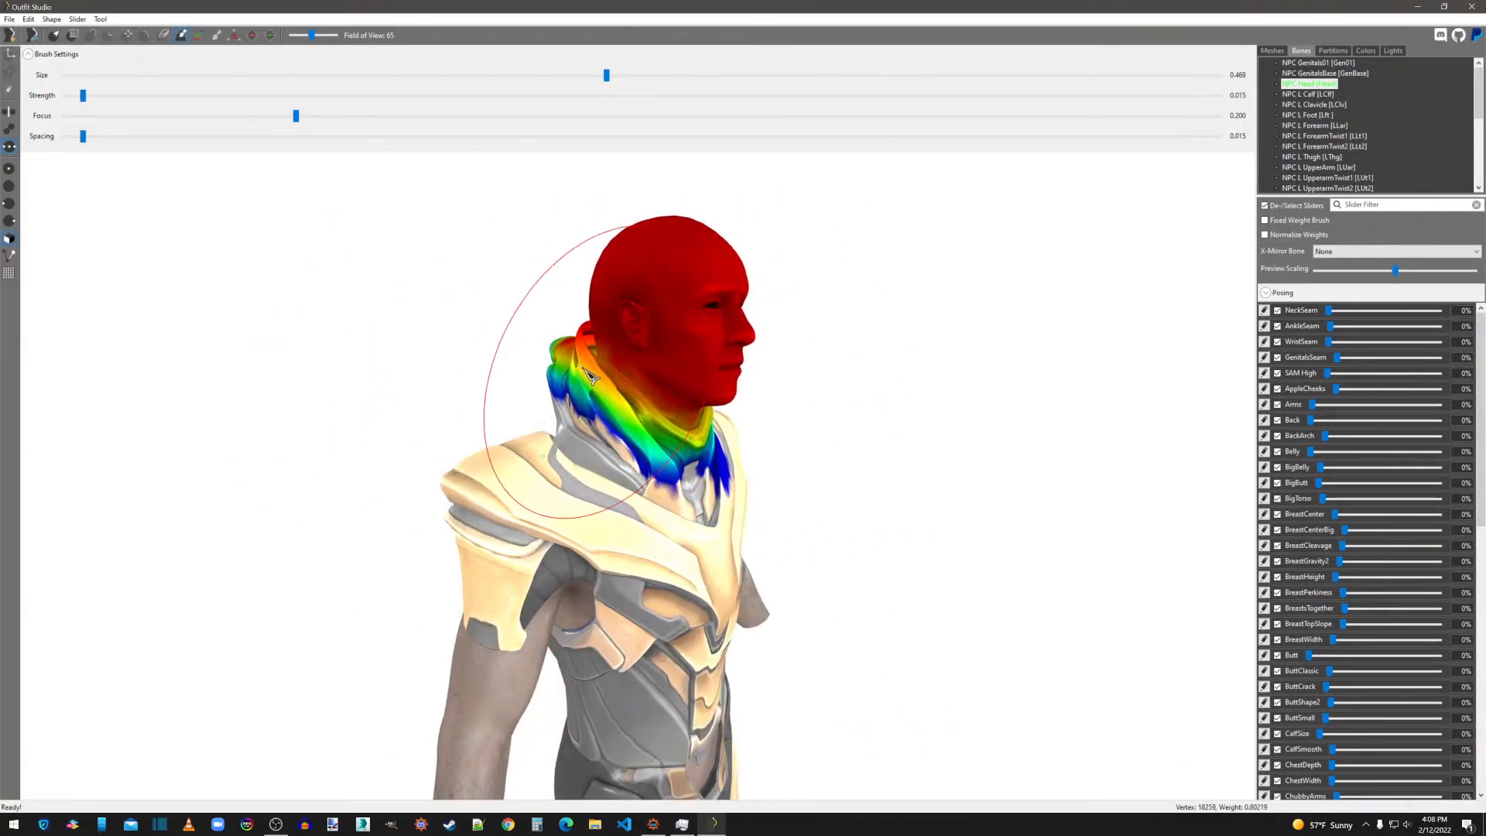
{"action": "mouse_move", "coordinate": [653, 496]}
{"action": "right_mouse_down"}
{"action": "mouse_move", "coordinate": [750, 499]}
{"action": "mouse_move", "coordinate": [762, 434]}
{"action": "right_mouse_up"}
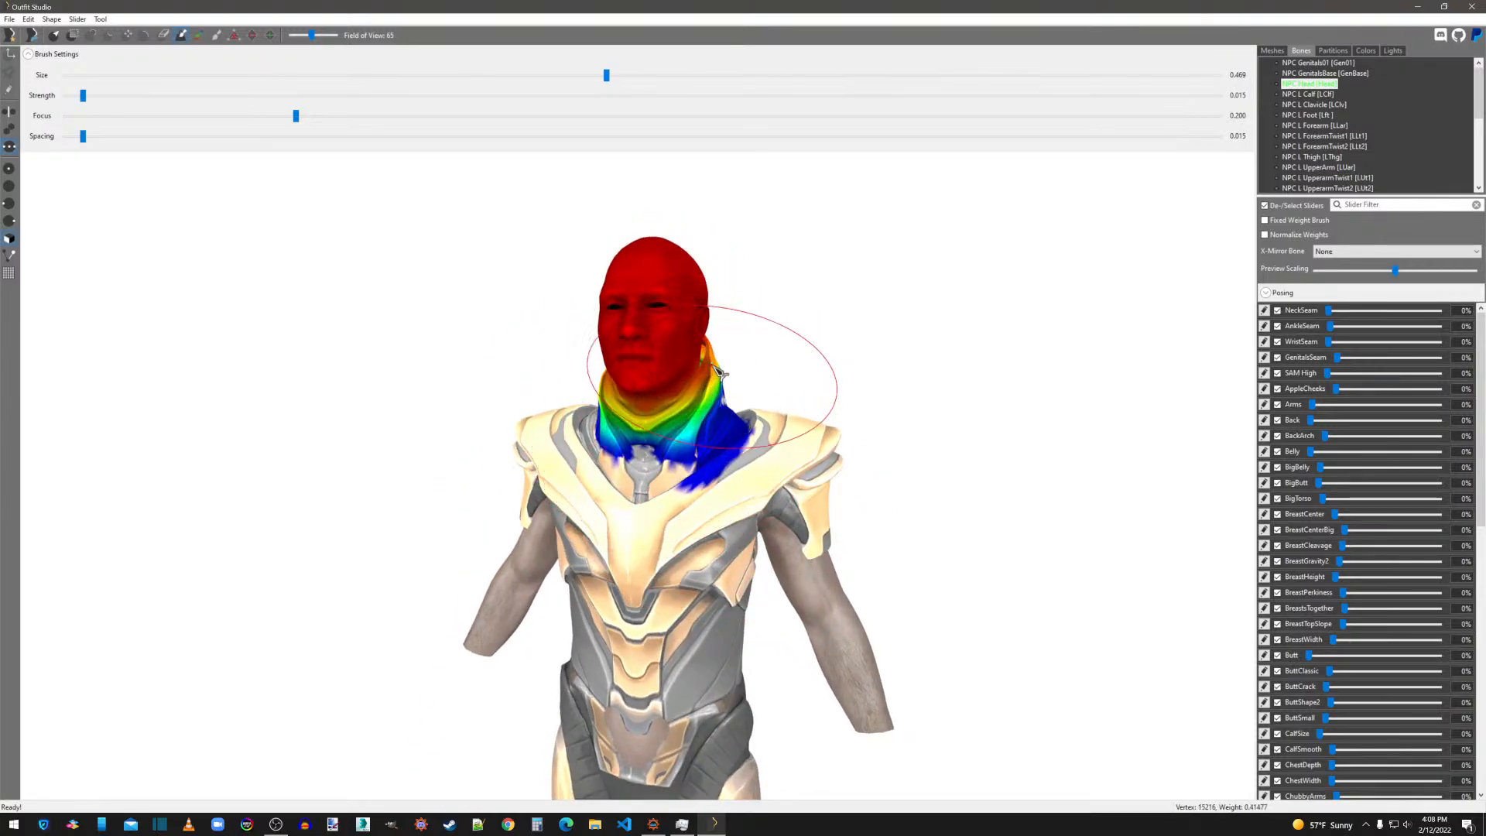
{"action": "right_click_drag", "start_coordinate": [737, 407], "coordinate": [518, 421]}
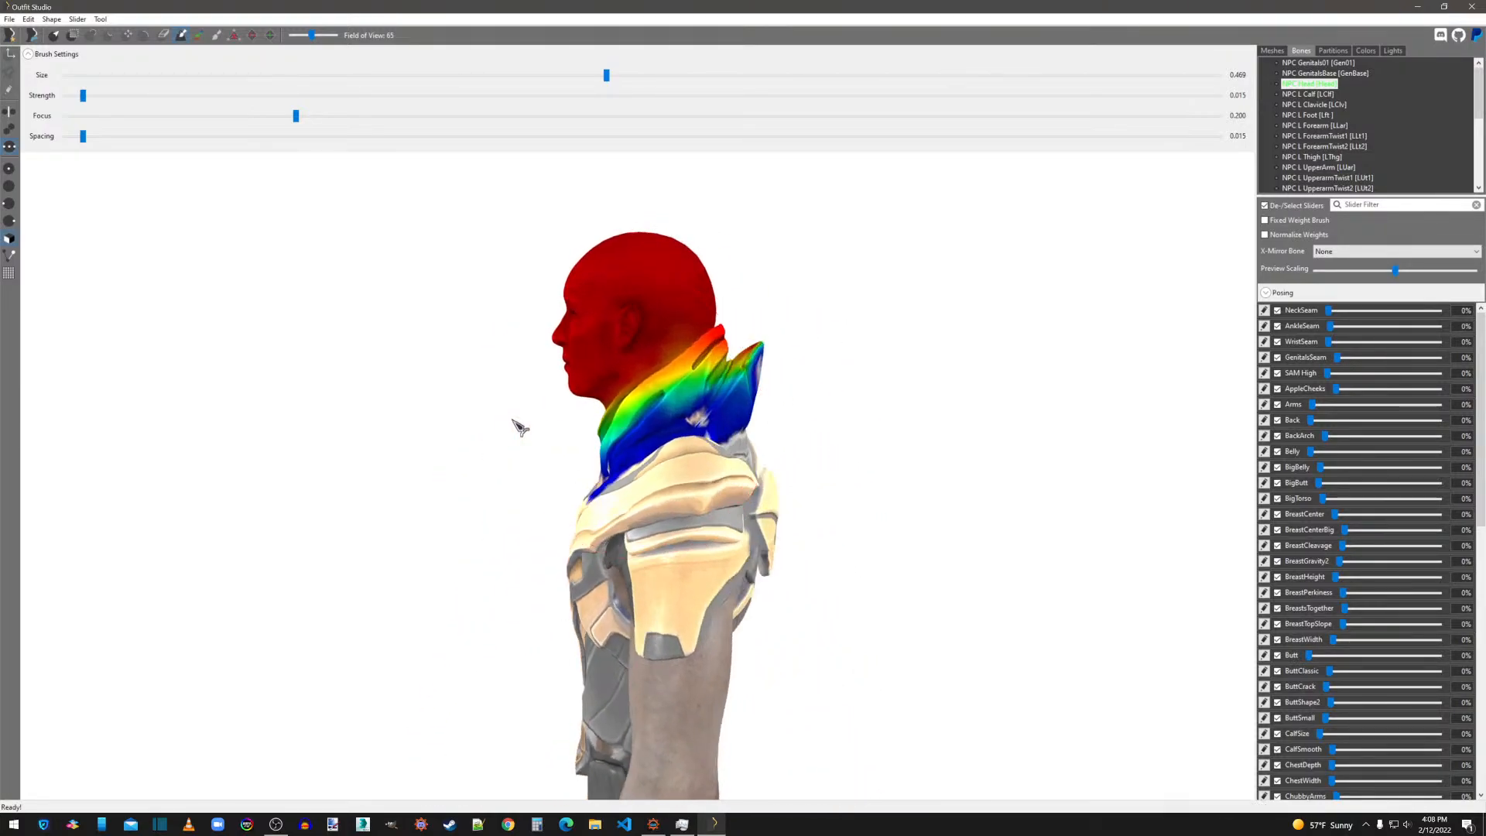
{"action": "right_click_drag", "start_coordinate": [763, 395], "coordinate": [650, 425]}
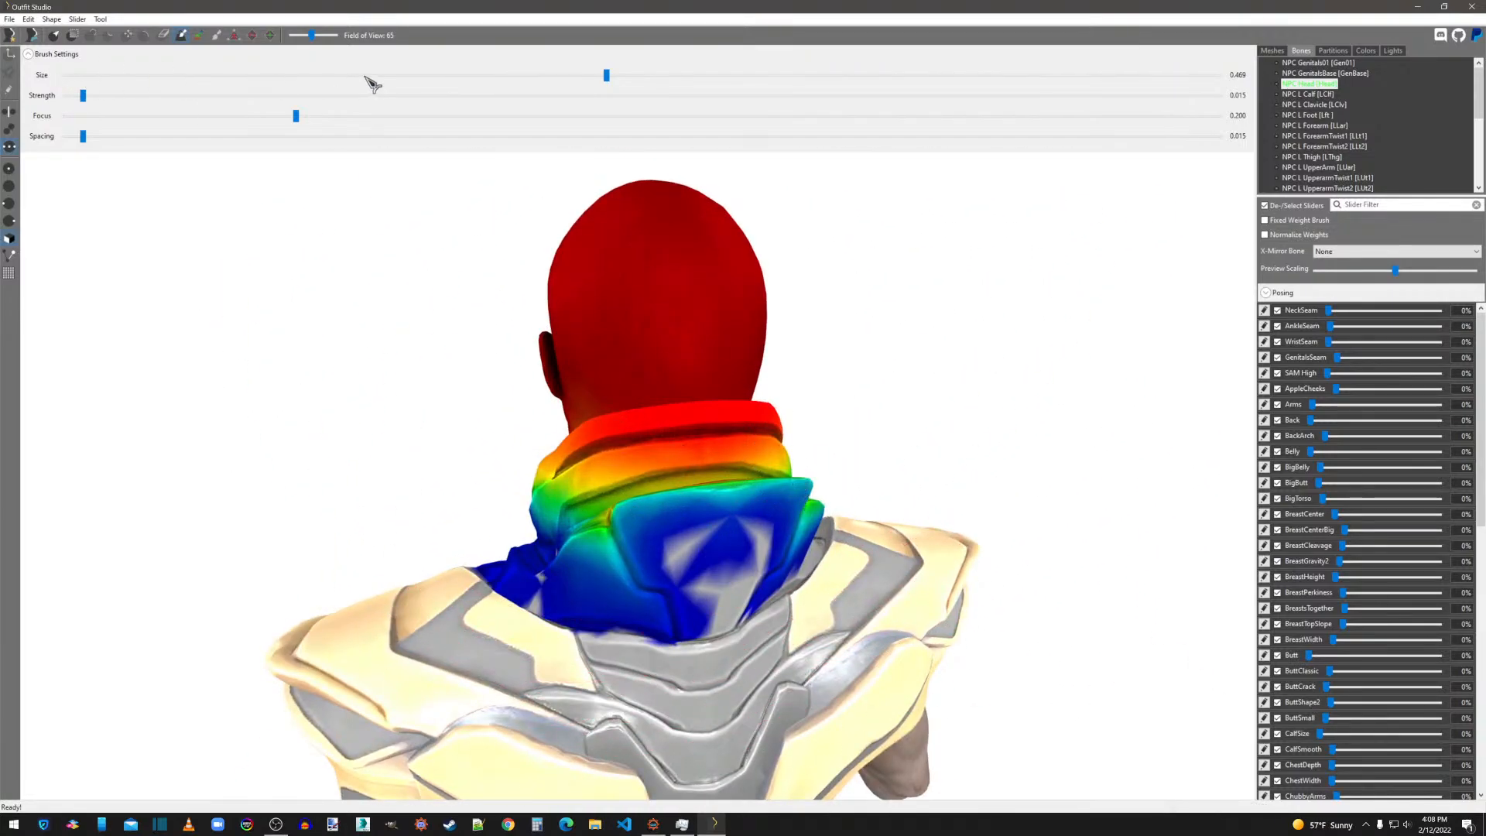
Fill the unweighted patches on the collar's back panel and side with the weight brush at size 0.068.
{"action": "mouse_move", "coordinate": [711, 576]}
{"action": "right_mouse_down"}
{"action": "mouse_move", "coordinate": [658, 534]}
{"action": "mouse_move", "coordinate": [887, 517]}
{"action": "mouse_move", "coordinate": [871, 524]}
{"action": "right_mouse_up"}
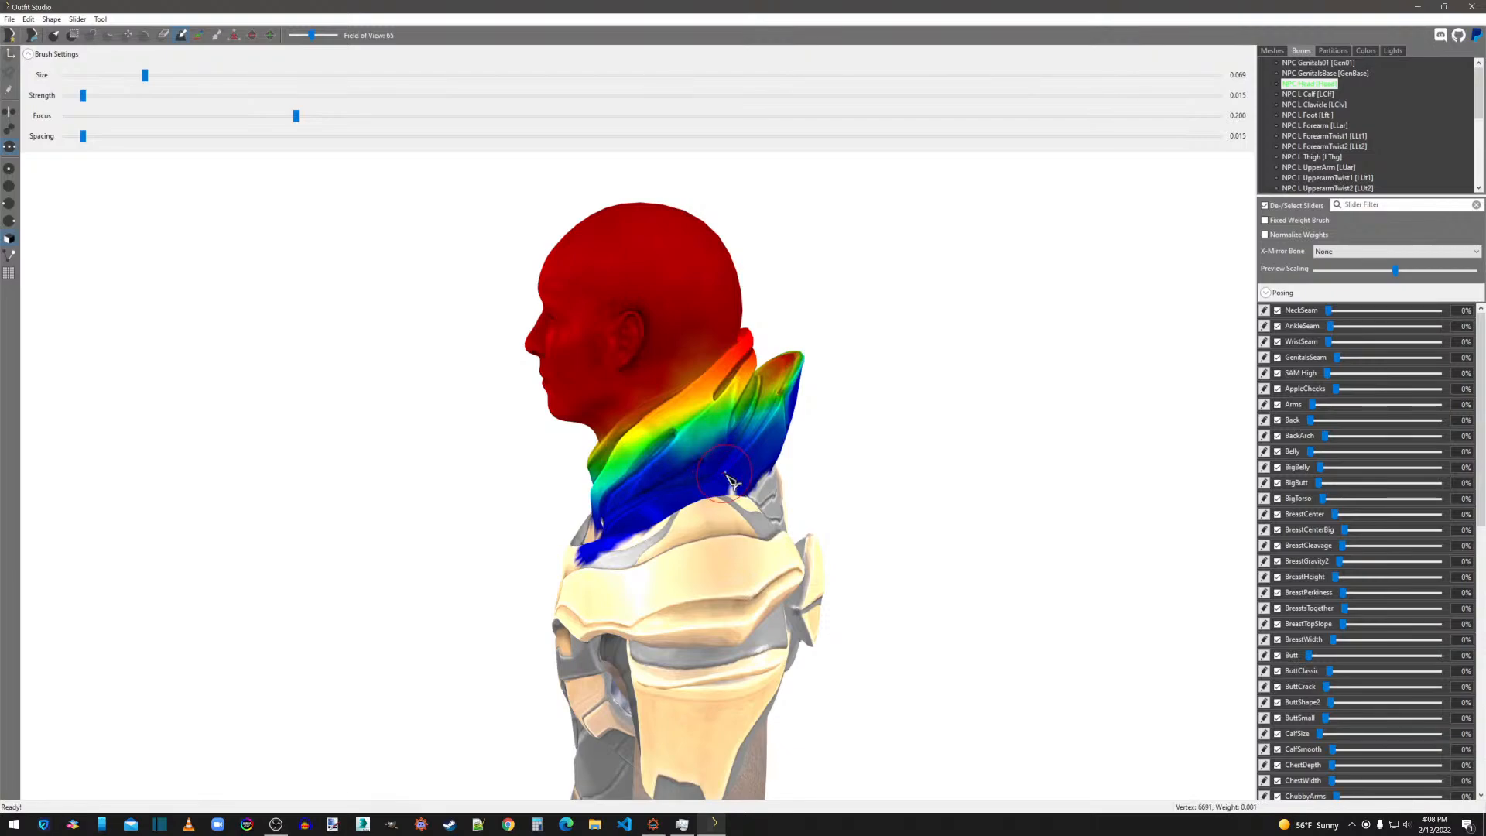
{"action": "mouse_move", "coordinate": [730, 475]}
{"action": "right_mouse_down"}
{"action": "mouse_move", "coordinate": [856, 507]}
{"action": "mouse_move", "coordinate": [809, 534]}
{"action": "mouse_move", "coordinate": [740, 481]}
{"action": "mouse_move", "coordinate": [603, 457]}
{"action": "right_mouse_up"}
{"action": "scroll", "coordinate": [852, 511], "scroll_direction": "up", "scroll_amount": 2}
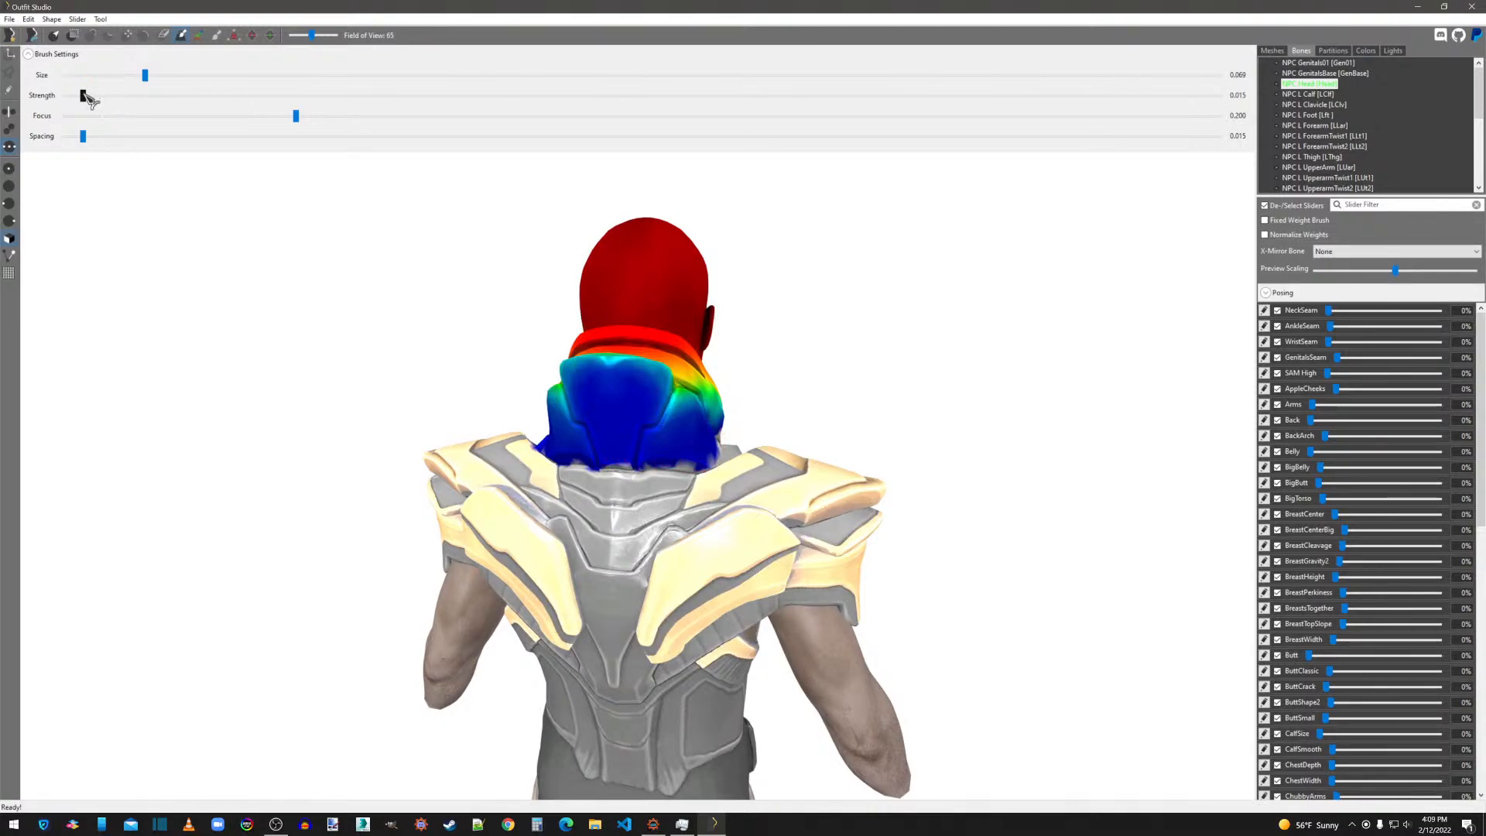
{"action": "right_click_drag", "start_coordinate": [666, 451], "coordinate": [567, 422]}
{"action": "middle_click_drag", "start_coordinate": [567, 422], "coordinate": [564, 480]}
{"action": "scroll", "coordinate": [563, 480], "scroll_direction": "up", "scroll_amount": 5}
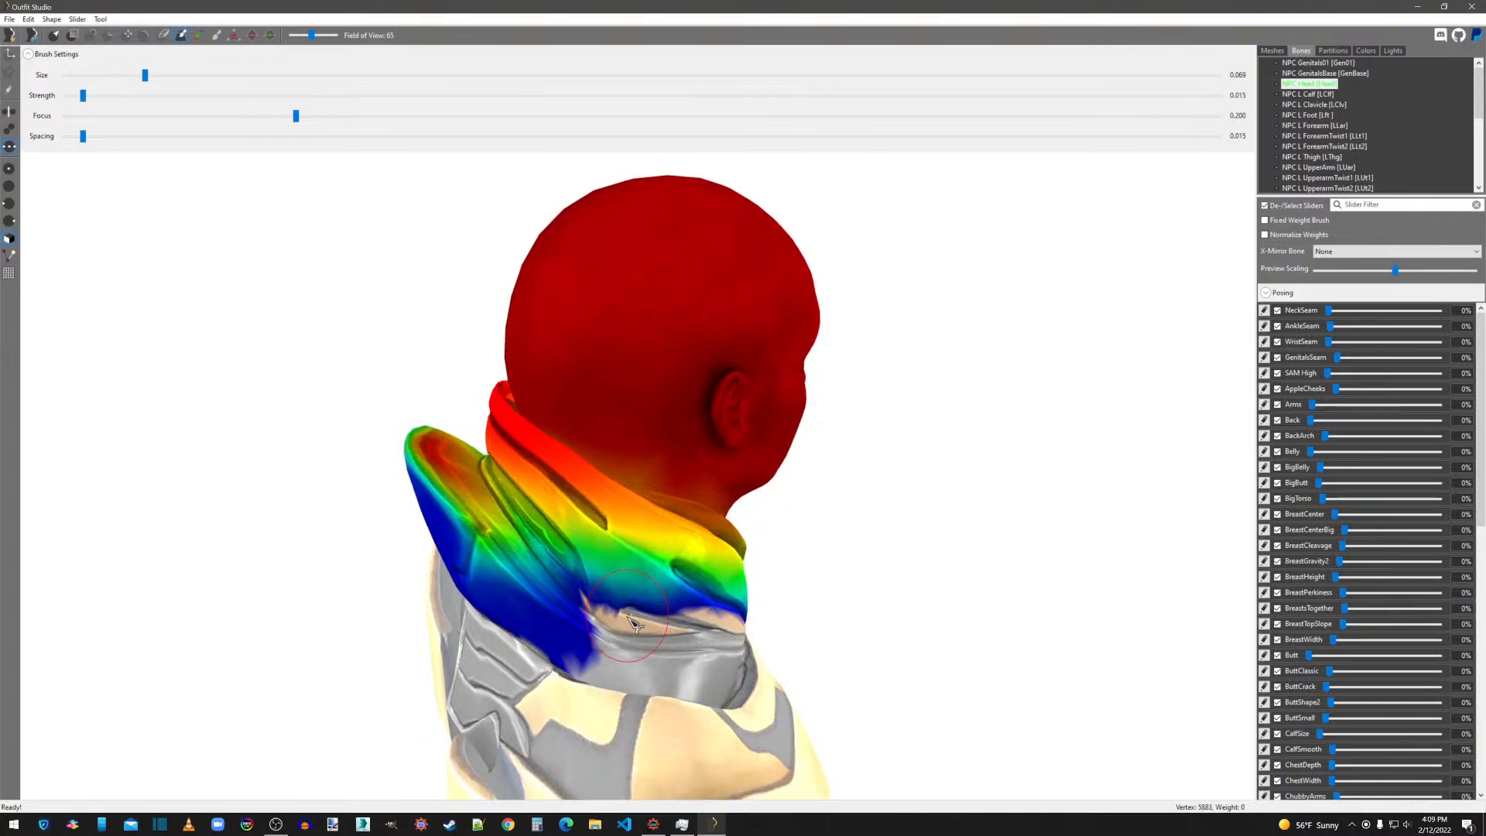
Paint NPC Head weight along the collar's lower right side and across its front base with the 0.068 brush.
{"action": "left_click", "coordinate": [611, 634]}
{"action": "left_click_drag", "start_coordinate": [672, 639], "coordinate": [716, 643]}
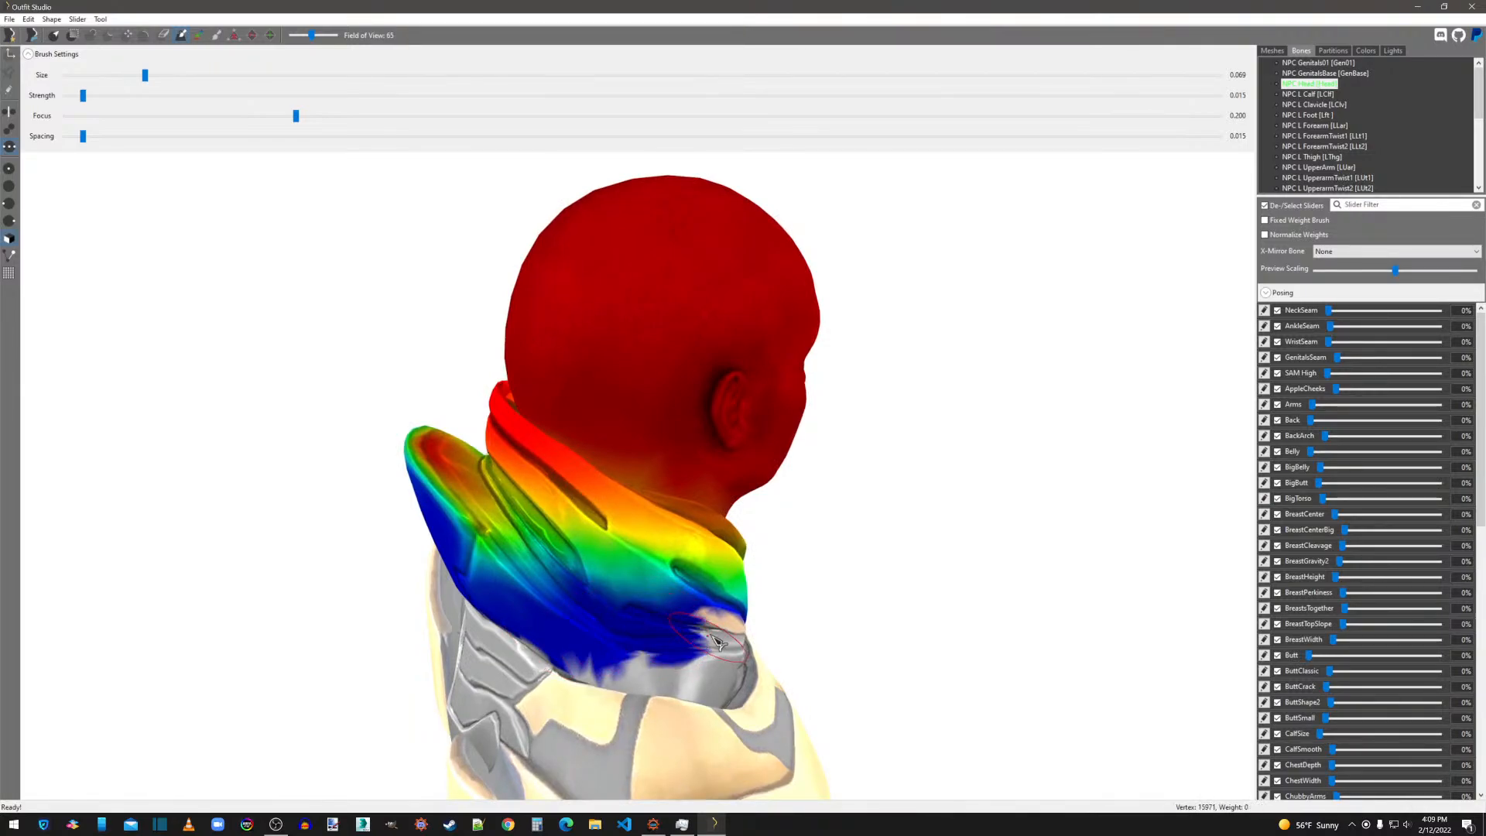
{"action": "left_click", "coordinate": [714, 631]}
{"action": "right_click_drag", "start_coordinate": [716, 634], "coordinate": [580, 561]}
{"action": "scroll", "coordinate": [627, 589], "scroll_direction": "down", "scroll_amount": 4}
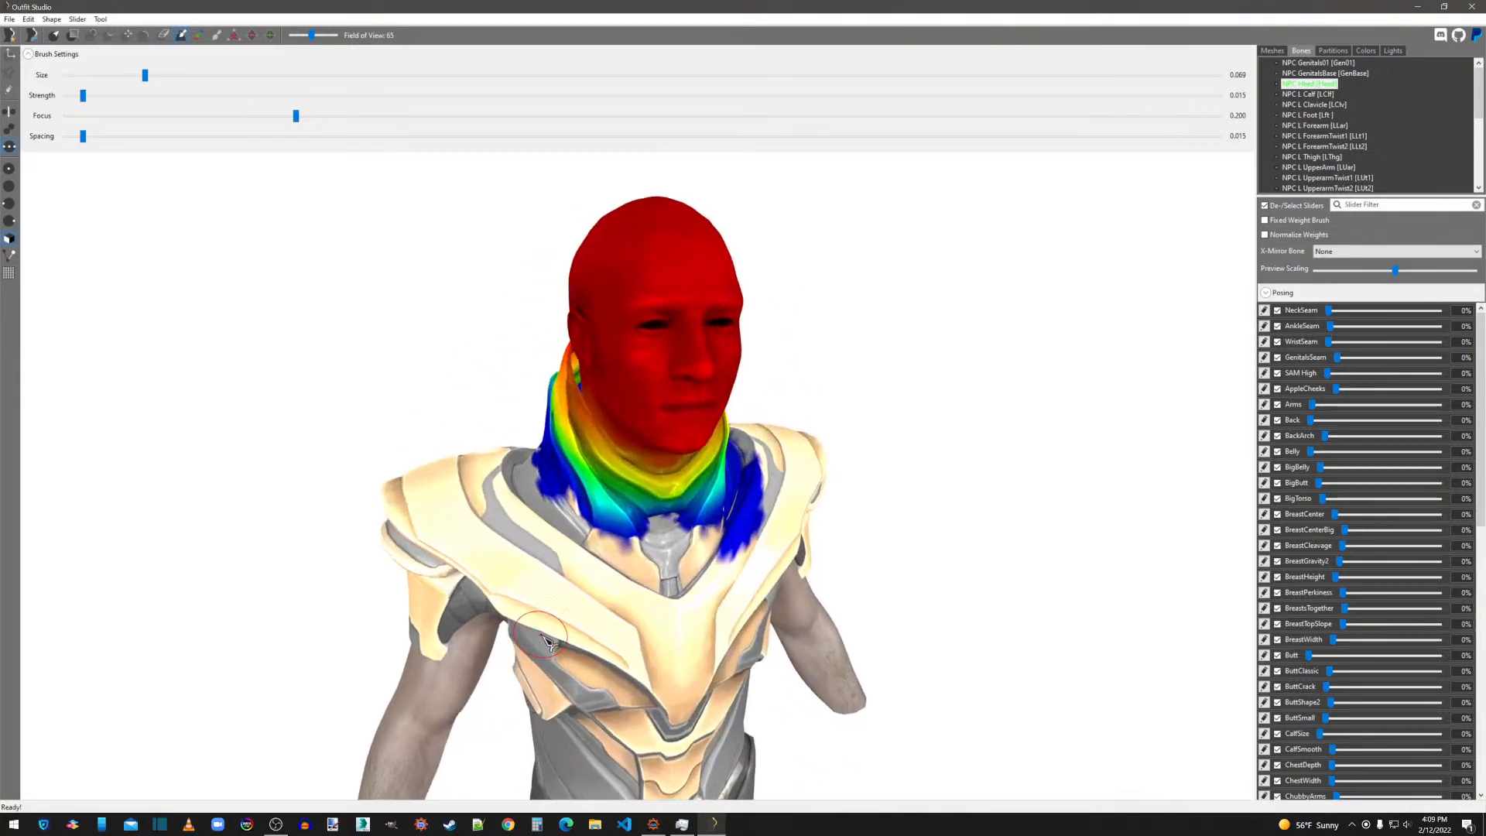
{"action": "mouse_move", "coordinate": [578, 505]}
{"action": "left_mouse_down"}
{"action": "mouse_move", "coordinate": [602, 526]}
{"action": "mouse_move", "coordinate": [686, 532]}
{"action": "left_mouse_up"}
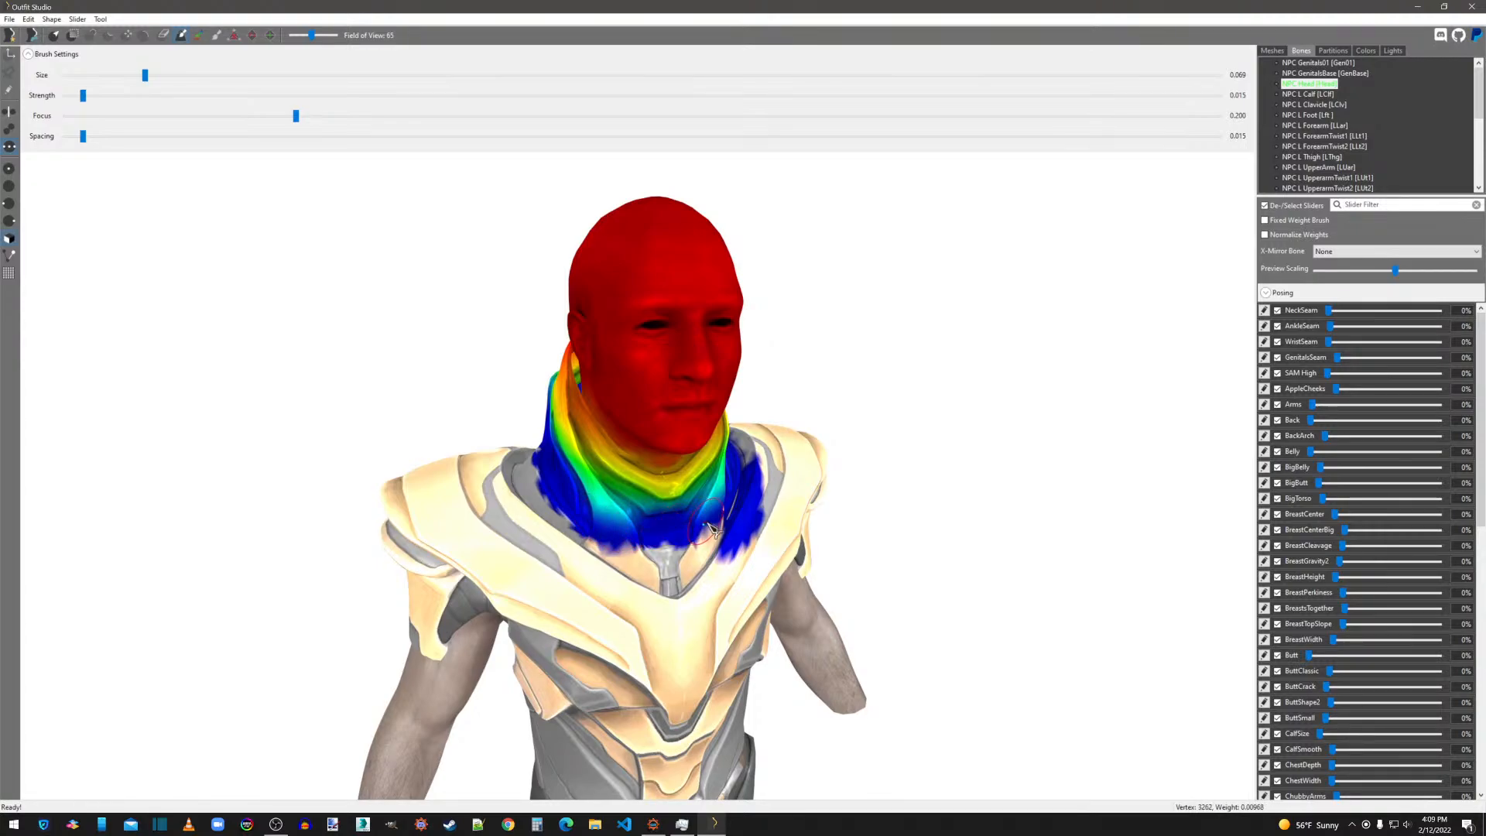
{"action": "right_click_drag", "start_coordinate": [805, 540], "coordinate": [753, 553]}
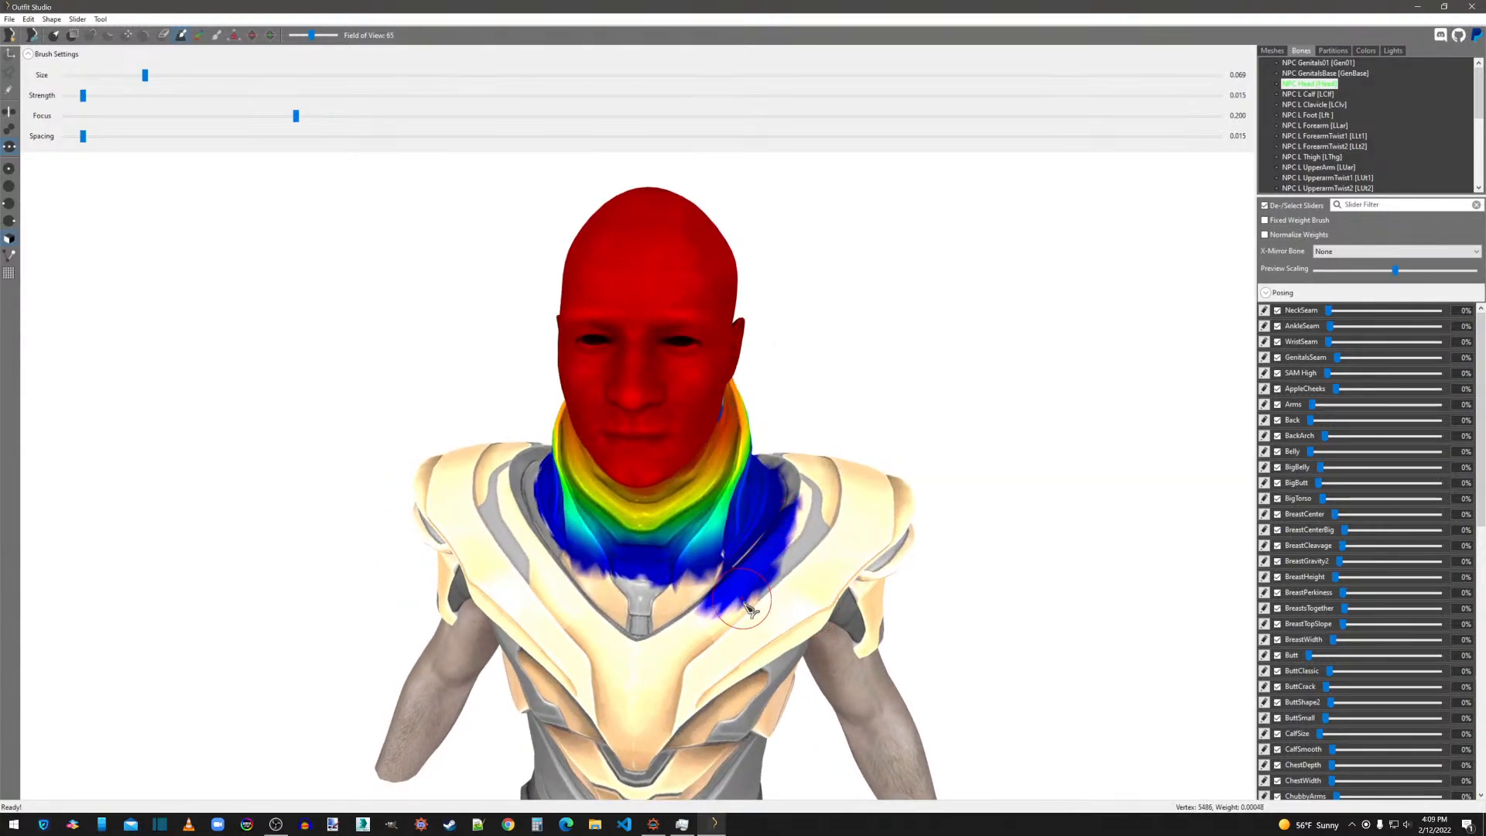
Erase the stray NPC Head weight on the armor beside the collar's left front with the 0.068 brush.
{"action": "left_click_drag", "start_coordinate": [706, 621], "coordinate": [805, 505], "text": "alt"}
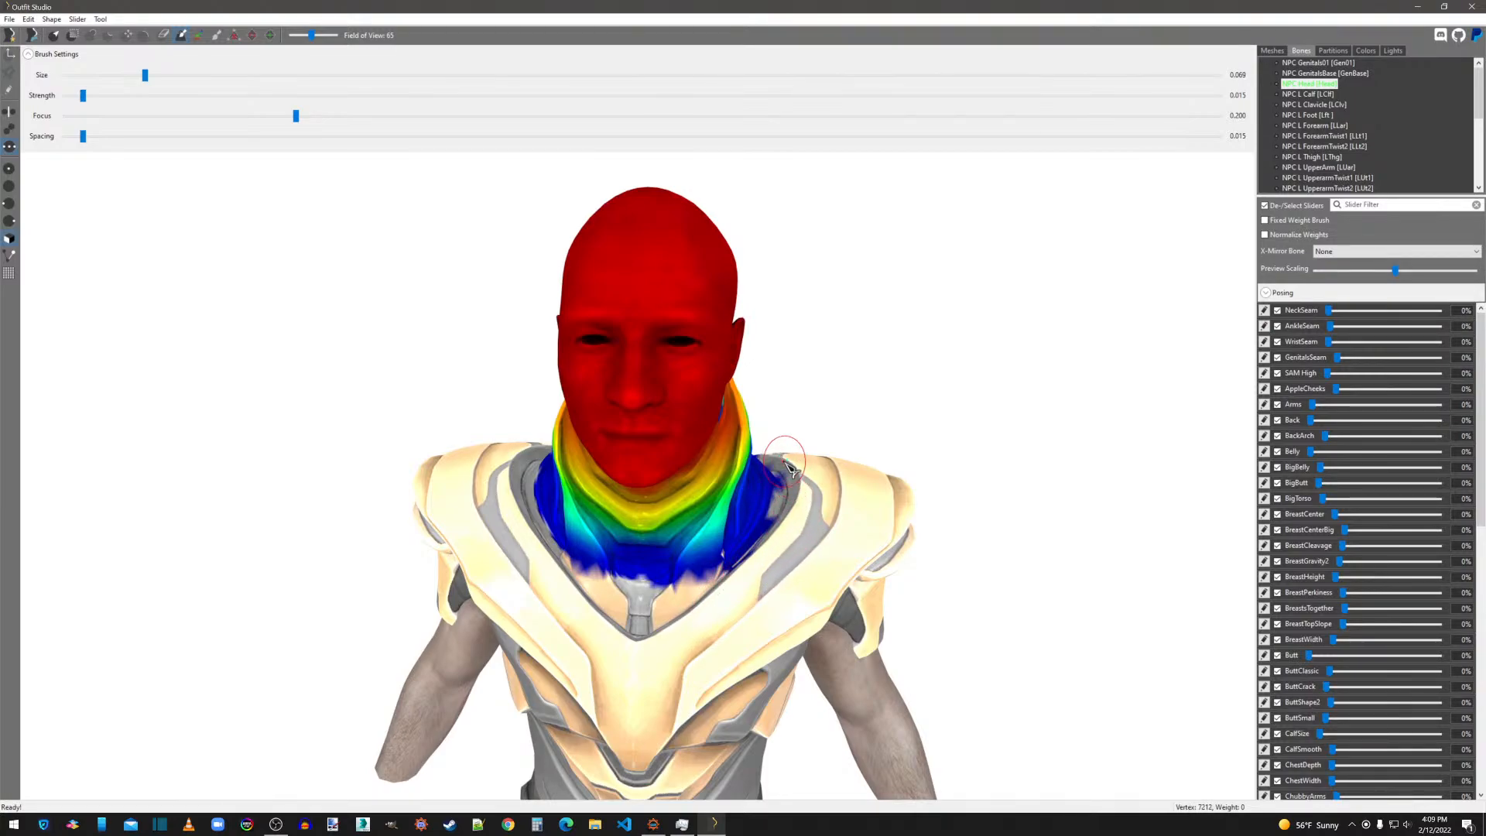
{"action": "mouse_move", "coordinate": [774, 540]}
{"action": "left_mouse_down", "text": "alt"}
{"action": "mouse_move", "coordinate": [733, 579]}
{"action": "mouse_move", "coordinate": [767, 535]}
{"action": "mouse_move", "coordinate": [733, 574]}
{"action": "mouse_move", "coordinate": [619, 600]}
{"action": "mouse_move", "coordinate": [708, 585]}
{"action": "mouse_move", "coordinate": [670, 593]}
{"action": "left_mouse_up", "text": "alt"}
{"action": "right_click_drag", "start_coordinate": [791, 509], "coordinate": [684, 518]}
{"action": "scroll", "coordinate": [684, 518], "scroll_direction": "up", "scroll_amount": 3}
{"action": "mouse_move", "coordinate": [867, 646]}
{"action": "left_mouse_down", "text": "alt"}
{"action": "mouse_move", "coordinate": [848, 621]}
{"action": "mouse_move", "coordinate": [872, 632]}
{"action": "left_mouse_up", "text": "alt"}
{"action": "scroll", "coordinate": [903, 630], "scroll_direction": "down", "scroll_amount": 3}
Trim the excess NPC Head weight along the lower back edge of the collar with the 0.068 brush.
{"action": "mouse_move", "coordinate": [903, 630]}
{"action": "right_mouse_down"}
{"action": "mouse_move", "coordinate": [838, 590]}
{"action": "mouse_move", "coordinate": [774, 600]}
{"action": "mouse_move", "coordinate": [697, 573]}
{"action": "mouse_move", "coordinate": [620, 515]}
{"action": "right_mouse_up"}
{"action": "left_click_drag", "start_coordinate": [617, 512], "coordinate": [718, 502], "text": "alt"}
{"action": "right_click_drag", "start_coordinate": [774, 512], "coordinate": [673, 512]}
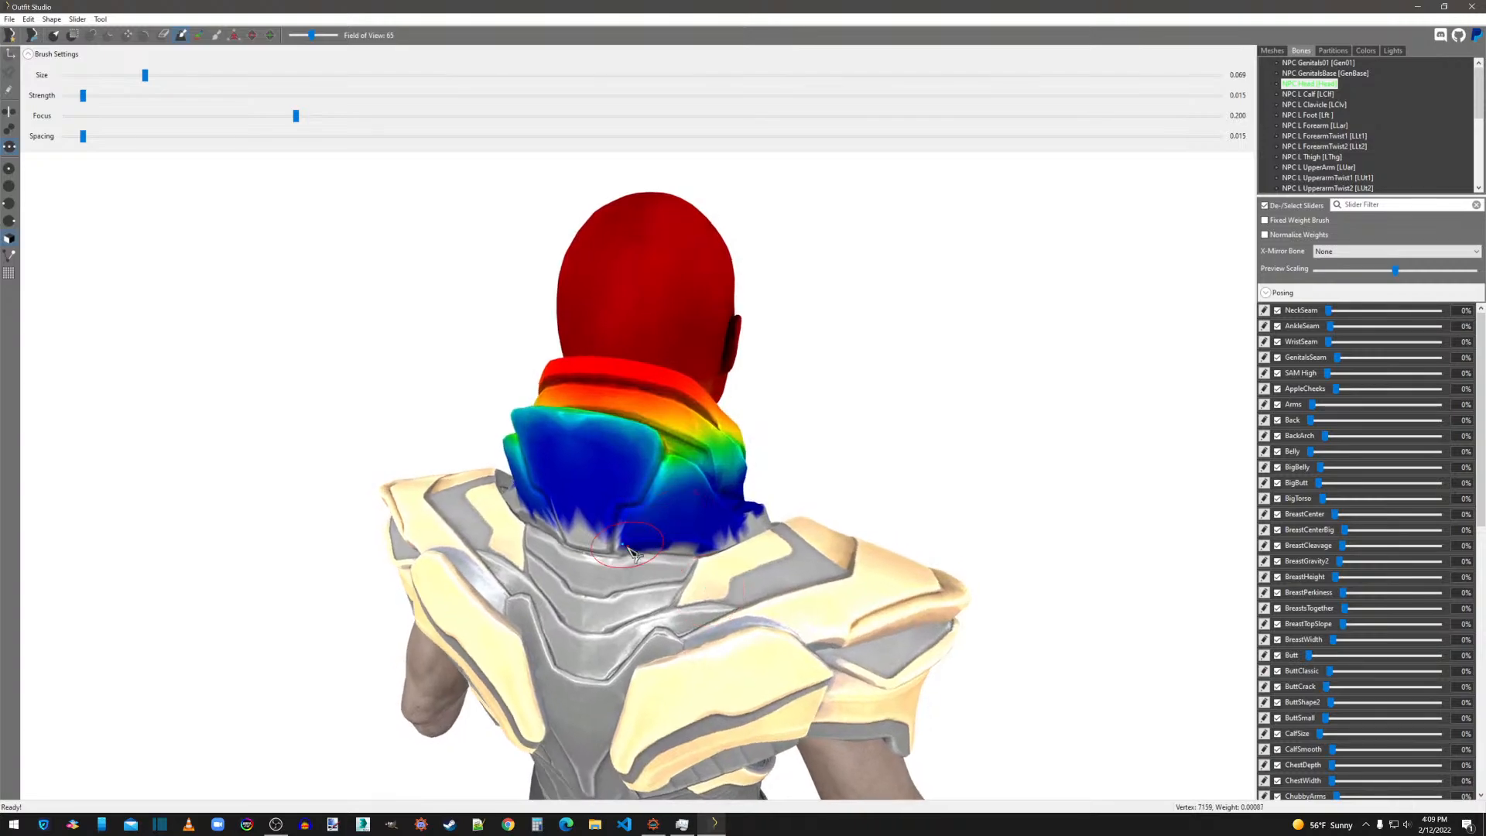
{"action": "mouse_move", "coordinate": [601, 542]}
{"action": "left_mouse_down", "text": "alt"}
{"action": "mouse_move", "coordinate": [729, 547]}
{"action": "mouse_move", "coordinate": [750, 528]}
{"action": "left_mouse_up", "text": "alt"}
Enlarge the weight brush to 0.466 and smooth the NPC Head weights around the collar's back and both sides.
{"action": "left_click_drag", "start_coordinate": [148, 76], "coordinate": [490, 84]}
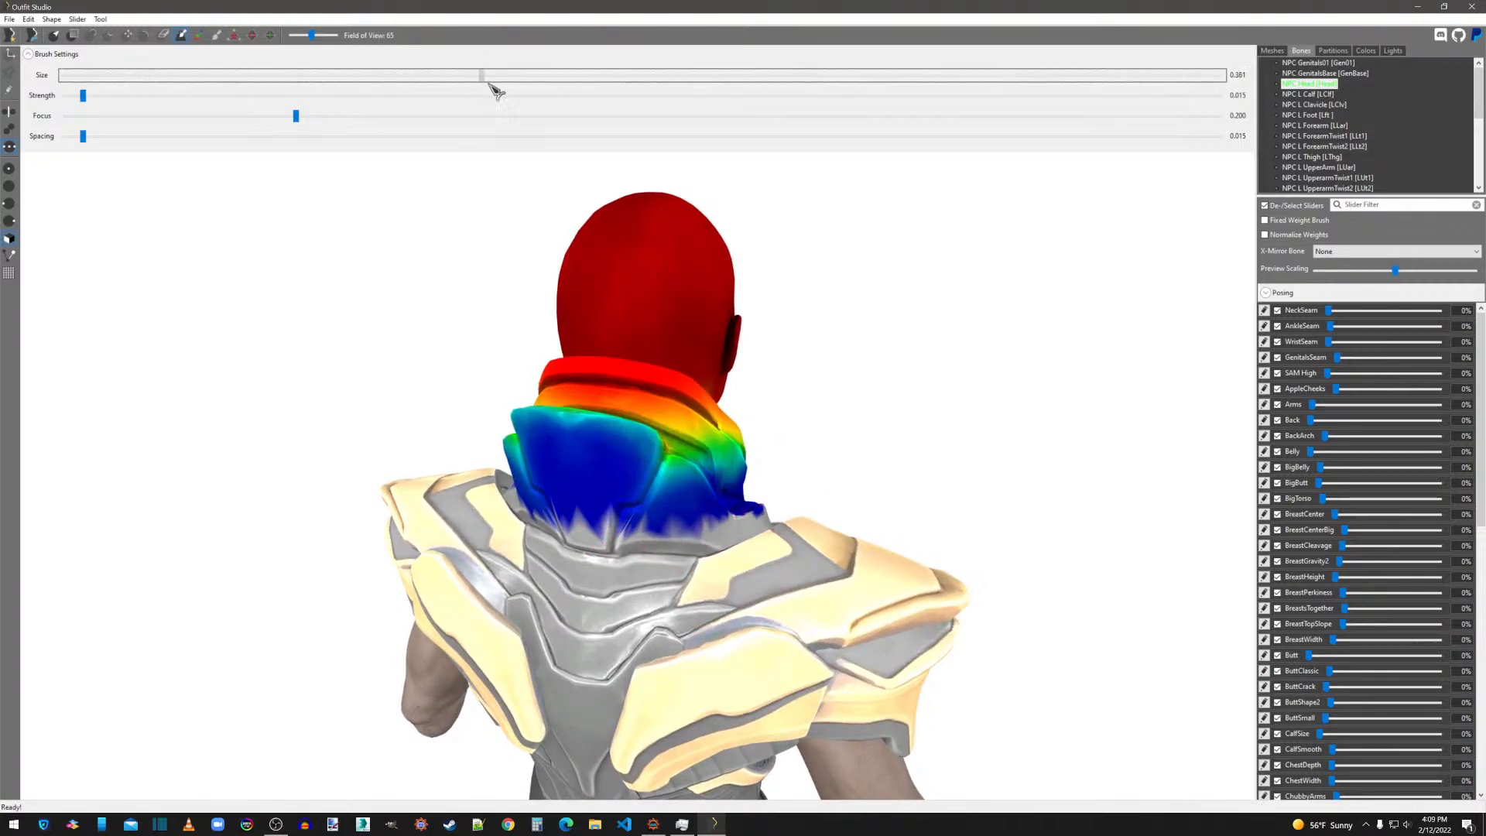
{"action": "left_click", "coordinate": [603, 395], "text": "alt"}
{"action": "scroll", "coordinate": [706, 340], "scroll_direction": "down", "scroll_amount": 5}
{"action": "right_click_drag", "start_coordinate": [706, 340], "coordinate": [875, 442]}
{"action": "middle_click_drag", "start_coordinate": [875, 442], "coordinate": [821, 530]}
{"action": "scroll", "coordinate": [820, 531], "scroll_direction": "up", "scroll_amount": 7}
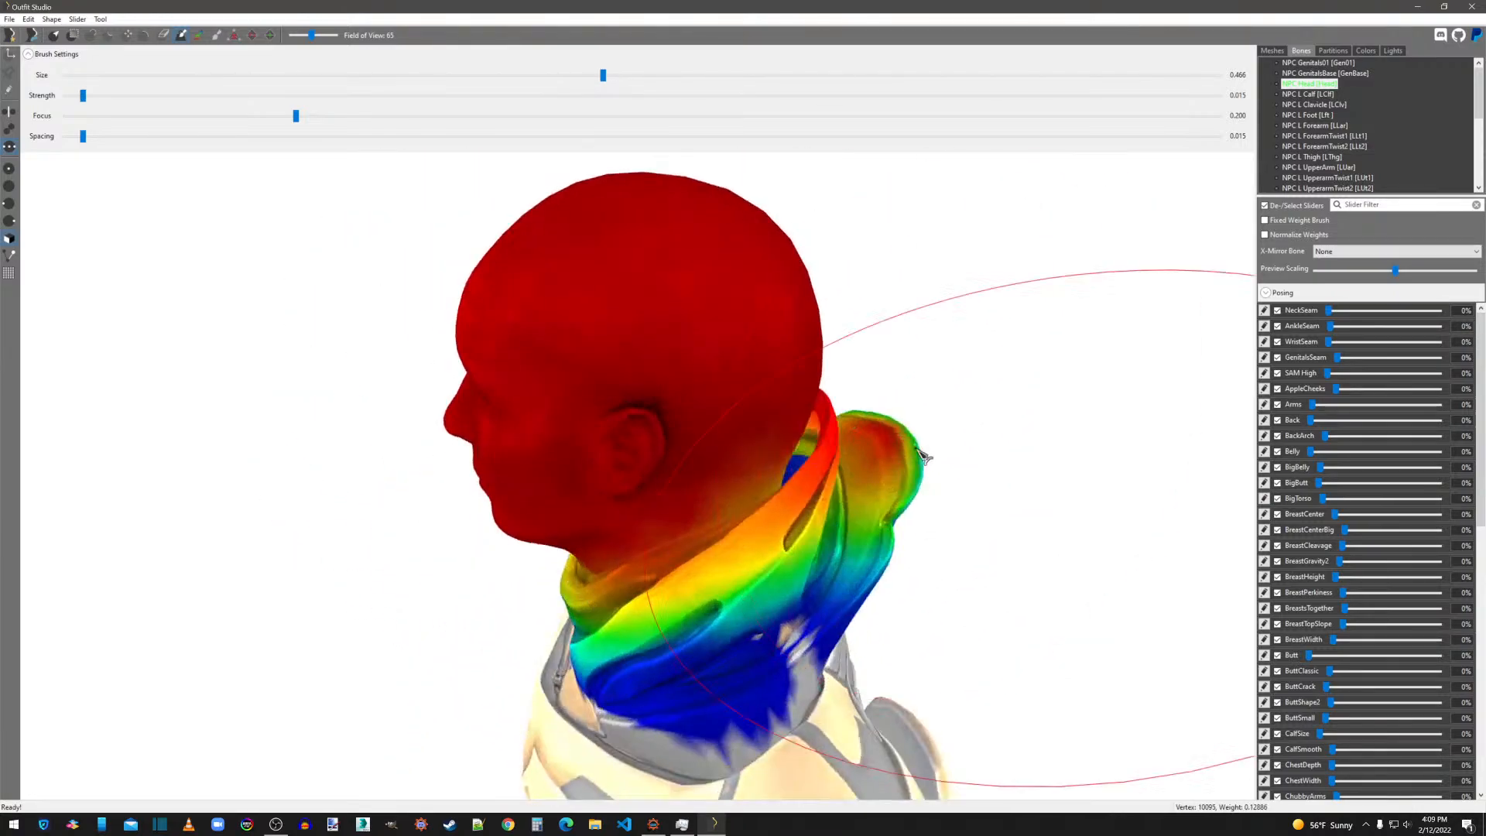
{"action": "scroll", "coordinate": [670, 615], "scroll_direction": "down", "scroll_amount": 7}
{"action": "mouse_move", "coordinate": [674, 615]}
{"action": "right_mouse_down"}
{"action": "mouse_move", "coordinate": [940, 587]}
{"action": "mouse_move", "coordinate": [910, 597]}
{"action": "right_mouse_up"}
{"action": "scroll", "coordinate": [909, 597], "scroll_direction": "up", "scroll_amount": 4}
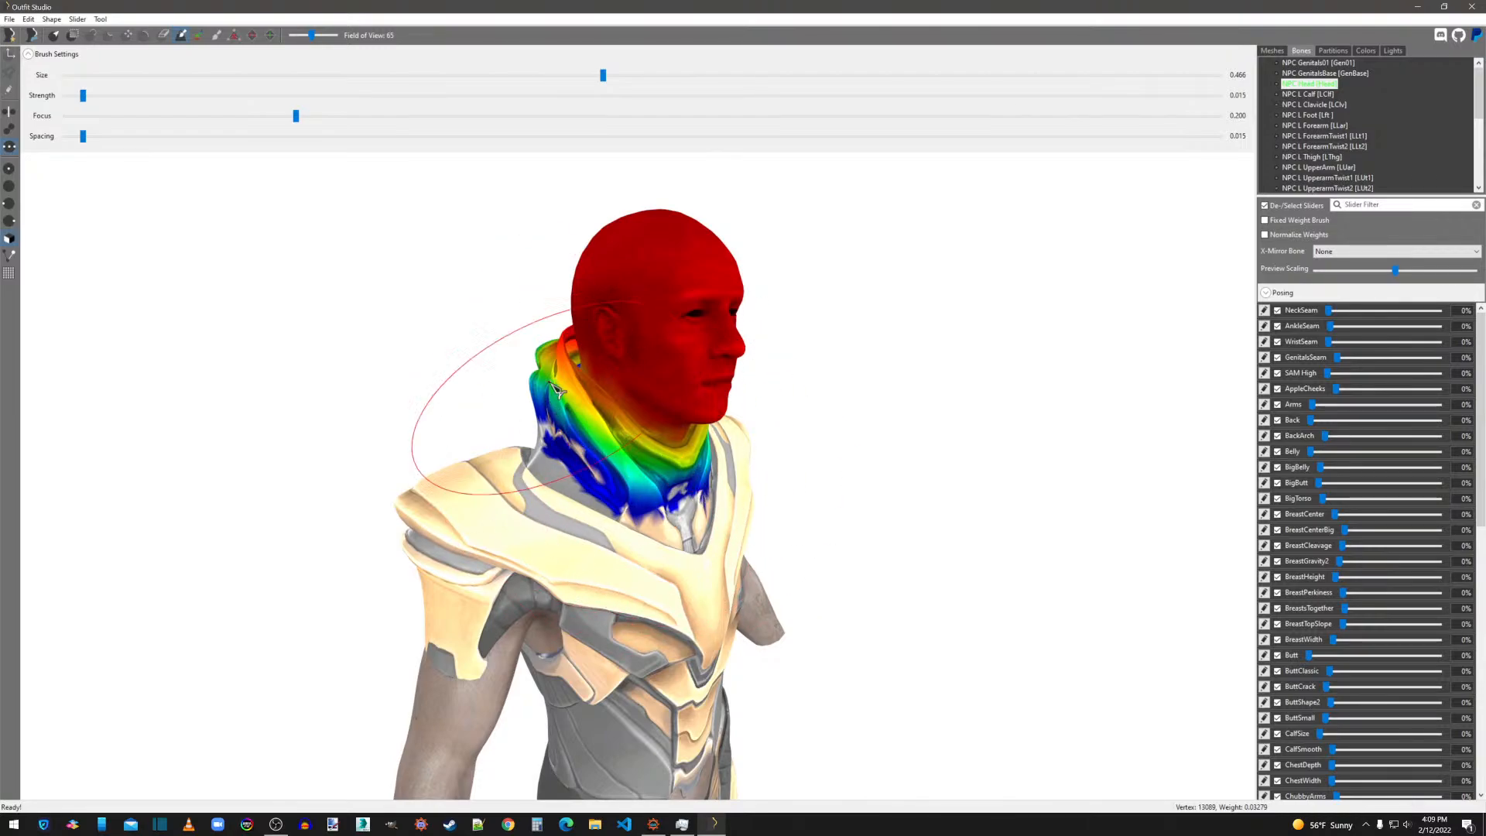
Touch up the NPC Head weights along the collar's lower front, side and back edges with the brush at size 0.066.
{"action": "left_click", "coordinate": [192, 78]}
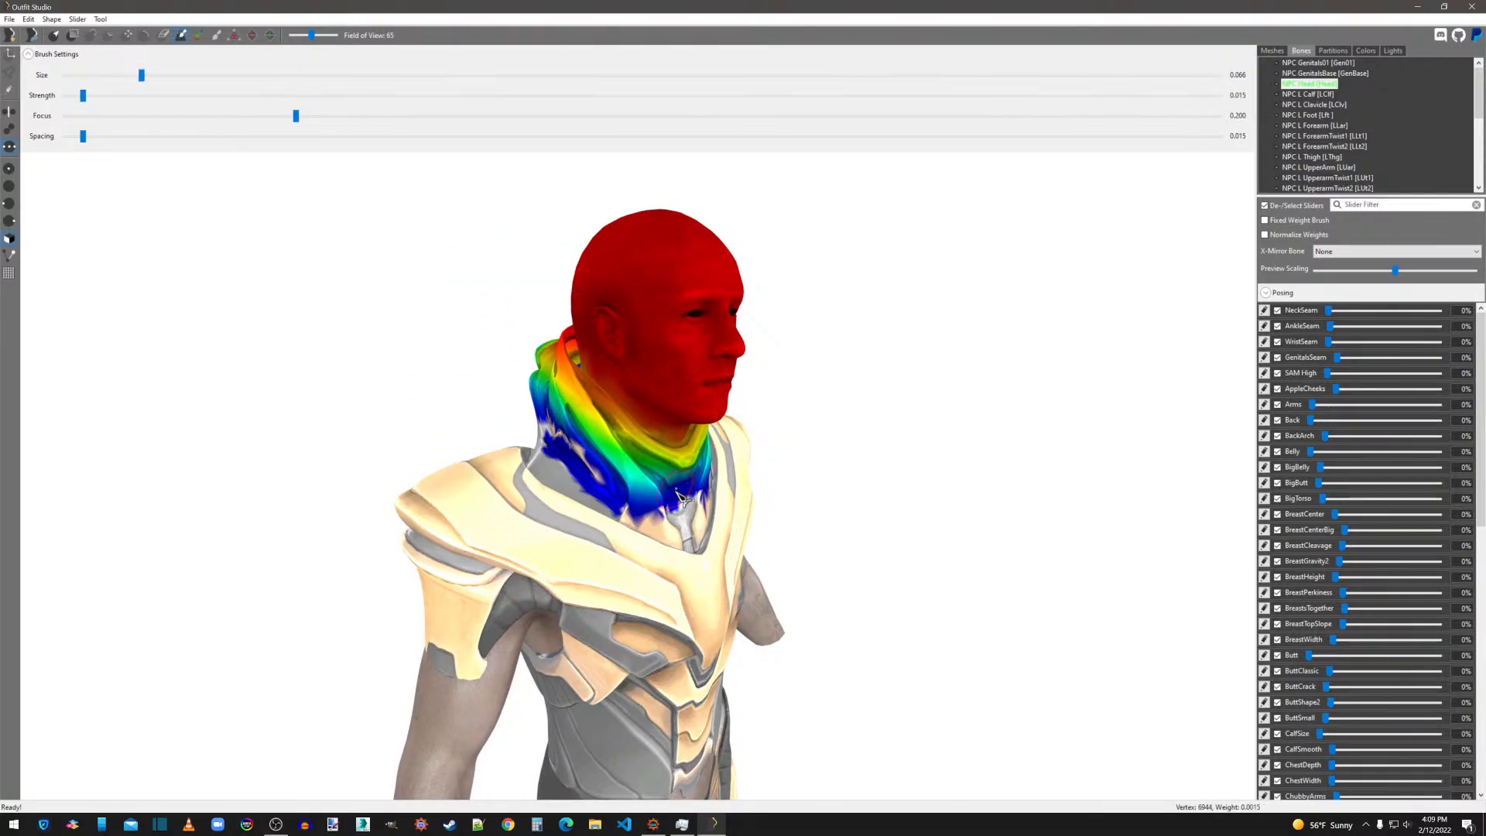
{"action": "right_click_drag", "start_coordinate": [678, 496], "coordinate": [671, 528]}
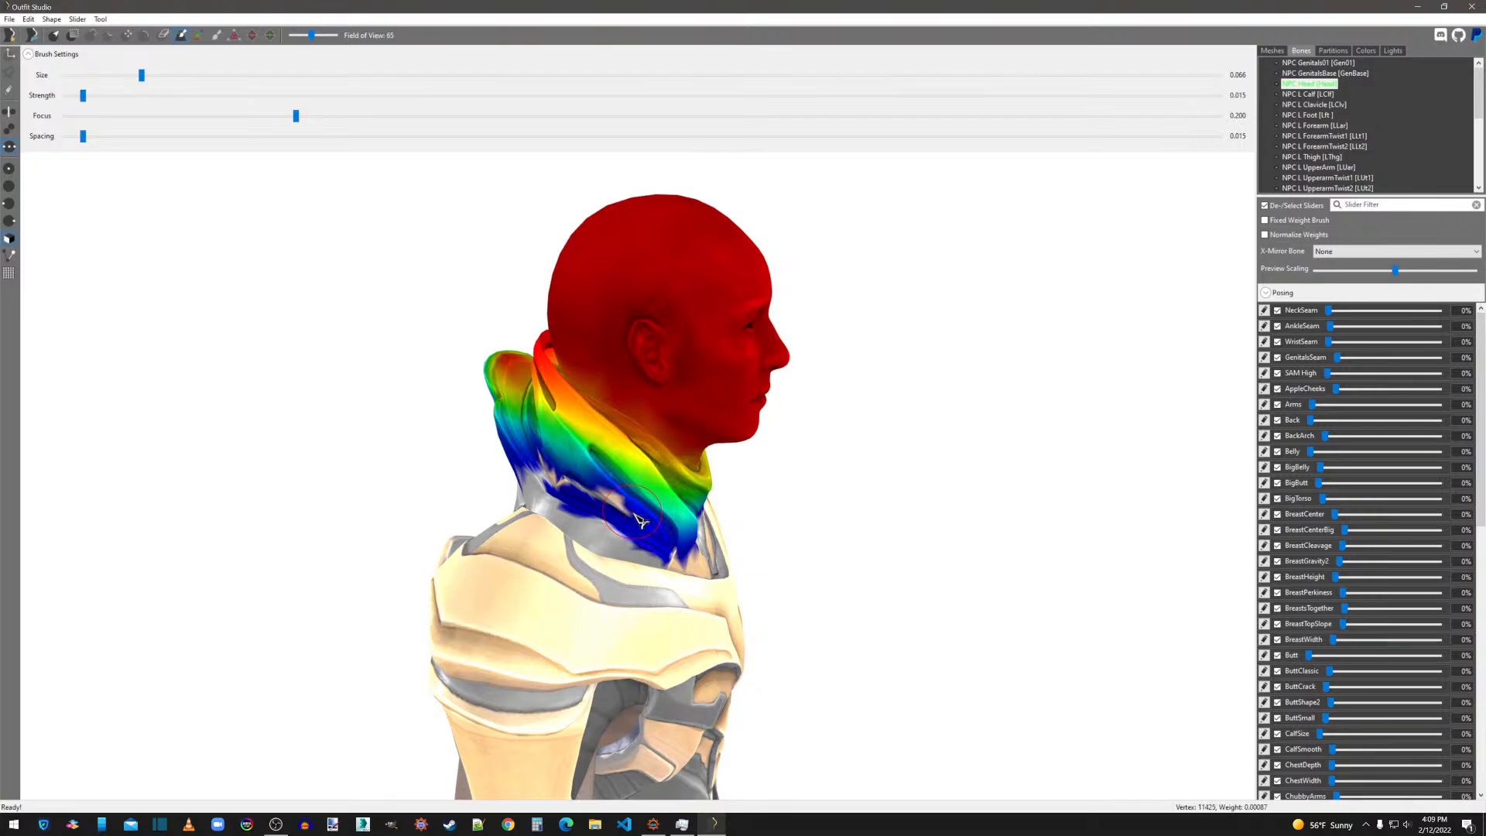
{"action": "right_click_drag", "start_coordinate": [571, 486], "coordinate": [766, 481]}
{"action": "right_click_drag", "start_coordinate": [600, 497], "coordinate": [681, 465]}
{"action": "left_click_drag", "start_coordinate": [703, 422], "coordinate": [656, 425]}
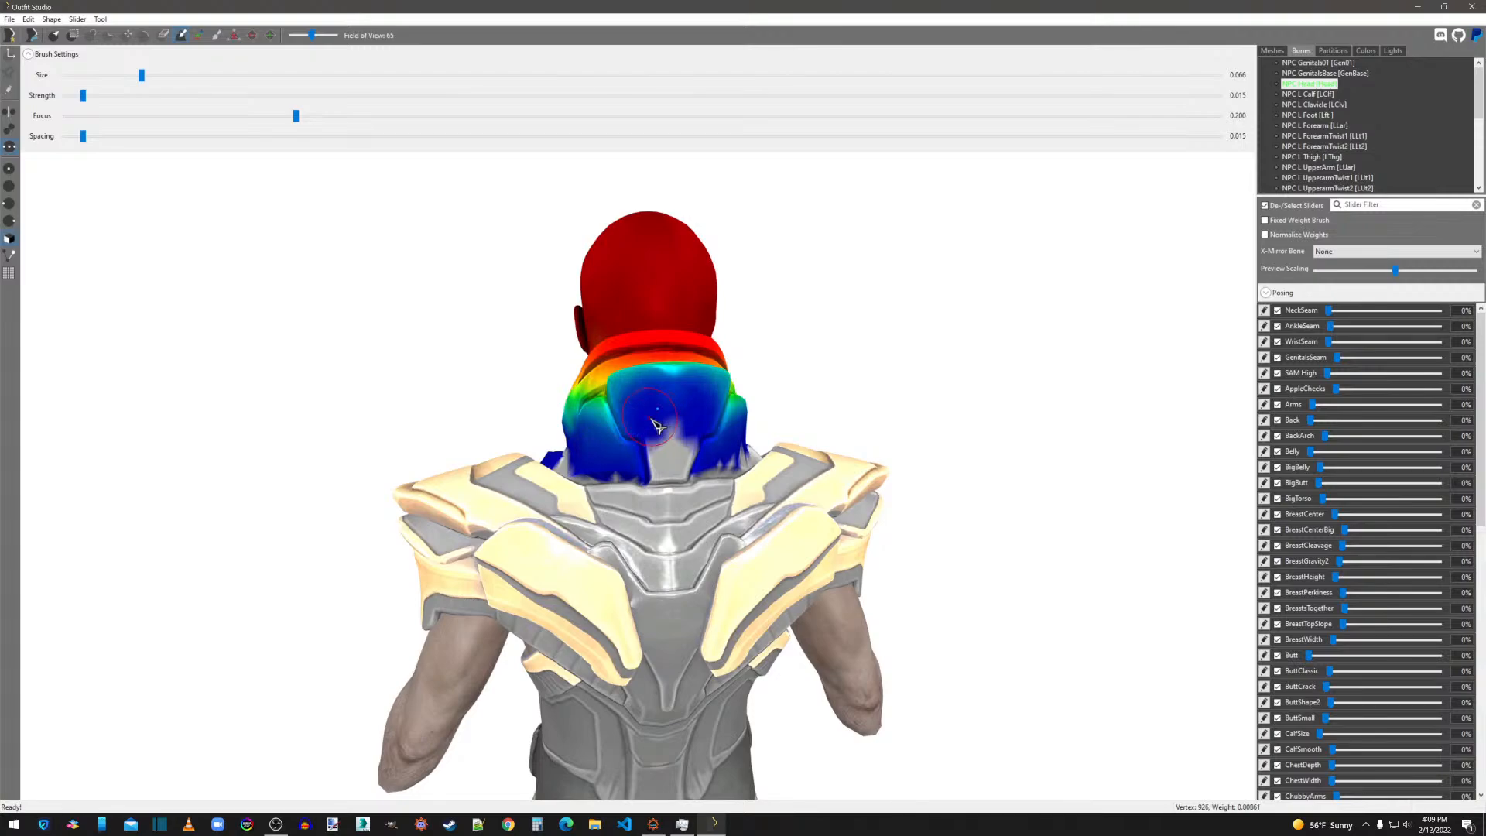
{"action": "right_click_drag", "start_coordinate": [672, 427], "coordinate": [1083, 472]}
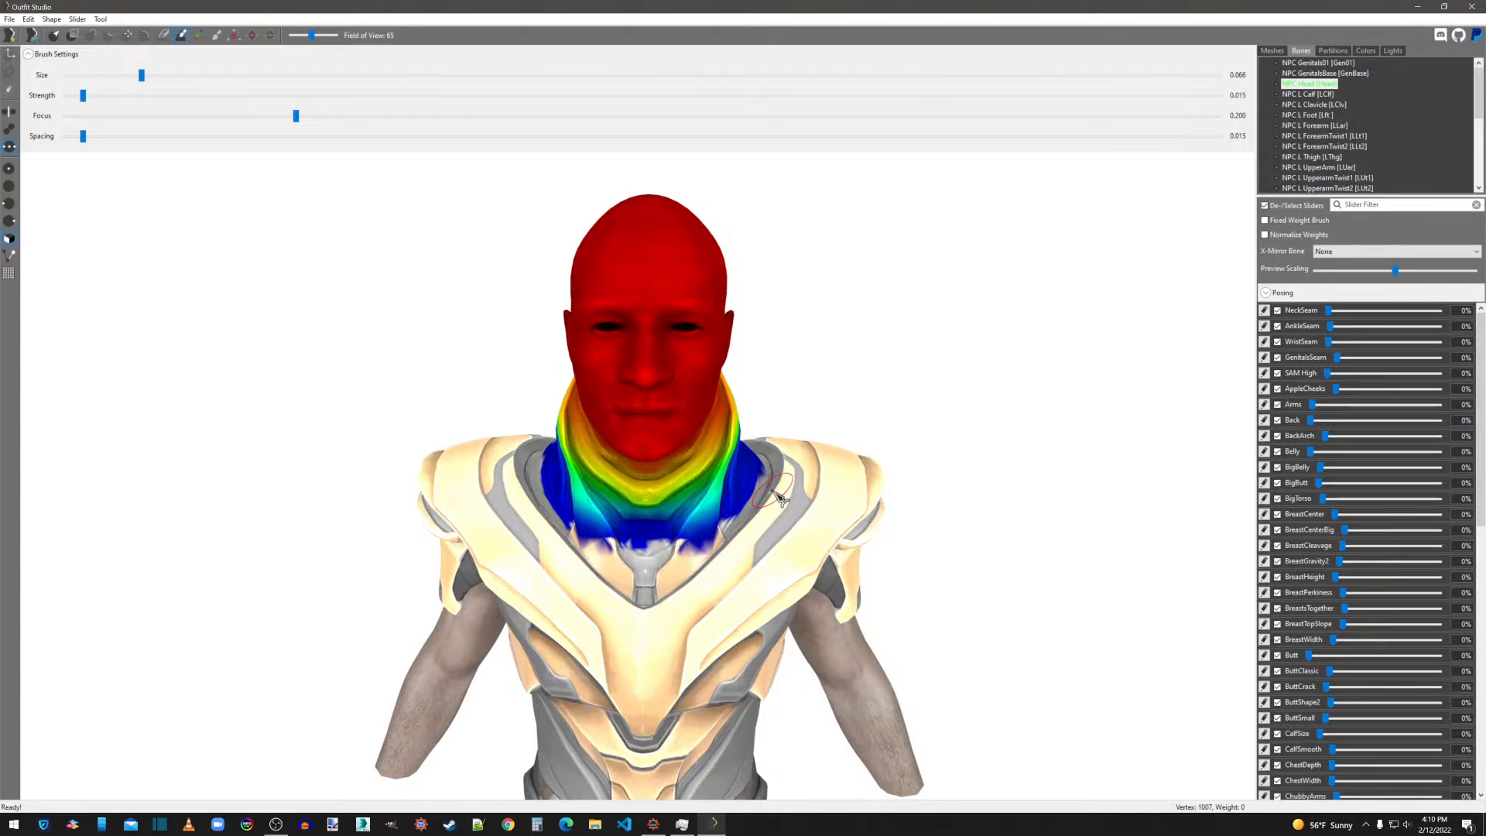
Select the NPC Spine2 bone, enlarge the weight brush to 0.366 and smooth its weights along the collar's front.
{"action": "scroll", "coordinate": [1334, 126], "scroll_direction": "down", "scroll_amount": 5}
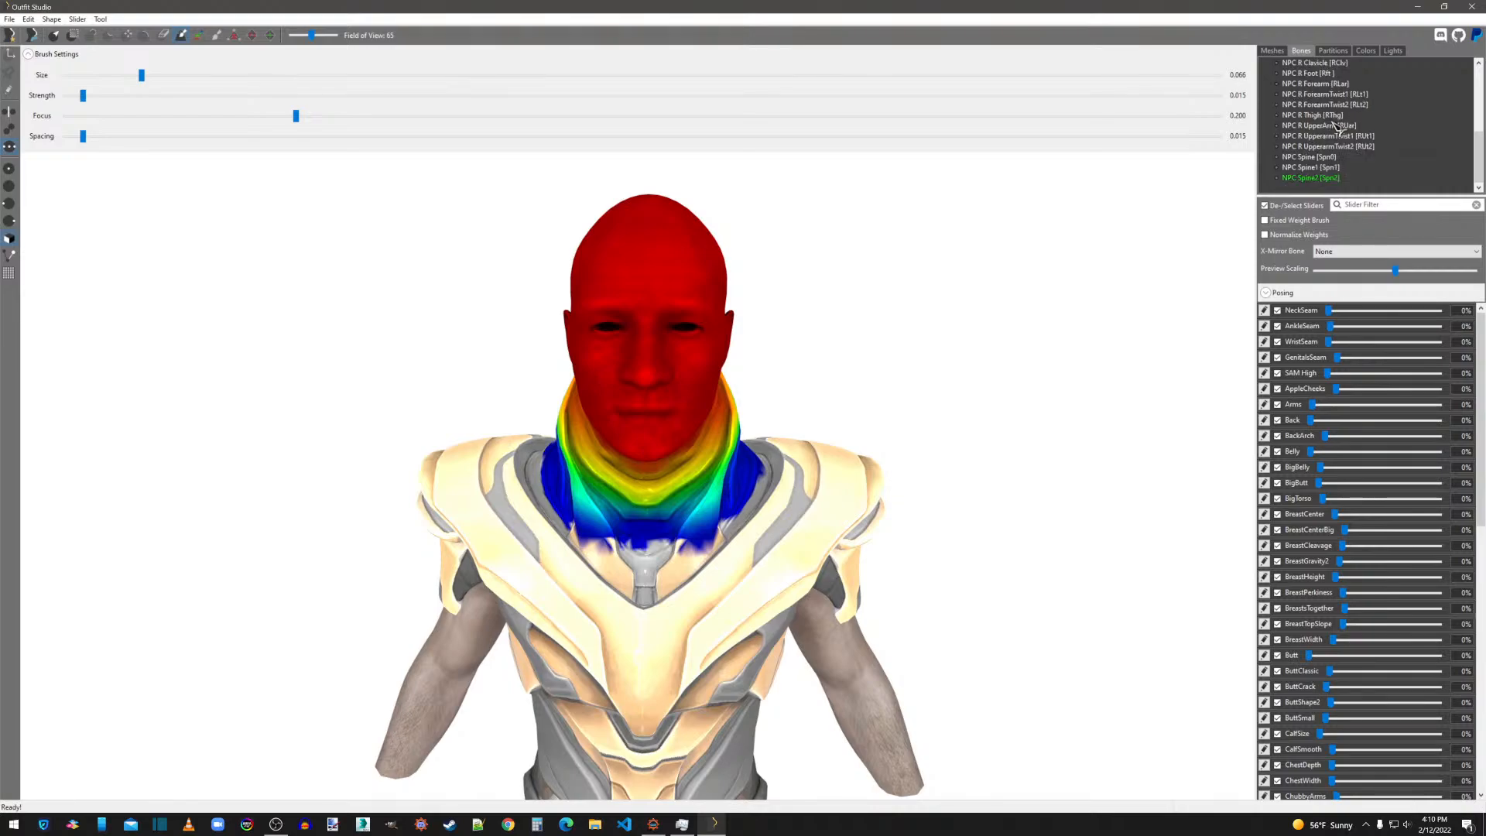
{"action": "left_click", "coordinate": [1313, 178]}
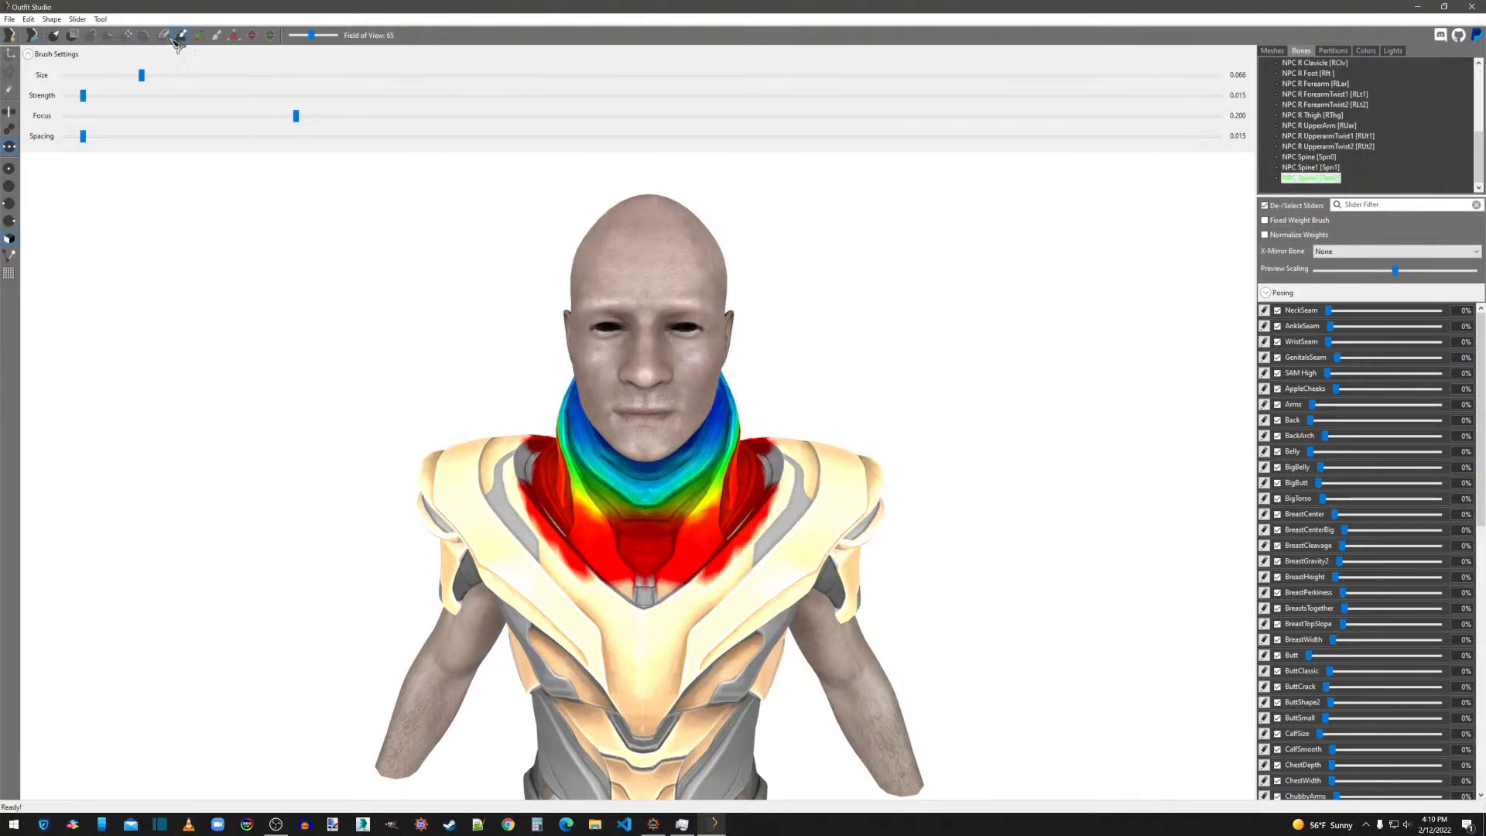
{"action": "left_click_drag", "start_coordinate": [144, 76], "coordinate": [488, 75]}
{"action": "mouse_move", "coordinate": [720, 434]}
{"action": "left_mouse_down"}
{"action": "mouse_move", "coordinate": [731, 480]}
{"action": "mouse_move", "coordinate": [689, 504]}
{"action": "mouse_move", "coordinate": [755, 513]}
{"action": "left_mouse_up"}
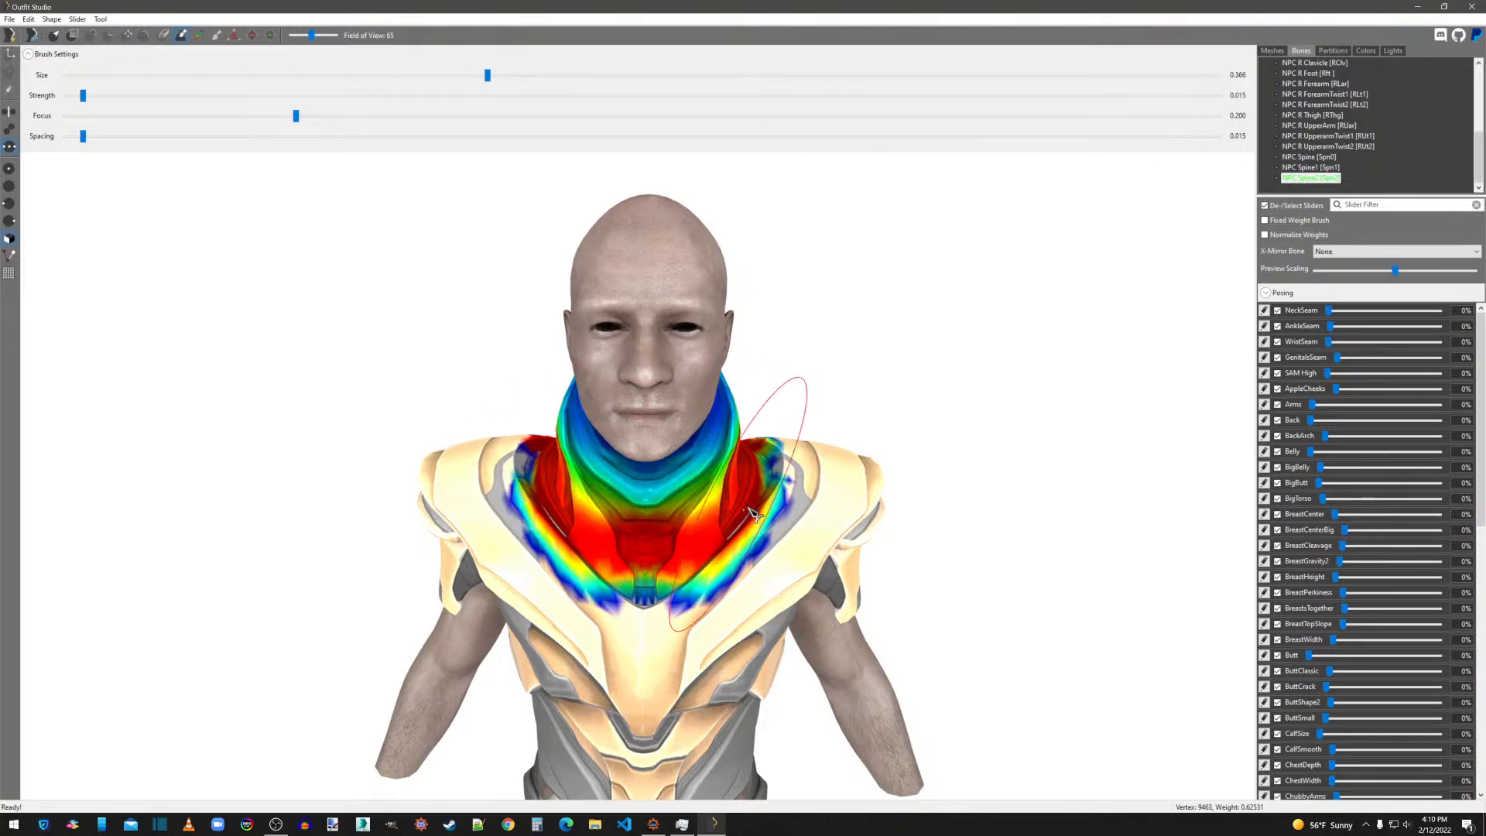
Smooth the NPC Spine2 weights around the collar's back and sides with the 0.366 brush.
{"action": "right_click_drag", "start_coordinate": [813, 482], "coordinate": [508, 494]}
{"action": "scroll", "coordinate": [508, 494], "scroll_direction": "up", "scroll_amount": 3}
{"action": "left_click_drag", "start_coordinate": [654, 534], "coordinate": [712, 548]}
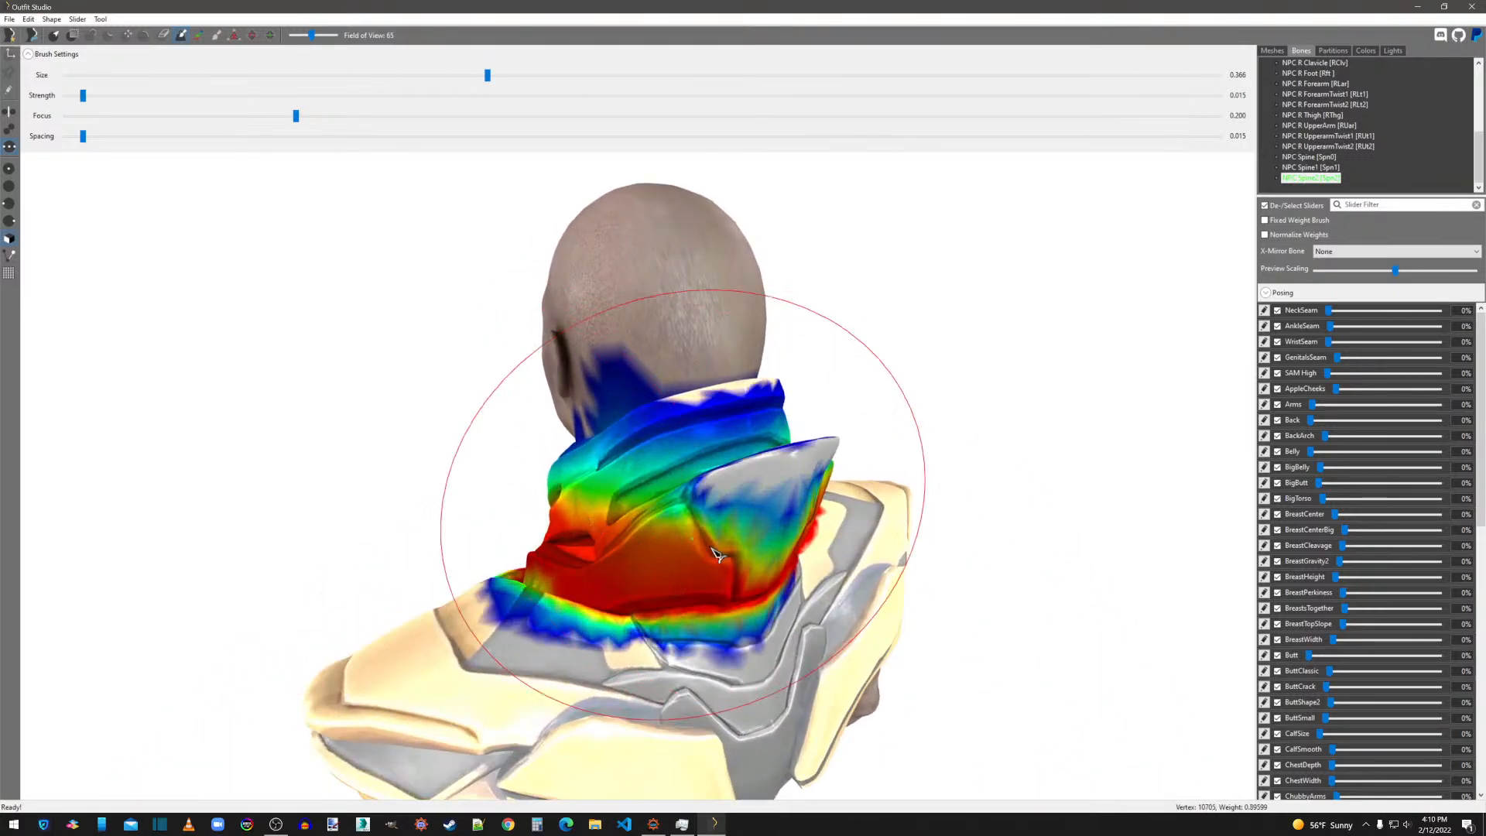
{"action": "mouse_move", "coordinate": [879, 531]}
{"action": "right_mouse_down"}
{"action": "mouse_move", "coordinate": [565, 484]}
{"action": "mouse_move", "coordinate": [576, 478]}
{"action": "right_mouse_up"}
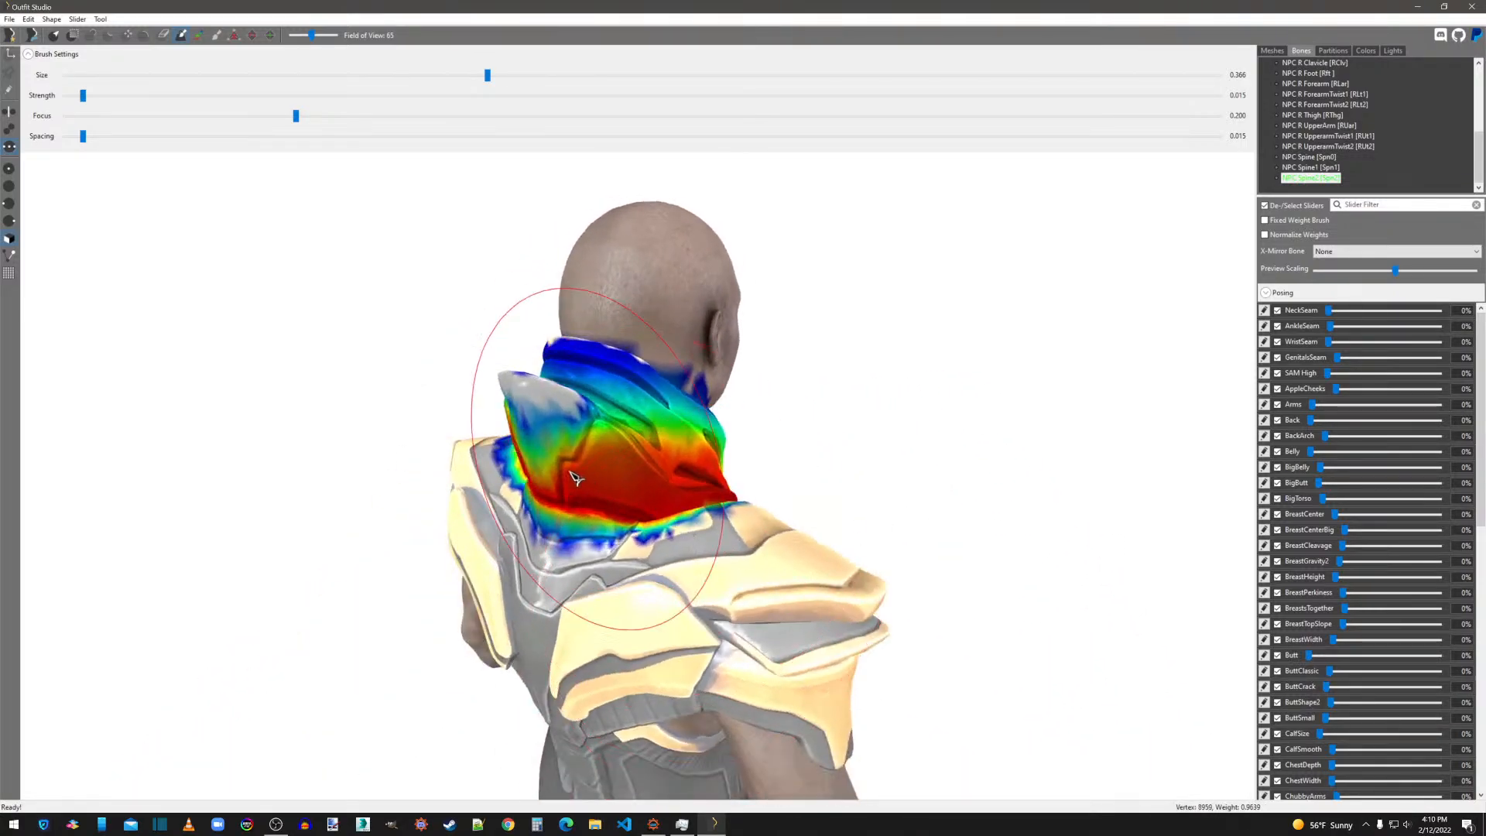
{"action": "right_click_drag", "start_coordinate": [797, 531], "coordinate": [567, 489]}
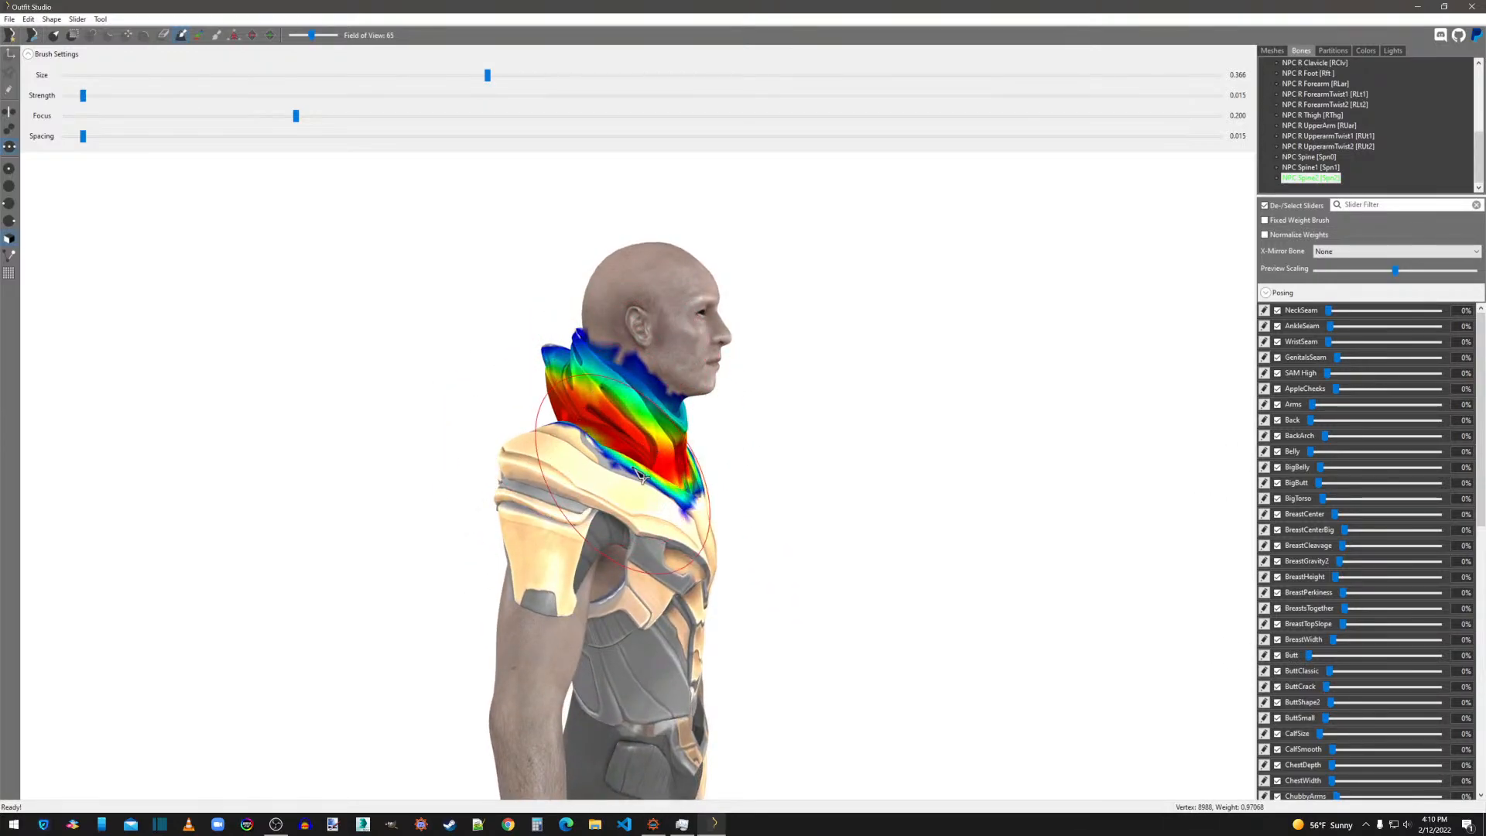
Reduce the weight brush to 0.166 and smooth the NPC Spine2 weights along the collar's upper back edge.
{"action": "left_click", "coordinate": [248, 75]}
{"action": "left_click", "coordinate": [248, 75]}
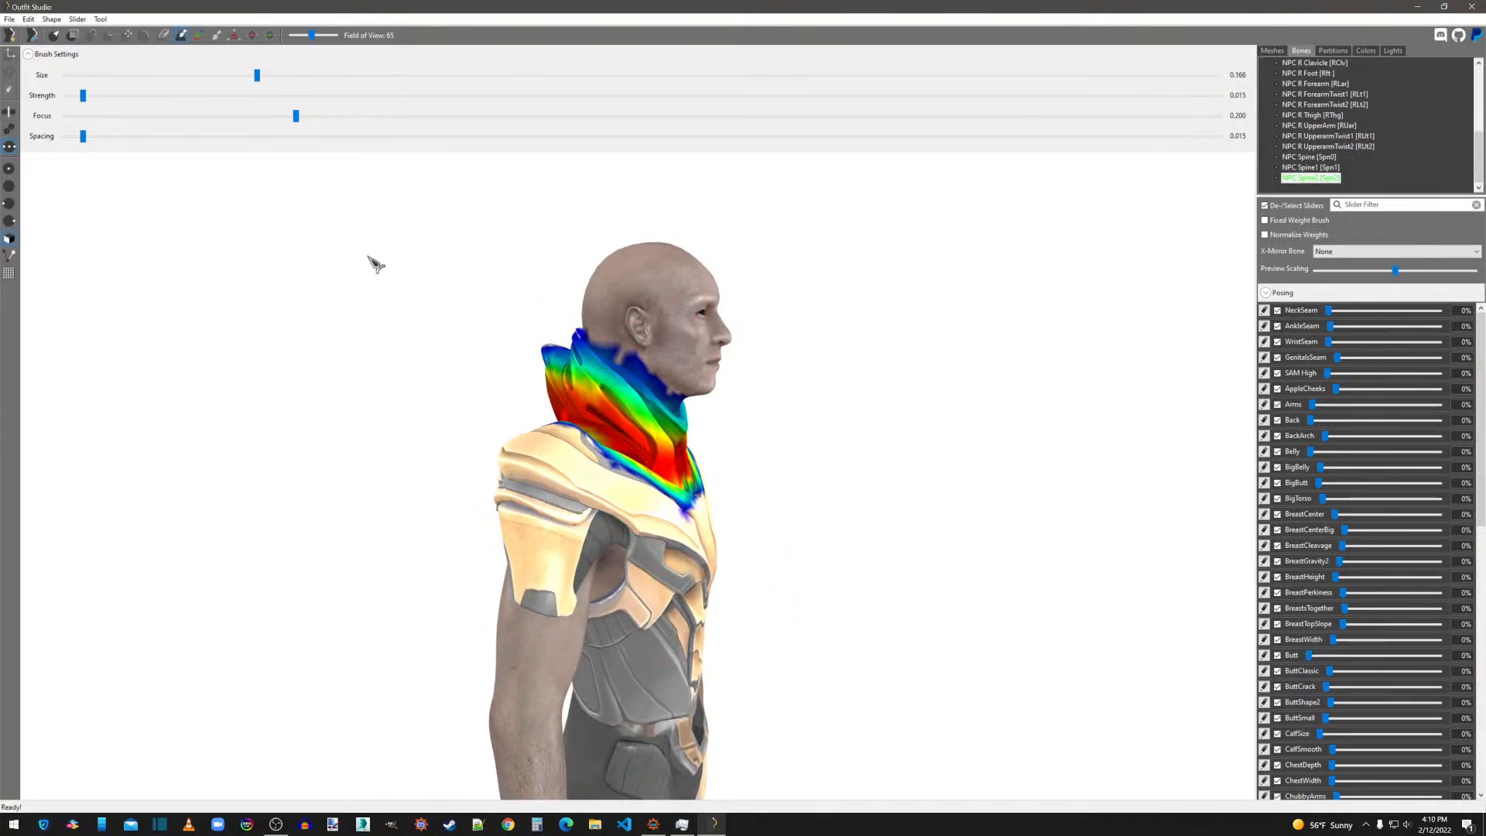
{"action": "mouse_move", "coordinate": [465, 333]}
{"action": "right_mouse_down"}
{"action": "mouse_move", "coordinate": [617, 405]}
{"action": "mouse_move", "coordinate": [630, 391]}
{"action": "right_mouse_up"}
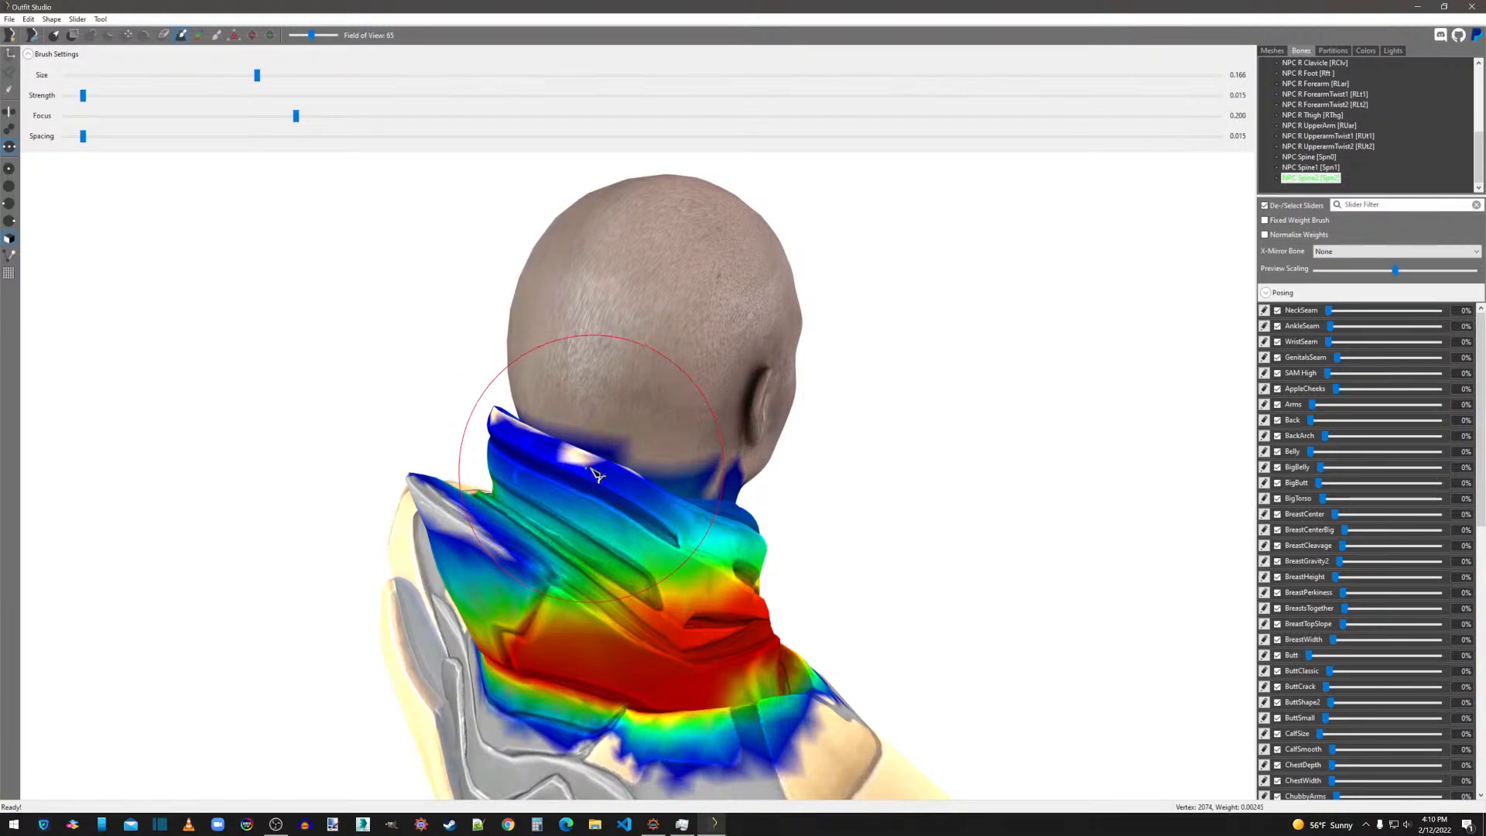
{"action": "mouse_move", "coordinate": [597, 474]}
{"action": "right_mouse_down"}
{"action": "mouse_move", "coordinate": [697, 472]}
{"action": "mouse_move", "coordinate": [639, 511]}
{"action": "right_mouse_up"}
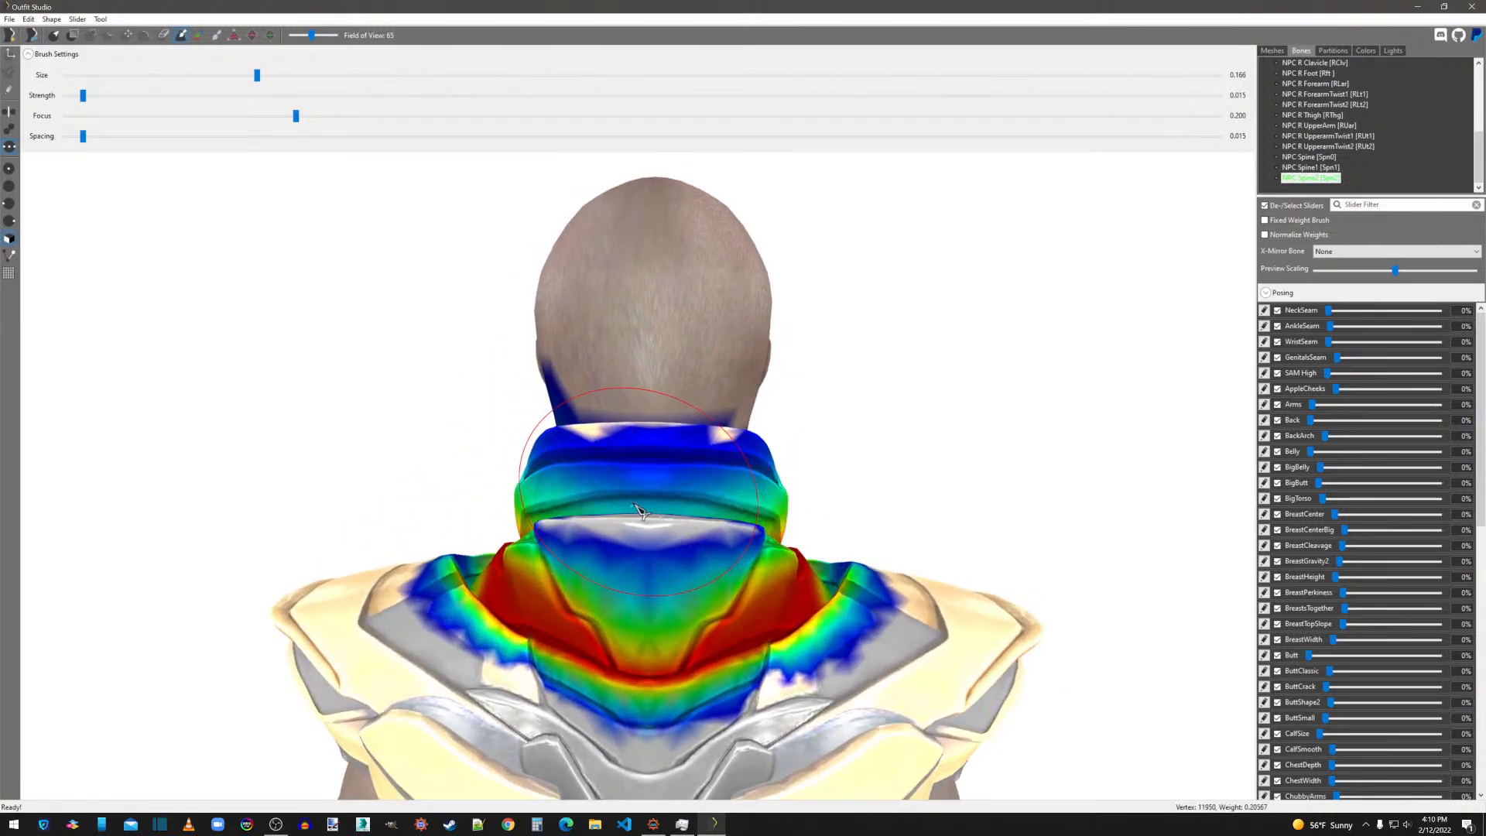
Set the weight brush to 0.266 and blend the NPC Spine2 weights on the collar's back and front.
{"action": "left_click", "coordinate": [385, 75]}
{"action": "left_click", "coordinate": [658, 476]}
{"action": "scroll", "coordinate": [659, 474], "scroll_direction": "down", "scroll_amount": 3}
{"action": "mouse_move", "coordinate": [678, 479]}
{"action": "right_mouse_down"}
{"action": "mouse_move", "coordinate": [664, 453]}
{"action": "mouse_move", "coordinate": [364, 425]}
{"action": "right_mouse_up"}
{"action": "scroll", "coordinate": [325, 454], "scroll_direction": "up", "scroll_amount": 3}
{"action": "scroll", "coordinate": [769, 486], "scroll_direction": "down", "scroll_amount": 2}
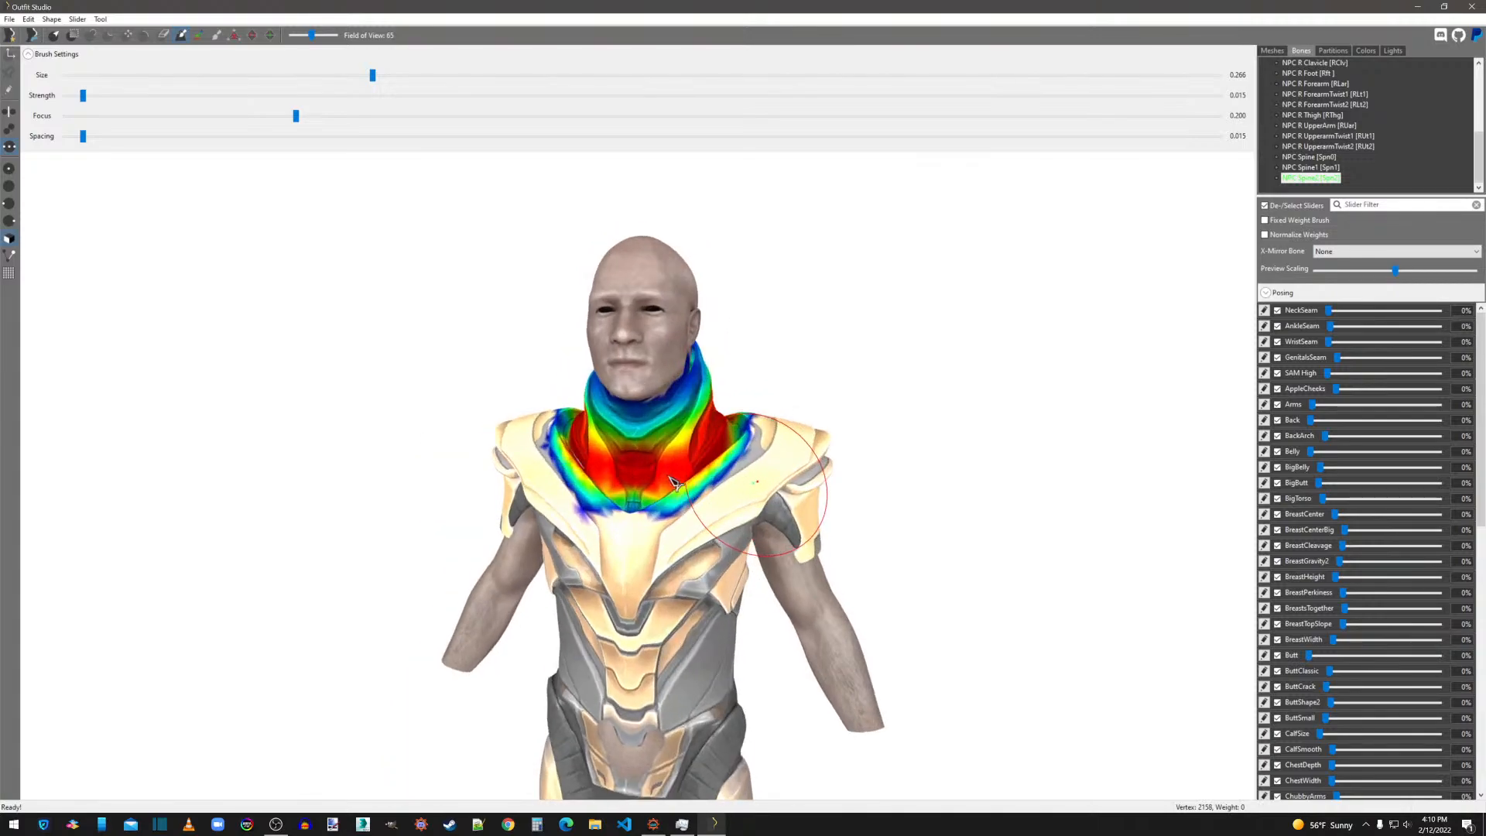
{"action": "right_click_drag", "start_coordinate": [769, 486], "coordinate": [657, 489]}
{"action": "scroll", "coordinate": [511, 503], "scroll_direction": "up", "scroll_amount": 4}
{"action": "scroll", "coordinate": [512, 504], "scroll_direction": "down", "scroll_amount": 3}
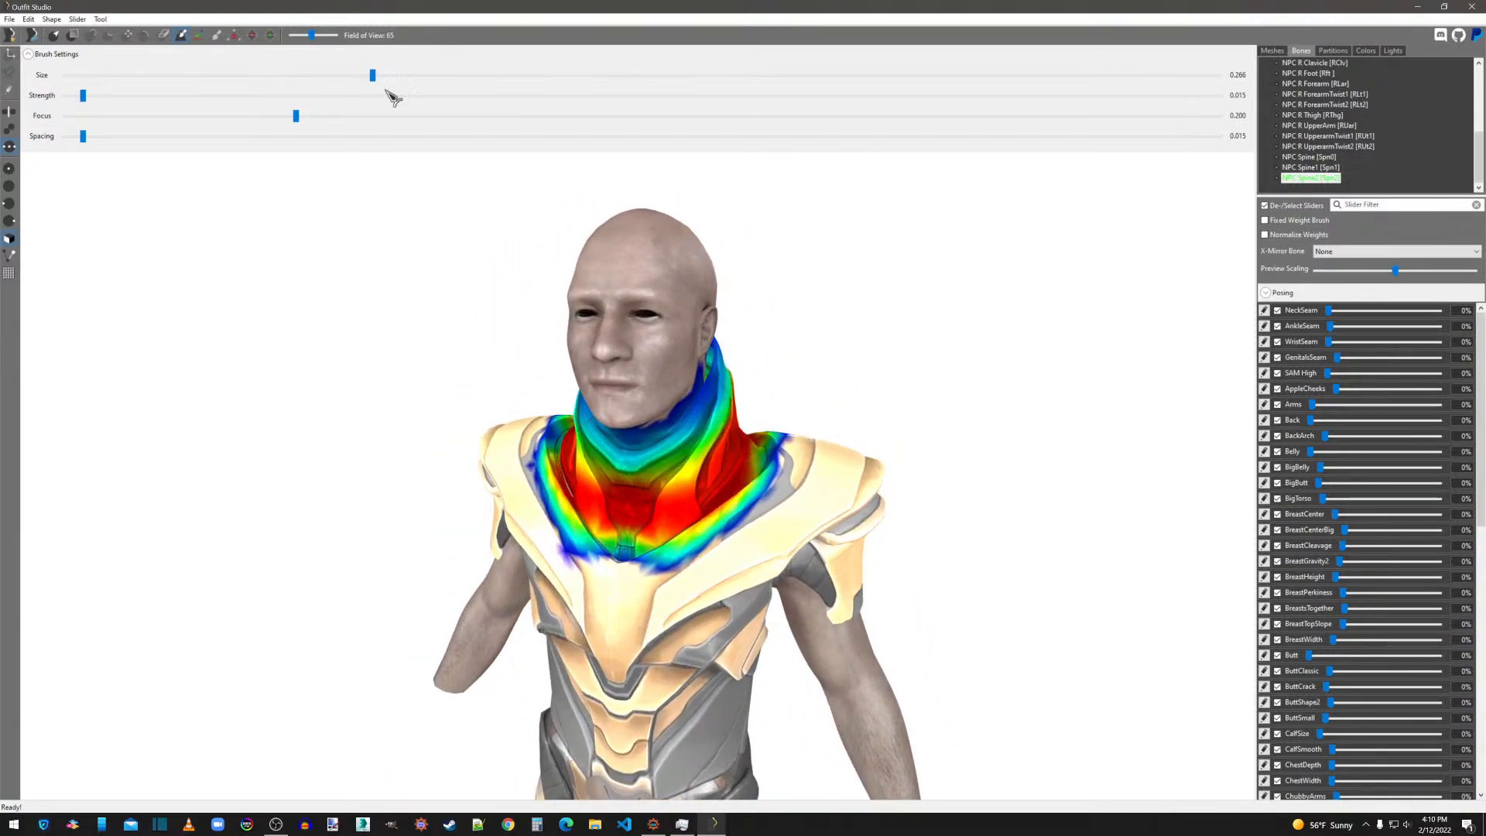
Smooth the NPC Spine2 weights around the whole collar at brush size 0.366 and on its rear flap at 0.266.
{"action": "left_click", "coordinate": [514, 77]}
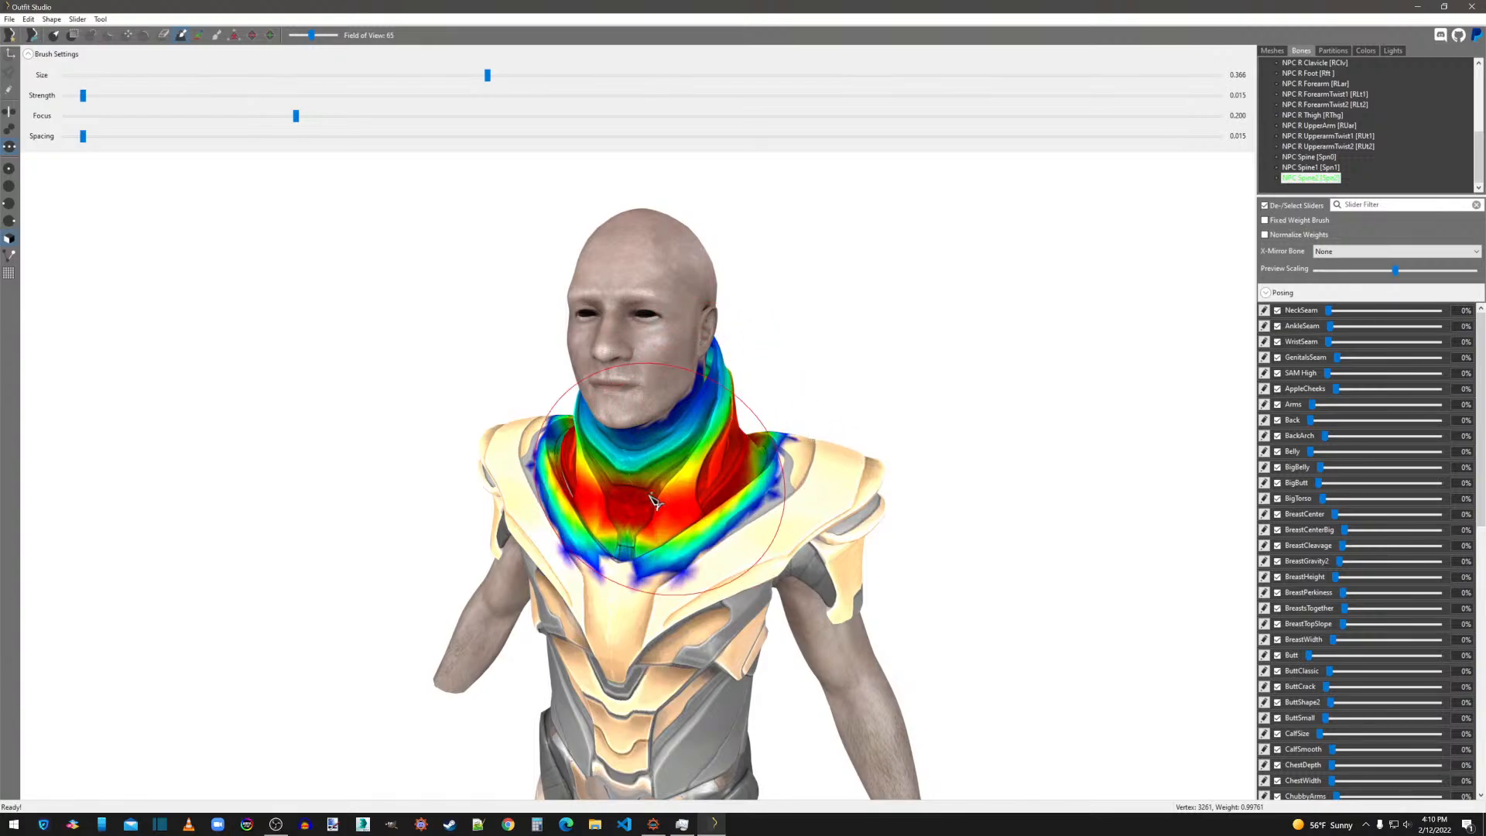
{"action": "right_click_drag", "start_coordinate": [643, 505], "coordinate": [929, 514]}
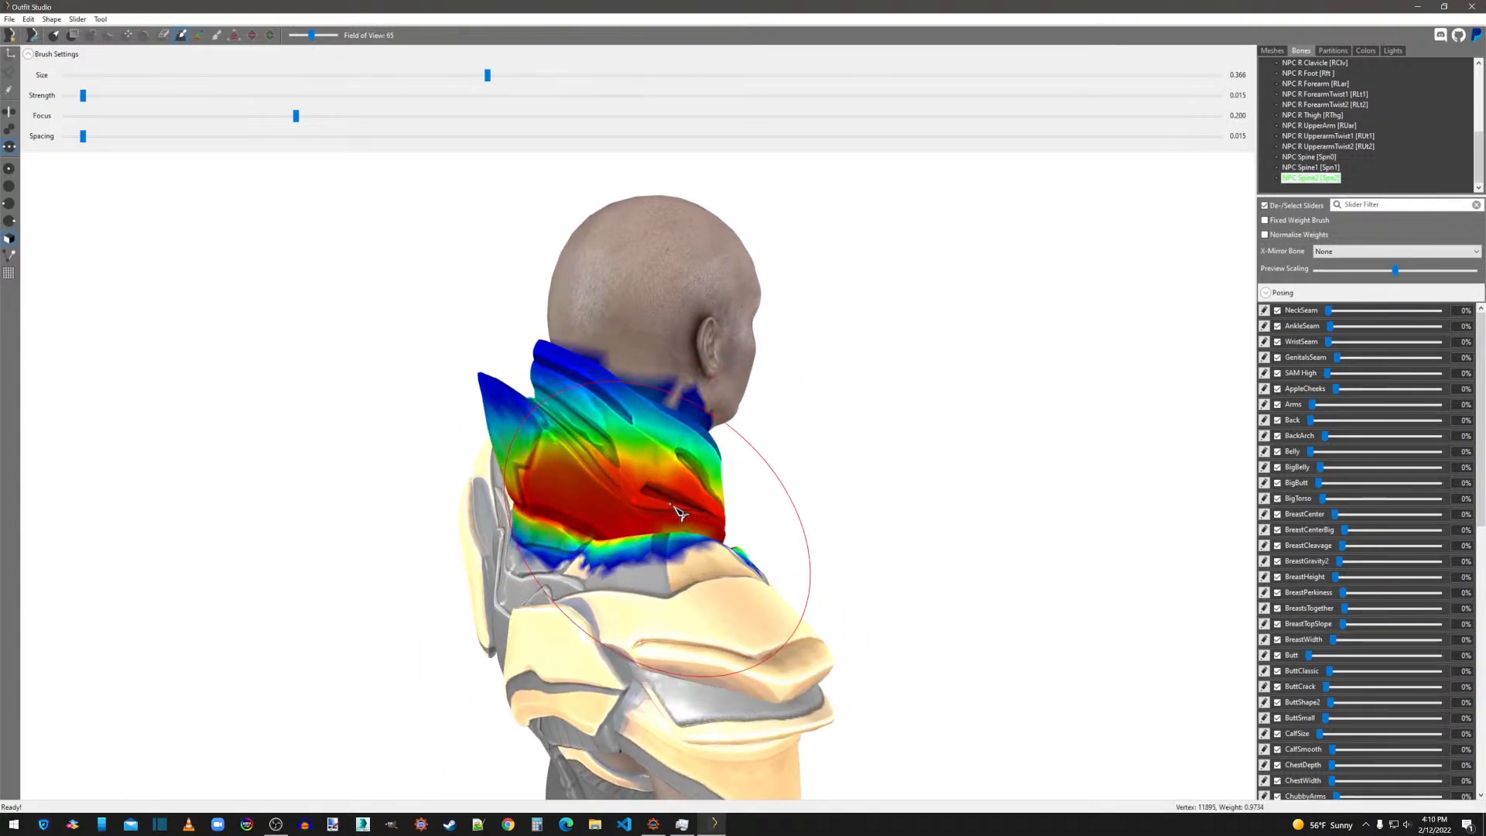
{"action": "right_click_drag", "start_coordinate": [565, 474], "coordinate": [728, 457]}
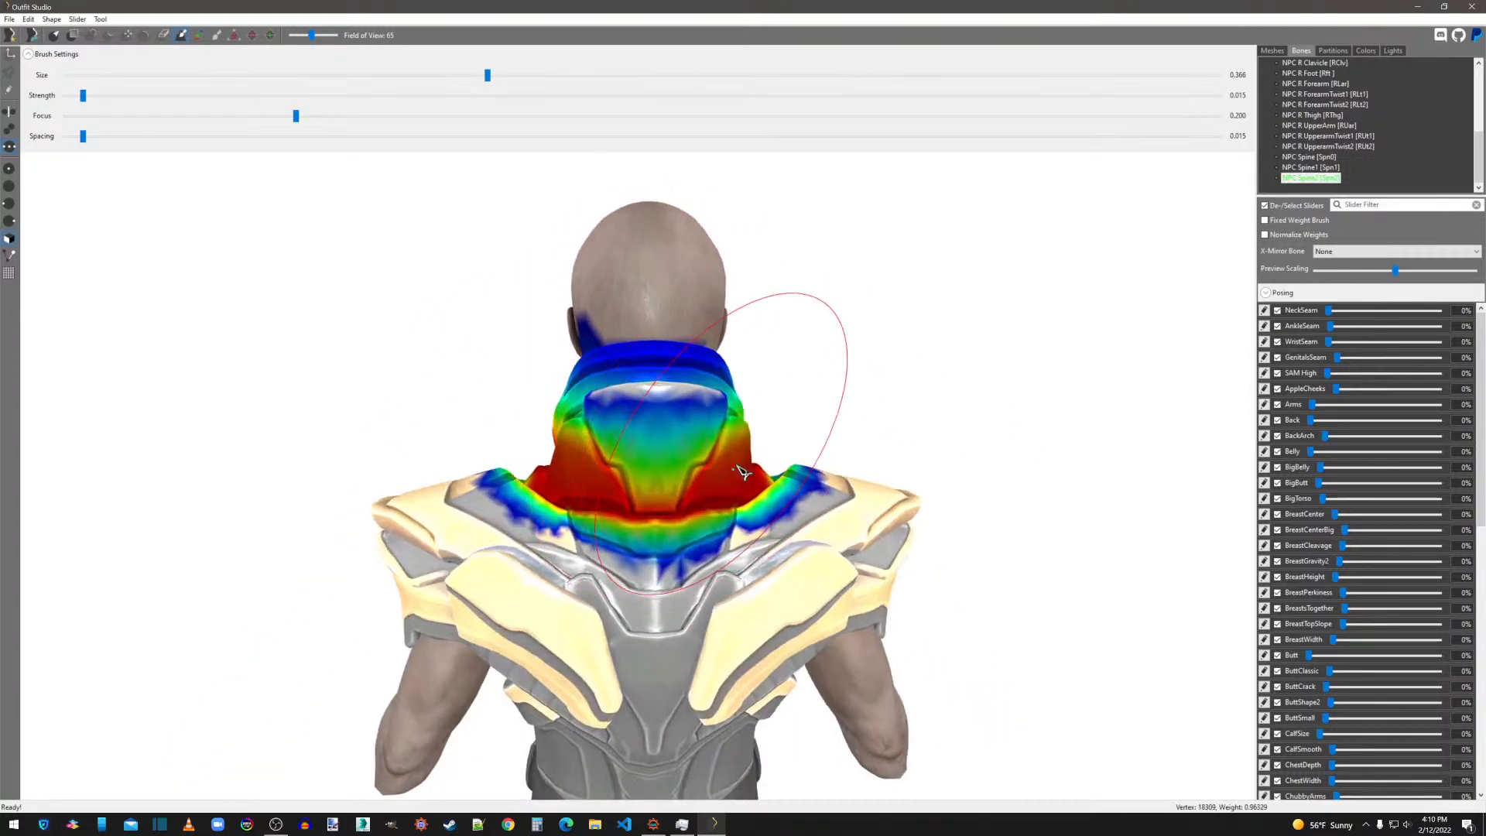
{"action": "left_click", "coordinate": [294, 75]}
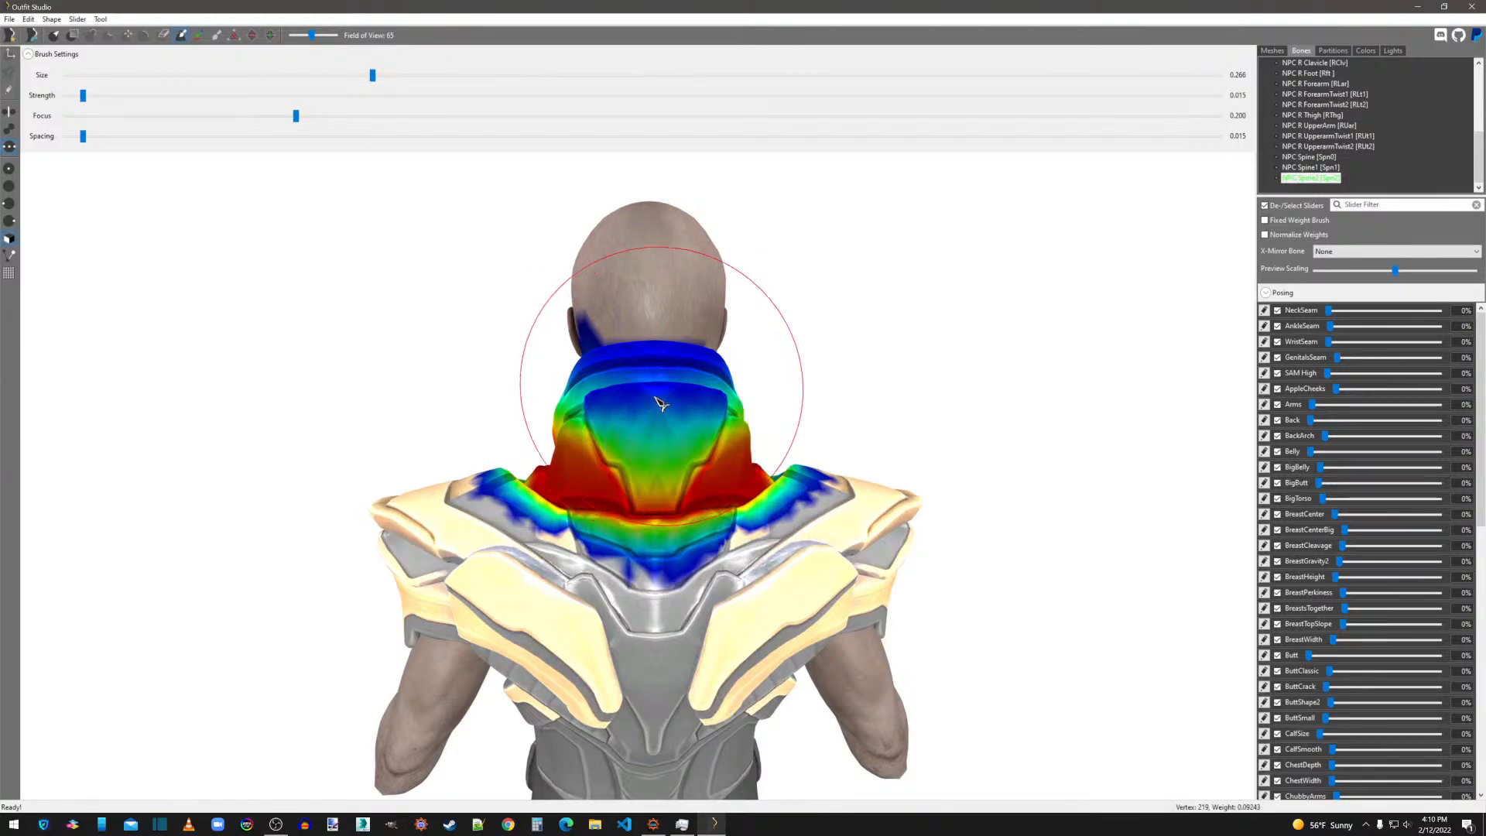
Remove the reference status from the MaleHeadIMF_KLH mesh.
{"action": "left_click", "coordinate": [1273, 51]}
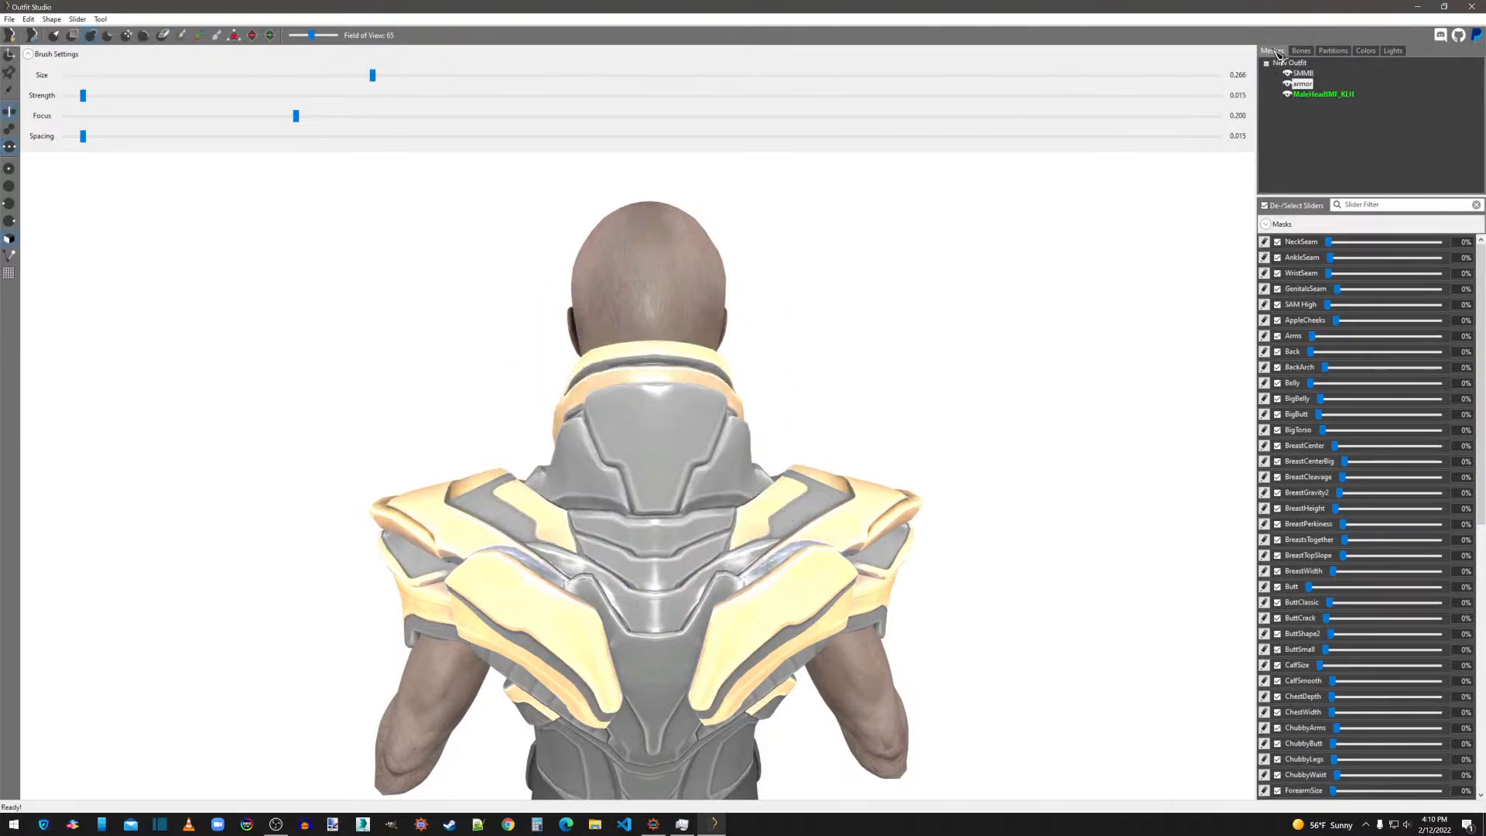
{"action": "right_click", "coordinate": [1308, 97]}
{"action": "left_click", "coordinate": [1347, 209]}
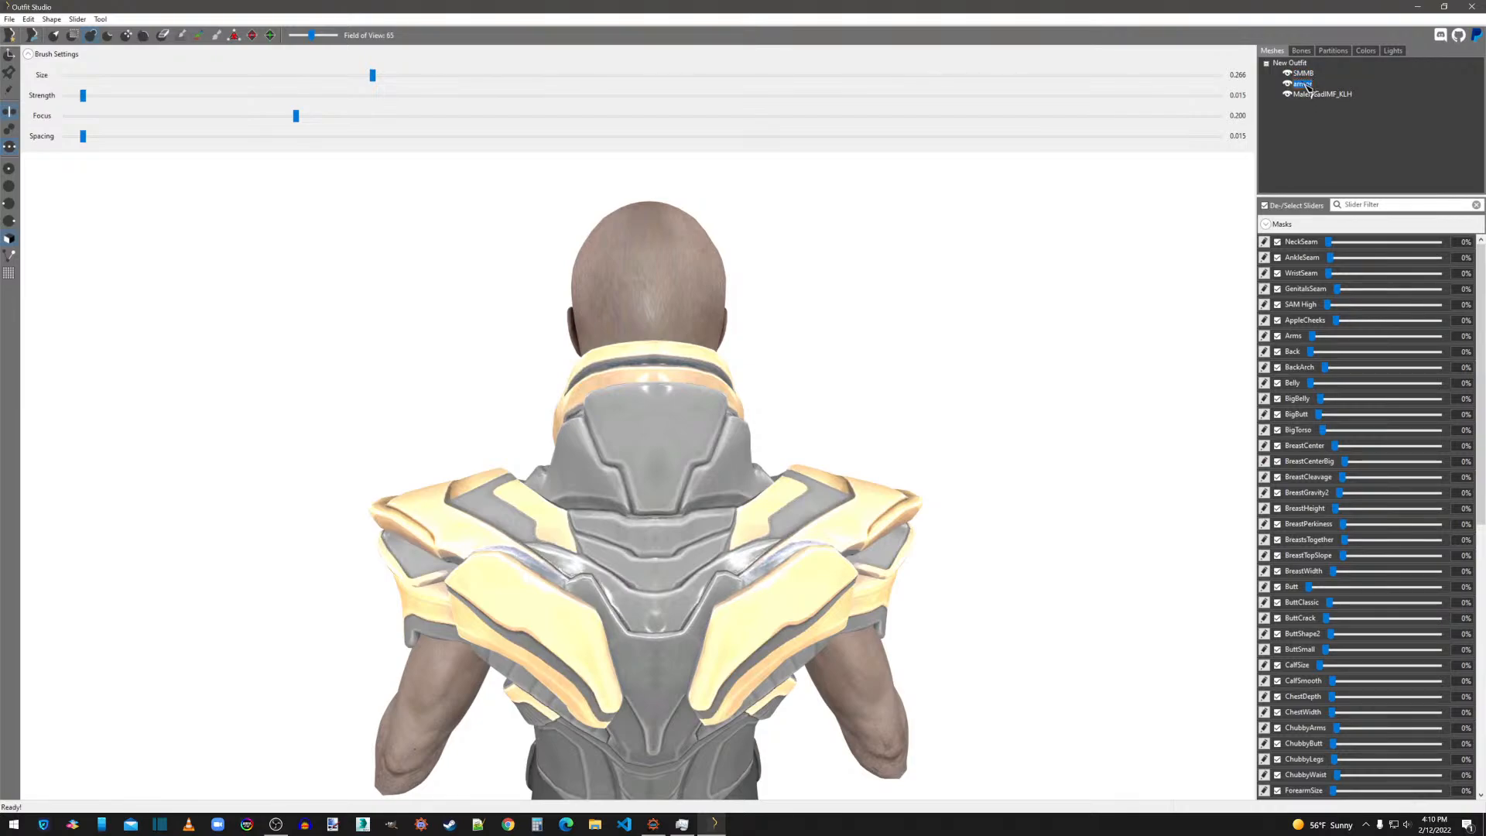
Mask the armor's weighted vertices and inspect the masked collar area from the front.
{"action": "right_click", "coordinate": [1308, 89]}
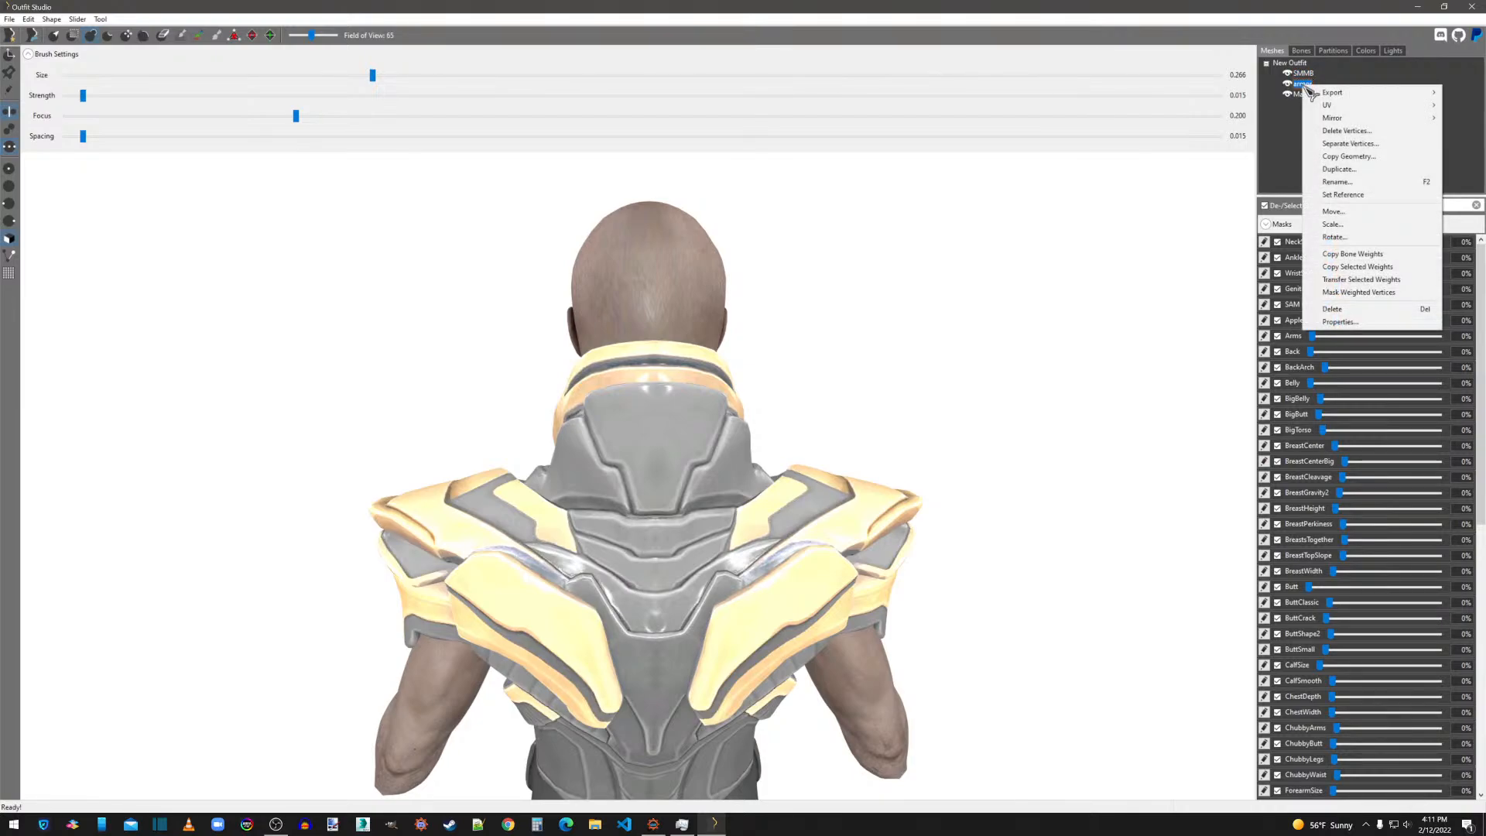
{"action": "left_click", "coordinate": [1359, 292]}
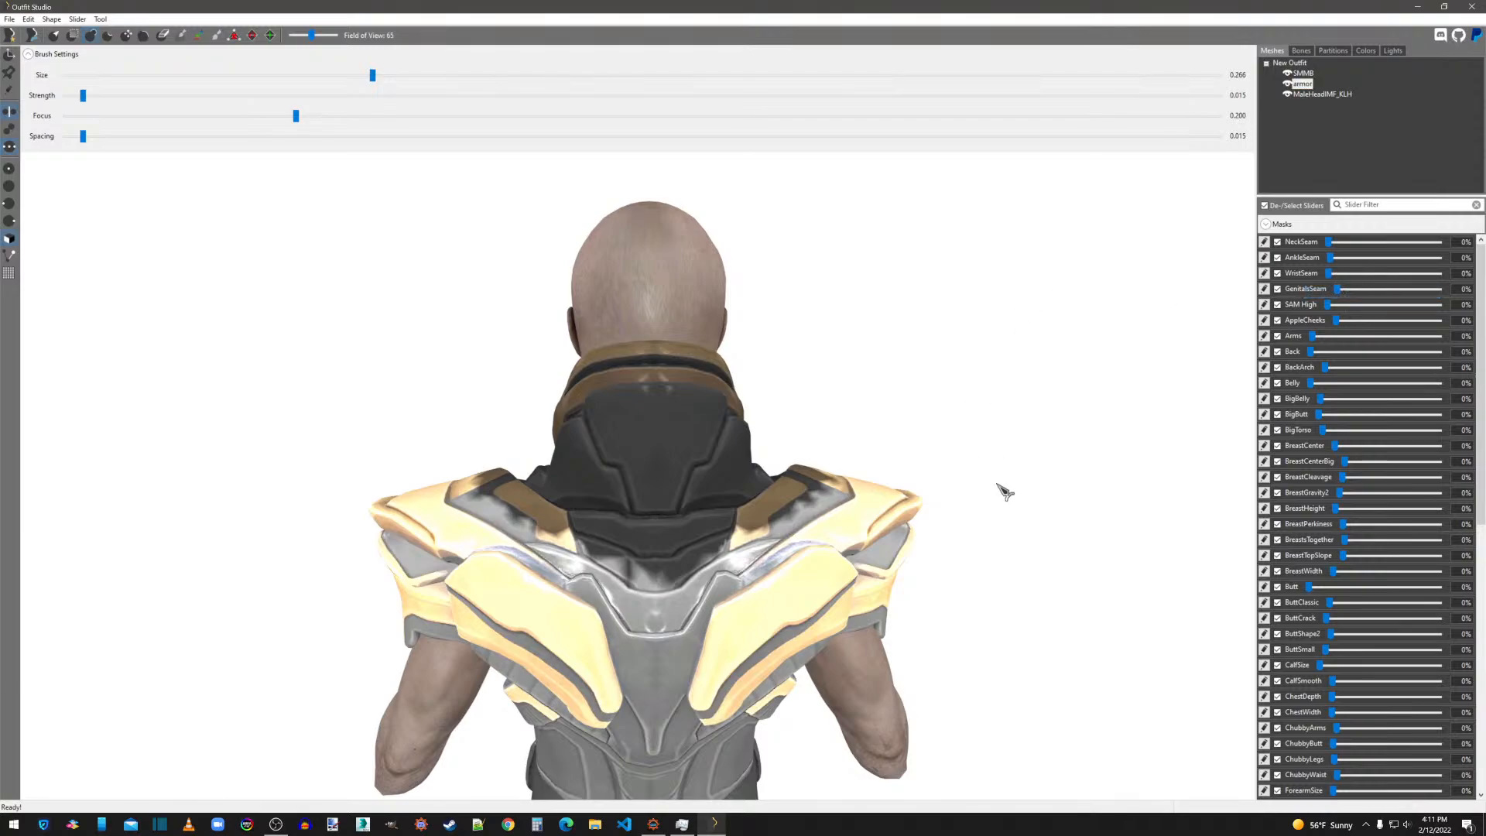
{"action": "mouse_move", "coordinate": [1004, 491]}
{"action": "right_mouse_down"}
{"action": "mouse_move", "coordinate": [939, 508]}
{"action": "mouse_move", "coordinate": [781, 505]}
{"action": "right_mouse_up"}
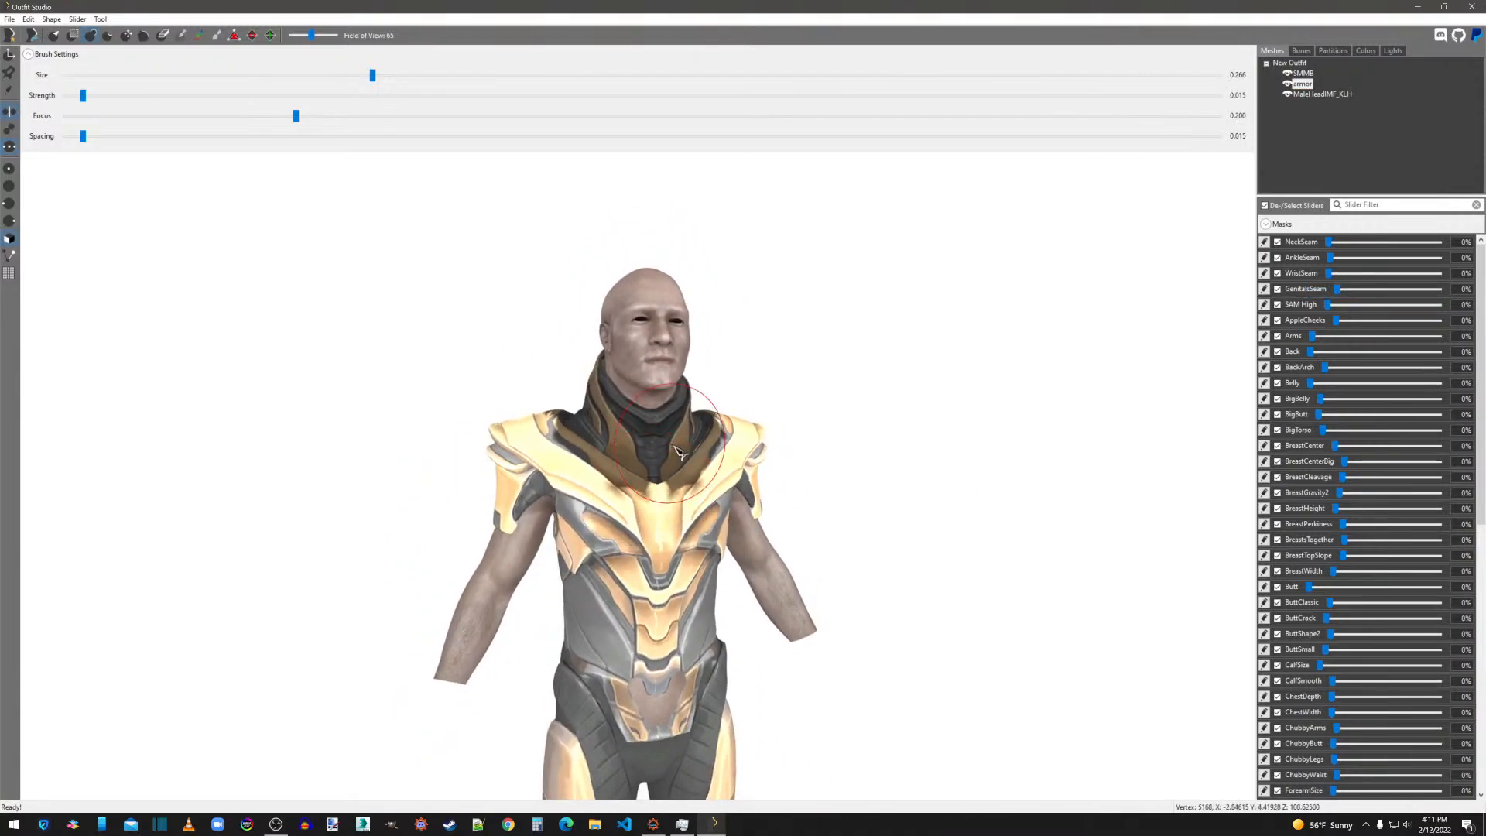
Set the SMMB body mesh as the reference and display the NPC Spine2 weights from the front.
{"action": "right_click", "coordinate": [1305, 72]}
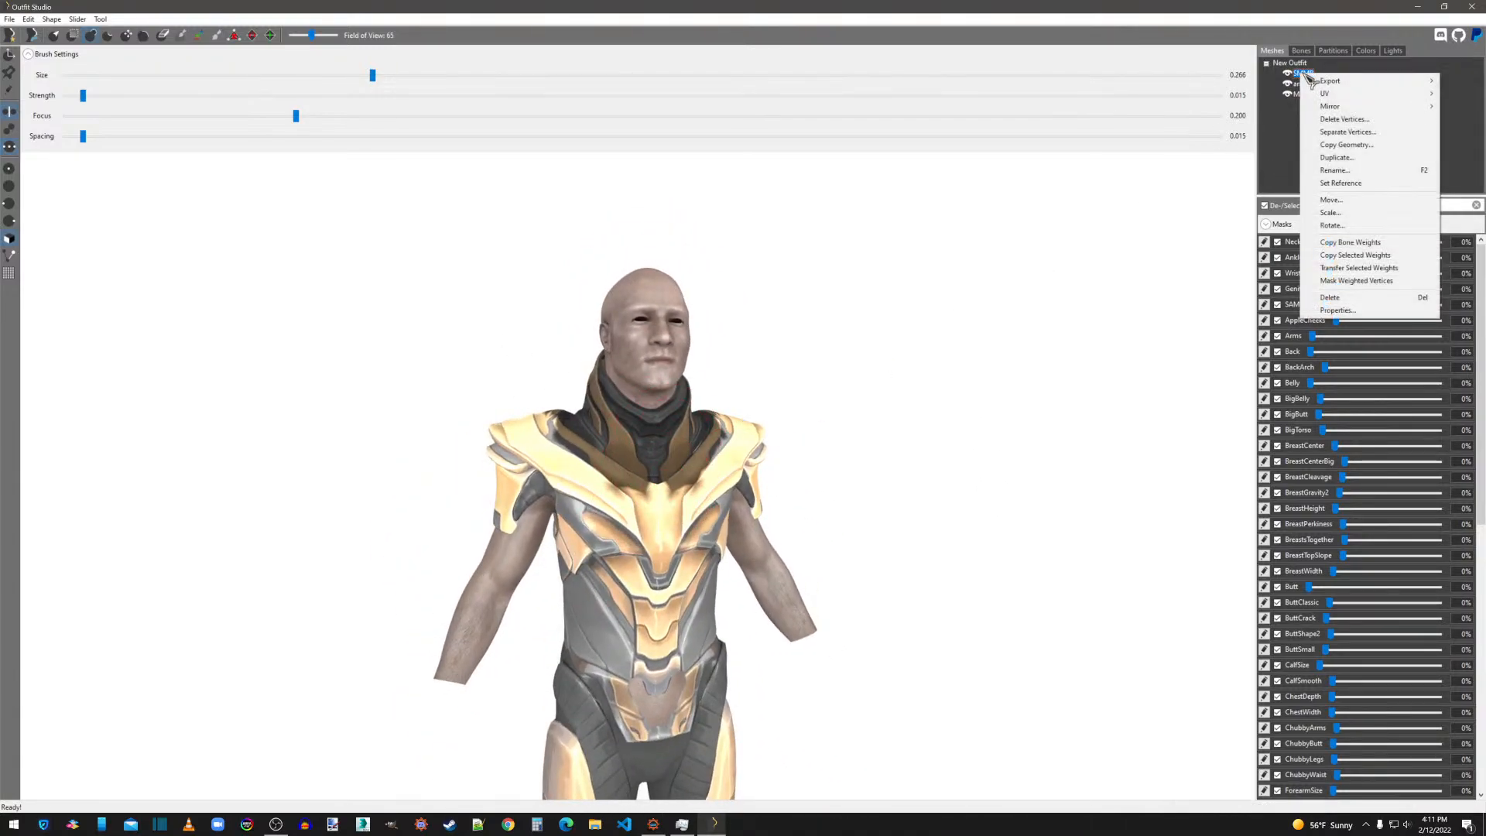
{"action": "left_click", "coordinate": [1347, 184]}
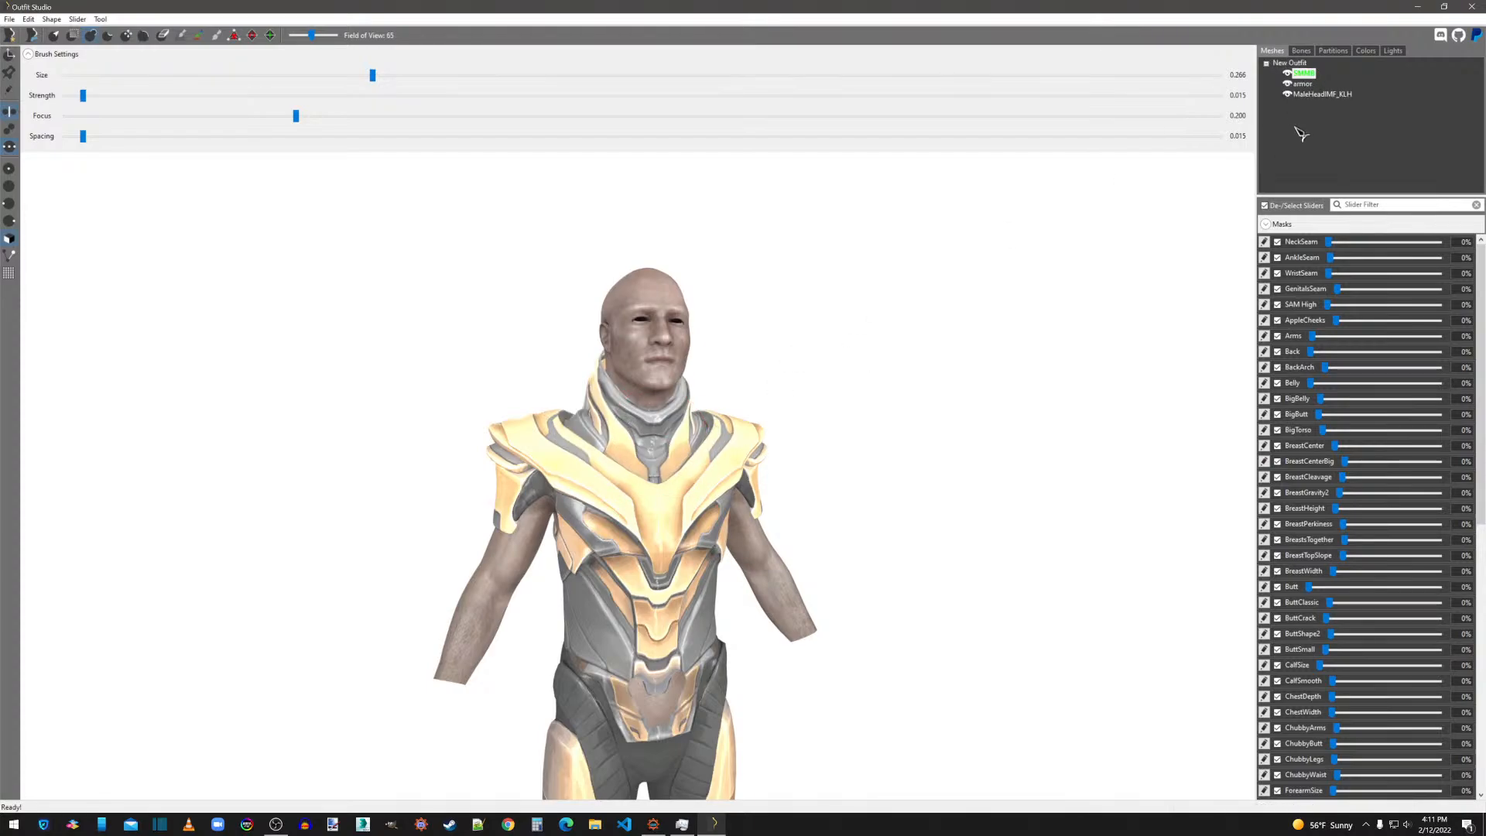
{"action": "left_click", "coordinate": [1302, 51]}
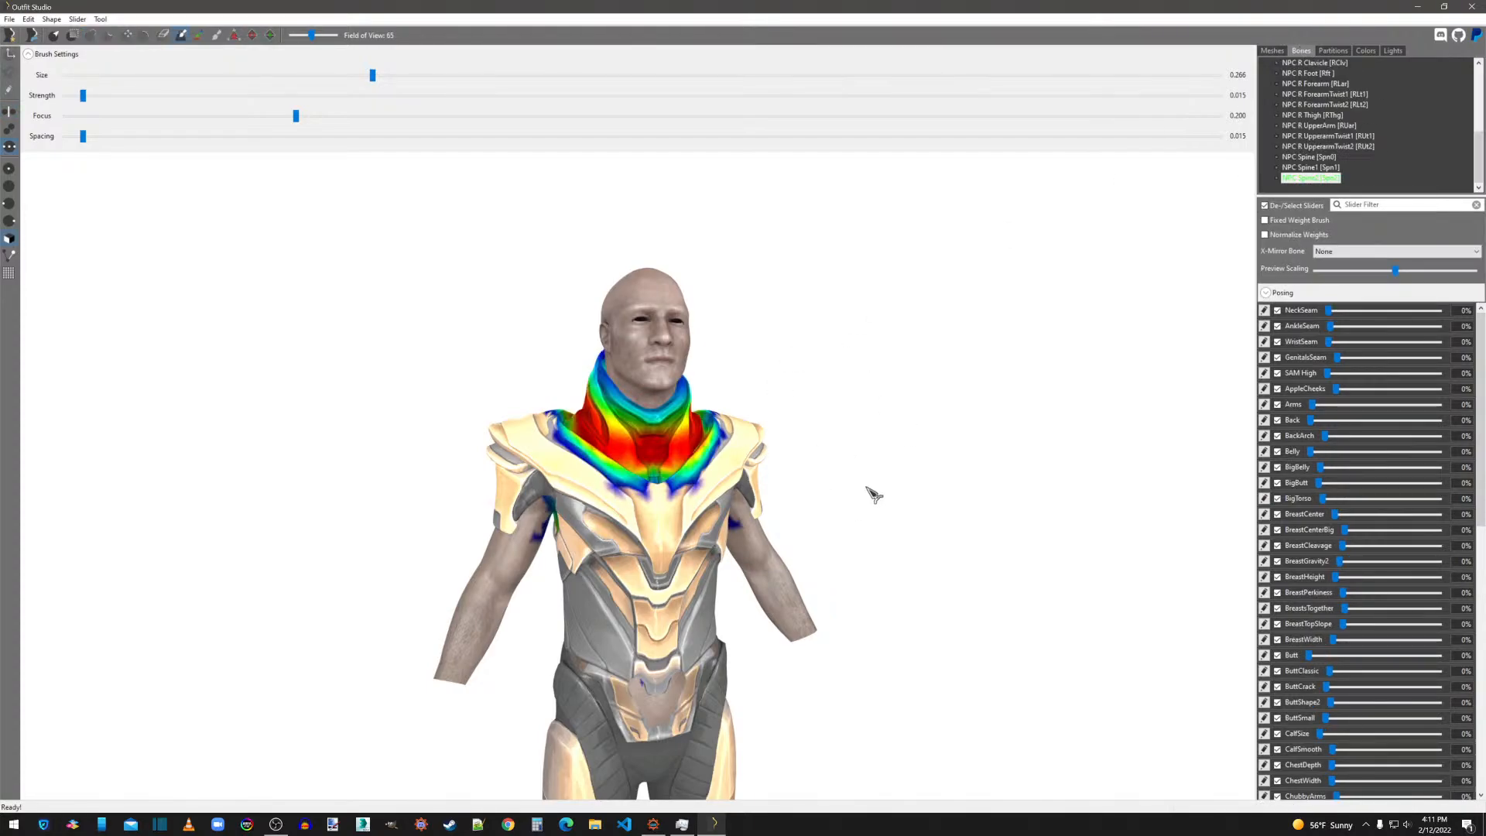
{"action": "right_click_drag", "start_coordinate": [913, 471], "coordinate": [875, 476]}
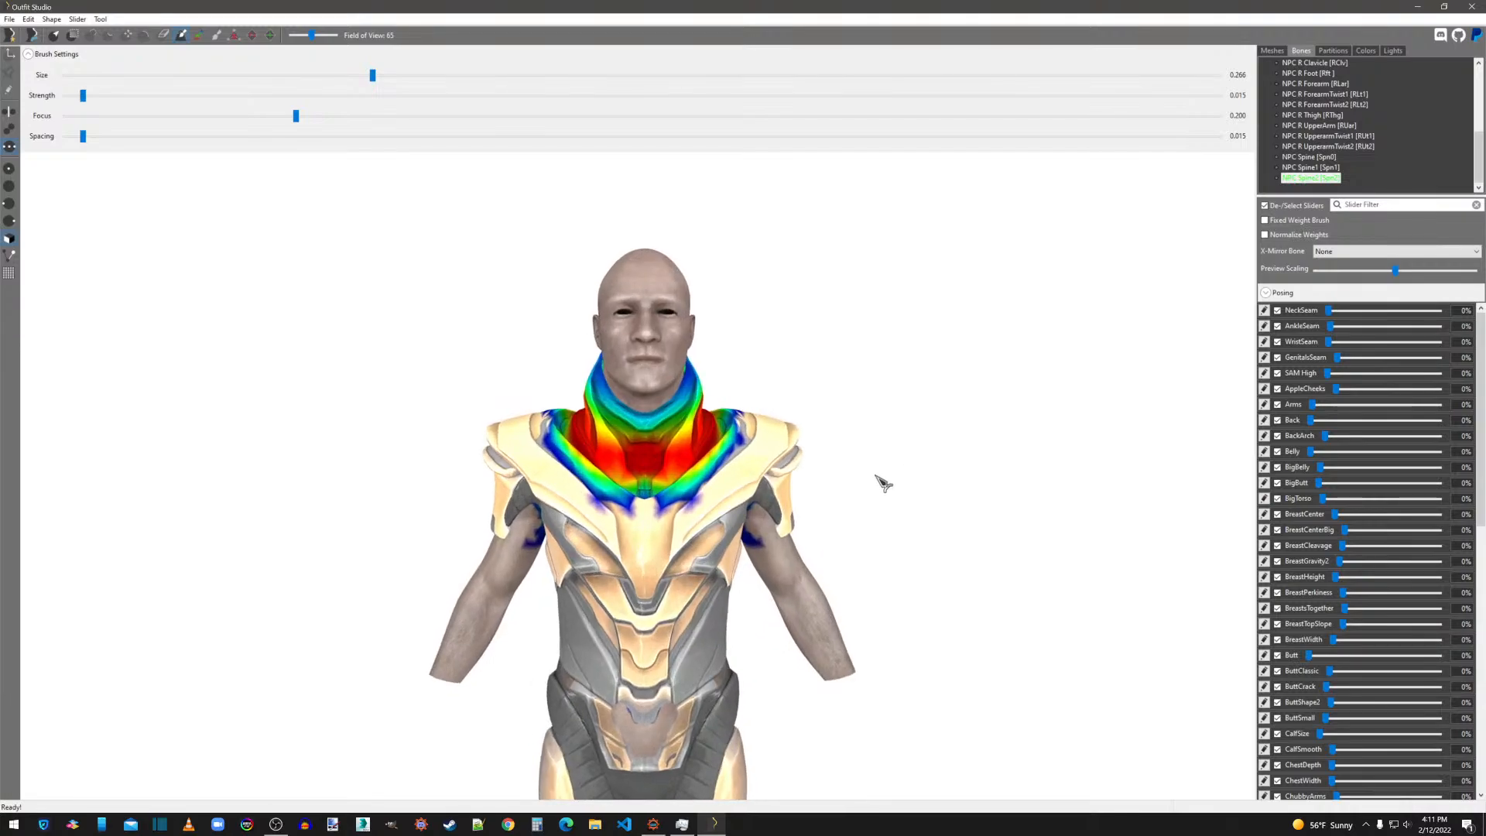
Select the NPC Head bone, reduce the brush to 0.096 and lower the head weight near the top of the collar's rear flap.
{"action": "scroll", "coordinate": [1362, 120], "scroll_direction": "up", "scroll_amount": 5}
{"action": "left_click", "coordinate": [1310, 83]}
{"action": "right_click_drag", "start_coordinate": [1141, 307], "coordinate": [856, 425]}
{"action": "scroll", "coordinate": [855, 425], "scroll_direction": "up", "scroll_amount": 2}
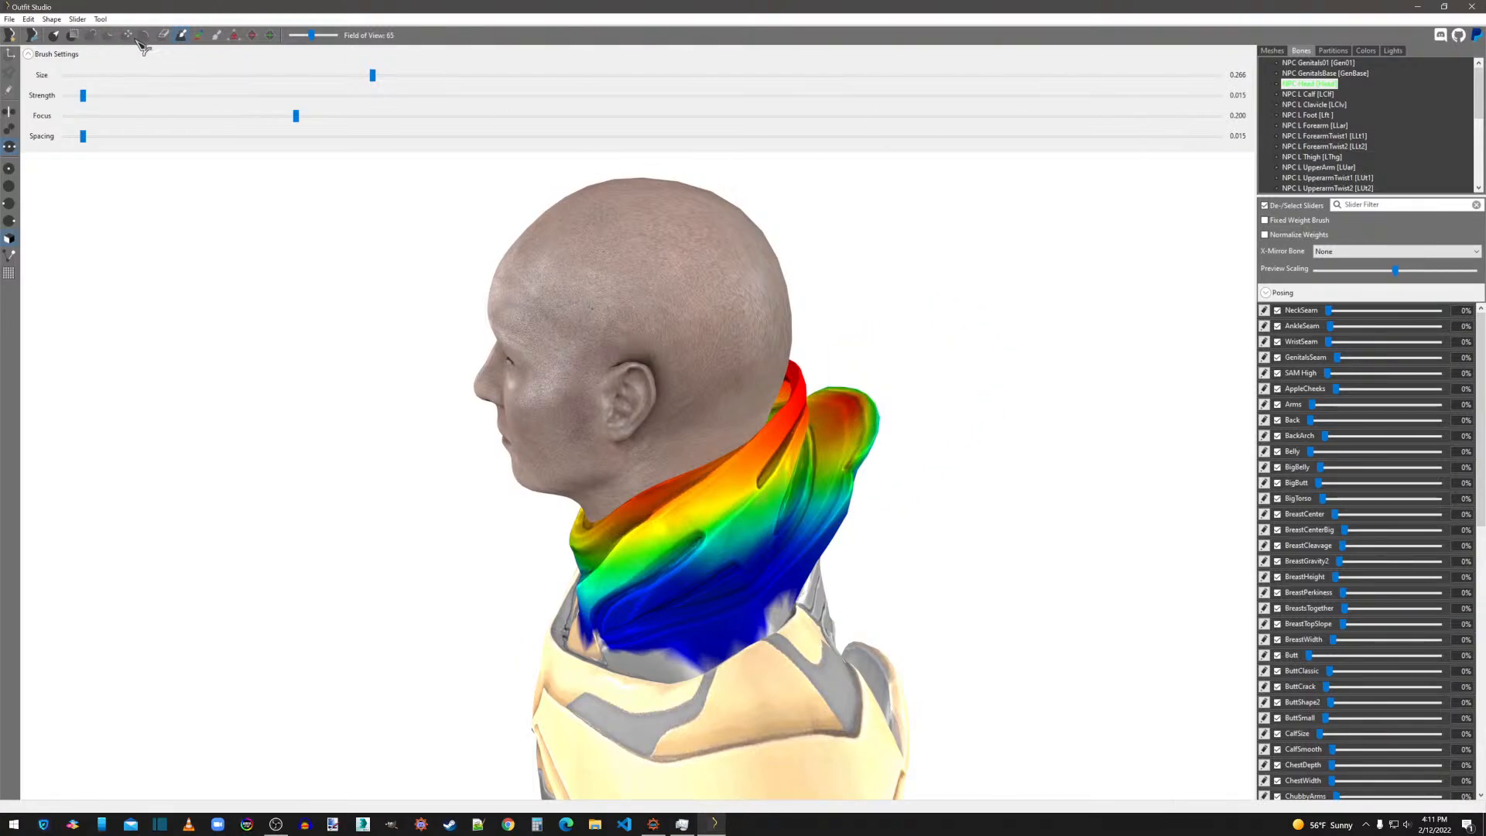
{"action": "left_click_drag", "start_coordinate": [378, 75], "coordinate": [177, 75]}
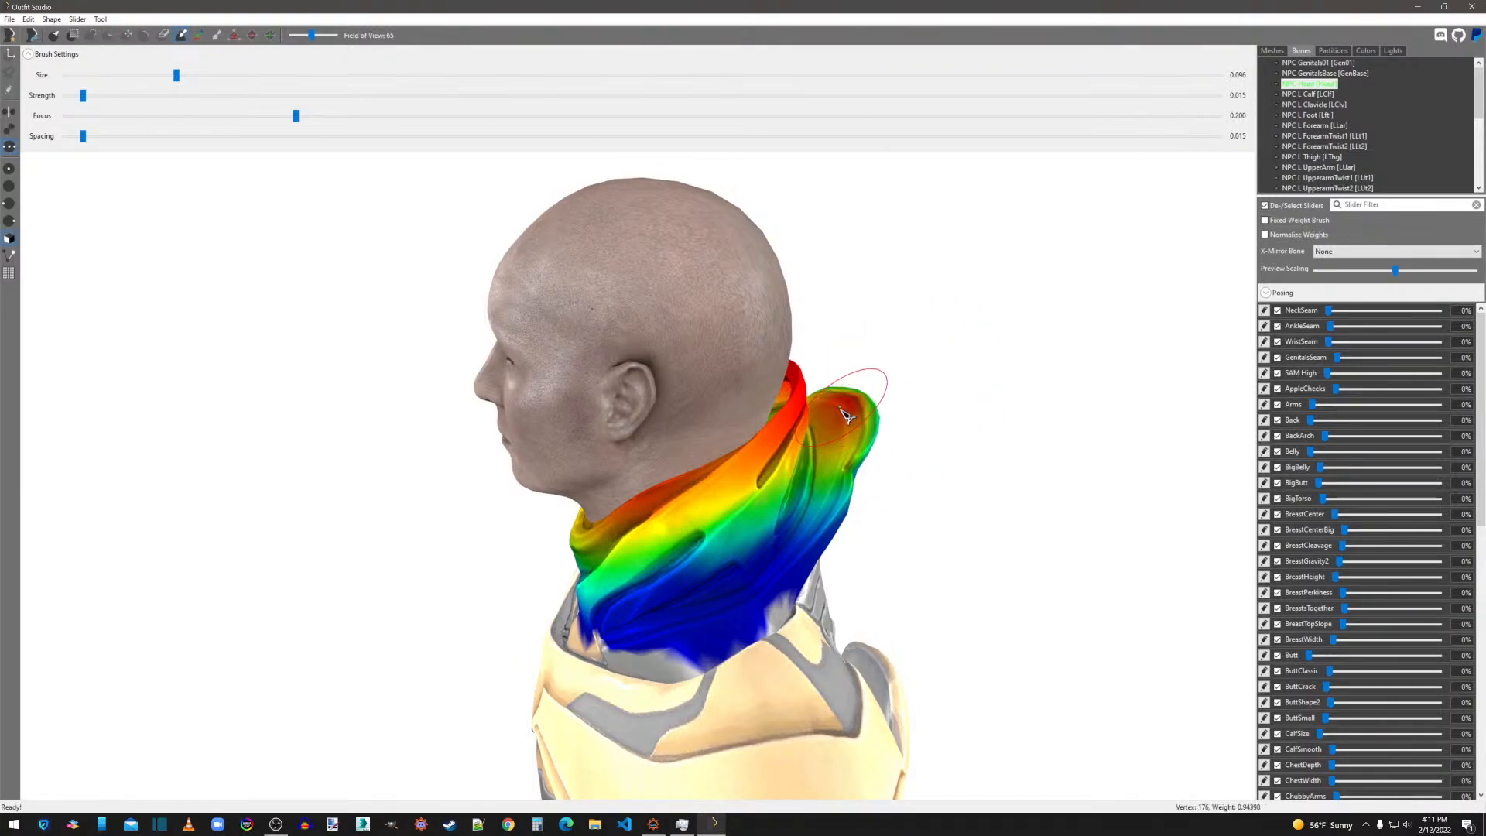
{"action": "left_click_drag", "start_coordinate": [843, 404], "coordinate": [843, 407], "text": "shift"}
{"action": "right_click_drag", "start_coordinate": [883, 406], "coordinate": [856, 418]}
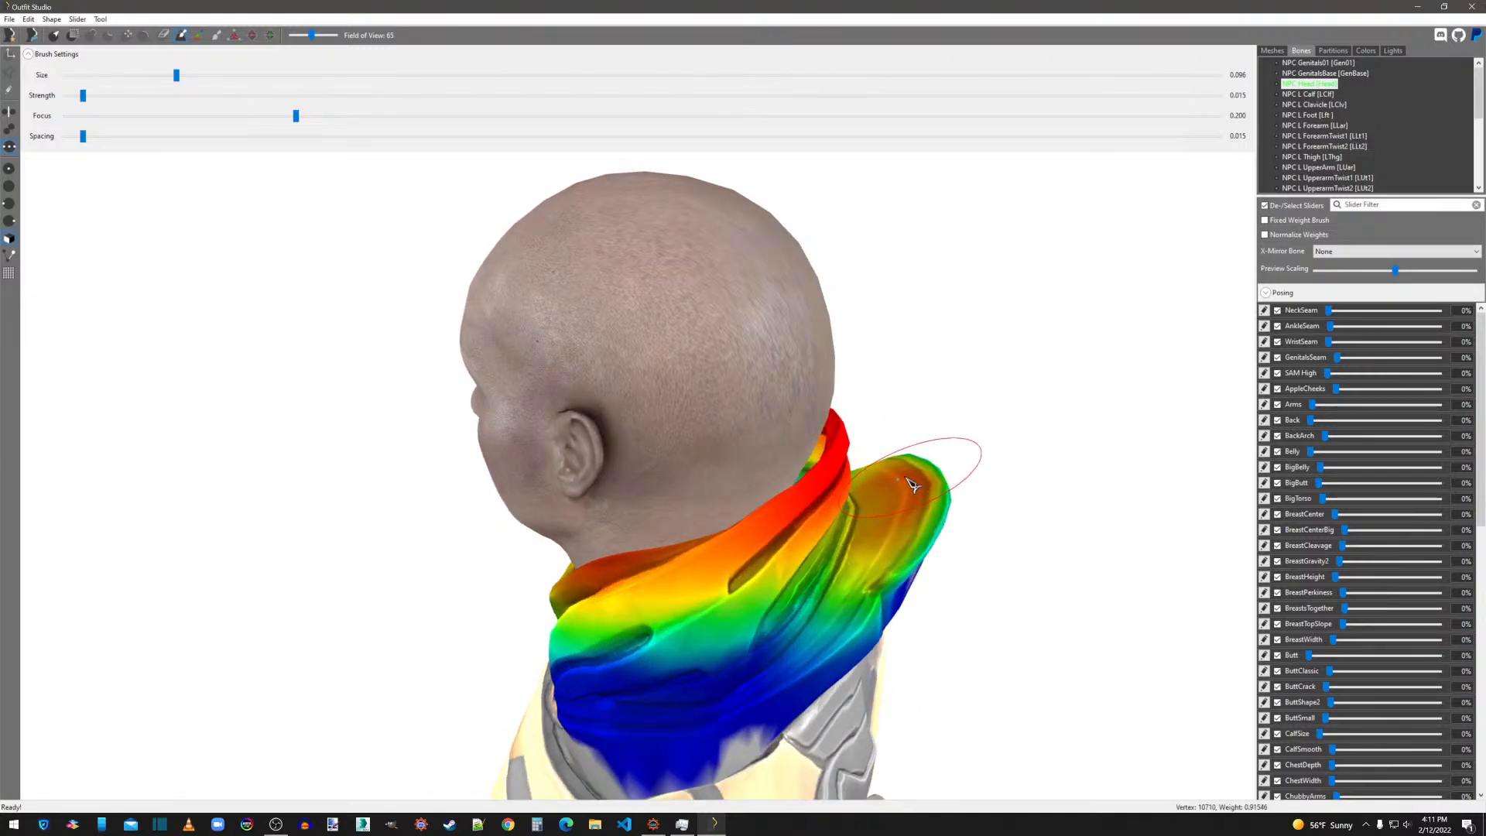
{"action": "mouse_move", "coordinate": [912, 483]}
{"action": "left_mouse_down", "text": "shift"}
{"action": "mouse_move", "coordinate": [920, 564]}
{"action": "mouse_move", "coordinate": [900, 490]}
{"action": "mouse_move", "coordinate": [921, 596]}
{"action": "mouse_move", "coordinate": [904, 471]}
{"action": "mouse_move", "coordinate": [873, 590]}
{"action": "mouse_move", "coordinate": [904, 474]}
{"action": "left_mouse_up", "text": "shift"}
Lower the NPC Head weight across the rest of the rear flap and even it out over the flap's back face.
{"action": "mouse_move", "coordinate": [903, 474]}
{"action": "right_mouse_down"}
{"action": "mouse_move", "coordinate": [868, 480]}
{"action": "mouse_move", "coordinate": [991, 620]}
{"action": "right_mouse_up"}
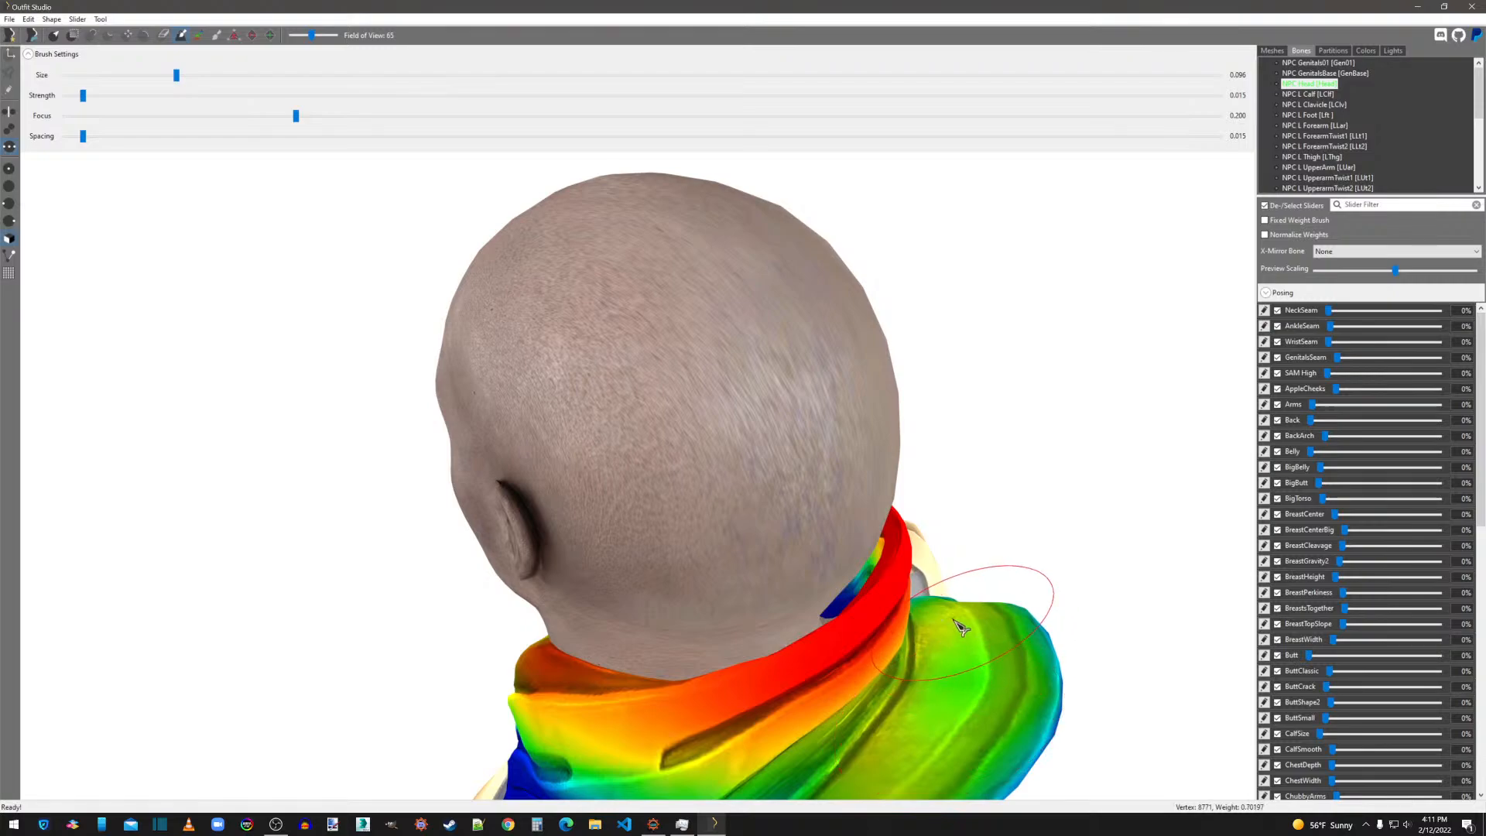
{"action": "right_click_drag", "start_coordinate": [980, 712], "coordinate": [952, 650]}
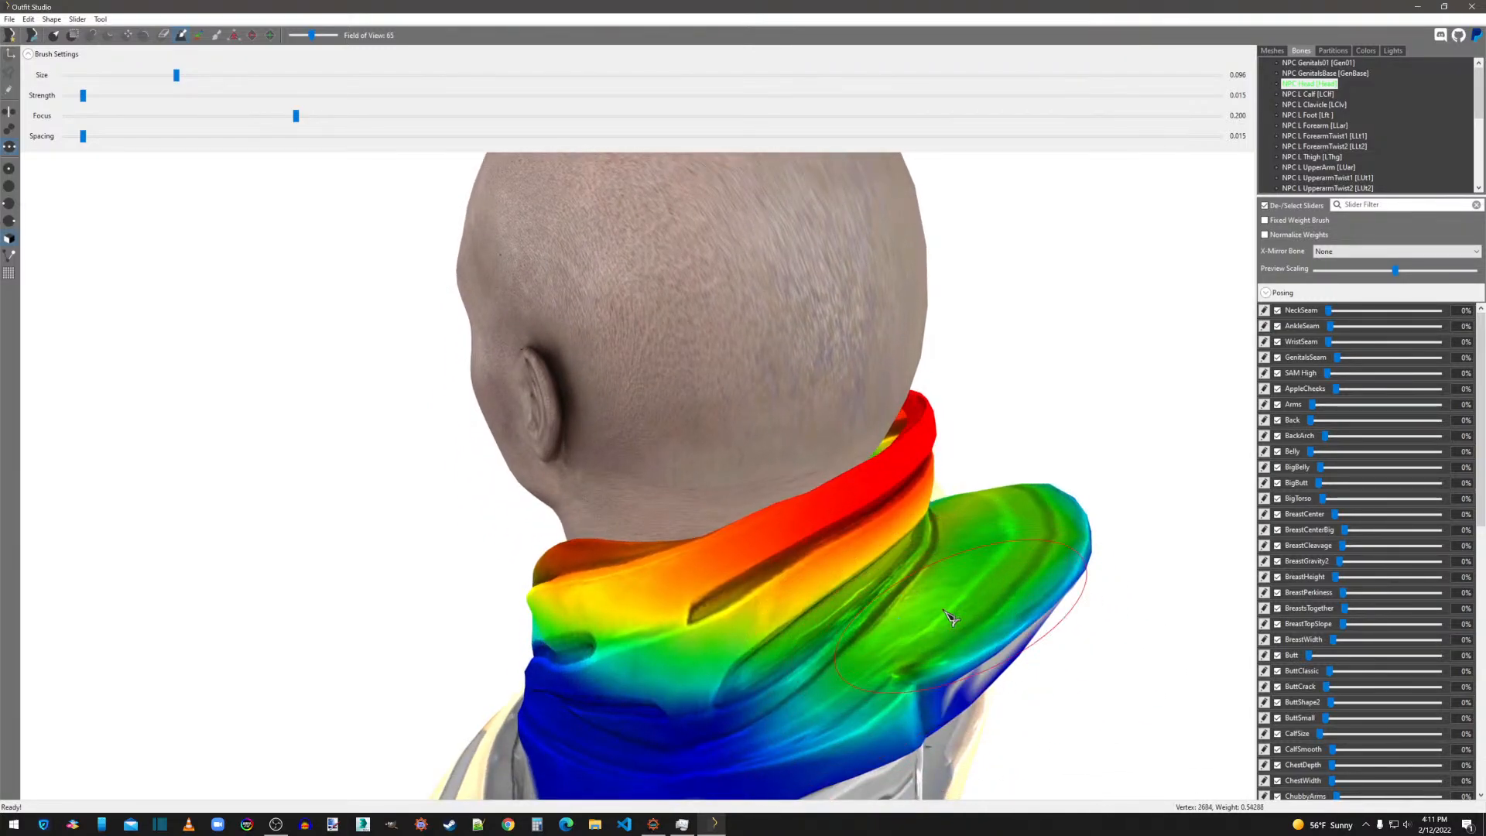
{"action": "mouse_move", "coordinate": [1057, 565]}
{"action": "right_mouse_down"}
{"action": "mouse_move", "coordinate": [946, 569]}
{"action": "mouse_move", "coordinate": [953, 558]}
{"action": "mouse_move", "coordinate": [995, 614]}
{"action": "mouse_move", "coordinate": [962, 564]}
{"action": "mouse_move", "coordinate": [891, 569]}
{"action": "right_mouse_up"}
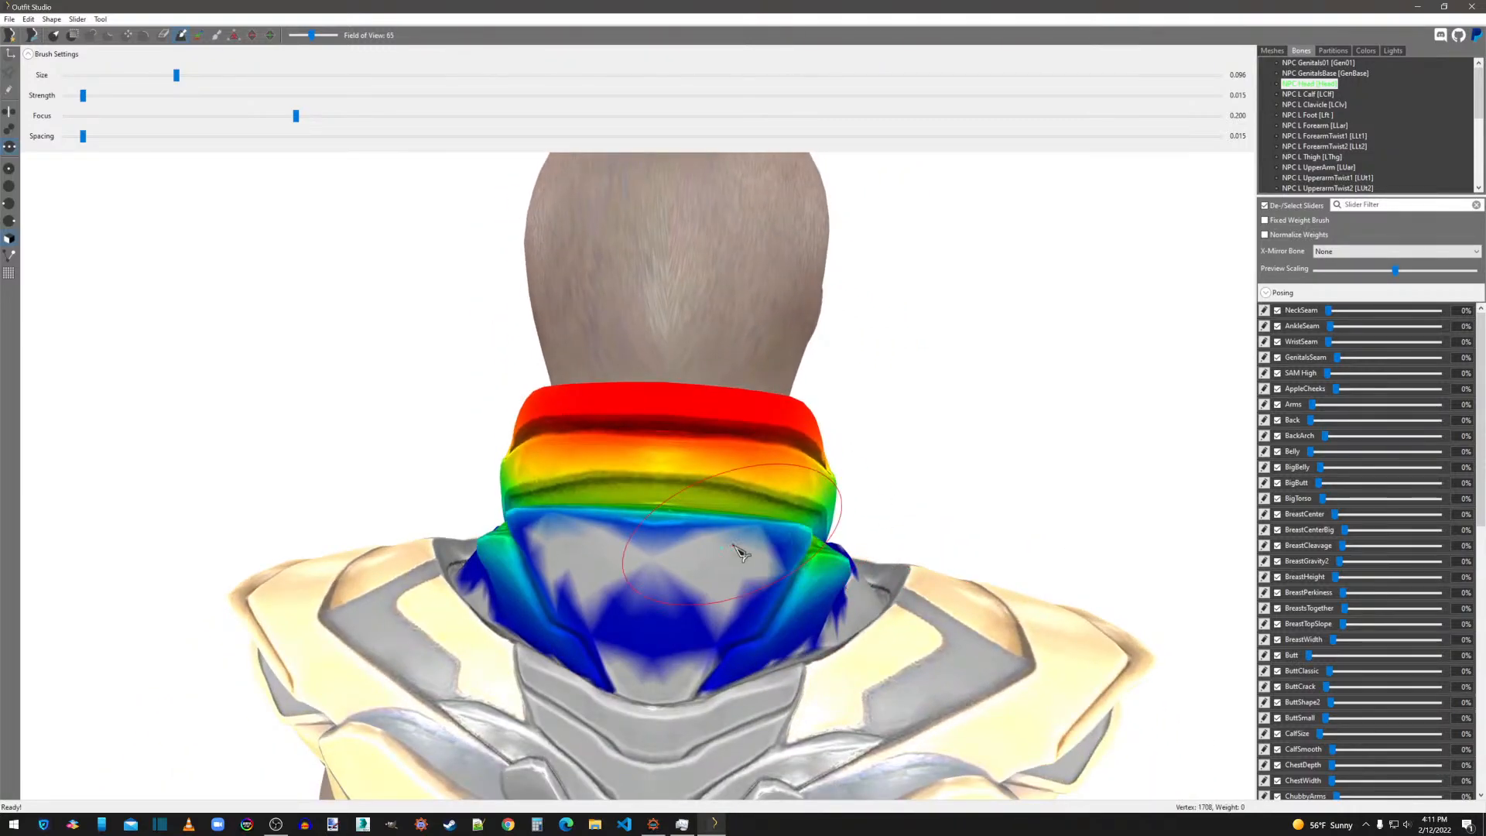
{"action": "mouse_move", "coordinate": [718, 580]}
{"action": "left_mouse_down"}
{"action": "mouse_move", "coordinate": [604, 576]}
{"action": "mouse_move", "coordinate": [649, 622]}
{"action": "left_mouse_up"}
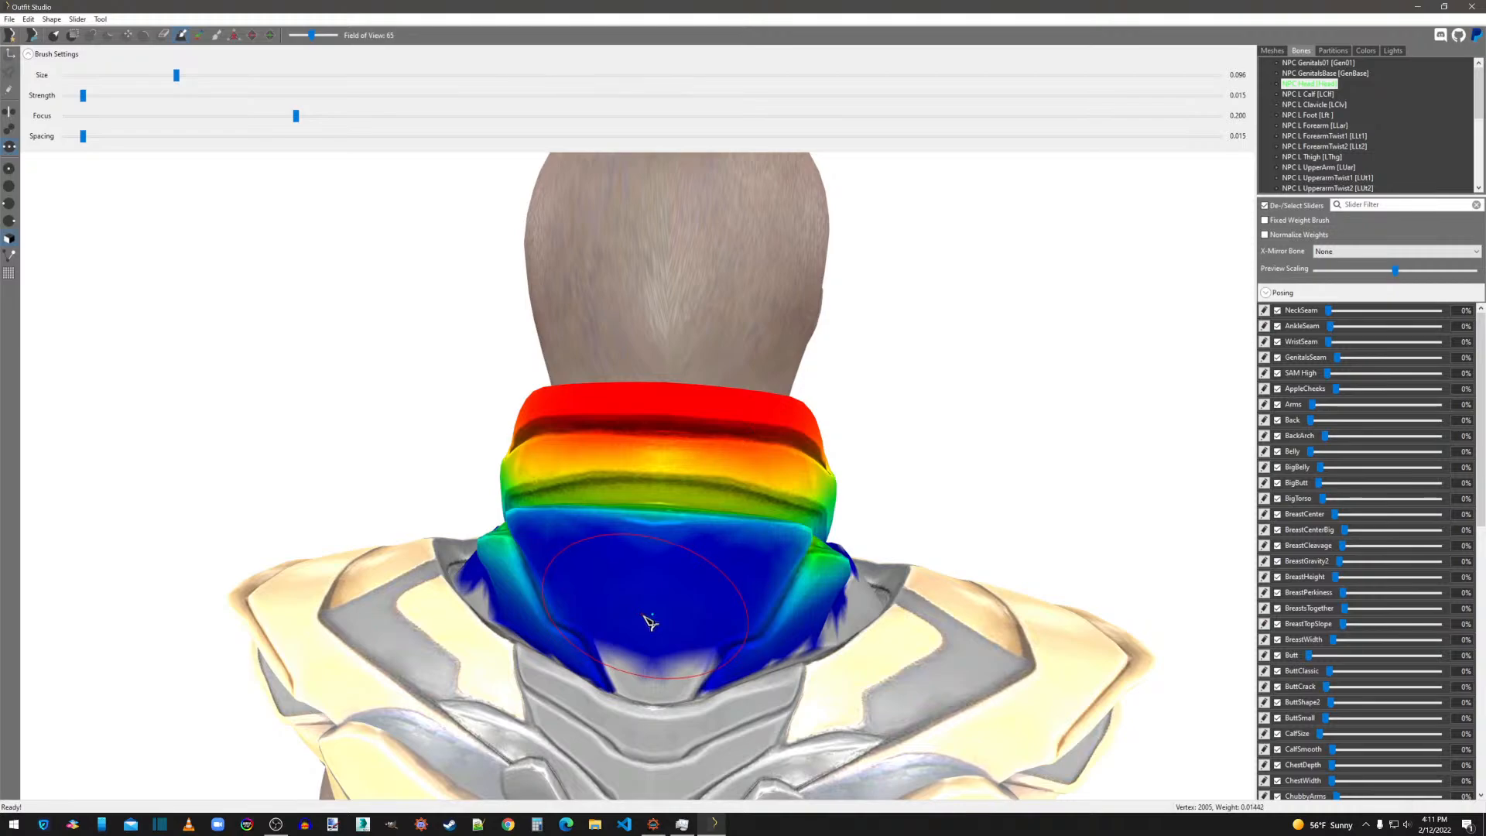
Return to the mesh list and mask the armor's weighted vertices.
{"action": "left_click", "coordinate": [1327, 50]}
{"action": "left_click", "coordinate": [1283, 51]}
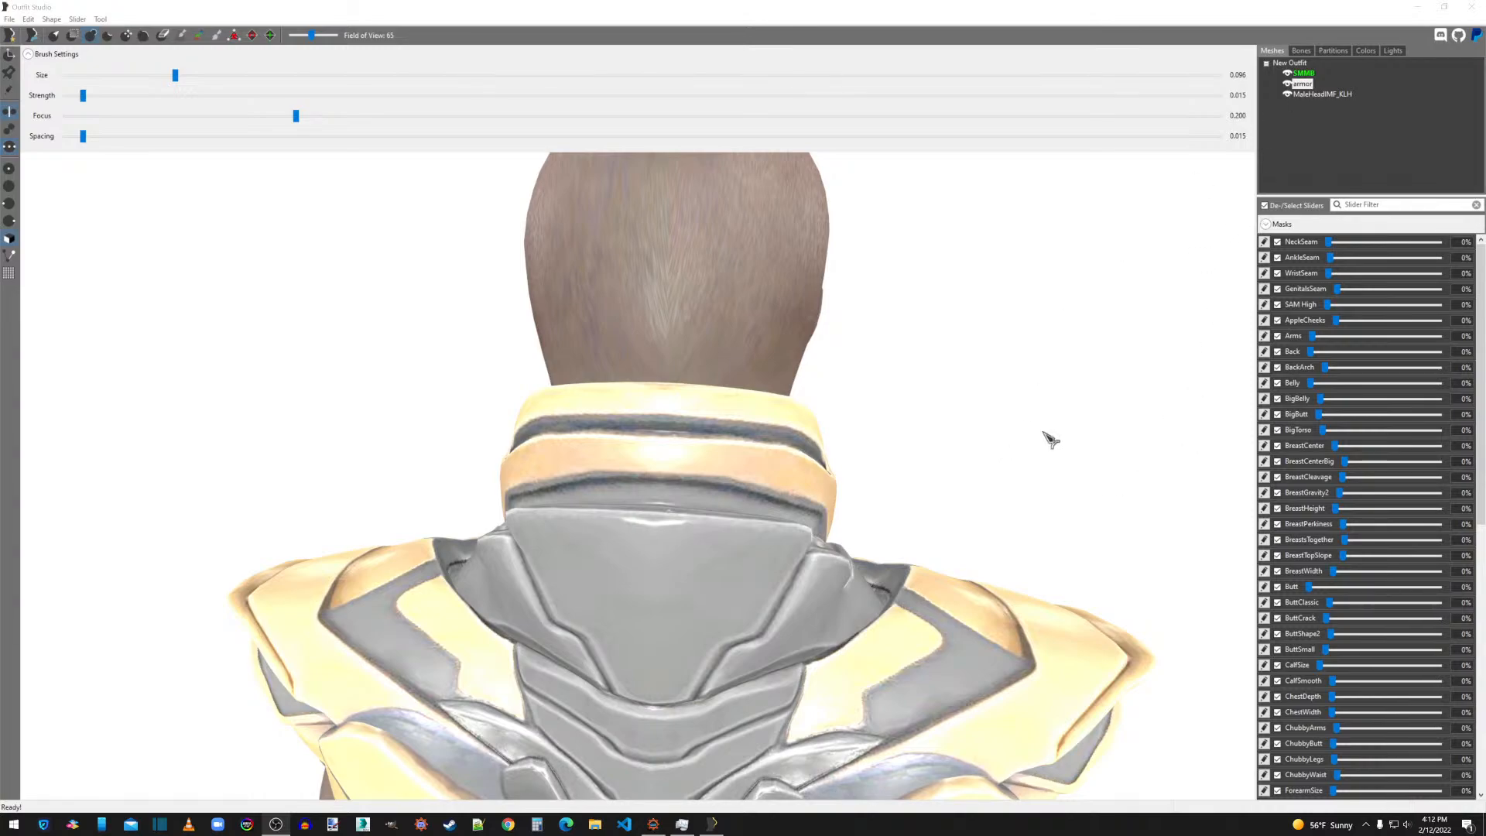
{"action": "mouse_move", "coordinate": [1050, 439]}
{"action": "right_mouse_down"}
{"action": "mouse_move", "coordinate": [1099, 428]}
{"action": "mouse_move", "coordinate": [980, 425]}
{"action": "mouse_move", "coordinate": [1019, 421]}
{"action": "mouse_move", "coordinate": [1006, 422]}
{"action": "mouse_move", "coordinate": [1029, 402]}
{"action": "right_mouse_up"}
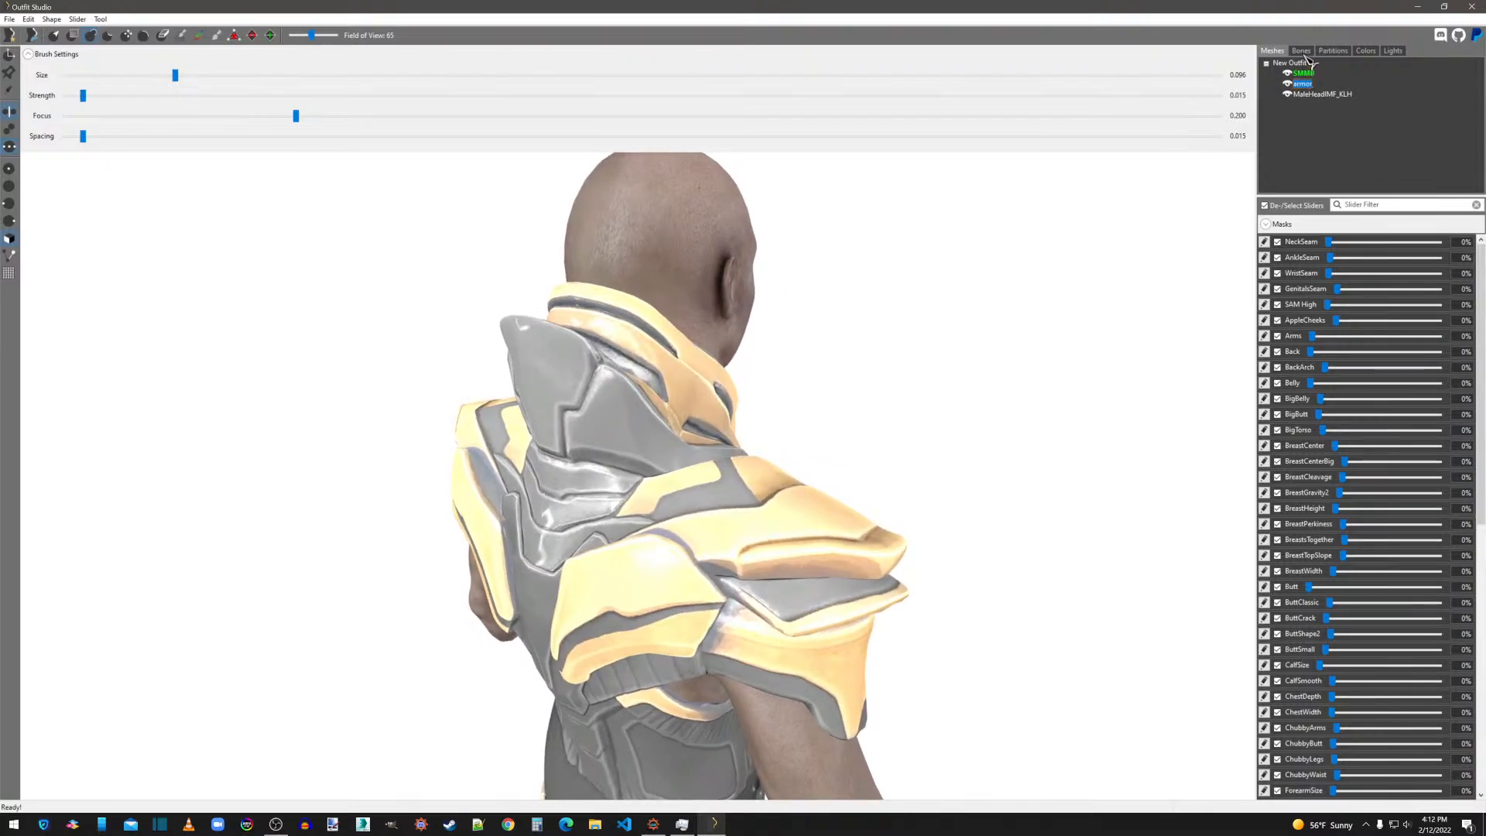
{"action": "right_click", "coordinate": [1308, 88]}
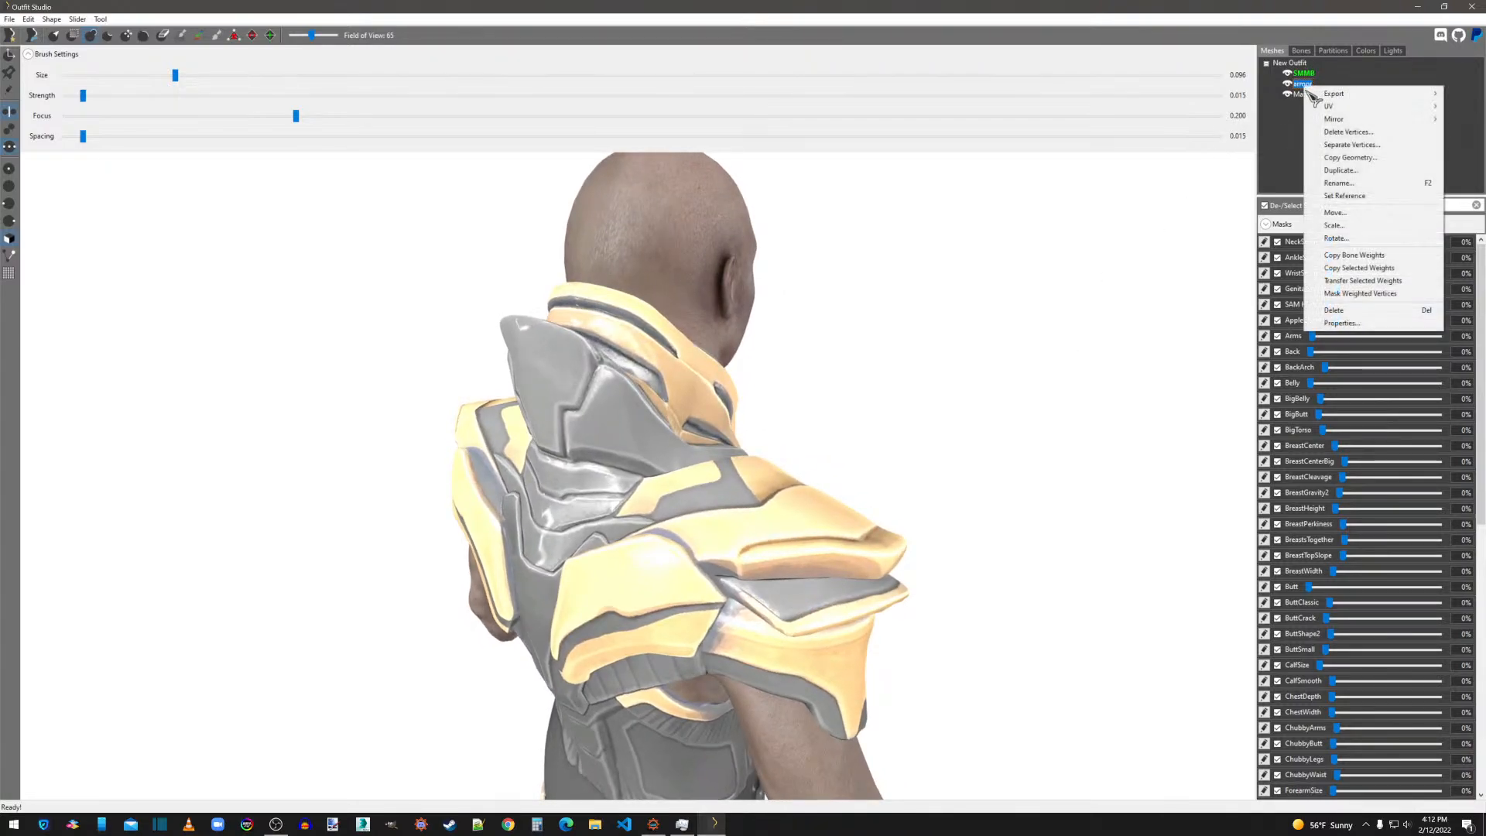
{"action": "left_click", "coordinate": [1342, 295]}
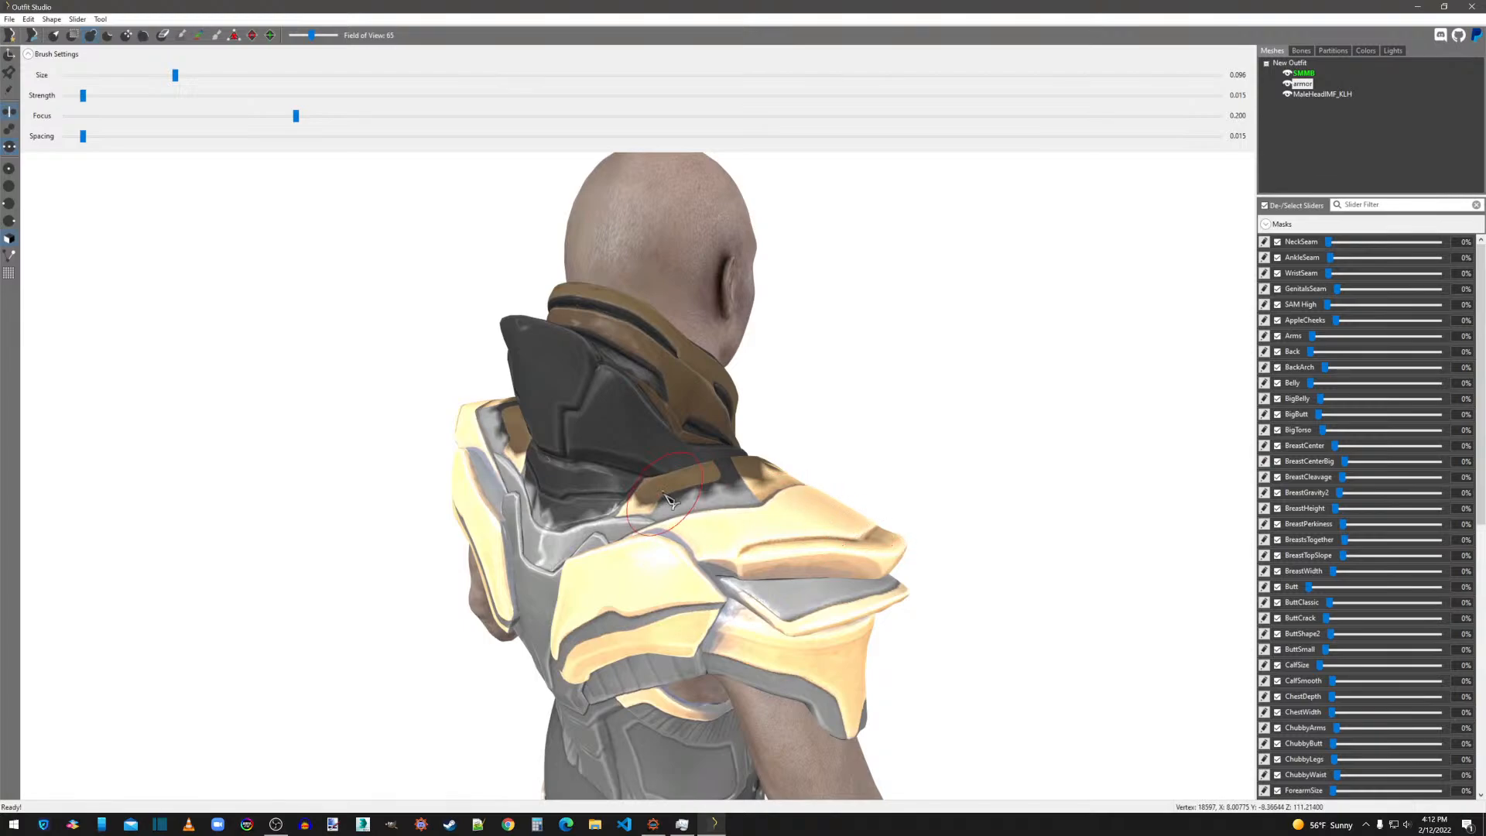
Copy the reference body's bone weights to the masked armor, using a search radius of 5 and 4 max vertex targets.
{"action": "right_click", "coordinate": [1304, 85]}
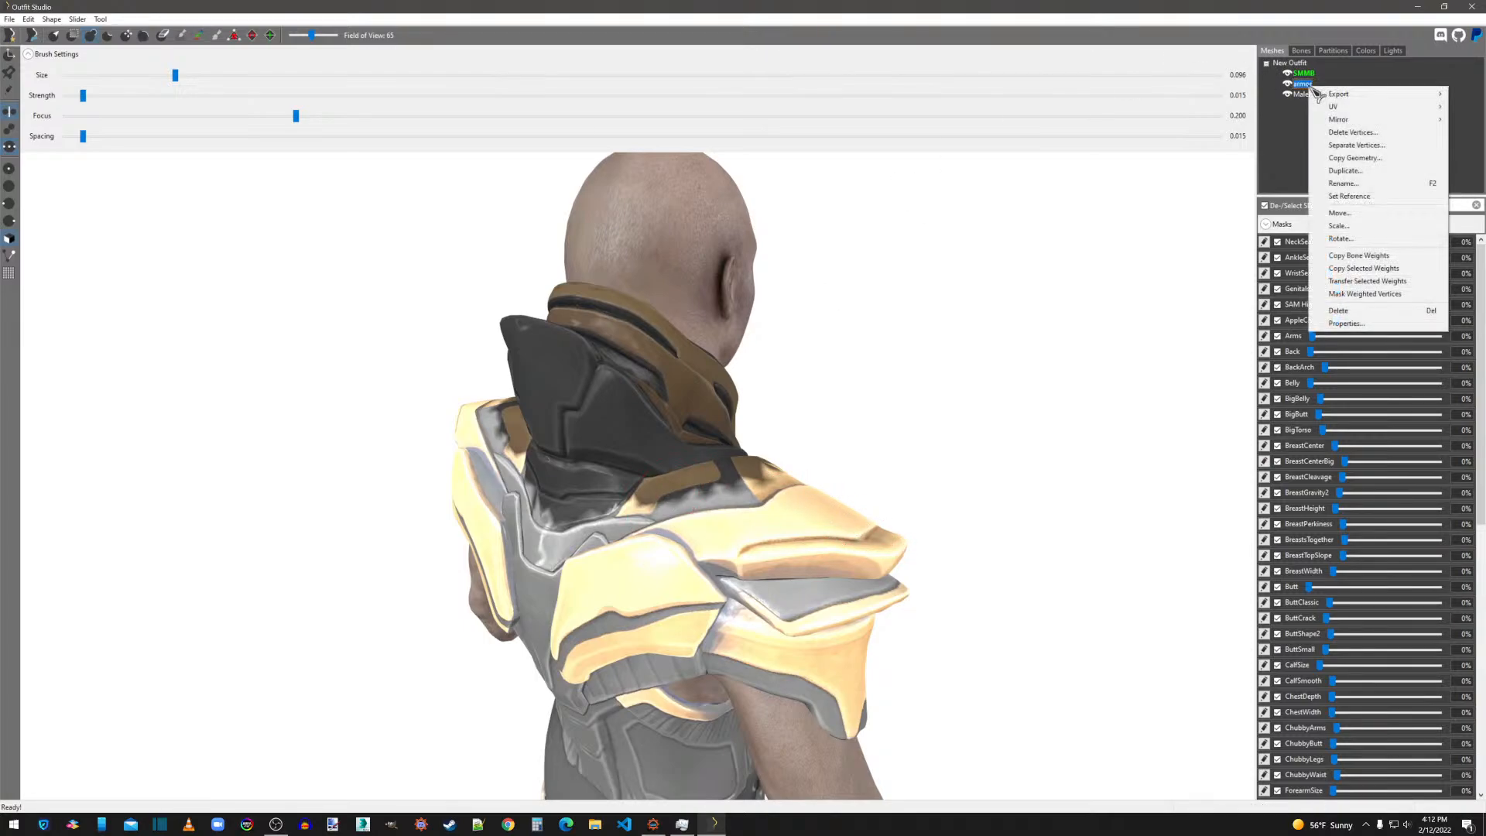
{"action": "left_click", "coordinate": [1357, 257]}
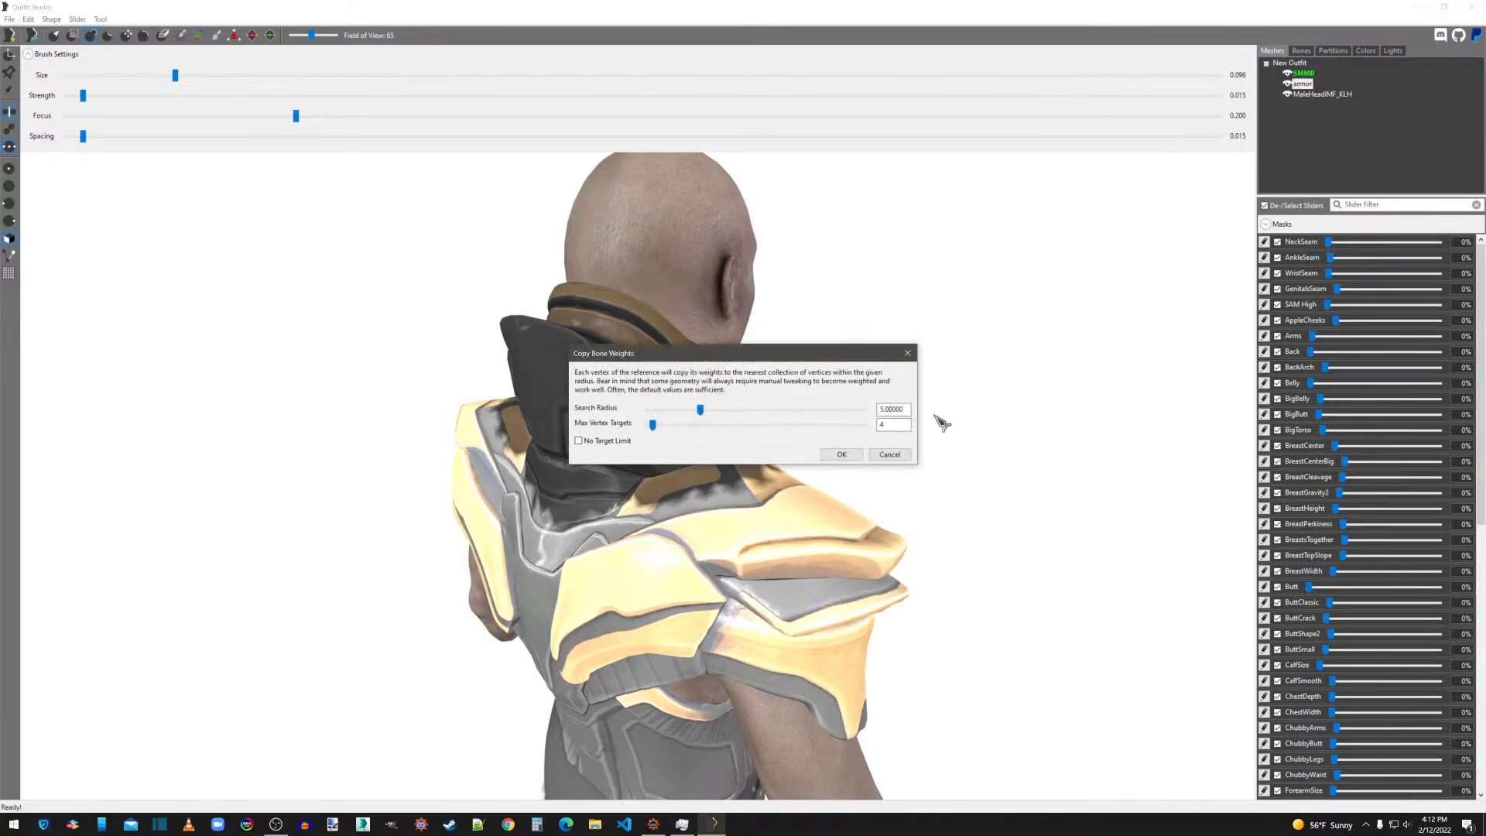
{"action": "left_click", "coordinate": [842, 455]}
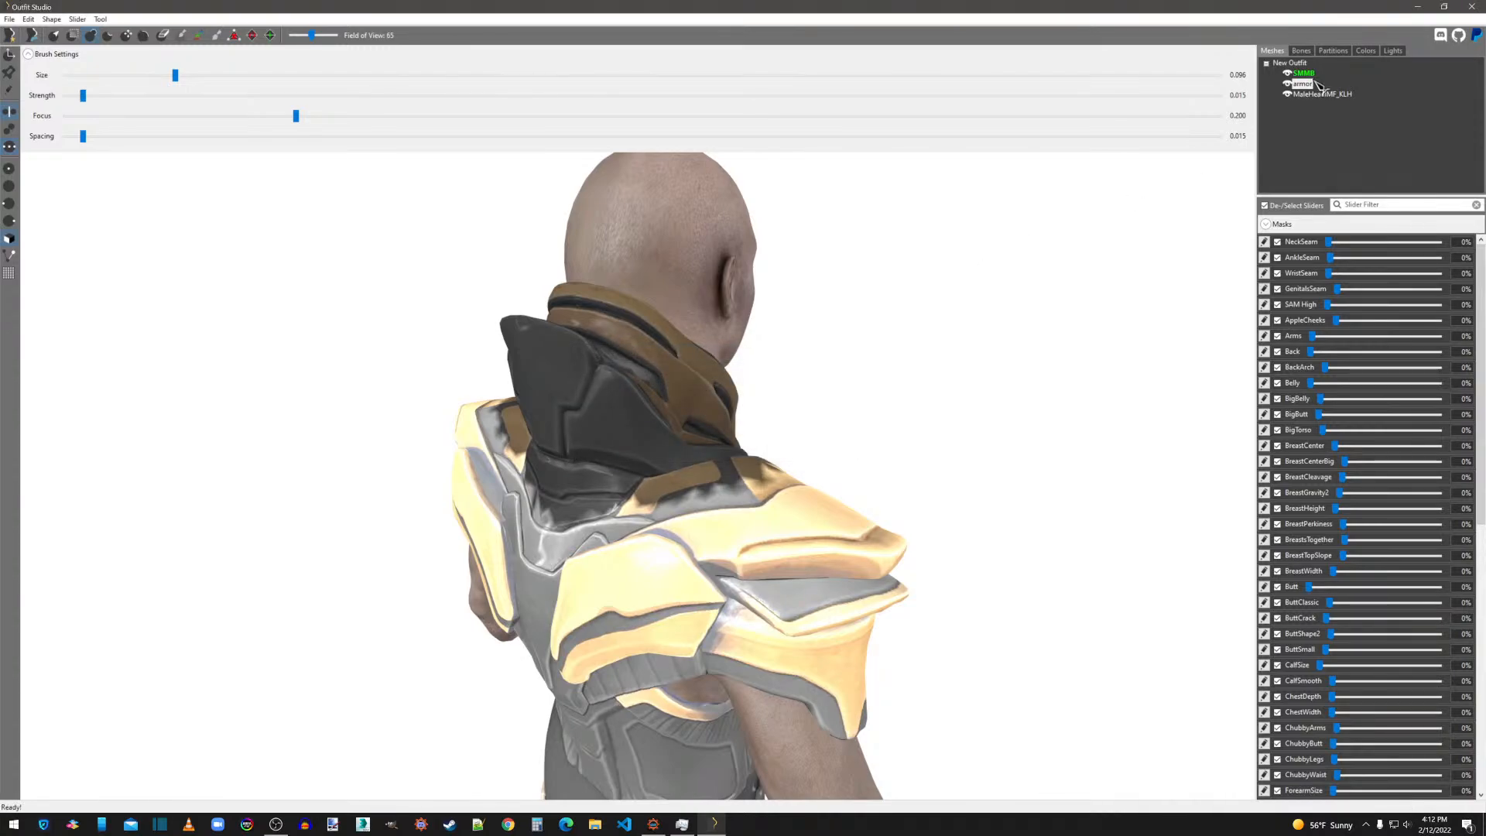
Return to the bone list, select the first NPC genitals bone and clear the armor's mask.
{"action": "left_click", "coordinate": [1303, 51]}
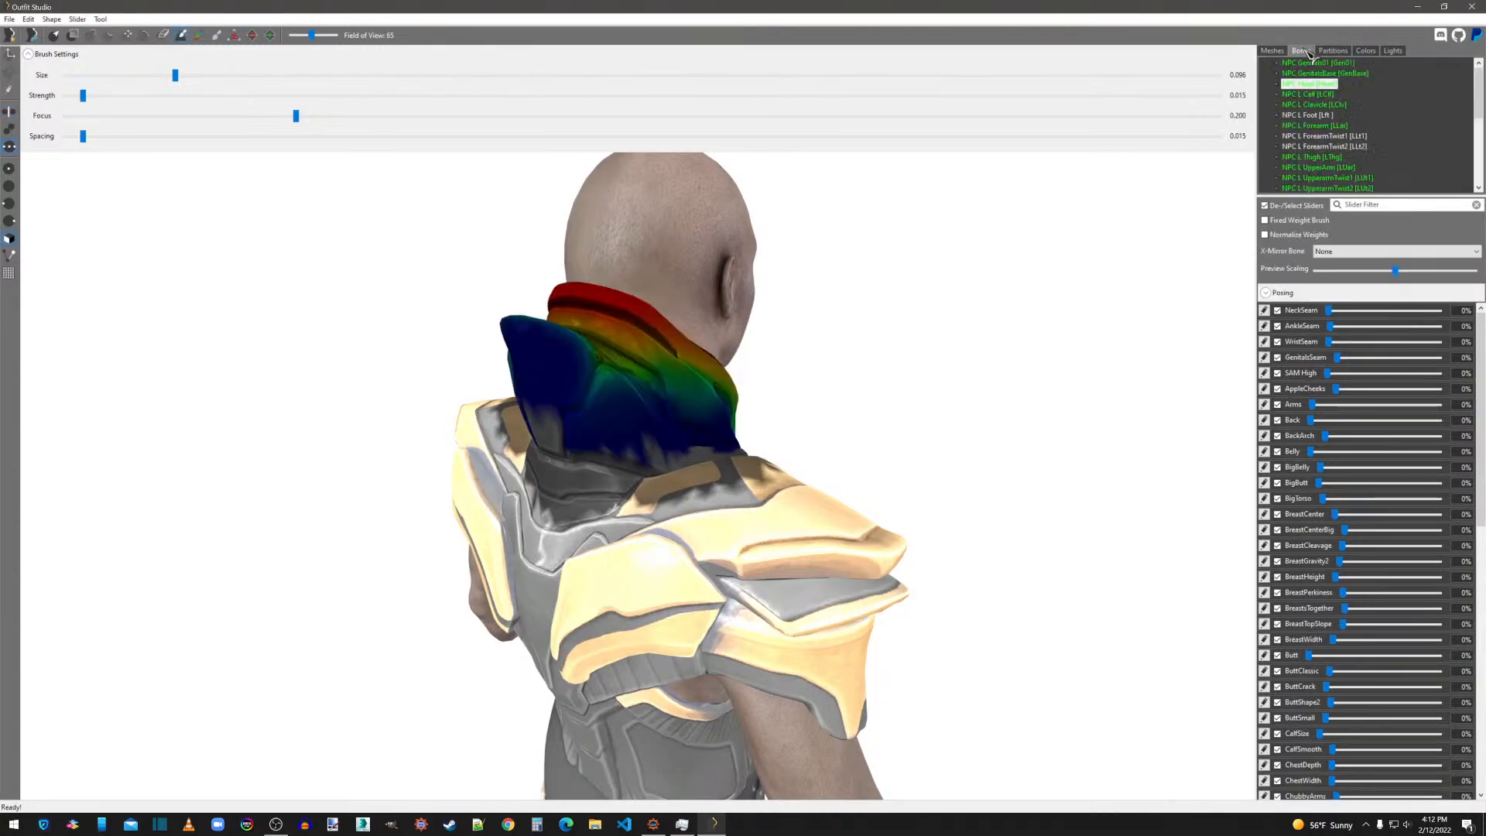
{"action": "left_click", "coordinate": [1317, 63]}
{"action": "middle_click_drag", "start_coordinate": [929, 571], "coordinate": [1014, 248]}
{"action": "left_click", "coordinate": [98, 19]}
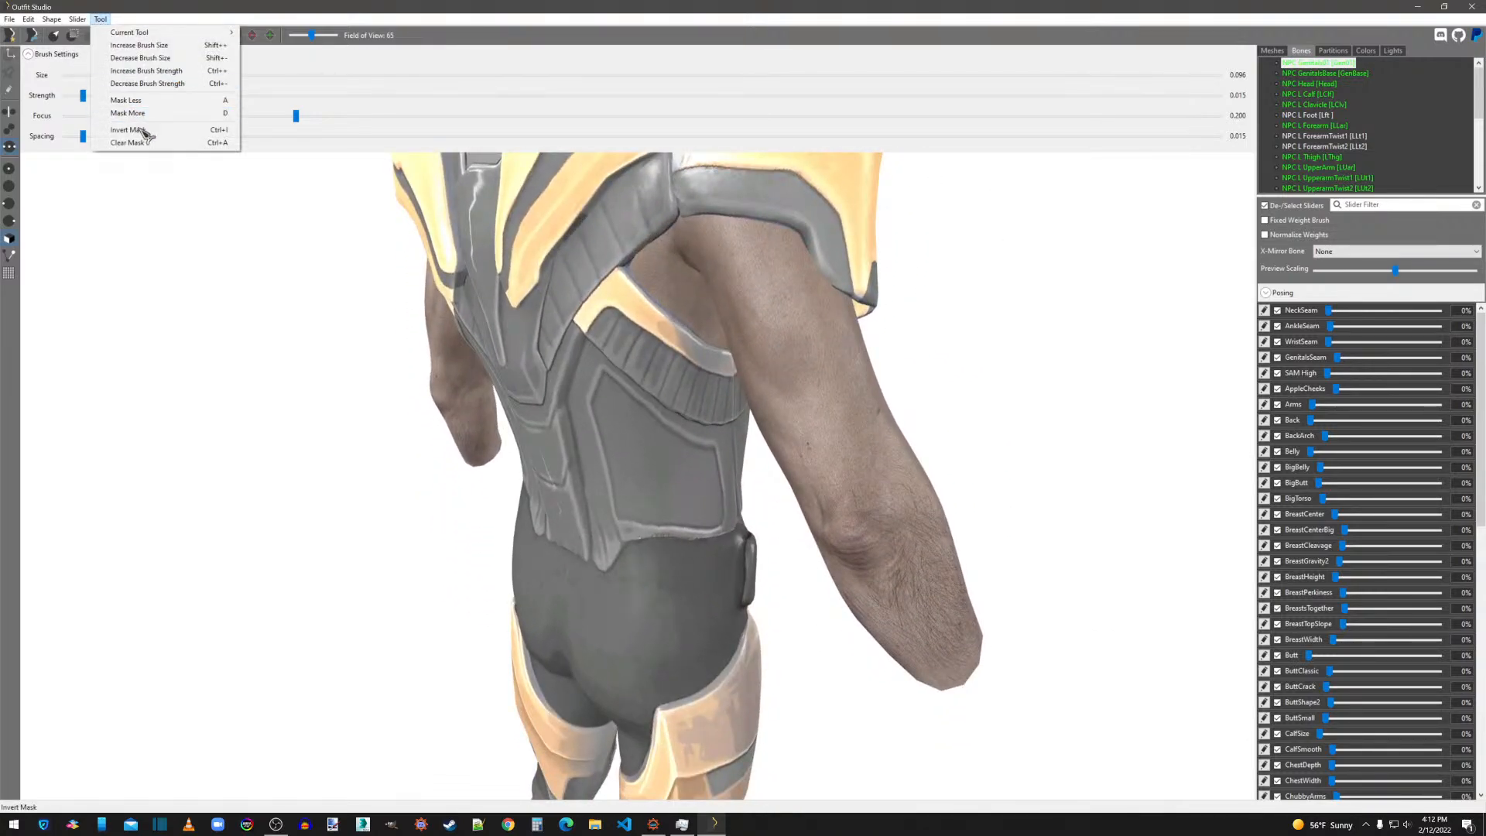
{"action": "left_click", "coordinate": [140, 143]}
Examine how the genitals, NPC Head and NPC L Calf bone weights spread over the armor from the front and side.
{"action": "scroll", "coordinate": [940, 350], "scroll_direction": "down", "scroll_amount": 4}
{"action": "middle_click_drag", "start_coordinate": [920, 361], "coordinate": [923, 369]}
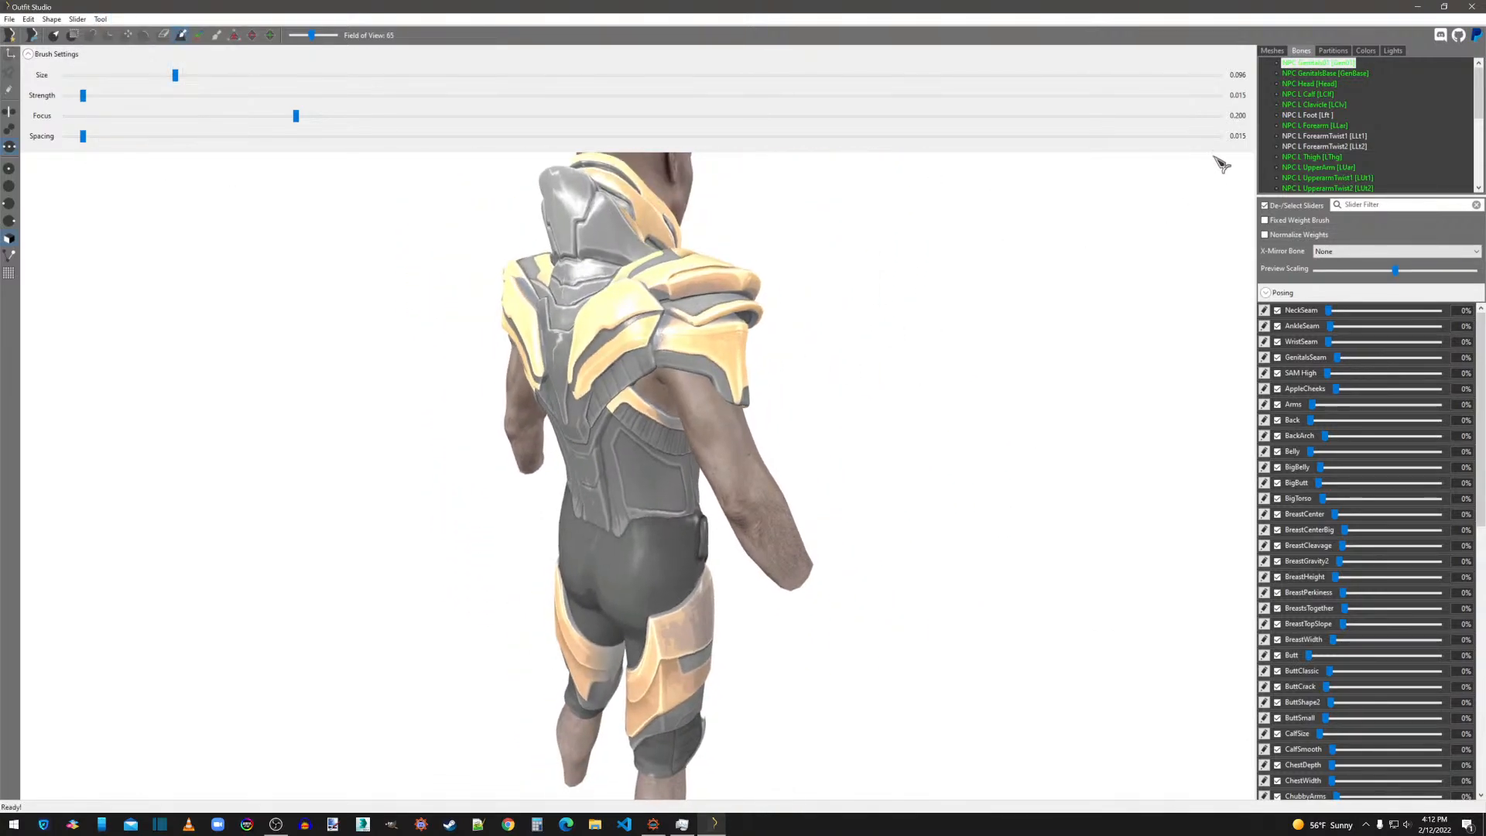
{"action": "right_click_drag", "start_coordinate": [1144, 331], "coordinate": [789, 351]}
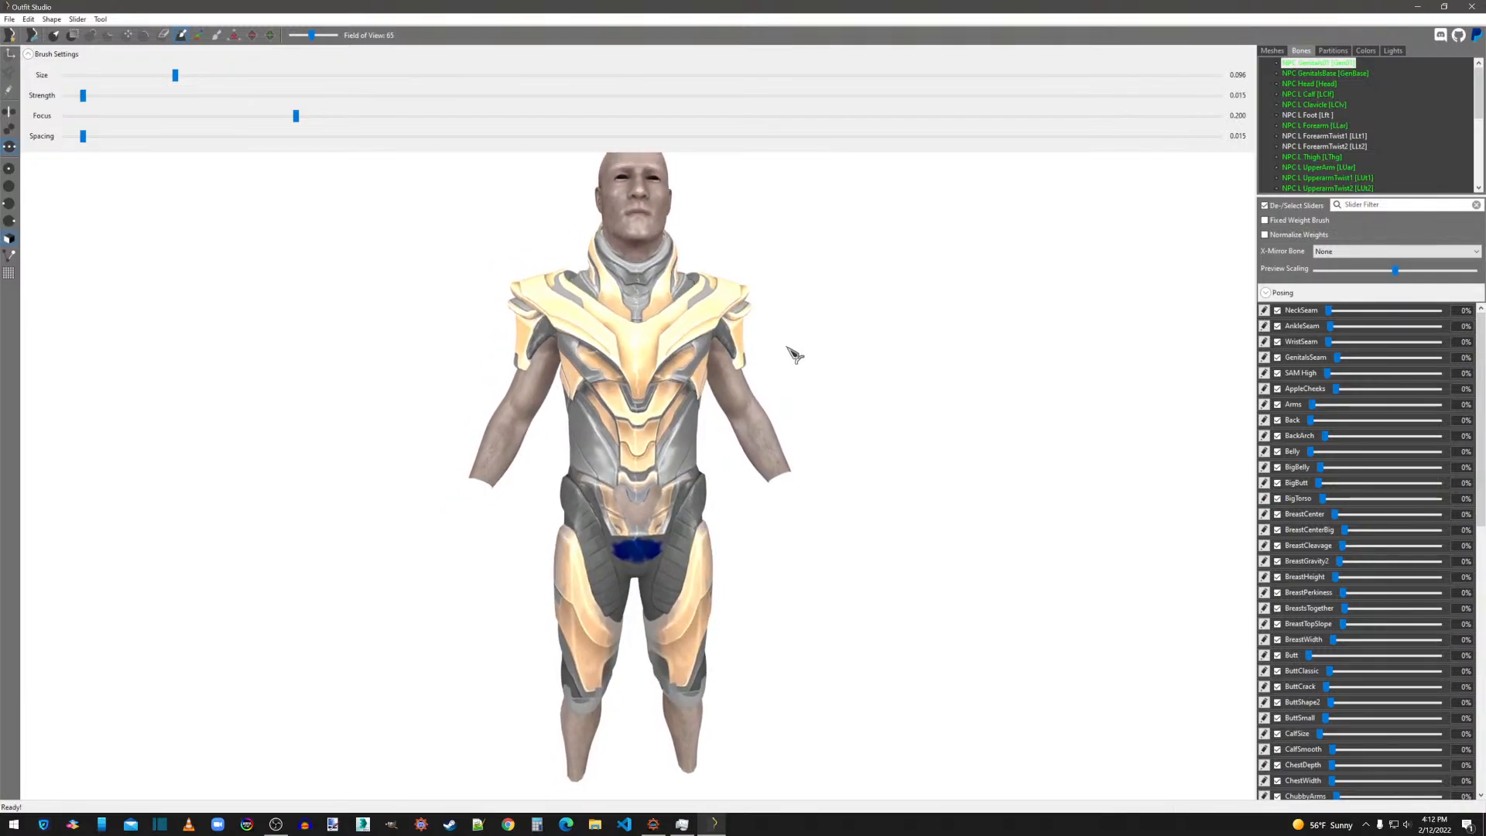
{"action": "left_click", "coordinate": [1332, 74]}
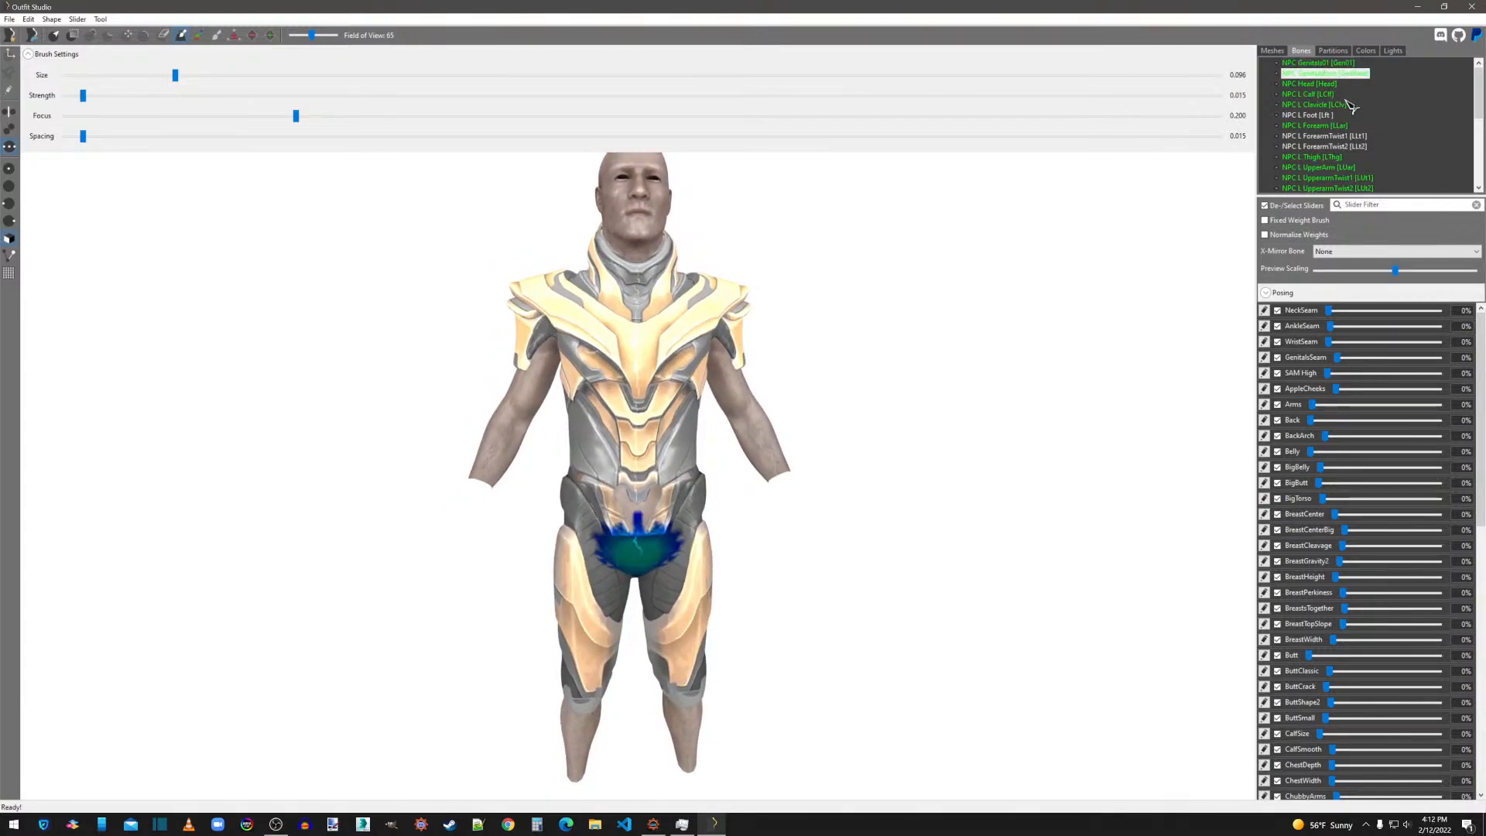
{"action": "left_click", "coordinate": [1326, 84]}
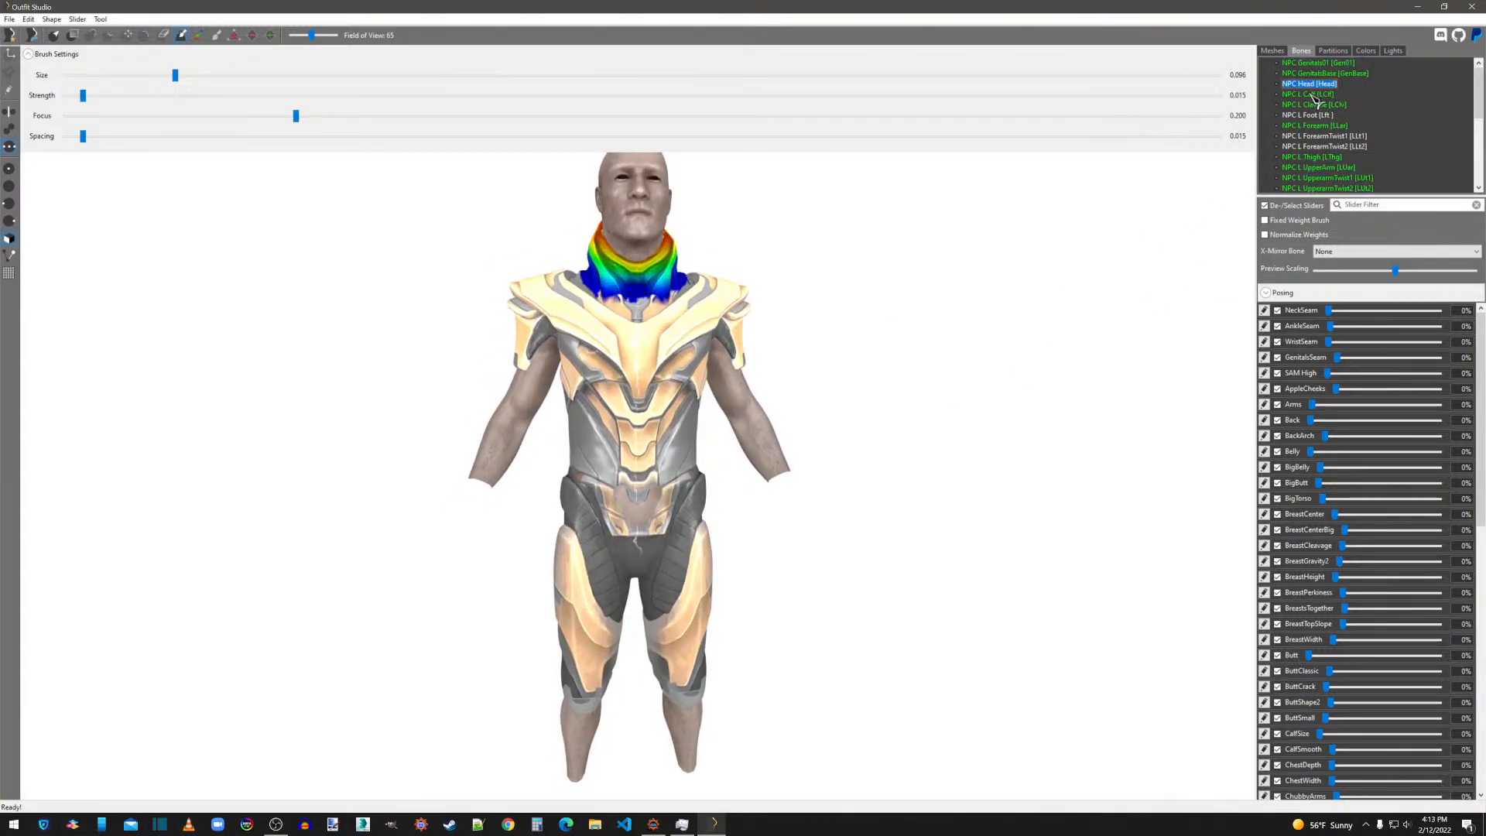
{"action": "left_click", "coordinate": [1315, 95]}
{"action": "right_click_drag", "start_coordinate": [1032, 530], "coordinate": [734, 526]}
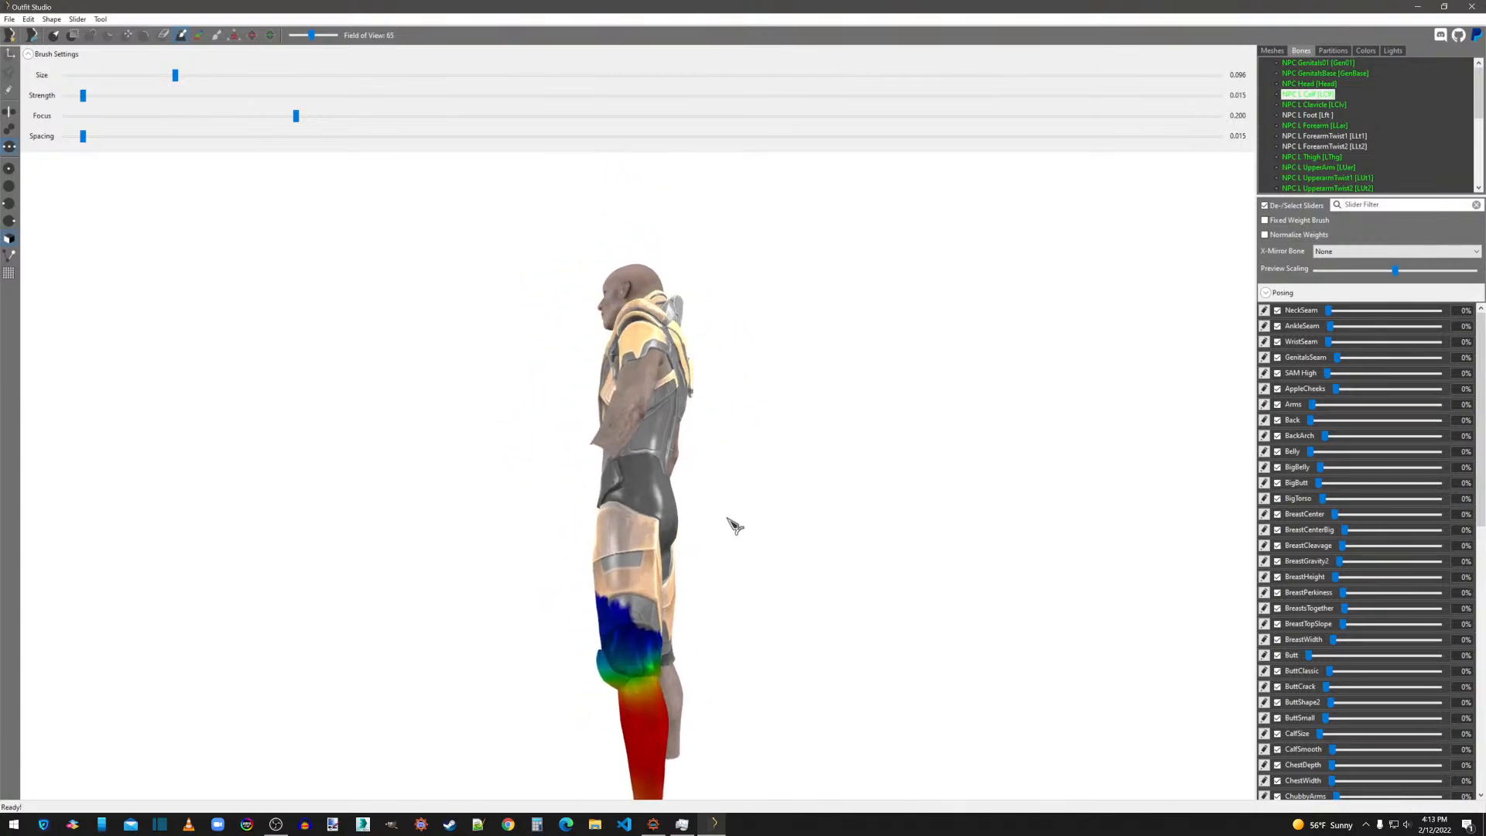
Select the NPC L Clavicle bone, enlarge the brush to 0.379 and smooth its weights across the chest, shoulder and upper back.
{"action": "left_click", "coordinate": [1319, 107]}
{"action": "mouse_move", "coordinate": [800, 407]}
{"action": "right_mouse_down"}
{"action": "mouse_move", "coordinate": [973, 435]}
{"action": "mouse_move", "coordinate": [958, 440]}
{"action": "right_mouse_up"}
{"action": "scroll", "coordinate": [979, 438], "scroll_direction": "up", "scroll_amount": 4}
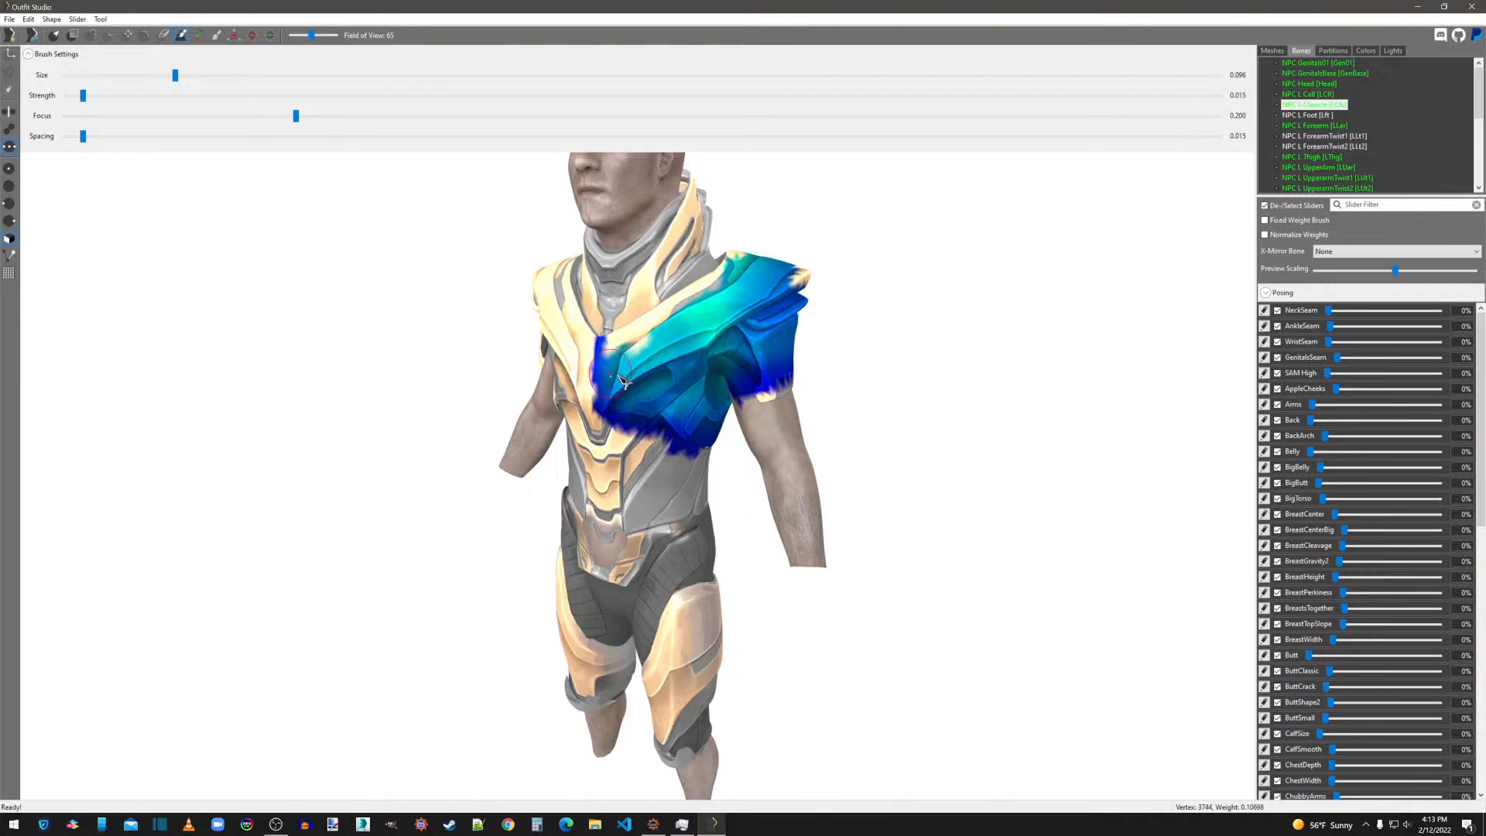
{"action": "left_click_drag", "start_coordinate": [175, 74], "coordinate": [502, 74]}
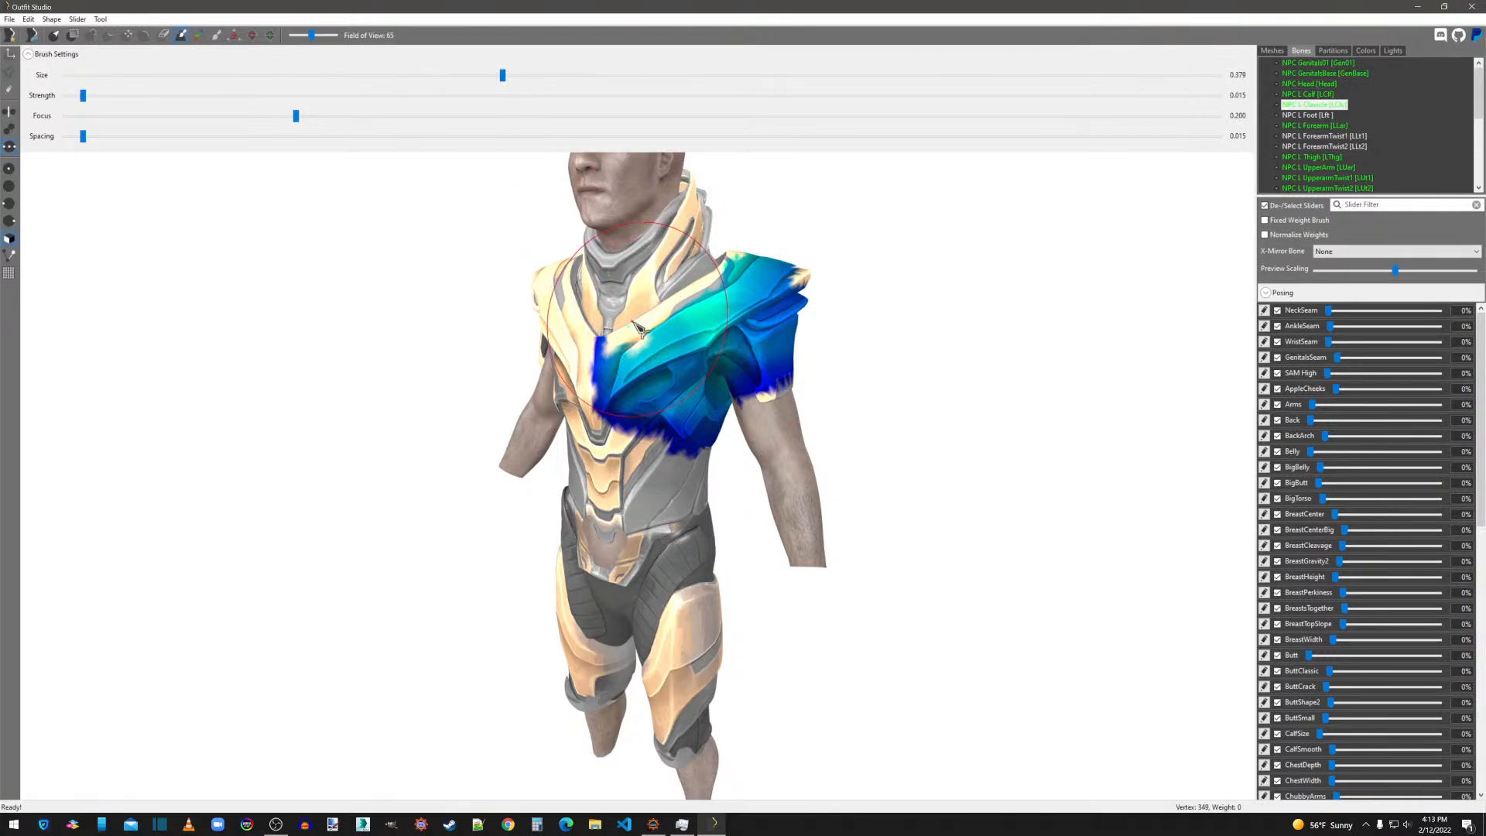
{"action": "mouse_move", "coordinate": [631, 359]}
{"action": "left_mouse_down"}
{"action": "mouse_move", "coordinate": [776, 280]}
{"action": "mouse_move", "coordinate": [658, 379]}
{"action": "mouse_move", "coordinate": [797, 290]}
{"action": "left_mouse_up"}
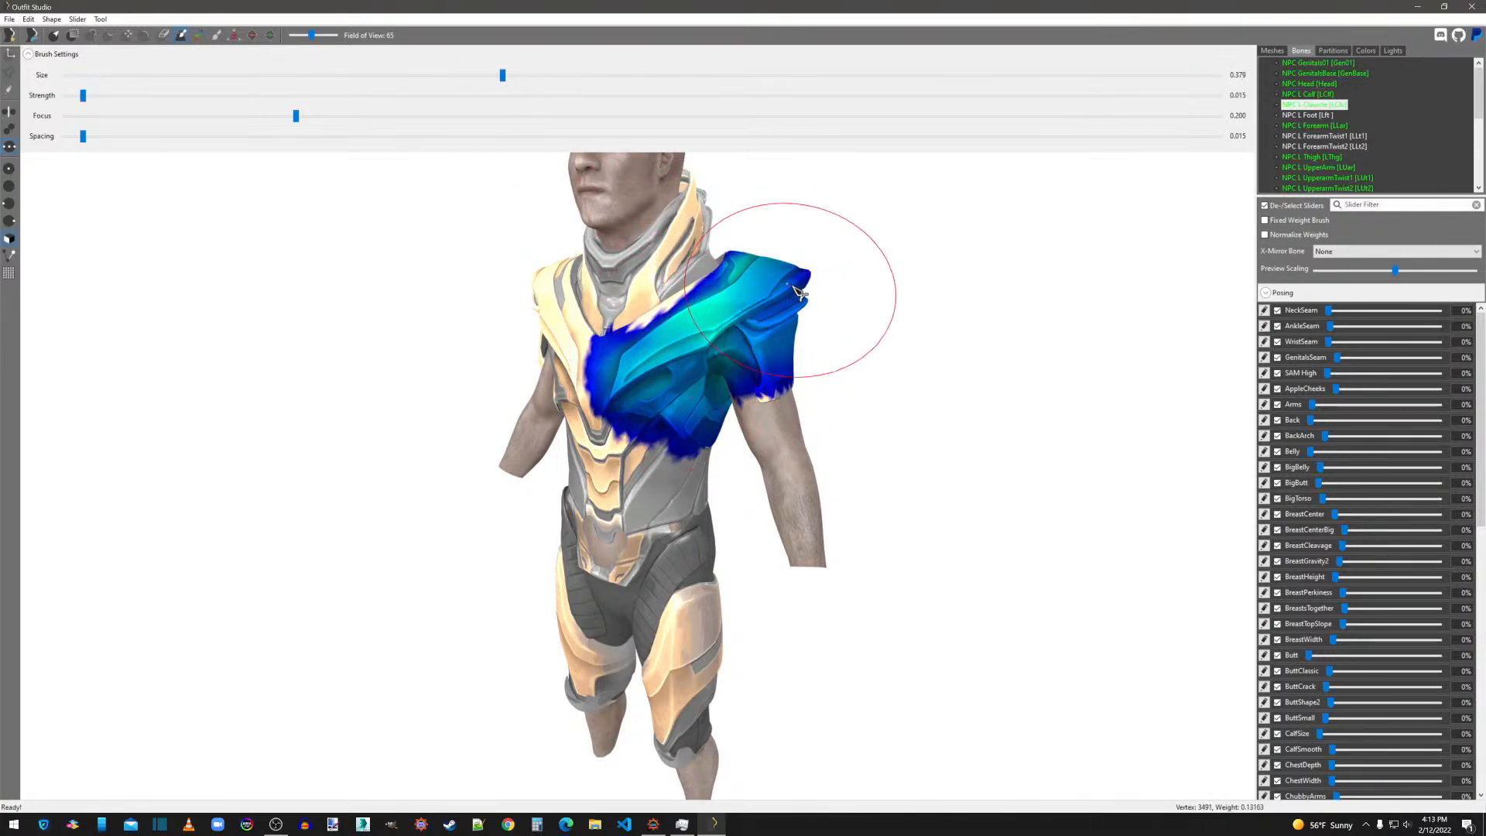
{"action": "mouse_move", "coordinate": [854, 327]}
{"action": "right_mouse_down"}
{"action": "mouse_move", "coordinate": [787, 333]}
{"action": "mouse_move", "coordinate": [547, 271]}
{"action": "right_mouse_up"}
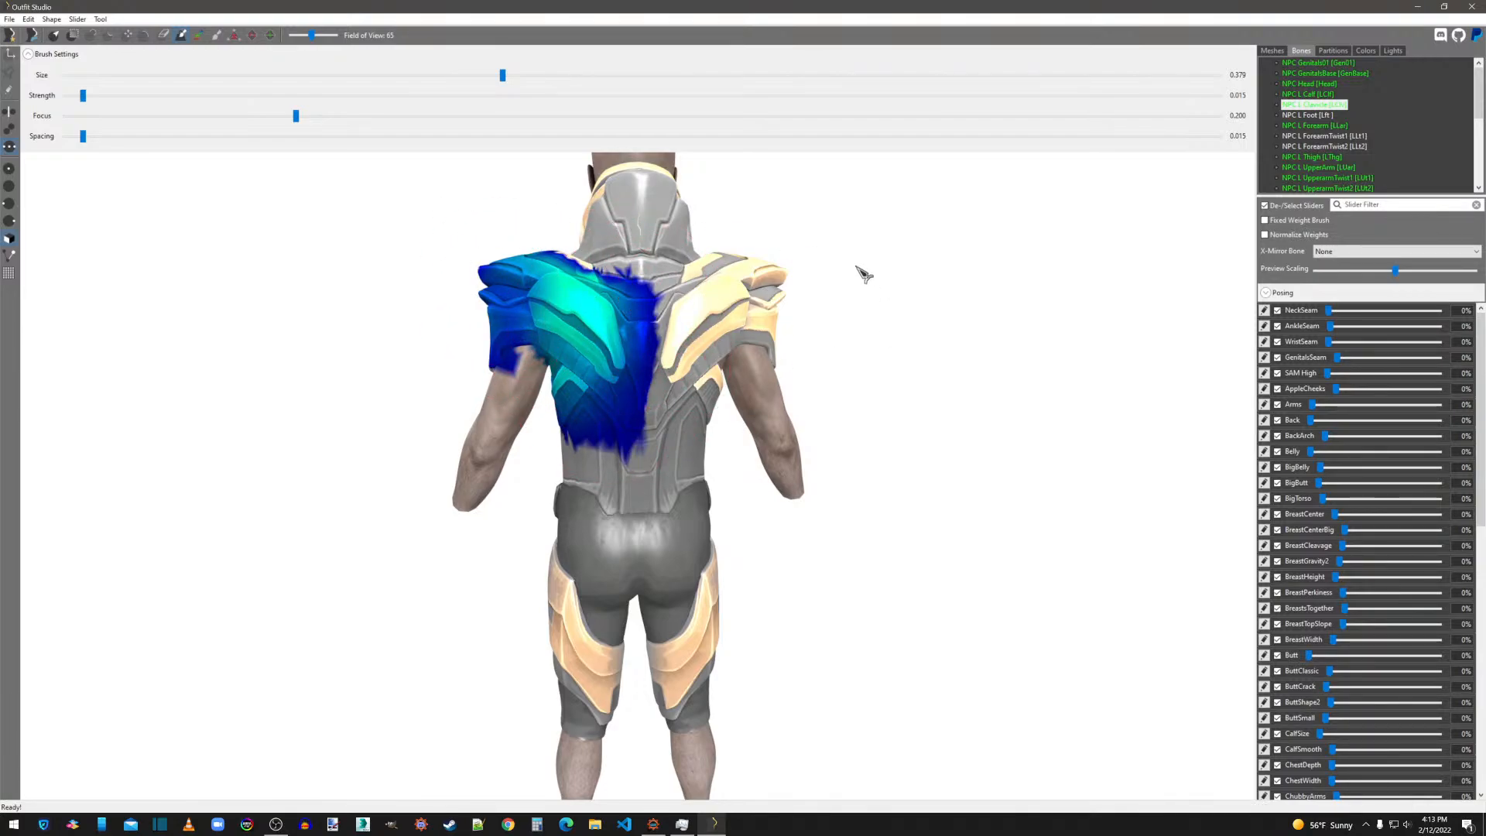
Smooth the NPC L Calf weights behind the knee and the NPC L Forearm weights at the sleeve's lower edge.
{"action": "left_click", "coordinate": [1334, 95]}
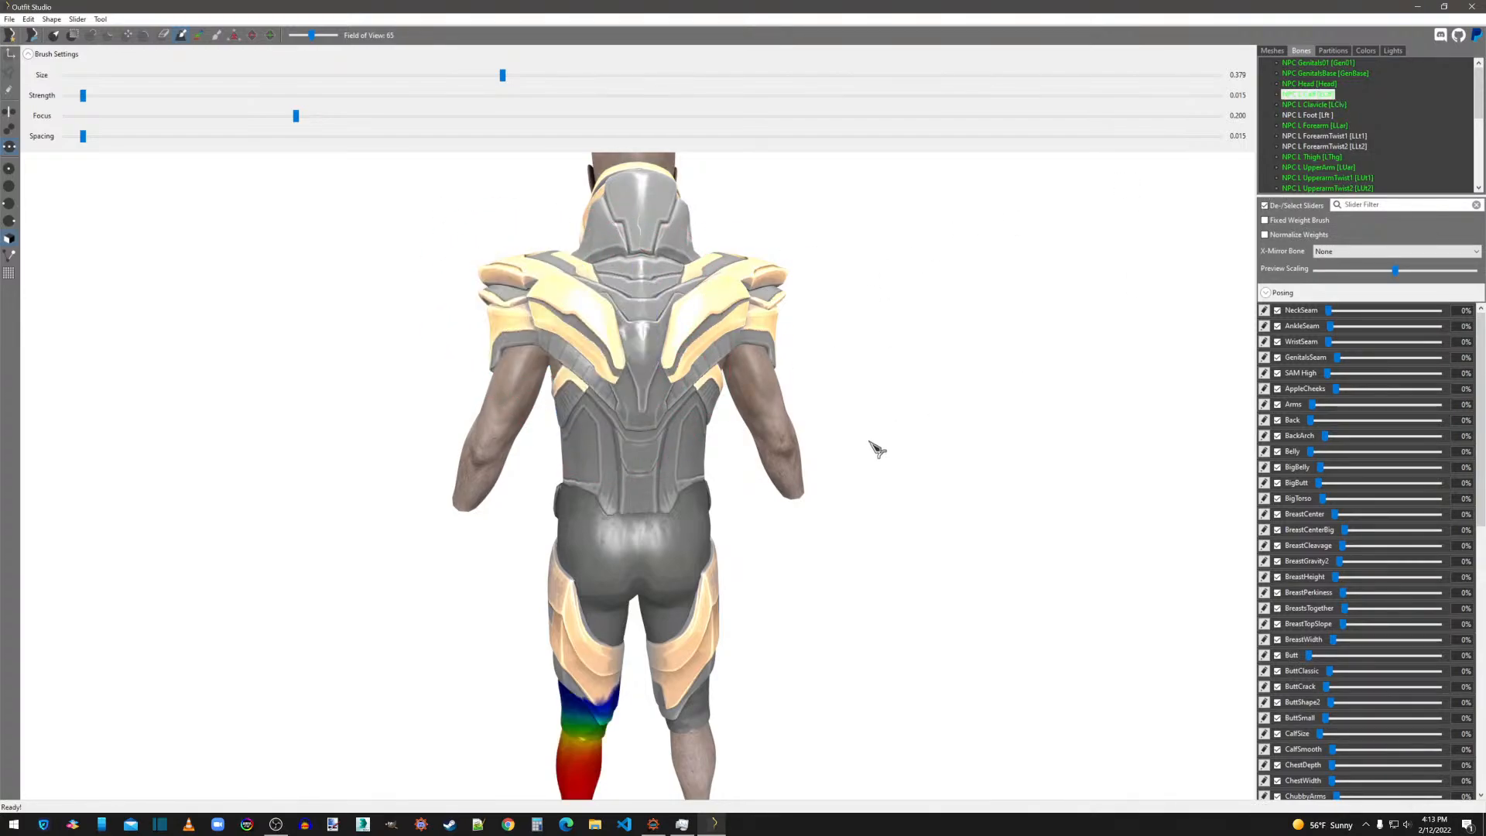
{"action": "left_click_drag", "start_coordinate": [589, 709], "coordinate": [577, 706]}
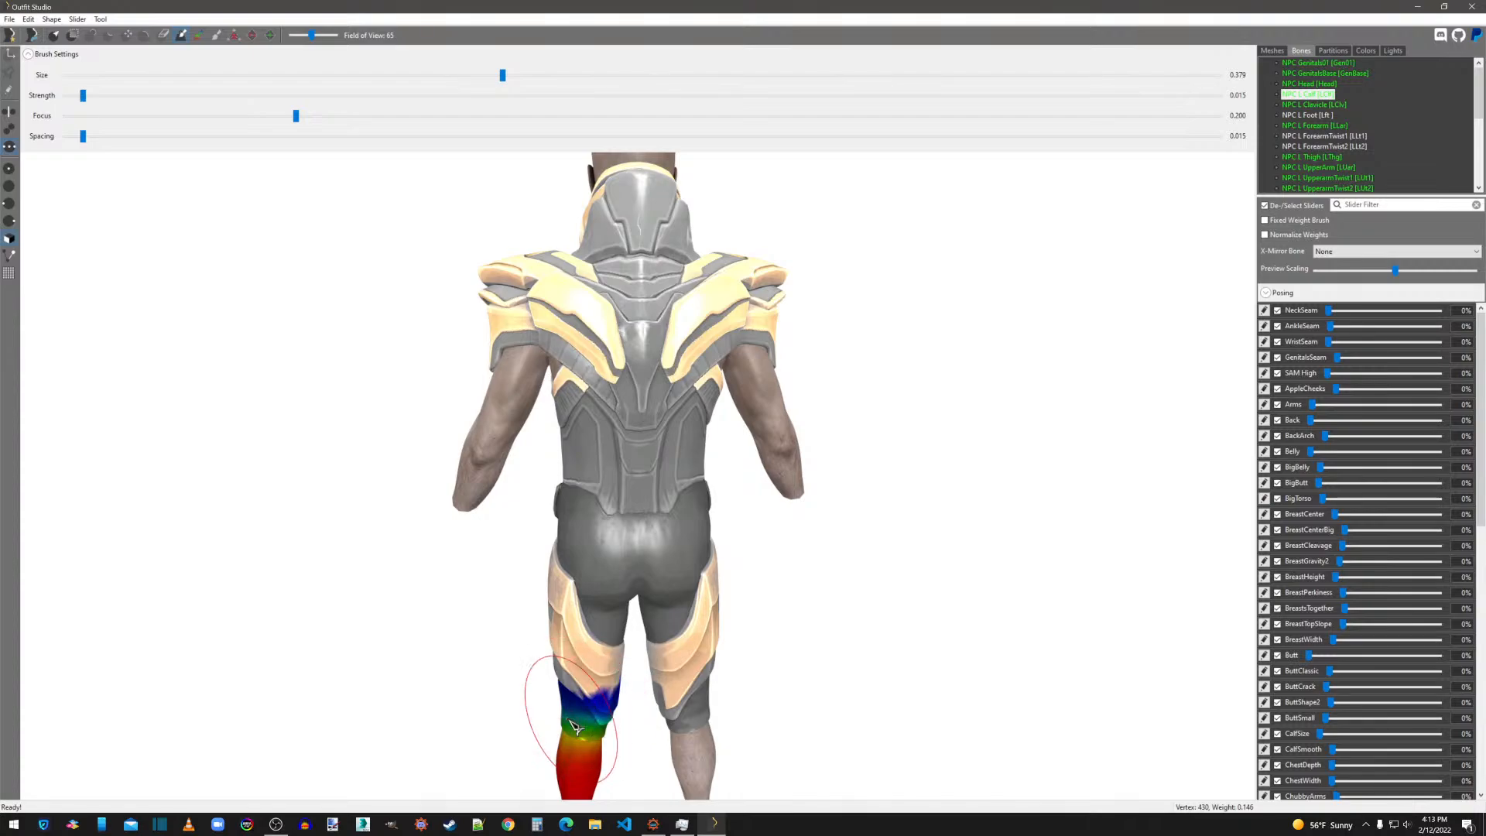
{"action": "left_click", "coordinate": [1316, 125]}
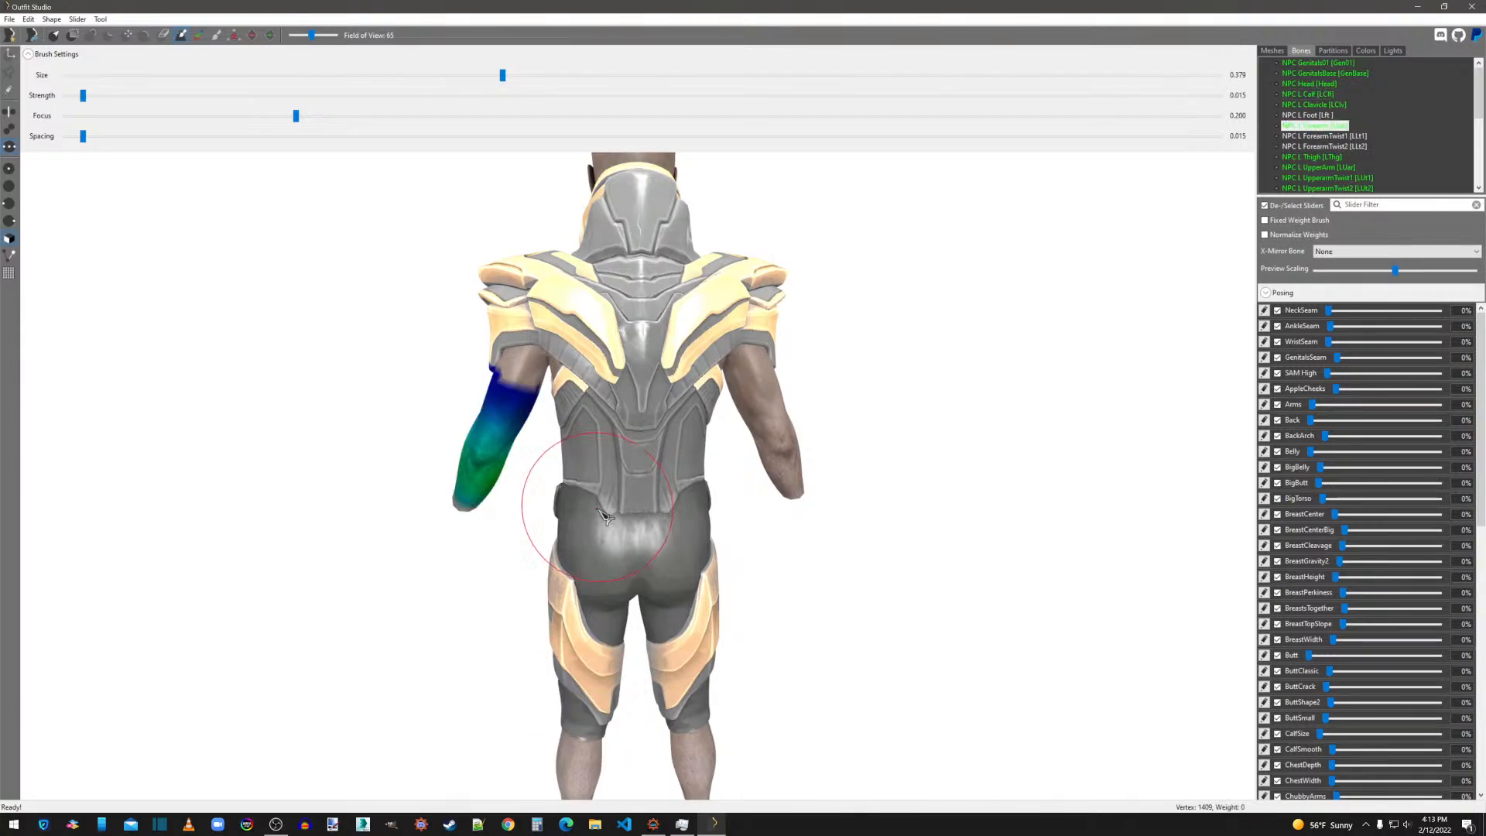
{"action": "right_click_drag", "start_coordinate": [548, 498], "coordinate": [877, 545]}
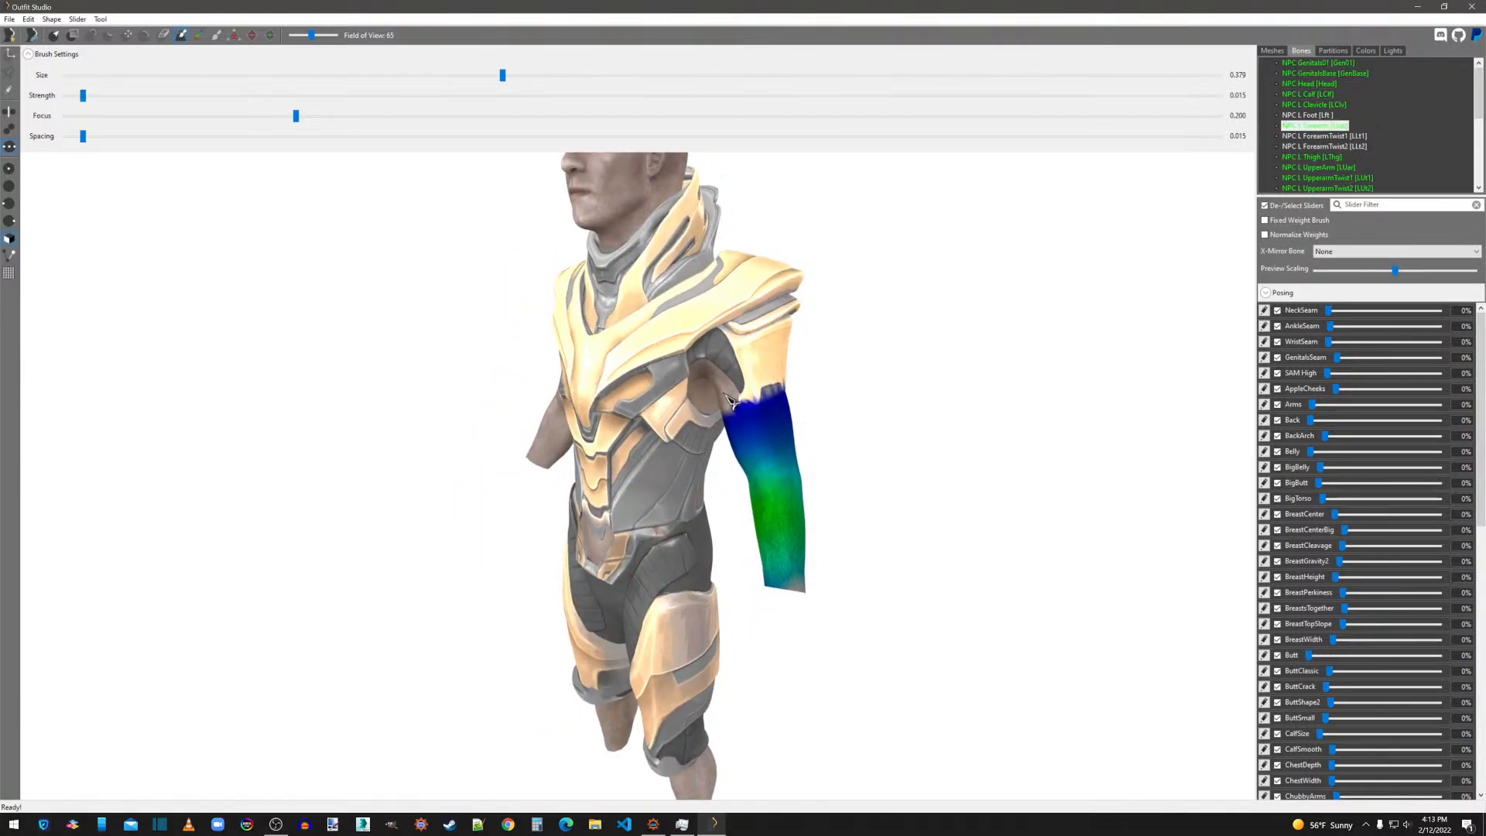
{"action": "mouse_move", "coordinate": [770, 398]}
{"action": "right_mouse_down"}
{"action": "mouse_move", "coordinate": [846, 504]}
{"action": "mouse_move", "coordinate": [816, 475]}
{"action": "mouse_move", "coordinate": [813, 438]}
{"action": "mouse_move", "coordinate": [760, 422]}
{"action": "right_mouse_up"}
{"action": "scroll", "coordinate": [840, 496], "scroll_direction": "up", "scroll_amount": 2}
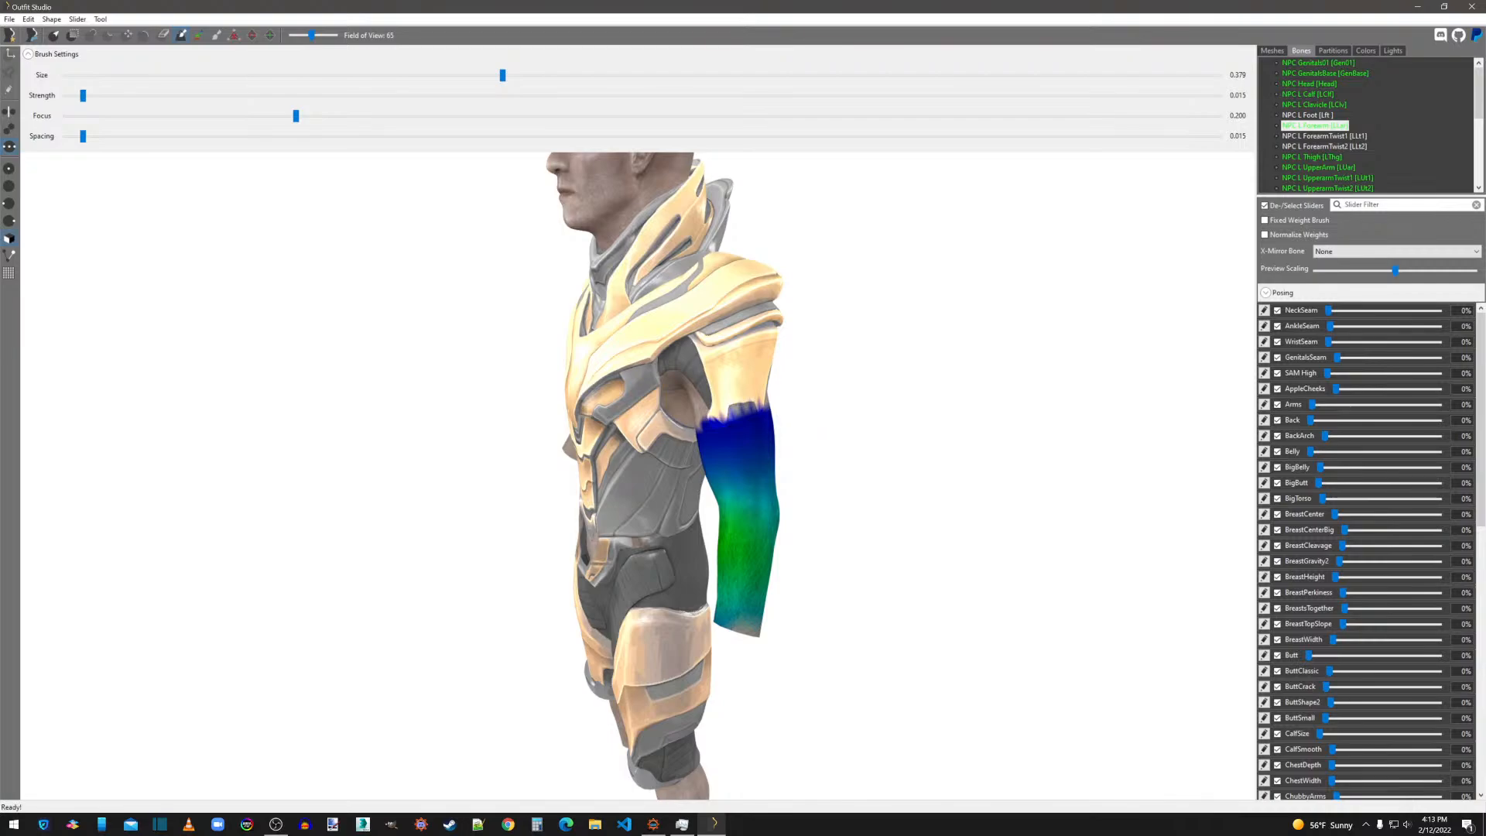
Smooth the NPC L Thigh weights over the front of the hip and inner thigh, and check them from behind.
{"action": "left_click", "coordinate": [1311, 157]}
{"action": "right_click_drag", "start_coordinate": [813, 535], "coordinate": [985, 488]}
{"action": "scroll", "coordinate": [976, 497], "scroll_direction": "up", "scroll_amount": 2}
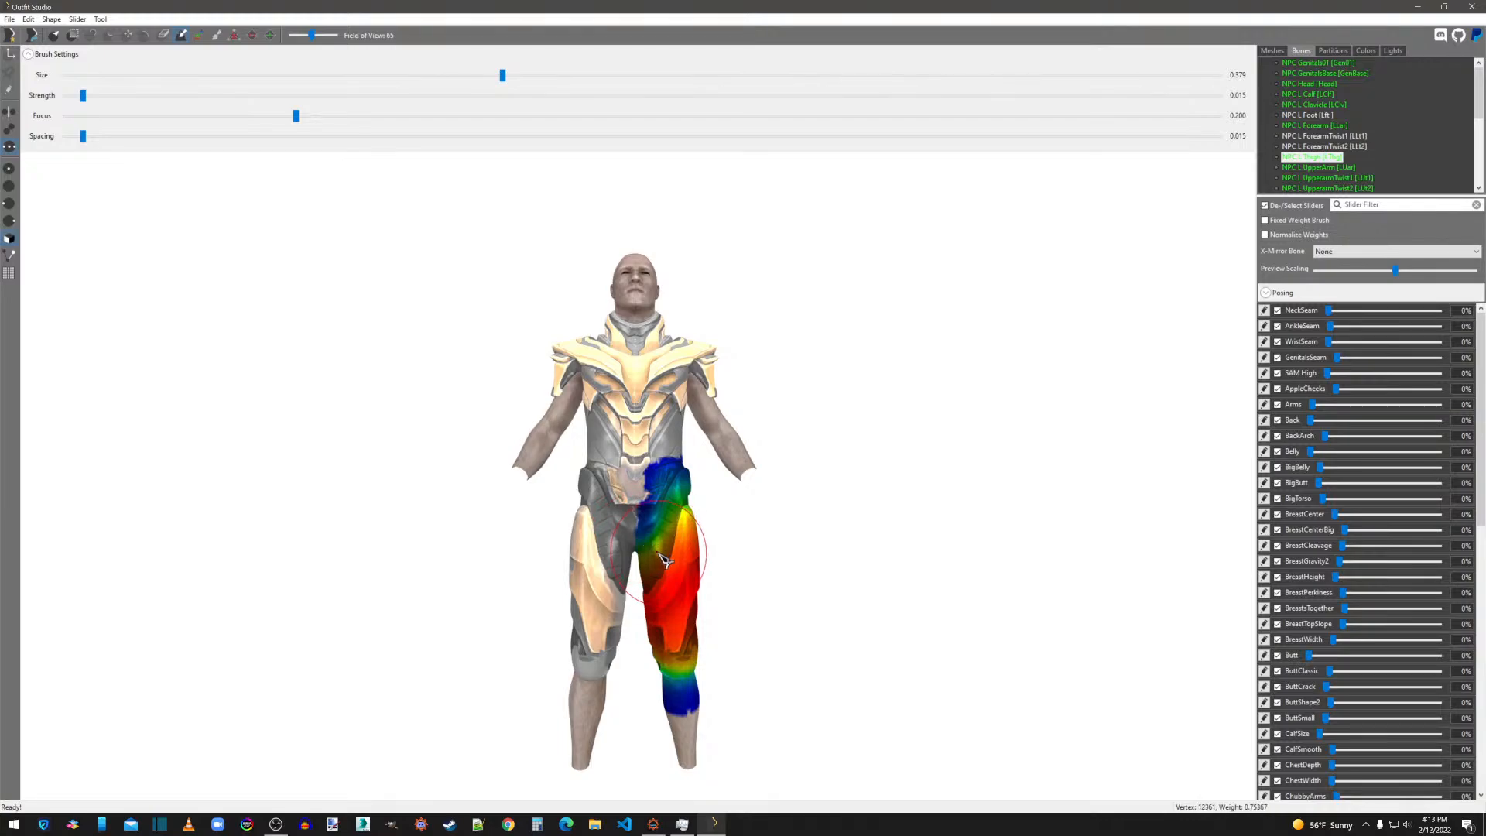
{"action": "middle_click_drag", "start_coordinate": [650, 564], "coordinate": [663, 592]}
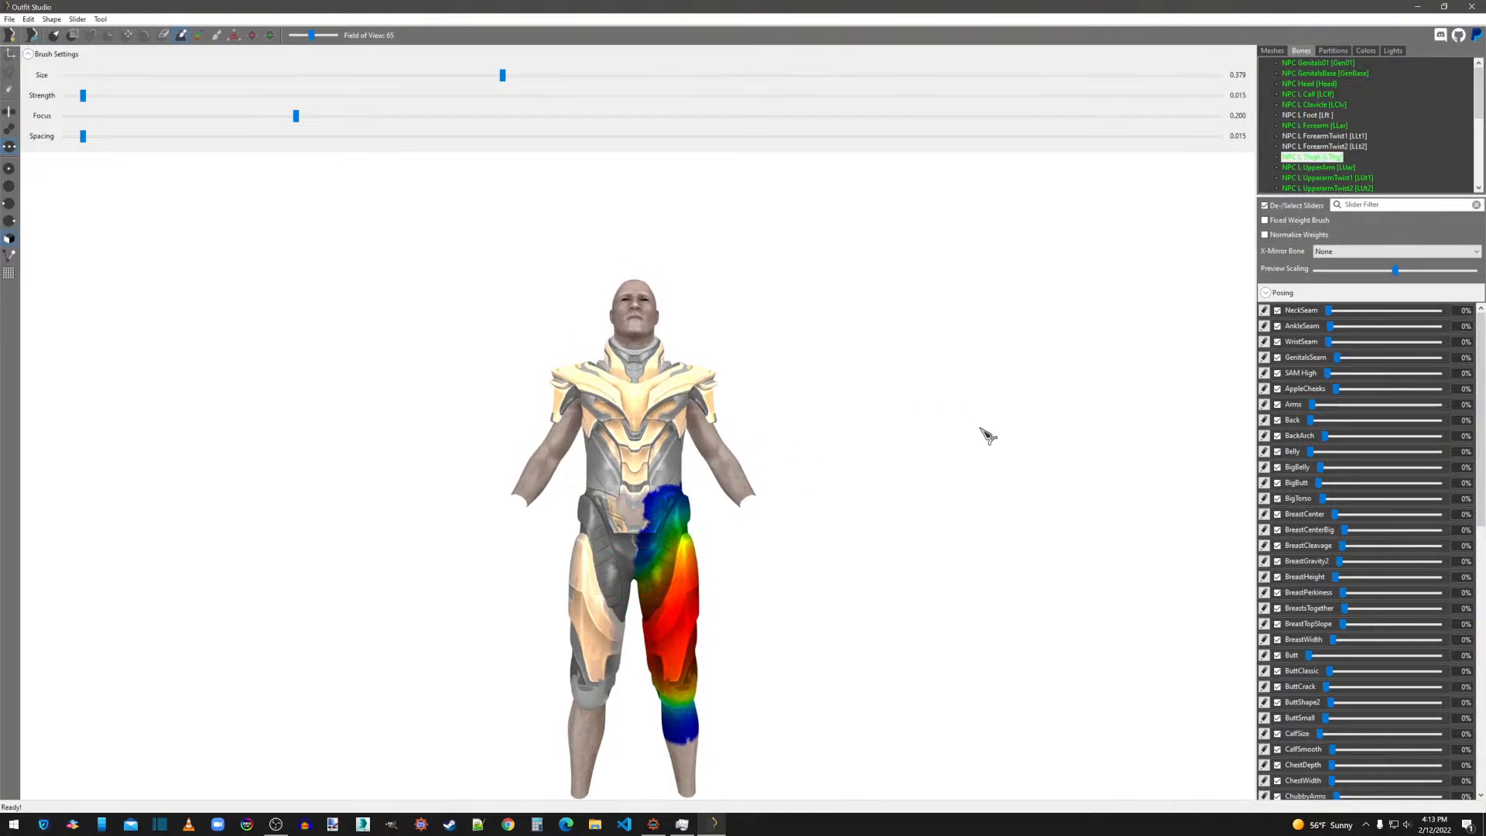
{"action": "mouse_move", "coordinate": [988, 436]}
{"action": "right_mouse_down"}
{"action": "mouse_move", "coordinate": [887, 513]}
{"action": "mouse_move", "coordinate": [521, 491]}
{"action": "right_mouse_up"}
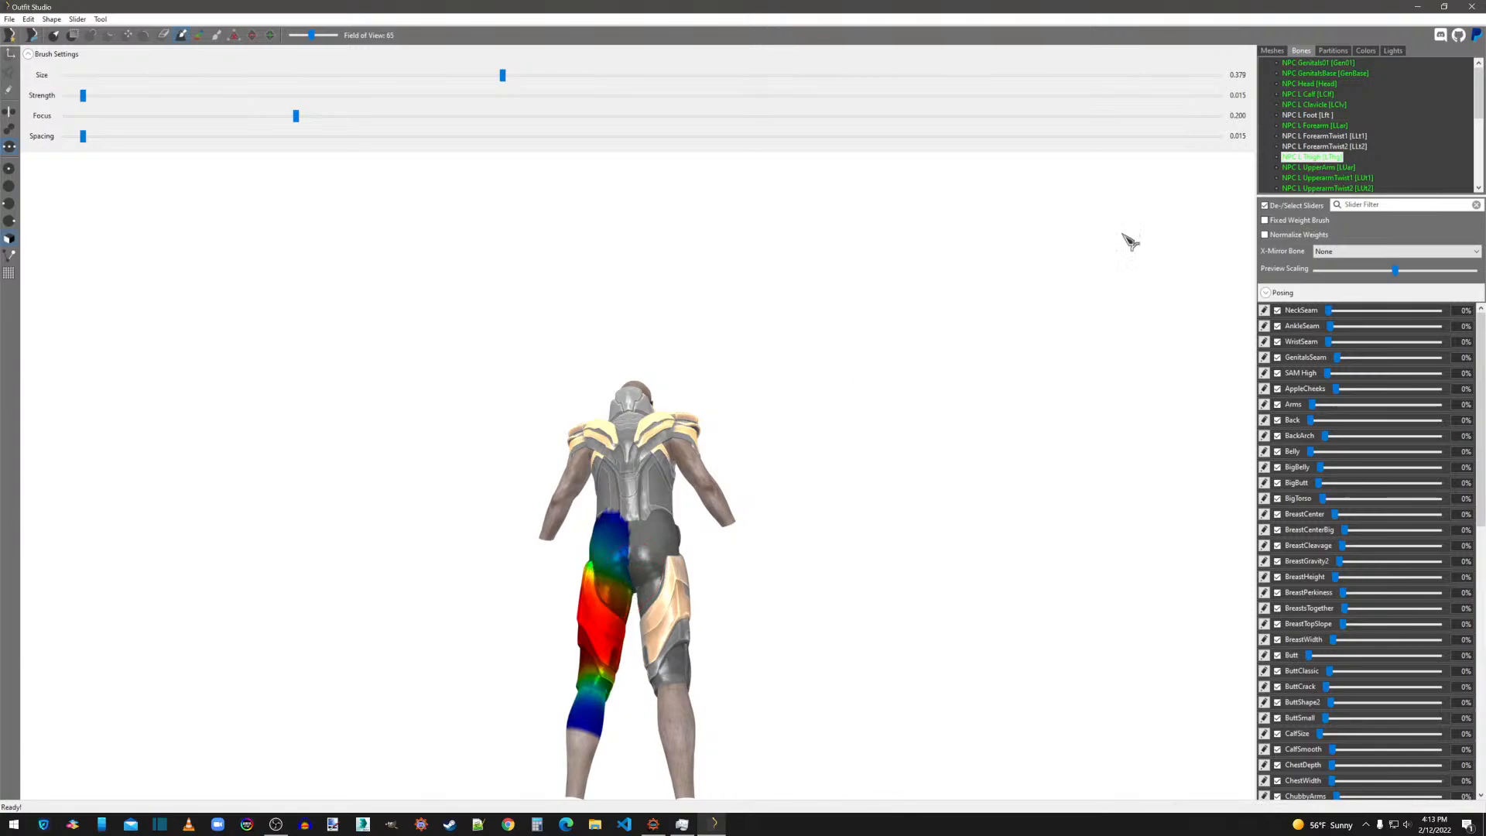
Smooth the NPC L UpperArm weights over the back of the shoulder plates and arm.
{"action": "left_click", "coordinate": [1357, 168]}
{"action": "scroll", "coordinate": [804, 488], "scroll_direction": "up", "scroll_amount": 5}
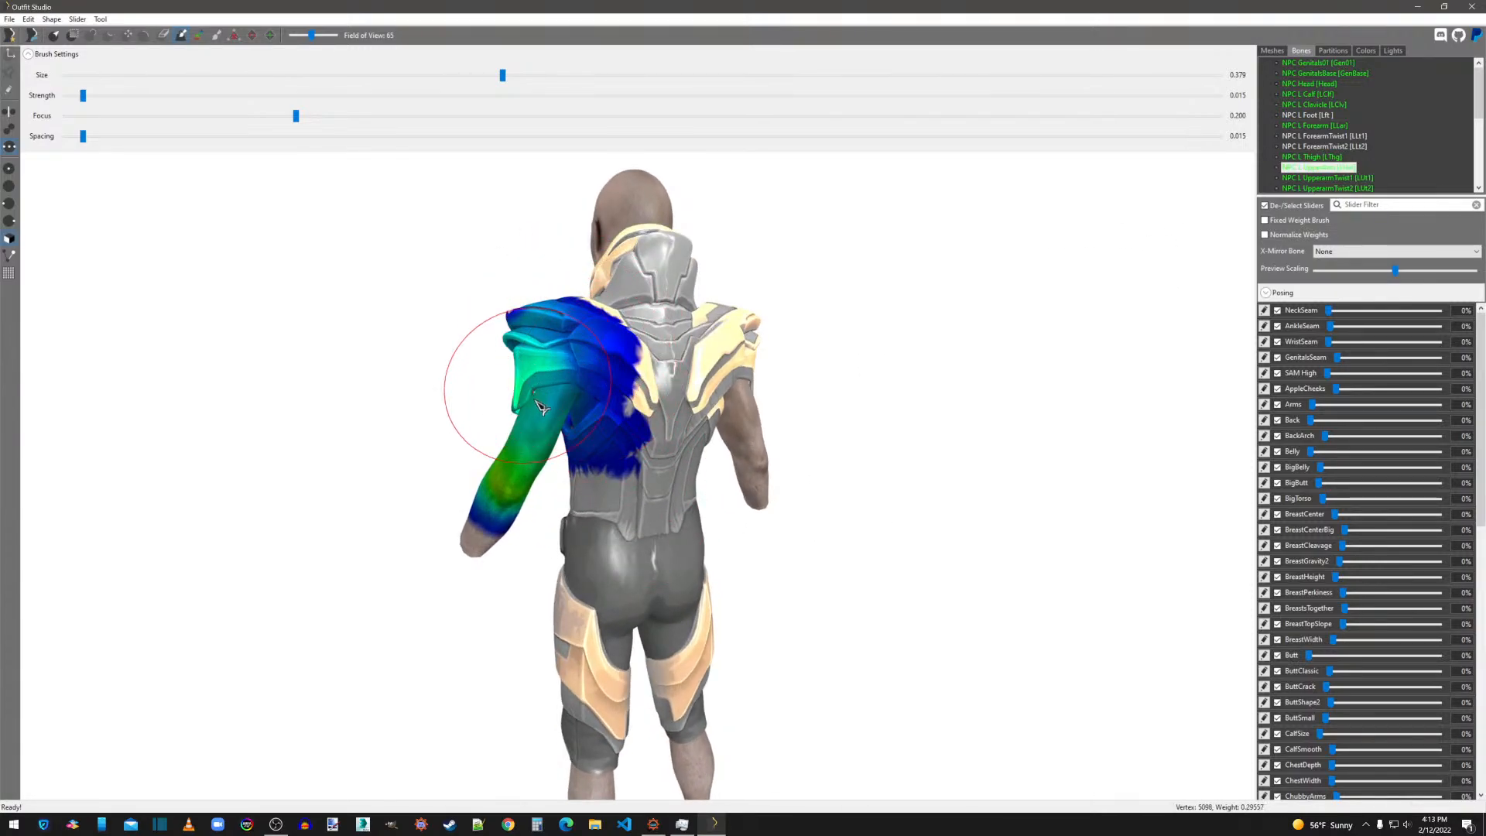
{"action": "mouse_move", "coordinate": [514, 464]}
{"action": "right_mouse_down"}
{"action": "mouse_move", "coordinate": [772, 414]}
{"action": "mouse_move", "coordinate": [730, 344]}
{"action": "mouse_move", "coordinate": [547, 382]}
{"action": "right_mouse_up"}
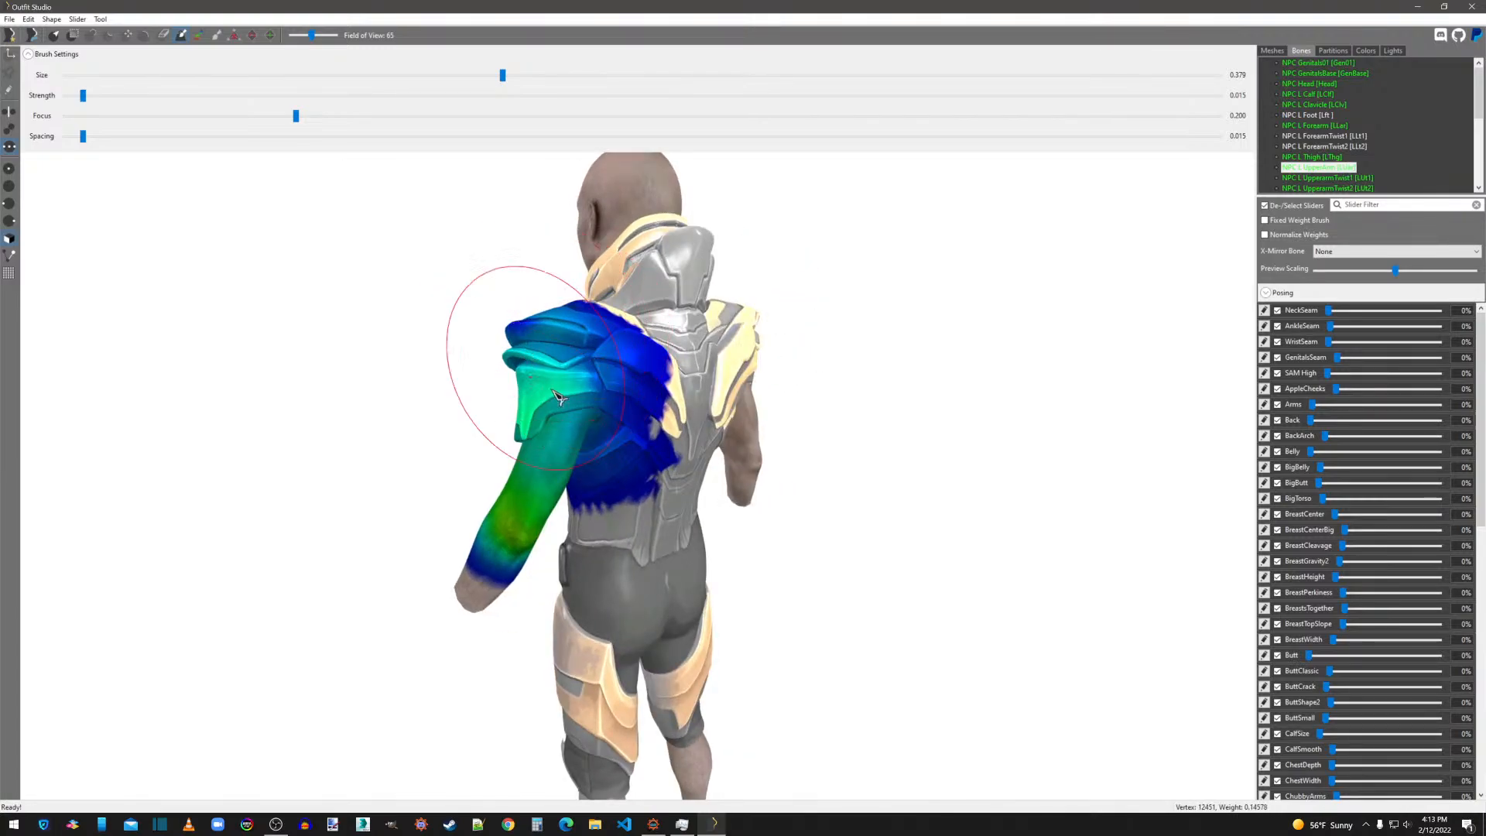
Smooth the NPC L UpperarmTwist1 weights over the shoulder plates and the UpperarmTwist2 weights around the sleeve.
{"action": "left_click", "coordinate": [1342, 178]}
{"action": "mouse_move", "coordinate": [563, 386]}
{"action": "left_mouse_down"}
{"action": "mouse_move", "coordinate": [566, 425]}
{"action": "mouse_move", "coordinate": [551, 371]}
{"action": "mouse_move", "coordinate": [566, 375]}
{"action": "left_mouse_up"}
{"action": "mouse_move", "coordinate": [573, 380]}
{"action": "right_mouse_down"}
{"action": "mouse_move", "coordinate": [762, 333]}
{"action": "mouse_move", "coordinate": [670, 358]}
{"action": "right_mouse_up"}
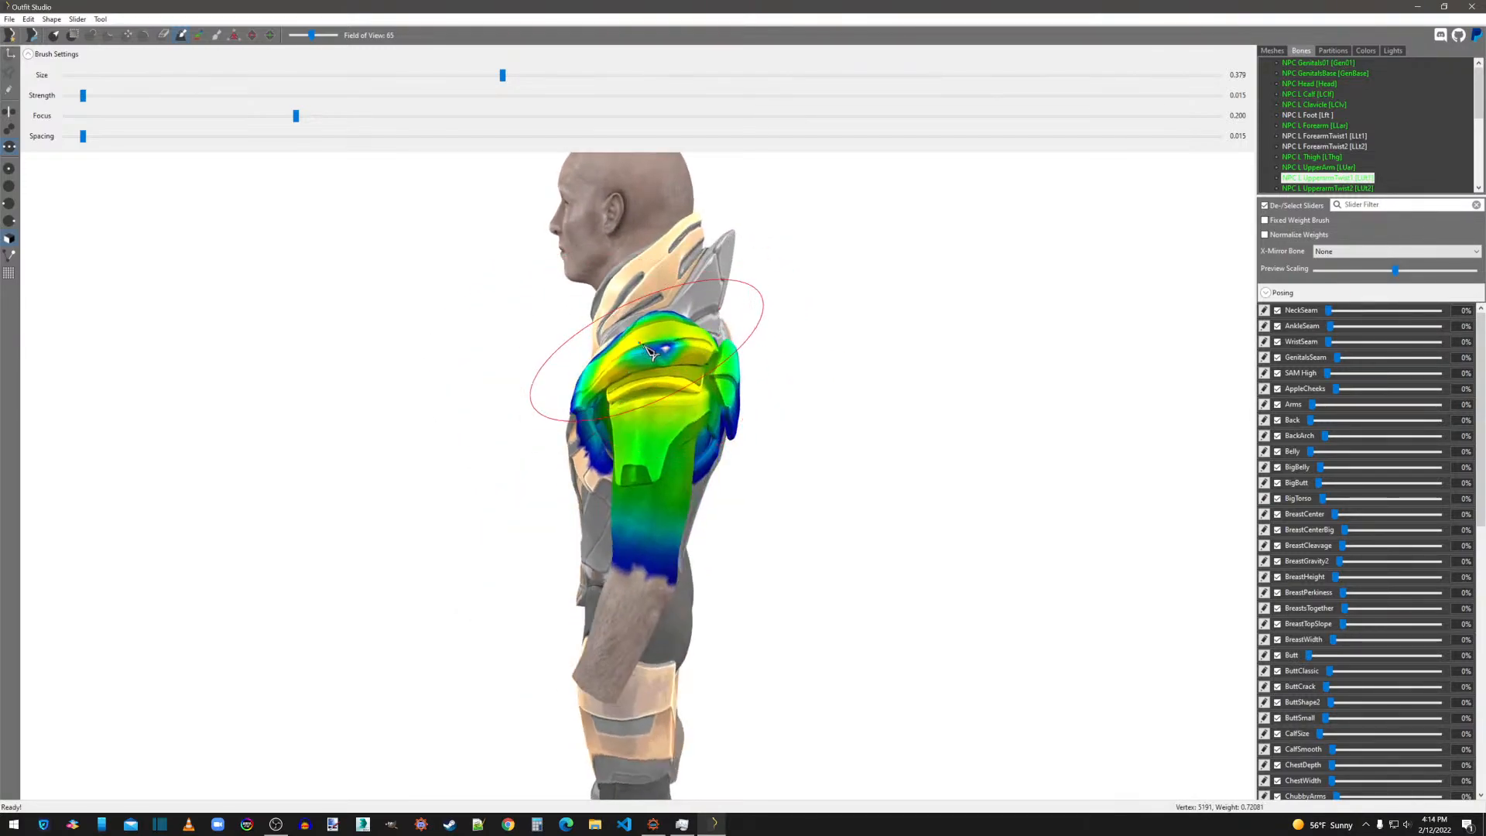
{"action": "left_click_drag", "start_coordinate": [663, 356], "coordinate": [664, 370]}
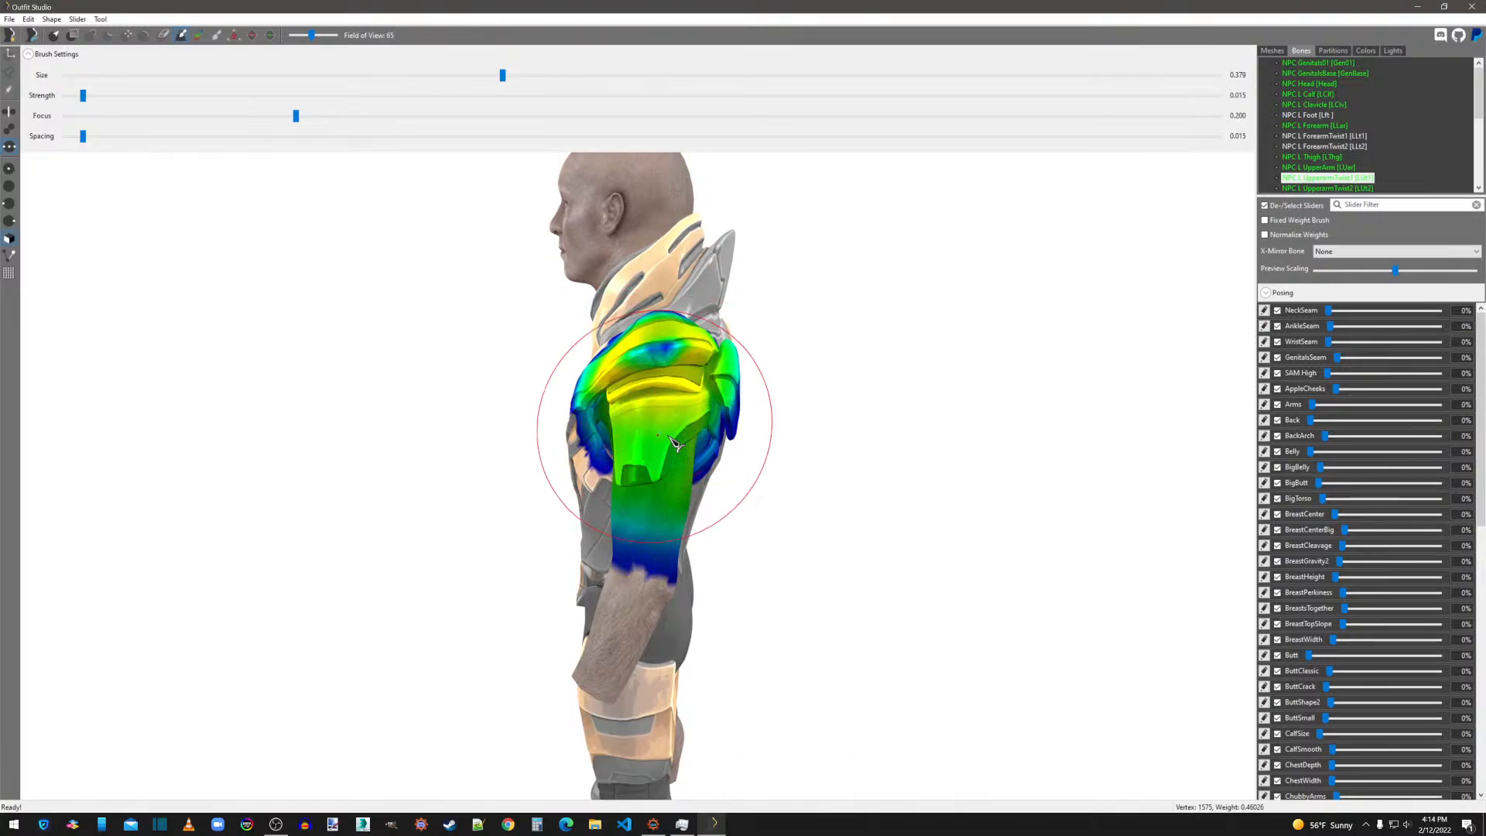
{"action": "right_click_drag", "start_coordinate": [675, 443], "coordinate": [862, 411]}
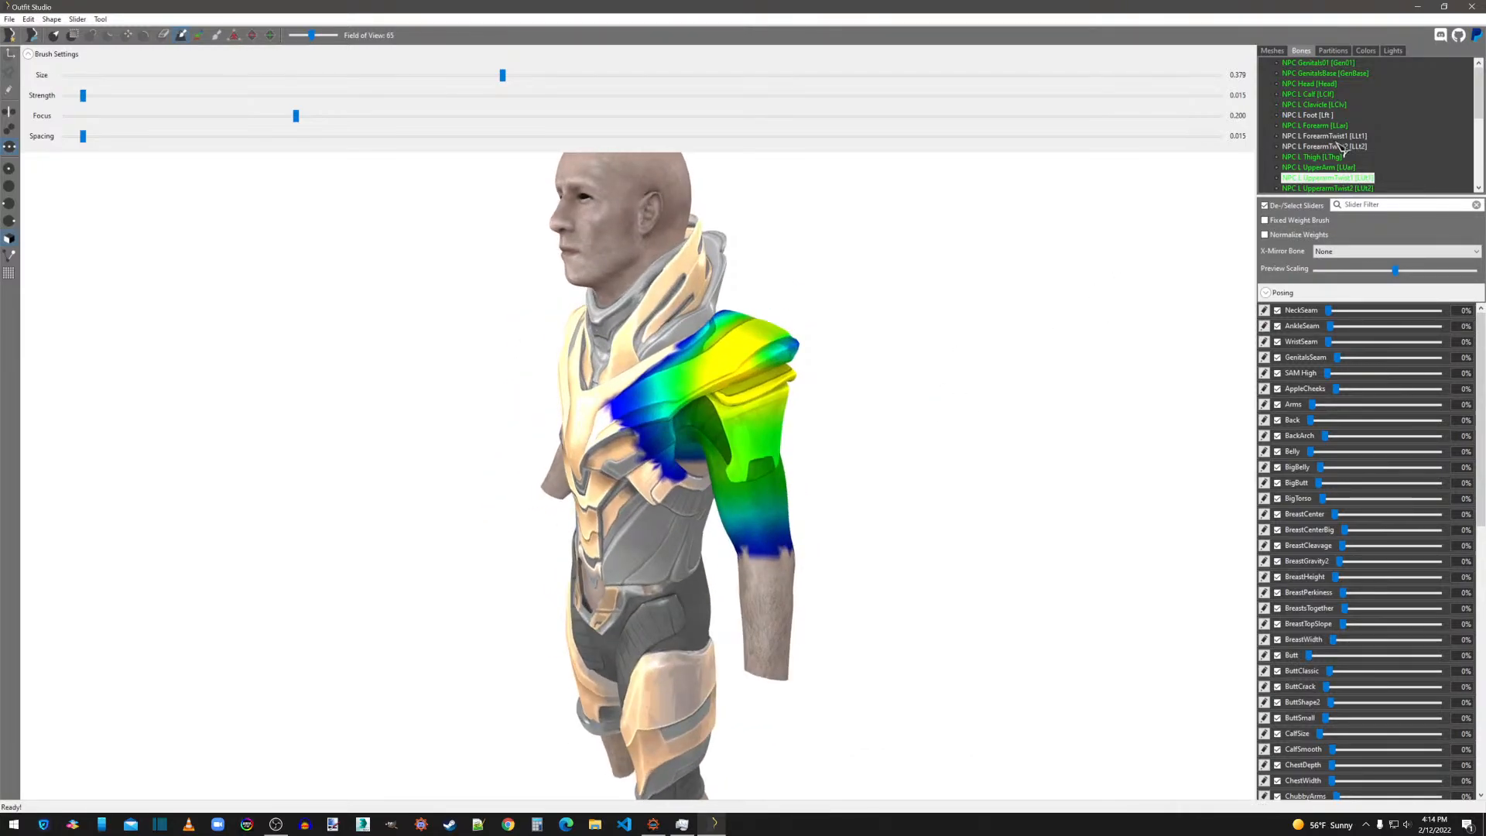
{"action": "left_click", "coordinate": [1327, 188]}
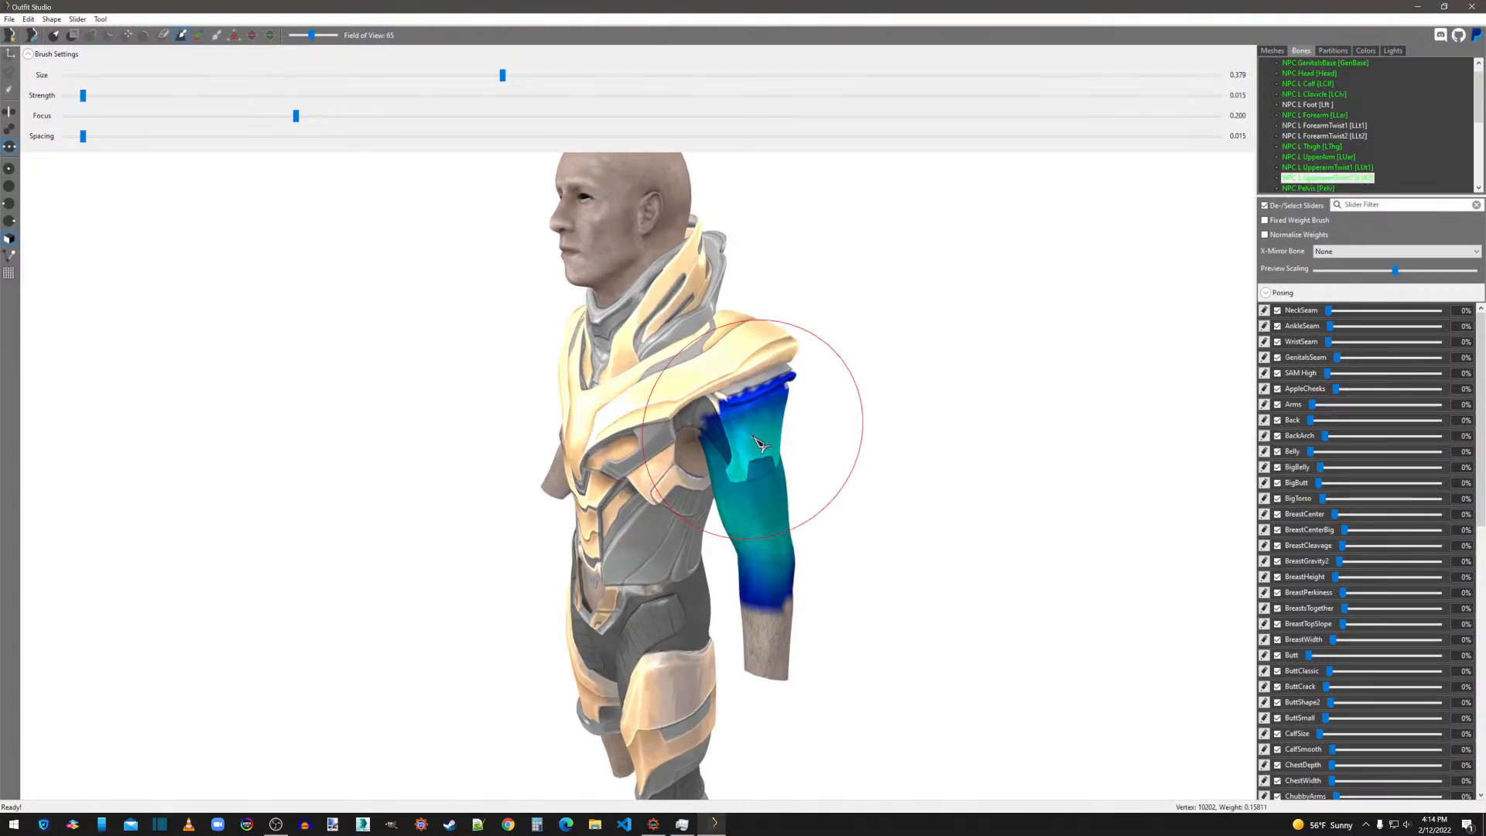
{"action": "right_click_drag", "start_coordinate": [795, 408], "coordinate": [531, 471]}
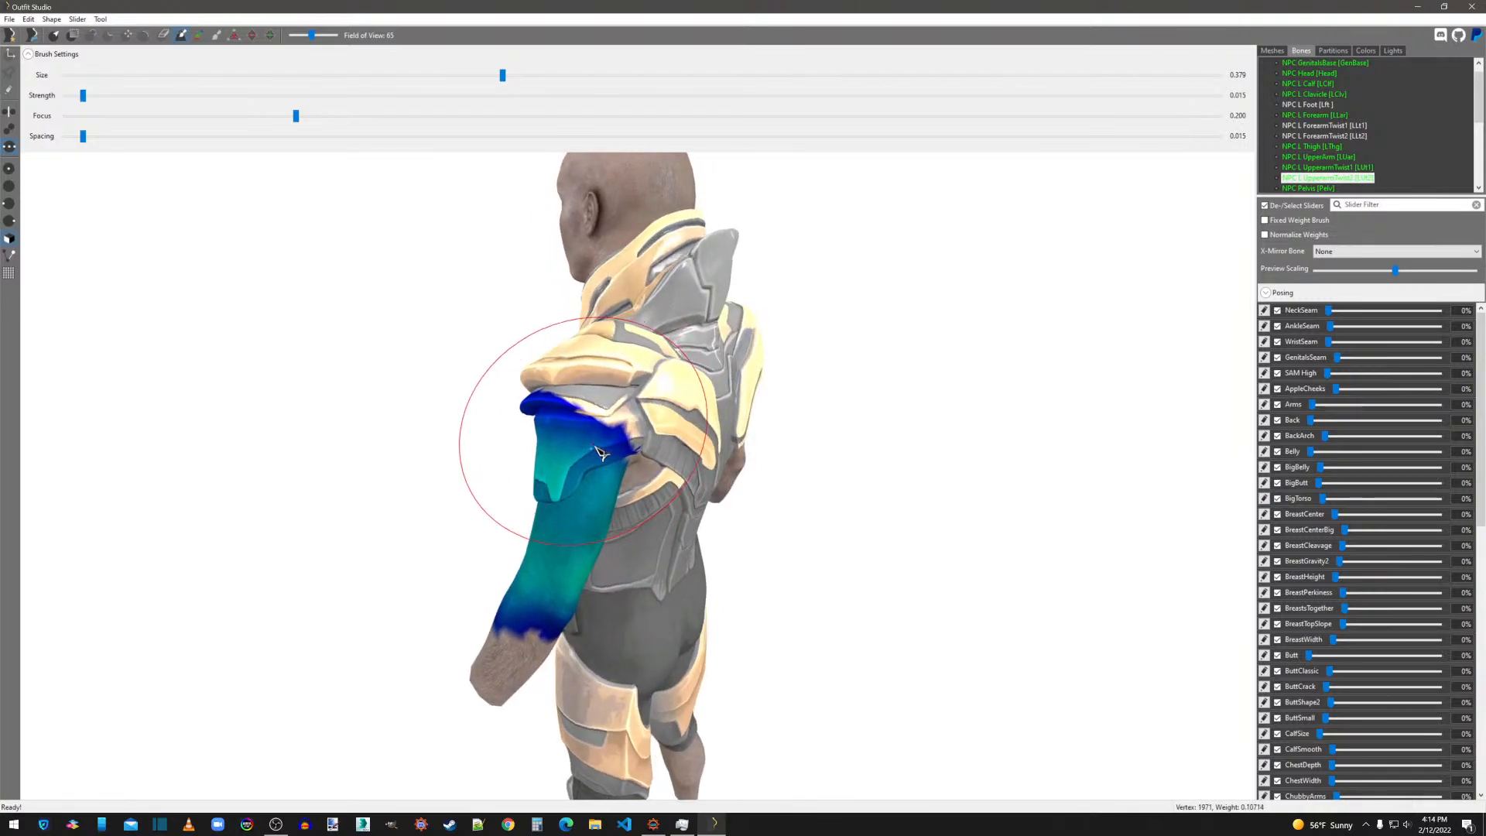
Smooth the NPC Pelvis weights around the hips, waist and upper thighs.
{"action": "scroll", "coordinate": [1355, 155], "scroll_direction": "down", "scroll_amount": 2}
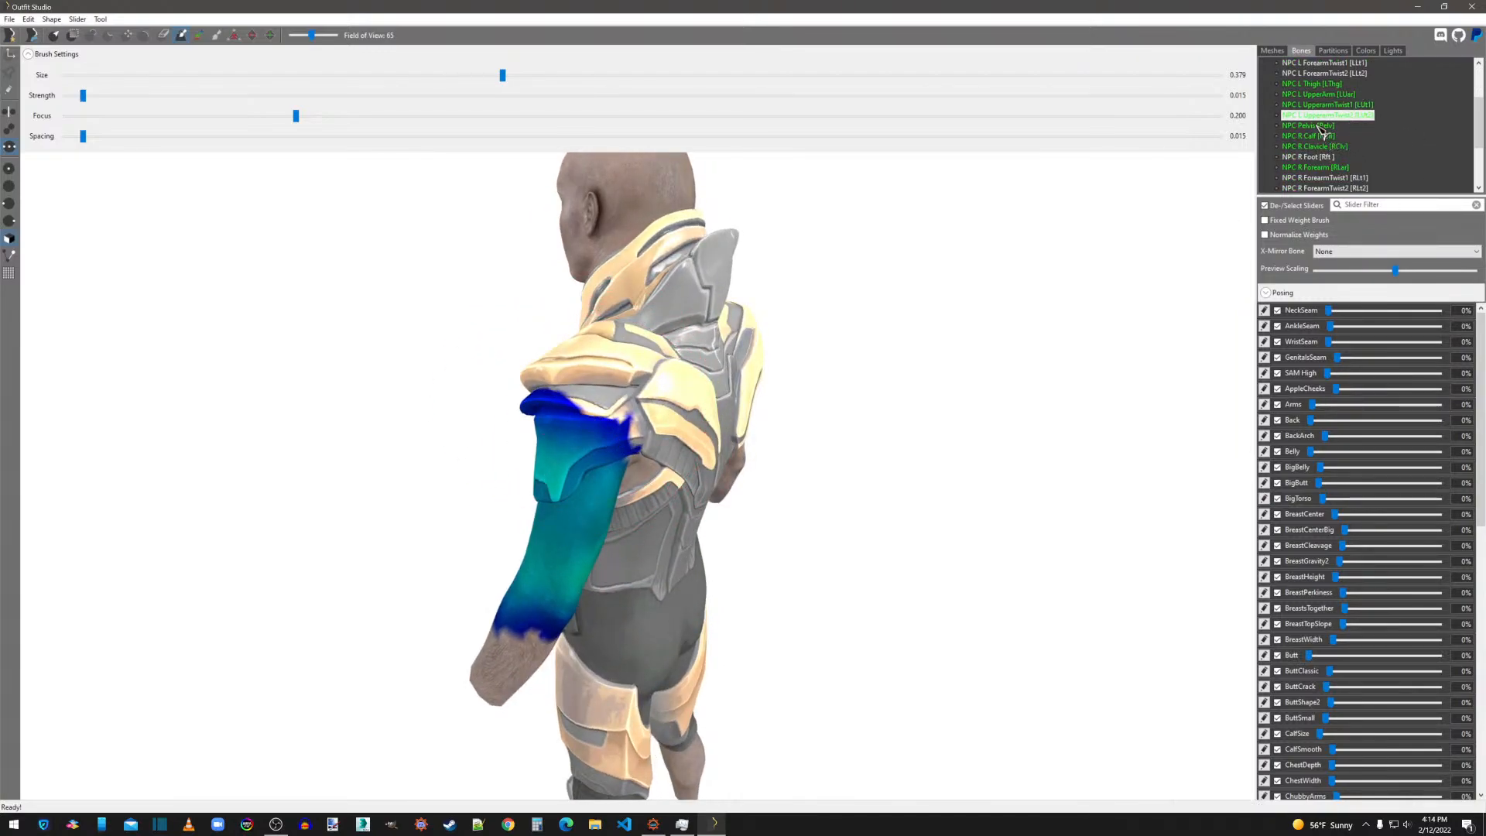
{"action": "left_click", "coordinate": [1320, 127]}
{"action": "mouse_move", "coordinate": [869, 514]}
{"action": "right_mouse_down"}
{"action": "mouse_move", "coordinate": [866, 335]}
{"action": "mouse_move", "coordinate": [902, 428]}
{"action": "mouse_move", "coordinate": [798, 440]}
{"action": "right_mouse_up"}
{"action": "right_click_drag", "start_coordinate": [672, 422], "coordinate": [1013, 441]}
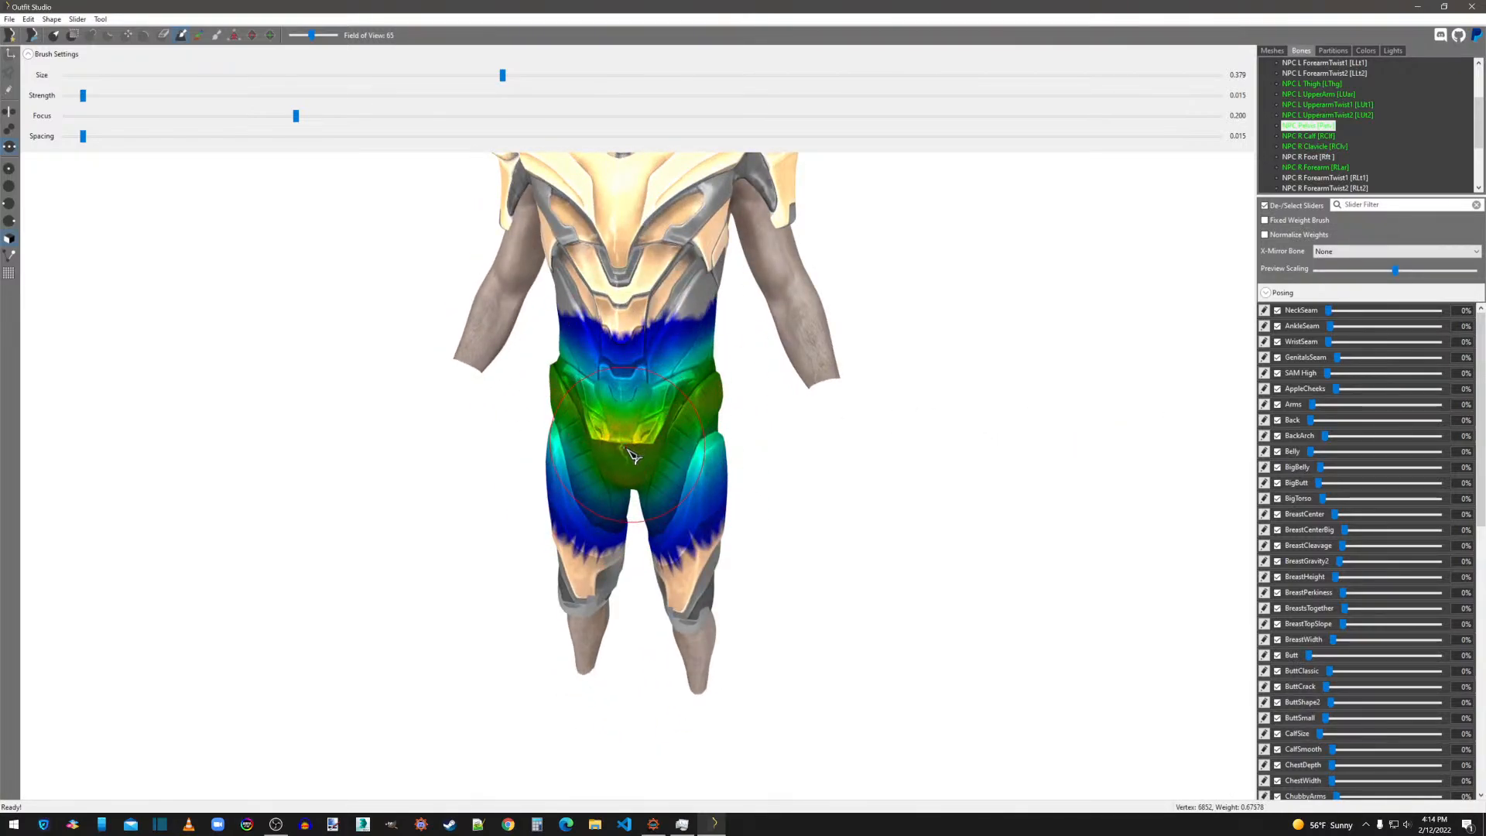
Smooth the NPC R Calf weights around the back of the right knee.
{"action": "left_click", "coordinate": [1316, 135]}
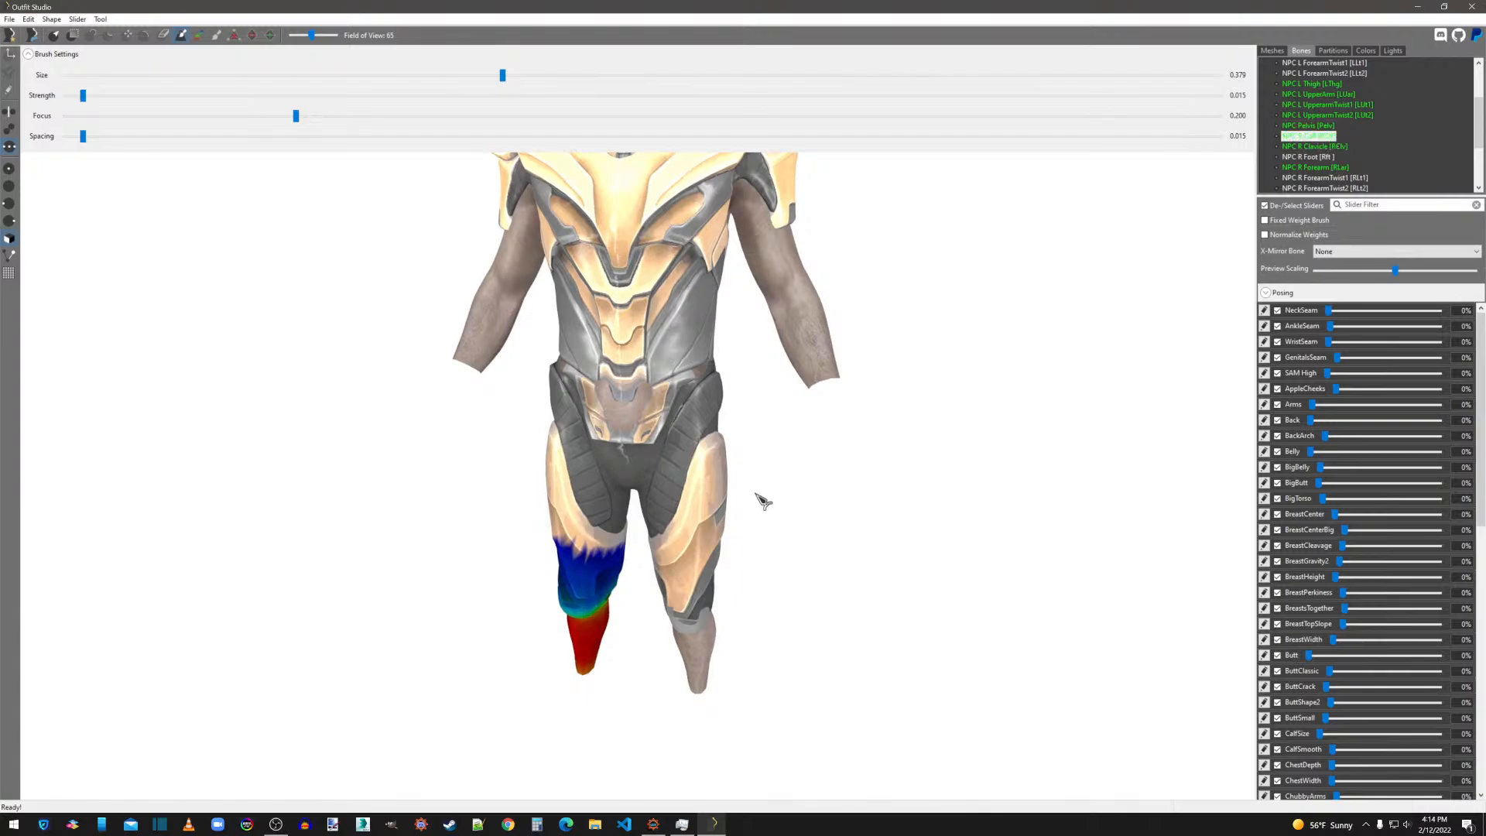
{"action": "right_click_drag", "start_coordinate": [759, 498], "coordinate": [1185, 482]}
{"action": "mouse_move", "coordinate": [654, 571]}
{"action": "left_mouse_down"}
{"action": "mouse_move", "coordinate": [664, 554]}
{"action": "mouse_move", "coordinate": [673, 568]}
{"action": "left_mouse_up"}
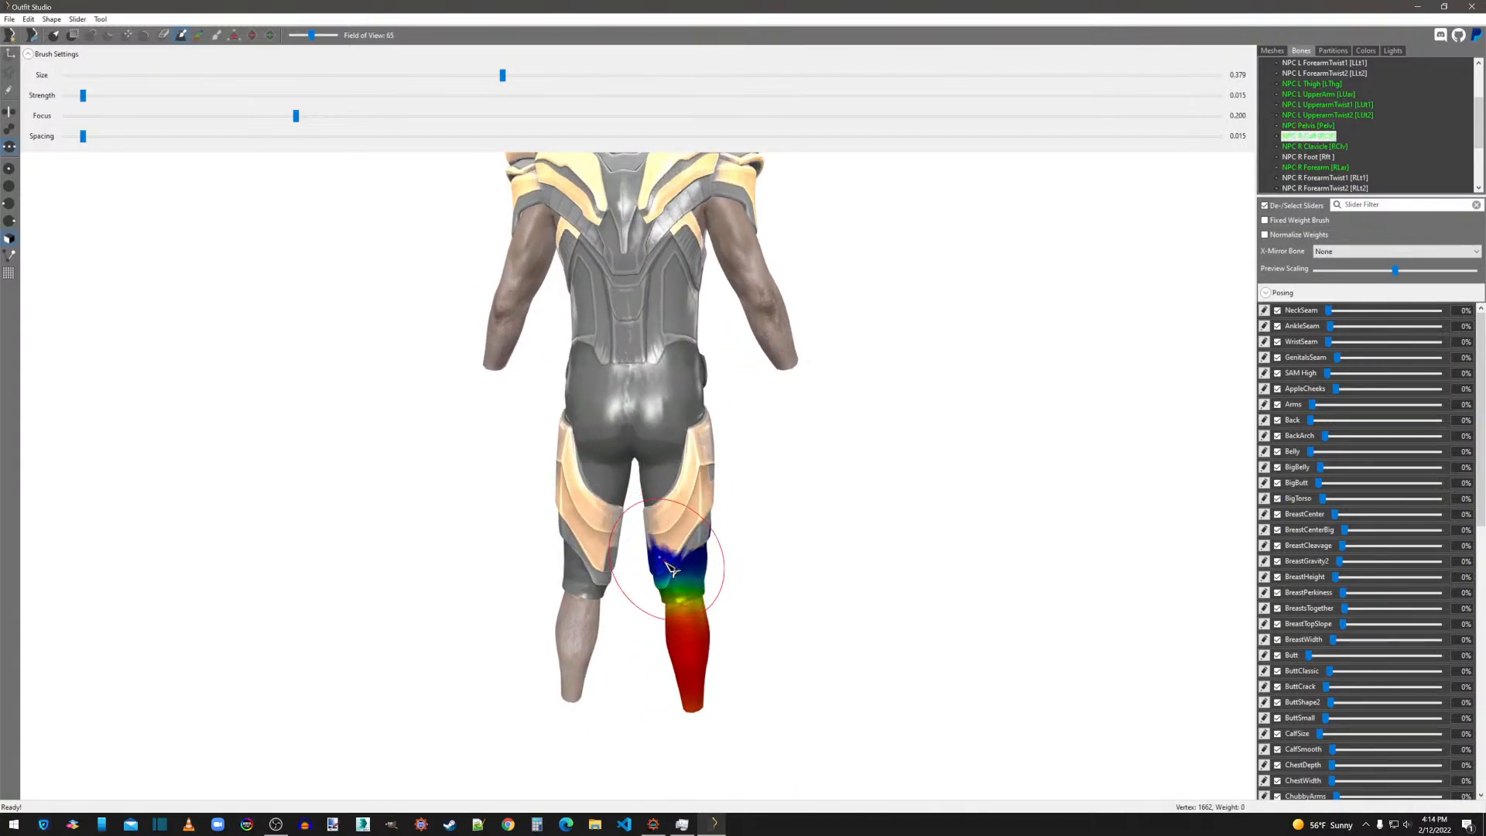
Smooth the NPC R Clavicle weights over the back of the right shoulder plates.
{"action": "left_click", "coordinate": [1316, 147]}
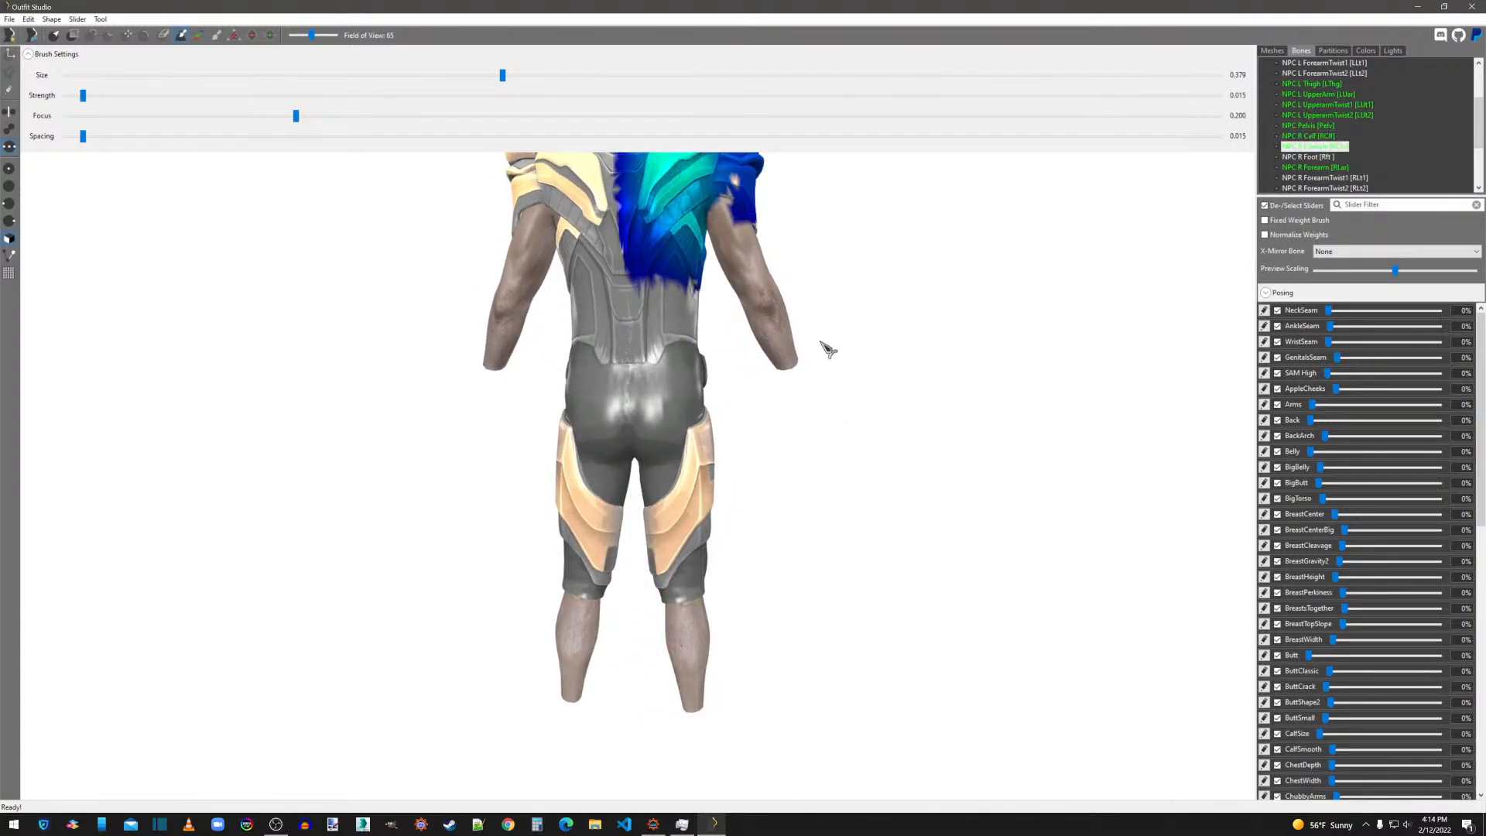
{"action": "middle_click_drag", "start_coordinate": [822, 342], "coordinate": [797, 541]}
{"action": "mouse_move", "coordinate": [687, 346]}
{"action": "left_mouse_down"}
{"action": "mouse_move", "coordinate": [703, 404]}
{"action": "mouse_move", "coordinate": [692, 387]}
{"action": "left_mouse_up"}
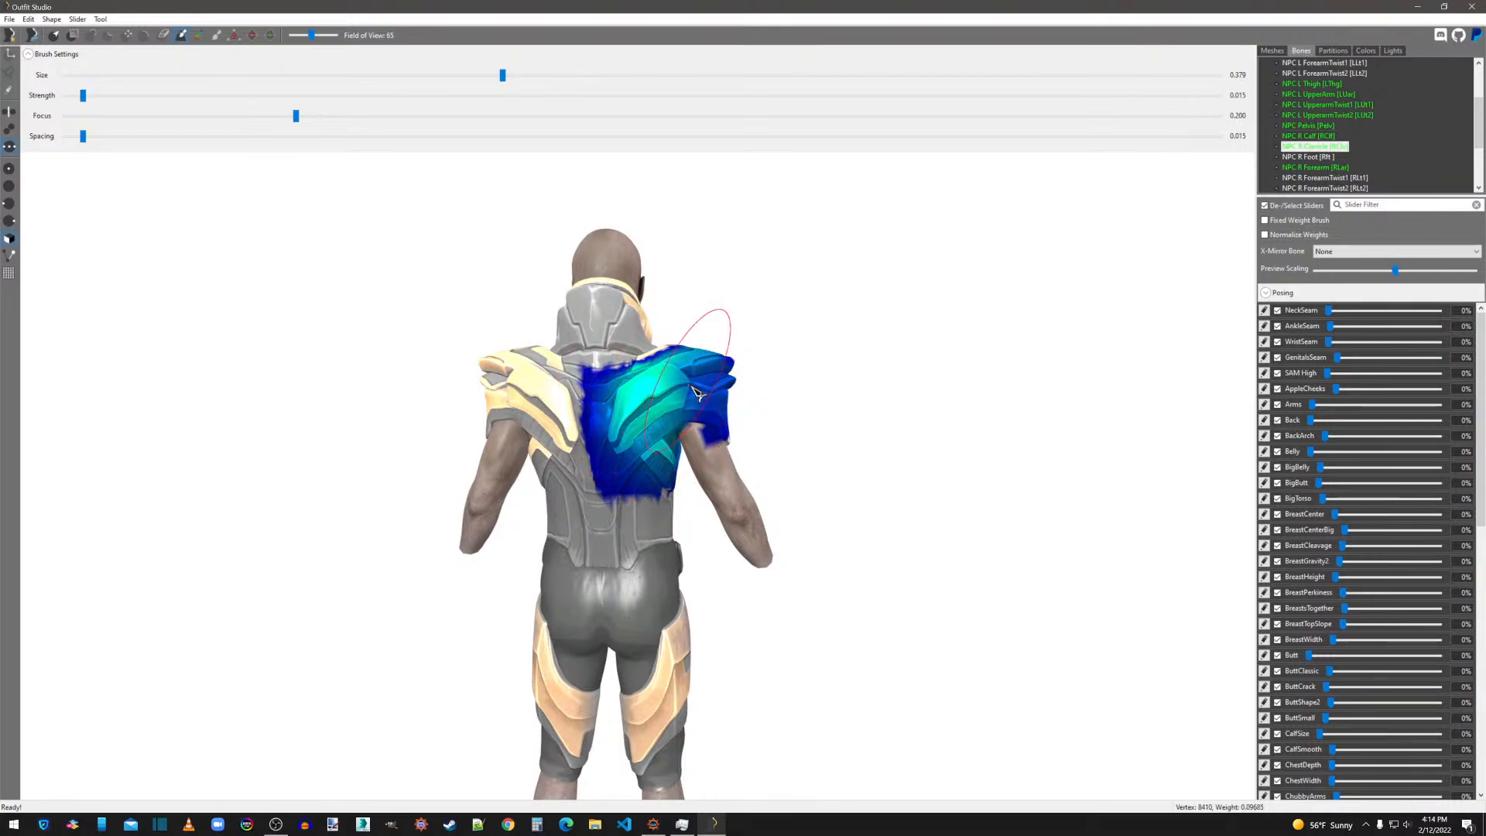
Smooth the NPC R Clavicle weights over the front of the right shoulder and chest, and inspect the NPC R Forearm and R Thigh weights.
{"action": "right_click_drag", "start_coordinate": [700, 394], "coordinate": [448, 392]}
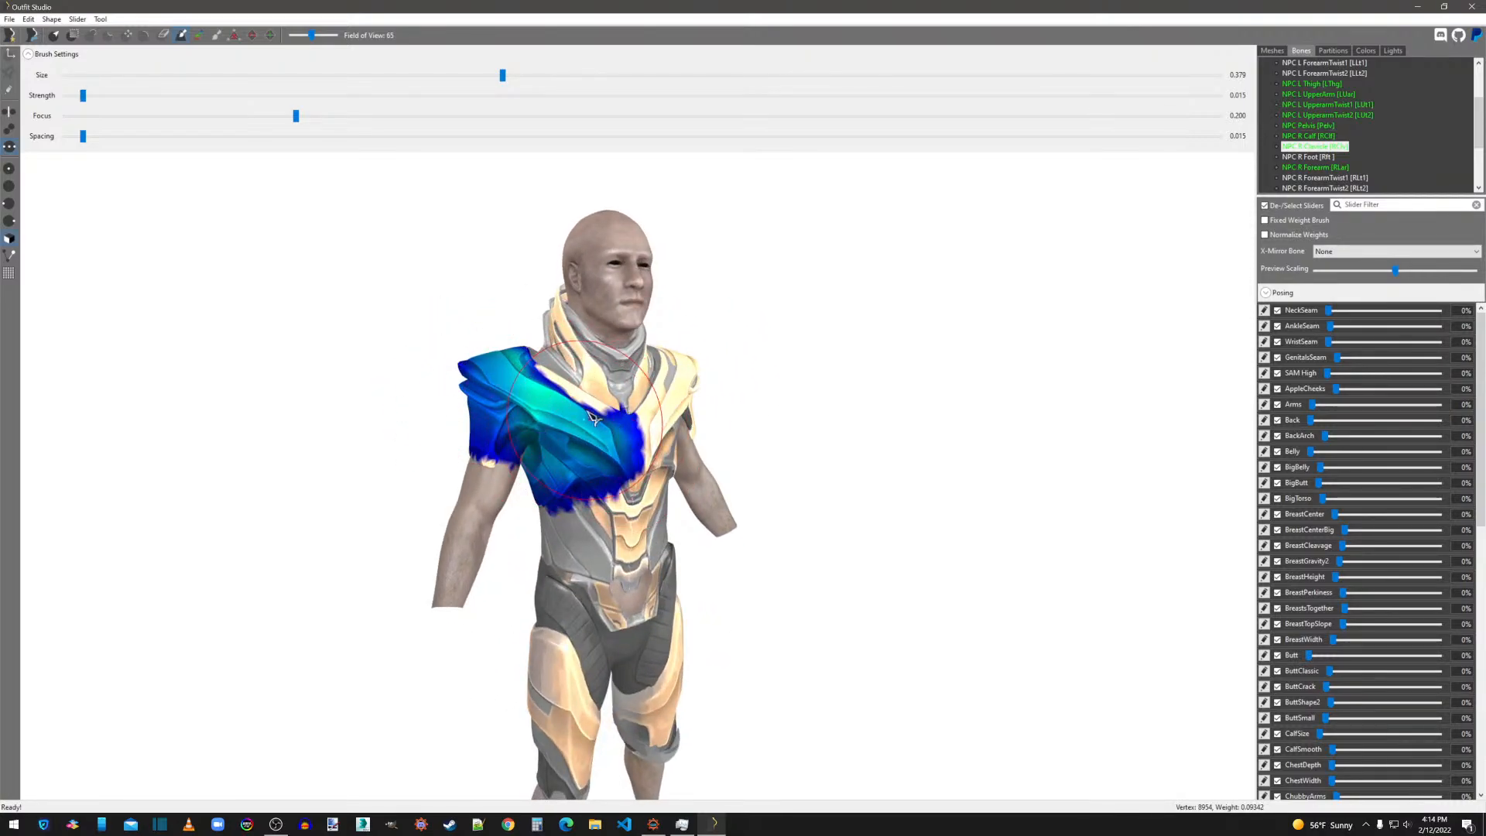
{"action": "mouse_move", "coordinate": [576, 475]}
{"action": "right_mouse_down"}
{"action": "mouse_move", "coordinate": [537, 439]}
{"action": "mouse_move", "coordinate": [502, 465]}
{"action": "mouse_move", "coordinate": [579, 492]}
{"action": "mouse_move", "coordinate": [577, 477]}
{"action": "right_mouse_up"}
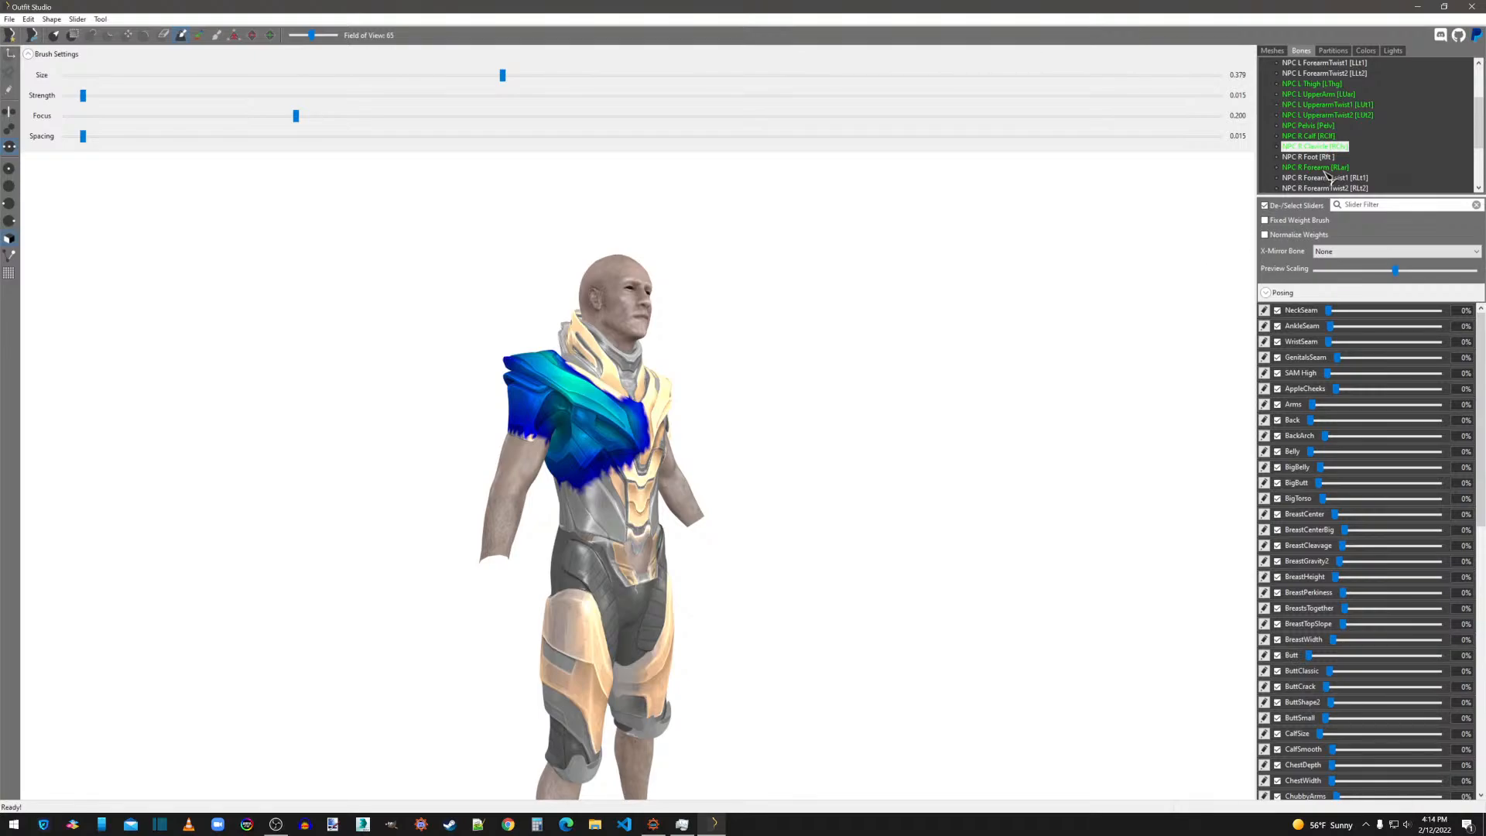
{"action": "left_click", "coordinate": [1325, 168]}
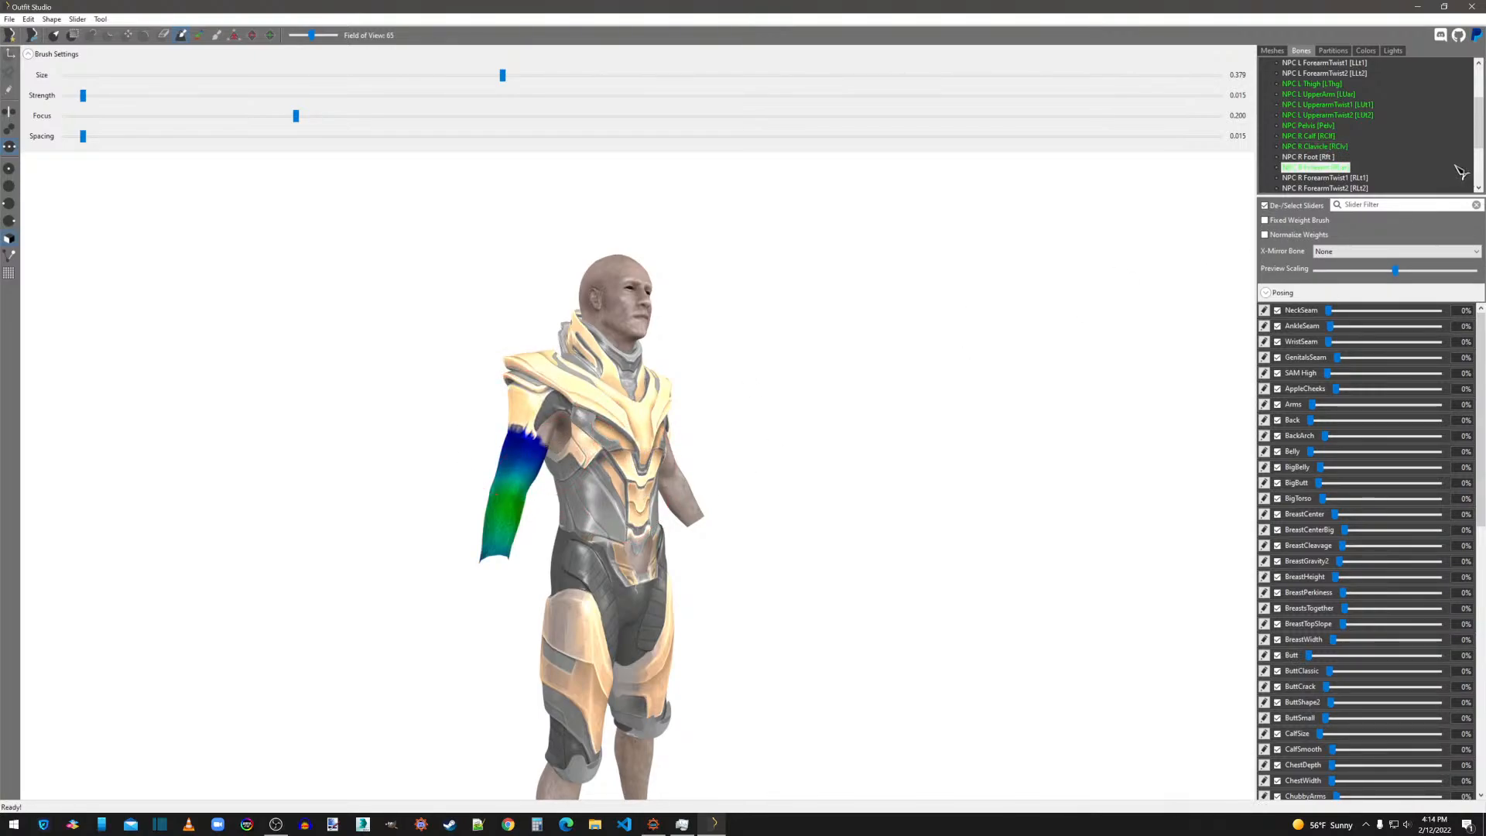
{"action": "scroll", "coordinate": [1461, 171], "scroll_direction": "down", "scroll_amount": 2}
{"action": "left_click", "coordinate": [1340, 136]}
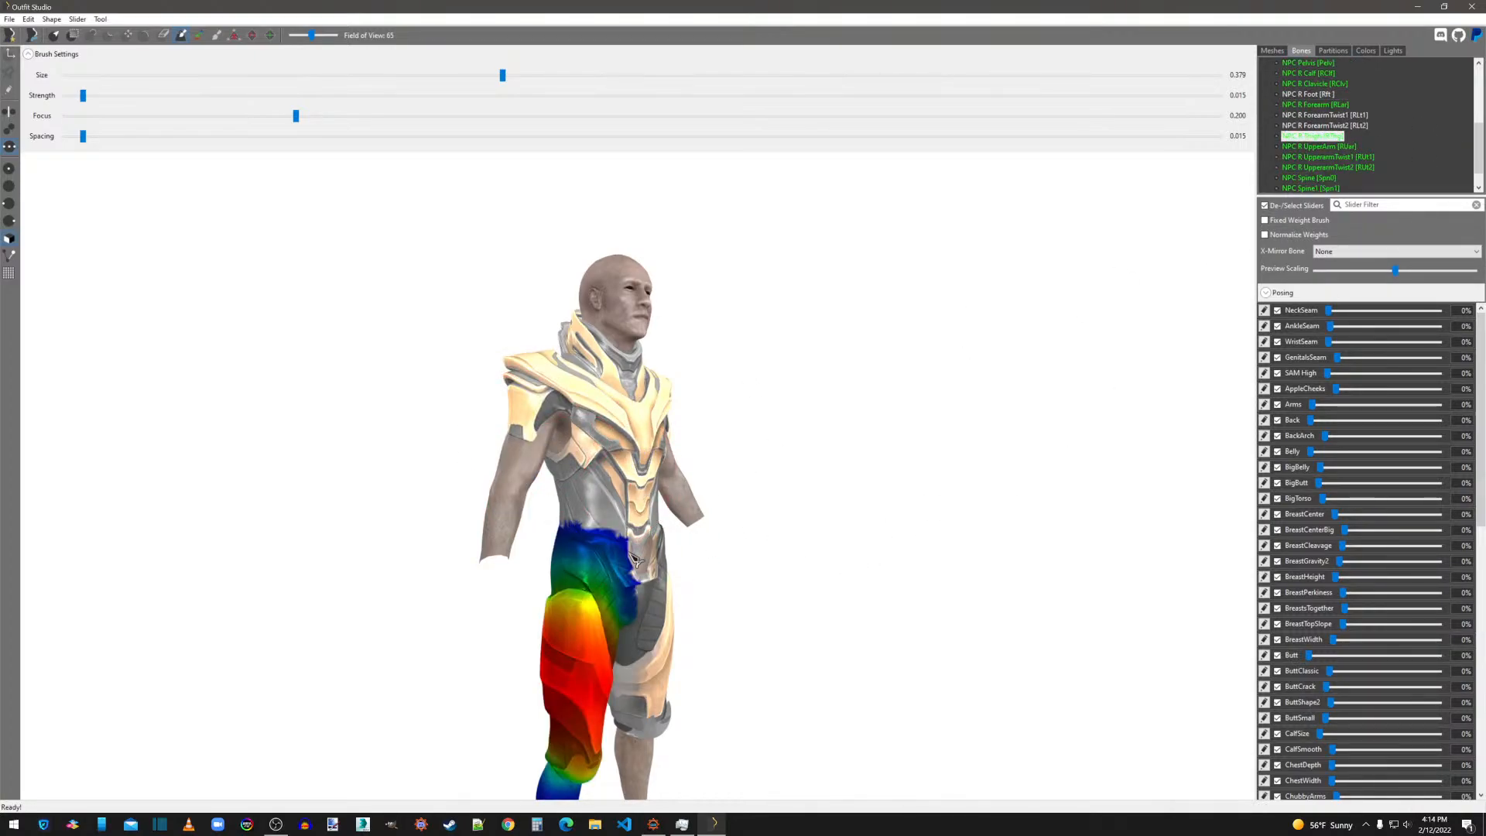
Smooth the NPC R UpperArm weights around the right shoulder plates and upper sleeve.
{"action": "left_click", "coordinate": [1316, 146]}
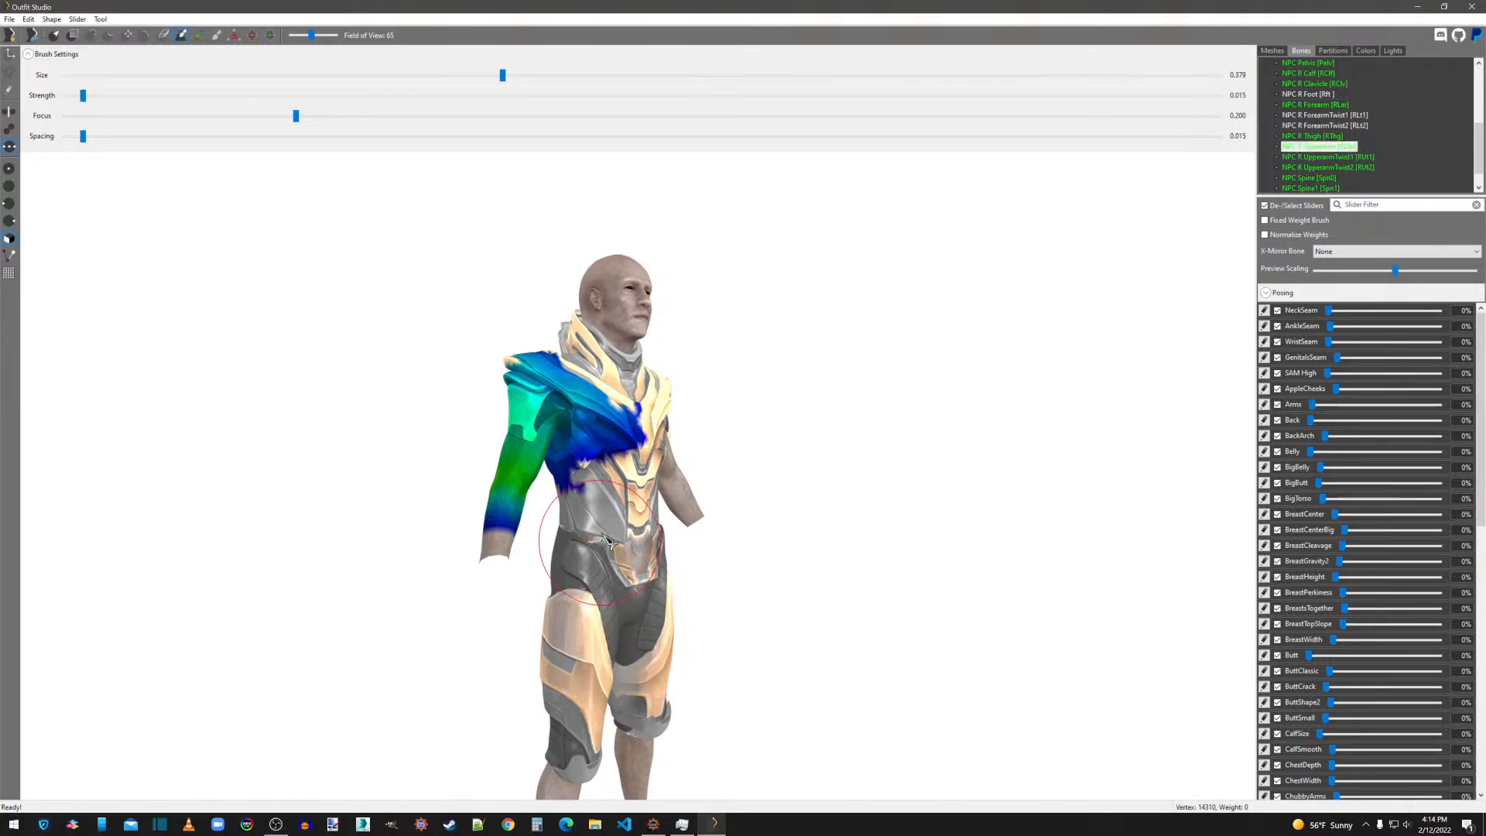
{"action": "right_click_drag", "start_coordinate": [566, 425], "coordinate": [836, 451]}
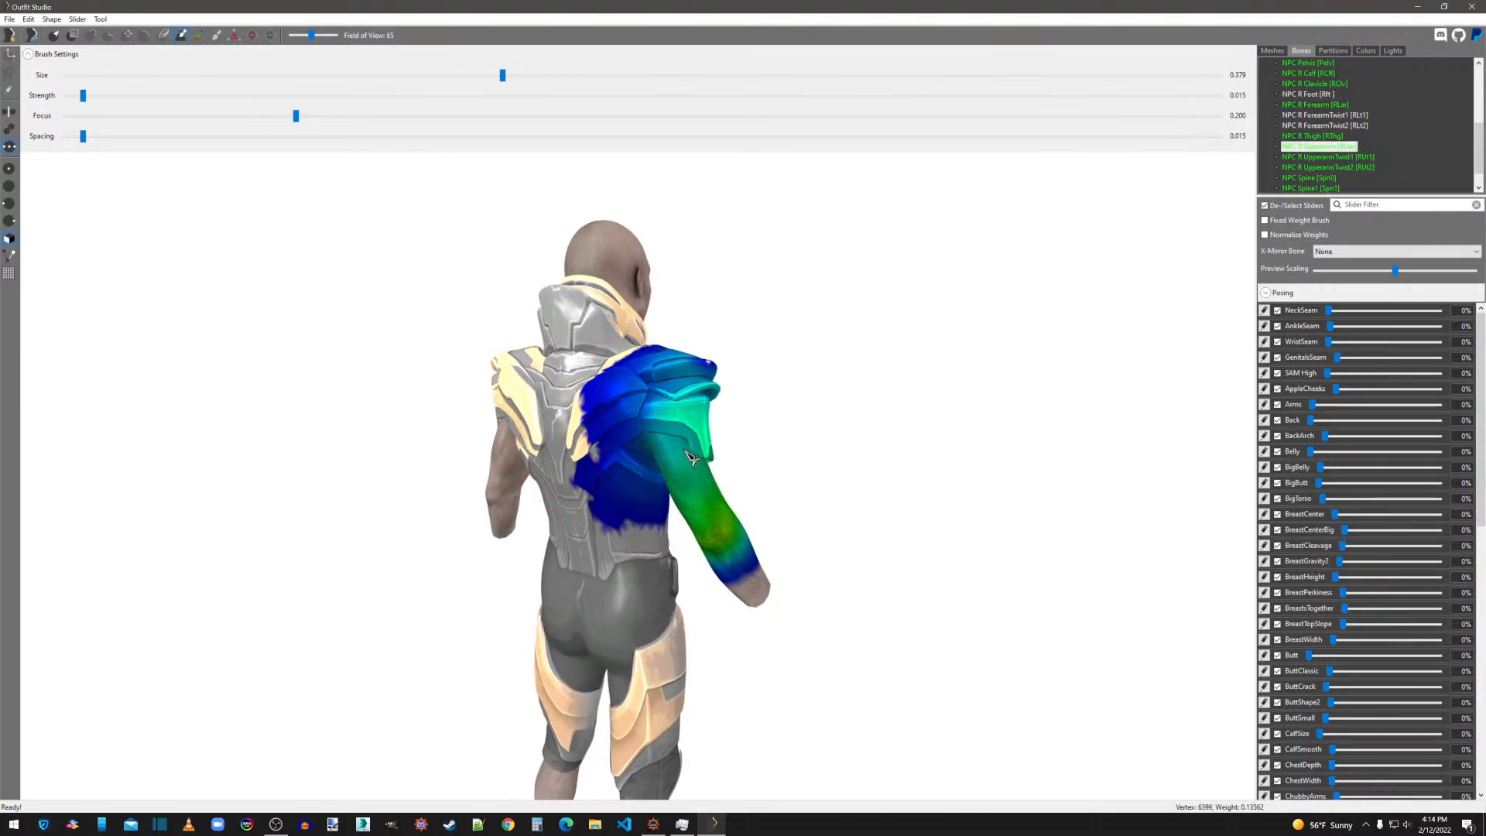
{"action": "mouse_move", "coordinate": [701, 457]}
{"action": "right_mouse_down"}
{"action": "mouse_move", "coordinate": [626, 519]}
{"action": "mouse_move", "coordinate": [569, 535]}
{"action": "right_mouse_up"}
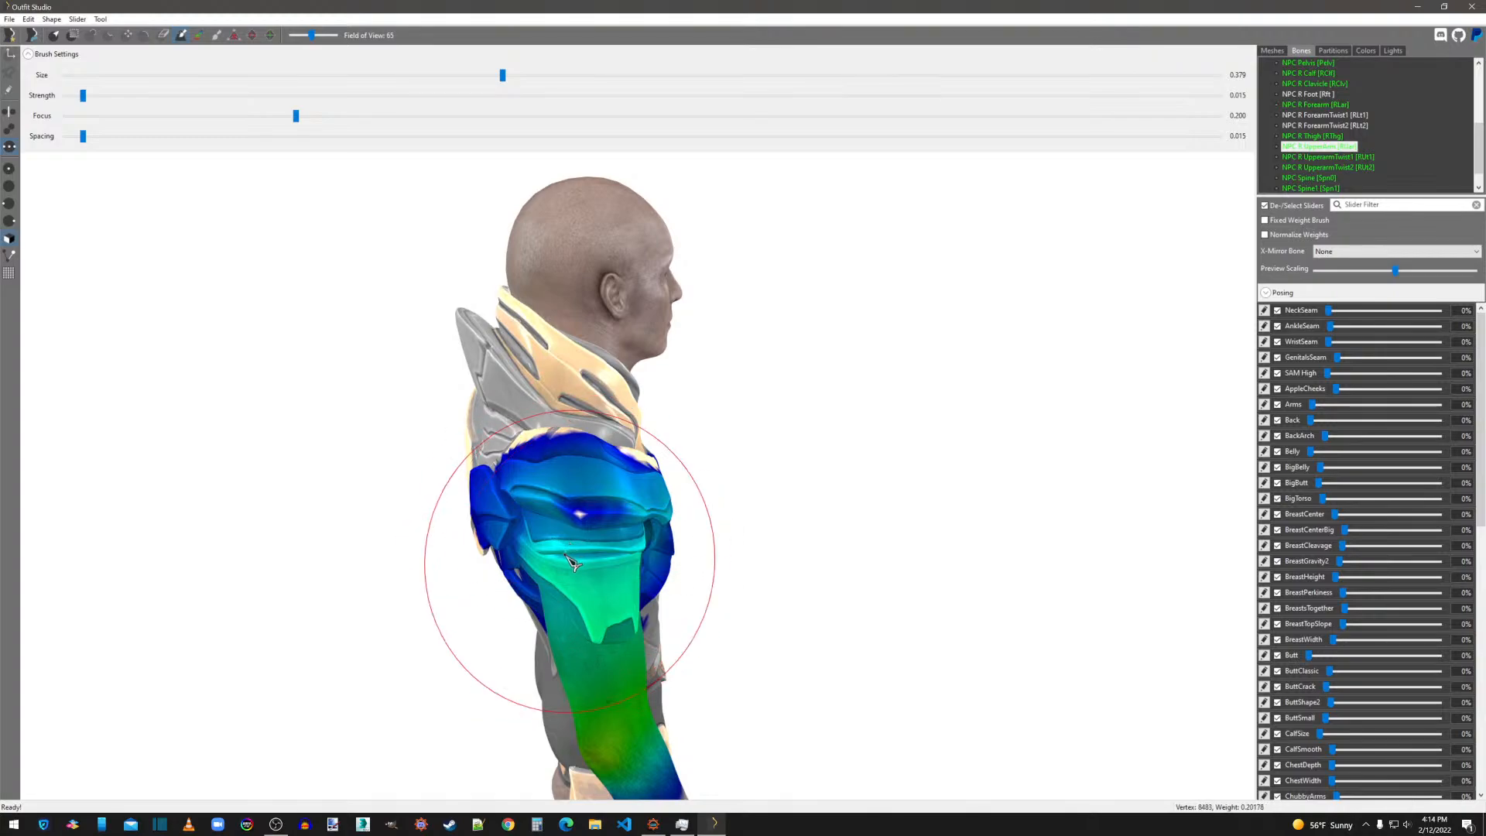
Smooth the NPC R UpperarmTwist1 weights over the right shoulder plates and the UpperarmTwist2 weights around the sleeve.
{"action": "key", "text": "Down"}
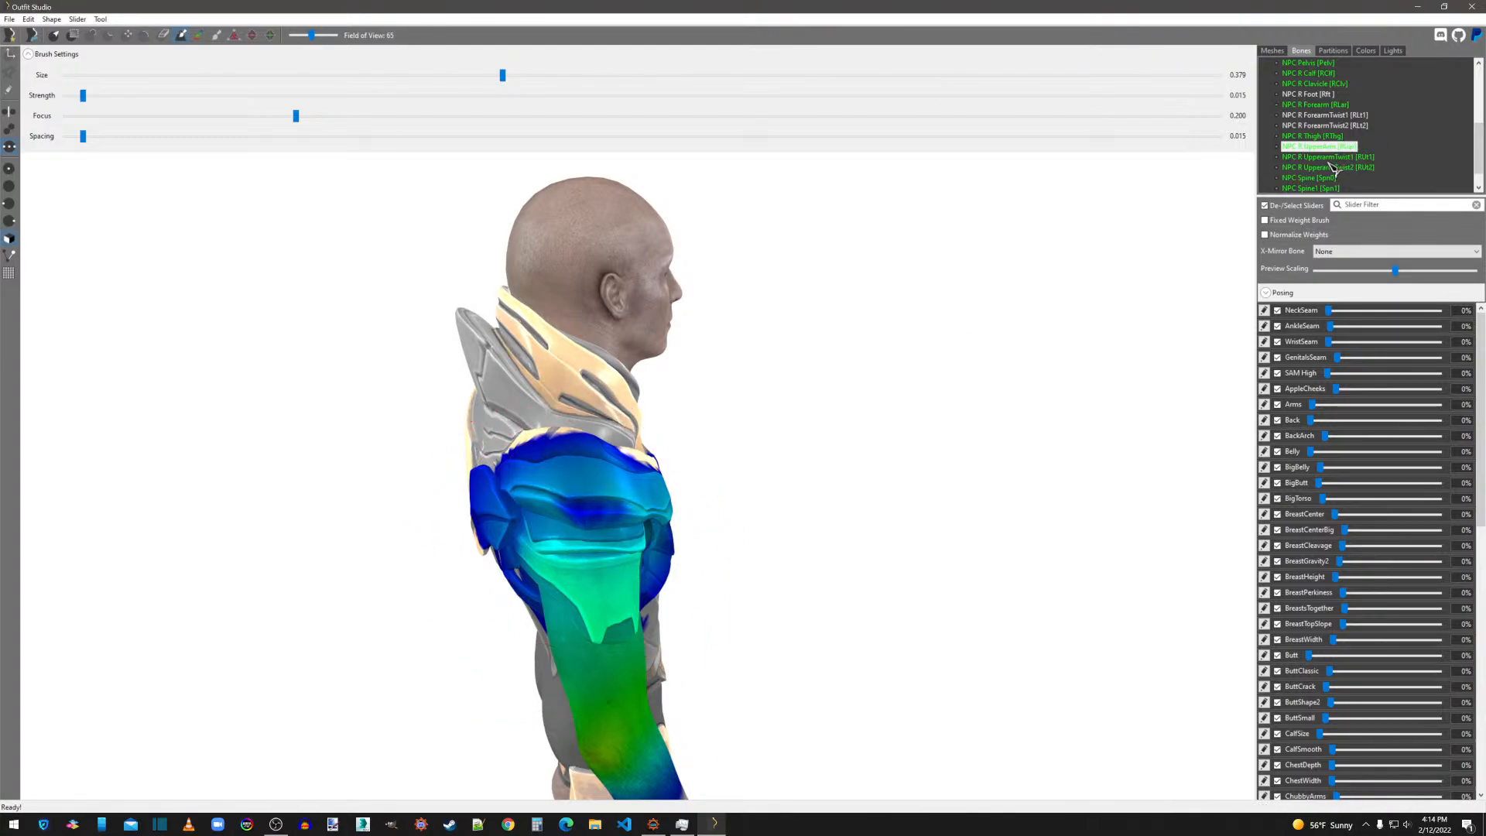
{"action": "mouse_move", "coordinate": [724, 590]}
{"action": "right_mouse_down"}
{"action": "mouse_move", "coordinate": [753, 571]}
{"action": "mouse_move", "coordinate": [565, 464]}
{"action": "mouse_move", "coordinate": [658, 426]}
{"action": "mouse_move", "coordinate": [741, 421]}
{"action": "mouse_move", "coordinate": [797, 498]}
{"action": "mouse_move", "coordinate": [488, 504]}
{"action": "mouse_move", "coordinate": [632, 517]}
{"action": "right_mouse_up"}
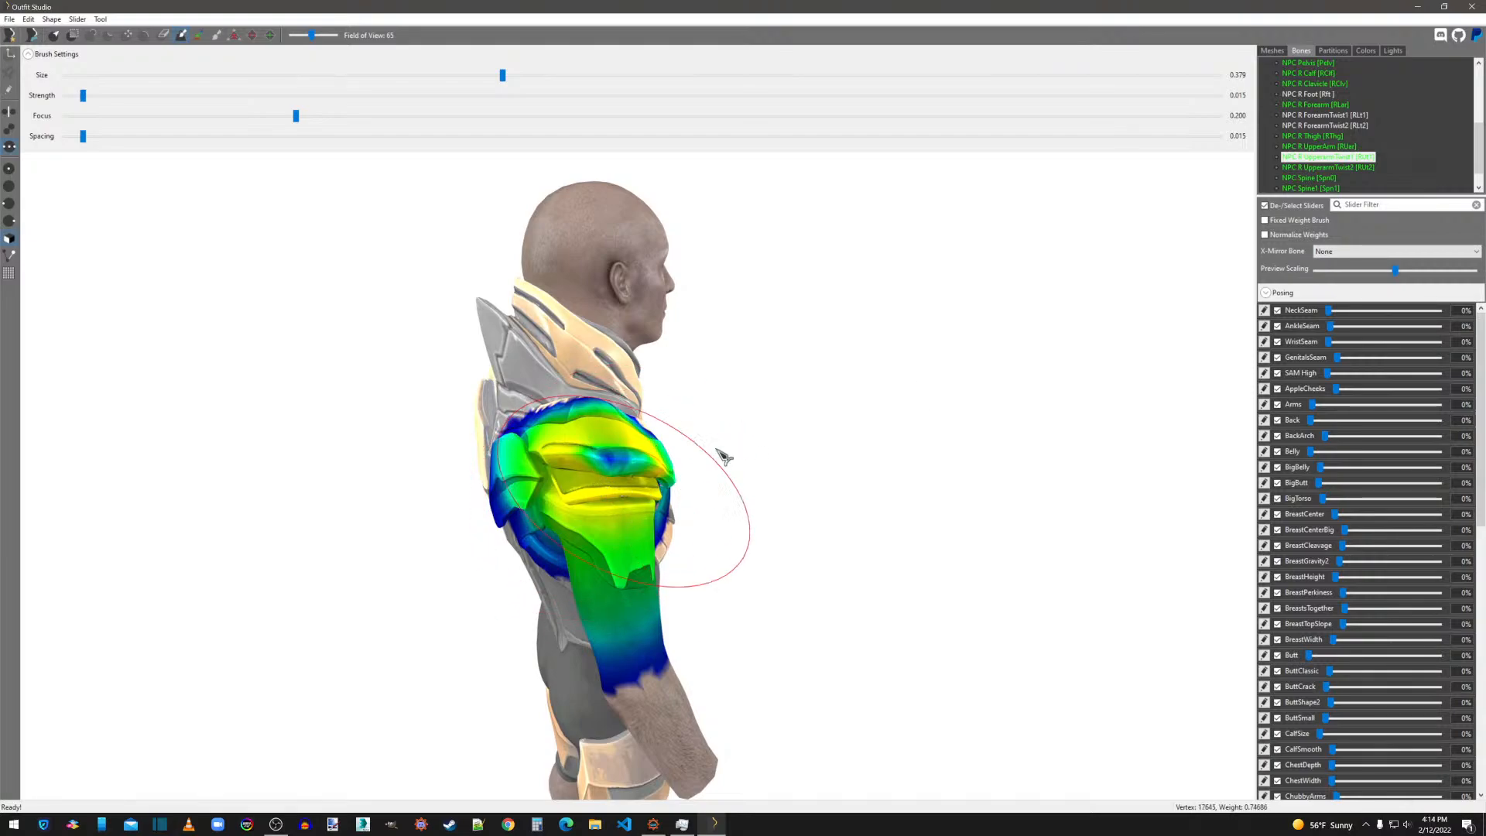
{"action": "left_click", "coordinate": [1316, 167]}
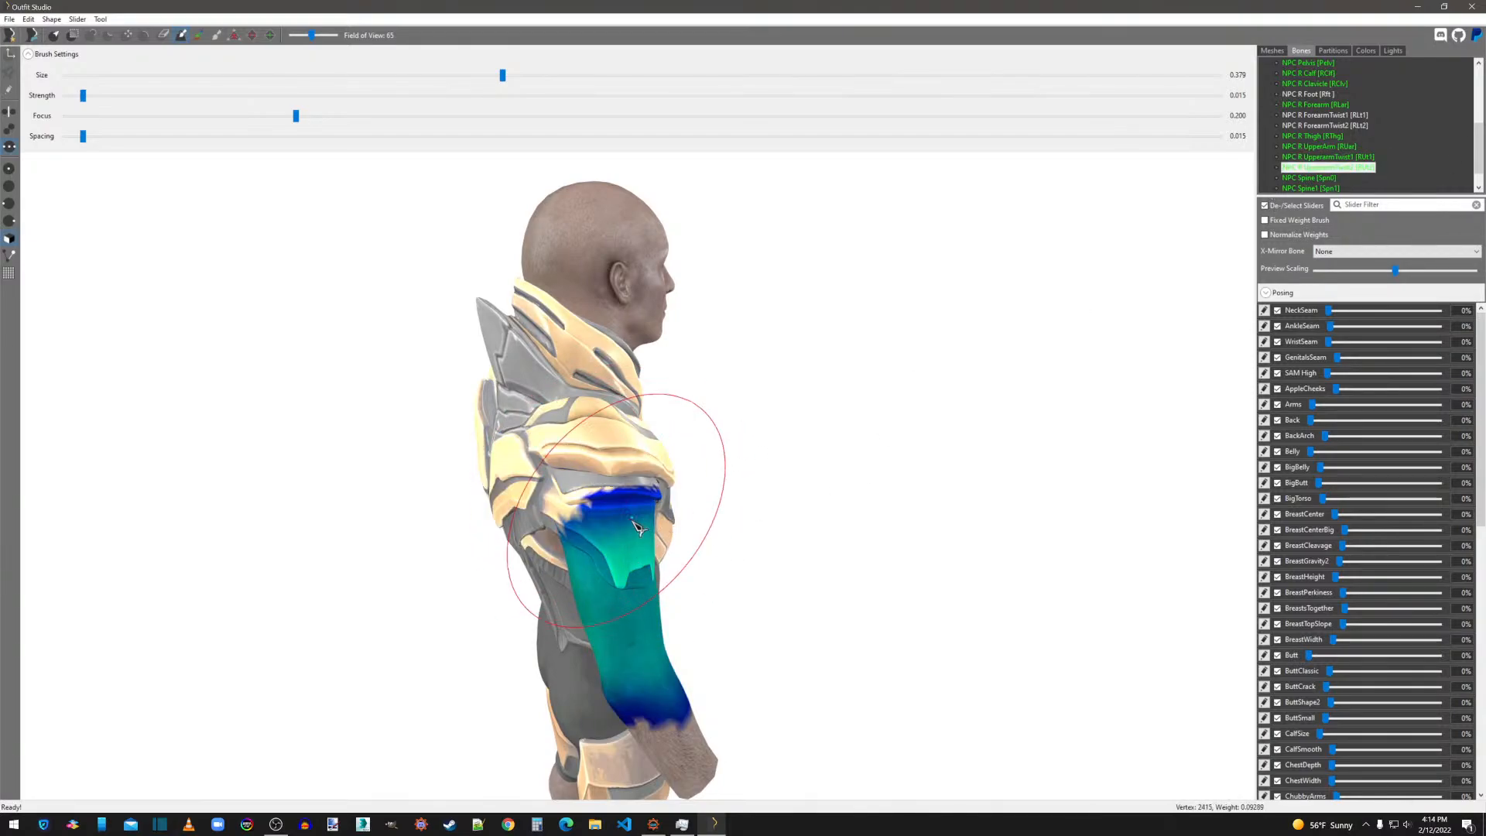
{"action": "right_click_drag", "start_coordinate": [597, 531], "coordinate": [561, 542]}
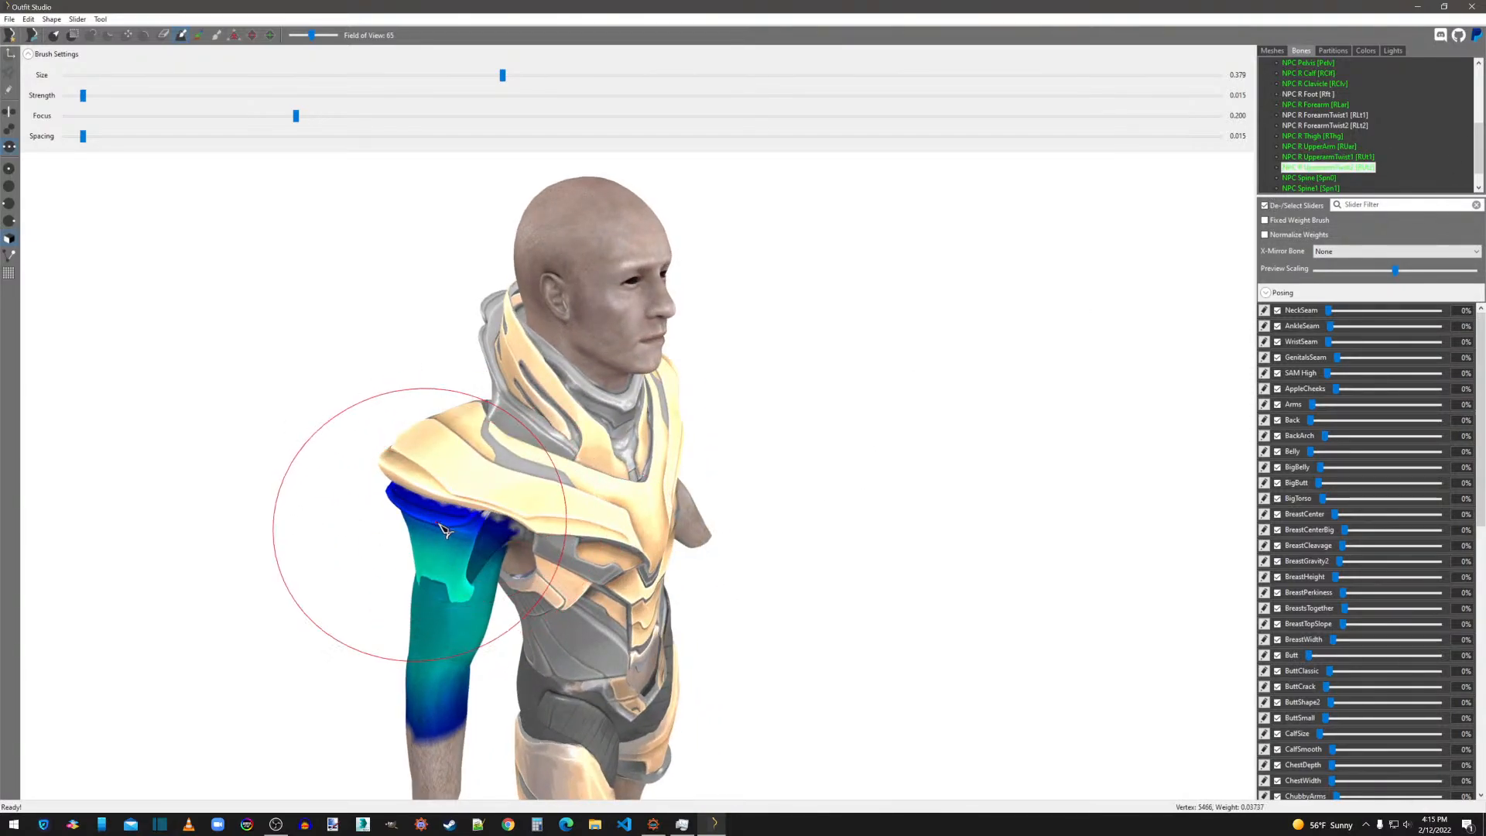
Inspect the NPC Spine and NPC Spine1 weights across the armor's back and waist.
{"action": "left_click", "coordinate": [1309, 178]}
{"action": "right_click_drag", "start_coordinate": [760, 620], "coordinate": [1058, 561]}
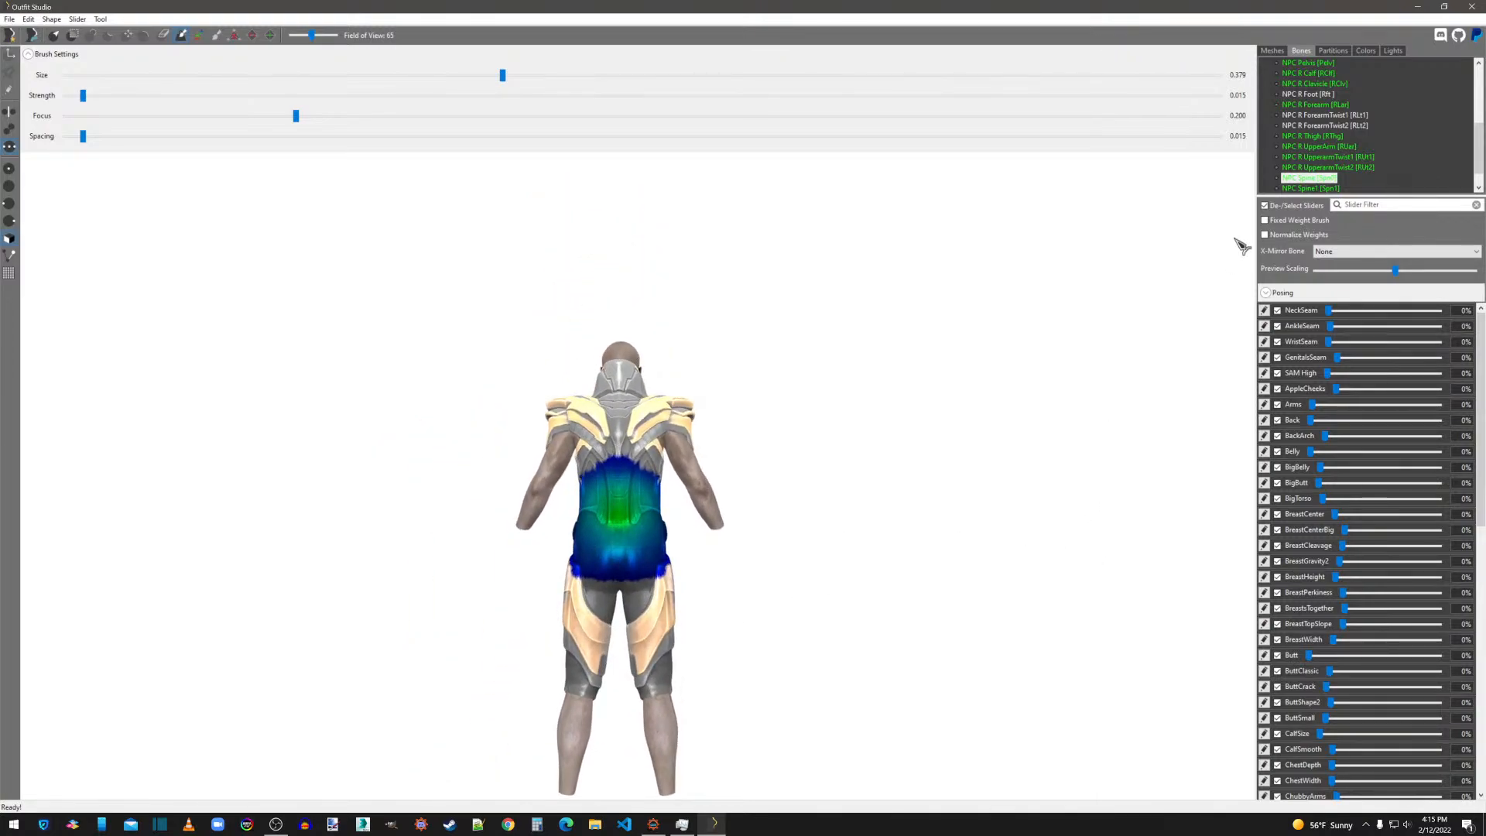
{"action": "scroll", "coordinate": [1335, 175], "scroll_direction": "down", "scroll_amount": 1}
{"action": "left_click", "coordinate": [1308, 168]}
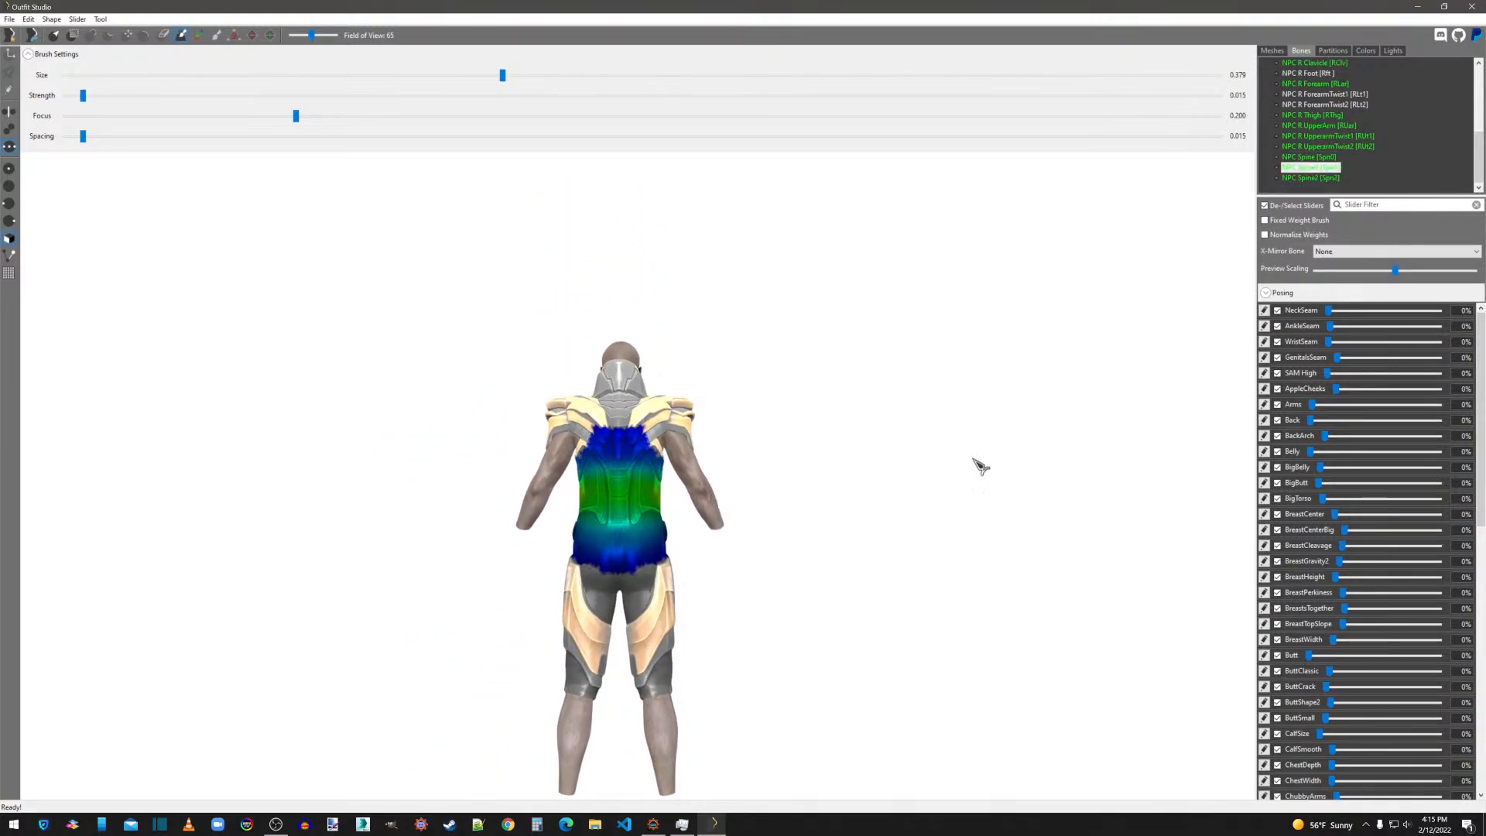
Smooth the NPC Spine2 weights over the chest, back, collar and both shoulder plates.
{"action": "left_click", "coordinate": [1311, 179]}
{"action": "mouse_move", "coordinate": [929, 448]}
{"action": "right_mouse_down"}
{"action": "mouse_move", "coordinate": [879, 500]}
{"action": "mouse_move", "coordinate": [697, 515]}
{"action": "mouse_move", "coordinate": [1072, 498]}
{"action": "mouse_move", "coordinate": [969, 509]}
{"action": "right_mouse_up"}
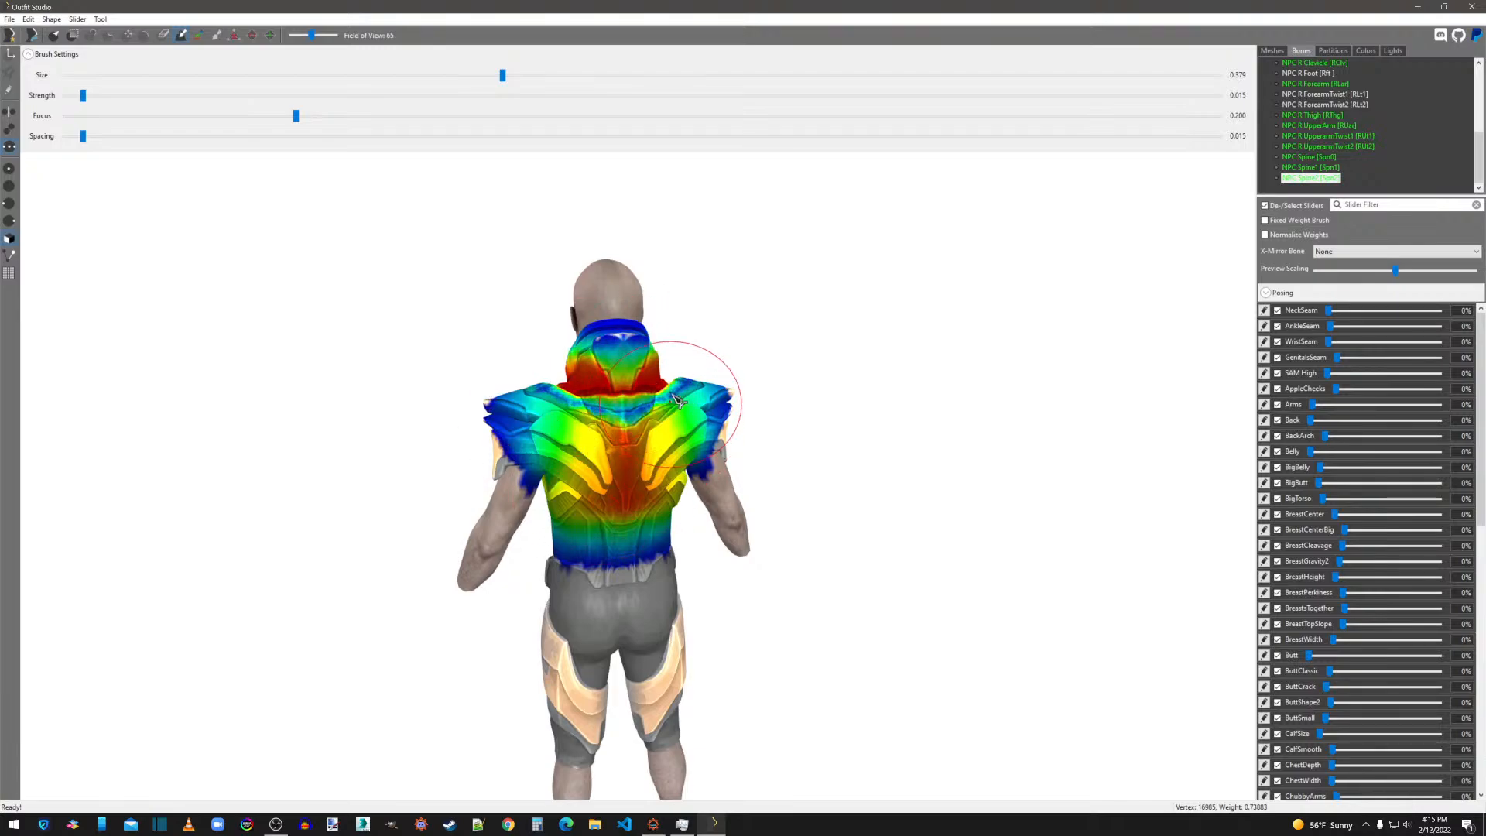
{"action": "right_click_drag", "start_coordinate": [649, 440], "coordinate": [722, 443]}
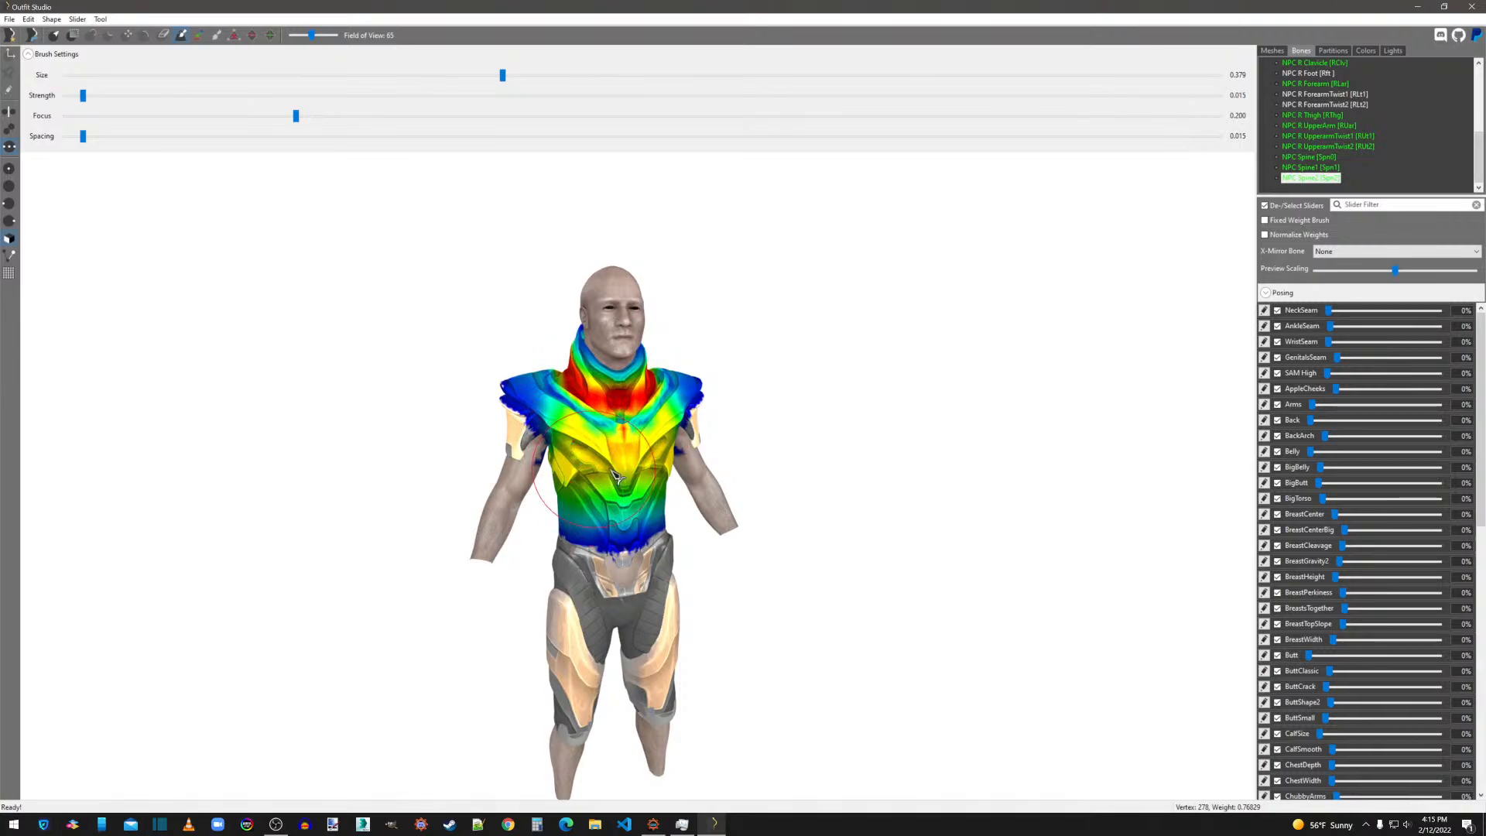
{"action": "right_click_drag", "start_coordinate": [625, 473], "coordinate": [662, 441]}
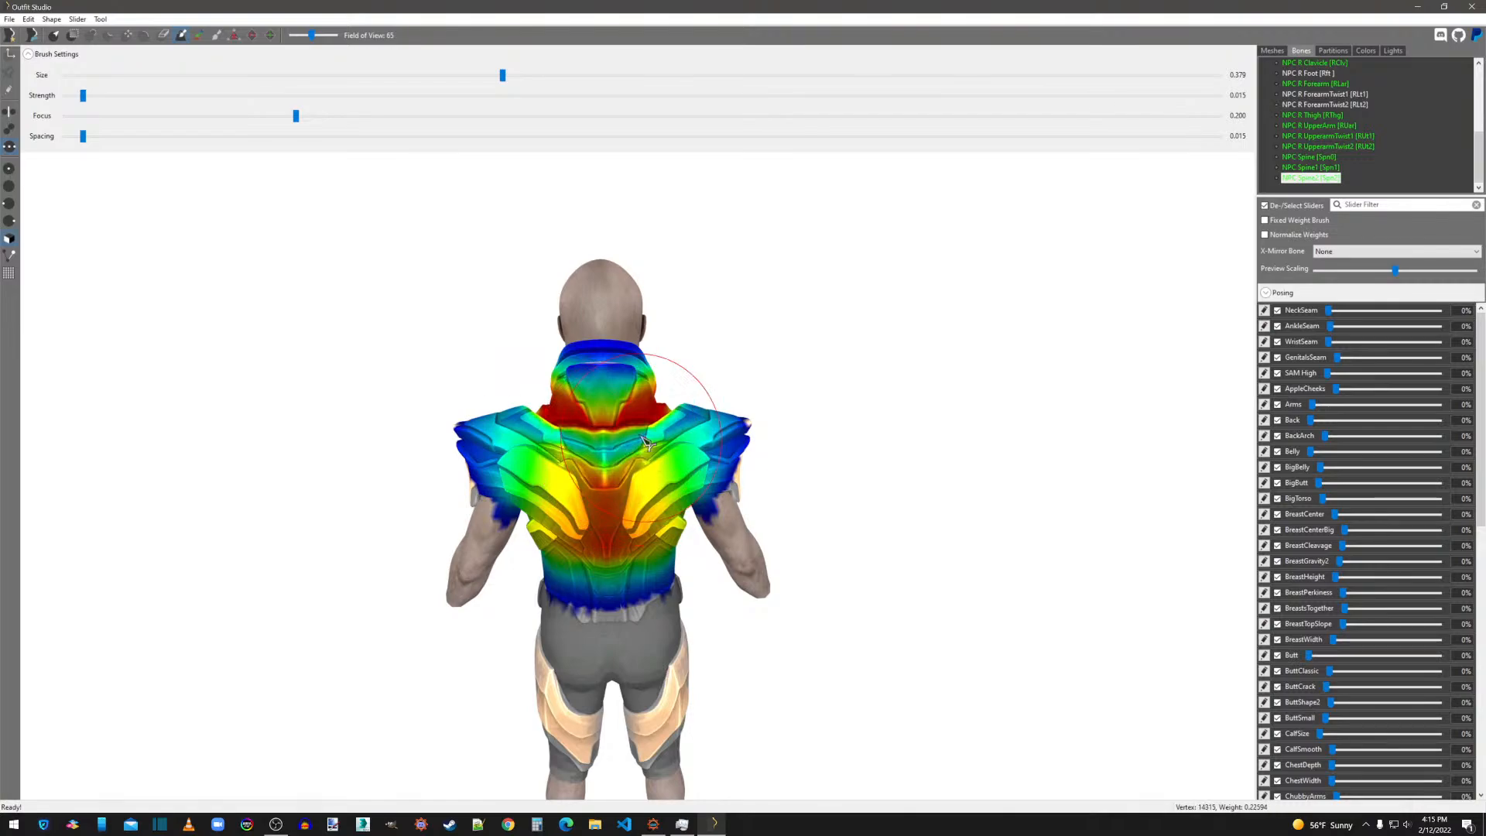
{"action": "right_click_drag", "start_coordinate": [639, 489], "coordinate": [850, 487]}
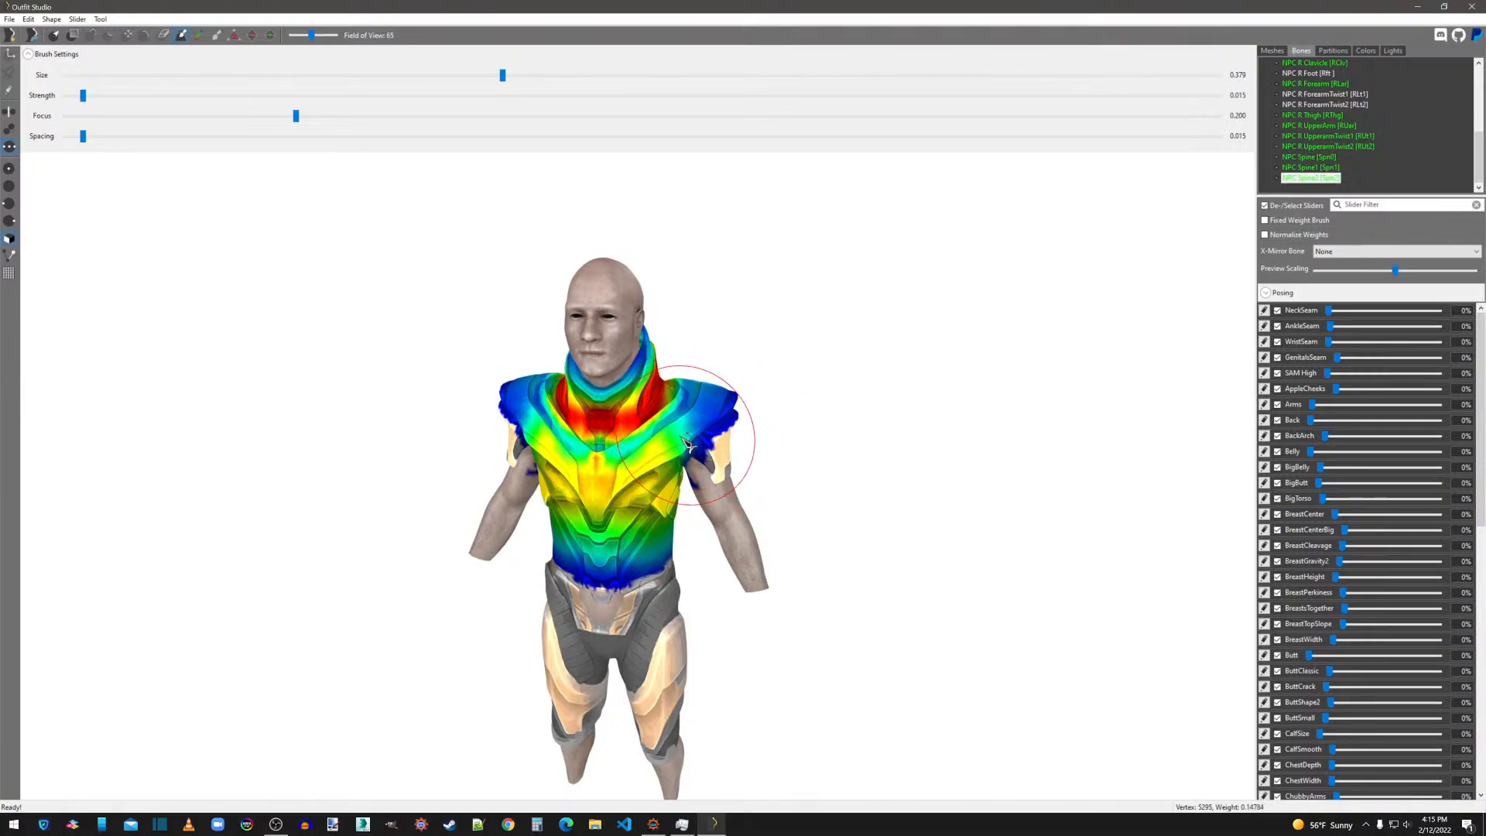
{"action": "right_click_drag", "start_coordinate": [697, 443], "coordinate": [857, 462]}
{"action": "right_click_drag", "start_coordinate": [523, 439], "coordinate": [750, 480]}
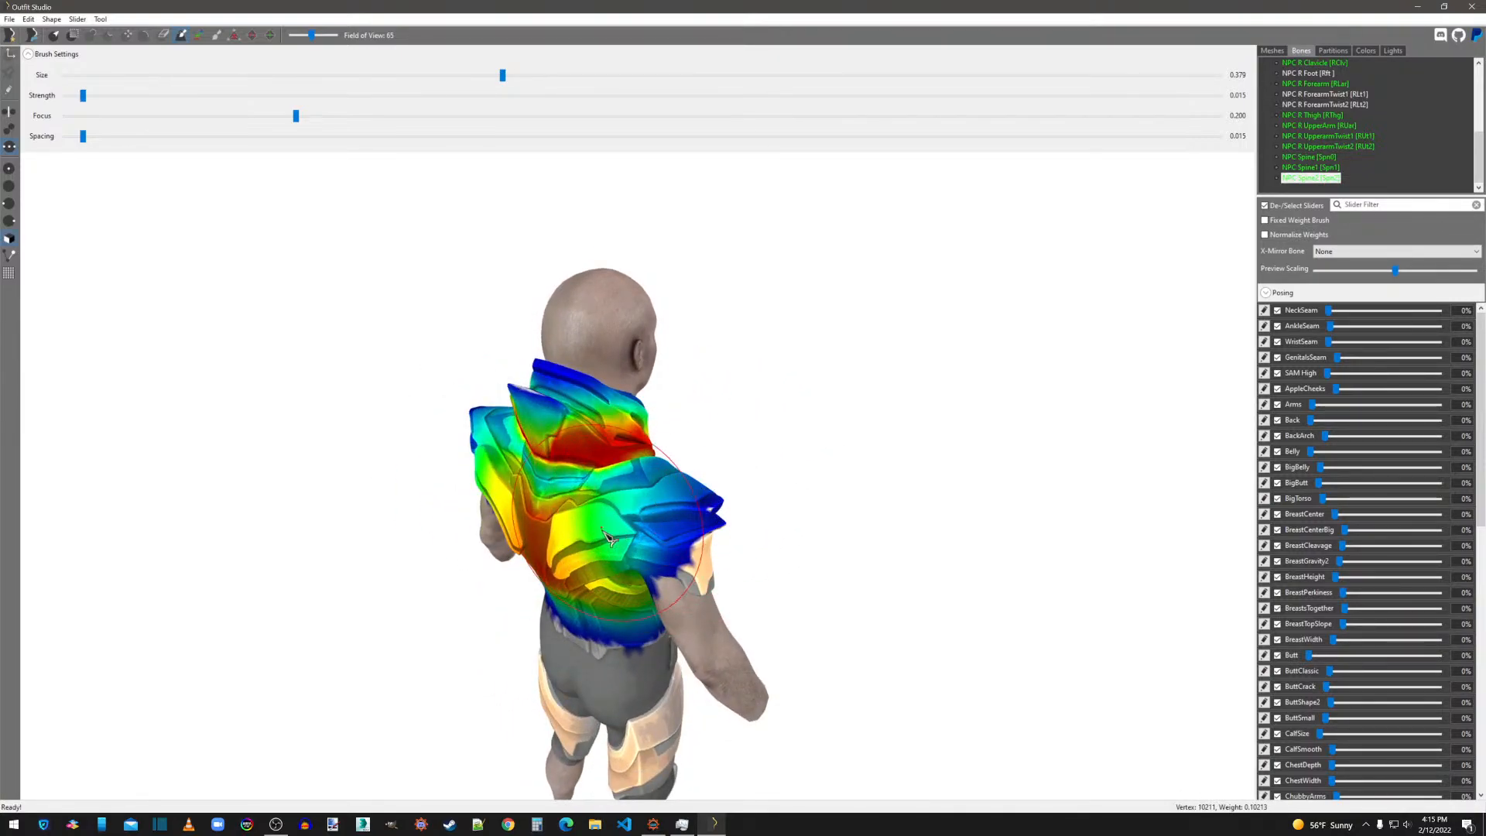
{"action": "right_click_drag", "start_coordinate": [631, 524], "coordinate": [859, 477]}
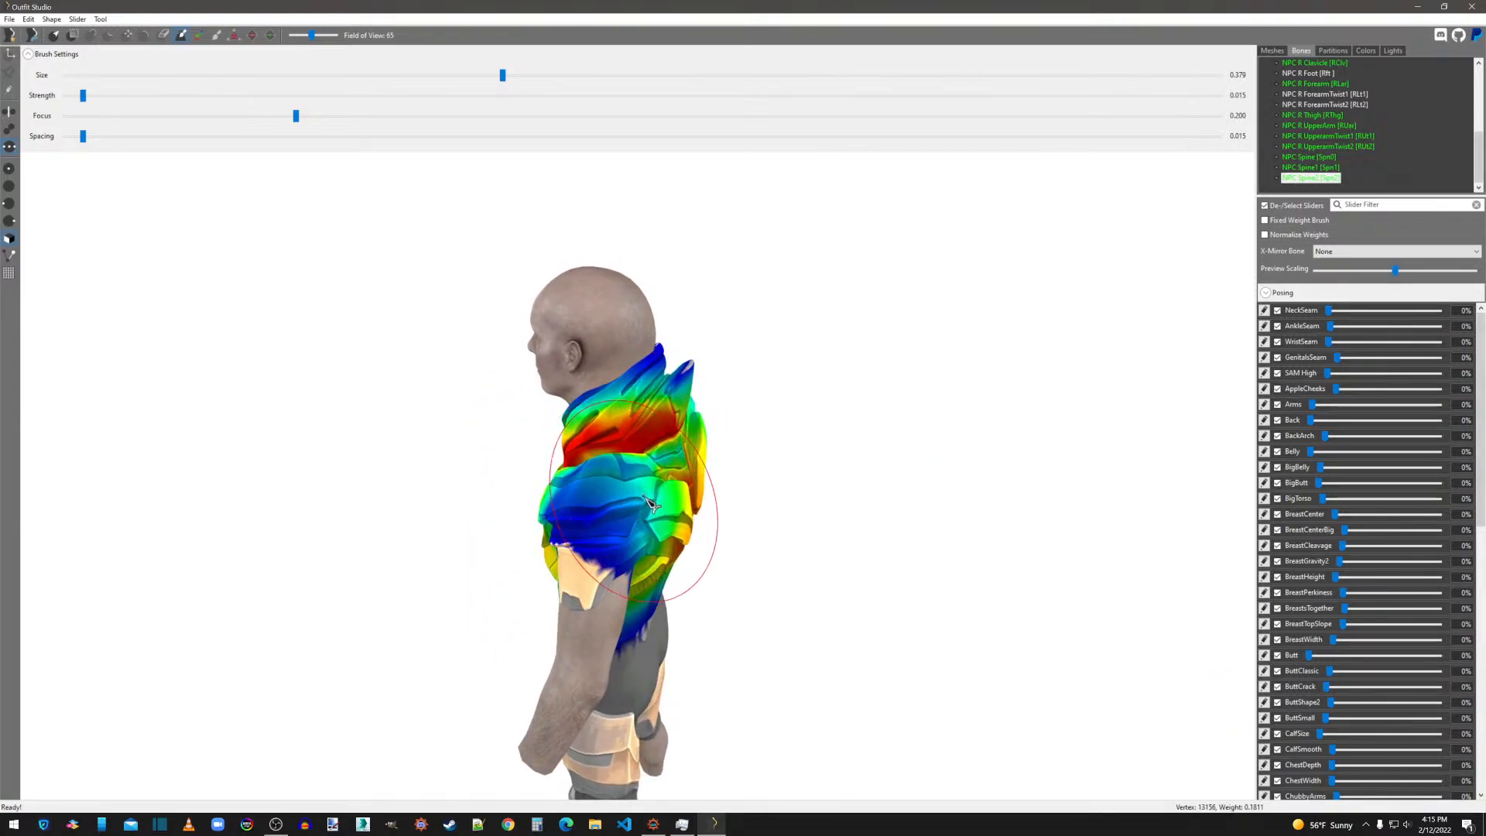
{"action": "mouse_move", "coordinate": [929, 341]}
{"action": "right_mouse_down"}
{"action": "mouse_move", "coordinate": [800, 392]}
{"action": "mouse_move", "coordinate": [661, 391]}
{"action": "mouse_move", "coordinate": [631, 410]}
{"action": "right_mouse_up"}
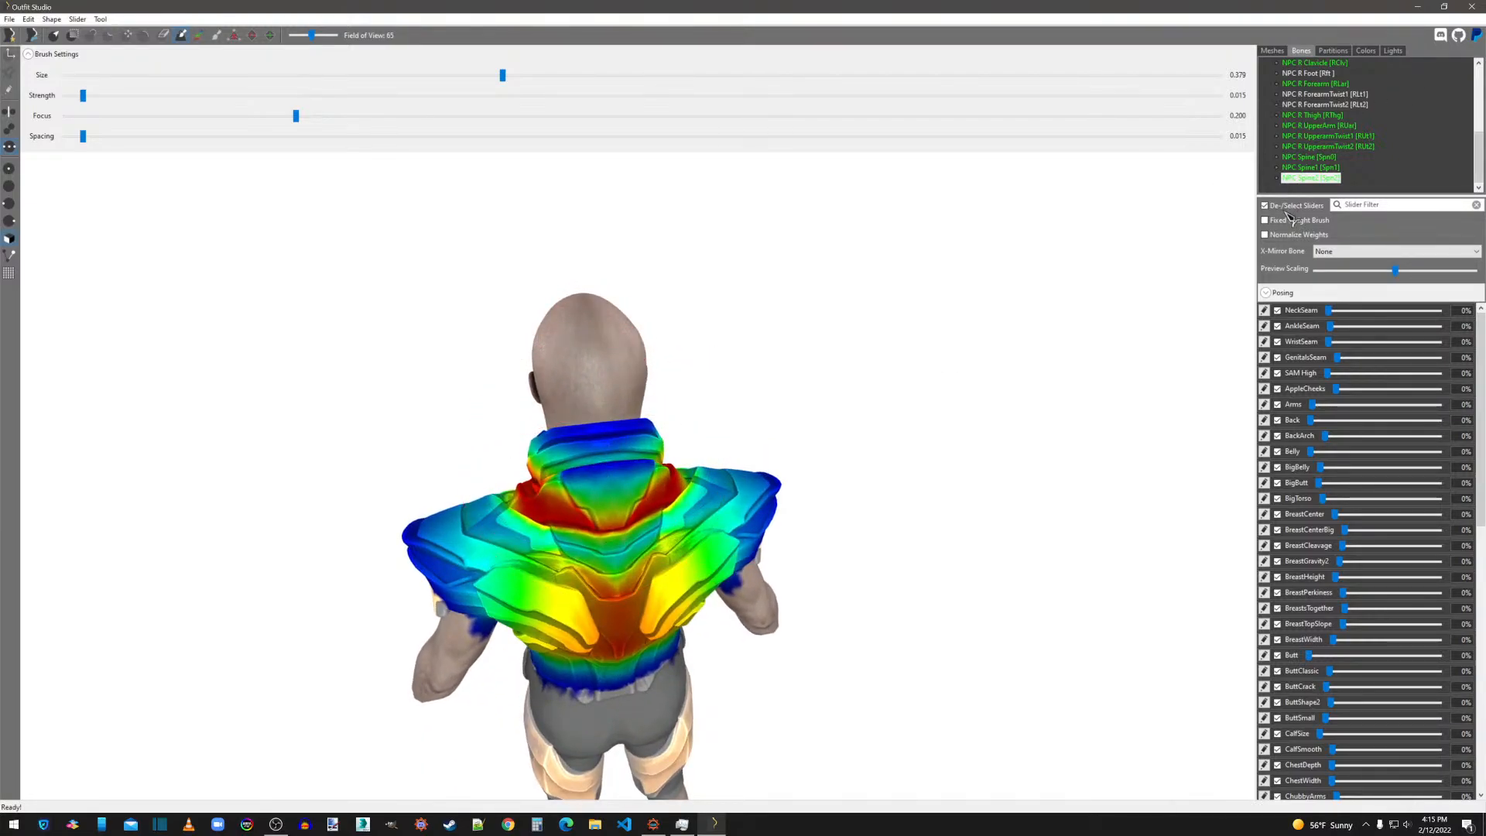
Delete the MaleHeadIMF_KLH mesh from the outfit.
{"action": "left_click", "coordinate": [1282, 51]}
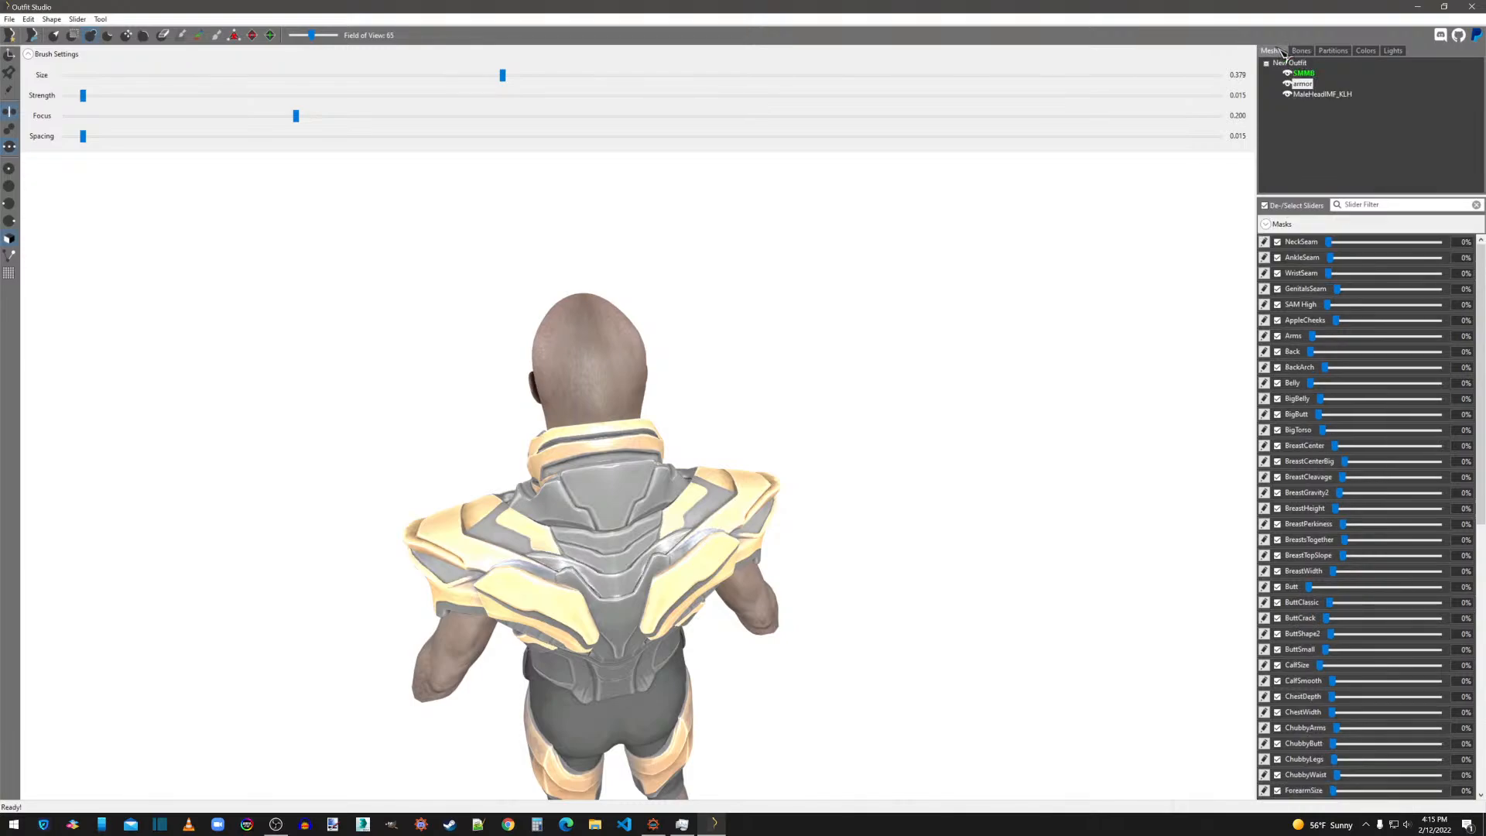
{"action": "left_click", "coordinate": [1325, 96]}
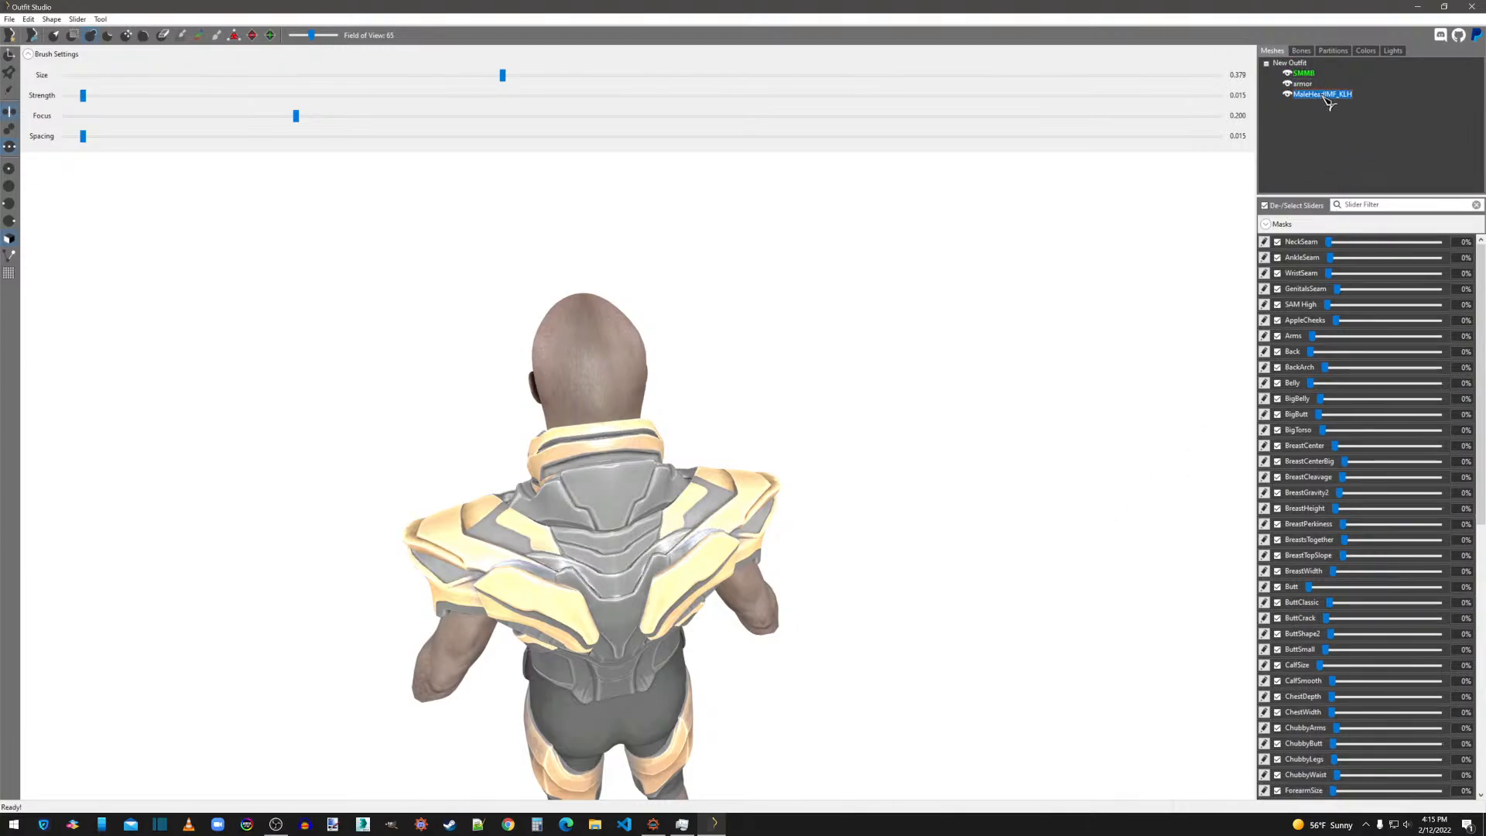
{"action": "right_click", "coordinate": [1320, 94]}
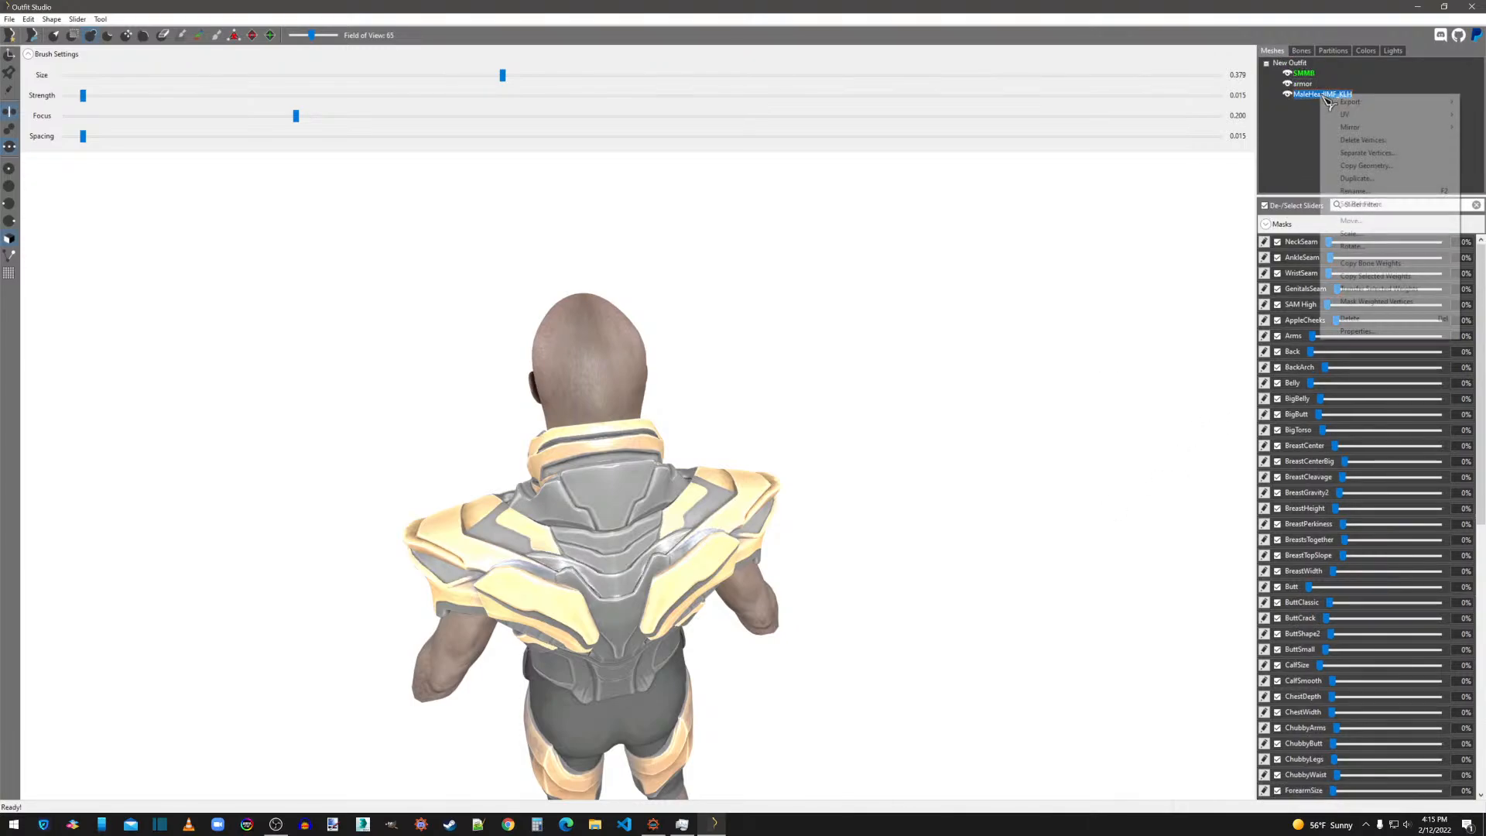
{"action": "left_click", "coordinate": [1350, 319]}
{"action": "left_click", "coordinate": [803, 406]}
Switch to File Explorer, open body slots.txt from the Skyrim DesktopFolder to read the slot list, and clear both windows from view.
{"action": "right_click_drag", "start_coordinate": [791, 623], "coordinate": [1193, 595]}
{"action": "scroll", "coordinate": [851, 573], "scroll_direction": "down", "scroll_amount": 4}
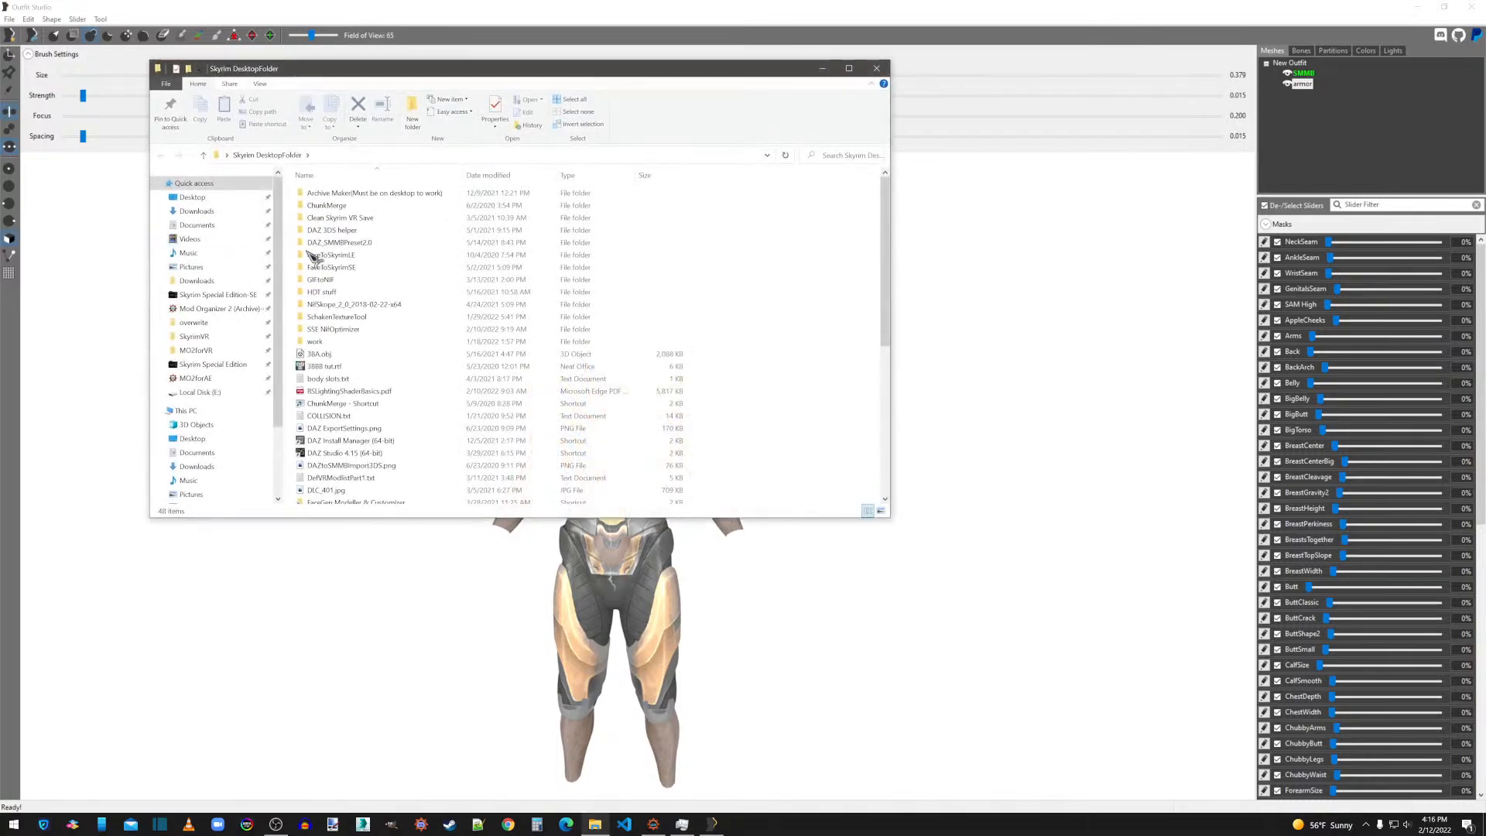
{"action": "double_click", "coordinate": [333, 379]}
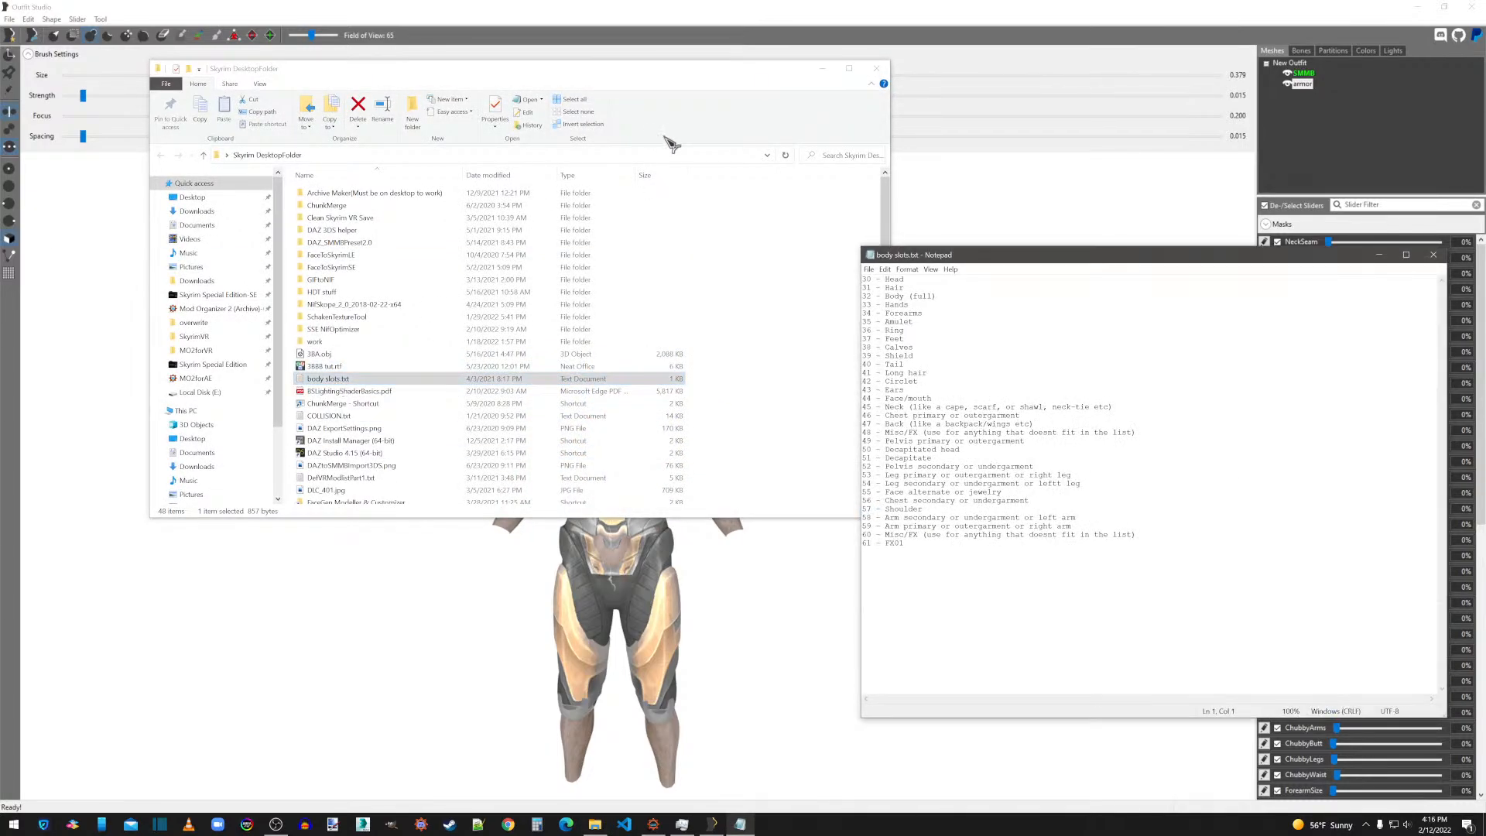
{"action": "left_click", "coordinate": [875, 67]}
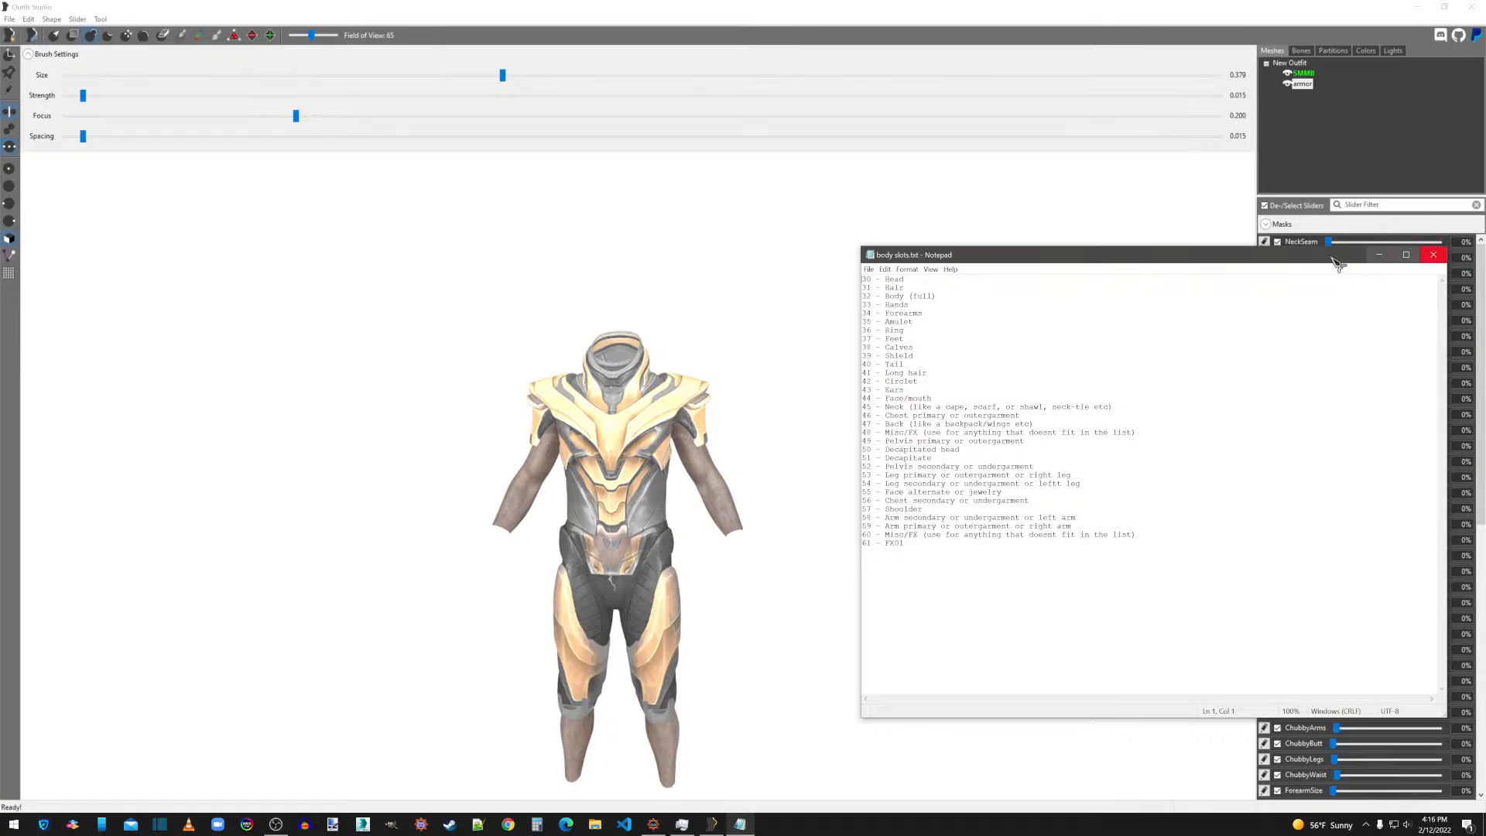
{"action": "left_click_drag", "start_coordinate": [1264, 257], "coordinate": [1485, 101]}
Display the armor mesh as a wireframe and show the vertices of the SMMB body mesh.
{"action": "left_click", "coordinate": [1307, 85]}
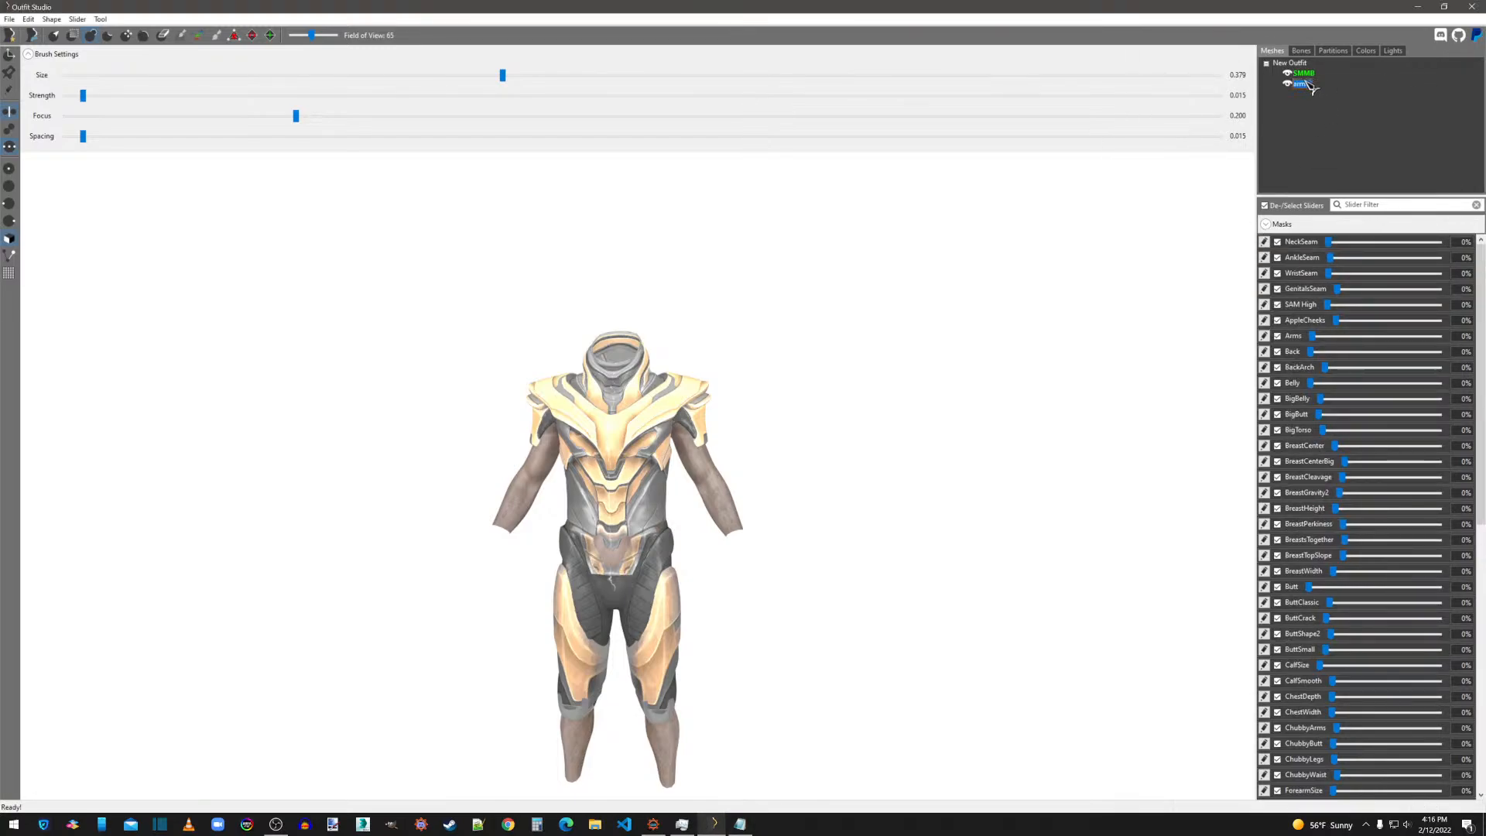
{"action": "left_click", "coordinate": [1291, 84]}
{"action": "left_click", "coordinate": [1290, 85]}
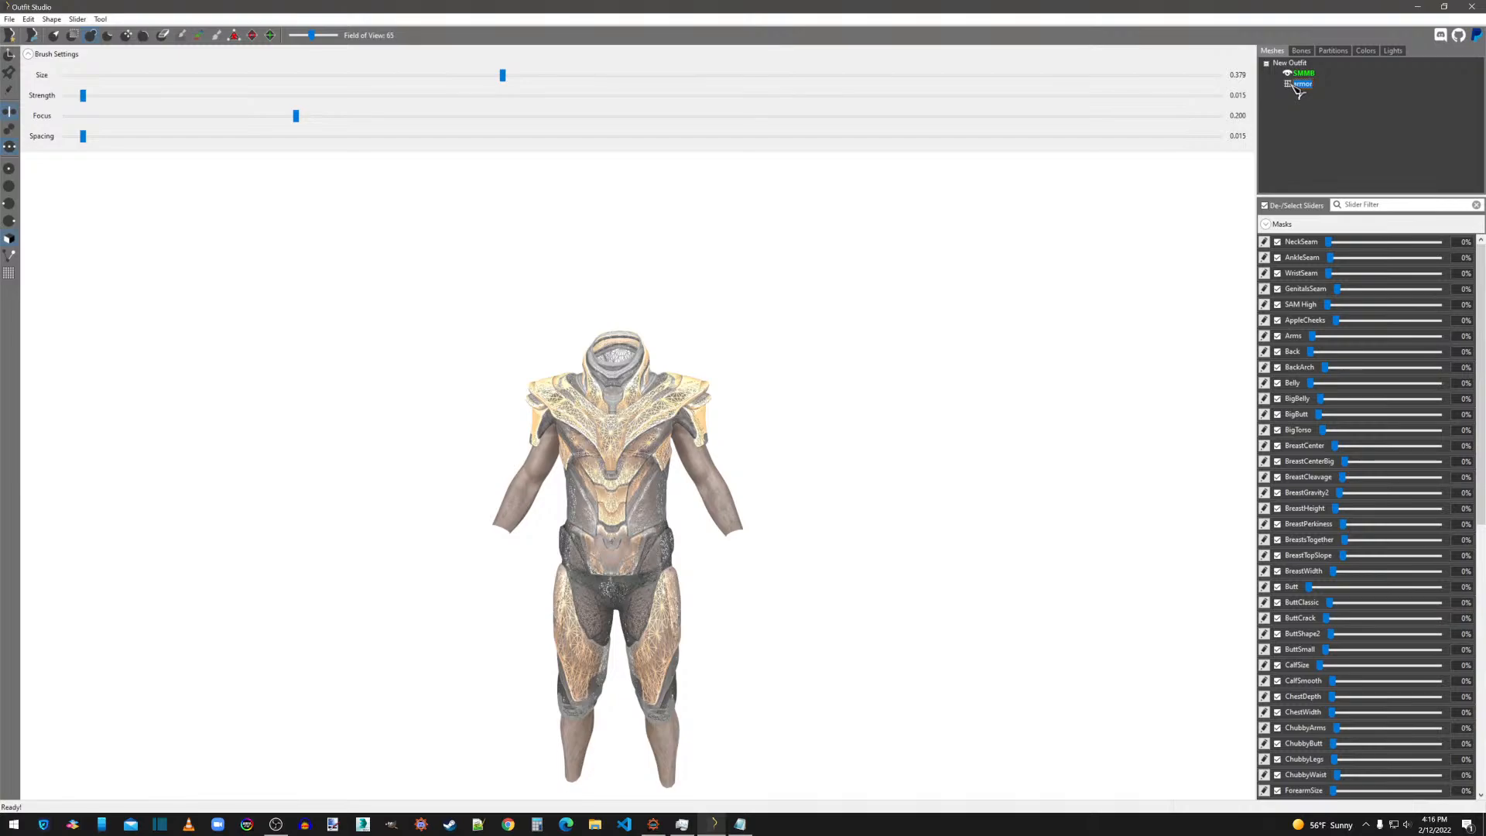
{"action": "left_click", "coordinate": [1291, 85]}
{"action": "left_click", "coordinate": [1290, 84]}
{"action": "left_click", "coordinate": [10, 90]}
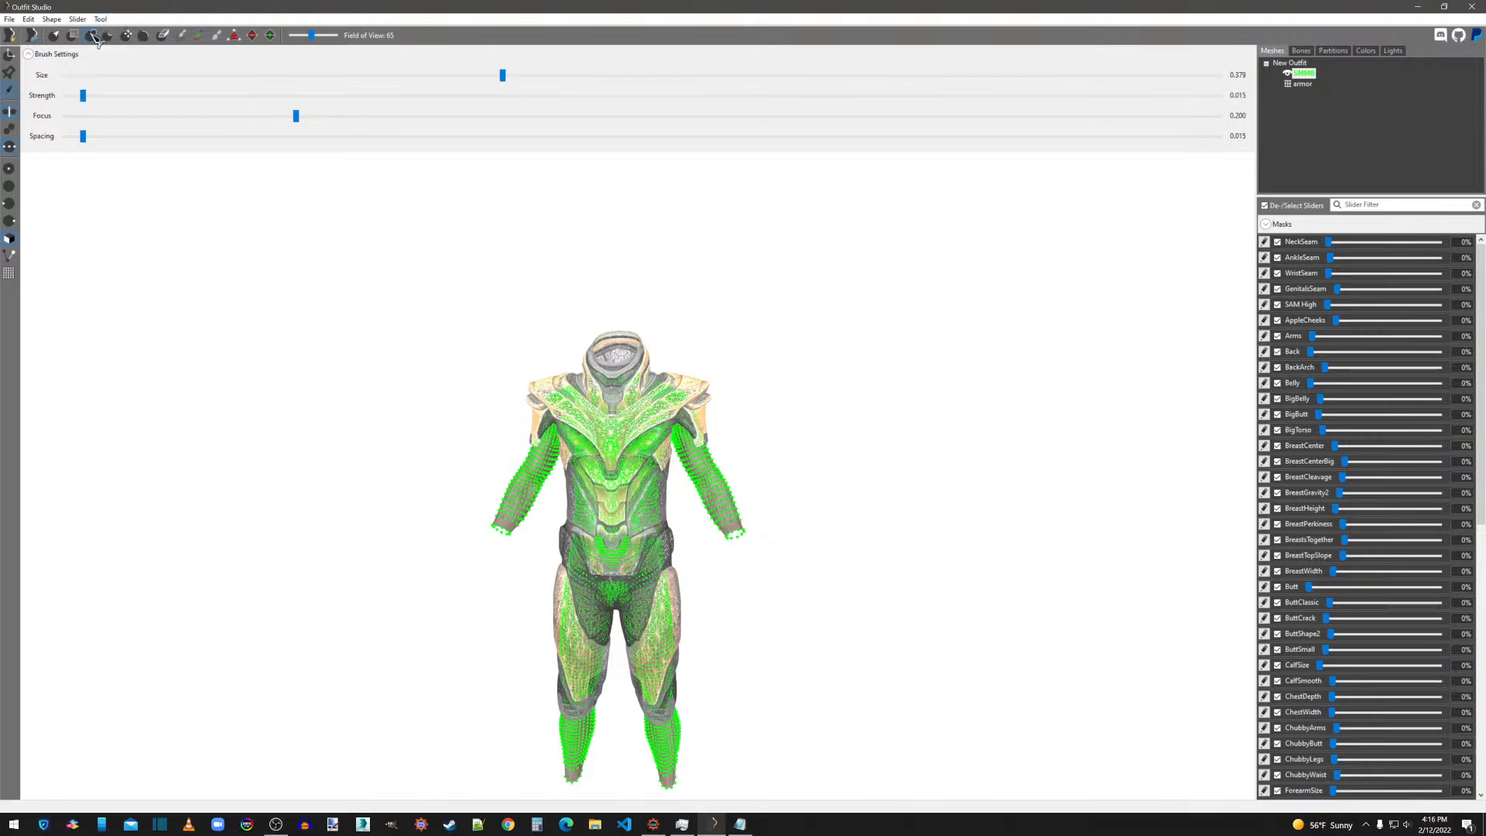
Set the mask brush size to about 0.279 and mask both arms of the SMMB body.
{"action": "scroll", "coordinate": [710, 477], "scroll_direction": "up", "scroll_amount": 5}
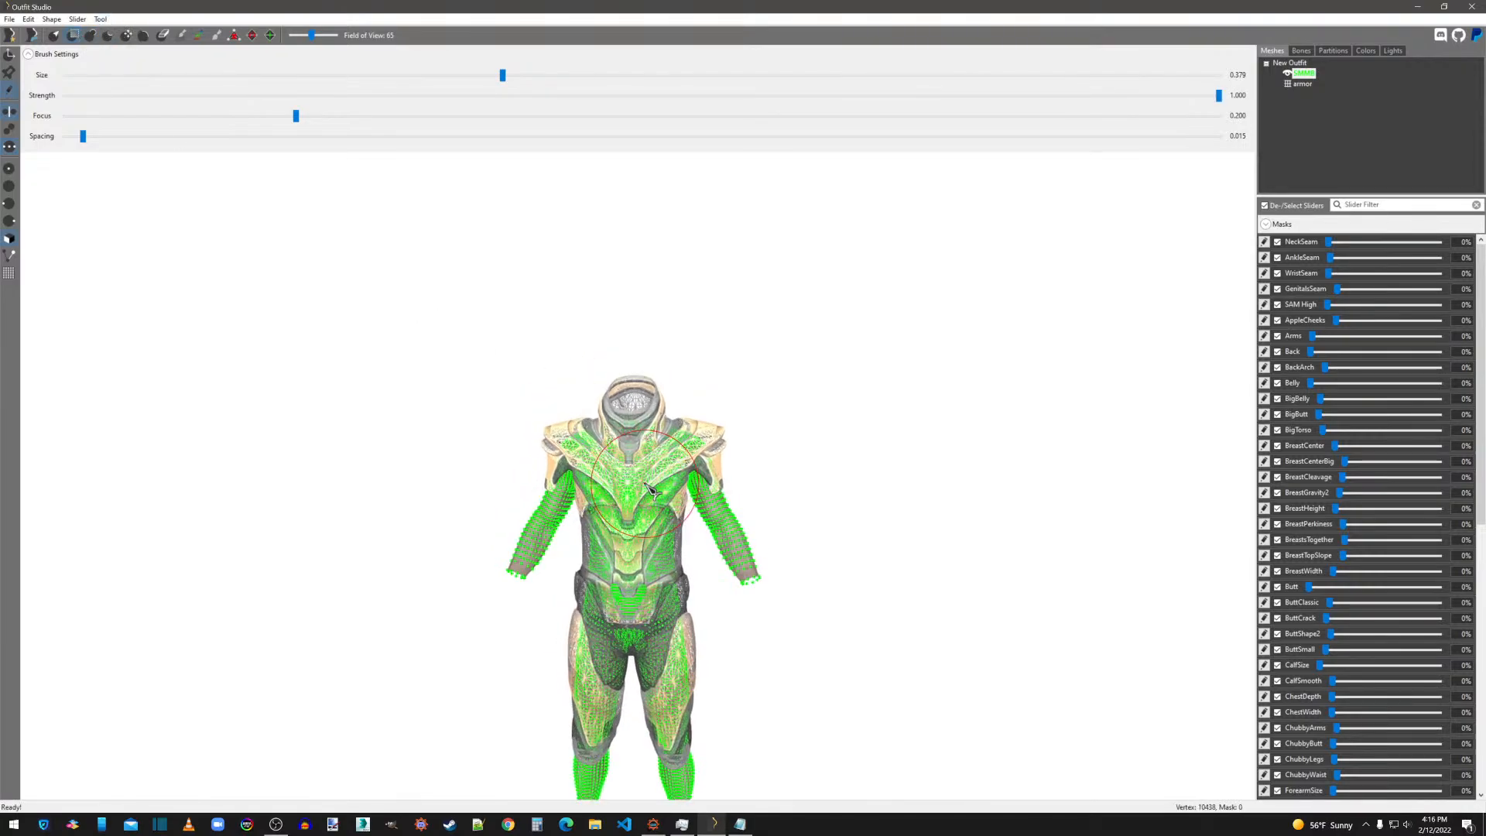
{"action": "scroll", "coordinate": [705, 471], "scroll_direction": "up", "scroll_amount": 2}
{"action": "middle_click_drag", "start_coordinate": [702, 456], "coordinate": [303, 359]}
{"action": "left_click", "coordinate": [355, 75]}
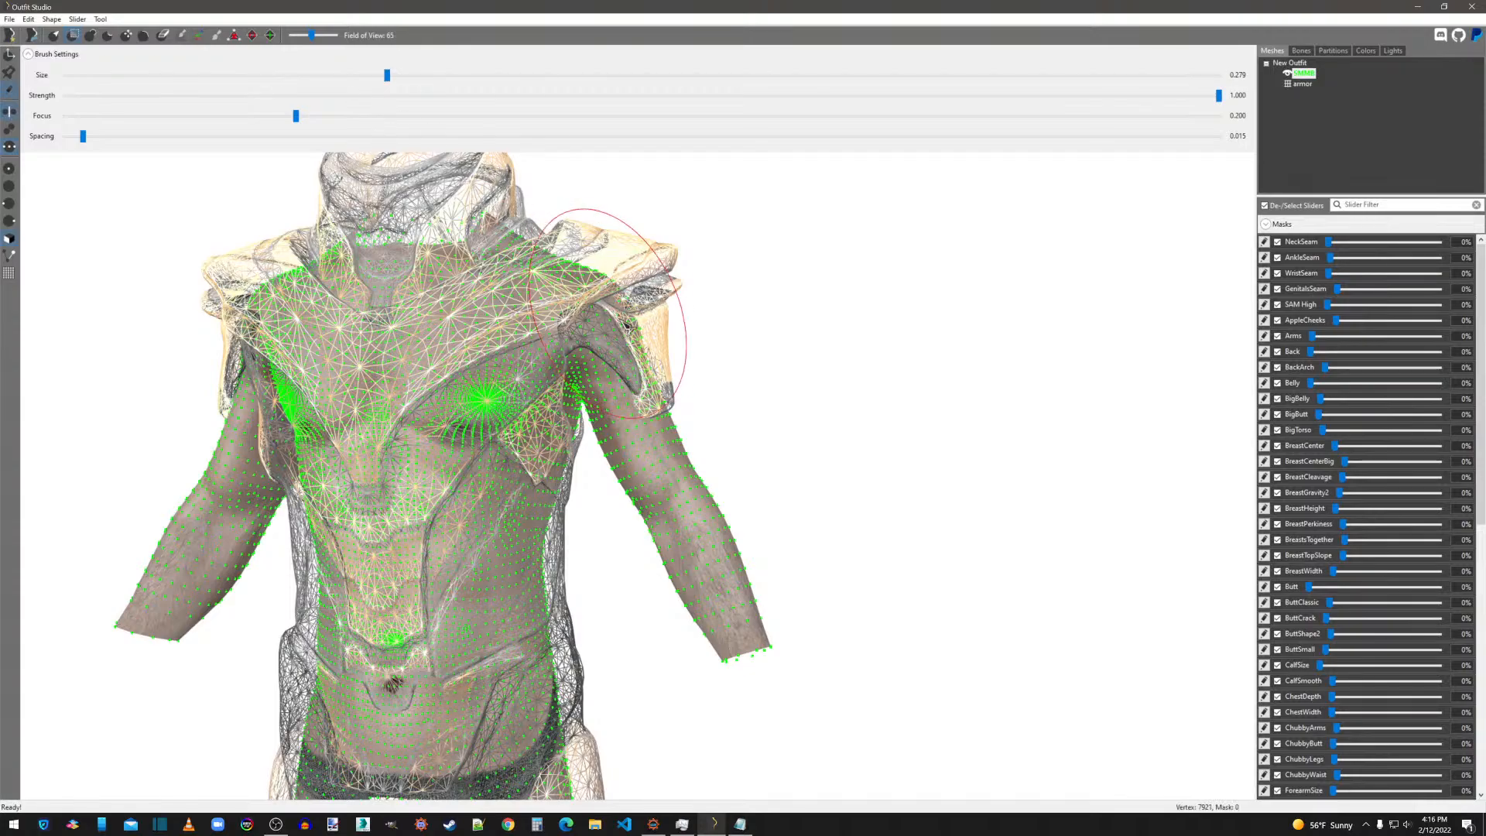
{"action": "mouse_move", "coordinate": [631, 360]}
{"action": "left_mouse_down"}
{"action": "mouse_move", "coordinate": [619, 353]}
{"action": "mouse_move", "coordinate": [647, 449]}
{"action": "mouse_move", "coordinate": [733, 612]}
{"action": "left_mouse_up"}
{"action": "right_click_drag", "start_coordinate": [730, 607], "coordinate": [425, 549]}
Extend the body mask over the back of the left shoulder beneath the armor plates.
{"action": "scroll", "coordinate": [424, 549], "scroll_direction": "up", "scroll_amount": 3}
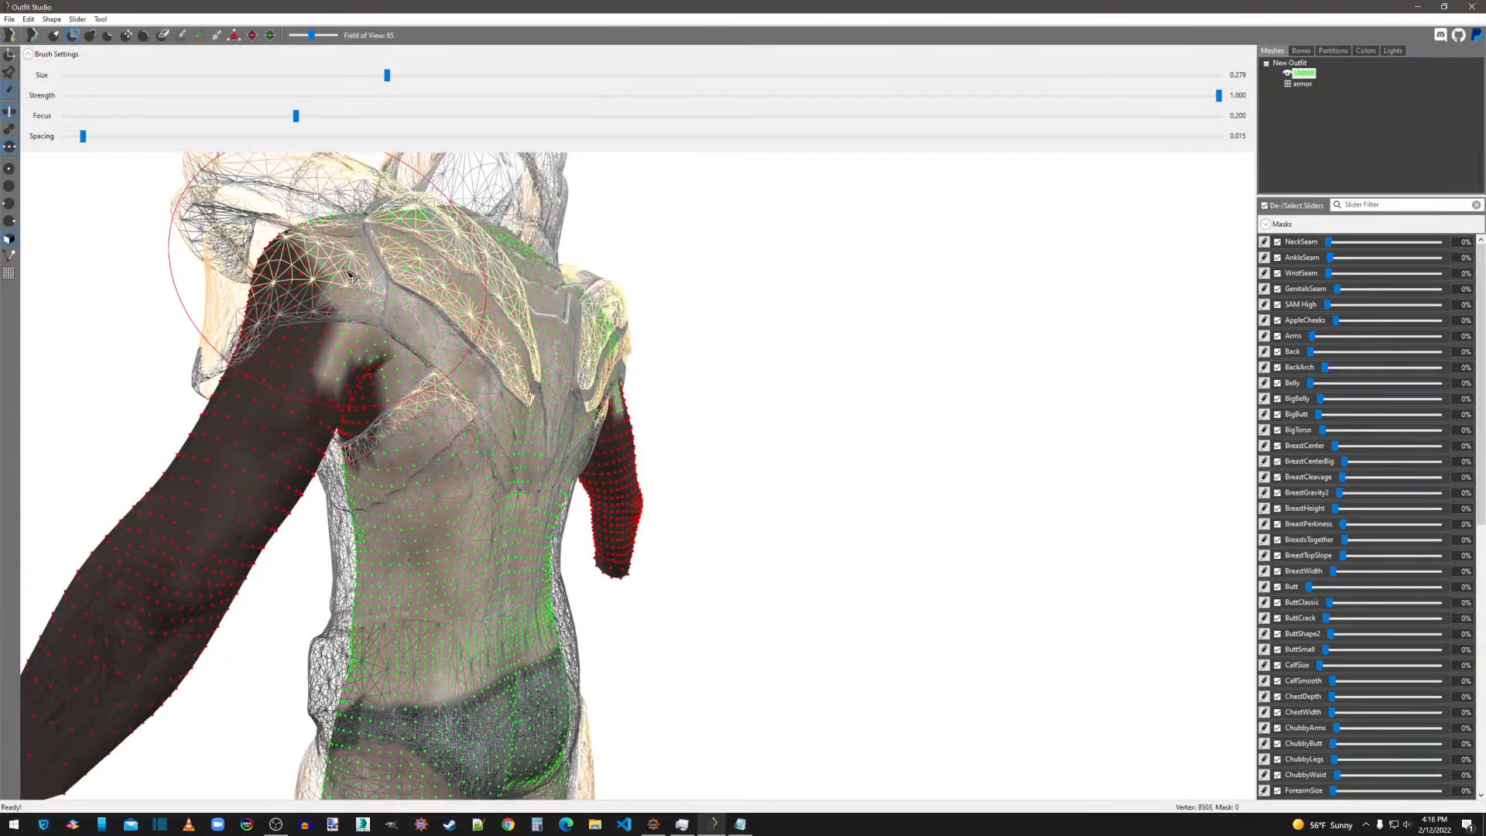
{"action": "left_click", "coordinate": [339, 272]}
{"action": "mouse_move", "coordinate": [344, 274]}
{"action": "left_mouse_down"}
{"action": "mouse_move", "coordinate": [302, 310]}
{"action": "mouse_move", "coordinate": [308, 372]}
{"action": "left_mouse_up"}
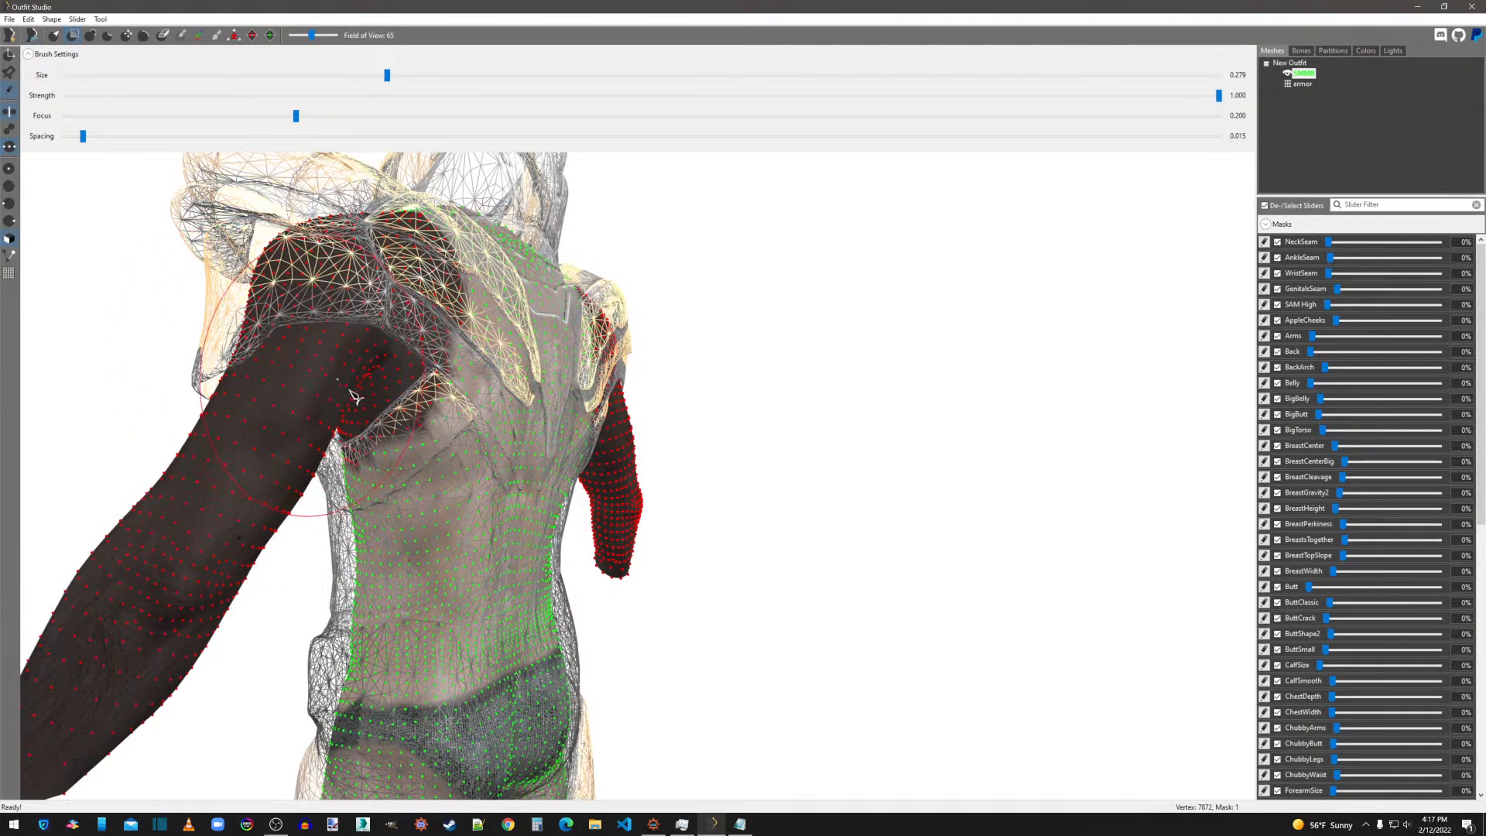
Set the mask brush size to about 0.079 and mask the sides of the SMMB body below the armpits beneath the armor.
{"action": "left_click", "coordinate": [197, 75]}
{"action": "left_click", "coordinate": [173, 76]}
{"action": "left_click_drag", "start_coordinate": [374, 467], "coordinate": [358, 480]}
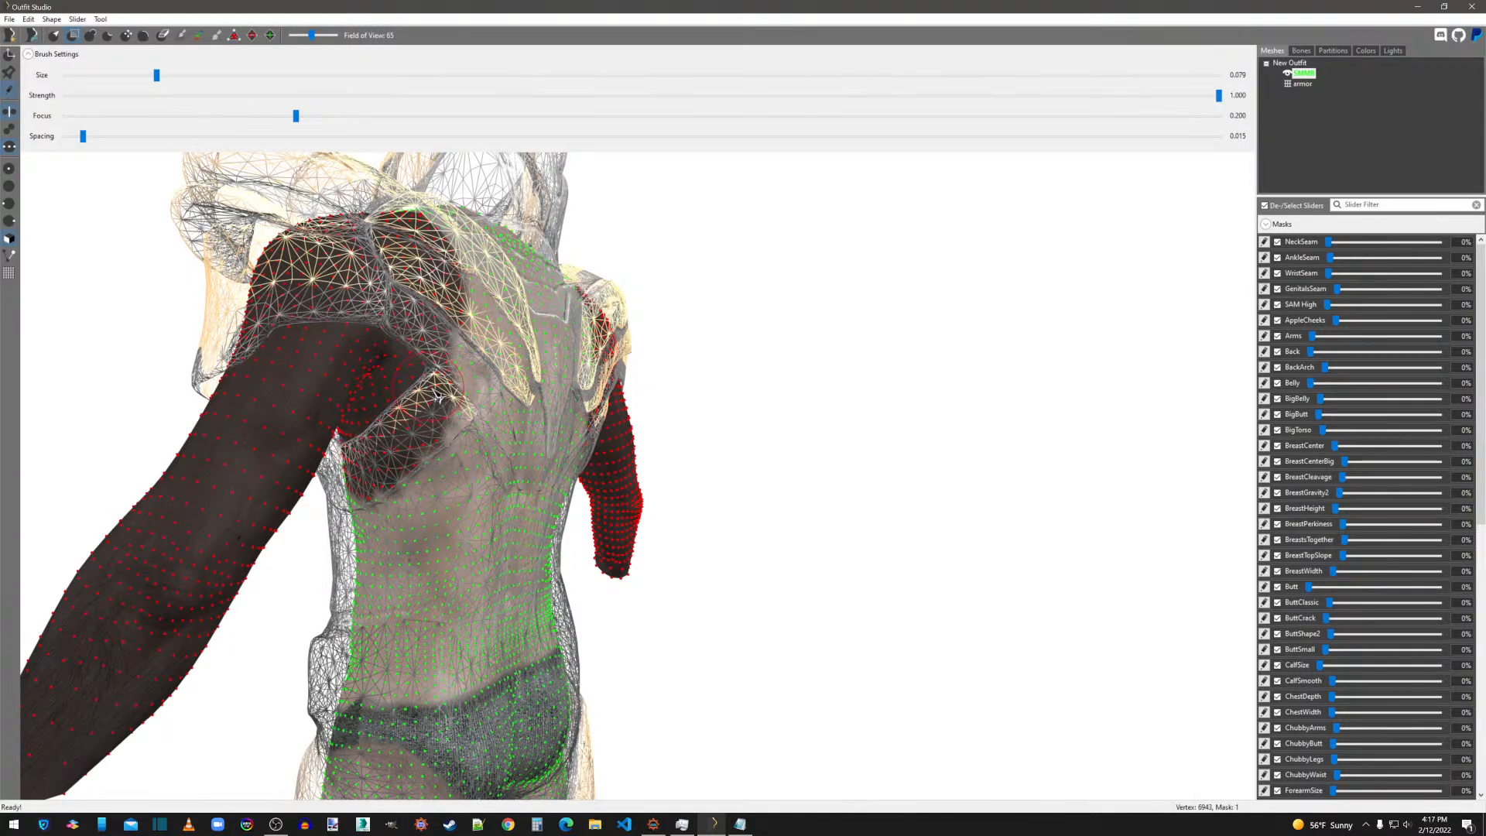
{"action": "scroll", "coordinate": [455, 303], "scroll_direction": "down", "scroll_amount": 2}
{"action": "right_click_drag", "start_coordinate": [466, 352], "coordinate": [713, 398]}
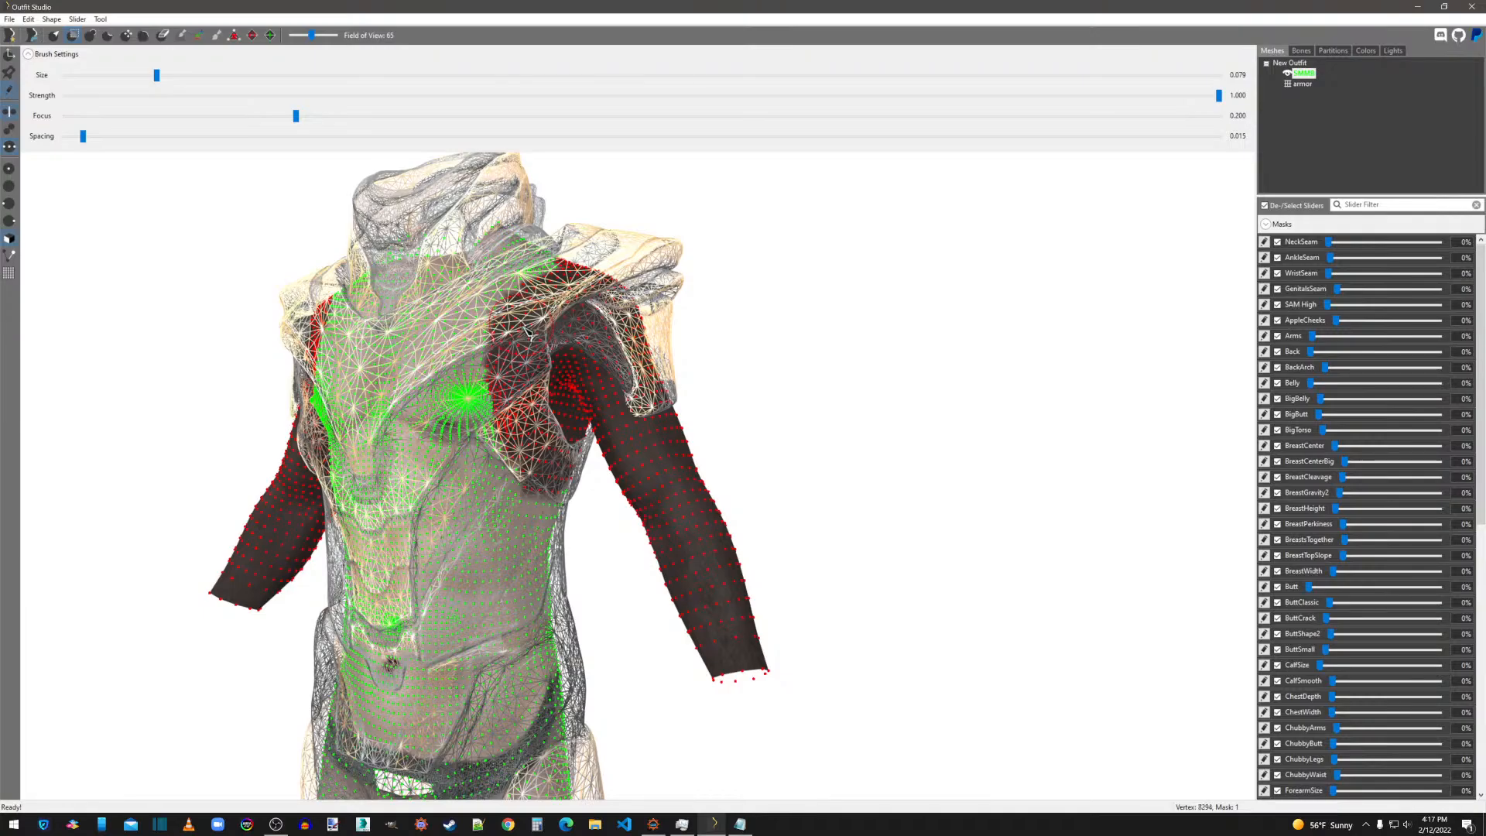
{"action": "scroll", "coordinate": [529, 333], "scroll_direction": "up", "scroll_amount": 2}
{"action": "right_click_drag", "start_coordinate": [533, 334], "coordinate": [617, 301]}
{"action": "middle_click_drag", "start_coordinate": [469, 379], "coordinate": [542, 439]}
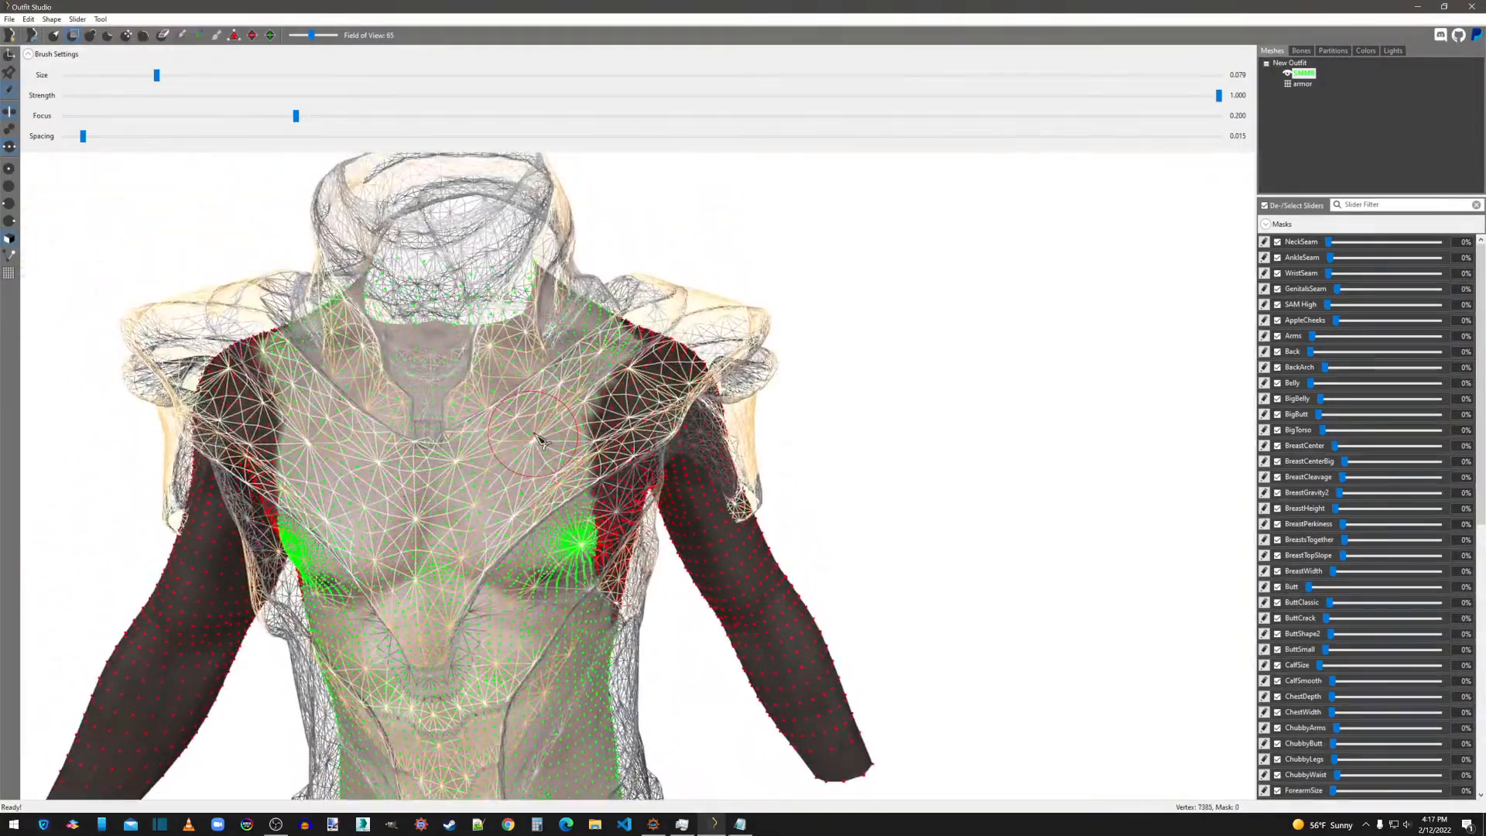
Check the armor's belly opening in solid display, return it to wireframe, and mask the body's lower abdomen around that opening.
{"action": "scroll", "coordinate": [539, 439], "scroll_direction": "down", "scroll_amount": 3}
{"action": "middle_click_drag", "start_coordinate": [515, 357], "coordinate": [534, 233]}
{"action": "scroll", "coordinate": [558, 463], "scroll_direction": "up", "scroll_amount": 4}
{"action": "right_click_drag", "start_coordinate": [548, 455], "coordinate": [523, 460]}
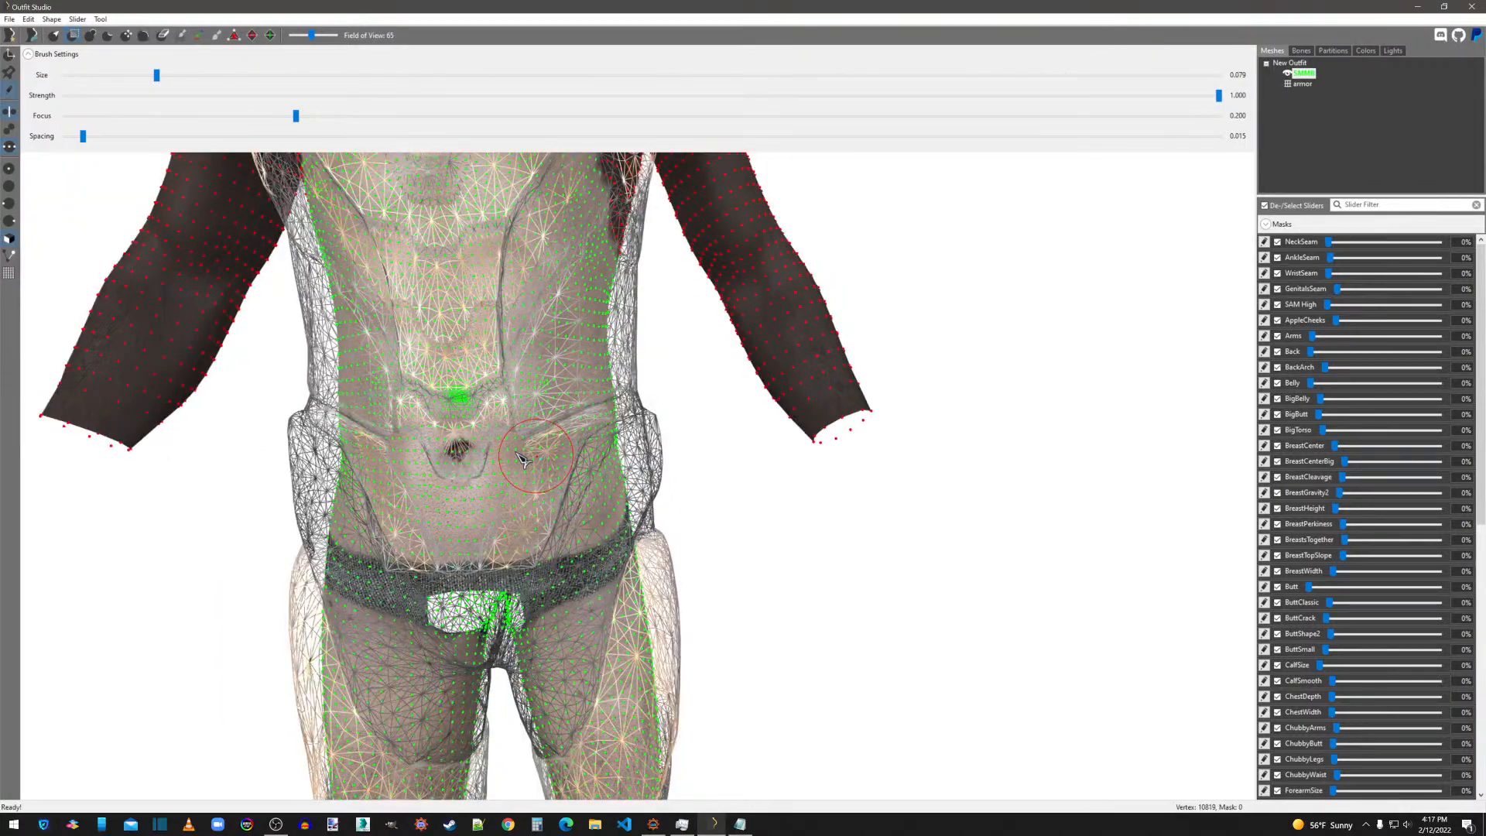
{"action": "left_click", "coordinate": [1290, 84]}
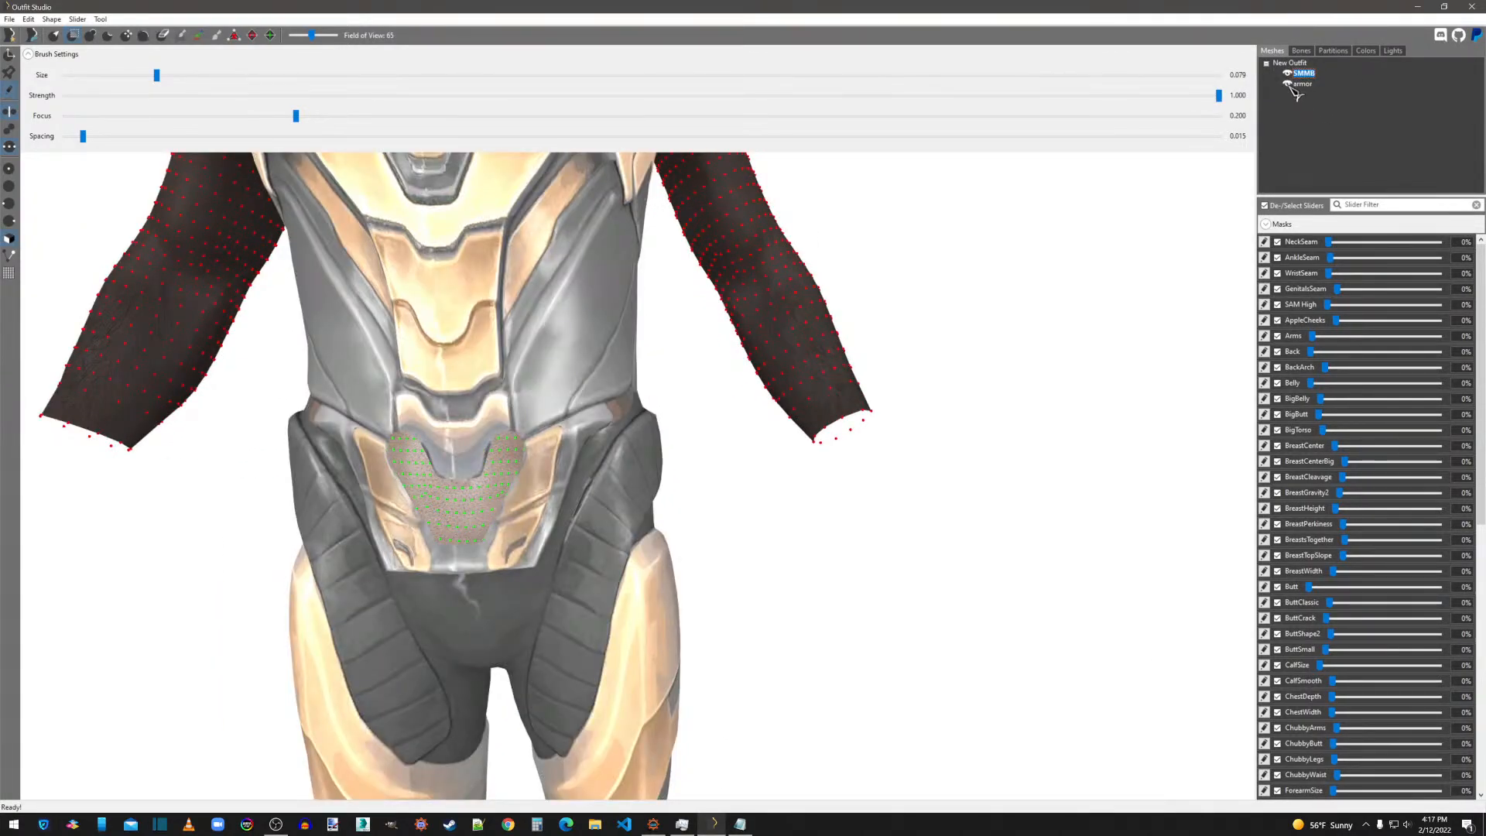
{"action": "left_click", "coordinate": [1290, 84]}
{"action": "left_click", "coordinate": [1290, 84]}
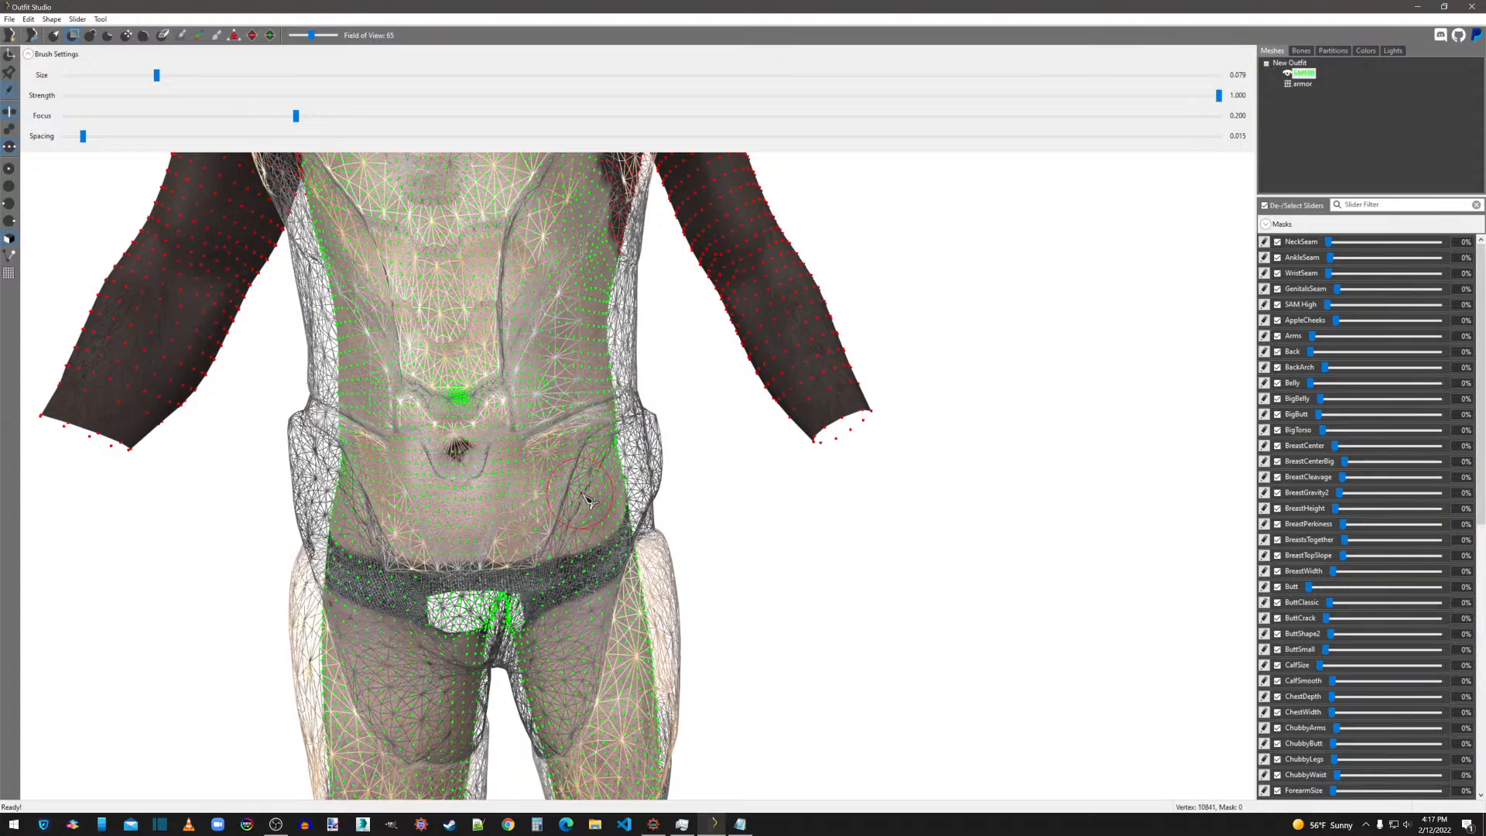
{"action": "mouse_move", "coordinate": [525, 428]}
{"action": "left_mouse_down"}
{"action": "mouse_move", "coordinate": [482, 534]}
{"action": "mouse_move", "coordinate": [455, 554]}
{"action": "mouse_move", "coordinate": [391, 499]}
{"action": "mouse_move", "coordinate": [363, 418]}
{"action": "mouse_move", "coordinate": [430, 399]}
{"action": "mouse_move", "coordinate": [522, 571]}
{"action": "mouse_move", "coordinate": [467, 582]}
{"action": "left_mouse_up"}
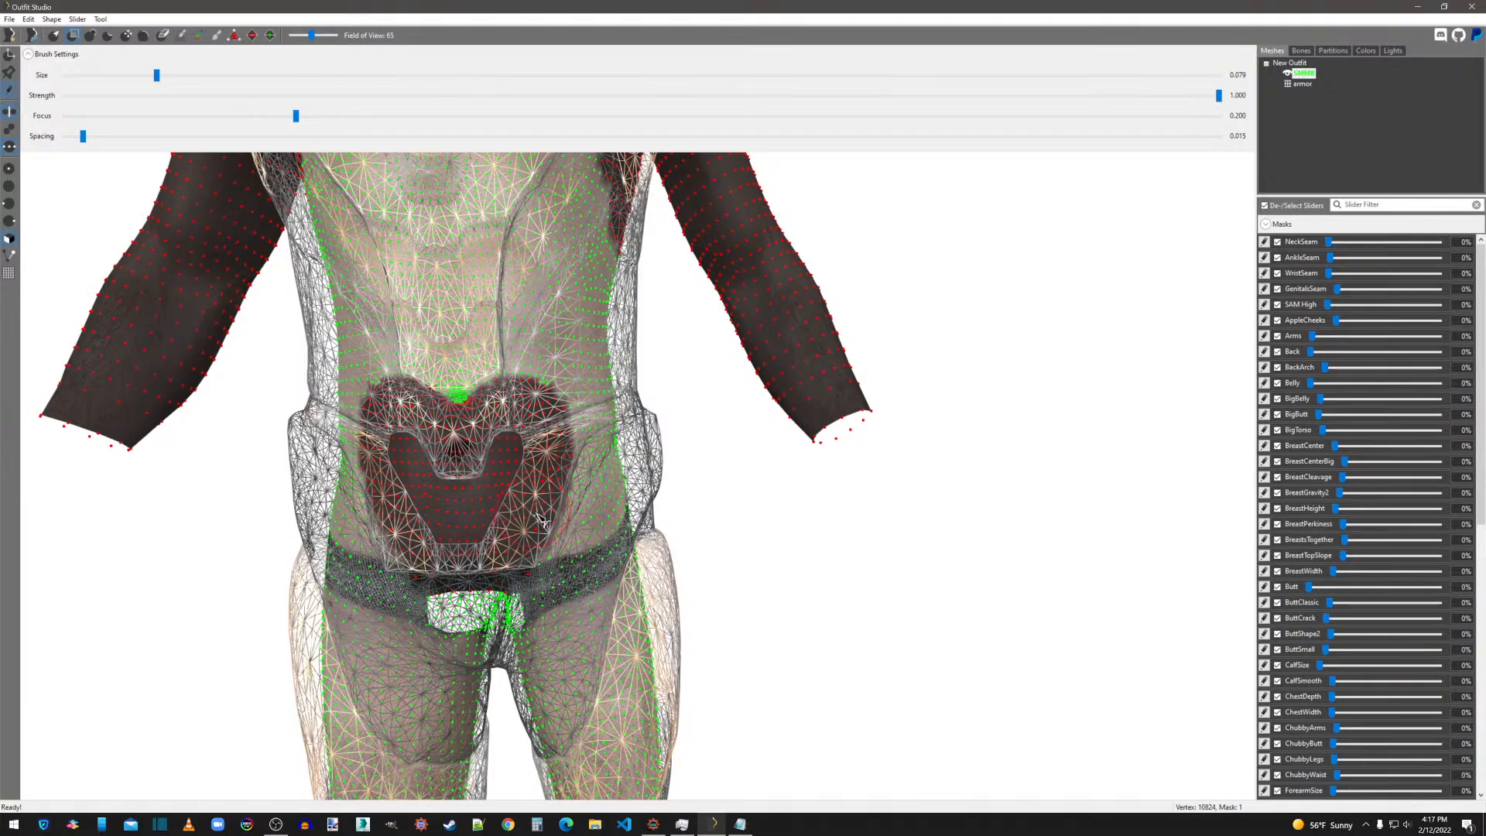
Set the mask brush size to about 0.279 and mask both lower legs of the body up to the knees beneath the armor.
{"action": "middle_click_drag", "start_coordinate": [542, 523], "coordinate": [770, 420]}
{"action": "scroll", "coordinate": [1105, 387], "scroll_direction": "down", "scroll_amount": 2}
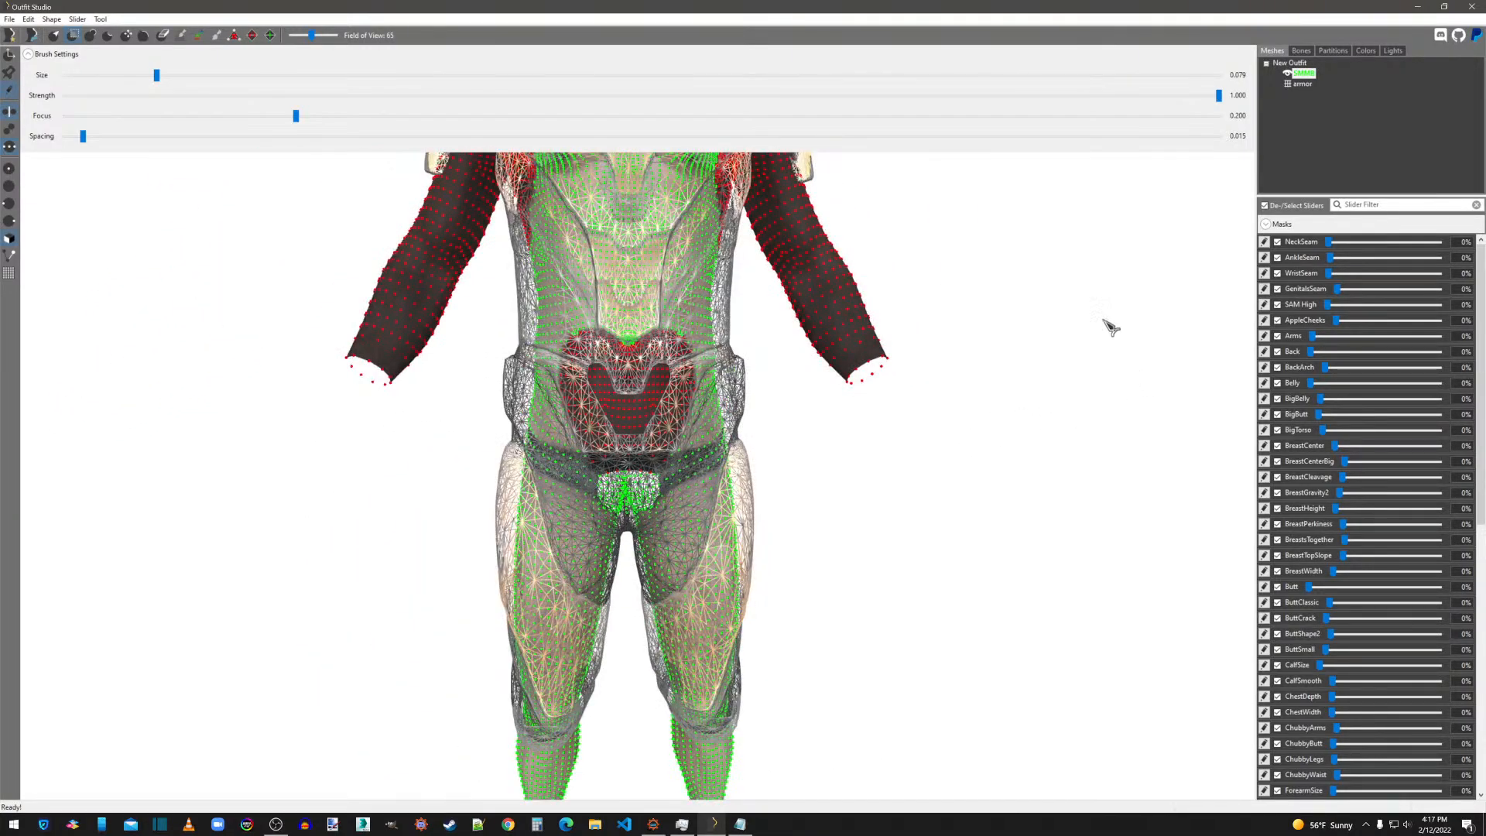
{"action": "scroll", "coordinate": [1019, 418], "scroll_direction": "down", "scroll_amount": 3}
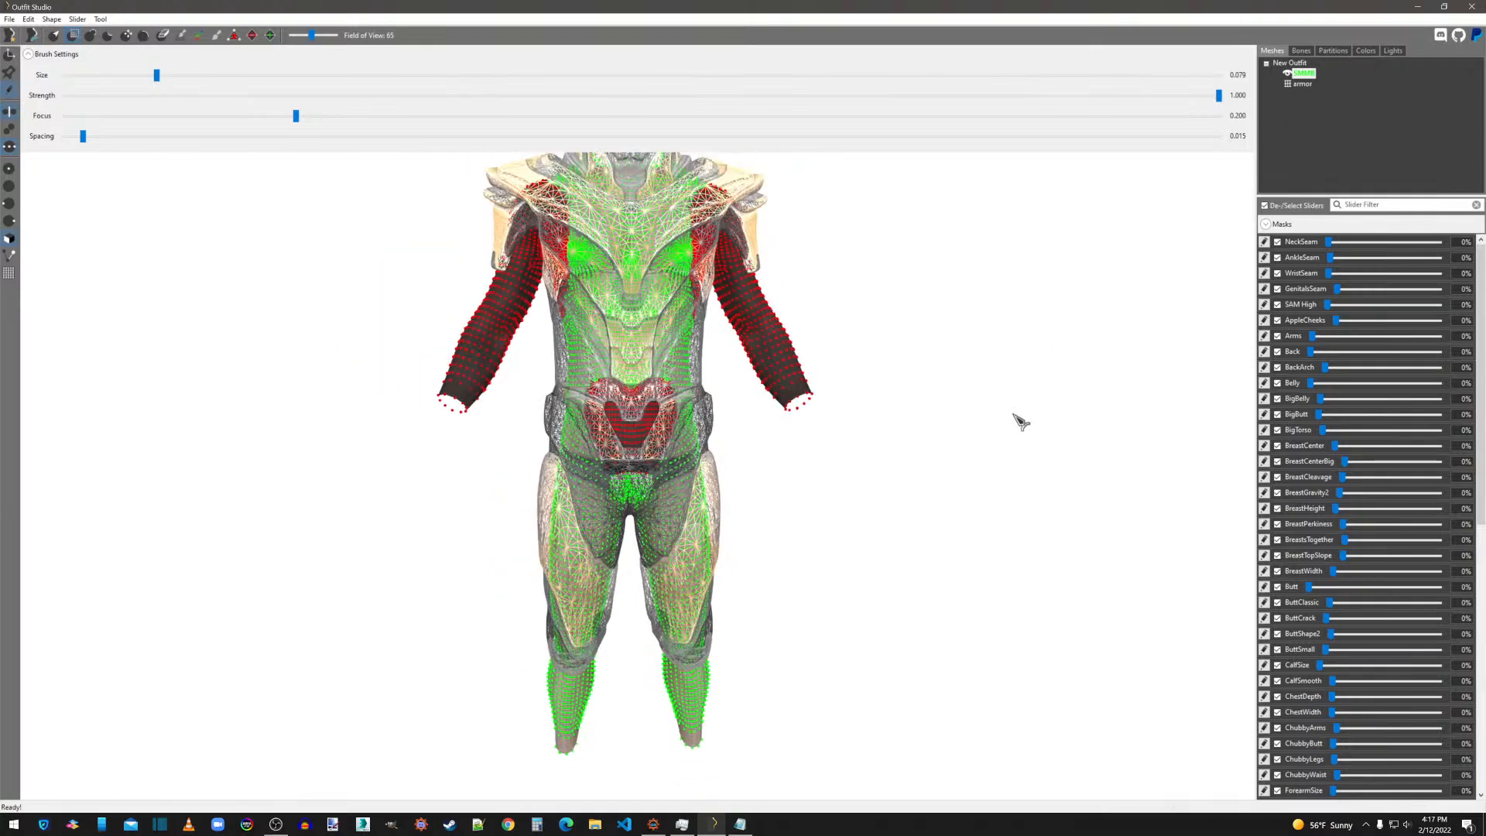
{"action": "middle_click_drag", "start_coordinate": [810, 501], "coordinate": [753, 319]}
{"action": "scroll", "coordinate": [774, 445], "scroll_direction": "up", "scroll_amount": 2}
{"action": "scroll", "coordinate": [775, 445], "scroll_direction": "up", "scroll_amount": 3}
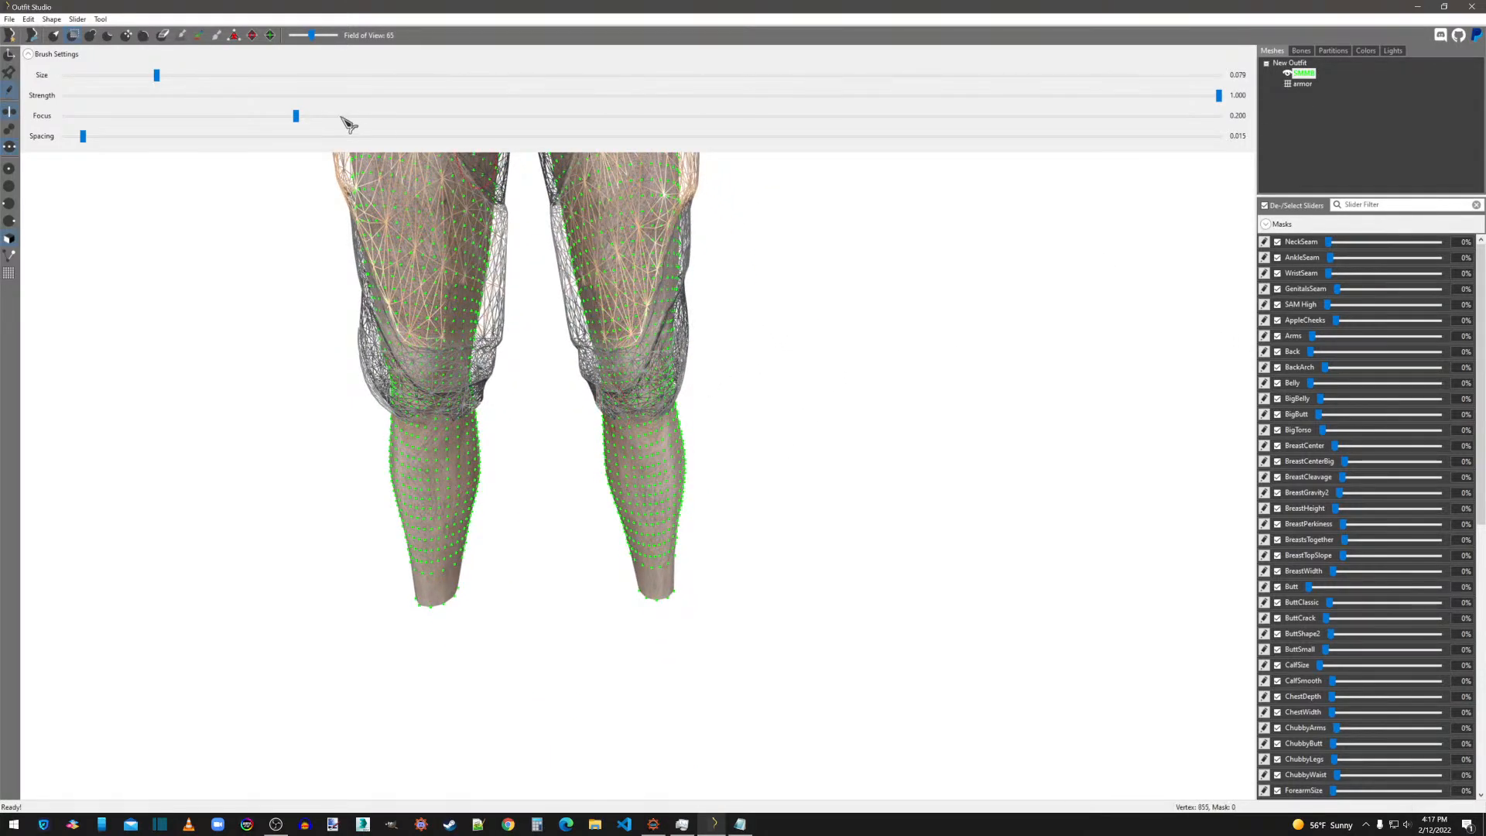
{"action": "left_click", "coordinate": [306, 75]}
{"action": "mouse_move", "coordinate": [627, 462]}
{"action": "left_mouse_down"}
{"action": "mouse_move", "coordinate": [678, 441]}
{"action": "mouse_move", "coordinate": [673, 588]}
{"action": "mouse_move", "coordinate": [672, 563]}
{"action": "left_mouse_up"}
{"action": "mouse_move", "coordinate": [789, 508]}
{"action": "right_mouse_down"}
{"action": "mouse_move", "coordinate": [546, 511]}
{"action": "mouse_move", "coordinate": [454, 437]}
{"action": "mouse_move", "coordinate": [405, 458]}
{"action": "right_mouse_up"}
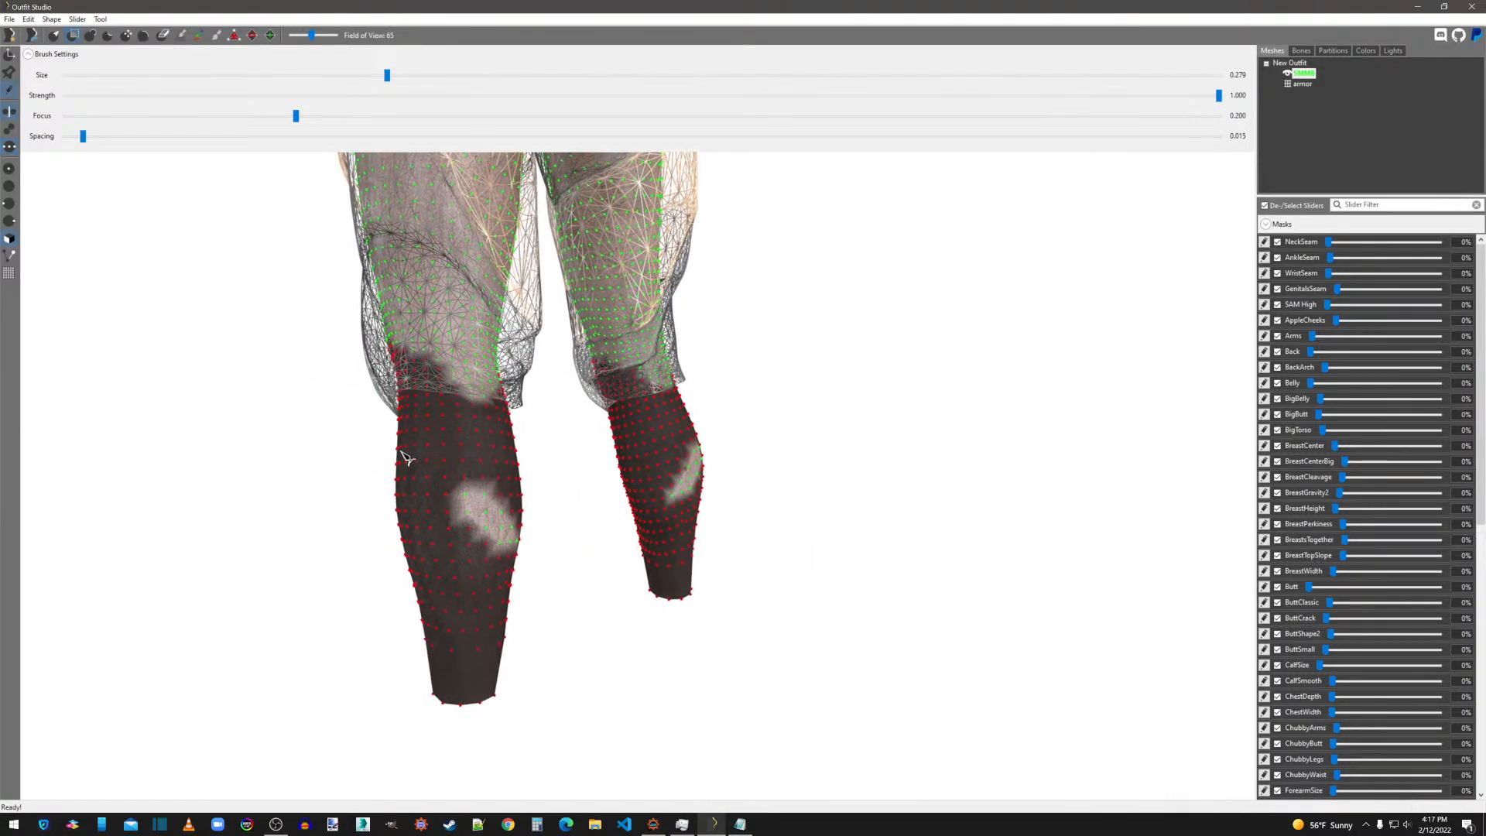
{"action": "mouse_move", "coordinate": [403, 464]}
{"action": "left_mouse_down"}
{"action": "mouse_move", "coordinate": [453, 465]}
{"action": "mouse_move", "coordinate": [502, 603]}
{"action": "left_mouse_up"}
{"action": "mouse_move", "coordinate": [502, 603]}
{"action": "right_mouse_down"}
{"action": "mouse_move", "coordinate": [442, 570]}
{"action": "mouse_move", "coordinate": [425, 497]}
{"action": "right_mouse_up"}
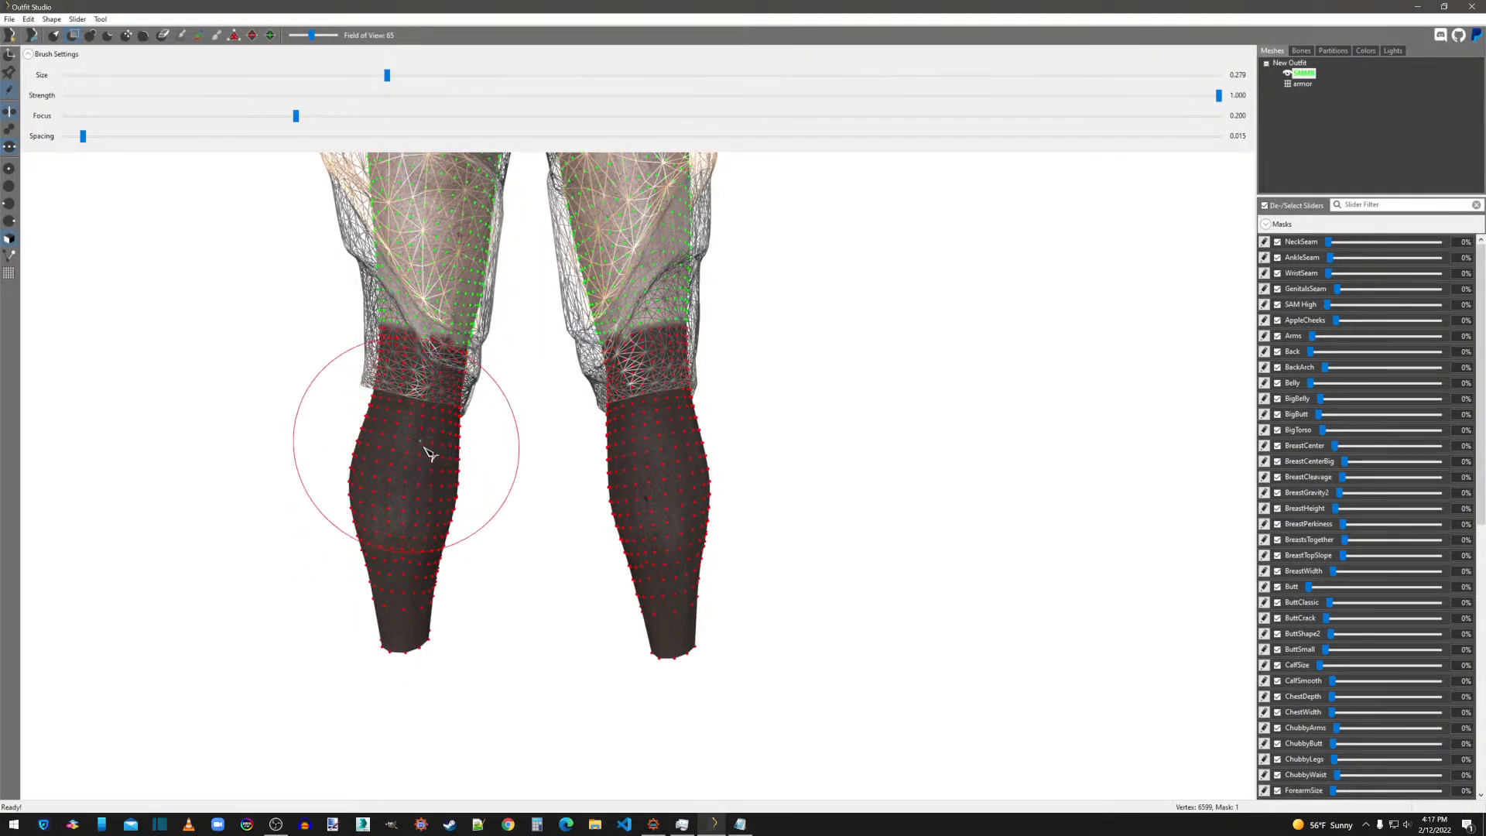
Check the masked body areas from the back and front and return the armor mesh to solid display.
{"action": "scroll", "coordinate": [779, 538], "scroll_direction": "down", "scroll_amount": 6}
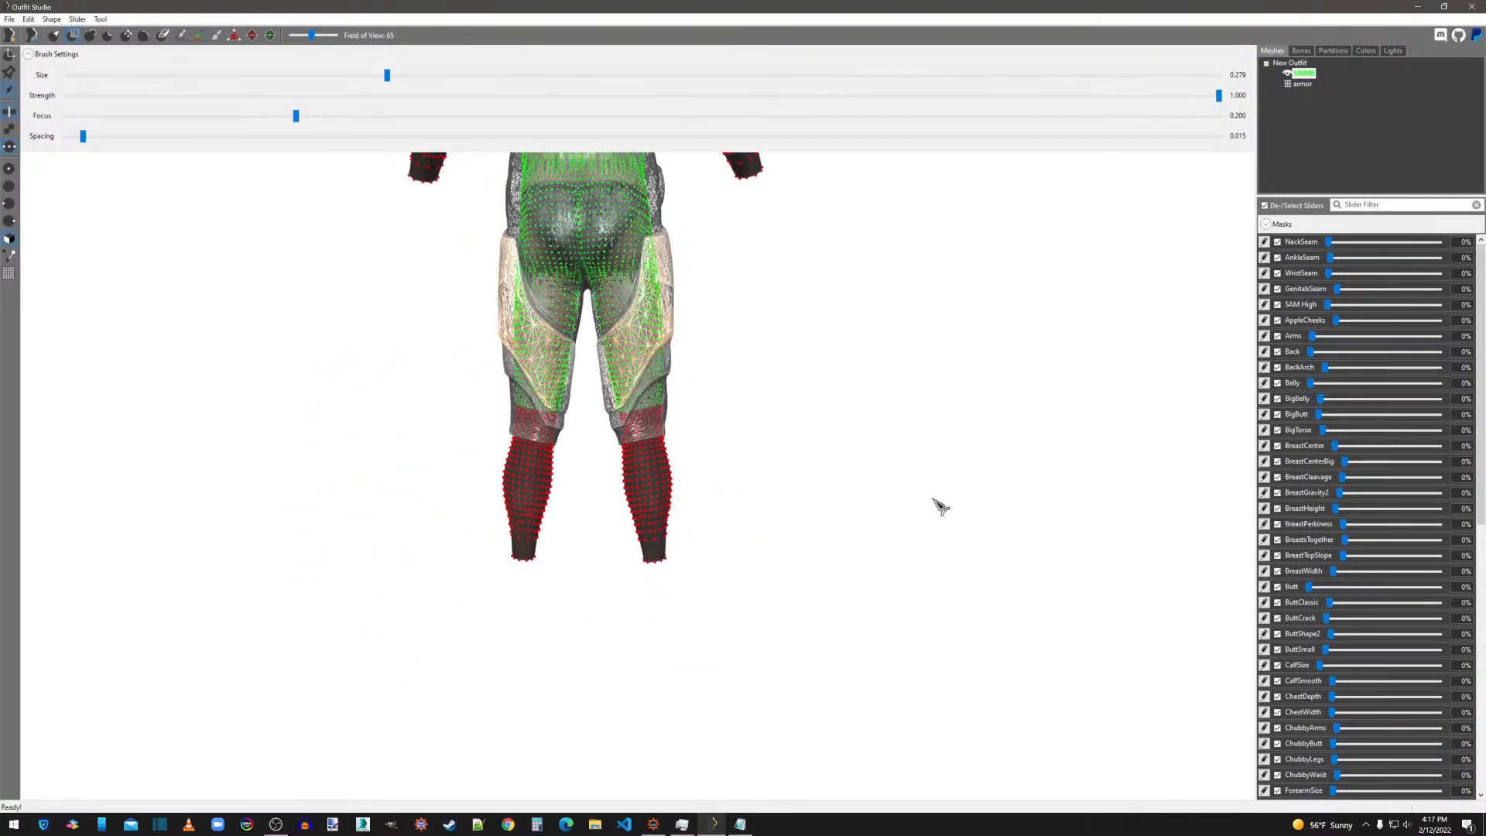
{"action": "right_click_drag", "start_coordinate": [939, 504], "coordinate": [612, 474]}
{"action": "middle_click_drag", "start_coordinate": [801, 422], "coordinate": [818, 638]}
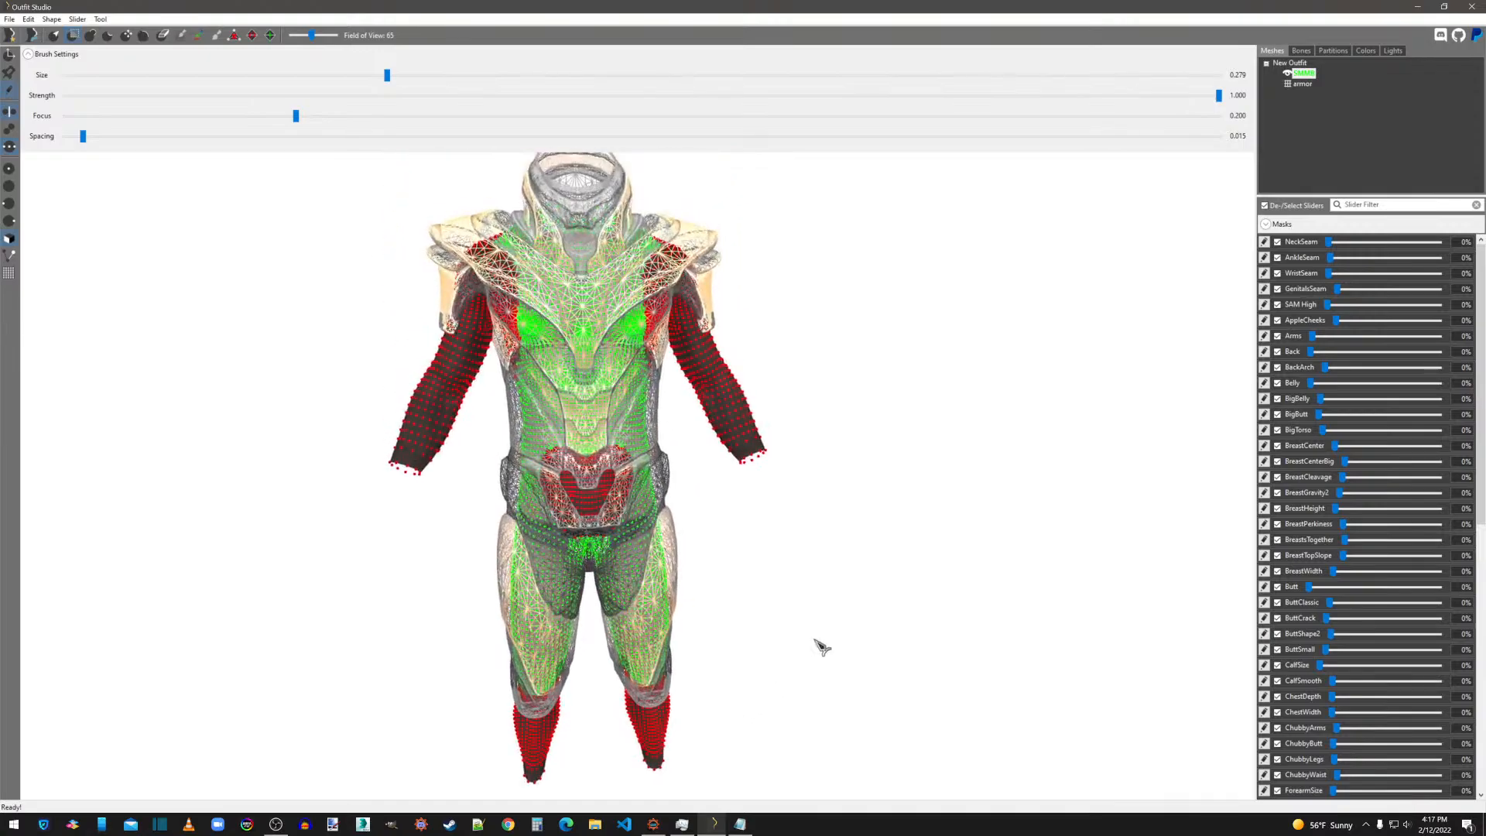
{"action": "scroll", "coordinate": [834, 587], "scroll_direction": "up", "scroll_amount": 3}
{"action": "scroll", "coordinate": [877, 531], "scroll_direction": "down", "scroll_amount": 1}
{"action": "mouse_move", "coordinate": [877, 531]}
{"action": "right_mouse_down"}
{"action": "mouse_move", "coordinate": [723, 517]}
{"action": "mouse_move", "coordinate": [869, 531]}
{"action": "right_mouse_up"}
{"action": "scroll", "coordinate": [867, 524], "scroll_direction": "down", "scroll_amount": 2}
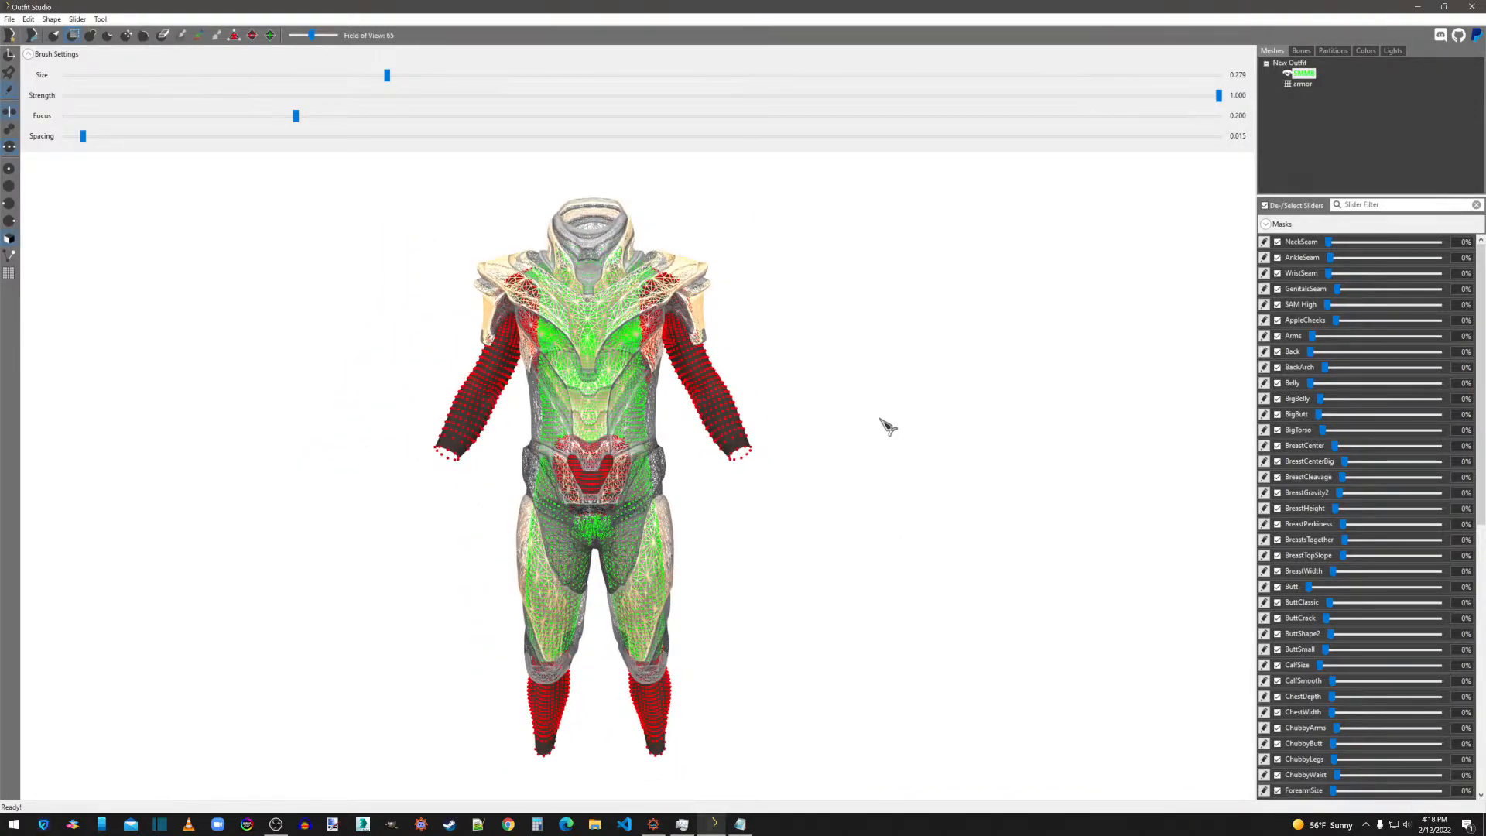
{"action": "left_click", "coordinate": [1288, 84]}
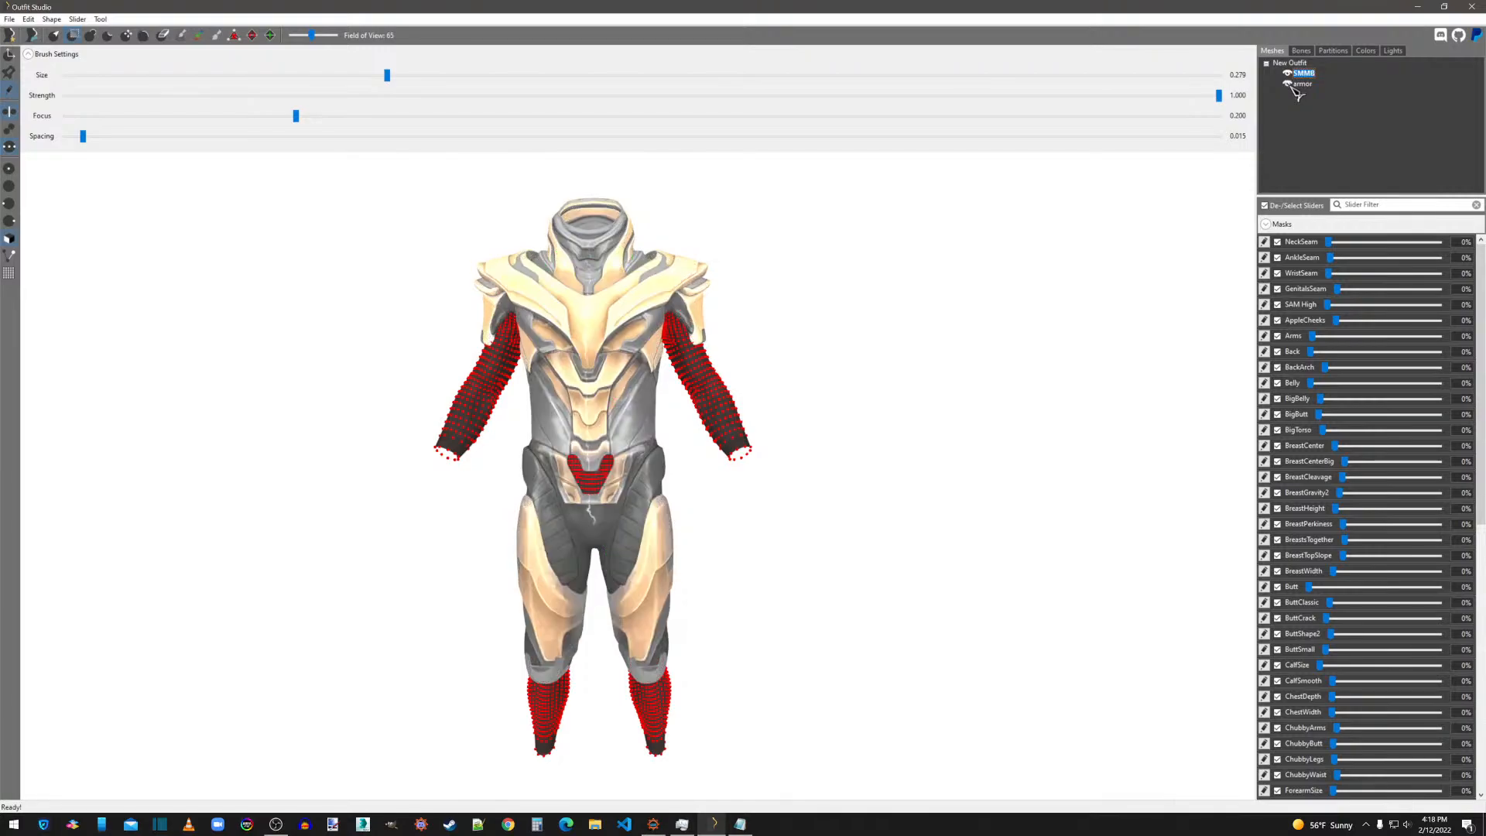
{"action": "right_click_drag", "start_coordinate": [820, 472], "coordinate": [797, 494]}
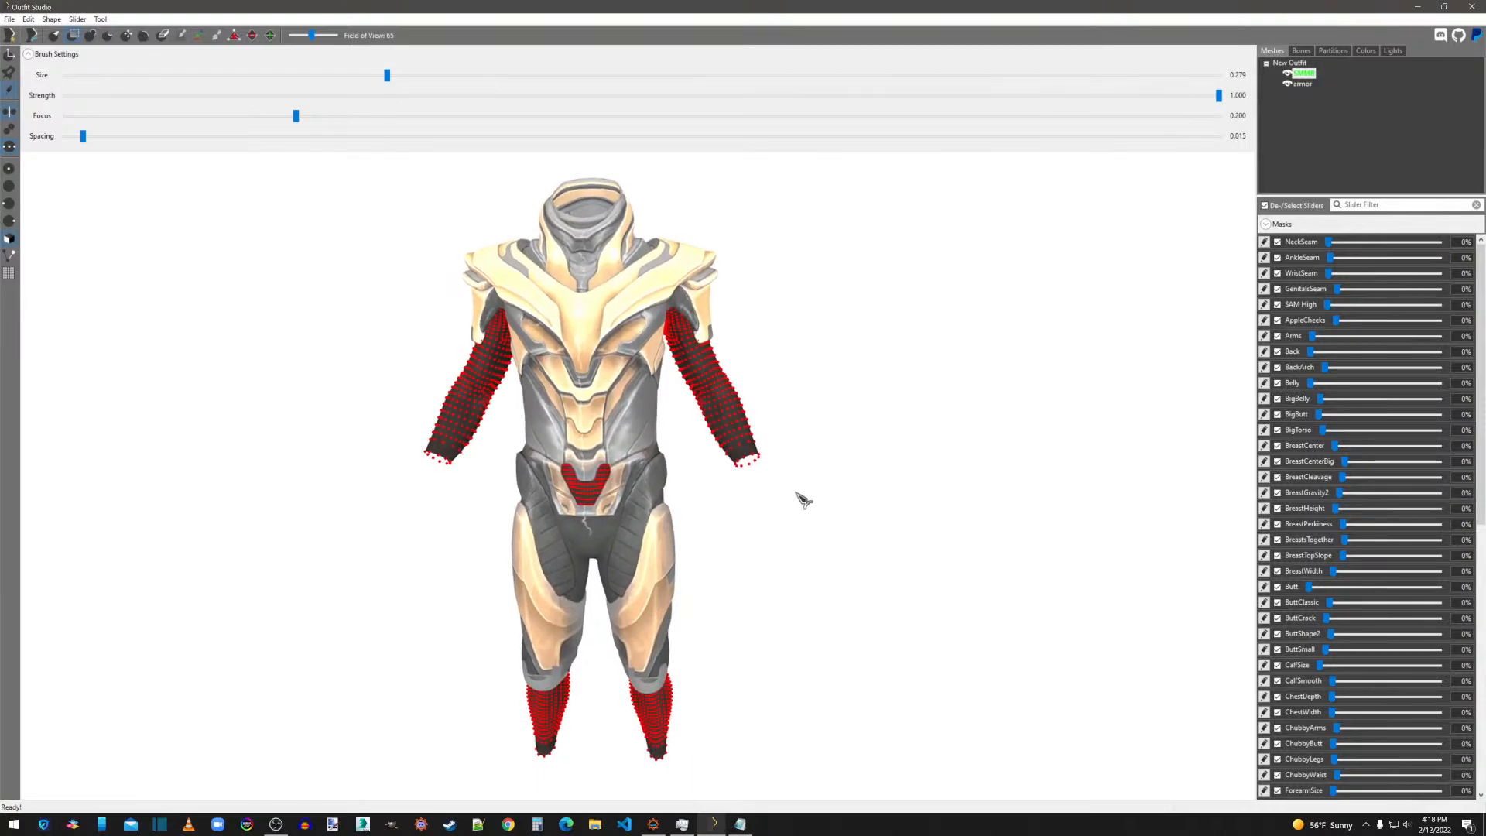
Delete the unmasked vertices of the SMMB body mesh and turn off the vertex display.
{"action": "right_click", "coordinate": [1306, 82]}
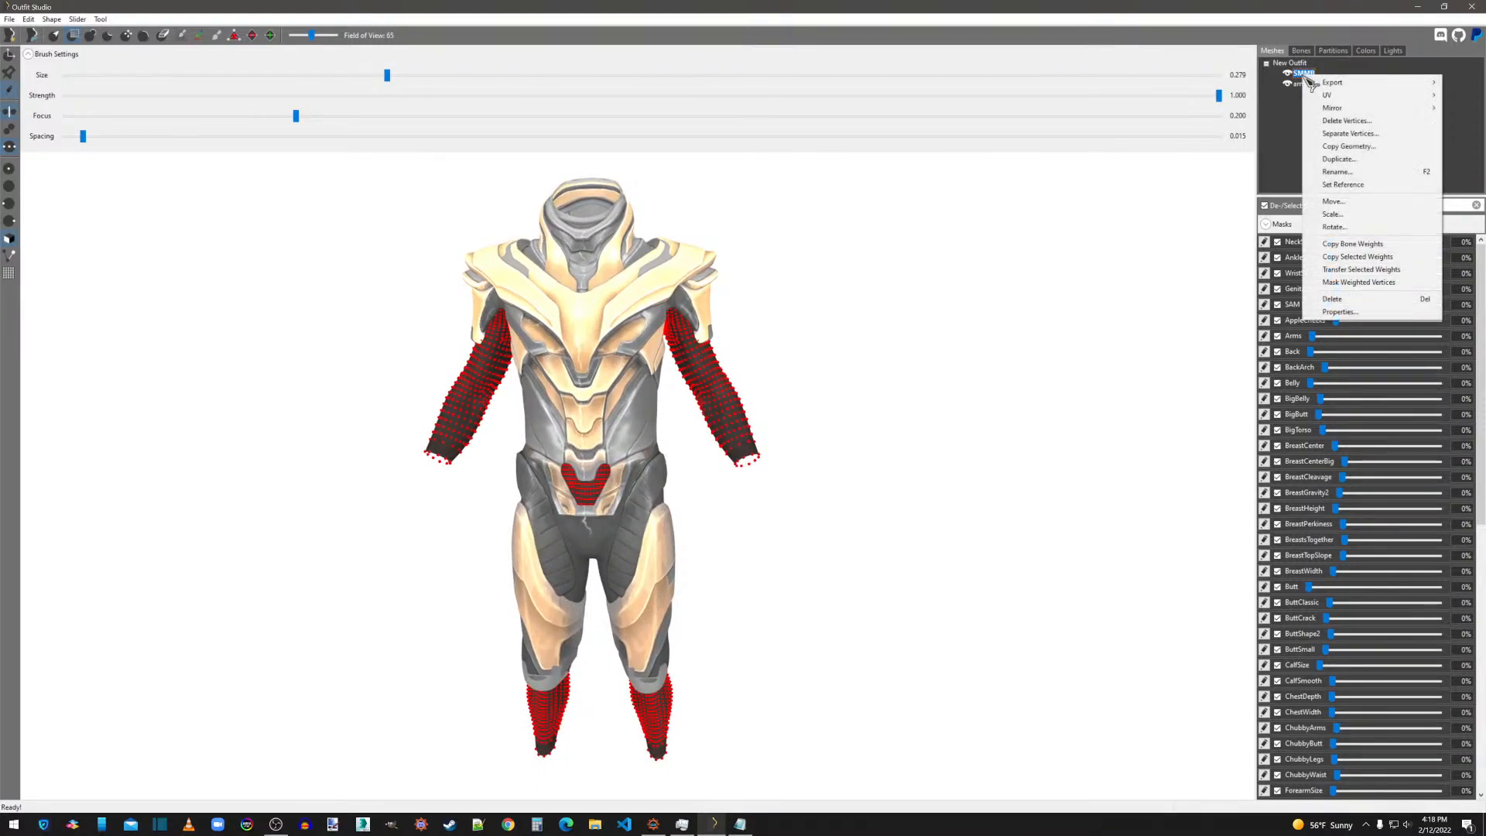
{"action": "left_click", "coordinate": [1312, 122]}
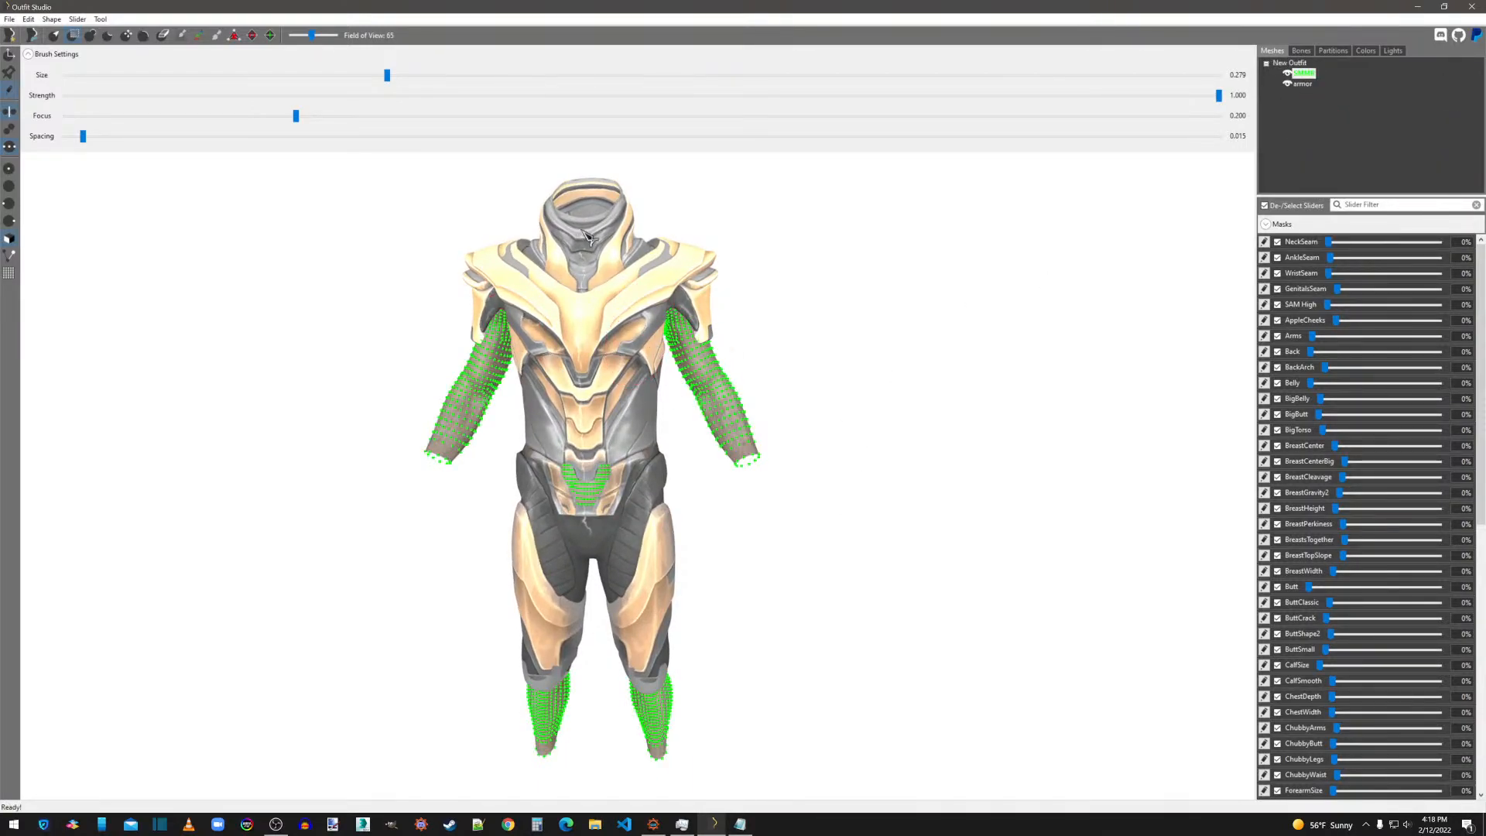
{"action": "left_click", "coordinate": [1288, 83]}
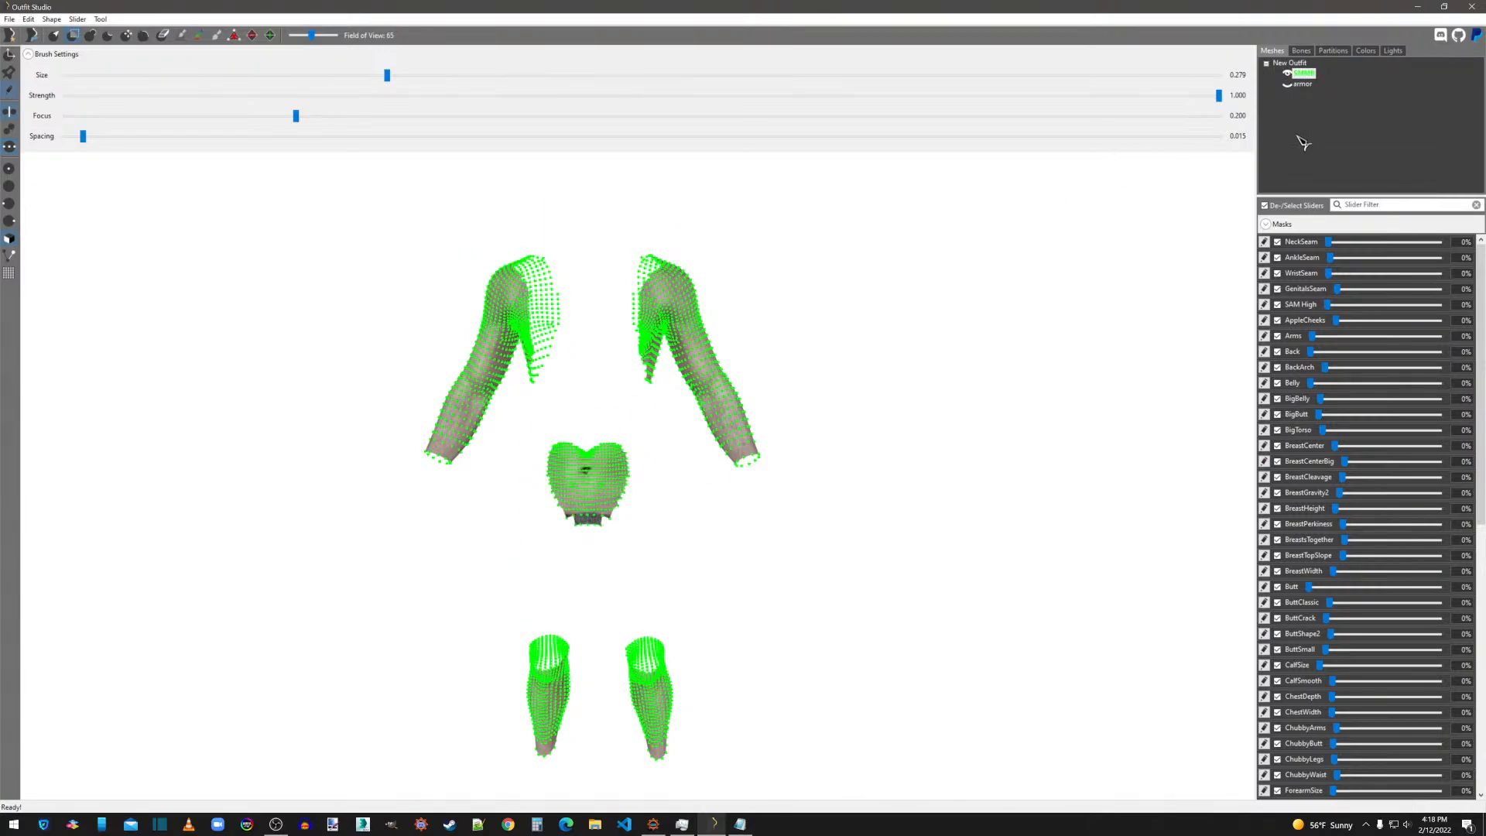
{"action": "left_click", "coordinate": [1288, 84]}
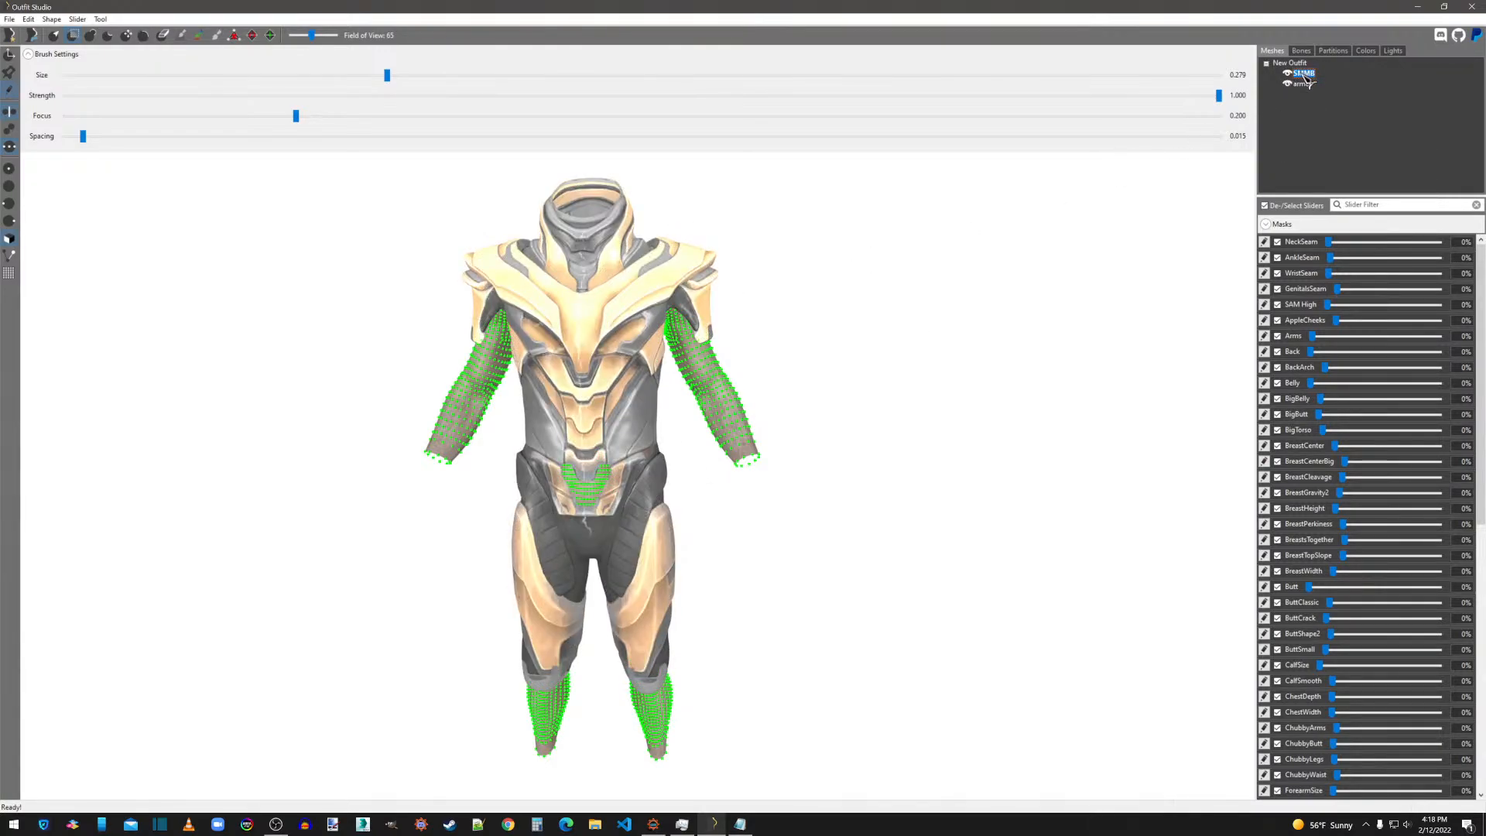
{"action": "left_click", "coordinate": [11, 91]}
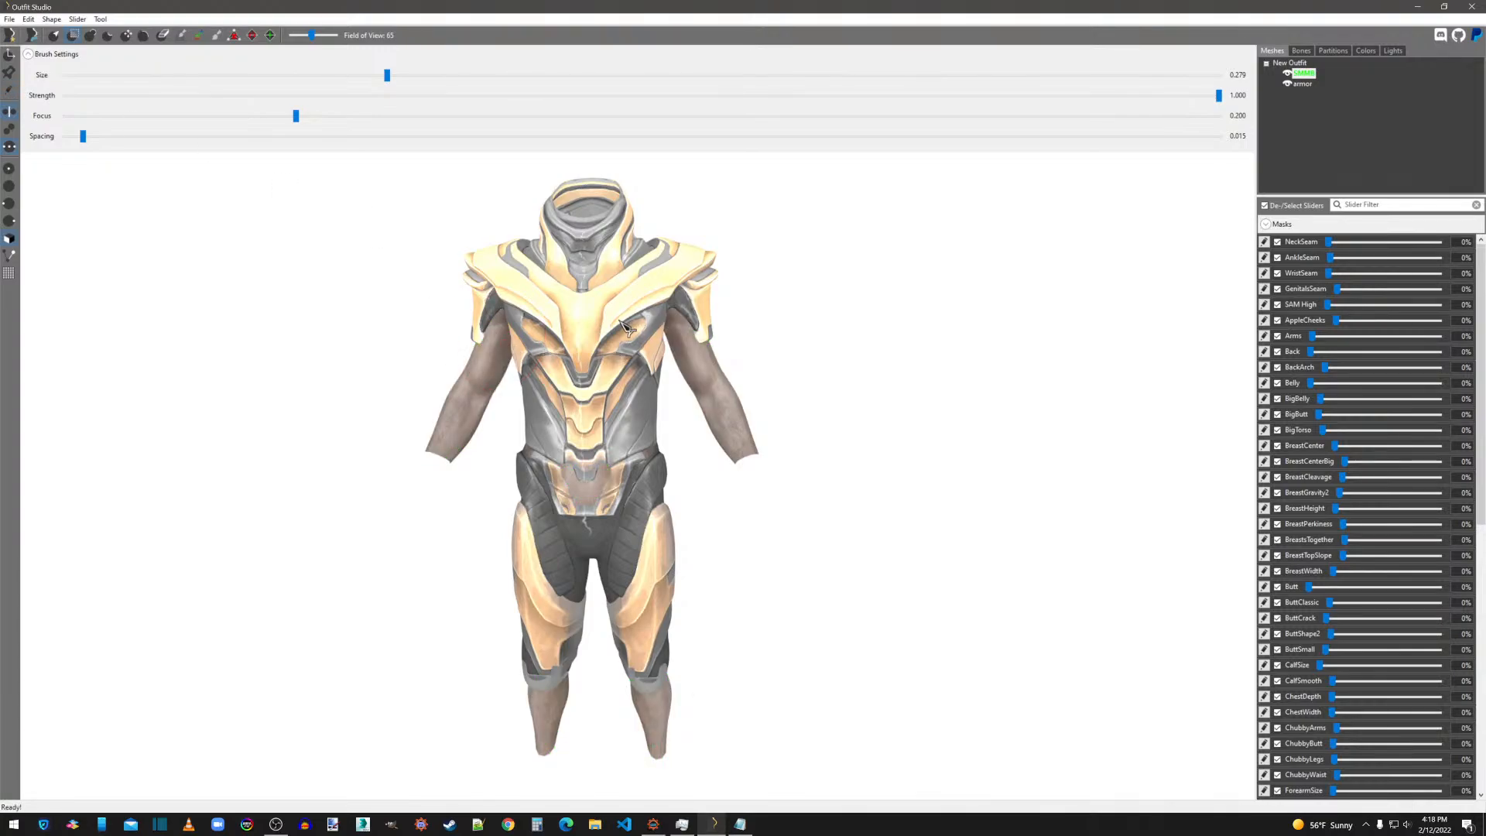
Examine the partitions assigned to the armor mesh and to the SMMB body mesh.
{"action": "left_click", "coordinate": [1304, 85]}
{"action": "left_click", "coordinate": [1333, 50]}
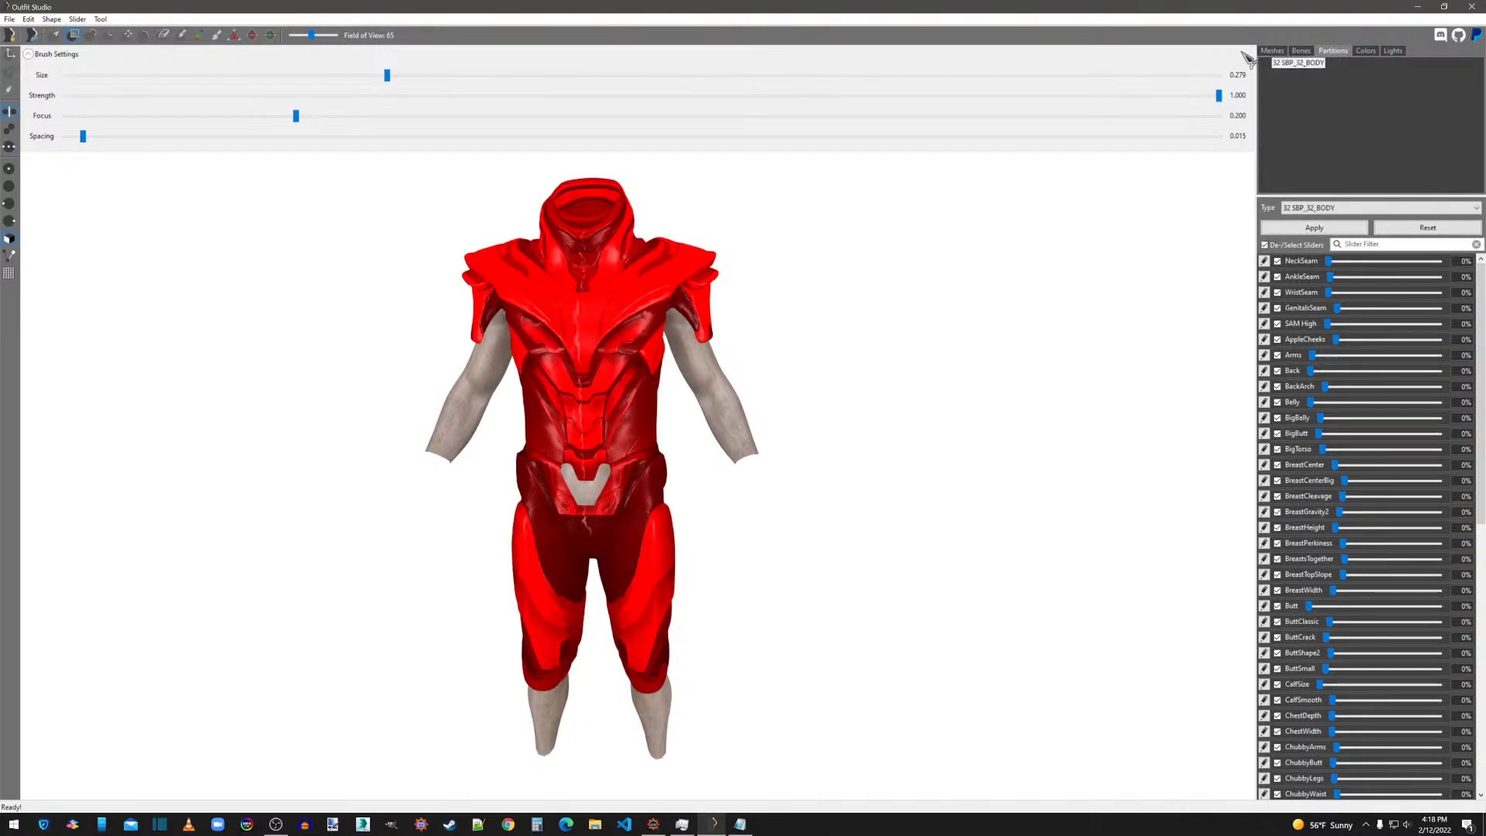
{"action": "left_click", "coordinate": [1273, 50]}
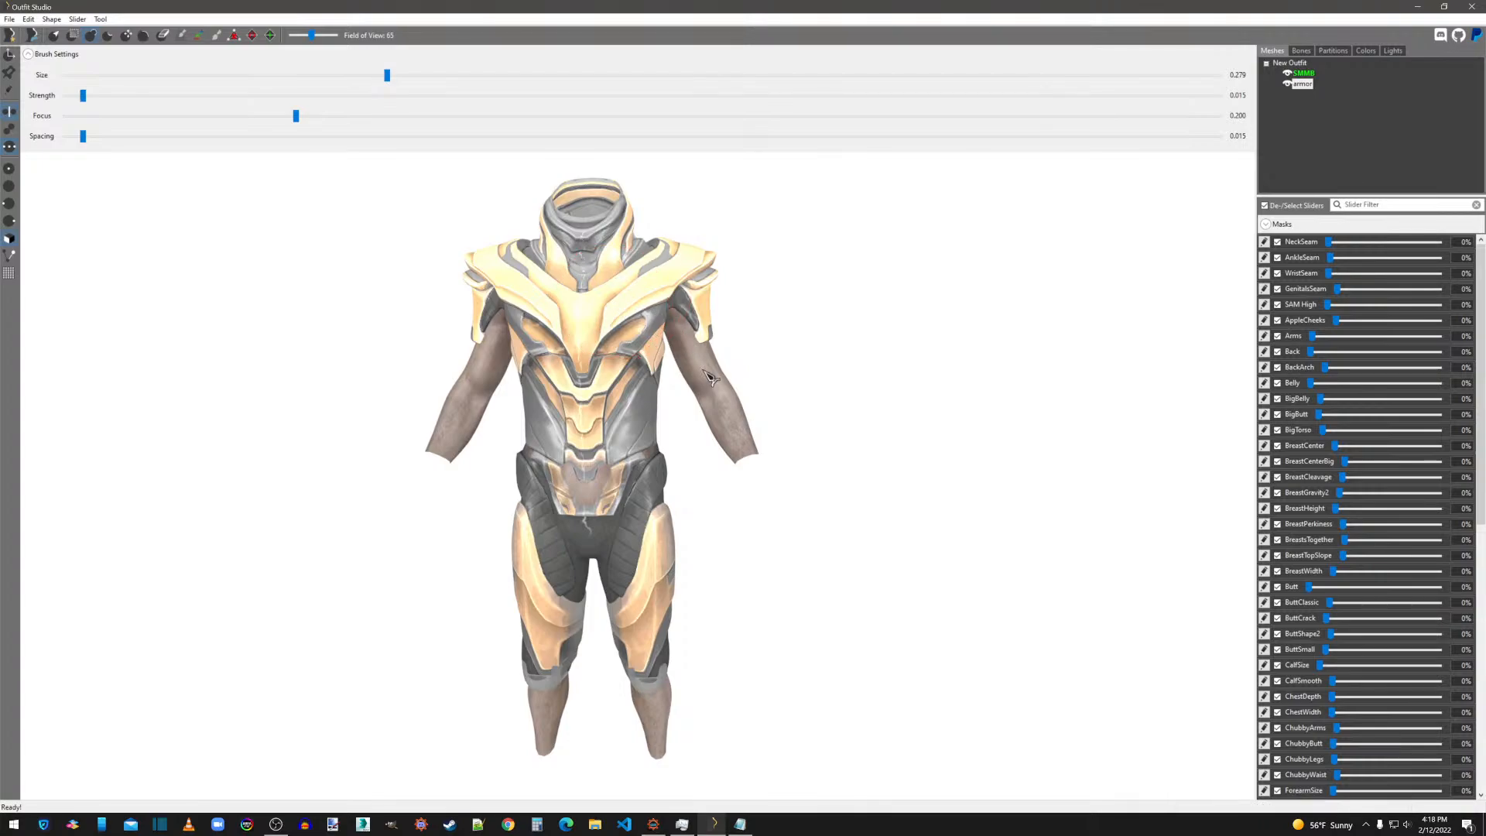
{"action": "left_click", "coordinate": [1334, 50]}
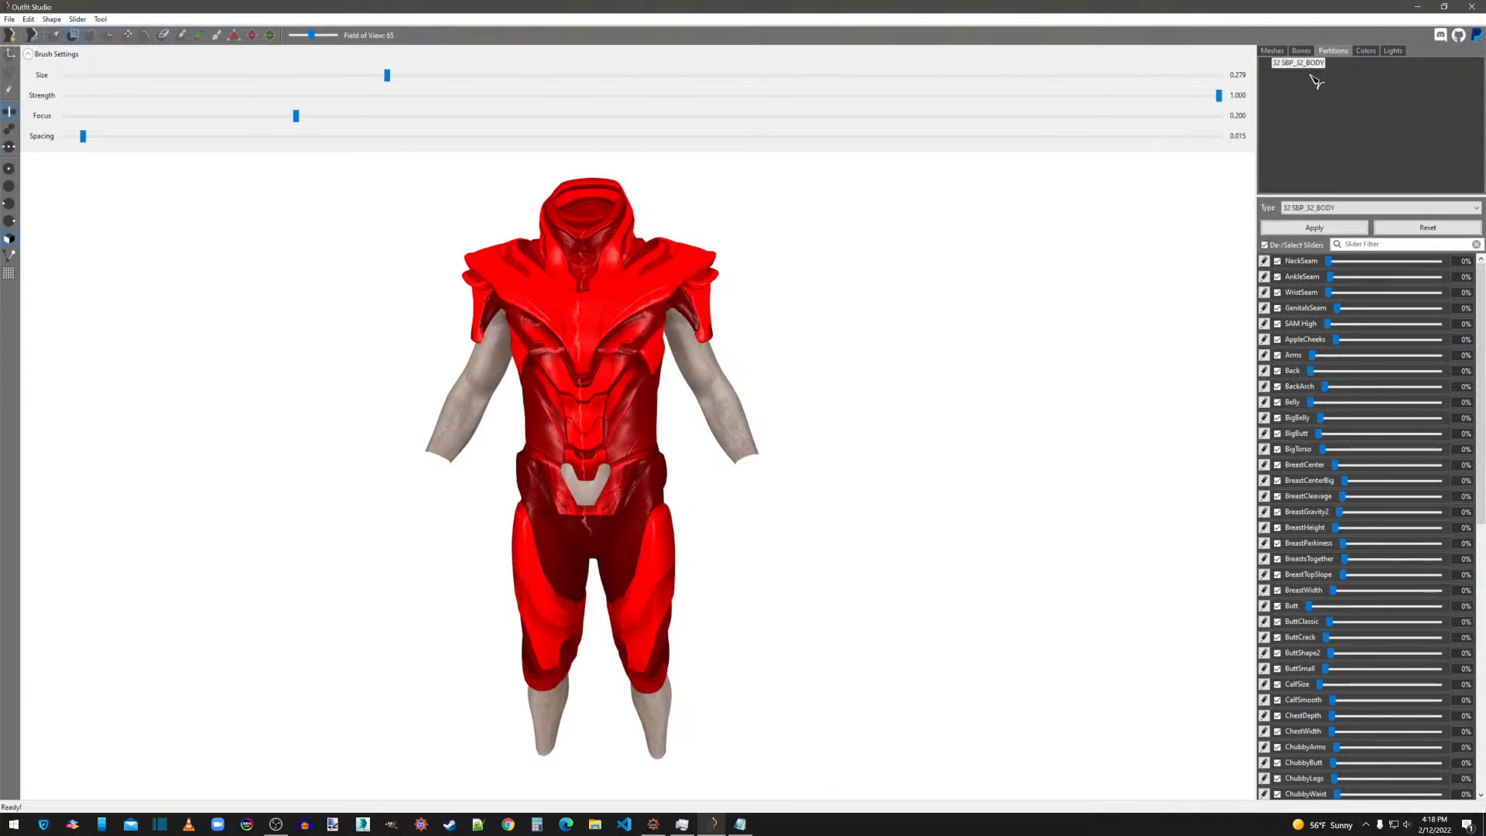
{"action": "left_click", "coordinate": [1273, 51]}
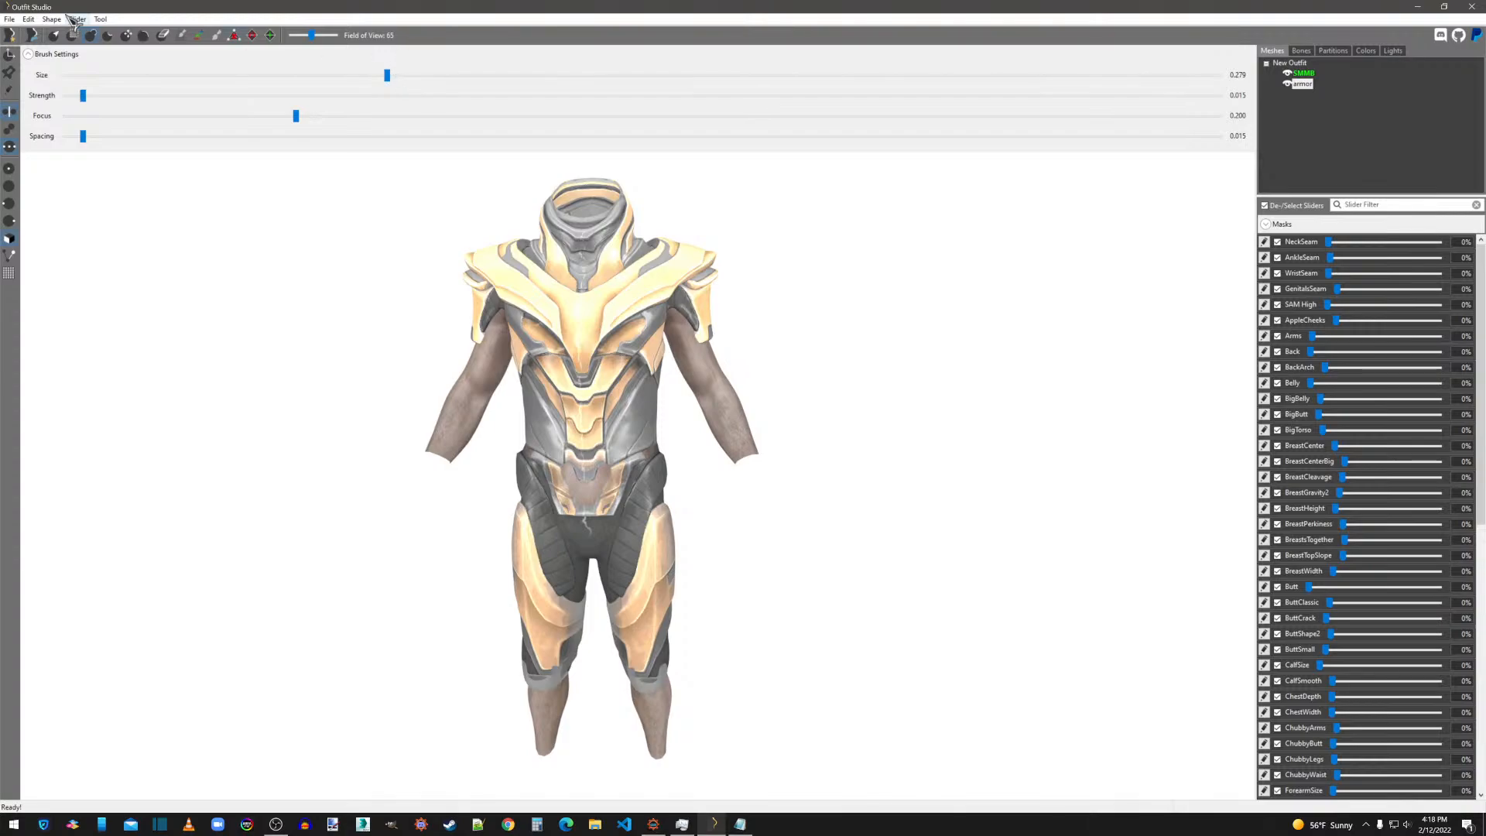
{"action": "left_click", "coordinate": [1305, 73]}
{"action": "left_click", "coordinate": [1335, 51]}
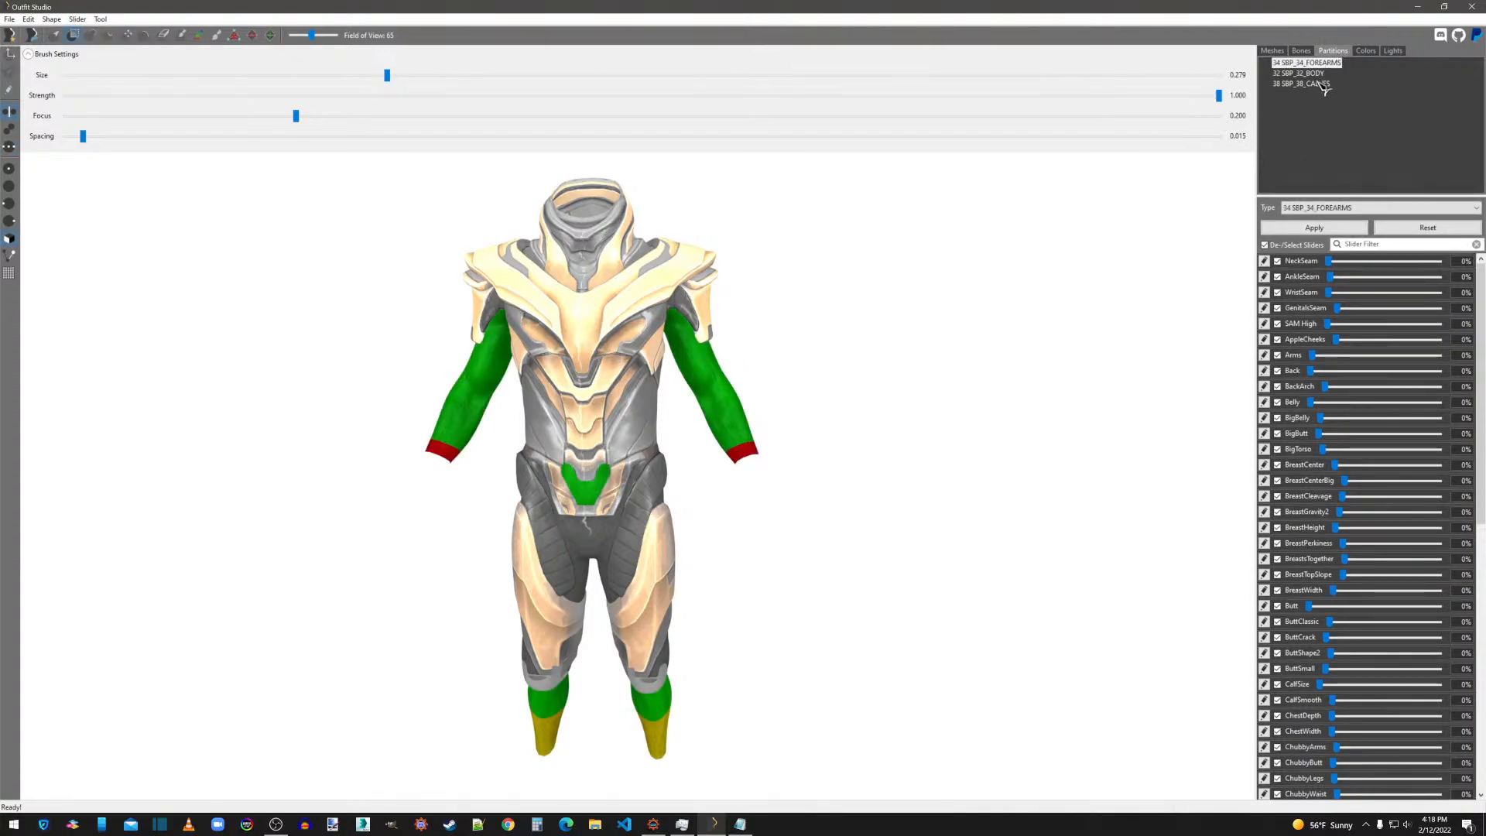
Set the armor mesh's partition type to 56 SBP_56_MOD_CHEST_SECONDARY and apply it.
{"action": "left_click", "coordinate": [1274, 51]}
{"action": "left_click", "coordinate": [1303, 64]}
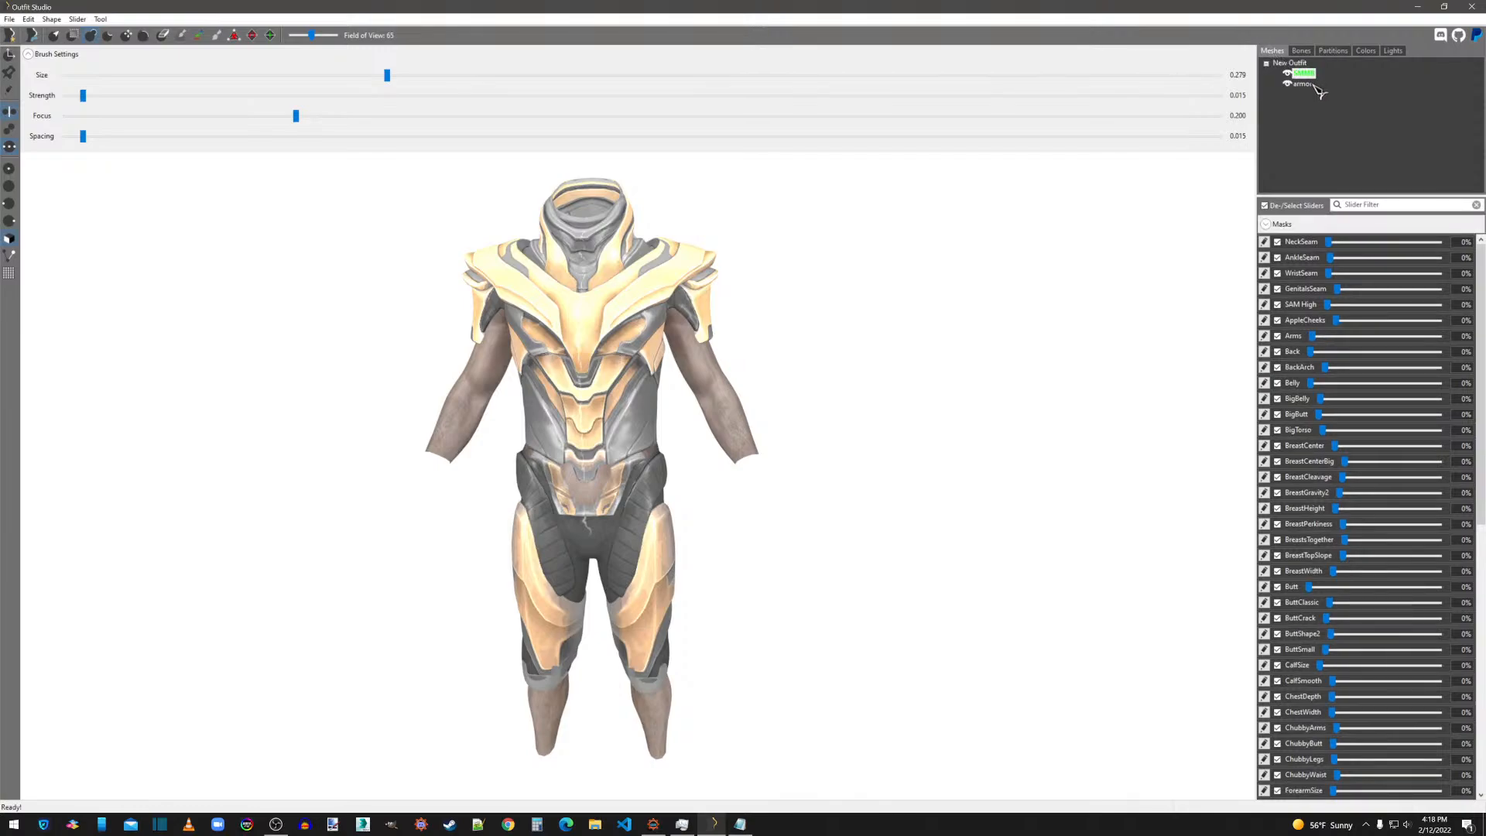
{"action": "left_click", "coordinate": [1335, 51]}
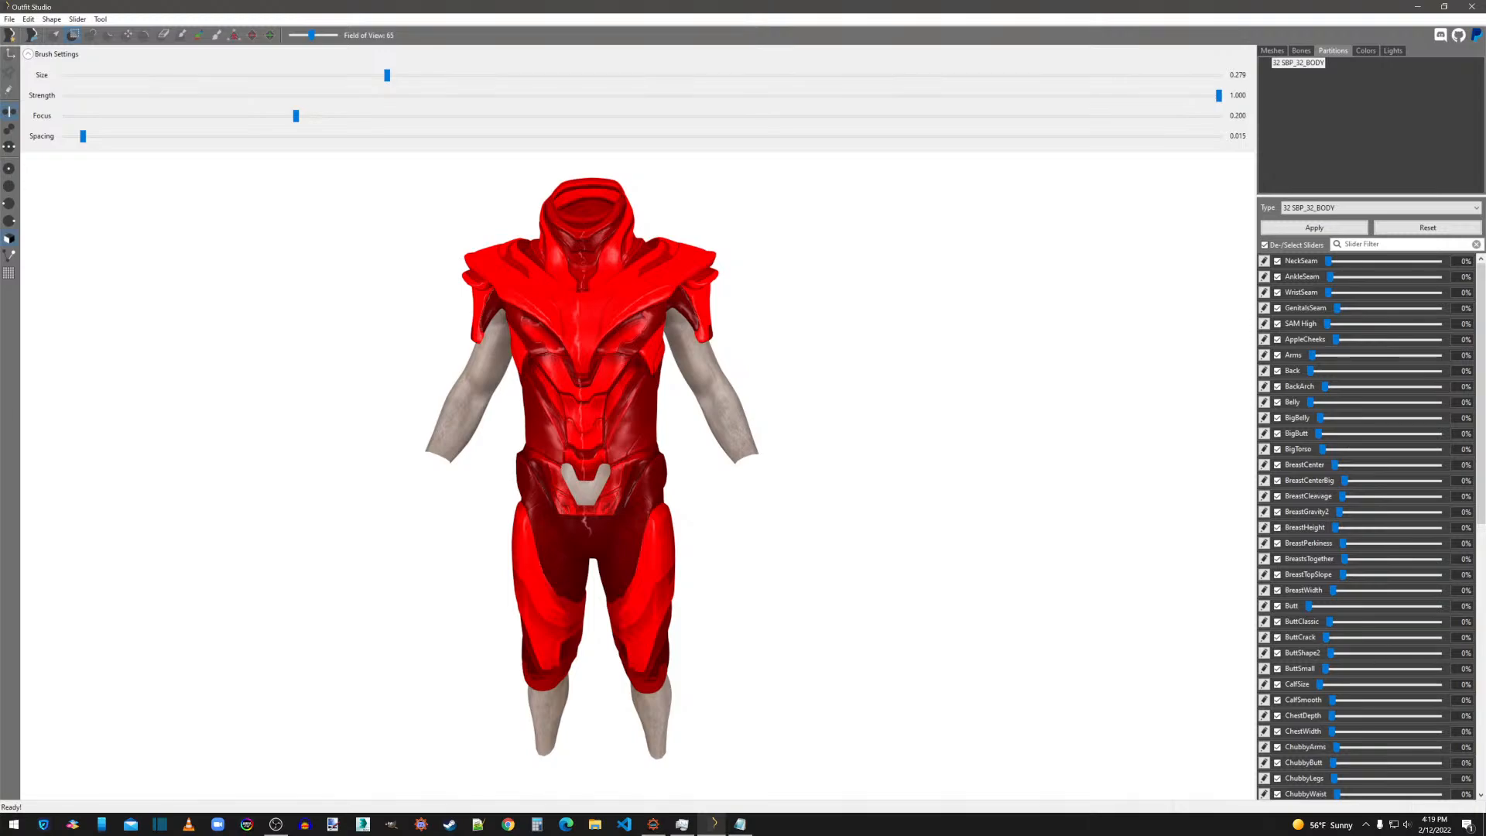
{"action": "left_click", "coordinate": [1301, 209]}
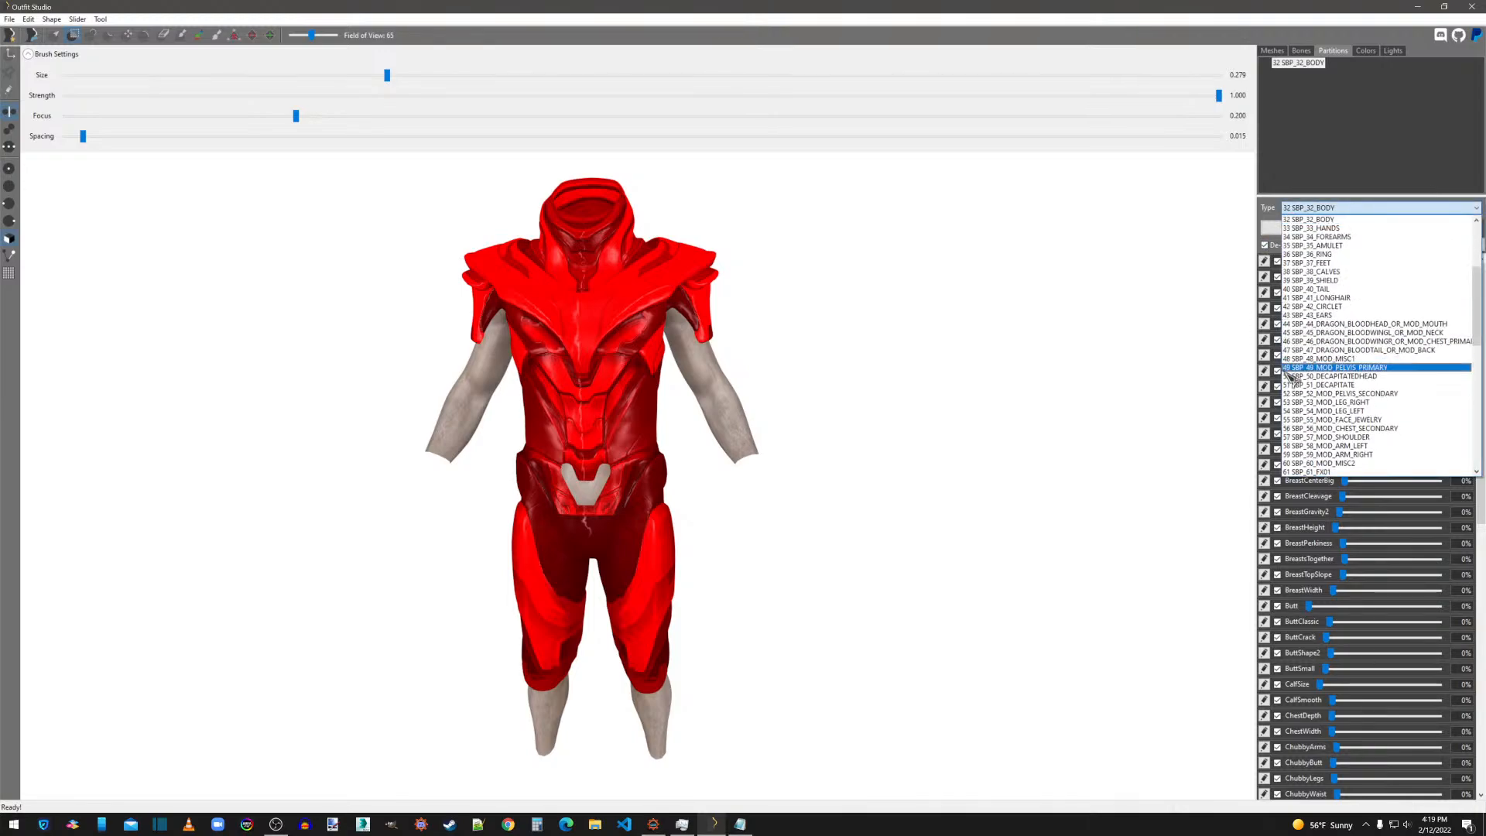
{"action": "left_click", "coordinate": [1314, 429]}
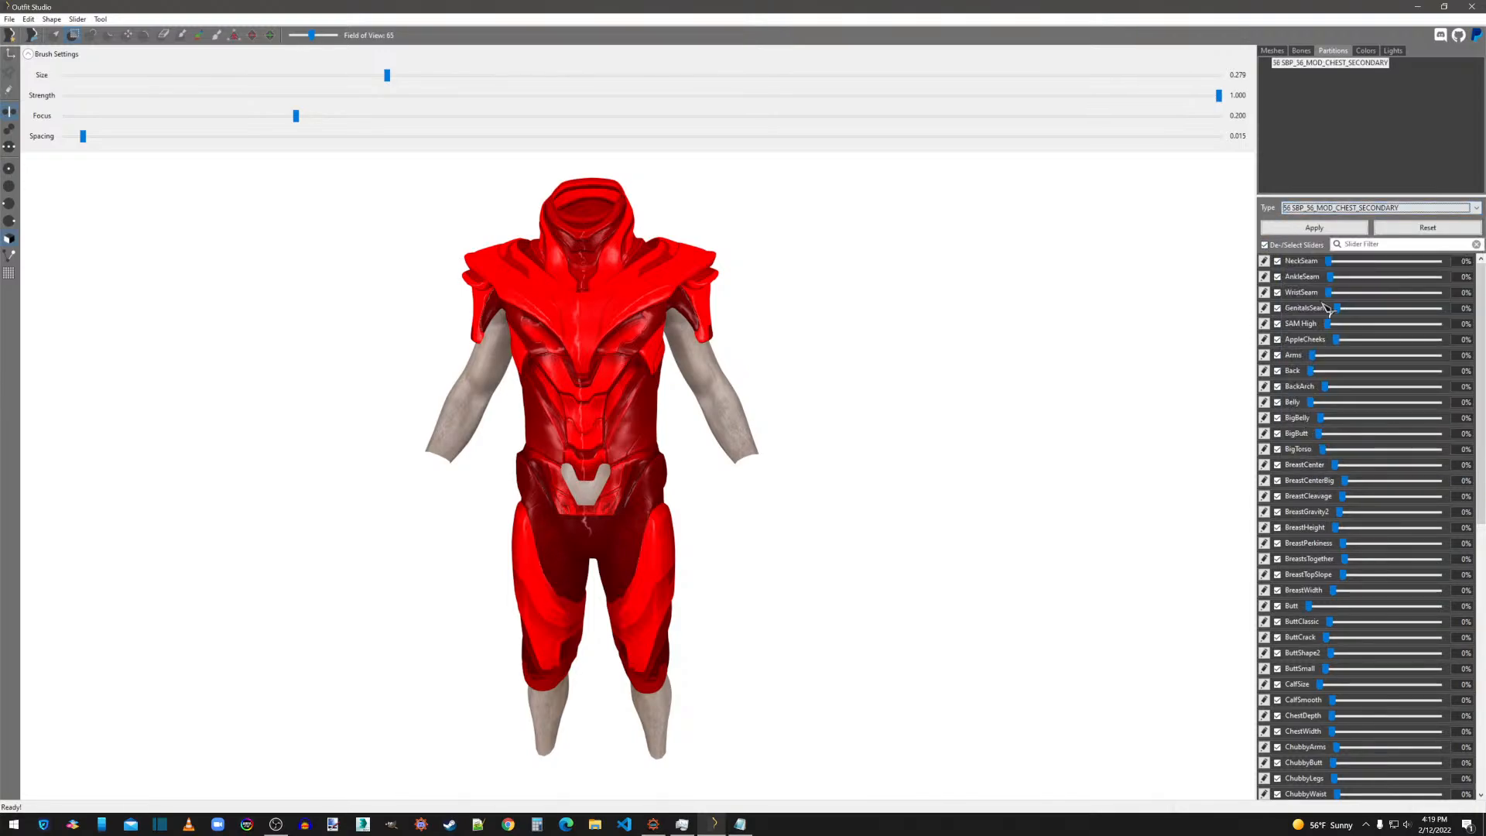
Recheck the armor mesh's partition, select type 56 SBP_56_MOD_CHEST_SECONDARY again, and reapply it.
{"action": "left_click", "coordinate": [1282, 51]}
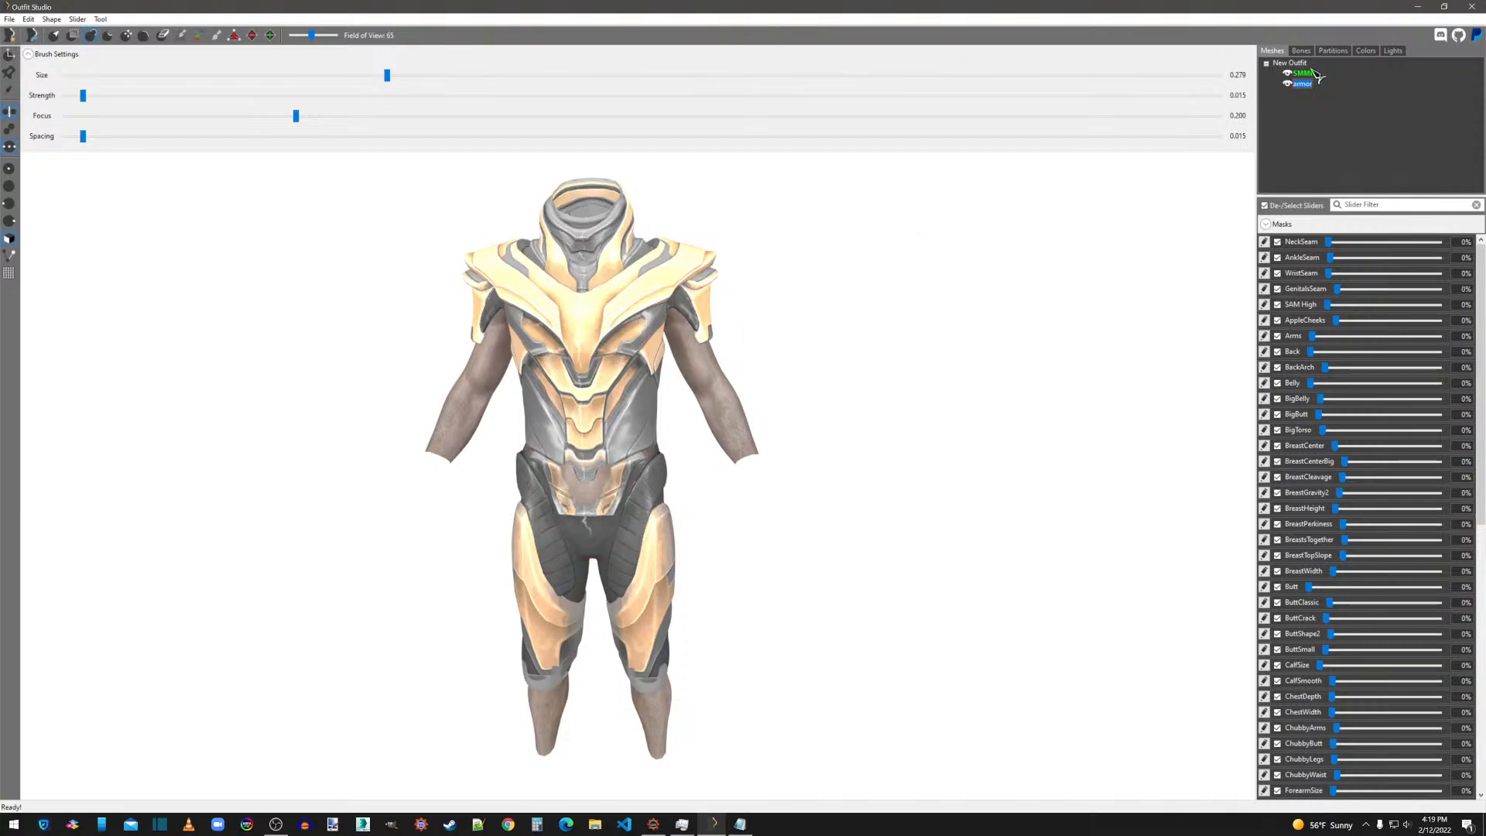
{"action": "left_click", "coordinate": [1333, 50]}
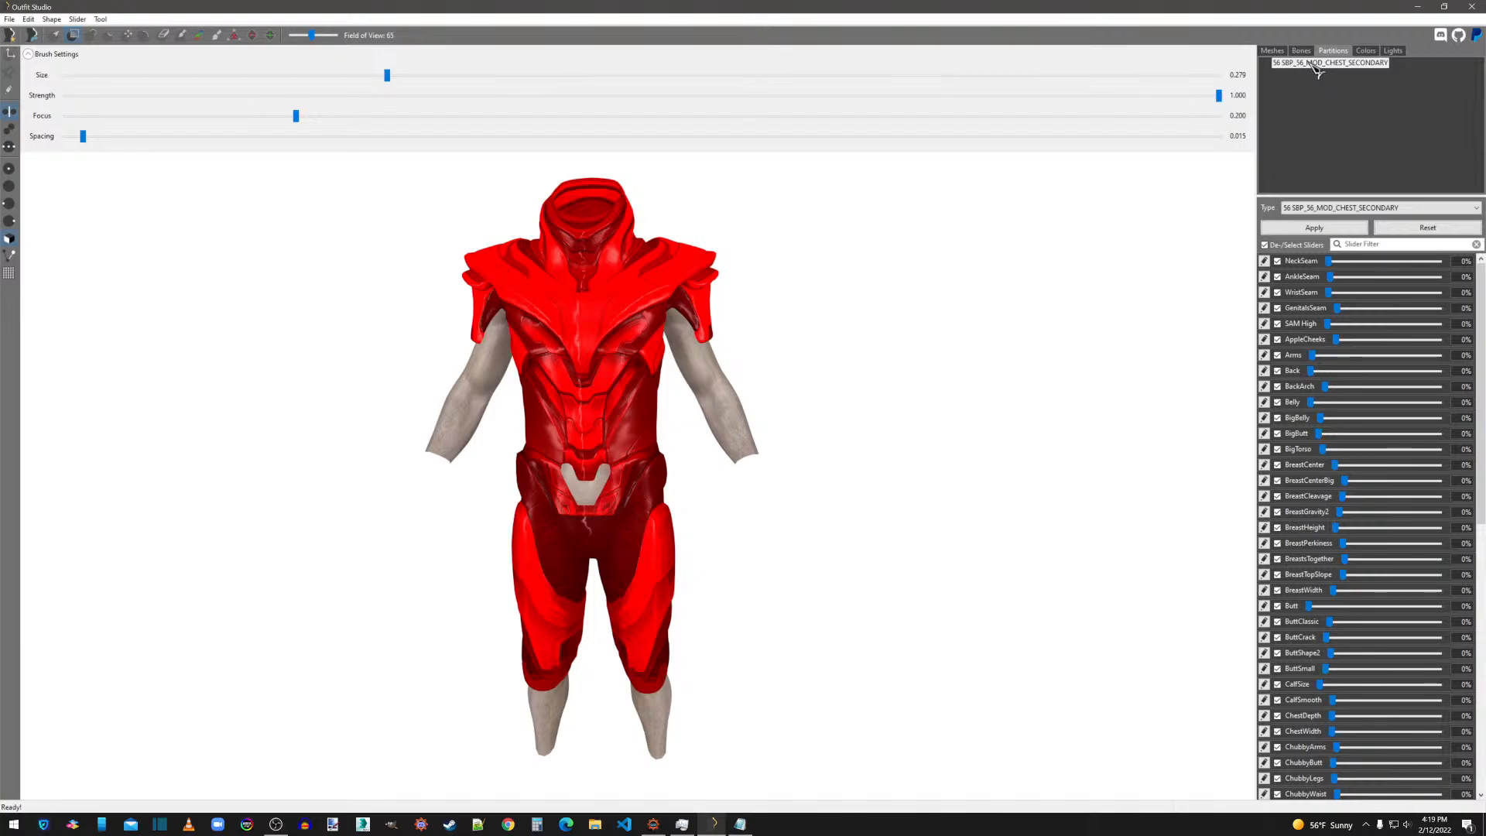
{"action": "left_click", "coordinate": [1314, 64]}
{"action": "left_click", "coordinate": [1316, 208]}
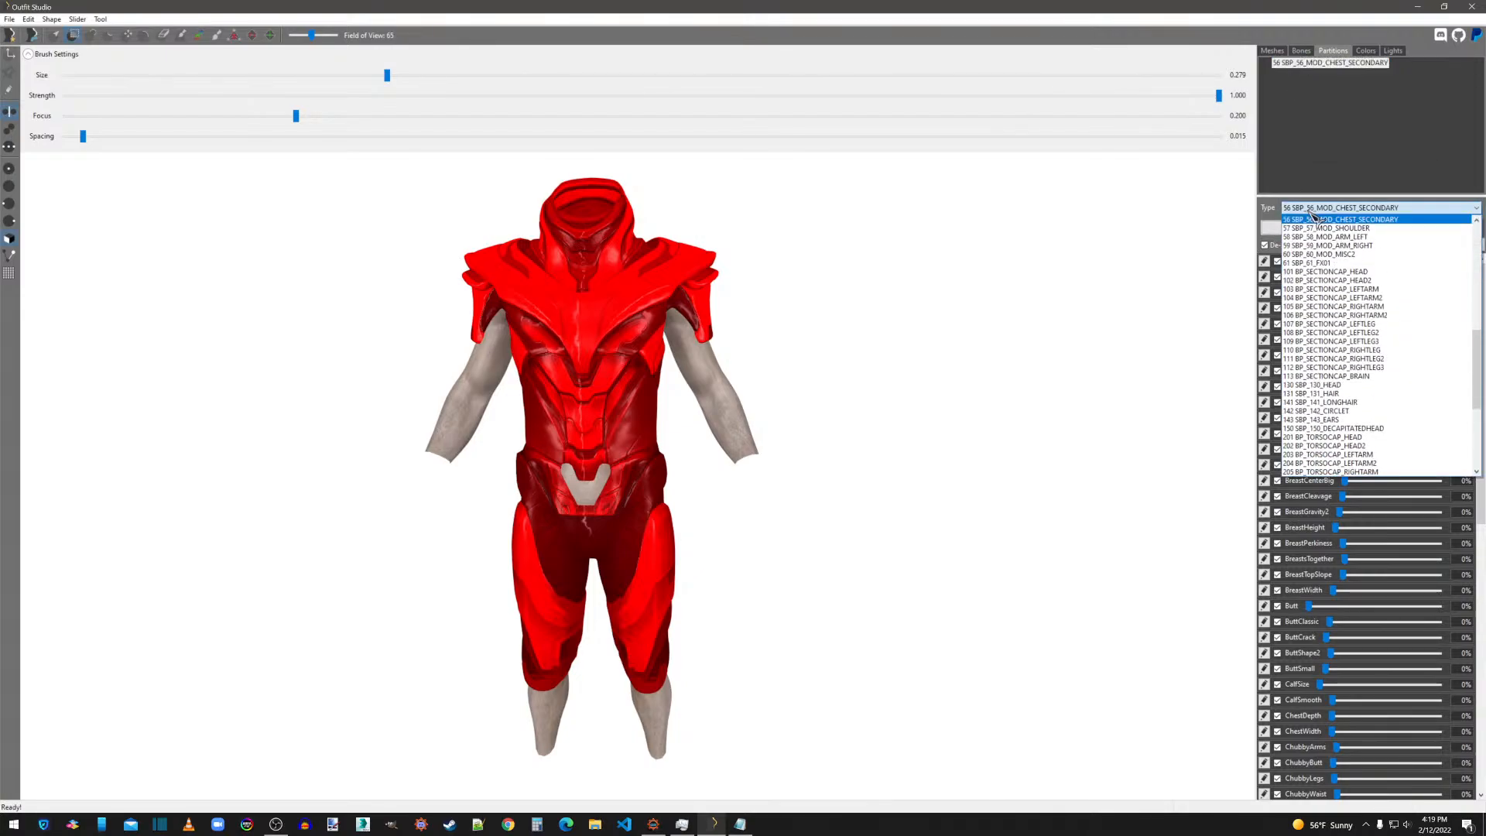
{"action": "left_click", "coordinate": [1314, 218]}
{"action": "left_click", "coordinate": [1312, 228]}
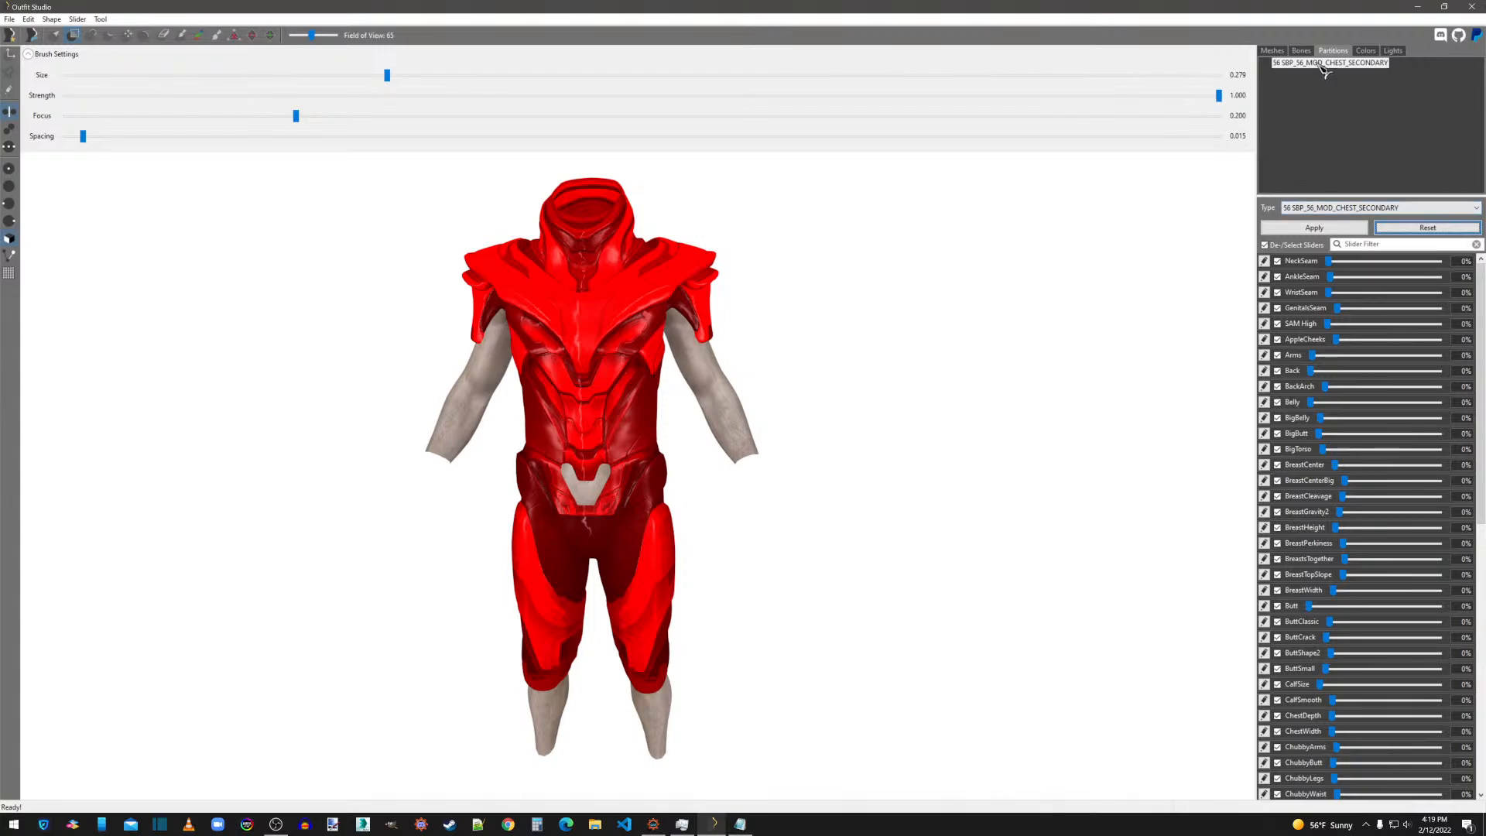
Try partition type 57 SBP_57_MOD_SHOULDER for the armor mesh and recheck its assigned partition.
{"action": "left_click", "coordinate": [1335, 212]}
{"action": "left_click", "coordinate": [1337, 200]}
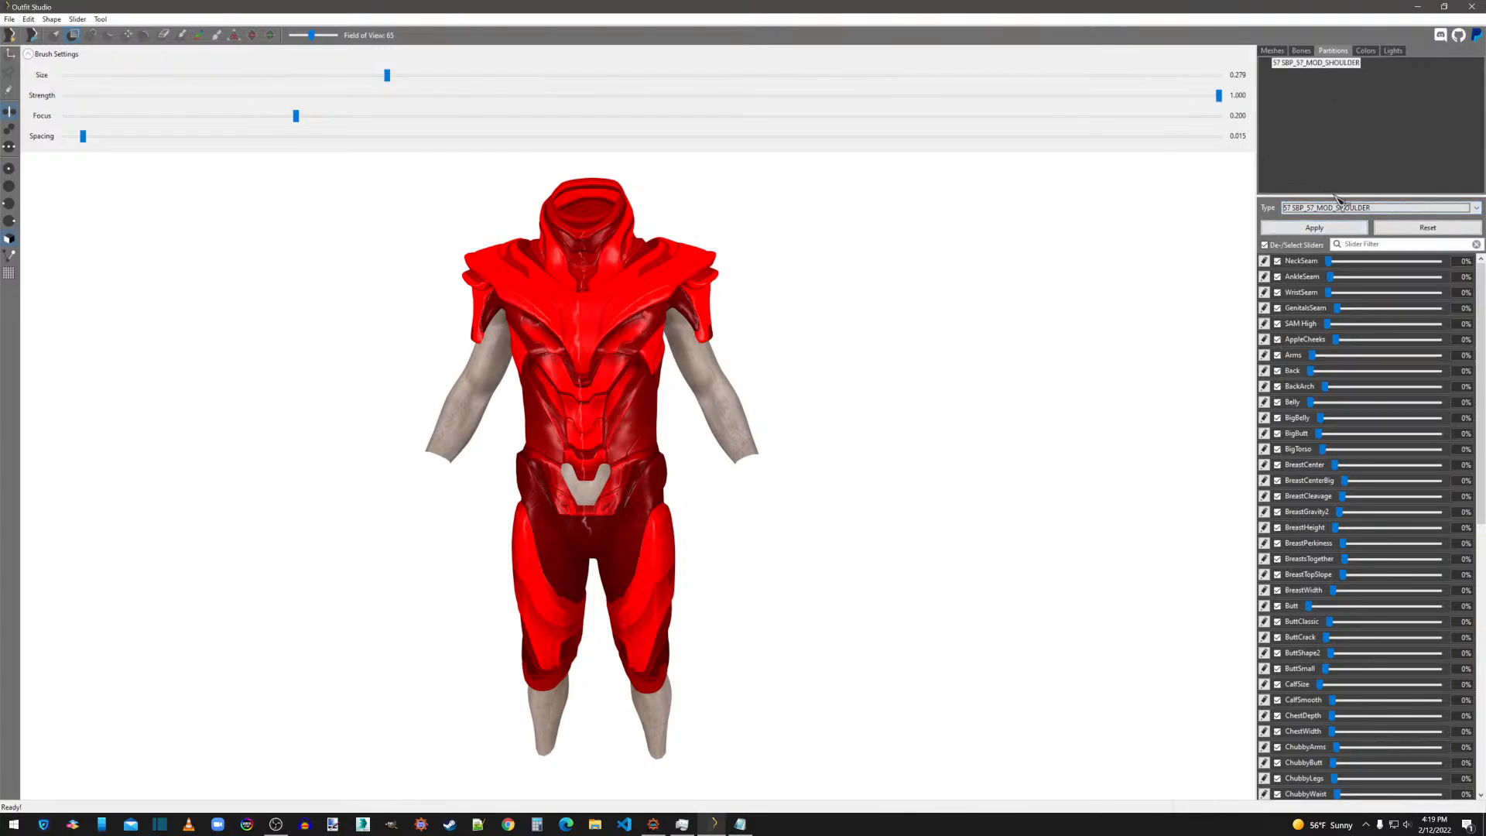
{"action": "left_click", "coordinate": [1274, 51]}
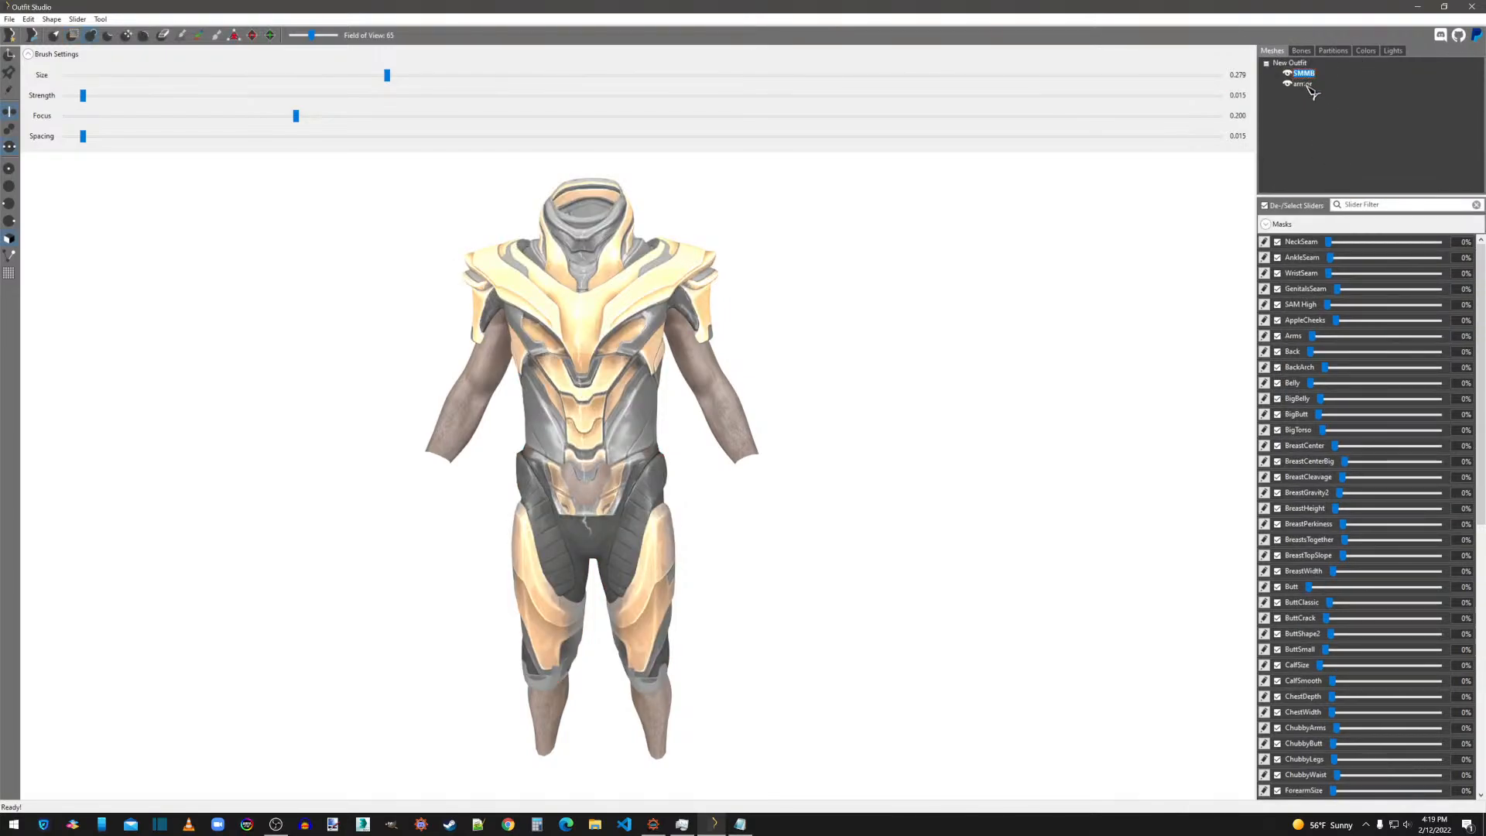
{"action": "left_click", "coordinate": [1333, 51]}
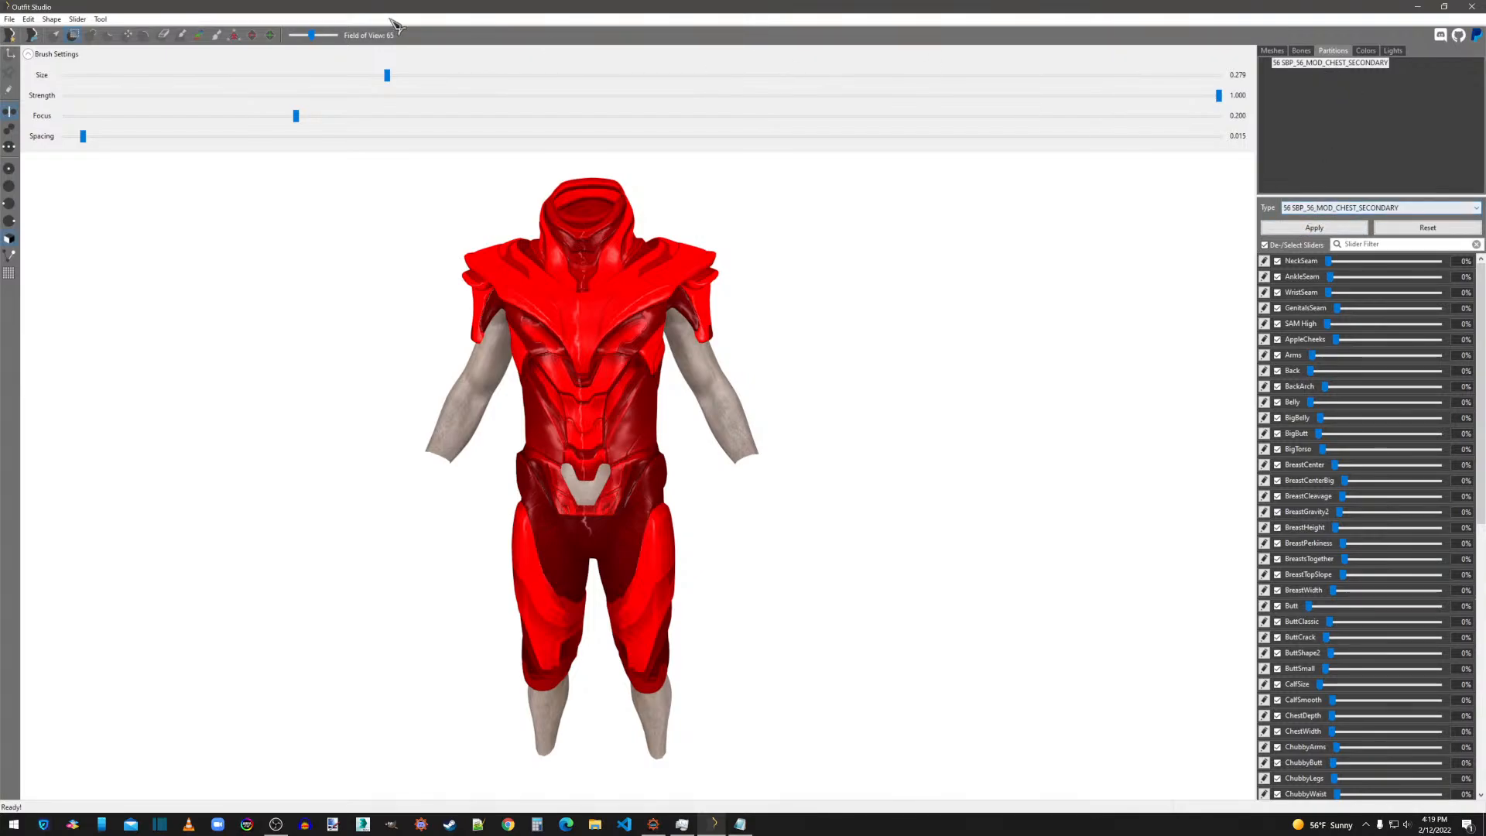
Start saving the project under a new name, set its display name to [JF]ThanosSMMB-armor and copy that name to the project fields.
{"action": "left_click", "coordinate": [9, 19]}
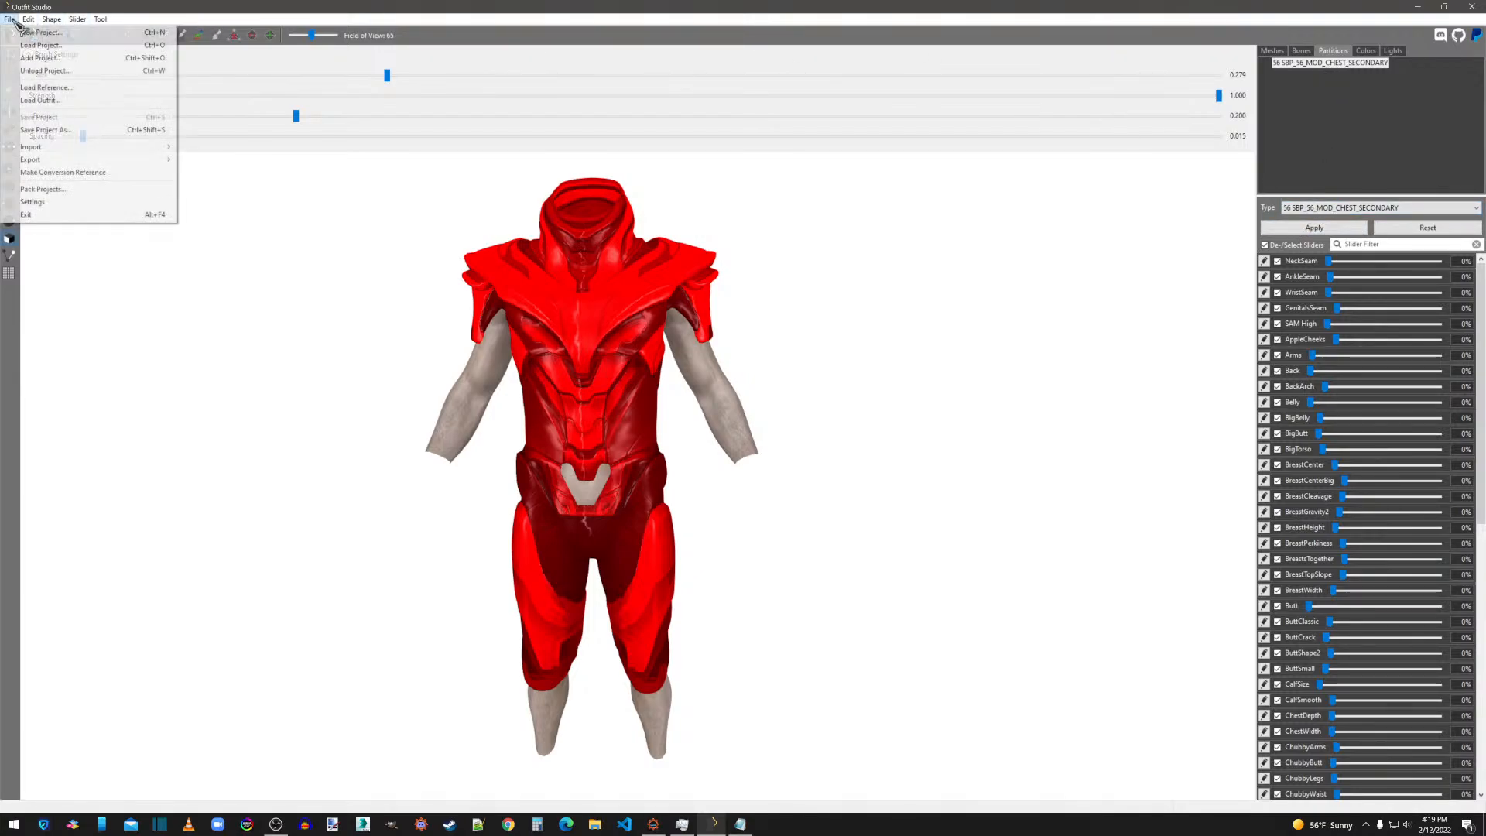
{"action": "left_click", "coordinate": [60, 131]}
{"action": "left_click_drag", "start_coordinate": [727, 329], "coordinate": [659, 329]}
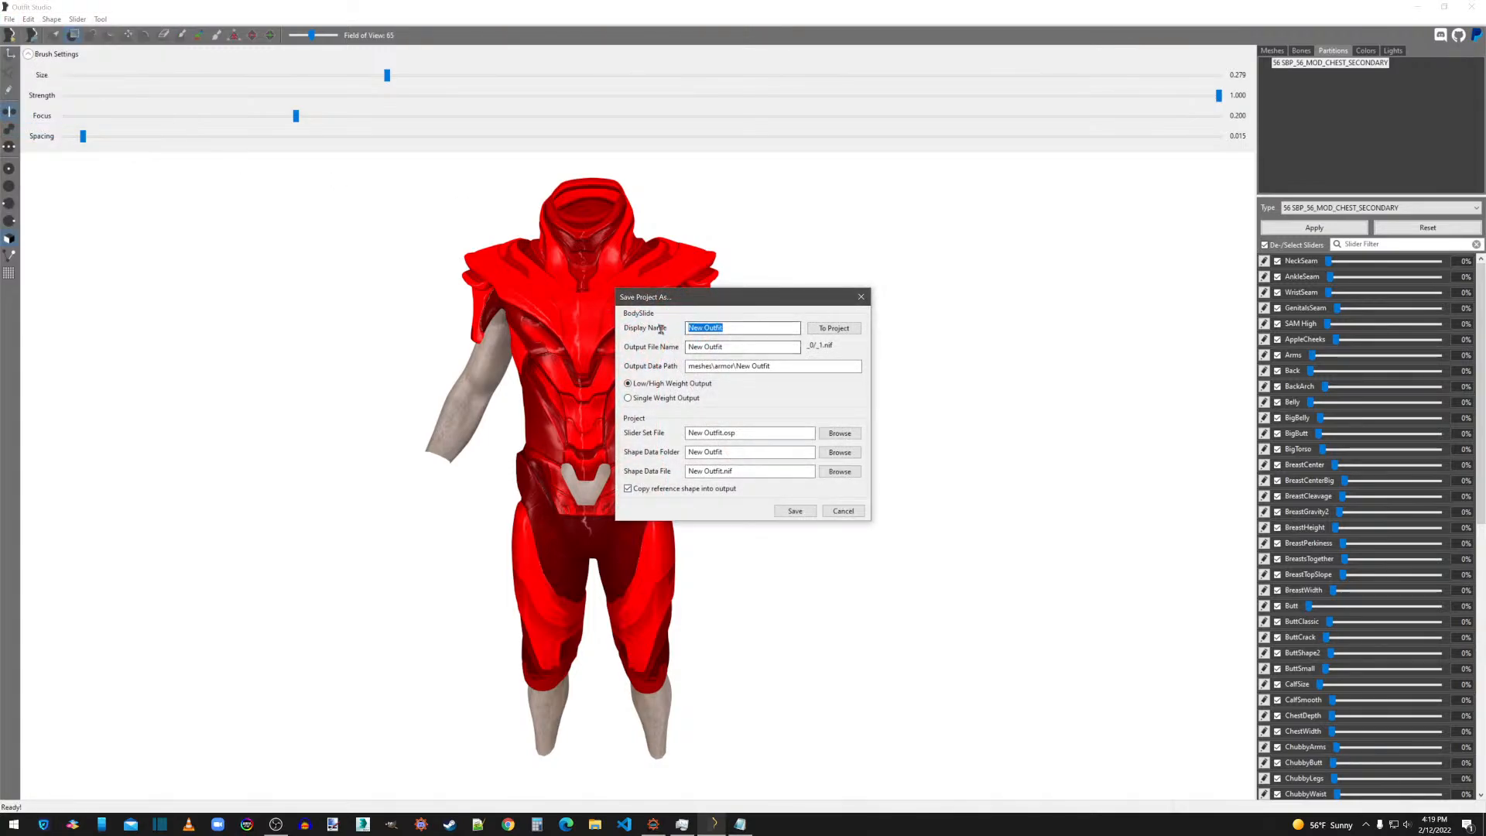
{"action": "key", "text": "BackSpace"}
{"action": "type", "text": "[JF]Thano"}
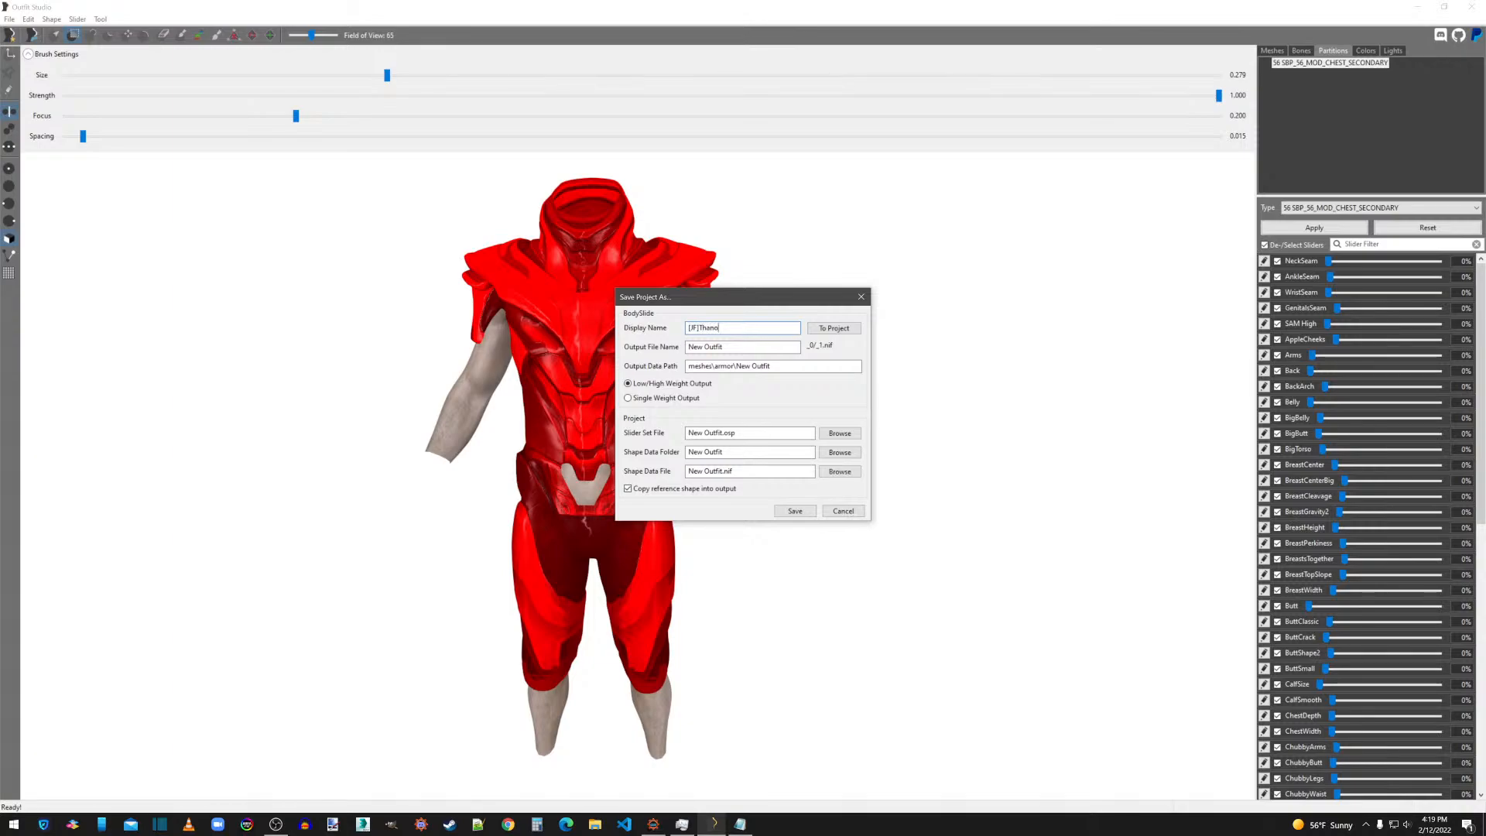
{"action": "type", "text": "sSMMB-armor"}
{"action": "left_click", "coordinate": [837, 329]}
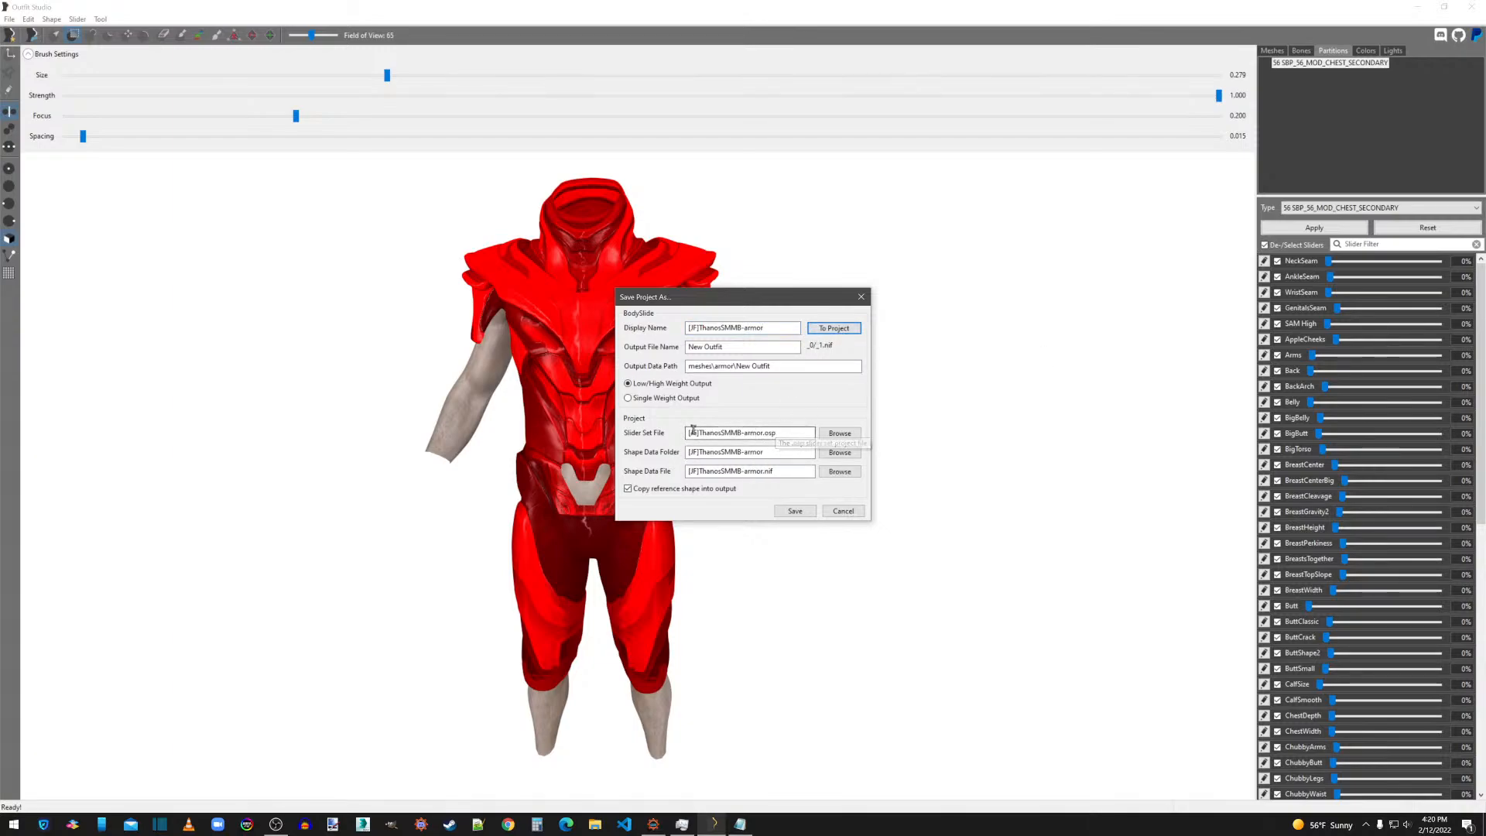
Set the slider set file to [JF]ThanosSMMB.osp and the shape data folder to [JF]\ThanosSMMB.
{"action": "left_click_drag", "start_coordinate": [741, 431], "coordinate": [748, 431]}
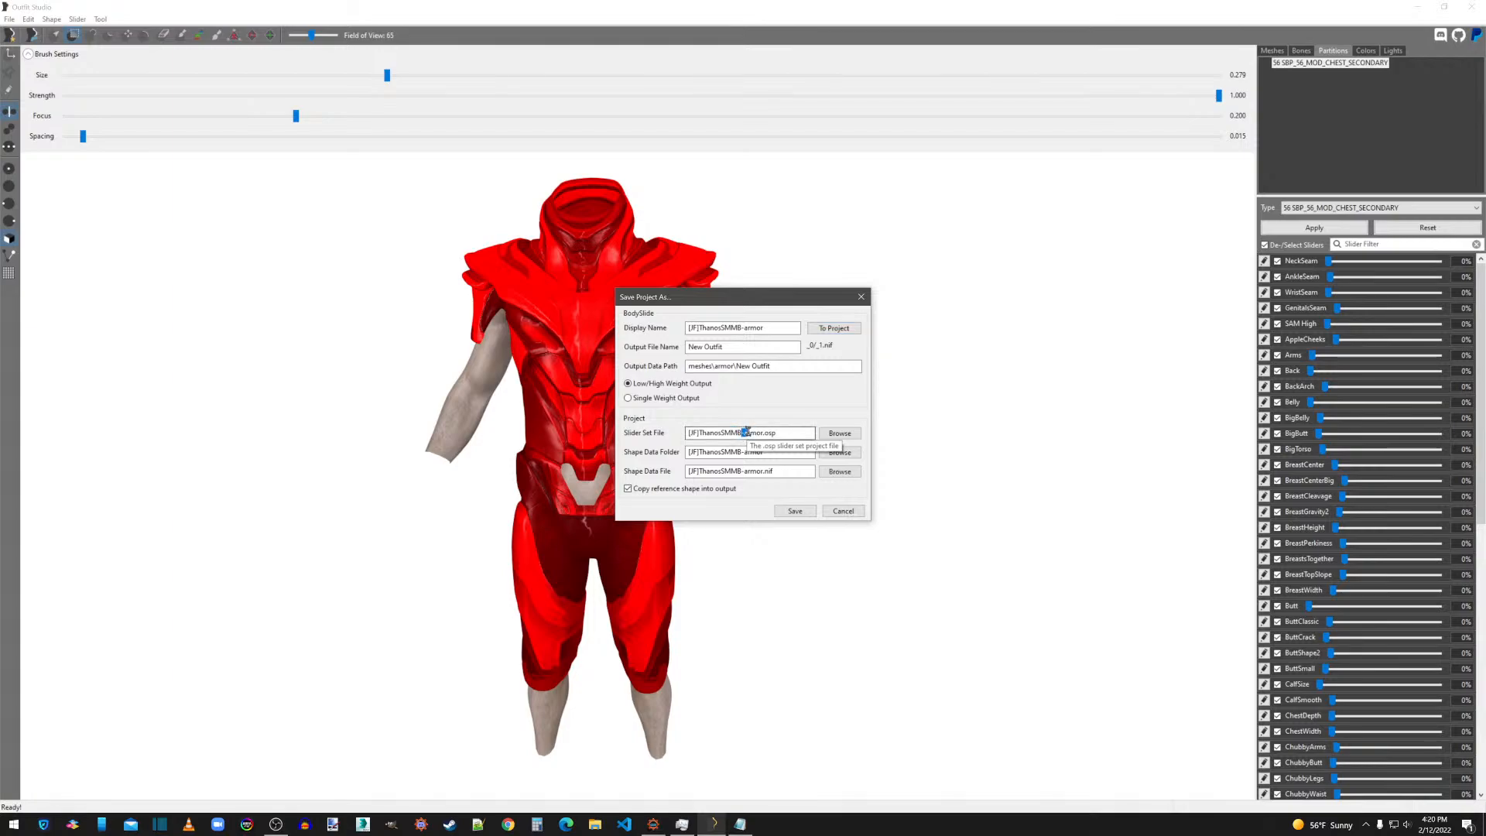
{"action": "key", "text": "BackSpace"}
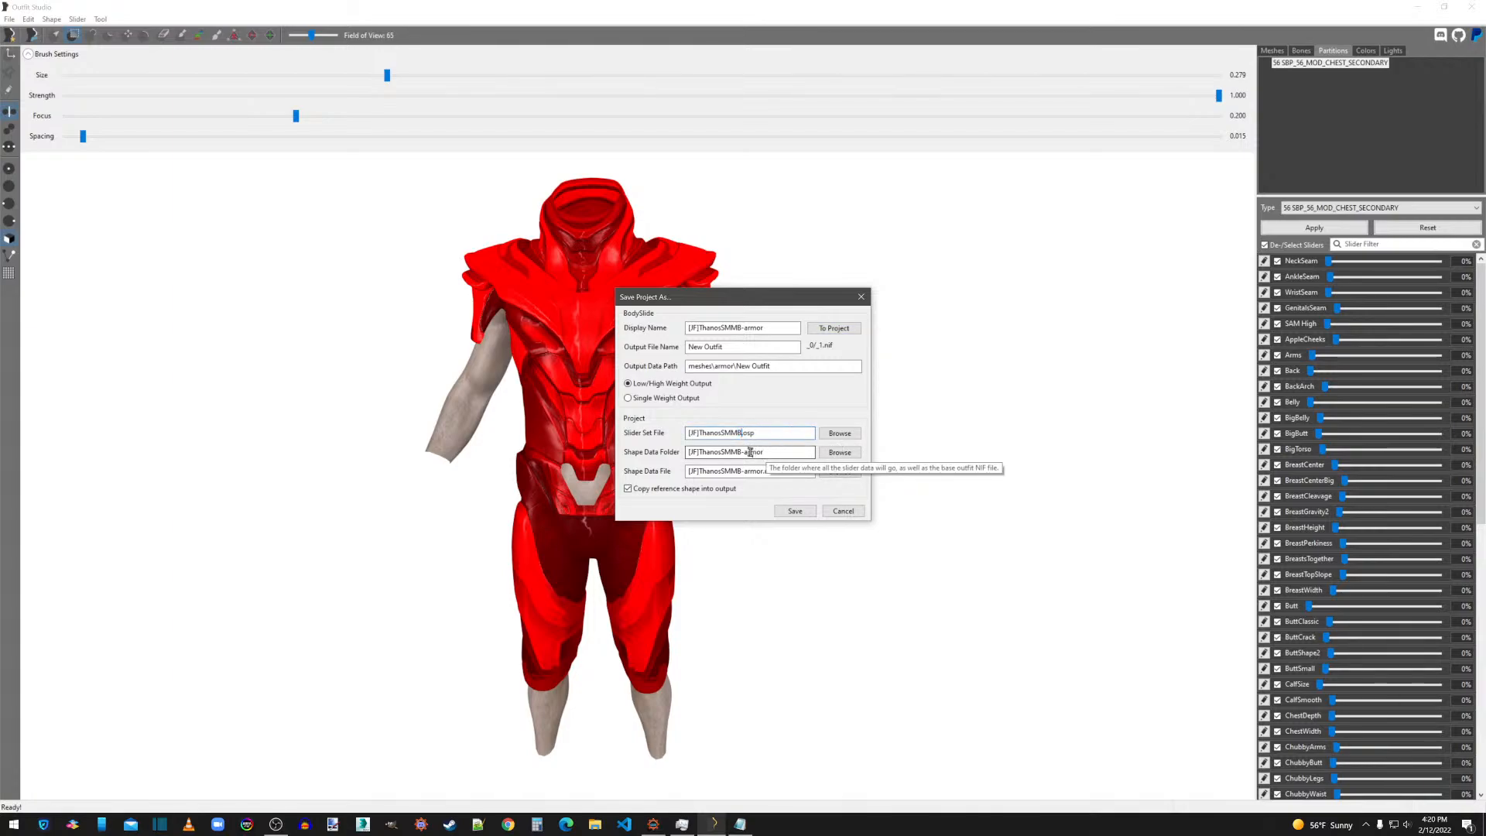
{"action": "left_click", "coordinate": [698, 452]}
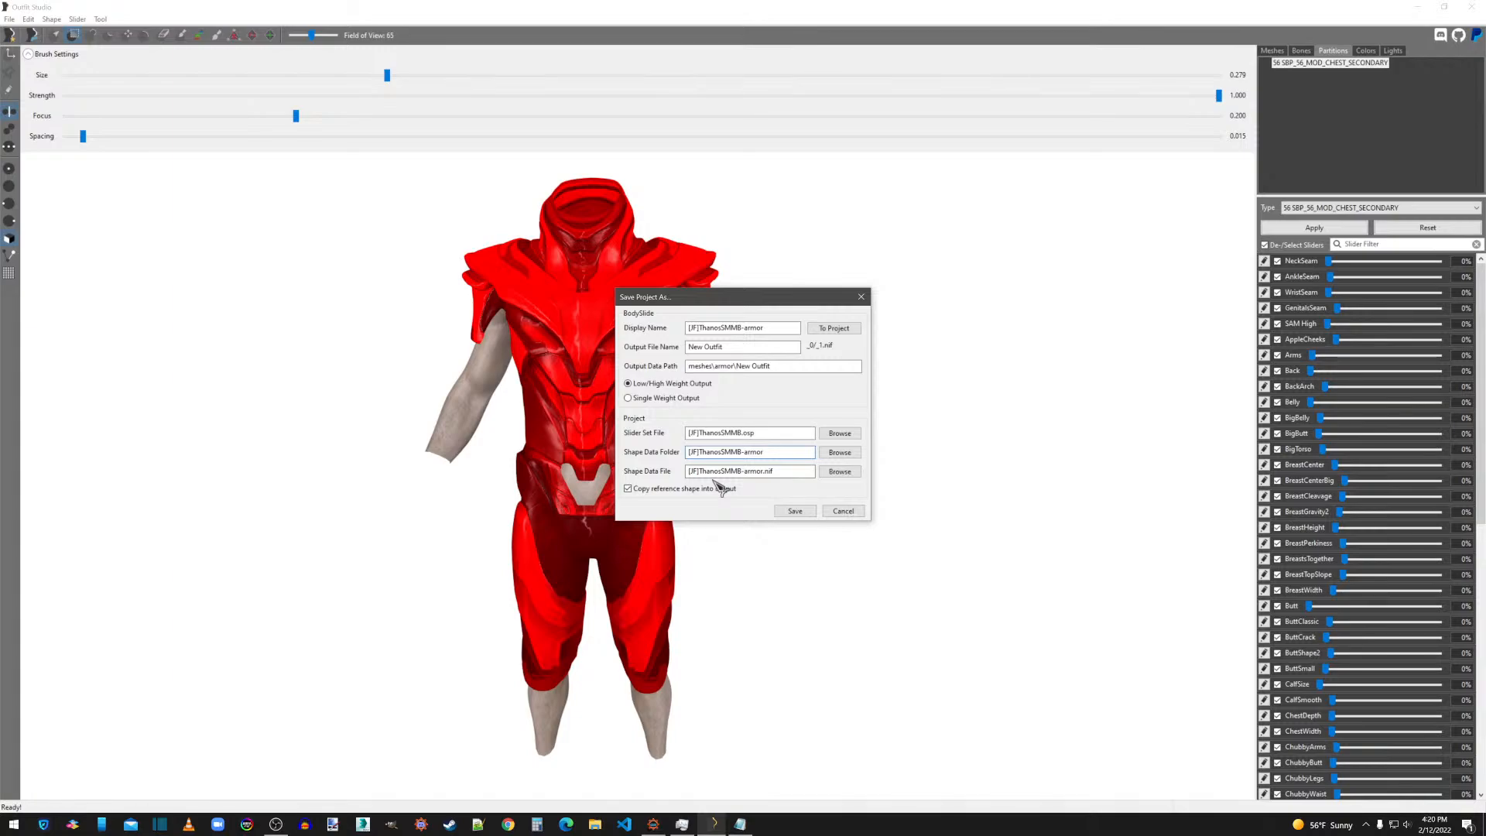
{"action": "type", "text": "\\"}
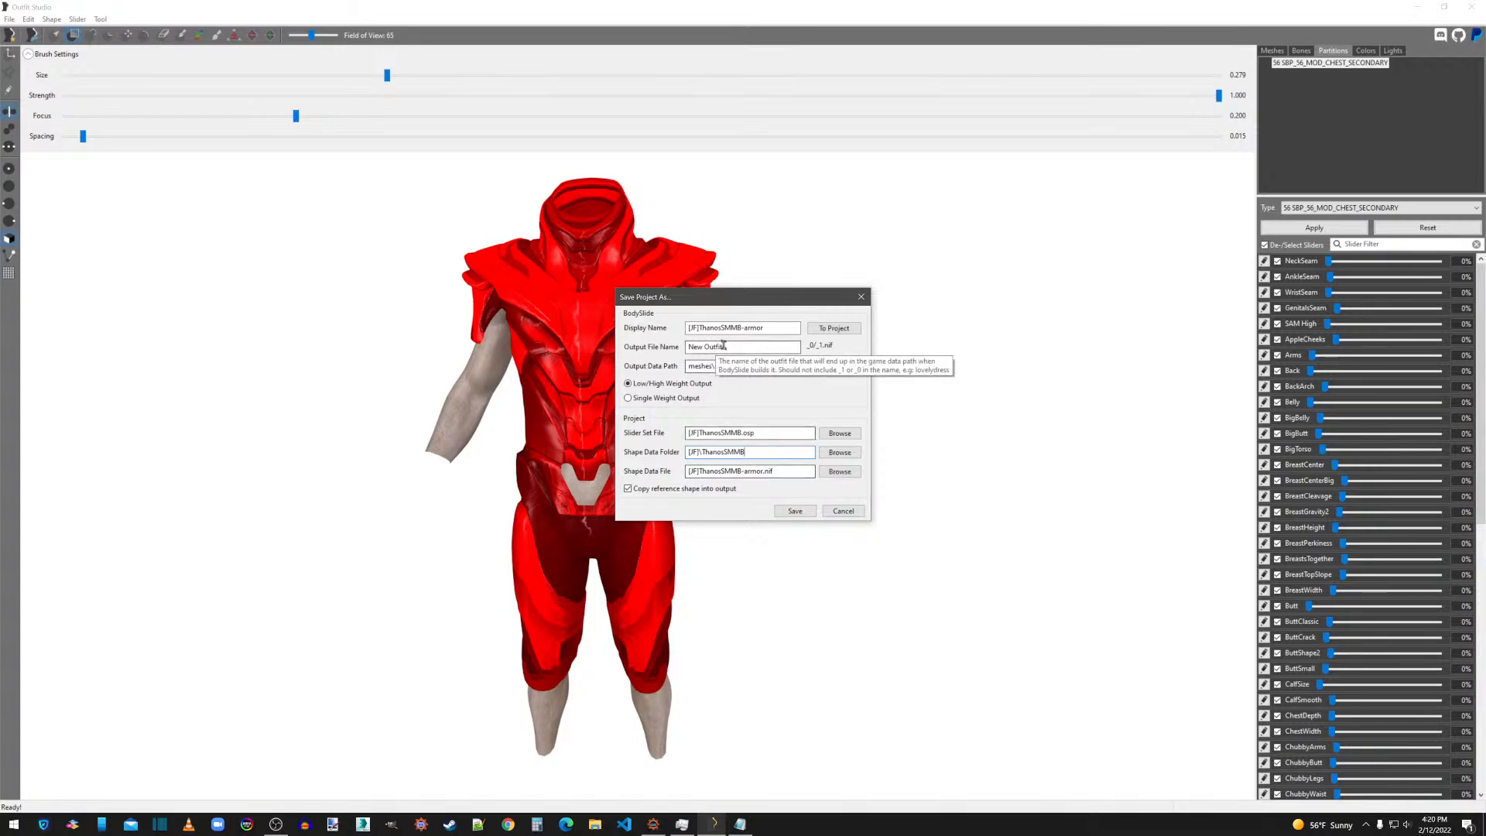
Set the output file name to armor.
{"action": "left_click_drag", "start_coordinate": [723, 346], "coordinate": [681, 349]}
{"action": "type", "text": "a"}
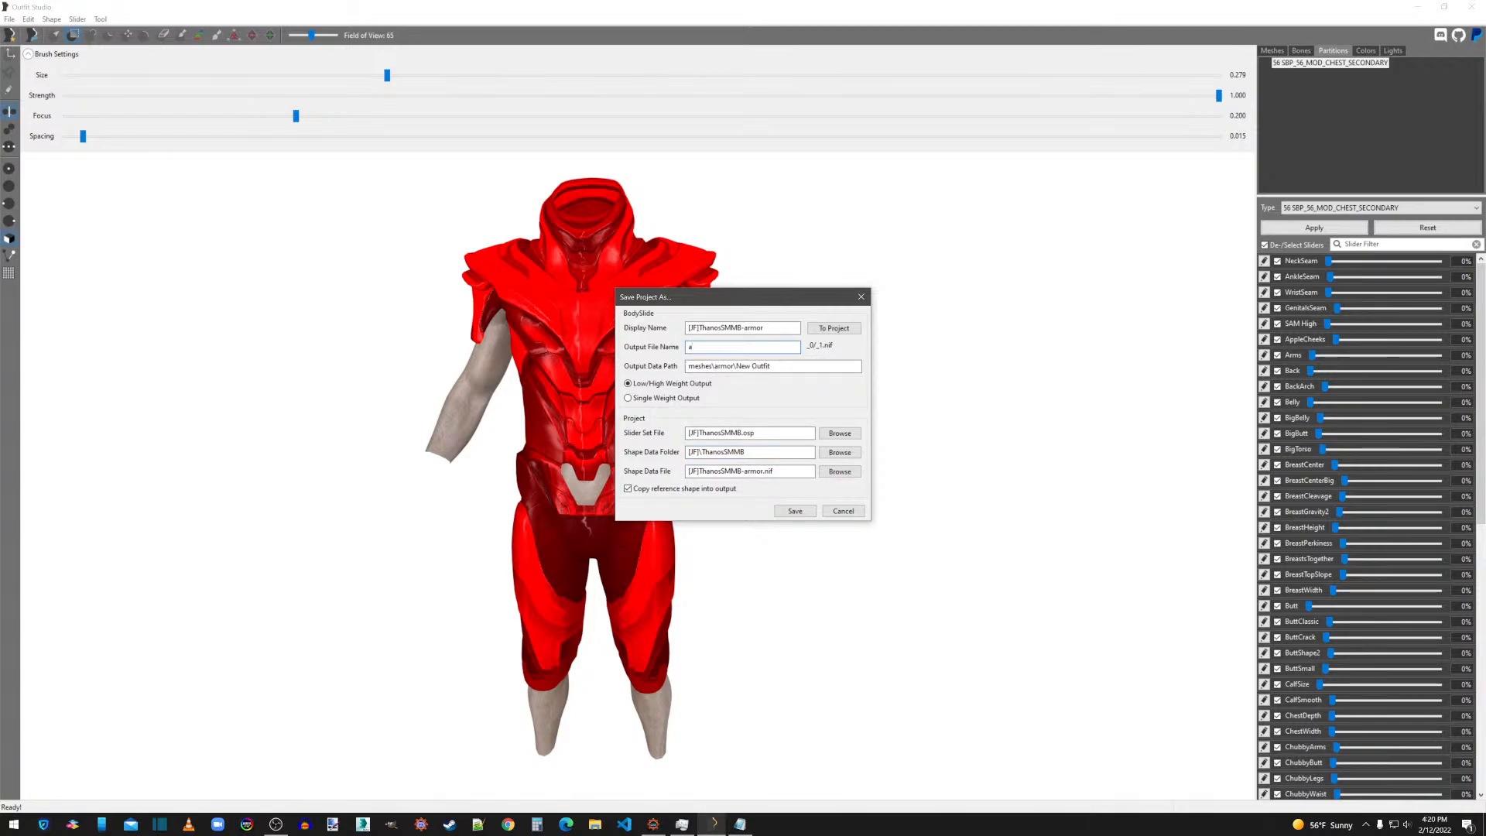
{"action": "type", "text": "rmor"}
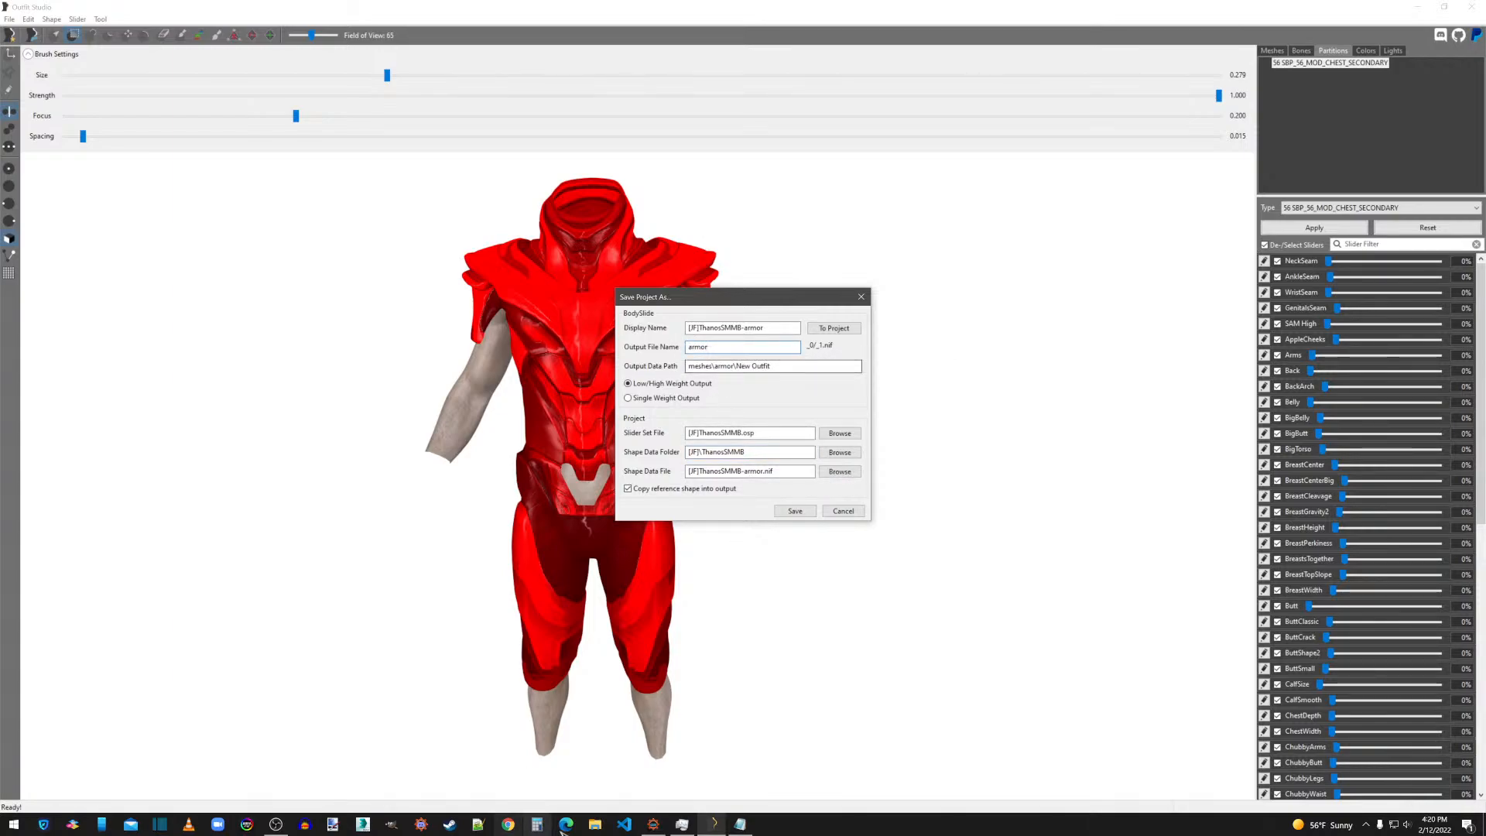
Switch to File Explorer, open the overwrite folder's Meshes\[JF]\Thanos subfolder and delete all the MTL and OBJ files in it.
{"action": "left_click", "coordinate": [594, 825]}
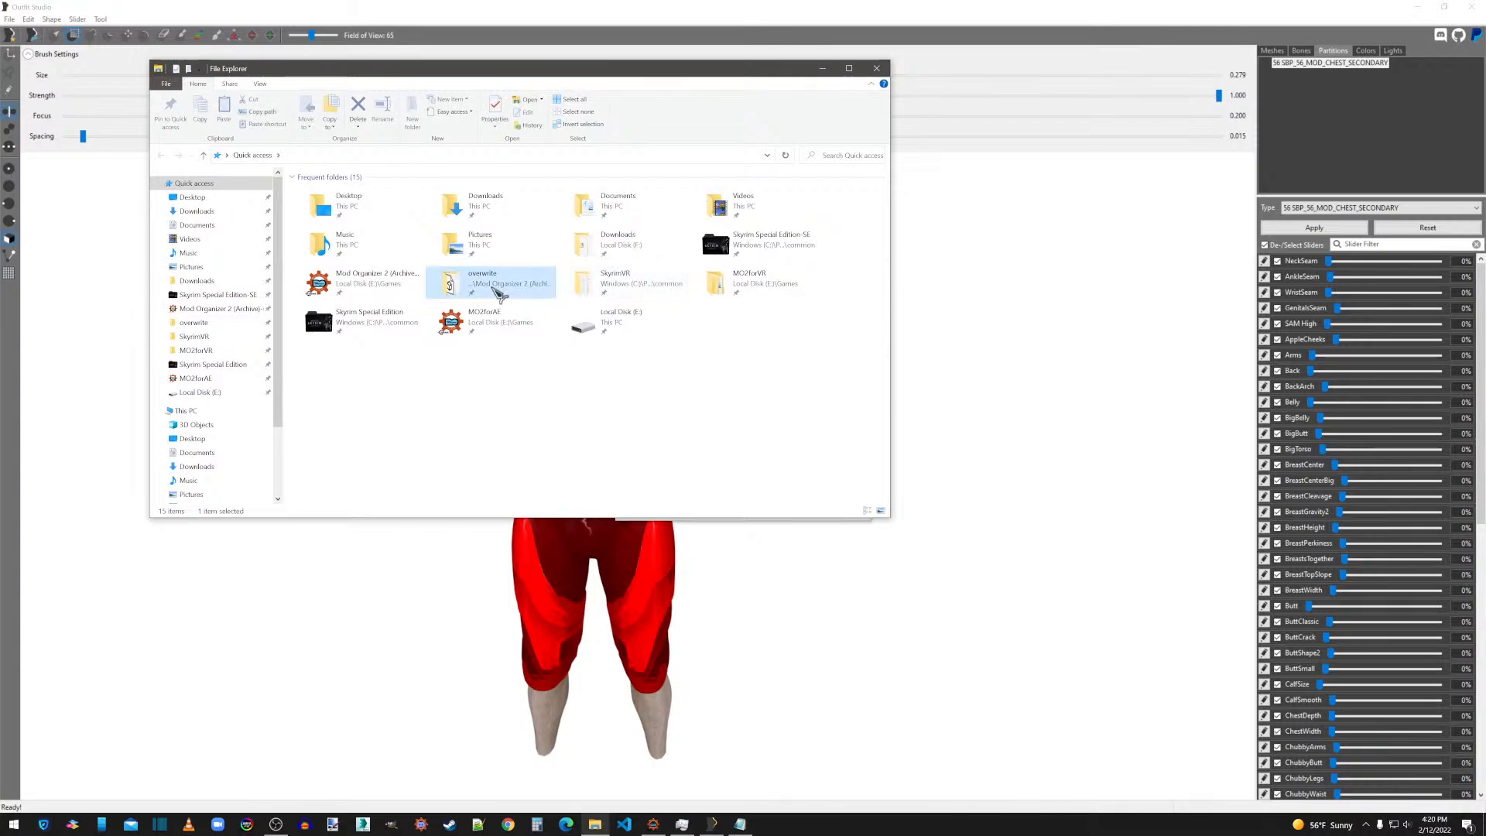
{"action": "double_click", "coordinate": [499, 283]}
{"action": "double_click", "coordinate": [333, 229]}
{"action": "double_click", "coordinate": [325, 196]}
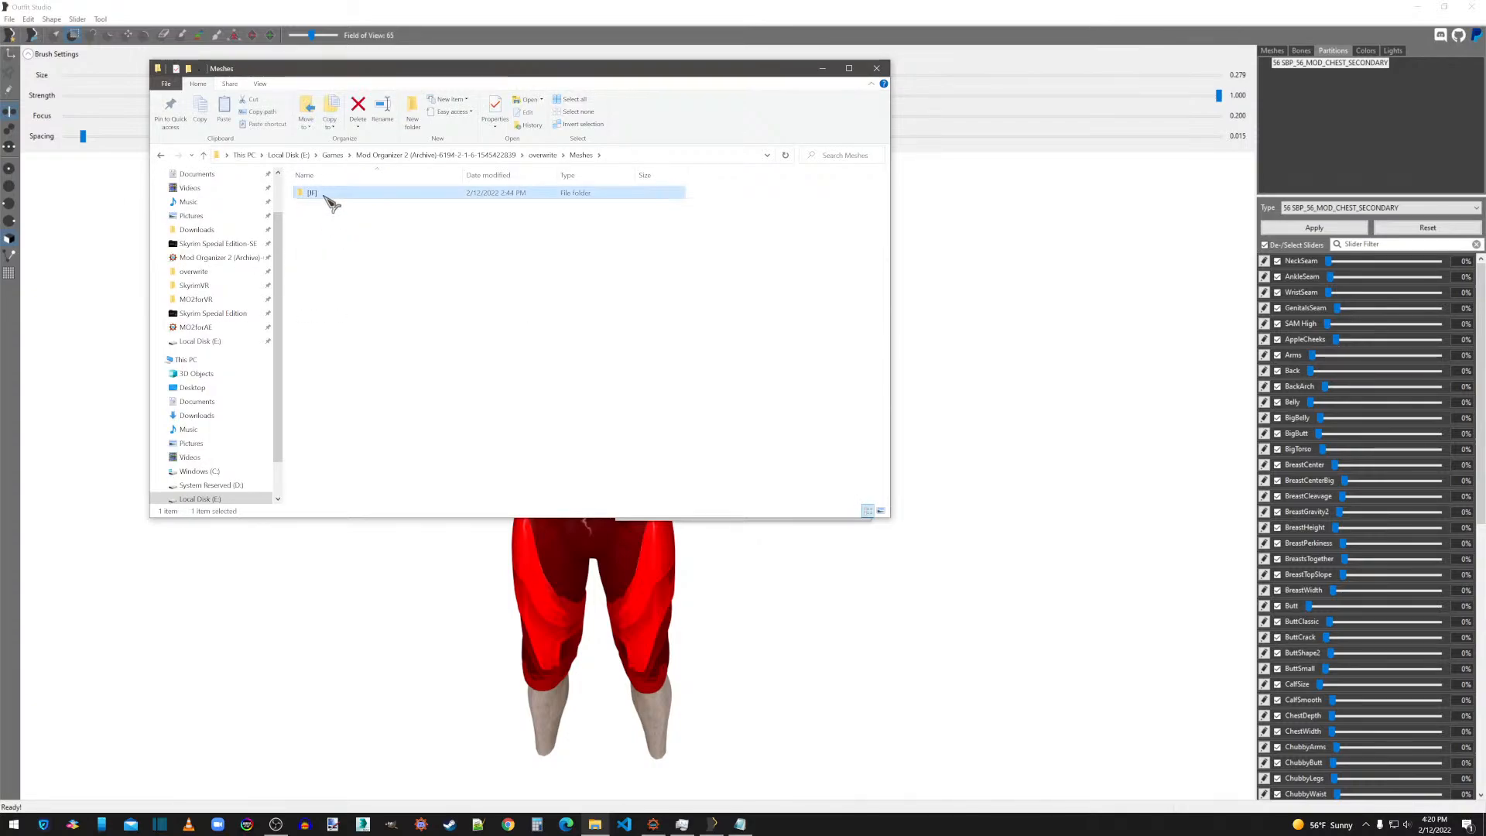
{"action": "double_click", "coordinate": [327, 198]}
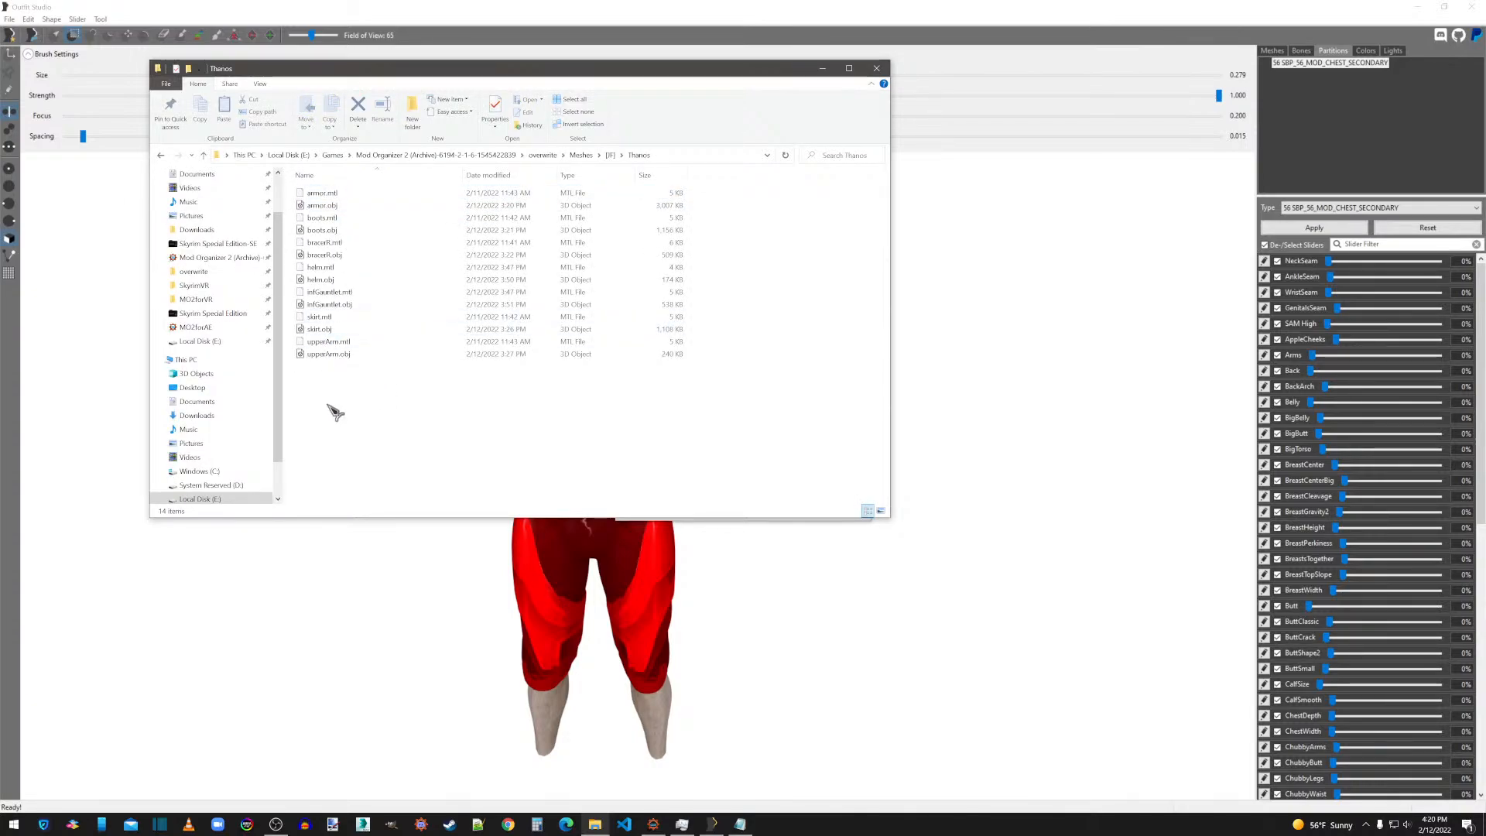
{"action": "left_click_drag", "start_coordinate": [323, 383], "coordinate": [327, 198]}
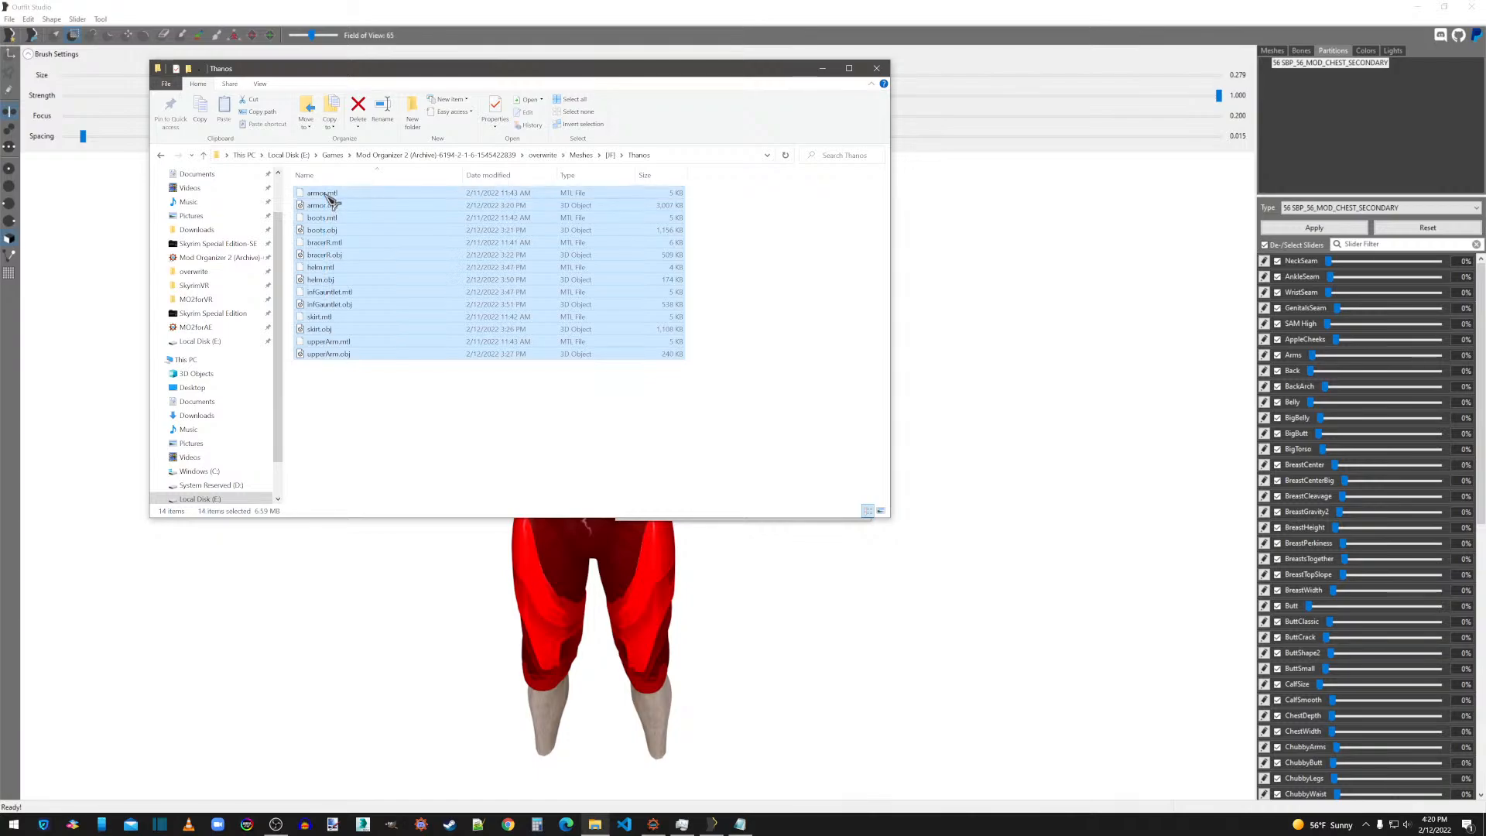
{"action": "key", "text": "Delete"}
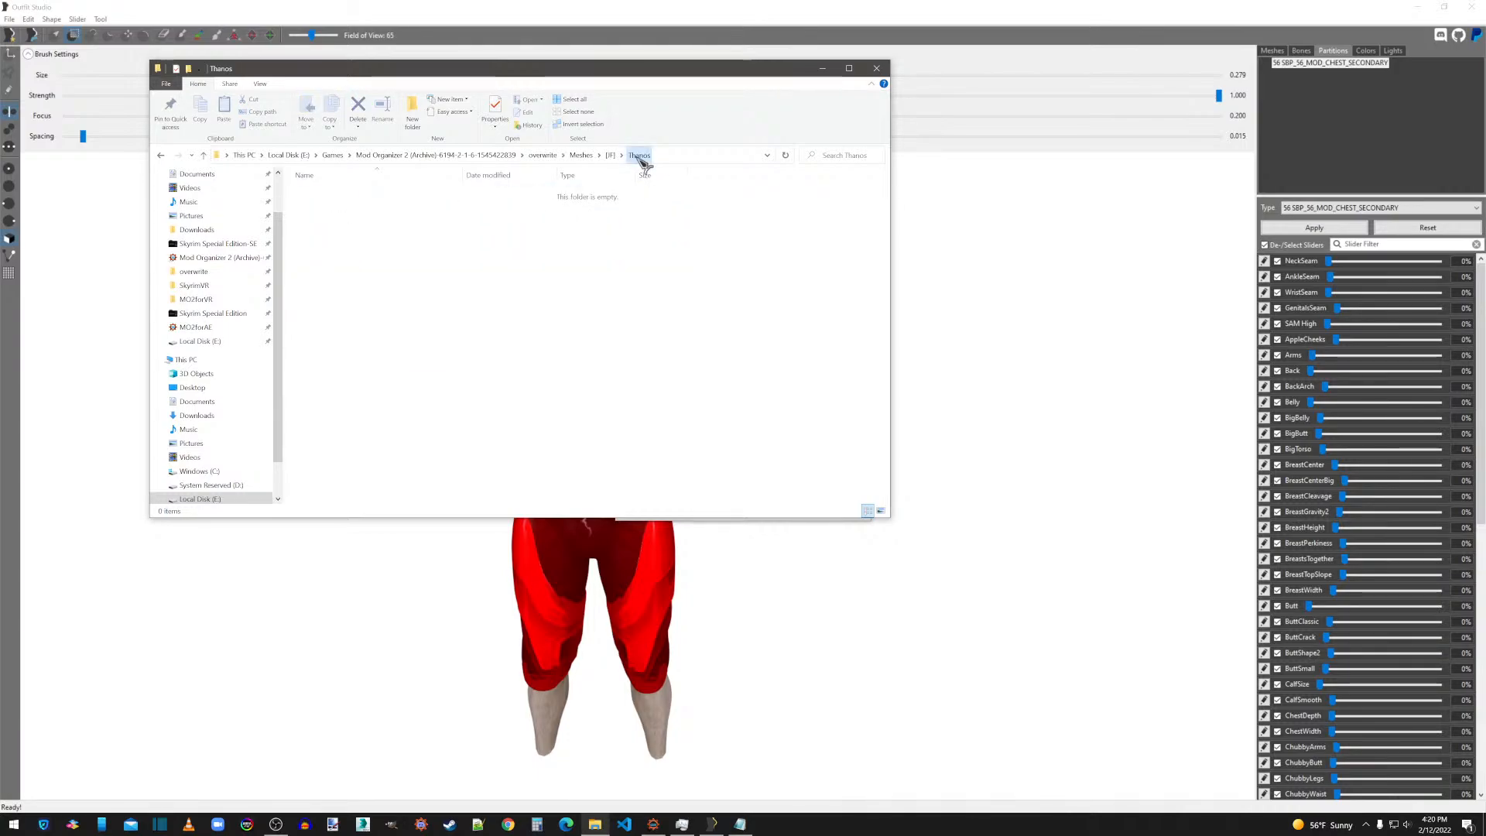
Copy the Meshes\[JF]\Thanos part of the folder path and paste it as the output data path in Outfit Studio's save settings.
{"action": "left_click", "coordinate": [671, 158]}
{"action": "left_click", "coordinate": [519, 157]}
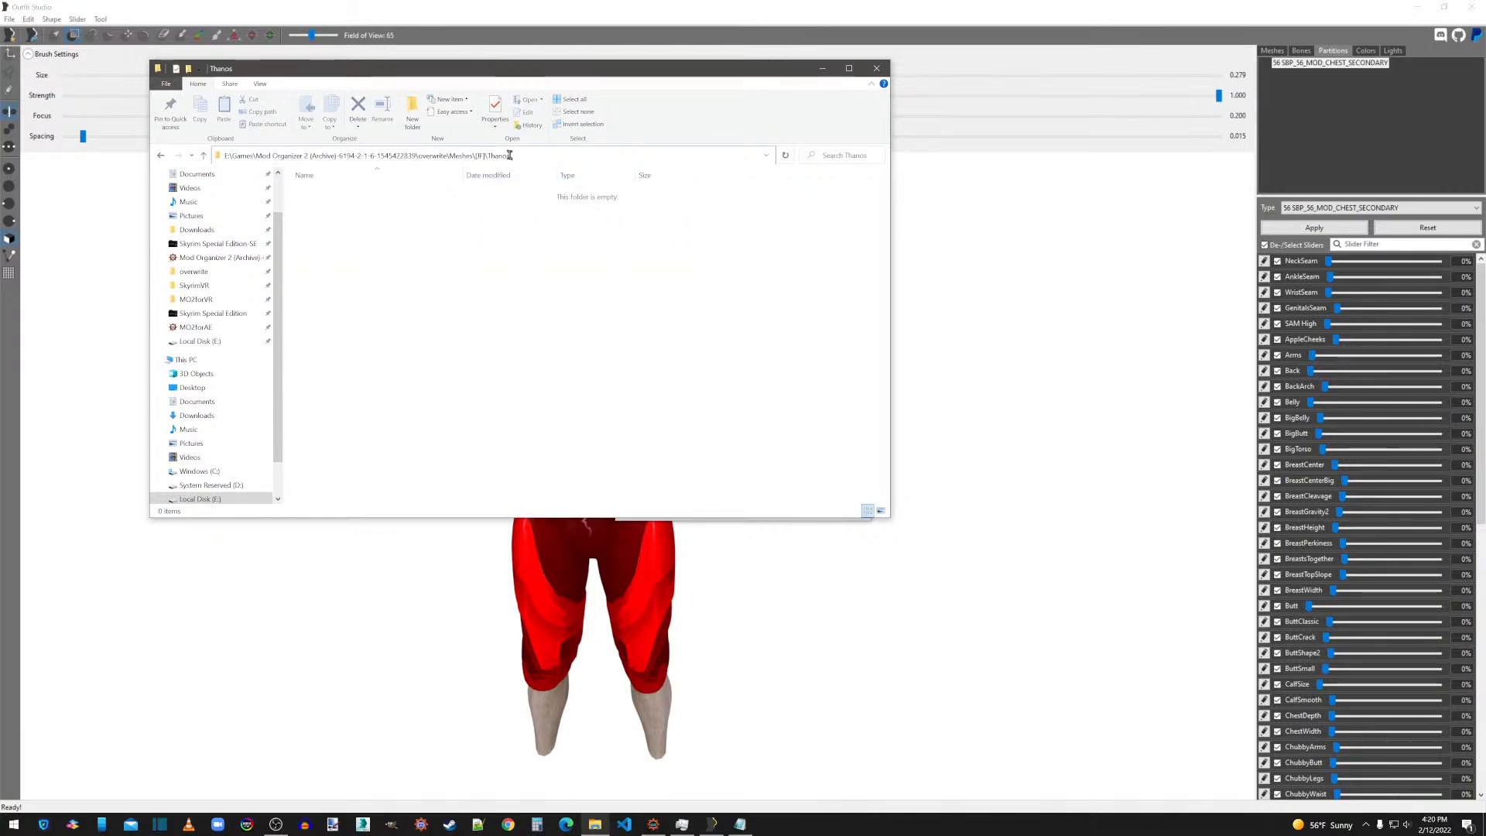
{"action": "left_click_drag", "start_coordinate": [512, 156], "coordinate": [453, 156]}
{"action": "key", "text": "ctrl+c"}
{"action": "left_click", "coordinate": [613, 27]}
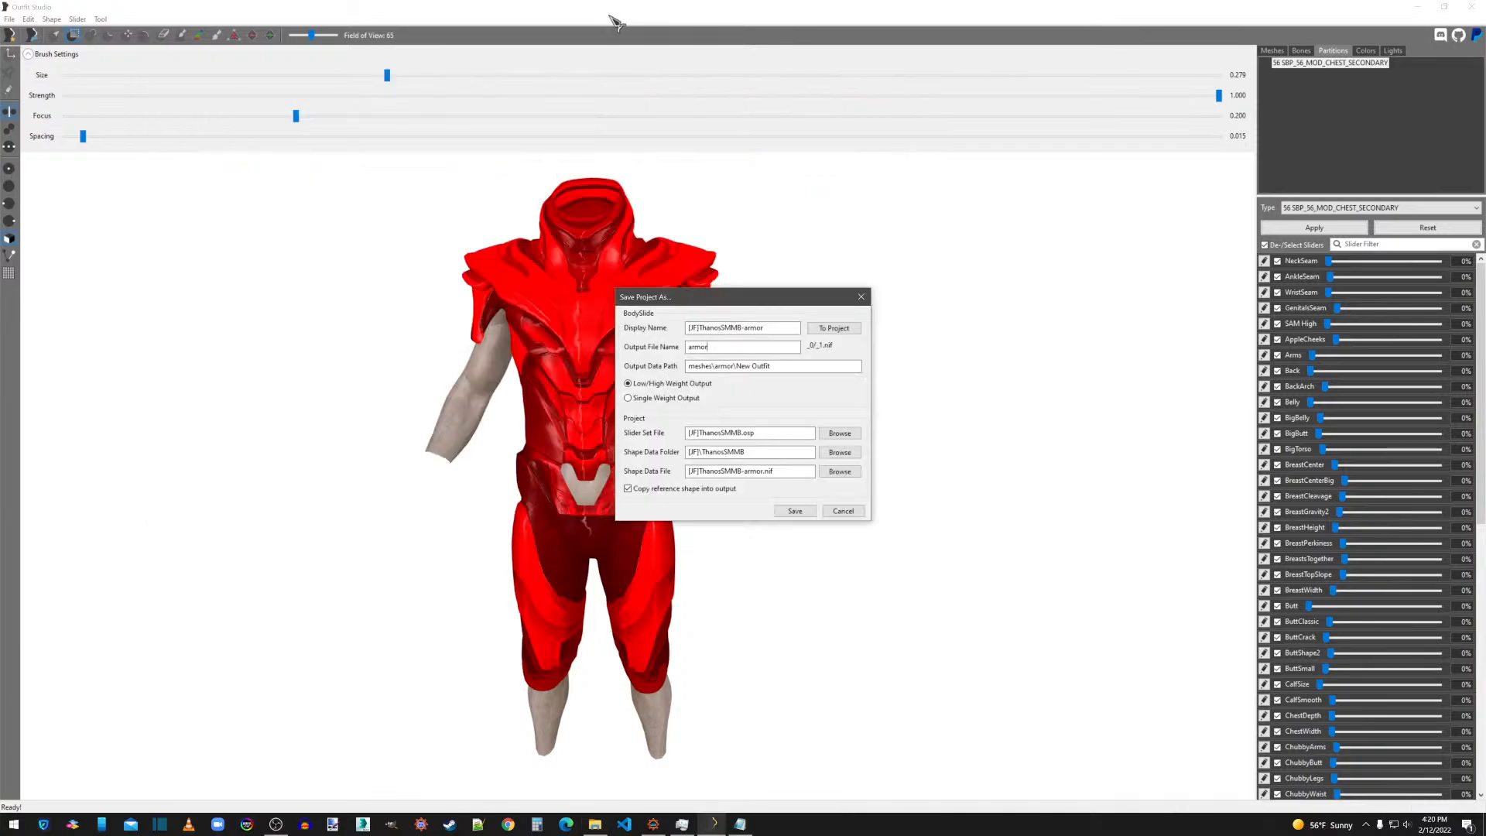
{"action": "left_click", "coordinate": [781, 366]}
{"action": "left_click_drag", "start_coordinate": [781, 366], "coordinate": [660, 366]}
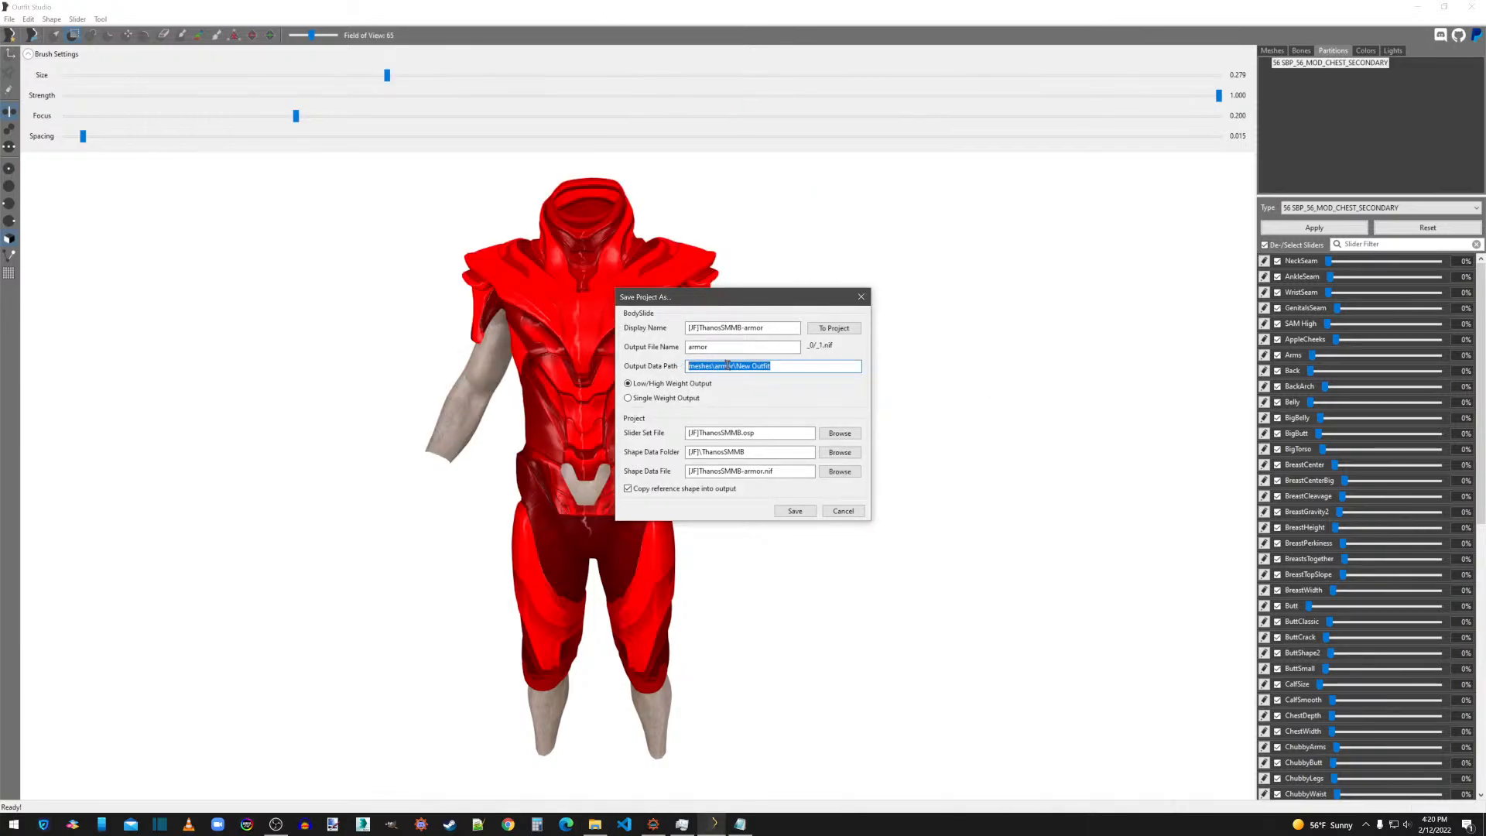
{"action": "key", "text": "ctrl+v"}
Check the output file name and display name, and save the project.
{"action": "left_click", "coordinate": [763, 347]}
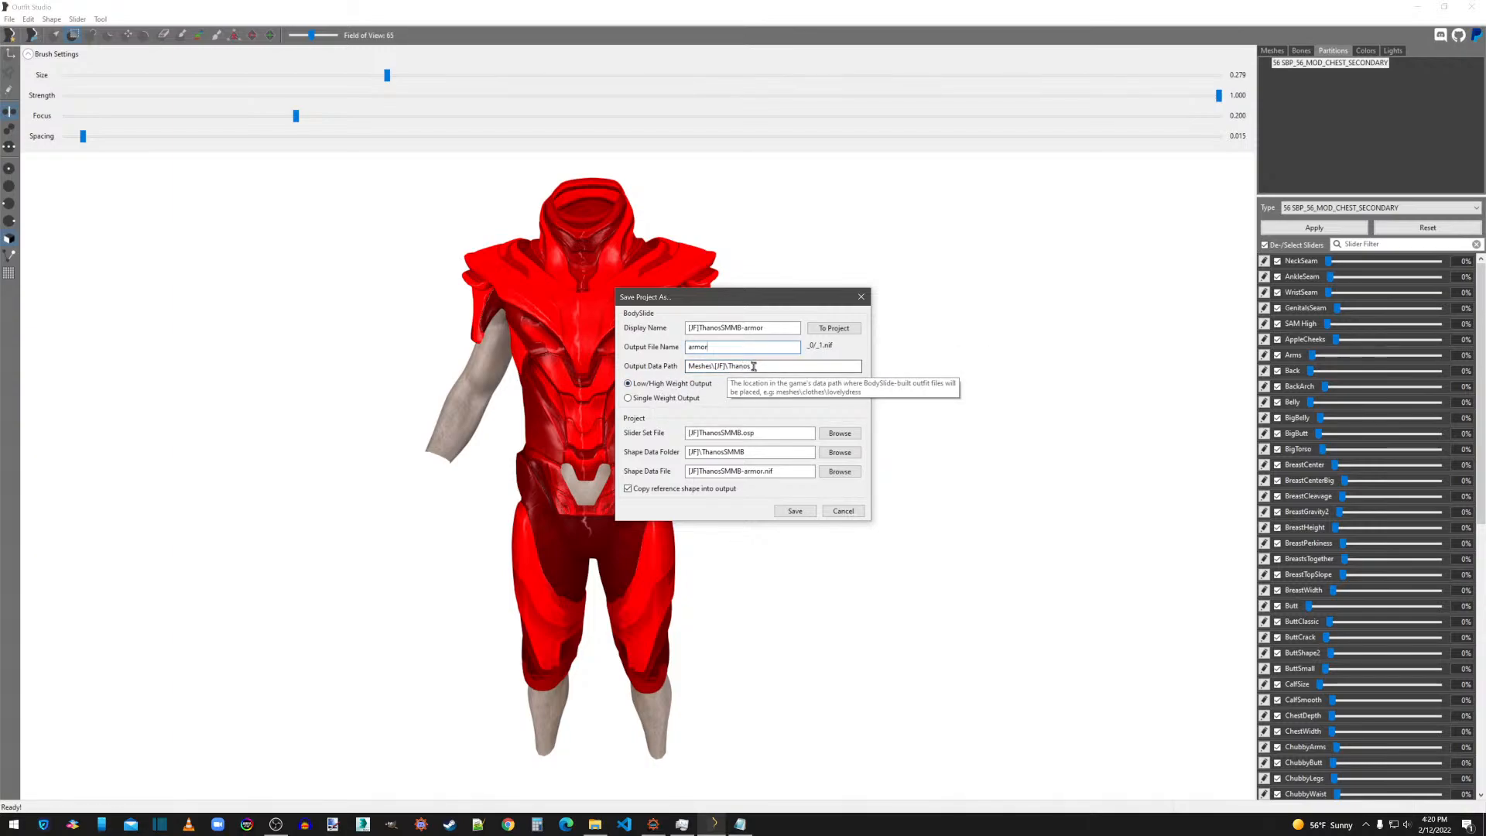
{"action": "left_click_drag", "start_coordinate": [711, 347], "coordinate": [669, 379]}
{"action": "left_click", "coordinate": [710, 346]}
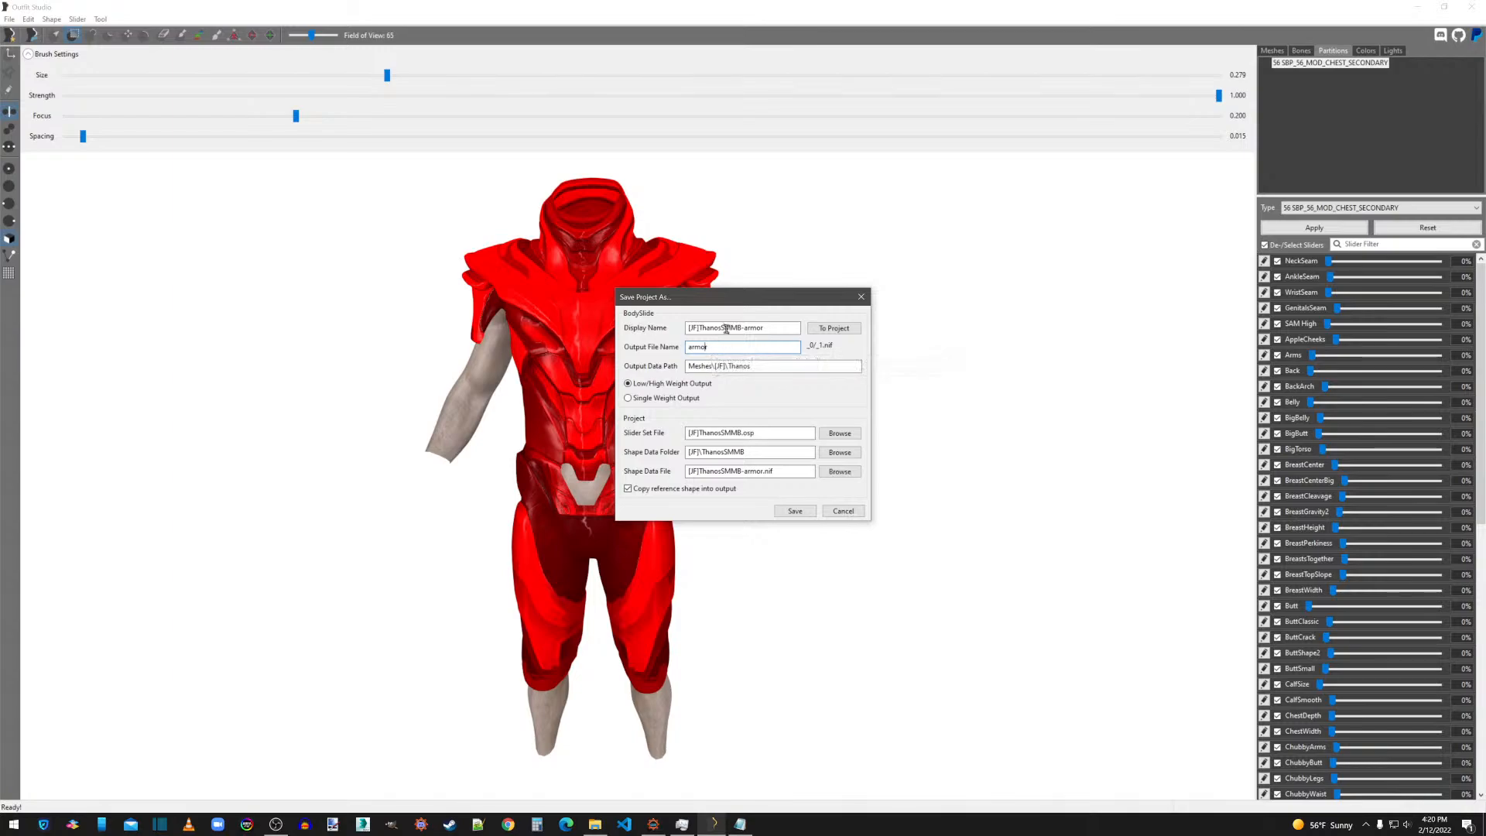
{"action": "left_click_drag", "start_coordinate": [769, 325], "coordinate": [671, 325]}
{"action": "left_click", "coordinate": [793, 512]}
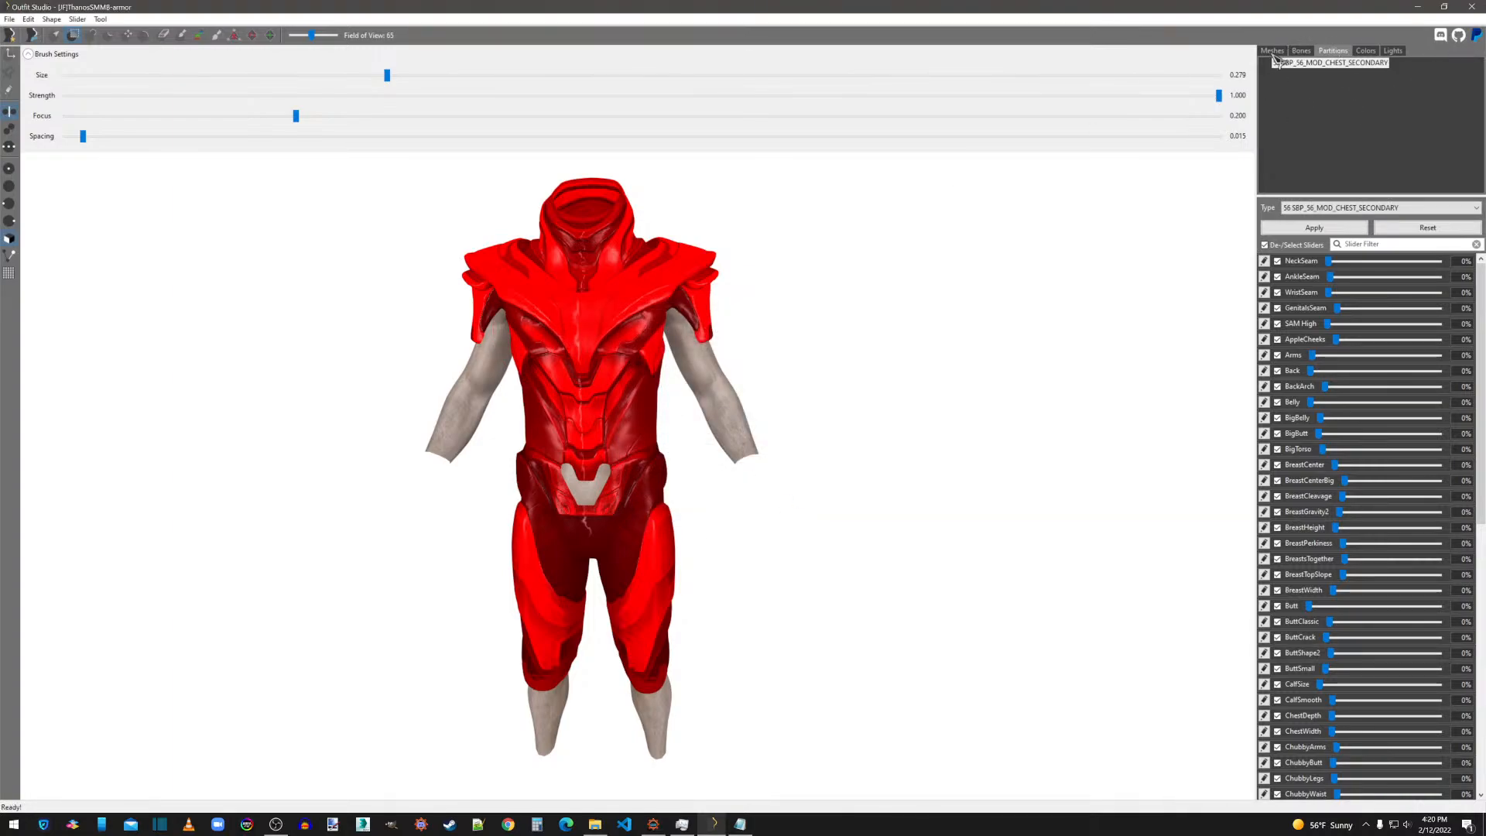
Reopen the Save Project As settings, review the display name, output name, slider set file and shape data entries, and save the project again.
{"action": "left_click", "coordinate": [9, 19]}
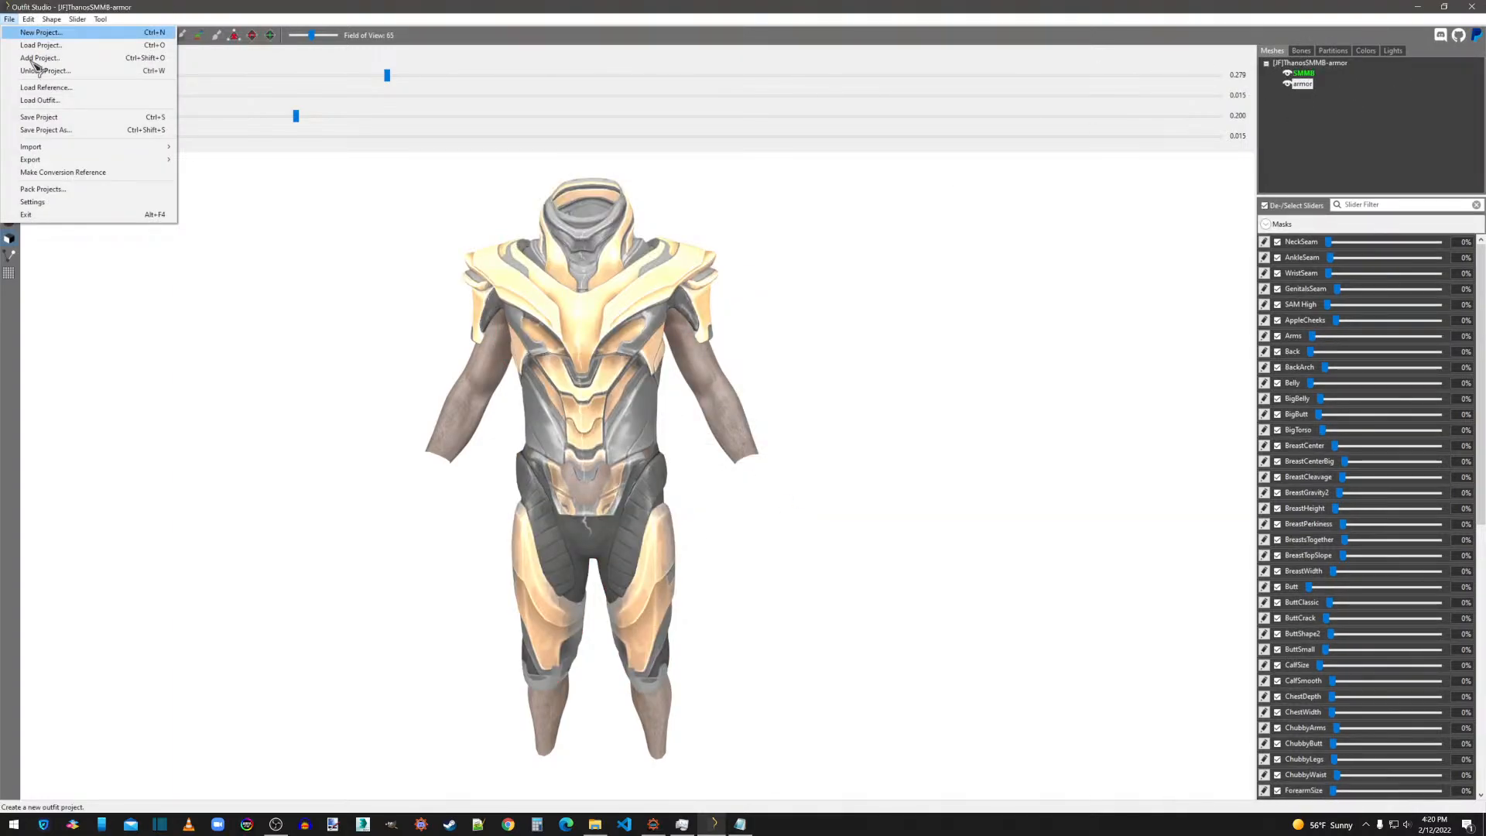
{"action": "left_click", "coordinate": [45, 129]}
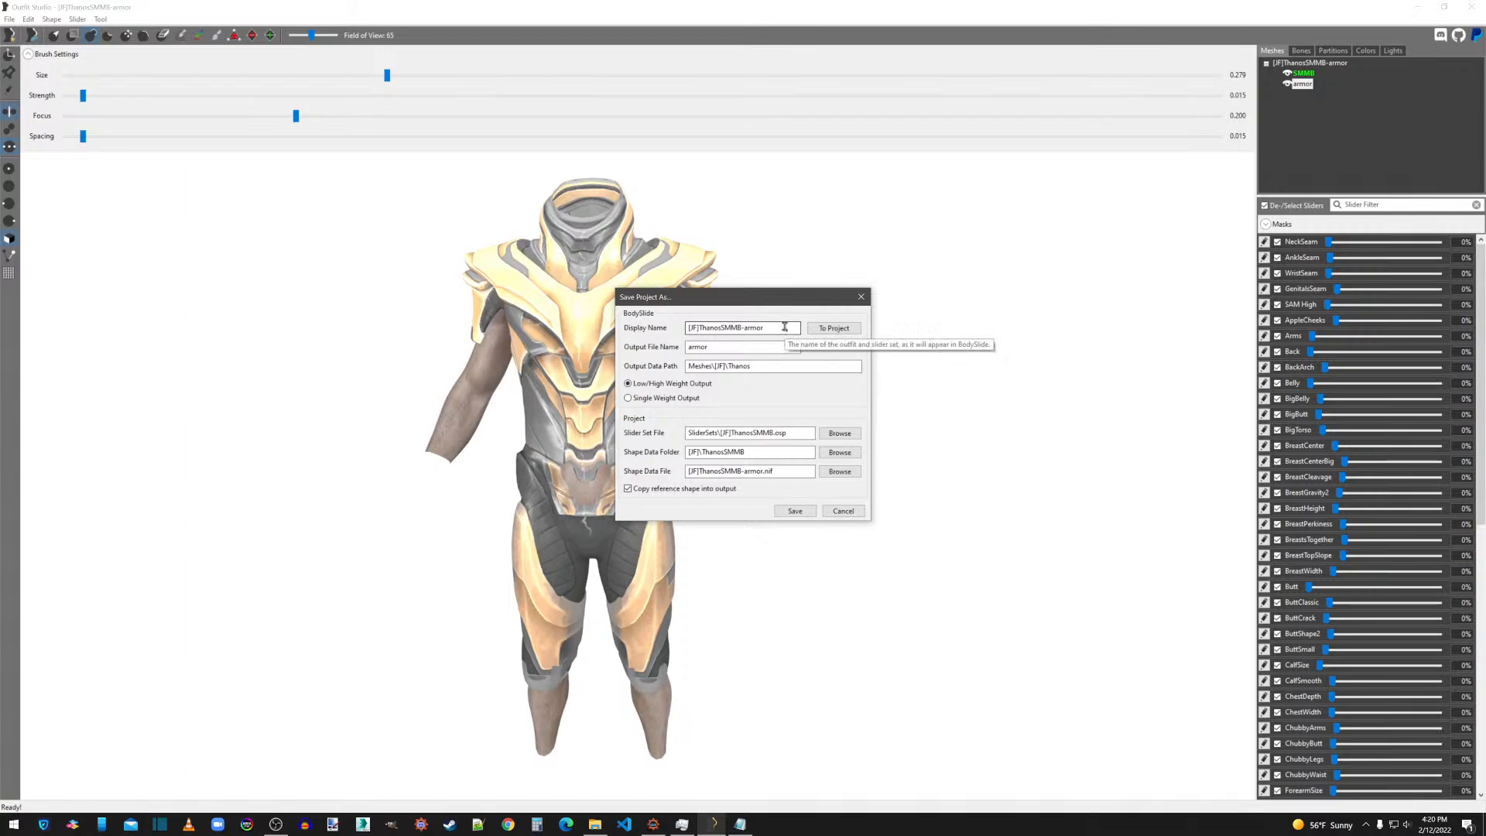
{"action": "left_click_drag", "start_coordinate": [784, 327], "coordinate": [688, 326]}
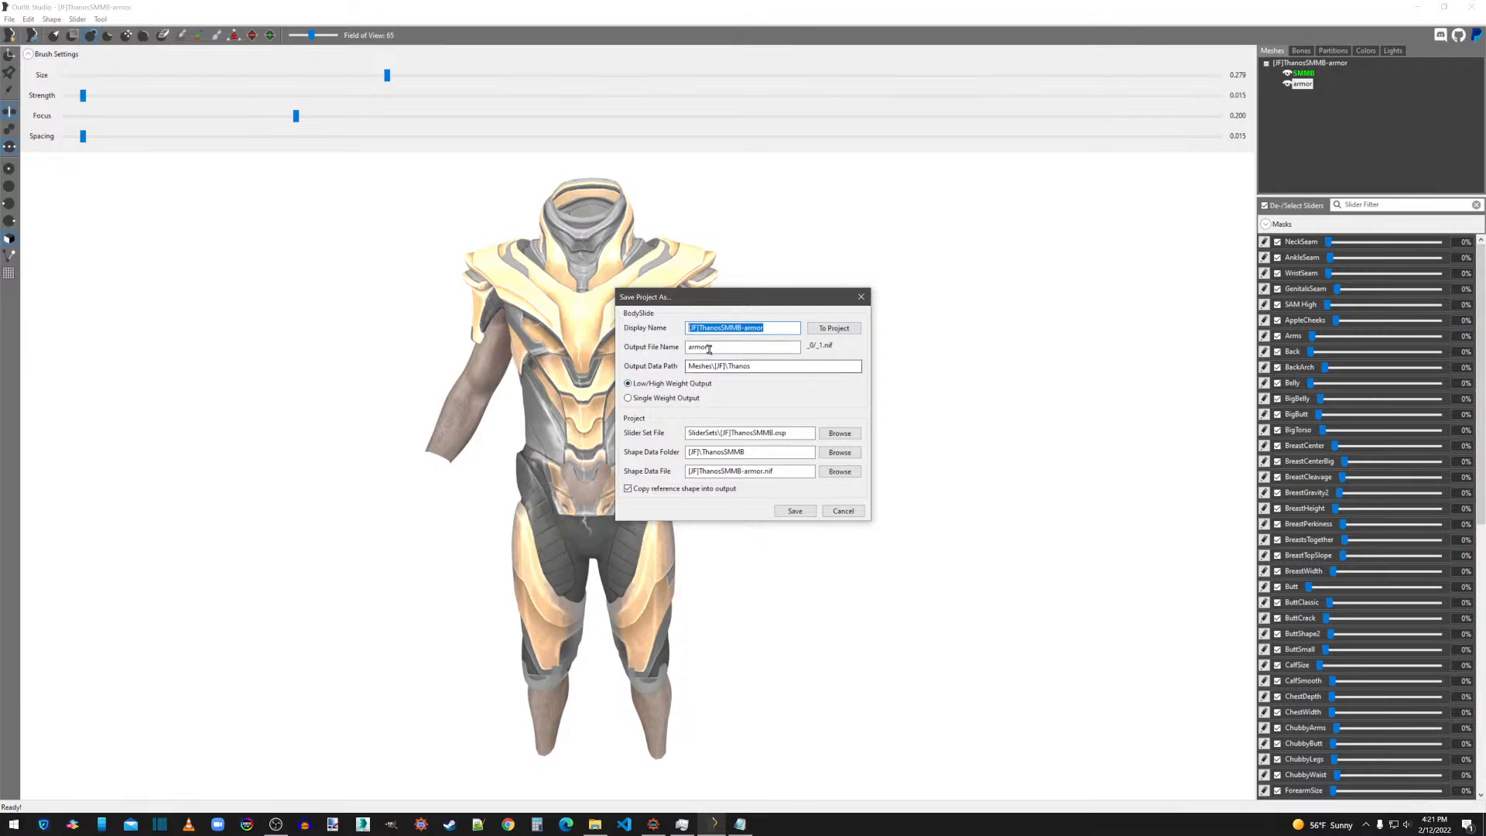
{"action": "left_click_drag", "start_coordinate": [724, 347], "coordinate": [668, 355]}
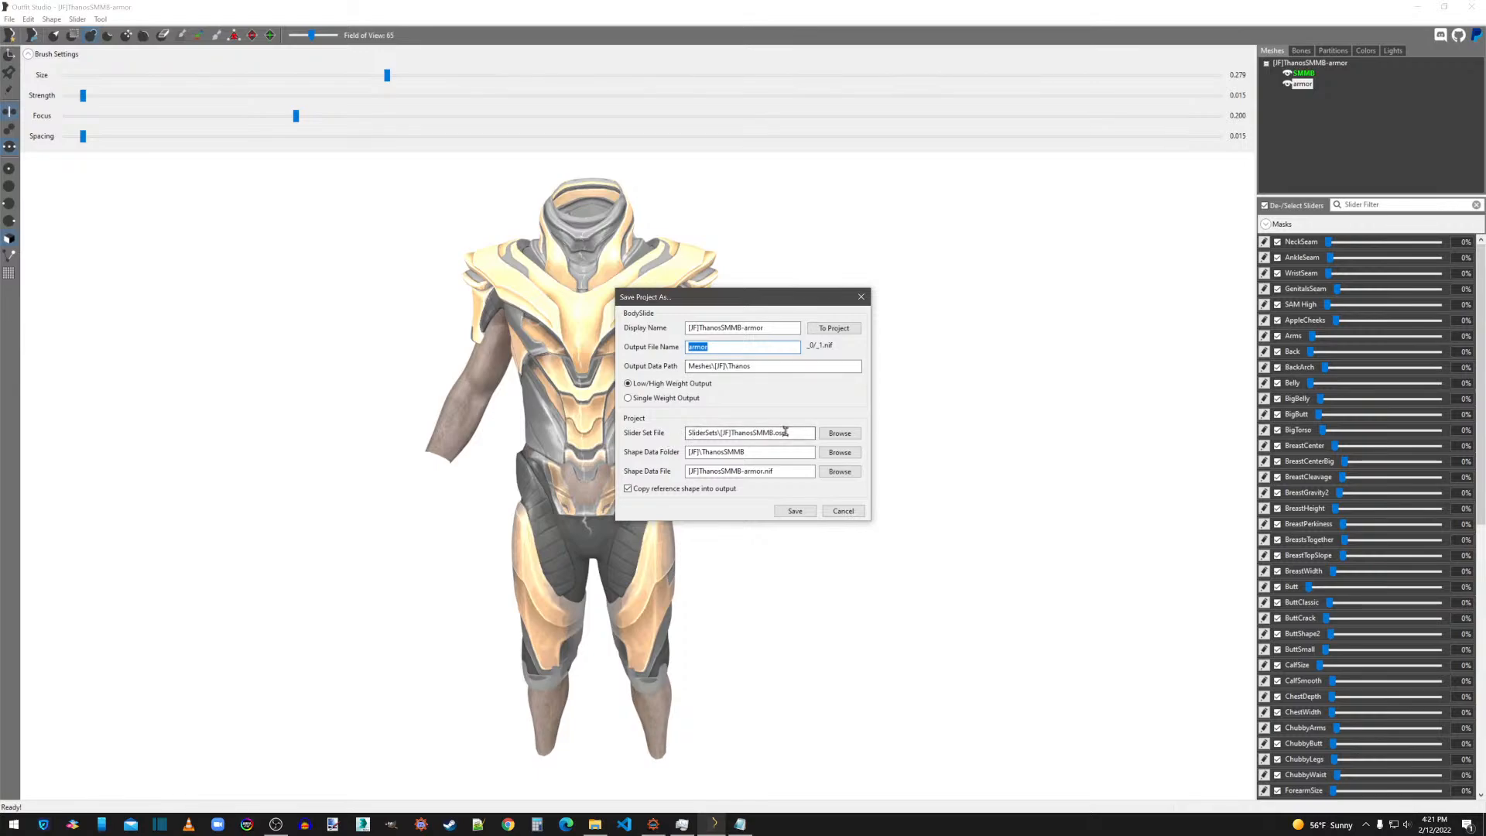
{"action": "left_click_drag", "start_coordinate": [785, 433], "coordinate": [756, 433]}
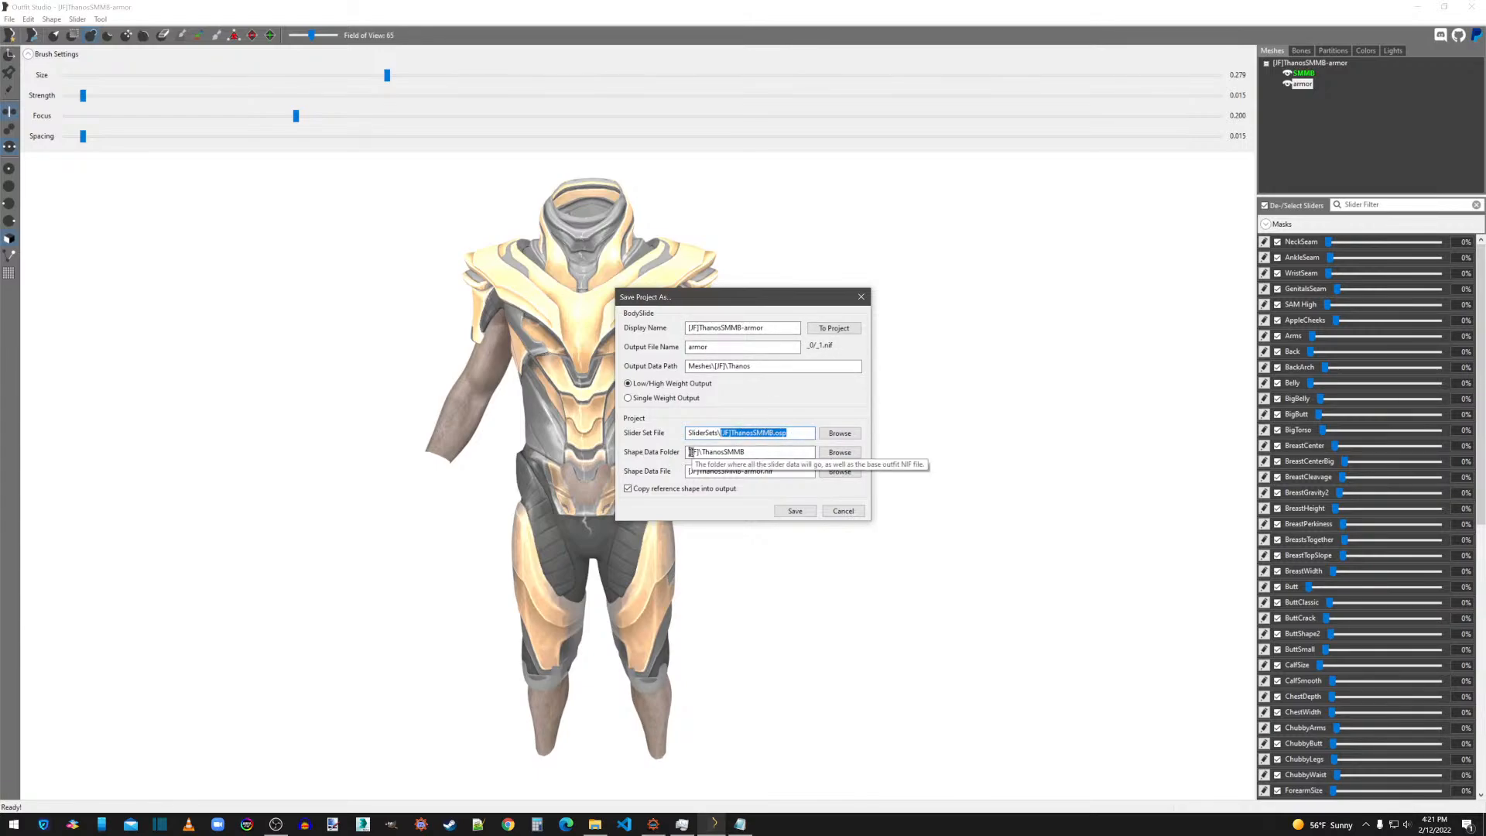
{"action": "double_click", "coordinate": [754, 451]}
{"action": "left_click", "coordinate": [710, 451]}
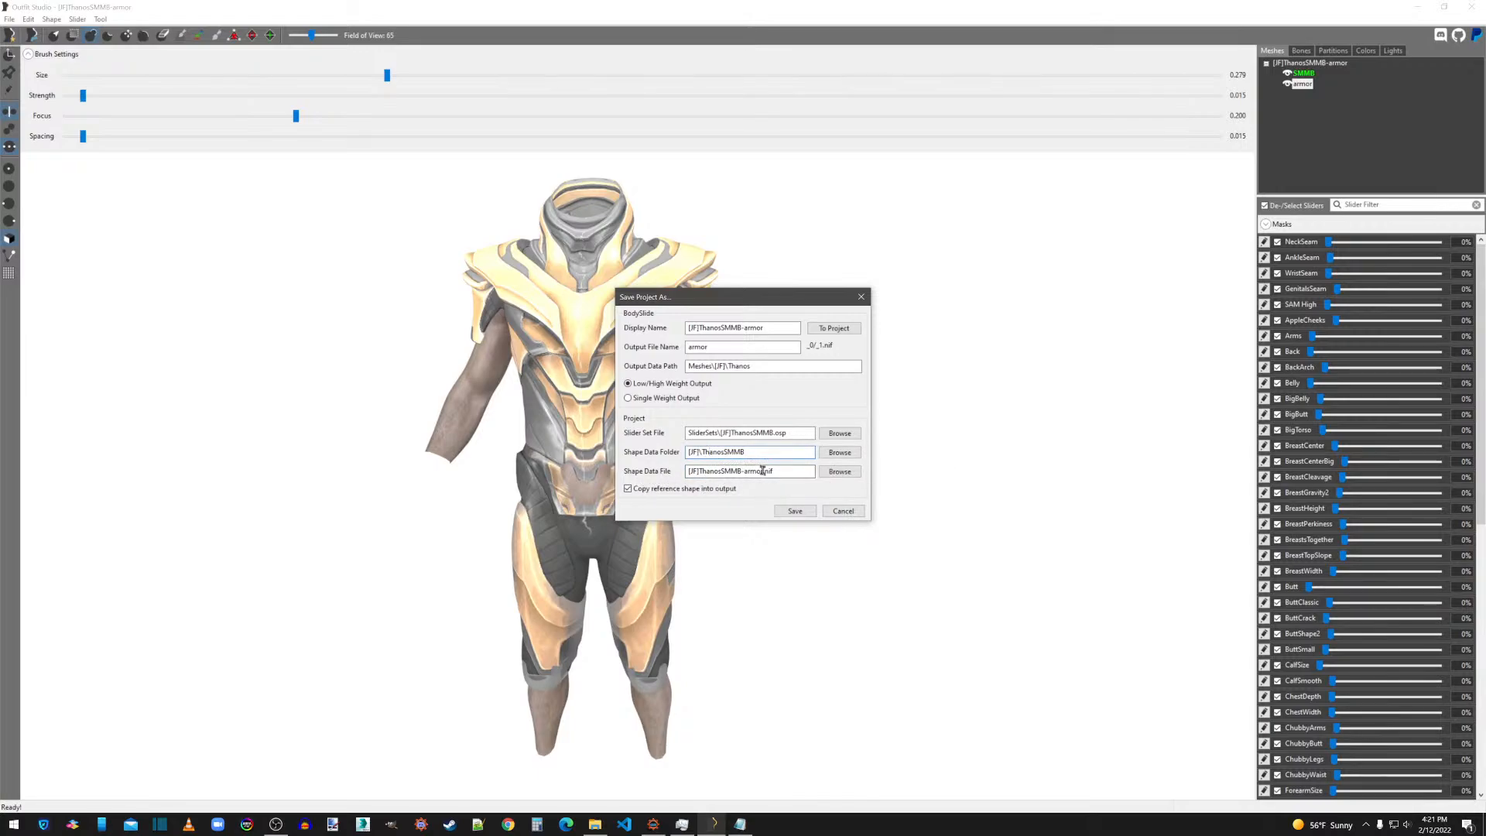
{"action": "left_click_drag", "start_coordinate": [776, 470], "coordinate": [681, 453]}
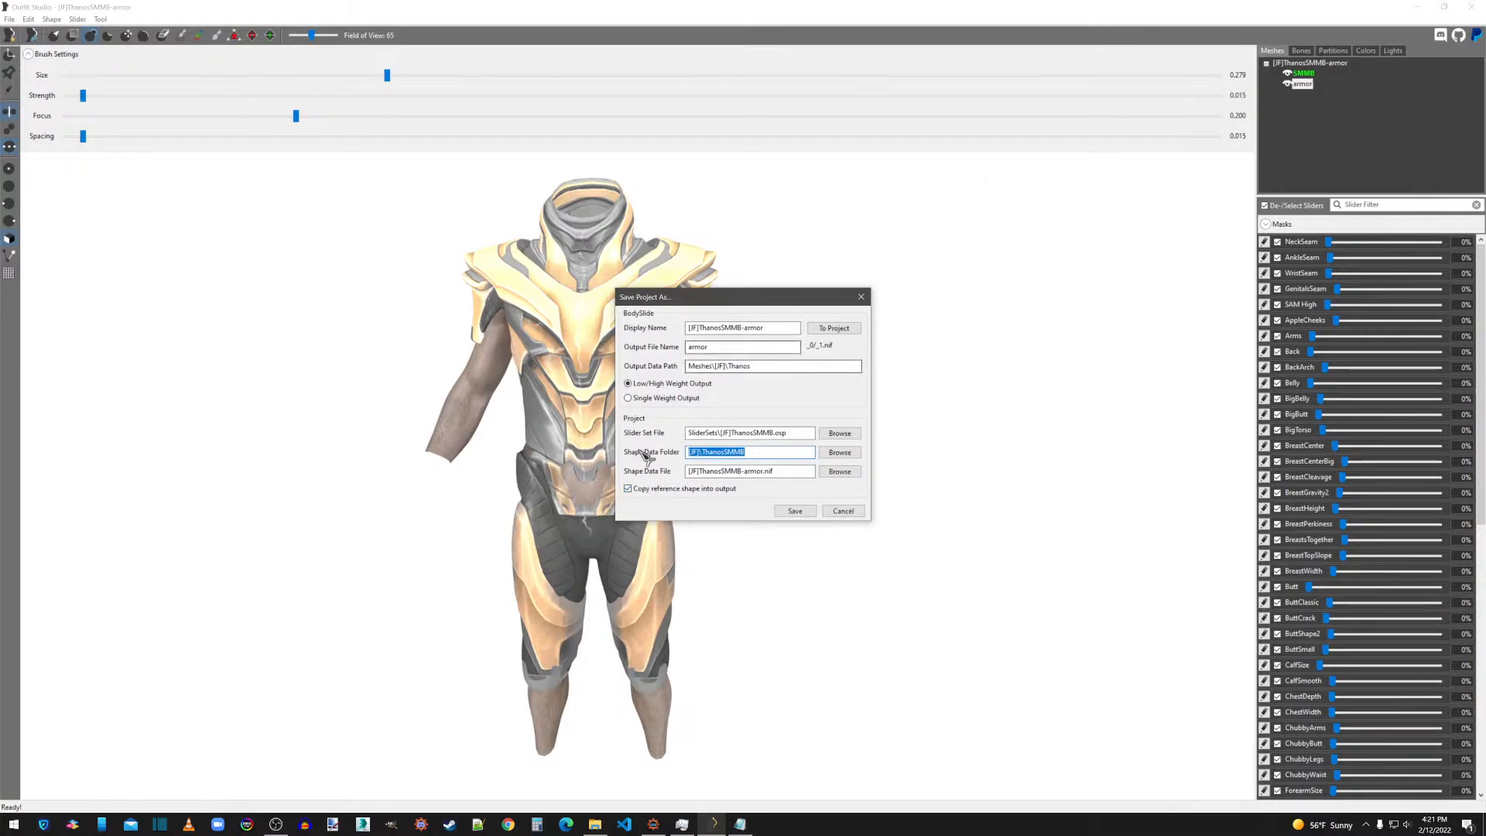
{"action": "left_click", "coordinate": [796, 513]}
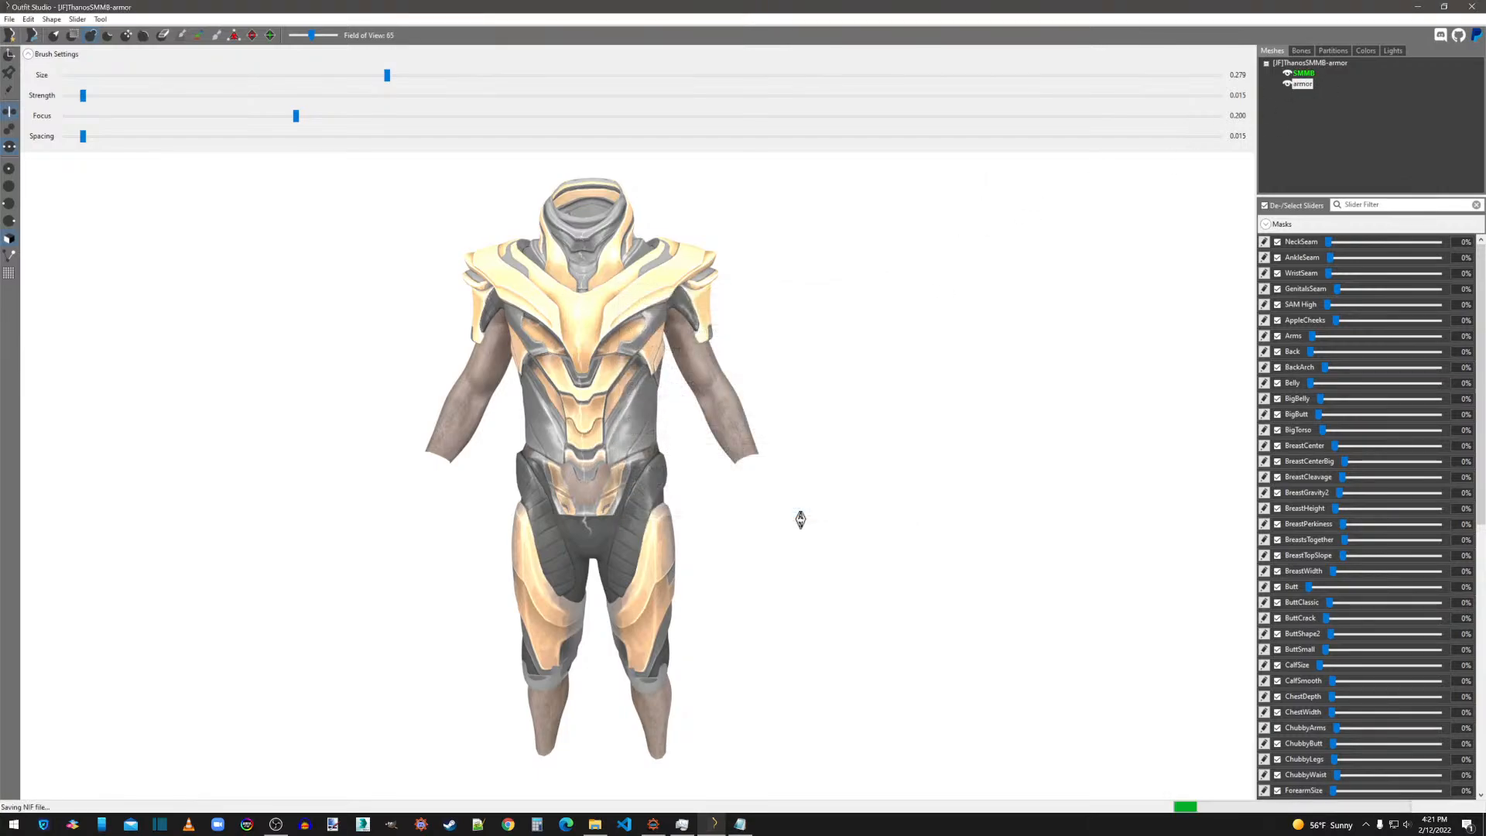
{"action": "left_click", "coordinate": [1312, 85]}
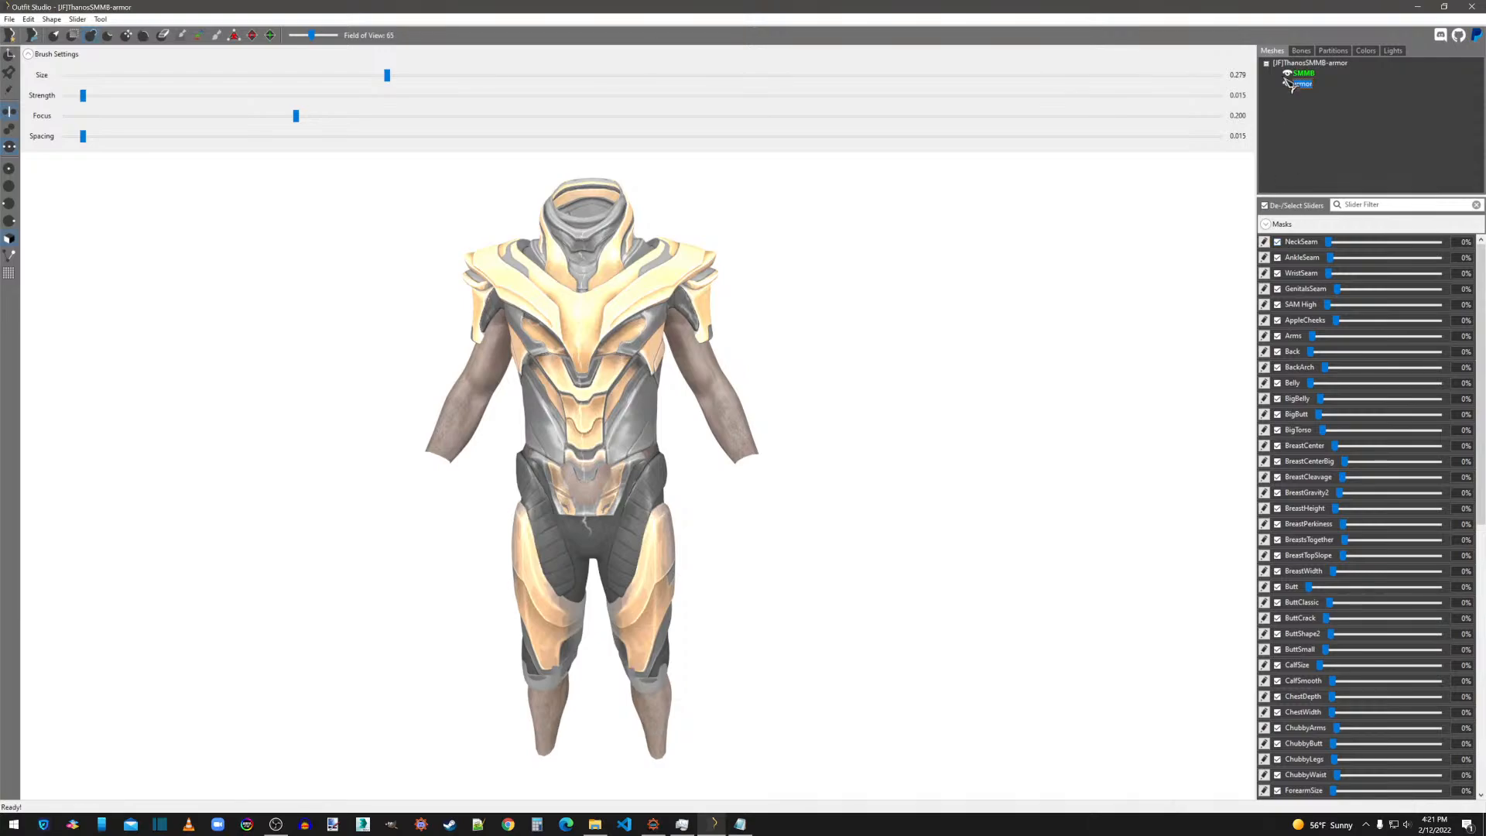
{"action": "right_click", "coordinate": [1307, 87]}
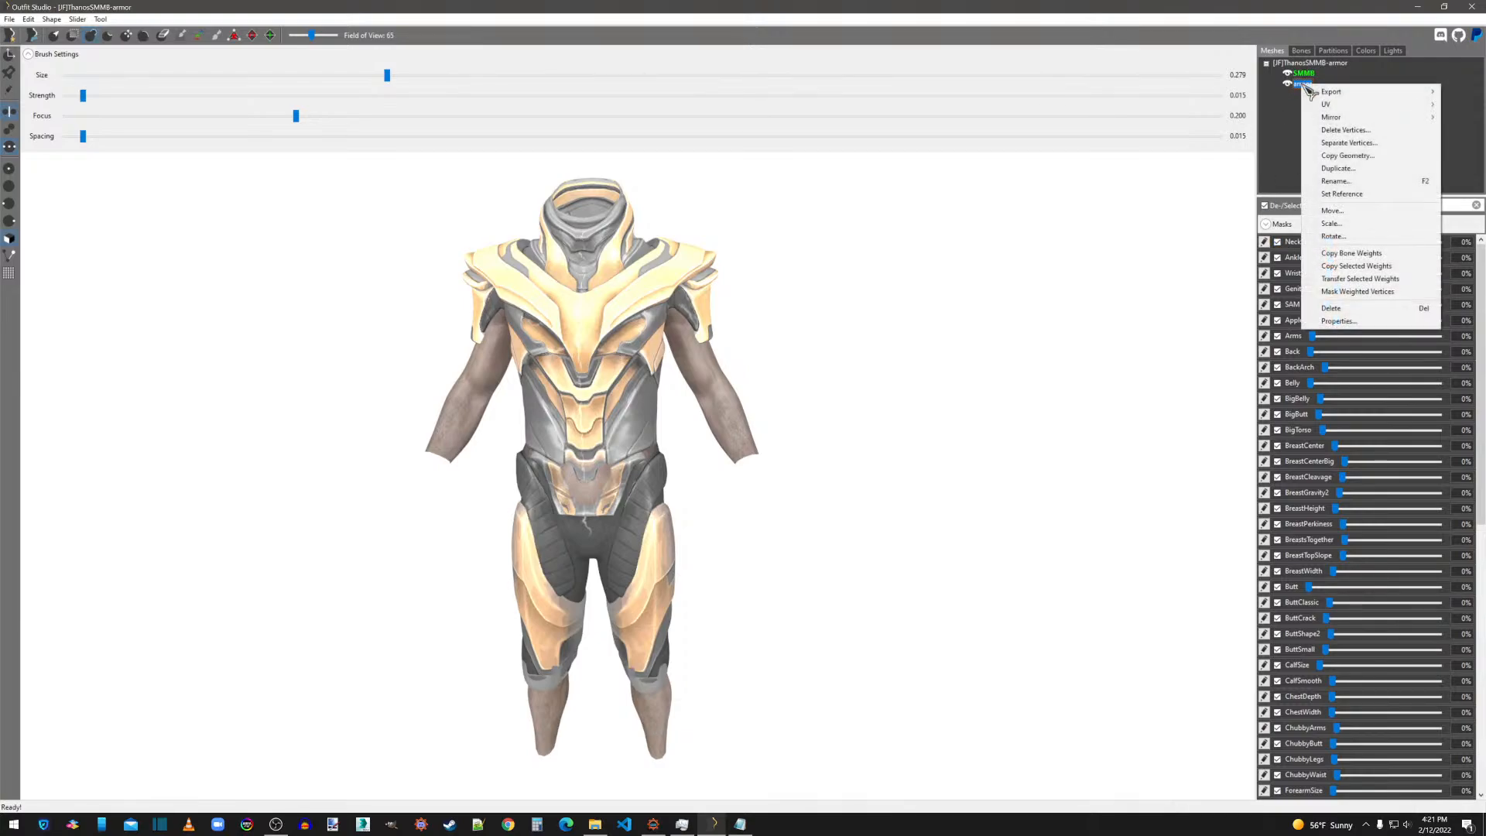
{"action": "key", "text": "Escape"}
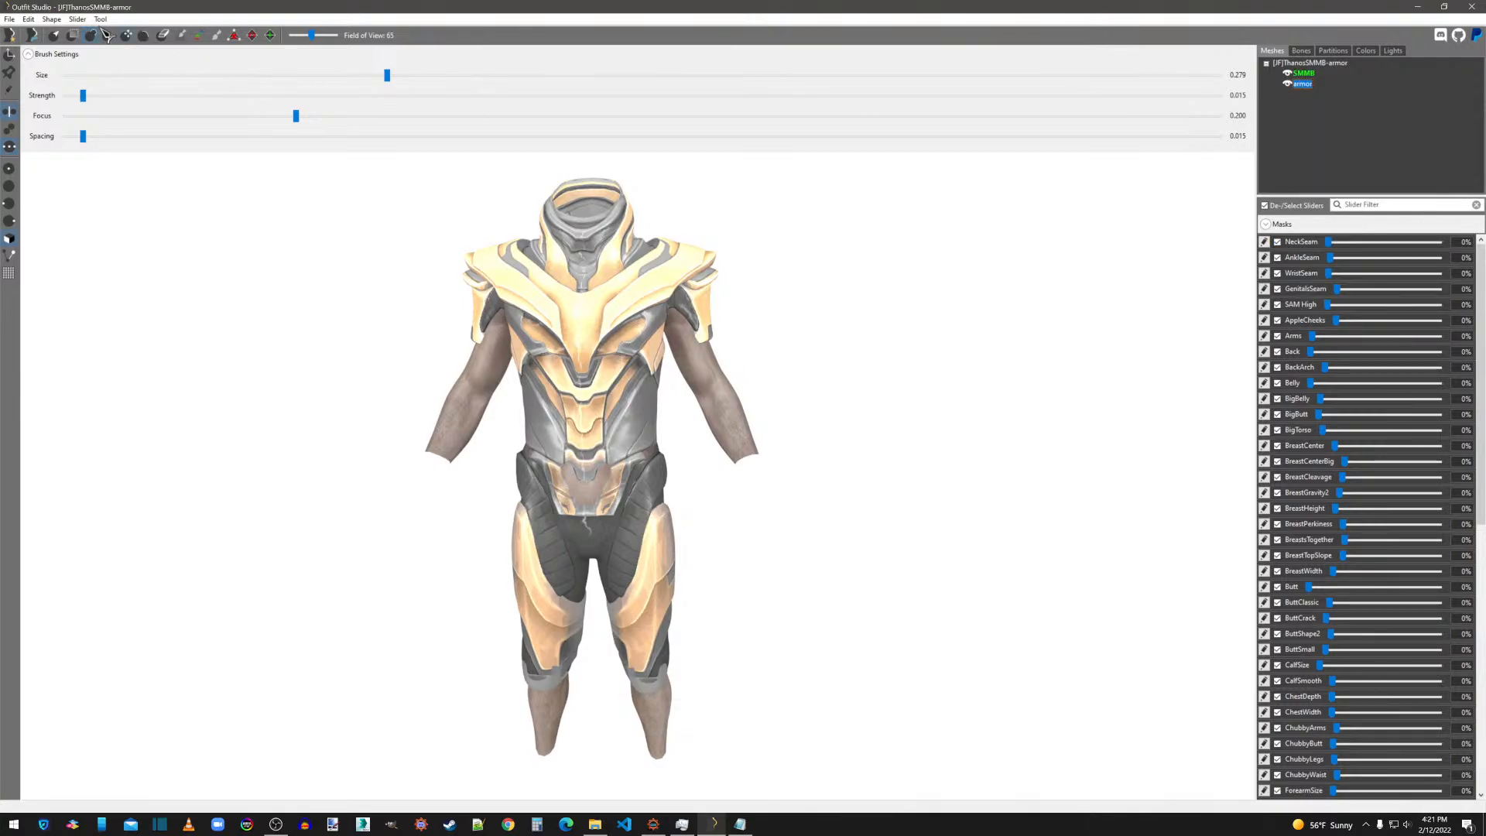
Conform the armor mesh to the reference body's sliders with a search radius of 10 and 10 max vertex targets.
{"action": "left_click", "coordinate": [79, 19]}
{"action": "left_click", "coordinate": [82, 22]}
{"action": "left_click_drag", "start_coordinate": [1327, 304], "coordinate": [1247, 332]}
{"action": "left_click", "coordinate": [77, 18]}
{"action": "left_click", "coordinate": [96, 48]}
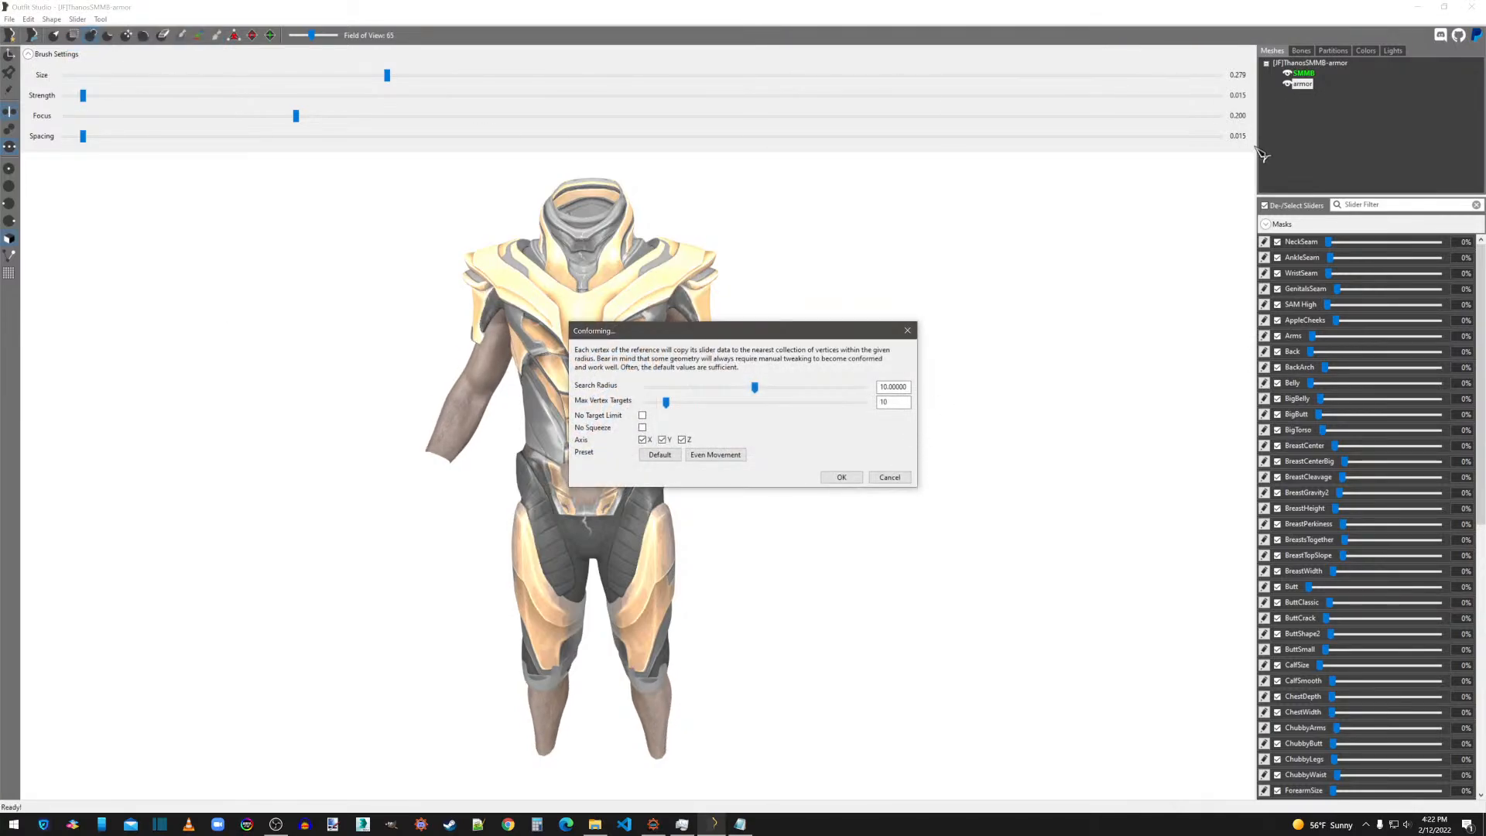
{"action": "left_click", "coordinate": [844, 477]}
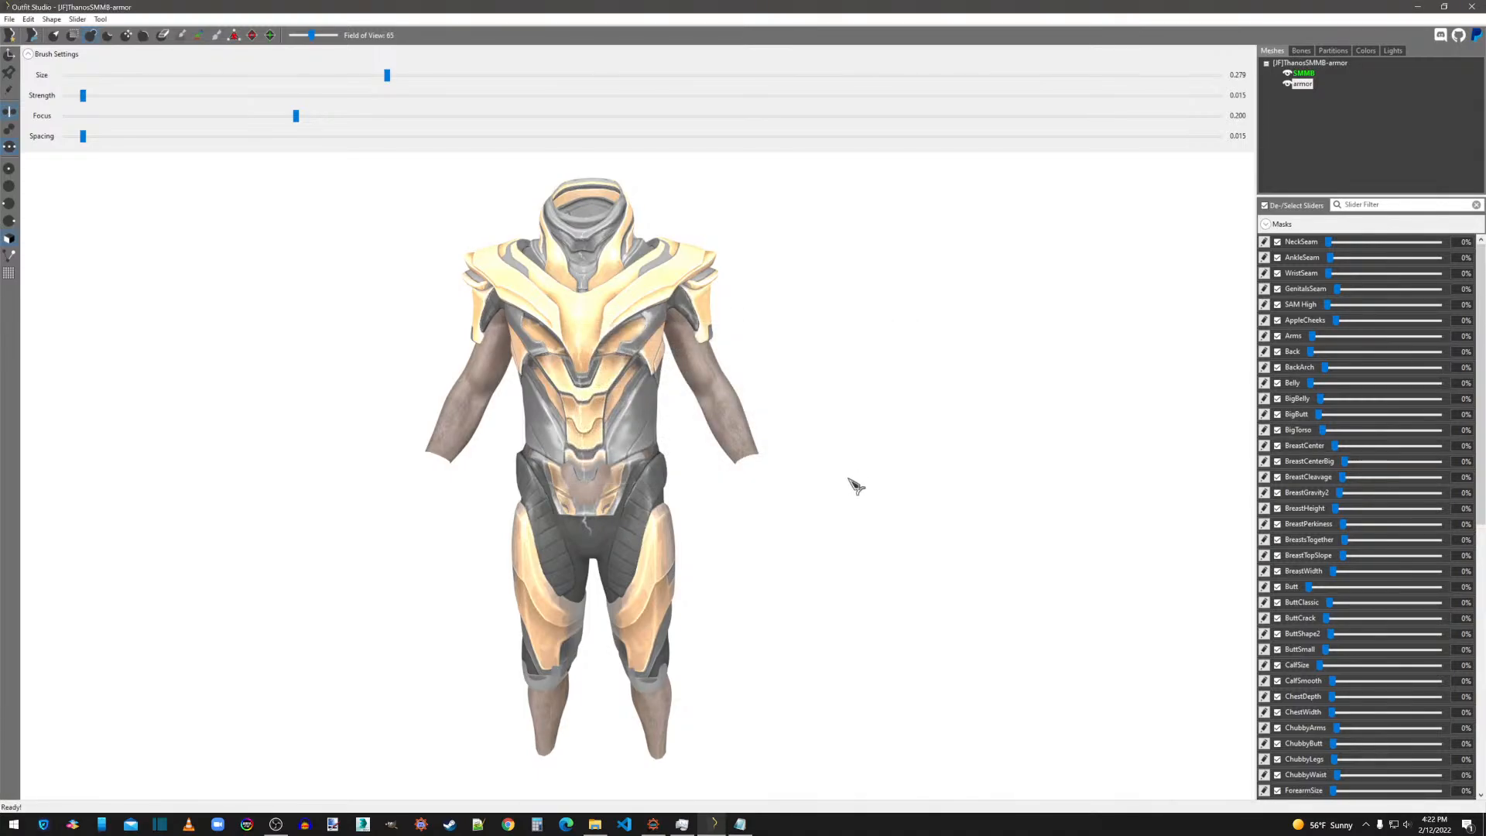
Preview the armor with the SAM High slider at 100%, return it to 0%, and check the SAM Samuel slider.
{"action": "left_click_drag", "start_coordinate": [1334, 305], "coordinate": [1479, 337]}
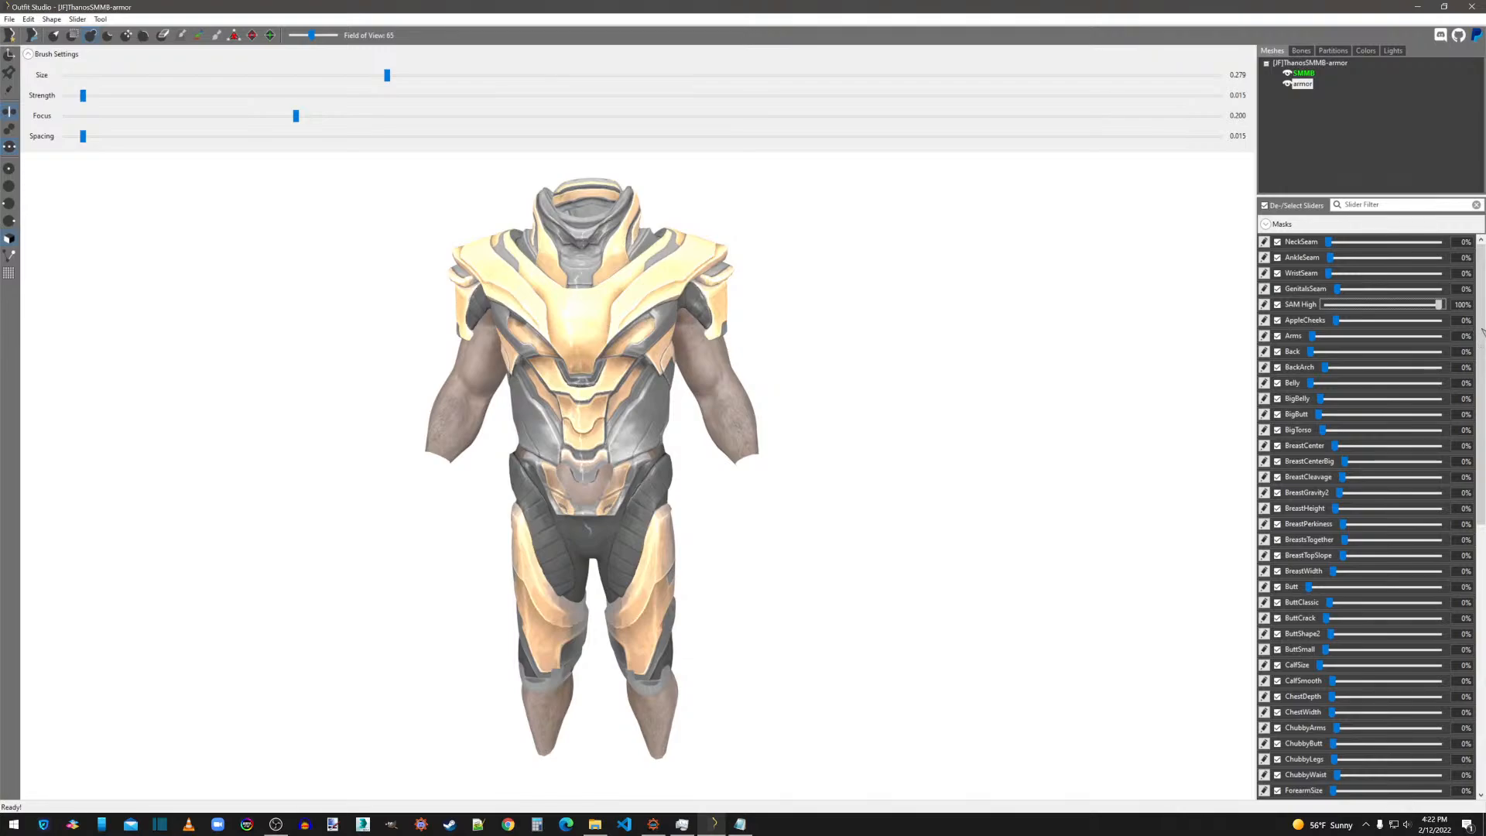
{"action": "right_click_drag", "start_coordinate": [1145, 394], "coordinate": [1049, 408]}
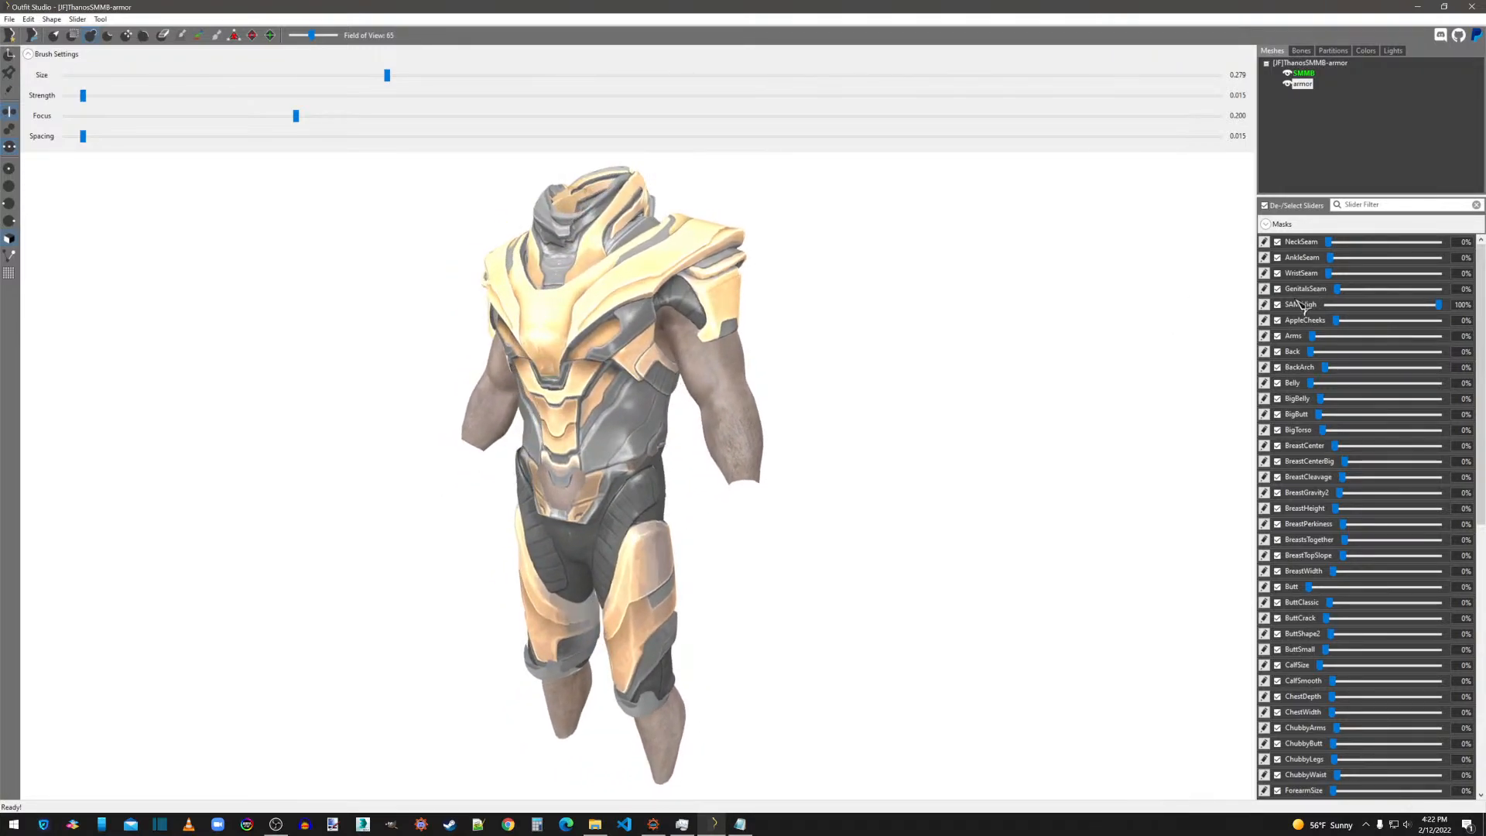
{"action": "left_click_drag", "start_coordinate": [1439, 305], "coordinate": [1327, 328]}
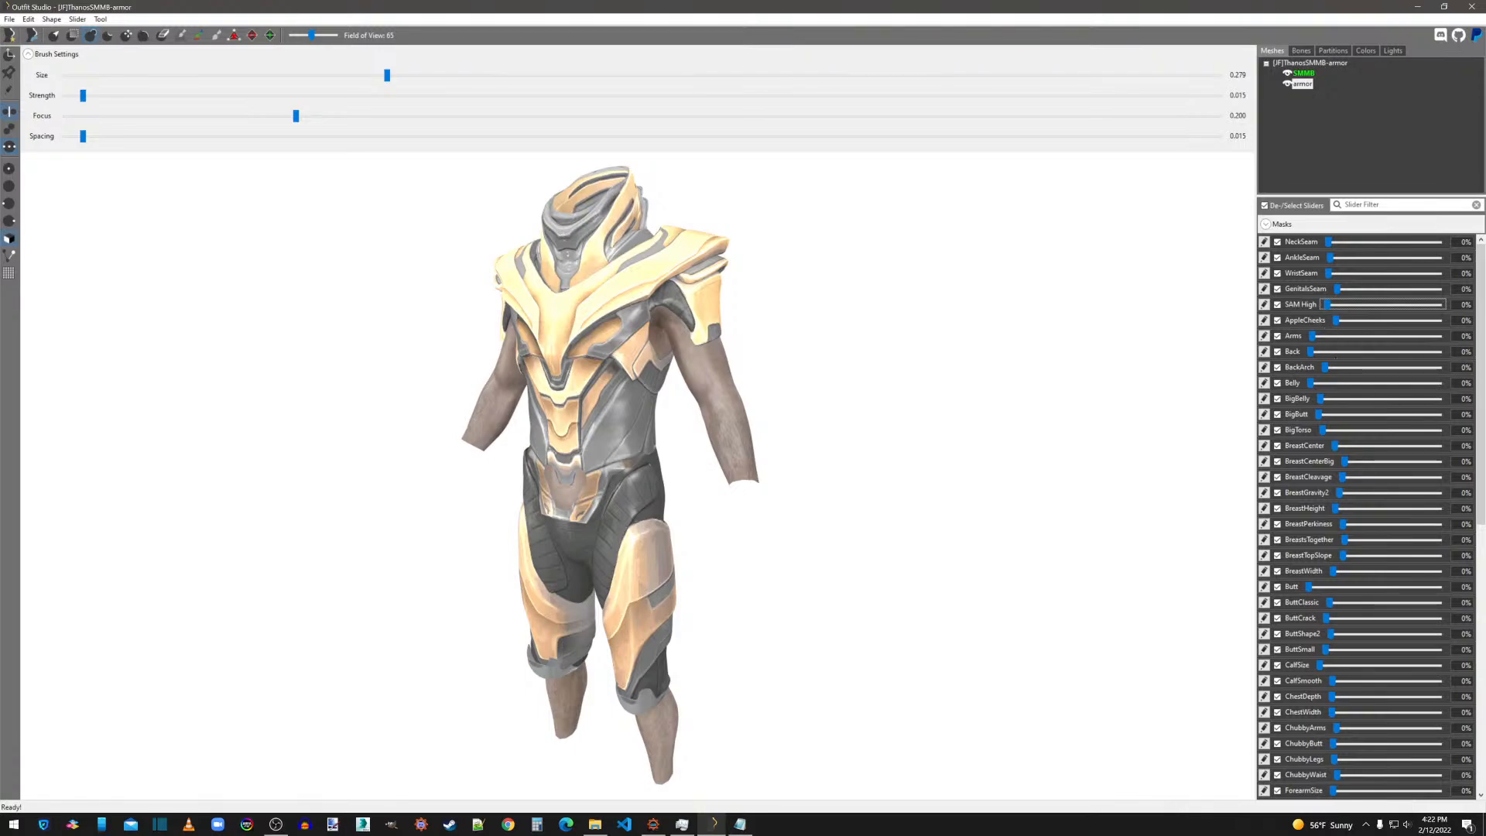
{"action": "scroll", "coordinate": [1392, 735], "scroll_direction": "down", "scroll_amount": 10}
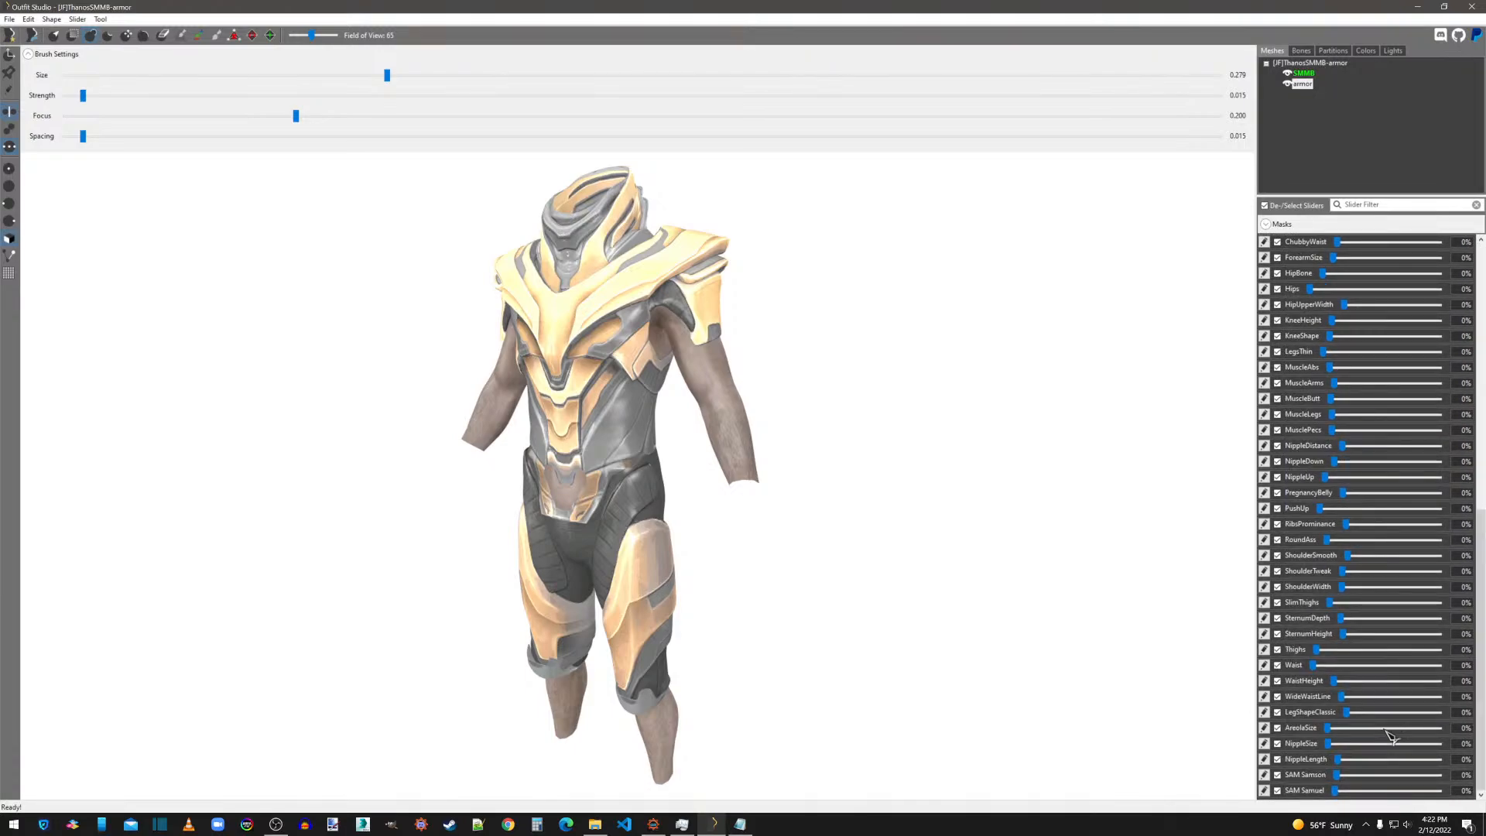
{"action": "mouse_move", "coordinate": [1337, 791]}
{"action": "left_mouse_down"}
{"action": "mouse_move", "coordinate": [1428, 795]}
{"action": "mouse_move", "coordinate": [1329, 802]}
{"action": "mouse_move", "coordinate": [1372, 776]}
{"action": "mouse_move", "coordinate": [1439, 777]}
{"action": "mouse_move", "coordinate": [1321, 801]}
{"action": "left_mouse_up"}
Save the project with the existing display name, output path and shape data settings.
{"action": "left_click", "coordinate": [10, 18]}
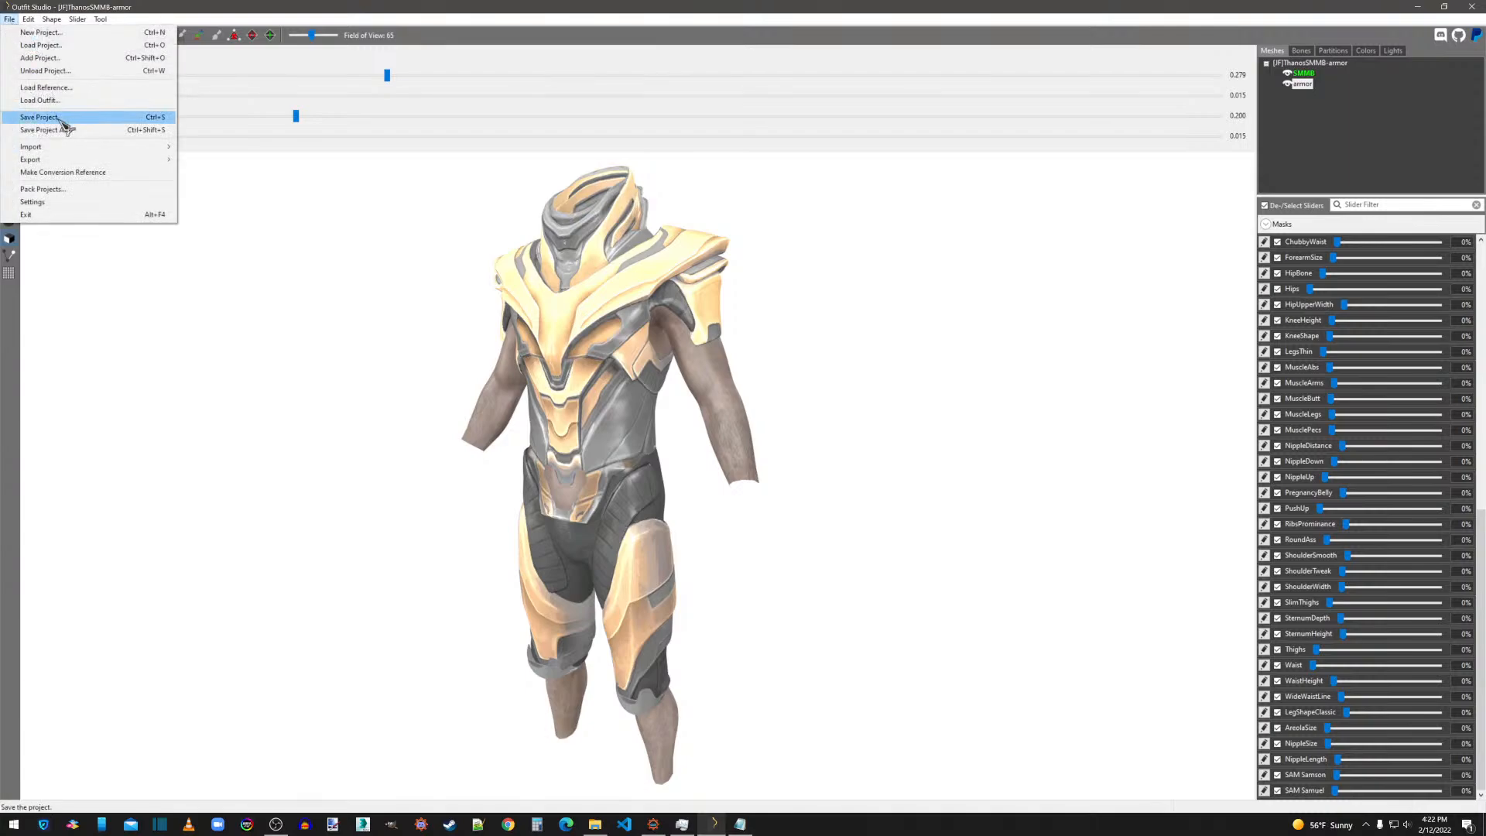
{"action": "left_click", "coordinate": [47, 124]}
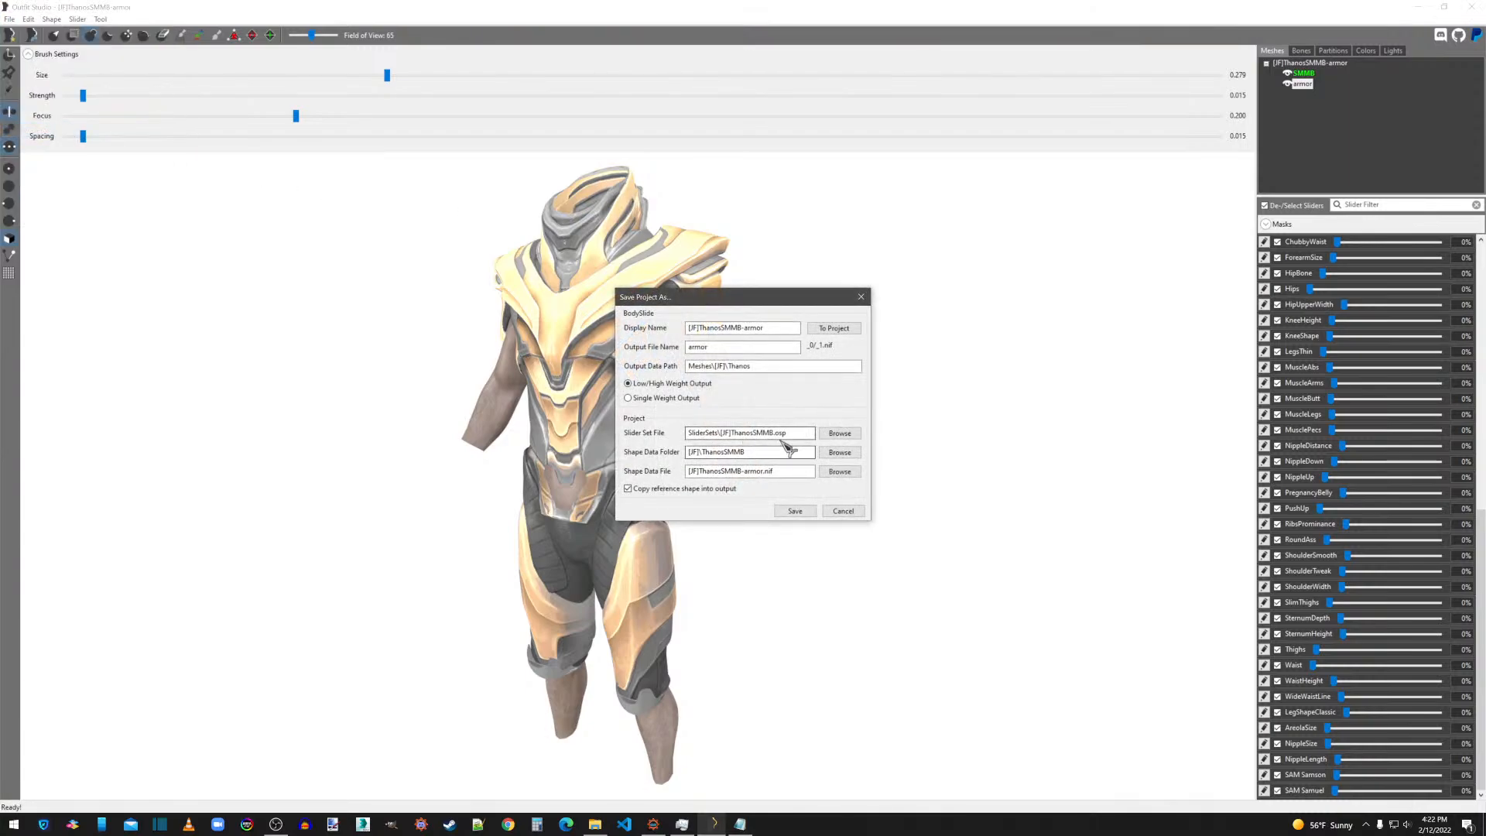
{"action": "left_click", "coordinate": [796, 512]}
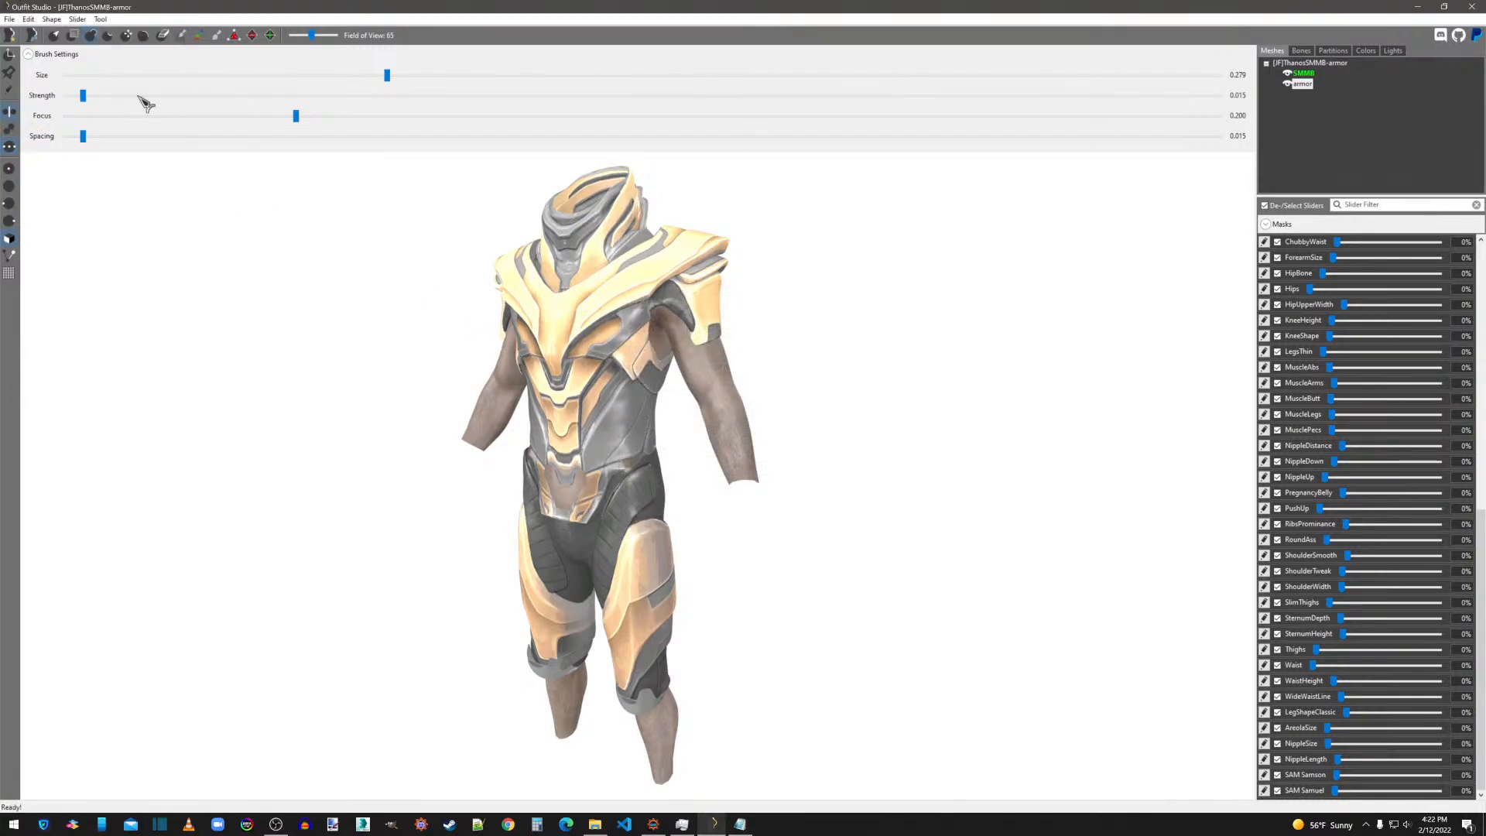
Import skirt.nif from the Desktop folder into the project.
{"action": "left_click", "coordinate": [9, 19]}
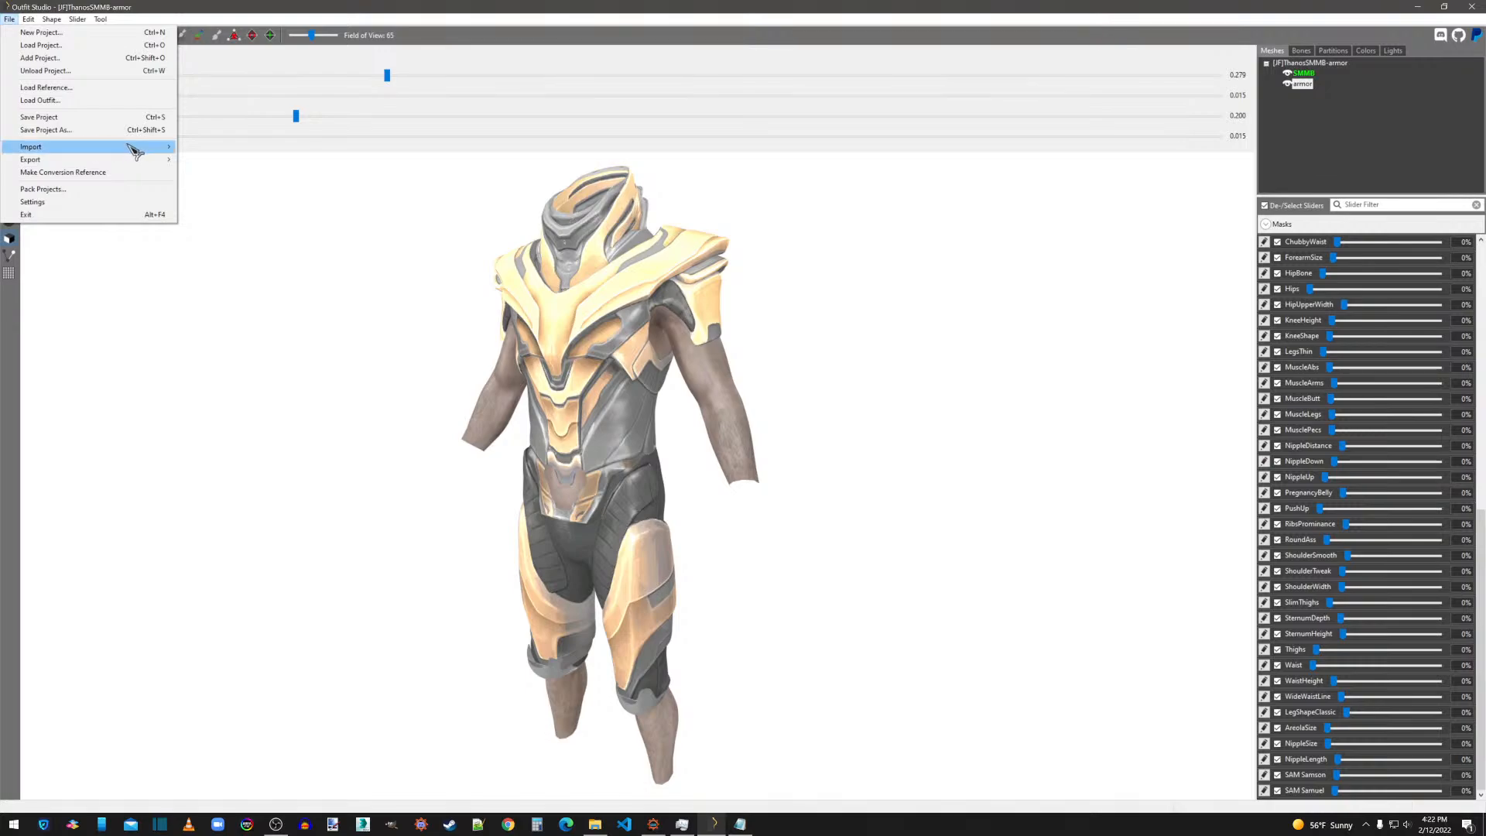
{"action": "mouse_move", "coordinate": [136, 151]}
{"action": "left_click", "coordinate": [193, 146]}
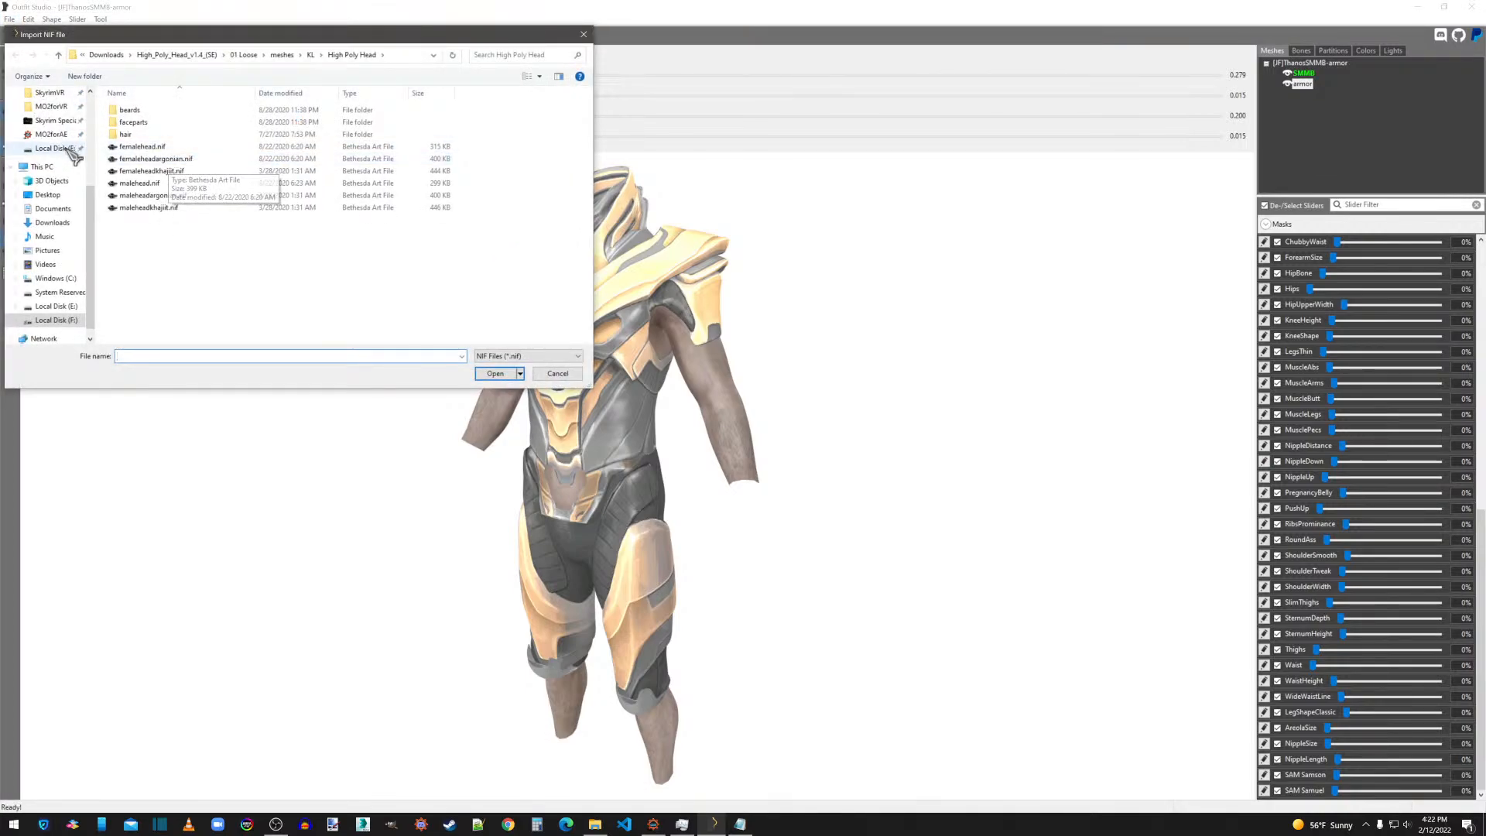
{"action": "left_click", "coordinate": [54, 196]}
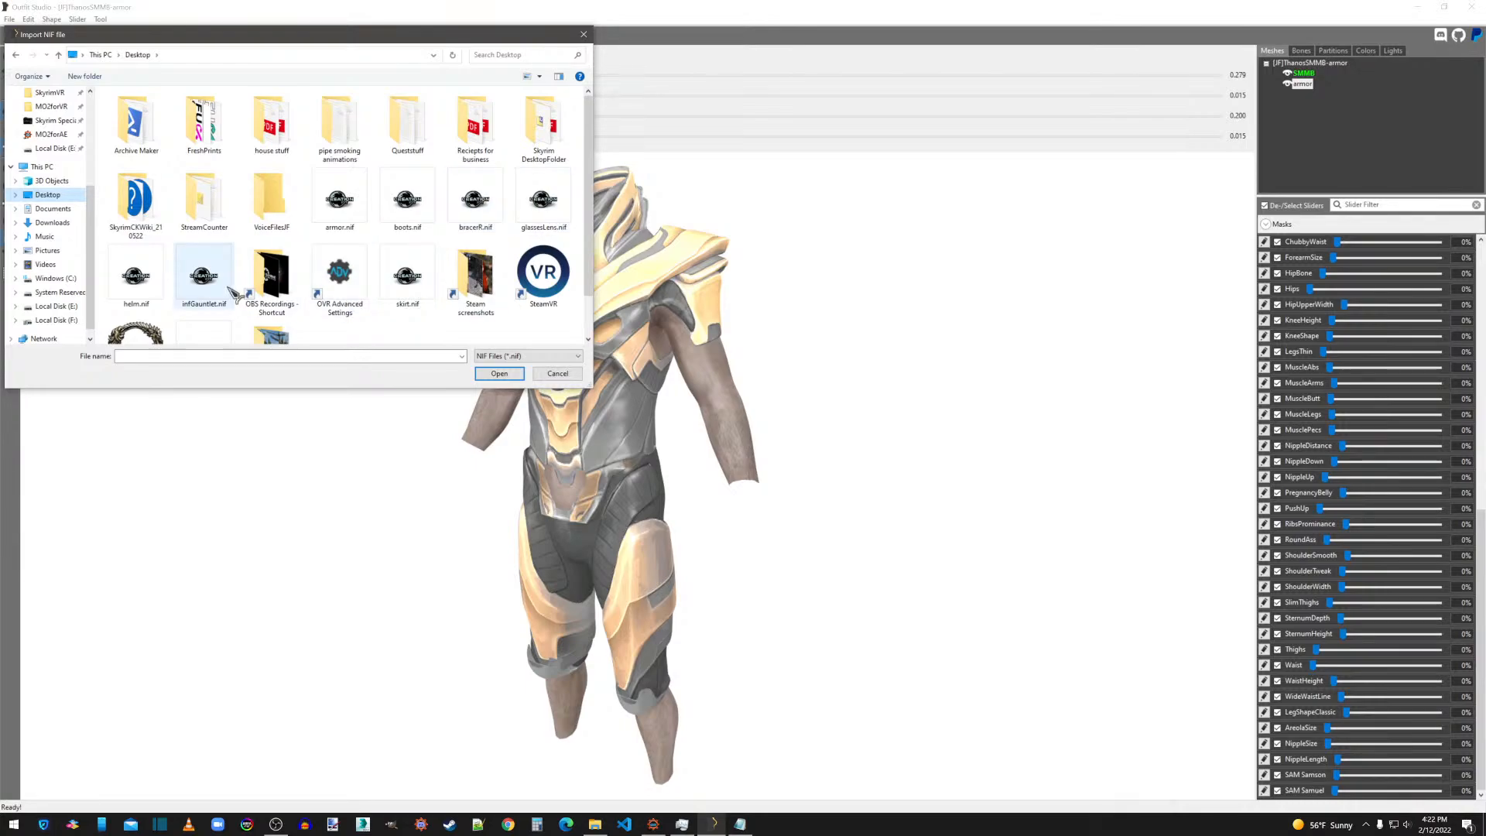
{"action": "double_click", "coordinate": [408, 277]}
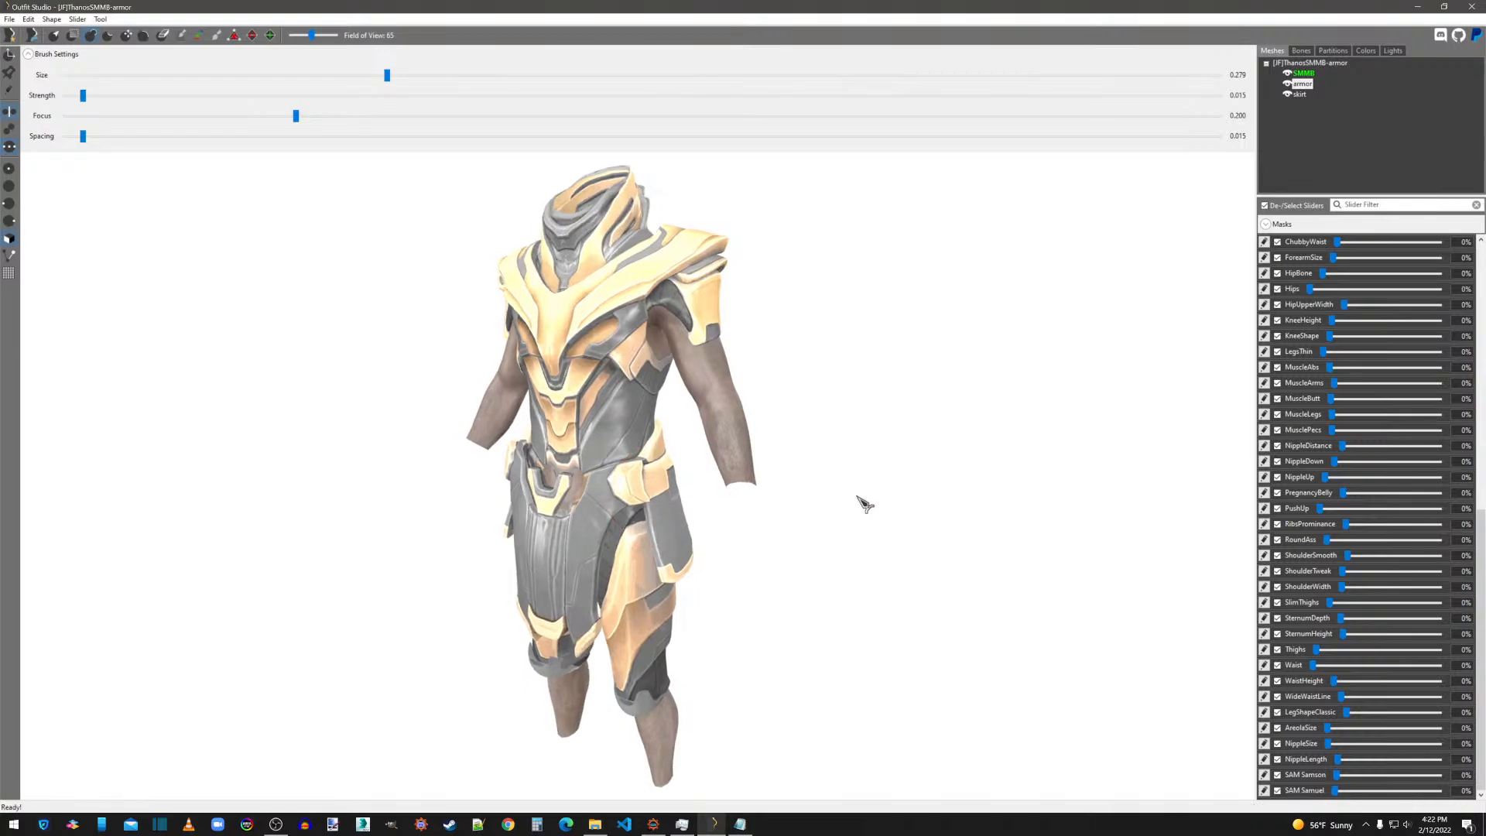
Select the skirt mesh and shift it slightly backward with the transform tool to fit around the hips.
{"action": "right_click_drag", "start_coordinate": [865, 504], "coordinate": [728, 501]}
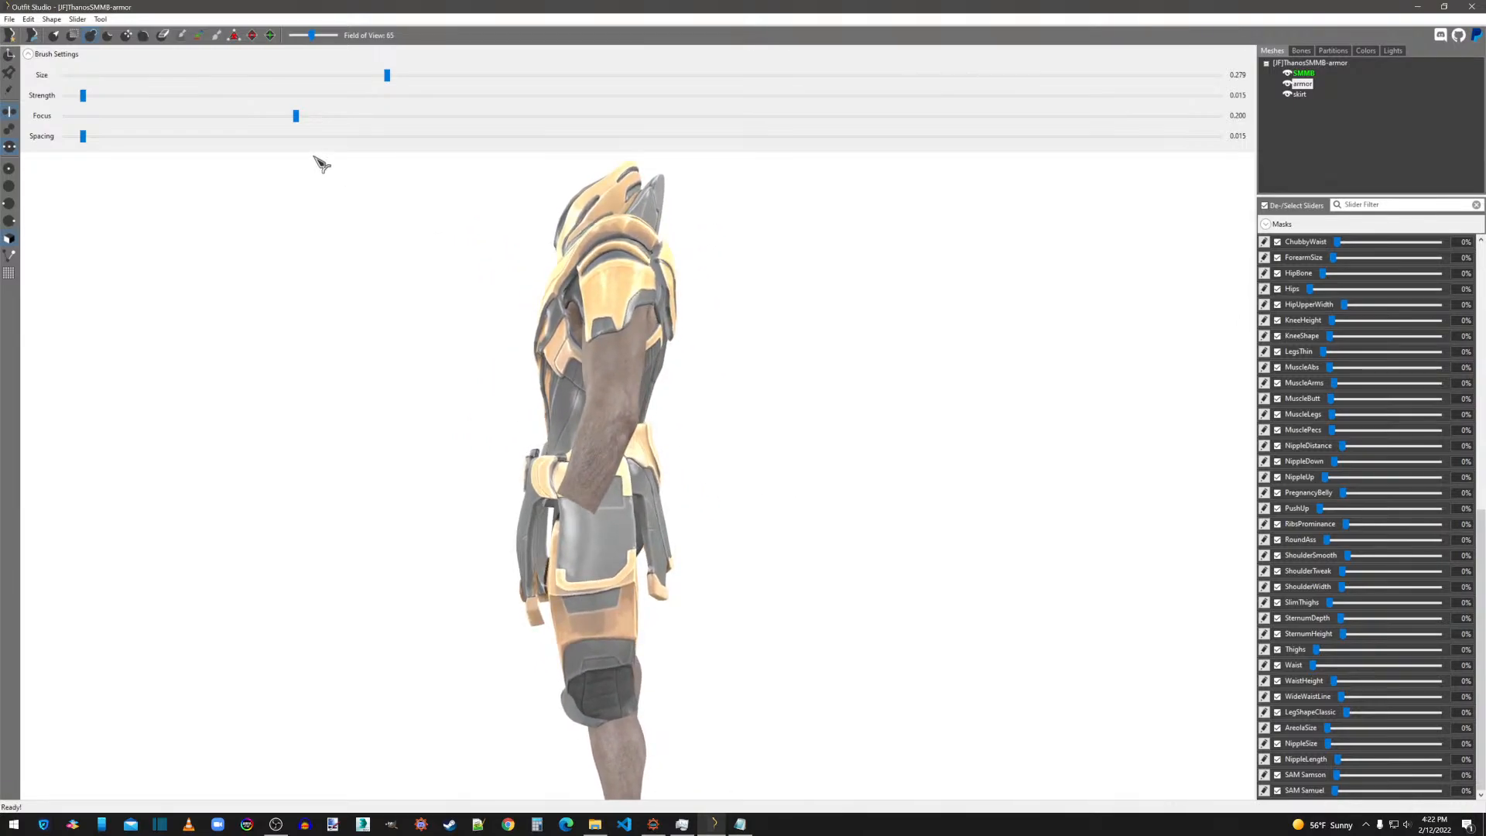
{"action": "left_click", "coordinate": [10, 57]}
{"action": "mouse_move", "coordinate": [554, 409]}
{"action": "left_mouse_down"}
{"action": "mouse_move", "coordinate": [572, 413]}
{"action": "mouse_move", "coordinate": [560, 414]}
{"action": "left_mouse_up"}
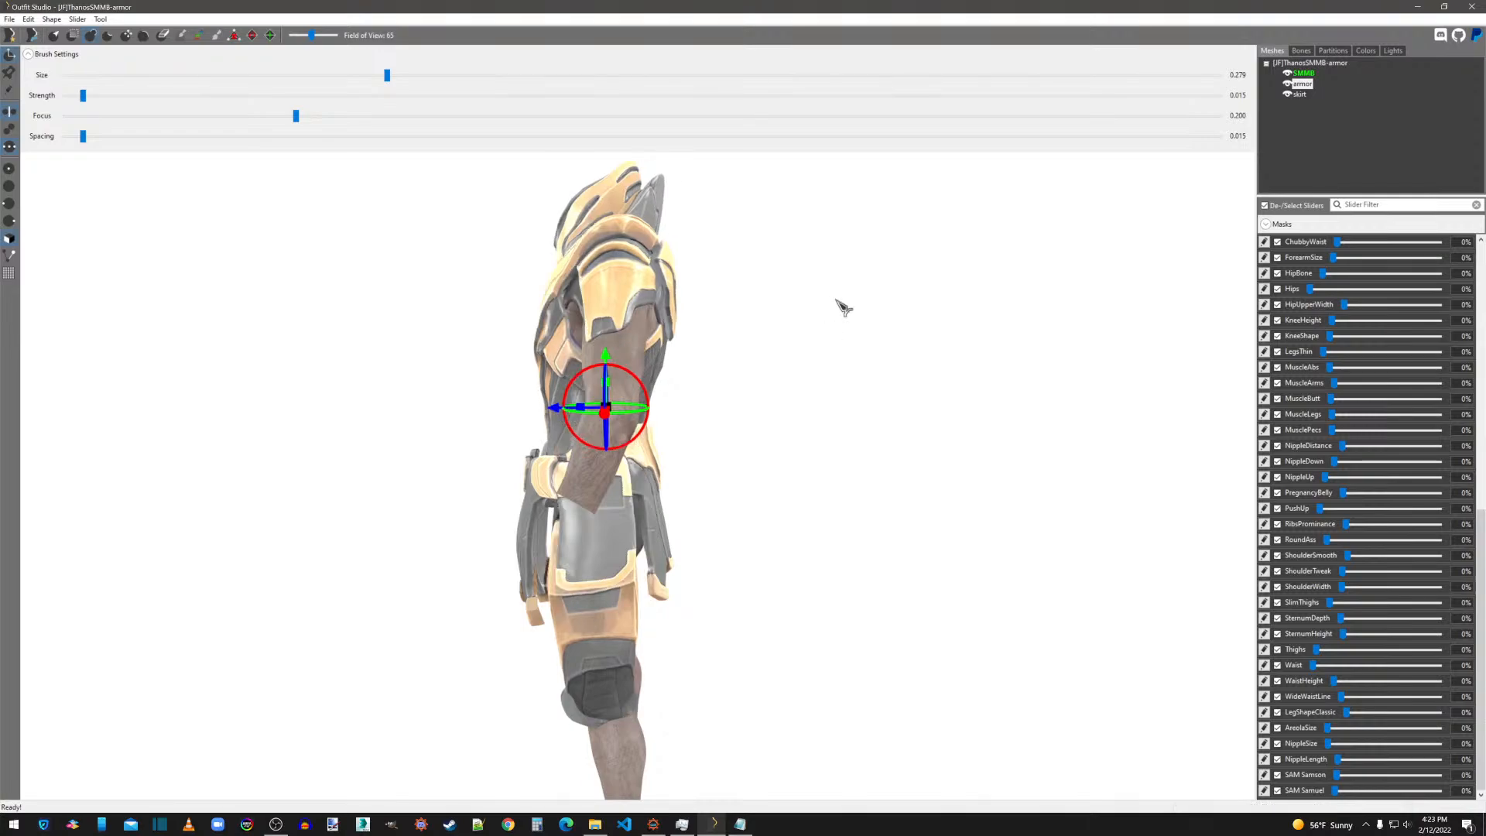
{"action": "left_click", "coordinate": [1301, 94]}
{"action": "scroll", "coordinate": [733, 351], "scroll_direction": "up", "scroll_amount": 3}
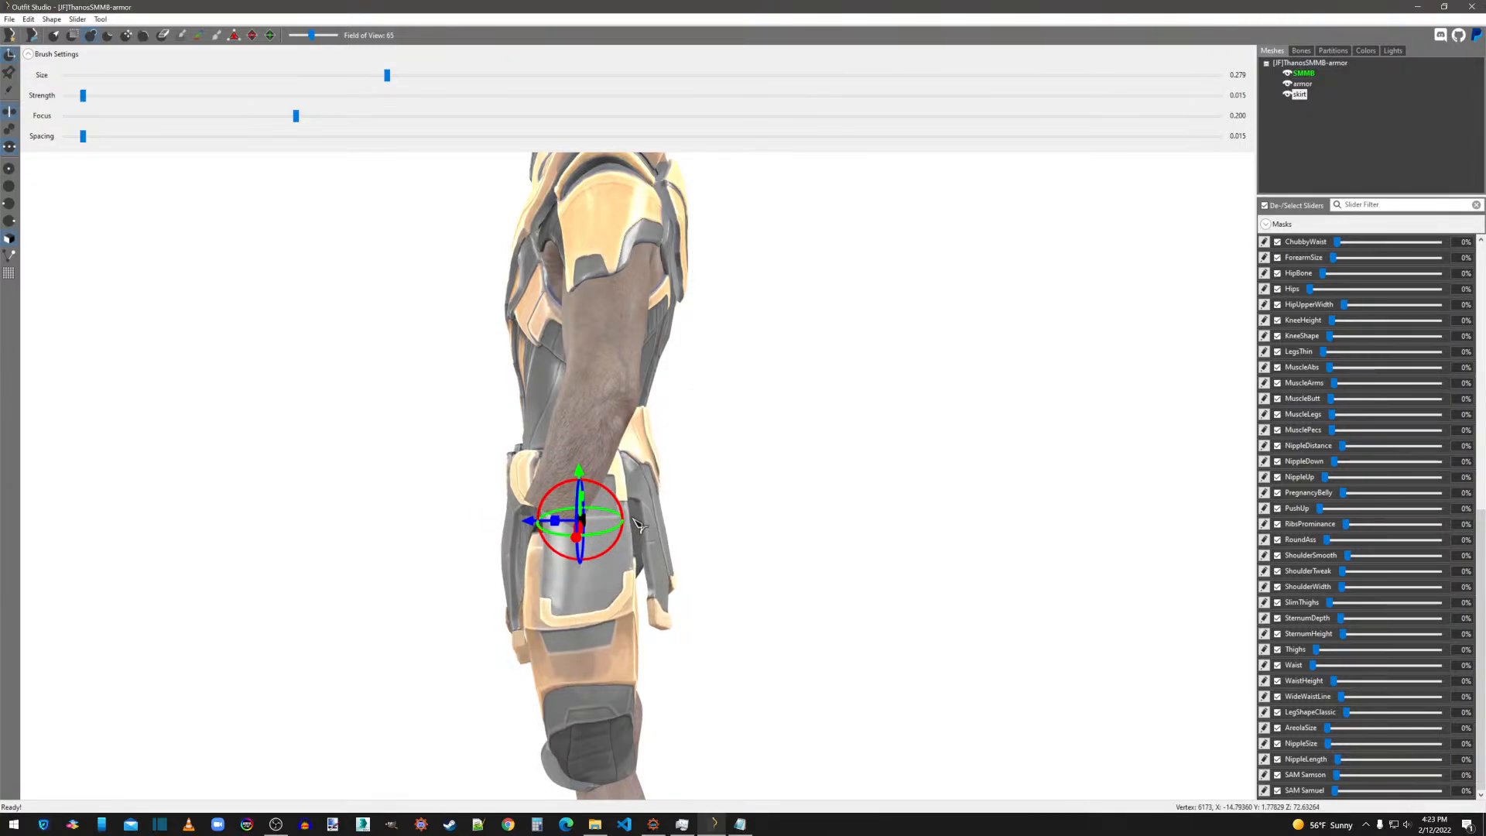
{"action": "right_click_drag", "start_coordinate": [654, 525], "coordinate": [778, 522]}
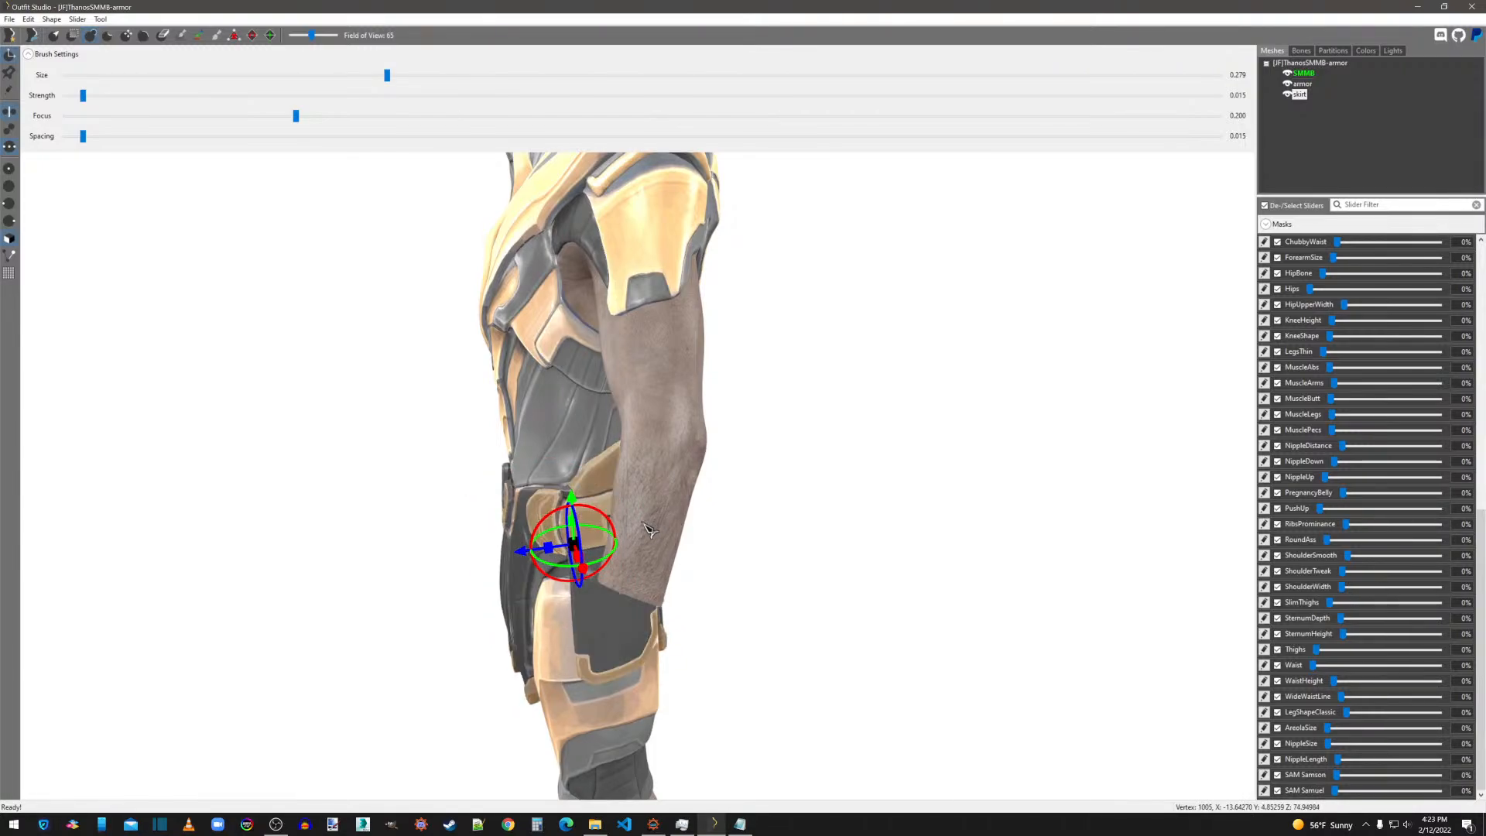
{"action": "mouse_move", "coordinate": [765, 518]}
{"action": "right_mouse_down"}
{"action": "mouse_move", "coordinate": [651, 515]}
{"action": "mouse_move", "coordinate": [773, 504]}
{"action": "mouse_move", "coordinate": [763, 510]}
{"action": "right_mouse_up"}
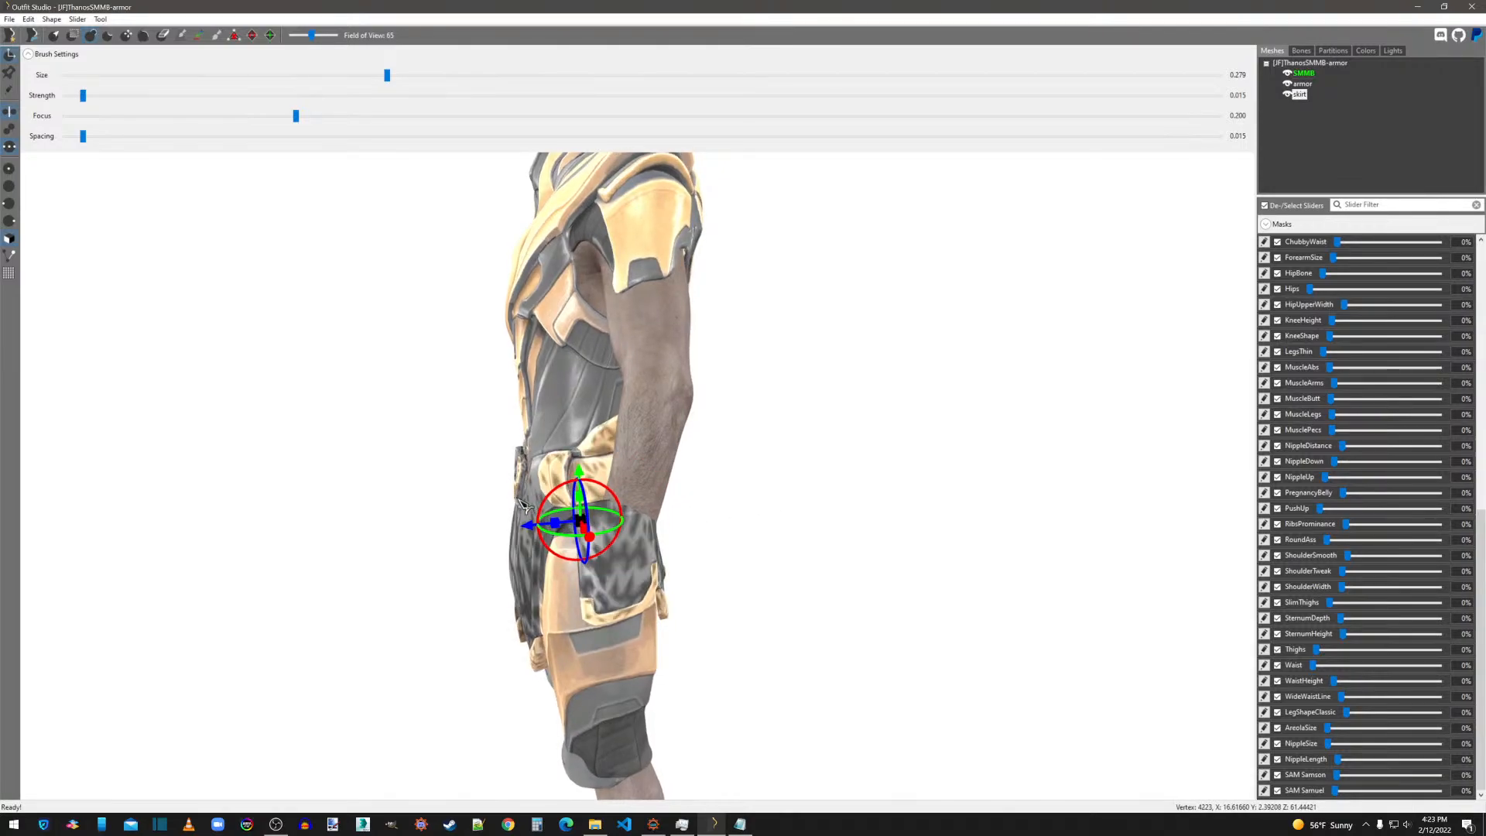
{"action": "left_click", "coordinate": [535, 523]}
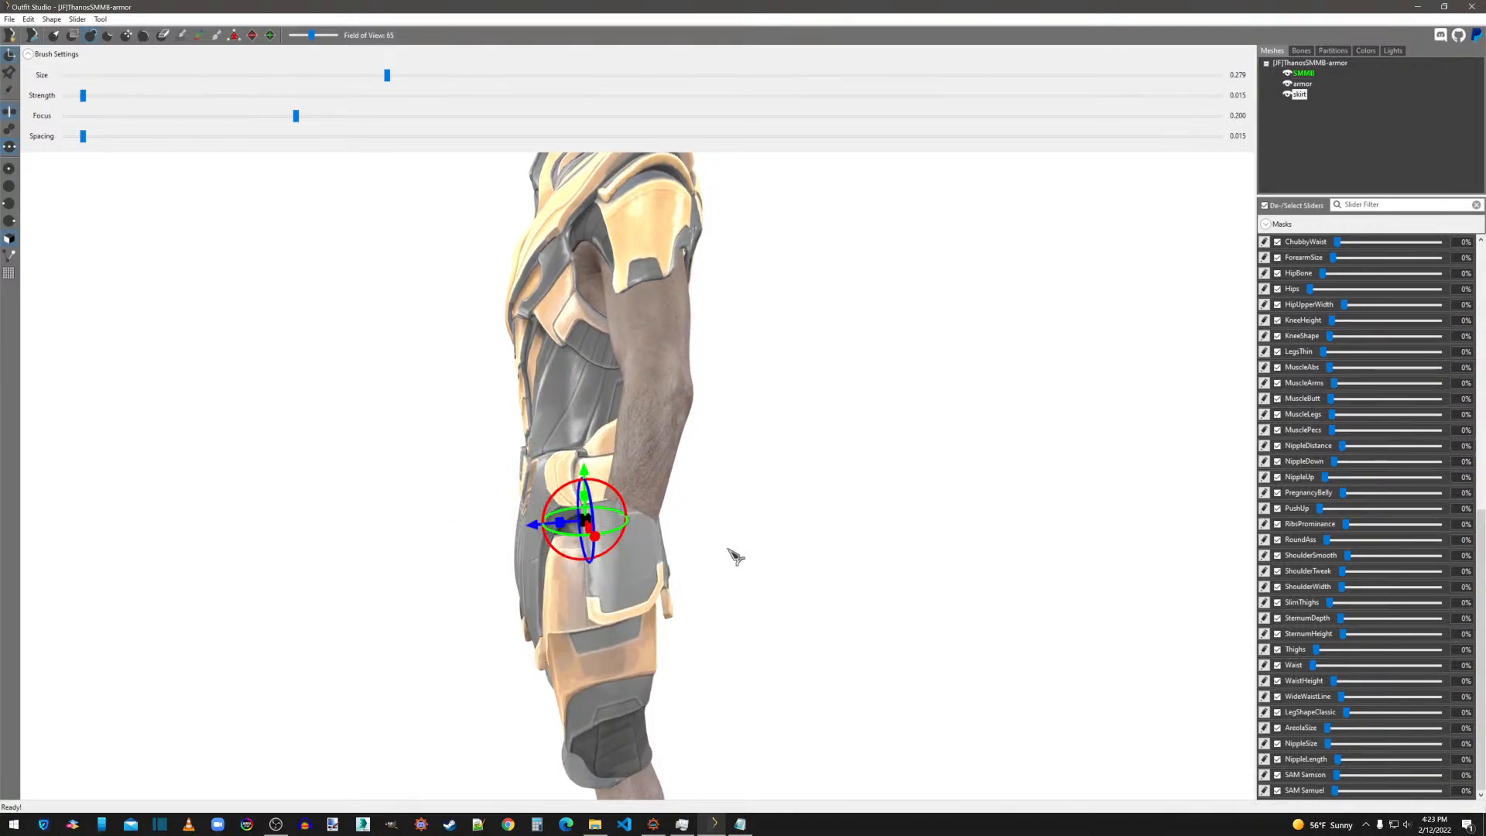
Try further front-to-back adjustments of the skirt with the transform tool and undo them.
{"action": "right_click_drag", "start_coordinate": [733, 555], "coordinate": [1034, 559]}
{"action": "right_click_drag", "start_coordinate": [593, 540], "coordinate": [689, 534]}
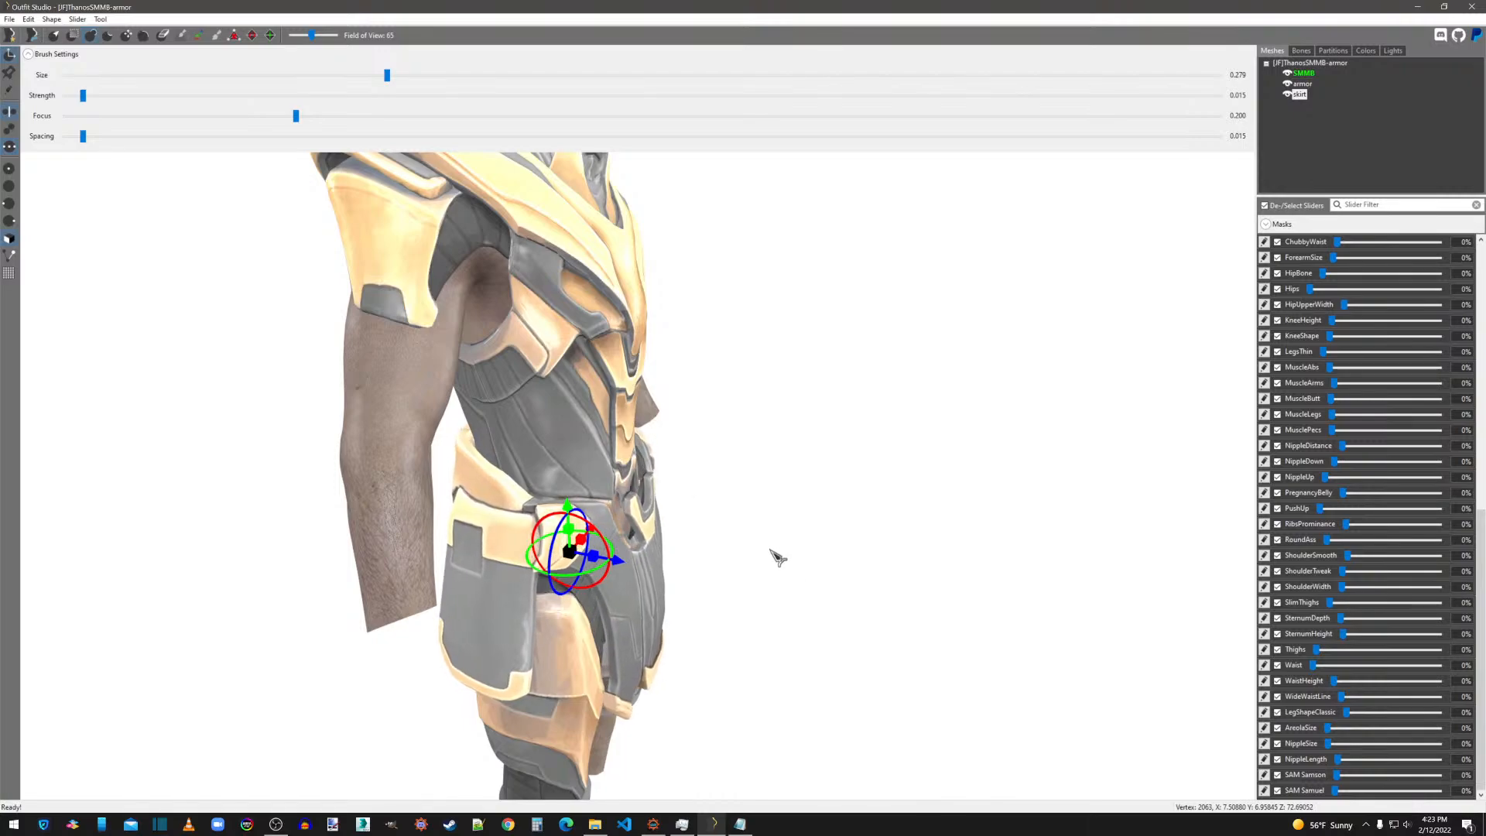
{"action": "left_click_drag", "start_coordinate": [643, 573], "coordinate": [700, 632]}
{"action": "key", "text": "ctrl+z"}
{"action": "right_click_drag", "start_coordinate": [763, 611], "coordinate": [820, 599]}
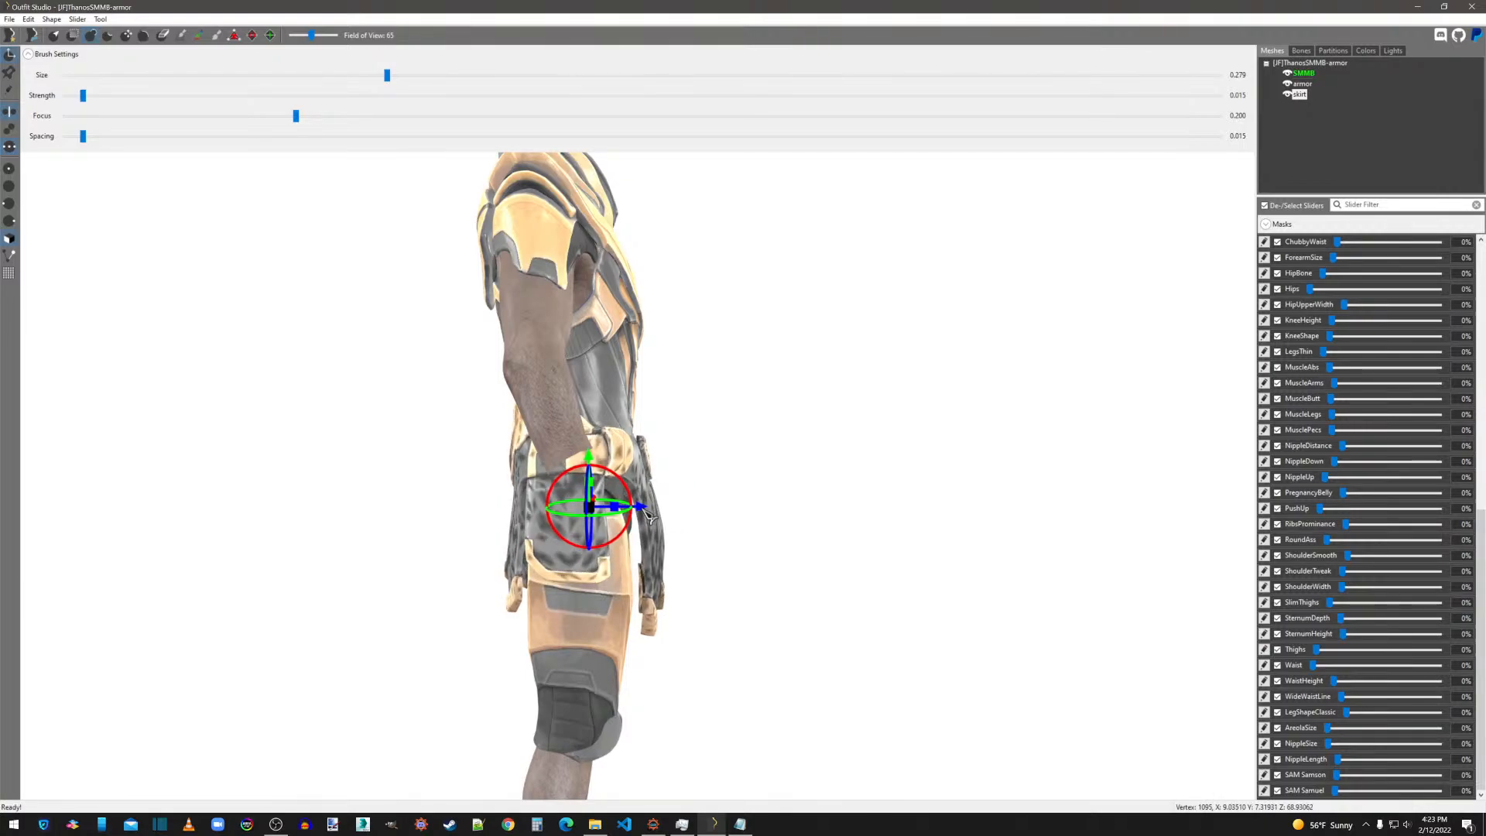
{"action": "scroll", "coordinate": [844, 542], "scroll_direction": "up", "scroll_amount": 5}
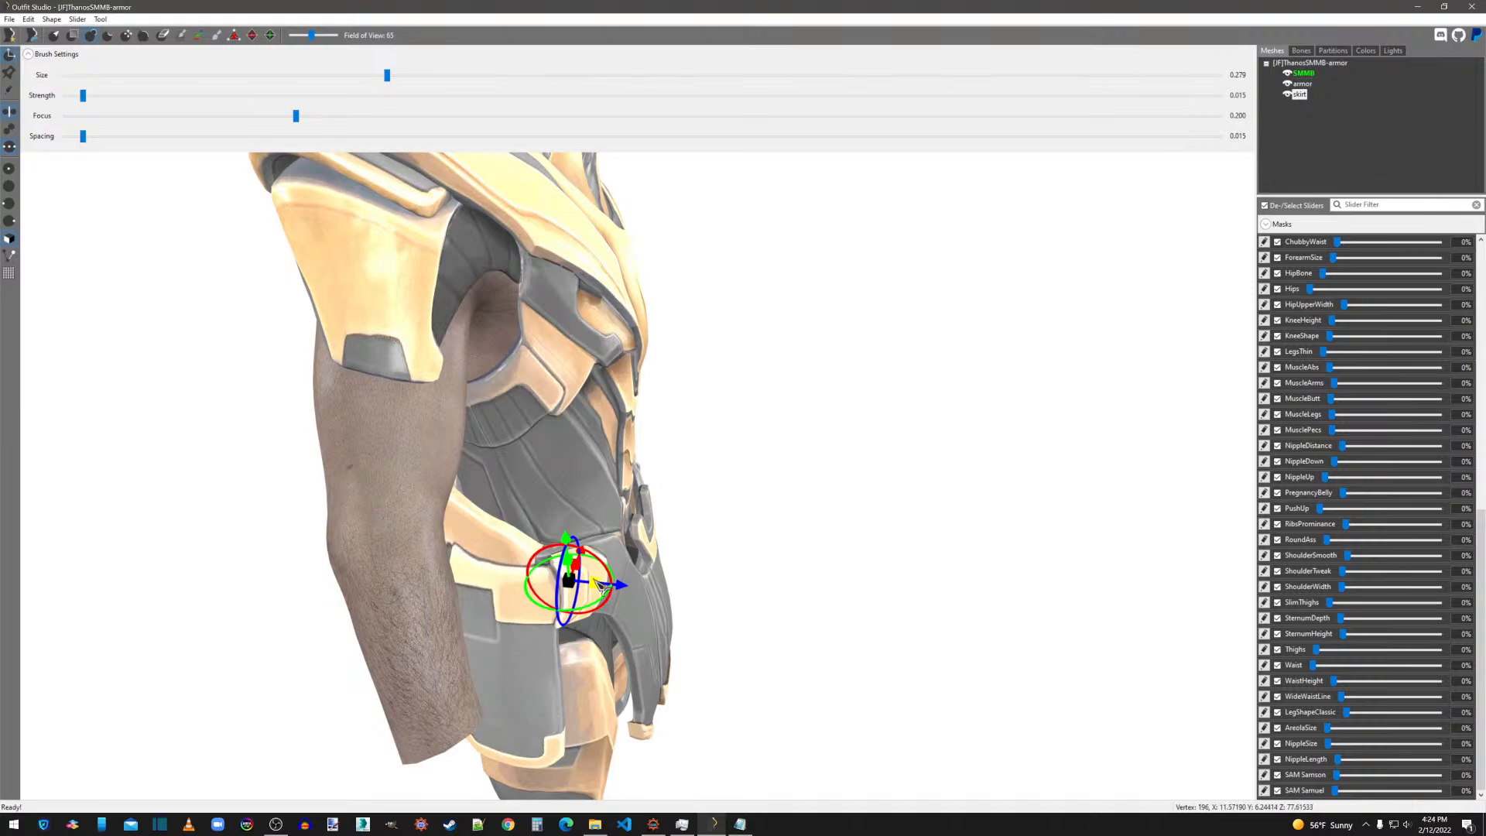
{"action": "key", "text": "ctrl+z"}
{"action": "key", "text": "ctrl+z"}
{"action": "key", "text": "ctrl+z"}
{"action": "key", "text": "ctrl+z"}
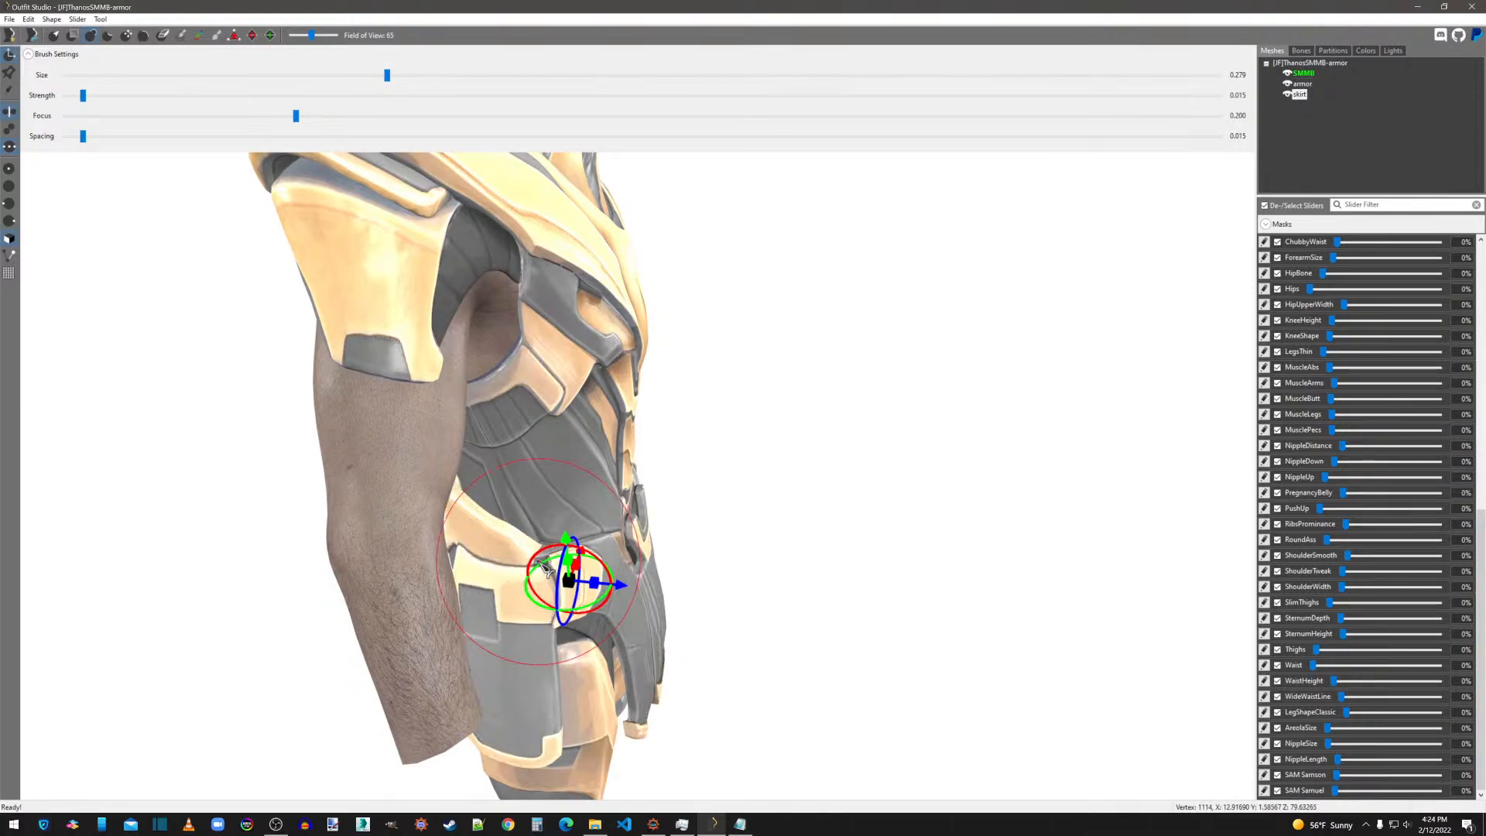
Leave the transform tool and examine the skirt's fit around the waist and hips from several angles.
{"action": "mouse_move", "coordinate": [532, 568]}
{"action": "right_mouse_down"}
{"action": "mouse_move", "coordinate": [700, 581]}
{"action": "mouse_move", "coordinate": [540, 576]}
{"action": "right_mouse_up"}
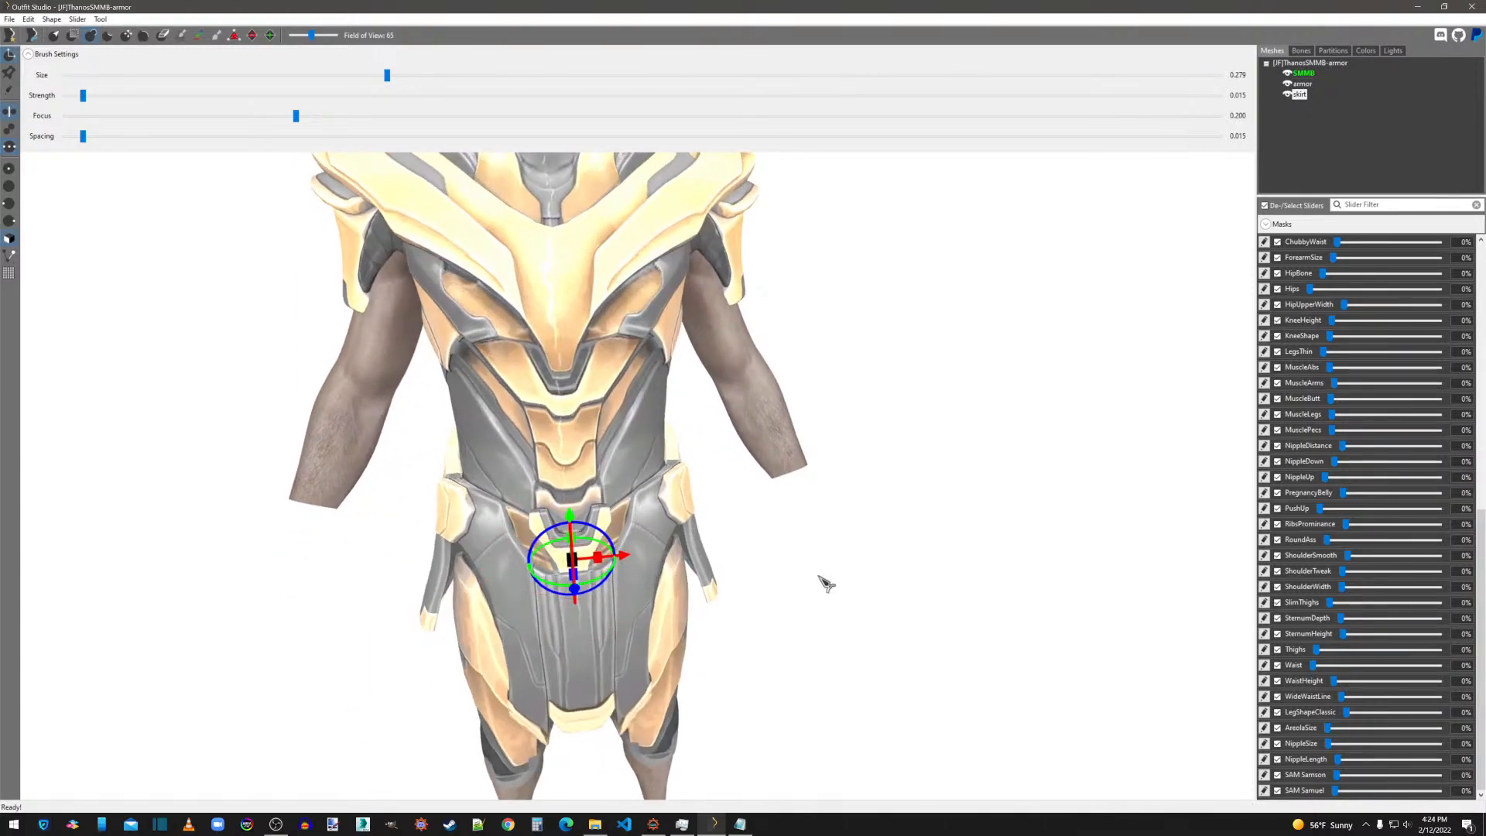
{"action": "right_click_drag", "start_coordinate": [820, 576], "coordinate": [611, 580]}
{"action": "right_click_drag", "start_coordinate": [1023, 583], "coordinate": [1150, 571]}
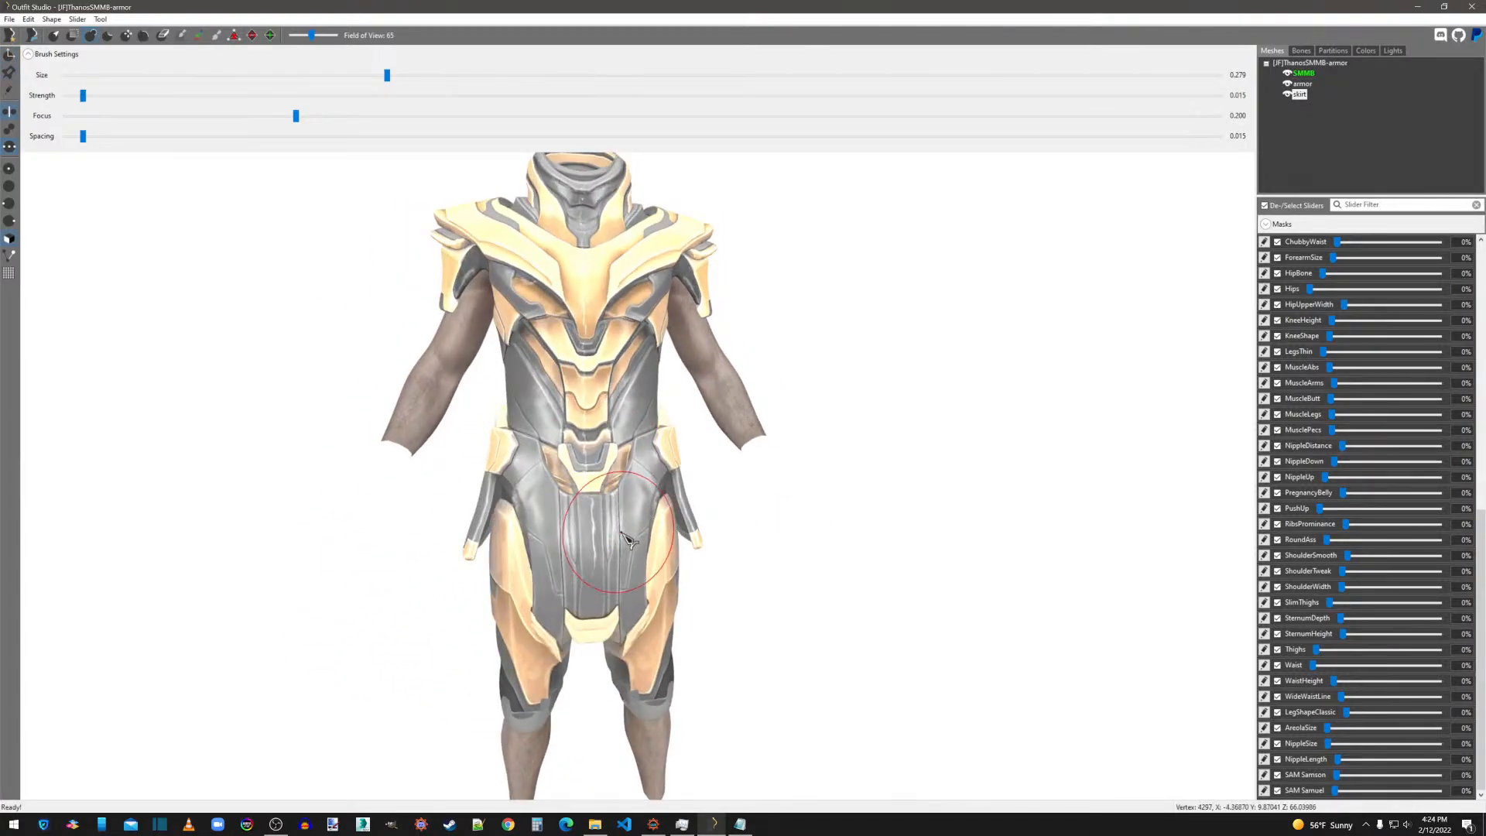
{"action": "mouse_move", "coordinate": [821, 567]}
{"action": "right_mouse_down"}
{"action": "mouse_move", "coordinate": [952, 565]}
{"action": "mouse_move", "coordinate": [835, 570]}
{"action": "right_mouse_up"}
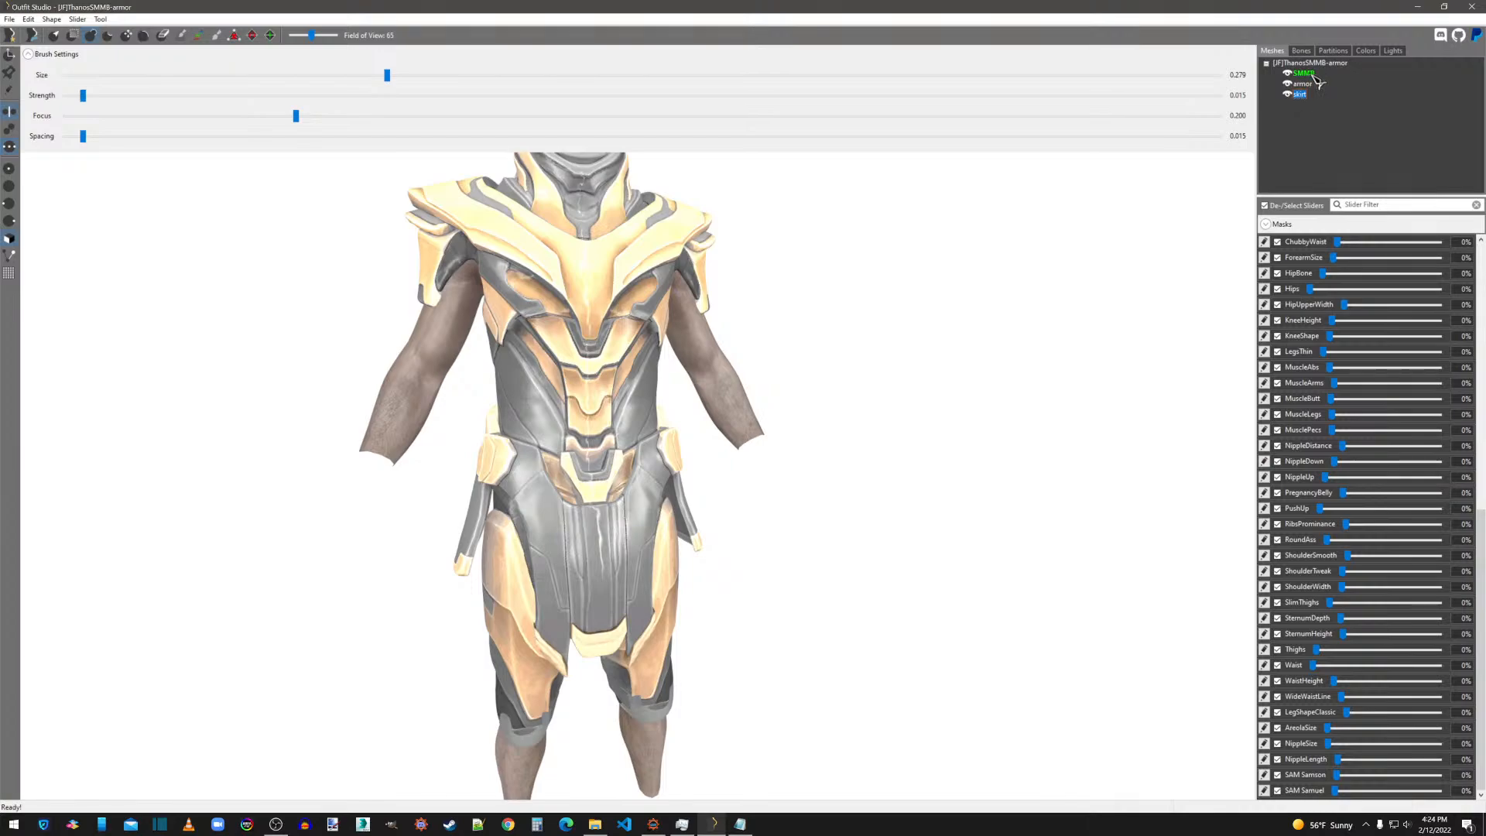
Delete the SMMB body and the armor mesh from the project, leaving only the skirt.
{"action": "left_click", "coordinate": [1308, 74]}
{"action": "right_click", "coordinate": [1301, 74]}
{"action": "left_click", "coordinate": [1386, 305]}
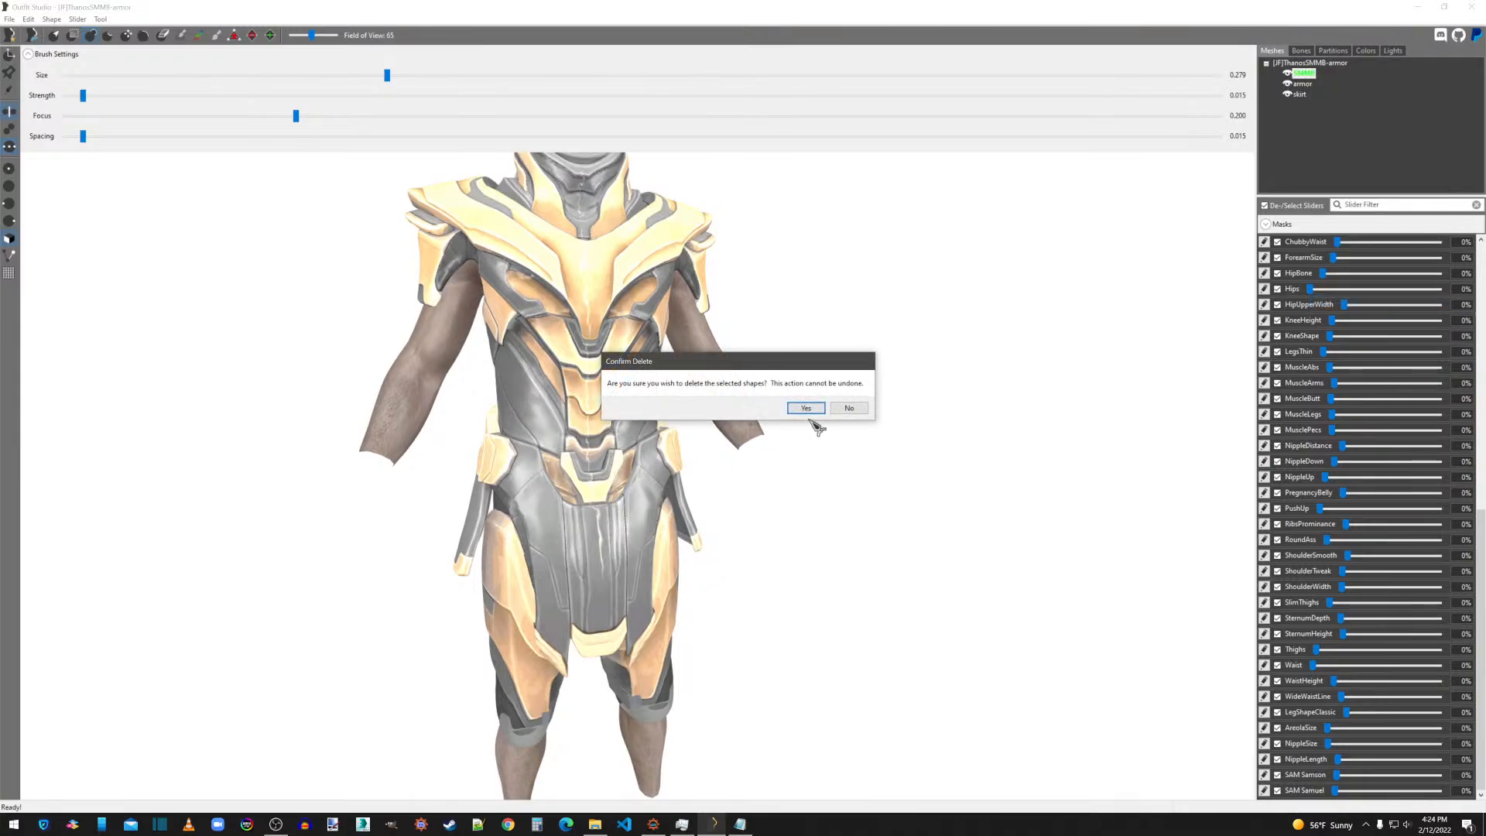
{"action": "left_click", "coordinate": [806, 409]}
{"action": "right_click", "coordinate": [1305, 73]}
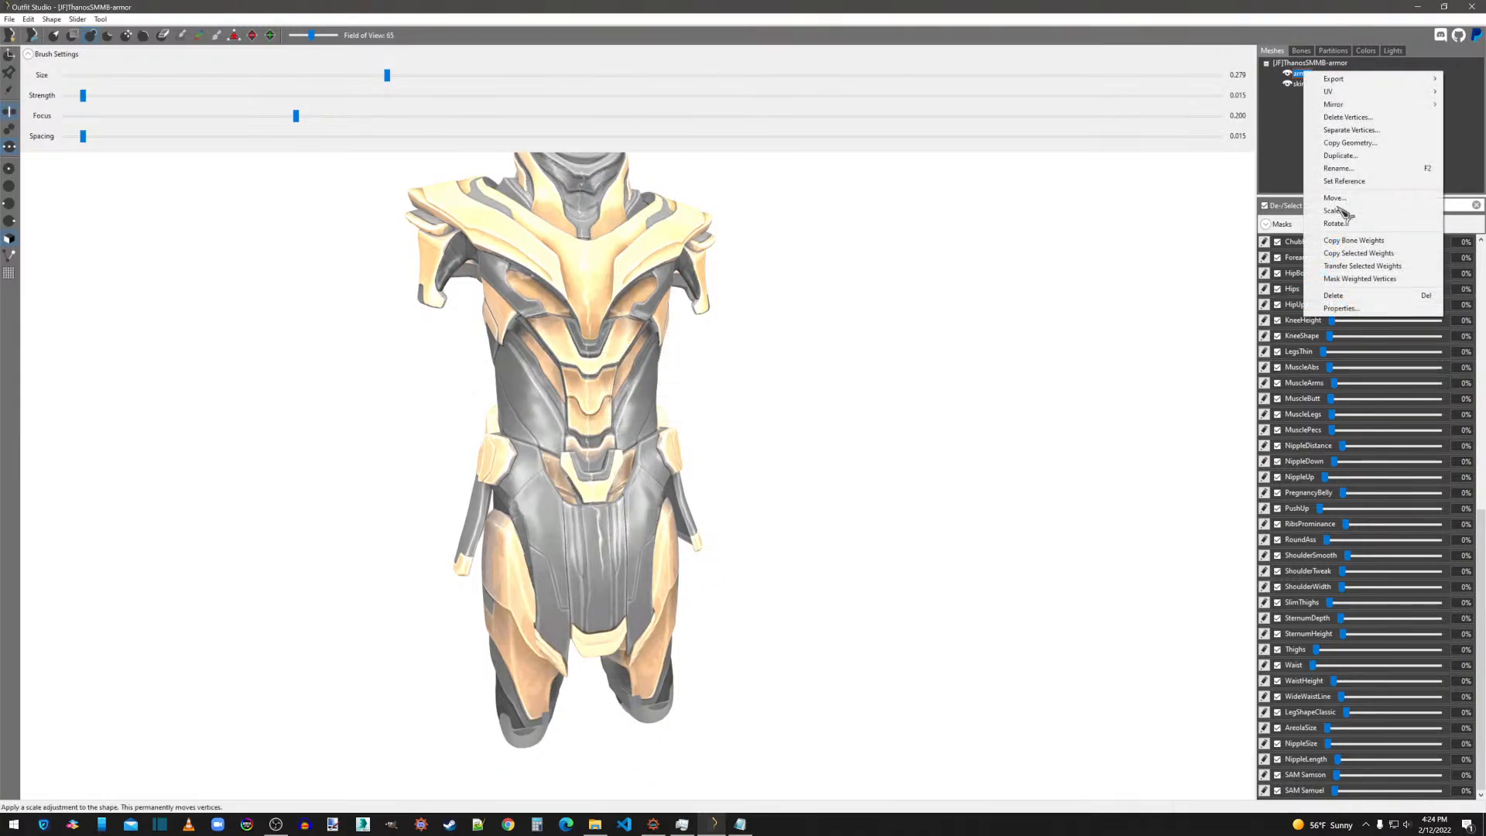
{"action": "left_click", "coordinate": [1322, 300]}
{"action": "left_click", "coordinate": [806, 408]}
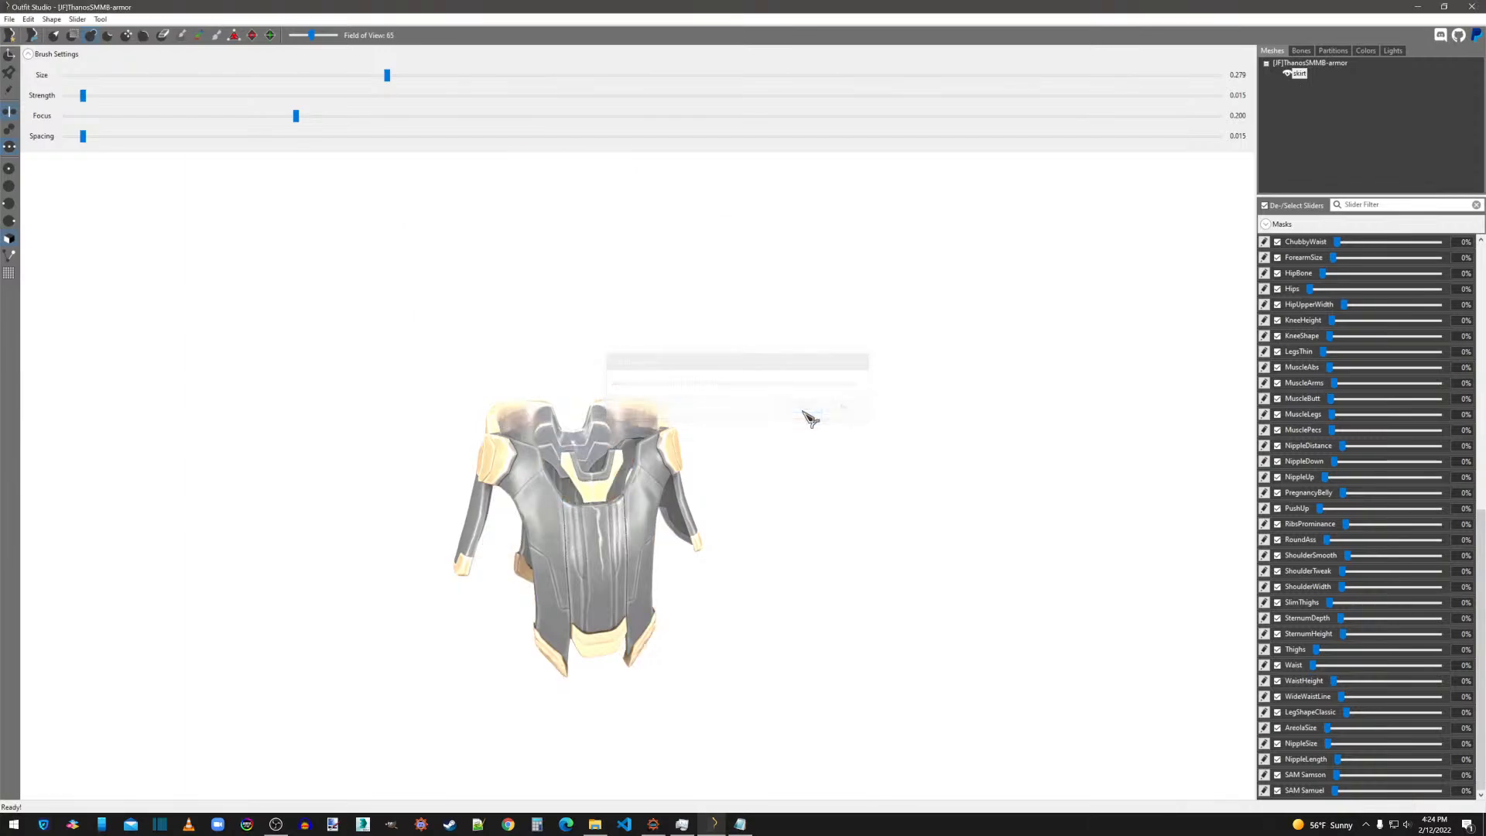
Load the SMMB High Poly Body template as reference, merging its sliders with the existing ones.
{"action": "left_click", "coordinate": [10, 19]}
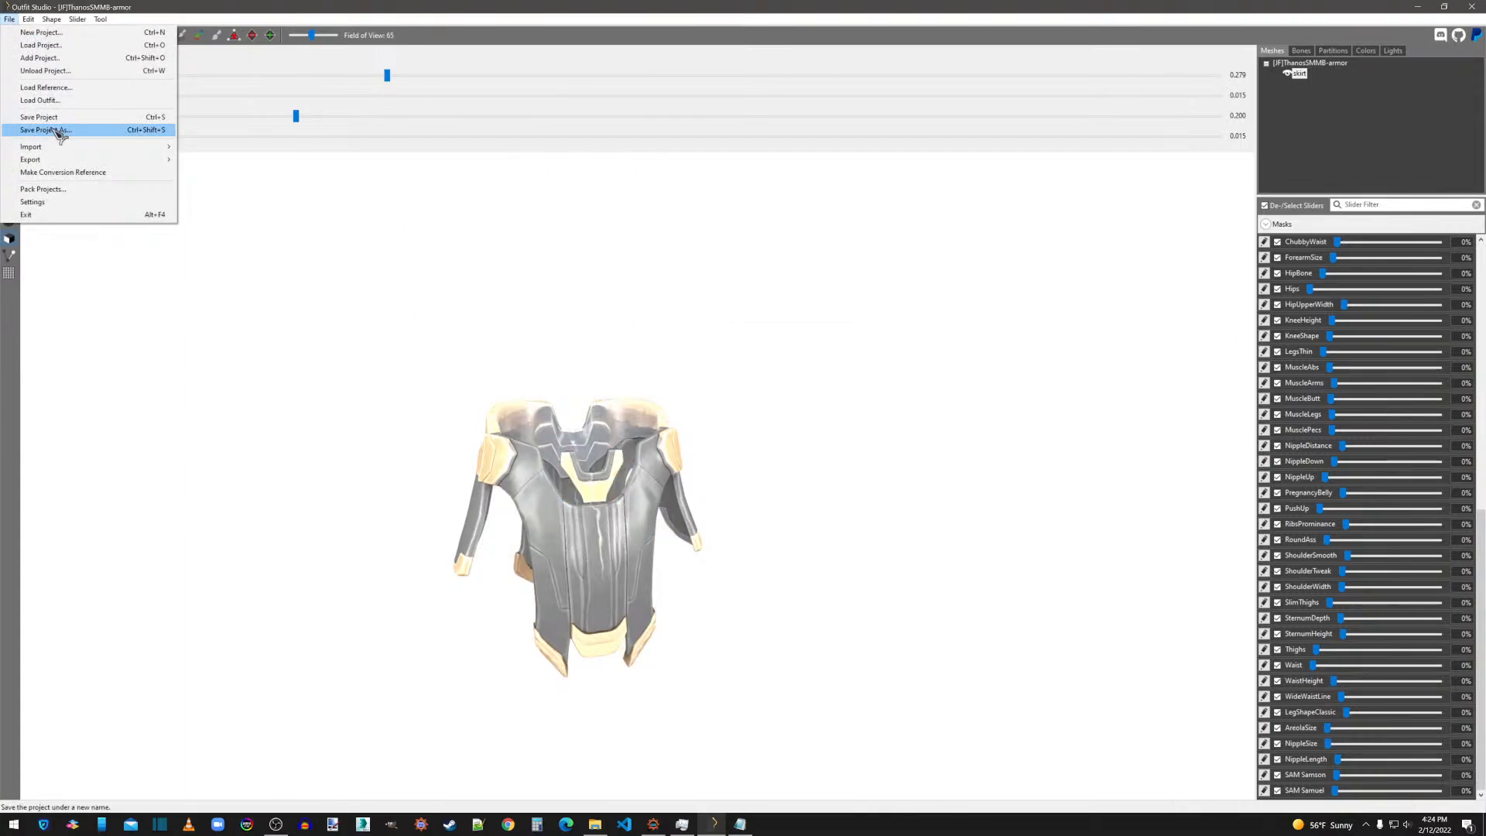
{"action": "left_click", "coordinate": [74, 95]}
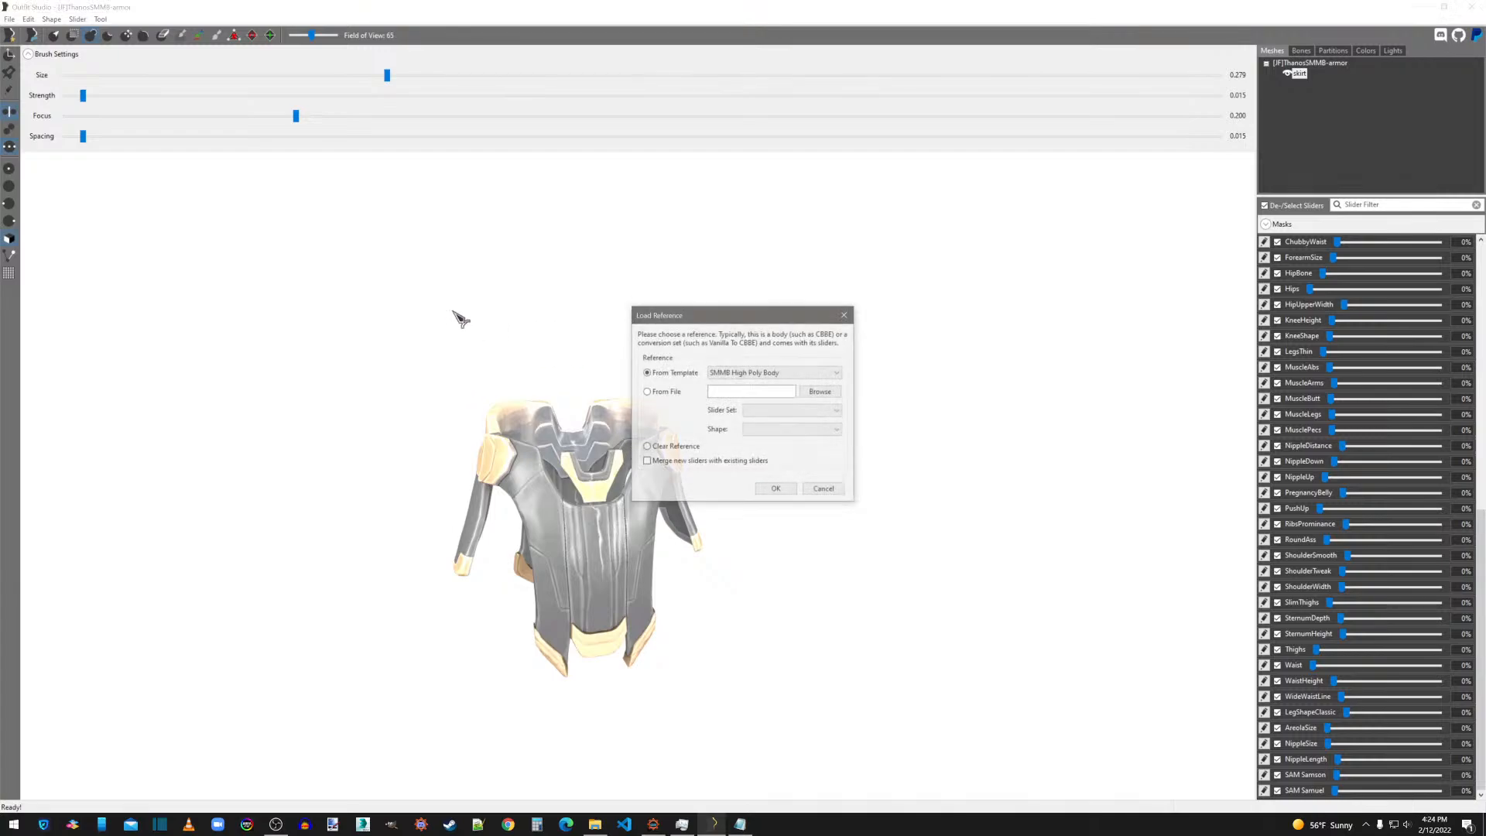
{"action": "left_click", "coordinate": [777, 490]}
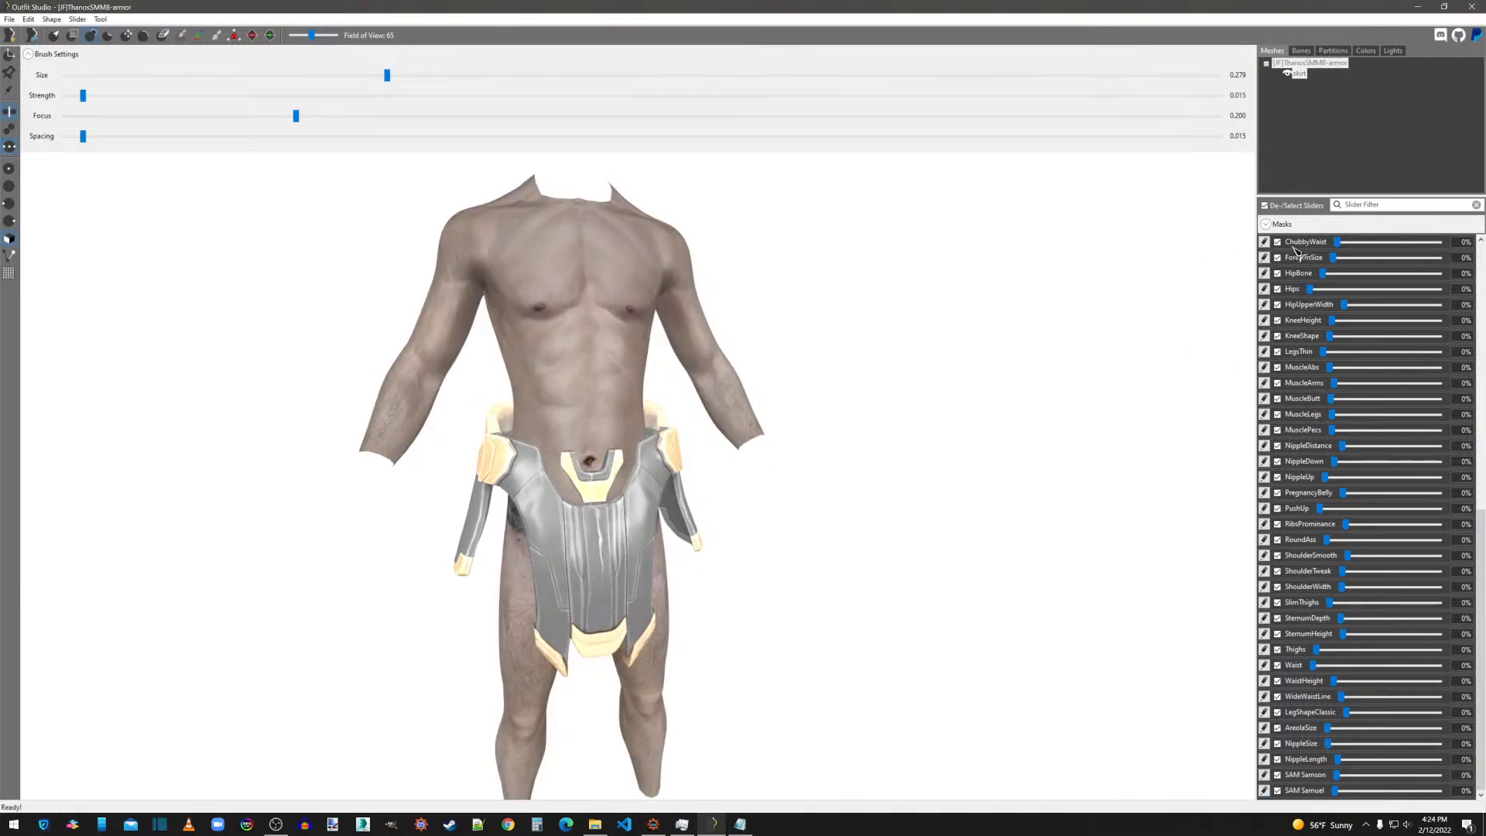
{"action": "left_click_drag", "start_coordinate": [1331, 243], "coordinate": [1370, 243]}
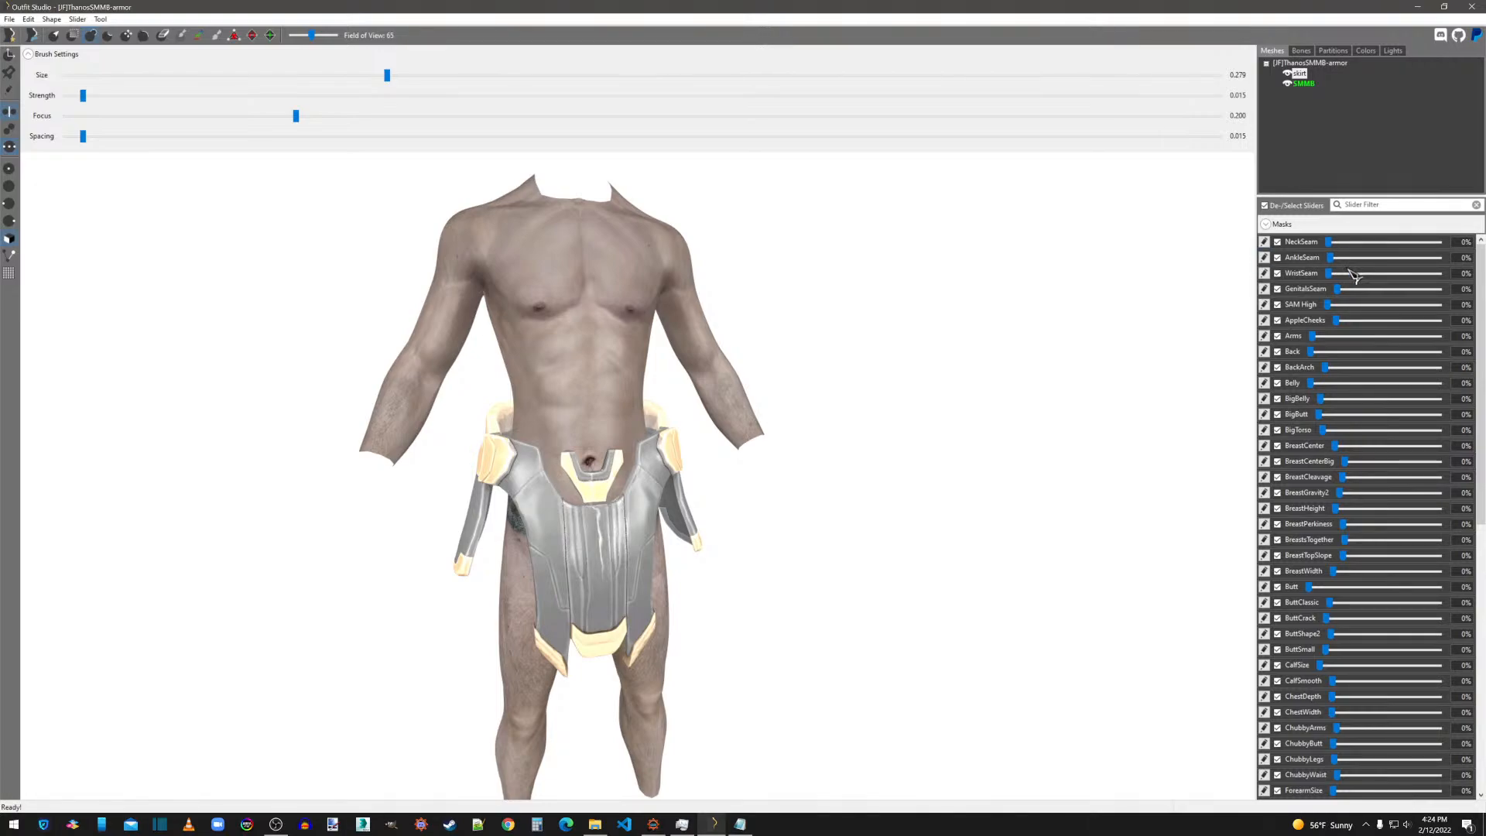
{"action": "left_click_drag", "start_coordinate": [1330, 306], "coordinate": [1269, 323]}
Open the properties of the new SMMB body, close them, and delete that body from the project.
{"action": "right_click", "coordinate": [1309, 85]}
{"action": "left_click", "coordinate": [1362, 325]}
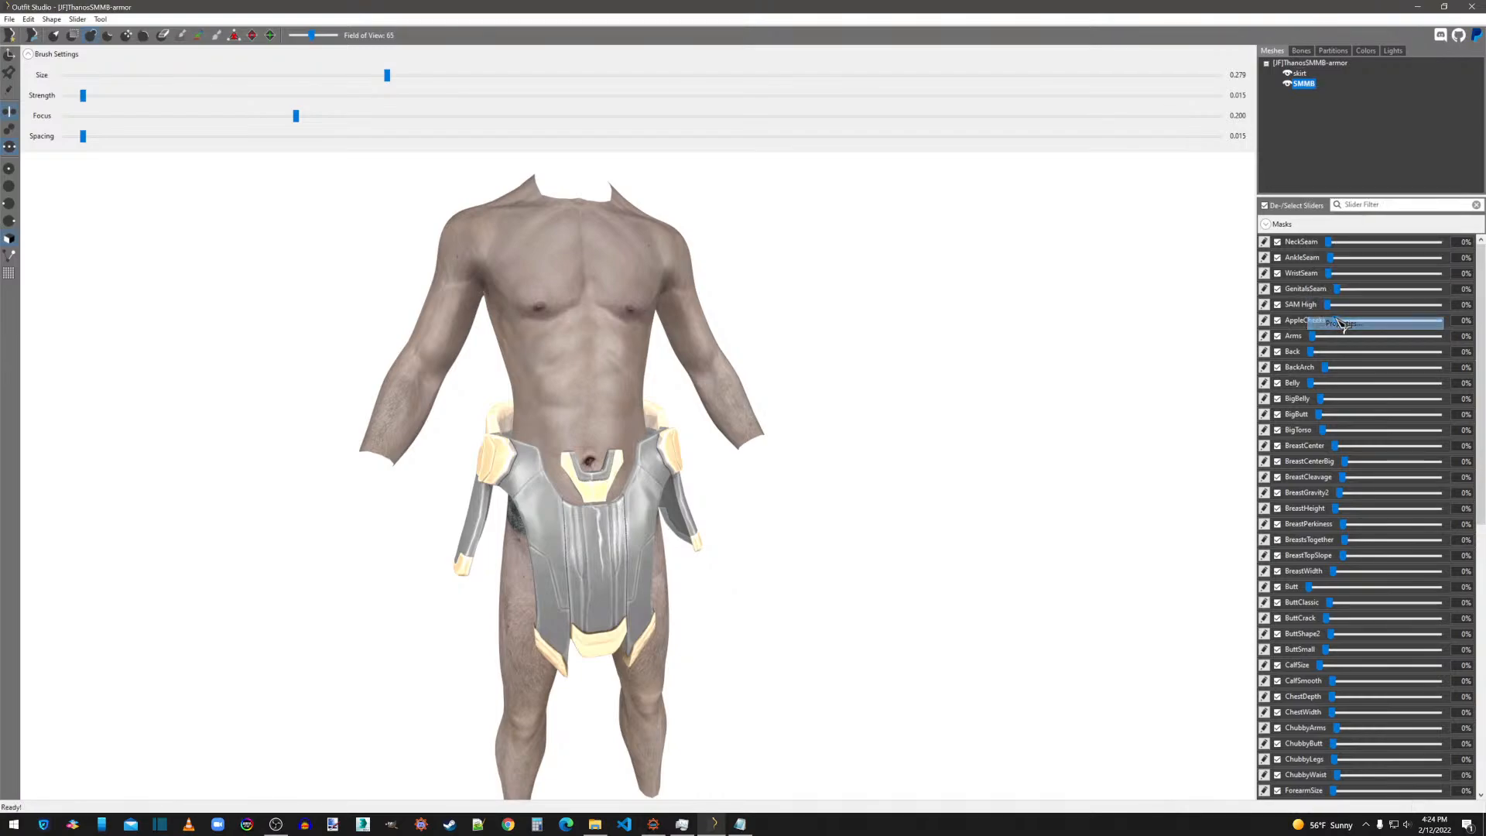
{"action": "left_click", "coordinate": [913, 283]}
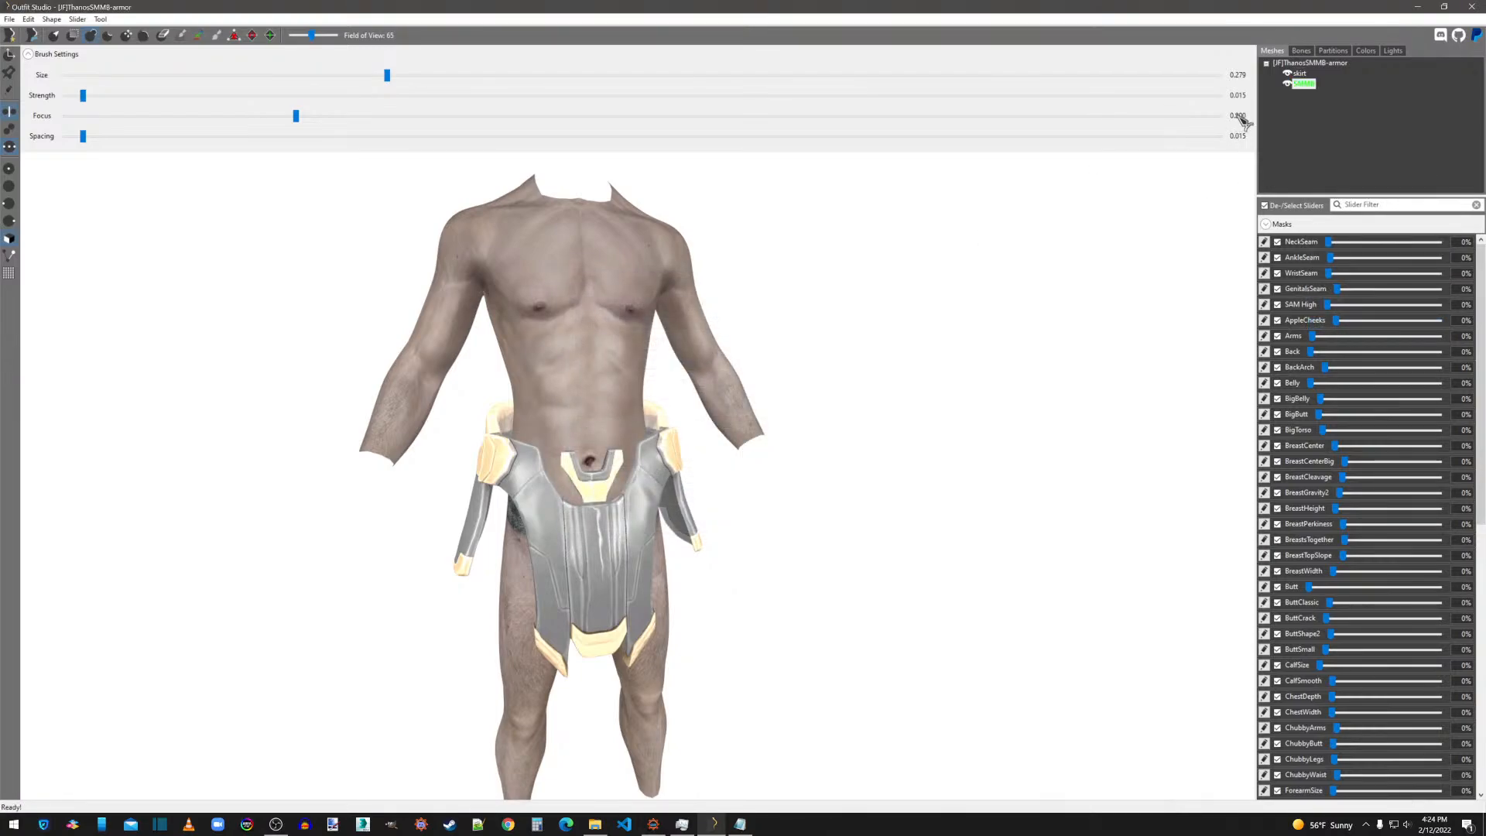
{"action": "right_click", "coordinate": [1304, 91]}
{"action": "left_click", "coordinate": [1327, 312]}
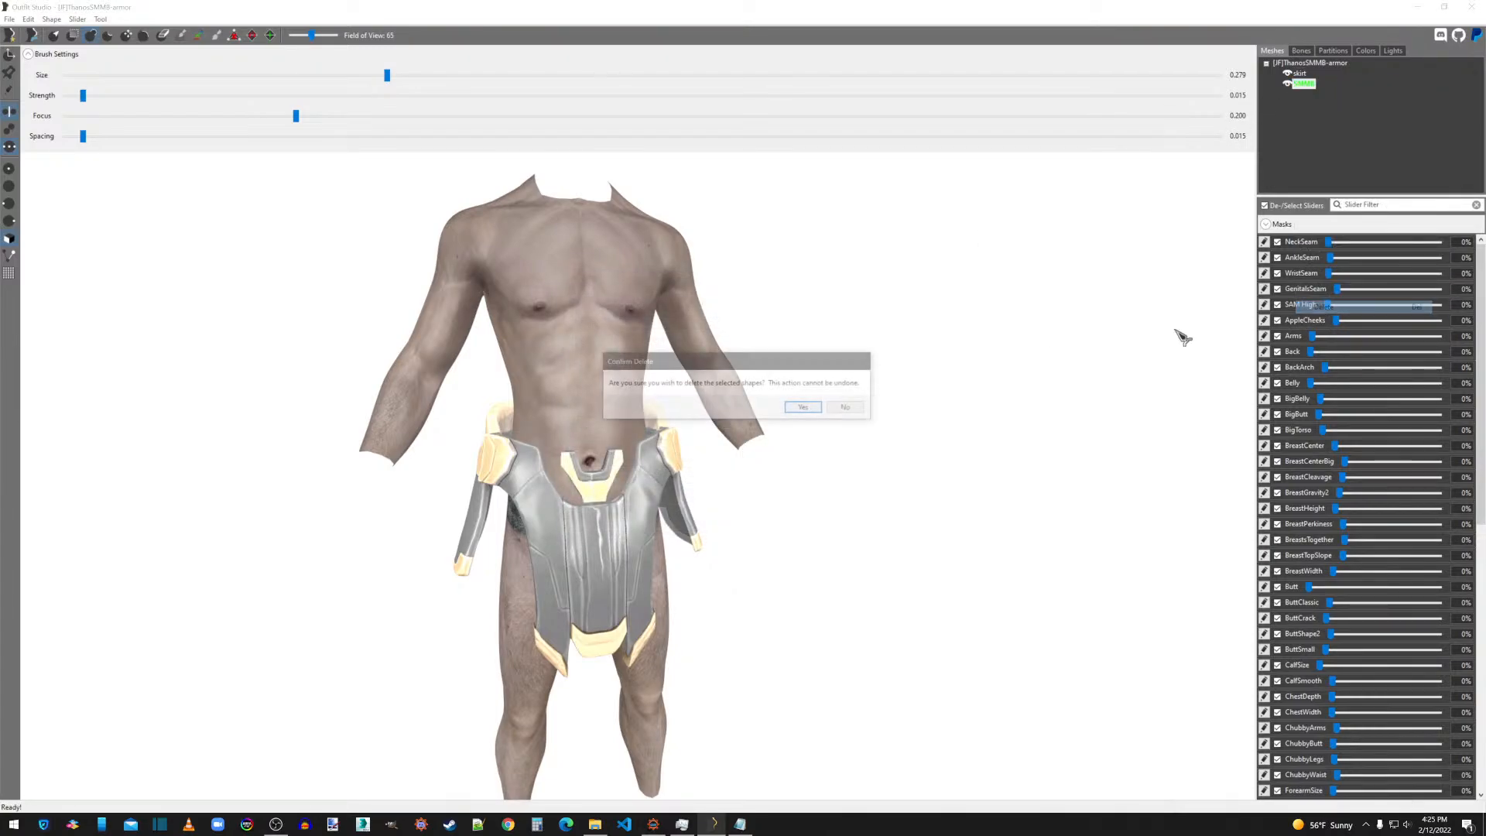
{"action": "left_click", "coordinate": [805, 408]}
Load the SMMB High Poly Body template again as the reference for the skirt.
{"action": "left_click", "coordinate": [16, 20]}
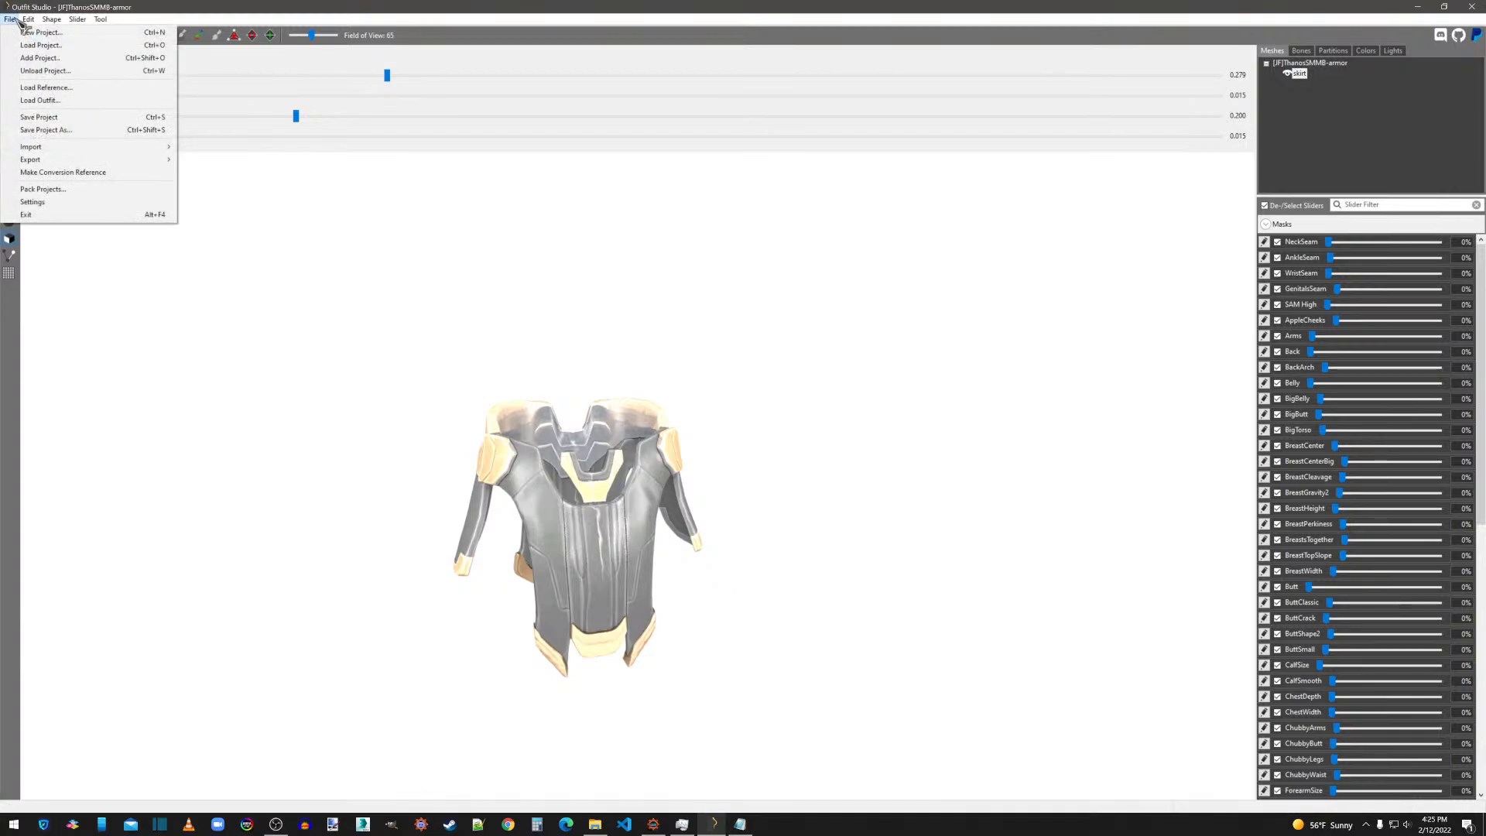
{"action": "left_click", "coordinate": [65, 89]}
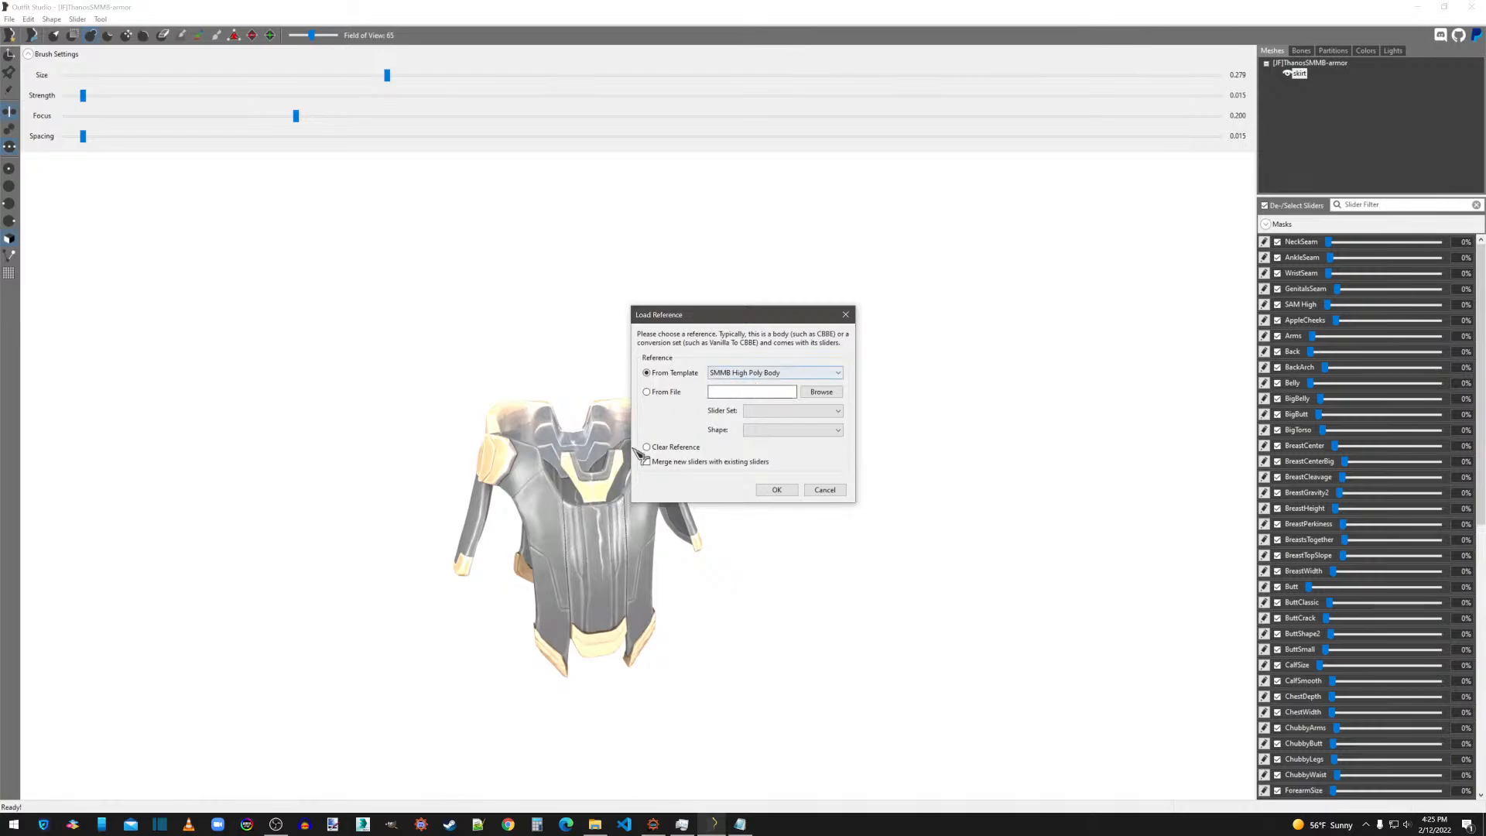
{"action": "left_click", "coordinate": [775, 490]}
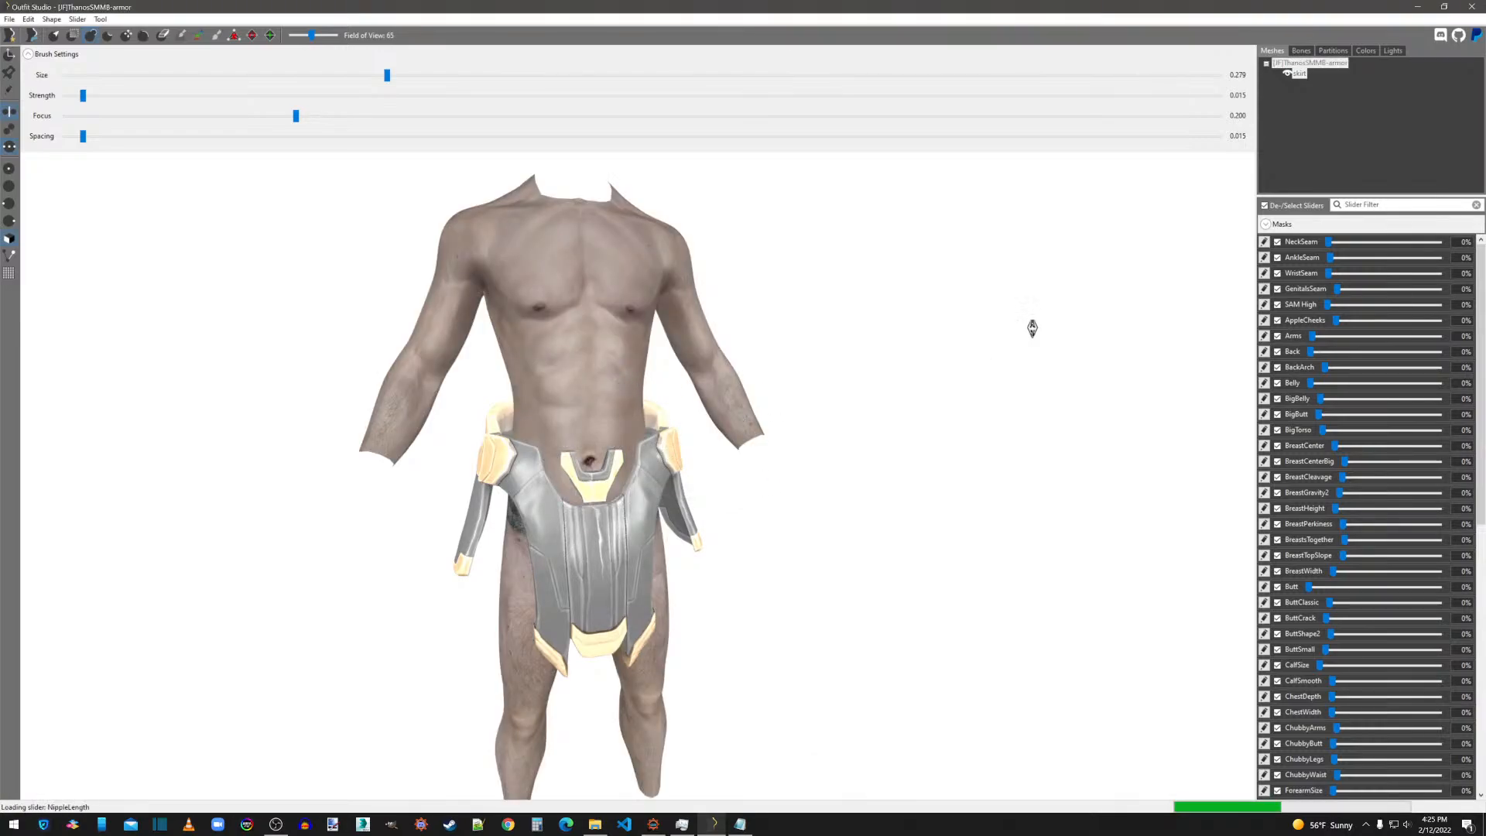
{"action": "left_click_drag", "start_coordinate": [1330, 305], "coordinate": [1250, 341]}
{"action": "left_click", "coordinate": [1309, 65]}
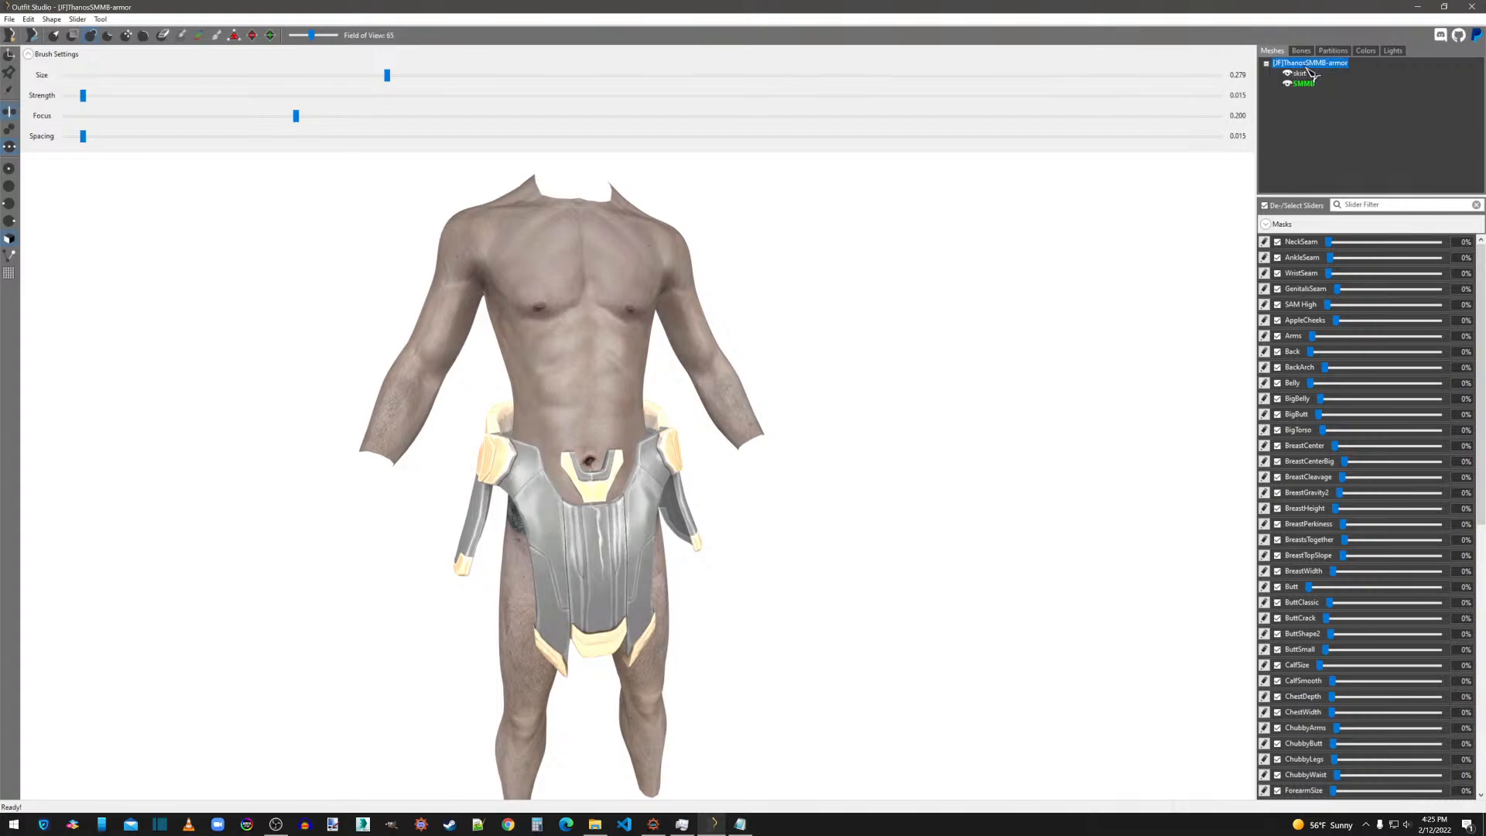
Unload the current project and load the slider set [JF]ThanosSMMB.osp.
{"action": "left_click", "coordinate": [10, 18]}
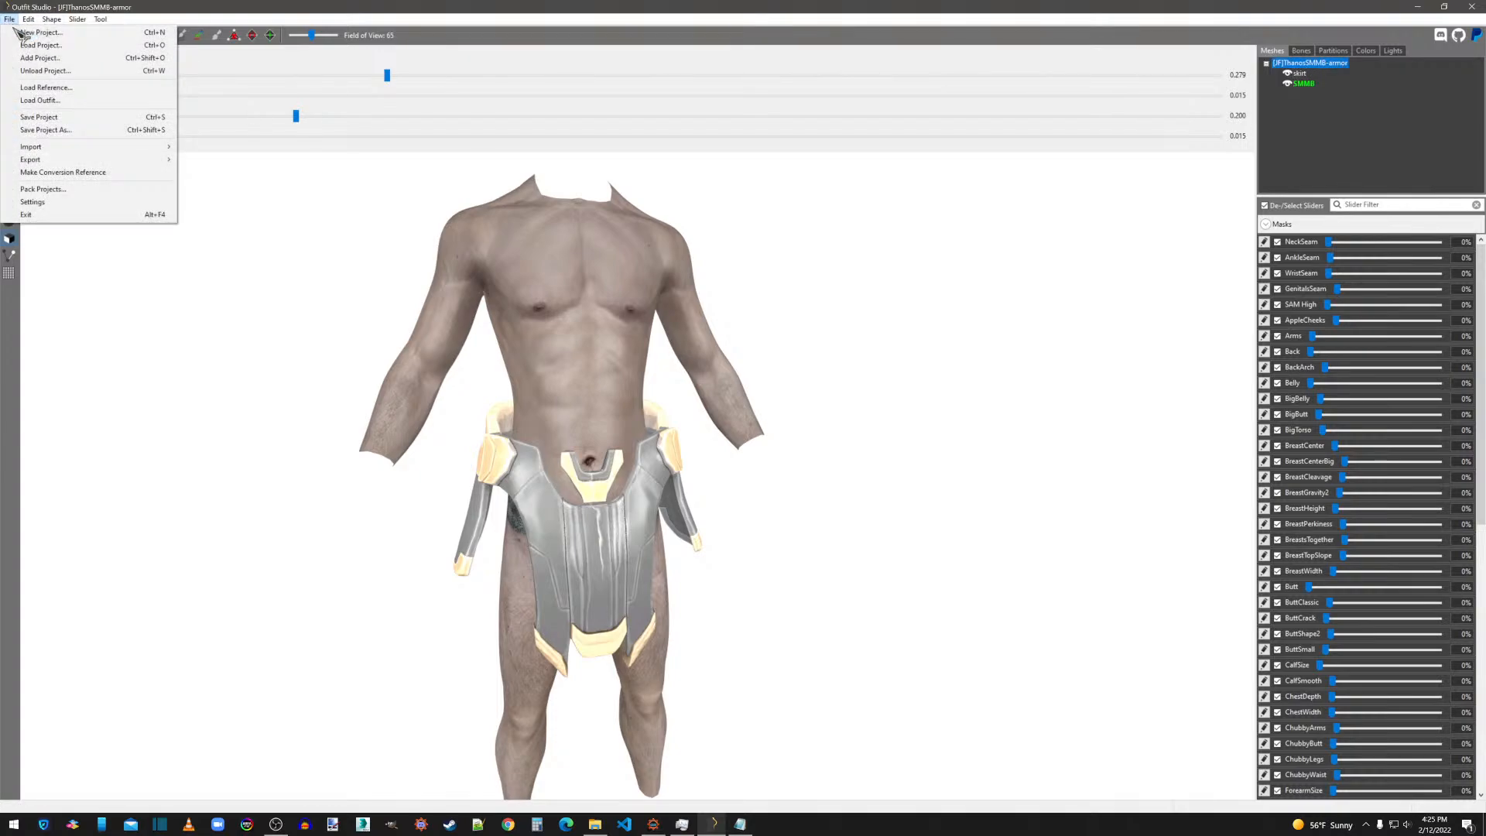
{"action": "left_click", "coordinate": [35, 69]}
{"action": "left_click", "coordinate": [804, 410]}
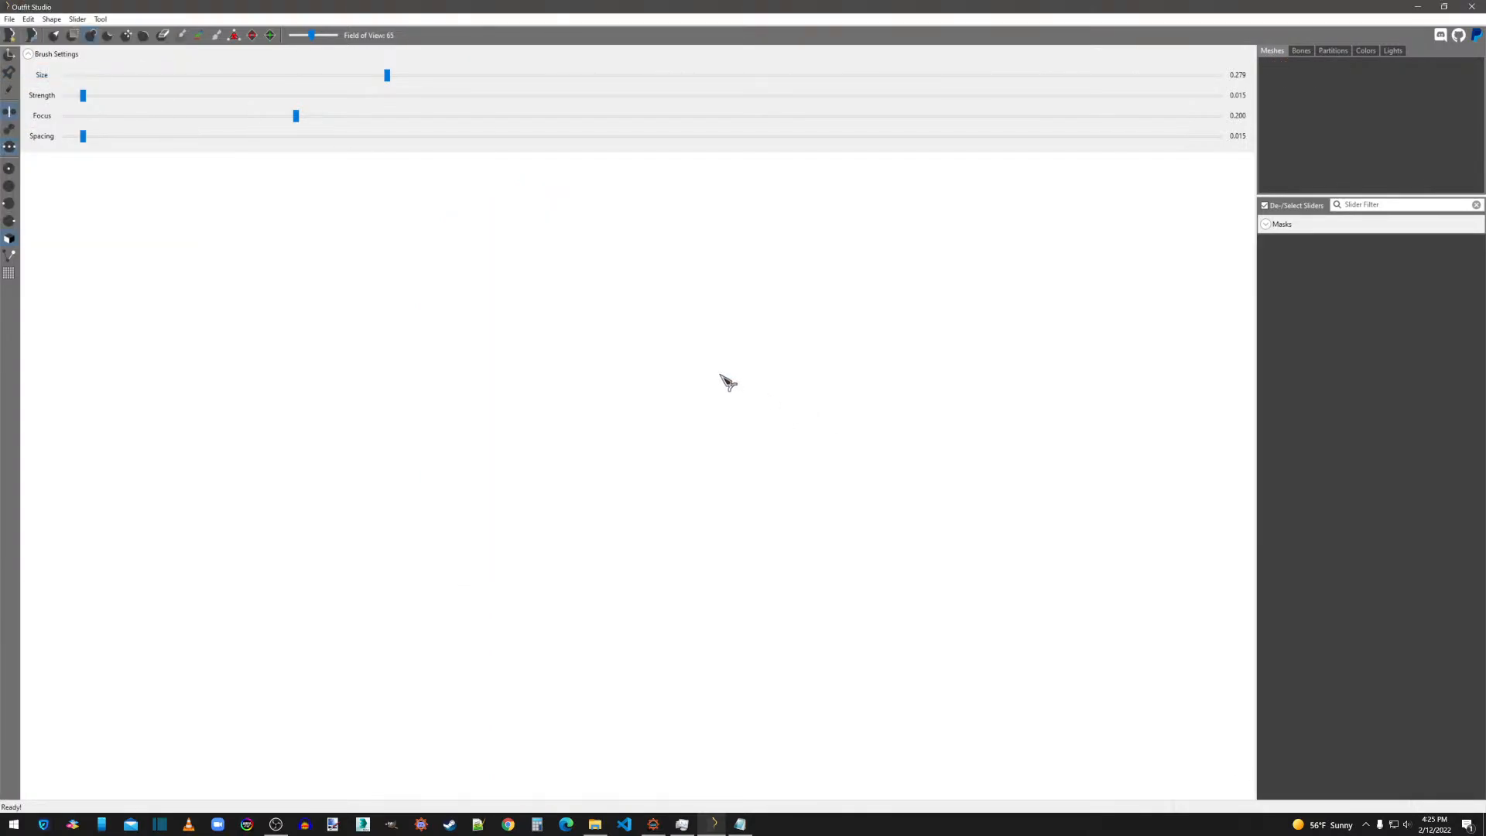
{"action": "left_click", "coordinate": [10, 19]}
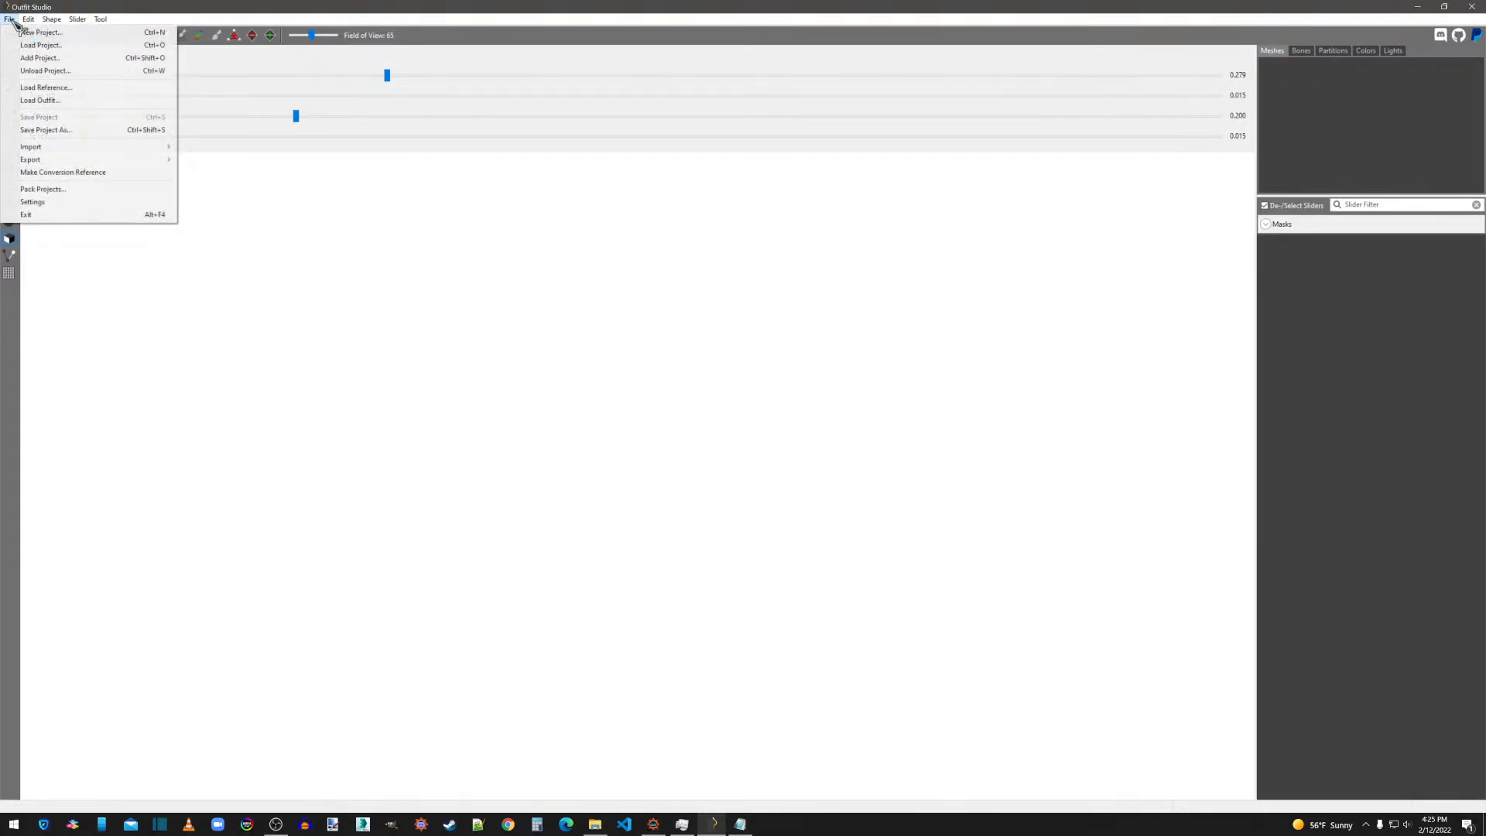
{"action": "left_click", "coordinate": [45, 45]}
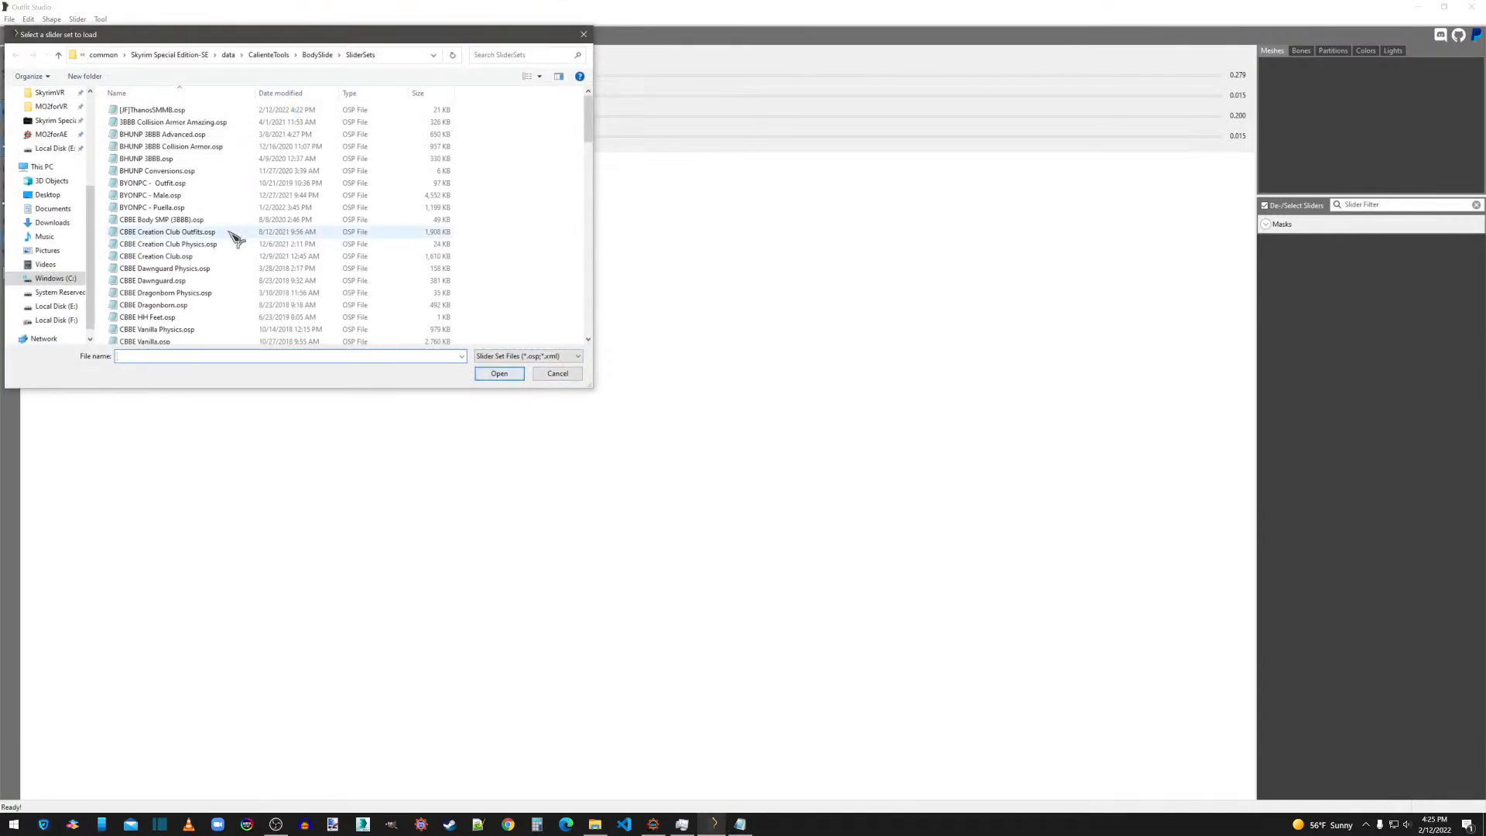
{"action": "double_click", "coordinate": [159, 110]}
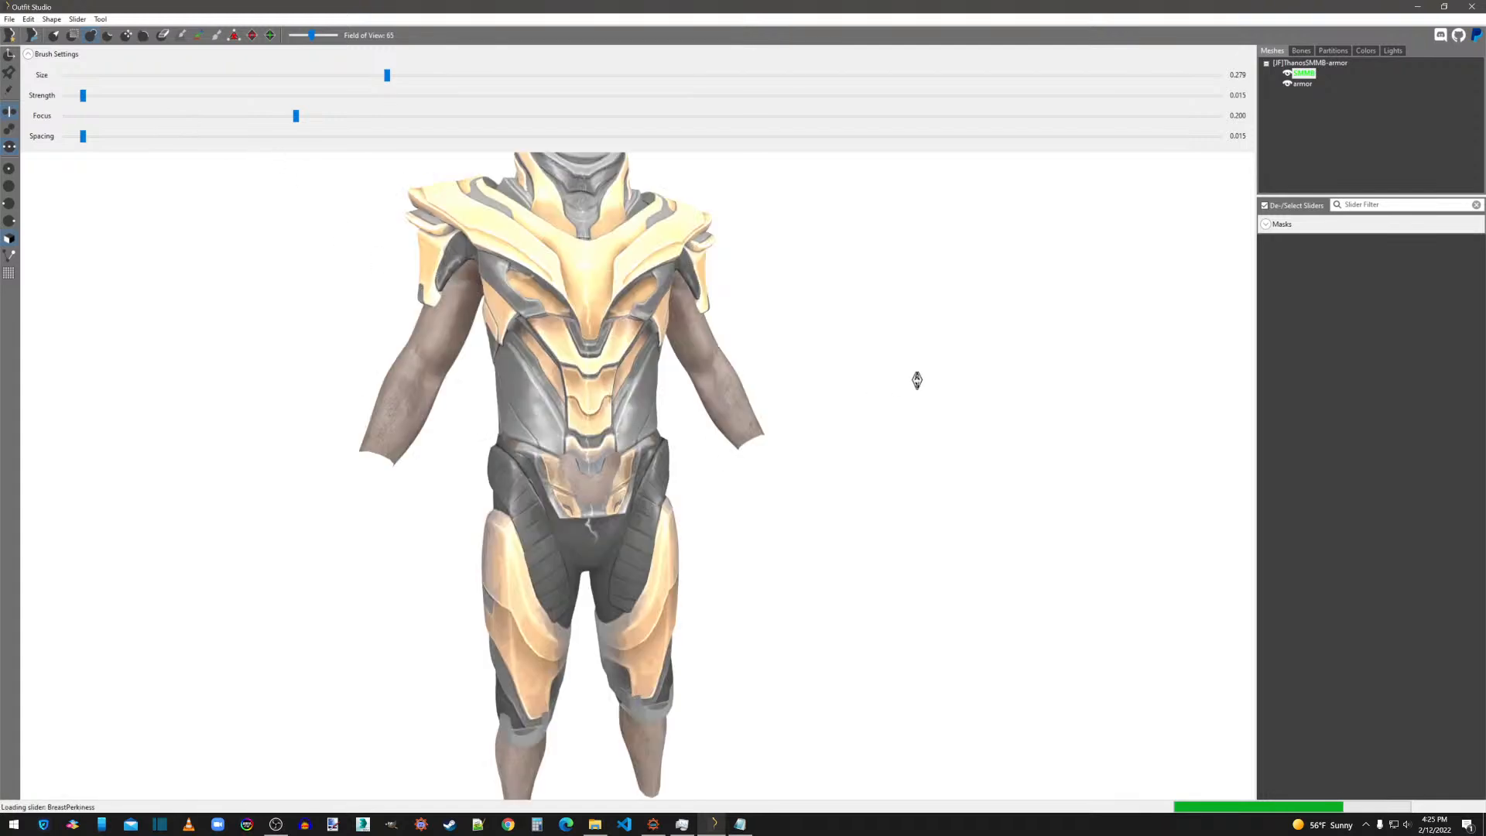
Clear the reference status of the existing SMMB body and load the SMMB High Poly Body template as reference.
{"action": "left_click", "coordinate": [1306, 74]}
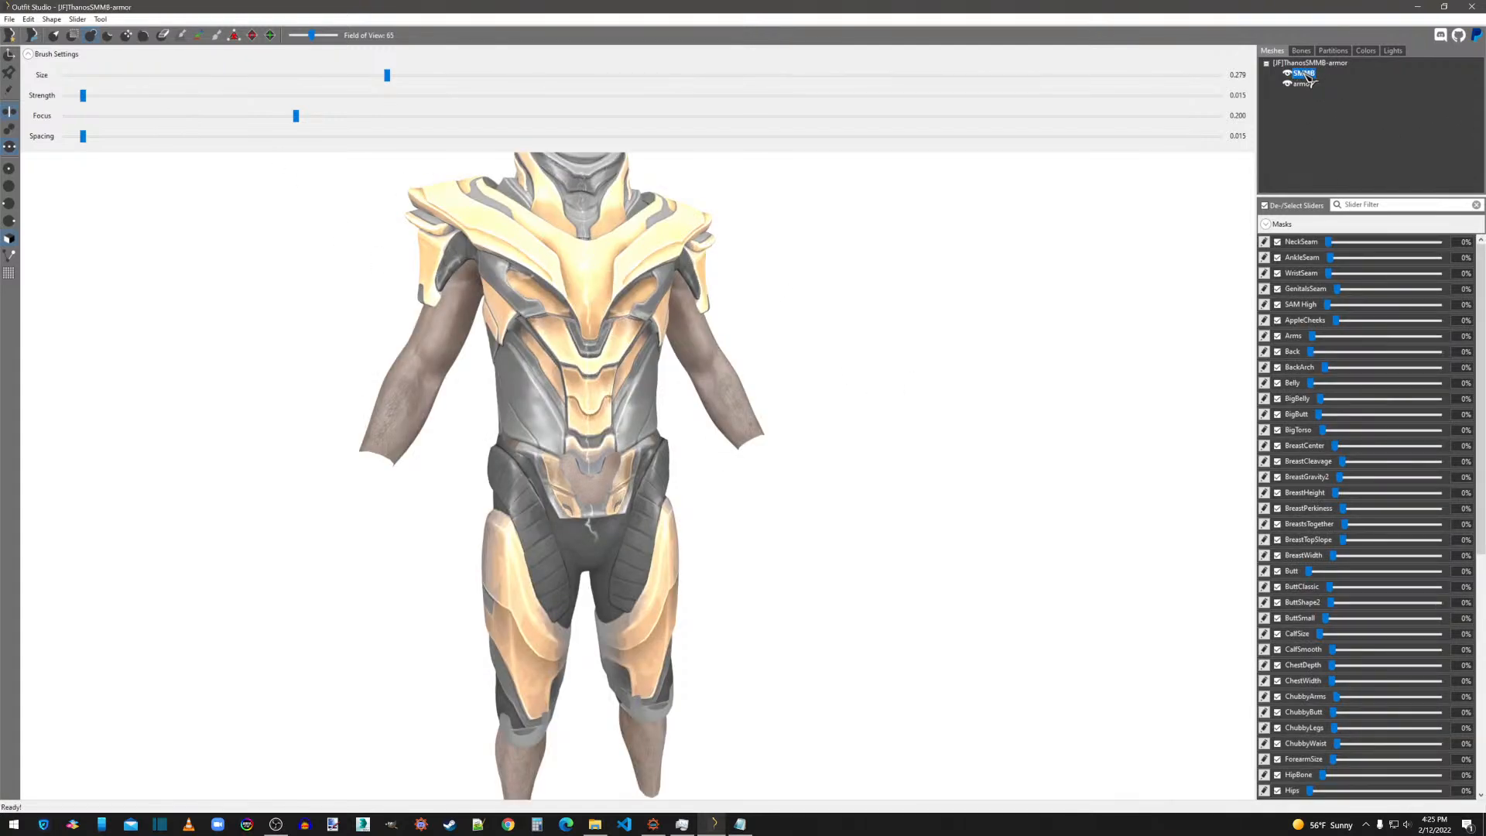
{"action": "right_click", "coordinate": [1305, 74]}
{"action": "left_click", "coordinate": [1334, 182]}
{"action": "left_click", "coordinate": [9, 20]}
{"action": "left_click", "coordinate": [79, 90]}
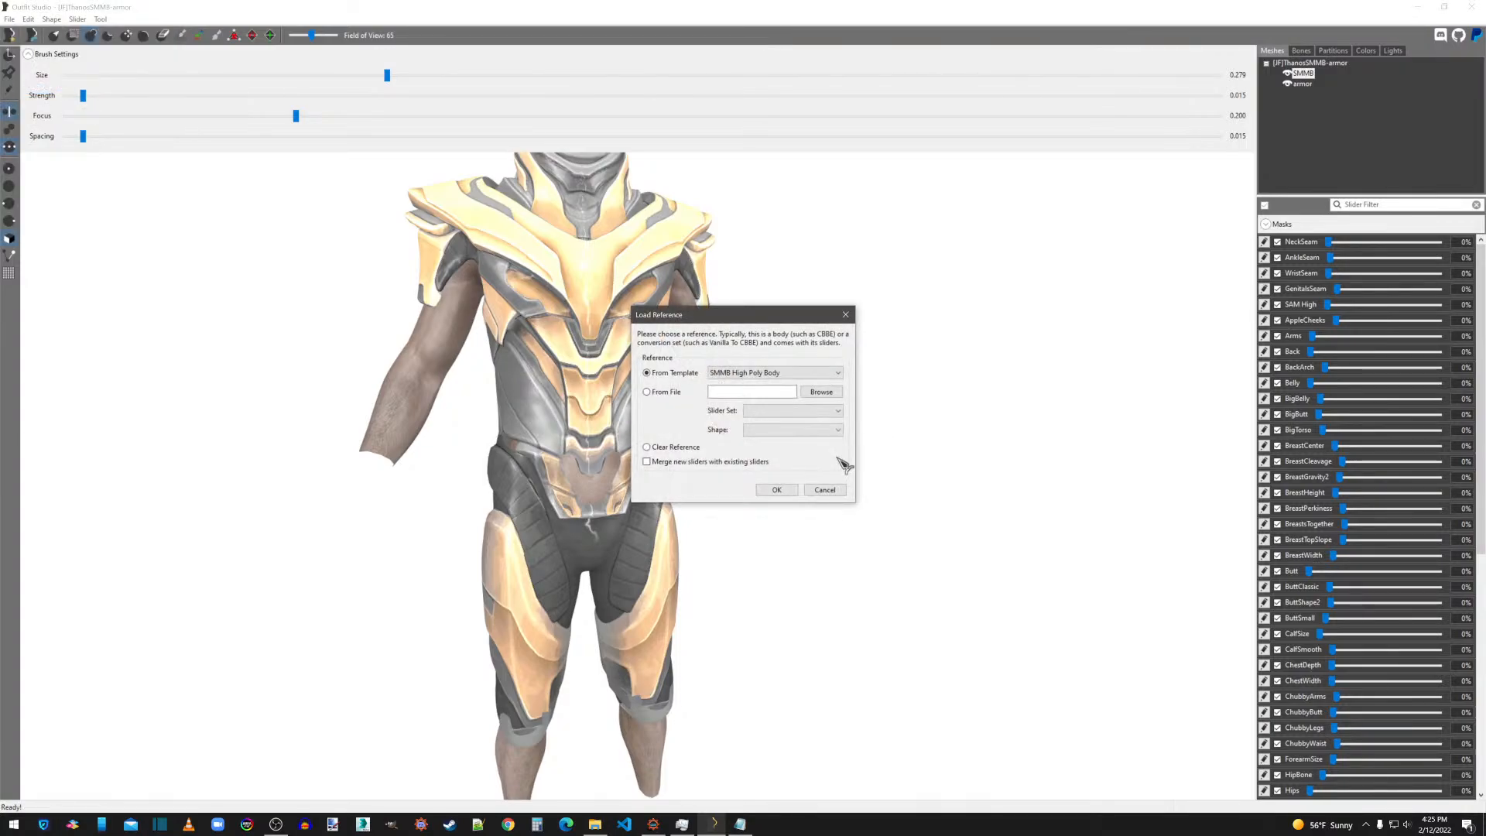
{"action": "left_click", "coordinate": [777, 490]}
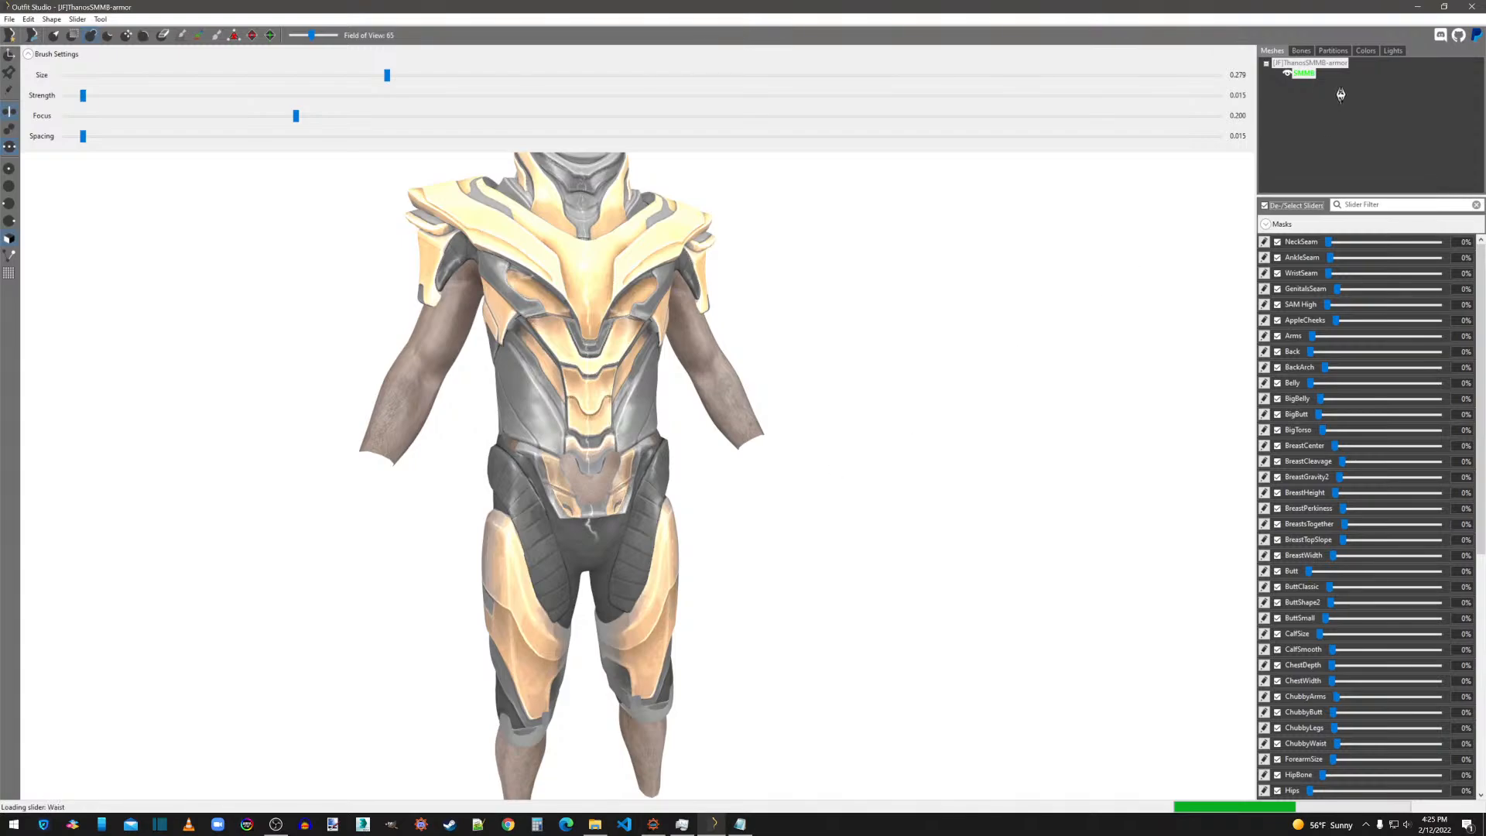
Hide the armor to compare the two SMMB bodies, and start deleting the first one but cancel.
{"action": "left_click", "coordinate": [1316, 74]}
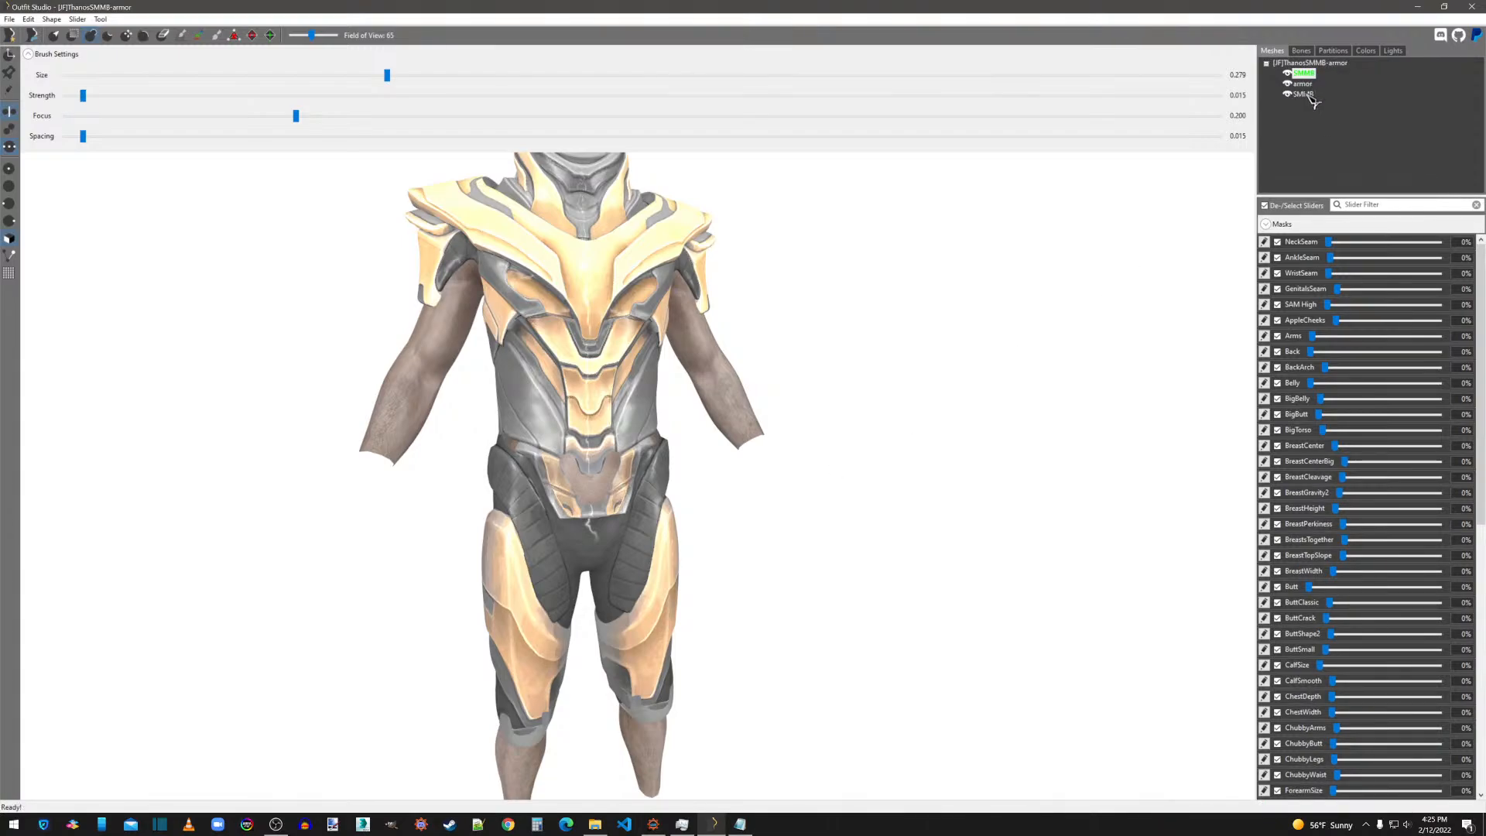
{"action": "left_click", "coordinate": [1305, 94]}
{"action": "left_click", "coordinate": [1289, 84]}
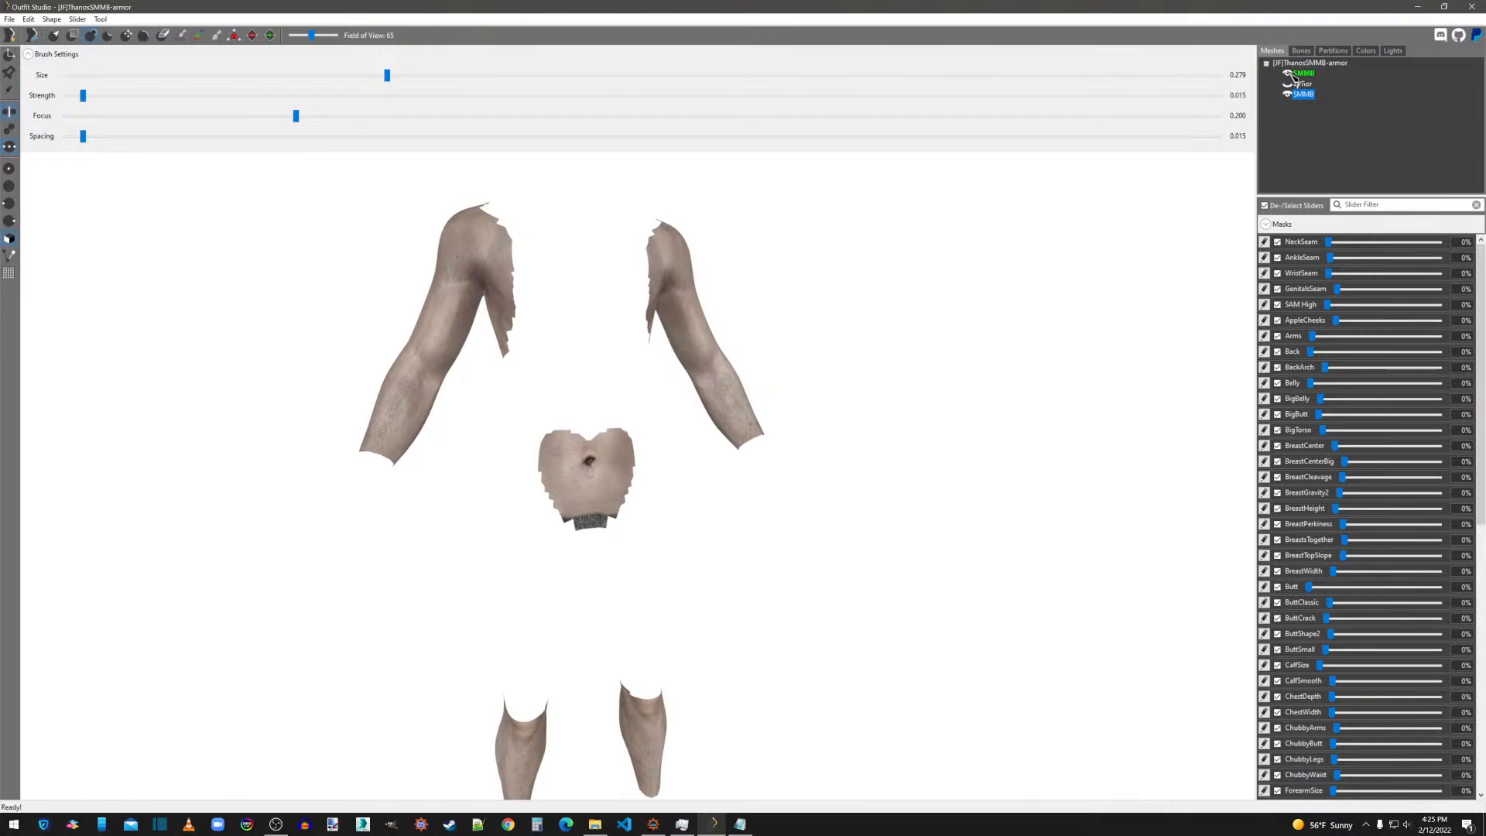
{"action": "right_click", "coordinate": [1305, 73]}
{"action": "left_click", "coordinate": [1304, 295]}
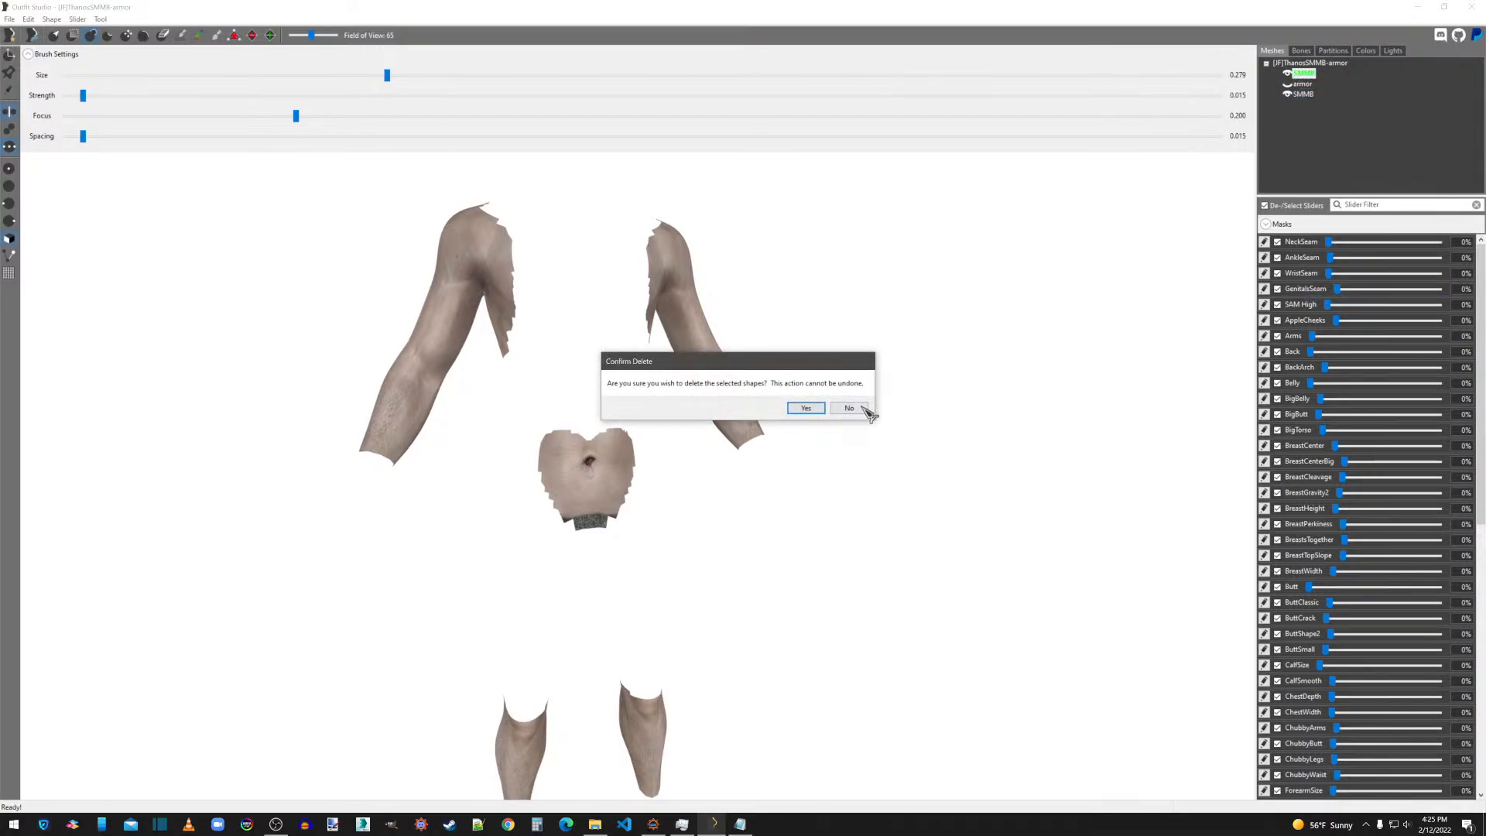
{"action": "left_click", "coordinate": [863, 409]}
Unload the project and load the SMMB High Poly Body template as reference in an empty project.
{"action": "left_click", "coordinate": [22, 19]}
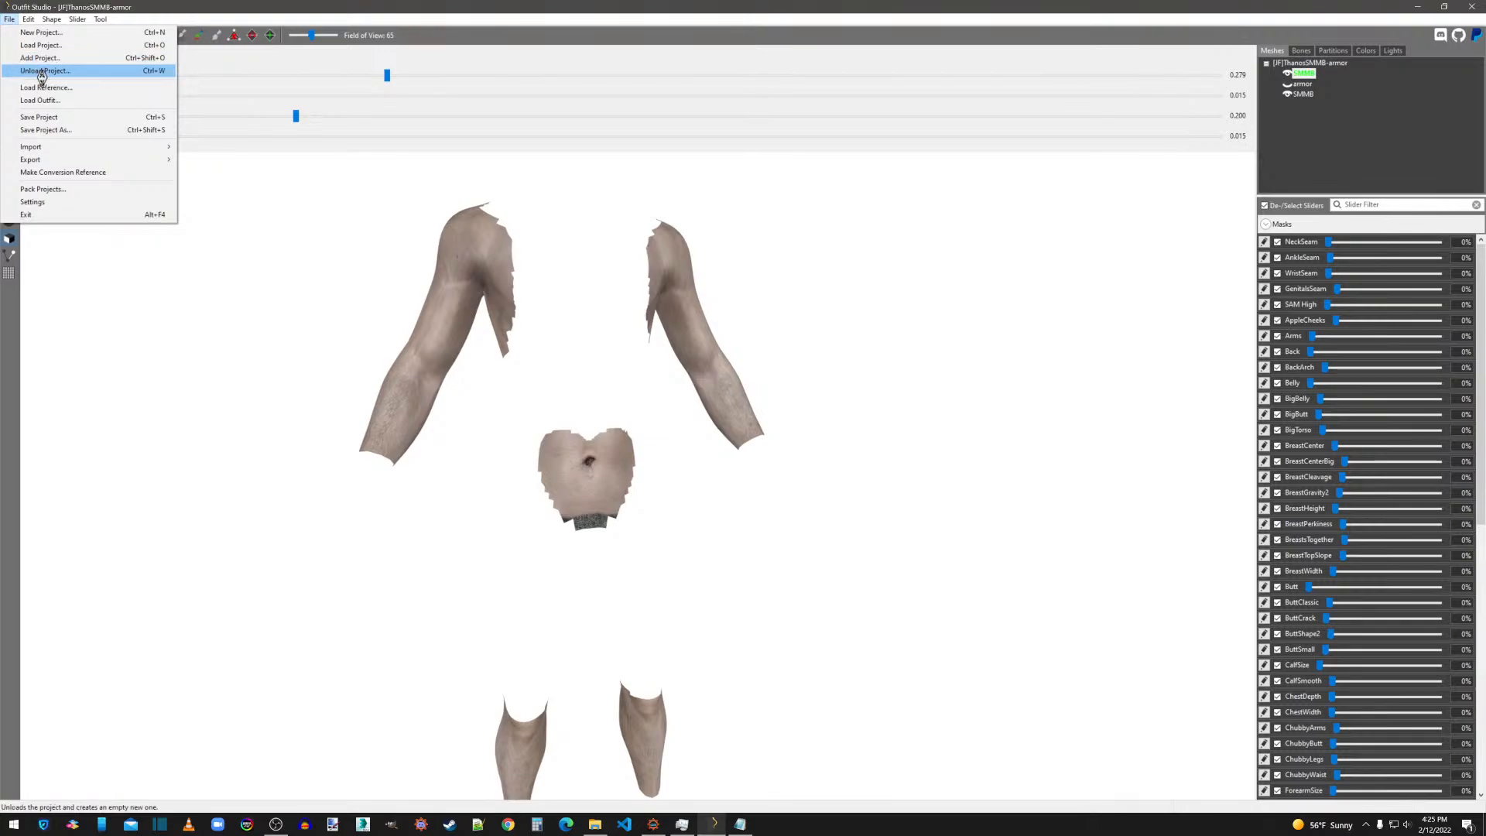
{"action": "left_click", "coordinate": [46, 72]}
{"action": "left_click", "coordinate": [803, 411]}
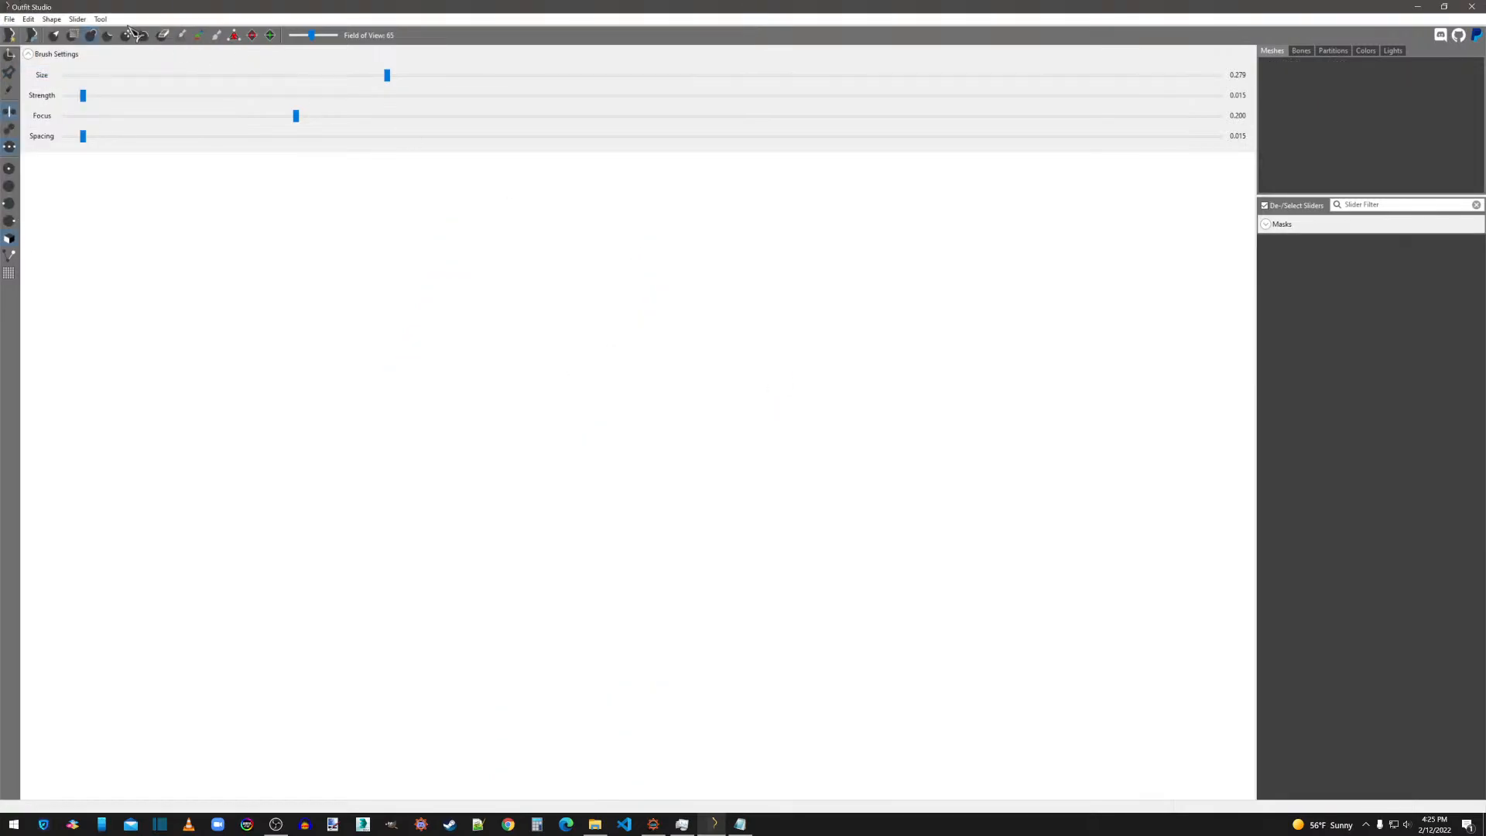
{"action": "left_click", "coordinate": [9, 18]}
{"action": "left_click", "coordinate": [47, 89]}
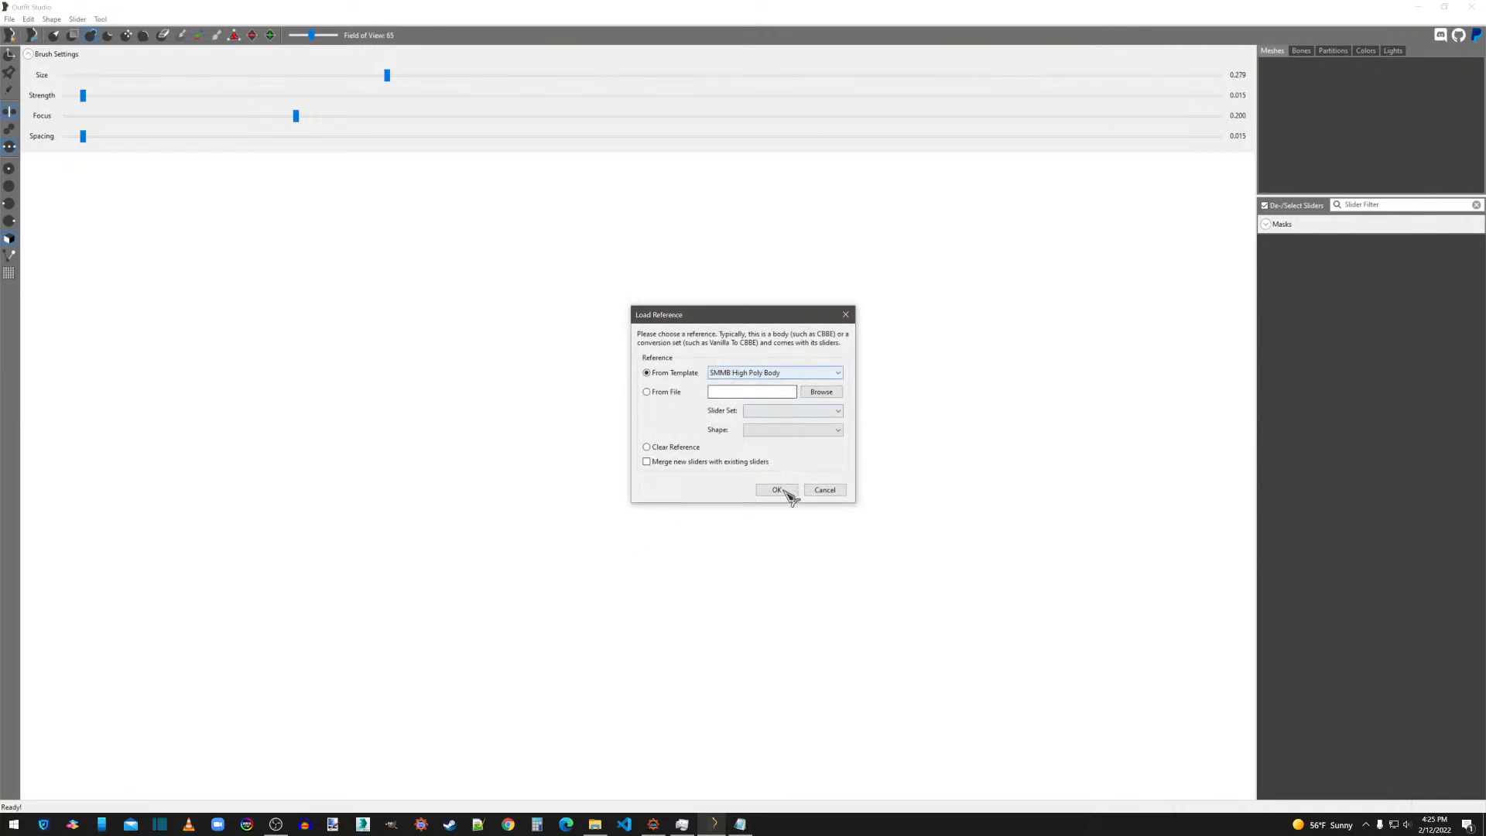
{"action": "left_click", "coordinate": [783, 489]}
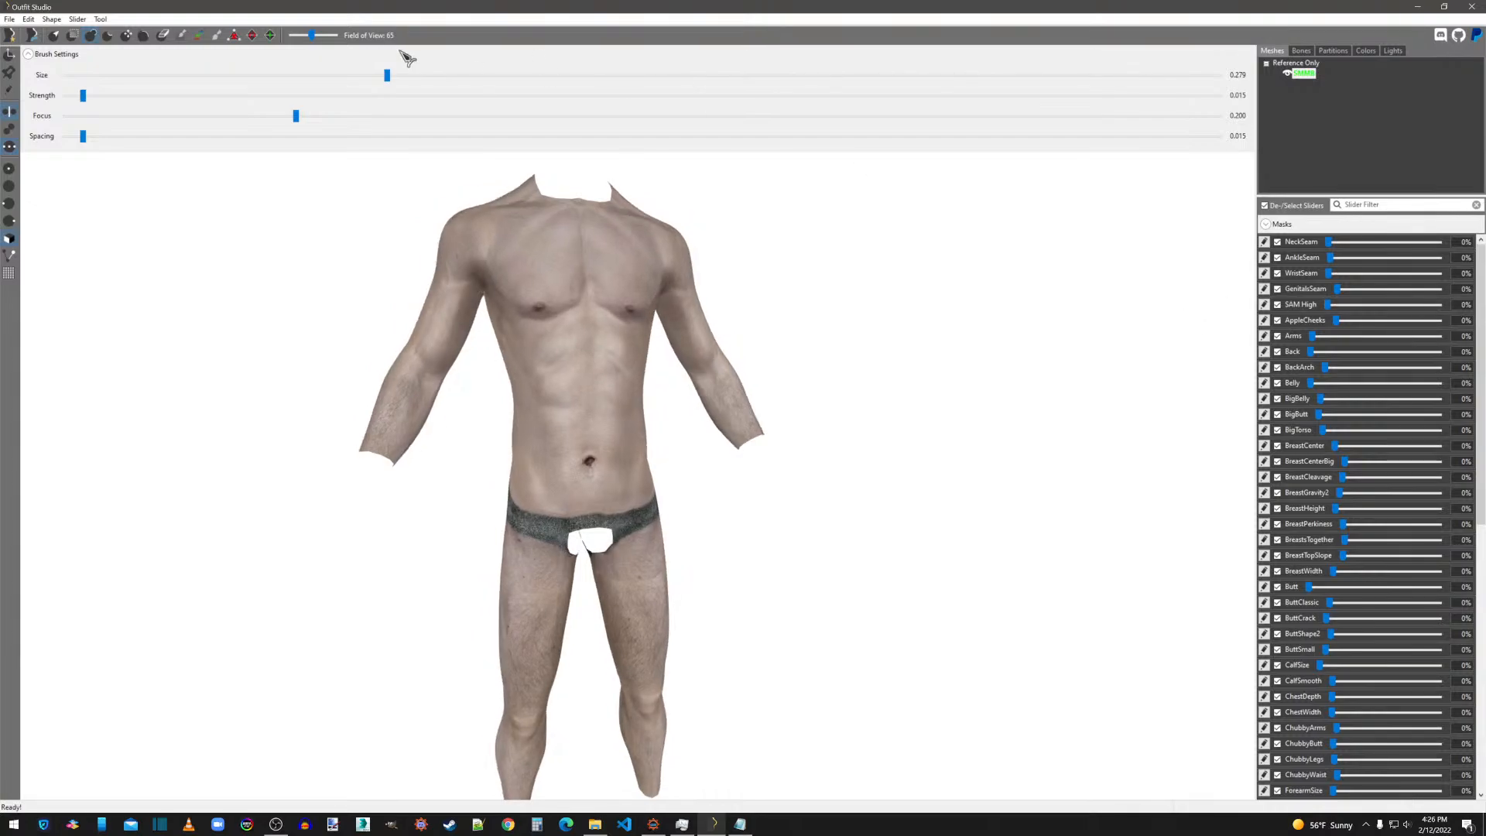
Import the armor shapes from [JF]ThanosSMMB-armor.nif in the overwrite folder's CalienteTools\BodySlide\ShapeData\[JF]\ThanosSMMB.
{"action": "left_click", "coordinate": [9, 19]}
{"action": "mouse_move", "coordinate": [142, 154]}
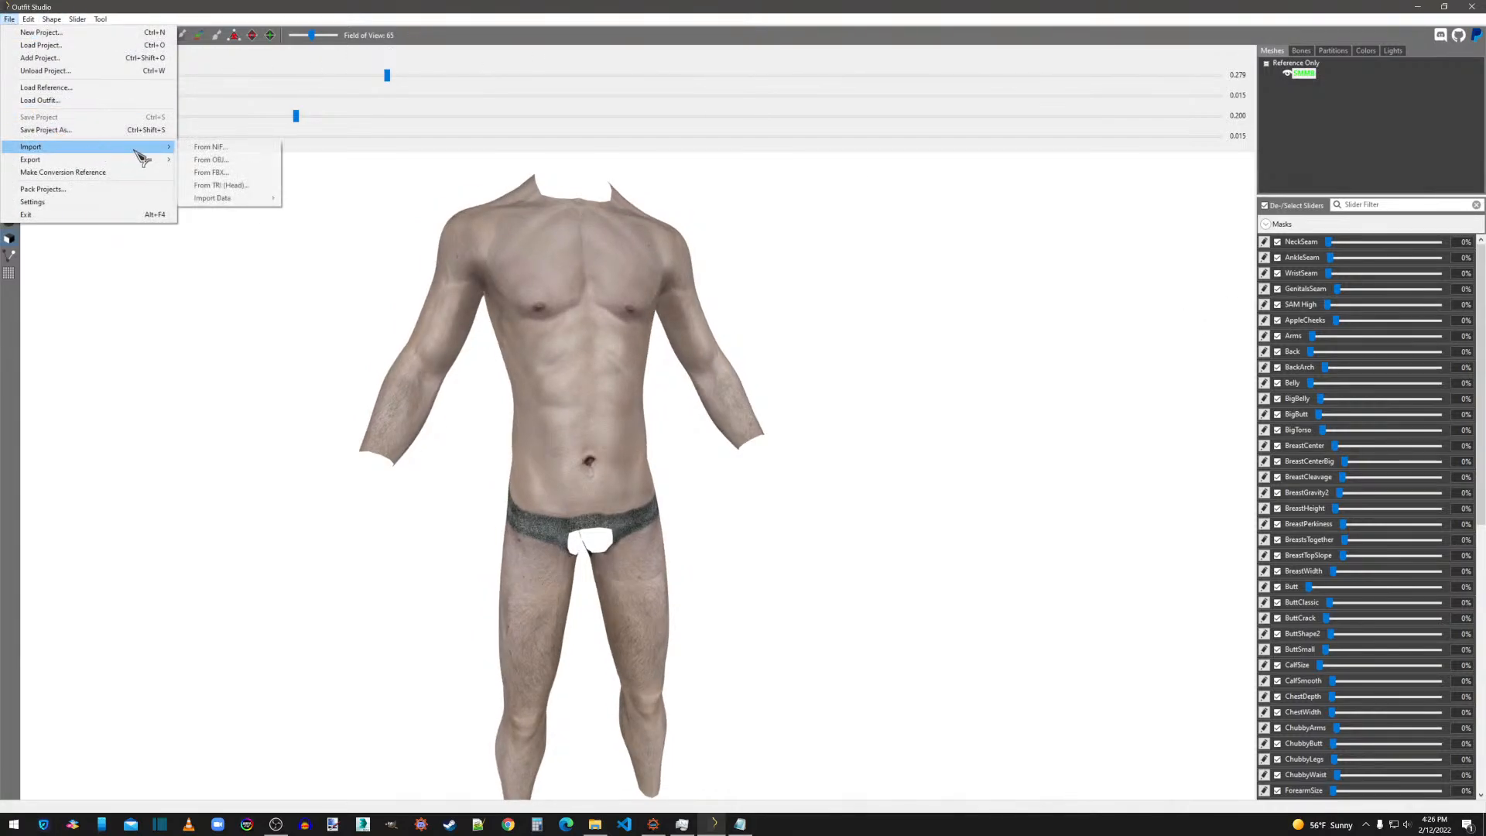
{"action": "left_click", "coordinate": [198, 147]}
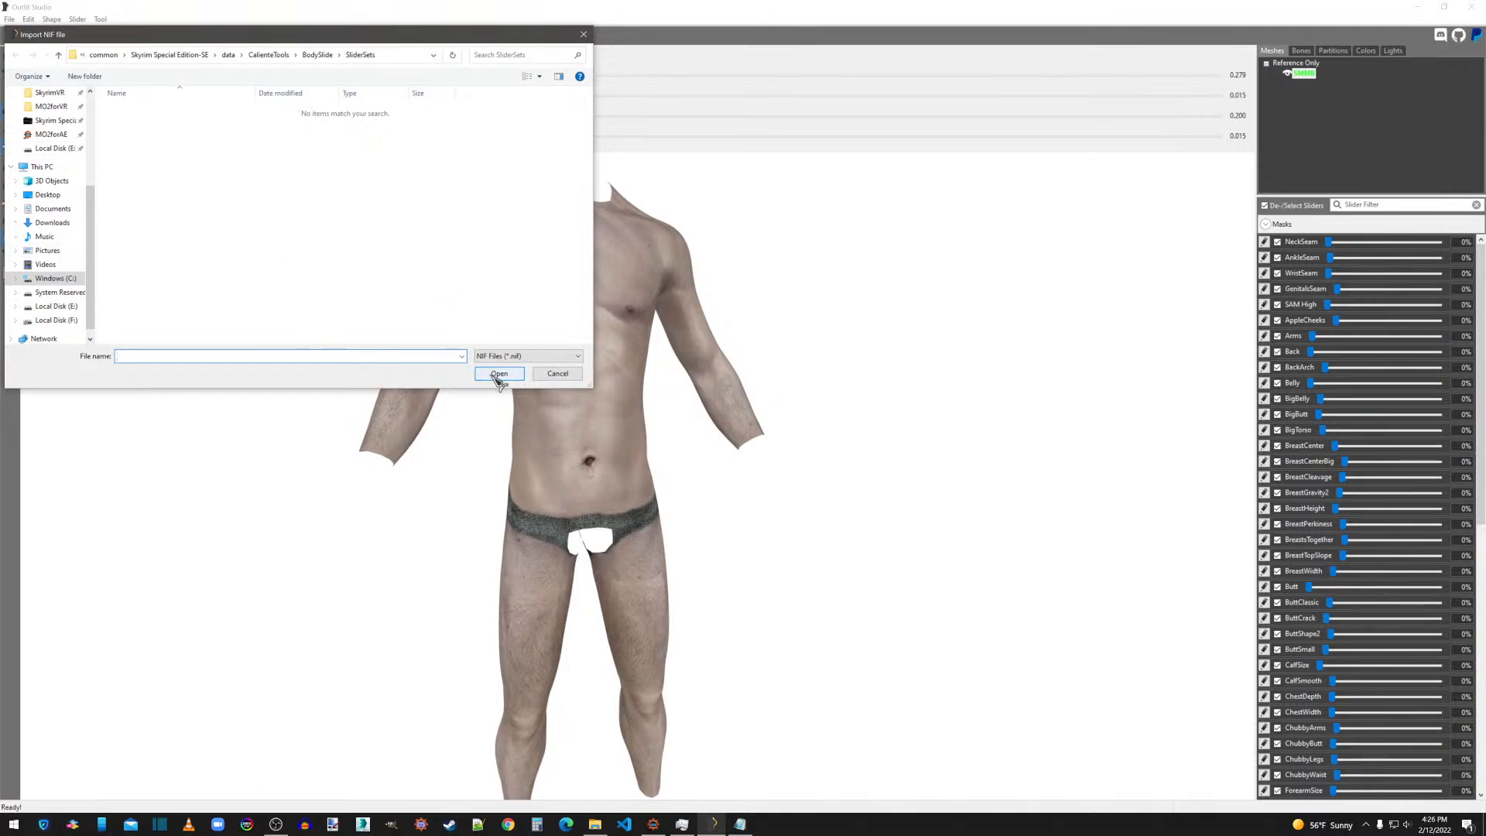
{"action": "scroll", "coordinate": [58, 122], "scroll_direction": "up", "scroll_amount": 1}
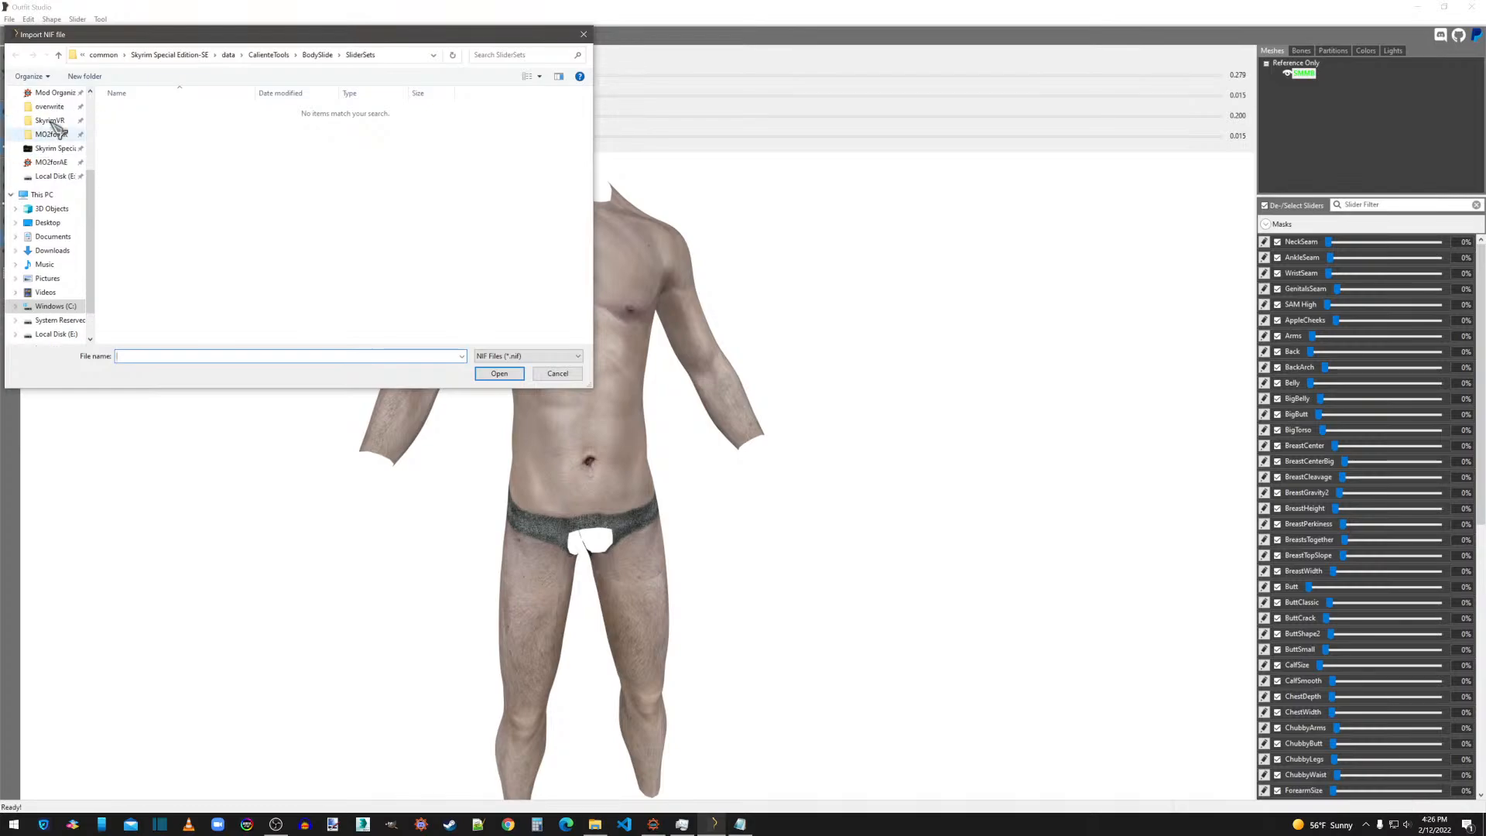
{"action": "left_click", "coordinate": [48, 223]}
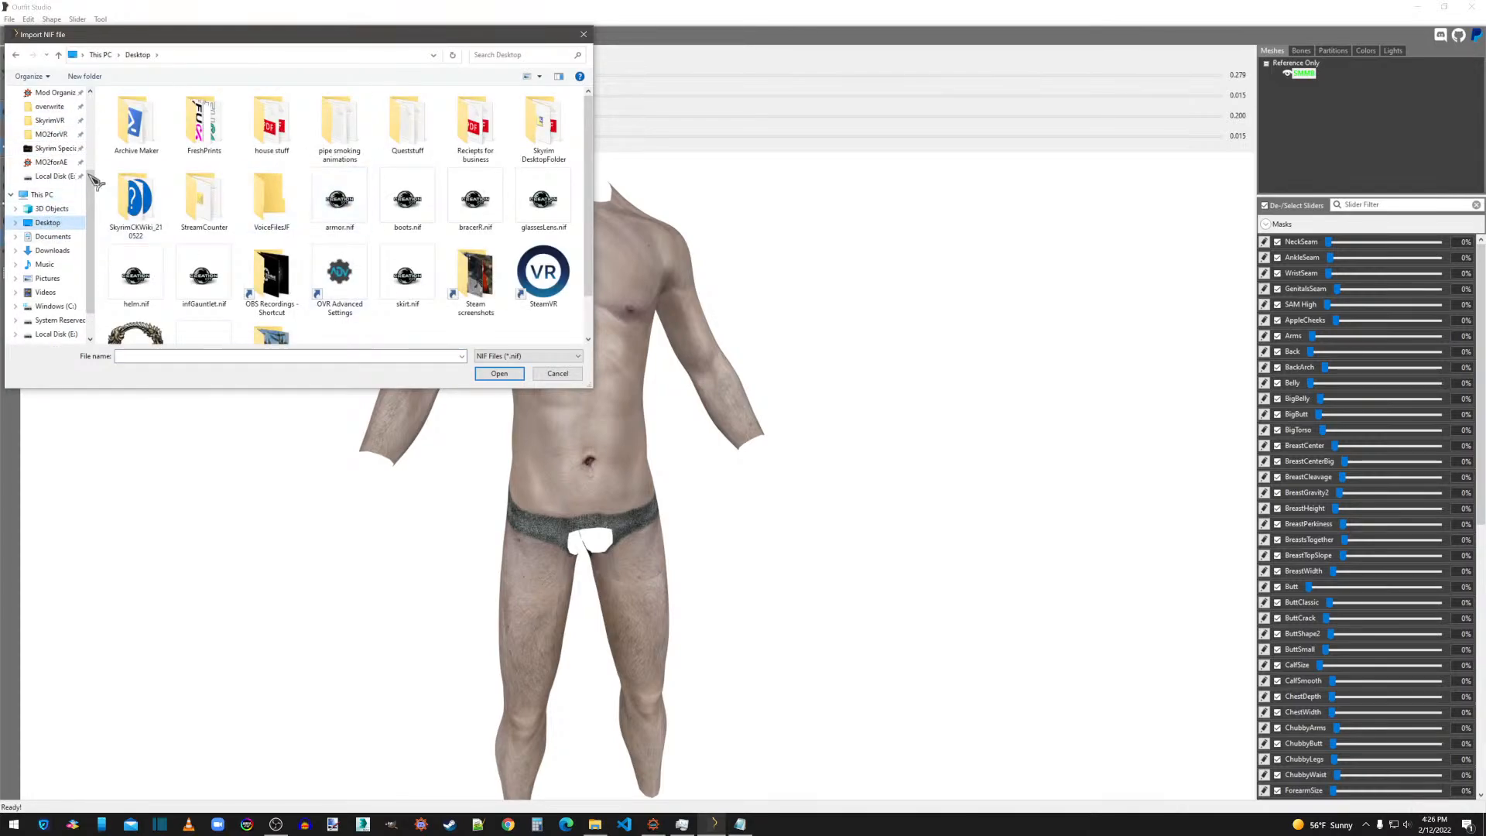
{"action": "scroll", "coordinate": [55, 178], "scroll_direction": "up", "scroll_amount": 1}
{"action": "left_click", "coordinate": [60, 123]}
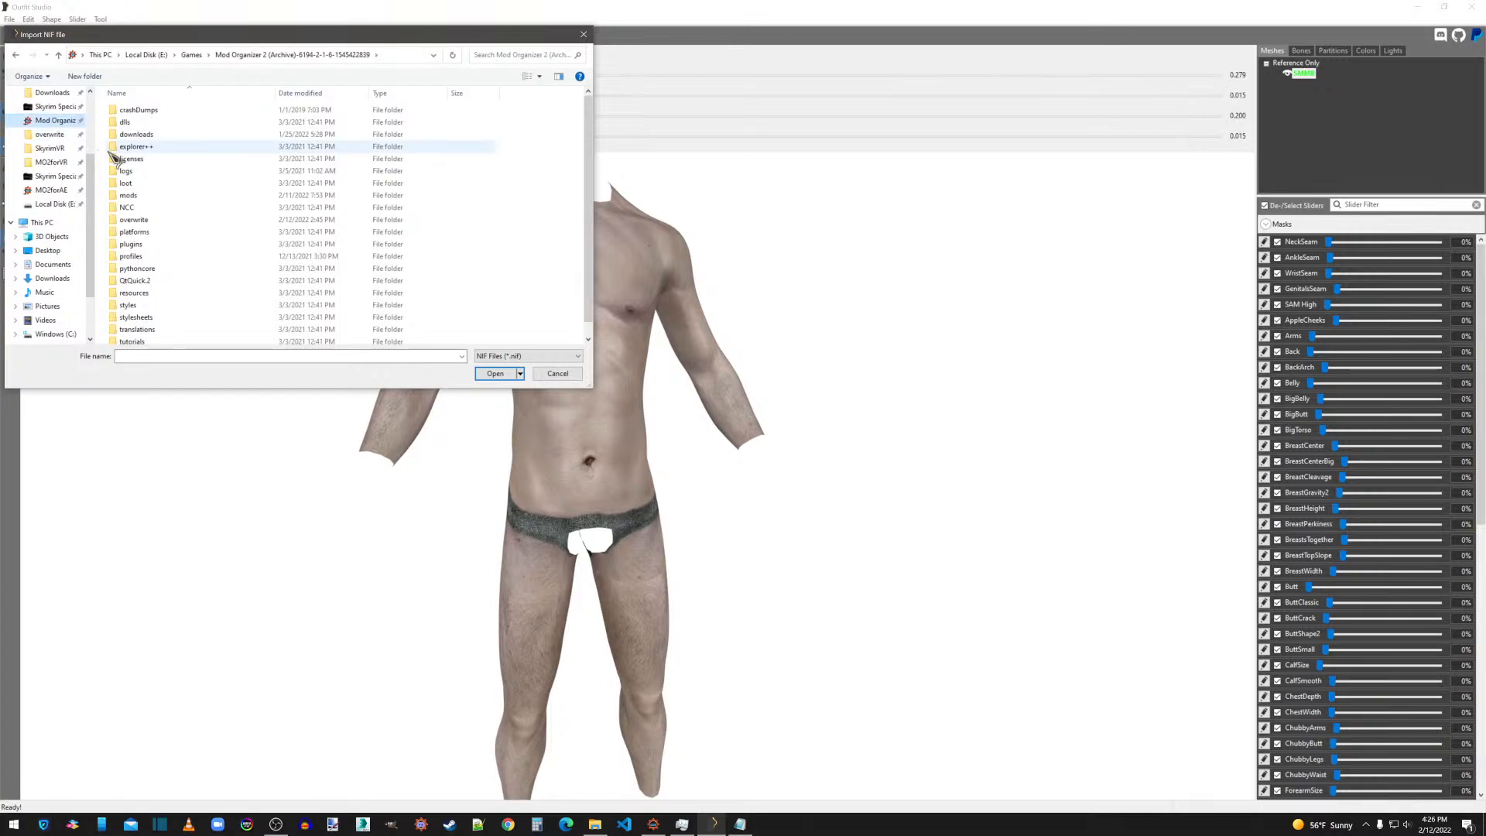
{"action": "double_click", "coordinate": [144, 198]}
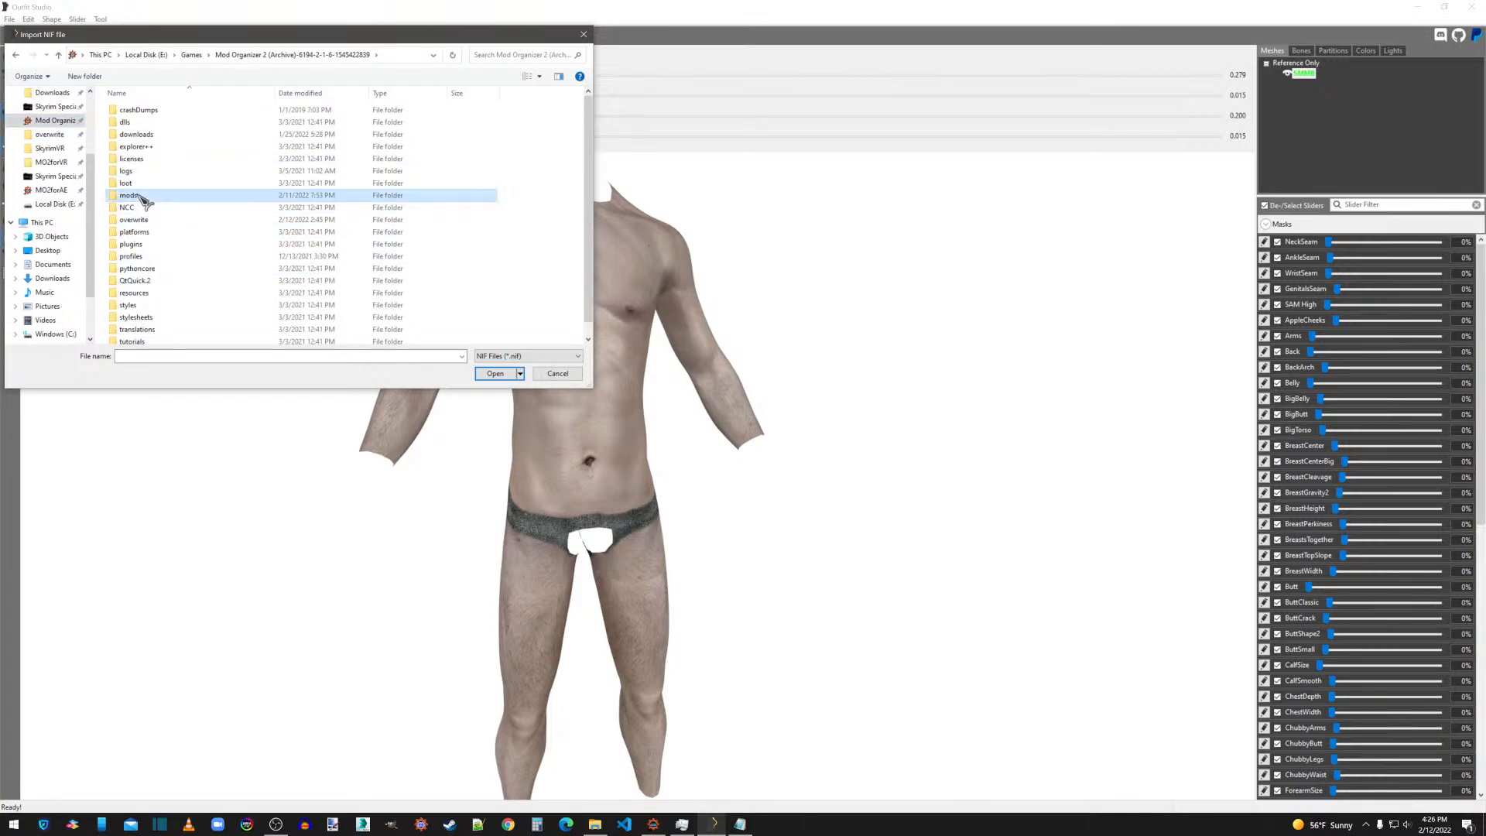
{"action": "scroll", "coordinate": [189, 280], "scroll_direction": "down", "scroll_amount": 4}
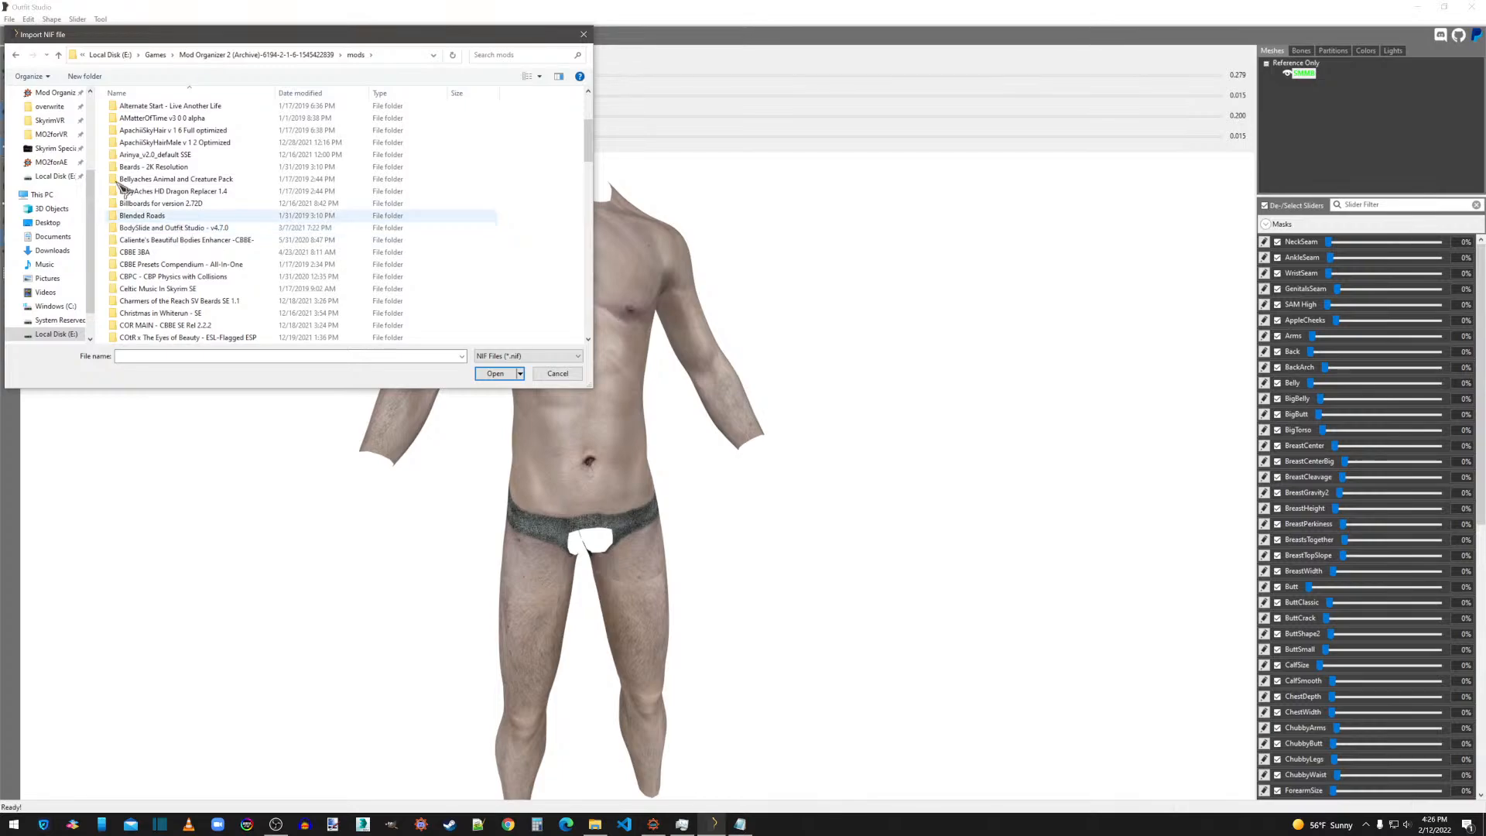
{"action": "scroll", "coordinate": [66, 147], "scroll_direction": "up", "scroll_amount": 1}
{"action": "left_click", "coordinate": [49, 120]}
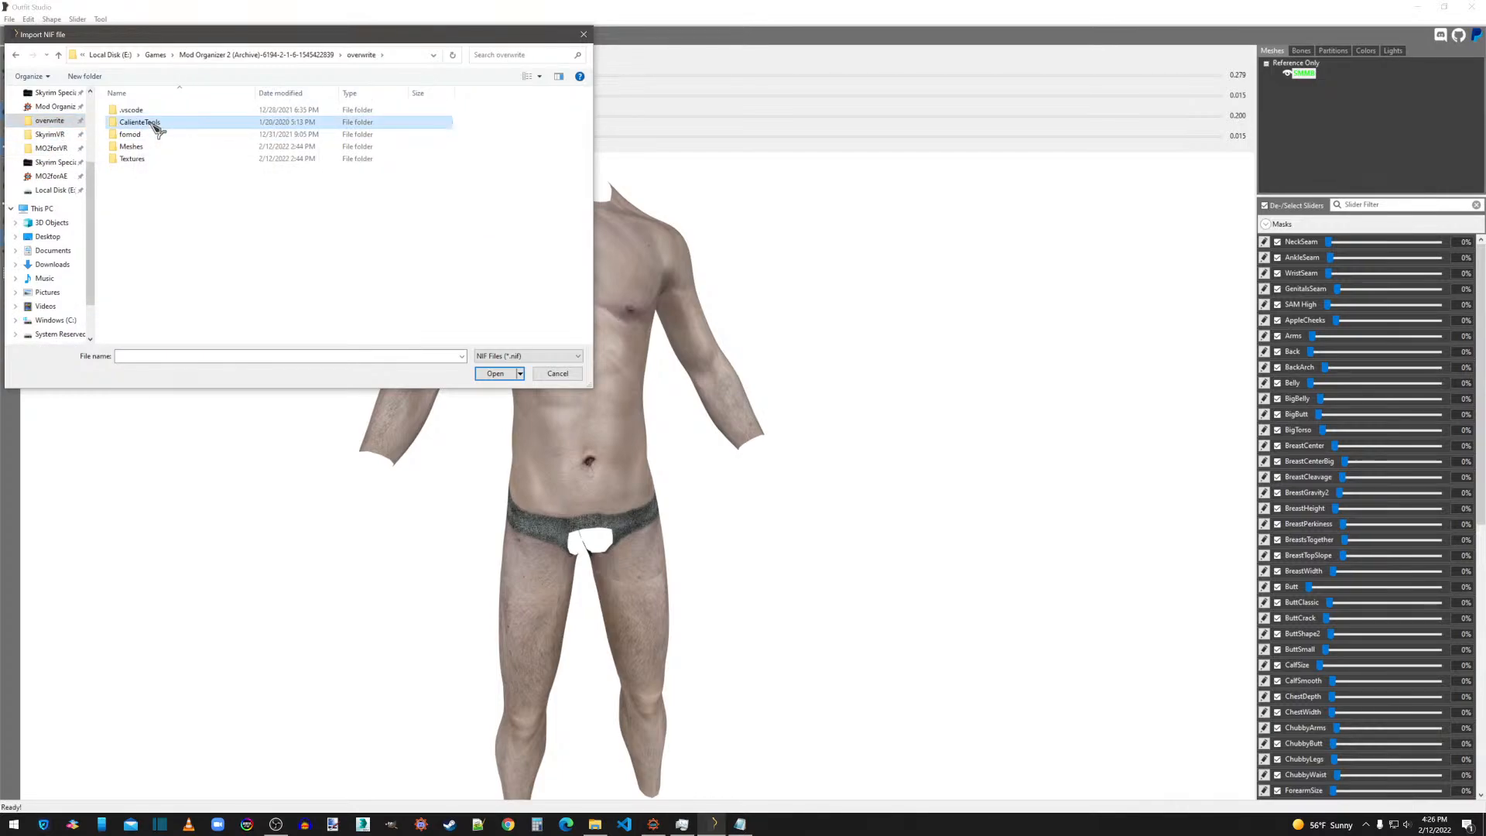
{"action": "double_click", "coordinate": [143, 115]}
{"action": "double_click", "coordinate": [143, 111]}
{"action": "double_click", "coordinate": [143, 111]}
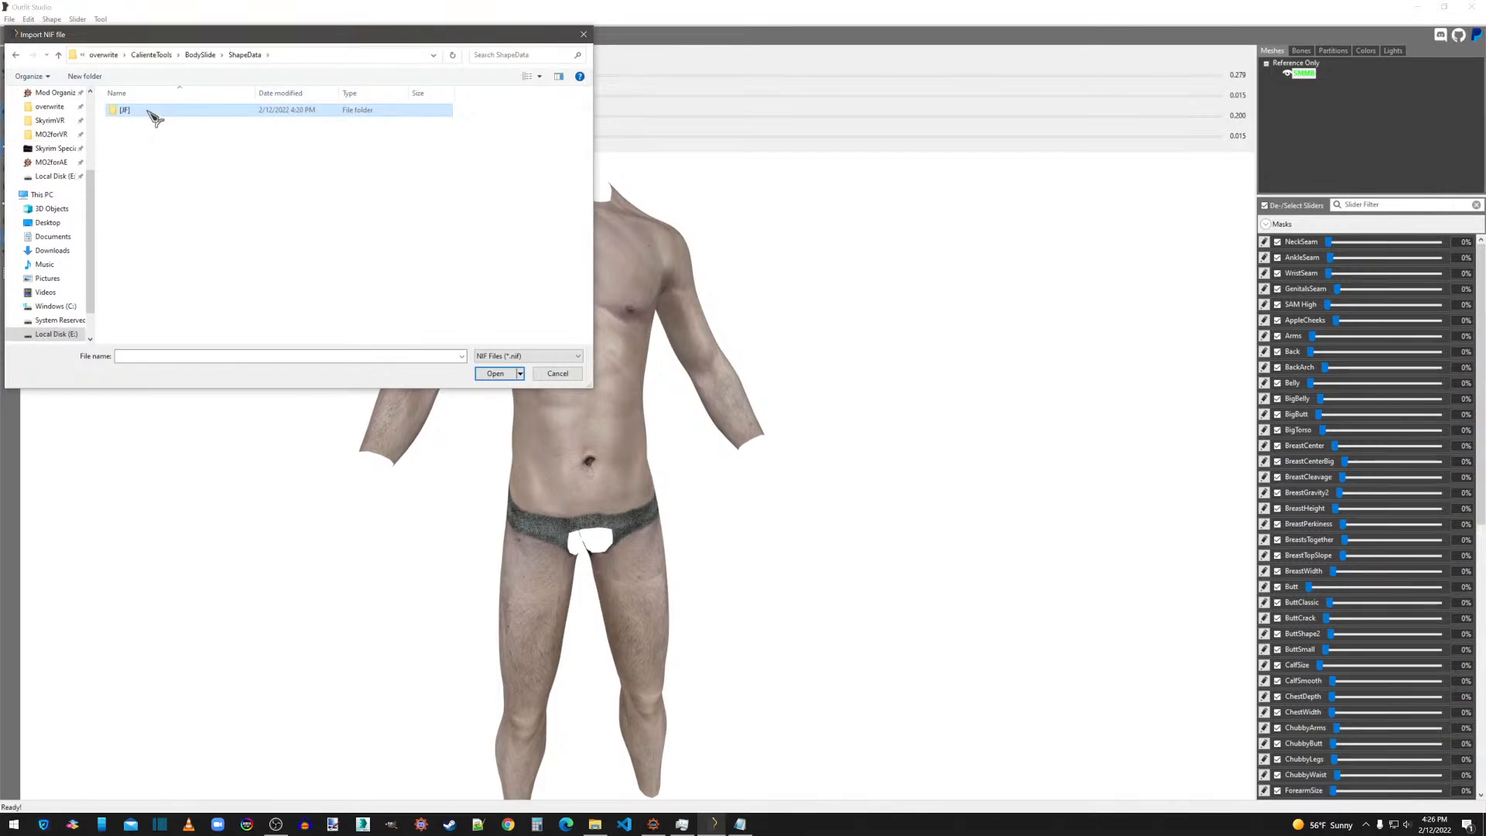
{"action": "double_click", "coordinate": [144, 110]}
{"action": "double_click", "coordinate": [144, 110]}
{"action": "double_click", "coordinate": [147, 111]}
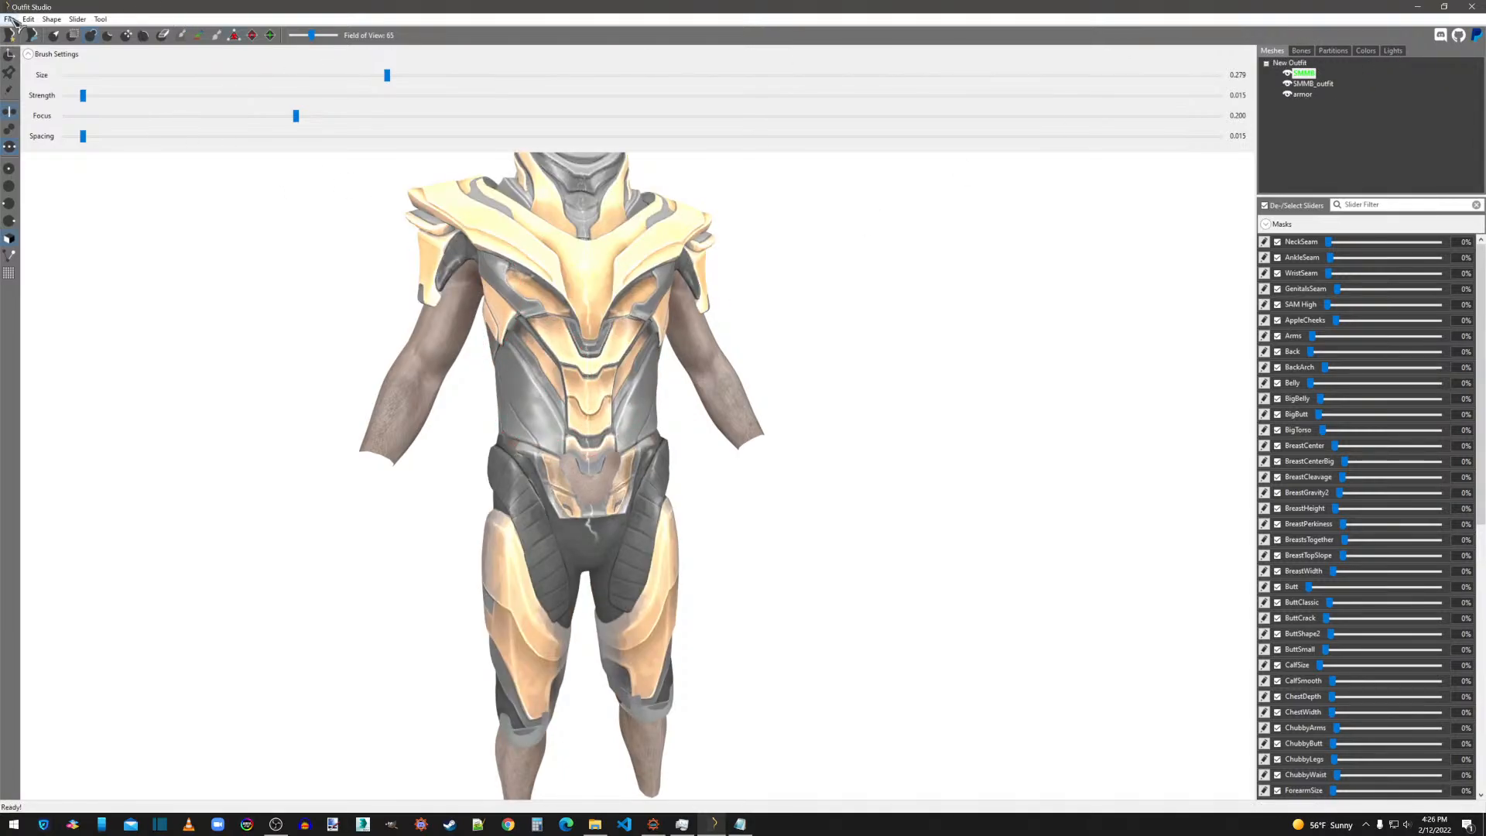
Delete the duplicate SMMB_outfit shape from the outfit, keeping the SMMB reference and the armor.
{"action": "right_click", "coordinate": [1320, 84]}
{"action": "left_click", "coordinate": [1355, 311]}
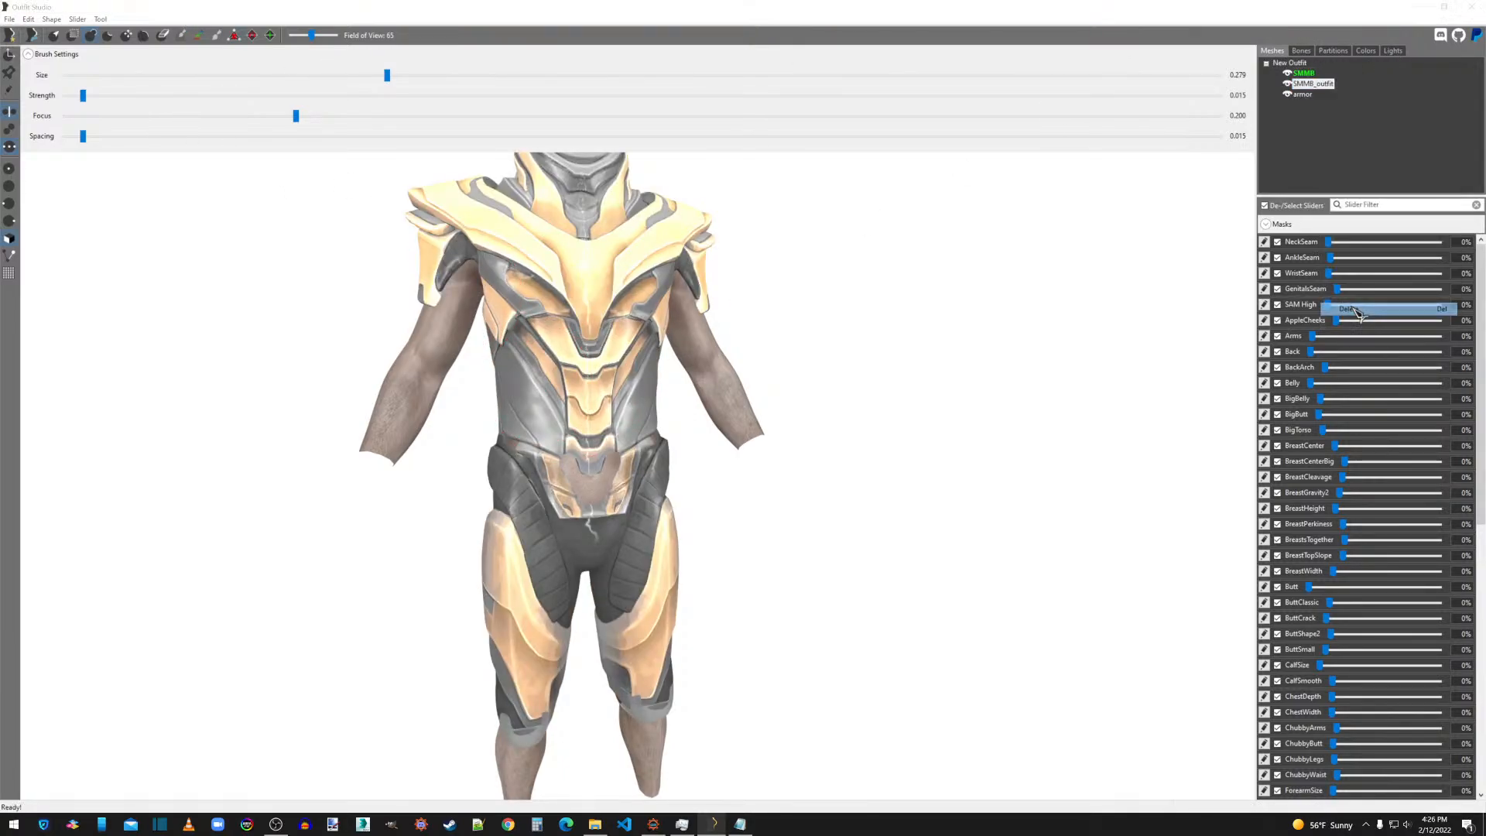
{"action": "left_click", "coordinate": [821, 408]}
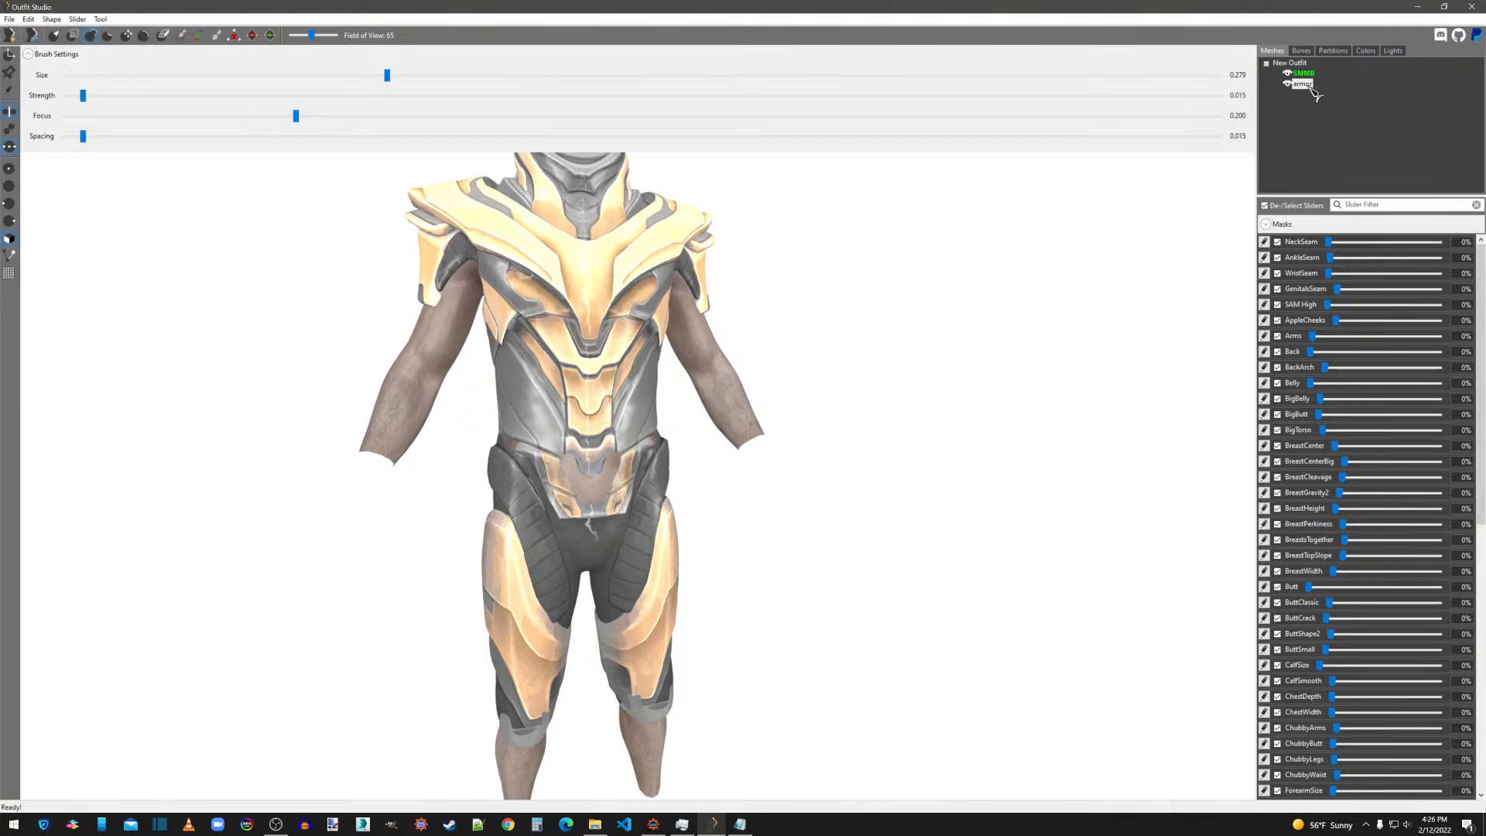
Import skirt.nif from the Desktop into the outfit.
{"action": "left_click", "coordinate": [10, 19]}
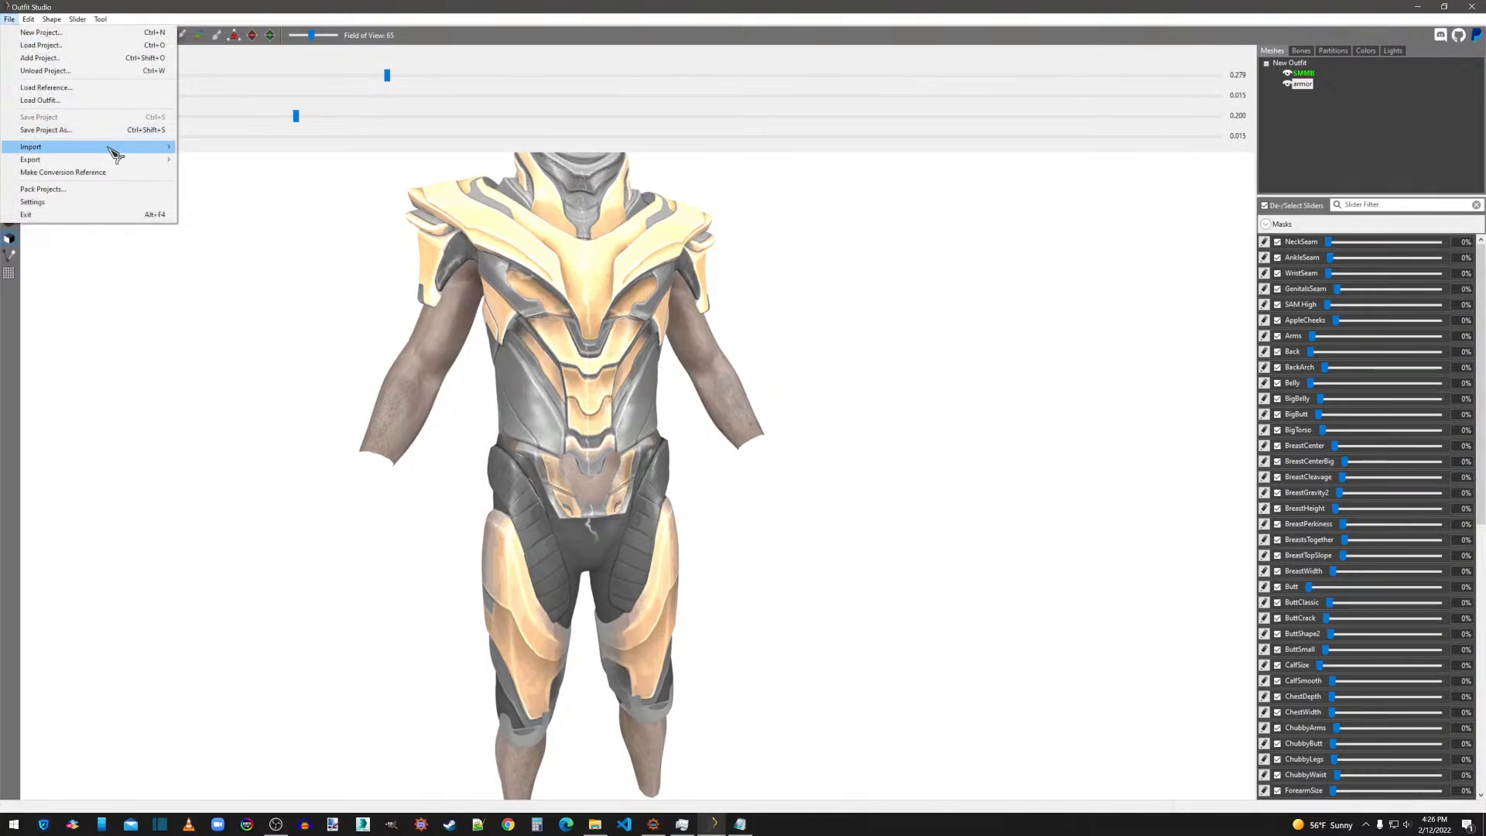
{"action": "mouse_move", "coordinate": [109, 147]}
{"action": "left_click", "coordinate": [201, 148]}
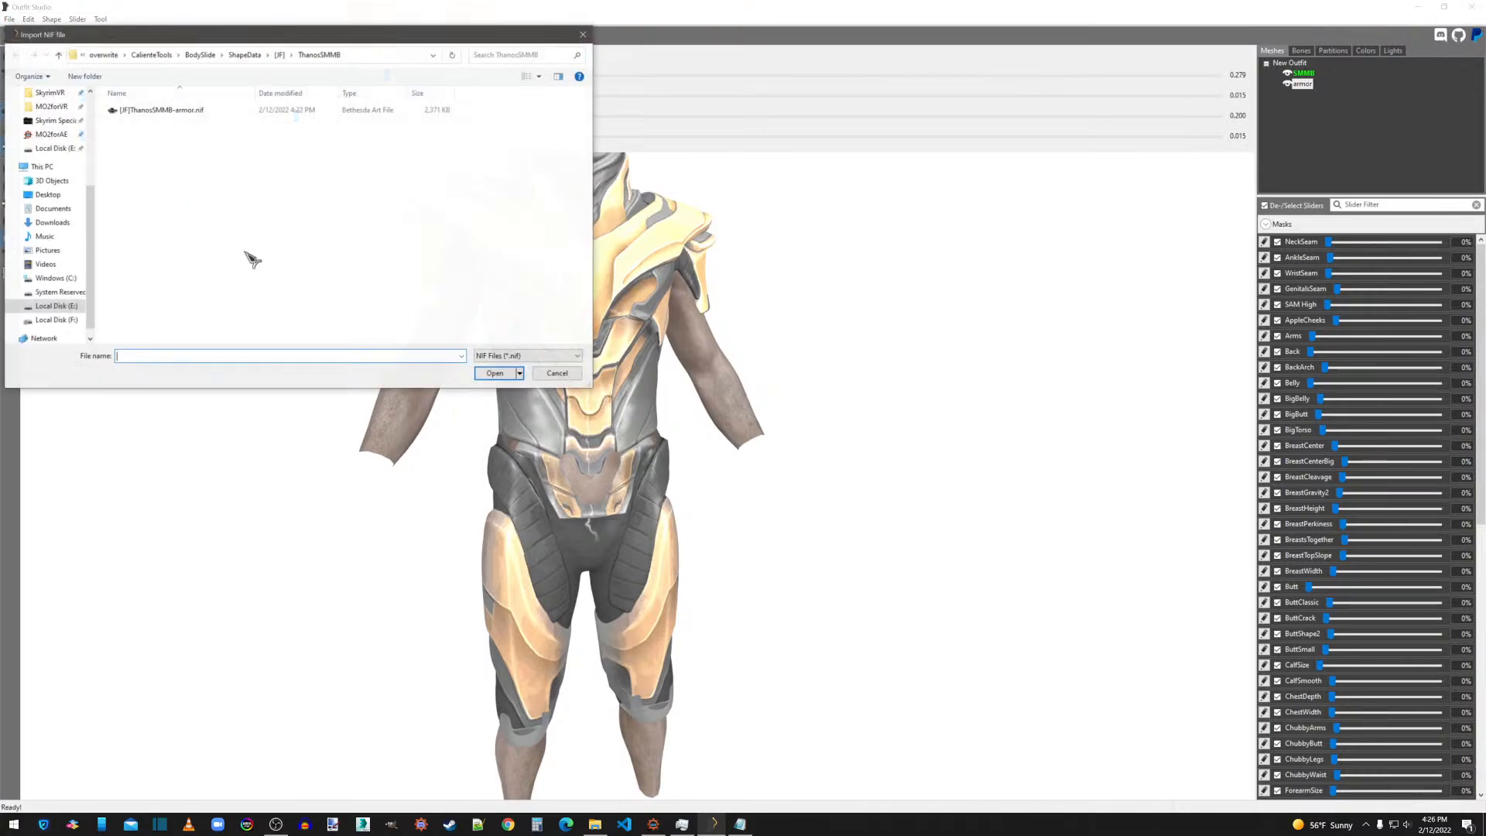
{"action": "left_click", "coordinate": [49, 197]}
{"action": "double_click", "coordinate": [407, 276]}
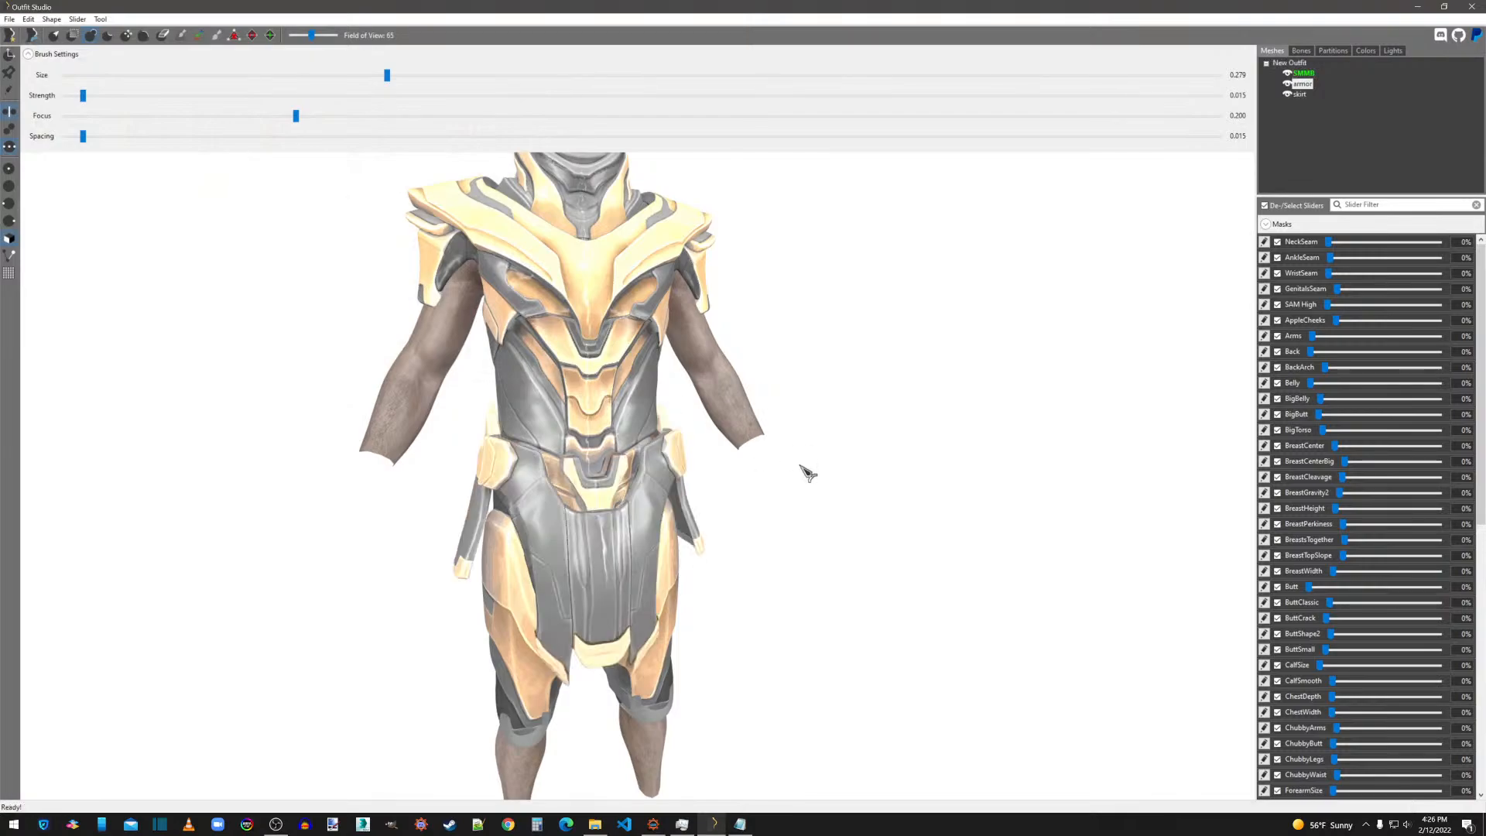
Enable the transform gizmo and shift the skirt slightly backward in side view to center it on the hips.
{"action": "scroll", "coordinate": [821, 471], "scroll_direction": "up", "scroll_amount": 2}
{"action": "left_click_drag", "start_coordinate": [842, 471], "coordinate": [691, 469]}
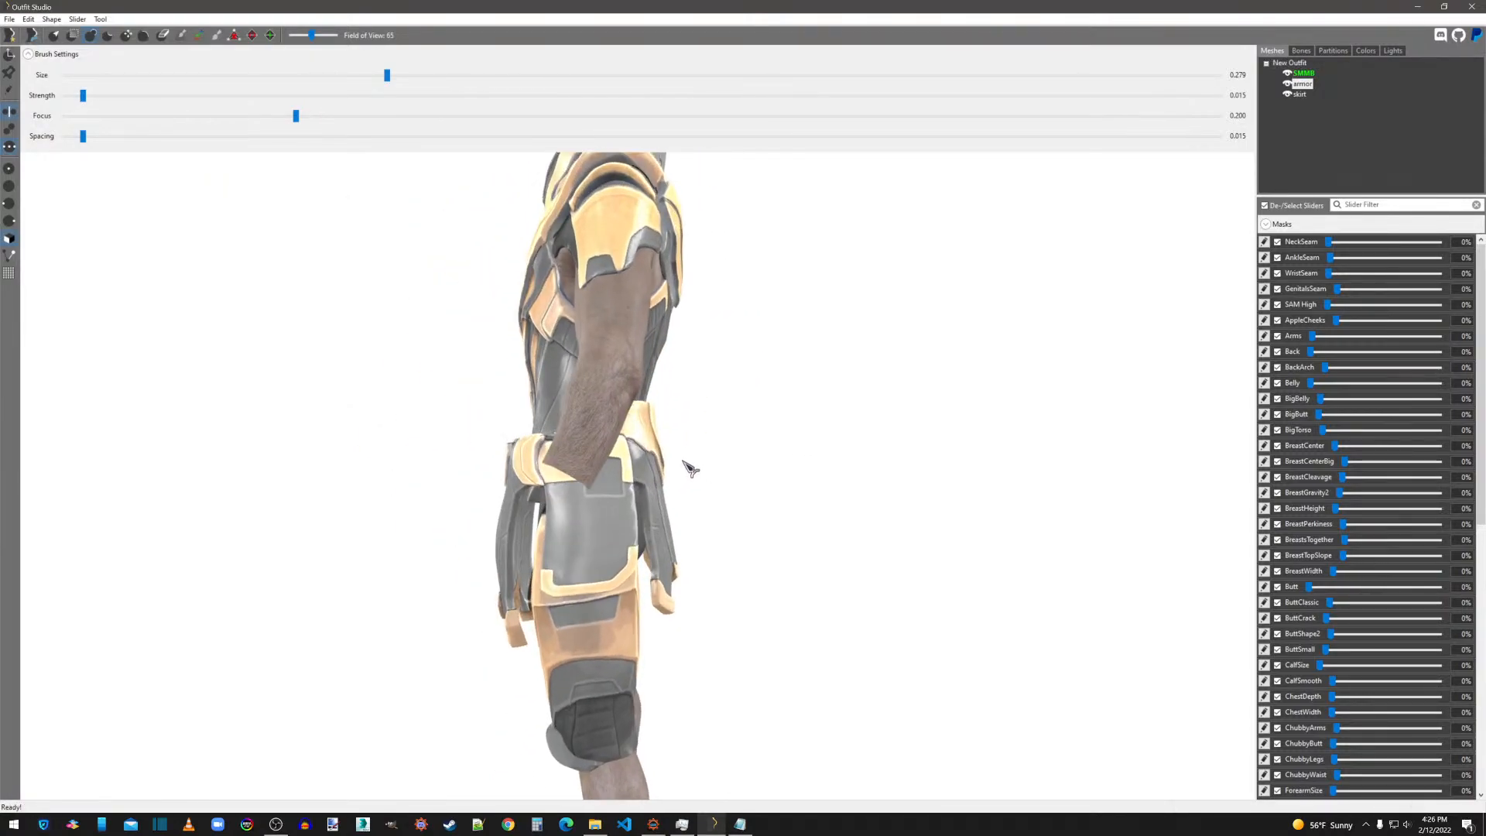
{"action": "left_click", "coordinate": [11, 54]}
{"action": "mouse_move", "coordinate": [780, 567]}
{"action": "right_mouse_down"}
{"action": "mouse_move", "coordinate": [820, 561]}
{"action": "mouse_move", "coordinate": [805, 569]}
{"action": "right_mouse_up"}
{"action": "mouse_move", "coordinate": [542, 398]}
{"action": "left_mouse_down"}
{"action": "mouse_move", "coordinate": [563, 400]}
{"action": "mouse_move", "coordinate": [548, 400]}
{"action": "left_mouse_up"}
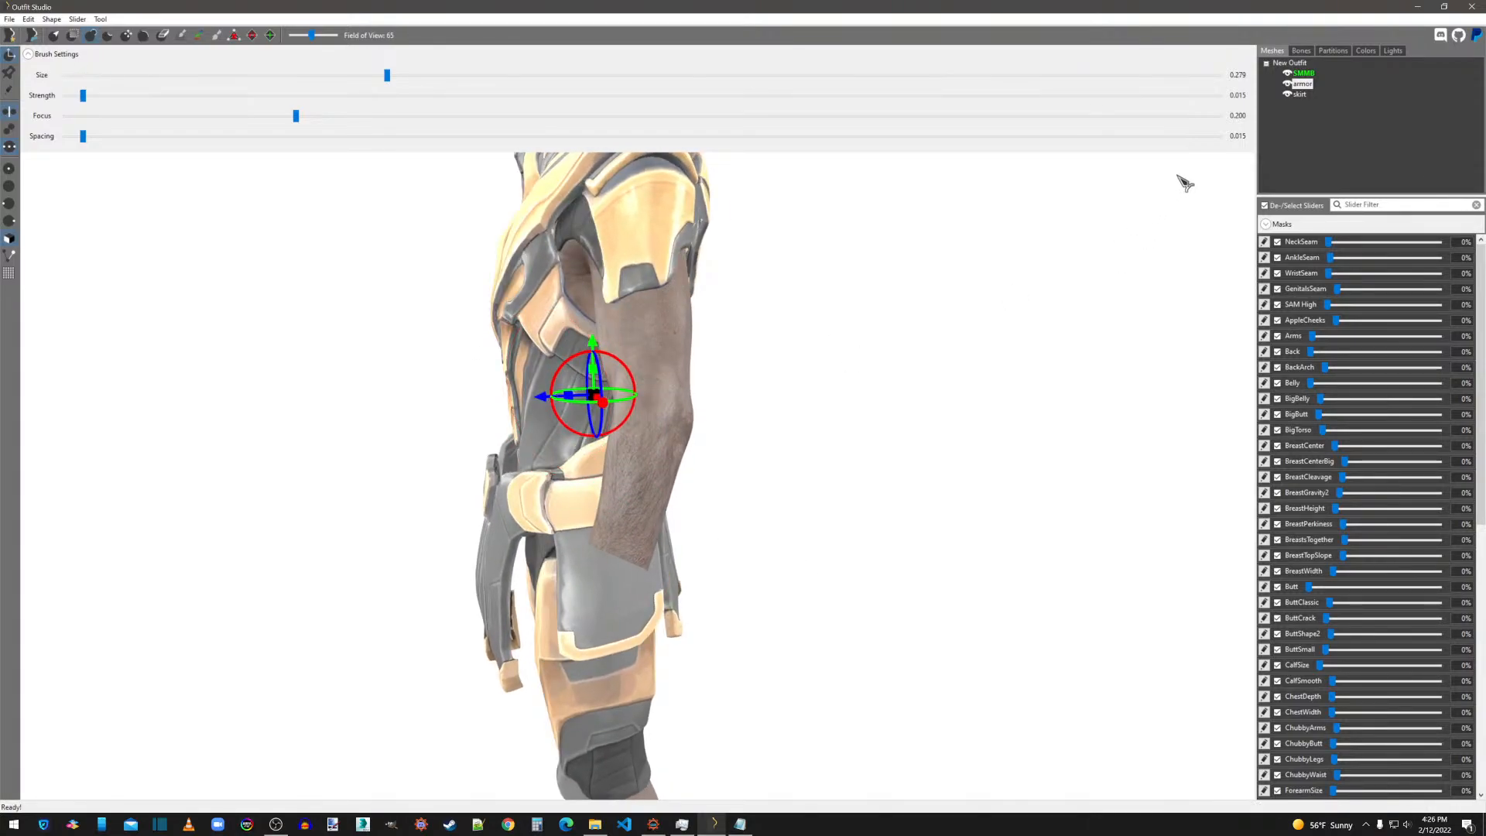
{"action": "left_click", "coordinate": [1302, 94]}
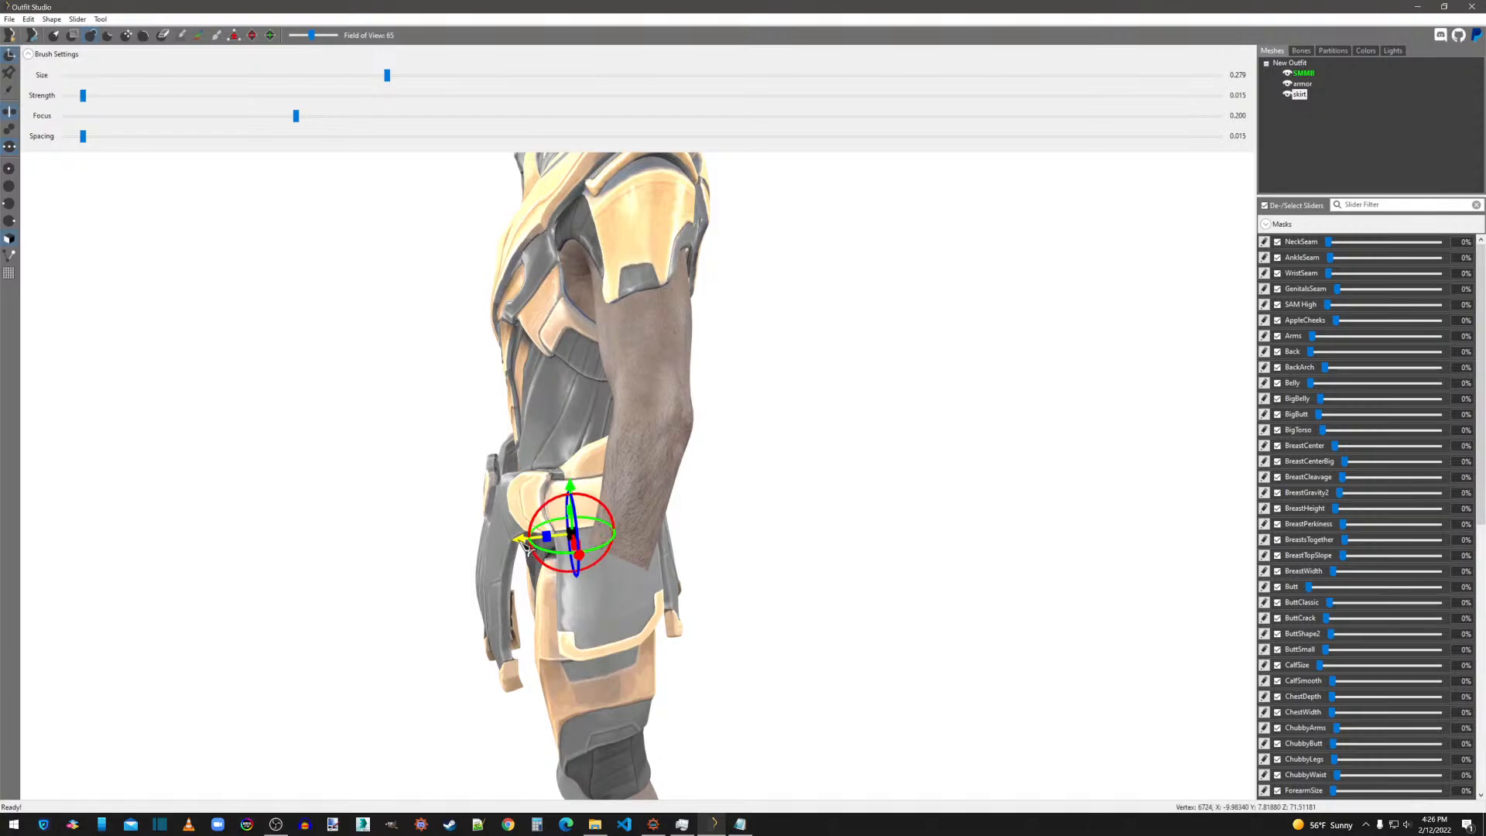
{"action": "left_click_drag", "start_coordinate": [528, 536], "coordinate": [541, 541]}
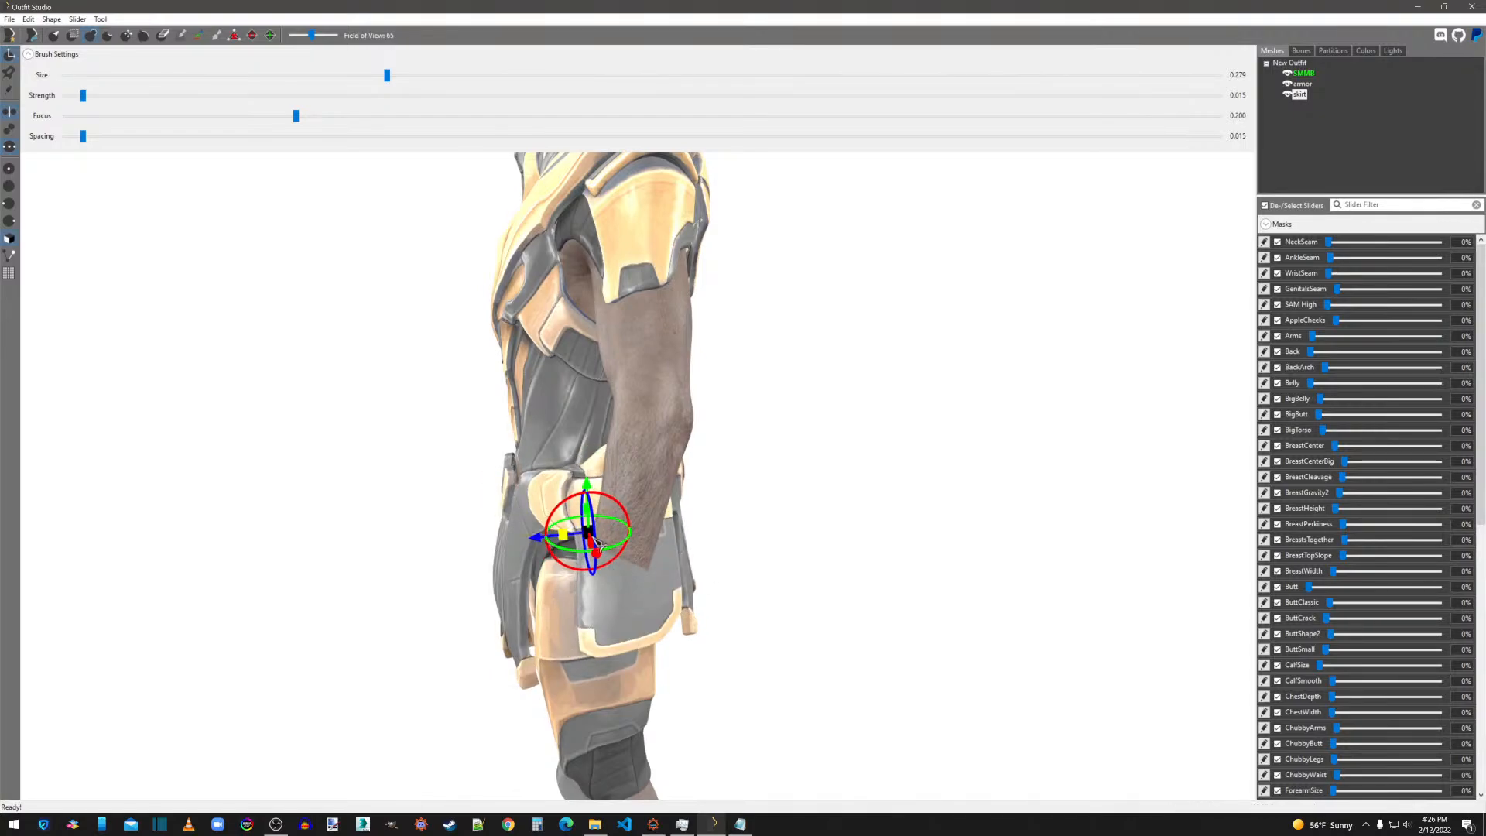
Tilt the skirt slightly in side view and slide it a little forward to fit around the waist.
{"action": "mouse_move", "coordinate": [805, 552]}
{"action": "right_mouse_down"}
{"action": "mouse_move", "coordinate": [755, 549]}
{"action": "mouse_move", "coordinate": [783, 554]}
{"action": "right_mouse_up"}
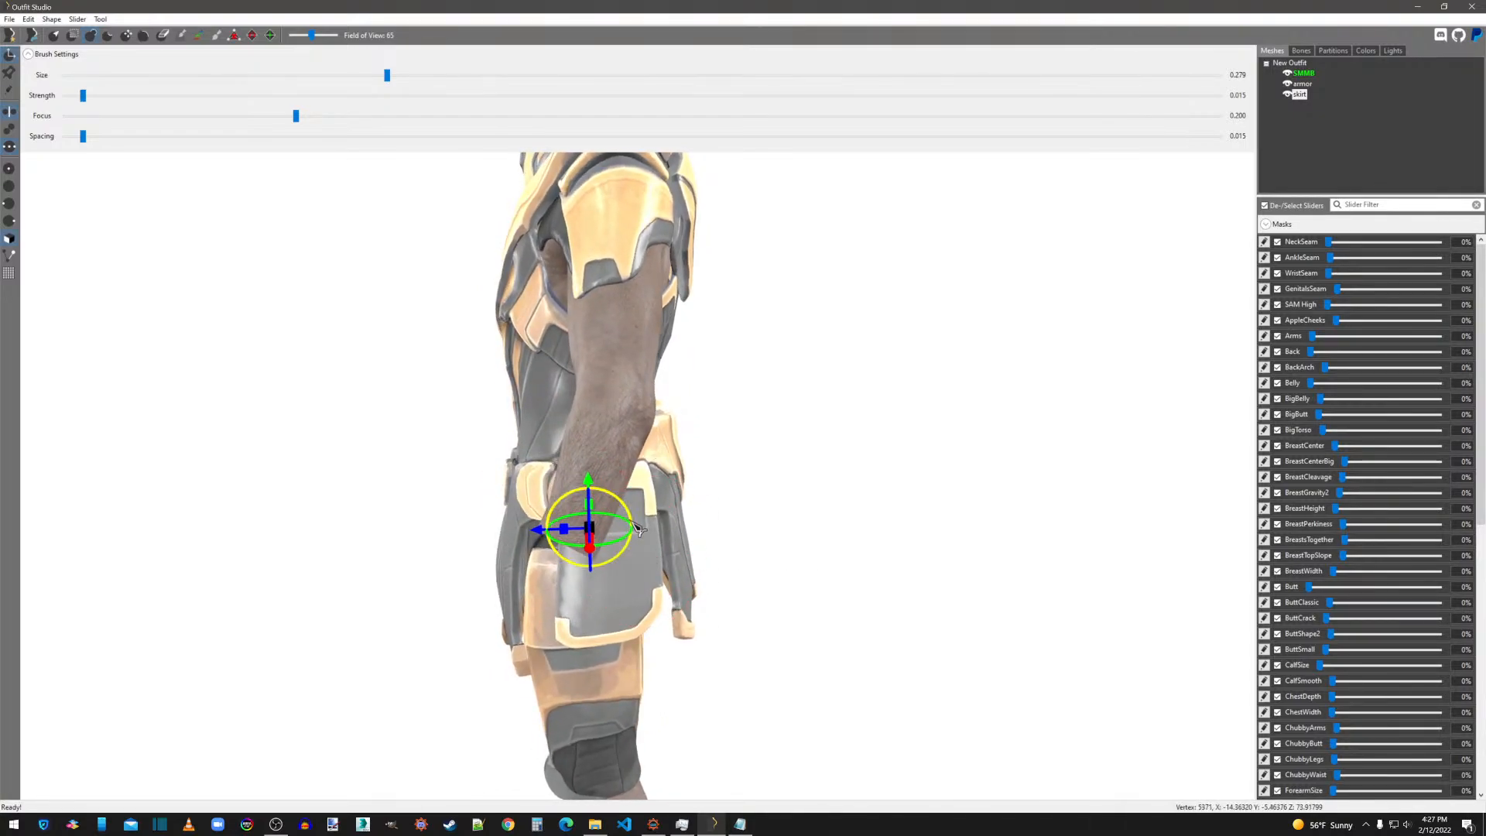
{"action": "left_click_drag", "start_coordinate": [638, 523], "coordinate": [633, 521]}
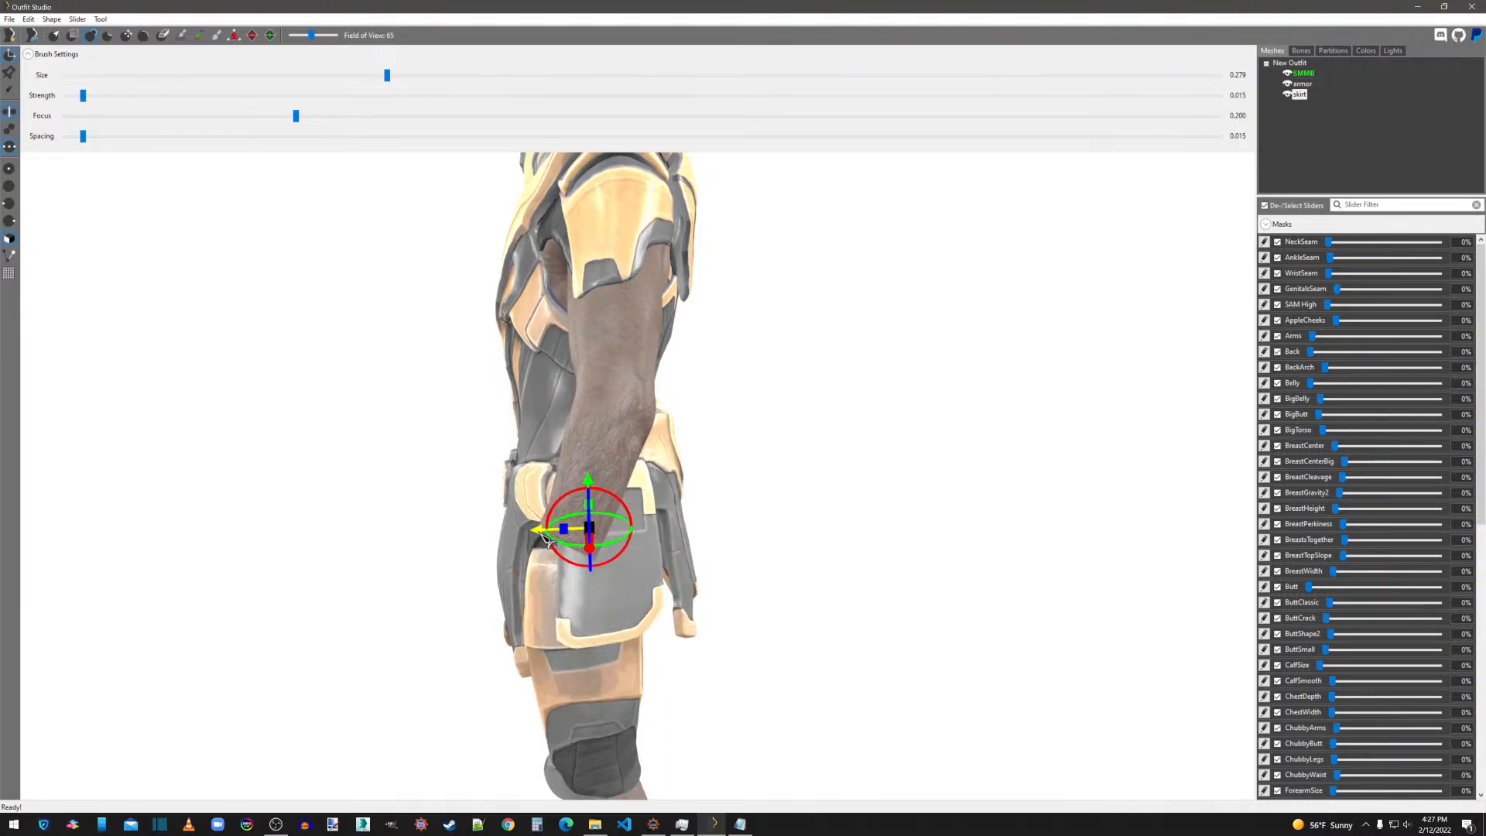
{"action": "left_click_drag", "start_coordinate": [541, 532], "coordinate": [625, 533]}
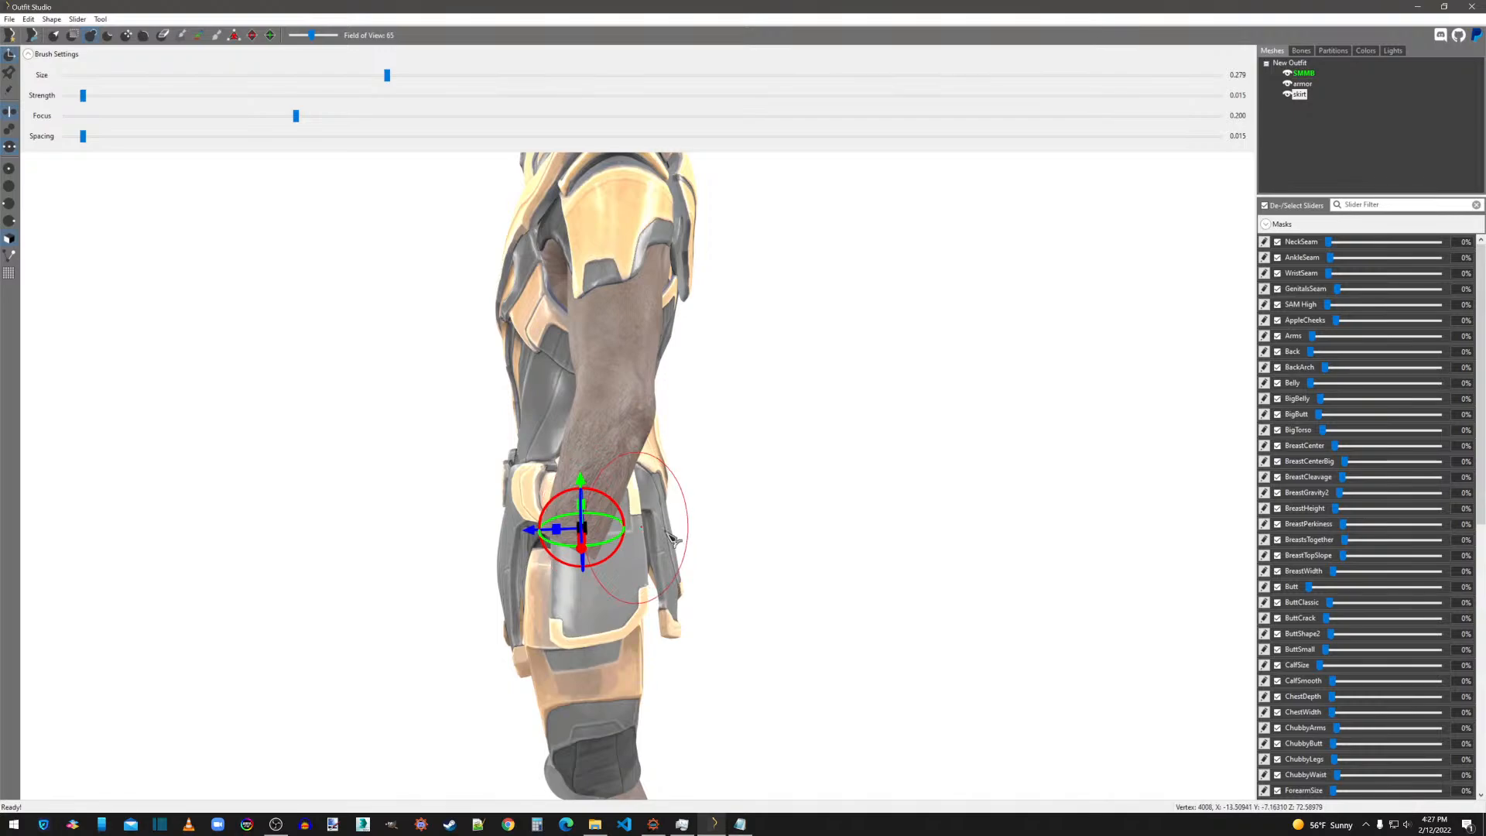
{"action": "right_click_drag", "start_coordinate": [671, 536], "coordinate": [826, 568]}
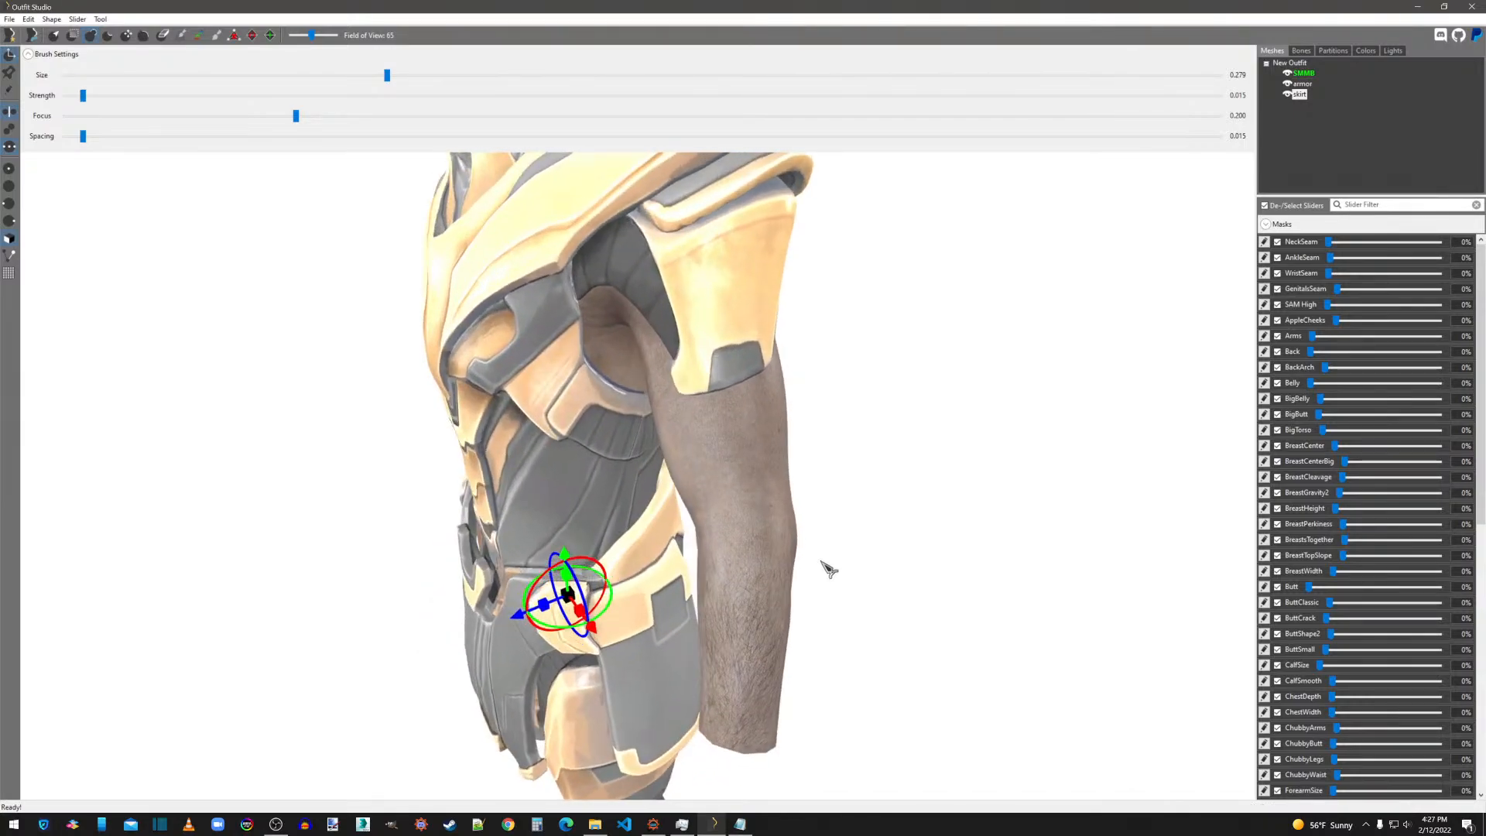
{"action": "left_click_drag", "start_coordinate": [519, 617], "coordinate": [525, 614]}
{"action": "right_click_drag", "start_coordinate": [531, 619], "coordinate": [811, 602]}
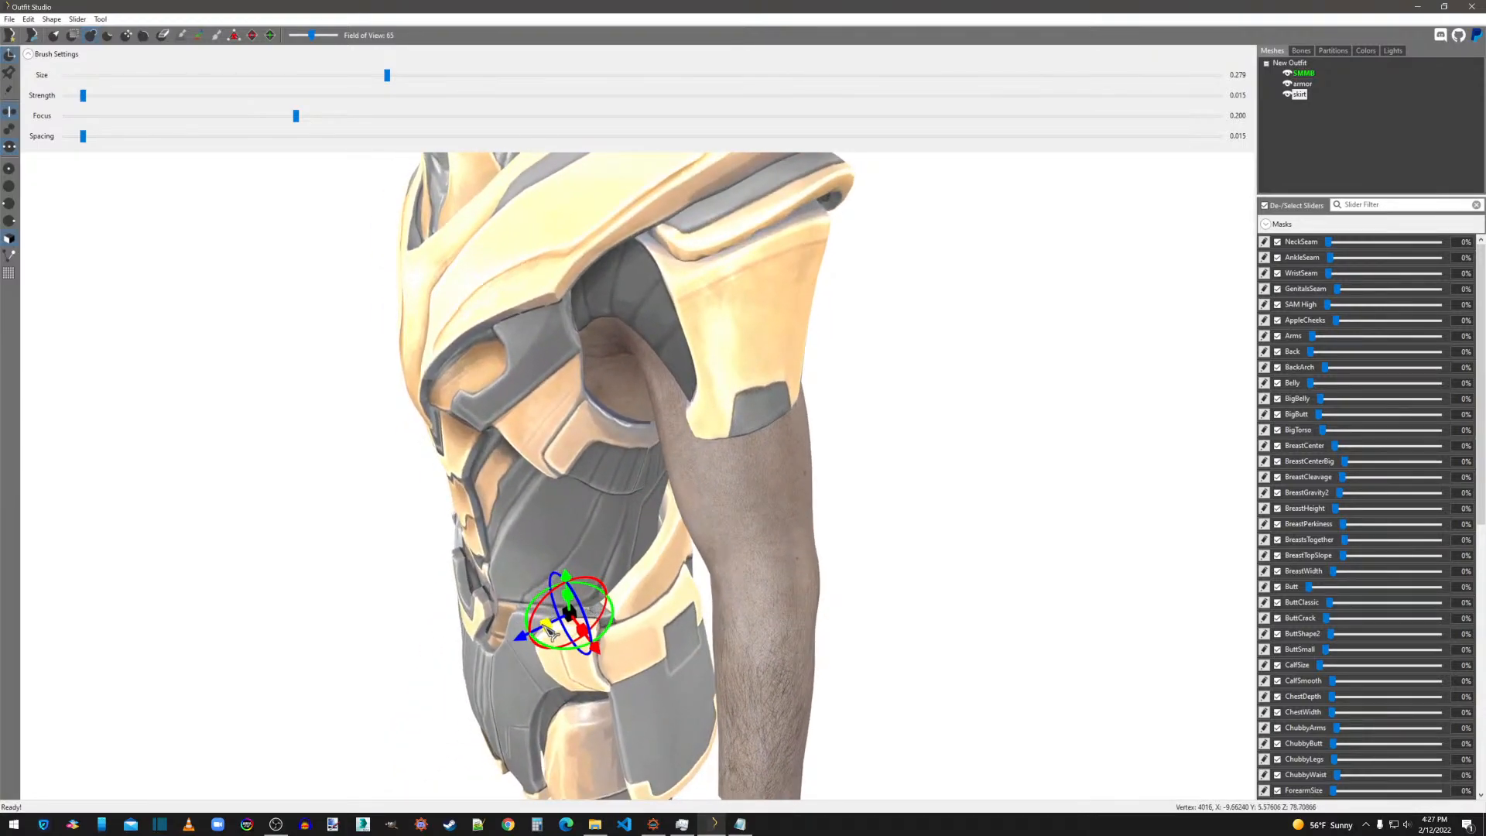
{"action": "left_click_drag", "start_coordinate": [567, 618], "coordinate": [537, 636]}
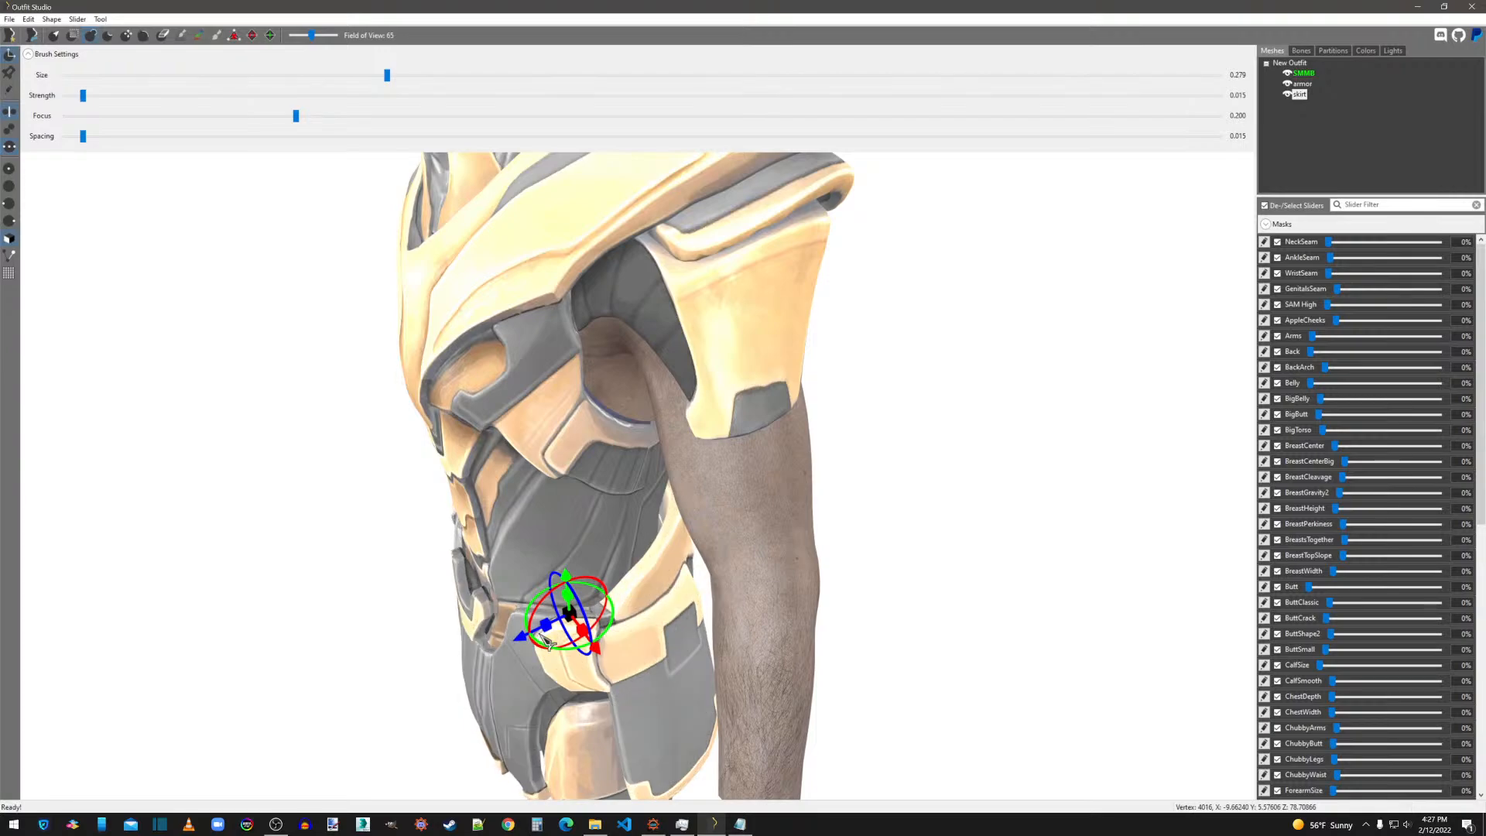
Refine the skirt's tilt and front-to-back position, undo one adjustment along the way, and turn the transform gizmo off.
{"action": "right_click_drag", "start_coordinate": [818, 665], "coordinate": [743, 631]}
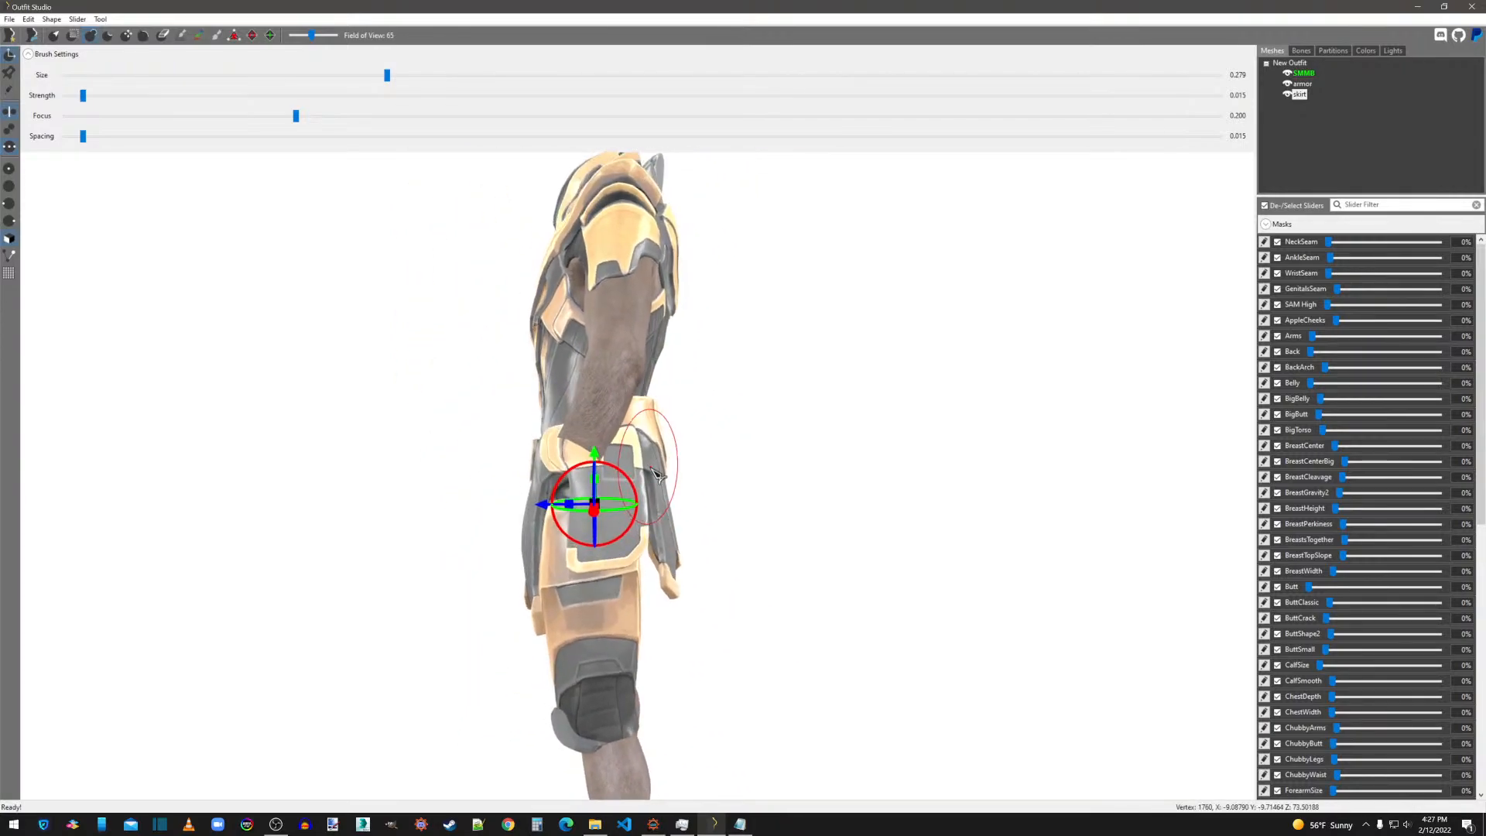
{"action": "left_click_drag", "start_coordinate": [635, 489], "coordinate": [637, 494]}
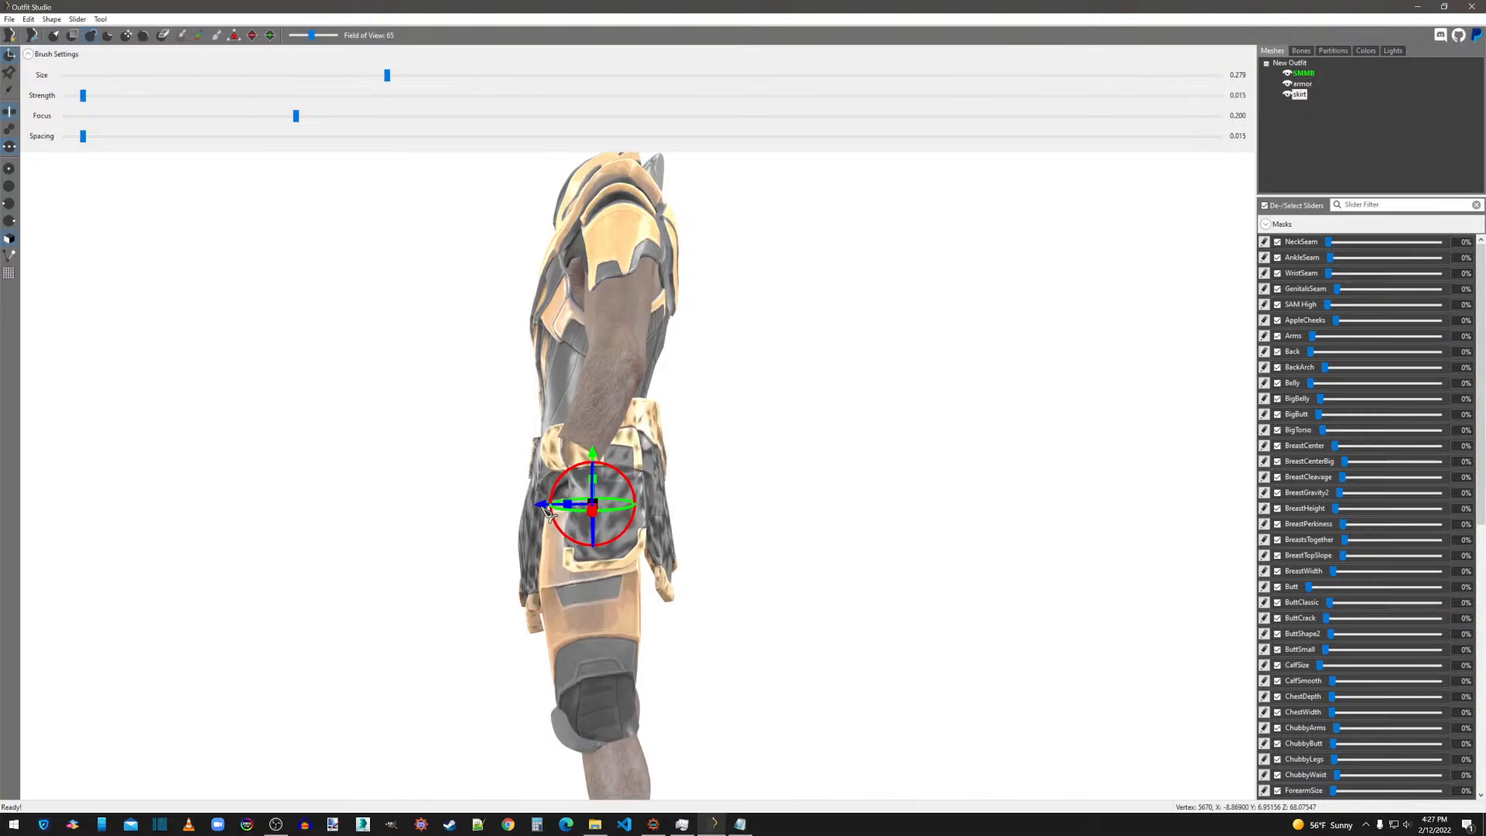
{"action": "right_click_drag", "start_coordinate": [545, 512], "coordinate": [796, 555]}
{"action": "left_click_drag", "start_coordinate": [554, 571], "coordinate": [540, 576]}
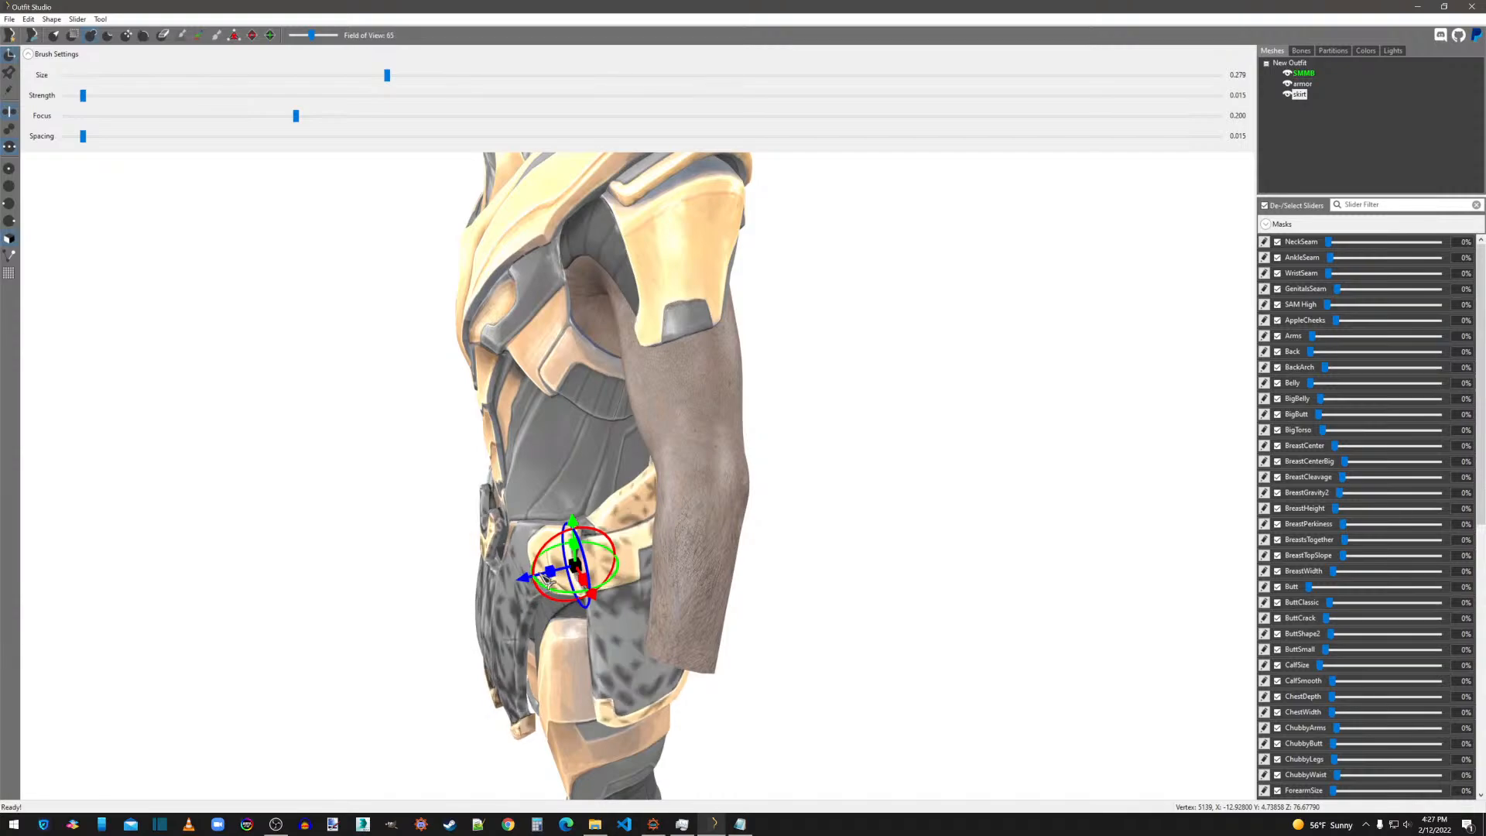
{"action": "key", "text": "ctrl+z"}
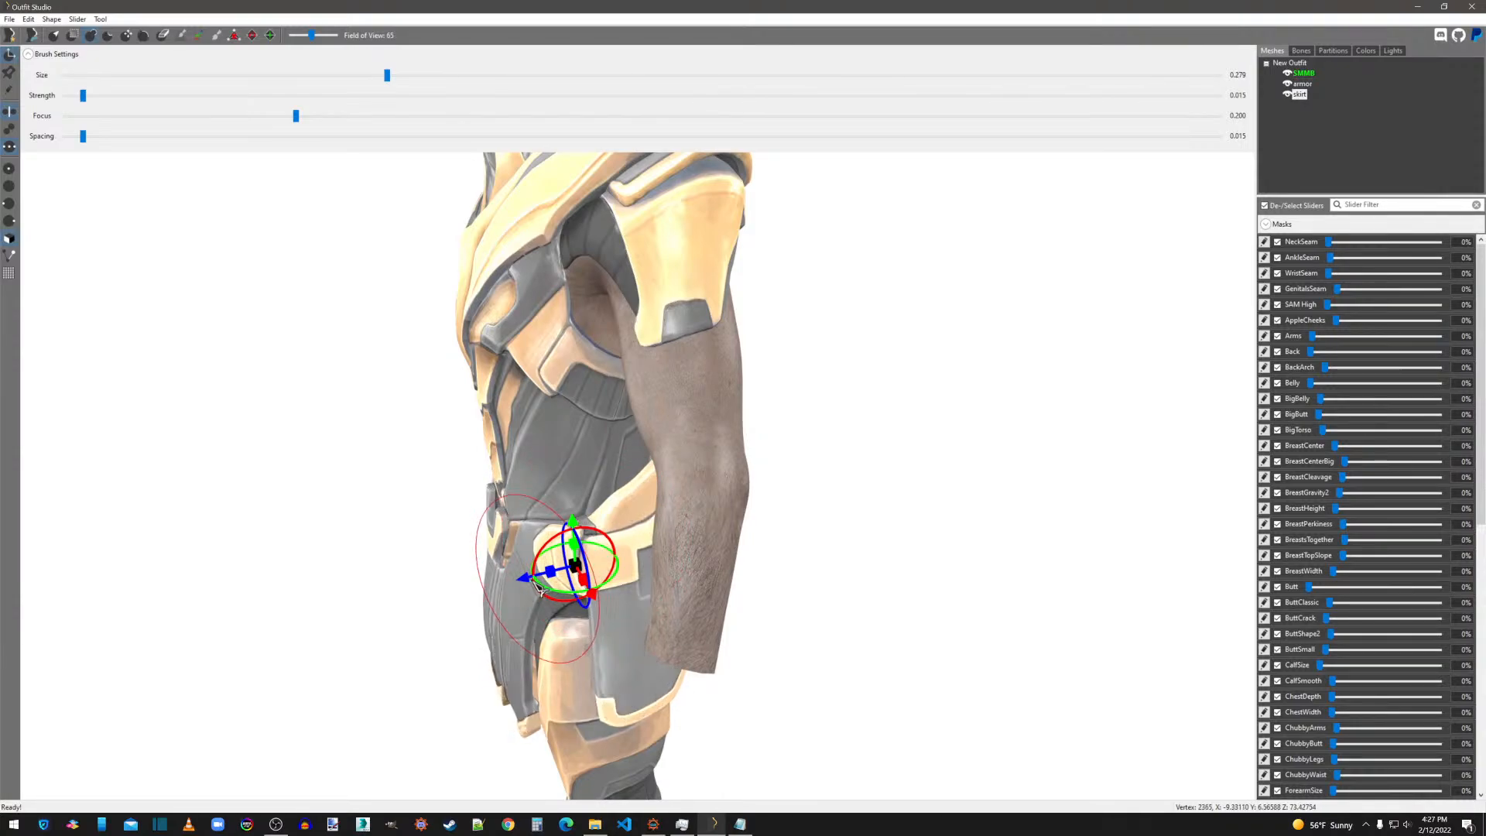
{"action": "left_click_drag", "start_coordinate": [528, 580], "coordinate": [531, 580]}
{"action": "right_click_drag", "start_coordinate": [741, 589], "coordinate": [909, 557]}
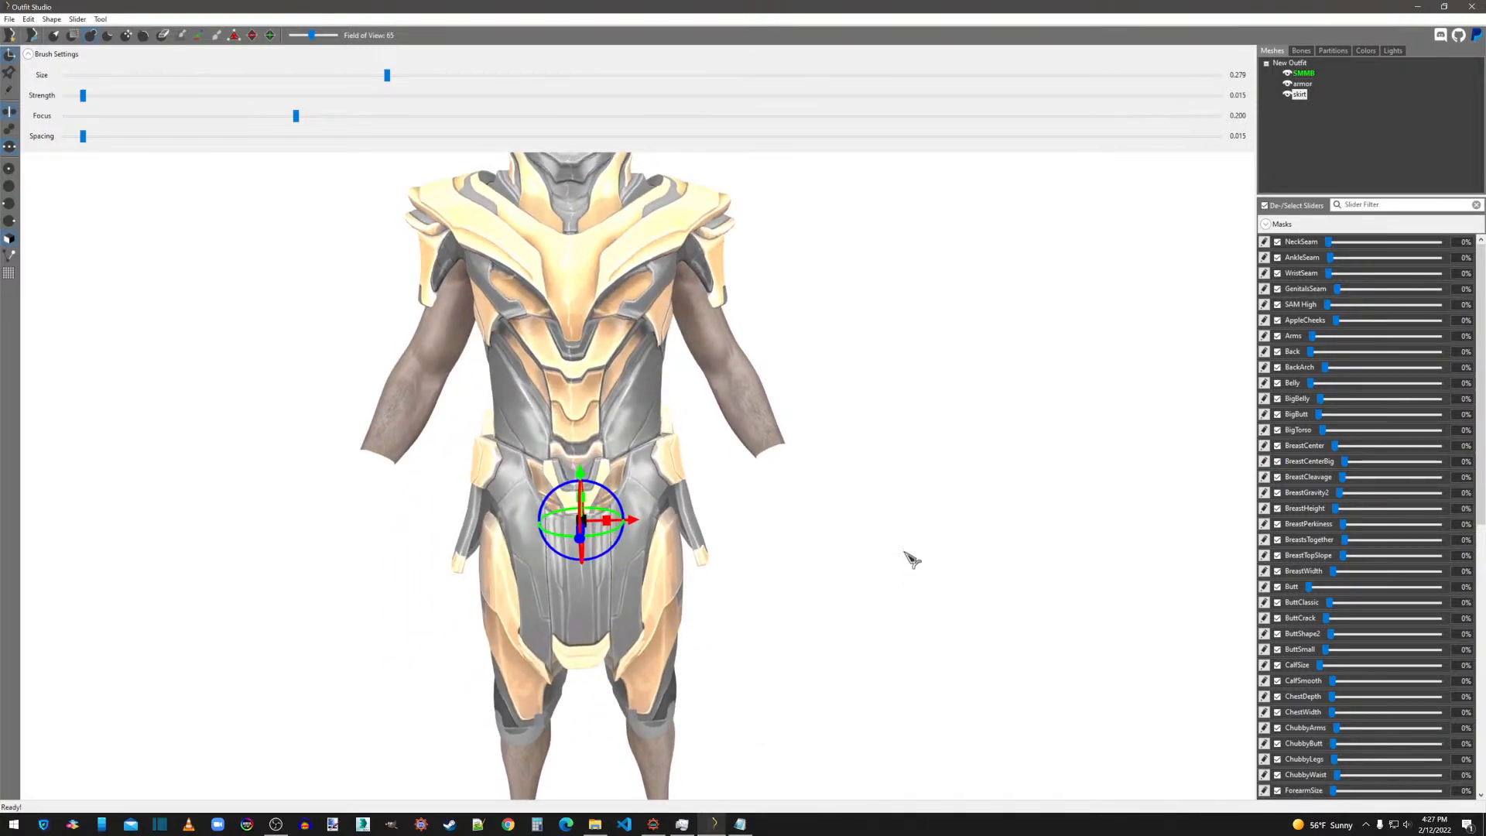
{"action": "left_click", "coordinate": [10, 55]}
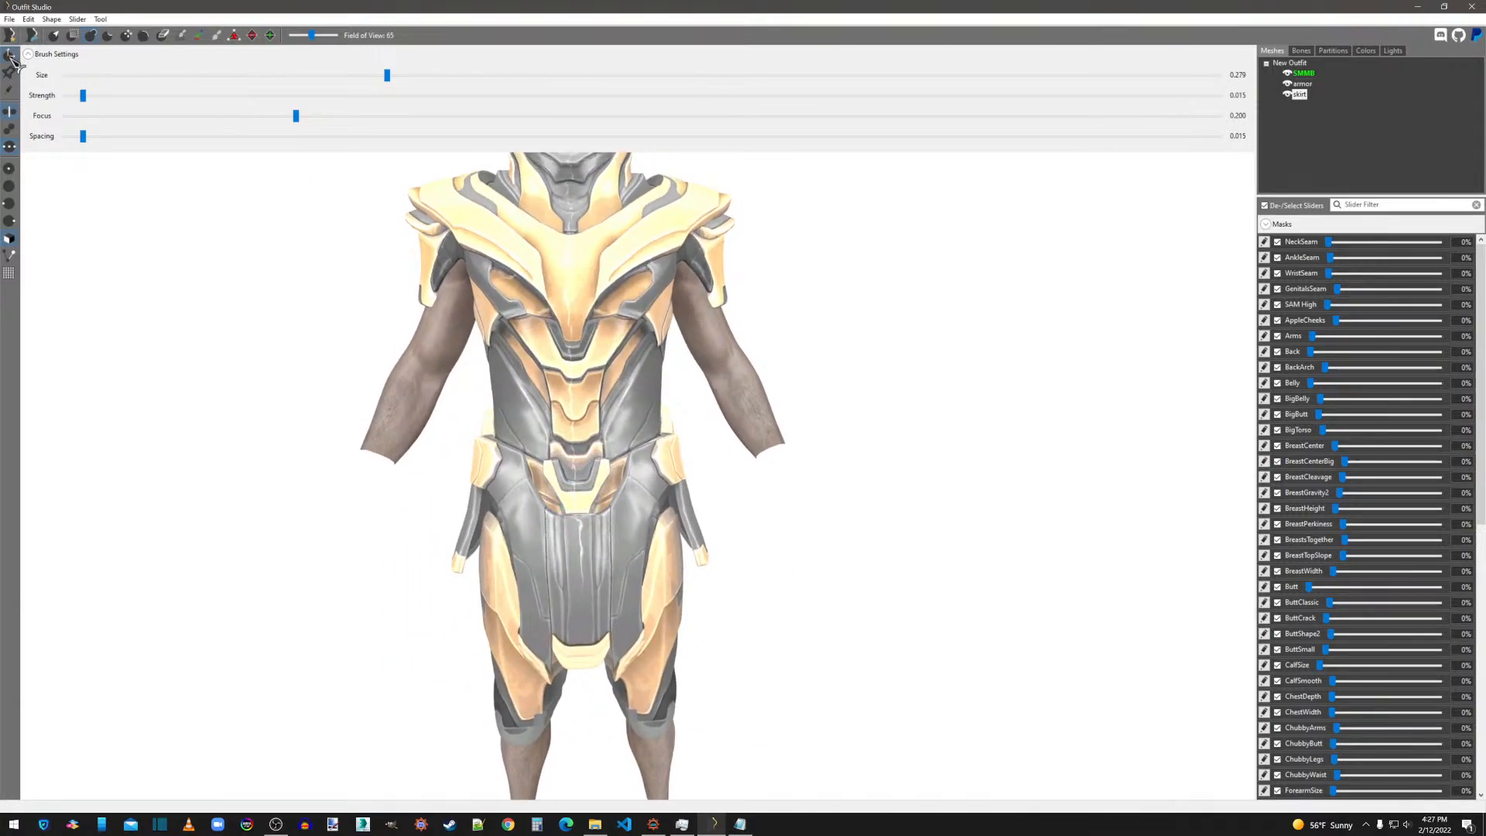
Export the adjusted skirt shape as a NIF to the Desktop, overwriting skirt.nif.
{"action": "right_click", "coordinate": [1301, 93]}
{"action": "mouse_move", "coordinate": [1312, 96]}
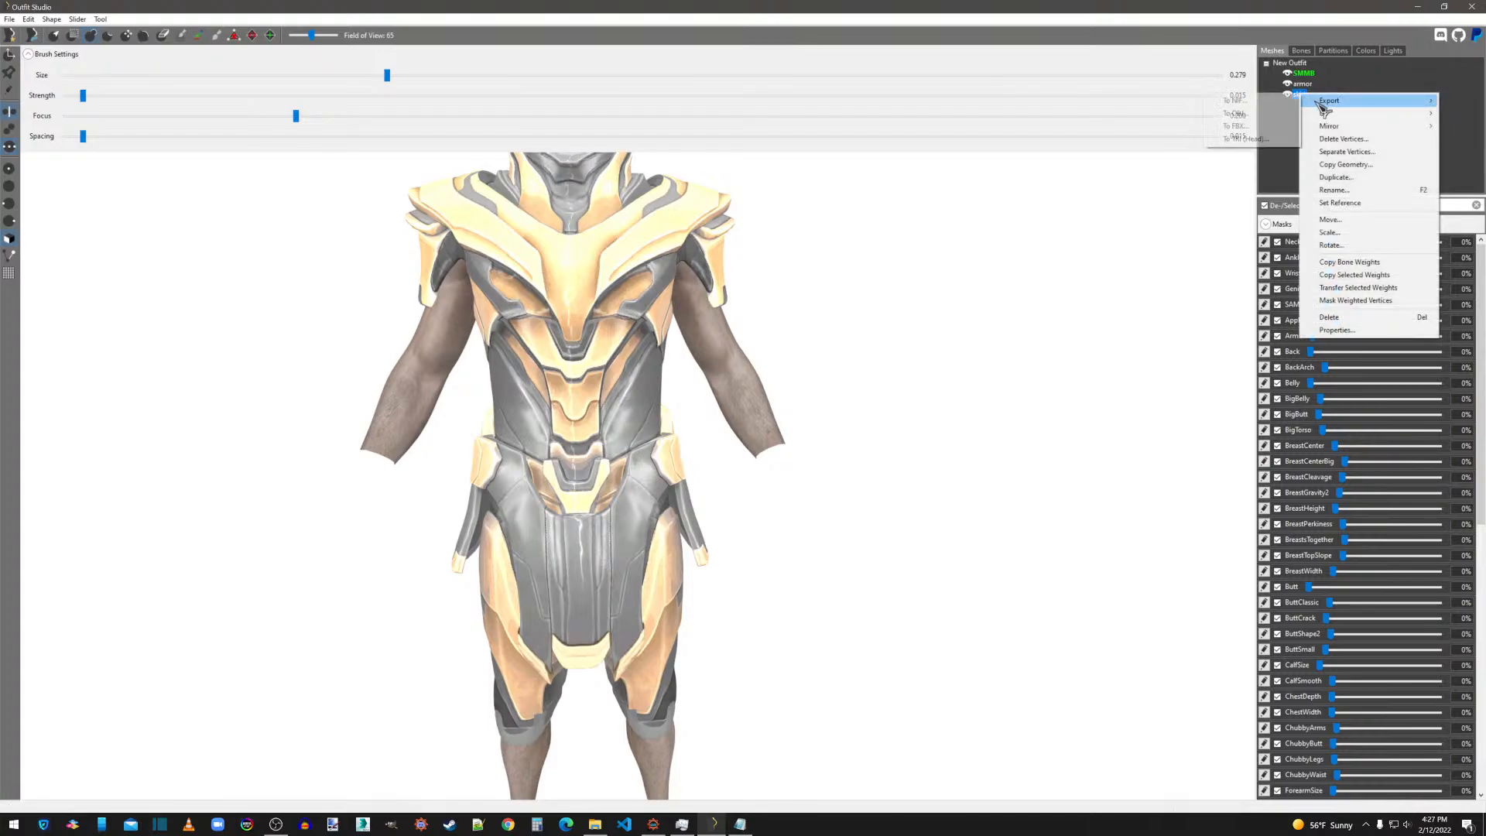
{"action": "left_click", "coordinate": [1237, 96]}
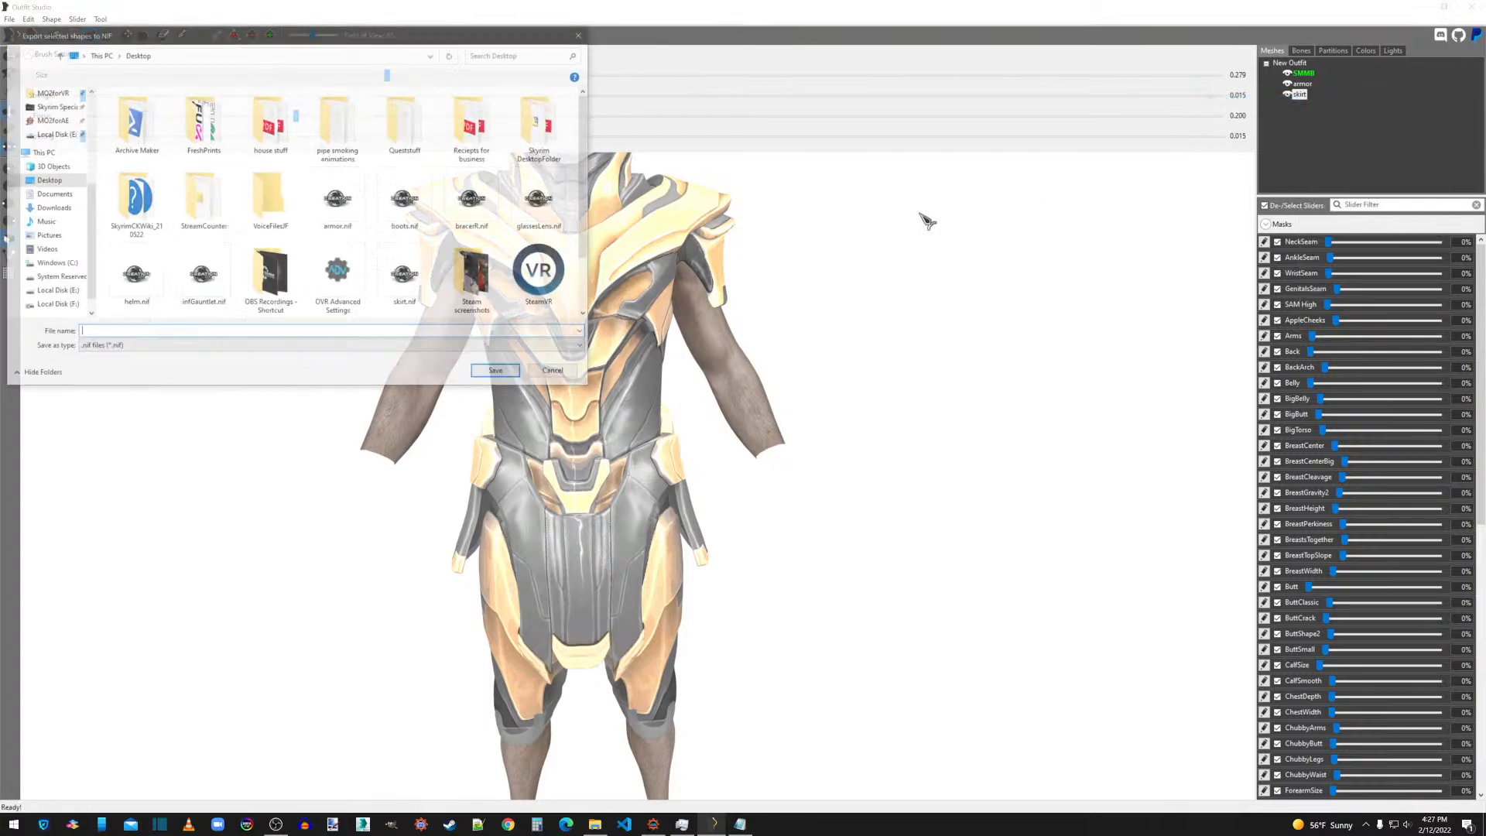
{"action": "double_click", "coordinate": [406, 271]}
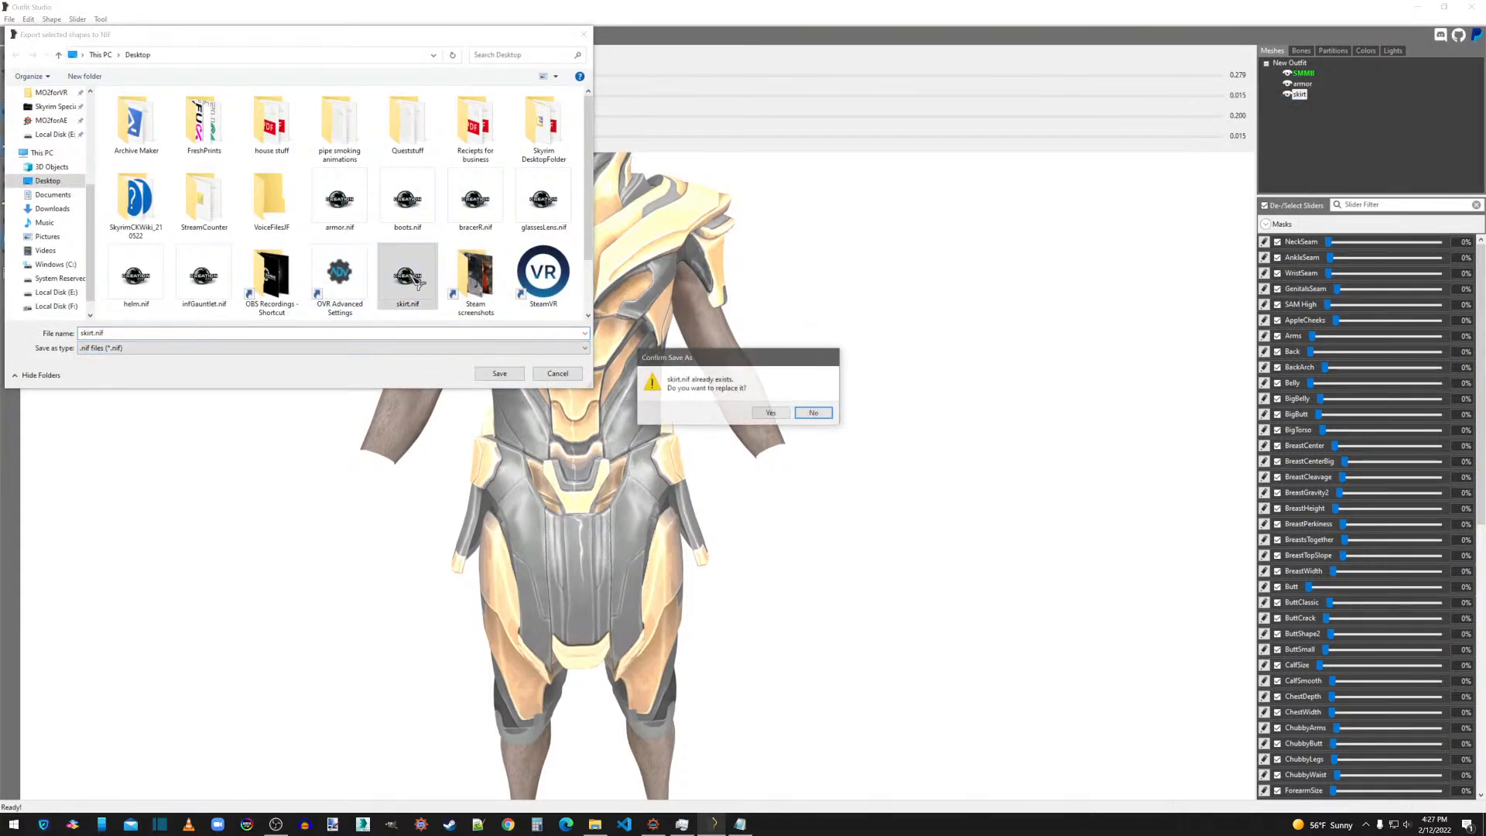
{"action": "left_click", "coordinate": [771, 413]}
{"action": "middle_click_drag", "start_coordinate": [888, 551], "coordinate": [909, 350]}
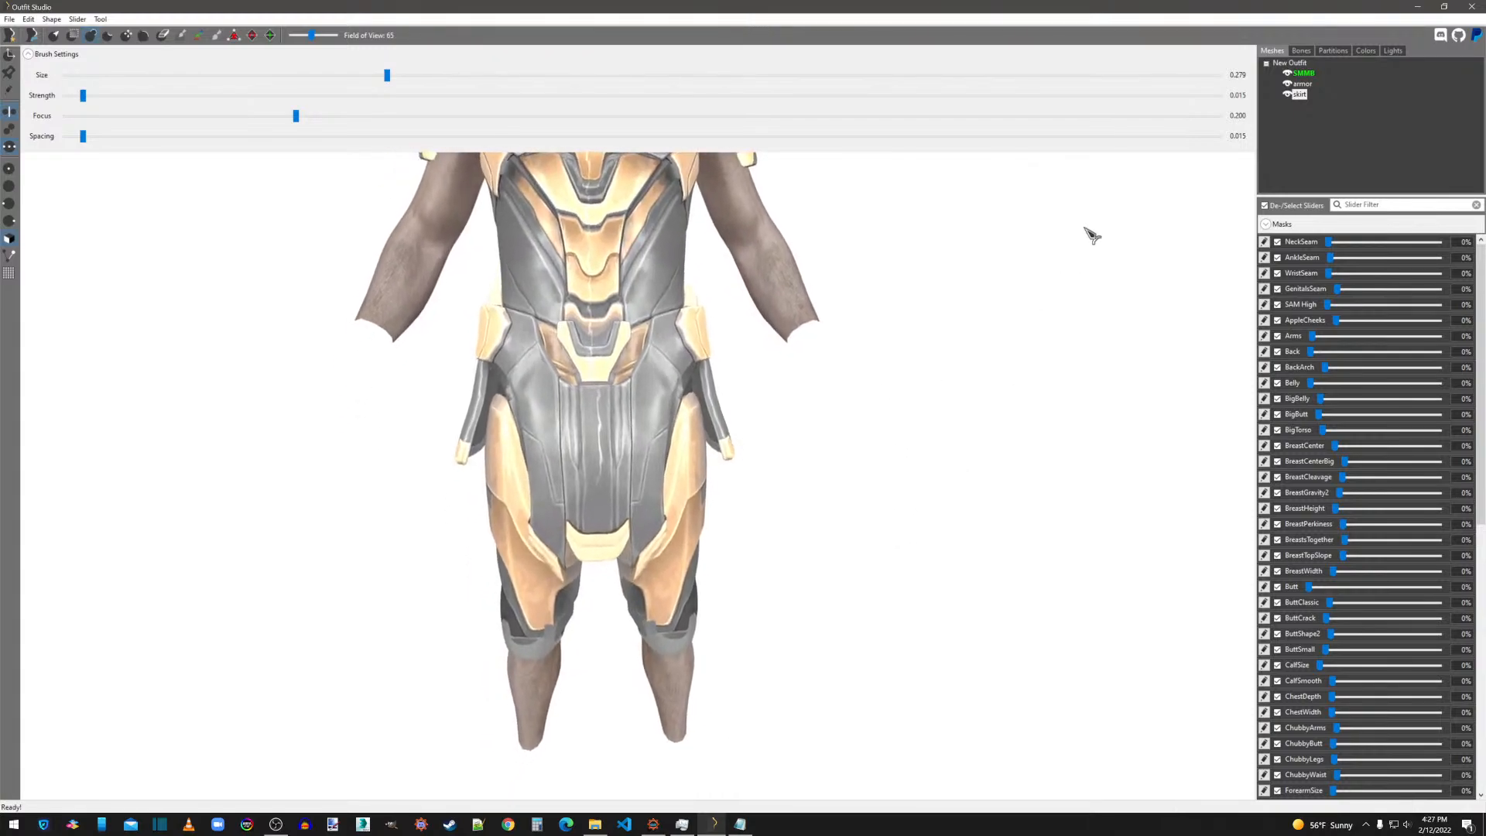
Delete the armor shape from the project and confirm, keeping the SMMB body and the skirt.
{"action": "left_click", "coordinate": [1289, 84]}
{"action": "left_click", "coordinate": [1289, 84]}
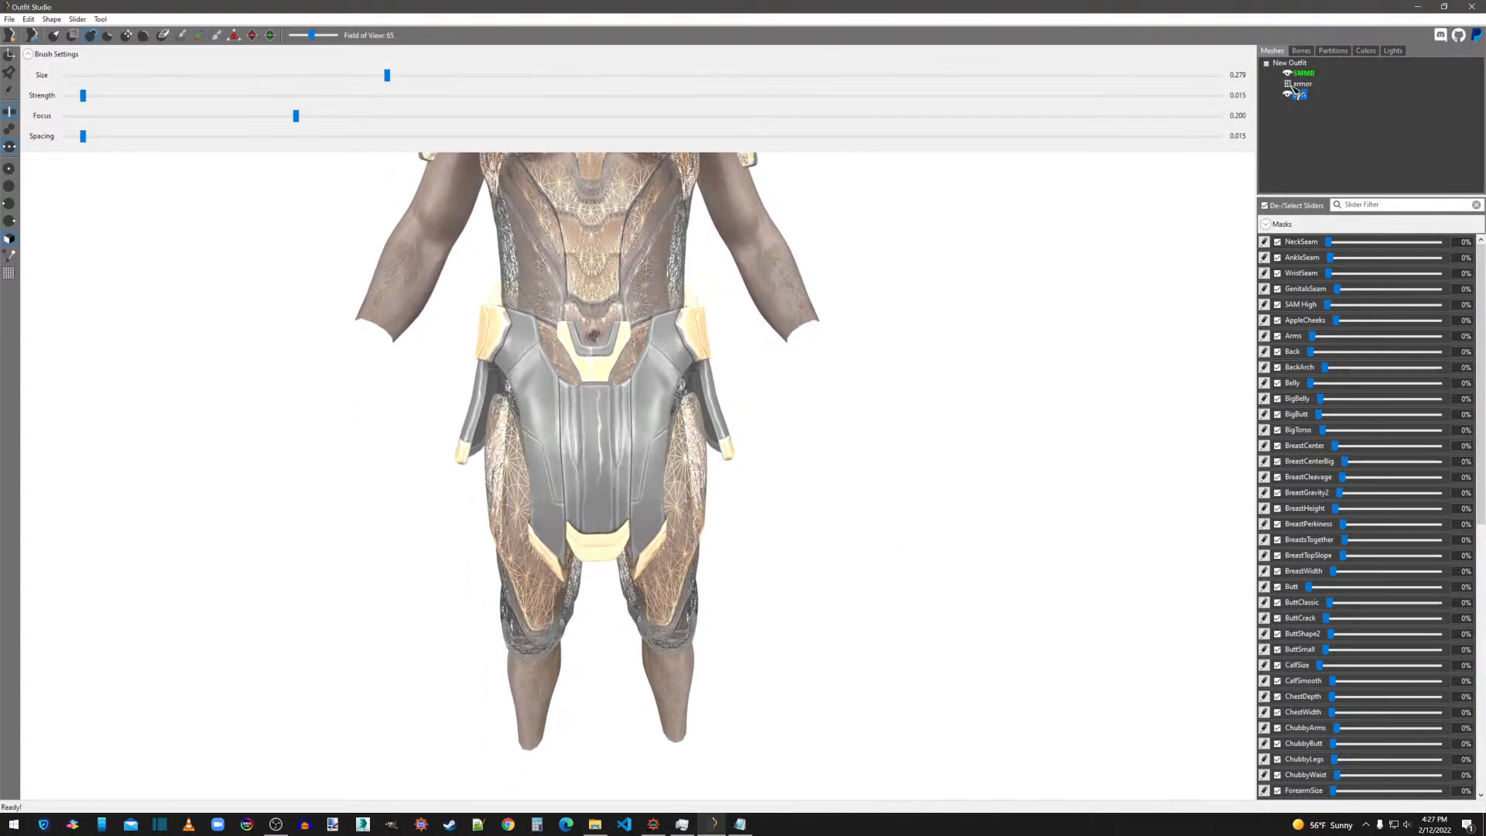
{"action": "right_click", "coordinate": [1298, 82]}
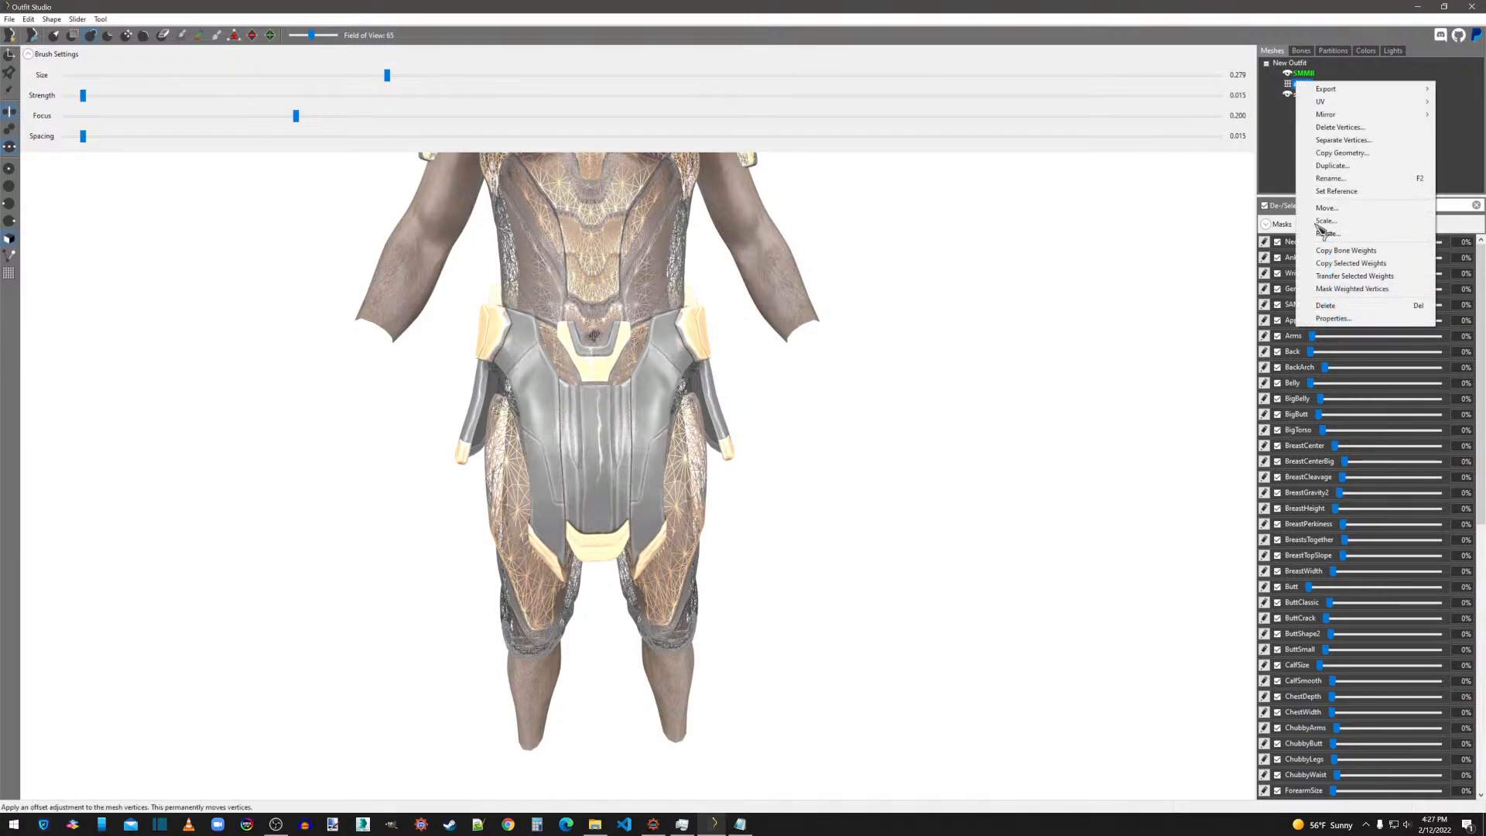
{"action": "left_click", "coordinate": [1326, 306]}
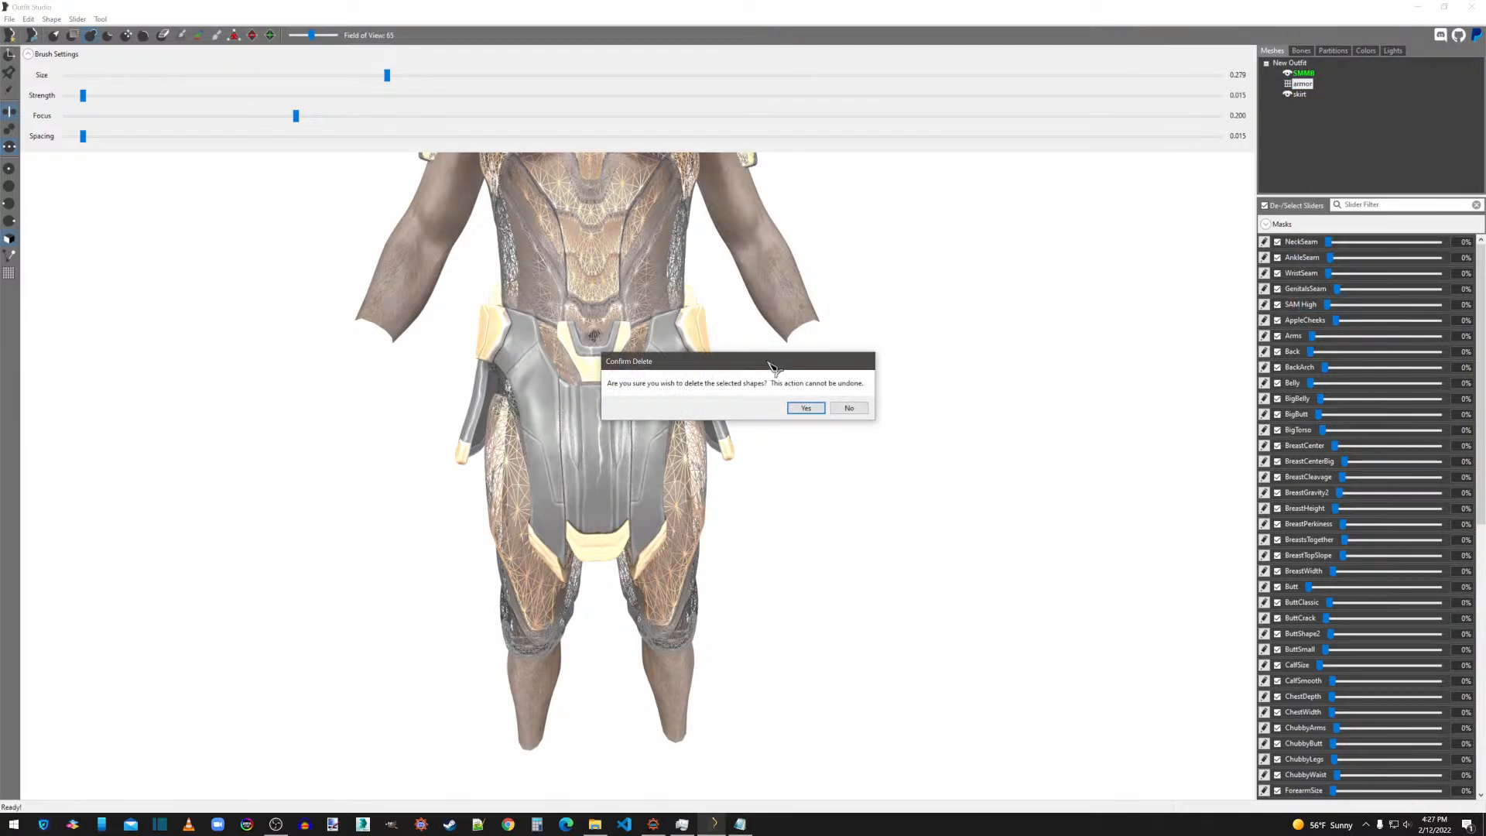
{"action": "left_click", "coordinate": [806, 409]}
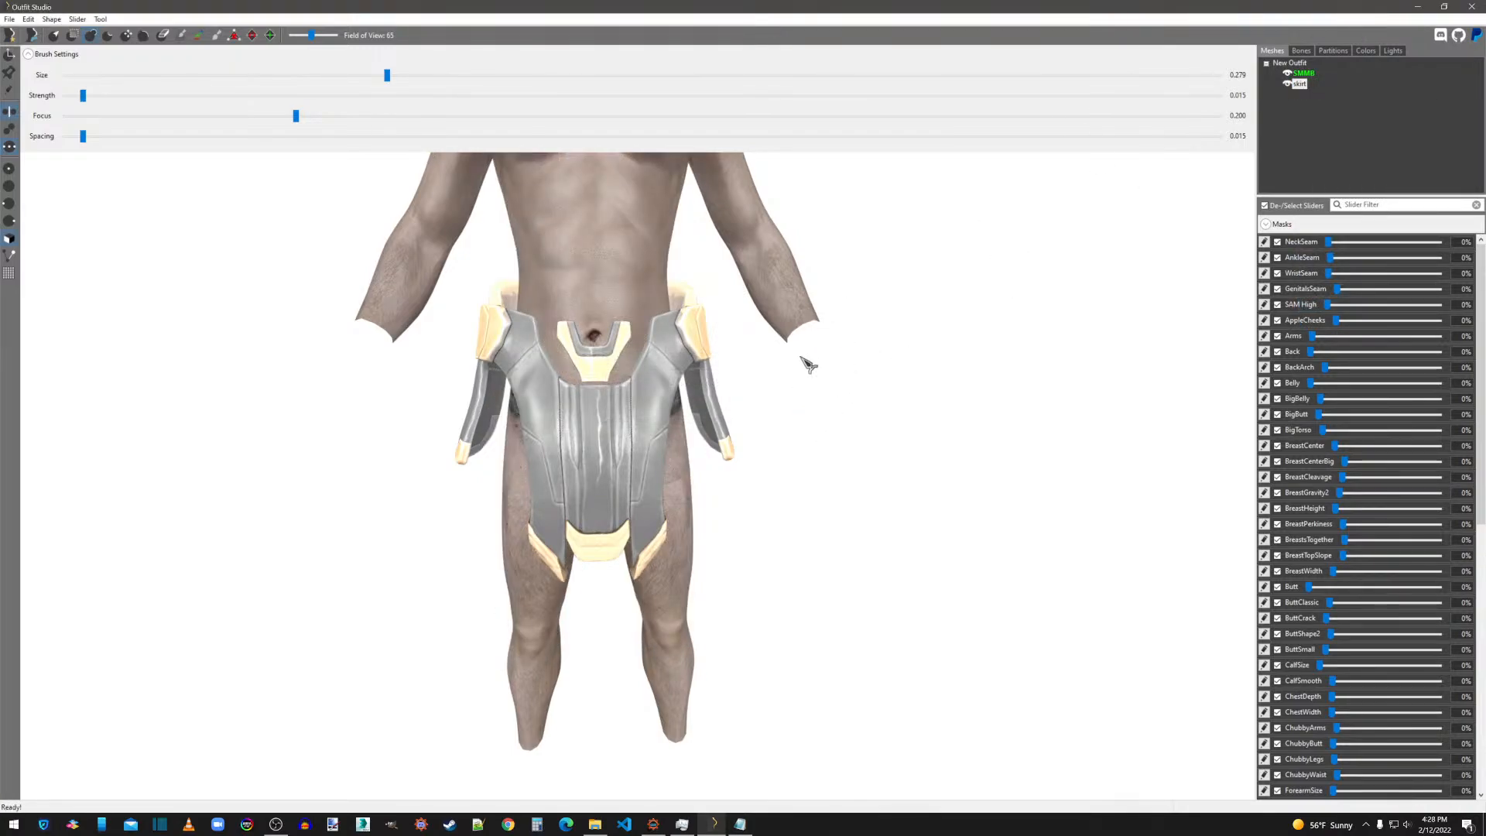
Copy bone weights from the SMMB reference to the skirt with search radius 5 and 4 max vertex targets.
{"action": "right_click", "coordinate": [1309, 92]}
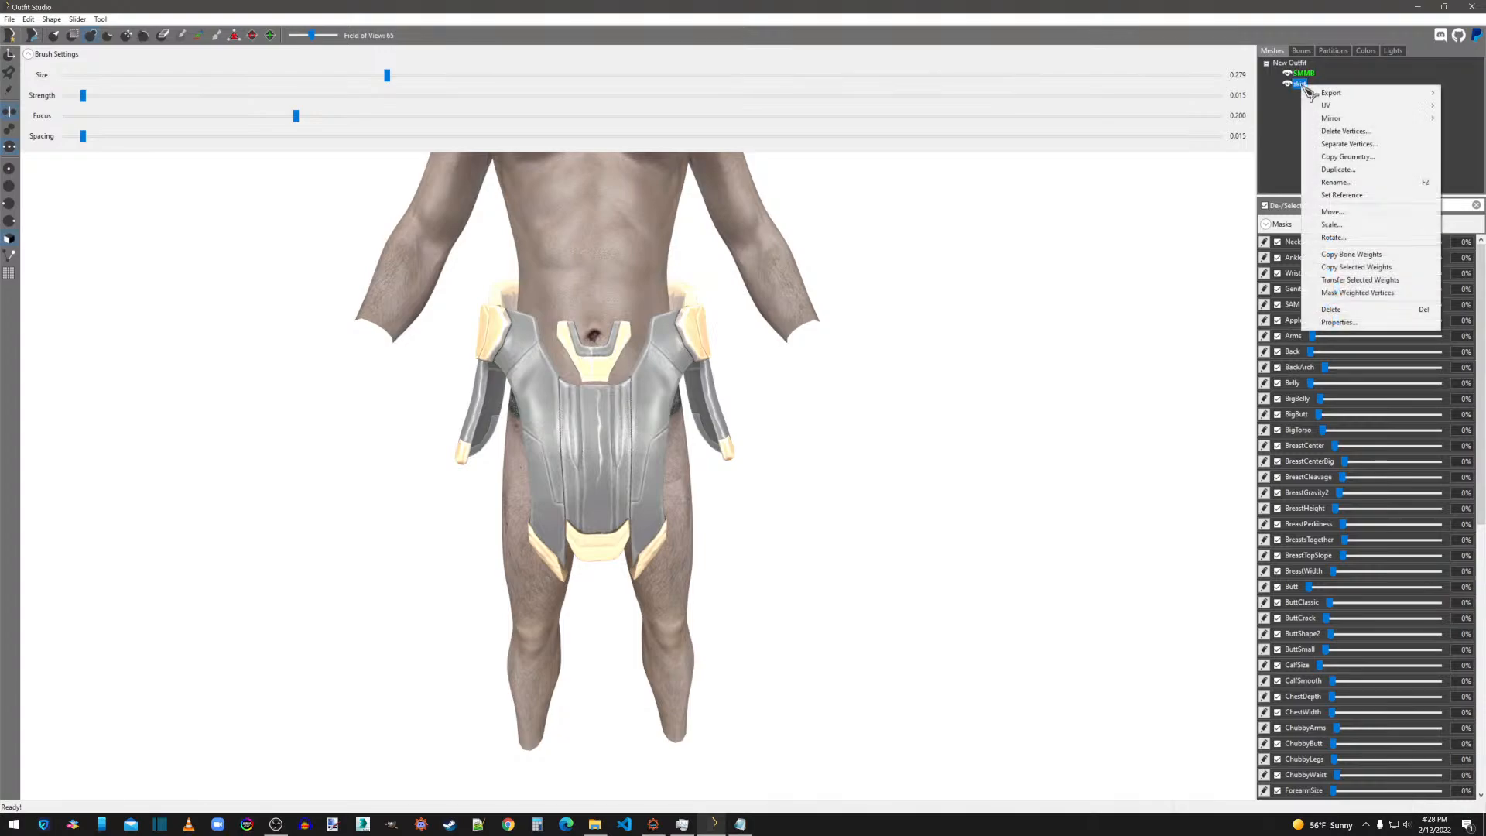
{"action": "left_click", "coordinate": [1340, 256]}
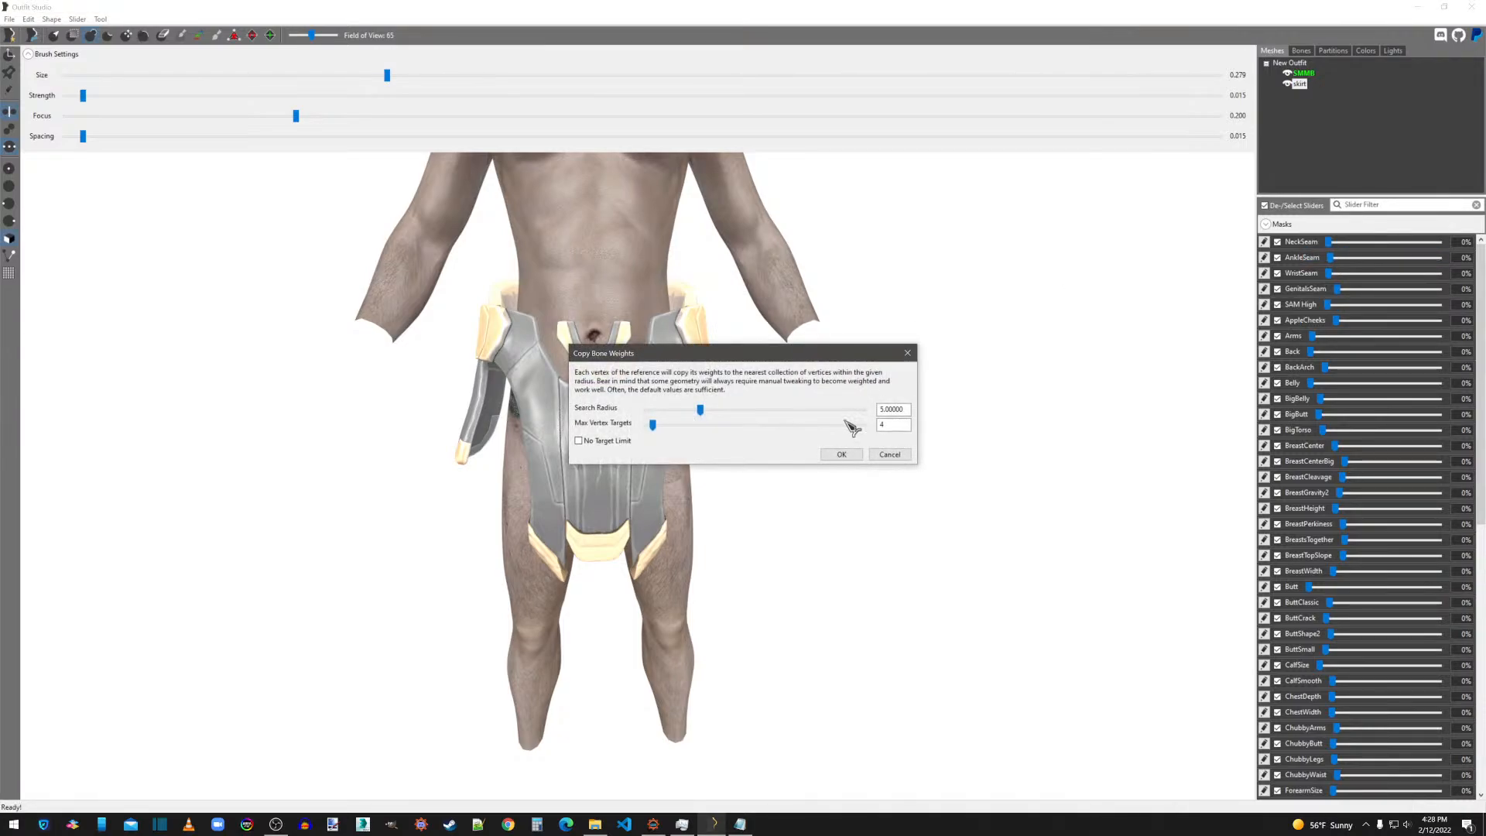
{"action": "left_click", "coordinate": [855, 454]}
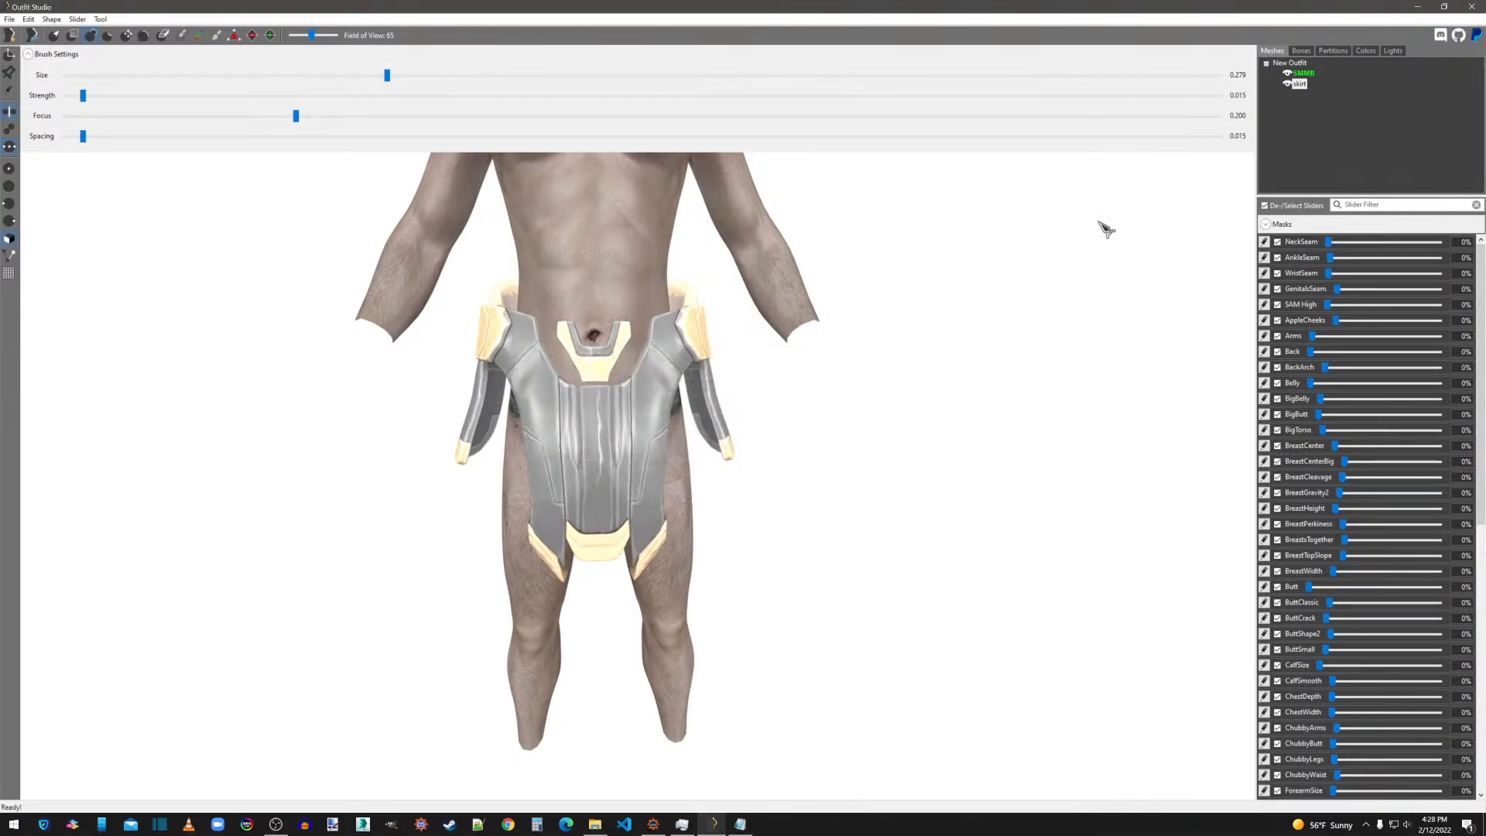
Smooth the NPC L Thigh bone weights across the skirt's front, side flap and back with a 0.379 weight brush.
{"action": "left_click", "coordinate": [1301, 51]}
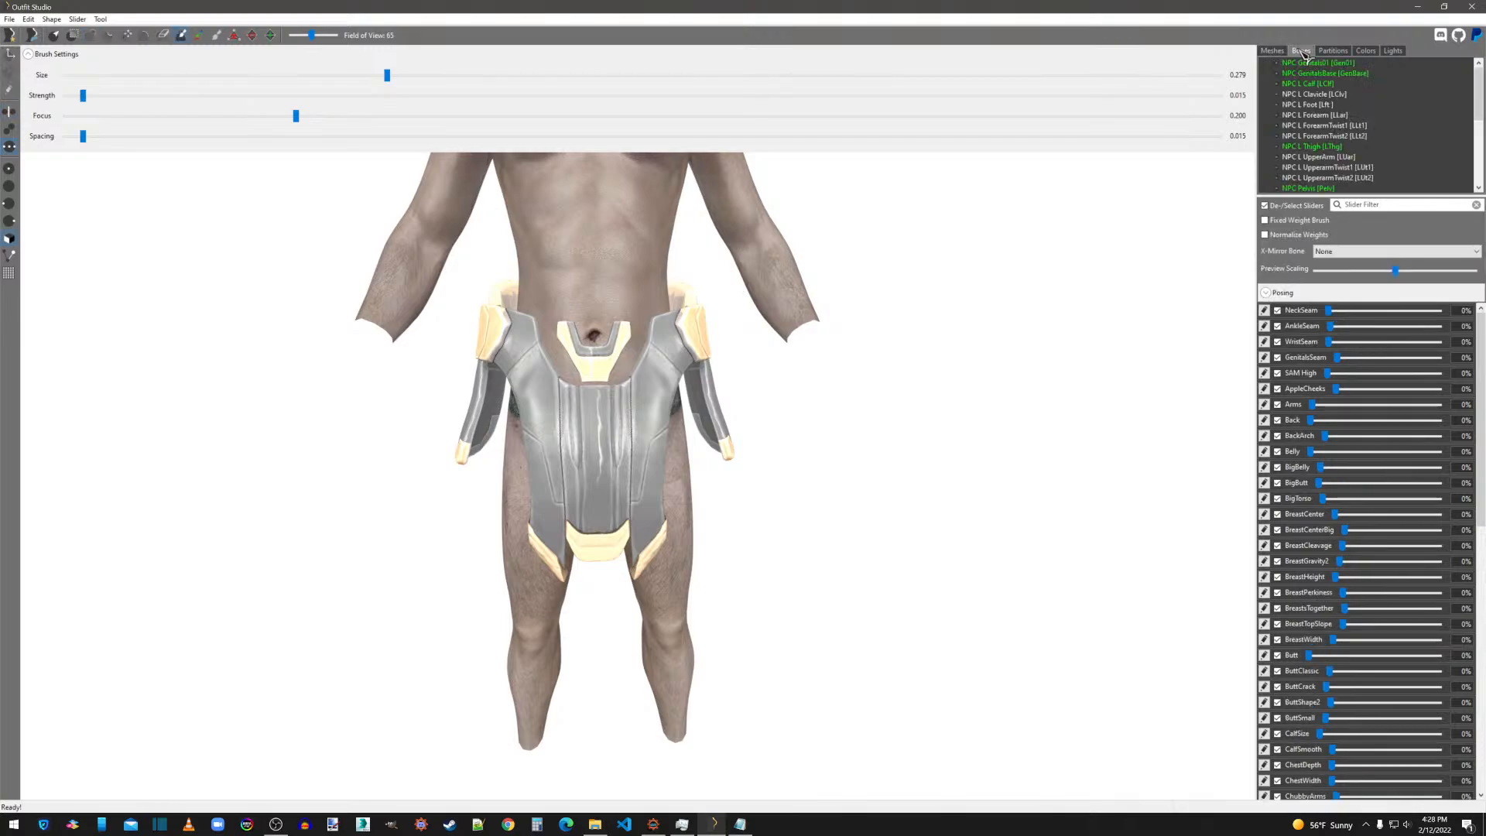
{"action": "left_click", "coordinate": [1322, 146]}
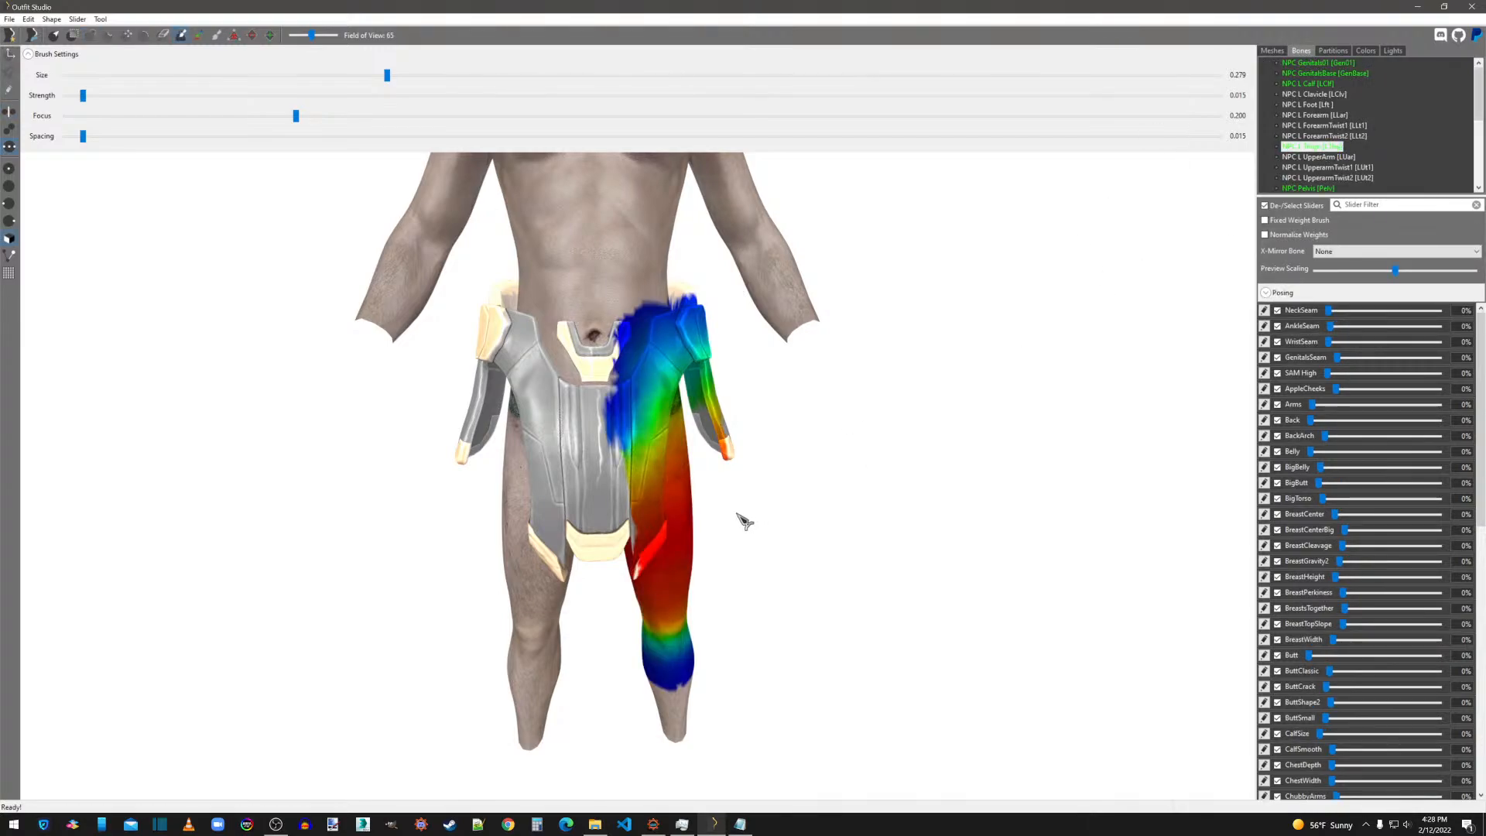
{"action": "left_click", "coordinate": [455, 76]}
{"action": "mouse_move", "coordinate": [620, 396]}
{"action": "left_mouse_down"}
{"action": "mouse_move", "coordinate": [621, 465]}
{"action": "mouse_move", "coordinate": [649, 505]}
{"action": "mouse_move", "coordinate": [643, 571]}
{"action": "mouse_move", "coordinate": [677, 316]}
{"action": "left_mouse_up"}
{"action": "right_click_drag", "start_coordinate": [713, 341], "coordinate": [488, 341]}
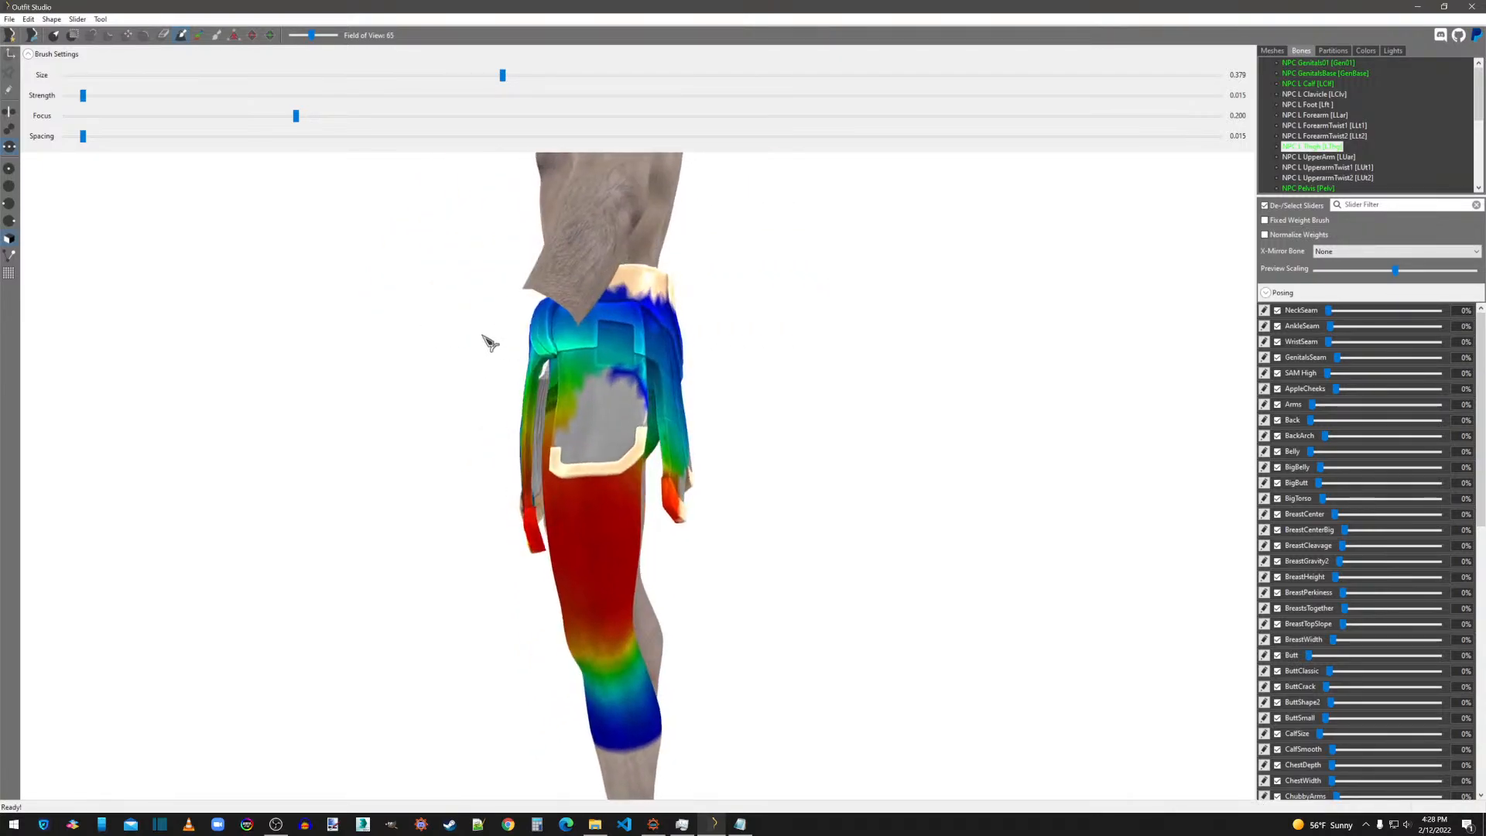
{"action": "mouse_move", "coordinate": [547, 345]}
{"action": "left_mouse_down", "text": "shift"}
{"action": "mouse_move", "coordinate": [583, 378]}
{"action": "mouse_move", "coordinate": [610, 333]}
{"action": "mouse_move", "coordinate": [587, 390]}
{"action": "left_mouse_up", "text": "shift"}
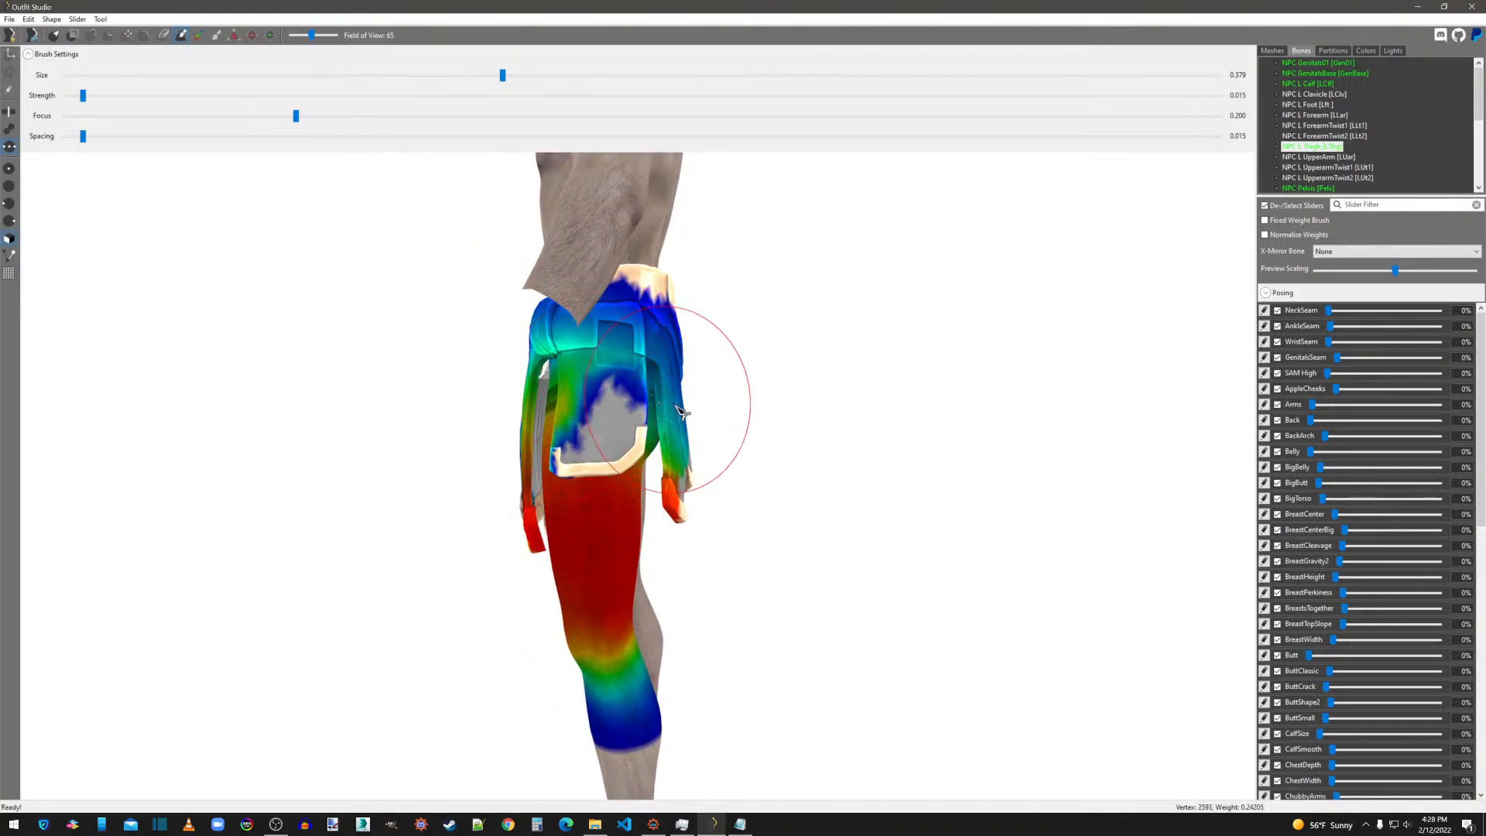
{"action": "right_click_drag", "start_coordinate": [693, 406], "coordinate": [602, 408]}
{"action": "mouse_move", "coordinate": [601, 407]}
{"action": "left_mouse_down", "text": "shift"}
{"action": "mouse_move", "coordinate": [642, 373]}
{"action": "mouse_move", "coordinate": [612, 322]}
{"action": "left_mouse_up", "text": "shift"}
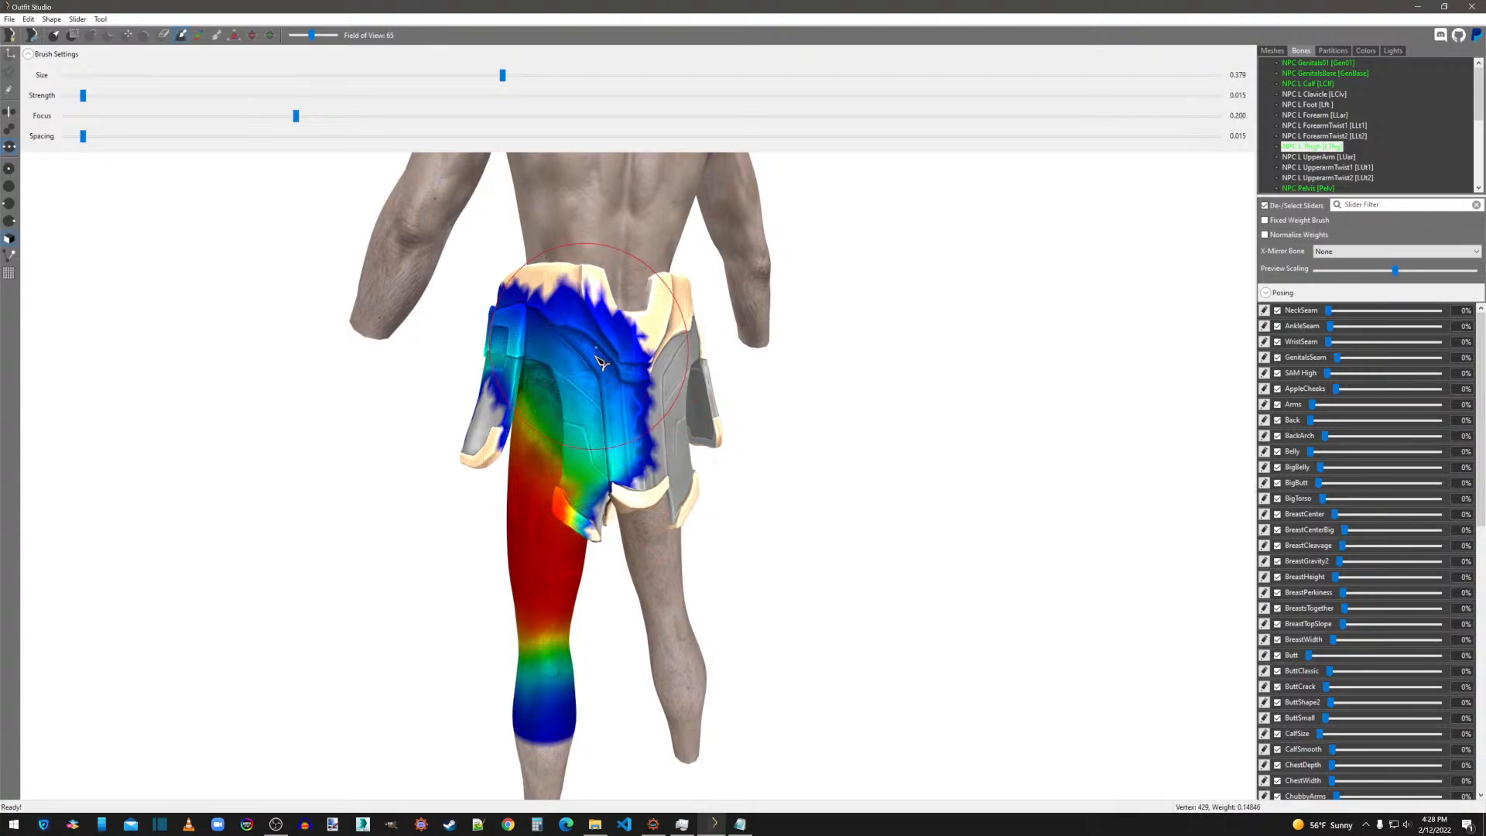
Smooth the NPC Pelvis bone weights on the skirt's back and front panels.
{"action": "left_click", "coordinate": [1325, 188]}
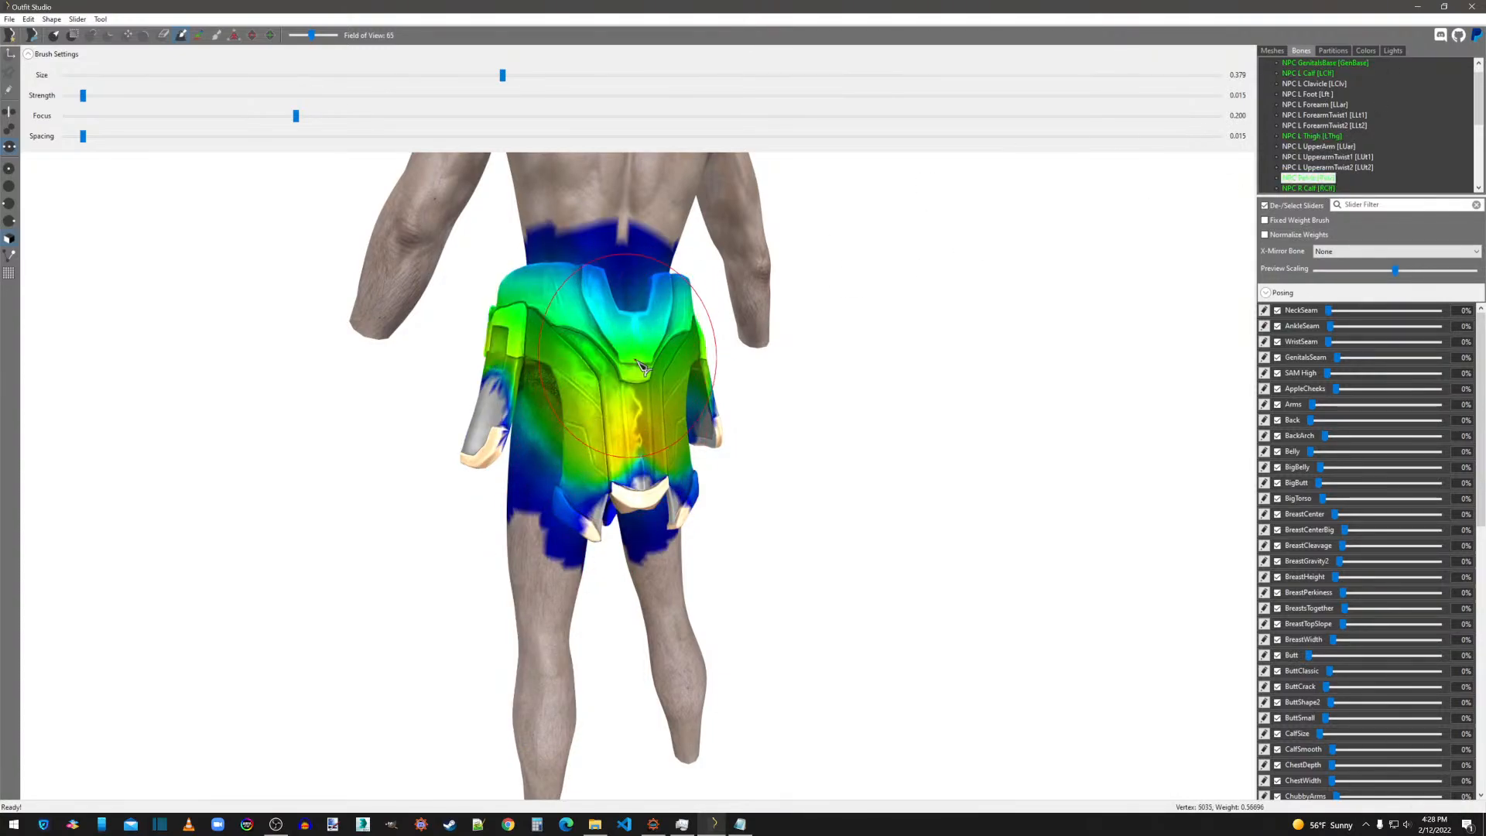
{"action": "right_click_drag", "start_coordinate": [642, 368], "coordinate": [945, 368]}
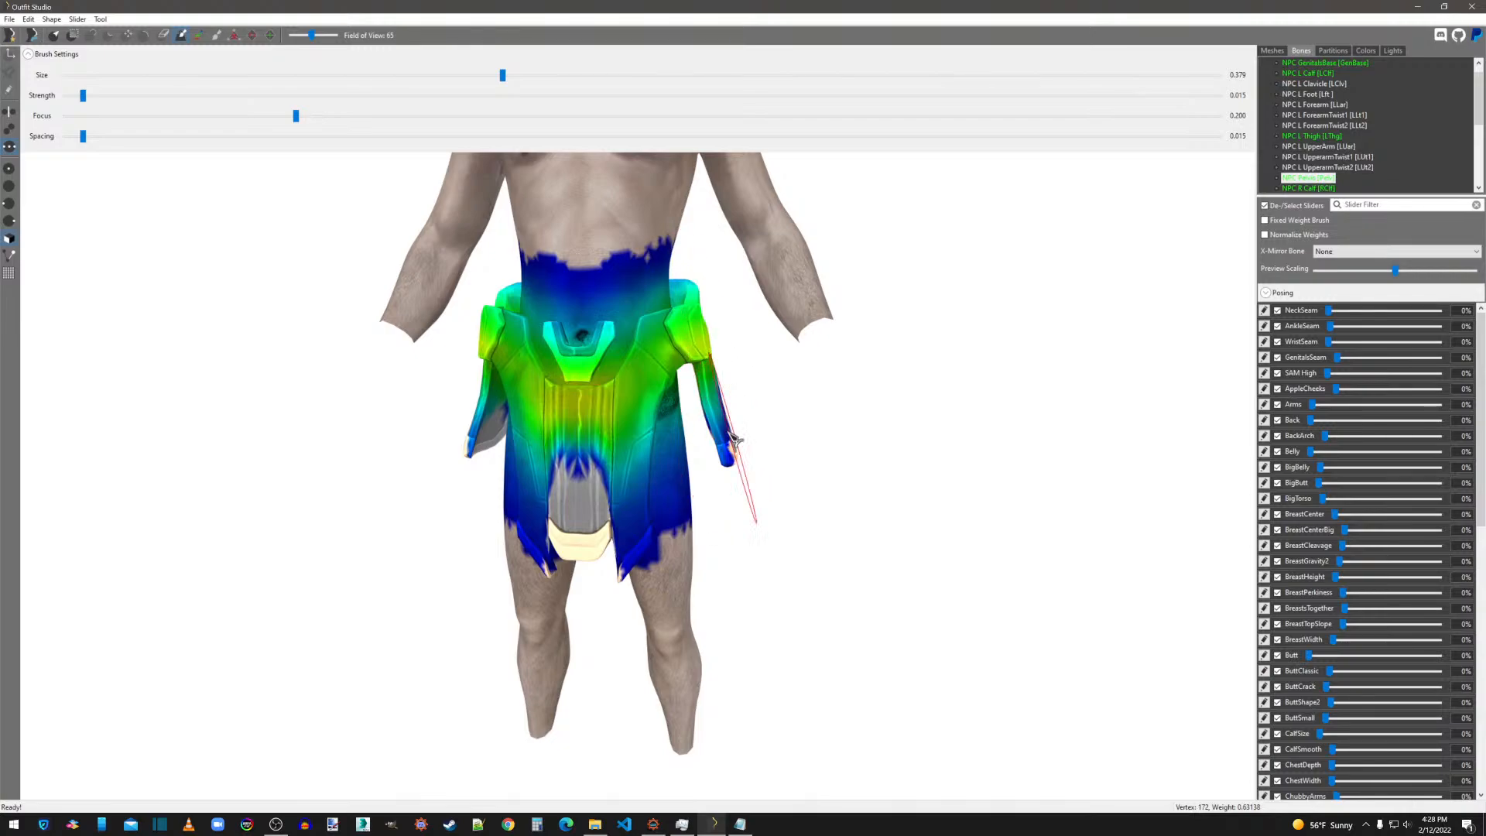
{"action": "left_click_drag", "start_coordinate": [527, 389], "coordinate": [555, 471], "text": "shift"}
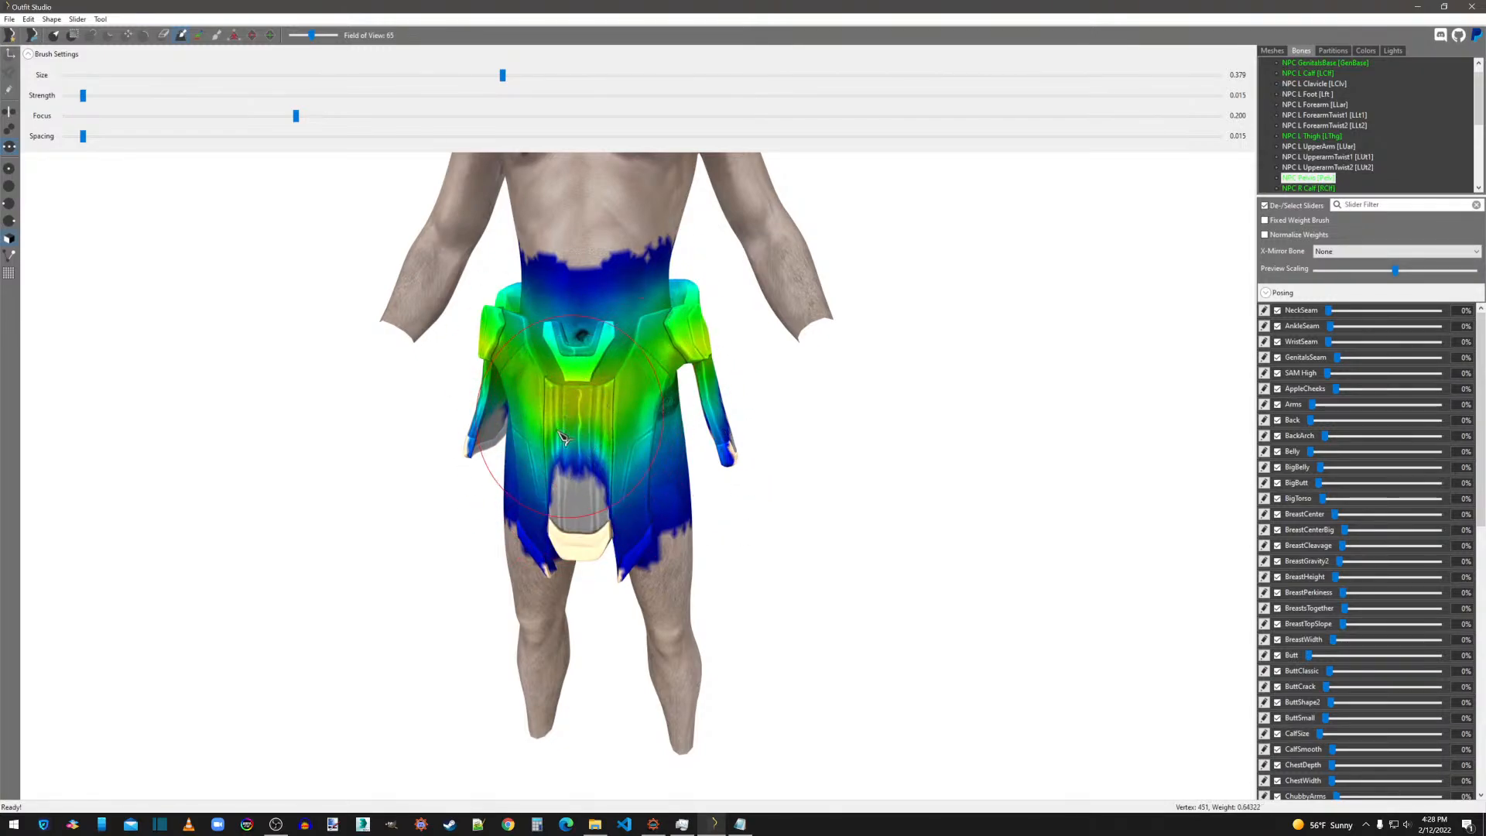
{"action": "mouse_move", "coordinate": [580, 433]}
{"action": "right_mouse_down"}
{"action": "mouse_move", "coordinate": [743, 434]}
{"action": "mouse_move", "coordinate": [635, 441]}
{"action": "mouse_move", "coordinate": [576, 465]}
{"action": "mouse_move", "coordinate": [681, 433]}
{"action": "mouse_move", "coordinate": [664, 398]}
{"action": "mouse_move", "coordinate": [445, 422]}
{"action": "right_mouse_up"}
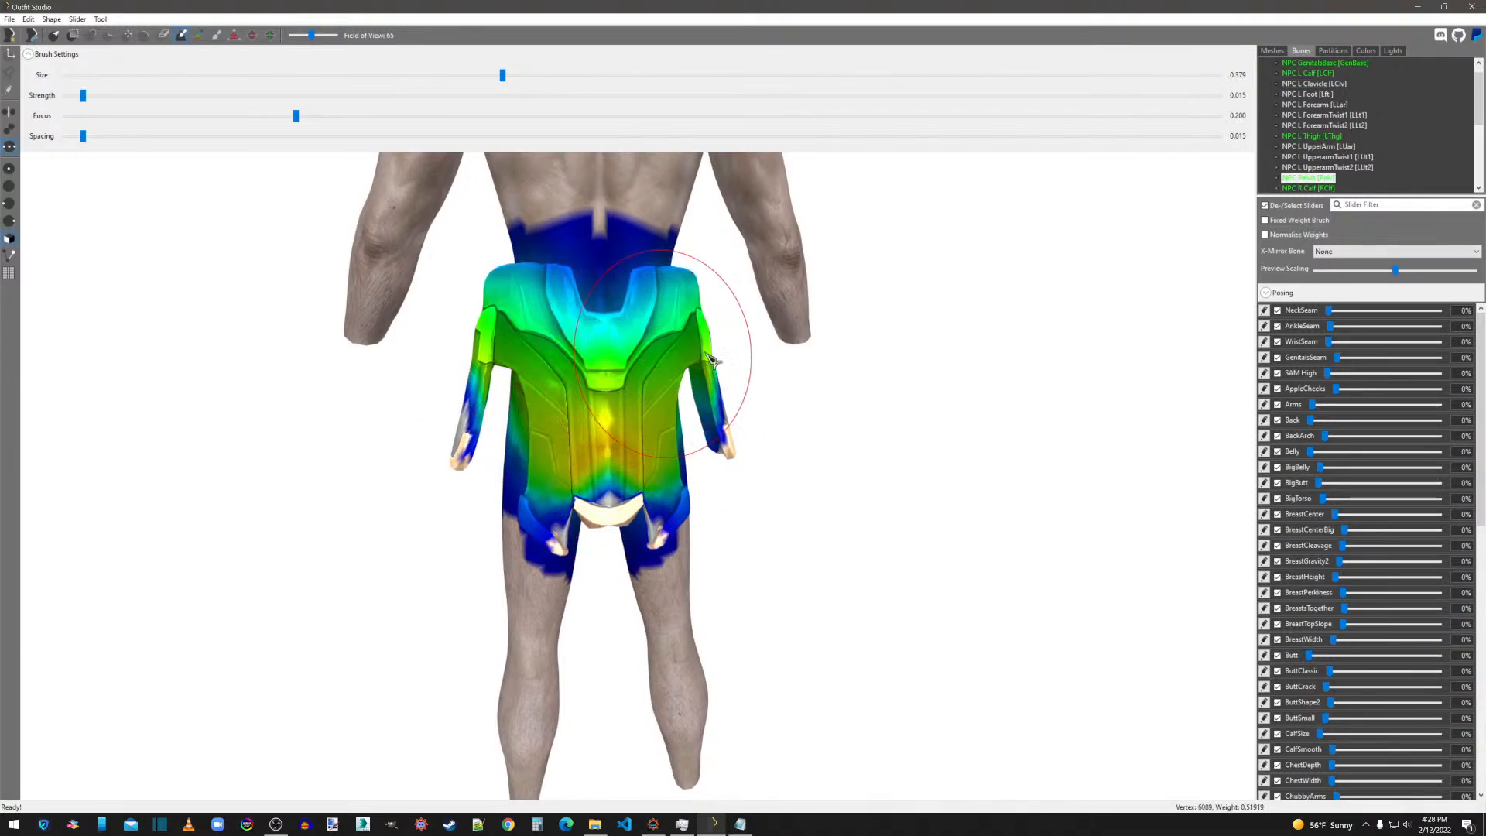
Remove the NPC R Calf bone from the selected skirt shape only, not from the whole project.
{"action": "left_click", "coordinate": [1308, 188]}
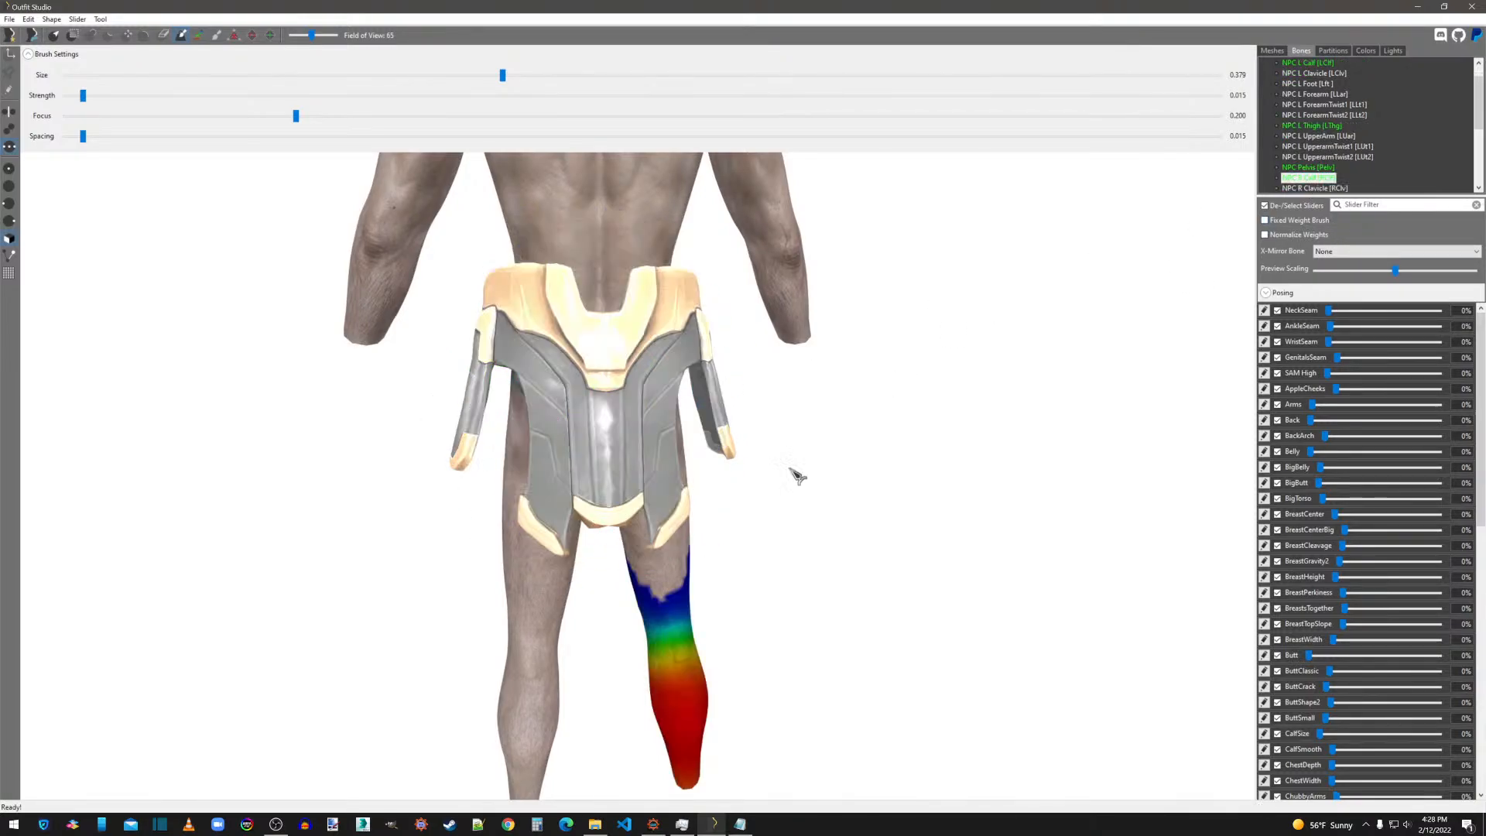
{"action": "mouse_move", "coordinate": [813, 524]}
{"action": "right_mouse_down"}
{"action": "mouse_move", "coordinate": [388, 521]}
{"action": "mouse_move", "coordinate": [528, 520]}
{"action": "right_mouse_up"}
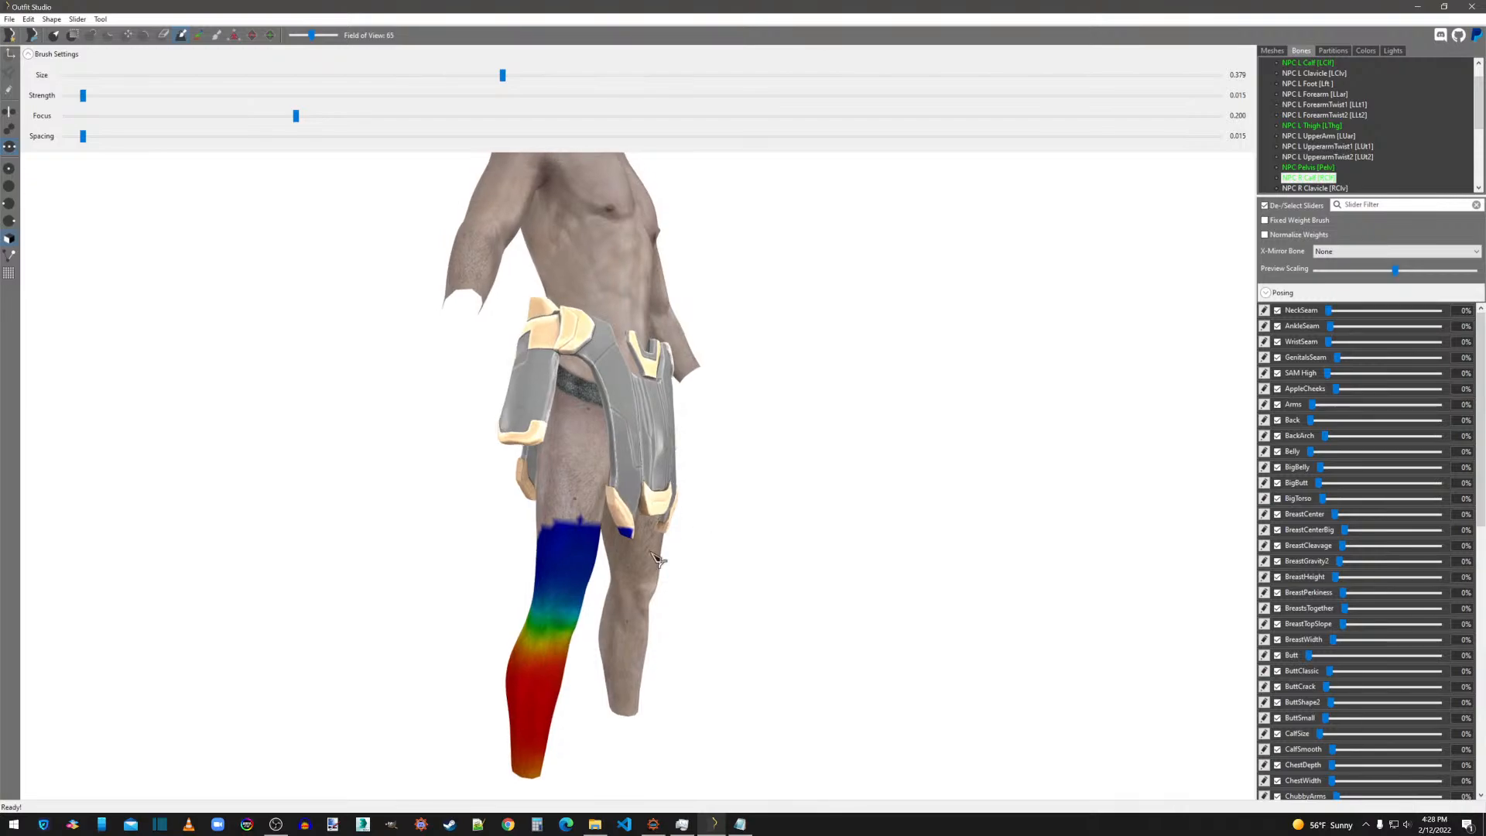
{"action": "right_click", "coordinate": [1320, 184]}
{"action": "mouse_move", "coordinate": [1345, 199]}
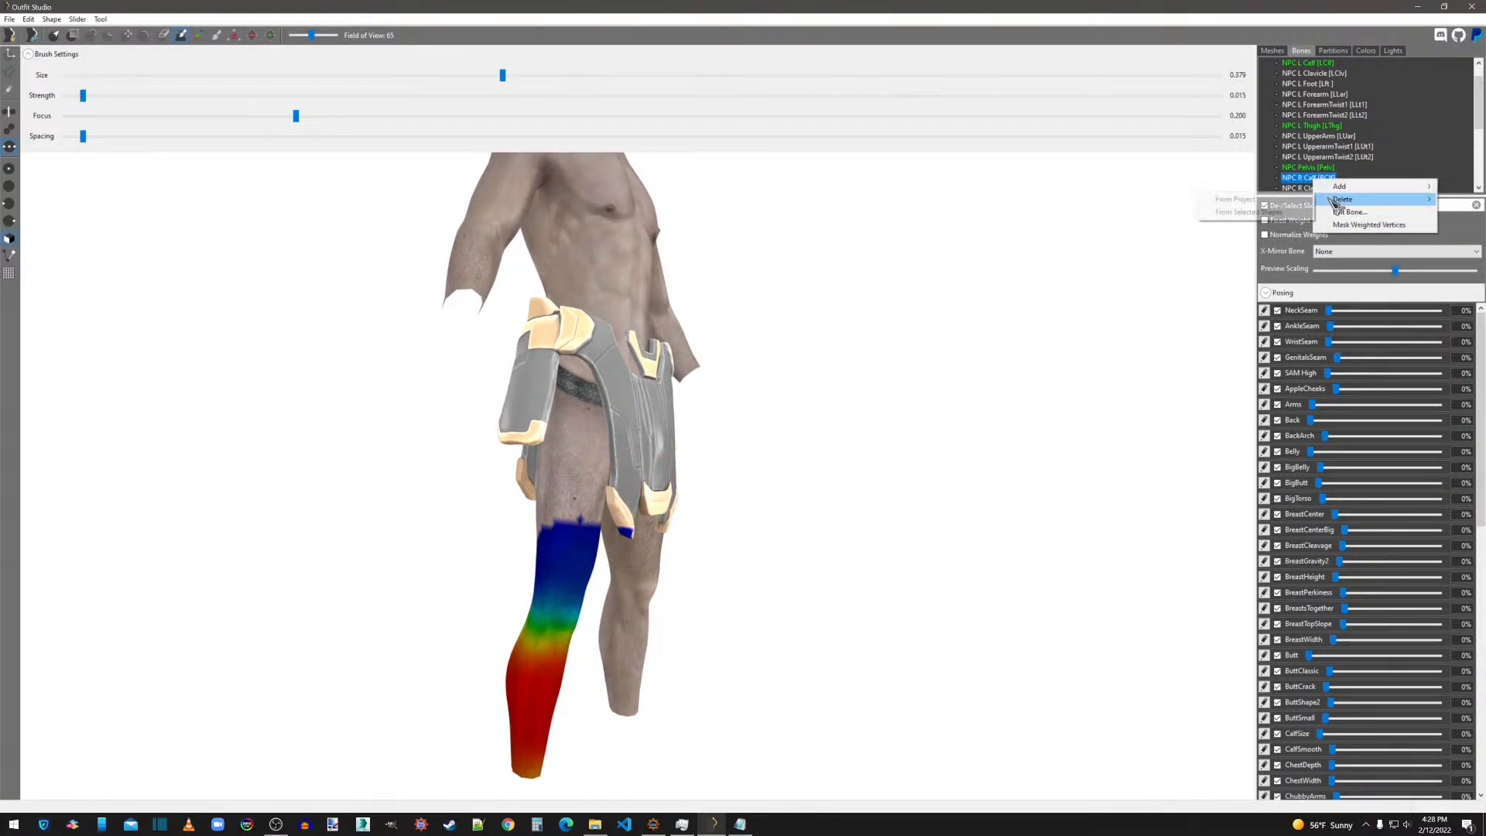
{"action": "left_click", "coordinate": [1277, 212]}
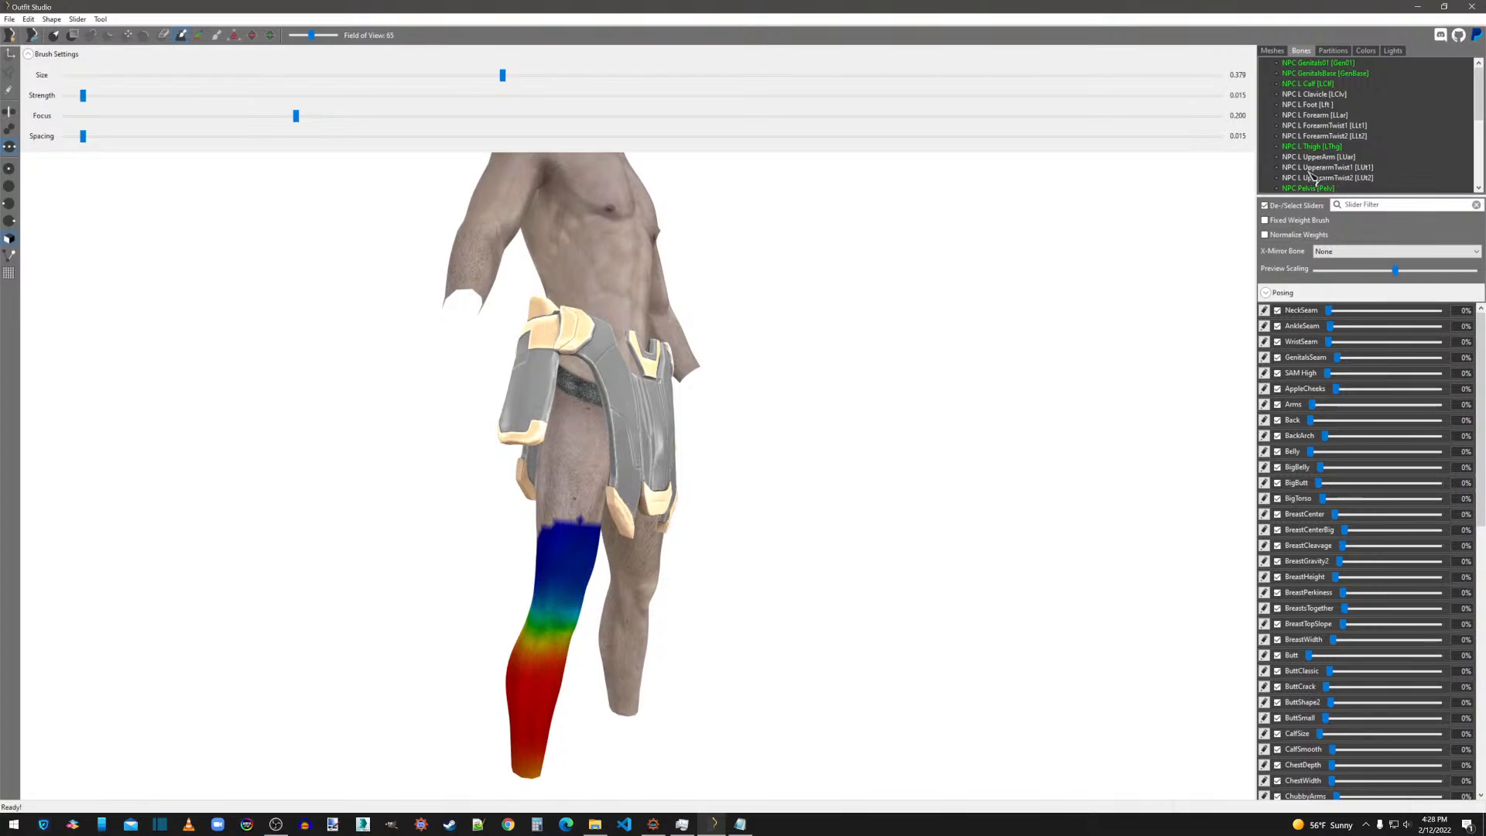
Remove the NPC L Calf bone from the selected skirt shape only.
{"action": "left_click", "coordinate": [1313, 83]}
{"action": "right_click_drag", "start_coordinate": [1158, 346], "coordinate": [1183, 248]}
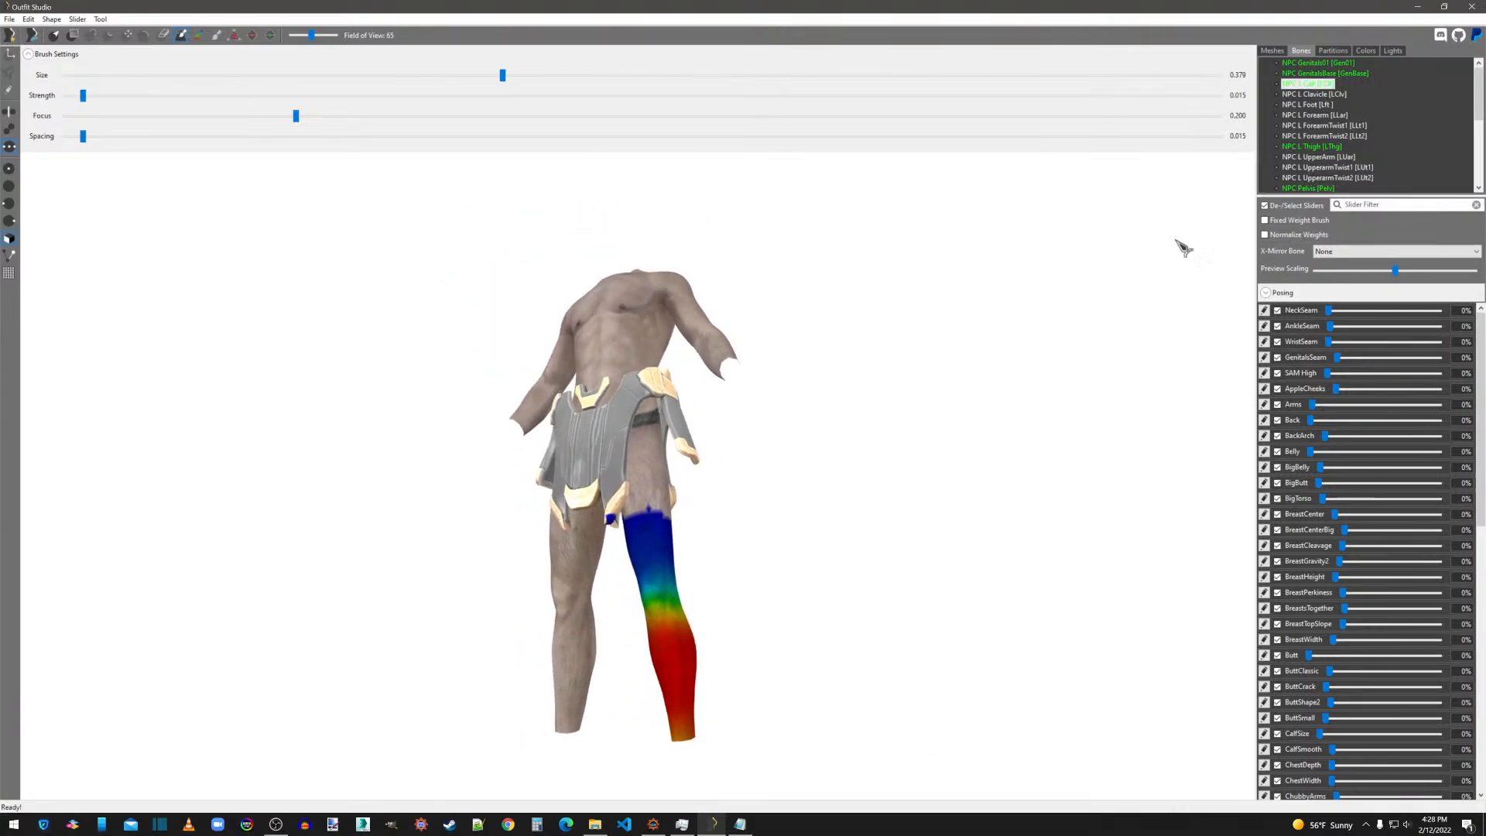
{"action": "right_click", "coordinate": [1313, 91]}
{"action": "mouse_move", "coordinate": [1336, 105]}
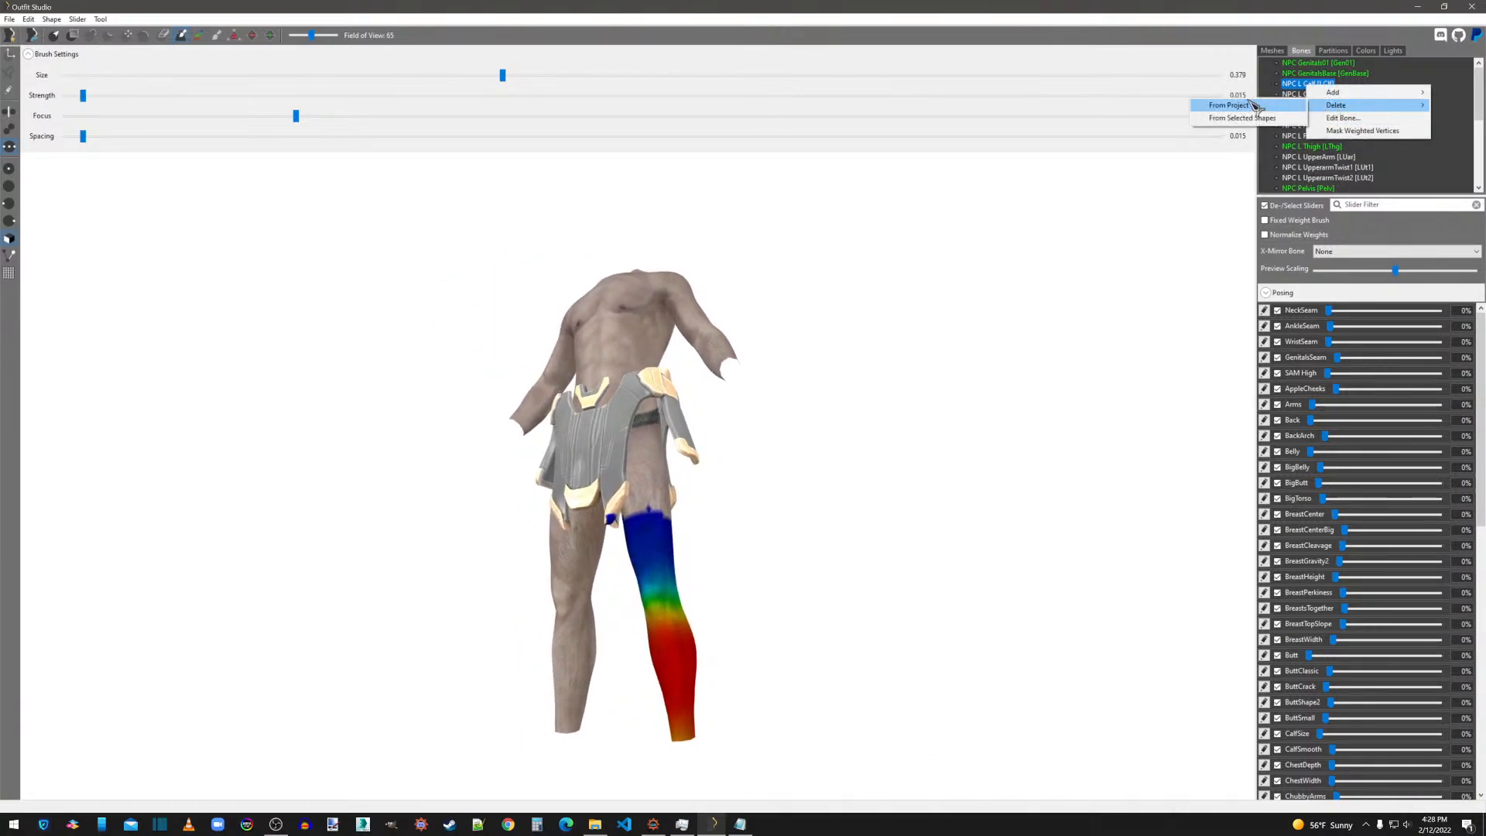
{"action": "left_click", "coordinate": [1242, 117]}
Refine the NPC L Thigh weights again on the skirt's lower front and back panels.
{"action": "left_click", "coordinate": [1309, 146]}
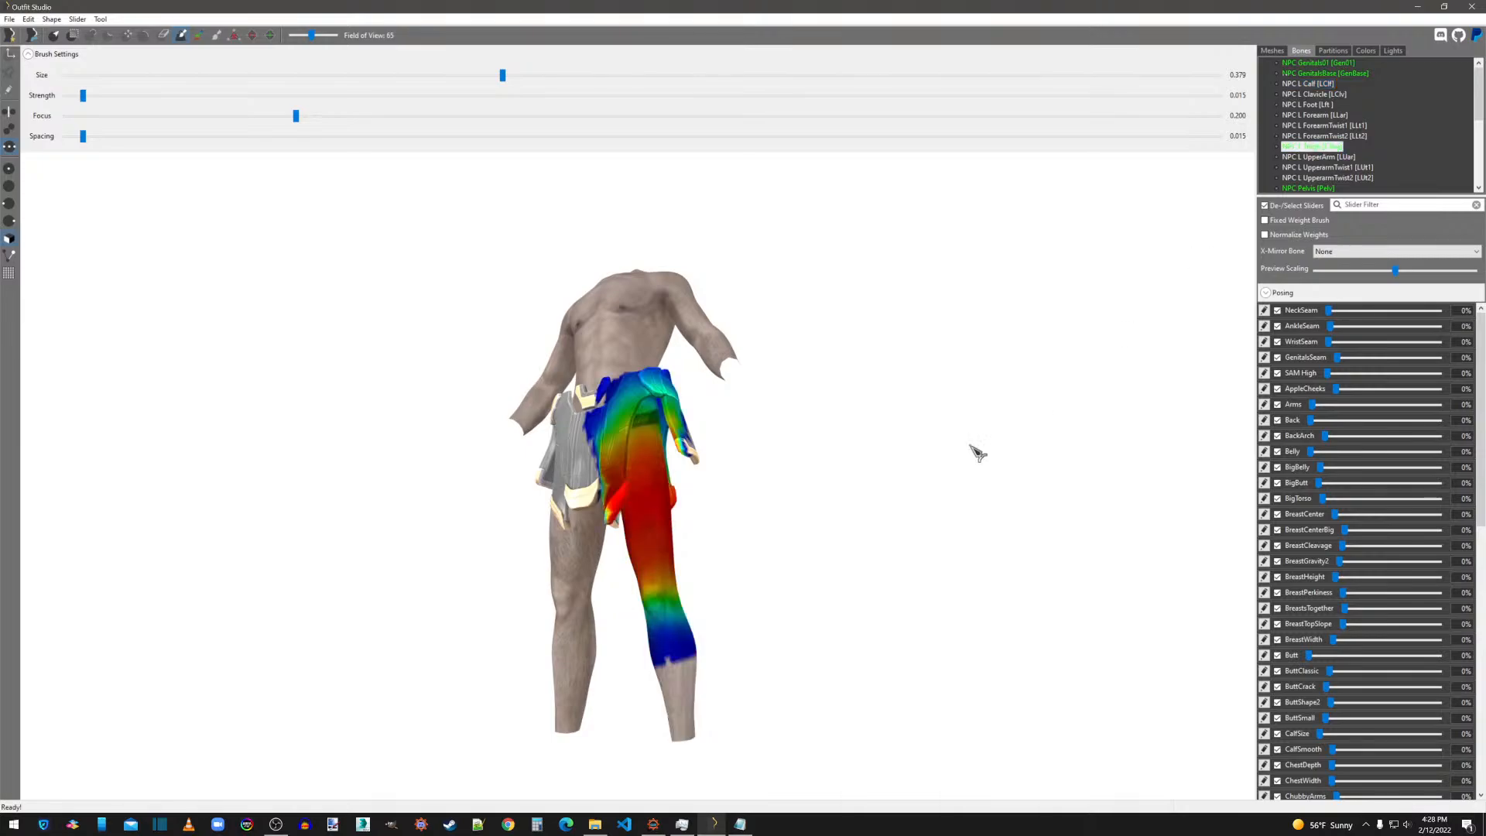
{"action": "scroll", "coordinate": [937, 465], "scroll_direction": "up", "scroll_amount": 4}
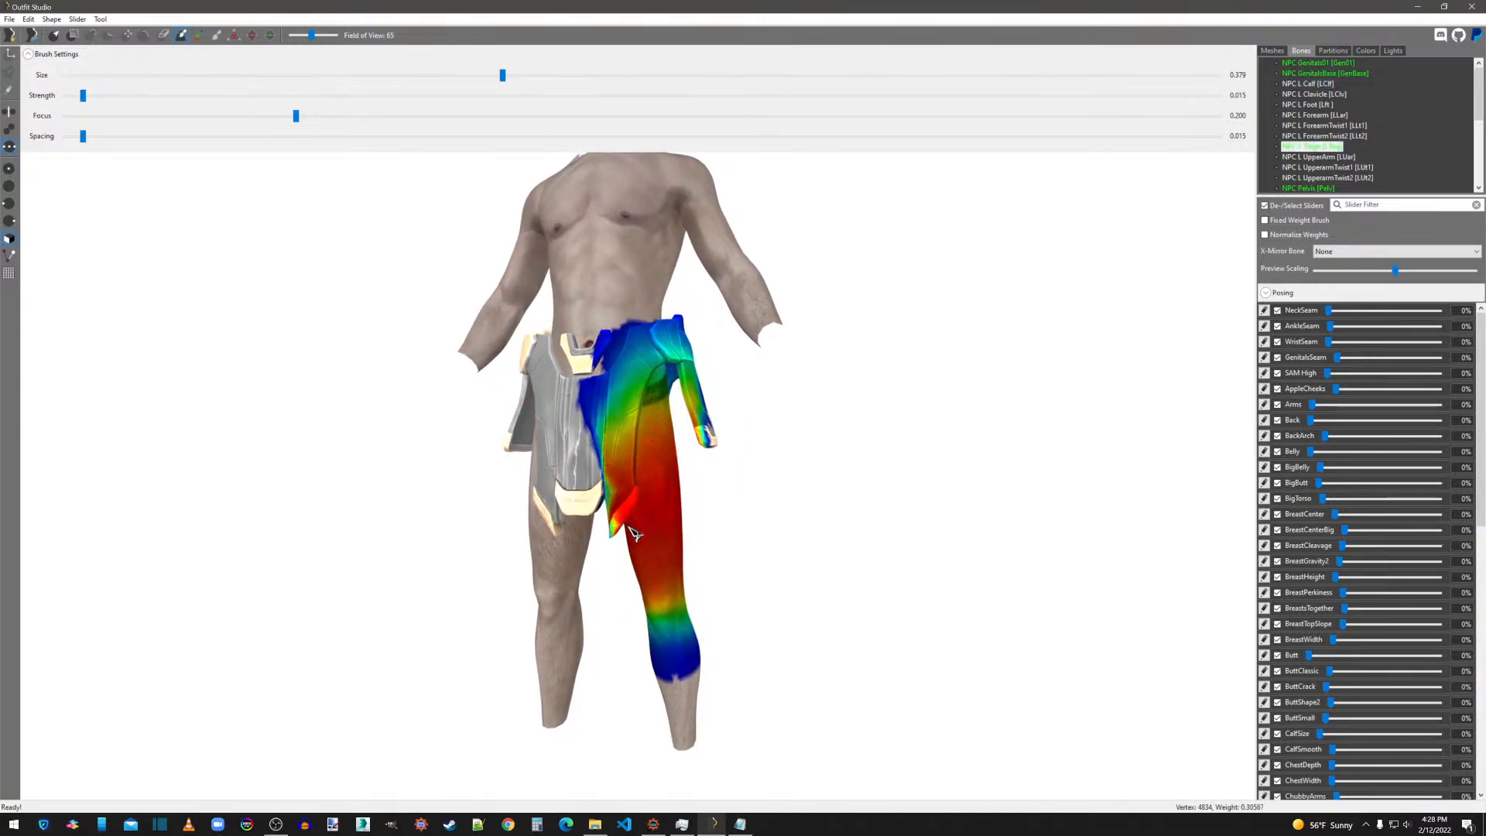
{"action": "mouse_move", "coordinate": [784, 469]}
{"action": "right_mouse_down"}
{"action": "mouse_move", "coordinate": [677, 467]}
{"action": "mouse_move", "coordinate": [678, 443]}
{"action": "mouse_move", "coordinate": [592, 465]}
{"action": "right_mouse_up"}
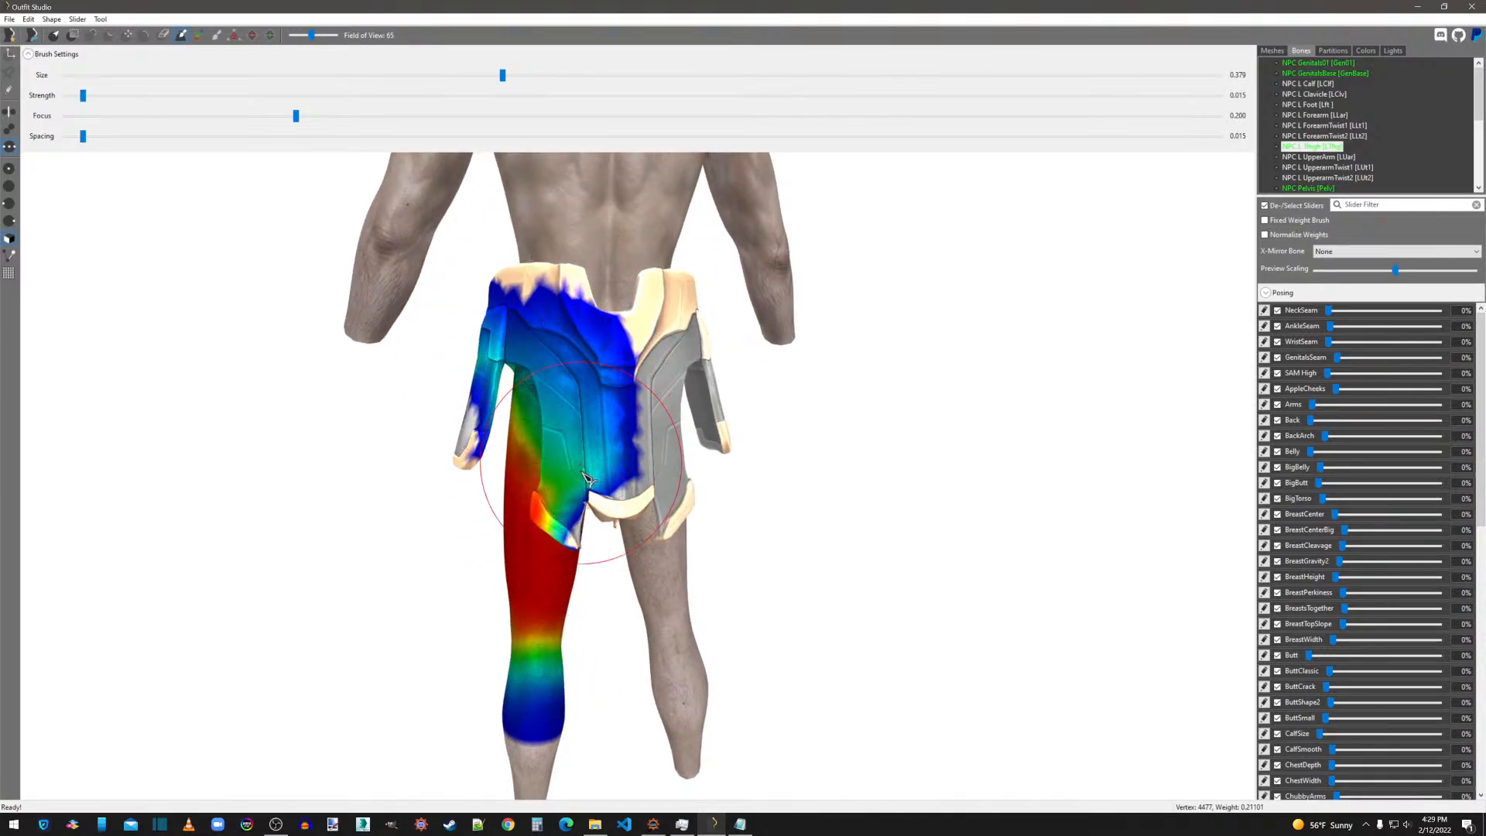
{"action": "mouse_move", "coordinate": [532, 498]}
{"action": "right_mouse_down"}
{"action": "mouse_move", "coordinate": [904, 484]}
{"action": "mouse_move", "coordinate": [829, 491]}
{"action": "right_mouse_up"}
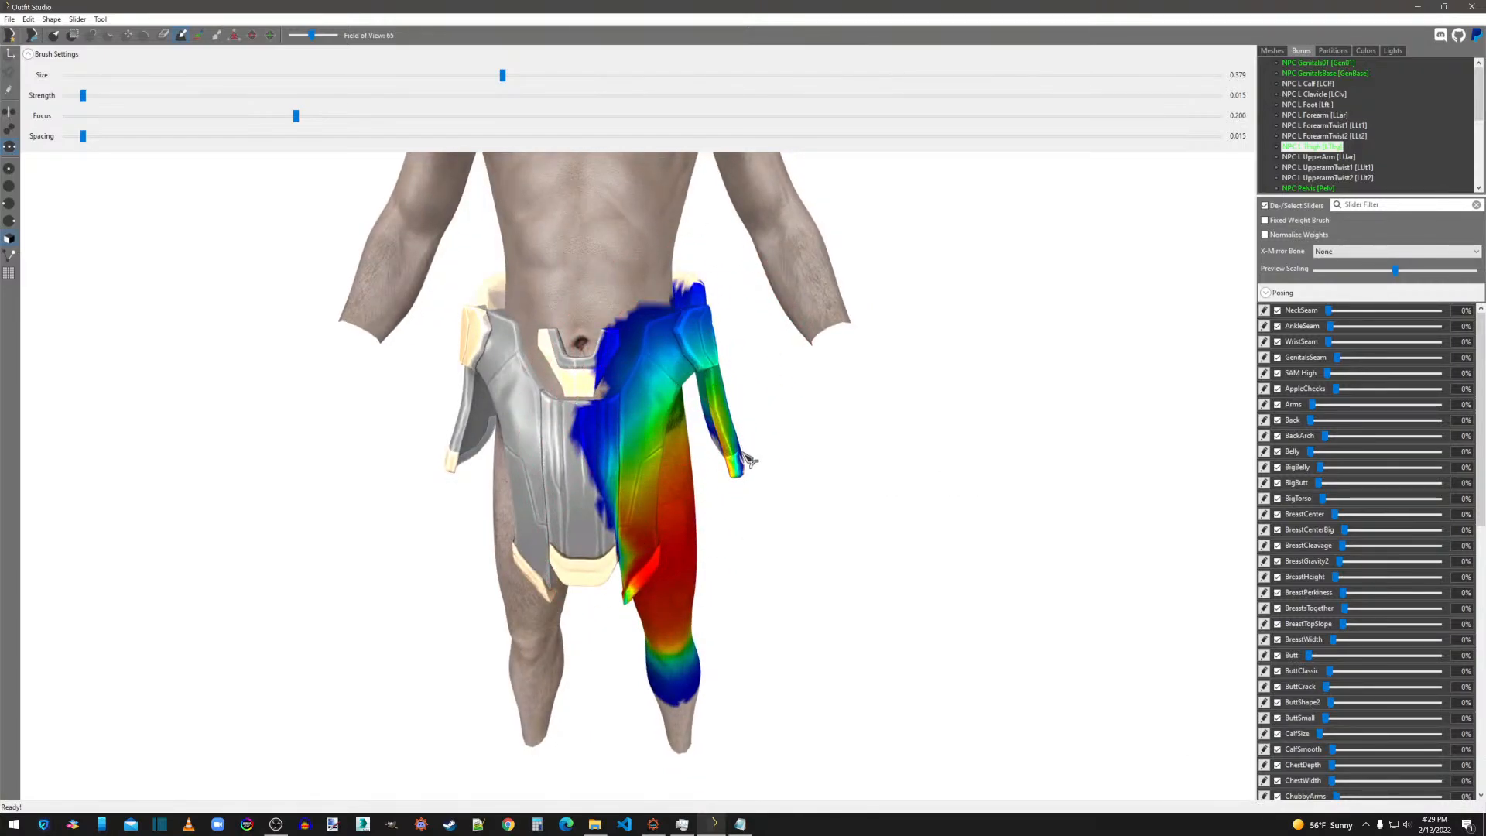
Smooth the NPC R Thigh bone weights across the skirt's front, back and side flap.
{"action": "left_click", "coordinate": [1319, 188]}
{"action": "scroll", "coordinate": [1320, 190], "scroll_direction": "down", "scroll_amount": 3}
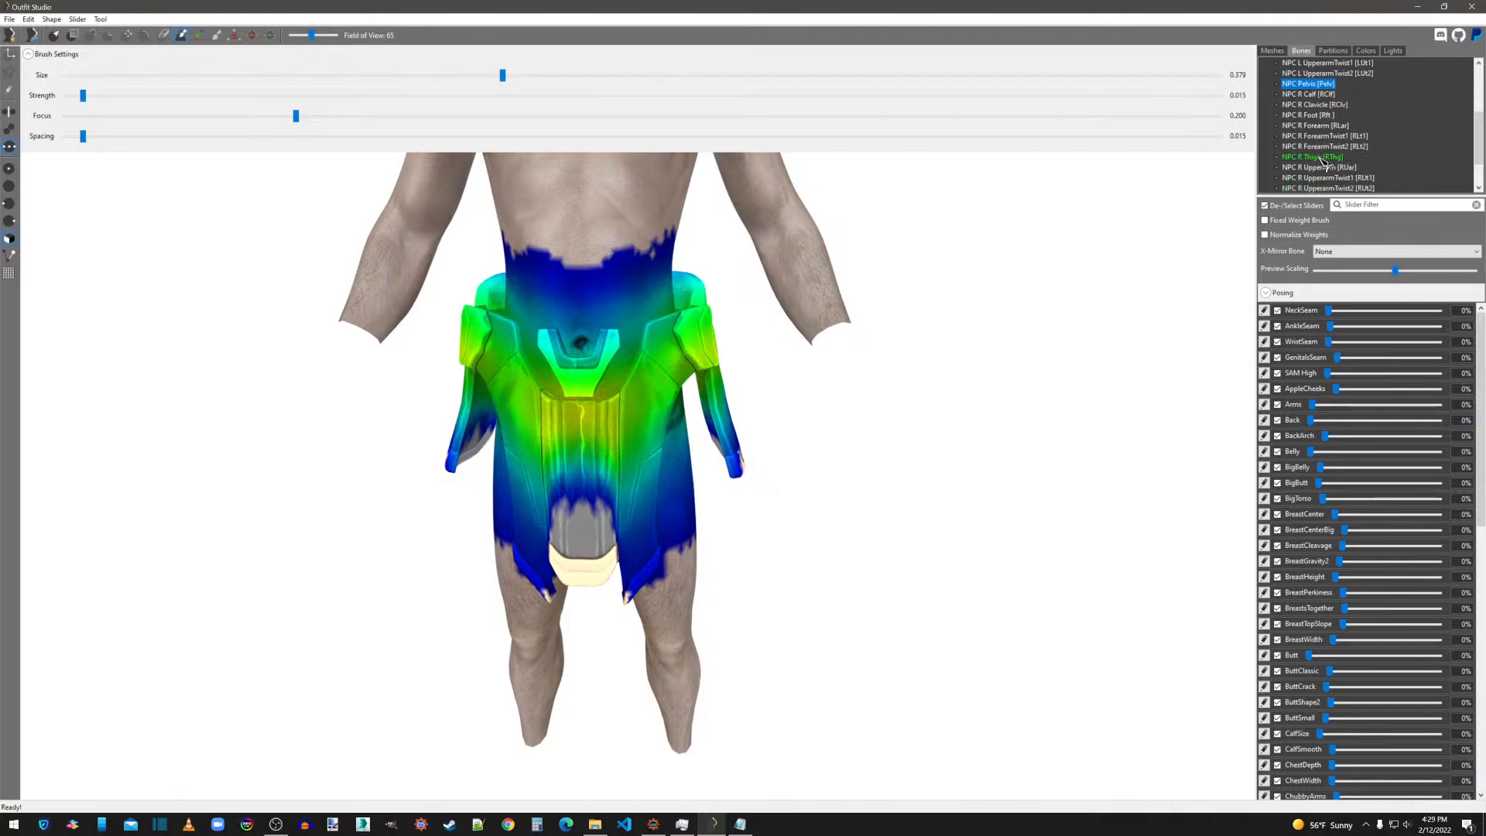
{"action": "left_click", "coordinate": [1316, 157]}
{"action": "mouse_move", "coordinate": [559, 480]}
{"action": "left_mouse_down", "text": "shift"}
{"action": "mouse_move", "coordinate": [535, 508]}
{"action": "mouse_move", "coordinate": [518, 334]}
{"action": "mouse_move", "coordinate": [530, 593]}
{"action": "left_mouse_up", "text": "shift"}
{"action": "right_click_drag", "start_coordinate": [534, 597], "coordinate": [675, 558]}
{"action": "mouse_move", "coordinate": [622, 431]}
{"action": "left_mouse_down", "text": "shift"}
{"action": "mouse_move", "coordinate": [645, 435]}
{"action": "mouse_move", "coordinate": [616, 534]}
{"action": "mouse_move", "coordinate": [528, 340]}
{"action": "mouse_move", "coordinate": [495, 462]}
{"action": "left_mouse_up", "text": "shift"}
{"action": "mouse_move", "coordinate": [481, 464]}
{"action": "right_mouse_down"}
{"action": "mouse_move", "coordinate": [756, 448]}
{"action": "mouse_move", "coordinate": [693, 356]}
{"action": "right_mouse_up"}
{"action": "mouse_move", "coordinate": [704, 474]}
{"action": "left_mouse_down", "text": "shift"}
{"action": "mouse_move", "coordinate": [604, 472]}
{"action": "mouse_move", "coordinate": [633, 364]}
{"action": "mouse_move", "coordinate": [666, 464]}
{"action": "left_mouse_up", "text": "shift"}
{"action": "mouse_move", "coordinate": [734, 445]}
{"action": "right_mouse_down"}
{"action": "mouse_move", "coordinate": [604, 432]}
{"action": "mouse_move", "coordinate": [663, 405]}
{"action": "right_mouse_up"}
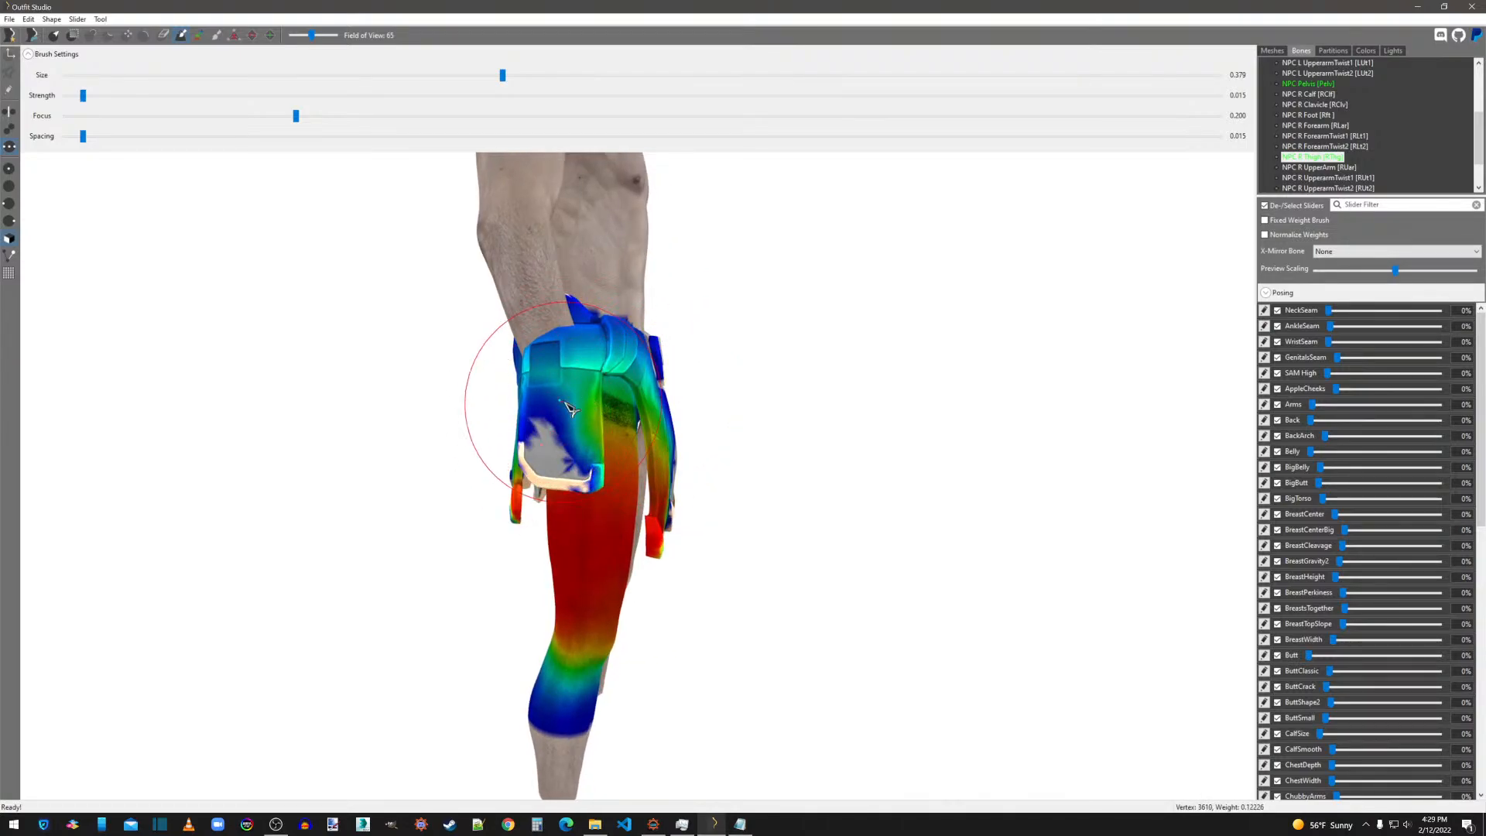
{"action": "right_click_drag", "start_coordinate": [551, 436], "coordinate": [584, 422]}
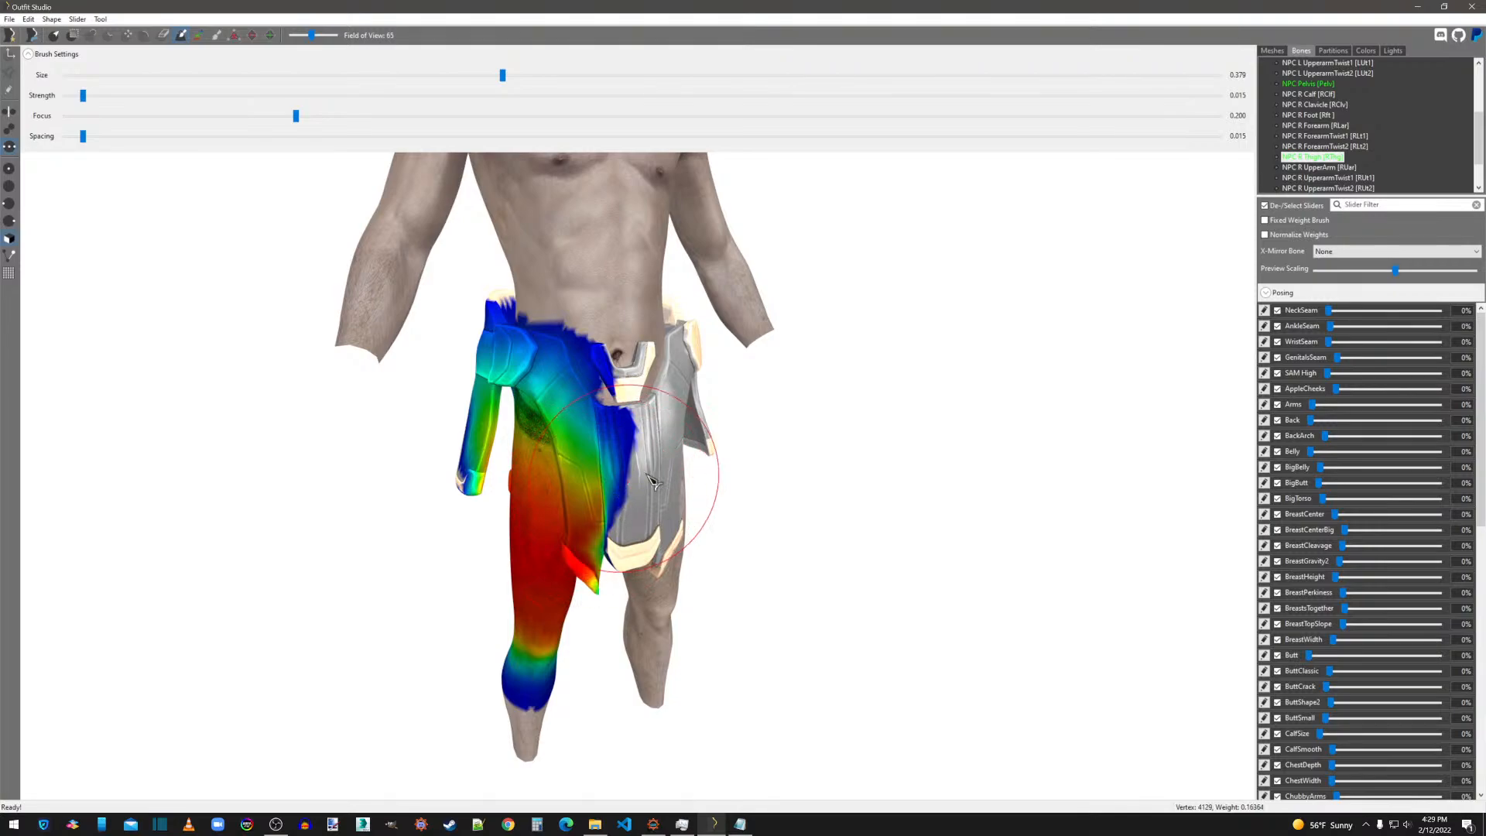
Go over the NPC Spine, Spine1 and Spine2 bone weights around the skirt's waist, smoothing them front and back.
{"action": "scroll", "coordinate": [1329, 175], "scroll_direction": "down", "scroll_amount": 2}
{"action": "left_click", "coordinate": [1316, 157]}
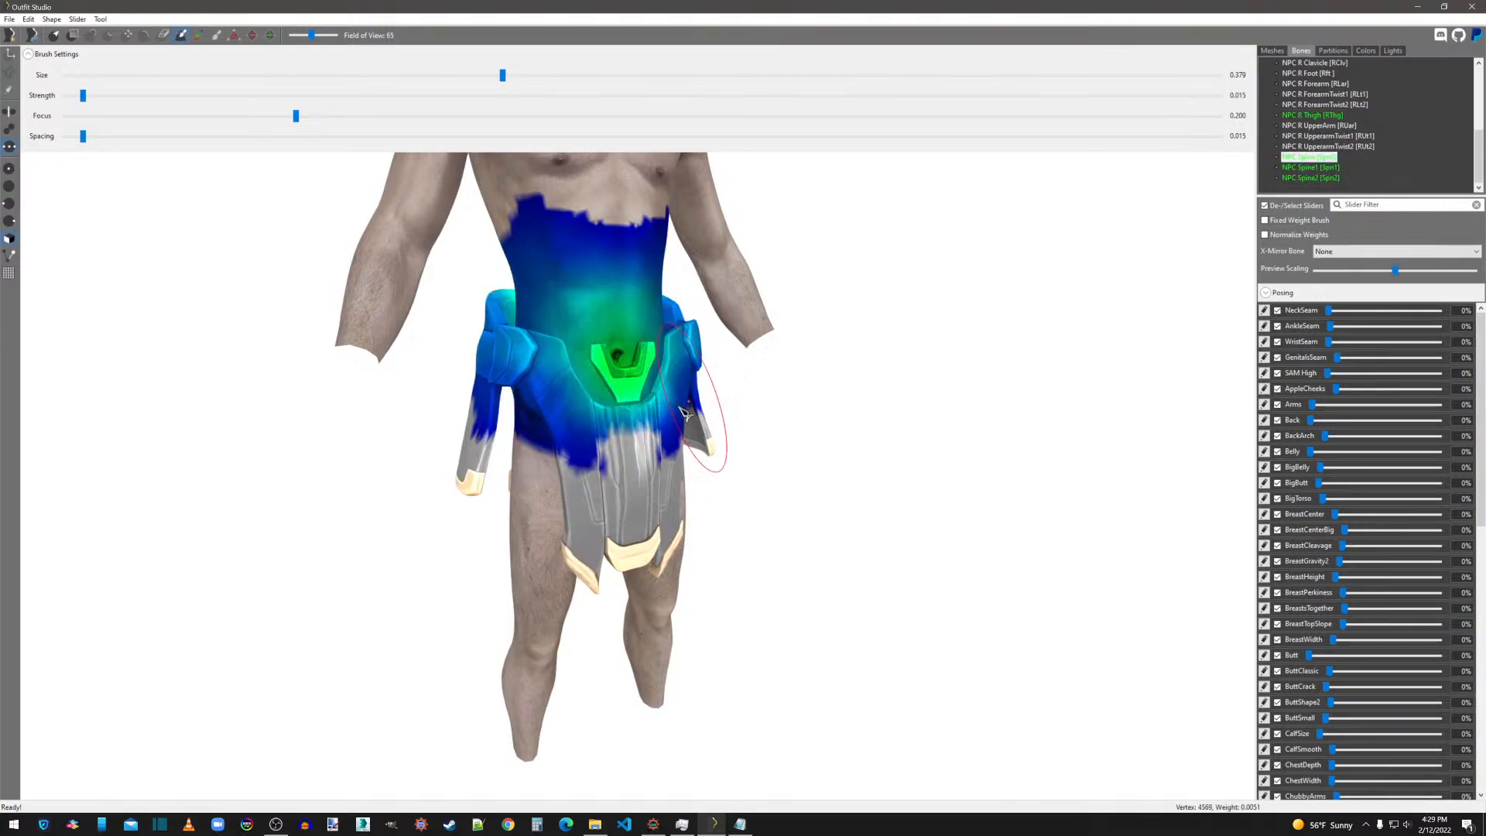
{"action": "right_click_drag", "start_coordinate": [678, 427], "coordinate": [985, 411]}
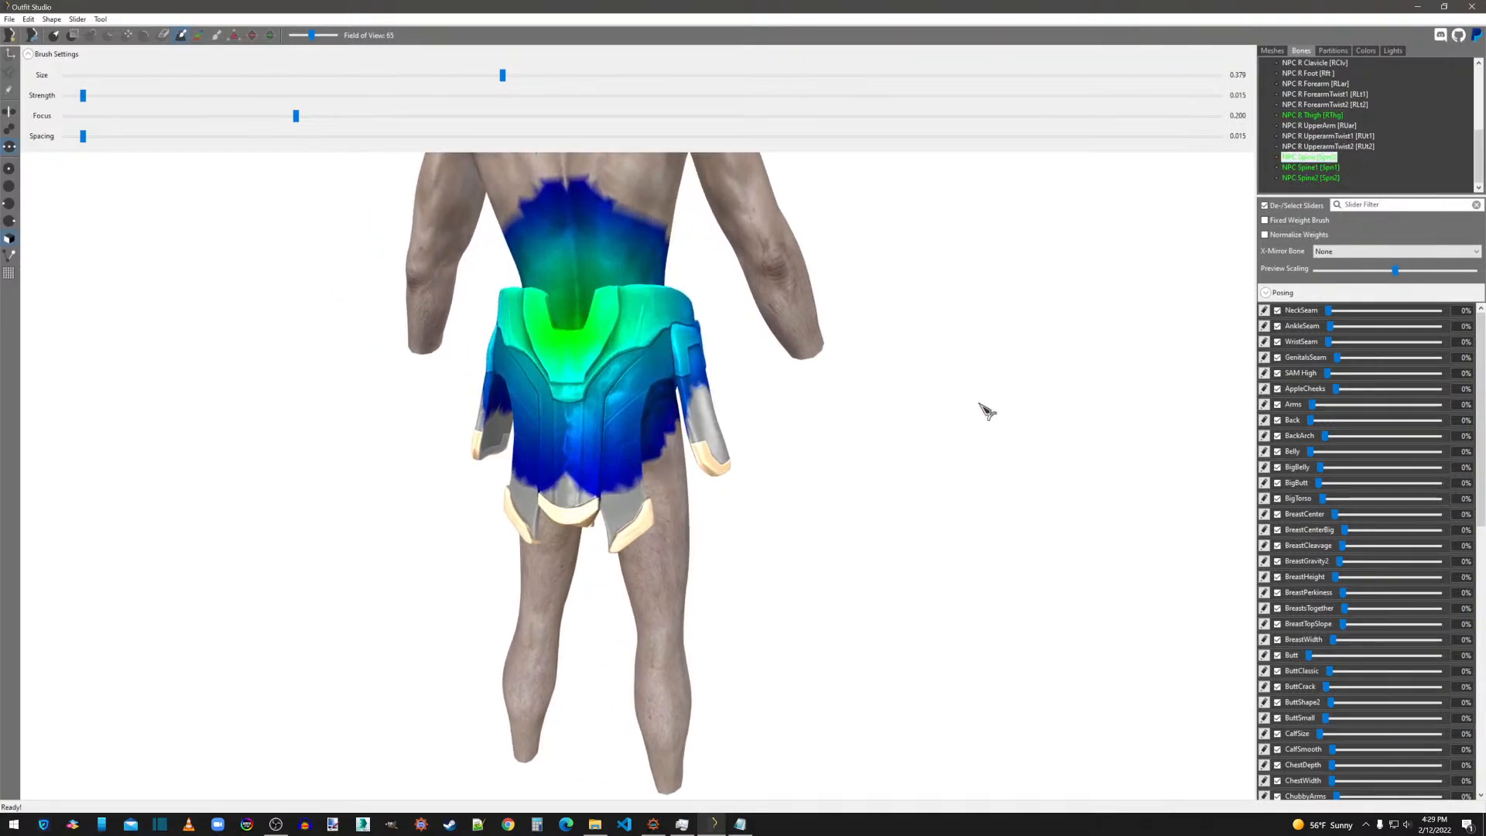
{"action": "key", "text": "Down"}
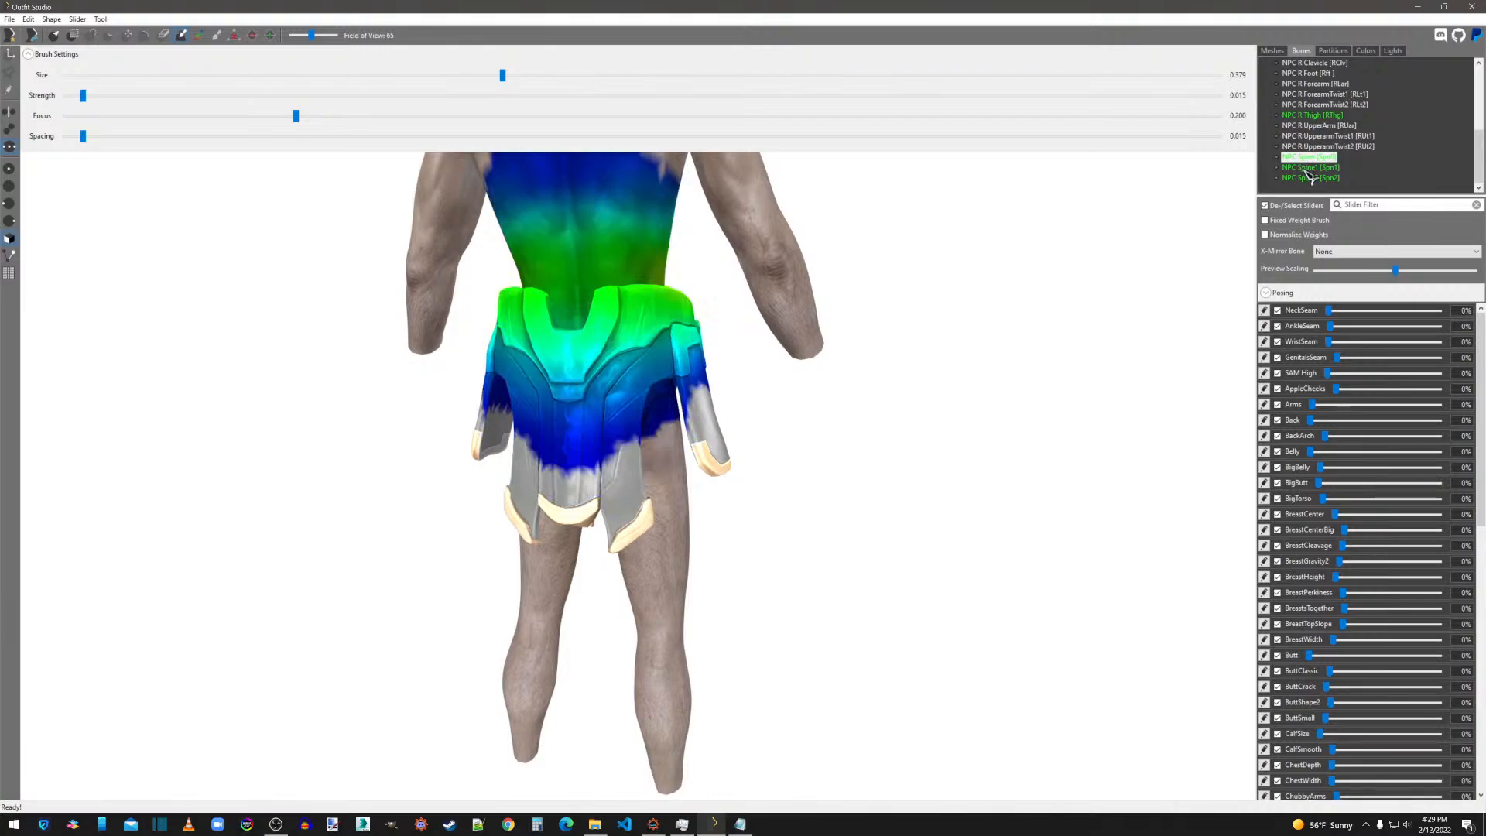
{"action": "right_click_drag", "start_coordinate": [681, 364], "coordinate": [520, 395]}
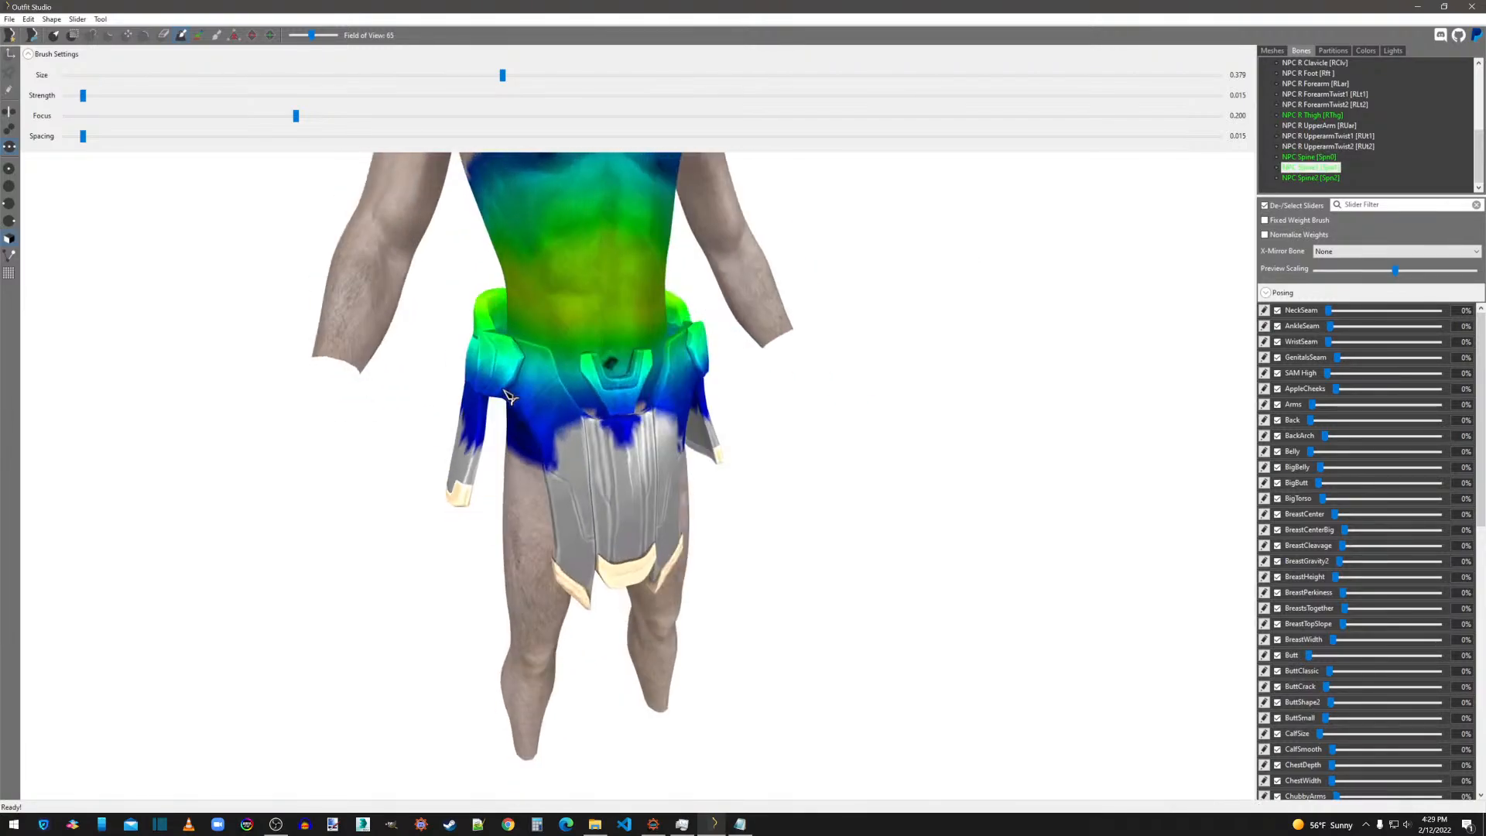
{"action": "key", "text": "Down"}
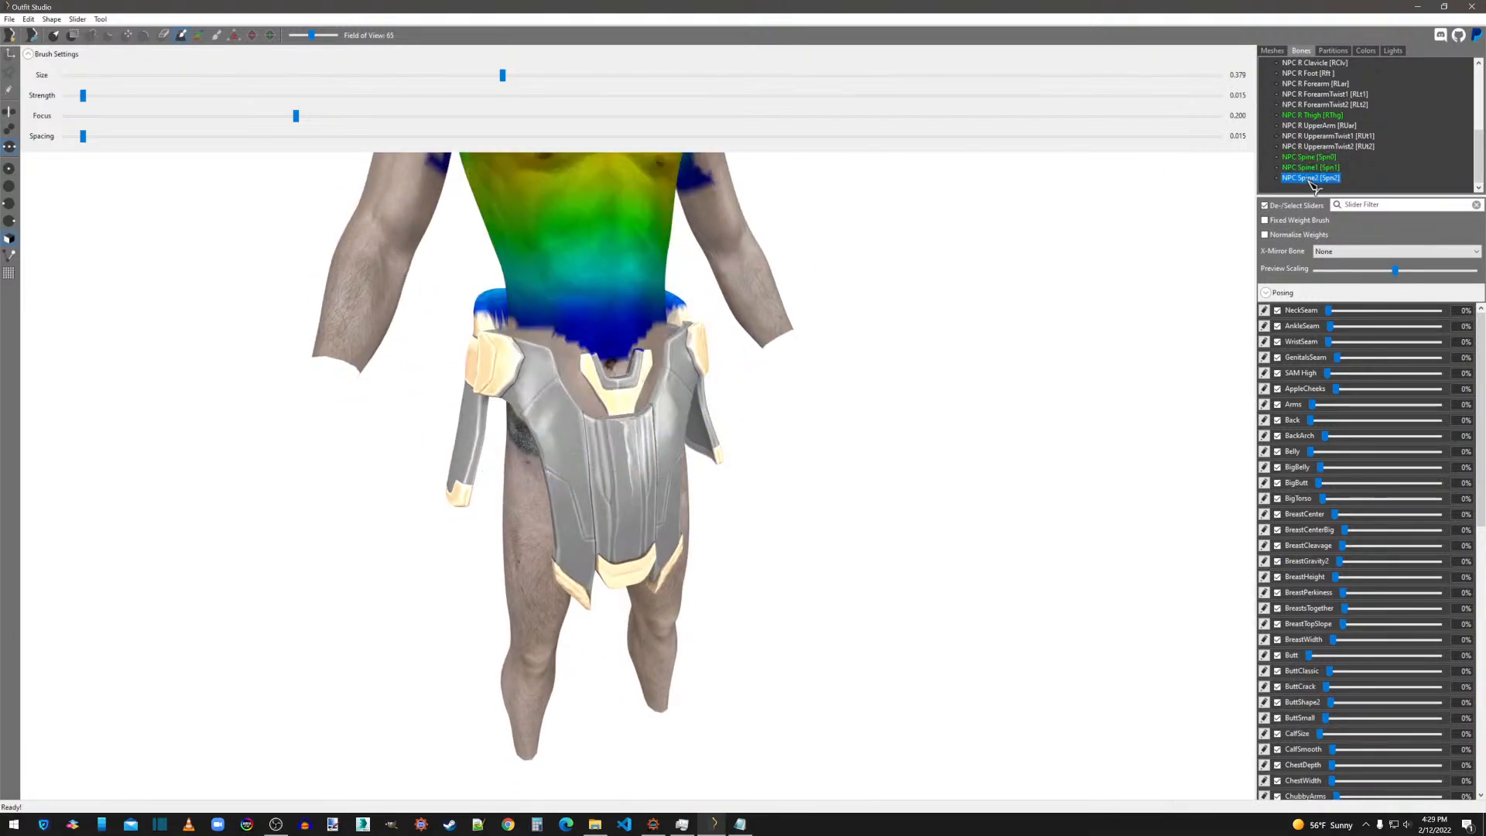
{"action": "right_click_drag", "start_coordinate": [686, 364], "coordinate": [1012, 418]}
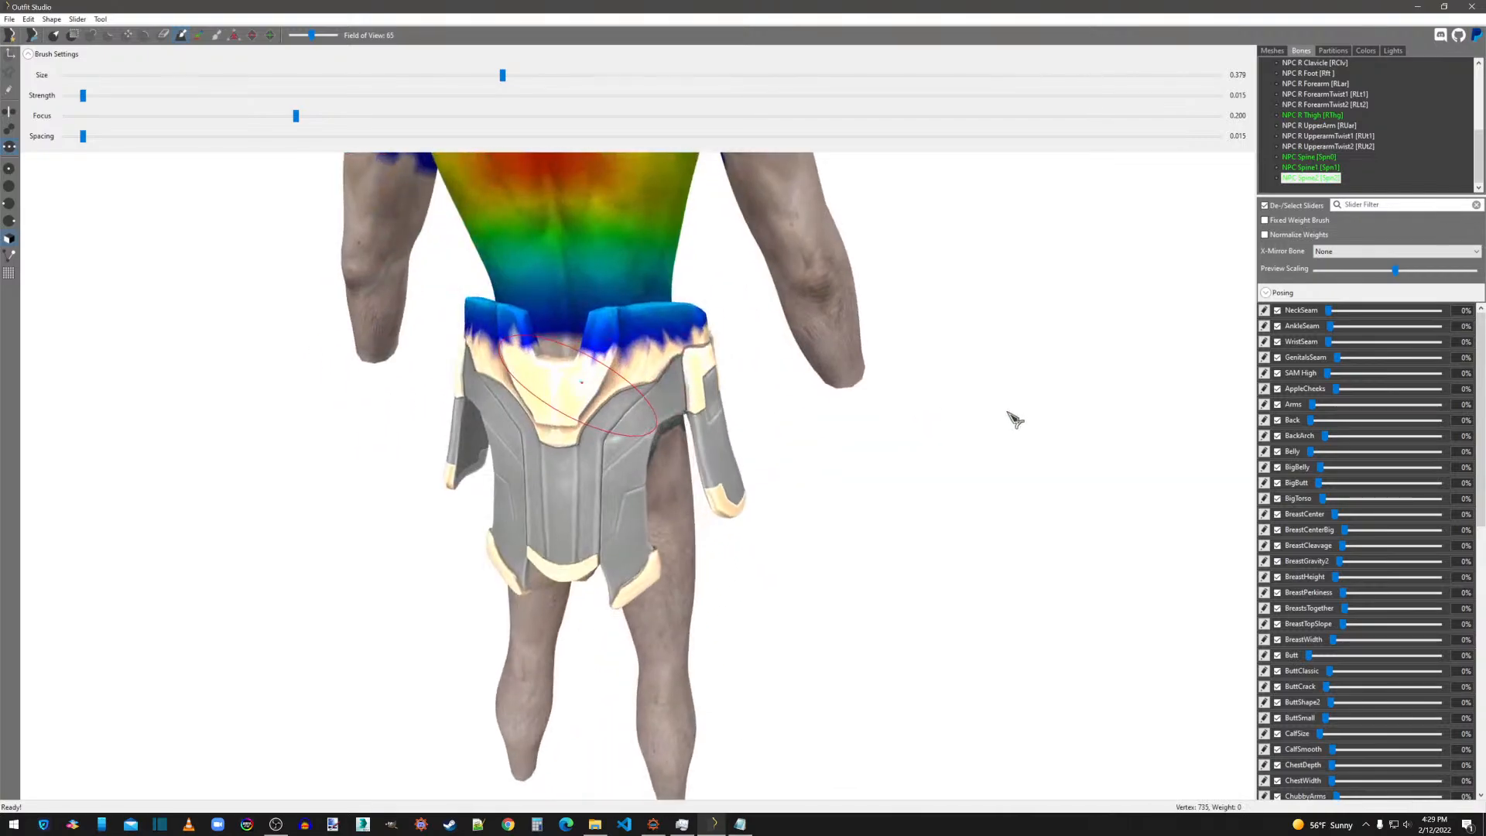
Brush the NPC Spine2 bone weights along the upper back edge of the skirt's waist.
{"action": "mouse_move", "coordinate": [678, 343]}
{"action": "left_mouse_down"}
{"action": "mouse_move", "coordinate": [504, 352]}
{"action": "mouse_move", "coordinate": [673, 364]}
{"action": "left_mouse_up"}
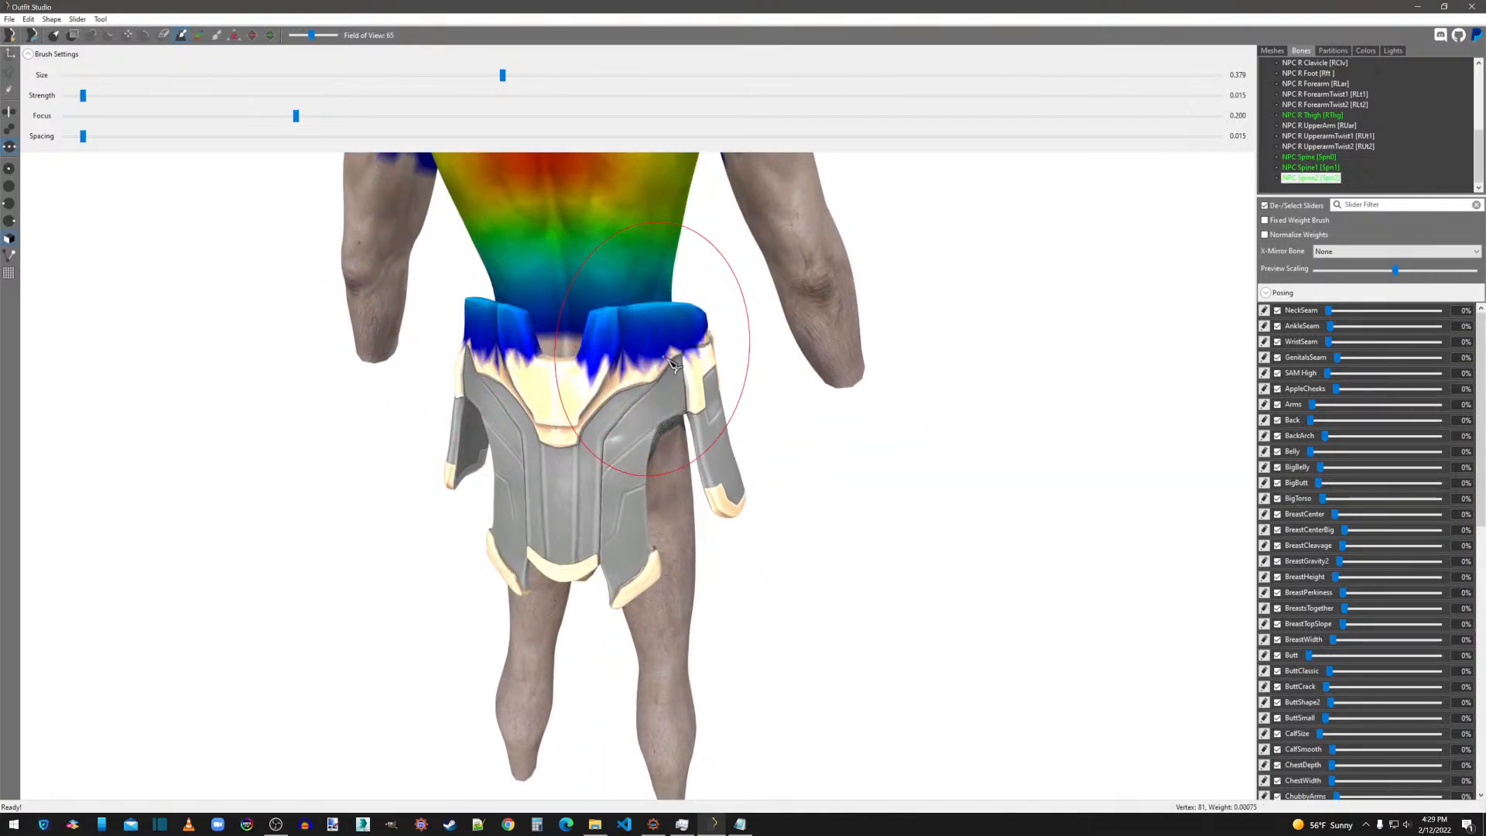
{"action": "scroll", "coordinate": [681, 368], "scroll_direction": "down", "scroll_amount": 5}
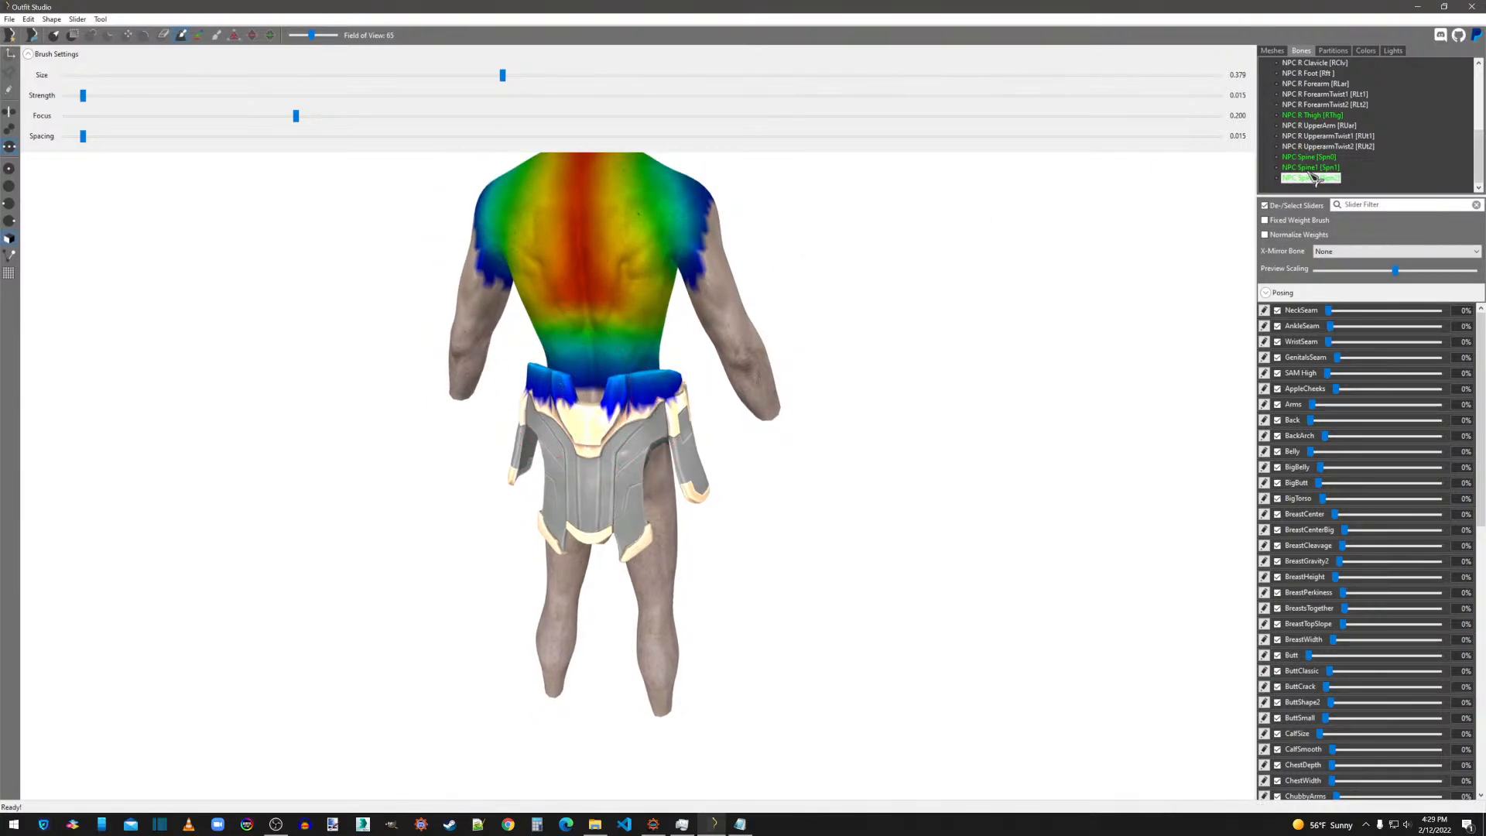
{"action": "scroll", "coordinate": [1290, 132], "scroll_direction": "up", "scroll_amount": 5}
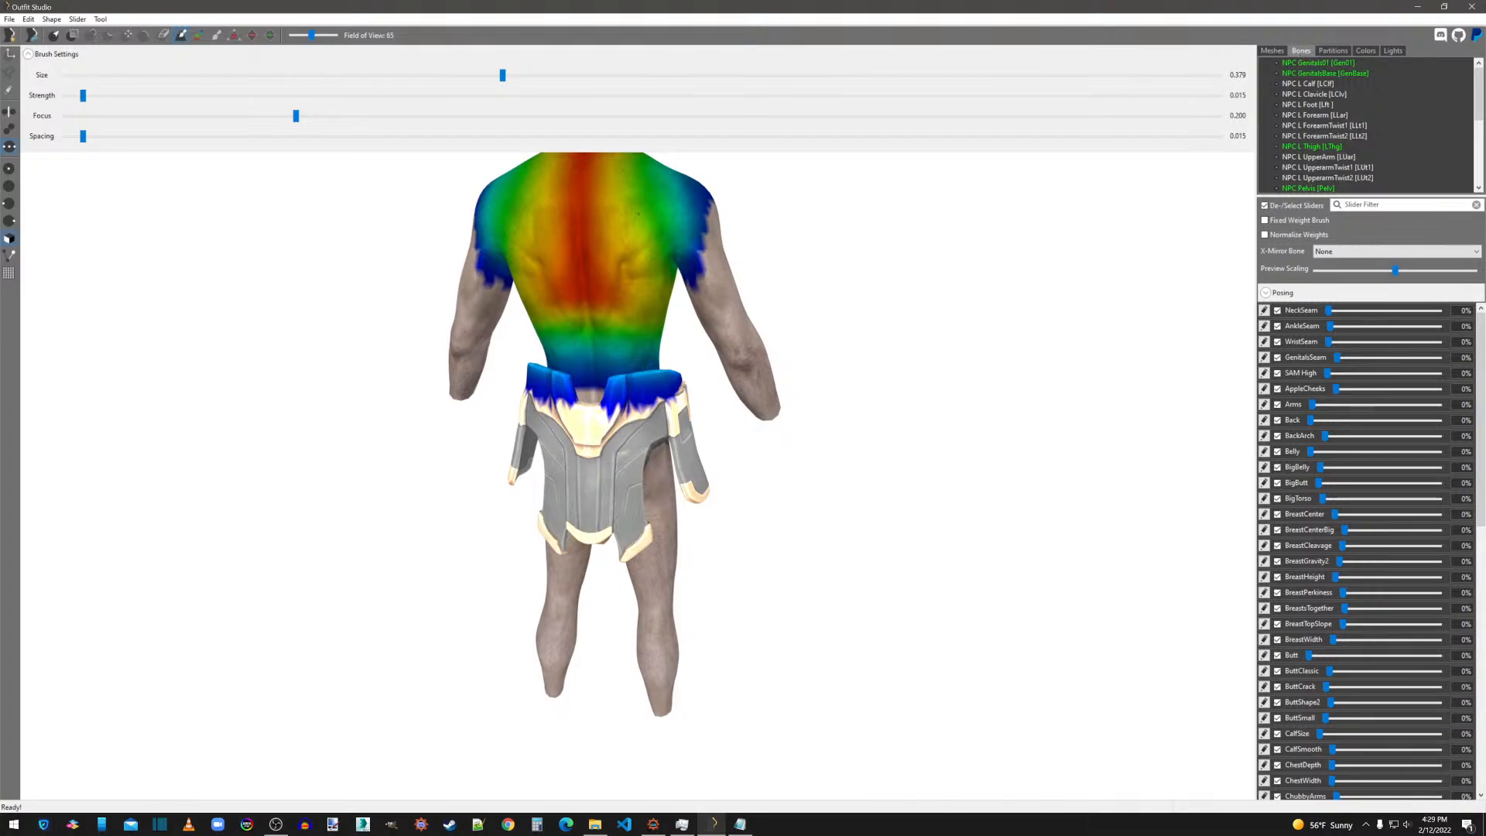
Assign the skirt shape's partition to 49 SBP_49_MOD_PELVIS_PRIMARY and apply it.
{"action": "left_click", "coordinate": [1331, 52]}
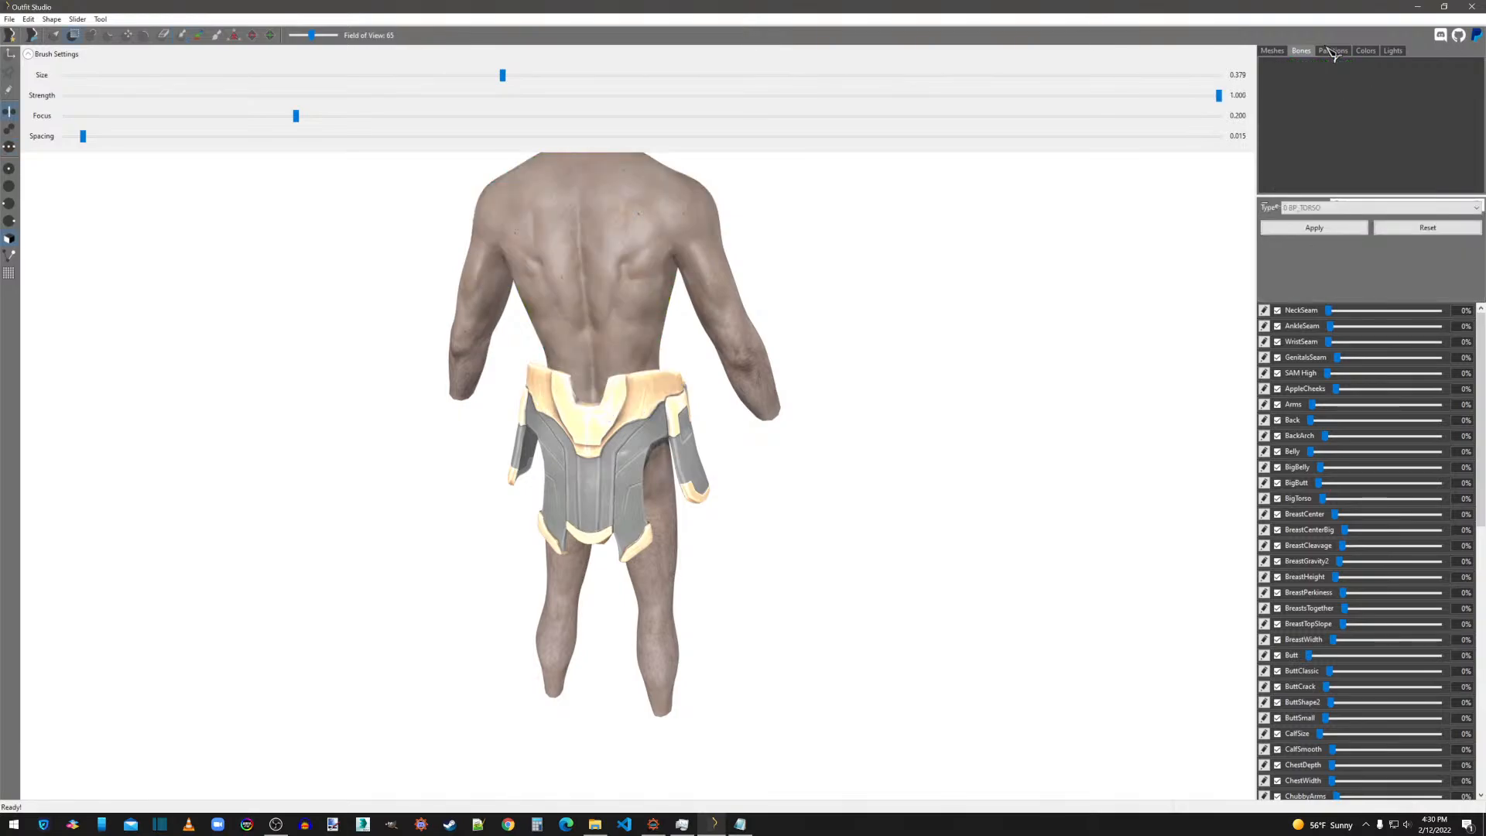
{"action": "left_click", "coordinate": [1272, 51]}
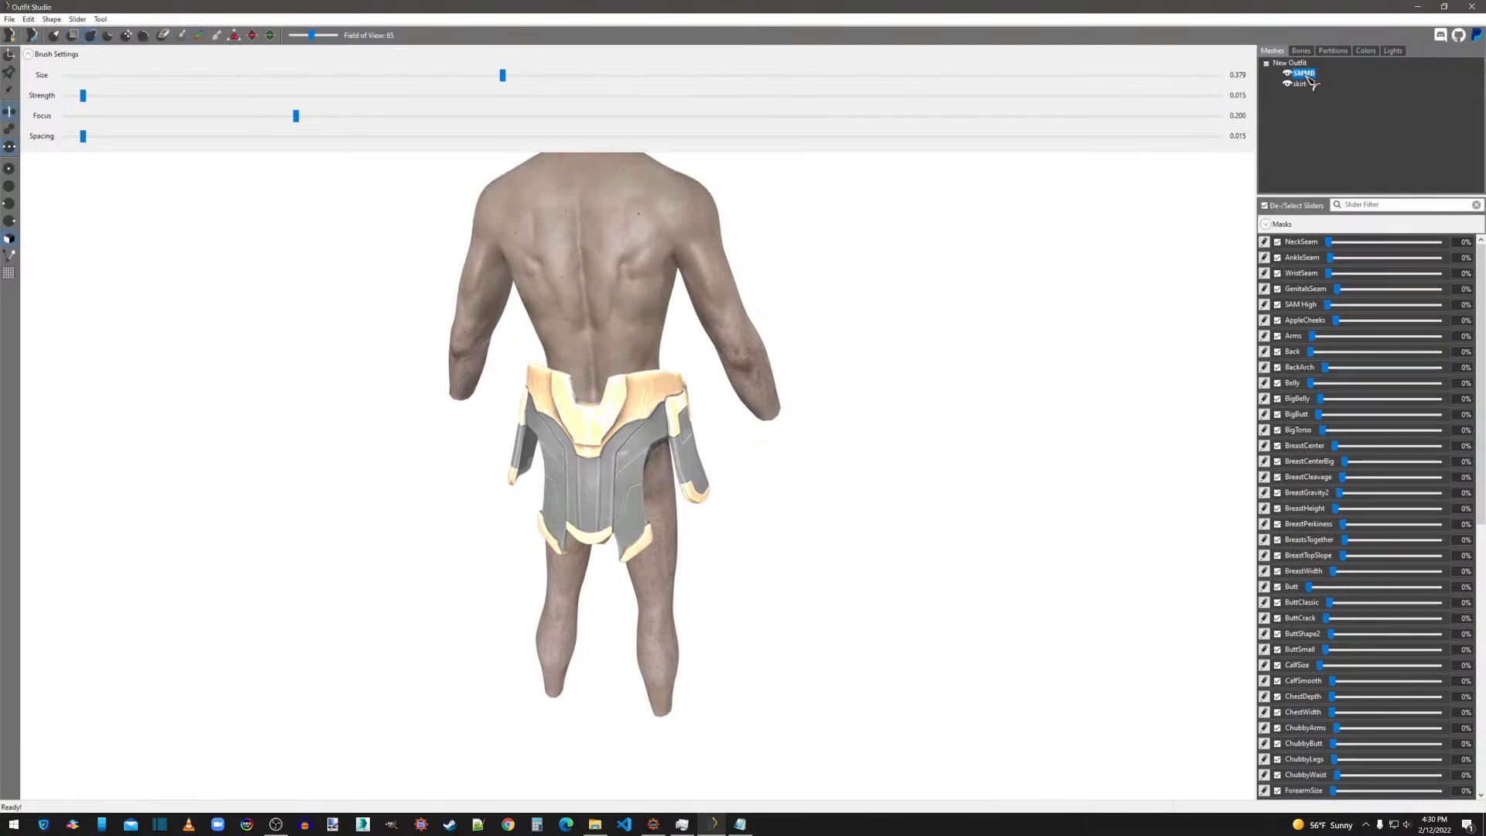
{"action": "left_click", "coordinate": [1331, 51]}
{"action": "left_click", "coordinate": [1276, 52]}
{"action": "left_click", "coordinate": [1332, 51]}
{"action": "left_click", "coordinate": [1328, 207]}
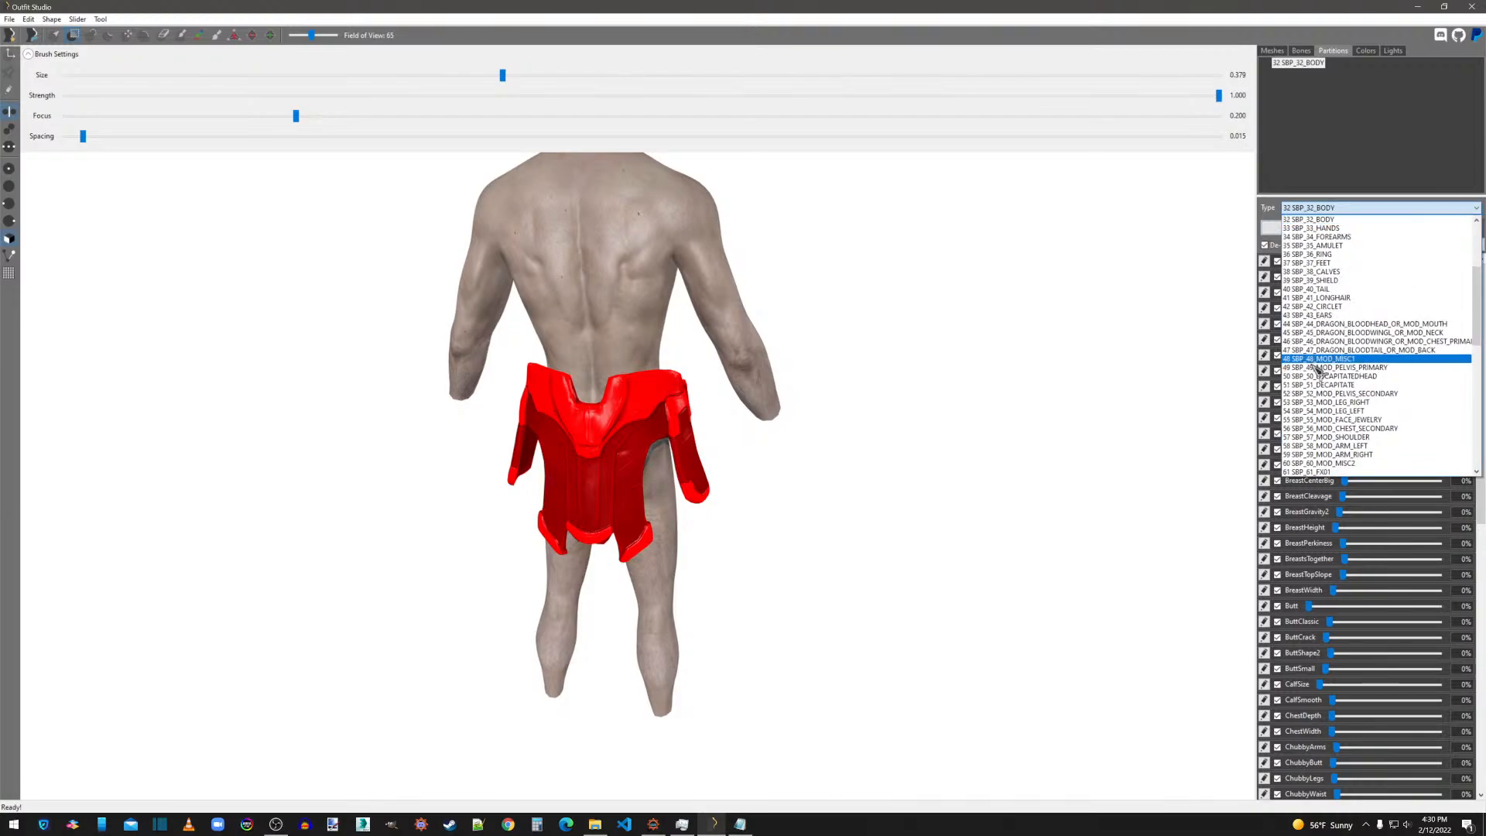
{"action": "left_click", "coordinate": [1320, 369]}
{"action": "left_click", "coordinate": [1302, 232]}
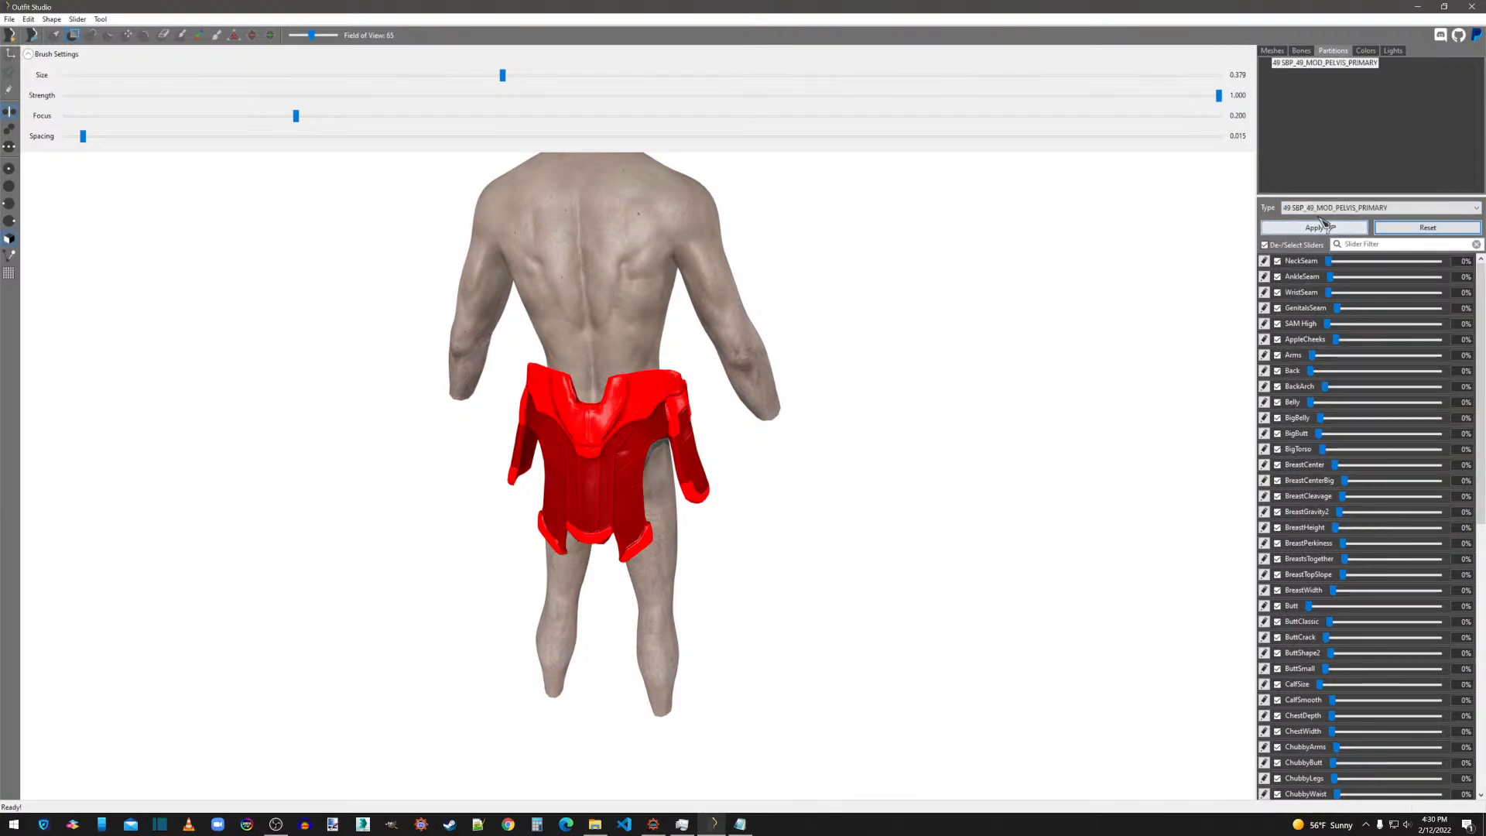
Conform all outfit shapes to the checked body sliders.
{"action": "left_click", "coordinate": [1274, 51]}
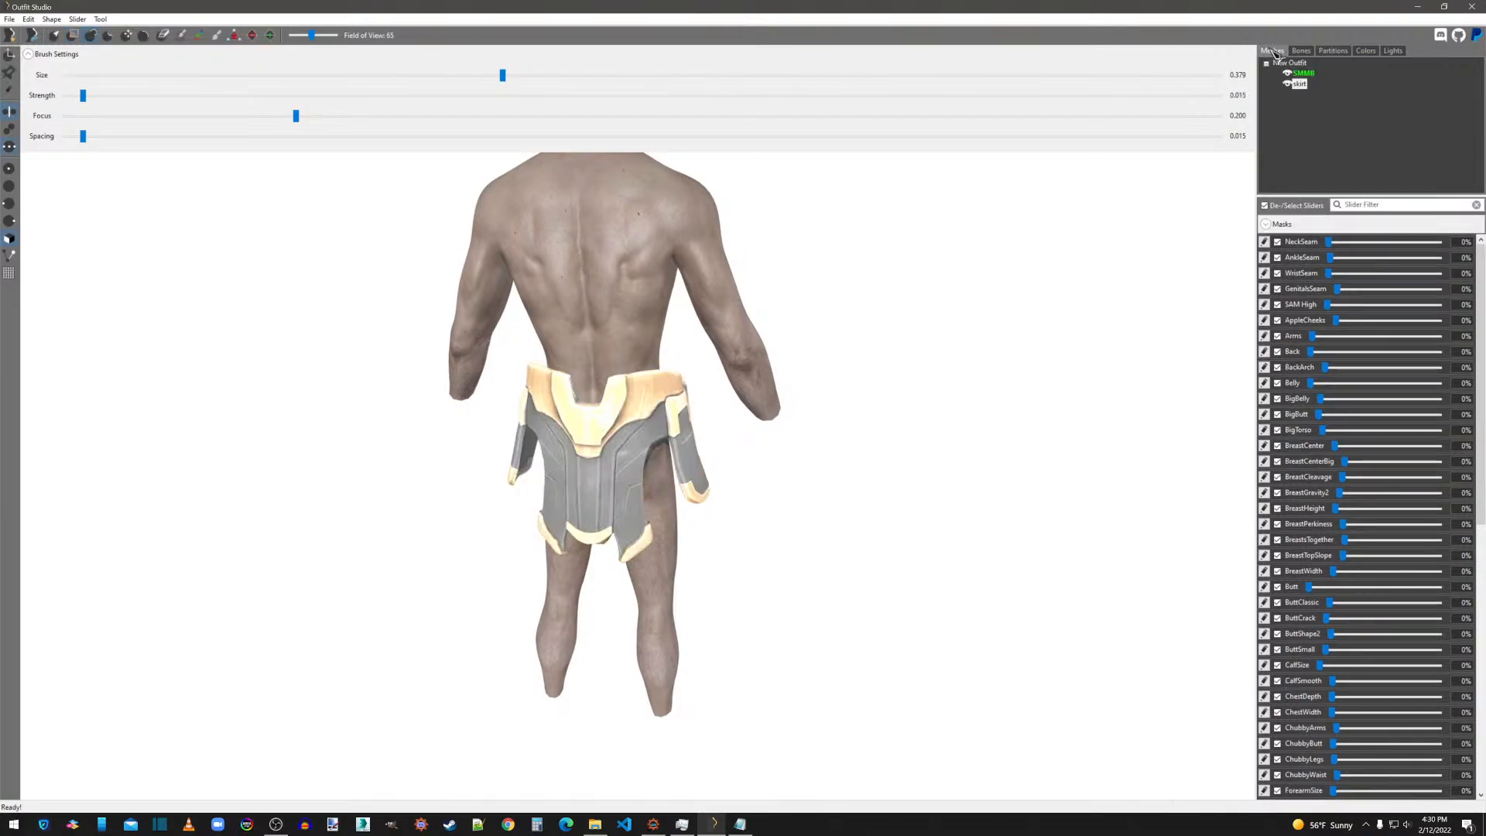
{"action": "left_click", "coordinate": [73, 20]}
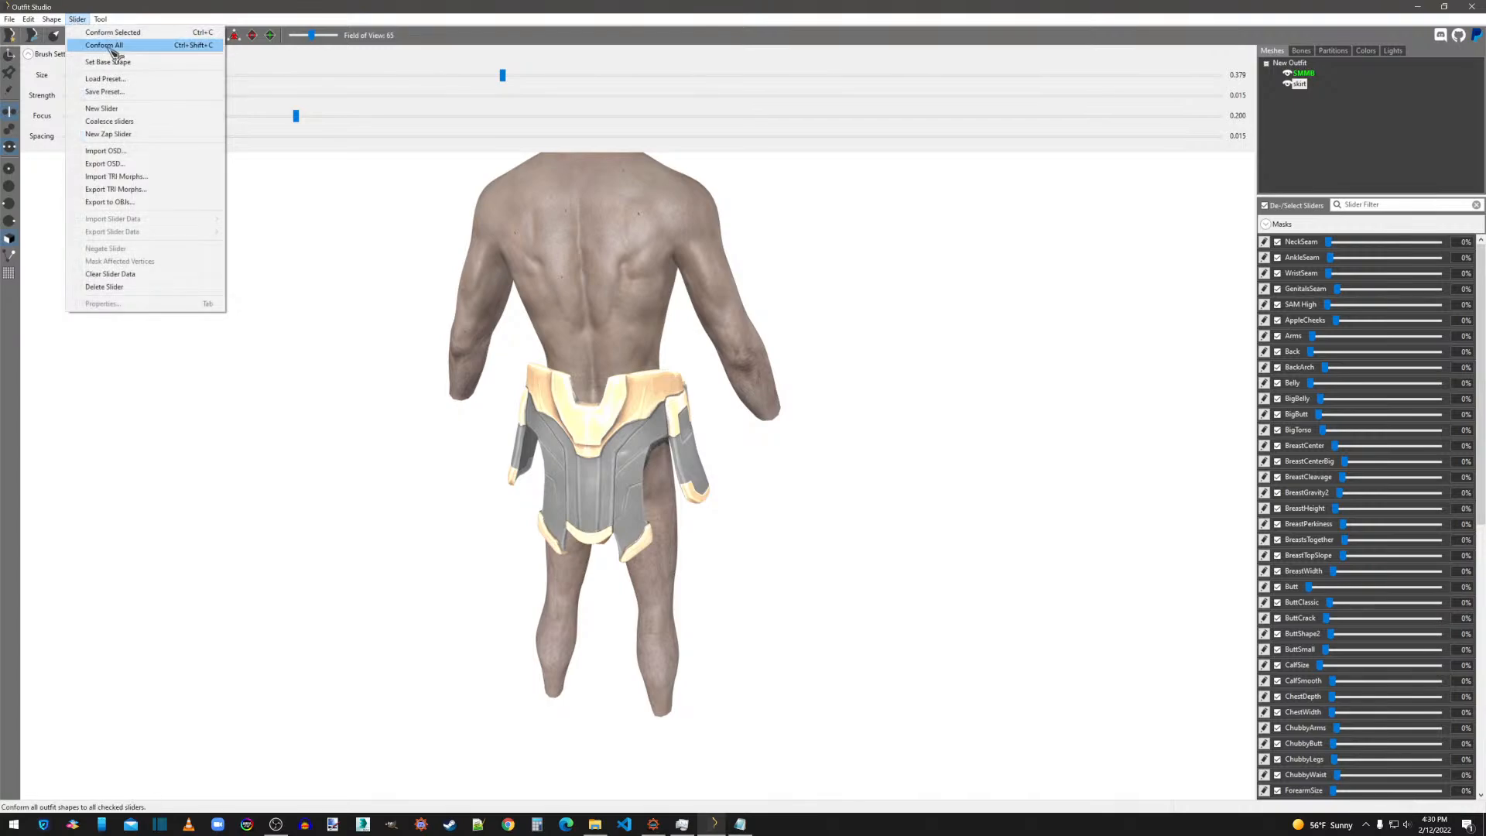
{"action": "left_click", "coordinate": [106, 44]}
{"action": "left_click", "coordinate": [842, 478]}
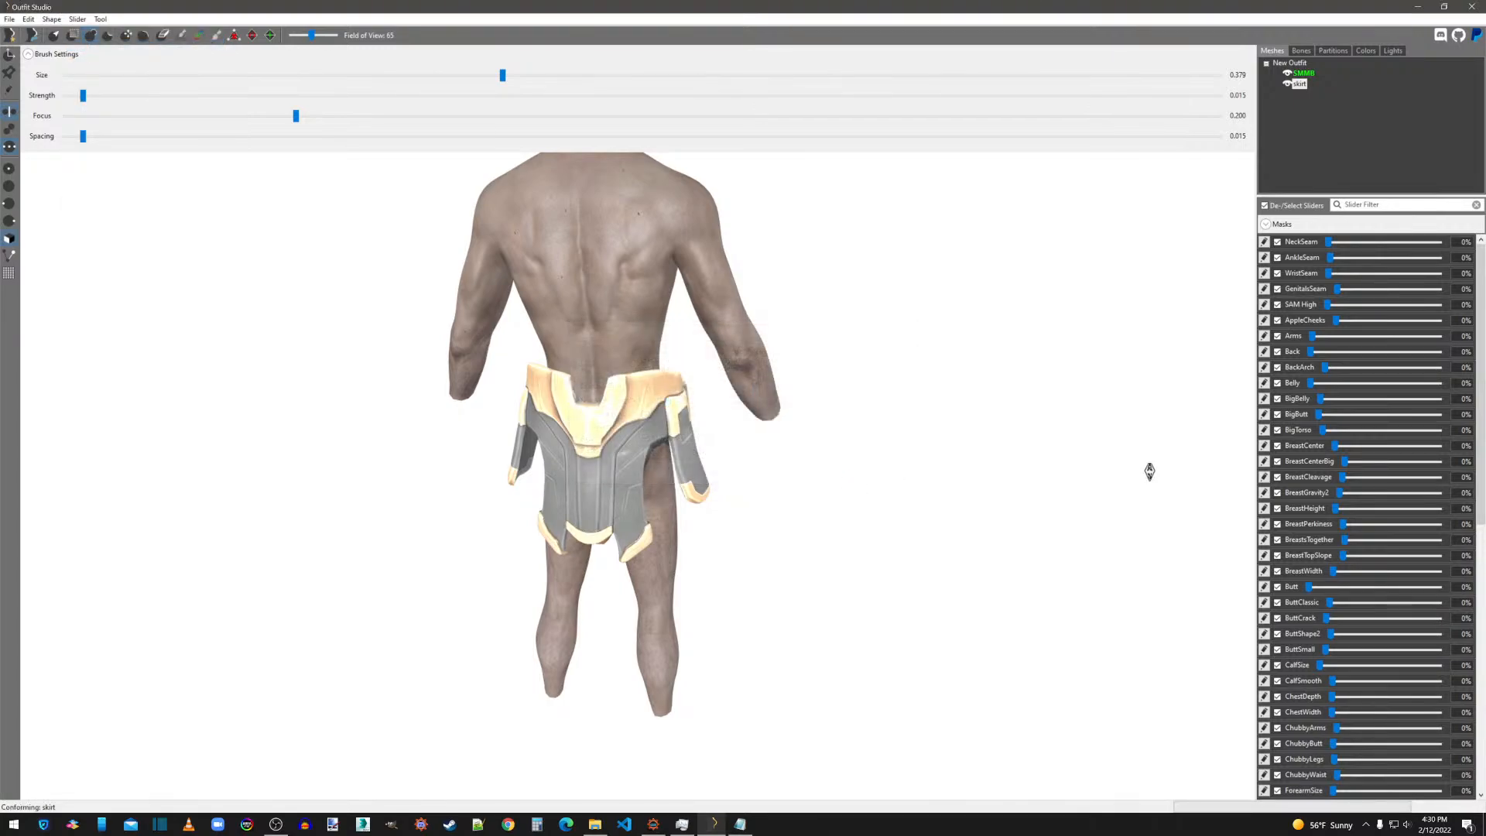
{"action": "left_click_drag", "start_coordinate": [1334, 307], "coordinate": [1217, 326]}
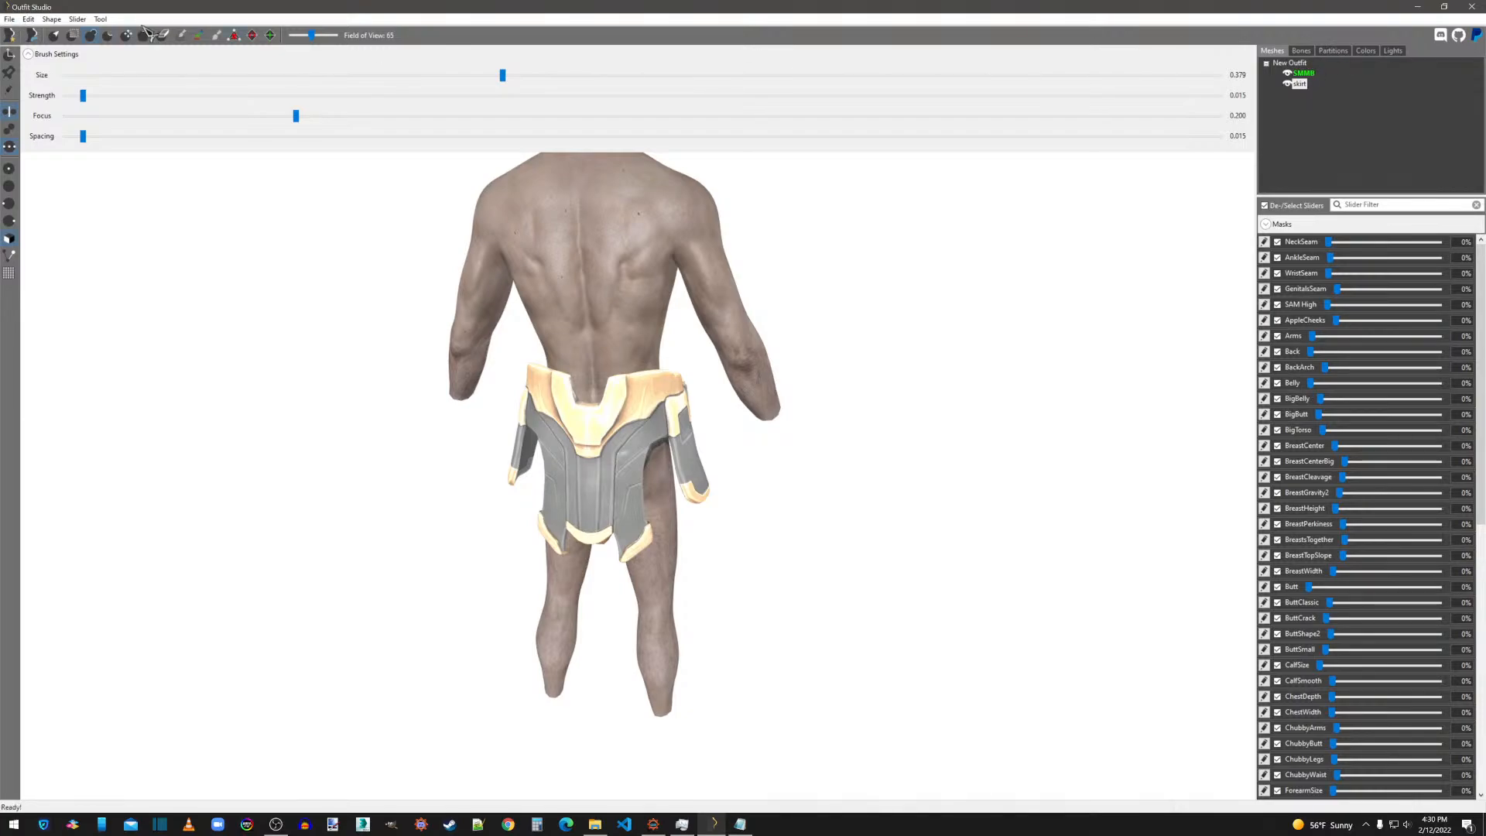
Try to save the project, decline saving with unweighted vertices, and clear the mask placed on the skirt.
{"action": "left_click", "coordinate": [12, 18]}
{"action": "left_click", "coordinate": [50, 135]}
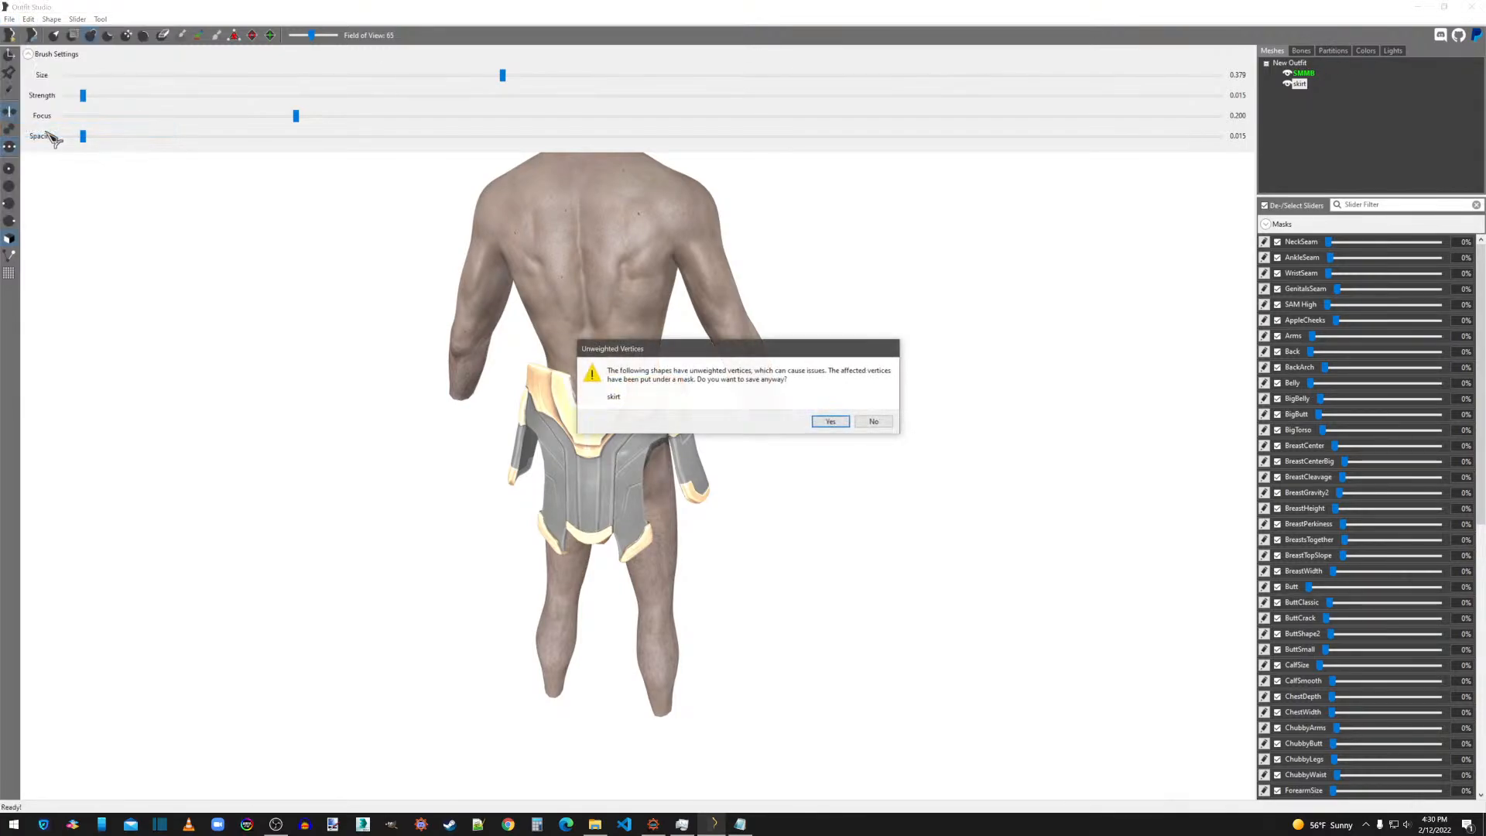
{"action": "left_click", "coordinate": [887, 424]}
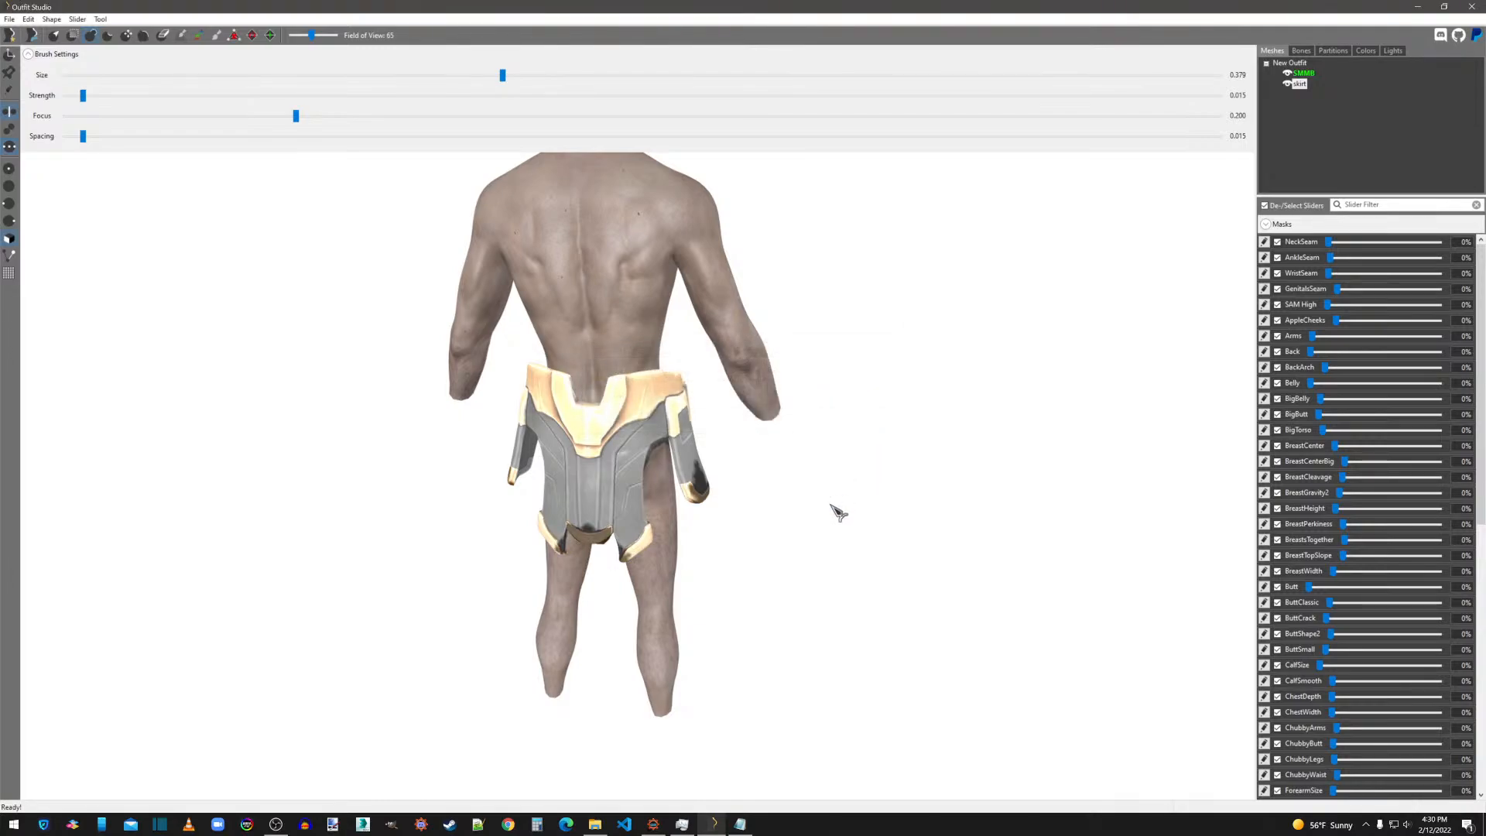
{"action": "right_click_drag", "start_coordinate": [839, 512], "coordinate": [873, 504]}
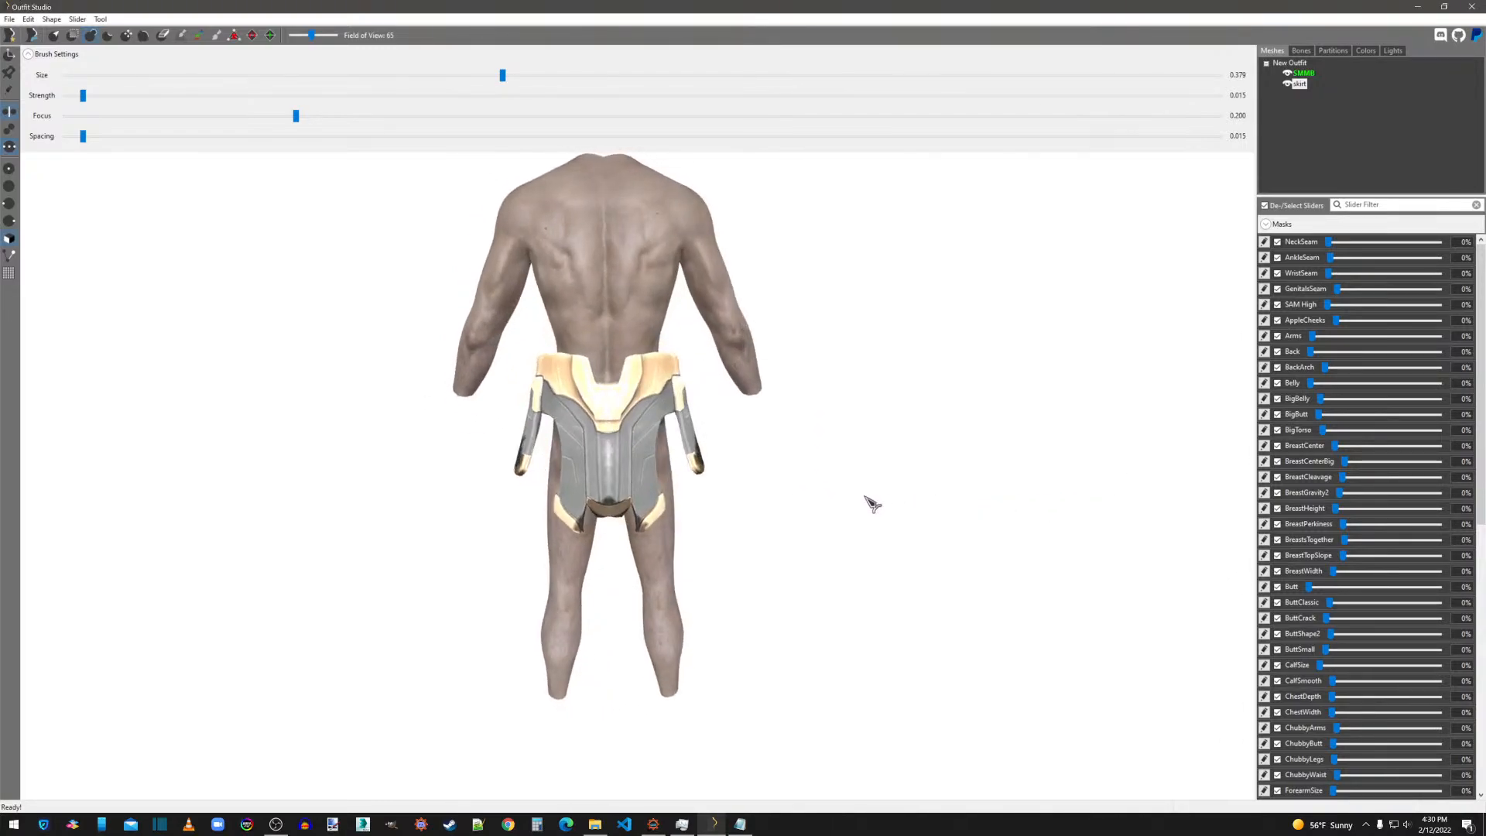
{"action": "left_click", "coordinate": [102, 19]}
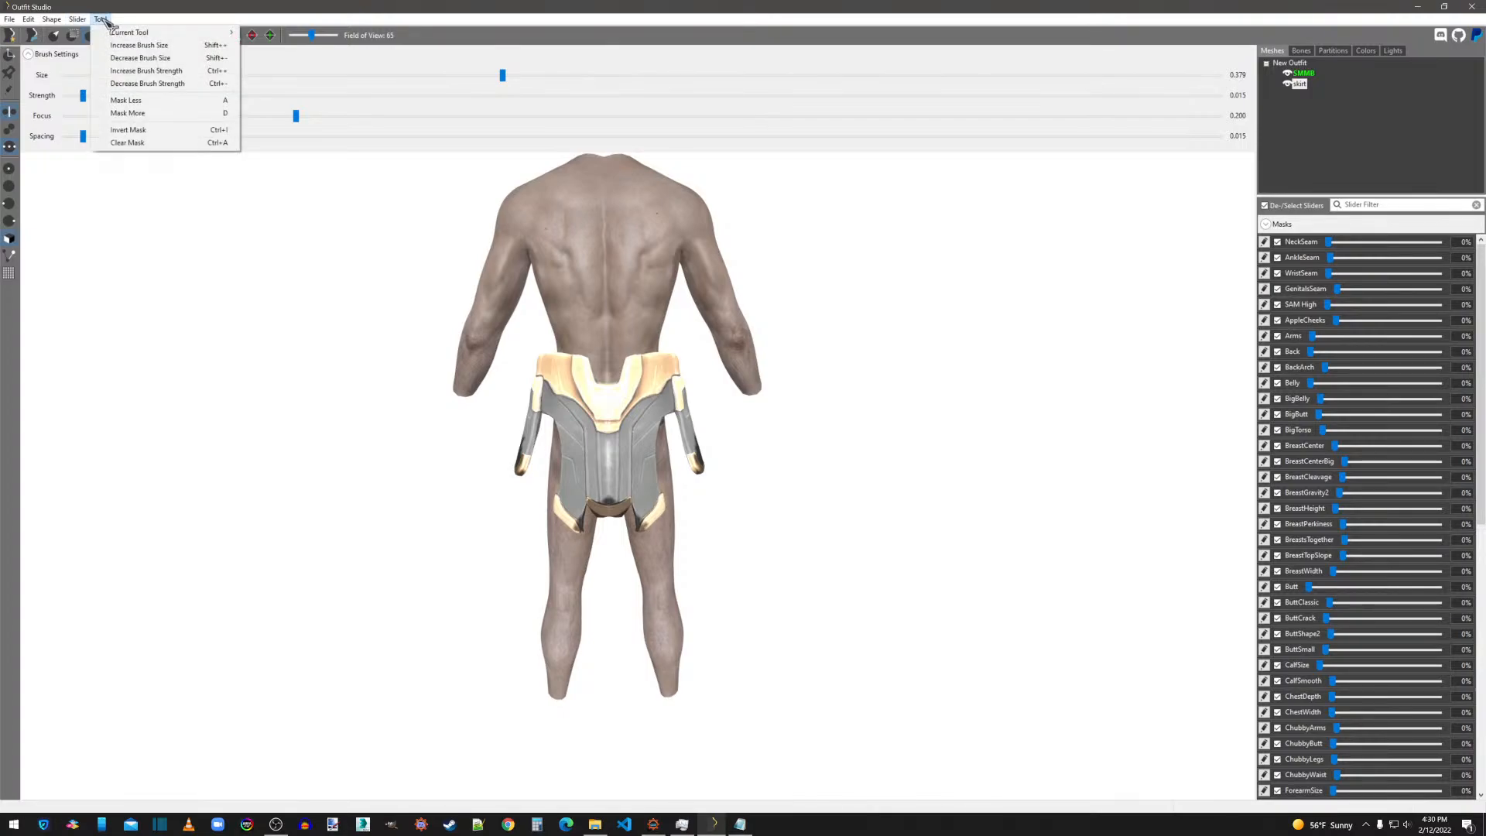
{"action": "left_click", "coordinate": [127, 143]}
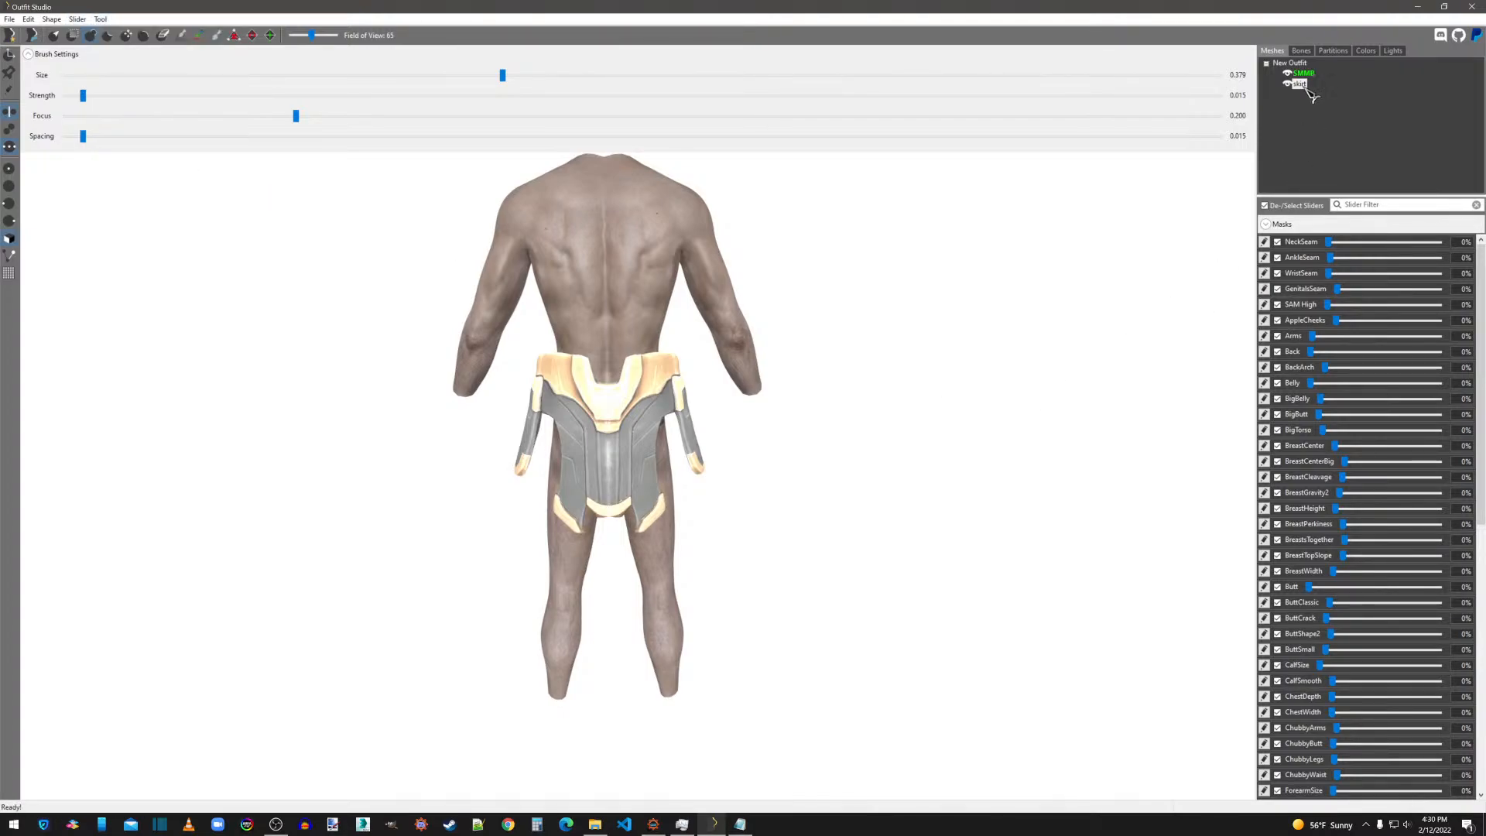
Fill the unweighted areas of the skirt's left side flap and lower left back panel with NPC L Thigh weights.
{"action": "left_click", "coordinate": [1303, 51]}
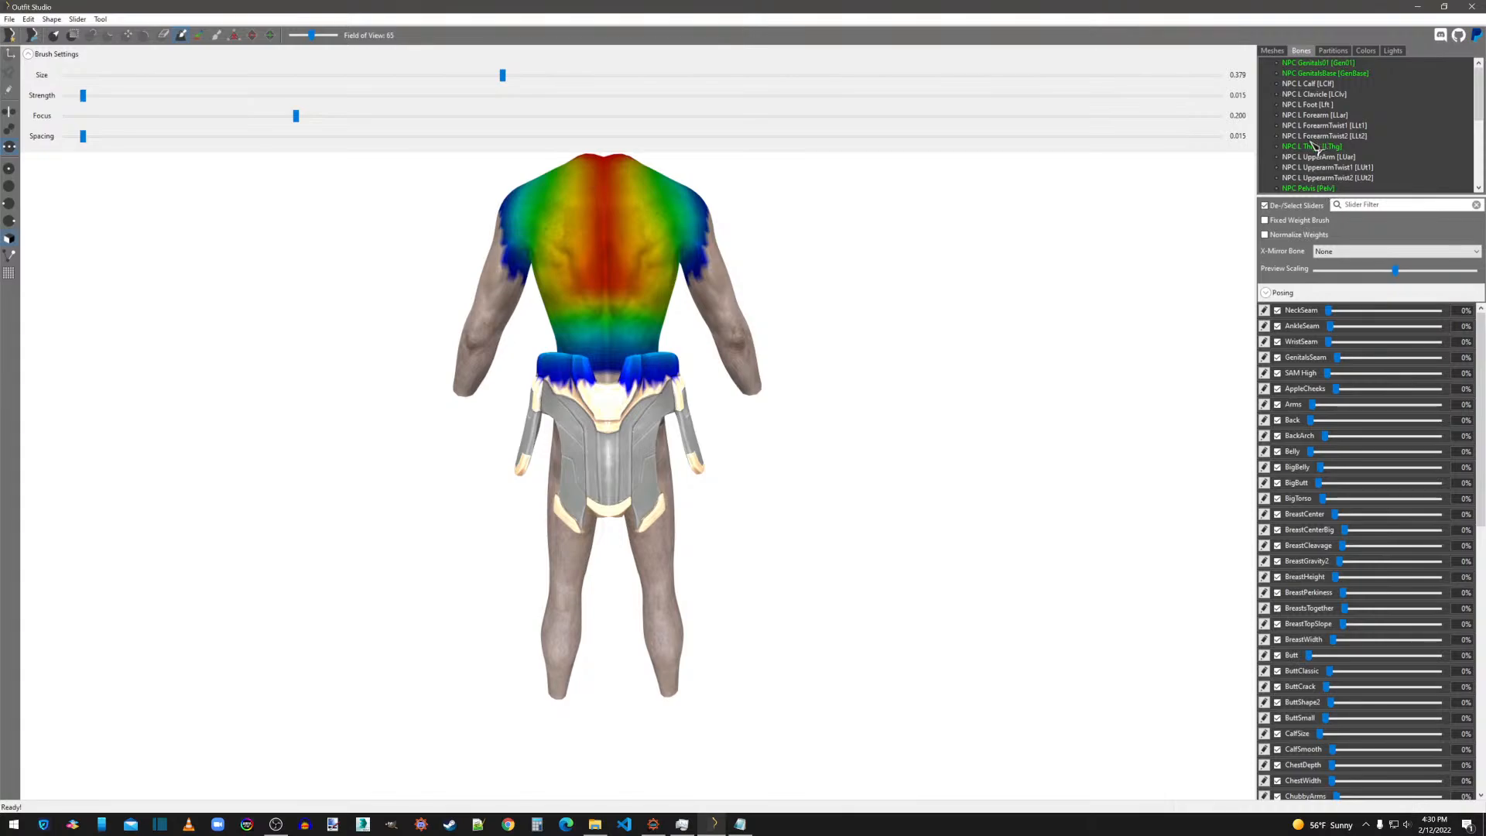
{"action": "left_click", "coordinate": [1313, 145]}
{"action": "right_click_drag", "start_coordinate": [951, 410], "coordinate": [1115, 412]}
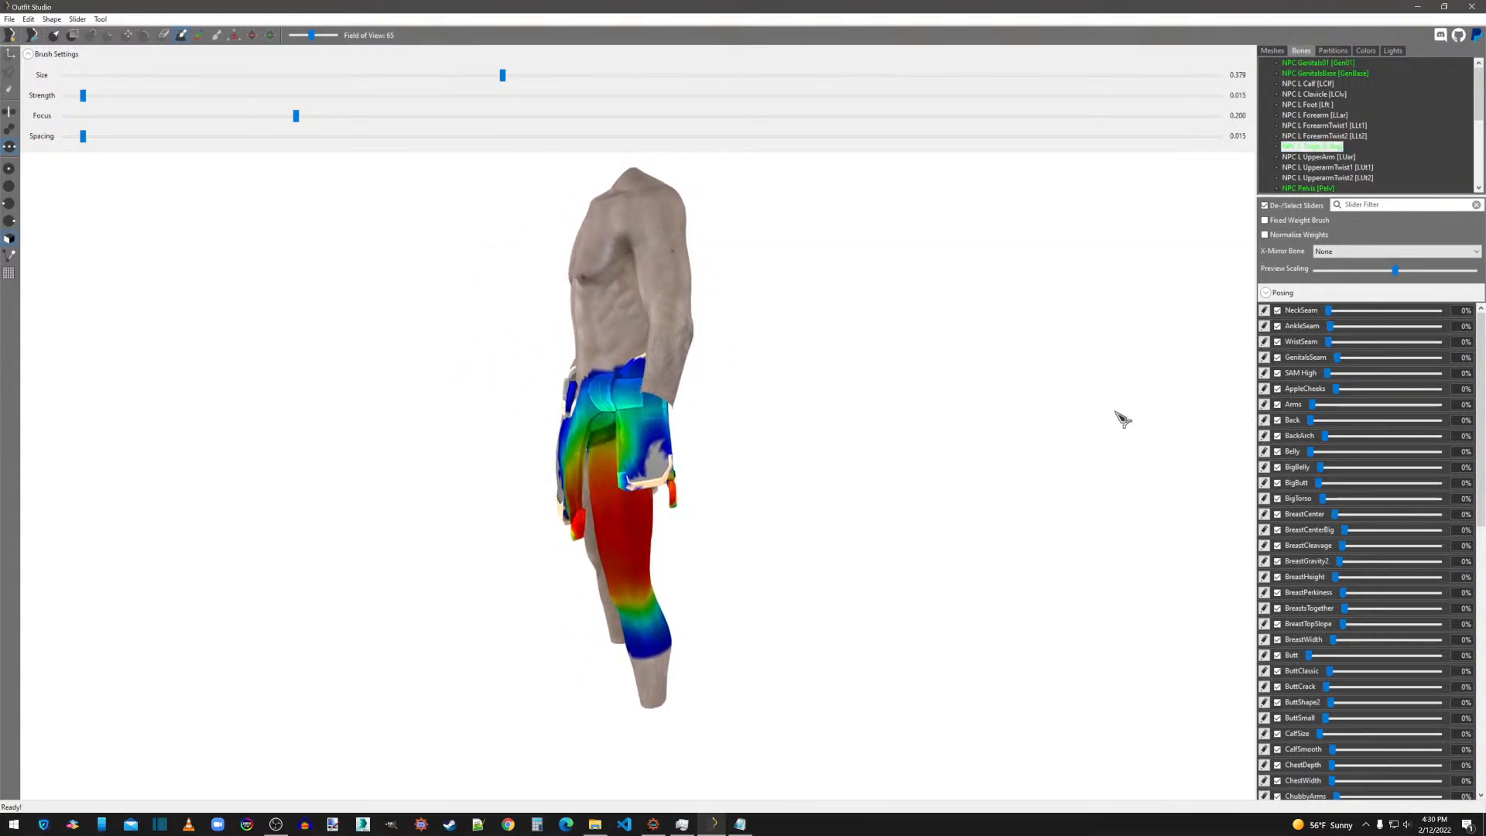
{"action": "right_click_drag", "start_coordinate": [658, 477], "coordinate": [704, 507]}
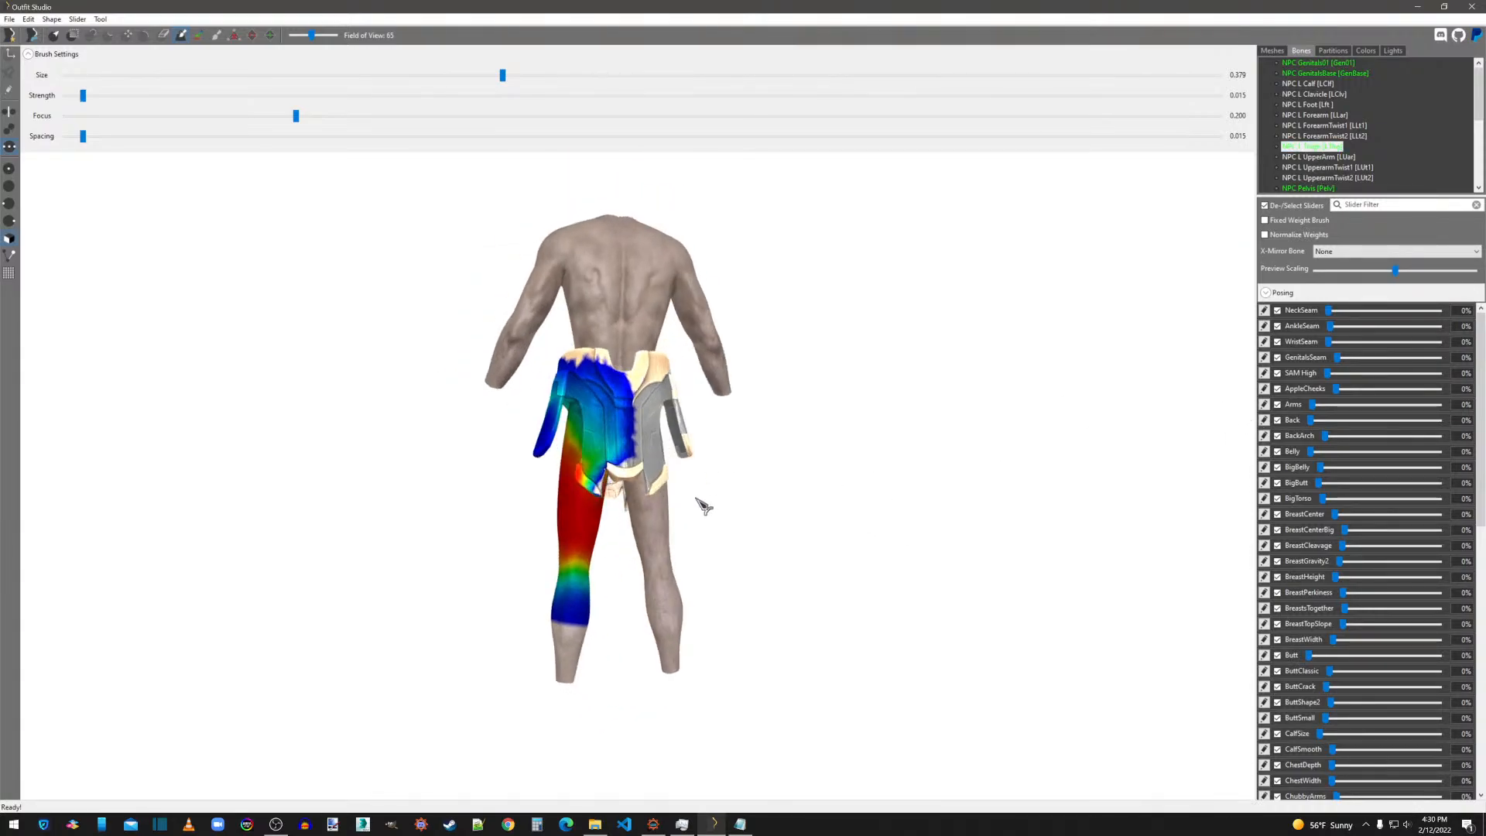
{"action": "scroll", "coordinate": [704, 507], "scroll_direction": "up", "scroll_amount": 3}
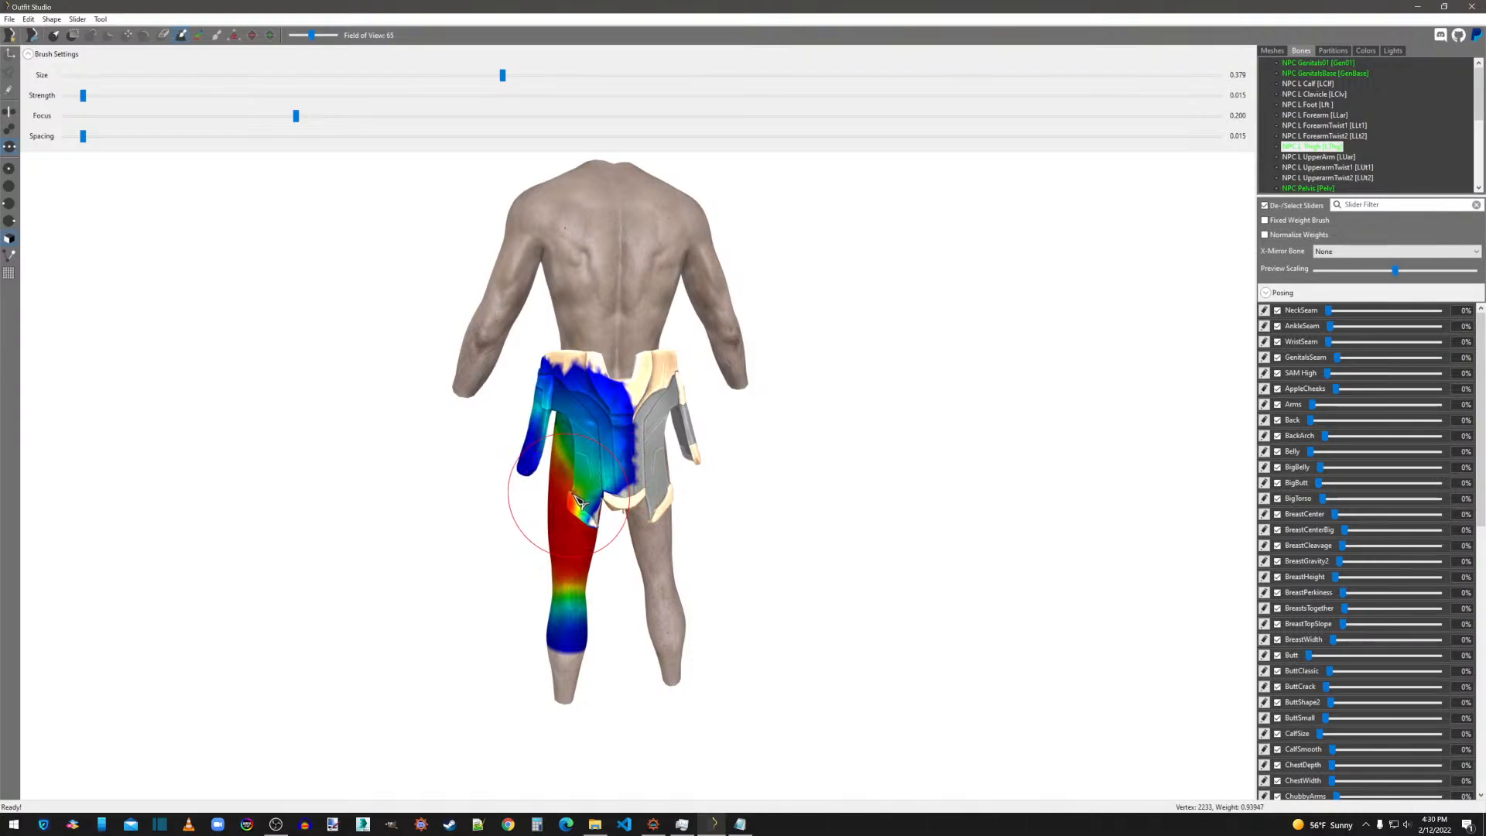
{"action": "right_click_drag", "start_coordinate": [581, 503], "coordinate": [956, 504]}
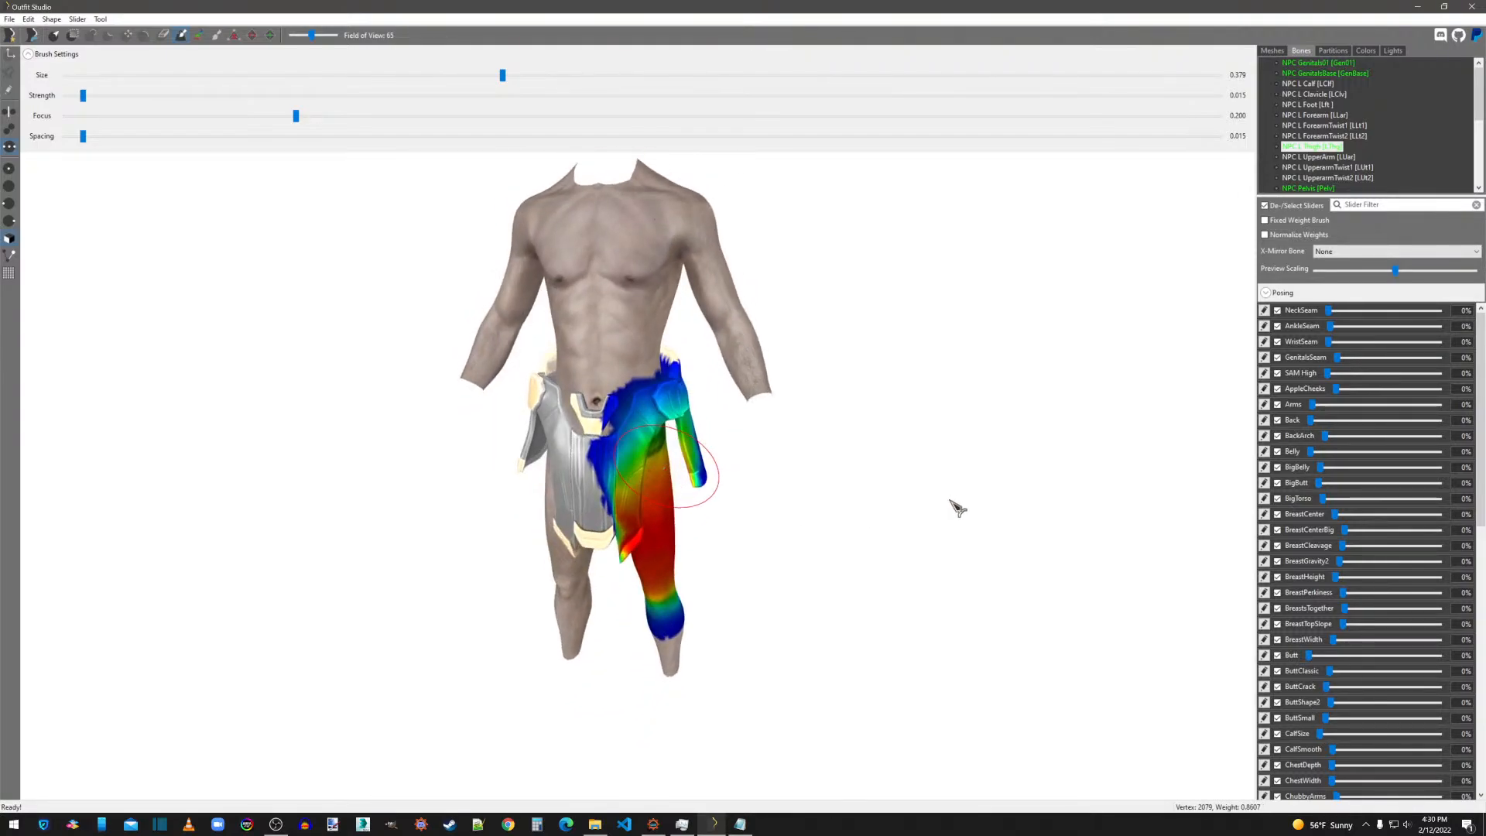
Paint NPC L Thigh weights down the skirt's left front and lower center panel, reducing the brush size to 0.279.
{"action": "left_click_drag", "start_coordinate": [641, 528], "coordinate": [641, 525]}
{"action": "right_click_drag", "start_coordinate": [641, 525], "coordinate": [587, 469]}
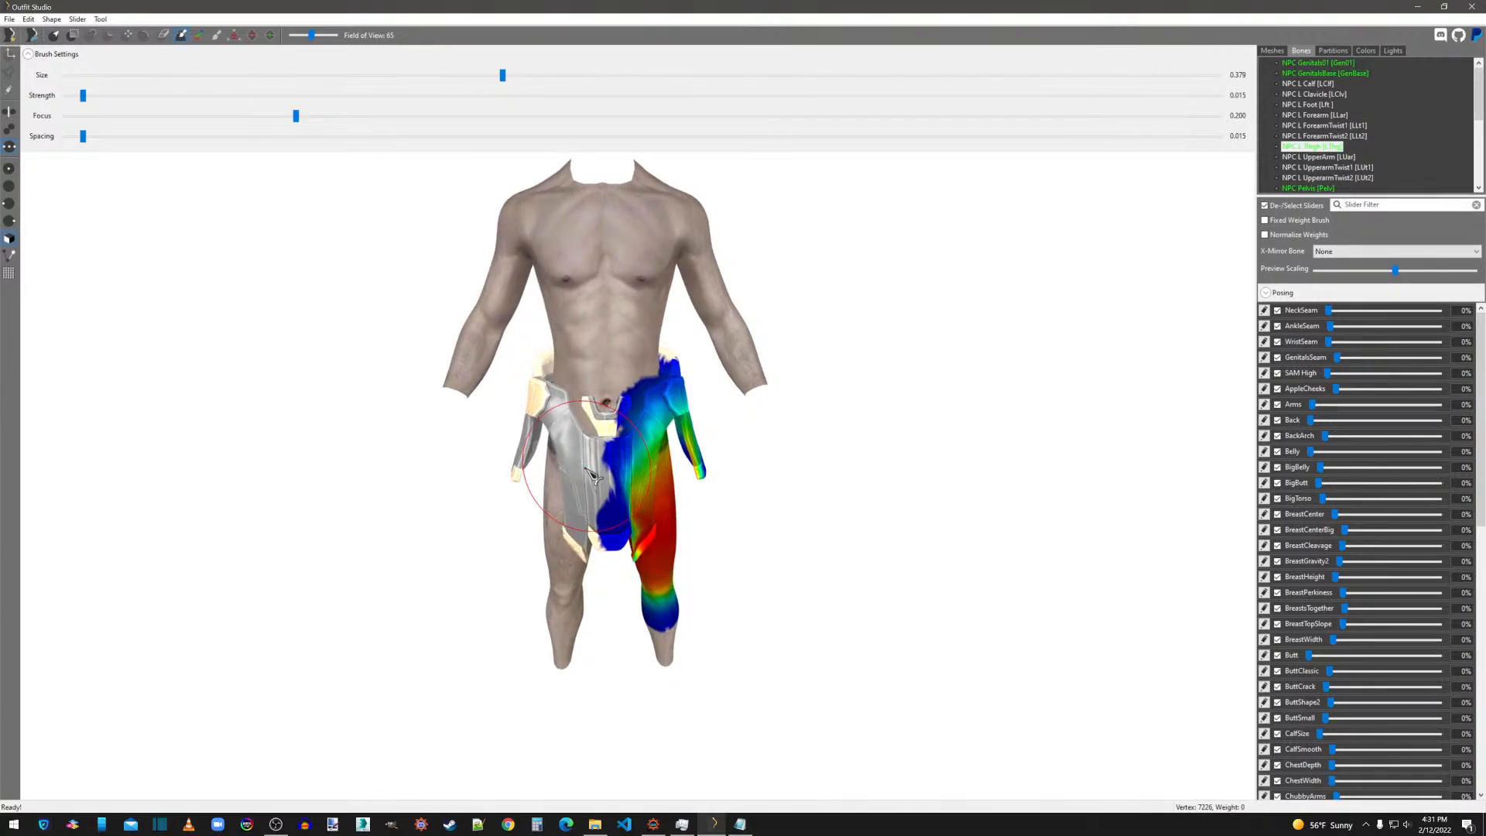
{"action": "left_click", "coordinate": [394, 75]}
{"action": "mouse_move", "coordinate": [595, 495]}
{"action": "left_mouse_down"}
{"action": "mouse_move", "coordinate": [573, 488]}
{"action": "mouse_move", "coordinate": [576, 468]}
{"action": "mouse_move", "coordinate": [565, 527]}
{"action": "mouse_move", "coordinate": [611, 503]}
{"action": "mouse_move", "coordinate": [588, 460]}
{"action": "mouse_move", "coordinate": [636, 528]}
{"action": "left_mouse_up"}
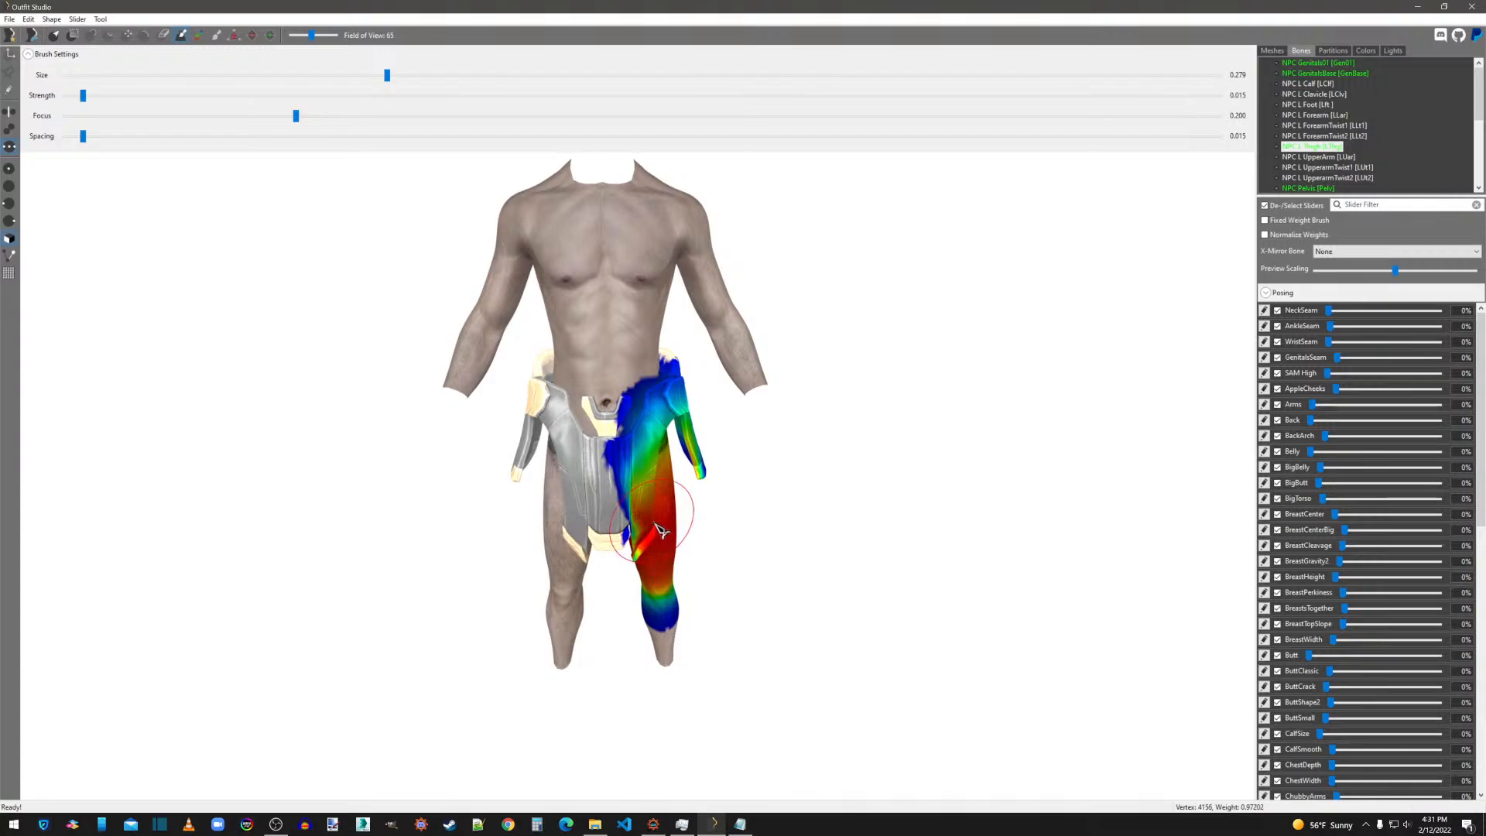
{"action": "right_click_drag", "start_coordinate": [660, 528], "coordinate": [643, 521]}
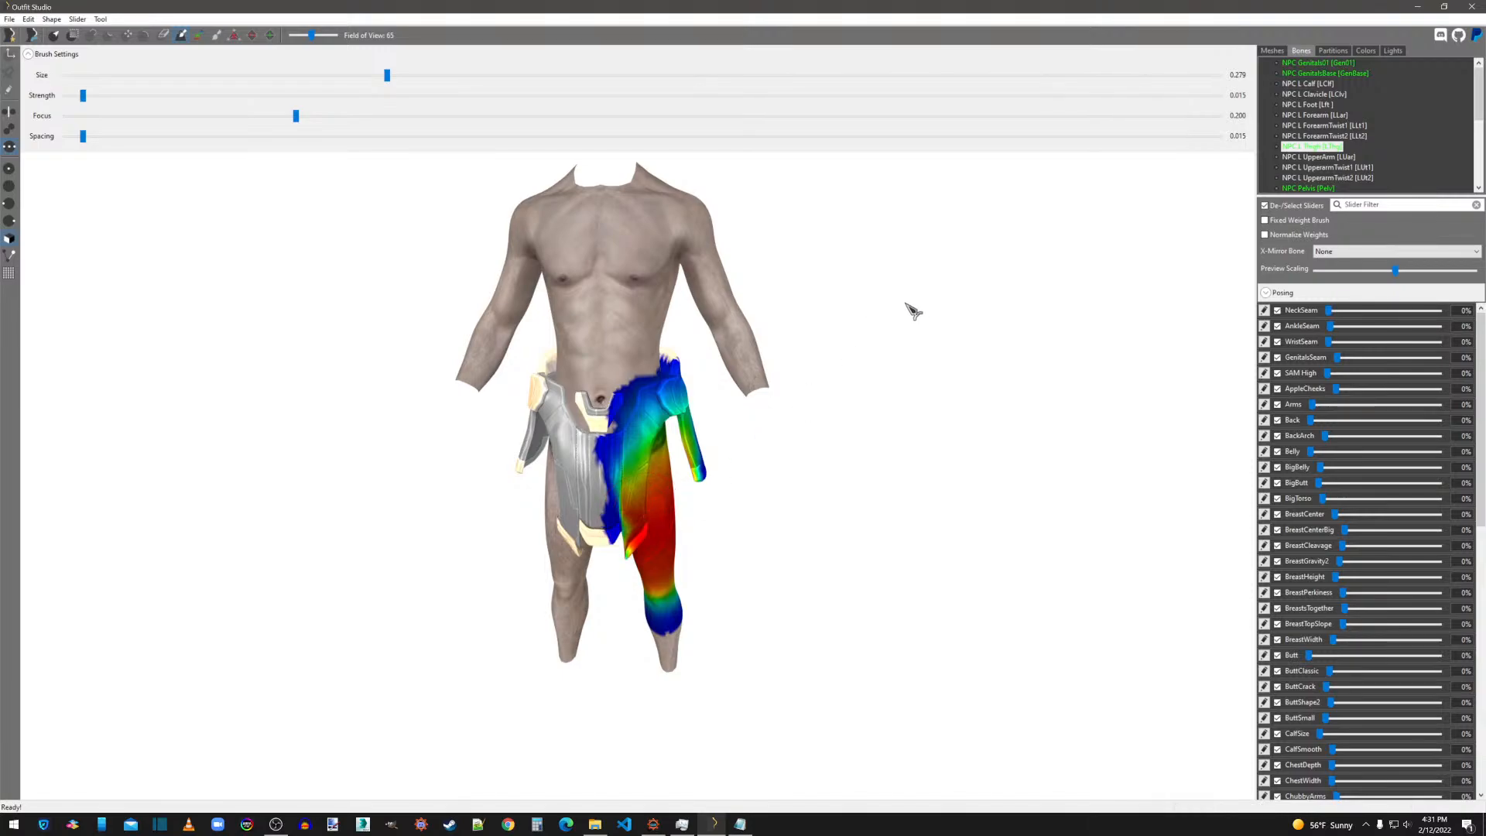
Fill the unweighted areas of the skirt's right side flap and lower right back panel with NPC R Thigh weights.
{"action": "scroll", "coordinate": [1329, 159], "scroll_direction": "down", "scroll_amount": 5}
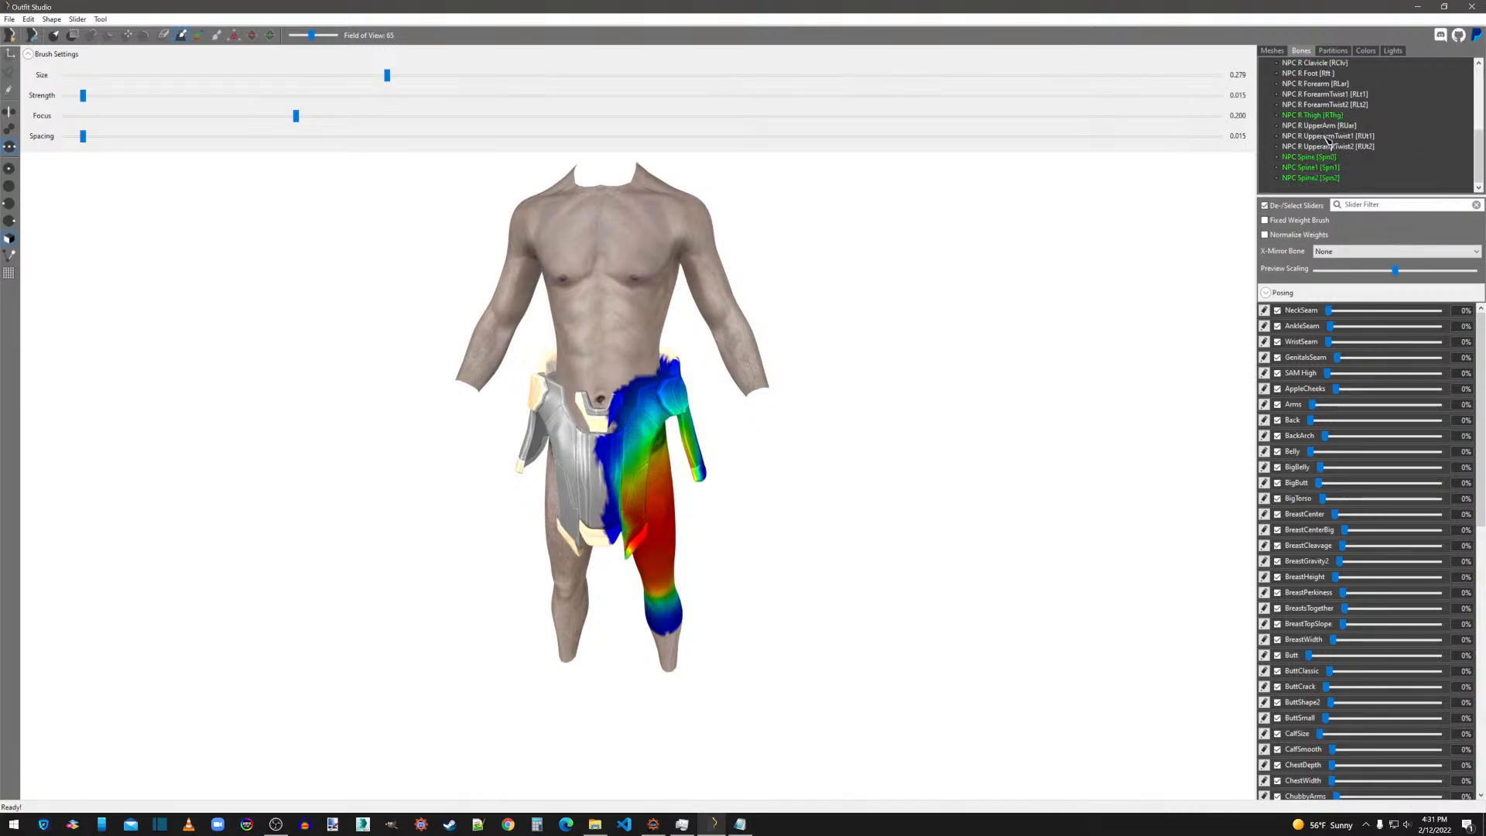
{"action": "left_click", "coordinate": [1313, 115]}
{"action": "right_click_drag", "start_coordinate": [968, 449], "coordinate": [1134, 445]}
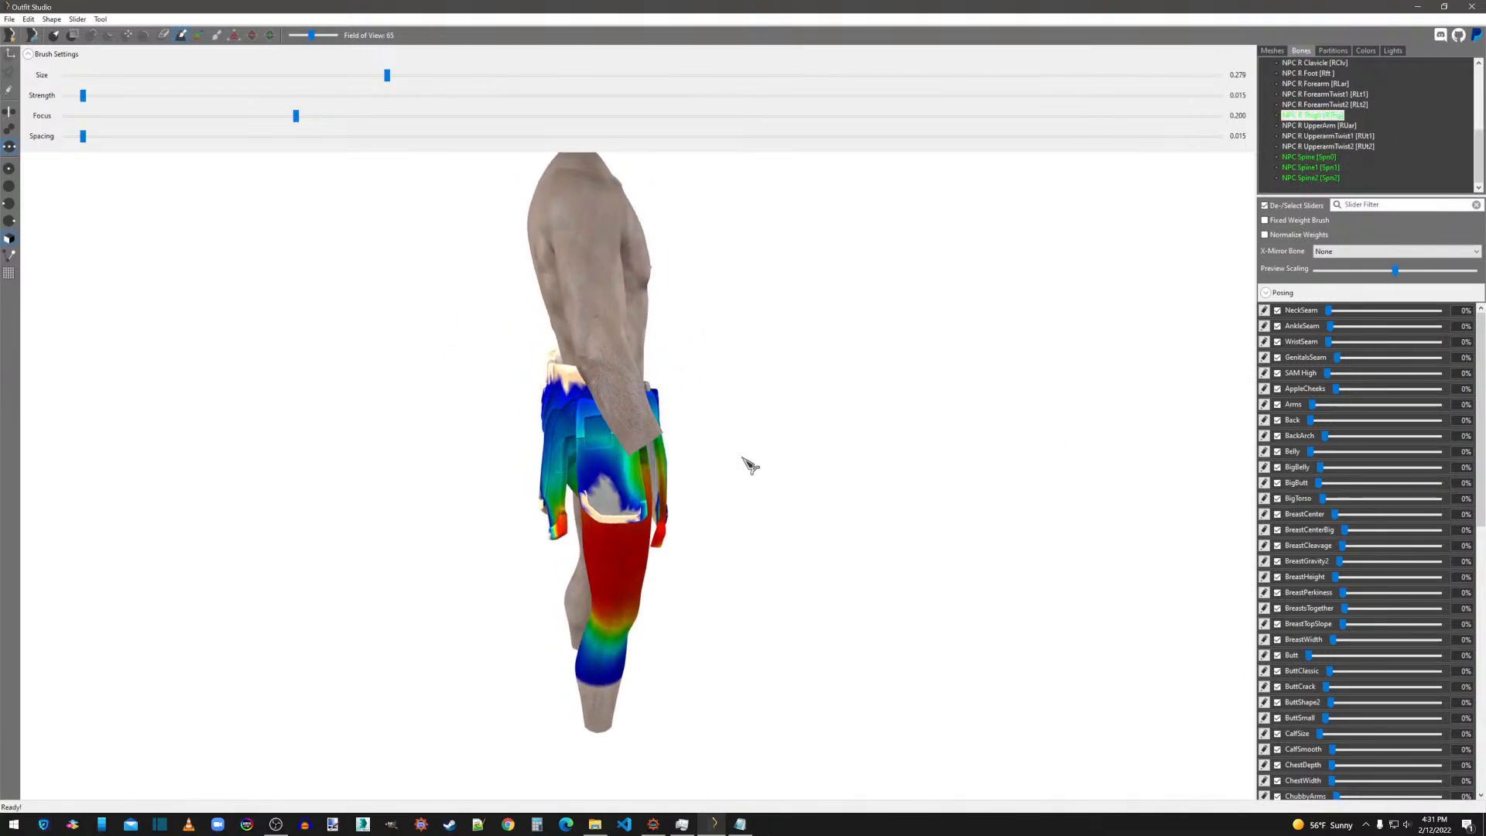
{"action": "left_click", "coordinate": [609, 502]}
{"action": "right_click_drag", "start_coordinate": [610, 503], "coordinate": [742, 506]}
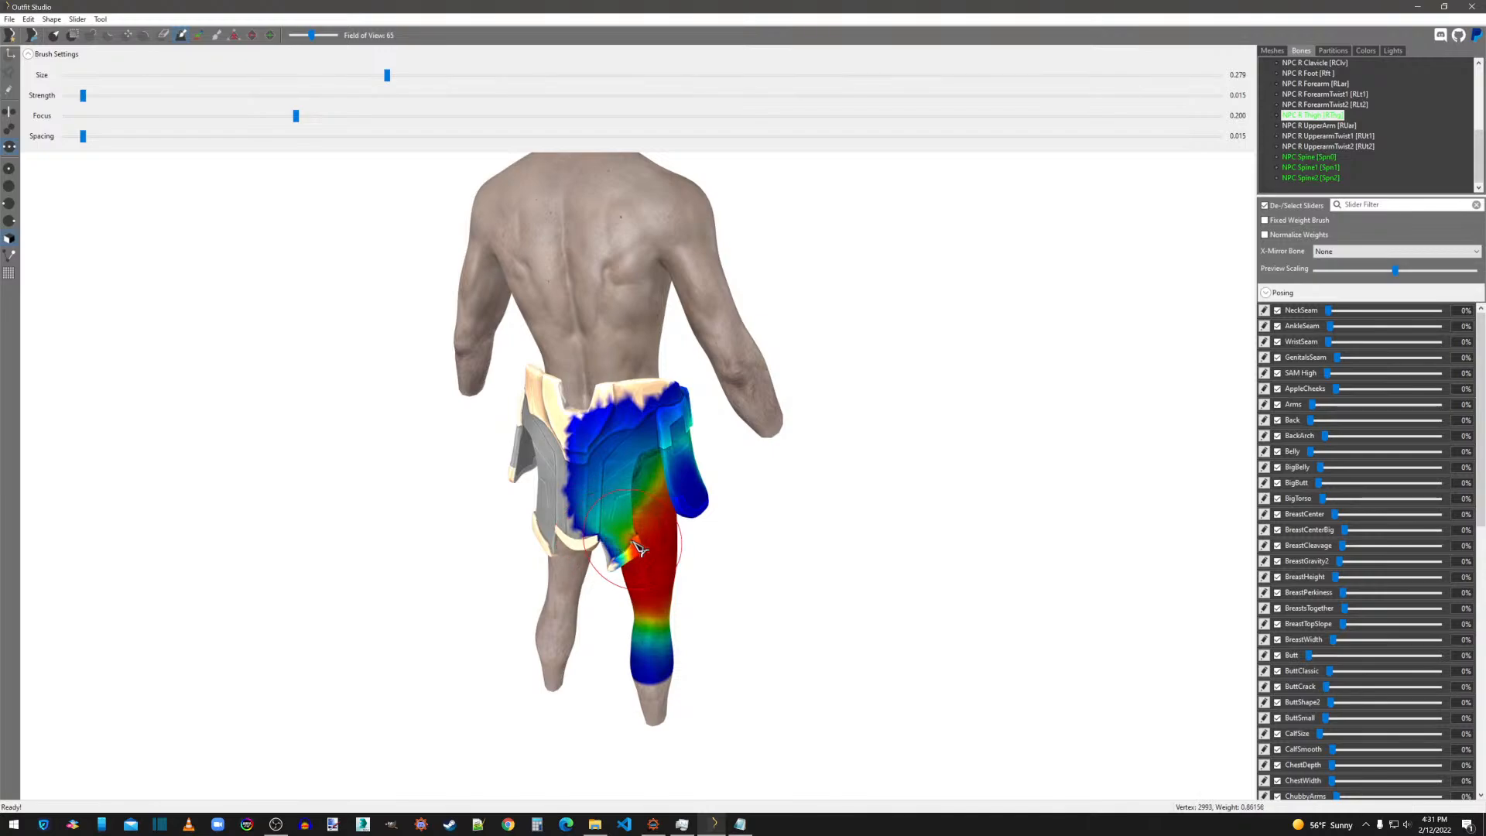
{"action": "right_click_drag", "start_coordinate": [904, 556], "coordinate": [558, 531]}
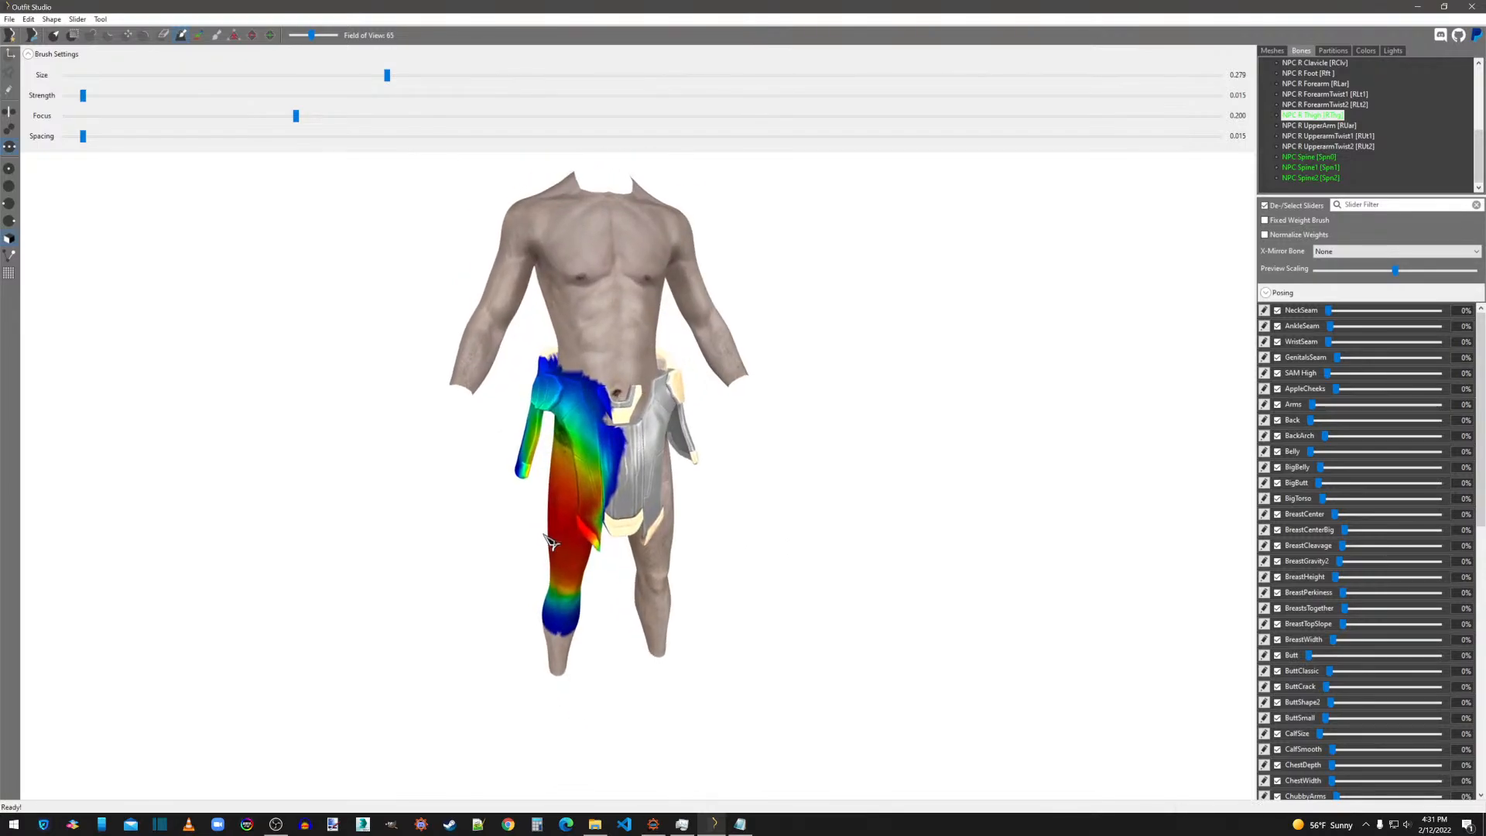
Extend the NPC R Thigh weights across the skirt's lower center panel, reducing the brush size to 0.179.
{"action": "left_click", "coordinate": [579, 517]}
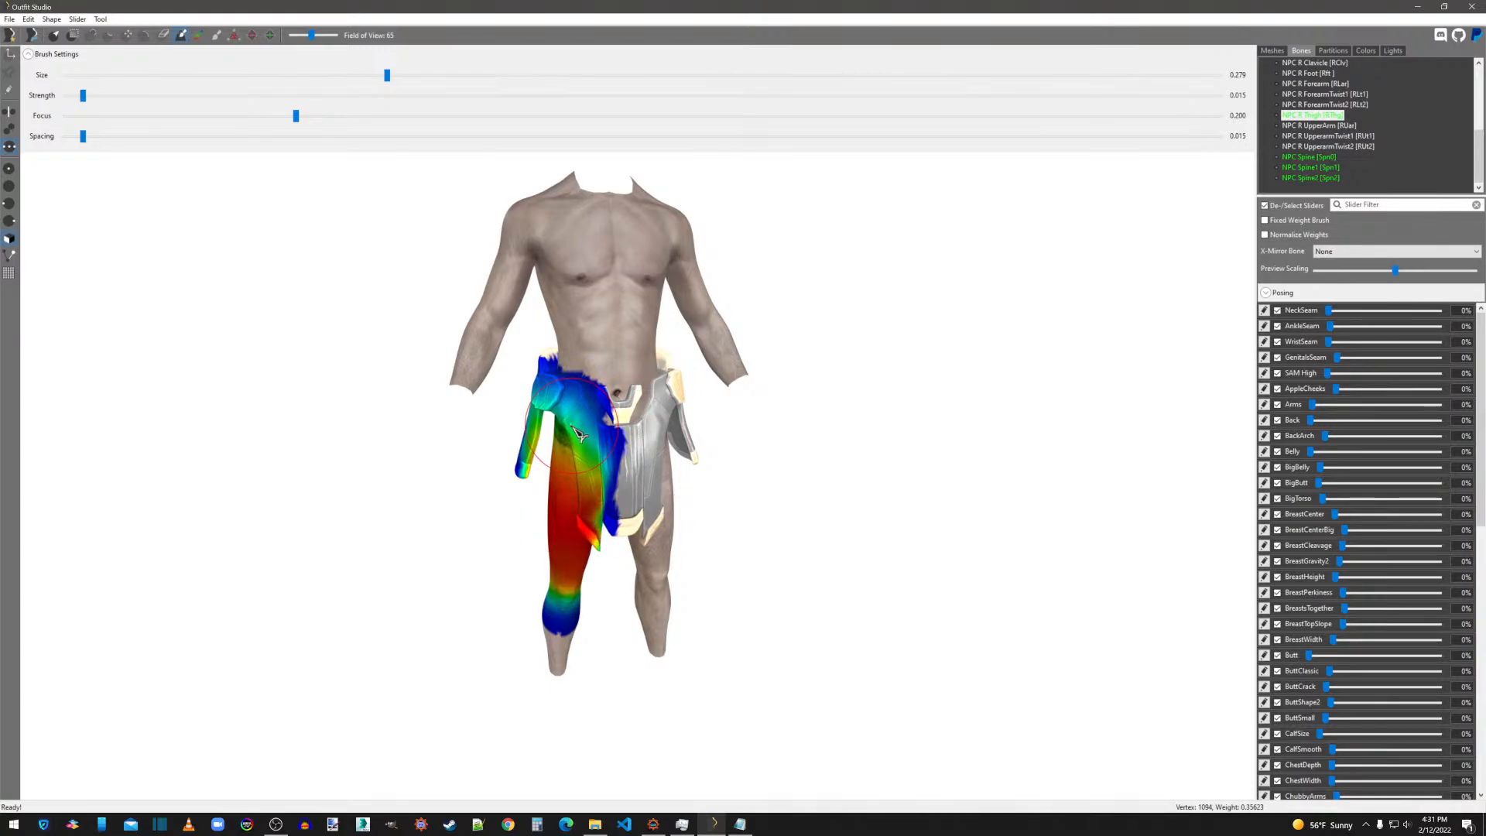
{"action": "left_click_drag", "start_coordinate": [387, 75], "coordinate": [272, 75]}
{"action": "scroll", "coordinate": [612, 424], "scroll_direction": "up", "scroll_amount": 4}
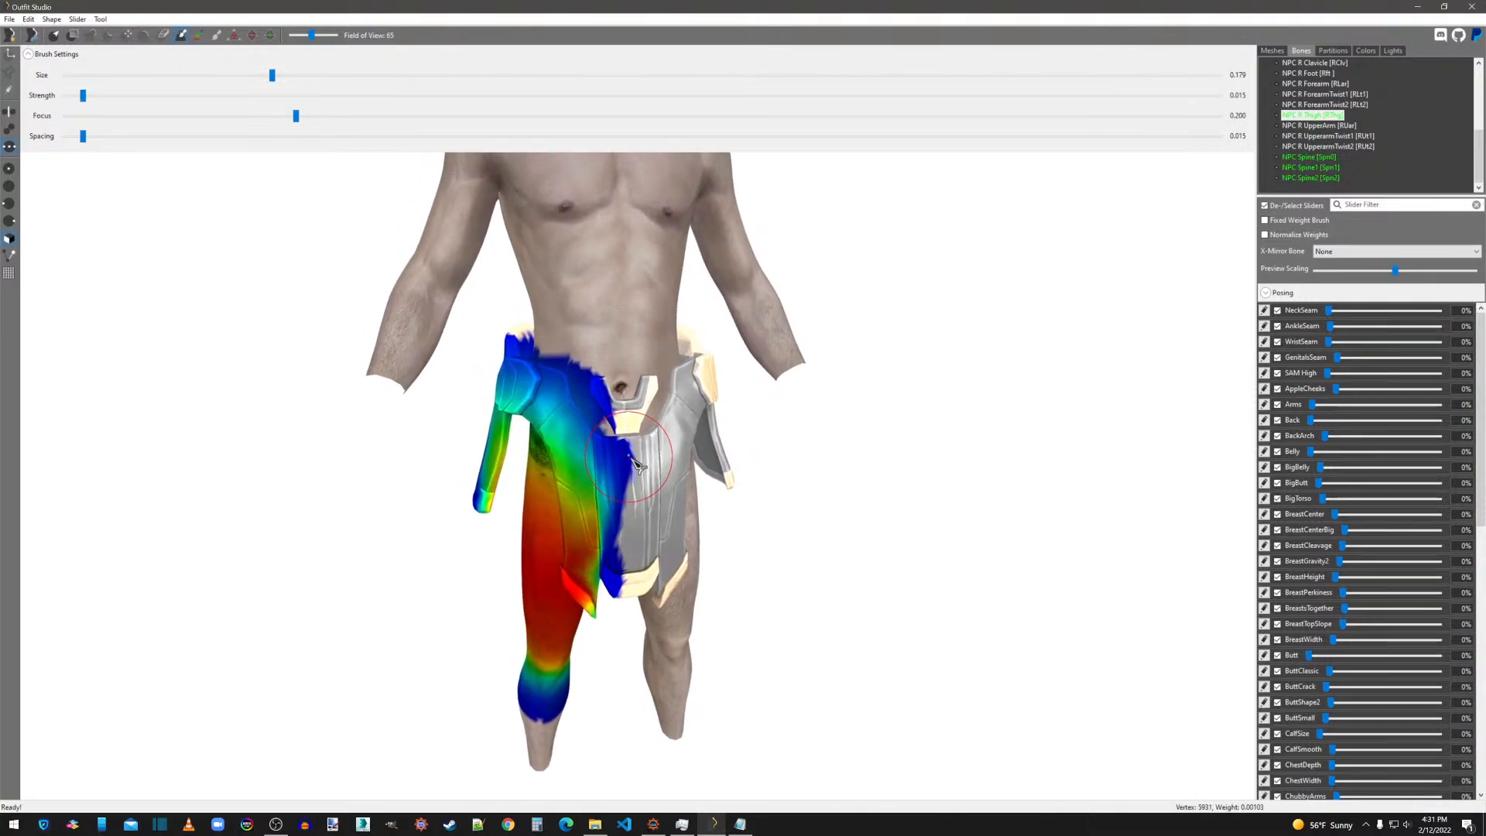
{"action": "right_click_drag", "start_coordinate": [636, 465], "coordinate": [978, 448]}
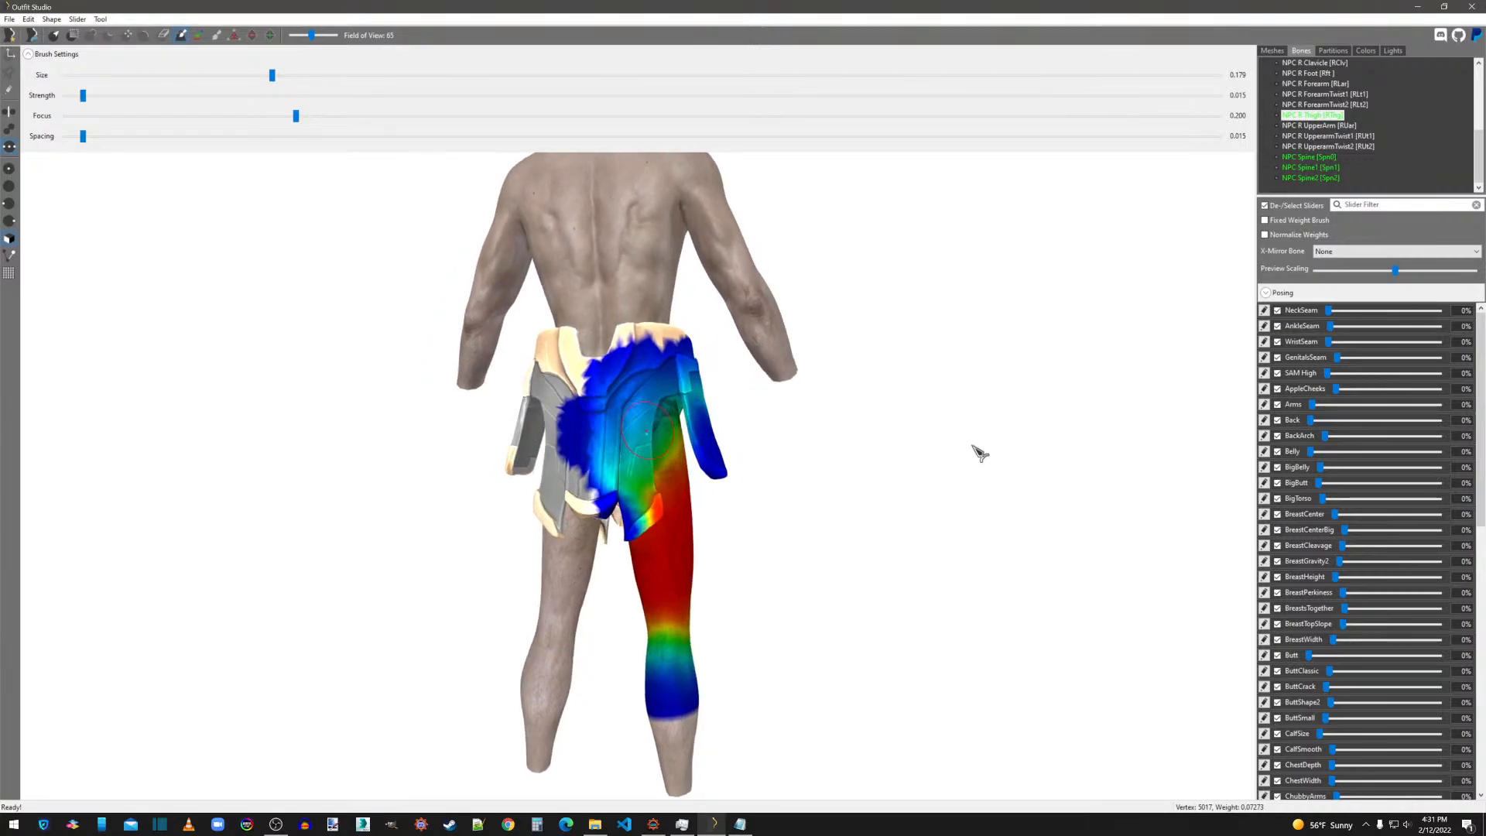
{"action": "left_click", "coordinate": [1320, 118]}
Mask the skirt's weighted vertices and inspect its back and front for areas still lacking bone weights.
{"action": "scroll", "coordinate": [1320, 118], "scroll_direction": "up", "scroll_amount": 2}
{"action": "left_click", "coordinate": [1278, 52]}
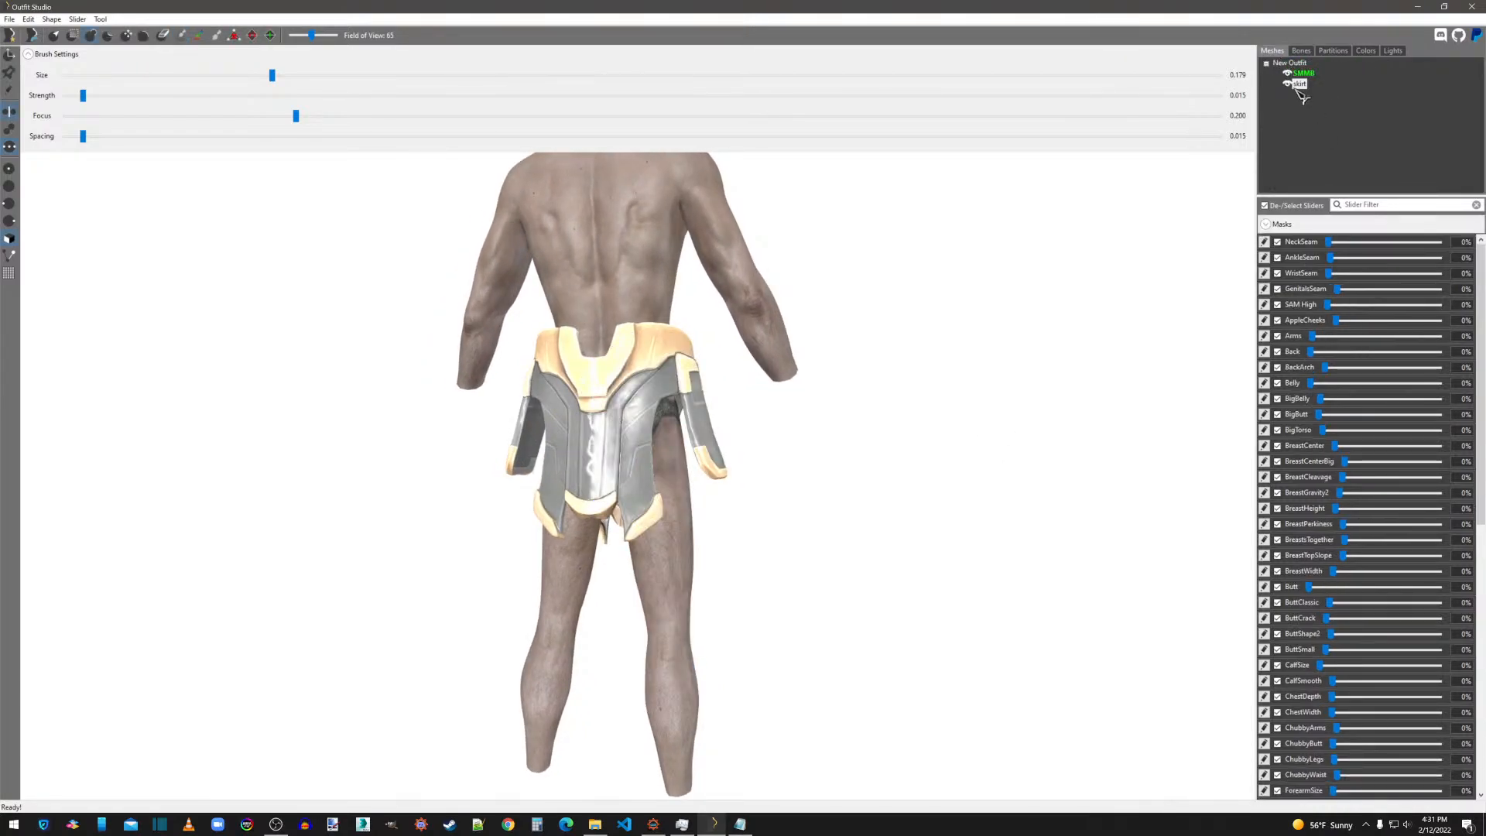
{"action": "left_click", "coordinate": [1289, 84]}
{"action": "right_click", "coordinate": [1299, 84]}
{"action": "left_click", "coordinate": [1289, 83]}
{"action": "left_click", "coordinate": [1290, 86]}
{"action": "right_click", "coordinate": [1301, 86]}
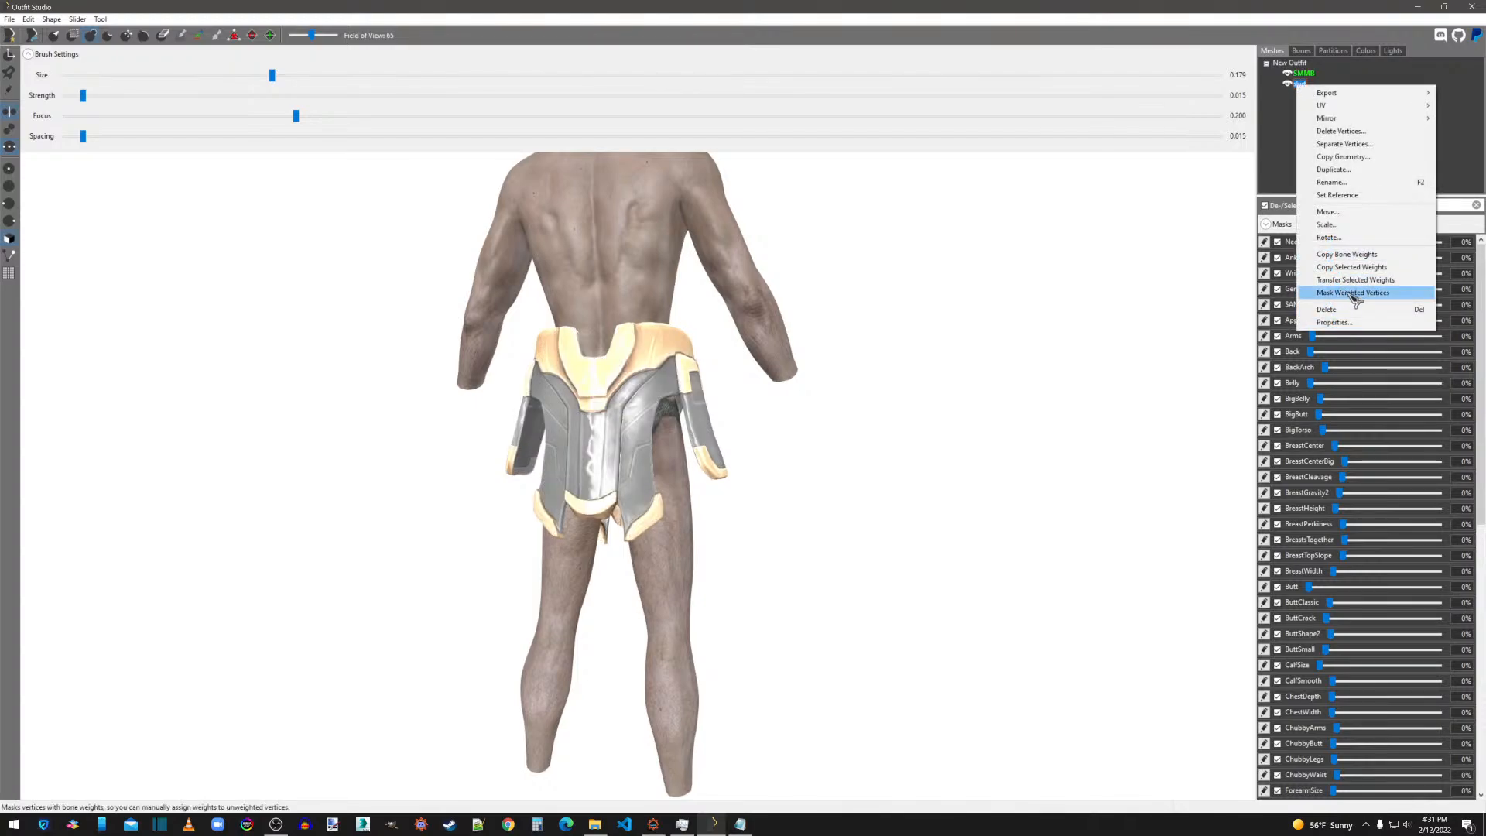
{"action": "left_click", "coordinate": [1354, 298]}
{"action": "scroll", "coordinate": [921, 495], "scroll_direction": "up", "scroll_amount": 5}
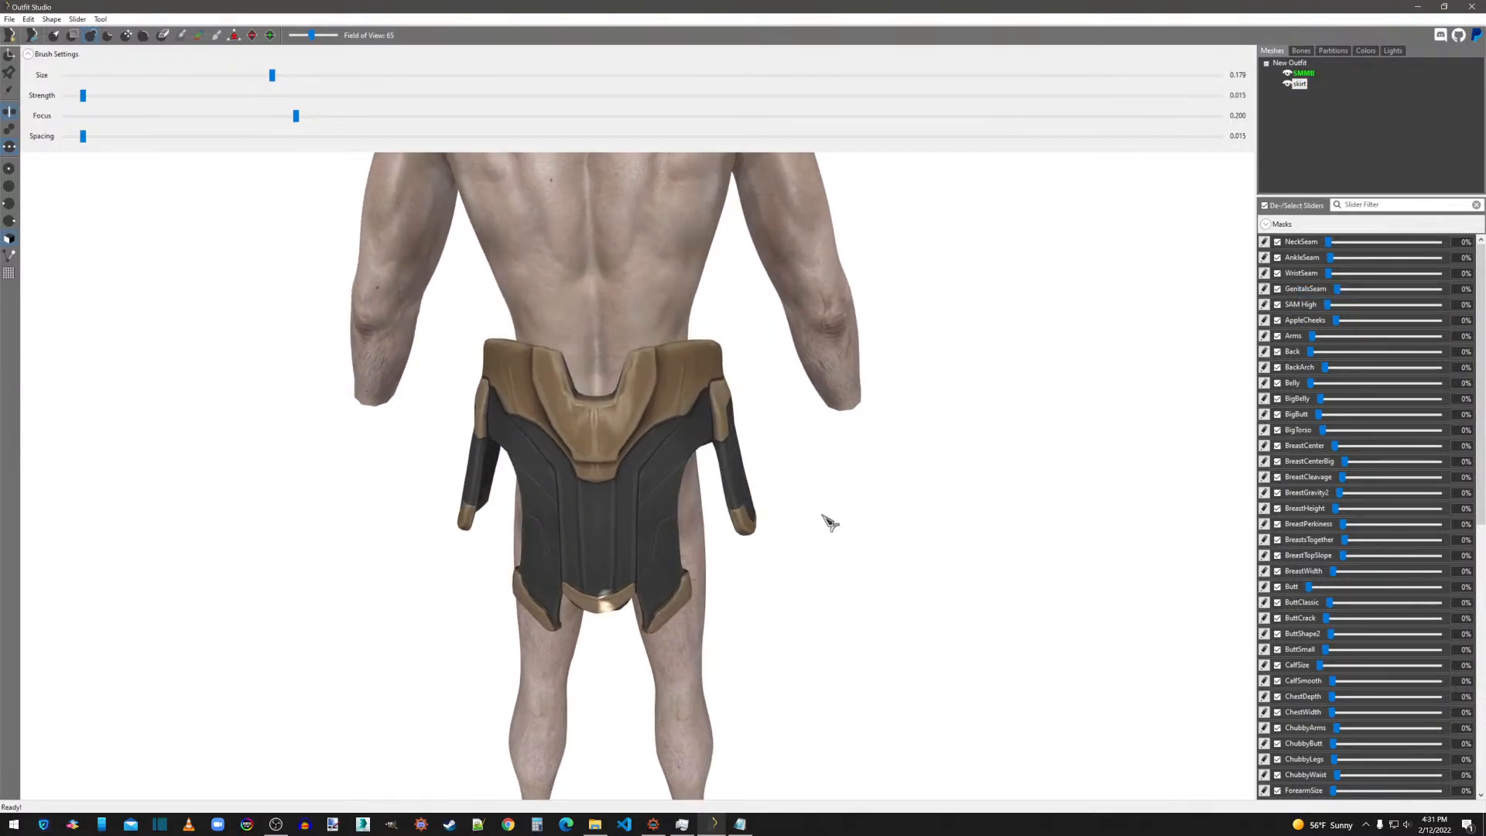
{"action": "right_click_drag", "start_coordinate": [999, 608], "coordinate": [662, 538]}
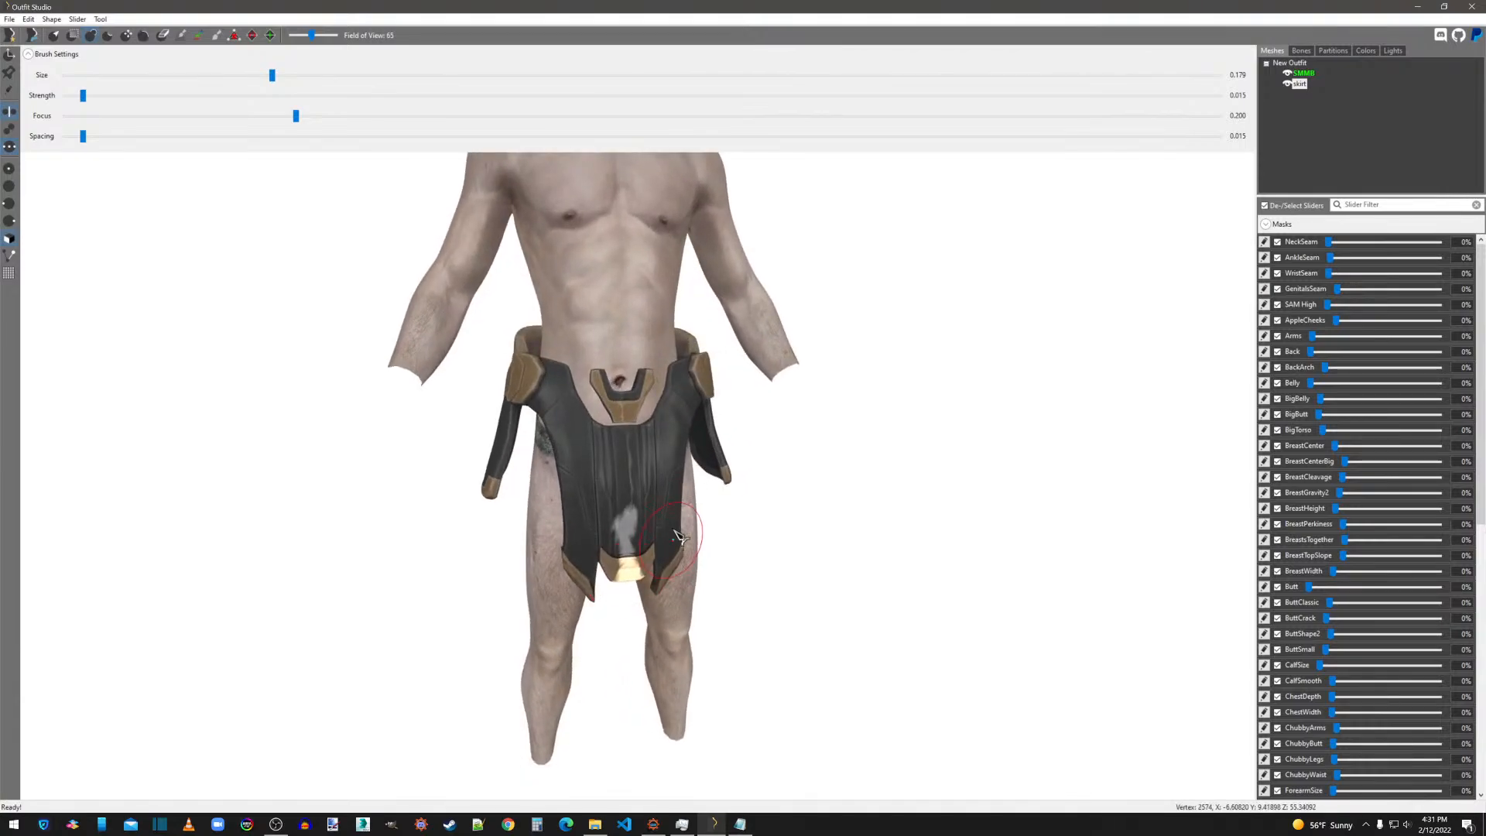
Clear the skirt's mask and paint NPC Pelvis weights onto the unweighted areas of its lower front and back center panels.
{"action": "right_click_drag", "start_coordinate": [800, 532], "coordinate": [388, 118]}
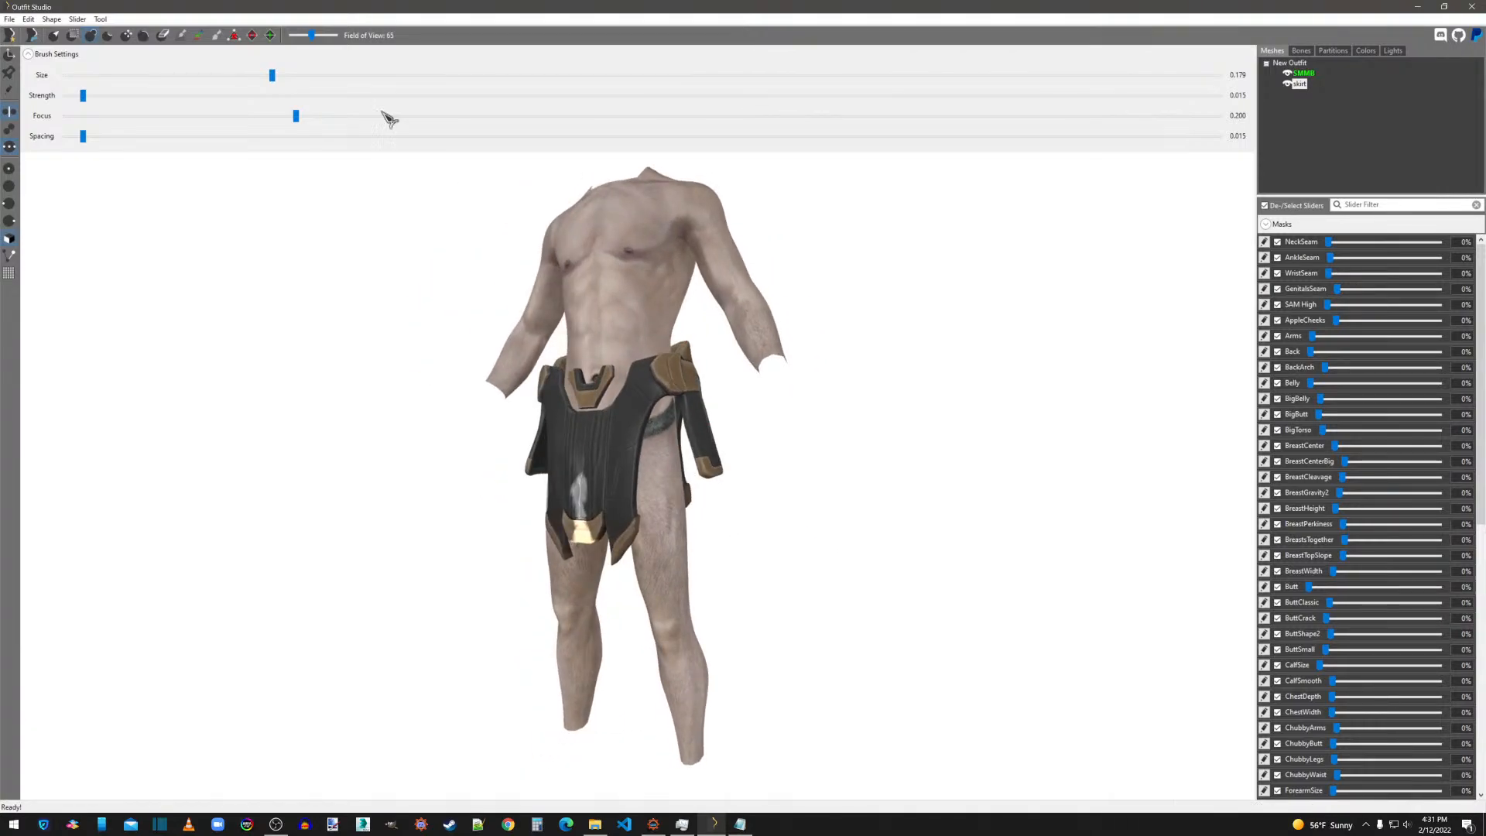
{"action": "left_click", "coordinate": [100, 18]}
{"action": "left_click", "coordinate": [140, 144]}
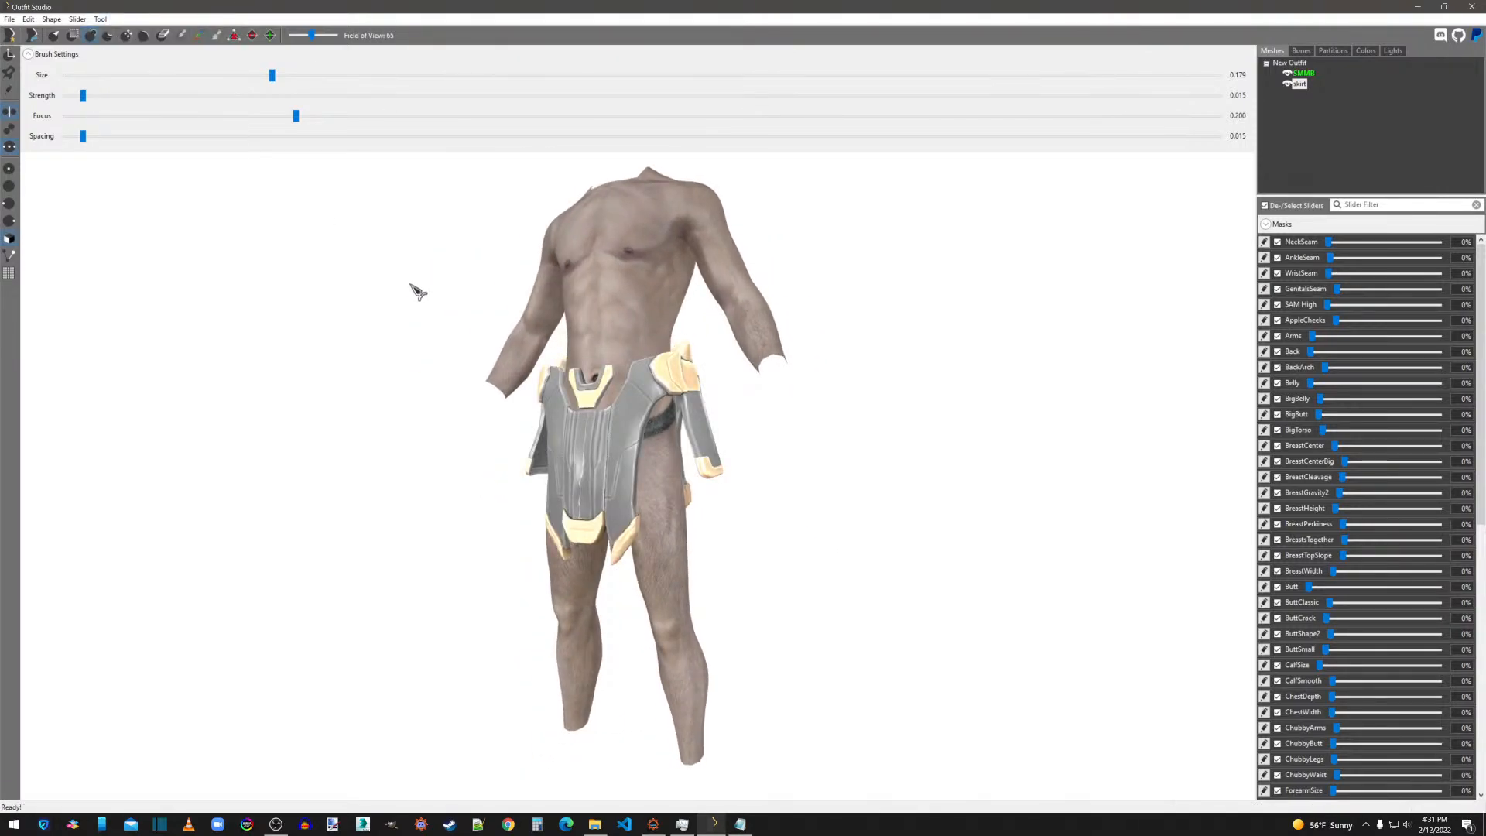
{"action": "left_click", "coordinate": [1301, 50]}
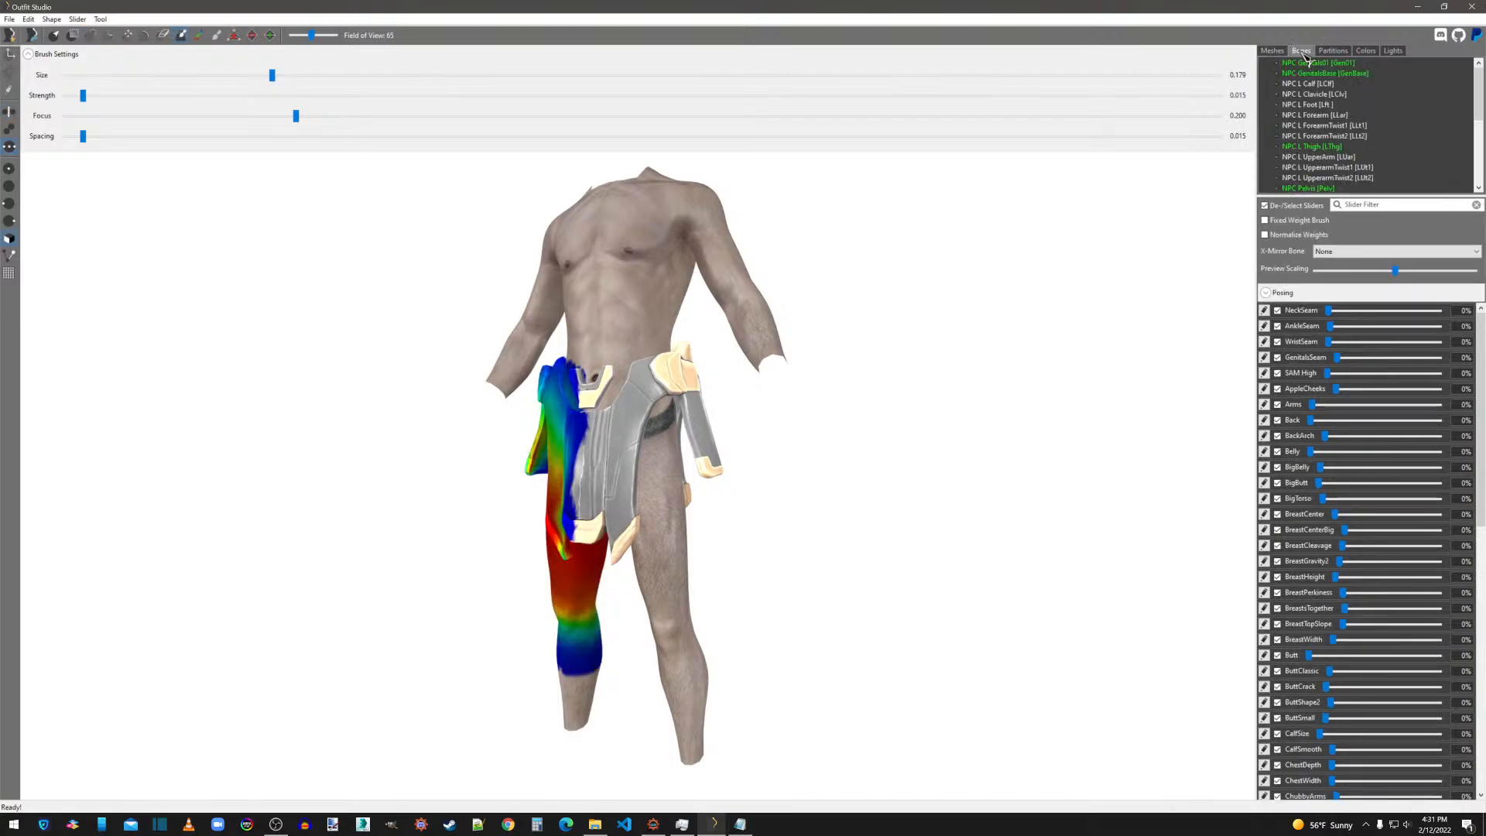
{"action": "left_click", "coordinate": [1316, 188]}
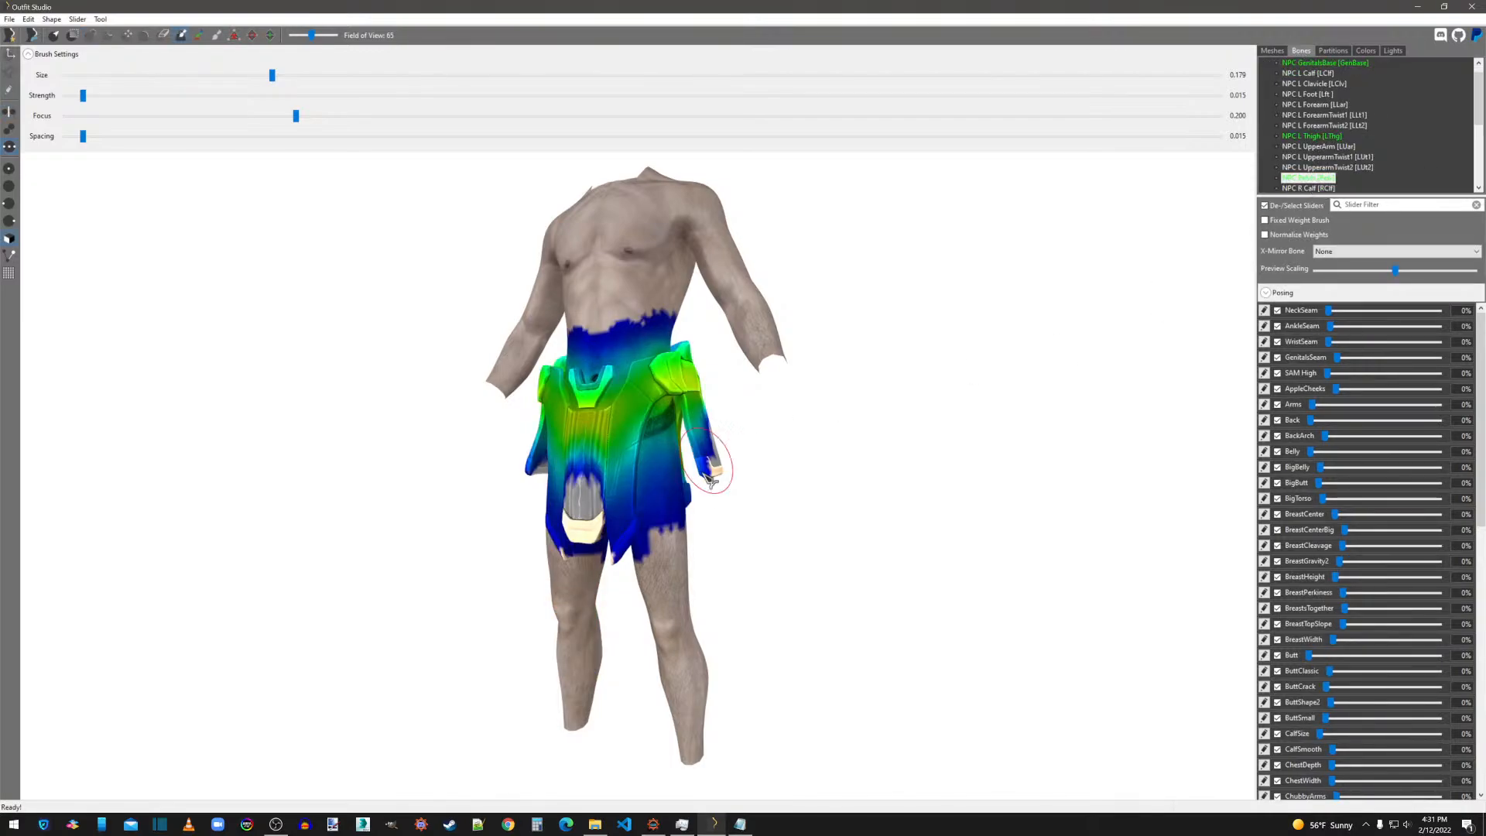
{"action": "right_click_drag", "start_coordinate": [723, 455], "coordinate": [610, 511]}
{"action": "mouse_move", "coordinate": [610, 511]}
{"action": "left_mouse_down"}
{"action": "mouse_move", "coordinate": [623, 573]}
{"action": "mouse_move", "coordinate": [612, 598]}
{"action": "mouse_move", "coordinate": [579, 589]}
{"action": "mouse_move", "coordinate": [658, 534]}
{"action": "left_mouse_up"}
{"action": "right_click_drag", "start_coordinate": [656, 534], "coordinate": [442, 508]}
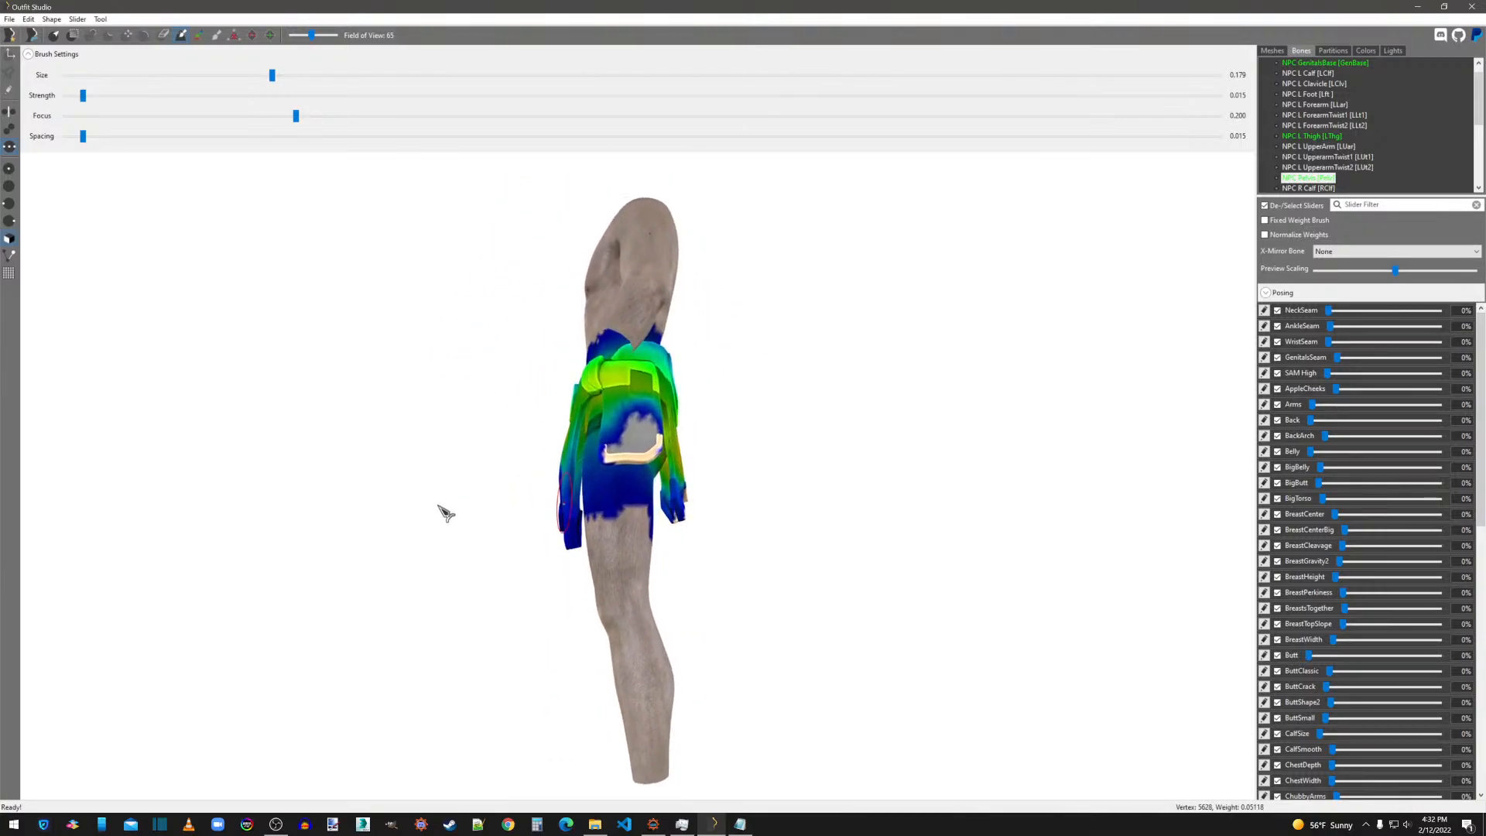
{"action": "right_click_drag", "start_coordinate": [780, 504], "coordinate": [592, 528]}
{"action": "mouse_move", "coordinate": [604, 551]}
{"action": "left_mouse_down"}
{"action": "mouse_move", "coordinate": [611, 528]}
{"action": "mouse_move", "coordinate": [653, 518]}
{"action": "mouse_move", "coordinate": [647, 508]}
{"action": "mouse_move", "coordinate": [670, 538]}
{"action": "left_mouse_up"}
{"action": "right_click_drag", "start_coordinate": [670, 537], "coordinate": [707, 374]}
{"action": "left_click_drag", "start_coordinate": [670, 411], "coordinate": [661, 417]}
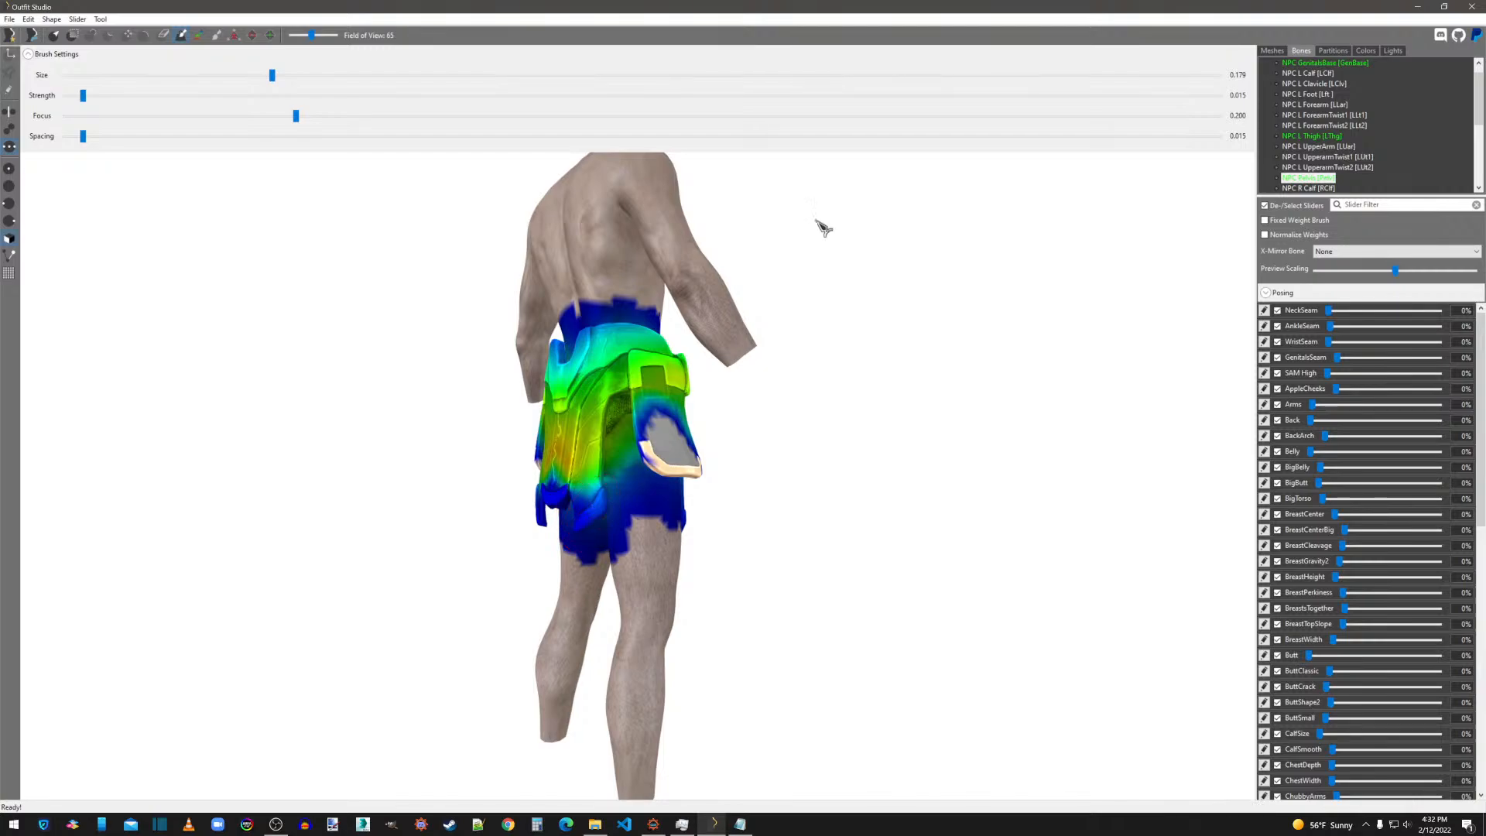
Return to the mesh view of the skirt and begin saving it as a new project.
{"action": "left_click", "coordinate": [1273, 51]}
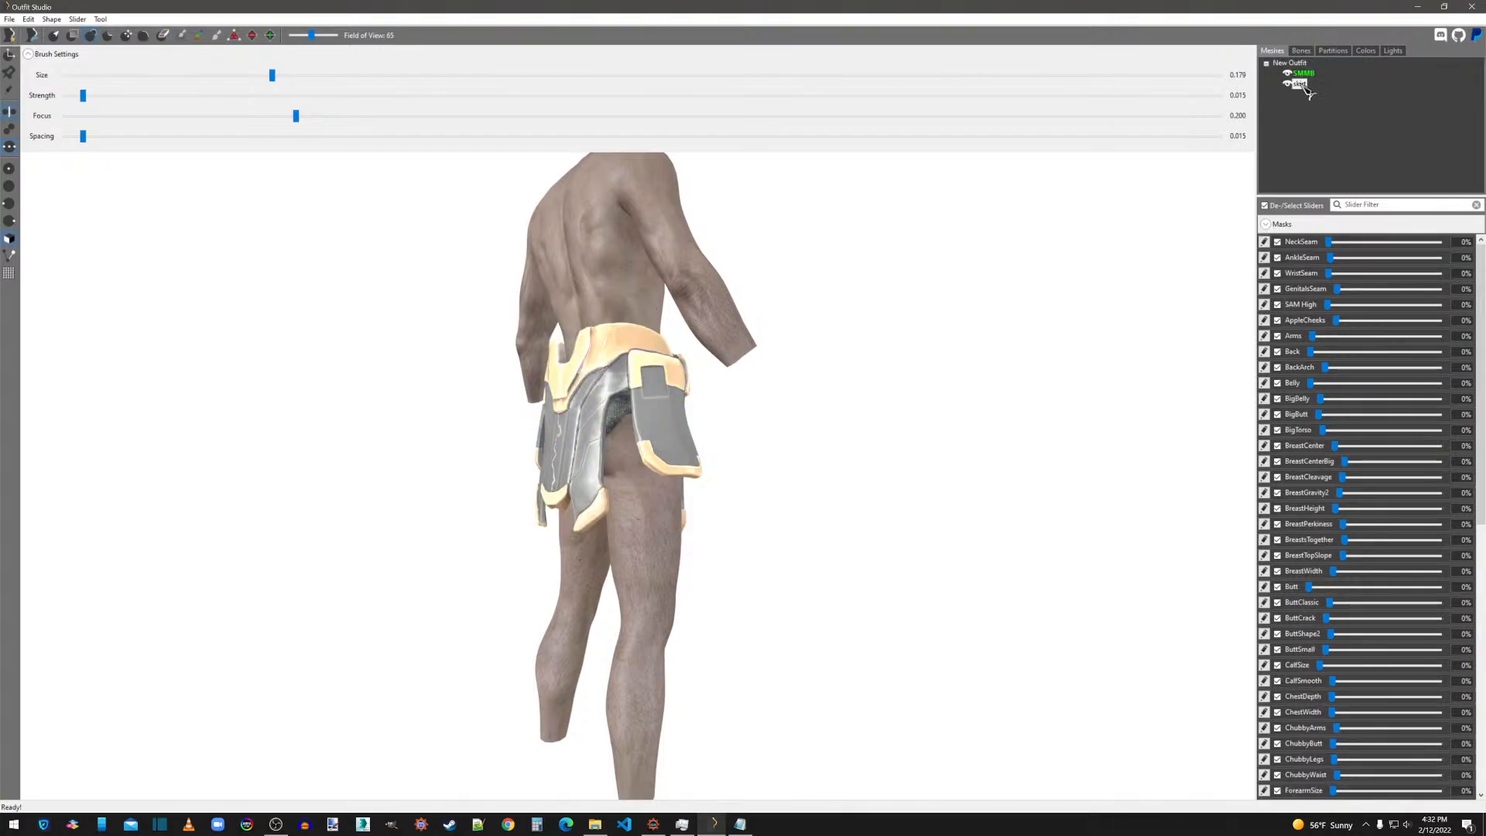
{"action": "left_click", "coordinate": [1334, 51]}
{"action": "left_click", "coordinate": [1274, 50]}
{"action": "right_click_drag", "start_coordinate": [579, 416], "coordinate": [865, 530]}
{"action": "scroll", "coordinate": [630, 502], "scroll_direction": "up", "scroll_amount": 3}
{"action": "left_click", "coordinate": [10, 19]}
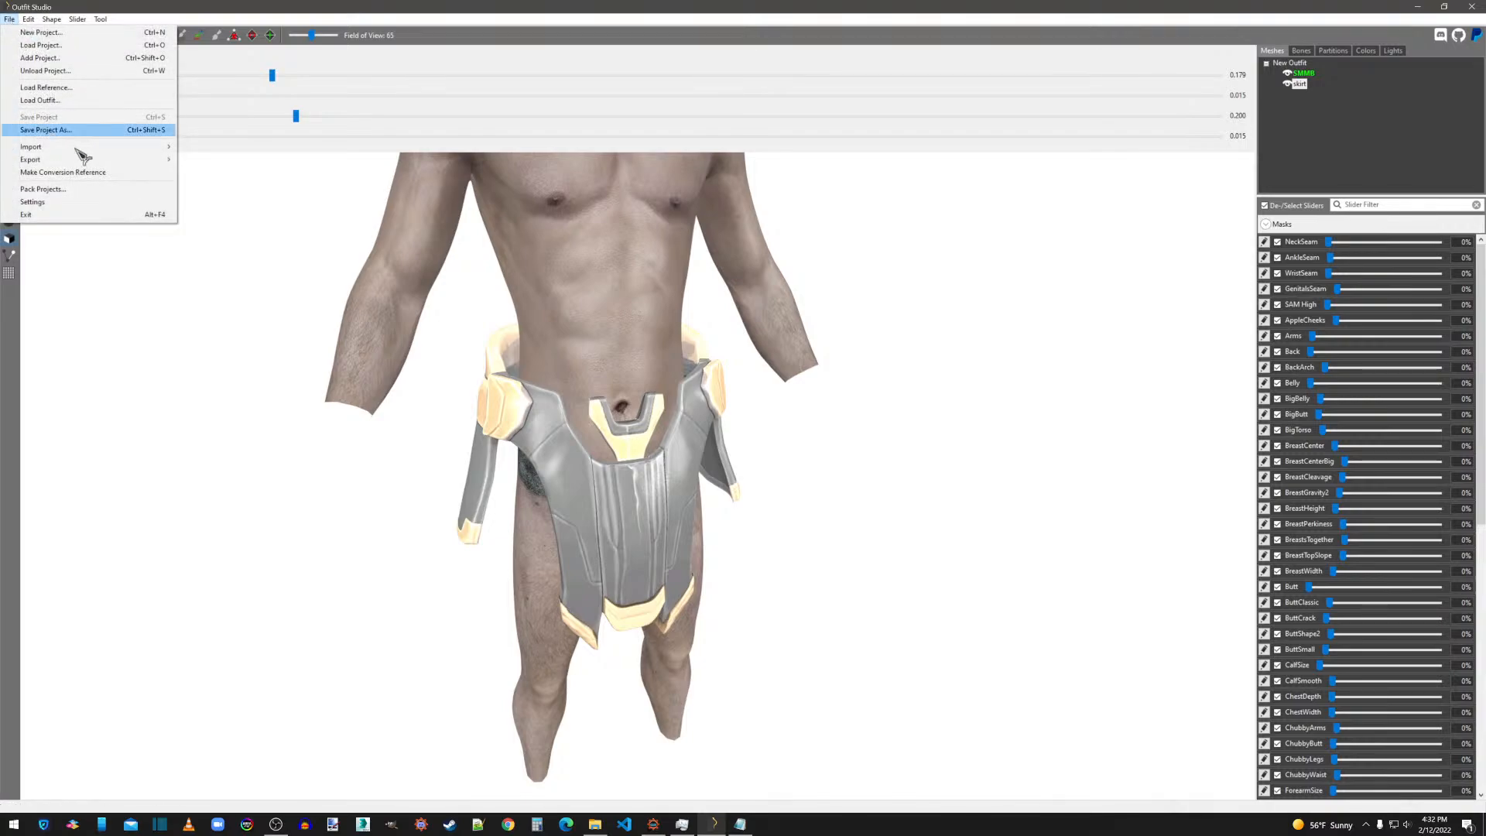
{"action": "left_click", "coordinate": [67, 132]}
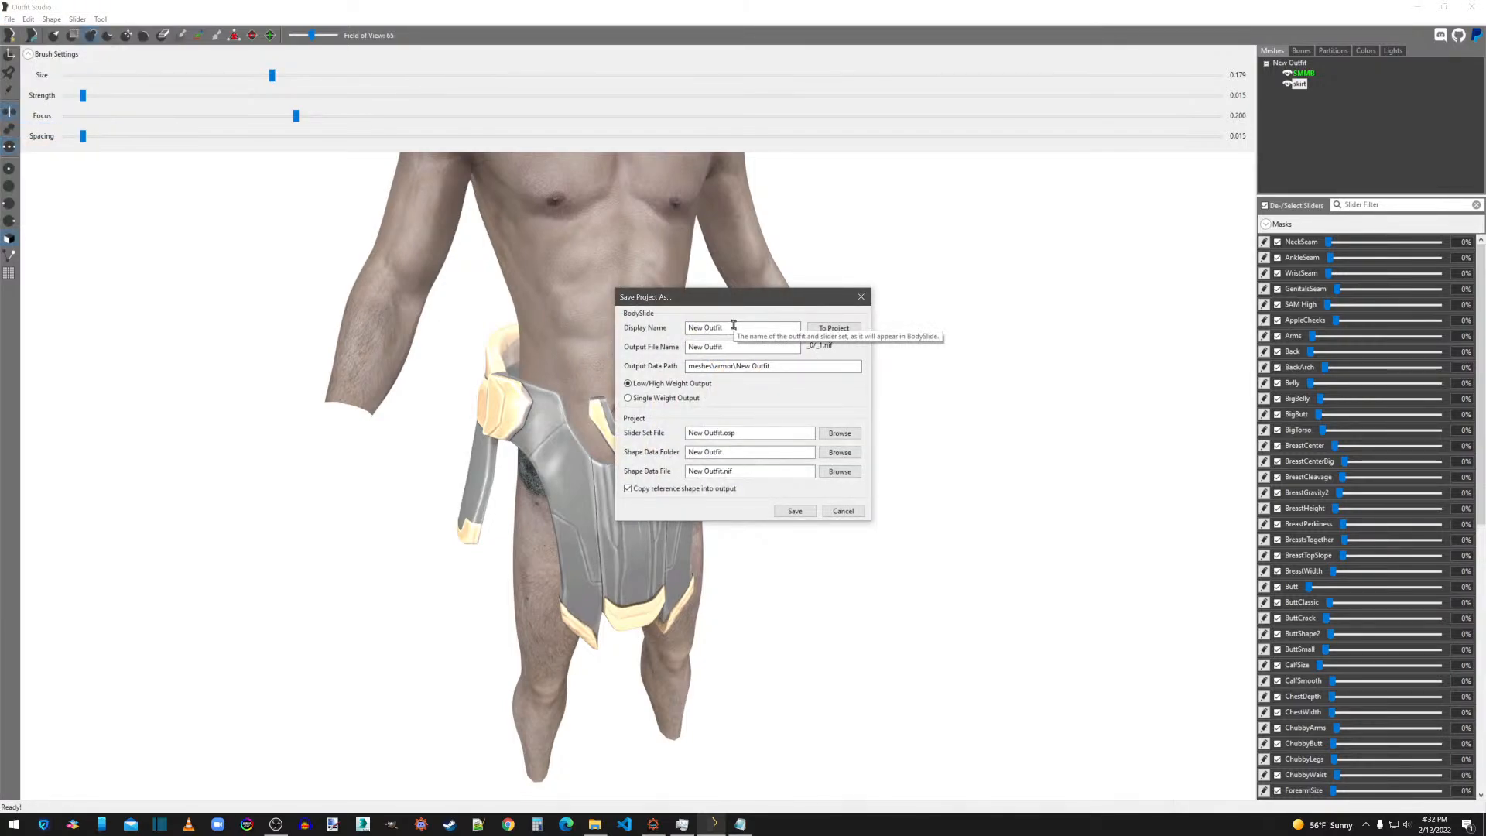
Open [JF]ThanosSMMB.osp from overwrite\CalienteTools\BodySlide\SliderSets in Notepad as the naming reference, and close the folder window.
{"action": "left_click", "coordinate": [595, 825]}
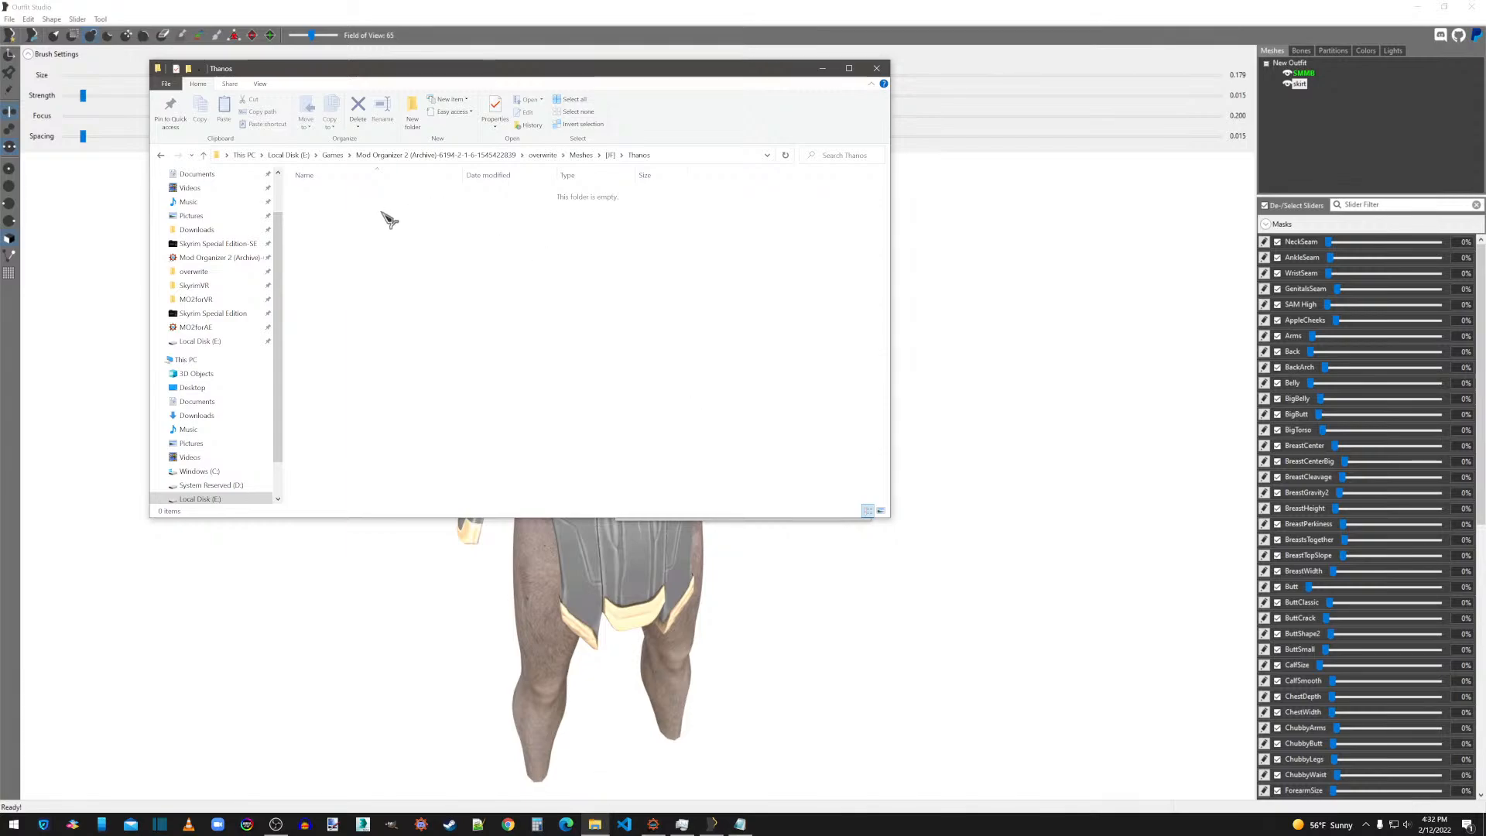
{"action": "left_click", "coordinate": [193, 272]}
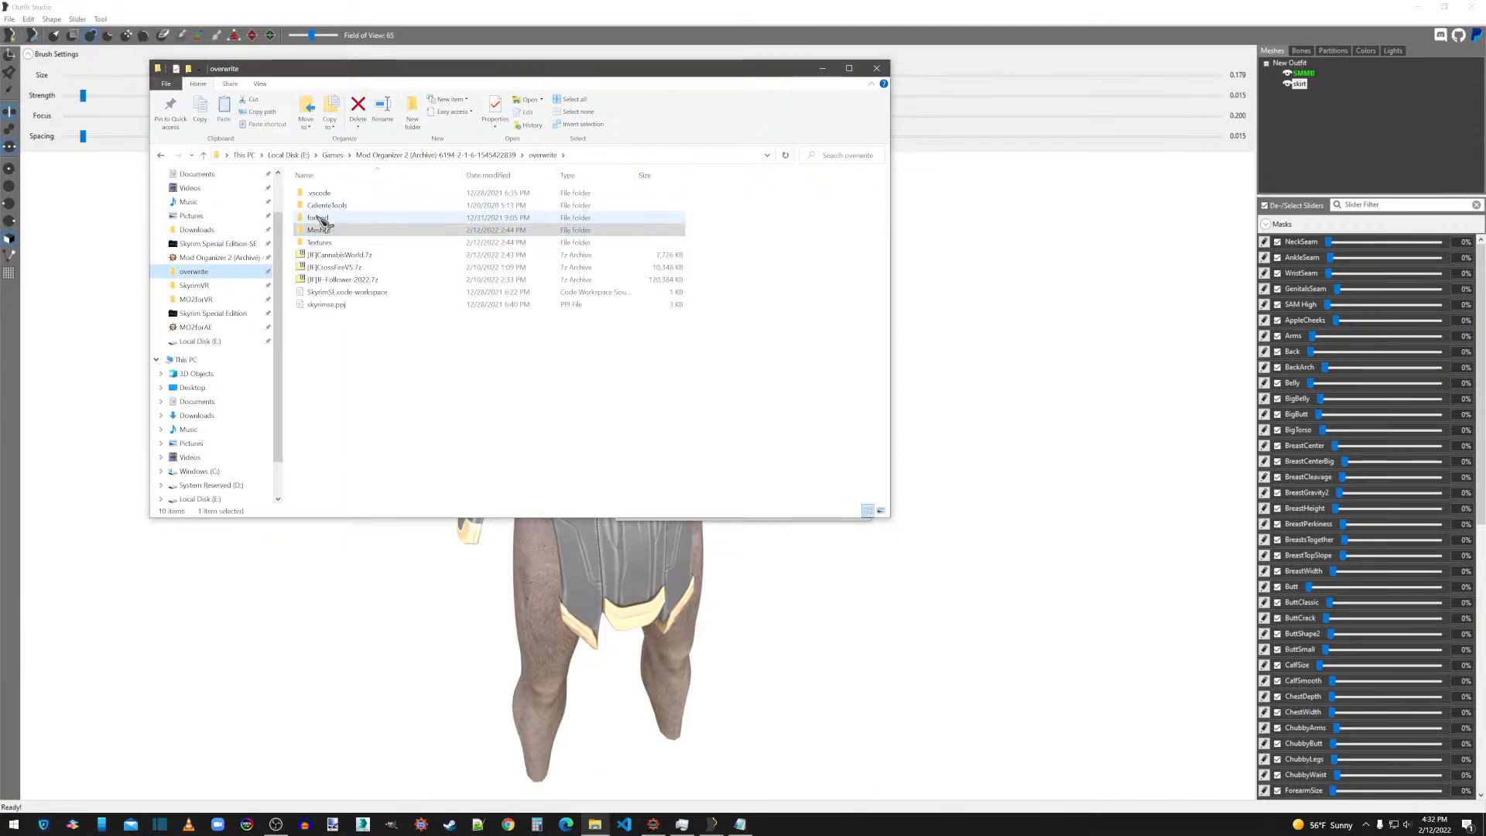
{"action": "double_click", "coordinate": [325, 206]}
{"action": "double_click", "coordinate": [323, 194]}
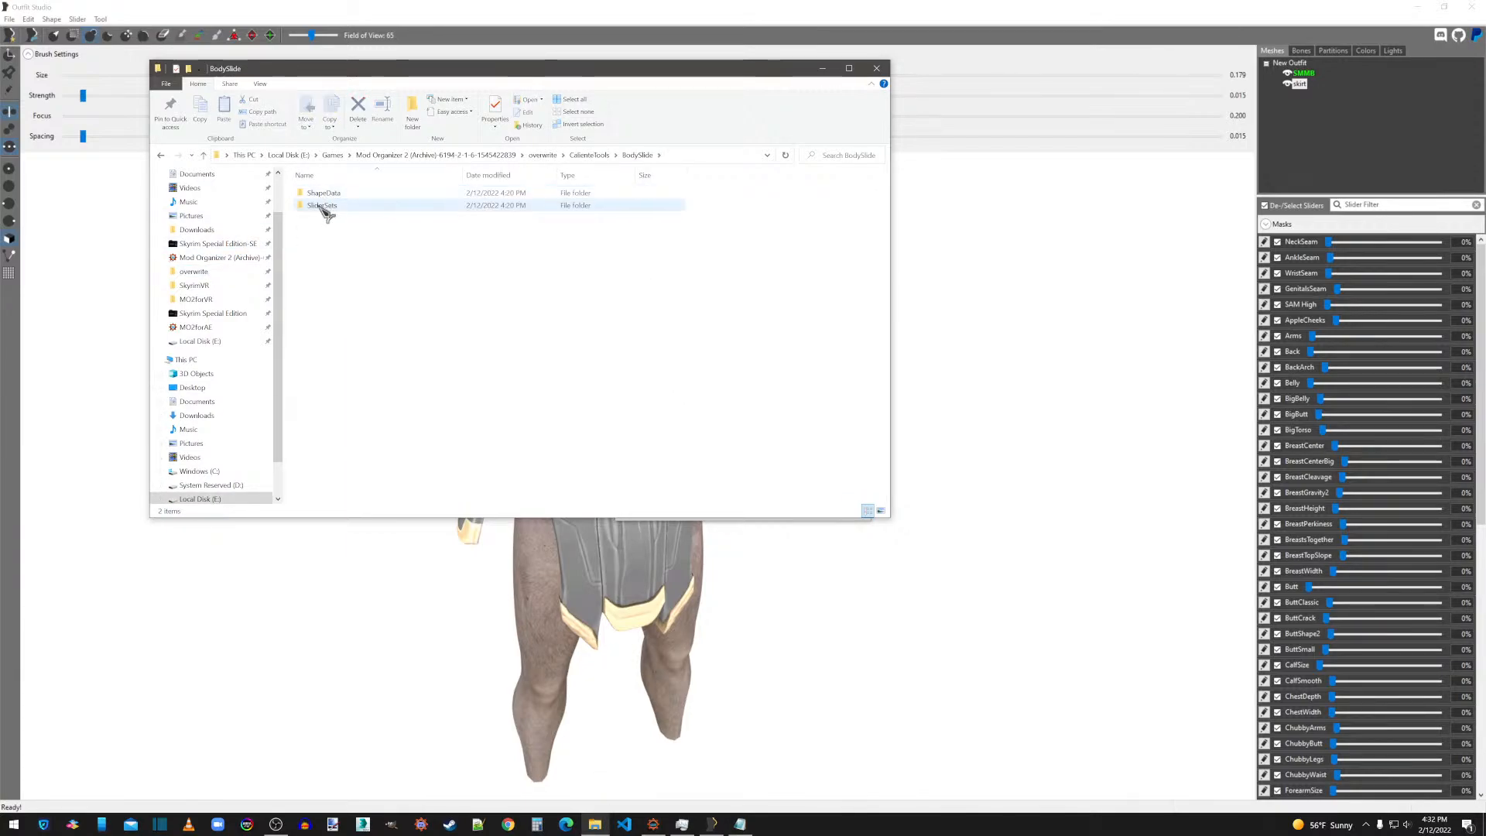
{"action": "double_click", "coordinate": [325, 206]}
{"action": "double_click", "coordinate": [345, 195]}
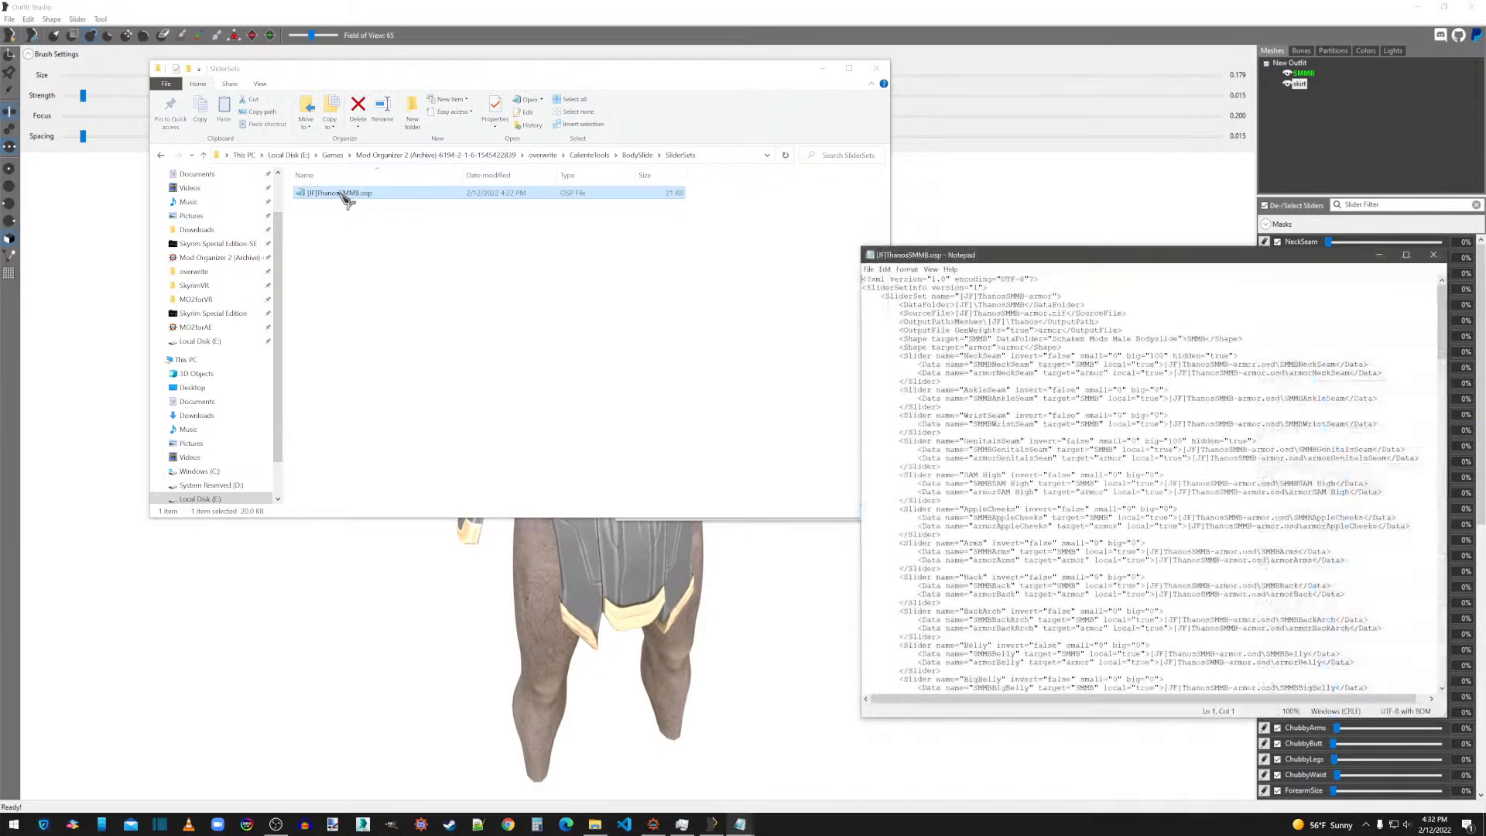
{"action": "left_click", "coordinate": [877, 69]}
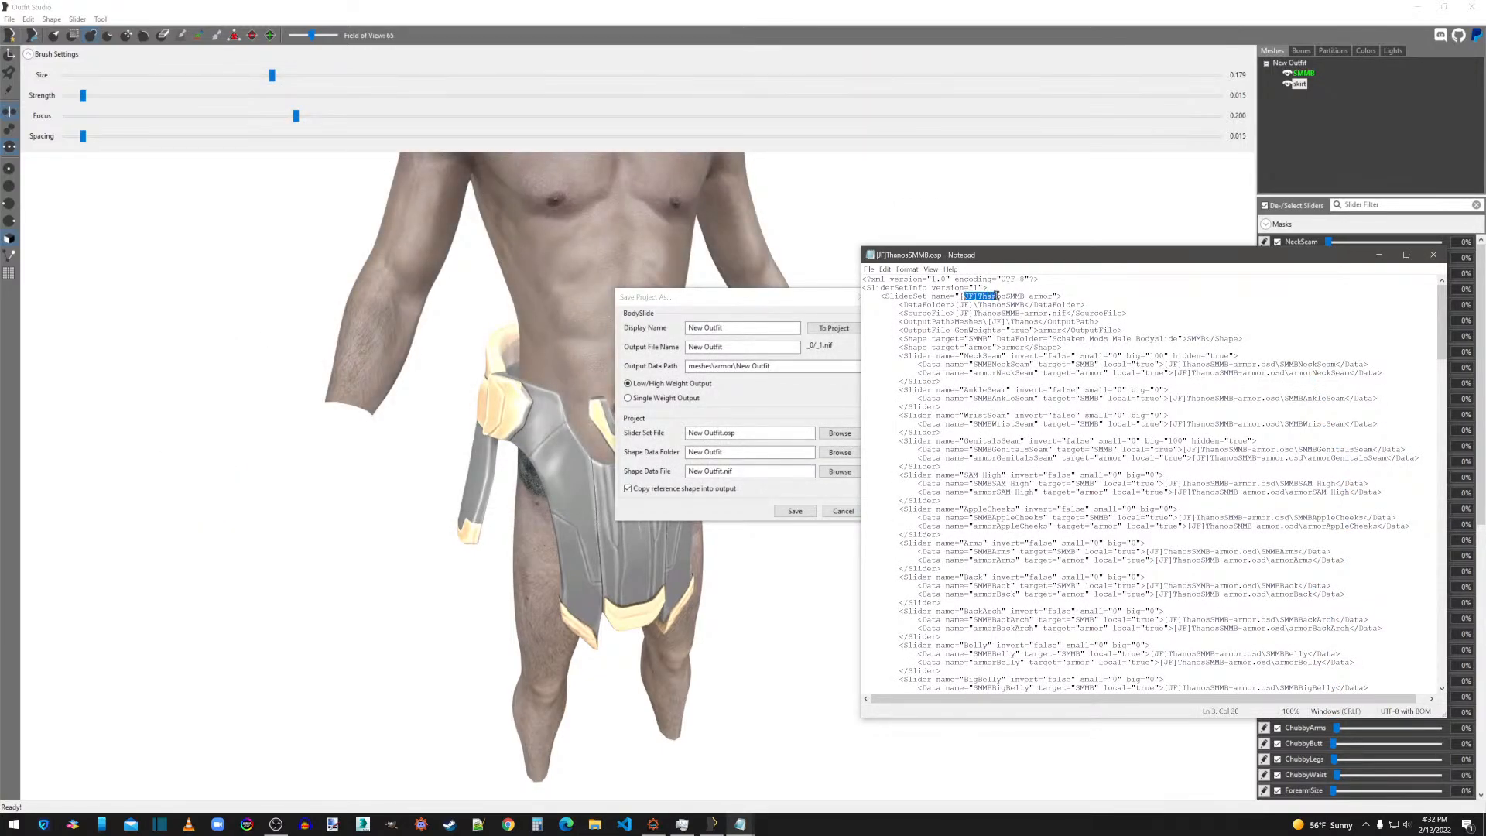
Set the project's display name to [JF]ThanosSMMB-skirt and its output file name to skirt.
{"action": "left_click_drag", "start_coordinate": [1052, 296], "coordinate": [977, 296]}
{"action": "left_click_drag", "start_coordinate": [763, 328], "coordinate": [664, 323]}
{"action": "type", "text": "[JF]ThanosSMMB-armor"}
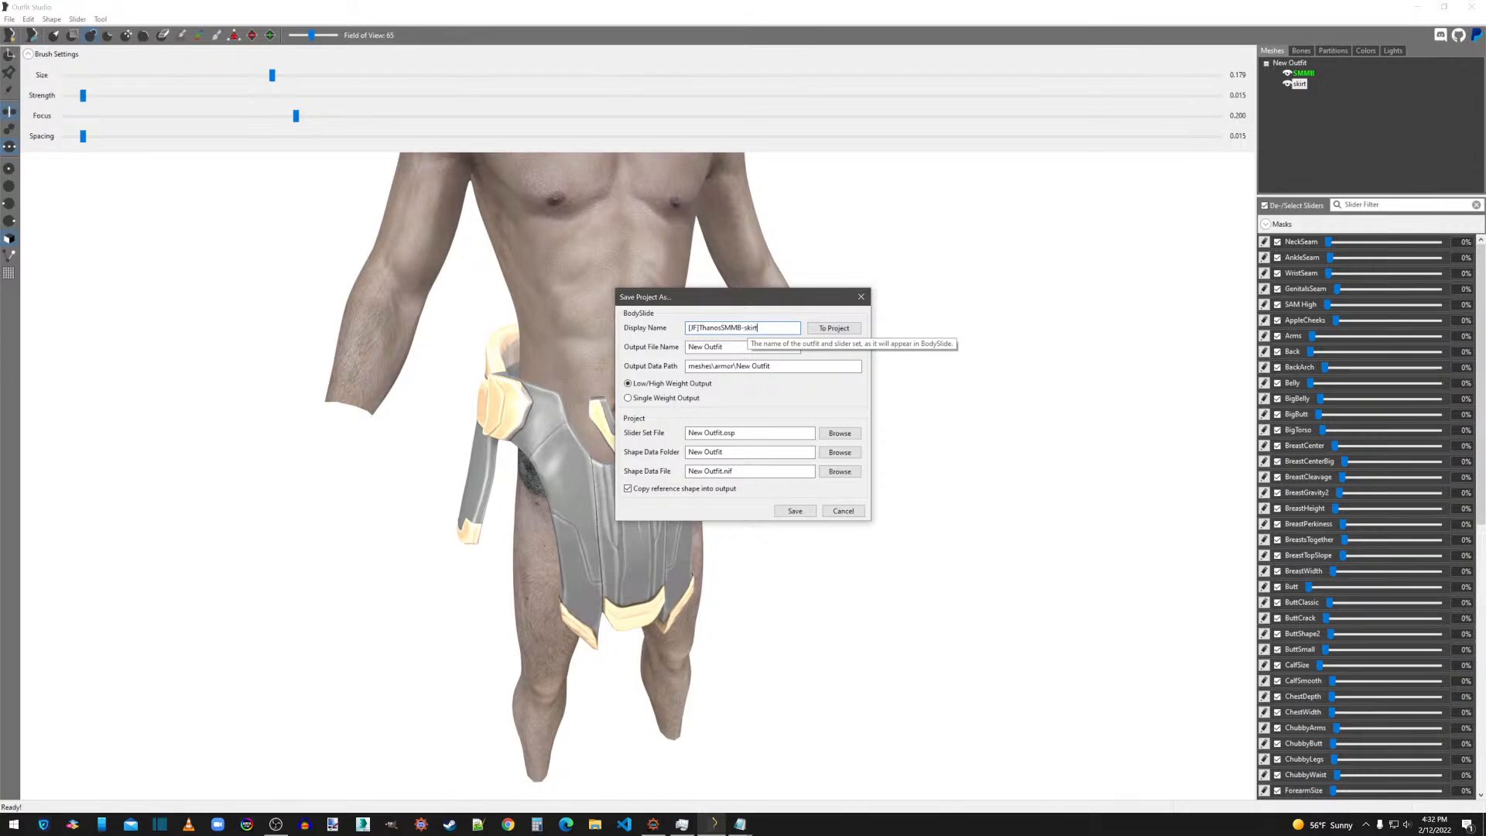
{"action": "left_click_drag", "start_coordinate": [732, 347], "coordinate": [668, 356]}
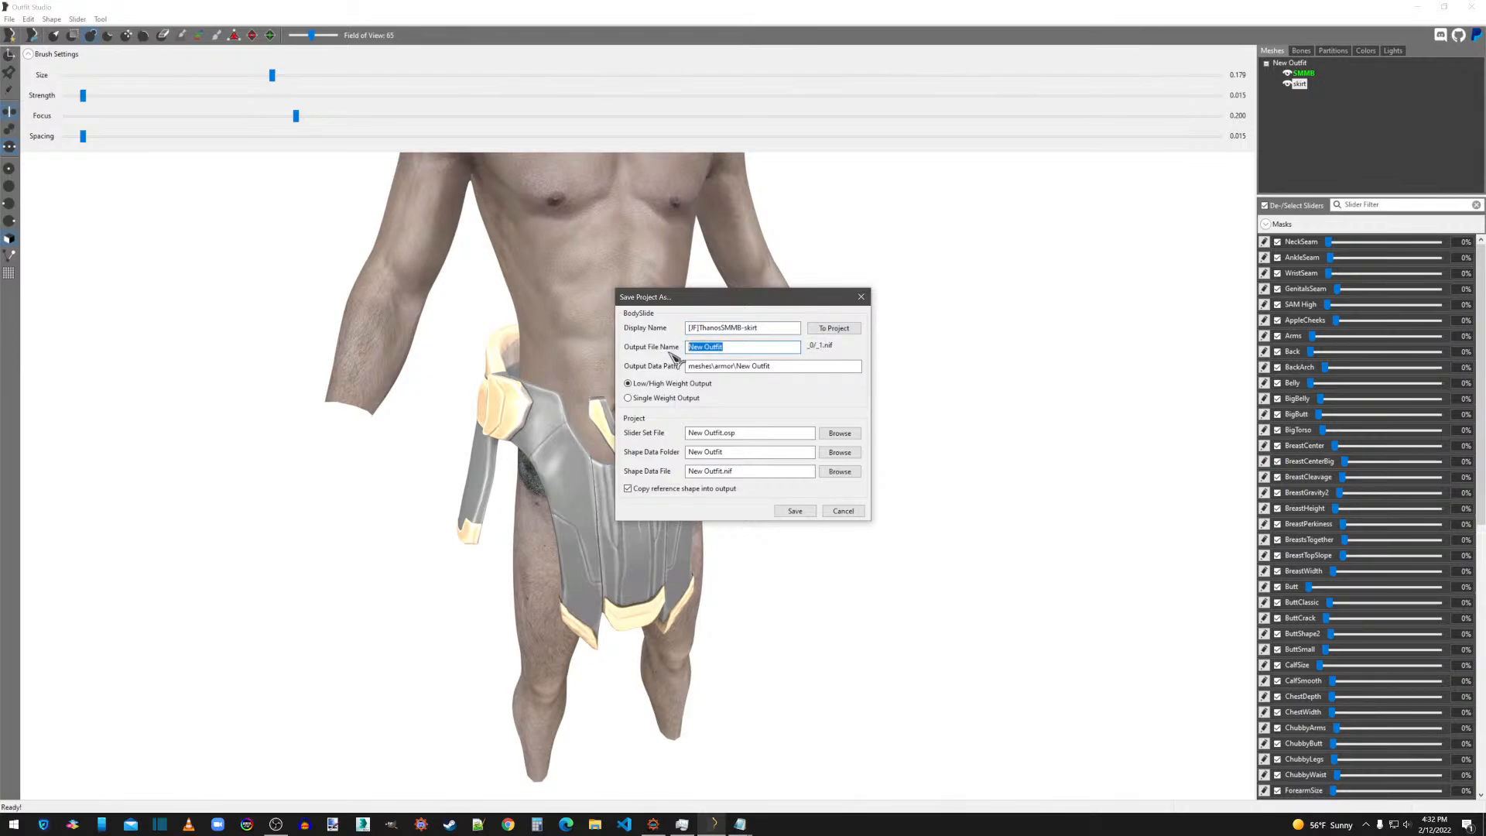
{"action": "type", "text": "skirt"}
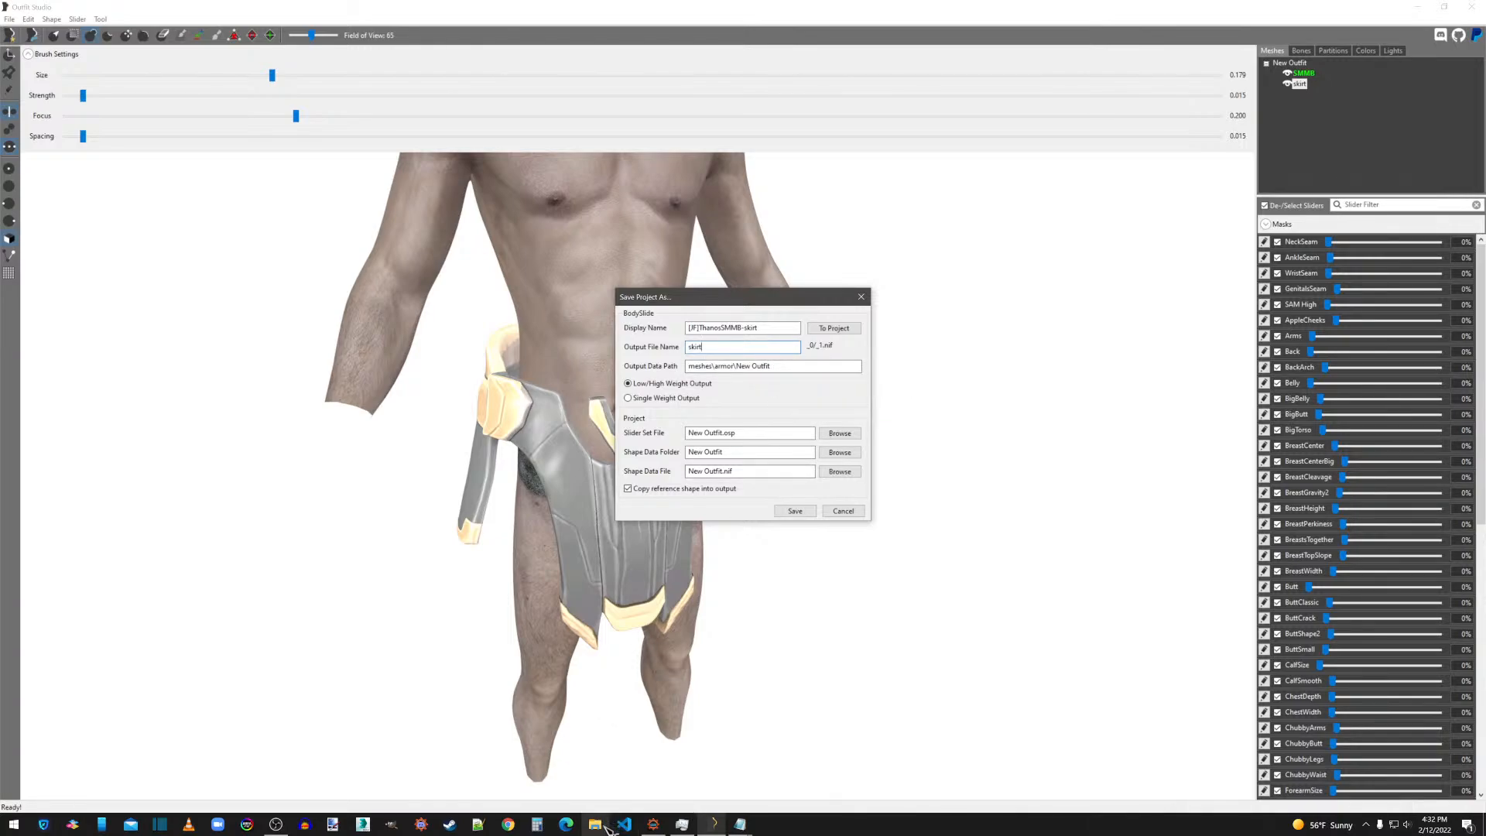
Copy the data folder [JF]\ThanosSMMB from the armor's slider set file into the skirt project's shape data folder.
{"action": "mouse_move", "coordinate": [740, 825]}
{"action": "left_click", "coordinate": [793, 759]}
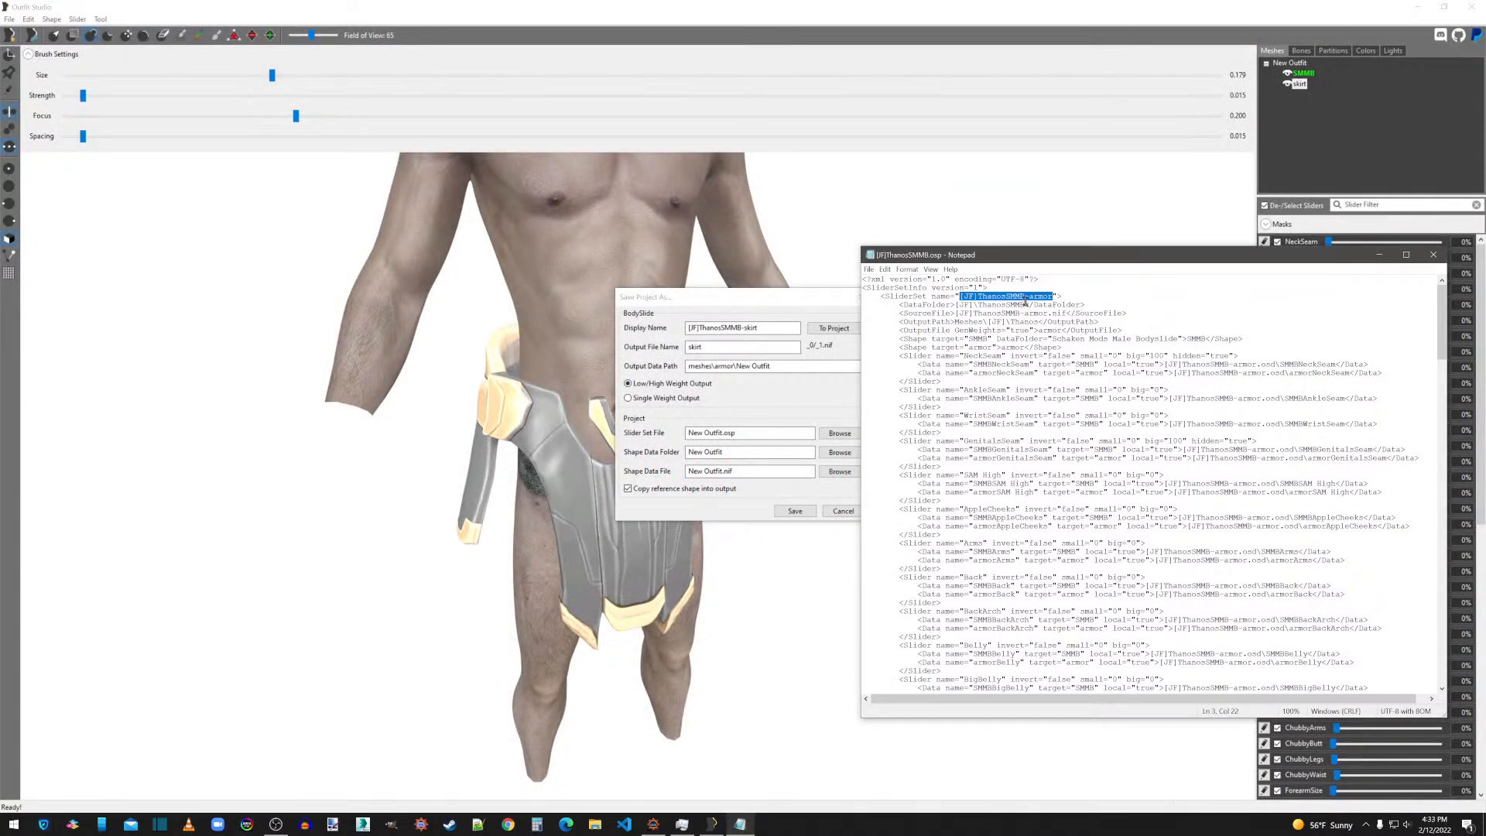
{"action": "left_click_drag", "start_coordinate": [1025, 304], "coordinate": [972, 305]}
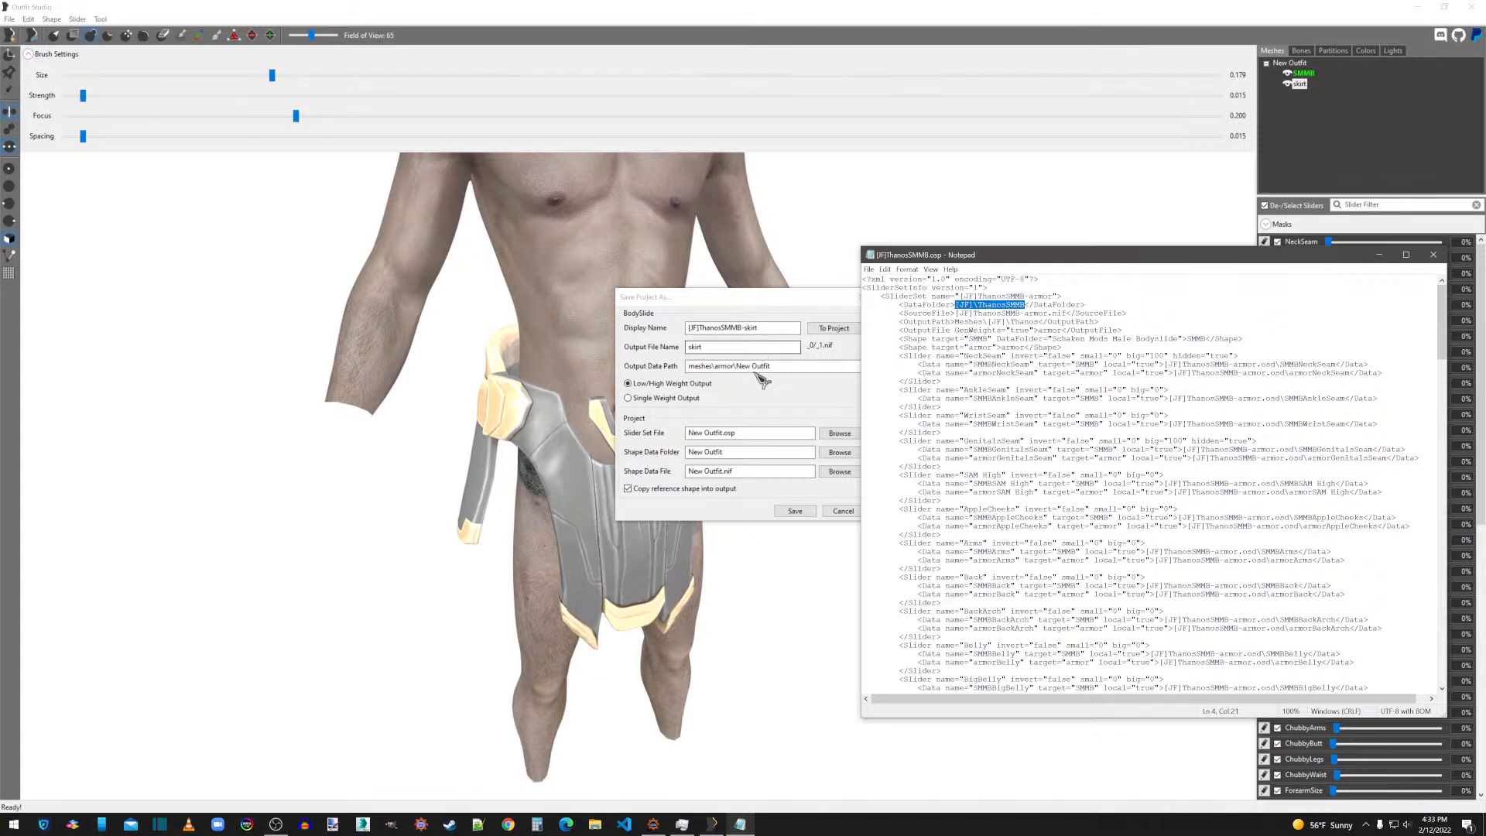
{"action": "left_click", "coordinate": [671, 459]}
{"action": "type", "text": "[JF]\\ThanosSMMB"}
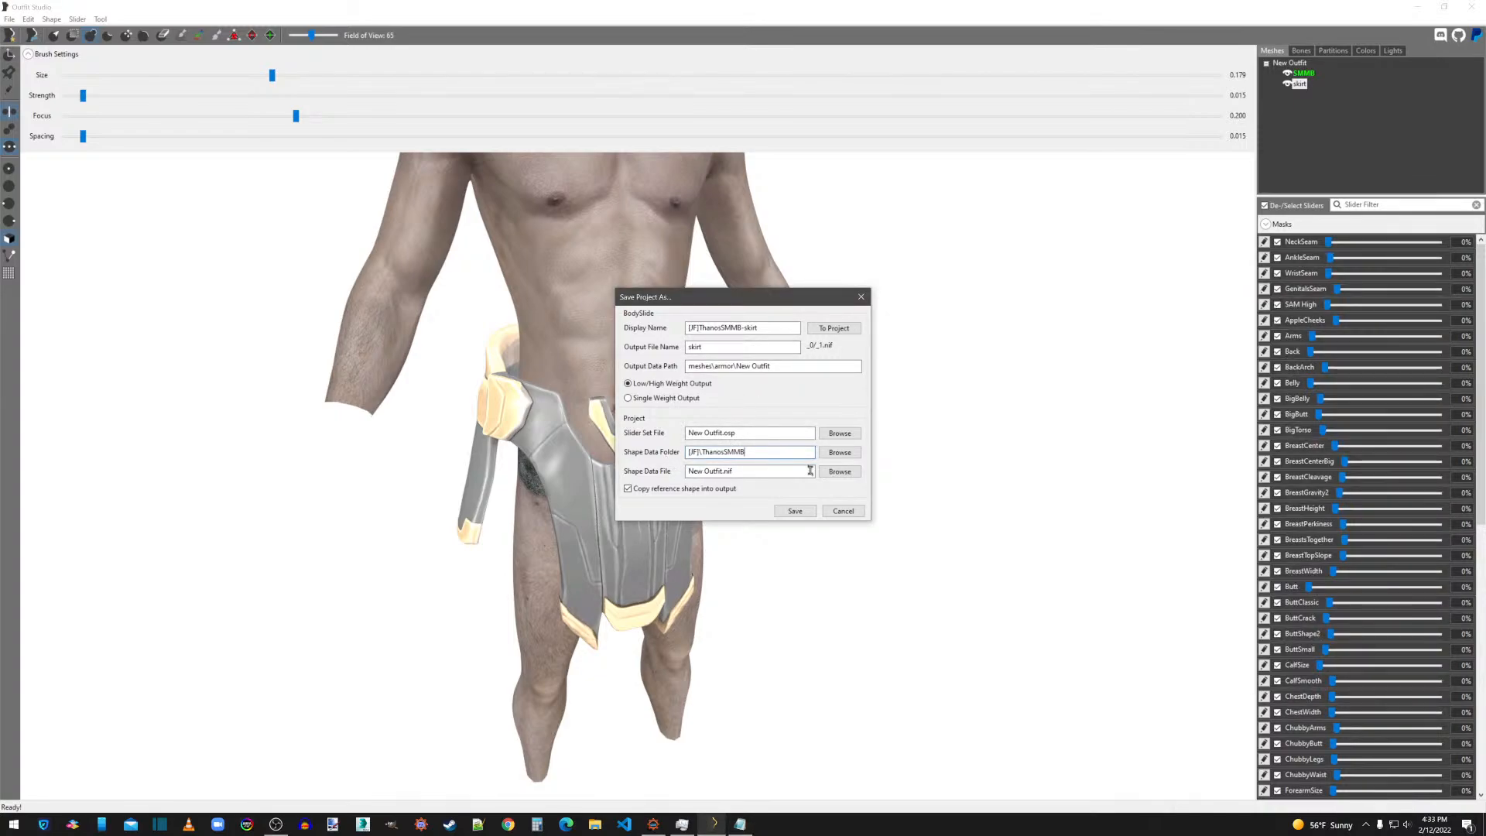
Consult the armor's slider set file and set the skirt's output data path to Meshes\[JF]\Thanos.
{"action": "left_click", "coordinate": [740, 824]}
{"action": "left_click_drag", "start_coordinate": [1112, 255], "coordinate": [1485, 154]}
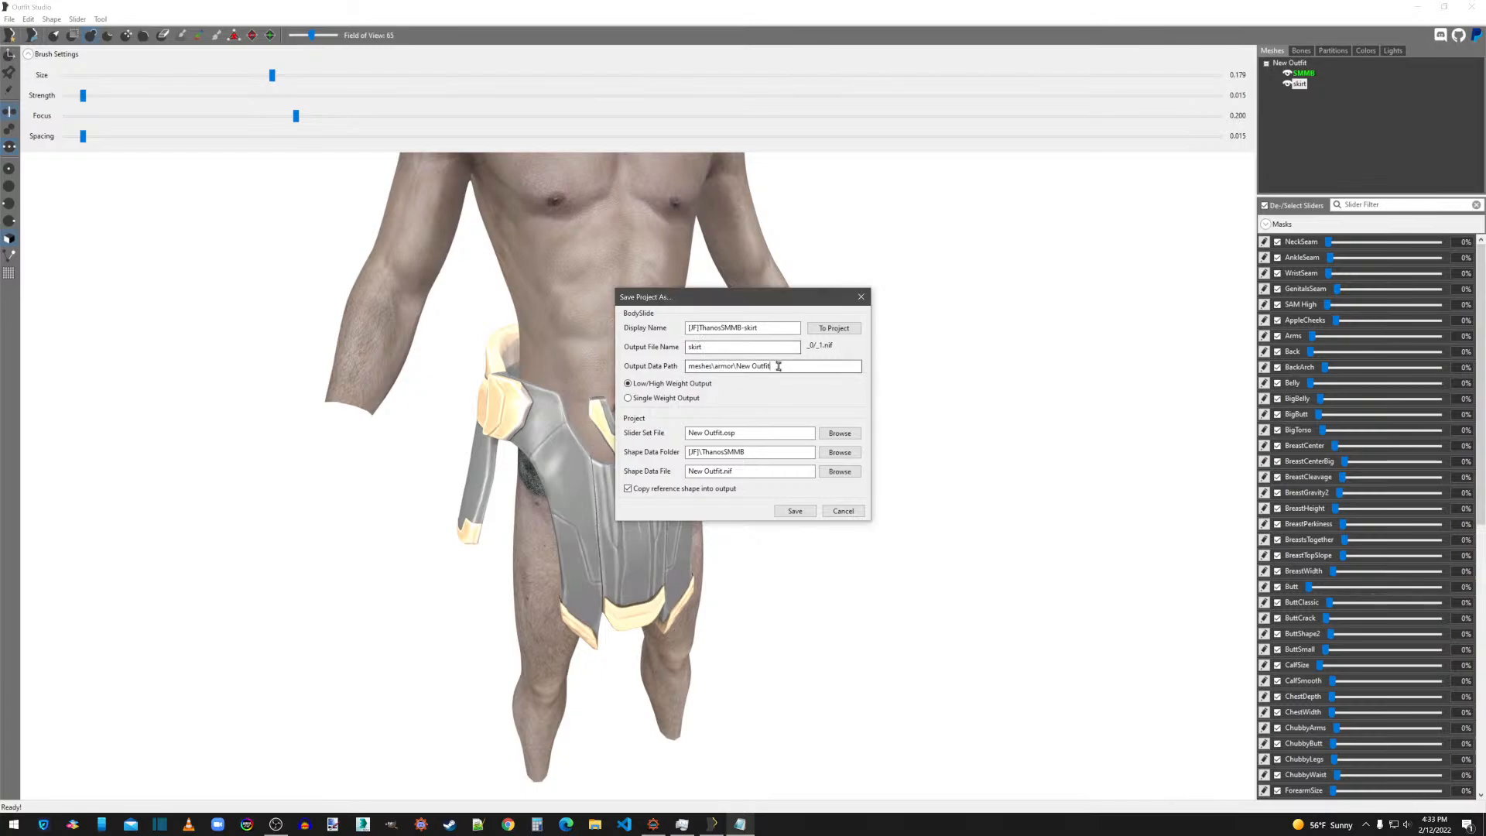
{"action": "left_click_drag", "start_coordinate": [782, 366], "coordinate": [653, 381]}
{"action": "type", "text": "Meshes\\[JF]\\Thanos"}
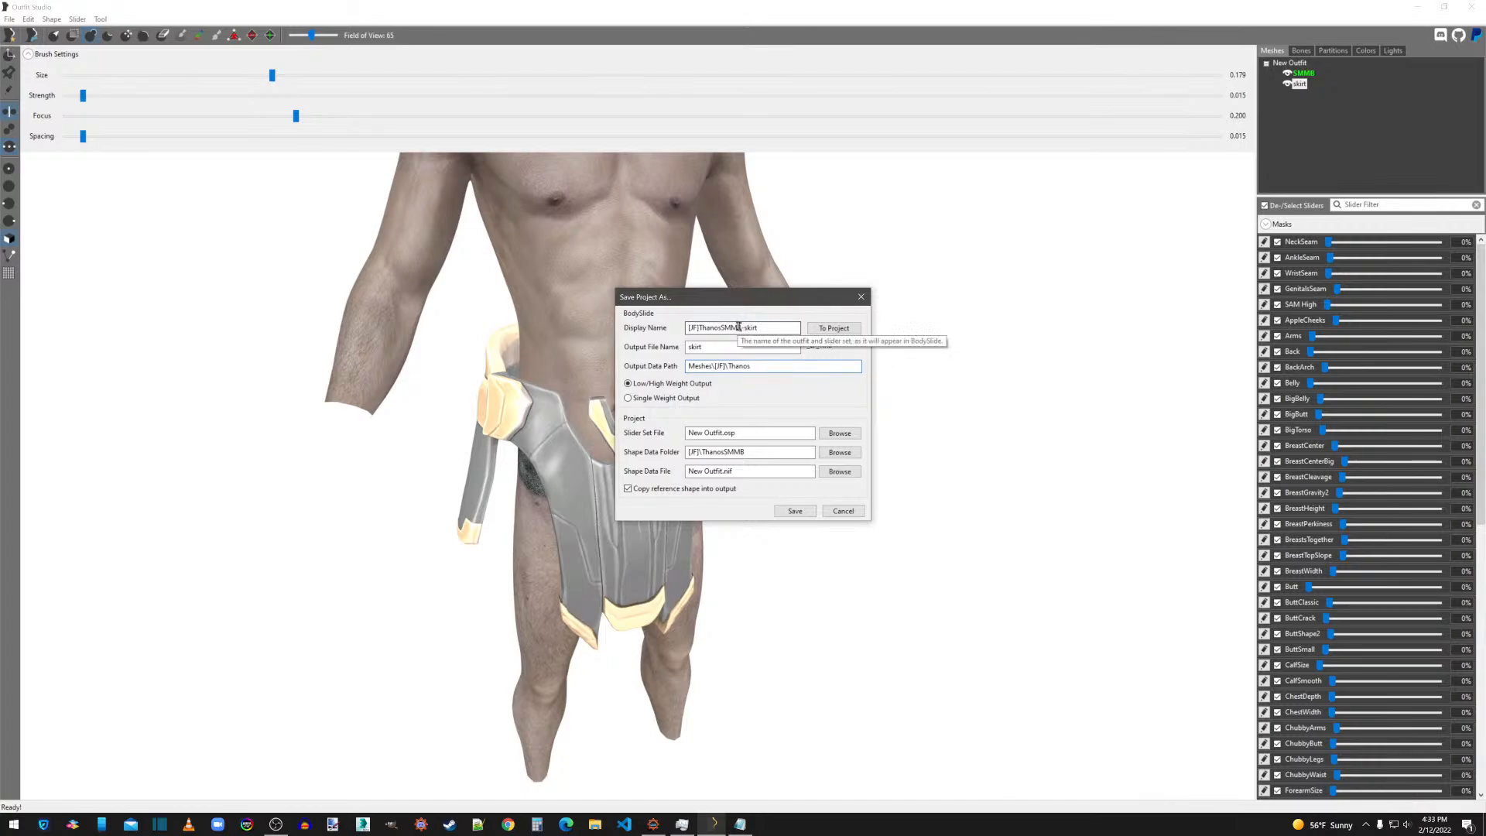
Set the slider set file to [JF]ThanosSMMB.osp, reusing the base part of the display name.
{"action": "left_click_drag", "start_coordinate": [741, 328], "coordinate": [675, 330]}
{"action": "key", "text": "ctrl+c"}
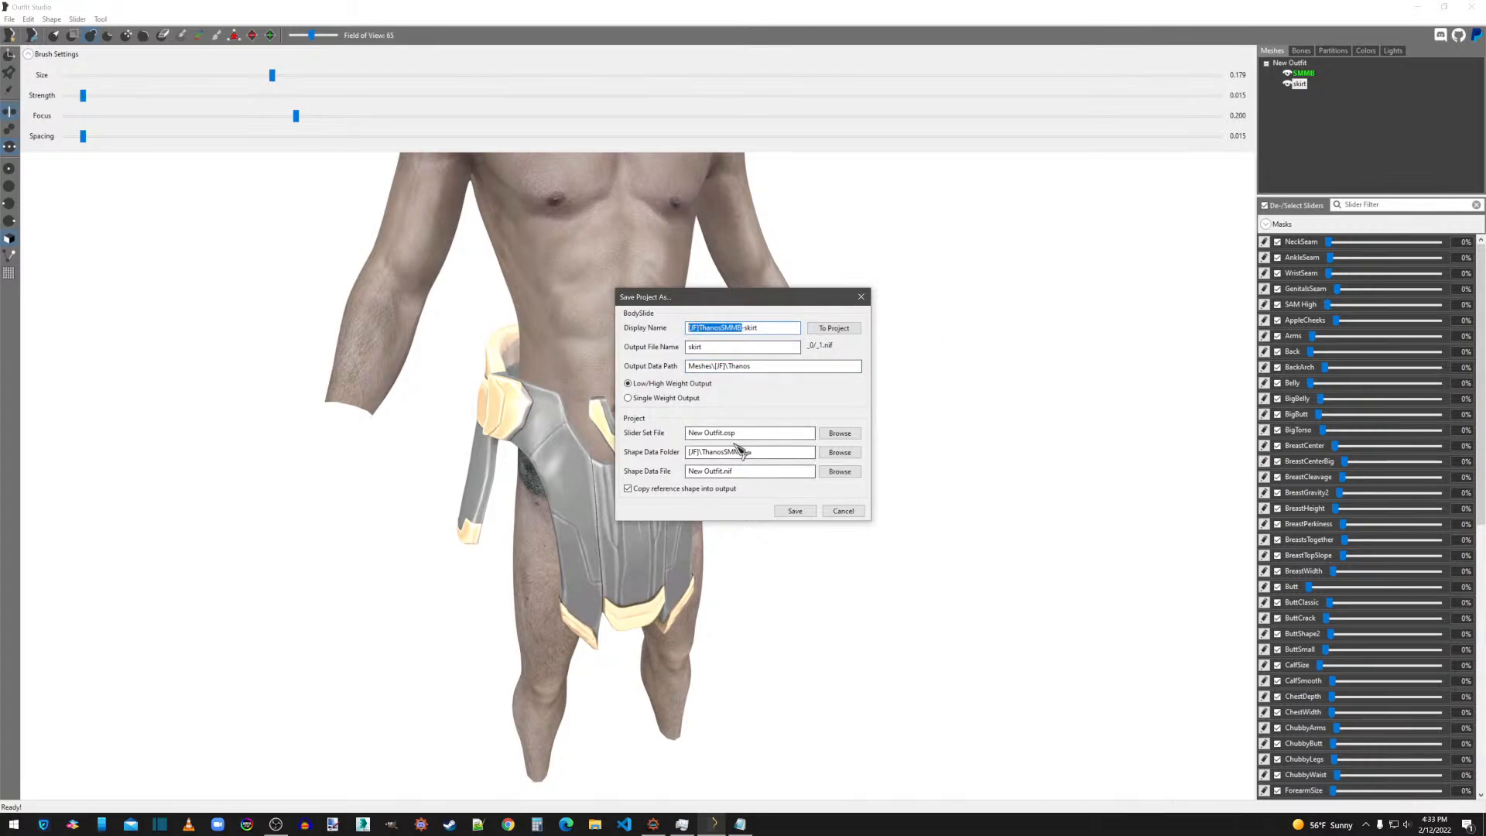
{"action": "left_click_drag", "start_coordinate": [722, 432], "coordinate": [657, 434]}
{"action": "key", "text": "ctrl+v"}
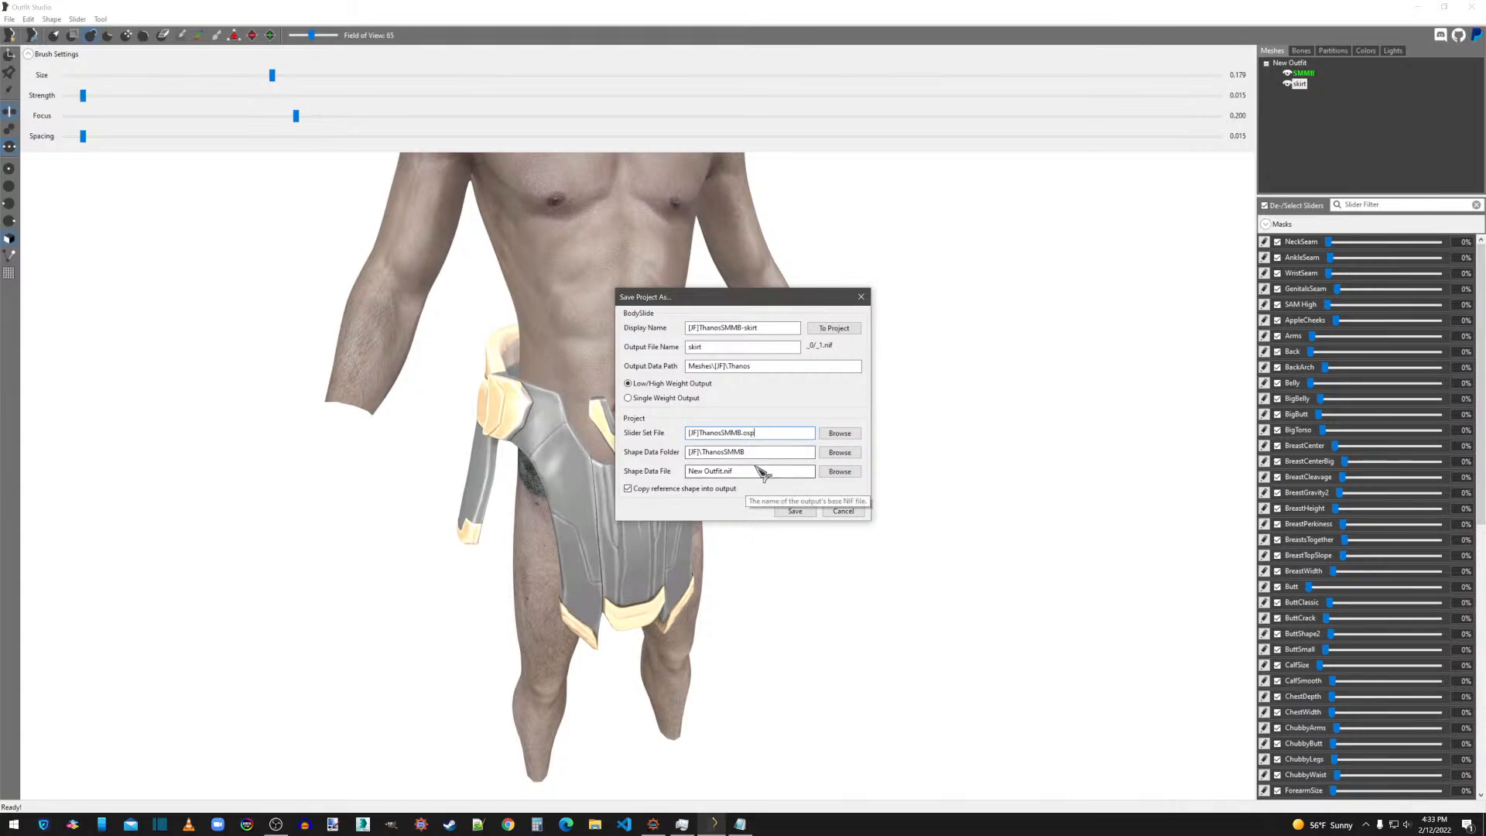
Set the shape data file to [JF]ThanosSMMB-skirt.nif, turn off copying the reference shape into the output, and save the project.
{"action": "left_click_drag", "start_coordinate": [790, 328], "coordinate": [657, 338]}
{"action": "key", "text": "ctrl+c"}
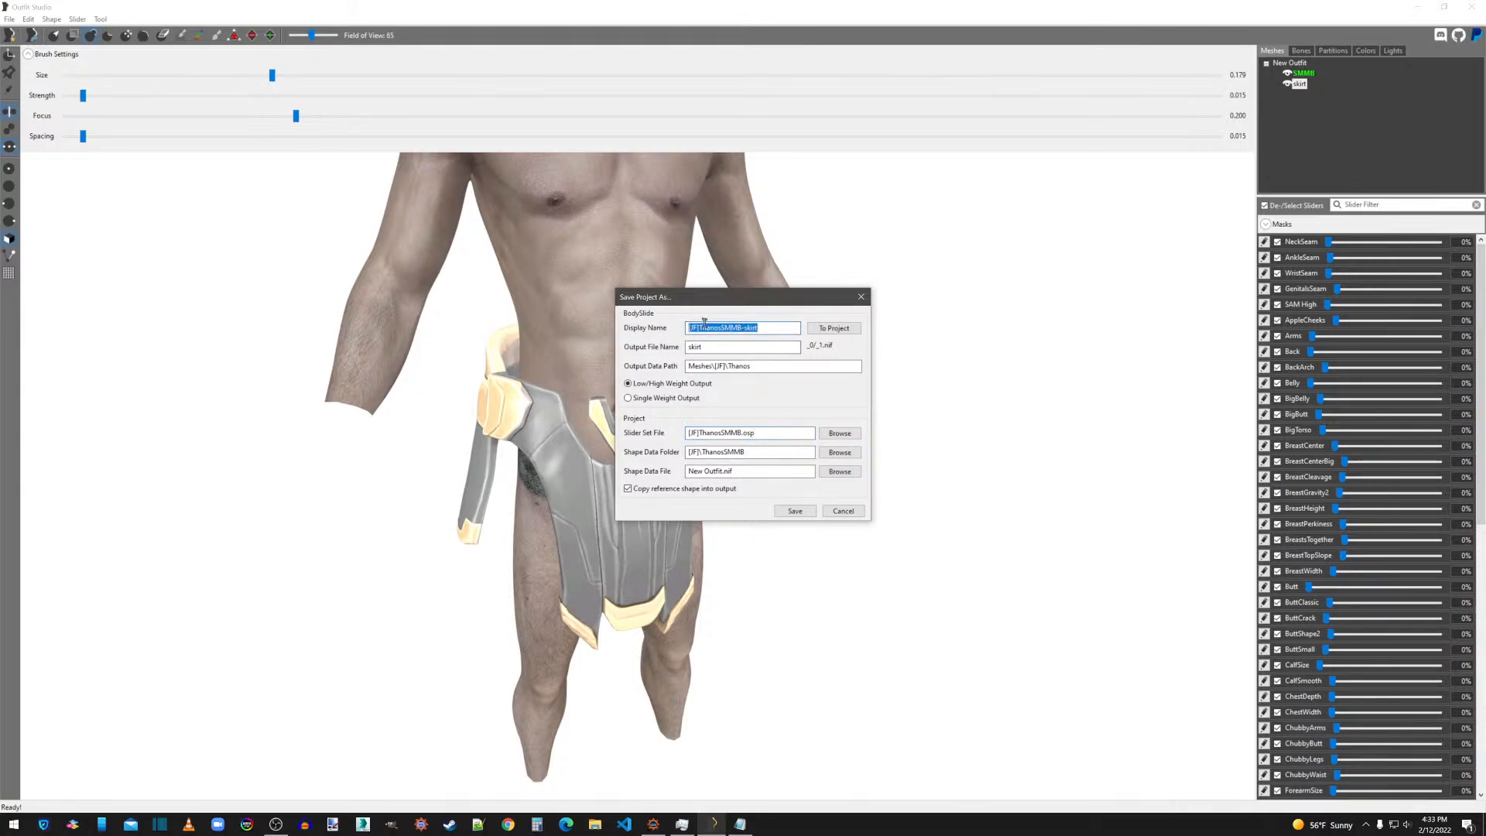
{"action": "left_click_drag", "start_coordinate": [746, 471], "coordinate": [664, 472]}
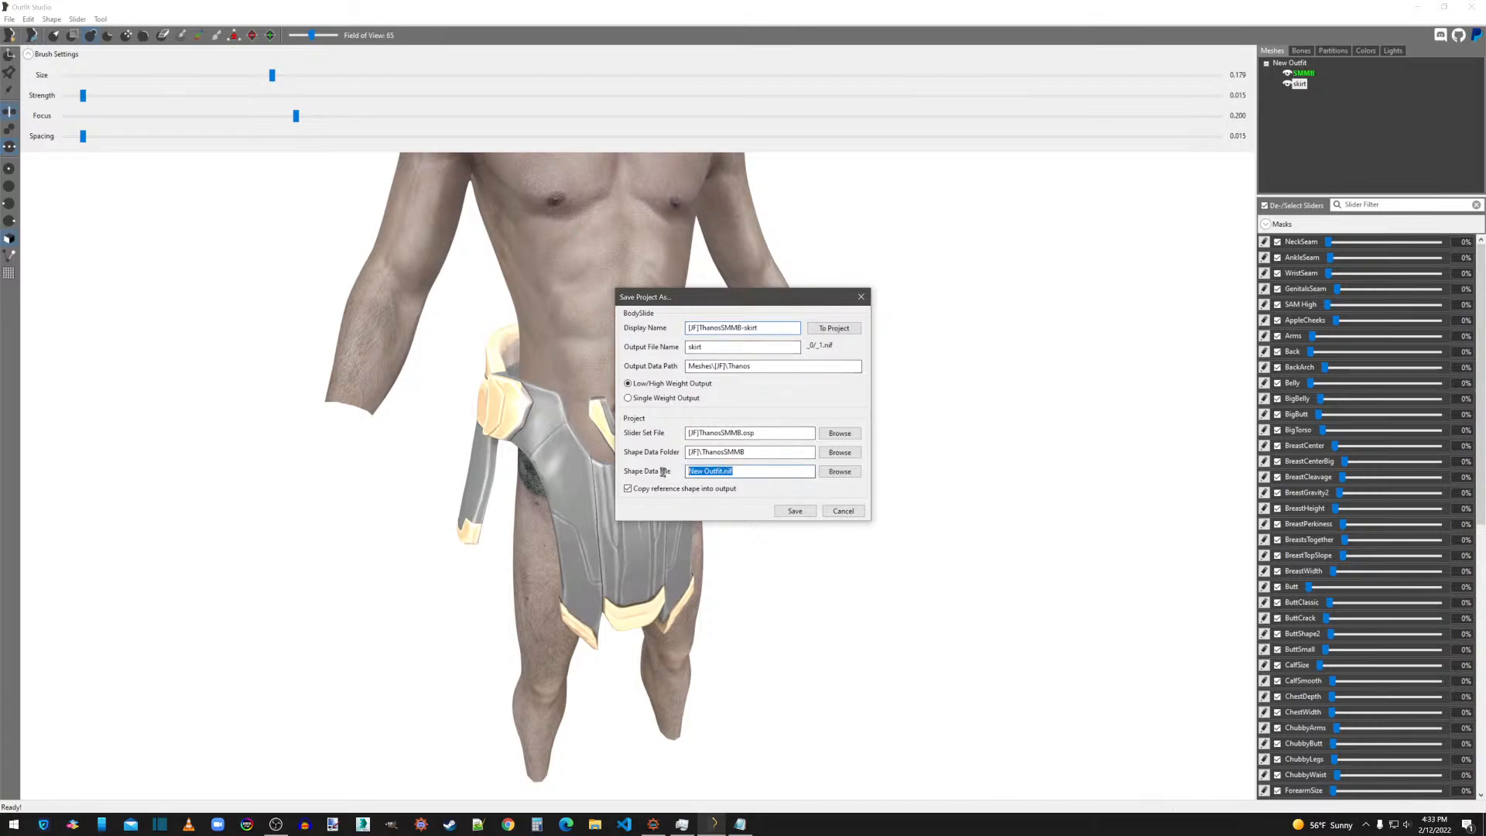
{"action": "key", "text": "ctrl+v"}
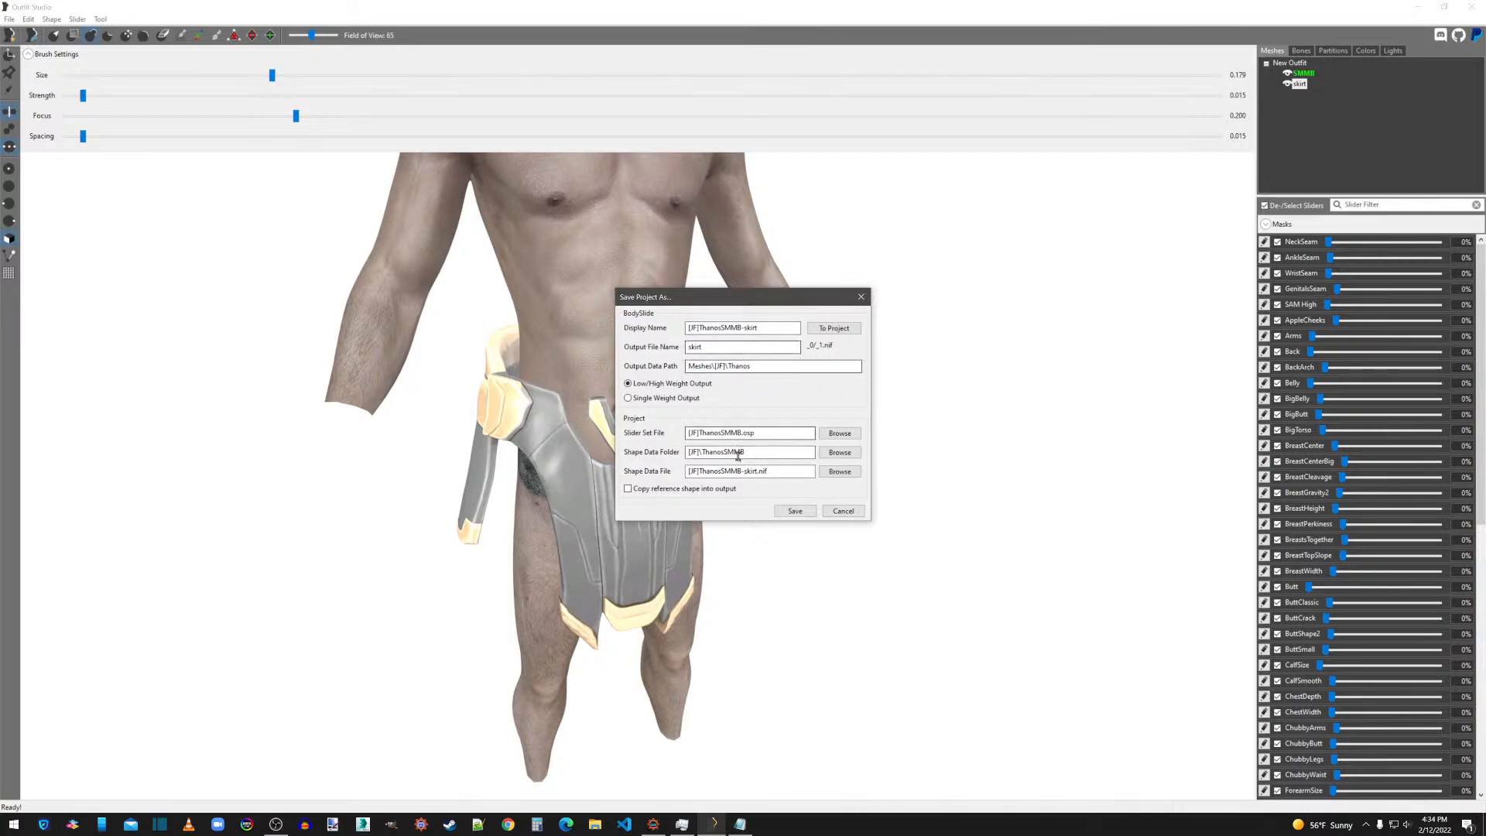
{"action": "left_click", "coordinate": [796, 511]}
Switch to File Explorer and check the saved slider set file in overwrite\CalienteTools\BodySlide\SliderSets.
{"action": "left_click", "coordinate": [1418, 7]}
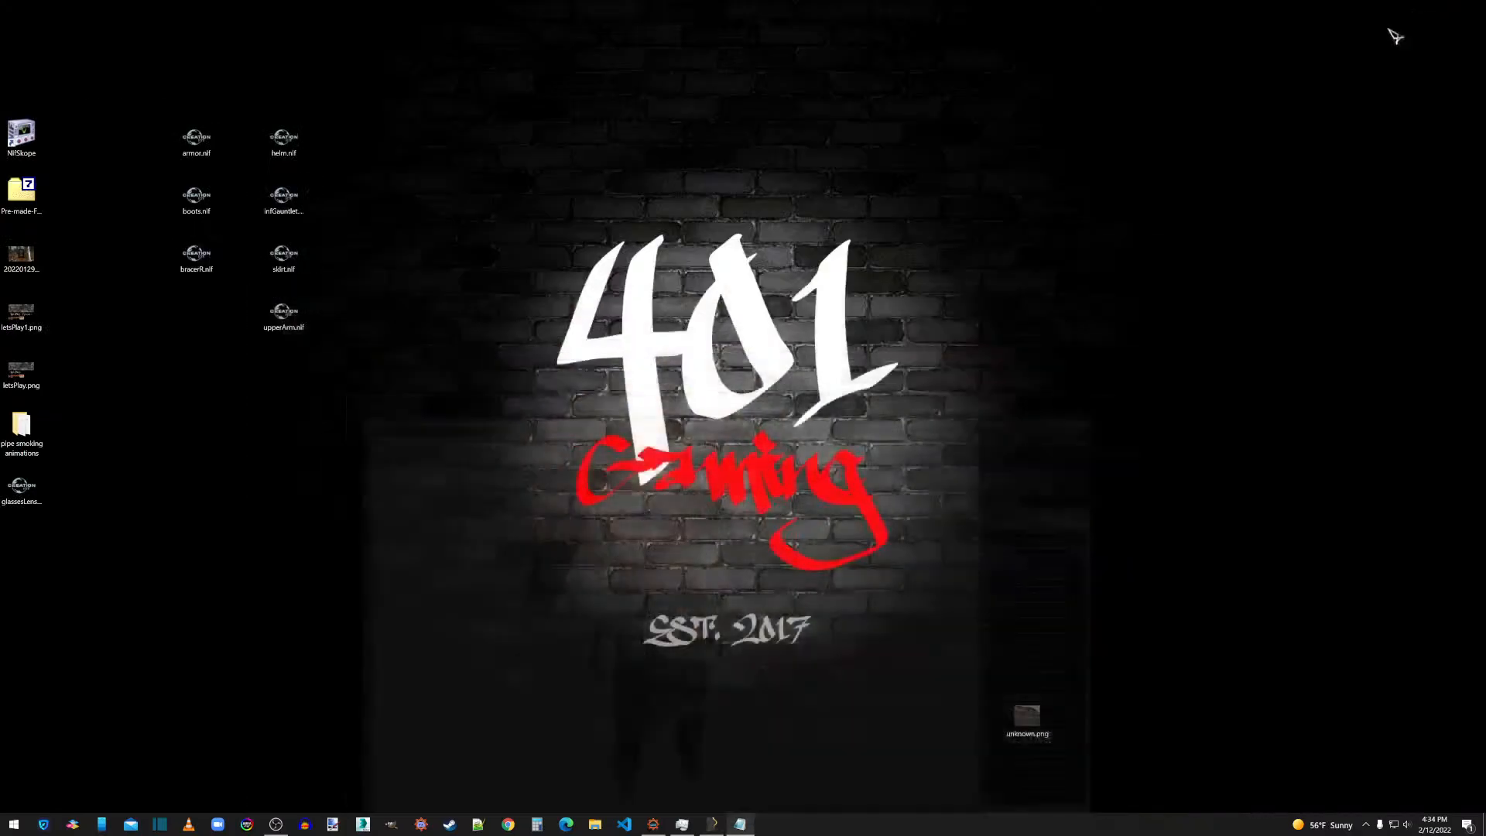
{"action": "left_click", "coordinate": [600, 827]}
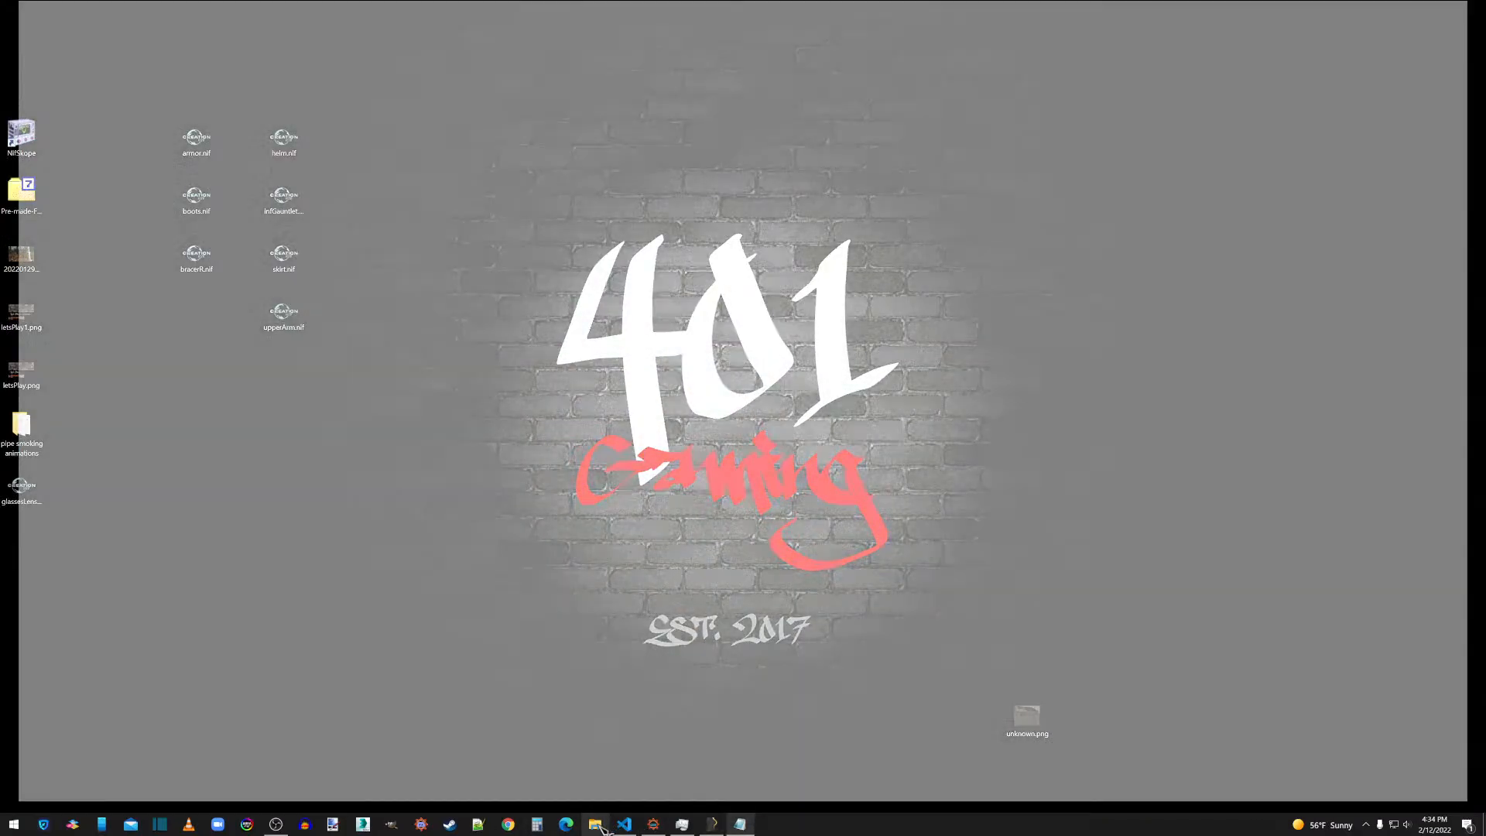
{"action": "left_click", "coordinate": [1476, 12]}
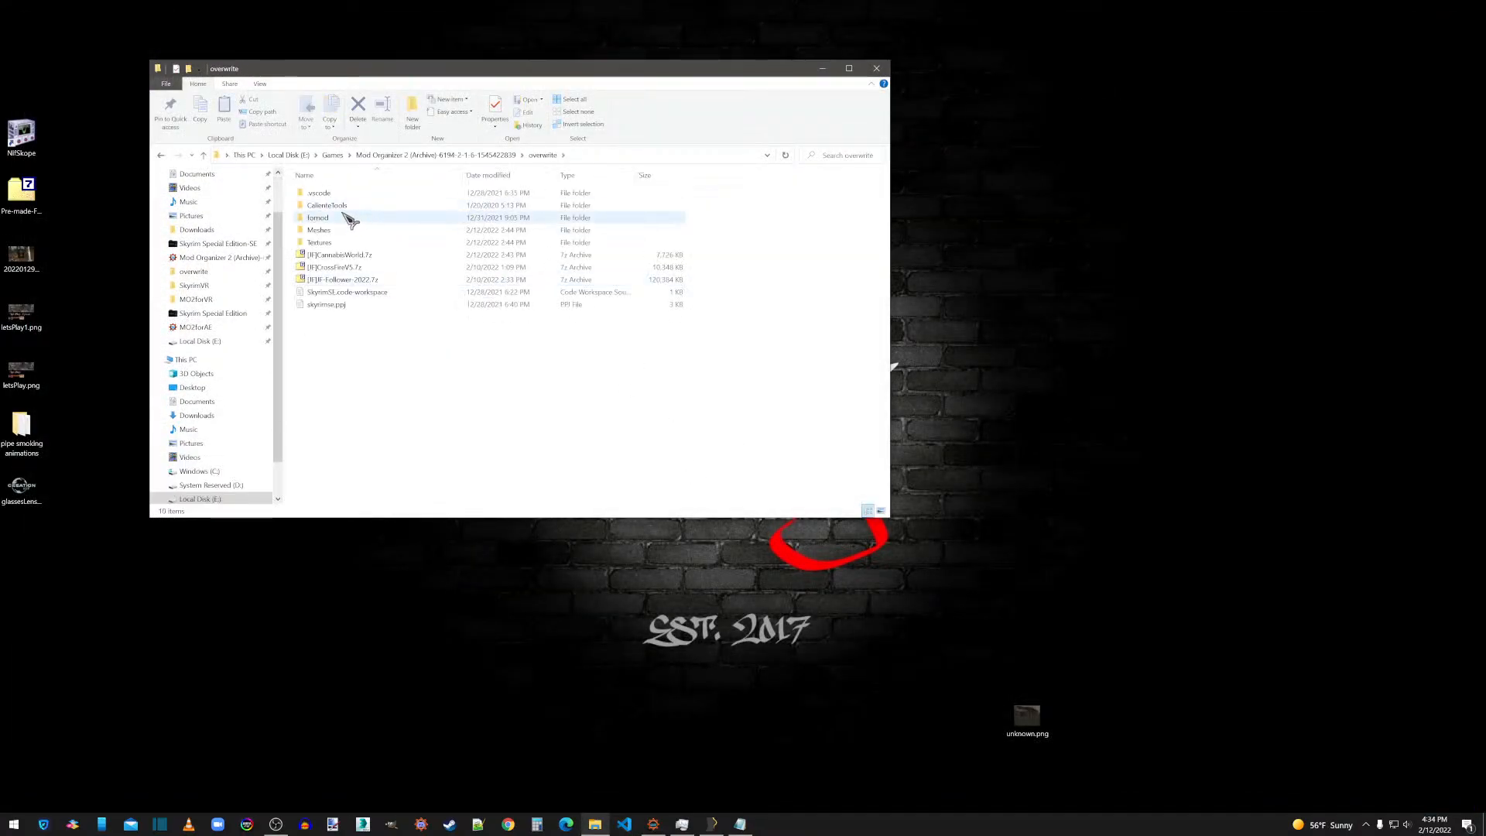
{"action": "double_click", "coordinate": [329, 206]}
{"action": "double_click", "coordinate": [329, 195]}
{"action": "left_click", "coordinate": [326, 207]}
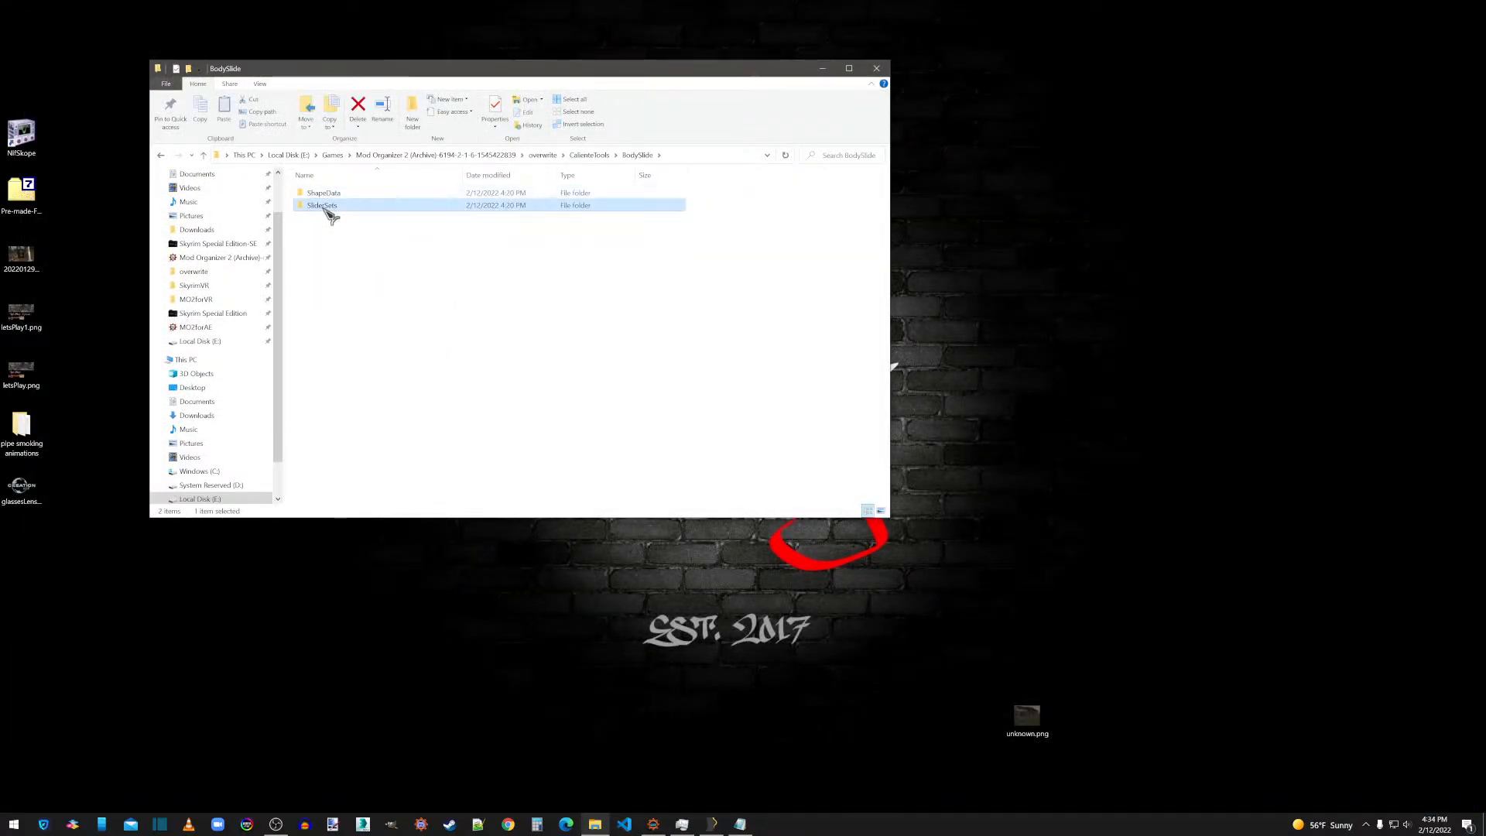
{"action": "double_click", "coordinate": [326, 207]}
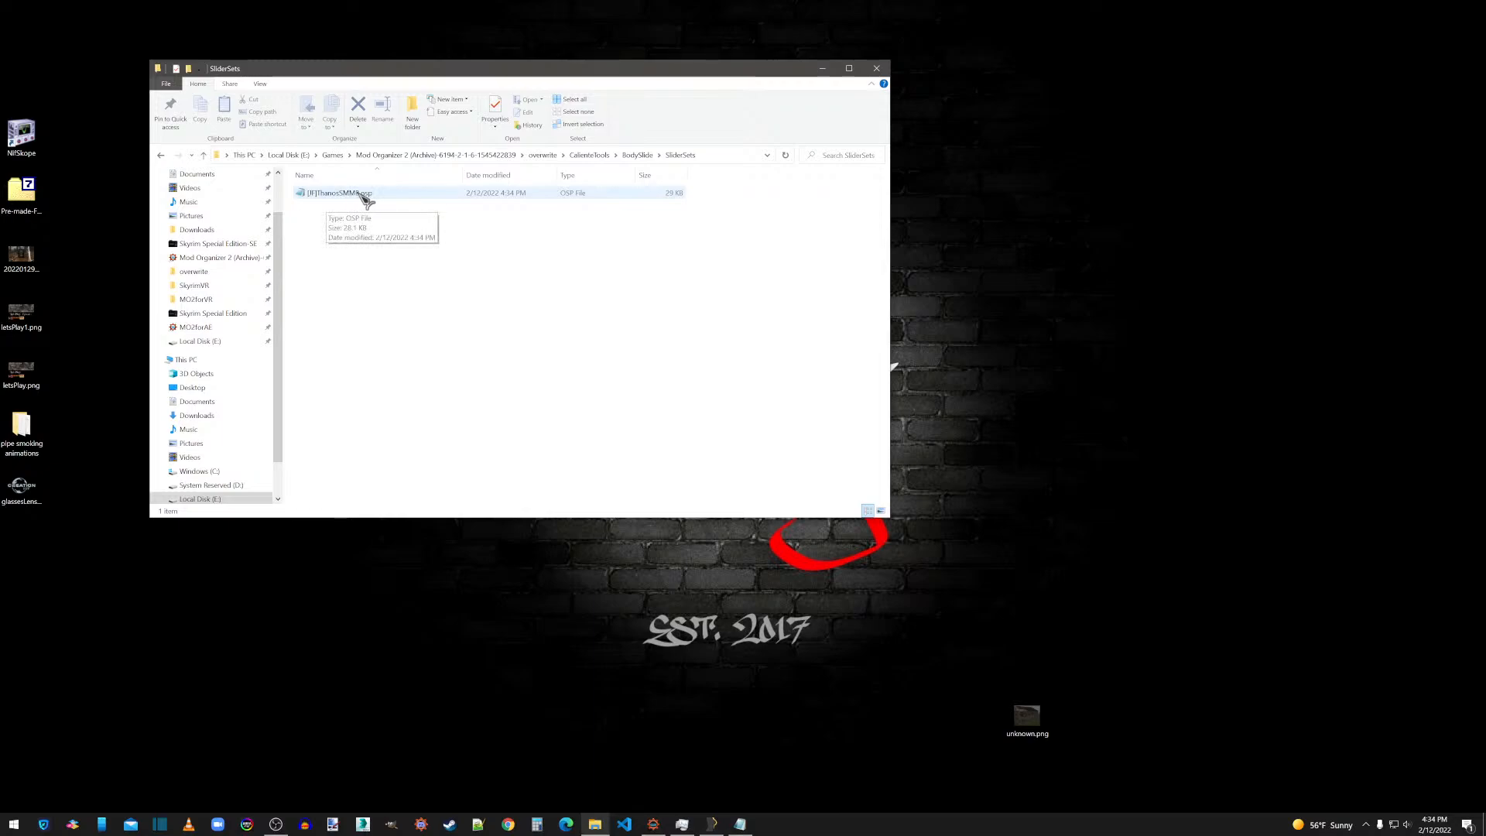
Examine the armor and skirt project files in ShapeData\[JF]\ThanosSMMB, and return to the CalienteTools folder.
{"action": "left_click", "coordinate": [651, 155]}
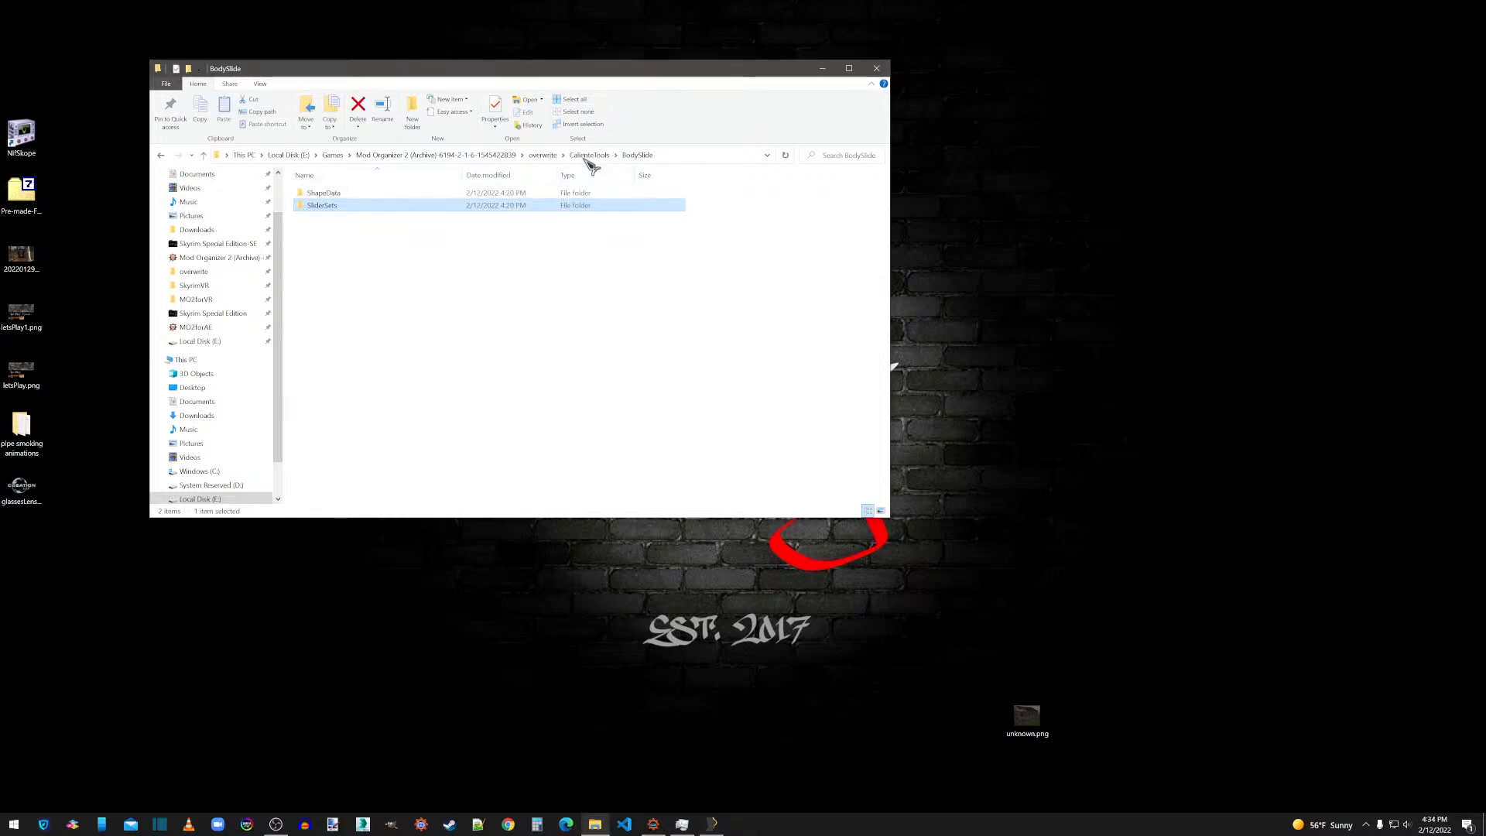
{"action": "double_click", "coordinate": [335, 193]}
{"action": "double_click", "coordinate": [335, 195]}
{"action": "double_click", "coordinate": [335, 195]}
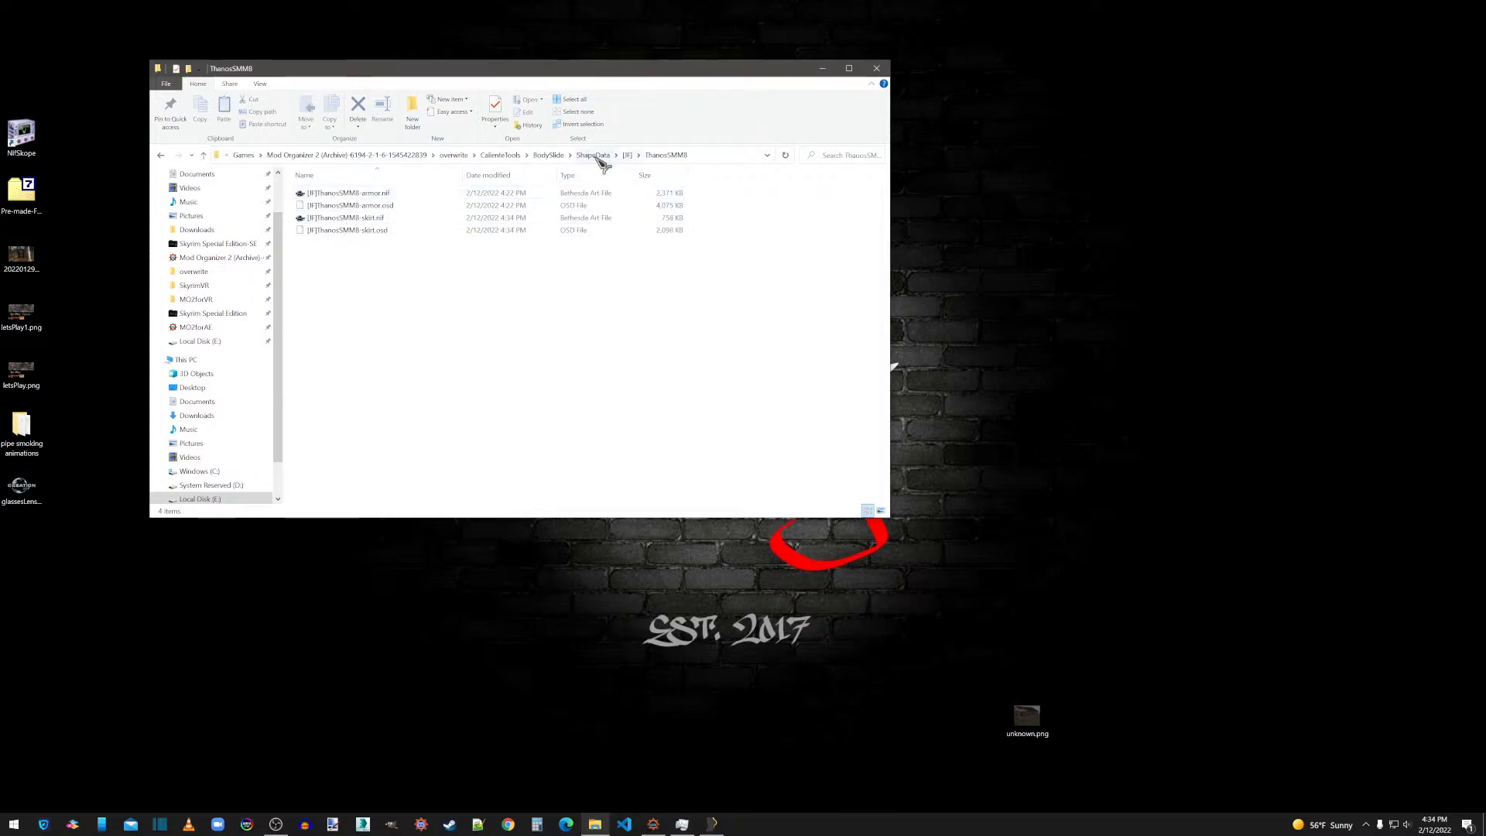
{"action": "left_click", "coordinate": [502, 156]}
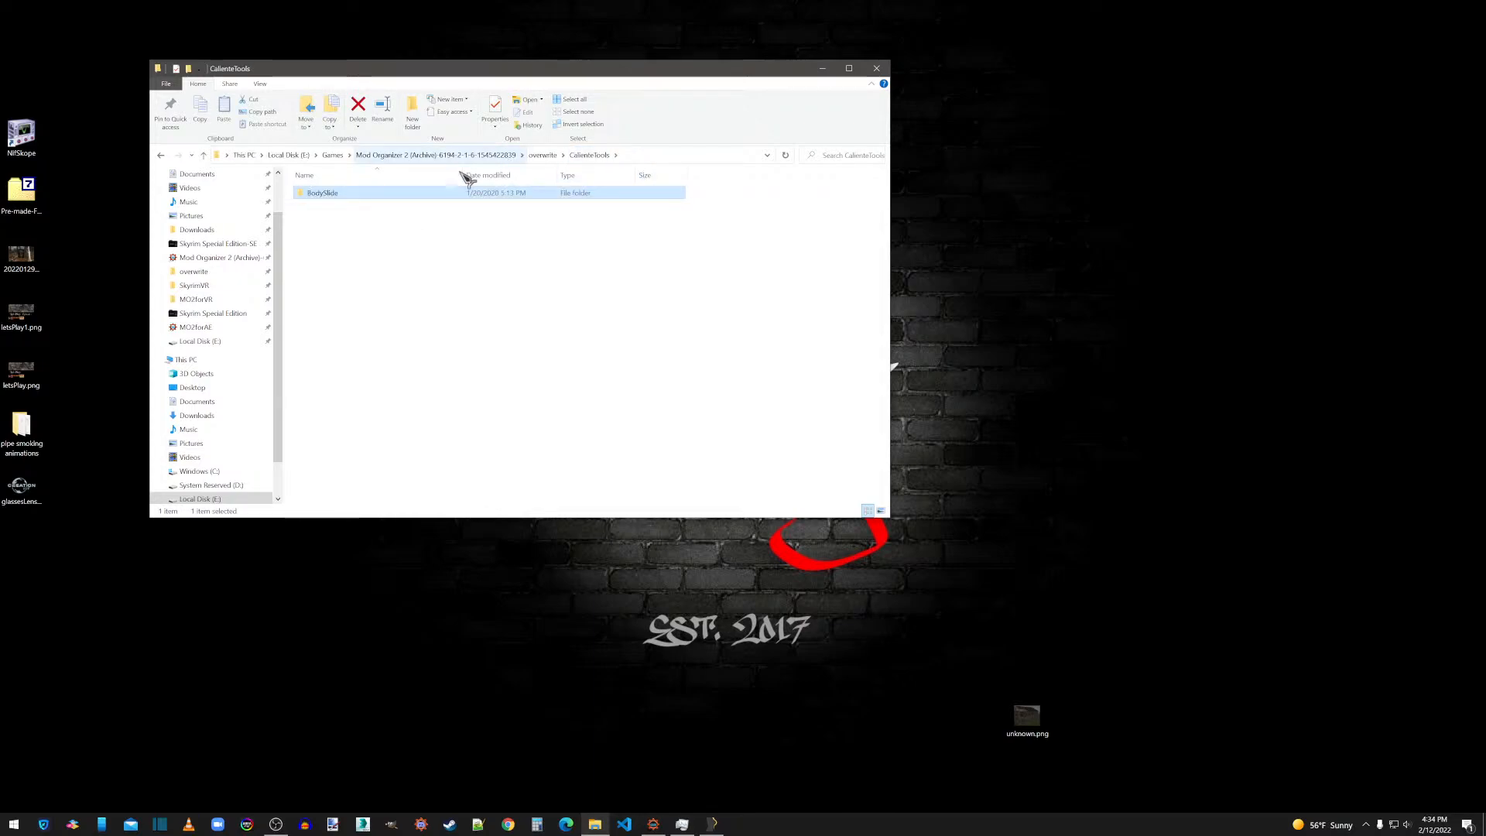
Close the File Explorer window, switch to Outfit Studio and unload the skirt project.
{"action": "double_click", "coordinate": [336, 195]}
{"action": "left_click", "coordinate": [879, 68]}
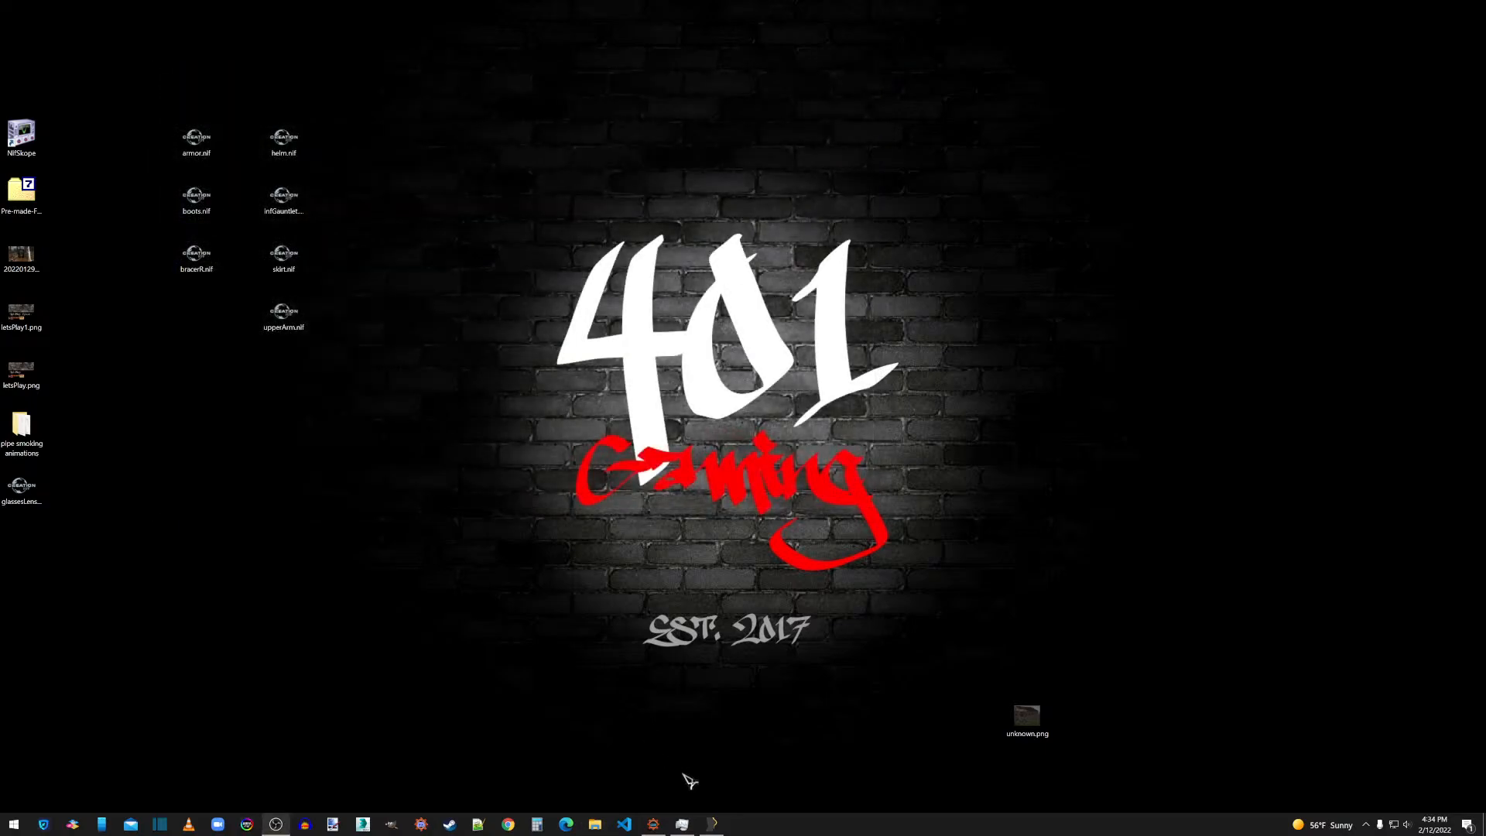
{"action": "left_click", "coordinate": [713, 825]}
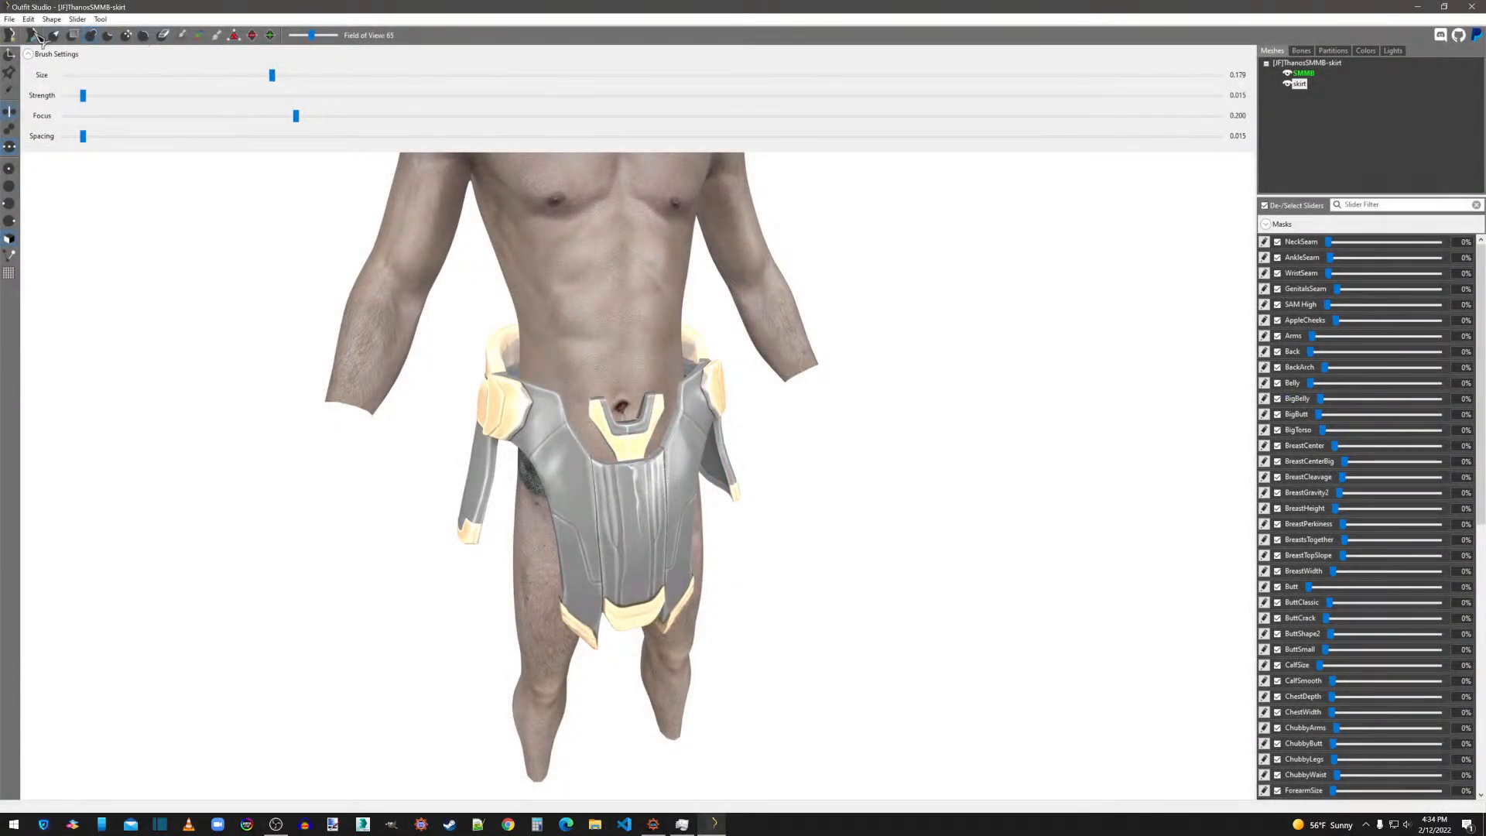
{"action": "left_click", "coordinate": [9, 19]}
{"action": "left_click", "coordinate": [34, 59]}
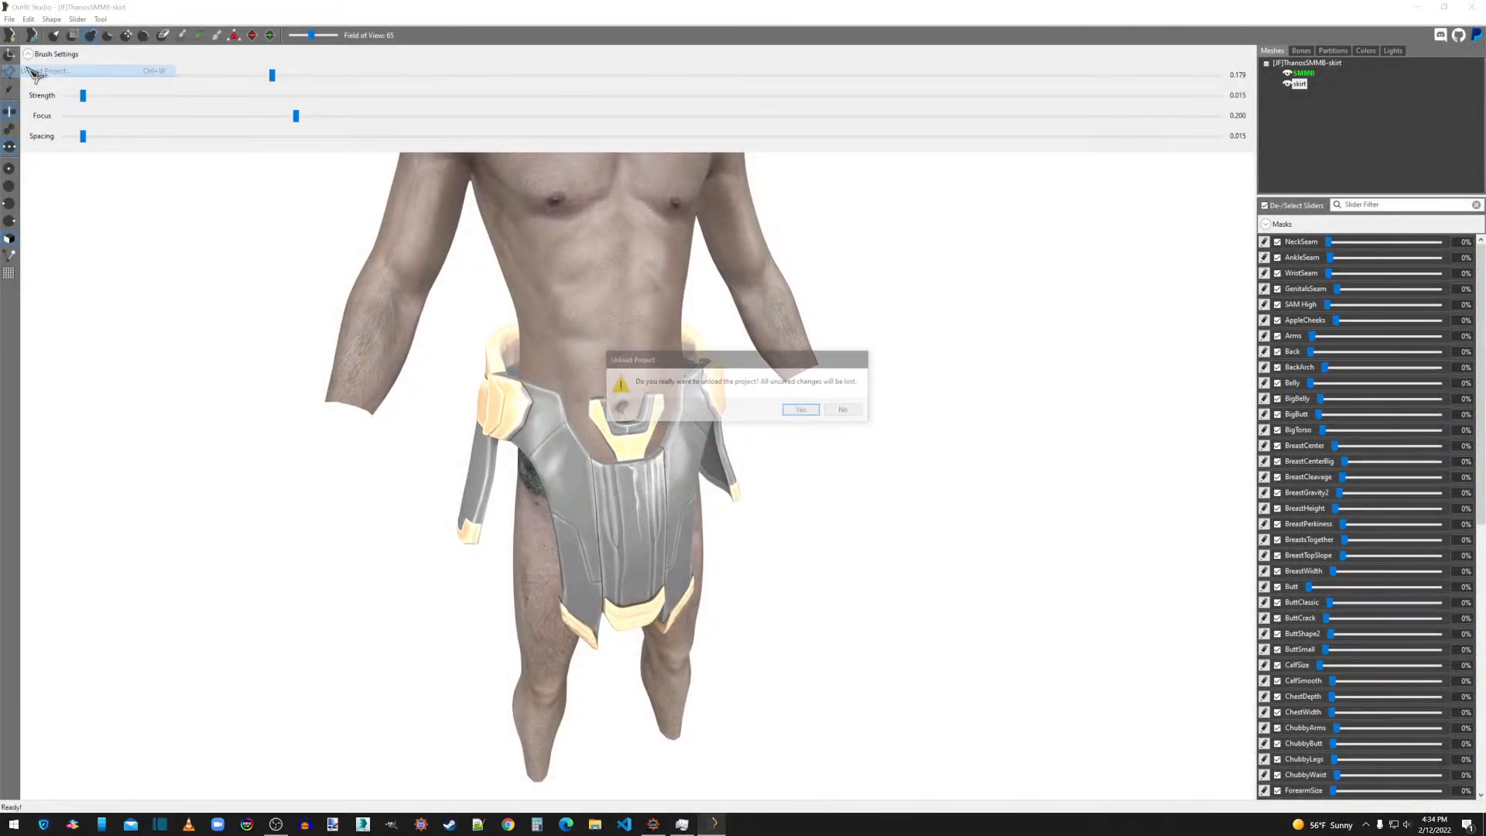
{"action": "left_click", "coordinate": [804, 410]}
Load the [JF]ThanosSMMB-skirt outfit from the [JF]ThanosSMMB.osp slider set to check the saved project.
{"action": "left_click", "coordinate": [9, 20]}
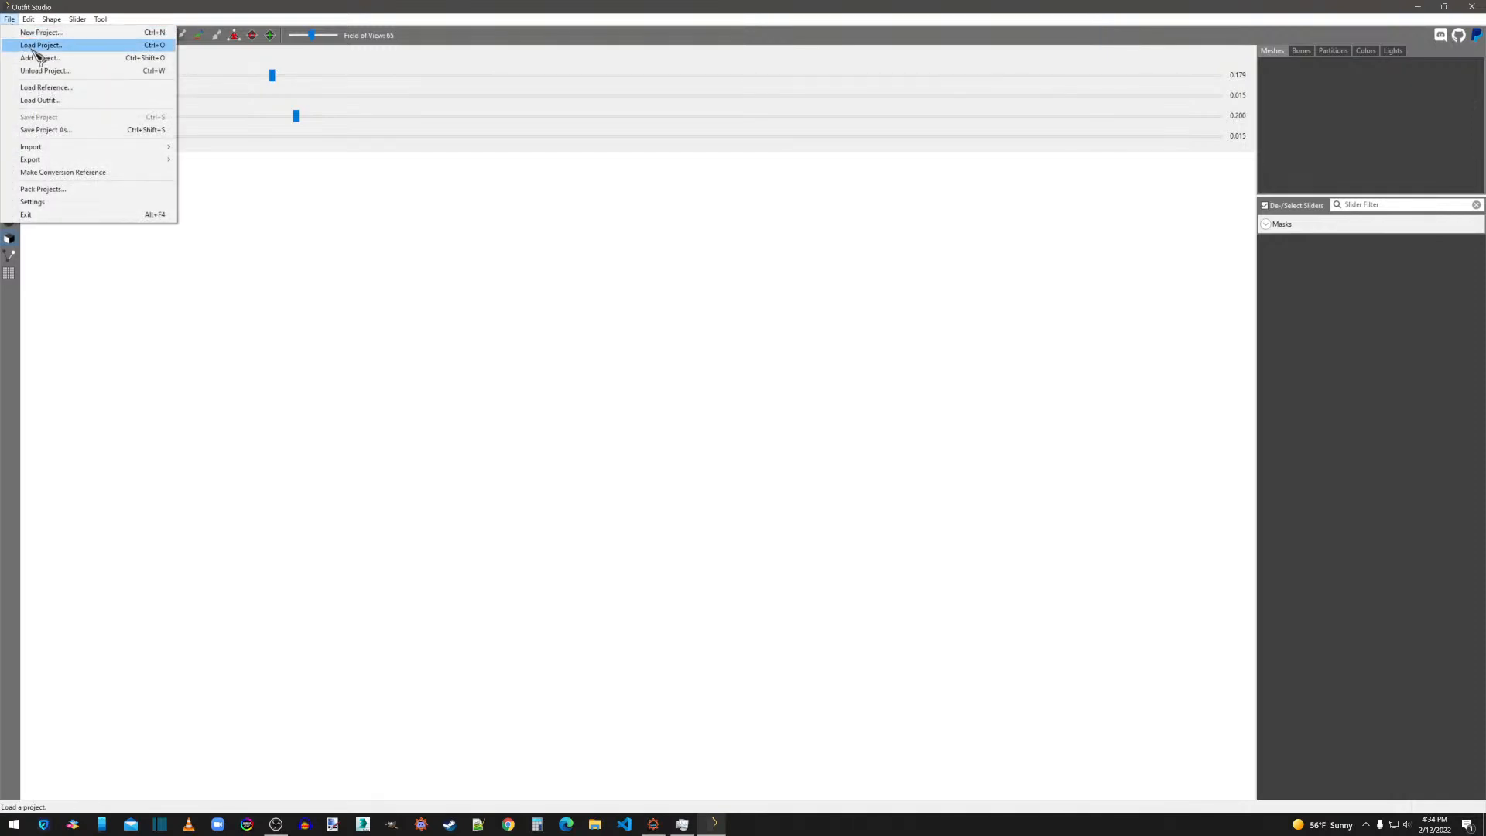
{"action": "left_click", "coordinate": [34, 45]}
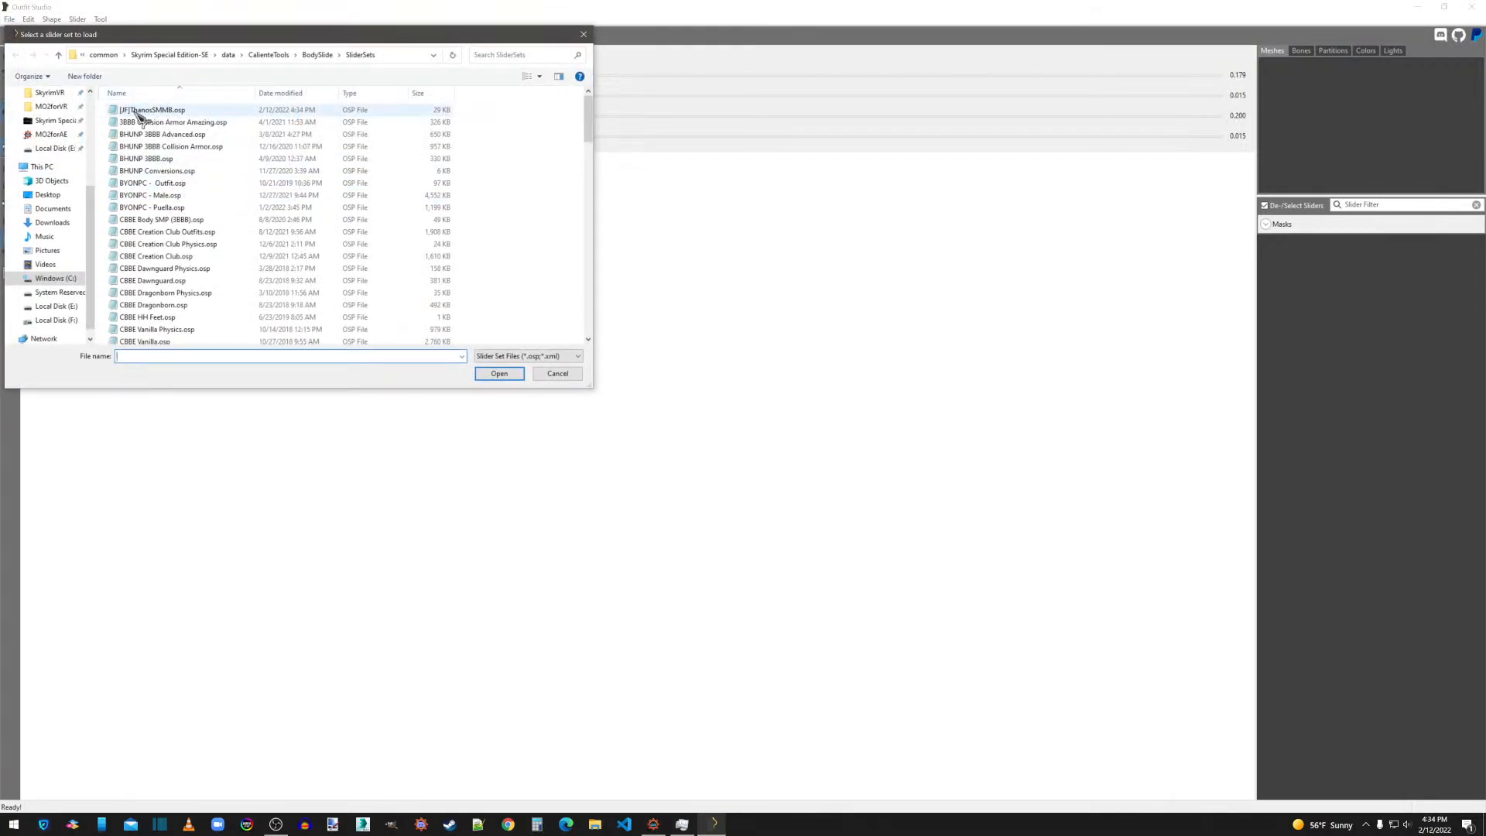
{"action": "double_click", "coordinate": [151, 111]}
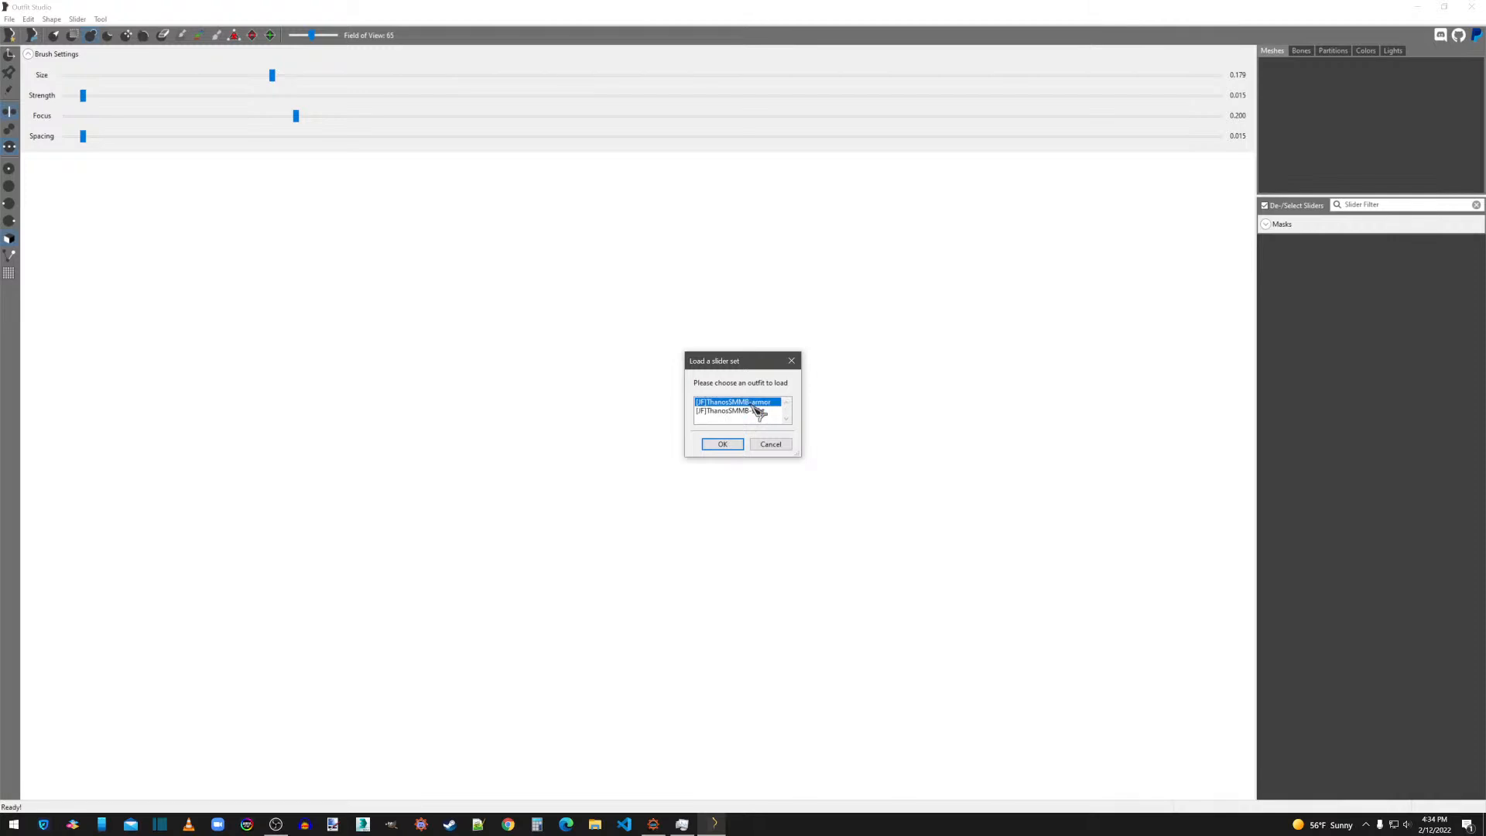
{"action": "left_click", "coordinate": [757, 411]}
{"action": "left_click", "coordinate": [752, 402]}
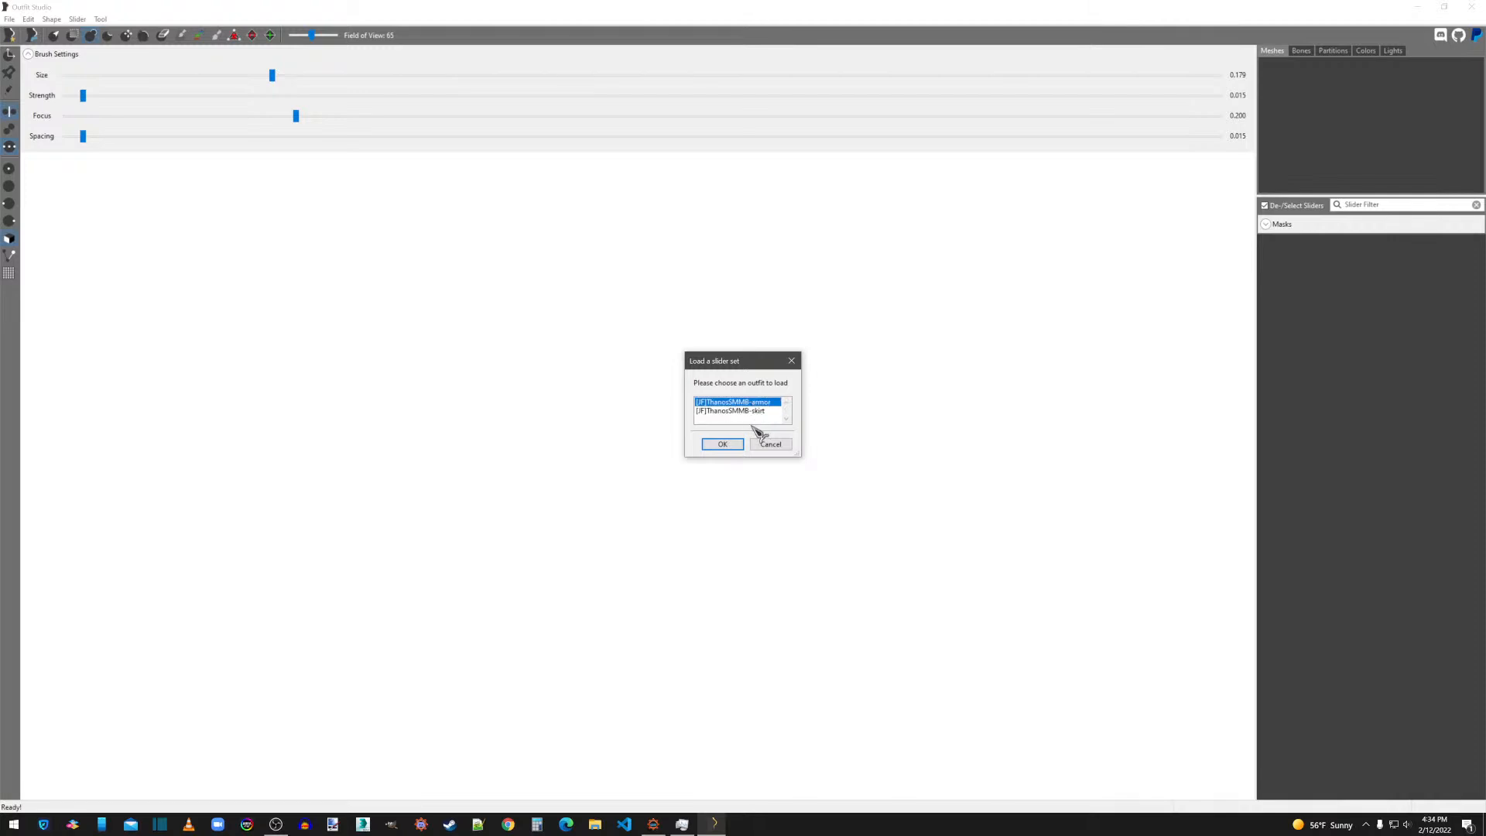
{"action": "left_click", "coordinate": [753, 411]}
{"action": "left_click", "coordinate": [732, 444]}
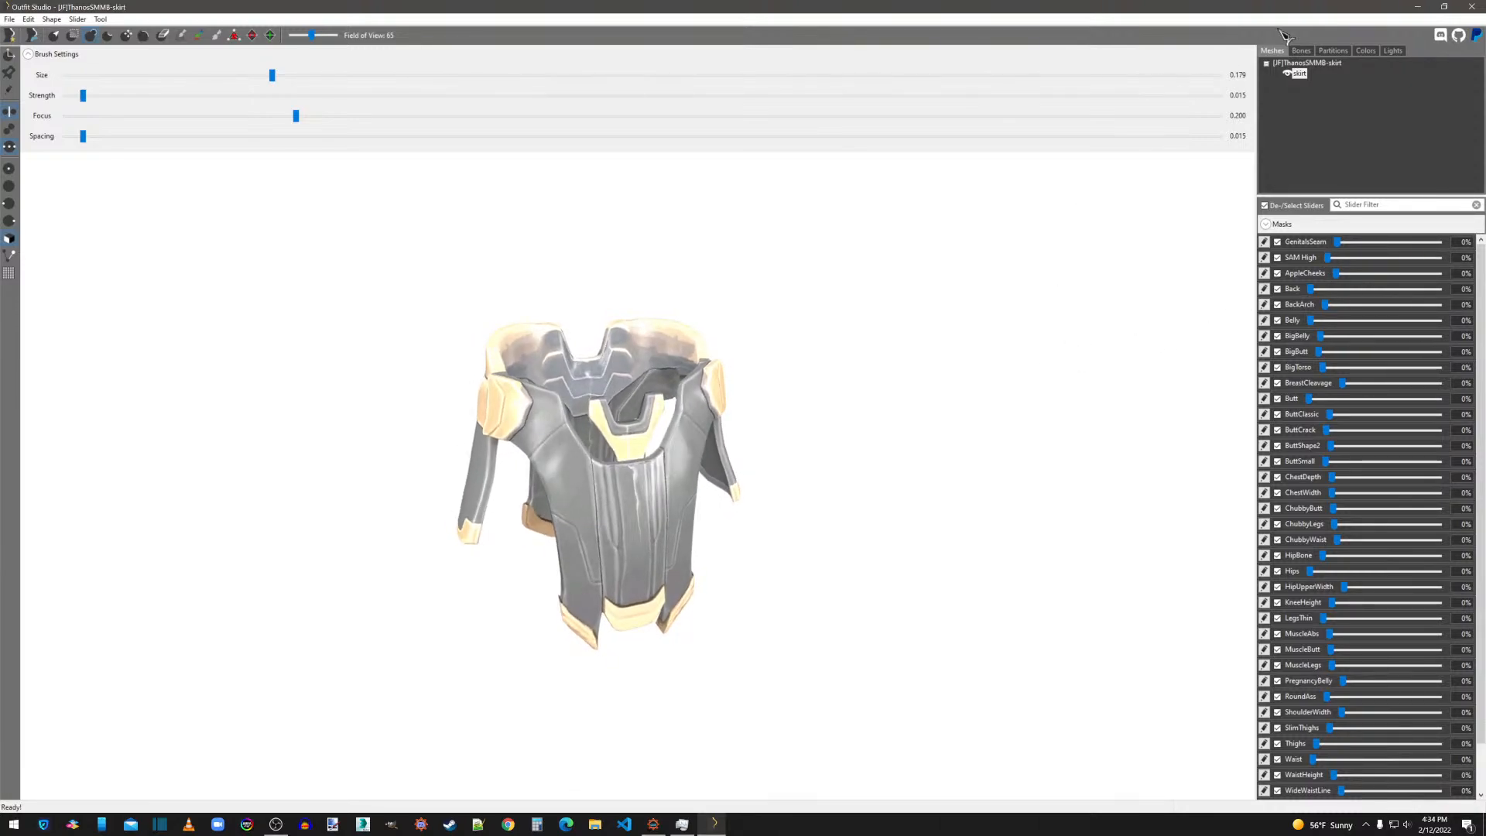
Close Outfit Studio, including the empty window that has no project loaded.
{"action": "left_click", "coordinate": [1471, 7]}
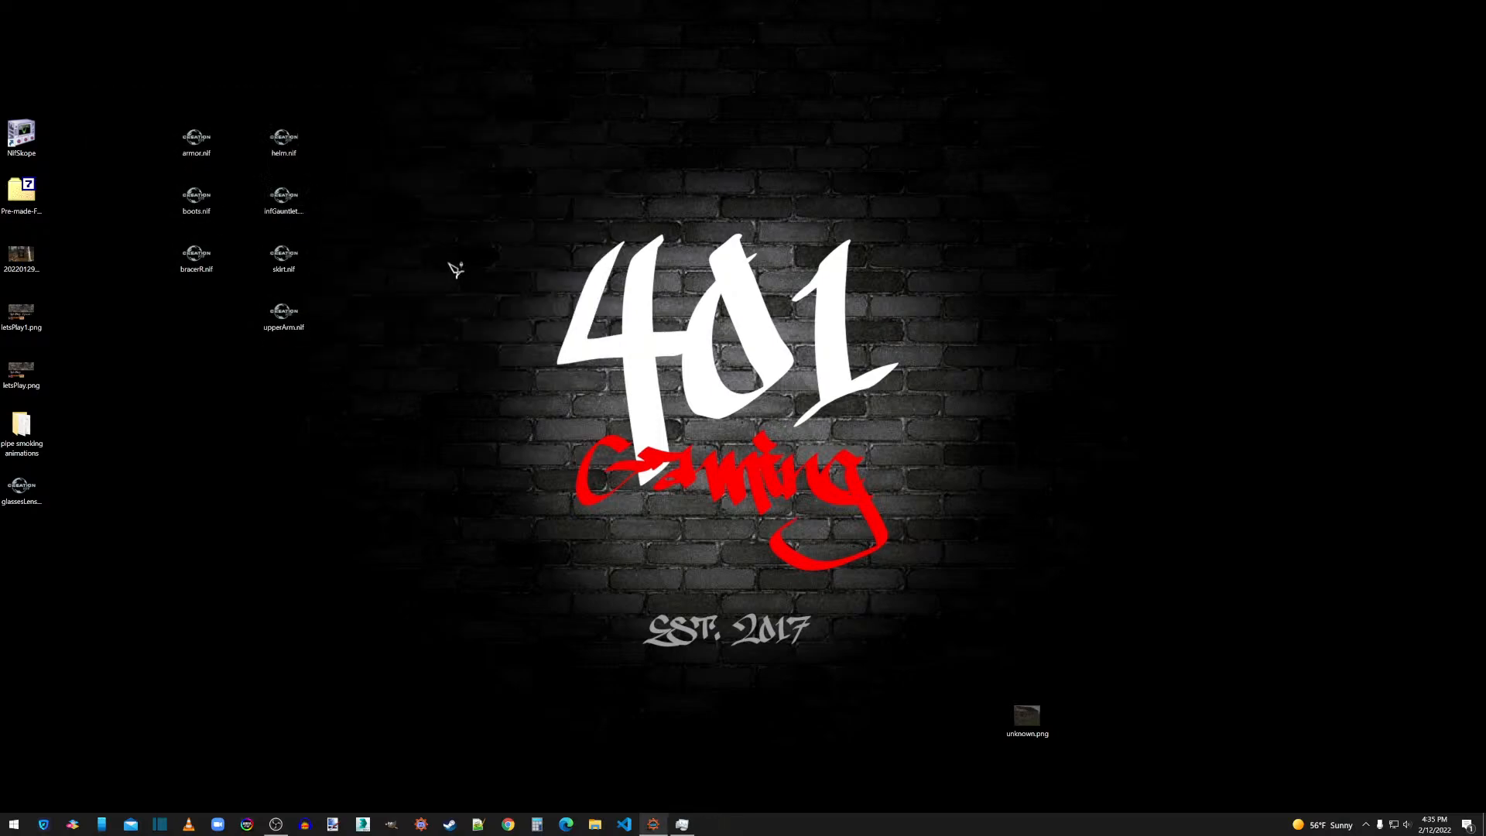
{"action": "double_click", "coordinate": [308, 219]}
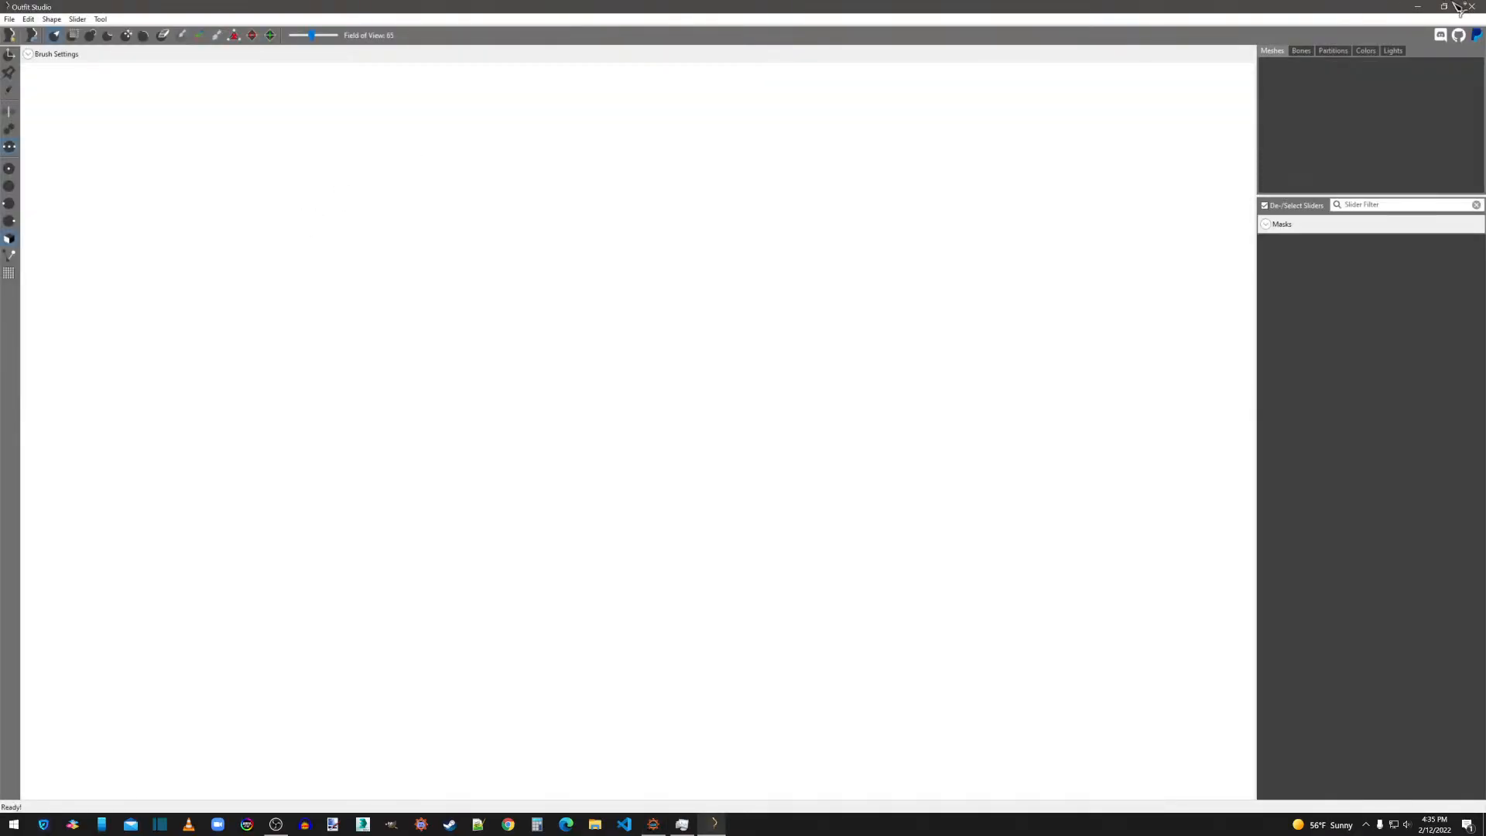
{"action": "left_click", "coordinate": [1474, 7]}
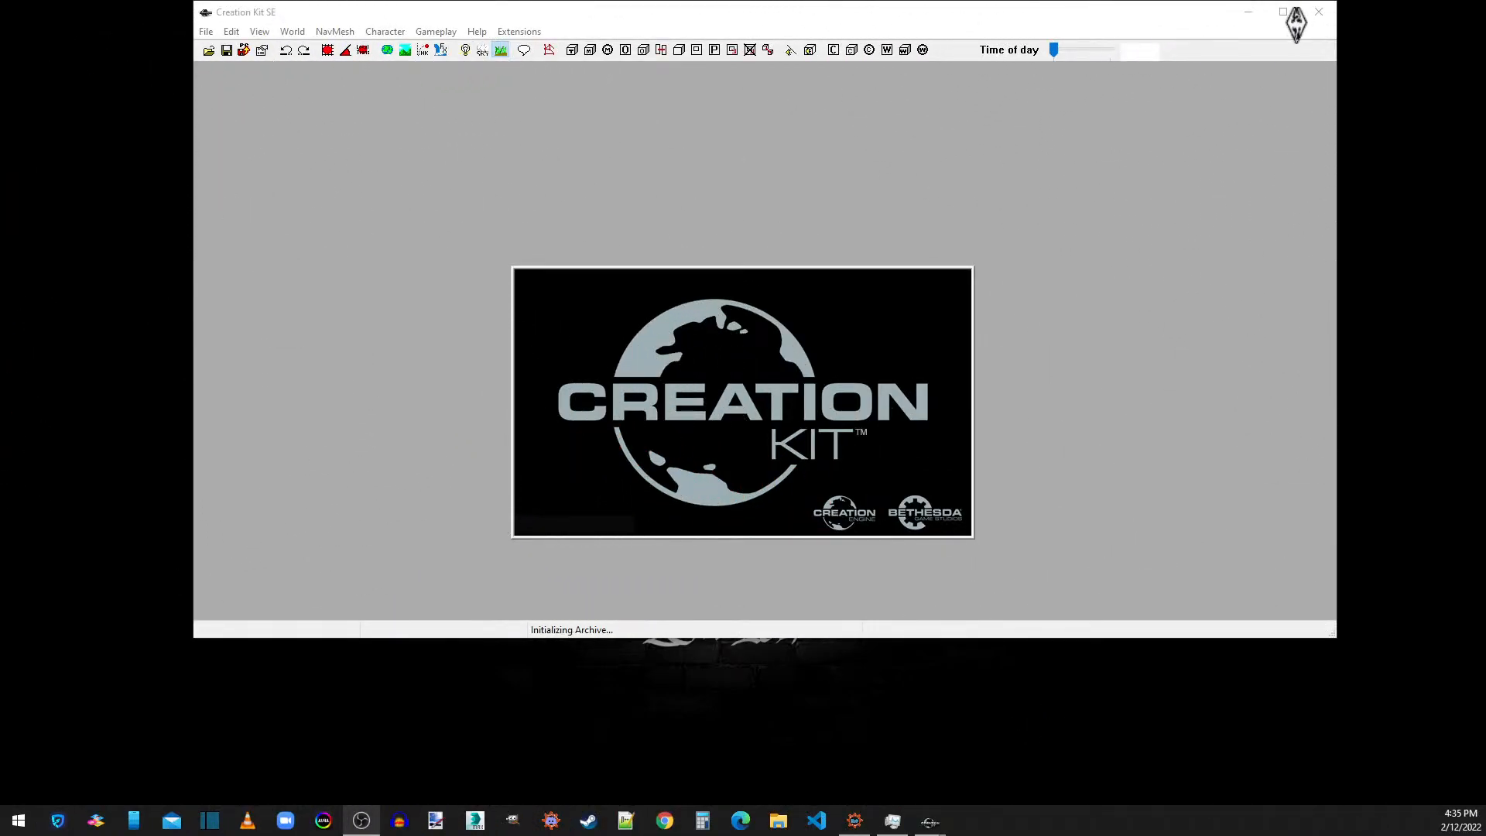
Switch to Creation Kit and load Skyrim.esm, Update.esm, Dawnguard.esm, HearthFires.esm and Dragonborn.esm as data files.
{"action": "left_click", "coordinate": [1289, 12]}
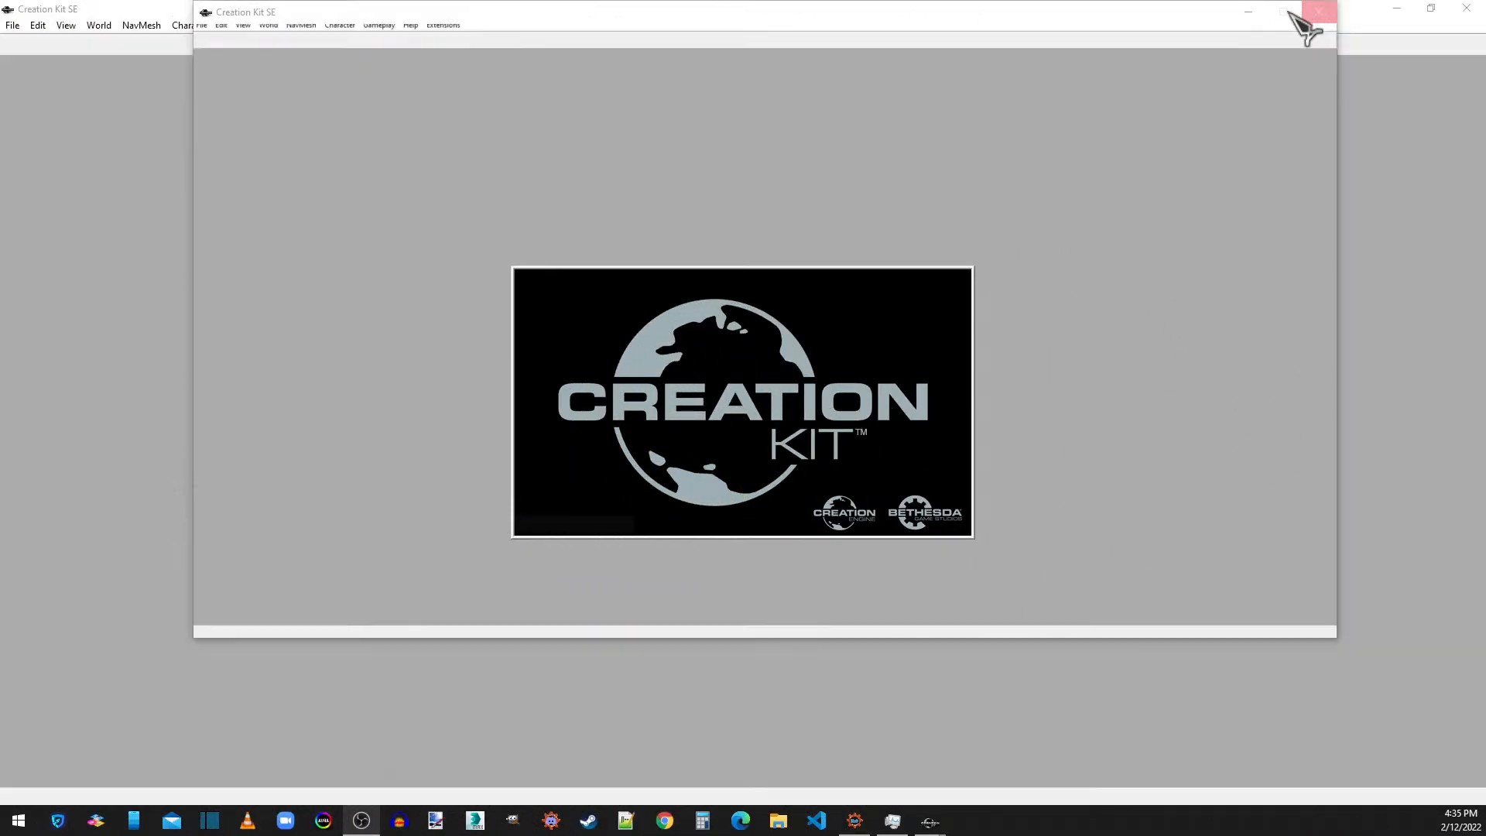
{"action": "left_click", "coordinate": [12, 25]}
{"action": "left_click", "coordinate": [31, 40]}
{"action": "left_click_drag", "start_coordinate": [716, 302], "coordinate": [712, 576]}
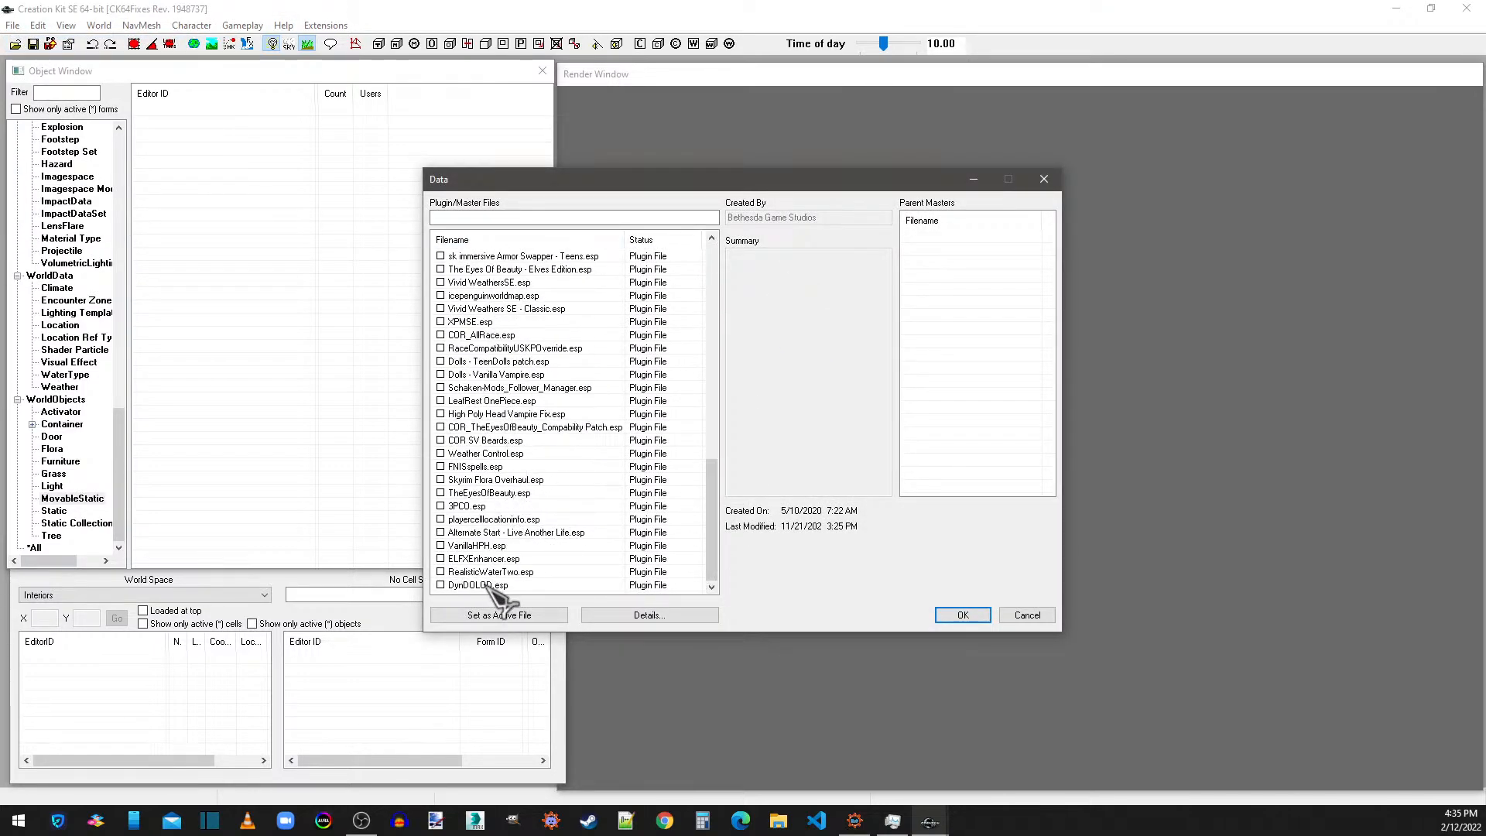
{"action": "left_click_drag", "start_coordinate": [714, 484], "coordinate": [711, 236]}
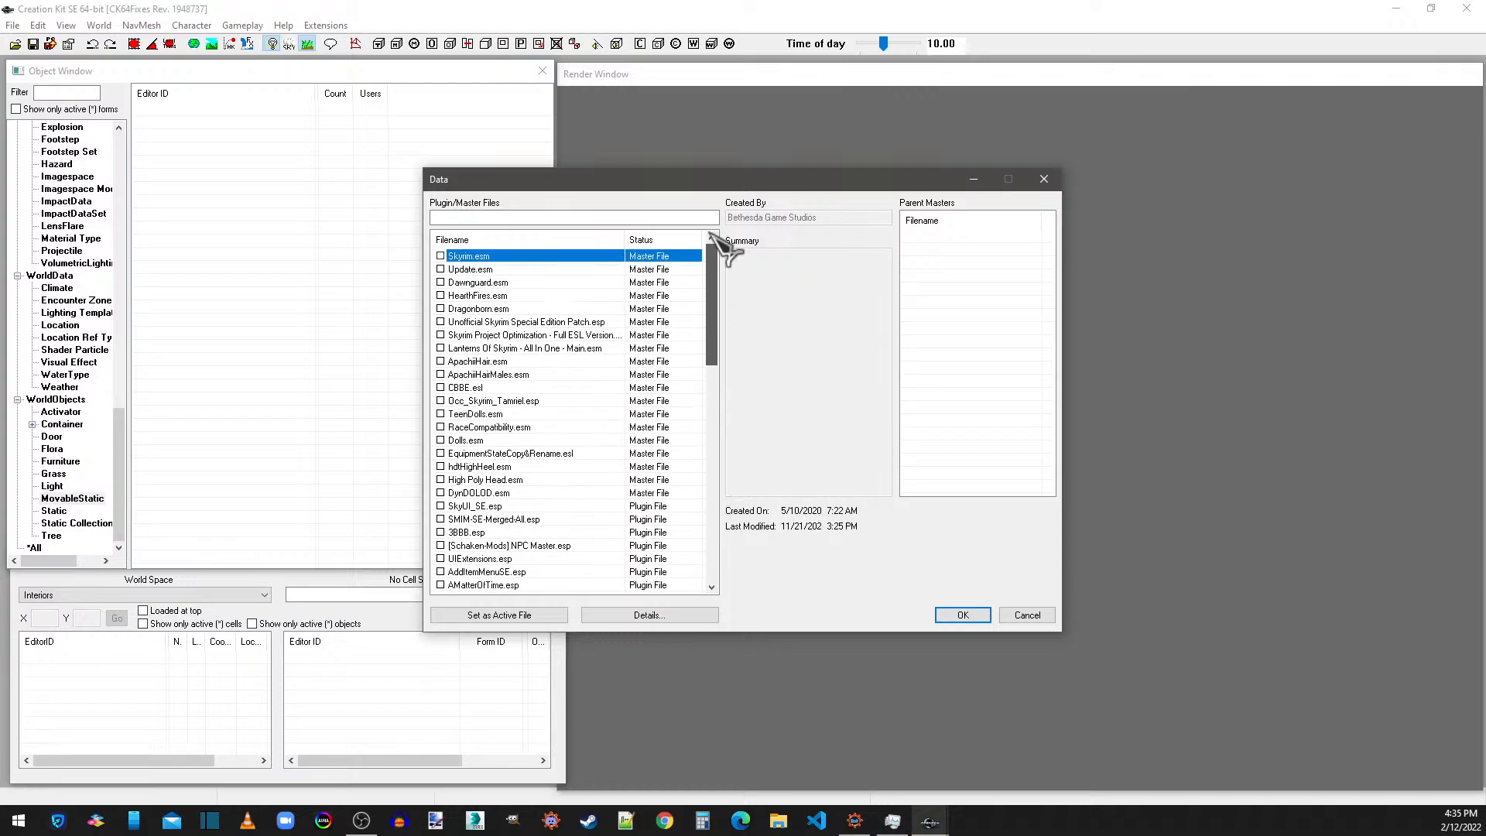
{"action": "double_click", "coordinate": [466, 257]}
{"action": "double_click", "coordinate": [464, 270]}
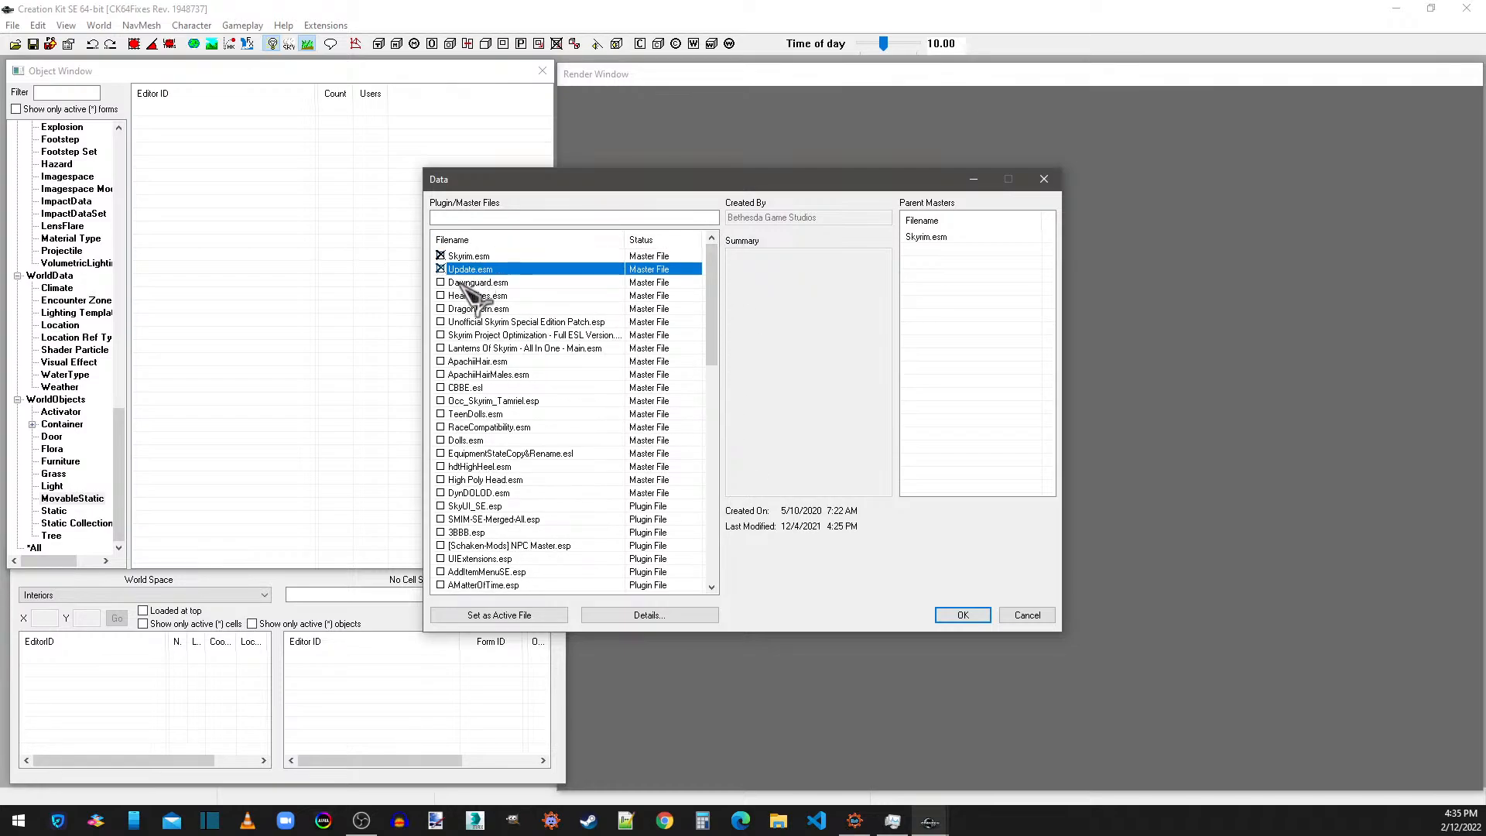
{"action": "double_click", "coordinate": [463, 282]}
{"action": "double_click", "coordinate": [462, 296]}
{"action": "double_click", "coordinate": [459, 308]}
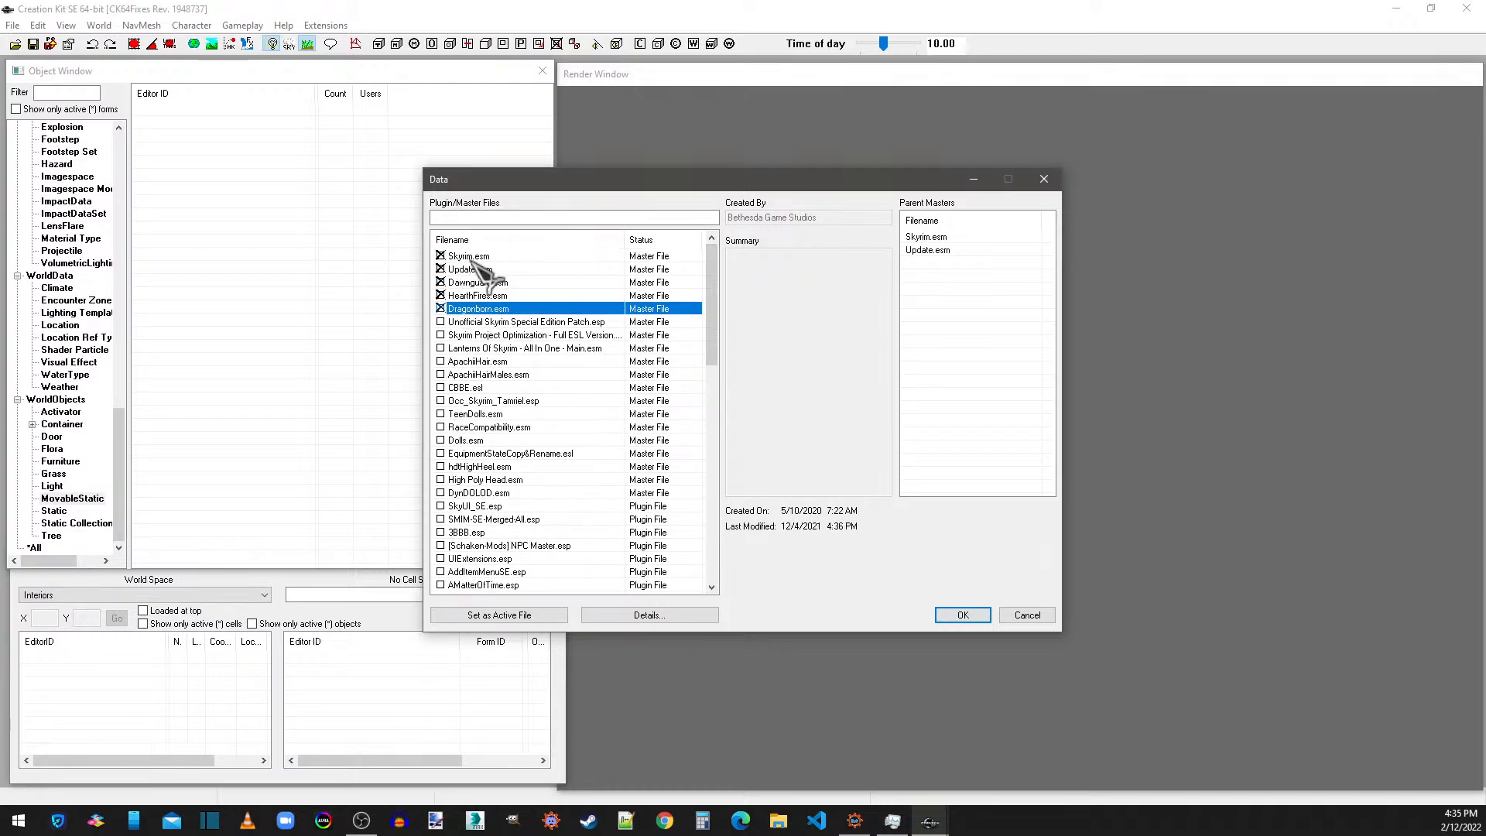
{"action": "left_click", "coordinate": [964, 616]}
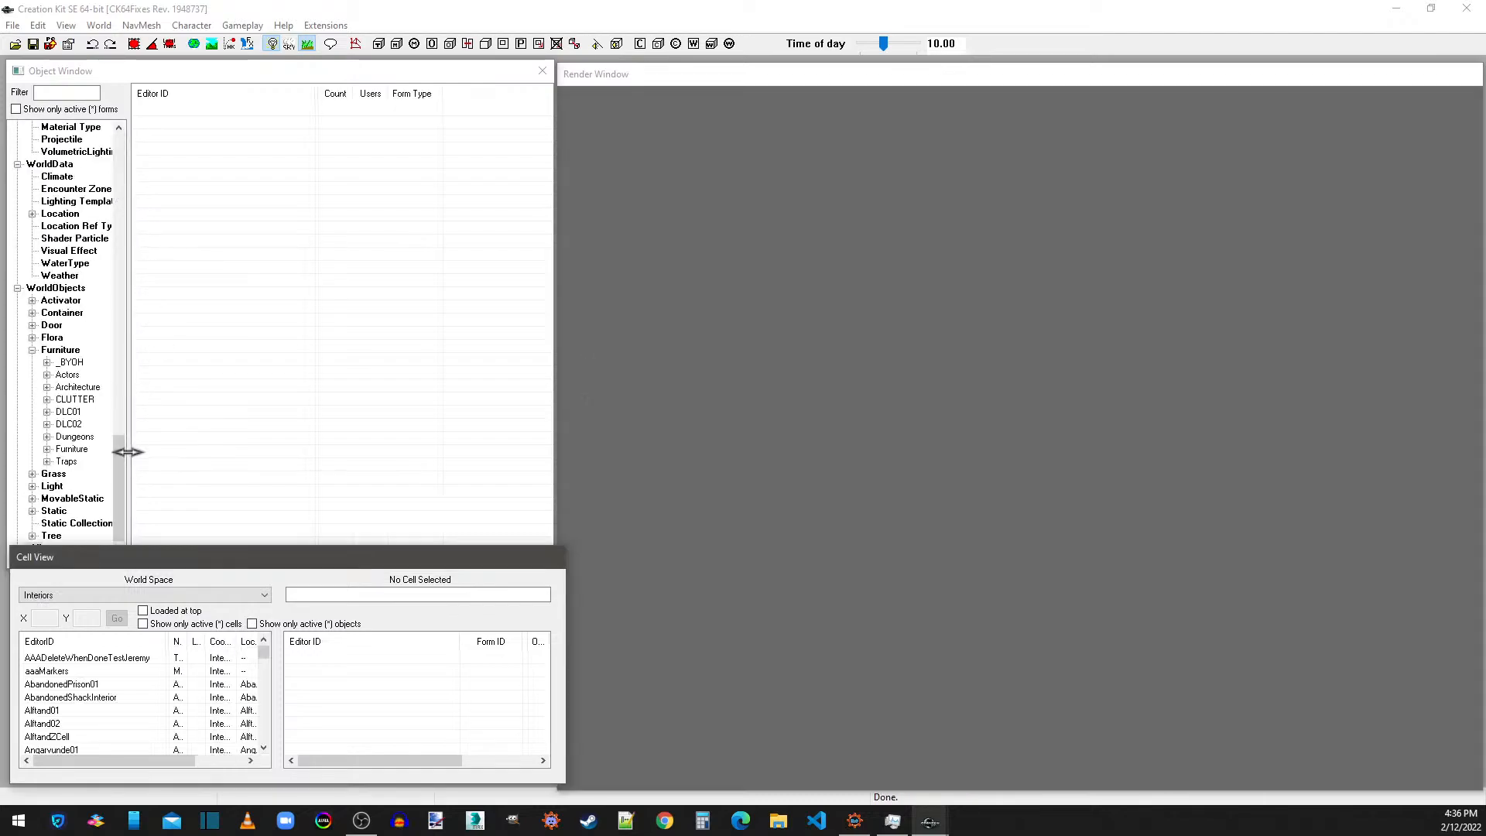
Open the BanditCuirass1AA armor addon and change its ID to JF_ThanosArmorAA.
{"action": "left_click", "coordinate": [120, 452]}
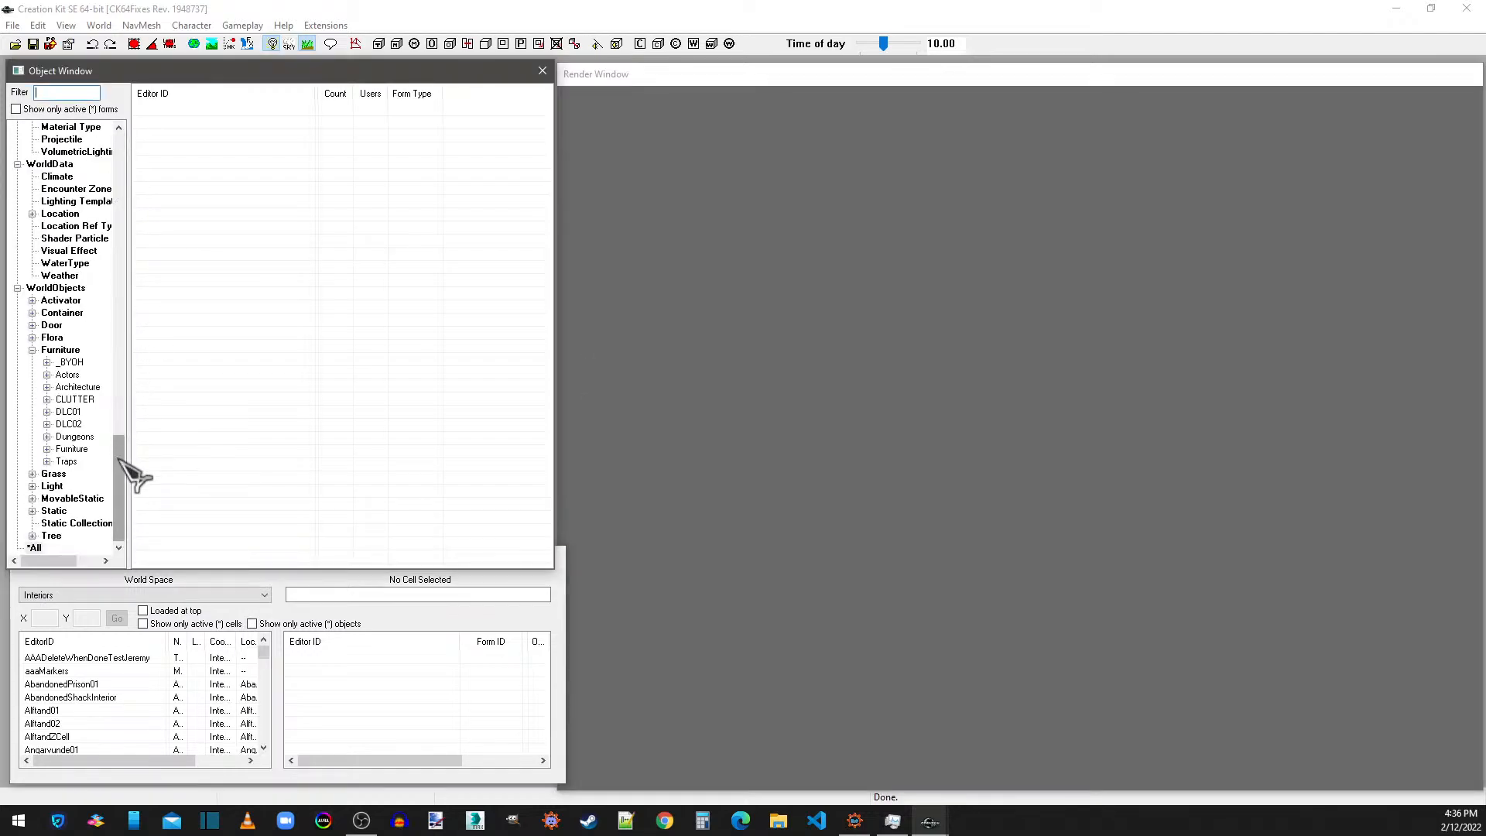
{"action": "left_click_drag", "start_coordinate": [120, 457], "coordinate": [126, 219]}
{"action": "left_click", "coordinate": [74, 265]}
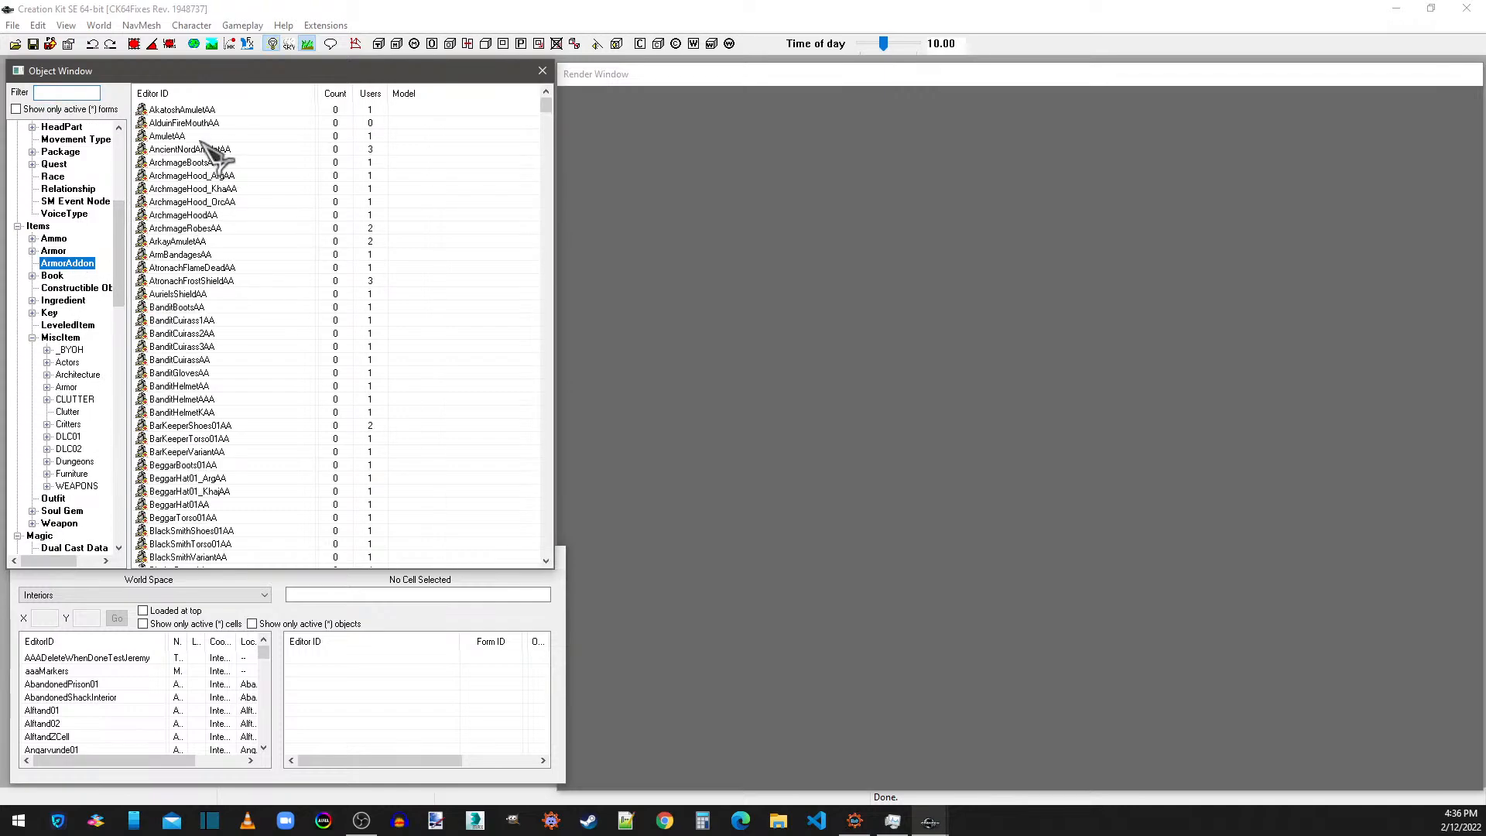
{"action": "double_click", "coordinate": [193, 322]}
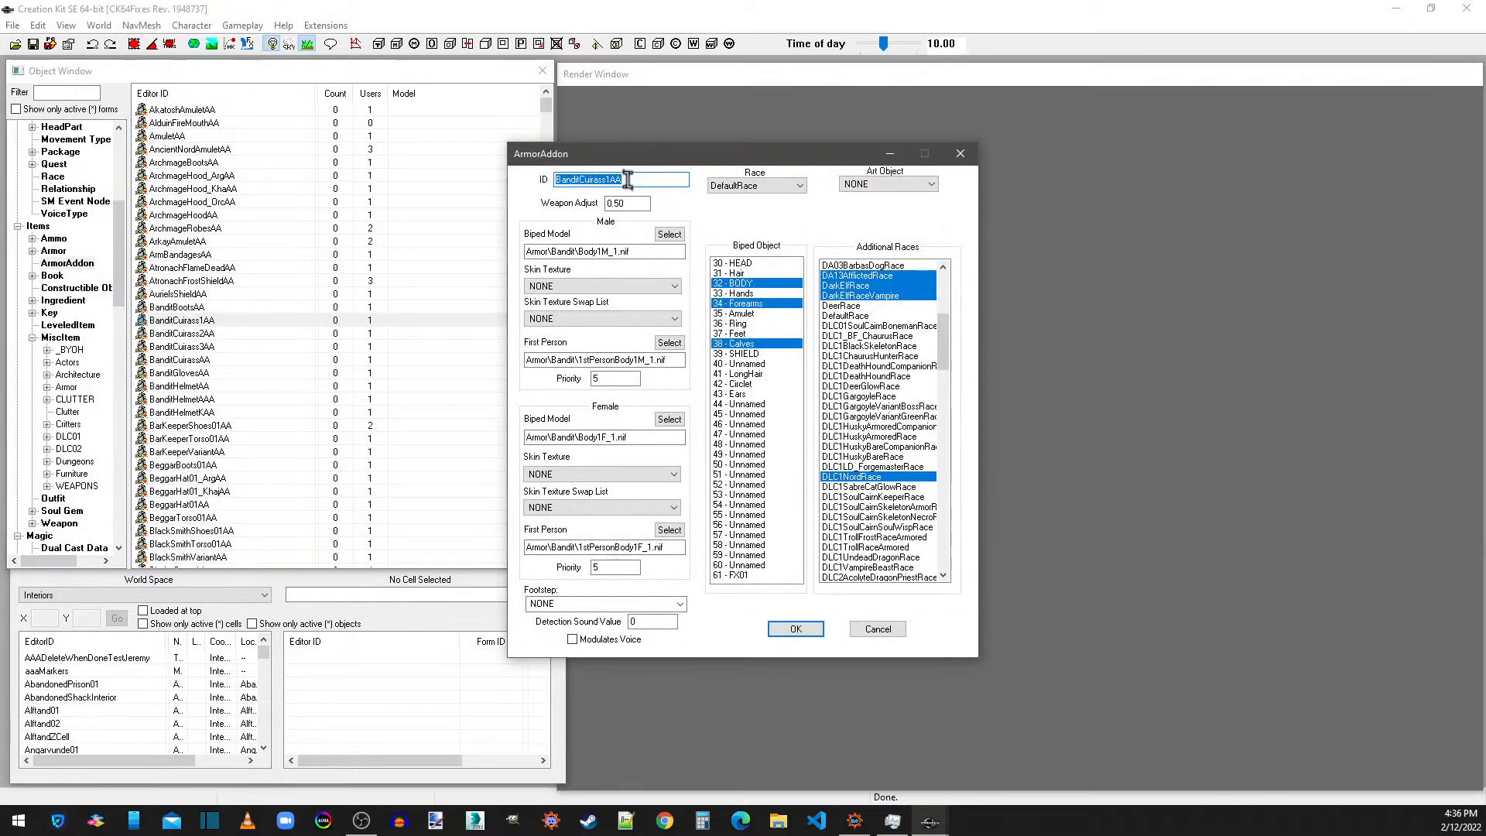
{"action": "left_click_drag", "start_coordinate": [610, 179], "coordinate": [498, 189]}
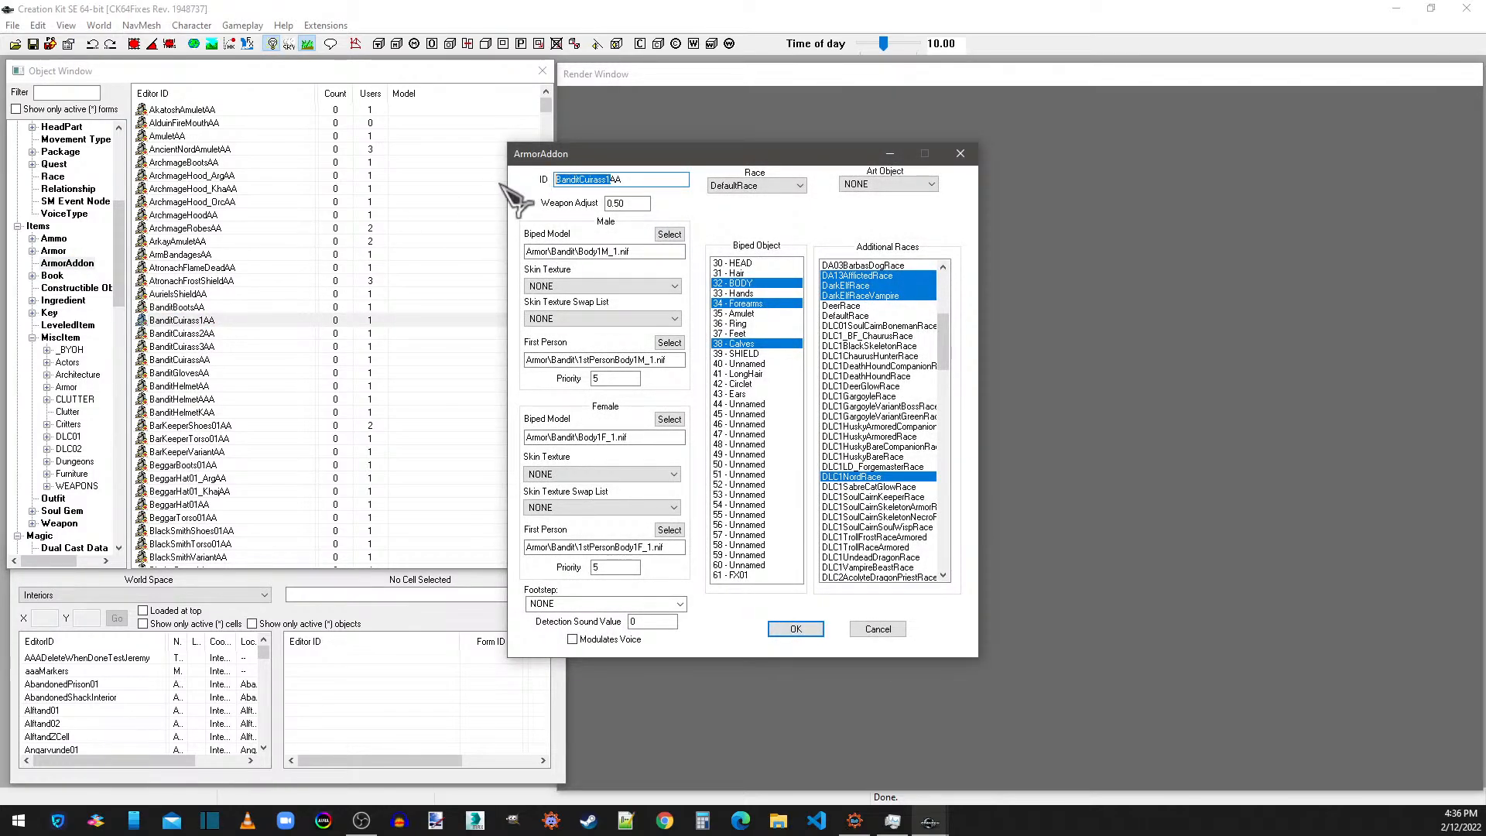
{"action": "type", "text": "JF_ThanosArmorAA"}
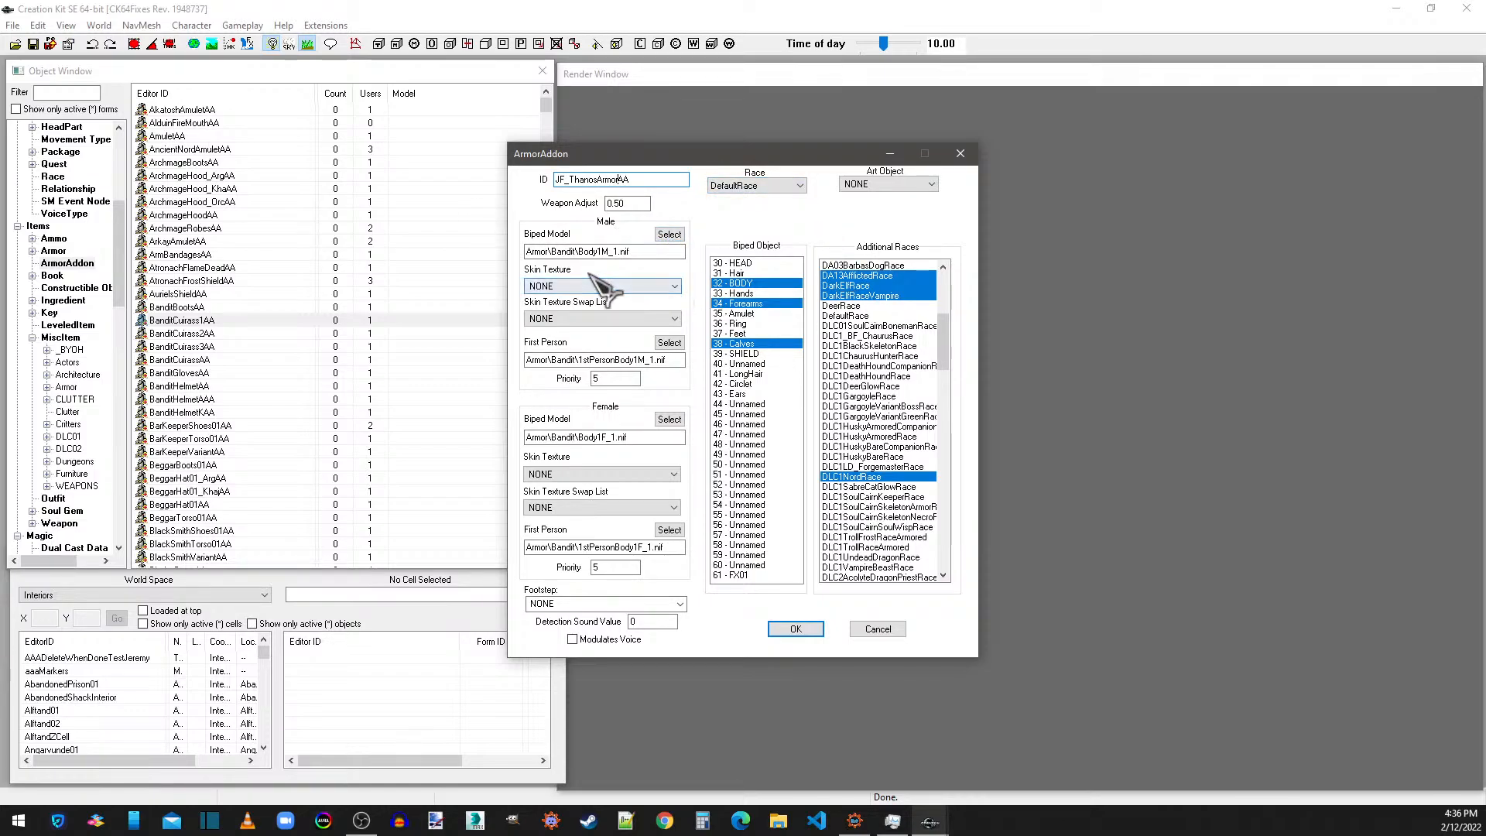
Try to choose the male biped model from meshes\[JF]\Thanos, and close the armor addon without keeping its edits.
{"action": "left_click", "coordinate": [669, 234]}
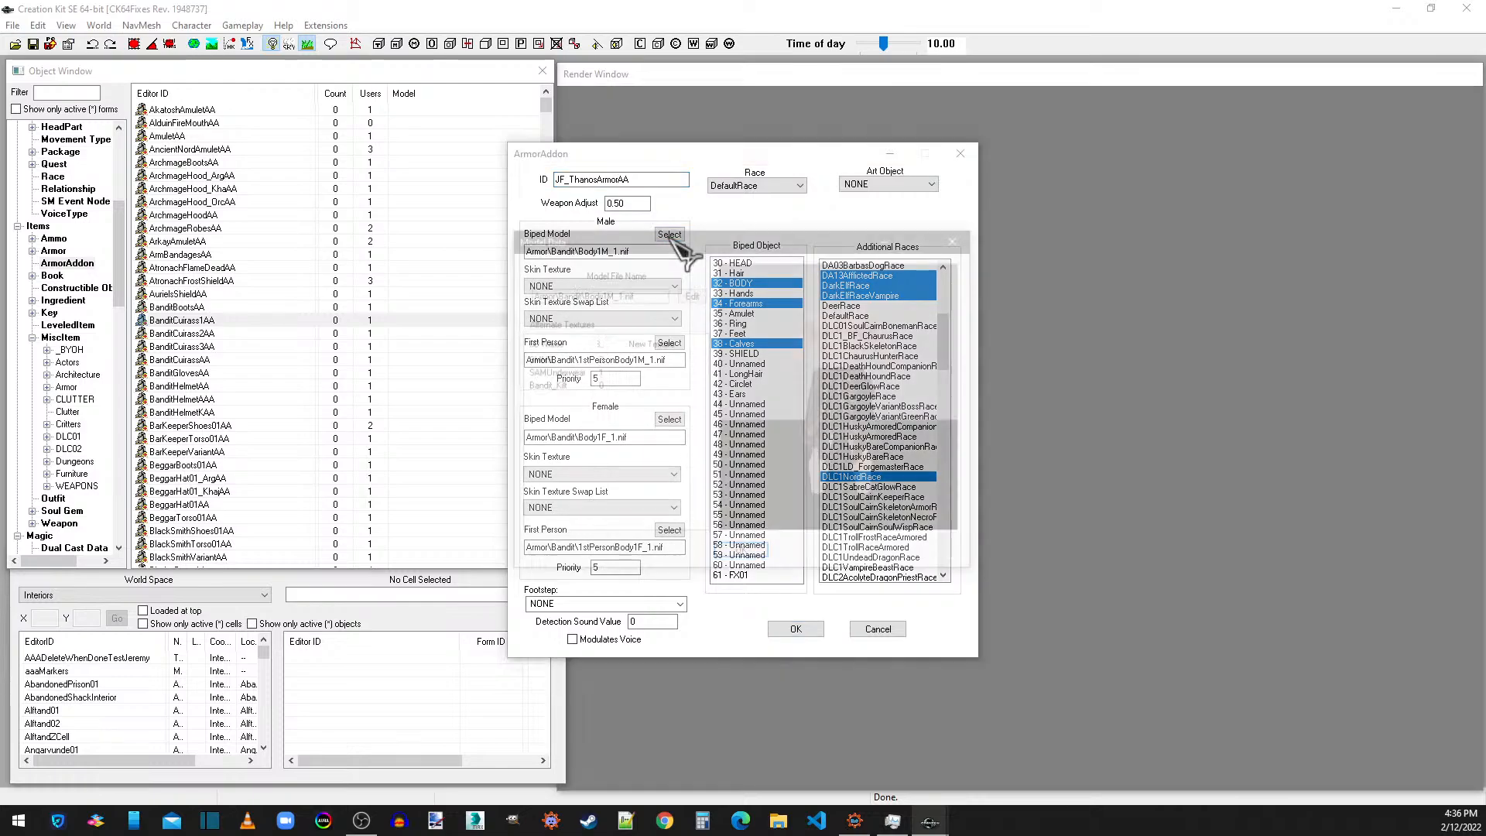
{"action": "left_click", "coordinate": [694, 297]}
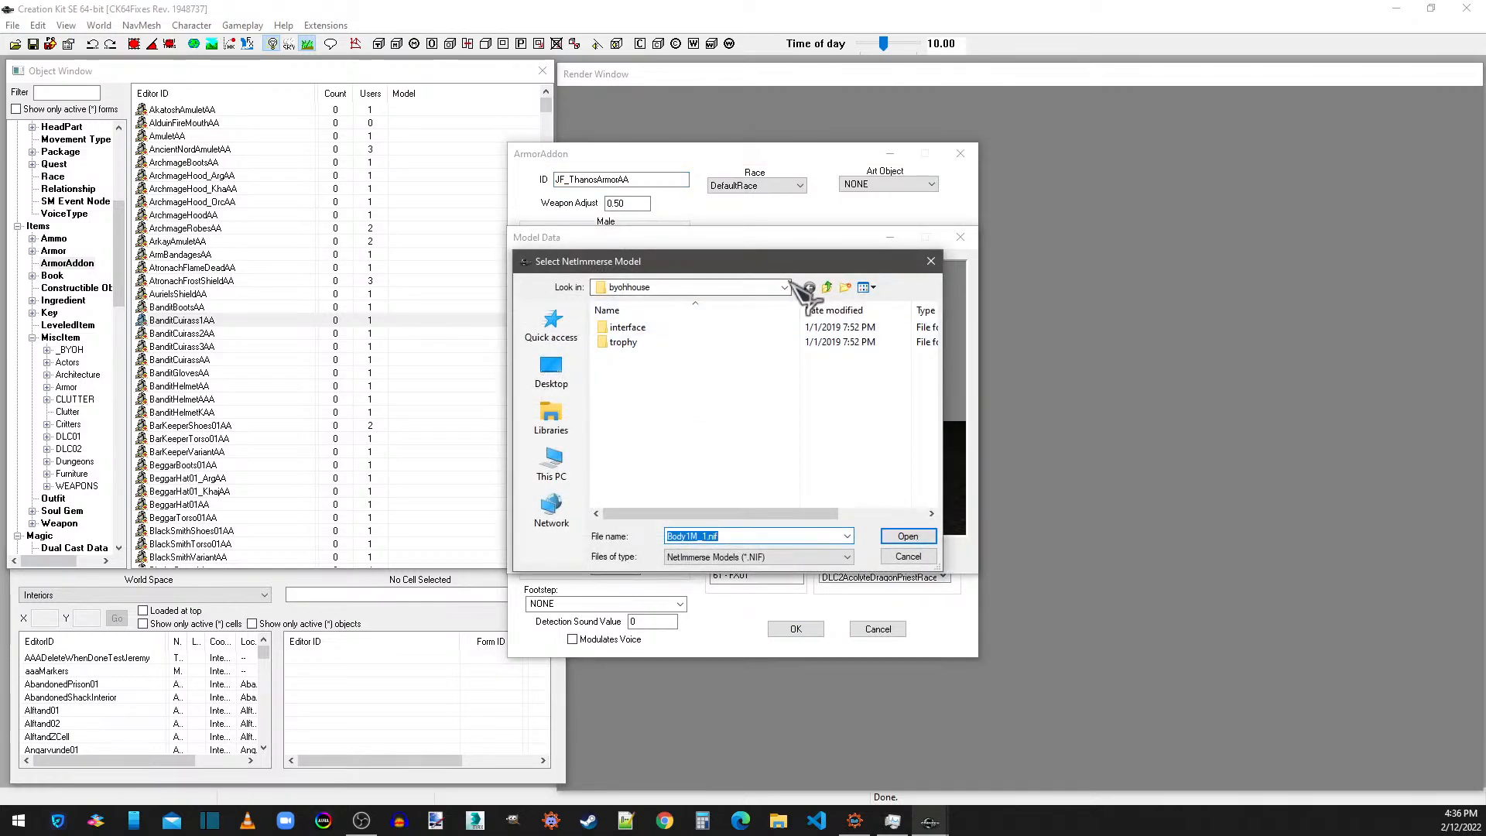
{"action": "left_click", "coordinate": [827, 287]}
{"action": "left_click", "coordinate": [827, 287]}
{"action": "left_click", "coordinate": [827, 287]}
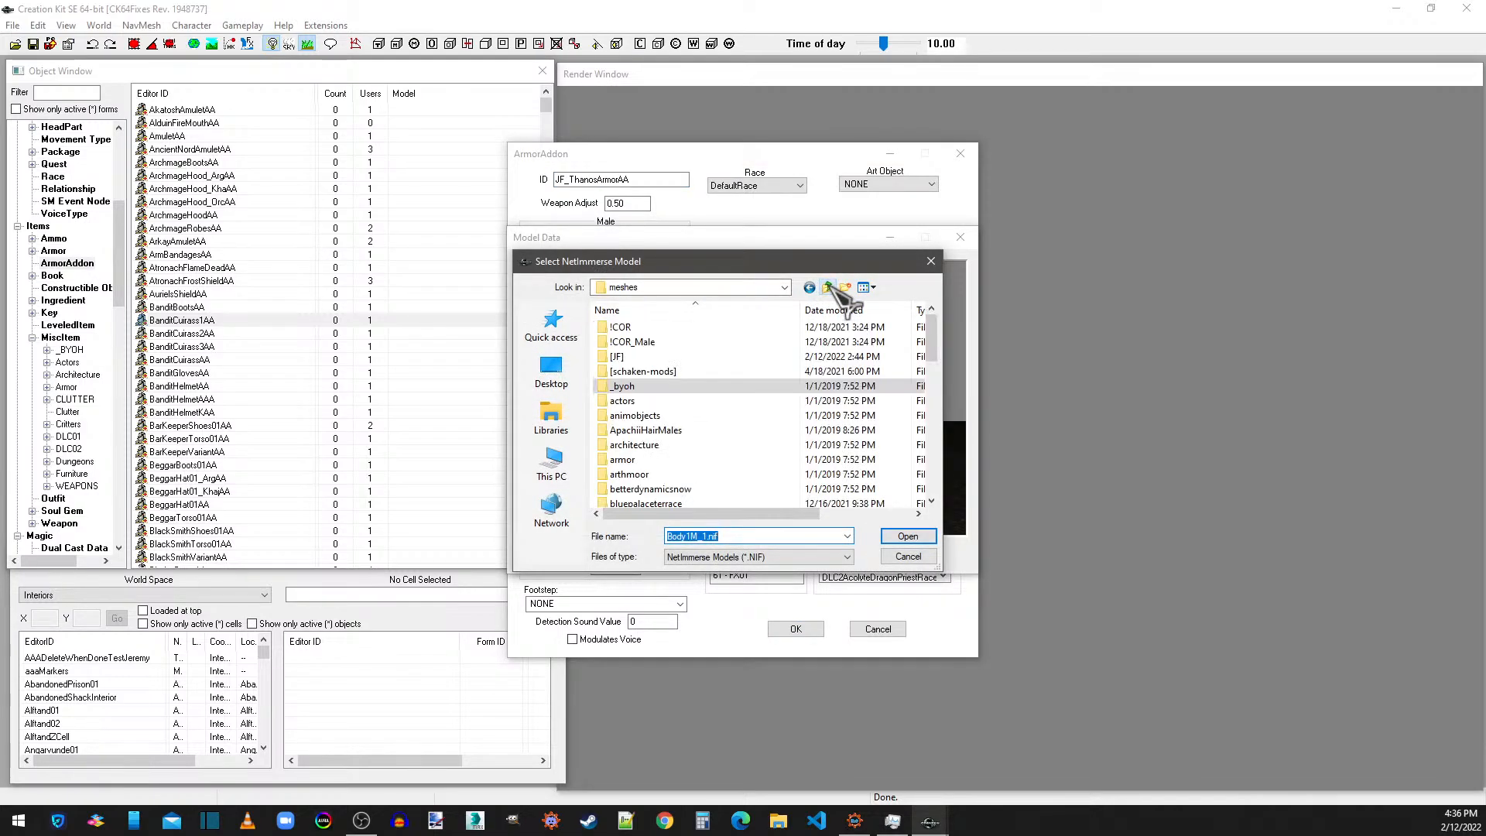
{"action": "double_click", "coordinate": [658, 356]}
{"action": "double_click", "coordinate": [629, 327]}
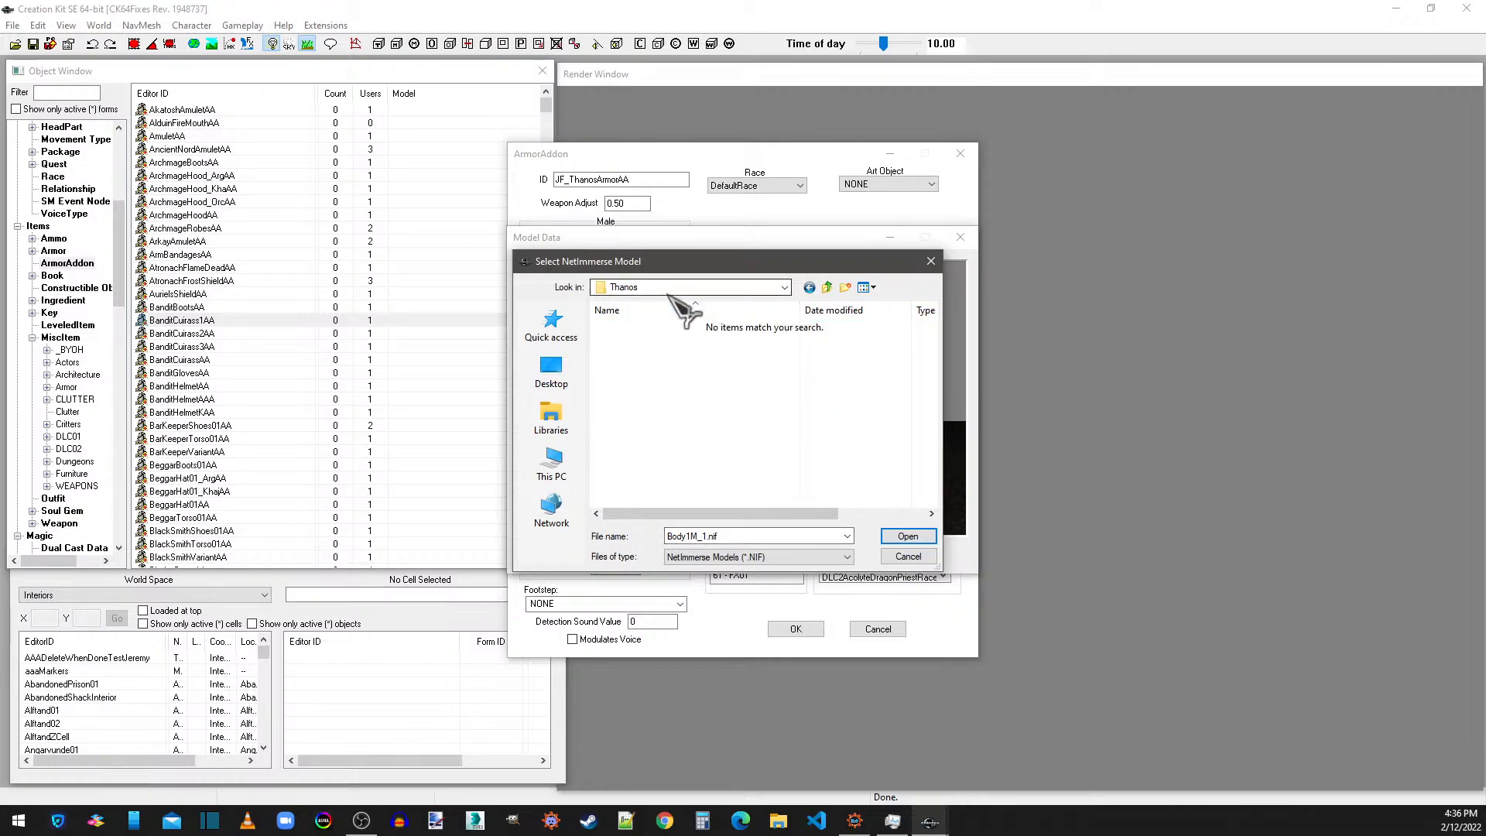
{"action": "left_click", "coordinate": [937, 262]}
{"action": "left_click", "coordinate": [960, 237]}
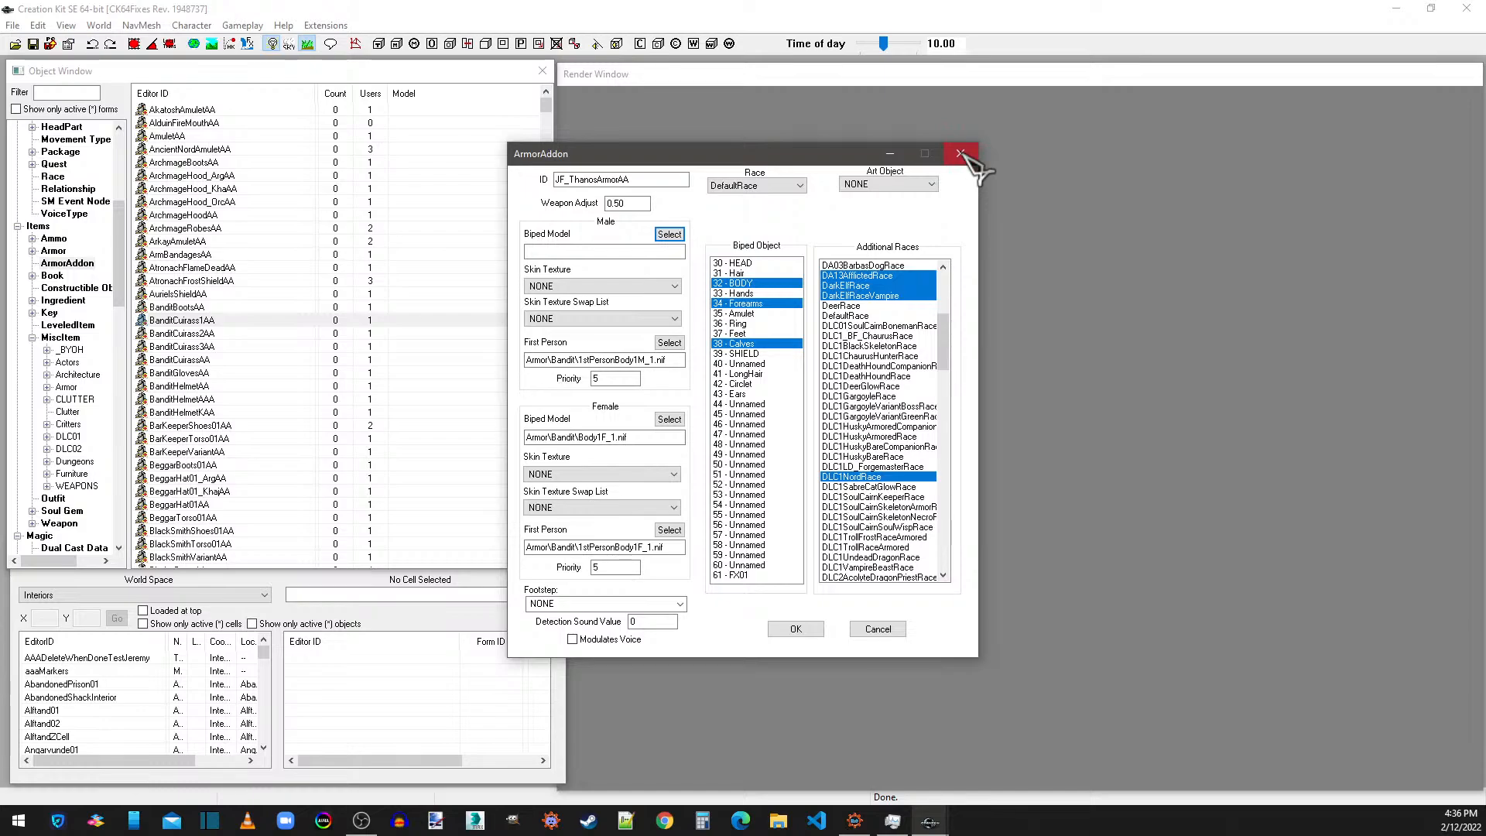
{"action": "left_click", "coordinate": [961, 154]}
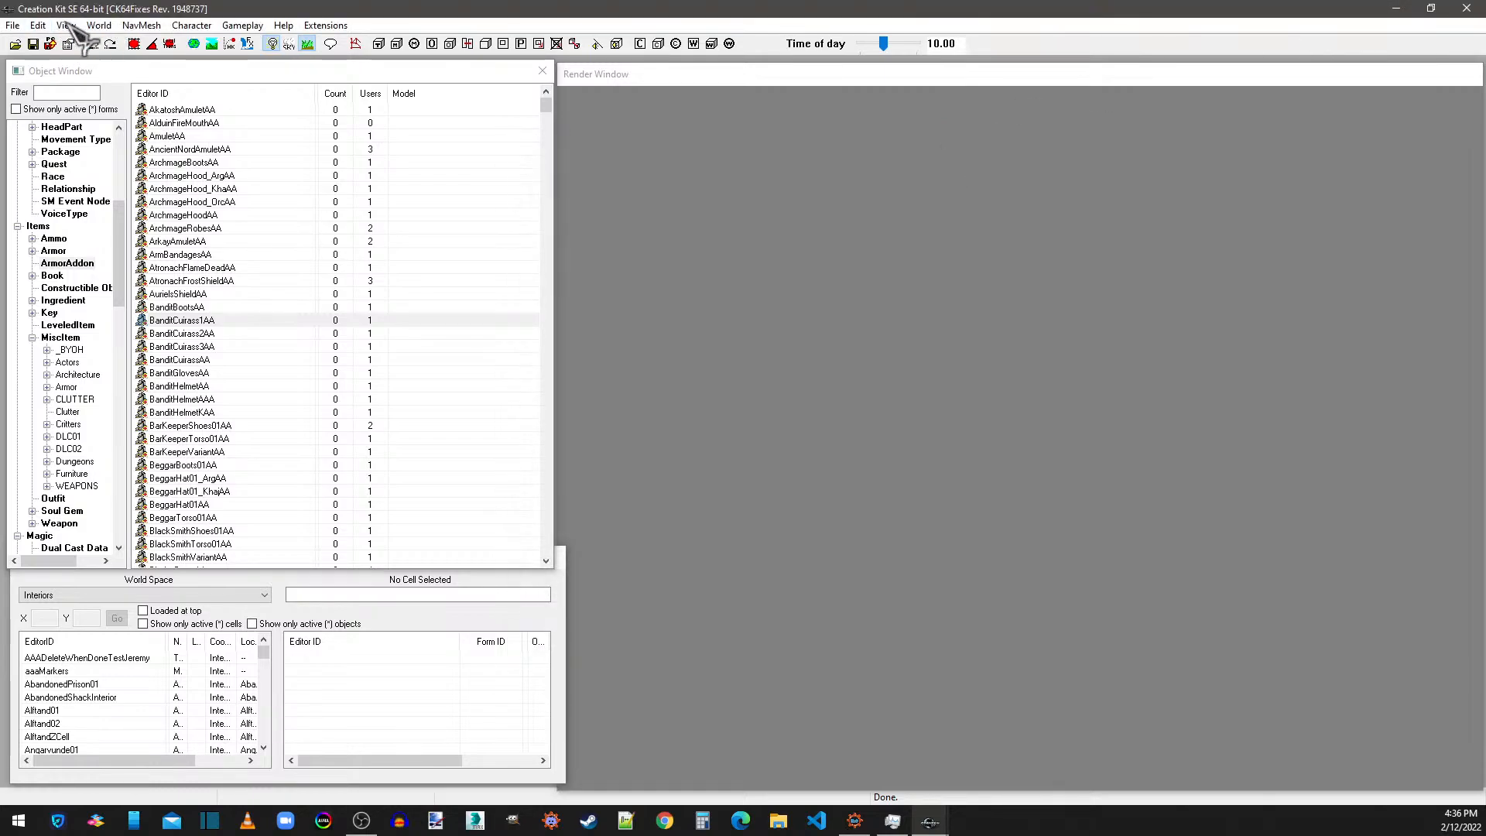
Save the new plugin as [JF]ThanosSMMB in the Skyrim Special Edition-SE data folder.
{"action": "left_click", "coordinate": [33, 44]}
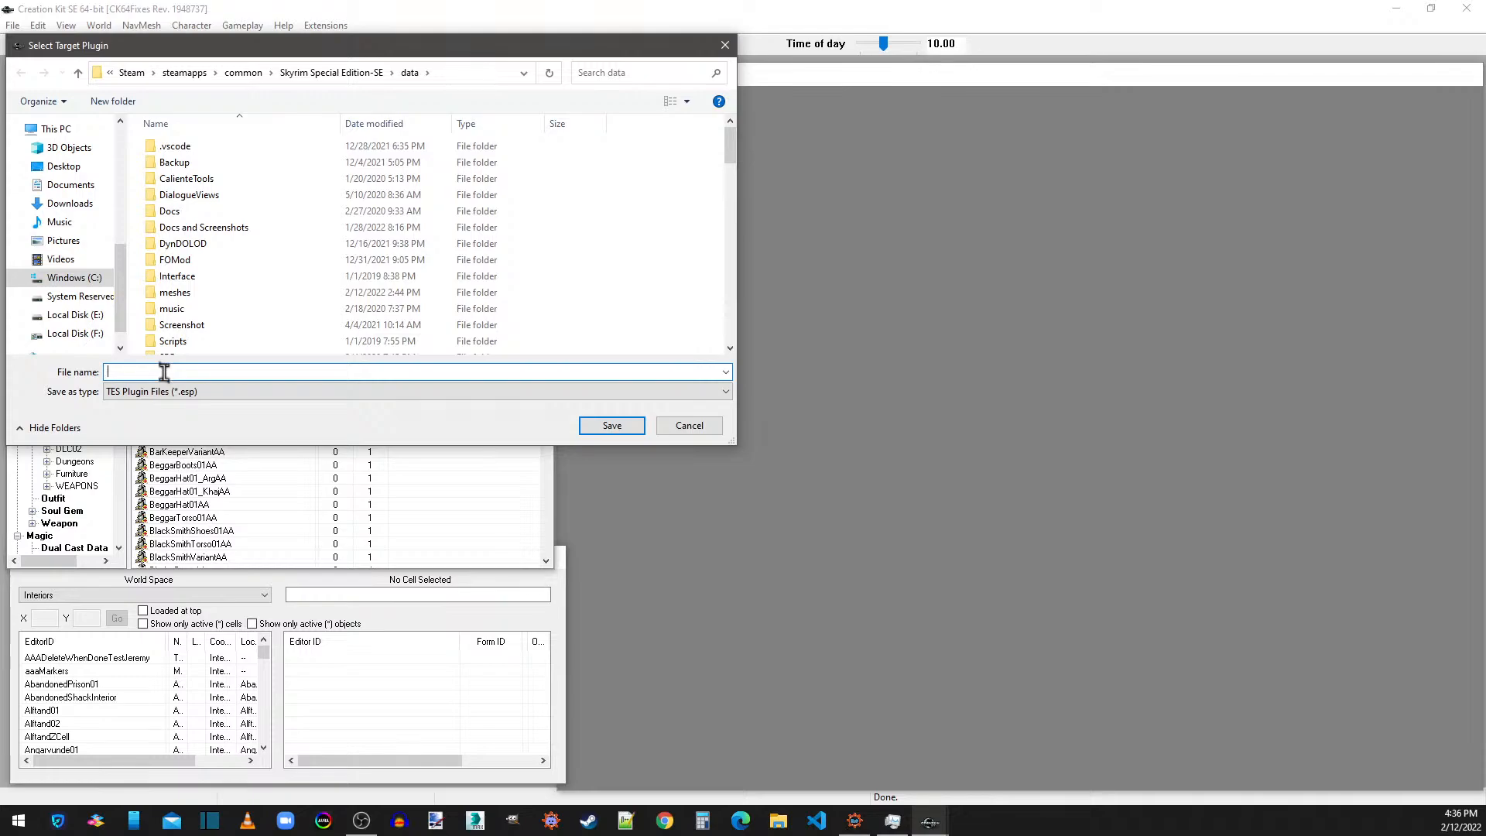
{"action": "type", "text": "[JF"}
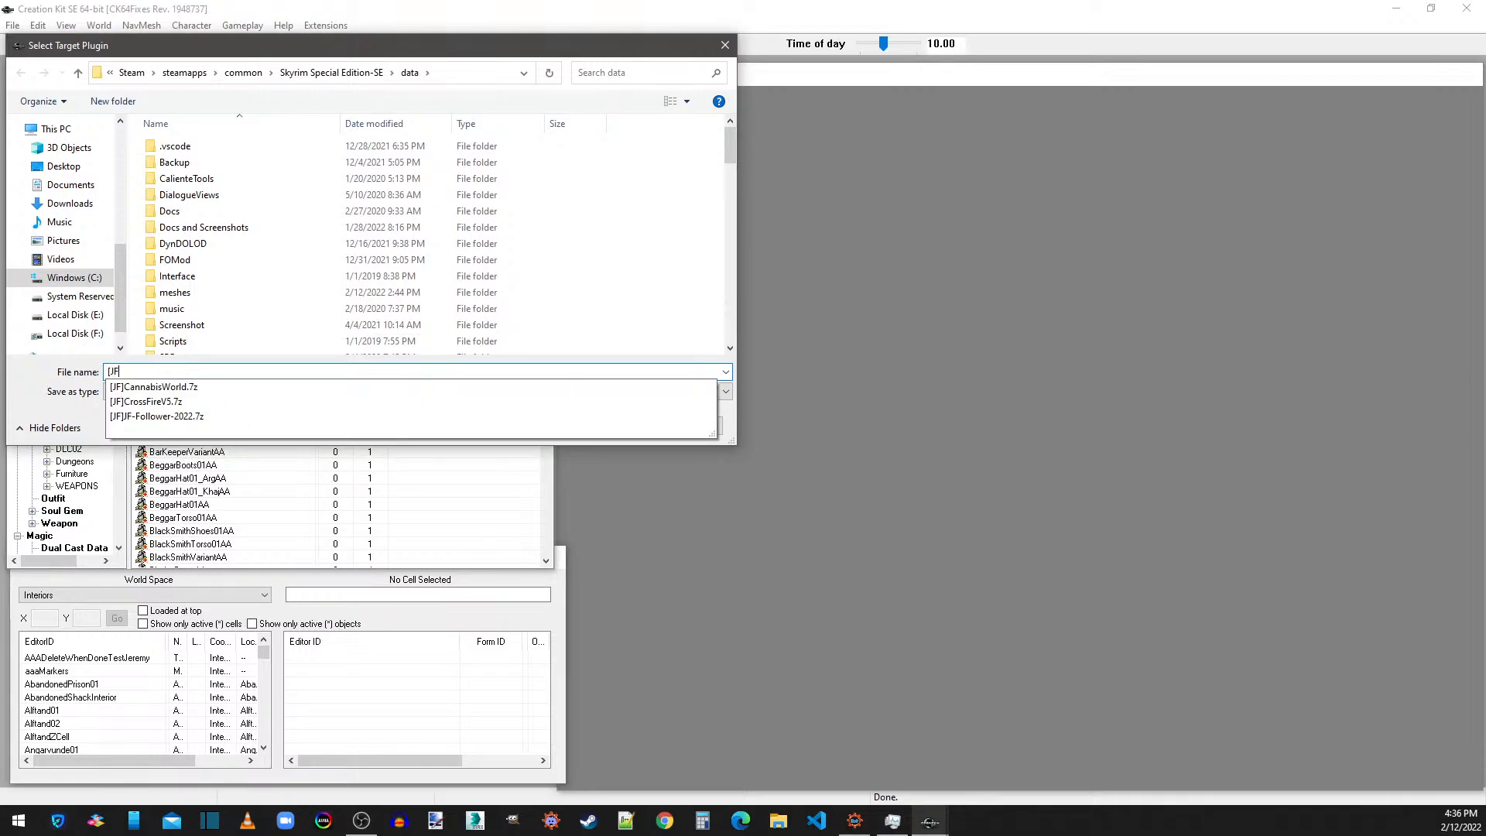
{"action": "type", "text": "]ThanosSMMB"}
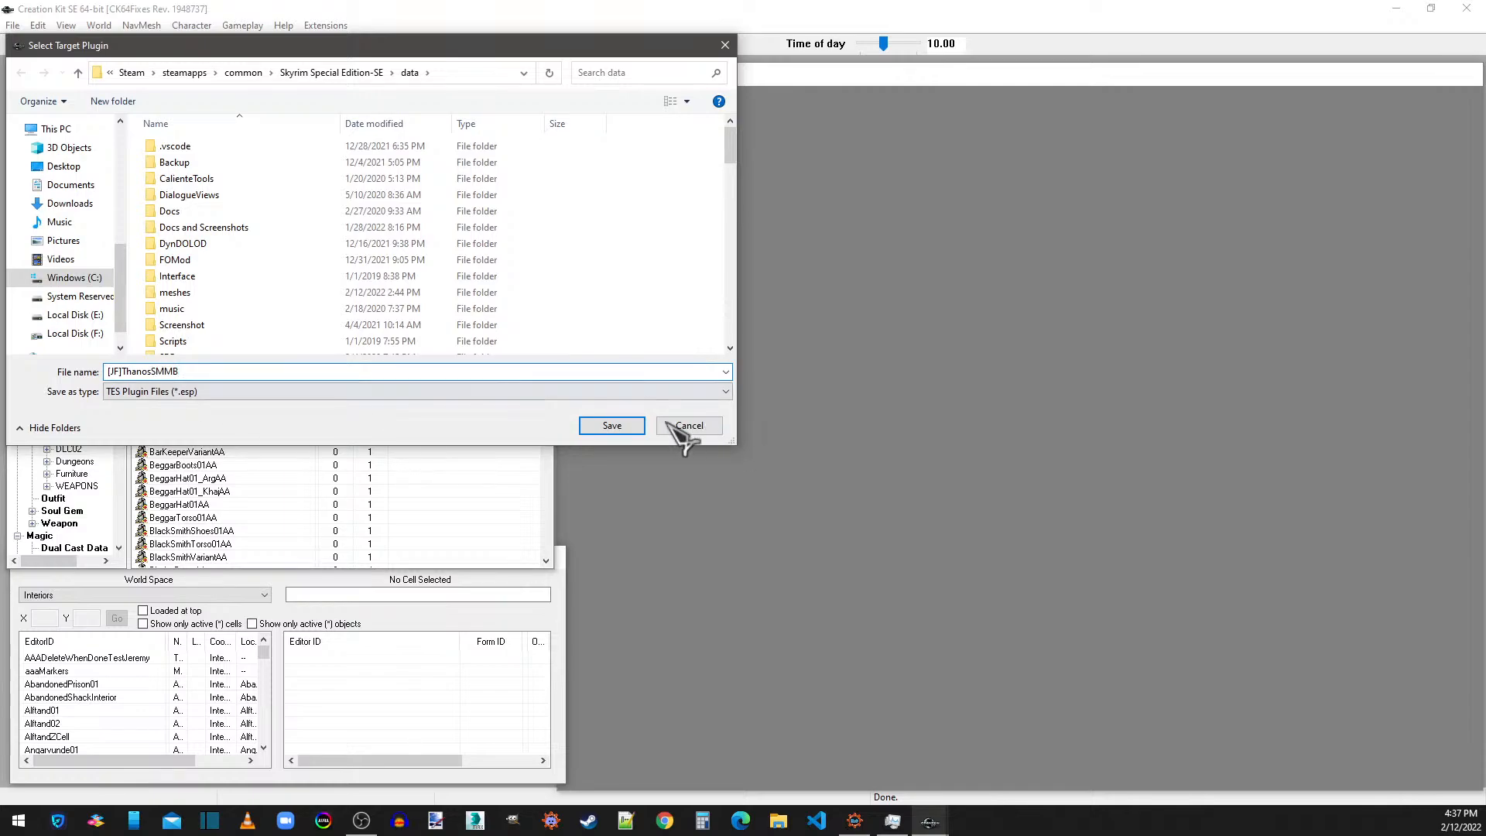
{"action": "left_click", "coordinate": [640, 425]}
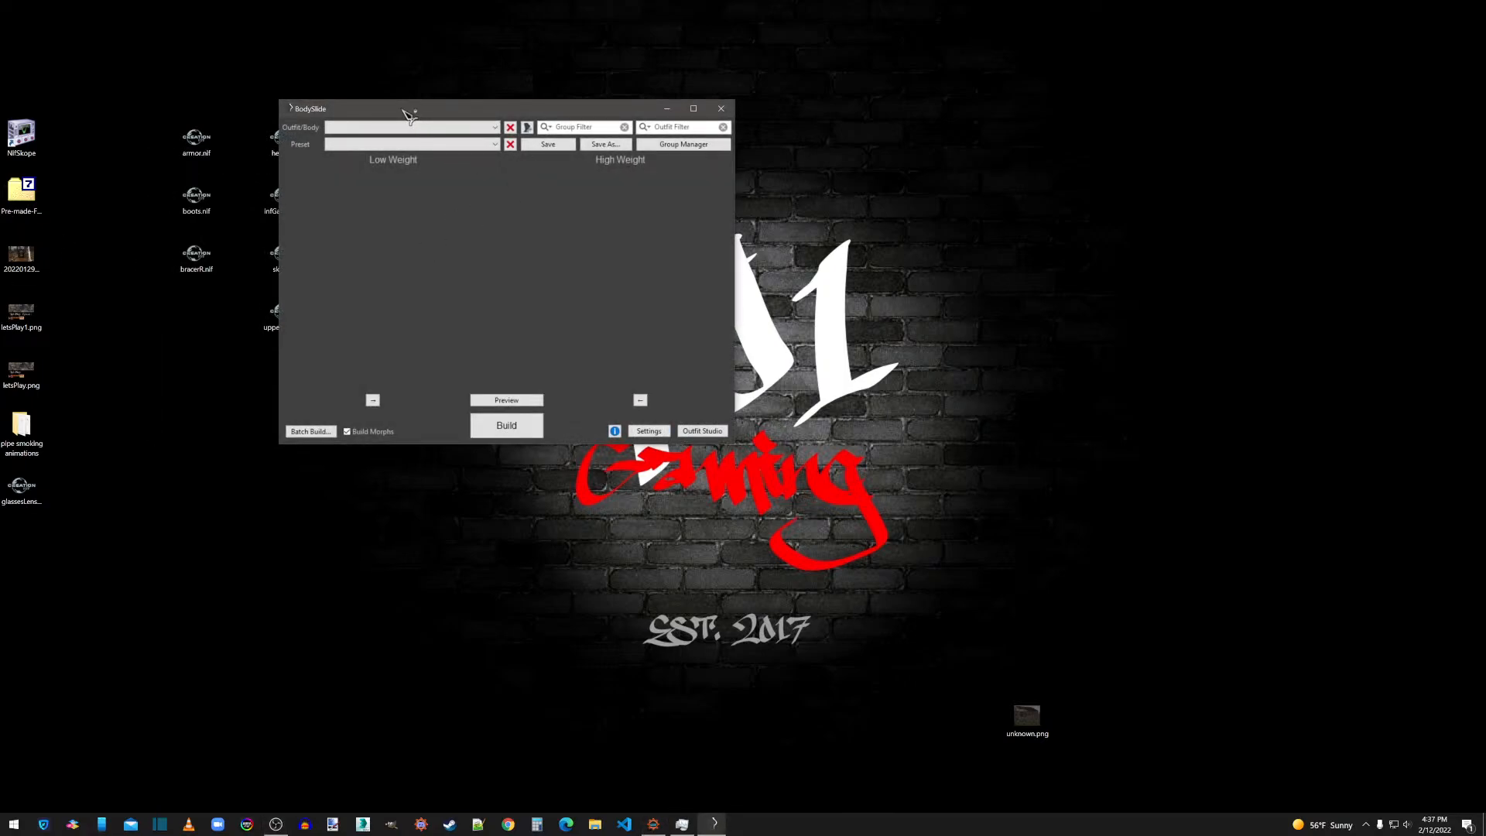
In BodySlide, select the [JF]ThanosSMMB-armor outfit and open its preview.
{"action": "left_click", "coordinate": [496, 130]}
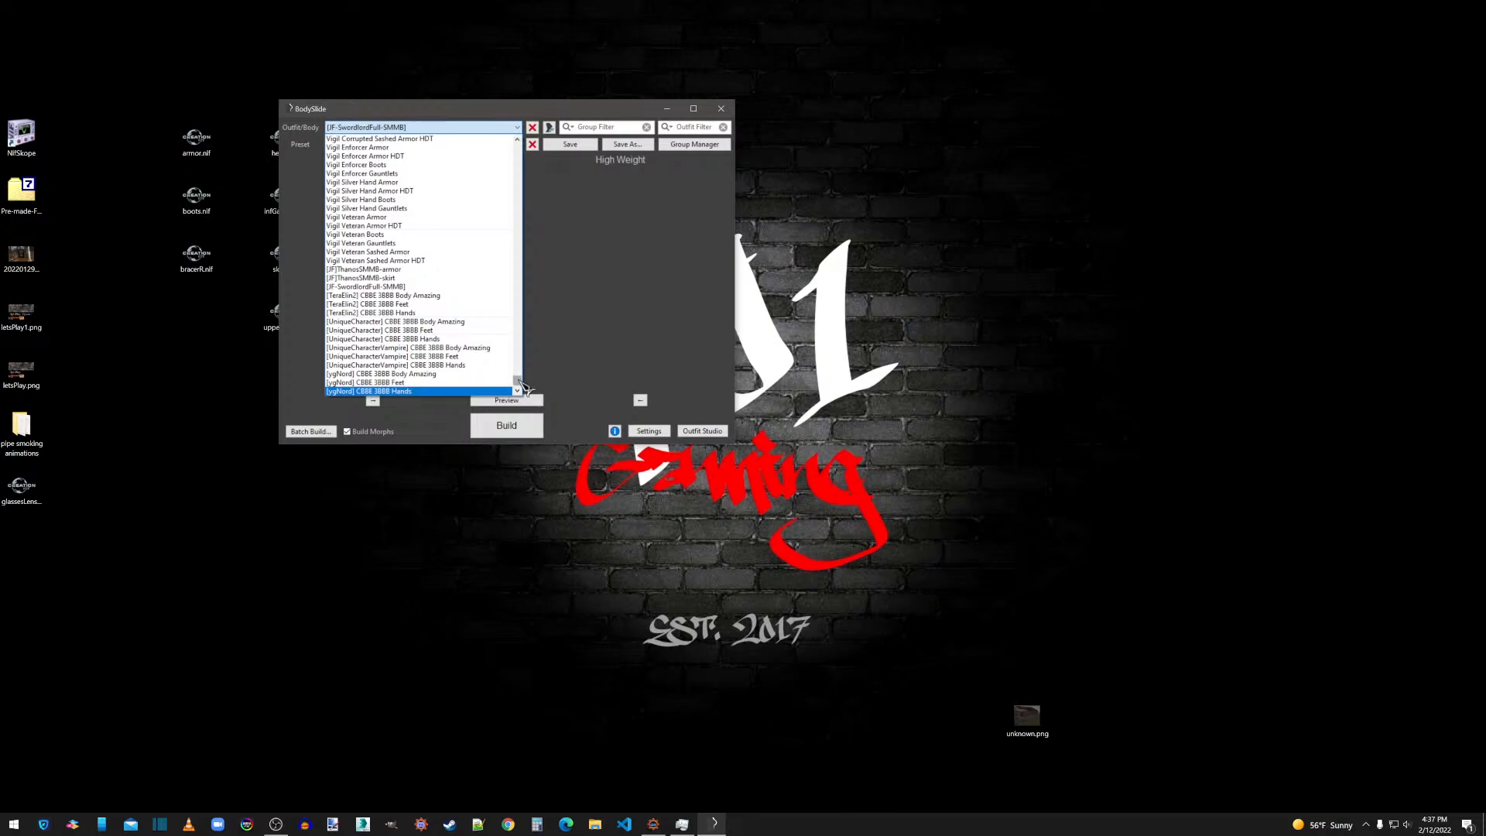
{"action": "left_click", "coordinate": [380, 270]}
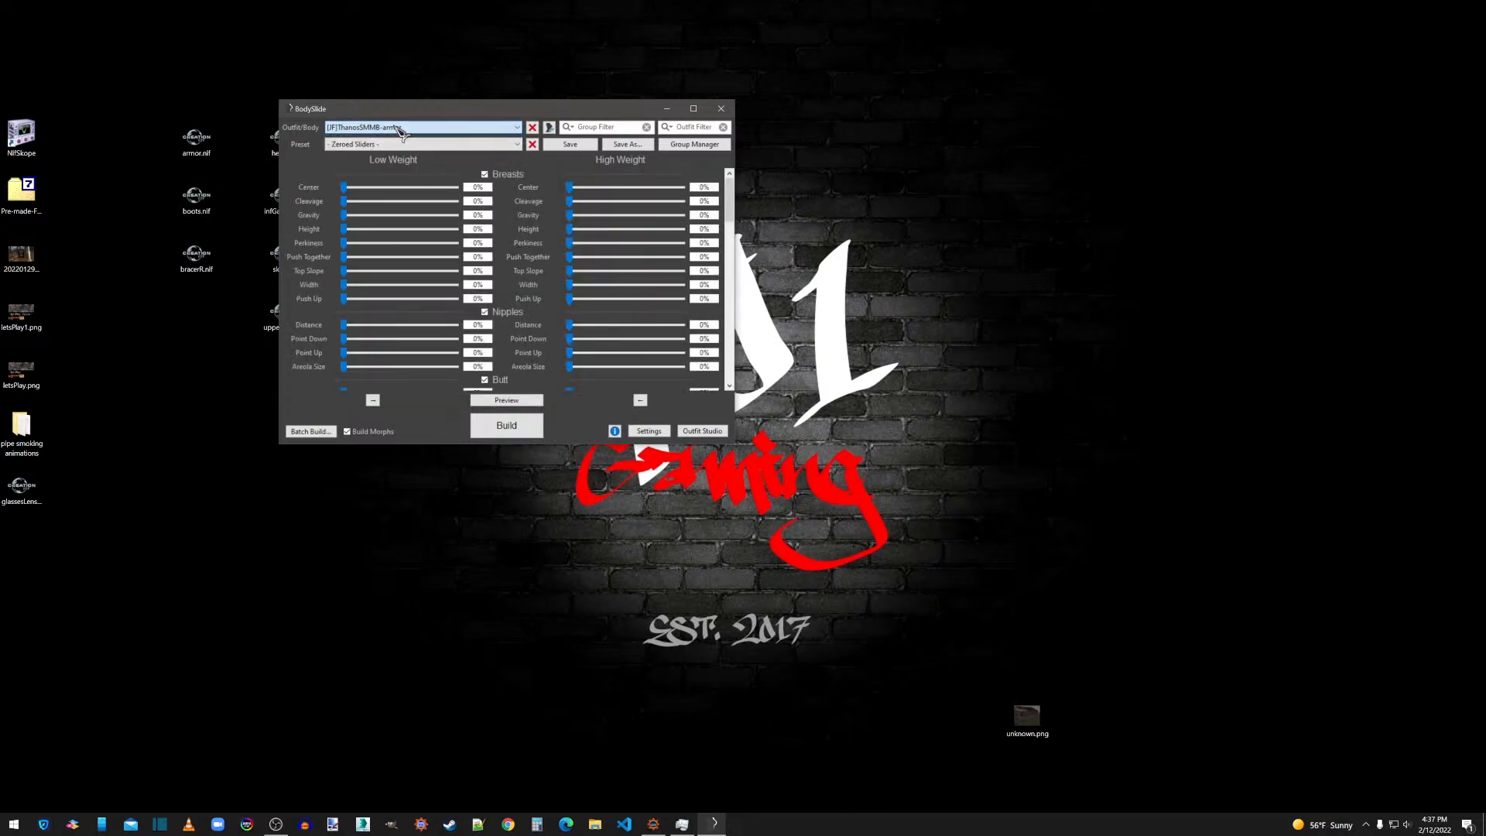
{"action": "left_click", "coordinate": [500, 401]}
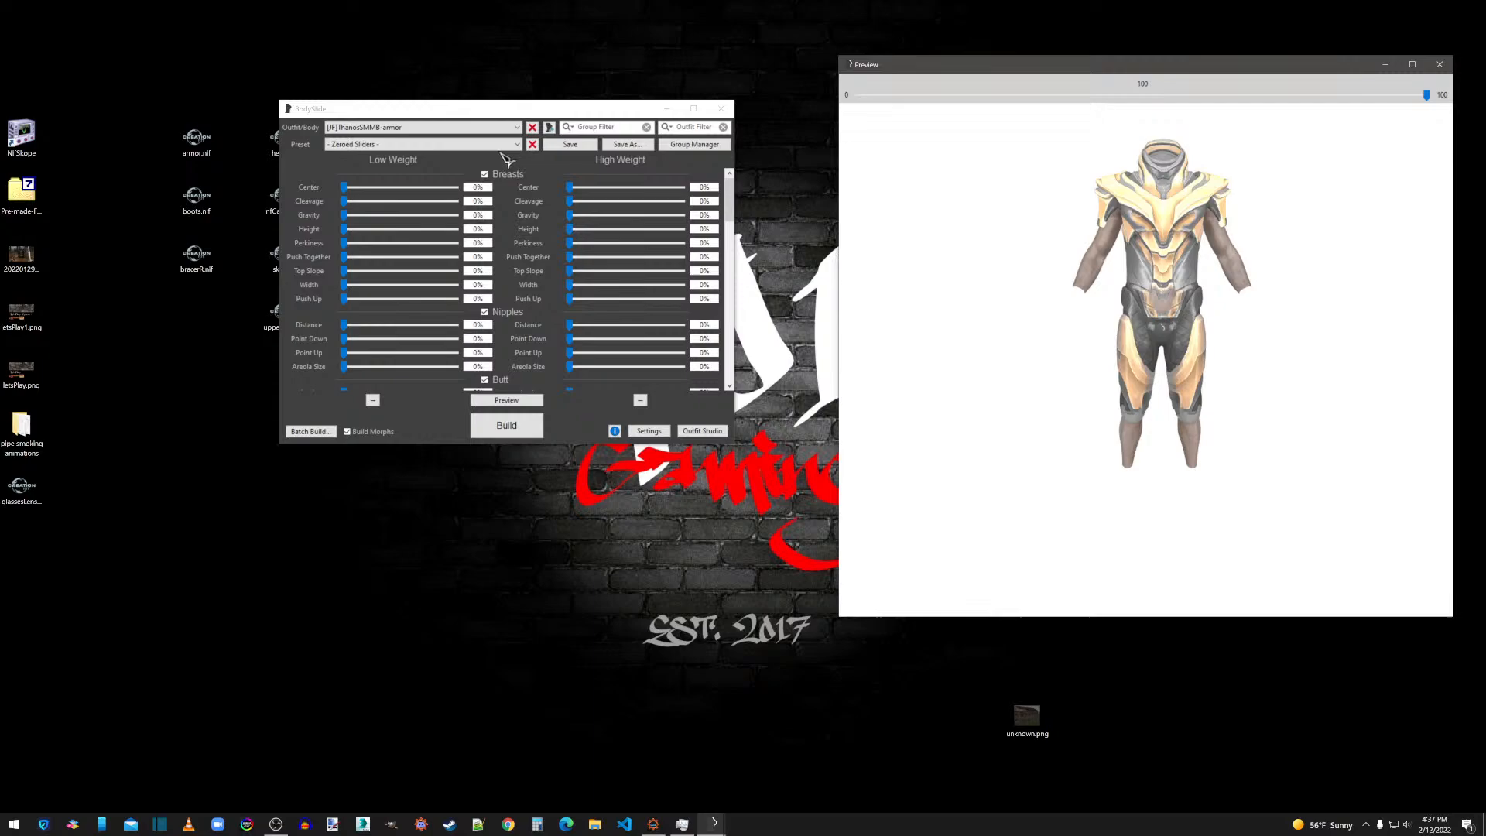
Build the Thanos armor meshes with the Zeroed Sliders preset and morphs included.
{"action": "left_click", "coordinate": [354, 146]}
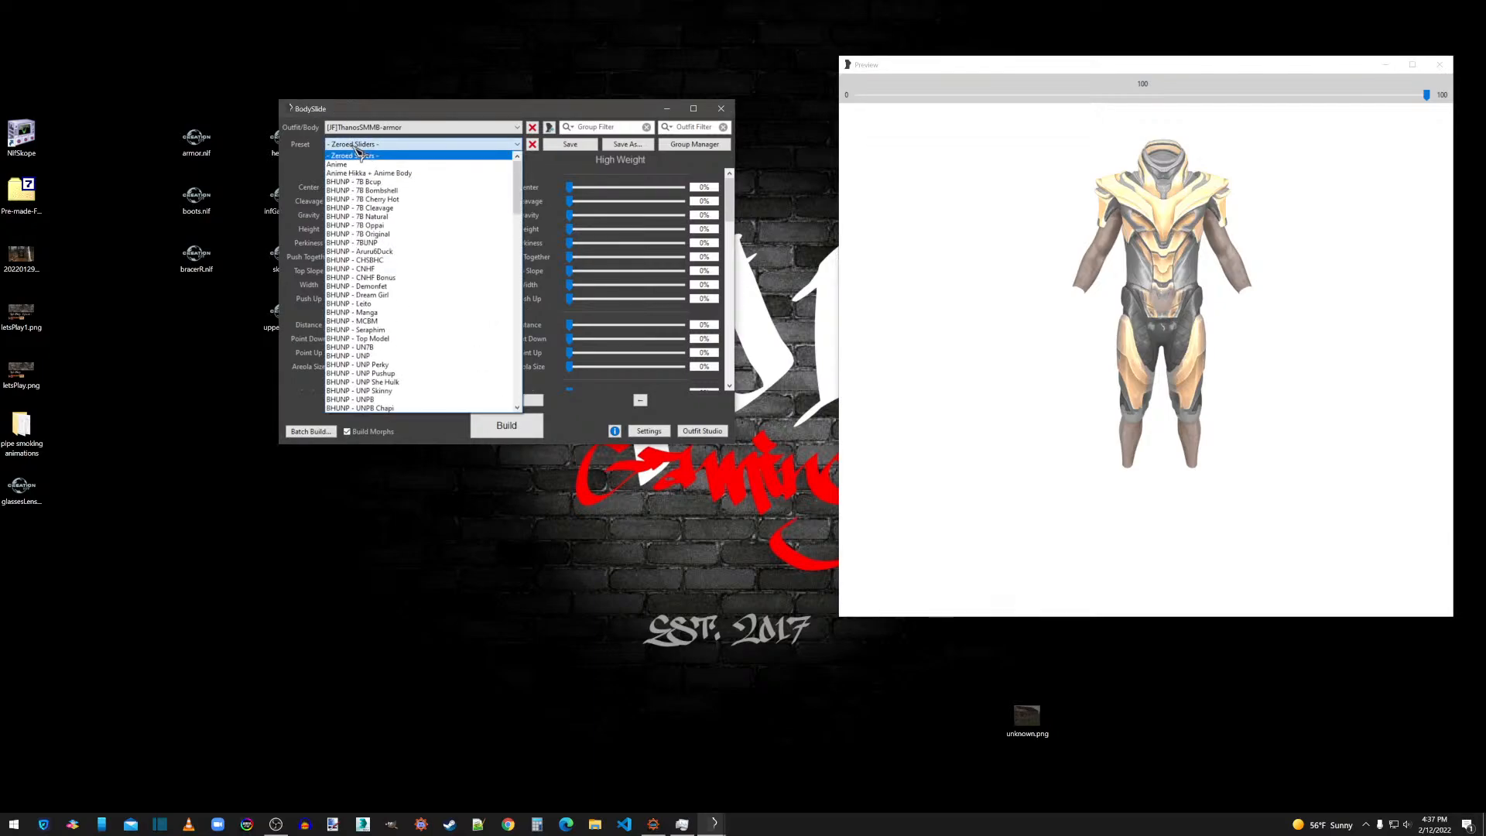
{"action": "left_click", "coordinate": [354, 146]}
{"action": "left_click", "coordinate": [354, 146]}
{"action": "left_click", "coordinate": [354, 146]}
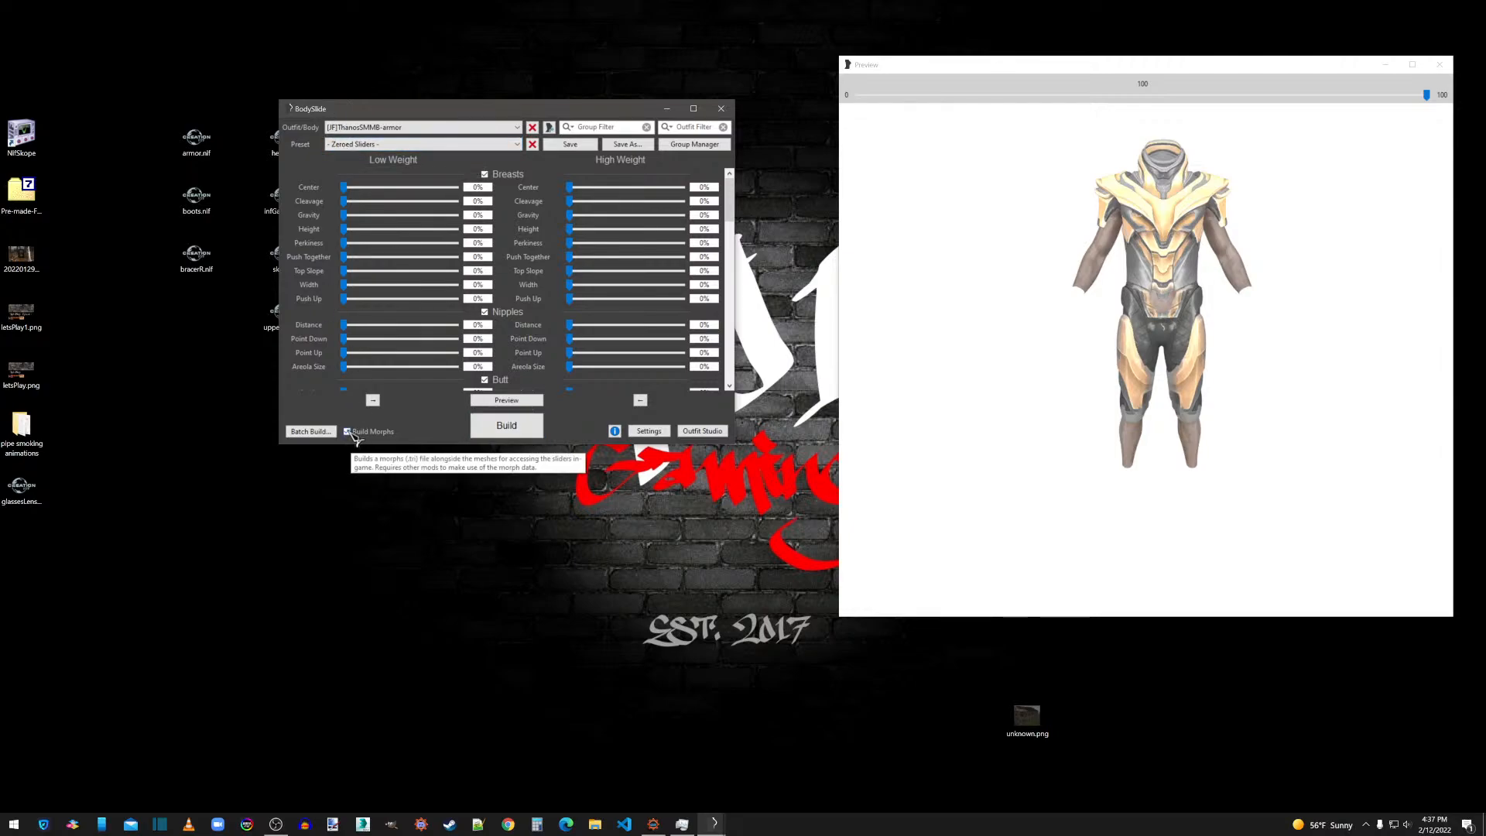
{"action": "left_click", "coordinate": [504, 424]}
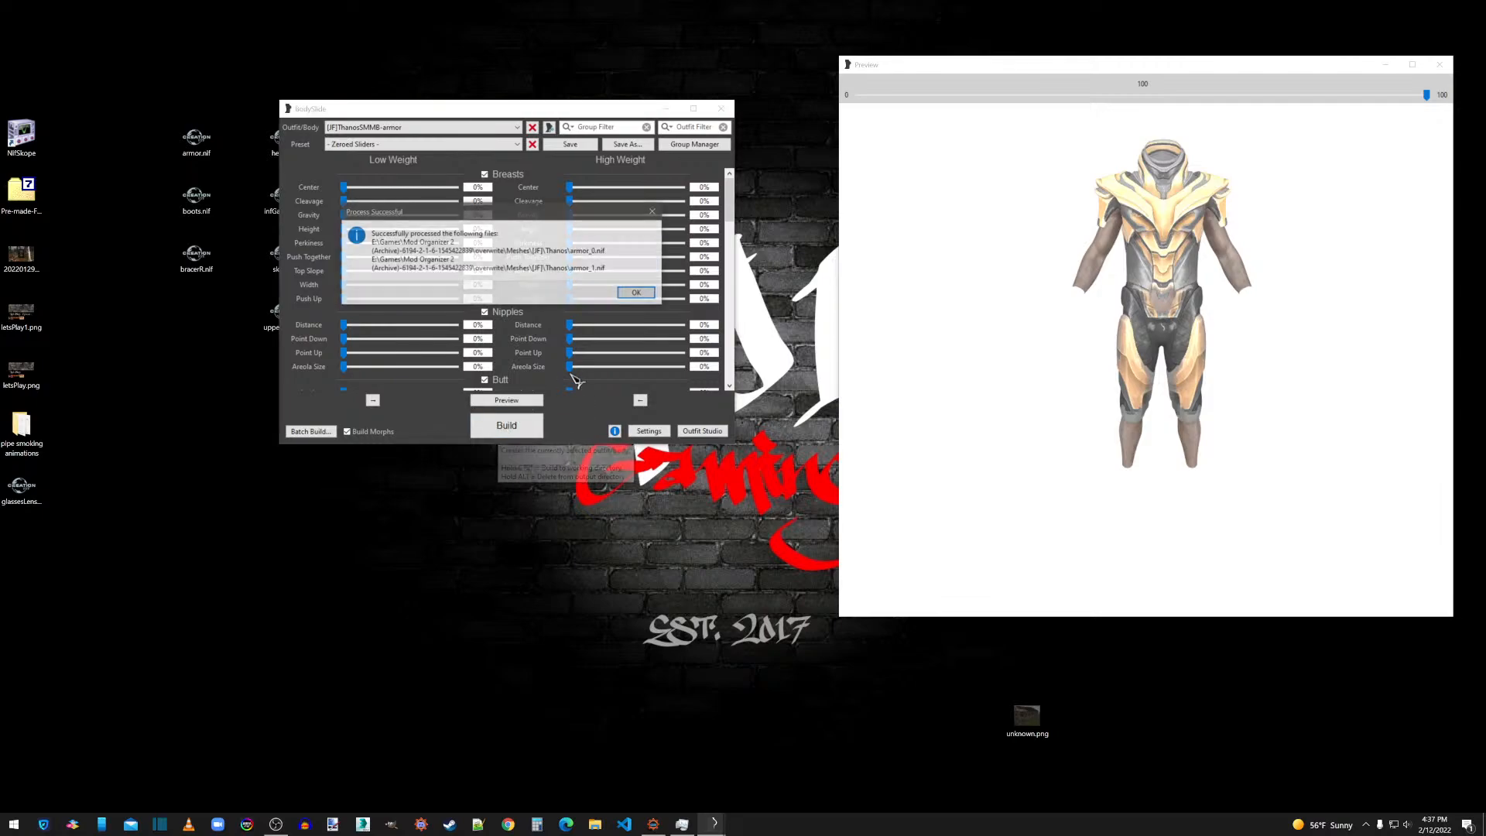
{"action": "left_click", "coordinate": [638, 293]}
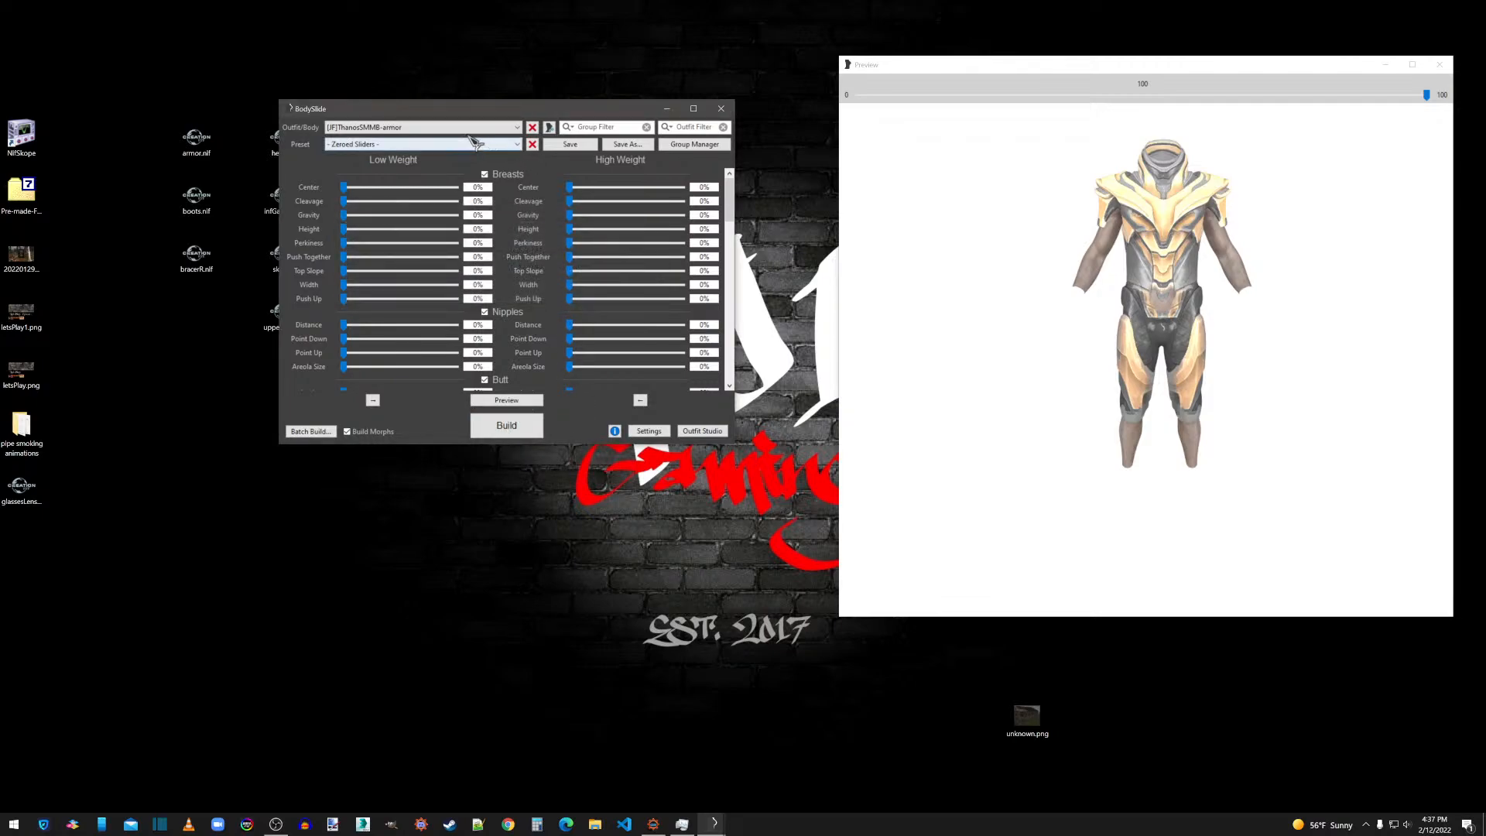
Select the [JF]ThanosSMMB-skirt outfit, build its meshes with the Zeroed Sliders preset, and close BodySlide.
{"action": "left_click", "coordinate": [407, 127]}
{"action": "scroll", "coordinate": [408, 149], "scroll_direction": "up", "scroll_amount": 1}
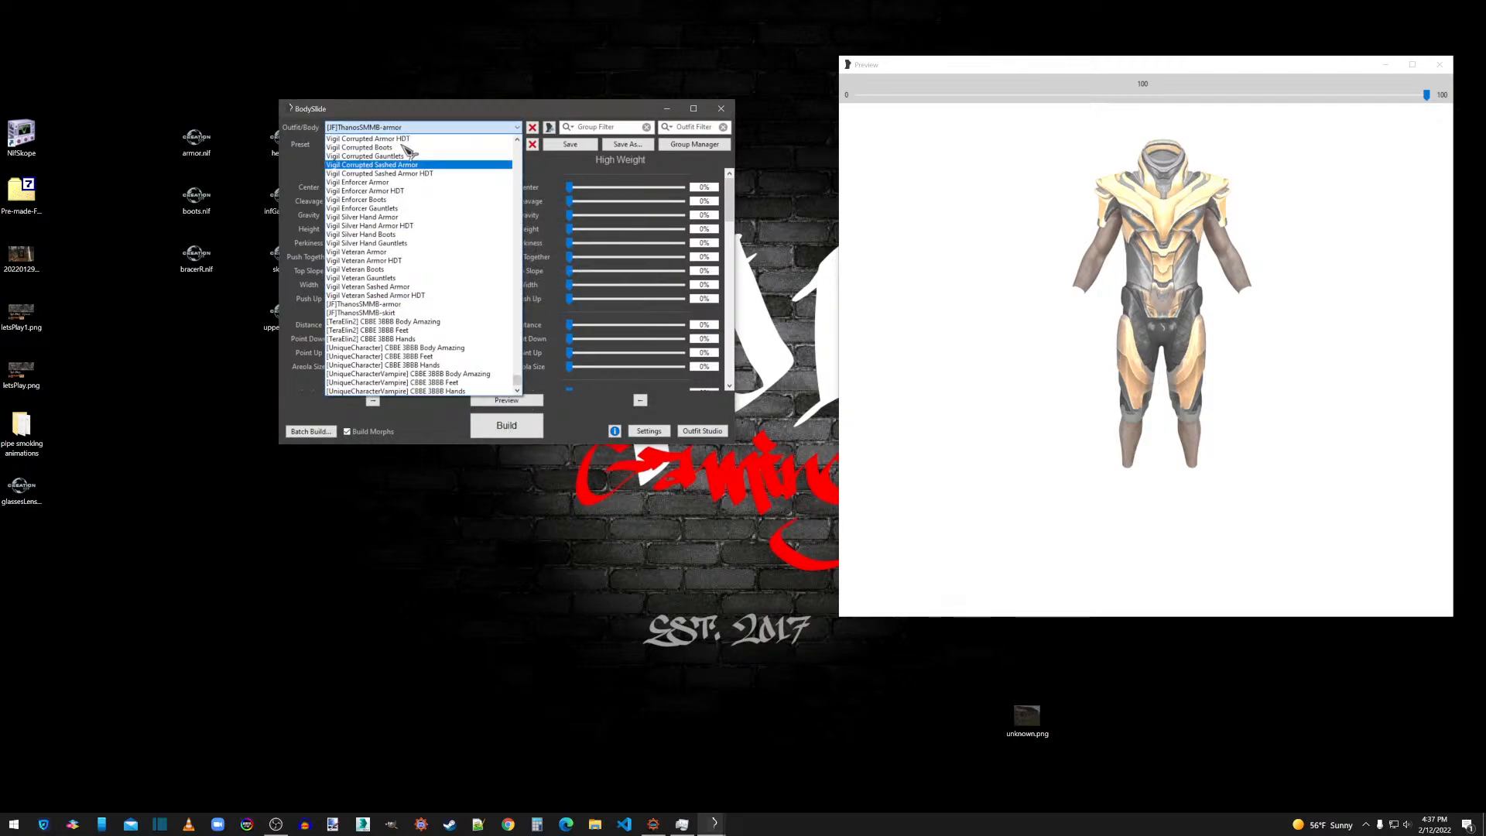
{"action": "scroll", "coordinate": [399, 232], "scroll_direction": "down", "scroll_amount": 1}
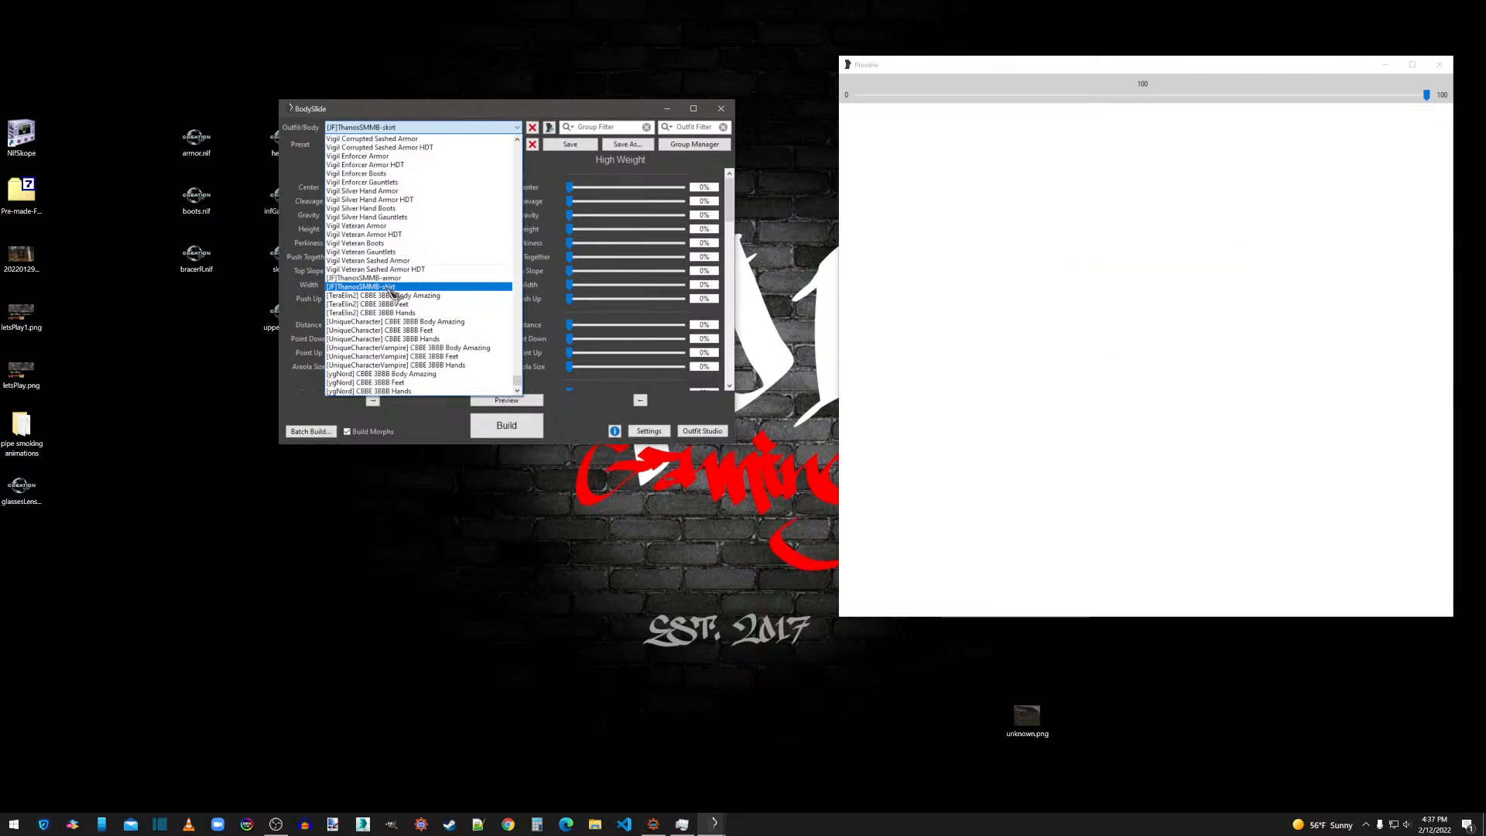
{"action": "left_click", "coordinate": [393, 288]}
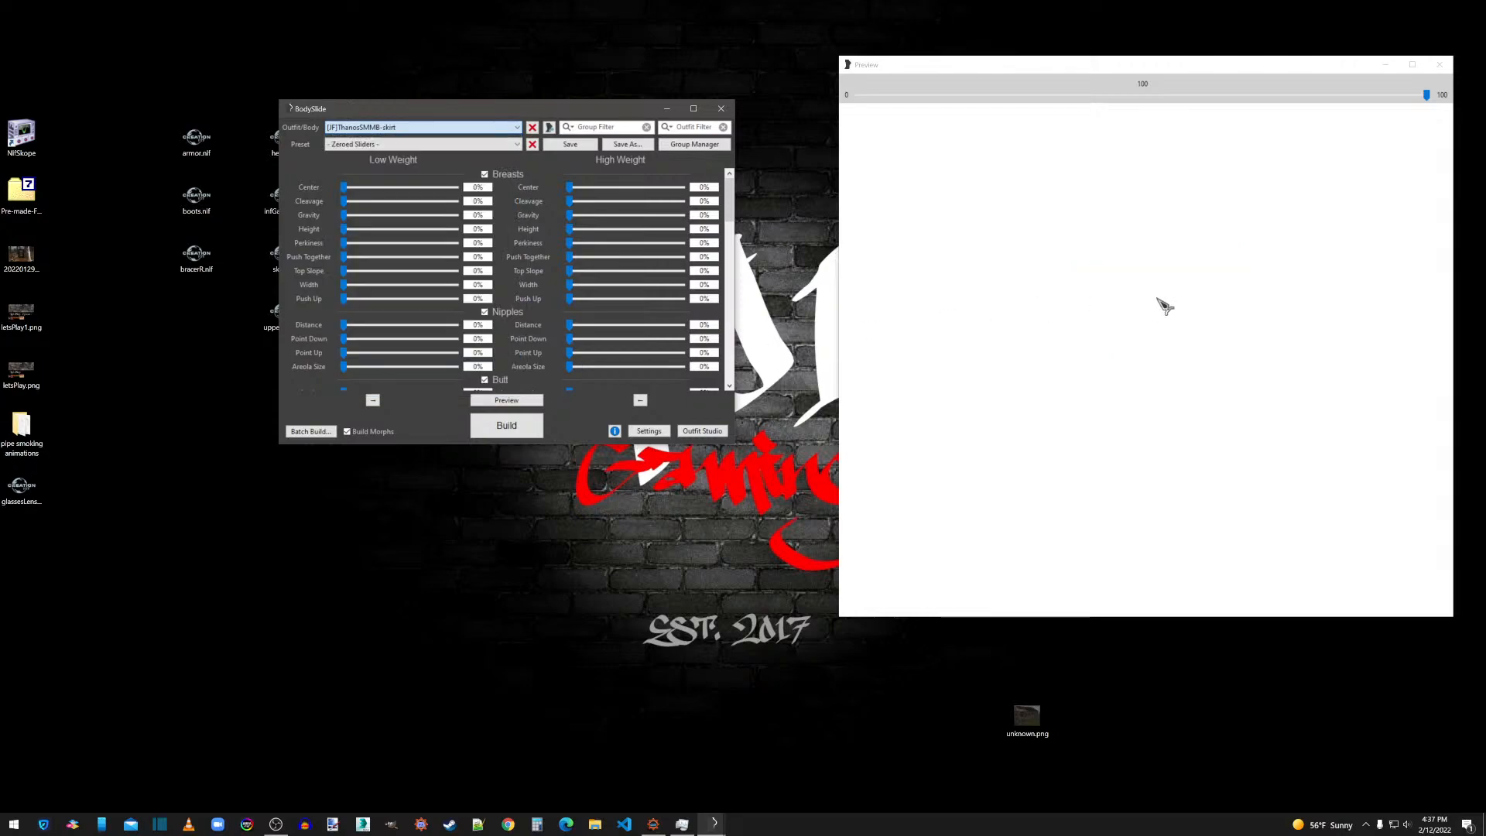
{"action": "left_click", "coordinate": [506, 425]}
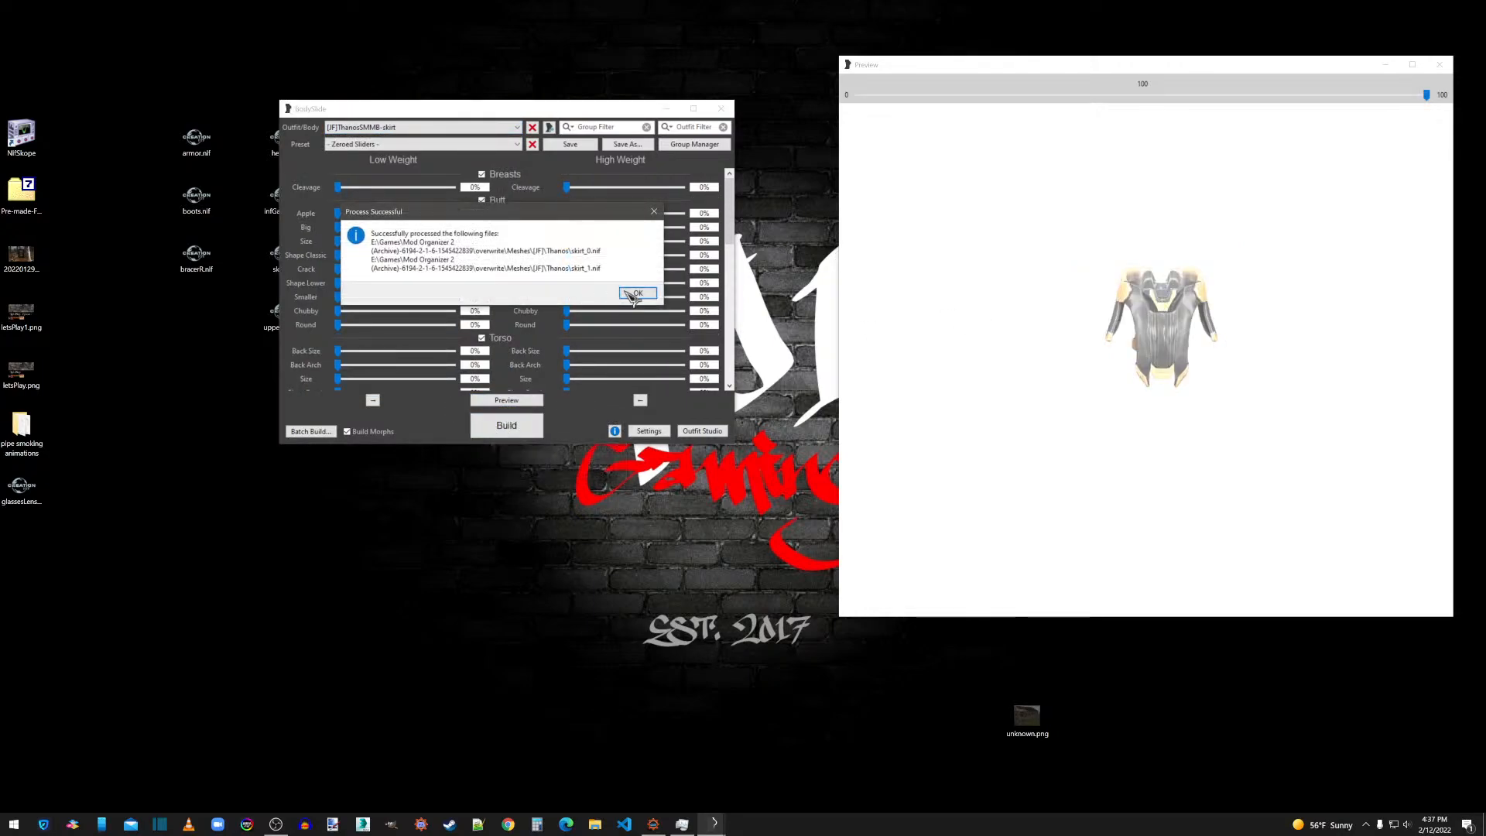
{"action": "left_click", "coordinate": [635, 293]}
{"action": "left_click", "coordinate": [722, 108]}
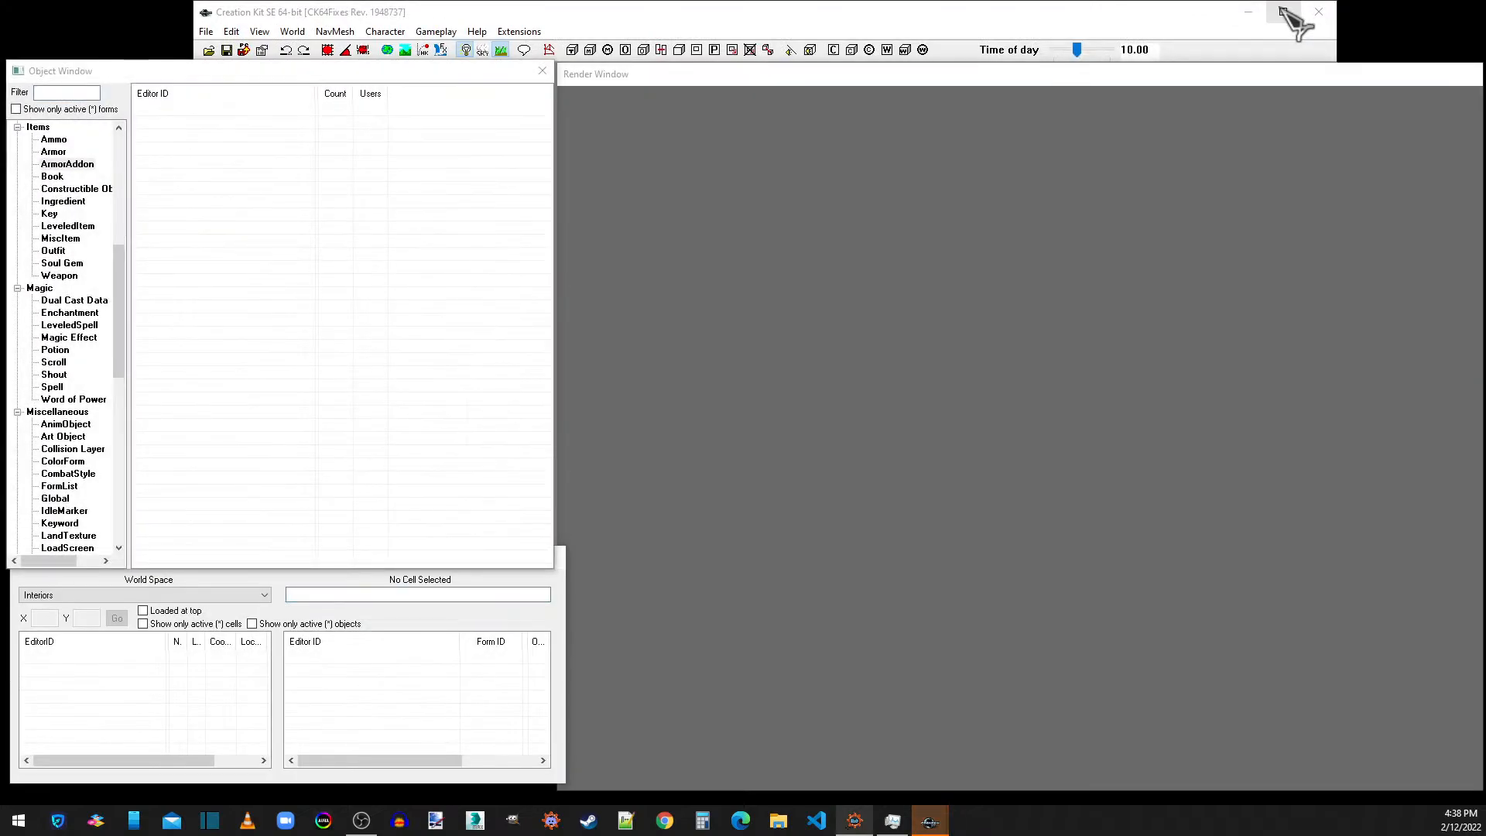
Switch to Creation Kit, maximize it, and load [JF]ThanosSMMB.esp as the active file.
{"action": "left_click", "coordinate": [1284, 12]}
{"action": "left_click", "coordinate": [12, 25]}
{"action": "left_click", "coordinate": [31, 41]}
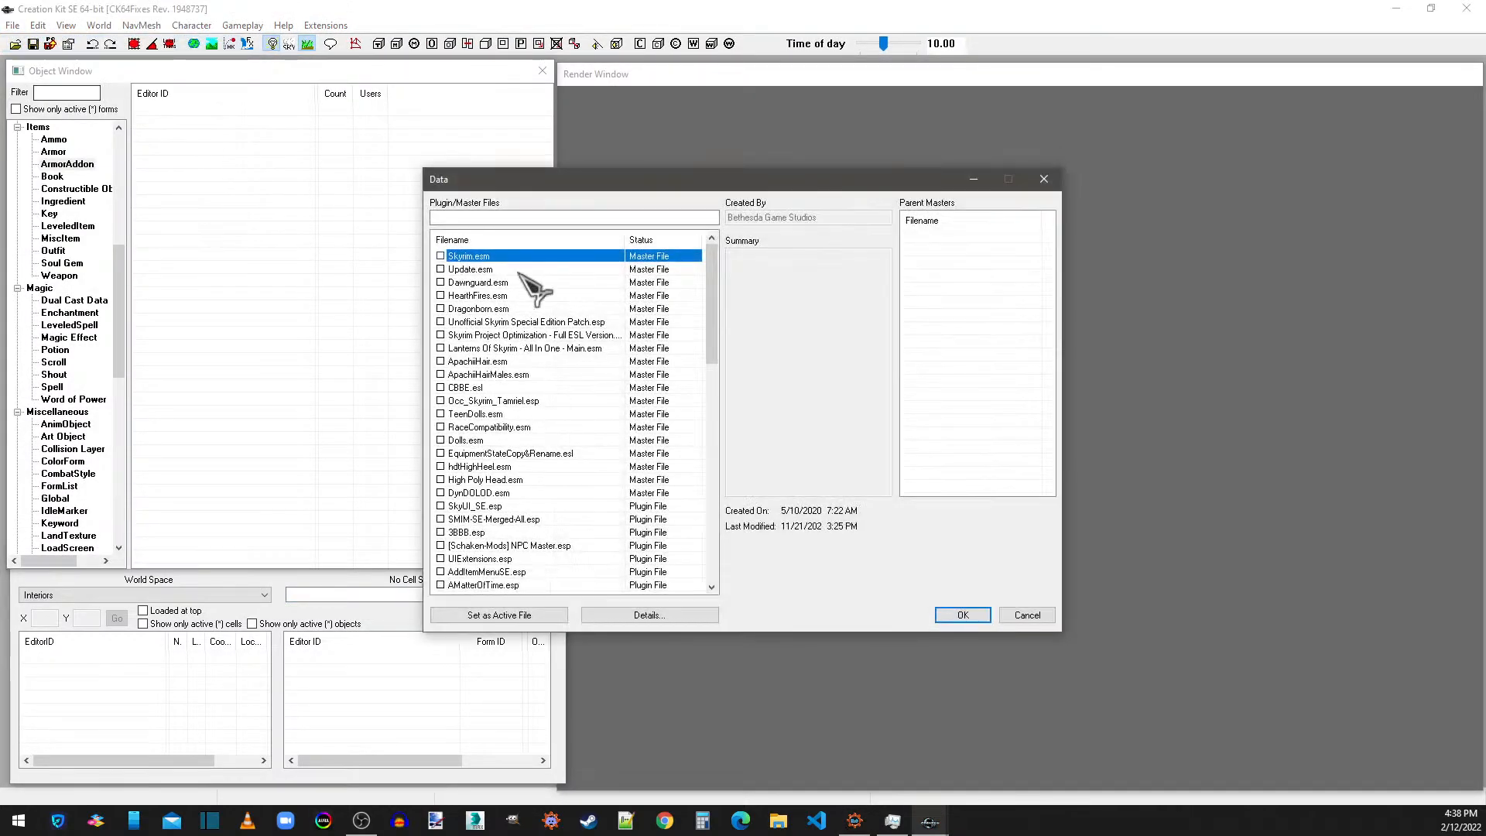
{"action": "left_click_drag", "start_coordinate": [707, 309], "coordinate": [710, 534]}
{"action": "left_click", "coordinate": [487, 586]}
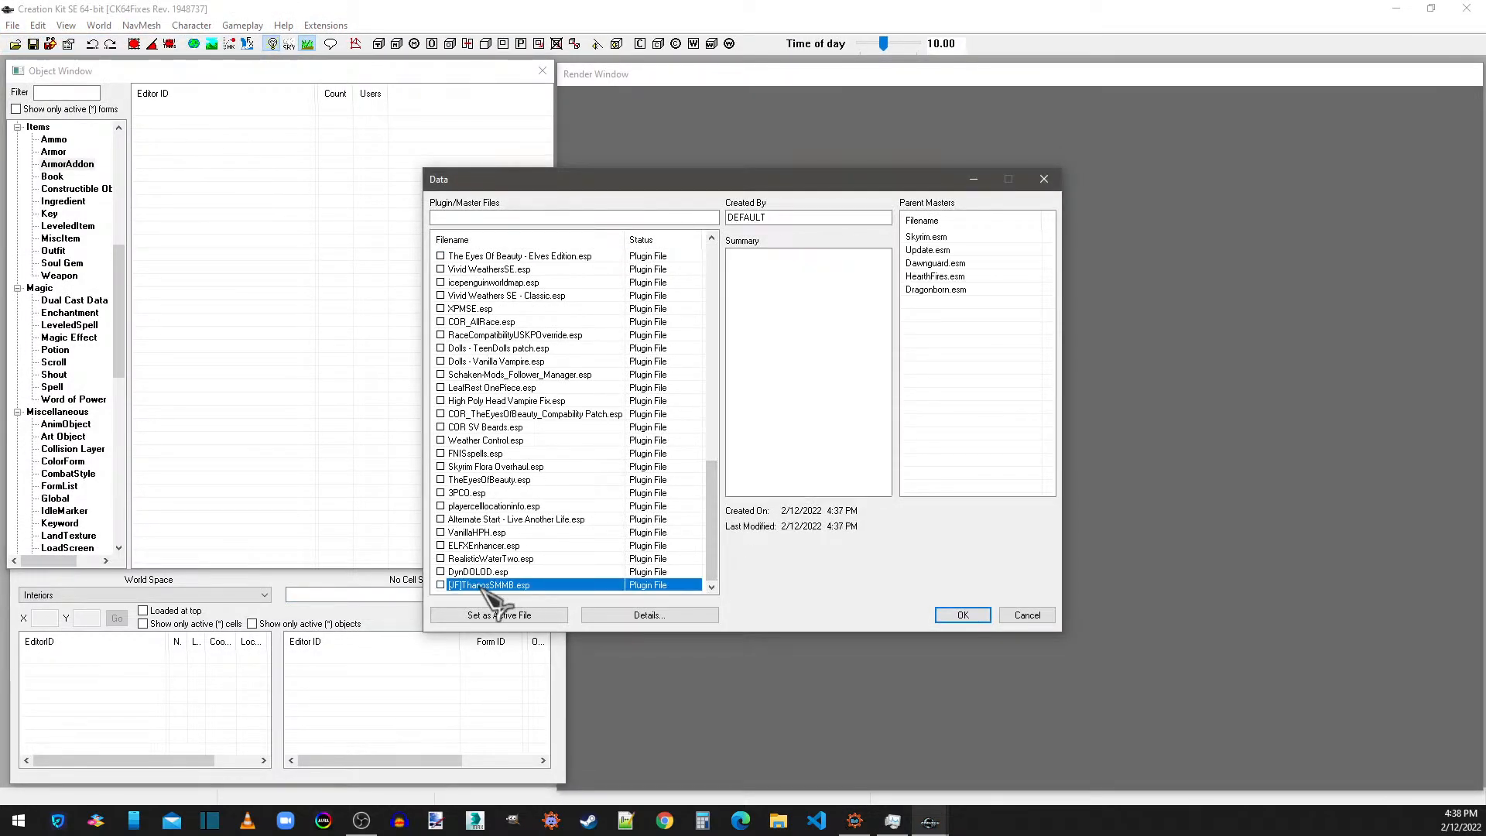
{"action": "left_click", "coordinate": [501, 614]}
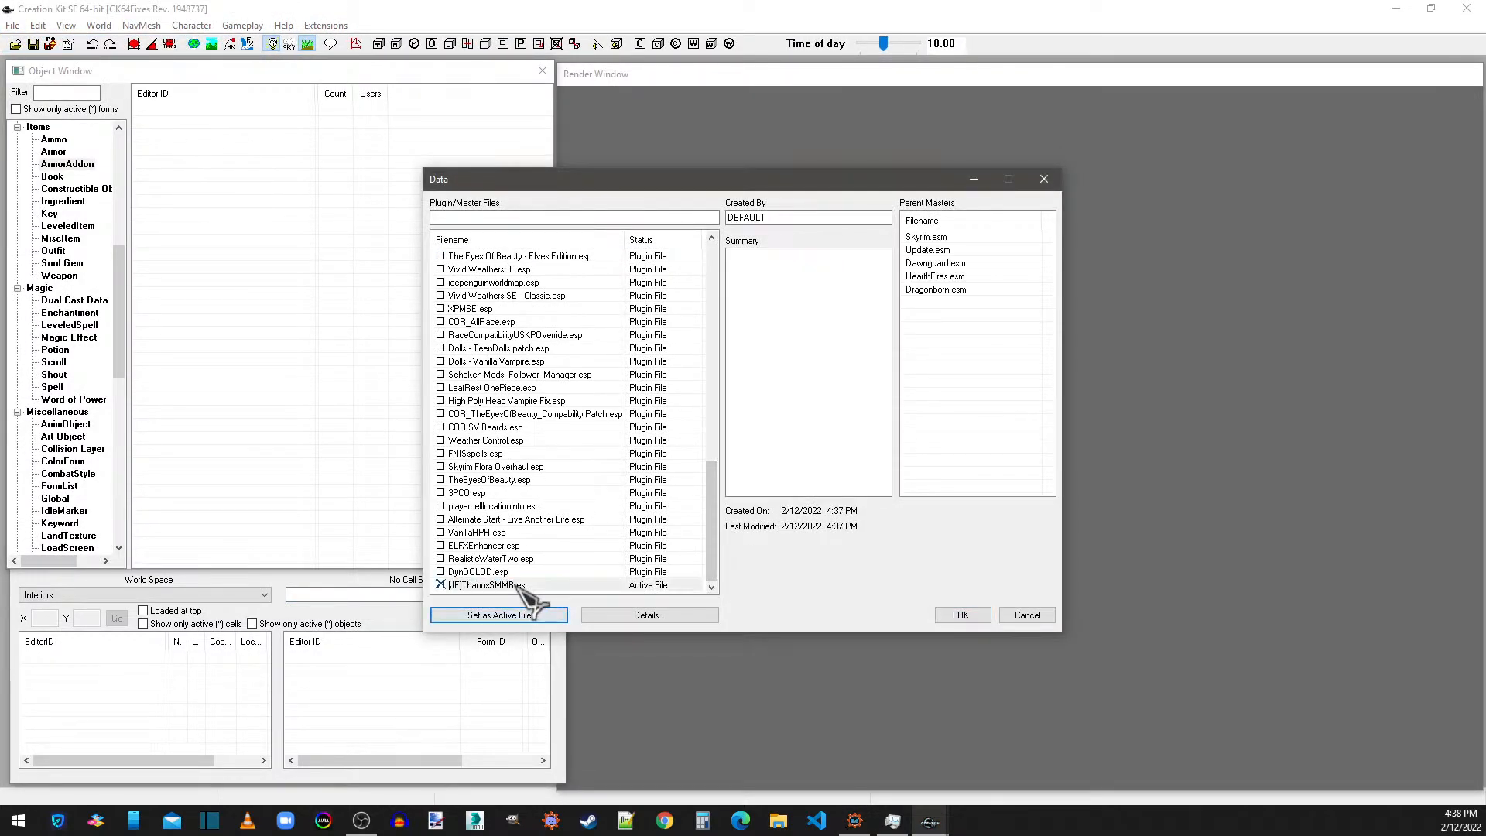
{"action": "left_click", "coordinate": [965, 618]}
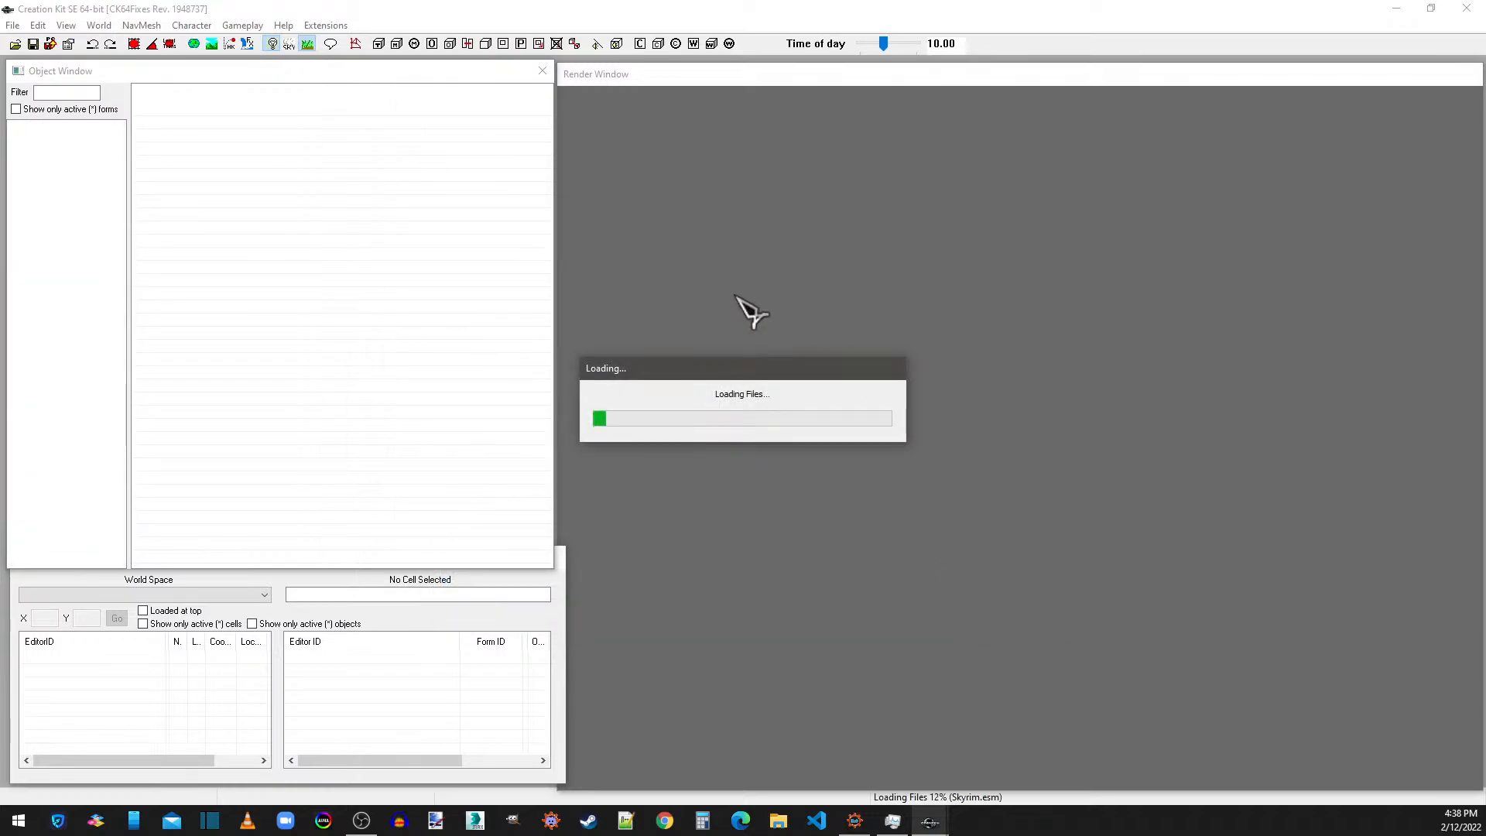
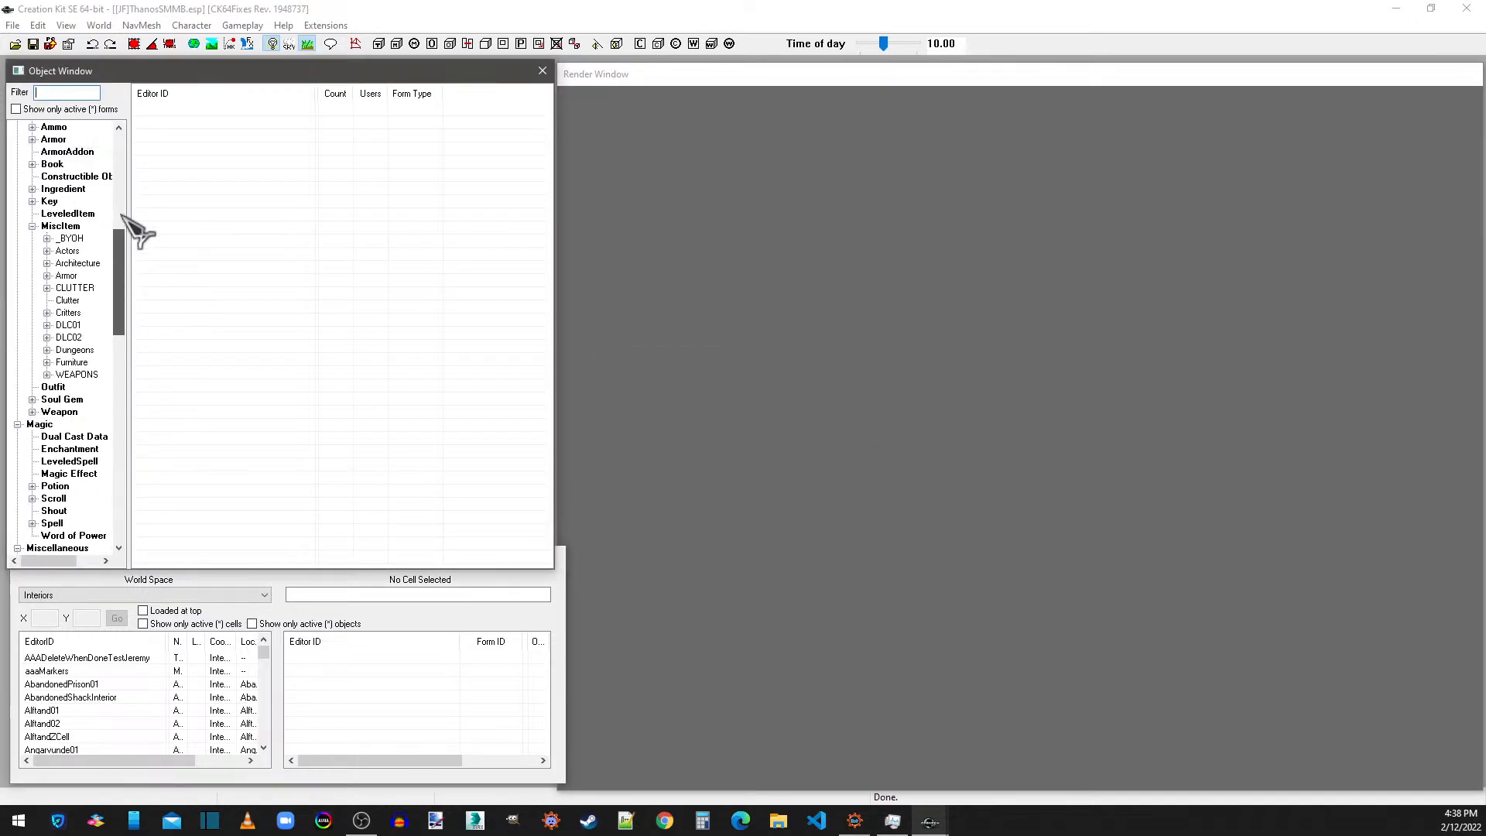
Open the BanditCuirass1AA armor addon as a template and set its ID to JF_ThanosArmorAA.
{"action": "scroll", "coordinate": [122, 215], "scroll_direction": "up", "scroll_amount": 9}
{"action": "left_click", "coordinate": [78, 498]}
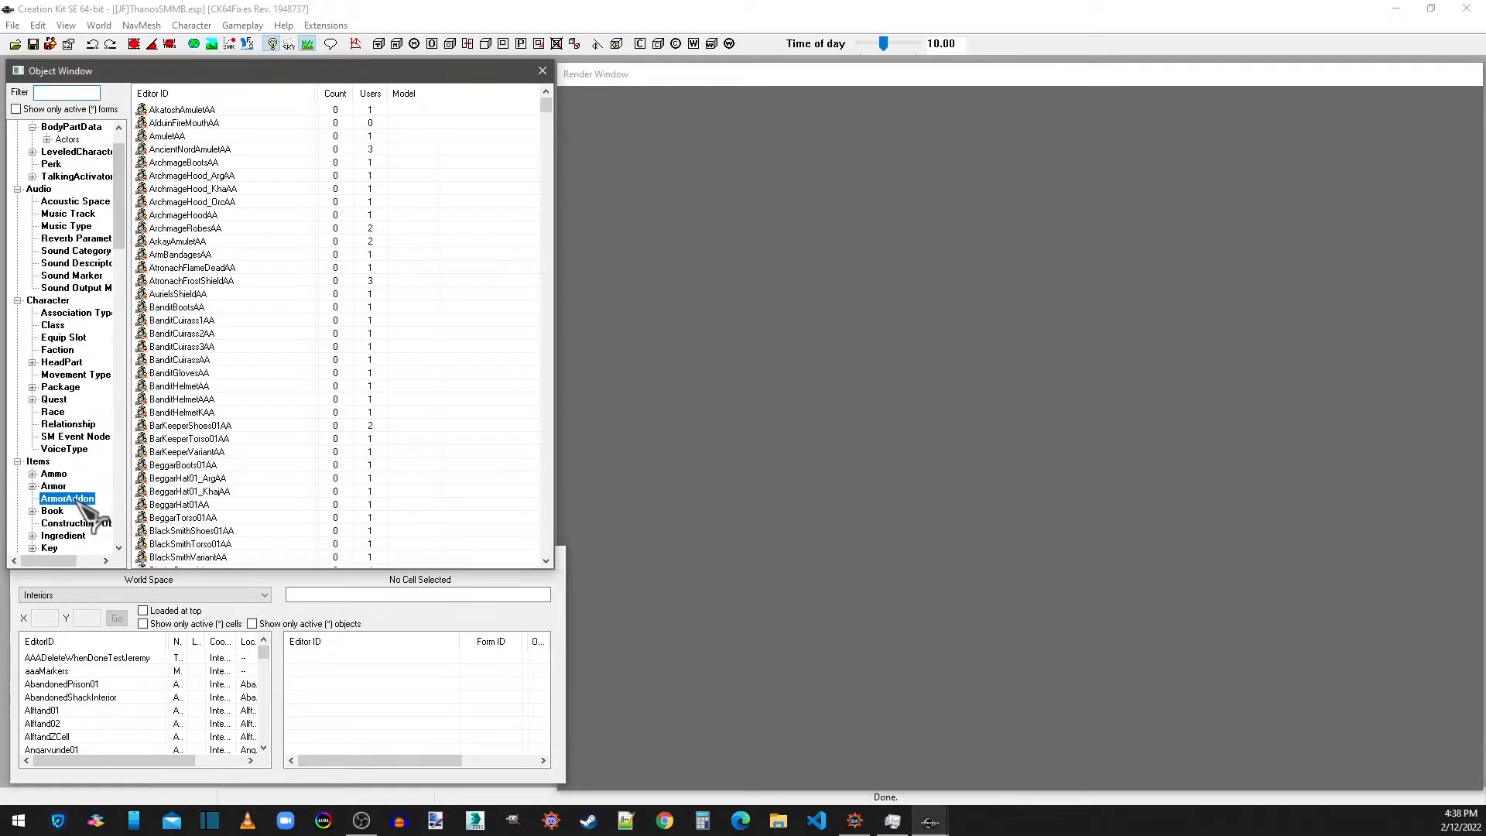
{"action": "double_click", "coordinate": [187, 320]}
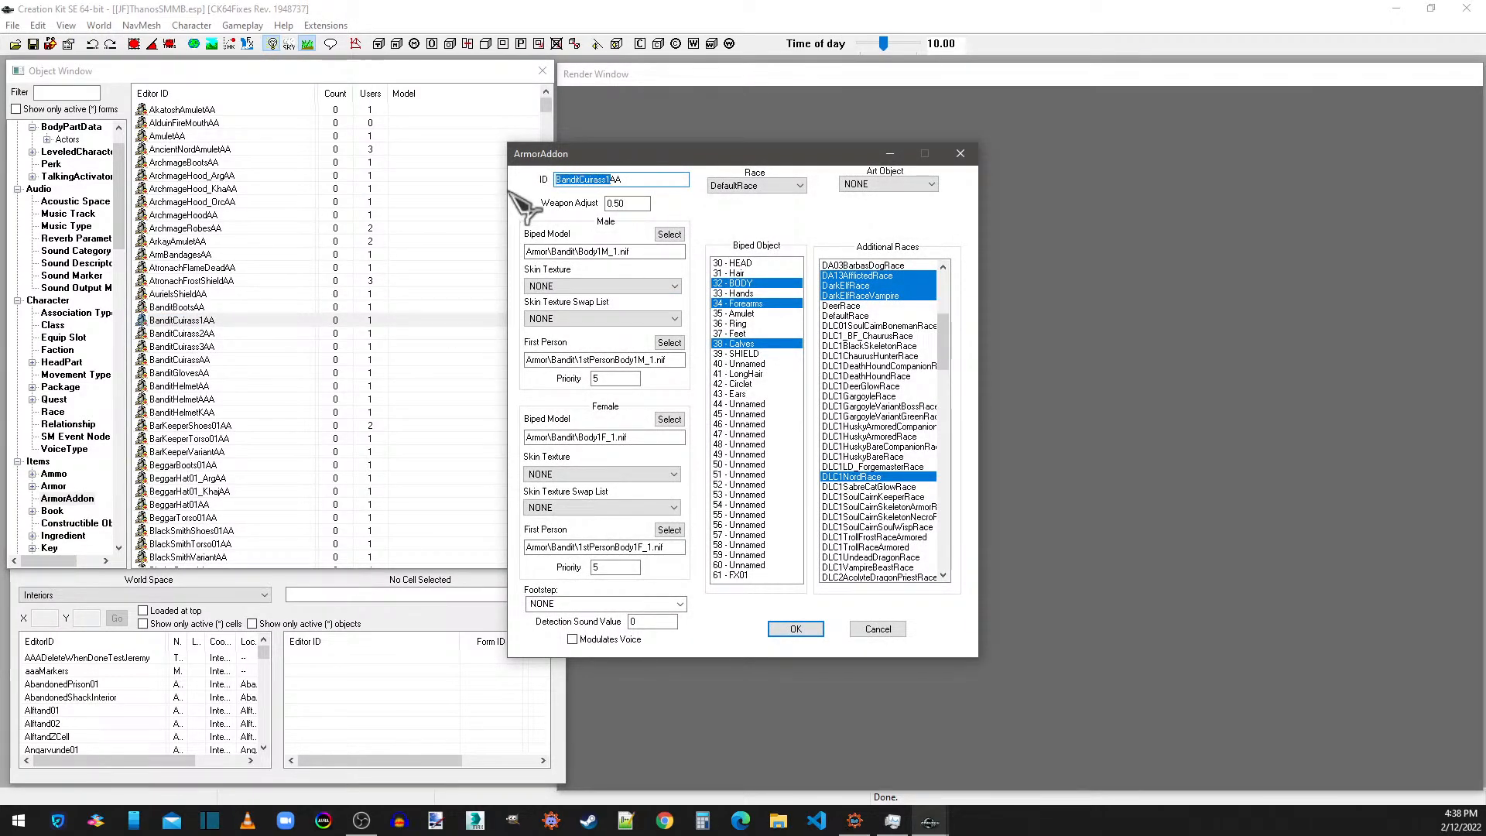
{"action": "type", "text": "JF_ThanosArmorAA"}
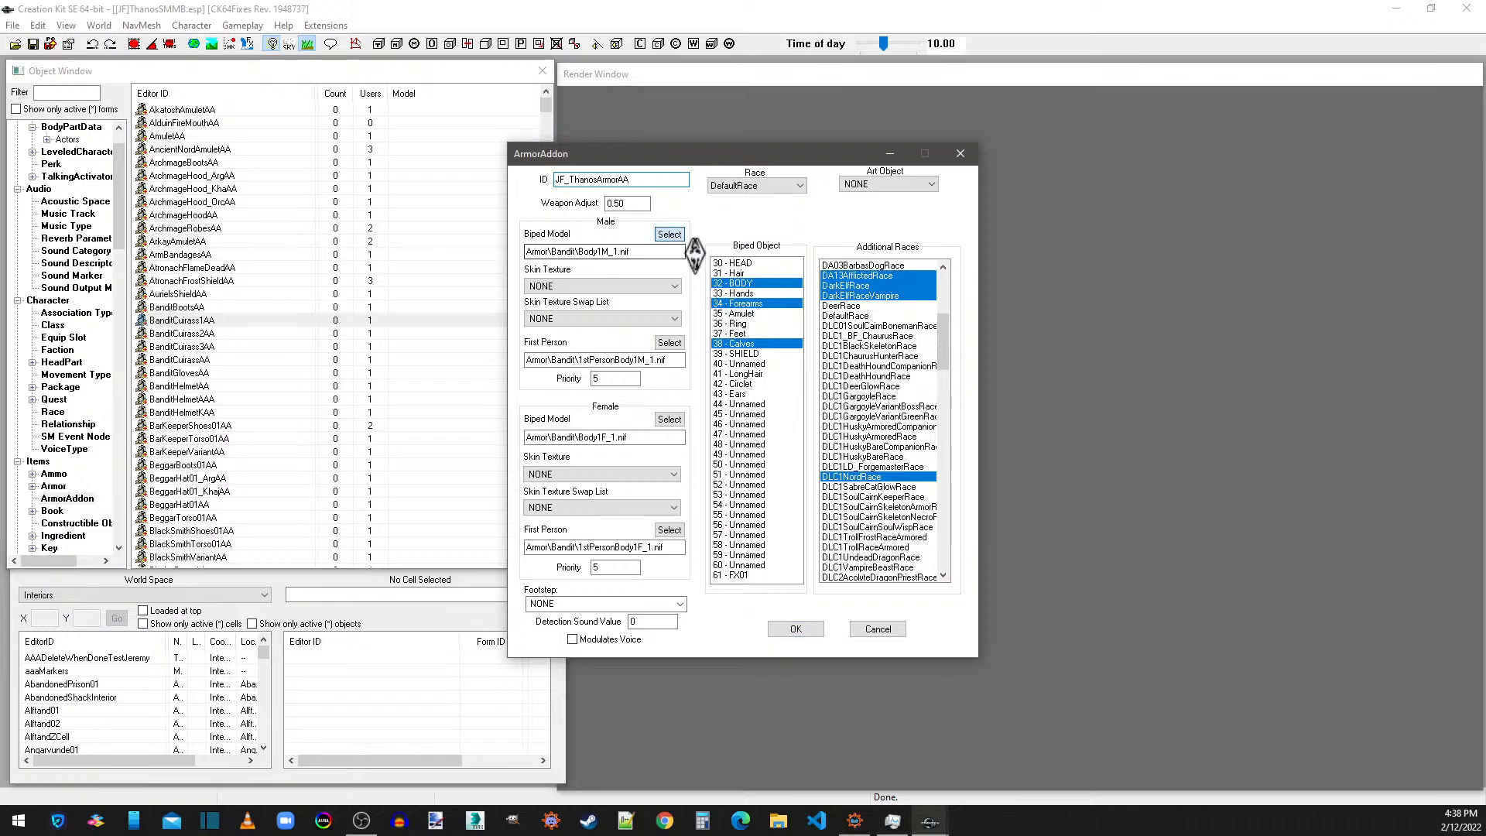
Assign armor_1.nif from the meshes [JF]\Thanos folder as the male biped model.
{"action": "left_click", "coordinate": [670, 233]}
{"action": "left_click", "coordinate": [690, 291]}
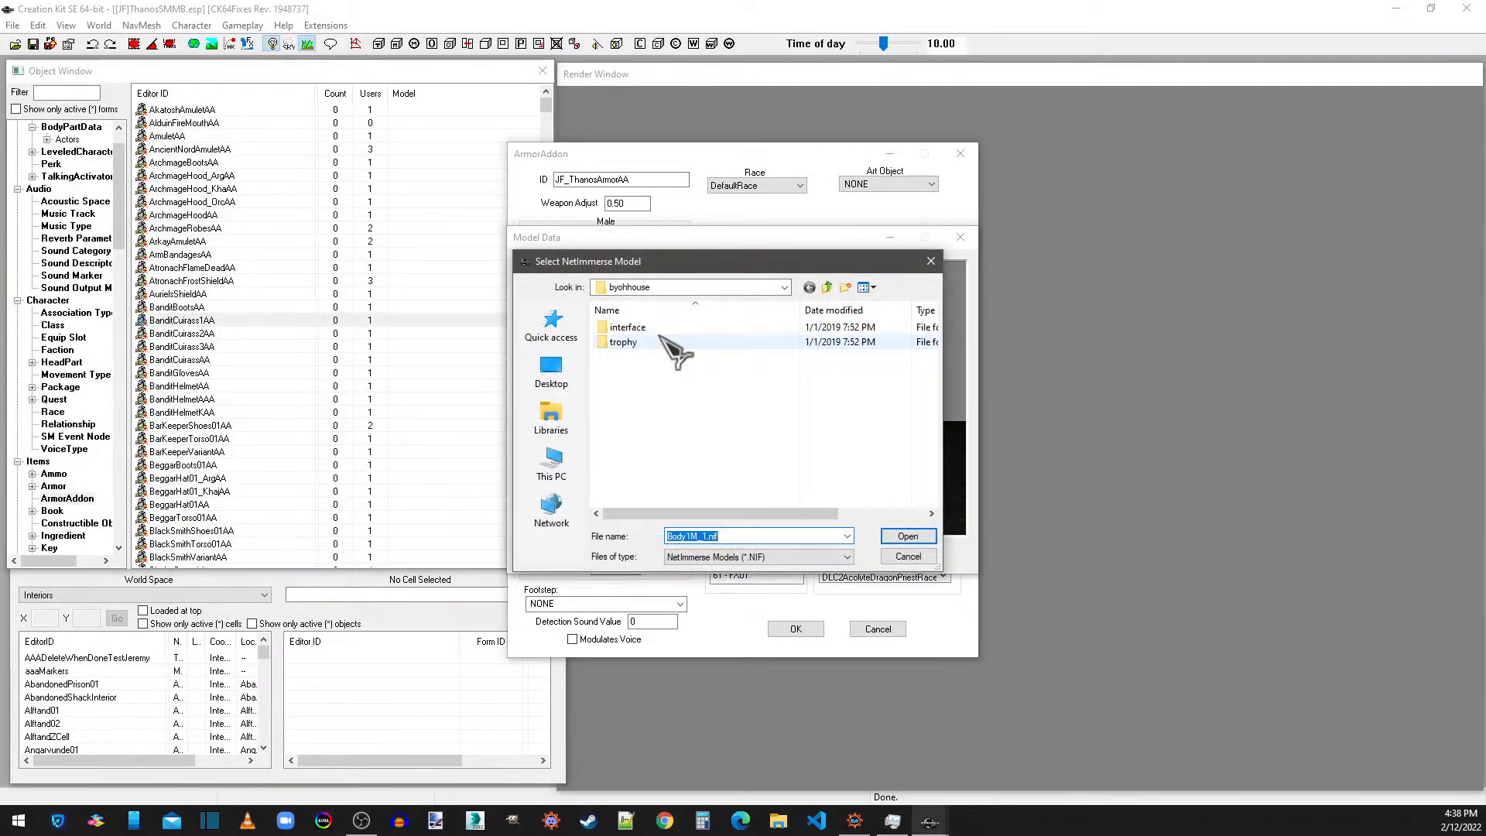
{"action": "left_click", "coordinate": [827, 287]}
{"action": "left_click", "coordinate": [826, 288]}
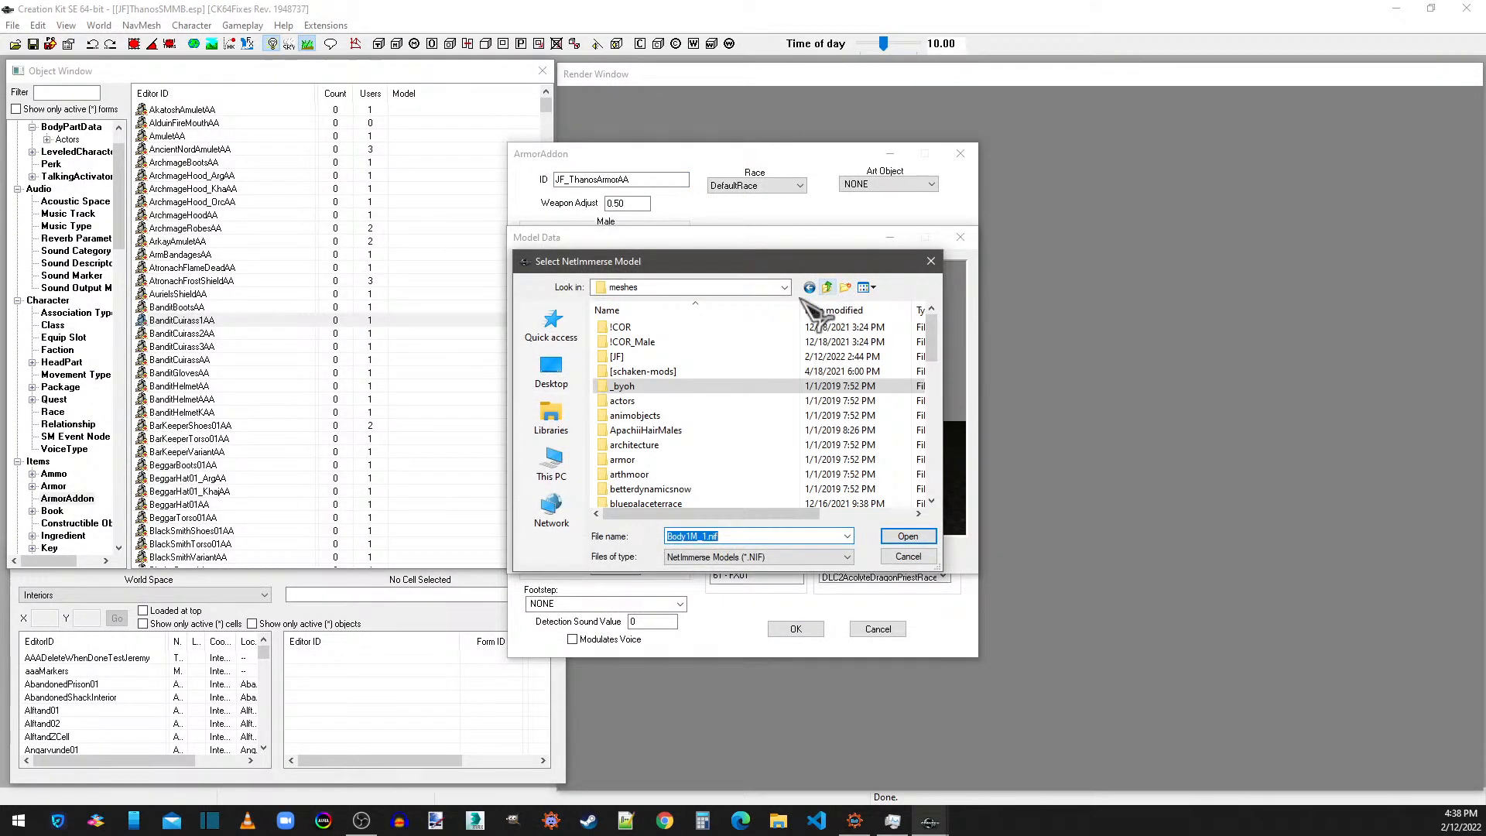
{"action": "double_click", "coordinate": [617, 356]}
{"action": "double_click", "coordinate": [624, 326]}
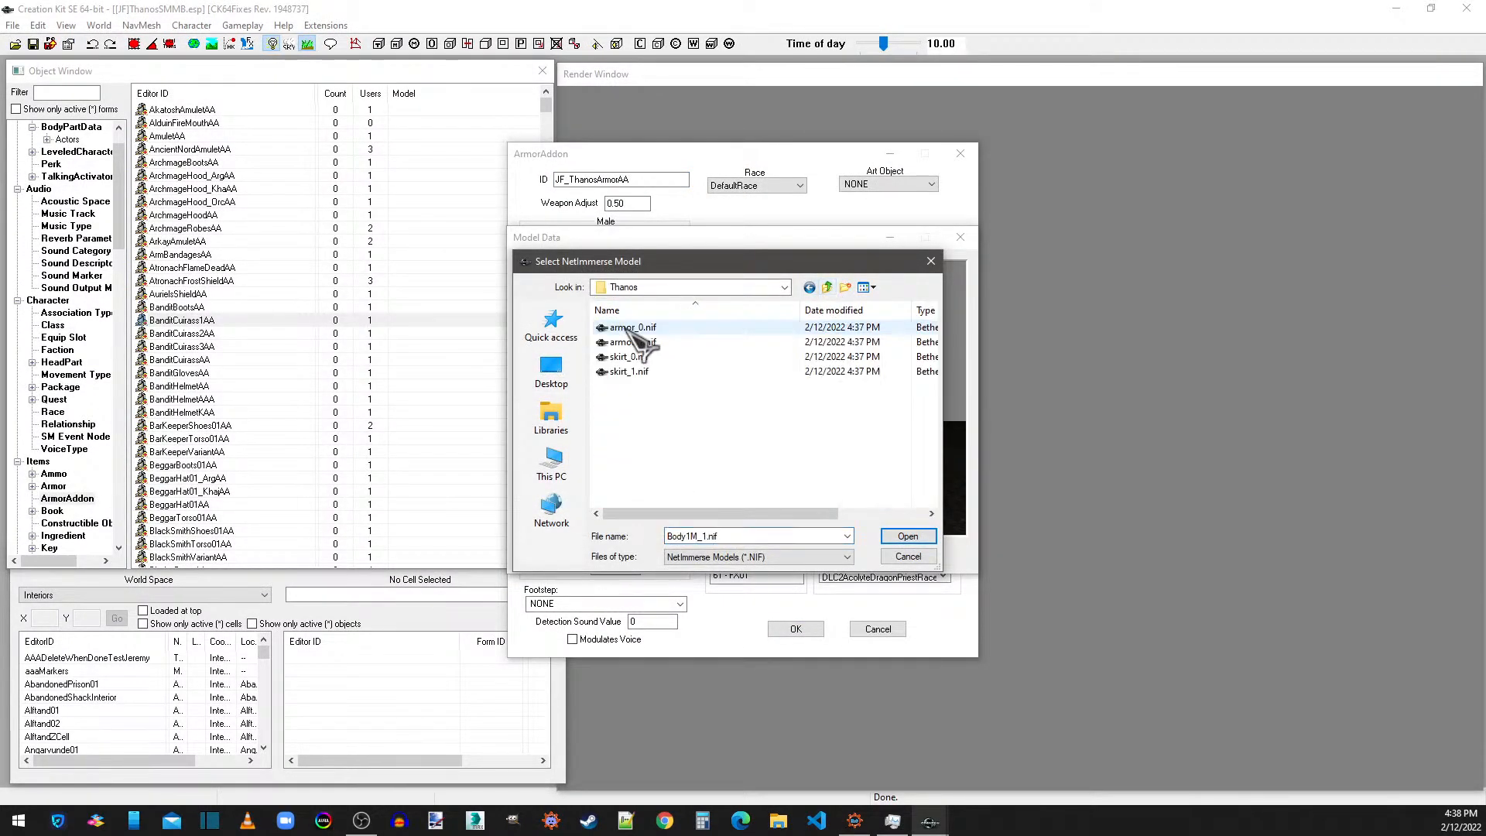
{"action": "double_click", "coordinate": [633, 342]}
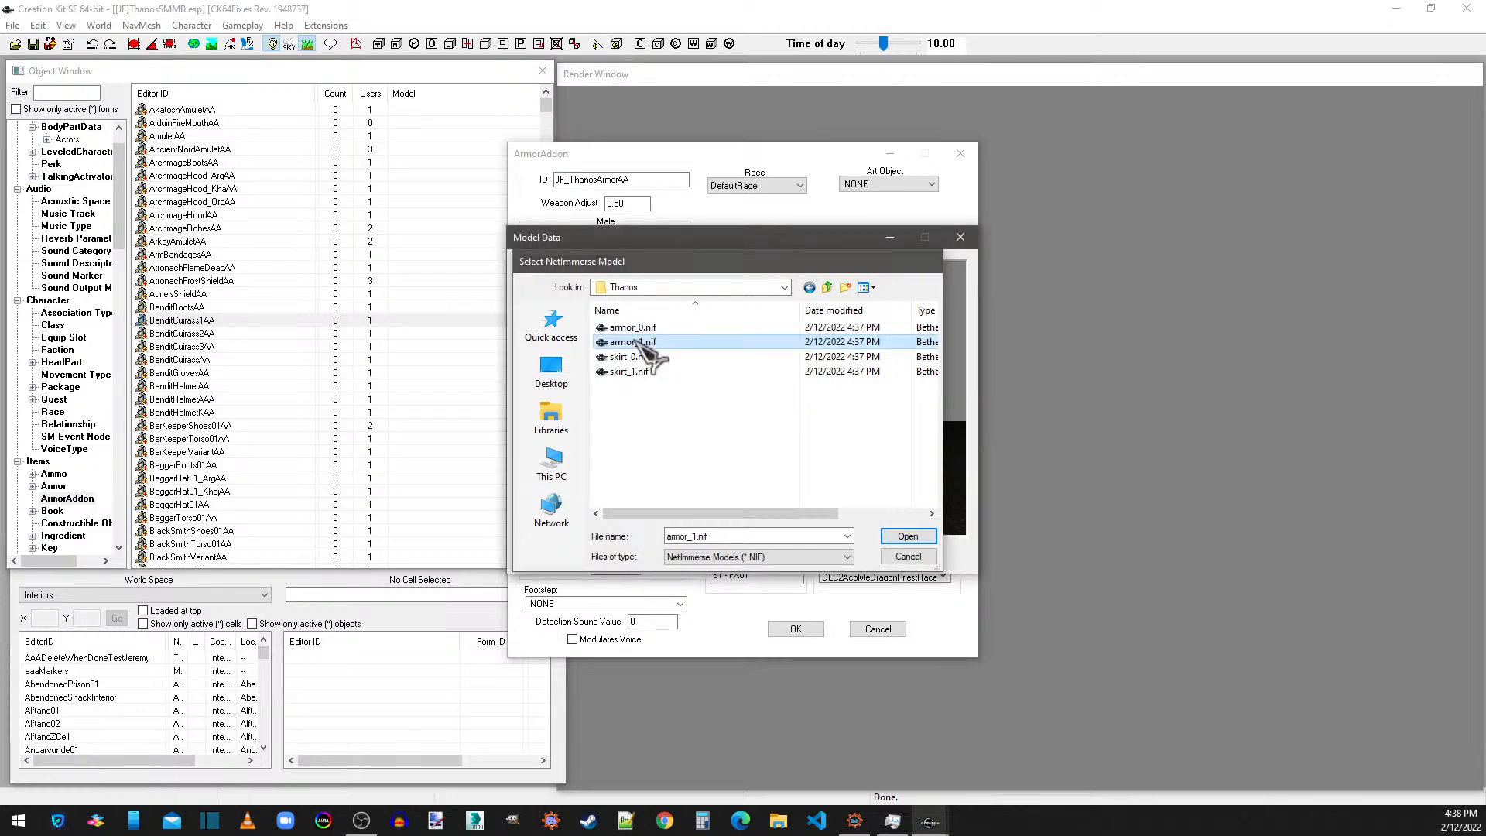
Preview armor_0.nif for comparison, switch the male biped model back to armor_1.nif, and accept it.
{"action": "left_click_drag", "start_coordinate": [819, 387], "coordinate": [917, 418]}
{"action": "left_click", "coordinate": [697, 298]}
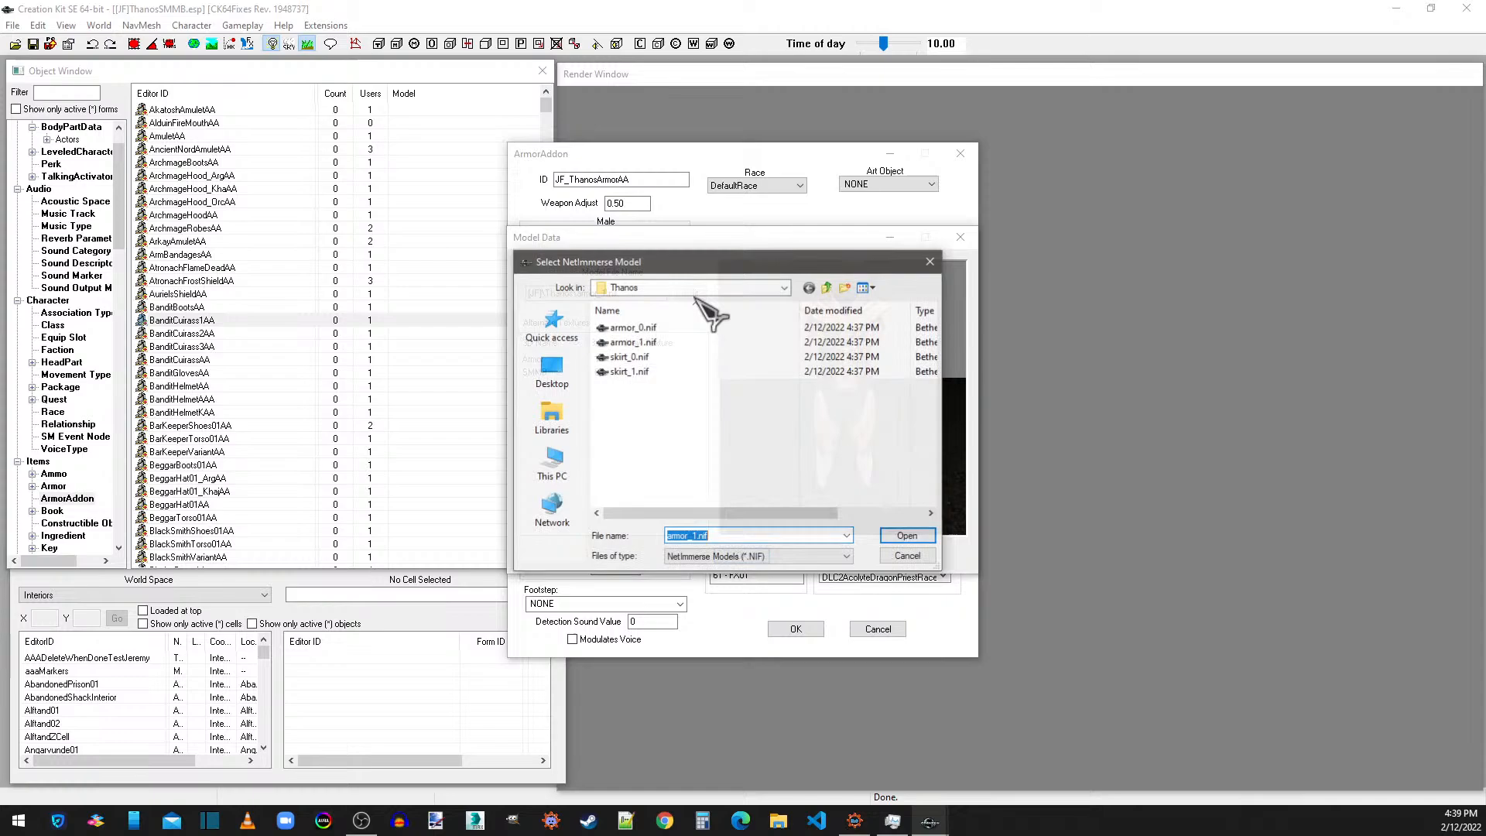
{"action": "double_click", "coordinate": [619, 328]}
{"action": "left_click_drag", "start_coordinate": [813, 387], "coordinate": [826, 391]}
{"action": "left_click", "coordinate": [692, 292]}
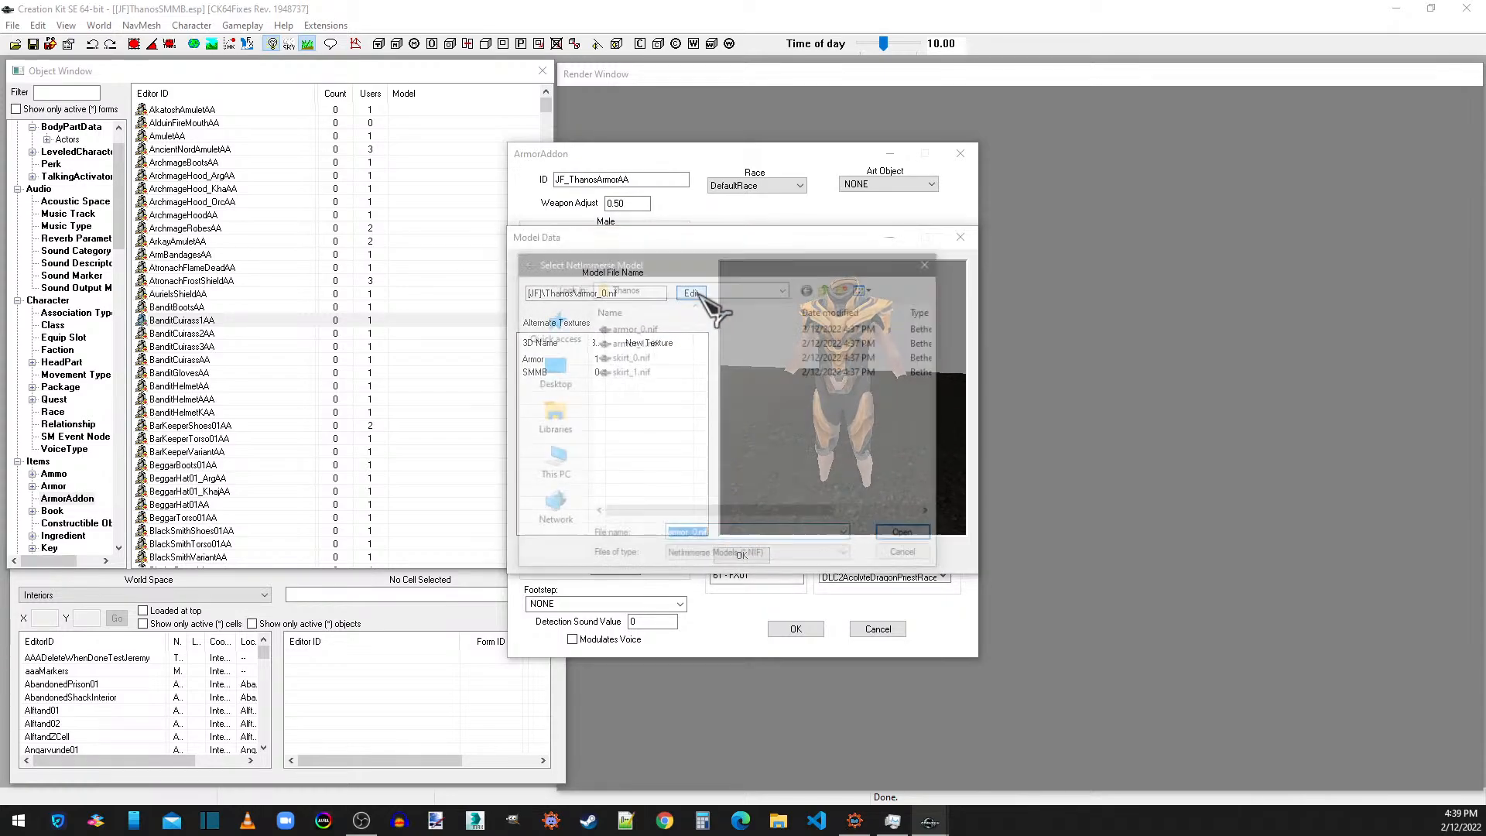
{"action": "double_click", "coordinate": [678, 345]}
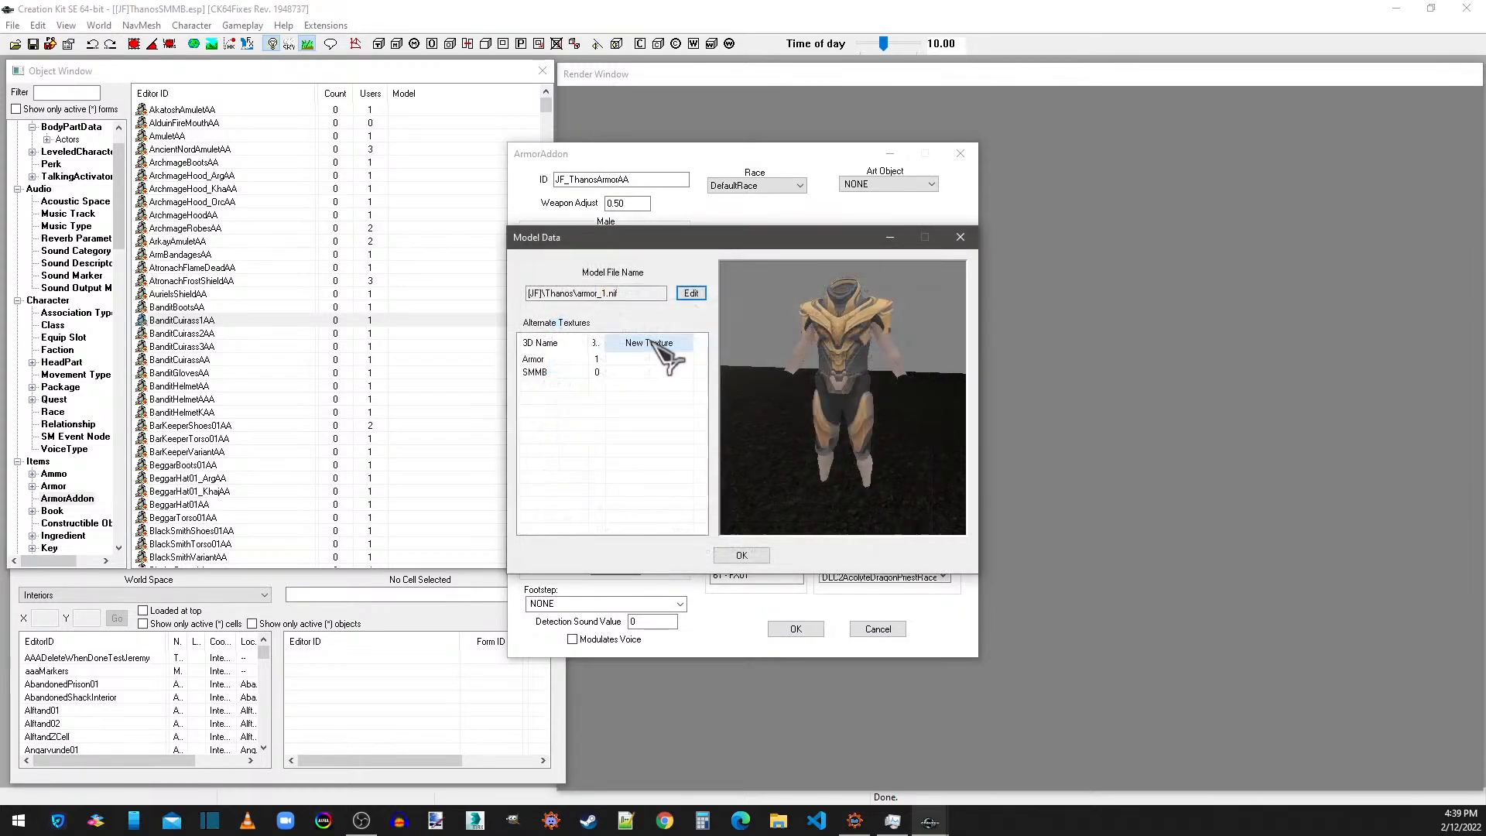
{"action": "left_click", "coordinate": [741, 556]}
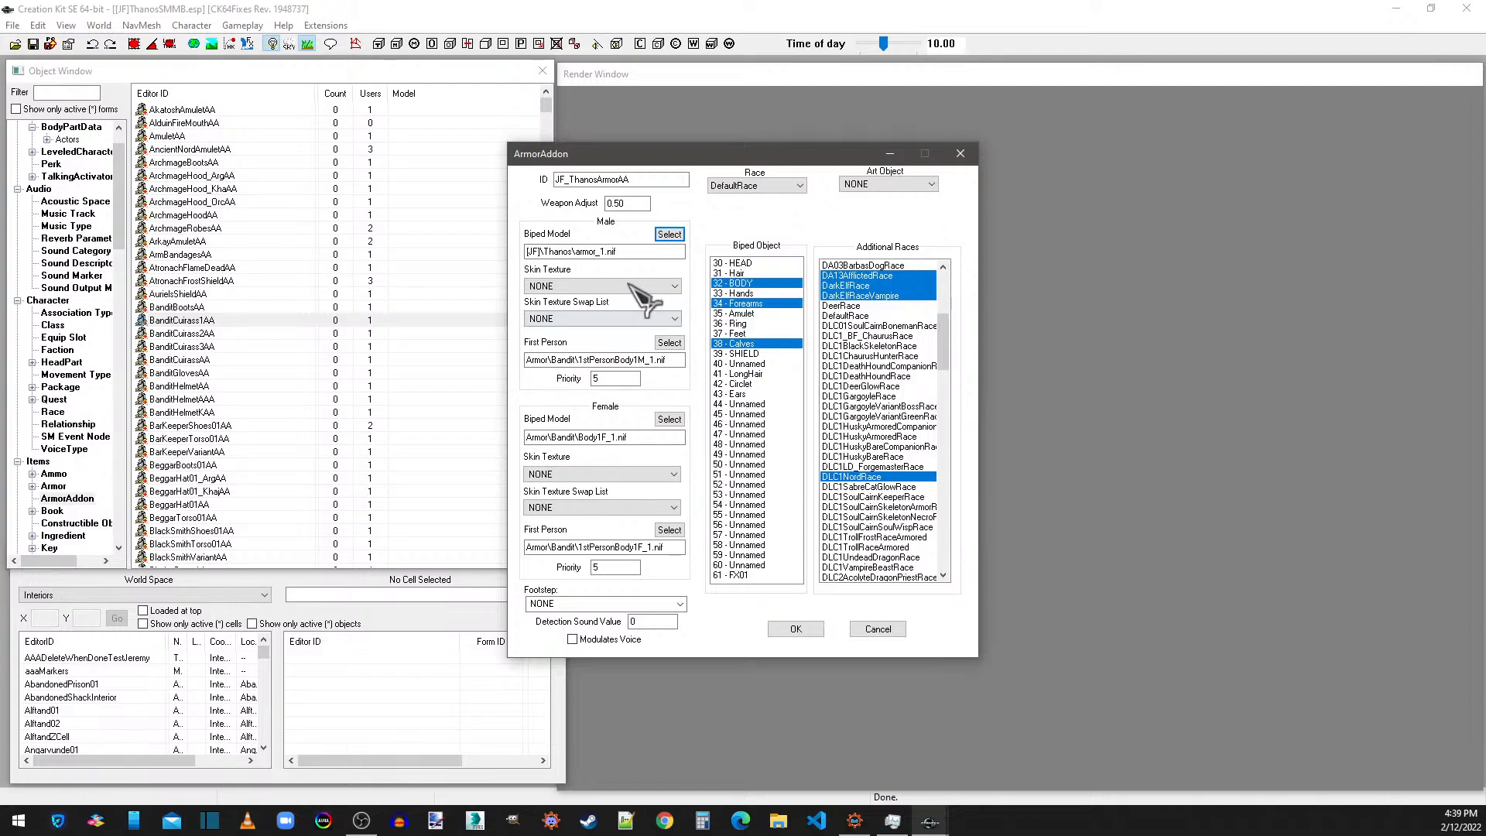
Set the male first-person model to [JF]\Thanos\armor_1.nif.
{"action": "left_click", "coordinate": [670, 342]}
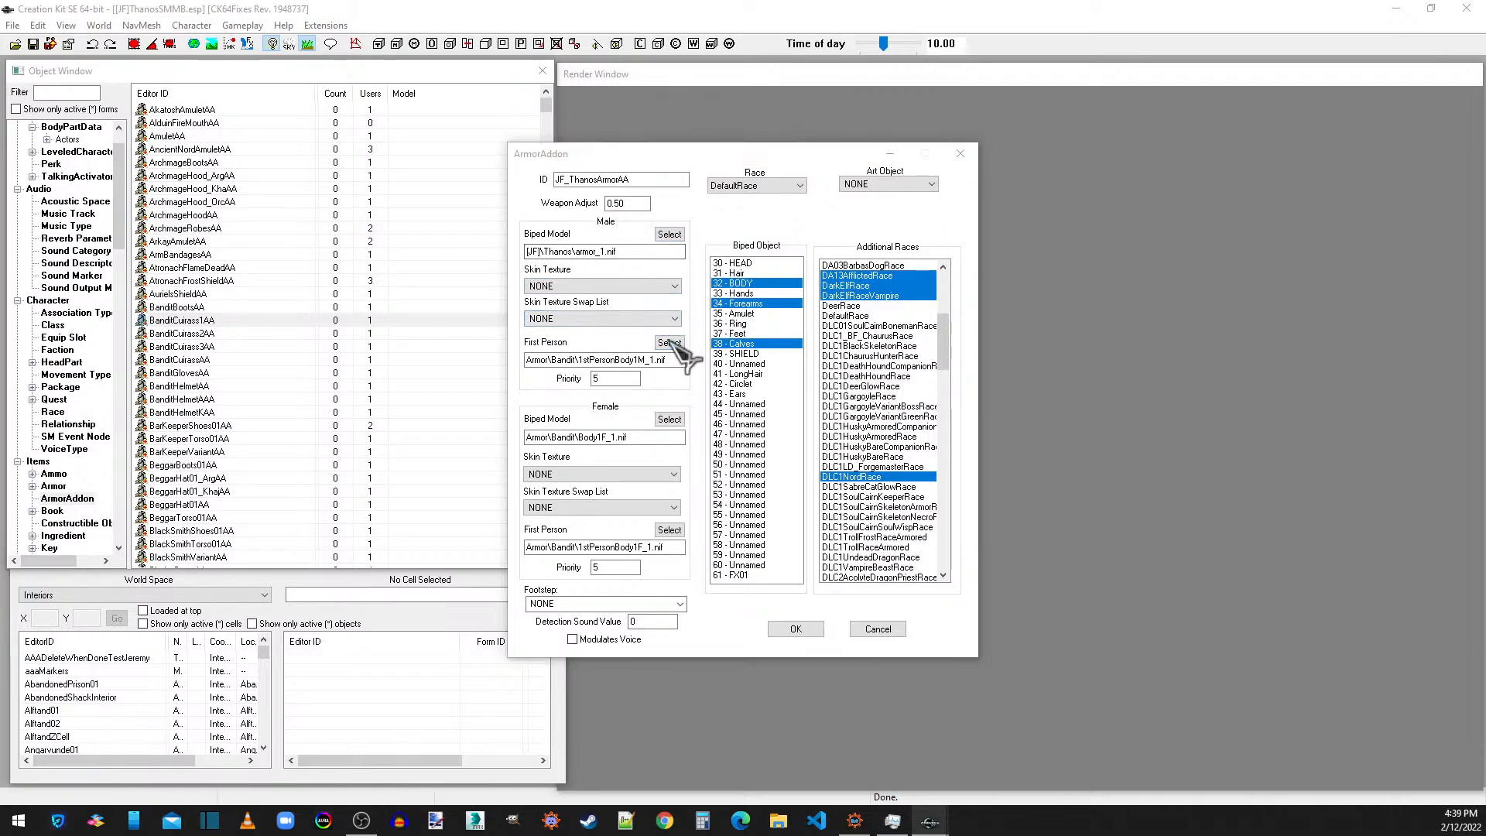
{"action": "left_click", "coordinate": [696, 296]}
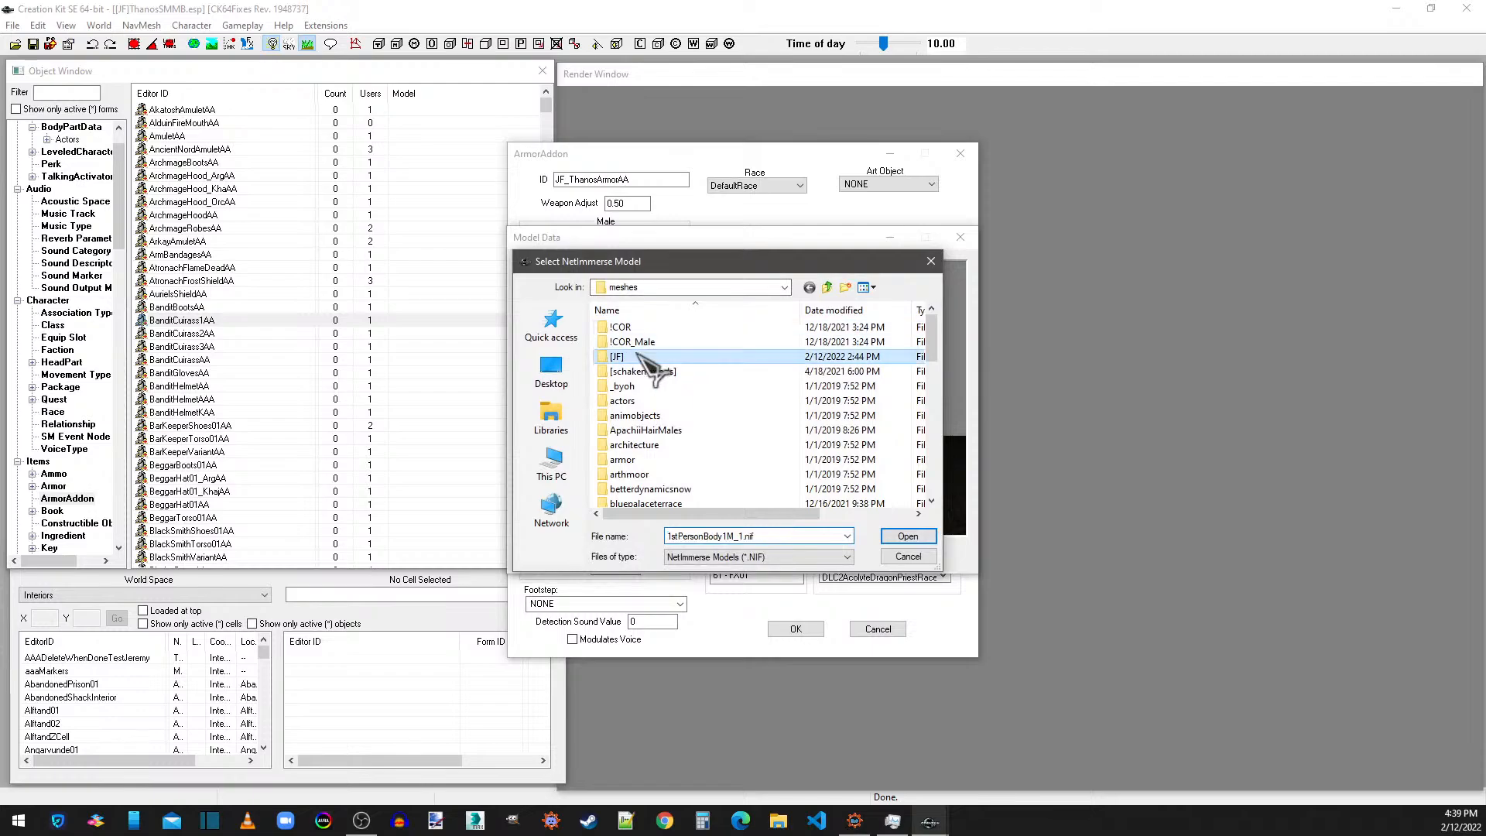
{"action": "double_click", "coordinate": [653, 364]}
{"action": "double_click", "coordinate": [630, 332]}
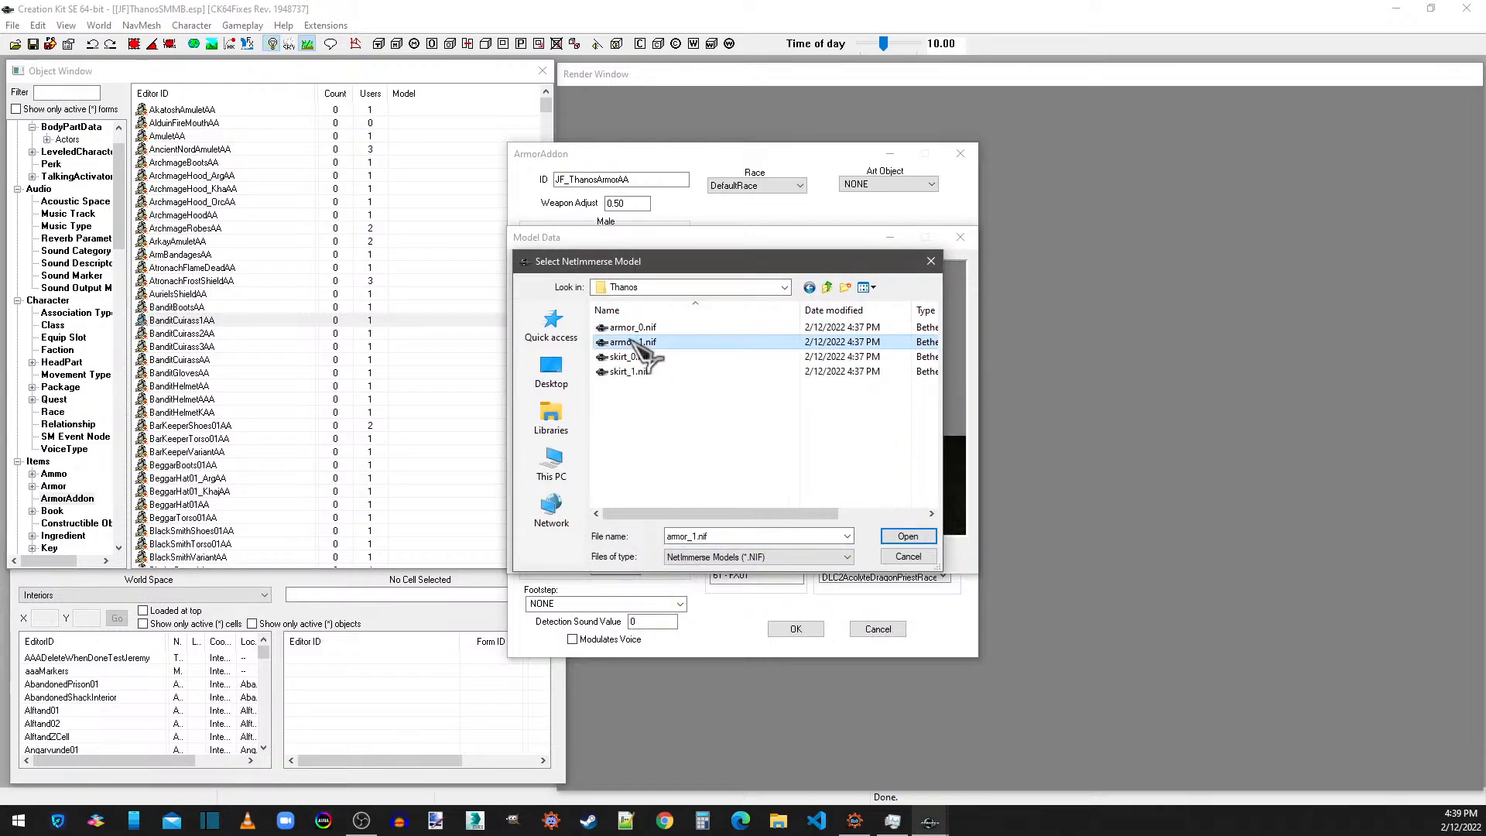
{"action": "double_click", "coordinate": [641, 356]}
{"action": "left_click", "coordinate": [742, 555]}
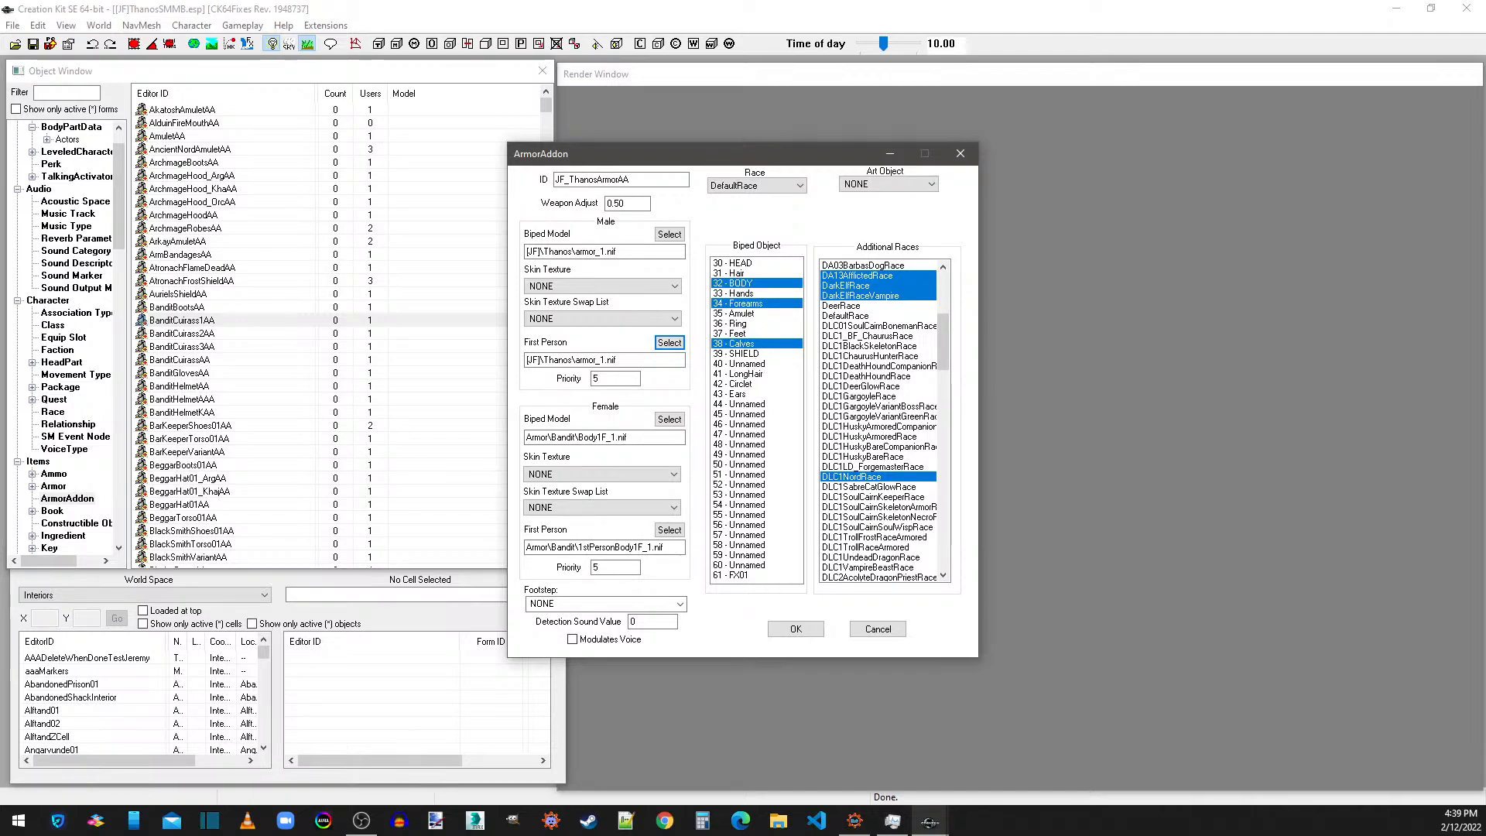
Inspect the armor shape's dismember partition body part of armor_1.nif in NifSkope, and close NifSkope.
{"action": "key", "text": "super+e"}
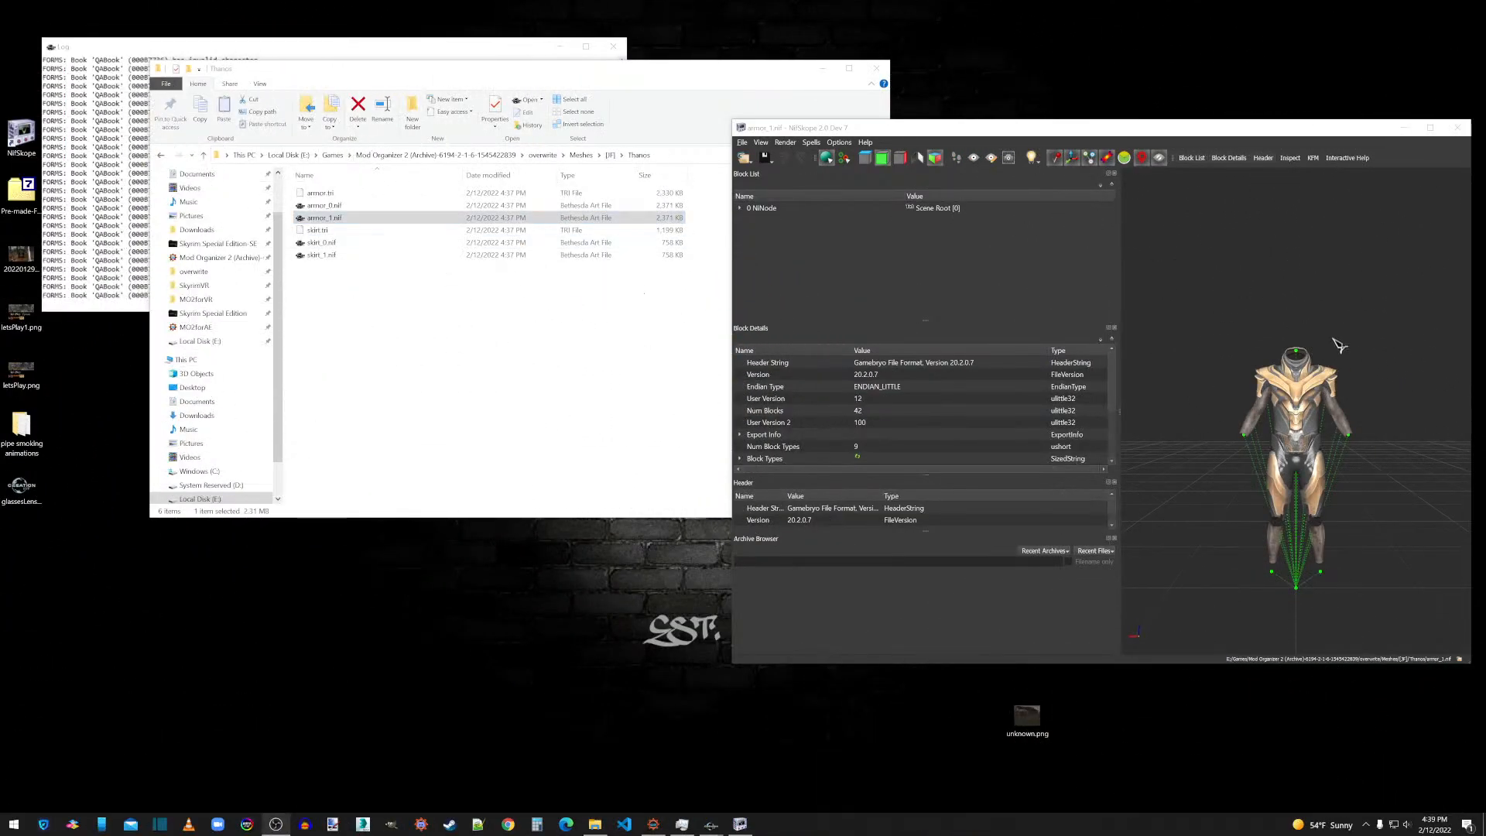
{"action": "left_click", "coordinate": [1258, 365]}
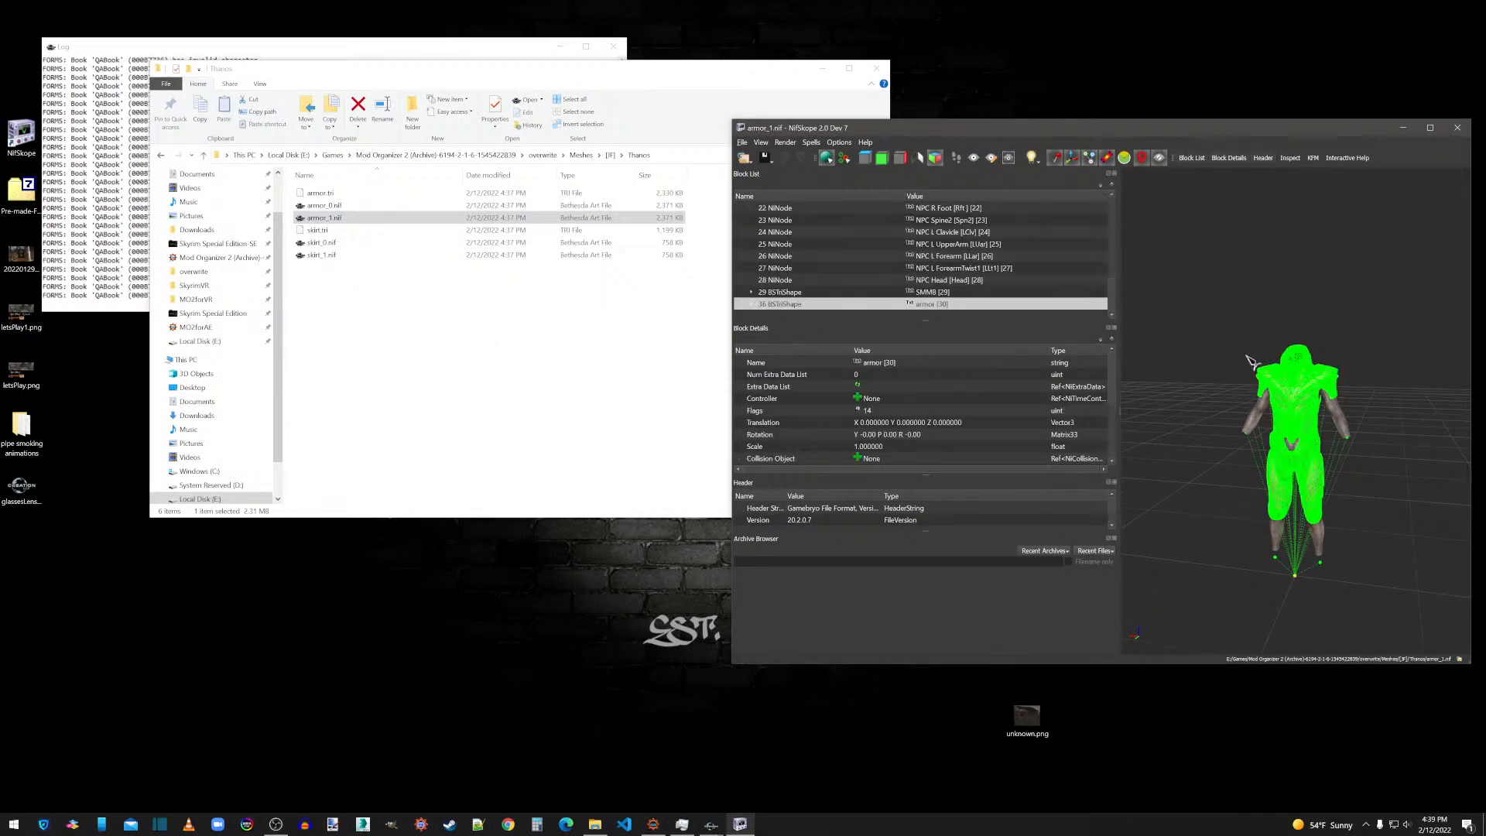
{"action": "left_click", "coordinate": [753, 304]}
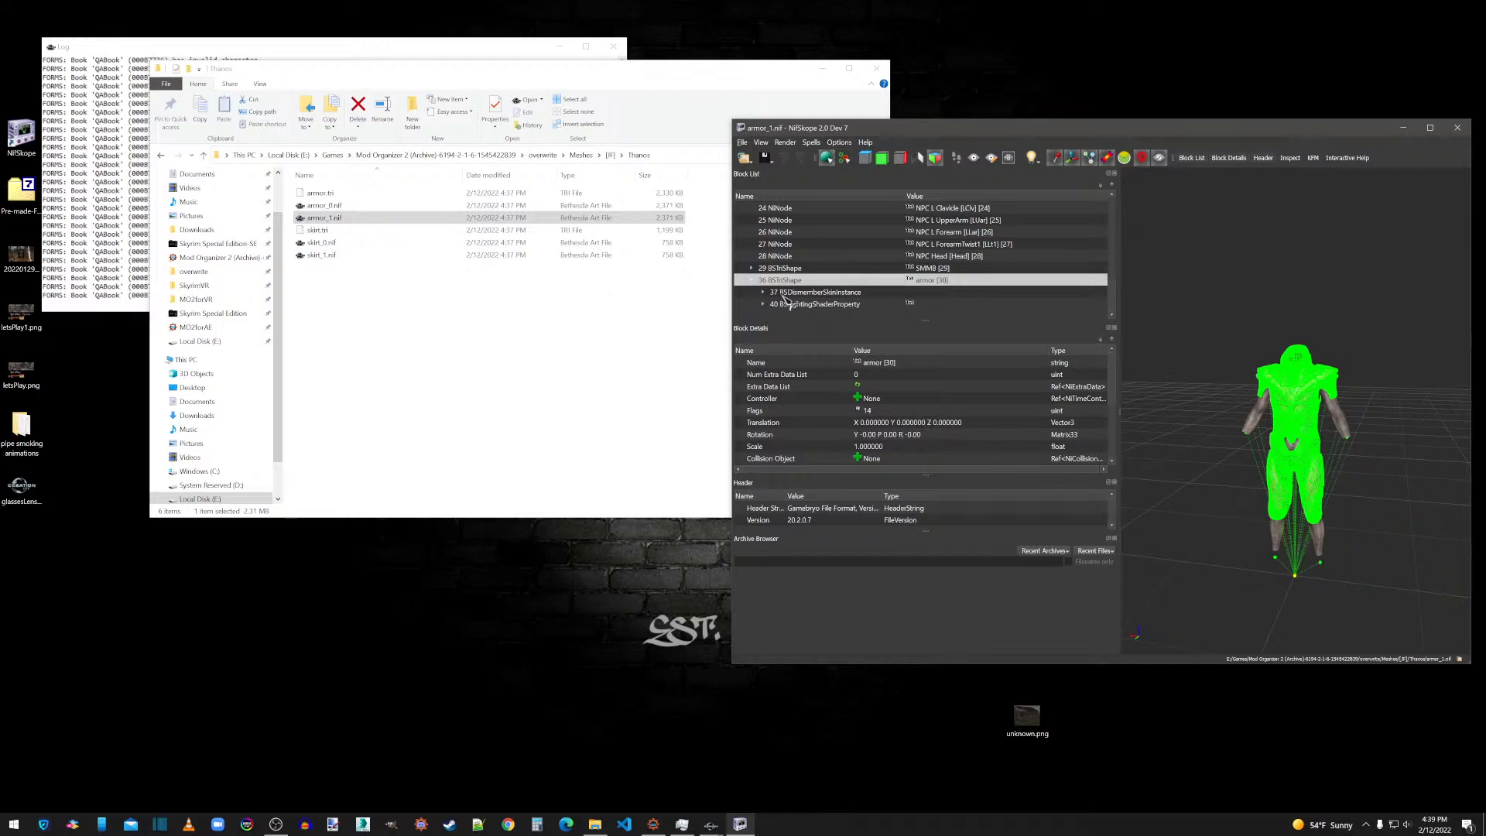
{"action": "left_click", "coordinate": [789, 292]}
{"action": "left_click", "coordinate": [752, 447]}
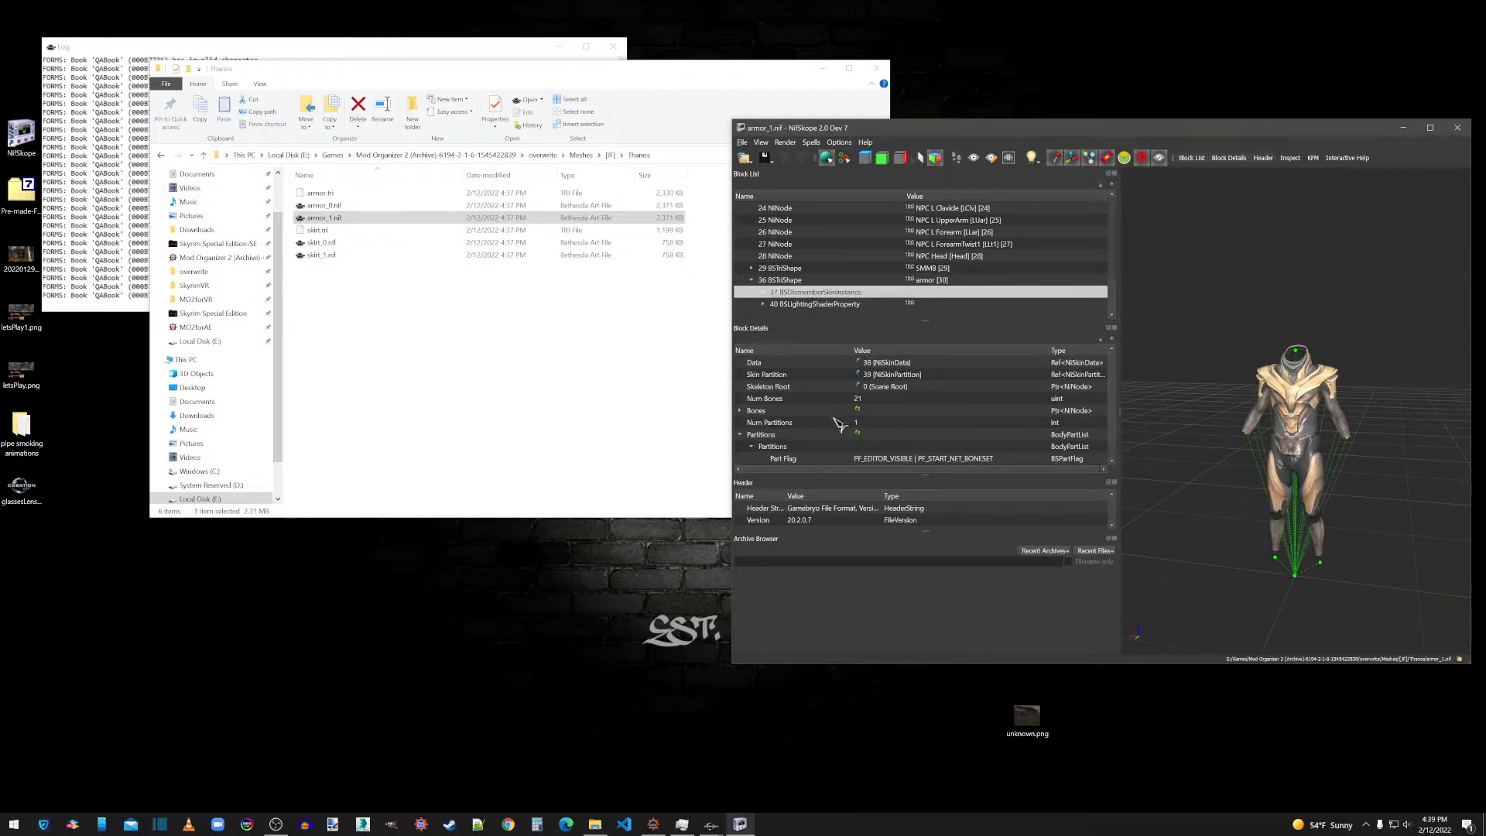
{"action": "scroll", "coordinate": [839, 424], "scroll_direction": "down", "scroll_amount": 1}
{"action": "left_click", "coordinate": [873, 460]}
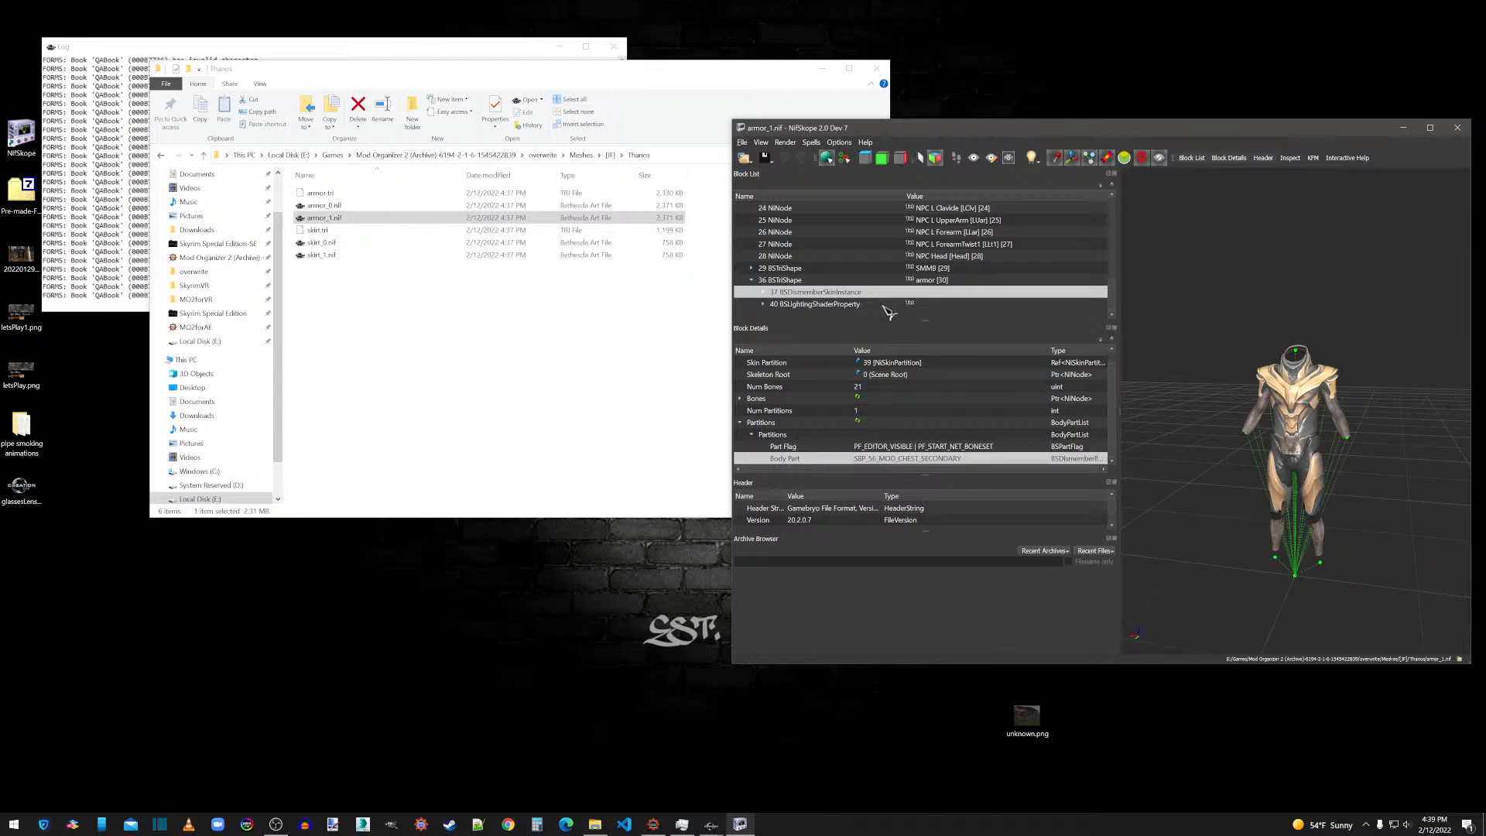
{"action": "left_click", "coordinate": [930, 281]}
{"action": "left_click", "coordinate": [794, 293]}
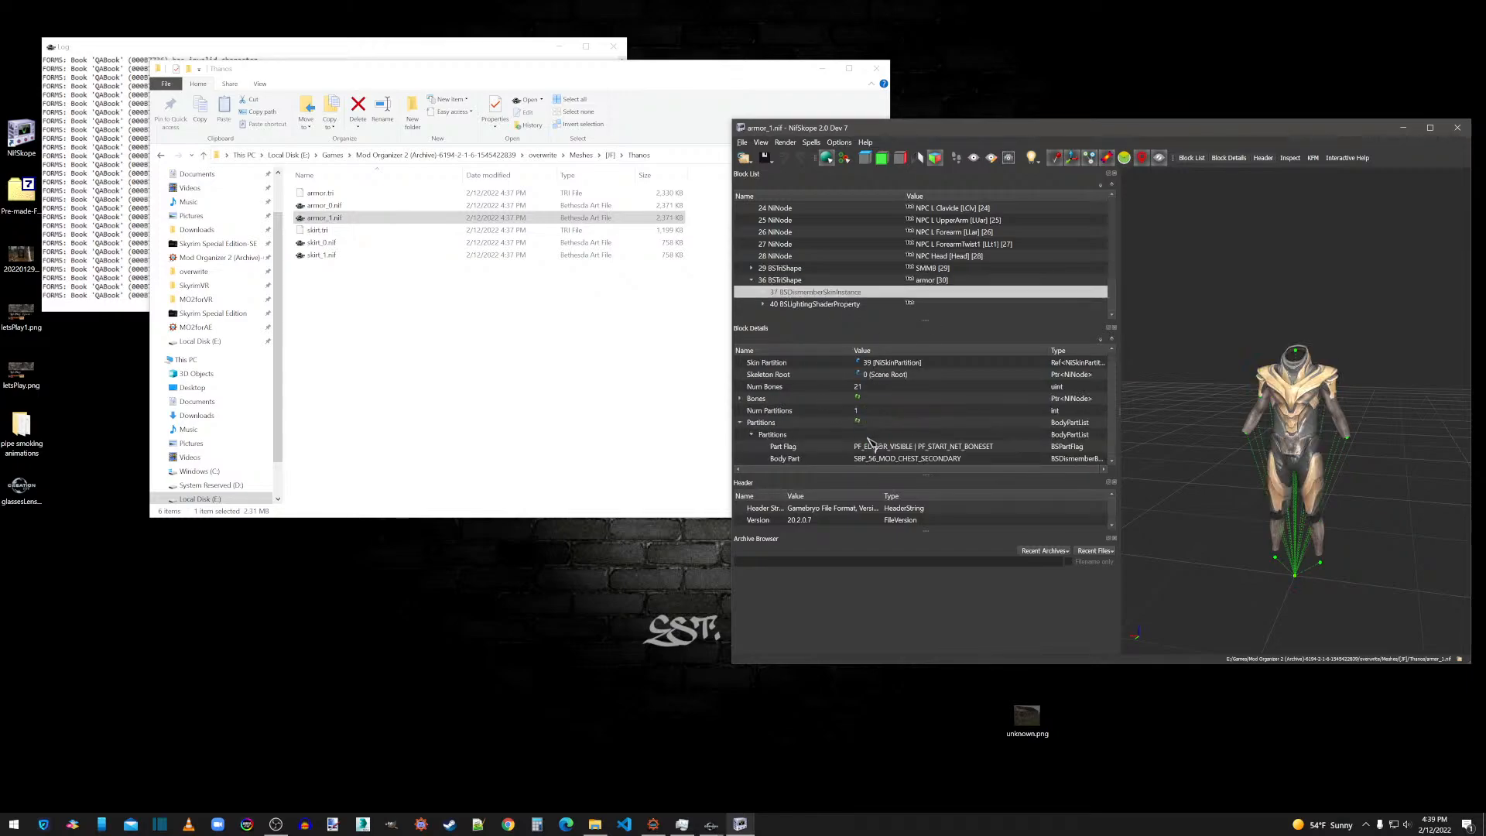
{"action": "left_click", "coordinate": [877, 460]}
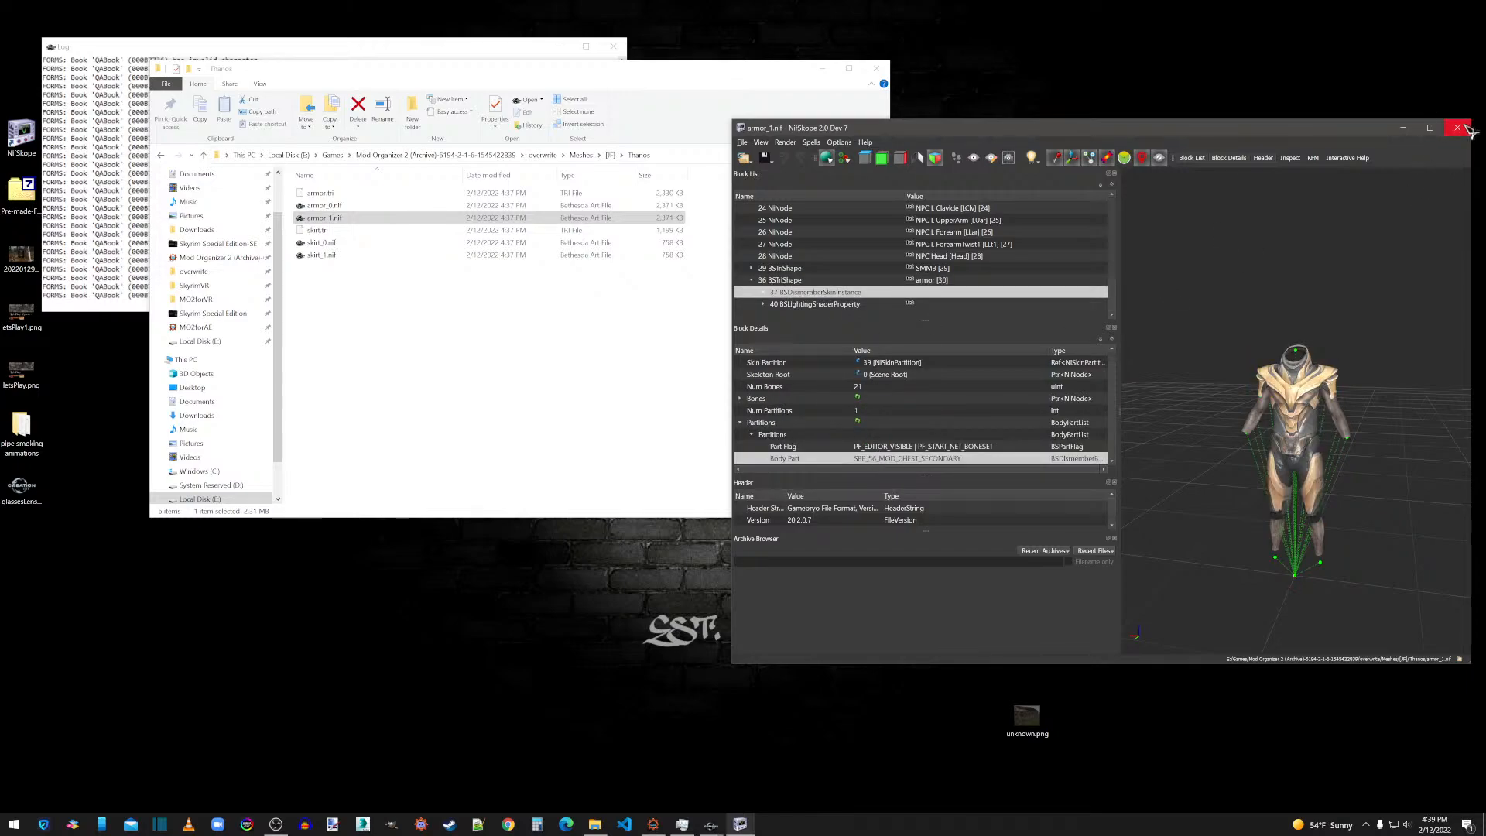
{"action": "left_click", "coordinate": [1458, 128]}
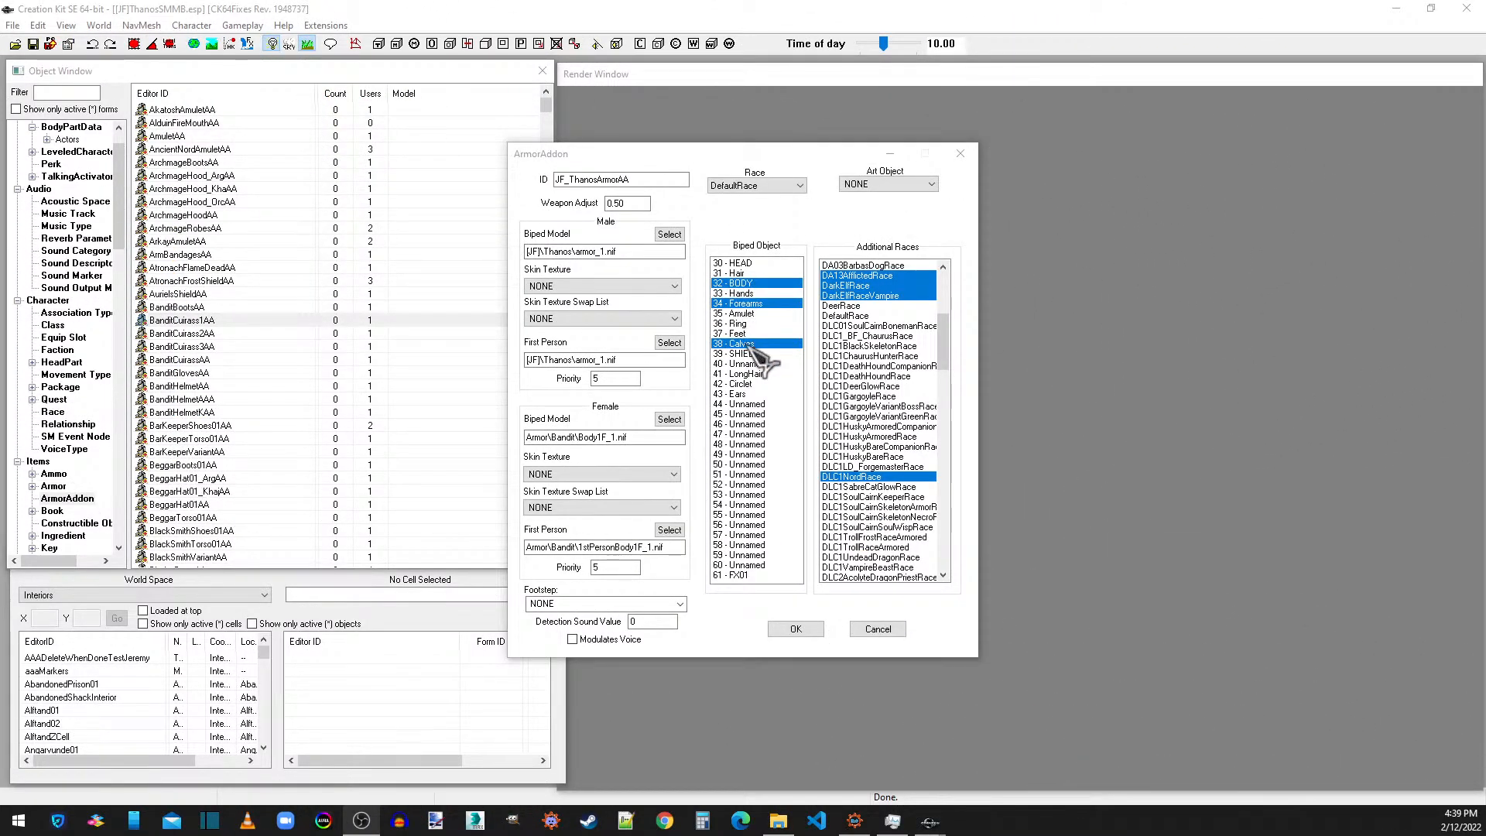
Add slot 56 to the biped objects of the JF_ThanosArmorAA armor addon.
{"action": "left_click", "coordinate": [743, 525]}
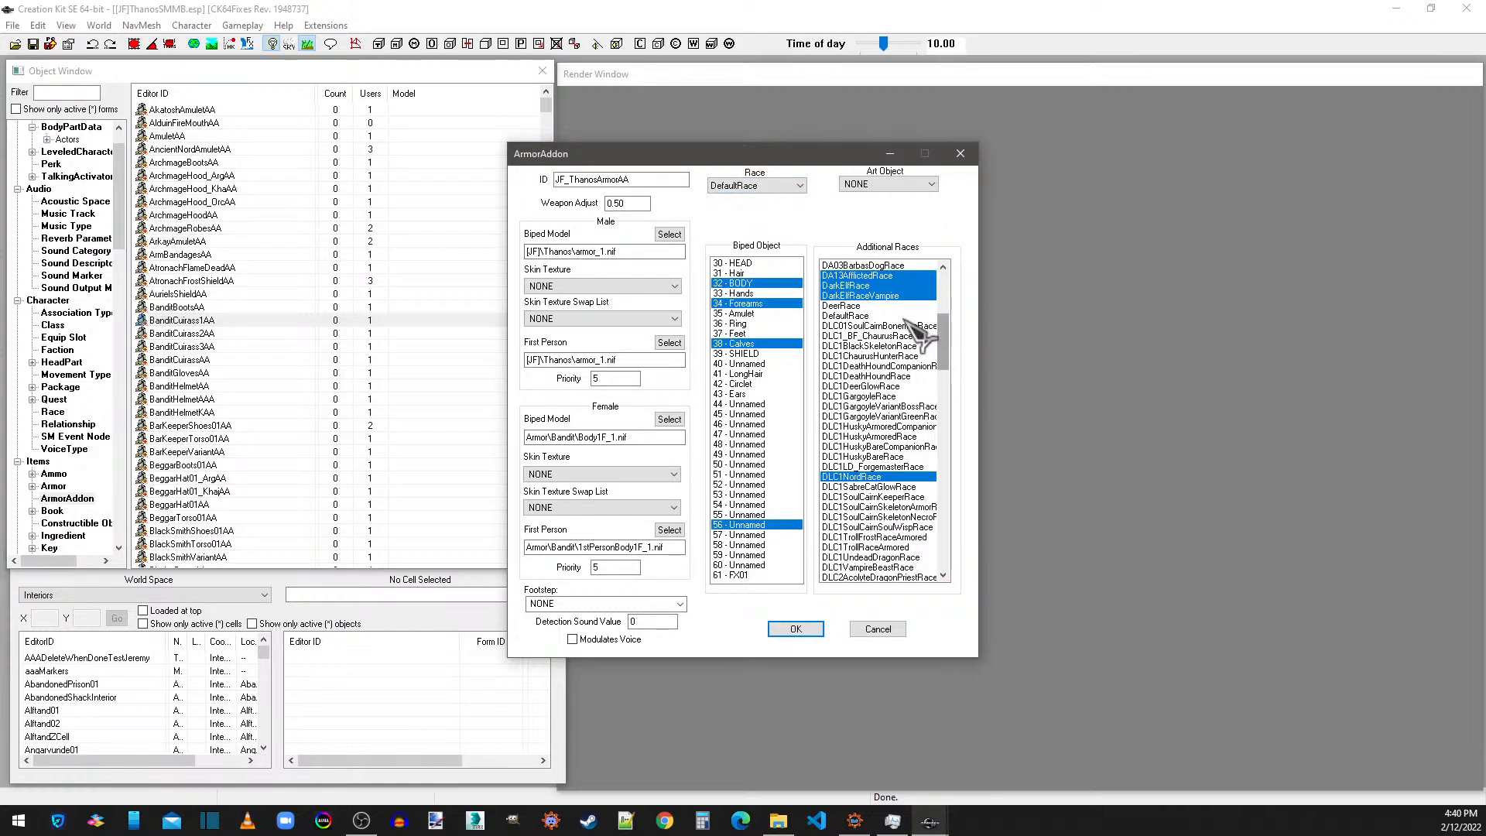
Review the armor addon's additional races and the available base race options, keeping DefaultRace.
{"action": "left_click_drag", "start_coordinate": [943, 324], "coordinate": [940, 273]}
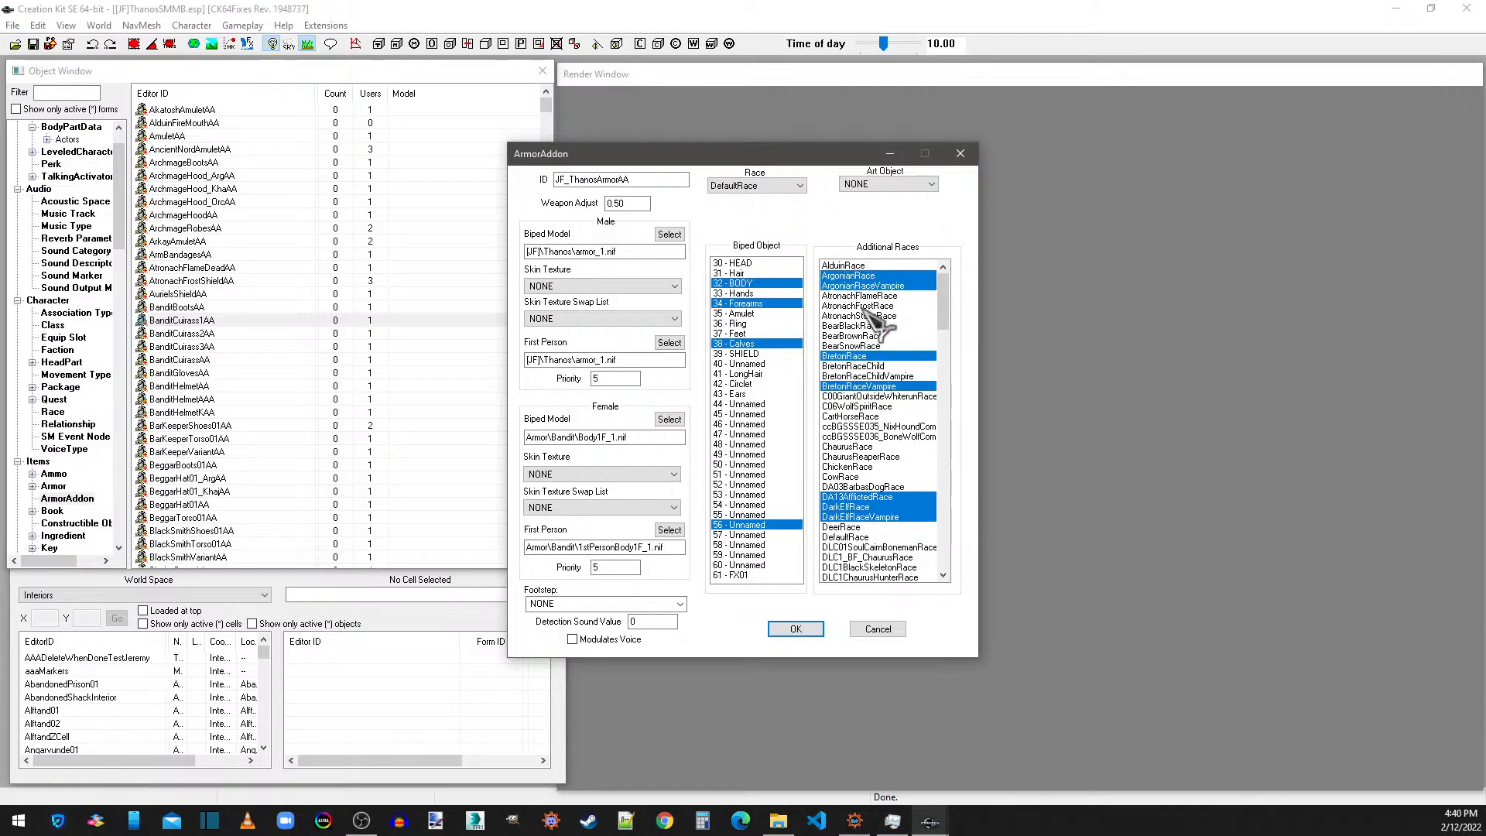
{"action": "left_click", "coordinate": [852, 267], "text": "ctrl"}
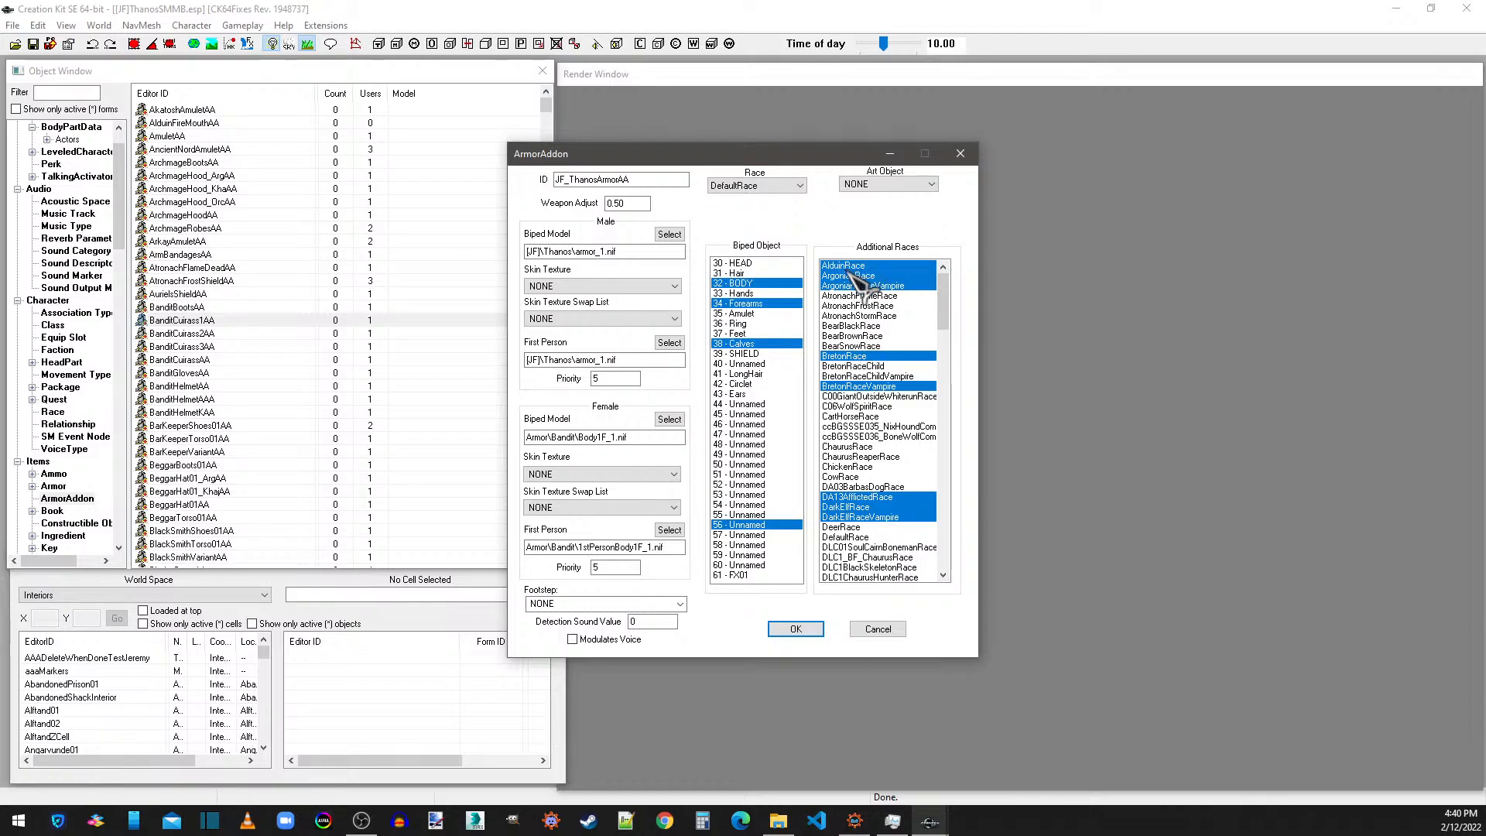
{"action": "left_click", "coordinate": [852, 267], "text": "ctrl"}
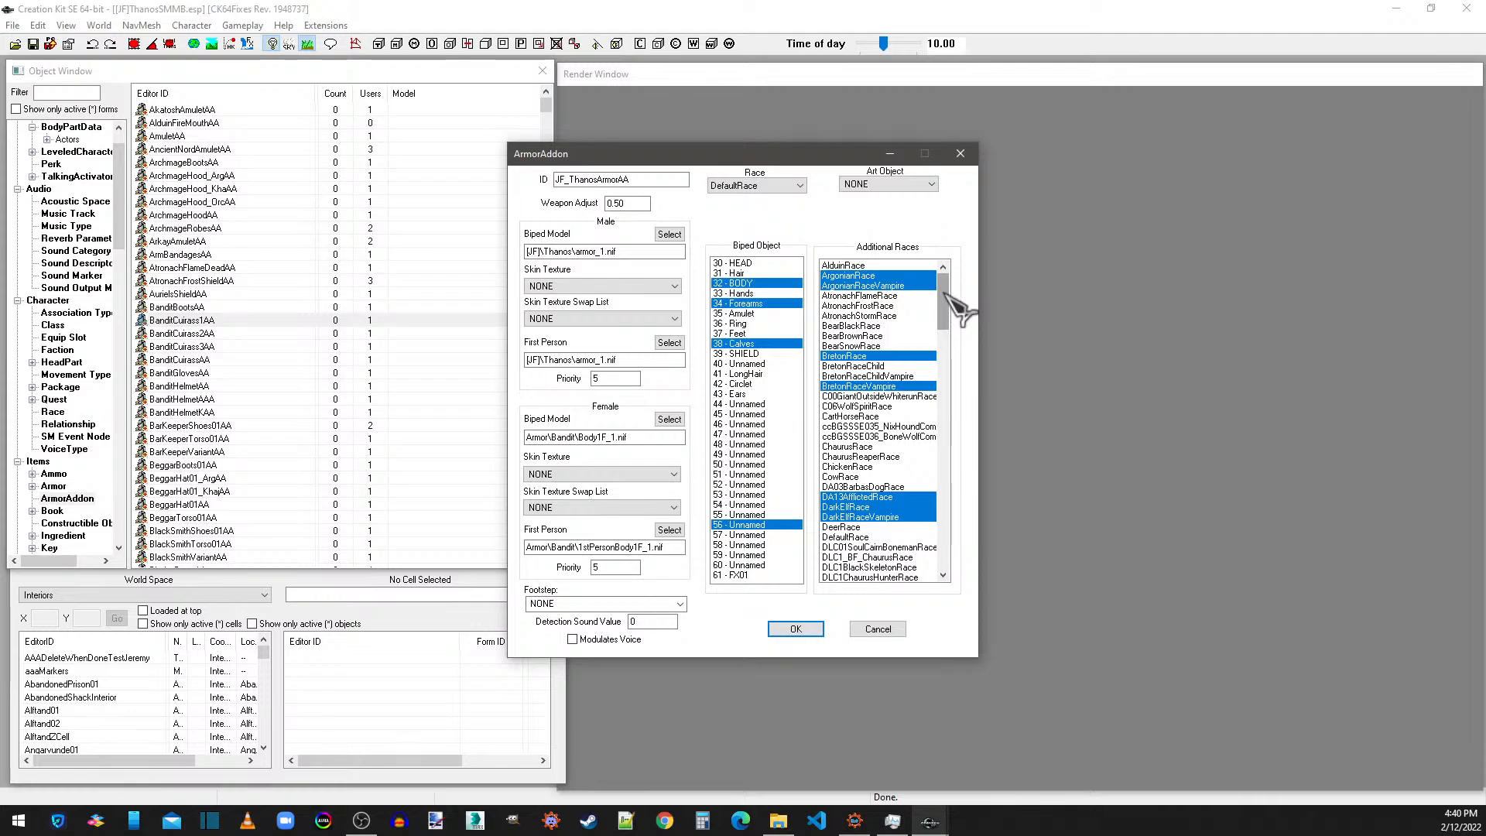
{"action": "left_click", "coordinate": [758, 188]}
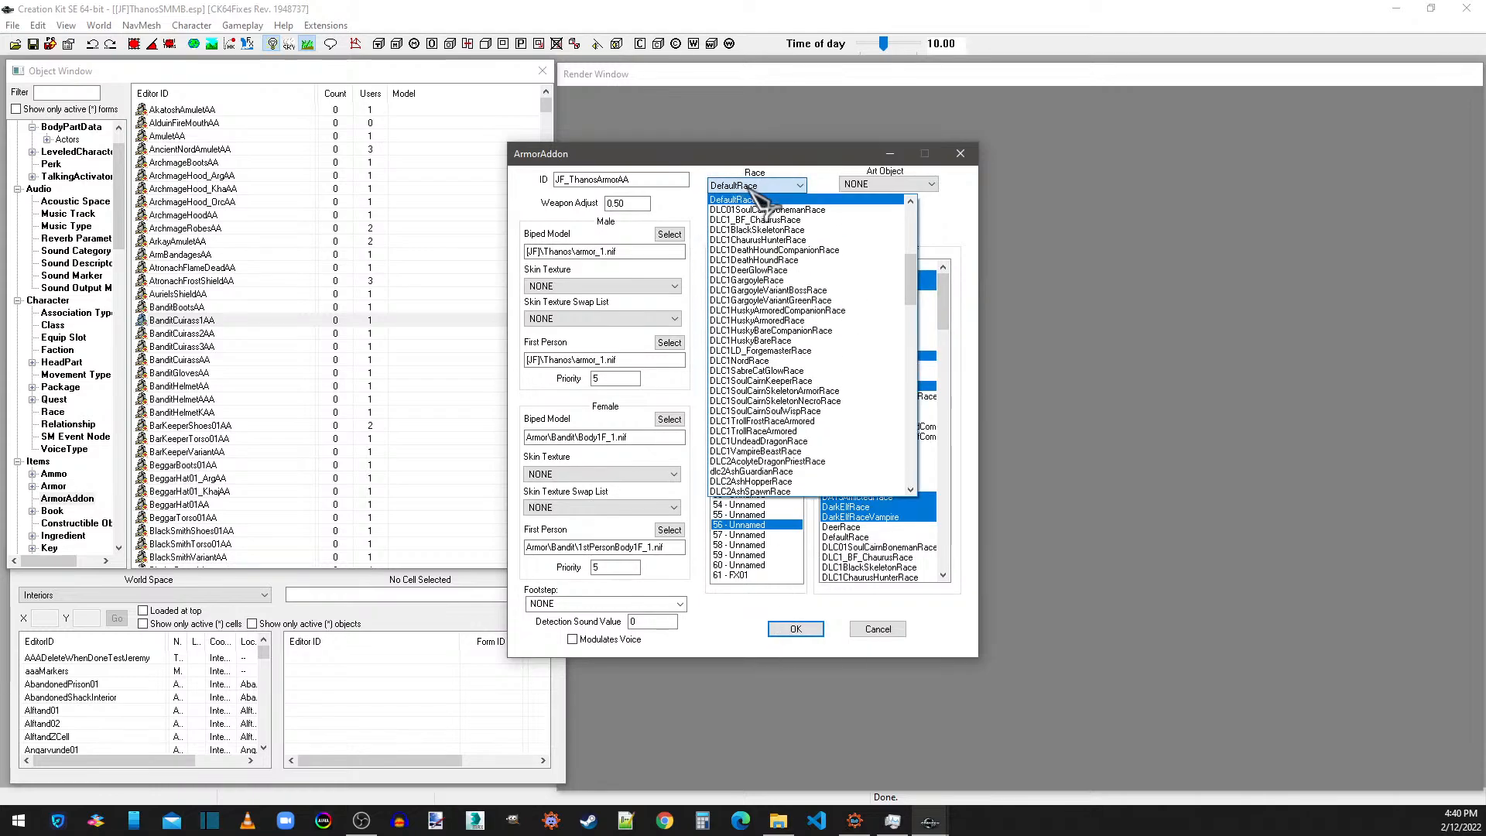
{"action": "left_click", "coordinate": [748, 189]}
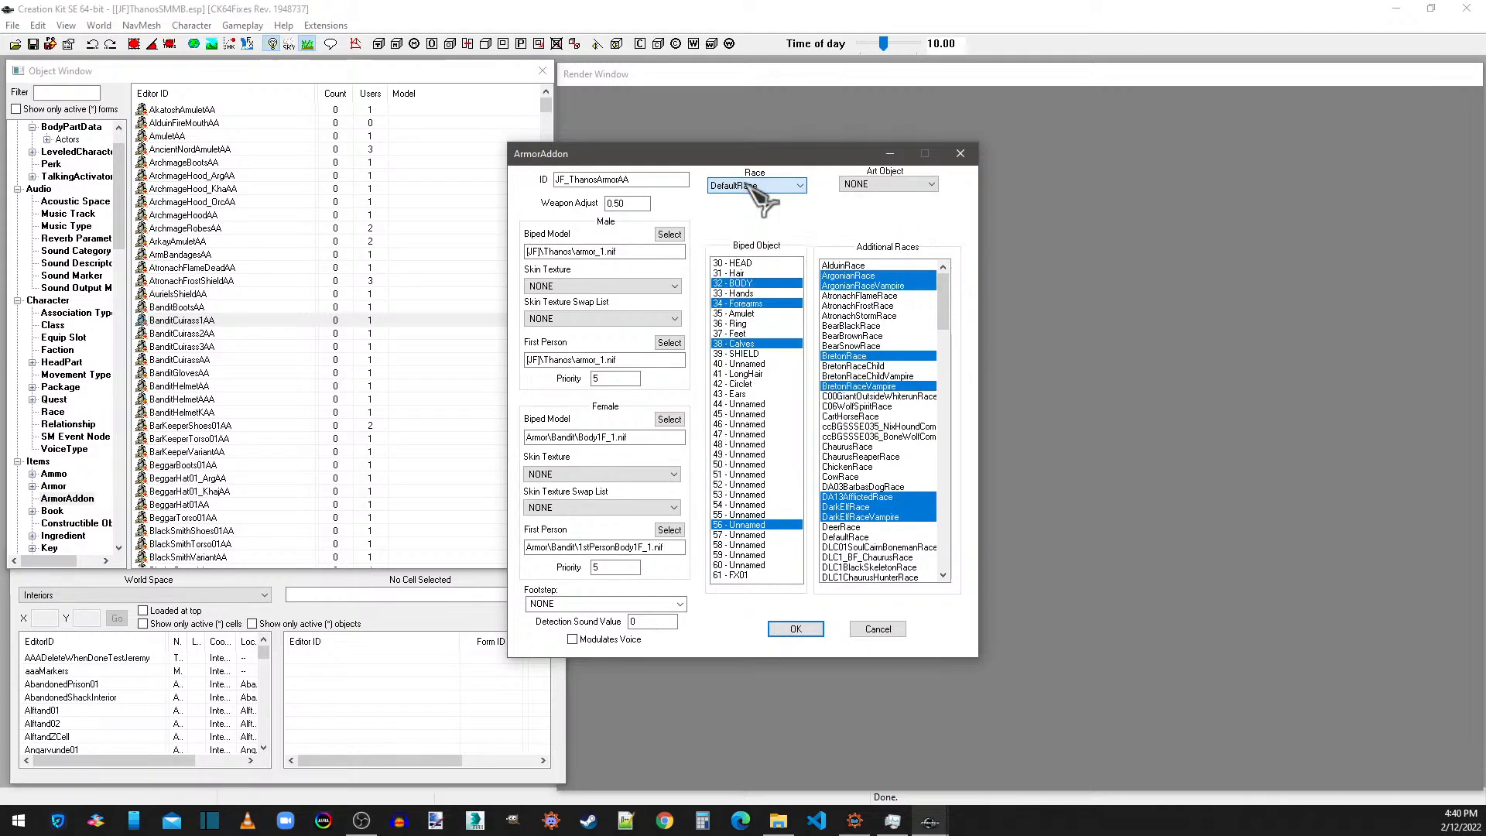
{"action": "left_click", "coordinate": [751, 189]}
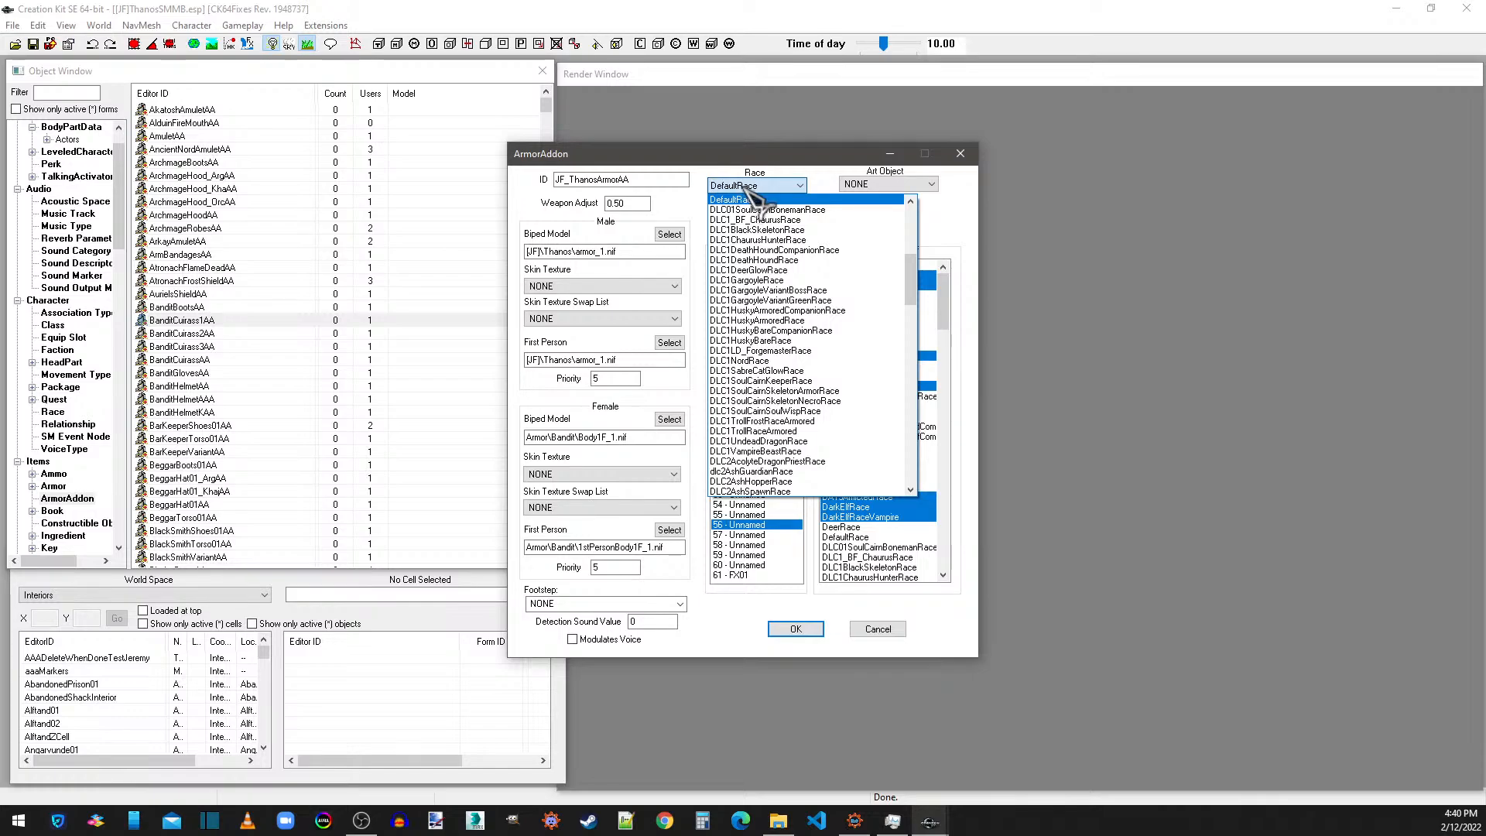
{"action": "left_click", "coordinate": [755, 194]}
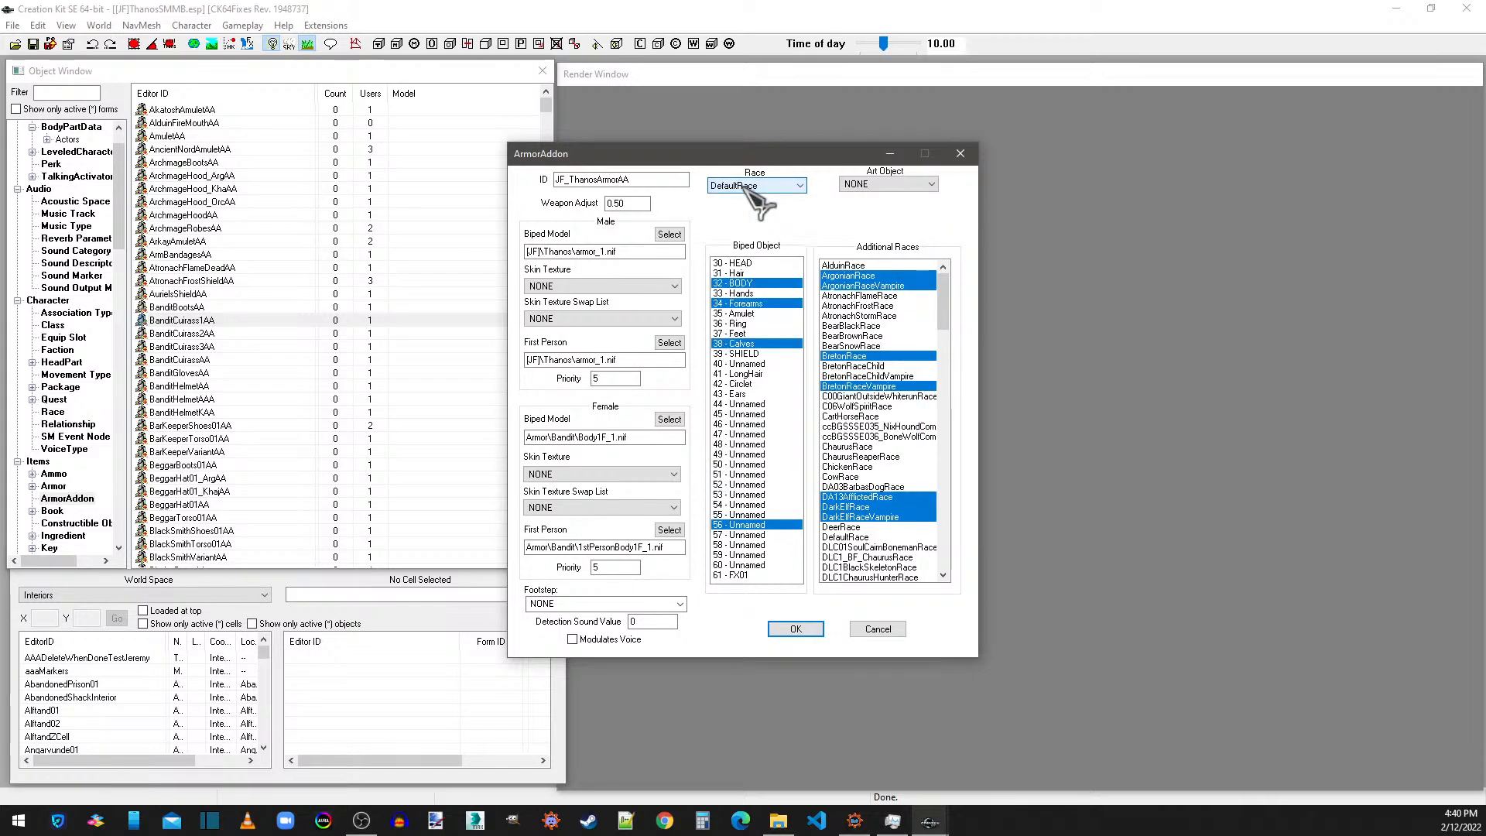
Accept the armor addon, create it as a new form, and save the plugin.
{"action": "left_click", "coordinate": [797, 629]}
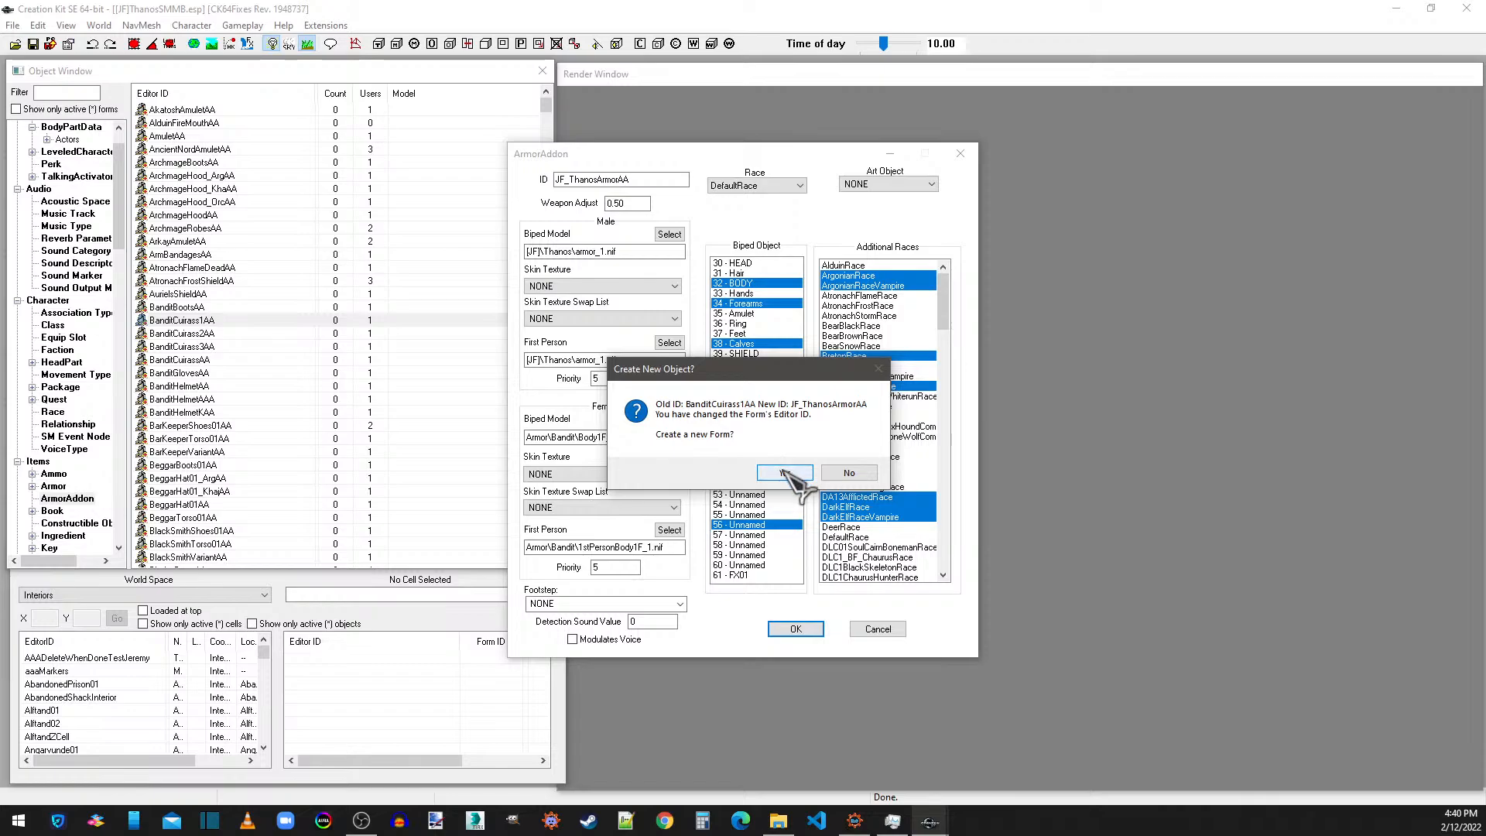
{"action": "left_click", "coordinate": [784, 473]}
{"action": "left_click", "coordinate": [34, 44]}
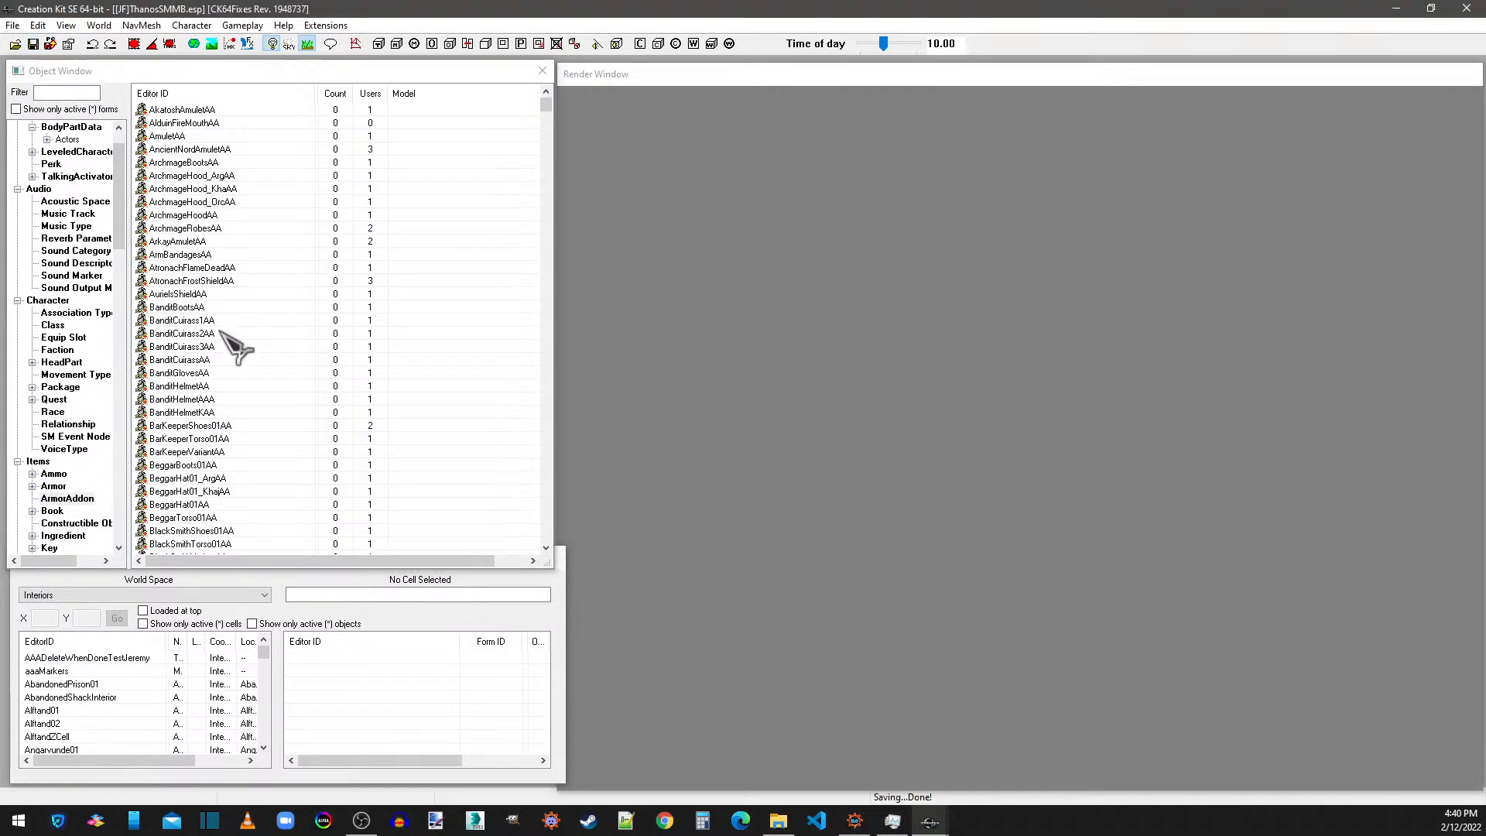
Open the JF_ThanosArmorAA armor addon and change its ID to JF_ThanosSkirtAA.
{"action": "left_click", "coordinate": [203, 359]}
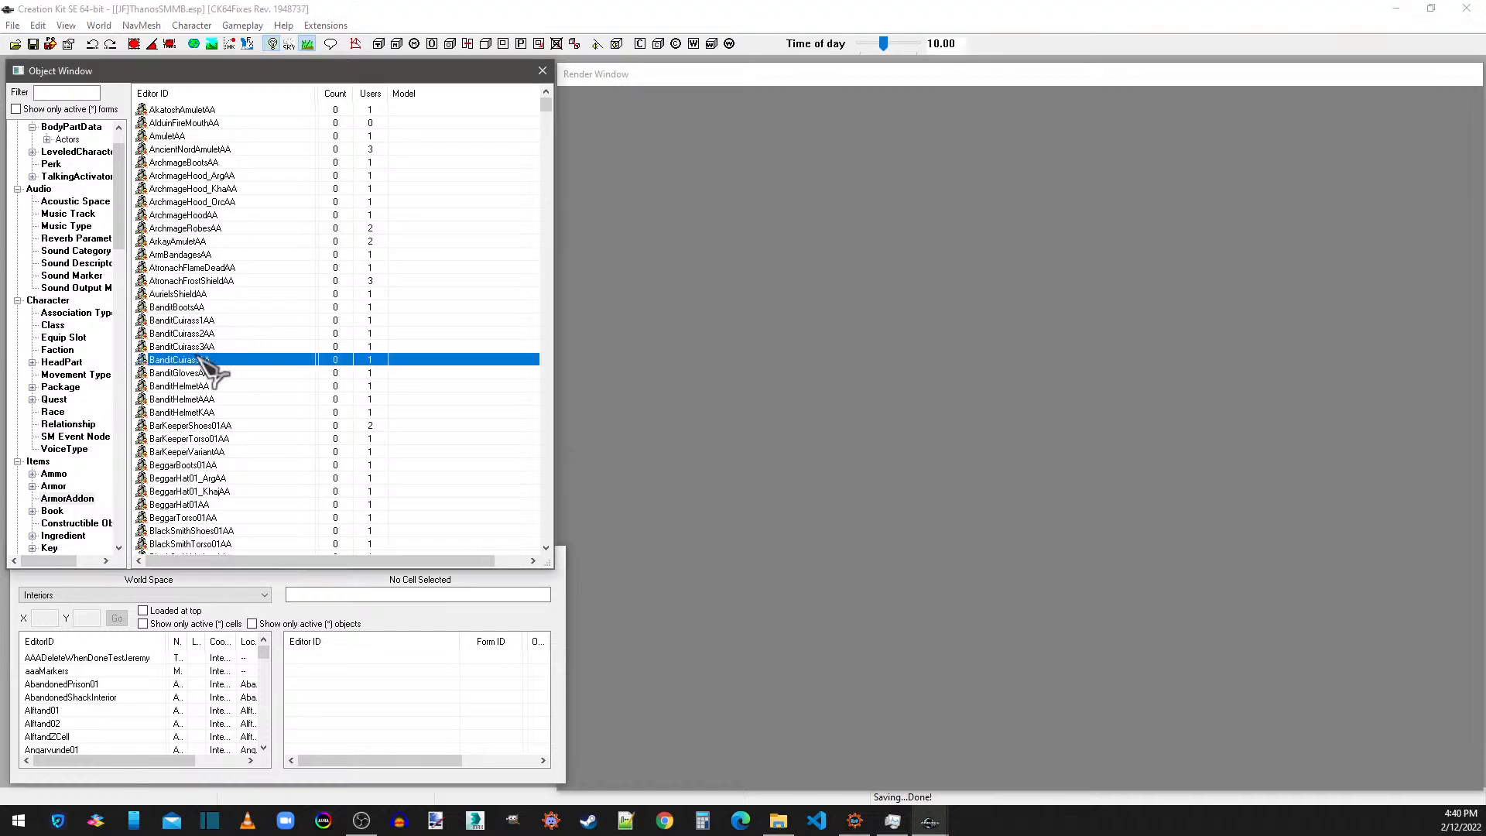
{"action": "key", "text": "j"}
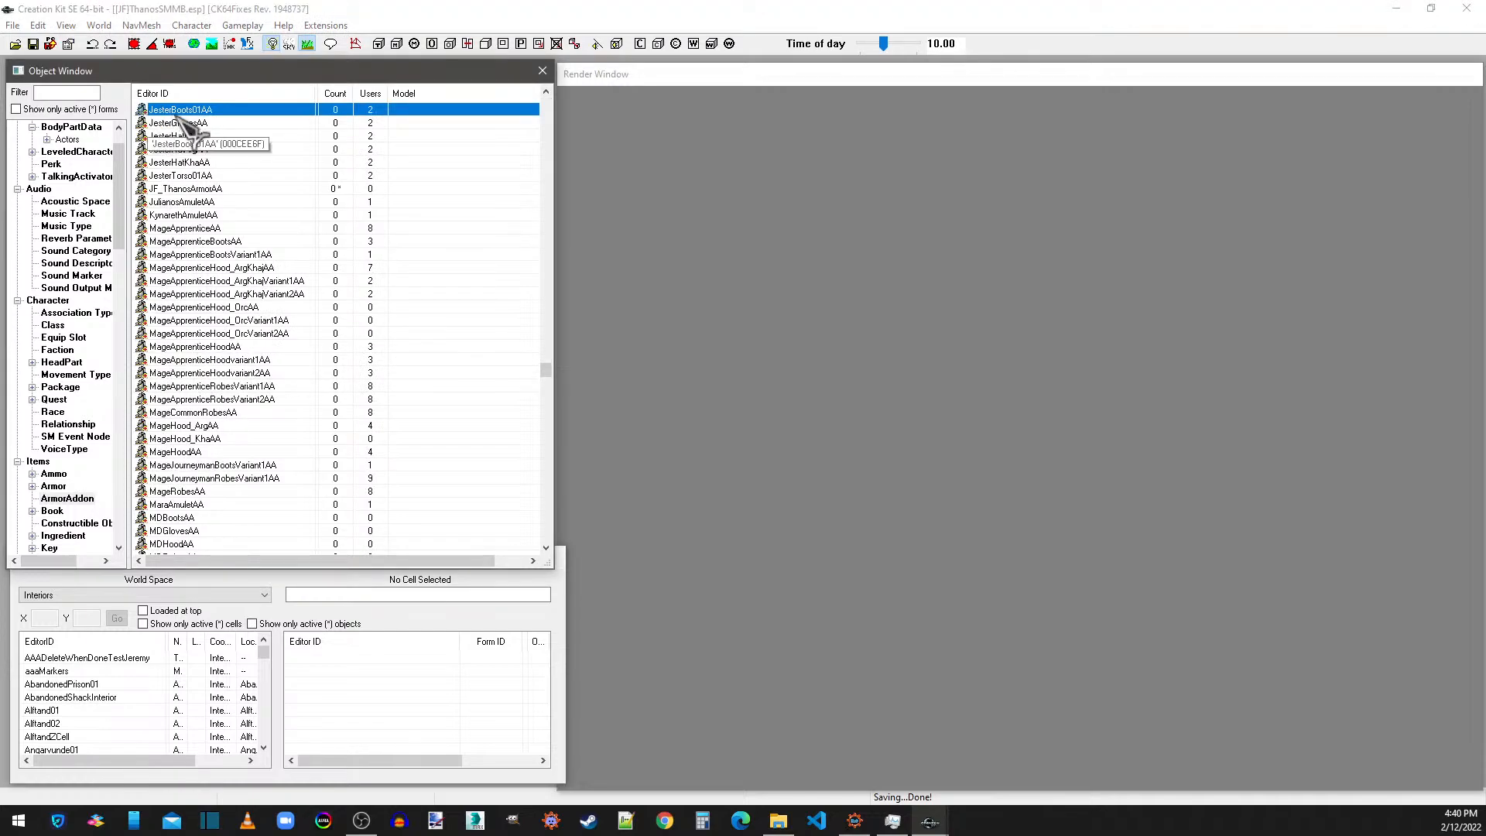
{"action": "double_click", "coordinate": [193, 189]}
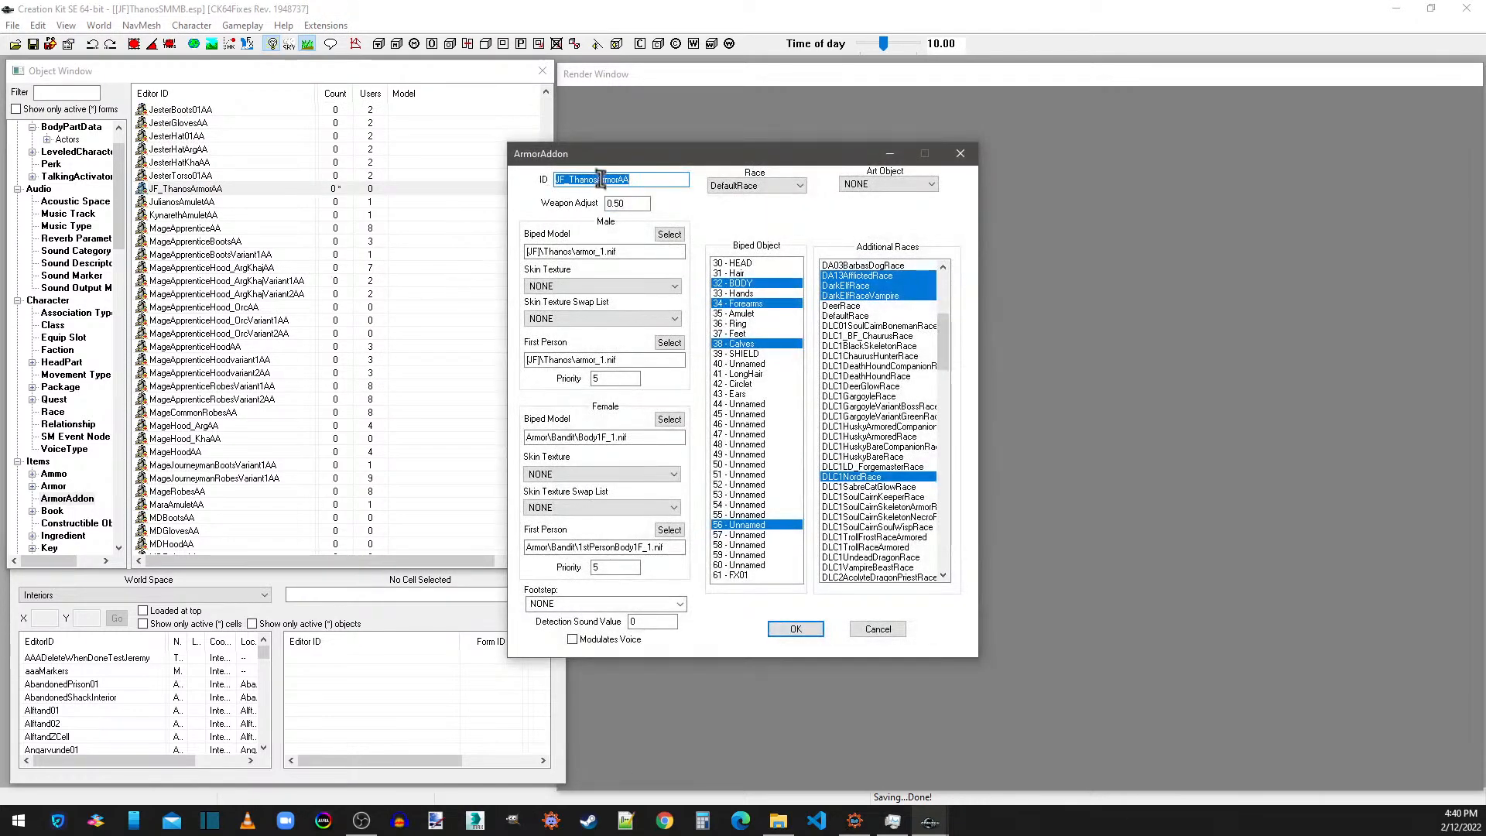
{"action": "left_click_drag", "start_coordinate": [620, 179], "coordinate": [597, 179]}
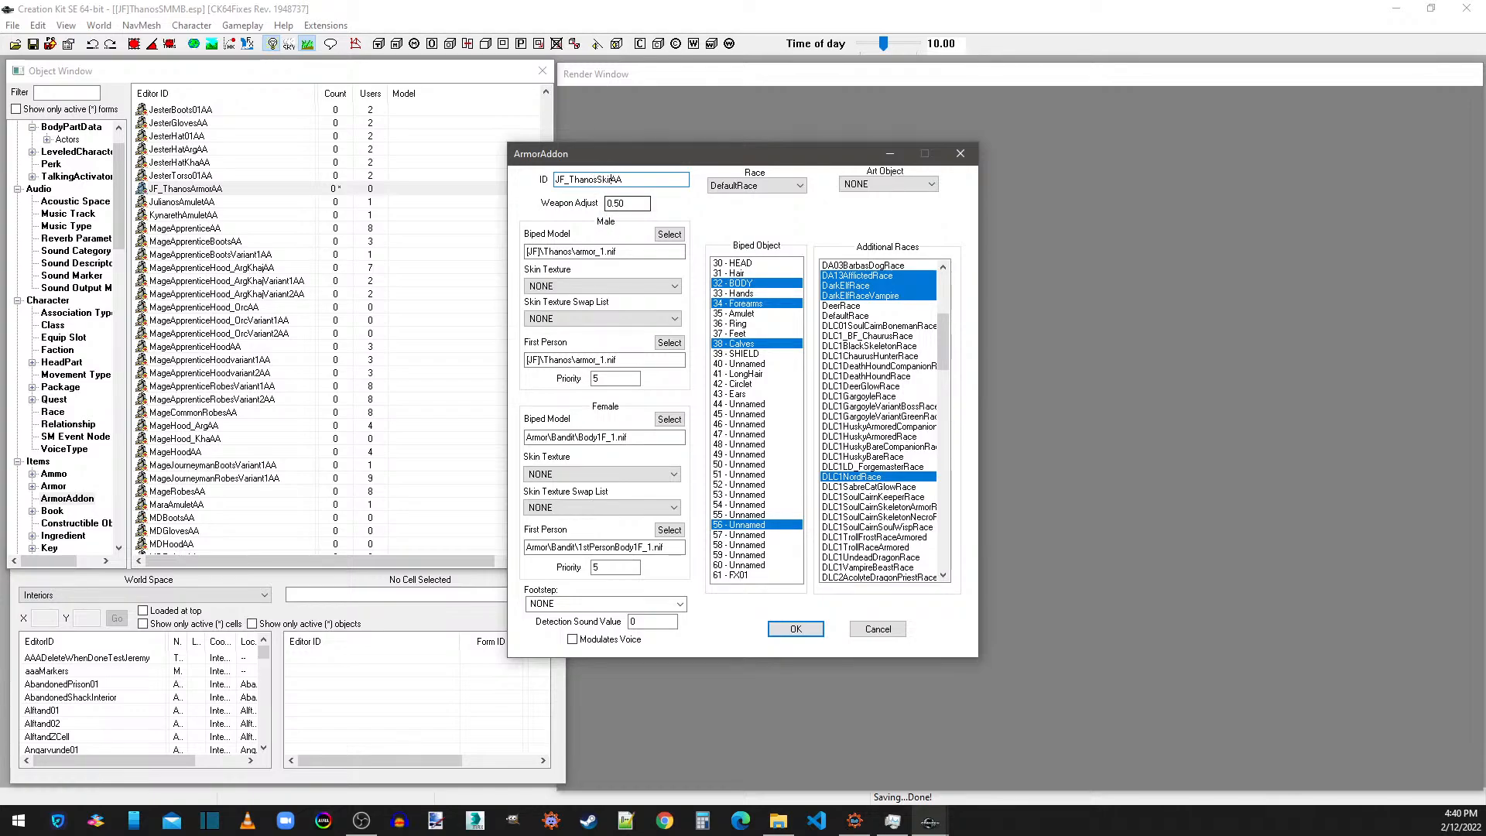
Set the male biped model and the male first-person model to skirt_1.nif from the Thanos folder.
{"action": "left_click", "coordinate": [670, 234]}
{"action": "left_click", "coordinate": [692, 293]}
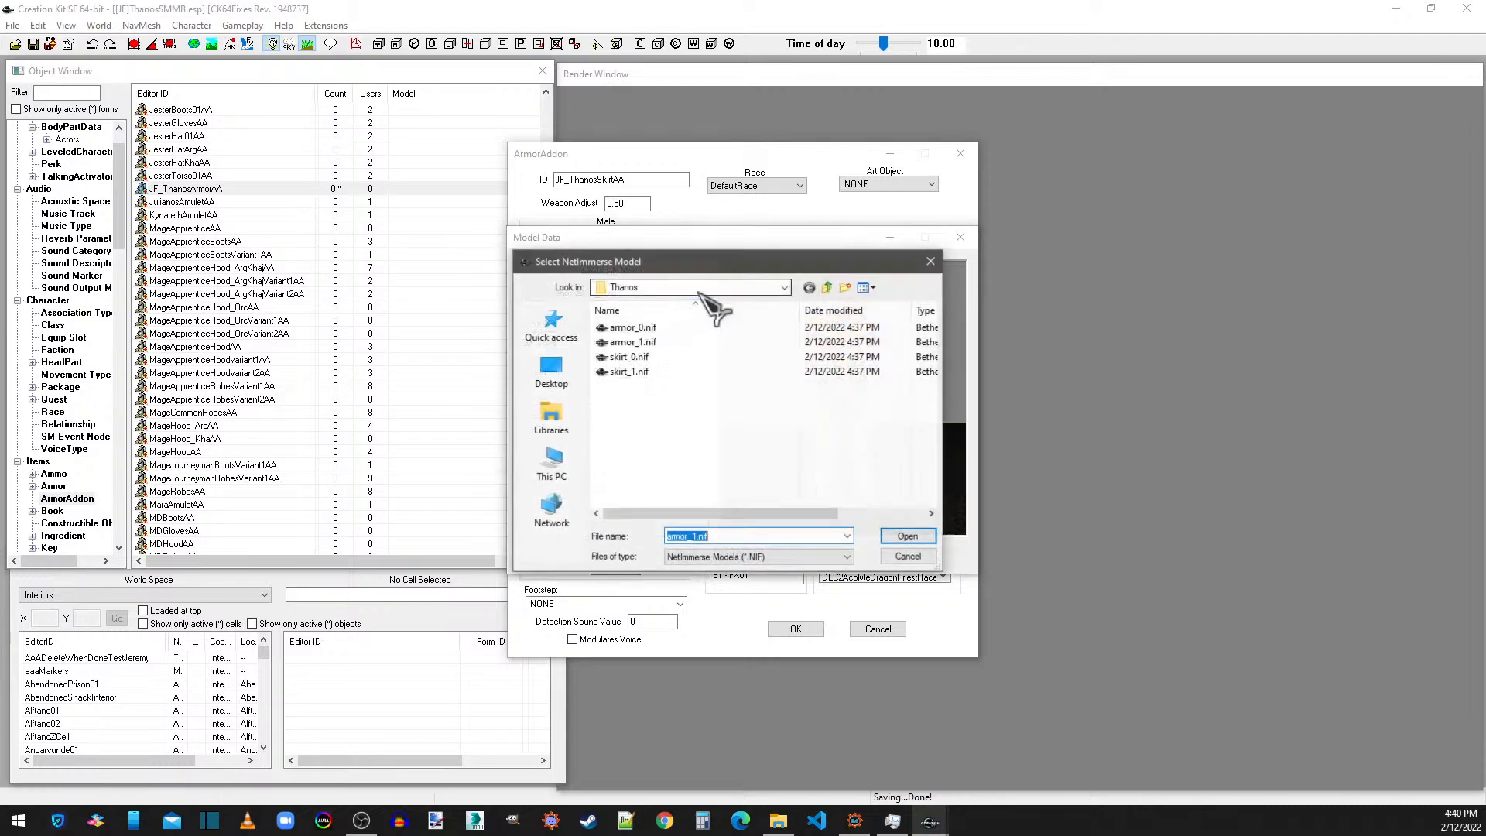
{"action": "double_click", "coordinate": [631, 372]}
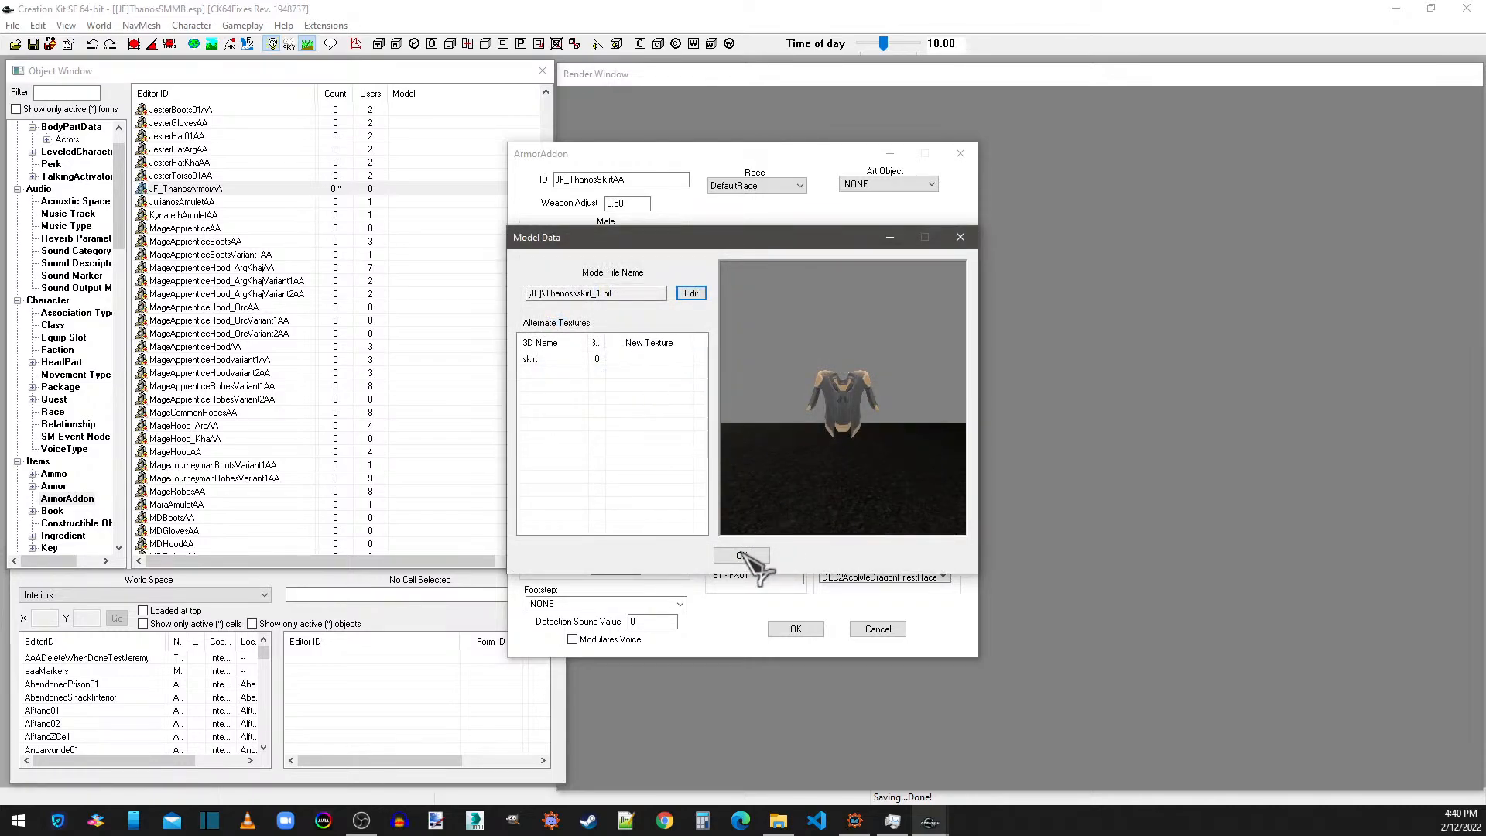
{"action": "left_click", "coordinate": [757, 563]}
{"action": "left_click", "coordinate": [669, 342]}
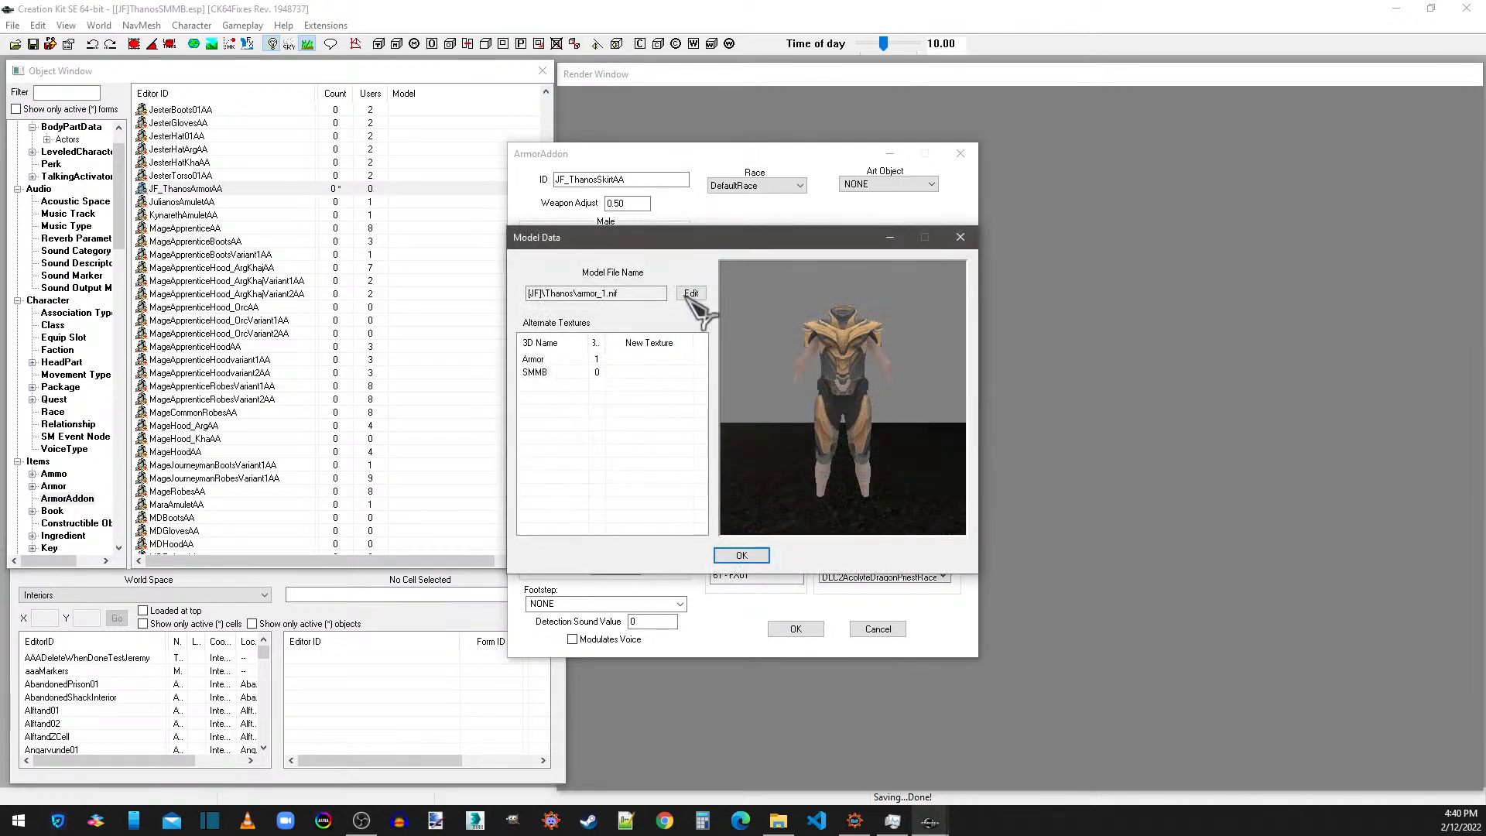
{"action": "left_click", "coordinate": [691, 292]}
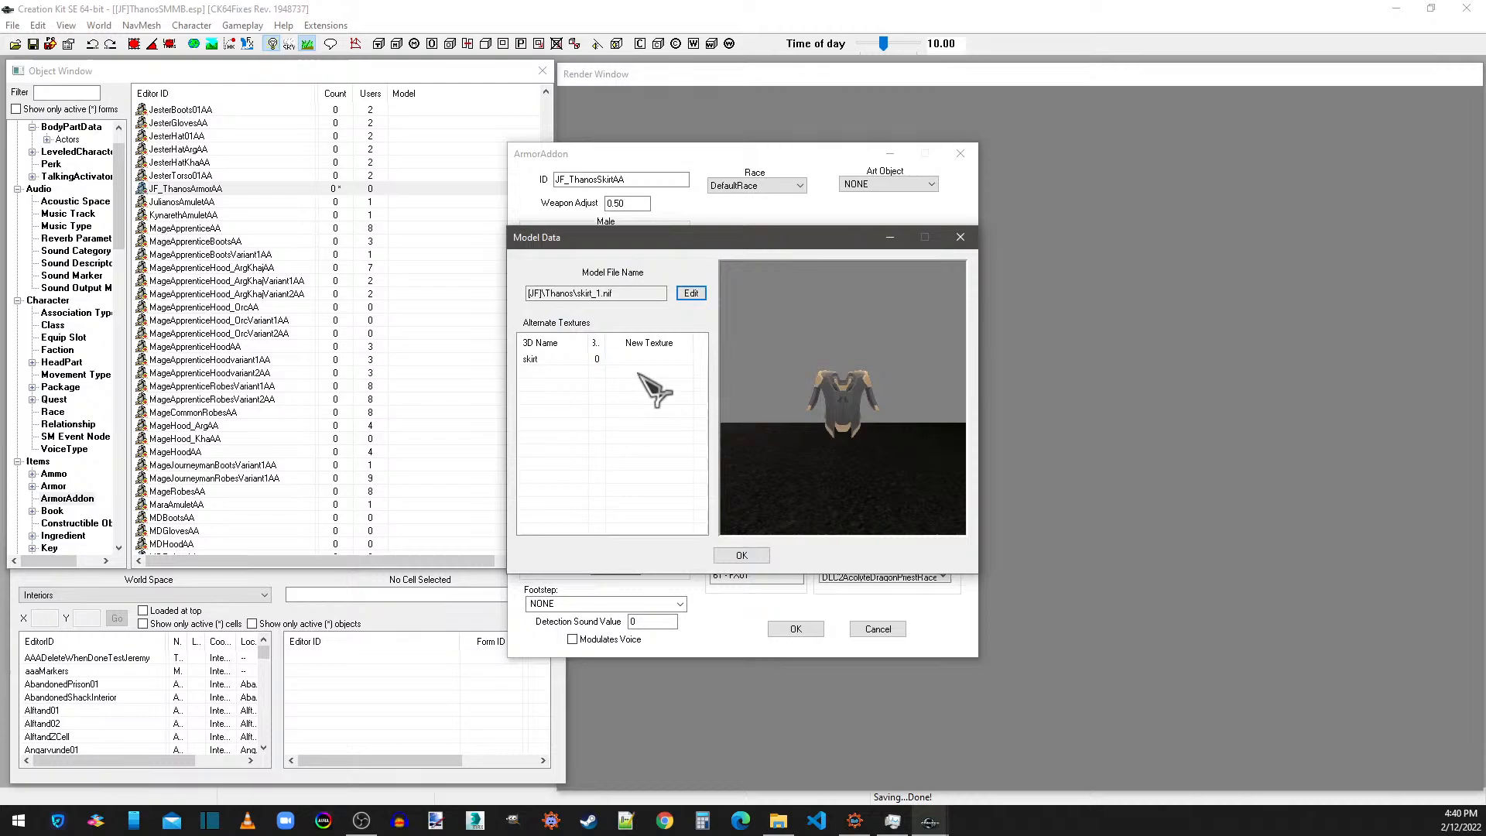
{"action": "left_click", "coordinate": [742, 555]}
Clear biped objects 32, 34, 38 and 56 on the skirt addon and assign slot 49 instead.
{"action": "left_click", "coordinate": [742, 283]}
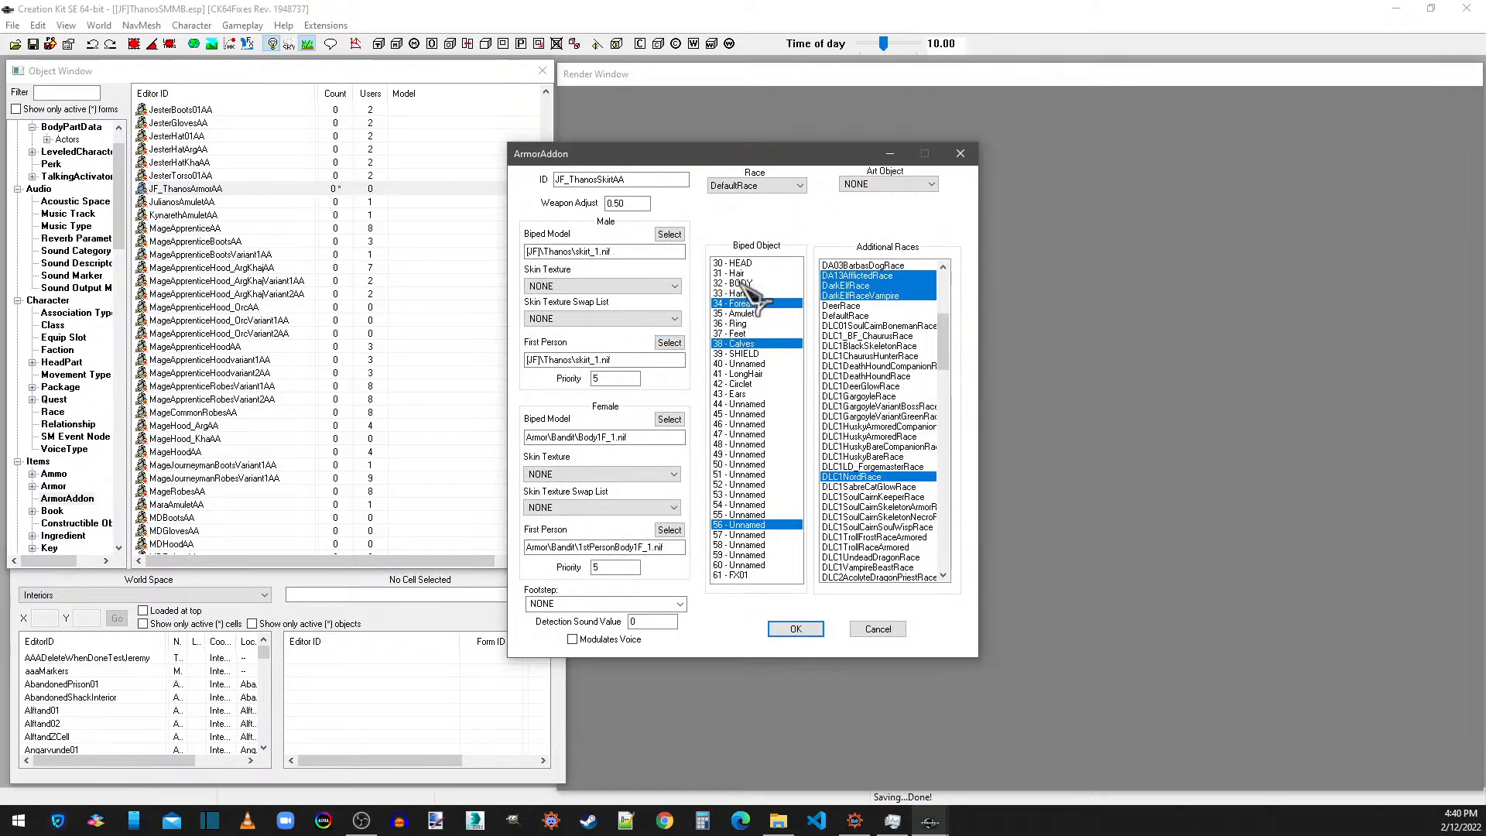
{"action": "left_click", "coordinate": [744, 304]}
{"action": "left_click", "coordinate": [743, 343]}
{"action": "left_click", "coordinate": [759, 526]}
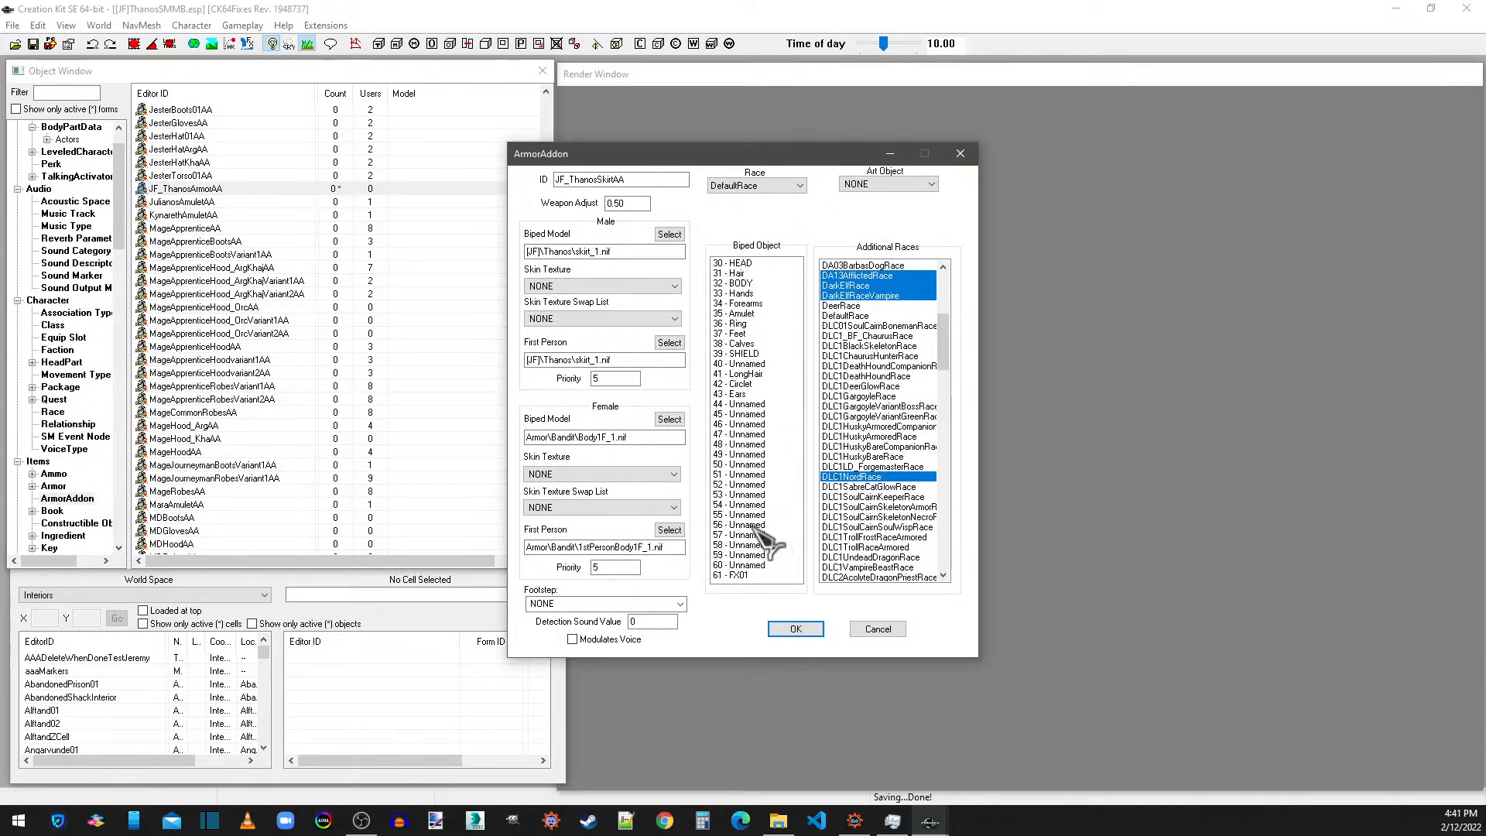
{"action": "key", "text": "alt+Tab"}
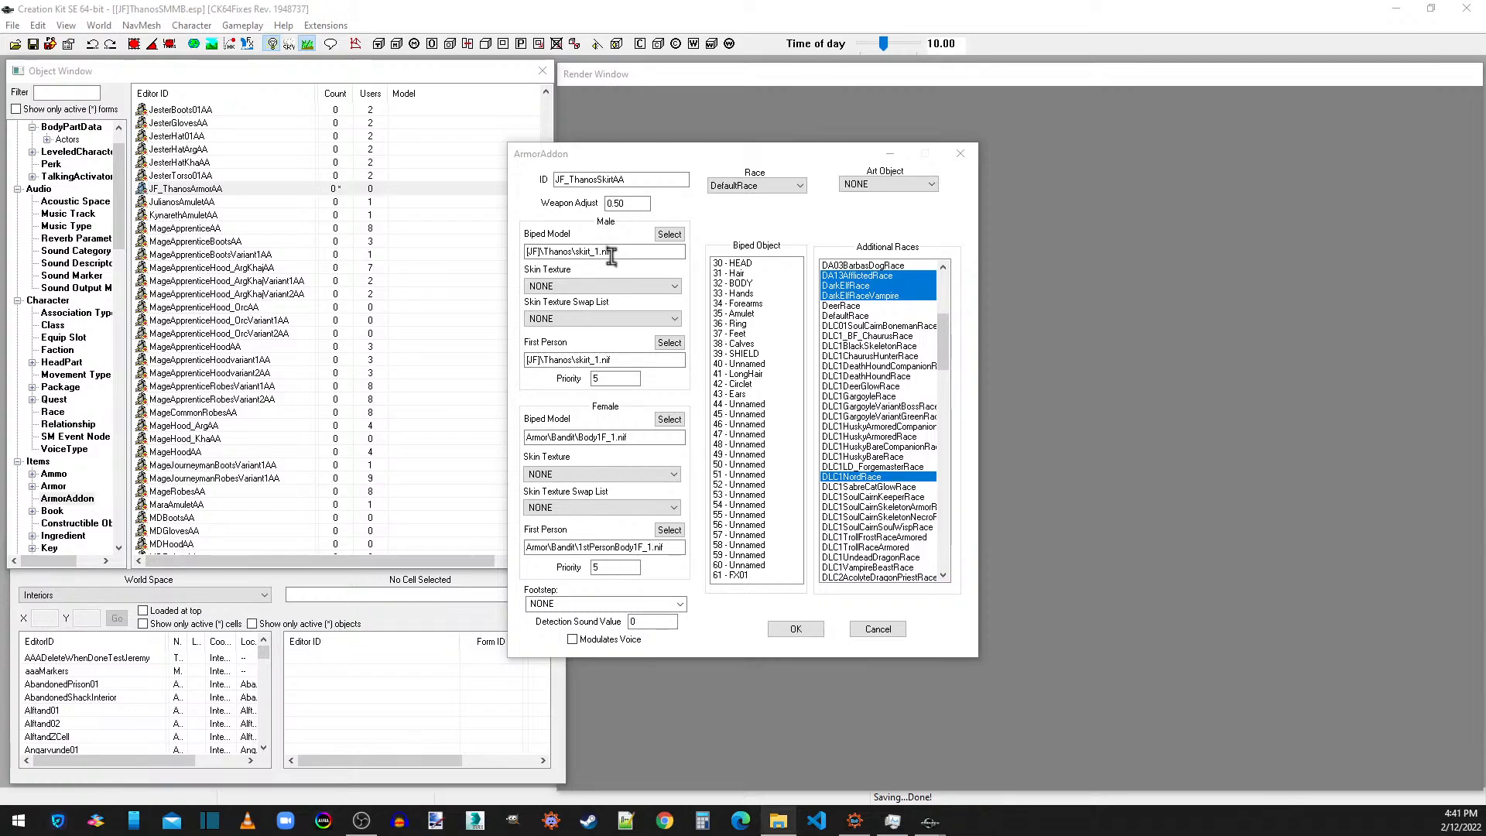
{"action": "left_click", "coordinate": [747, 455]}
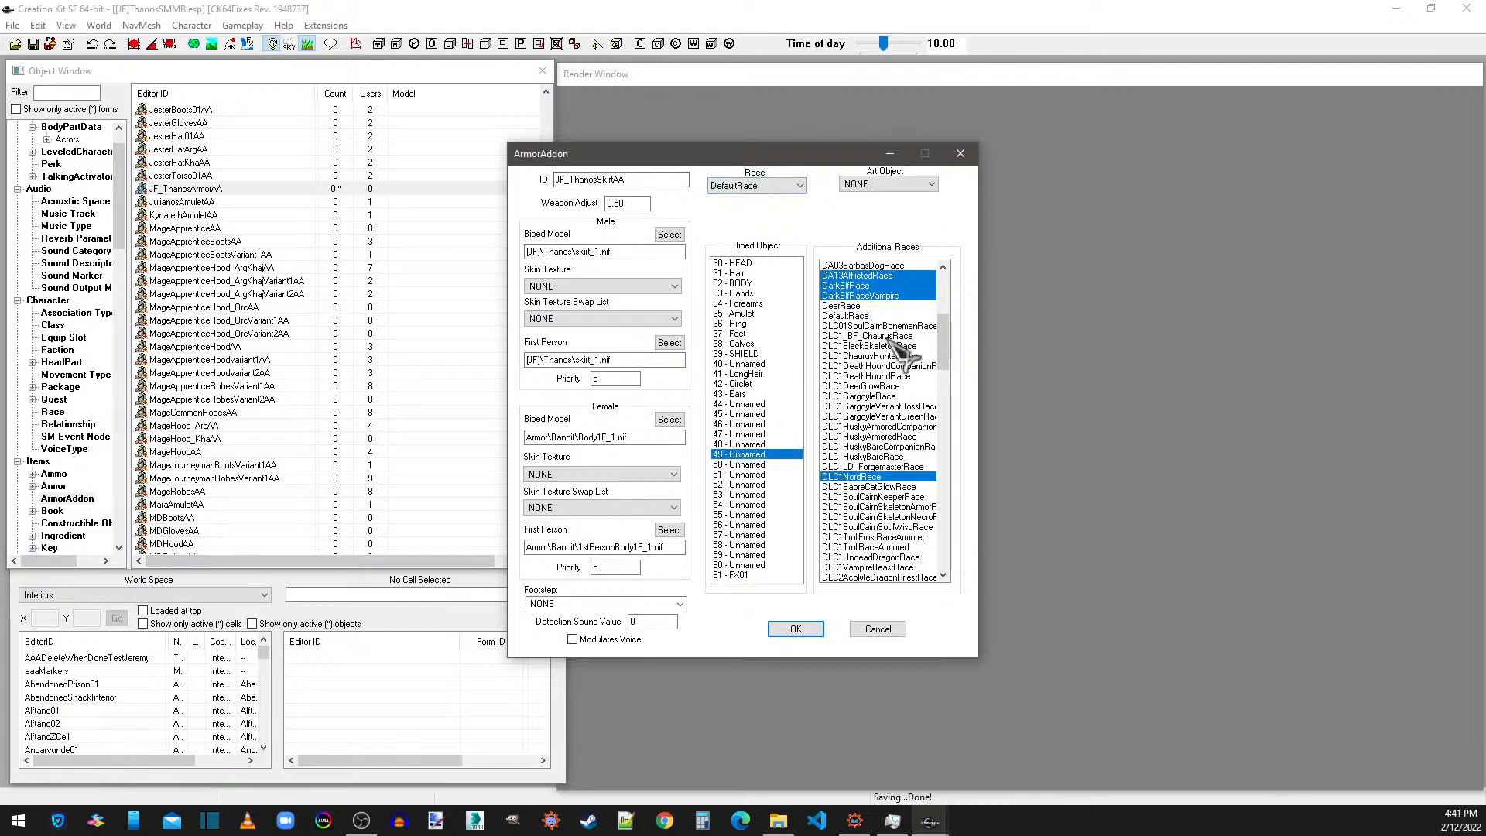
Accept the skirt armor addon, create it as a new form, and save the plugin.
{"action": "left_click", "coordinate": [786, 629]}
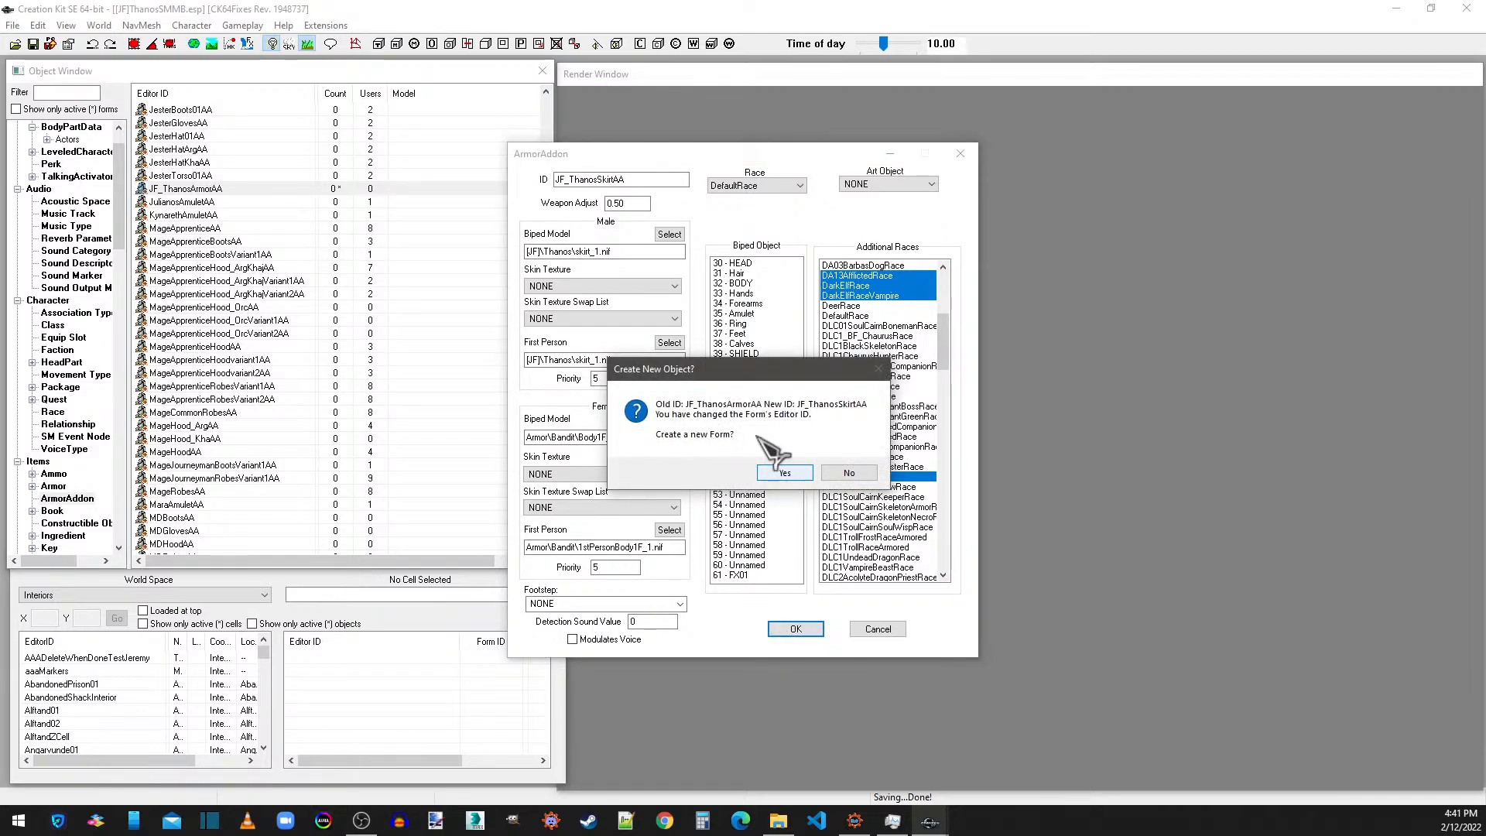
{"action": "left_click", "coordinate": [785, 474]}
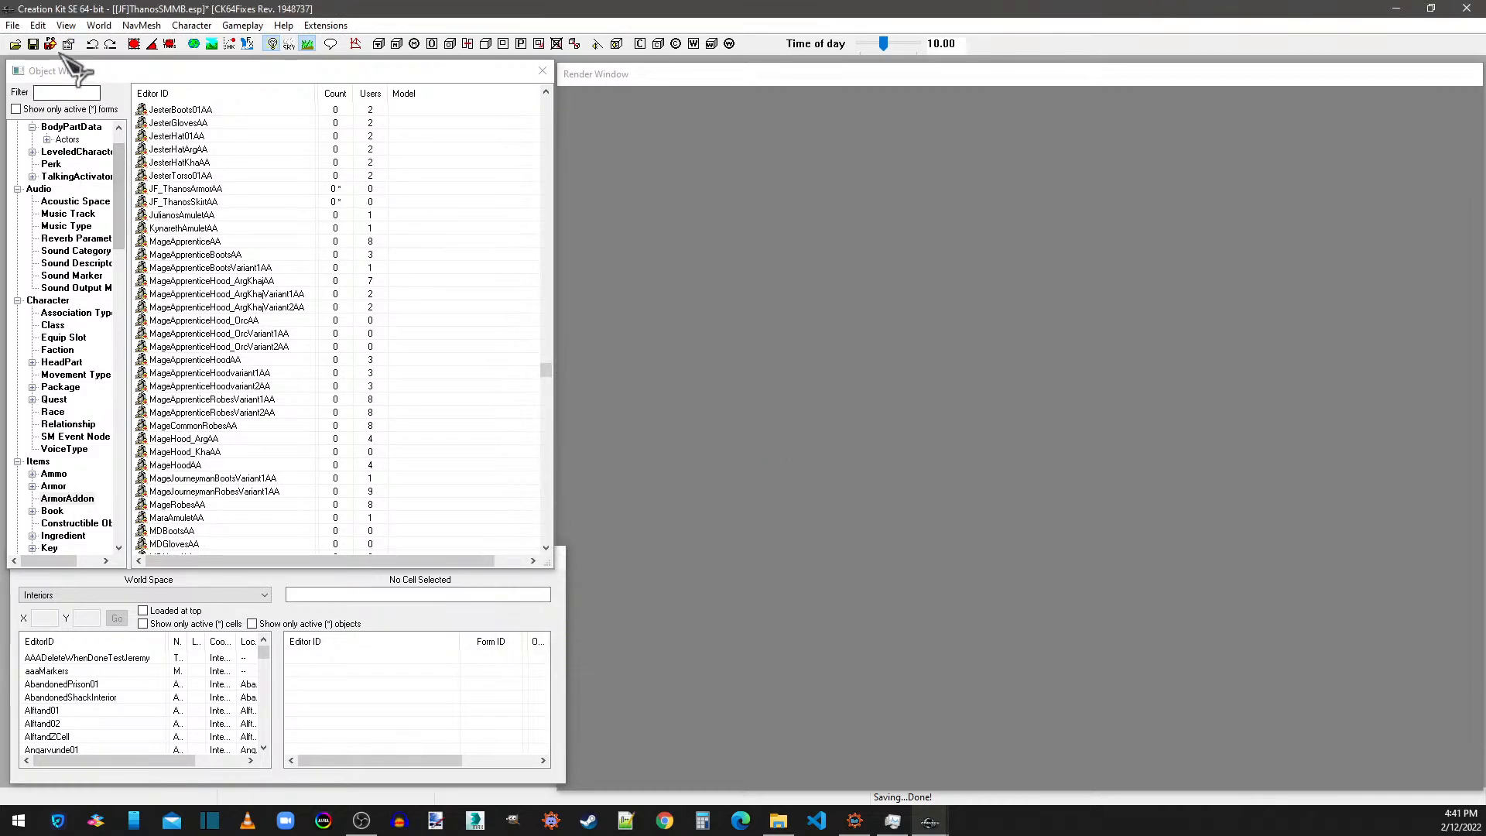
{"action": "left_click", "coordinate": [32, 43]}
Review the two Thanos entries among the armor addons and compare them with the Armor category.
{"action": "left_click", "coordinate": [207, 202]}
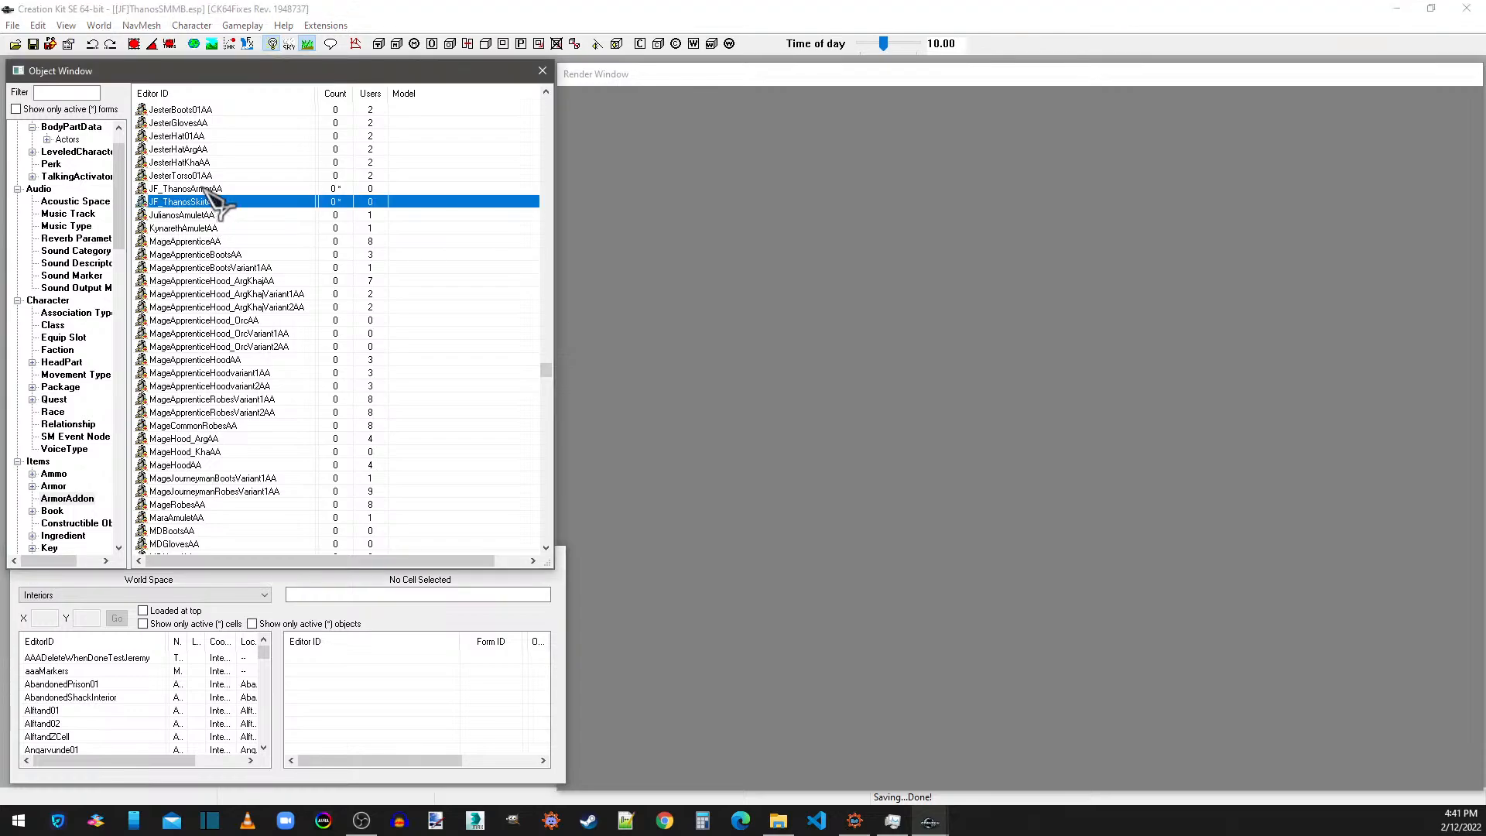
{"action": "left_click", "coordinate": [210, 189]}
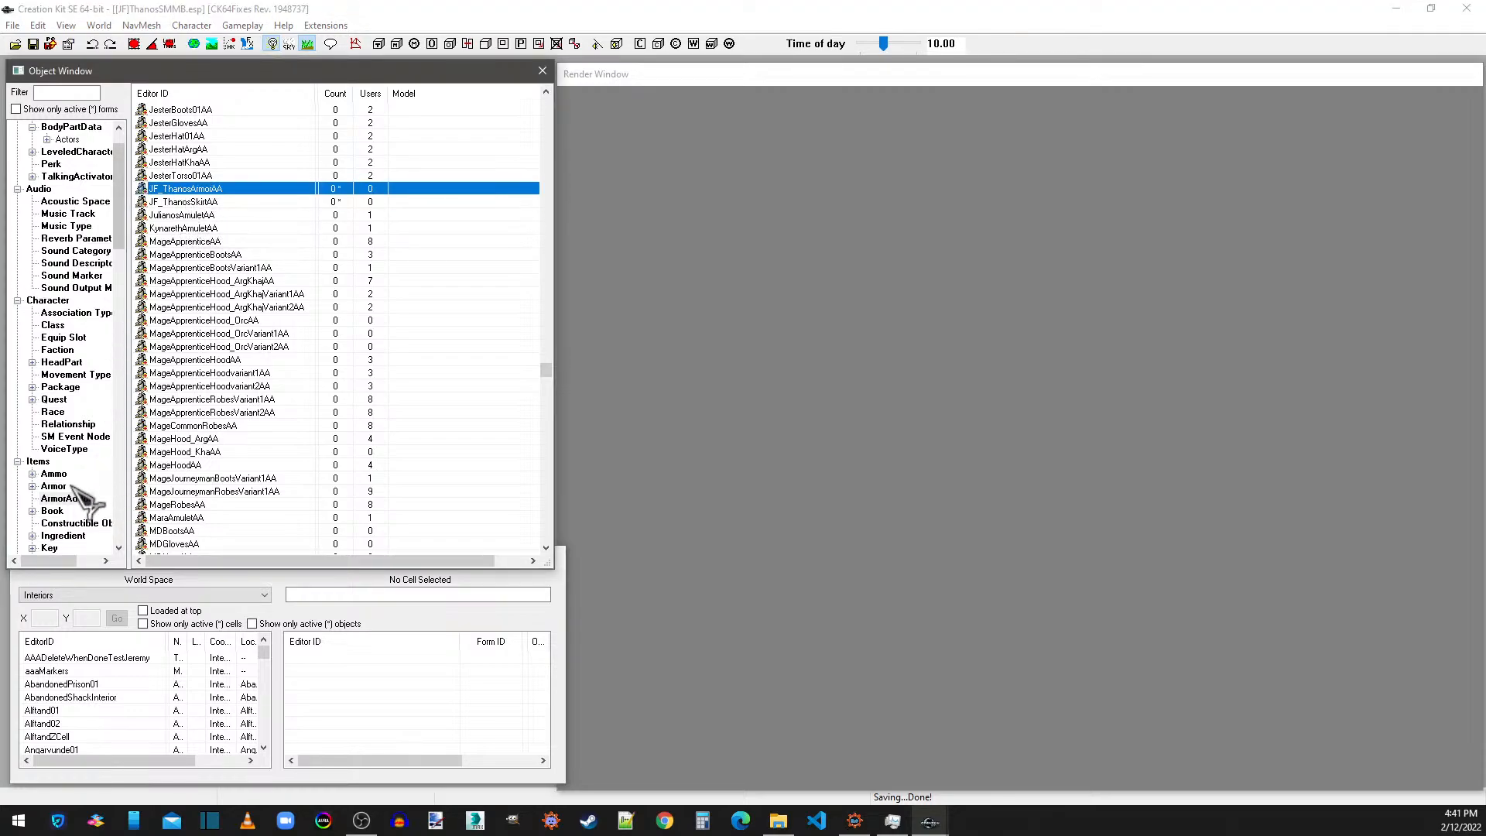
{"action": "left_click", "coordinate": [54, 486]}
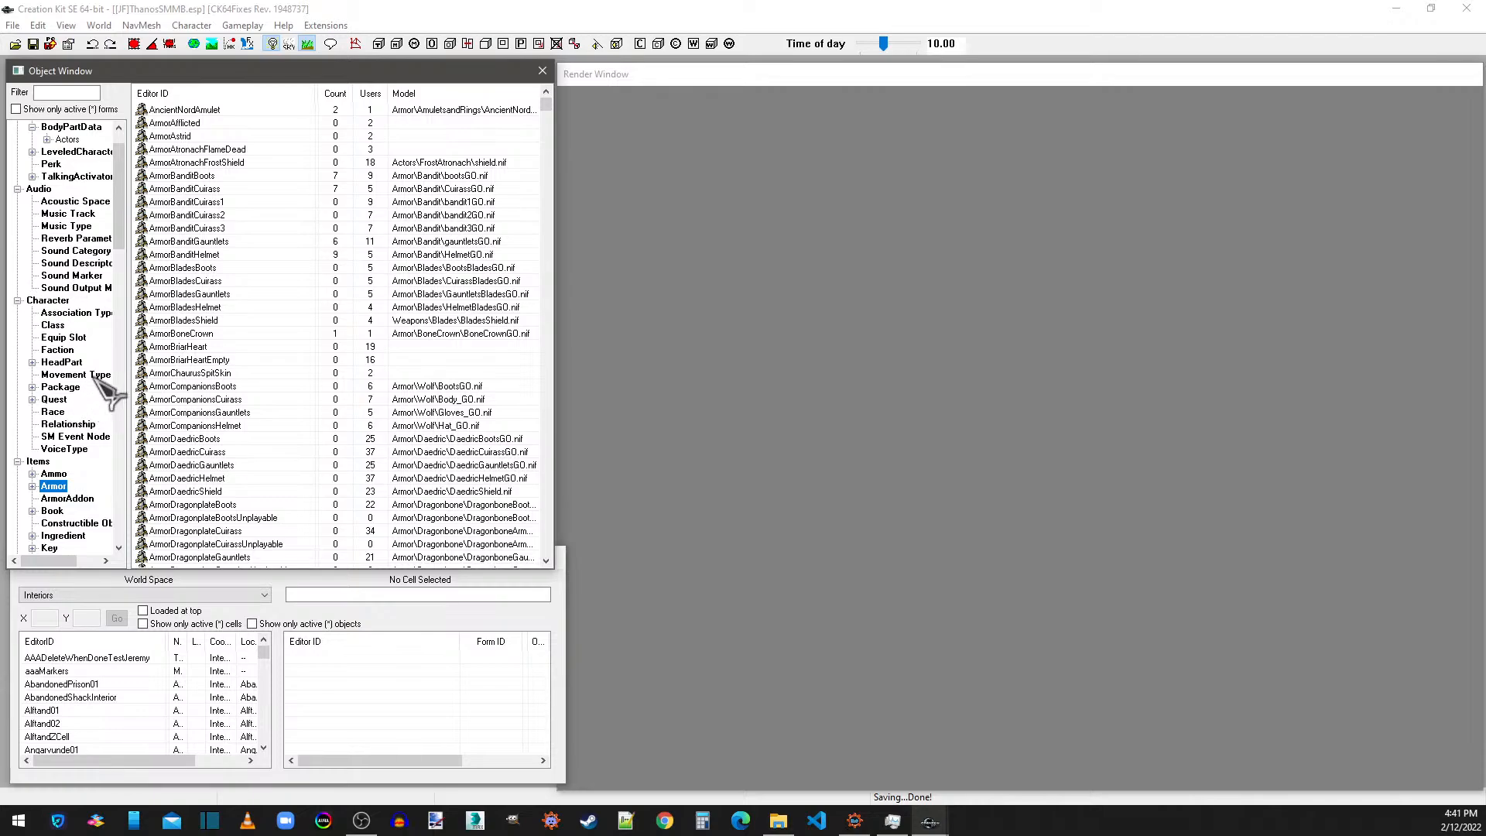
{"action": "left_click", "coordinate": [67, 499]}
{"action": "left_click", "coordinate": [184, 190]}
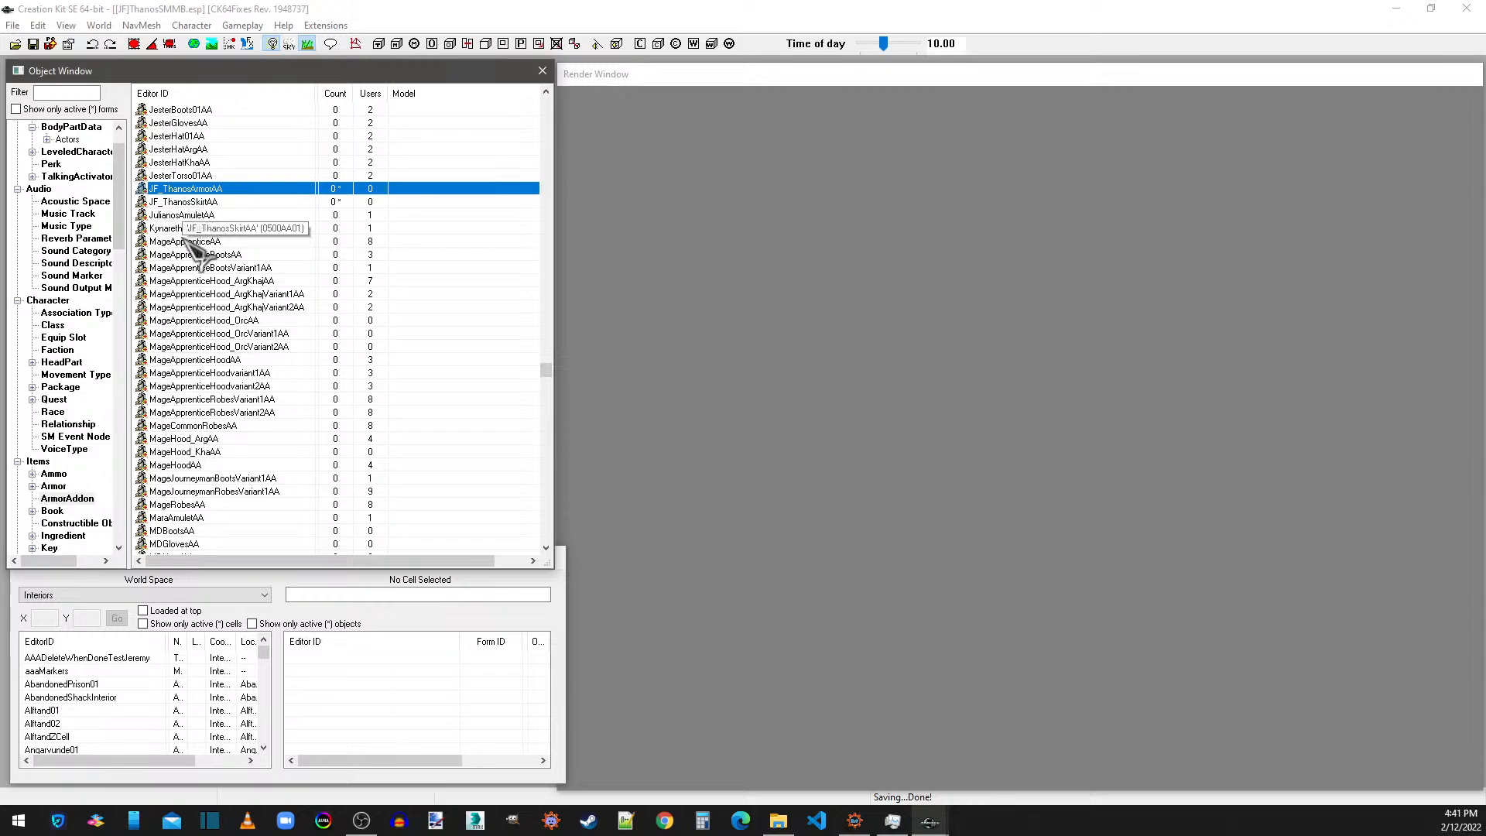
Open the ArmorDaedricCuirass armor and change its ID to JF_ThanosArmor and its name to Thanos Armor.
{"action": "left_click", "coordinate": [56, 486]}
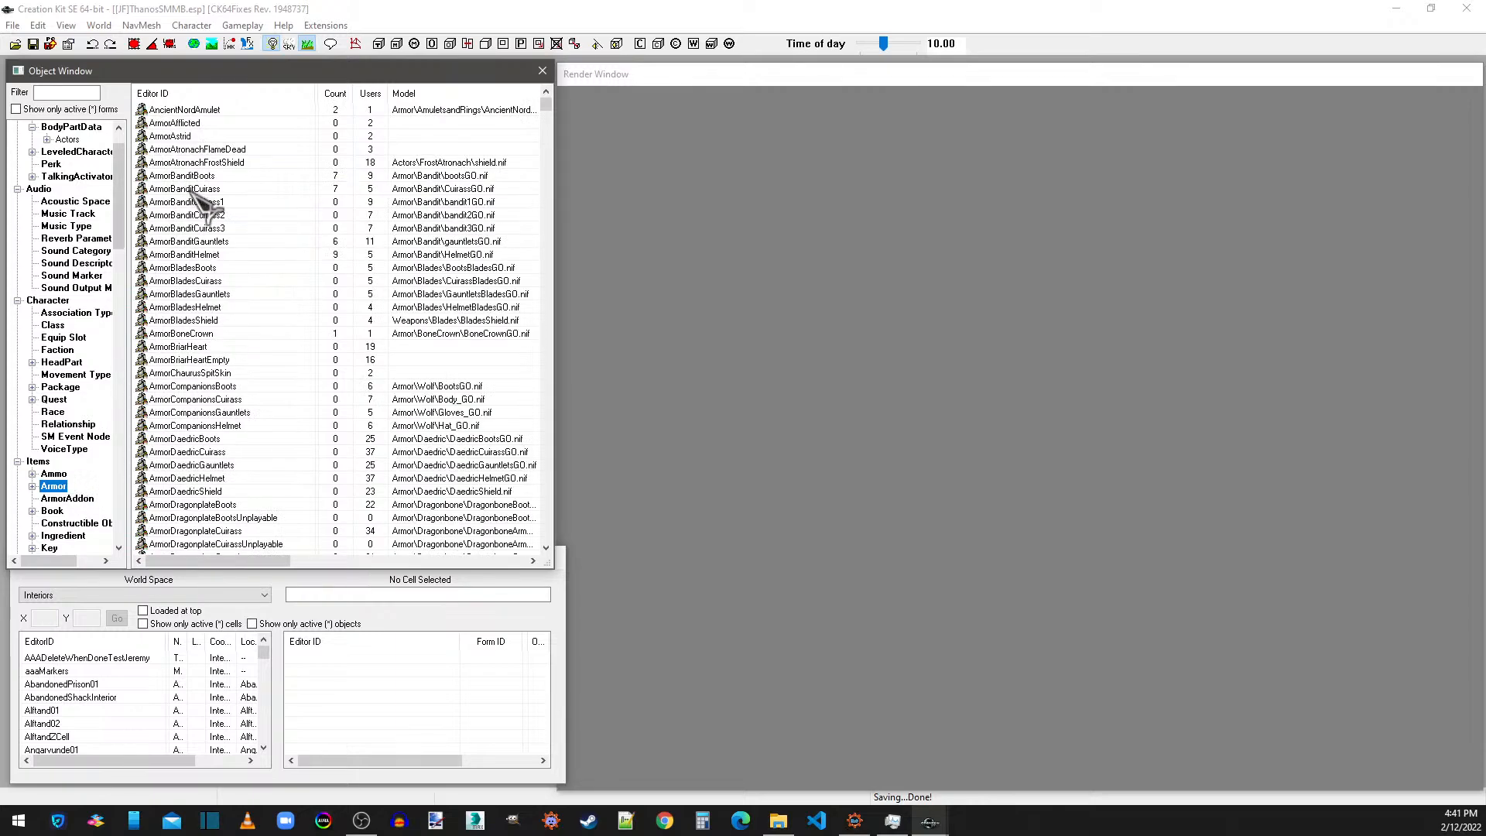
{"action": "left_click", "coordinate": [195, 453]}
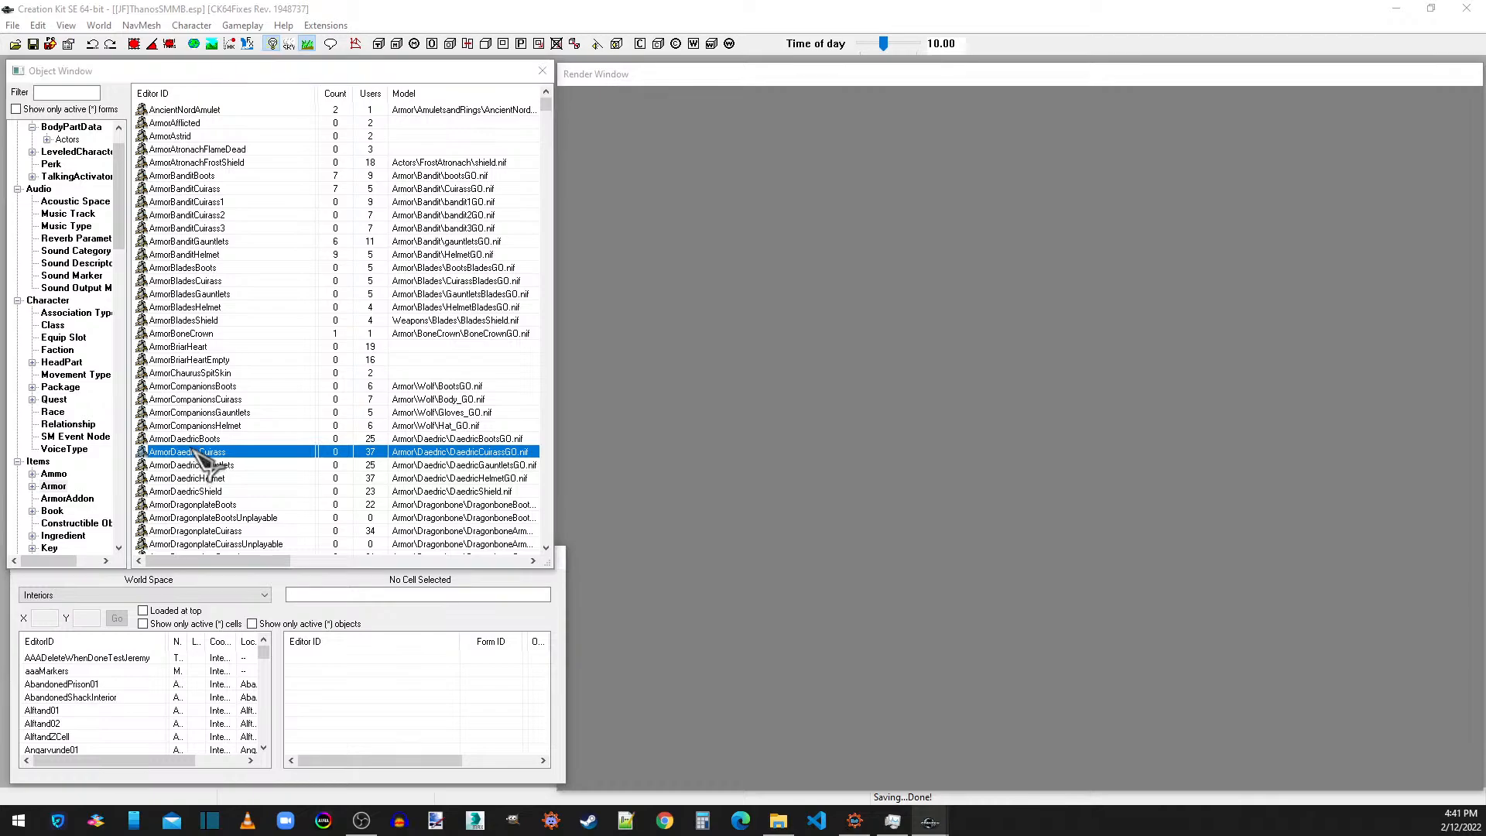
{"action": "double_click", "coordinate": [195, 456]}
{"action": "left_click", "coordinate": [502, 196]}
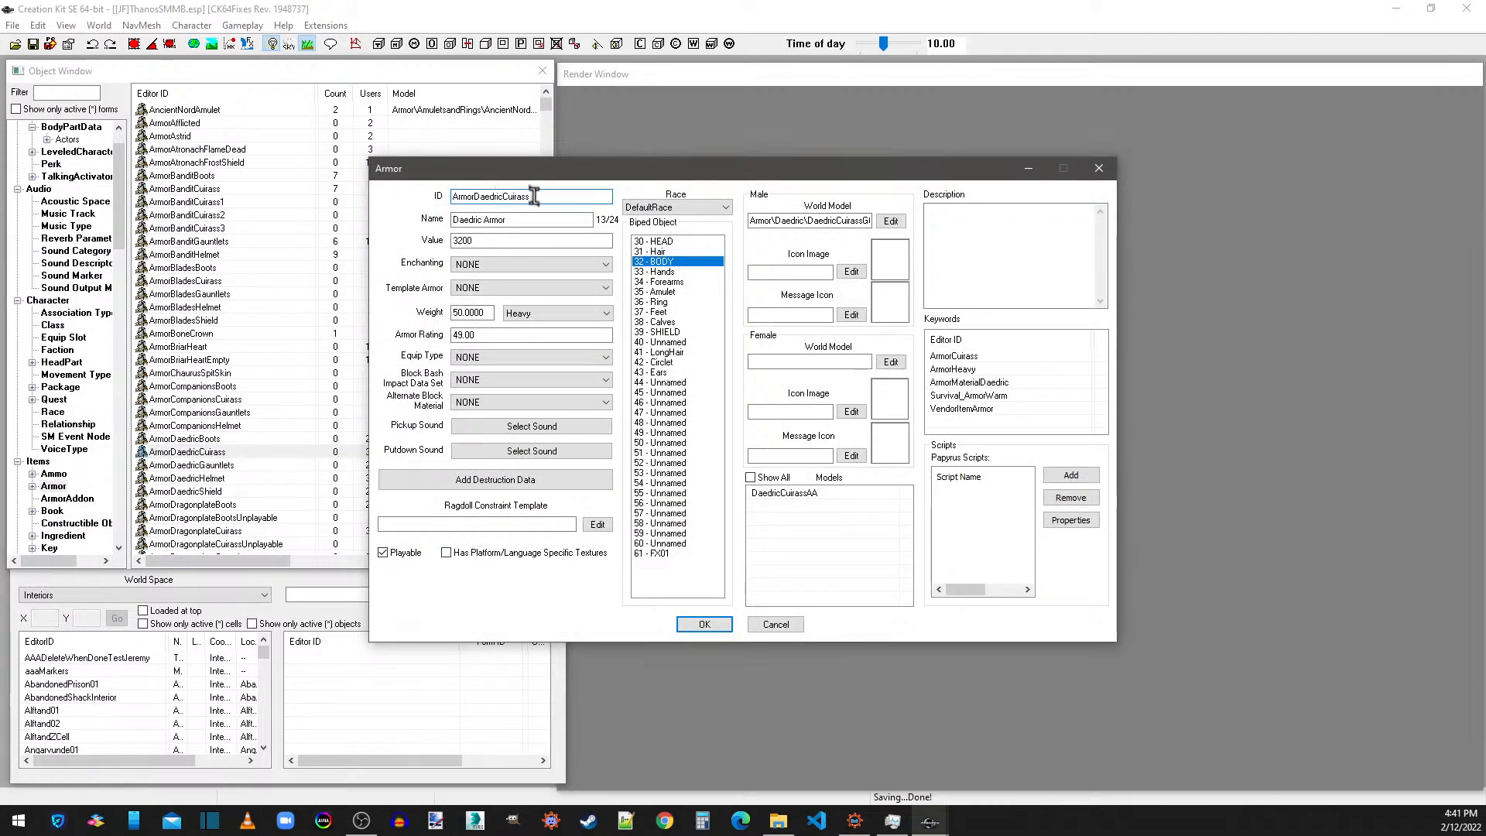
{"action": "left_click", "coordinate": [499, 198]}
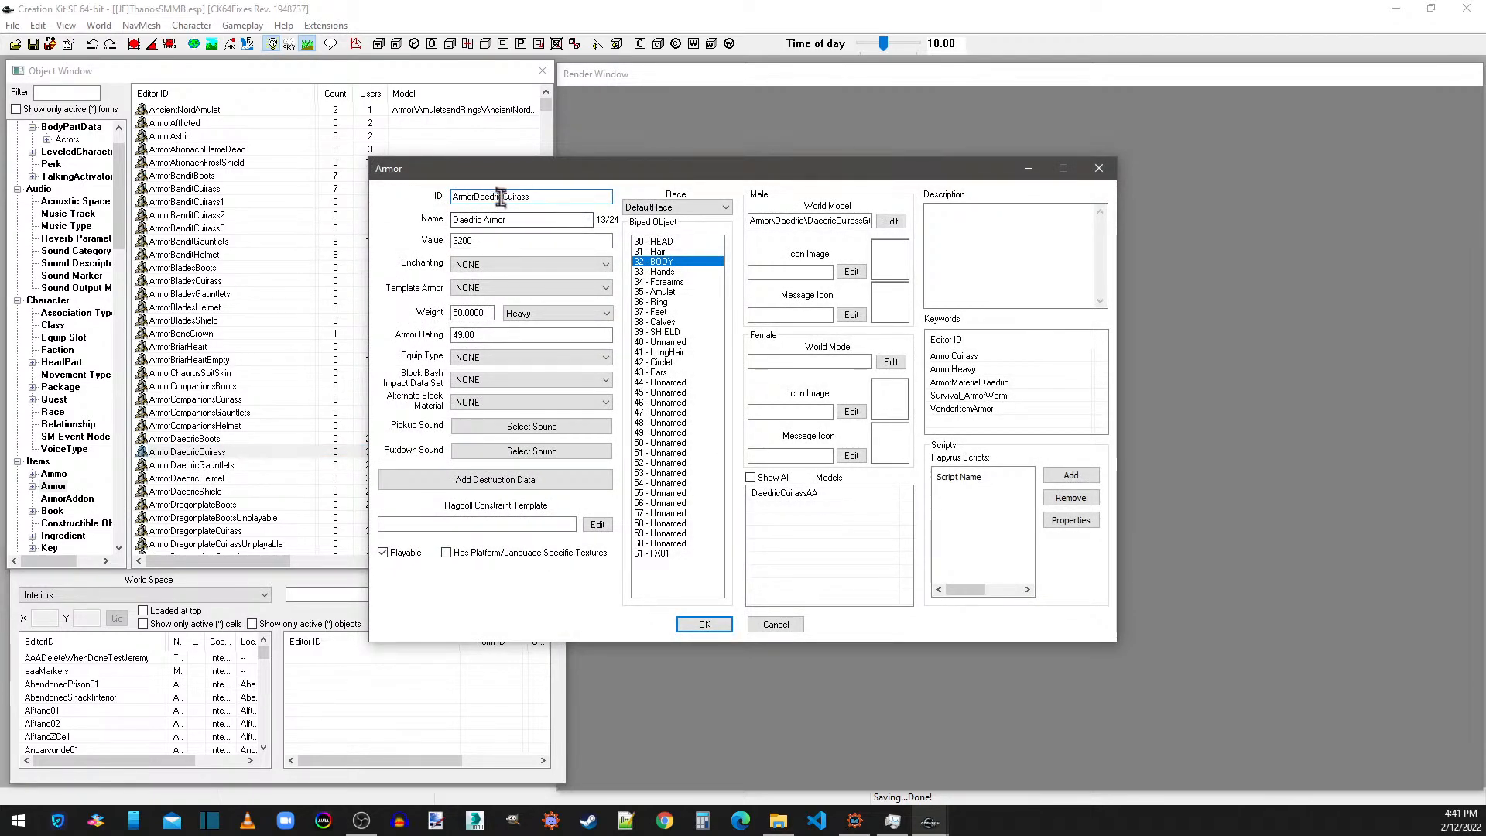
{"action": "left_click_drag", "start_coordinate": [535, 192], "coordinate": [474, 197]}
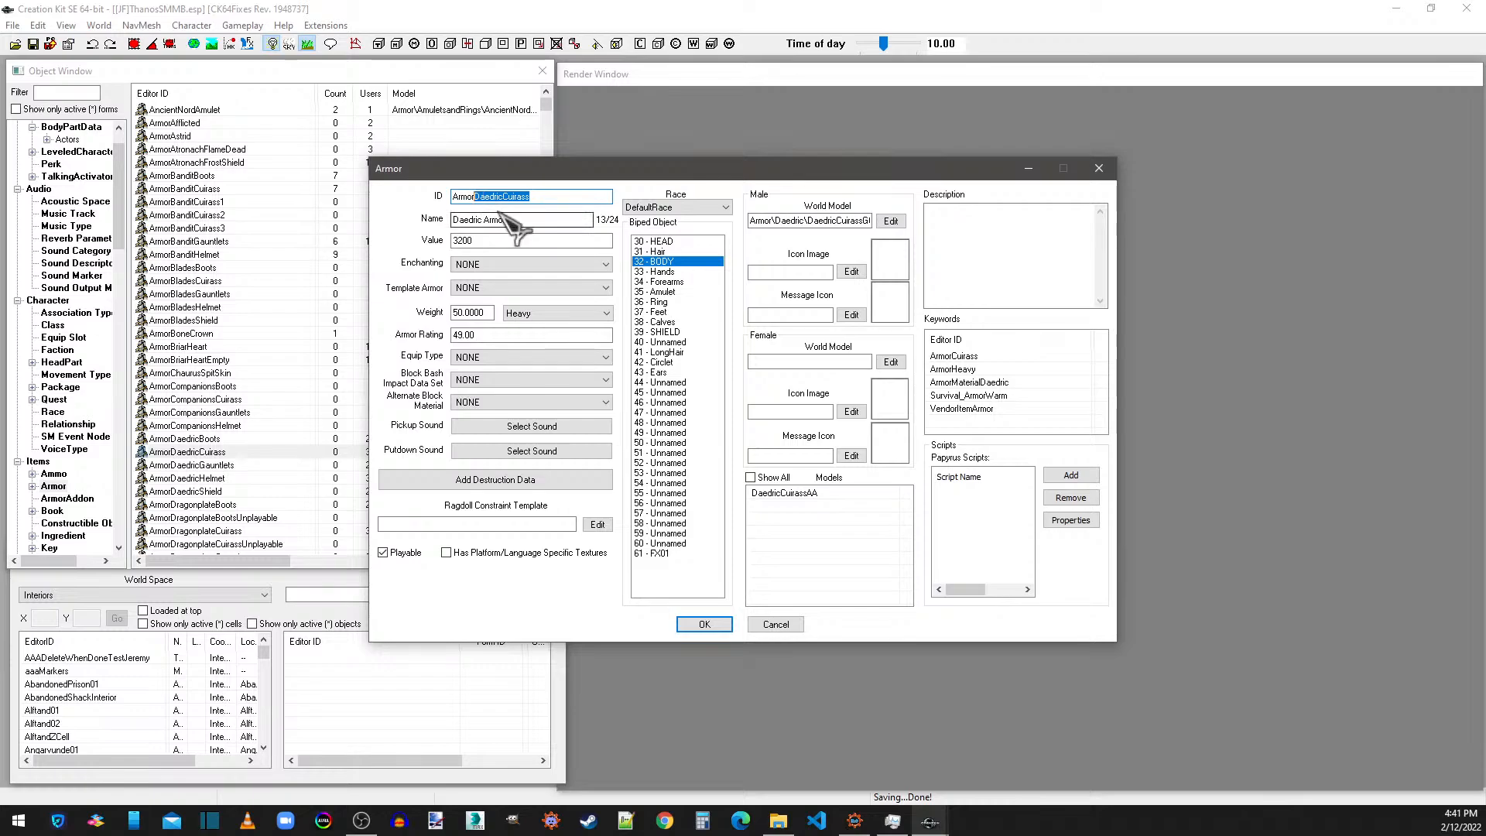
{"action": "key", "text": "BackSpace"}
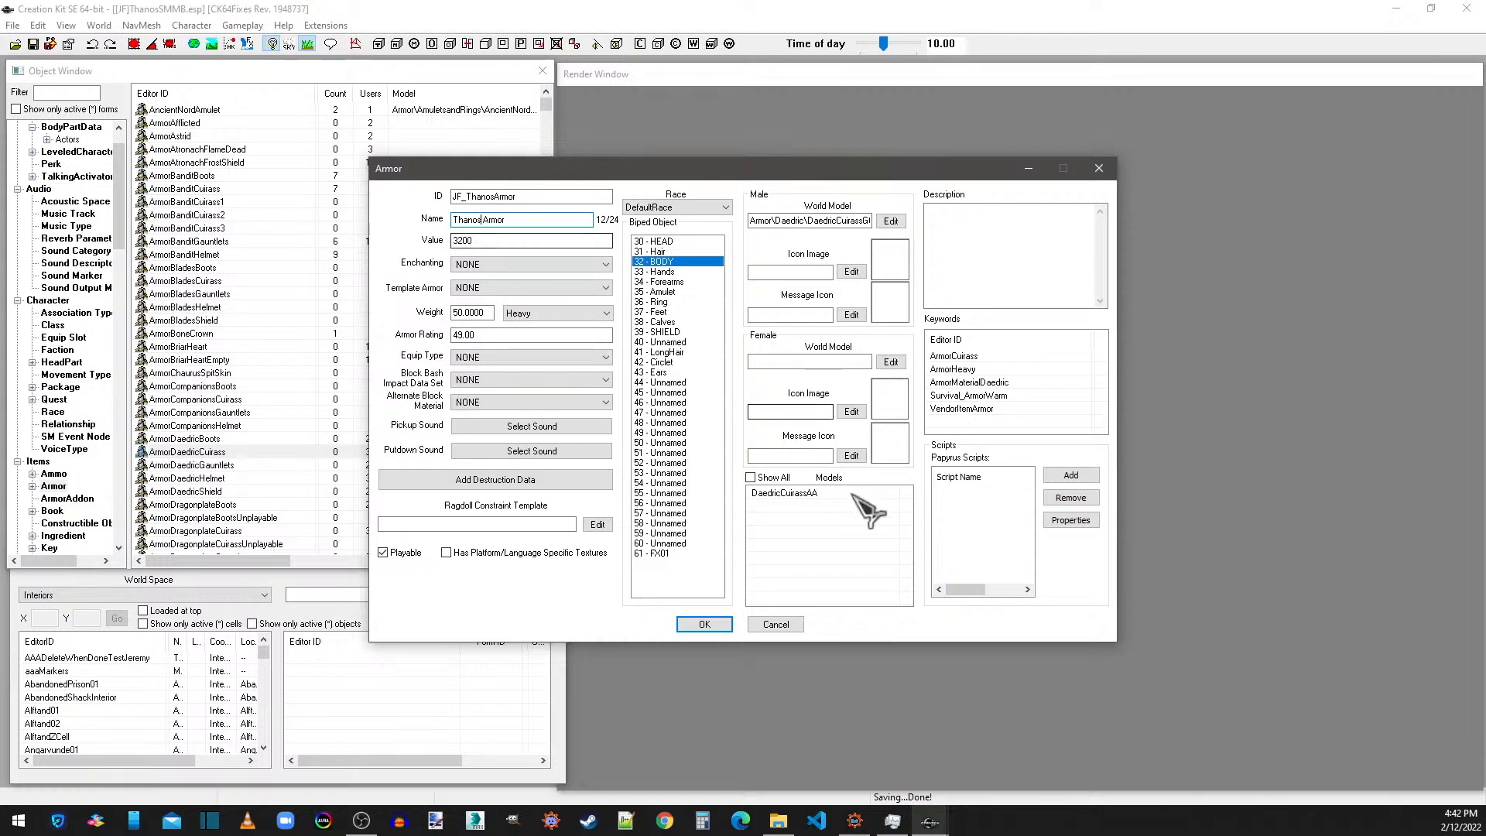
Show all models of the armor and delete the DaedricCuirassAA entry.
{"action": "left_click", "coordinate": [750, 476]}
{"action": "right_click", "coordinate": [768, 493]}
{"action": "left_click", "coordinate": [805, 519]}
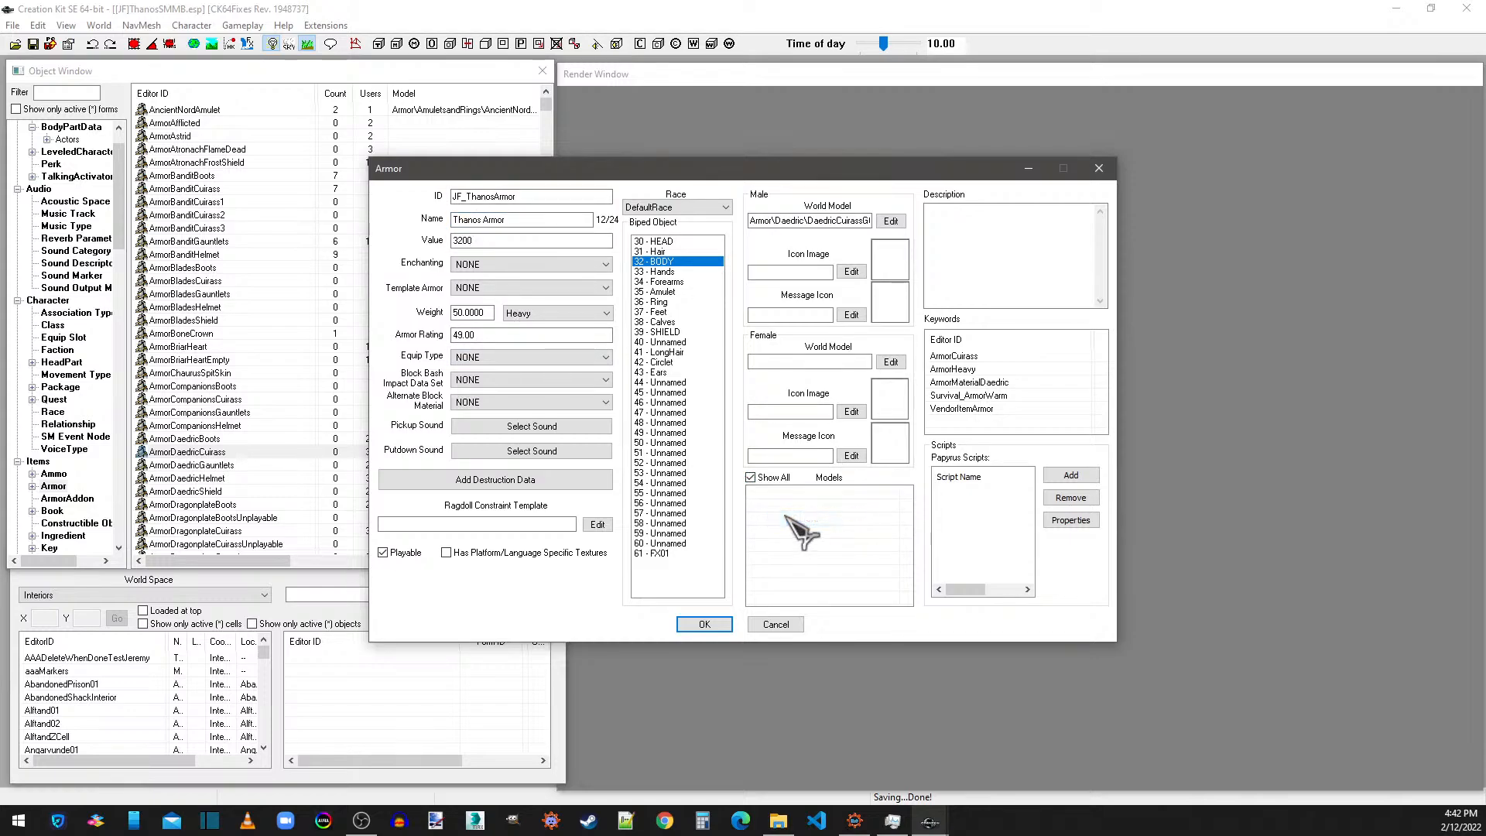
Add the JF_ThanosArmorAA and JF_ThanosSkirtAA armor addons to the armor's models.
{"action": "right_click", "coordinate": [782, 511]}
{"action": "left_click", "coordinate": [806, 521]}
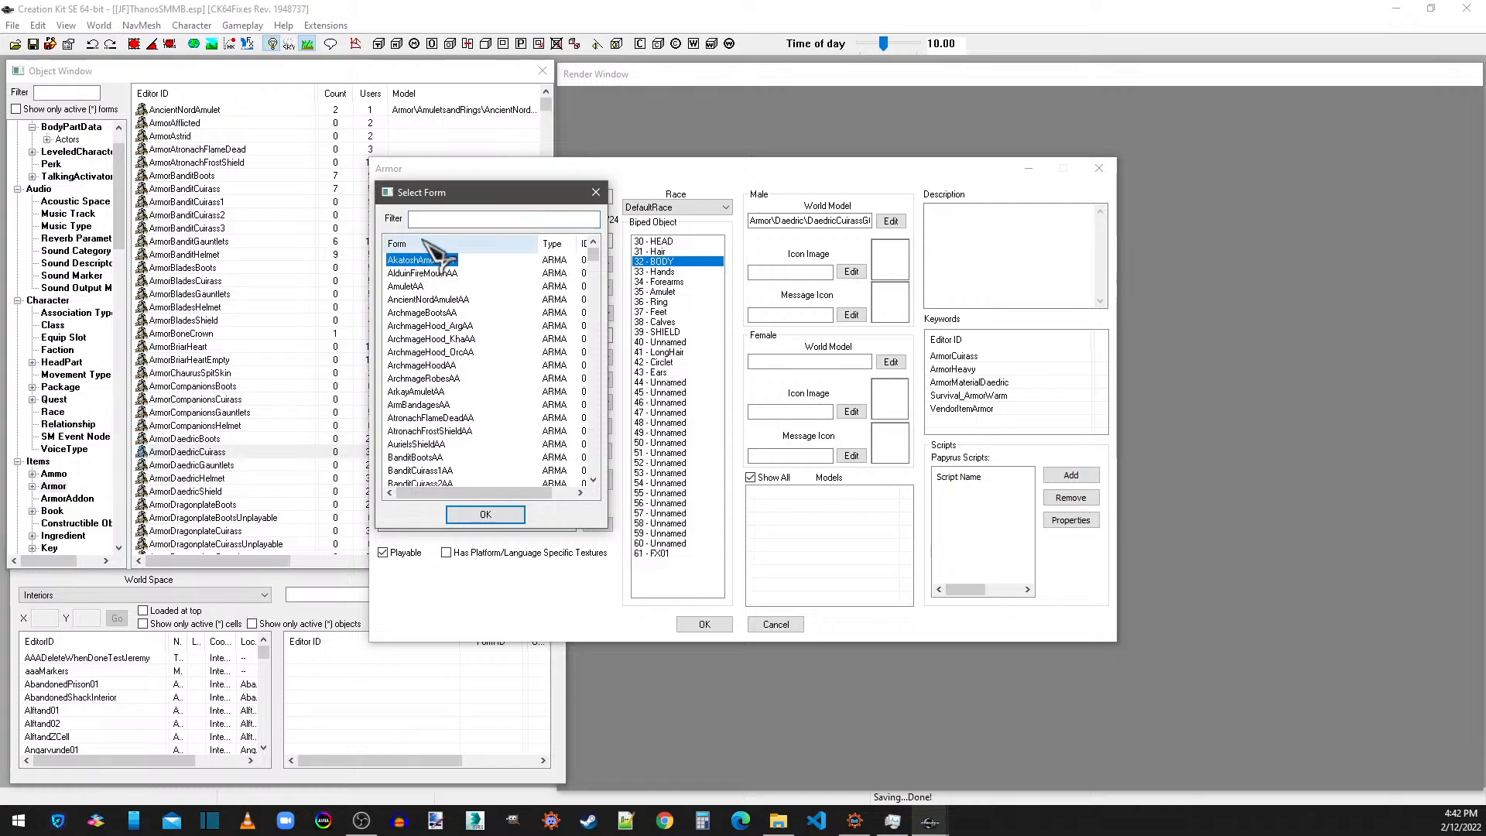
{"action": "type", "text": "jf"}
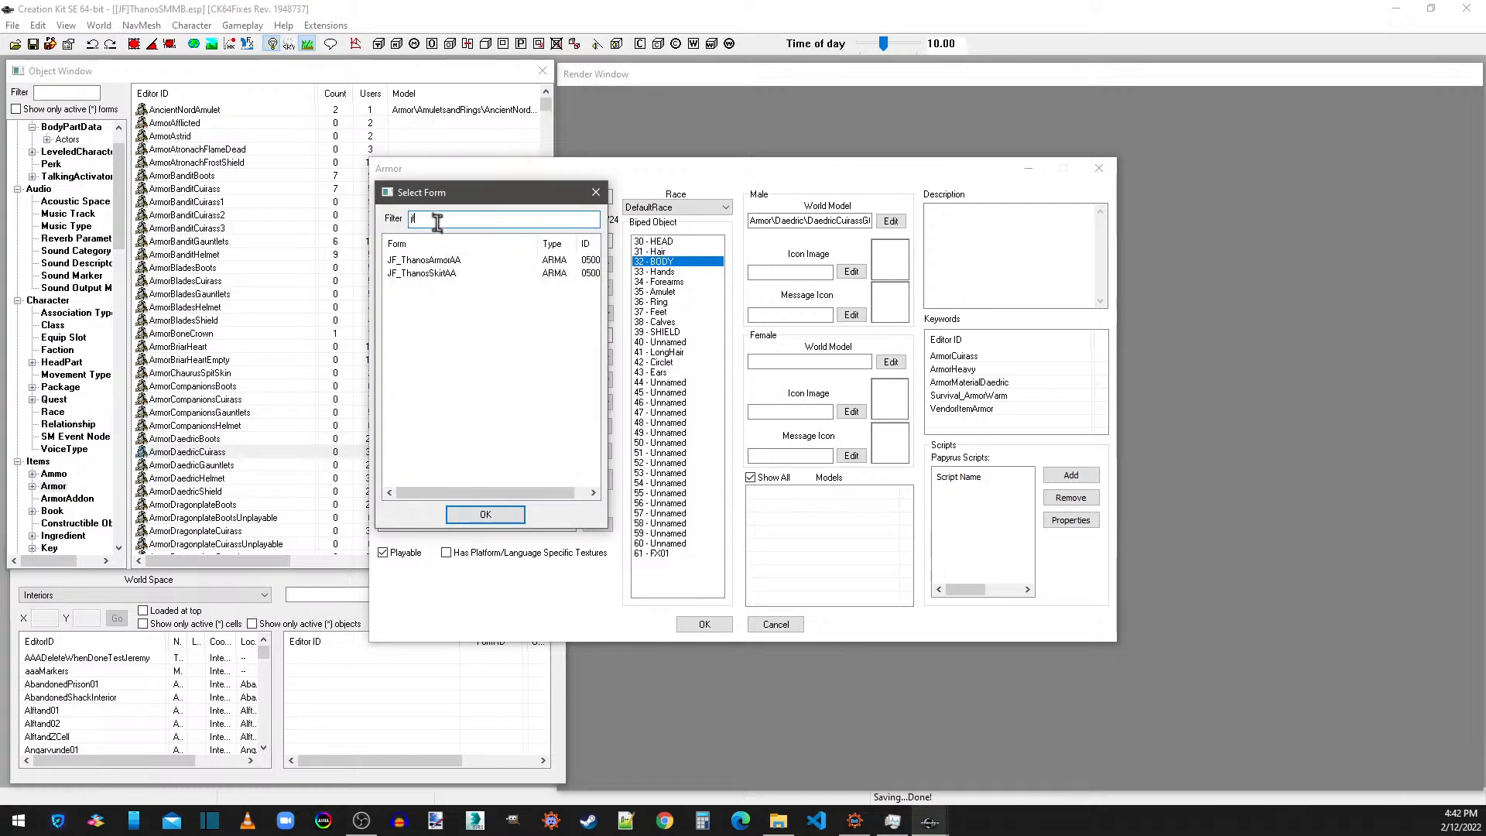
{"action": "double_click", "coordinate": [434, 260]}
{"action": "right_click", "coordinate": [785, 511]}
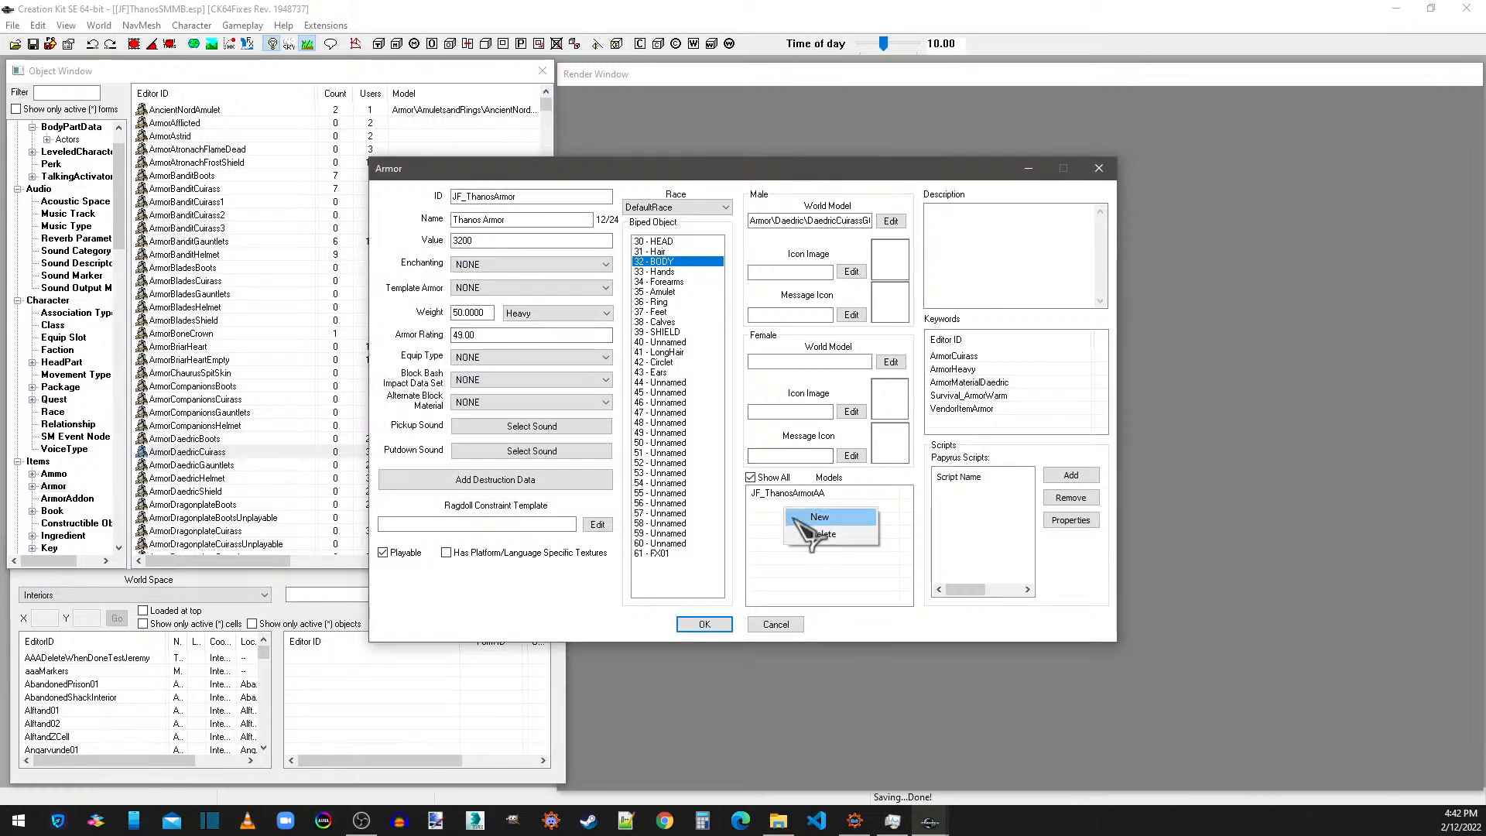
{"action": "left_click", "coordinate": [801, 518]}
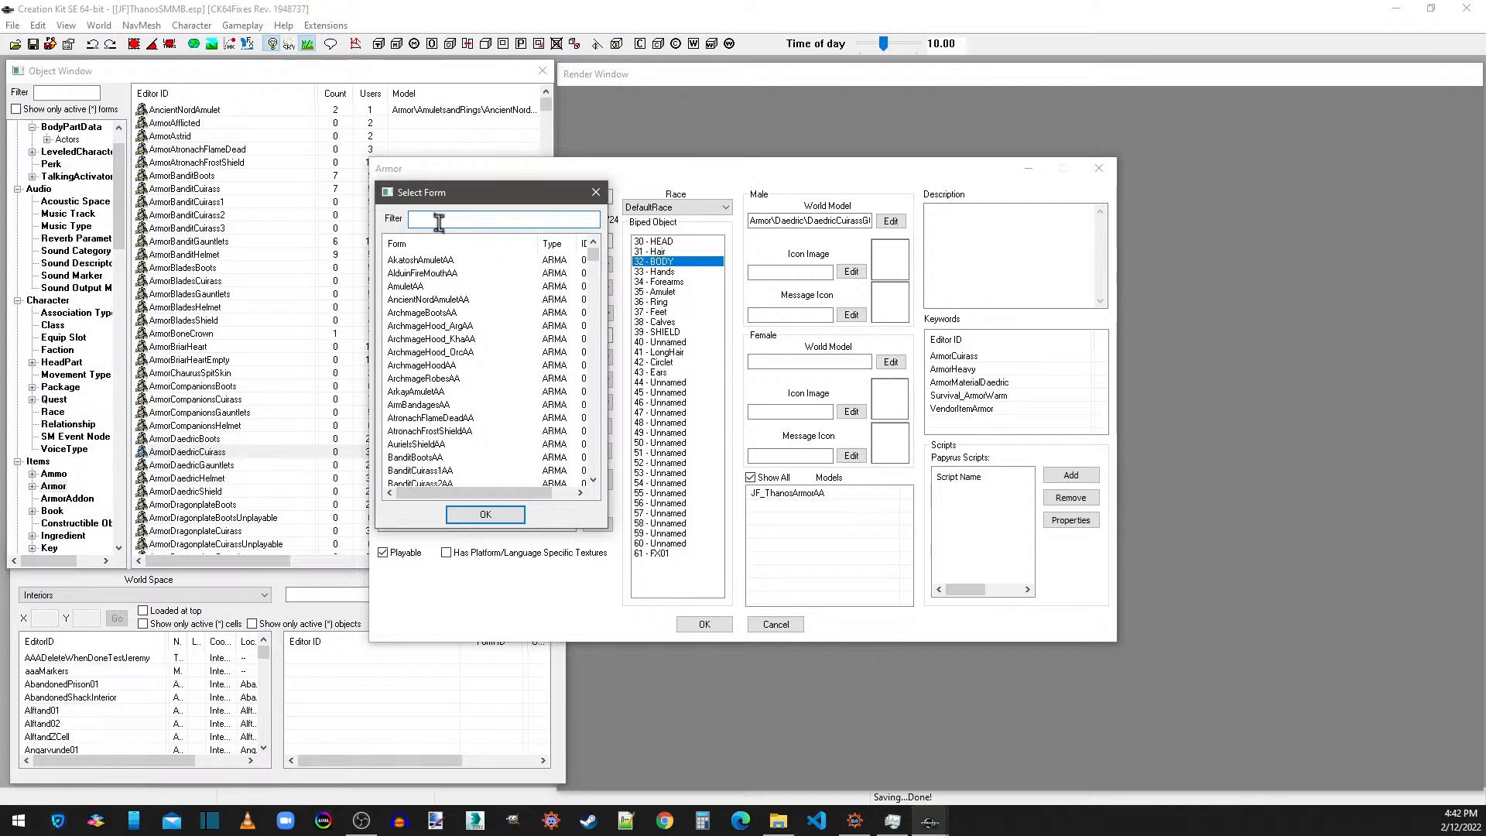
{"action": "type", "text": "jf"}
{"action": "double_click", "coordinate": [437, 273]}
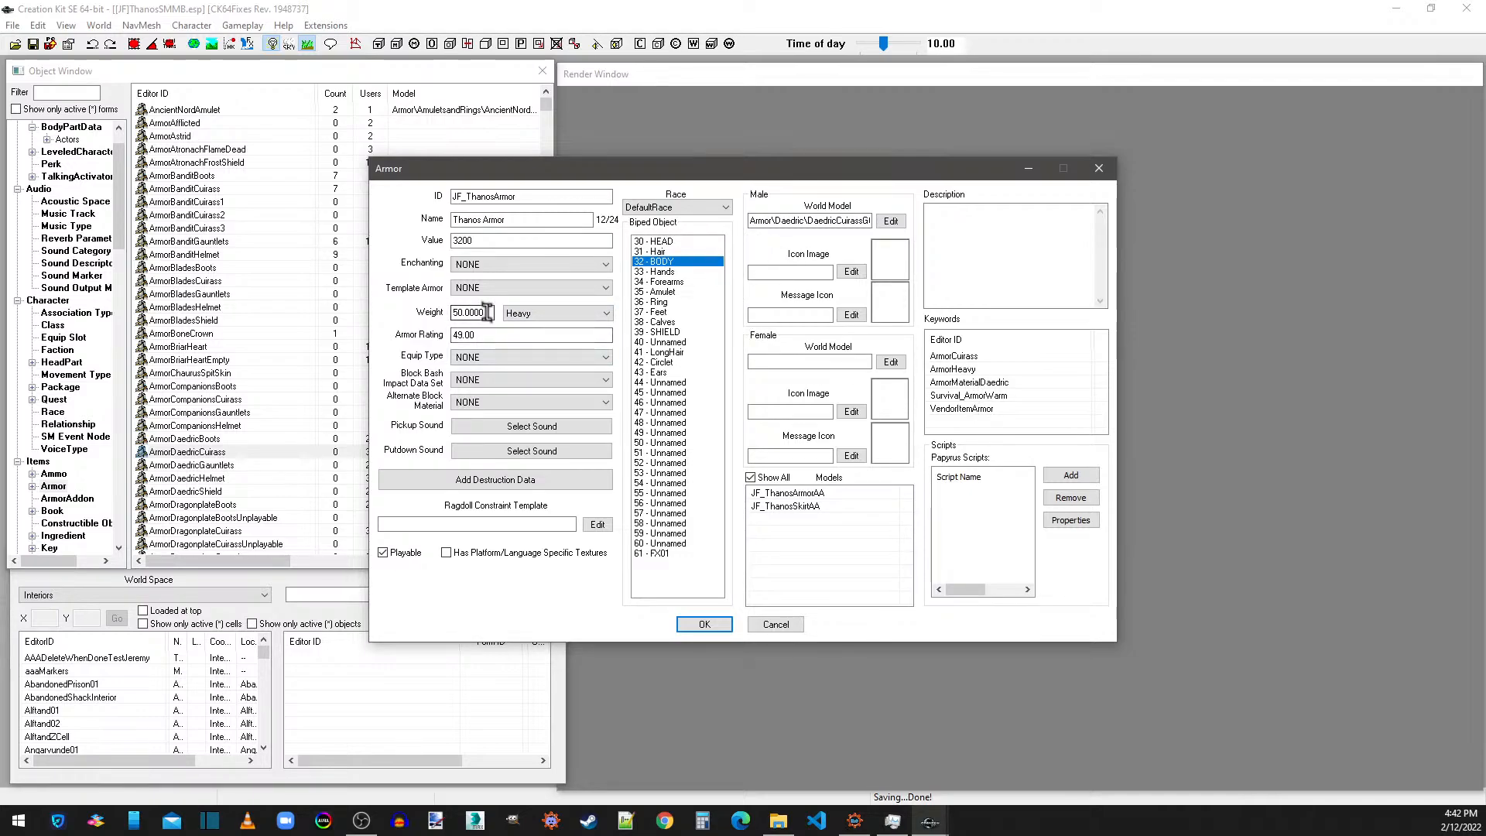
Set the armor's weight to 30 and keep its armor rating at 49.
{"action": "left_click_drag", "start_coordinate": [487, 312], "coordinate": [428, 307]}
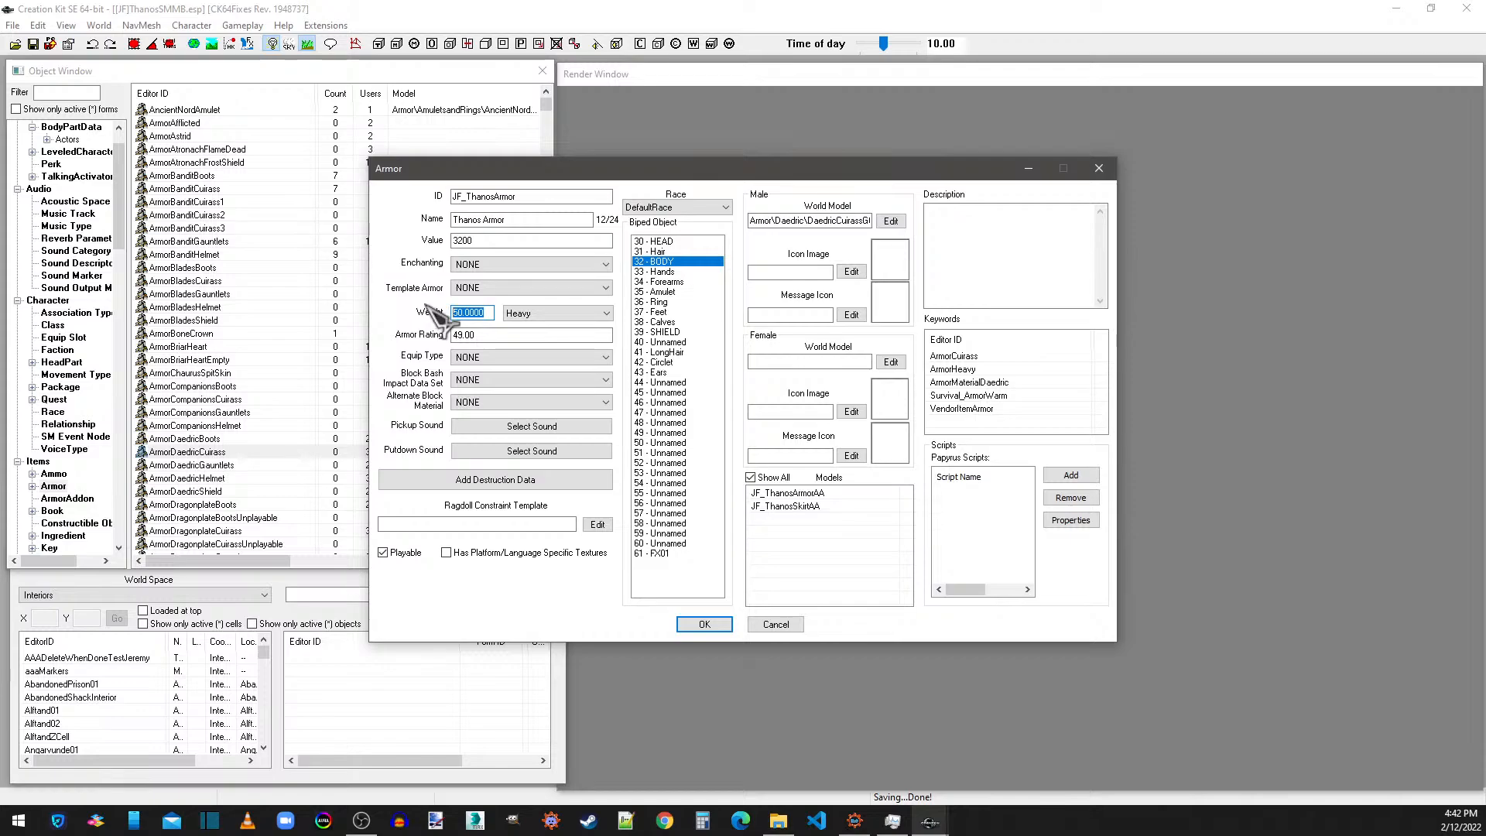
{"action": "type", "text": "30"}
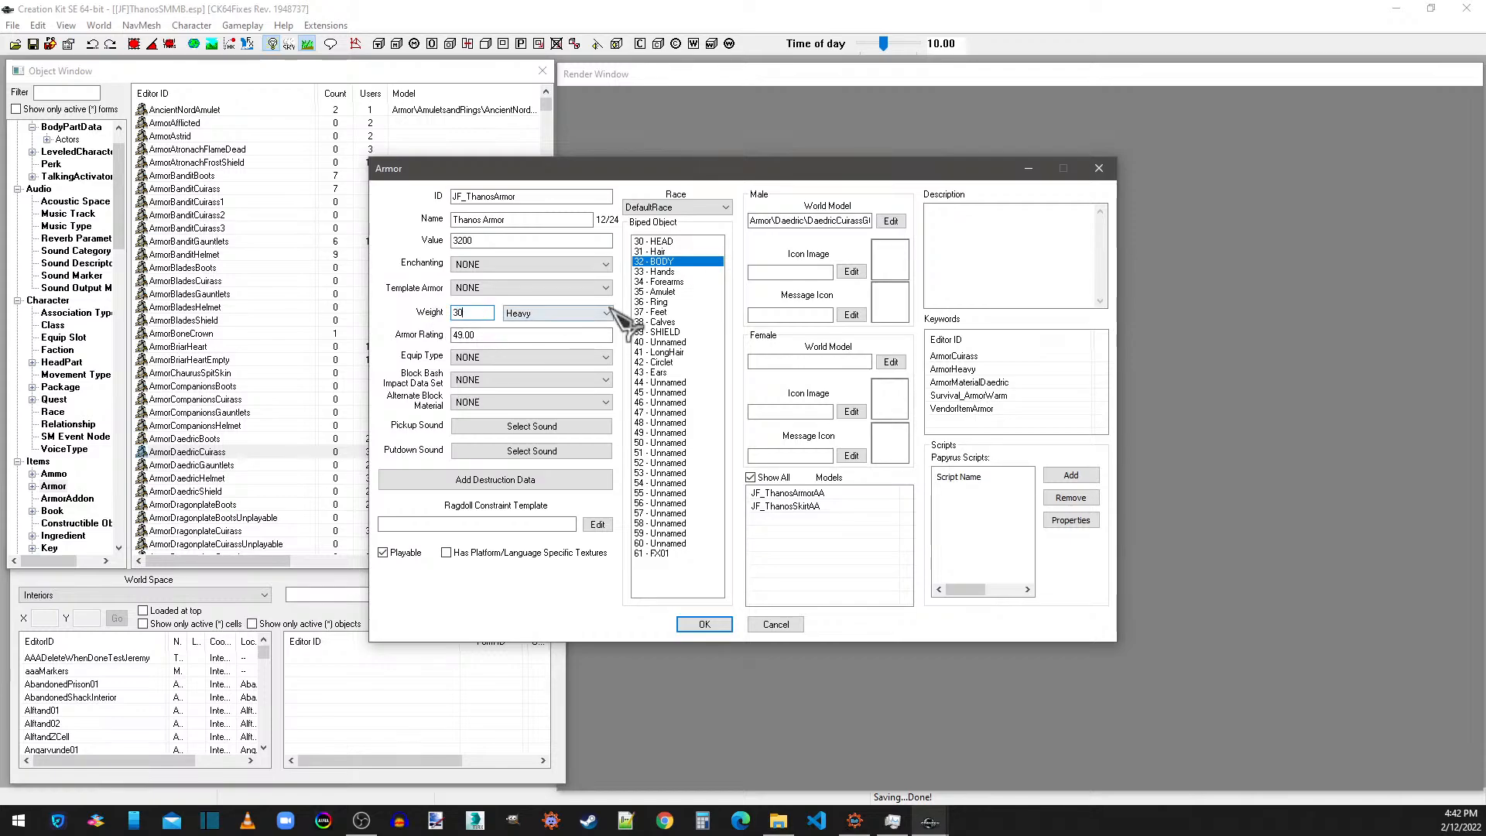
{"action": "key", "text": "Tab"}
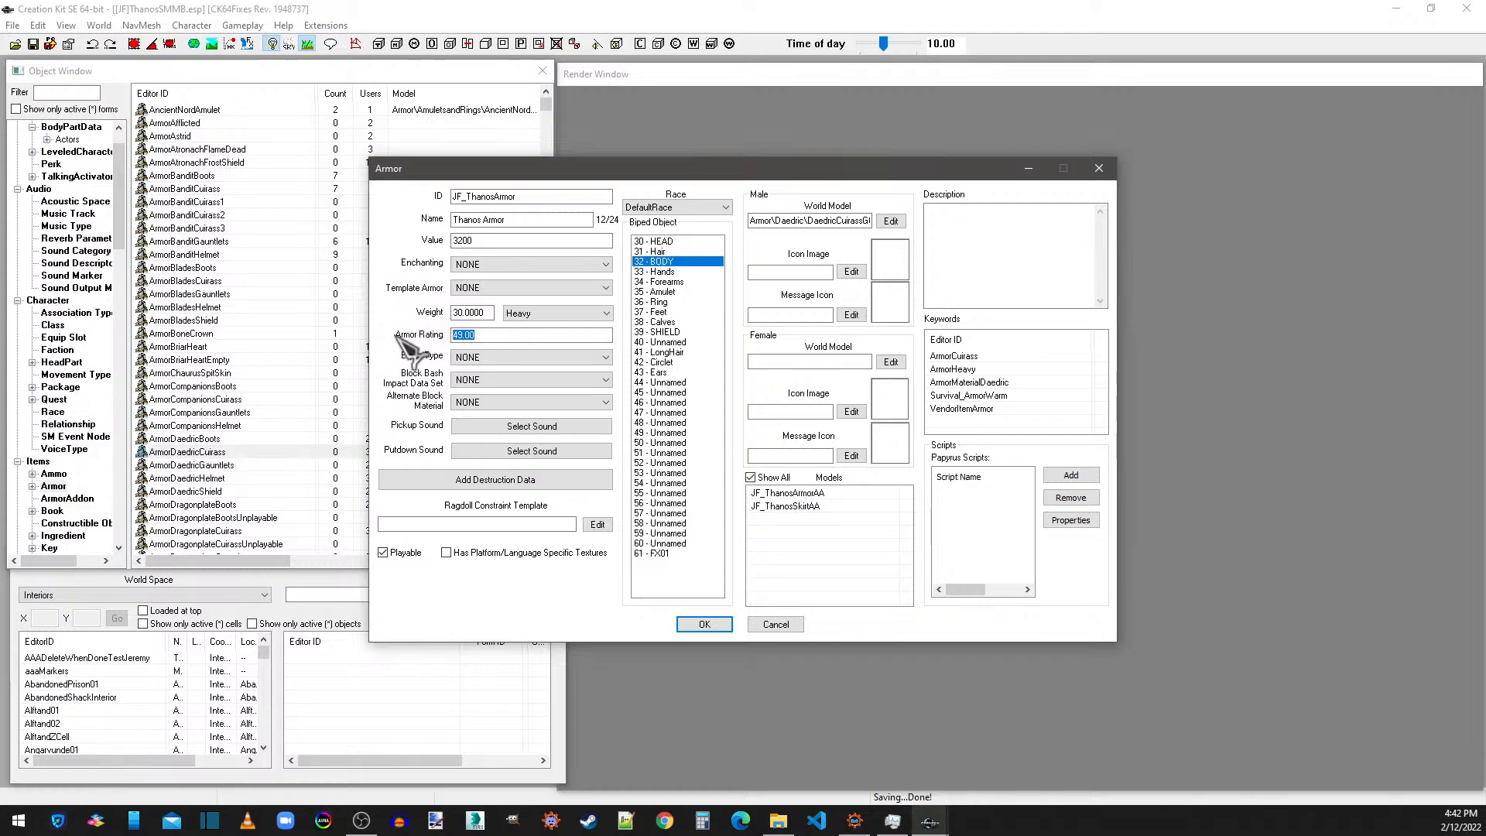
{"action": "left_click_drag", "start_coordinate": [480, 334], "coordinate": [442, 338]}
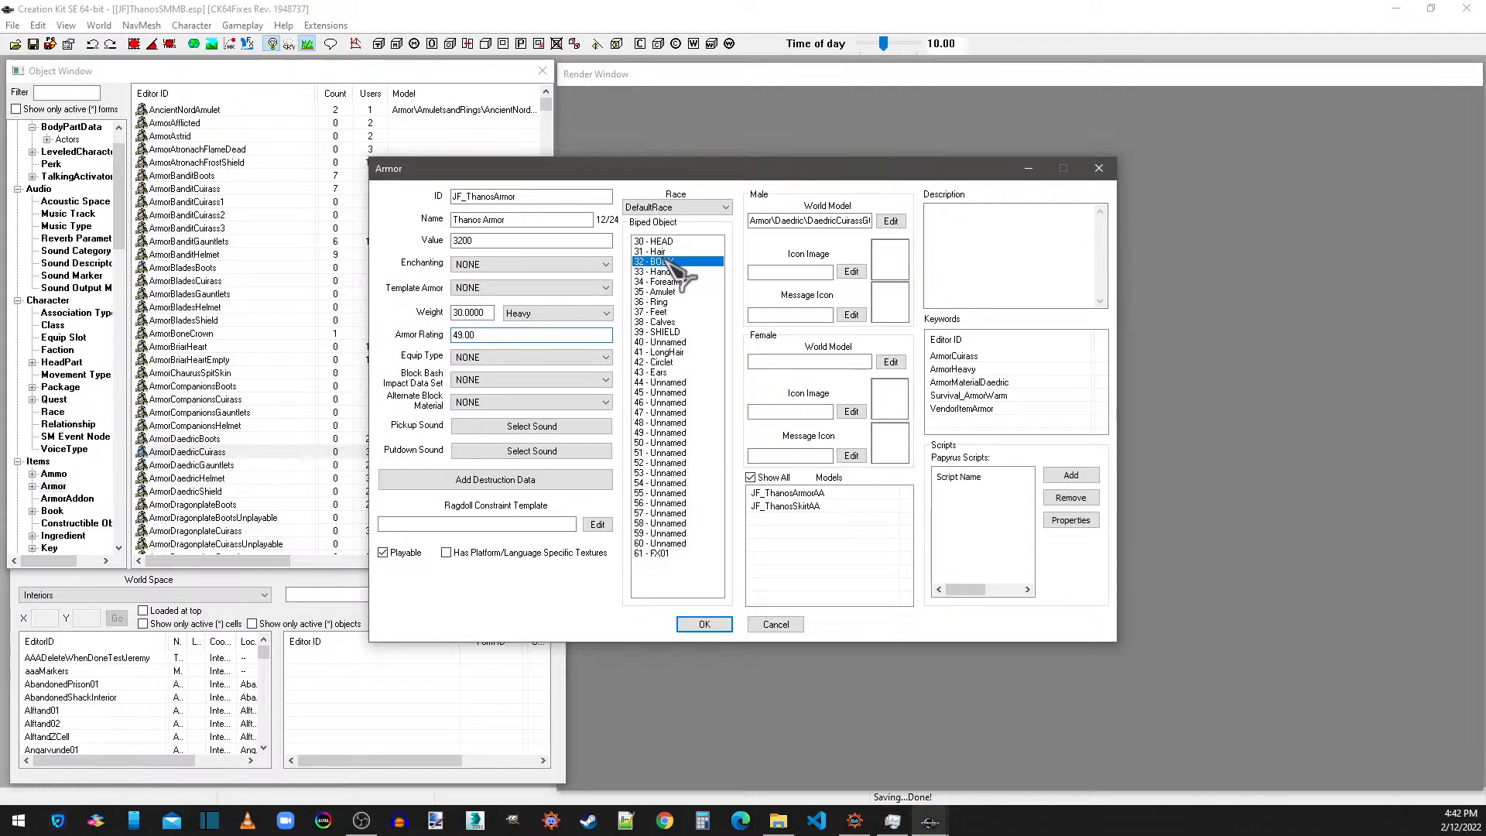
{"action": "left_click", "coordinate": [811, 506]}
{"action": "left_click", "coordinate": [806, 496]}
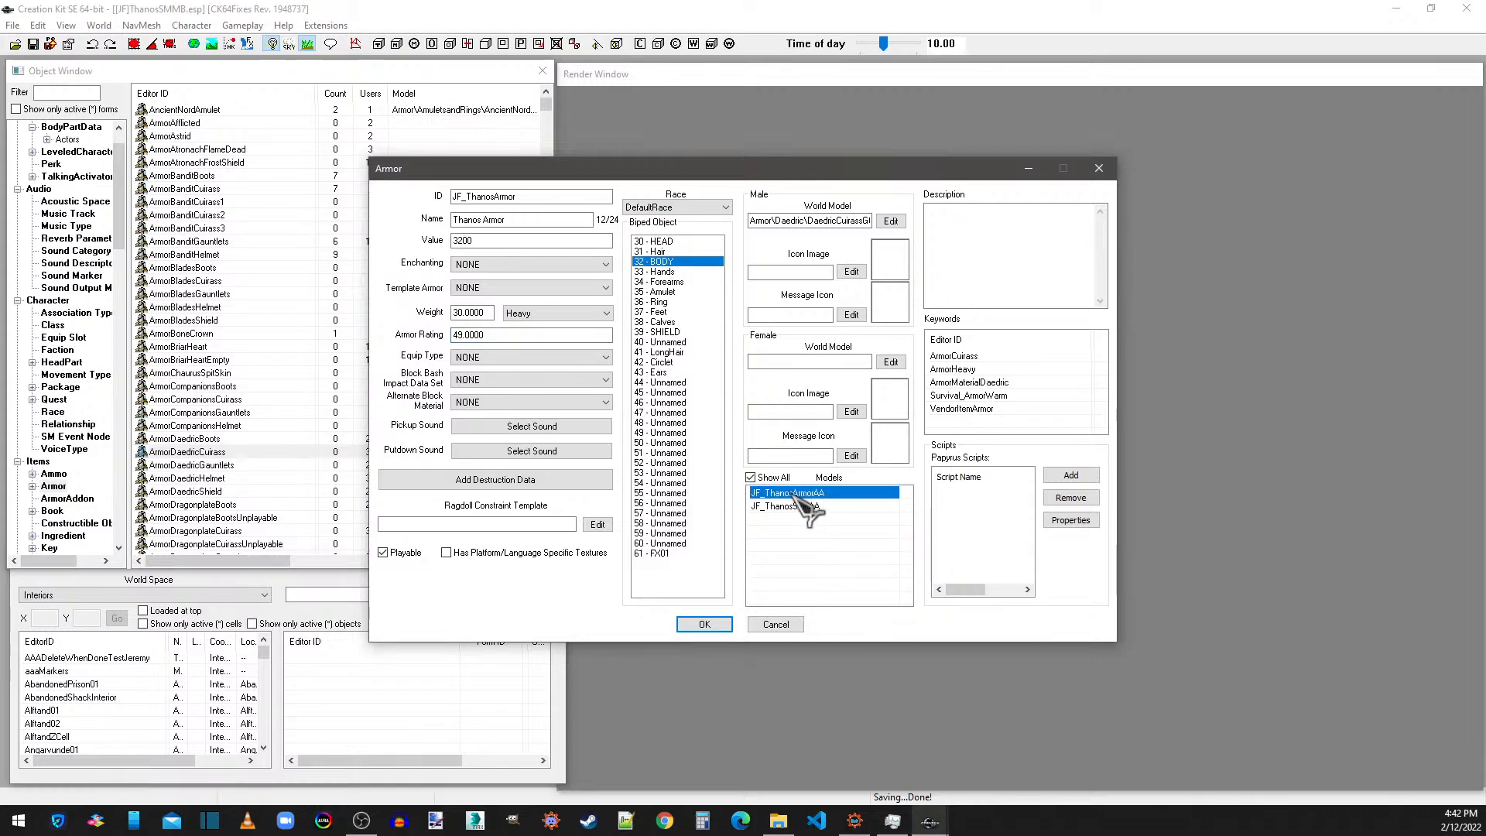
{"action": "left_click", "coordinate": [668, 282]}
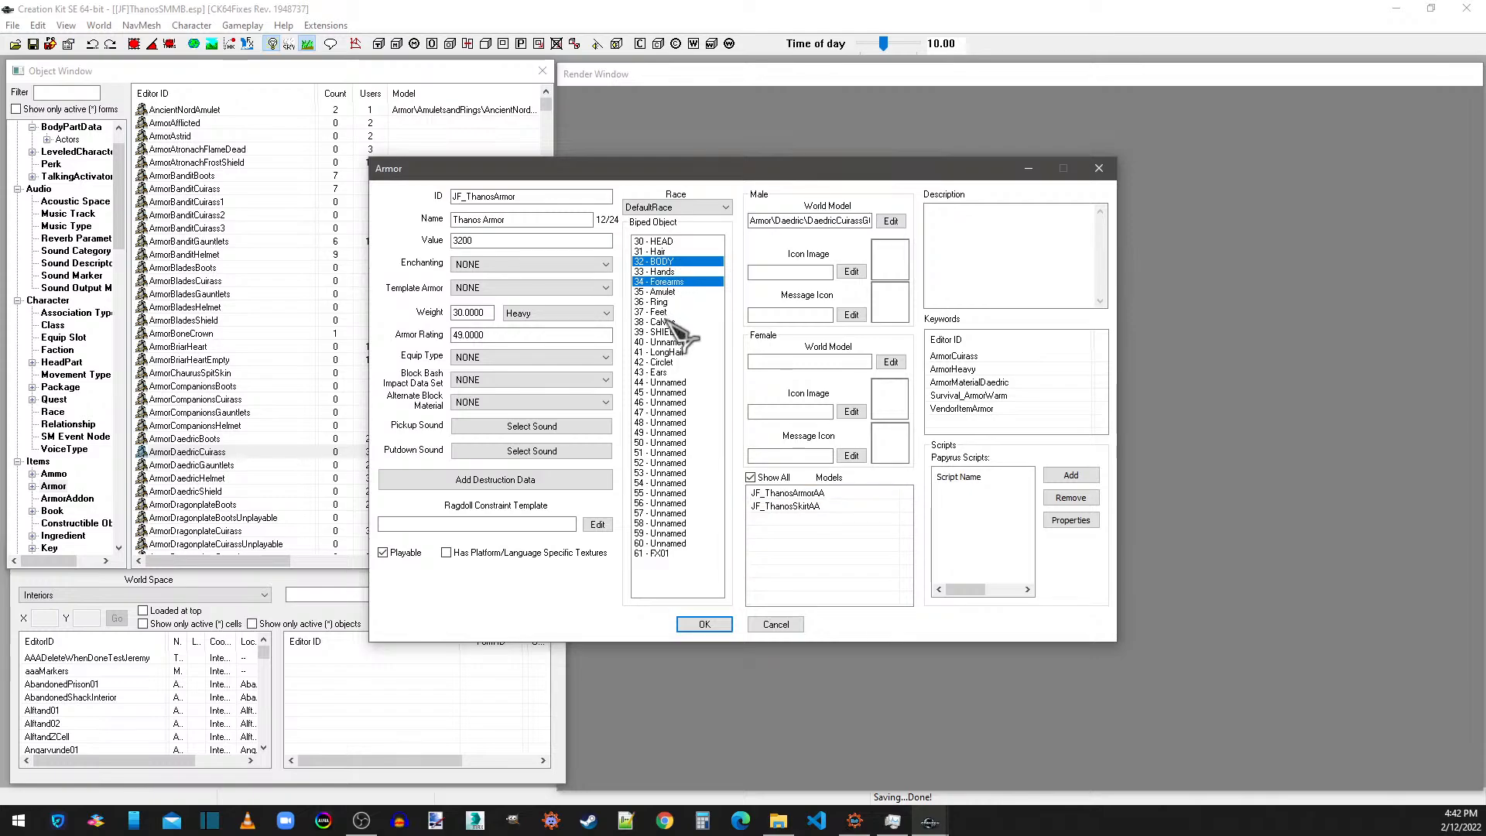
{"action": "left_click", "coordinate": [670, 282]}
{"action": "left_click", "coordinate": [675, 322]}
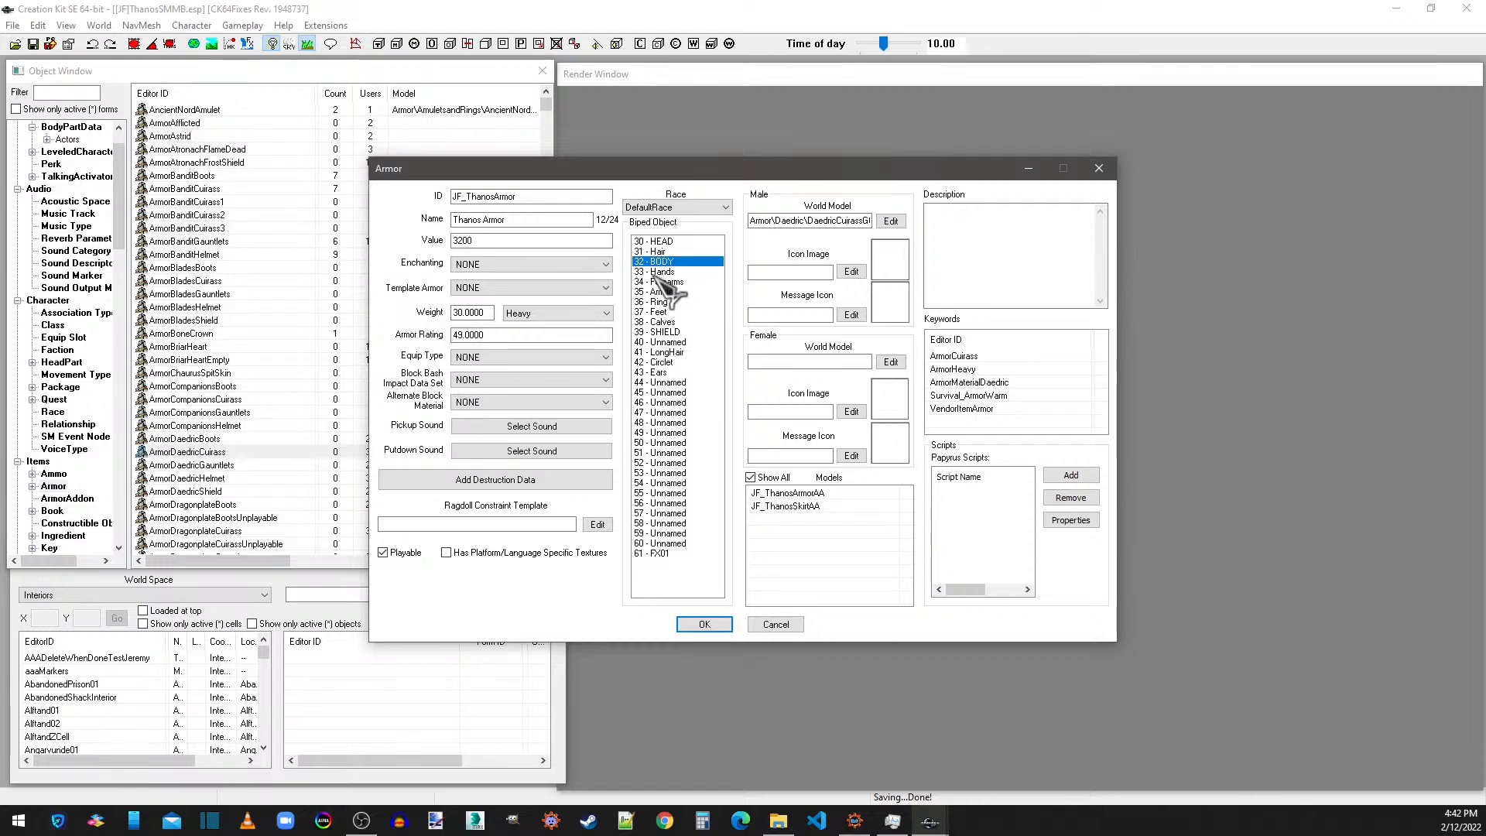
{"action": "left_click", "coordinate": [660, 283]}
Add biped object slots 49 and 56 to the armor alongside 32 - BODY.
{"action": "left_click", "coordinate": [672, 434]}
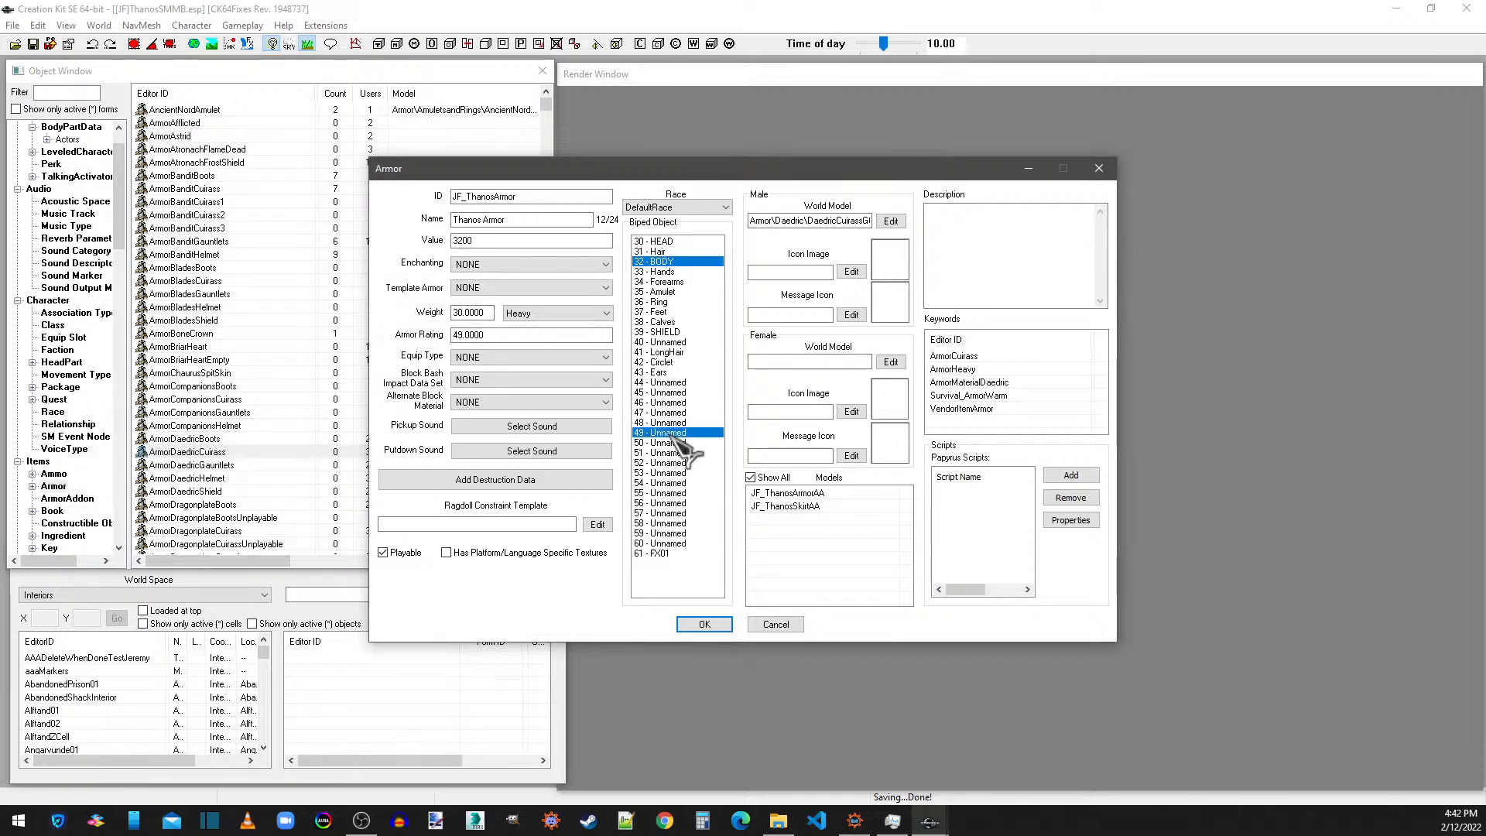
{"action": "left_click", "coordinate": [809, 494]}
{"action": "left_click", "coordinate": [672, 503]}
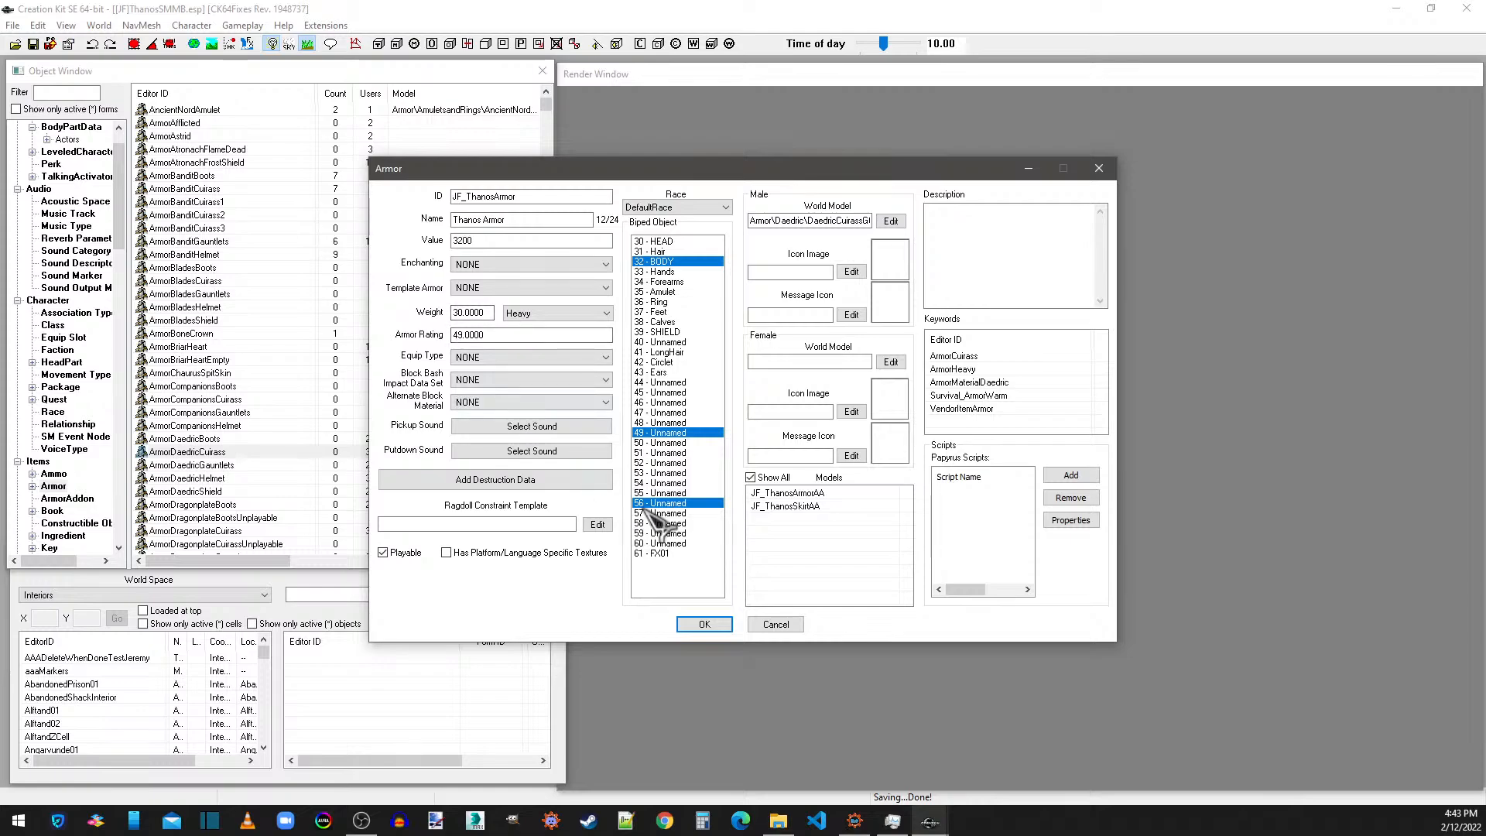
Confirm JF_ThanosArmor as a new form instead of renaming the Daedric cuirass, and save the plugin.
{"action": "left_click_drag", "start_coordinate": [530, 194], "coordinate": [389, 195]}
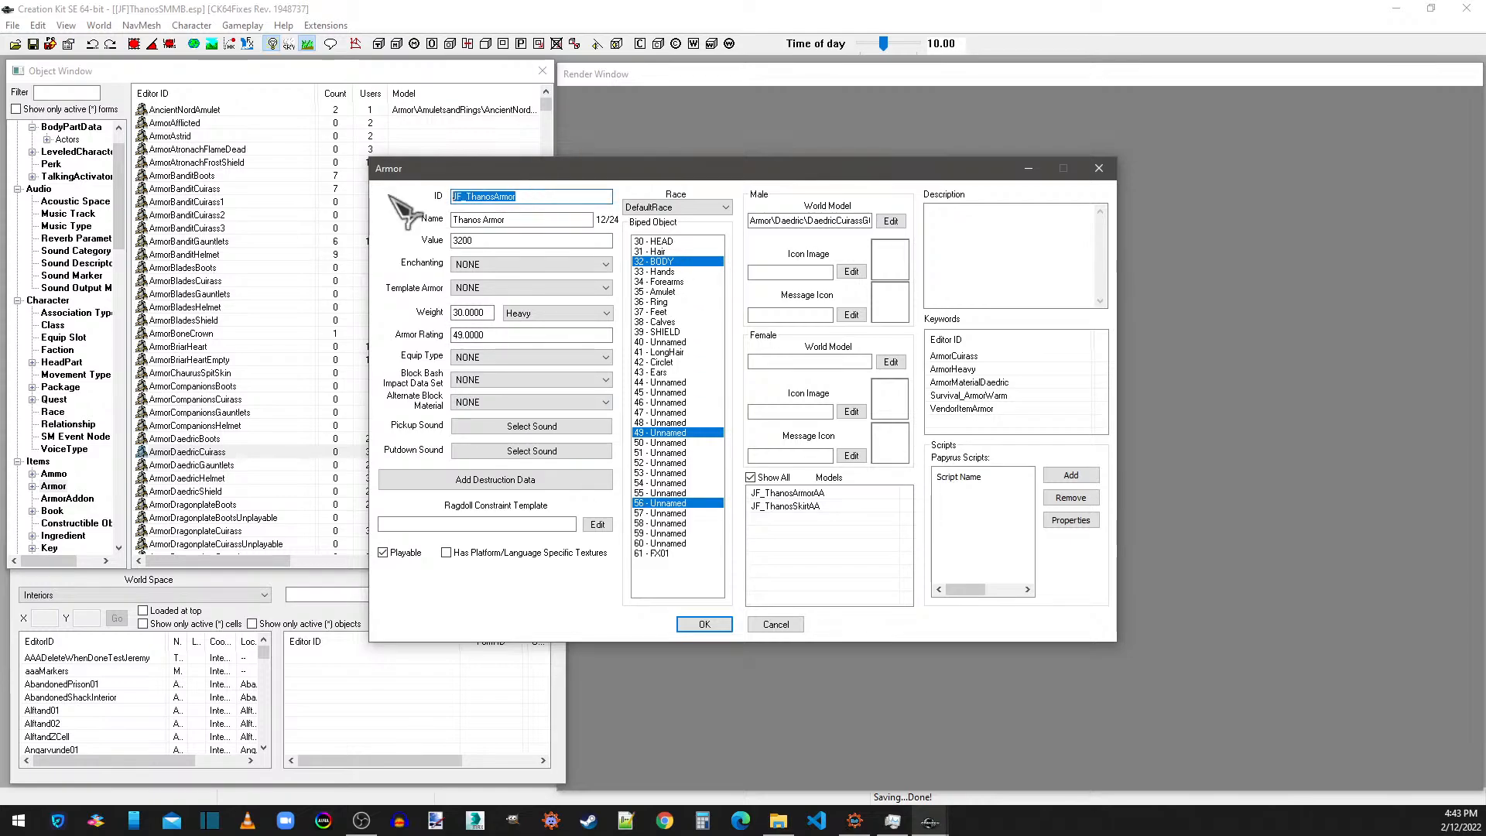
{"action": "left_click", "coordinate": [518, 217]}
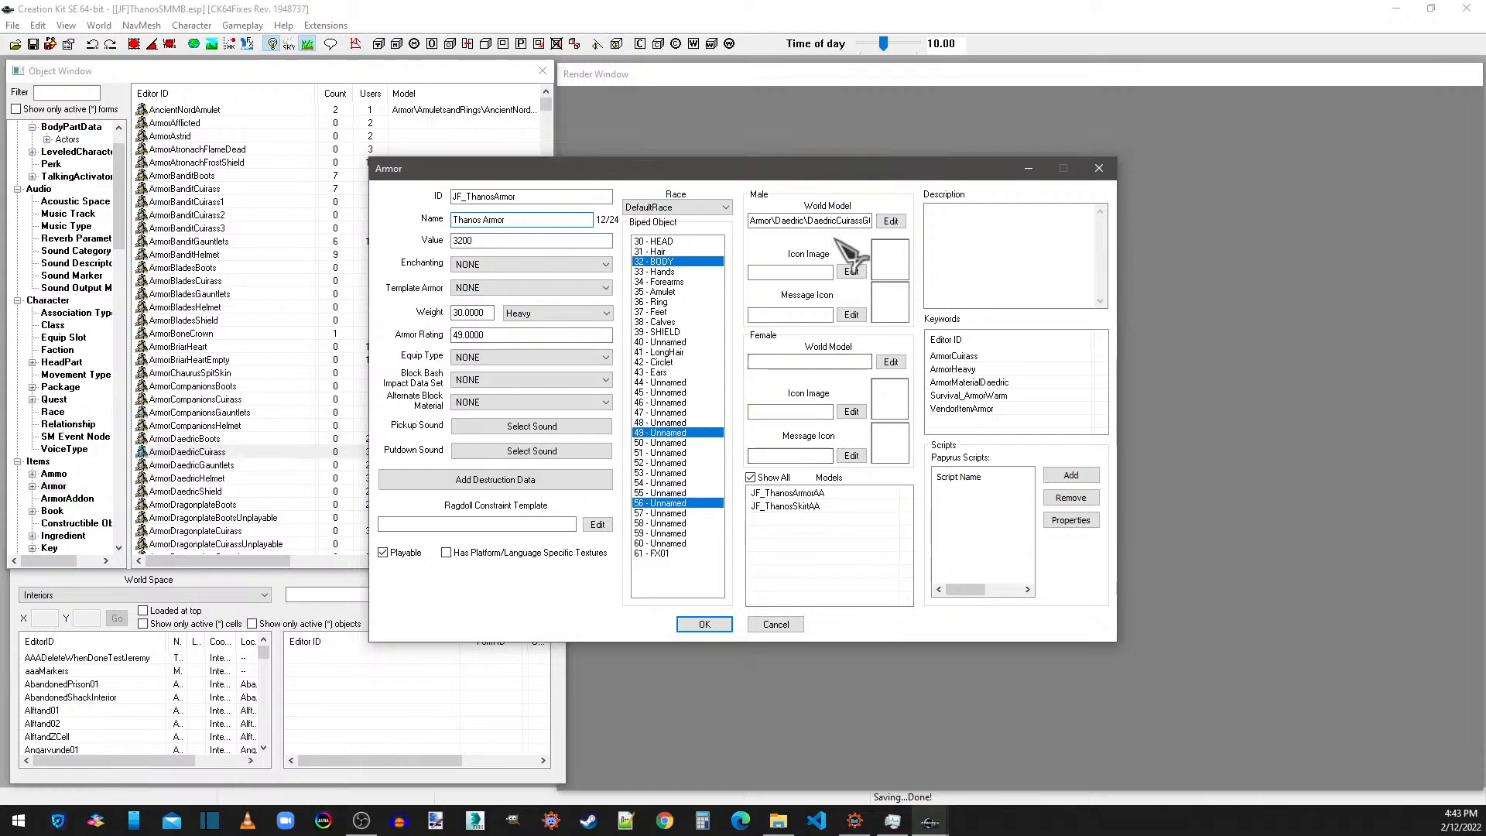
{"action": "left_click", "coordinate": [805, 507]}
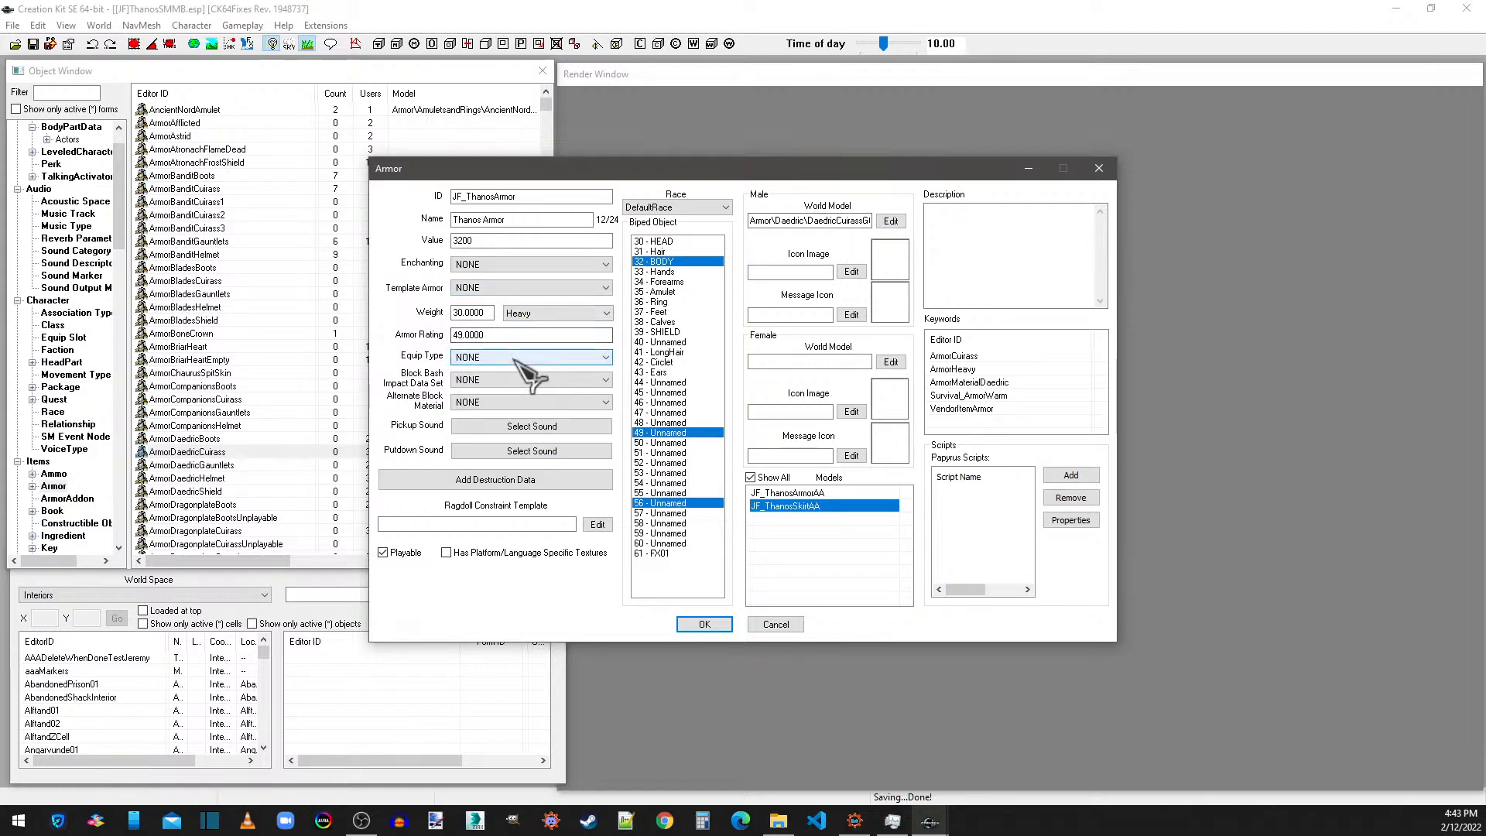
{"action": "left_click", "coordinate": [724, 626]}
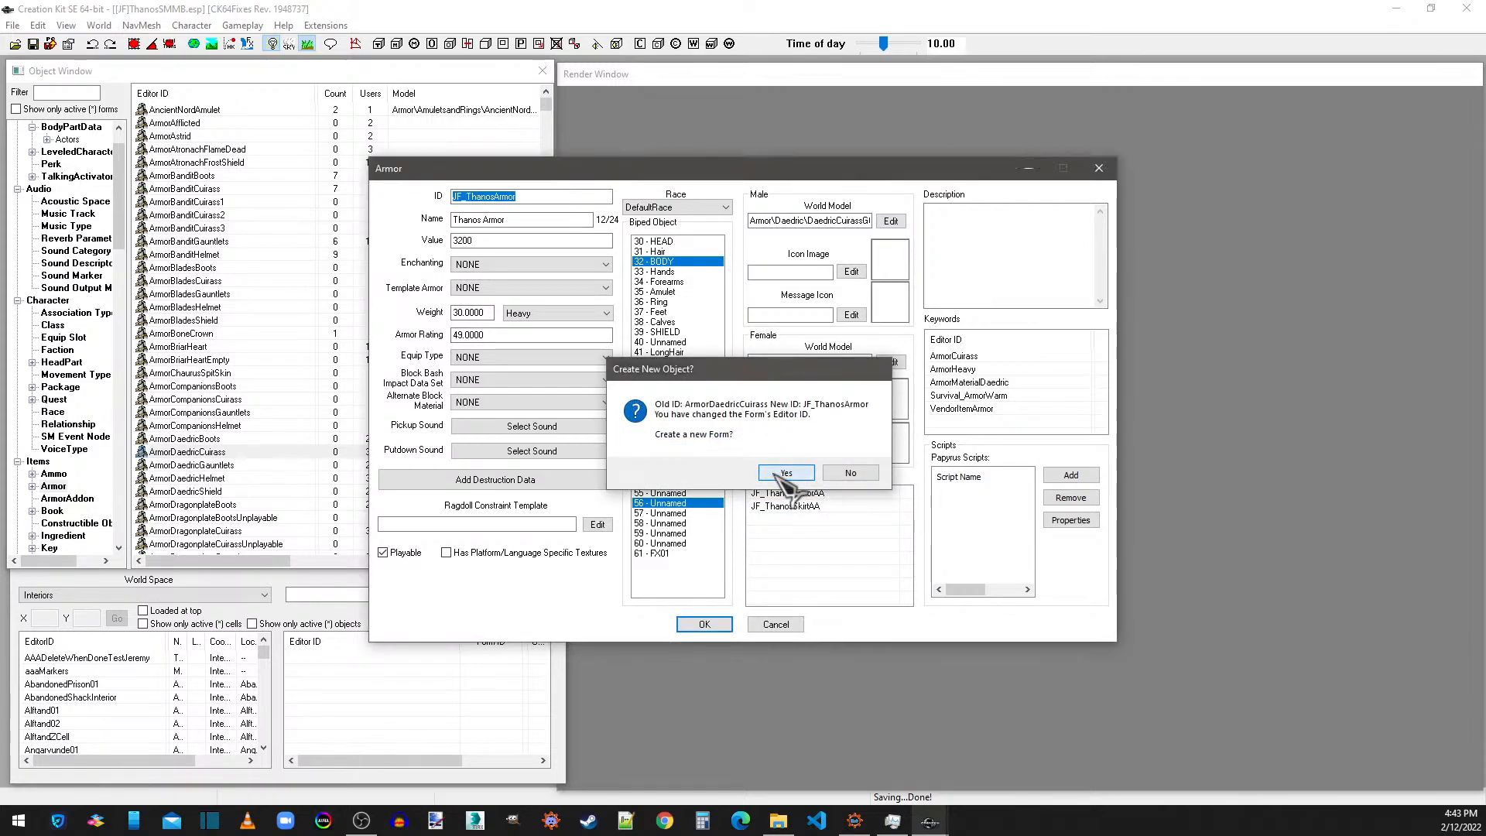
{"action": "left_click", "coordinate": [786, 473]}
{"action": "left_click", "coordinate": [33, 44]}
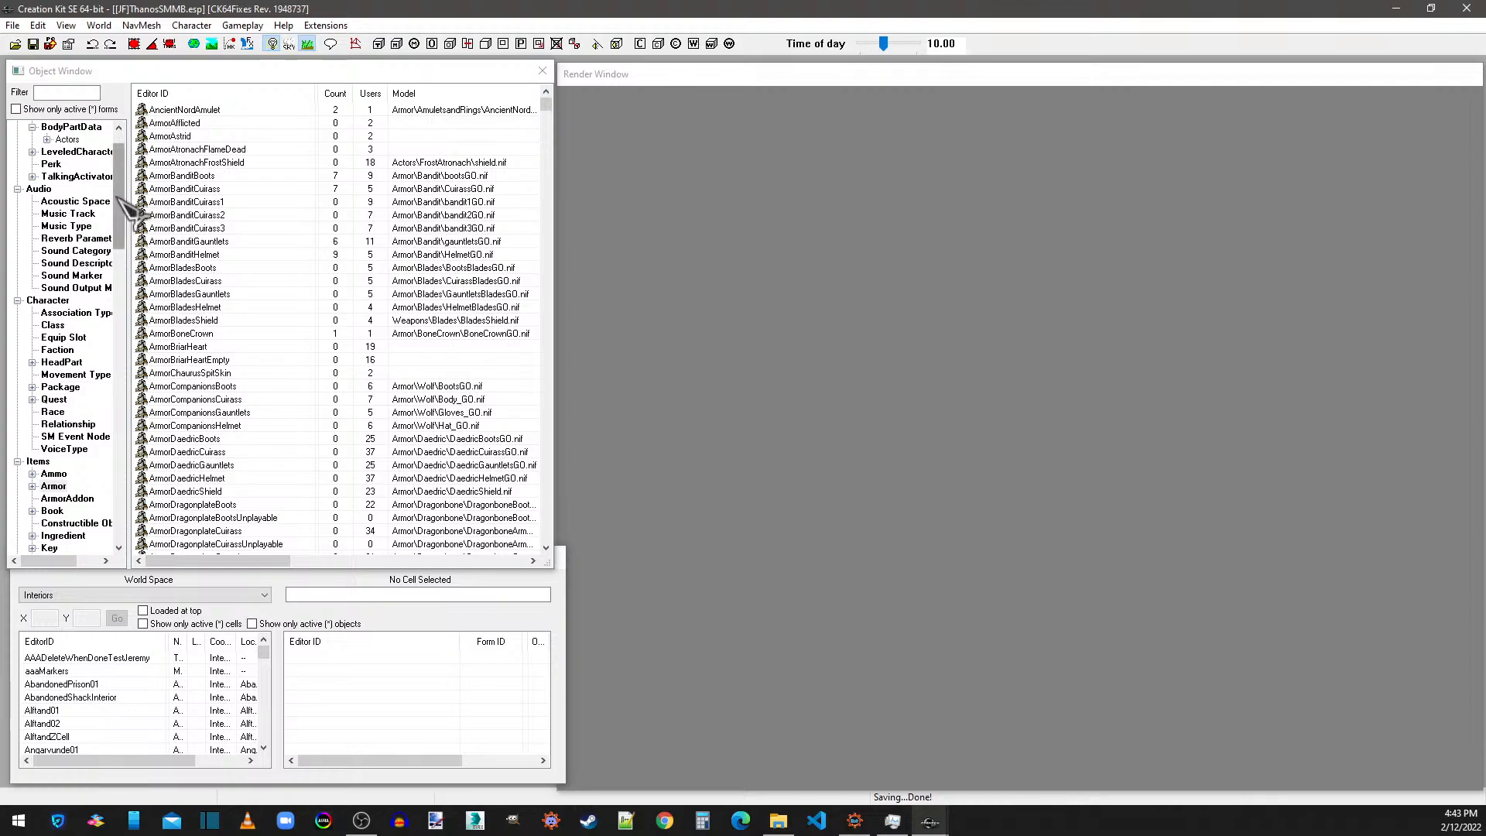
Load the RiverwoodSleepingGiantInn interior cell and follow its door marker to the linked exterior door in Riverwood.
{"action": "left_click", "coordinate": [104, 595]}
{"action": "left_click", "coordinate": [100, 594]}
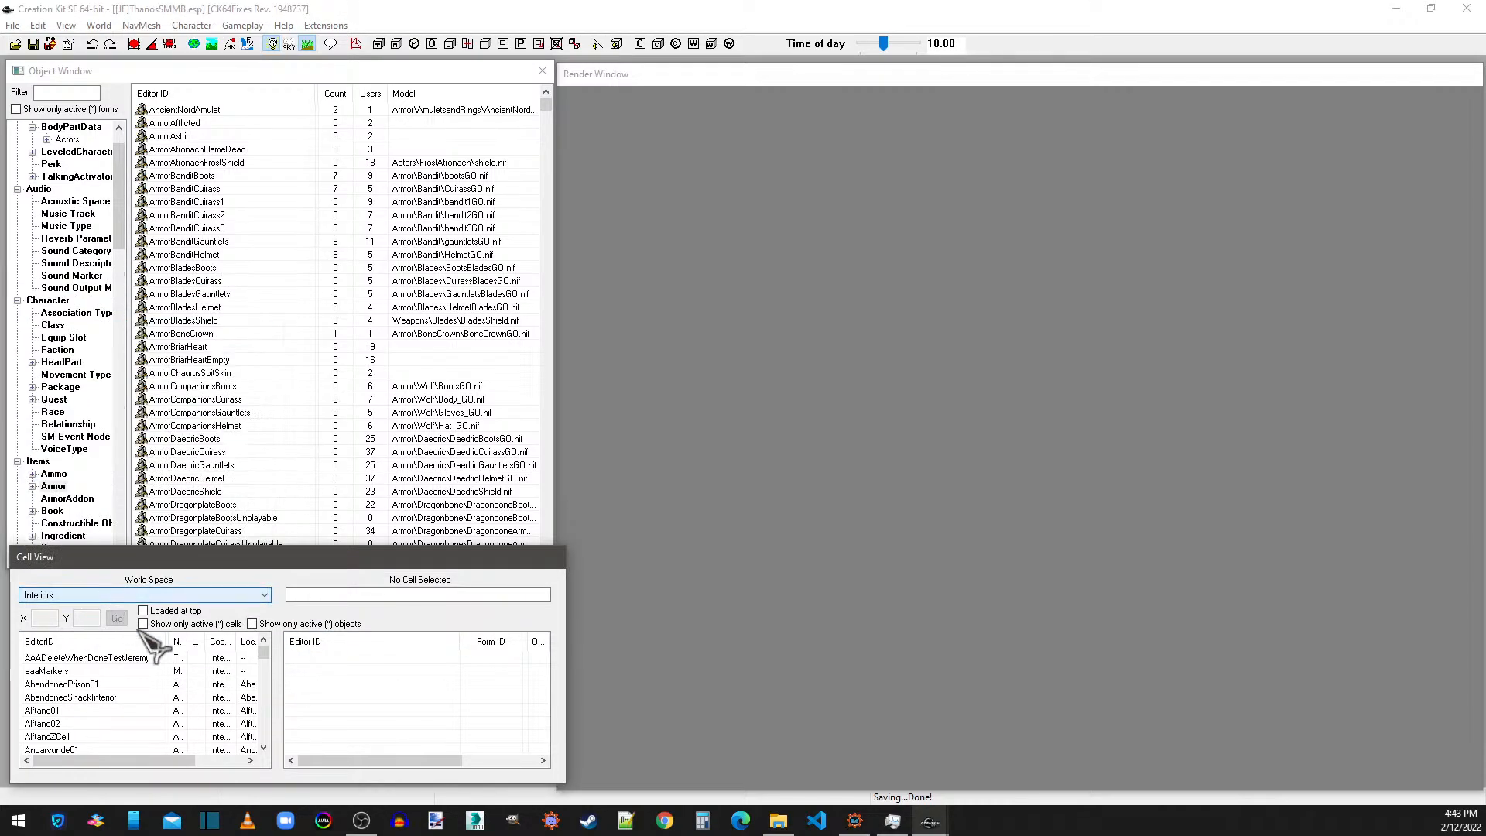
{"action": "left_click_drag", "start_coordinate": [264, 656], "coordinate": [264, 720]}
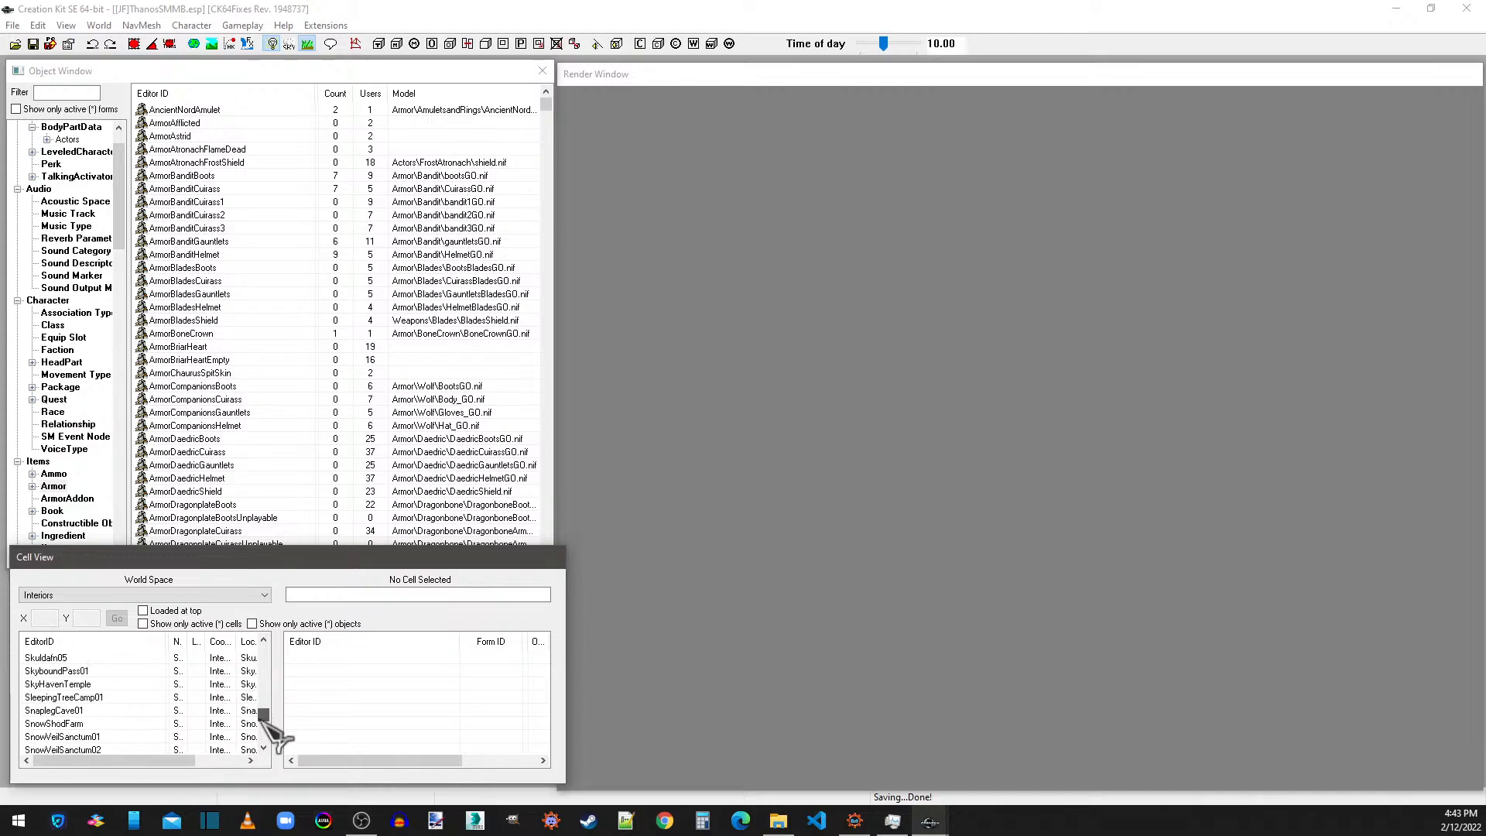
{"action": "scroll", "coordinate": [109, 708], "scroll_direction": "up", "scroll_amount": 7}
{"action": "scroll", "coordinate": [102, 707], "scroll_direction": "up", "scroll_amount": 5}
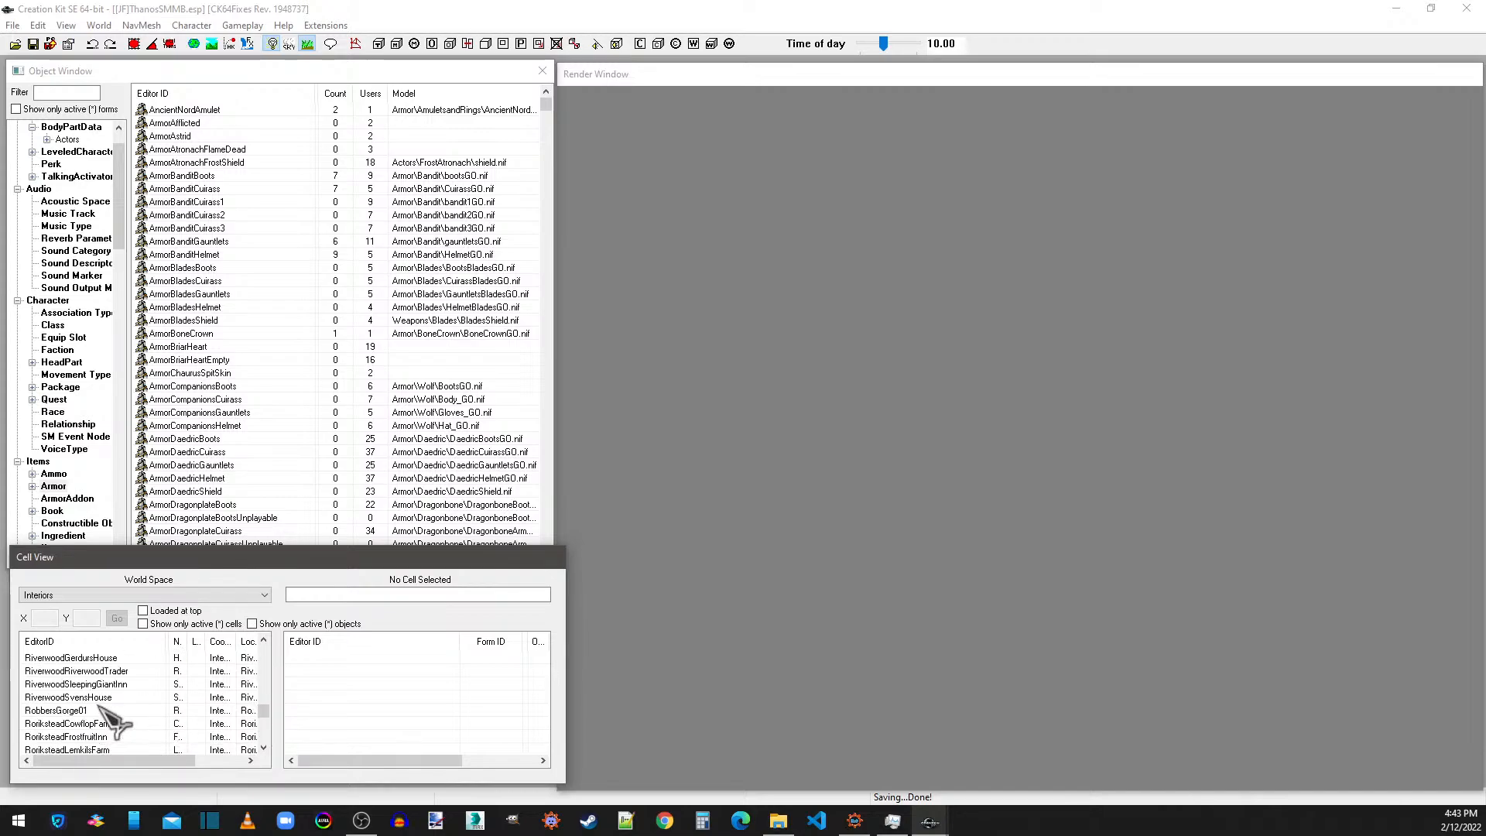
{"action": "double_click", "coordinate": [99, 685]}
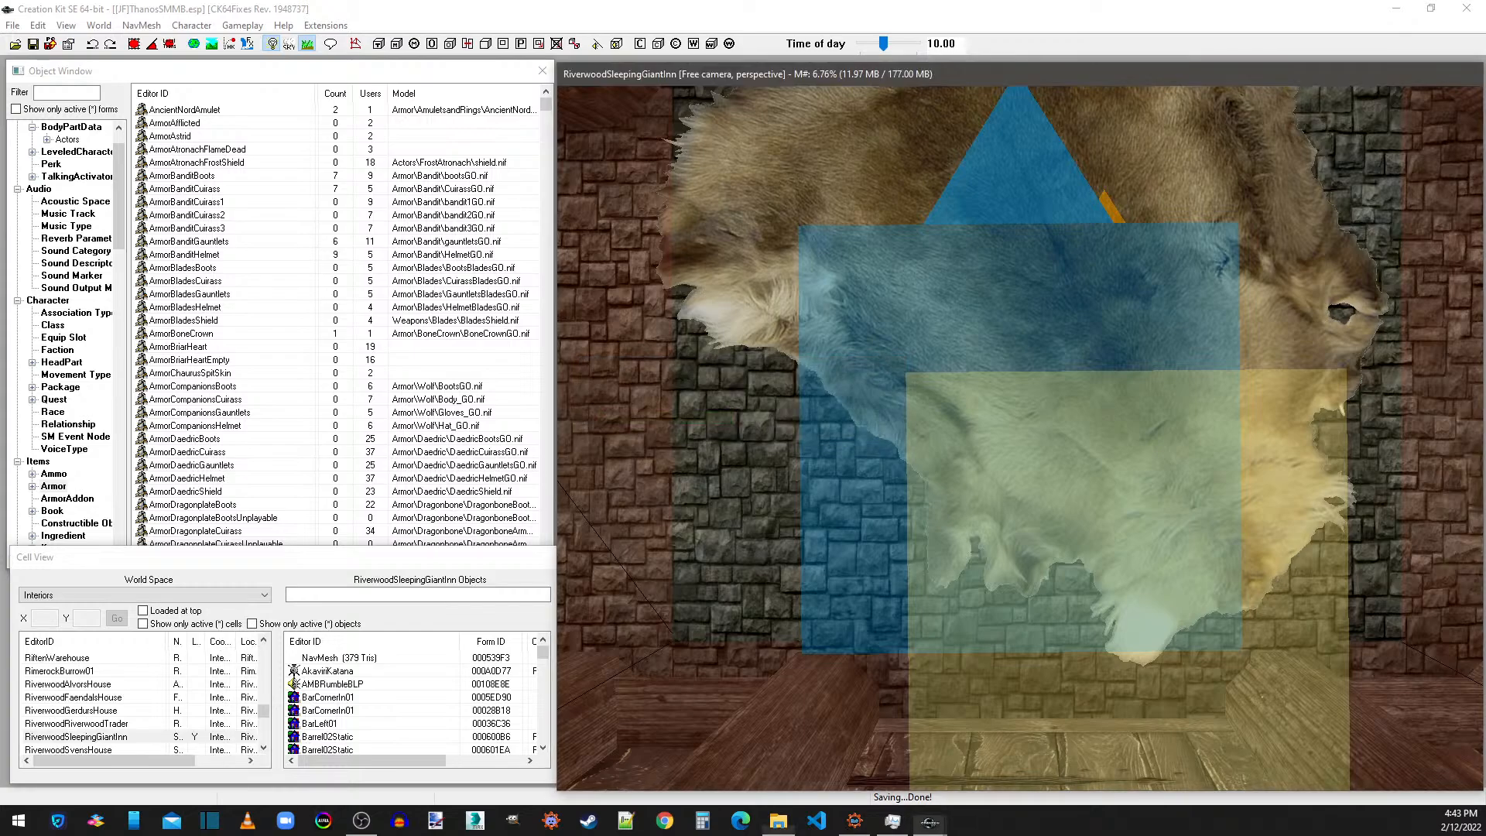
{"action": "double_click", "coordinate": [1319, 544]}
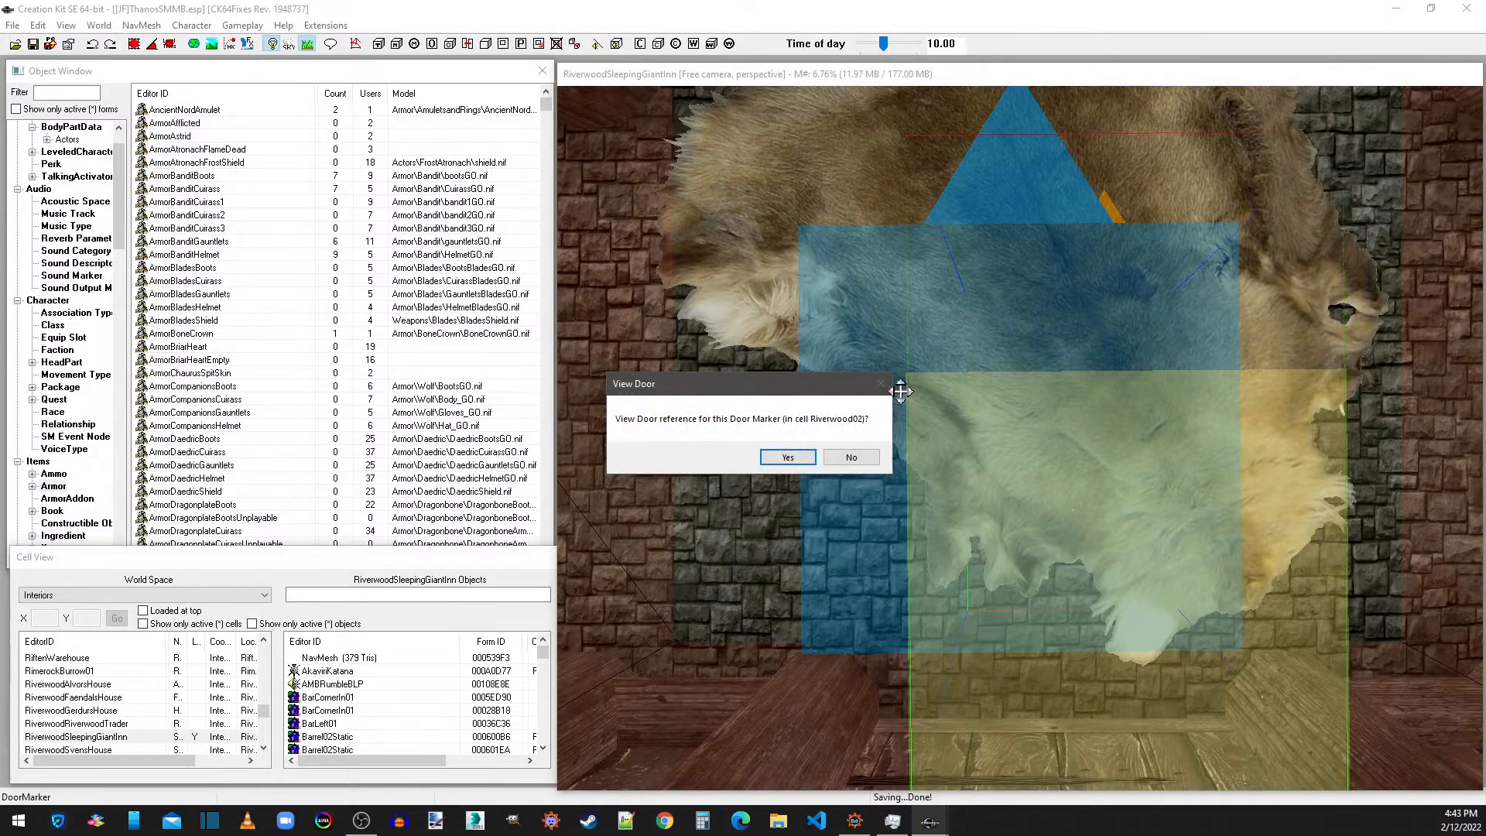
{"action": "left_click", "coordinate": [809, 459]}
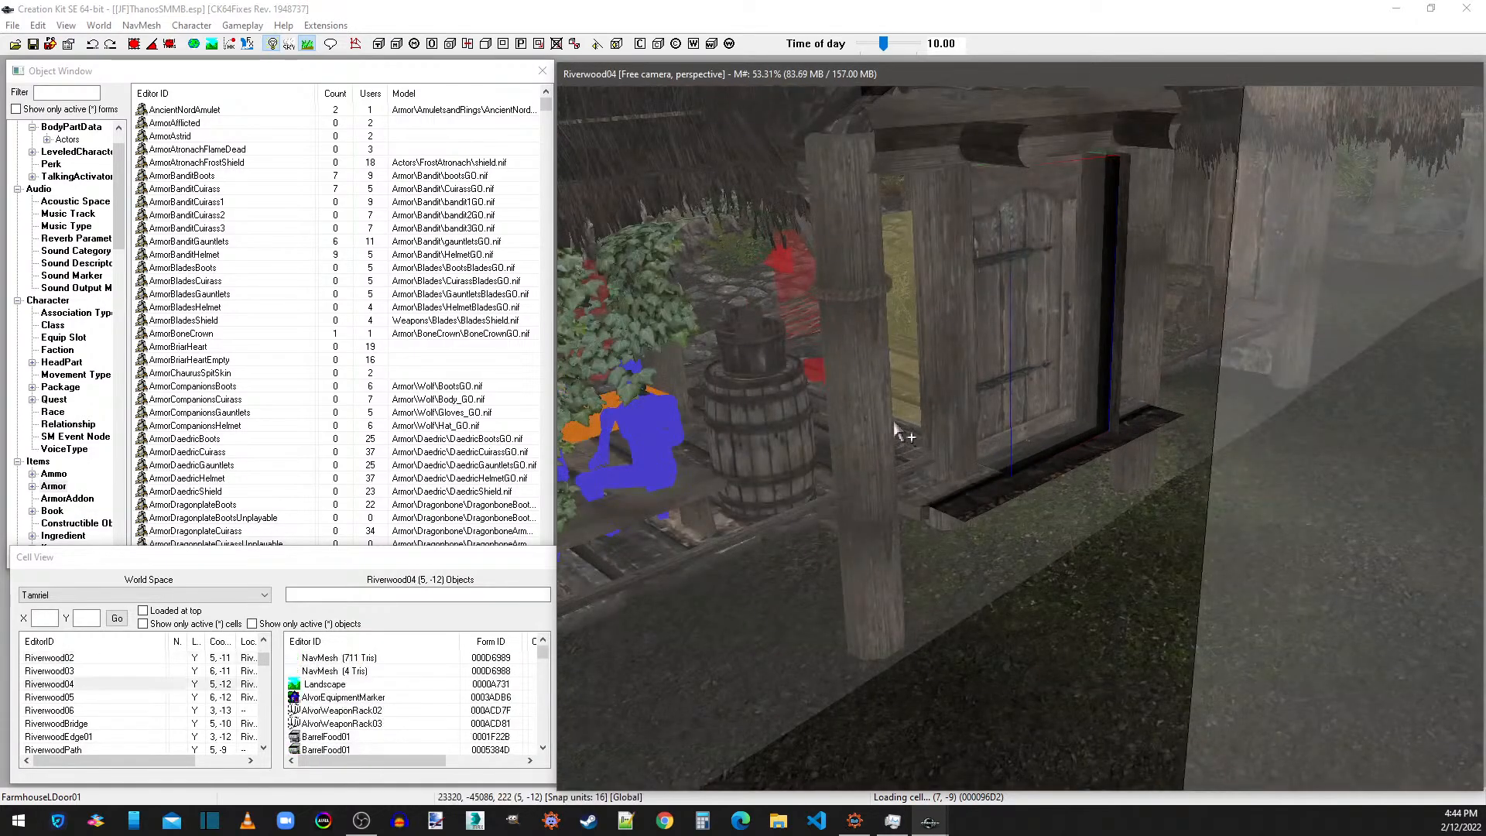
Place a JF_ThanosArmor on the ground beside the large tree trunk in the Riverwood02 cell.
{"action": "middle_click_drag", "start_coordinate": [898, 429], "coordinate": [726, 294]}
{"action": "scroll", "coordinate": [883, 409], "scroll_direction": "down", "scroll_amount": 5}
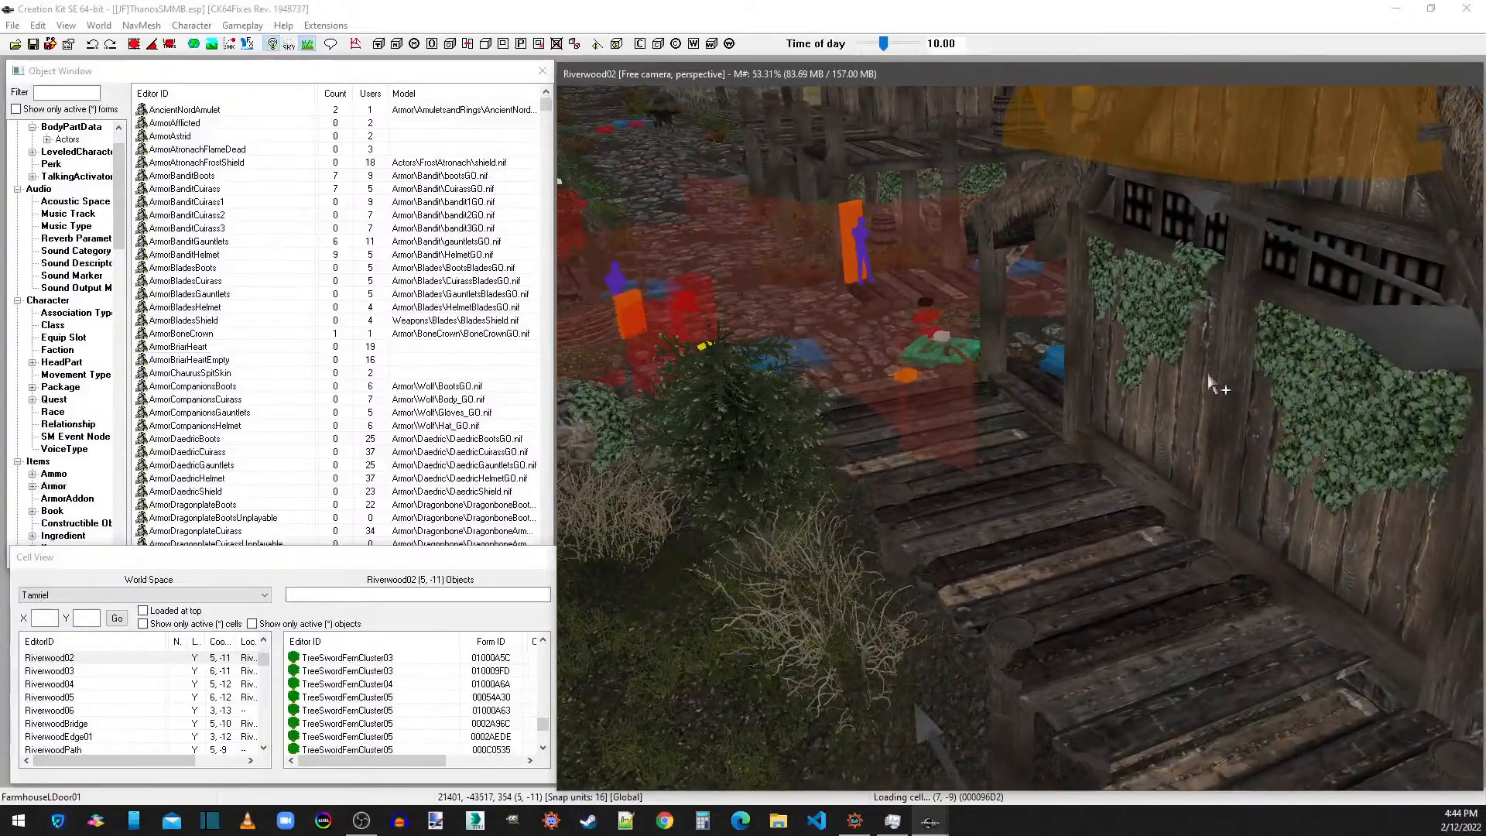
{"action": "scroll", "coordinate": [1213, 382], "scroll_direction": "down", "scroll_amount": 4}
{"action": "middle_click_drag", "start_coordinate": [1224, 368], "coordinate": [1123, 276]}
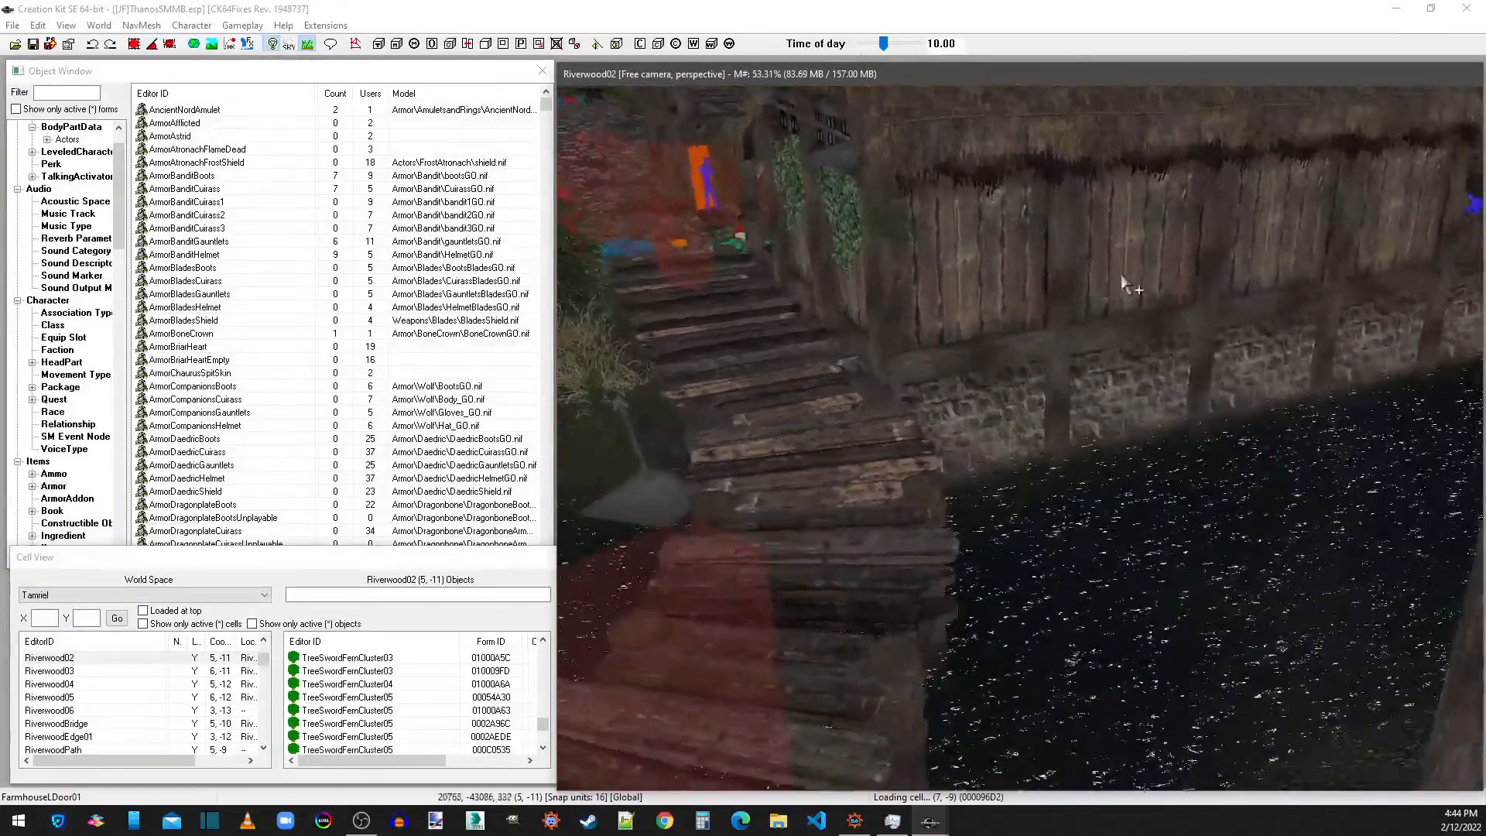
{"action": "scroll", "coordinate": [1208, 295], "scroll_direction": "down", "scroll_amount": 4}
{"action": "middle_click_drag", "start_coordinate": [1075, 558], "coordinate": [1211, 276]}
{"action": "scroll", "coordinate": [1287, 342], "scroll_direction": "down", "scroll_amount": 3}
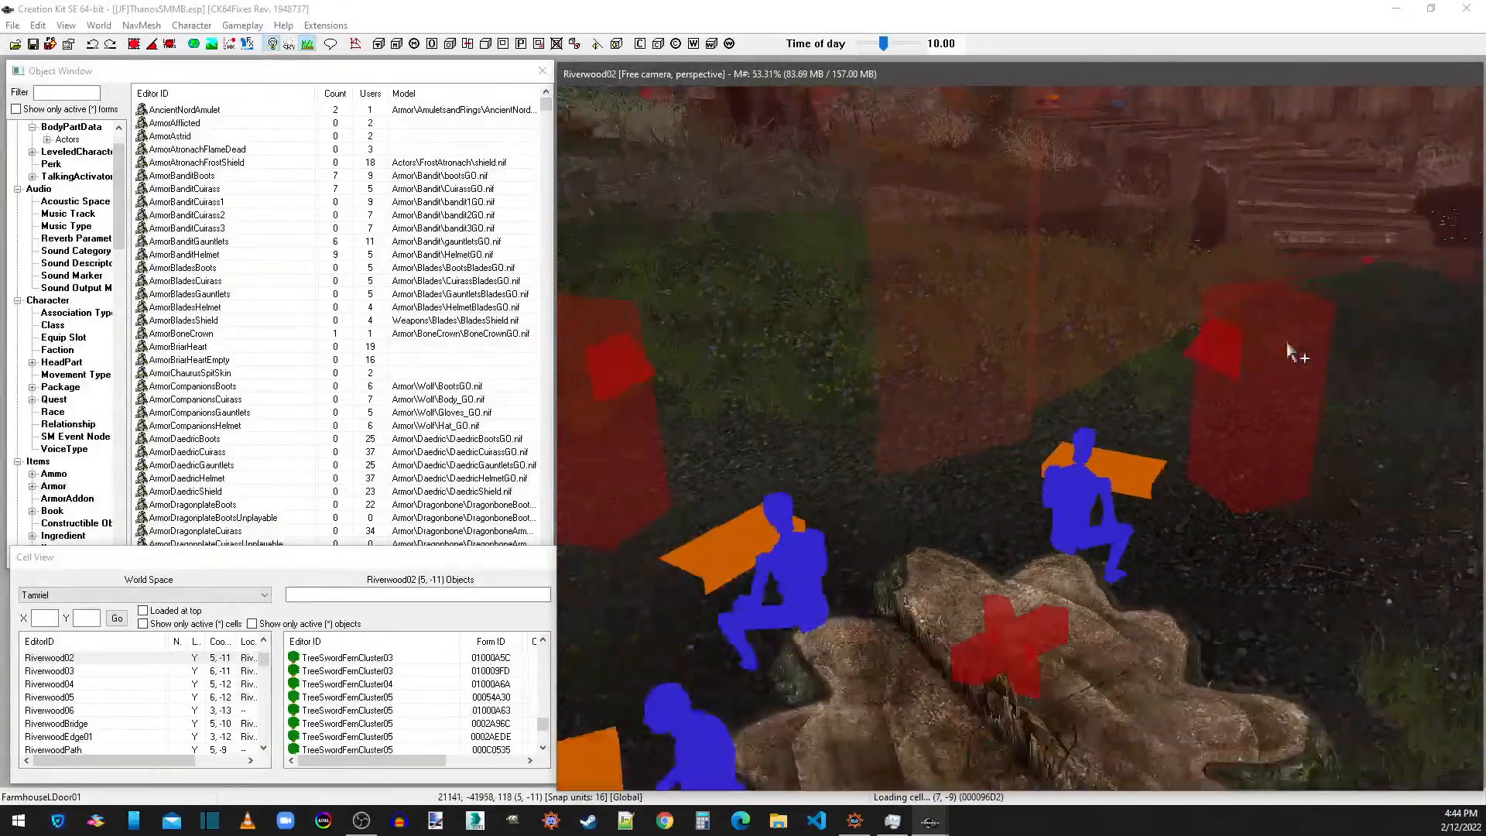
{"action": "scroll", "coordinate": [1282, 344], "scroll_direction": "down", "scroll_amount": 3}
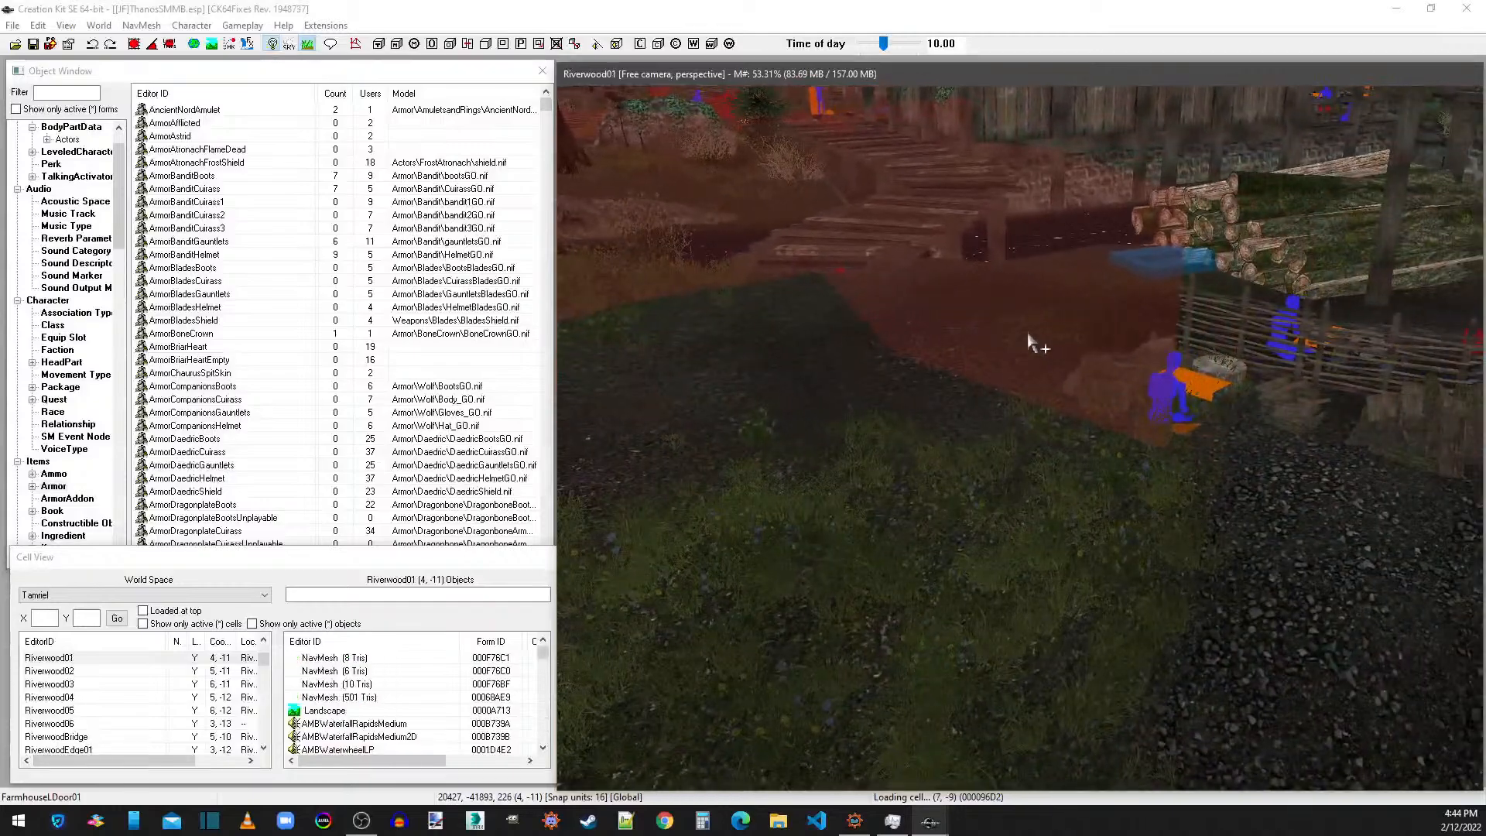
{"action": "middle_click_drag", "start_coordinate": [1235, 276], "coordinate": [1230, 275]}
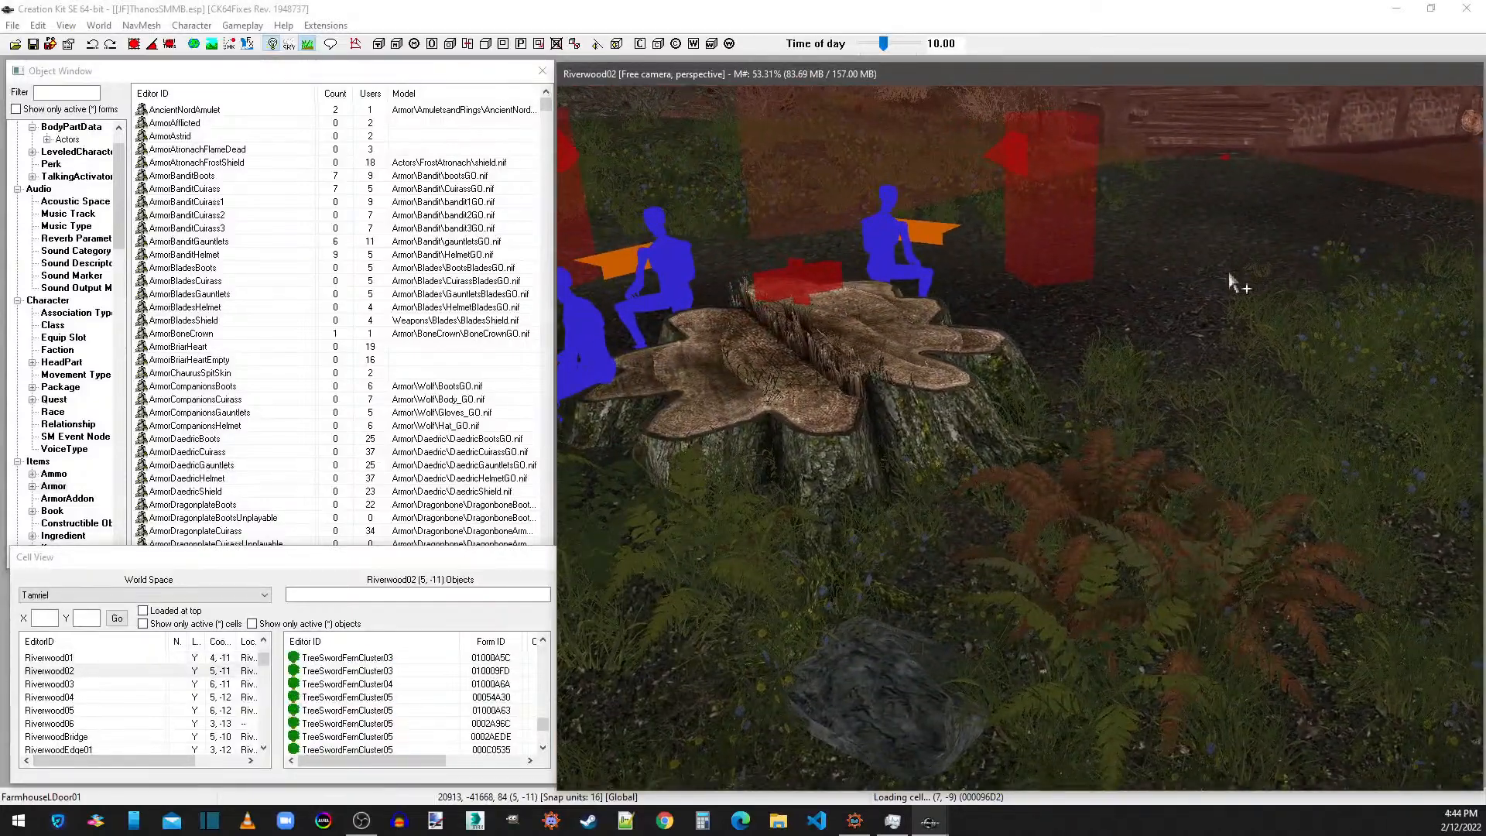
{"action": "left_click", "coordinate": [961, 369]}
{"action": "middle_click_drag", "start_coordinate": [932, 379], "coordinate": [932, 471], "text": "shift"}
{"action": "scroll", "coordinate": [834, 320], "scroll_direction": "down", "scroll_amount": 4}
{"action": "scroll", "coordinate": [926, 459], "scroll_direction": "down", "scroll_amount": 4}
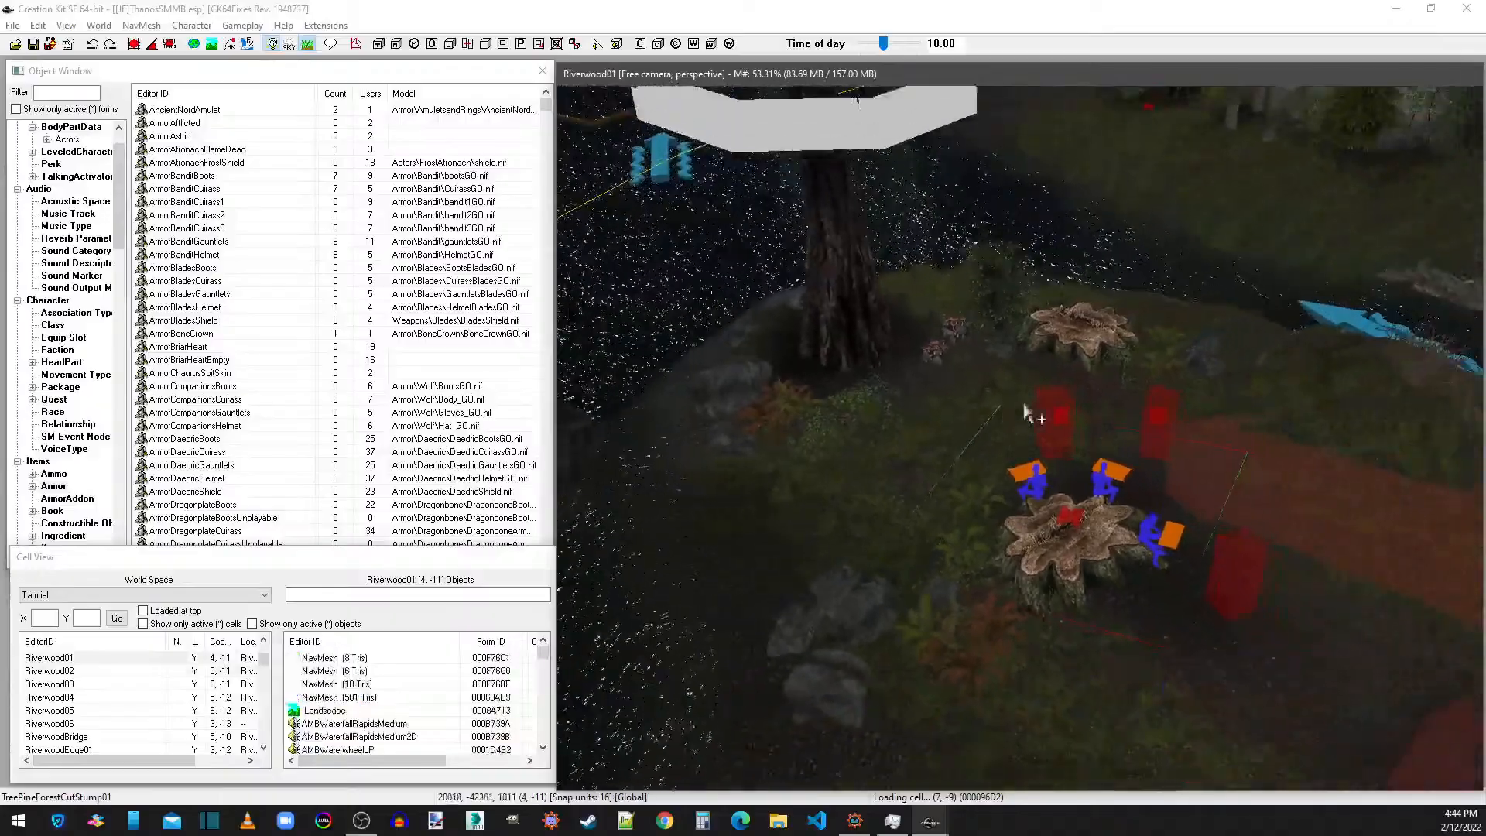
{"action": "middle_click_drag", "start_coordinate": [1032, 415], "coordinate": [1181, 407]}
{"action": "scroll", "coordinate": [1182, 406], "scroll_direction": "up", "scroll_amount": 2}
{"action": "scroll", "coordinate": [1122, 432], "scroll_direction": "up", "scroll_amount": 8}
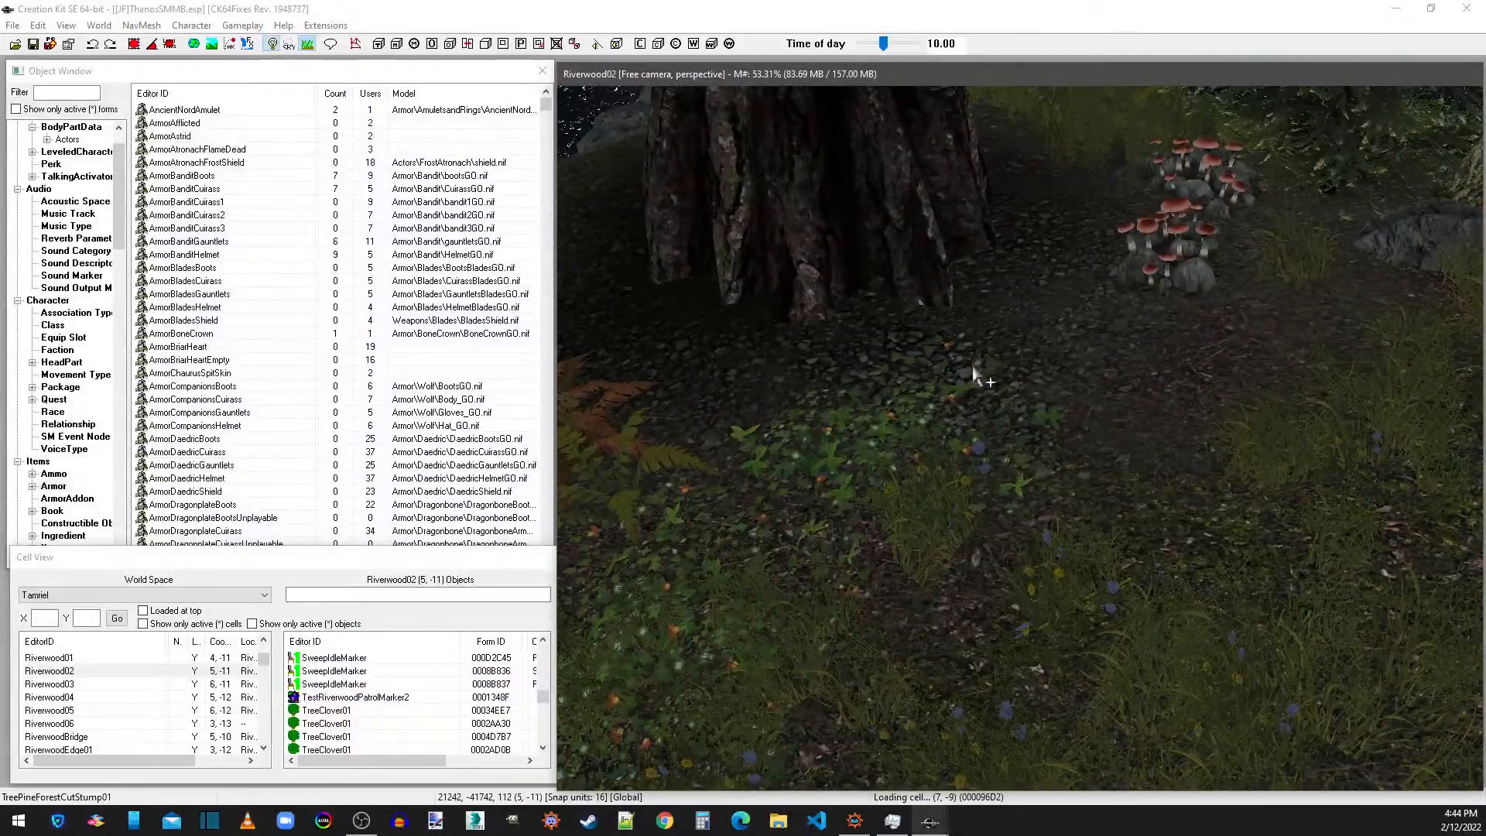
{"action": "left_click", "coordinate": [192, 361]}
{"action": "key", "text": "j"}
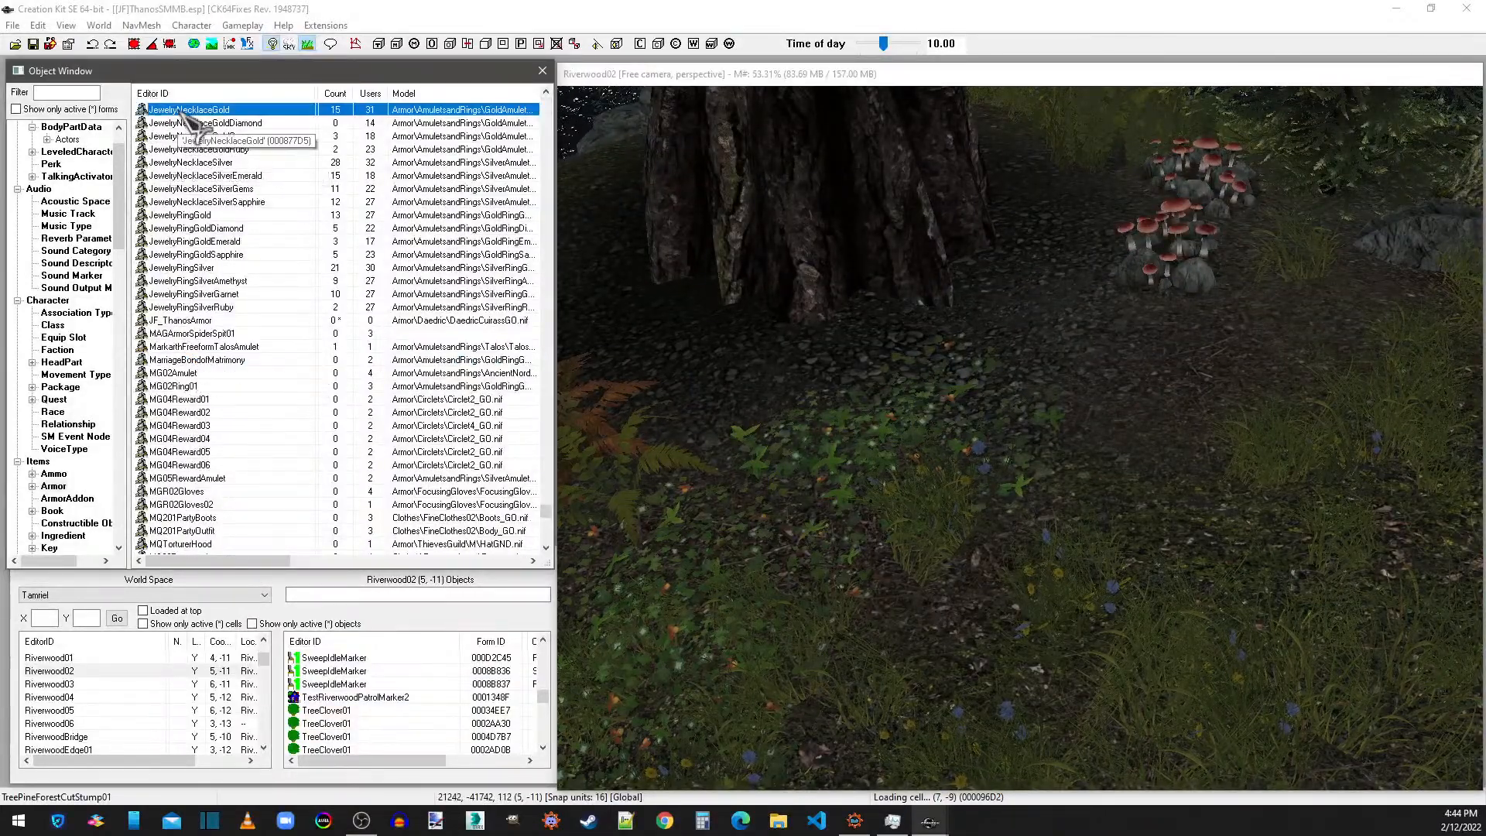
{"action": "left_click", "coordinate": [188, 322]}
{"action": "left_click_drag", "start_coordinate": [914, 362], "coordinate": [982, 448]}
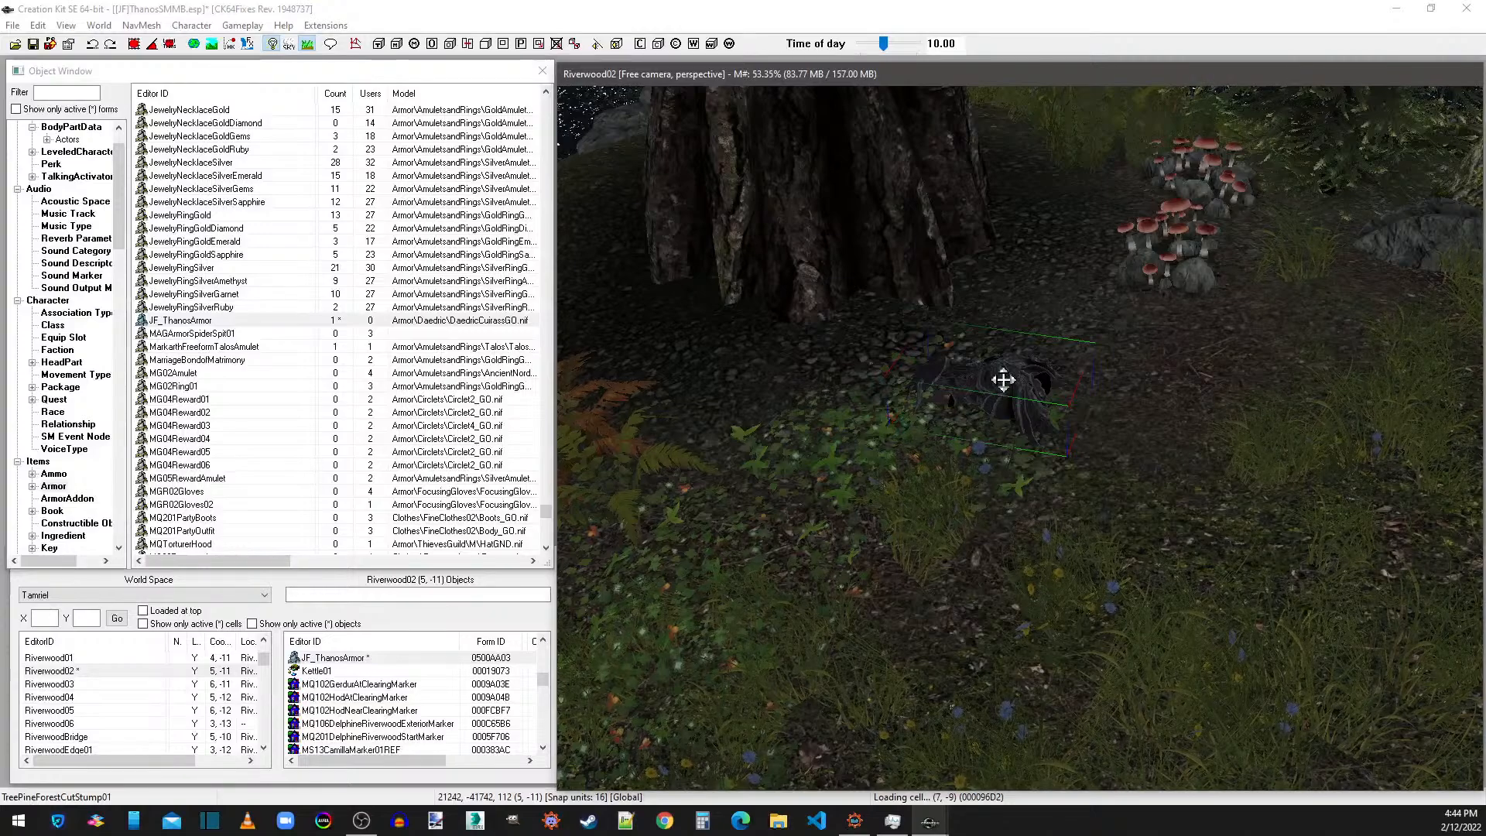
Save the plugin with the placed armor's reference settings left as they are, and exit the Creation Kit.
{"action": "double_click", "coordinate": [1021, 399]}
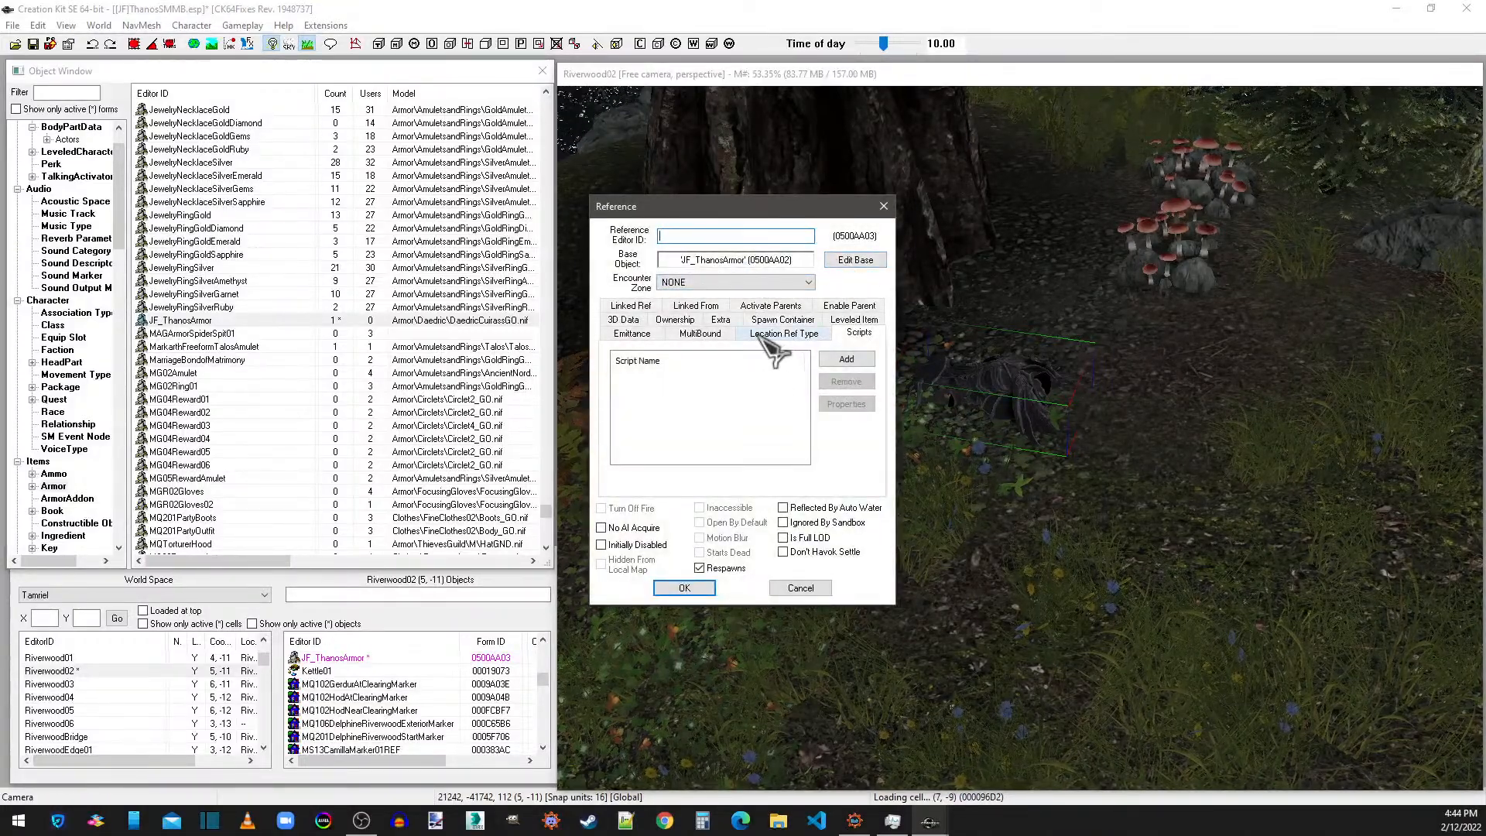
{"action": "left_click", "coordinate": [697, 590]}
{"action": "left_click", "coordinate": [32, 44]}
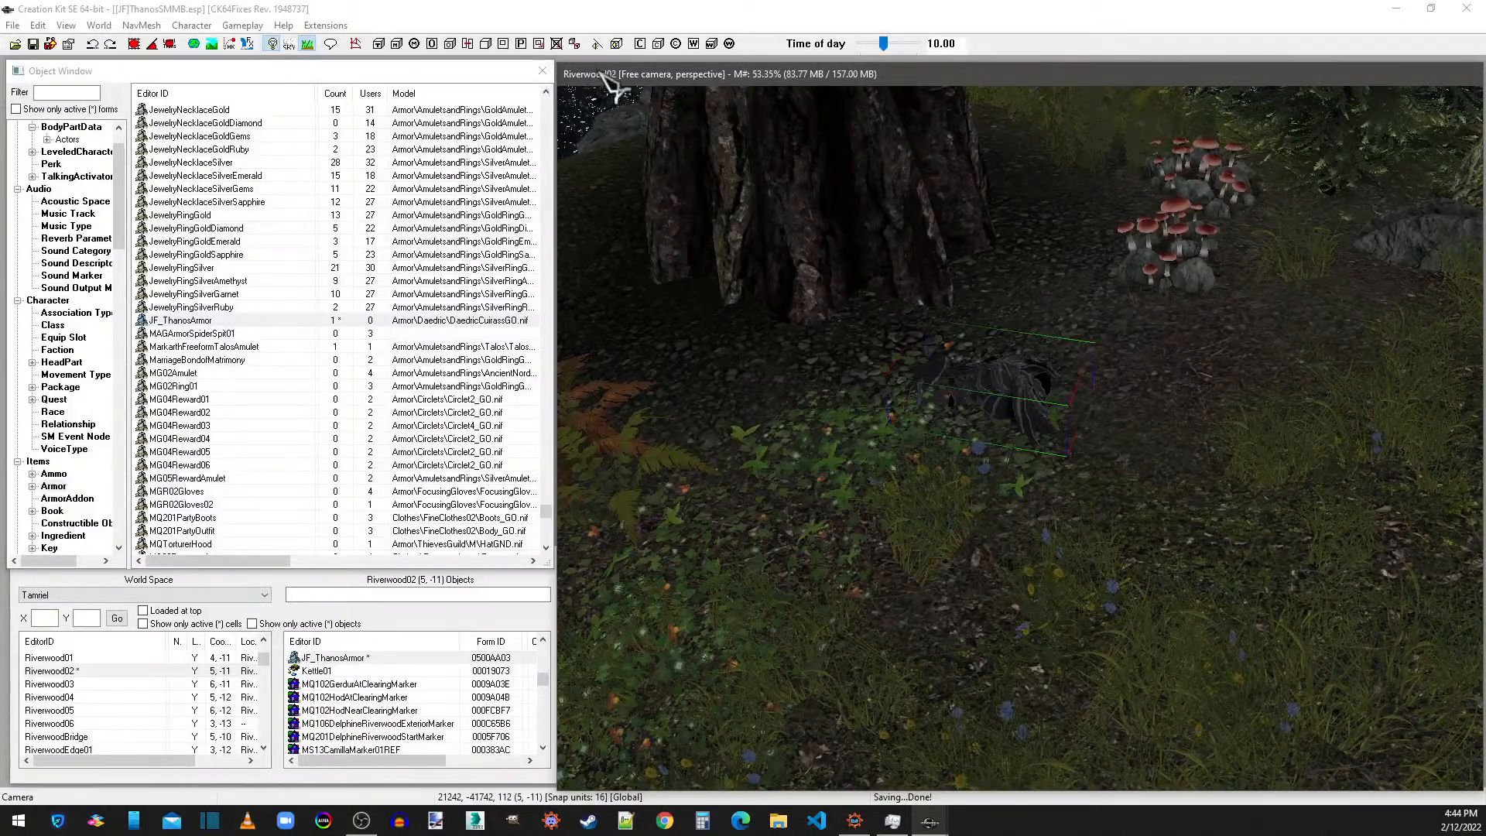
{"action": "left_click", "coordinate": [1470, 10]}
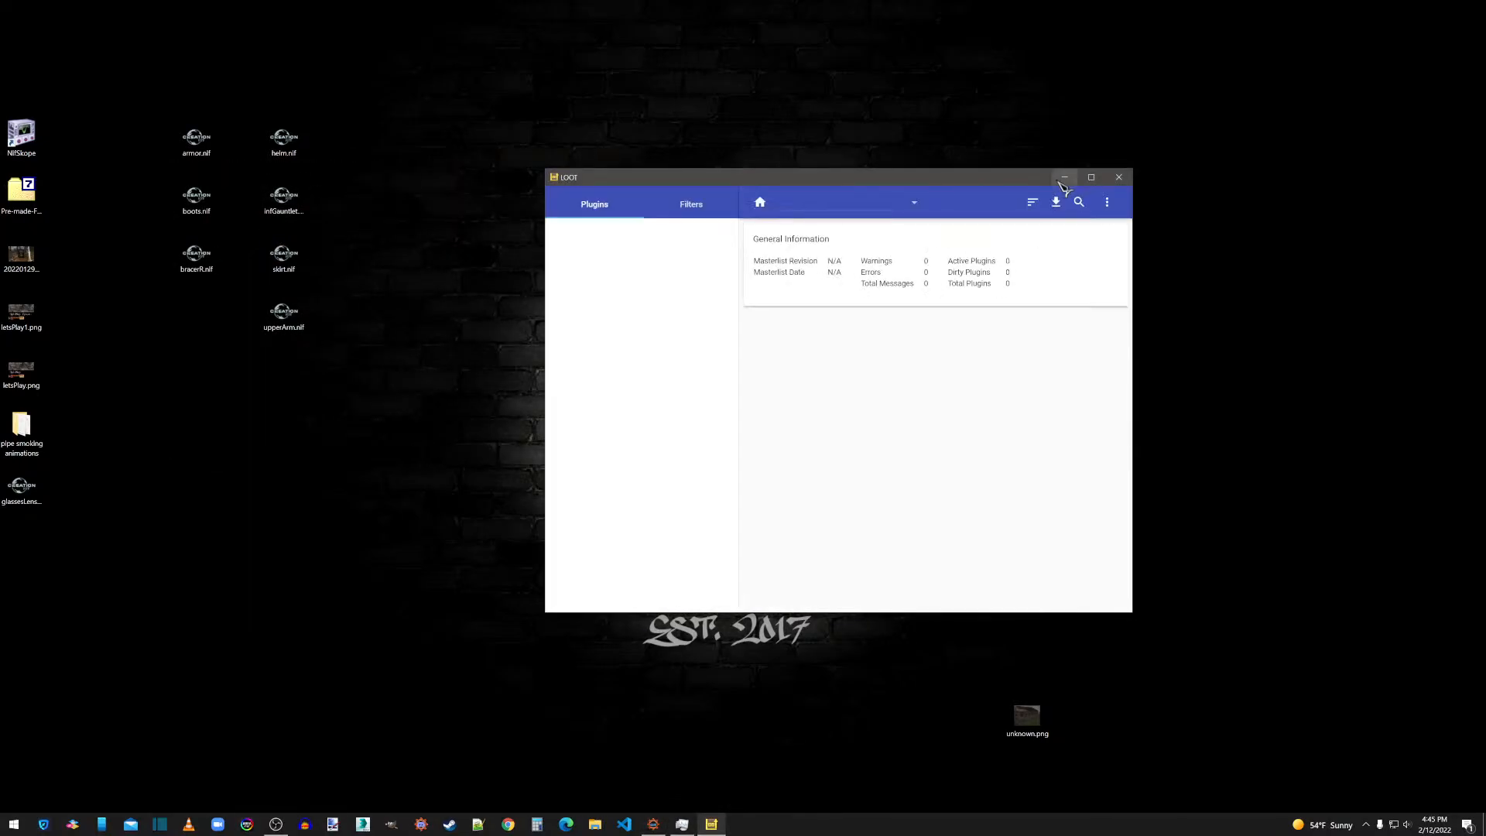
Sort the Skyrim Special Edition load order in LOOT, apply the sorted order and close LOOT.
{"action": "left_click", "coordinate": [1031, 203]}
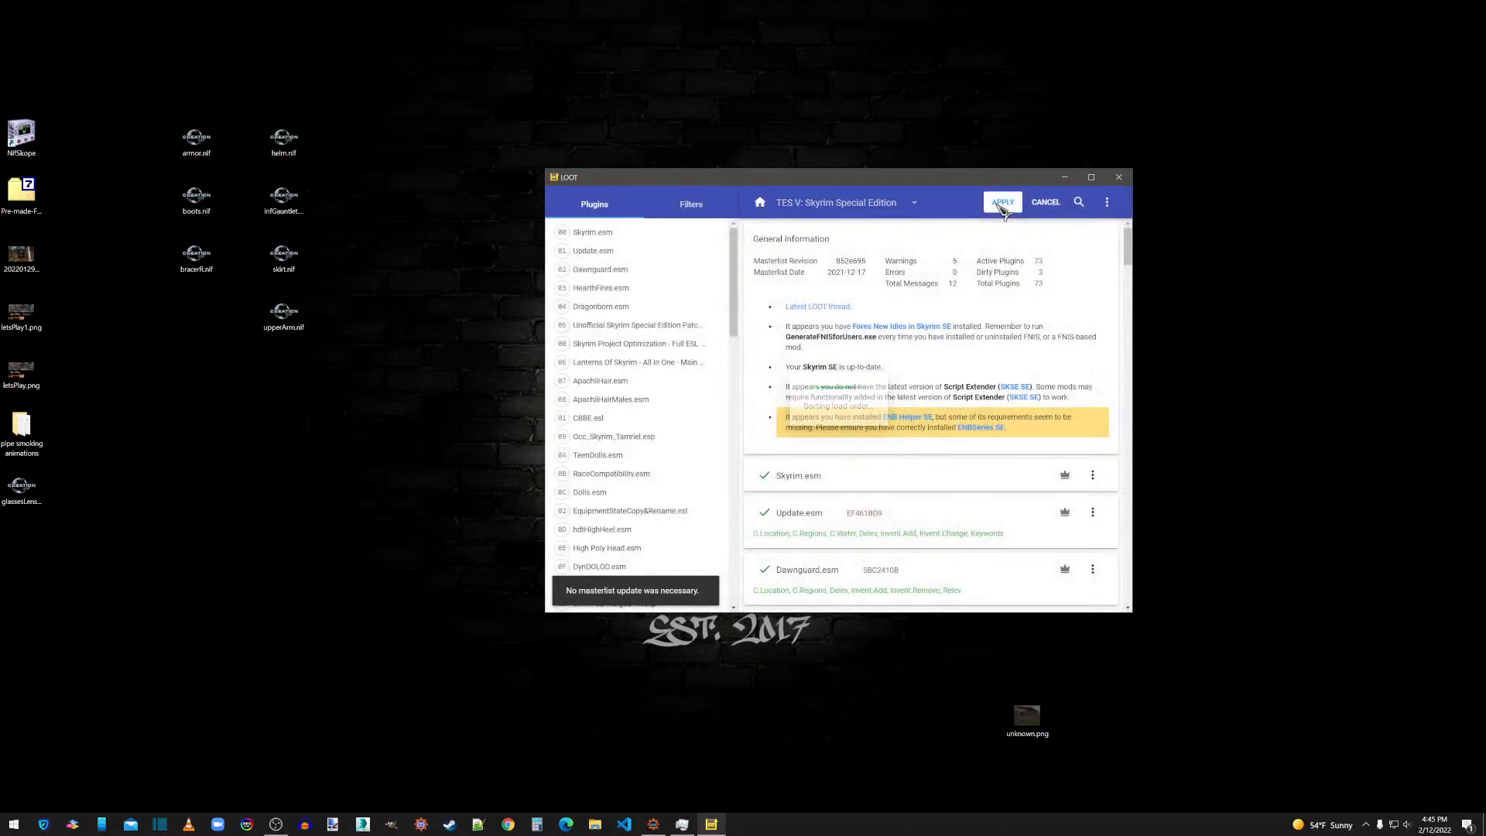
{"action": "left_click", "coordinate": [1002, 203]}
{"action": "left_click", "coordinate": [1119, 177]}
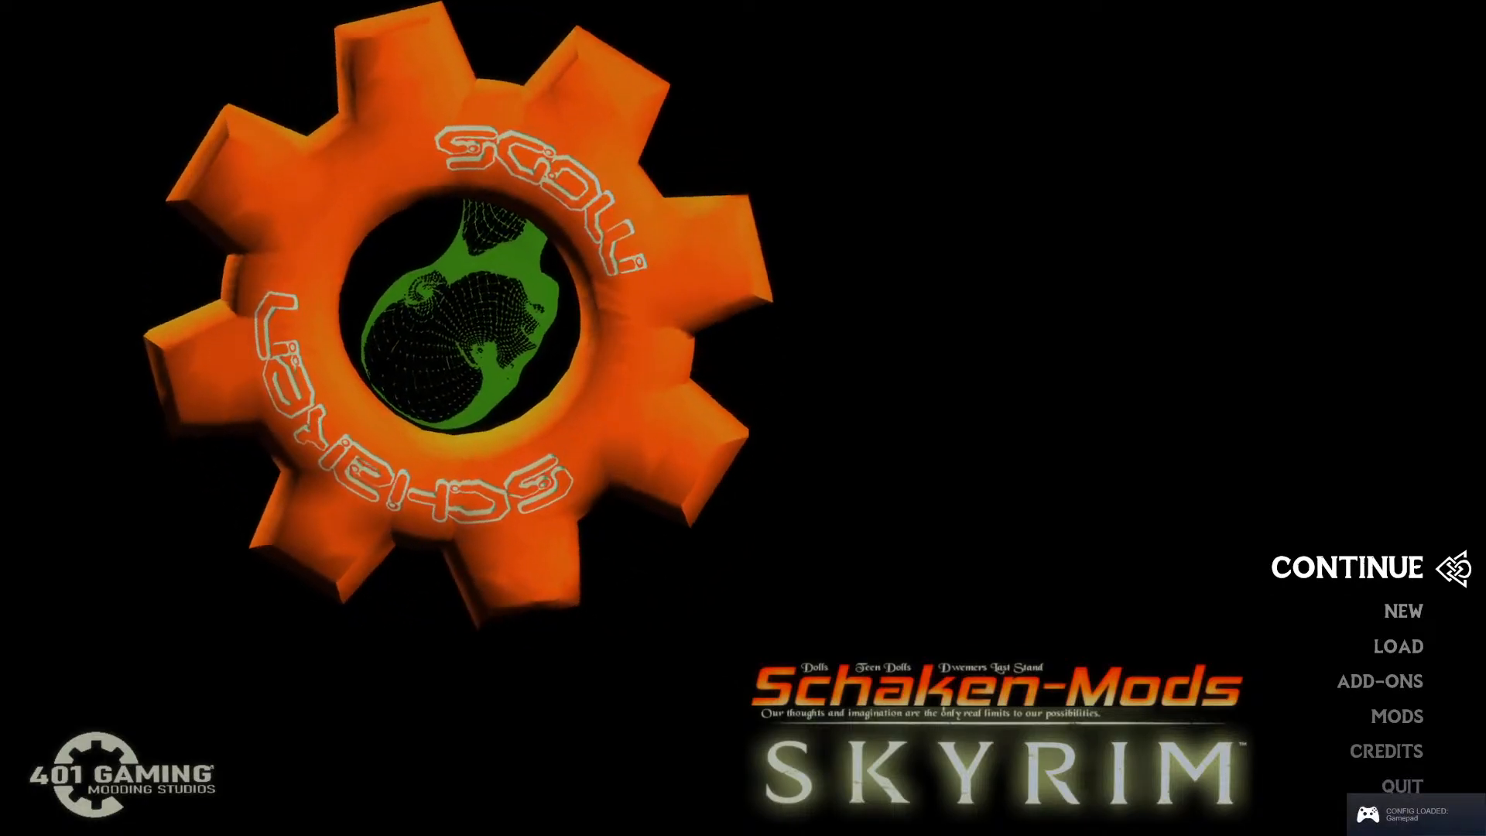
Teleport from Skyrim's main menu to Riverwood with the console command coc riverwood.
{"action": "key", "text": "grave"}
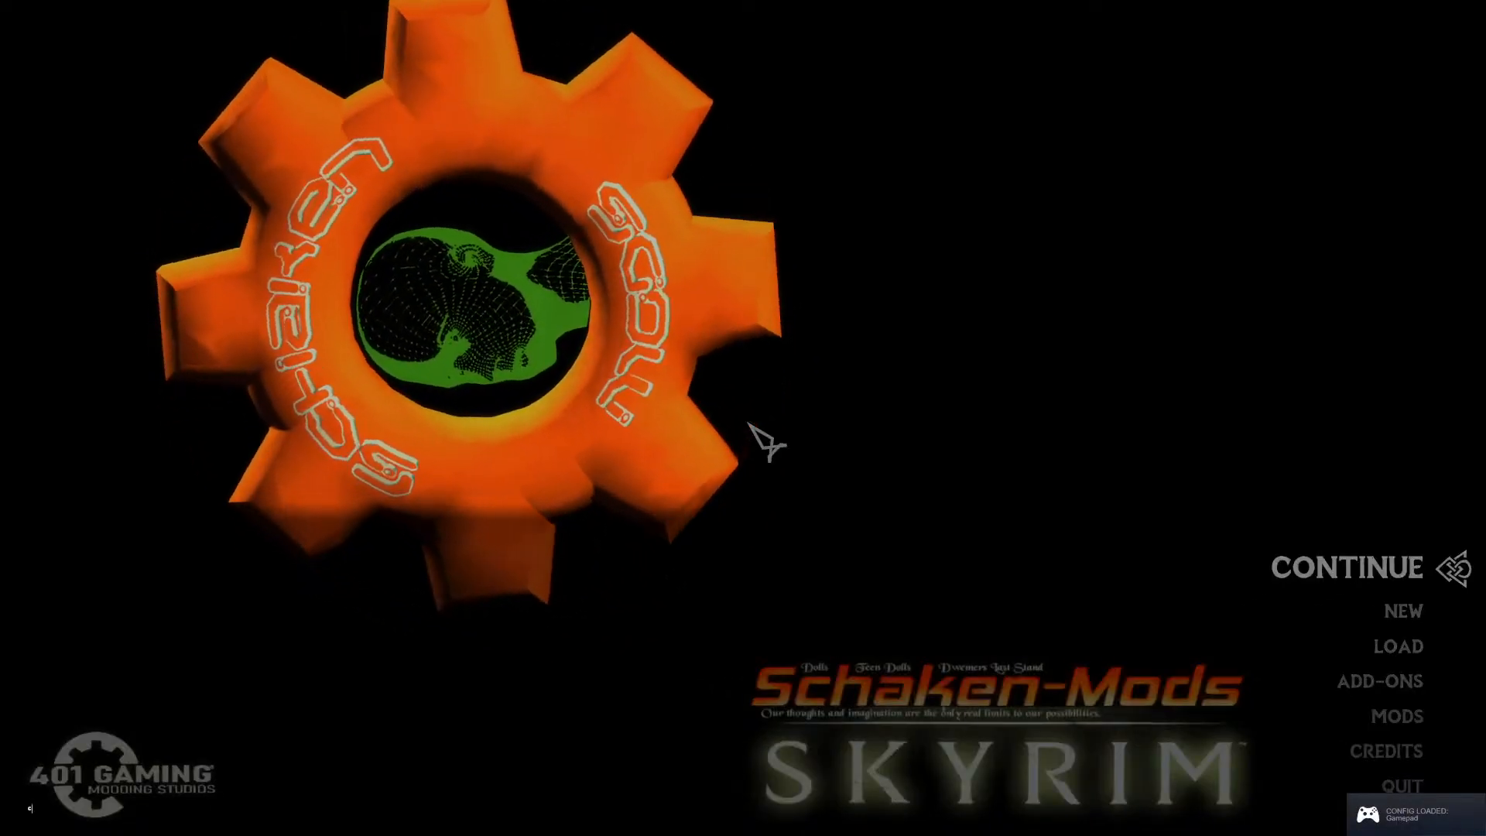
{"action": "type", "text": "coc riverwod"}
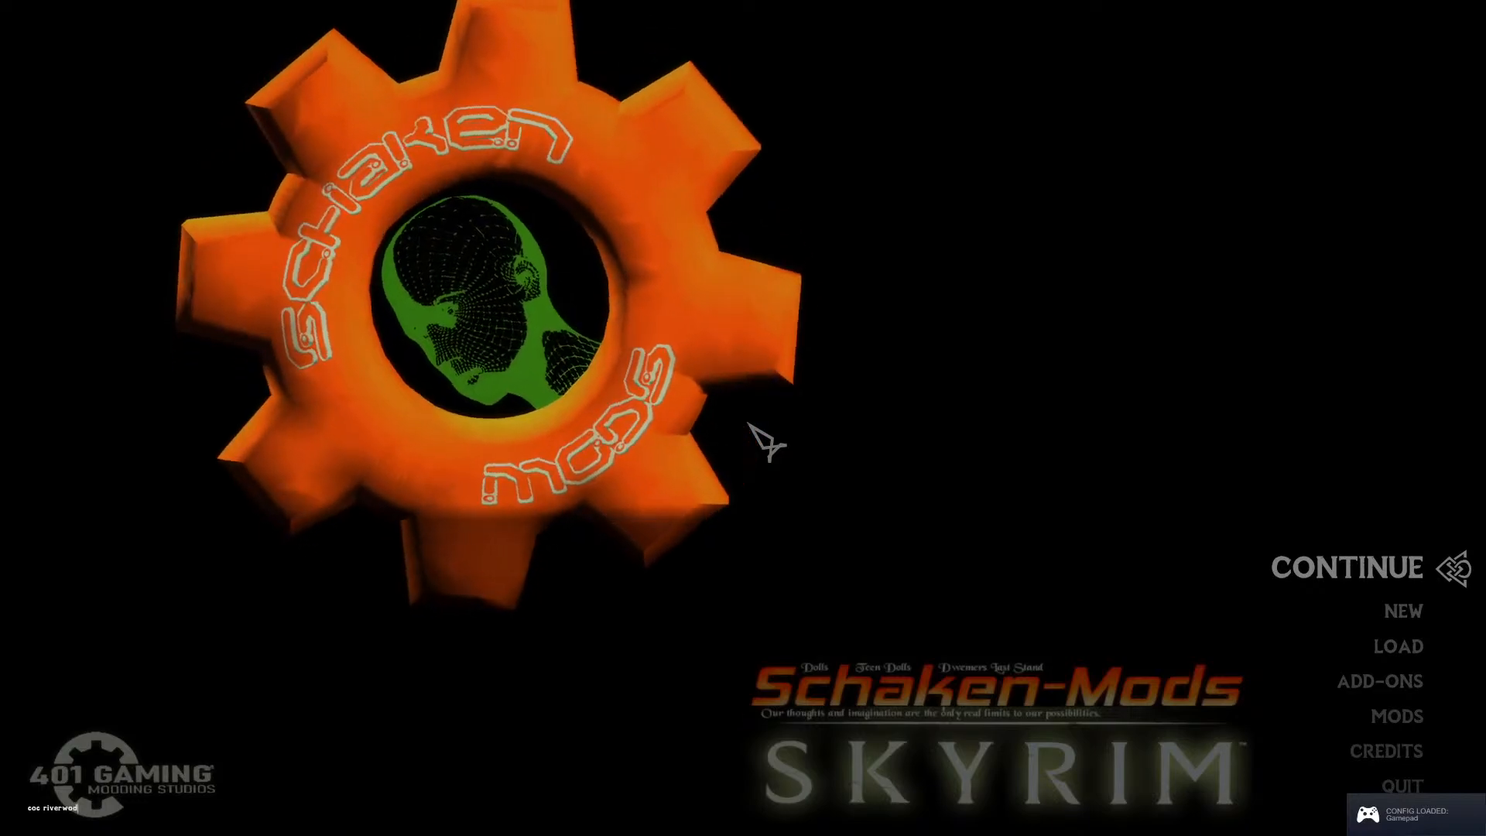
{"action": "key", "text": "Return"}
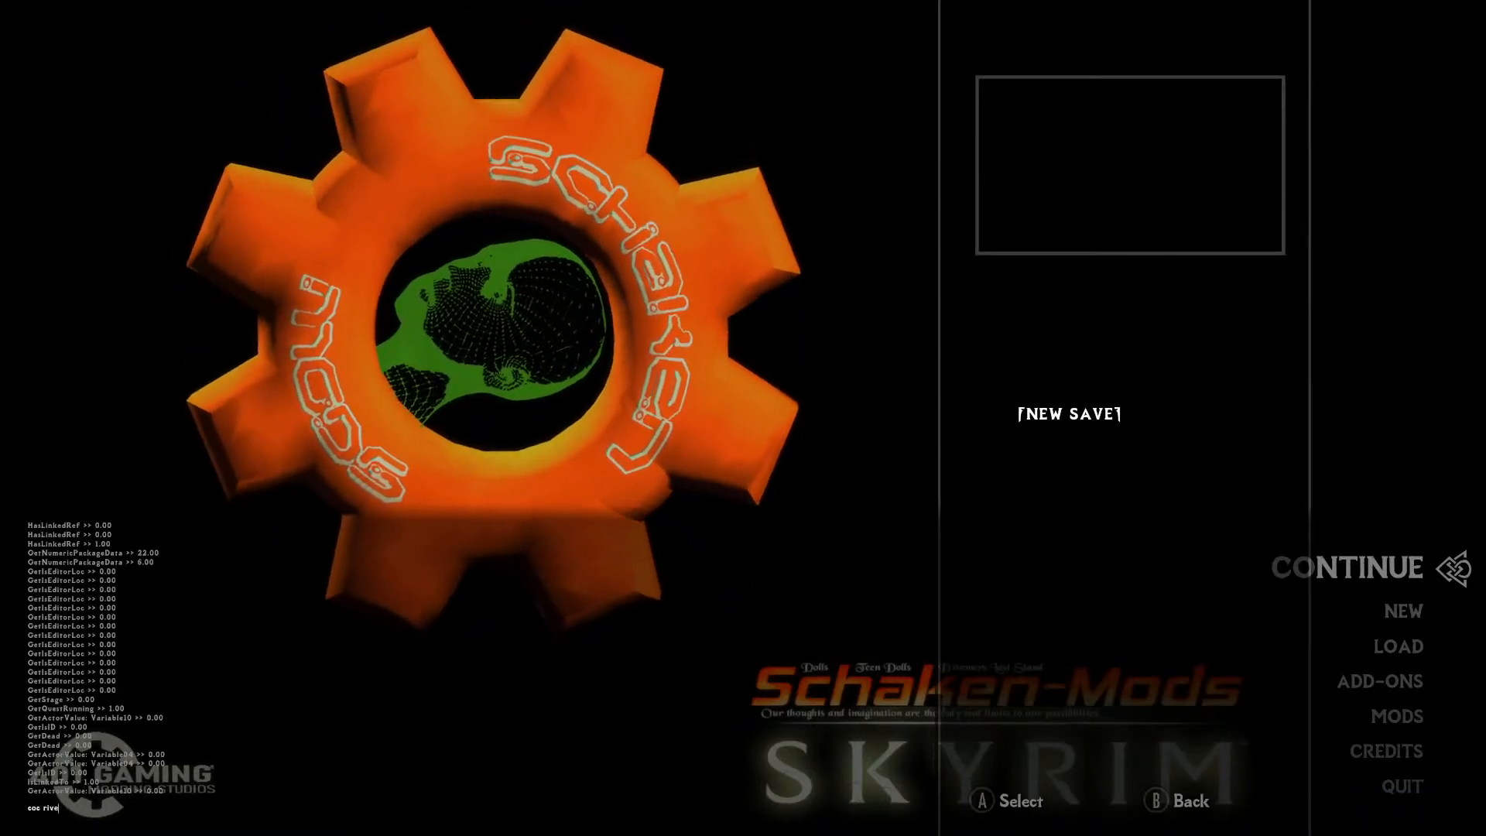
{"action": "key", "text": "Return"}
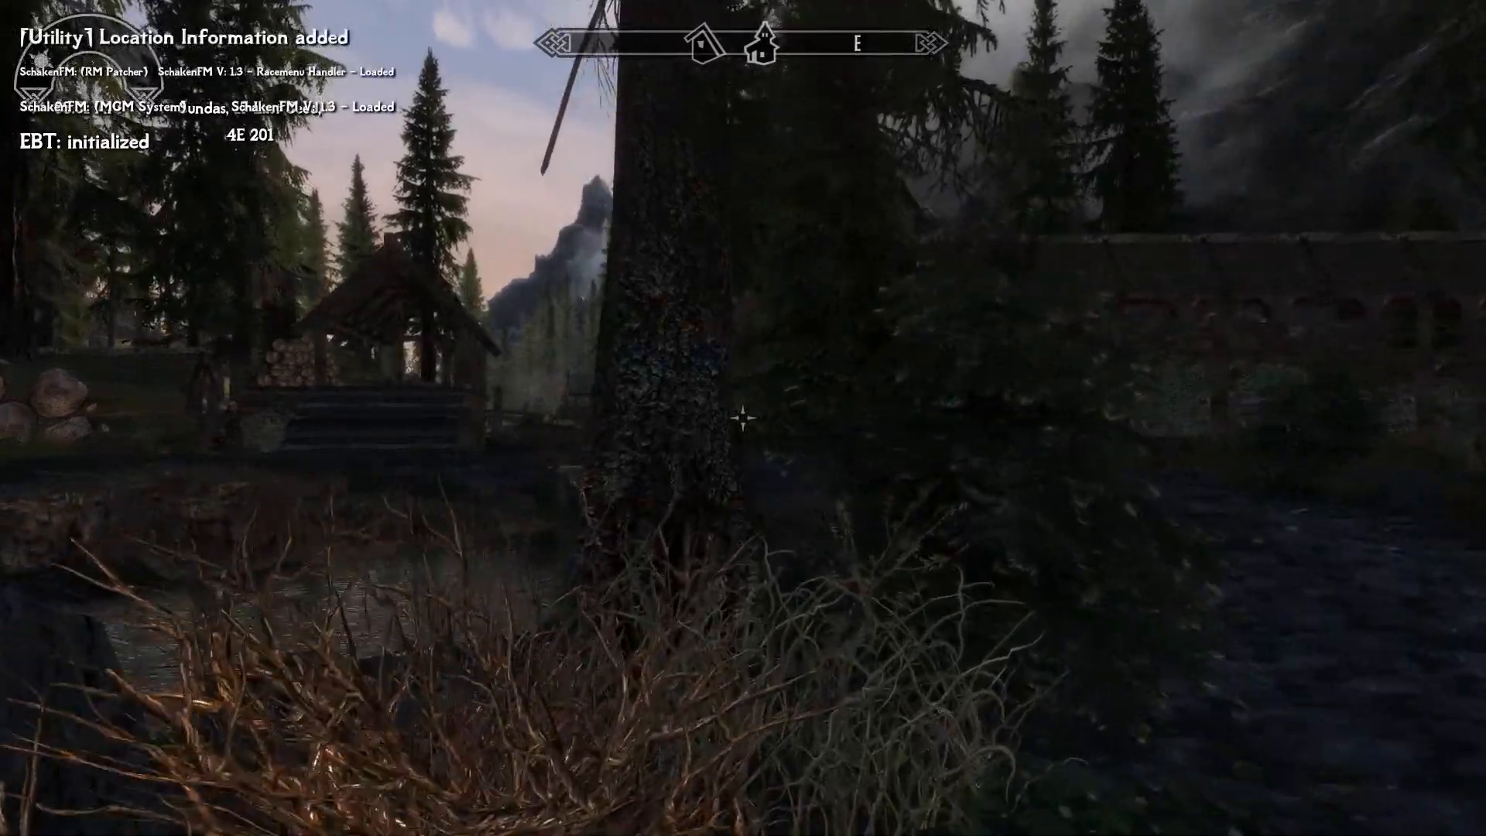
Run from the Riverwood arrival point across the river and past the sawmill to the large tree on the riverbank.
{"action": "key", "text": "w"}
{"action": "key", "text": "alt"}
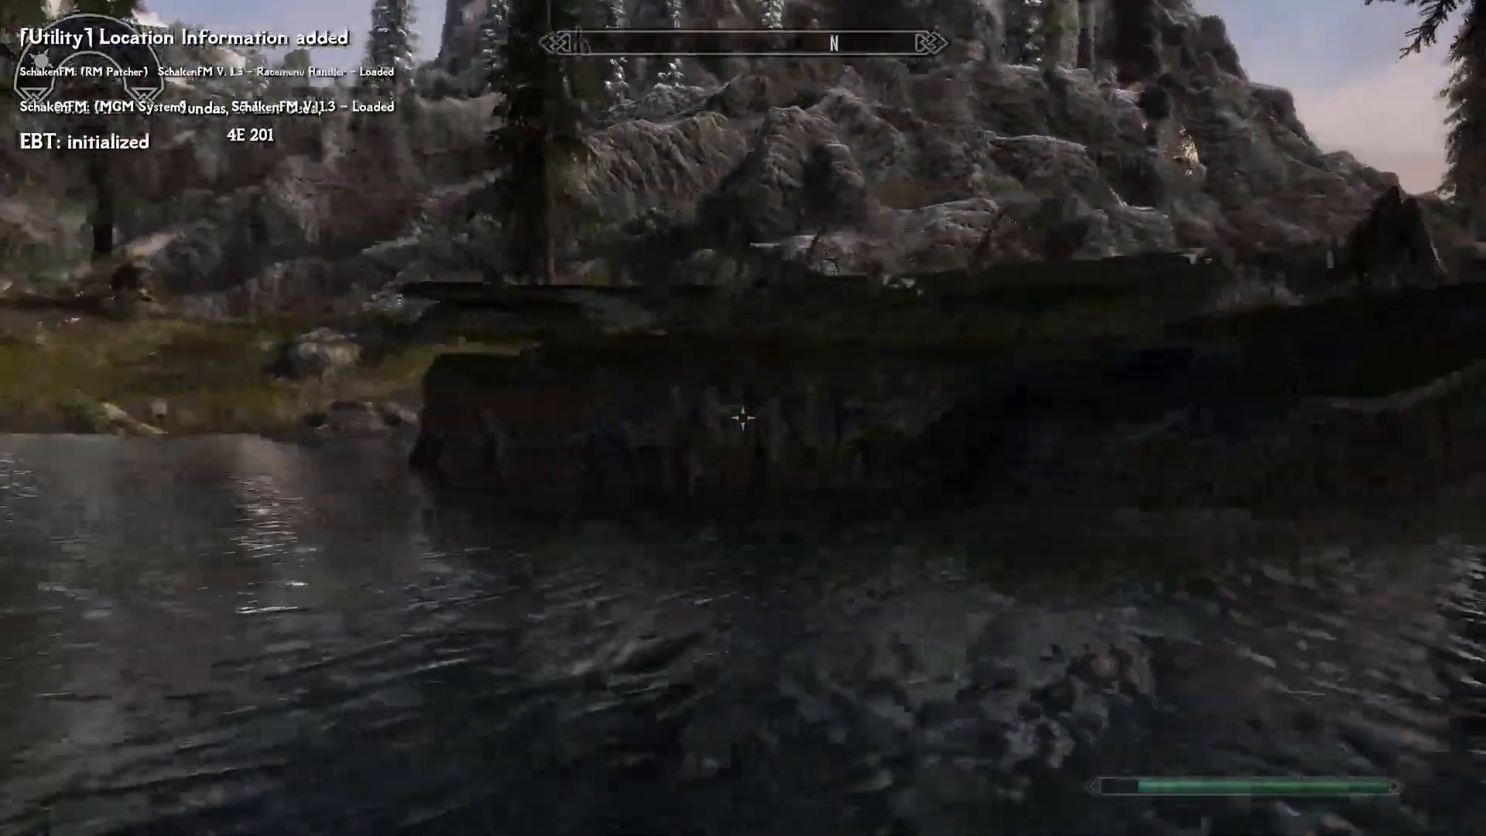
{"action": "key", "text": "w"}
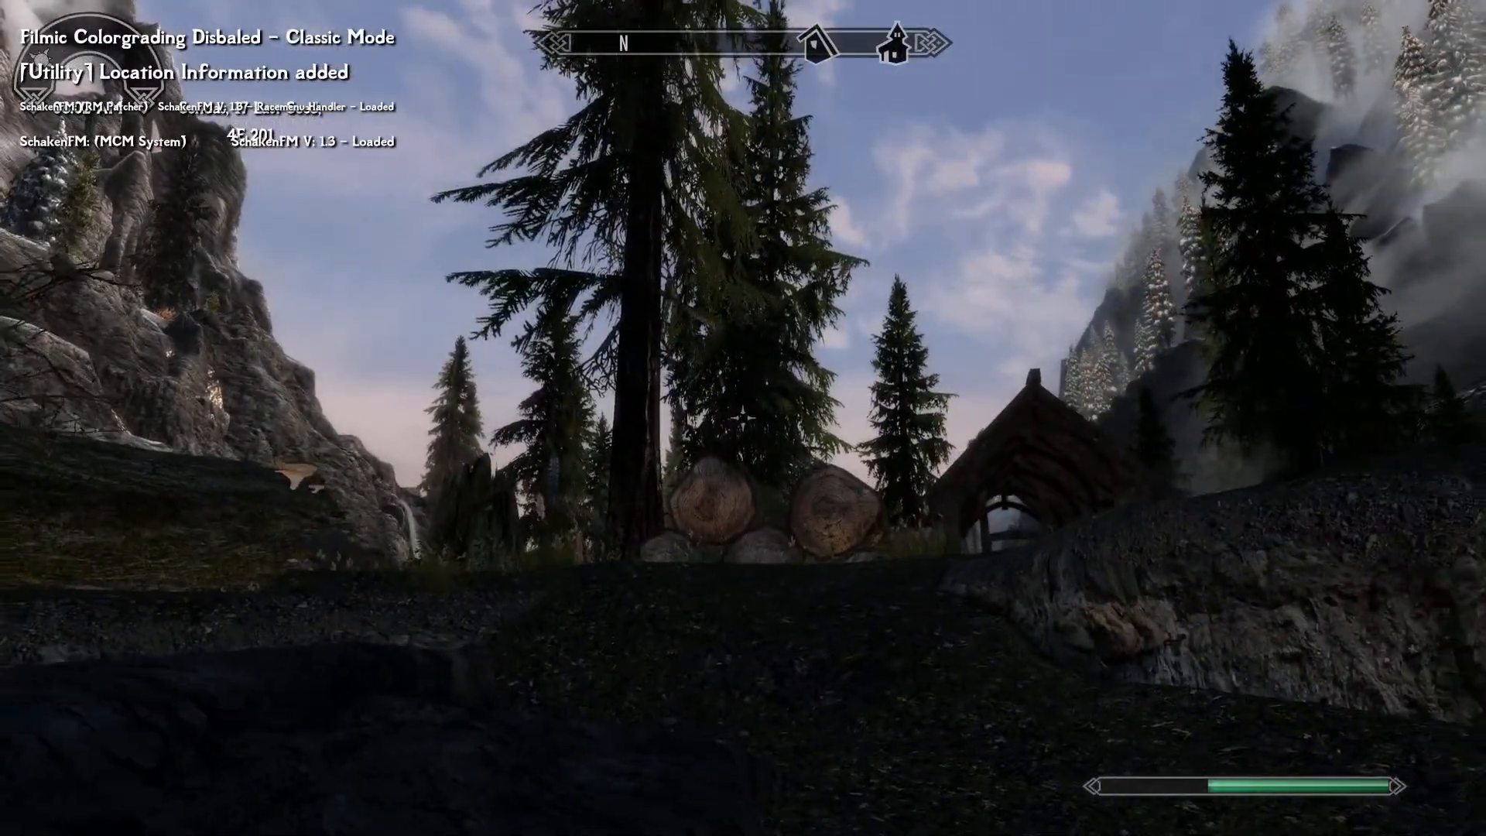
{"action": "key", "text": "w"}
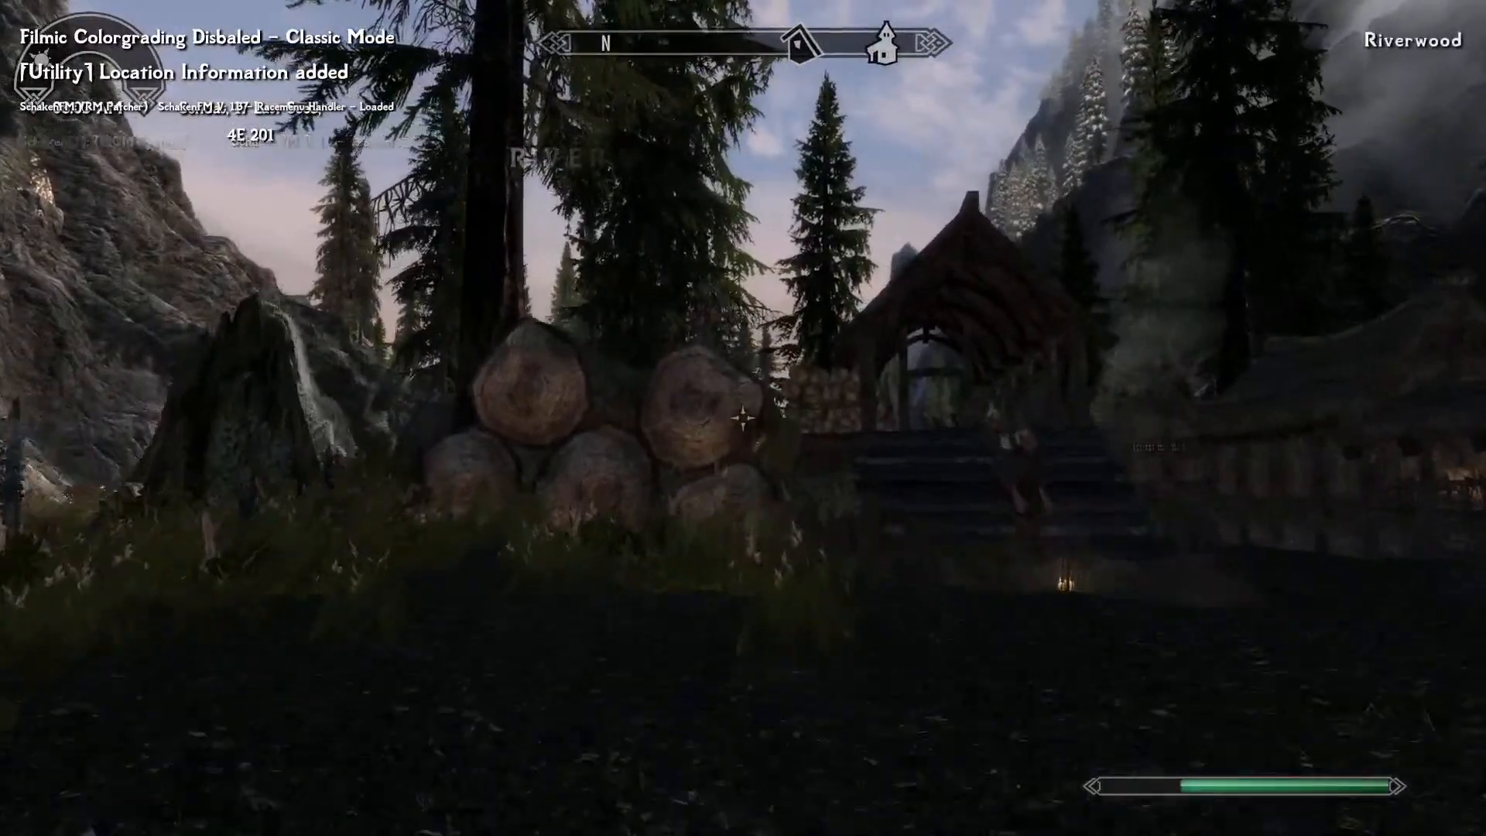
{"action": "key", "text": "w"}
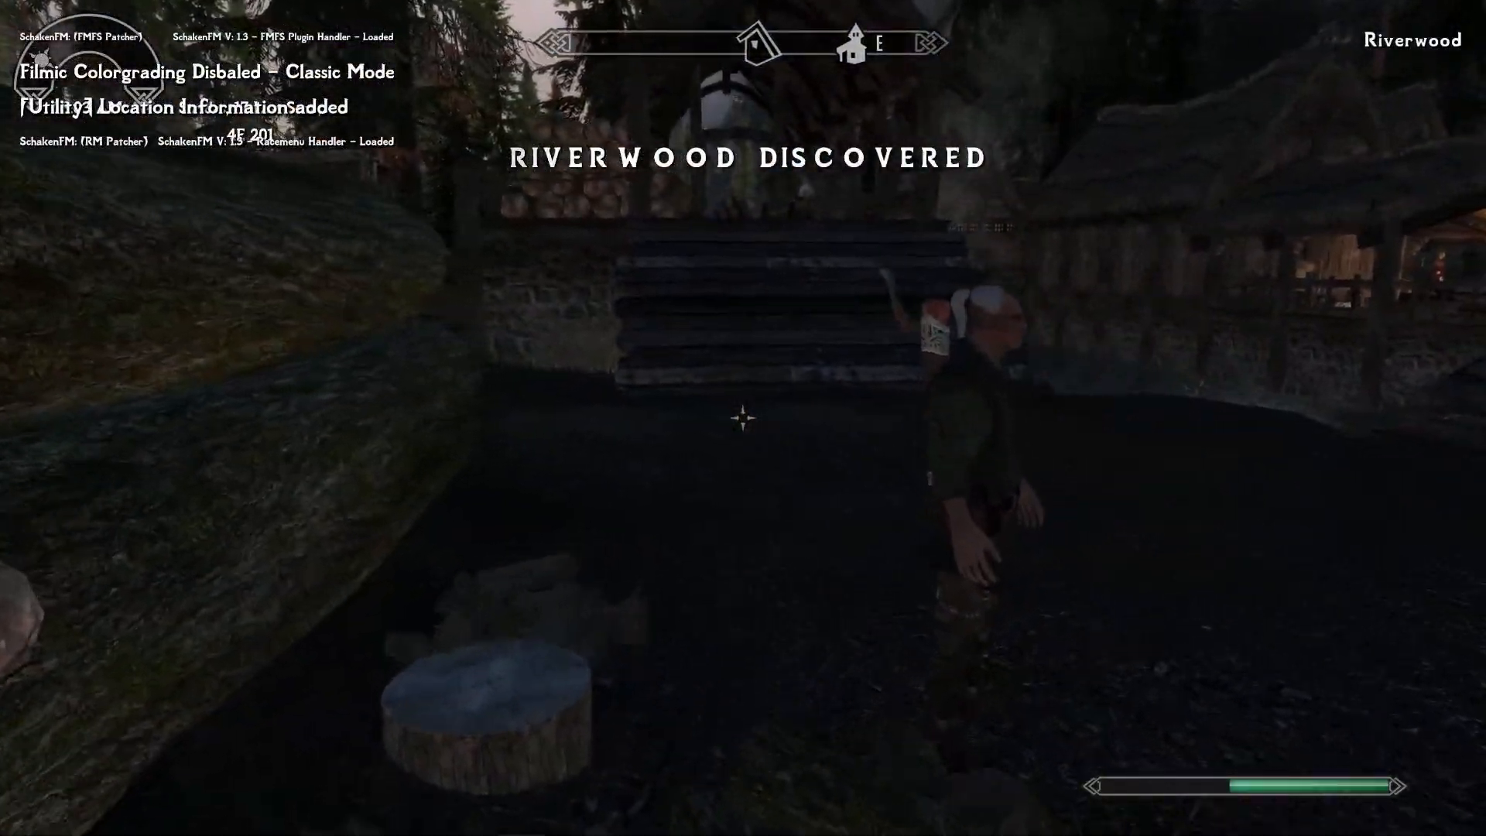
{"action": "key", "text": "w"}
{"action": "key", "text": "w"}
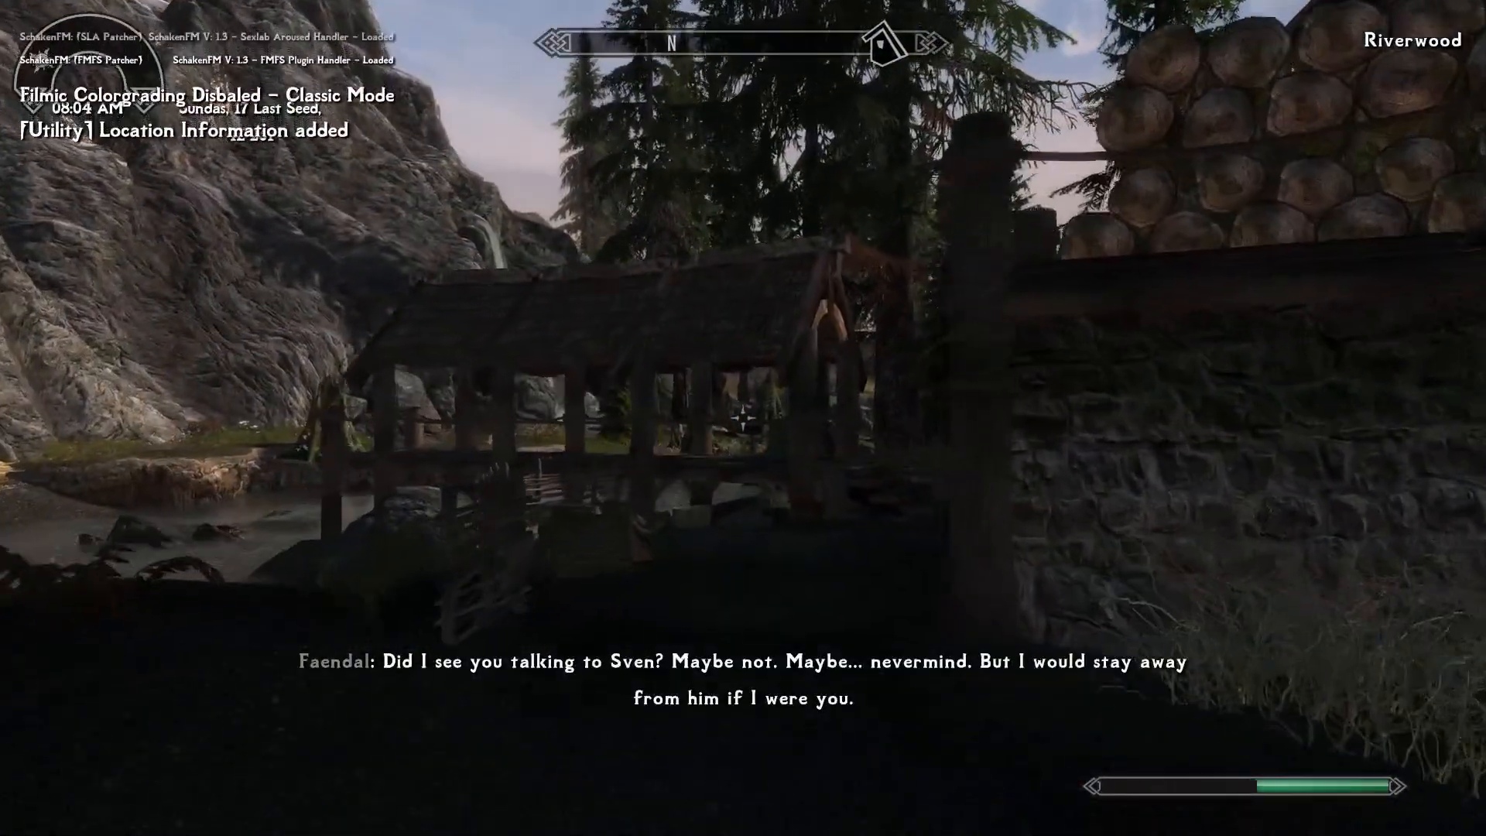
{"action": "key", "text": "w"}
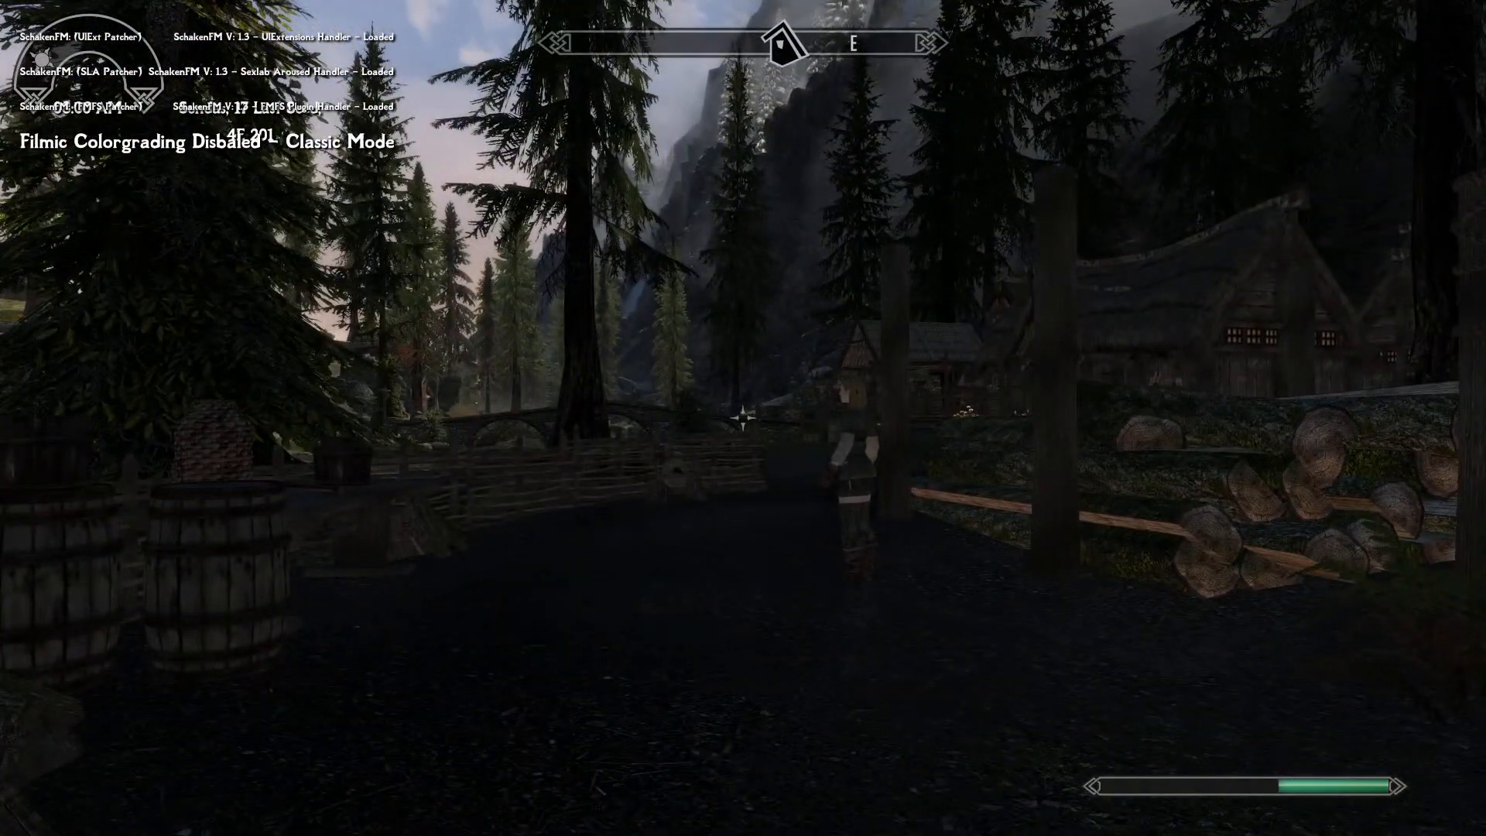
{"action": "key", "text": "w"}
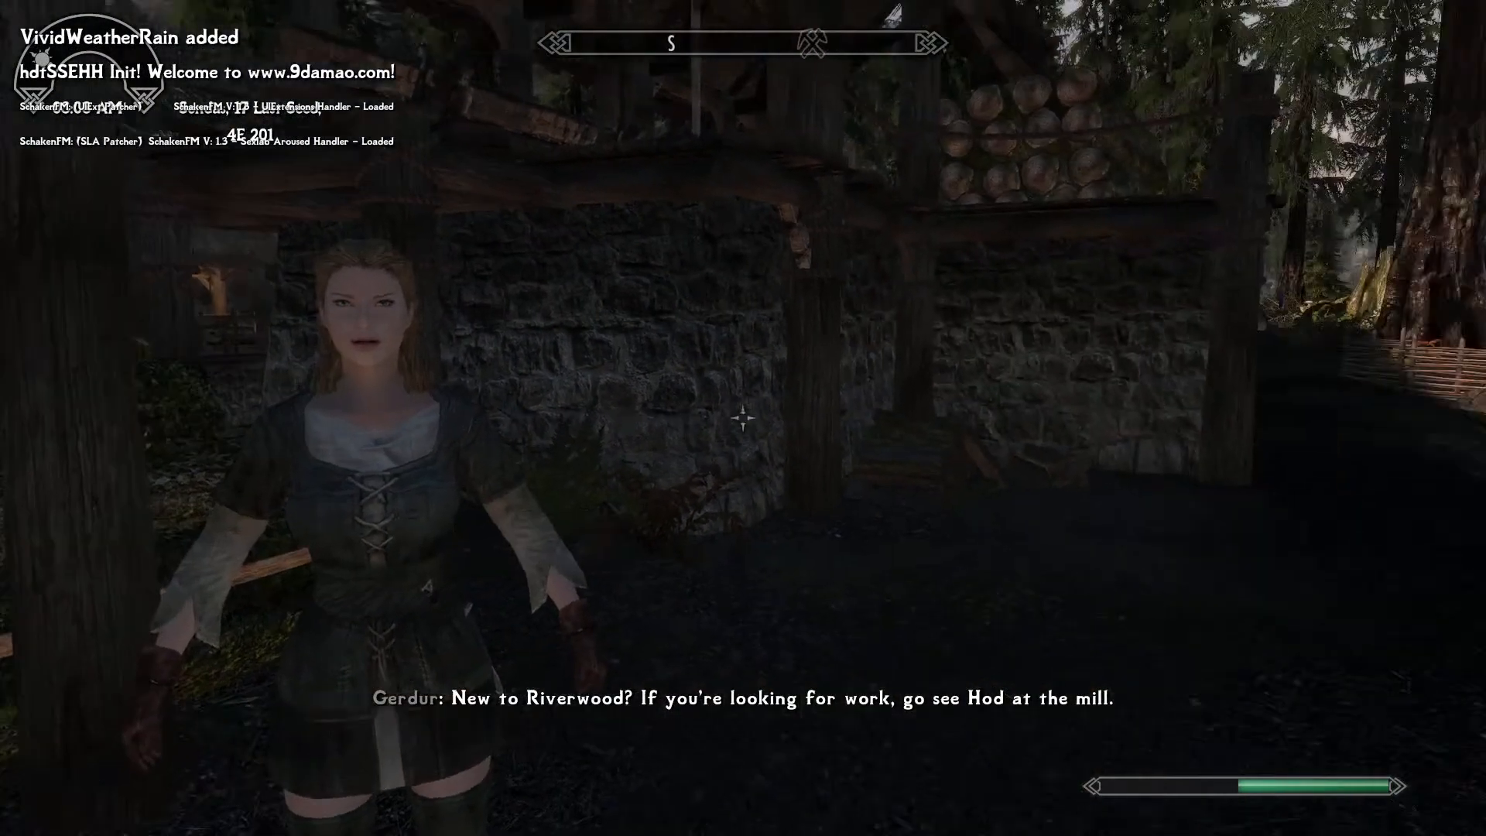
{"action": "key", "text": "s"}
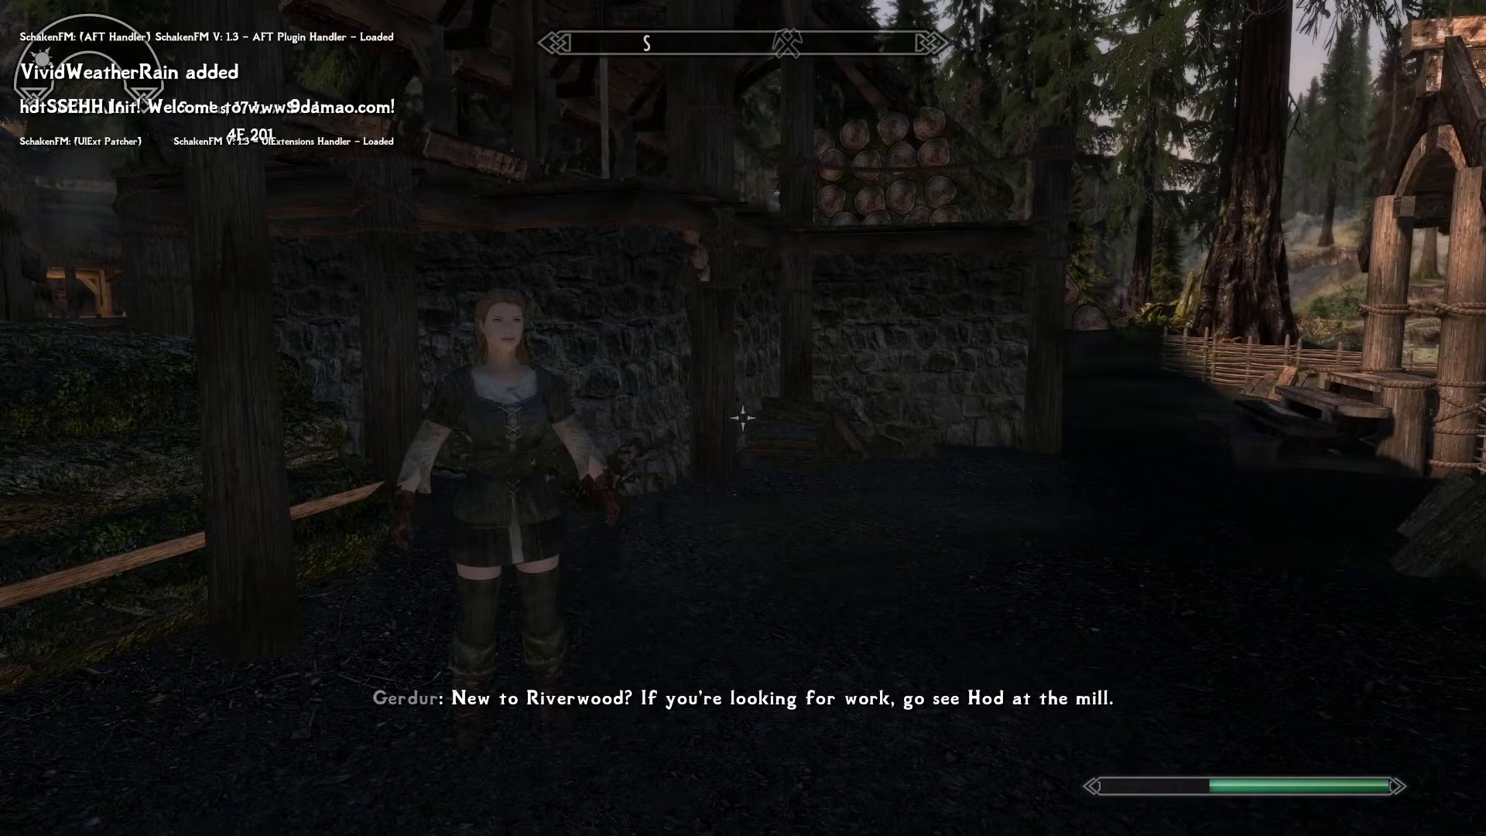
{"action": "key", "text": "a"}
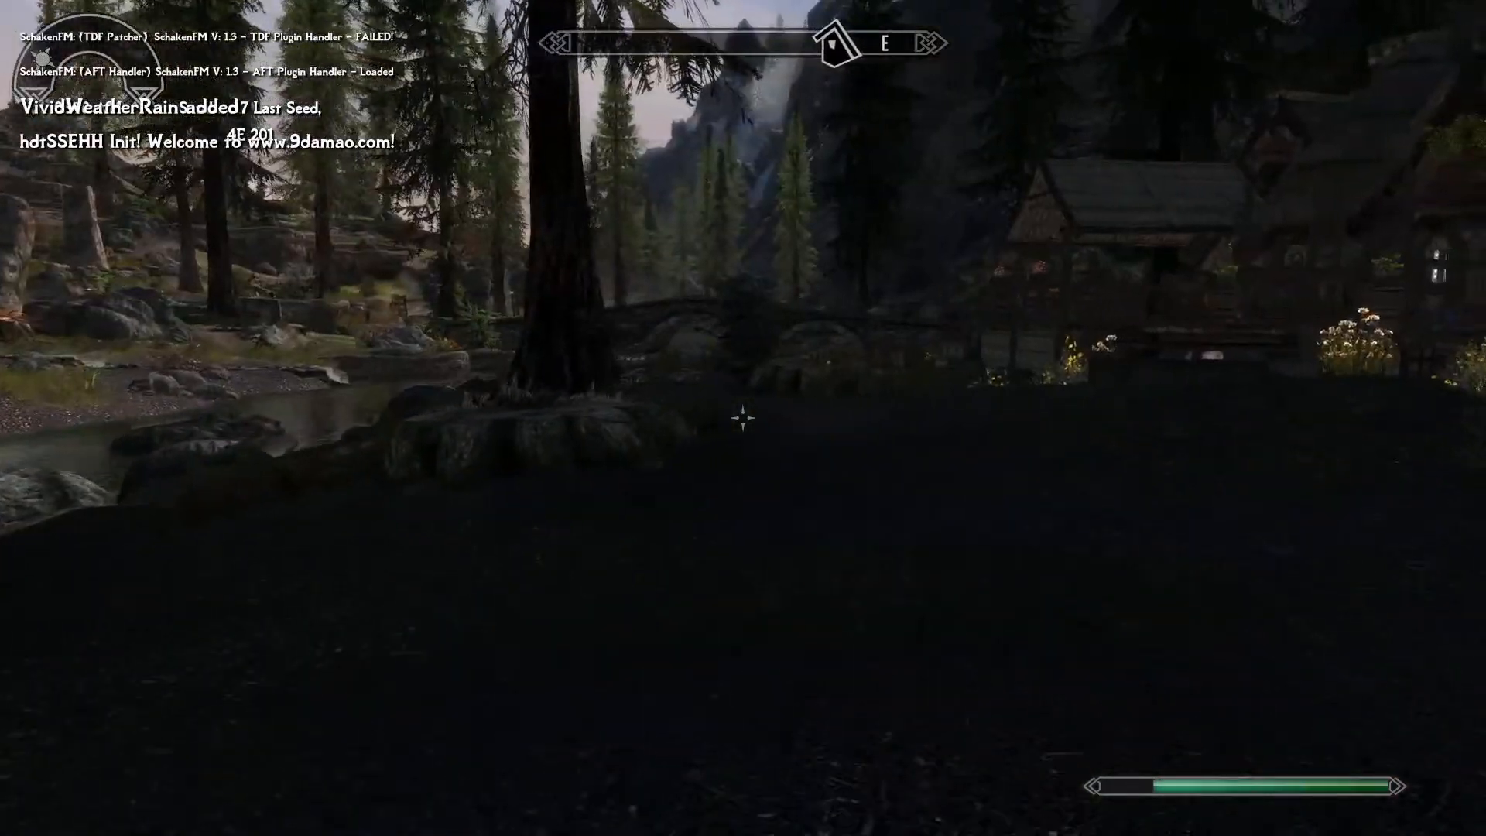
{"action": "key", "text": "w"}
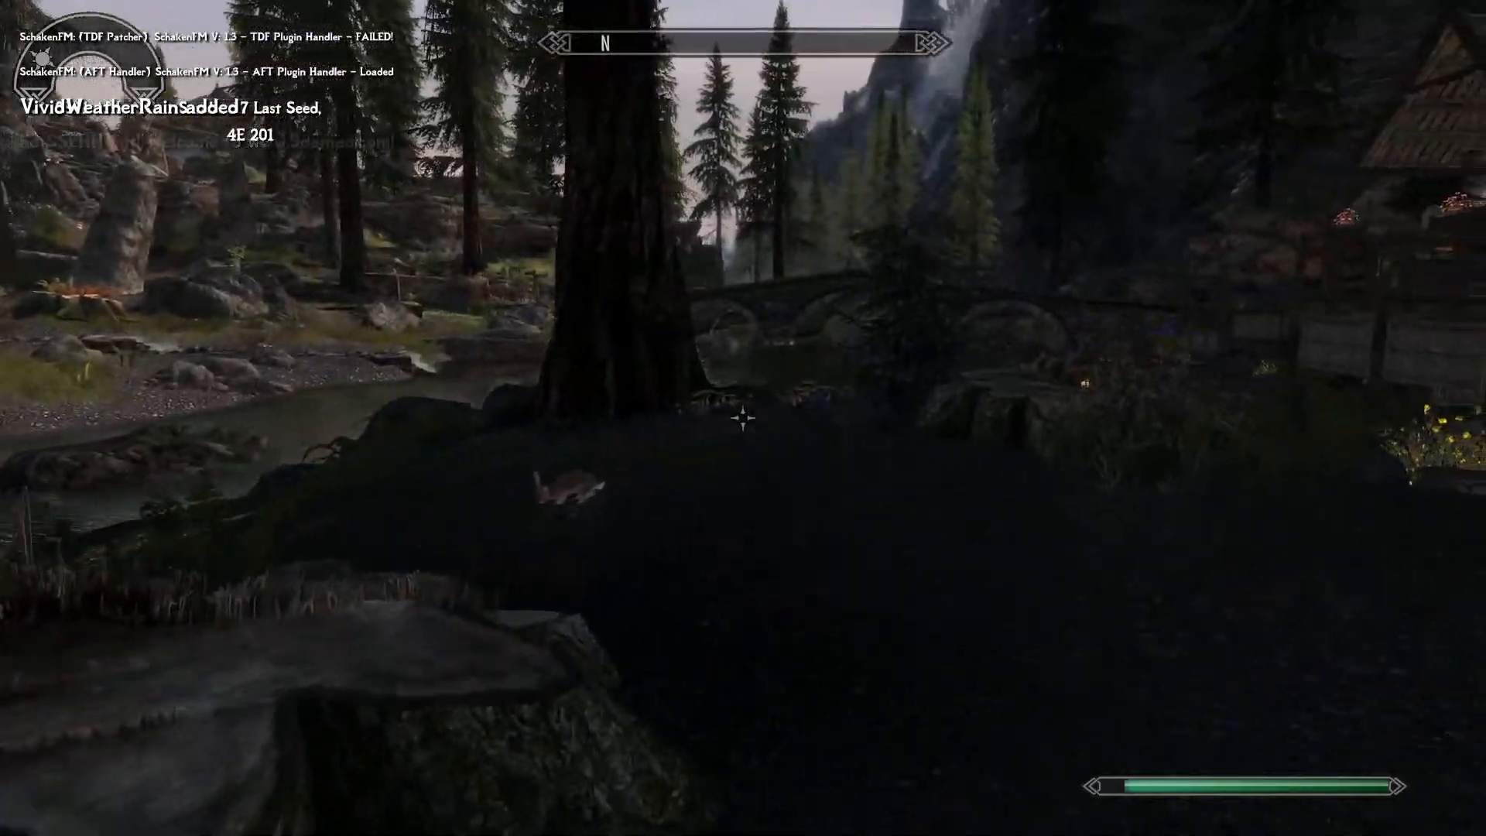
Pick up the placed Thanos Armor from the ground beside the large tree trunk.
{"action": "key", "text": "f"}
{"action": "key", "text": "w"}
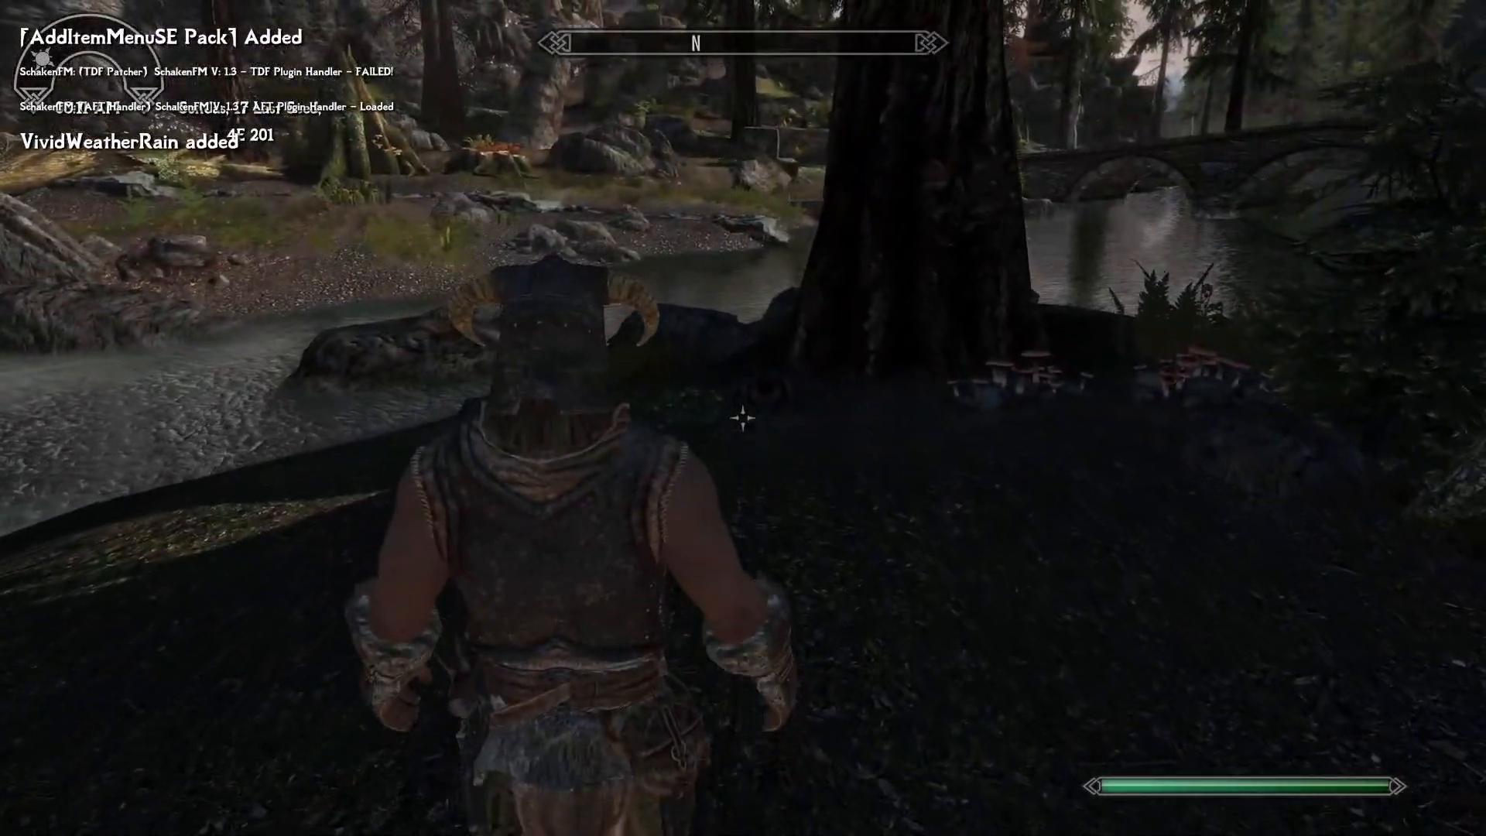
{"action": "key", "text": "f"}
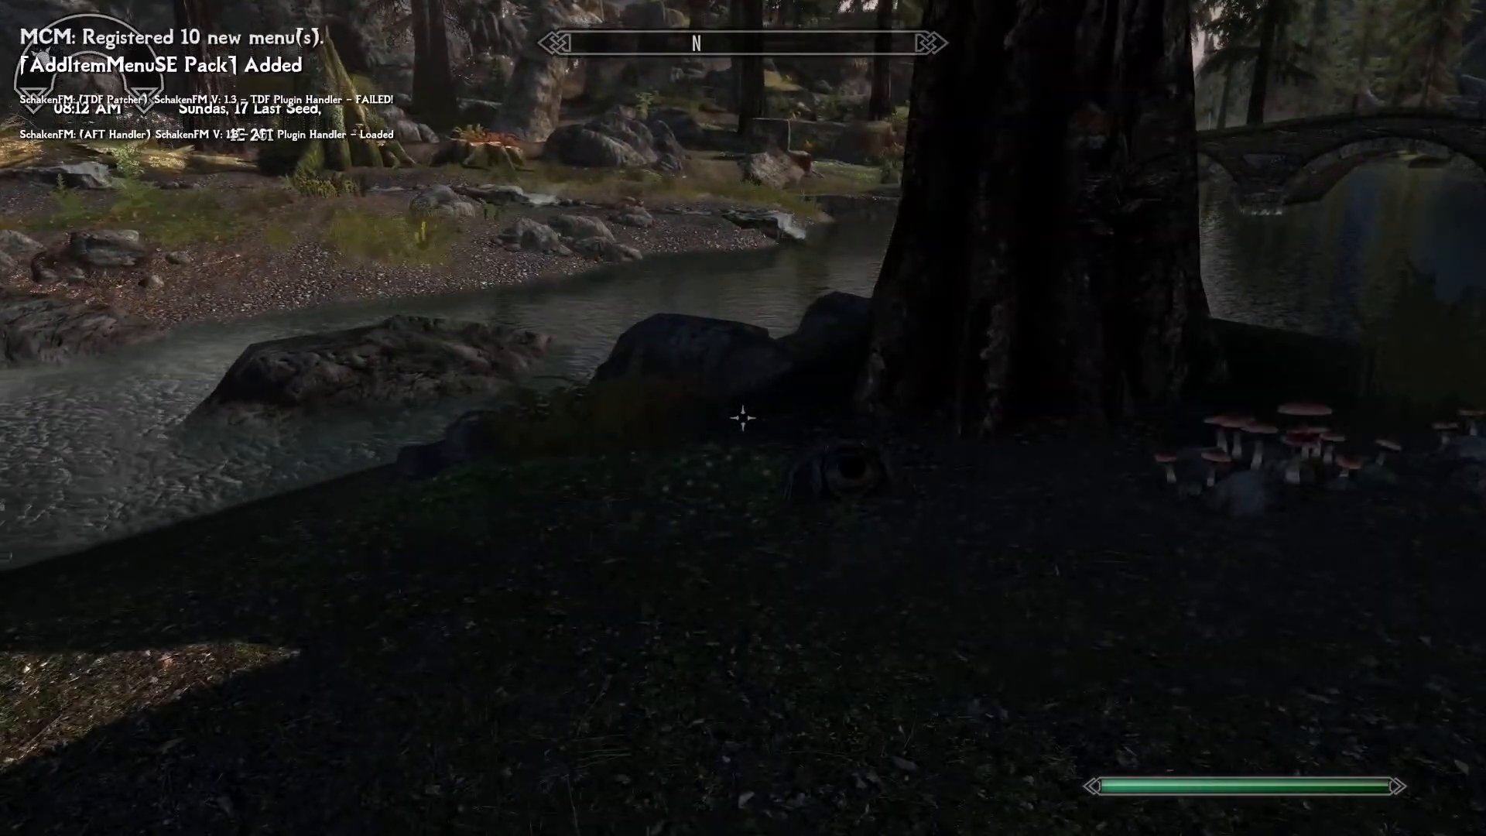
{"action": "key", "text": "e"}
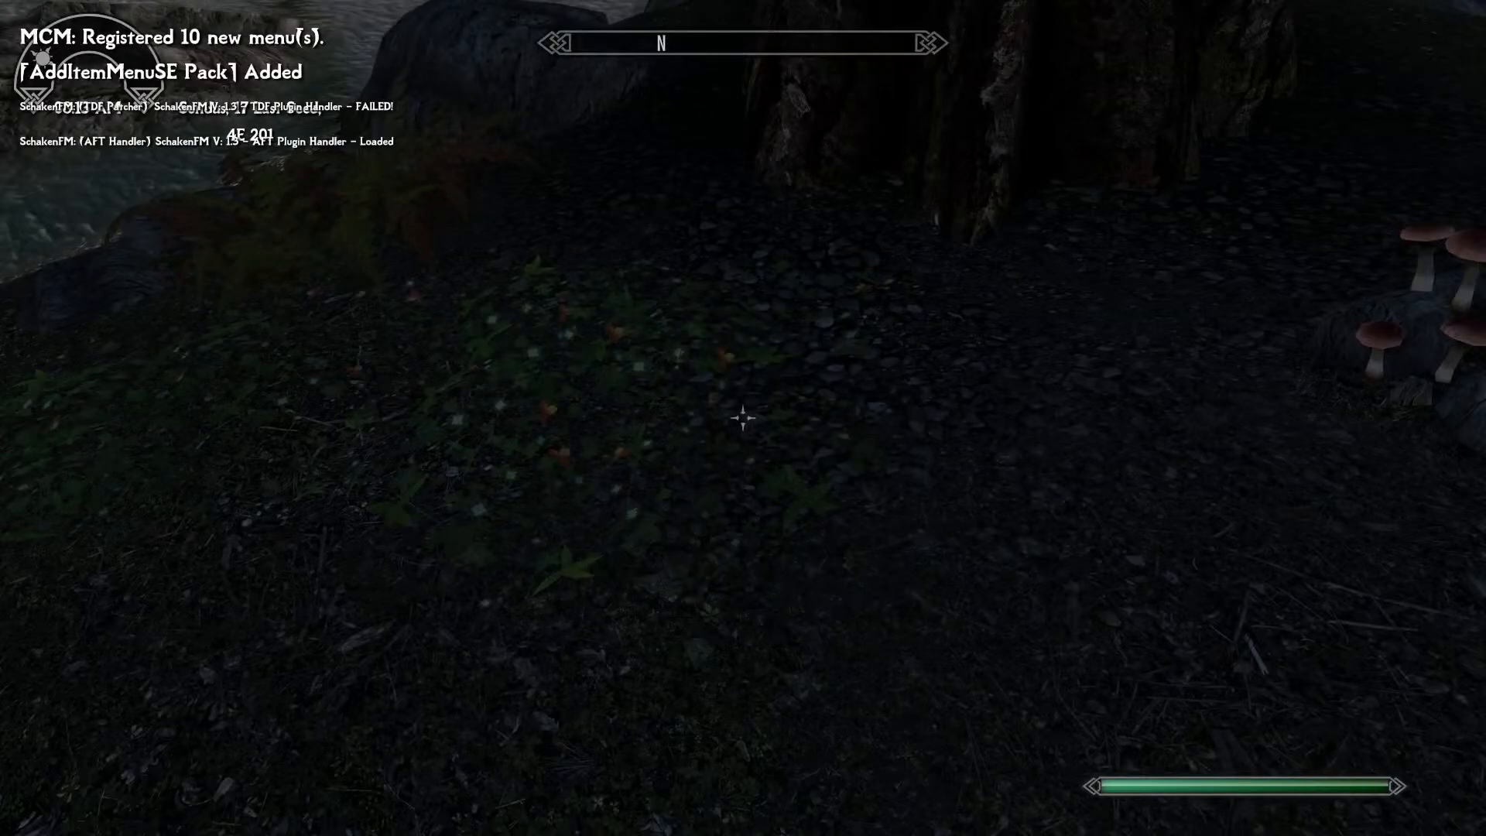
Equip the Thanos Armor from the inventory and view the character in third person.
{"action": "key", "text": "Tab"}
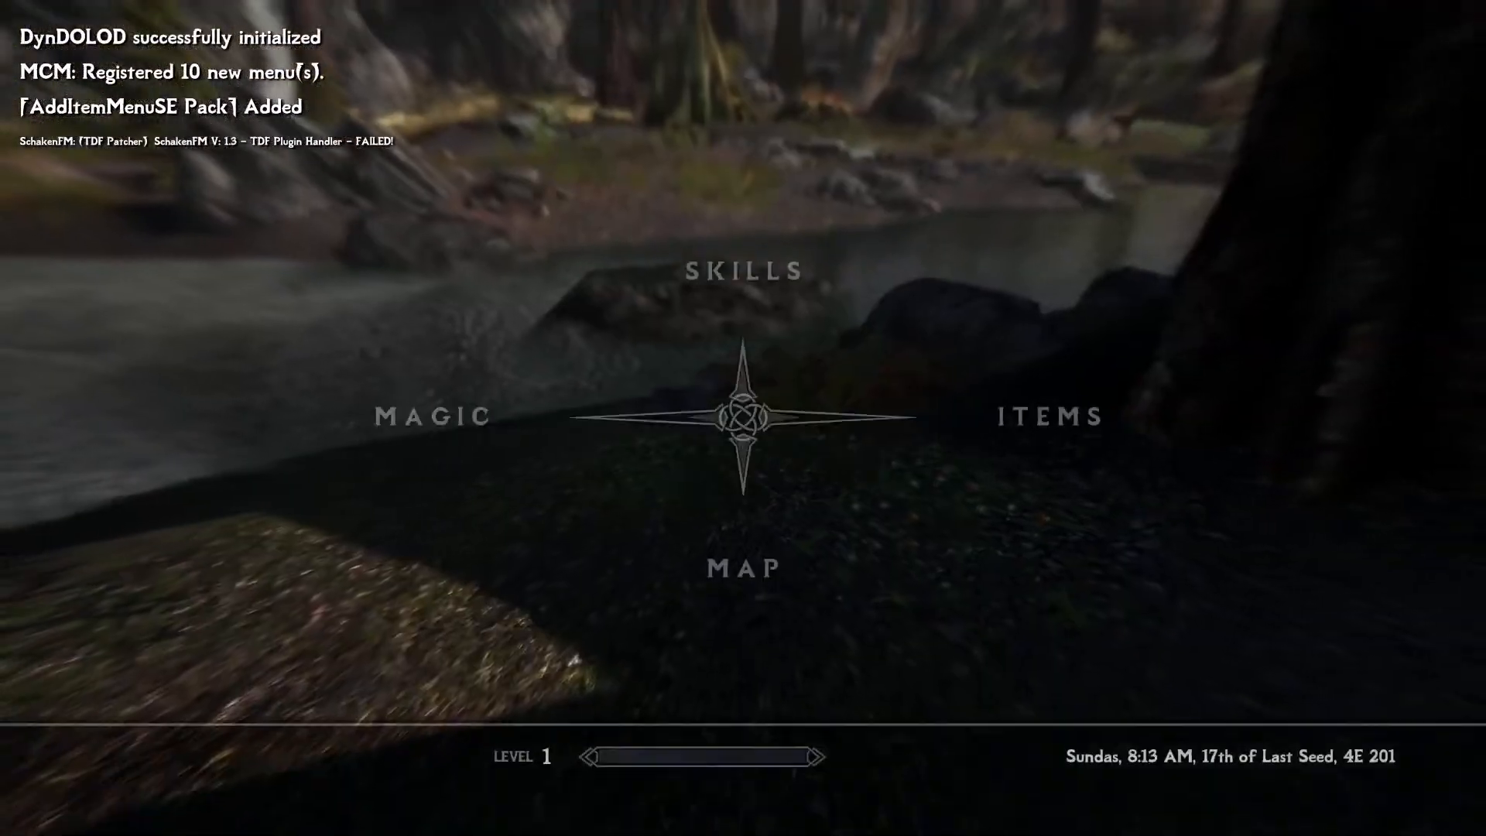
{"action": "key", "text": "e"}
{"action": "key", "text": "Down"}
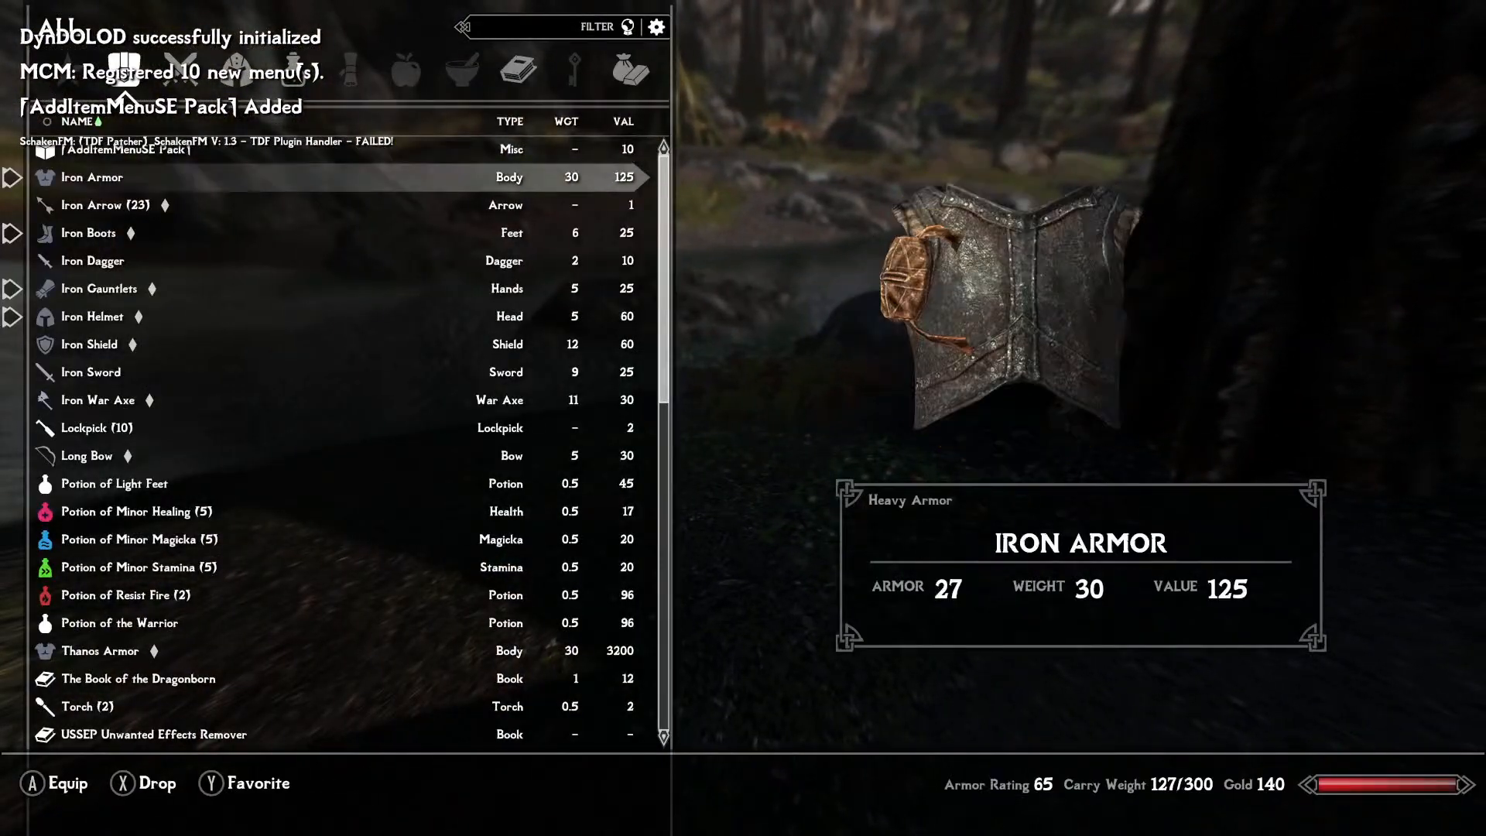
{"action": "key", "text": "Down"}
{"action": "key", "text": "Down"}
{"action": "key", "text": "Down"}
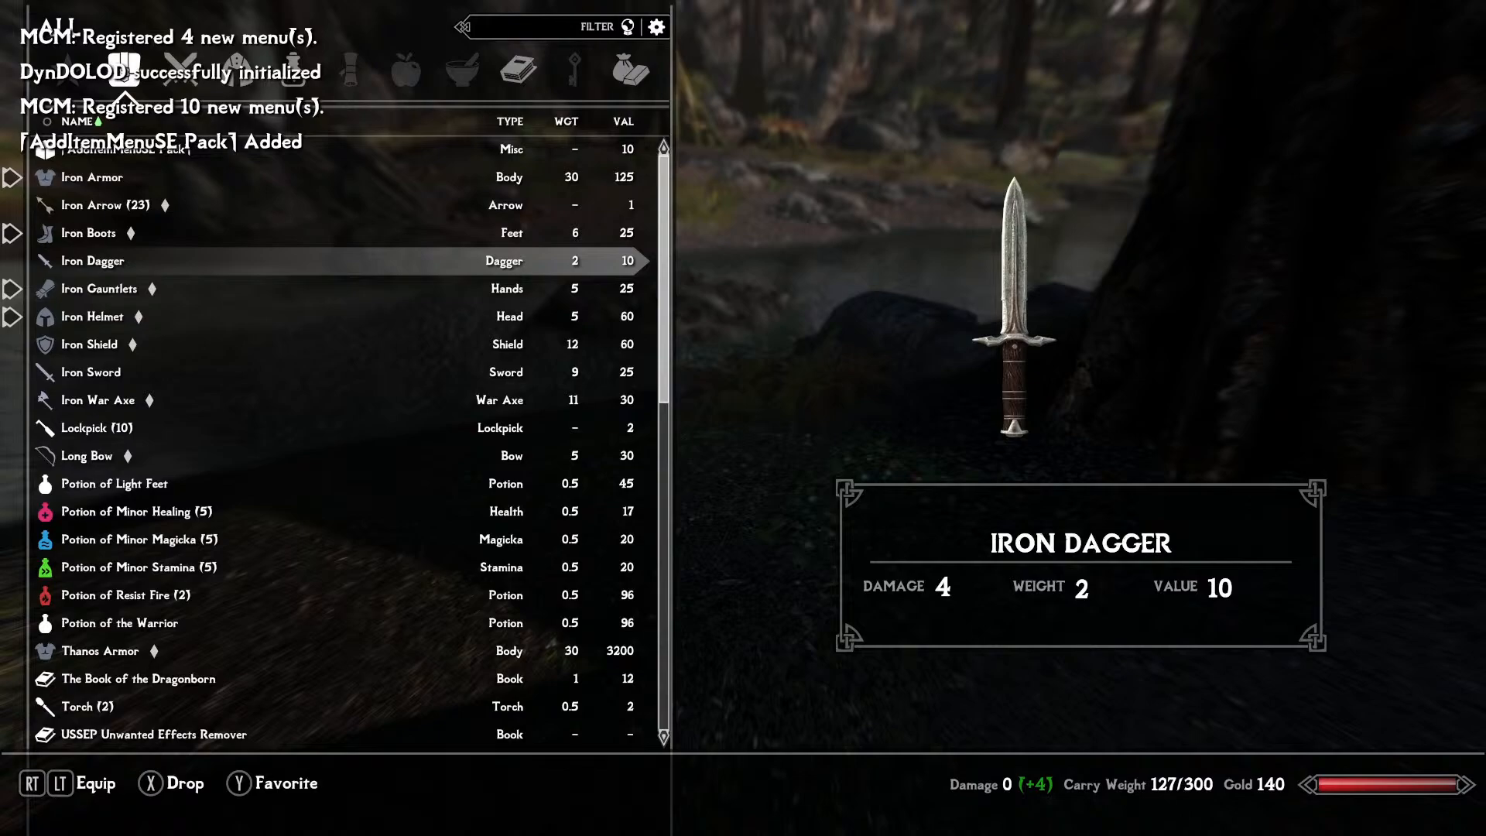
{"action": "key", "text": "Down"}
{"action": "key", "text": "Down"}
{"action": "key", "text": "Down"}
{"action": "key", "text": "Down"}
{"action": "key", "text": "Down"}
{"action": "key", "text": "Down"}
{"action": "key", "text": "Down"}
{"action": "key", "text": "Down"}
{"action": "key", "text": "Down"}
{"action": "key", "text": "Down"}
{"action": "key", "text": "Down"}
{"action": "key", "text": "Down"}
{"action": "key", "text": "Down"}
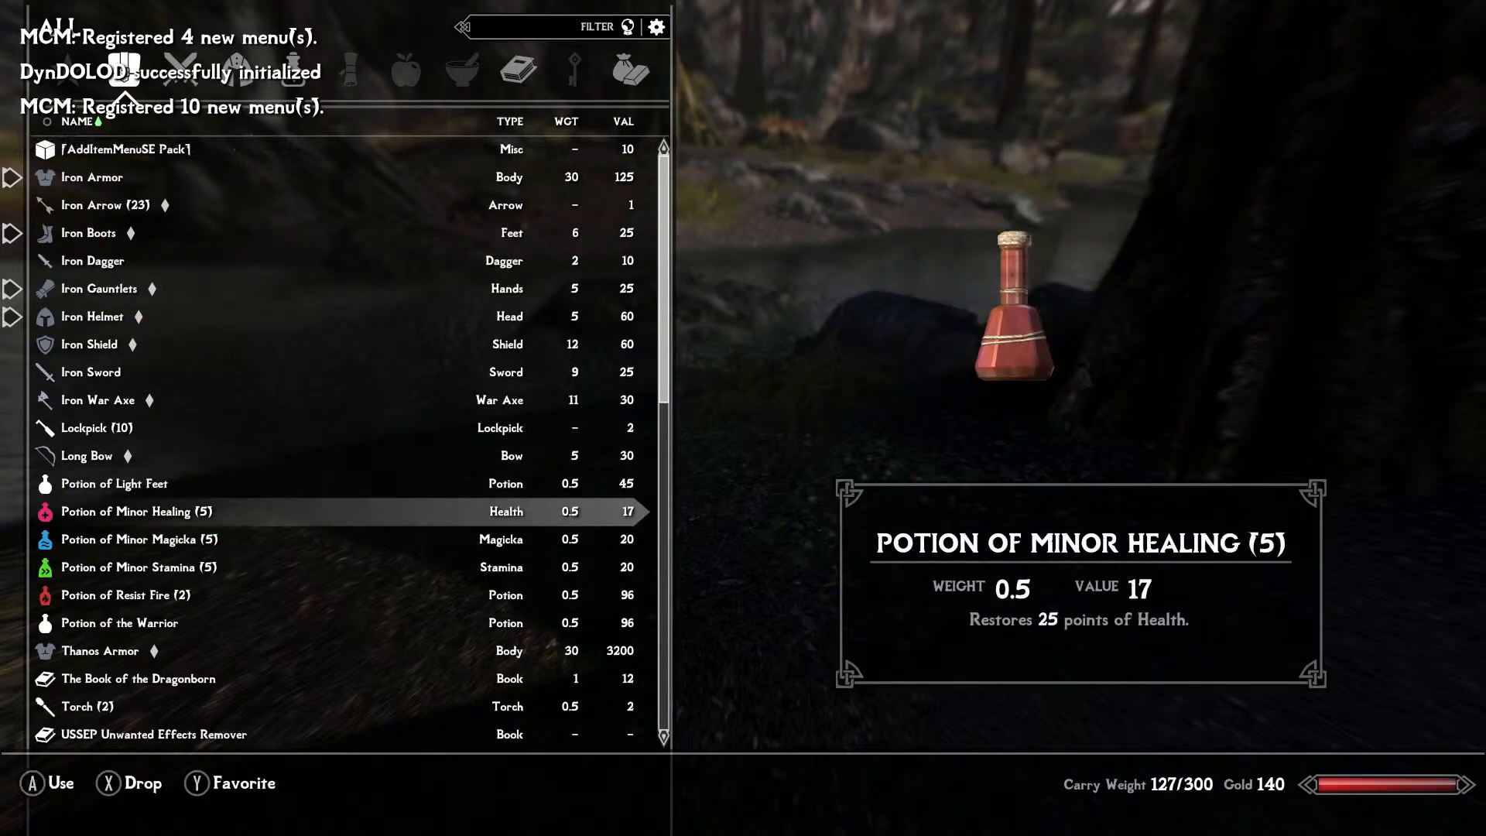
{"action": "key", "text": "Down"}
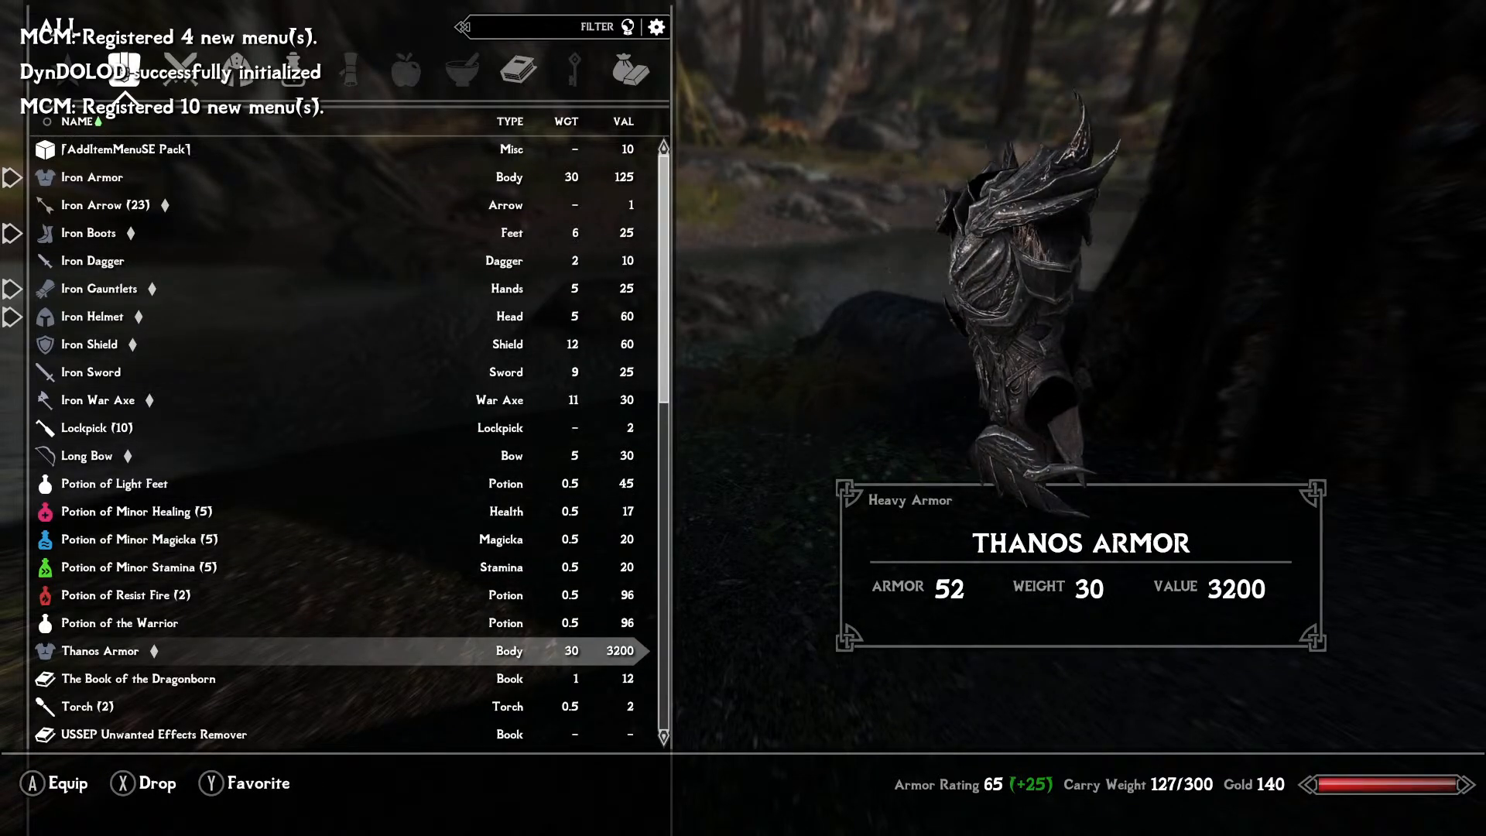
{"action": "key", "text": "Tab"}
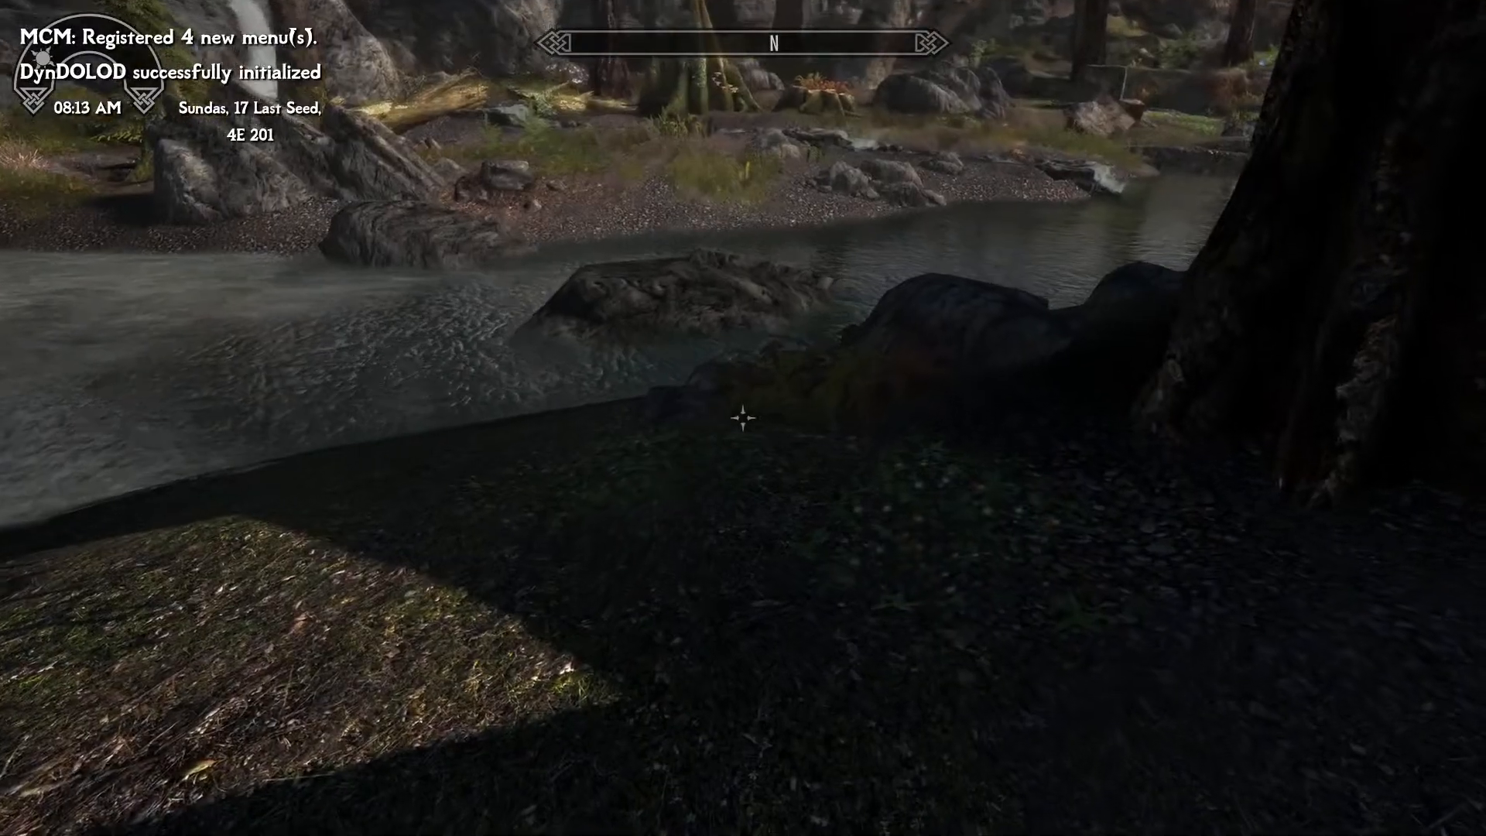
{"action": "key", "text": "f"}
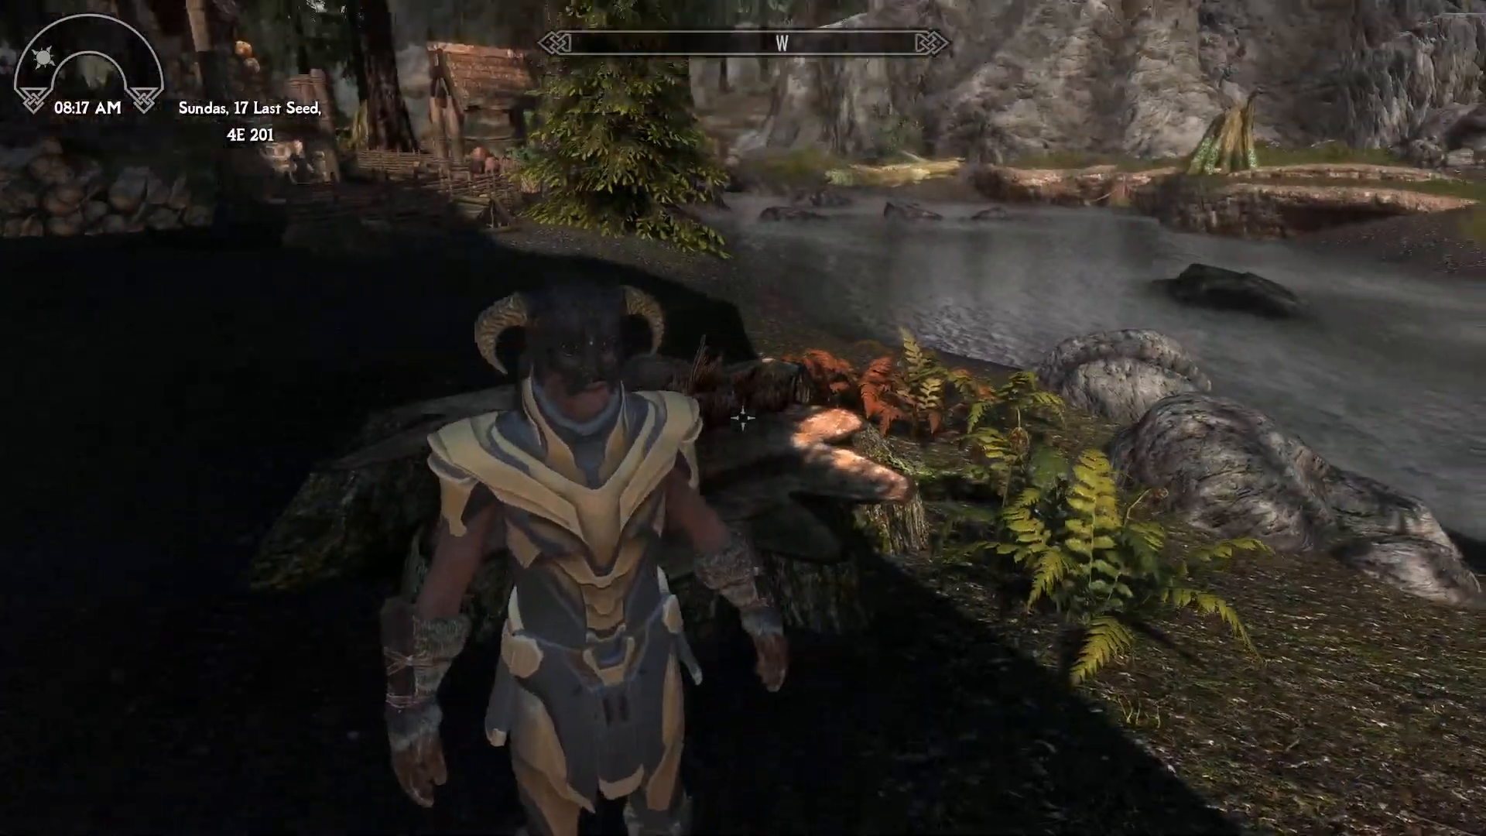
Unequip the Iron Helmet and Iron Gauntlets so the Thanos Armor can be viewed without them.
{"action": "key", "text": "Tab"}
{"action": "key", "text": "Right"}
{"action": "key", "text": "Down"}
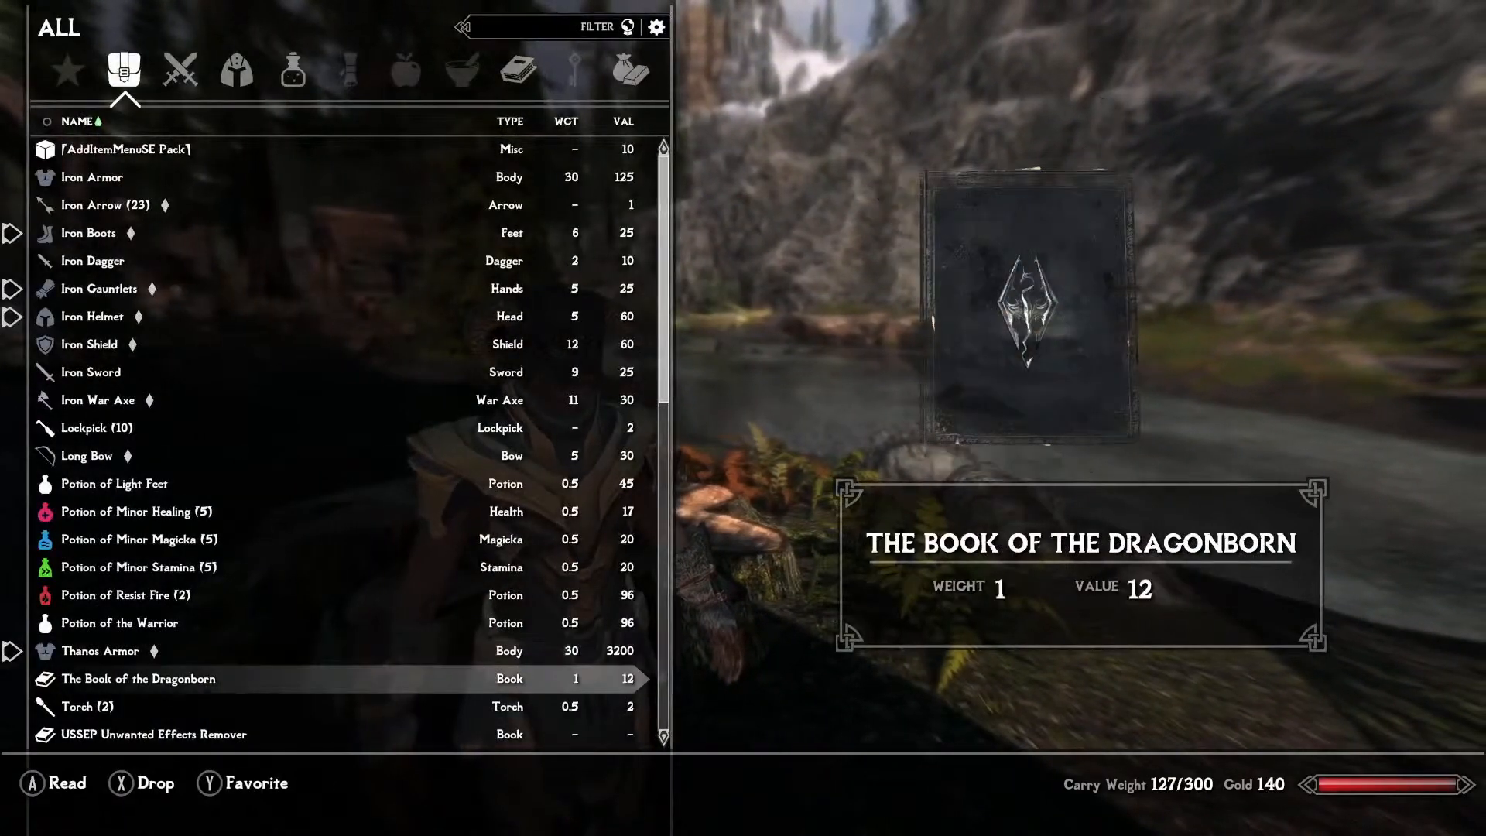
{"action": "key", "text": "Down"}
{"action": "key", "text": "Up"}
{"action": "key", "text": "Up"}
{"action": "key", "text": "Up"}
{"action": "key", "text": "Up"}
{"action": "key", "text": "Up"}
{"action": "key", "text": "Up"}
{"action": "key", "text": "Up"}
{"action": "key", "text": "Up"}
{"action": "key", "text": "Up"}
{"action": "key", "text": "Up"}
{"action": "key", "text": "Up"}
{"action": "key", "text": "Up"}
{"action": "key", "text": "Up"}
{"action": "key", "text": "Up"}
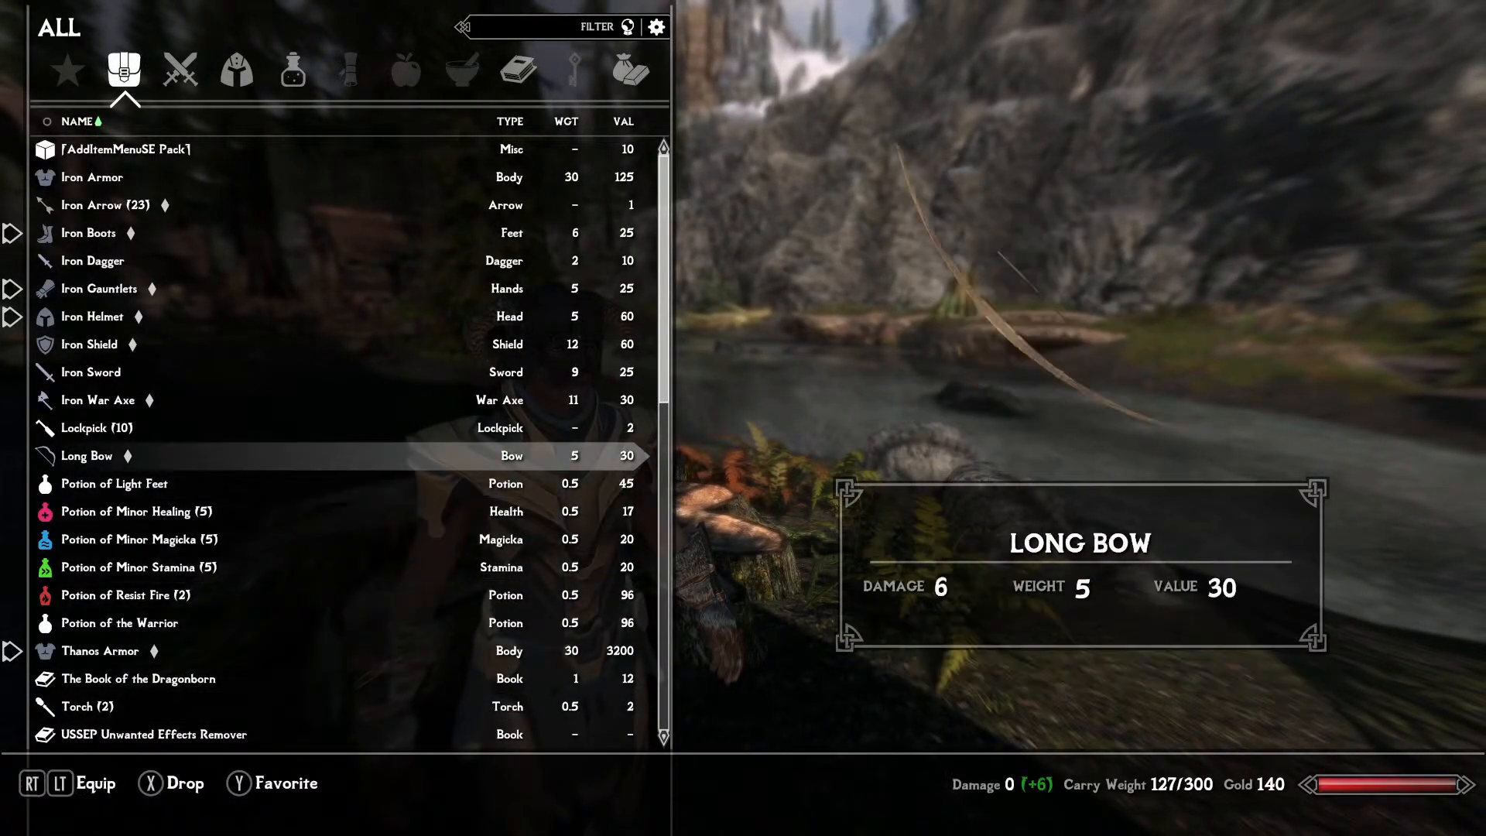
{"action": "key", "text": "Up"}
{"action": "key", "text": "Up"}
{"action": "key", "text": "Up"}
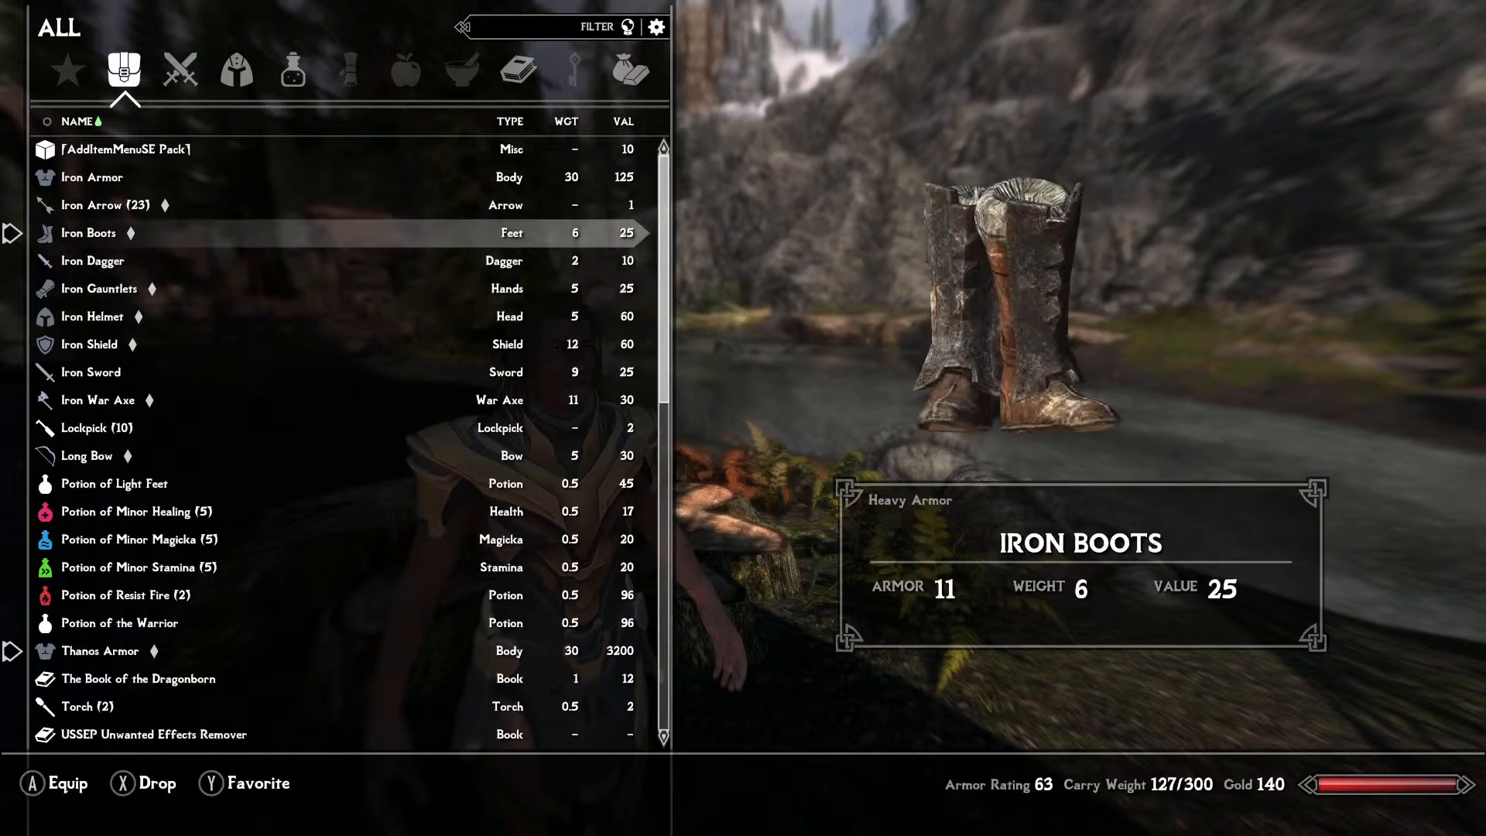
{"action": "key", "text": "Down"}
{"action": "key", "text": "Tab"}
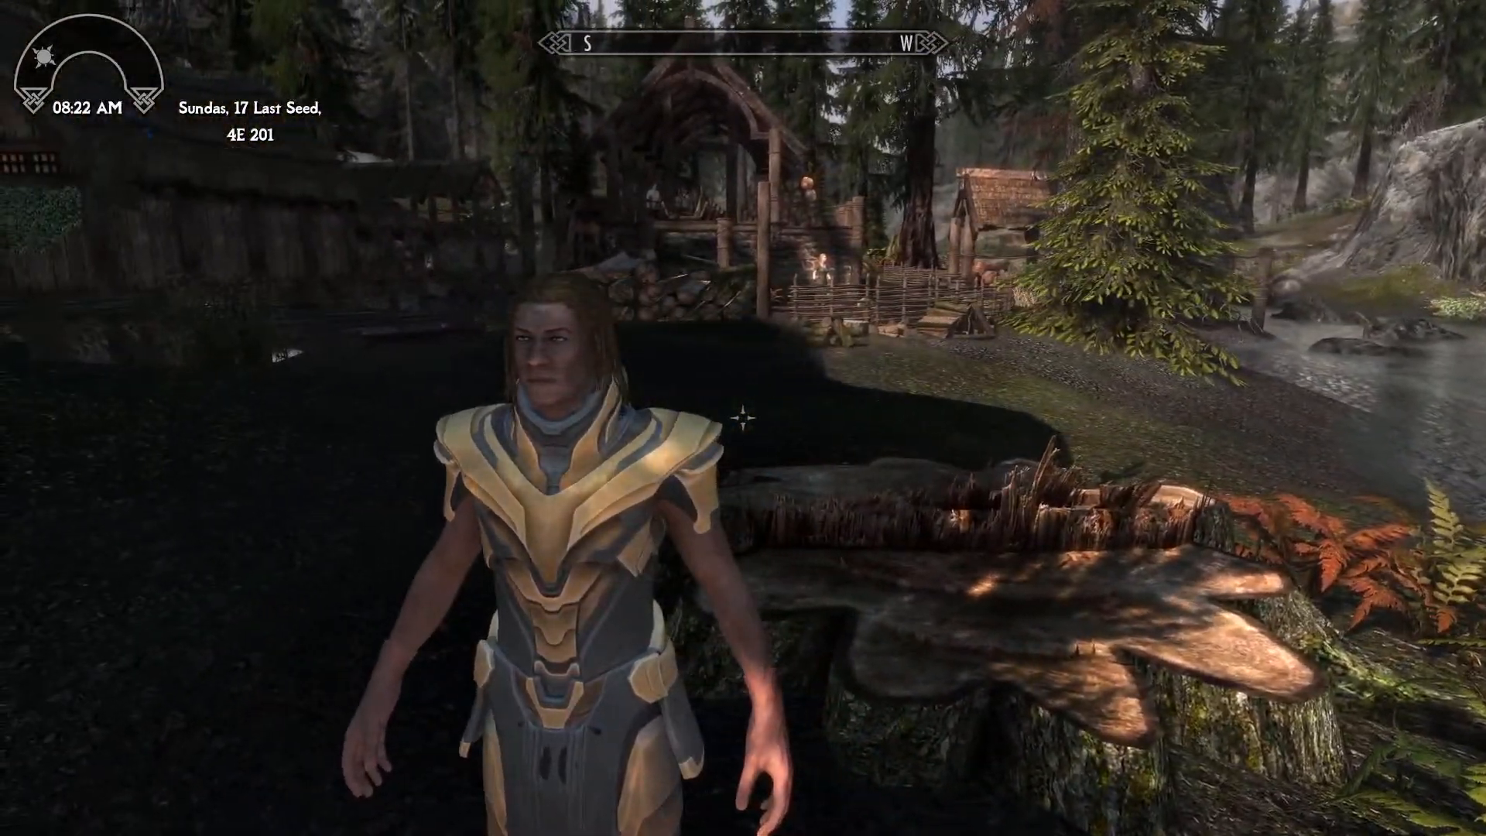
Walk the armored character into the sunlight by the river to view the Thanos Armor, and quit Skyrim through the console.
{"action": "key", "text": "w"}
{"action": "key", "text": "w"}
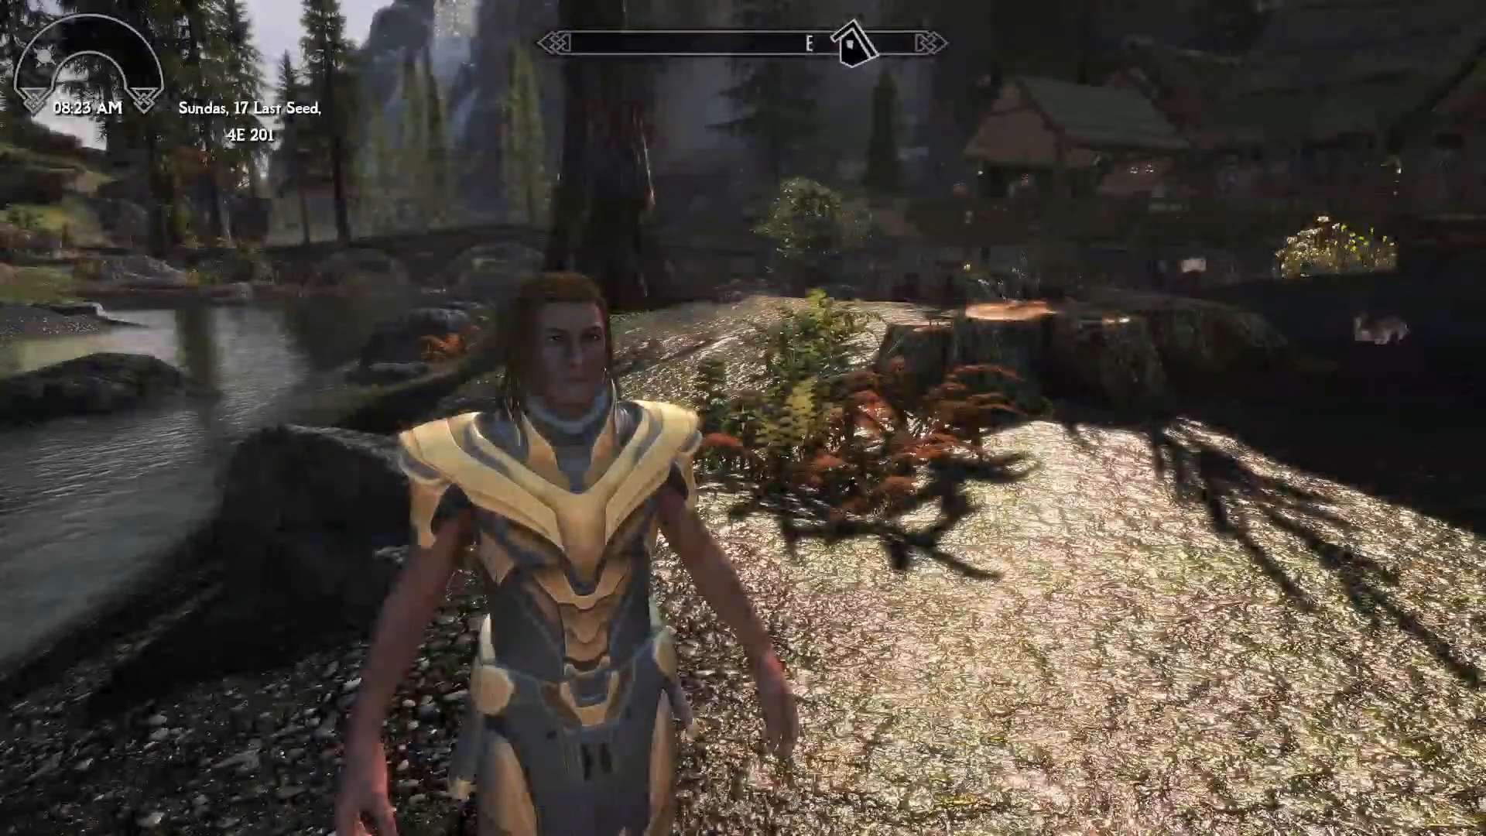
{"action": "key", "text": "grave"}
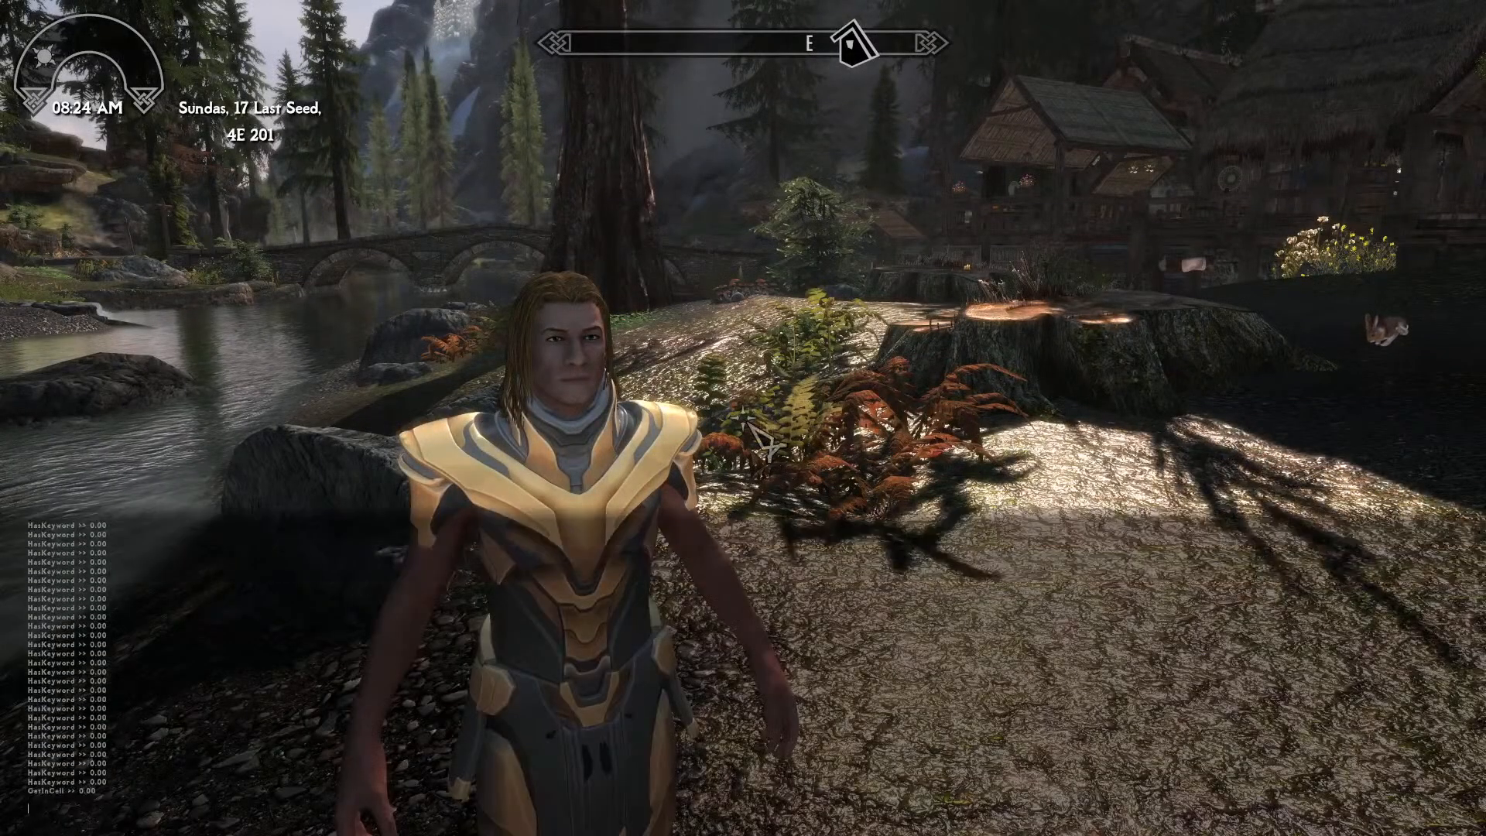
{"action": "type", "text": "999"}
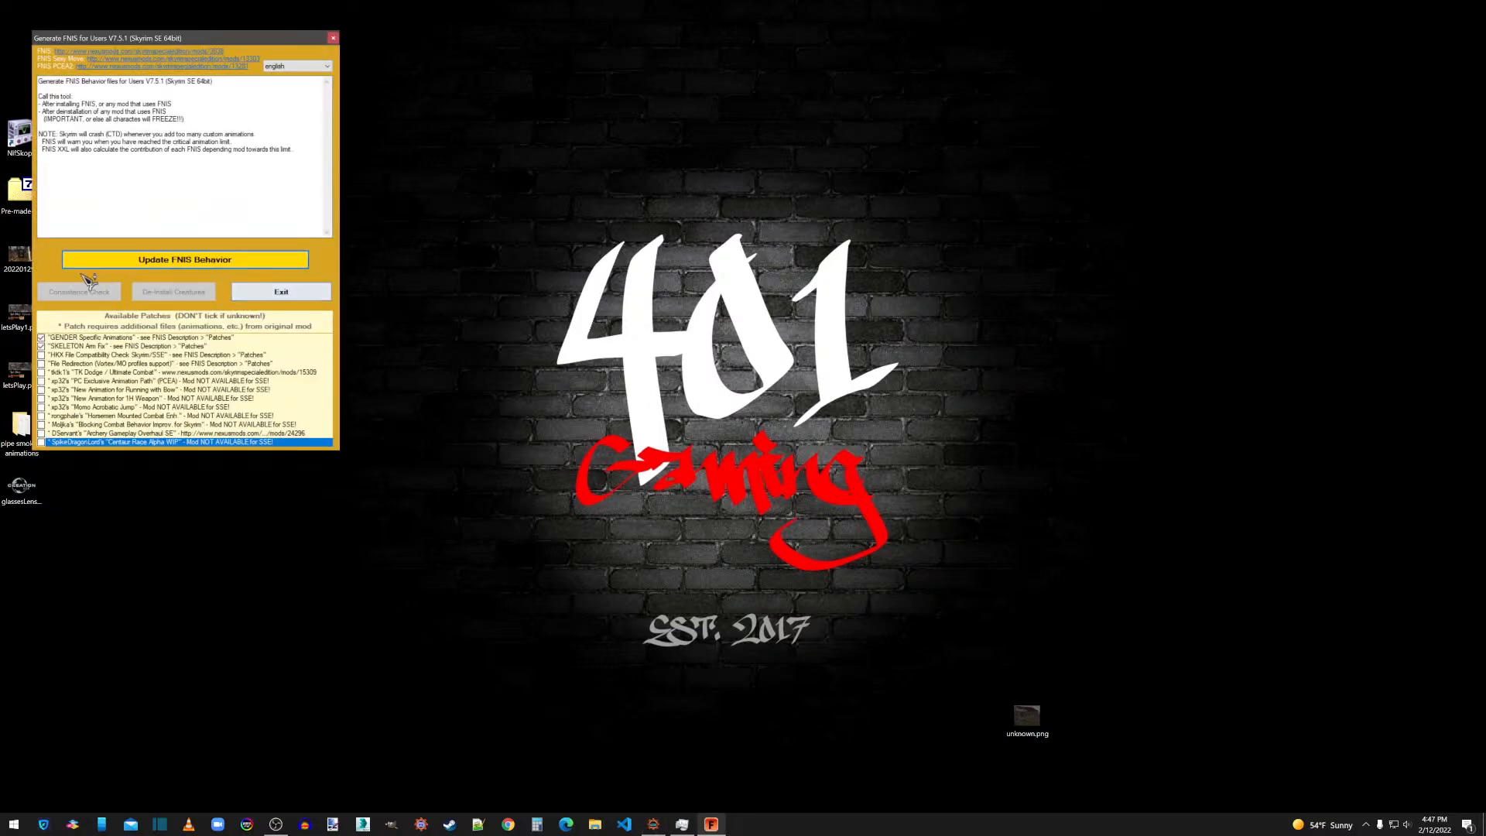
Update the FNIS behavior files with the HKX File Compatibility Check patch enabled, run the consistence check and exit FNIS.
{"action": "left_click", "coordinate": [61, 358]}
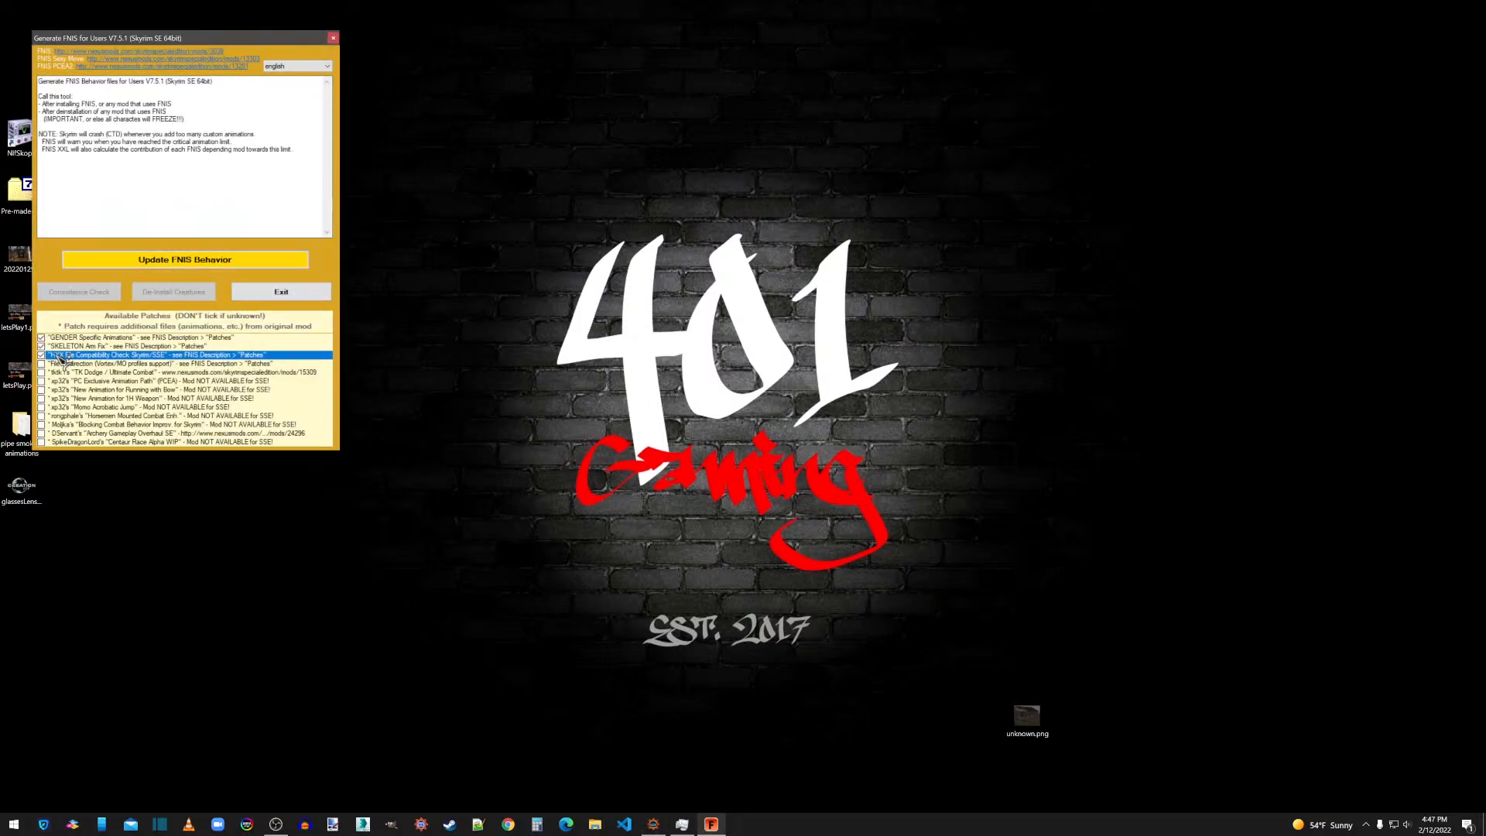
{"action": "left_click", "coordinate": [118, 263]}
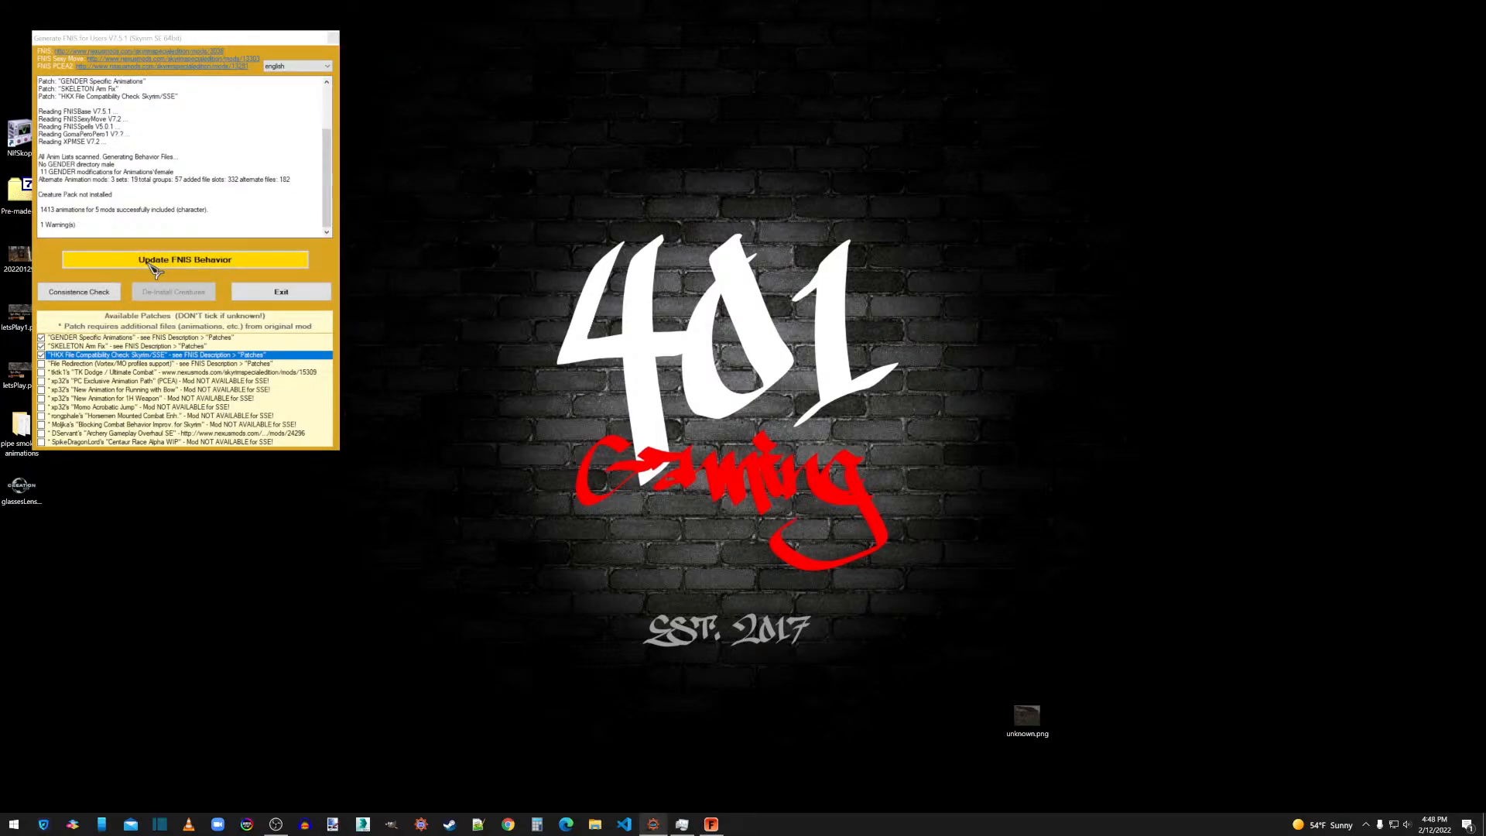
{"action": "left_click", "coordinate": [99, 295]}
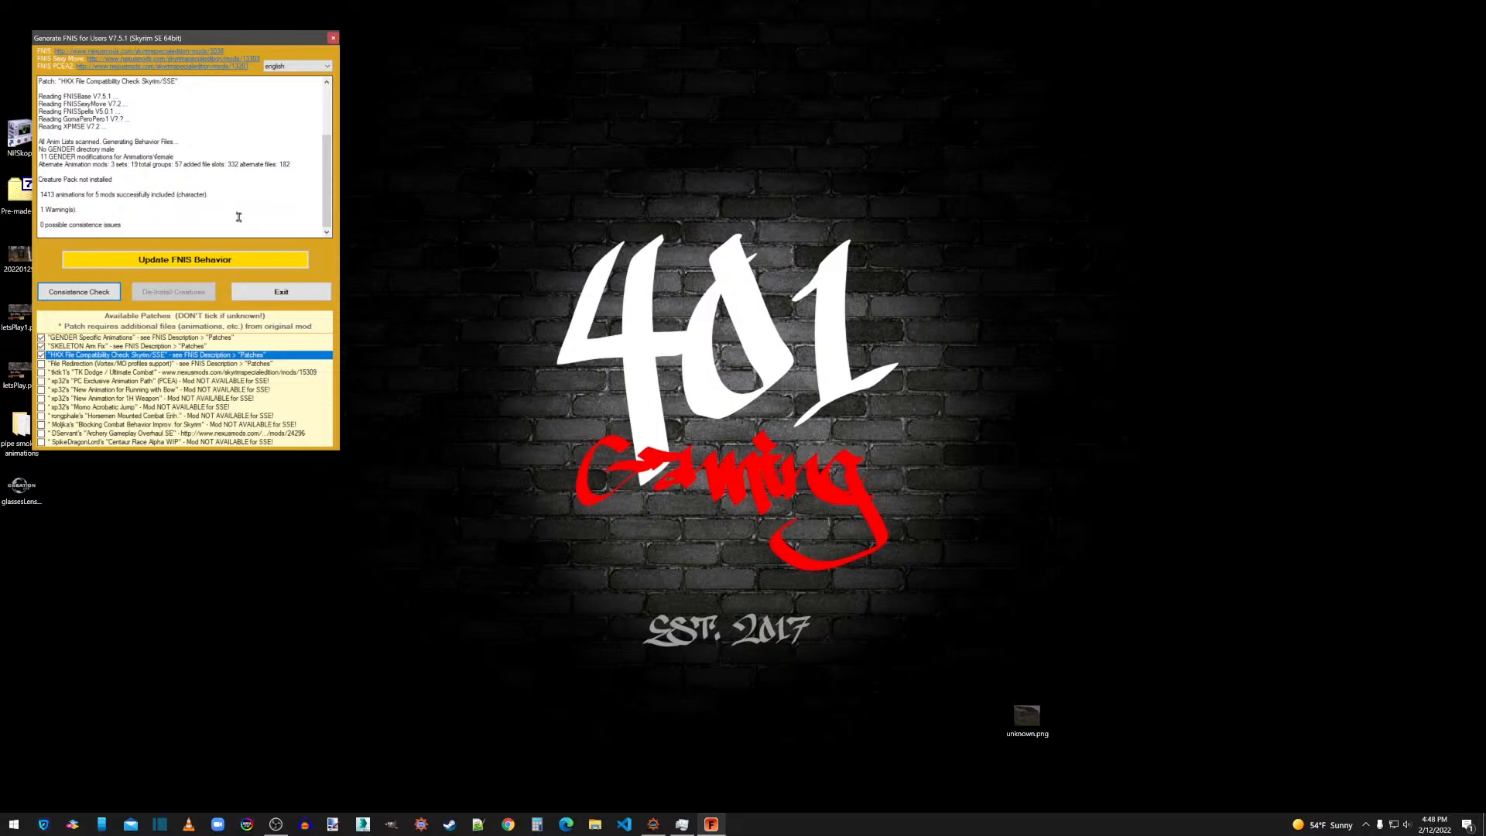
{"action": "left_click", "coordinate": [264, 294]}
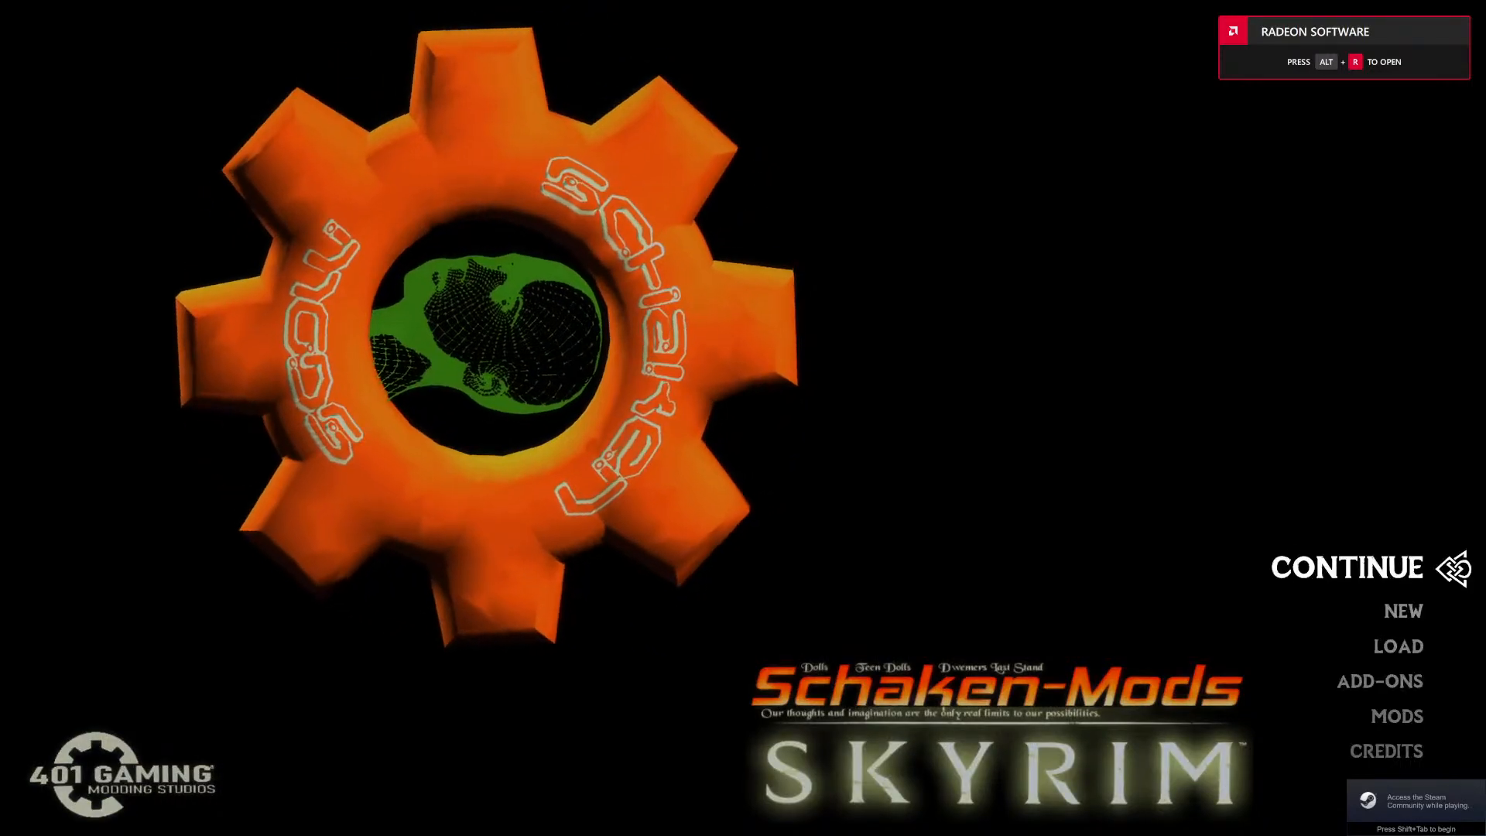
Teleport from the restarted game's main menu to Riverwood with the console command coc riverwood.
{"action": "type", "text": "coc ri"}
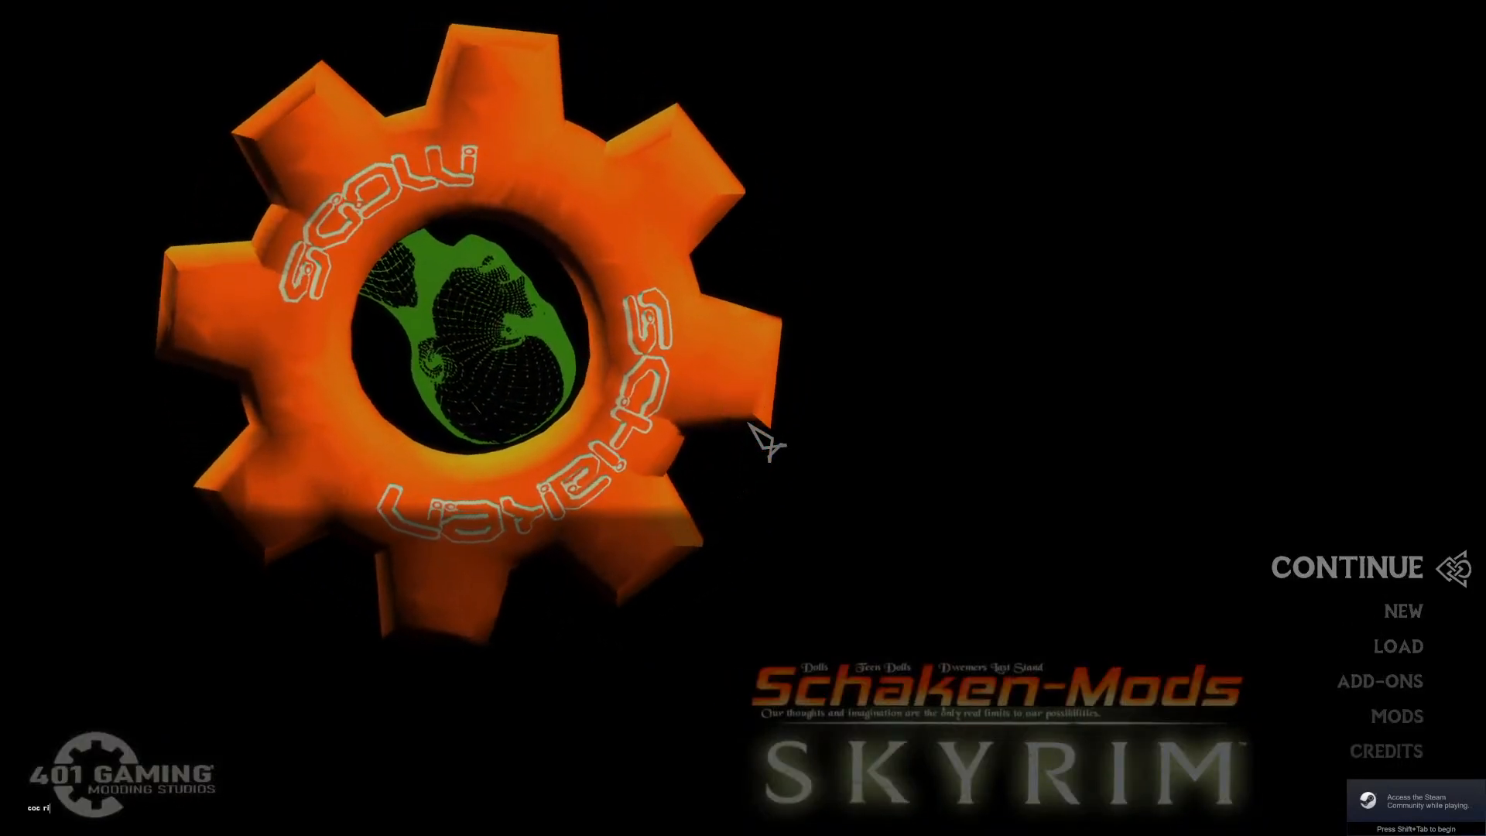
{"action": "type", "text": "verwood"}
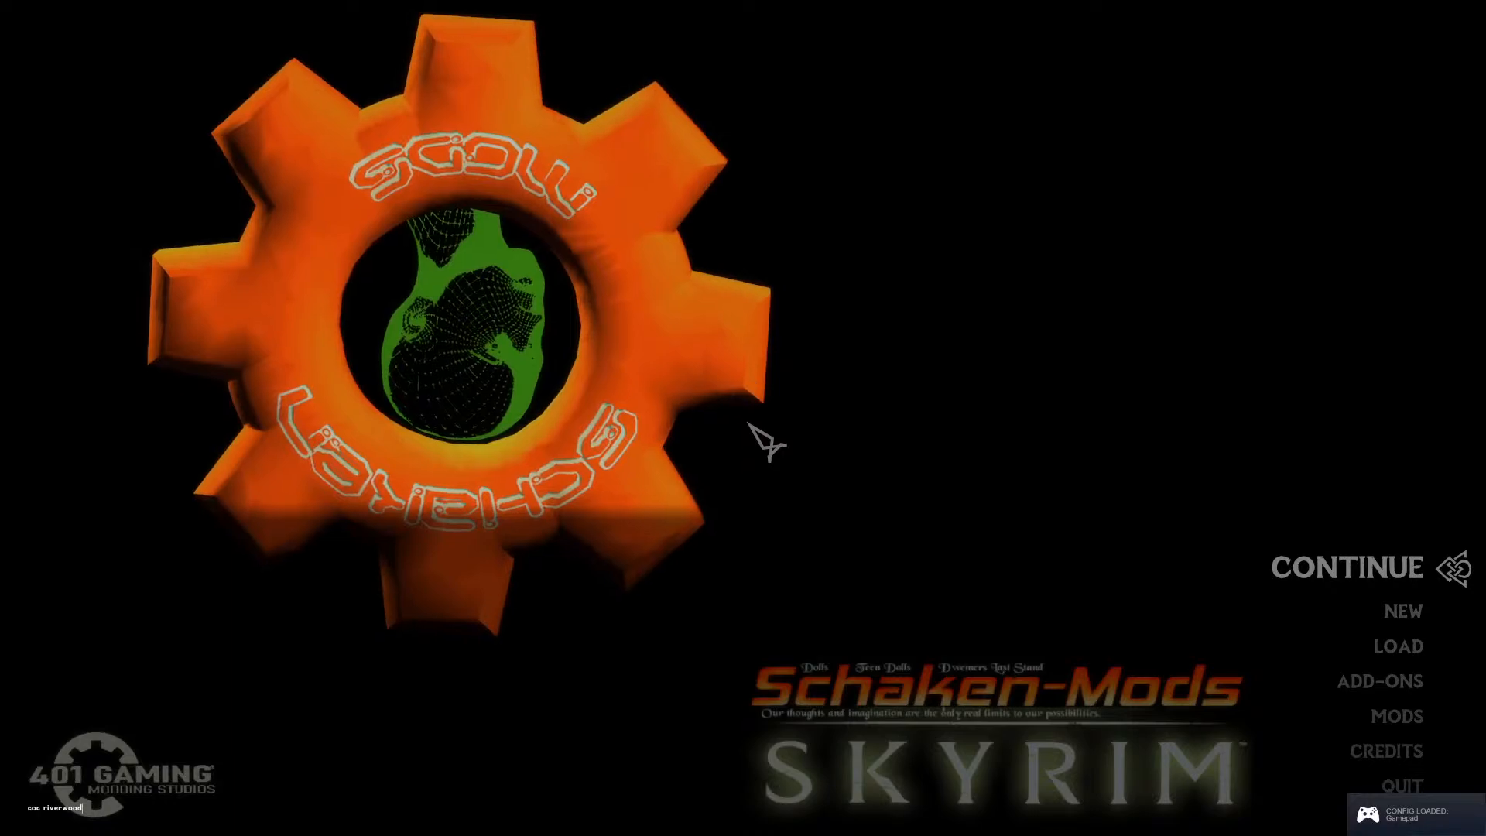
{"action": "key", "text": "Return"}
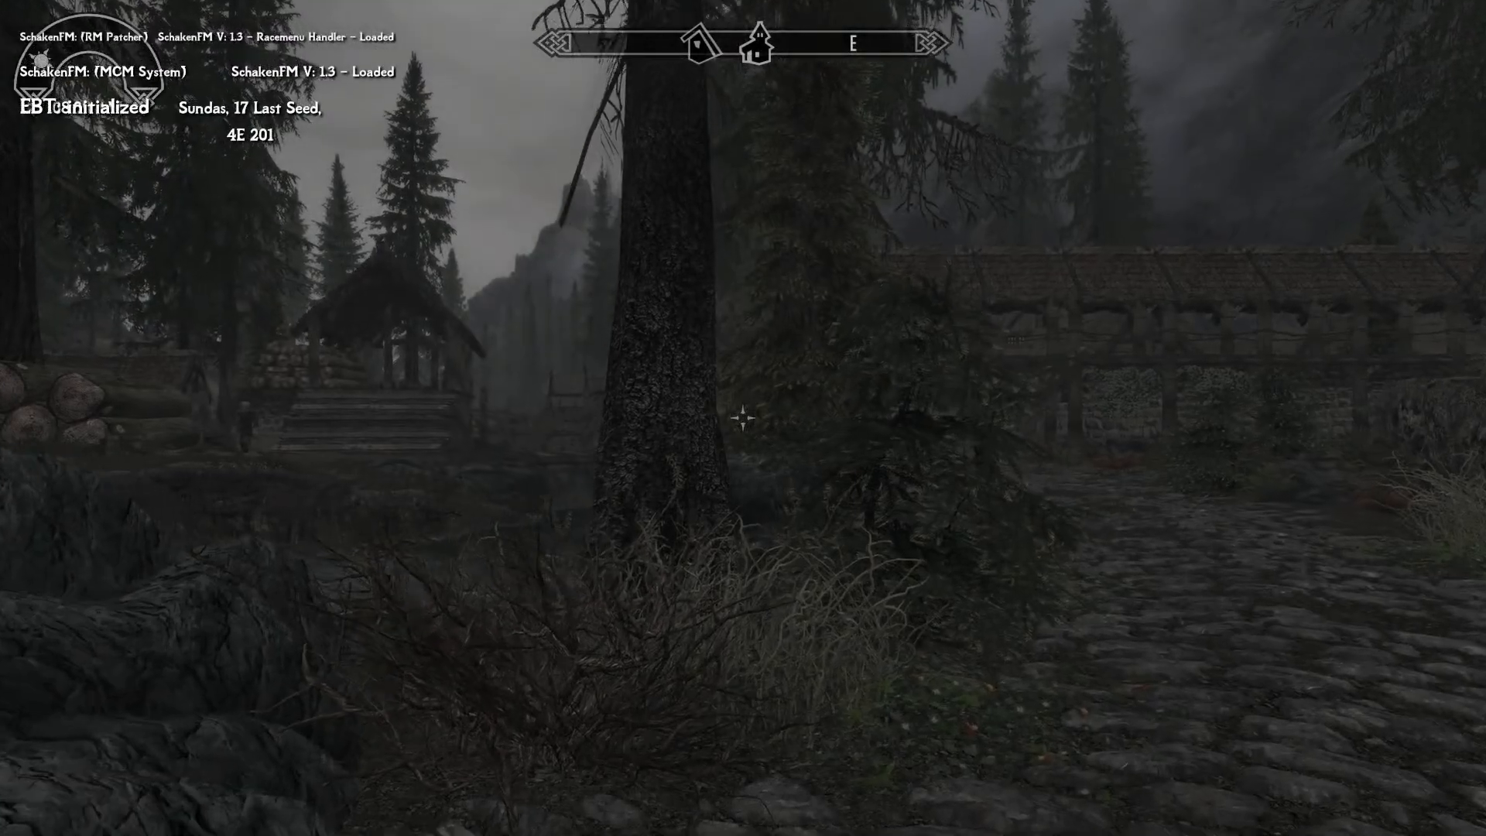
Switch to third-person view, move the character along the river through Riverwood, and unequip the worn iron armor pieces.
{"action": "key", "text": "w"}
{"action": "key", "text": "alt"}
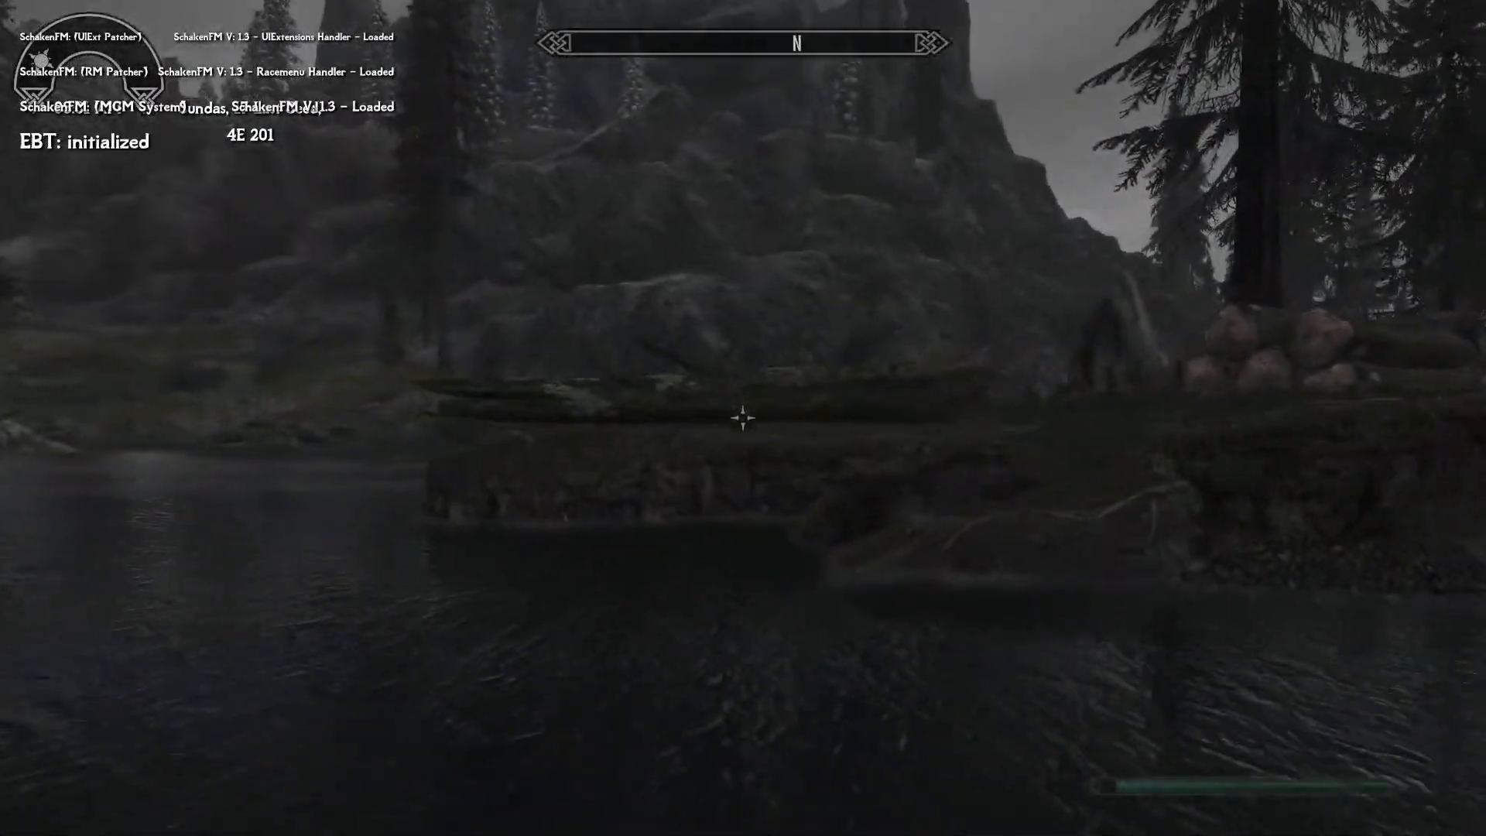
{"action": "key", "text": "f"}
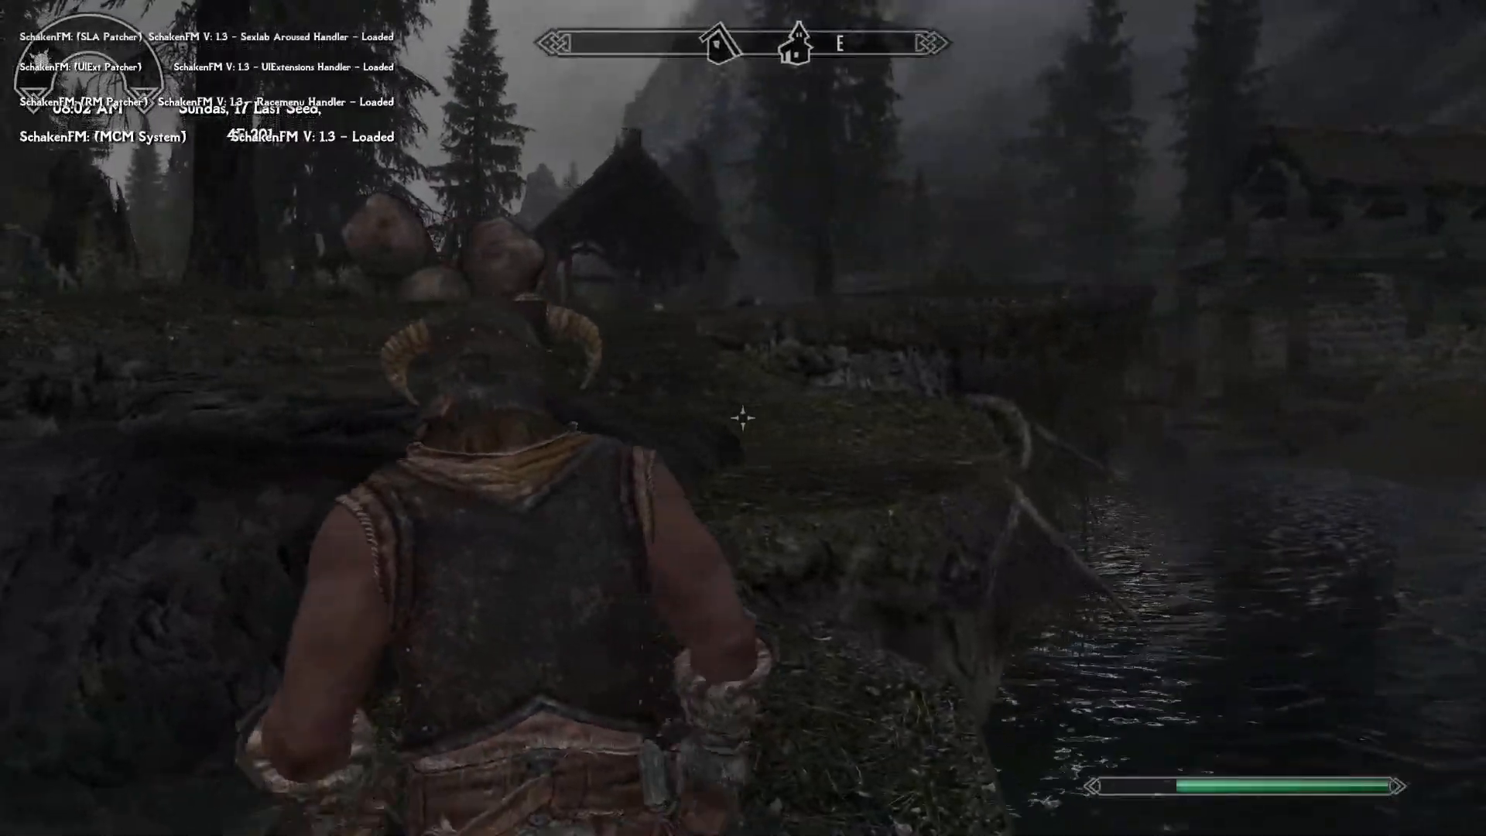
{"action": "key", "text": "w"}
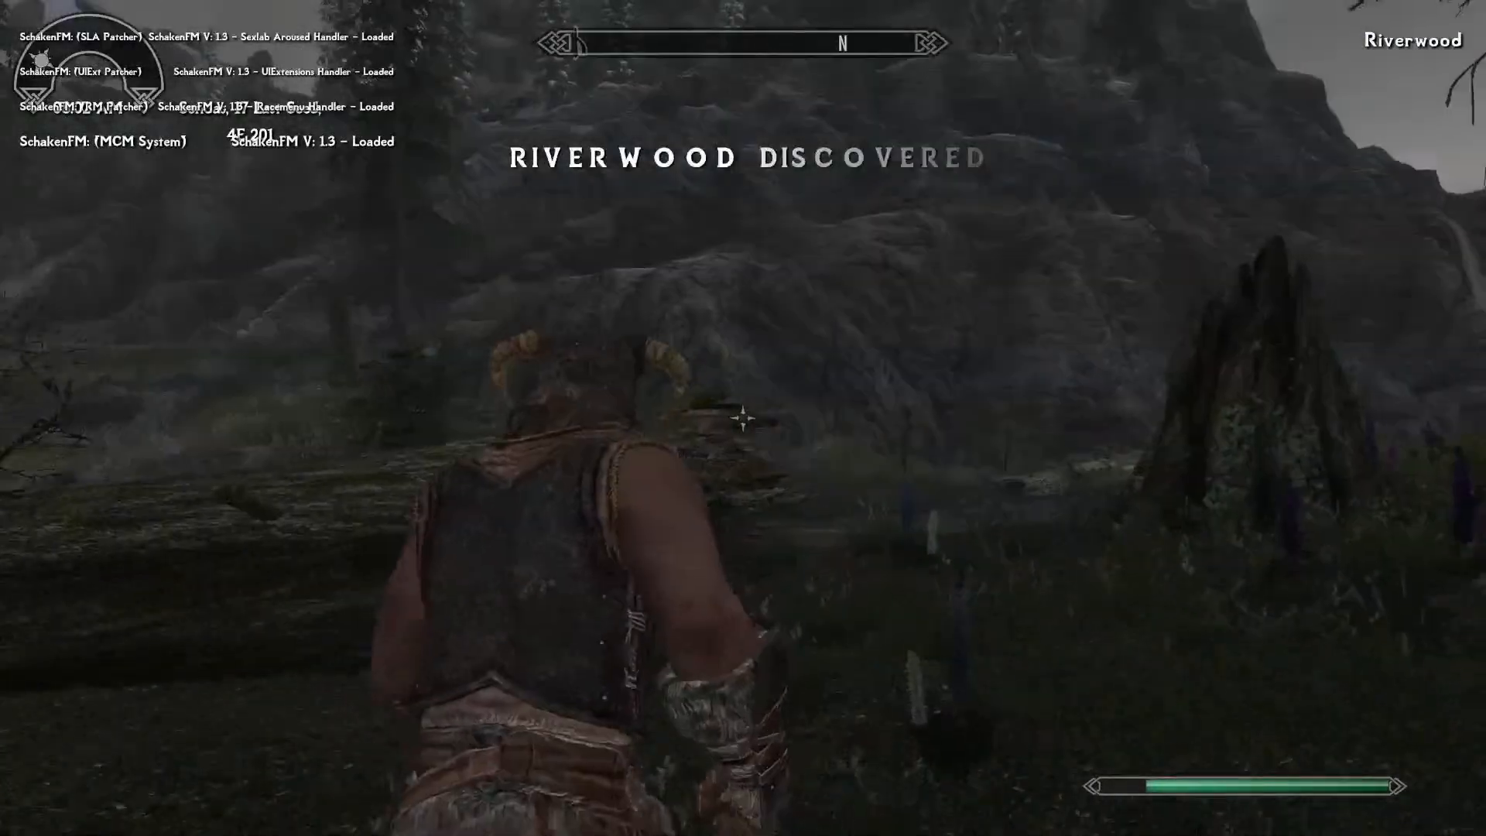
{"action": "key", "text": "w"}
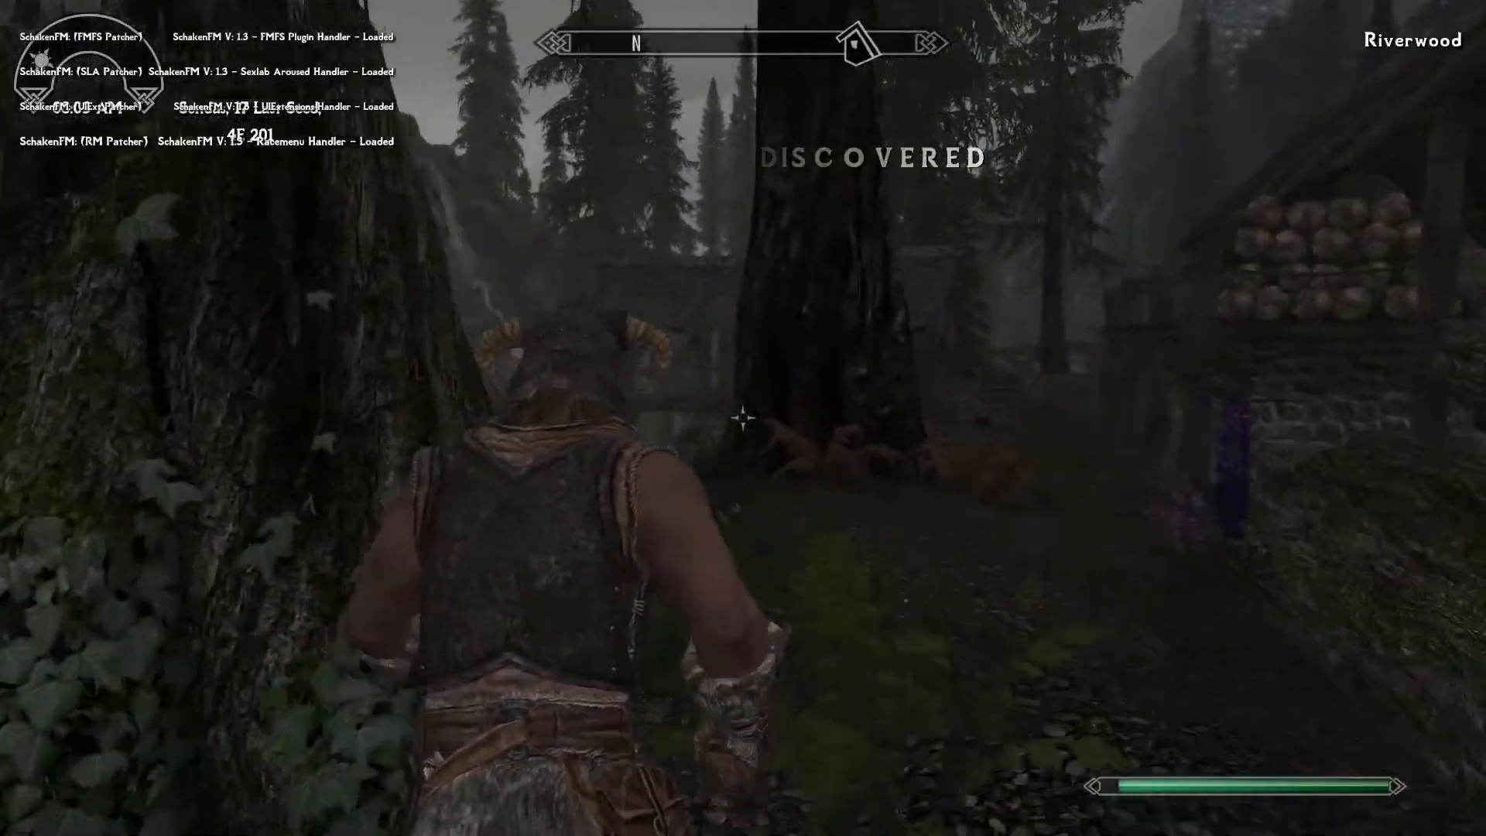
{"action": "key", "text": "f"}
{"action": "key", "text": "w"}
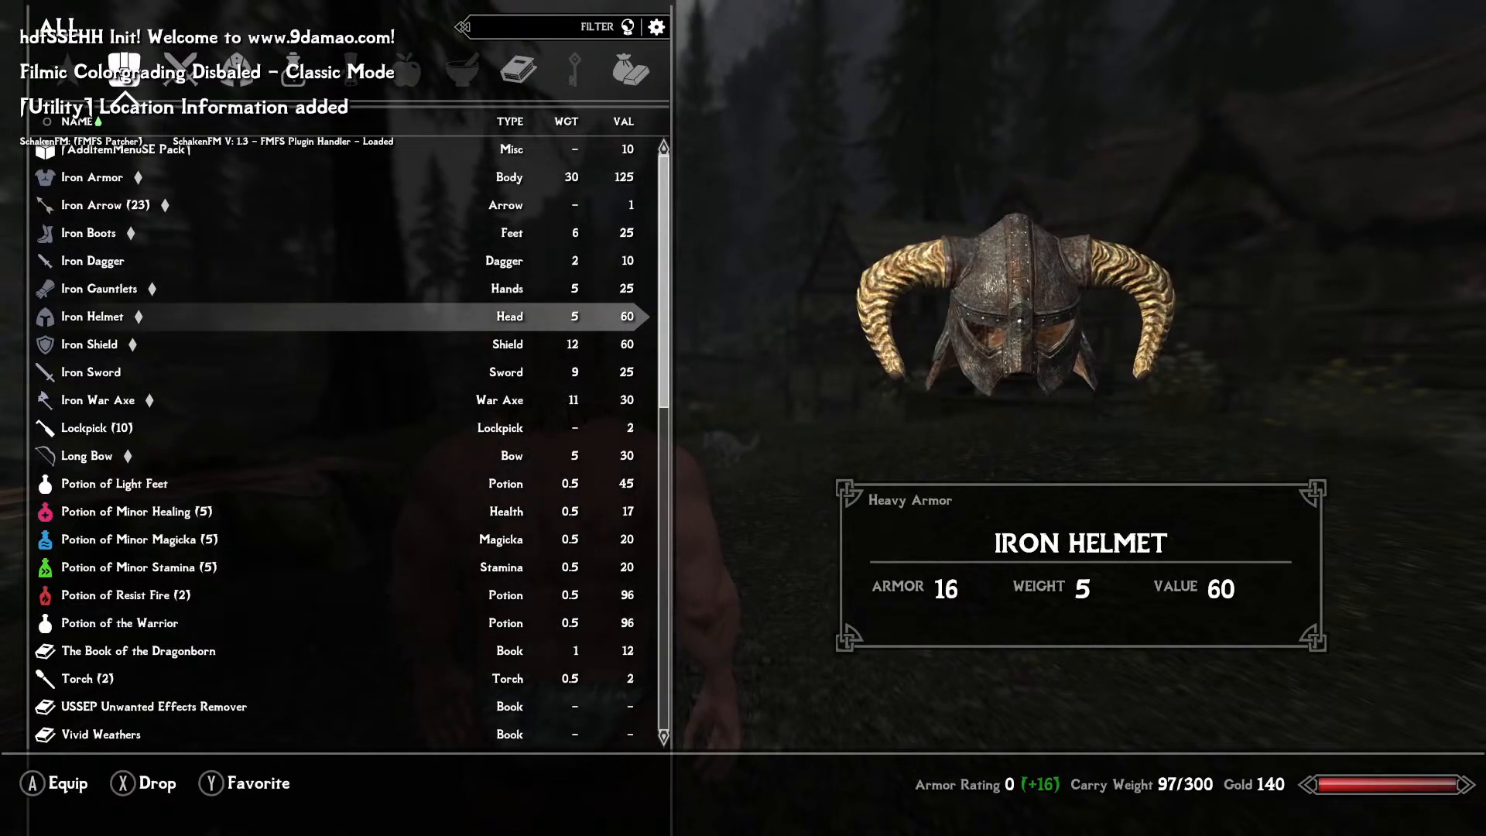
{"action": "key", "text": "Tab"}
Walk to the Thanos Armor lying near the riverside tree, take it and equip it on the character.
{"action": "key", "text": "w"}
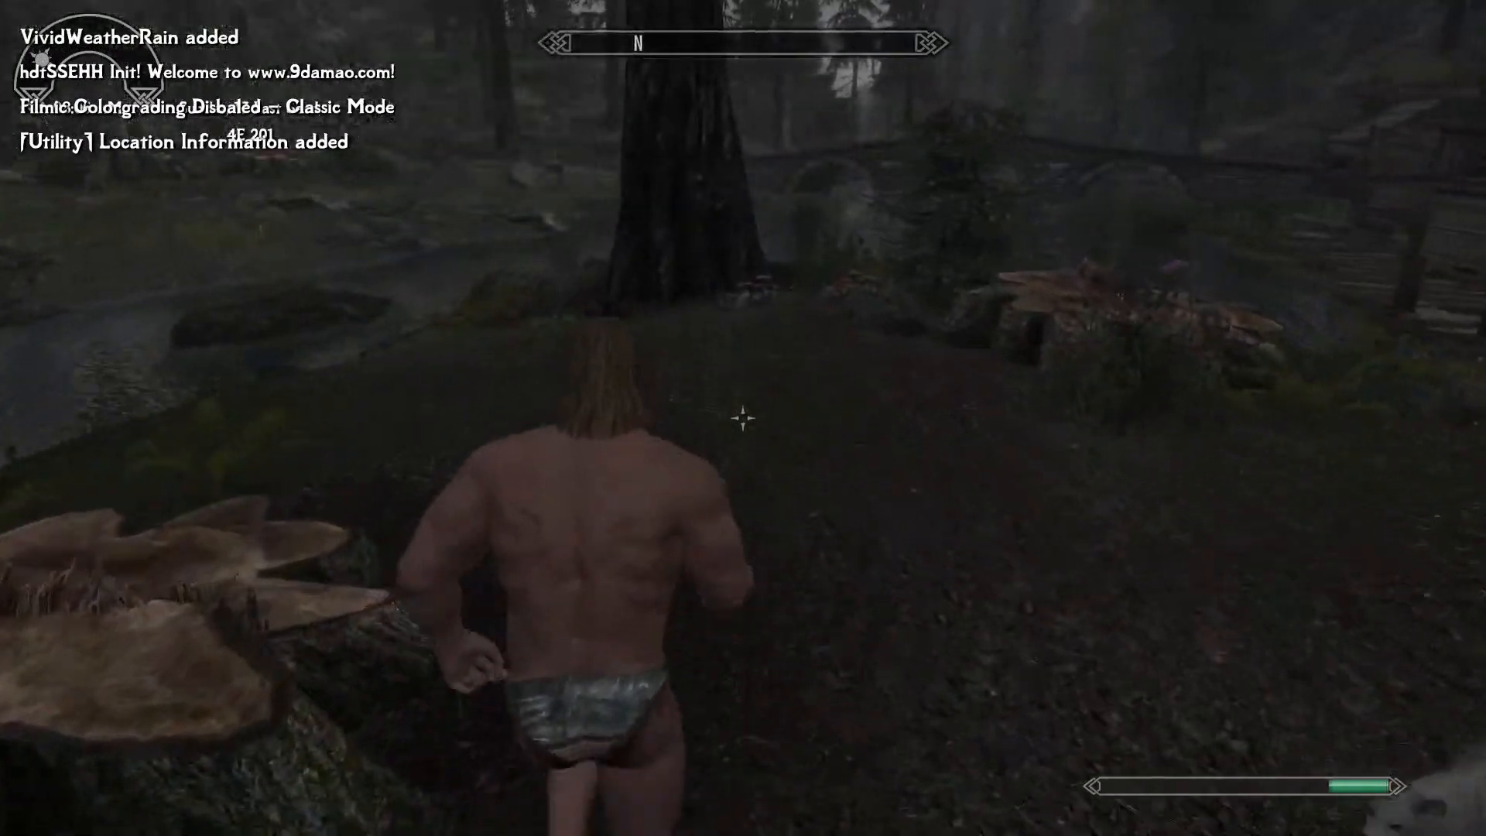
{"action": "key", "text": "w"}
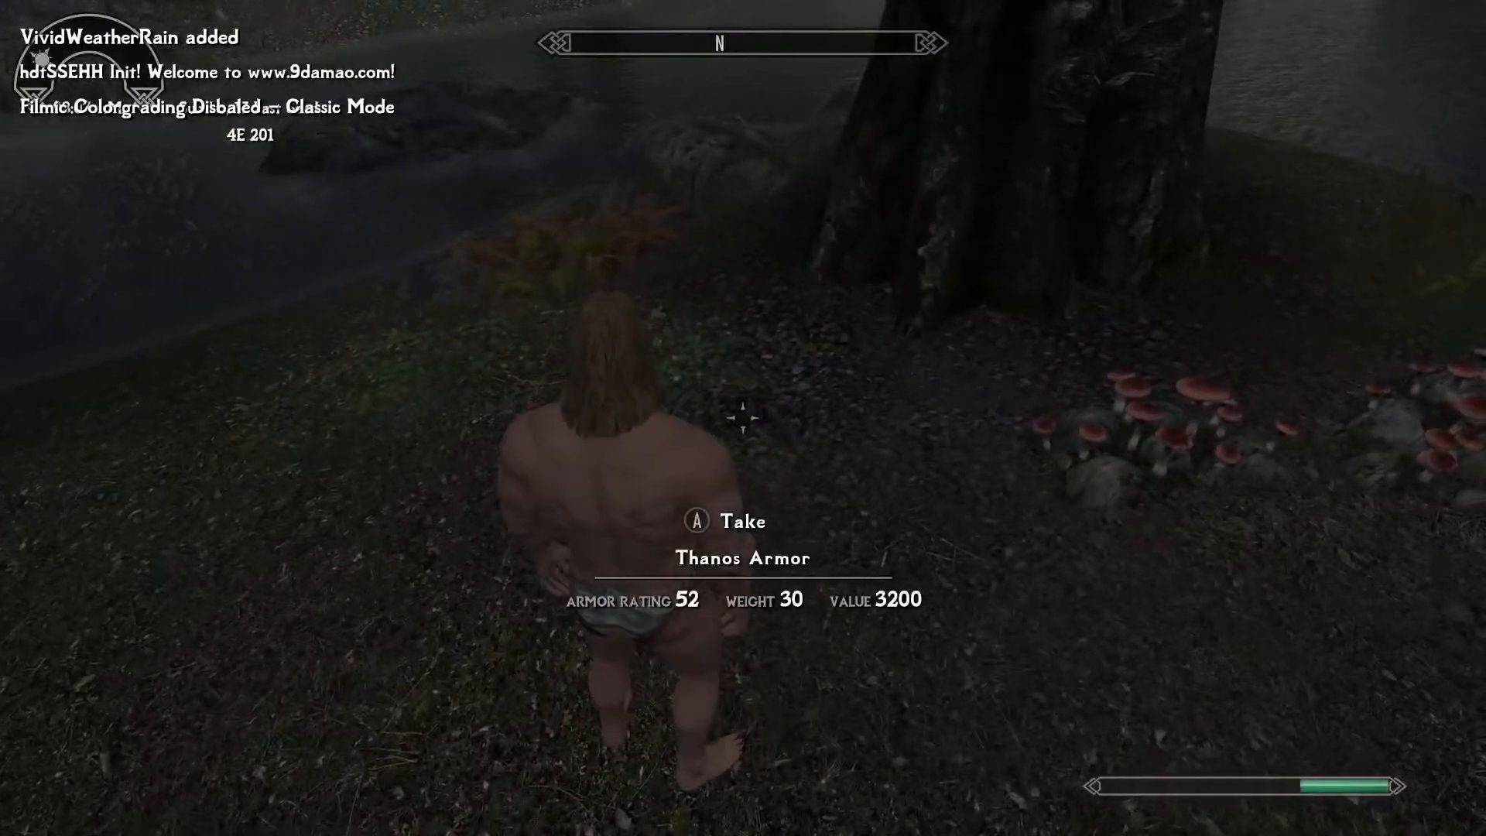
{"action": "key", "text": "Tab"}
{"action": "key", "text": "d"}
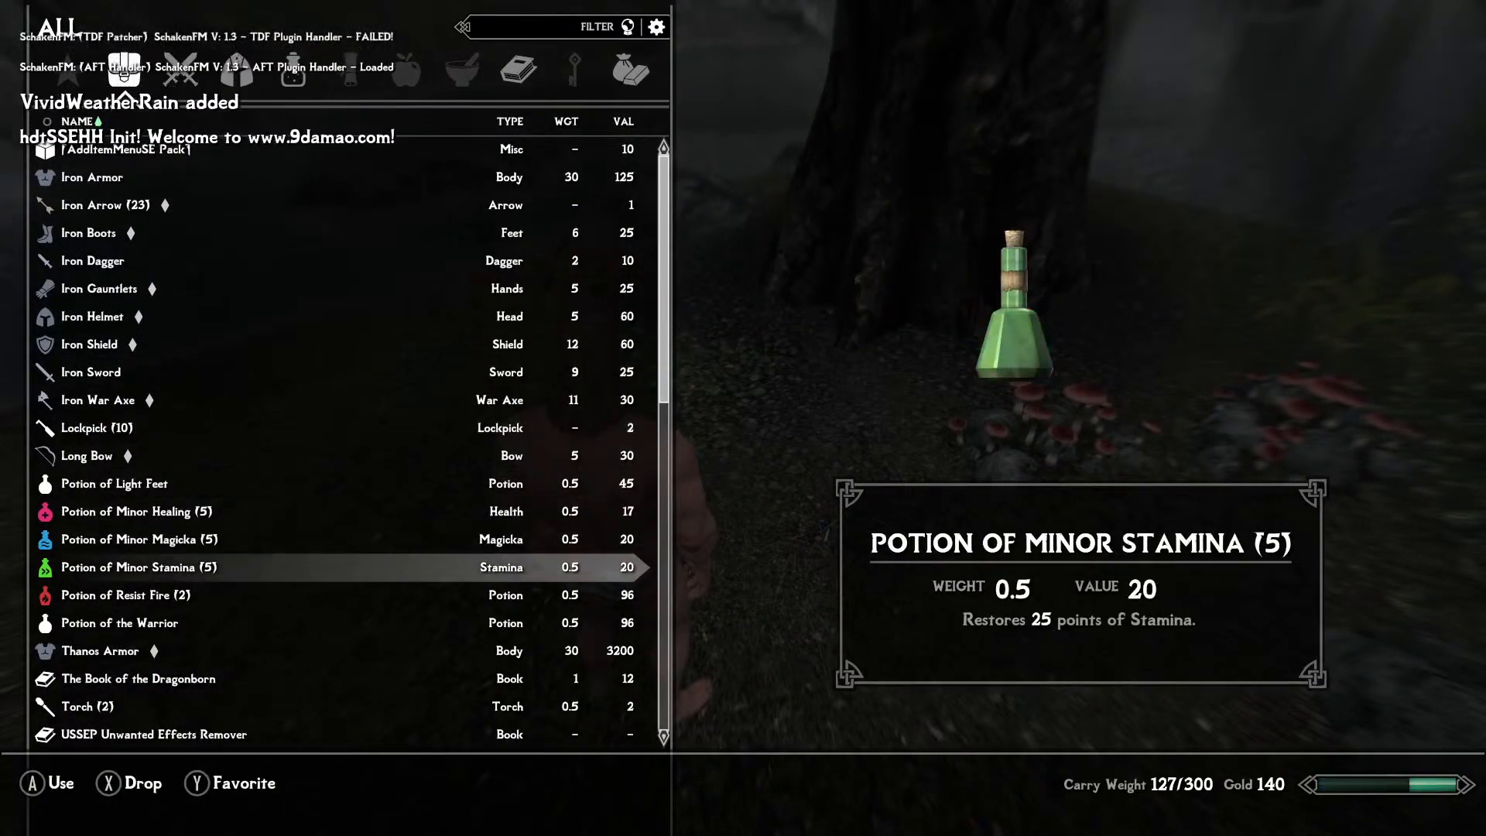
{"action": "key", "text": "Tab"}
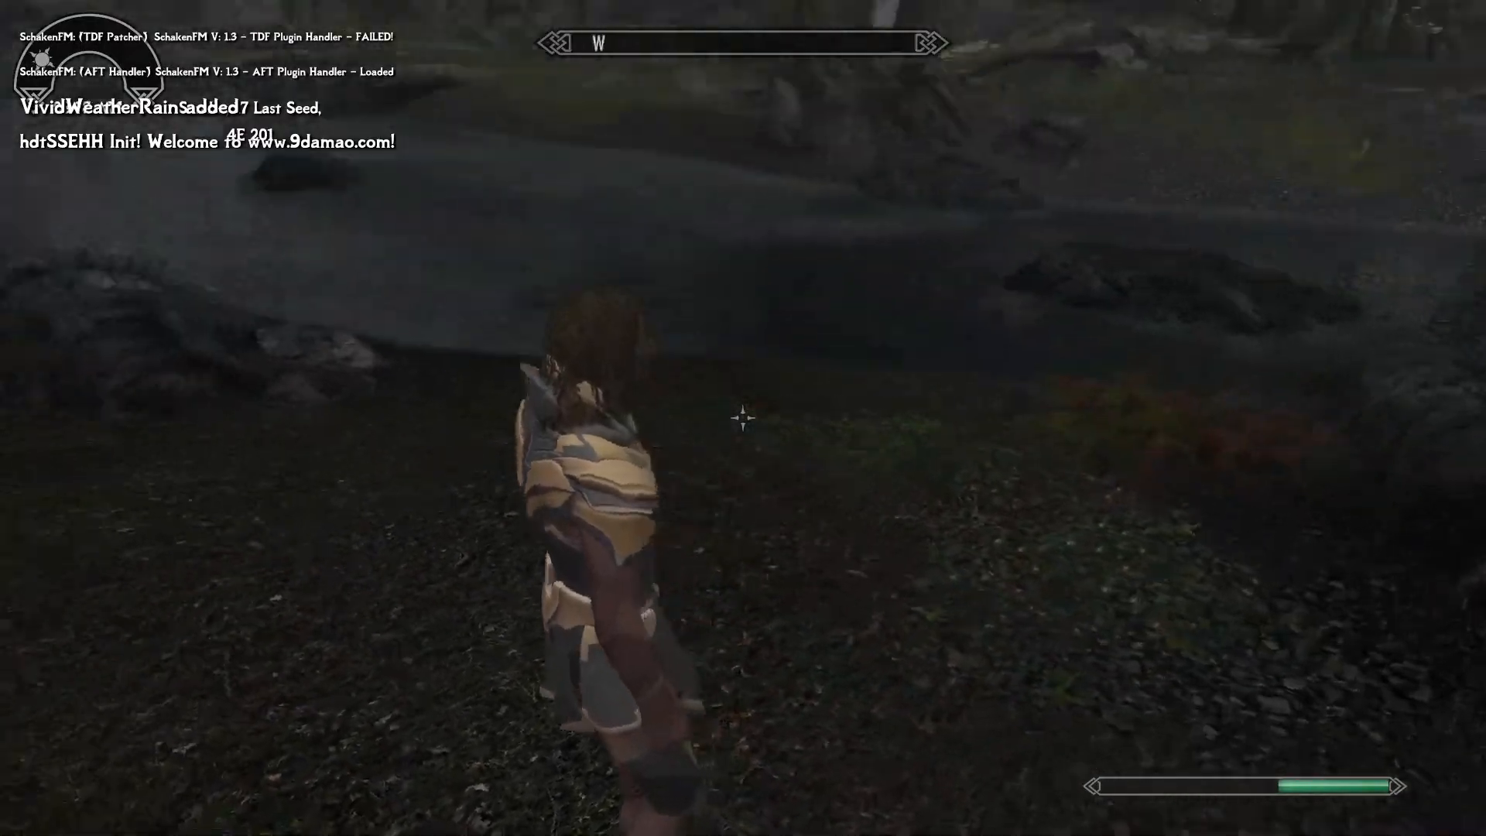
Walk the character through Riverwood and examine the fit of the Thanos Armor from the back, front and side.
{"action": "key", "text": "w"}
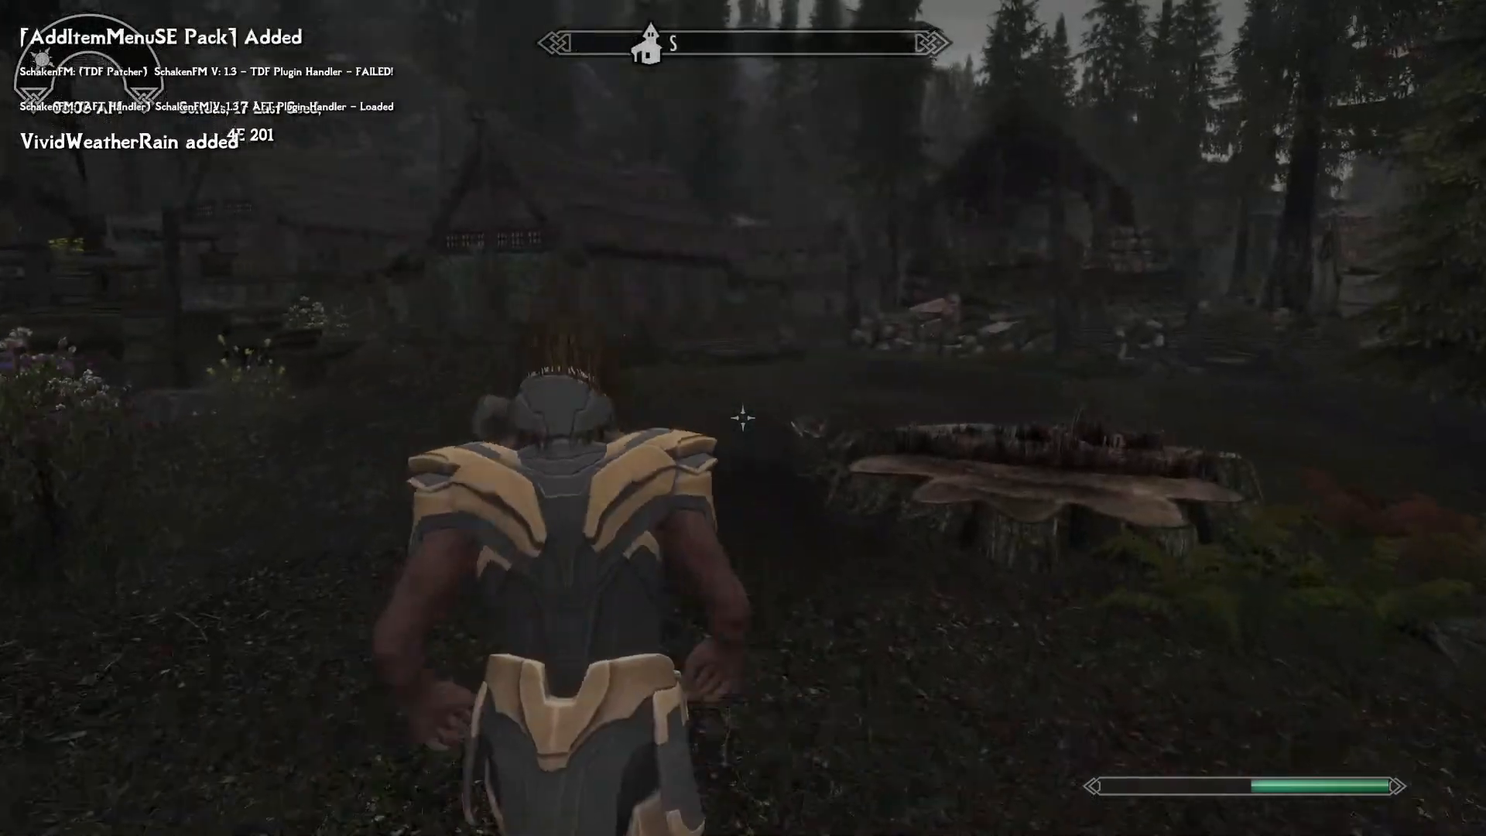
{"action": "key", "text": "w"}
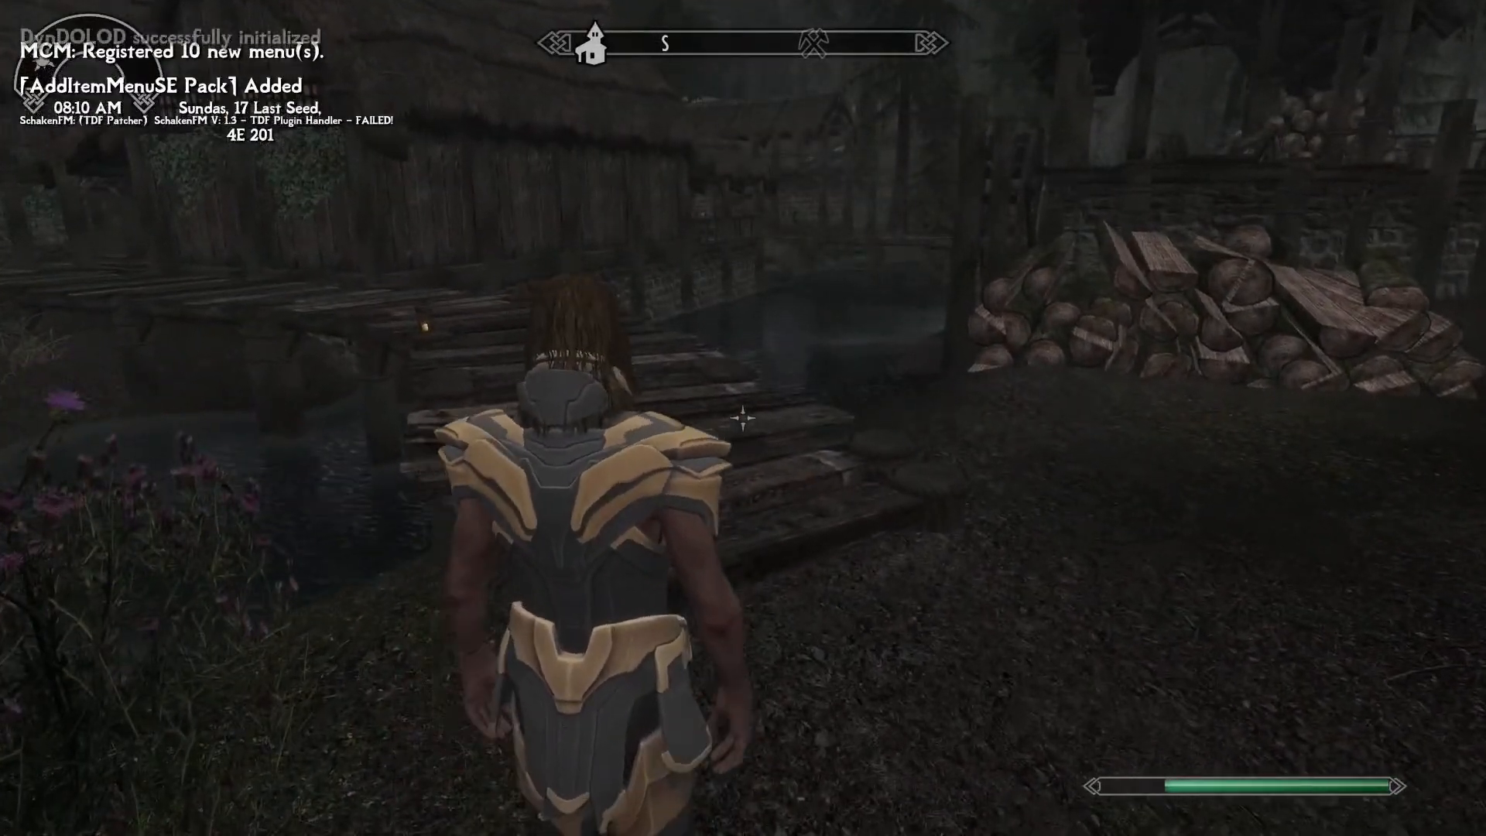
{"action": "key", "text": "w"}
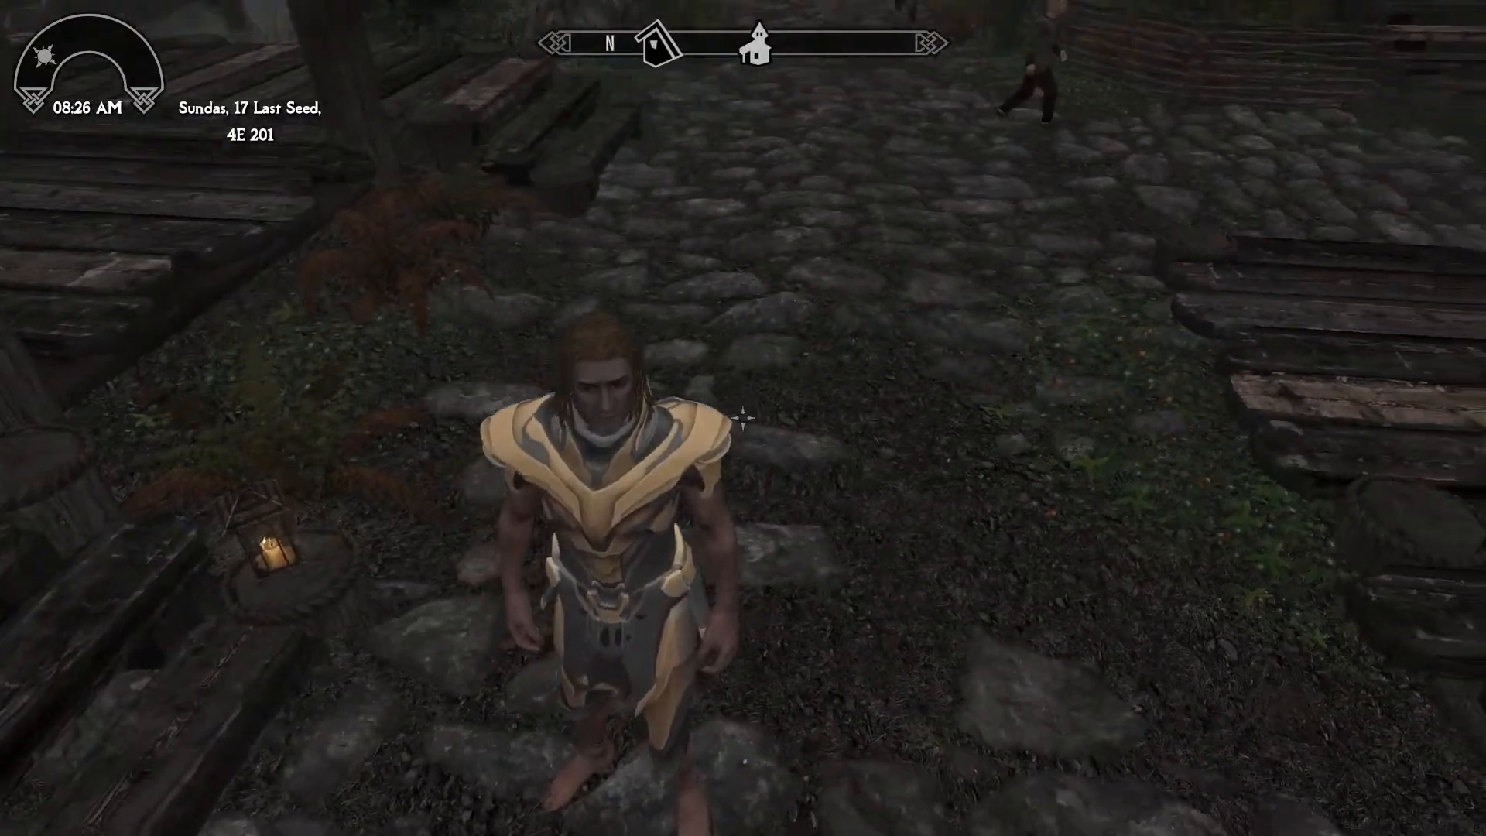
{"action": "key", "text": "w"}
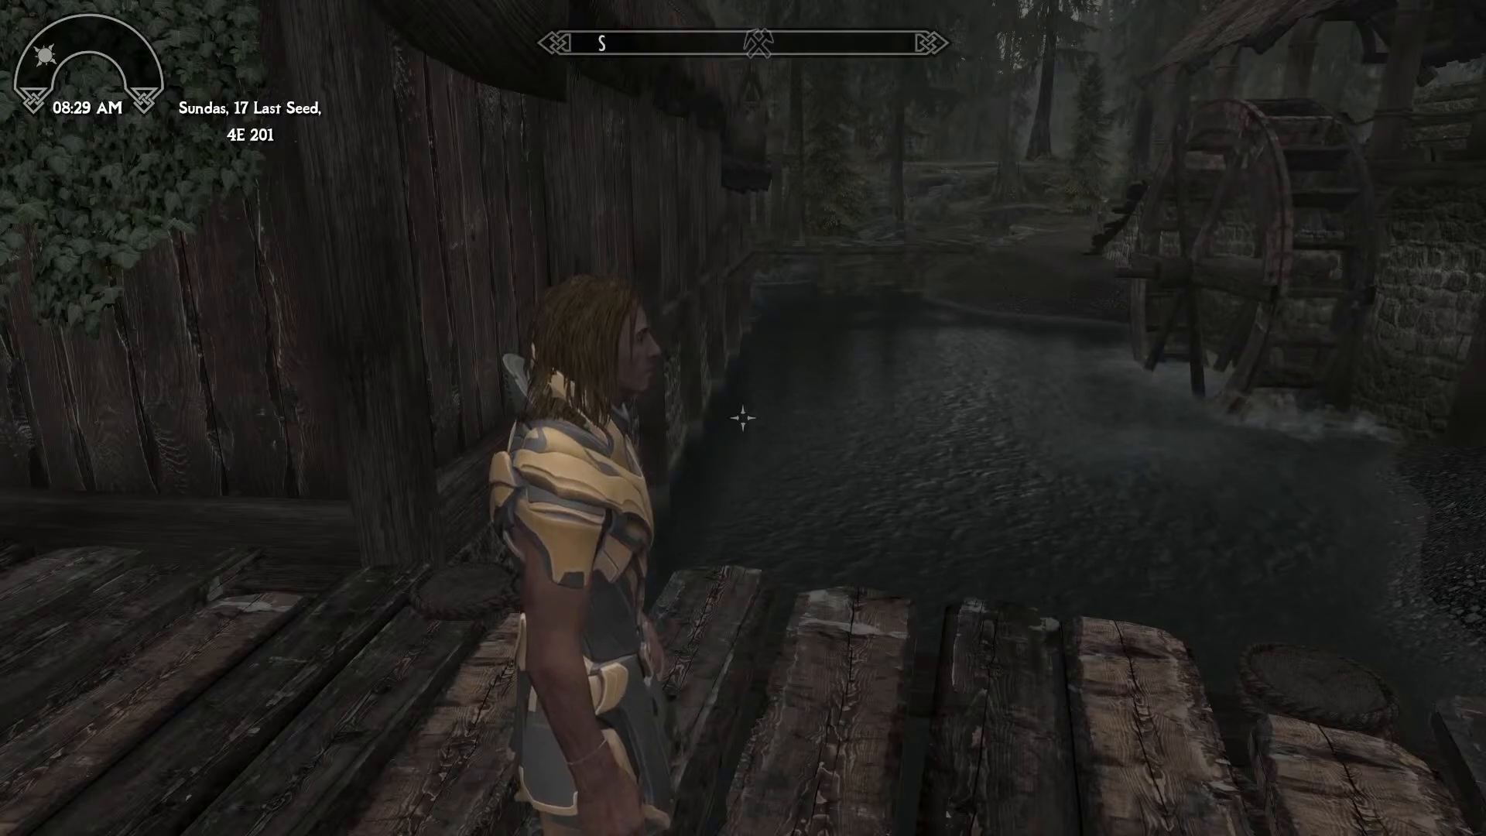
Quit Skyrim with the console command qqq.
{"action": "key", "text": "grave"}
{"action": "type", "text": "q"}
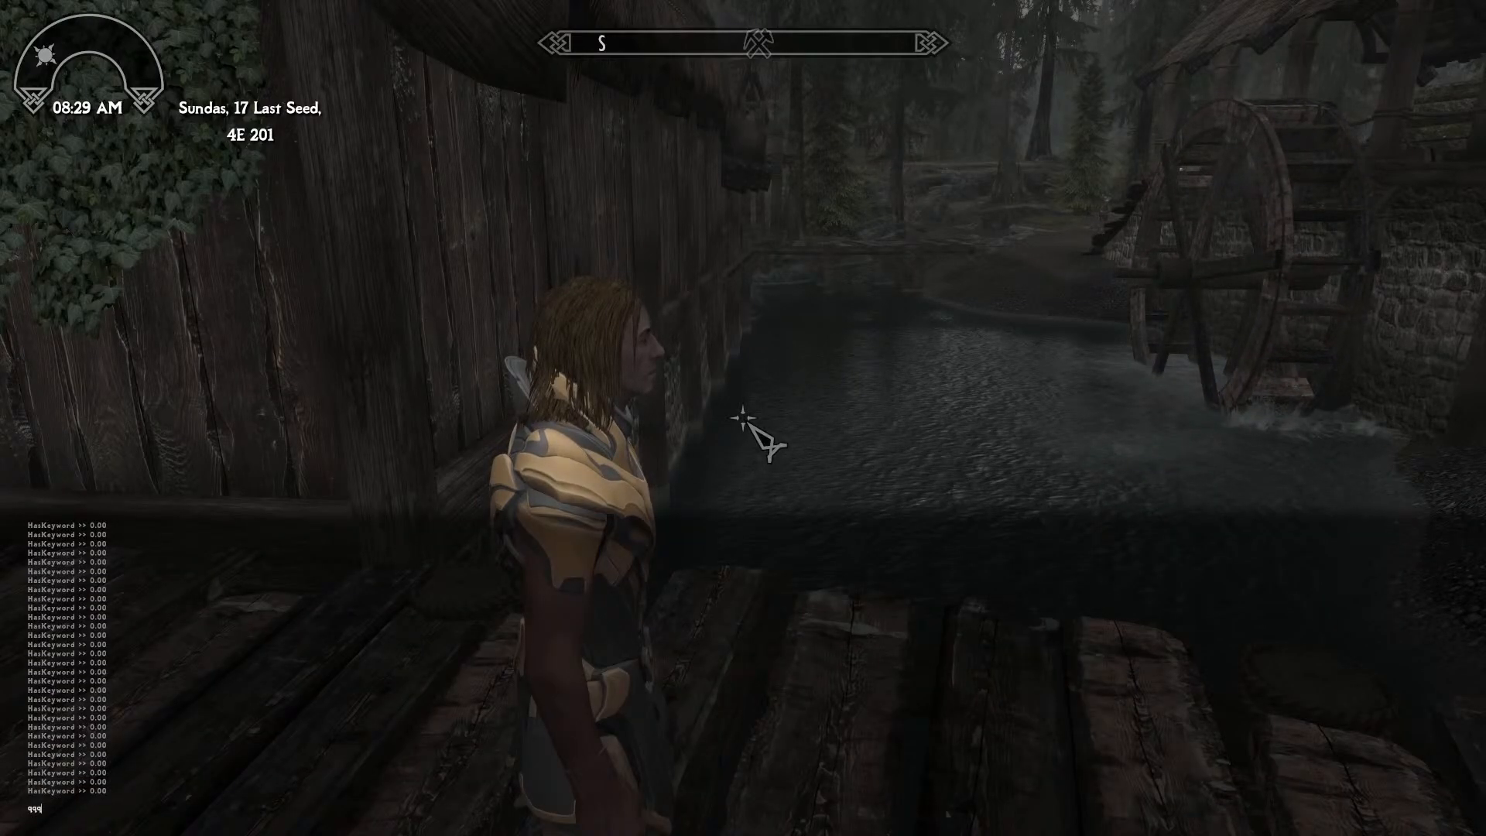
{"action": "type", "text": "qq"}
{"action": "key", "text": "Return"}
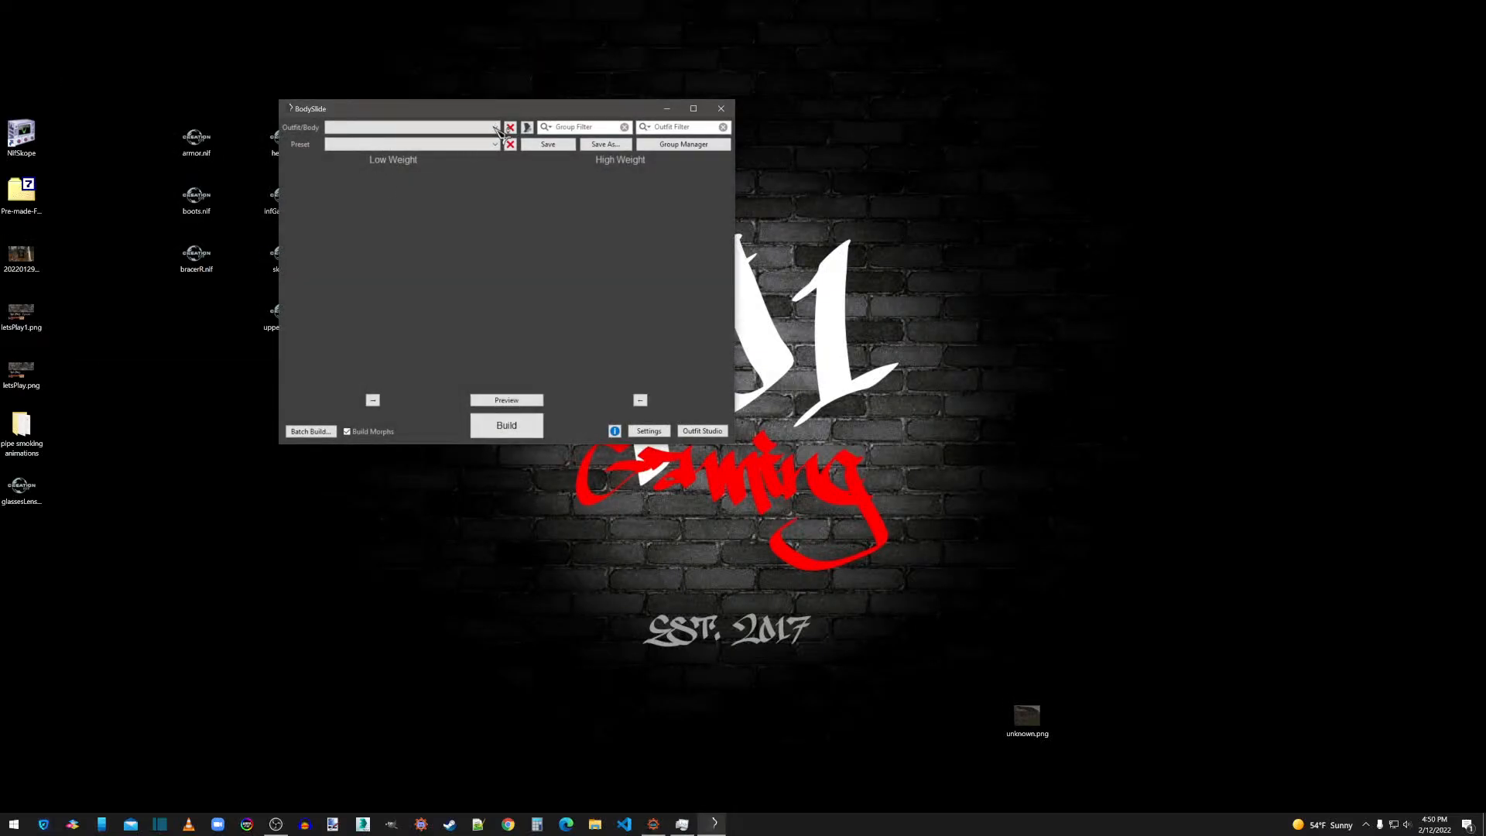
In BodySlide, build the [JF]ThanosSMMB-skirt outfit with the SMMB Vanilla preset.
{"action": "left_click", "coordinate": [405, 146]}
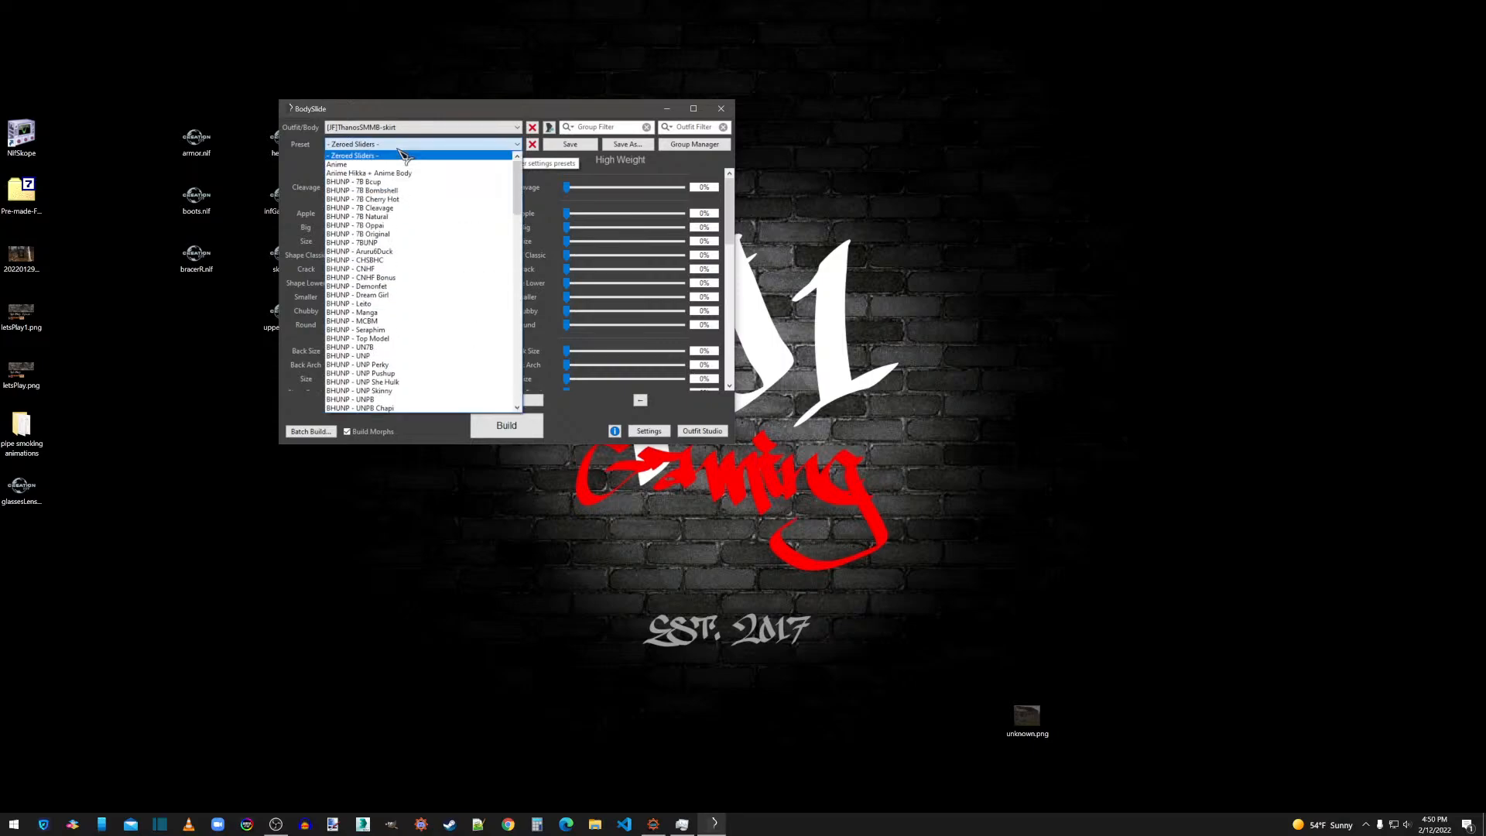
{"action": "left_click_drag", "start_coordinate": [515, 182], "coordinate": [509, 325]}
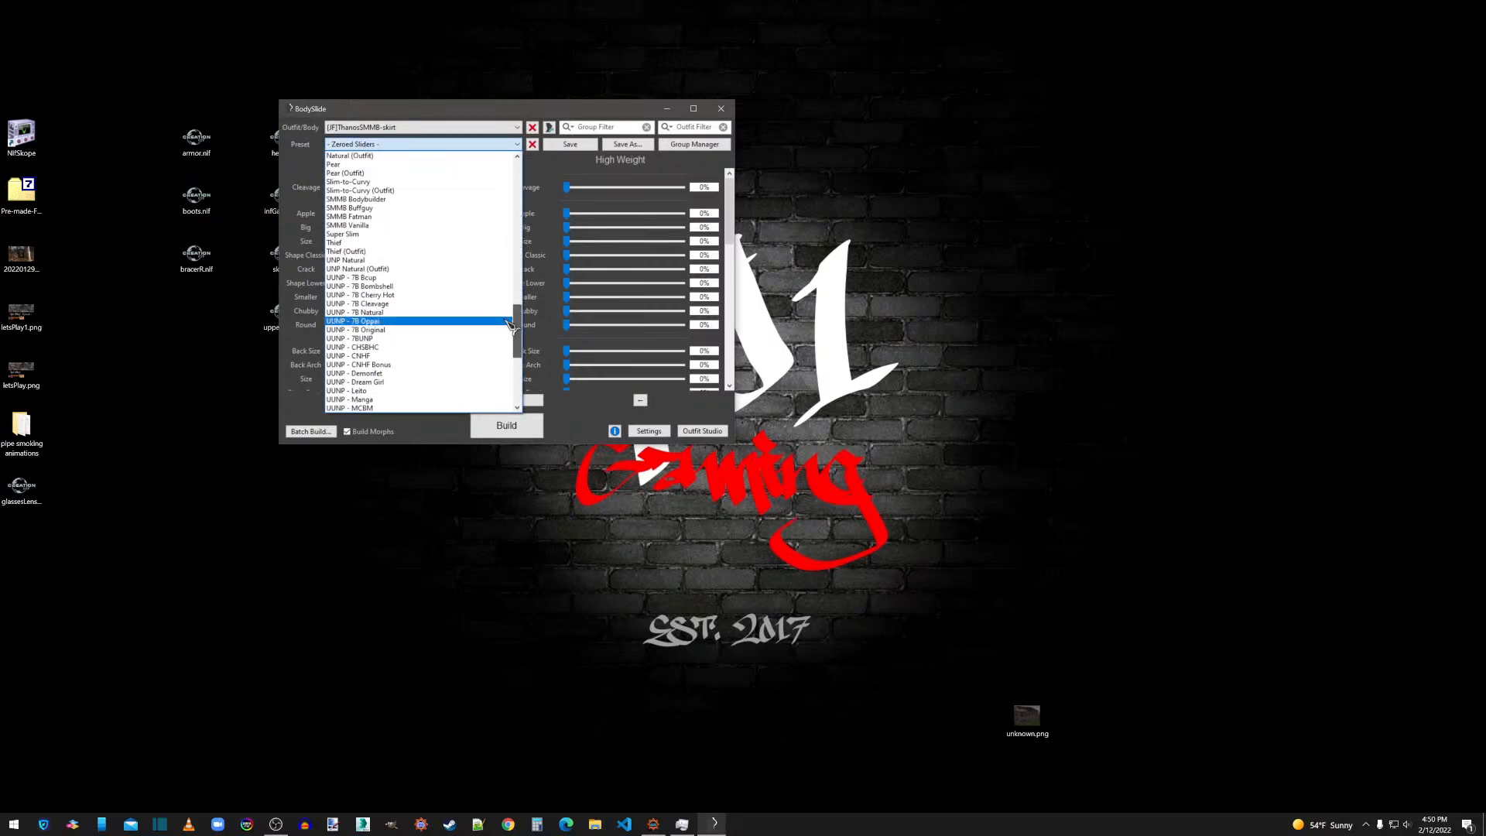
{"action": "left_click", "coordinate": [488, 225]}
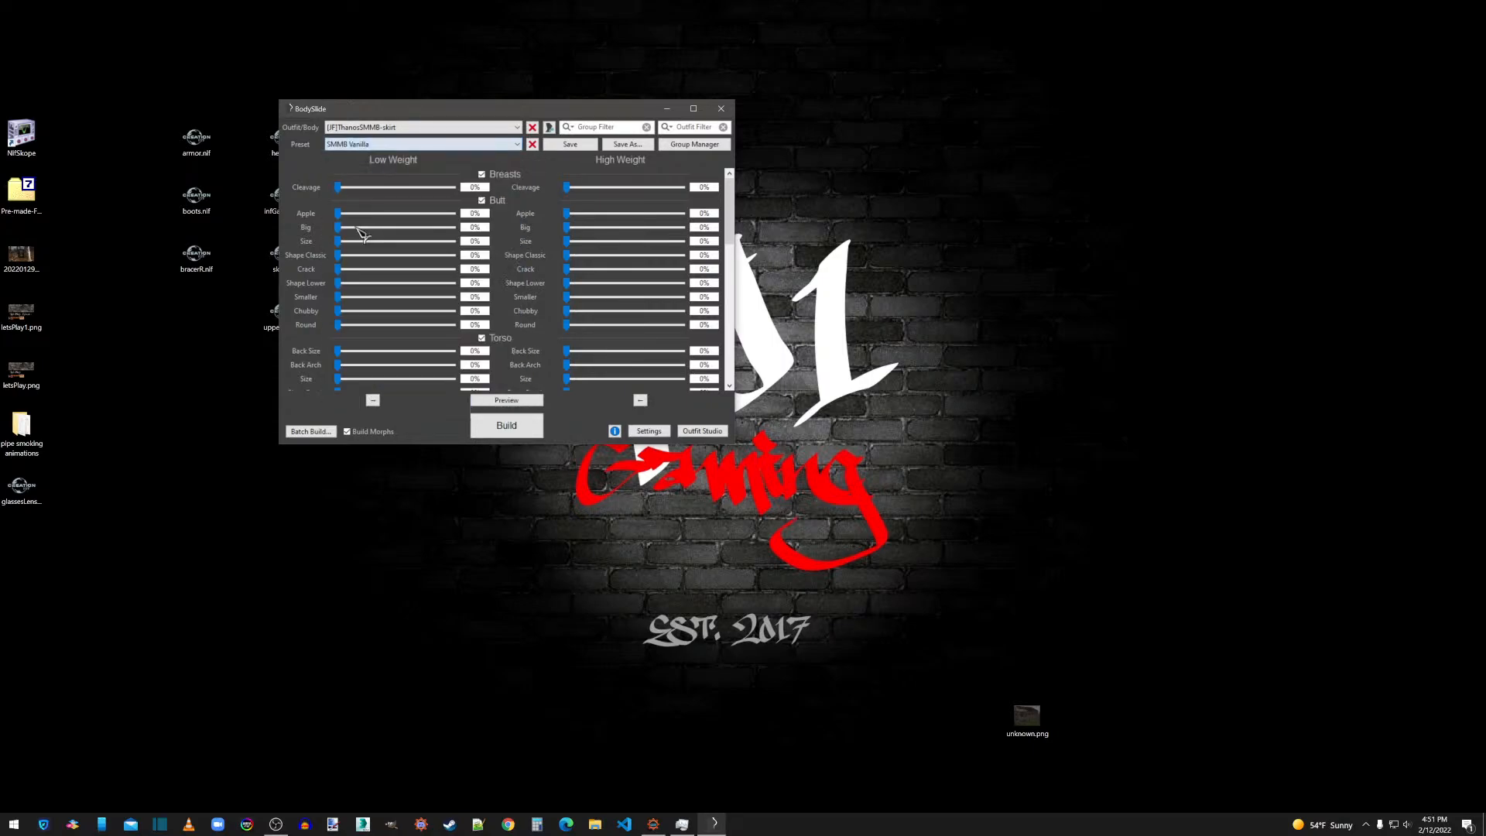
{"action": "left_click", "coordinate": [507, 426]}
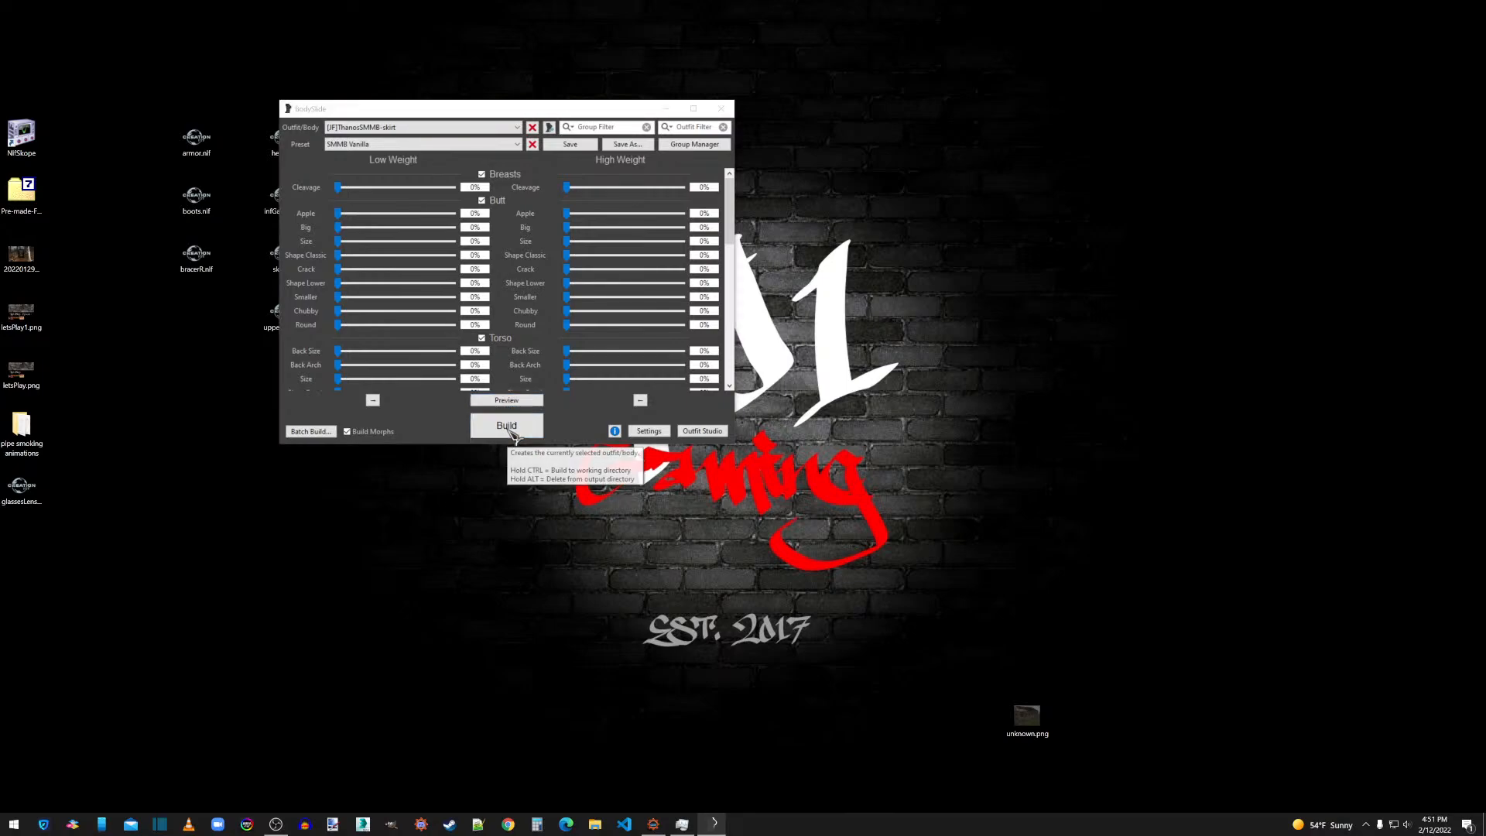
{"action": "left_click", "coordinate": [636, 293]}
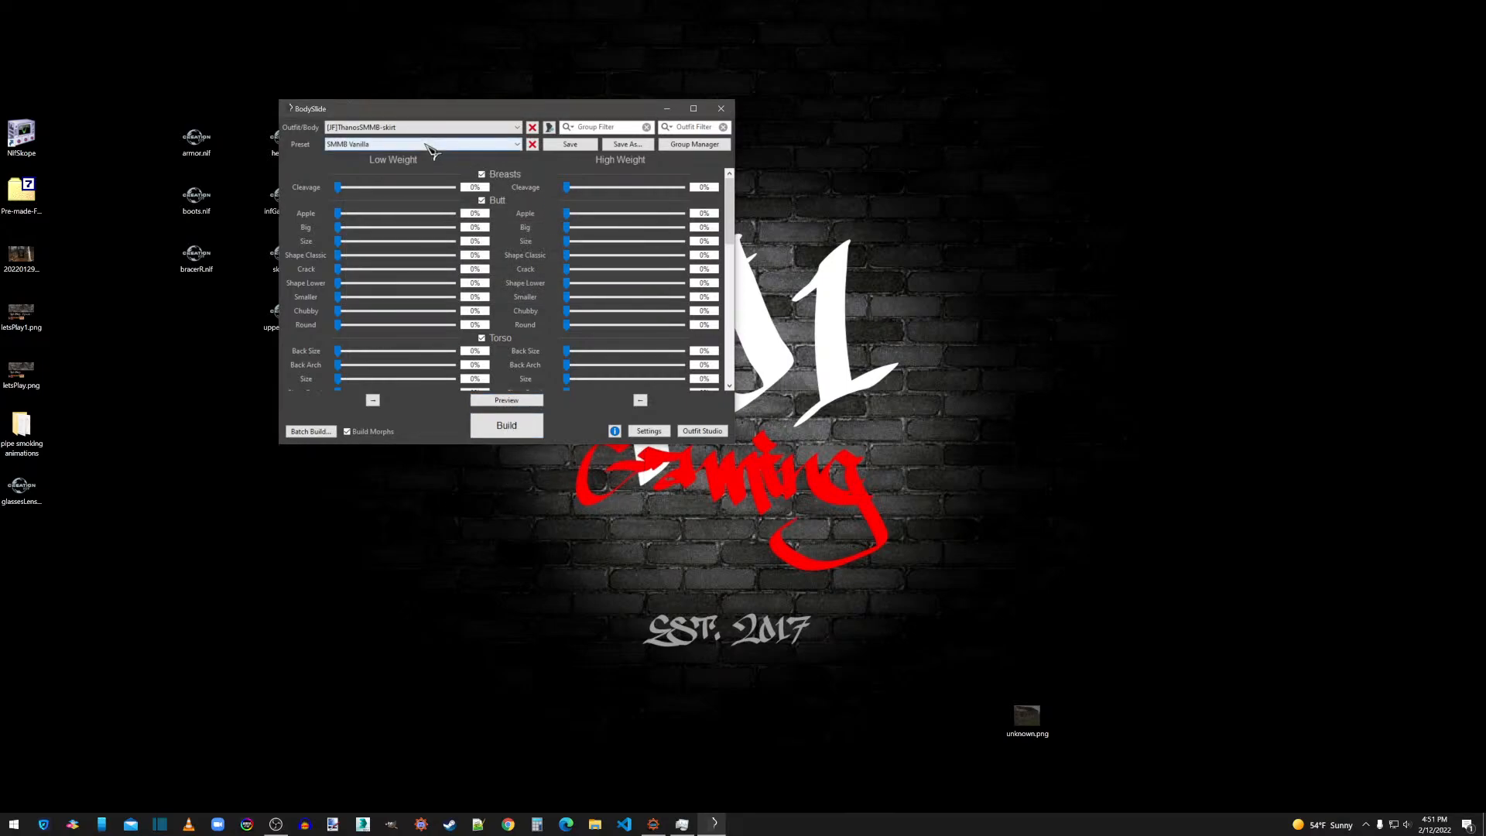
Build the [JF]ThanosSMMB-armor outfit with the SMMB Vanilla preset.
{"action": "left_click", "coordinate": [383, 145]}
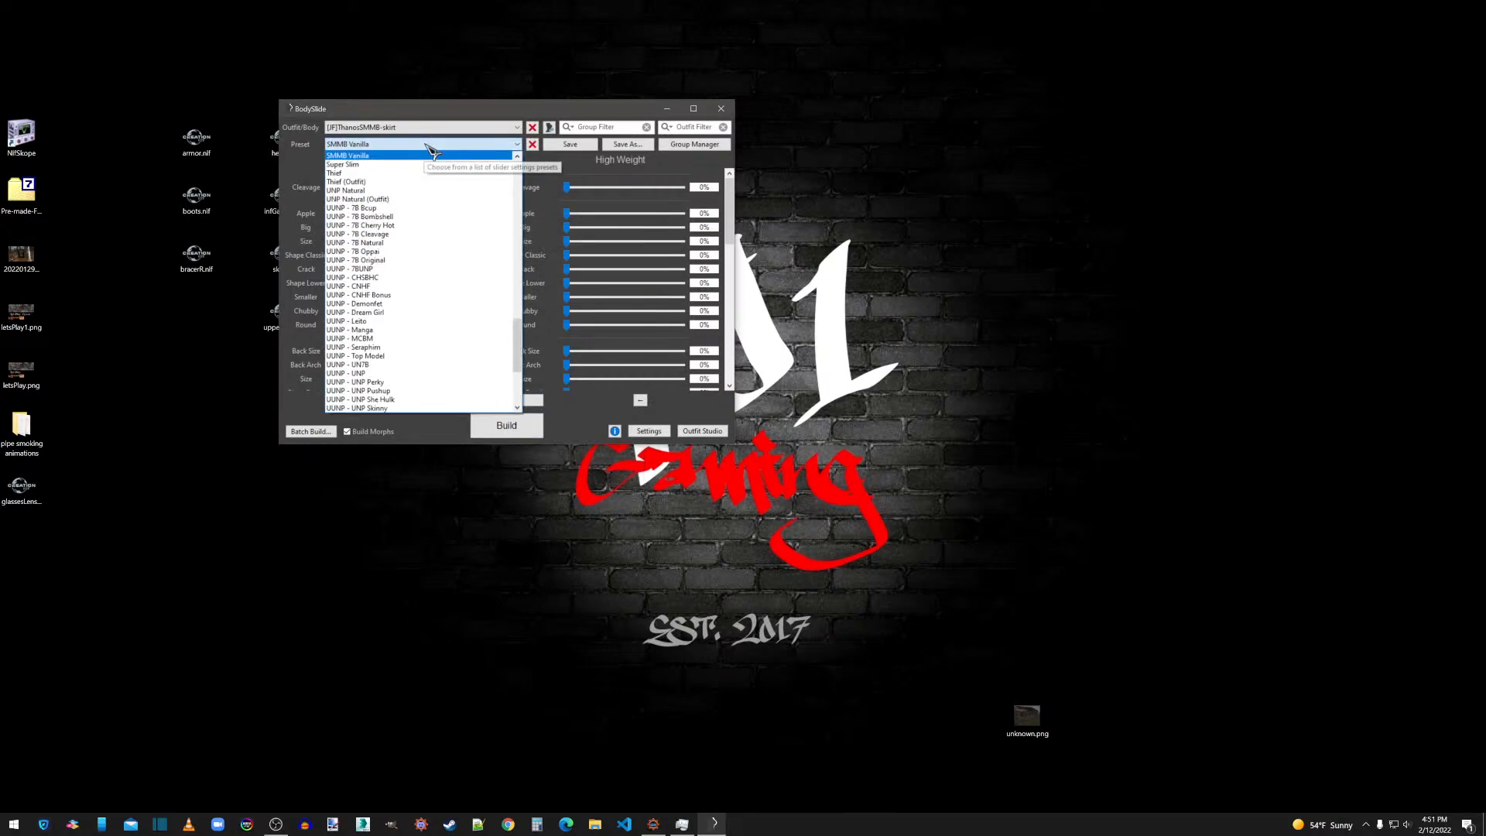
{"action": "left_click", "coordinate": [385, 152]}
{"action": "left_click", "coordinate": [394, 127]}
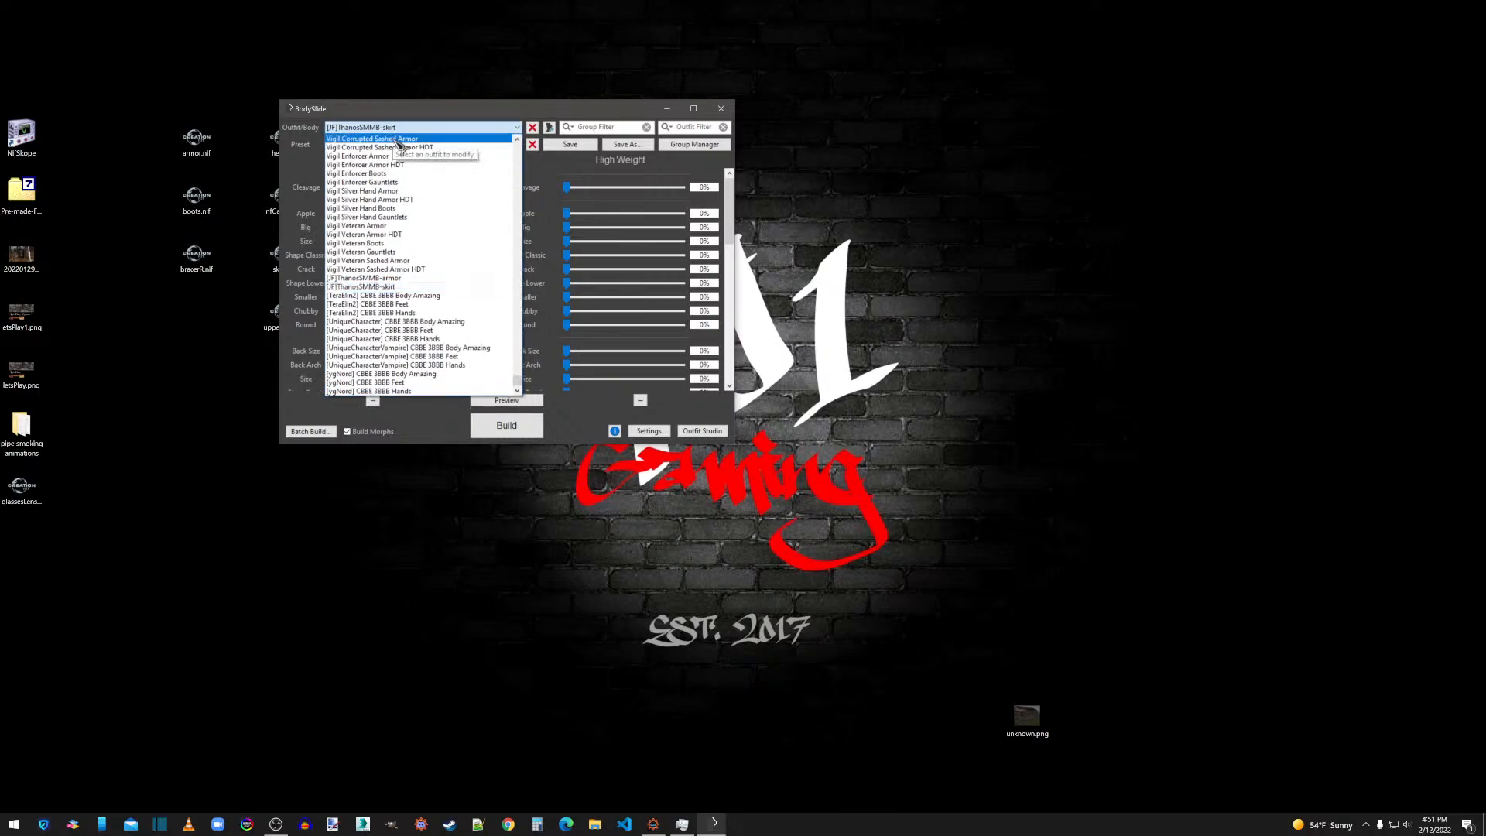
{"action": "left_click", "coordinate": [400, 278]}
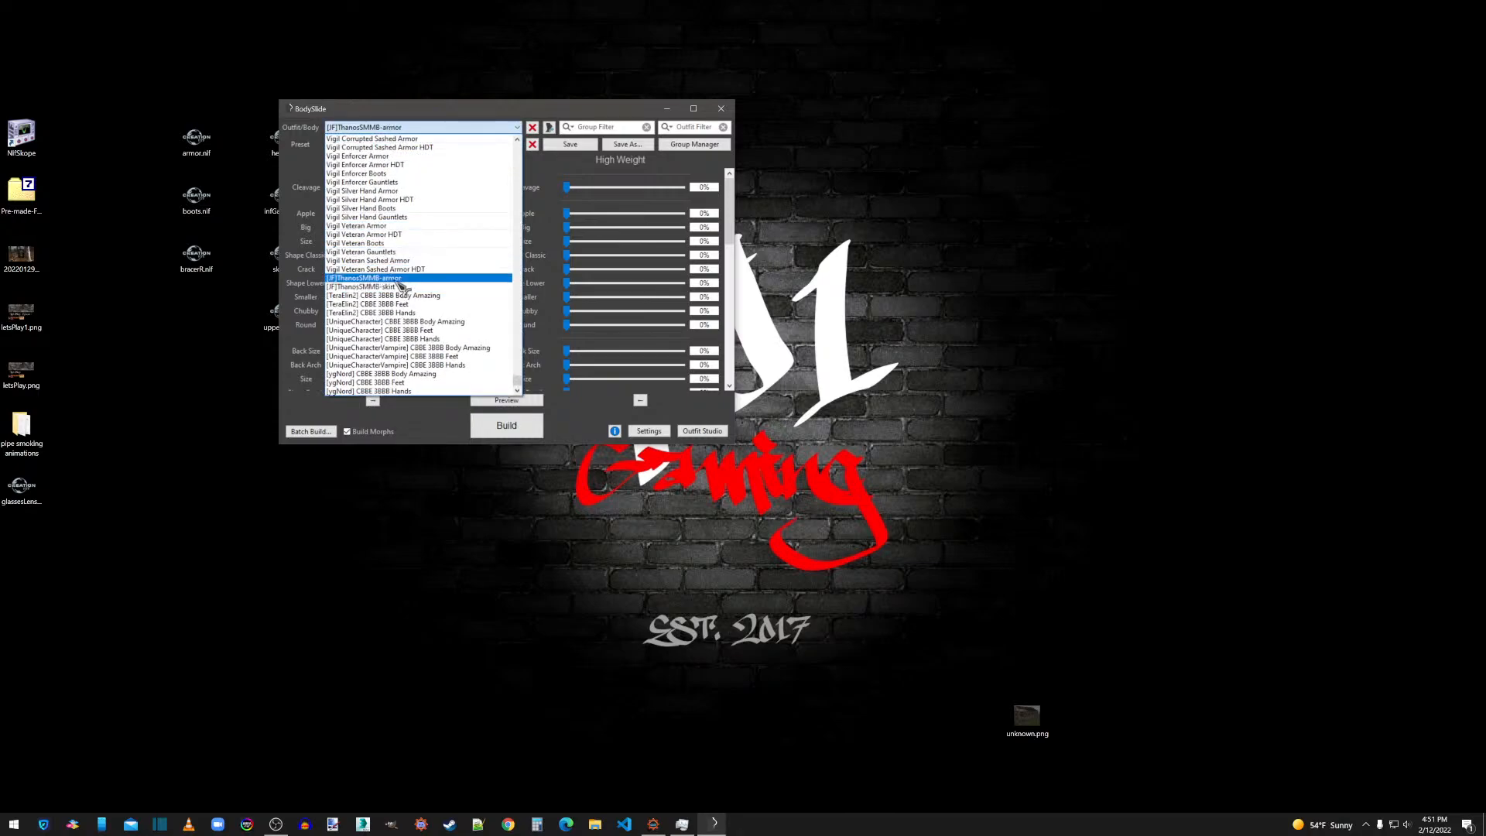
{"action": "left_click", "coordinate": [507, 425]}
{"action": "left_click", "coordinate": [635, 292]}
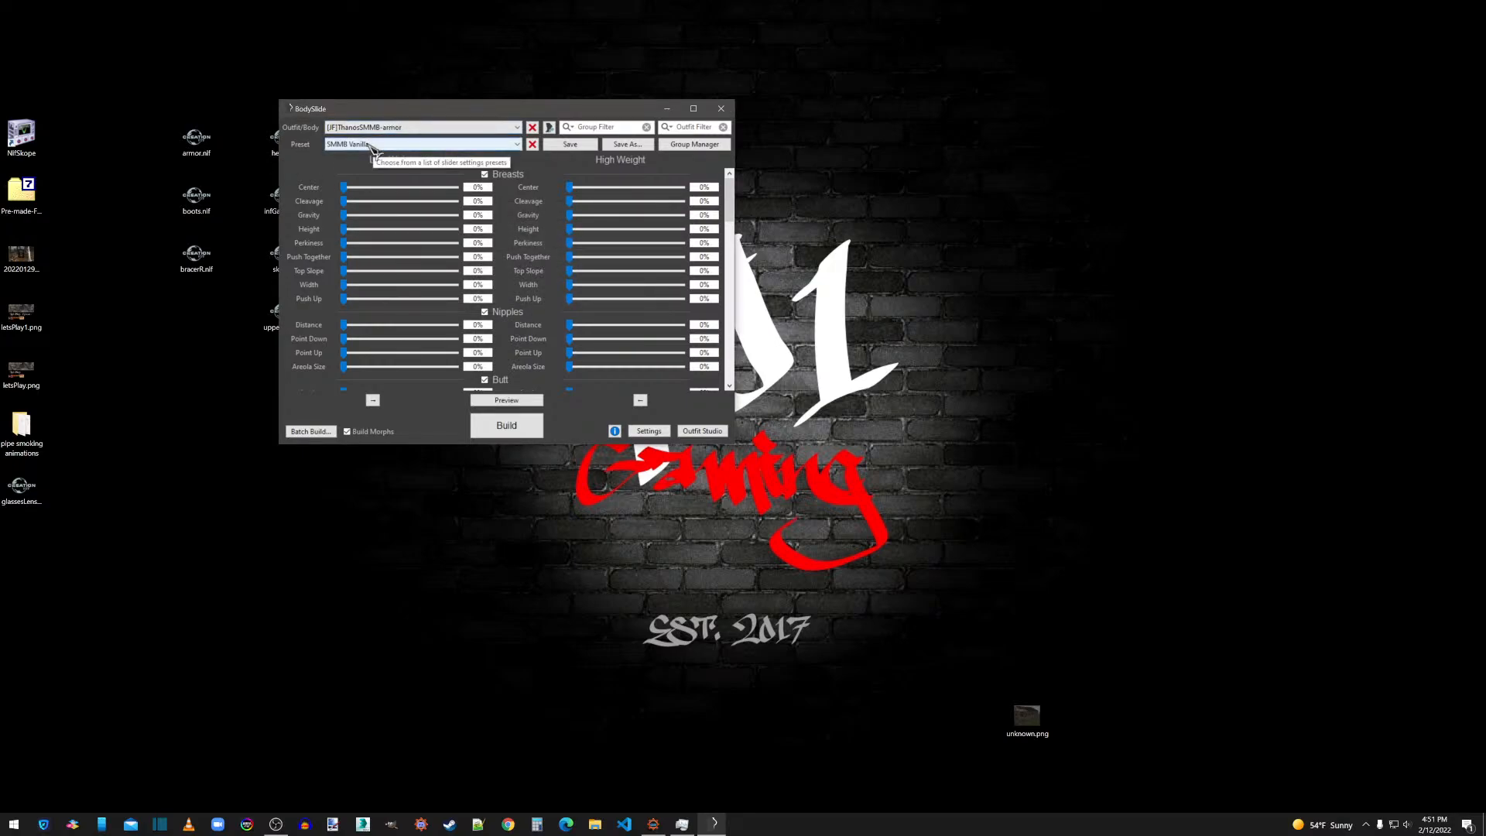
Set the preset back to Zeroed Sliders and close BodySlide.
{"action": "left_click", "coordinate": [393, 144]}
{"action": "scroll", "coordinate": [517, 348], "scroll_direction": "up", "scroll_amount": 10}
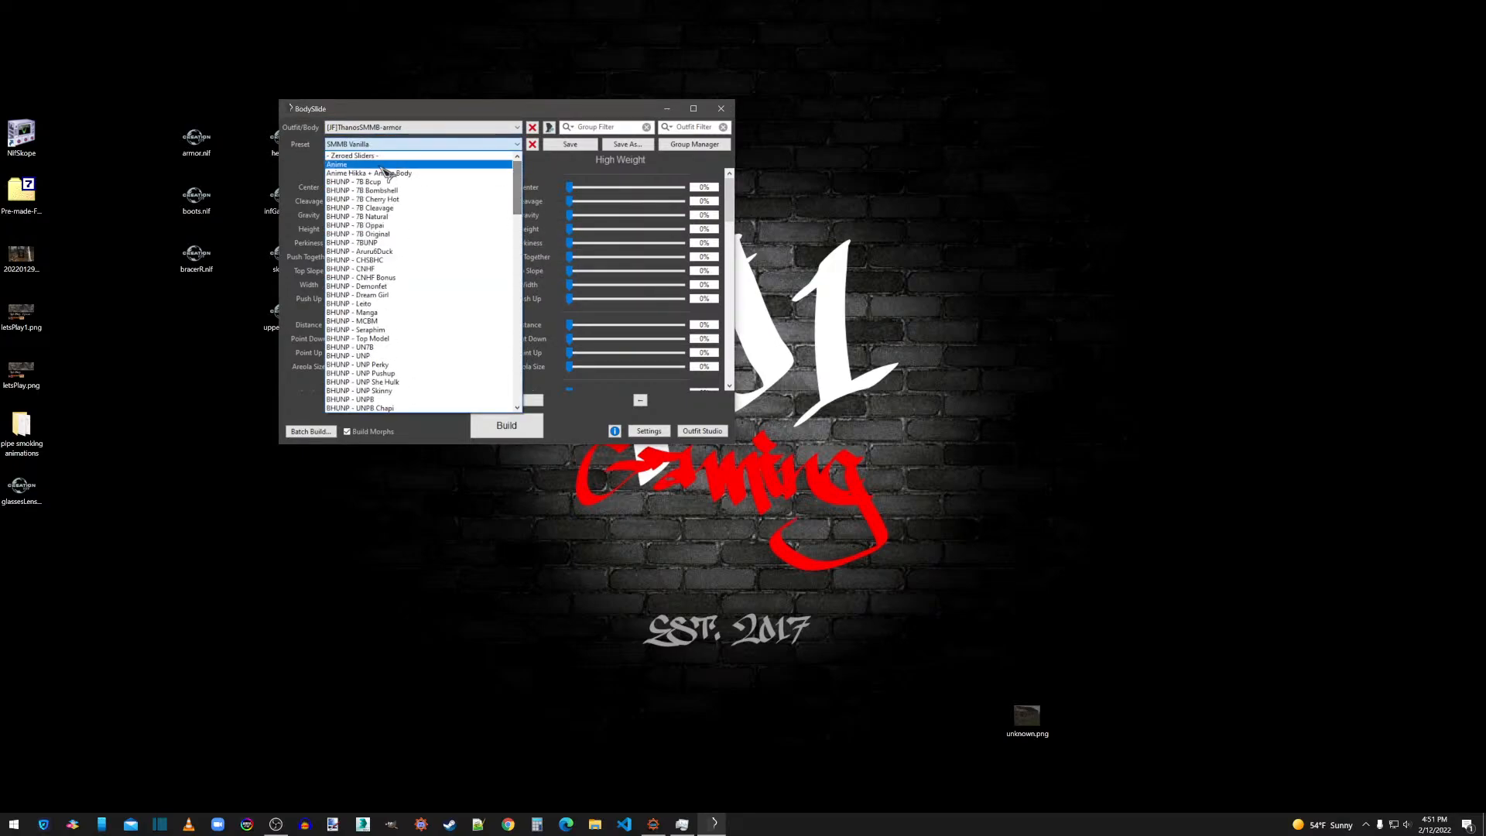
{"action": "left_click", "coordinate": [381, 158]}
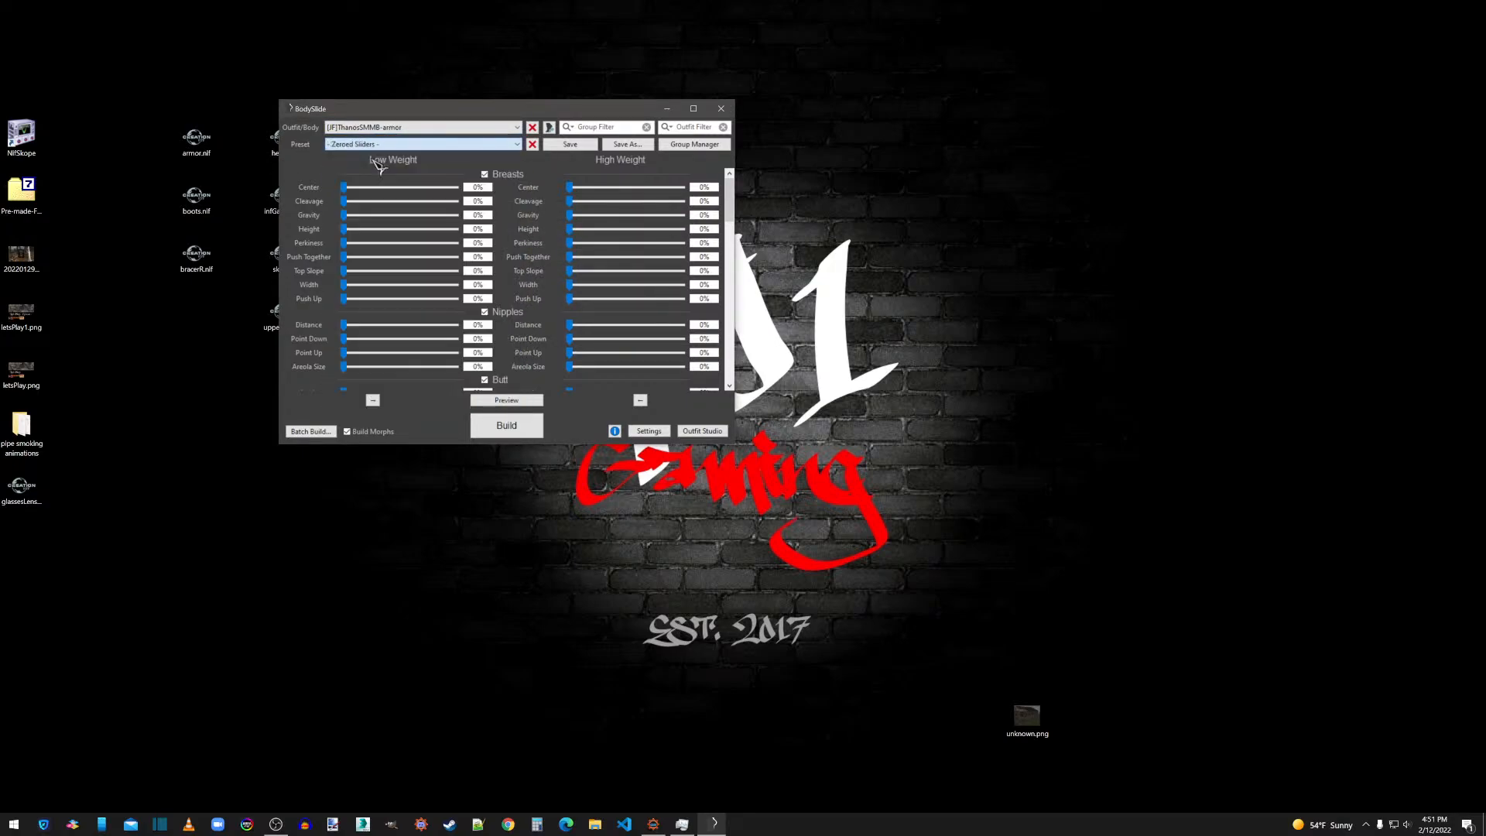
{"action": "left_click", "coordinate": [720, 109]}
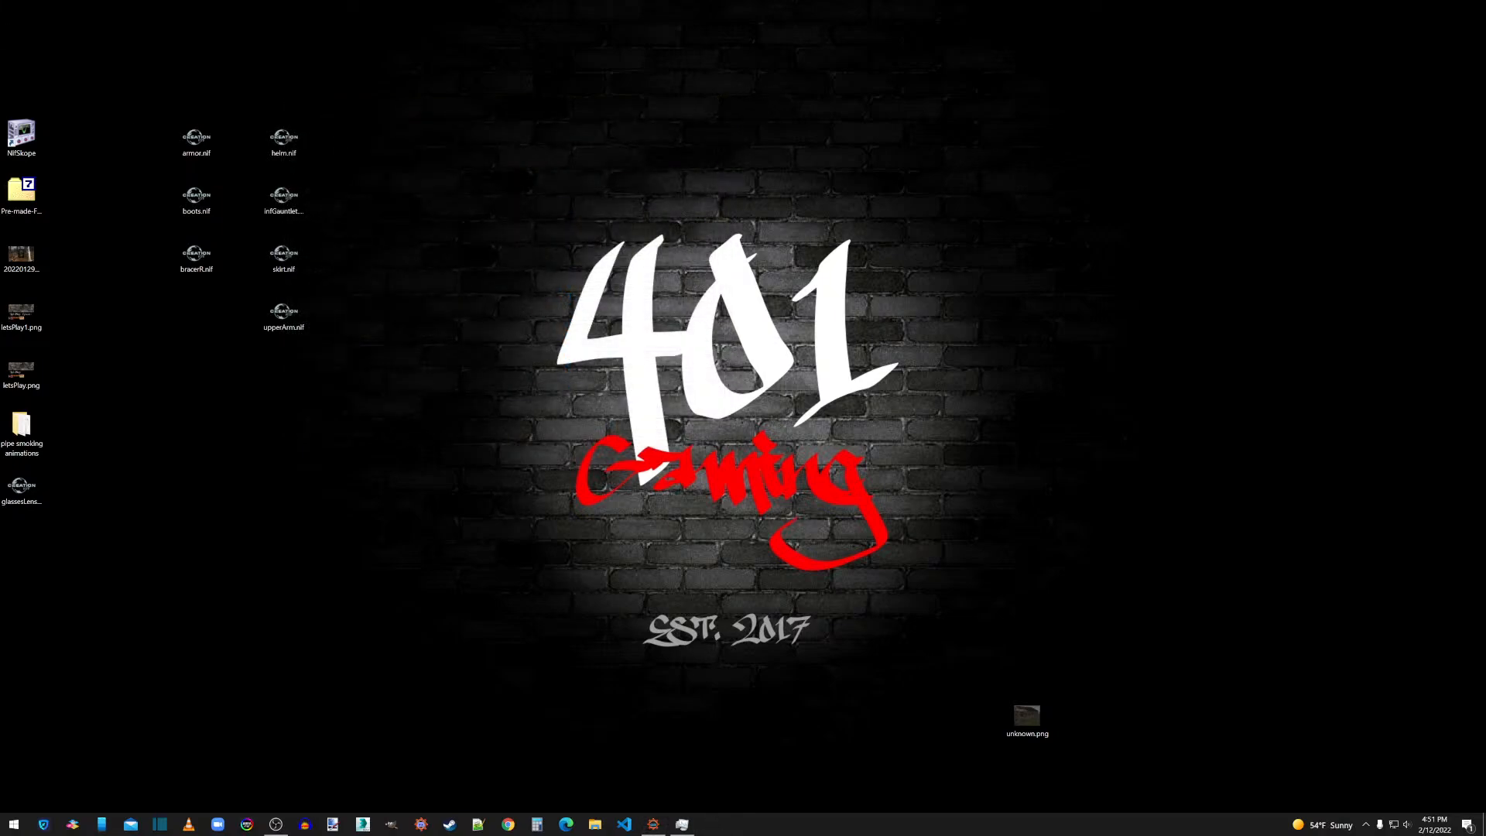